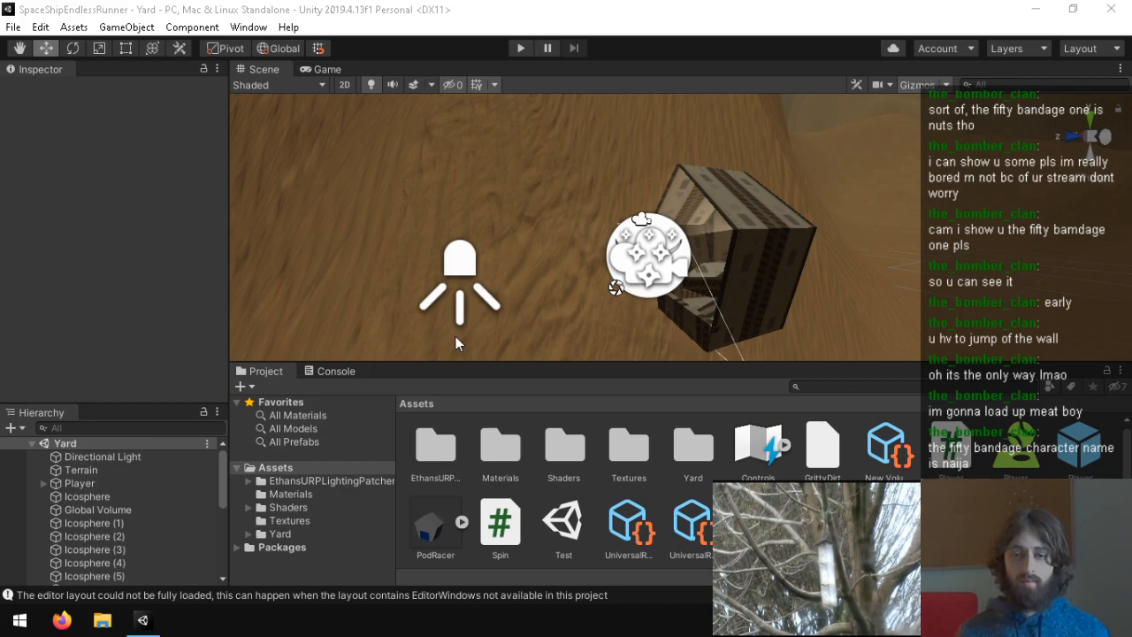
# Step: Enlarge the Scene view and clear the console messages, returning to the project's assets
pyautogui.click(329, 371)
pyautogui.moveTo(333, 363); pyautogui.dragTo(331, 406)
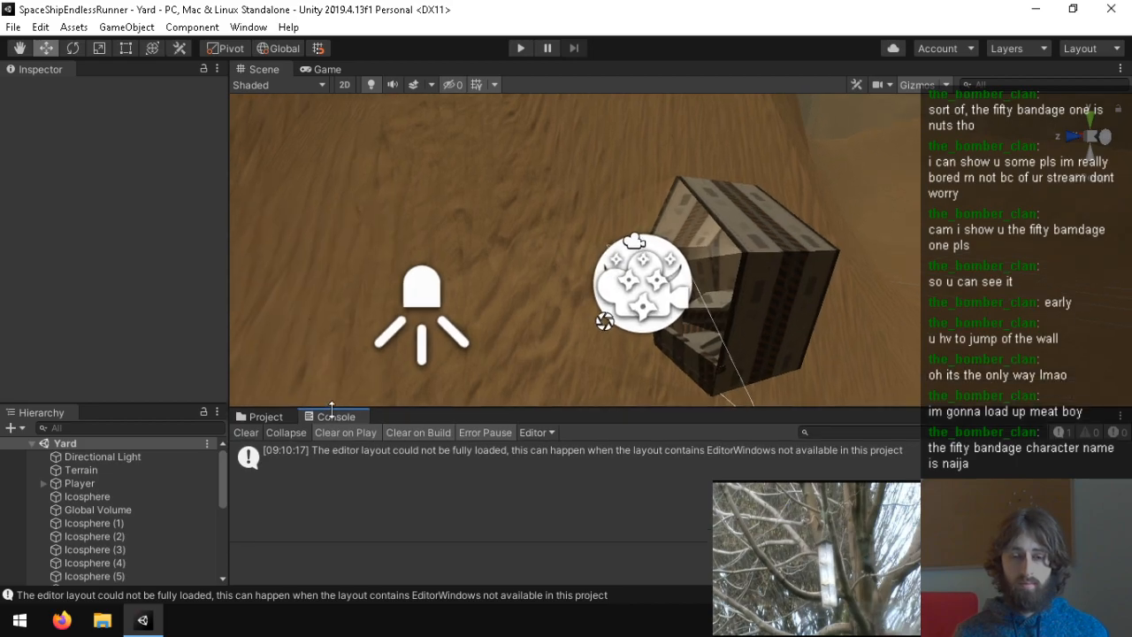
pyautogui.click(239, 430)
pyautogui.click(258, 416)
# Step: Inspect the desert terrain and sky in the scene, including the Player's Particle System and its settings
pyautogui.moveTo(437, 288); pyautogui.dragTo(813, 291, button='right')
pyautogui.scroll(3, 803, 283)
pyautogui.scroll(-8, 803, 283)
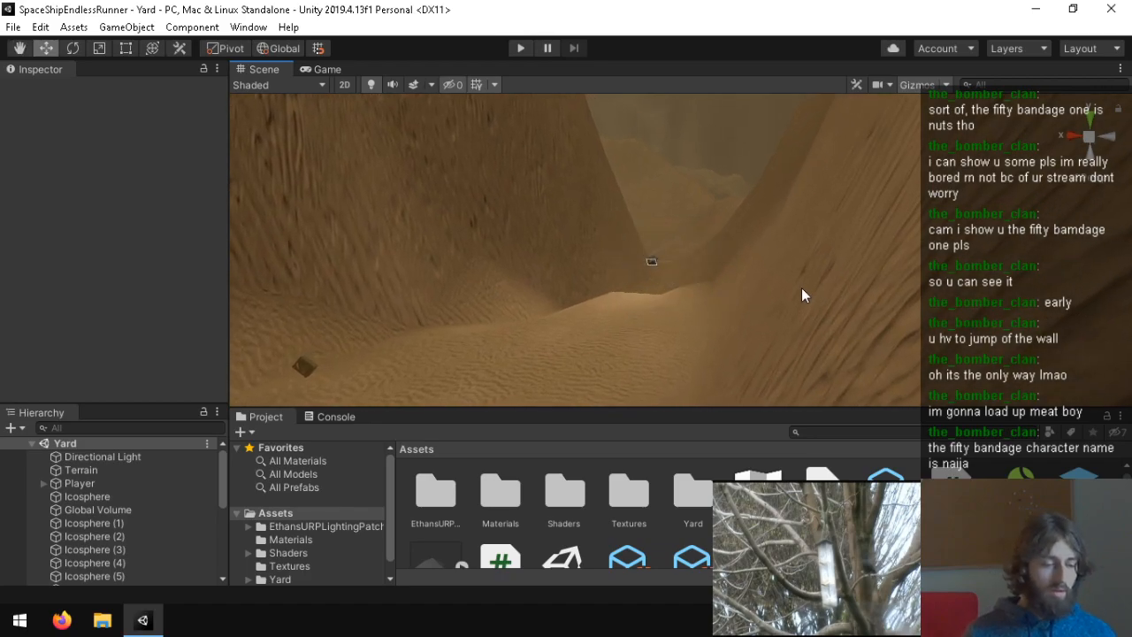
pyautogui.moveTo(727, 168); pyautogui.dragTo(336, 502, button='right')
pyautogui.scroll(3, 767, 168)
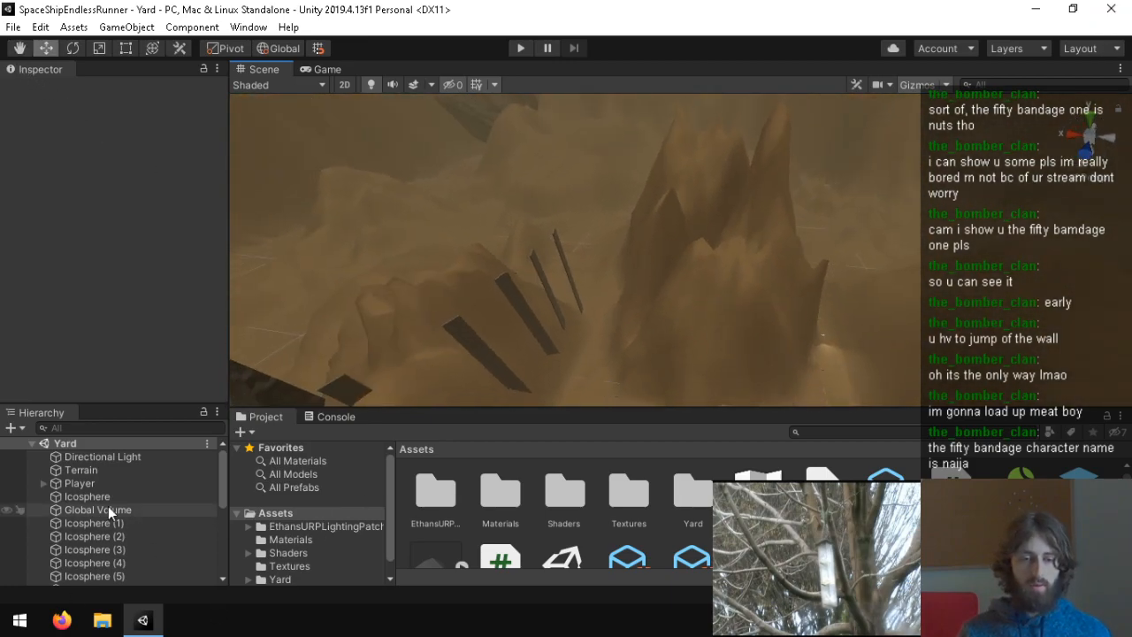
pyautogui.click(44, 483)
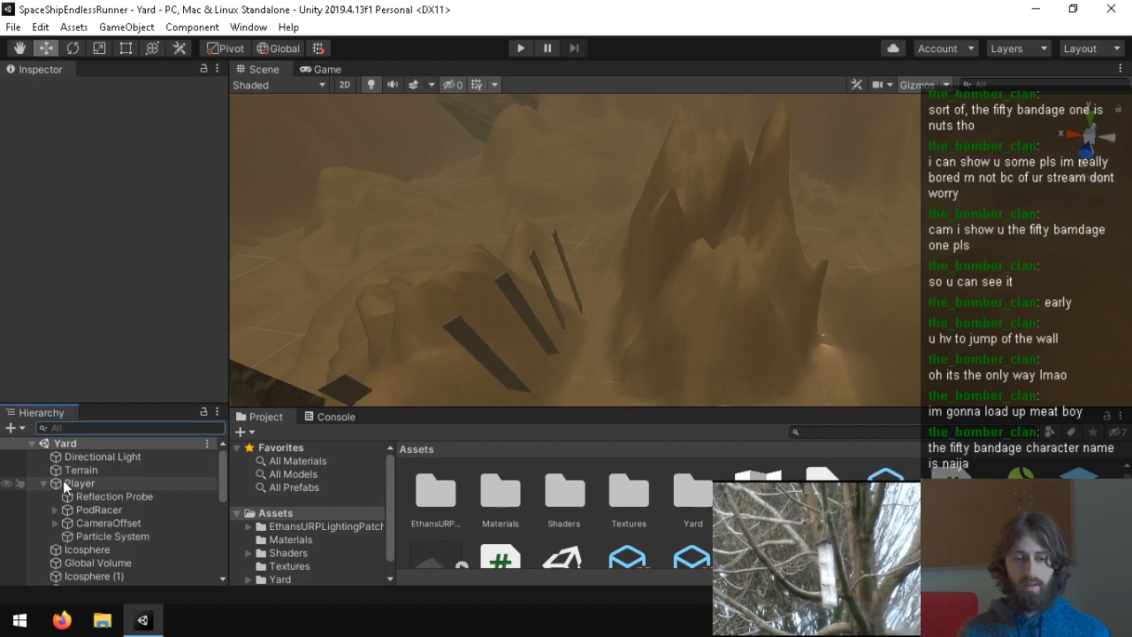
pyautogui.click(93, 536)
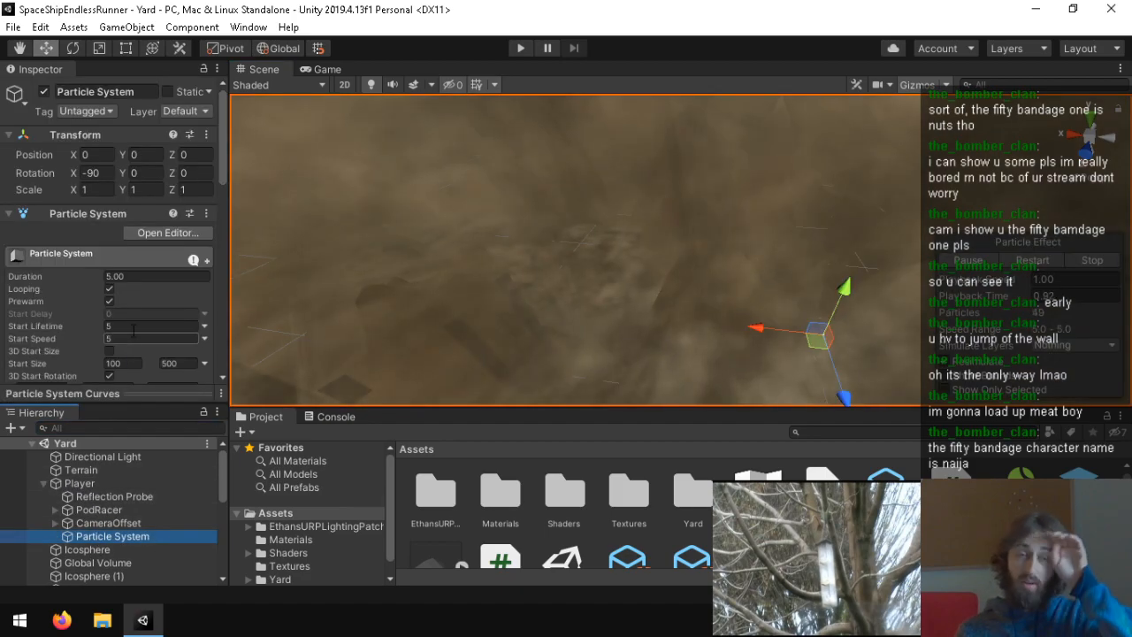
pyautogui.moveTo(727, 240); pyautogui.dragTo(655, 225, button='right')
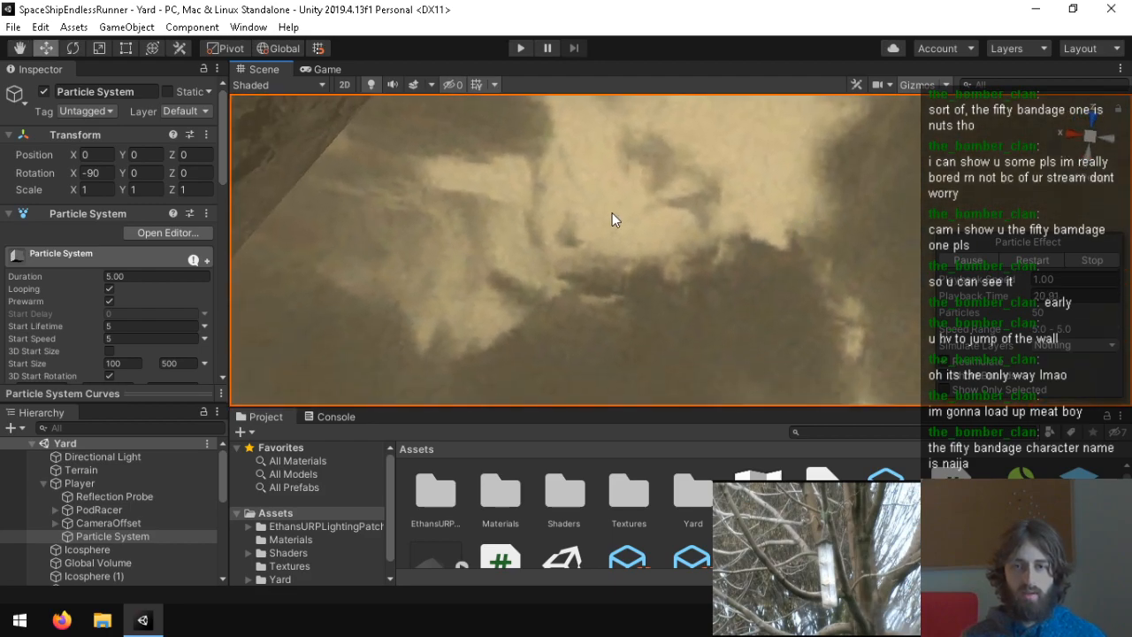
# Step: Set the Clear Flags of the Player's Reflection Probe to Solid Color
pyautogui.click(248, 26)
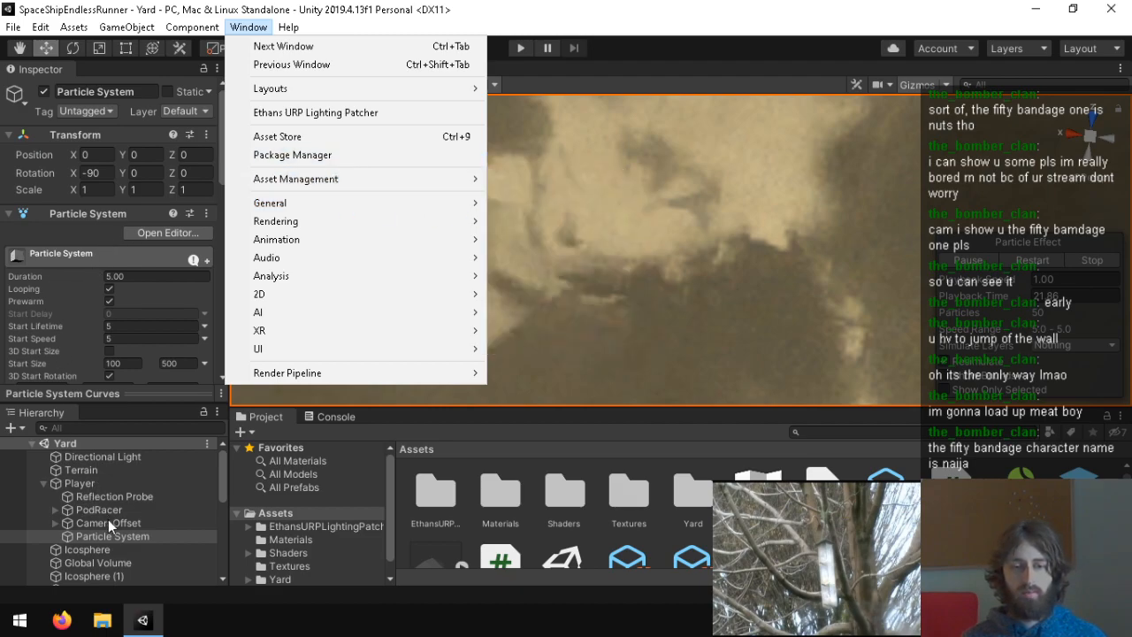
pyautogui.moveTo(319, 205)
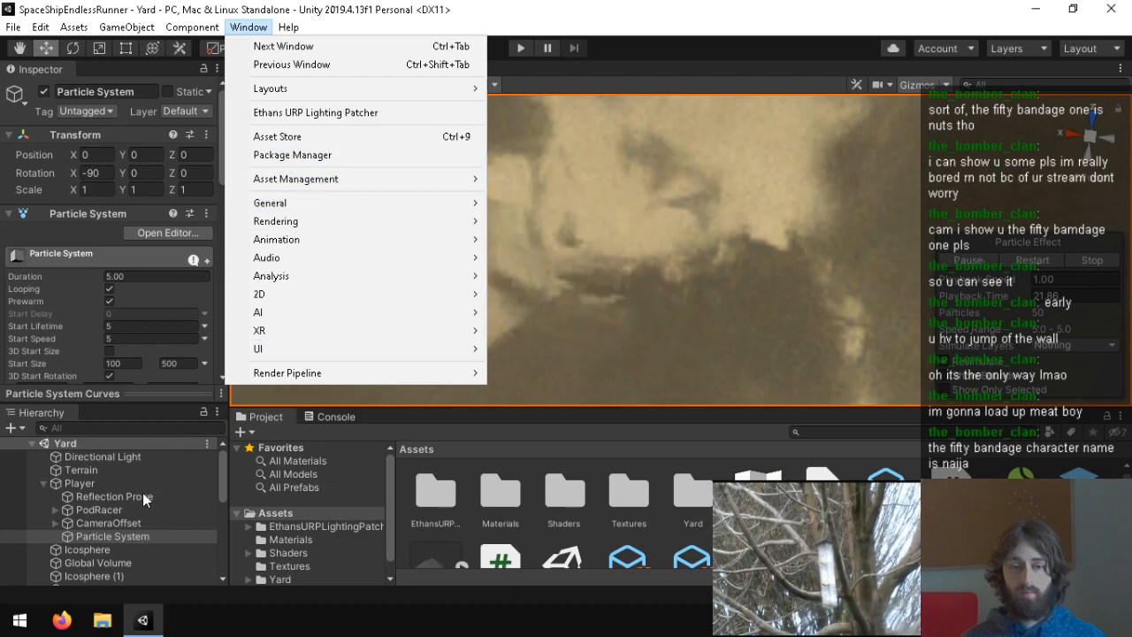
pyautogui.click(94, 494)
pyautogui.click(94, 496)
pyautogui.scroll(-5, 53, 319)
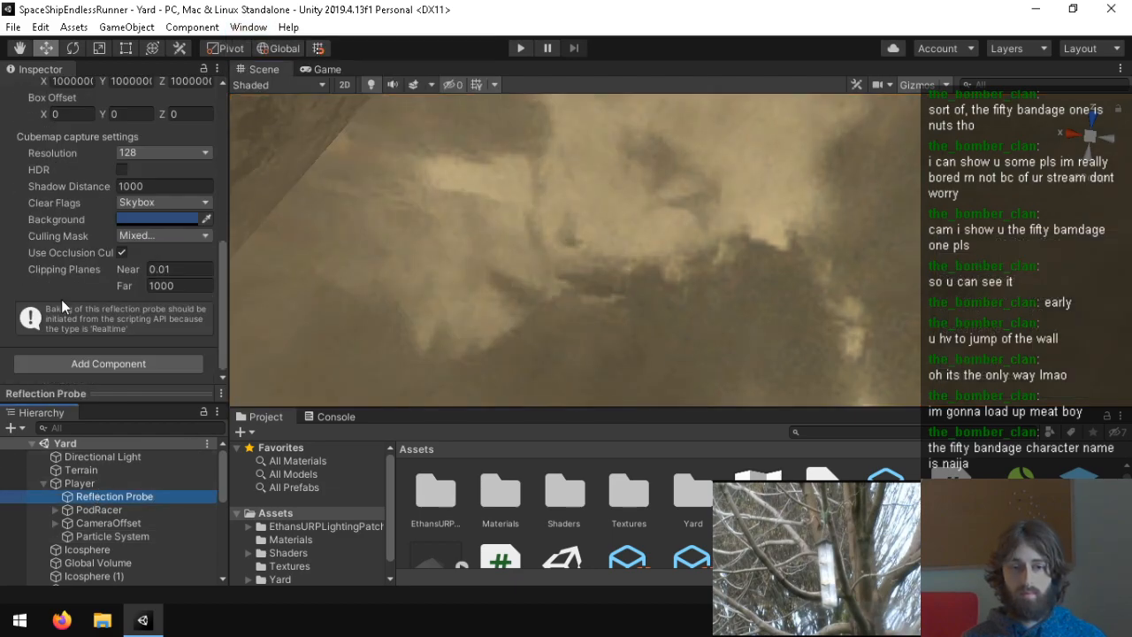
pyautogui.click(164, 203)
pyautogui.click(157, 237)
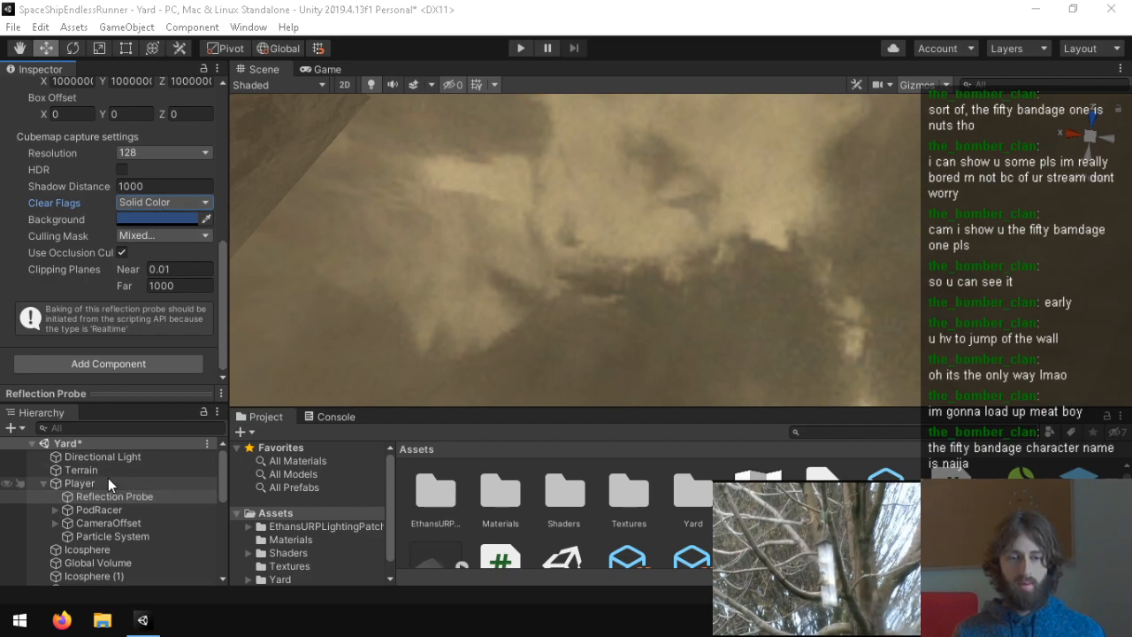
# Step: Set the Main Camera's environment background type to Solid Color and its background to a sandy tan
pyautogui.click(55, 523)
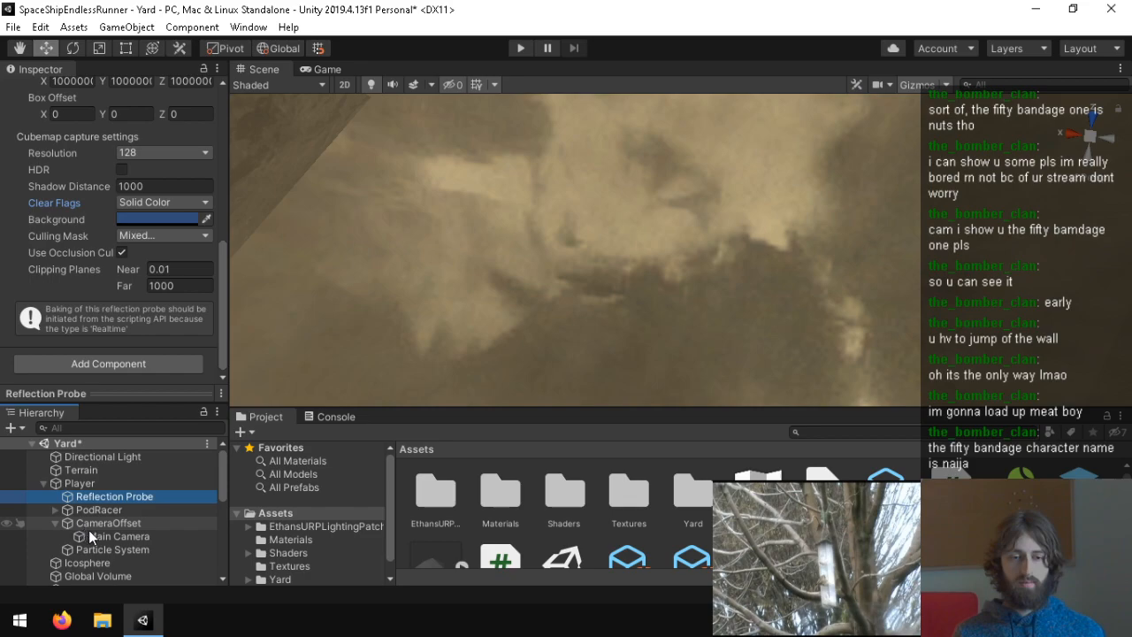
pyautogui.click(95, 539)
pyautogui.scroll(-10, 53, 300)
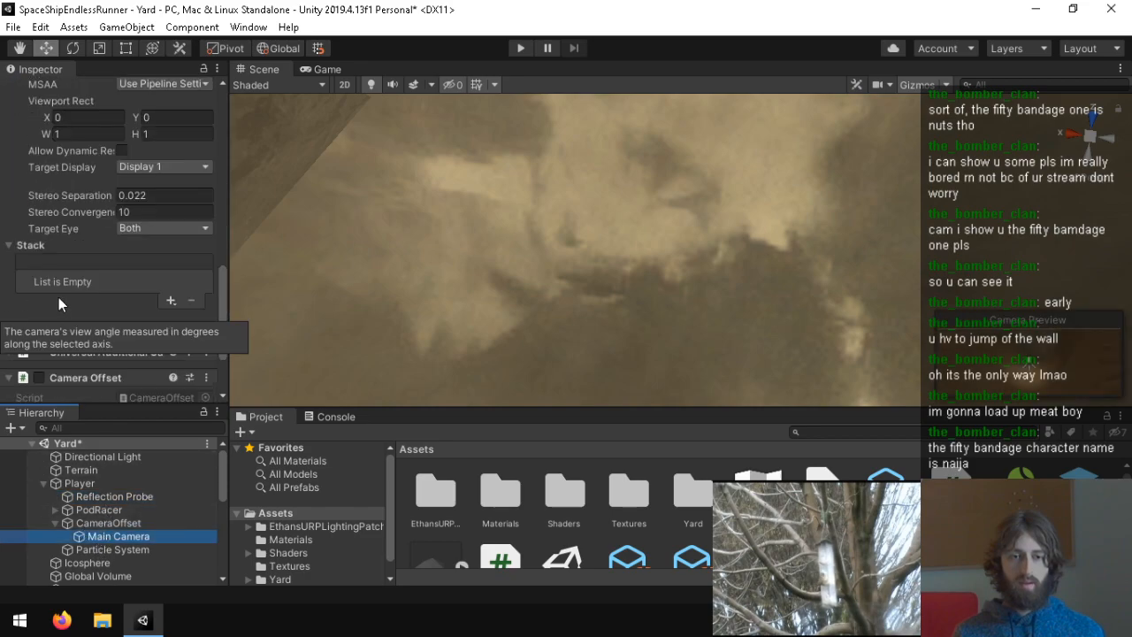
pyautogui.scroll(6, 56, 268)
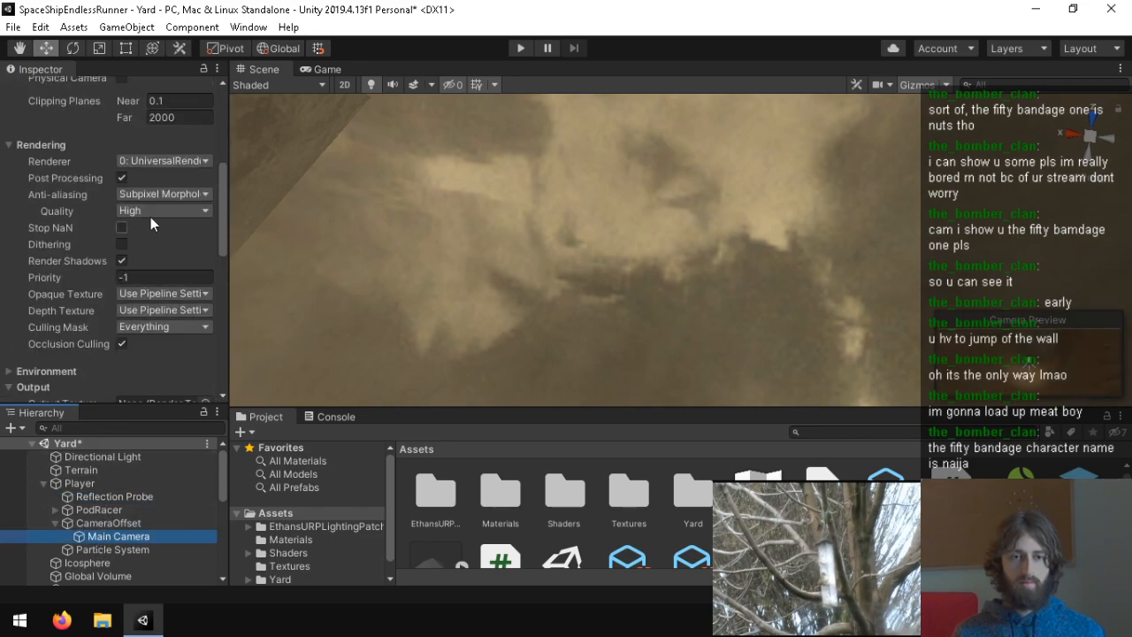
pyautogui.scroll(-4, 79, 229)
pyautogui.scroll(-3, 86, 276)
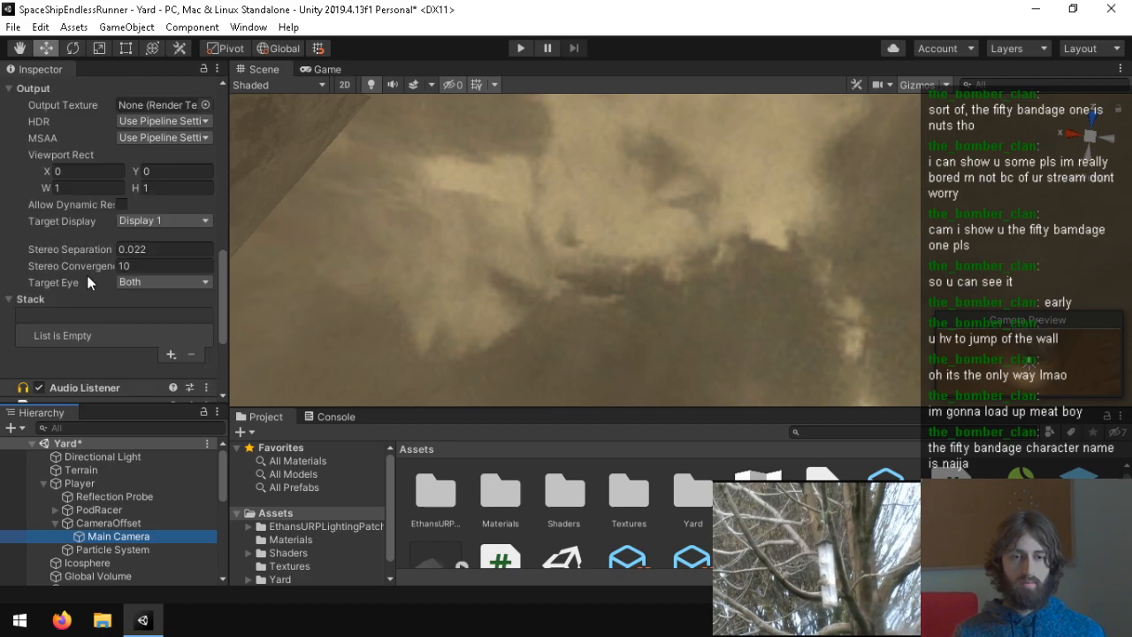
pyautogui.scroll(3, 73, 295)
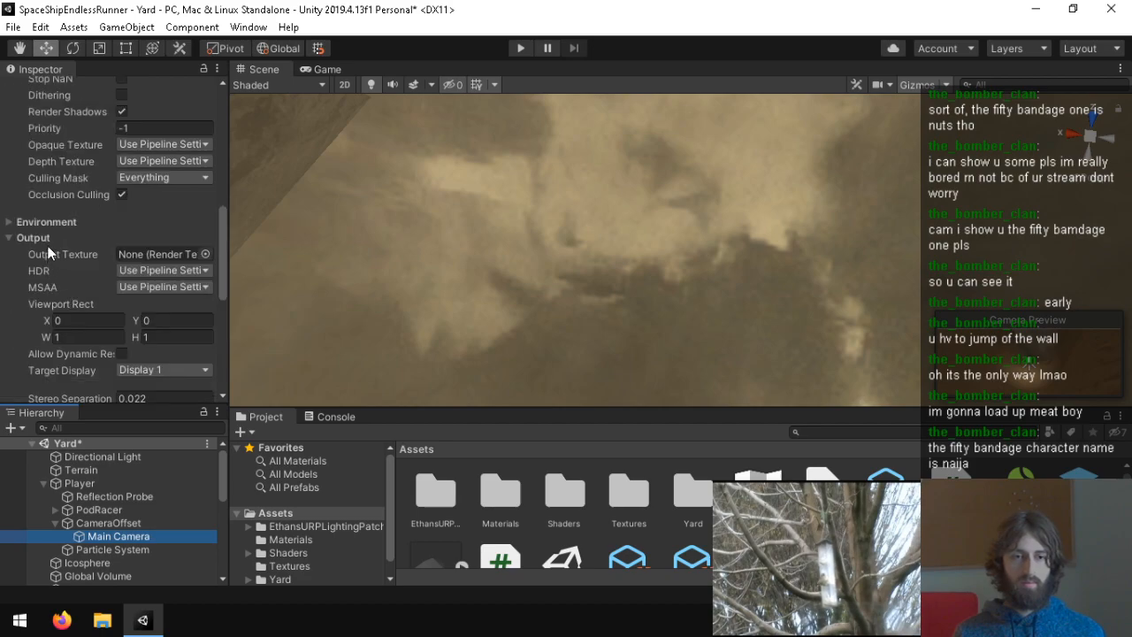
pyautogui.click(46, 219)
pyautogui.click(135, 237)
pyautogui.click(156, 275)
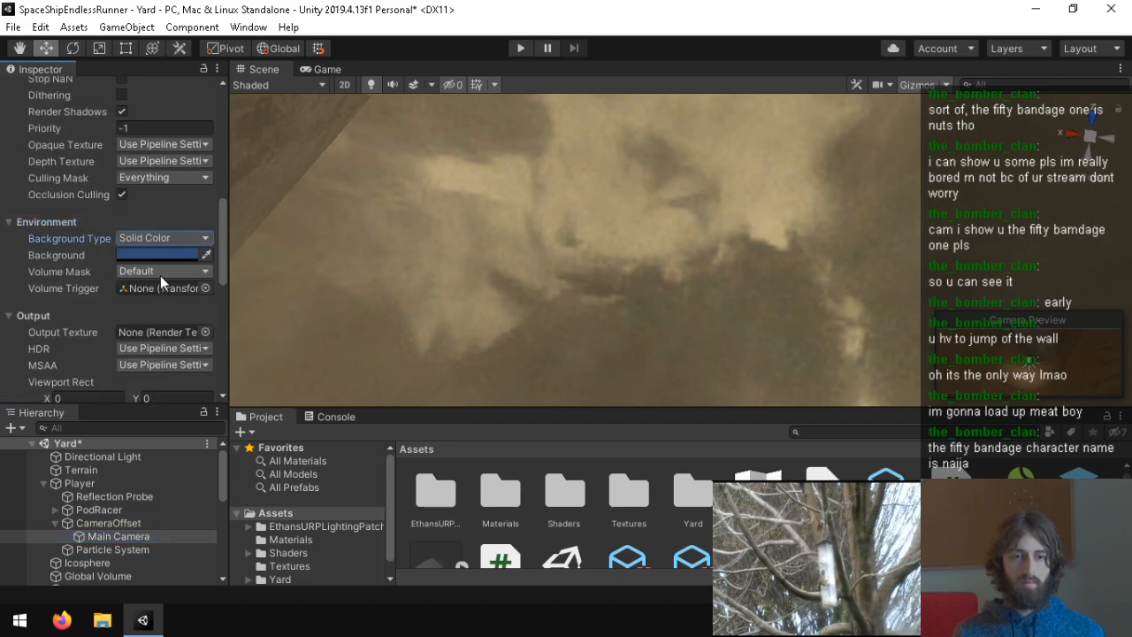
pyautogui.click(165, 253)
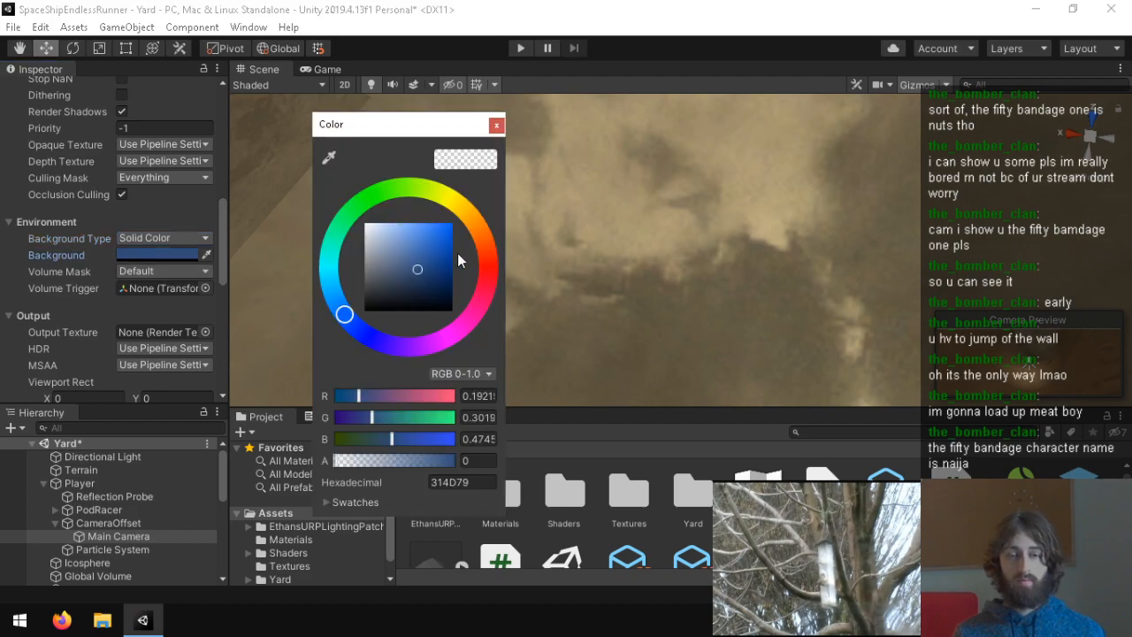
pyautogui.click(496, 125)
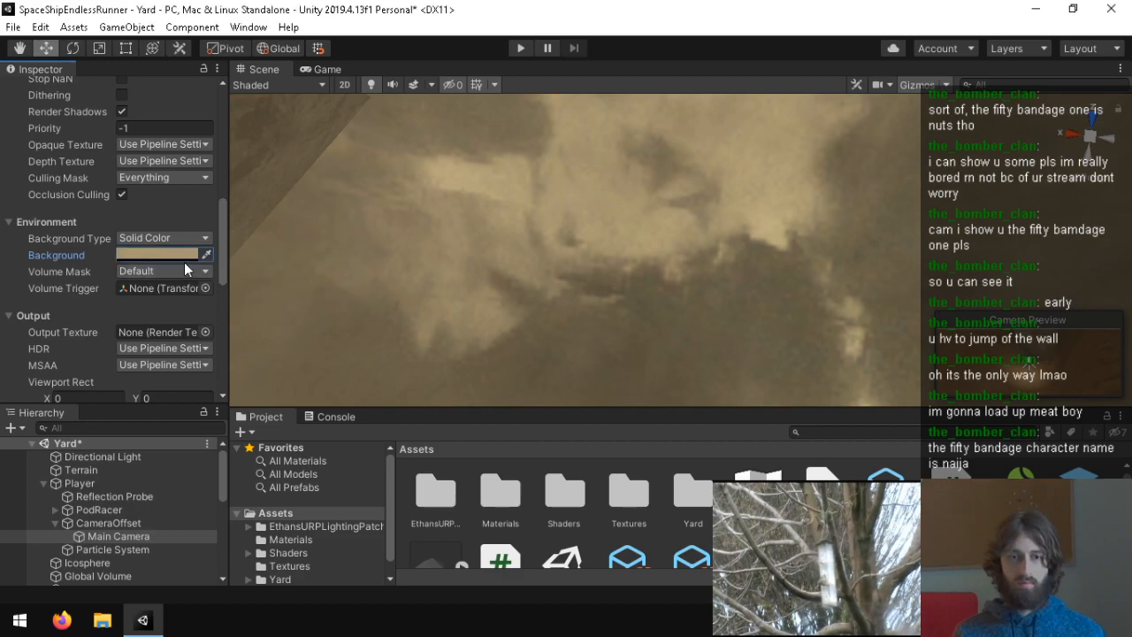
# Step: Review the scene's environment settings in the Lighting window and close it
pyautogui.click(255, 32)
pyautogui.moveTo(318, 204)
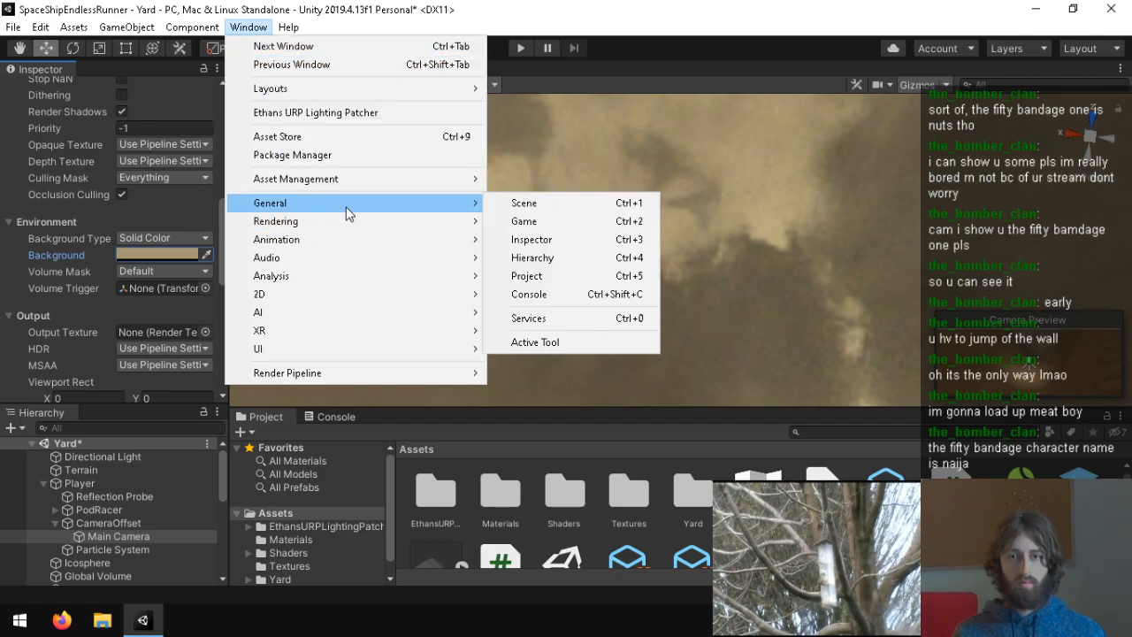
pyautogui.moveTo(296, 228)
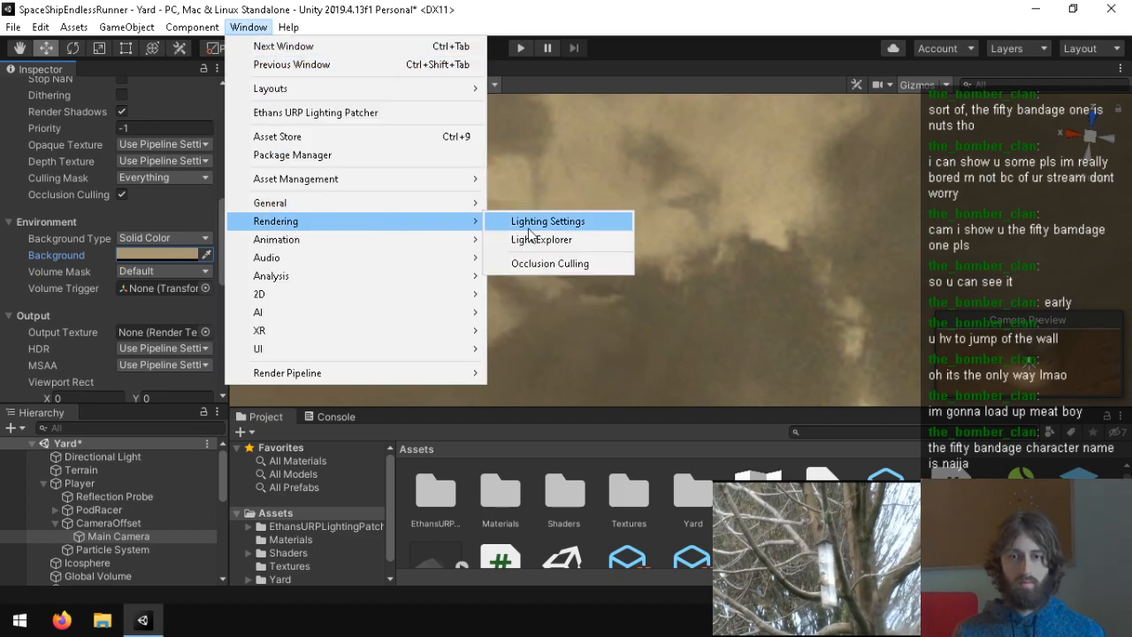
pyautogui.click(555, 221)
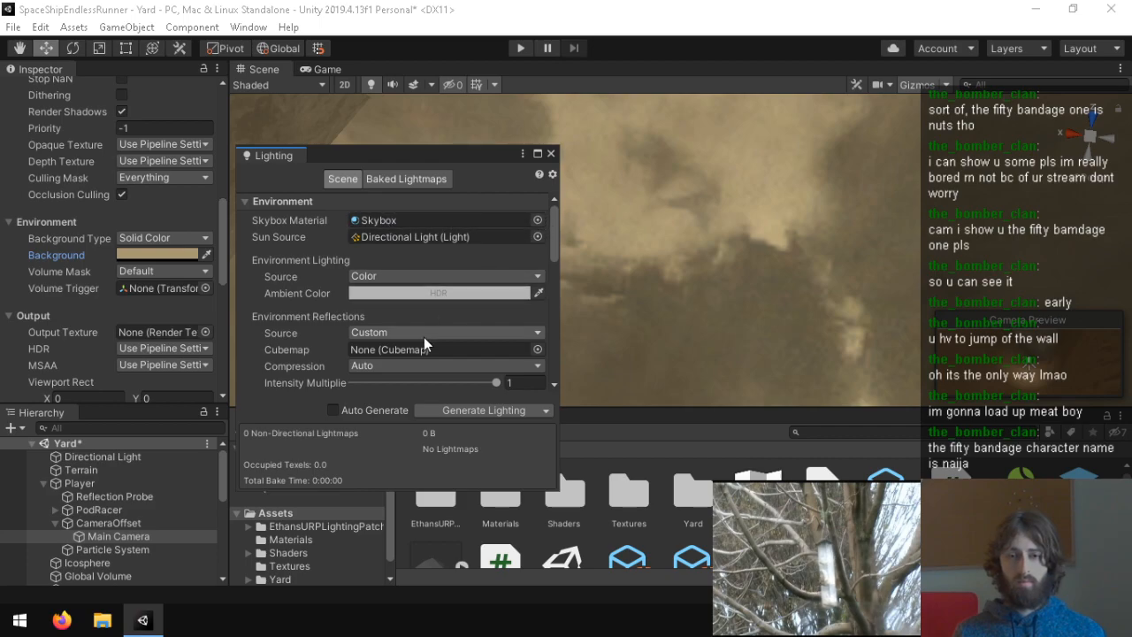
pyautogui.moveTo(554, 225); pyautogui.dragTo(575, 202)
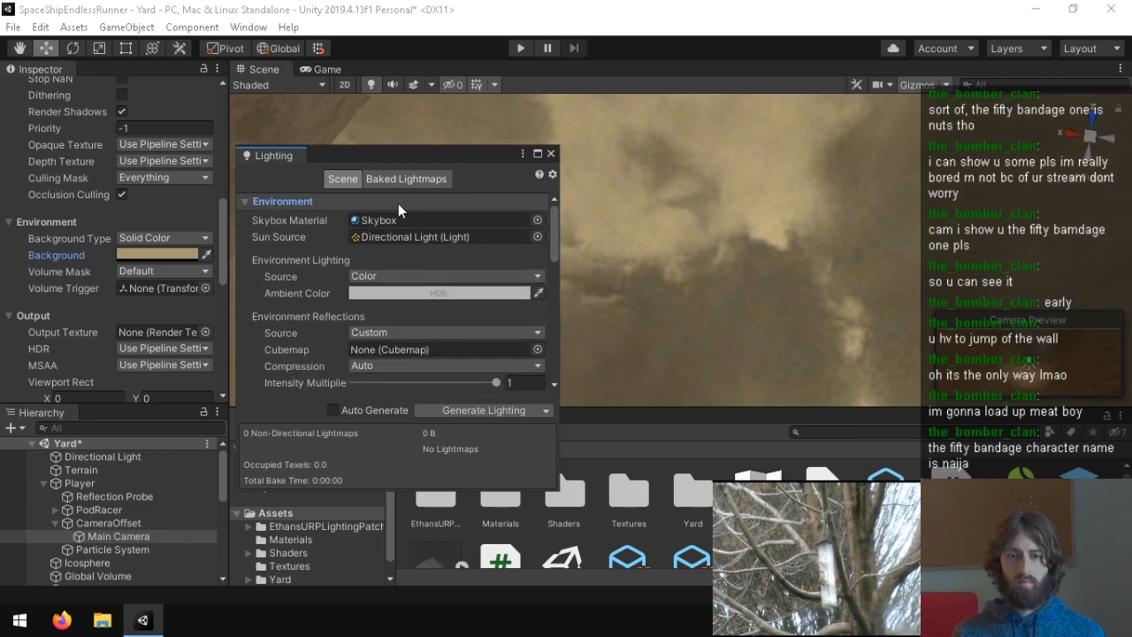
pyautogui.click(551, 153)
# Step: Copy the Main Camera's background color onto the Reflection Probe's background
pyautogui.click(144, 498)
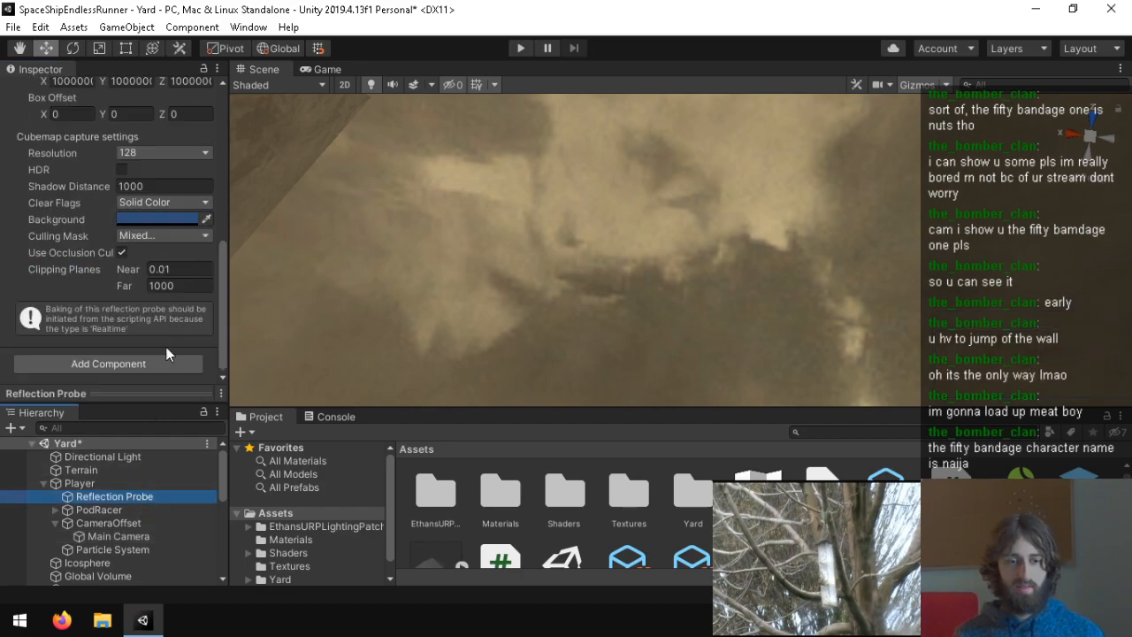
pyautogui.click(113, 535)
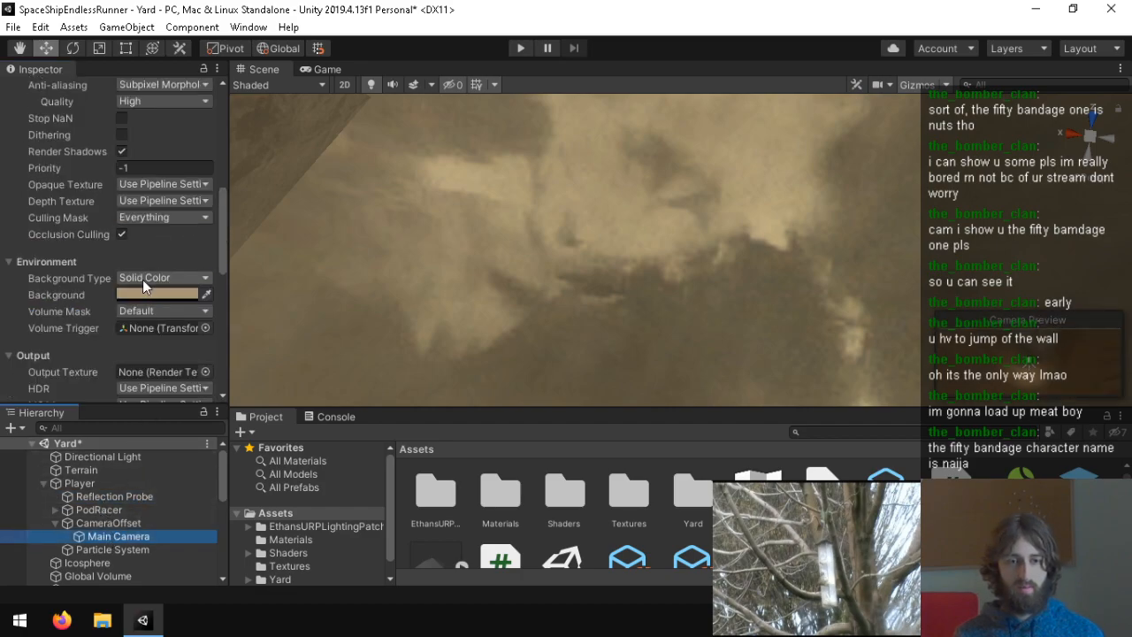
pyautogui.rightClick(139, 297)
pyautogui.click(145, 310)
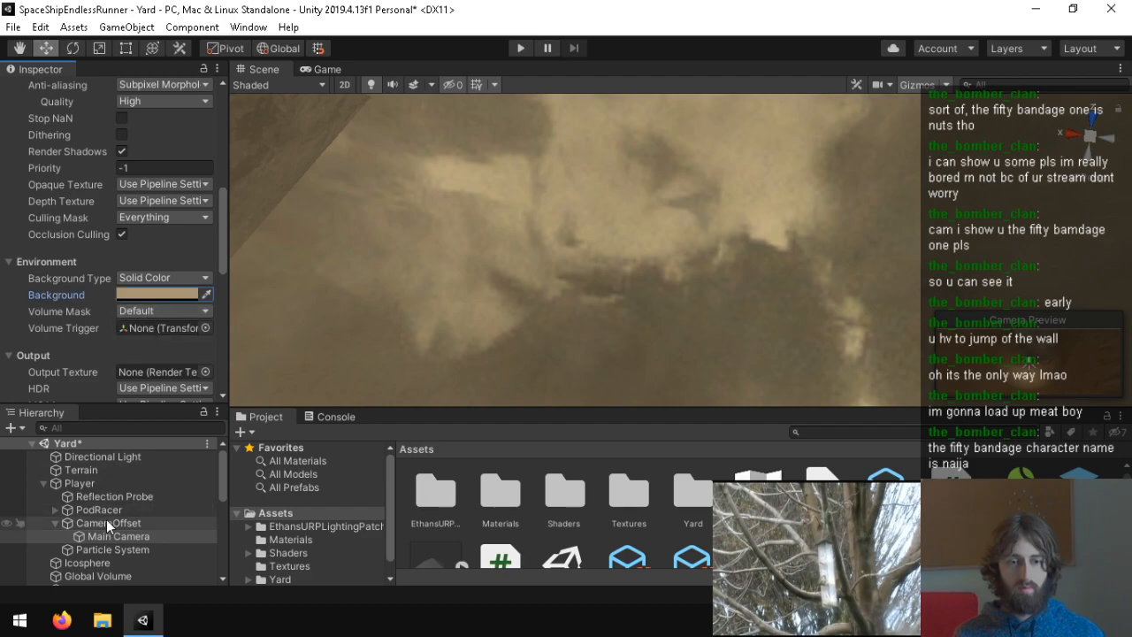
pyautogui.click(101, 494)
pyautogui.rightClick(166, 223)
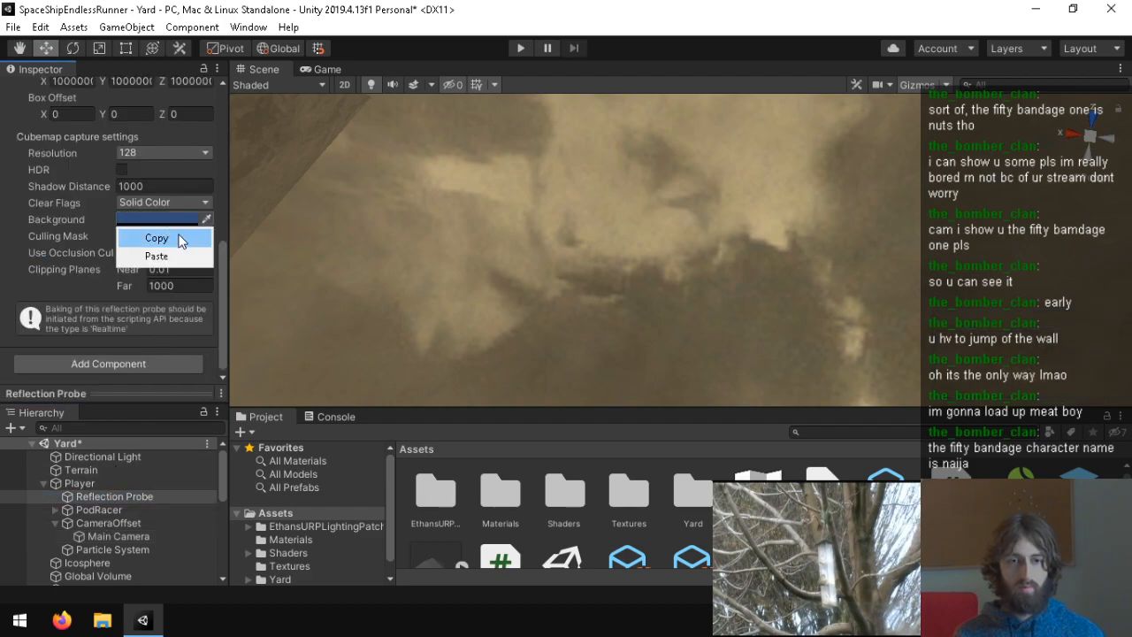
pyautogui.click(176, 252)
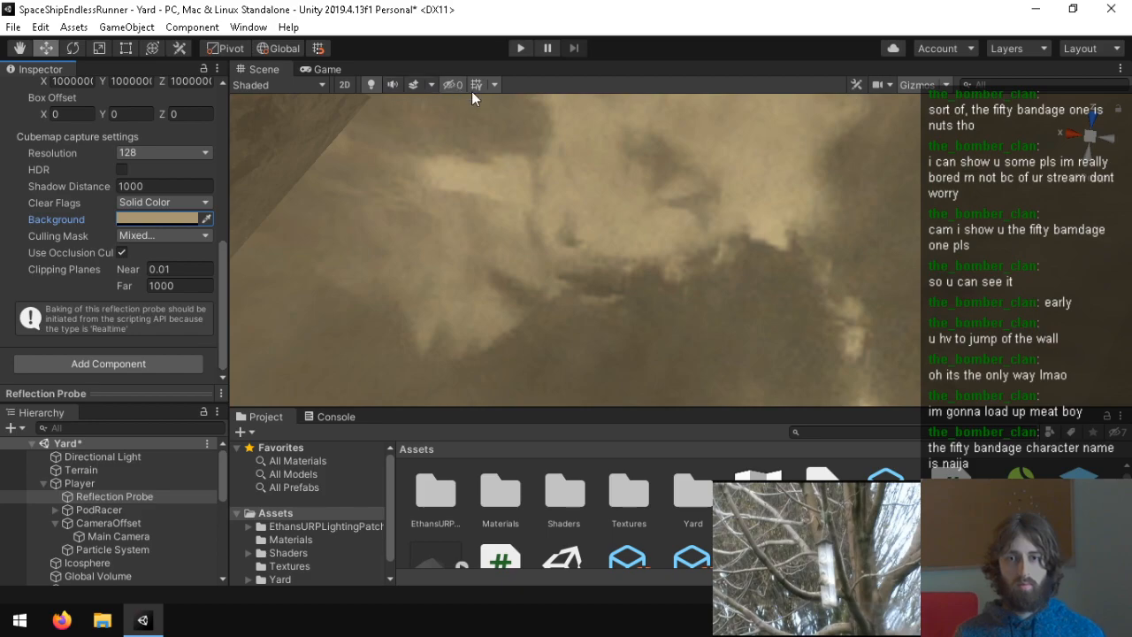
# Step: Toggle the skybox display in the Scene view to compare, leaving it hidden
pyautogui.click(432, 84)
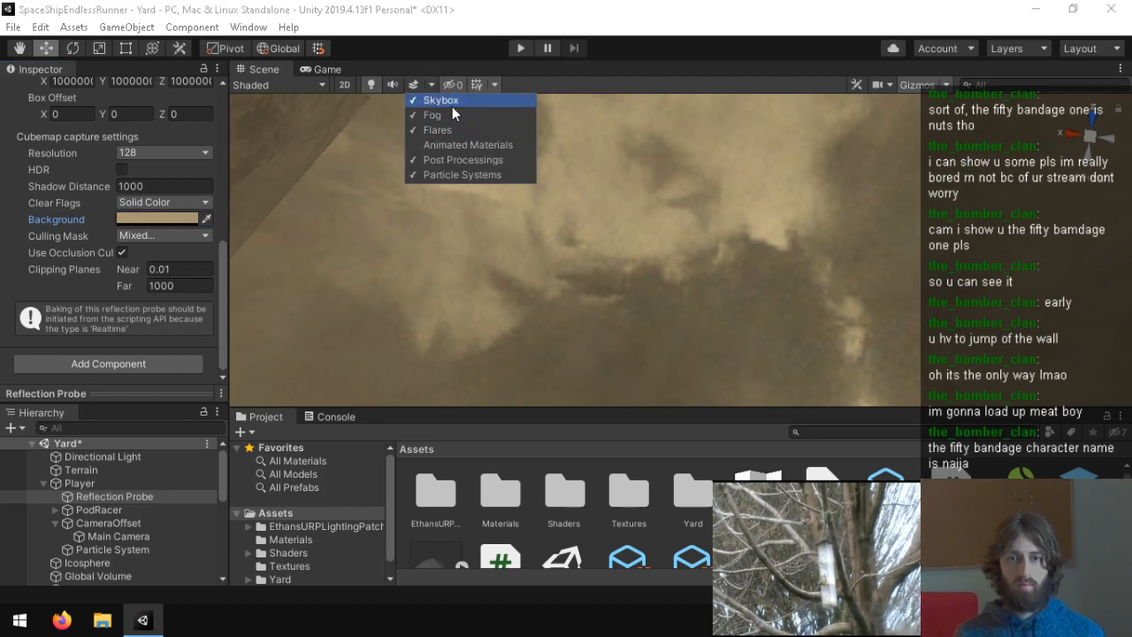
pyautogui.click(451, 103)
pyautogui.moveTo(611, 208); pyautogui.dragTo(665, 204, button='right')
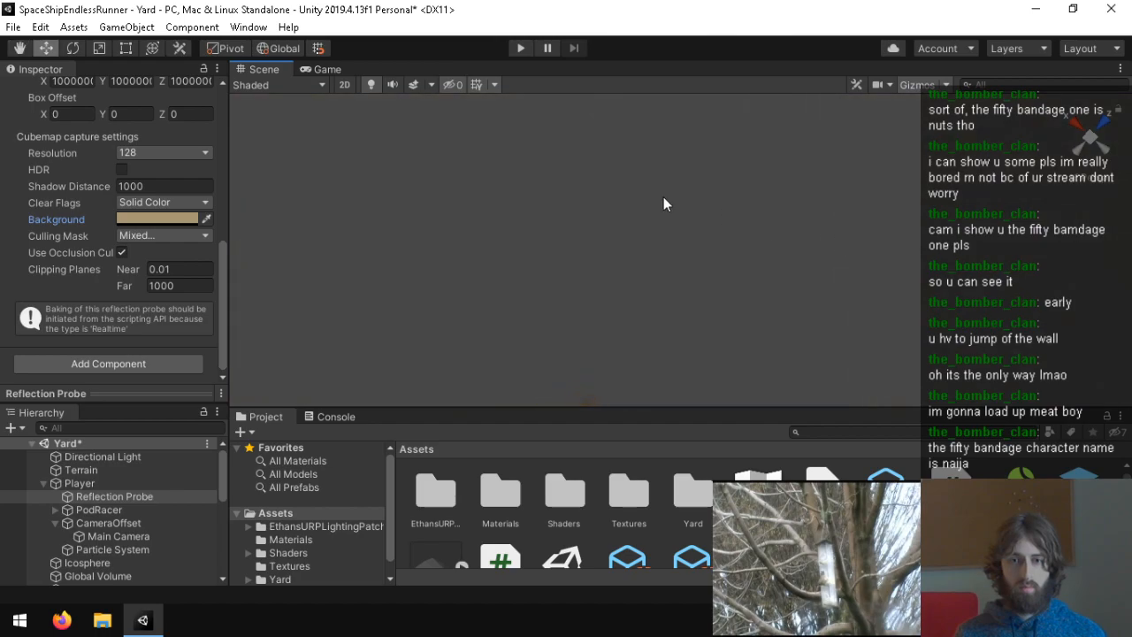
pyautogui.click(432, 85)
pyautogui.click(434, 101)
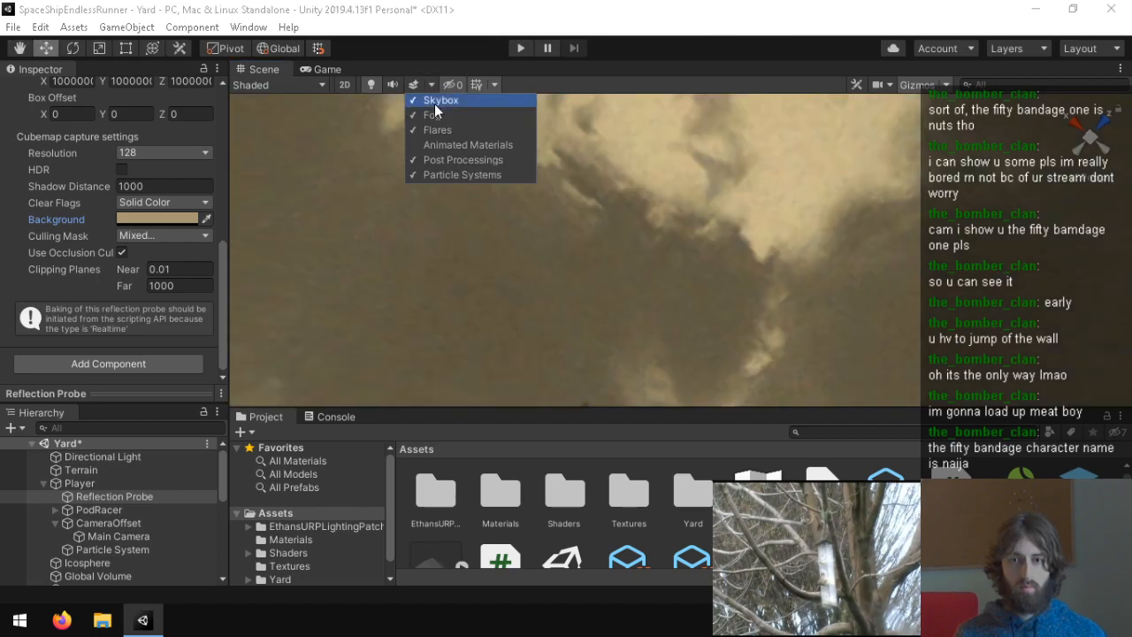
pyautogui.click(435, 102)
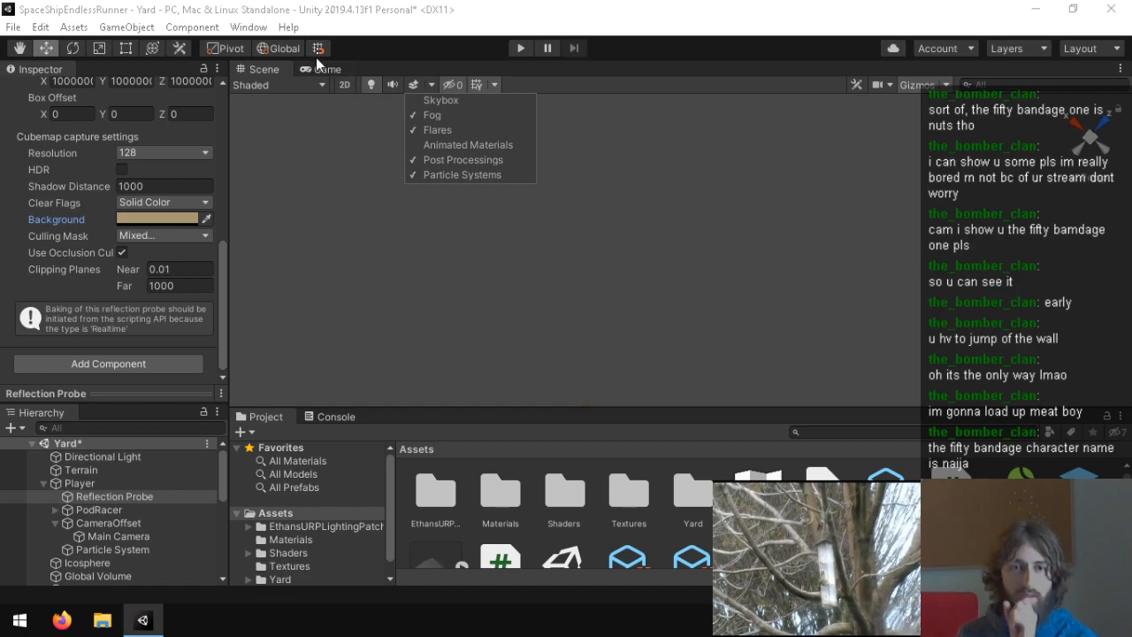
# Step: Set the scene's Skybox Material to None in the lighting settings
pyautogui.click(252, 27)
pyautogui.moveTo(301, 205)
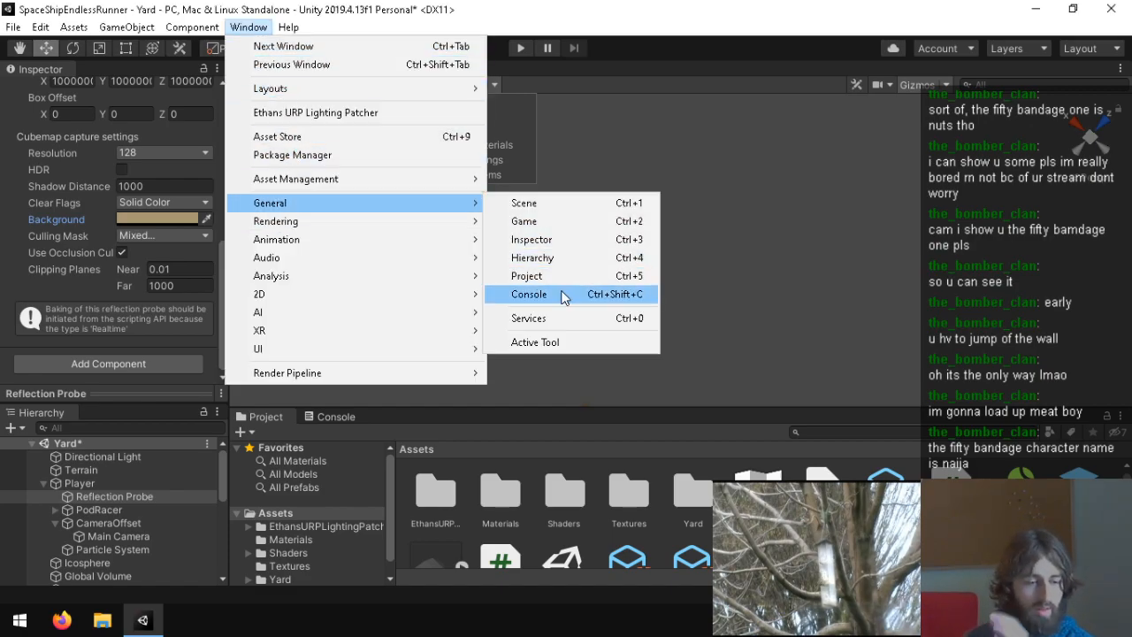
pyautogui.moveTo(415, 217)
pyautogui.click(548, 221)
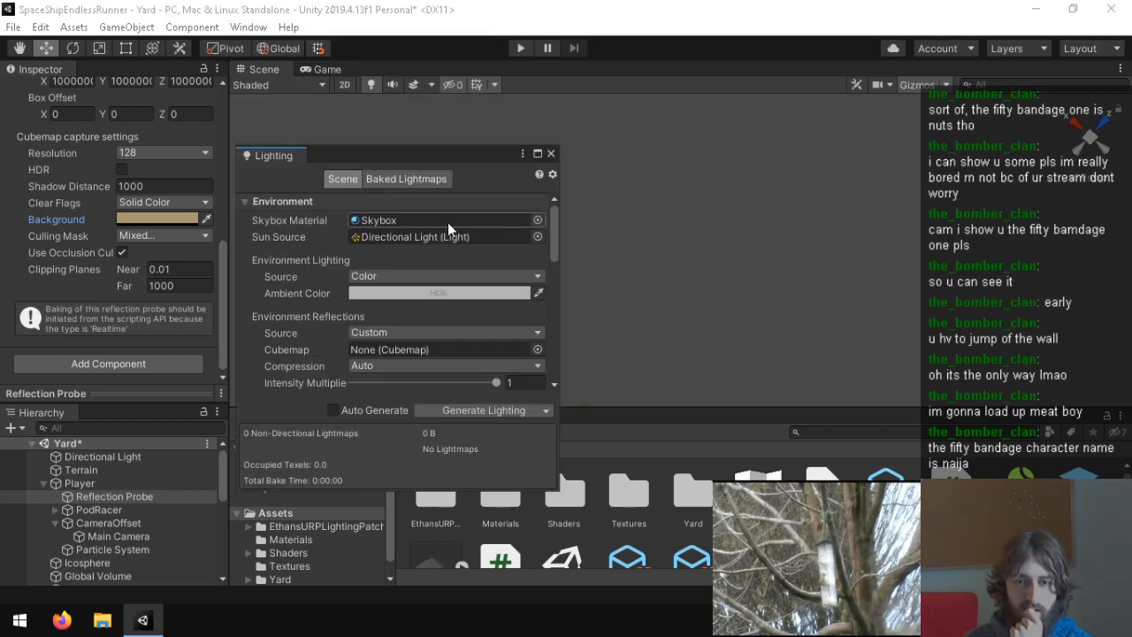
pyautogui.click(536, 220)
pyautogui.scroll(2, 233, 199)
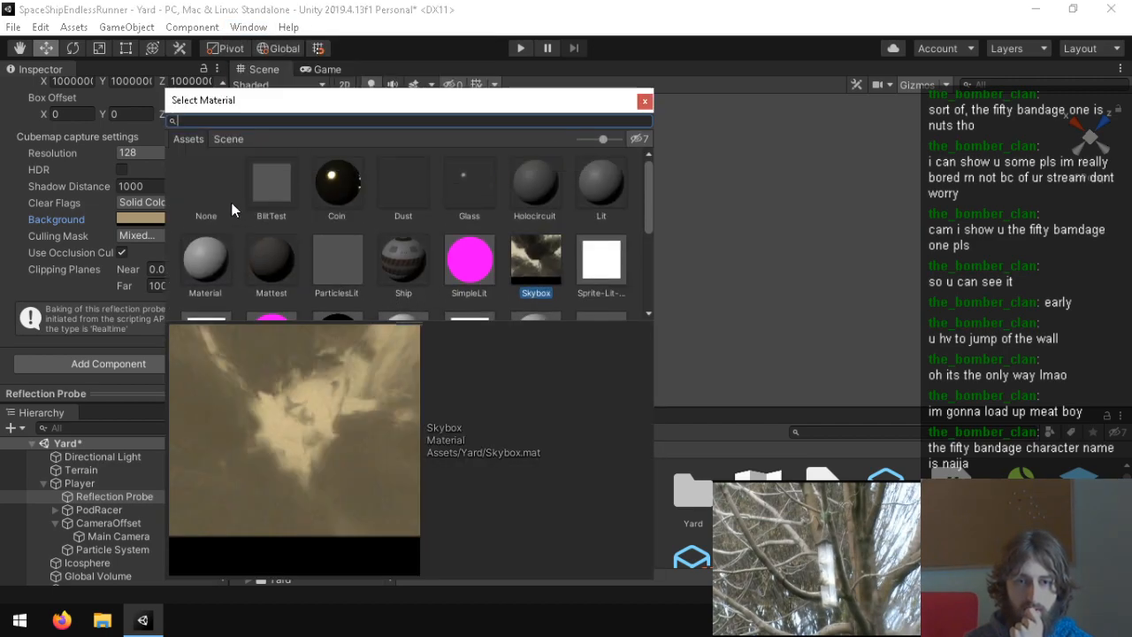
pyautogui.doubleClick(236, 204)
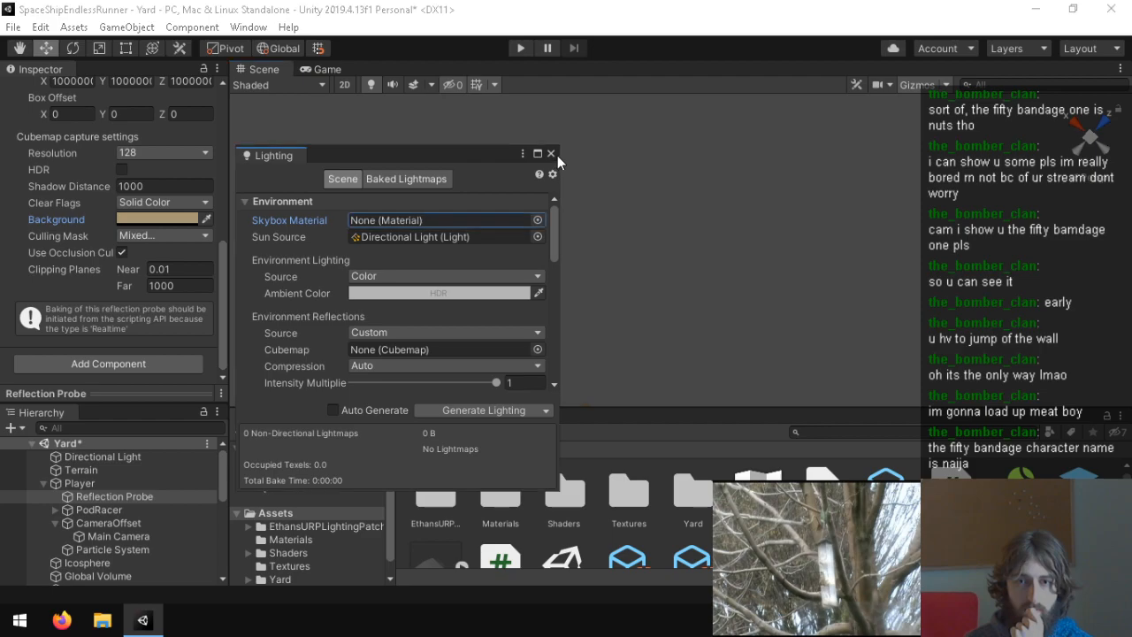
# Step: Close the Lighting window and toggle the skybox display in the Scene view
pyautogui.click(552, 154)
pyautogui.click(432, 85)
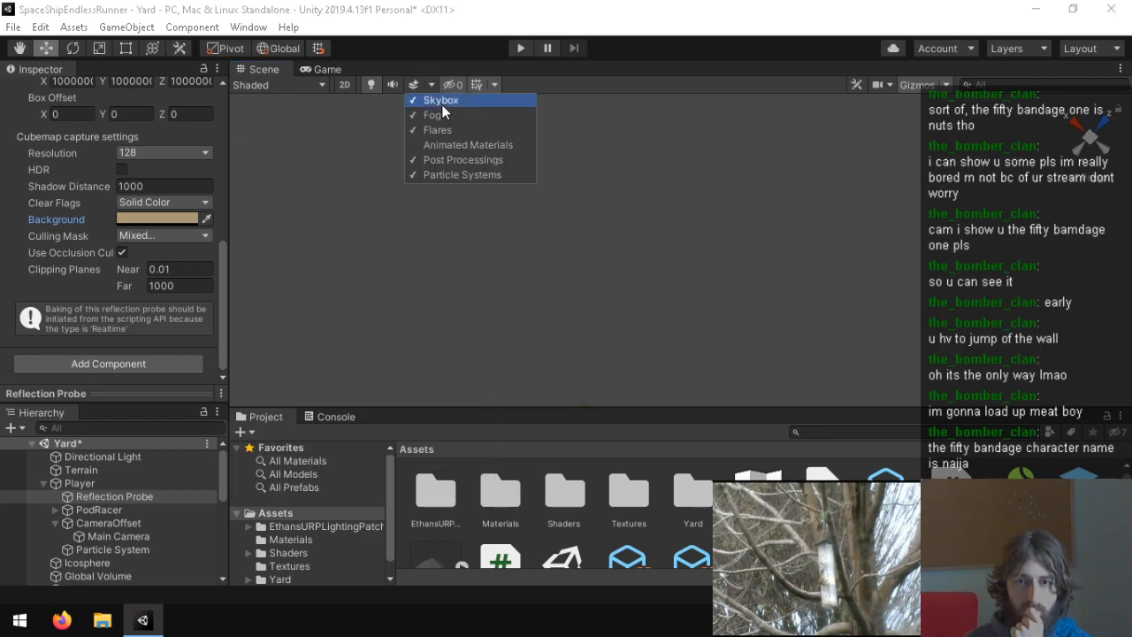
pyautogui.click(441, 105)
pyautogui.moveTo(568, 250); pyautogui.dragTo(181, 99, button='right')
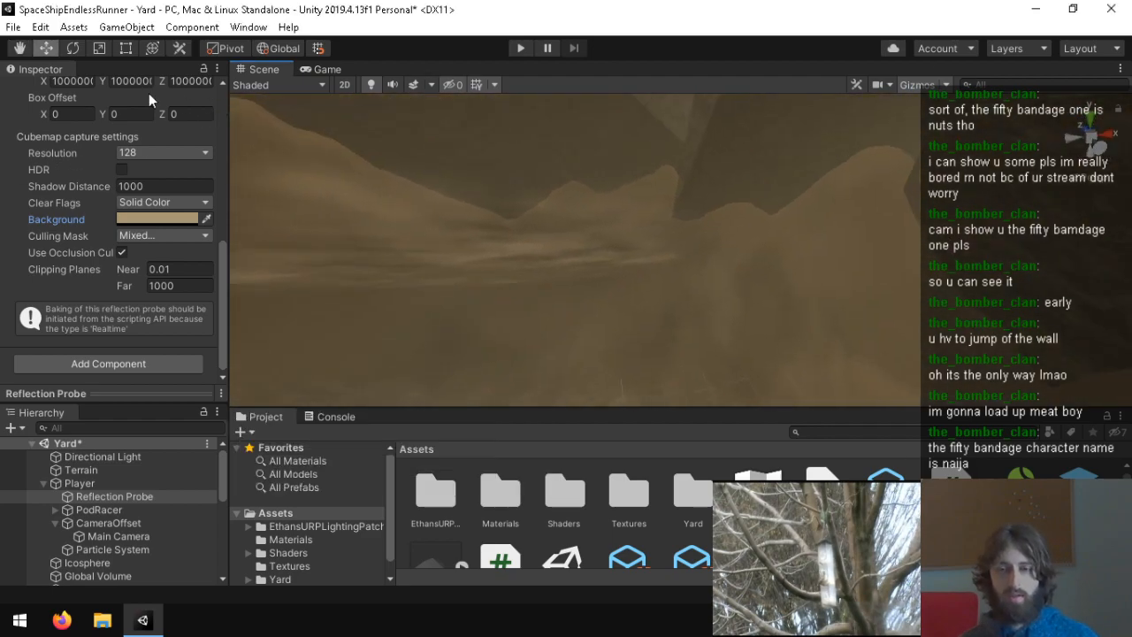
# Step: Compare the Game view with the Scene view and inspect the Reflection Probe's cubemap preview
pyautogui.click(329, 67)
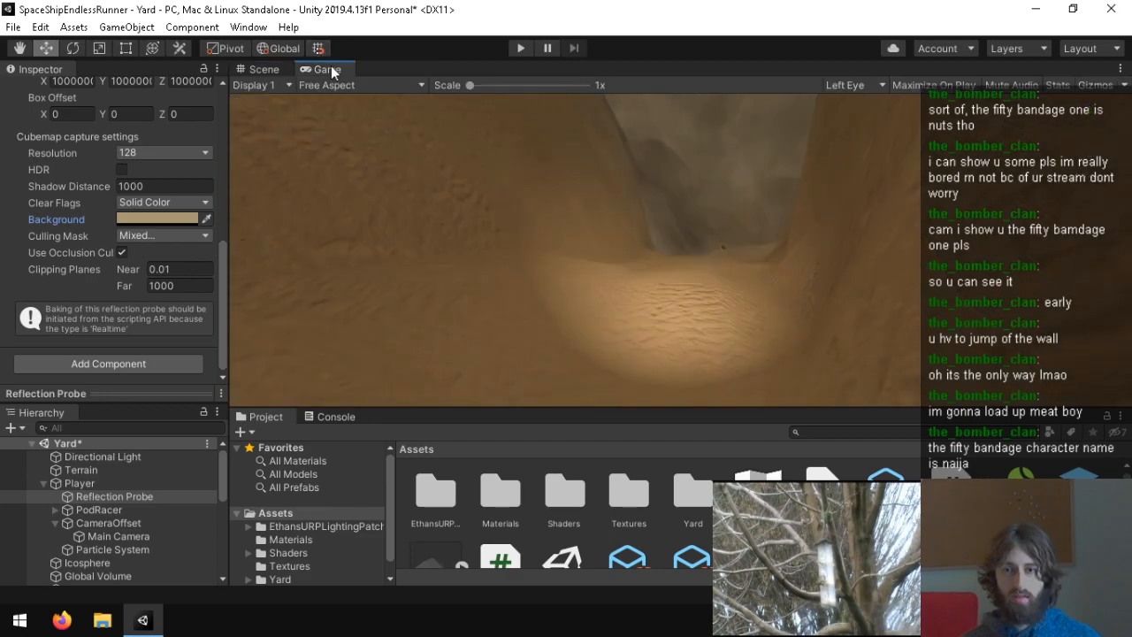
pyautogui.click(280, 68)
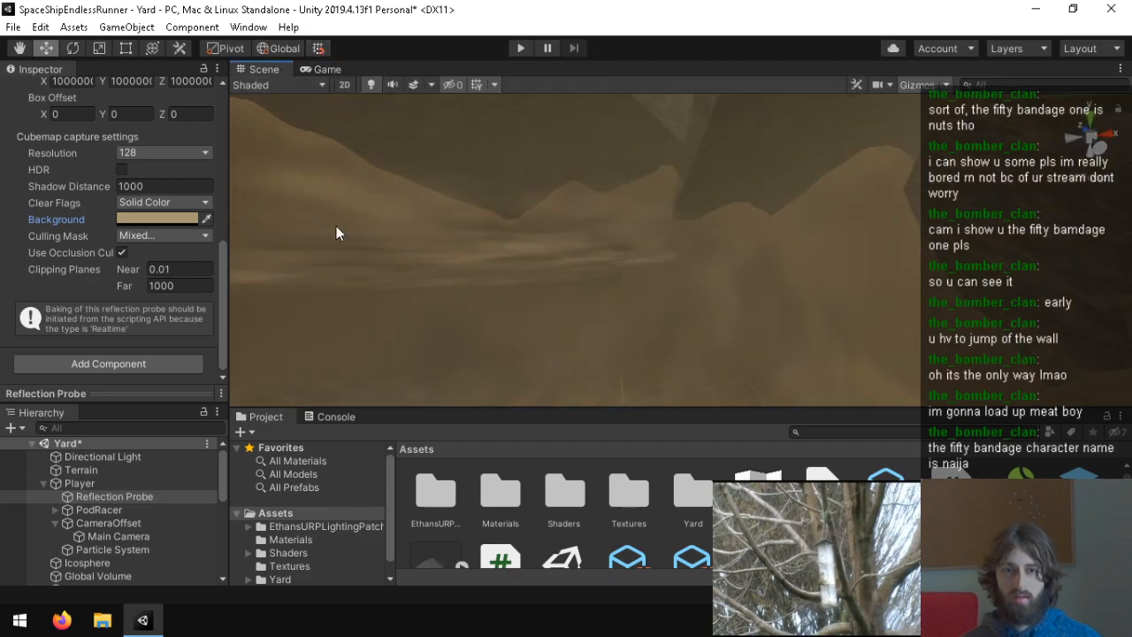
pyautogui.click(119, 394)
pyautogui.moveTo(98, 307); pyautogui.dragTo(129, 304)
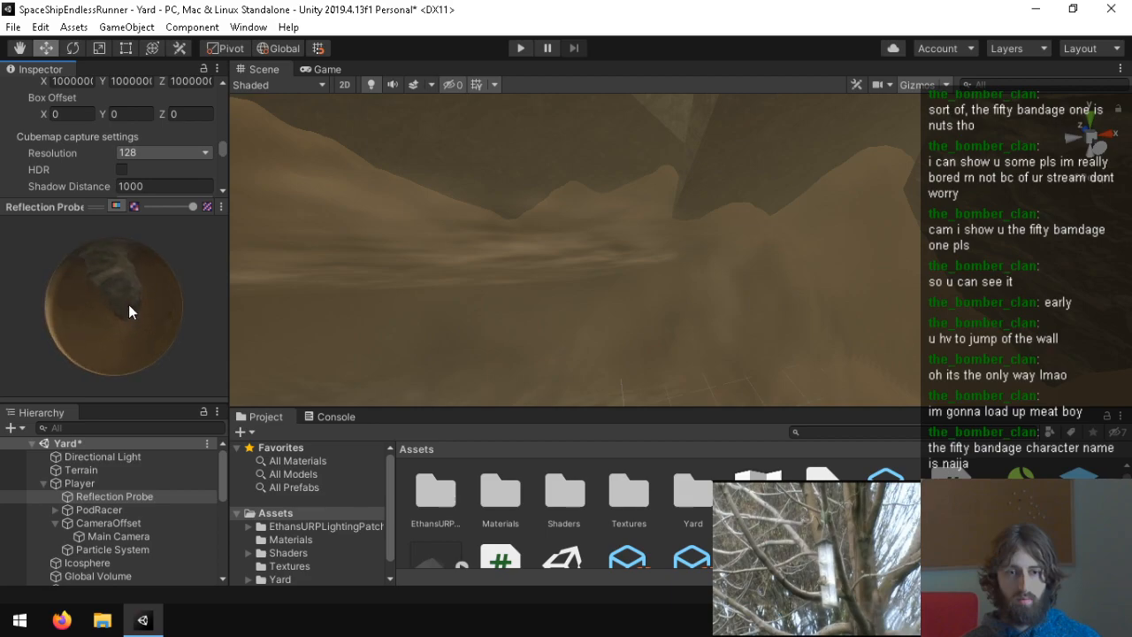
pyautogui.click(98, 210)
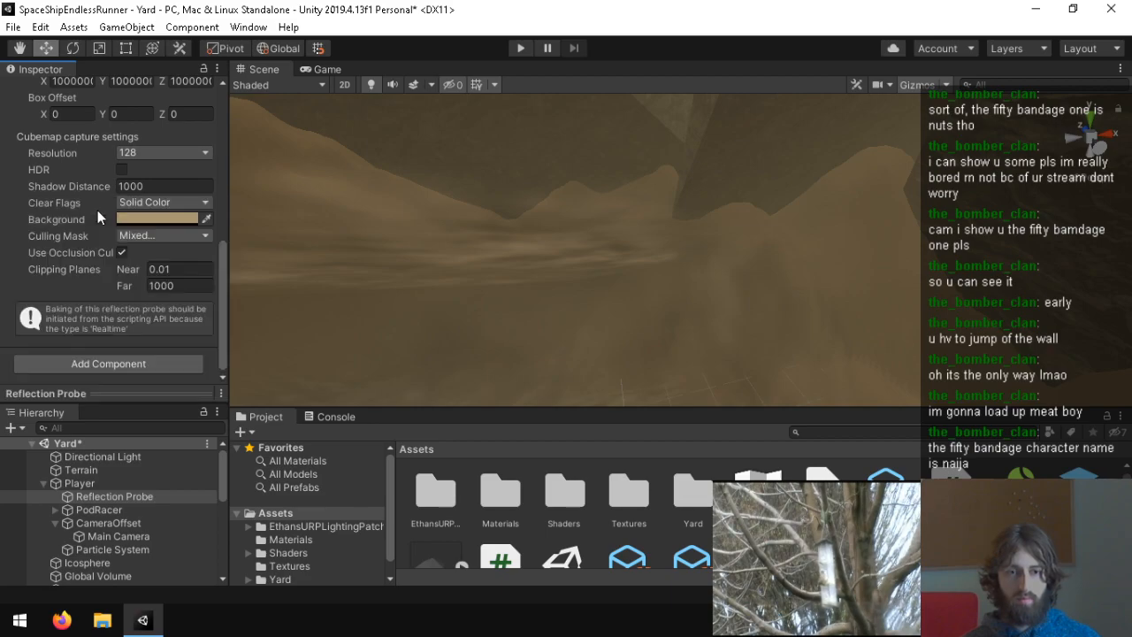
# Step: Disable Fog in the scene's lighting settings and close the Lighting window
pyautogui.click(428, 100)
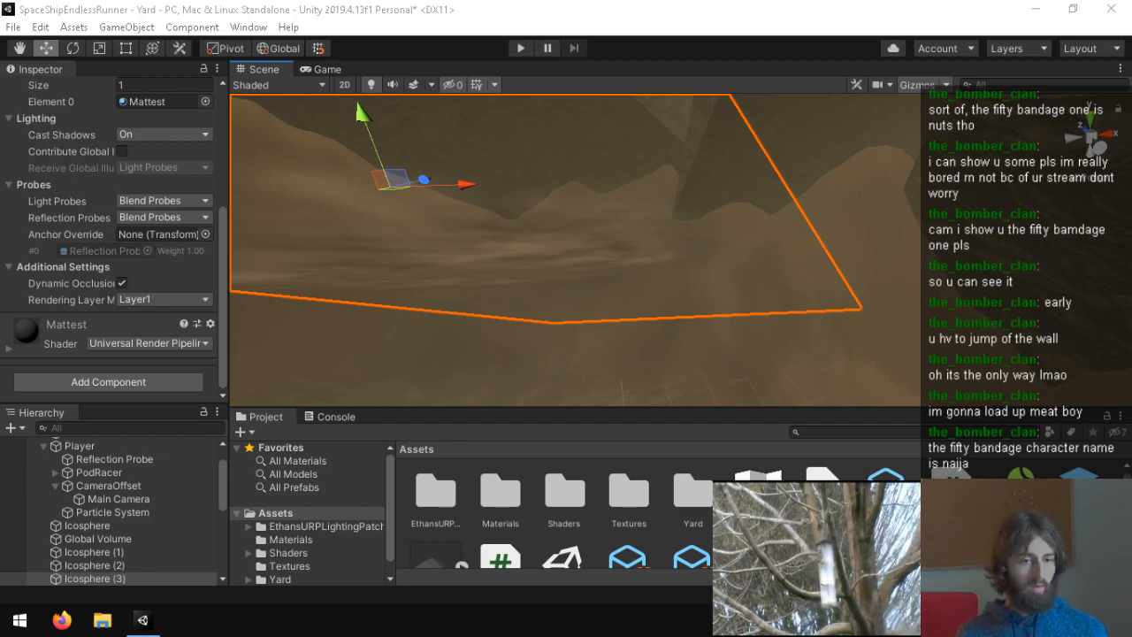
pyautogui.moveTo(641, 237); pyautogui.dragTo(610, 129, button='right')
pyautogui.moveTo(152, 126); pyautogui.dragTo(325, 159, button='right')
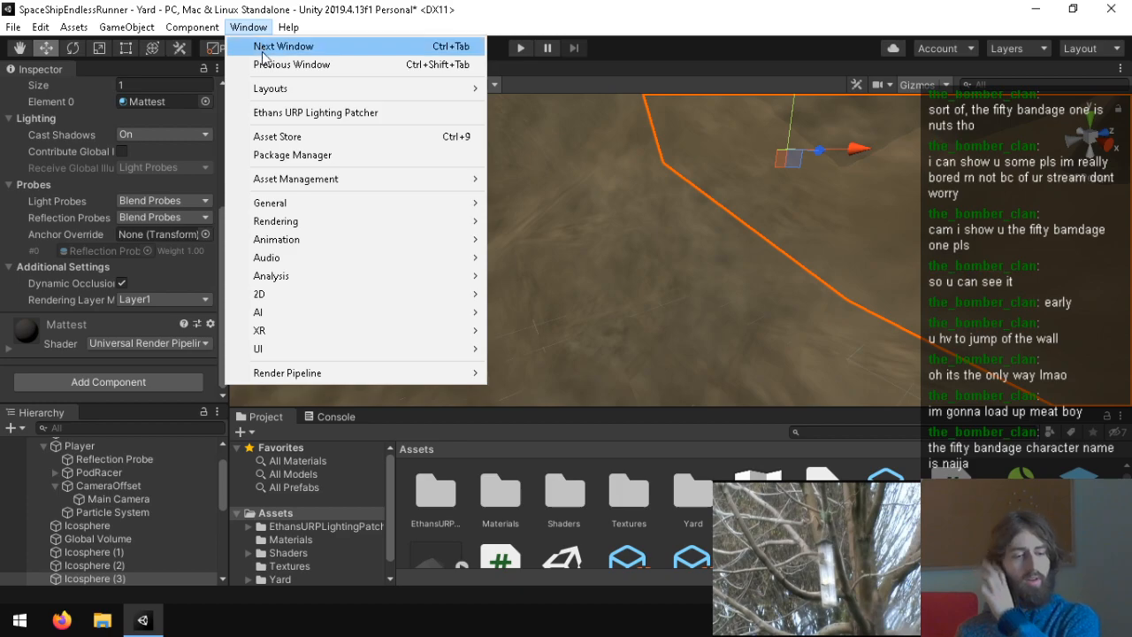
pyautogui.moveTo(303, 203)
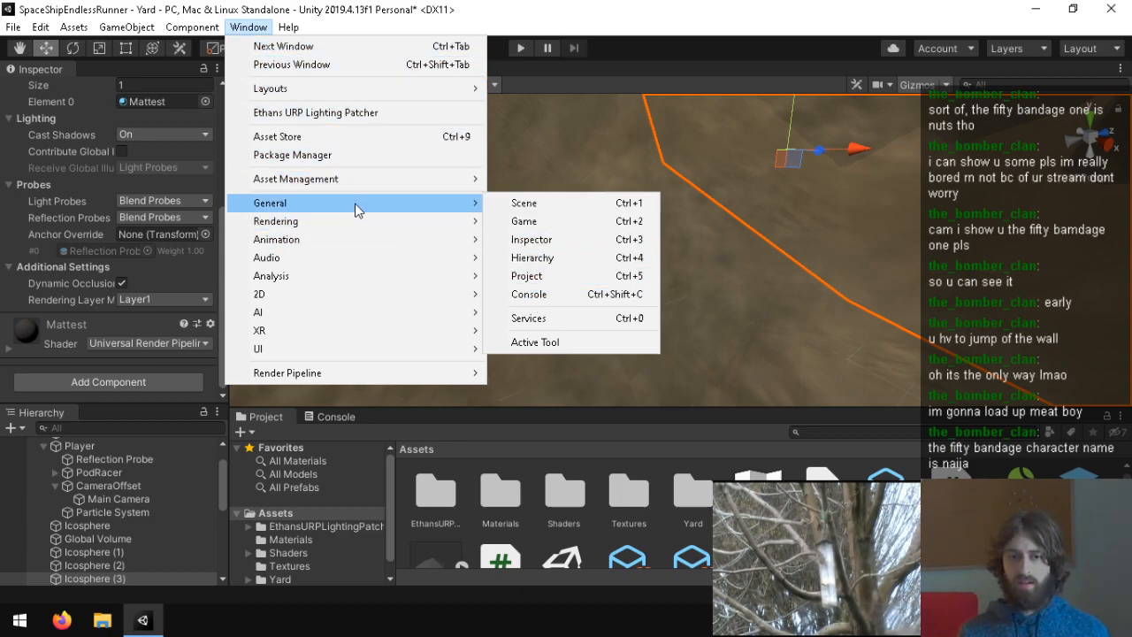
pyautogui.moveTo(326, 222)
pyautogui.click(570, 218)
pyautogui.scroll(-5, 318, 292)
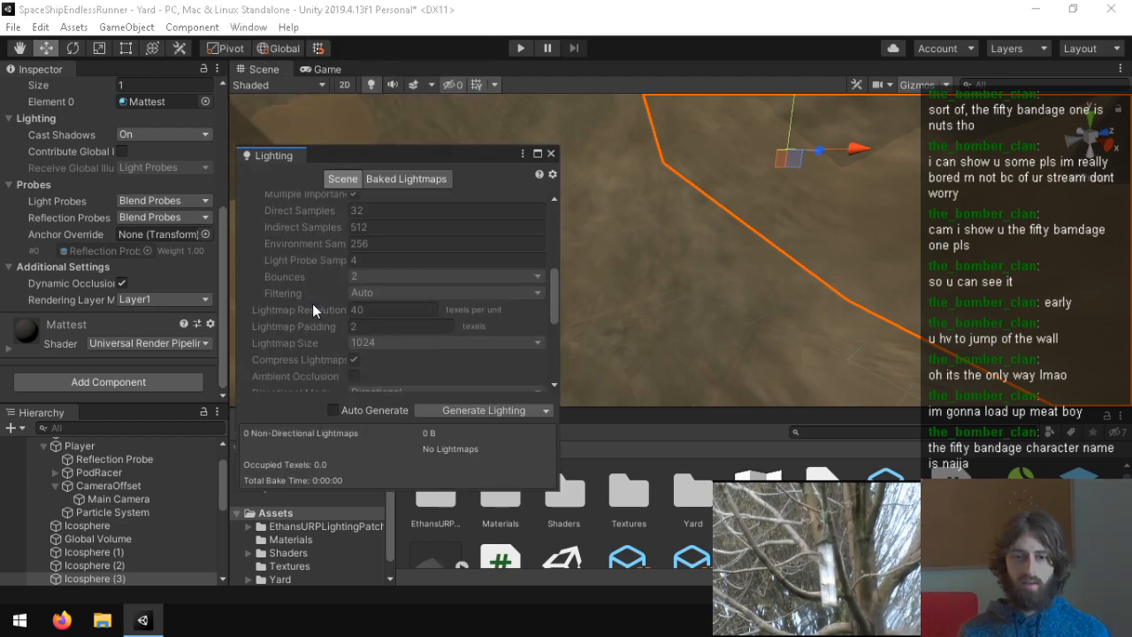
pyautogui.scroll(-5, 311, 301)
pyautogui.click(349, 235)
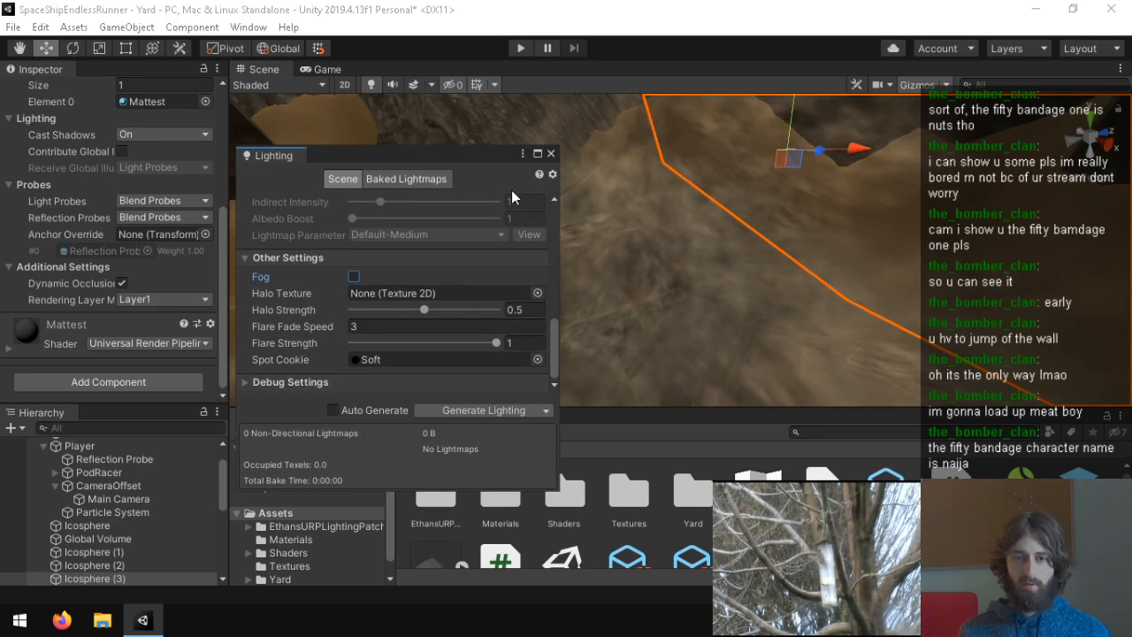
pyautogui.click(550, 154)
# Step: Set the Start Color of the Player's Particle System to the sandy yellow EFDD9F
pyautogui.keyDown('alt'); pyautogui.moveTo(543, 301); pyautogui.dragTo(885, 97); pyautogui.keyUp('alt')
pyautogui.keyDown('alt'); pyautogui.moveTo(911, 22); pyautogui.dragTo(113, 248); pyautogui.keyUp('alt')
pyautogui.moveTo(113, 247); pyautogui.dragTo(845, 173, button='right')
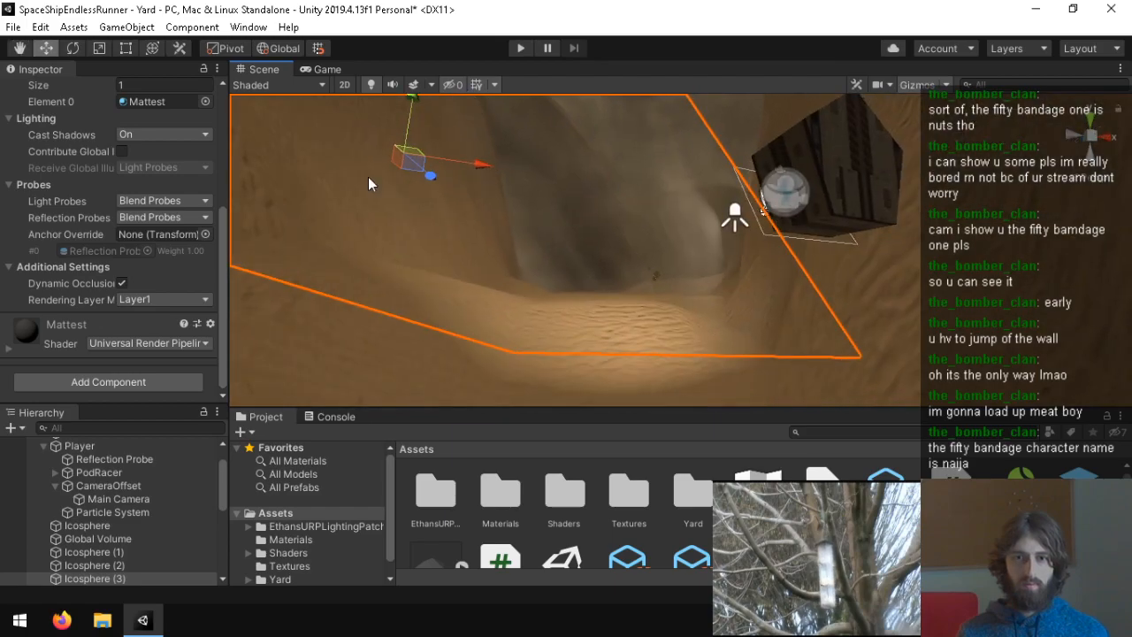
pyautogui.click(102, 512)
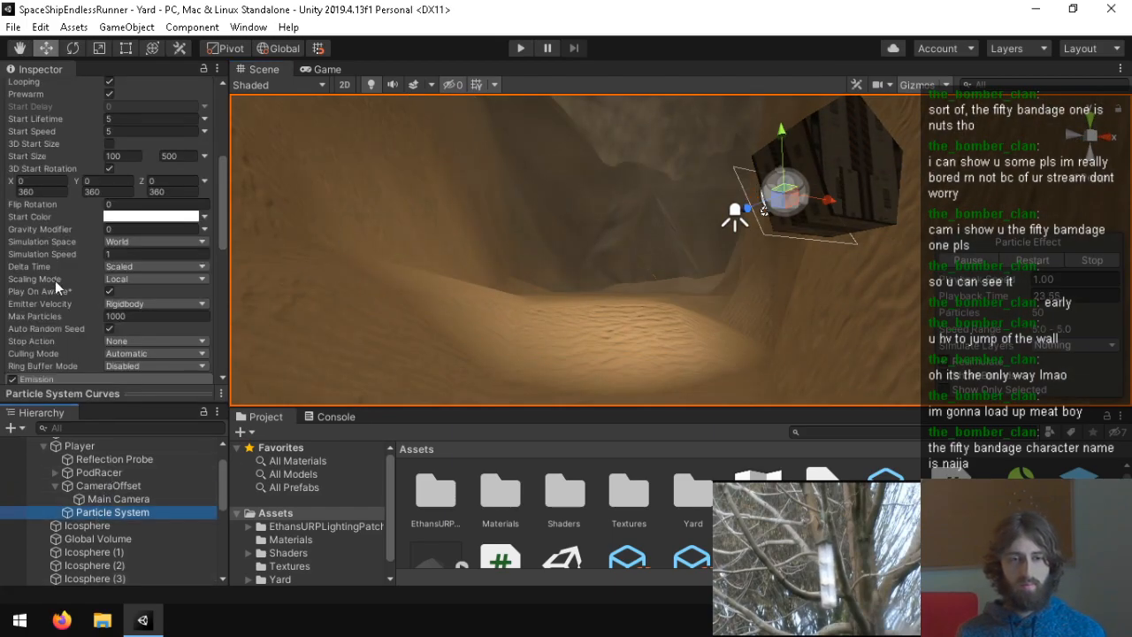
pyautogui.scroll(5, 58, 292)
pyautogui.scroll(-5, 61, 303)
pyautogui.scroll(2, 58, 292)
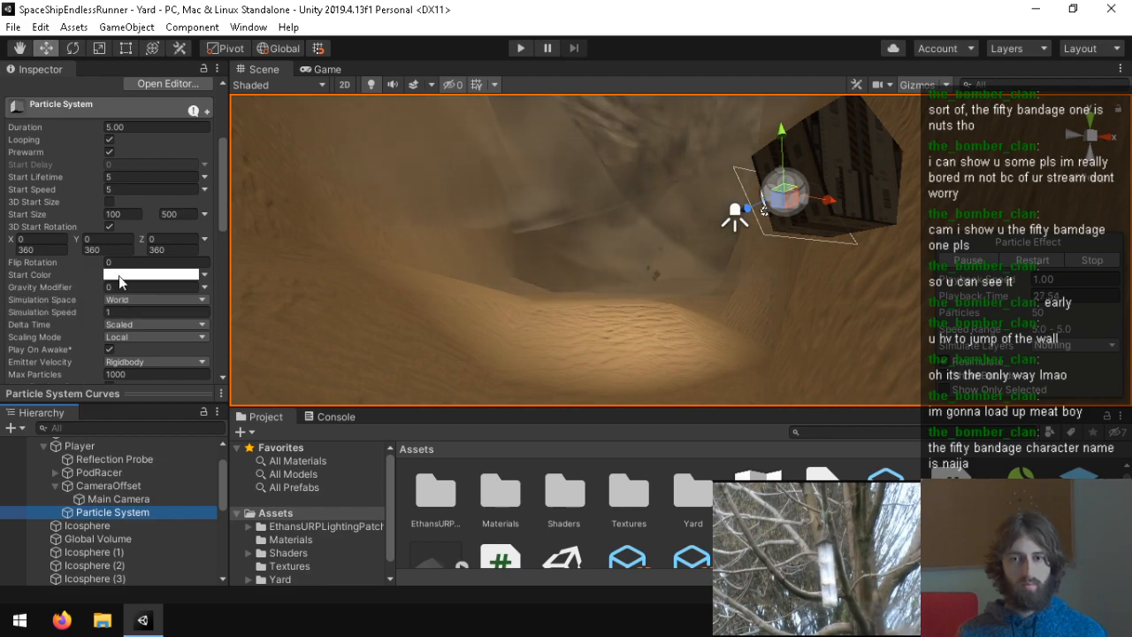
pyautogui.click(118, 276)
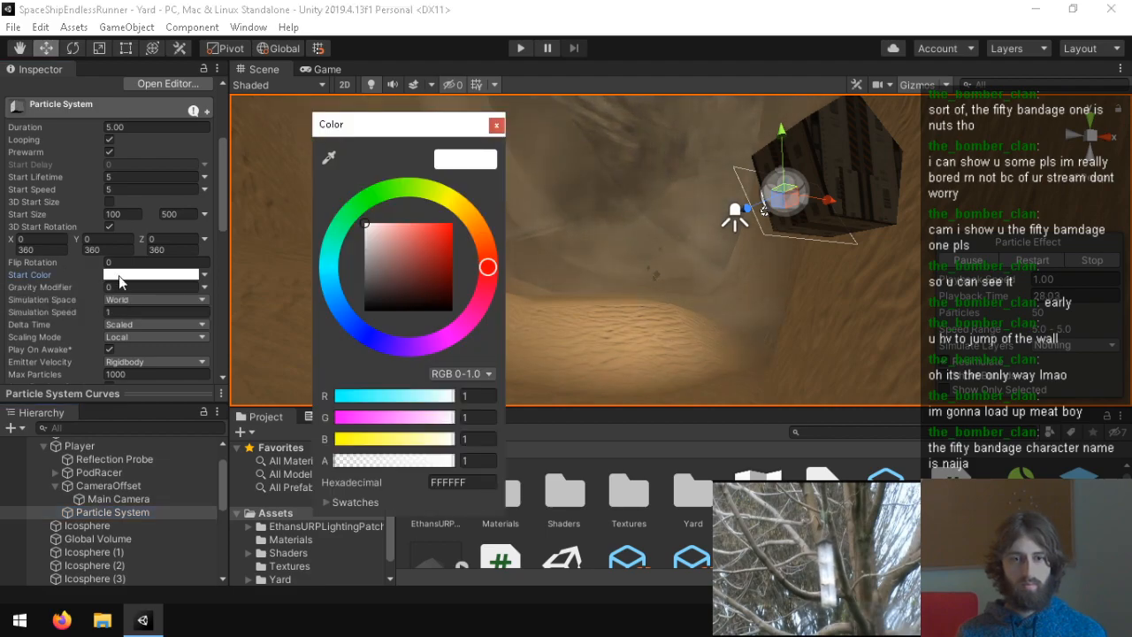
pyautogui.click(404, 231)
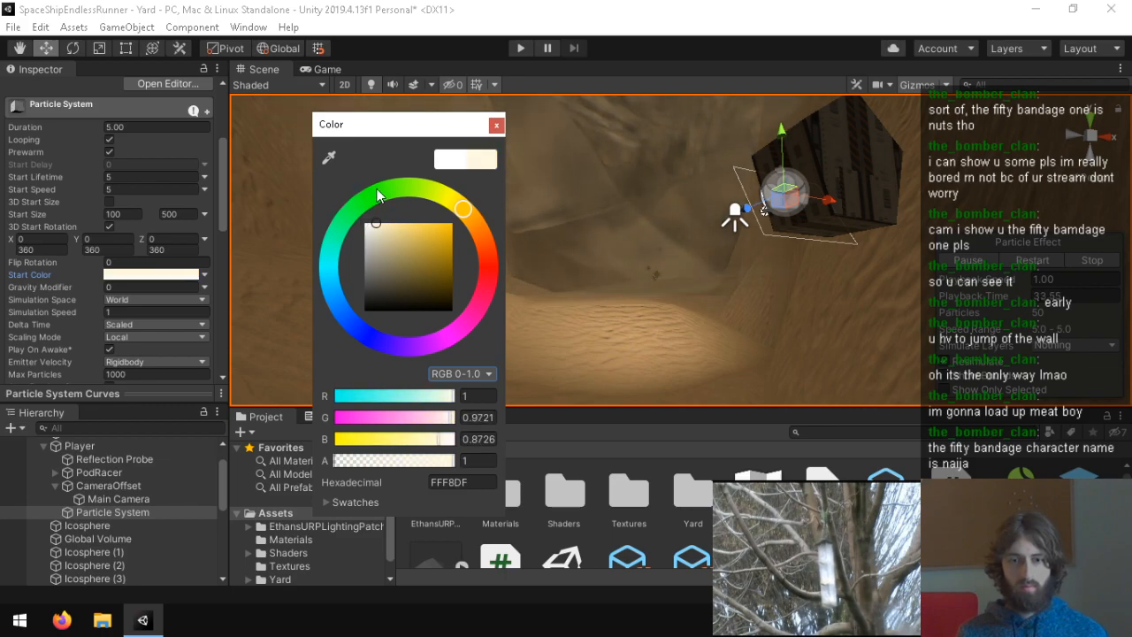
pyautogui.moveTo(396, 253); pyautogui.dragTo(395, 229)
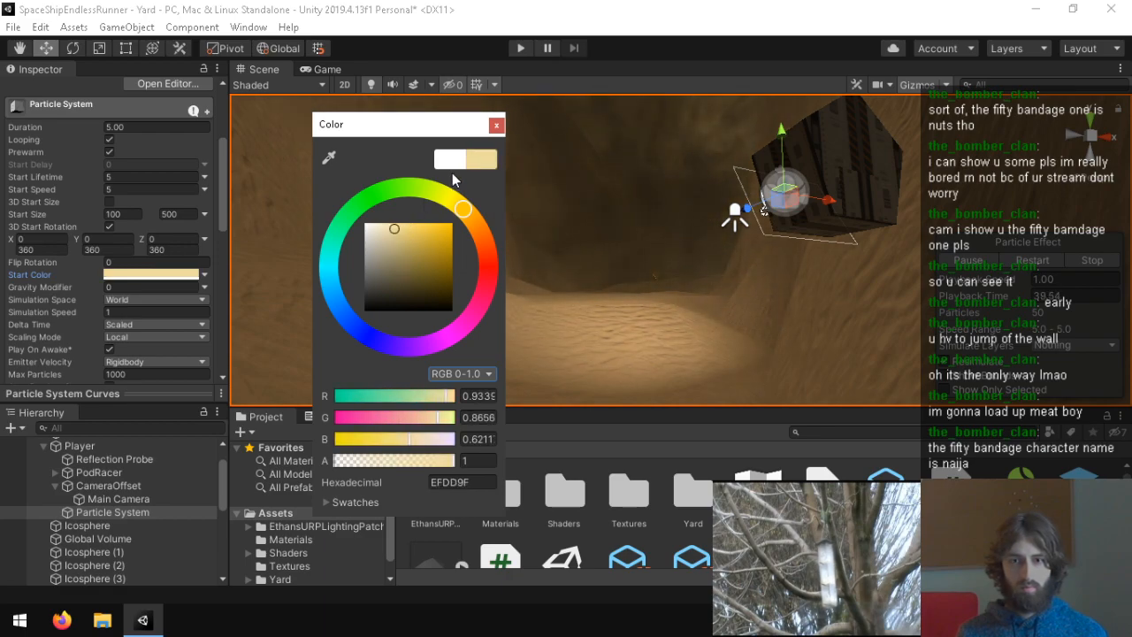
pyautogui.click(497, 126)
# Step: Set the Radius Thickness of the Particle System's spherical emitter shape to 0.5
pyautogui.moveTo(495, 133); pyautogui.dragTo(402, 78, button='right')
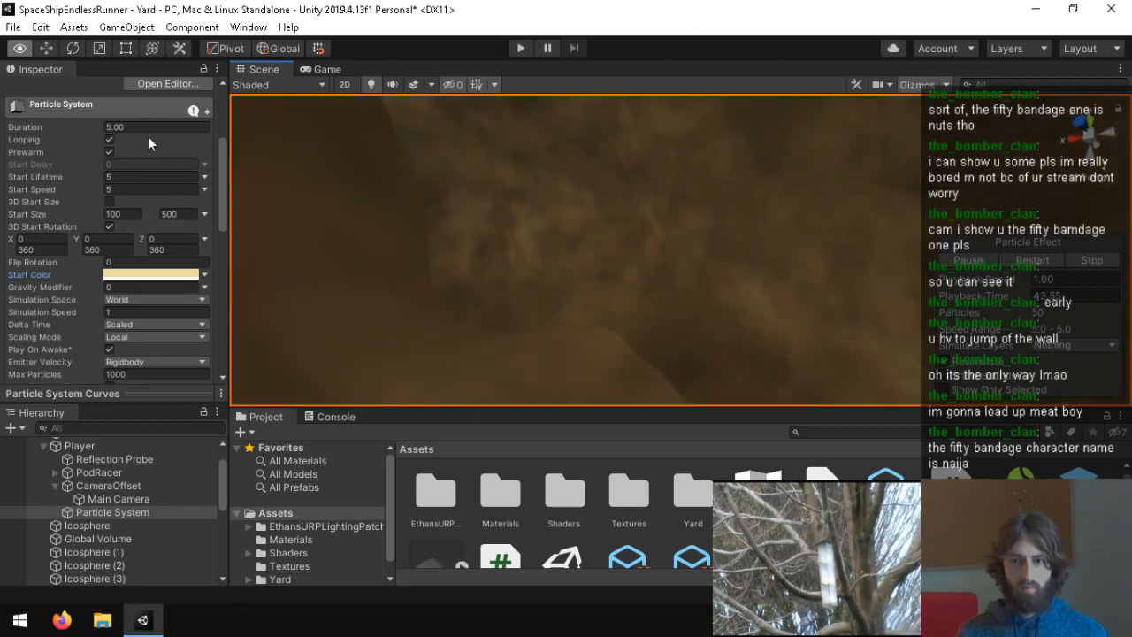
pyautogui.moveTo(672, 244); pyautogui.dragTo(354, 349, button='right')
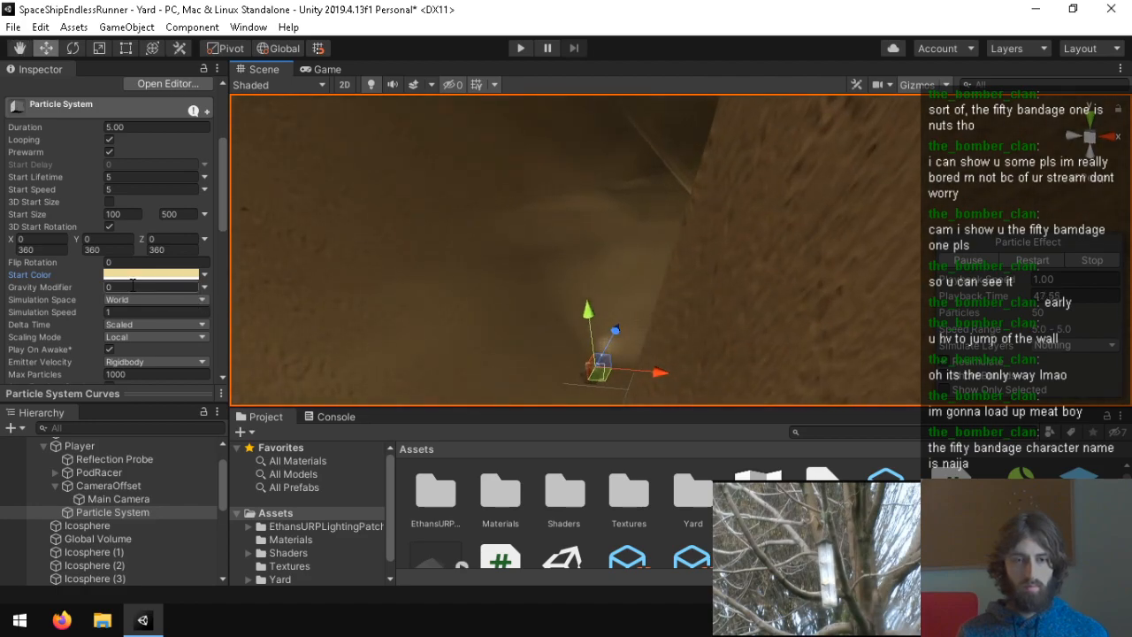
pyautogui.moveTo(659, 289); pyautogui.dragTo(442, 301, button='right')
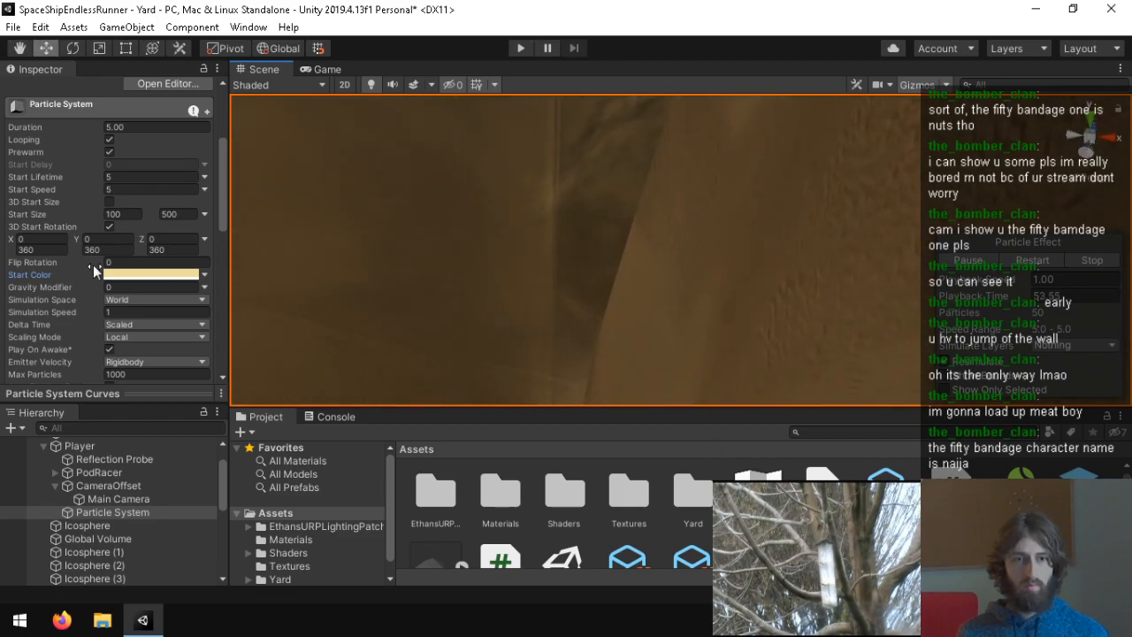
pyautogui.scroll(-5, 50, 330)
pyautogui.scroll(3, 49, 330)
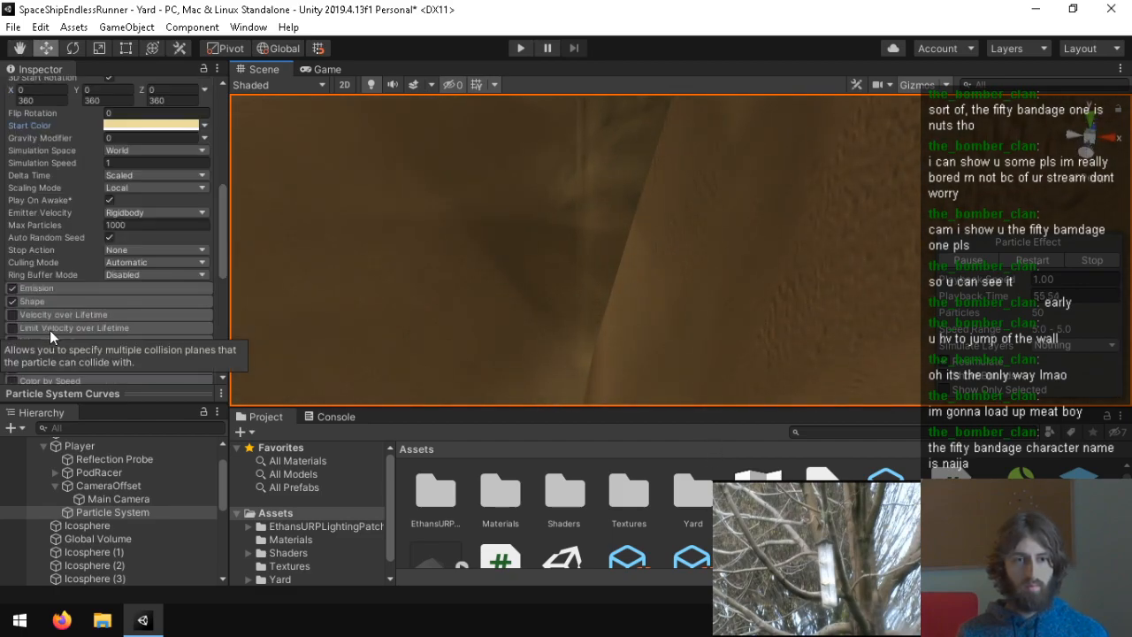
pyautogui.click(50, 301)
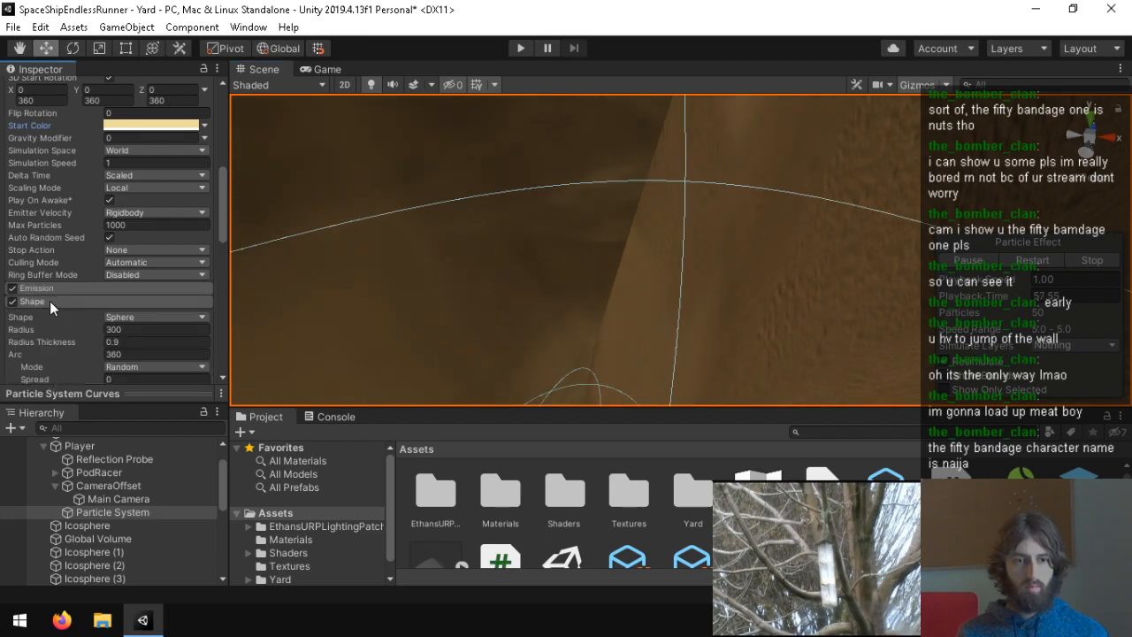
pyautogui.moveTo(412, 299); pyautogui.dragTo(583, 317, button='right')
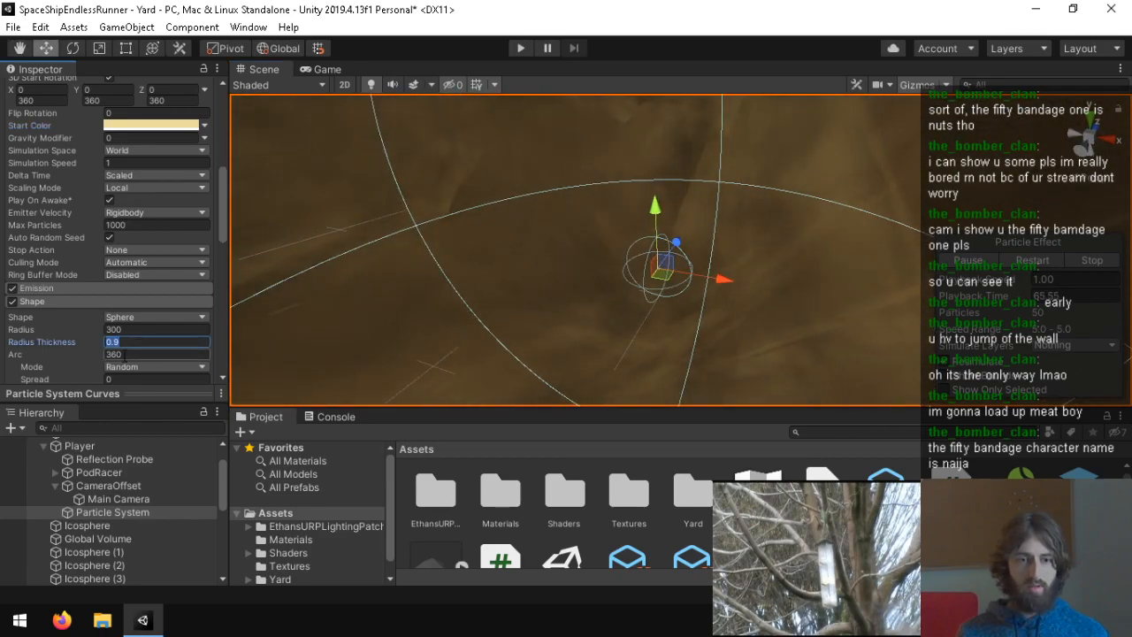
pyautogui.write('0.5')
pyautogui.moveTo(779, 292); pyautogui.dragTo(189, 253, button='right')
# Step: Review the Particle System's Renderer module settings and check the dust in the Scene view
pyautogui.scroll(-10, 49, 331)
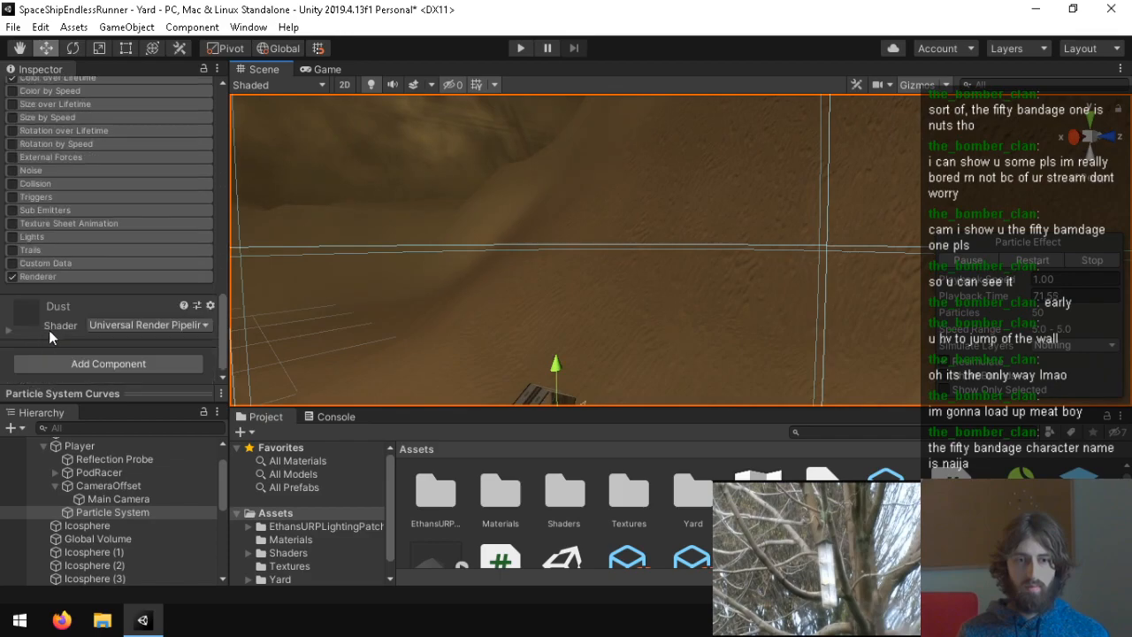
pyautogui.scroll(2, 49, 306)
pyautogui.scroll(-2, 55, 311)
pyautogui.click(76, 279)
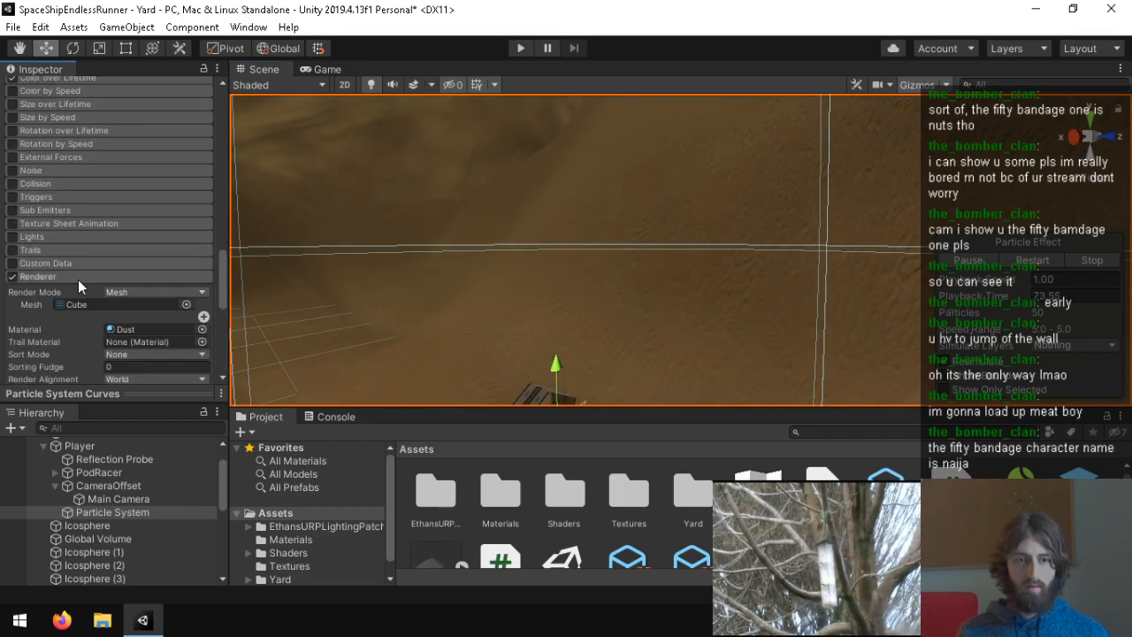
pyautogui.click(78, 279)
pyautogui.moveTo(533, 260); pyautogui.dragTo(371, 215, button='right')
# Step: Set the Particle System's Max Particles to 200 and its emission Rate over Time to 5
pyautogui.scroll(8, 77, 261)
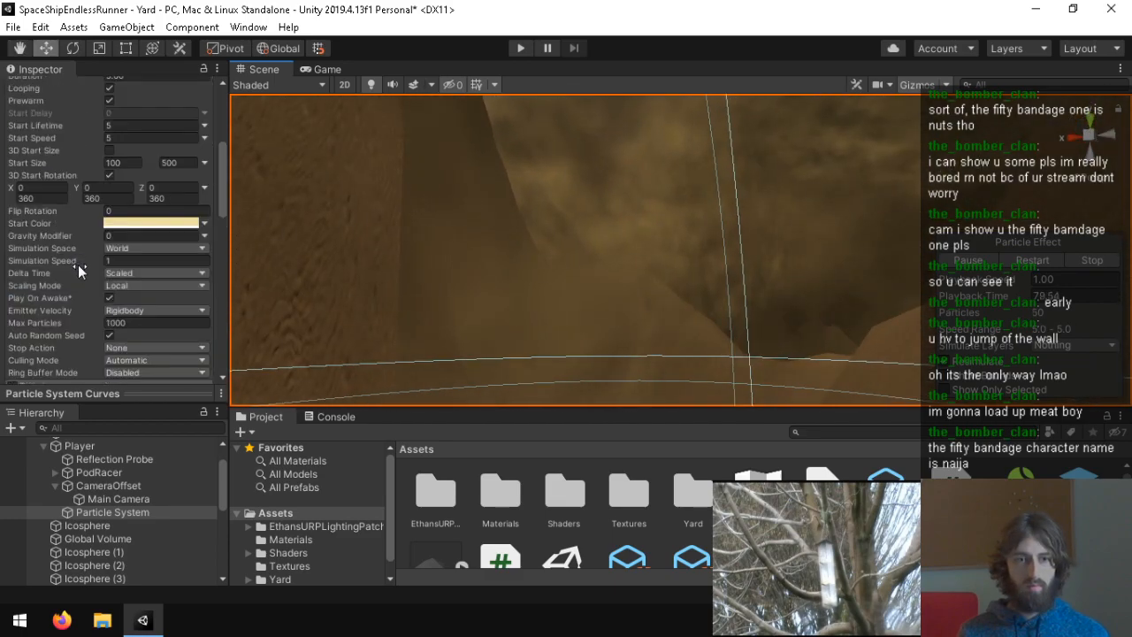
pyautogui.scroll(-4, 78, 275)
pyautogui.scroll(4, 67, 302)
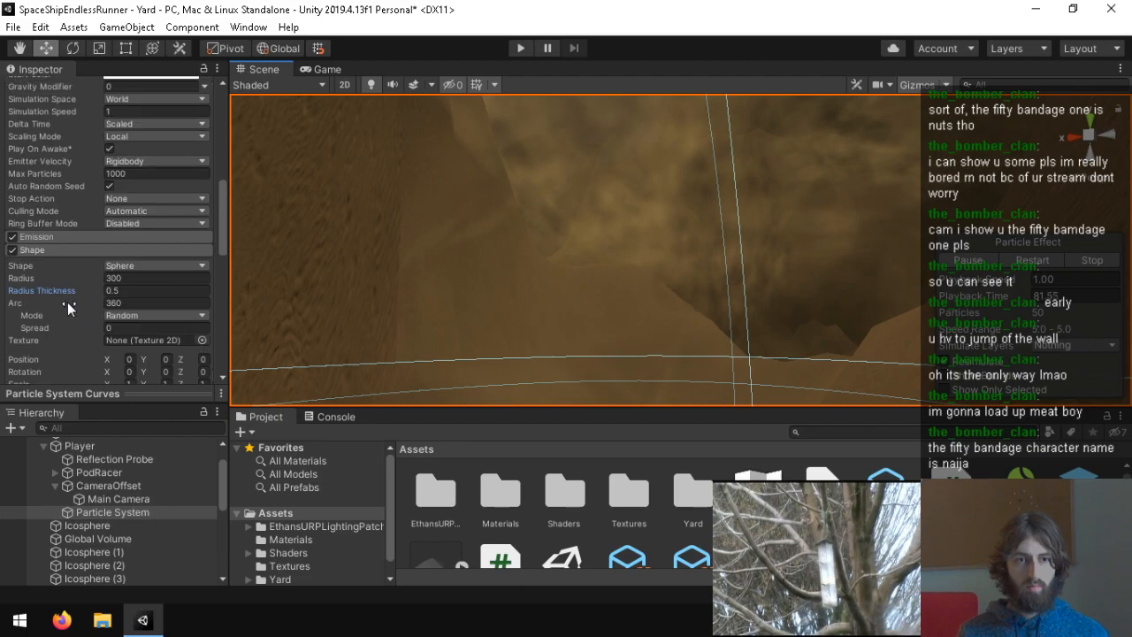
pyautogui.click(153, 172)
pyautogui.write('200')
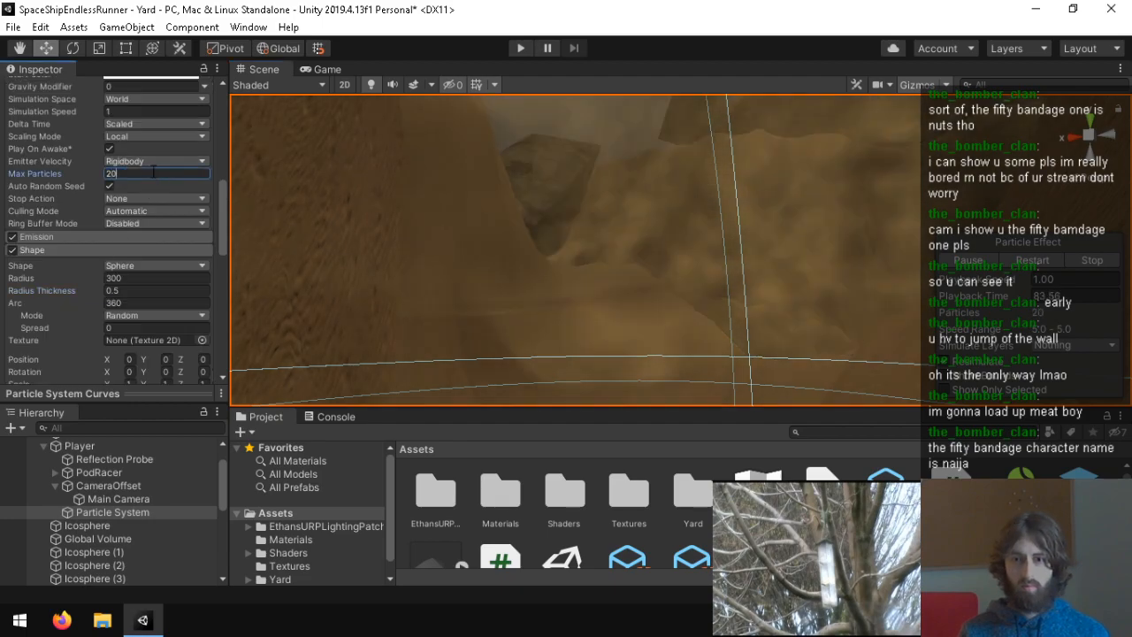
pyautogui.click(72, 239)
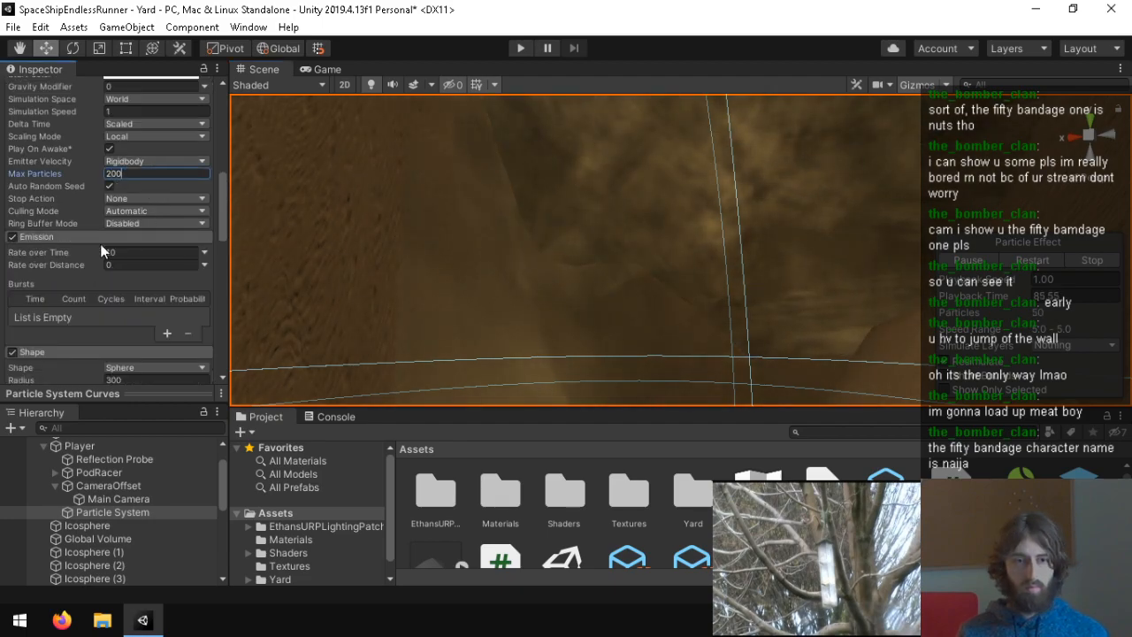
pyautogui.write('5')
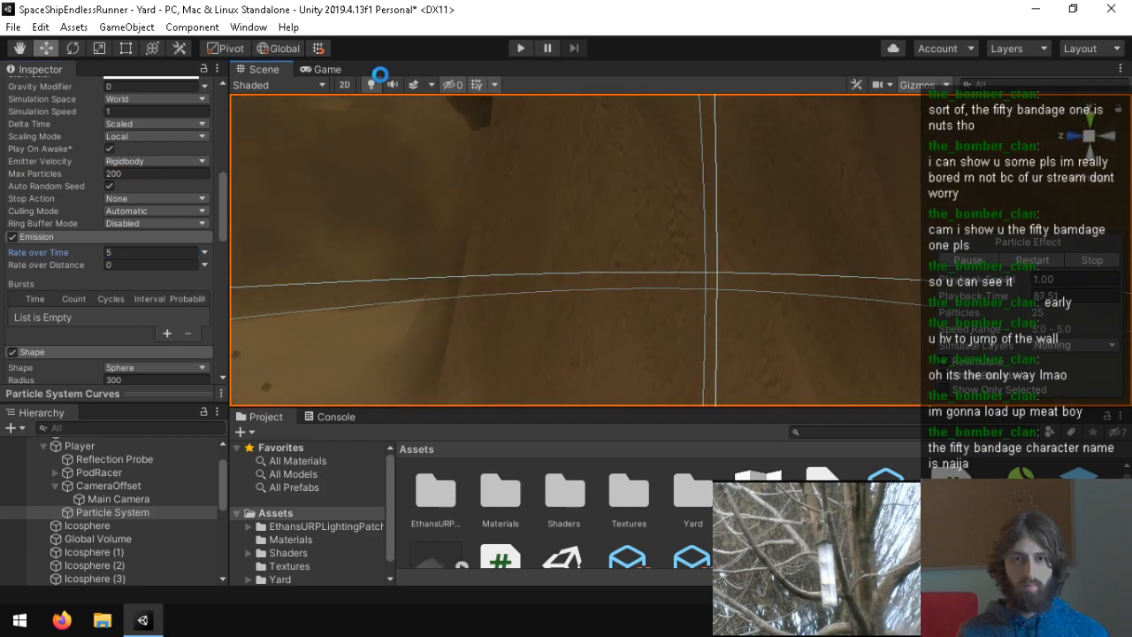
# Step: Look at the Player page of the Project Settings and close the window
pyautogui.click(41, 27)
pyautogui.click(93, 493)
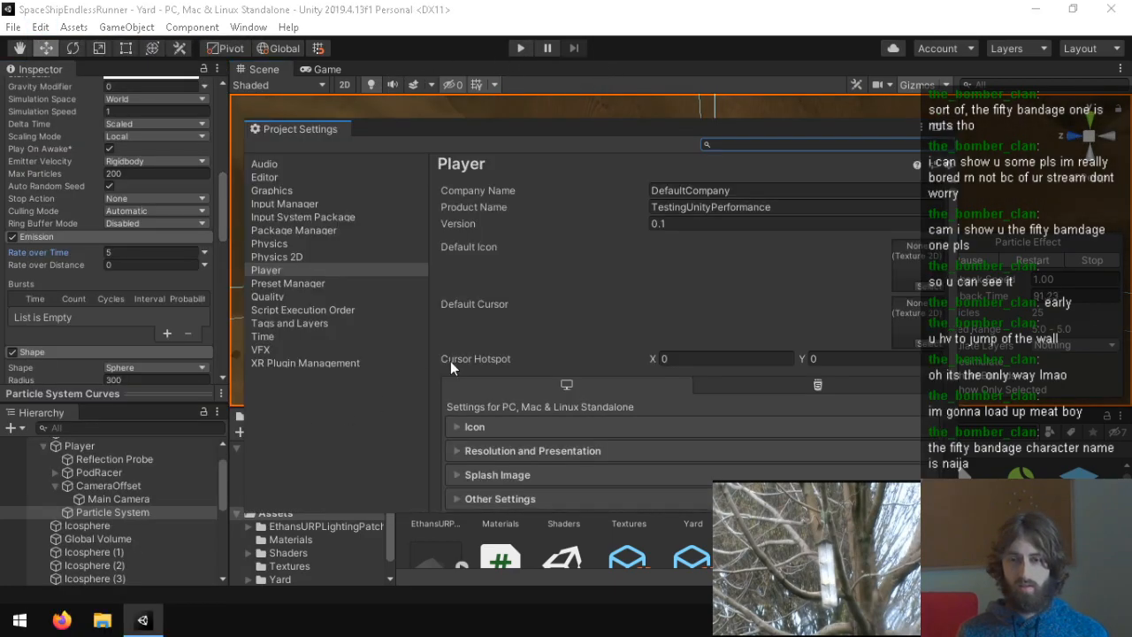
pyautogui.click(926, 133)
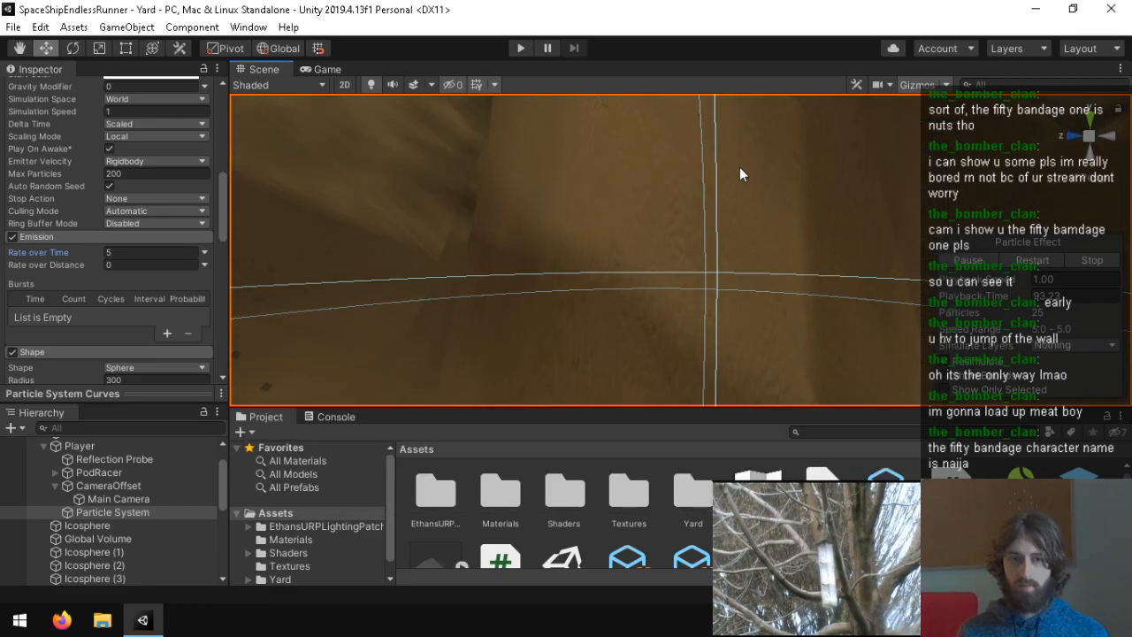
# Step: Review the Main Camera's component settings, and run the scene in Play mode to test it before stopping
pyautogui.click(119, 499)
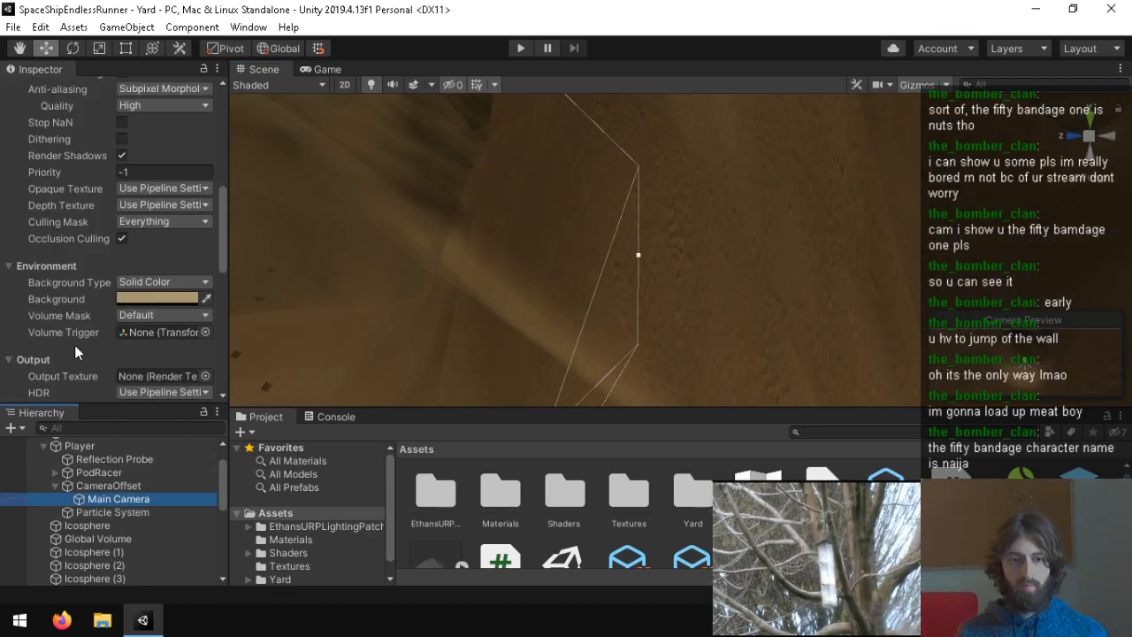
pyautogui.scroll(-5, 74, 345)
pyautogui.click(521, 48)
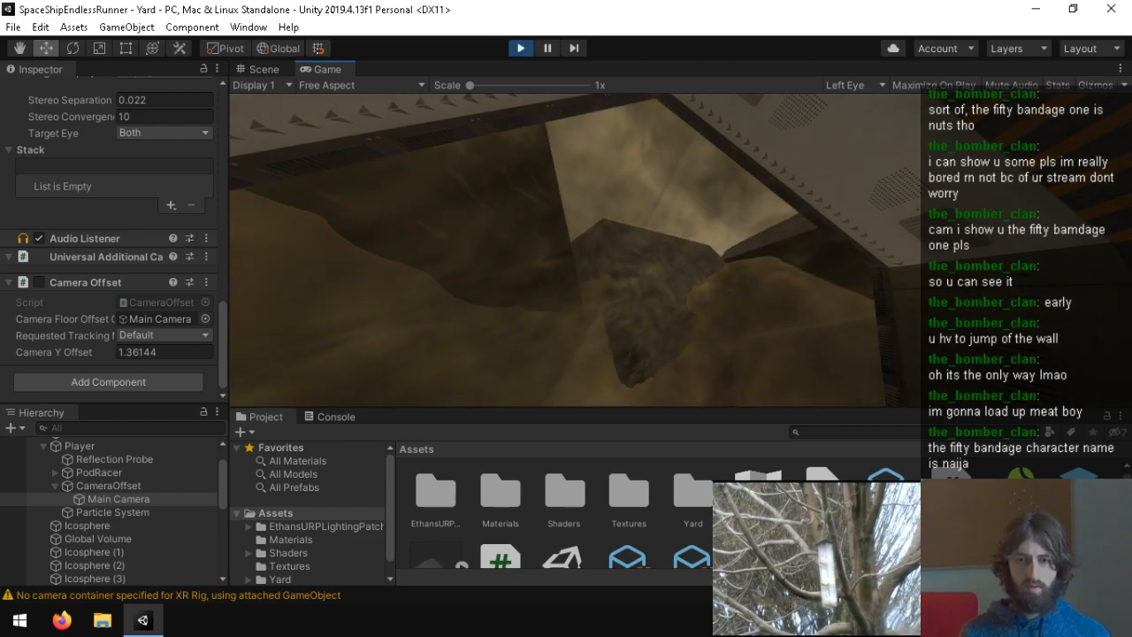
pyautogui.hotkey('ctrl', 'p')
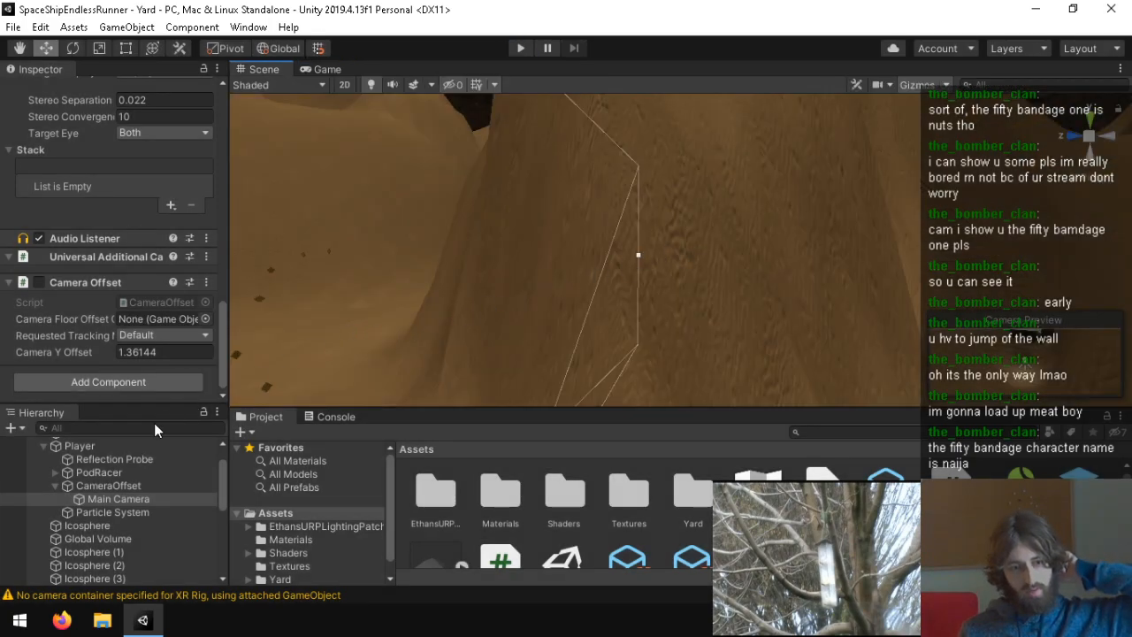
# Step: Select the Player's Particle System and examine its main settings, including the value modes offered for the Gravity Modifier
pyautogui.click(121, 511)
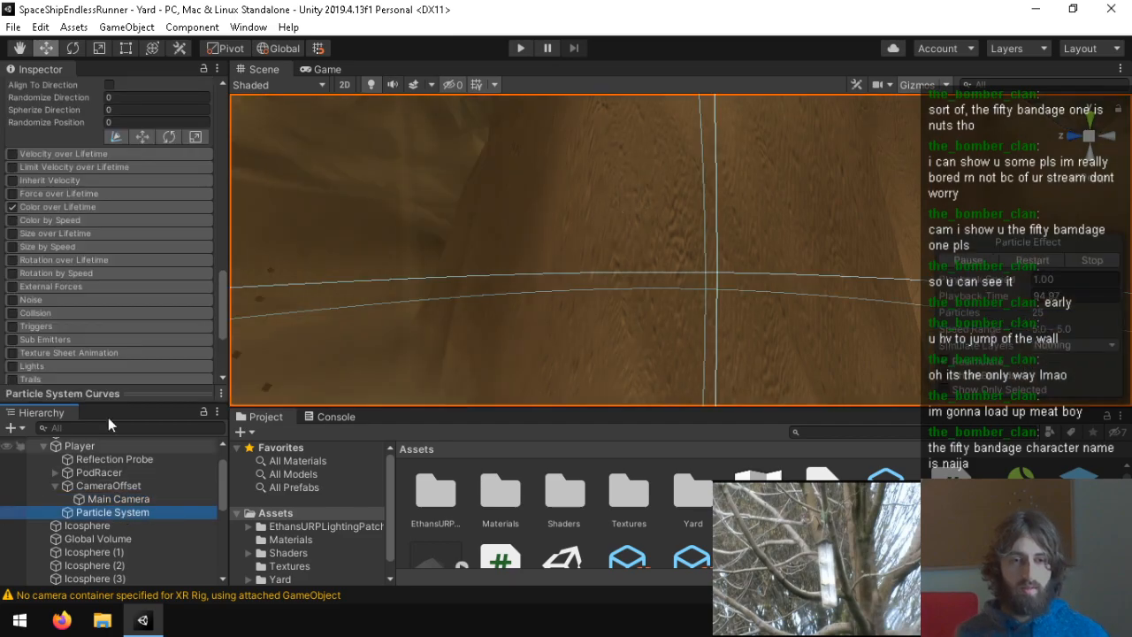
pyautogui.scroll(10, 112, 299)
pyautogui.scroll(5, 71, 295)
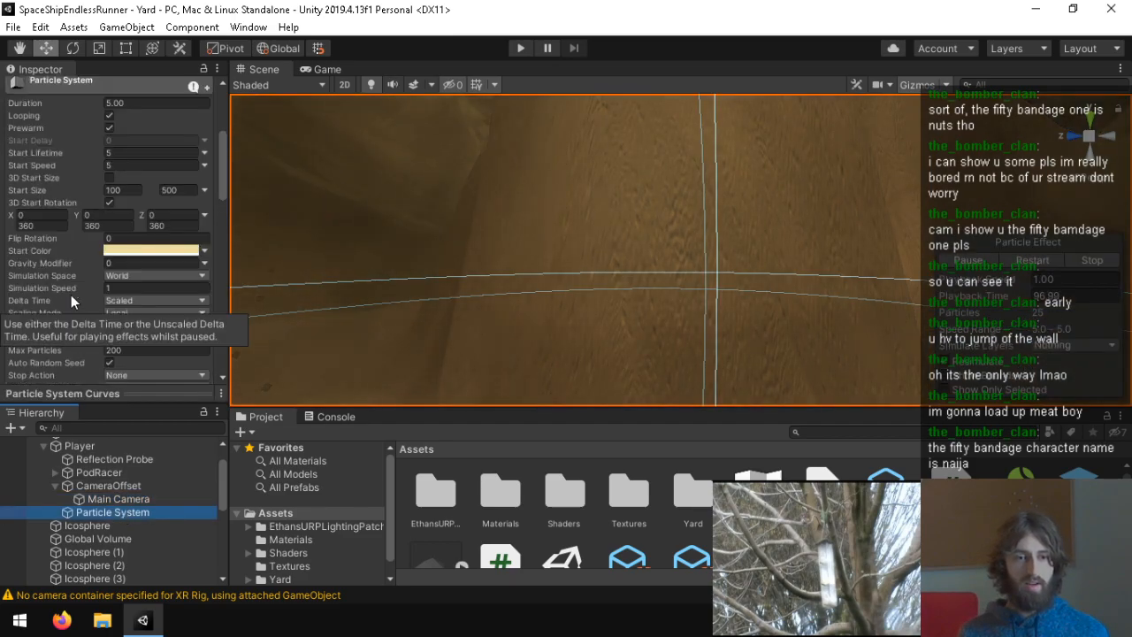
pyautogui.moveTo(676, 243); pyautogui.dragTo(437, 209, button='right')
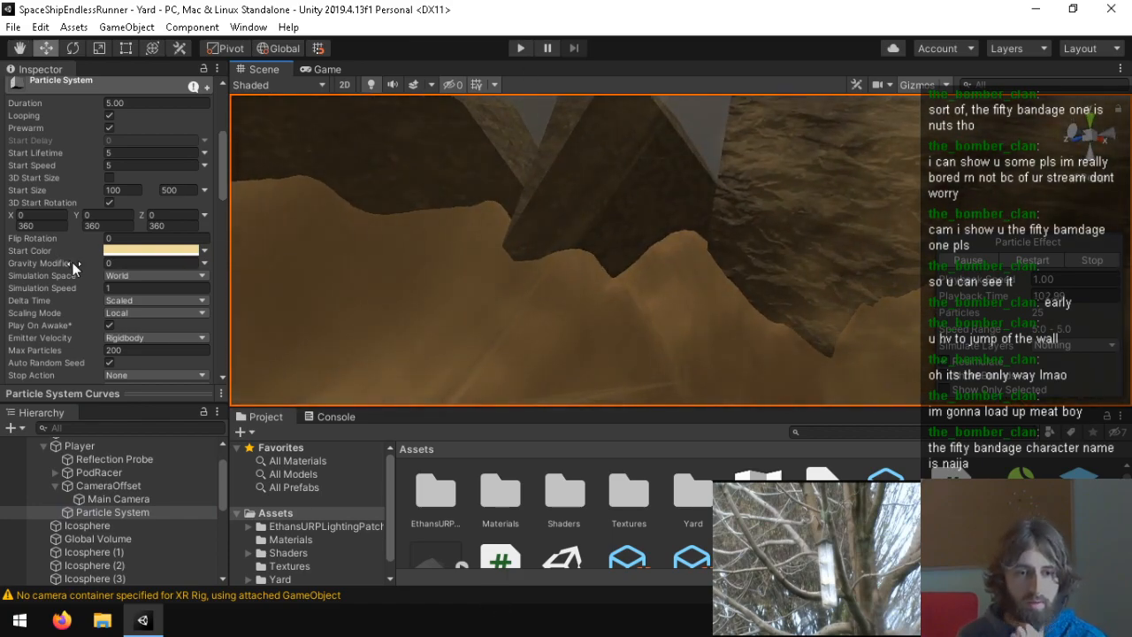
pyautogui.click(204, 263)
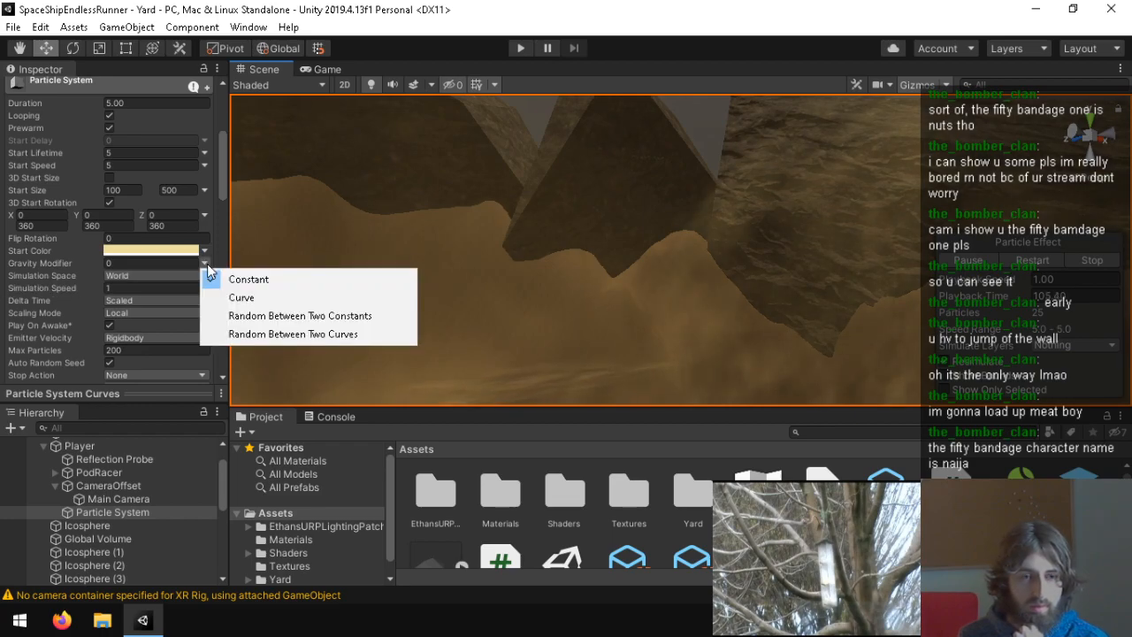
pyautogui.click(113, 259)
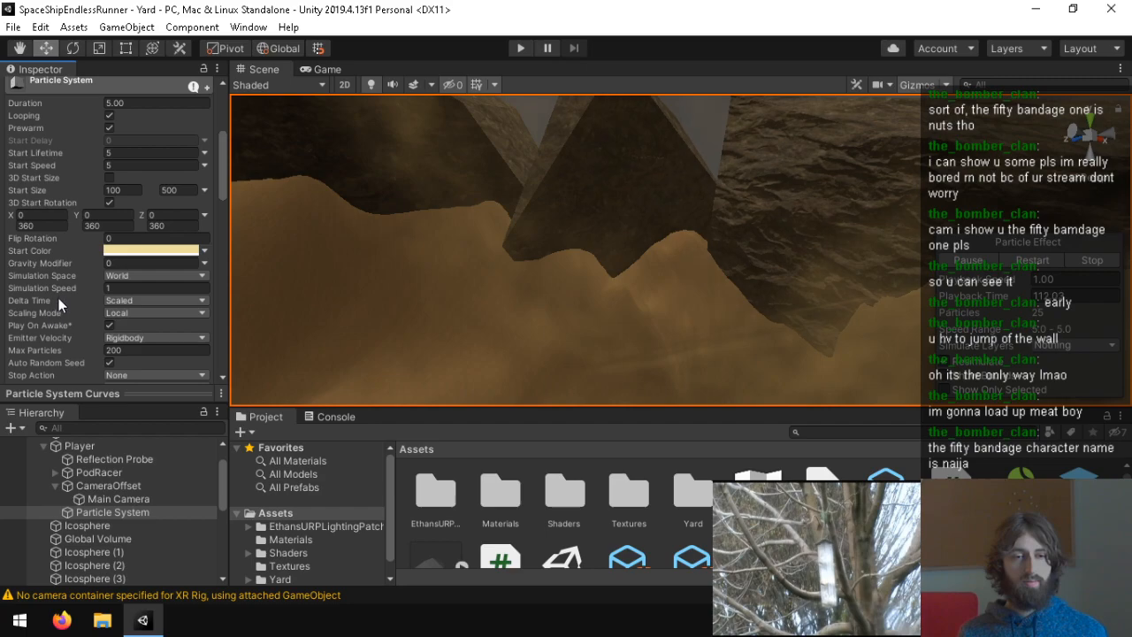
# Step: Raise the Particle System's Start Speed, trying 20 and settling on 100, and check the dust in the Scene view
pyautogui.scroll(3, 38, 269)
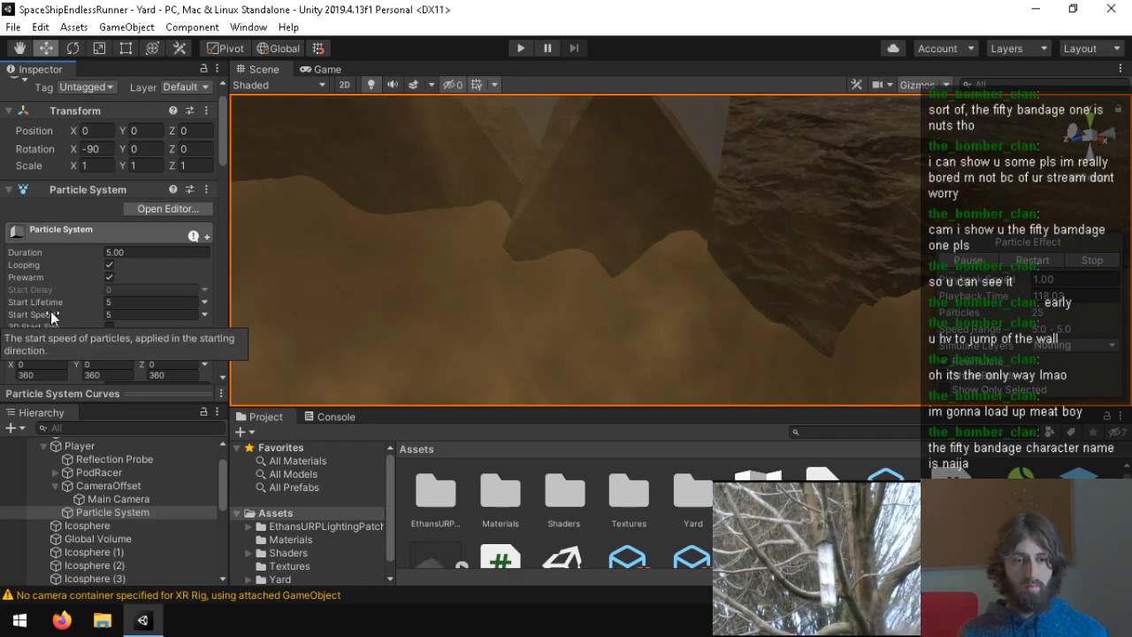
pyautogui.click(127, 318)
pyautogui.write('20')
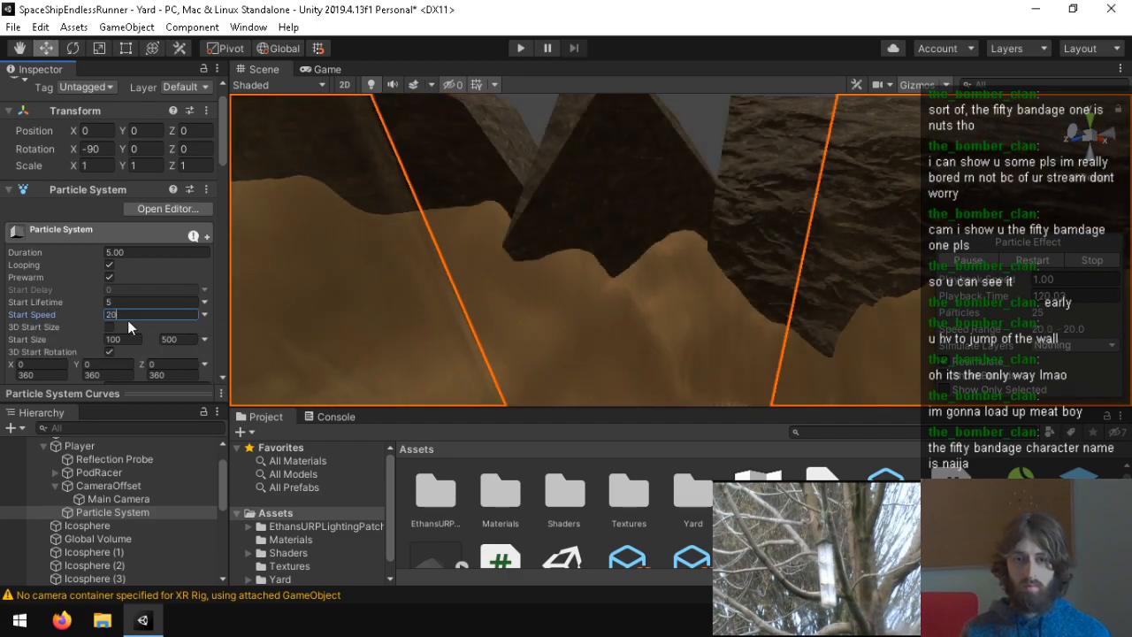
pyautogui.moveTo(358, 202); pyautogui.dragTo(167, 394, button='right')
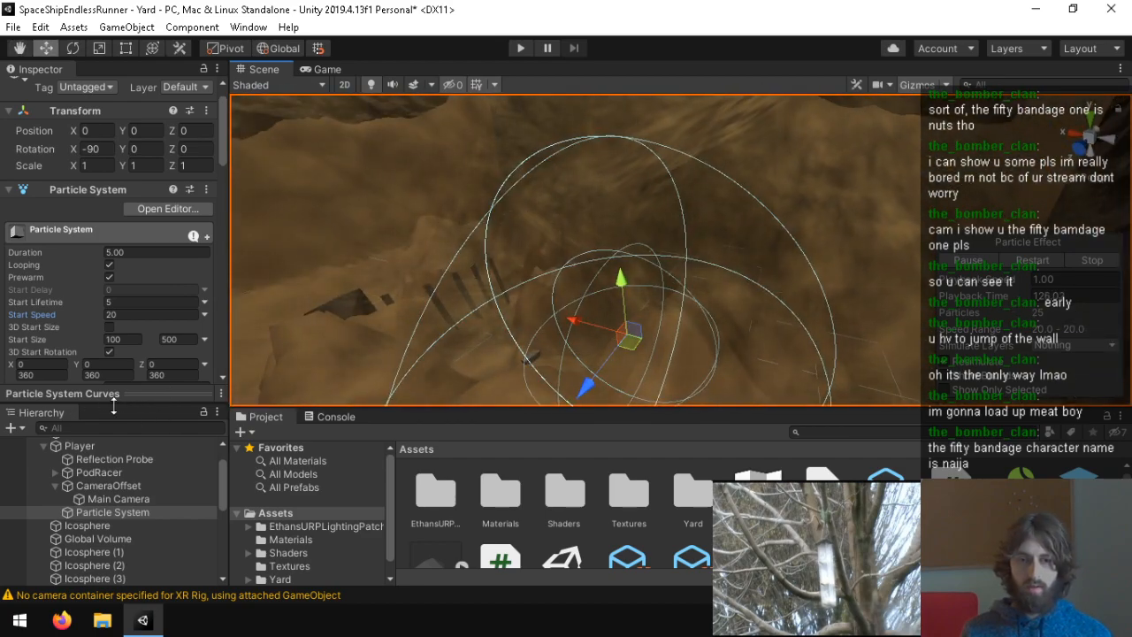
pyautogui.write('100')
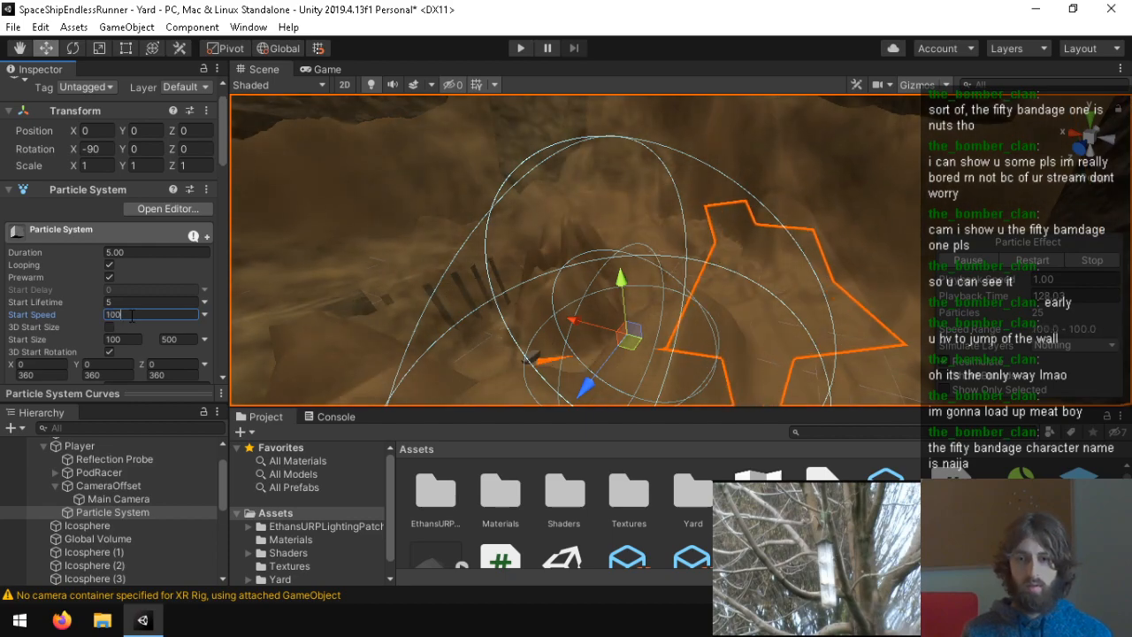
pyautogui.moveTo(568, 330); pyautogui.dragTo(590, 321, button='right')
# Step: Enlarge the Scene view by shrinking the Project and Console area below it, leaving the Project assets displayed
pyautogui.scroll(-5, 43, 318)
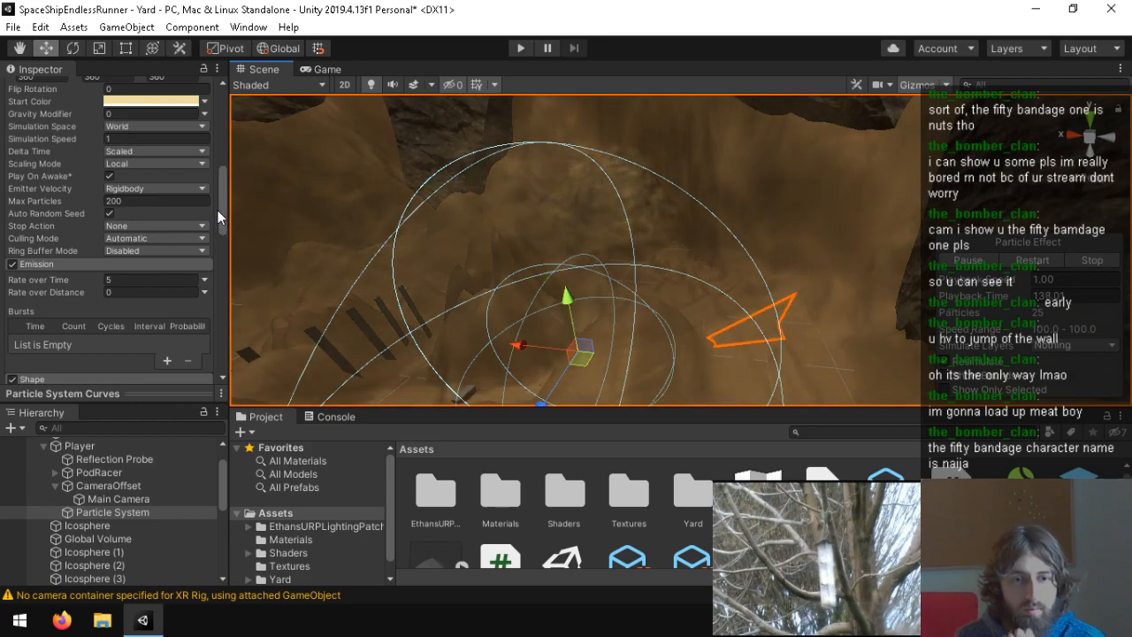
pyautogui.moveTo(230, 210); pyautogui.dragTo(227, 240)
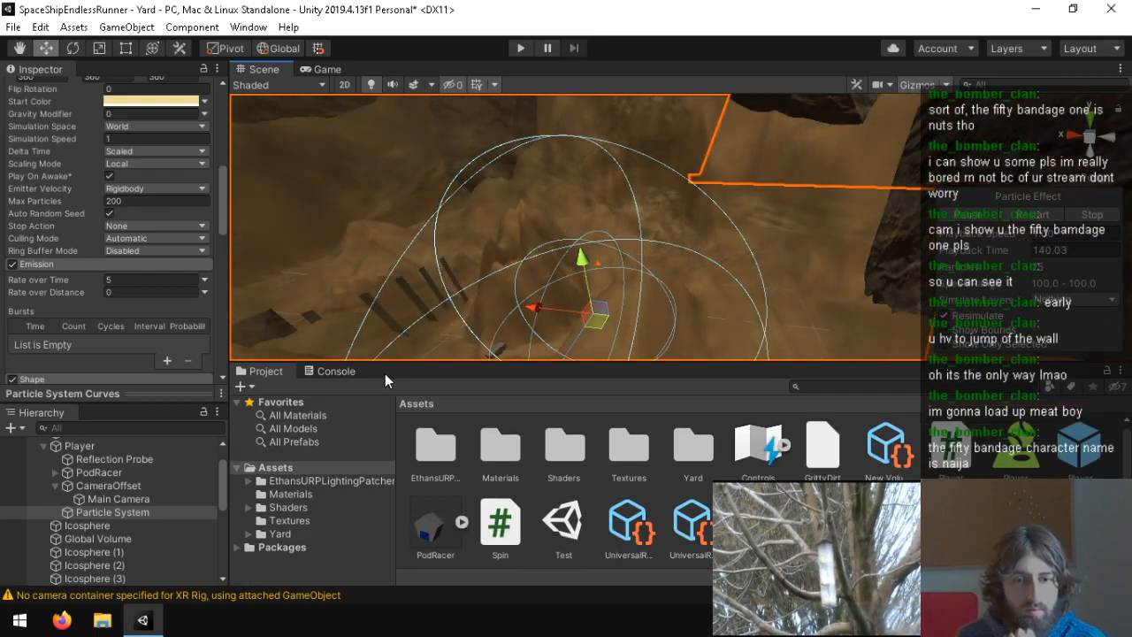
pyautogui.click(358, 371)
pyautogui.moveTo(363, 364); pyautogui.dragTo(285, 471)
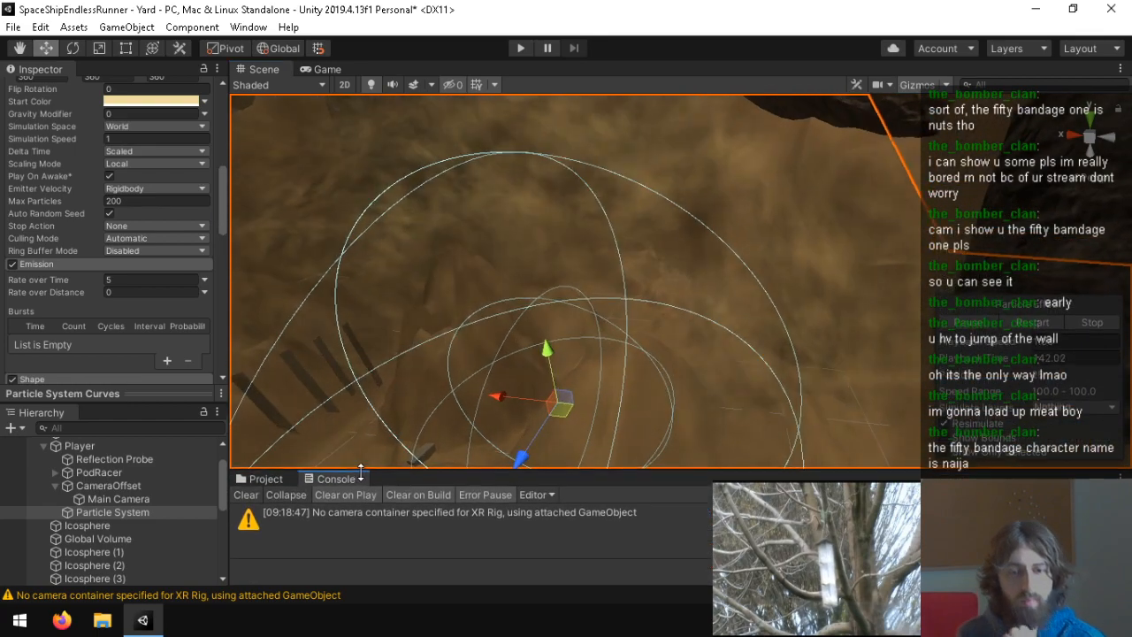
pyautogui.click(282, 480)
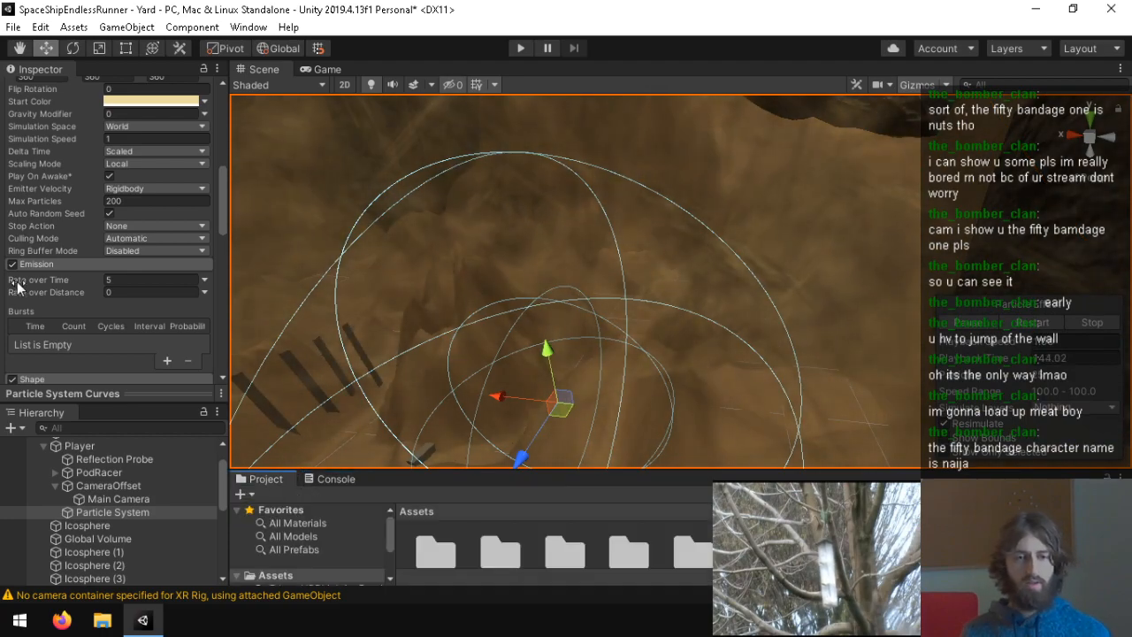
# Step: Collapse the Particle System's Emission module to make room for the Shape module's settings
pyautogui.scroll(-6, 67, 281)
pyautogui.scroll(3, 53, 276)
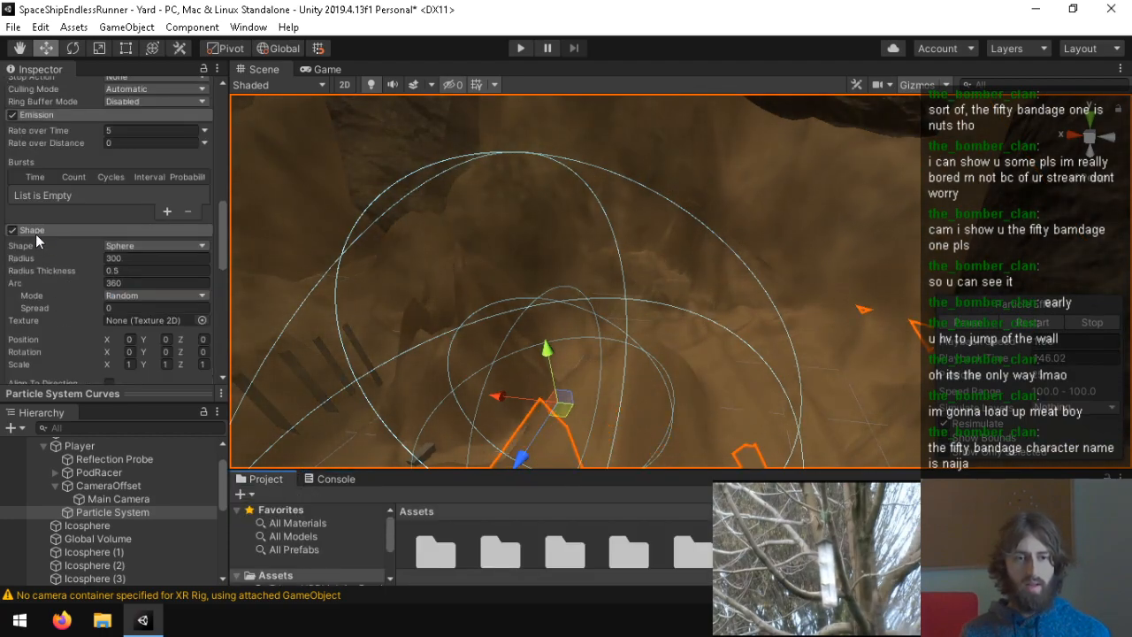
pyautogui.click(55, 117)
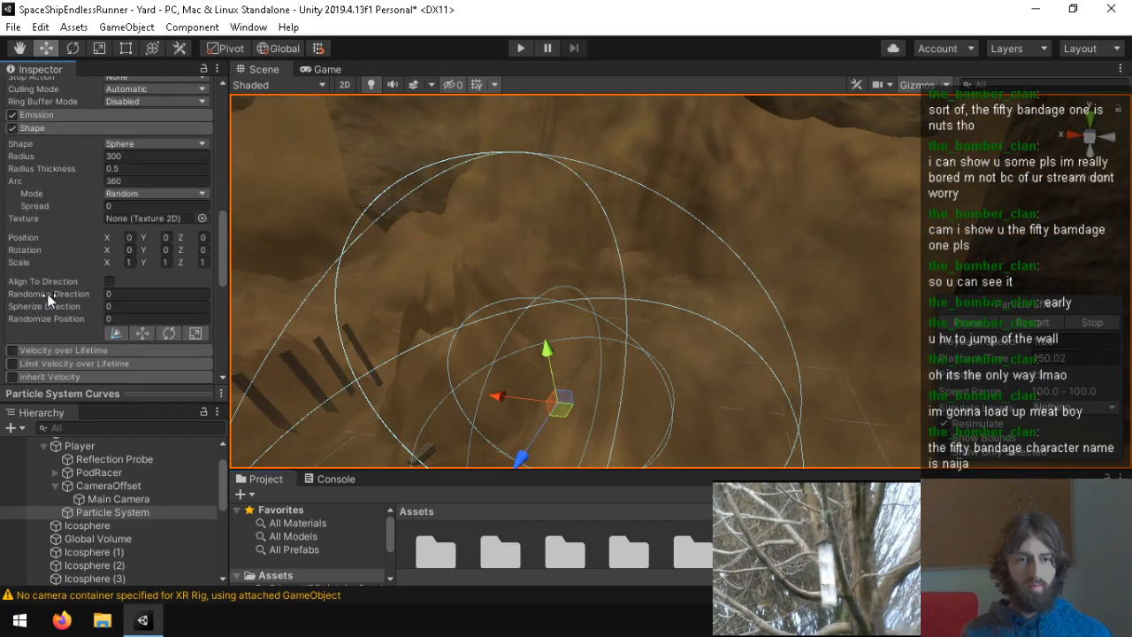
# Step: Try Align To Direction in the Particle System's Shape module and switch it off again
pyautogui.click(109, 282)
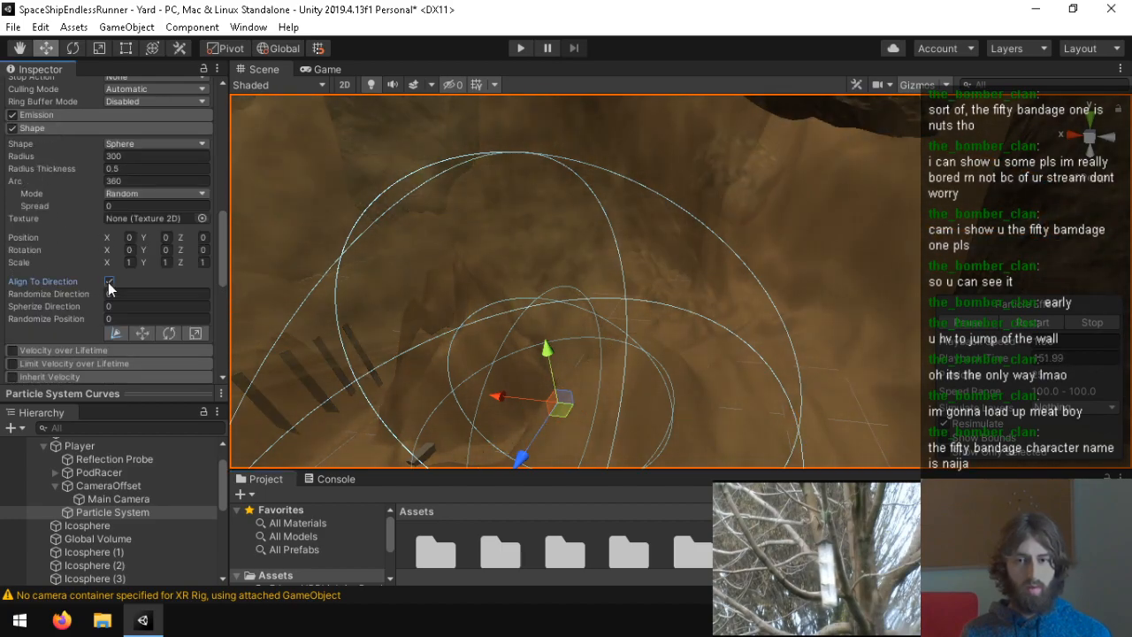
pyautogui.click(109, 281)
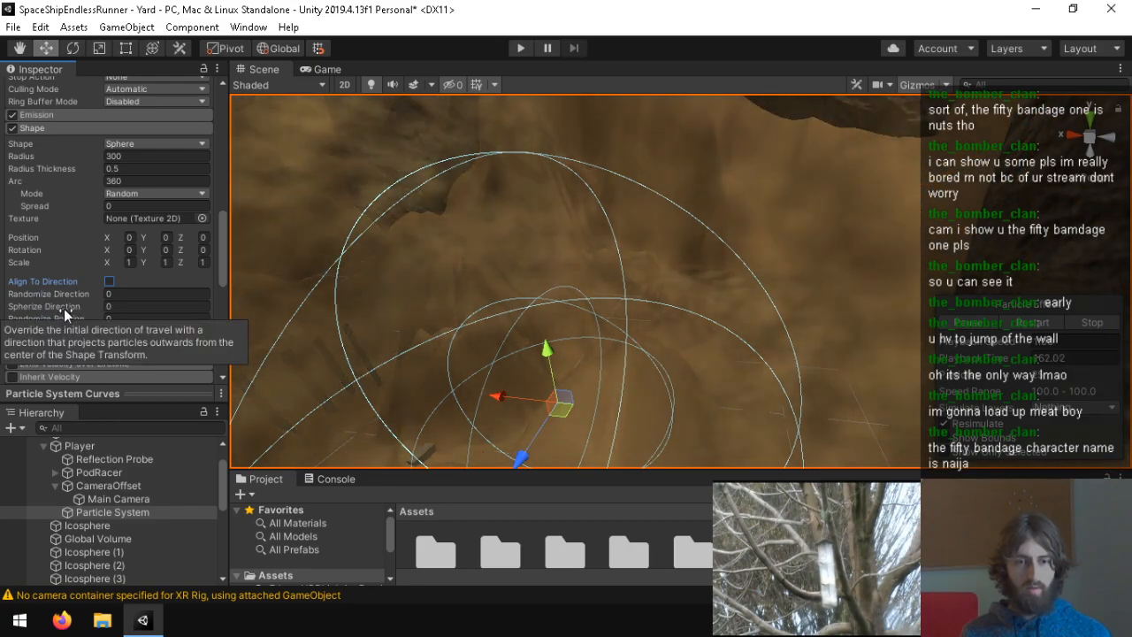
pyautogui.click(152, 306)
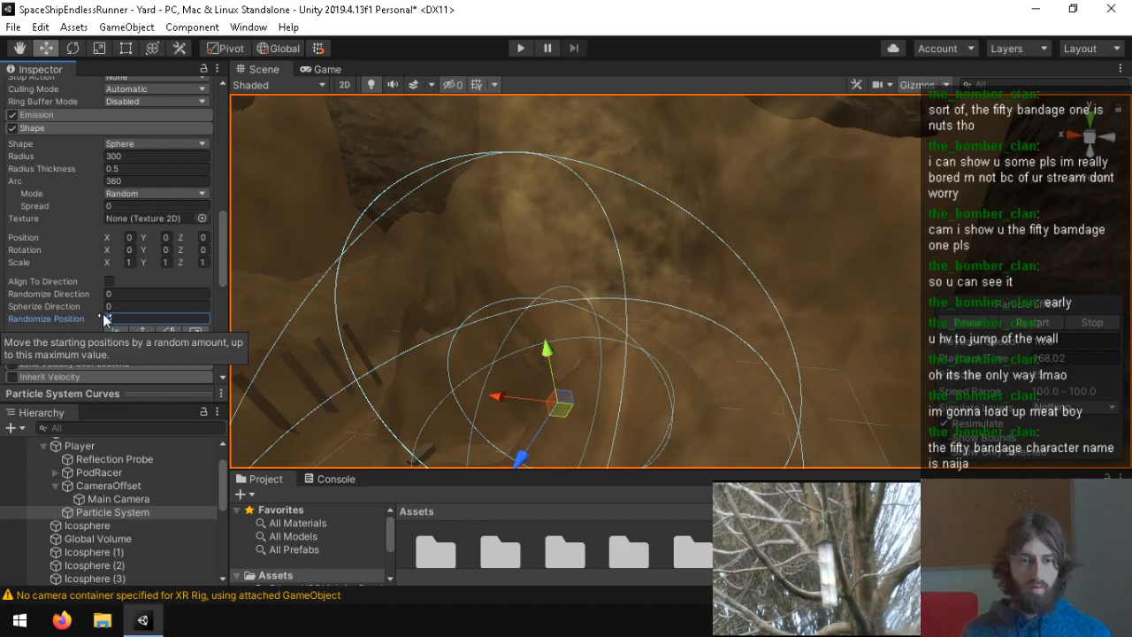
pyautogui.click(106, 318)
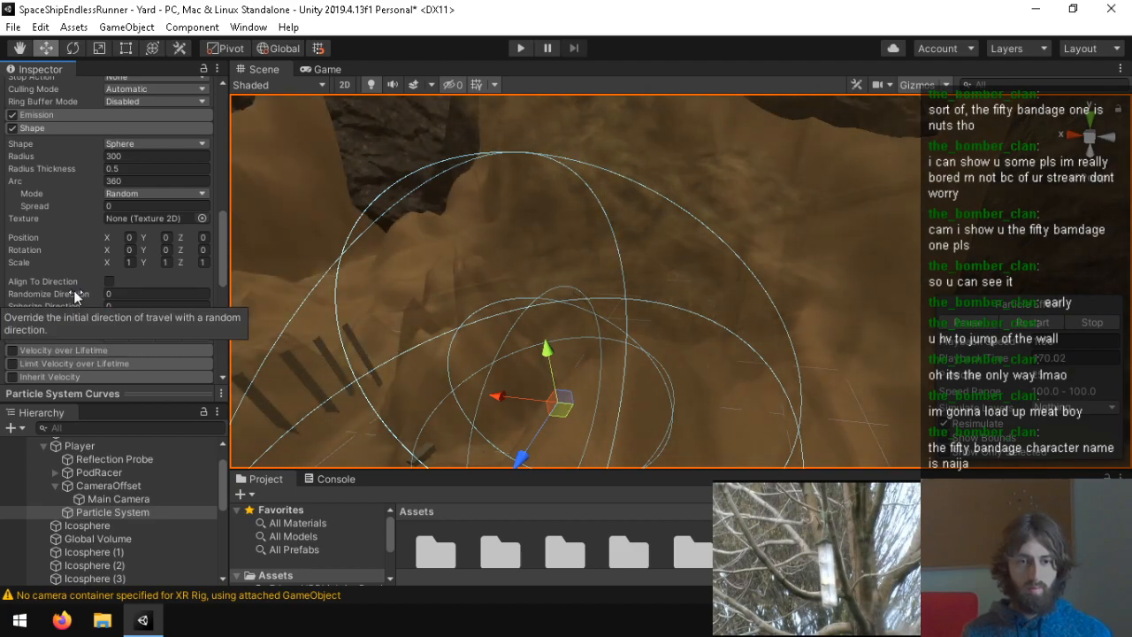
# Step: Try a Randomize Direction of 1 in the Shape module, return it to 0, and check the dust from another angle
pyautogui.click(149, 293)
pyautogui.write('1')
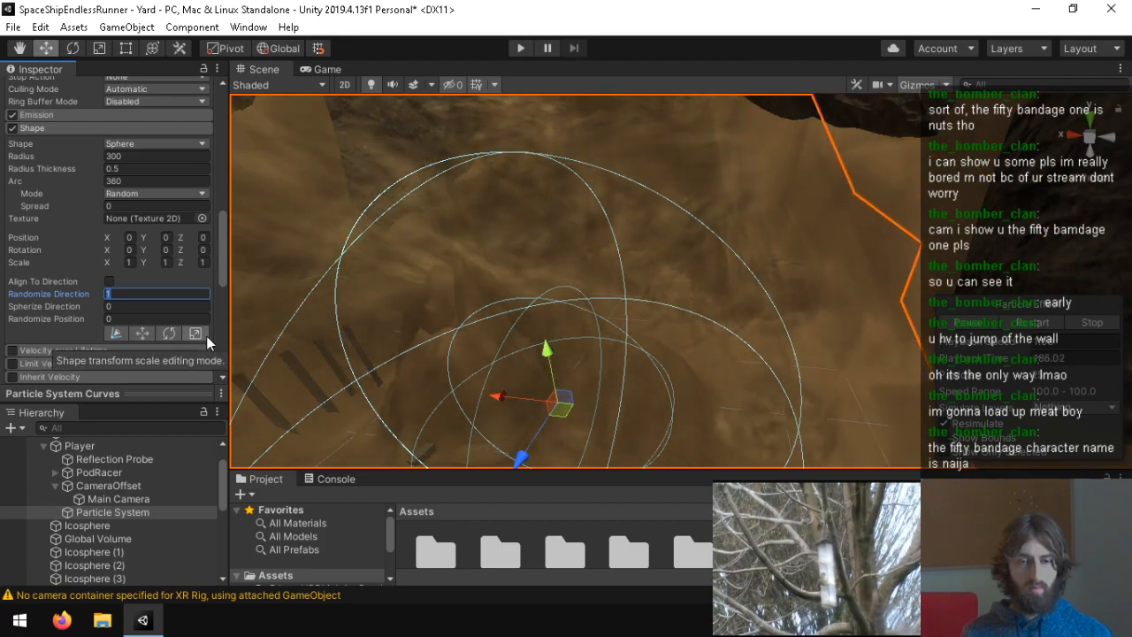
pyautogui.write('0')
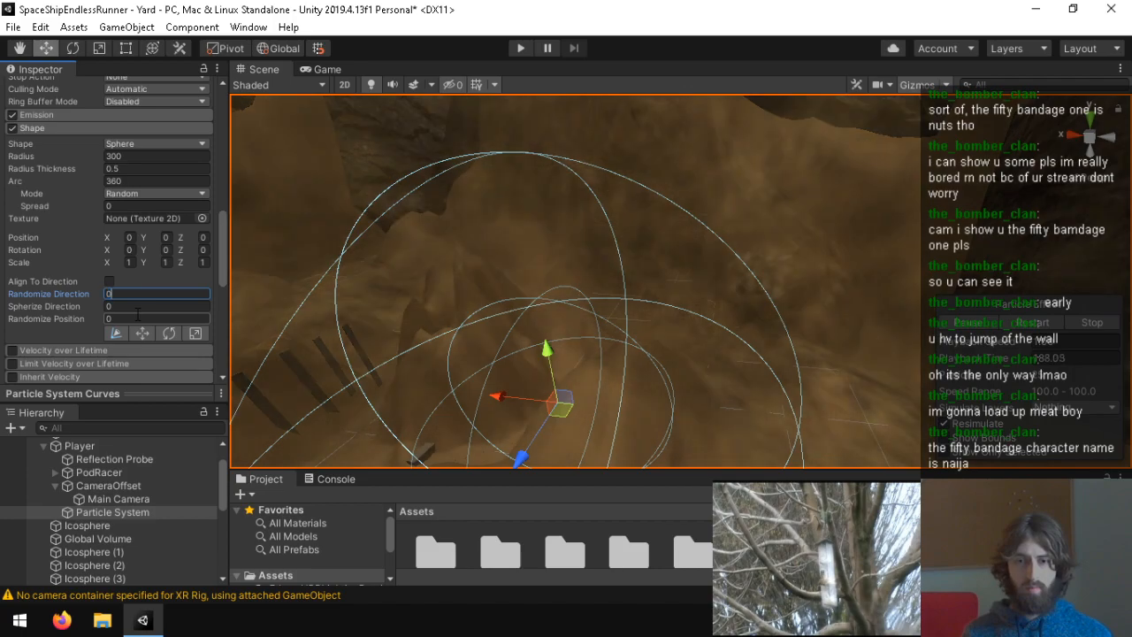
pyautogui.moveTo(677, 326); pyautogui.dragTo(259, 268, button='right')
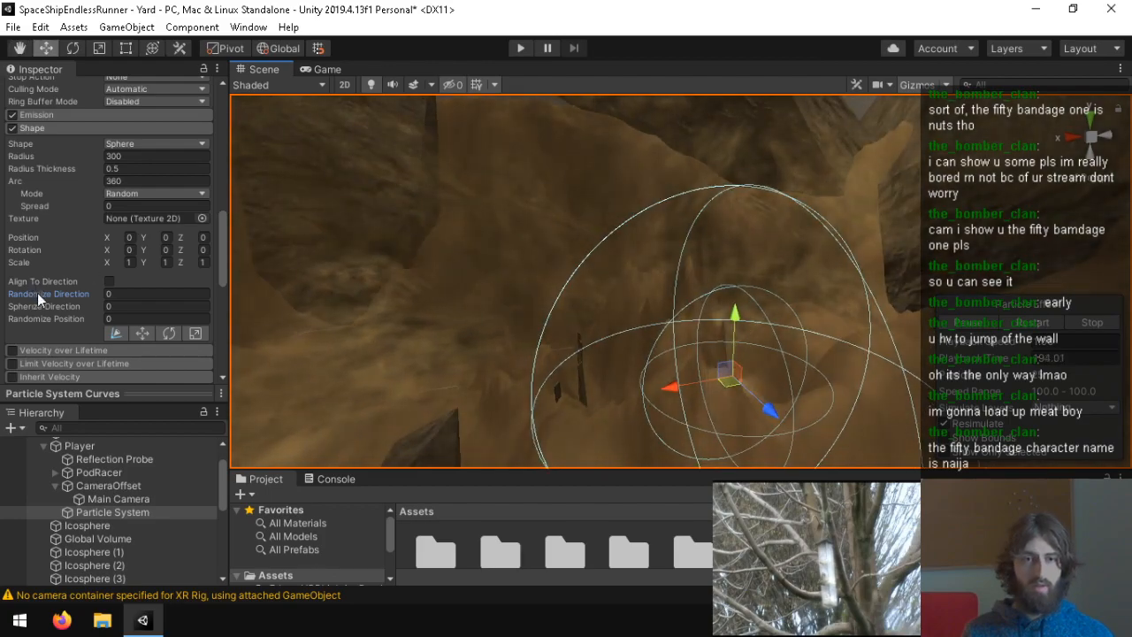
# Step: Examine the value modes available for Start Speed and look through the Particle System's remaining modules
pyautogui.scroll(10, 39, 293)
pyautogui.click(120, 338)
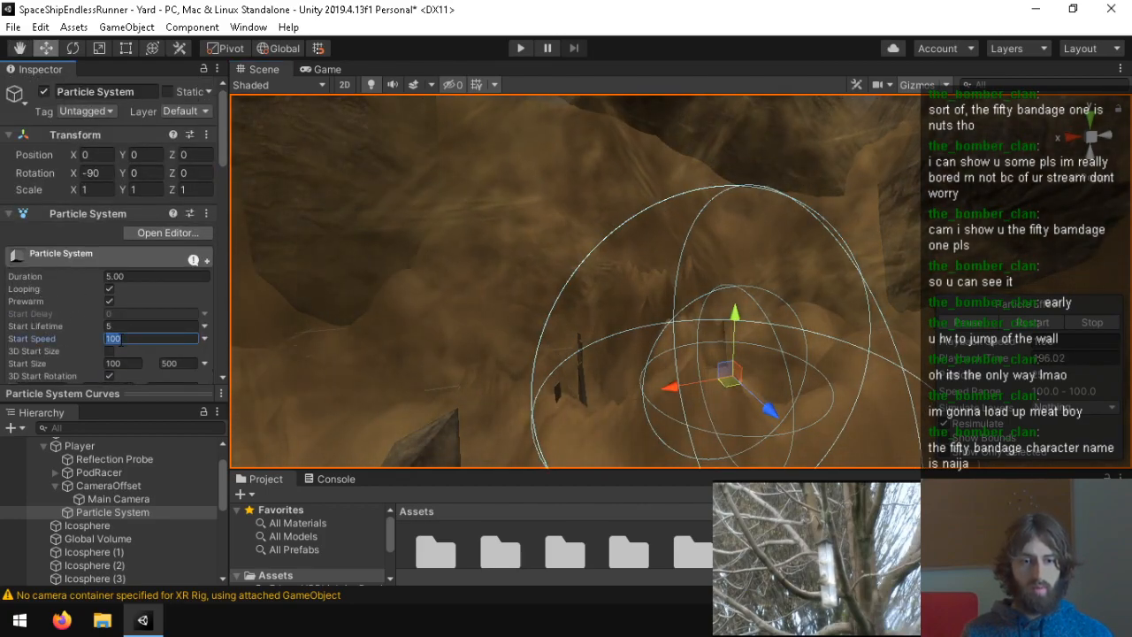
pyautogui.click(204, 338)
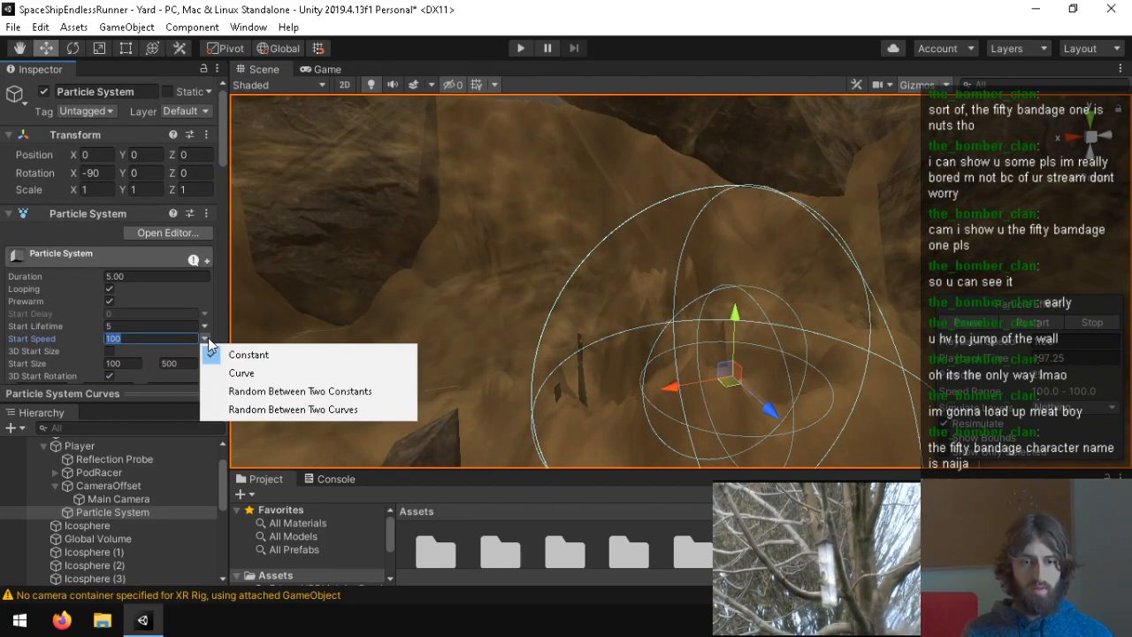
pyautogui.click(207, 337)
pyautogui.scroll(-4, 29, 338)
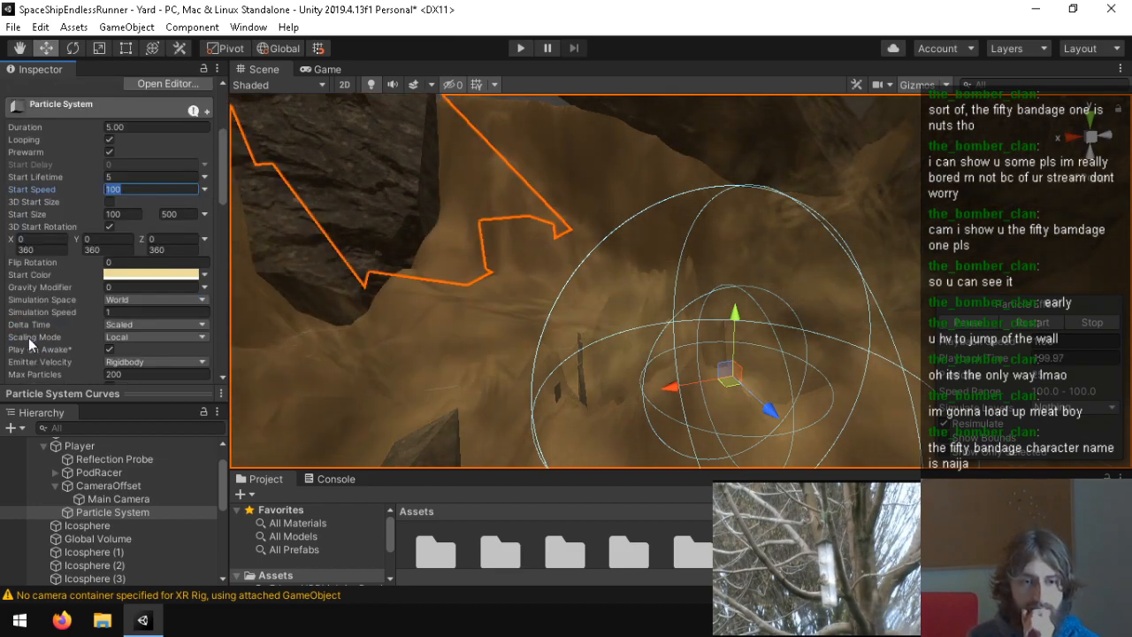
pyautogui.scroll(-4, 63, 296)
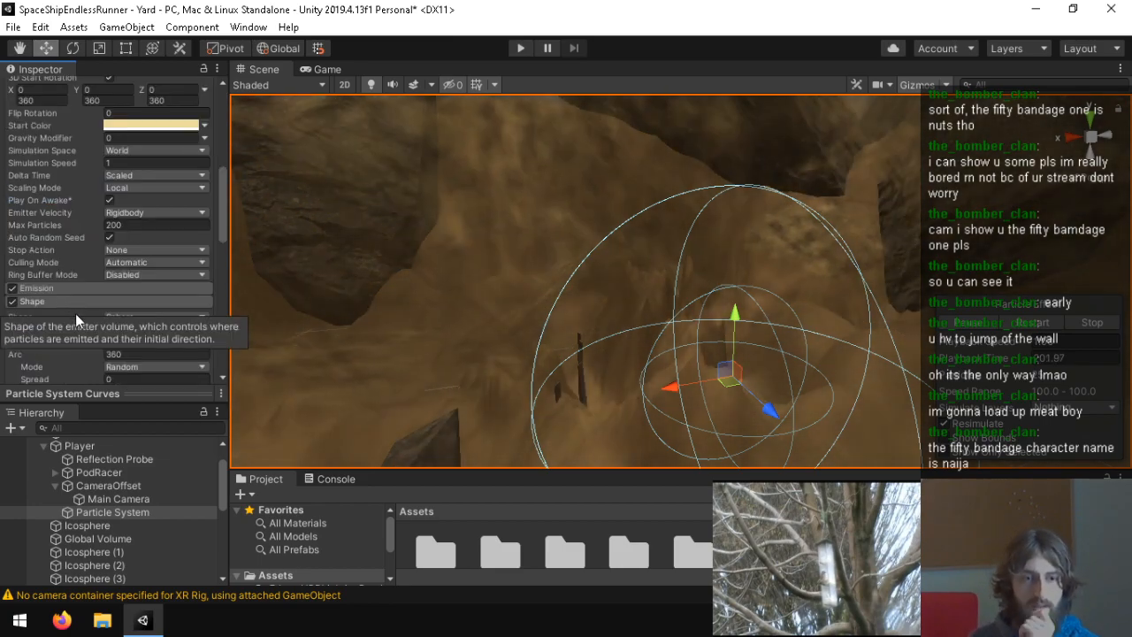
pyautogui.scroll(-8, 57, 303)
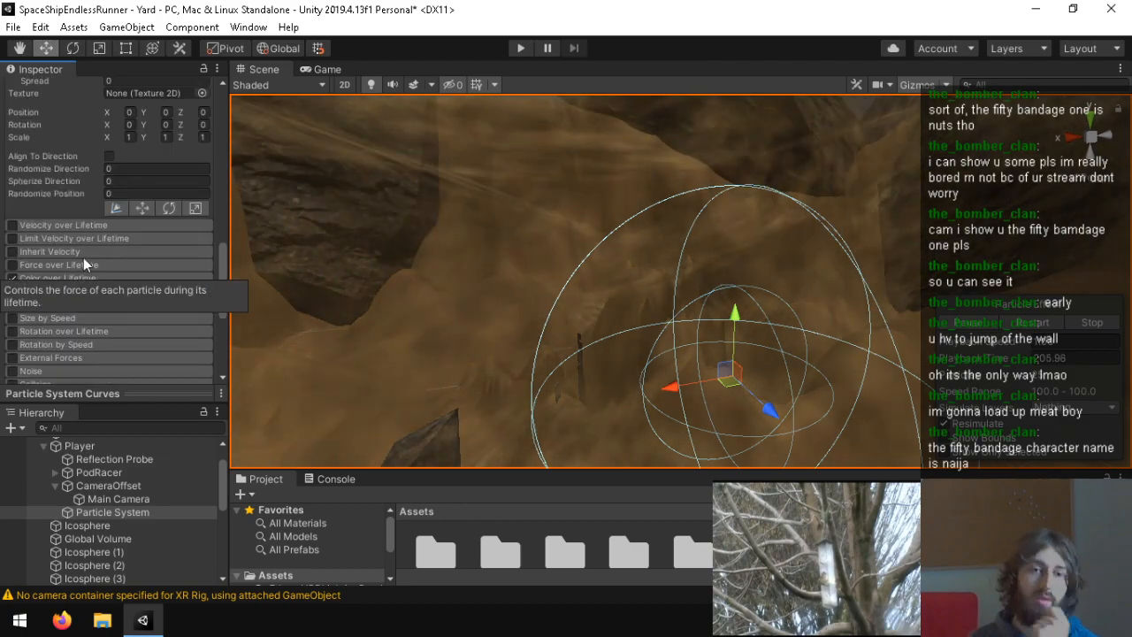
# Step: Set the Arc Mode in the Particle System's Shape module to Loop and check the particles in the Scene view
pyautogui.scroll(4, 84, 253)
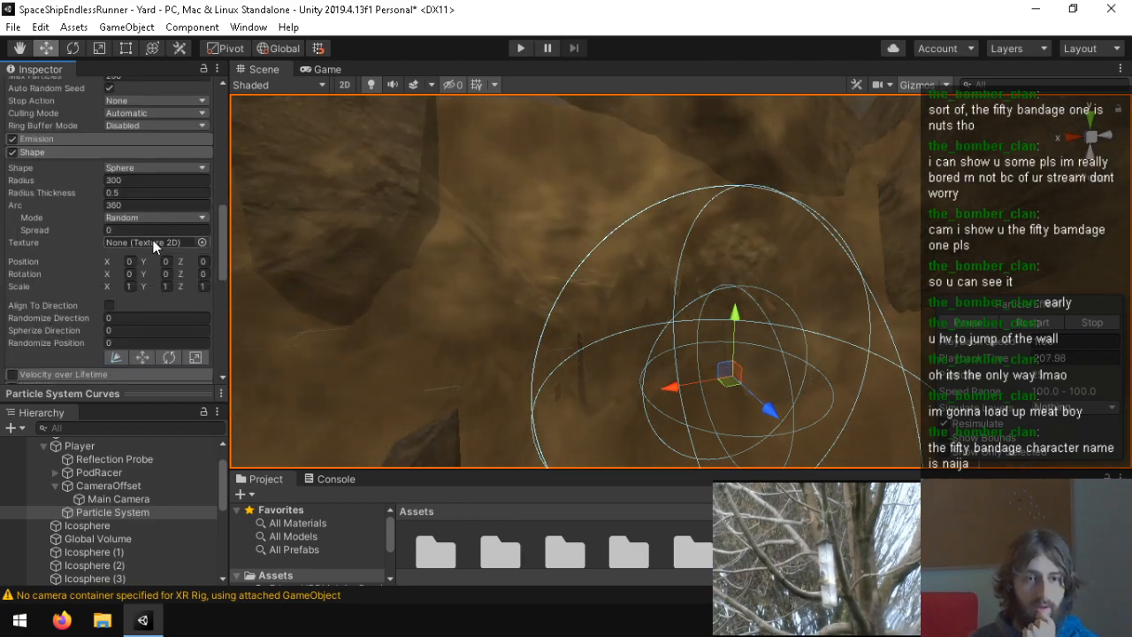
pyautogui.click(135, 216)
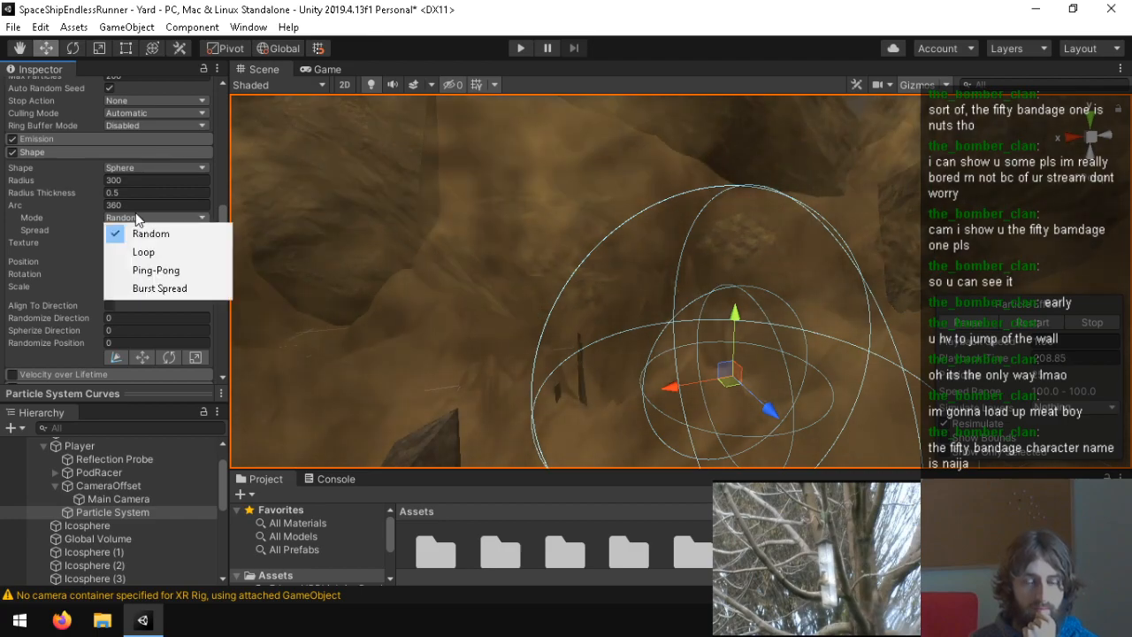
pyautogui.click(142, 253)
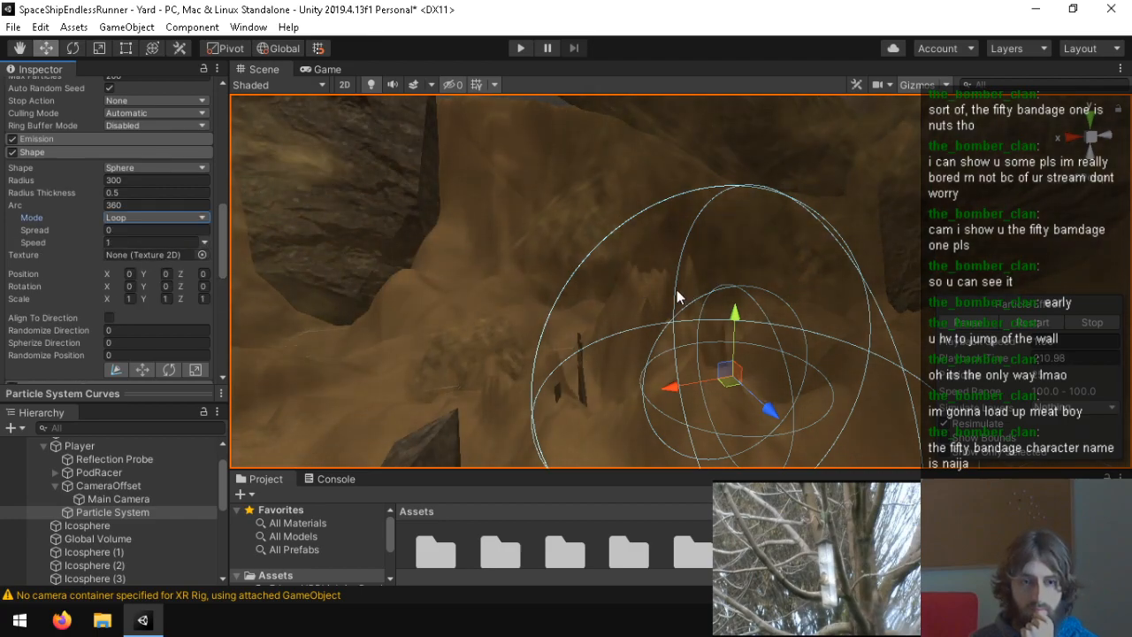
pyautogui.moveTo(651, 300); pyautogui.dragTo(753, 346, button='right')
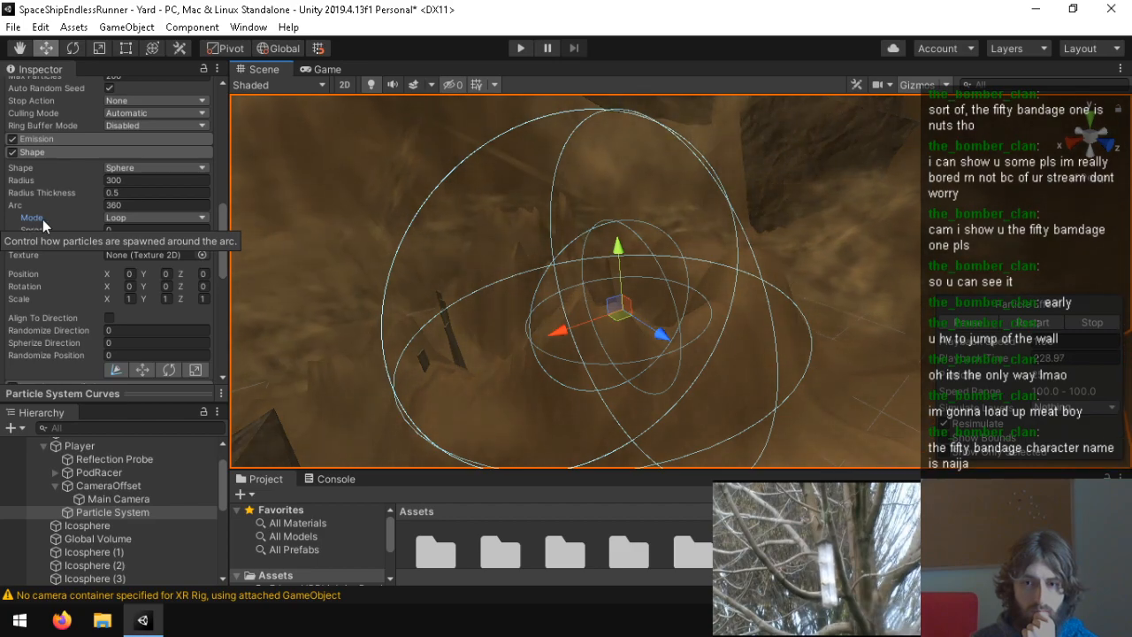
pyautogui.click(133, 217)
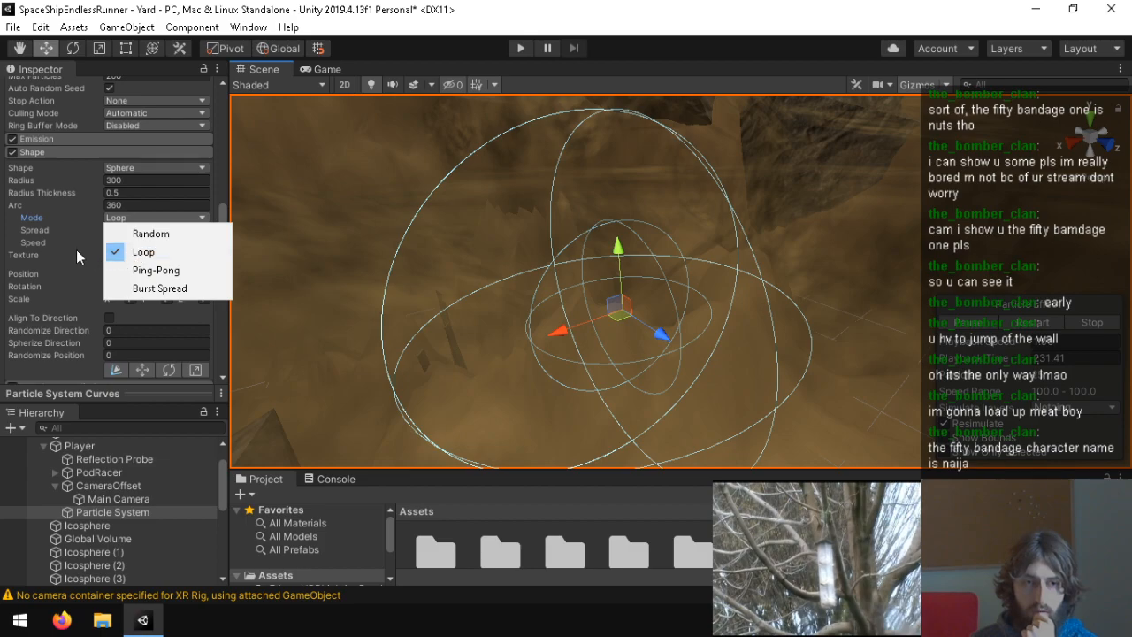
pyautogui.click(25, 256)
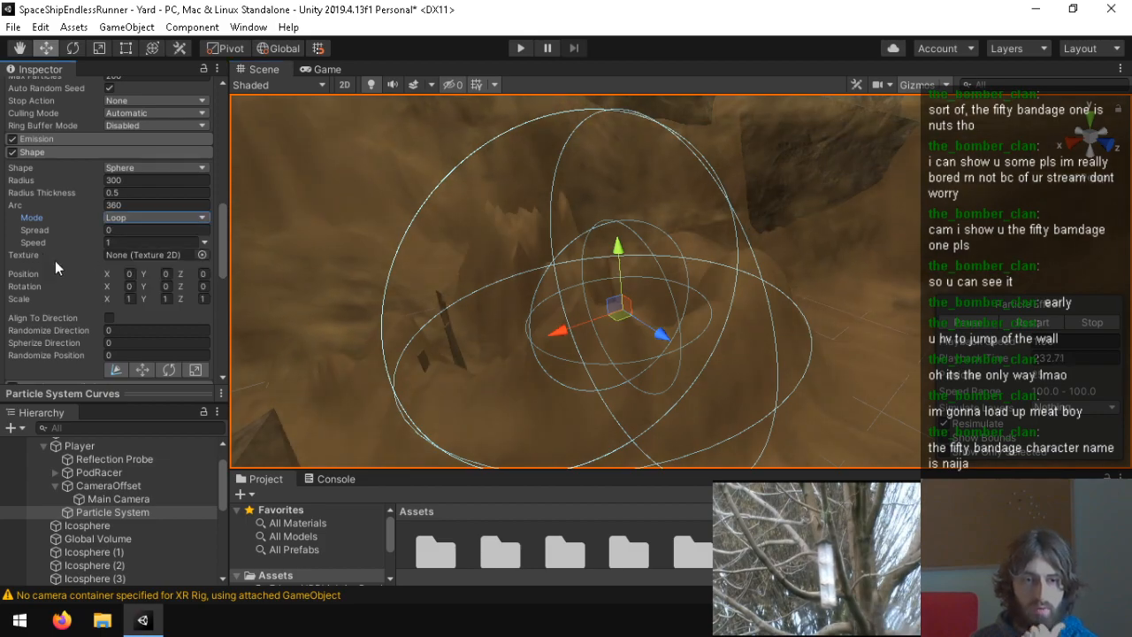
# Step: Set the Shape module's Randomize Direction to 1
pyautogui.click(170, 254)
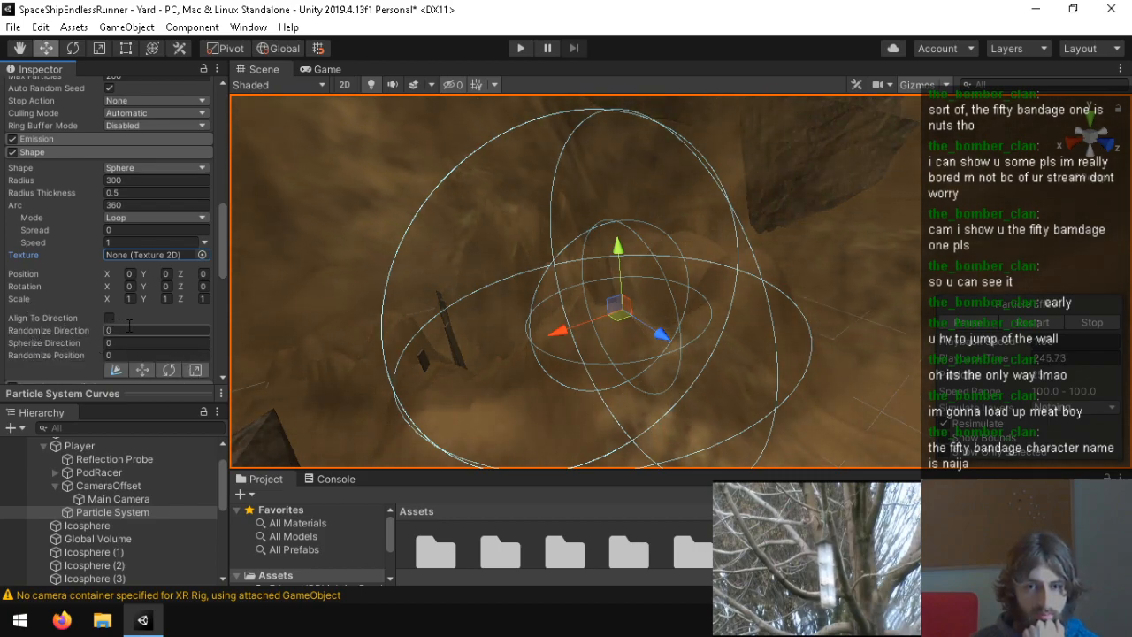
pyautogui.write('1')
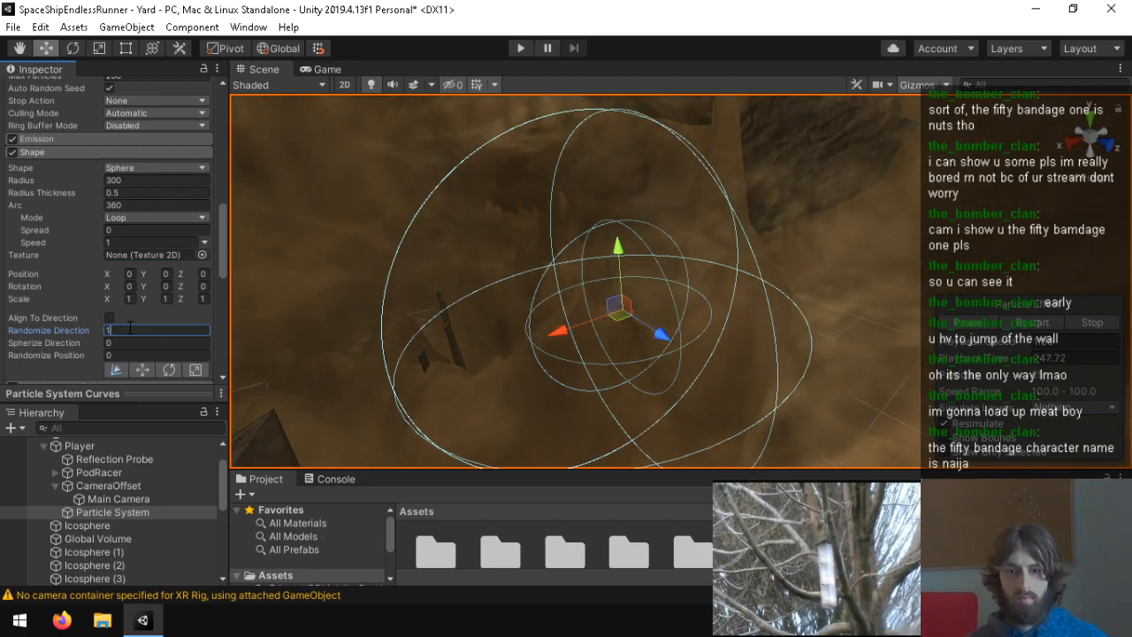
# Step: Play-test the Yard scene to check the dust particles in the game view
pyautogui.click(513, 51)
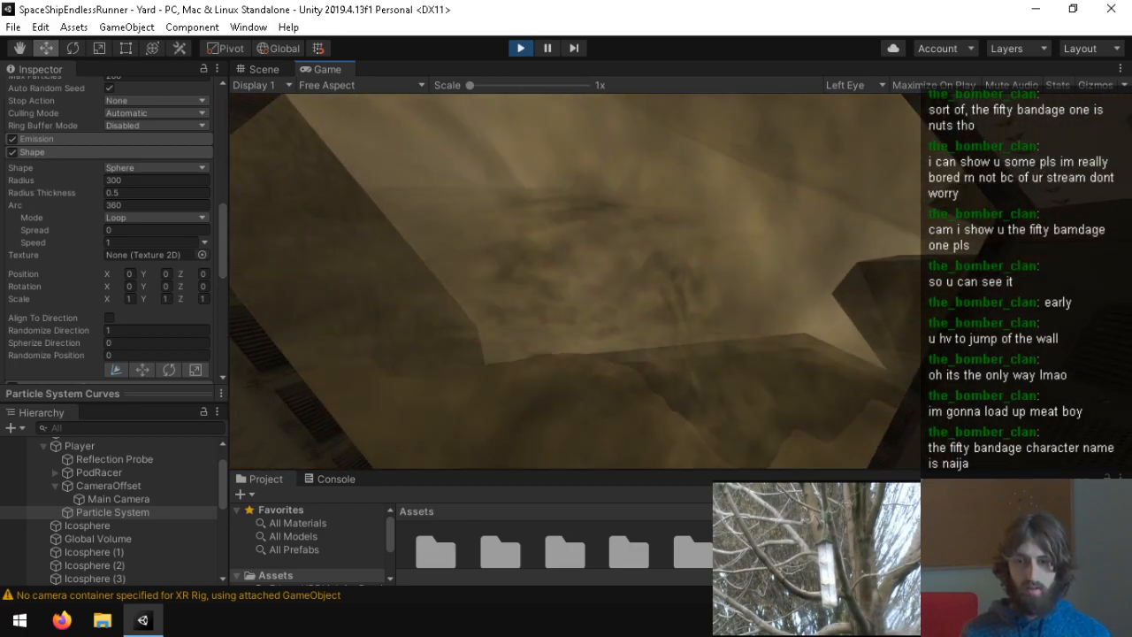
pyautogui.hotkey('ctrl', 'p')
pyautogui.moveTo(680, 286); pyautogui.dragTo(820, 174, button='right')
# Step: Open the Lighting settings and enable Fog for the scene
pyautogui.click(247, 27)
pyautogui.click(378, 16)
pyautogui.click(328, 66)
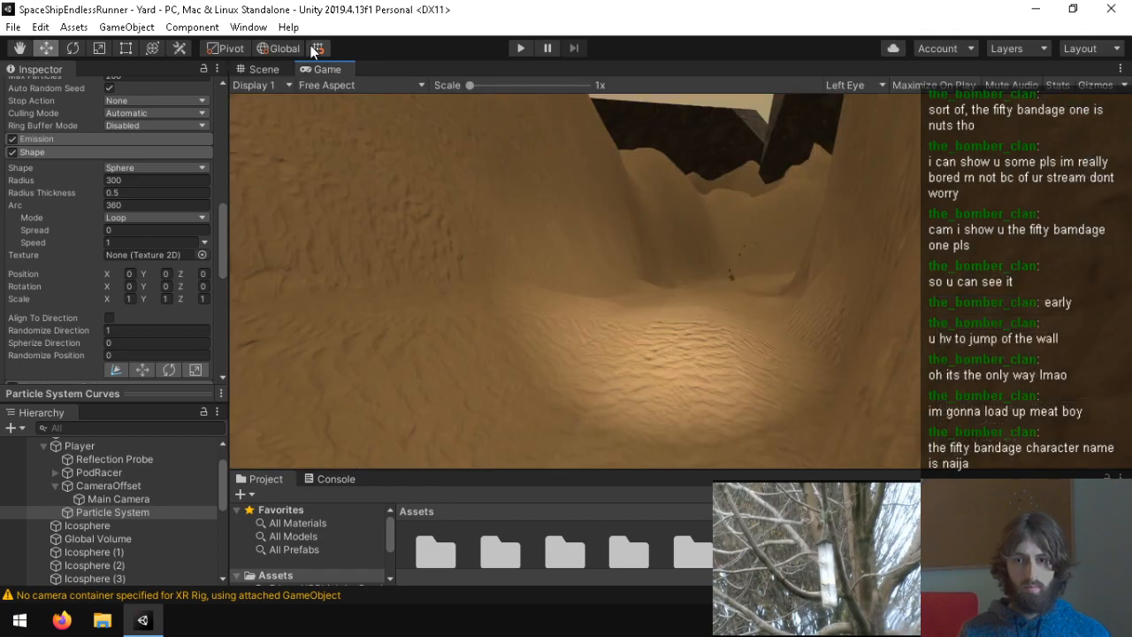
pyautogui.click(284, 43)
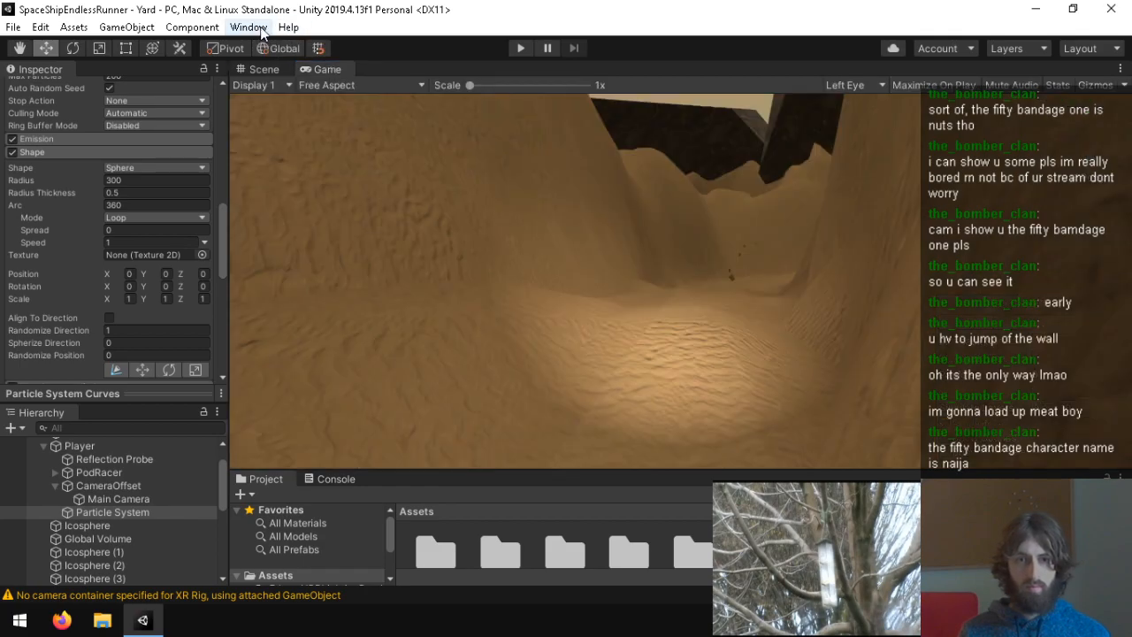
pyautogui.click(261, 28)
pyautogui.moveTo(315, 220)
pyautogui.click(551, 221)
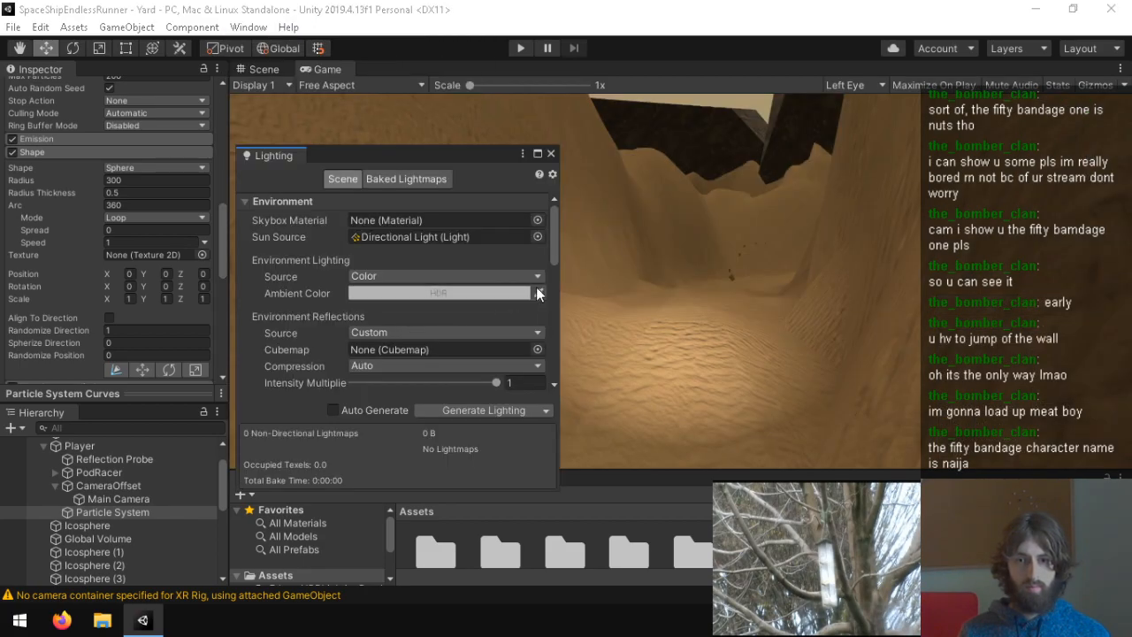
pyautogui.moveTo(556, 252); pyautogui.dragTo(549, 437)
pyautogui.click(353, 277)
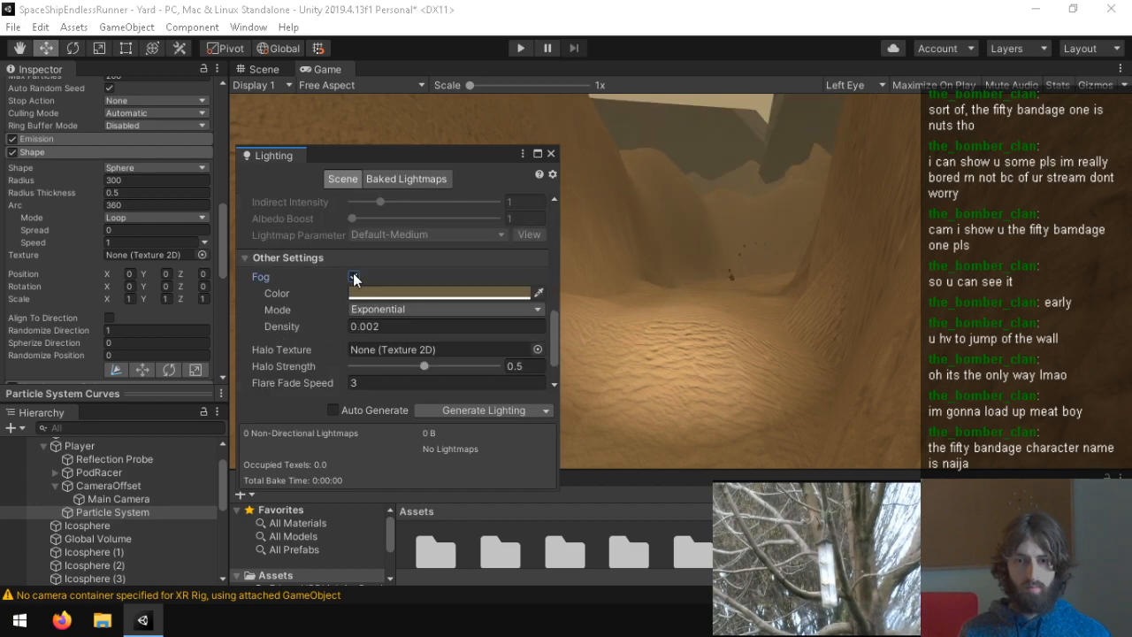
# Step: Sample the pale sky colour for the fog, set its Density to 0.004, and close the Lighting settings
pyautogui.click(787, 222)
pyautogui.click(539, 293)
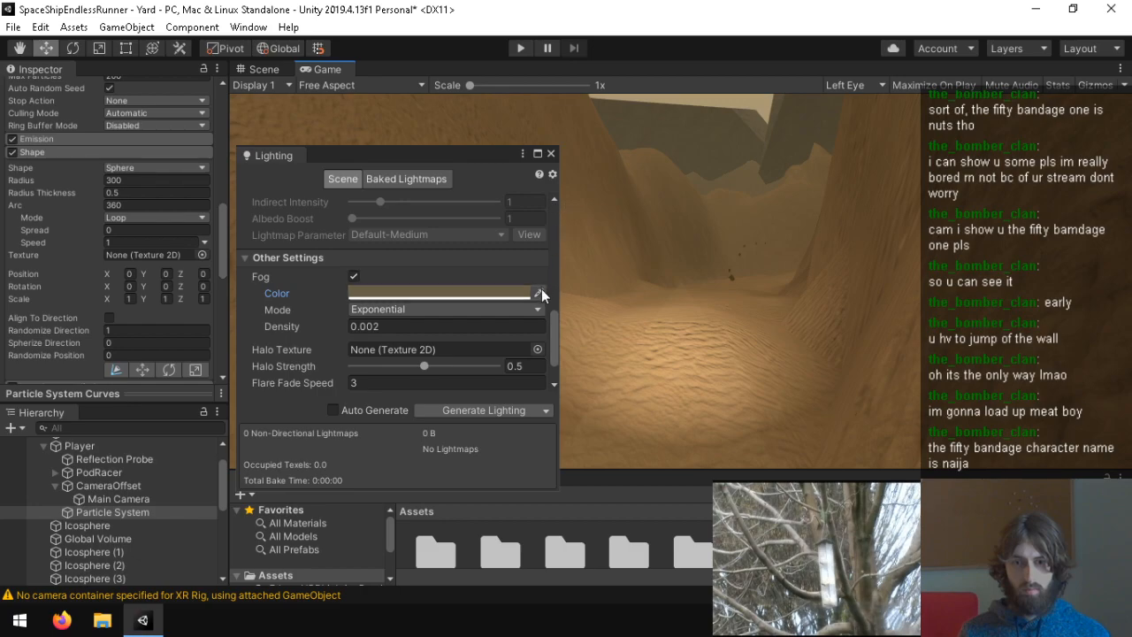
pyautogui.click(711, 104)
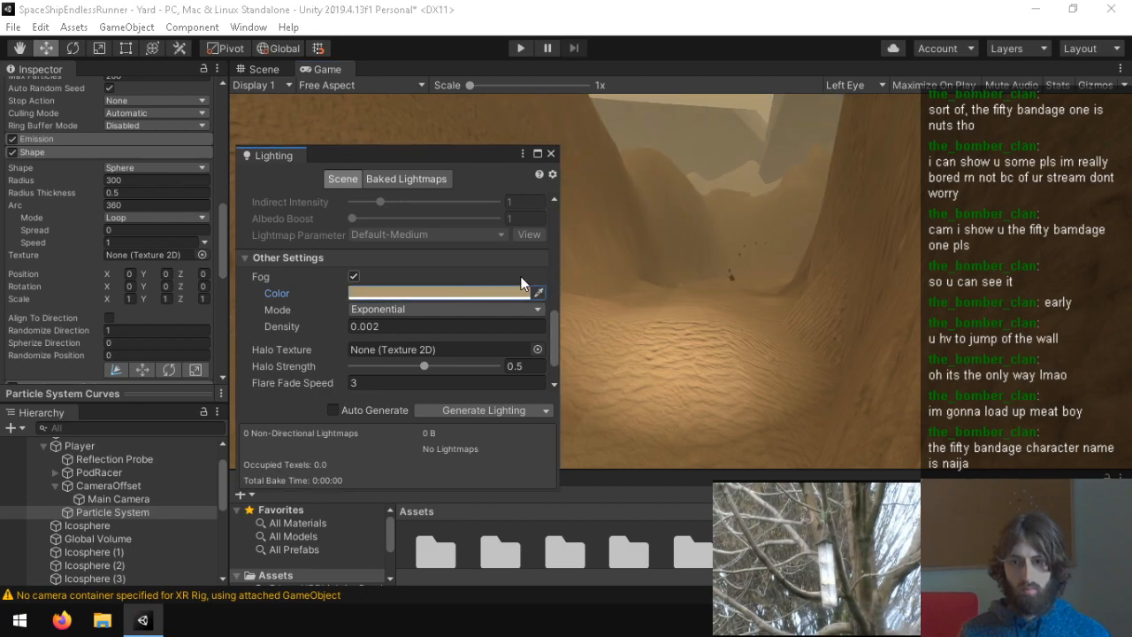
pyautogui.click(416, 329)
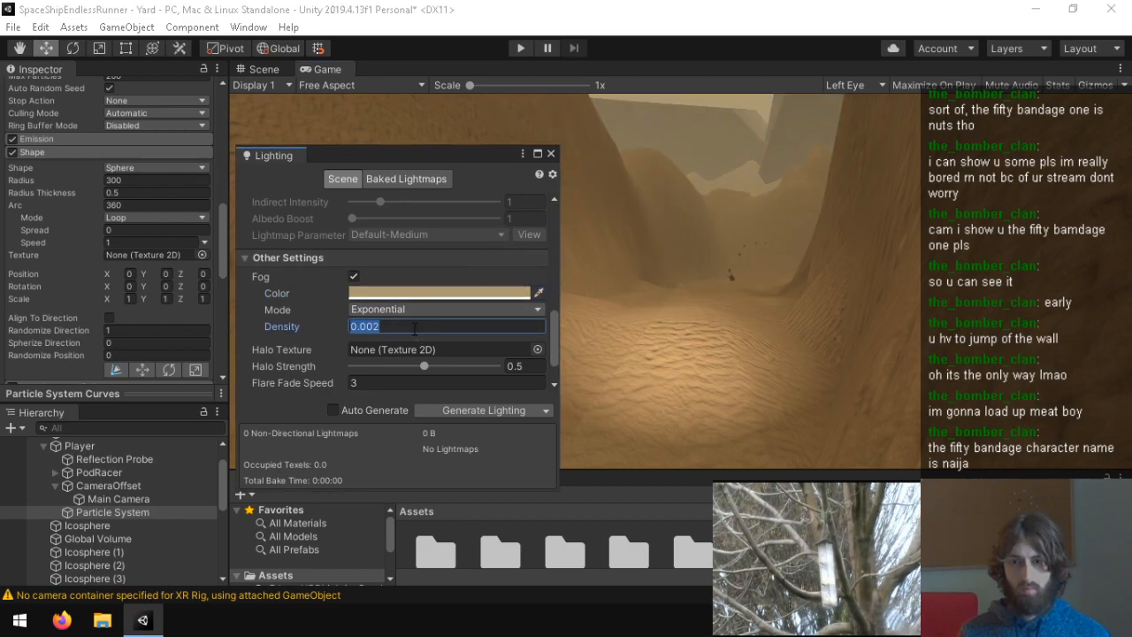
pyautogui.press('BackSpace')
pyautogui.write('4')
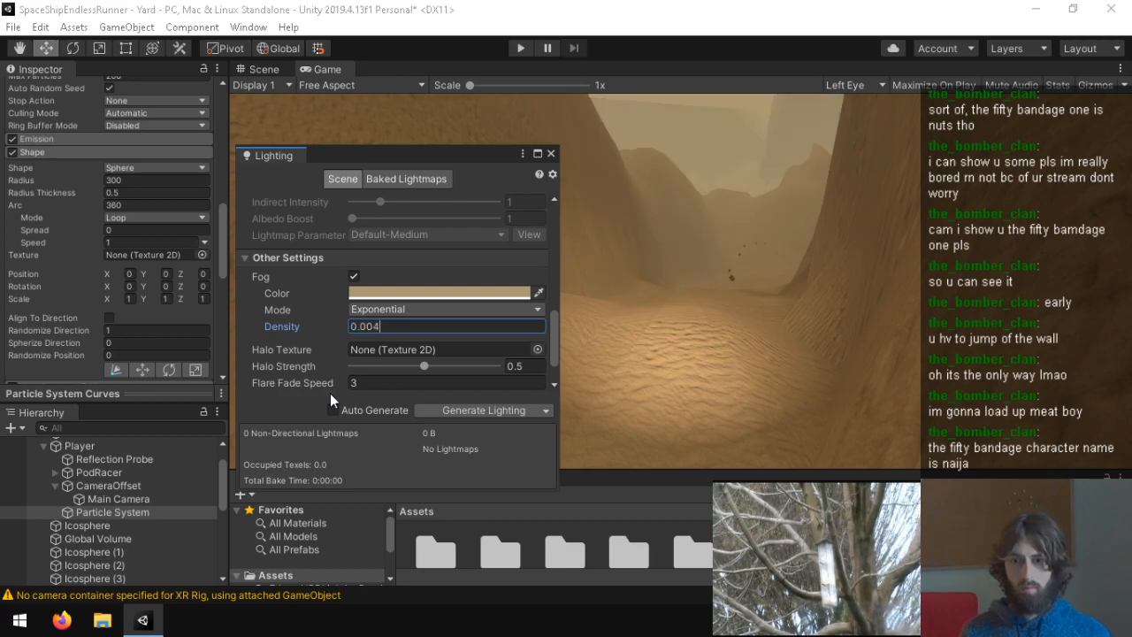
pyautogui.click(551, 152)
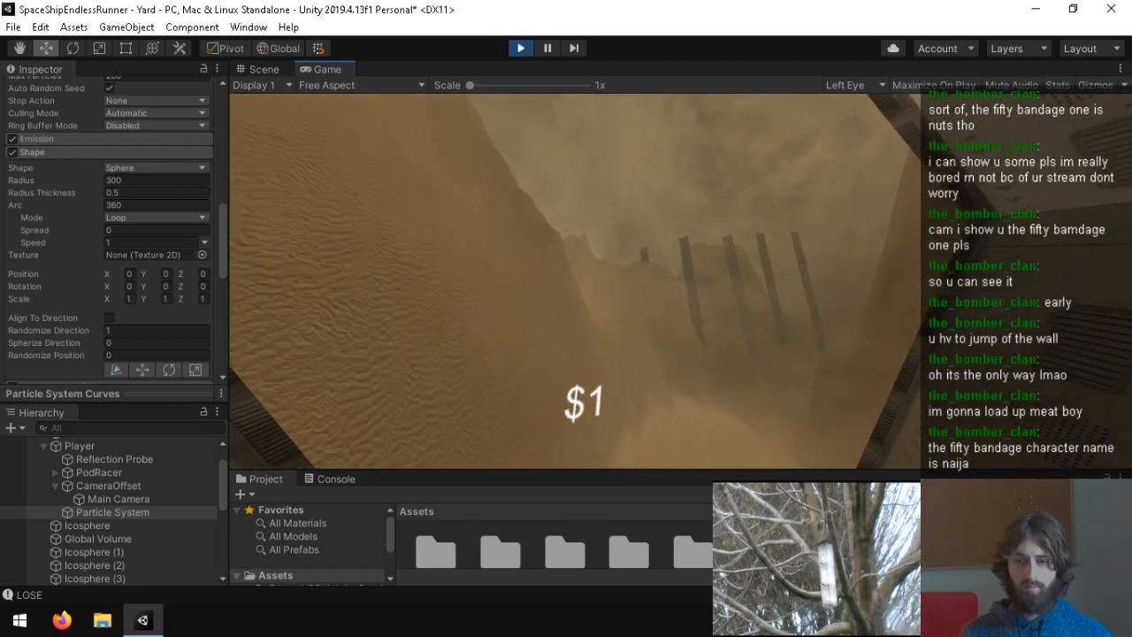
# Step: Set Max Speed to 30 in the Player script and play-test the scene
pyautogui.hotkey('ctrl', 'p')
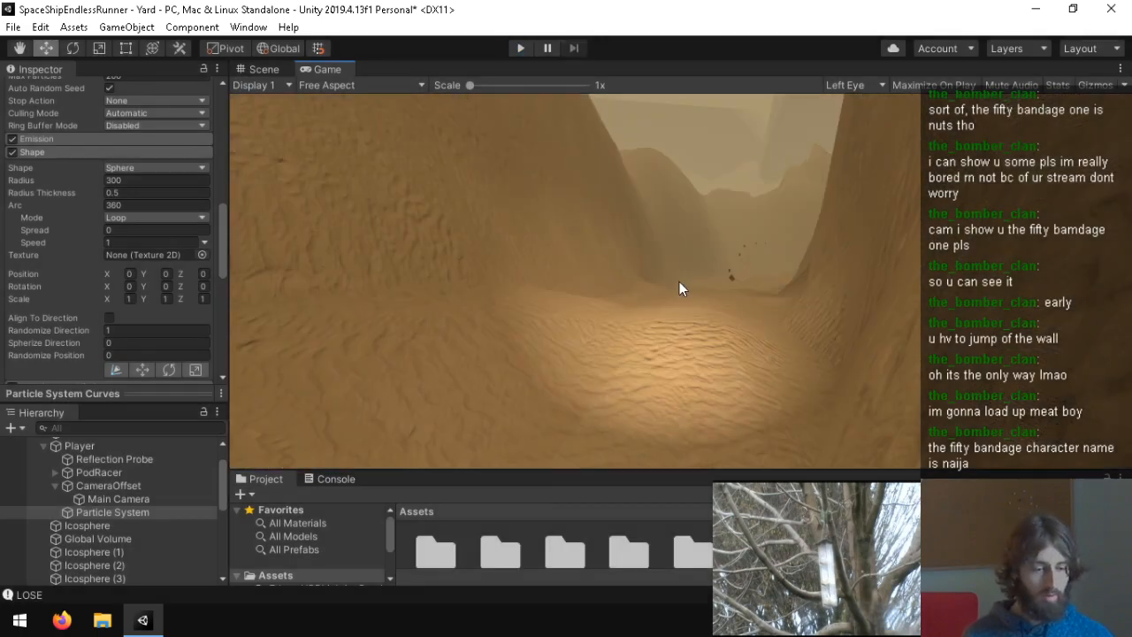
pyautogui.click(270, 71)
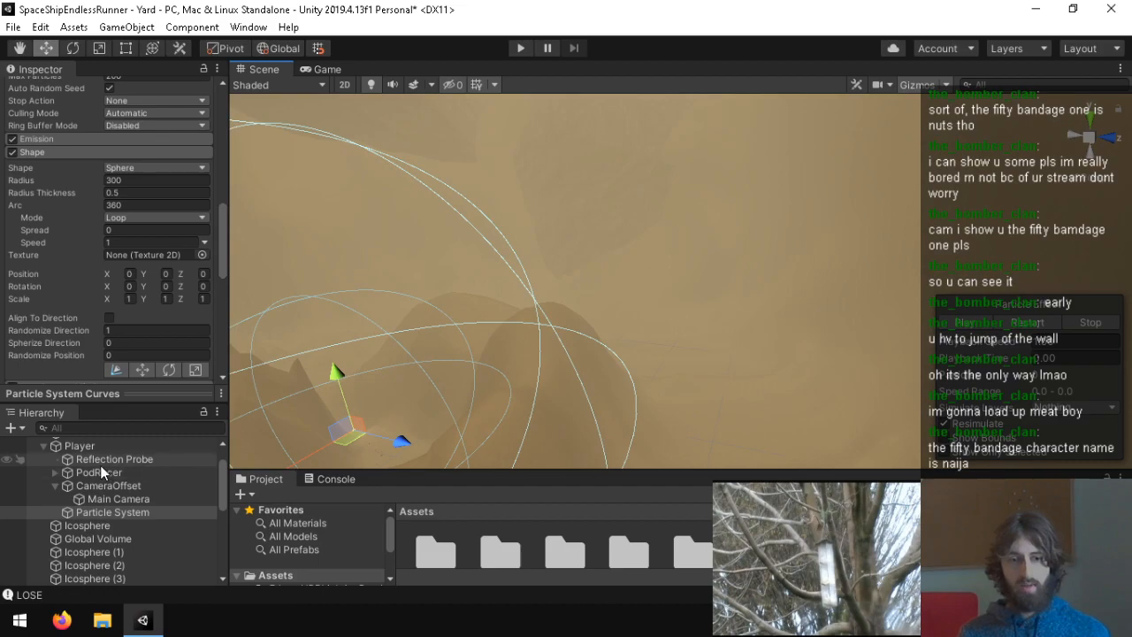
pyautogui.click(95, 446)
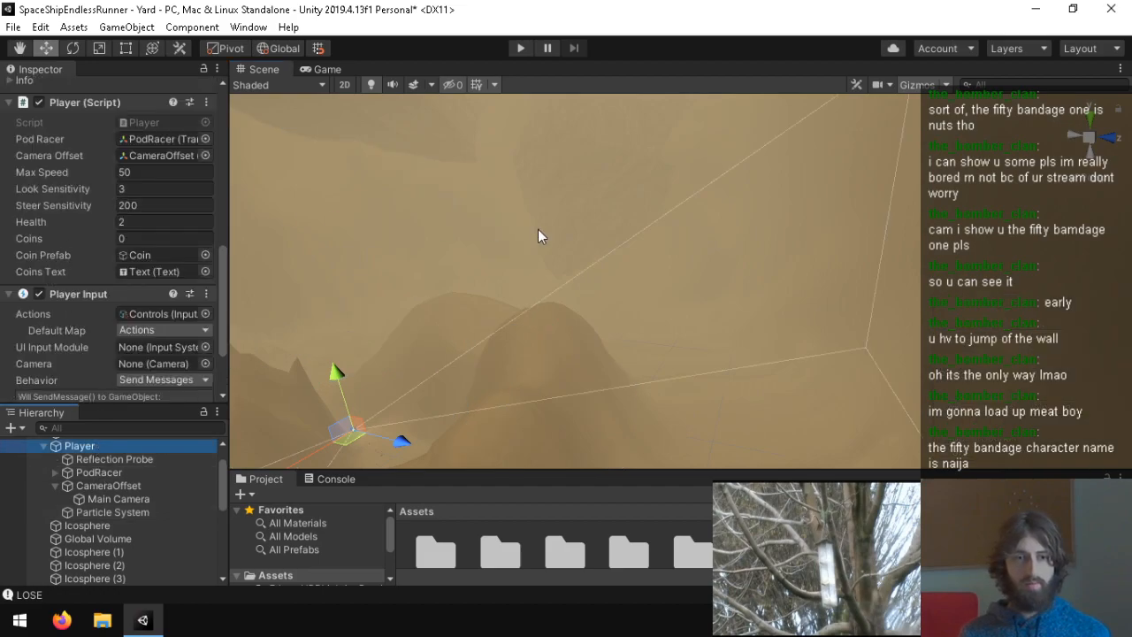
pyautogui.doubleClick(88, 451)
pyautogui.press('w')
pyautogui.moveTo(577, 265); pyautogui.dragTo(187, 222, button='right')
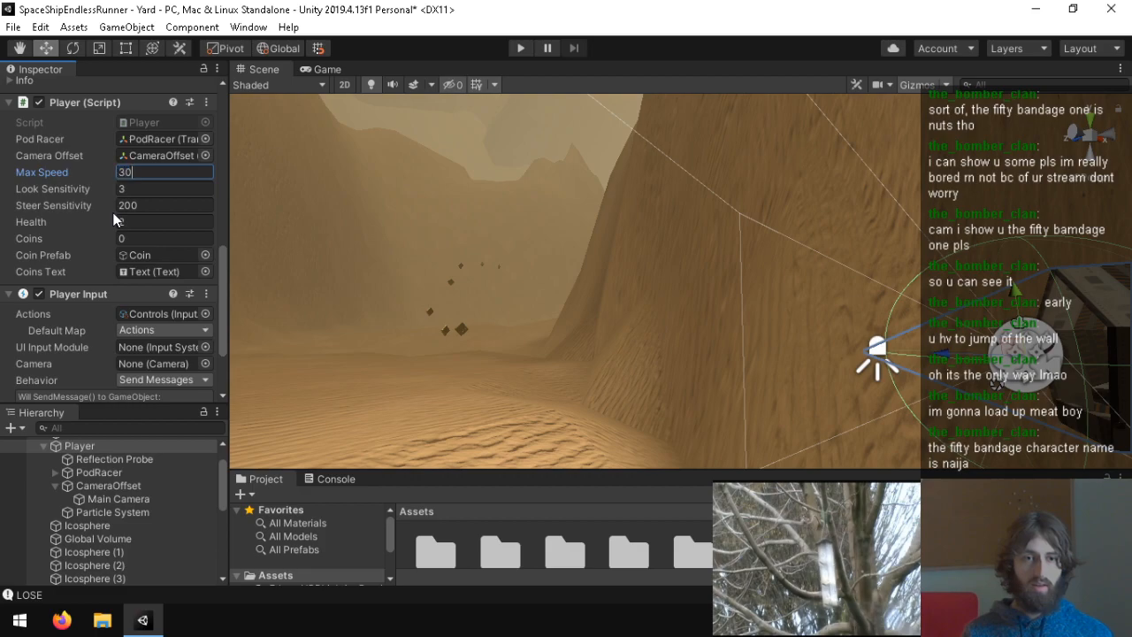
pyautogui.click(521, 49)
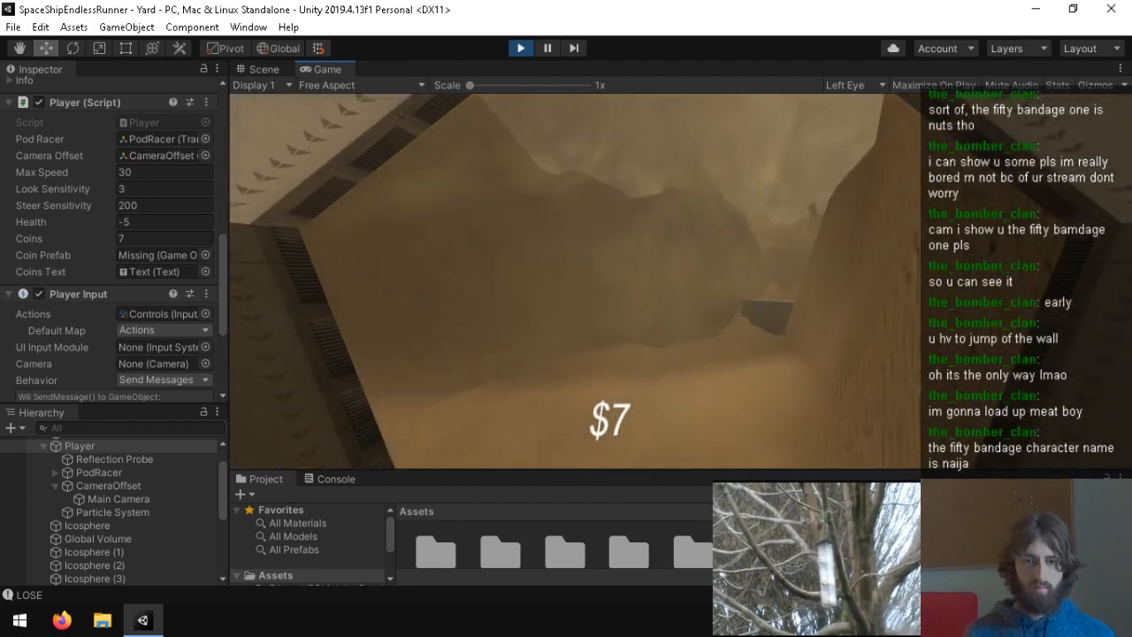
pyautogui.hotkey('ctrl', 'p')
# Step: Stretch the nearest coin by setting its Y scale to 3
pyautogui.click(463, 327)
pyautogui.moveTo(464, 328); pyautogui.dragTo(375, 307, button='right')
pyautogui.press('w')
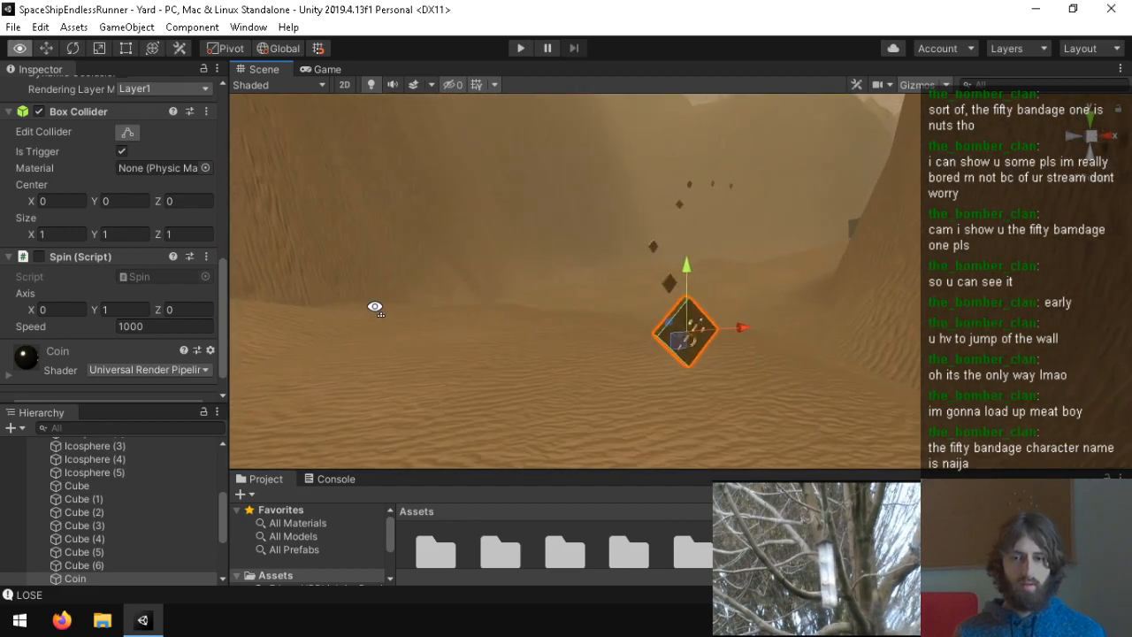
pyautogui.scroll(10, 72, 290)
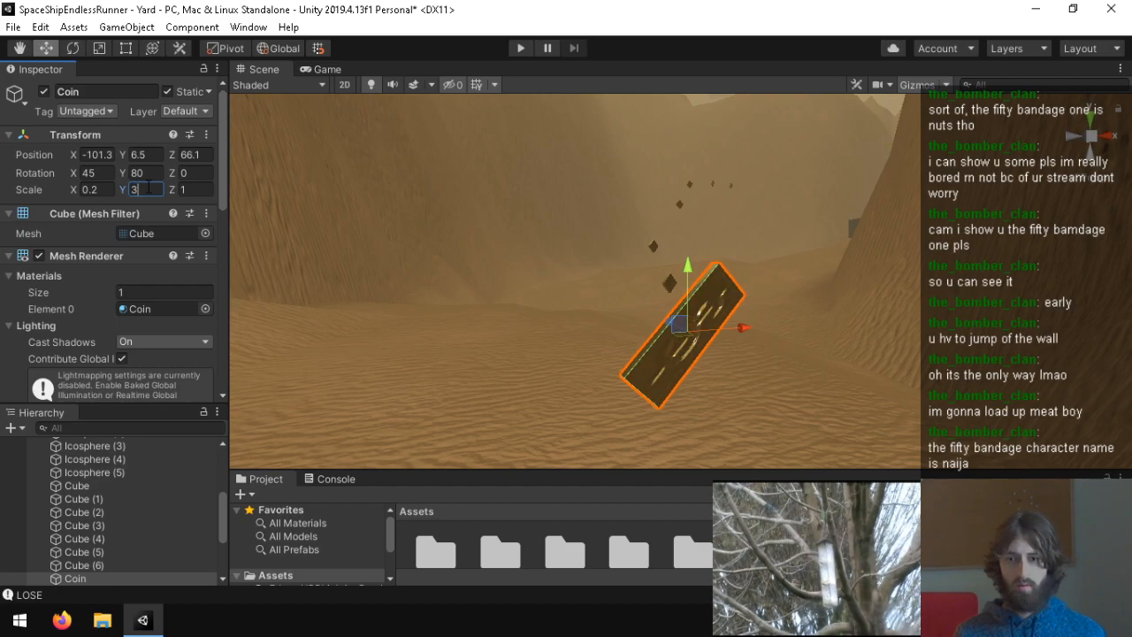
pyautogui.moveTo(520, 281); pyautogui.dragTo(524, 442, button='right')
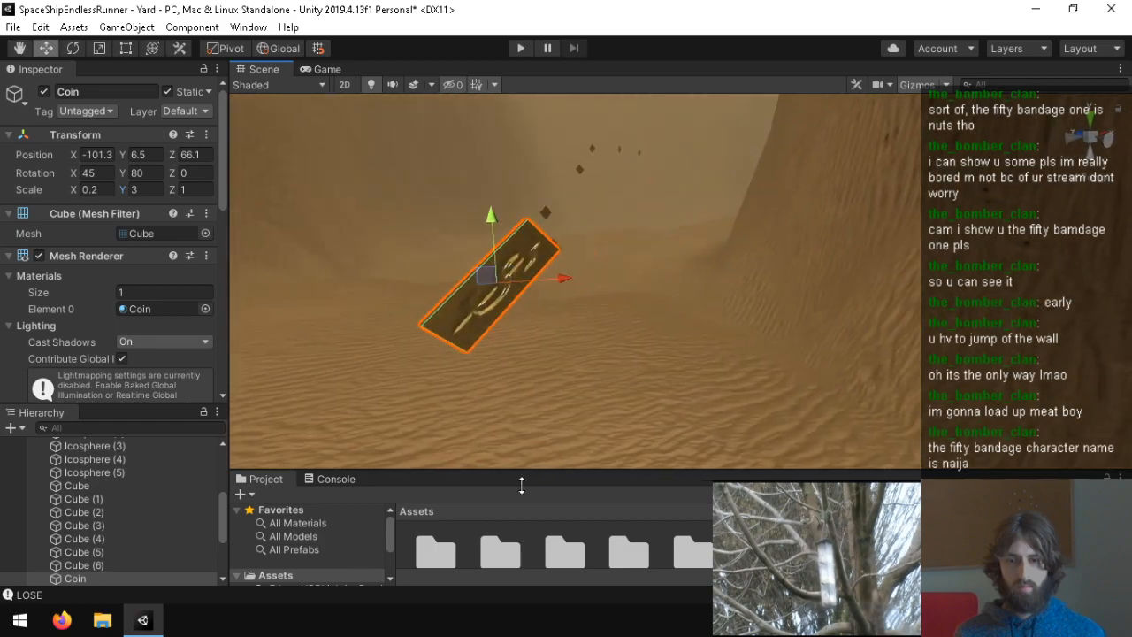
# Step: Adjust the tiling of the Coin material in the Materials folder so the dollar sign repeats along the stretched coin
pyautogui.doubleClick(513, 544)
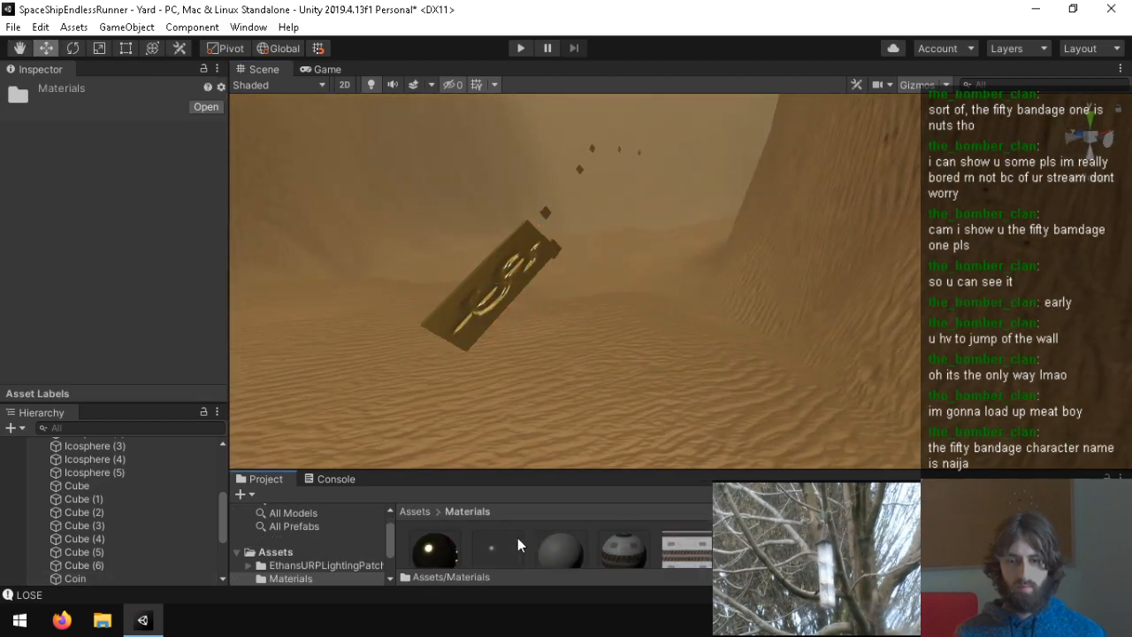
pyautogui.click(434, 548)
pyautogui.scroll(-4, 64, 311)
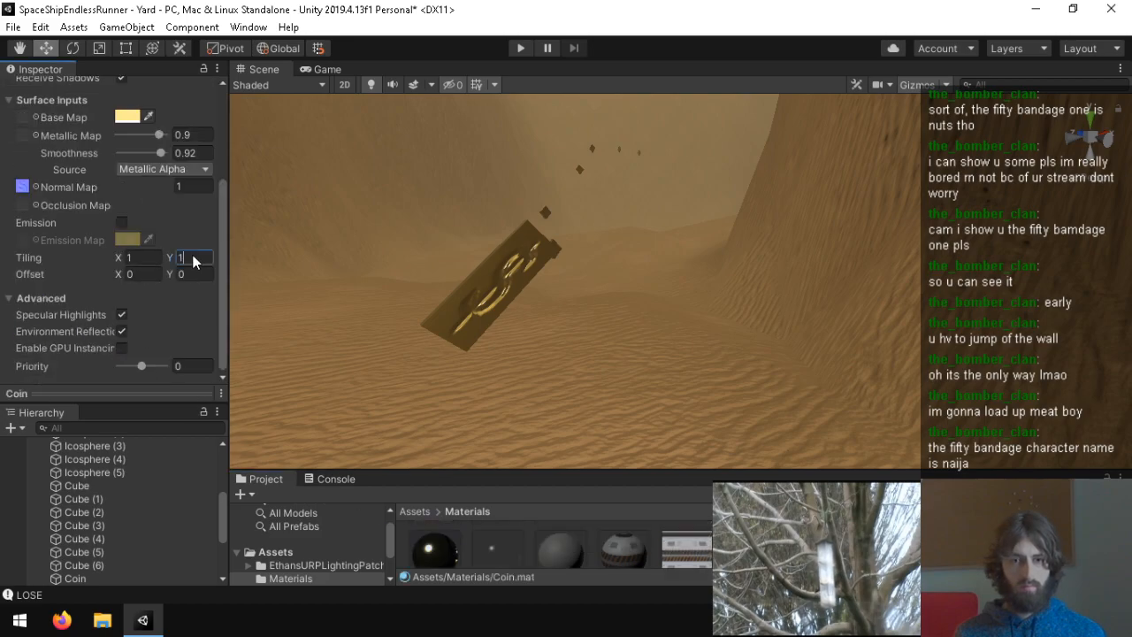
pyautogui.press('a')
pyautogui.moveTo(531, 251); pyautogui.dragTo(350, 236, button='right')
pyautogui.press('w')
pyautogui.press('s')
# Step: Remove the Spin script from the stretched coin
pyautogui.click(541, 288)
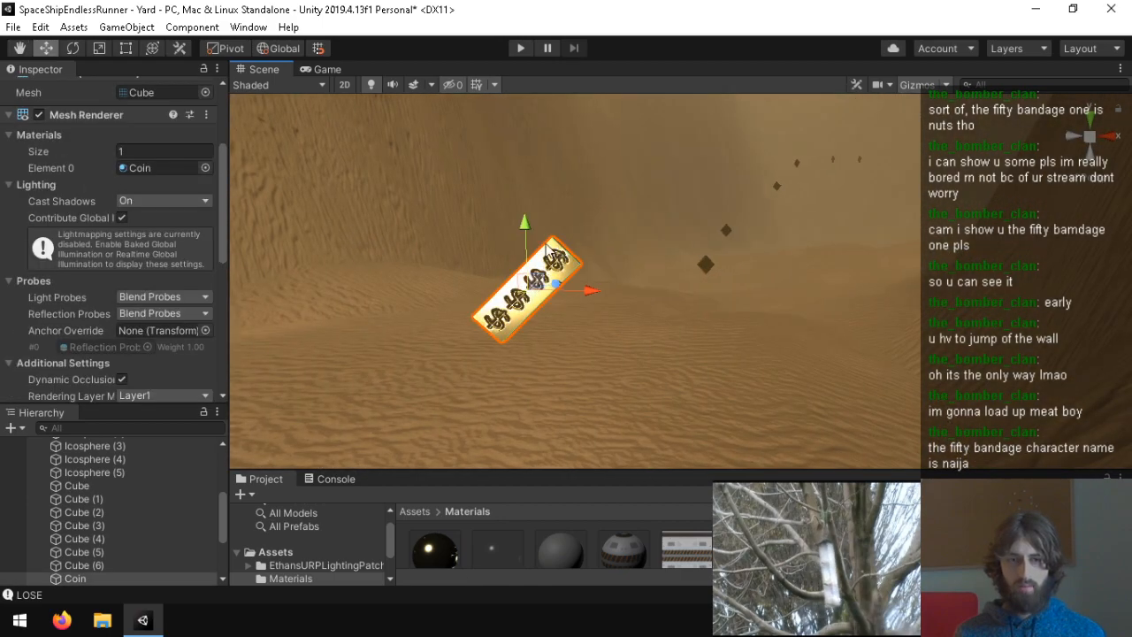
pyautogui.scroll(-5, 68, 278)
pyautogui.scroll(8, 60, 292)
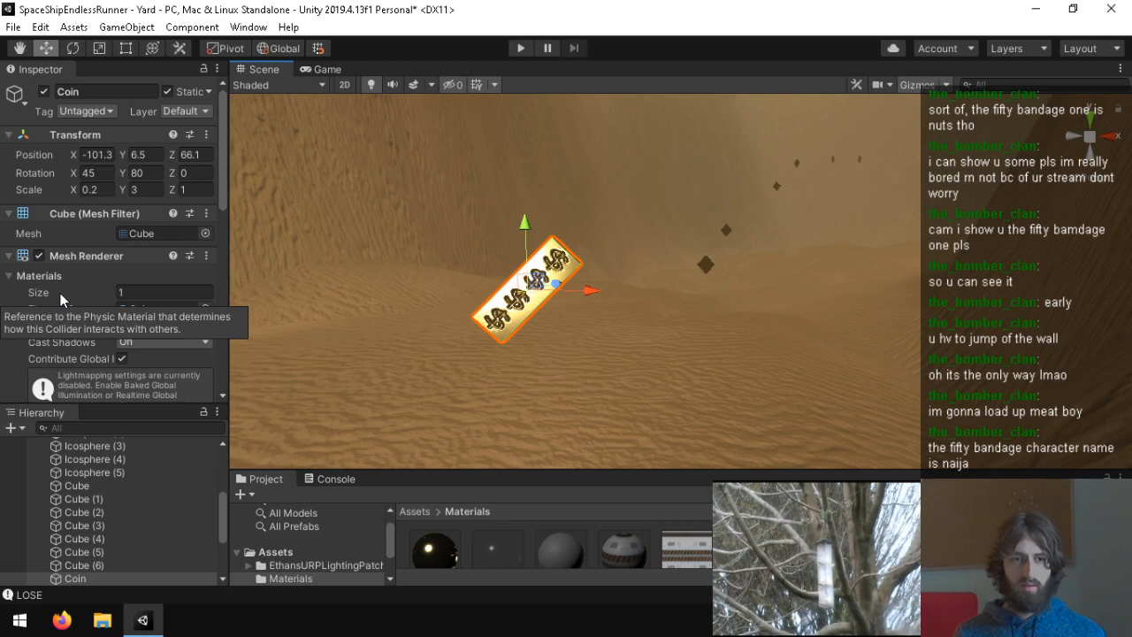
pyautogui.scroll(-8, 82, 280)
pyautogui.rightClick(92, 232)
pyautogui.click(124, 268)
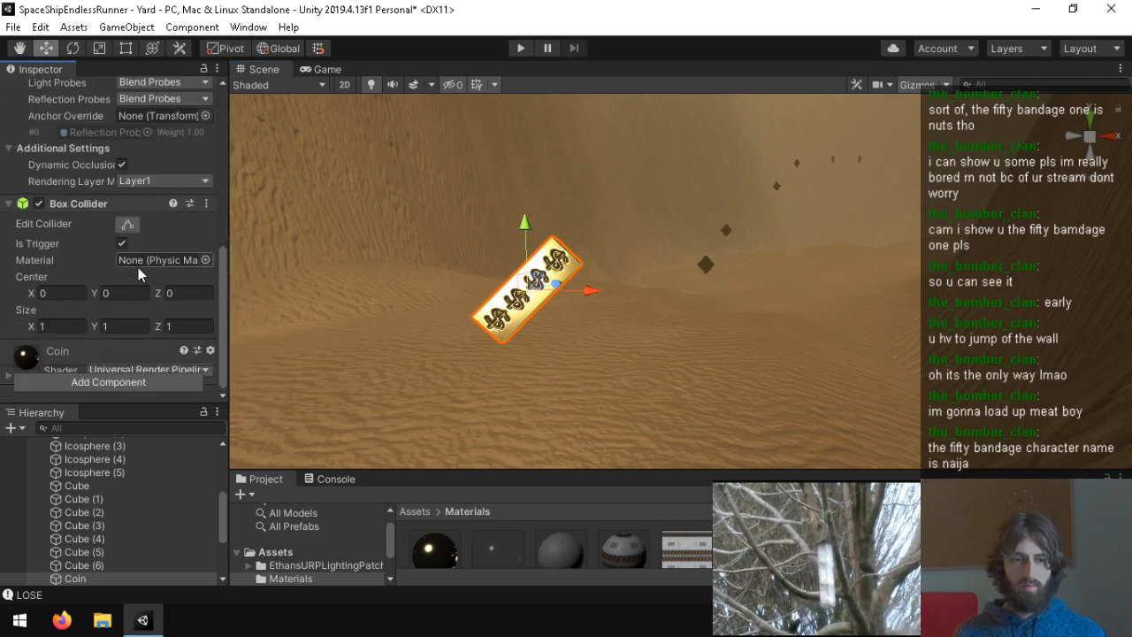
# Step: Delete the duplicate coins Coin (1) through Coin (6) from the scene
pyautogui.scroll(-3, 114, 530)
pyautogui.click(93, 485)
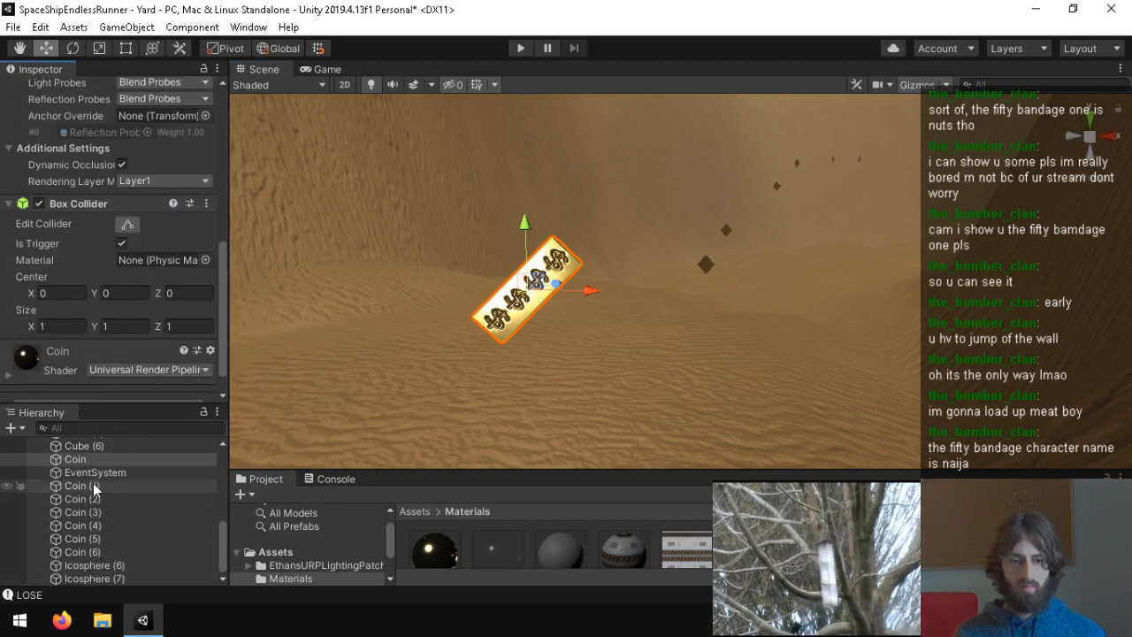
pyautogui.keyDown('shift'); pyautogui.click(97, 552); pyautogui.keyUp('shift')
pyautogui.press('Delete')
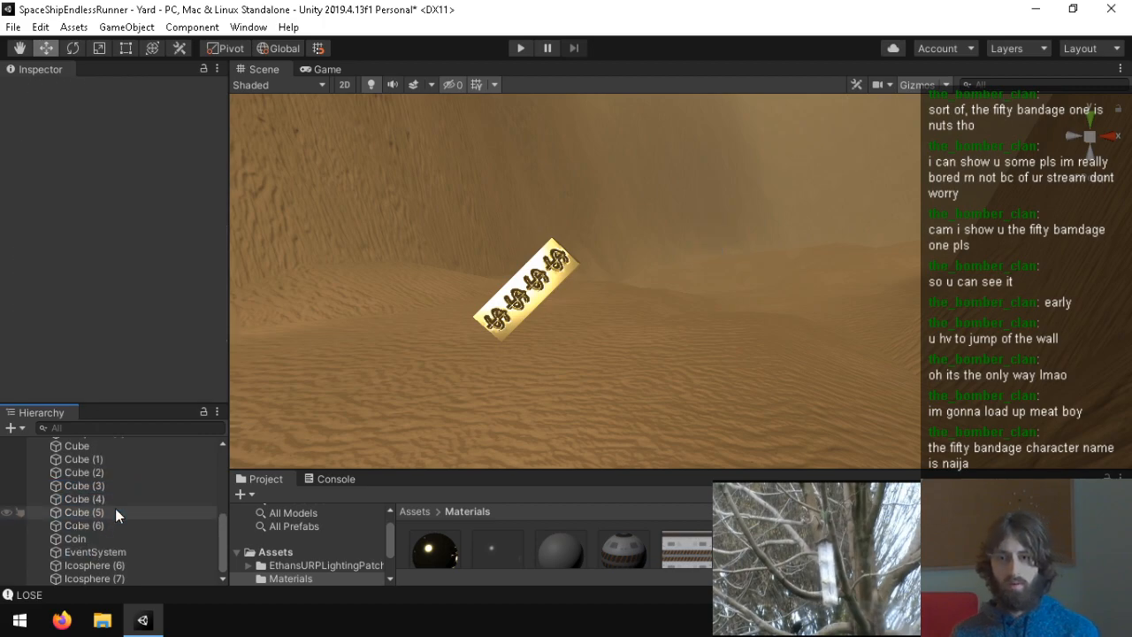
# Step: Play-test the scene with the single coin, and examine the coin and the canyon's obstacles up close
pyautogui.click(571, 269)
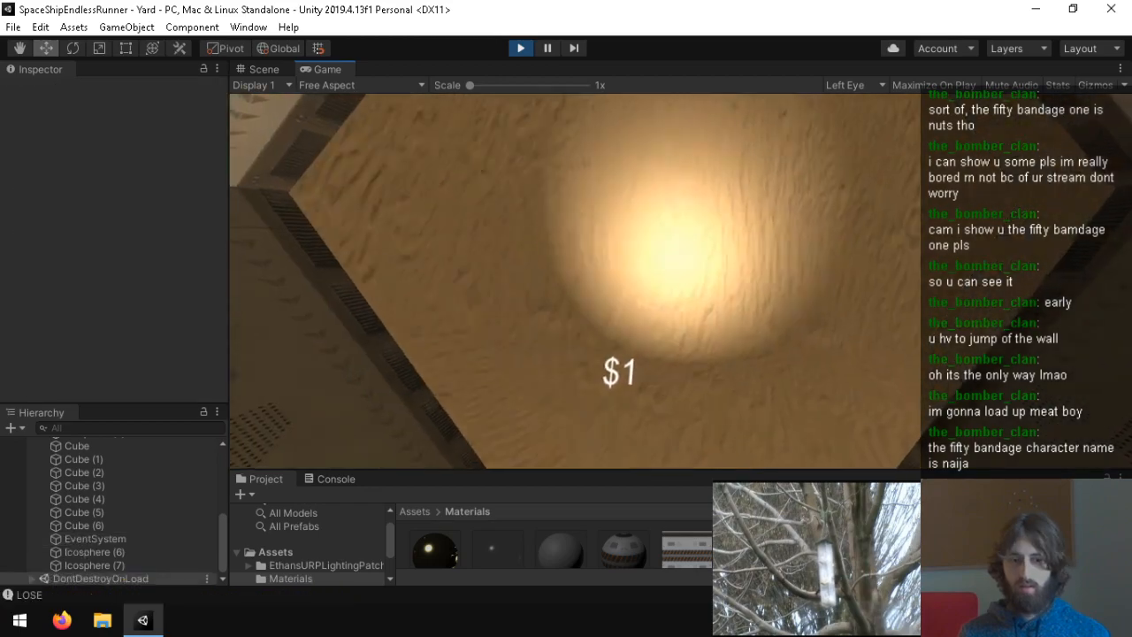
pyautogui.hotkey('ctrl', 'p')
pyautogui.click(557, 294)
pyautogui.click(545, 283)
pyautogui.moveTo(584, 283); pyautogui.dragTo(653, 283, button='right')
pyautogui.press('a')
pyautogui.press('d')
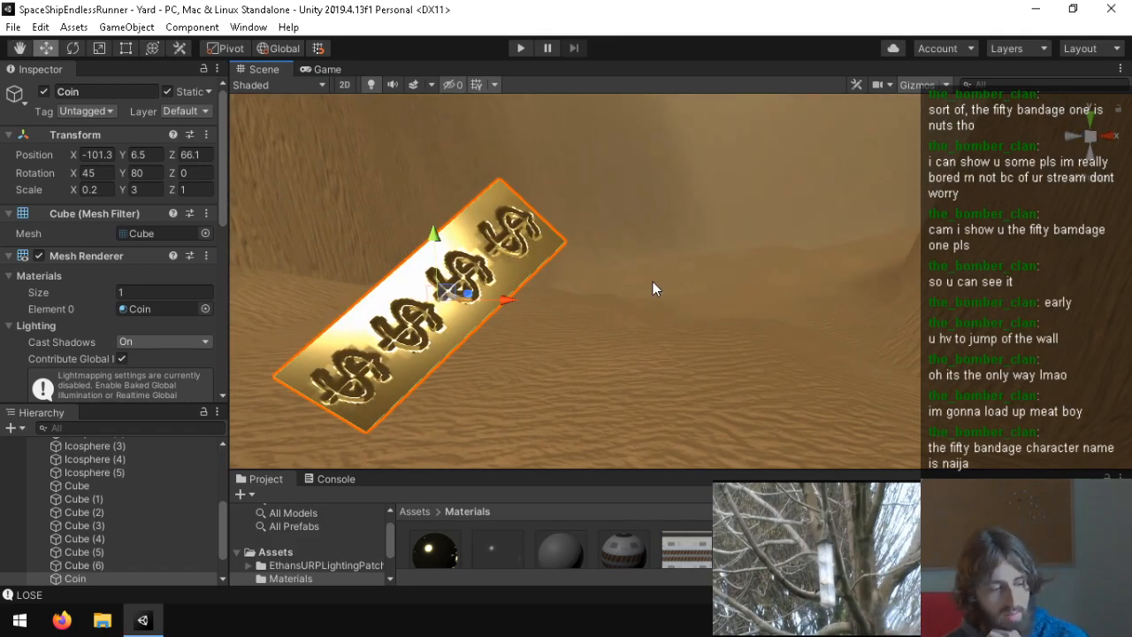
pyautogui.moveTo(653, 289); pyautogui.dragTo(63, 159, button='right')
pyautogui.press('d')
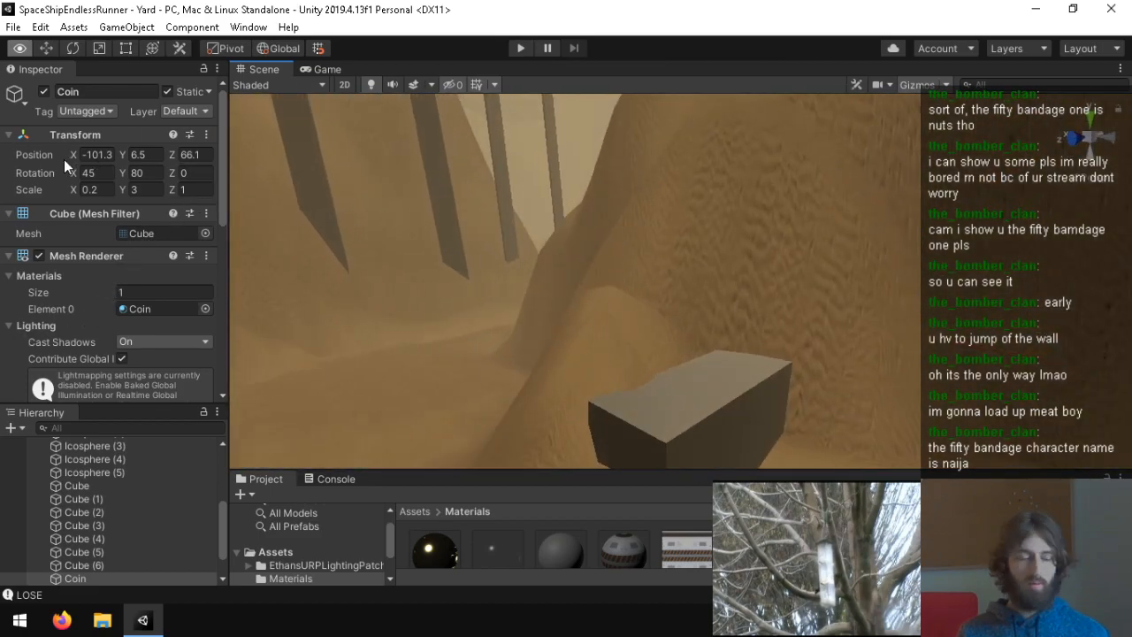
pyautogui.moveTo(275, 257); pyautogui.dragTo(798, 374, button='right')
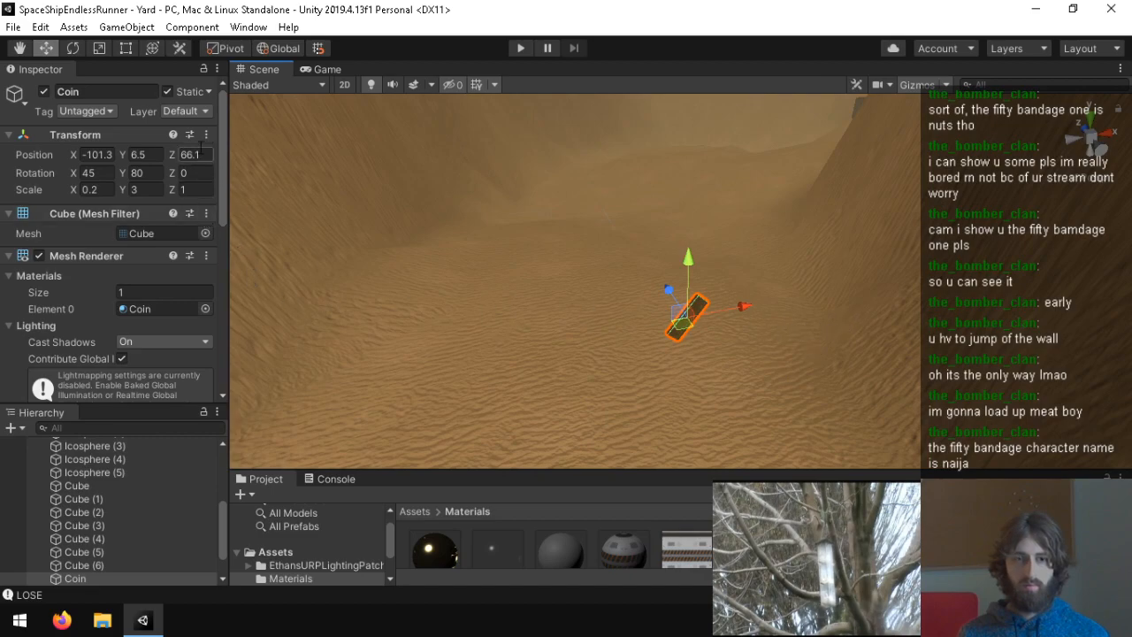
# Step: Turn Cast Shadows Off in the coin's Mesh Renderer
pyautogui.scroll(-10, 118, 282)
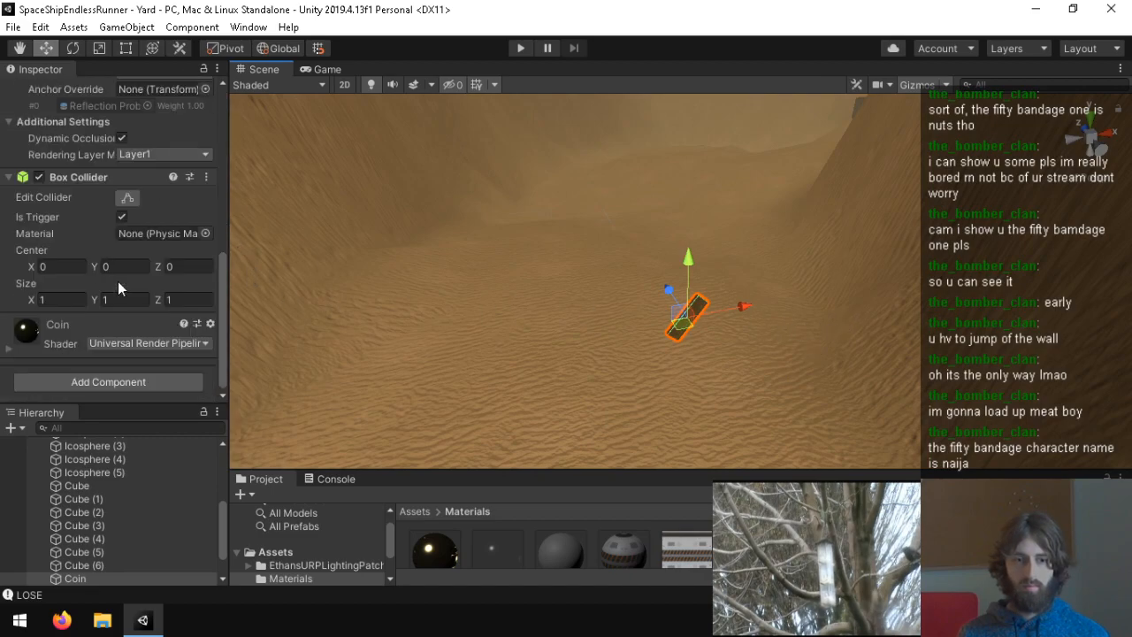
pyautogui.scroll(8, 117, 281)
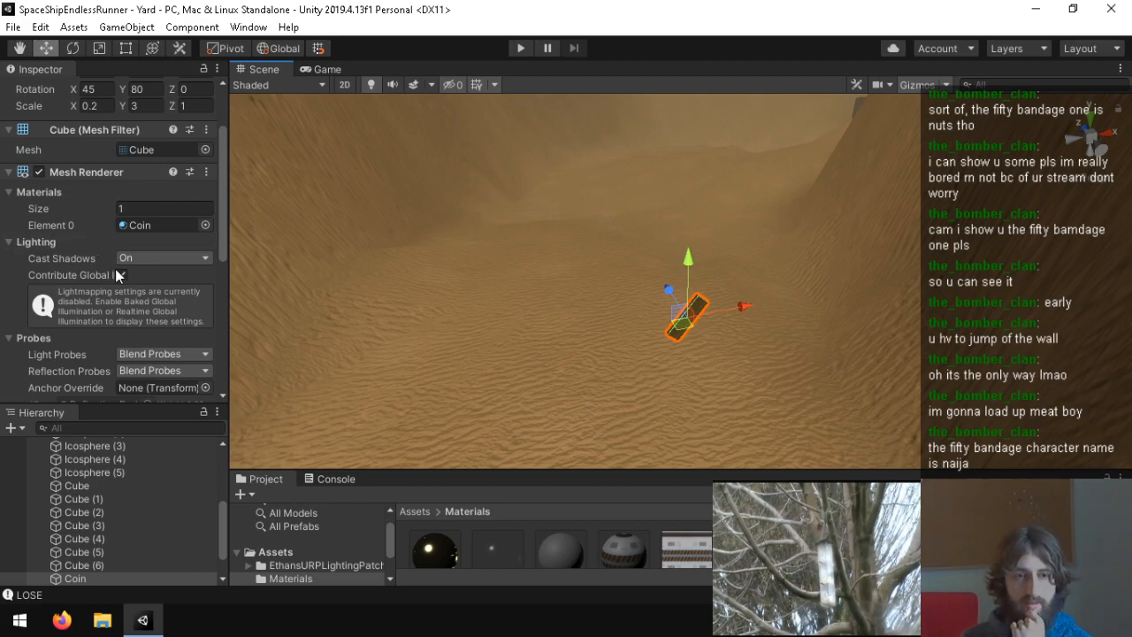
pyautogui.click(134, 258)
pyautogui.click(142, 276)
pyautogui.scroll(-5, 146, 291)
pyautogui.scroll(5, 146, 291)
pyautogui.scroll(-2, 146, 290)
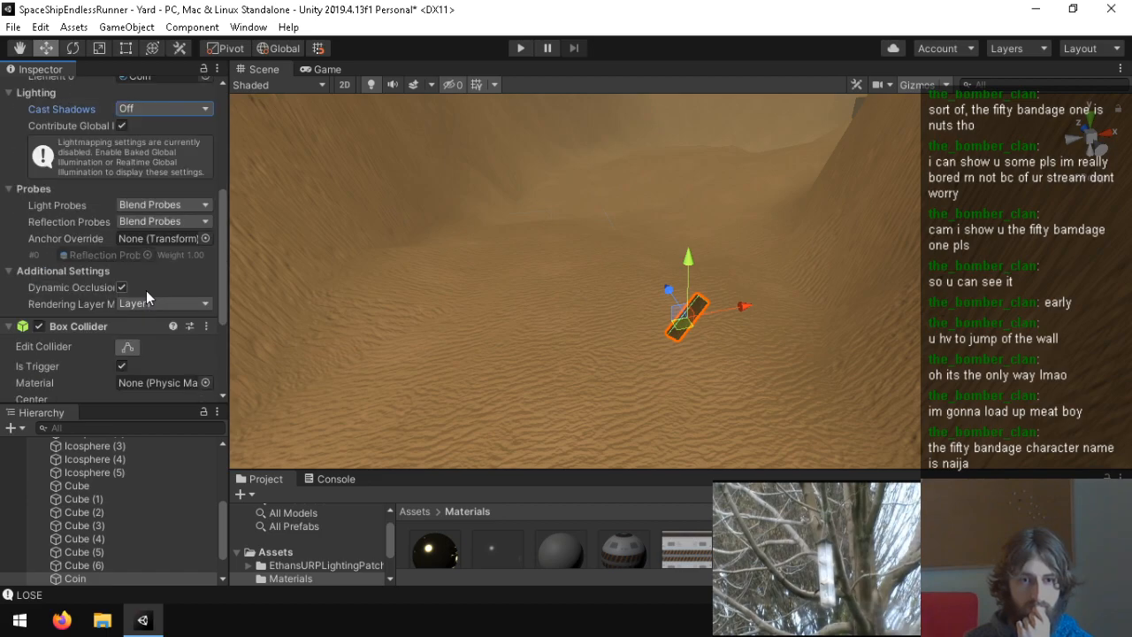
pyautogui.scroll(3, 146, 290)
# Step: Clear the Console's logged messages and survey the canyon around the coin
pyautogui.moveTo(606, 296); pyautogui.dragTo(595, 256, button='right')
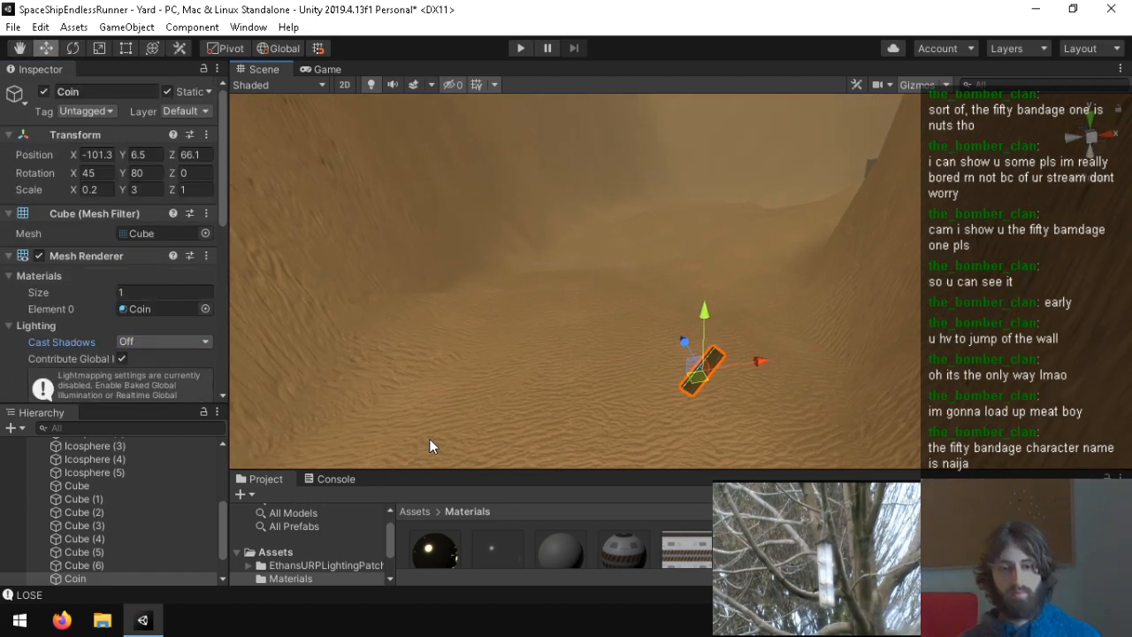
pyautogui.click(327, 479)
pyautogui.click(265, 479)
pyautogui.moveTo(452, 346); pyautogui.dragTo(619, 406, button='right')
pyautogui.press('f')
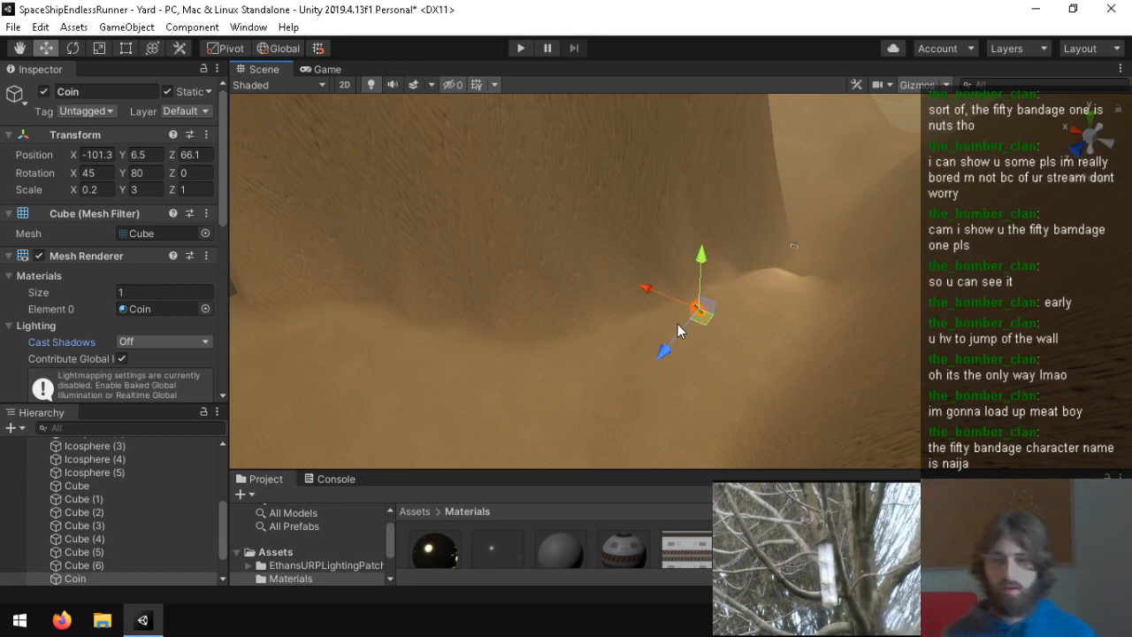
pyautogui.moveTo(233, 352); pyautogui.dragTo(375, 347, button='right')
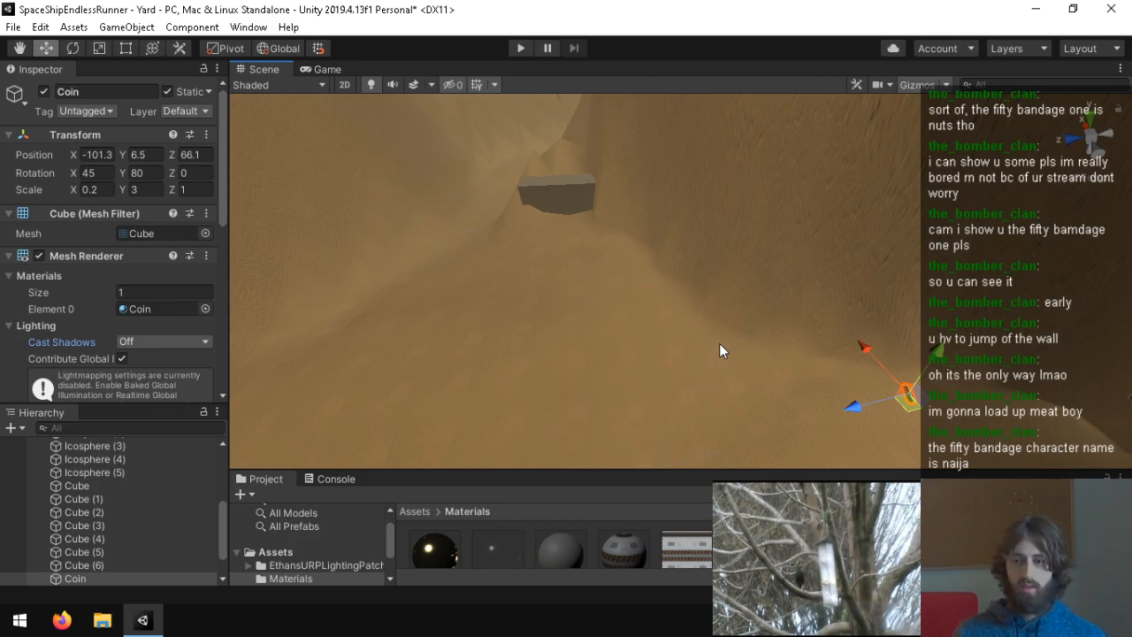
# Step: Survey the canyon around the coin, then show the project's root Assets folder in a taller Project panel
pyautogui.keyDown('alt'); pyautogui.moveTo(715, 329); pyautogui.dragTo(872, 273); pyautogui.keyUp('alt')
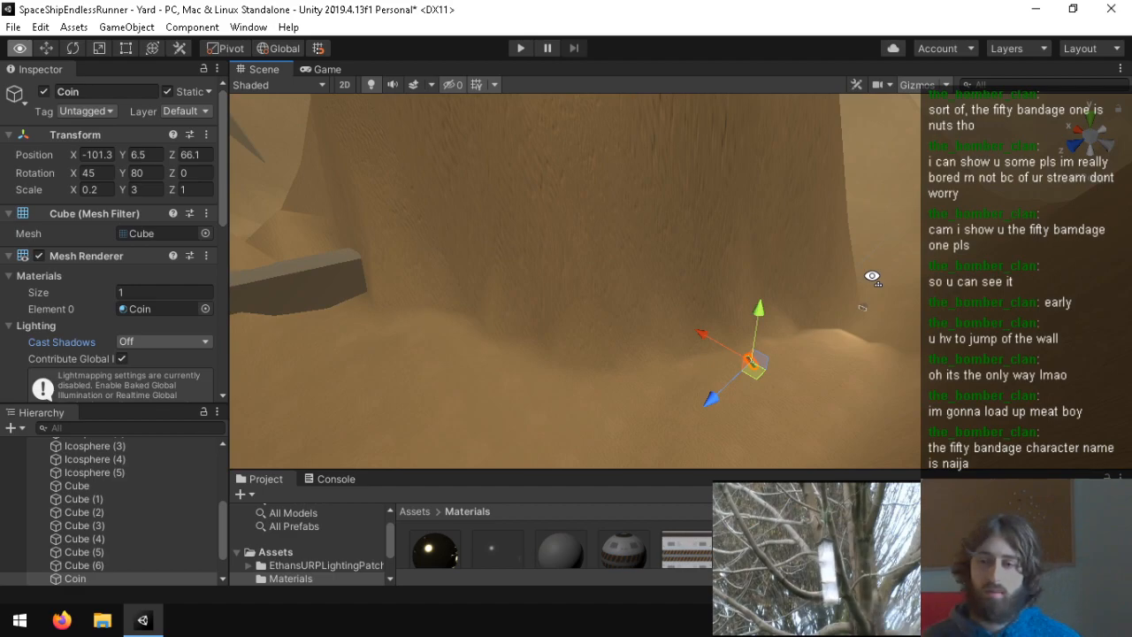
pyautogui.keyDown('alt'); pyautogui.moveTo(672, 287); pyautogui.dragTo(234, 150); pyautogui.keyUp('alt')
pyautogui.keyDown('alt'); pyautogui.moveTo(53, 154); pyautogui.dragTo(106, 221); pyautogui.keyUp('alt')
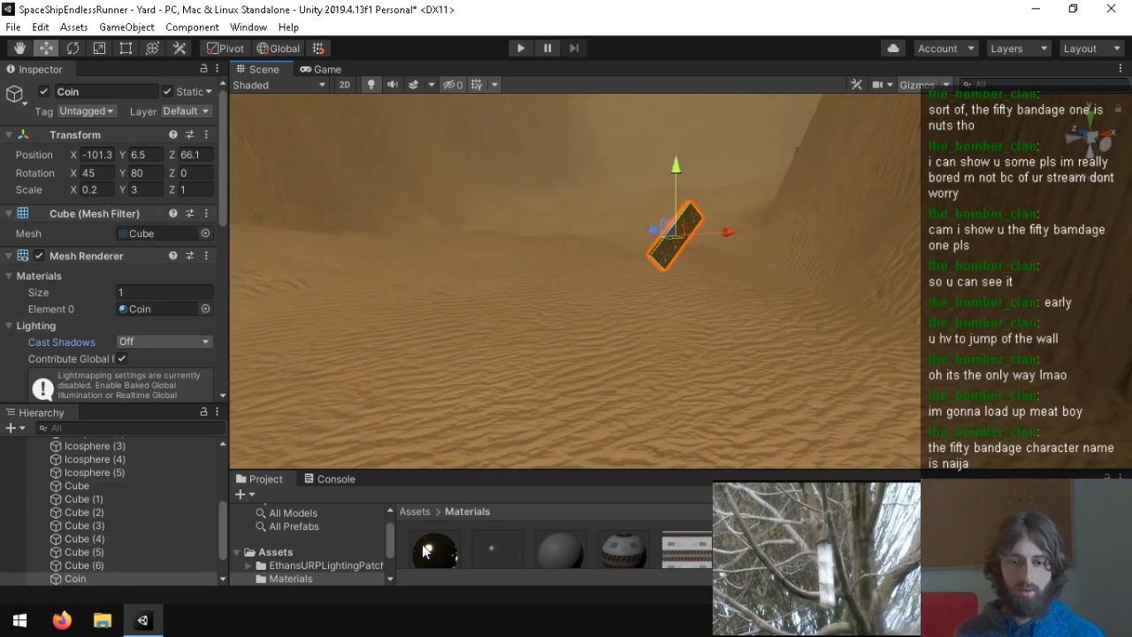
pyautogui.click(314, 553)
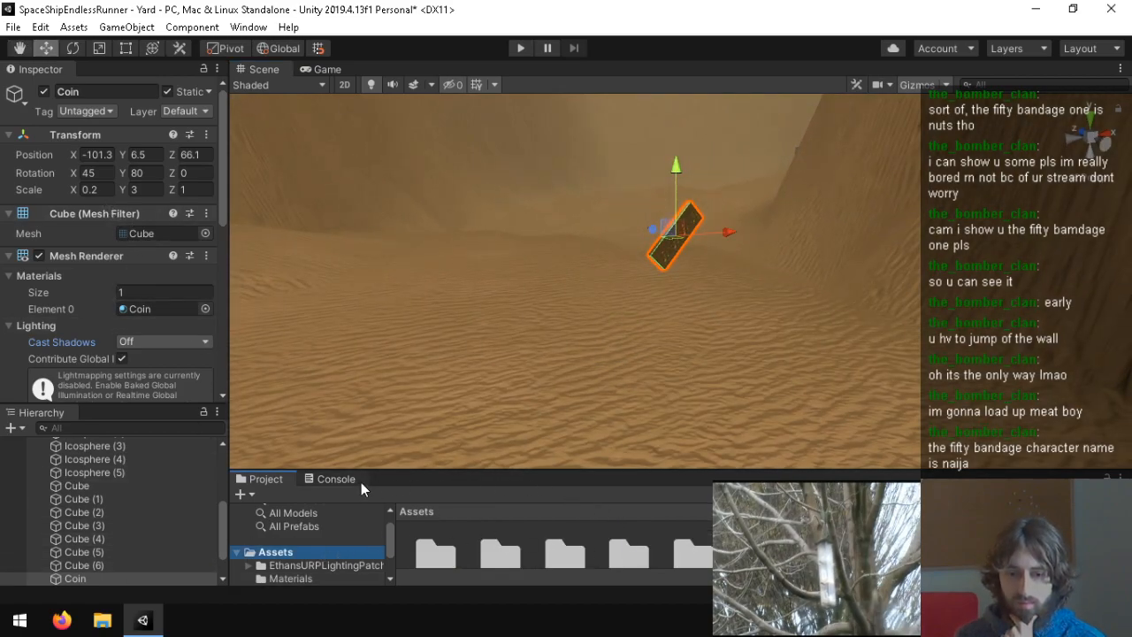
pyautogui.click(336, 479)
pyautogui.moveTo(380, 470); pyautogui.dragTo(262, 429)
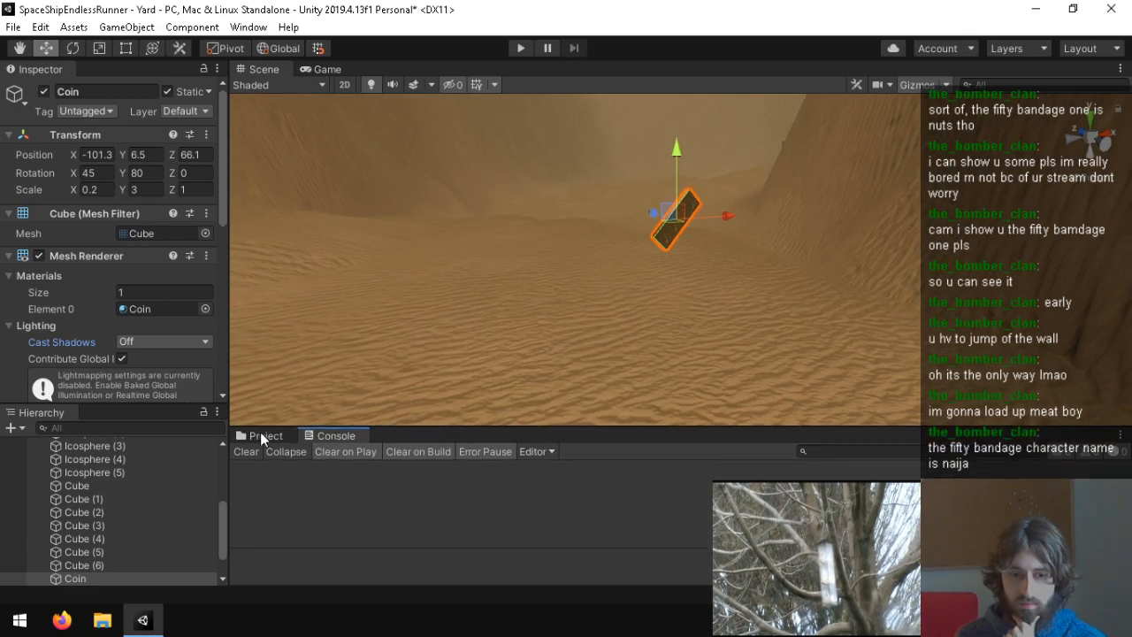
pyautogui.click(264, 433)
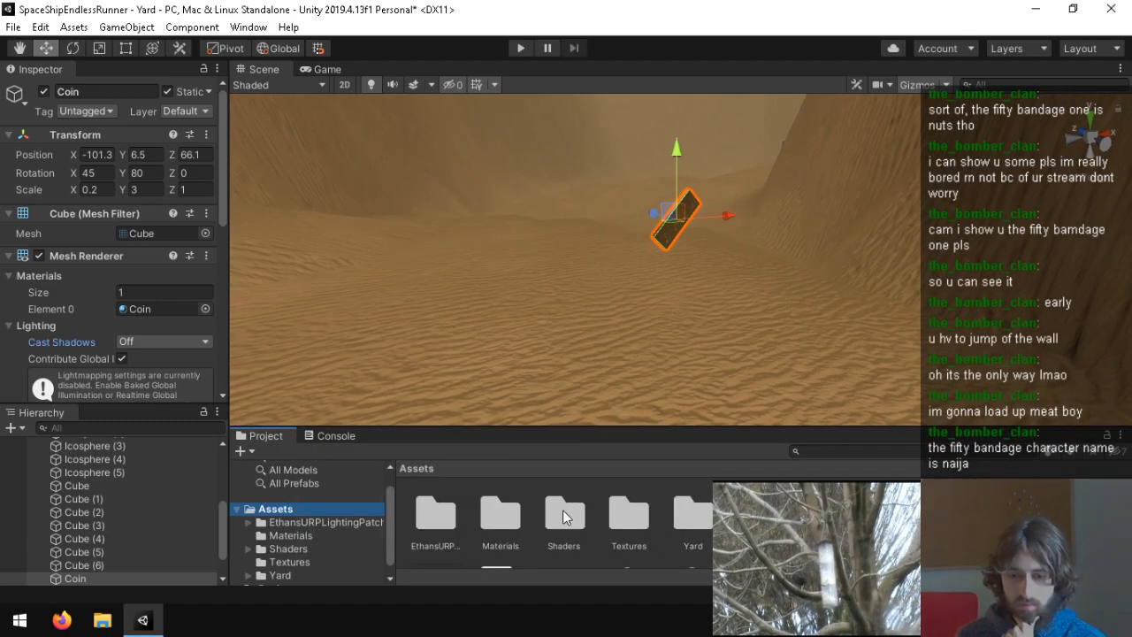
# Step: Turn the scene's Coin object into a prefab stored in the root Assets folder
pyautogui.scroll(-1, 467, 525)
pyautogui.scroll(2, 491, 540)
pyautogui.scroll(-3, 515, 554)
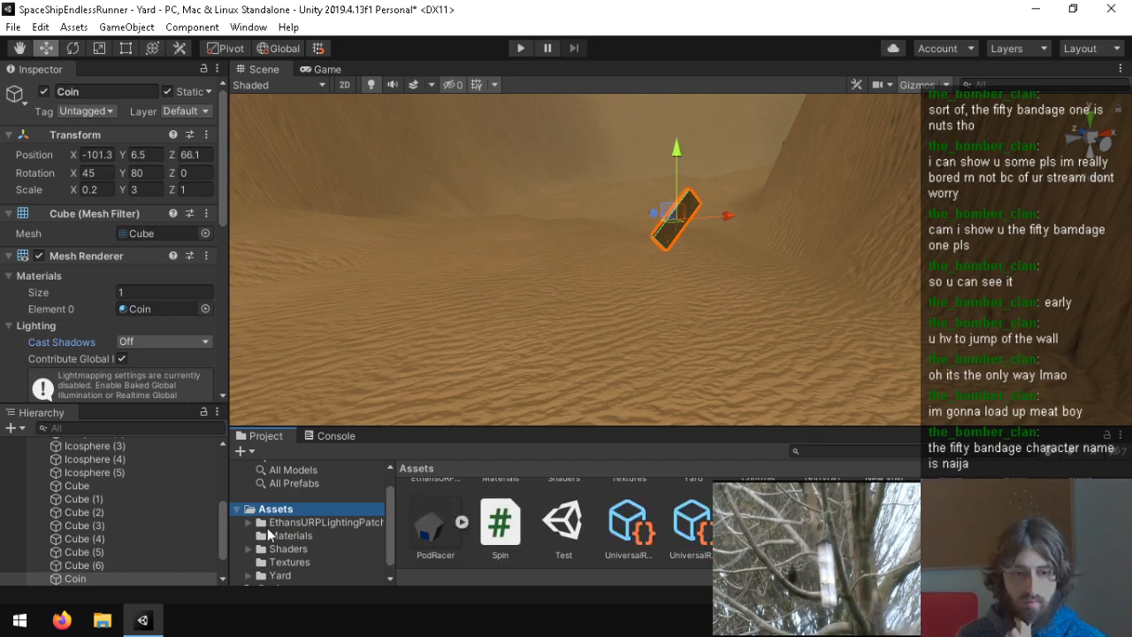
pyautogui.scroll(6, 122, 534)
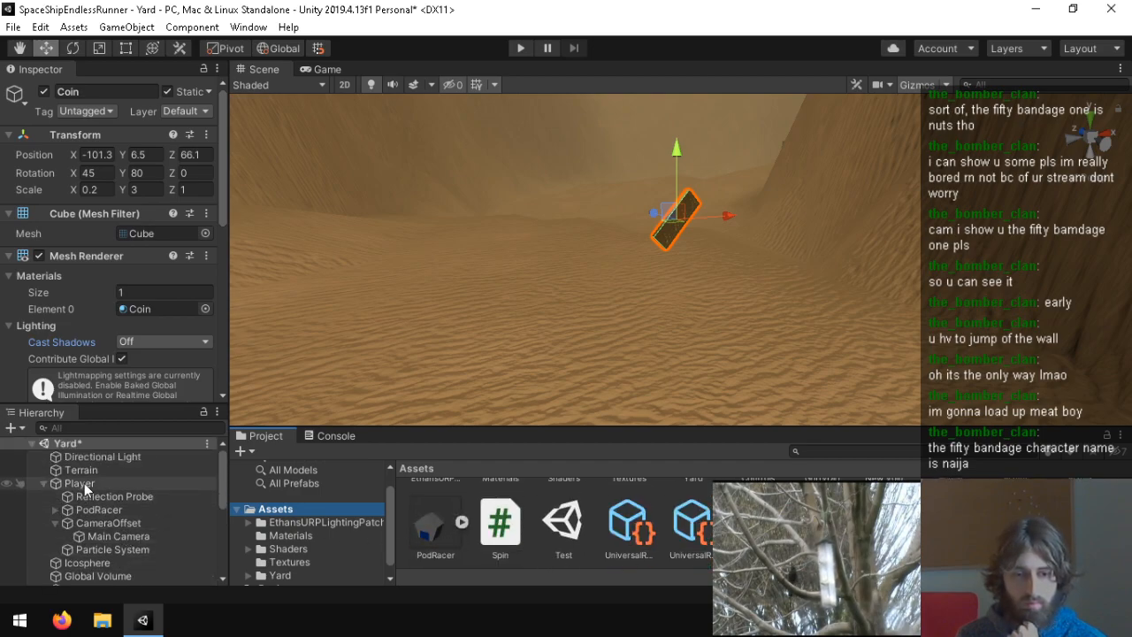
pyautogui.scroll(-6, 89, 495)
pyautogui.moveTo(103, 540); pyautogui.dragTo(531, 531)
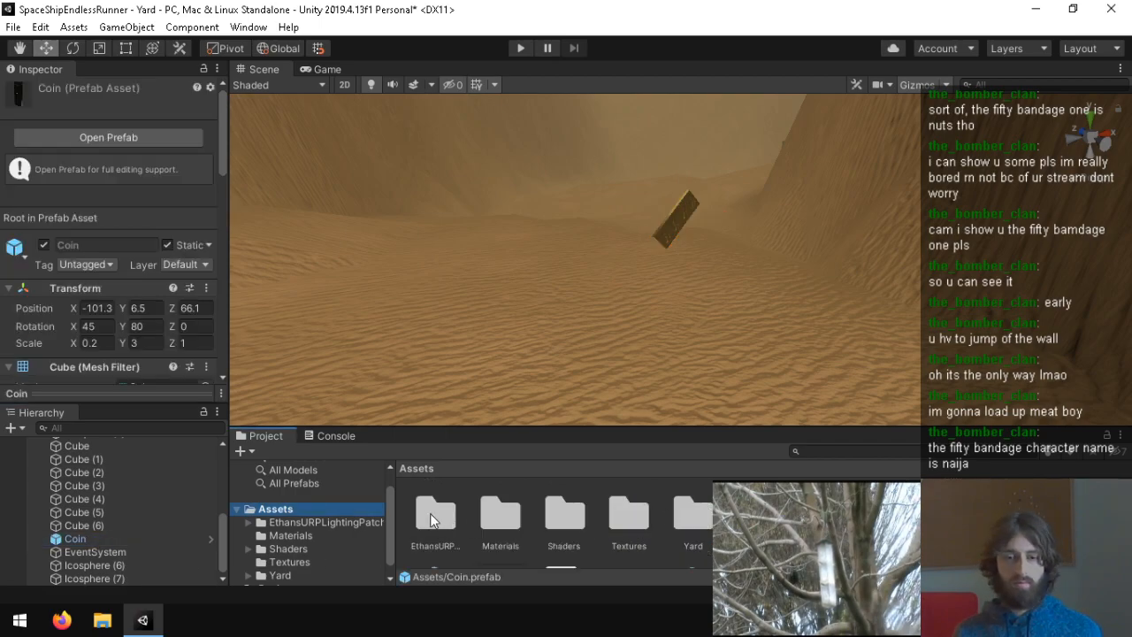
# Step: Create a C# script named CoinPath in the Assets folder and open it in Visual Studio
pyautogui.scroll(-2, 660, 516)
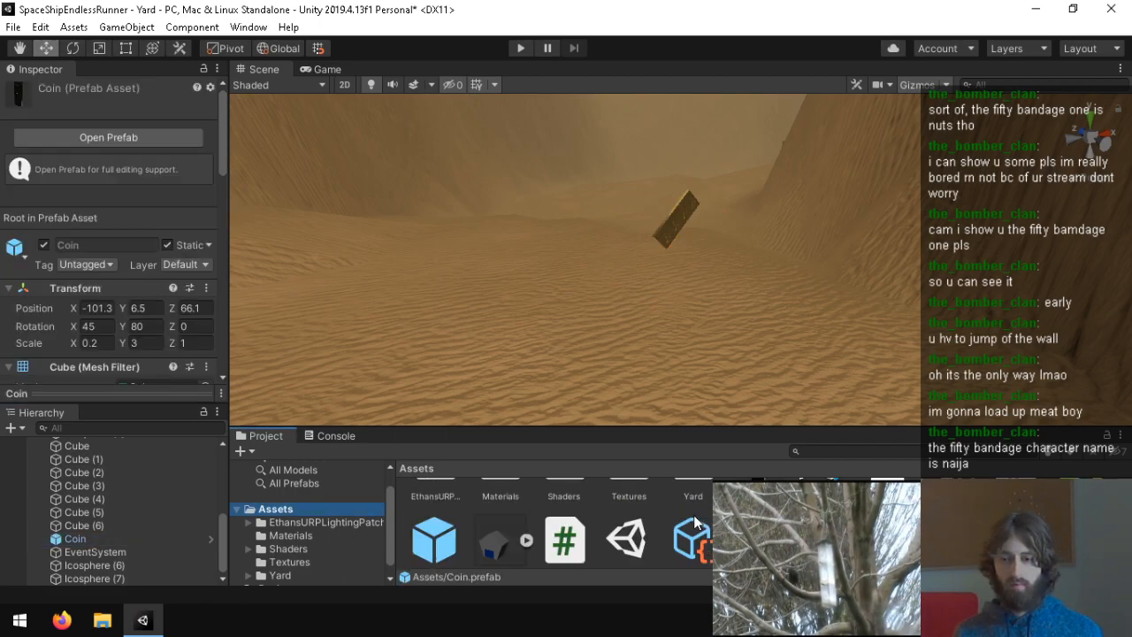
pyautogui.rightClick(853, 479)
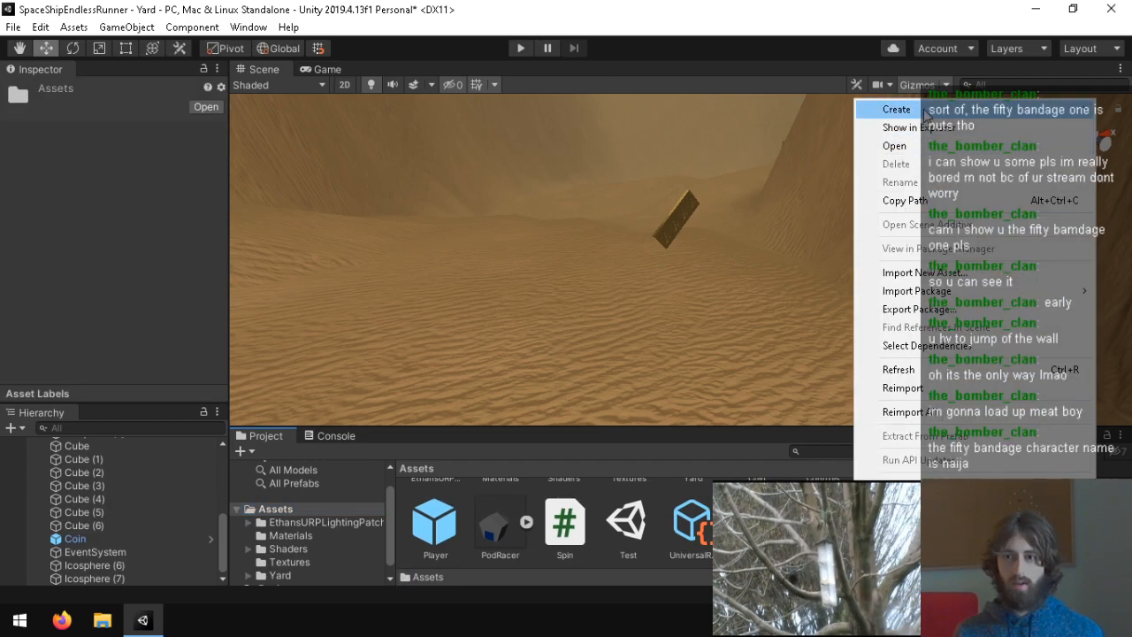
pyautogui.moveTo(896, 109)
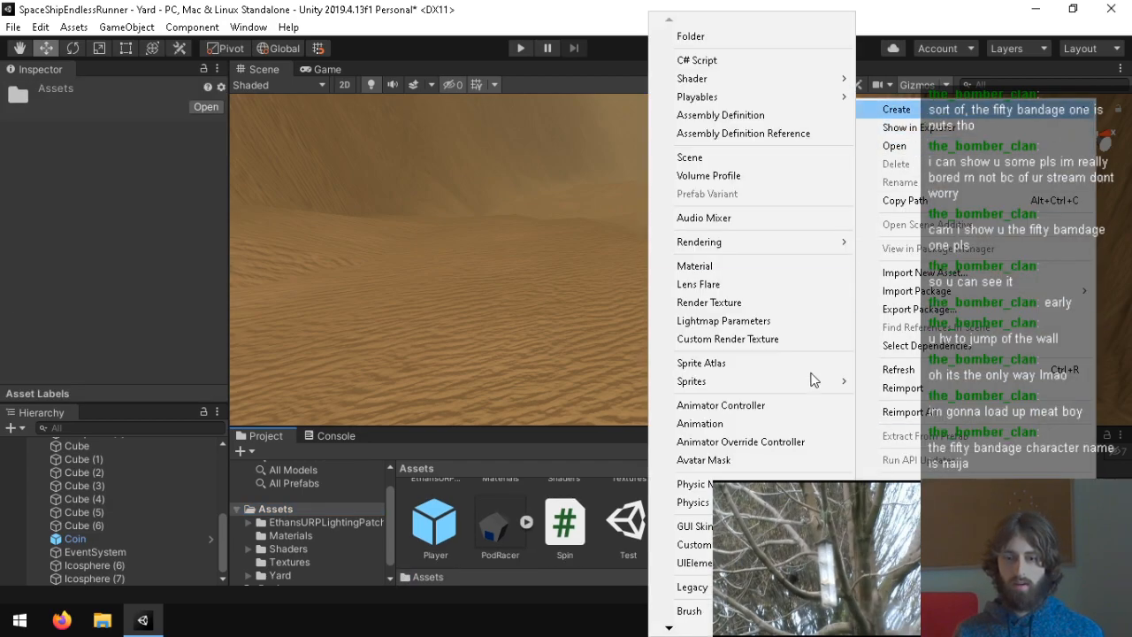
pyautogui.click(704, 60)
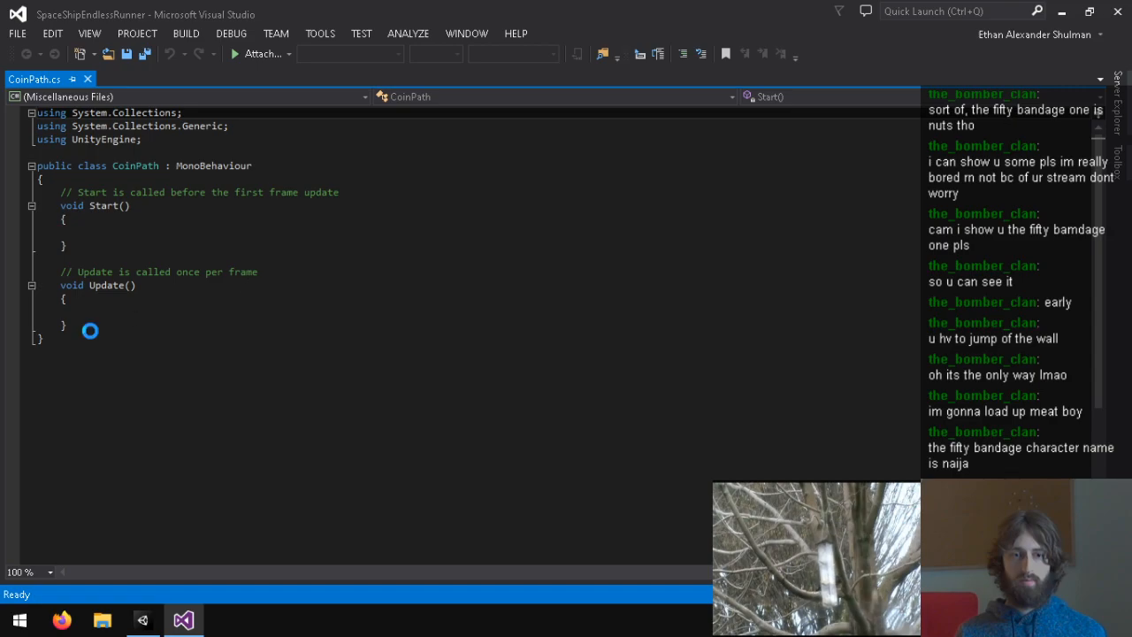
# Step: Remove the template Start and Update methods from the CoinPath class, leaving blank lines in the body, and save the script
pyautogui.moveTo(89, 328); pyautogui.dragTo(60, 197)
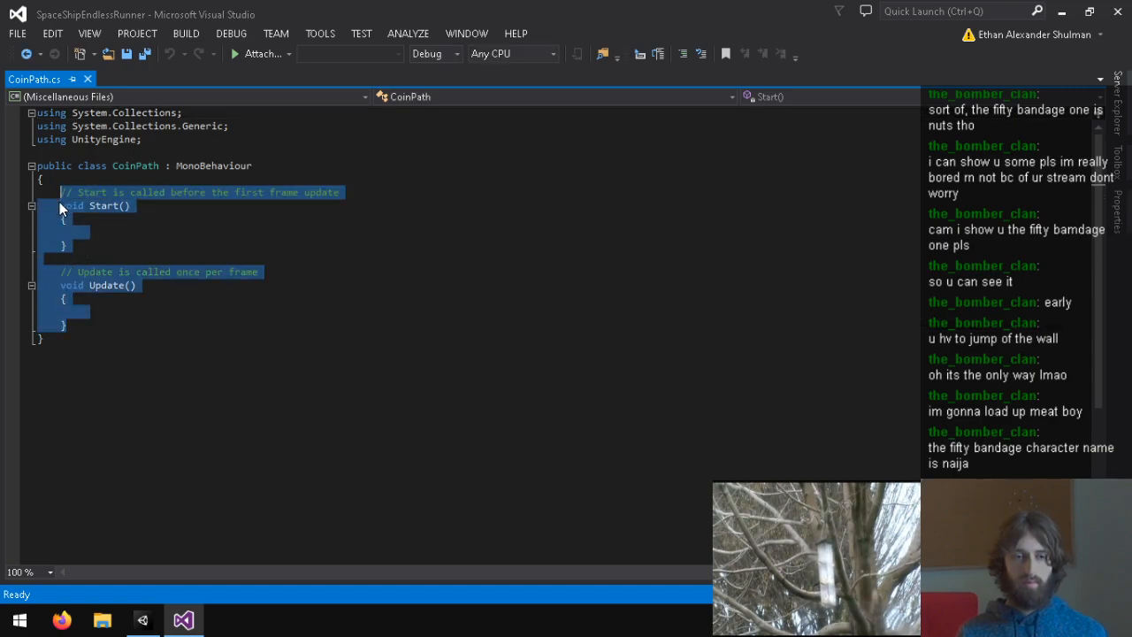
pyautogui.press('BackSpace')
pyautogui.press('Return')
pyautogui.press('Return')
pyautogui.press('Up')
pyautogui.hotkey('ctrl', 's')
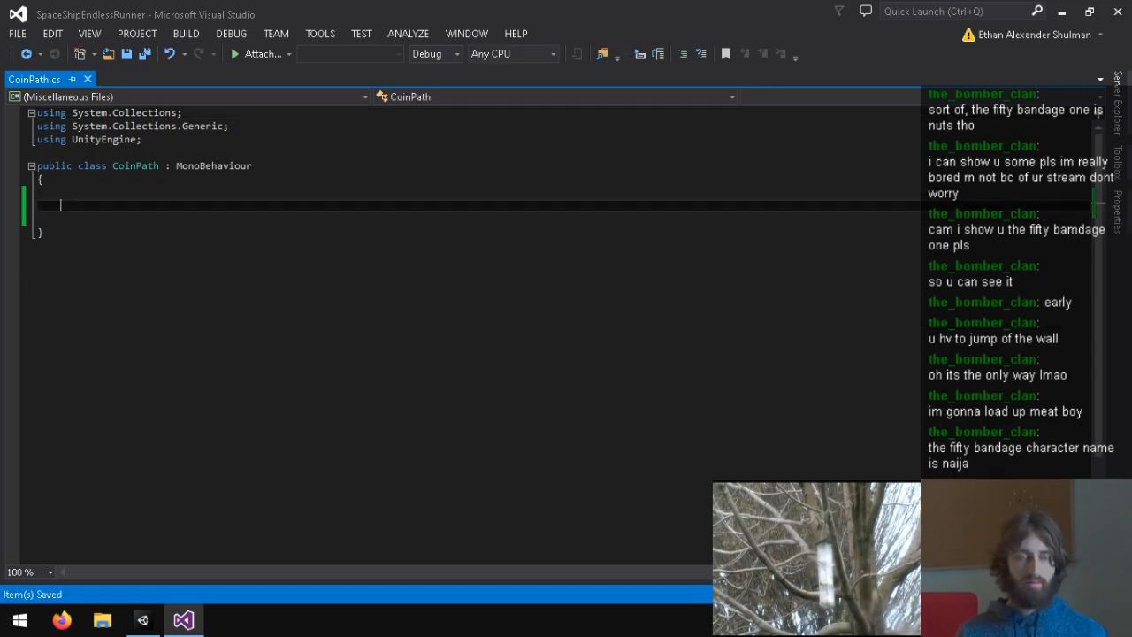
# Step: Switch to Firefox, read the Unity documentation on MonoBehaviour.OnDrawGizmos with its code example, and close the Google search page
pyautogui.hotkey('alt', 'Tab')
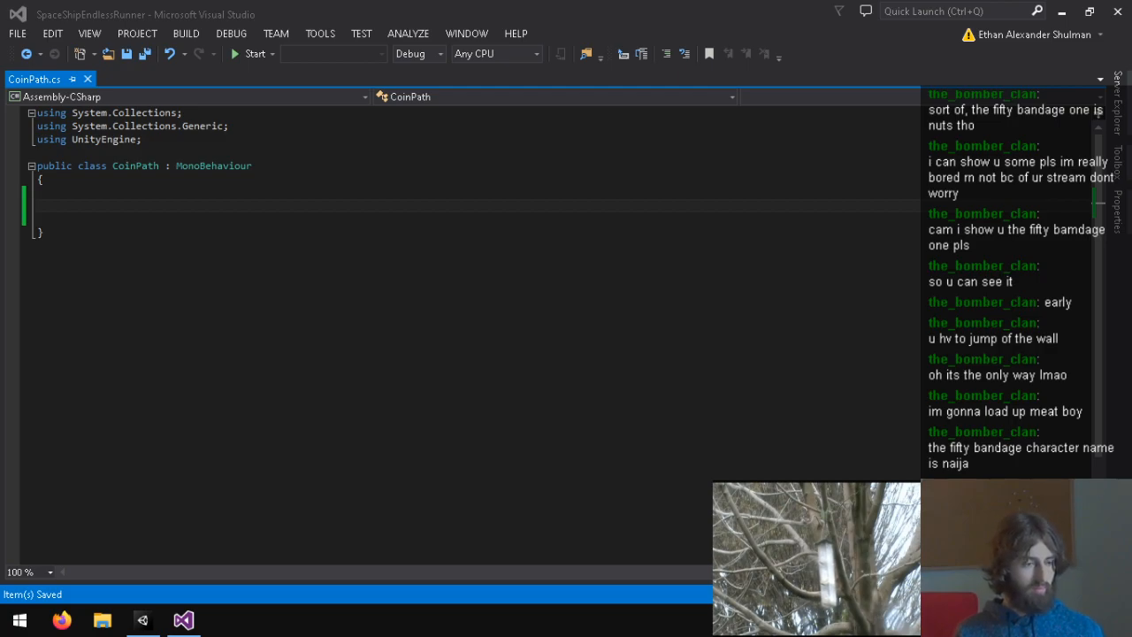
pyautogui.click(61, 620)
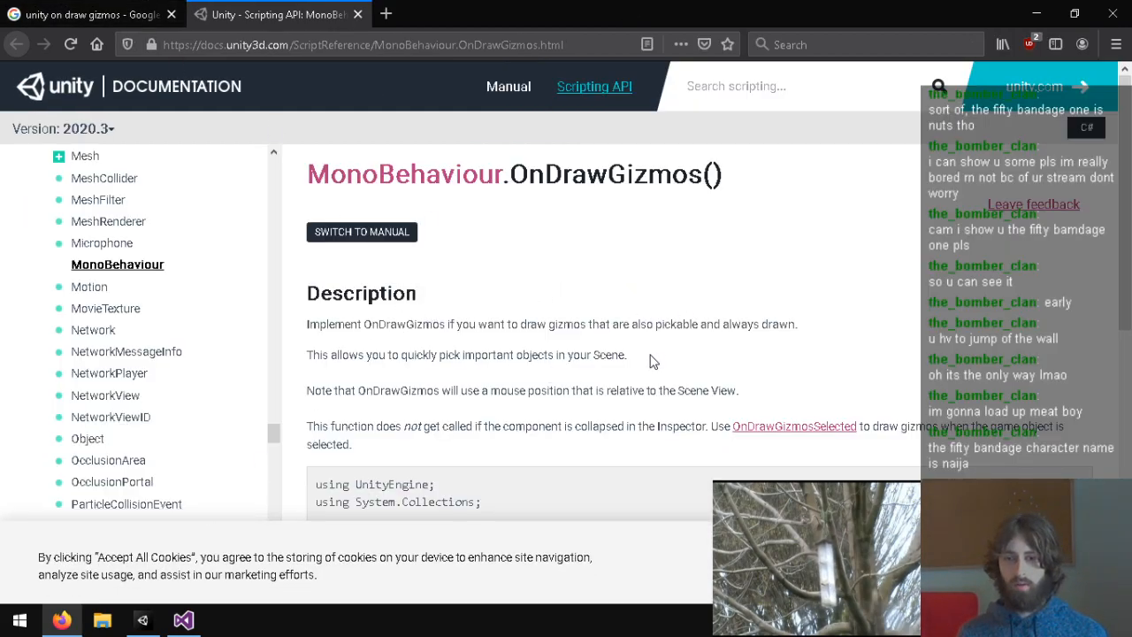
pyautogui.scroll(-2, 645, 358)
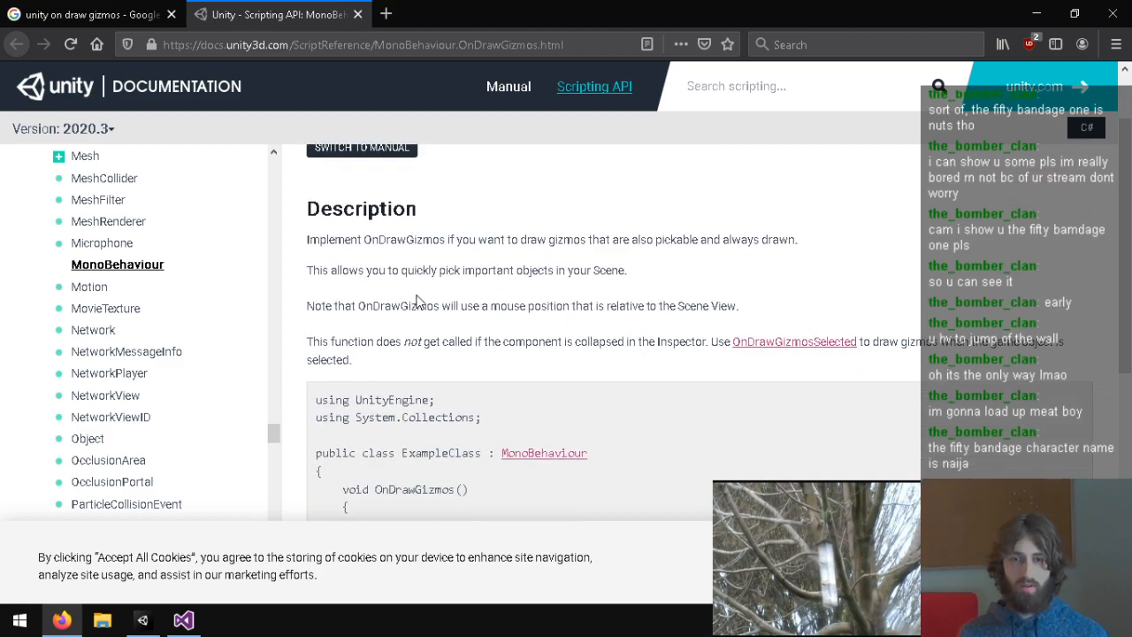
pyautogui.click(132, 7)
pyautogui.hotkey('ctrl', 'w')
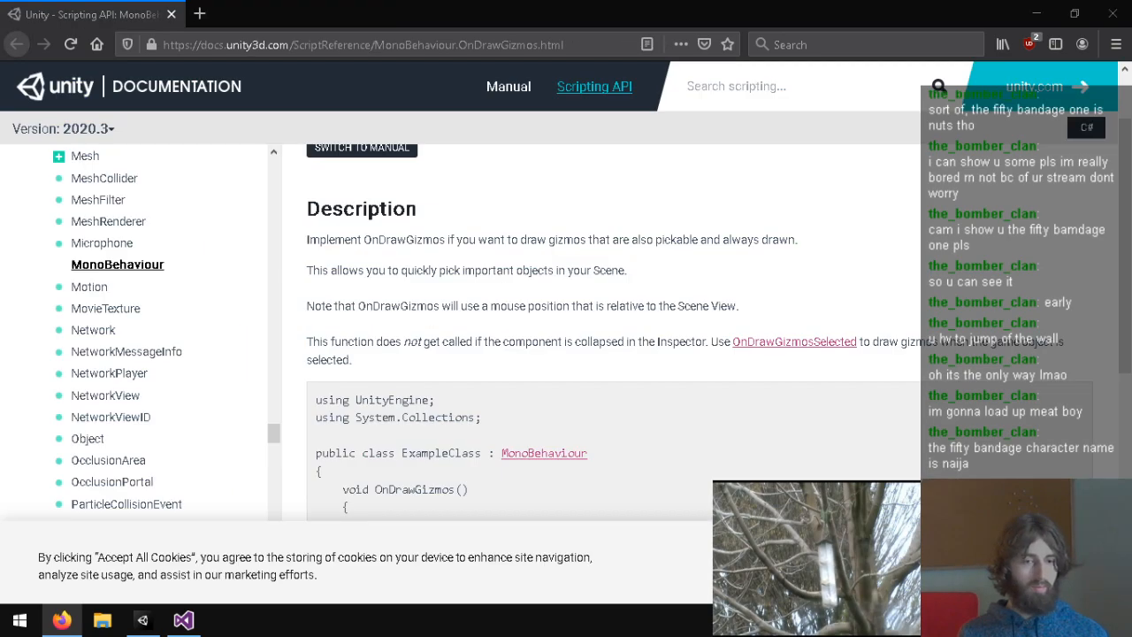
pyautogui.scroll(-3, 549, 443)
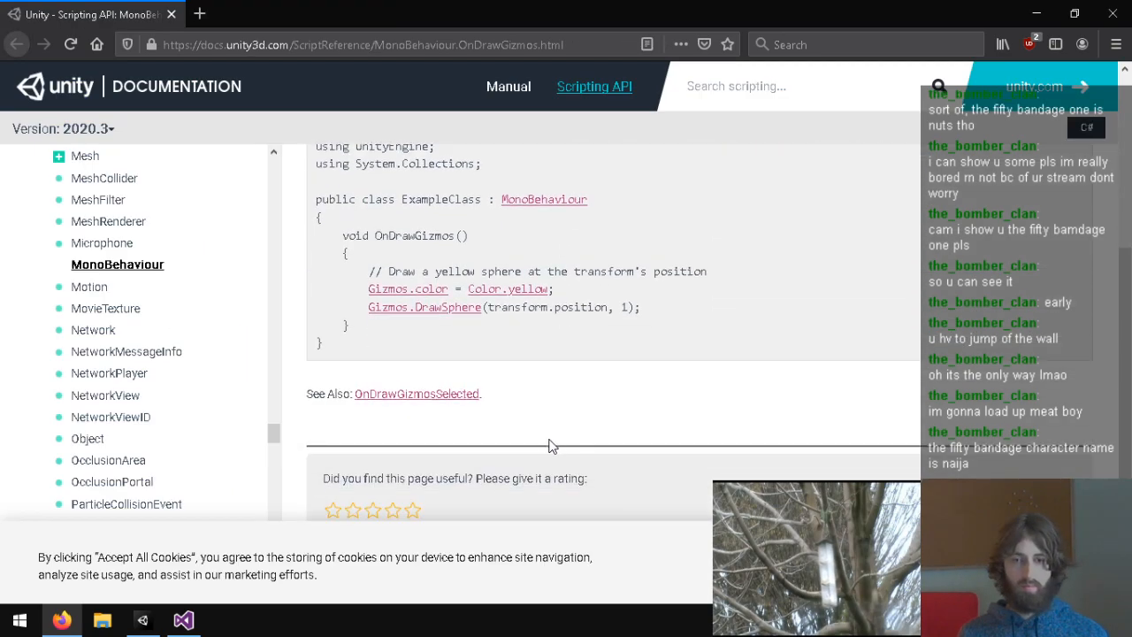
# Step: Switch to Visual Studio and add an empty private void OnDrawGizmos() method to the CoinPath class
pyautogui.click(184, 619)
pyautogui.write('p')
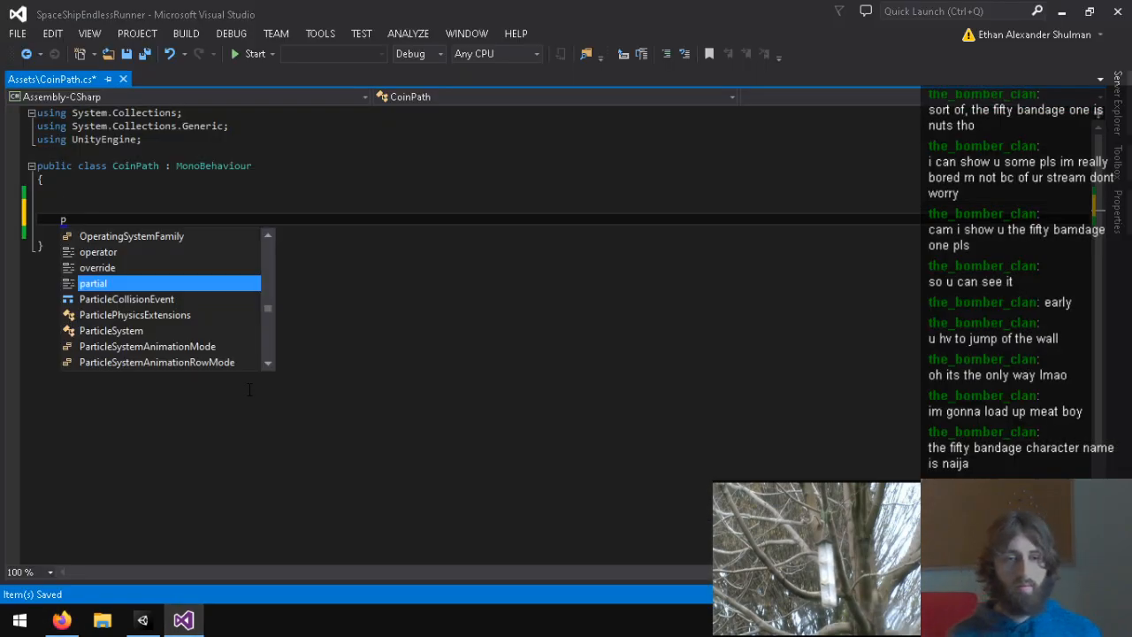
pyautogui.write('rivate v')
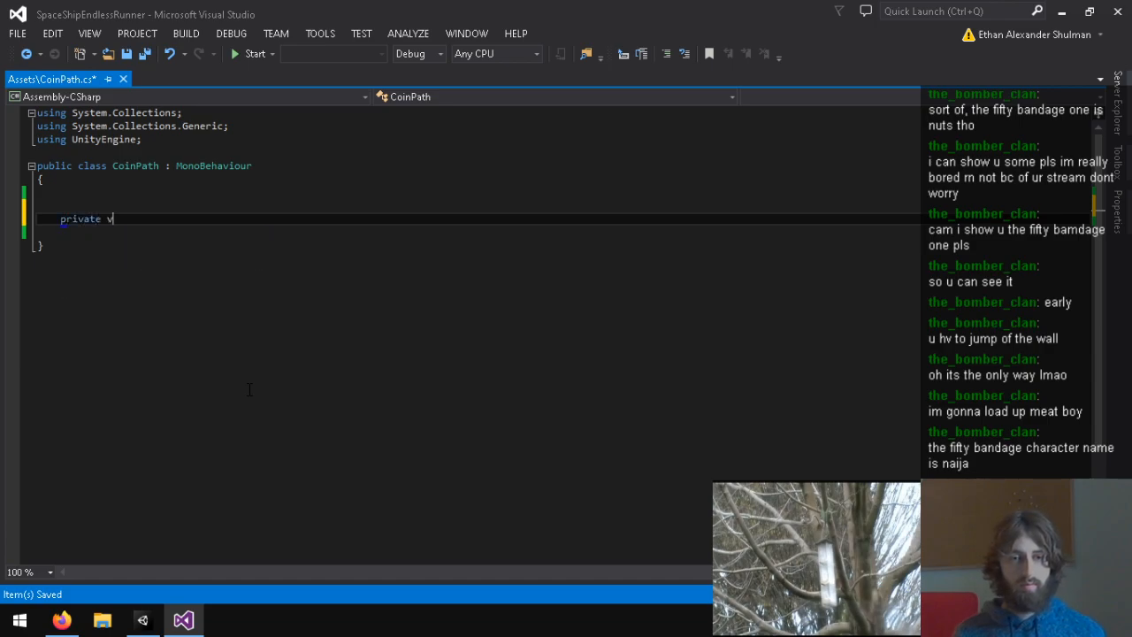
pyautogui.write('oid OnDrawGizmos()')
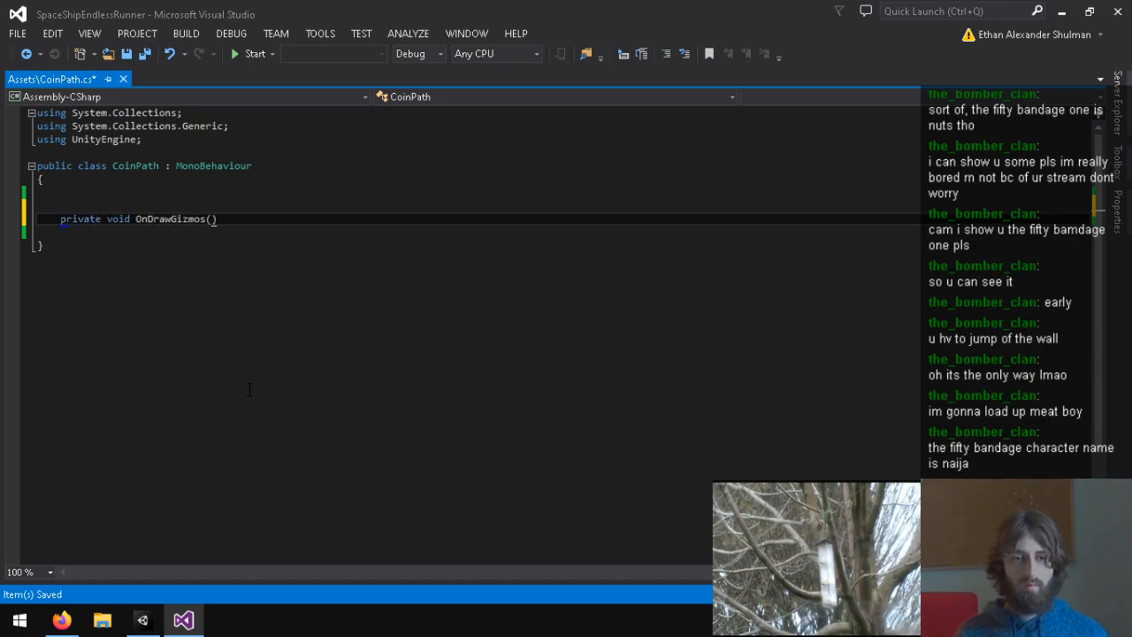
pyautogui.press('Return')
pyautogui.press('Left')
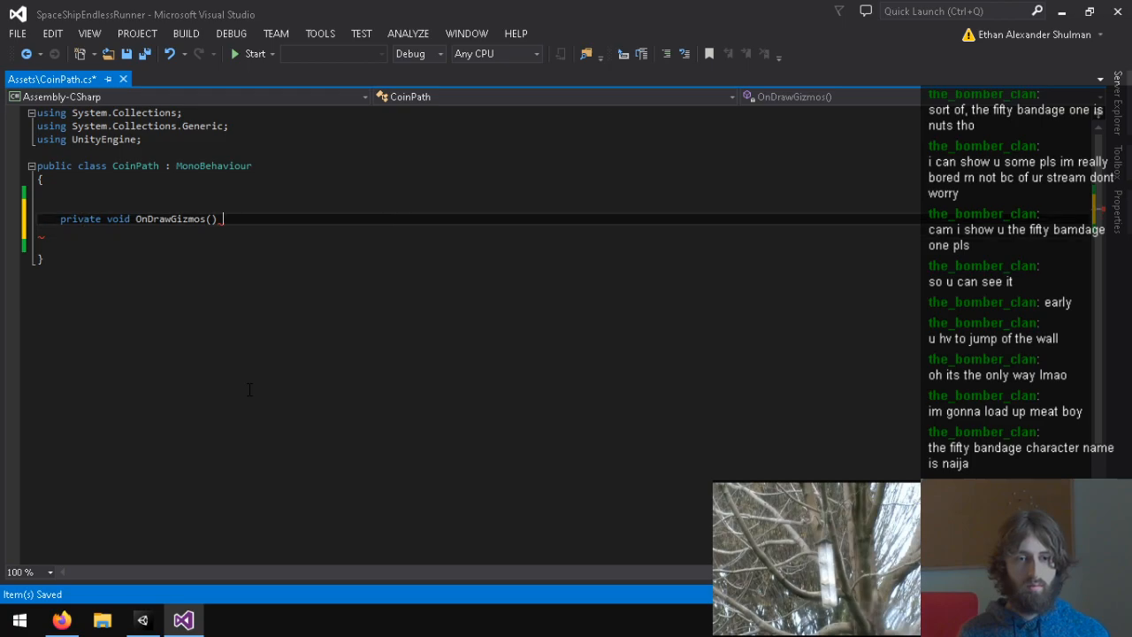
pyautogui.write('""')
pyautogui.press('Return')
pyautogui.press('BackSpace')
pyautogui.press('BackSpace')
pyautogui.click(1017, 620)
pyautogui.click(964, 474)
pyautogui.write('{')
pyautogui.press('Return')
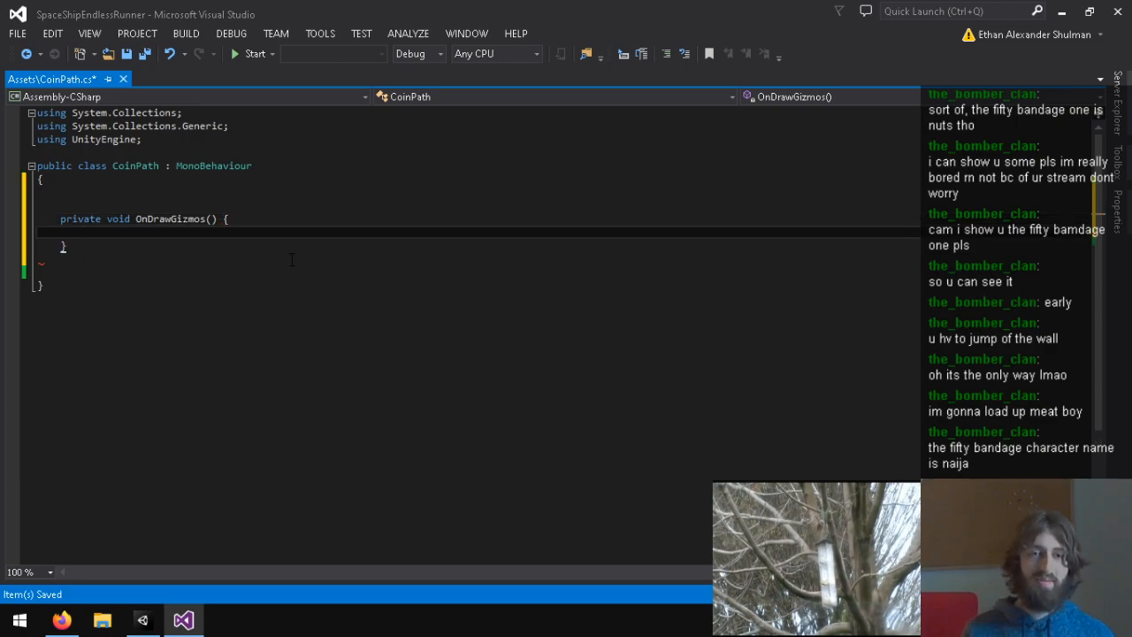
# Step: Insert a blank line above OnDrawGizmos and delete the System.Collections and System.Collections.Generic using directives
pyautogui.press('Up')
pyautogui.press('Up')
pyautogui.press('Up')
pyautogui.press('Return')
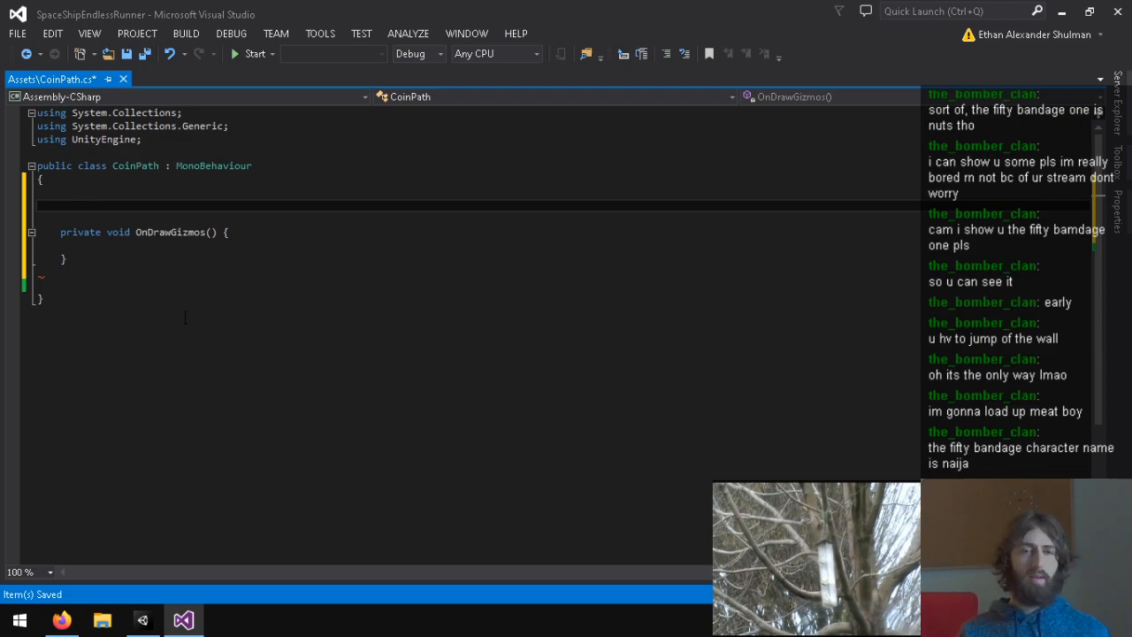
pyautogui.moveTo(229, 127); pyautogui.dragTo(38, 114)
pyautogui.press('BackSpace')
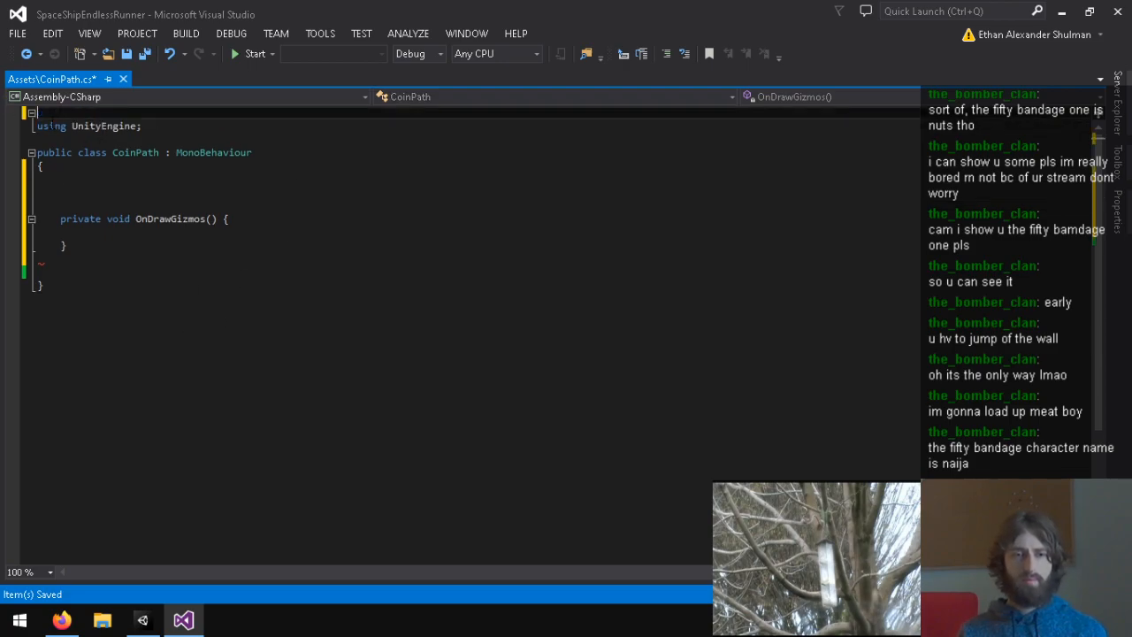
pyautogui.click(39, 129)
pyautogui.press('BackSpace')
# Step: Declare a public Transform field named connection at the start of CoinPath, save, and trim the extra blank lines beneath it
pyautogui.click(152, 164)
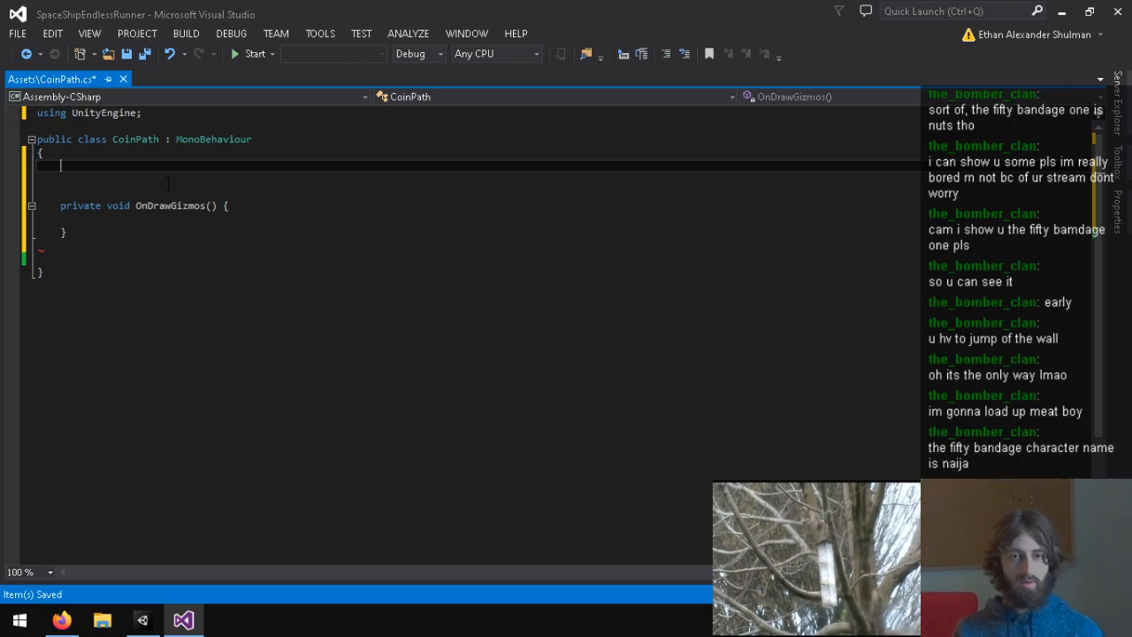
pyautogui.write('public Transform')
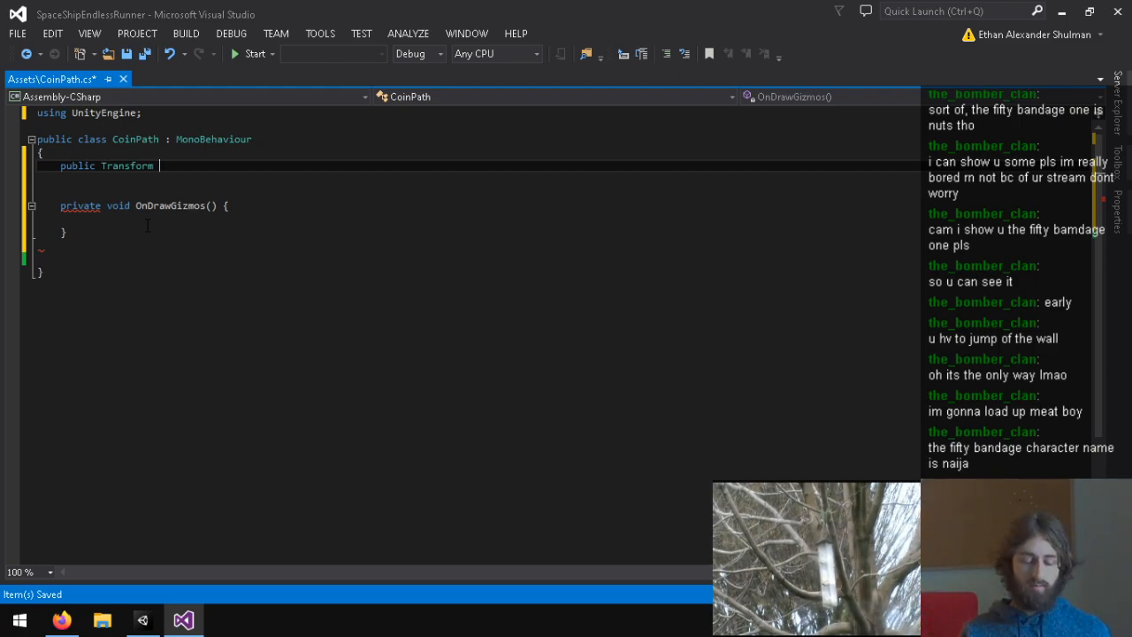
pyautogui.write('connection;')
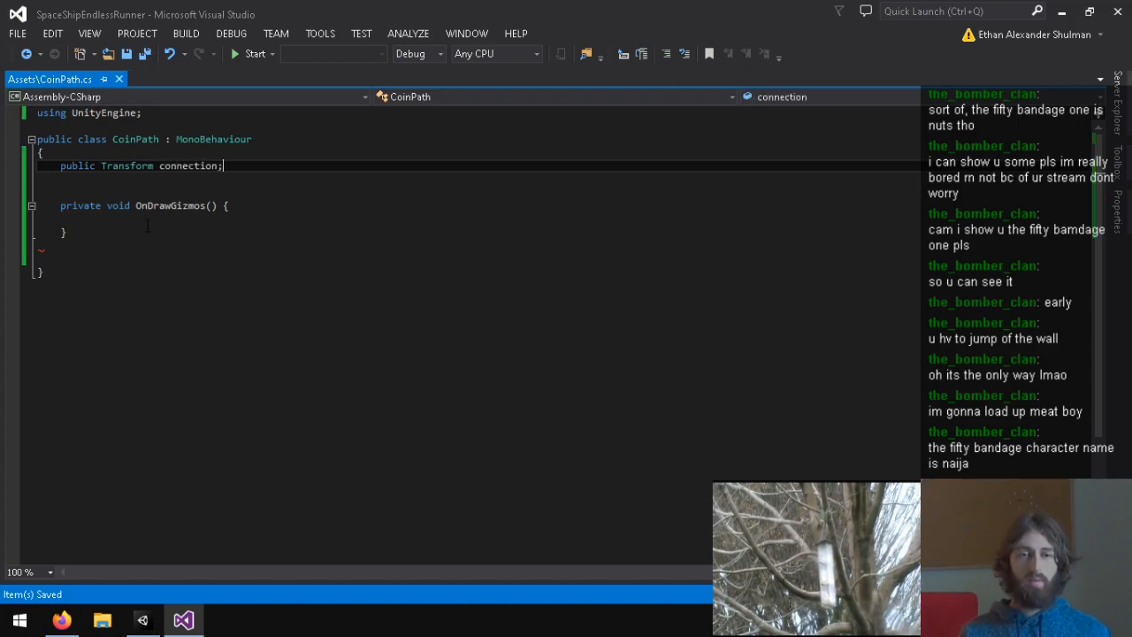
pyautogui.press('Return')
pyautogui.moveTo(133, 188); pyautogui.dragTo(131, 179)
pyautogui.press('BackSpace')
# Step: Write a Debug.DrawLine call inside OnDrawGizmos with transform.position as the start and connection.position as the end
pyautogui.click(155, 210)
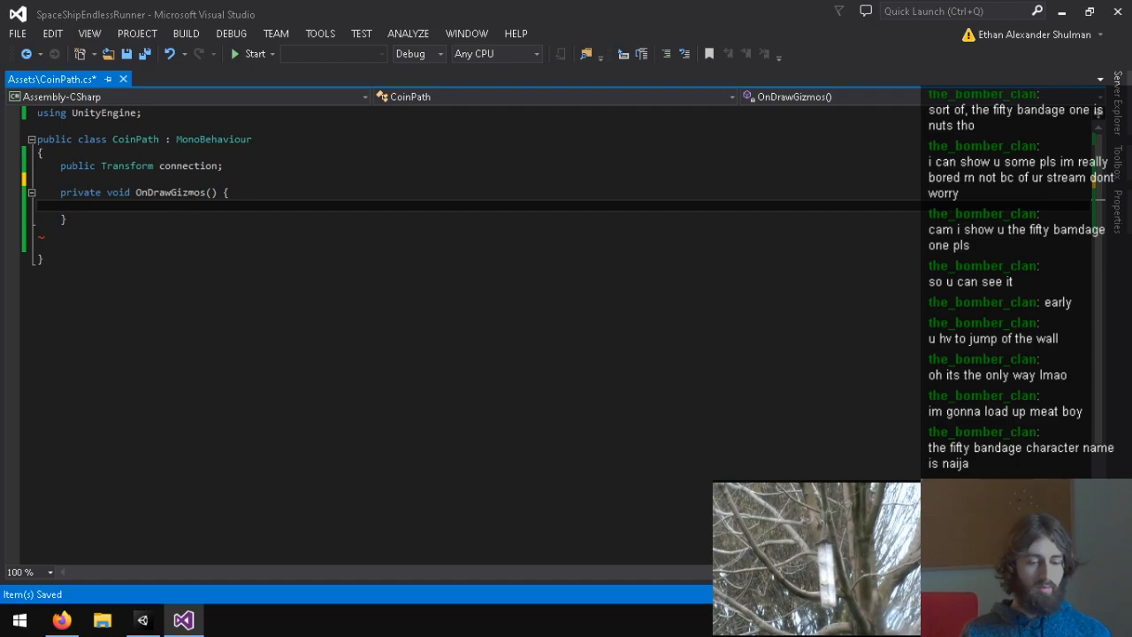
pyautogui.write('Deb')
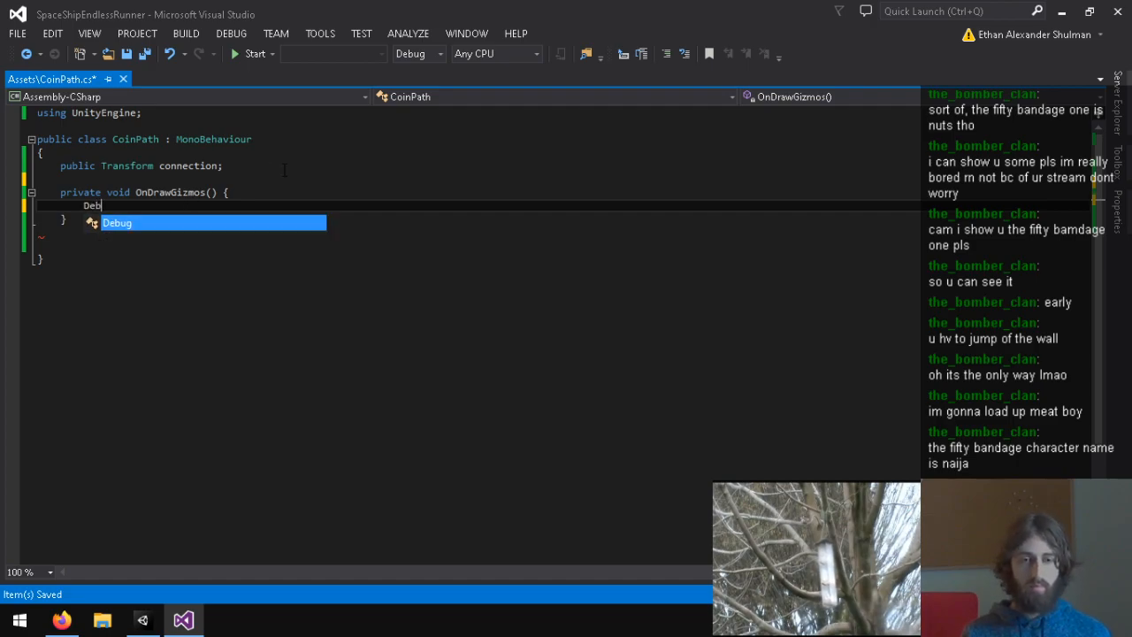
pyautogui.write('ug.DrawLine(')
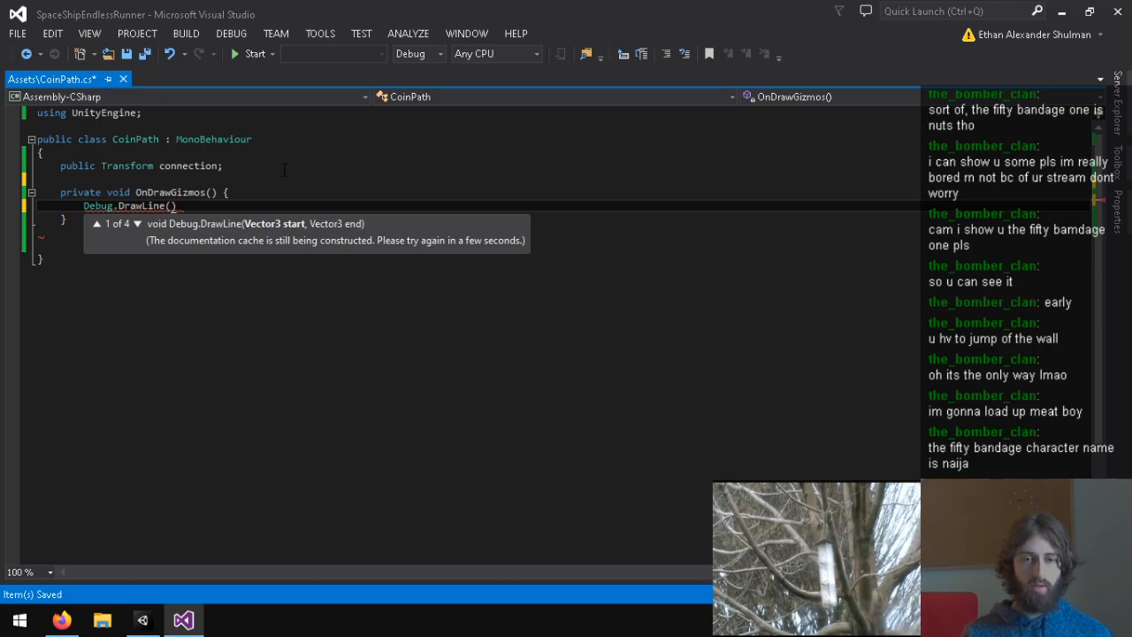
pyautogui.write('transform.')
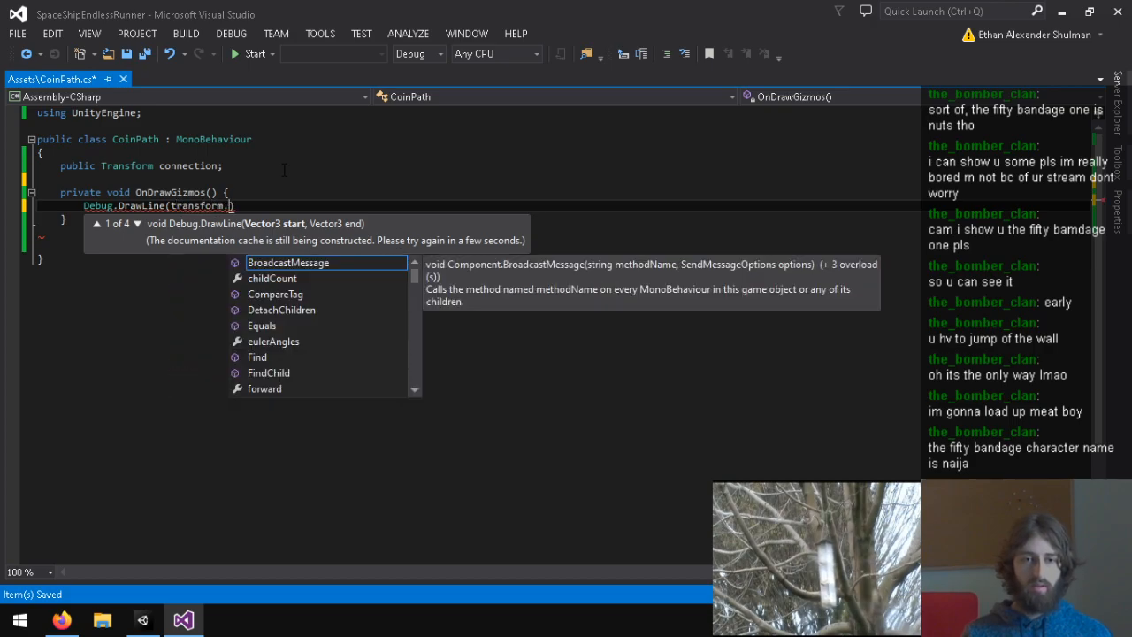
pyautogui.write('position, ')
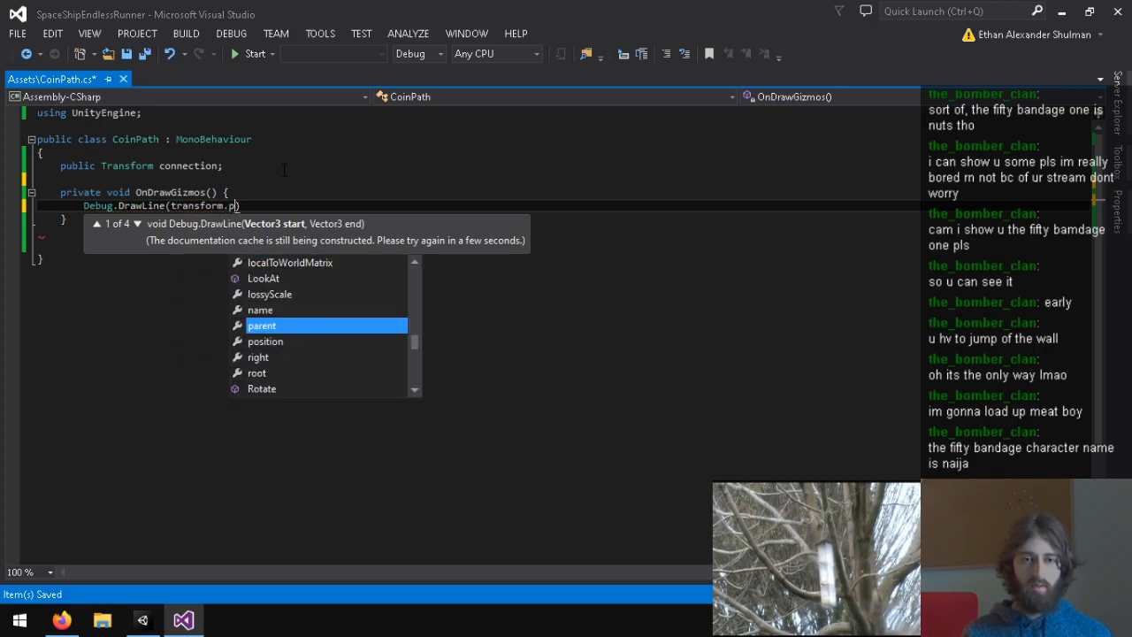
pyautogui.write('connection.')
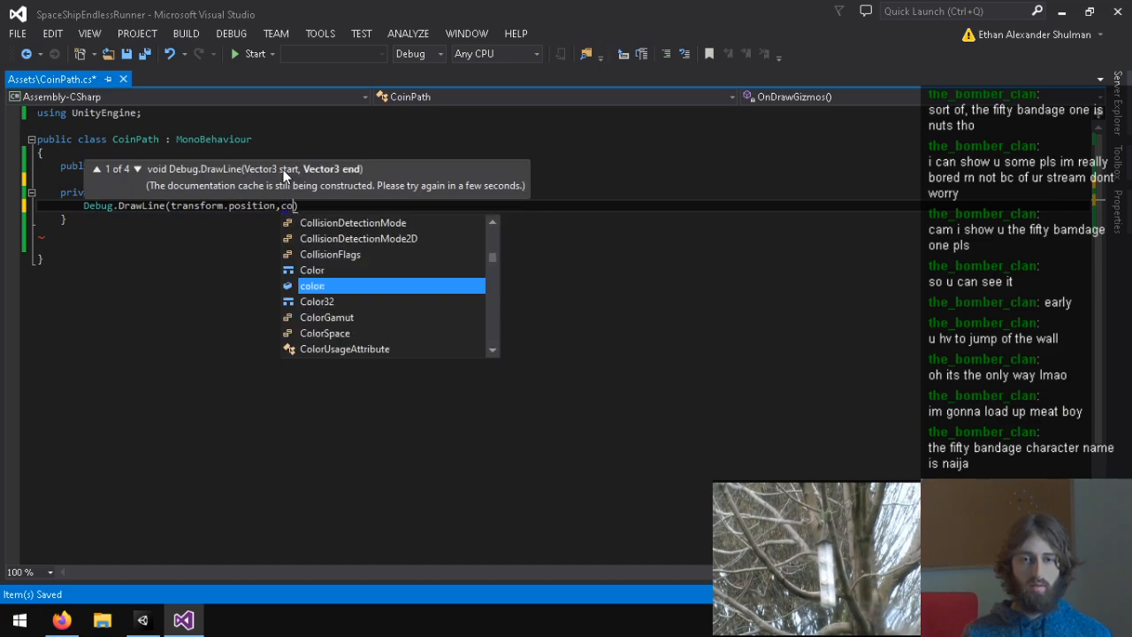
pyautogui.write('position,')
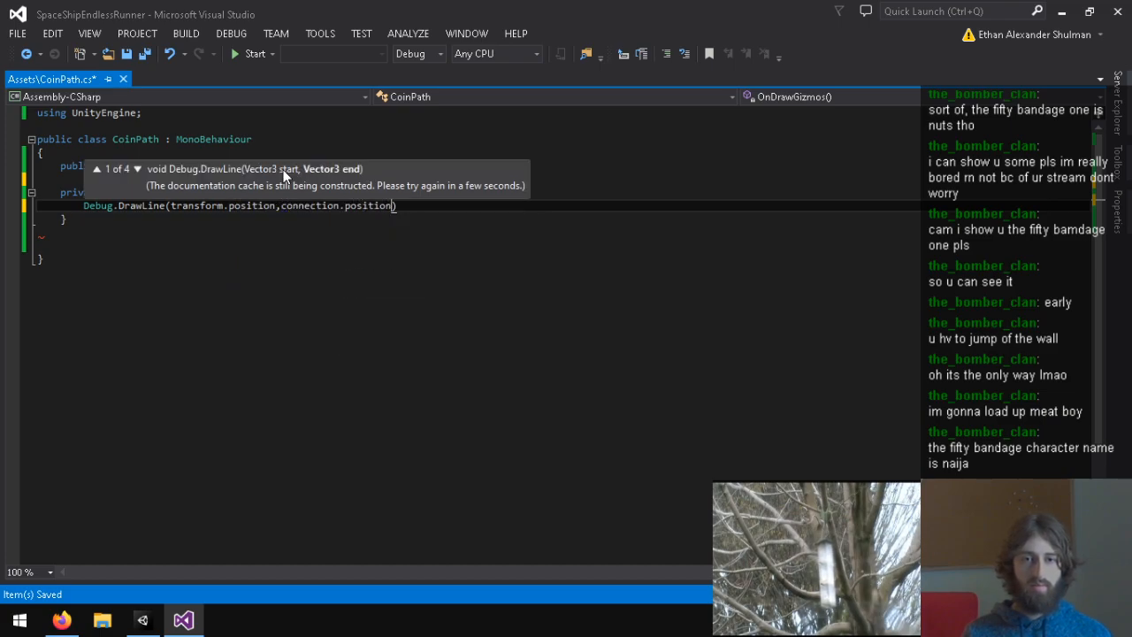
# Step: Complete the DrawLine call with Color.red, save the script, and remove the blank lines after OnDrawGizmos
pyautogui.write('Color.')
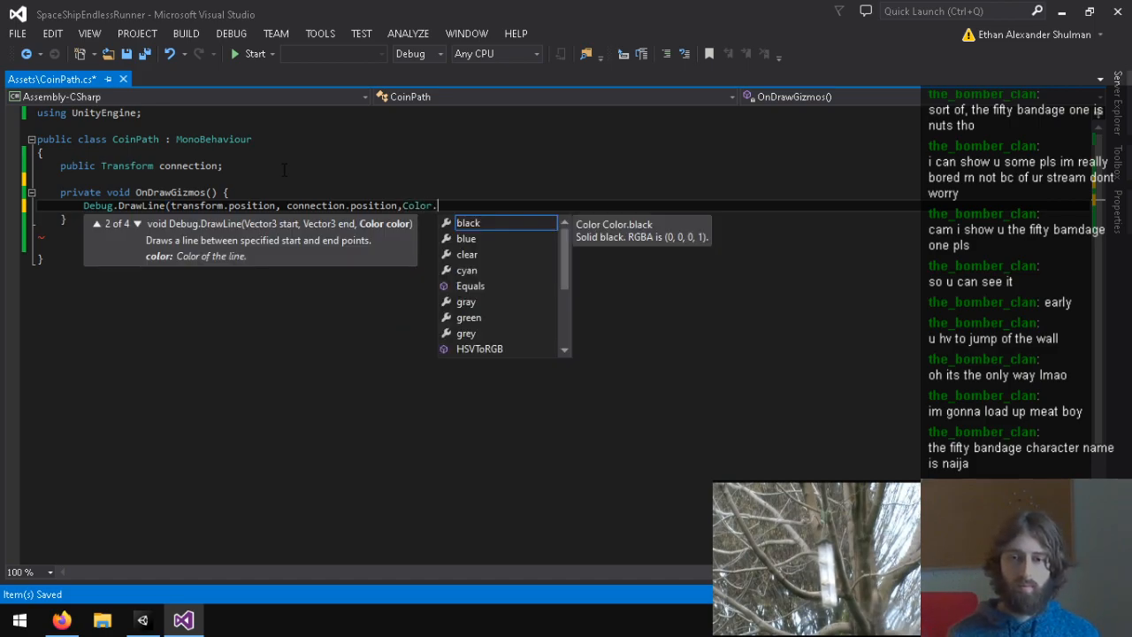
pyautogui.write('g')
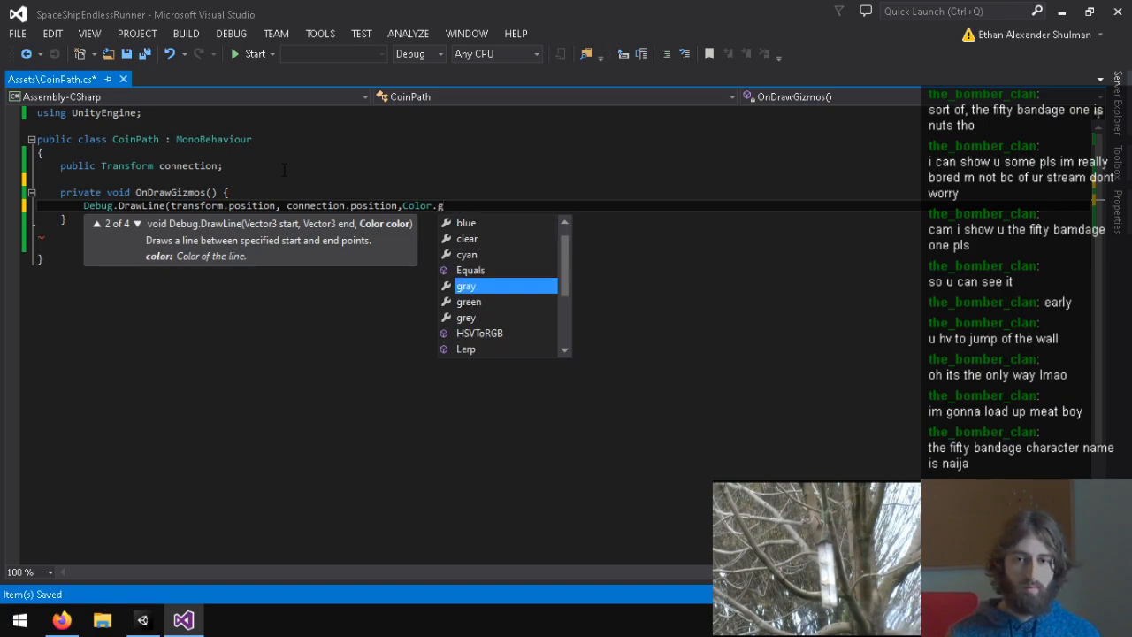
pyautogui.press('BackSpace')
pyautogui.write('red')
pyautogui.press('Escape')
pyautogui.write(');')
pyautogui.hotkey('ctrl', 's')
pyautogui.click(130, 243)
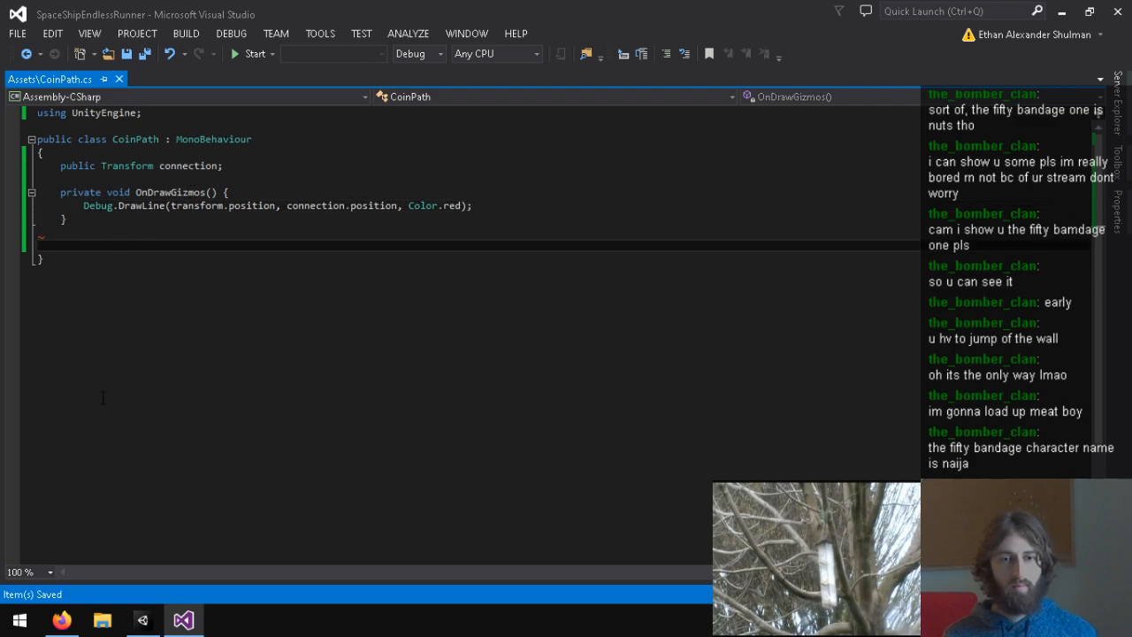
pyautogui.press('BackSpace')
pyautogui.press('BackSpace')
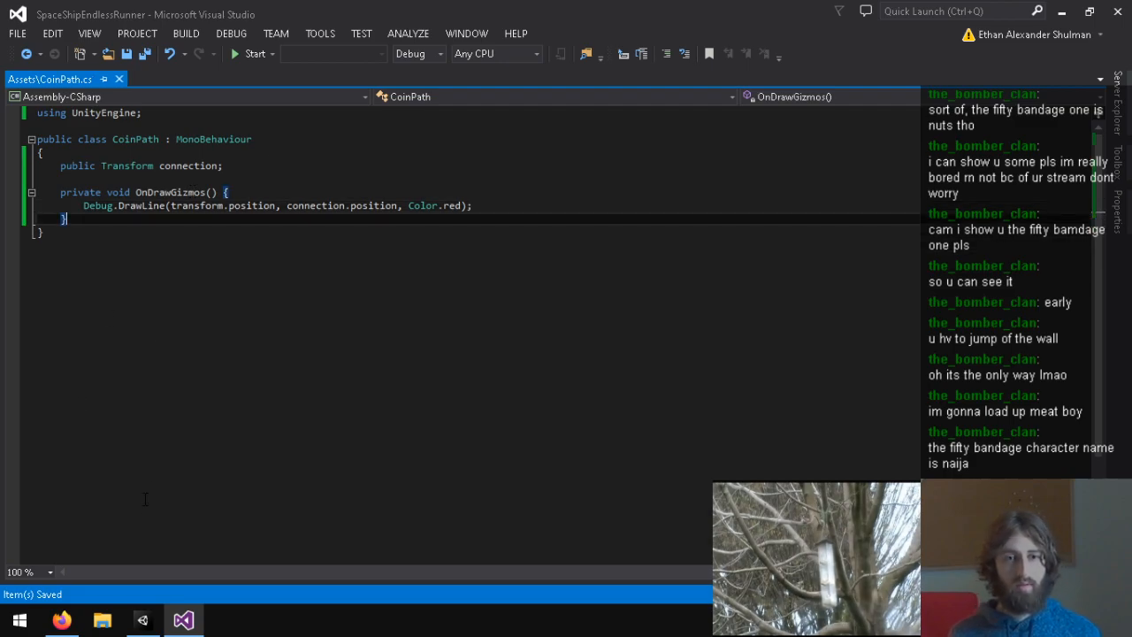
# Step: Switch to Unity and create an empty GameObject named CoinPath in the Yard scene
pyautogui.click(140, 620)
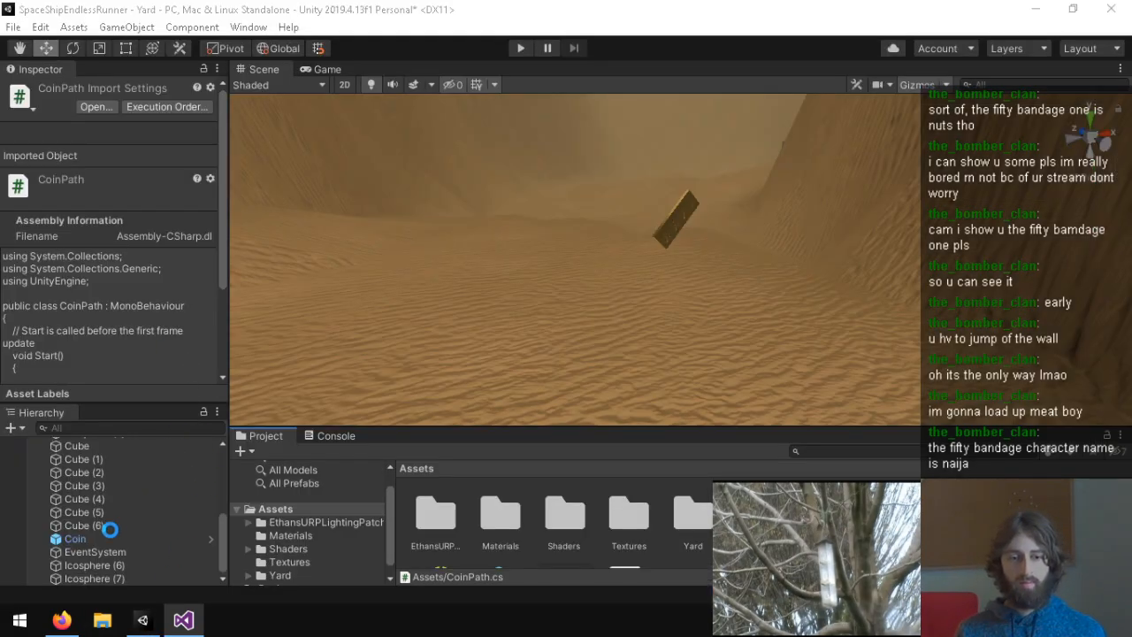
pyautogui.scroll(10, 113, 534)
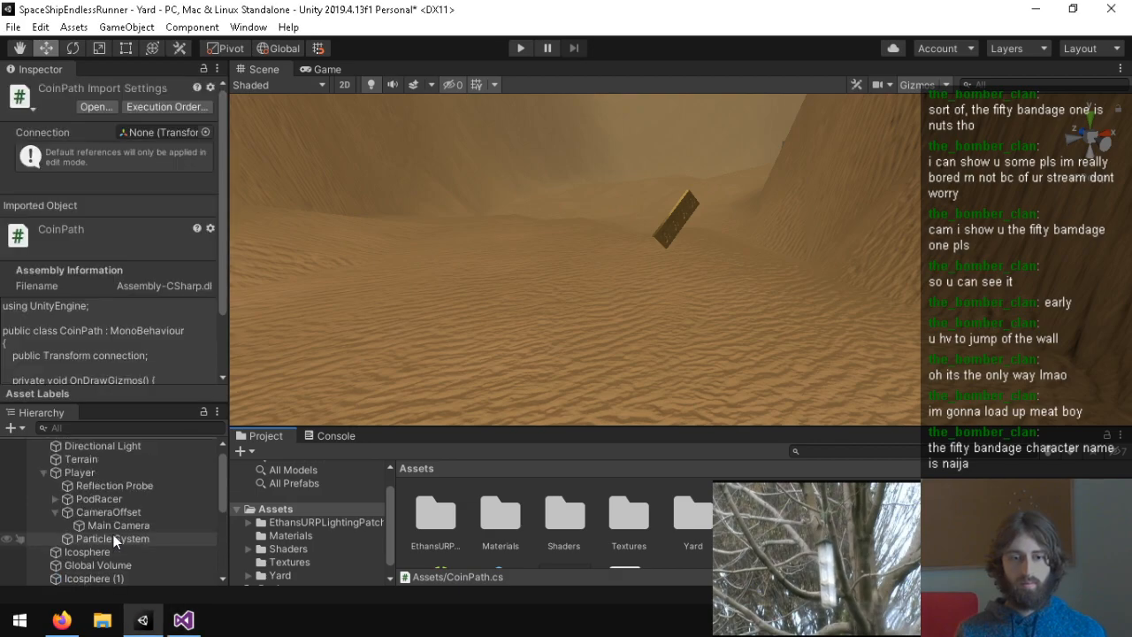
pyautogui.click(44, 483)
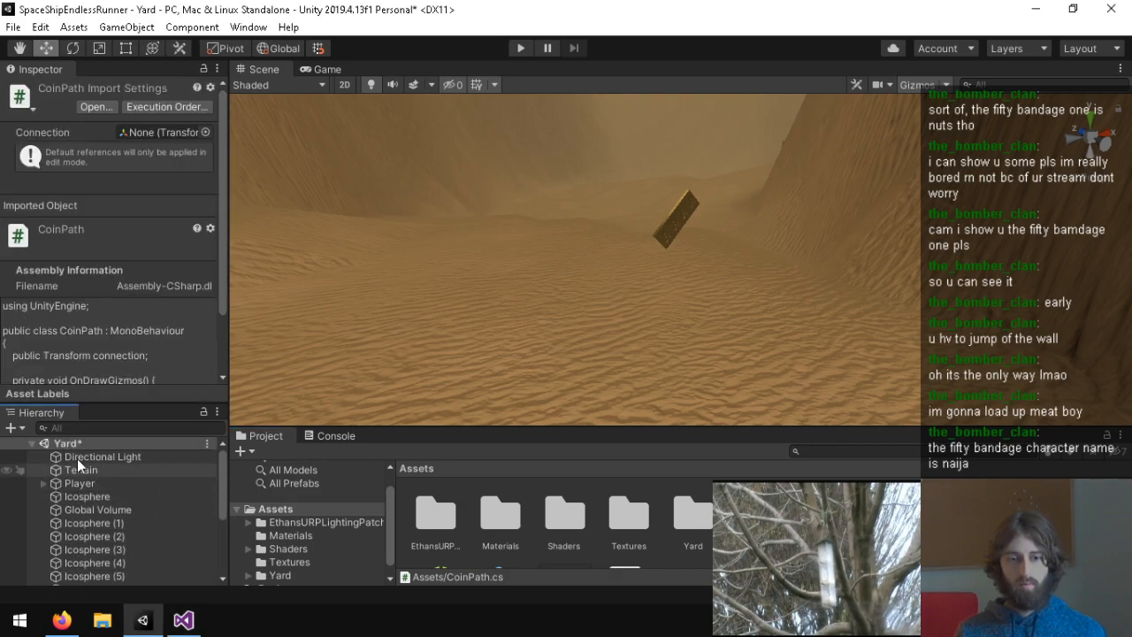
pyautogui.click(14, 428)
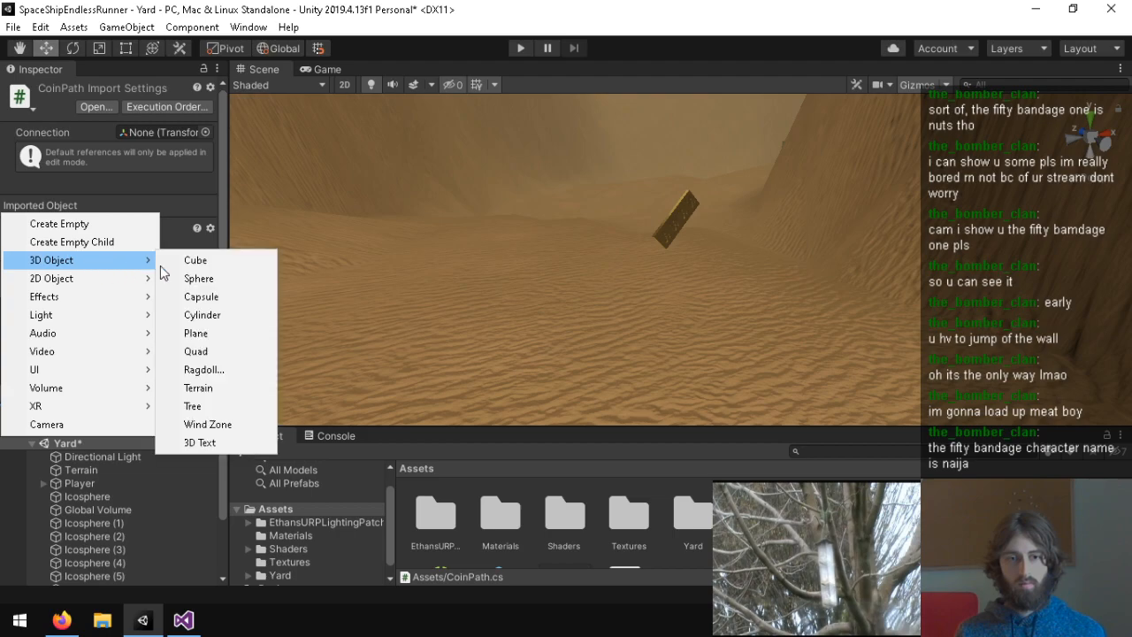
pyautogui.click(85, 226)
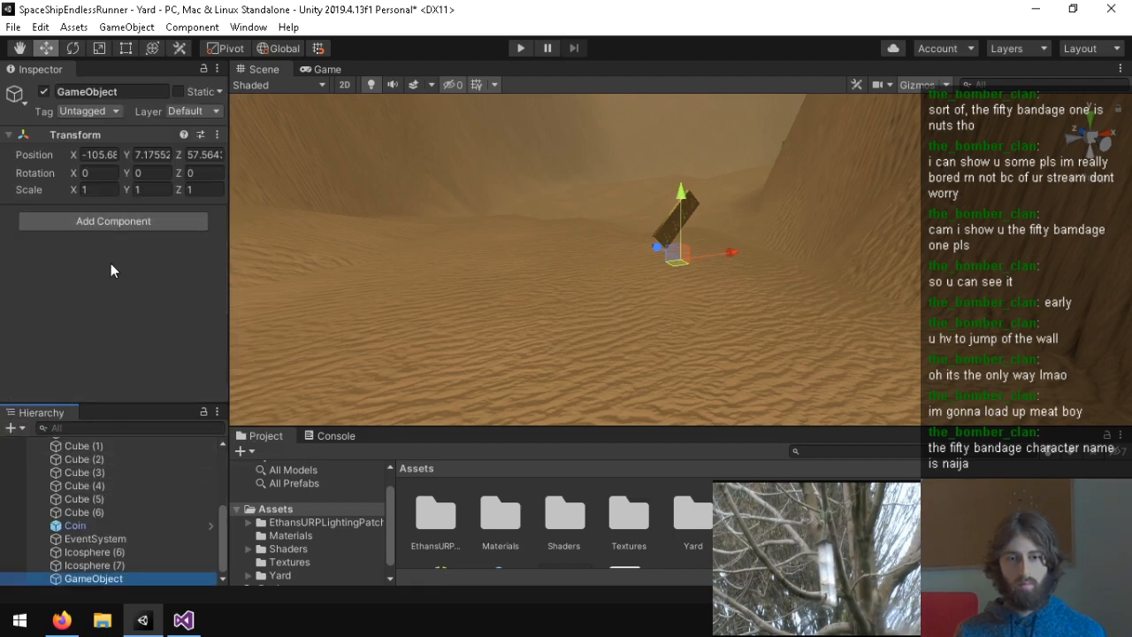
pyautogui.click(110, 91)
pyautogui.write('Coin')
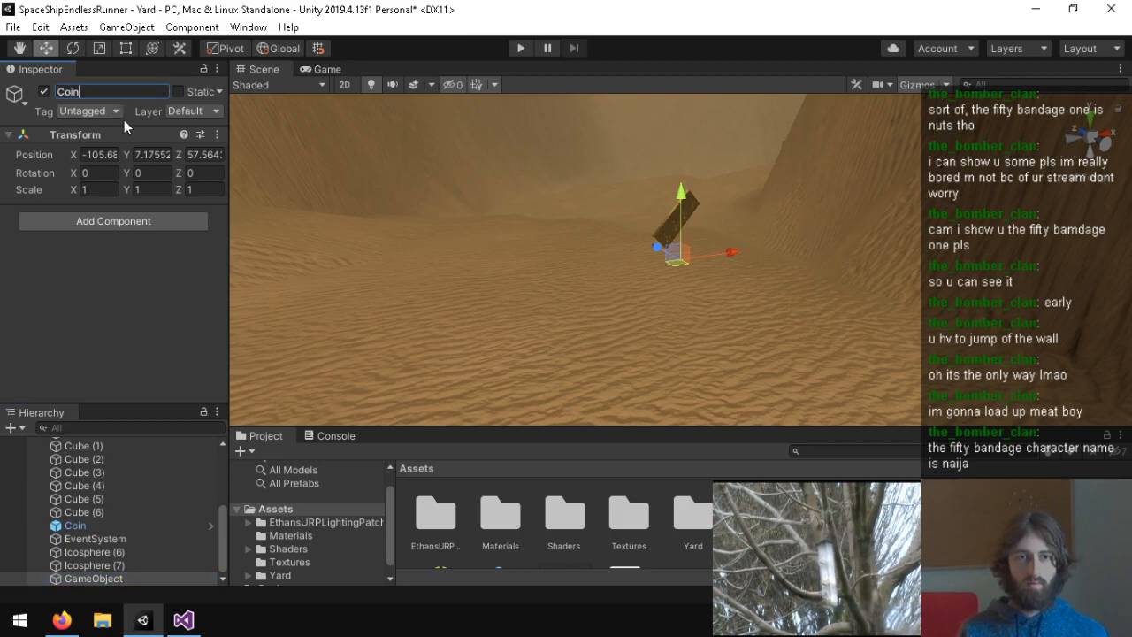
pyautogui.write('Path')
pyautogui.click(99, 154)
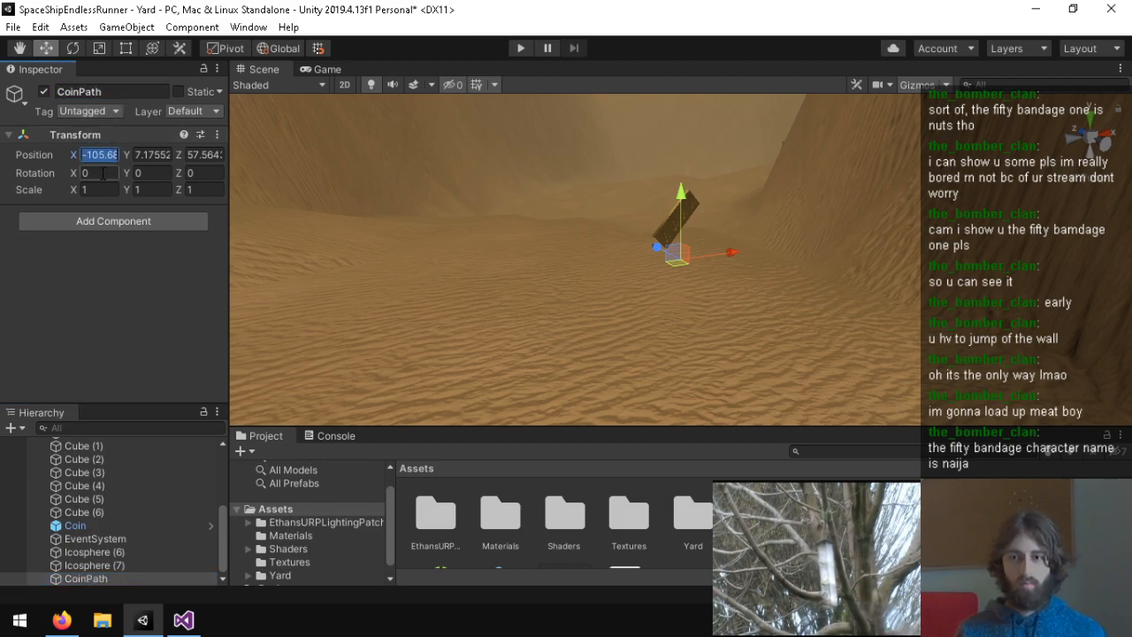
# Step: Attach the Coin Path script component to the CoinPath object
pyautogui.moveTo(569, 232); pyautogui.dragTo(976, 215, button='right')
pyautogui.click(120, 226)
pyautogui.write('coin')
pyautogui.press('Return')
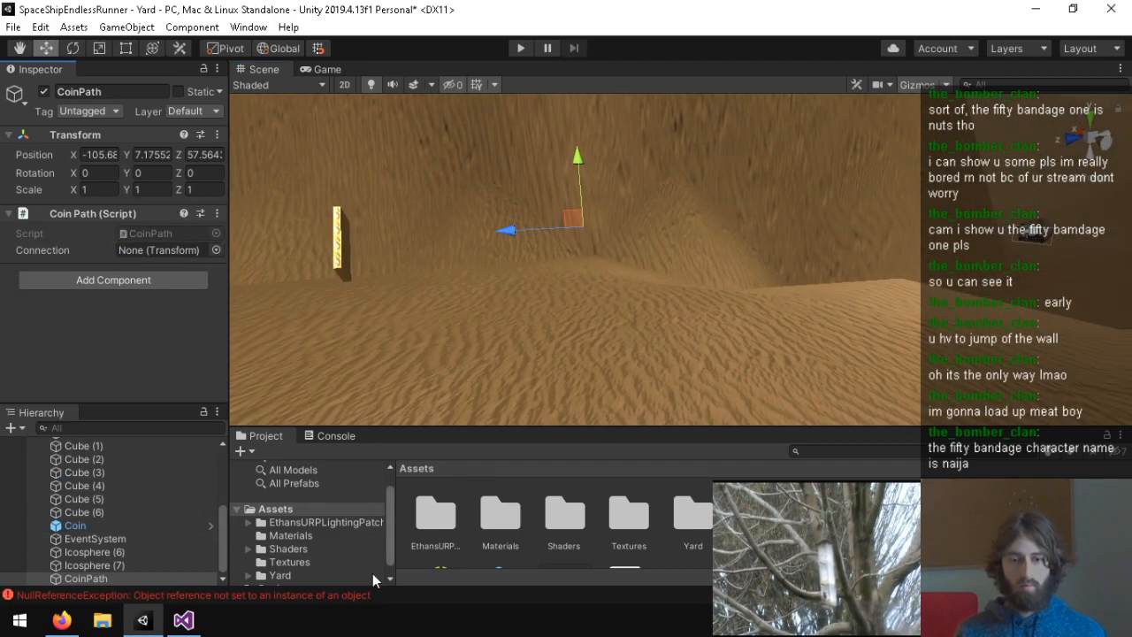
# Step: Check the console error, return to Visual Studio, guard the DrawLine call with if (connection != null), and save
pyautogui.click(289, 596)
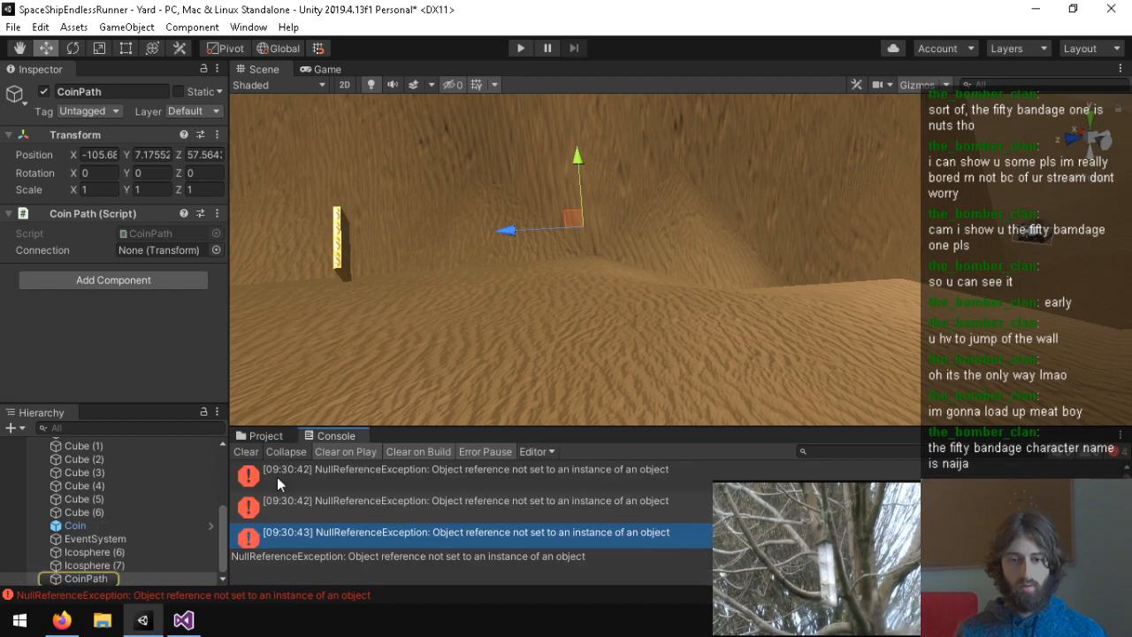
pyautogui.click(184, 620)
pyautogui.click(85, 208)
pyautogui.write('if (connection != ')
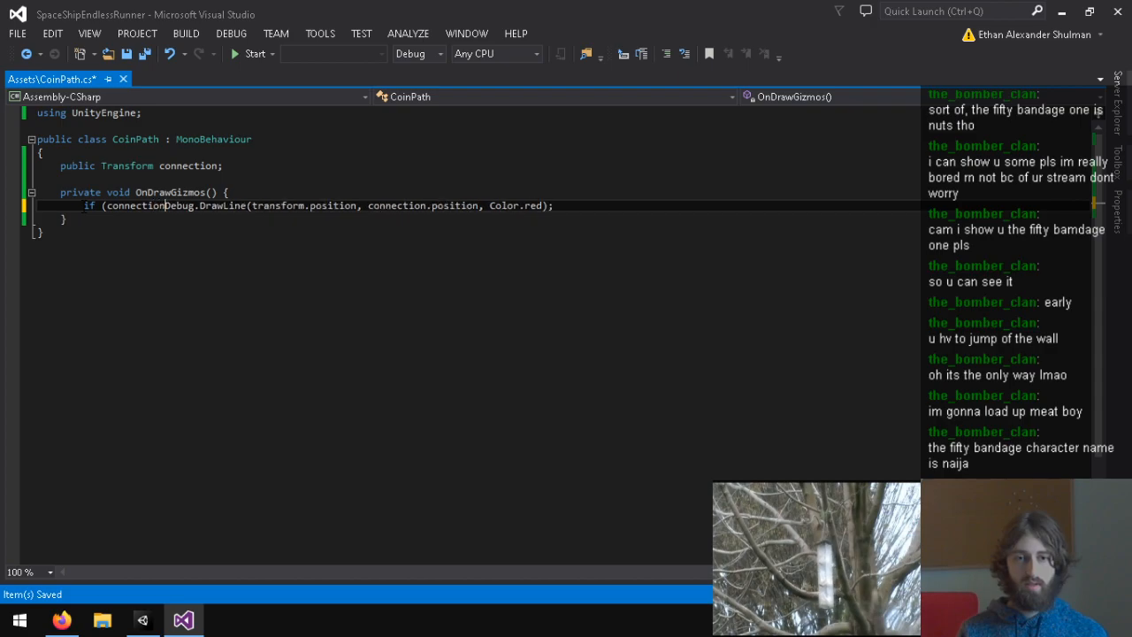
pyautogui.write('null)')
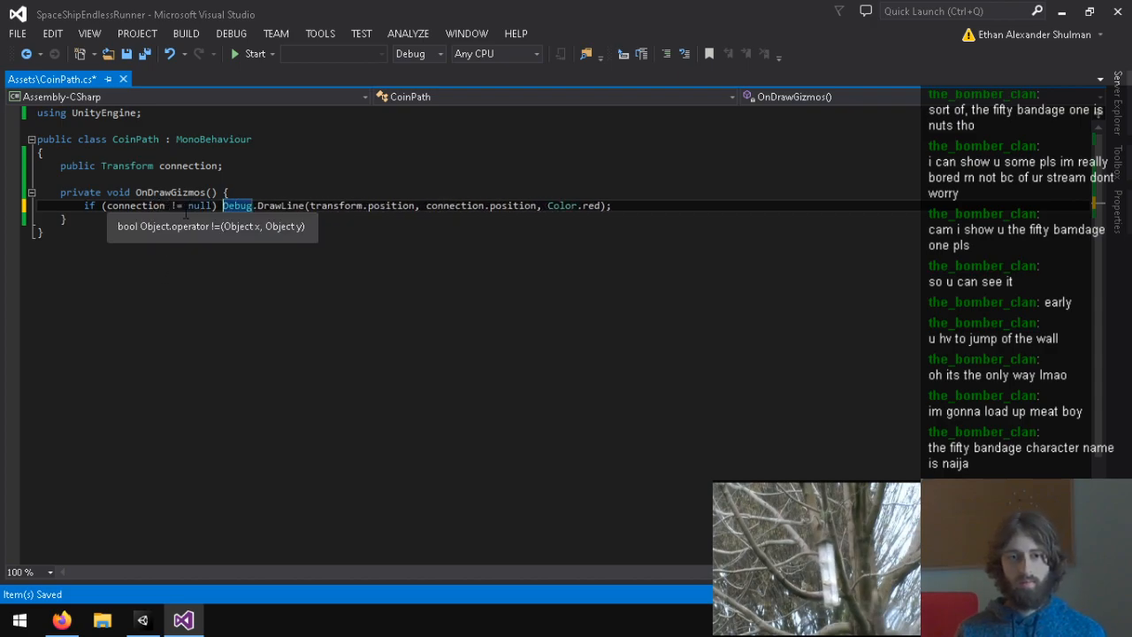
pyautogui.hotkey('ctrl', 's')
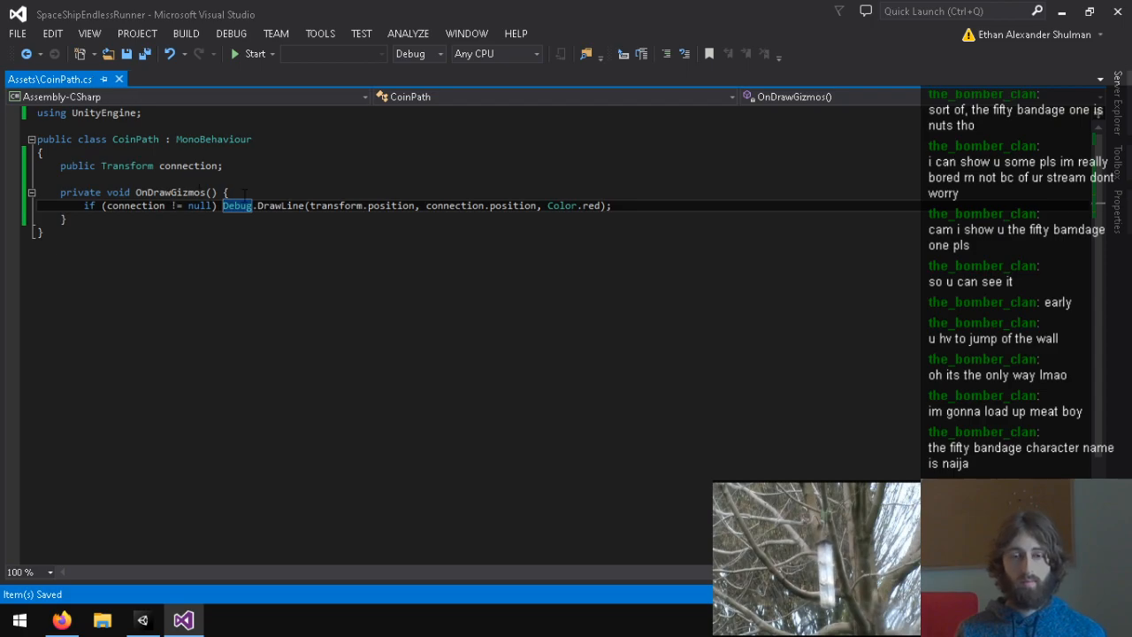
# Step: Switch to Unity, clear the console messages, and duplicate the CoinPath object
pyautogui.click(142, 620)
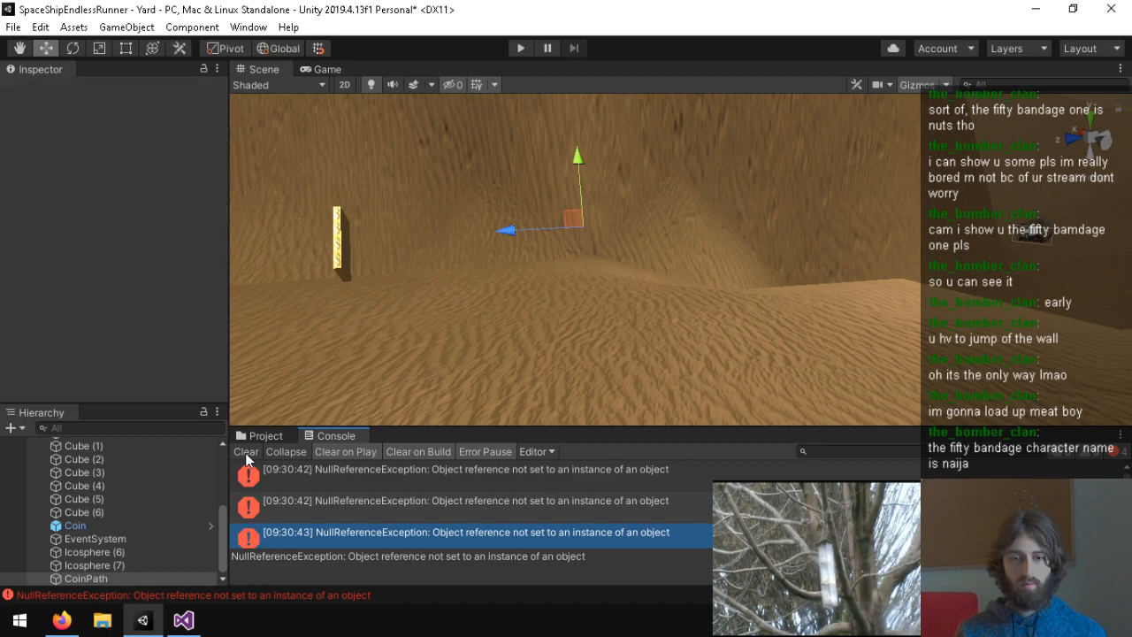
pyautogui.click(246, 452)
pyautogui.moveTo(405, 260); pyautogui.dragTo(455, 286, button='right')
pyautogui.click(101, 578)
pyautogui.hotkey('ctrl', 'd')
# Step: Move the duplicate CoinPath (1) along the desert valley to about X -94.66, Y 27.49, Z 111.74
pyautogui.moveTo(364, 259); pyautogui.dragTo(732, 281, button='right')
pyautogui.moveTo(720, 303); pyautogui.dragTo(667, 311)
pyautogui.press('d')
pyautogui.moveTo(675, 319); pyautogui.dragTo(408, 301, button='right')
pyautogui.moveTo(419, 286); pyautogui.dragTo(253, 123)
pyautogui.moveTo(253, 124); pyautogui.dragTo(742, 290, button='right')
pyautogui.moveTo(713, 277); pyautogui.dragTo(551, 124)
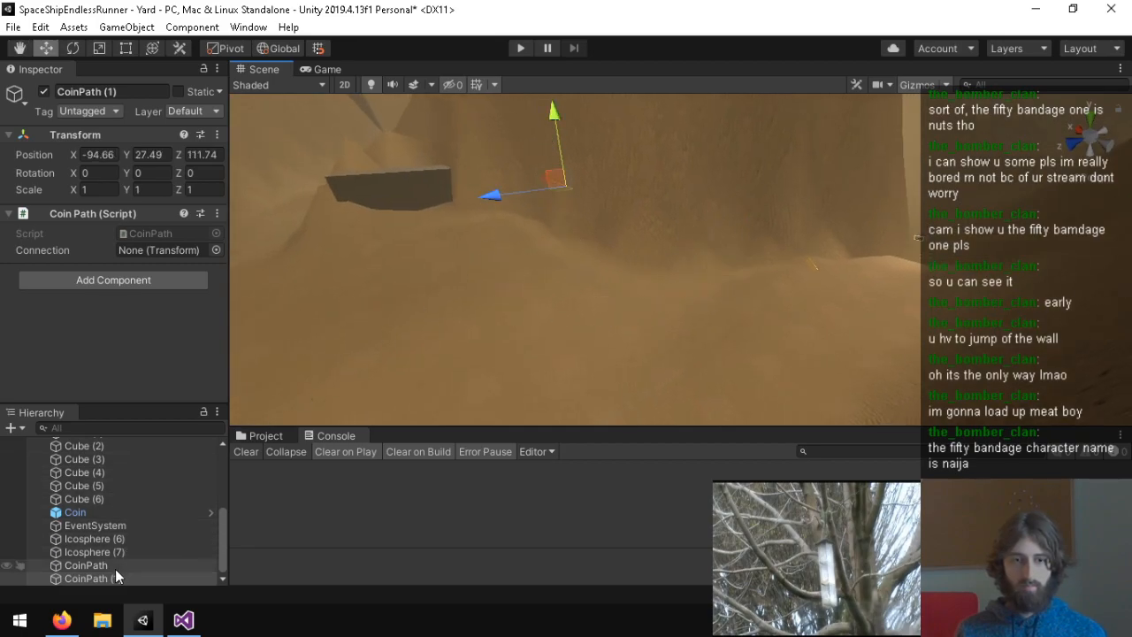
# Step: Assign CoinPath (1) as the Connection of the original CoinPath object
pyautogui.click(115, 568)
pyautogui.moveTo(115, 578); pyautogui.dragTo(147, 248)
pyautogui.moveTo(277, 269); pyautogui.dragTo(812, 203, button='right')
# Step: Examine the gizmo line between the two CoinPath objects in the Scene view with neither of them selected
pyautogui.click(794, 155)
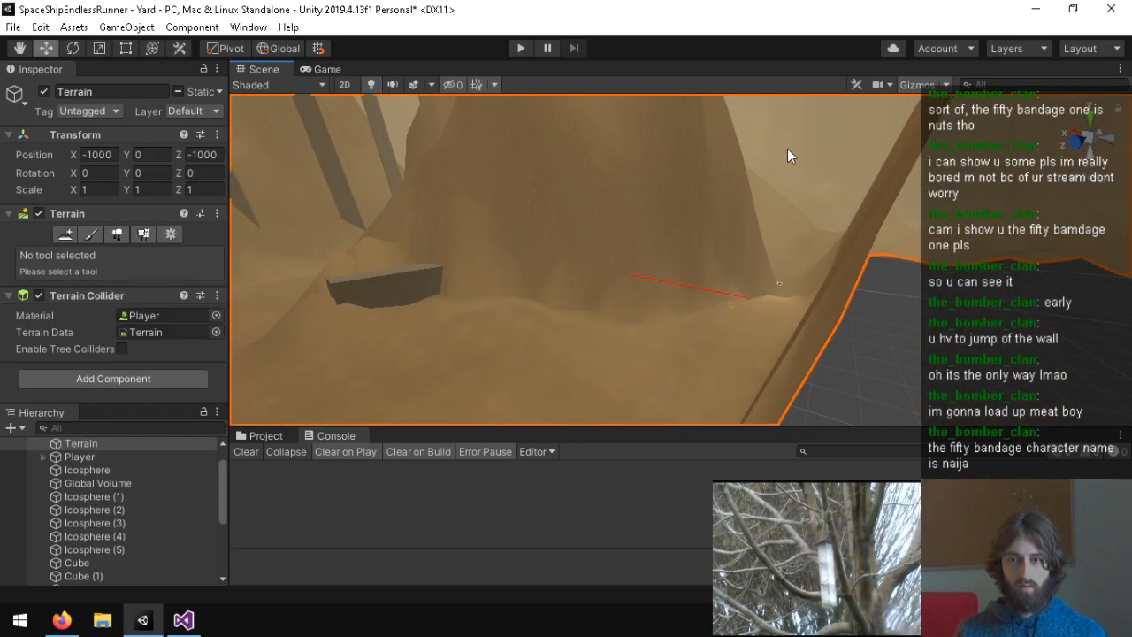
pyautogui.click(87, 536)
pyautogui.click(78, 562)
pyautogui.click(84, 576)
pyautogui.moveTo(619, 248); pyautogui.dragTo(557, 386, button='right')
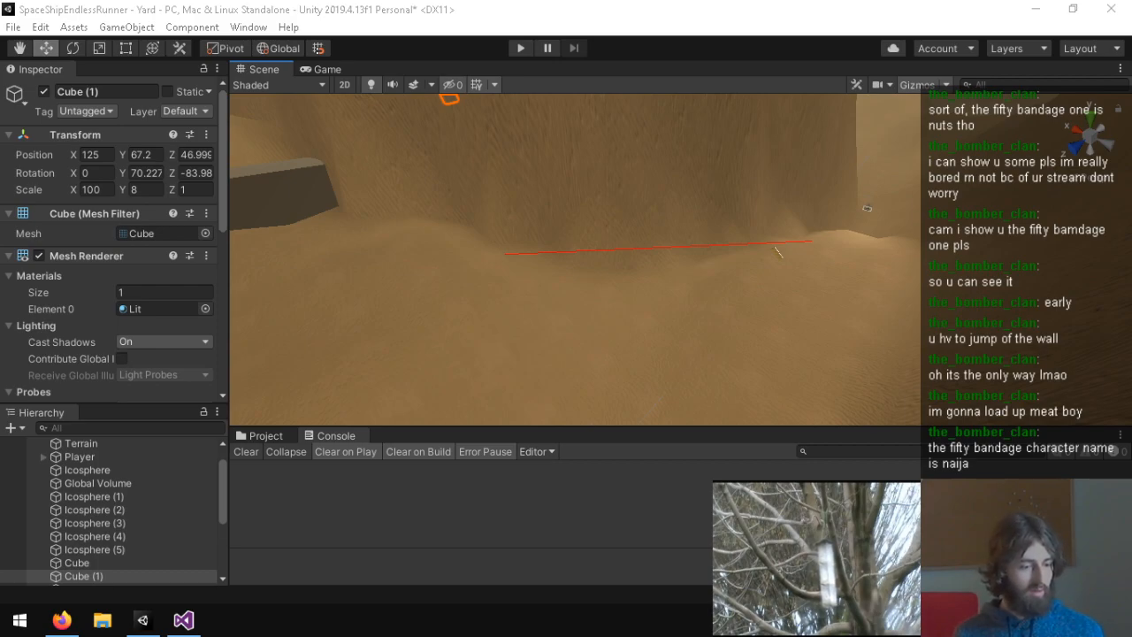
pyautogui.hotkey('alt', 'Tab')
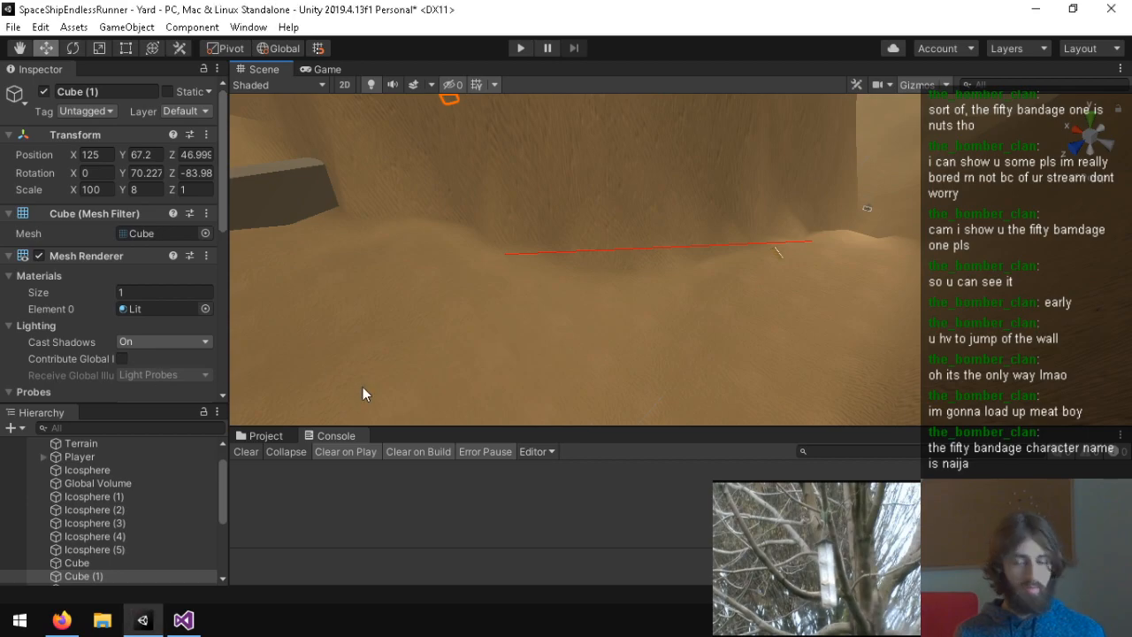
pyautogui.hotkey('alt', 'Tab')
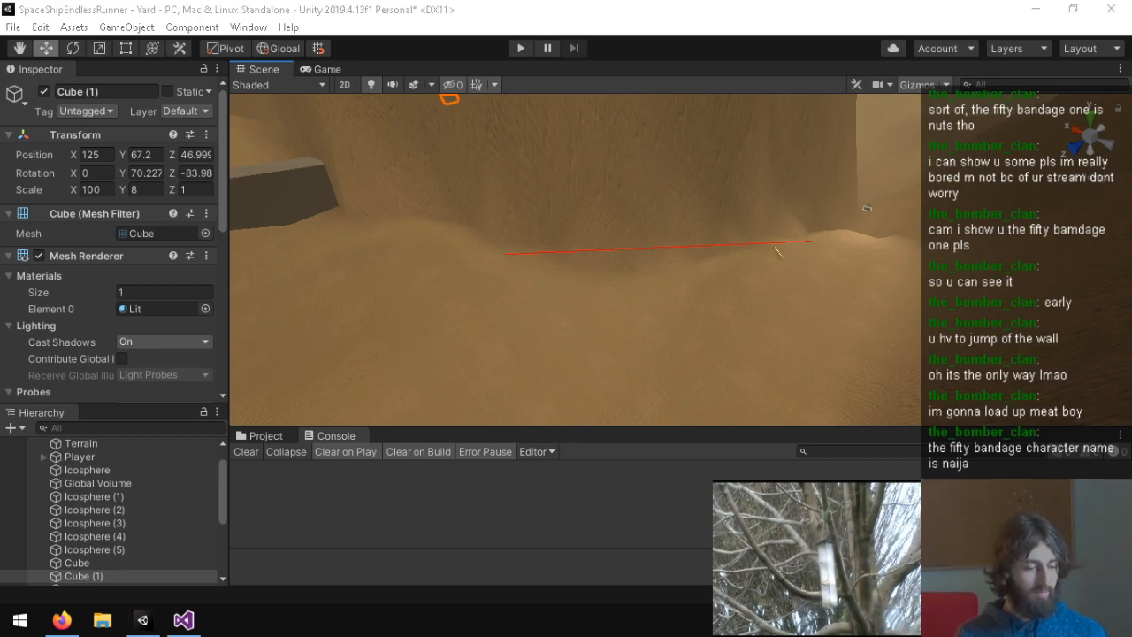
pyautogui.moveTo(605, 364); pyautogui.dragTo(605, 283, button='right')
# Step: Switch to Visual Studio and declare a public GameObject field named coinPrefab below the connection field
pyautogui.click(187, 629)
pyautogui.click(246, 167)
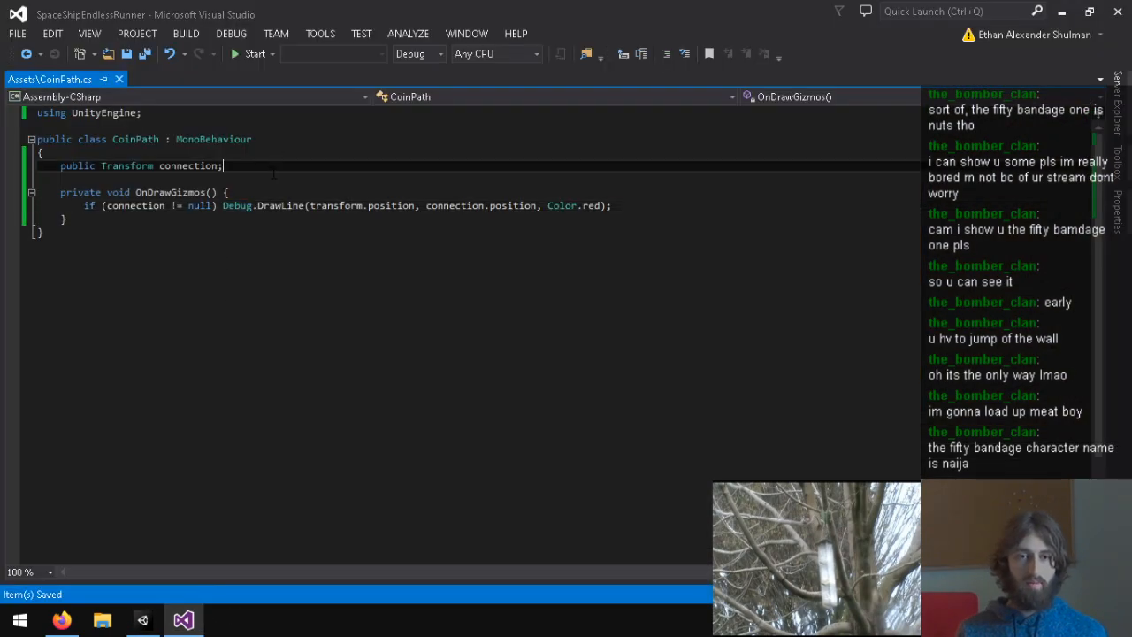
pyautogui.press('Return')
pyautogui.write('public float')
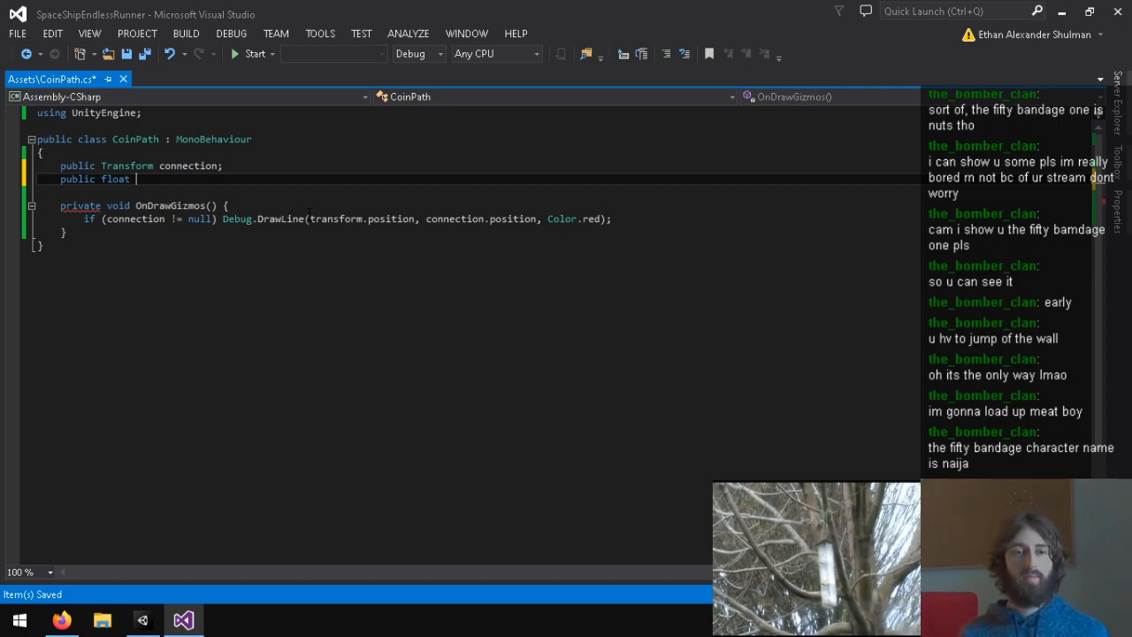
pyautogui.press('BackSpace')
pyautogui.press('BackSpace')
pyautogui.press('BackSpace')
pyautogui.press('BackSpace')
pyautogui.press('BackSpace')
pyautogui.press('BackSpace')
pyautogui.write('Gam')
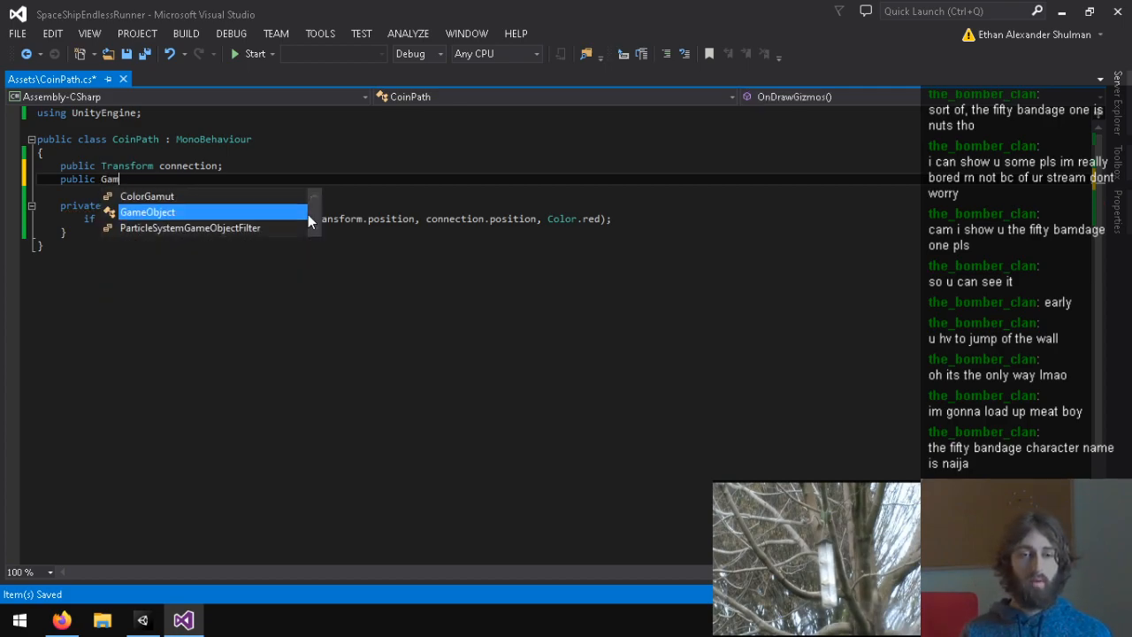
pyautogui.write('eObject coinPrefab;')
# Step: Declare a public float field named spread with the default value 2.0f below coinPrefab
pyautogui.press('Return')
pyautogui.write('public f')
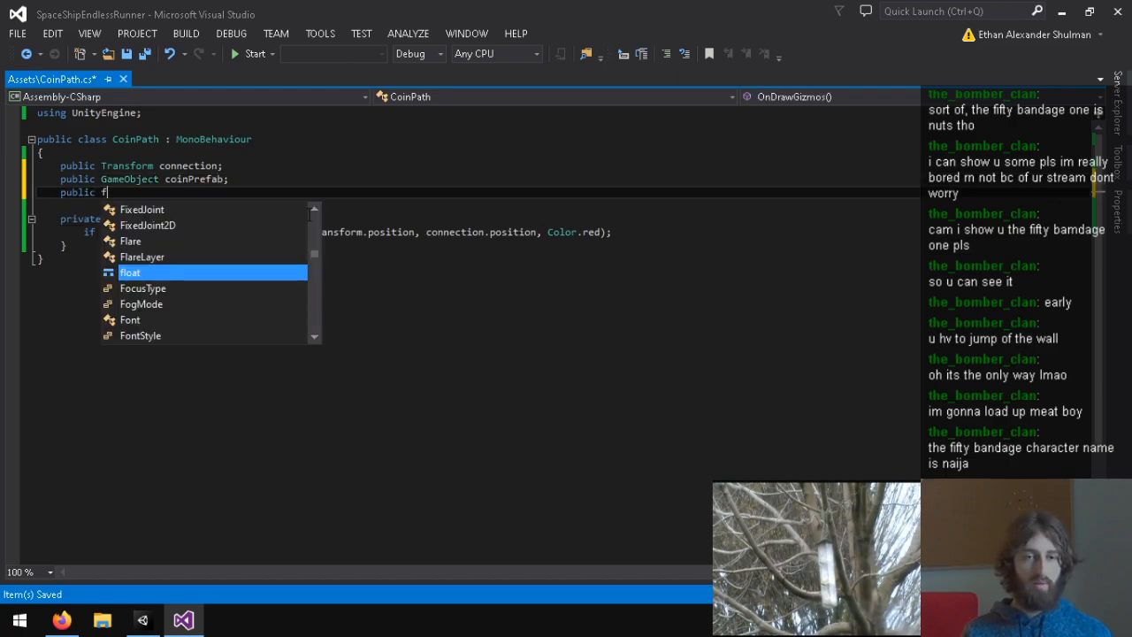
pyautogui.write('loat spread = 0')
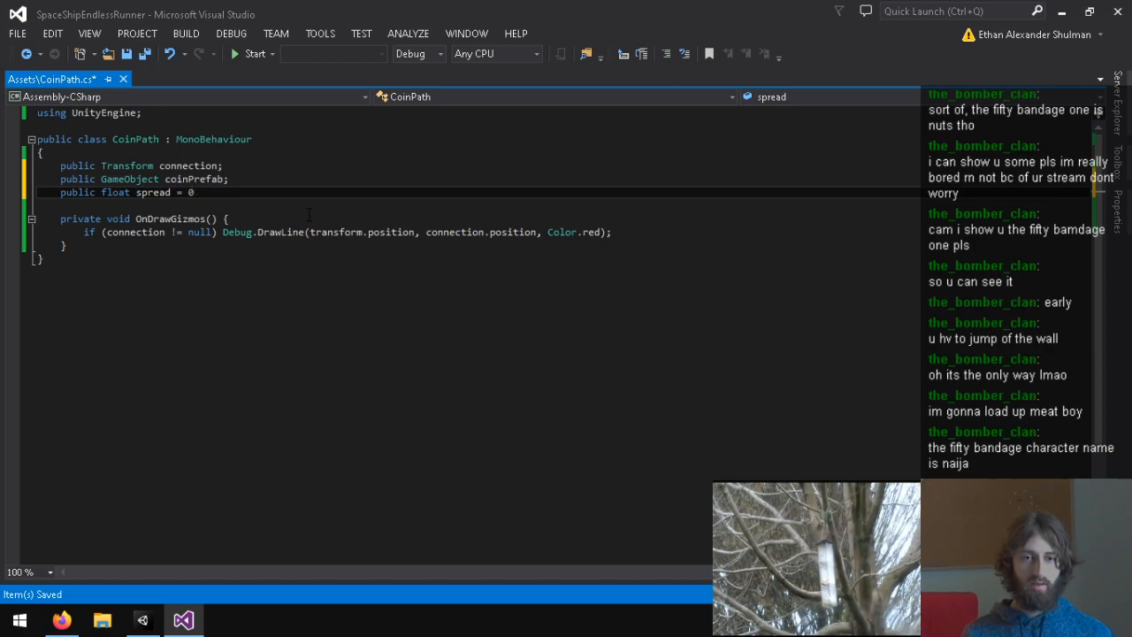
pyautogui.press('BackSpace')
pyautogui.write('2.0f;')
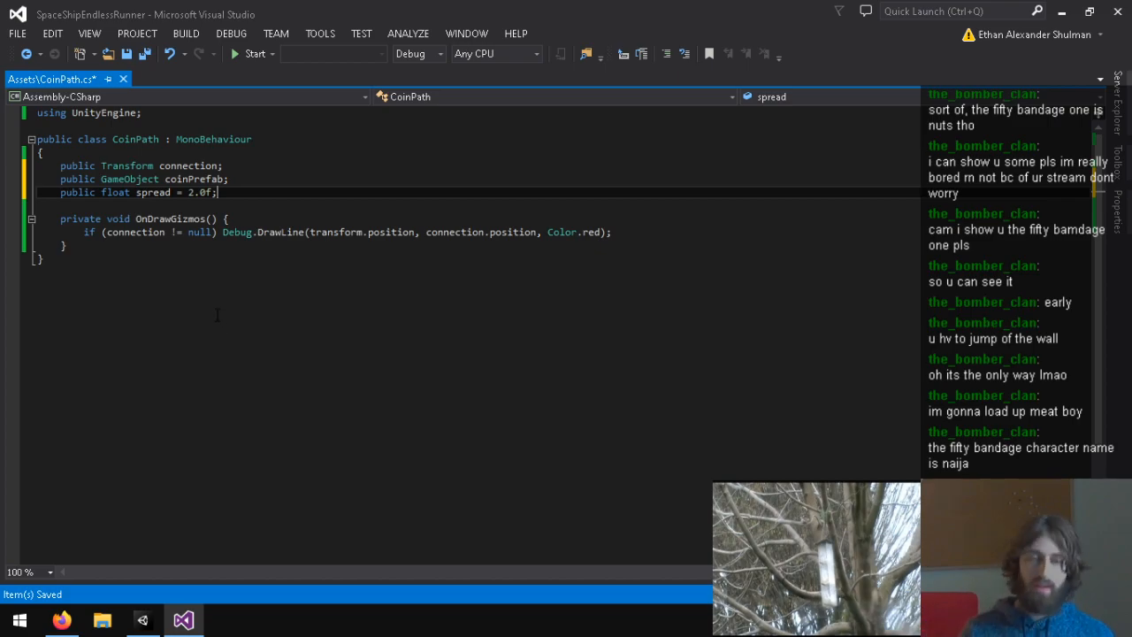
# Step: Add an empty private void Awake() method between the spread field and OnDrawGizmos
pyautogui.press('Return')
pyautogui.press('Return')
pyautogui.write('public void ')
pyautogui.write('Awake() {')
pyautogui.press('Return')
pyautogui.press('Up')
pyautogui.press('BackSpace')
pyautogui.press('BackSpace')
pyautogui.press('BackSpace')
pyautogui.write('private')
pyautogui.press('Down')
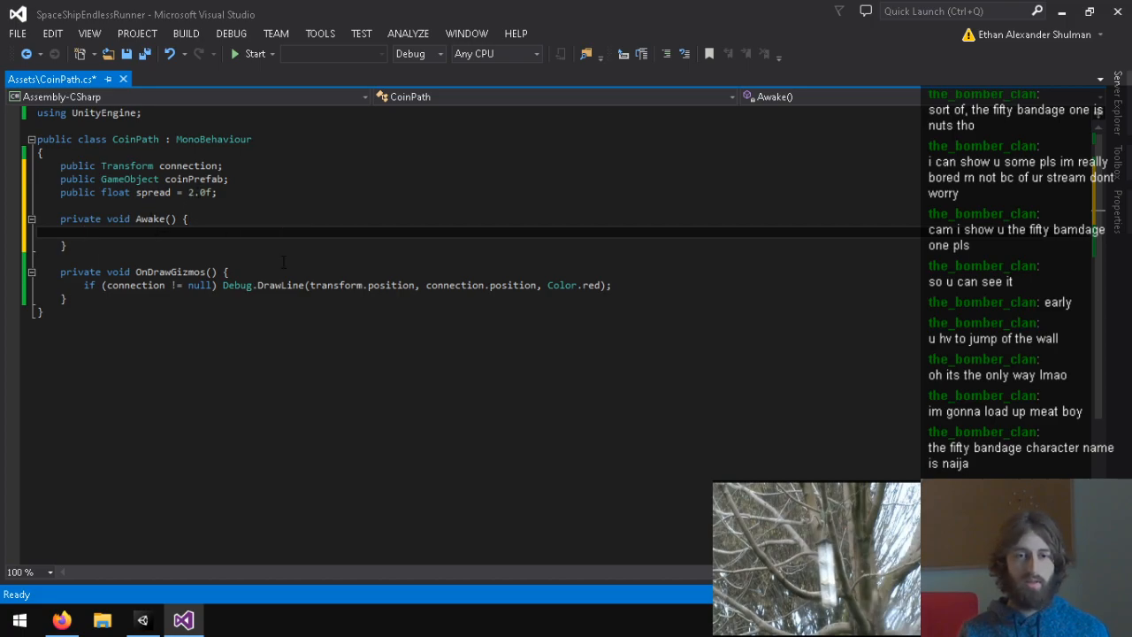
# Step: Open an if (connection != null) block inside Awake
pyautogui.write('for')
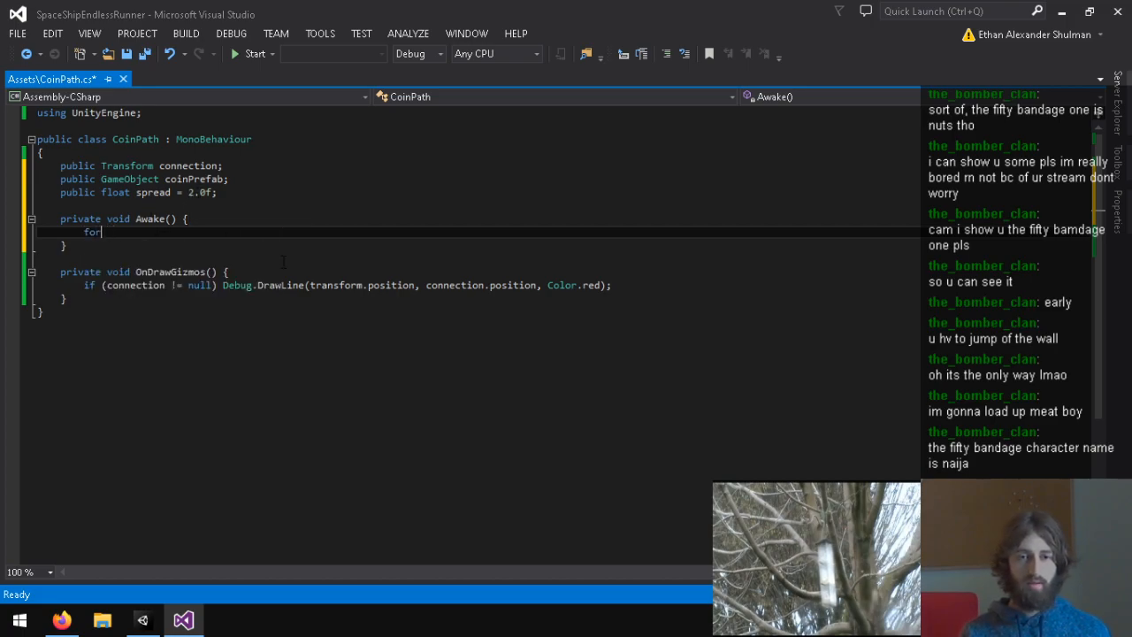
pyautogui.write(' (if (connection !')
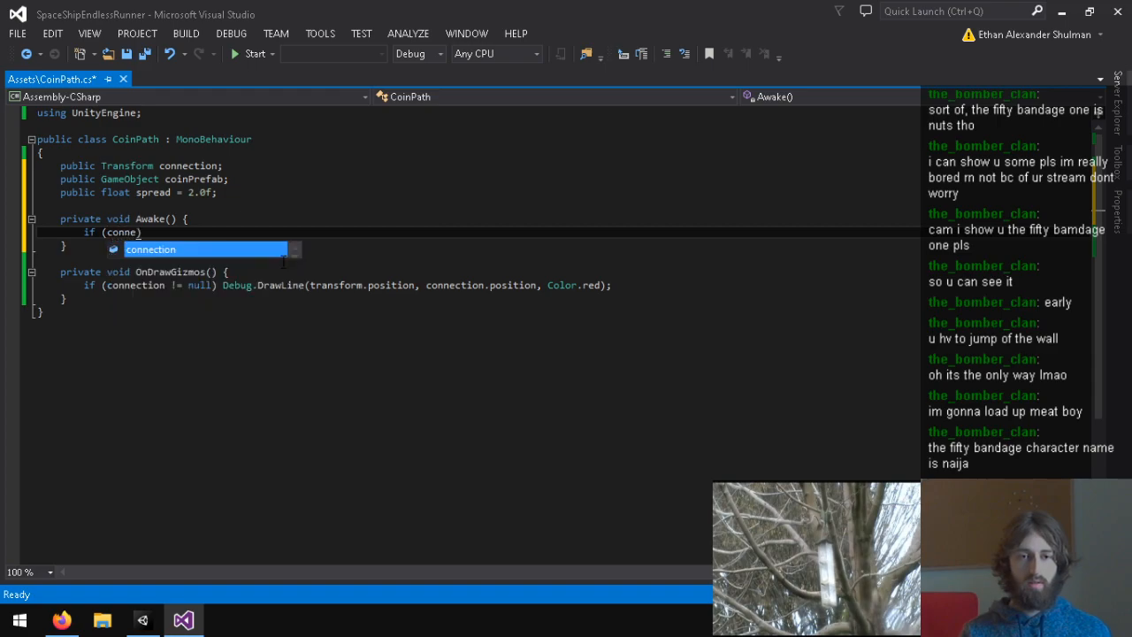
pyautogui.write('= null) {')
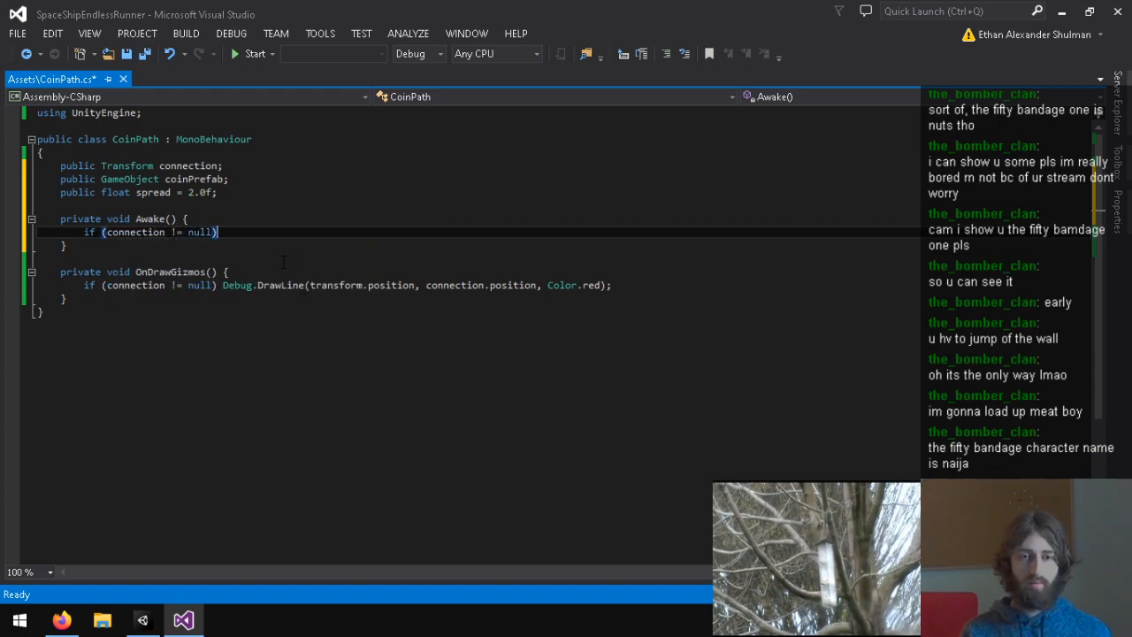
pyautogui.press('Return')
# Step: Declare Vector3 variables in the null-check block: start = transform.position, end = connection.position and dir = end - start
pyautogui.write('Vector3')
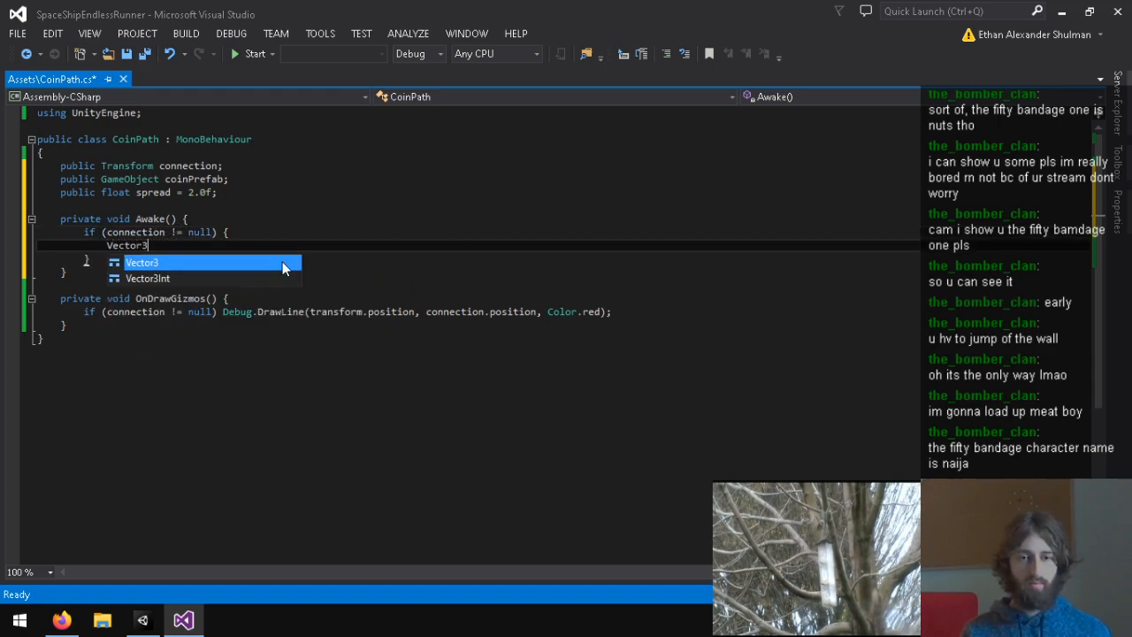
pyautogui.write(' start = transf')
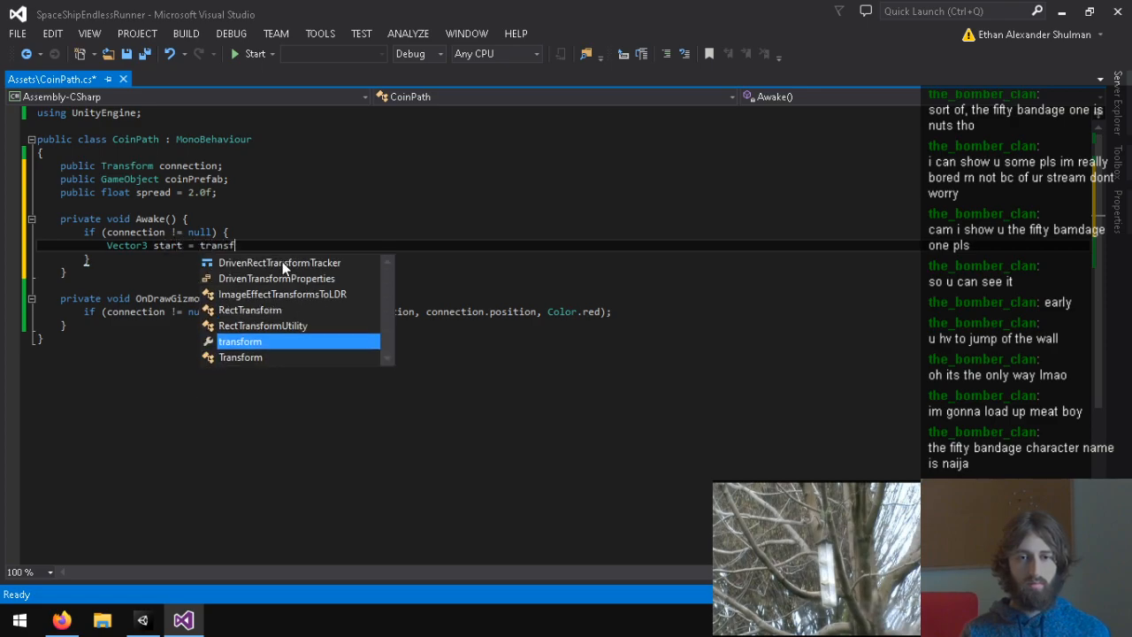
pyautogui.write('orm.position,')
pyautogui.press('Return')
pyautogui.write('e')
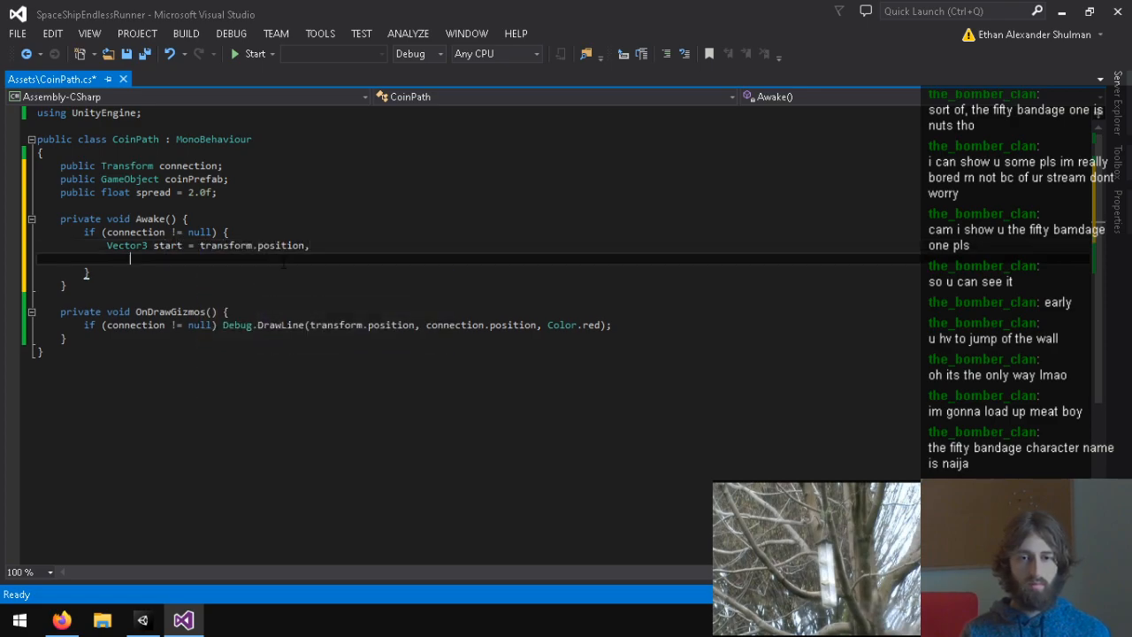
pyautogui.write('nd = connection.position')
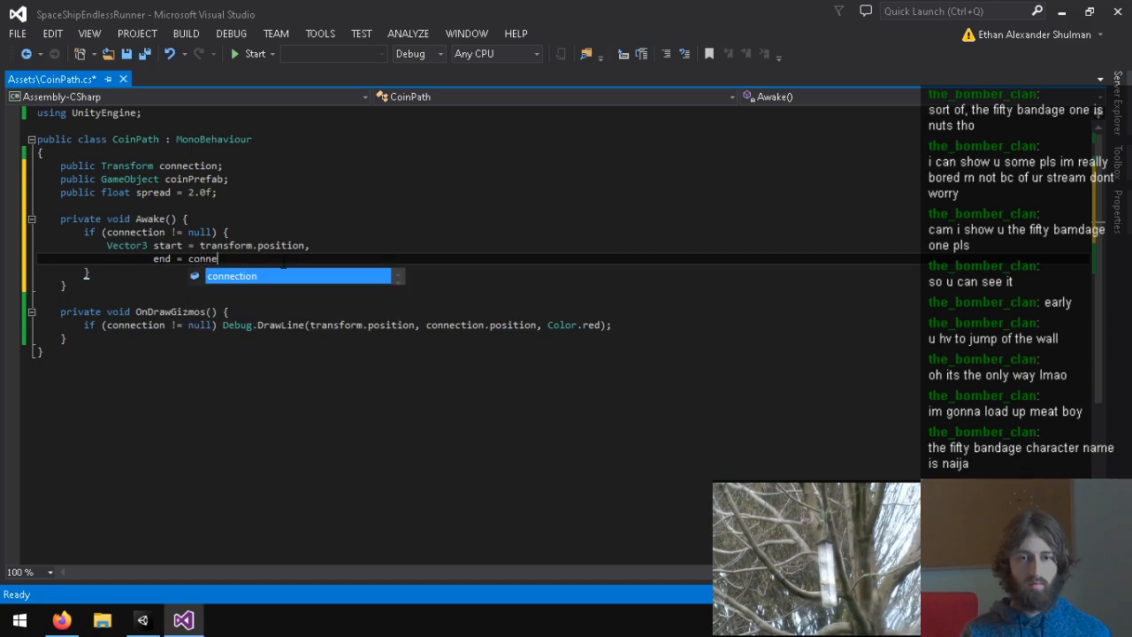
pyautogui.press('BackSpace')
pyautogui.write(',')
pyautogui.press('Return')
pyautogui.write('dir = end - start;')
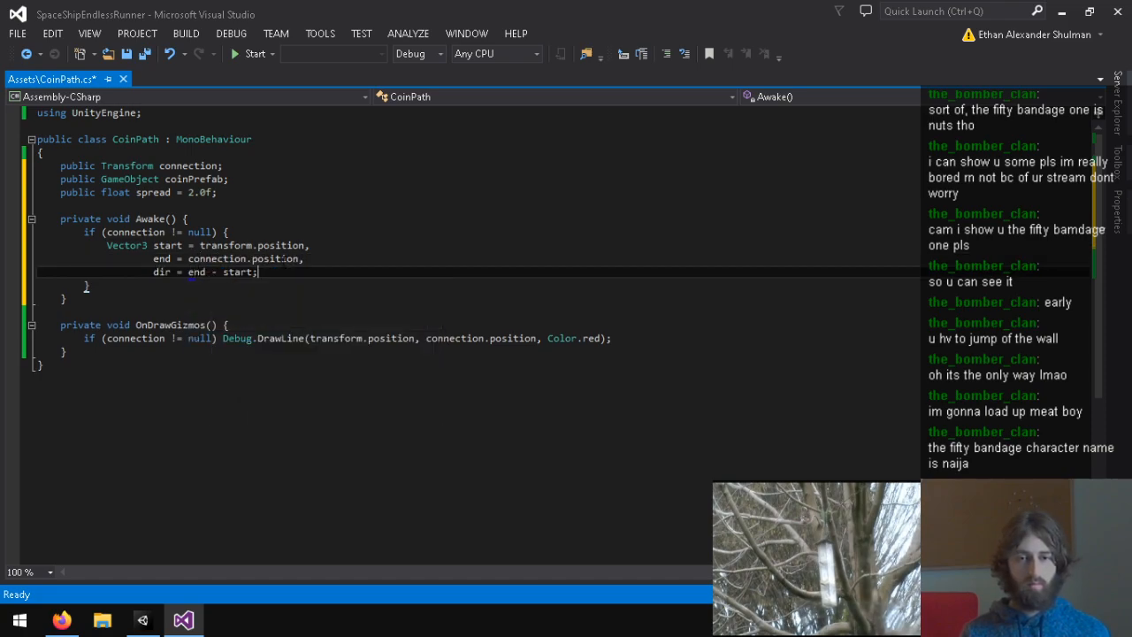
pyautogui.press('Return')
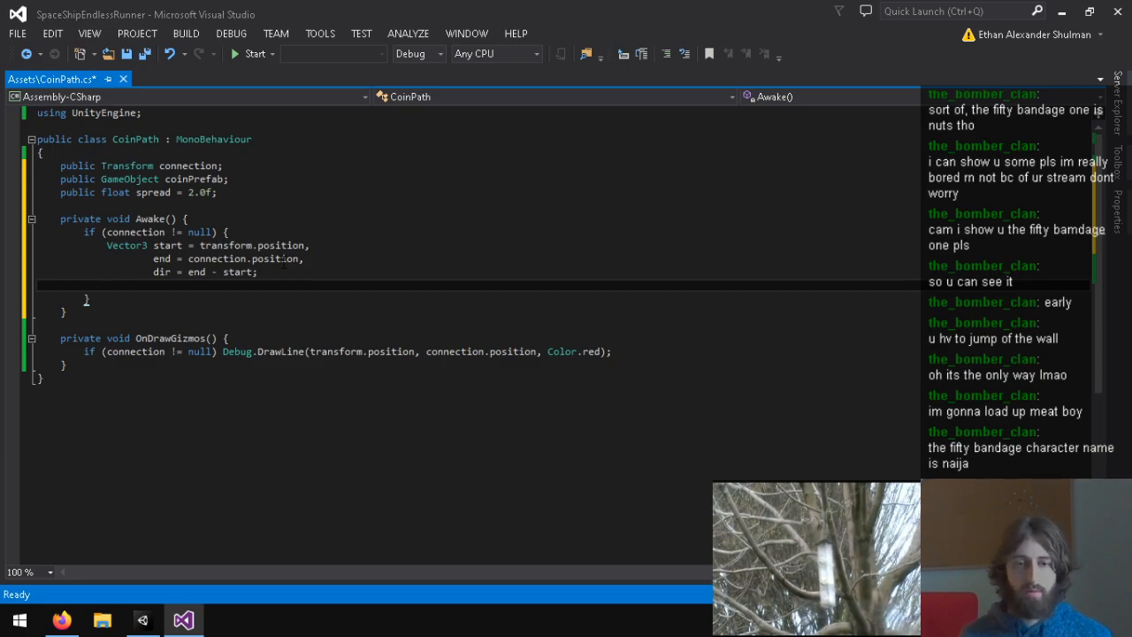
# Step: Review the start, end and dir declarations together with the connection, coinPrefab and spread fields
pyautogui.moveTo(106, 285); pyautogui.dragTo(0, 255)
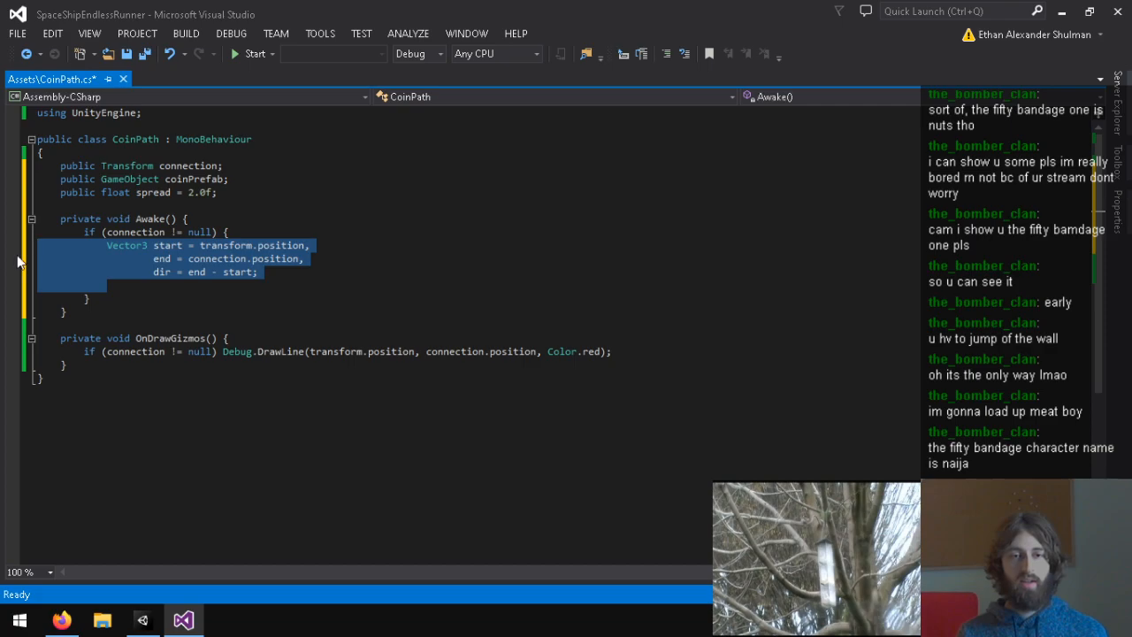
pyautogui.click(449, 286)
pyautogui.click(405, 275)
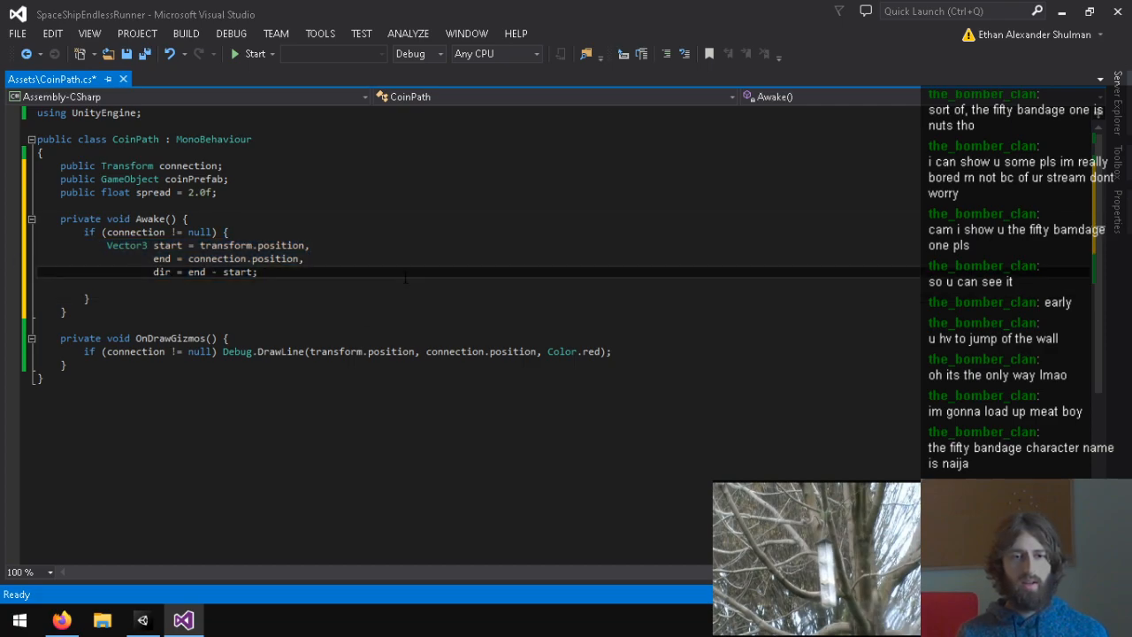
pyautogui.click(396, 293)
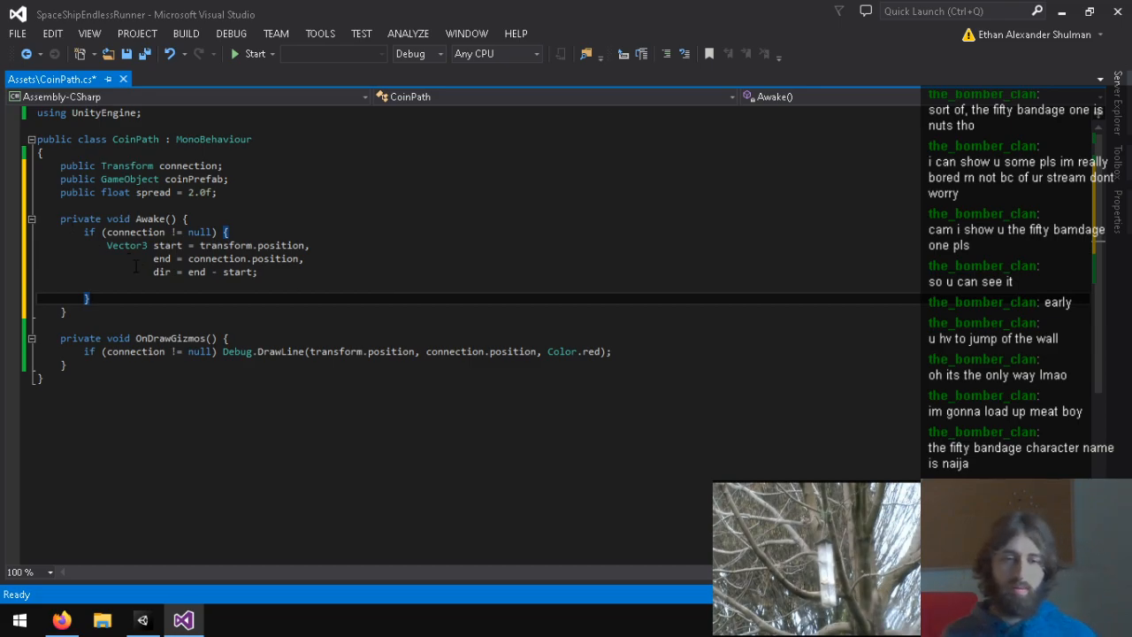
pyautogui.moveTo(154, 259); pyautogui.dragTo(212, 272)
pyautogui.click(259, 285)
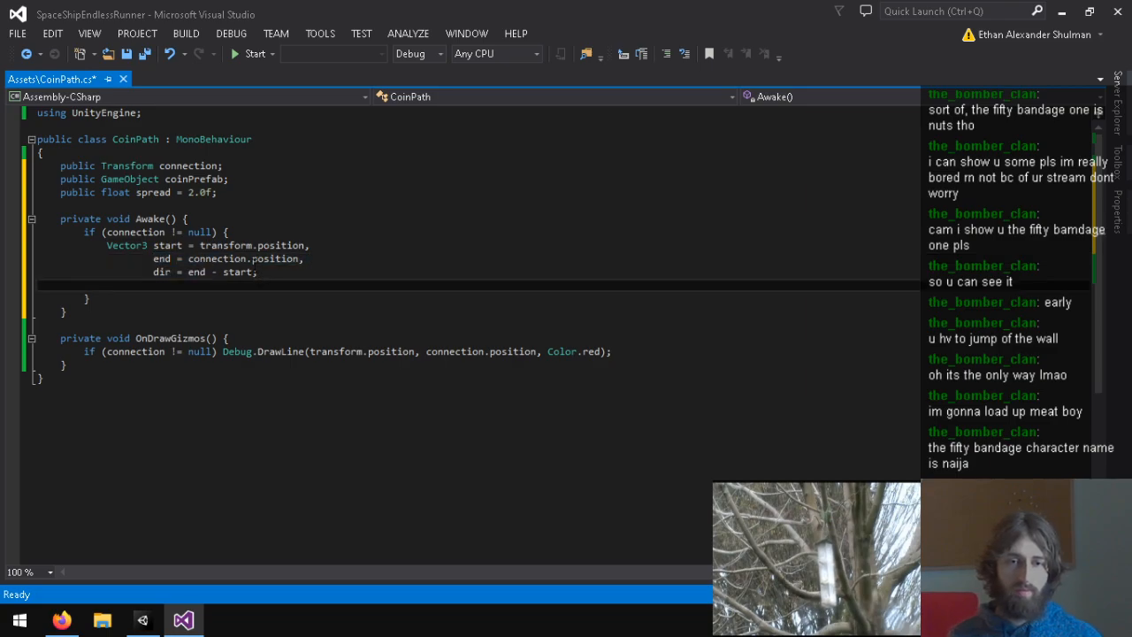
pyautogui.moveTo(232, 181); pyautogui.dragTo(39, 166)
pyautogui.click(153, 192)
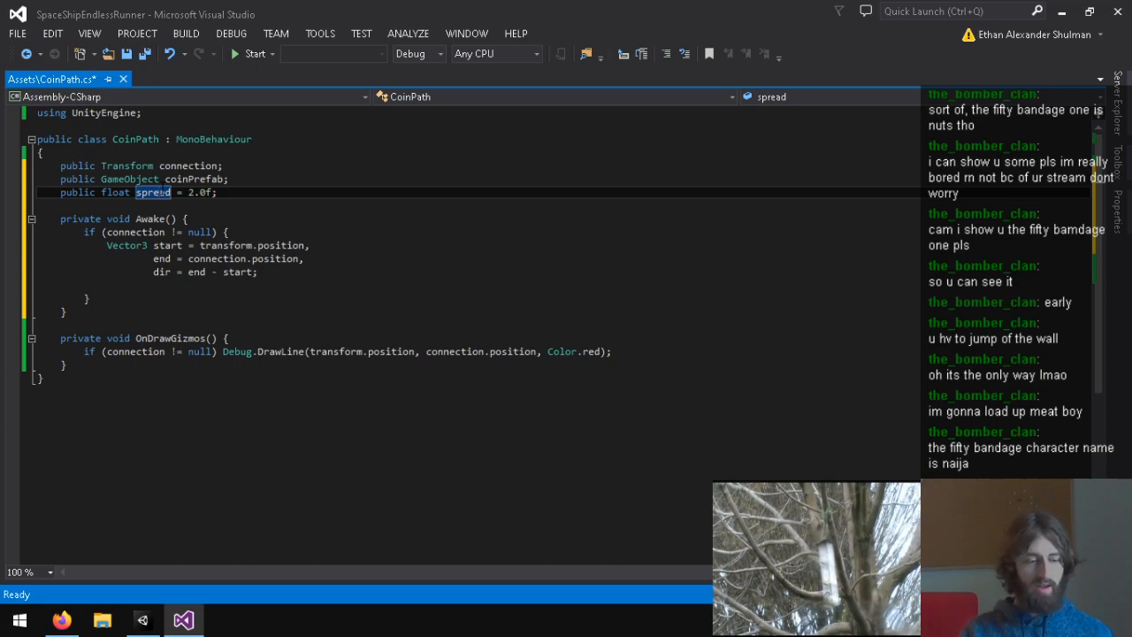
# Step: Declare float dlen = dir.magnitude; on the line below the dir declaration
pyautogui.click(425, 285)
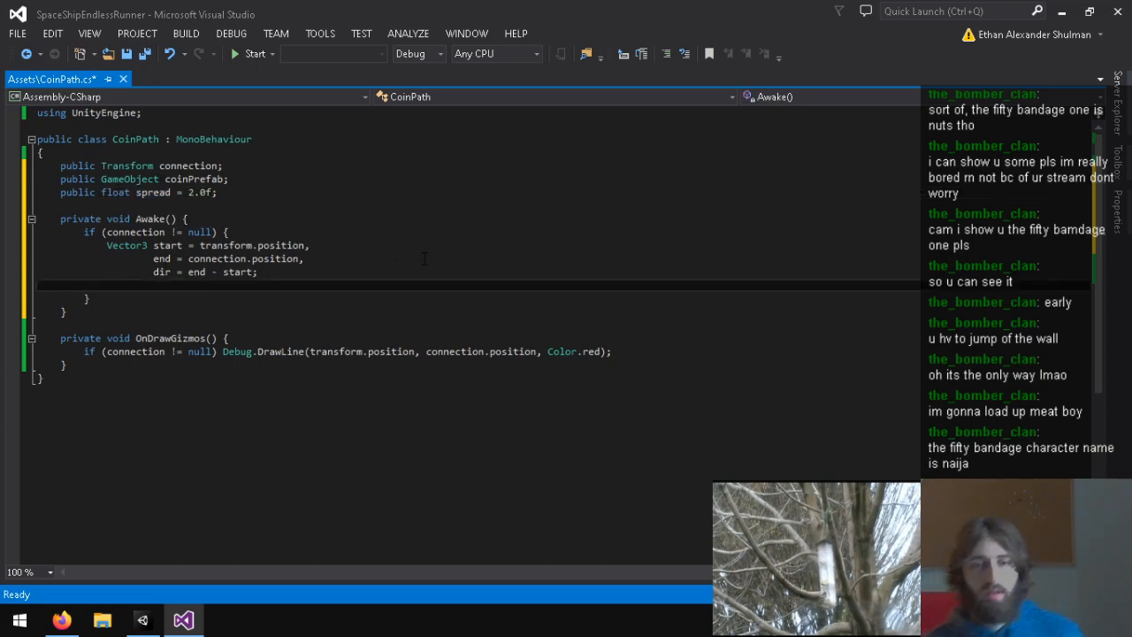
pyautogui.write('float ')
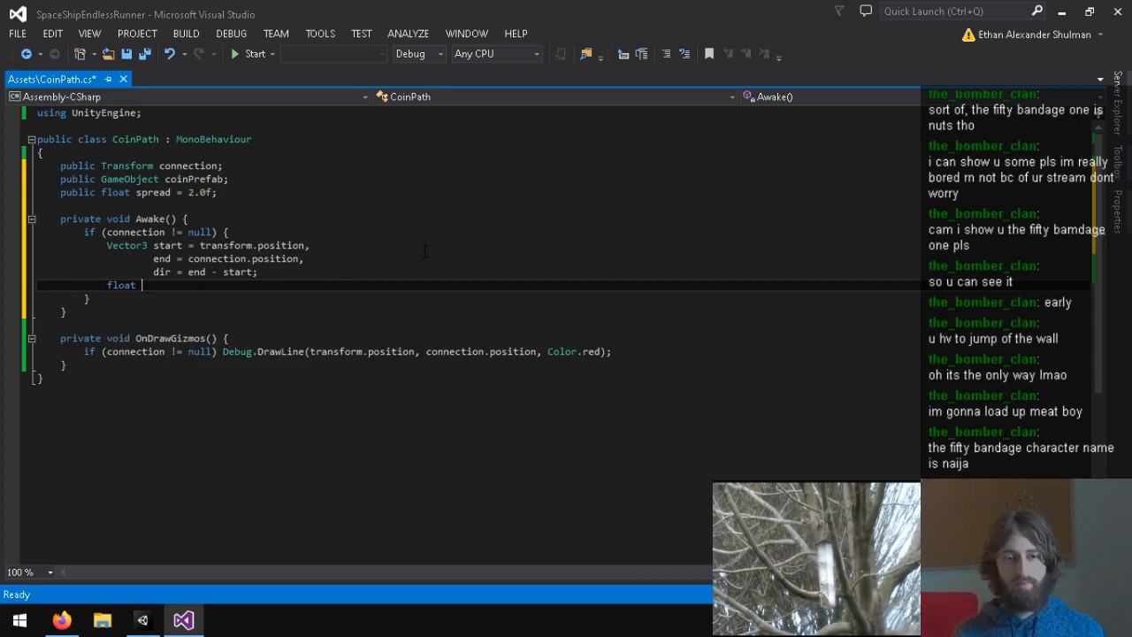
pyautogui.write('len')
pyautogui.press('BackSpace')
pyautogui.press('BackSpace')
pyautogui.press('BackSpace')
pyautogui.press('BackSpace')
pyautogui.press('BackSpace')
pyautogui.press('BackSpace')
pyautogui.press('BackSpace')
pyautogui.press('BackSpace')
pyautogui.write('loat dlen = dir.magnitude;')
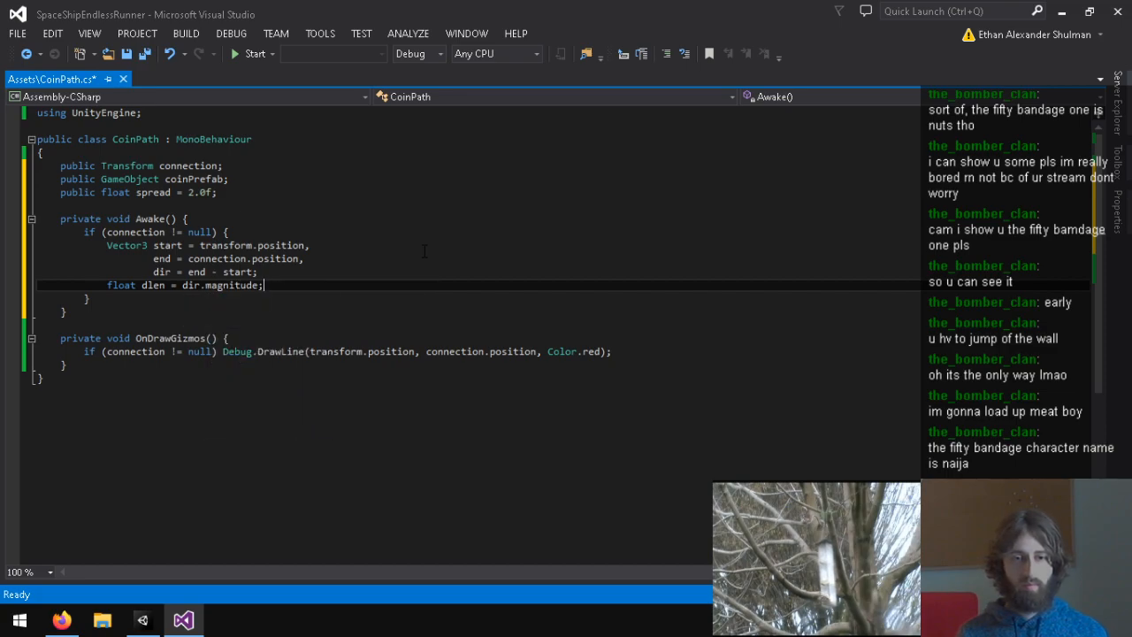
pyautogui.press('Return')
pyautogui.write('if (')
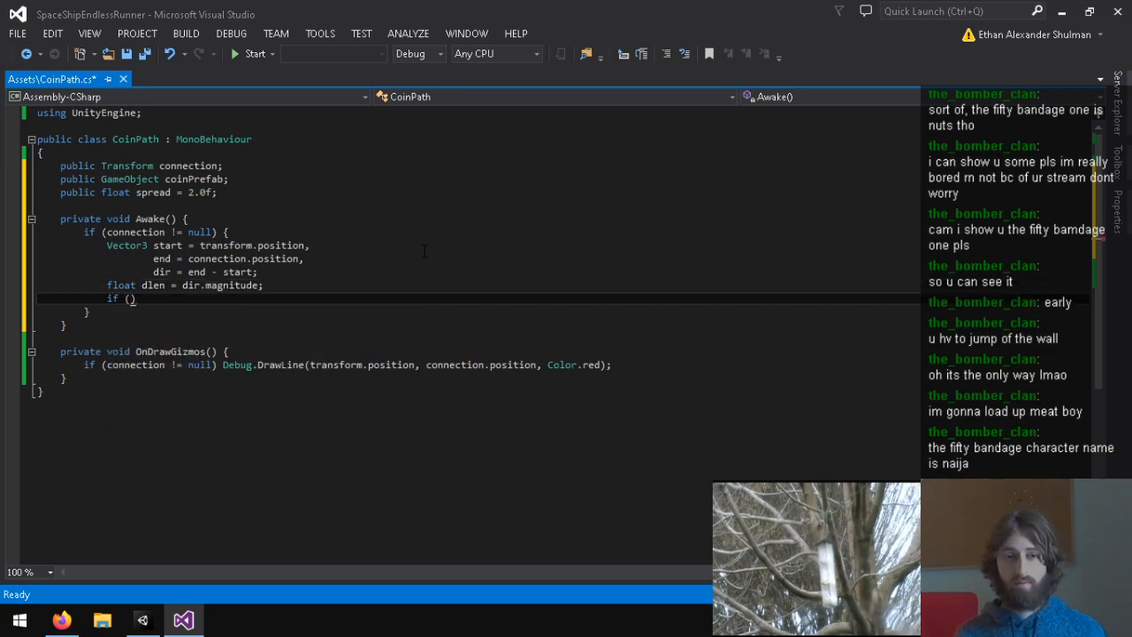
pyautogui.press('BackSpace')
pyautogui.press('BackSpace')
pyautogui.press('BackSpace')
pyautogui.press('BackSpace')
pyautogui.write('for (')
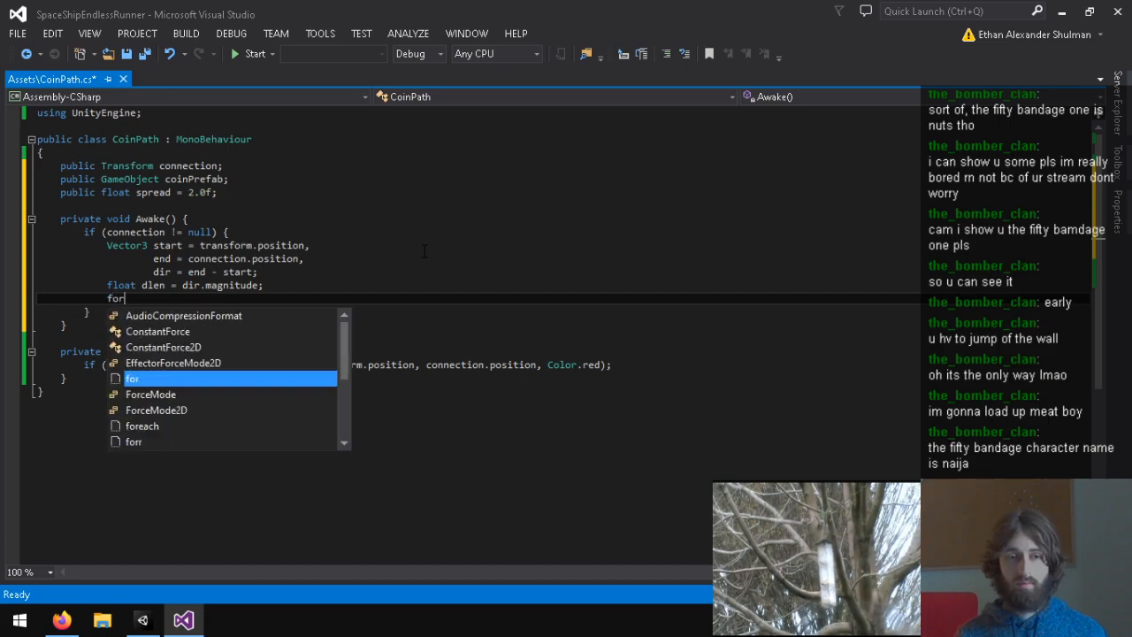
pyautogui.press('BackSpace')
pyautogui.write('inbt')
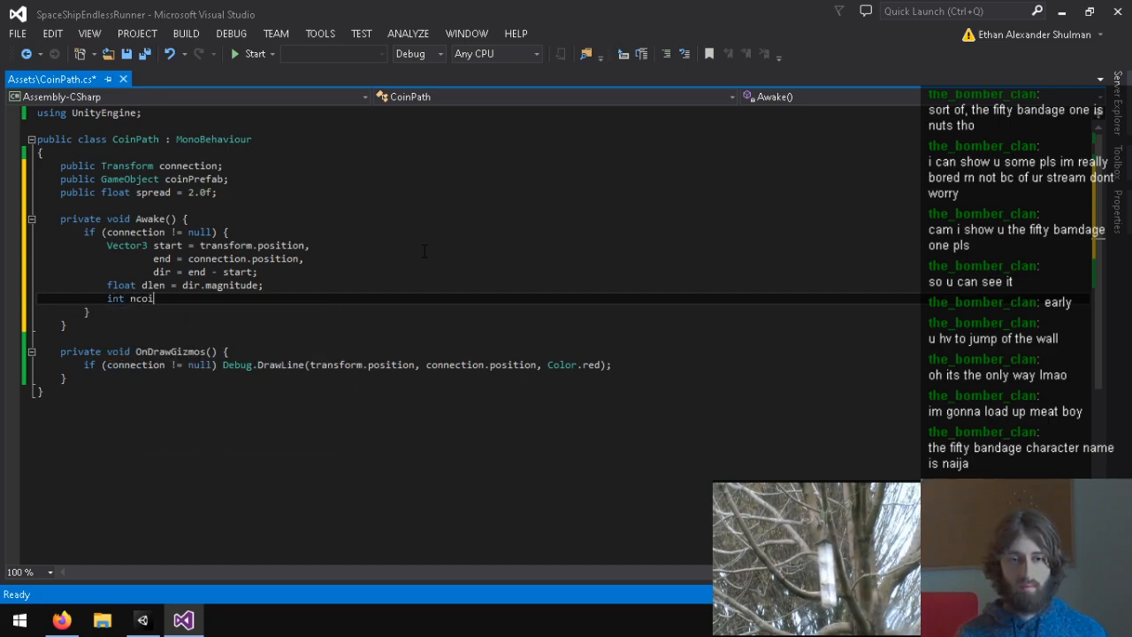
pyautogui.press('BackSpace')
pyautogui.press('BackSpace')
pyautogui.press('BackSpace')
pyautogui.press('BackSpace')
pyautogui.press('BackSpace')
# Step: Add a for loop below dlen running float l from 0f while l < dlen, incrementing l by spread
pyautogui.write('for (float l = 0')
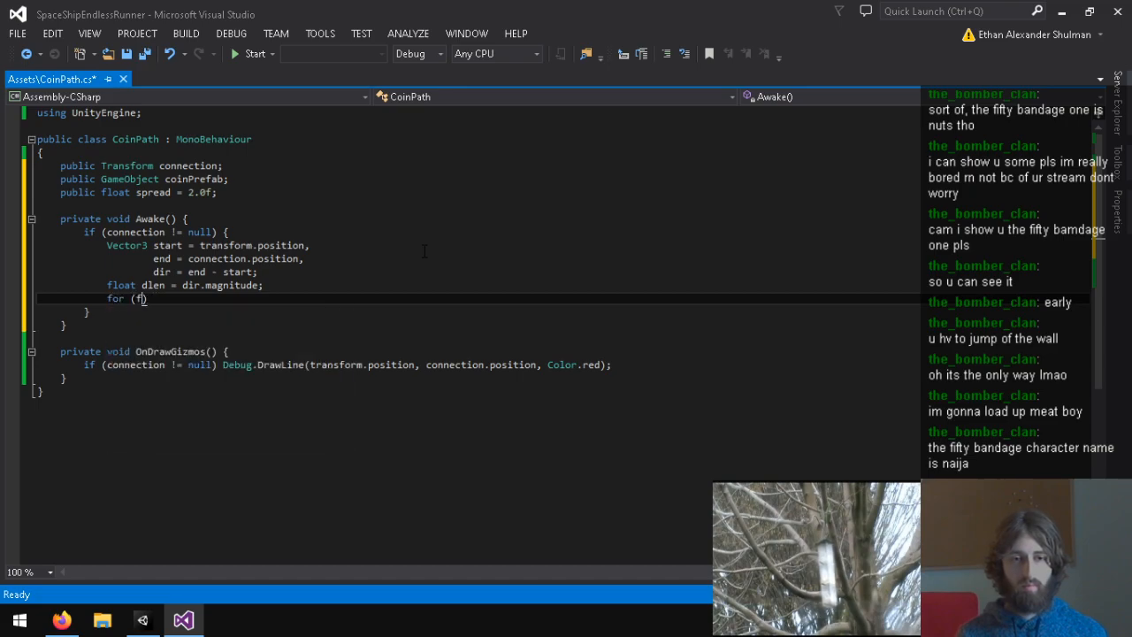
pyautogui.write('f; l < dlen; l += sp')
pyautogui.press('Tab')
pyautogui.write(') {')
pyautogui.press('Return')
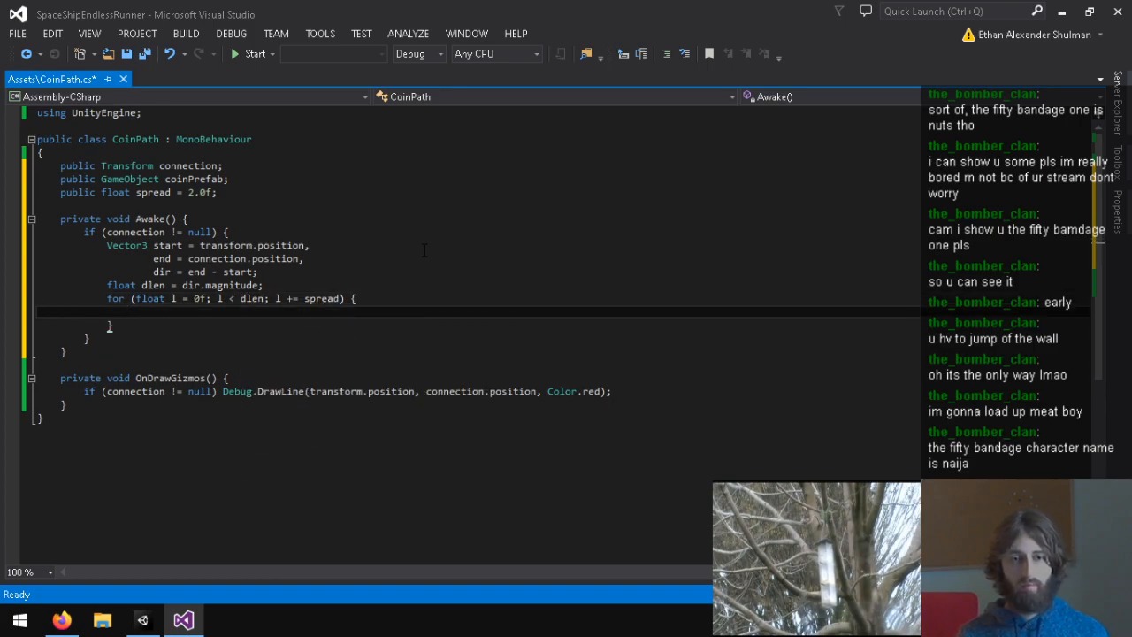
# Step: Wrap the for loop in an if (dlen > 0f) block
pyautogui.press('Up')
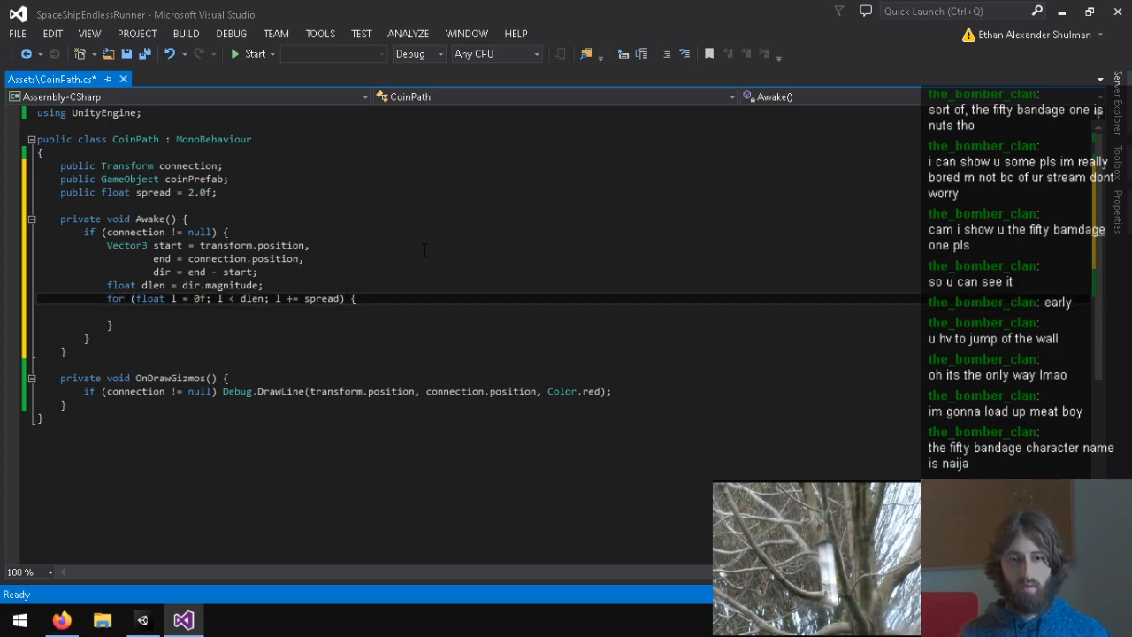
pyautogui.press('Return')
pyautogui.press('Up')
pyautogui.write('if (dlen != 0f')
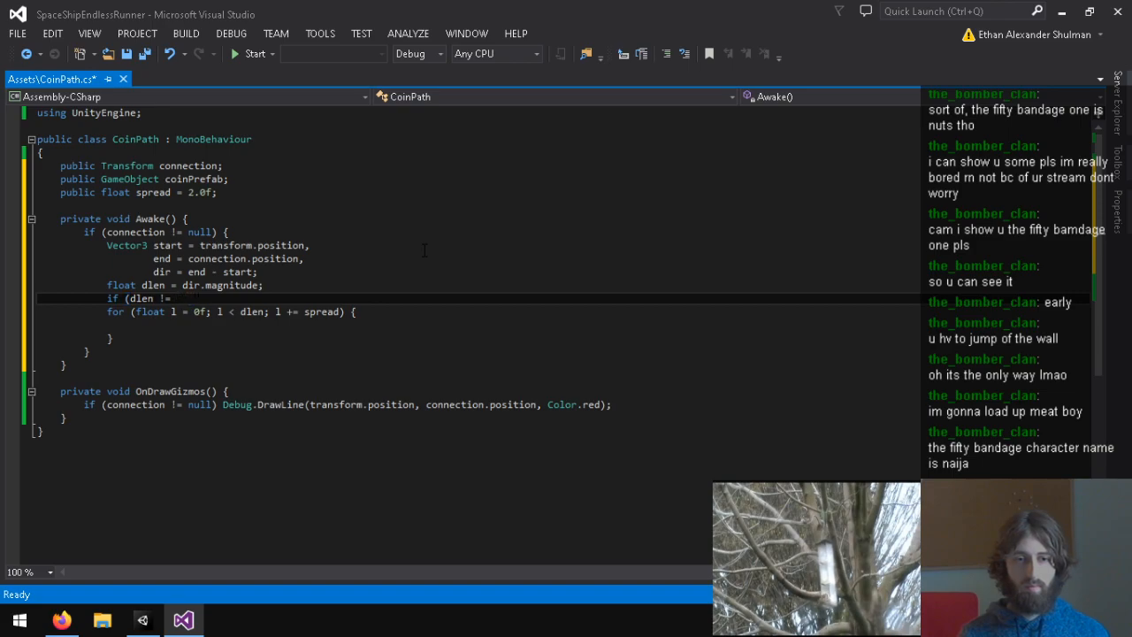
pyautogui.write(') {')
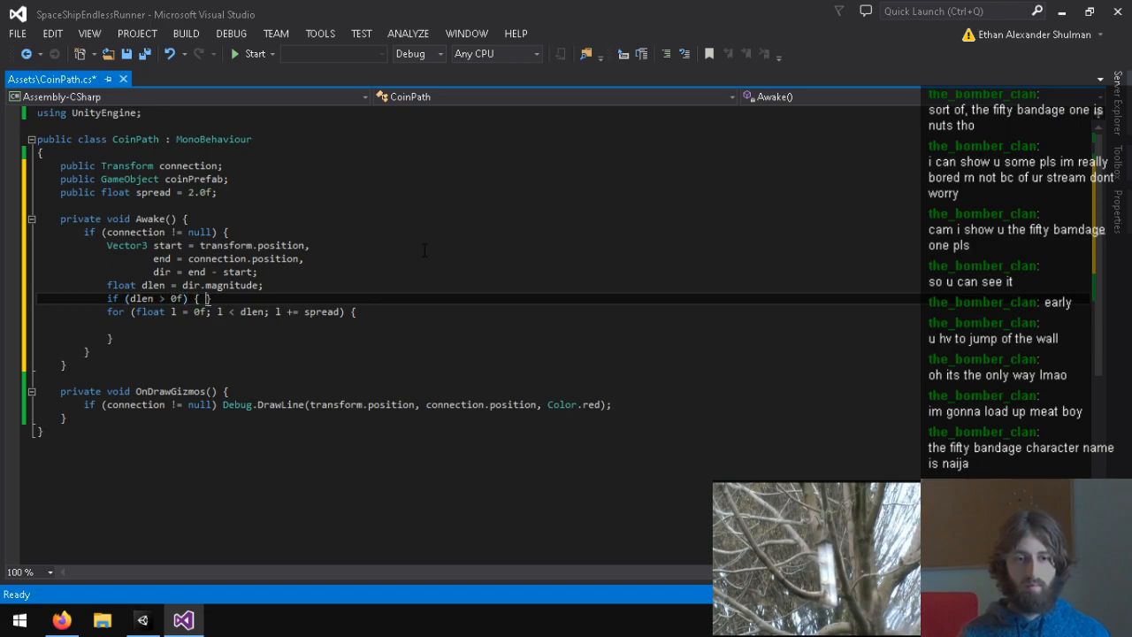
pyautogui.press('Down')
pyautogui.press('Down')
pyautogui.press('Return')
pyautogui.write('}')
# Step: Insert the statement dir *= 1f / dlen; just before the for loop, inside the dlen check
pyautogui.press('Up')
pyautogui.press('Up')
pyautogui.press('Up')
pyautogui.press('Return')
pyautogui.press('Up')
pyautogui.press('Down')
pyautogui.write('d')
pyautogui.press('BackSpace')
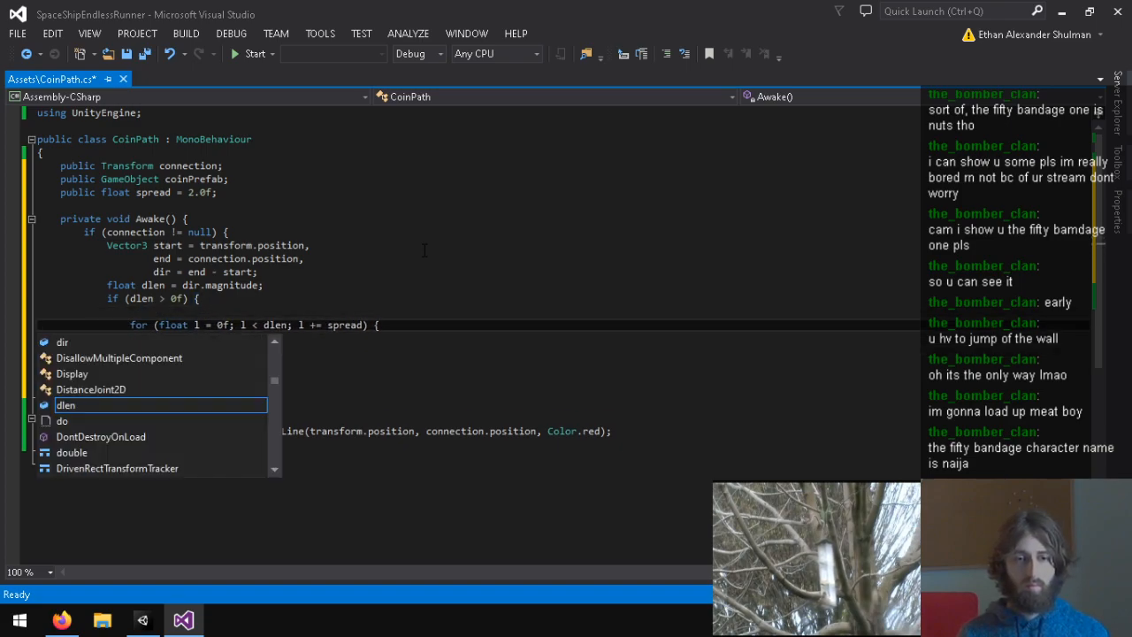
pyautogui.press('Left')
pyautogui.write('dir *= (1f/')
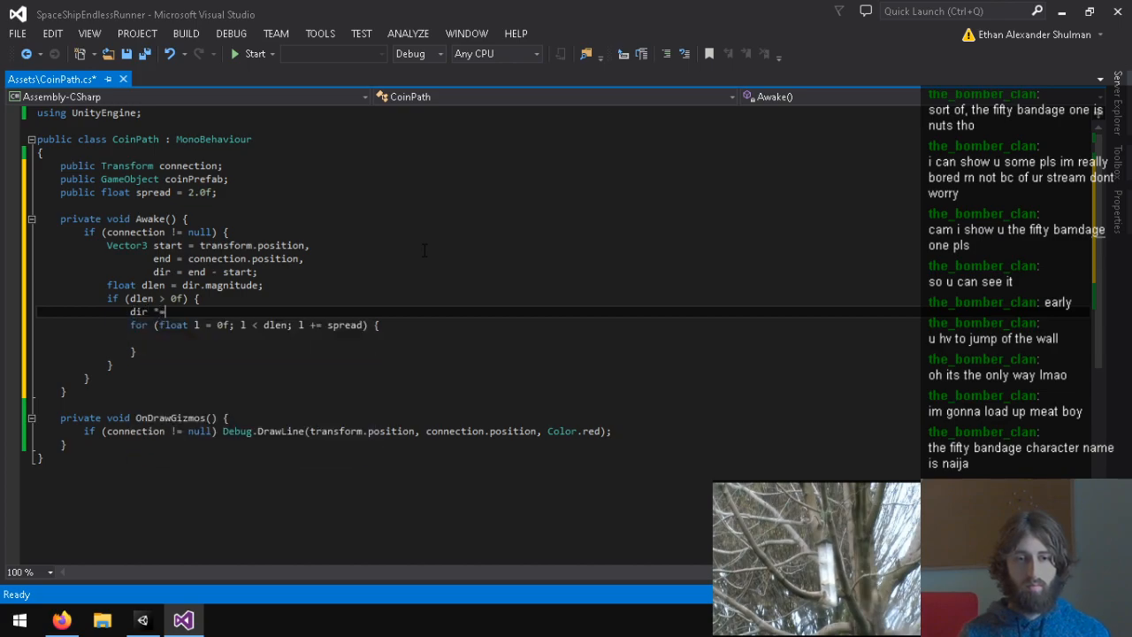
pyautogui.press('BackSpace')
pyautogui.press('BackSpace')
pyautogui.press('BackSpace')
pyautogui.write('1f / dlen;')
pyautogui.press('Down')
pyautogui.press('Down')
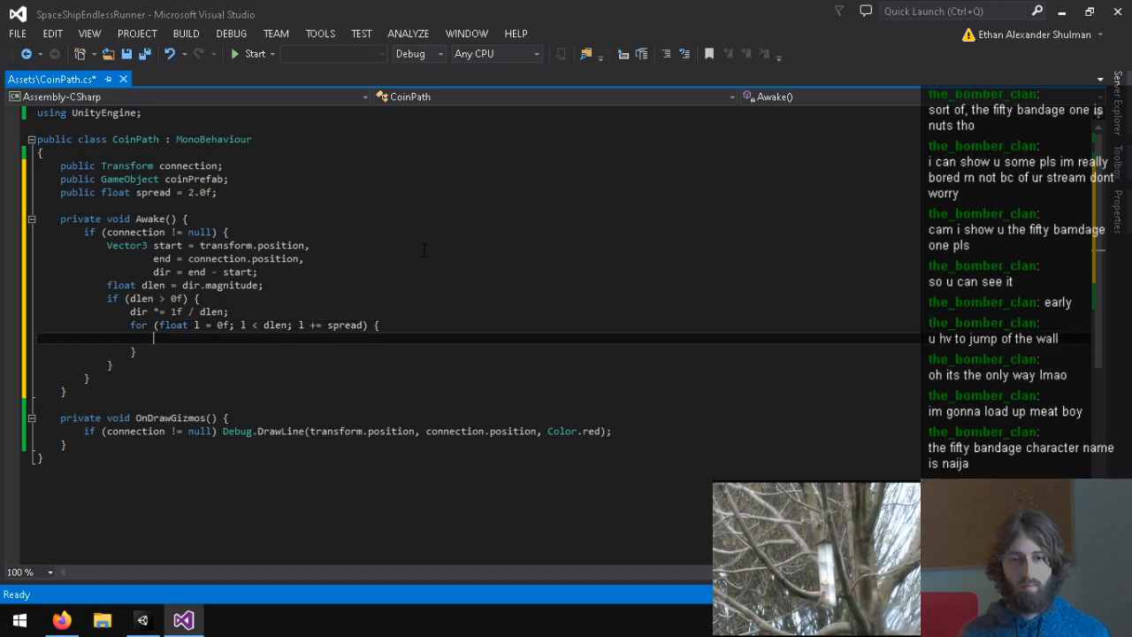
# Step: Replace 1f with spread in the dir scaling statement, making it dir *= spread / dlen;
pyautogui.press('Up')
pyautogui.press('Up')
pyautogui.press('Left')
pyautogui.press('Left')
pyautogui.press('Left')
pyautogui.press('Left')
pyautogui.press('Left')
pyautogui.press('Left')
pyautogui.press('BackSpace')
pyautogui.press('BackSpace')
pyautogui.write('spread')
pyautogui.press('Down')
pyautogui.press('Down')
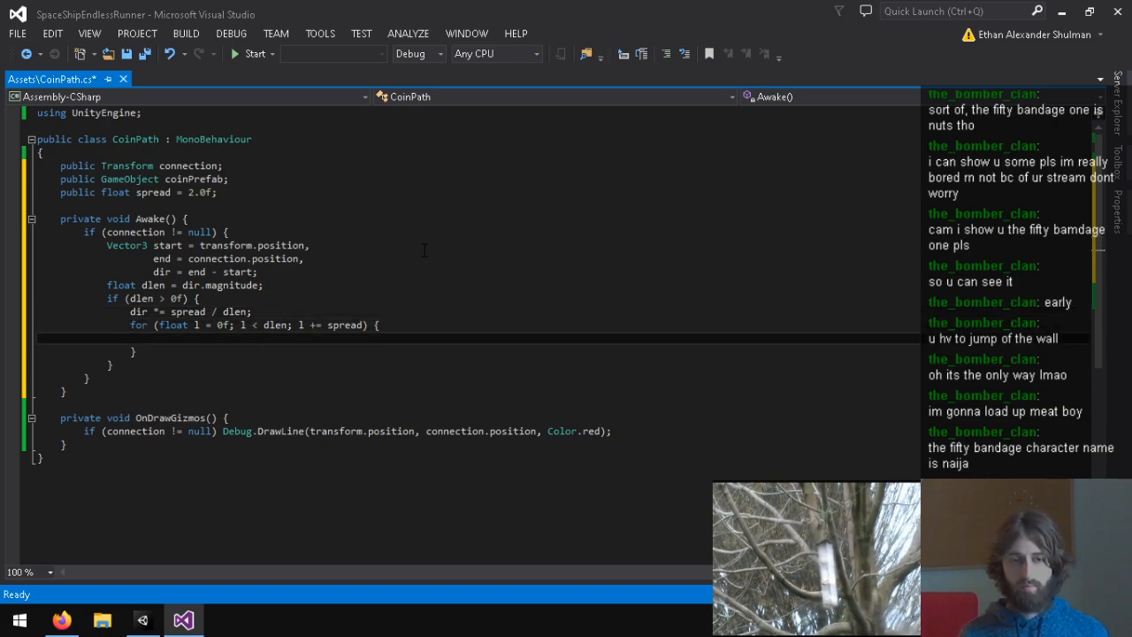
# Step: Inside the for loop, begin the statement GameObject coin = GameObject.Instantiate(coinPrefab, and look through the Instantiate overloads
pyautogui.write('GameObject')
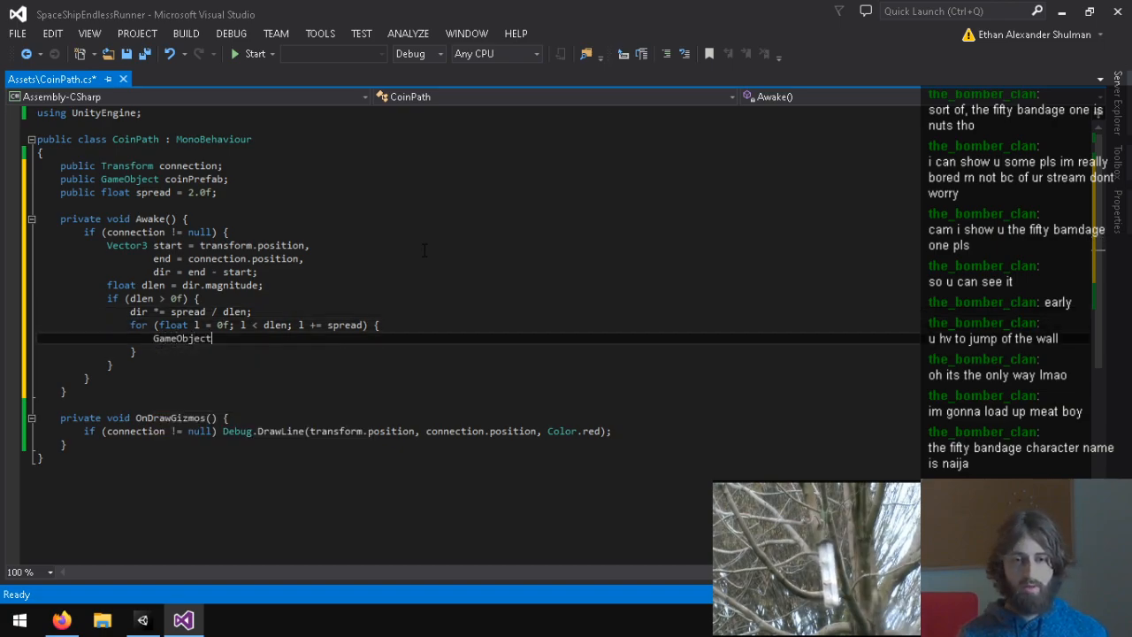
pyautogui.write(' coin = Gam')
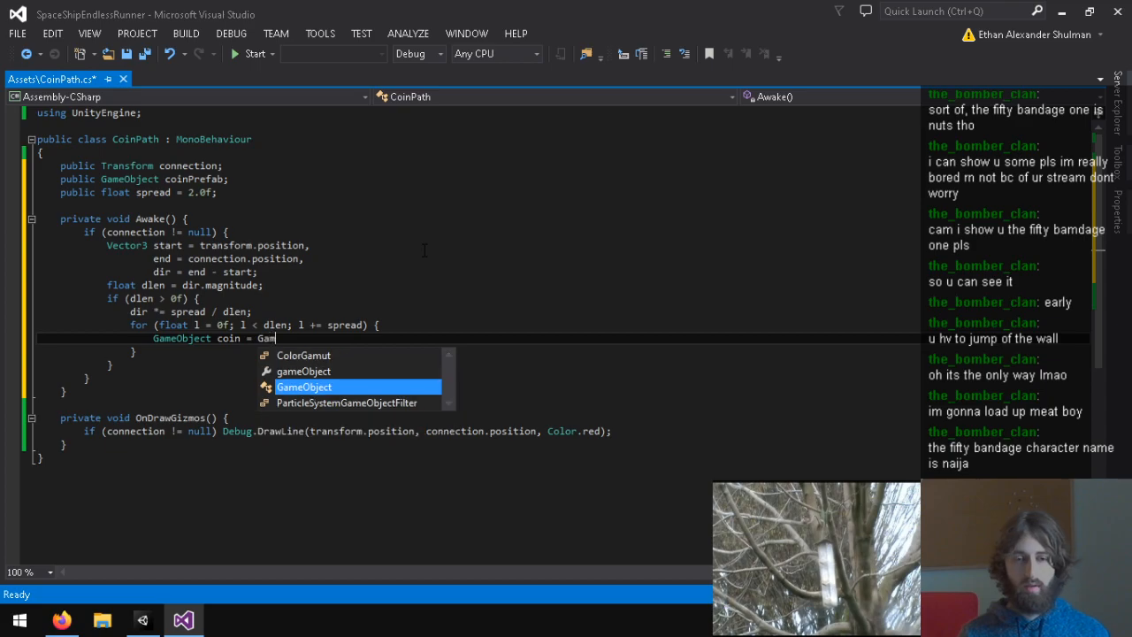
pyautogui.write('eObject.Instan')
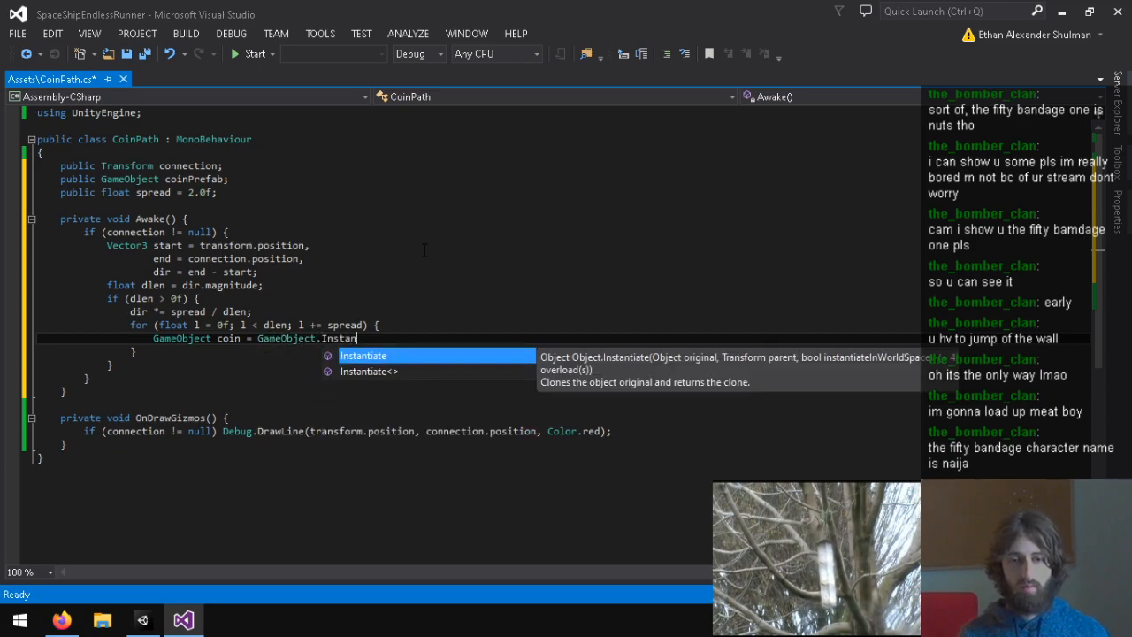
pyautogui.press('Tab')
pyautogui.write('(coinPr')
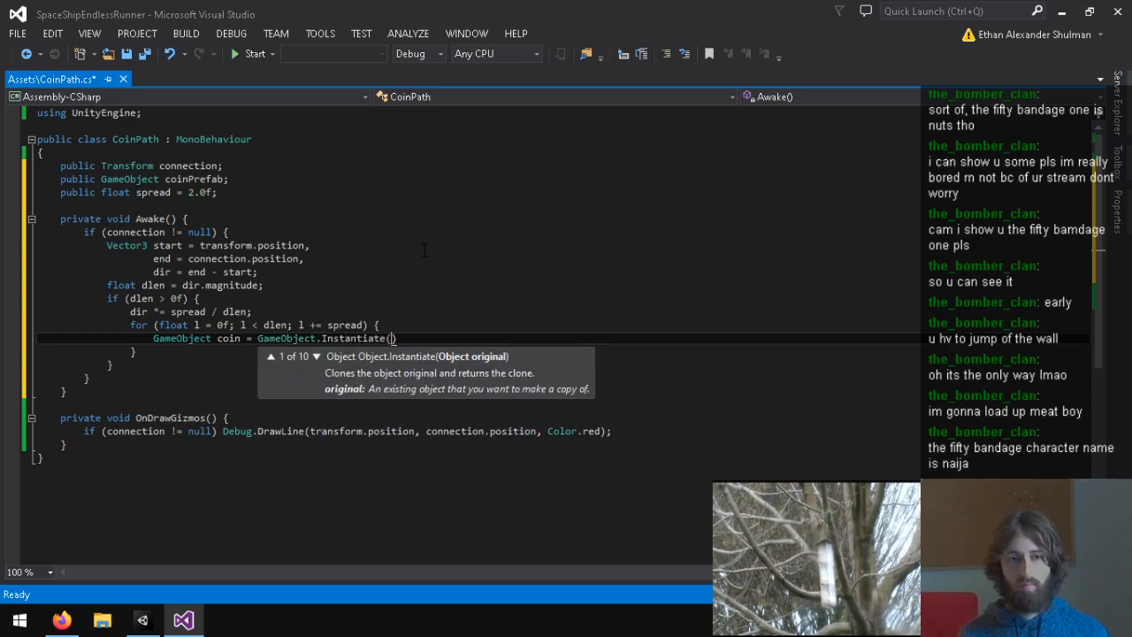
pyautogui.write('efab,')
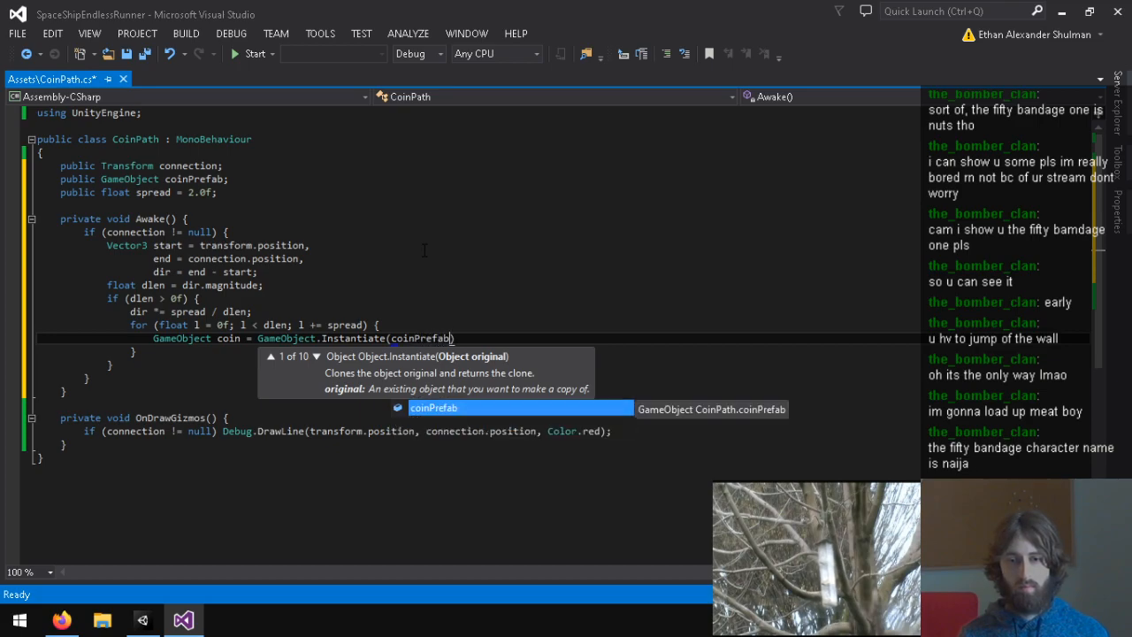
pyautogui.press('BackSpace')
pyautogui.press('Down')
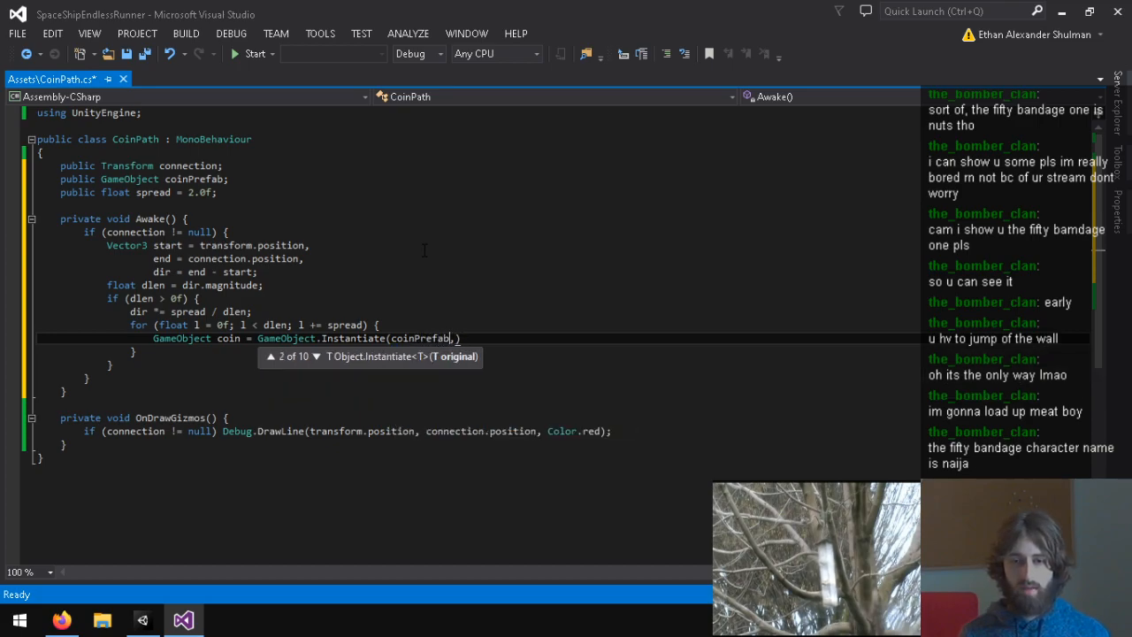
pyautogui.press('Down')
pyautogui.press('Down')
pyautogui.press('Down')
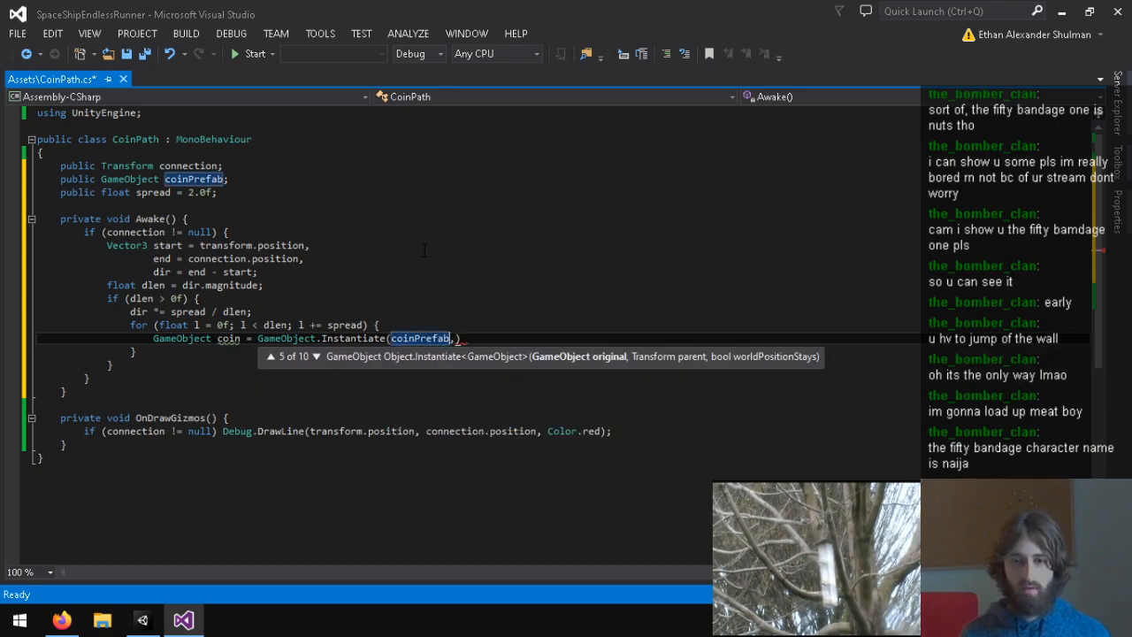
pyautogui.write(',')
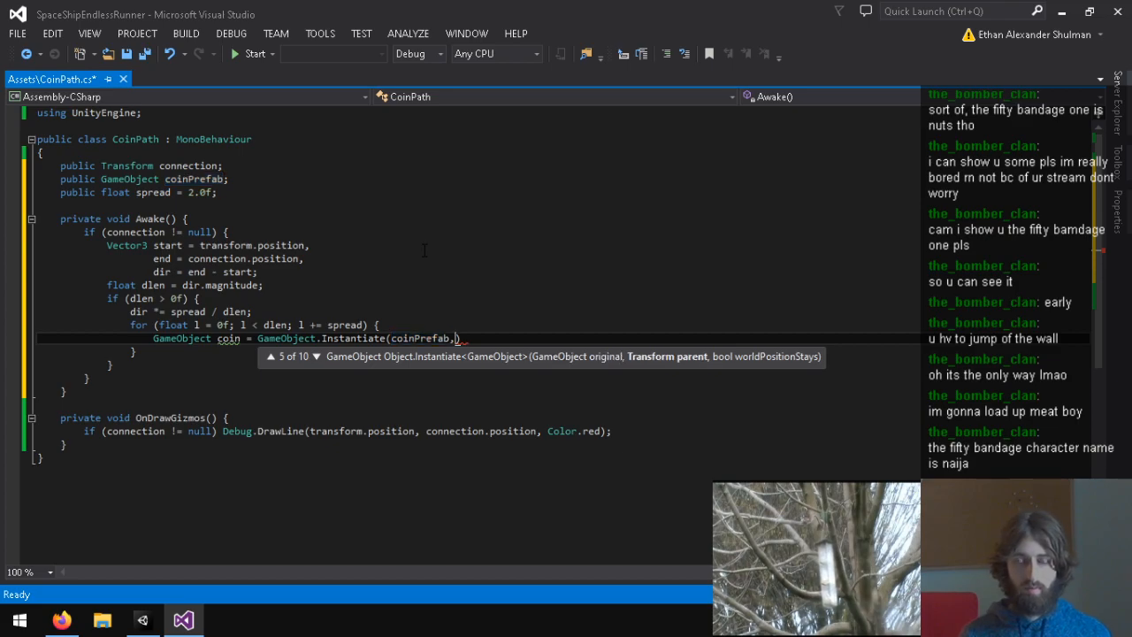
pyautogui.write('new Ve')
pyautogui.press('BackSpace')
pyautogui.press('BackSpace')
pyautogui.press('BackSpace')
pyautogui.press('BackSpace')
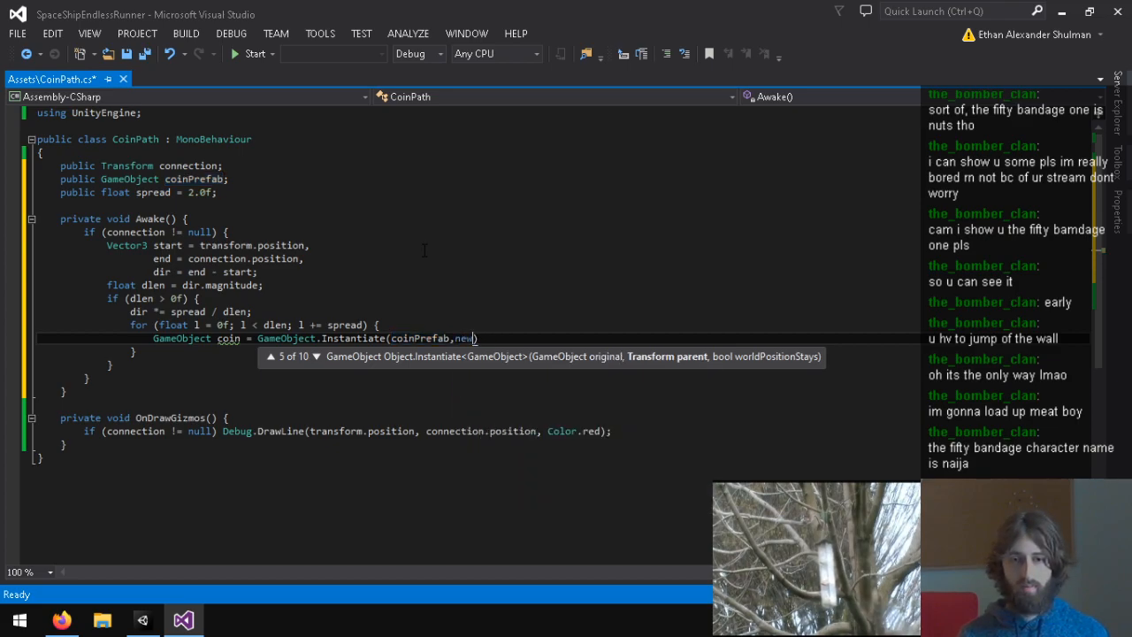
pyautogui.press('BackSpace')
pyautogui.press('BackSpace')
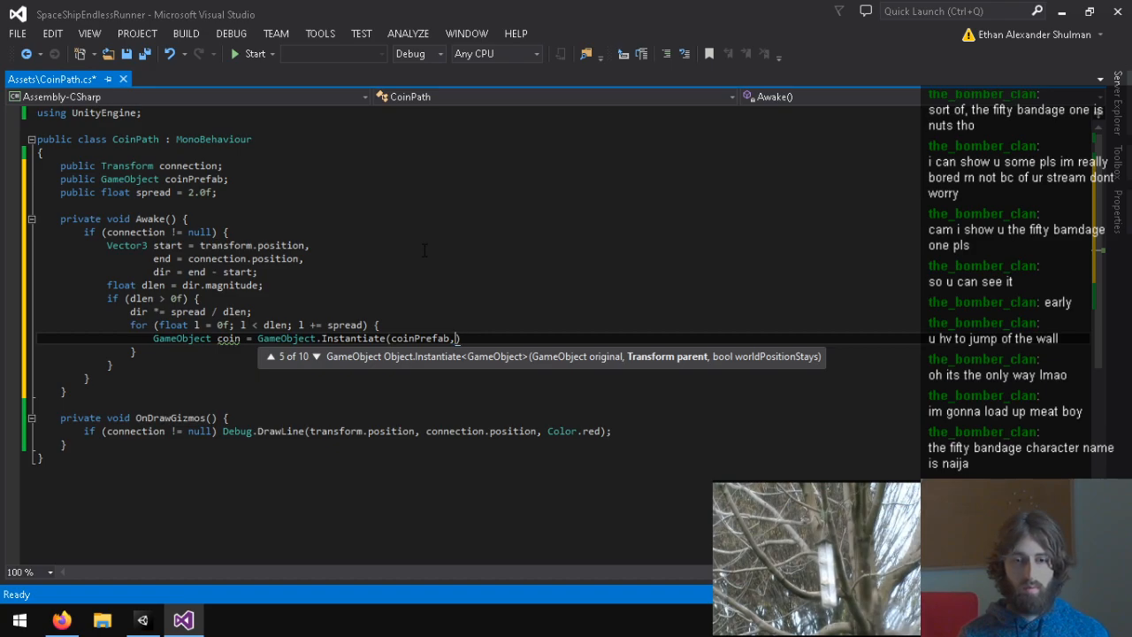
# Step: Pass start as the second argument of the Instantiate call, followed by a comma
pyautogui.write('start')
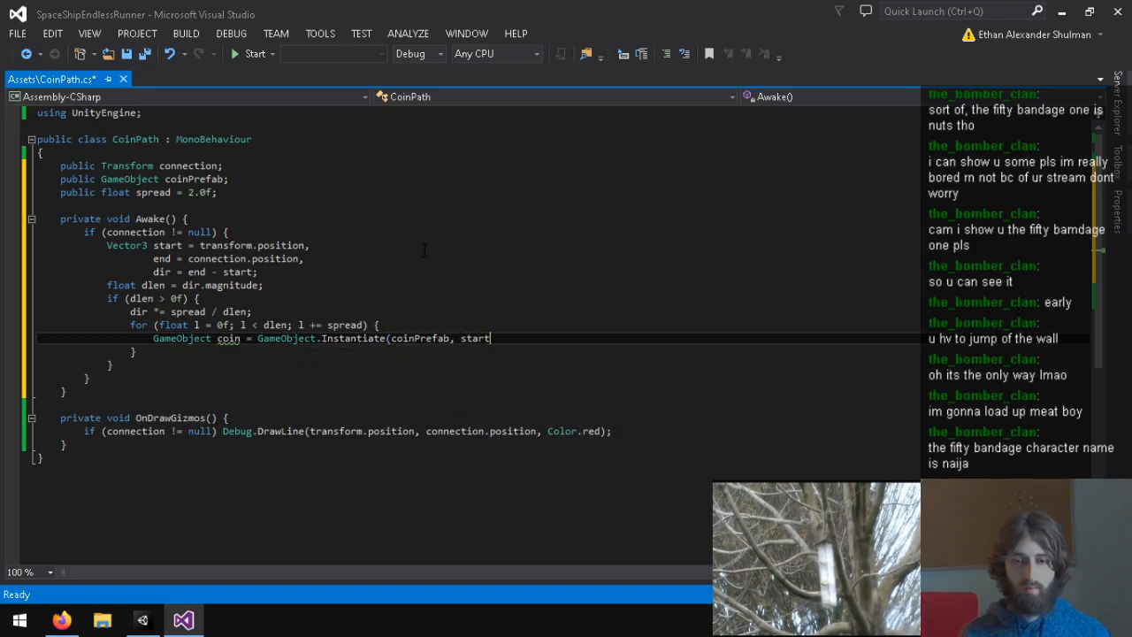
pyautogui.write(');, ')
pyautogui.write('Quatern')
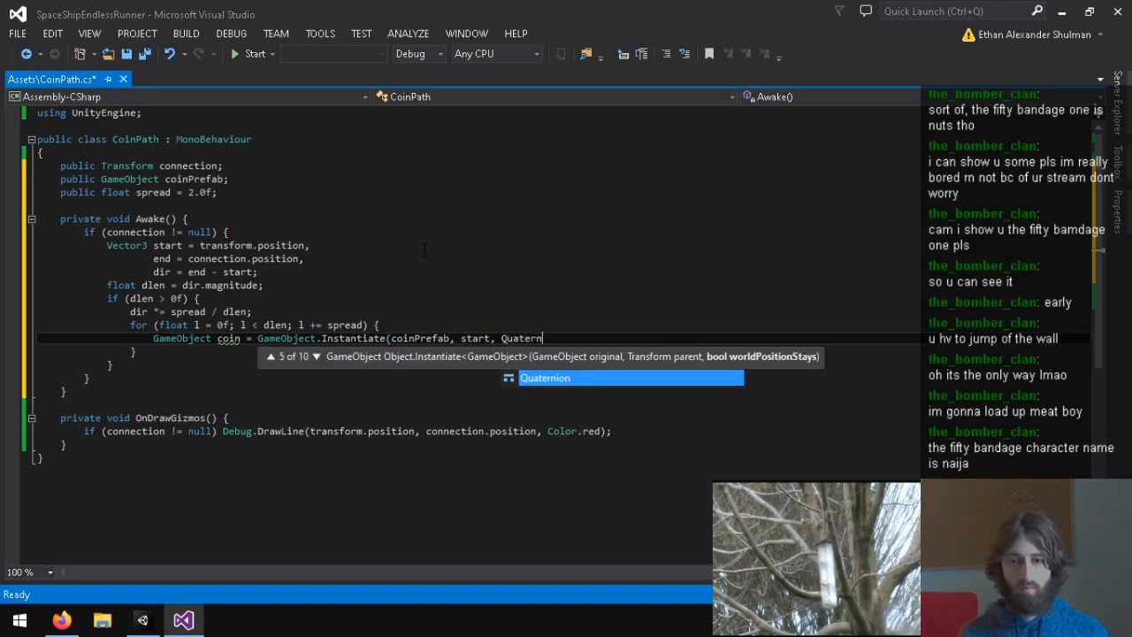
pyautogui.write('ion.Euler(')
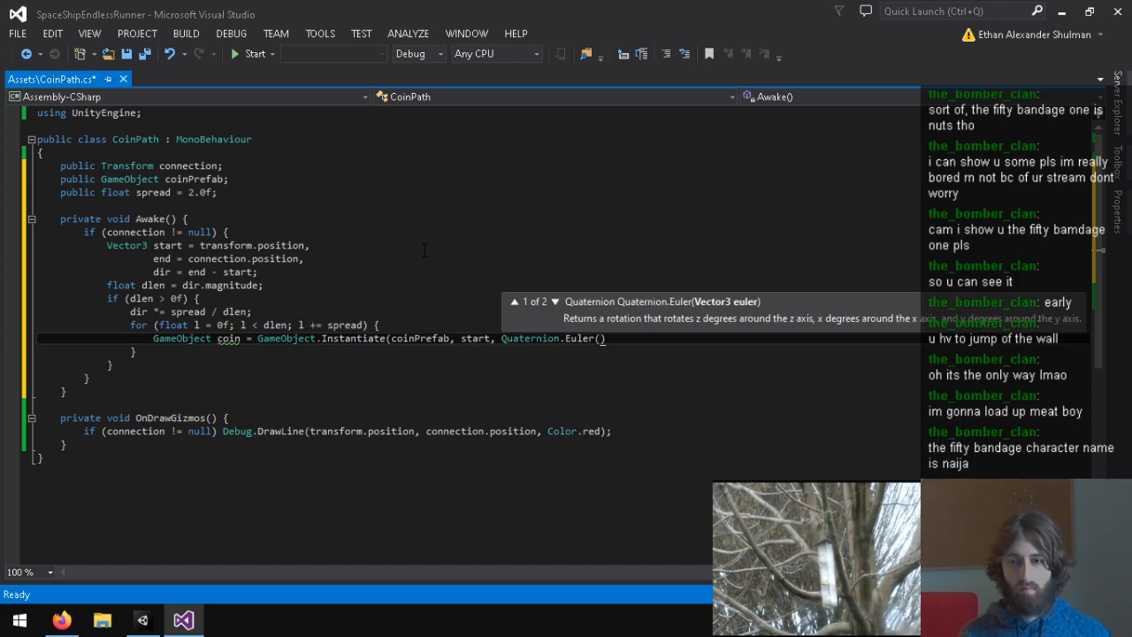
pyautogui.press('BackSpace')
pyautogui.press('BackSpace')
pyautogui.press('BackSpace')
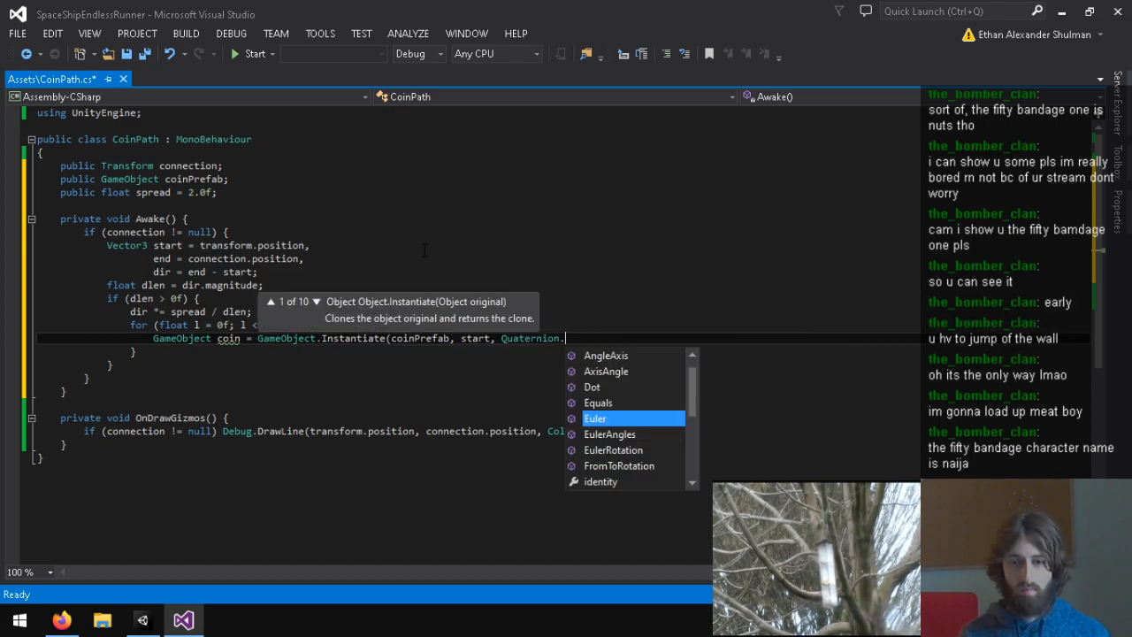
pyautogui.write('ran')
pyautogui.press('BackSpace')
pyautogui.press('BackSpace')
pyautogui.press('BackSpace')
pyautogui.press('BackSpace')
pyautogui.press('BackSpace')
pyautogui.press('BackSpace')
pyautogui.press('BackSpace')
pyautogui.press('BackSpace')
pyautogui.press('BackSpace')
pyautogui.press('BackSpace')
pyautogui.press('BackSpace')
pyautogui.press('BackSpace')
pyautogui.press('BackSpace')
pyautogui.press('BackSpace')
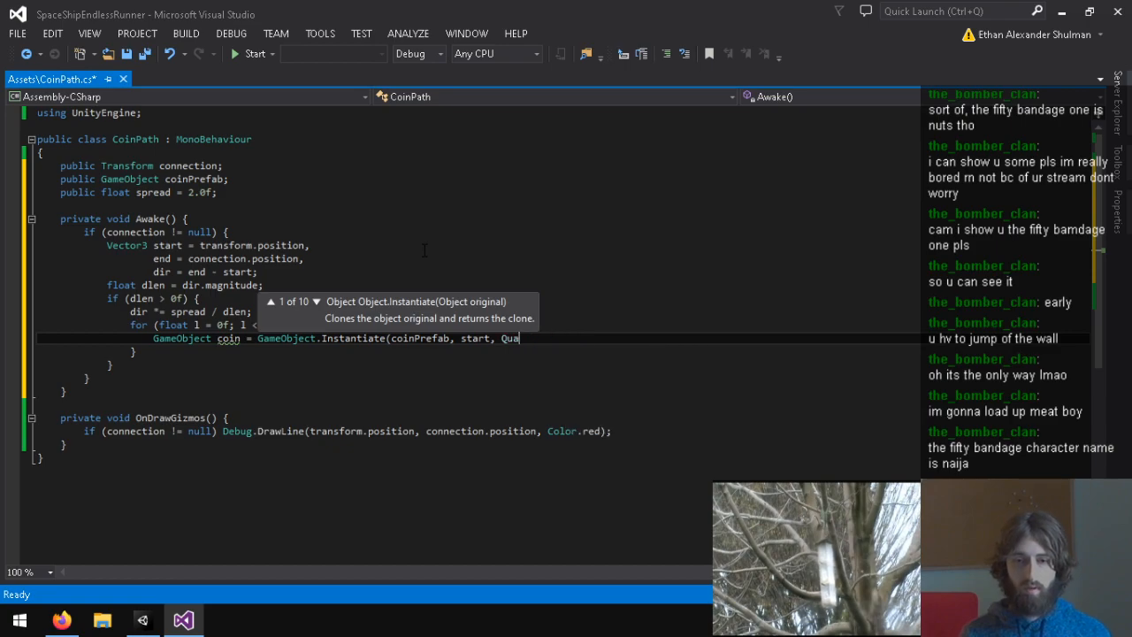
# Step: Begin the third Instantiate argument with Random. and compare the descriptions of its rotation and rotationUniform members
pyautogui.write('Random.')
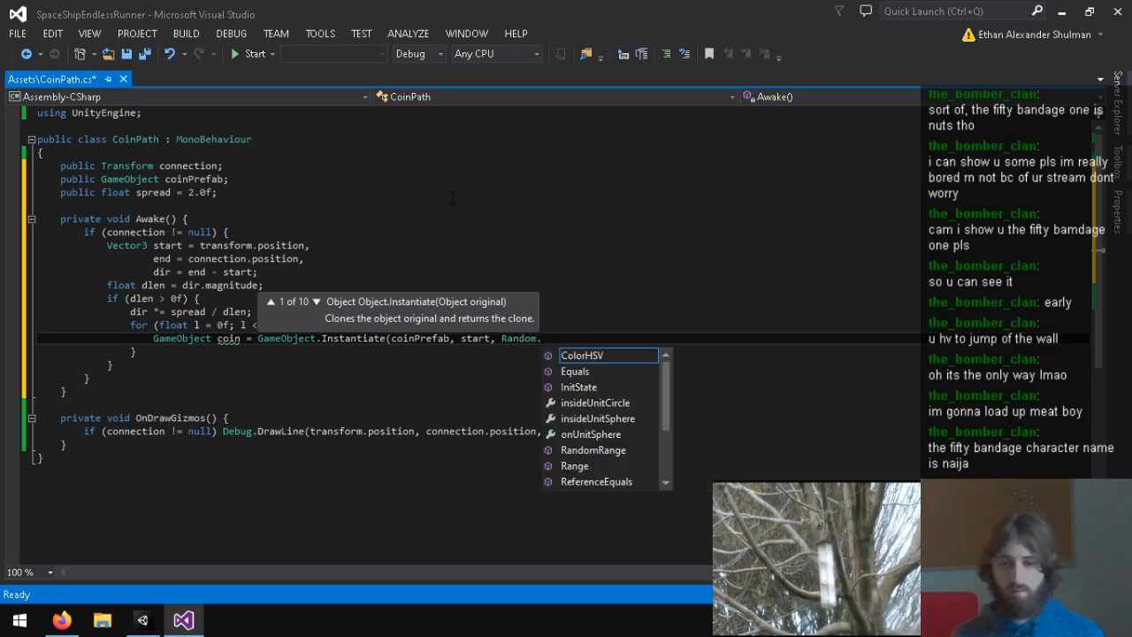
pyautogui.scroll(-2, 614, 392)
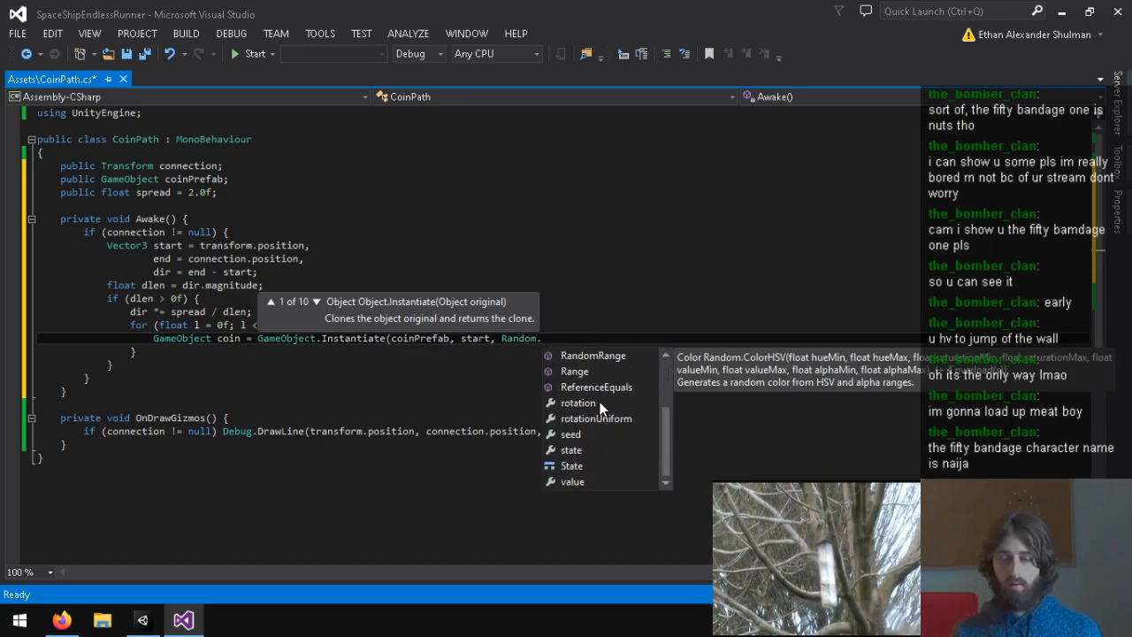
pyautogui.click(590, 420)
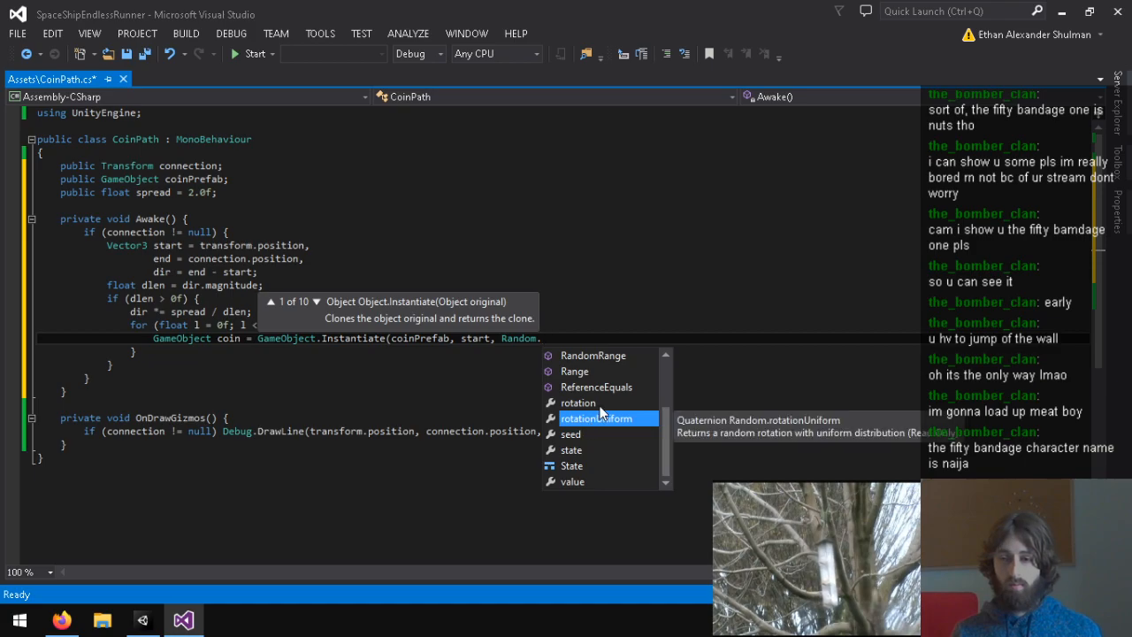
pyautogui.click(600, 405)
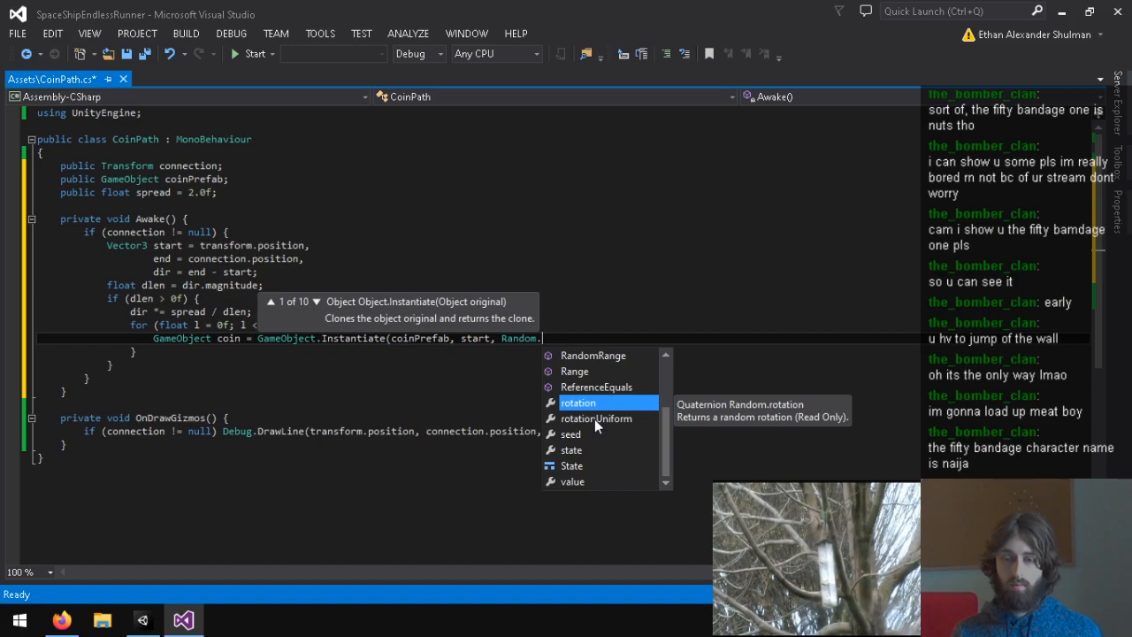
pyautogui.press('Escape')
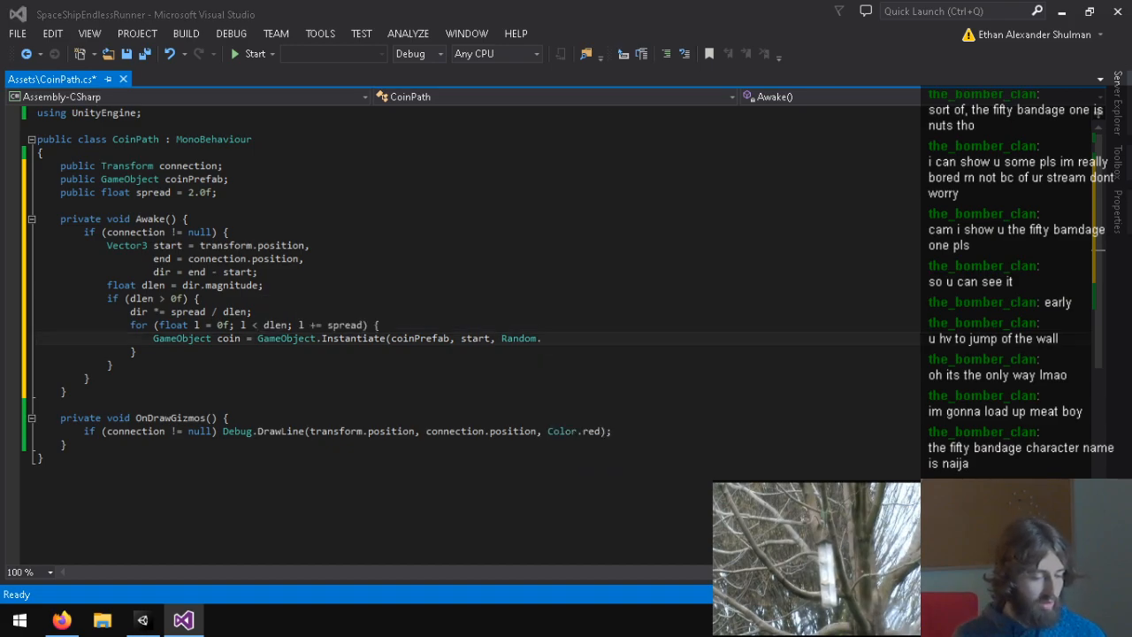
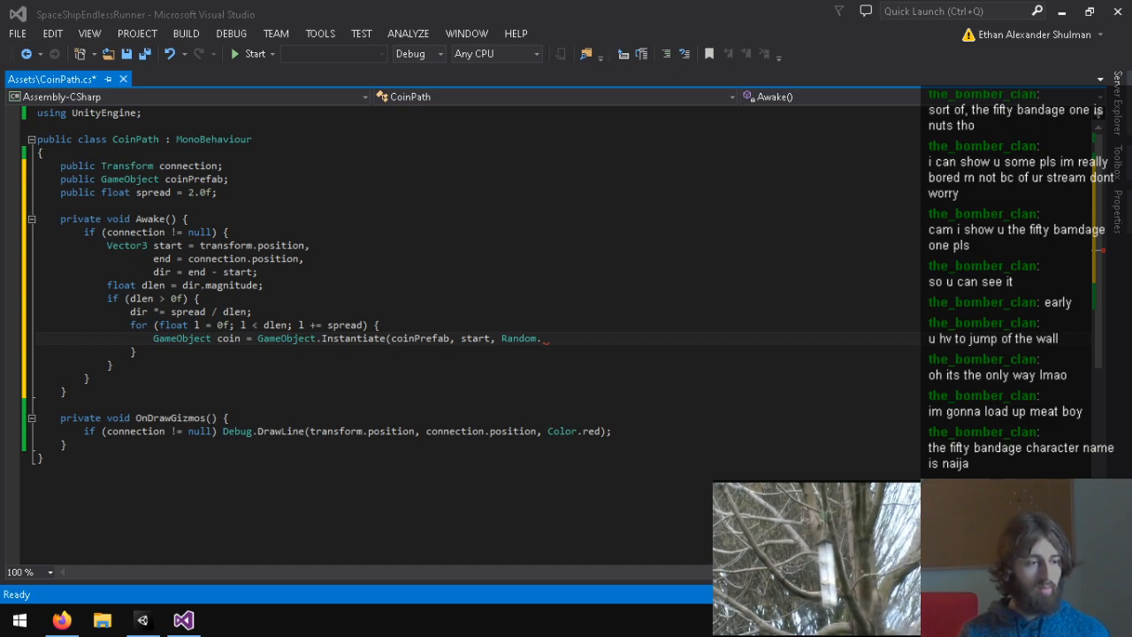
# Step: Switch to Firefox, read the Unity Answers thread on Random.rotationUniform, close it, and return to Visual Studio
pyautogui.click(61, 620)
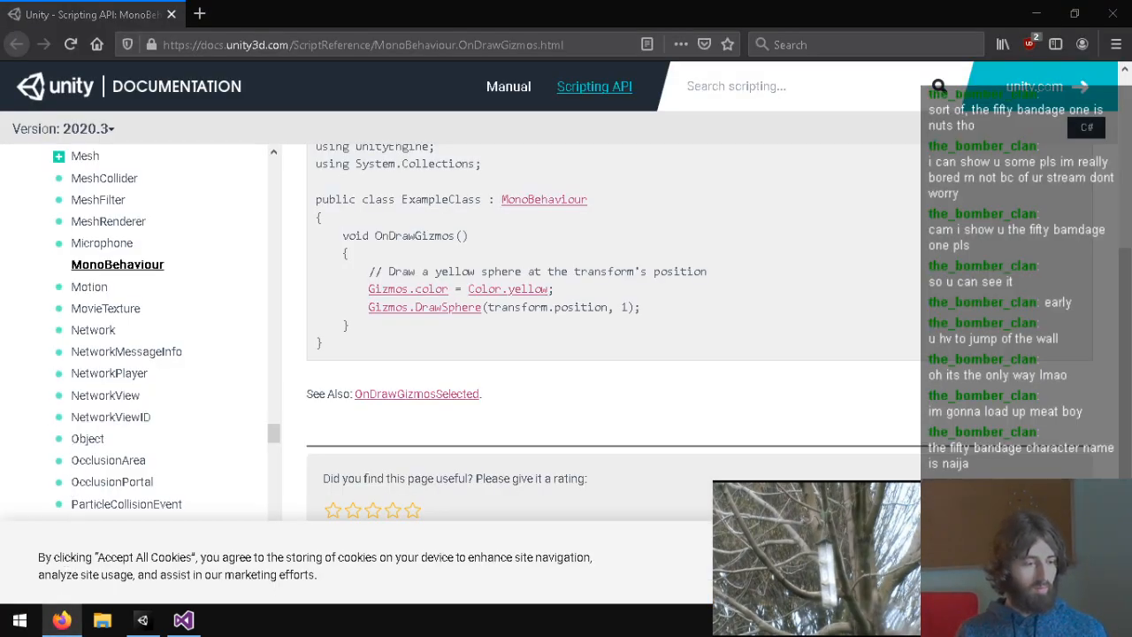
pyautogui.moveTo(464, 94); pyautogui.dragTo(239, 15)
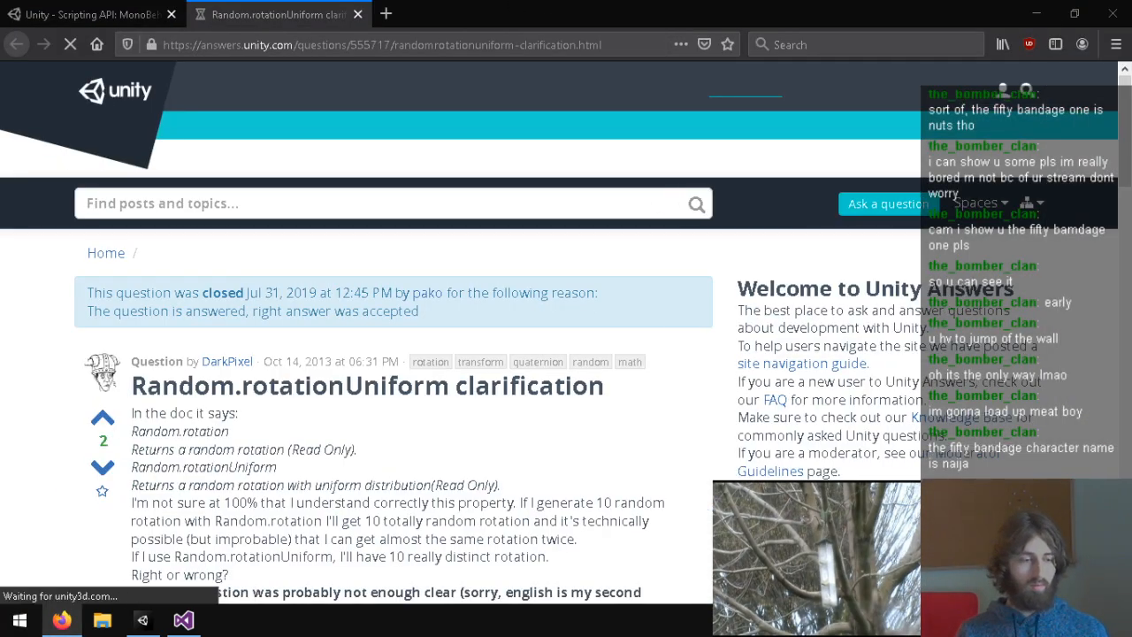
pyautogui.scroll(-3, 511, 375)
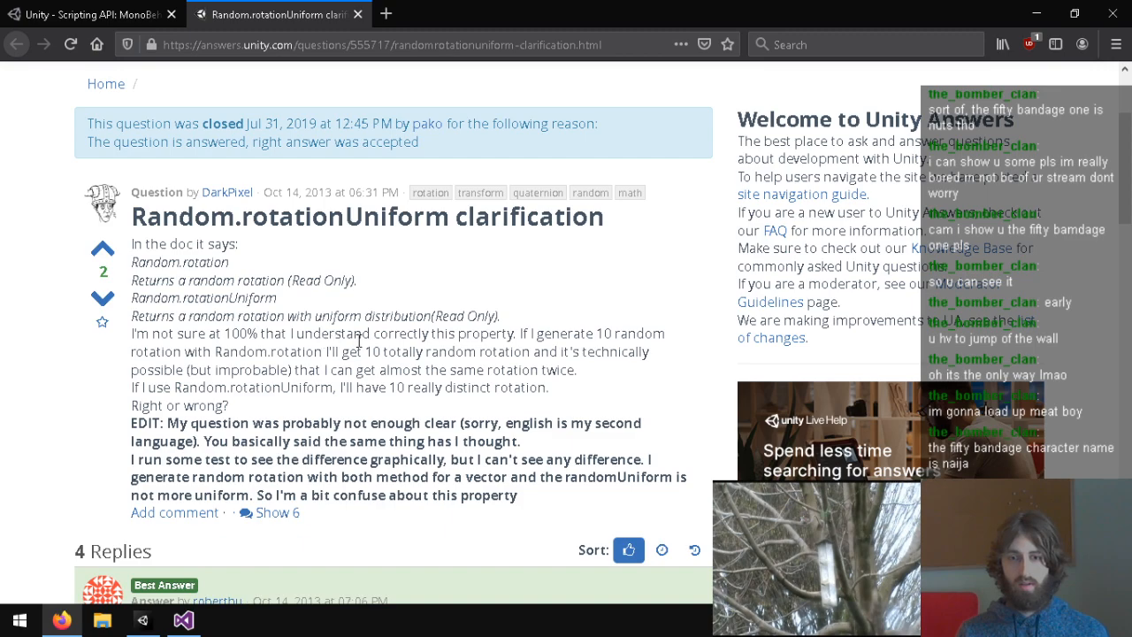
pyautogui.scroll(-2, 216, 365)
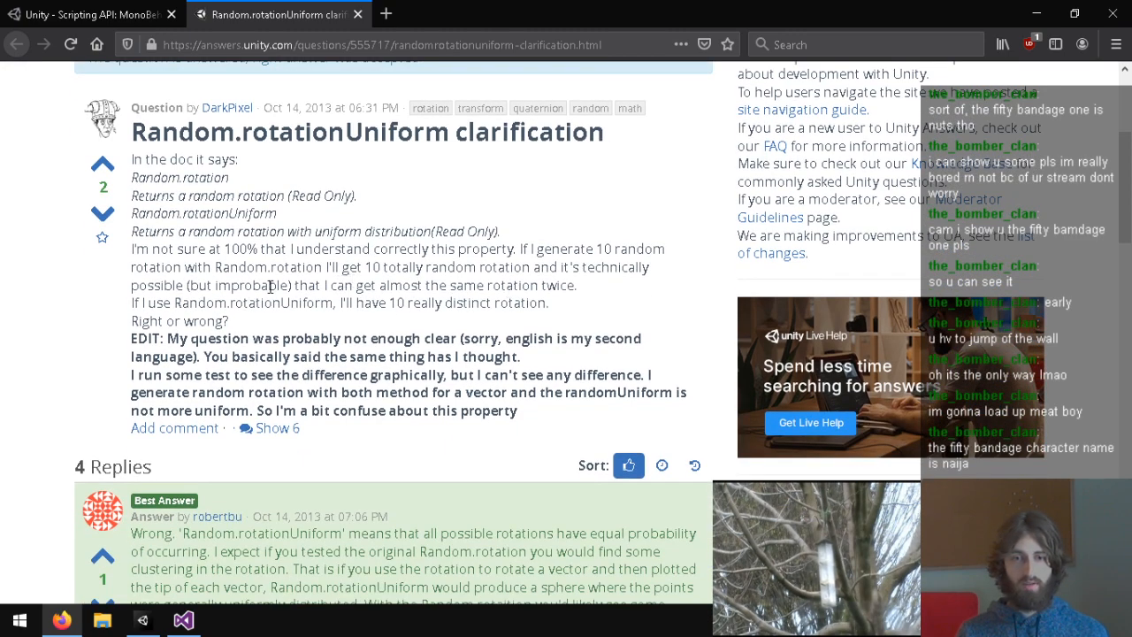
pyautogui.scroll(-6, 303, 339)
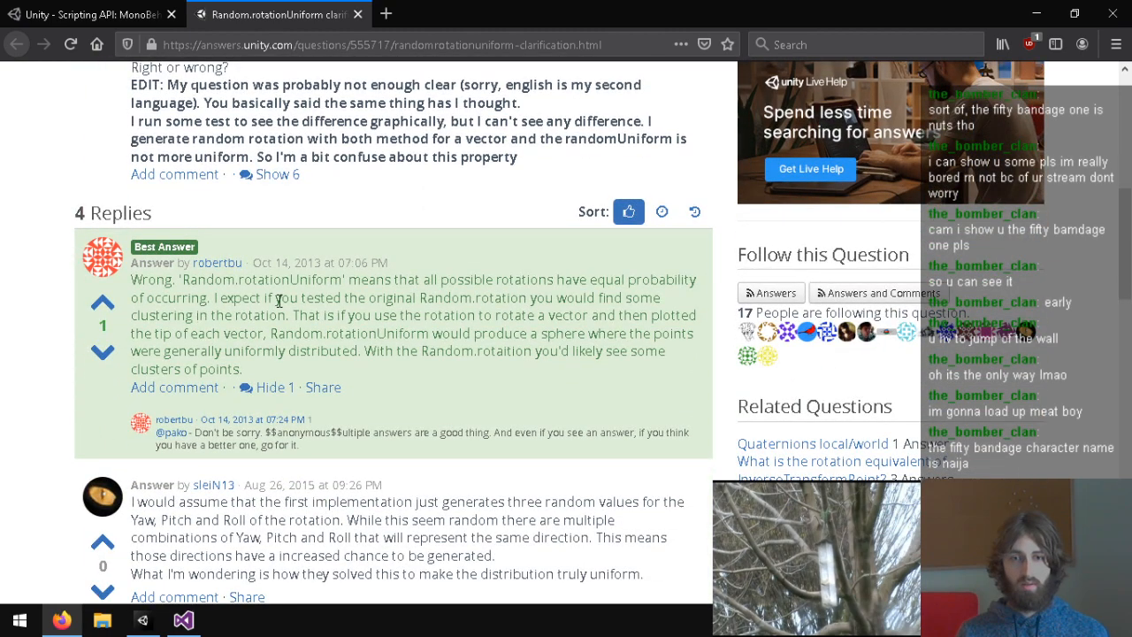
pyautogui.scroll(-6, 246, 263)
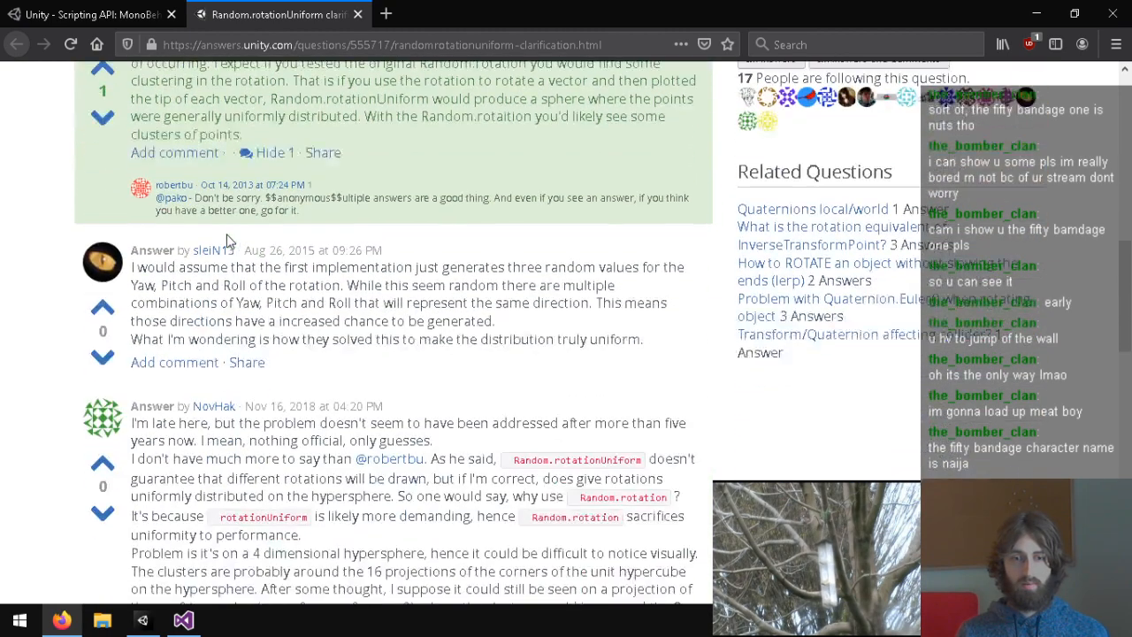
pyautogui.click(358, 15)
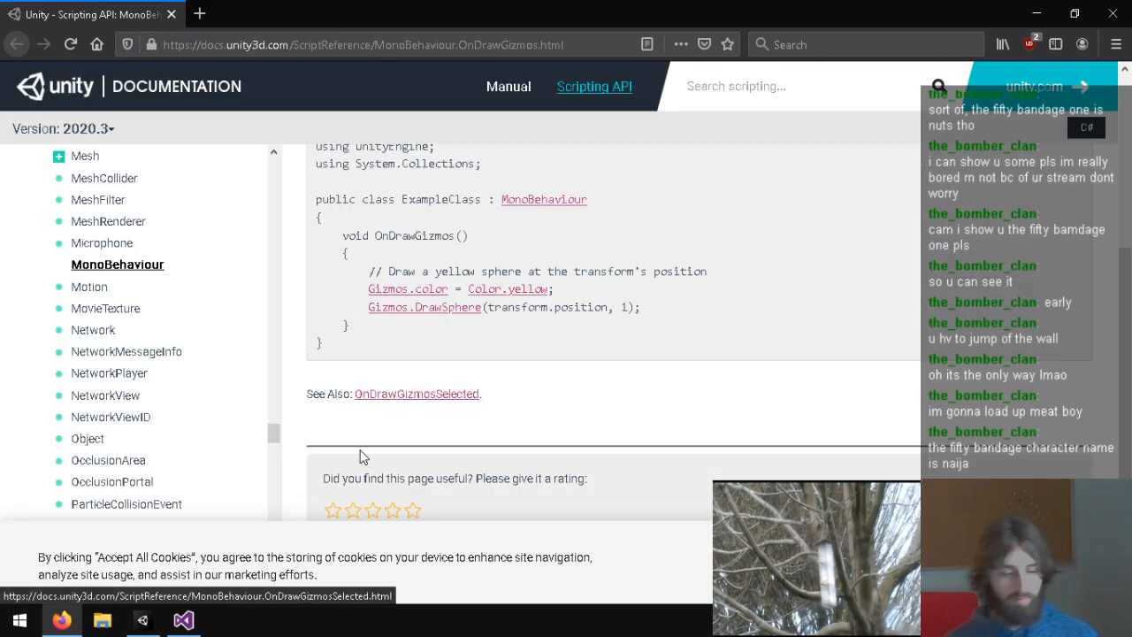
pyautogui.click(1039, 8)
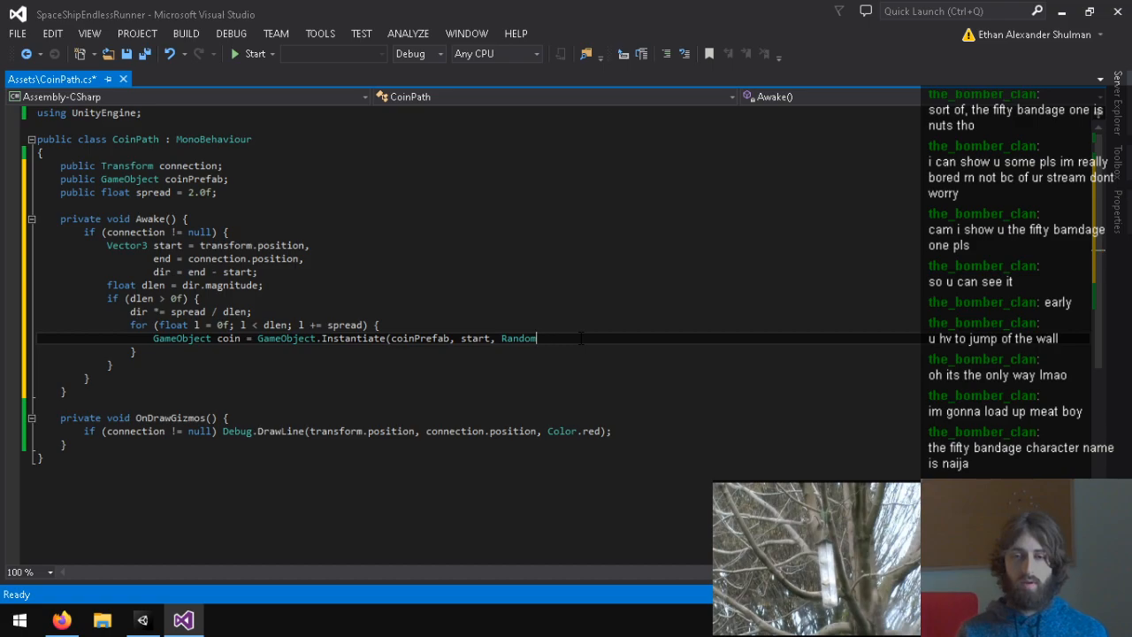
# Step: Complete the Instantiate call with Random.rotationUniform as the rotation argument and save CoinPath.cs
pyautogui.hotkey('ctrl', 'space')
pyautogui.scroll(-2, 609, 425)
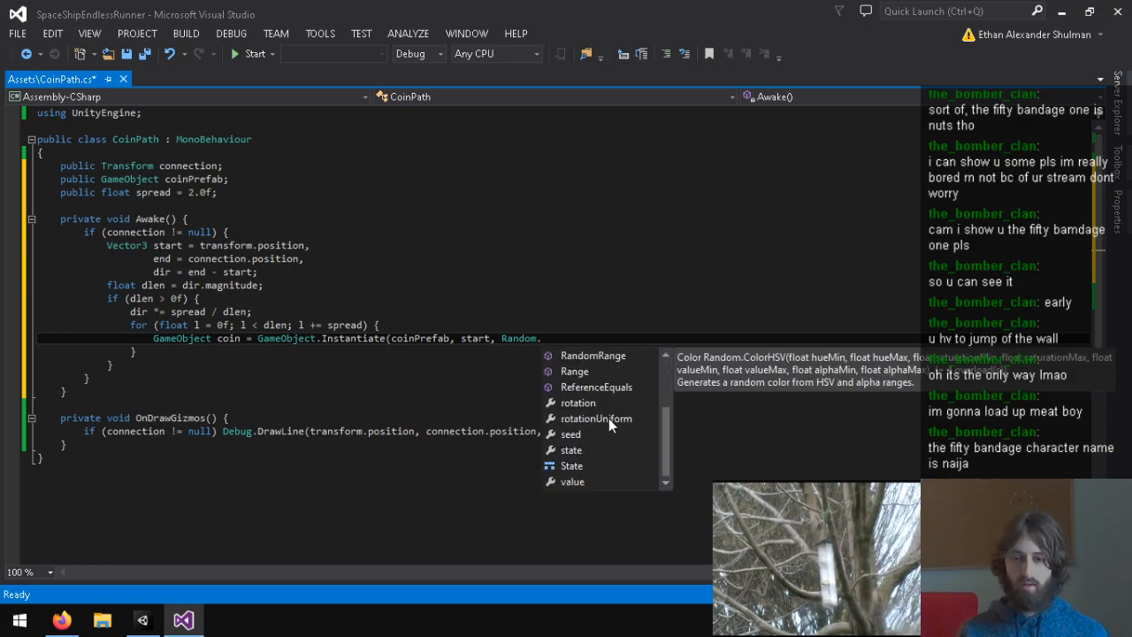
pyautogui.click(598, 419)
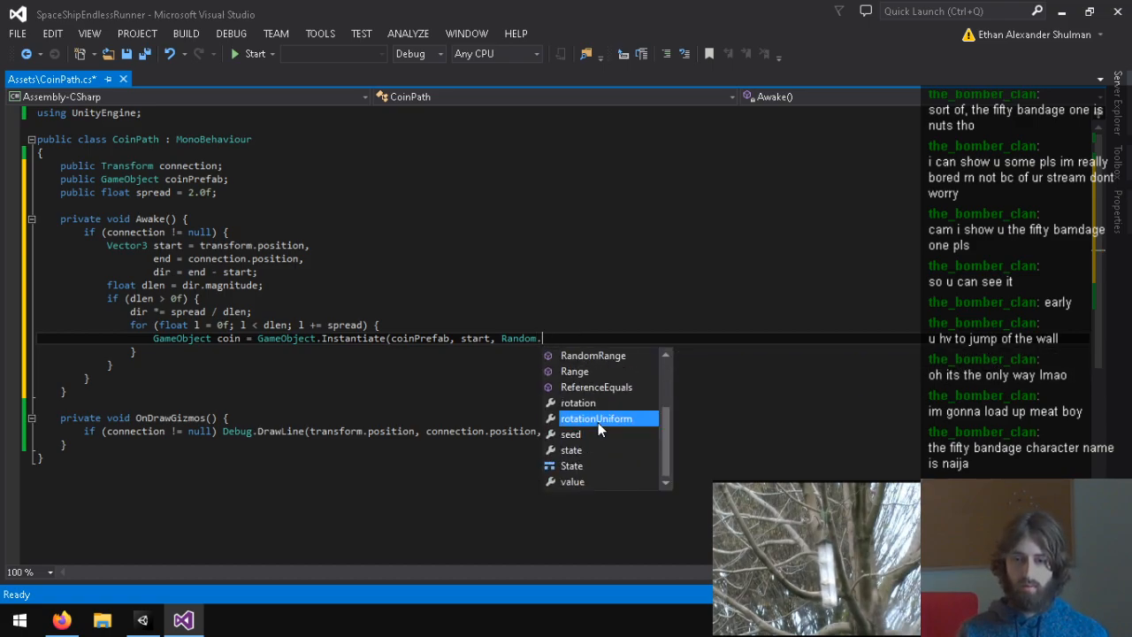
pyautogui.press('Tab')
pyautogui.write(');')
pyautogui.hotkey('ctrl', 's')
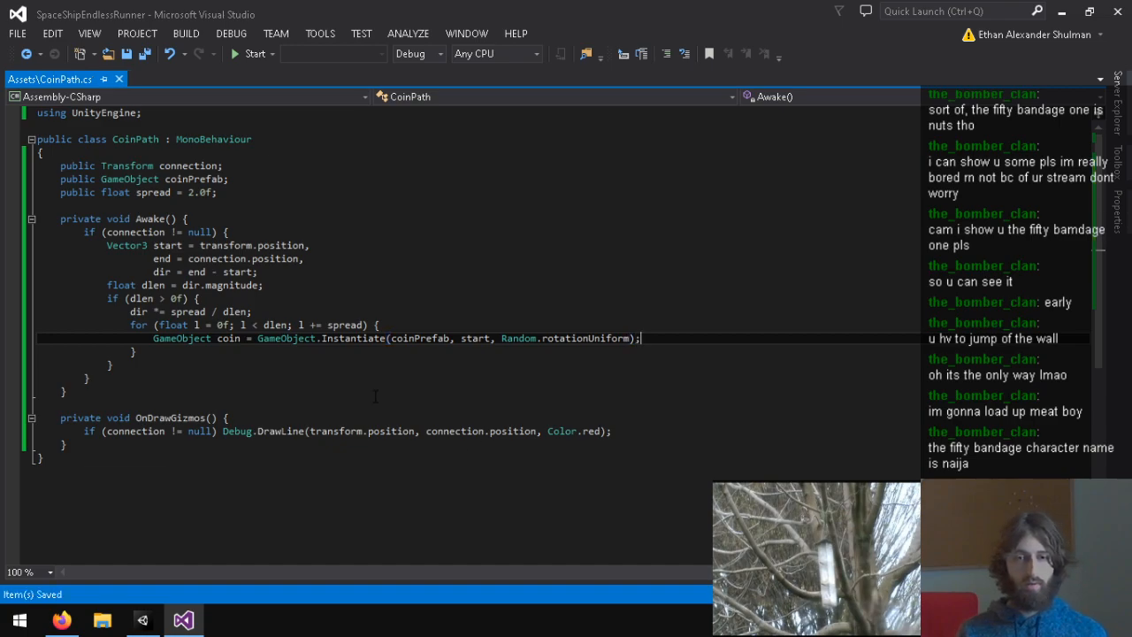
# Step: Remove the GameObject coin = assignment before the Instantiate call and add an empty line below the call
pyautogui.moveTo(153, 338); pyautogui.dragTo(257, 338)
pyautogui.press('BackSpace')
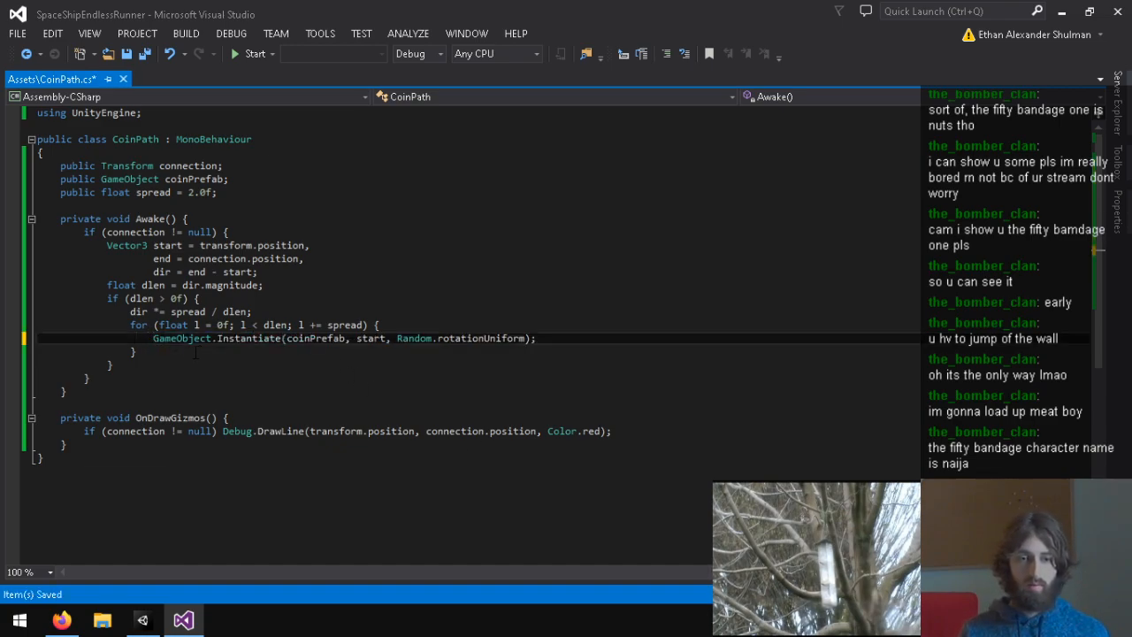
pyautogui.press('End')
pyautogui.press('Return')
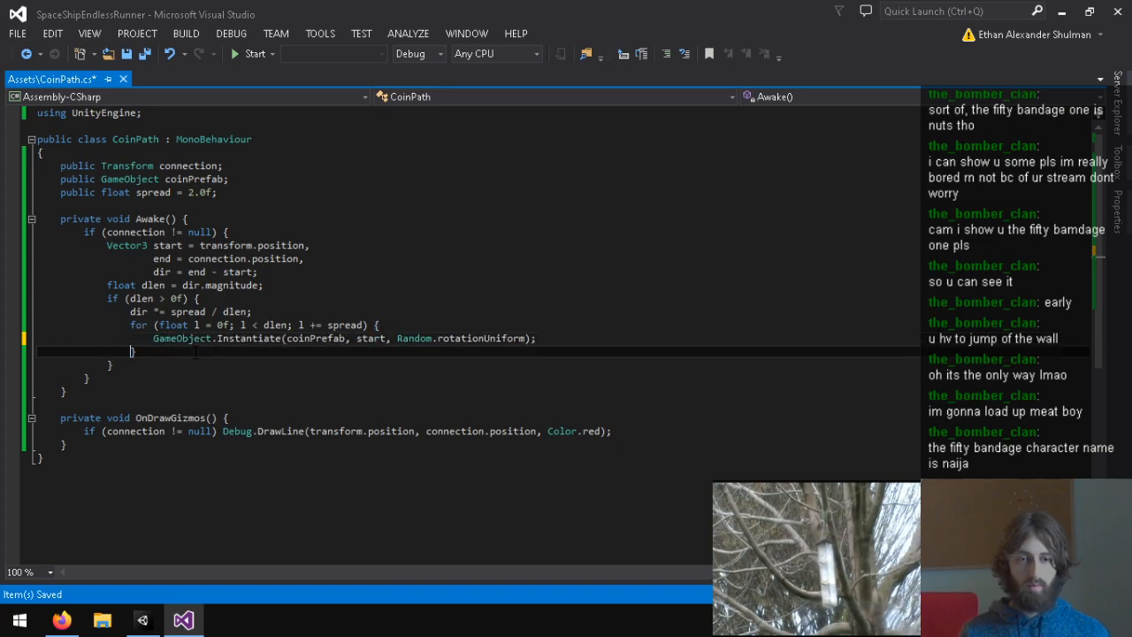
pyautogui.click(95, 286)
pyautogui.press('Up')
pyautogui.press('Up')
pyautogui.press('Up')
pyautogui.press('Up')
pyautogui.press('Up')
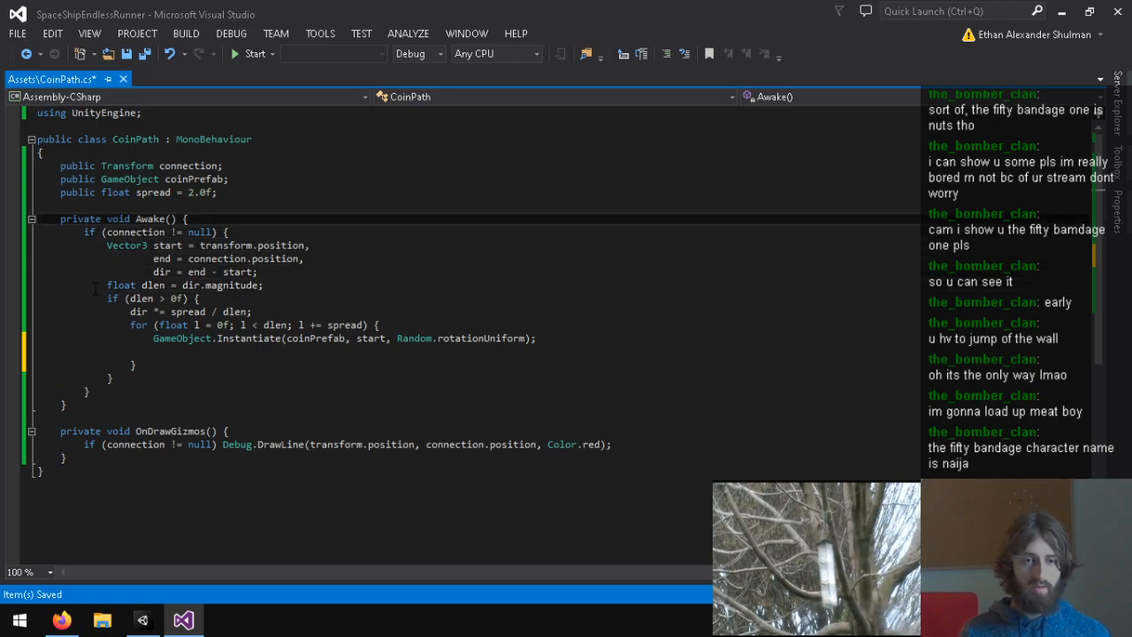
pyautogui.press('Down')
pyautogui.press('Up')
pyautogui.press('Up')
pyautogui.press('Up')
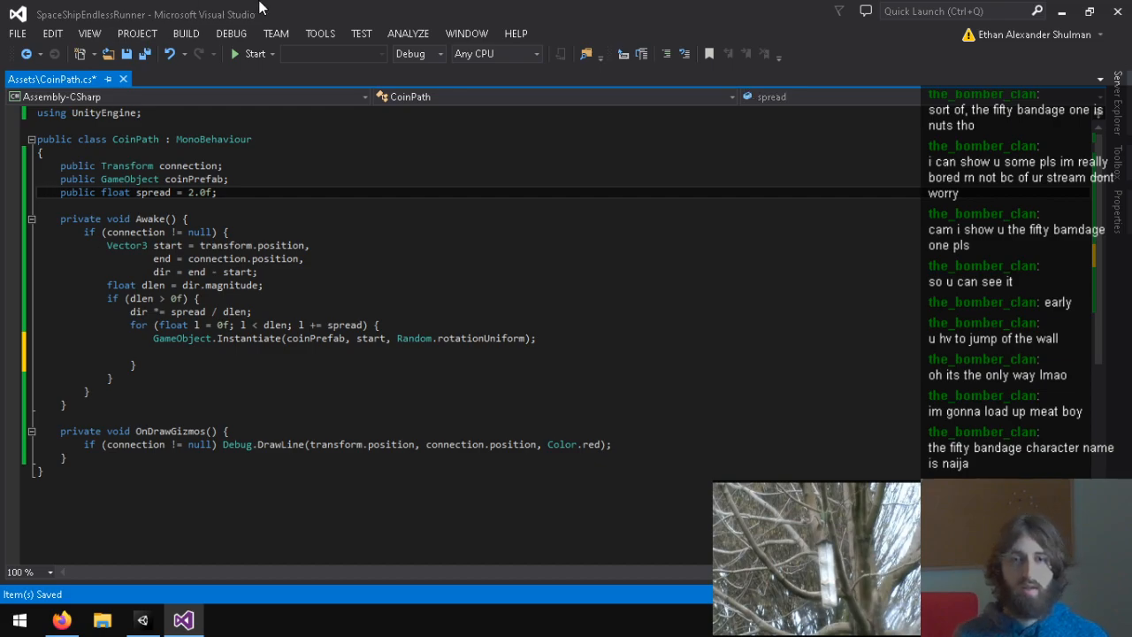
# Step: Set the C# text editor's tab option to Keep tabs in the Visual Studio options and accept the change
pyautogui.click(467, 36)
pyautogui.click(408, 33)
pyautogui.click(321, 34)
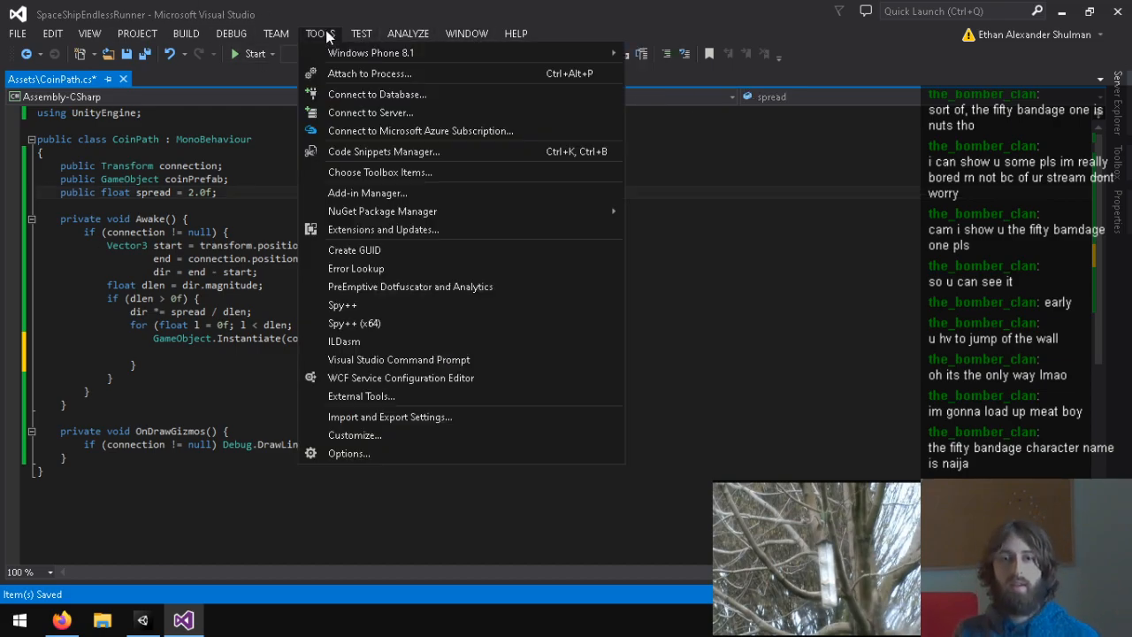
pyautogui.click(416, 449)
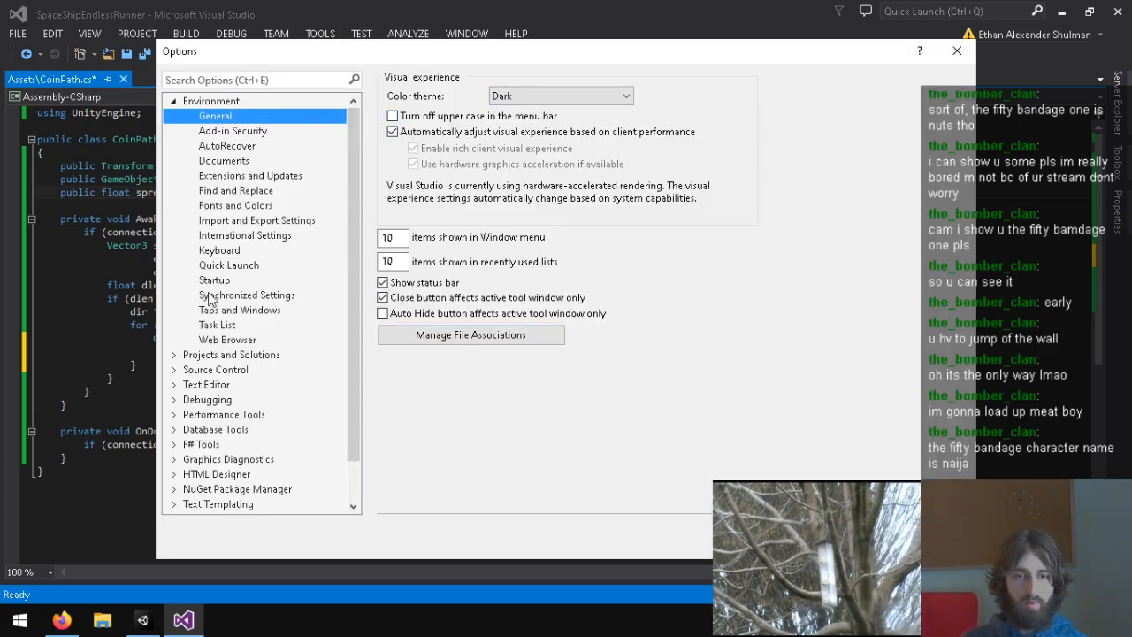
pyautogui.click(173, 385)
pyautogui.click(188, 310)
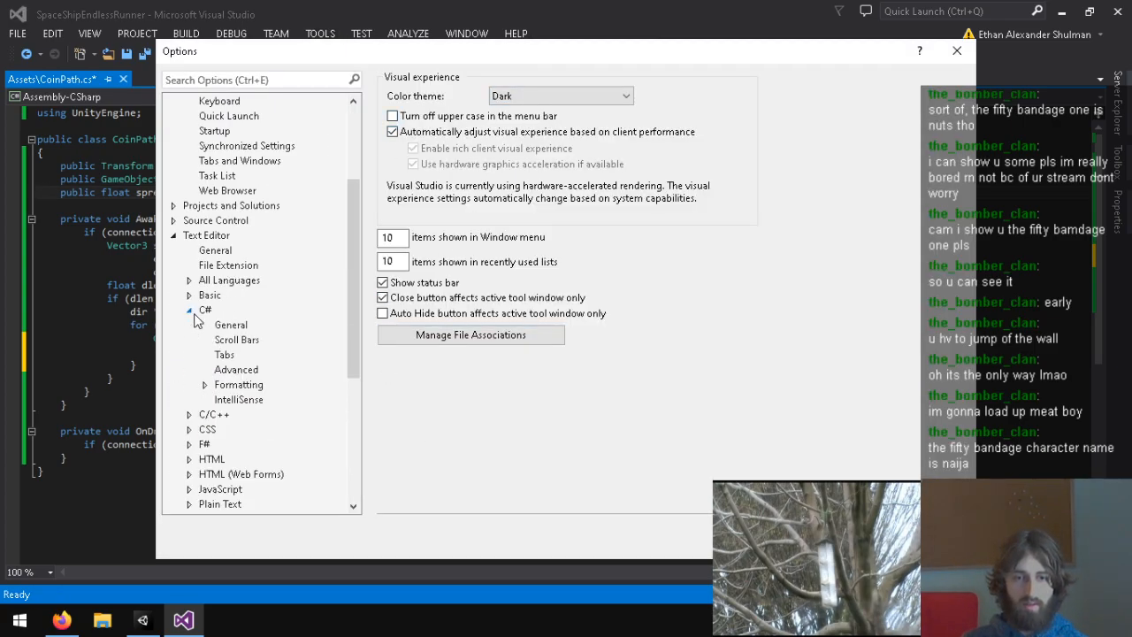
pyautogui.click(205, 310)
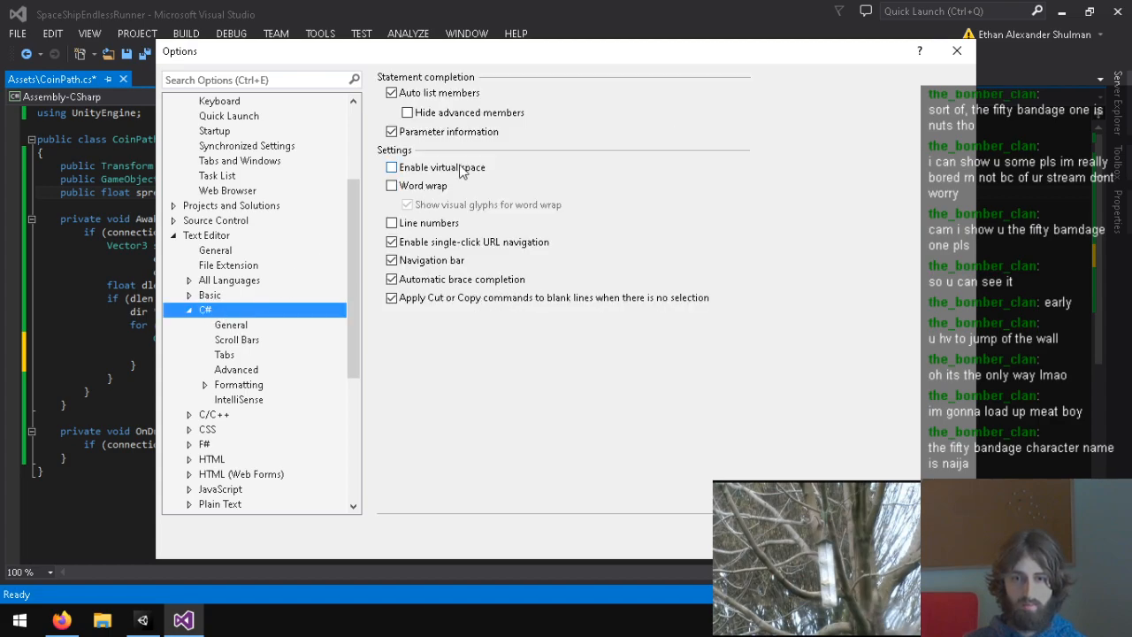
pyautogui.click(223, 326)
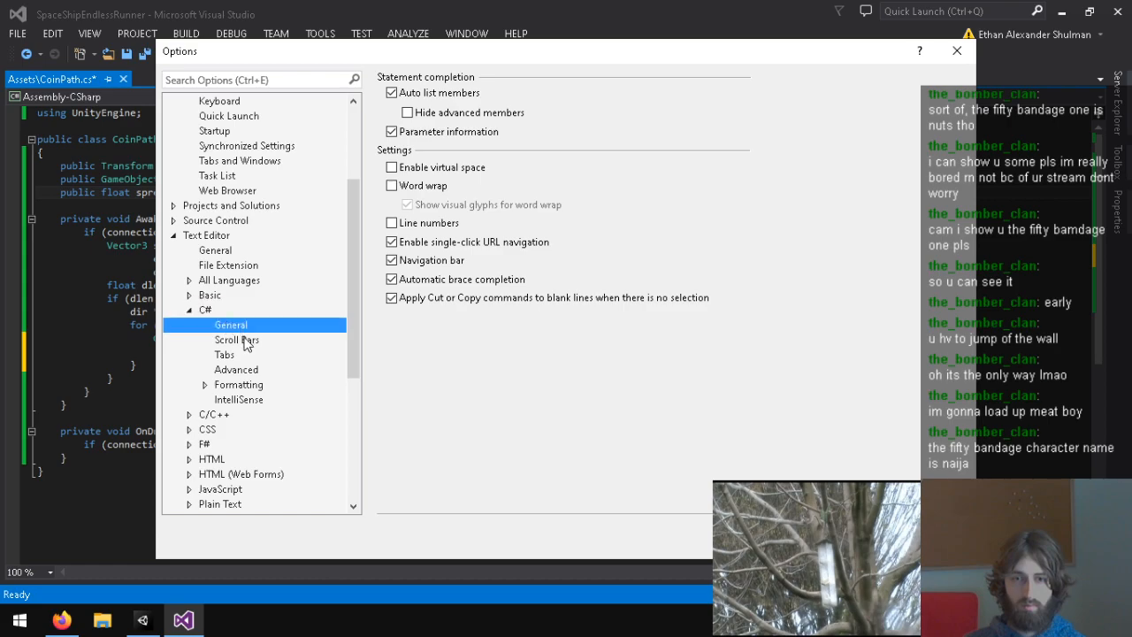
pyautogui.click(247, 343)
pyautogui.click(239, 358)
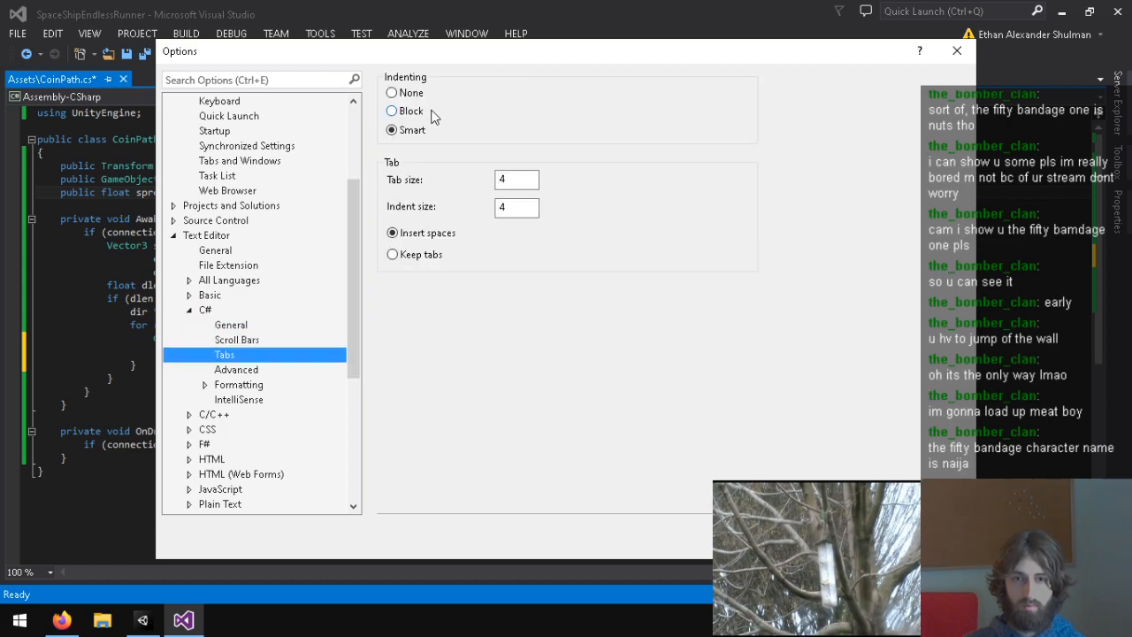
pyautogui.click(415, 257)
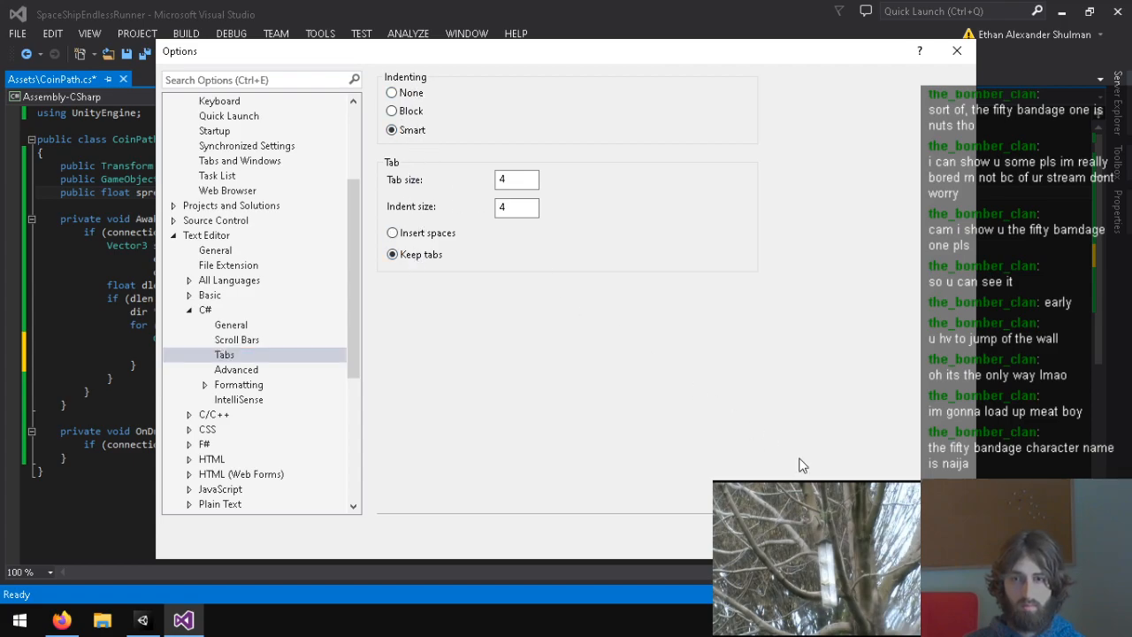
pyautogui.click(861, 537)
# Step: Re-indent the GameObject.Instantiate line and the dir *= spread / dlen; line in Awake() with tabs
pyautogui.click(144, 339)
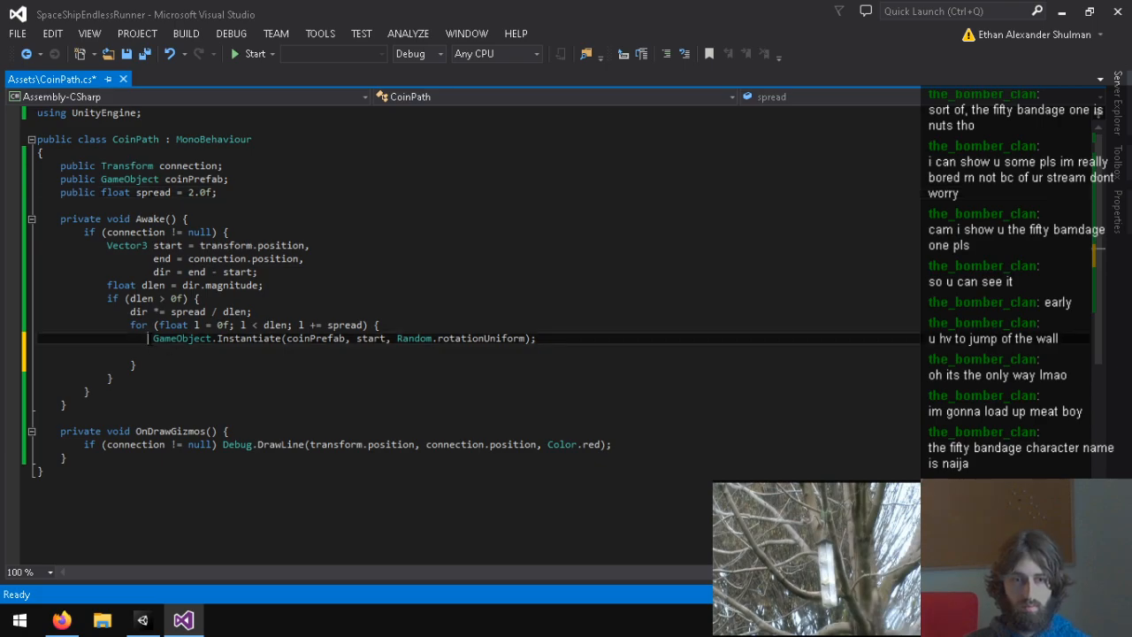
pyautogui.click(130, 324)
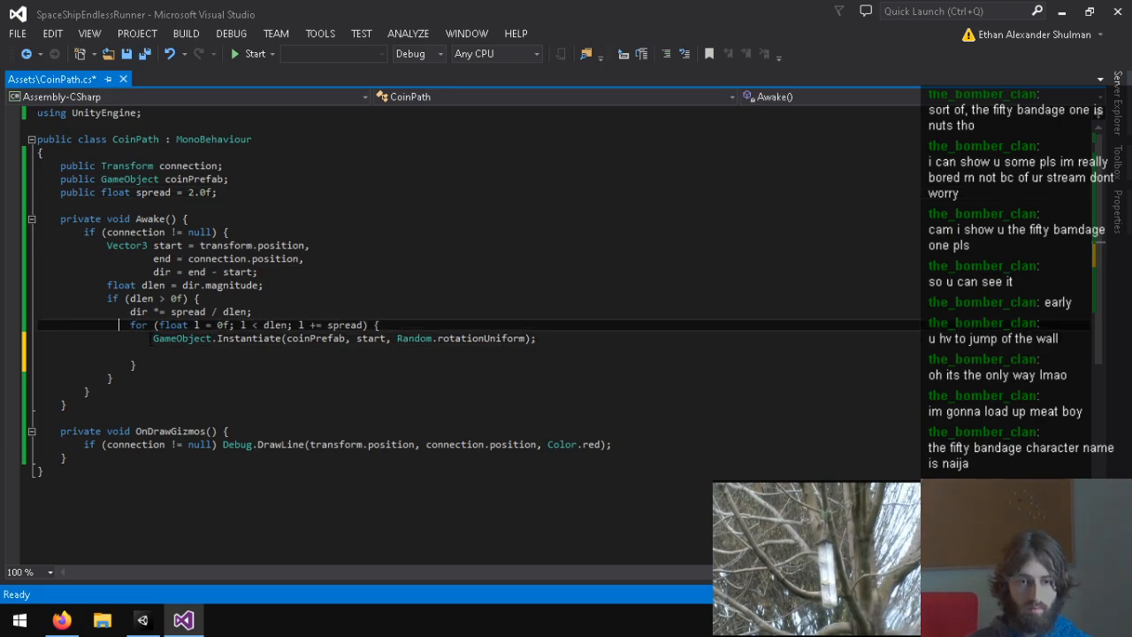
pyautogui.click(137, 338)
pyautogui.press('Tab')
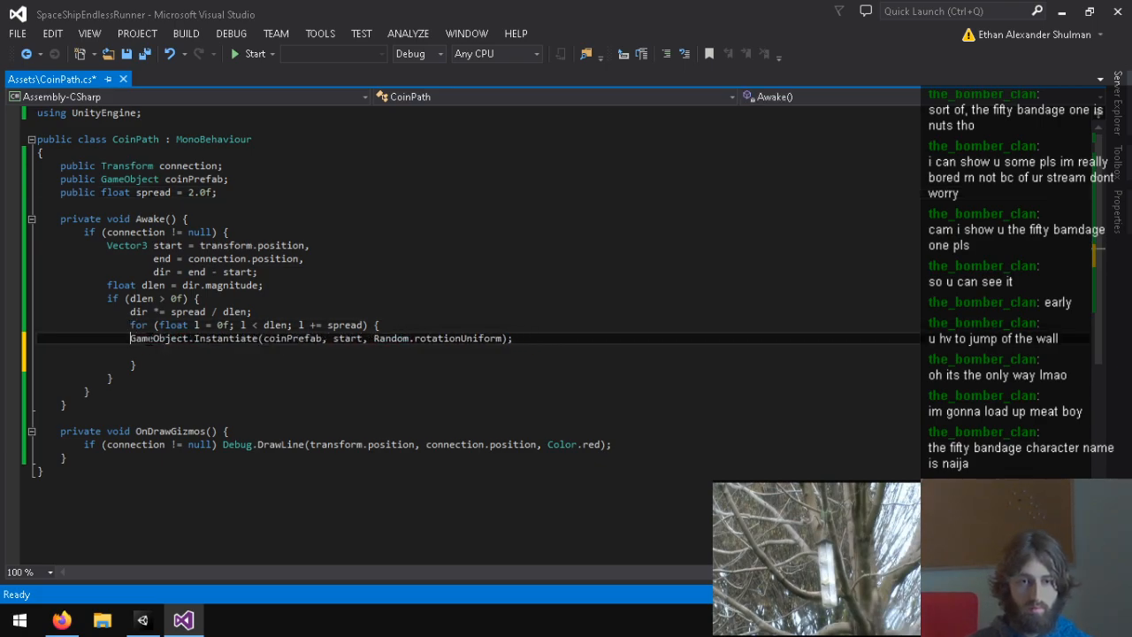
pyautogui.press('Up')
pyautogui.press('Up')
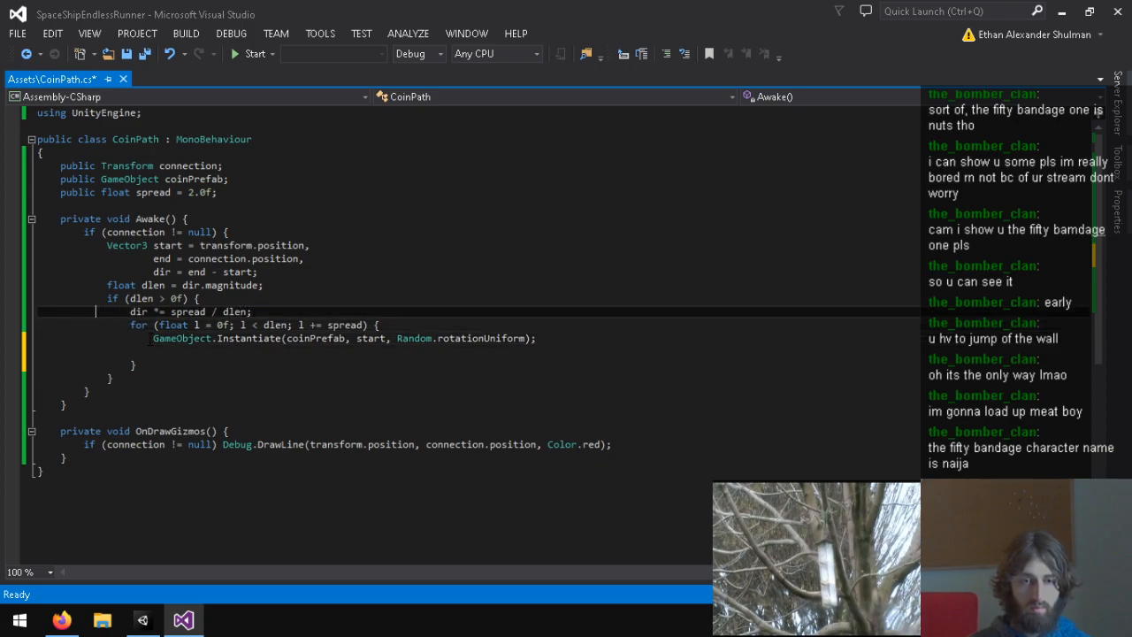
pyautogui.press('Tab')
pyautogui.hotkey('shift', 'Tab')
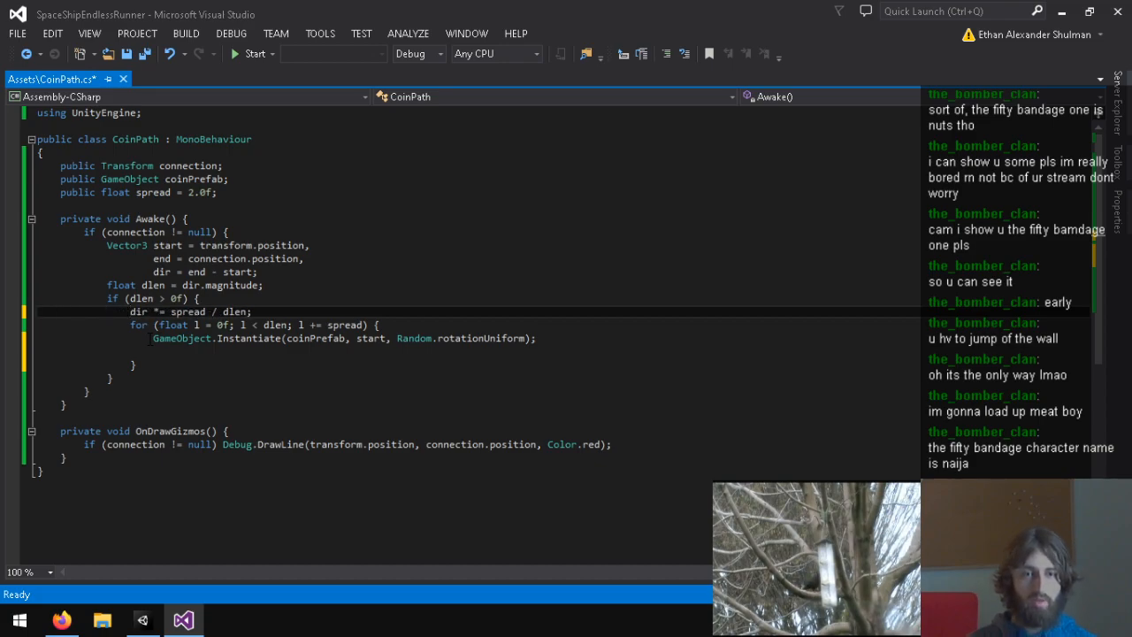
pyautogui.click(200, 298)
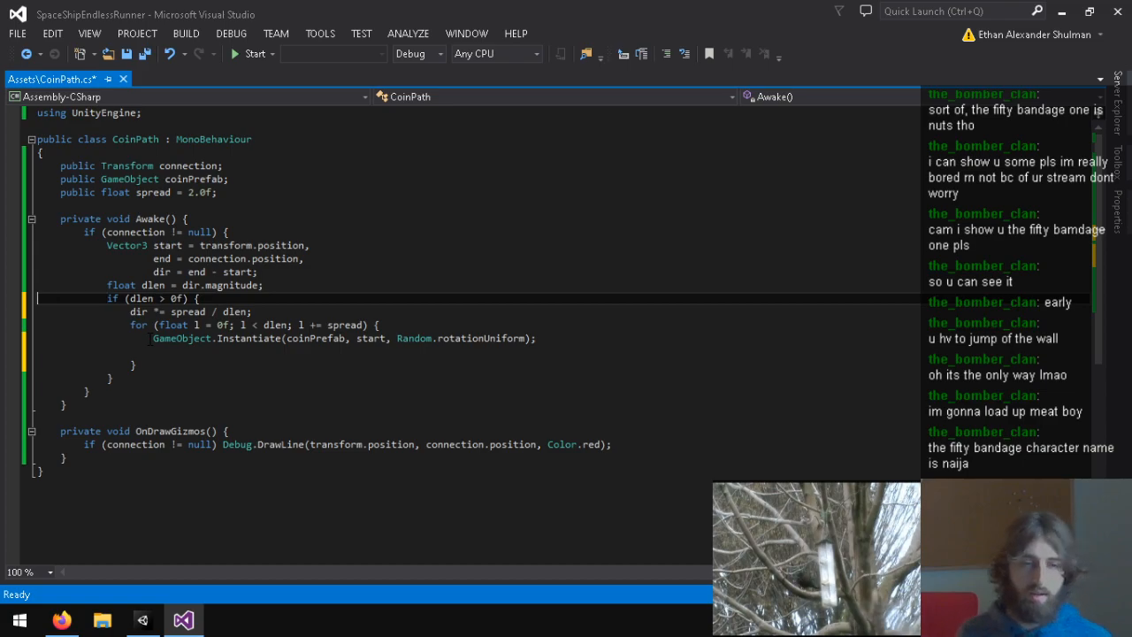
pyautogui.click(85, 285)
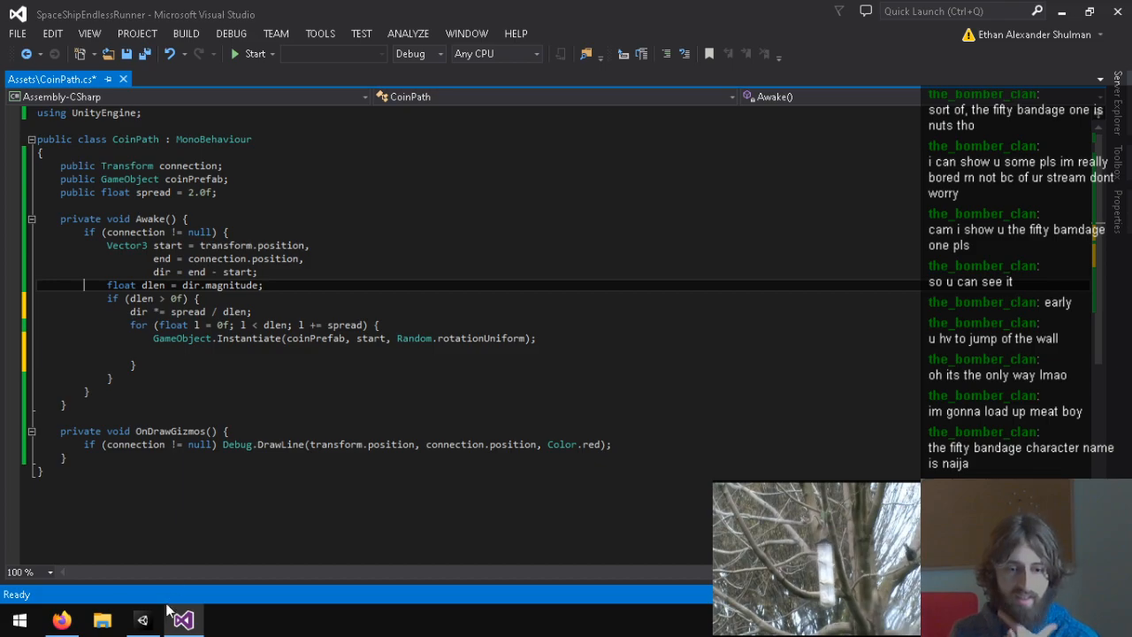
# Step: Add start += dir; below the Instantiate call inside the for loop and save CoinPath.cs
pyautogui.press('Down')
pyautogui.press('Down')
pyautogui.press('Down')
pyautogui.press('Down')
pyautogui.press('Down')
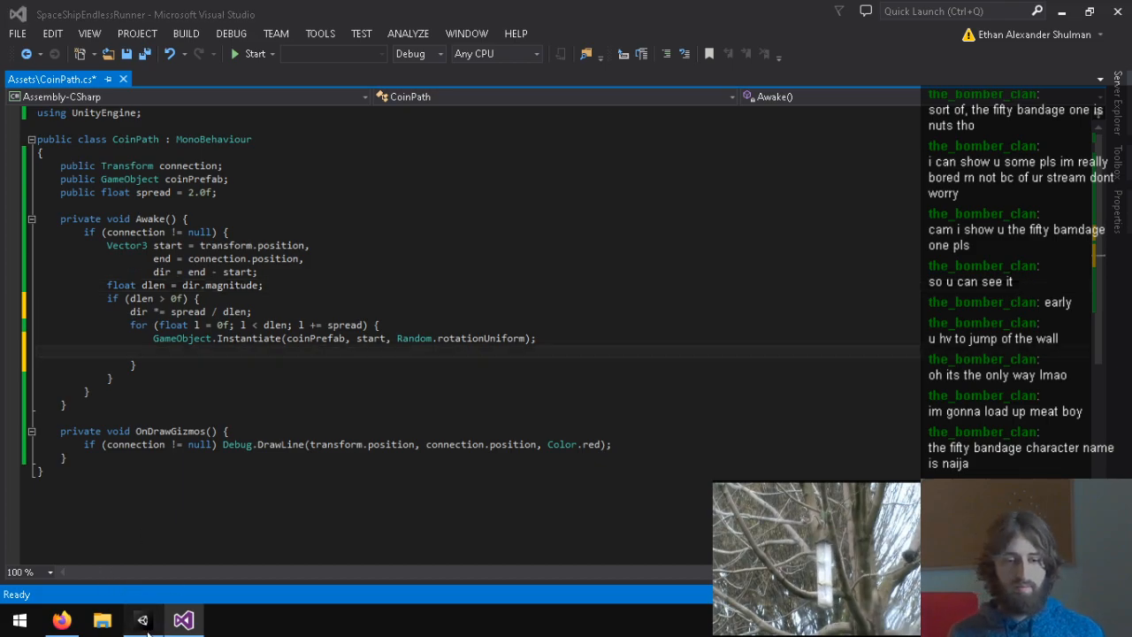
pyautogui.click(143, 622)
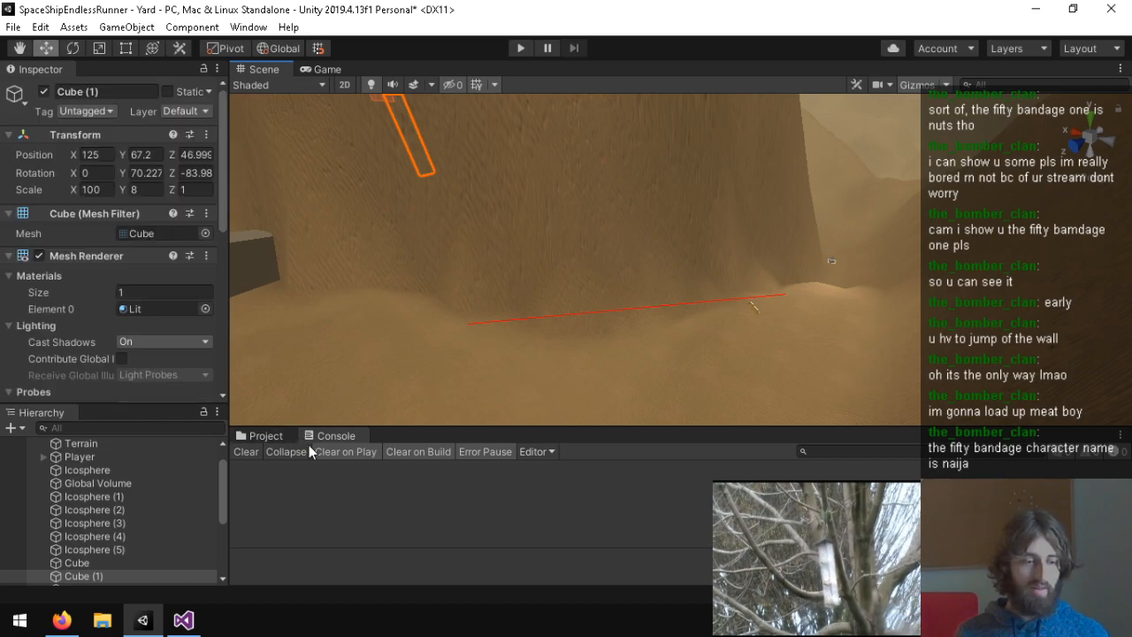
pyautogui.click(184, 620)
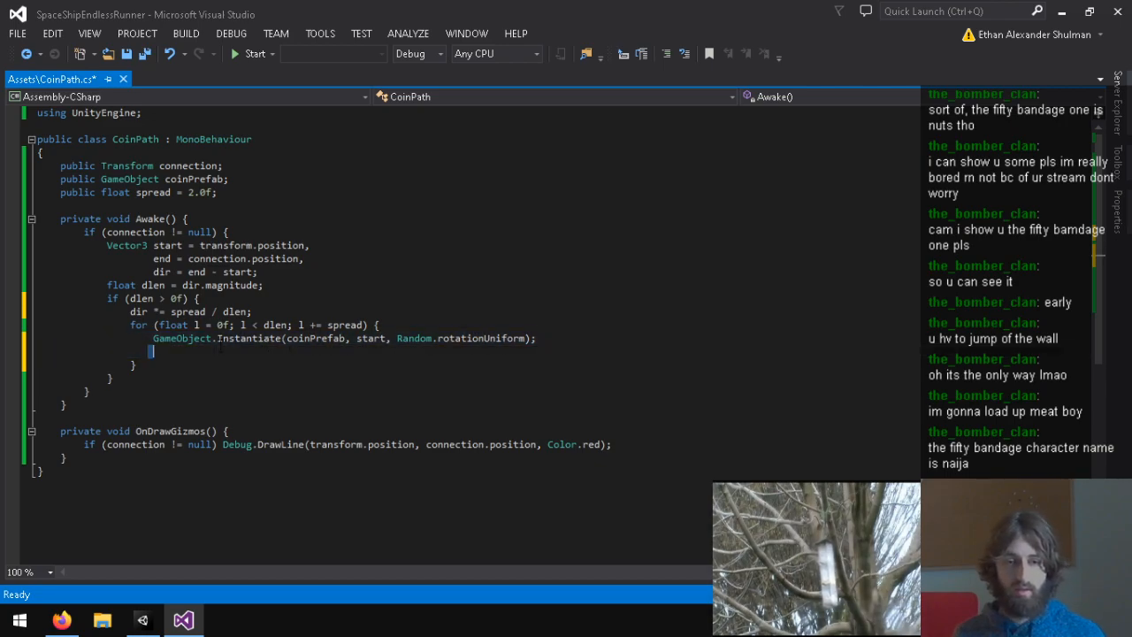
pyautogui.write('star')
pyautogui.press('Escape')
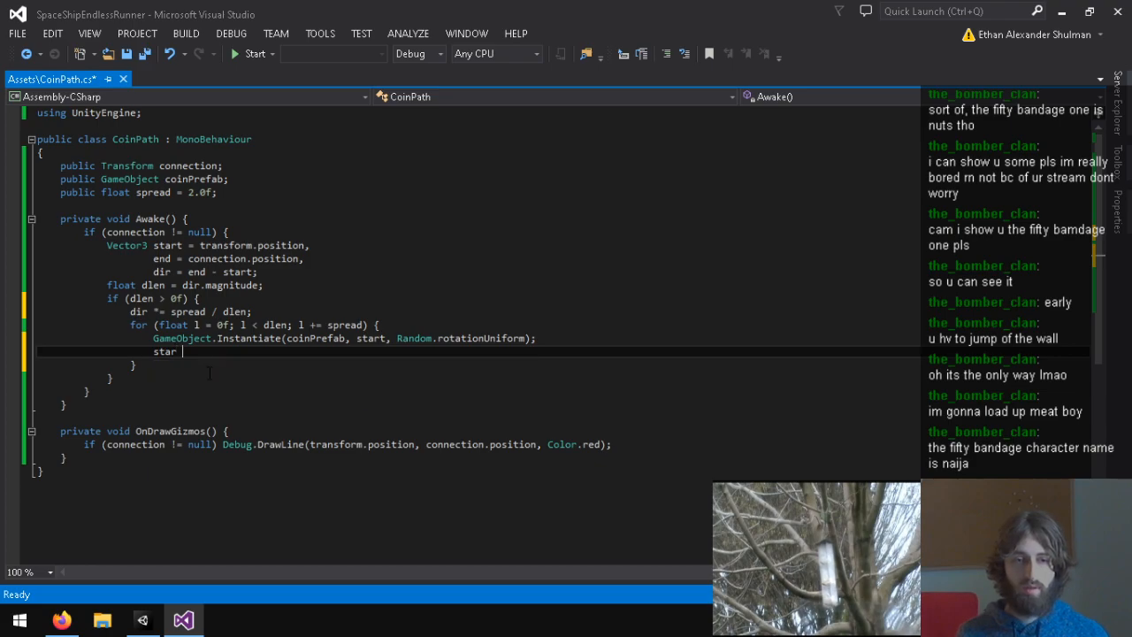
pyautogui.write('+= dir;')
pyautogui.hotkey('ctrl', 's')
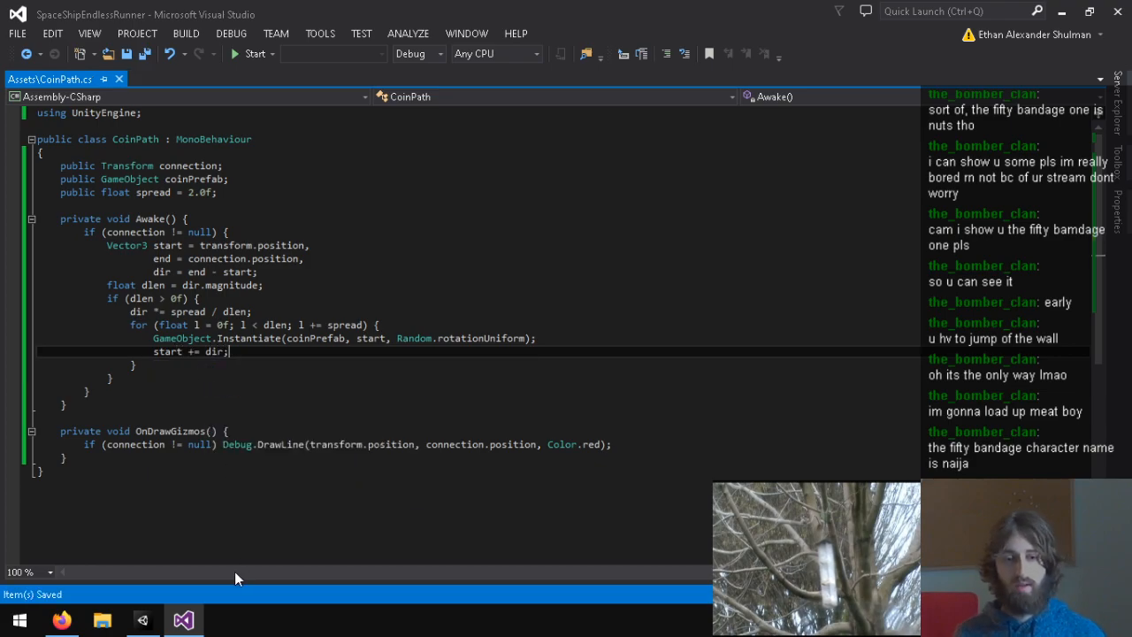
# Step: Switch to Unity and deactivate the Coin object standing on the sand near the red path line
pyautogui.click(141, 620)
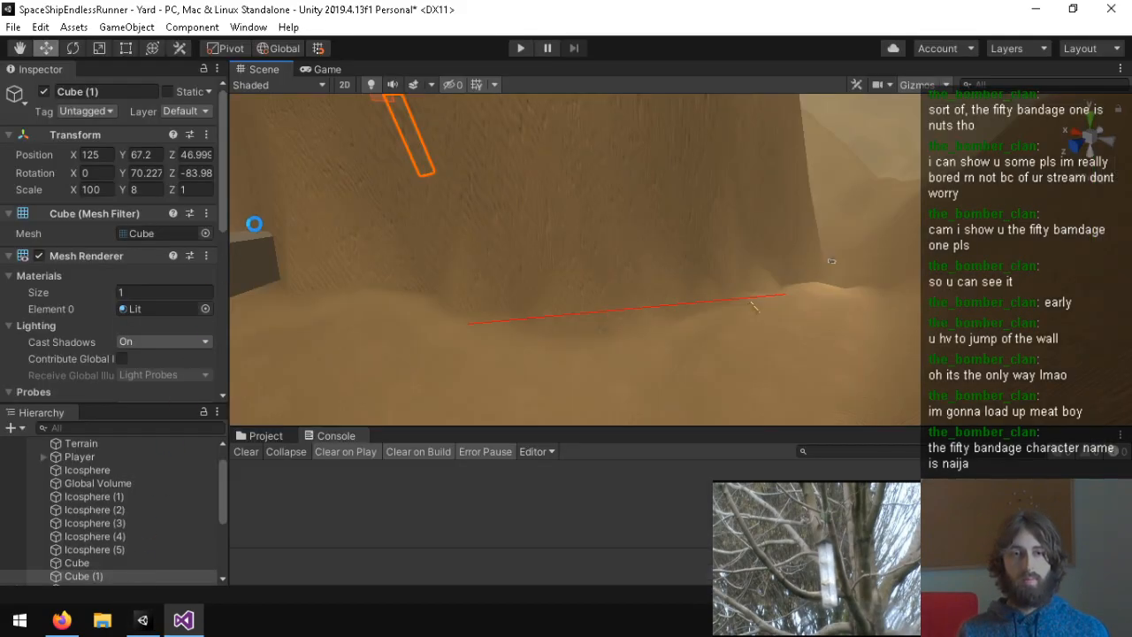
pyautogui.click(191, 619)
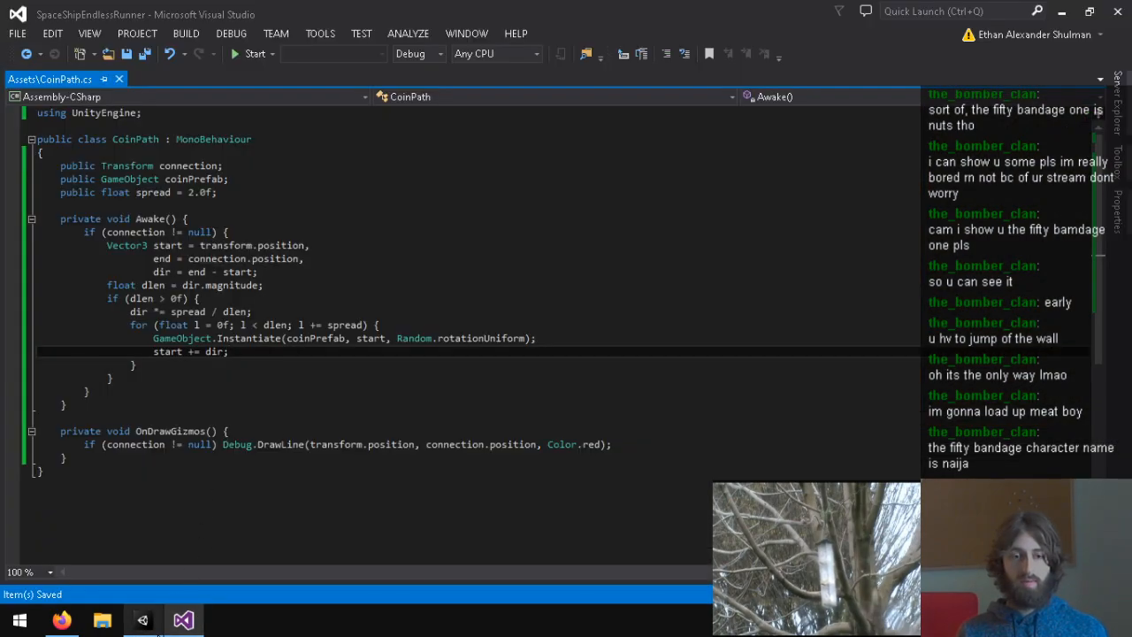
pyautogui.click(159, 632)
pyautogui.moveTo(593, 257); pyautogui.dragTo(432, 258, button='right')
pyautogui.click(448, 266)
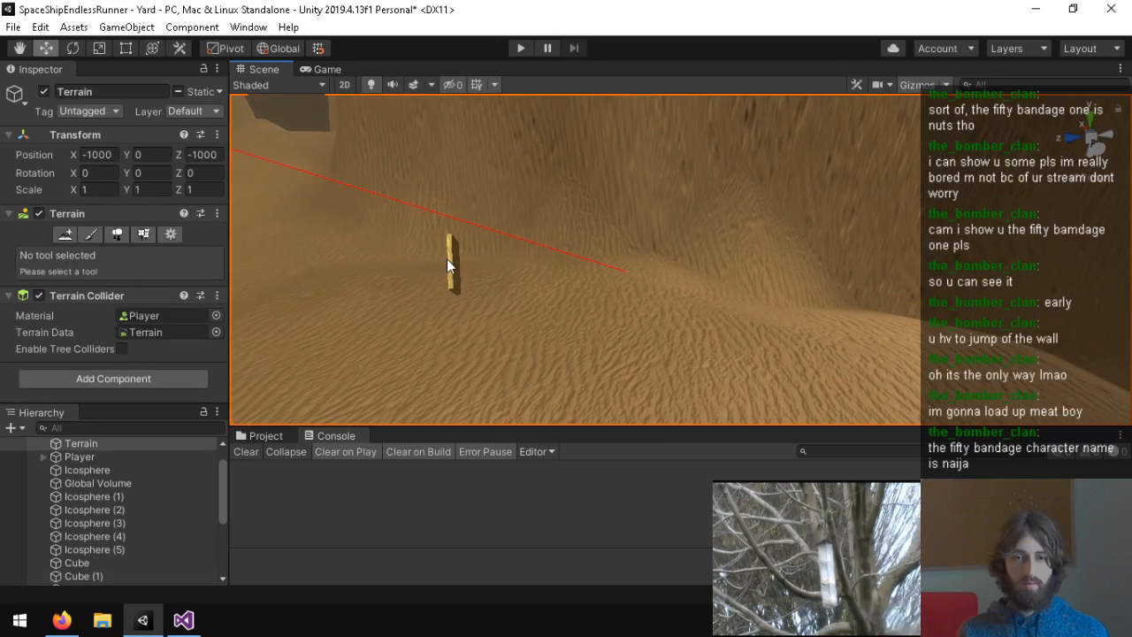
pyautogui.click(455, 262)
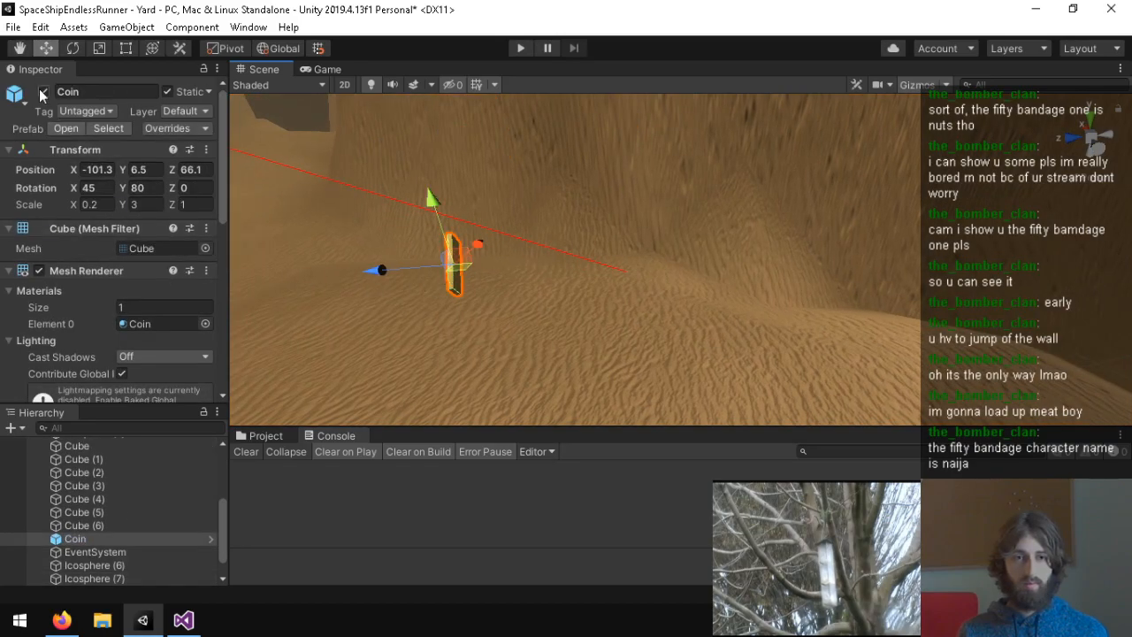
# Step: Assign the Coin prefab from the project assets to the Coin Prefab property of the CoinPath object
pyautogui.scroll(-1, 124, 566)
pyautogui.click(122, 565)
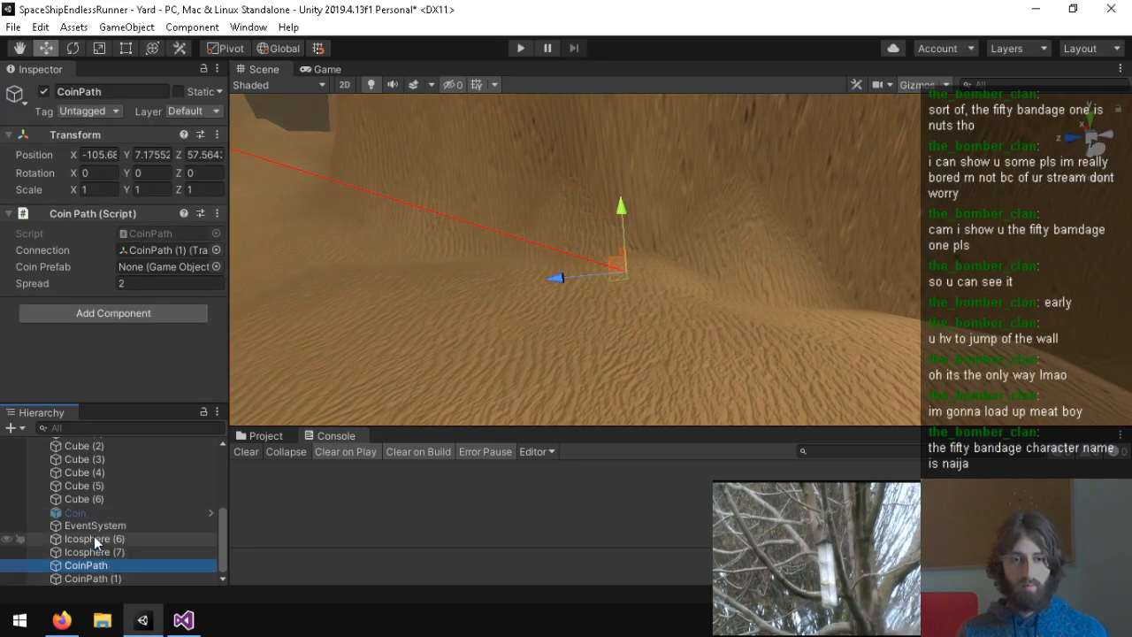
pyautogui.click(268, 437)
pyautogui.scroll(1, 758, 522)
pyautogui.moveTo(758, 516); pyautogui.dragTo(148, 269)
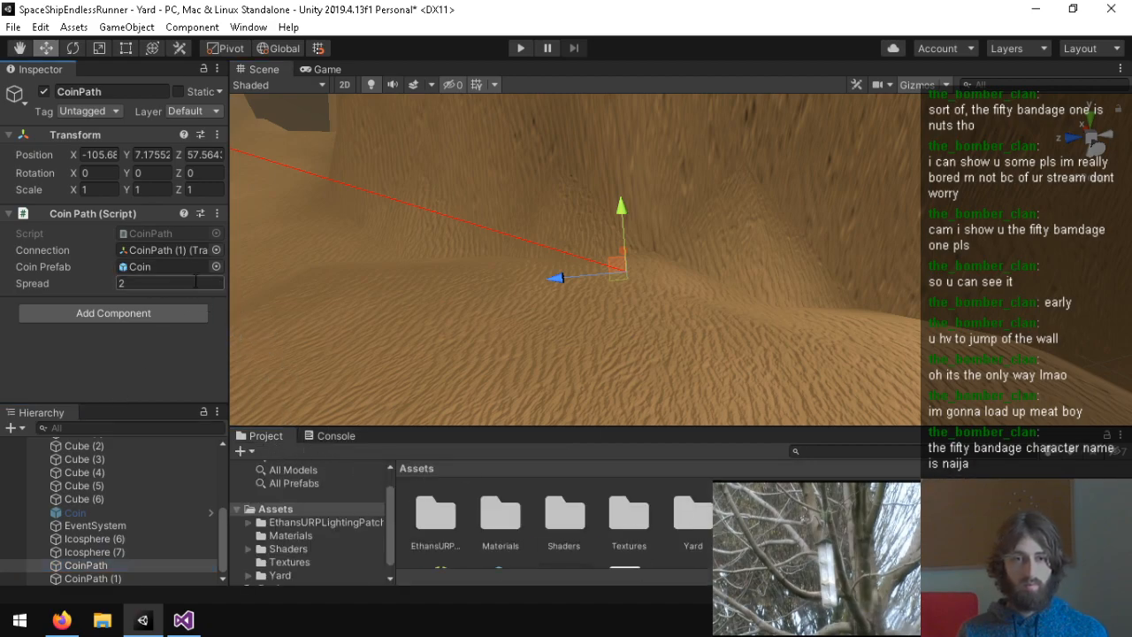
pyautogui.moveTo(659, 270); pyautogui.dragTo(623, 310, button='right')
pyautogui.press('a')
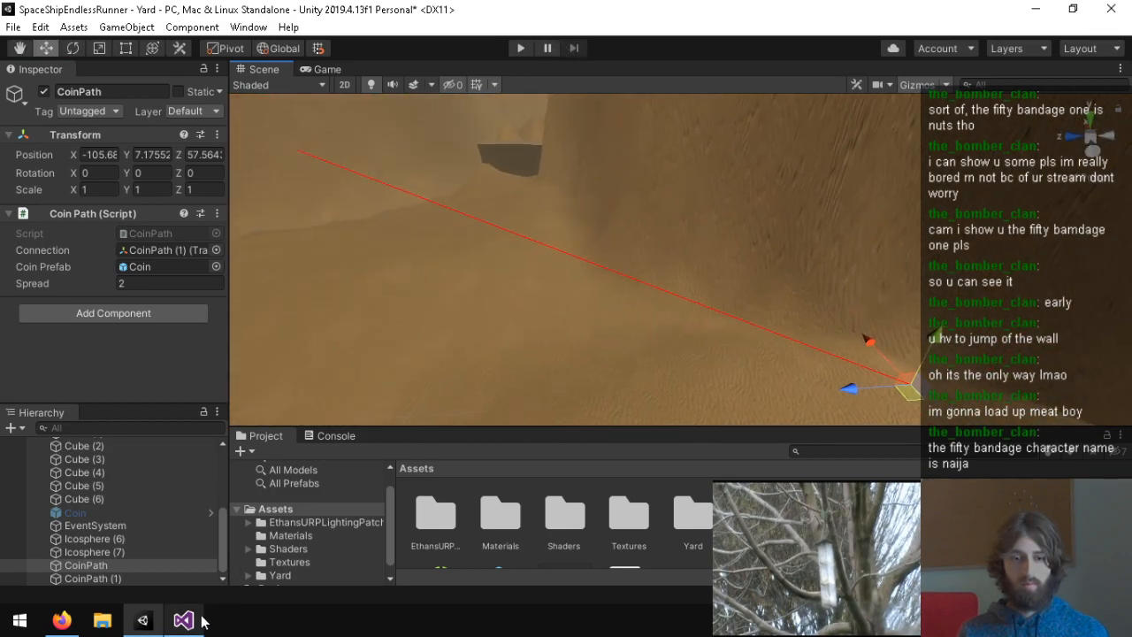
# Step: Switch to Visual Studio and add an empty private void OnDrawGizmosSelected() method above OnDrawGizmos()
pyautogui.click(183, 620)
pyautogui.click(174, 417)
pyautogui.press('Return')
pyautogui.write('private void OnDra')
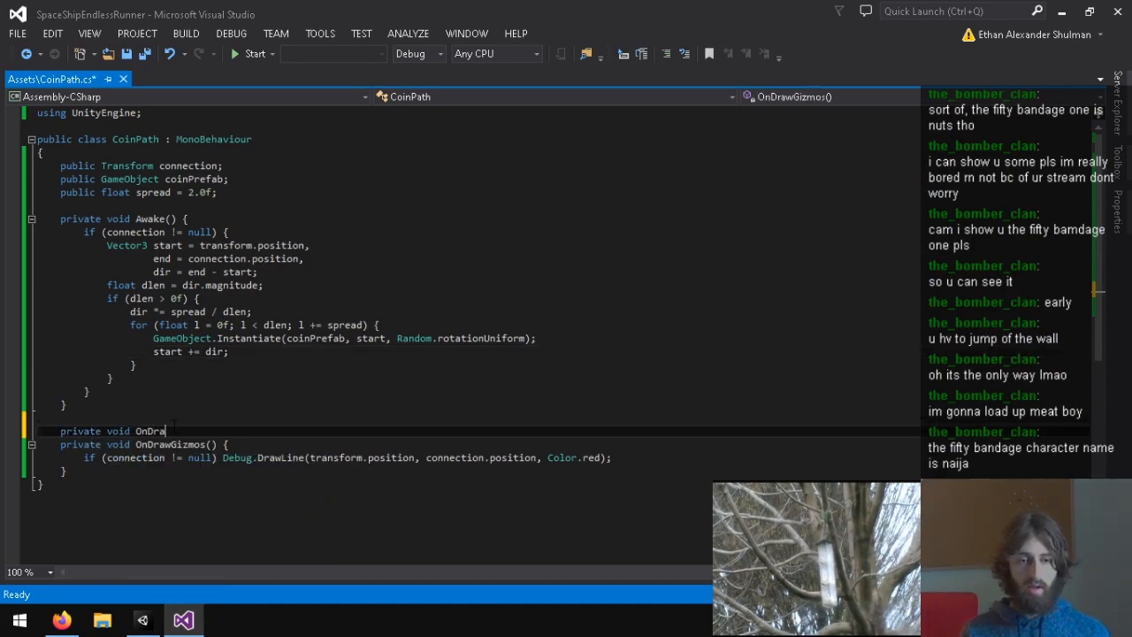
pyautogui.write('wSelec')
pyautogui.press('BackSpace')
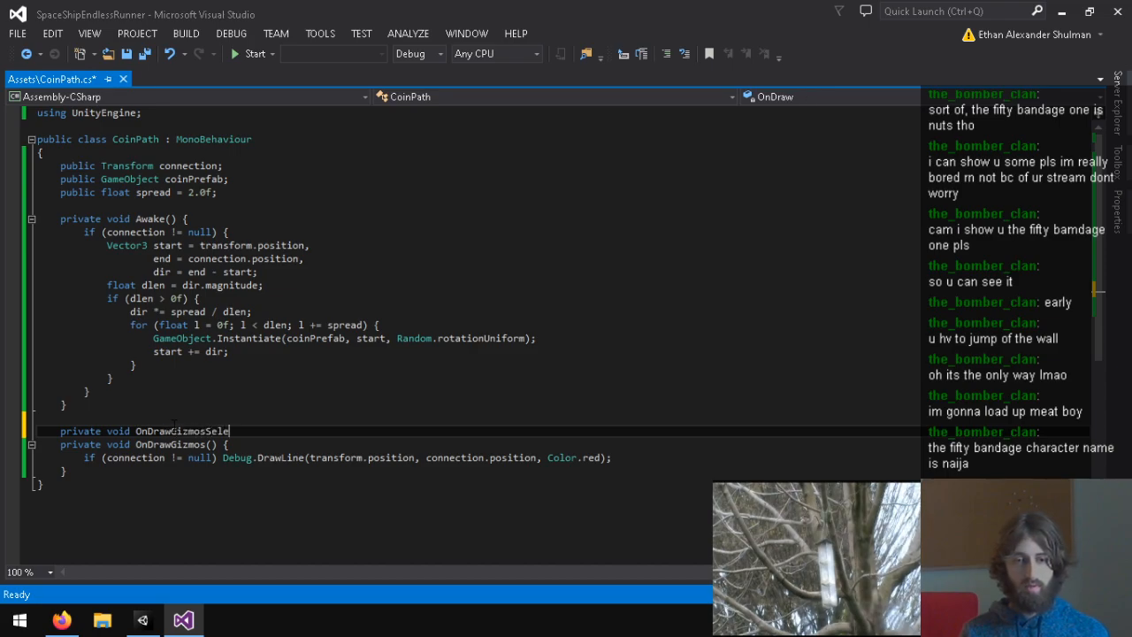
pyautogui.write('d() {')
pyautogui.press('Return')
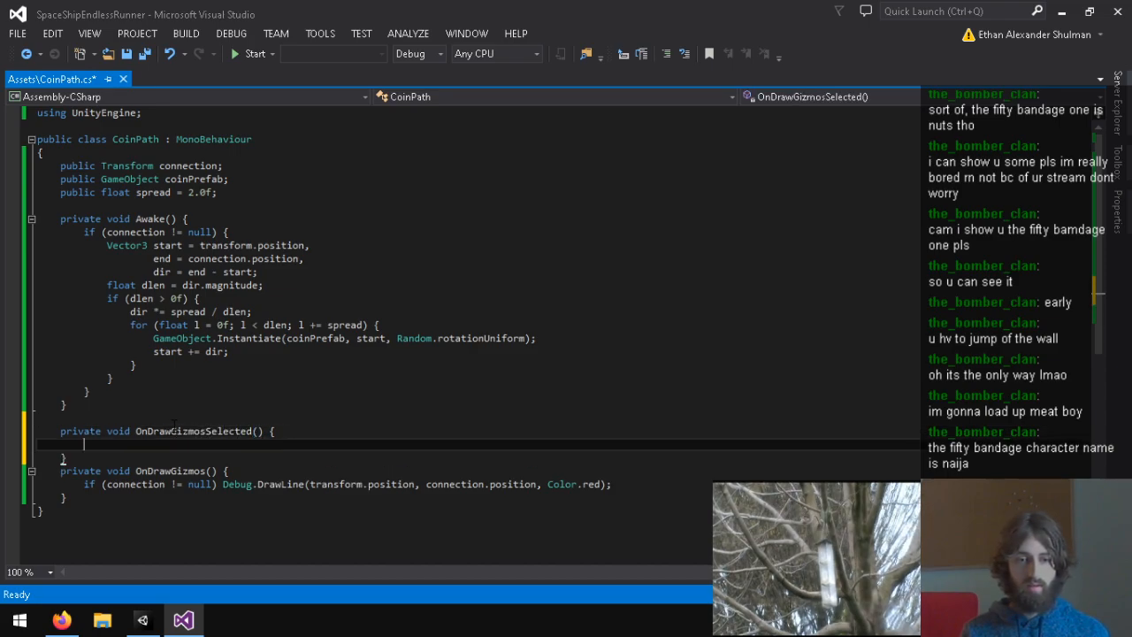
# Step: Move the empty OnDrawGizmosSelected() method to directly below OnDrawGizmos()
pyautogui.moveTo(64, 458); pyautogui.dragTo(37, 417)
pyautogui.hotkey('ctrl', 'c')
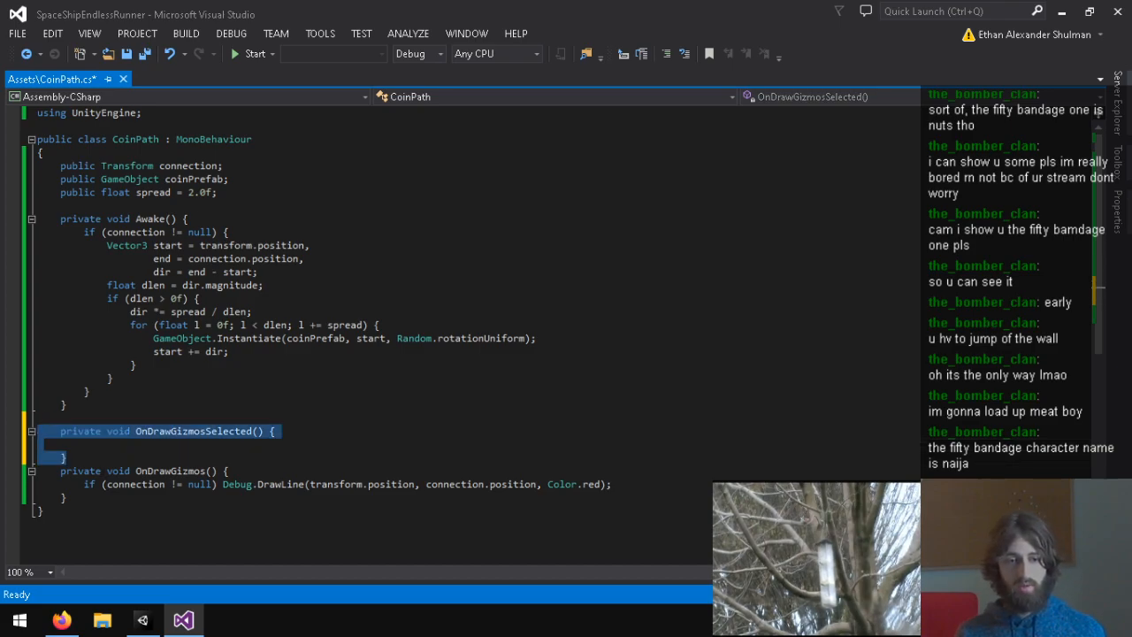
pyautogui.press('Delete')
pyautogui.press('Down')
pyautogui.press('Down')
pyautogui.press('Down')
pyautogui.press('End')
pyautogui.hotkey('ctrl', 'v')
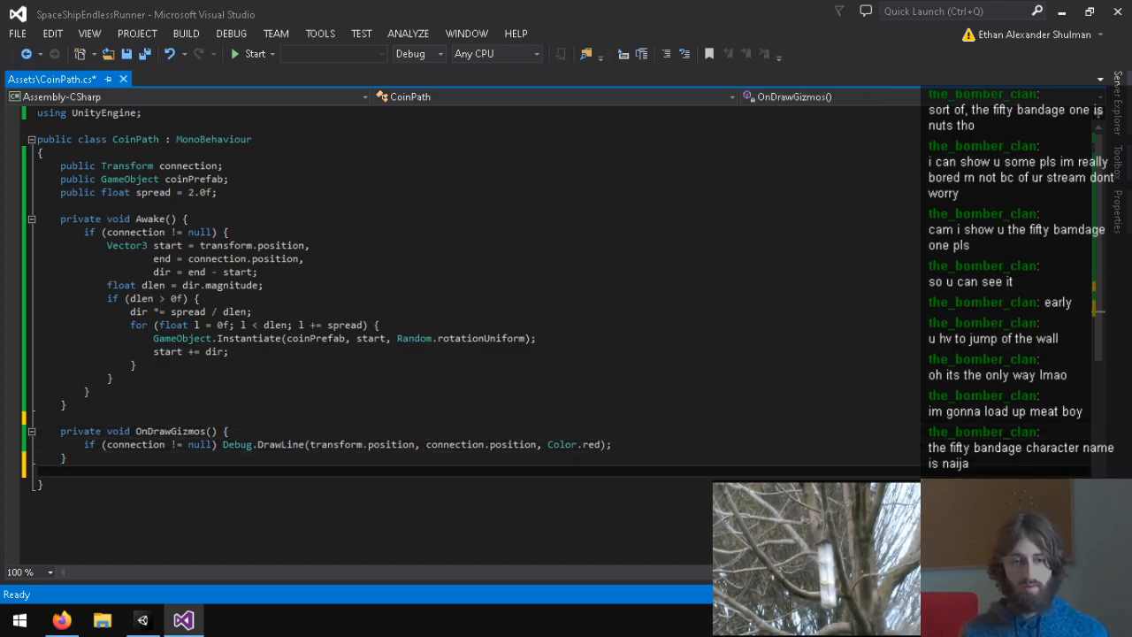
# Step: Open an if (connection != null) { block inside the empty OnDrawGizmosSelected() method
pyautogui.click(166, 471)
pyautogui.click(163, 484)
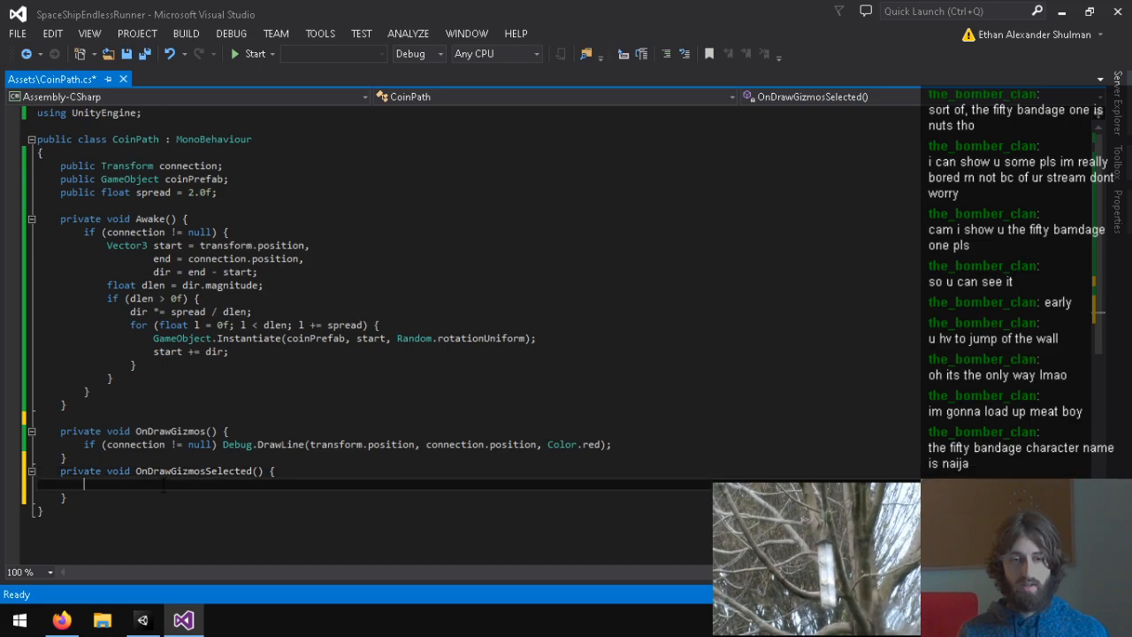
pyautogui.write('if (connection')
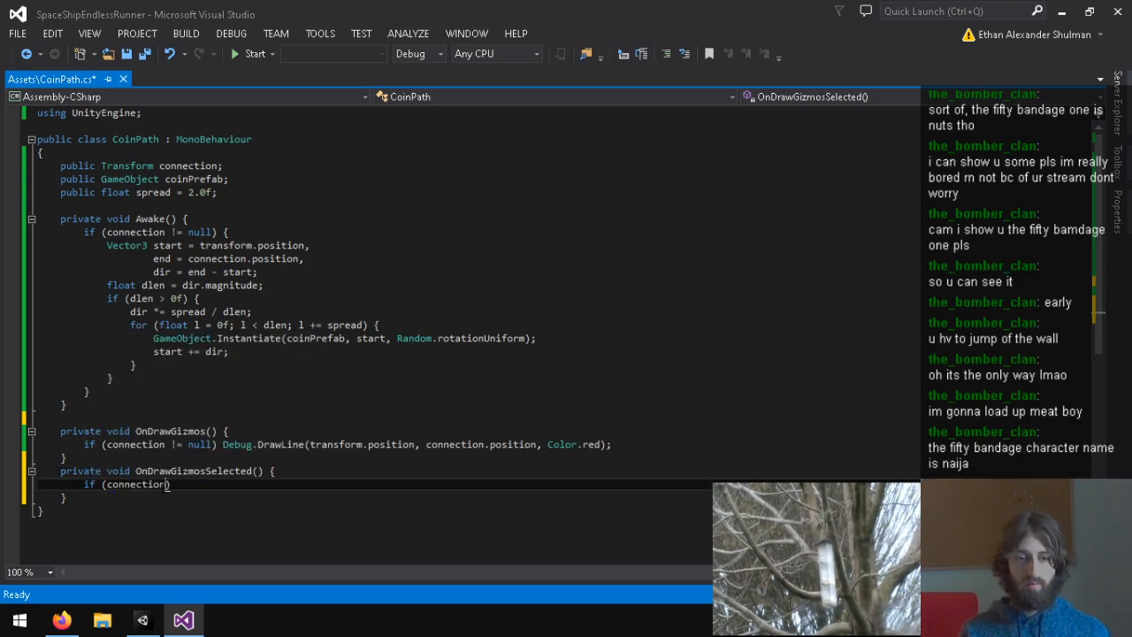
pyautogui.write(' != null) {')
pyautogui.press('Return')
# Step: Copy the vector setup and coin-spawning loop from Awake() into the if block of OnDrawGizmosSelected()
pyautogui.moveTo(156, 379); pyautogui.dragTo(37, 245)
pyautogui.hotkey('ctrl', 'c')
pyautogui.click(106, 497)
pyautogui.hotkey('ctrl', 'v')
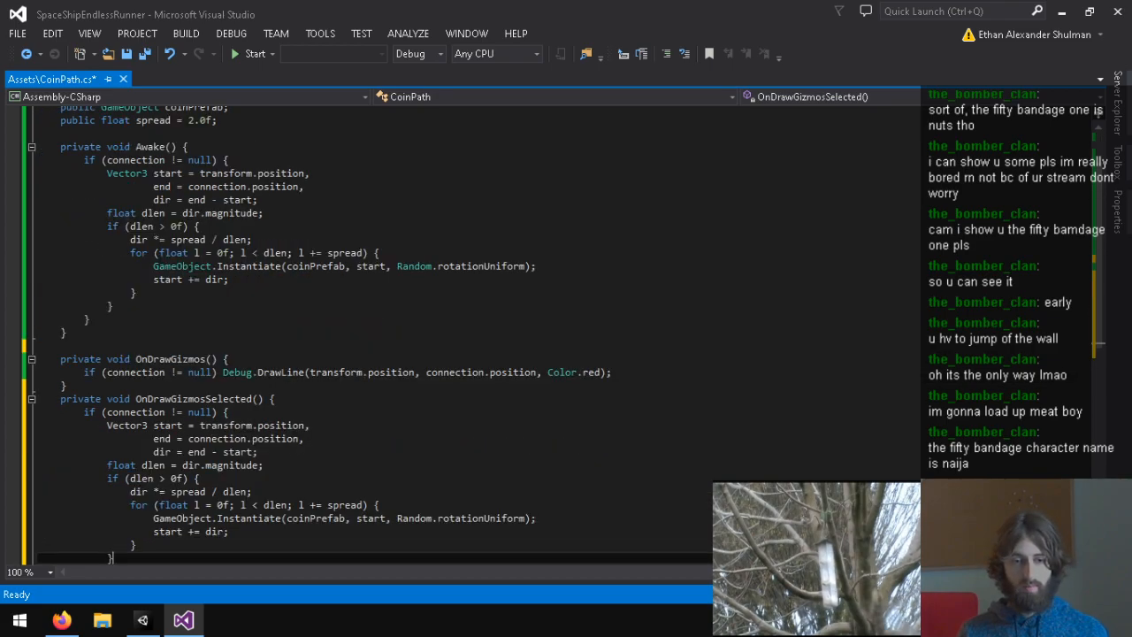
pyautogui.click(132, 505)
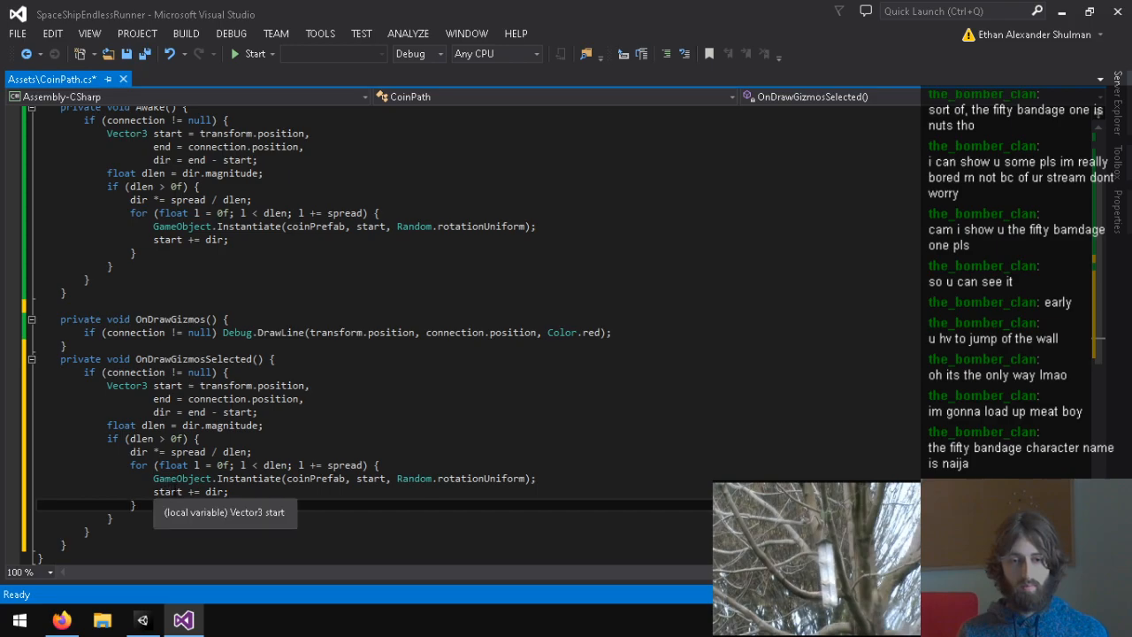
# Step: Begin a Debug. statement above the Instantiate call in the copied loop and look through the available Debug drawing methods
pyautogui.click(153, 477)
pyautogui.moveTo(153, 479); pyautogui.dragTo(456, 478)
pyautogui.click(456, 468)
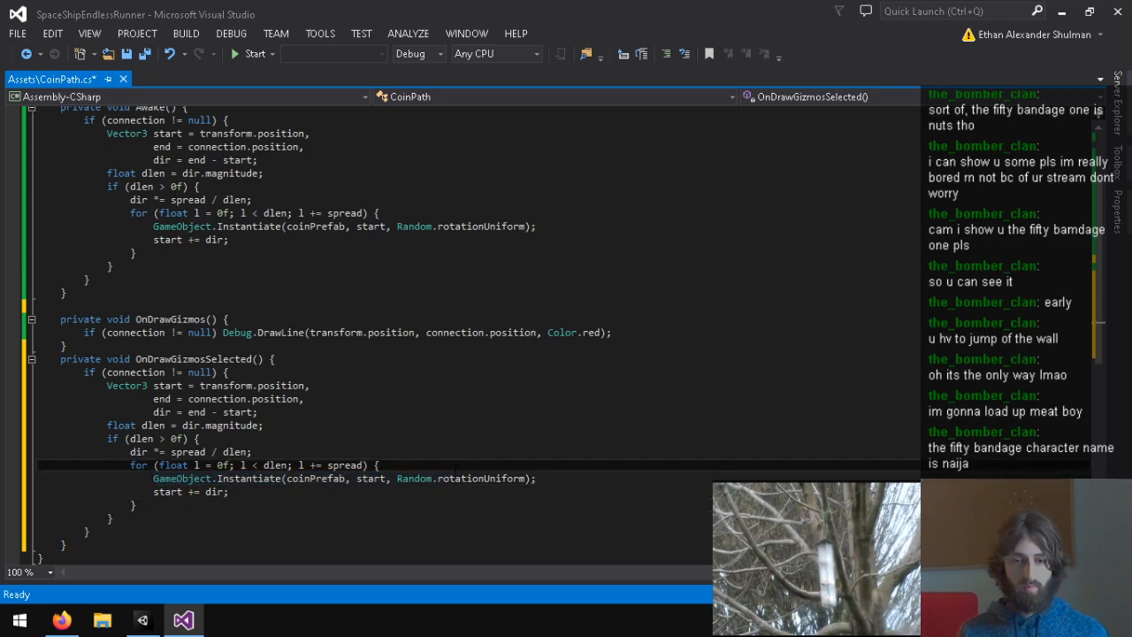
pyautogui.press('Return')
pyautogui.write('Debug.Draw')
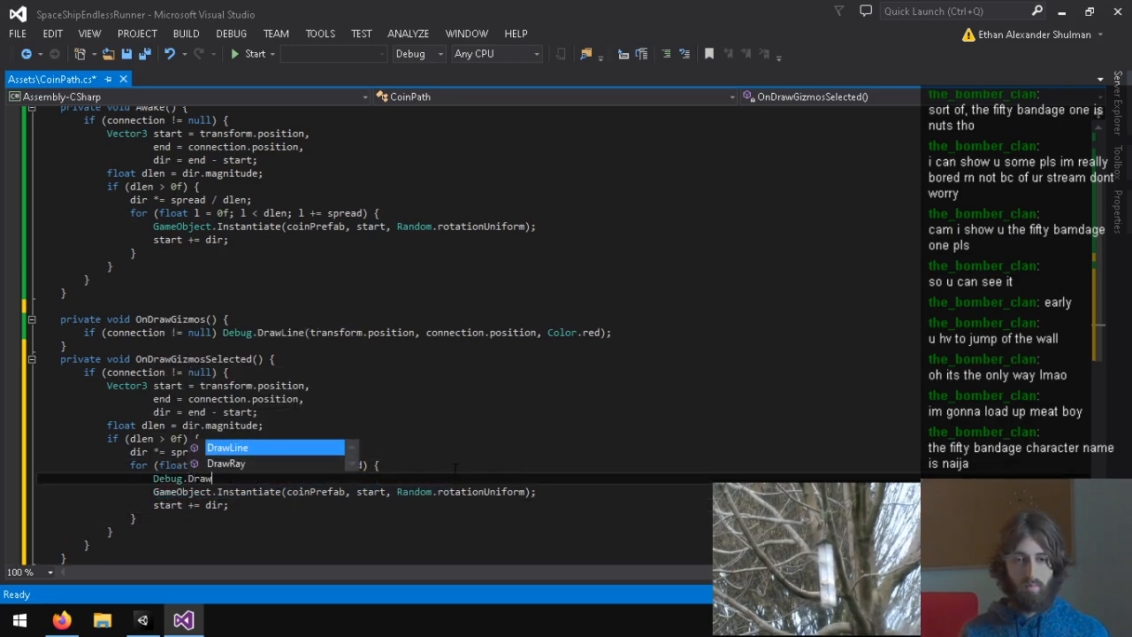
pyautogui.press('BackSpace')
pyautogui.press('BackSpace')
pyautogui.press('BackSpace')
pyautogui.press('BackSpace')
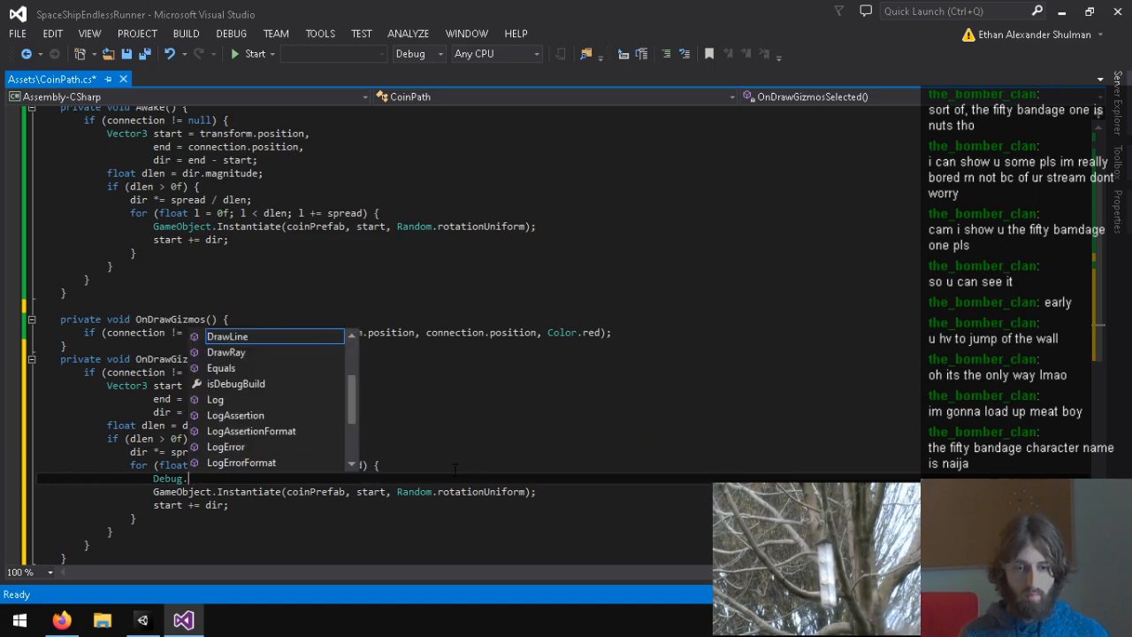
pyautogui.scroll(-2, 265, 396)
pyautogui.scroll(5, 272, 394)
pyautogui.scroll(-1, 273, 395)
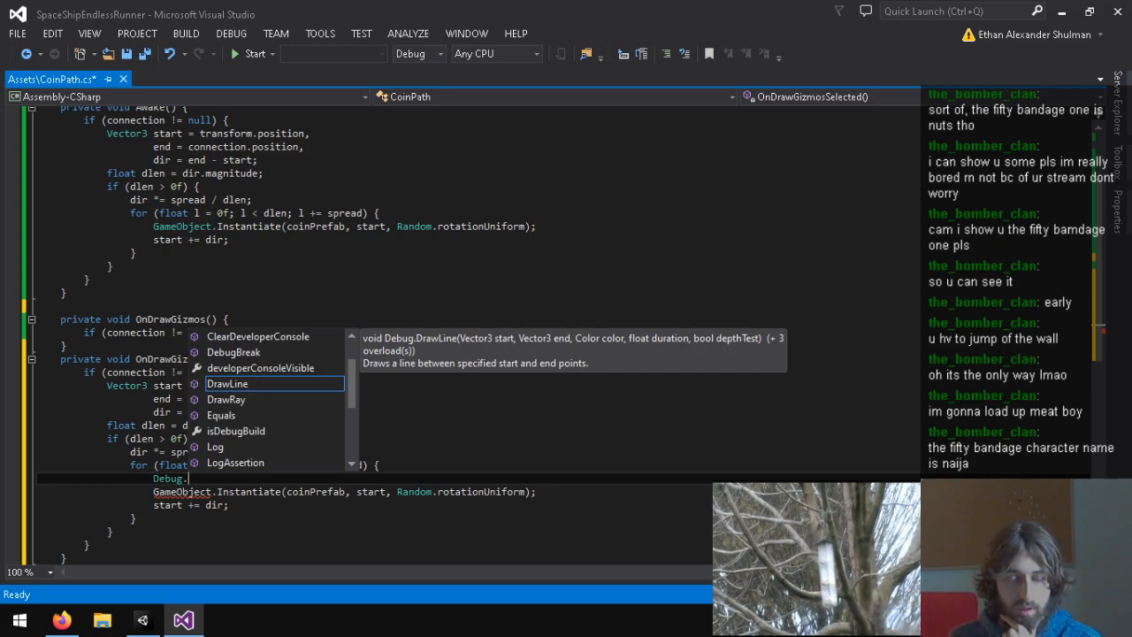
pyautogui.press('Escape')
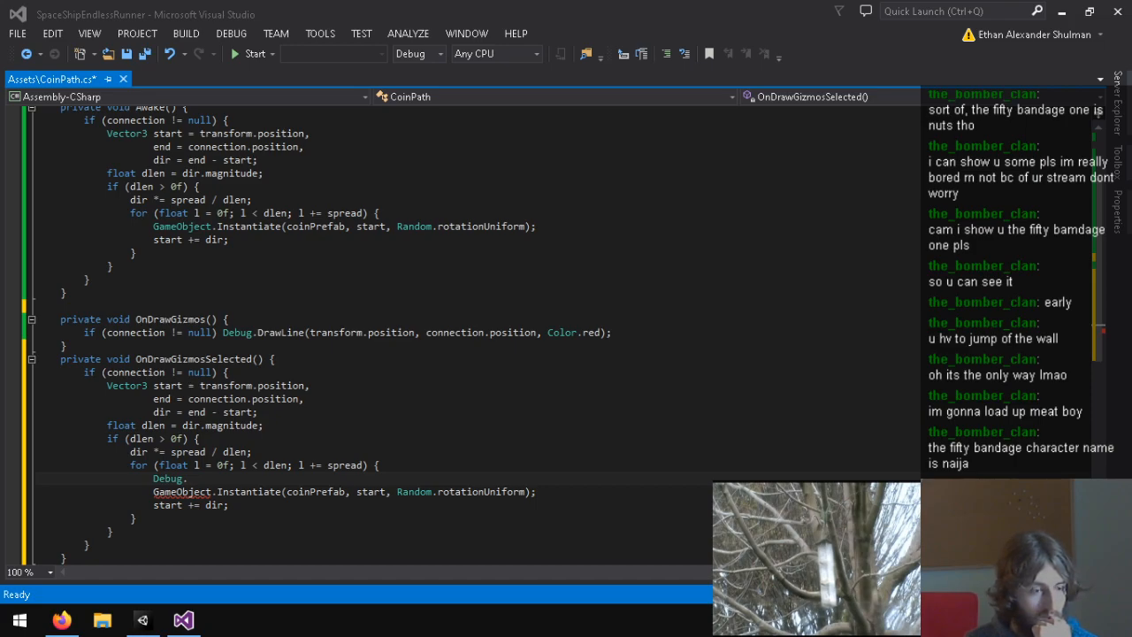
# Step: Replace Debug with Gizmos in the DrawLine call of OnDrawGizmos() and begin a Gizmos. statement above its if line
pyautogui.doubleClick(239, 333)
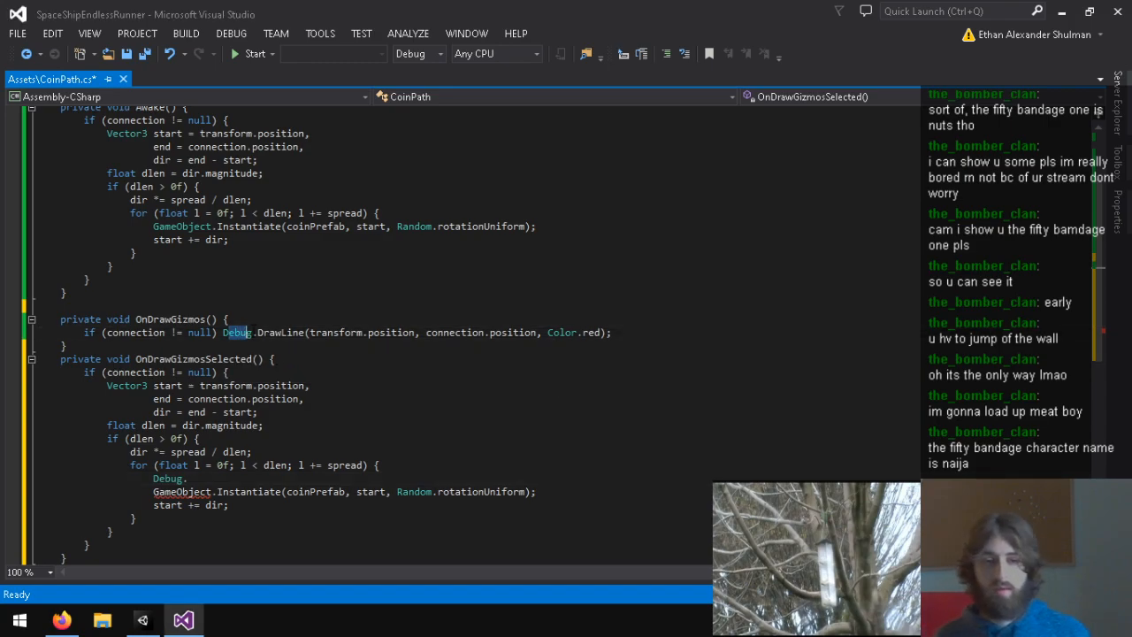
pyautogui.press('BackSpace')
pyautogui.write('Gizmos')
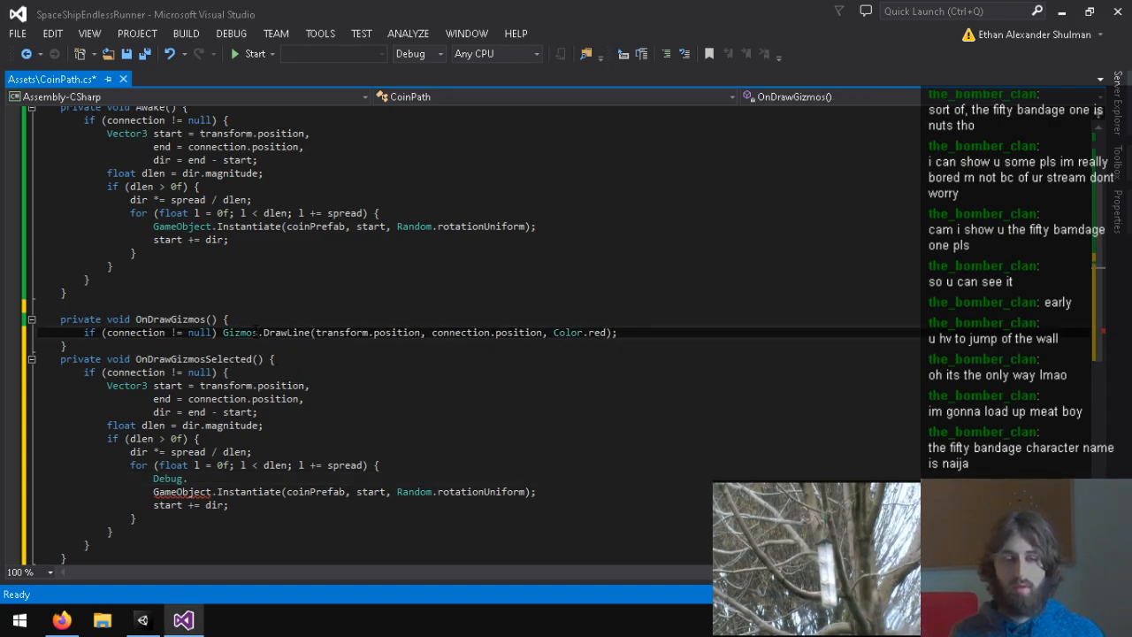
pyautogui.click(230, 319)
pyautogui.press('Return')
pyautogui.write('Gizmos.')
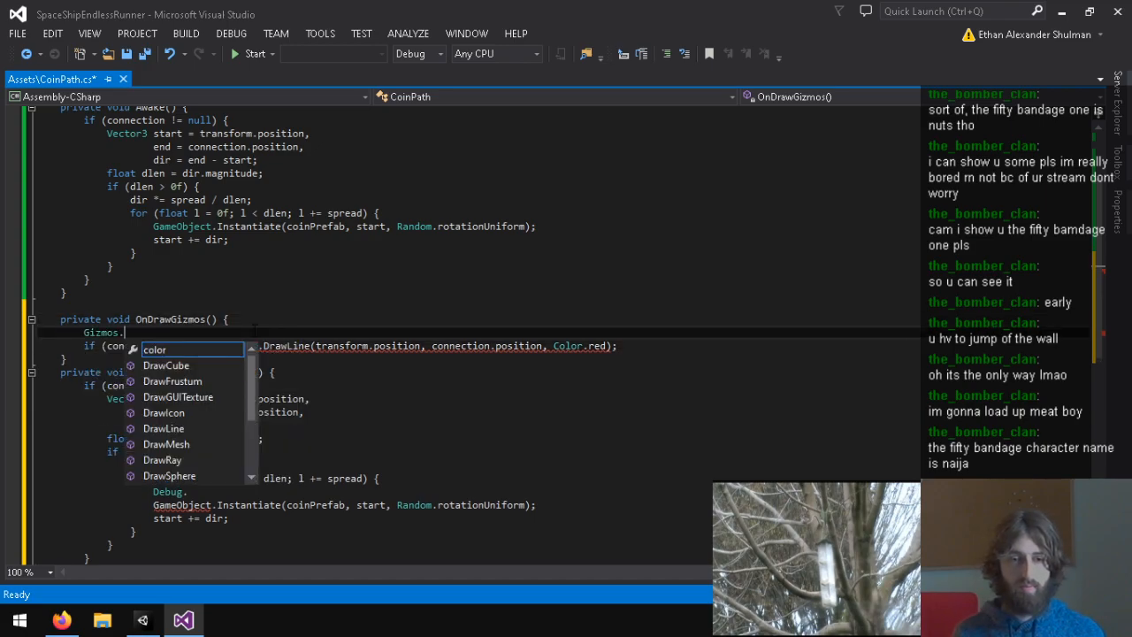
pyautogui.write('DrawLine(')
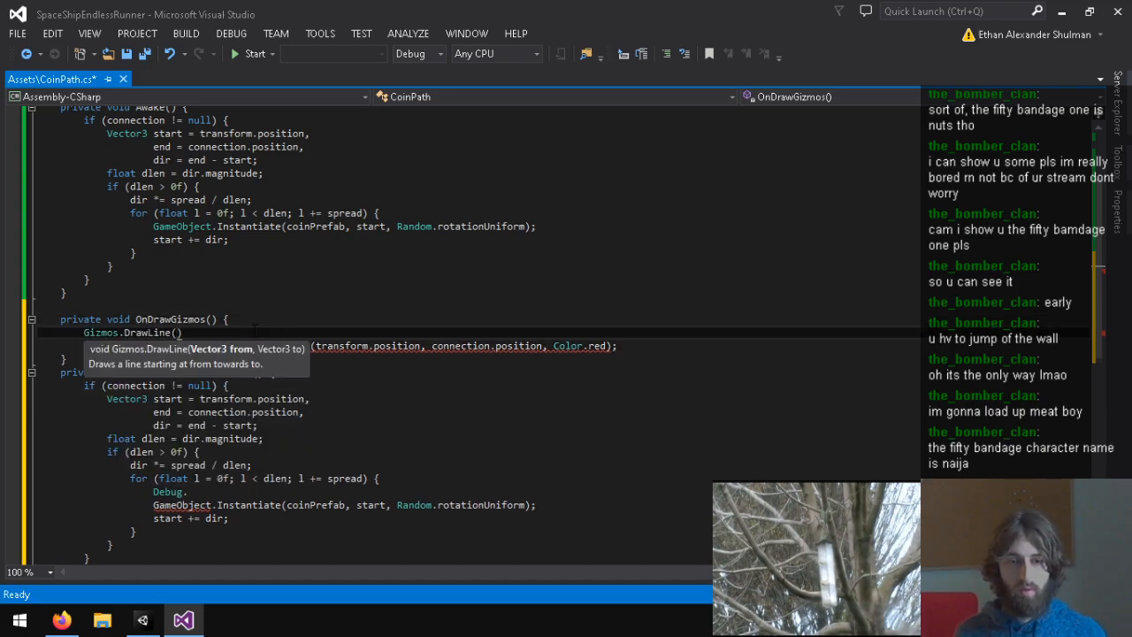
pyautogui.press('Escape')
pyautogui.press('Delete')
pyautogui.press('BackSpace')
pyautogui.press('BackSpace')
pyautogui.press('BackSpace')
pyautogui.press('BackSpace')
pyautogui.press('BackSpace')
pyautogui.press('BackSpace')
pyautogui.press('BackSpace')
# Step: Complete the new statement in OnDrawGizmos() as Gizmos.color = Color.red;
pyautogui.write('.col')
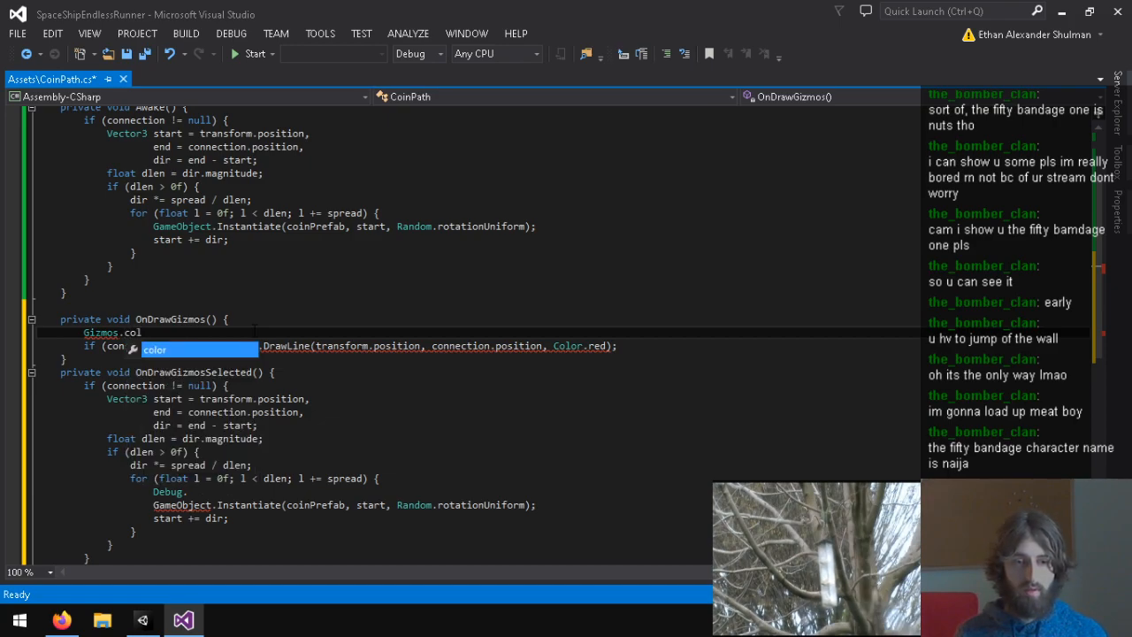
pyautogui.write('or')
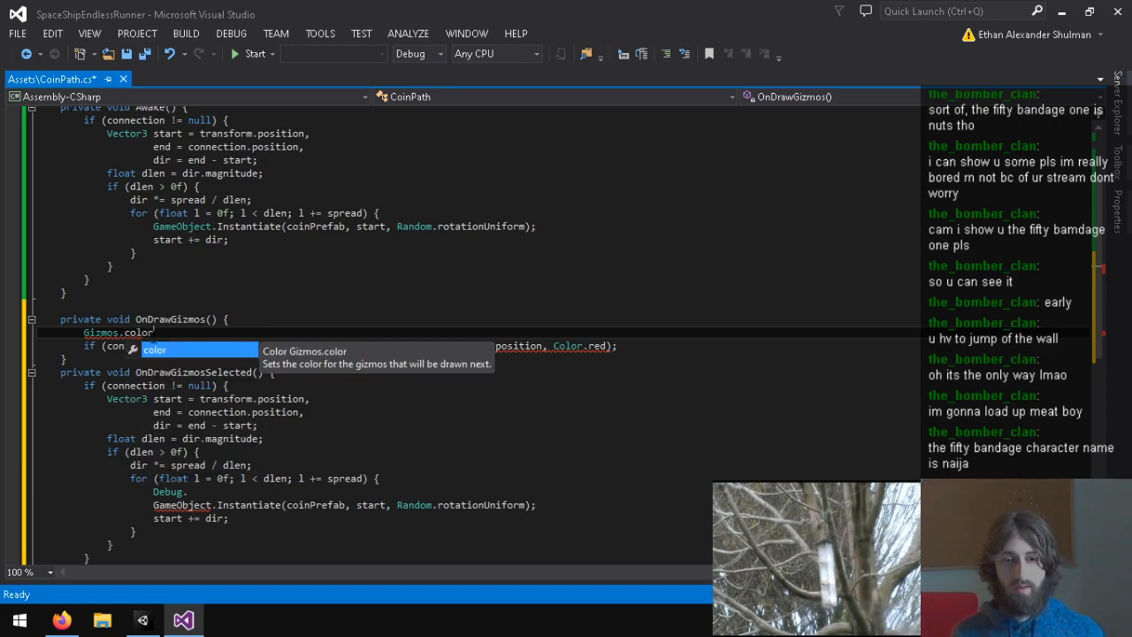
pyautogui.write(' = Color.red;')
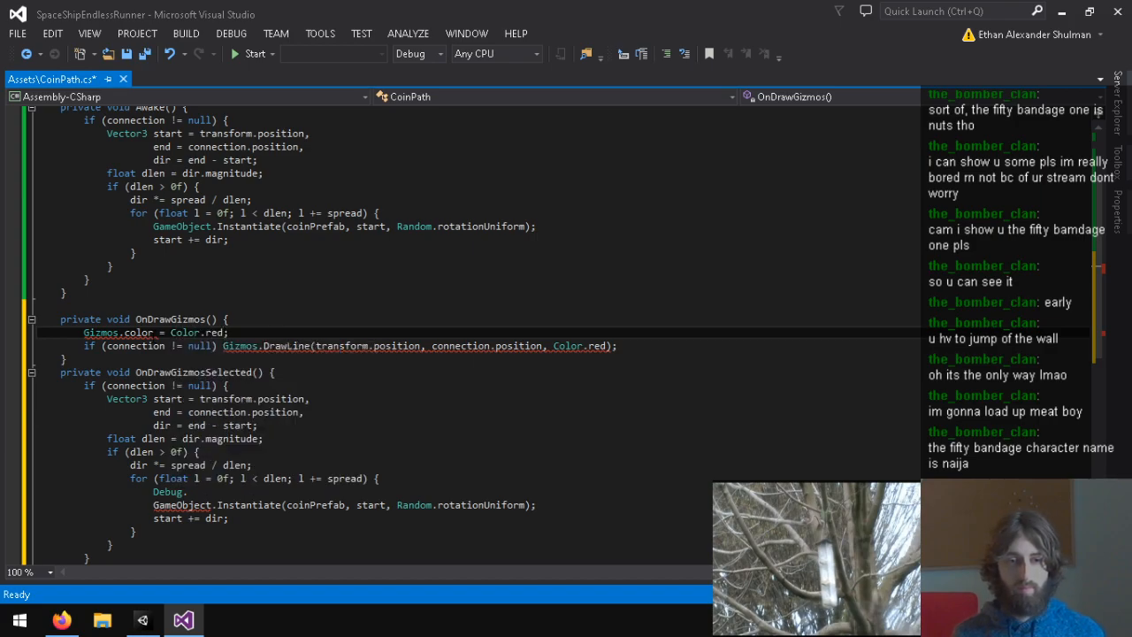
# Step: Open a brace after the if condition in OnDrawGizmos() and move the Gizmos.color line inside it, before the DrawLine call
pyautogui.tripleClick(152, 336)
pyautogui.hotkey('ctrl', 'x')
pyautogui.write('{')
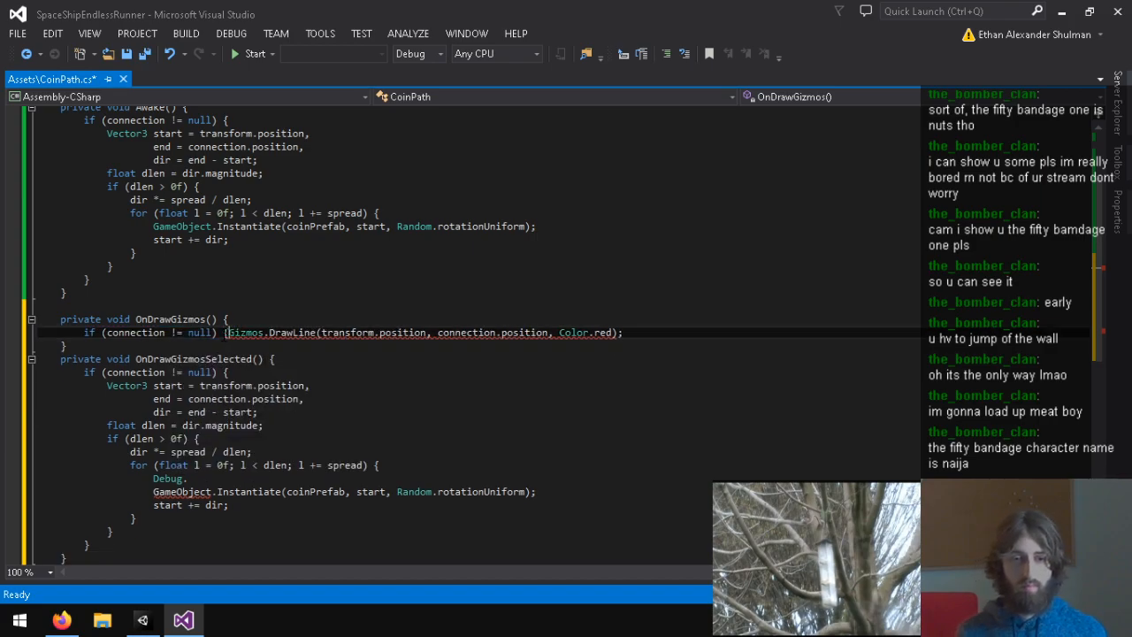
pyautogui.press('Return')
pyautogui.hotkey('ctrl', 'v')
pyautogui.press('Tab')
pyautogui.press('Tab')
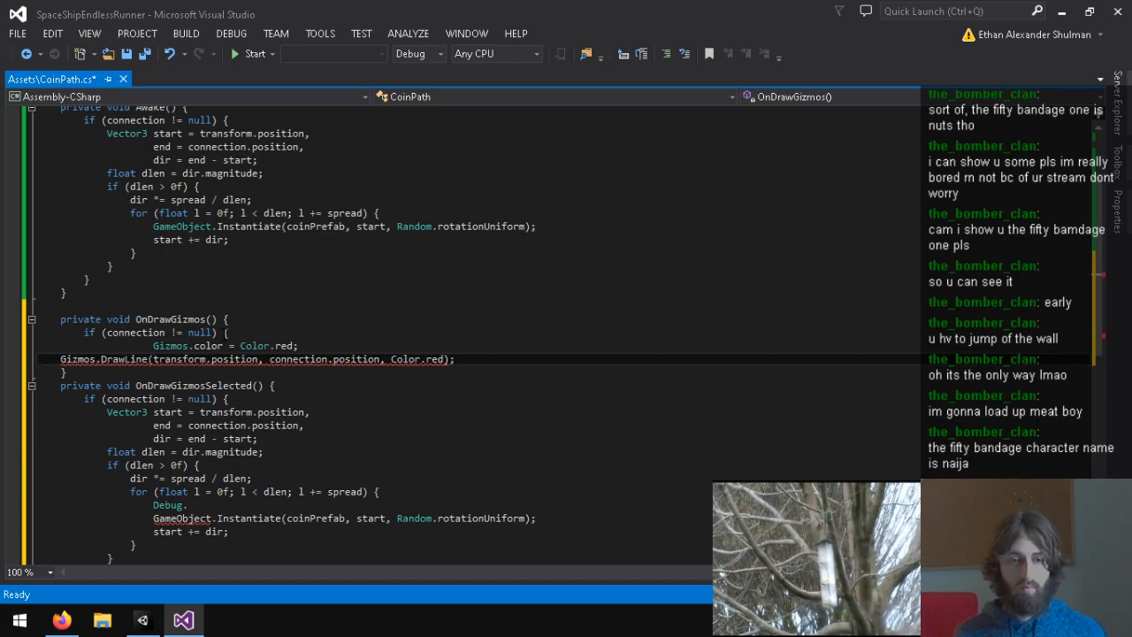
# Step: Remove the Color.red argument from the Gizmos.DrawLine call in OnDrawGizmos, close the if block with a brace, and save CoinPath.cs
pyautogui.moveTo(467, 359); pyautogui.dragTo(405, 359)
pyautogui.press('BackSpace')
pyautogui.press('End')
pyautogui.press('Return')
pyautogui.write('}')
pyautogui.hotkey('ctrl', 's')
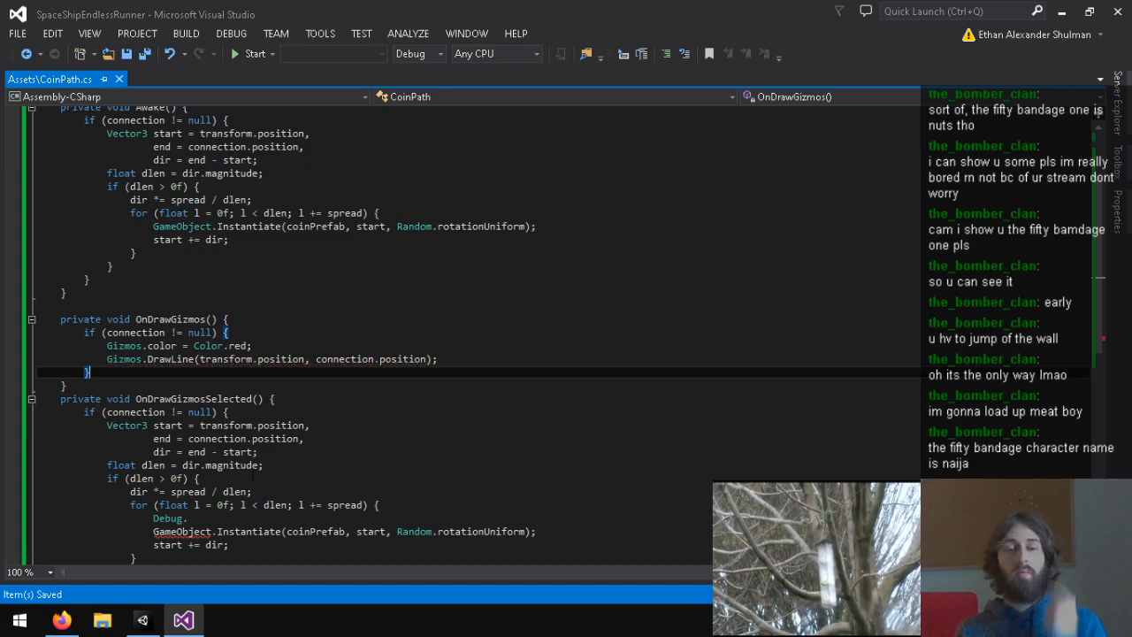
# Step: Replace the unfinished Debug statement in the OnDrawGizmosSelected loop with "Gizmos.color = Color.white;"
pyautogui.scroll(-3, 253, 479)
pyautogui.click(203, 401)
pyautogui.press('BackSpace')
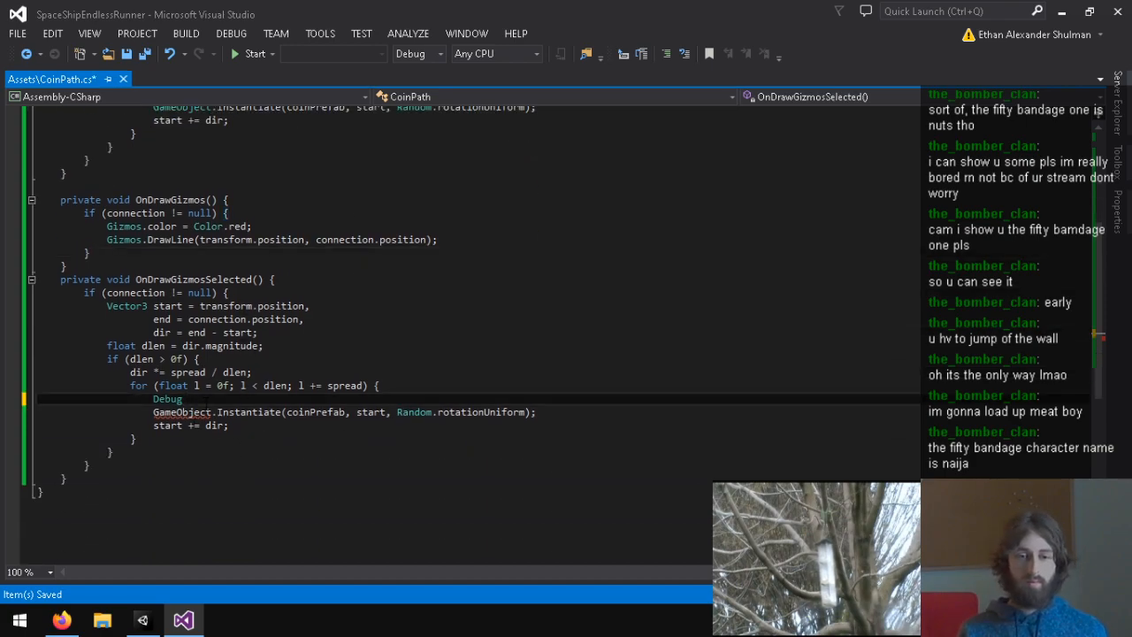
pyautogui.press('BackSpace')
pyautogui.write('Gizmos.co')
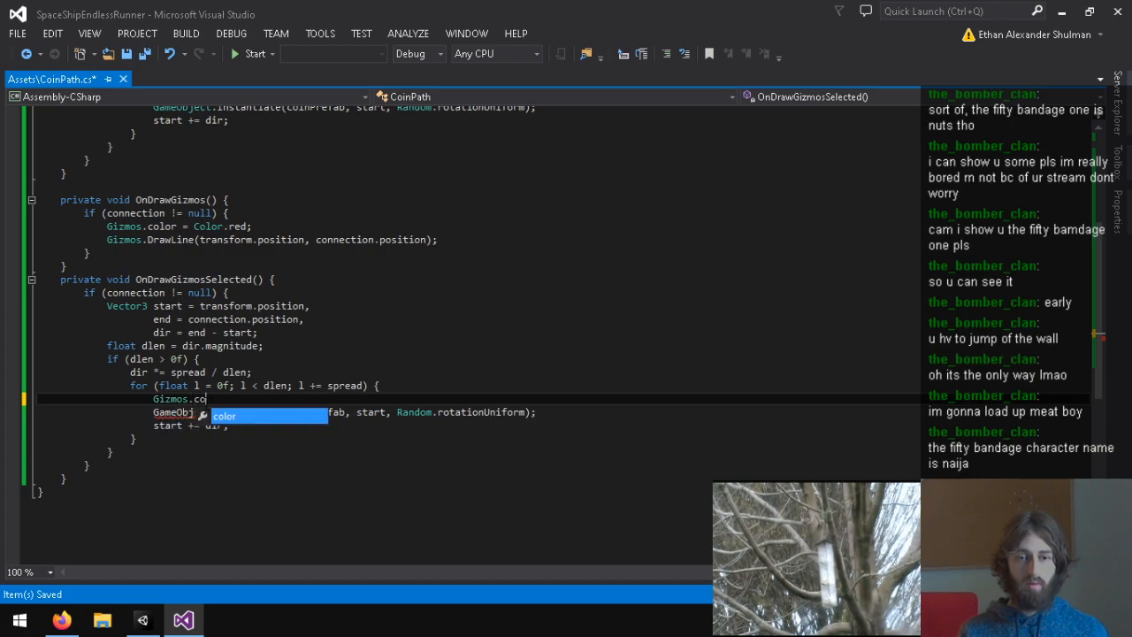
pyautogui.write('lor = Color.white;')
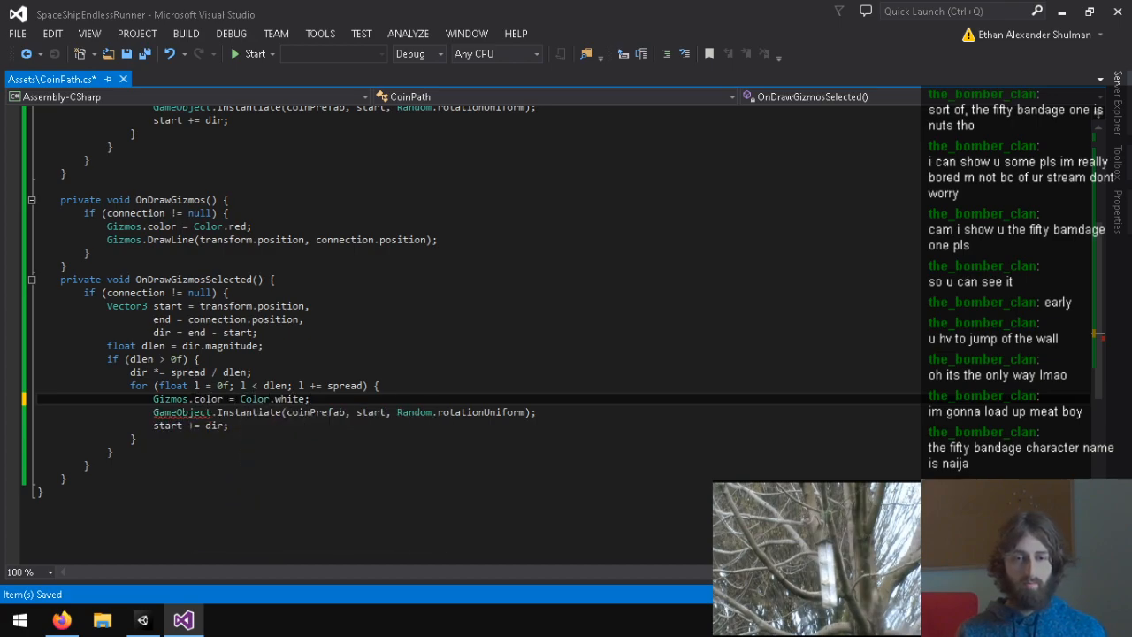
# Step: Move the Gizmos.color line out of the for loop to directly below "if (dlen > 0f) {" in OnDrawGizmosSelected
pyautogui.tripleClick(200, 401)
pyautogui.hotkey('ctrl', 'x')
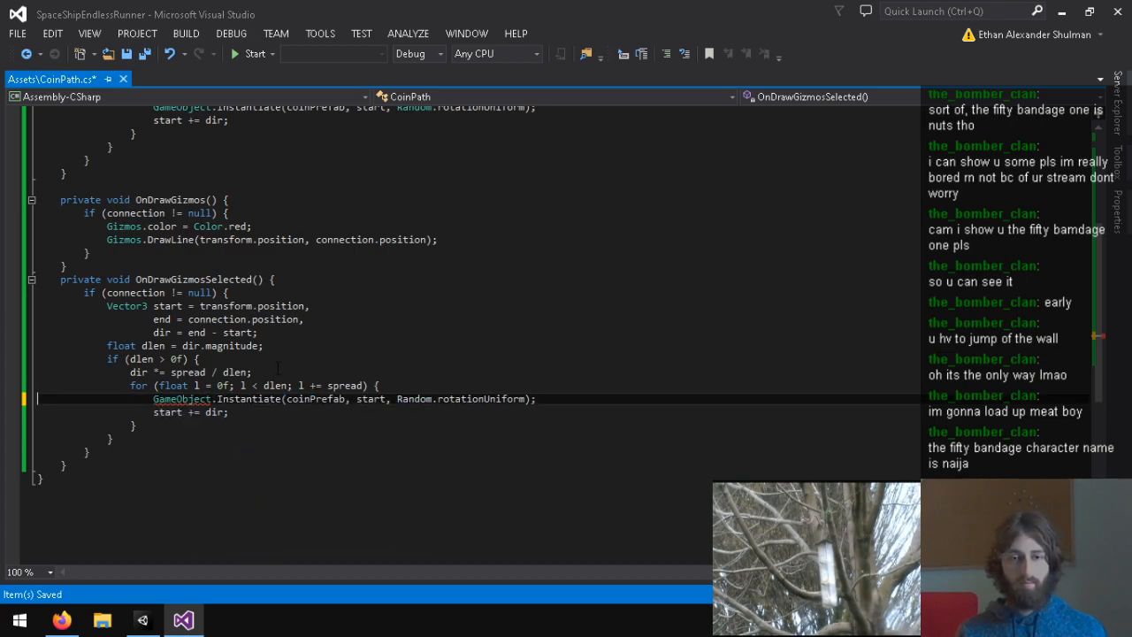
pyautogui.click(276, 358)
pyautogui.press('Return')
pyautogui.hotkey('ctrl', 'v')
pyautogui.press('Delete')
# Step: Start a Gizmos.DrawWireCube call on a new first line inside the OnDrawGizmosSelected for loop
pyautogui.click(445, 408)
pyautogui.click(442, 399)
pyautogui.press('Return')
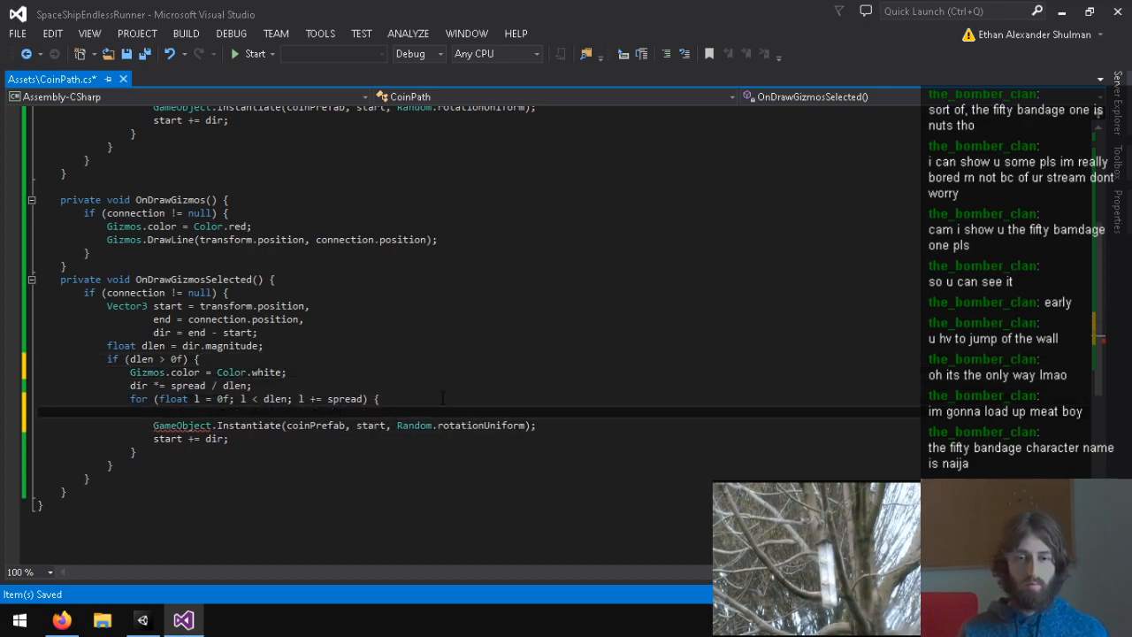
pyautogui.write('Gizmos.Draw')
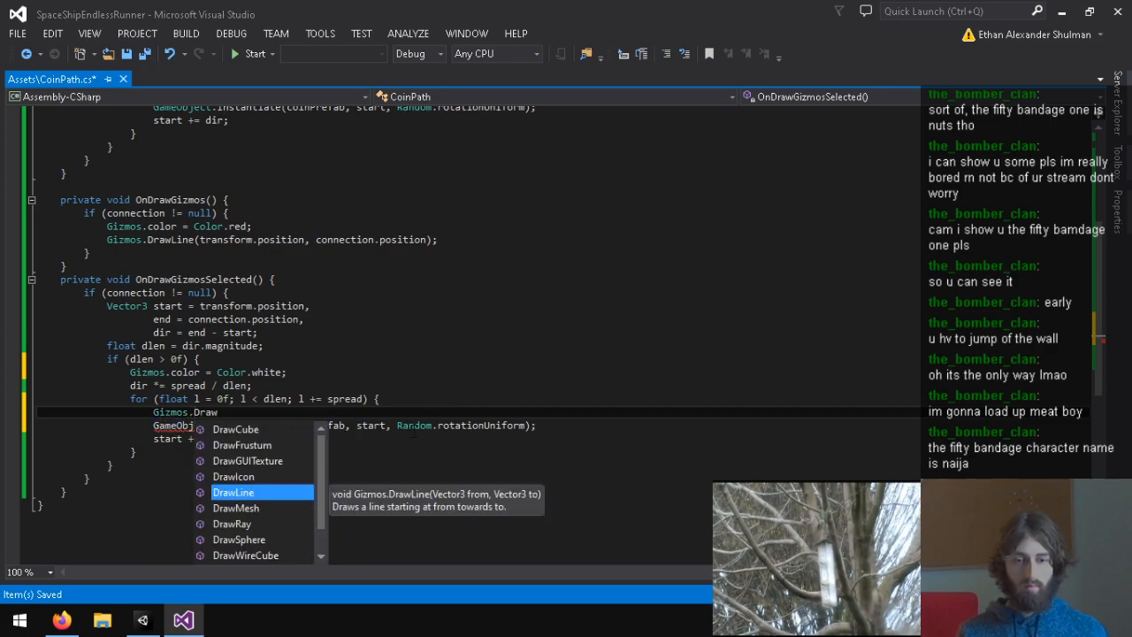
pyautogui.scroll(-1, 278, 539)
pyautogui.scroll(1, 276, 528)
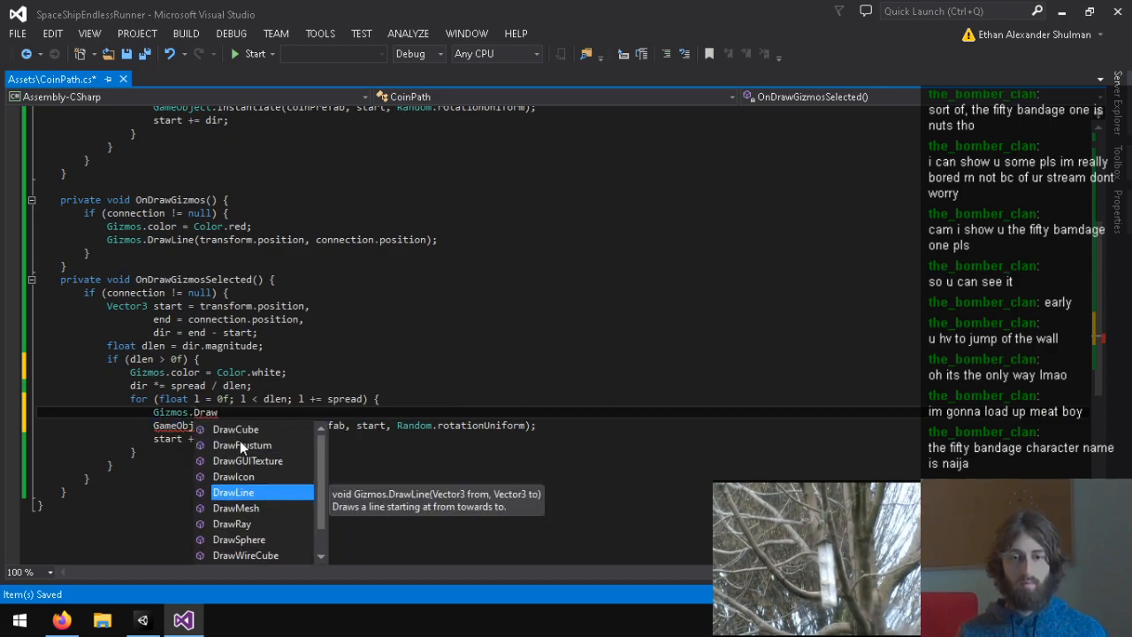
pyautogui.click(253, 430)
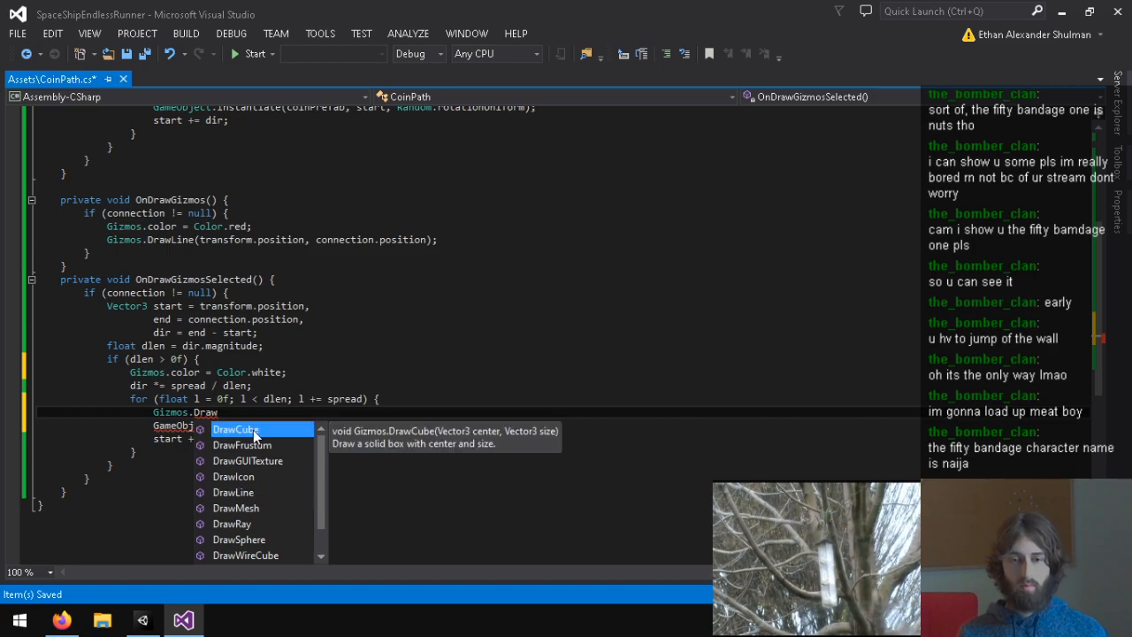
pyautogui.doubleClick(265, 554)
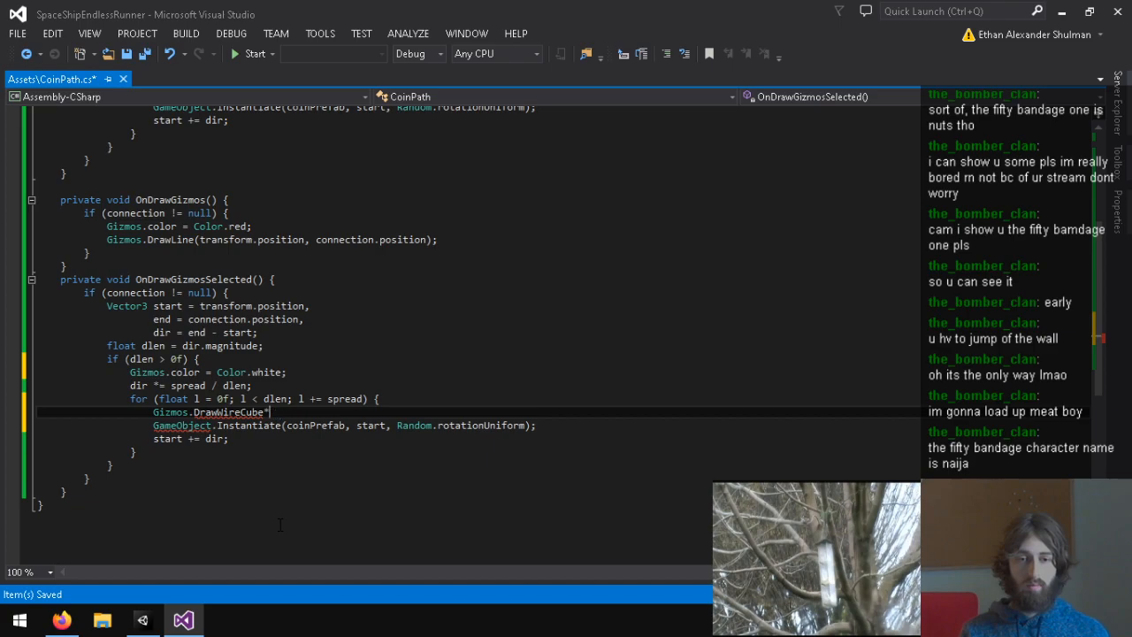
pyautogui.write('(')
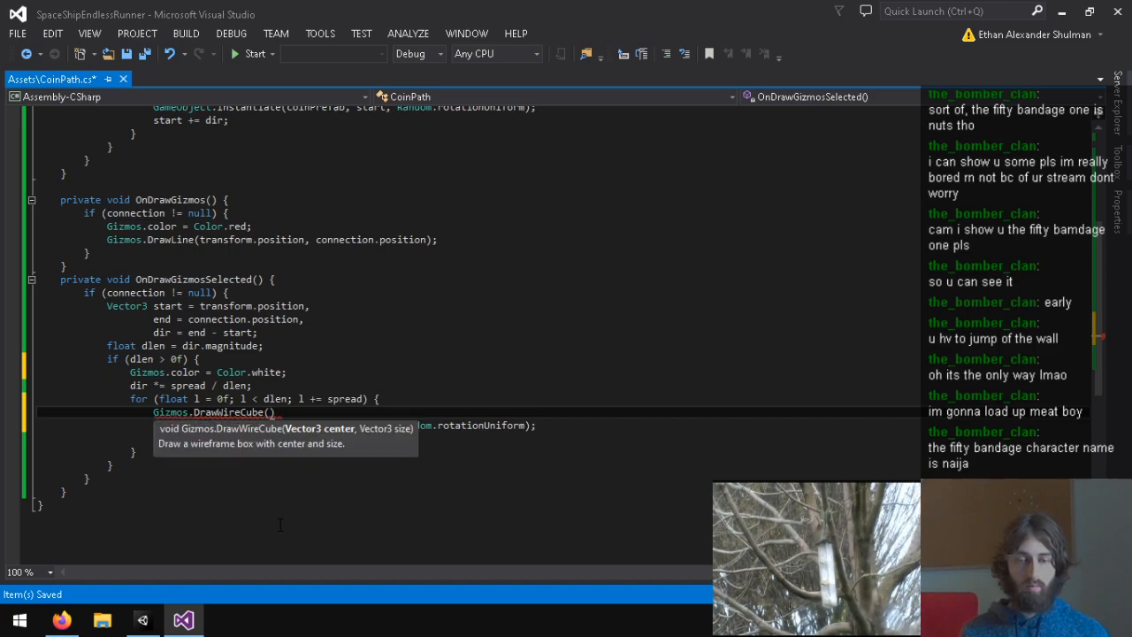
# Step: Replace the DrawWireCube call with "Gizmos.DrawCube(start, Vector3.one);" and save the script
pyautogui.press('Delete')
pyautogui.press('BackSpace')
pyautogui.press('BackSpace')
pyautogui.press('BackSpace')
pyautogui.press('BackSpace')
pyautogui.press('BackSpace')
pyautogui.press('BackSpace')
pyautogui.press('BackSpace')
pyautogui.press('BackSpace')
pyautogui.press('BackSpace')
pyautogui.press('BackSpace')
pyautogui.press('BackSpace')
pyautogui.write('DrawCu')
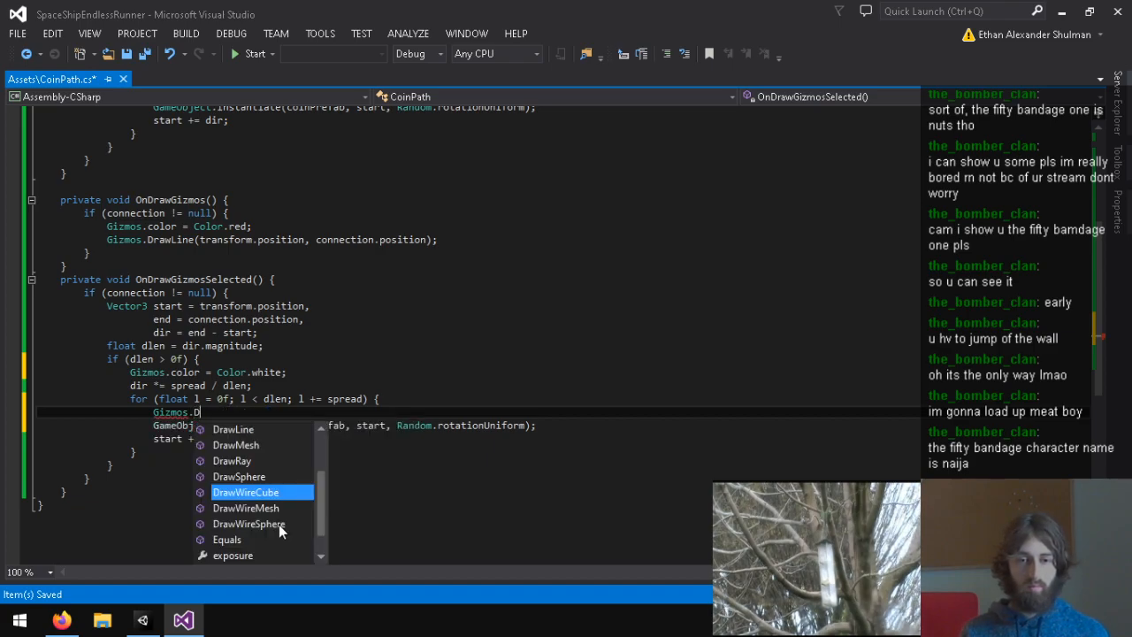
pyautogui.press('Tab')
pyautogui.write('(start, ')
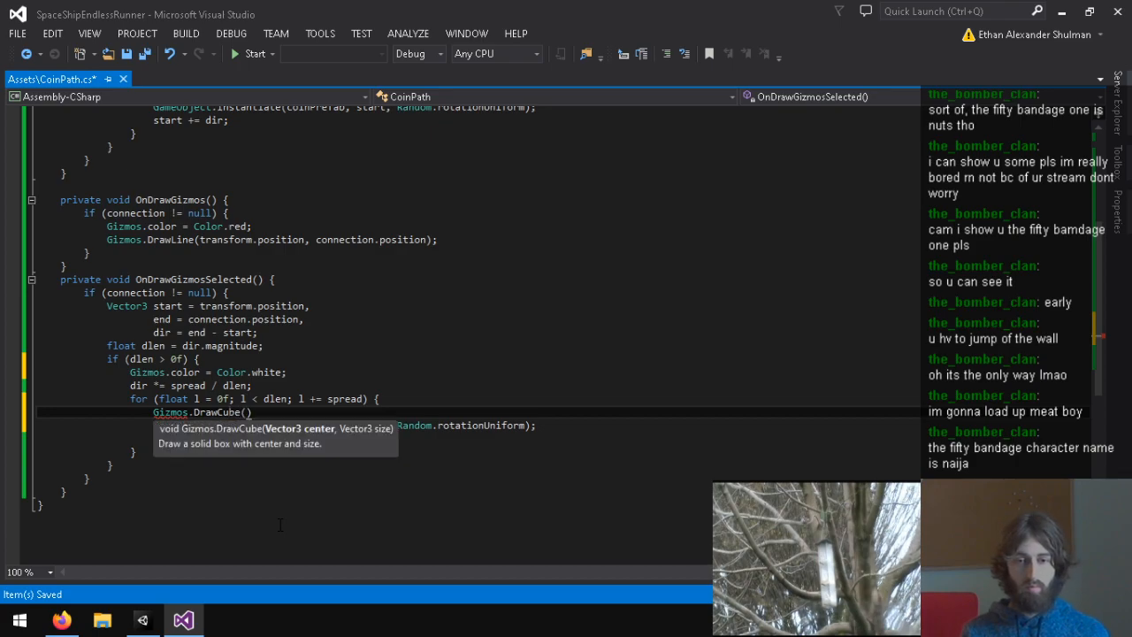
pyautogui.write('Vector3.')
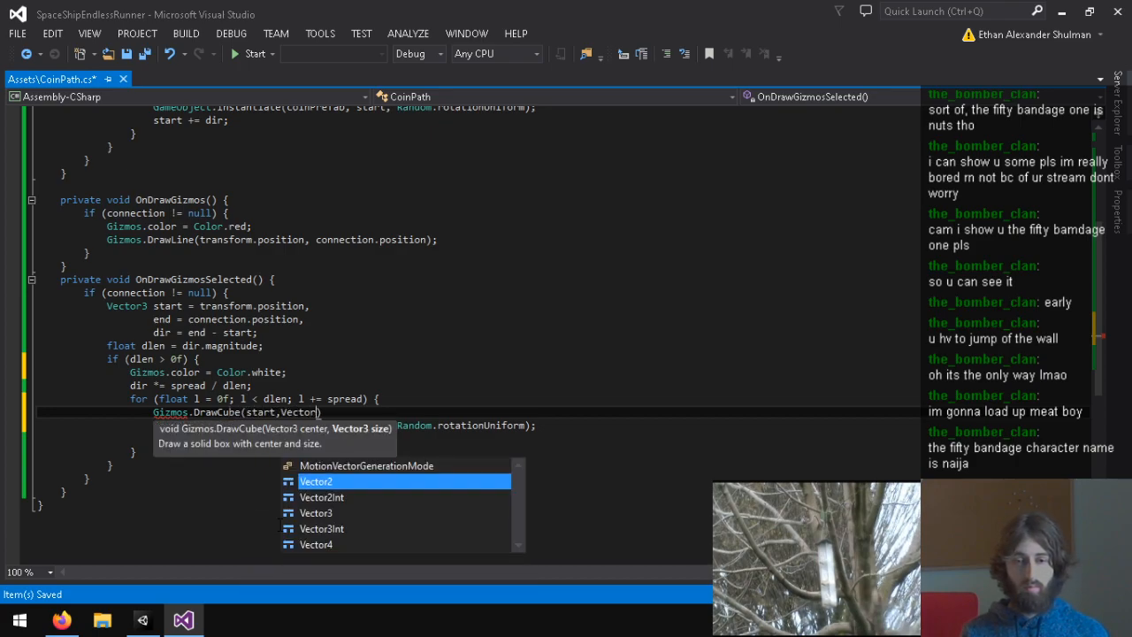
pyautogui.write('one);')
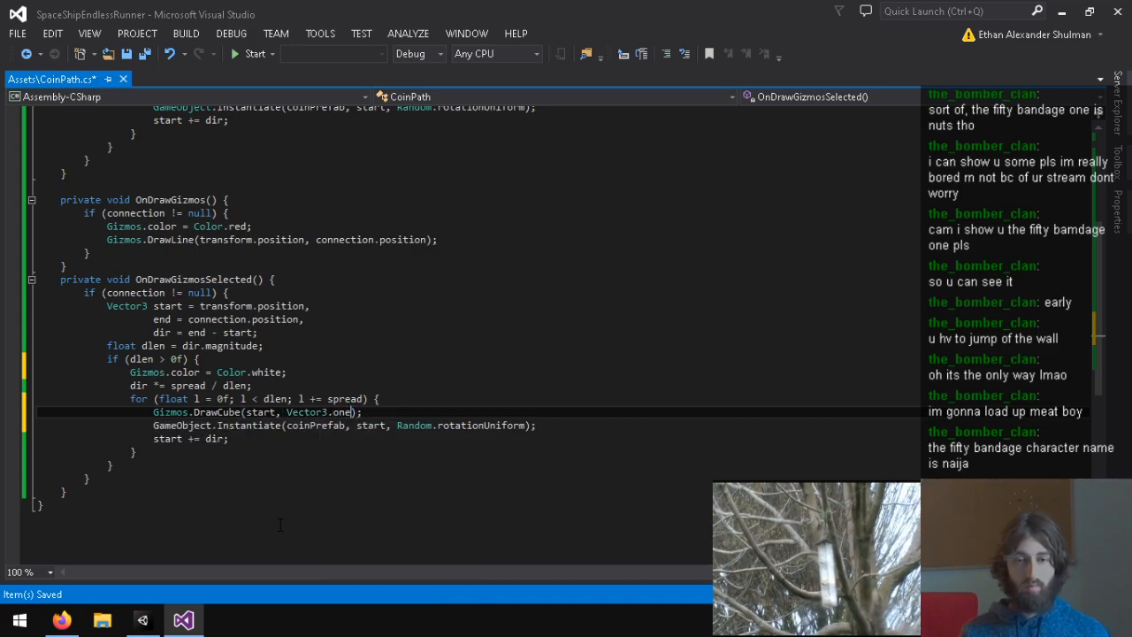
pyautogui.press('BackSpace')
pyautogui.press('BackSpace')
pyautogui.write('.one')
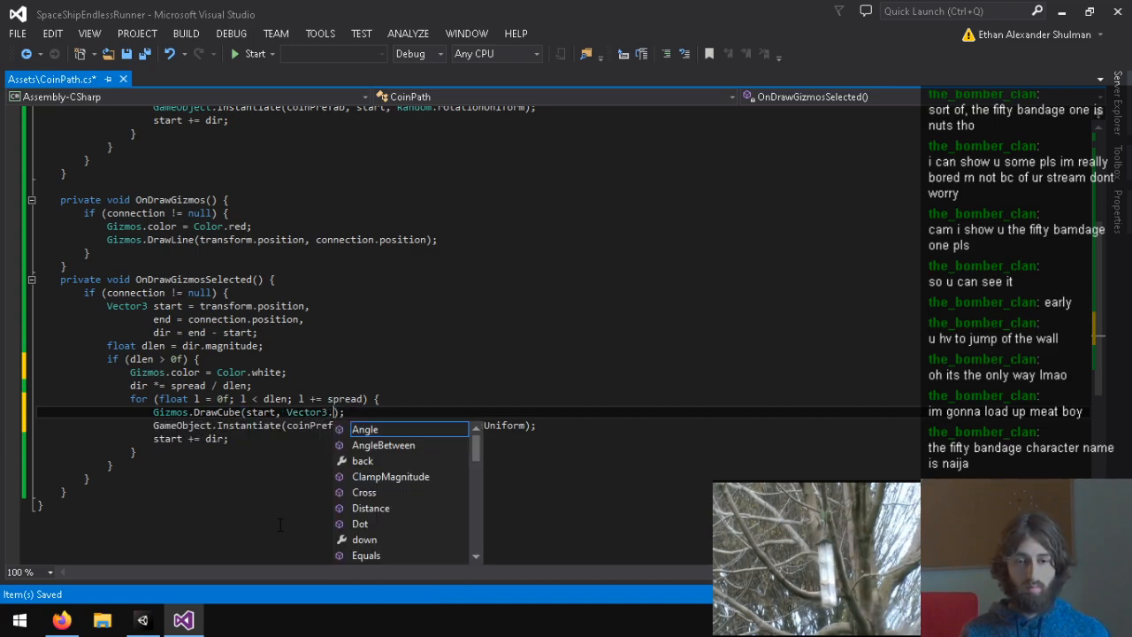
pyautogui.hotkey('ctrl', 's')
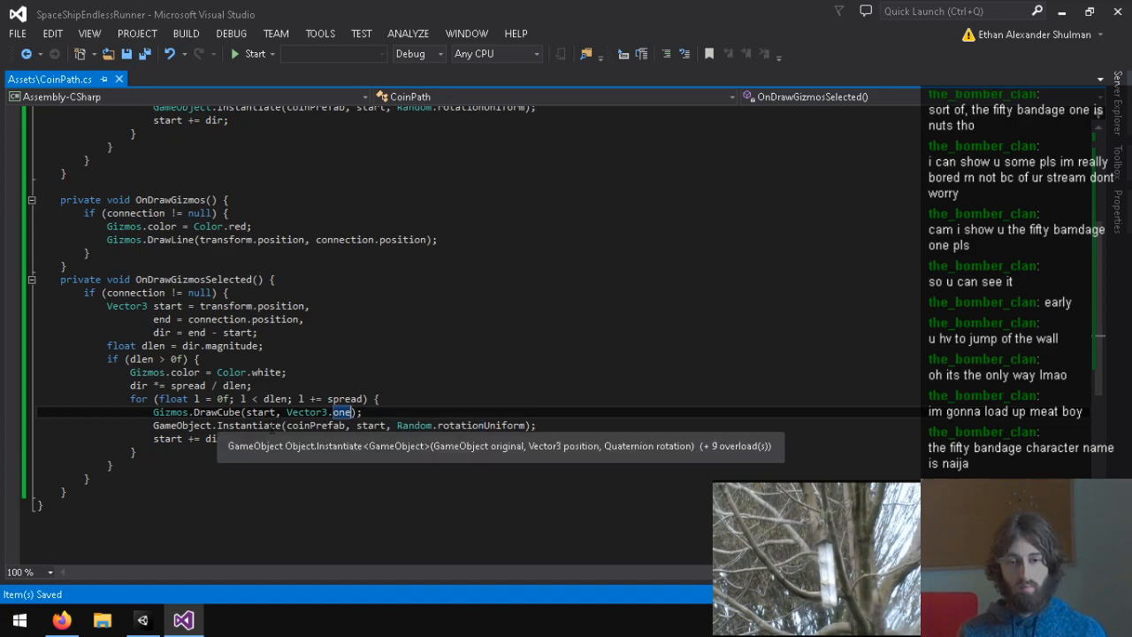
# Step: Delete the GameObject.Instantiate line from the OnDrawGizmosSelected loop, save the script, and switch to Unity
pyautogui.click(231, 431)
pyautogui.hotkey('ctrl', 'l')
pyautogui.hotkey('ctrl', 's')
pyautogui.hotkey('alt', 'Tab')
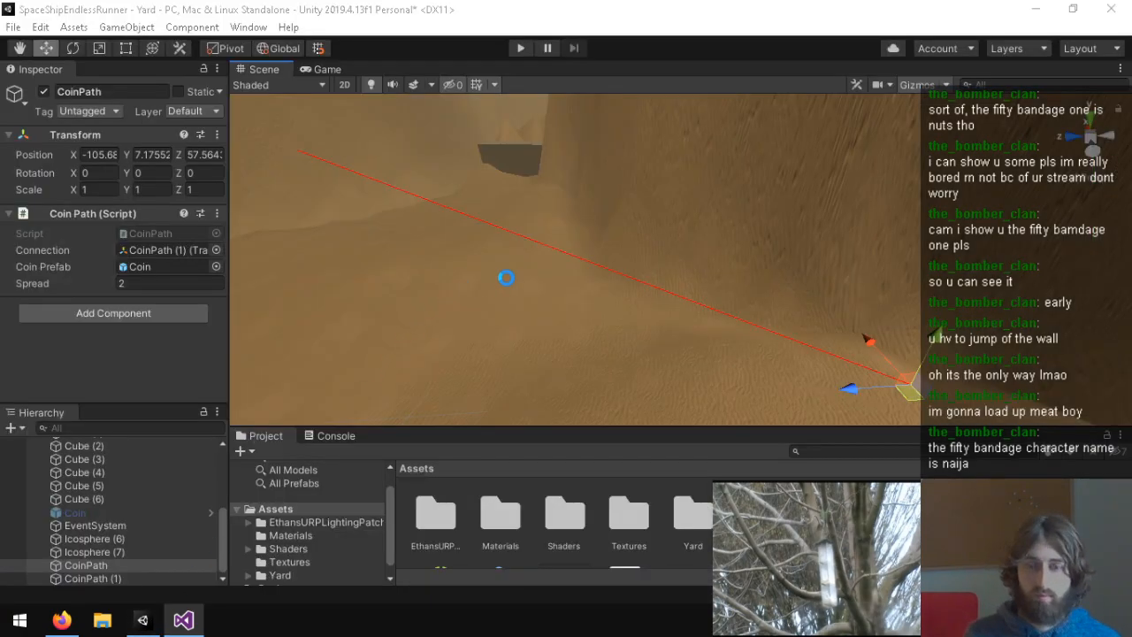
# Step: Enable the Coin object and move it onto the coin path at about X -103.5, Y 11.15, comparing it with the CoinPath cubes
pyautogui.moveTo(475, 282); pyautogui.dragTo(548, 283, button='right')
pyautogui.doubleClick(96, 525)
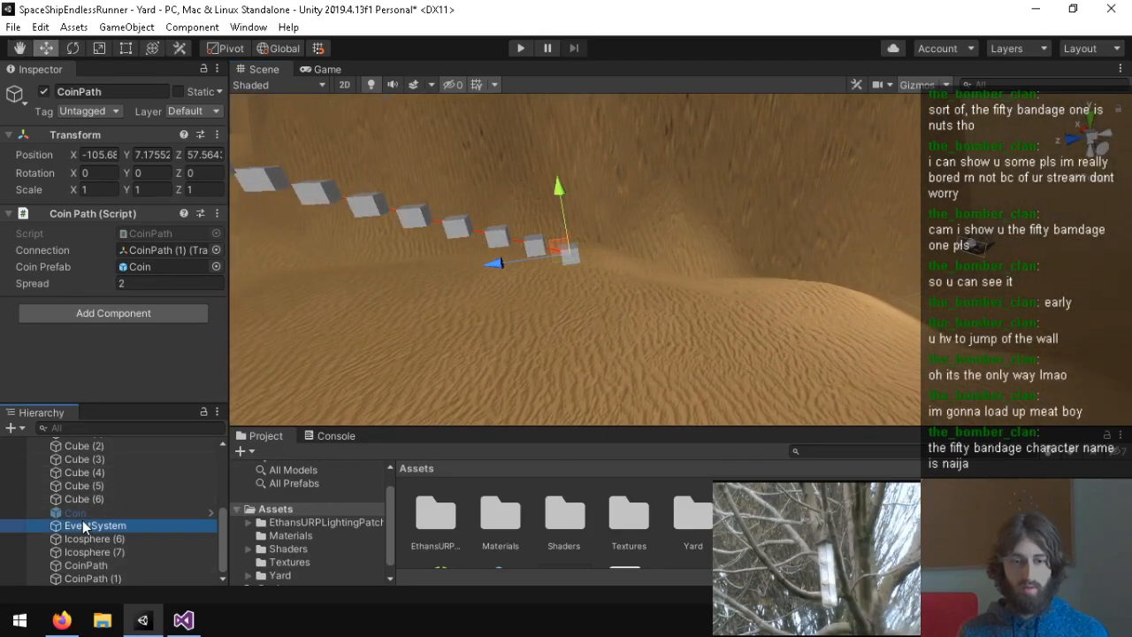
pyautogui.doubleClick(89, 513)
pyautogui.moveTo(425, 256); pyautogui.dragTo(581, 212, button='right')
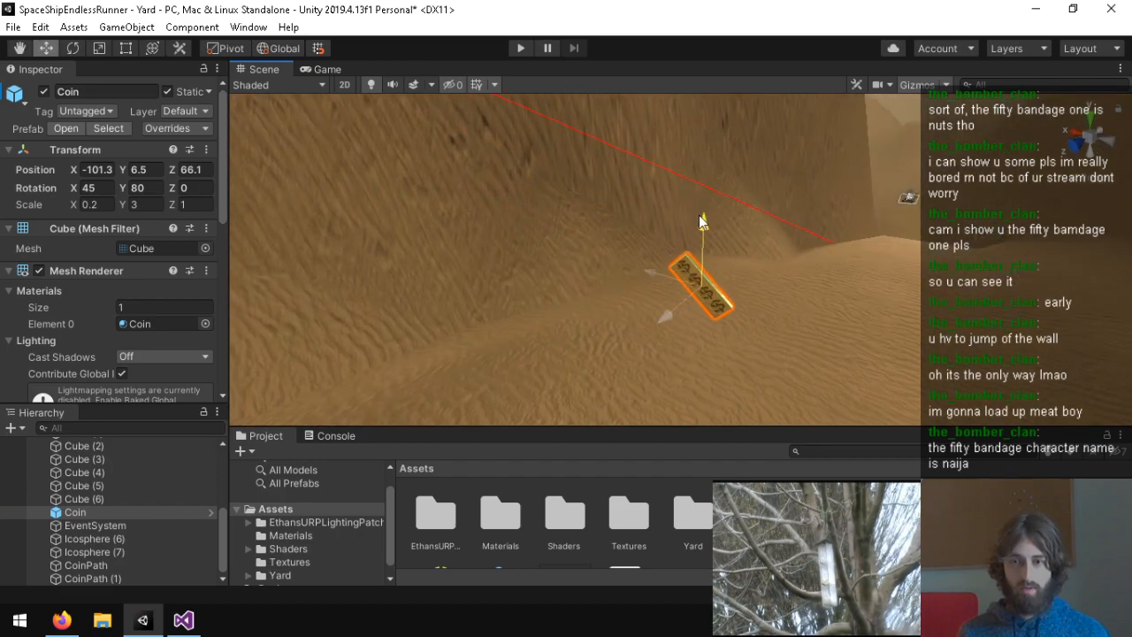
pyautogui.doubleClick(145, 565)
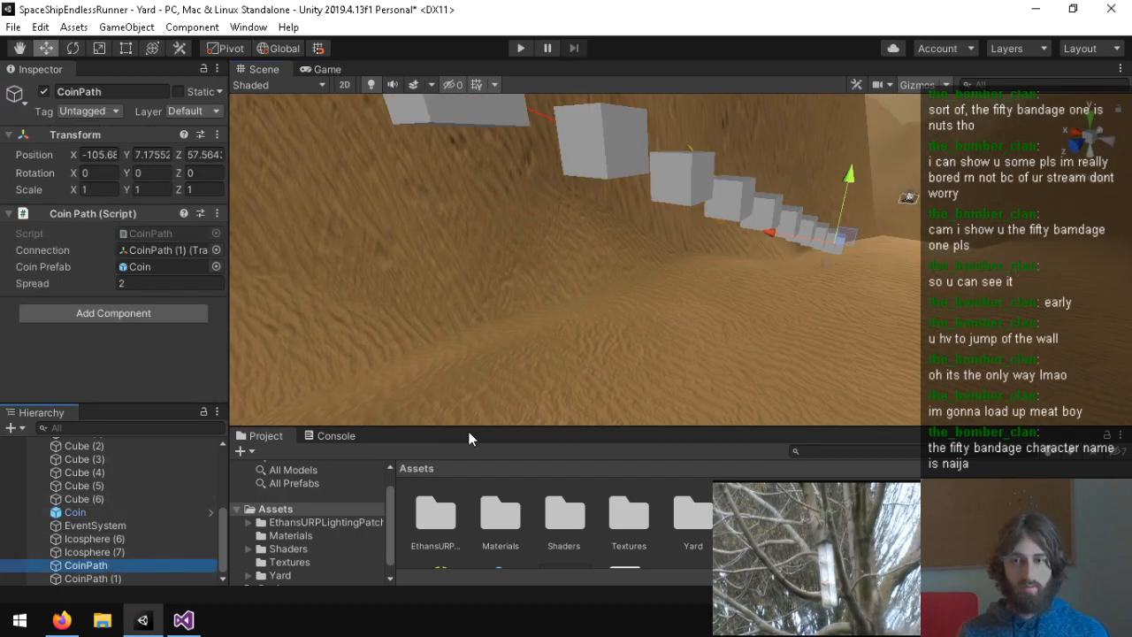
pyautogui.moveTo(265, 239); pyautogui.dragTo(477, 274, button='right')
pyautogui.click(477, 276)
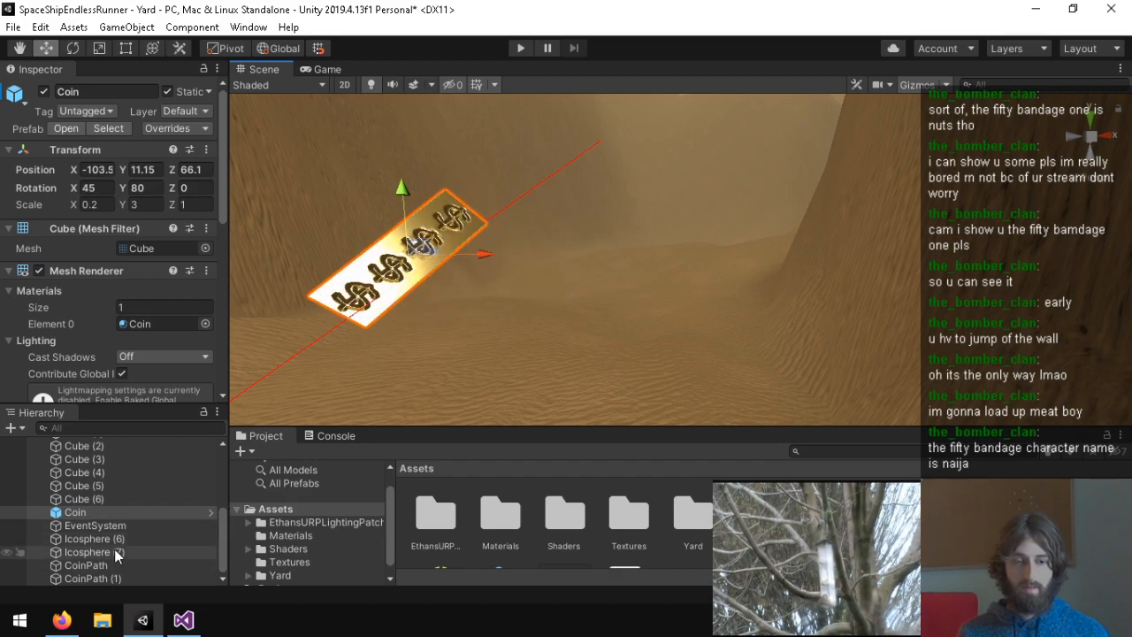
# Step: View the CoinPath cubes beside the coin once more, and deactivate the Coin object
pyautogui.doubleClick(88, 565)
pyautogui.moveTo(393, 311); pyautogui.dragTo(598, 252, button='right')
pyautogui.doubleClick(71, 513)
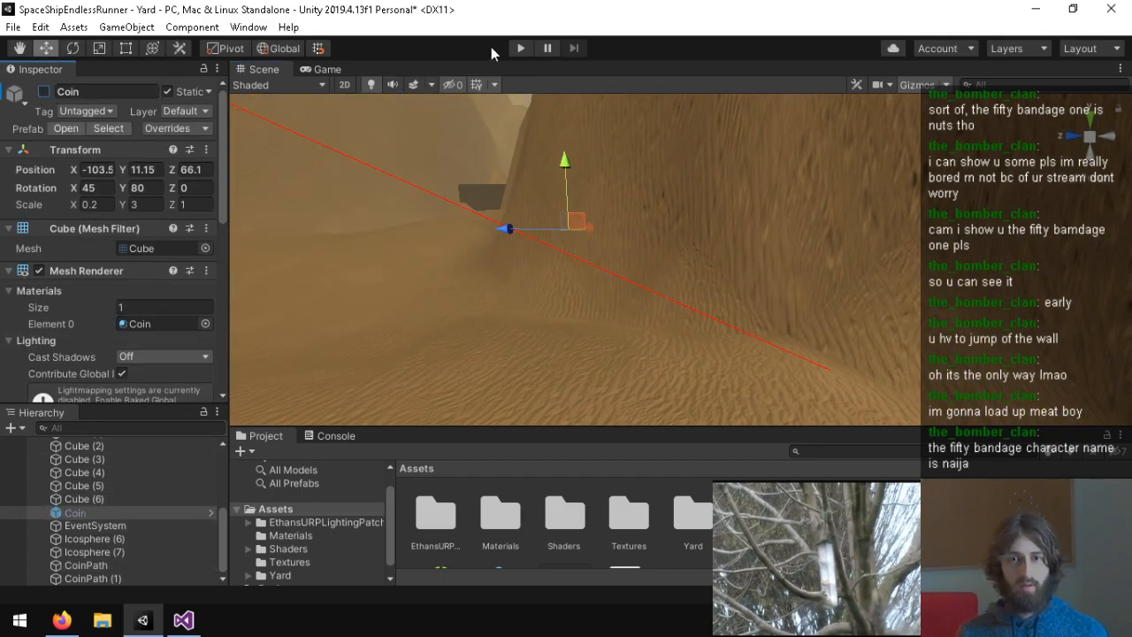
# Step: Play-test the scene, stop the game, and select the Player object to view its starting area against the coin path
pyautogui.click(519, 48)
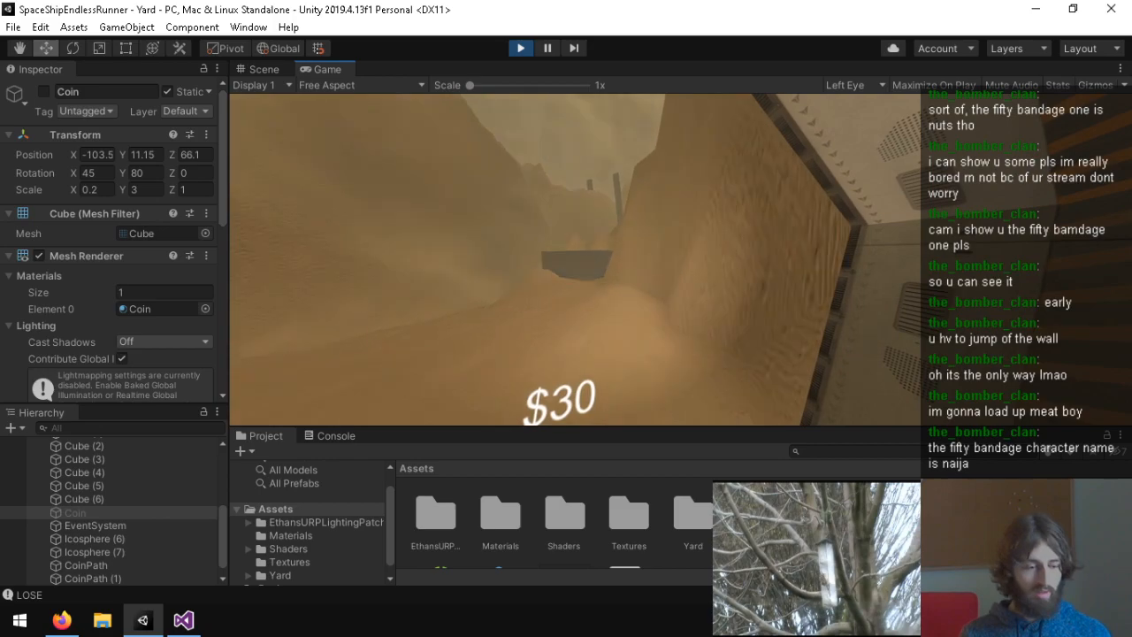
pyautogui.hotkey('ctrl', 'p')
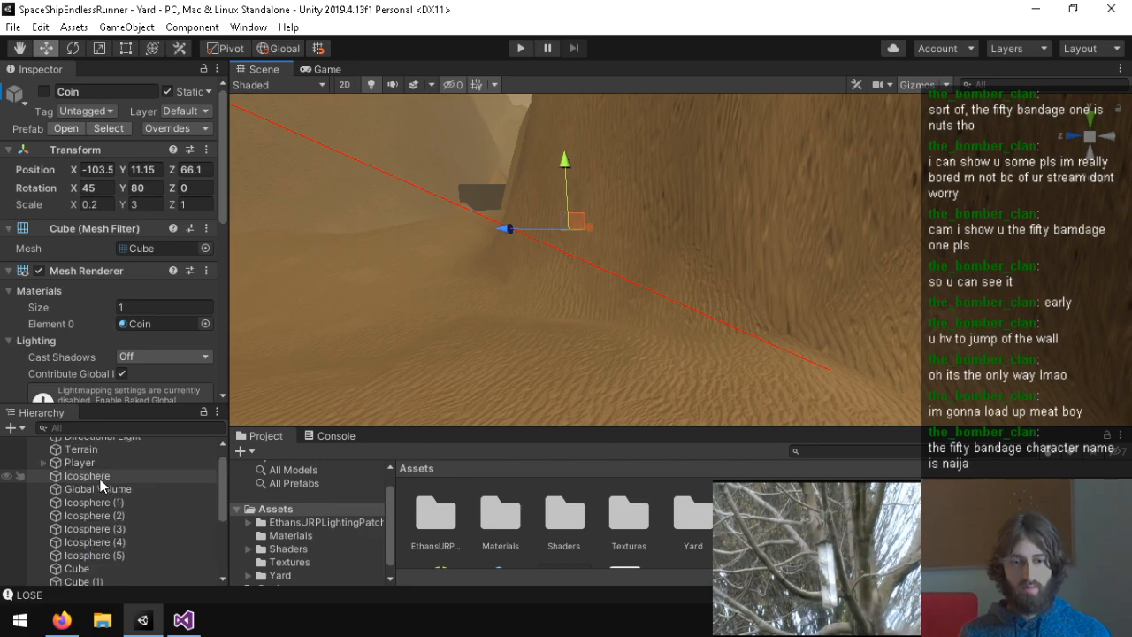
pyautogui.click(105, 466)
pyautogui.moveTo(637, 248); pyautogui.dragTo(522, 239, button='right')
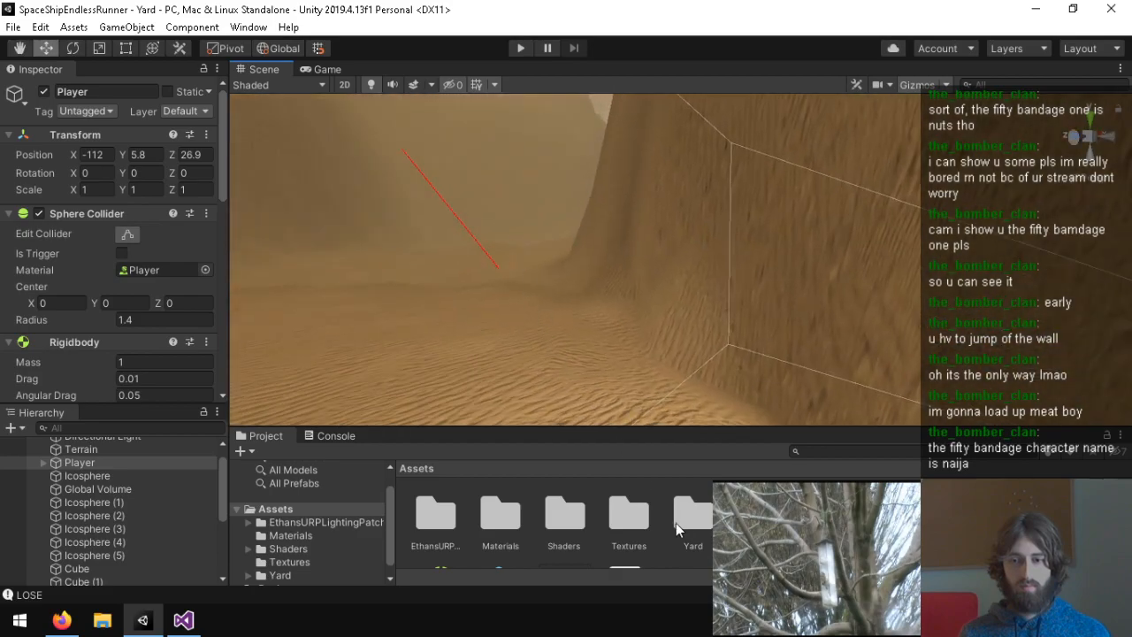
# Step: Examine the Coin prefab asset, the console messages, and the coin path line from several angles in the scene
pyautogui.click(758, 517)
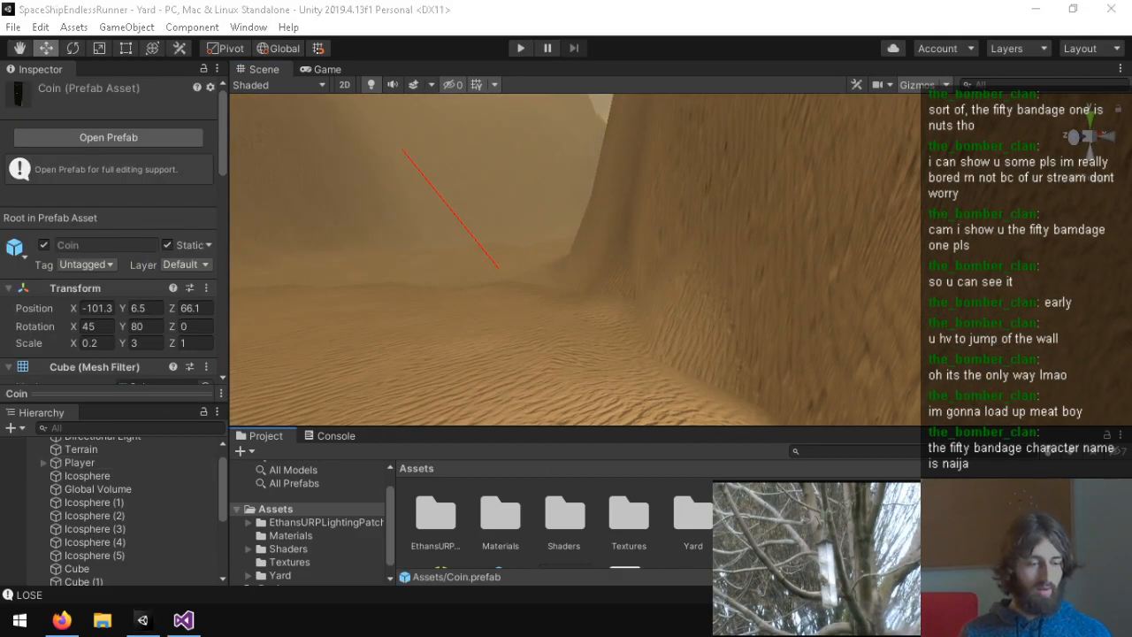
pyautogui.moveTo(477, 266); pyautogui.dragTo(531, 230, button='right')
pyautogui.click(262, 590)
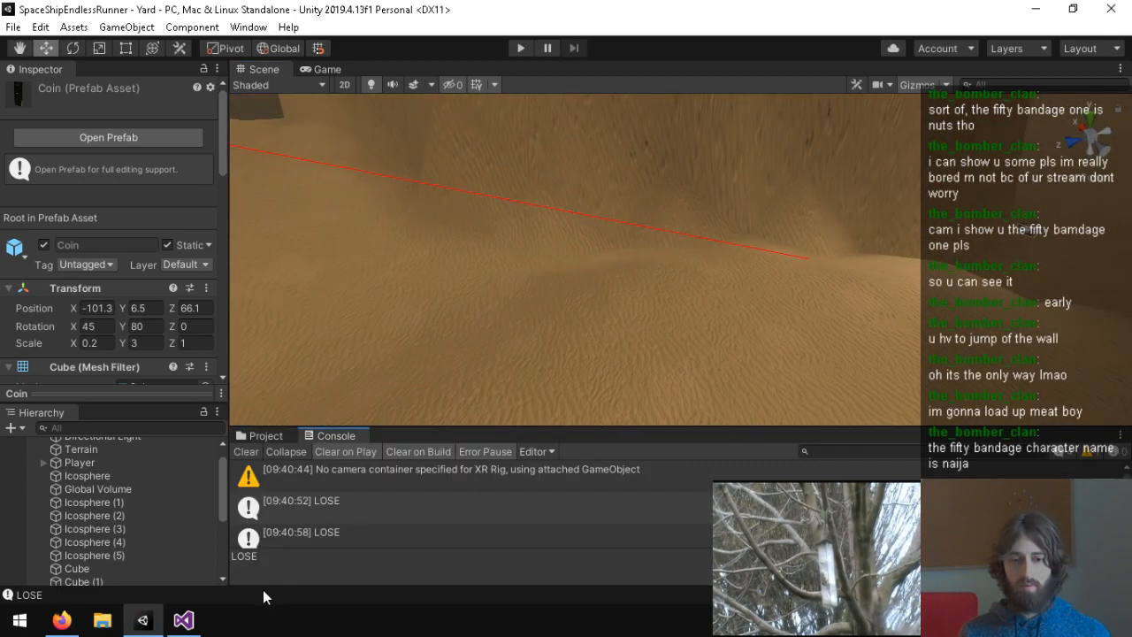
pyautogui.click(265, 435)
pyautogui.moveTo(708, 276); pyautogui.dragTo(566, 292, button='right')
pyautogui.scroll(3, 571, 268)
pyautogui.click(120, 571)
pyautogui.moveTo(690, 230); pyautogui.dragTo(859, 107, button='right')
pyautogui.click(789, 172)
pyautogui.moveTo(789, 173); pyautogui.dragTo(571, 449, button='right')
pyautogui.click(661, 99)
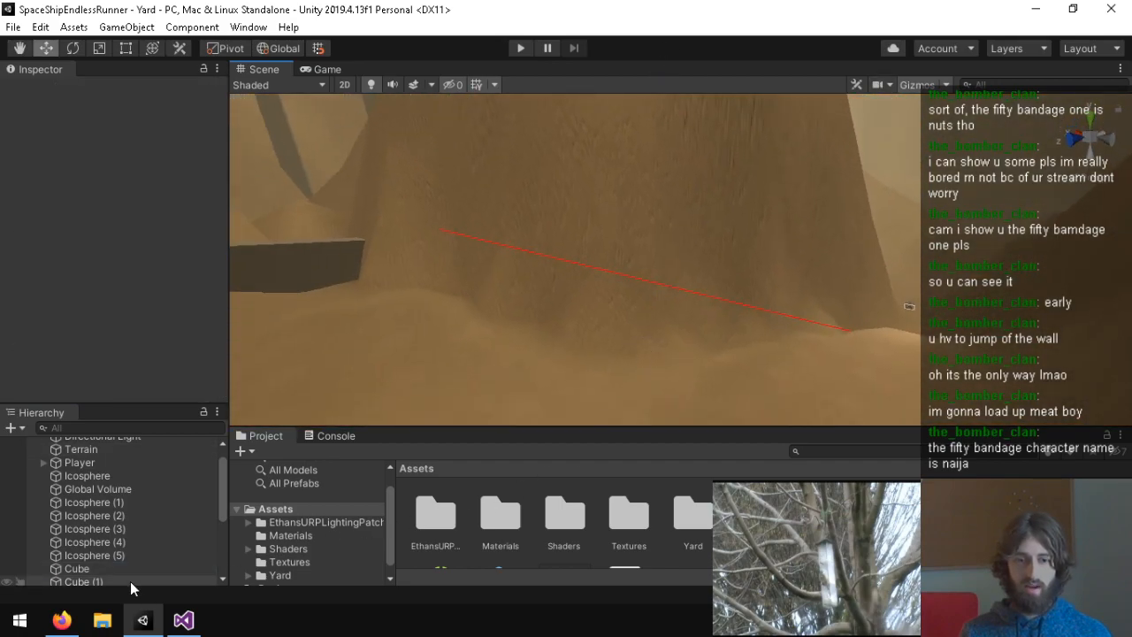
# Step: Select the CoinPath object and examine its solid cube gizmos, checking the drawing code in Visual Studio
pyautogui.click(93, 577)
pyautogui.click(98, 566)
pyautogui.moveTo(522, 310); pyautogui.dragTo(510, 438, button='right')
pyautogui.click(183, 620)
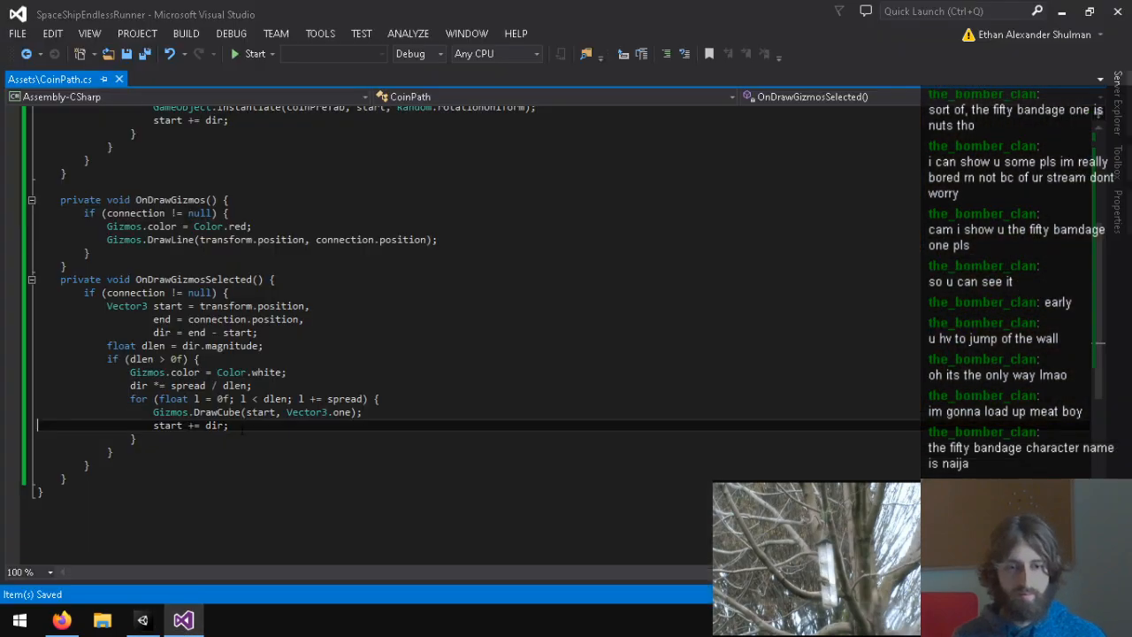
pyautogui.click(144, 622)
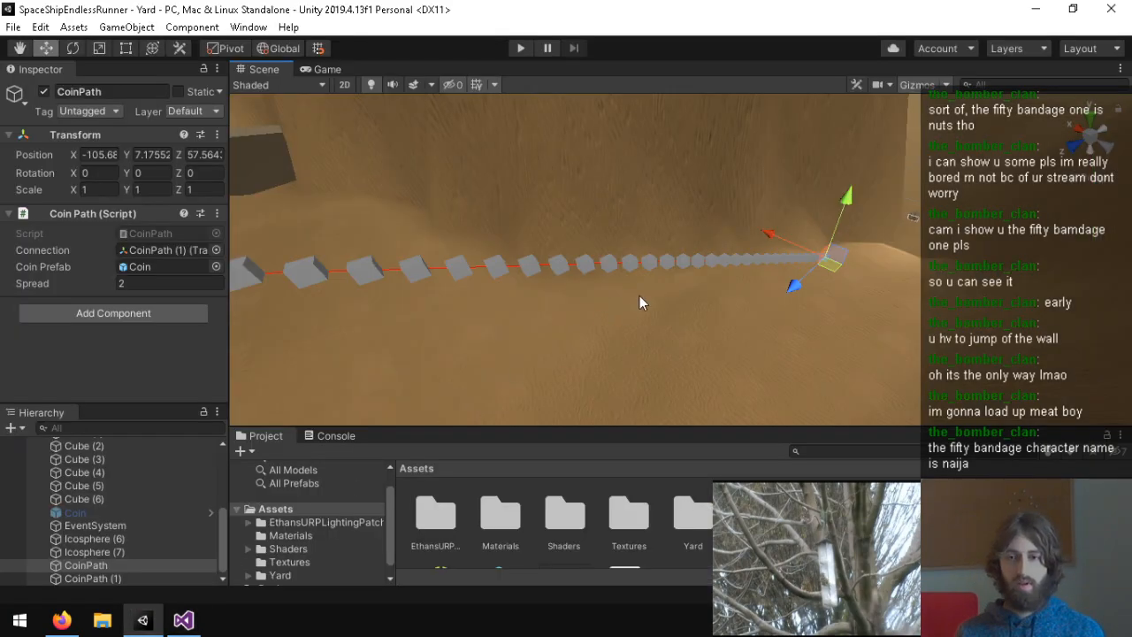
# Step: Change DrawCube to DrawWireCube in OnDrawGizmosSelected in Visual Studio, save, and inspect the CoinPath gizmos in Unity
pyautogui.click(183, 619)
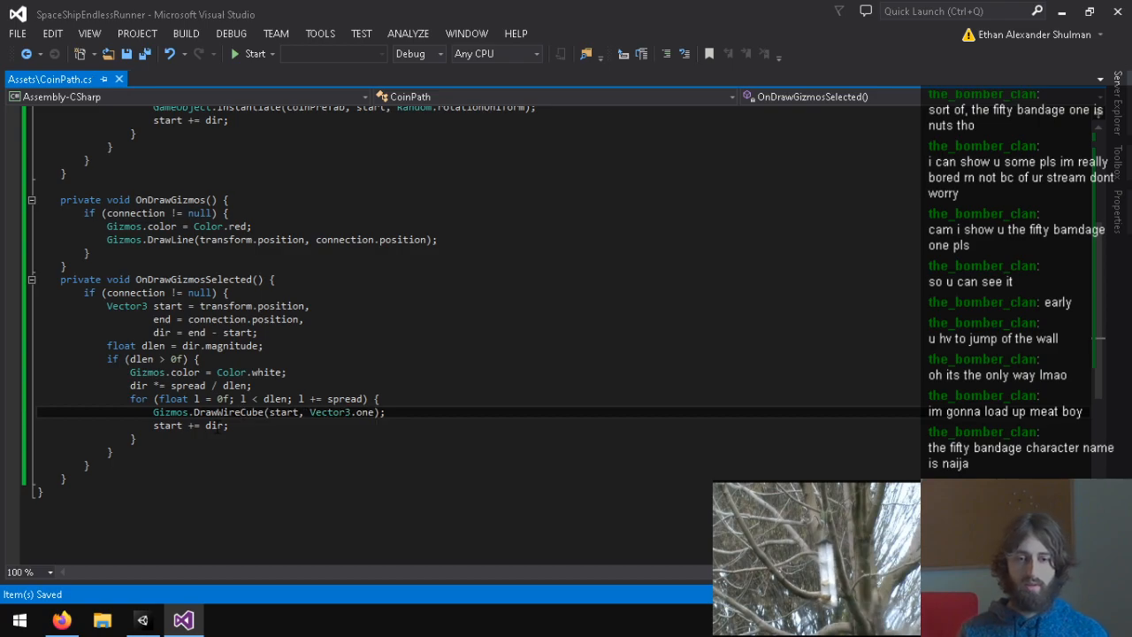
pyautogui.hotkey('alt', 'Tab')
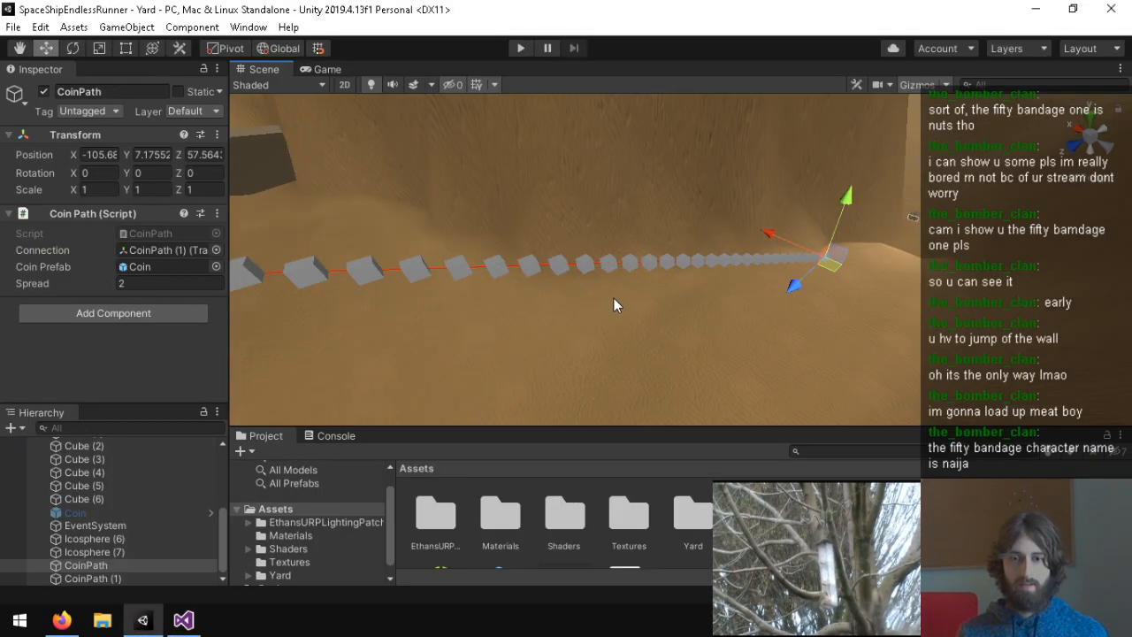
pyautogui.moveTo(614, 298); pyautogui.dragTo(456, 316, button='right')
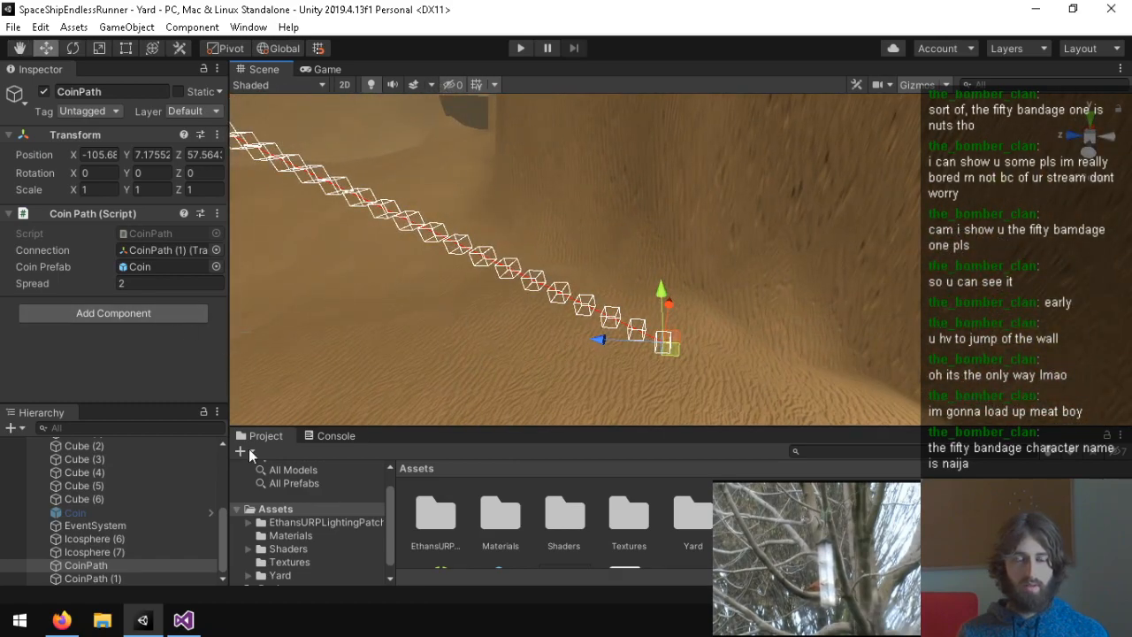
pyautogui.moveTo(491, 362); pyautogui.dragTo(522, 393, button='right')
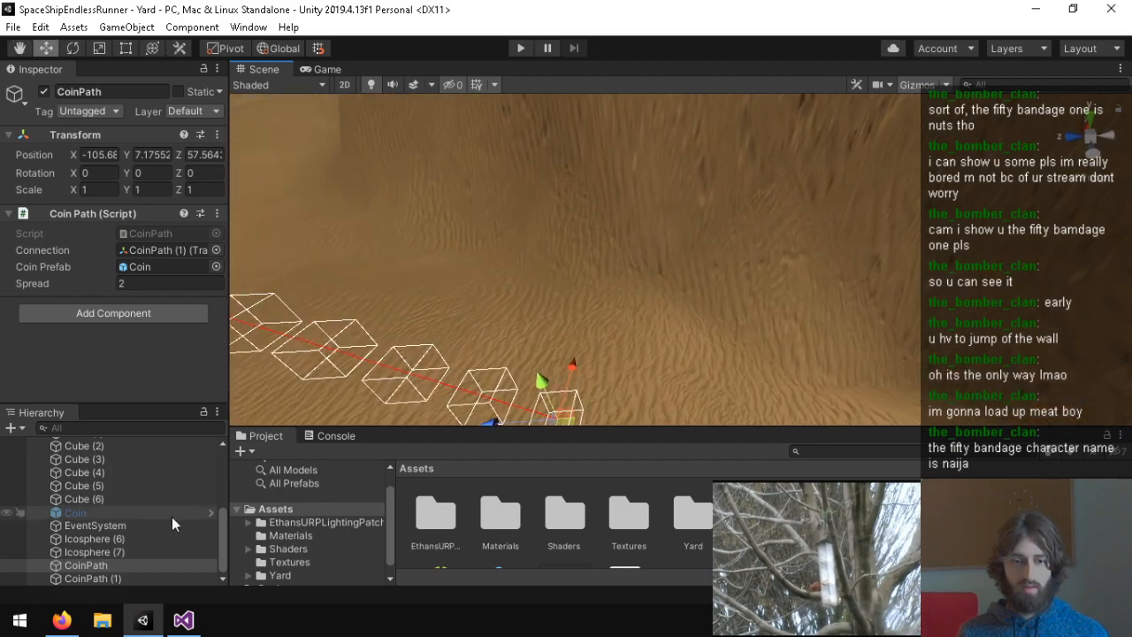
# Step: Activate the Coin object in the scene and compare its size with the CoinPath's wireframe gizmos
pyautogui.click(138, 526)
pyautogui.click(148, 513)
pyautogui.click(47, 90)
pyautogui.moveTo(460, 232); pyautogui.dragTo(624, 268, button='right')
pyautogui.click(121, 577)
pyautogui.click(86, 566)
pyautogui.moveTo(442, 322); pyautogui.dragTo(496, 433, button='right')
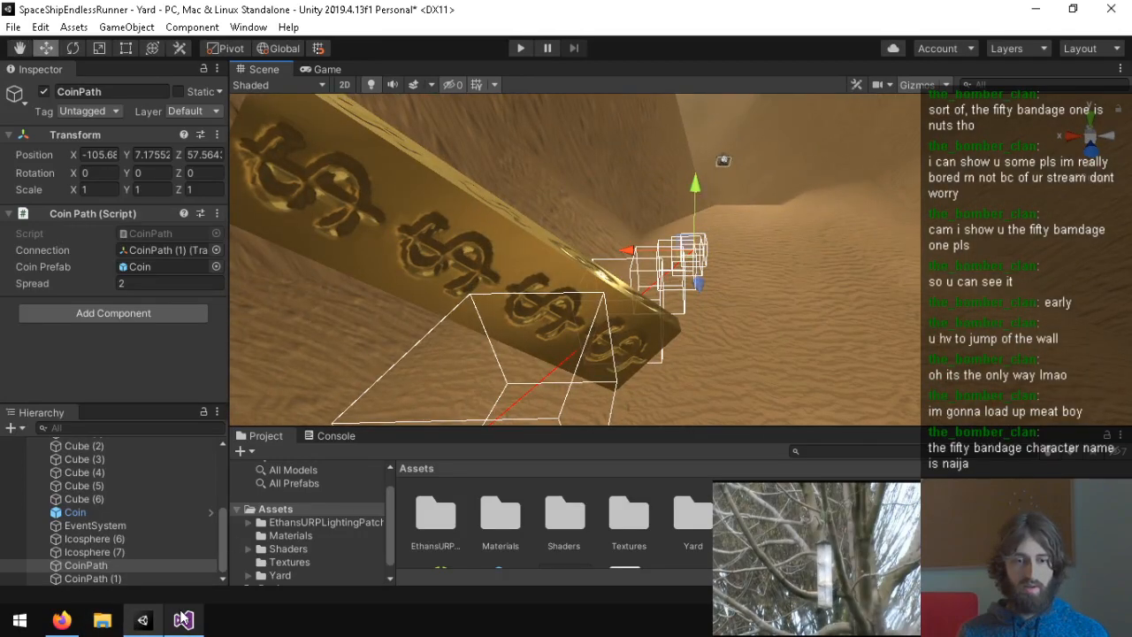
# Step: Check the DrawWireCube size code in Visual Studio, and examine the CoinPath gizmos from the side in Unity
pyautogui.click(183, 620)
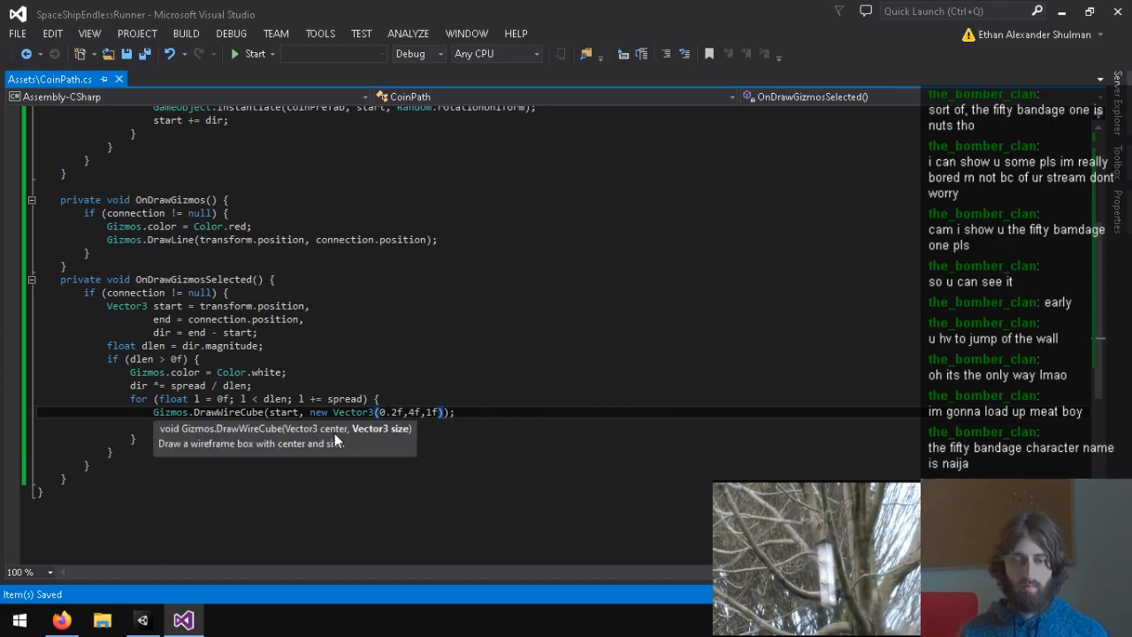
pyautogui.click(144, 621)
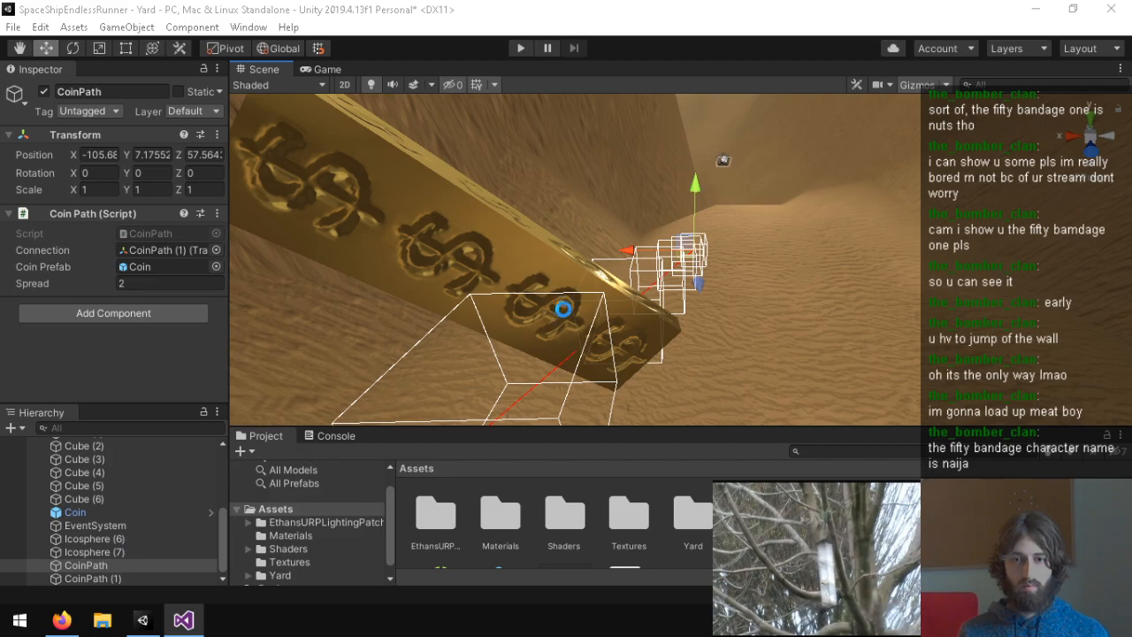
pyautogui.press('d')
pyautogui.moveTo(715, 268); pyautogui.dragTo(333, 211, button='right')
pyautogui.press('s')
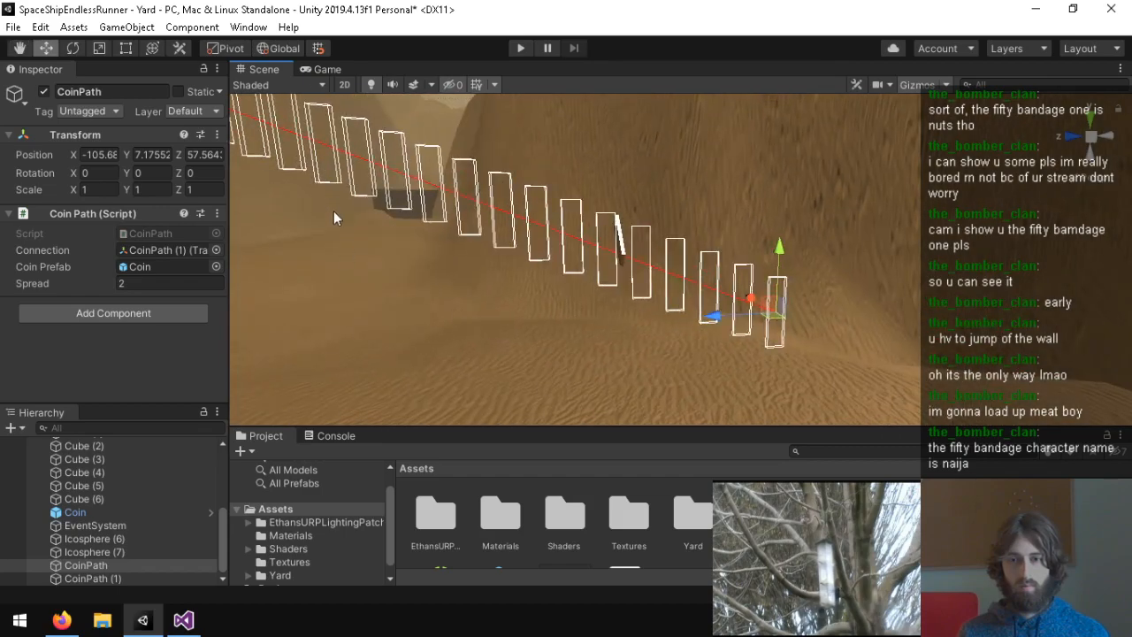
# Step: Return to Unity and delete the Coin object from the scene hierarchy
pyautogui.click(176, 623)
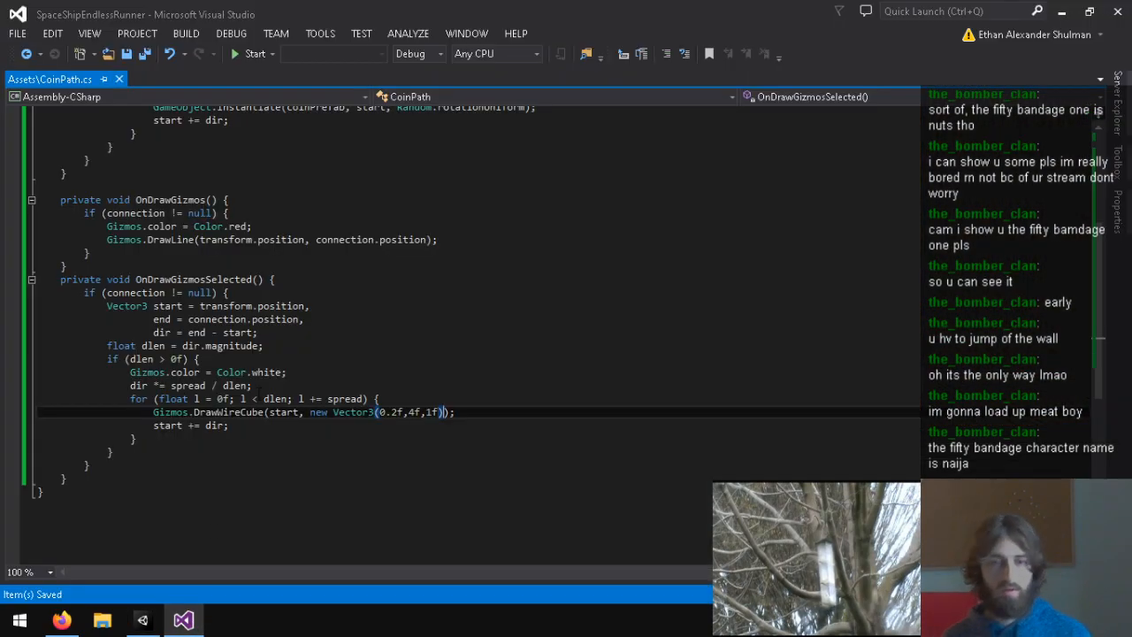
pyautogui.click(104, 622)
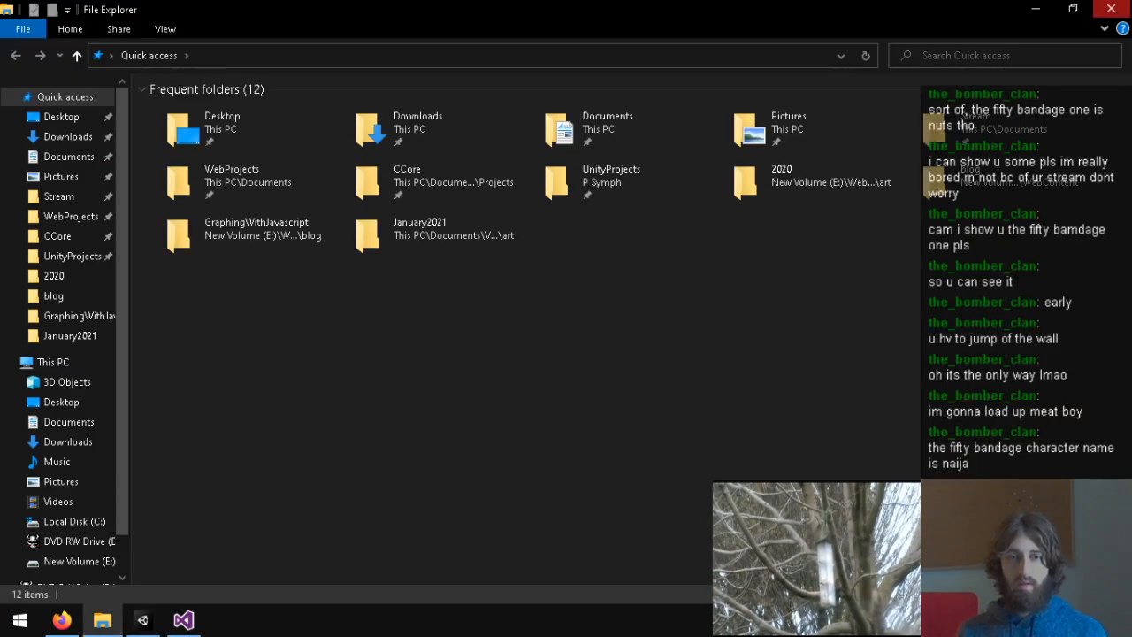
pyautogui.click(1112, 9)
pyautogui.click(143, 620)
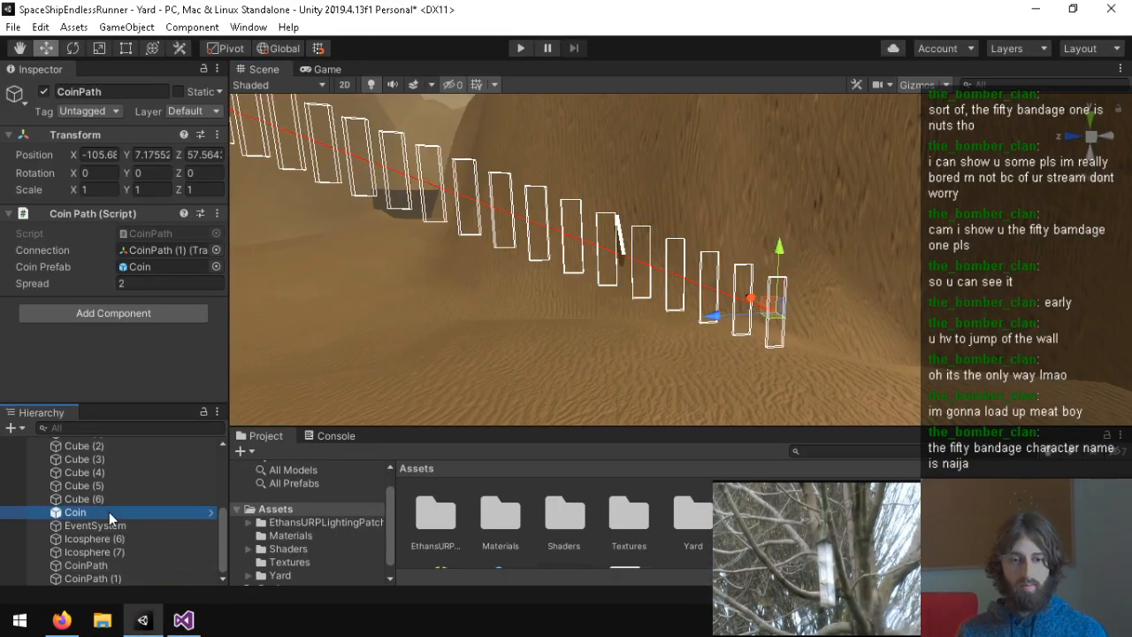
pyautogui.press('Delete')
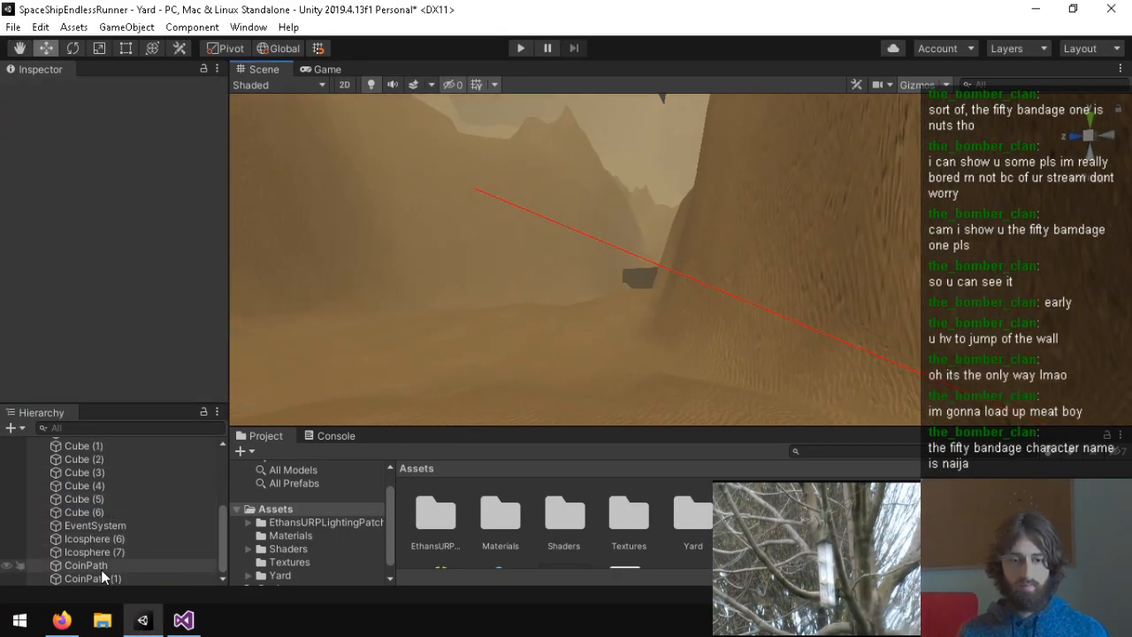
pyautogui.doubleClick(102, 570)
pyautogui.keyDown('alt'); pyautogui.moveTo(684, 266); pyautogui.dragTo(774, 355); pyautogui.keyUp('alt')
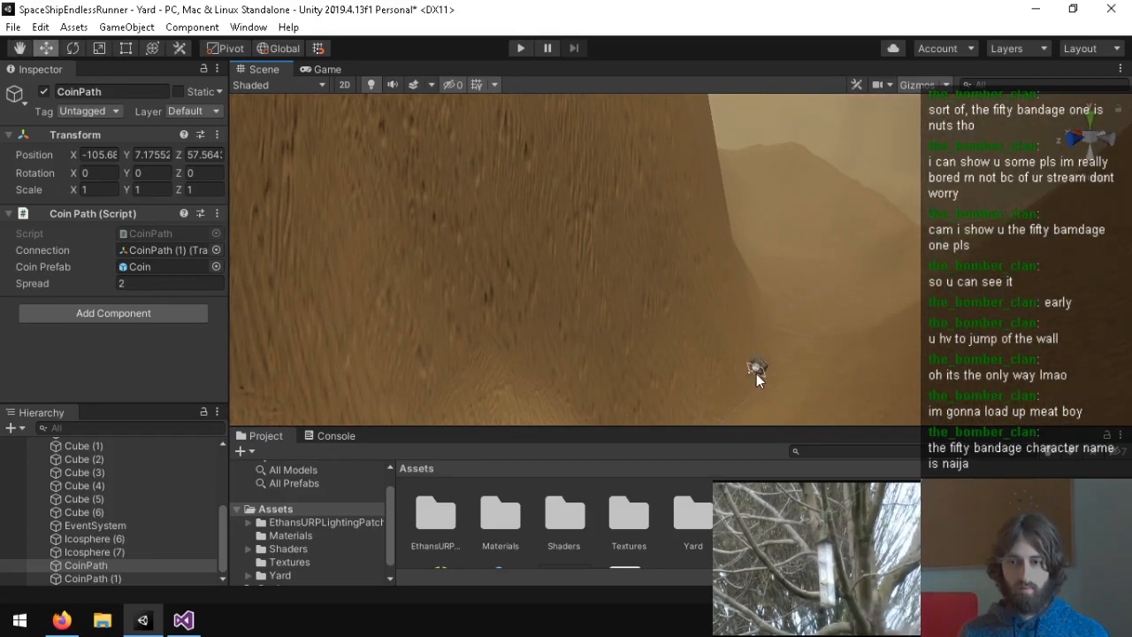
pyautogui.click(759, 375)
pyautogui.moveTo(791, 363); pyautogui.dragTo(690, 507, button='right')
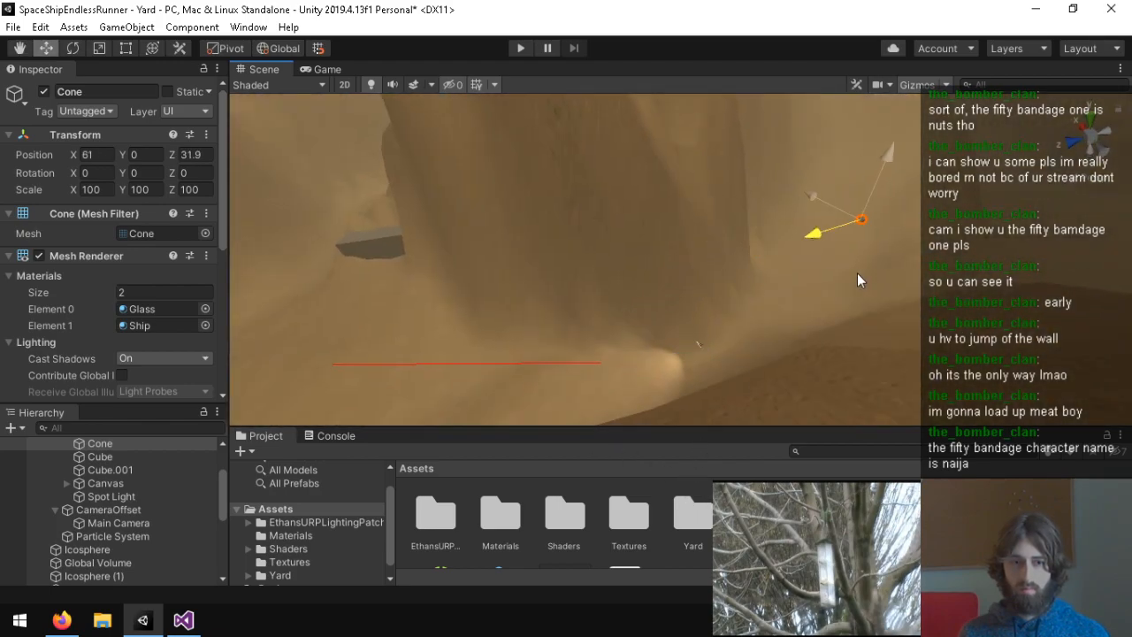
pyautogui.hotkey('ctrl', 'z')
pyautogui.hotkey('ctrl', 'z')
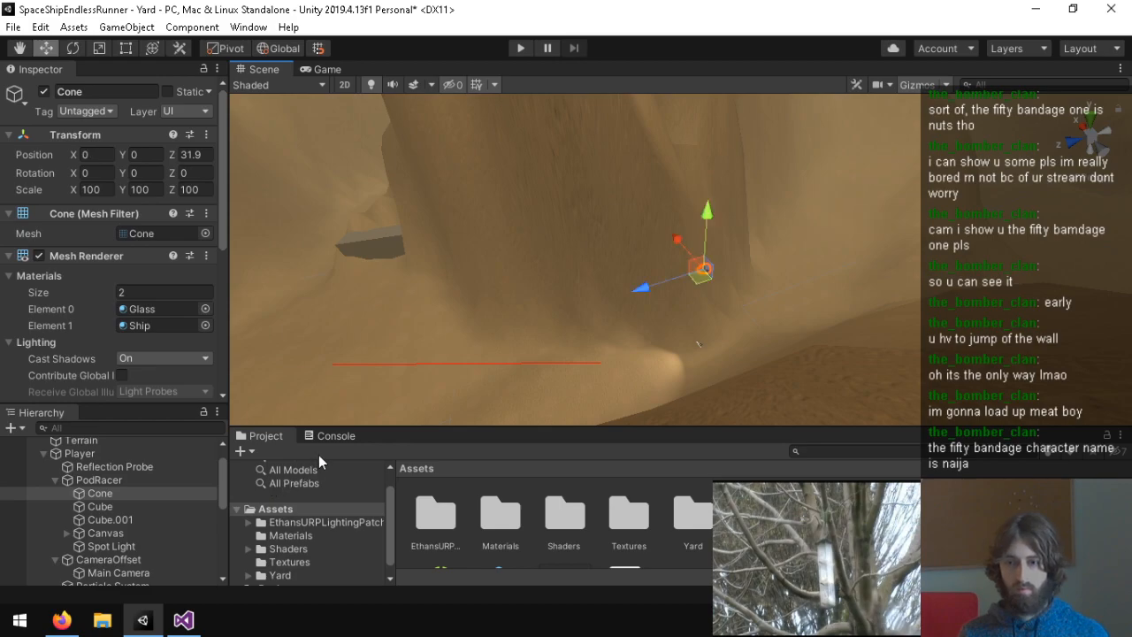
# Step: Locate the Player's starting area, and move the CoinPath object along Z to 43.54
pyautogui.click(91, 456)
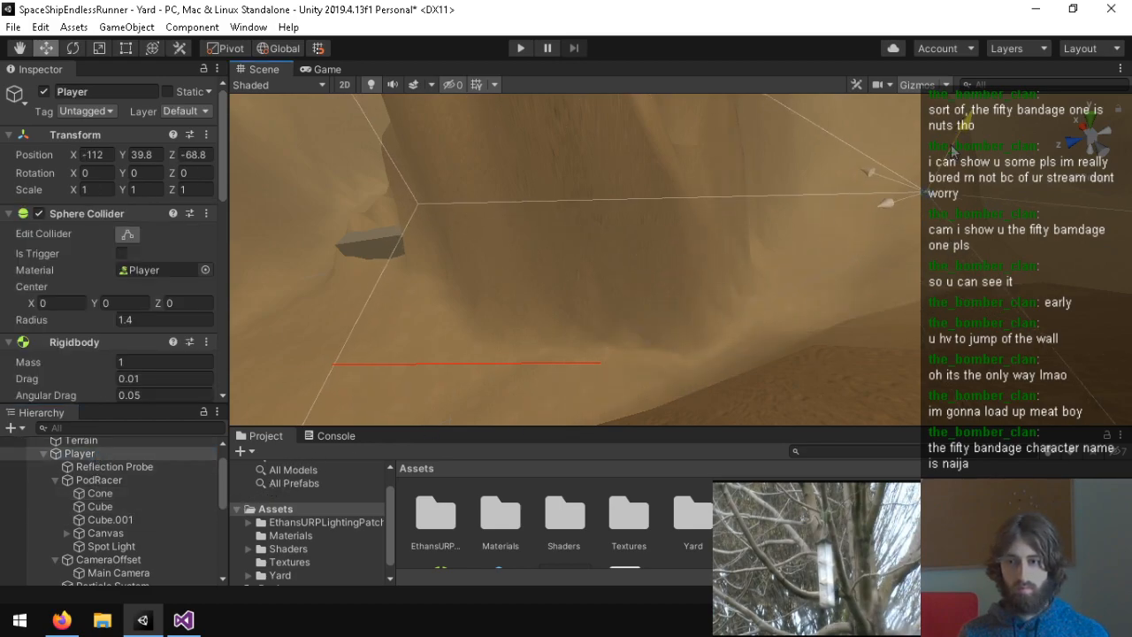
pyautogui.moveTo(566, 373); pyautogui.dragTo(687, 272, button='right')
pyautogui.scroll(-3, 103, 571)
pyautogui.click(110, 564)
pyautogui.moveTo(779, 308); pyautogui.dragTo(513, 270, button='right')
pyautogui.moveTo(631, 254); pyautogui.dragTo(827, 255)
pyautogui.moveTo(769, 275); pyautogui.dragTo(895, 260, button='right')
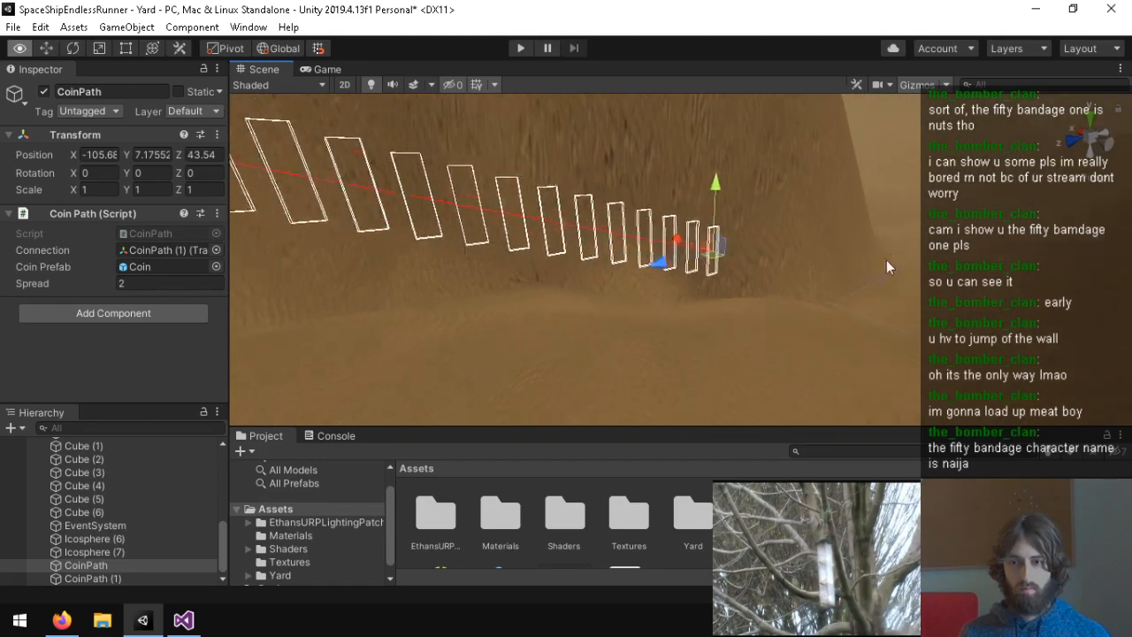
# Step: Move the CoinPath object to X -114.57 and Y 23.6, ahead of the Player's starting area
pyautogui.moveTo(780, 294); pyautogui.dragTo(762, 276)
pyautogui.moveTo(763, 277); pyautogui.dragTo(322, 259, button='right')
pyautogui.moveTo(389, 239); pyautogui.dragTo(662, 373, button='right')
pyautogui.moveTo(661, 372); pyautogui.dragTo(664, 329)
pyautogui.moveTo(663, 329); pyautogui.dragTo(559, 353, button='right')
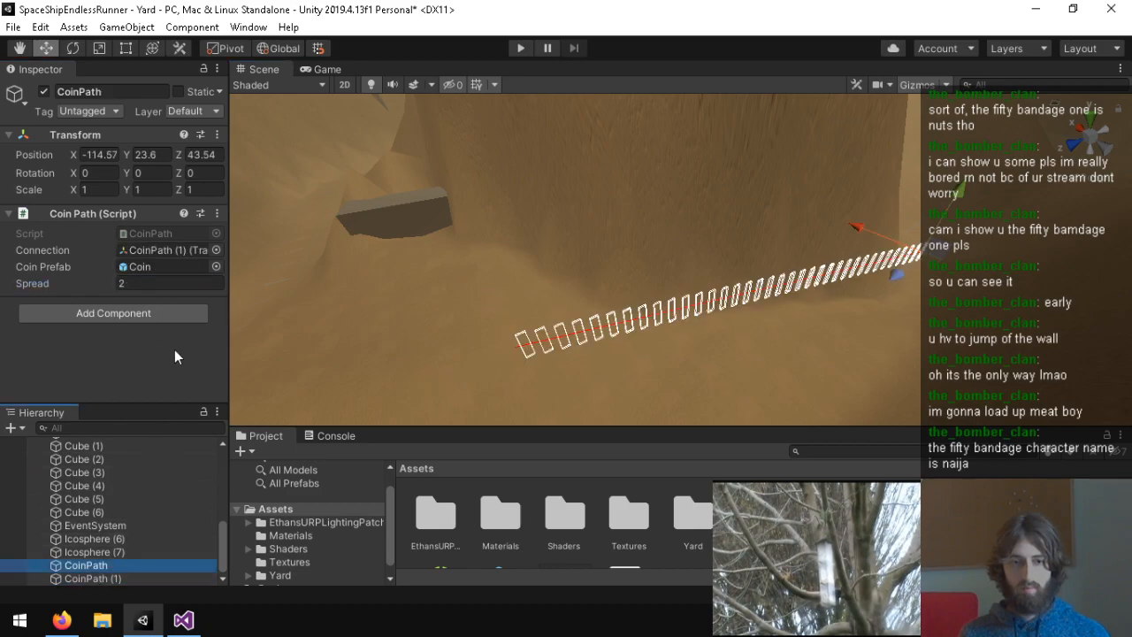
# Step: Set the Spread of the CoinPath object to 10
pyautogui.moveTo(643, 312); pyautogui.dragTo(543, 258, button='right')
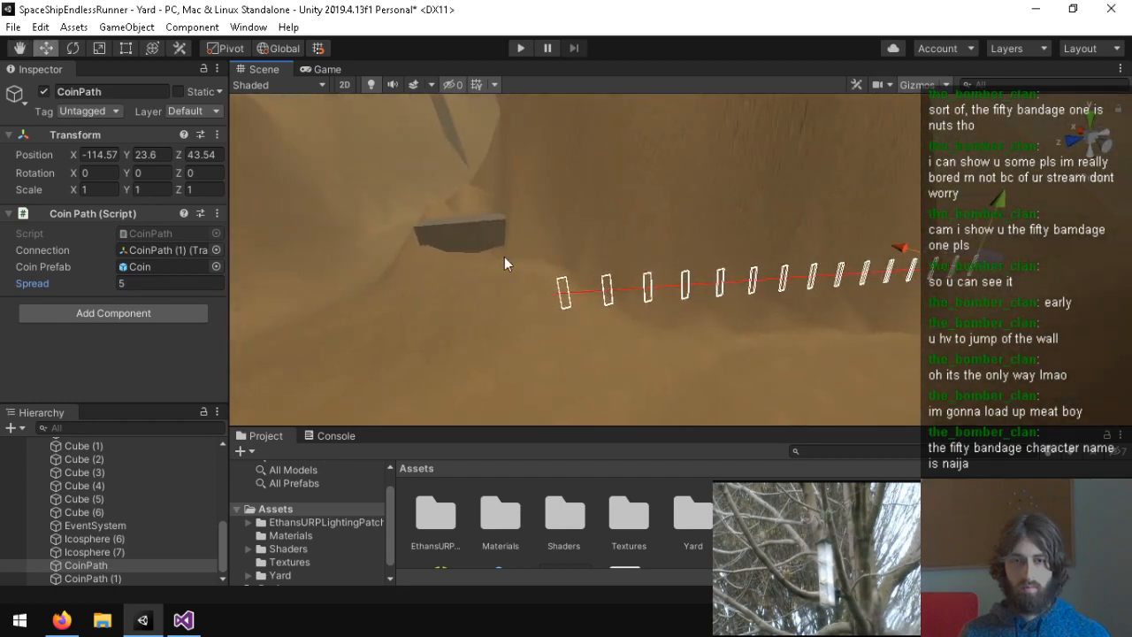
pyautogui.click(157, 282)
pyautogui.write('10')
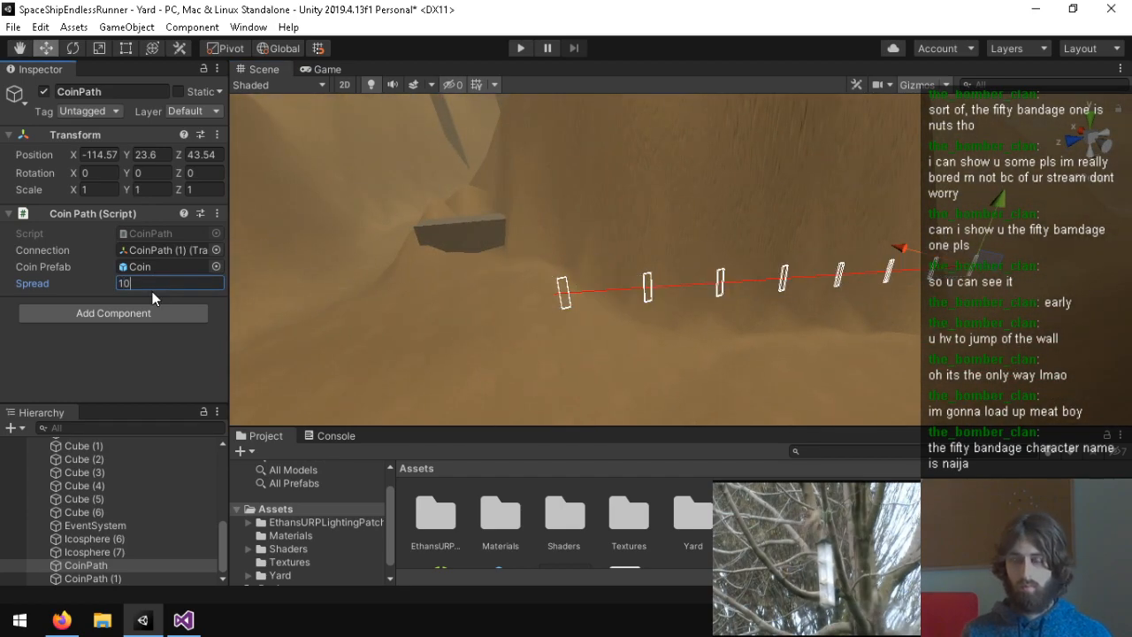
# Step: Move the CoinPath (1) endpoint to X -79.7, Y 25.4, Z 112.72
pyautogui.moveTo(720, 318); pyautogui.dragTo(876, 327, button='right')
pyautogui.click(93, 578)
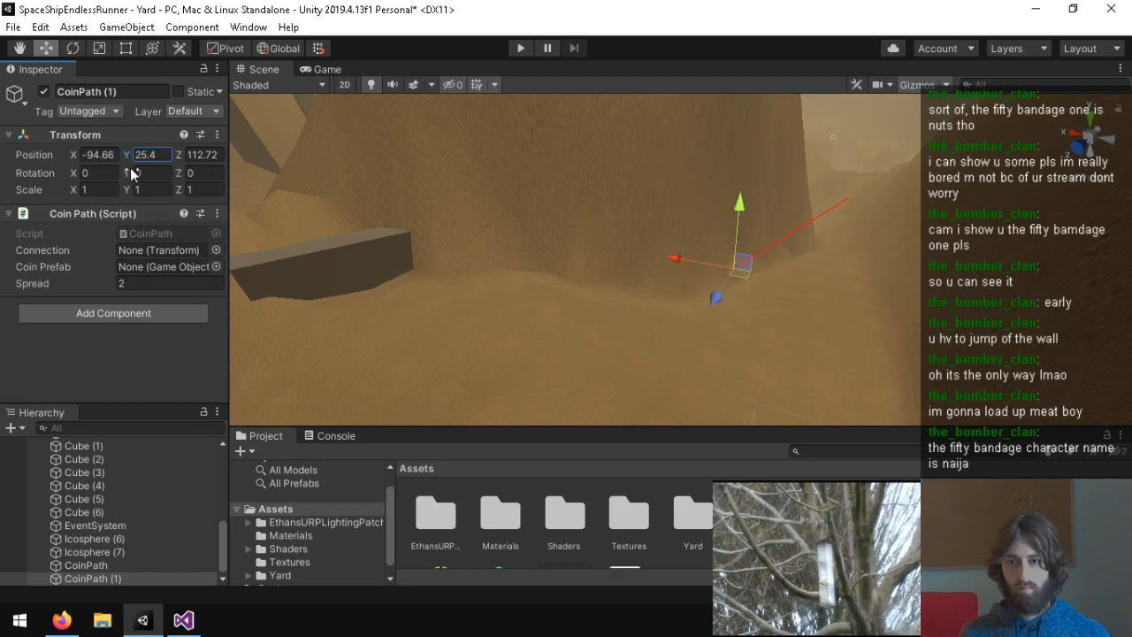
pyautogui.moveTo(271, 167); pyautogui.dragTo(693, 236, button='right')
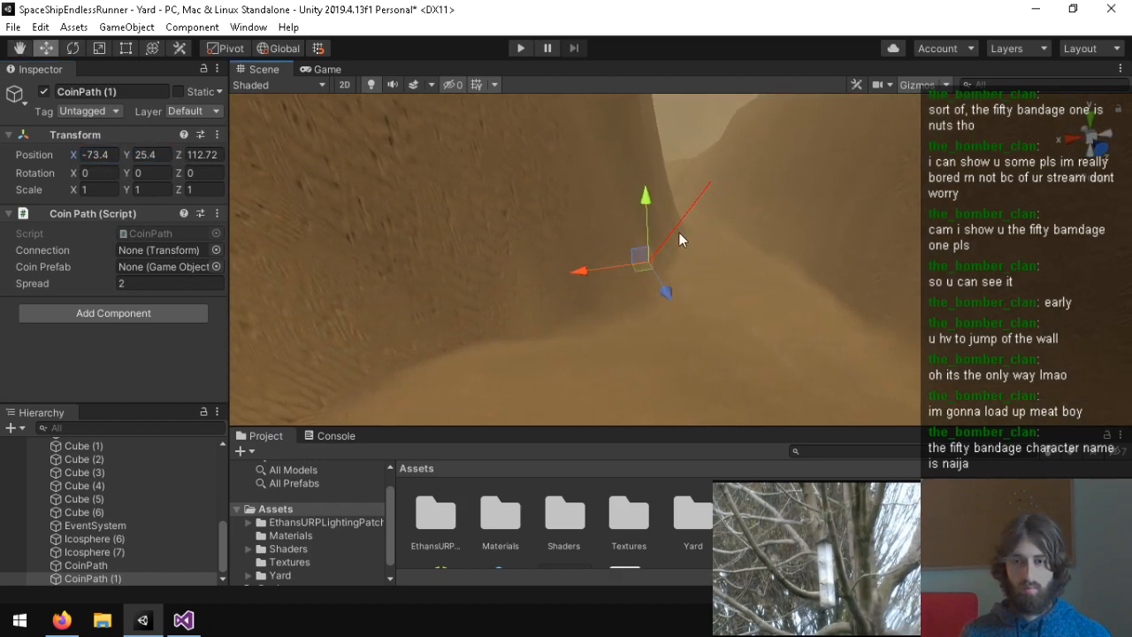
pyautogui.moveTo(75, 153); pyautogui.dragTo(53, 153)
pyautogui.moveTo(329, 179); pyautogui.dragTo(416, 265, button='right')
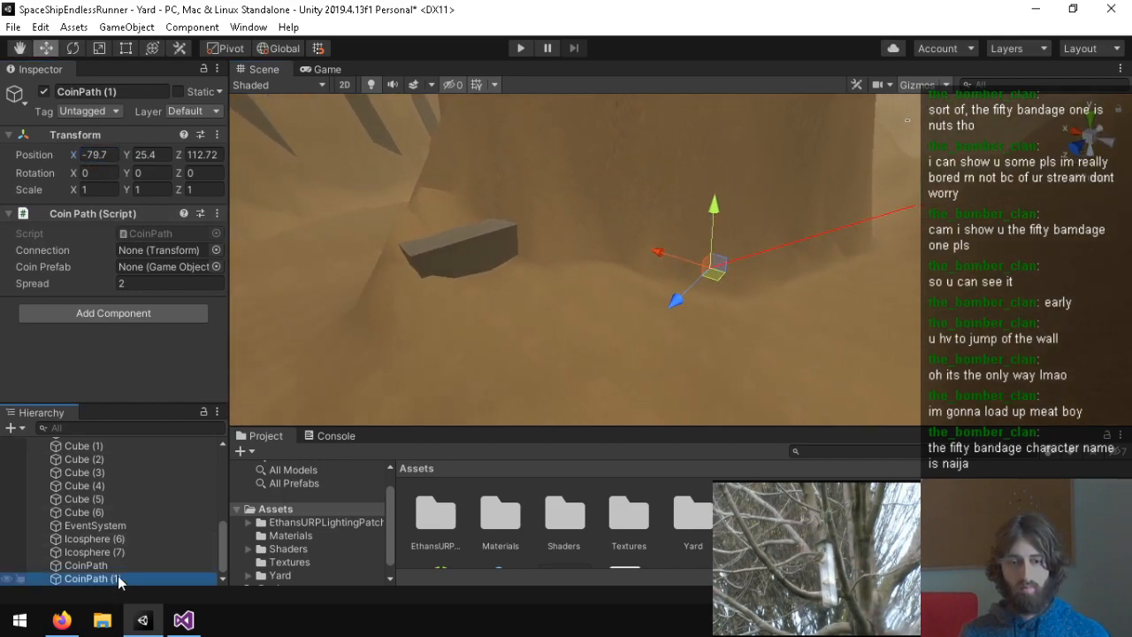
# Step: Duplicate CoinPath (1), and give the original the Coin prefab and CoinPath (2) as its Connection
pyautogui.hotkey('ctrl', 'd')
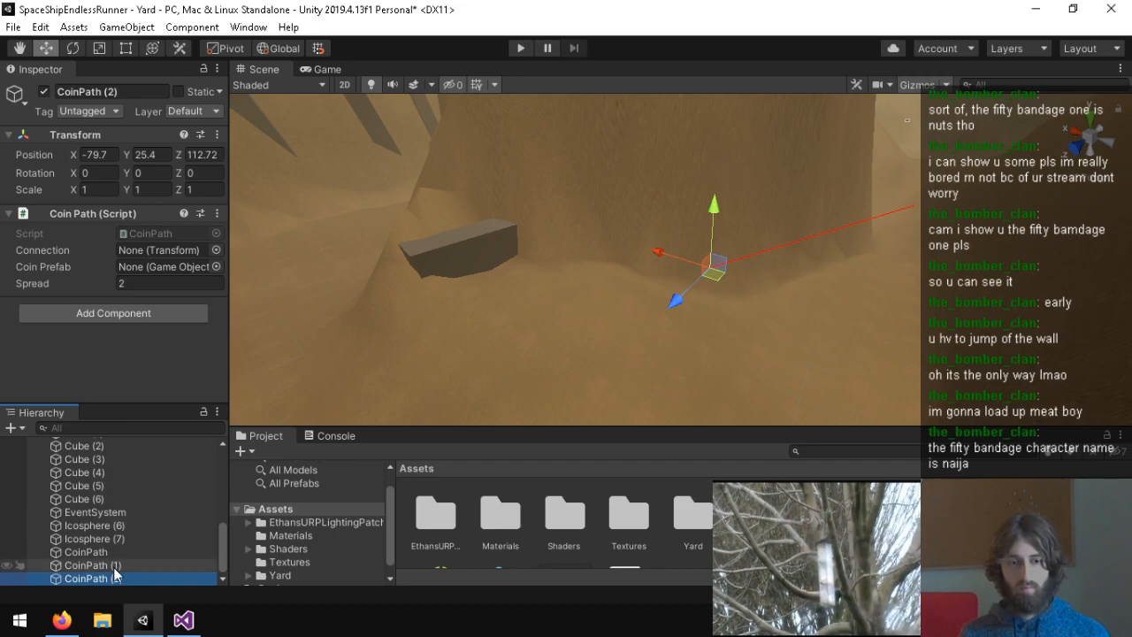
pyautogui.click(114, 566)
pyautogui.moveTo(701, 504); pyautogui.dragTo(139, 275)
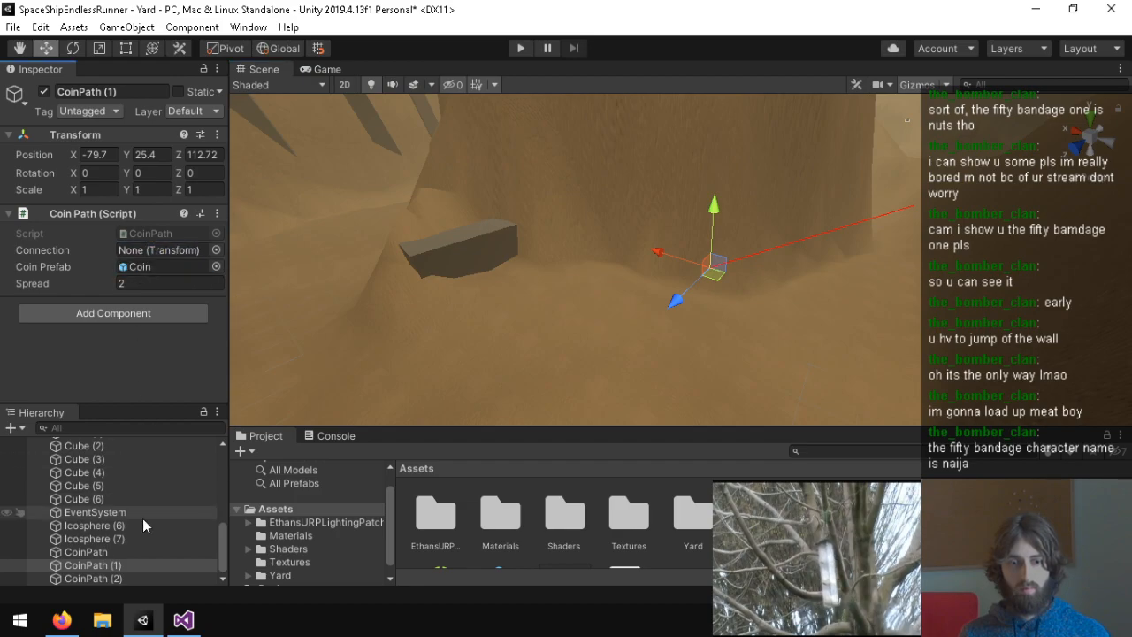
pyautogui.moveTo(87, 580); pyautogui.dragTo(169, 250)
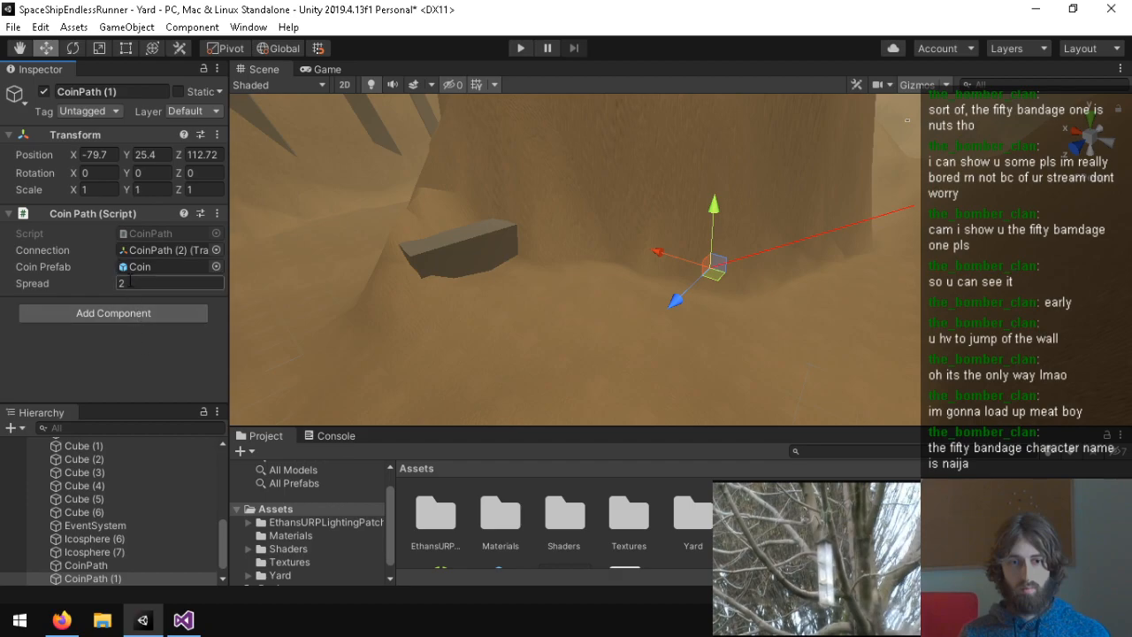
# Step: Set the Spread of CoinPath (1) to 10, matching the first CoinPath
pyautogui.click(105, 566)
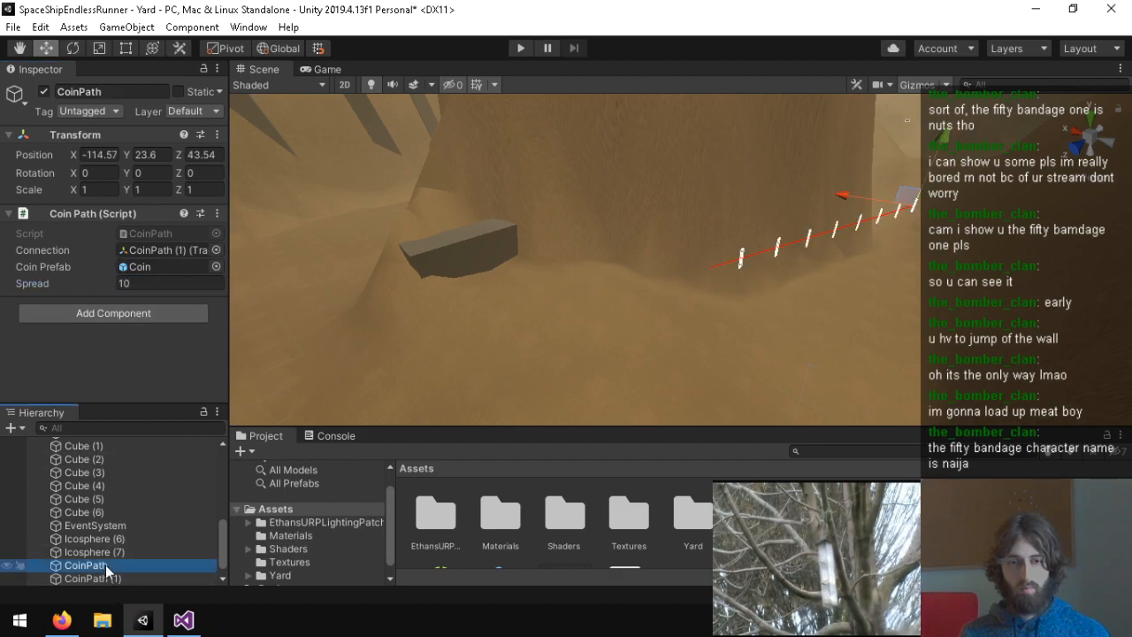
pyautogui.scroll(-1, 105, 525)
pyautogui.click(93, 566)
pyautogui.click(131, 278)
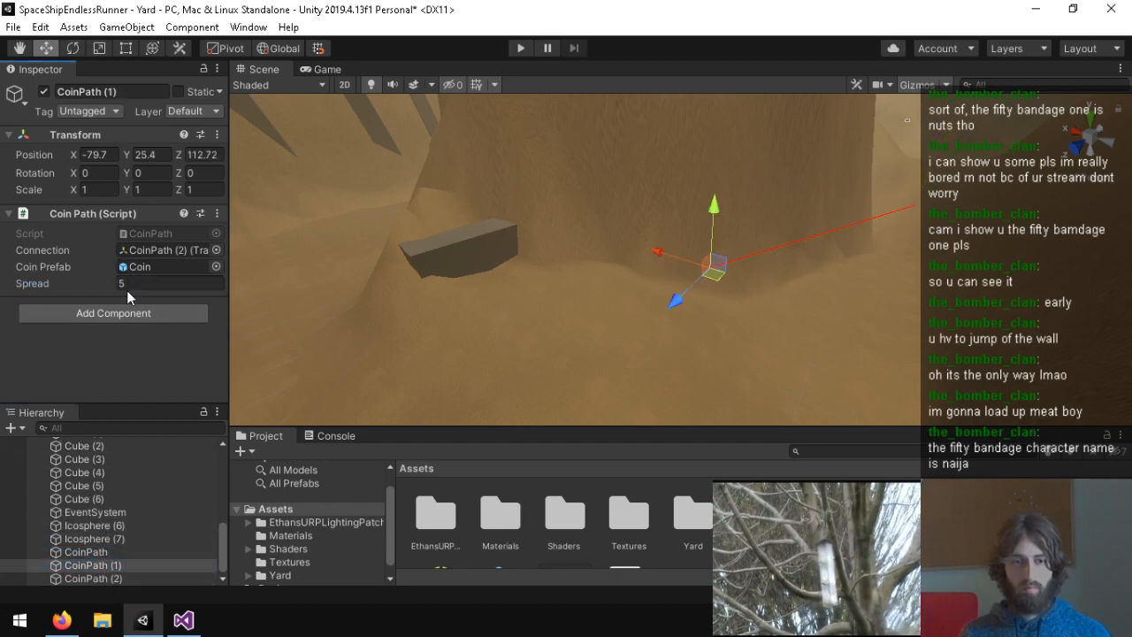
pyautogui.write('1')
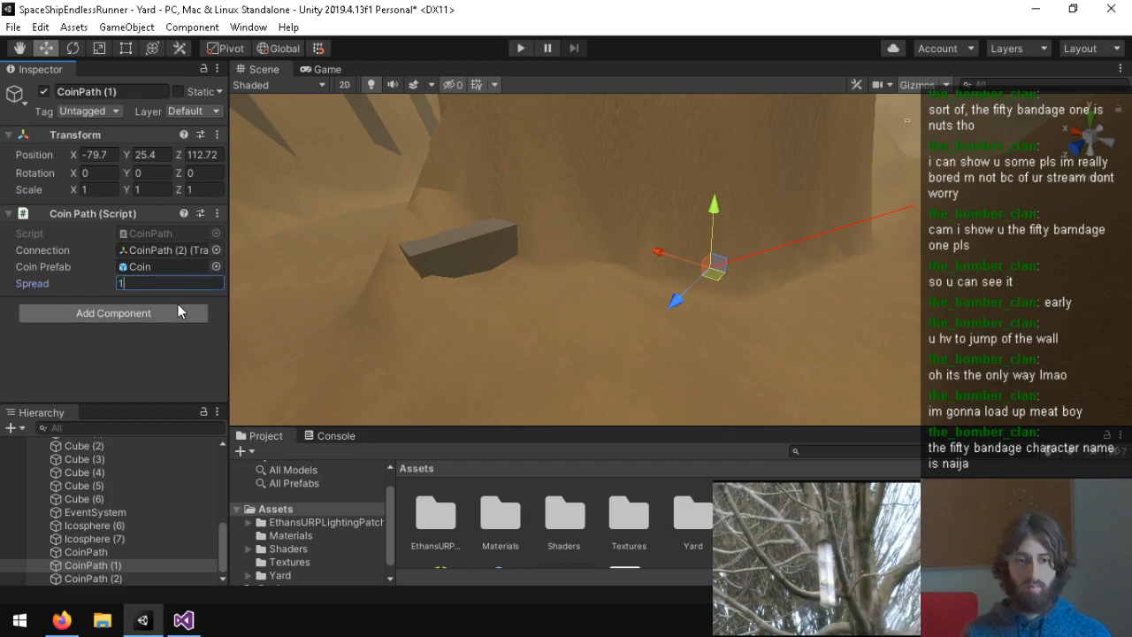
pyautogui.write('0')
# Step: Move CoinPath (2) farther along the canyon to X -33.8 and Z 156.4, beyond the dark block
pyautogui.click(88, 578)
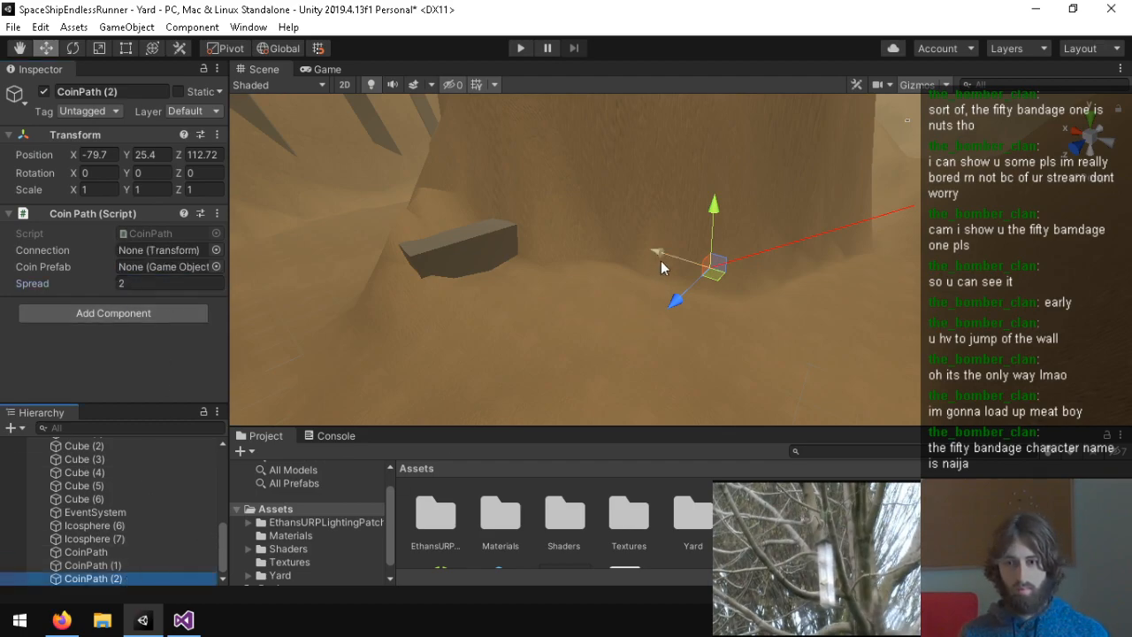
pyautogui.press('a')
pyautogui.moveTo(443, 307); pyautogui.dragTo(399, 292, button='right')
pyautogui.click(156, 566)
pyautogui.click(90, 579)
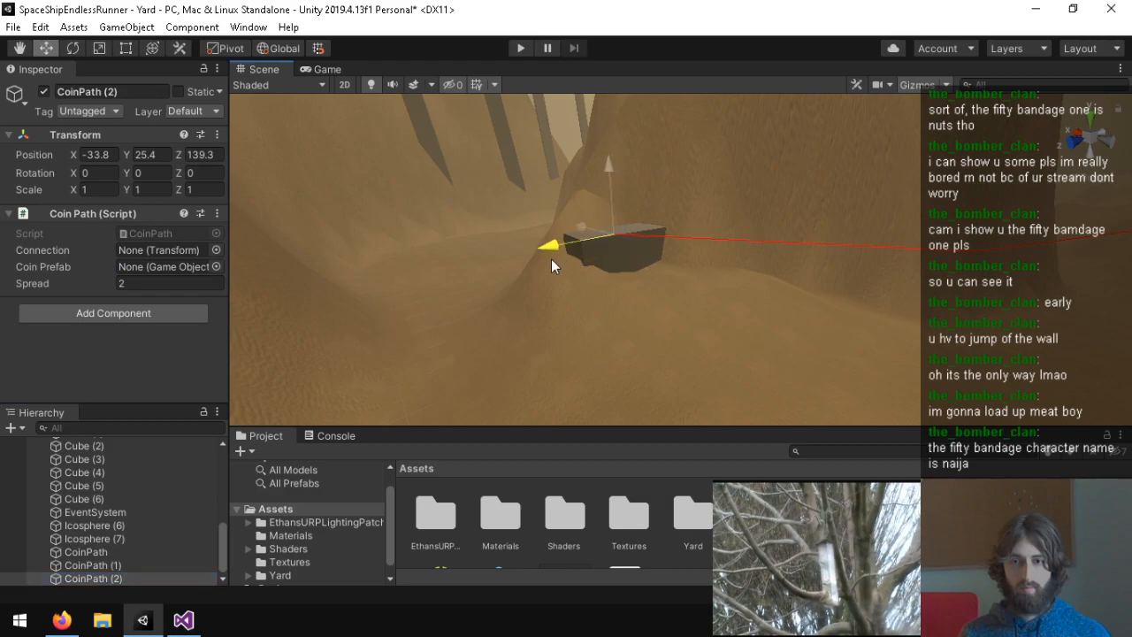
pyautogui.moveTo(487, 303); pyautogui.dragTo(441, 313)
pyautogui.moveTo(433, 320); pyautogui.dragTo(894, 303, button='right')
pyautogui.moveTo(850, 264); pyautogui.dragTo(828, 263)
pyautogui.moveTo(828, 264); pyautogui.dragTo(230, 337, button='right')
# Step: Set the Spread of CoinPath (2) to 10, and paste onto it the Coin Path component values copied from CoinPath (1)
pyautogui.click(94, 579)
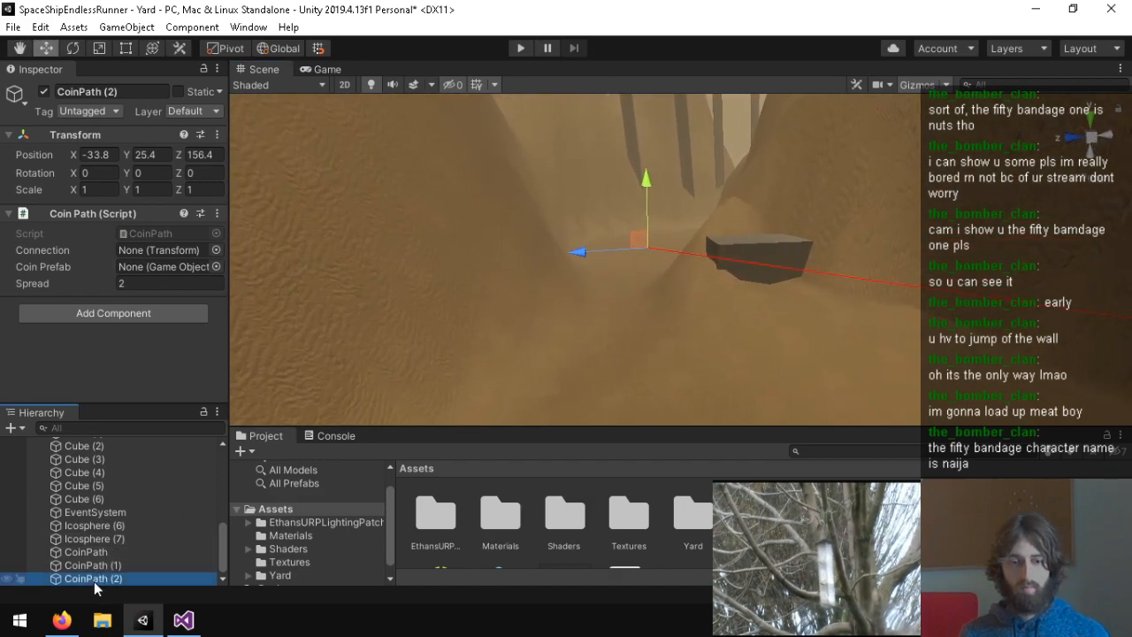
pyautogui.click(97, 565)
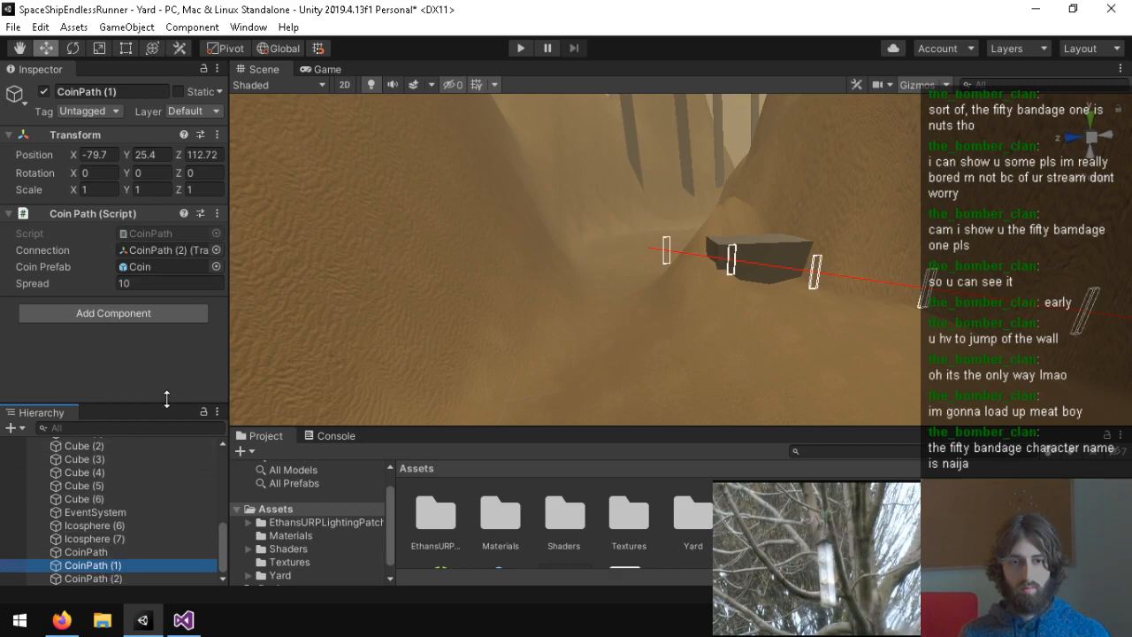
pyautogui.click(107, 579)
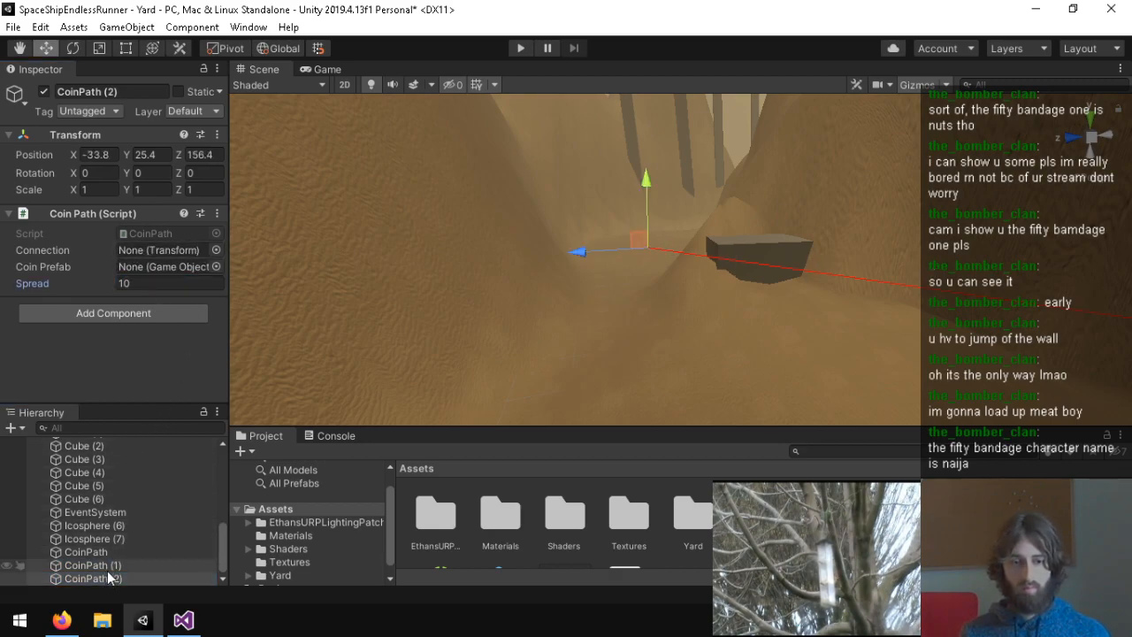
pyautogui.click(98, 566)
pyautogui.click(216, 213)
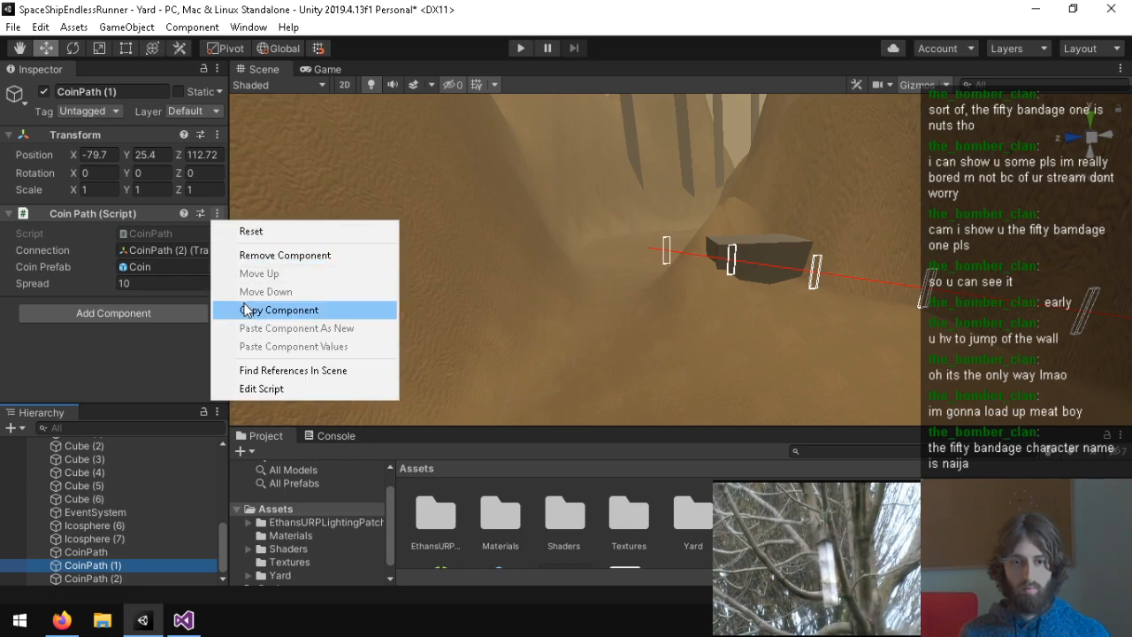
pyautogui.click(247, 310)
pyautogui.click(118, 579)
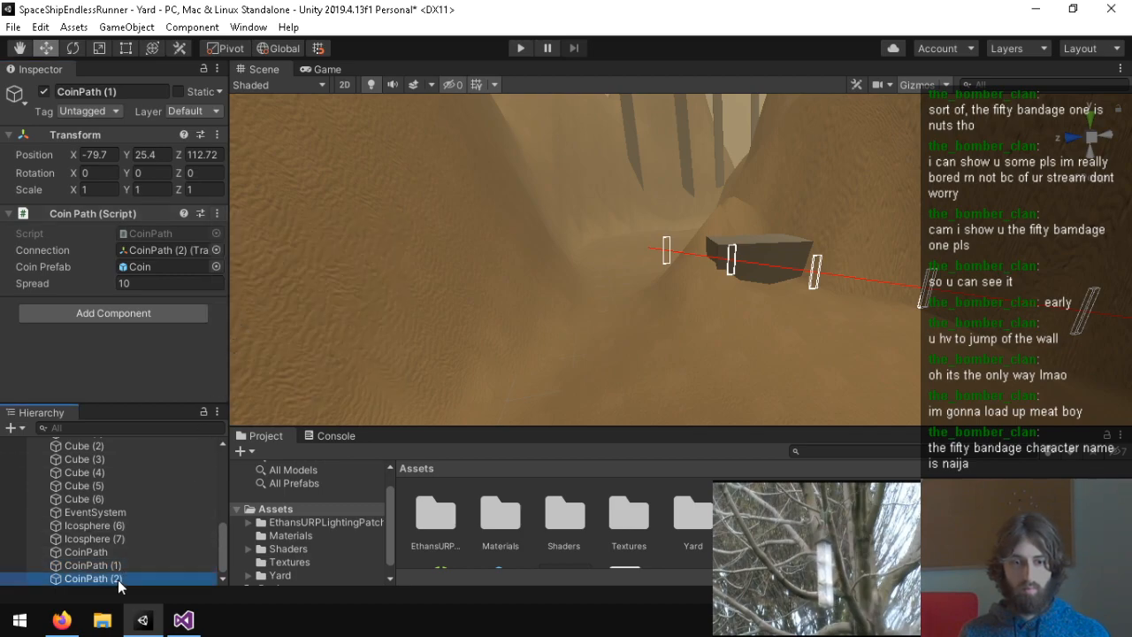
pyautogui.click(217, 213)
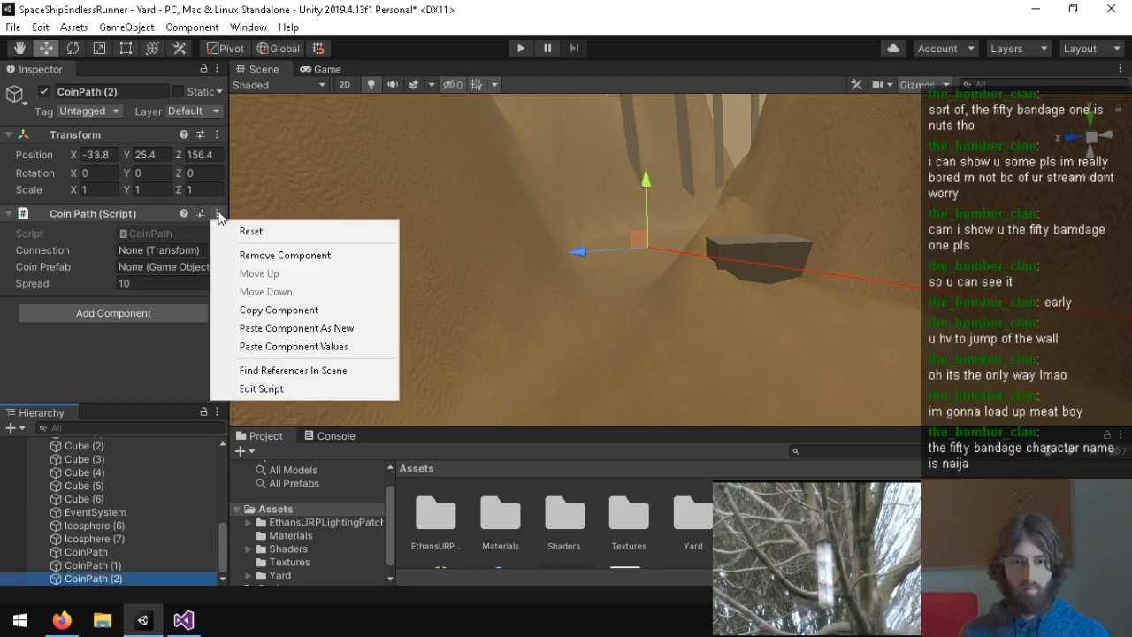
pyautogui.click(306, 345)
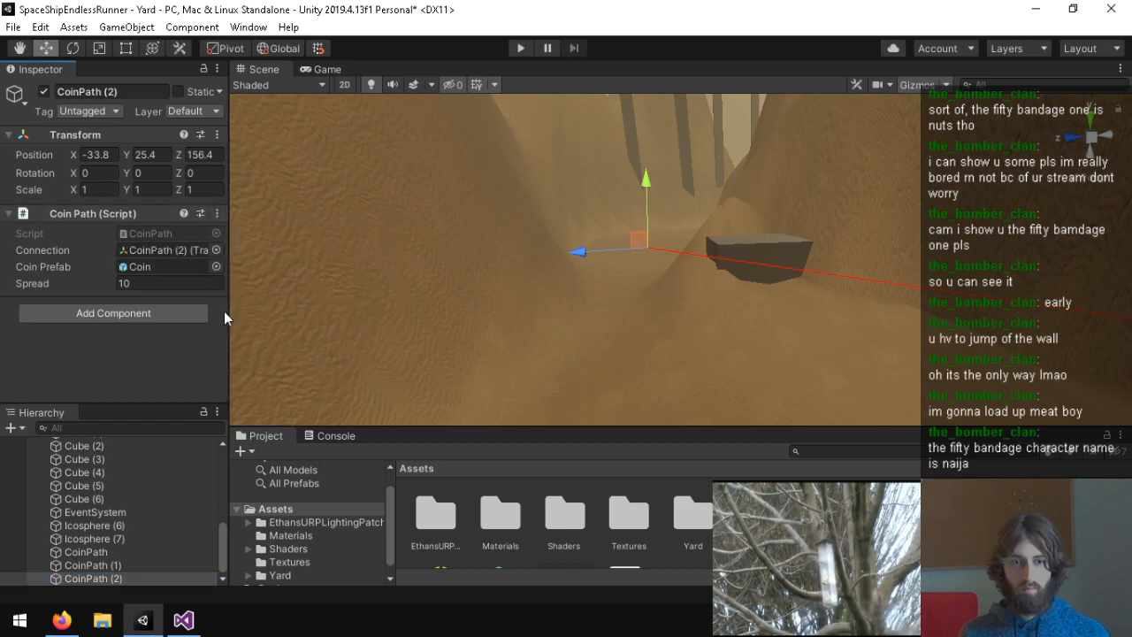
pyautogui.click(107, 580)
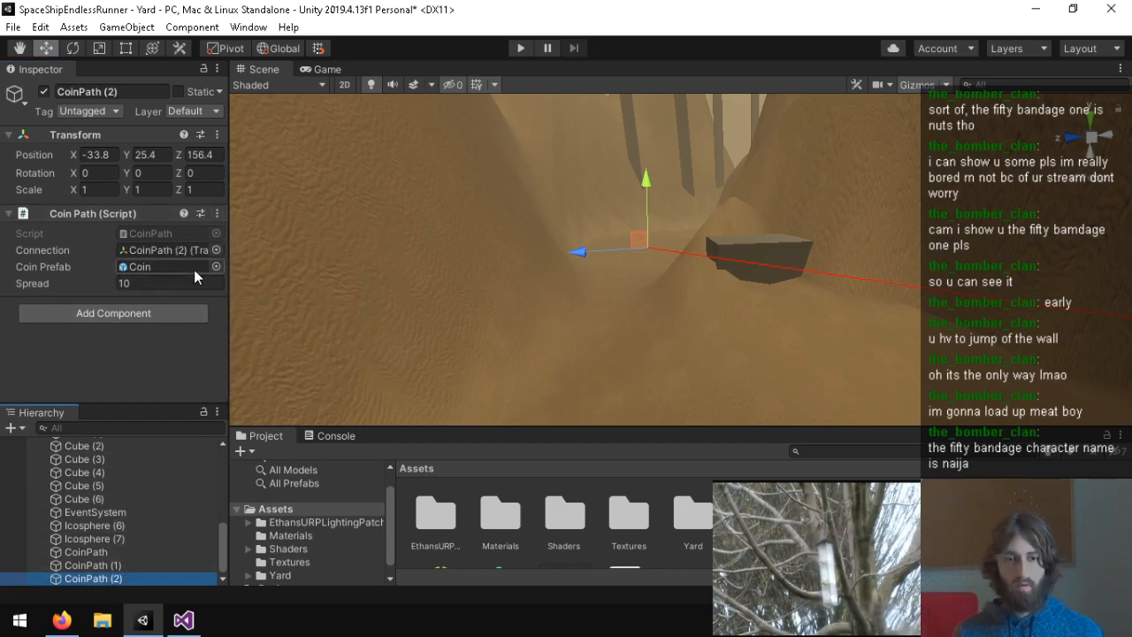
# Step: Duplicate CoinPath (2), and set the original's Connection to the copy, CoinPath (3)
pyautogui.hotkey('ctrl', 'd')
pyautogui.moveTo(130, 571); pyautogui.dragTo(170, 253)
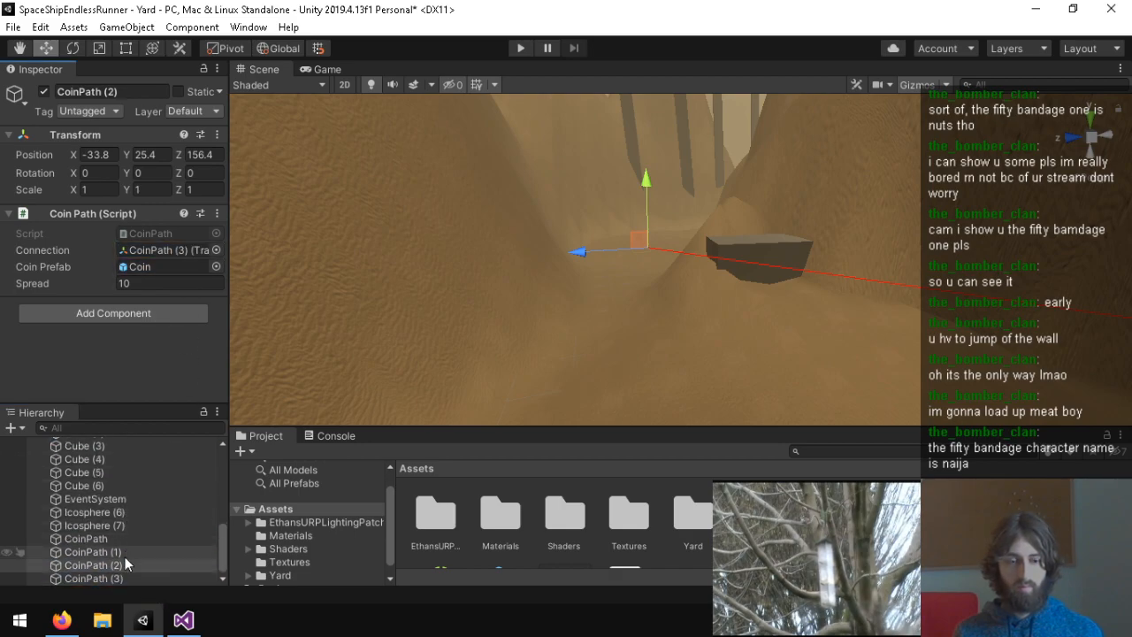
# Step: Move CoinPath (3) farther along the canyon to X 54.08 and Z 158.6
pyautogui.click(114, 579)
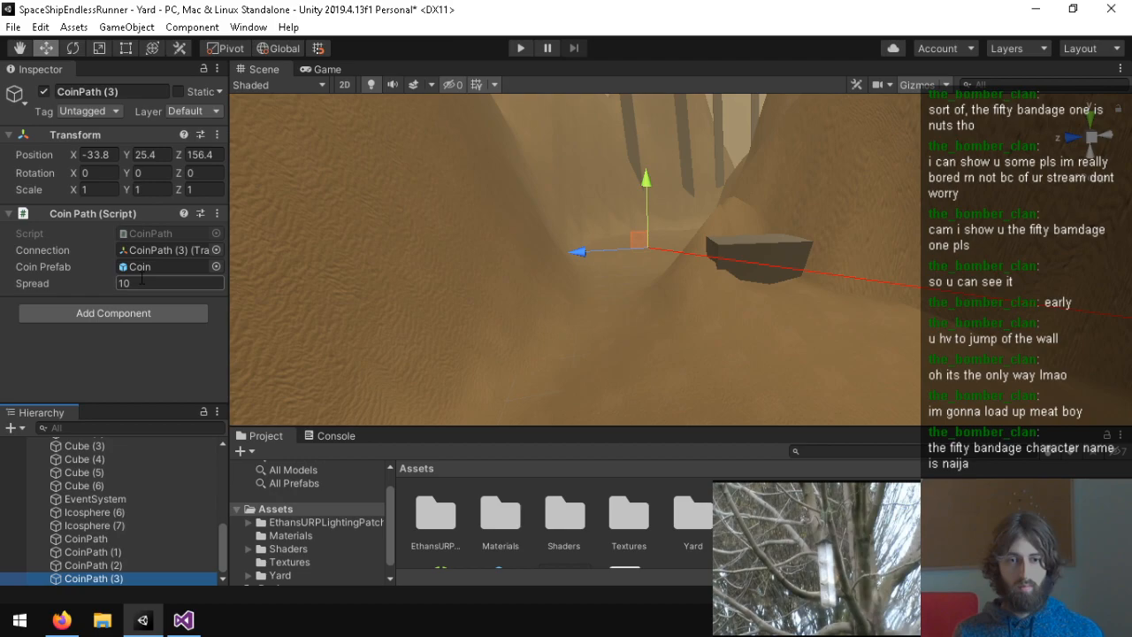
pyautogui.keyDown('alt'); pyautogui.moveTo(661, 179); pyautogui.dragTo(994, 310); pyautogui.keyUp('alt')
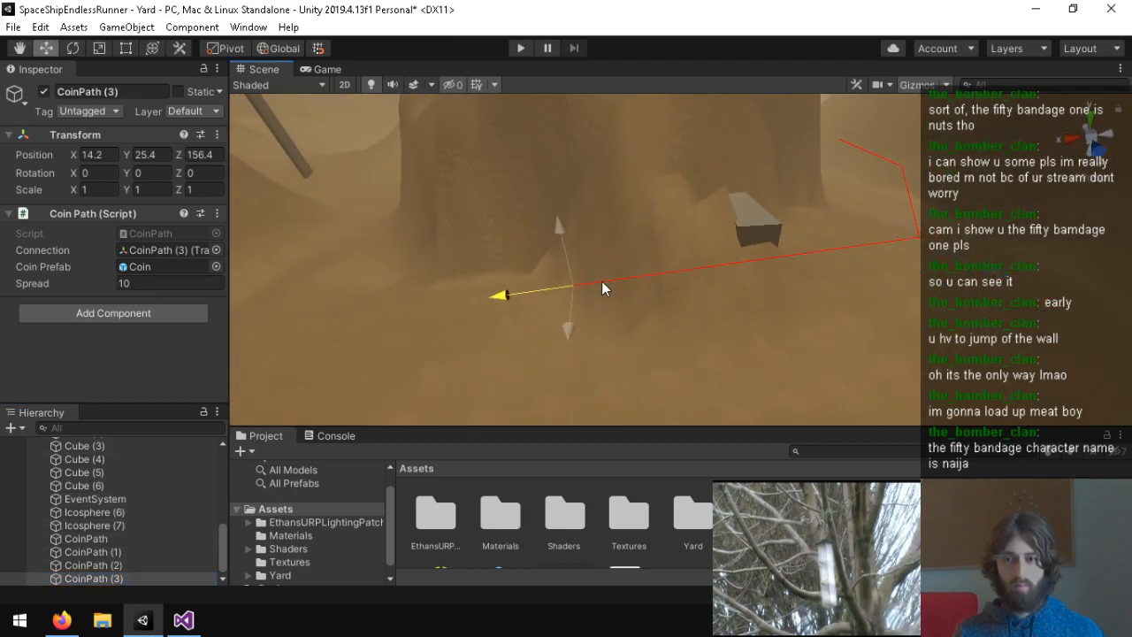
pyautogui.click(129, 565)
pyautogui.keyDown('alt'); pyautogui.moveTo(507, 399); pyautogui.dragTo(413, 363); pyautogui.keyUp('alt')
pyautogui.doubleClick(141, 578)
pyautogui.moveTo(504, 338)
pyautogui.keyDown('alt'); pyautogui.mouseDown()
pyautogui.moveTo(620, 313)
pyautogui.moveTo(523, 301)
pyautogui.moveTo(493, 352)
pyautogui.mouseUp(); pyautogui.keyUp('alt')
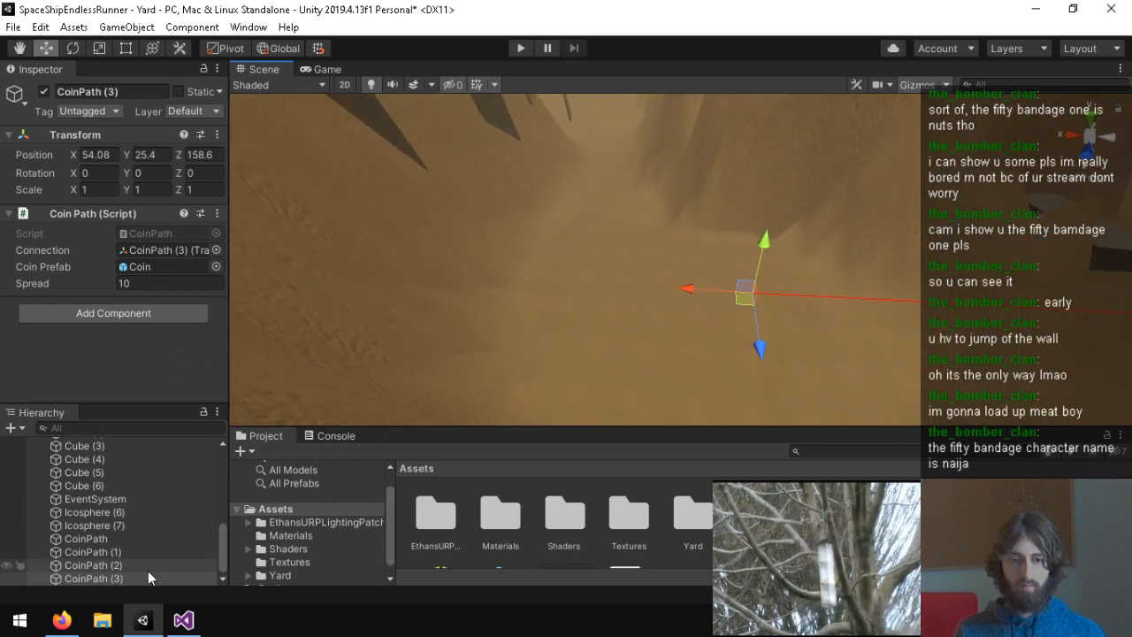
# Step: Connect CoinPath (3) to a new duplicate, CoinPath (4), and set that duplicate's Connection to None
pyautogui.hotkey('ctrl', 'd')
pyautogui.moveTo(123, 577); pyautogui.dragTo(162, 251)
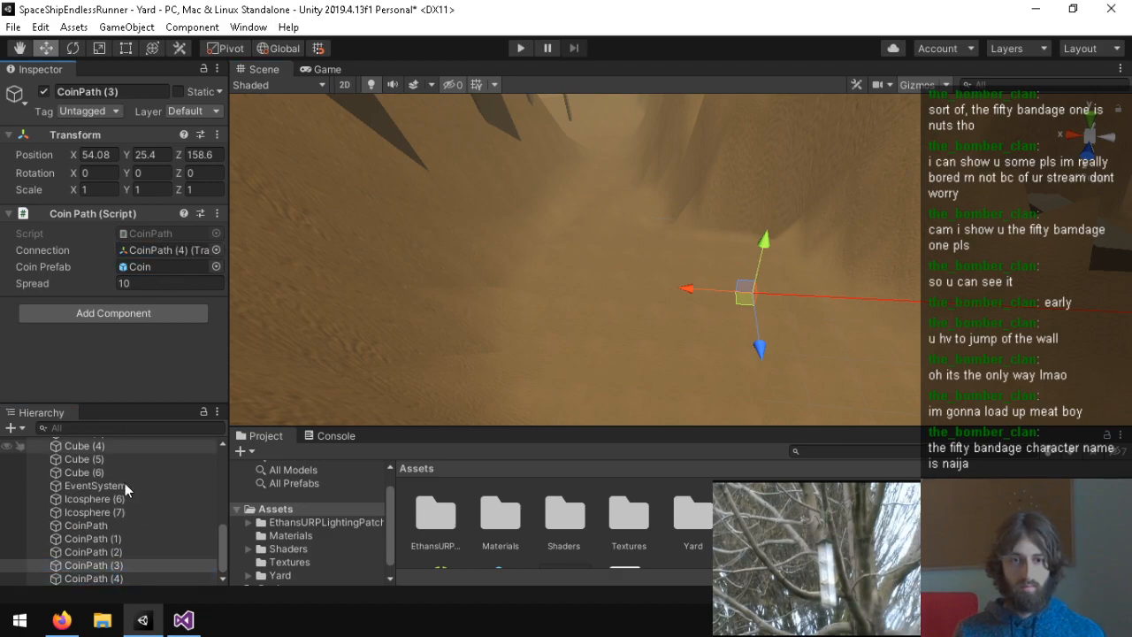
pyautogui.click(111, 580)
pyautogui.click(216, 250)
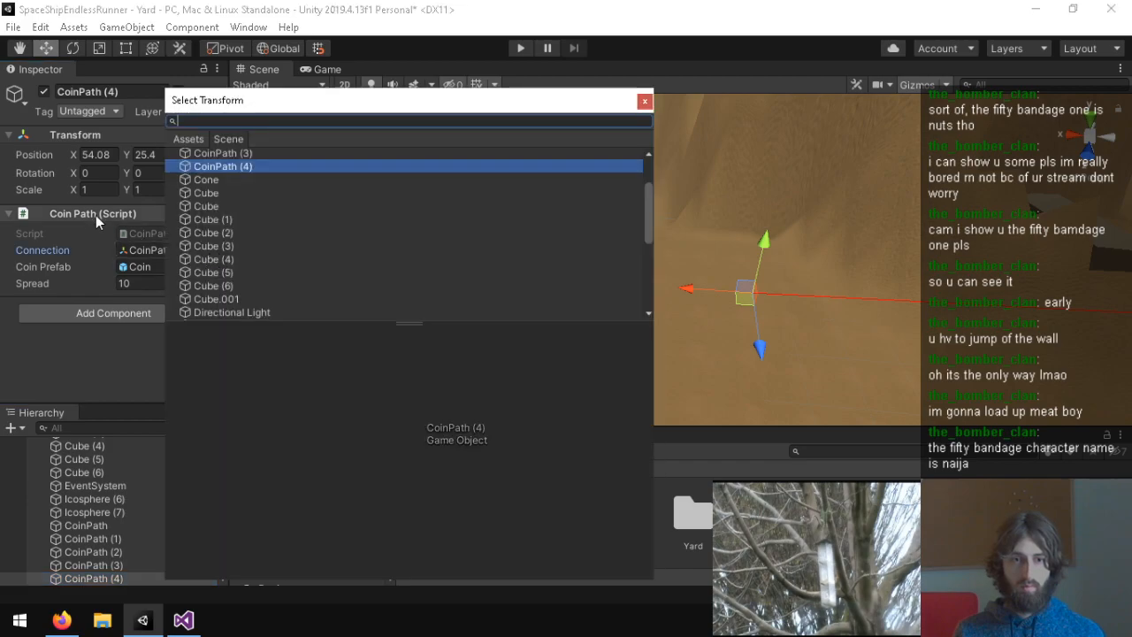
pyautogui.scroll(3, 199, 193)
pyautogui.doubleClick(225, 152)
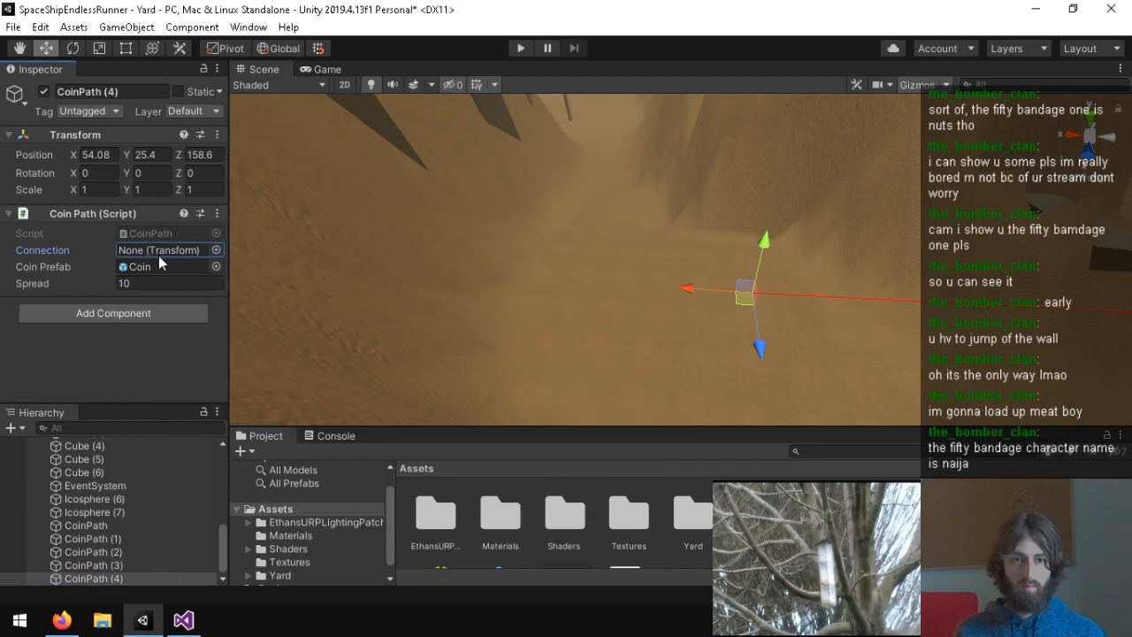
# Step: Check the Coin Path settings and placement of CoinPath through CoinPath (3) one by one
pyautogui.doubleClick(96, 565)
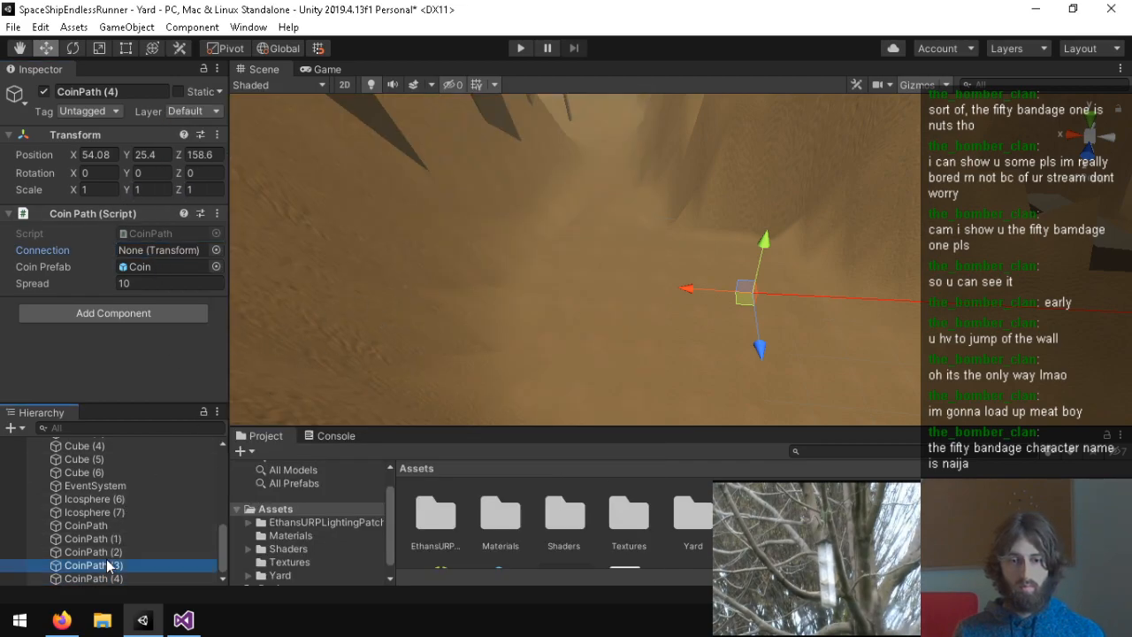
pyautogui.doubleClick(132, 541)
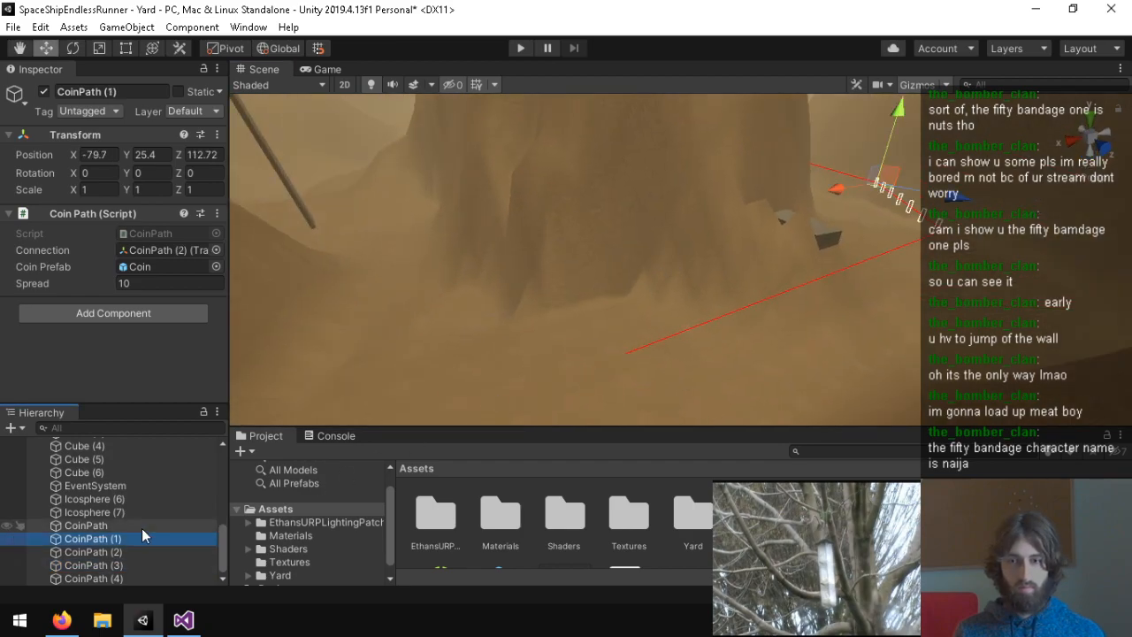
pyautogui.doubleClick(141, 528)
pyautogui.doubleClick(127, 541)
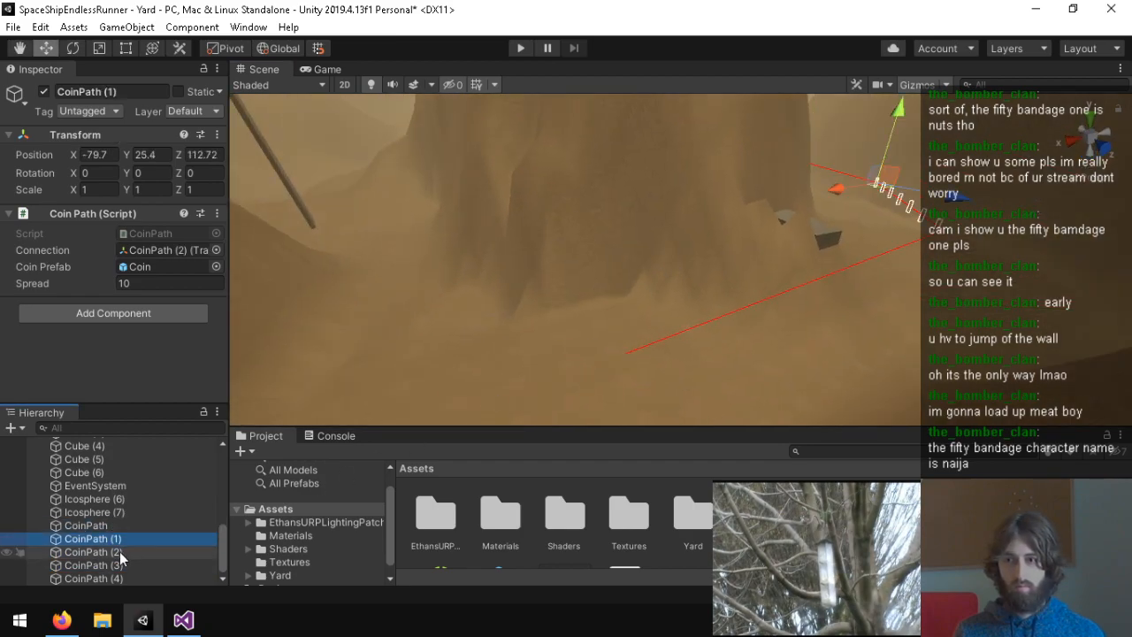
pyautogui.click(118, 553)
pyautogui.doubleClick(111, 565)
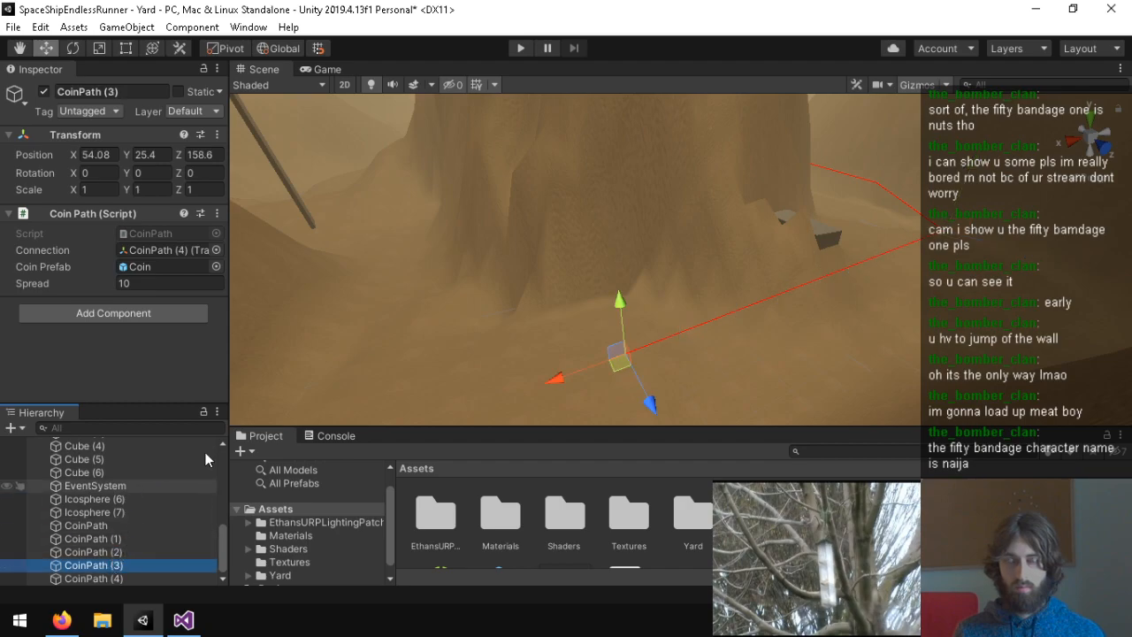
# Step: Playtest the canyon run twice to try out the coin route, stopping the game after each run
pyautogui.click(520, 48)
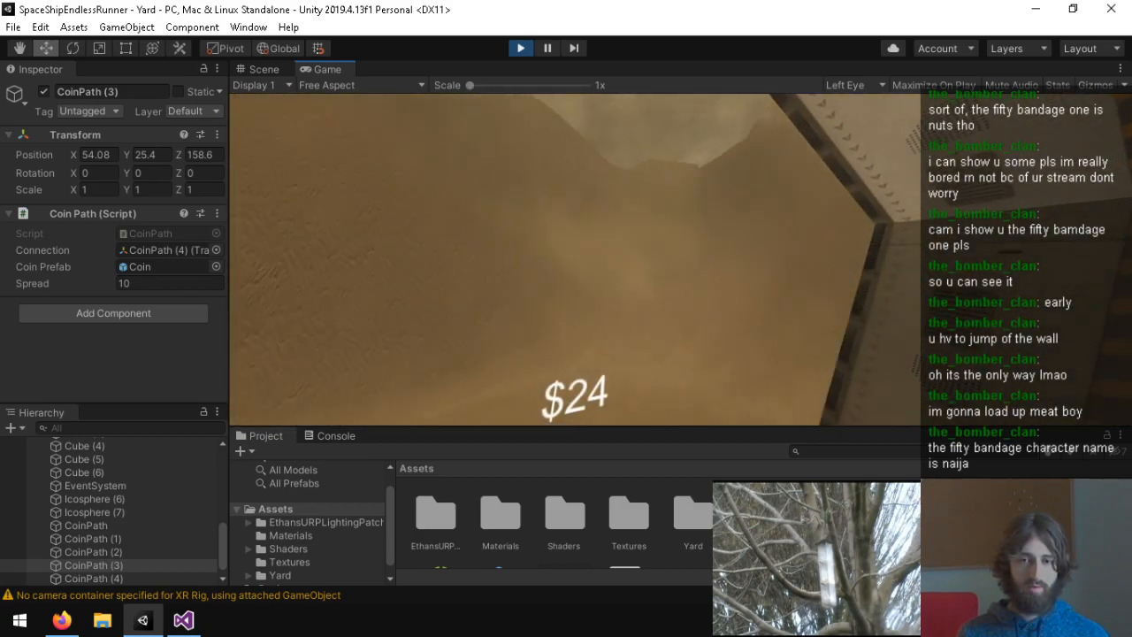
pyautogui.hotkey('ctrl', 'p')
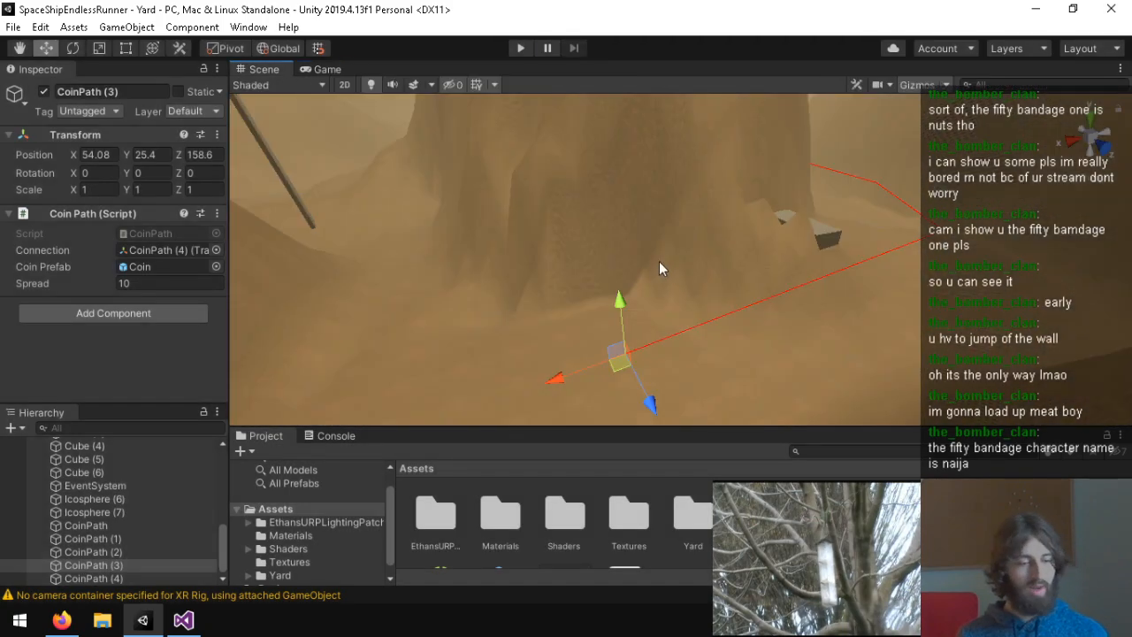
pyautogui.scroll(10, 98, 529)
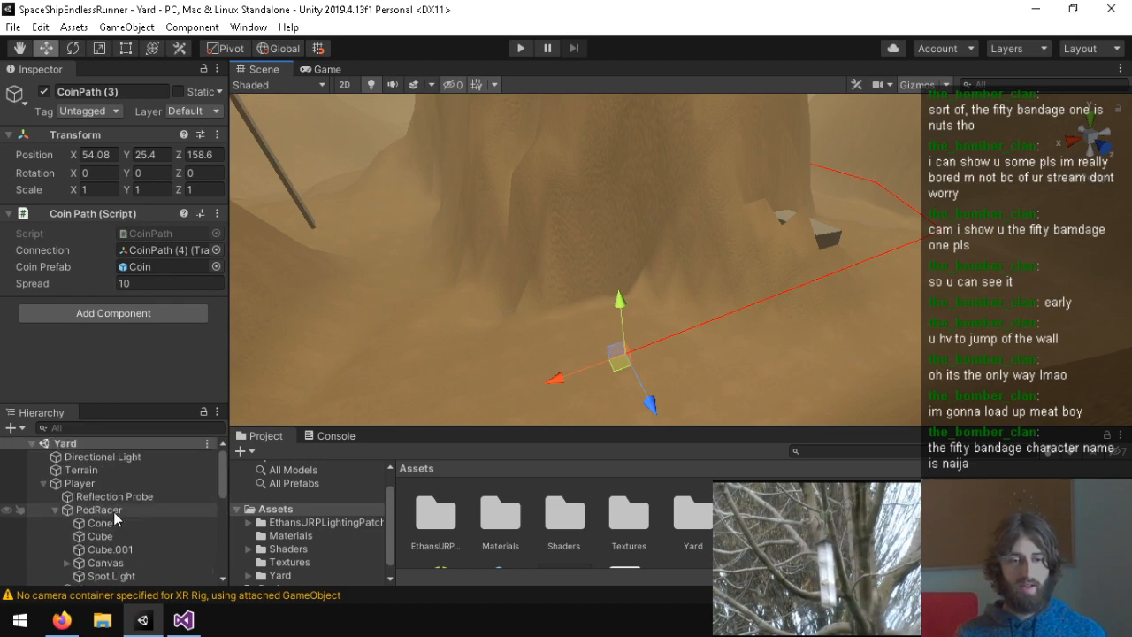
pyautogui.click(523, 49)
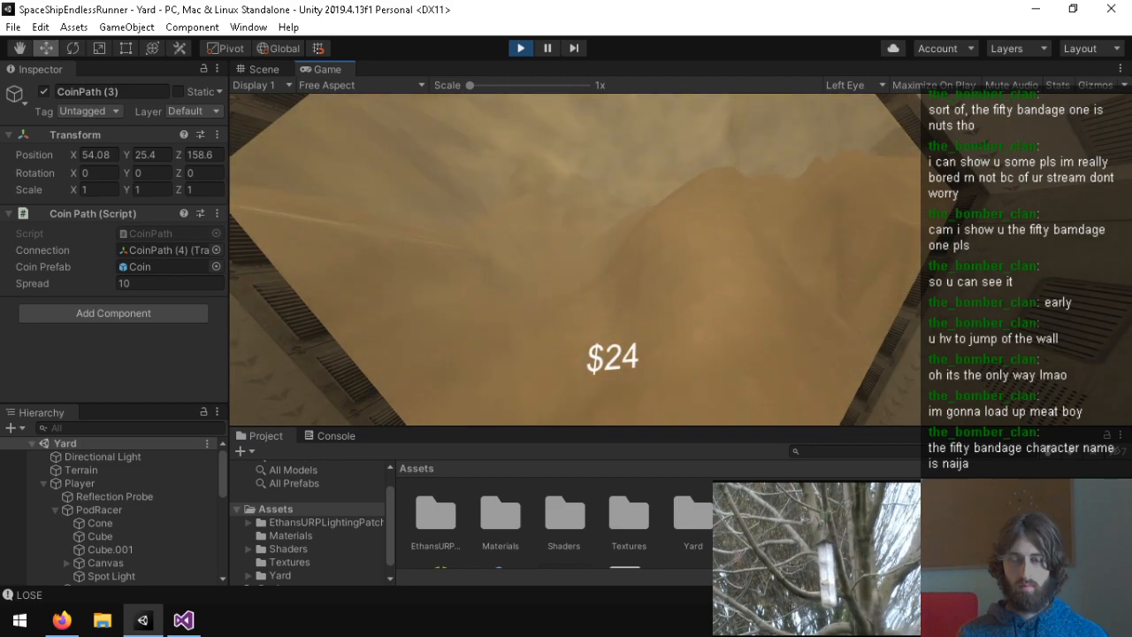
pyautogui.hotkey('ctrl', 'p')
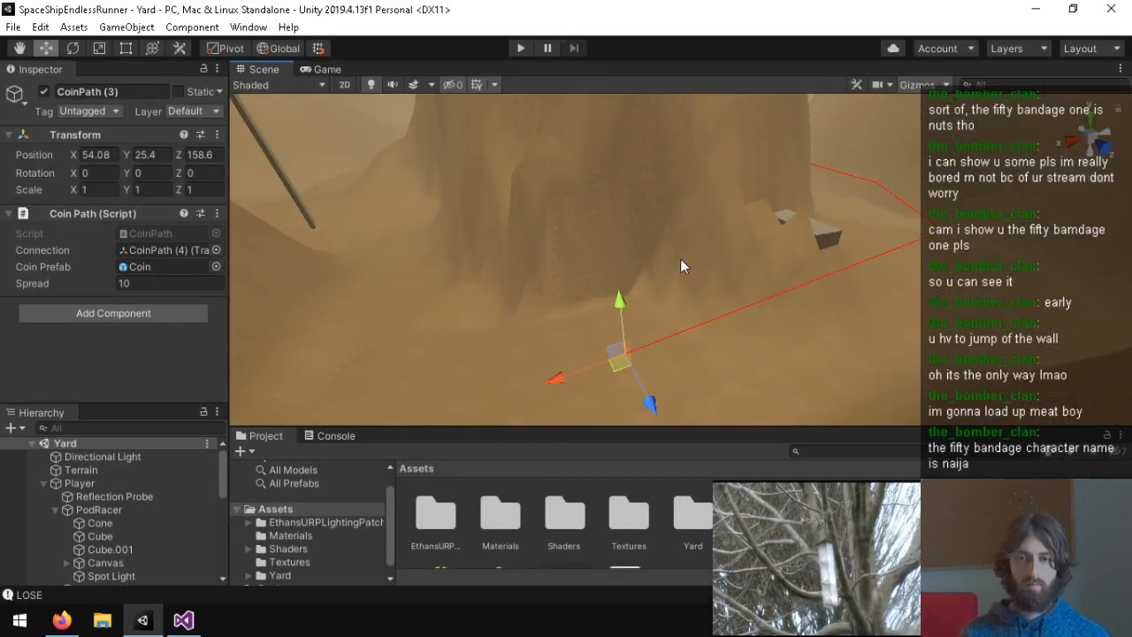
# Step: Raise the tall rock Icosphere (7) to Y 118.4 so it hangs above the canyon floor
pyautogui.moveTo(679, 259); pyautogui.dragTo(622, 245, button='right')
pyautogui.click(581, 253)
pyautogui.click(564, 224)
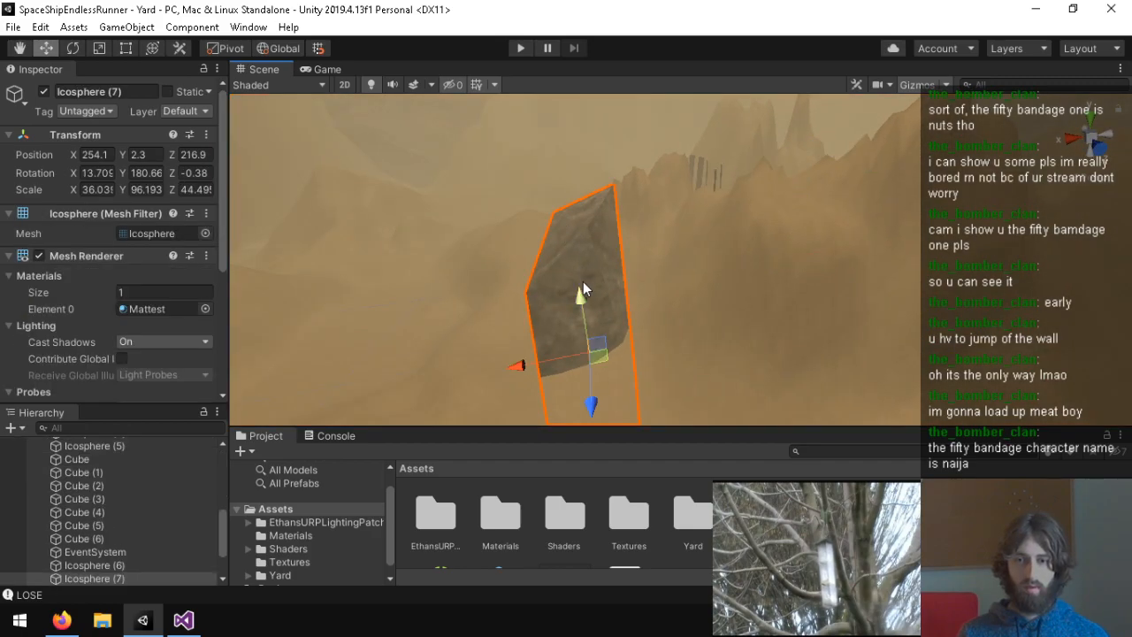
pyautogui.moveTo(583, 281); pyautogui.dragTo(548, 168)
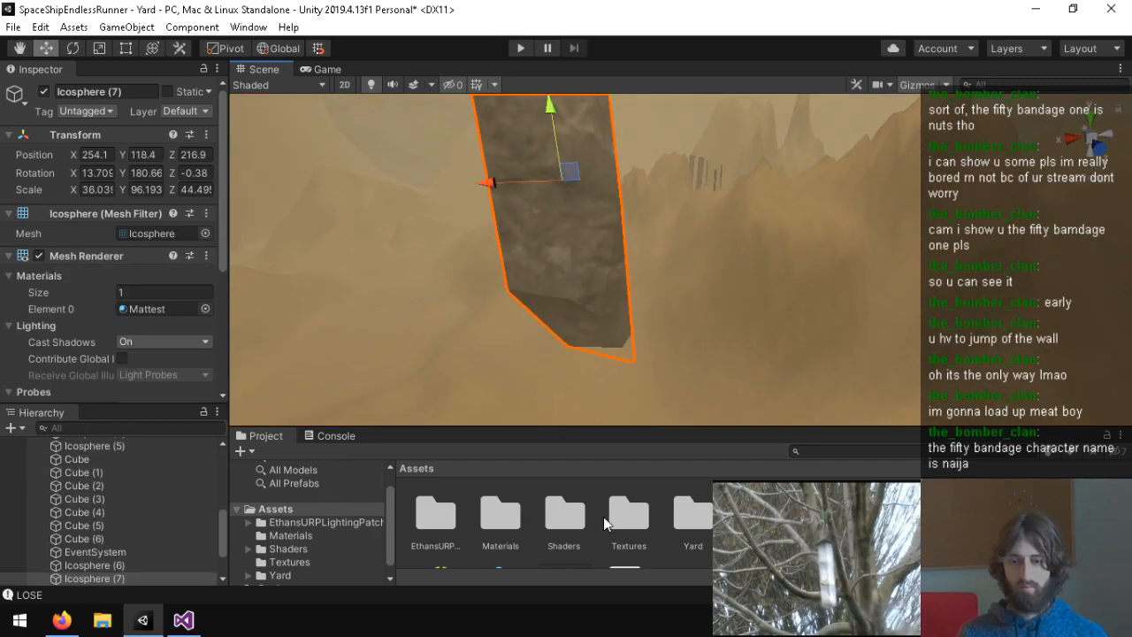
# Step: Find the Mattest material in the Yard assets folder and rename it BigRock
pyautogui.doubleClick(564, 519)
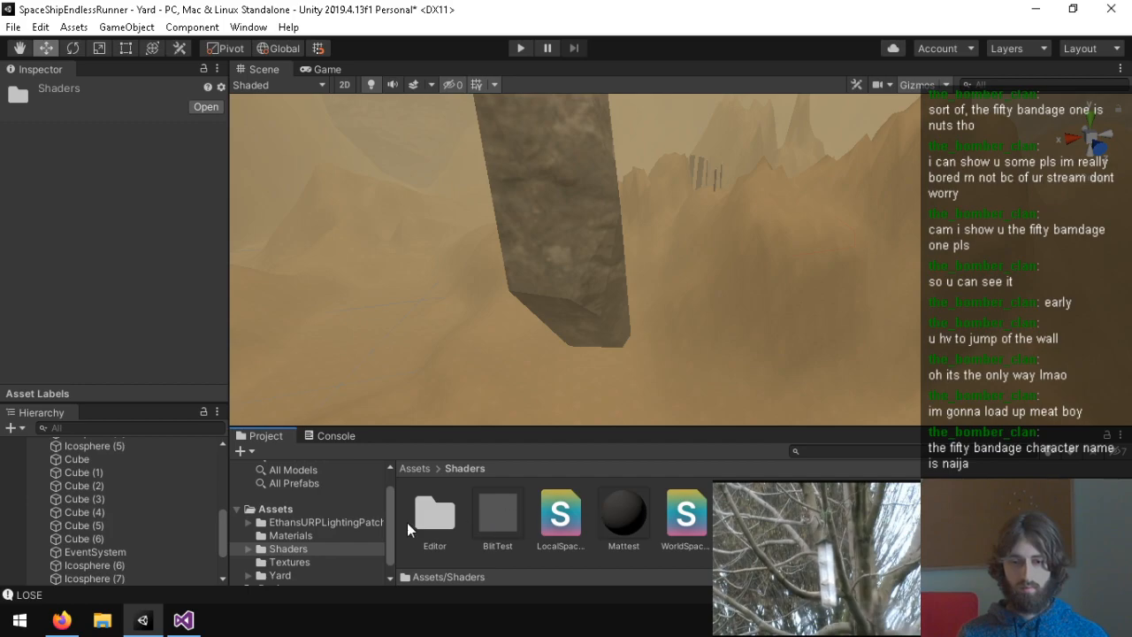
pyautogui.scroll(-1, 339, 538)
pyautogui.moveTo(285, 524); pyautogui.dragTo(279, 522)
pyautogui.click(279, 522)
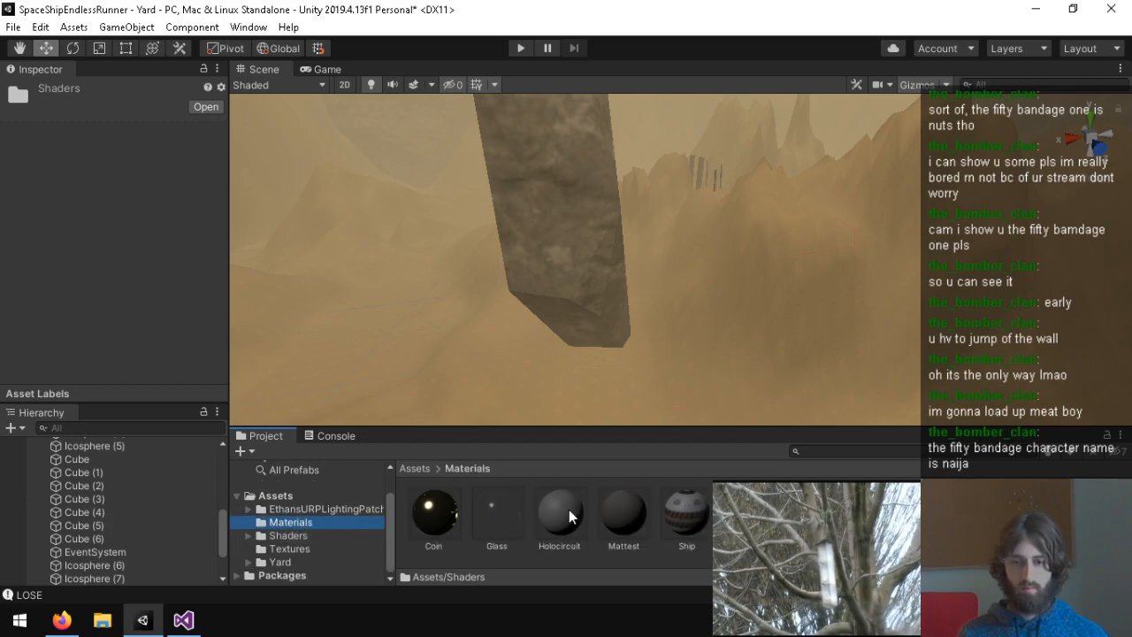
pyautogui.click(619, 525)
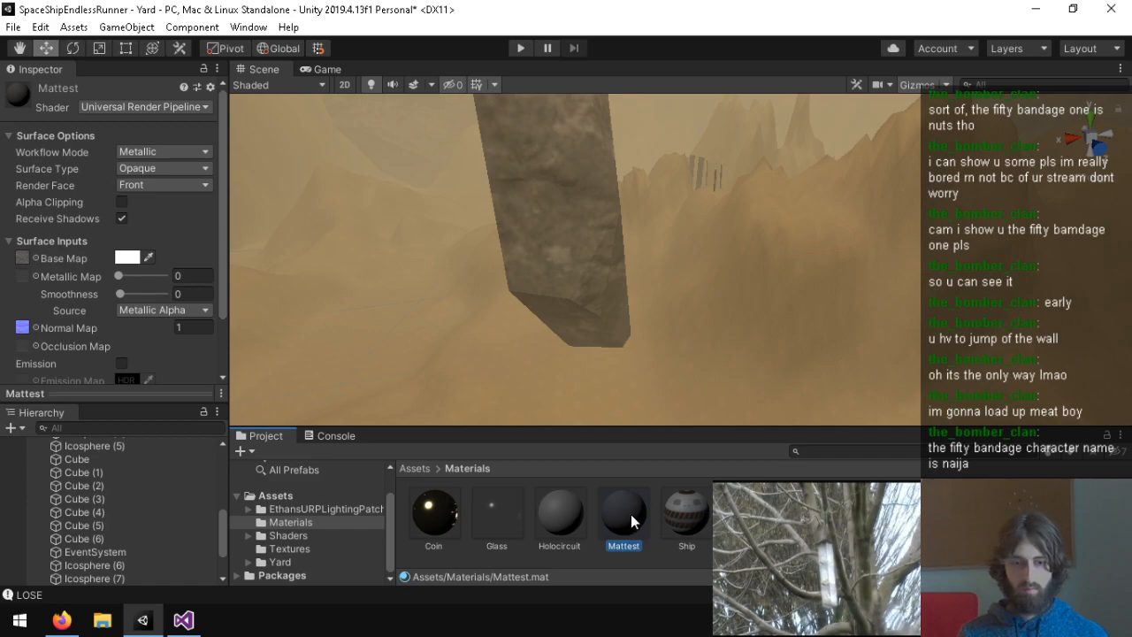
pyautogui.moveTo(281, 563); pyautogui.dragTo(281, 562)
pyautogui.click(281, 563)
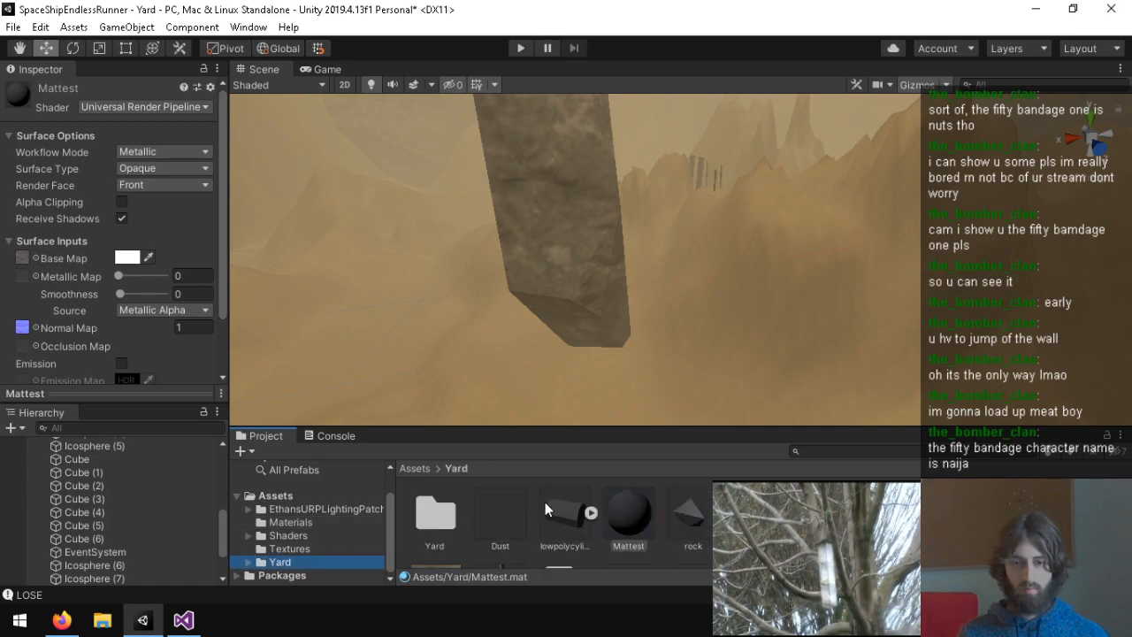
pyautogui.scroll(1, 640, 523)
pyautogui.click(620, 552)
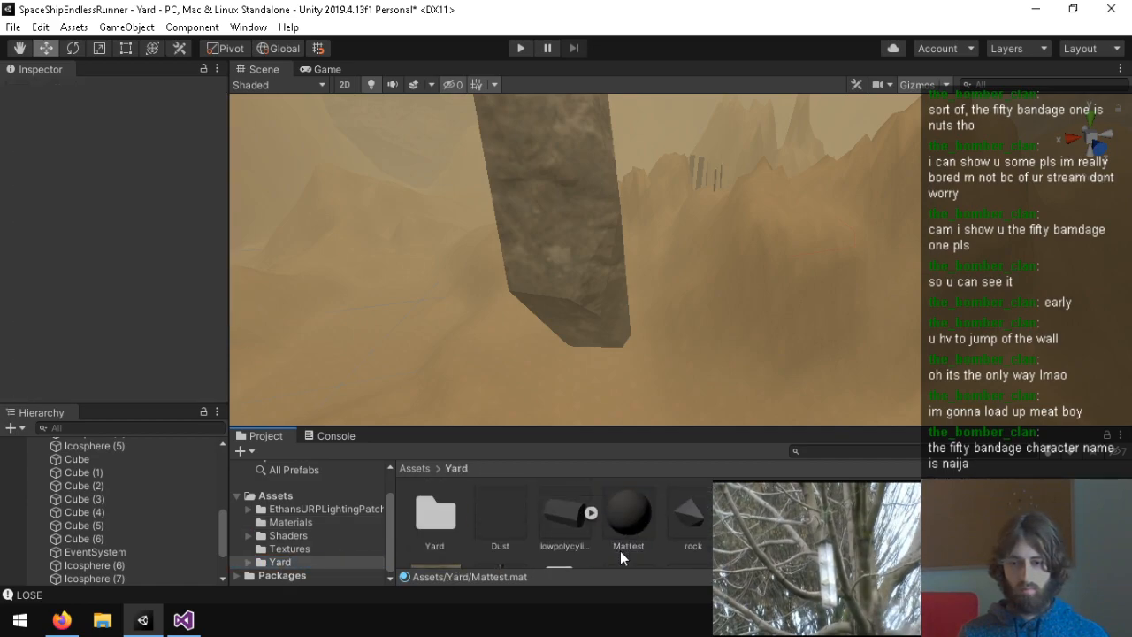
pyautogui.click(631, 545)
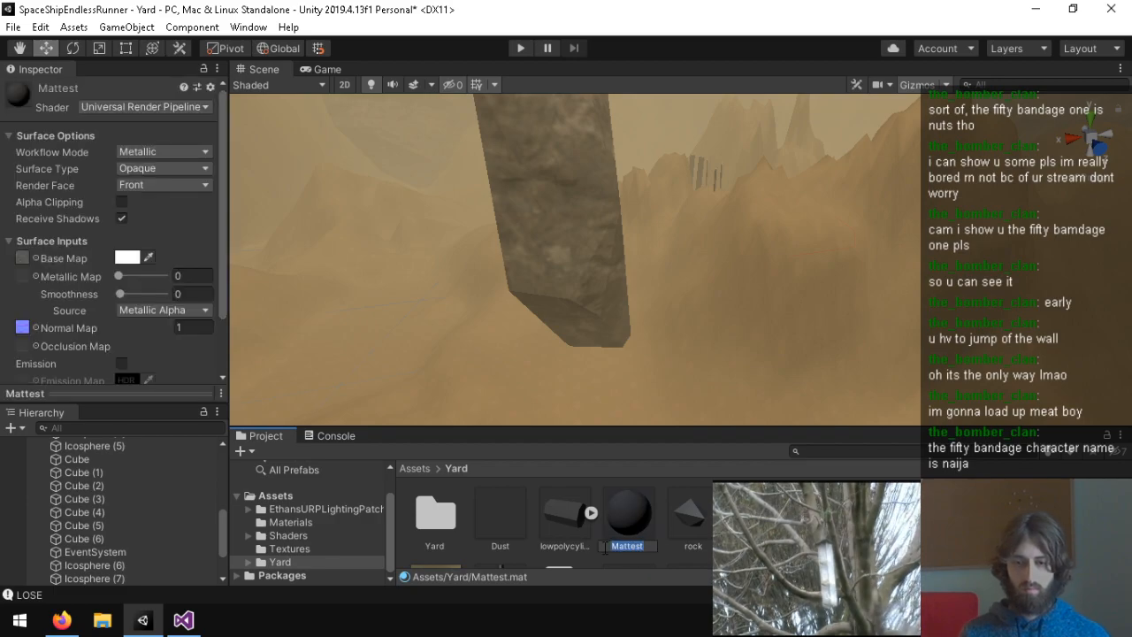
pyautogui.write('BigRoc')
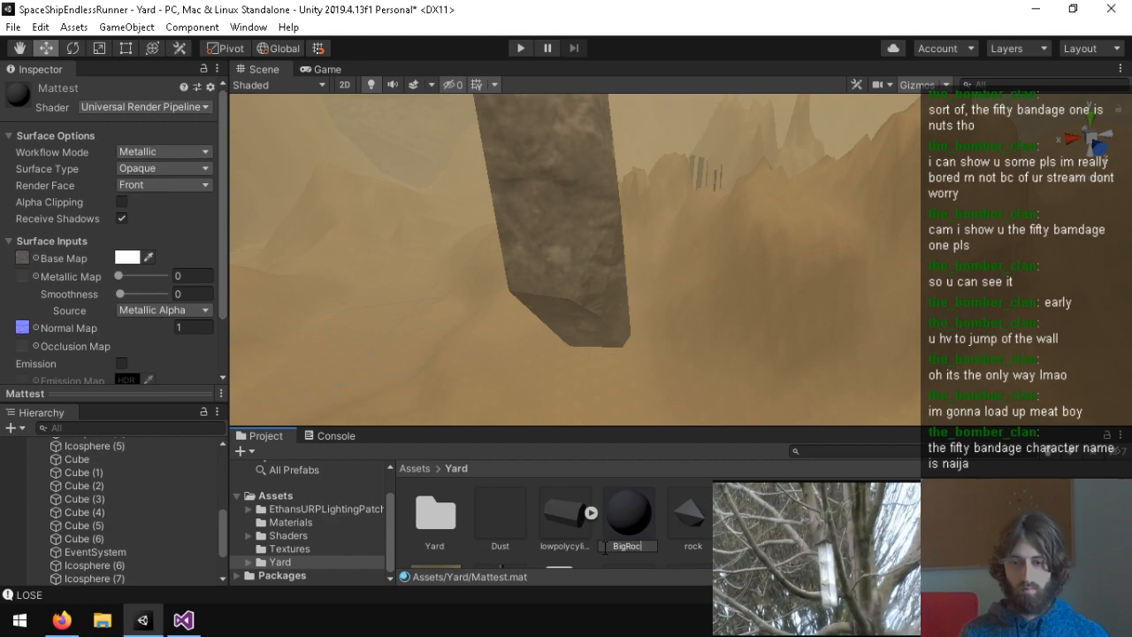
pyautogui.write('k')
pyautogui.press('Return')
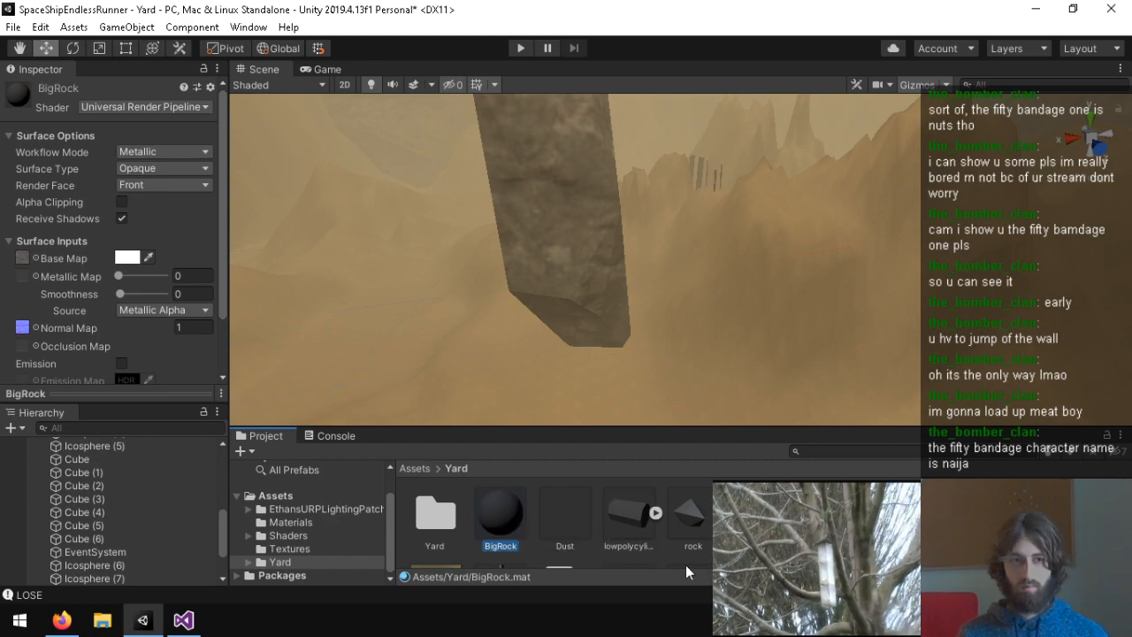
# Step: Show BigRock in File Explorer, duplicate BigRock.mat and rename the copy SmallRock
pyautogui.rightClick(506, 520)
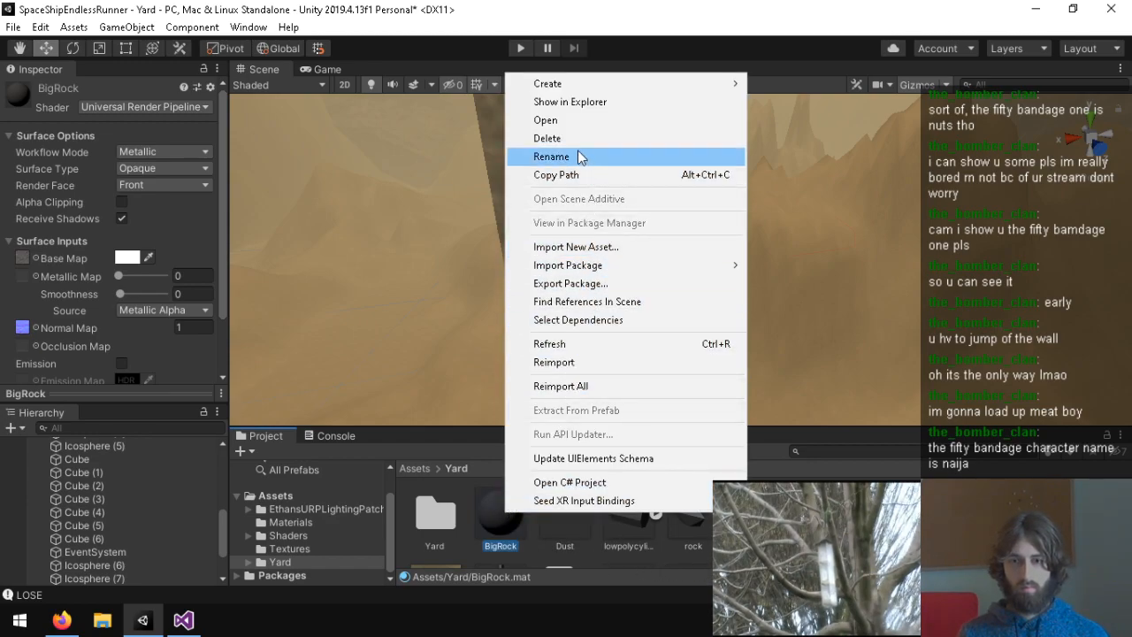
pyautogui.click(574, 101)
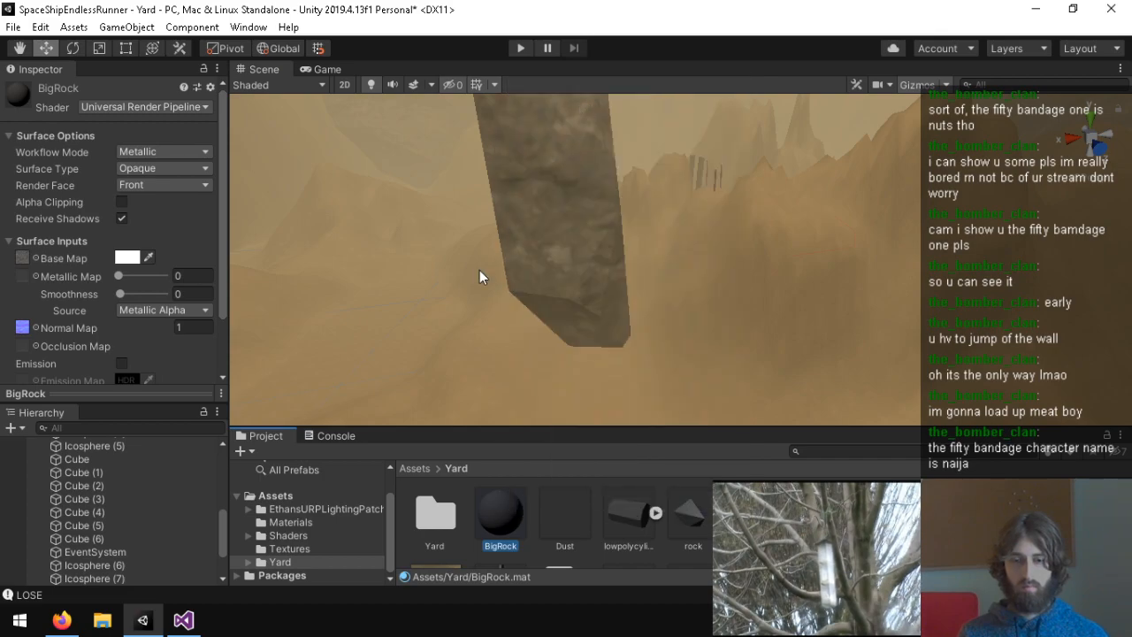
pyautogui.hotkey('ctrl', 'c')
pyautogui.hotkey('ctrl', 'v')
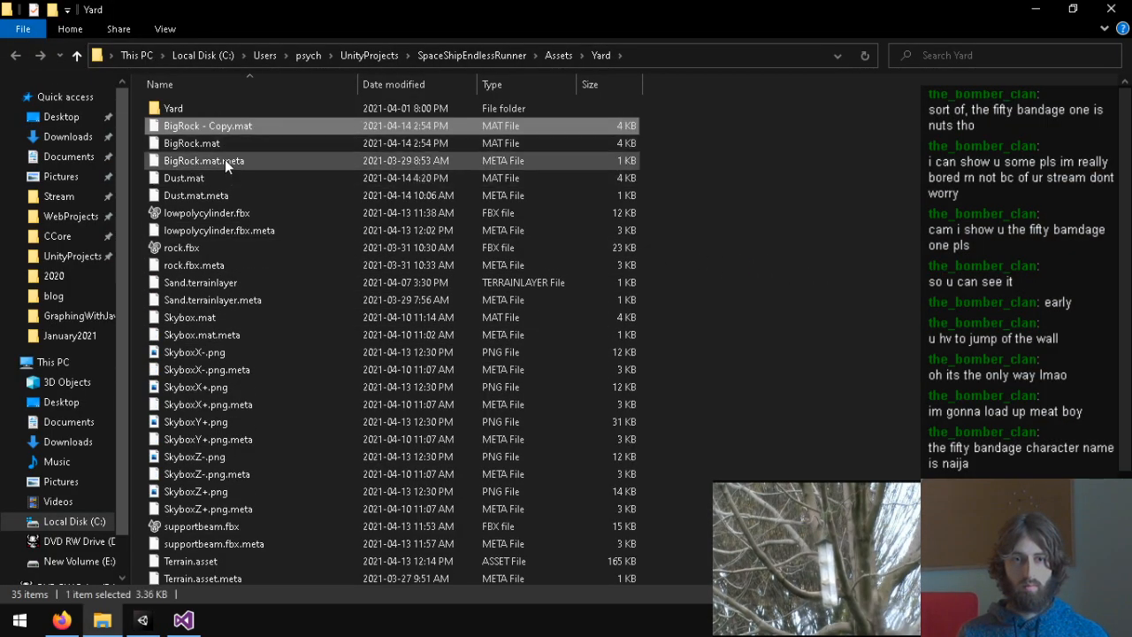
pyautogui.rightClick(225, 129)
pyautogui.click(290, 374)
pyautogui.write('SmallRock')
pyautogui.press('Return')
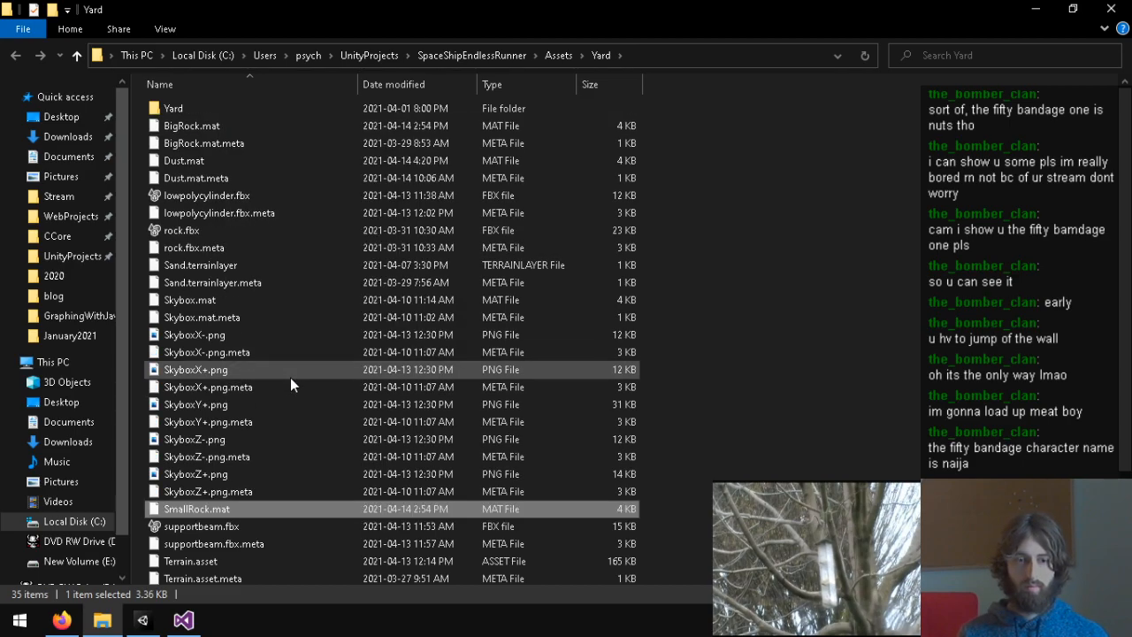
# Step: Switch back to Unity, view the SmallRock material and check which material Icosphere (7) uses
pyautogui.click(142, 620)
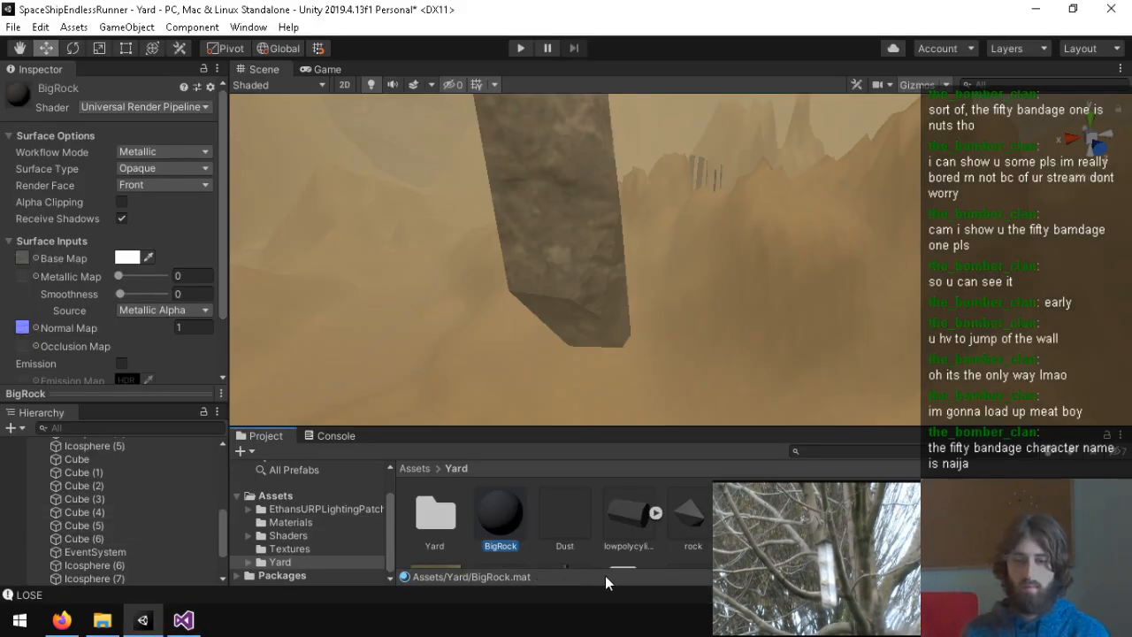
pyautogui.scroll(-2, 666, 536)
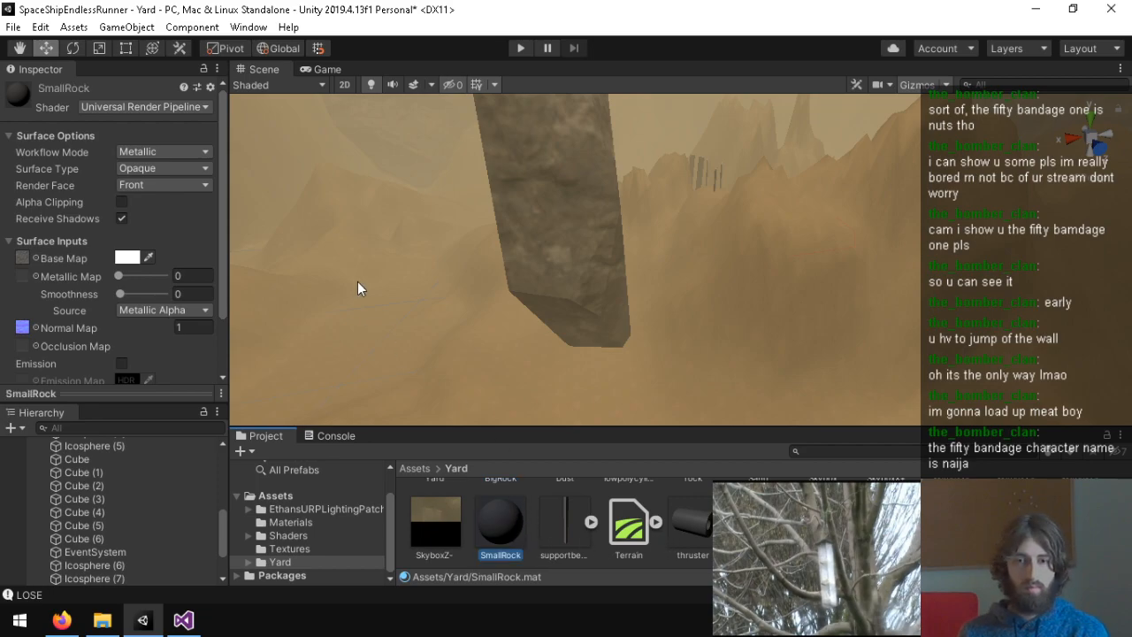
pyautogui.click(513, 290)
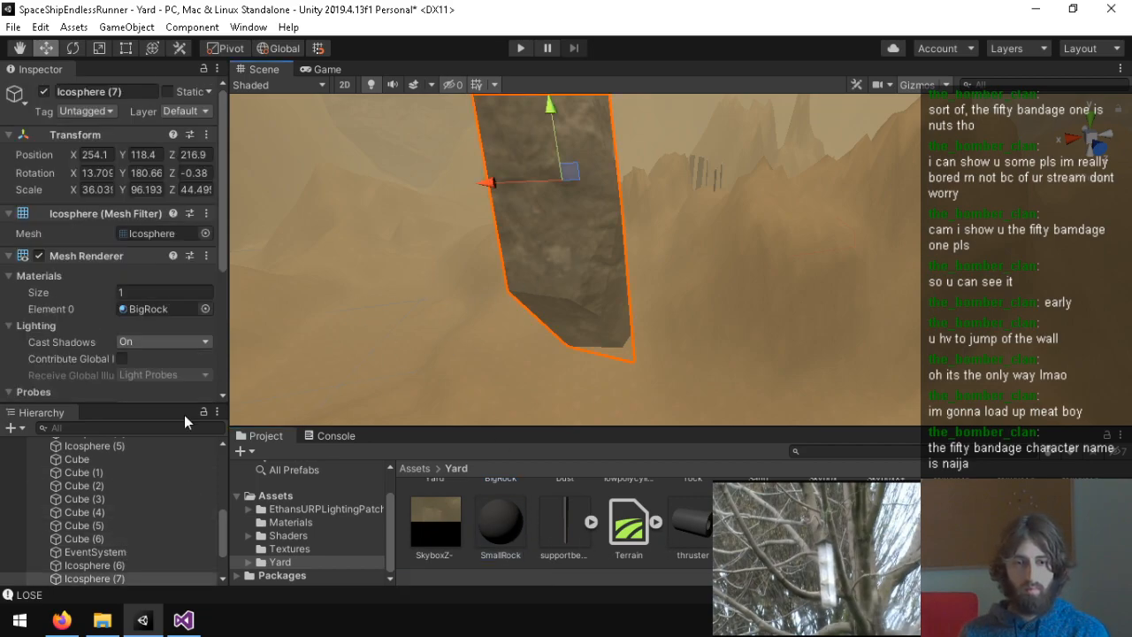
# Step: Mark all objects from Icosphere through Cube (6) in the scene as static
pyautogui.scroll(10, 113, 524)
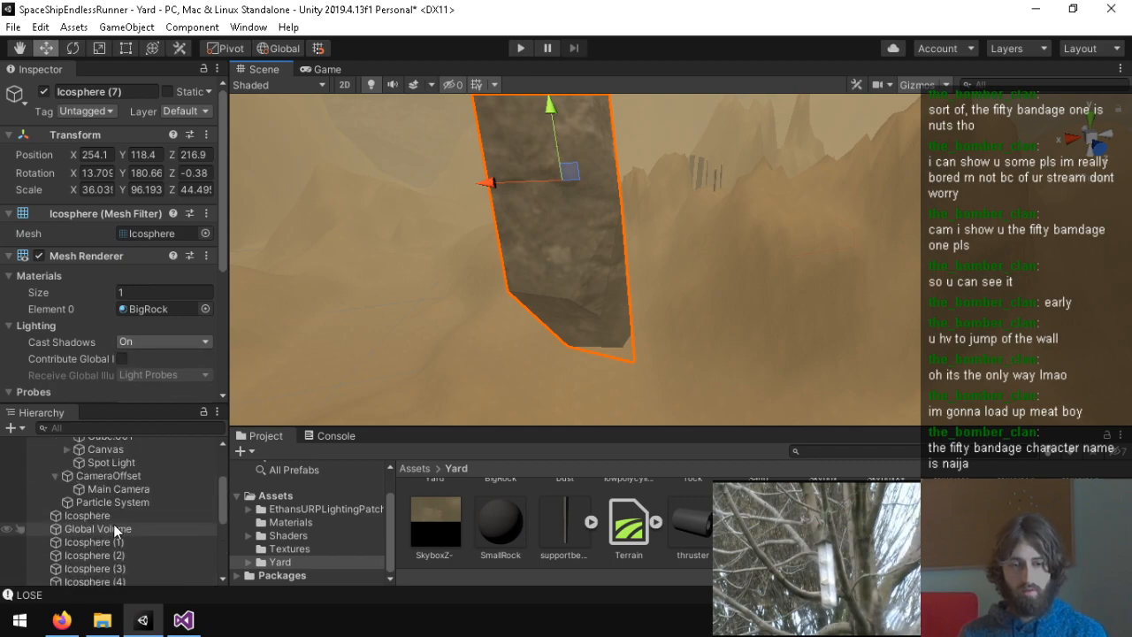
pyautogui.click(49, 483)
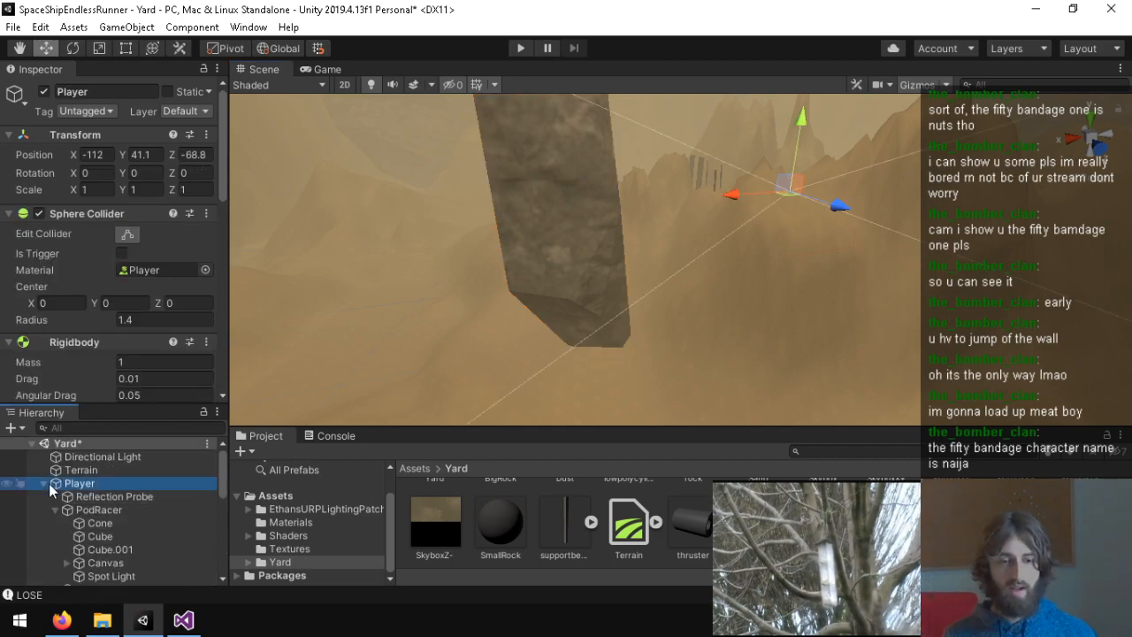
pyautogui.click(43, 484)
pyautogui.click(89, 499)
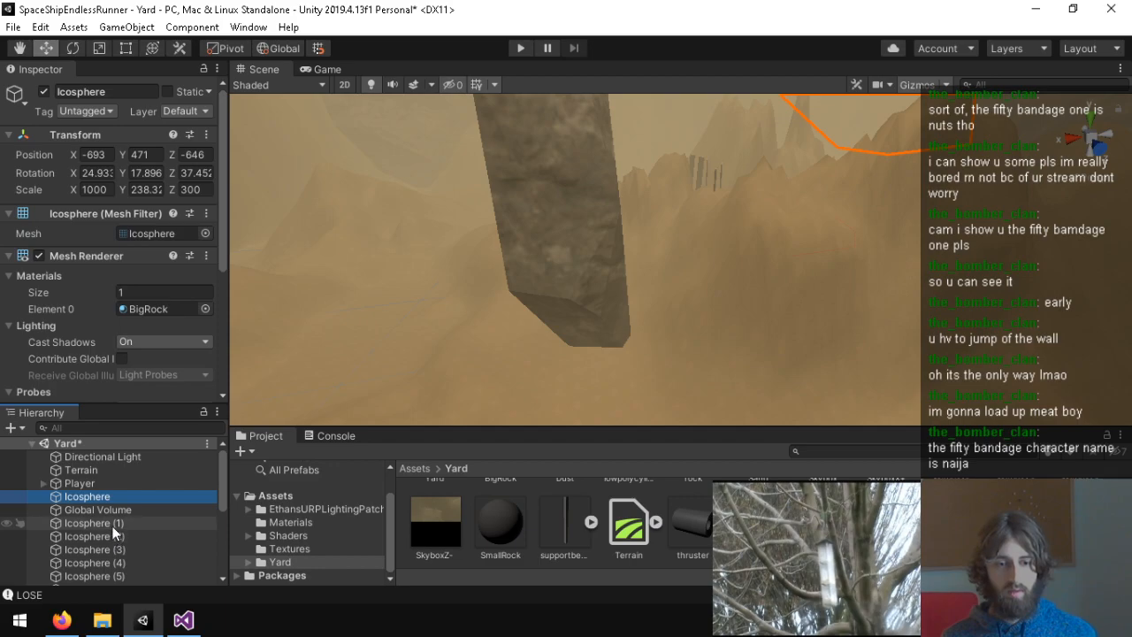
pyautogui.scroll(-5, 113, 531)
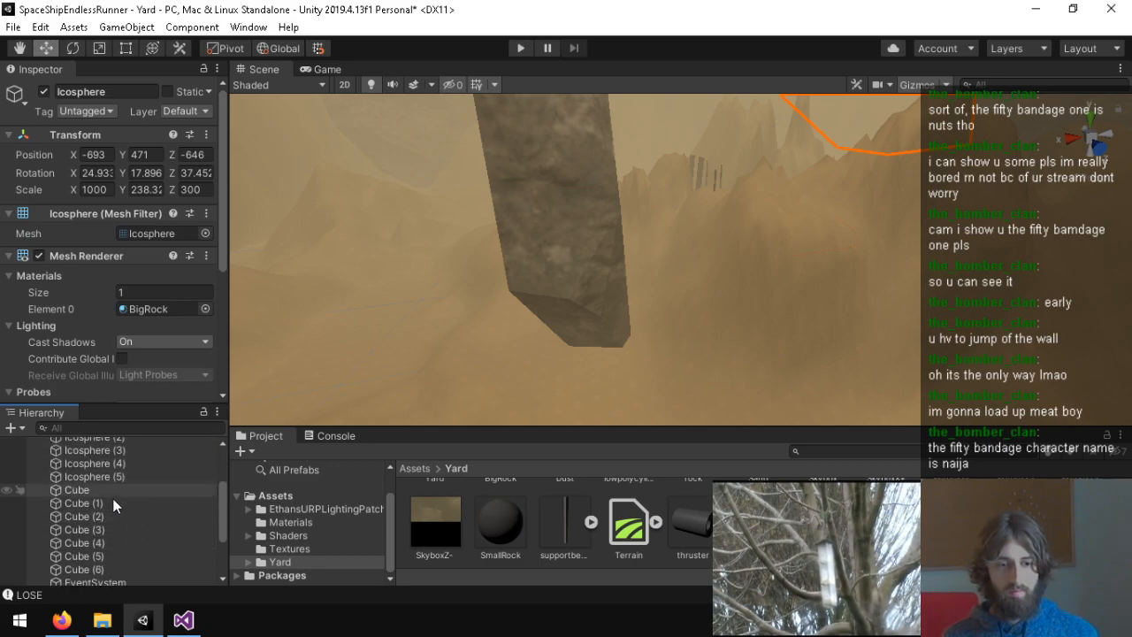
pyautogui.keyDown('shift'); pyautogui.click(102, 569); pyautogui.keyUp('shift')
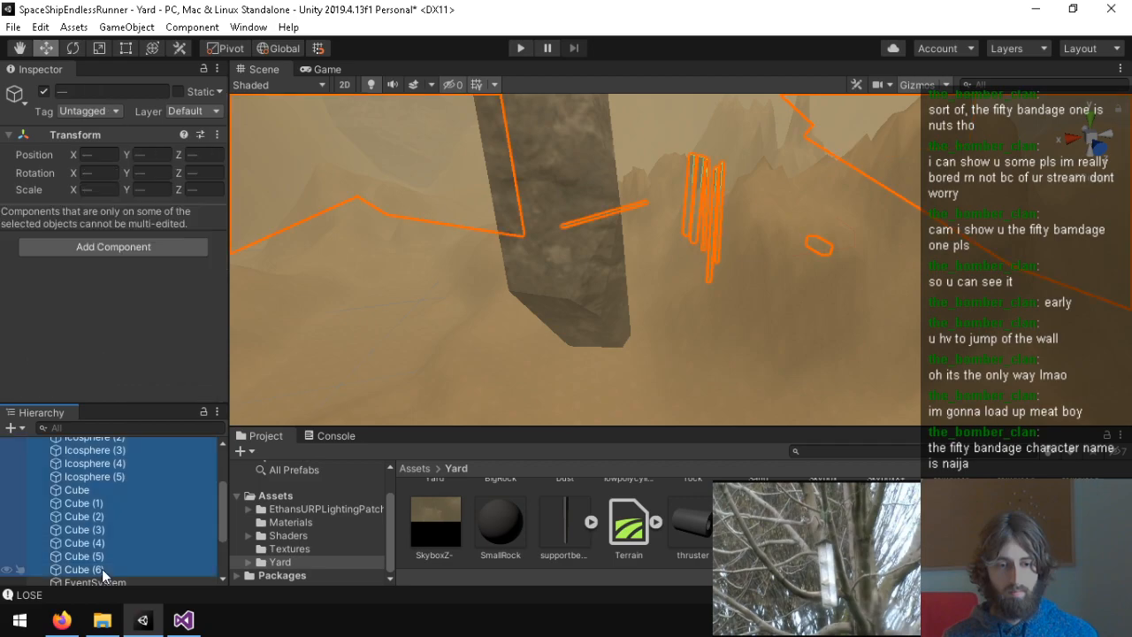
pyautogui.click(178, 92)
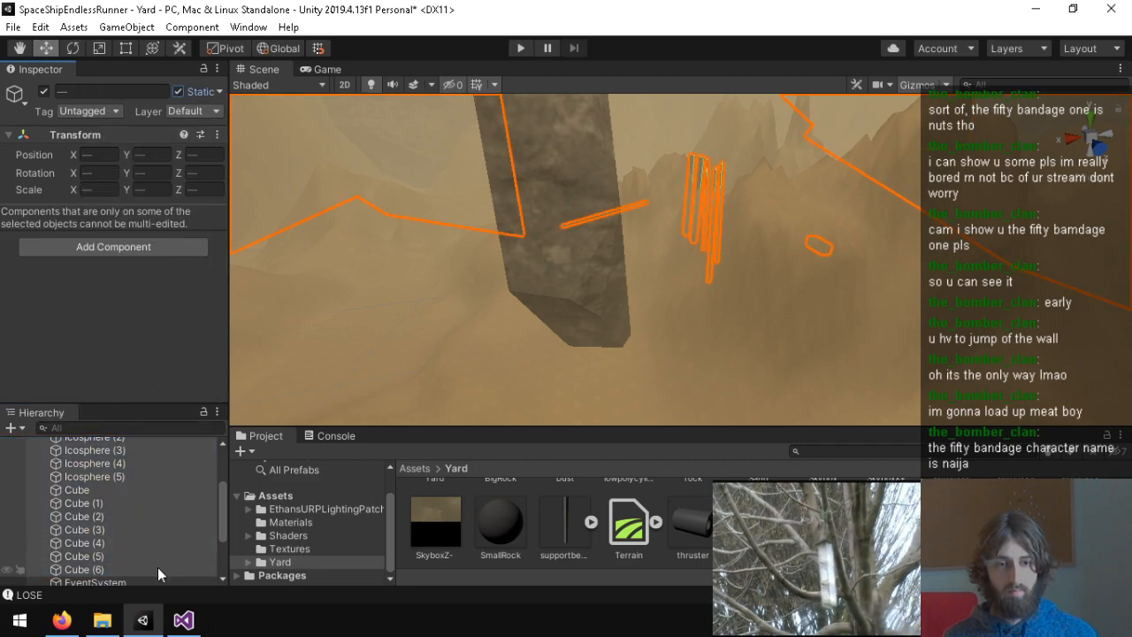
# Step: Mark the rocks Icosphere (6) and Icosphere (7) as static
pyautogui.scroll(-5, 158, 567)
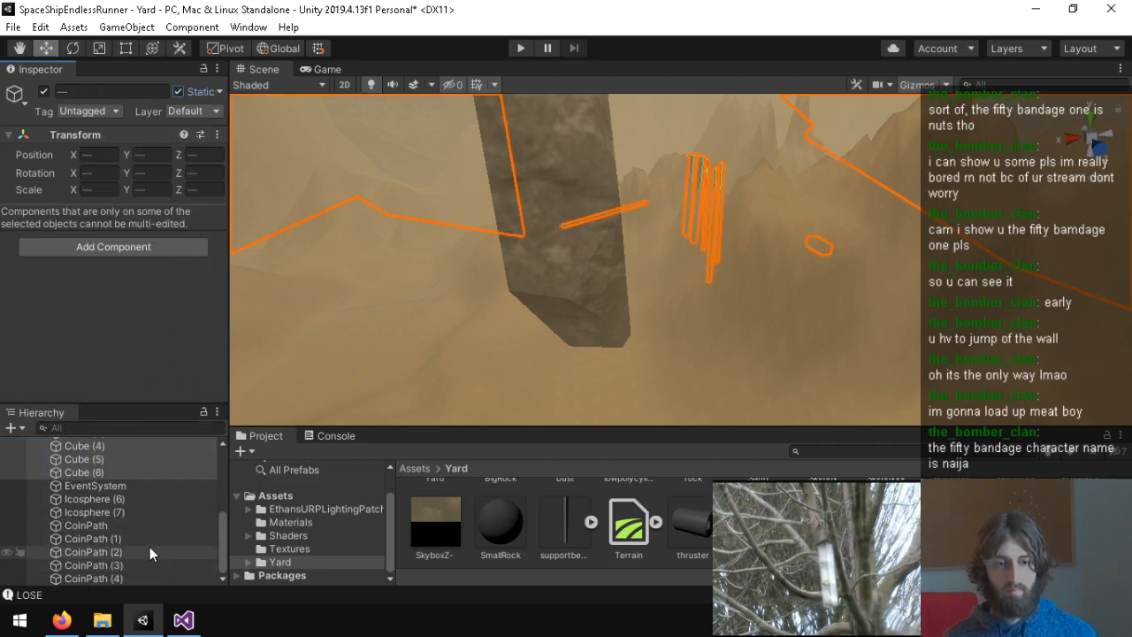
pyautogui.click(130, 498)
pyautogui.keyDown('shift'); pyautogui.click(123, 511); pyautogui.keyUp('shift')
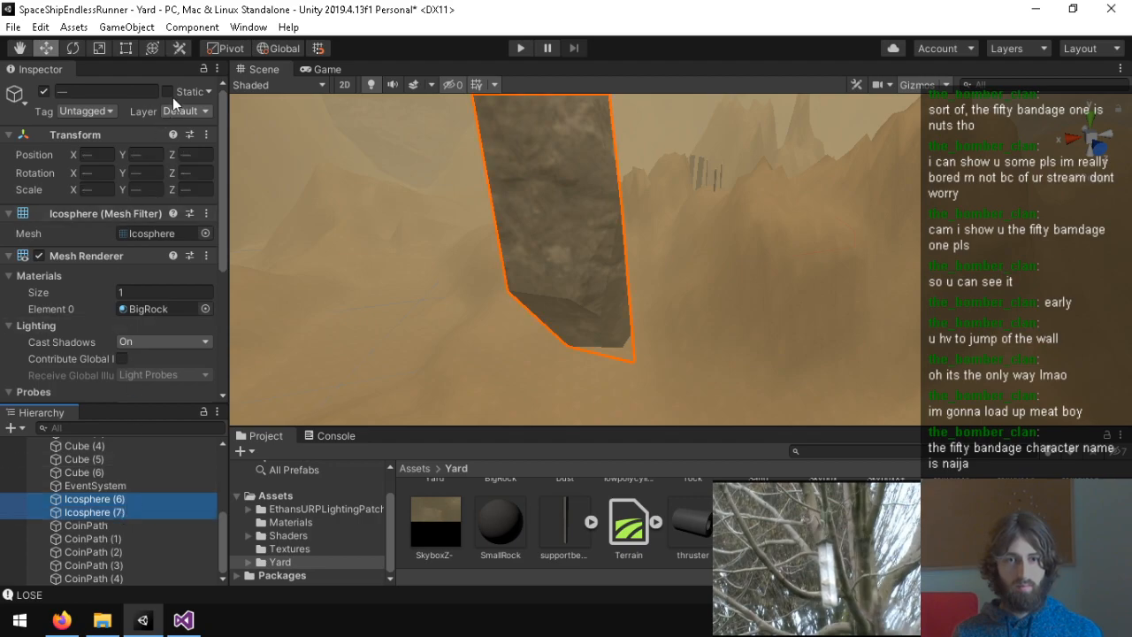
pyautogui.click(168, 92)
pyautogui.click(107, 512)
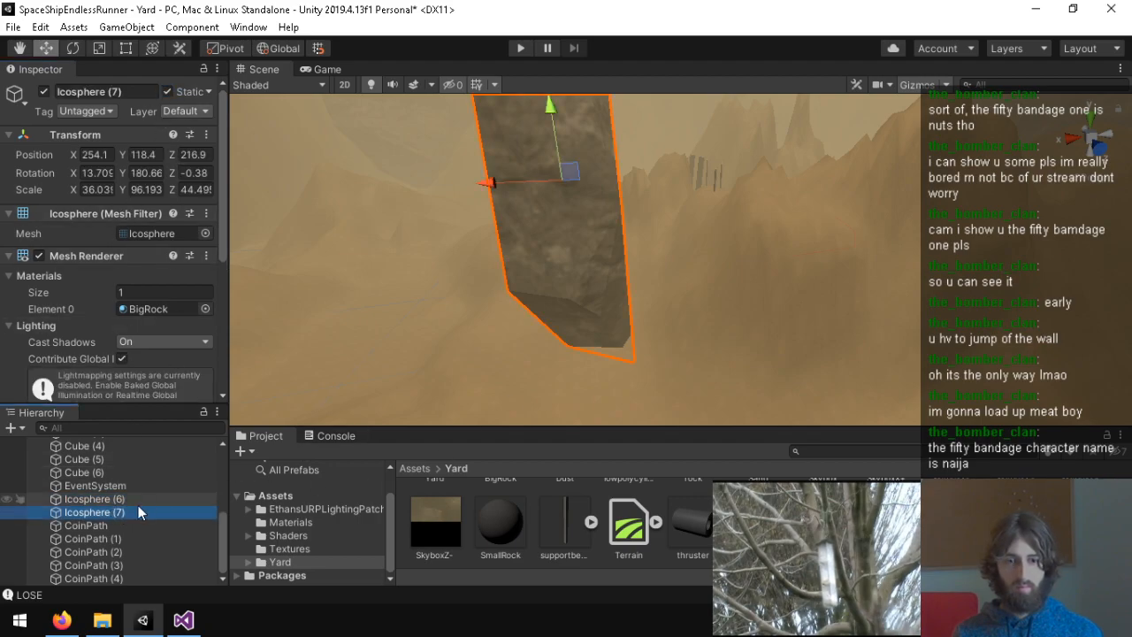
# Step: Inspect the placement of the large rocks Icosphere (6), Icosphere (4) and Icosphere (5) around the canyon
pyautogui.click(133, 499)
pyautogui.moveTo(688, 298); pyautogui.dragTo(124, 34, button='right')
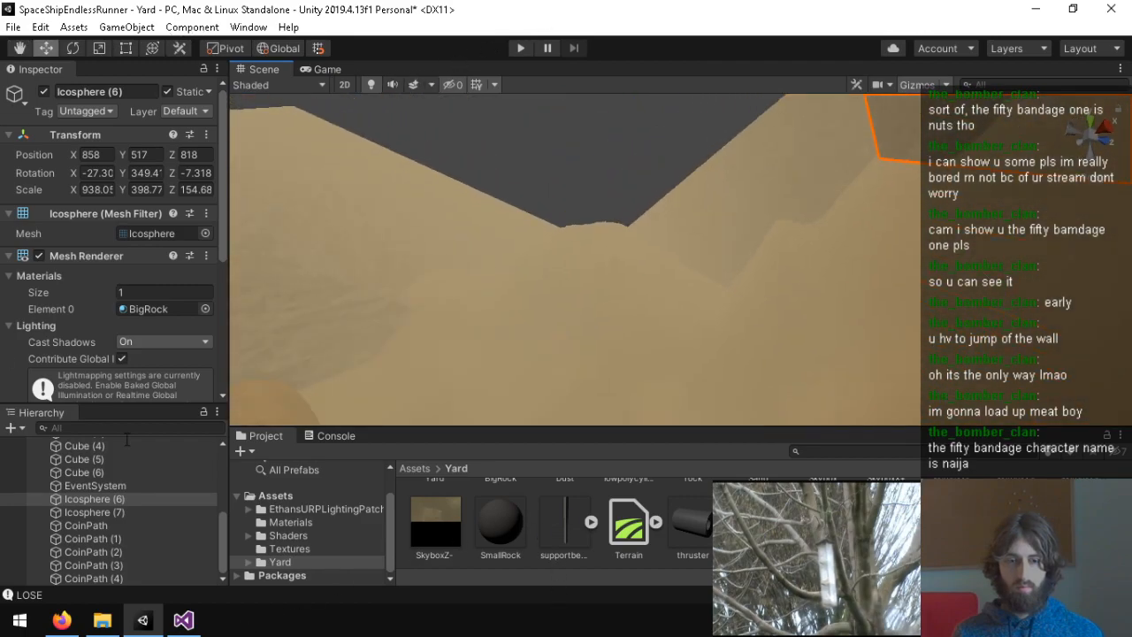
pyautogui.doubleClick(105, 500)
pyautogui.moveTo(488, 301); pyautogui.dragTo(626, 288, button='right')
pyautogui.press('w')
pyautogui.scroll(8, 553, 215)
pyautogui.scroll(-2, 521, 191)
pyautogui.click(627, 287)
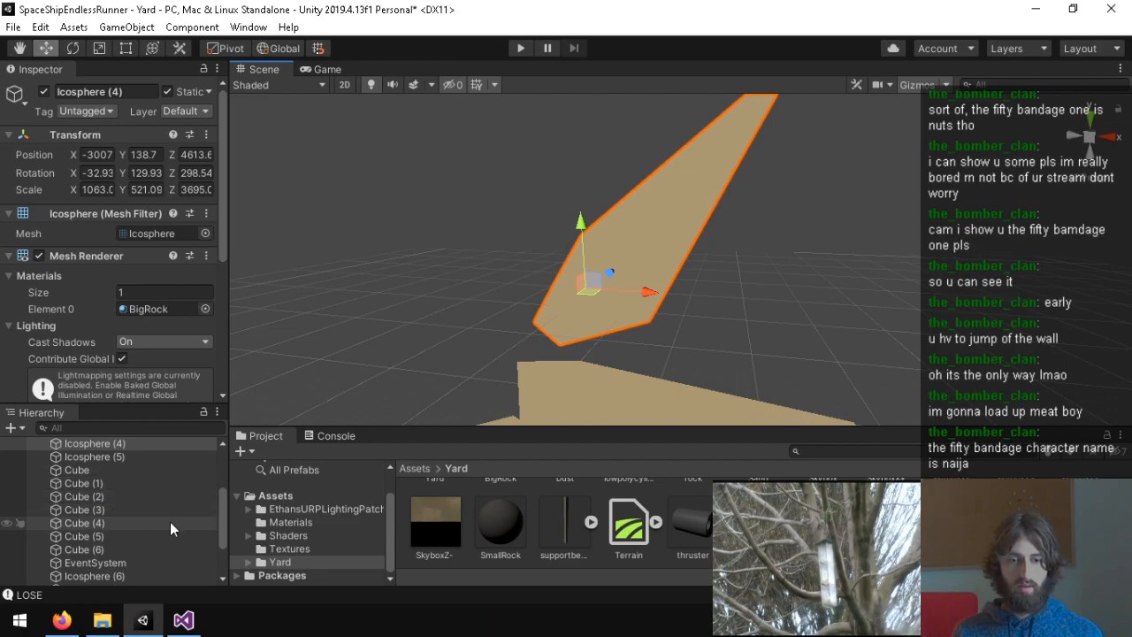
pyautogui.click(120, 455)
pyautogui.moveTo(561, 297); pyautogui.dragTo(685, 255, button='right')
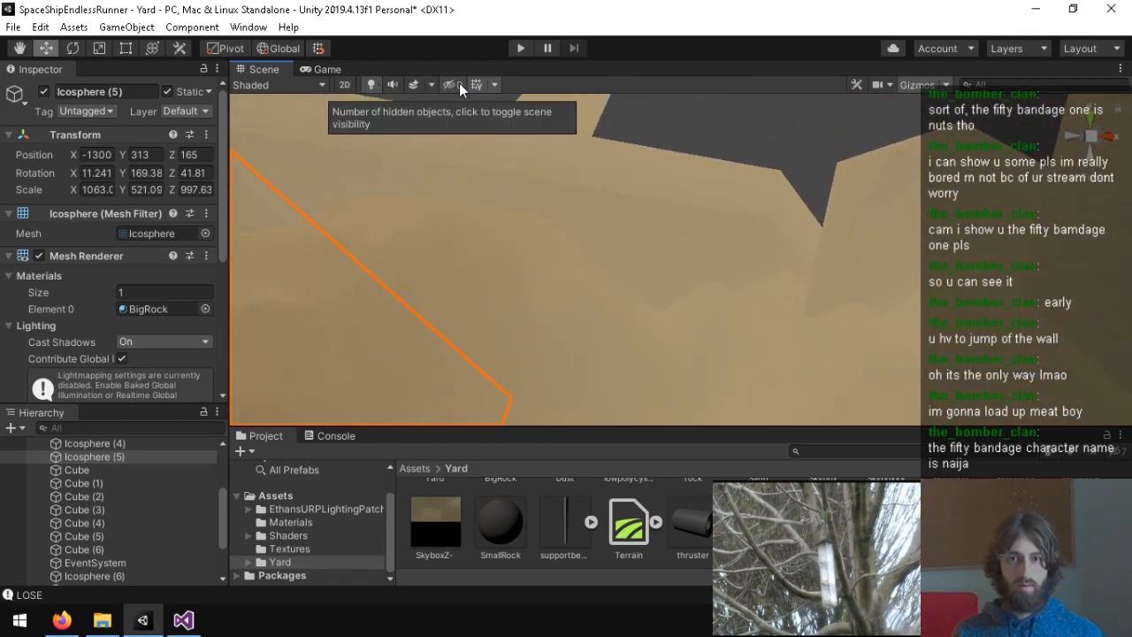
# Step: Turn off fog rendering in the Scene view and look over the large rocks around the canyon
pyautogui.click(429, 86)
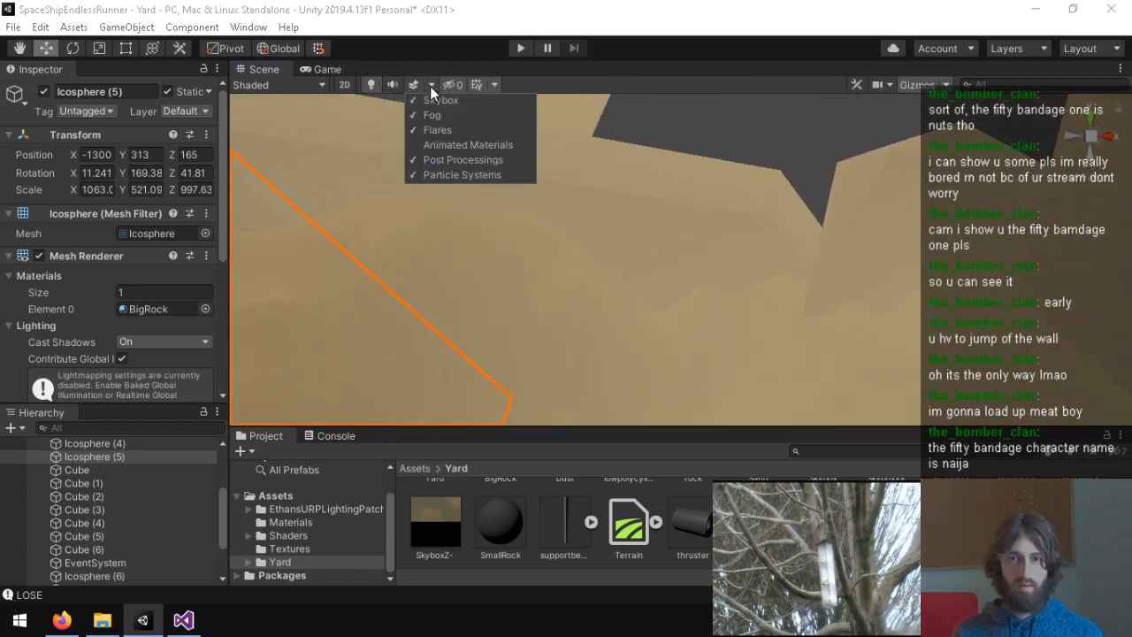
pyautogui.click(440, 112)
pyautogui.moveTo(566, 177); pyautogui.dragTo(384, 92, button='right')
pyautogui.moveTo(506, 168); pyautogui.dragTo(806, 220, button='right')
pyautogui.press('w')
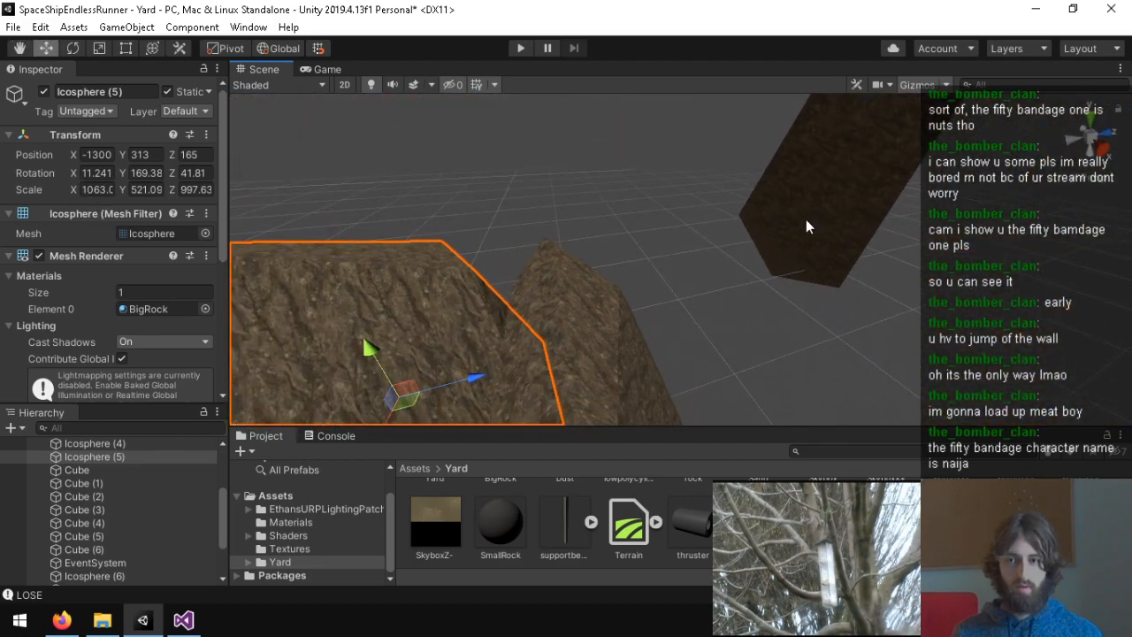
# Step: Move the distant rock Icosphere (4) along Z to 1877, closer to the other large rocks
pyautogui.click(827, 228)
pyautogui.press('f')
pyautogui.moveTo(695, 275); pyautogui.dragTo(720, 274)
pyautogui.moveTo(721, 274); pyautogui.dragTo(483, 260, button='right')
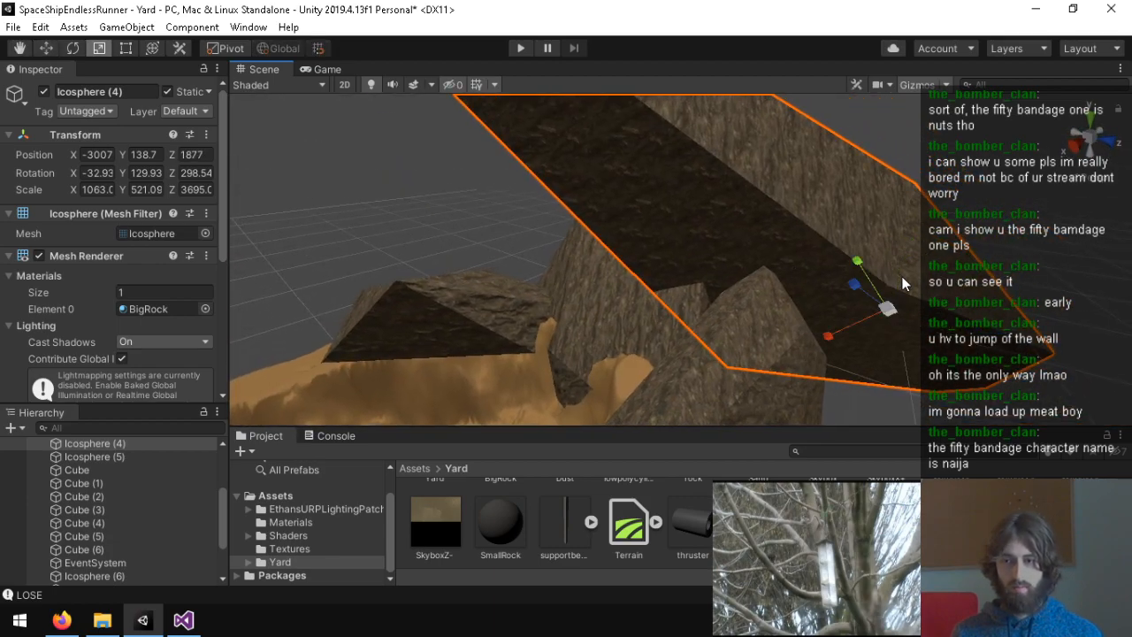
# Step: Shrink Icosphere (4) to a scale of about X 273.9, Y 600.5, Z 1359.2
pyautogui.press('q')
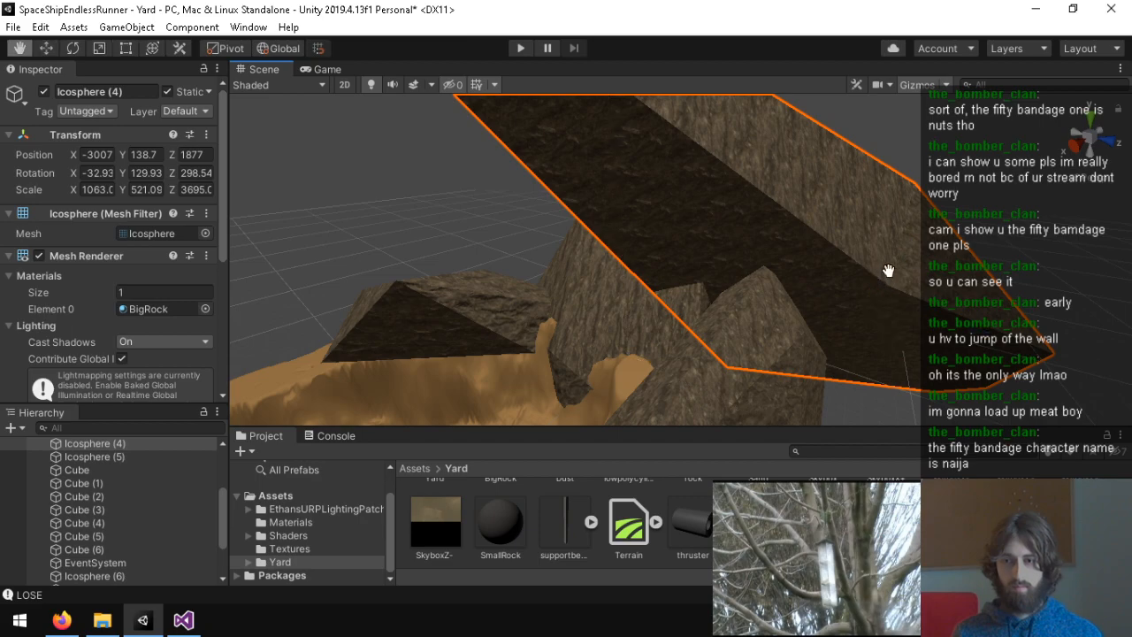
pyautogui.press('r')
pyautogui.moveTo(865, 269); pyautogui.dragTo(885, 317)
pyautogui.moveTo(884, 316); pyautogui.dragTo(858, 307, button='right')
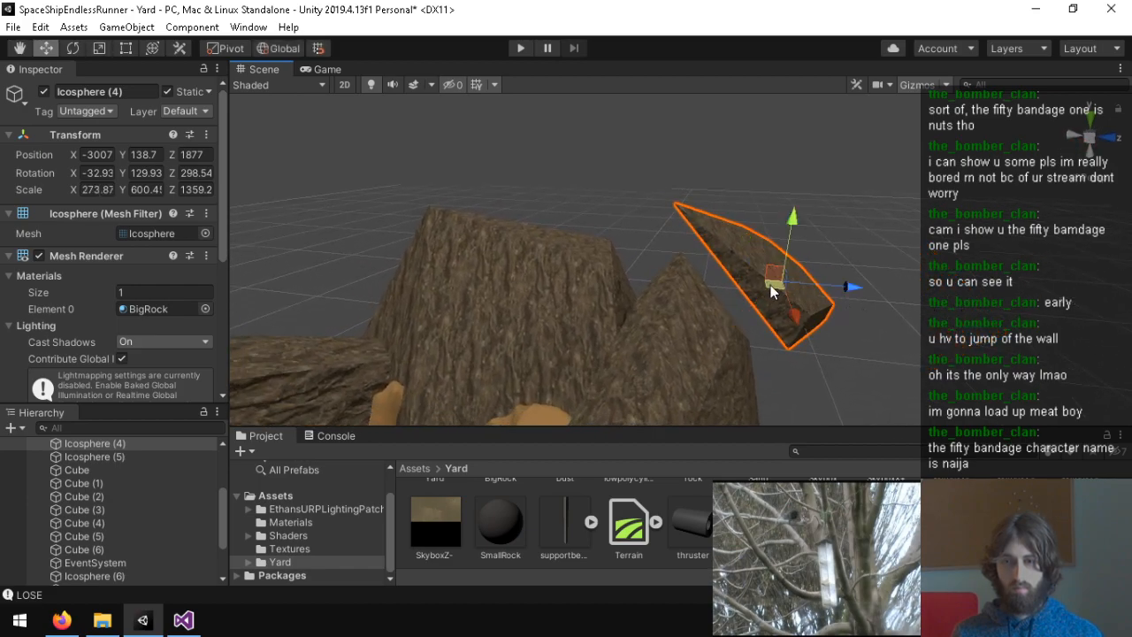
# Step: Move Icosphere (4) to X -1300, Y 528, Z 893 so it overhangs the canyon edge
pyautogui.moveTo(835, 291); pyautogui.dragTo(773, 330)
pyautogui.moveTo(773, 331); pyautogui.dragTo(777, 361, button='right')
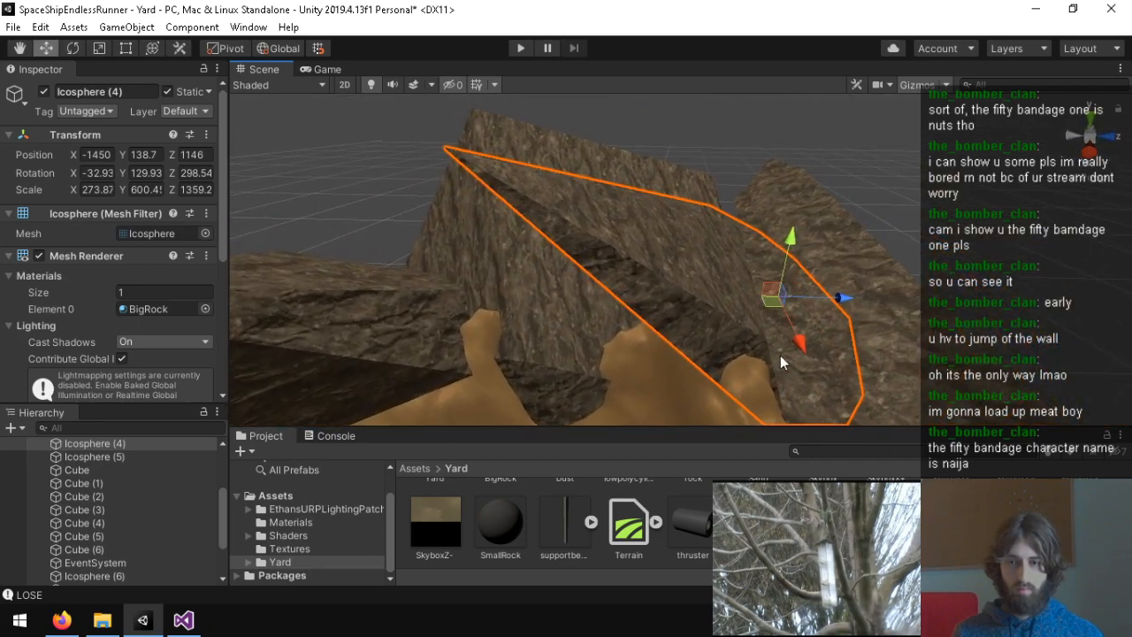
pyautogui.moveTo(804, 249); pyautogui.dragTo(803, 195)
pyautogui.moveTo(849, 253); pyautogui.dragTo(735, 309)
pyautogui.moveTo(735, 309); pyautogui.dragTo(815, 286, button='right')
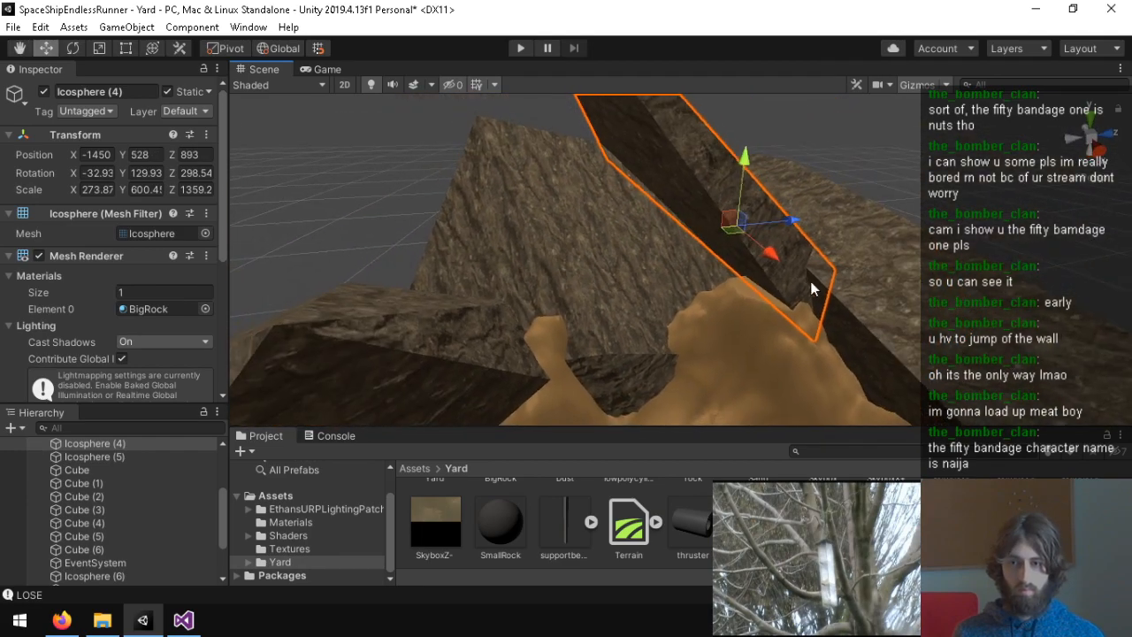
pyautogui.moveTo(770, 261); pyautogui.dragTo(783, 267)
# Step: Assign the SmallRock material to the hanging rock Icosphere (7) and open SmallRock's properties
pyautogui.moveTo(783, 268); pyautogui.dragTo(645, 289, button='right')
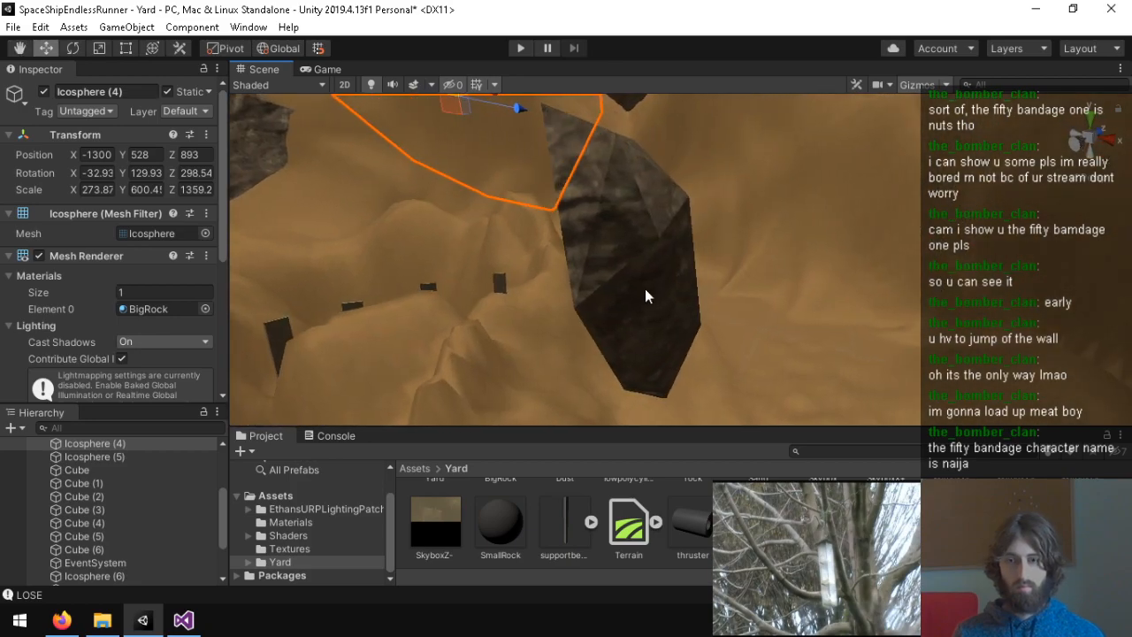
pyautogui.click(645, 288)
pyautogui.scroll(-3, 146, 333)
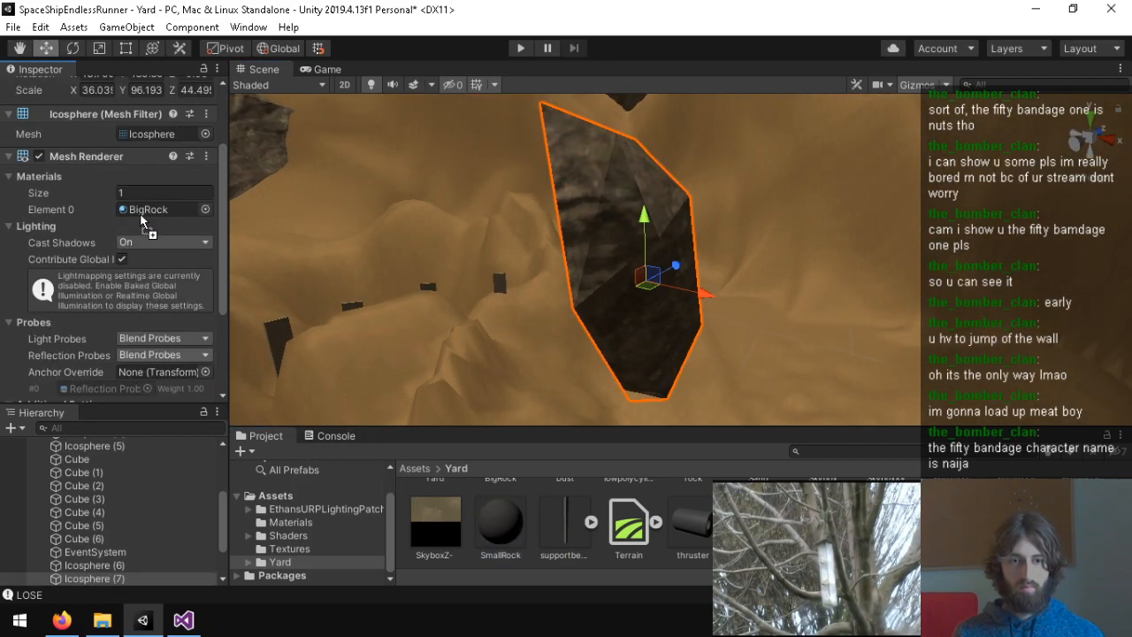
pyautogui.click(498, 538)
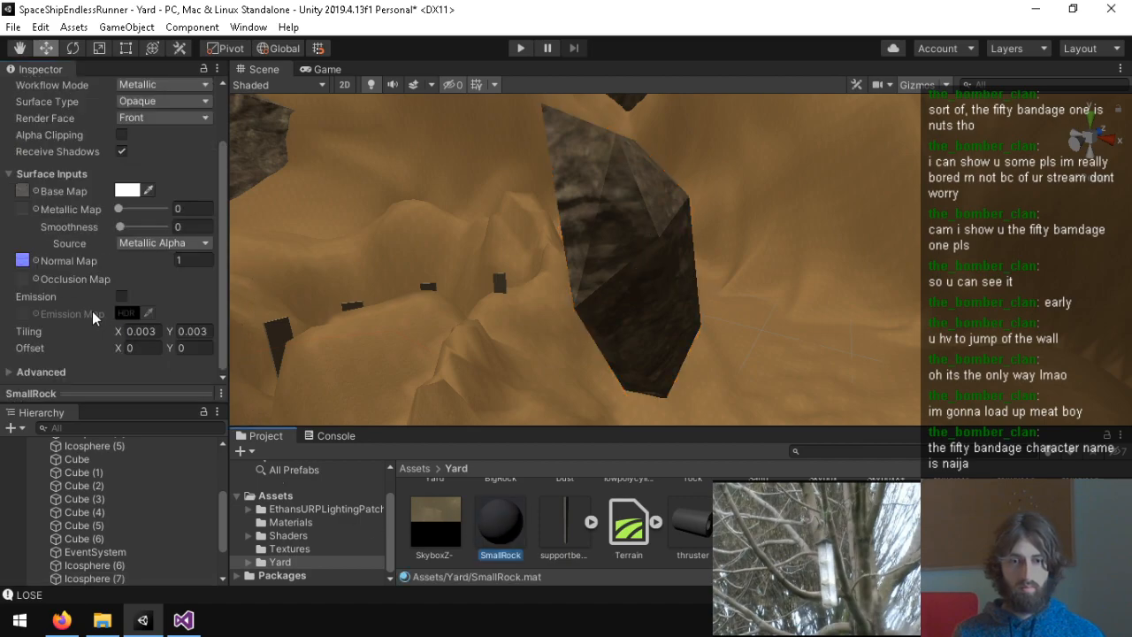
# Step: Tint SmallRock's Base Map a pale reddish pink, about FFDED5
pyautogui.click(128, 191)
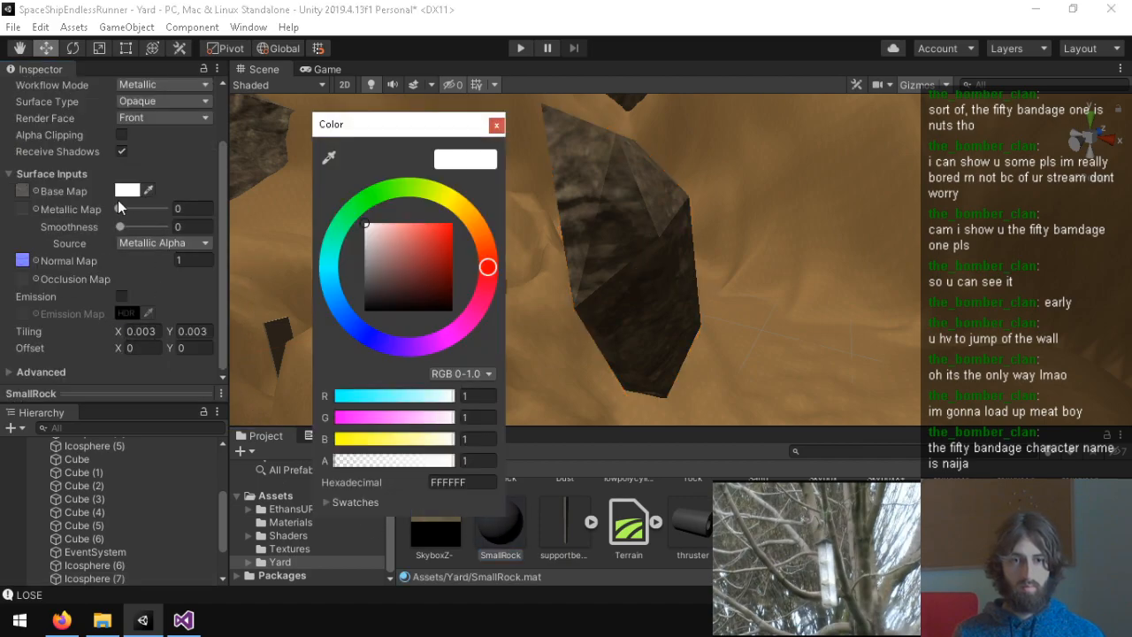
pyautogui.click(375, 226)
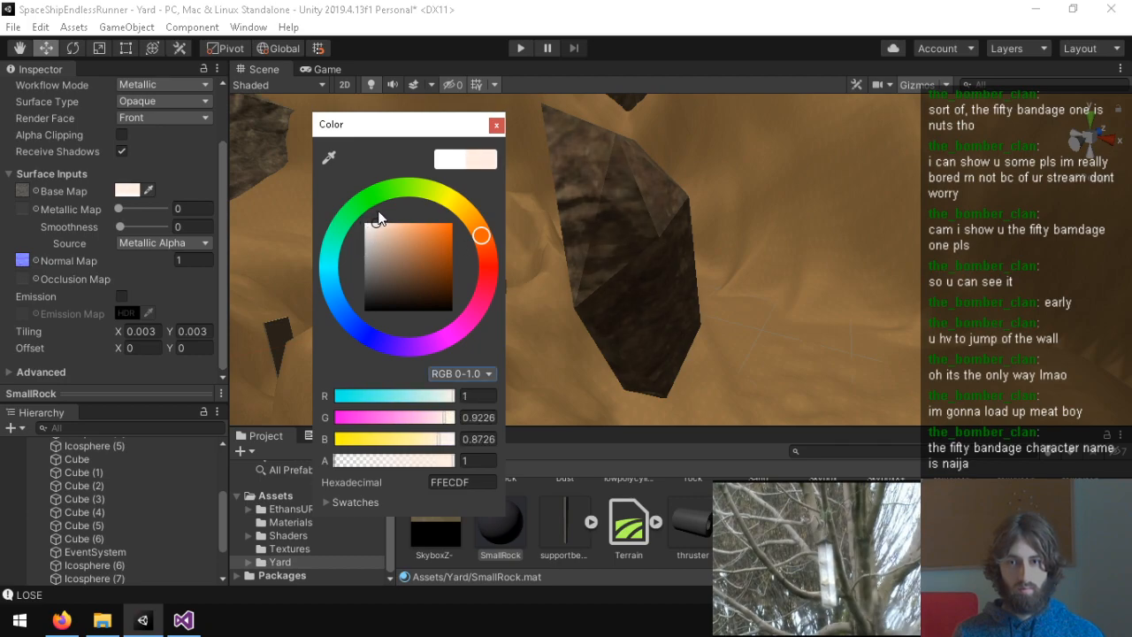
pyautogui.moveTo(480, 232); pyautogui.dragTo(542, 245)
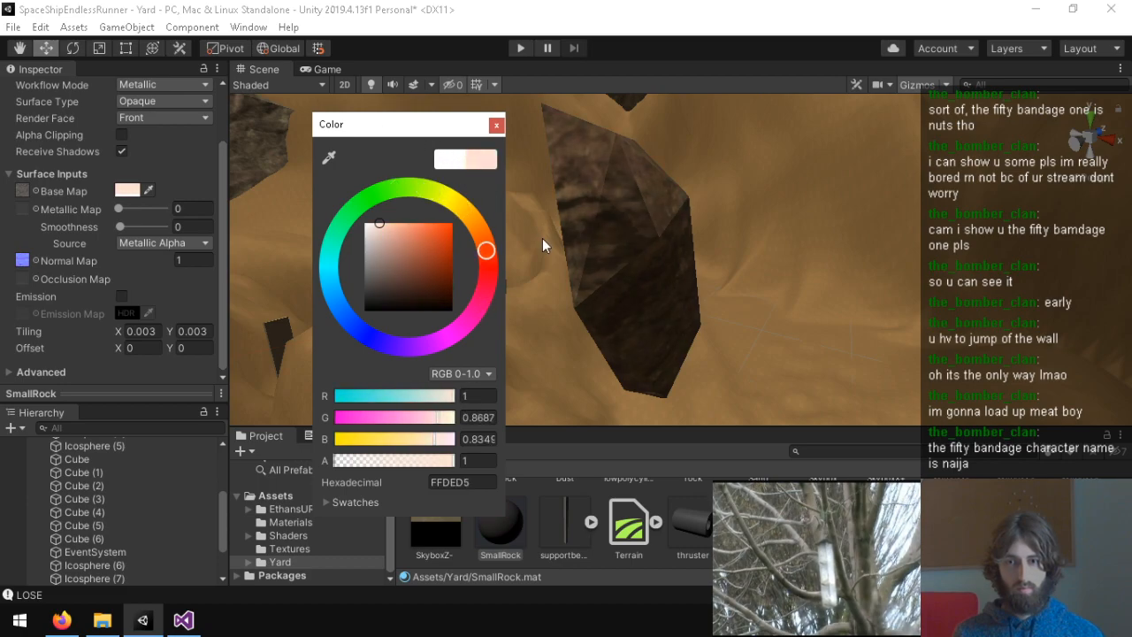
pyautogui.click(496, 125)
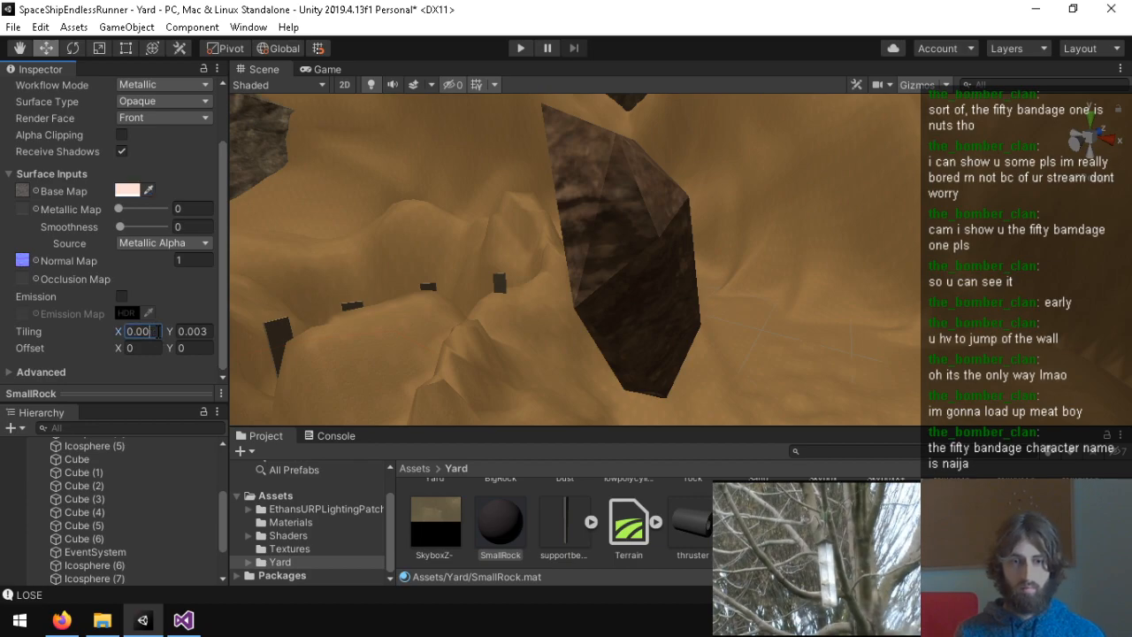
# Step: Set SmallRock's texture tiling to 0.05 in both X and Y
pyautogui.press('BackSpace')
pyautogui.write('1')
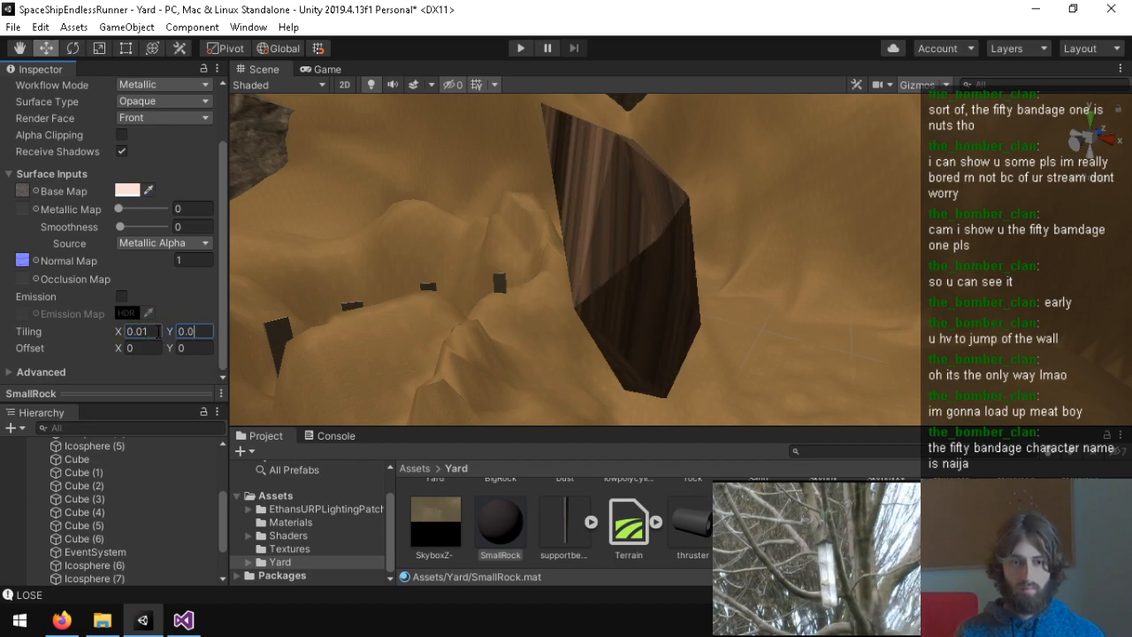
pyautogui.moveTo(537, 298); pyautogui.dragTo(424, 161, button='right')
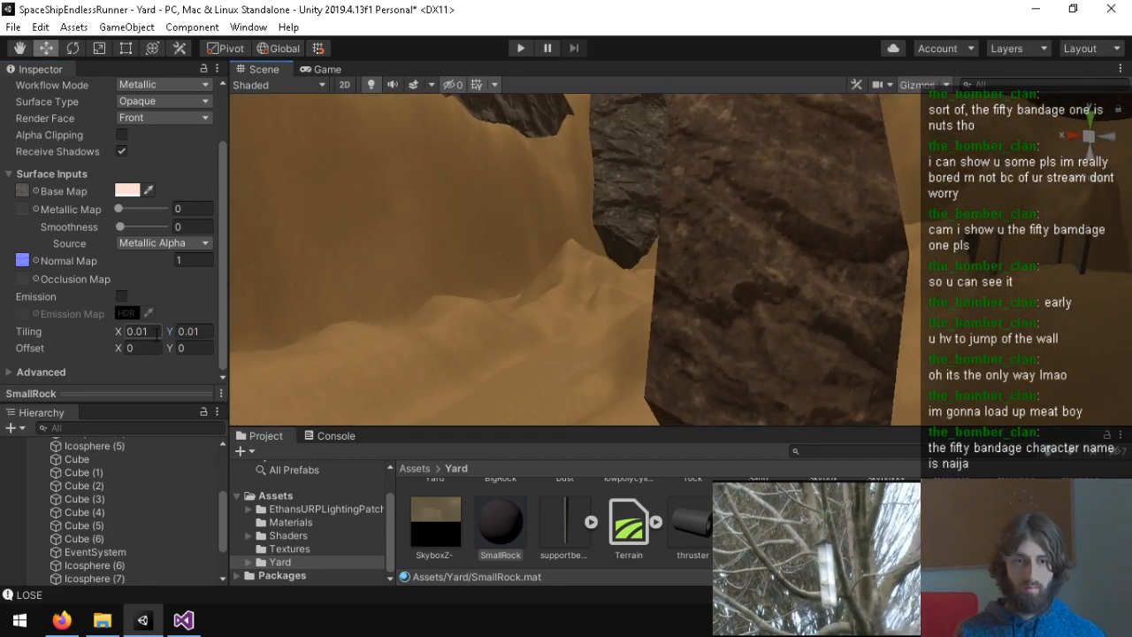
pyautogui.press('BackSpace')
pyautogui.write('5')
pyautogui.press('Tab')
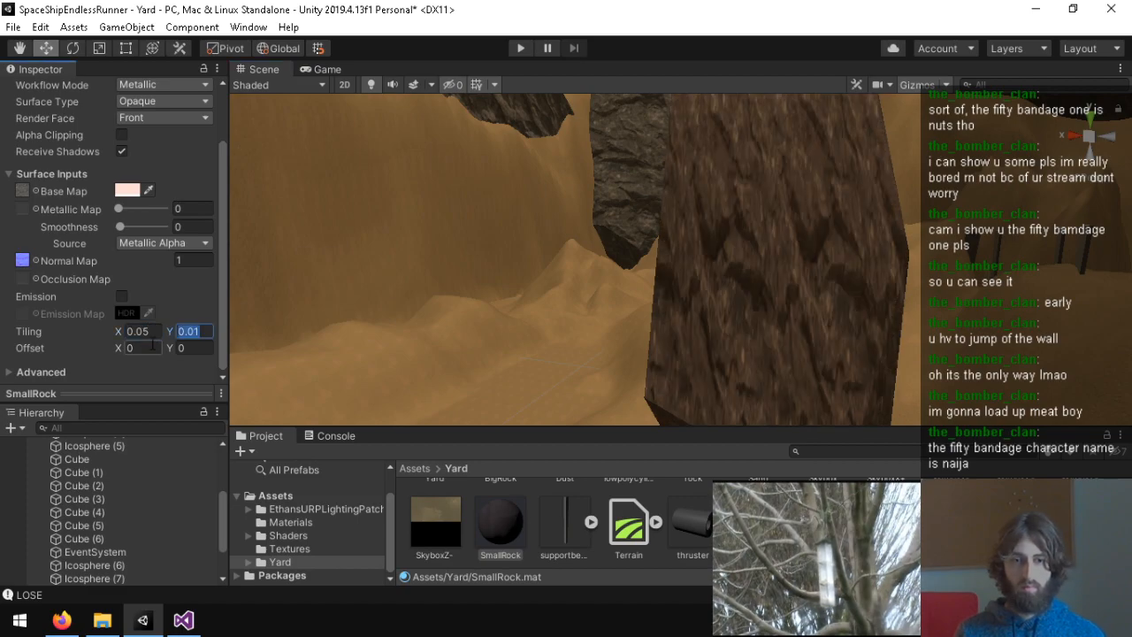
pyautogui.write('0.05')
# Step: Lower the hanging rock Icosphere (7) to Y 78.1, nearer the canyon floor
pyautogui.moveTo(708, 257); pyautogui.dragTo(825, 219, button='right')
pyautogui.click(824, 219)
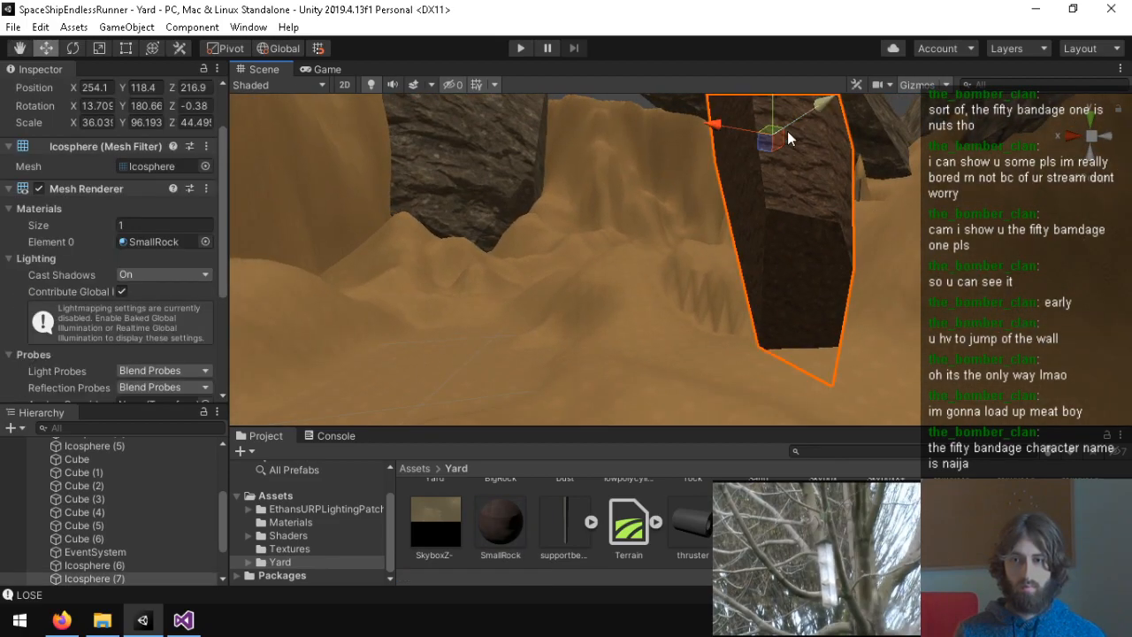
pyautogui.moveTo(780, 112); pyautogui.dragTo(785, 190)
pyautogui.moveTo(708, 277); pyautogui.dragTo(663, 335, button='right')
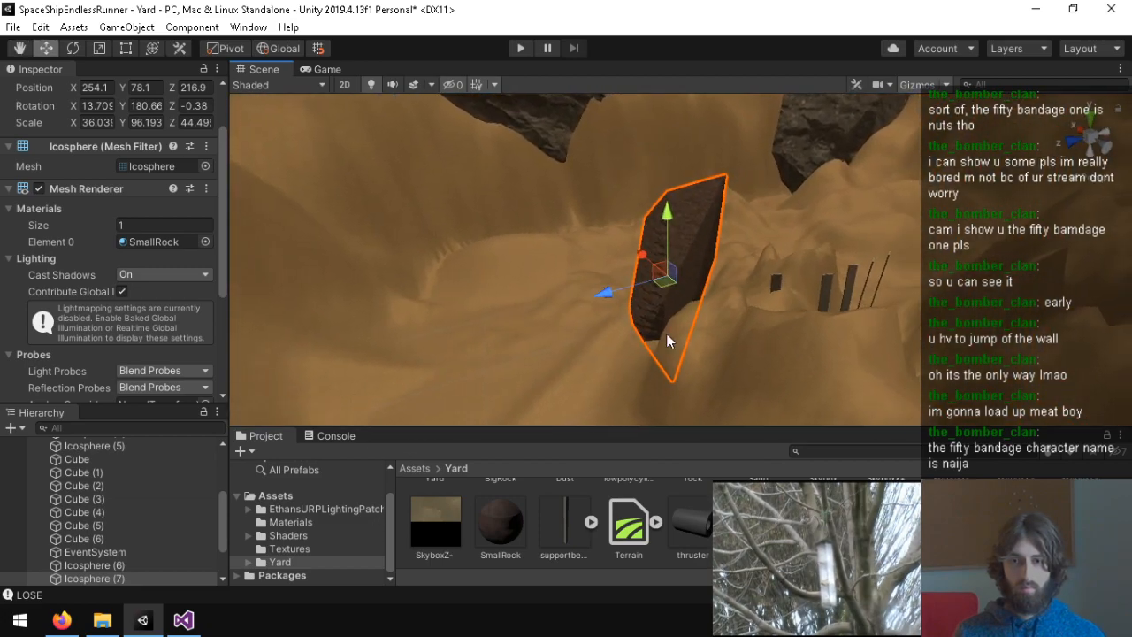
# Step: Rescale Icosphere (7) to about 90.7 × 51.5 × 118.2 and move it along the canyon to X 510.4, Y 73.2, Z -192.2
pyautogui.moveTo(613, 299); pyautogui.dragTo(162, 389, button='right')
pyautogui.moveTo(874, 320); pyautogui.dragTo(393, 338)
pyautogui.press('r')
pyautogui.moveTo(346, 290); pyautogui.dragTo(630, 324)
pyautogui.press('w')
pyautogui.moveTo(729, 292); pyautogui.dragTo(605, 288)
pyautogui.moveTo(605, 288); pyautogui.dragTo(707, 225, button='right')
# Step: Rotate Icosphere (7) to about X 75.4, Y 238.2, Z 14.7 so it sits tilted in the sand
pyautogui.press('e')
pyautogui.moveTo(685, 264); pyautogui.dragTo(707, 219)
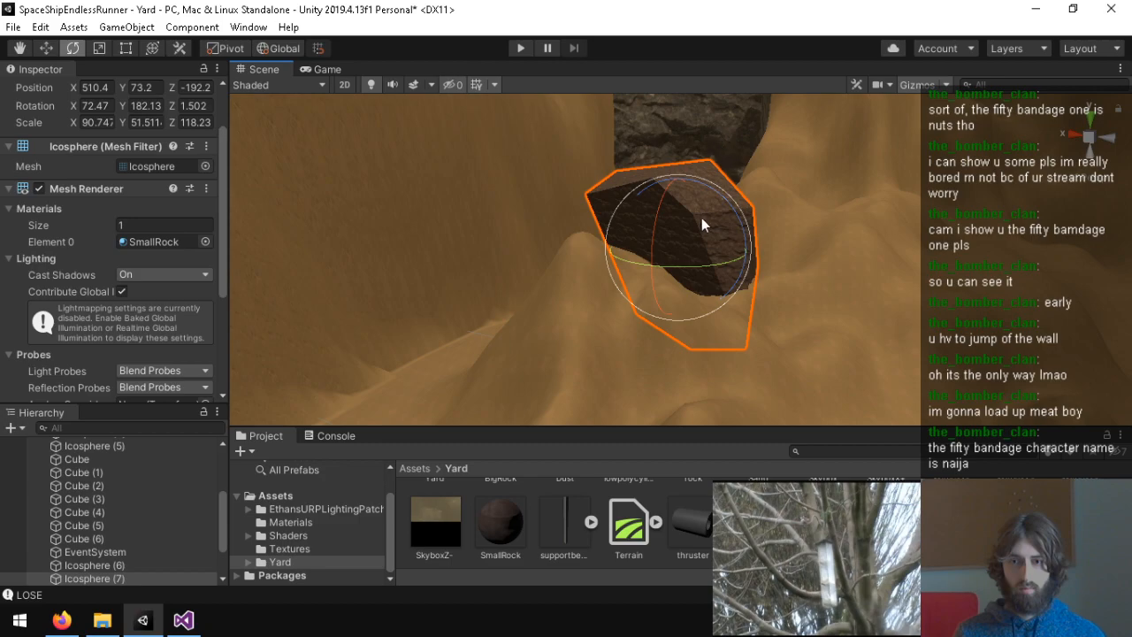
pyautogui.moveTo(703, 270); pyautogui.dragTo(600, 223)
pyautogui.press('d')
pyautogui.moveTo(767, 221); pyautogui.dragTo(623, 244, button='right')
# Step: Reshape Icosphere (7) to a scale of about X 95.3, Y 70.9, Z 87.0
pyautogui.press('w')
pyautogui.press('r')
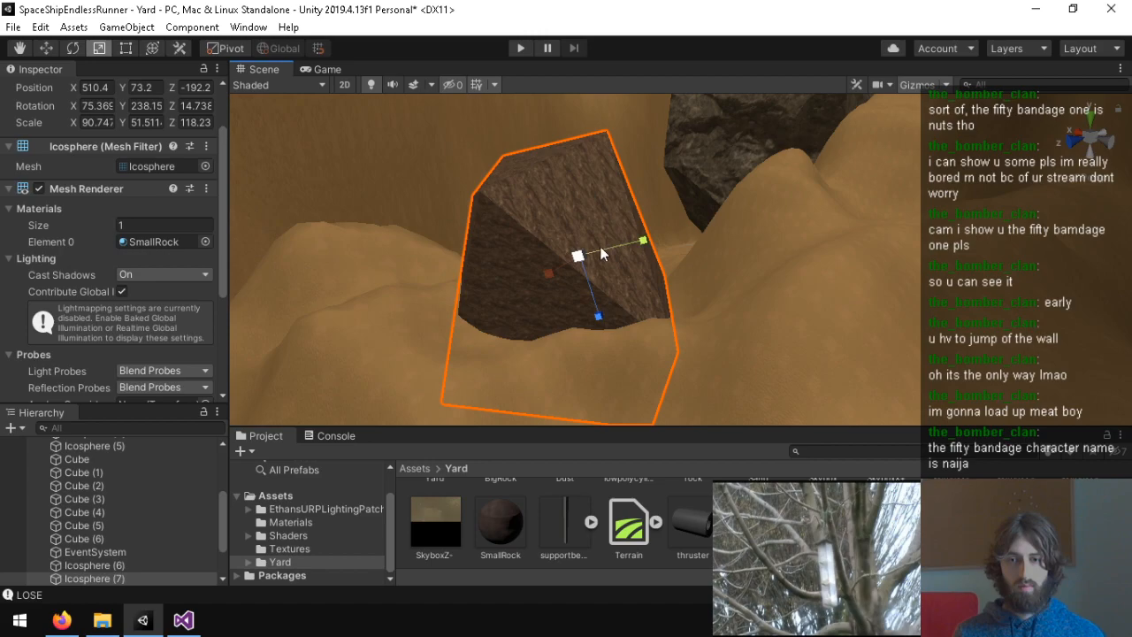
pyautogui.click(575, 241)
pyautogui.click(584, 268)
pyautogui.moveTo(597, 310); pyautogui.dragTo(593, 275)
pyautogui.moveTo(644, 240)
pyautogui.mouseDown()
pyautogui.moveTo(609, 246)
pyautogui.moveTo(641, 243)
pyautogui.mouseUp()
pyautogui.moveTo(560, 277)
pyautogui.mouseDown()
pyautogui.moveTo(517, 273)
pyautogui.moveTo(561, 278)
pyautogui.moveTo(526, 287)
pyautogui.moveTo(573, 277)
pyautogui.mouseUp()
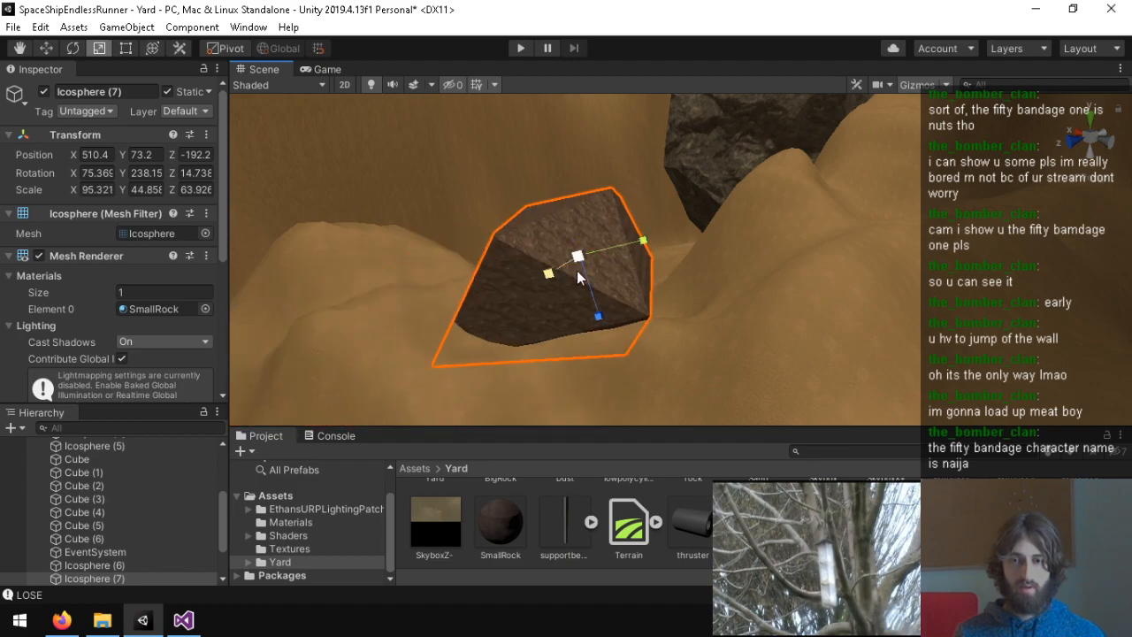
pyautogui.moveTo(641, 257); pyautogui.dragTo(661, 262)
pyautogui.moveTo(603, 310); pyautogui.dragTo(611, 330)
# Step: Duplicate Icosphere (7) and place the copy across the canyon at X 127, Y 36
pyautogui.moveTo(613, 300); pyautogui.dragTo(667, 200, button='right')
pyautogui.press('a')
pyautogui.moveTo(469, 133); pyautogui.dragTo(632, 254, button='right')
pyautogui.press('w')
pyautogui.hotkey('ctrl', 'd')
pyautogui.moveTo(566, 228); pyautogui.dragTo(765, 199)
pyautogui.moveTo(754, 139); pyautogui.dragTo(752, 152)
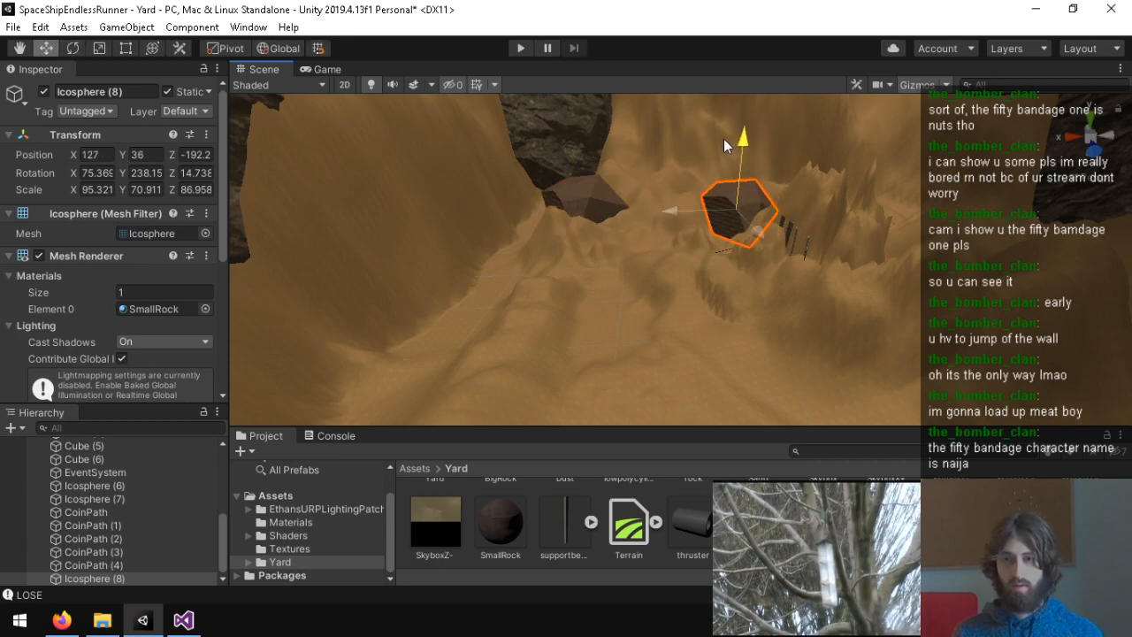
# Step: Shrink Icosphere (8) to a scale of about X 57.7, Y 33.7, Z 10.9 and lower it to Y 10.9
pyautogui.press('r')
pyautogui.moveTo(741, 261); pyautogui.dragTo(745, 197)
pyautogui.moveTo(782, 207)
pyautogui.mouseDown(button='right')
pyautogui.moveTo(859, 151)
pyautogui.moveTo(941, 168)
pyautogui.moveTo(919, 184)
pyautogui.moveTo(939, 187)
pyautogui.moveTo(959, 168)
pyautogui.moveTo(885, 167)
pyautogui.moveTo(873, 144)
pyautogui.moveTo(804, 270)
pyautogui.moveTo(838, 300)
pyautogui.moveTo(885, 292)
pyautogui.moveTo(740, 377)
pyautogui.moveTo(764, 374)
pyautogui.moveTo(734, 321)
pyautogui.moveTo(917, 212)
pyautogui.moveTo(944, 266)
pyautogui.moveTo(784, 202)
pyautogui.mouseUp(button='right')
pyautogui.press('w')
pyautogui.press('s')
pyautogui.moveTo(774, 149); pyautogui.dragTo(763, 262)
pyautogui.moveTo(779, 265); pyautogui.dragTo(639, 245, button='right')
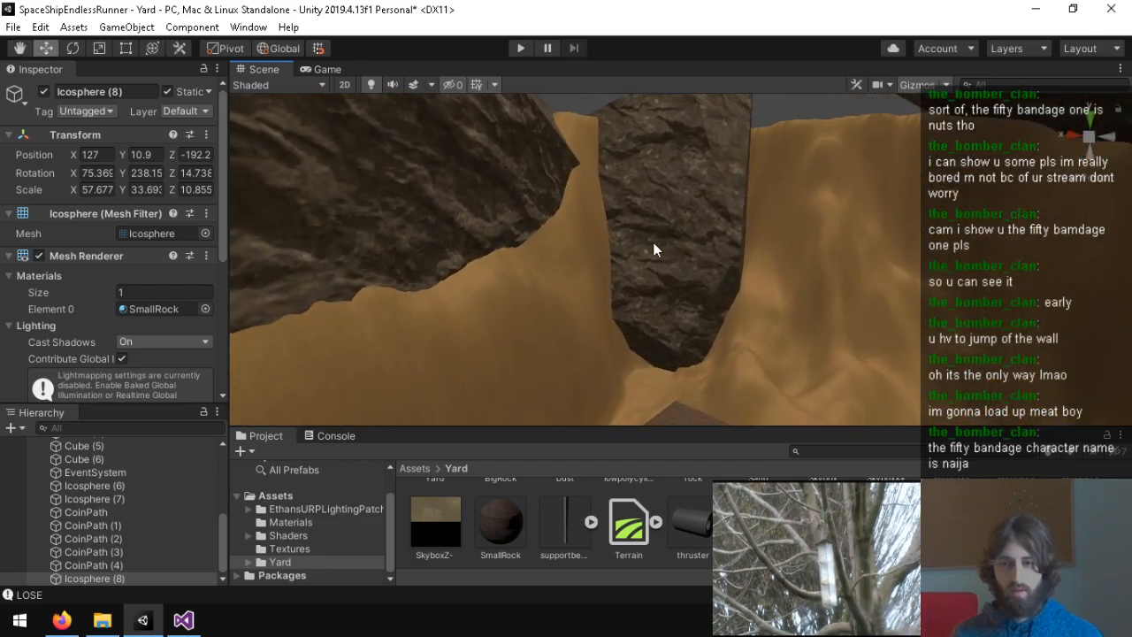
# Step: Select the large BigRock boulder Icosphere (1) and check its components for a collider
pyautogui.click(654, 250)
pyautogui.scroll(-2, 108, 488)
pyautogui.scroll(5, 110, 487)
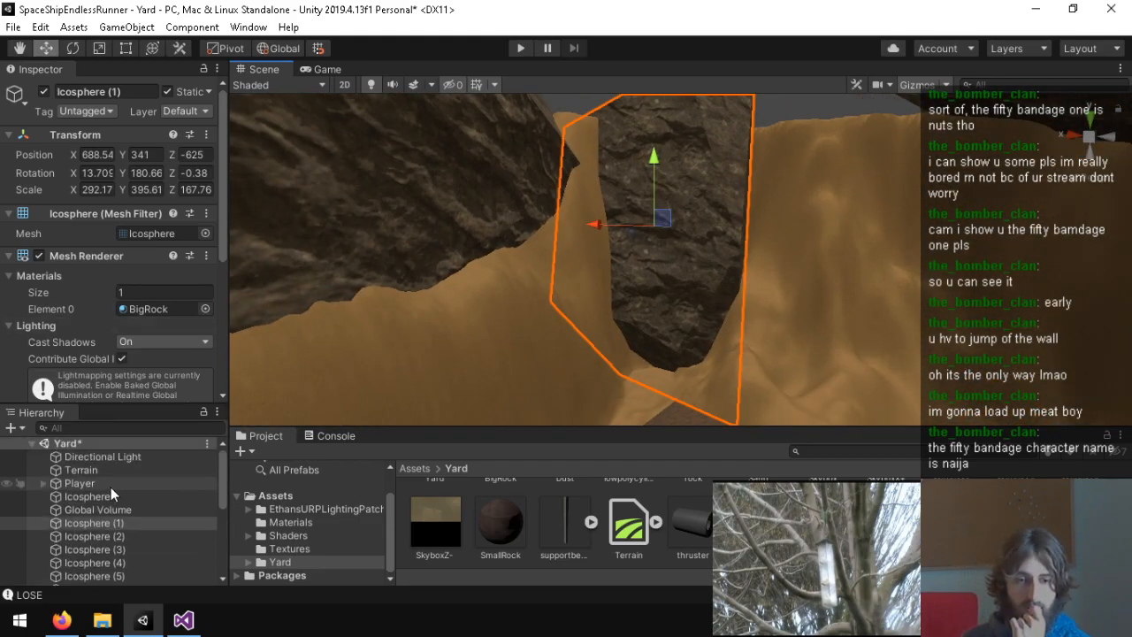
pyautogui.scroll(-5, 95, 306)
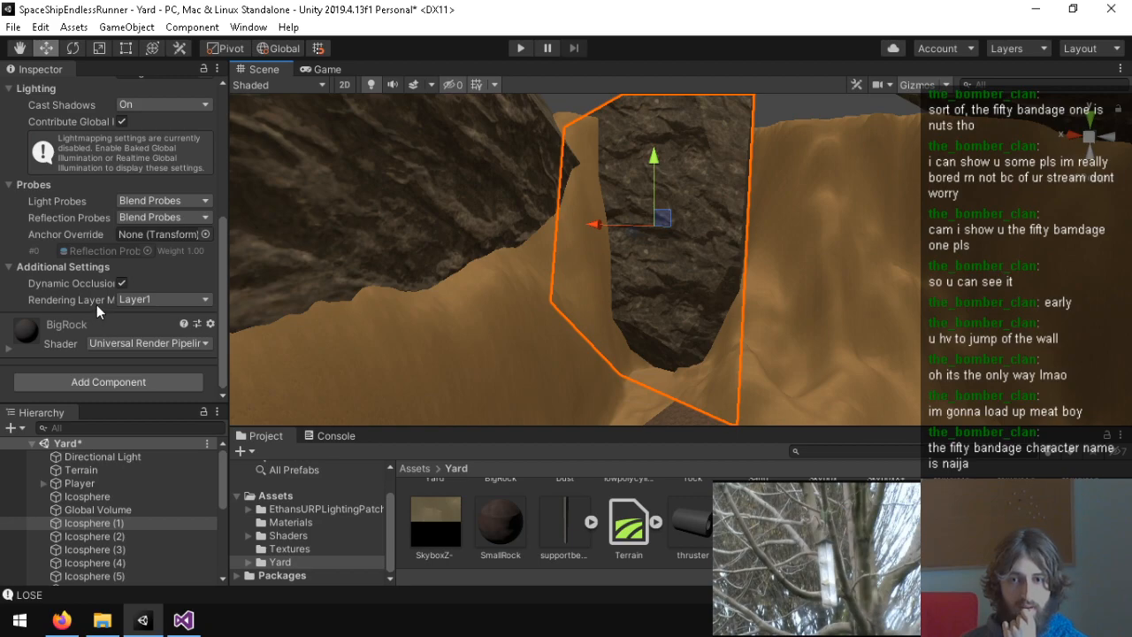
pyautogui.moveTo(659, 307); pyautogui.dragTo(796, 336, button='right')
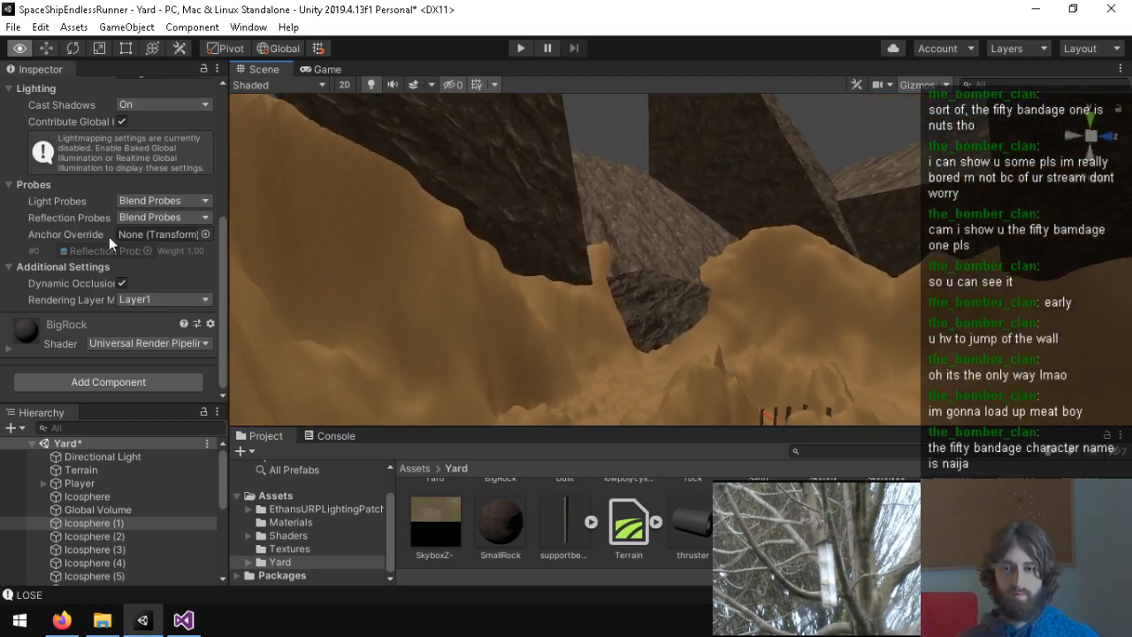
pyautogui.scroll(5, 74, 332)
pyautogui.scroll(-5, 82, 321)
# Step: Try a Box Collider on Icosphere (1), checking its bounds around the rock, and remove it again
pyautogui.click(87, 383)
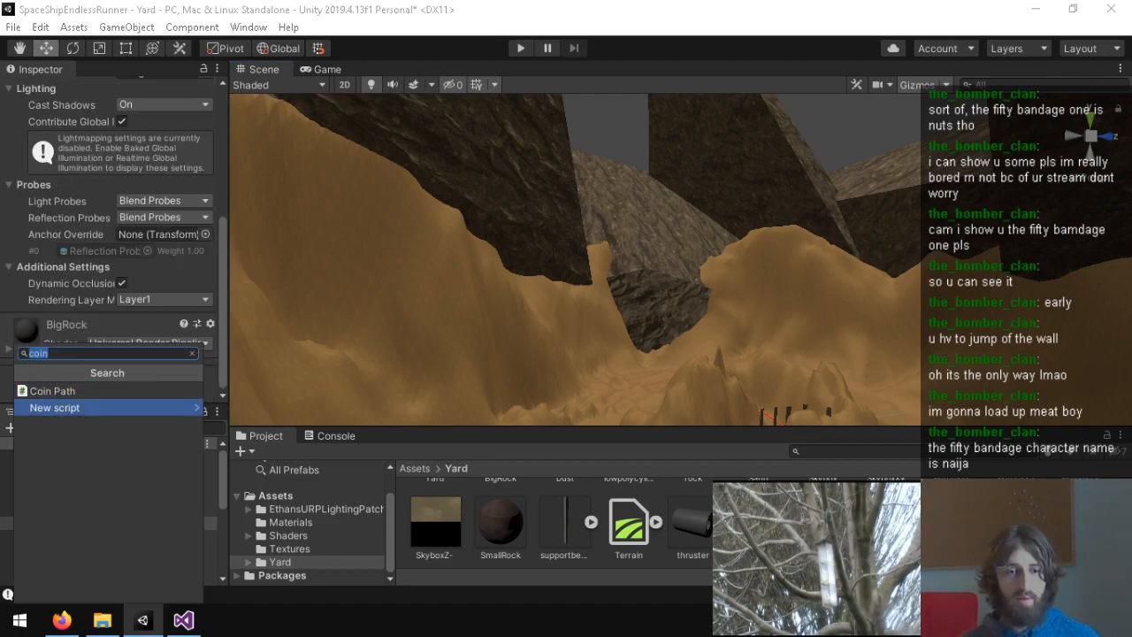
pyautogui.write('mesh')
pyautogui.press('BackSpace')
pyautogui.press('BackSpace')
pyautogui.press('BackSpace')
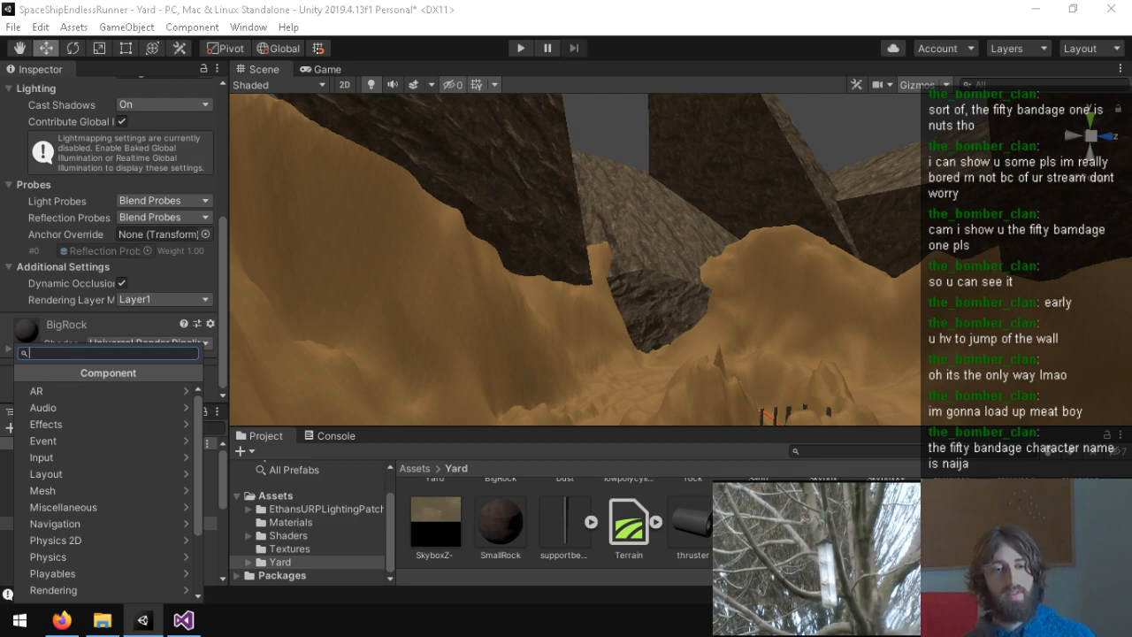
pyautogui.write('colli')
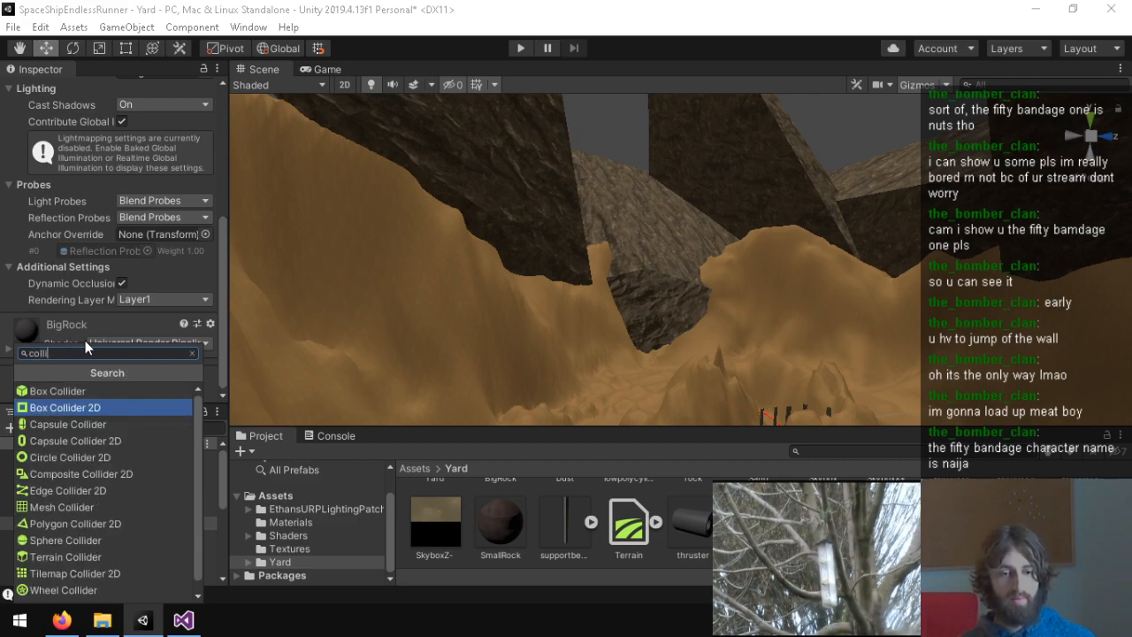
pyautogui.scroll(-1, 88, 478)
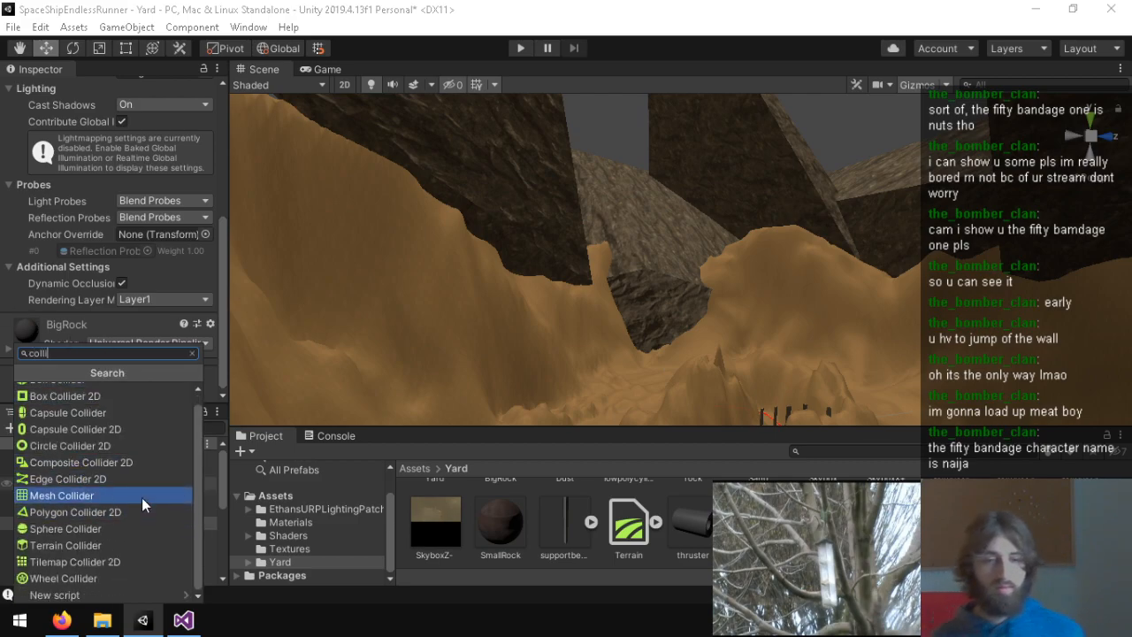
pyautogui.scroll(1, 142, 498)
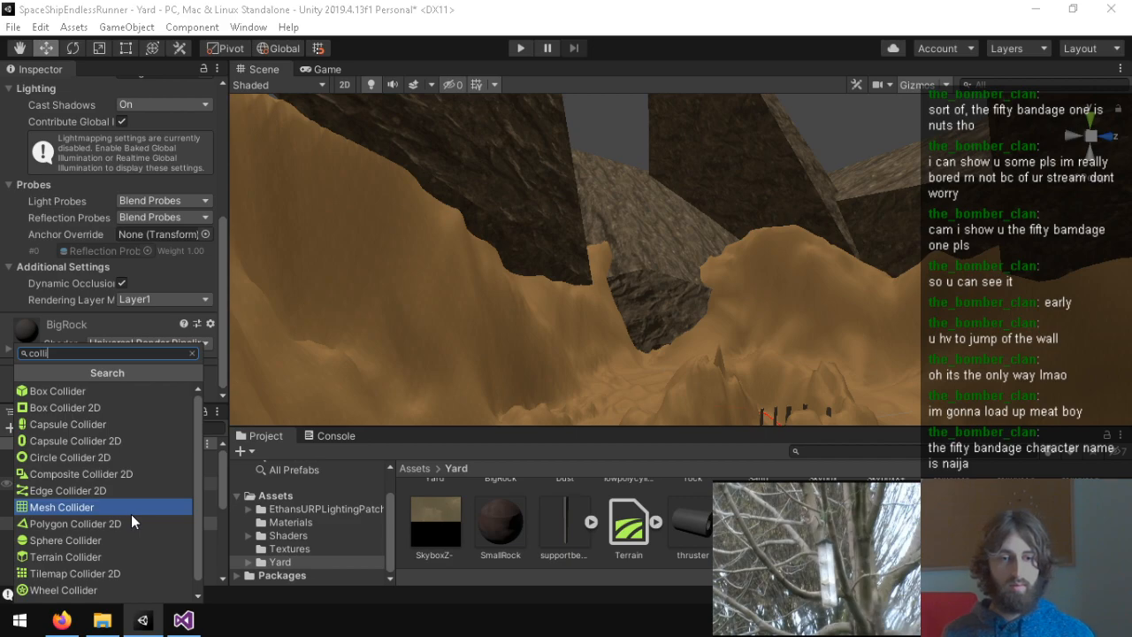
pyautogui.click(110, 391)
pyautogui.moveTo(334, 376); pyautogui.dragTo(568, 410, button='right')
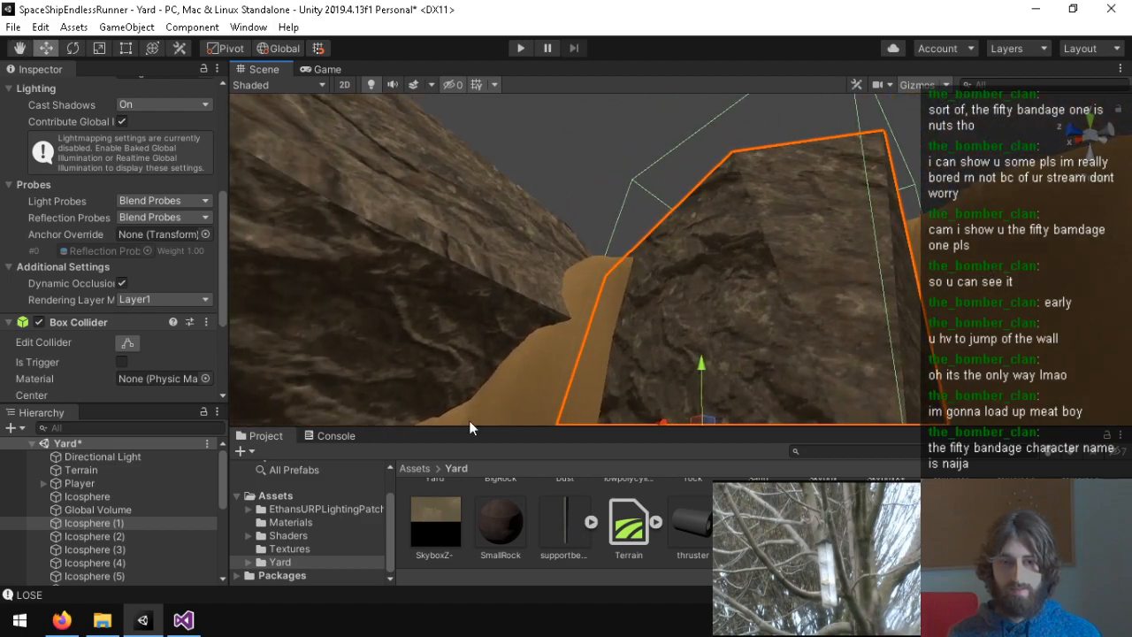
pyautogui.rightClick(69, 313)
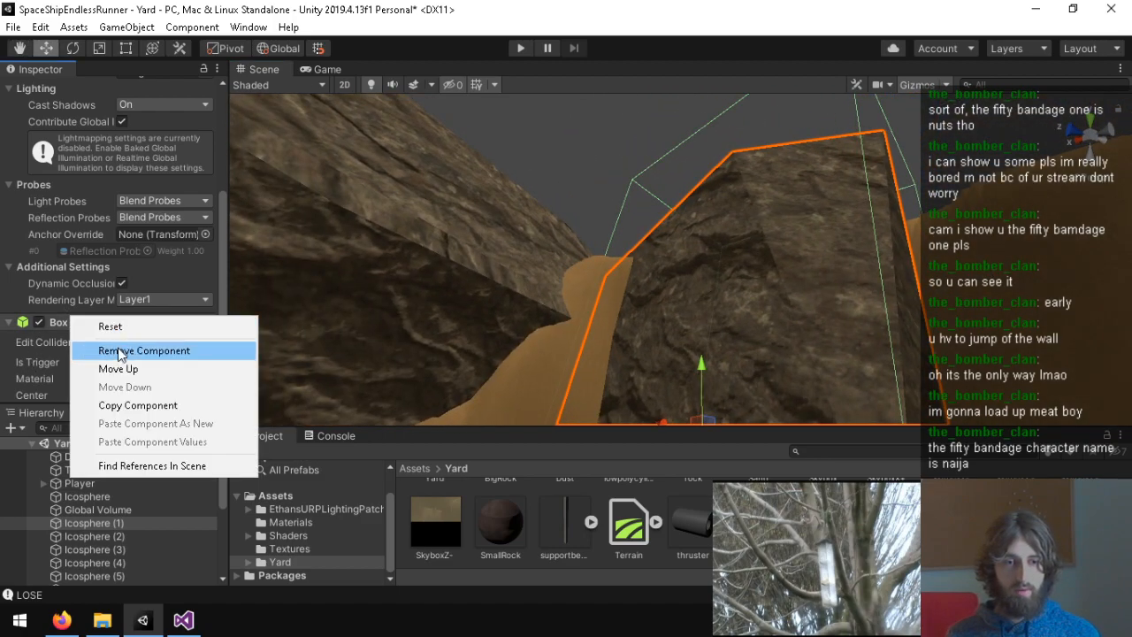
pyautogui.click(104, 349)
# Step: Add a Mesh Collider to Icosphere (1) and set its cooking options to Everything
pyautogui.click(108, 381)
pyautogui.write('mesh')
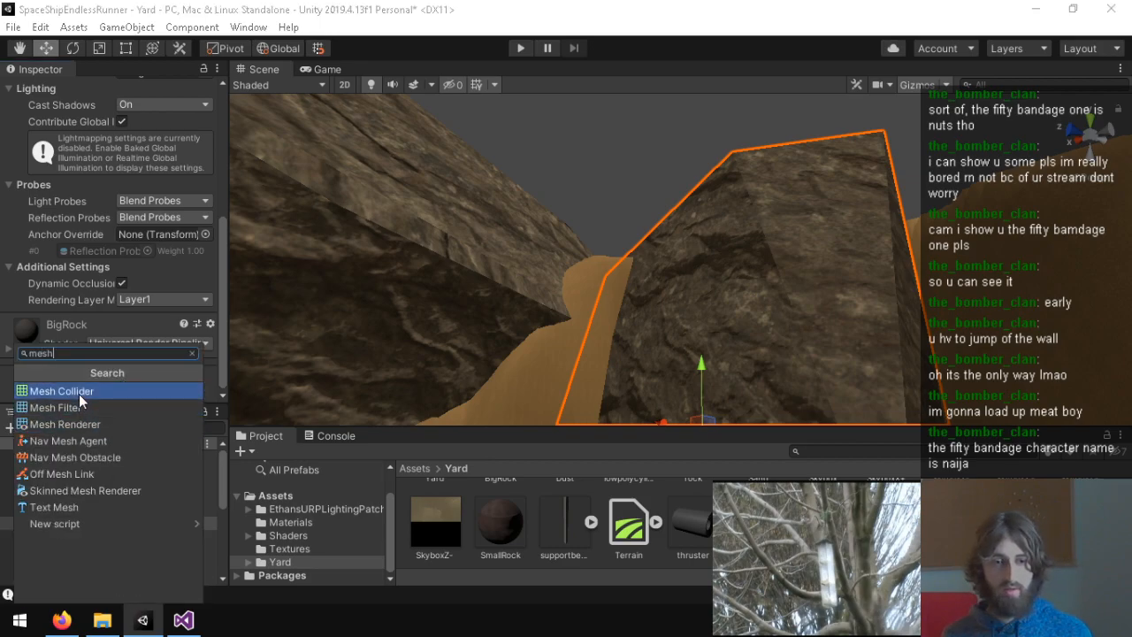
pyautogui.click(79, 391)
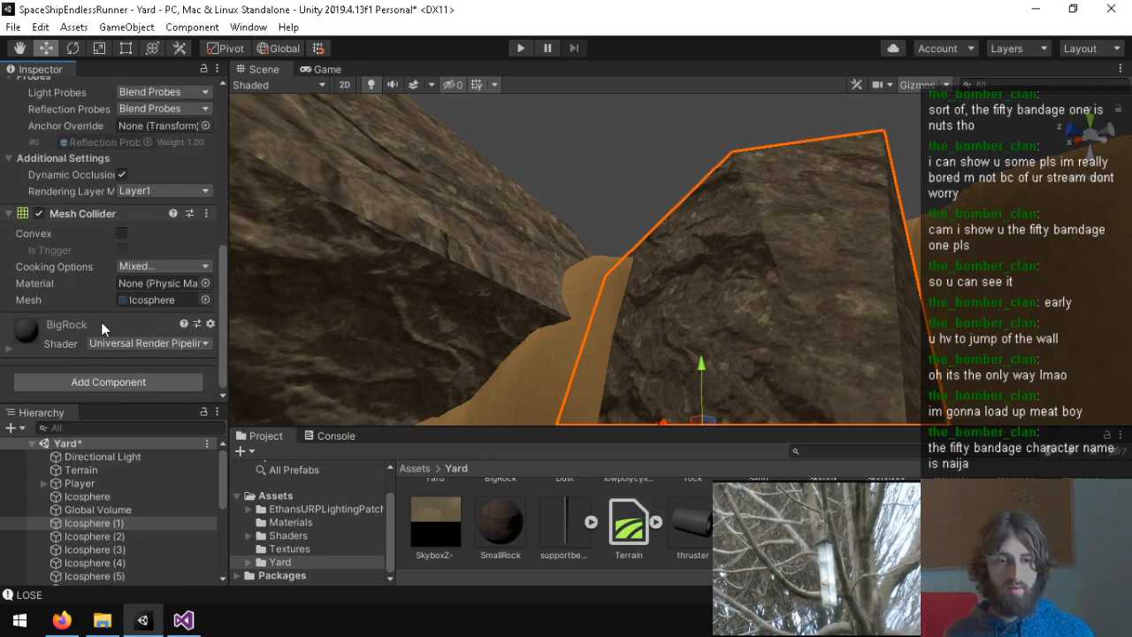
pyautogui.click(149, 266)
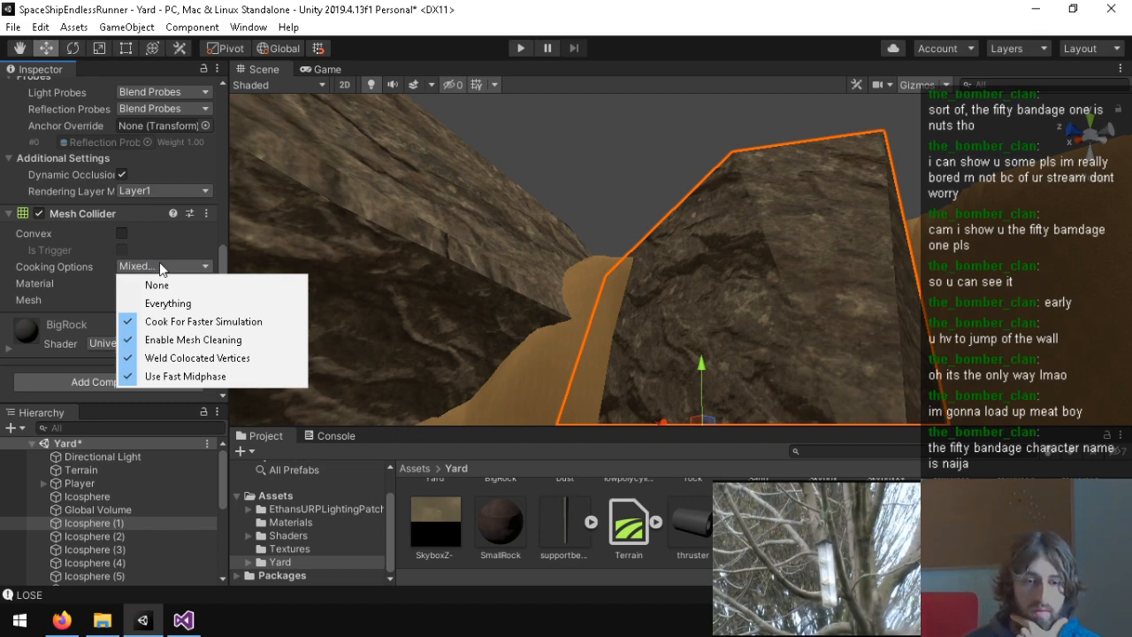
pyautogui.click(174, 302)
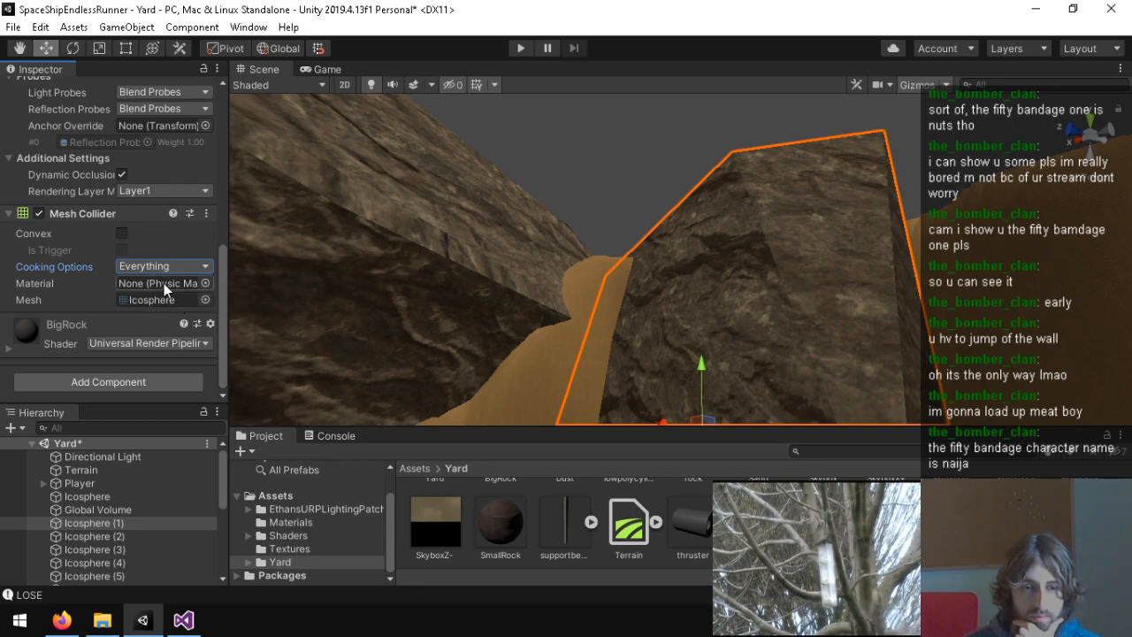
# Step: Assign the Player physic material from the Assets folder to the Mesh Collider of Icosphere (1)
pyautogui.scroll(1, 591, 507)
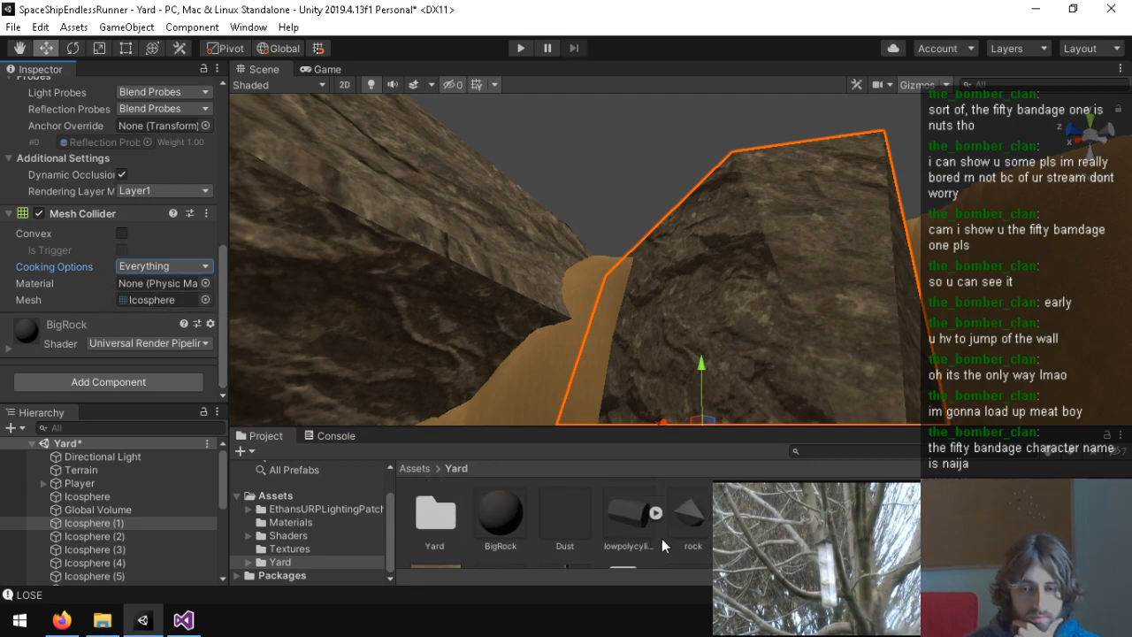
pyautogui.click(312, 496)
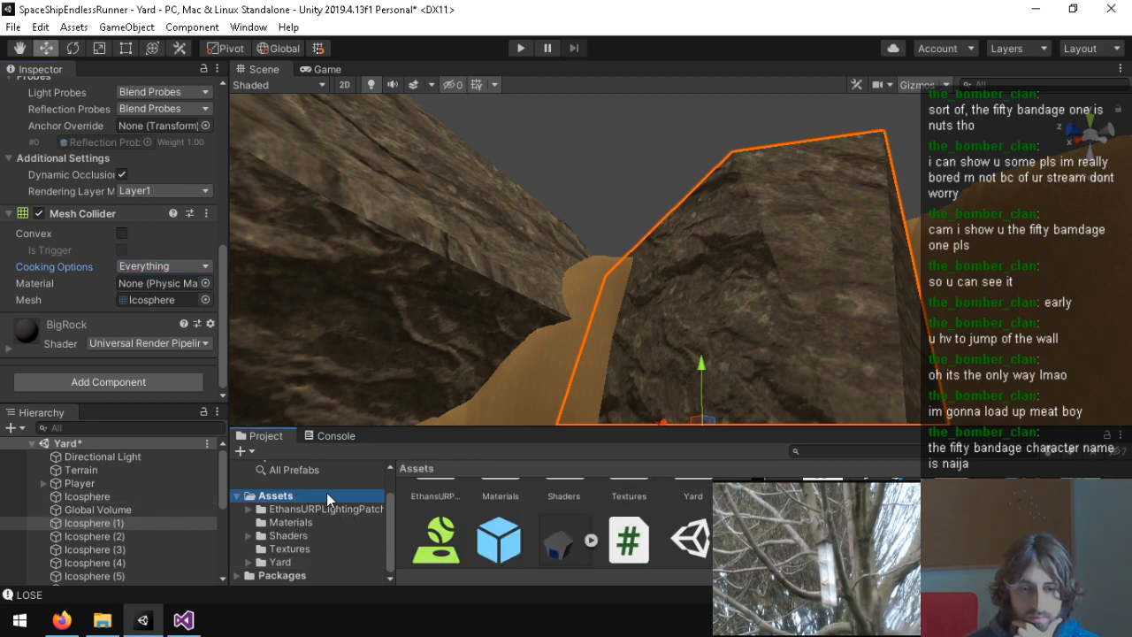
pyautogui.scroll(-1, 451, 523)
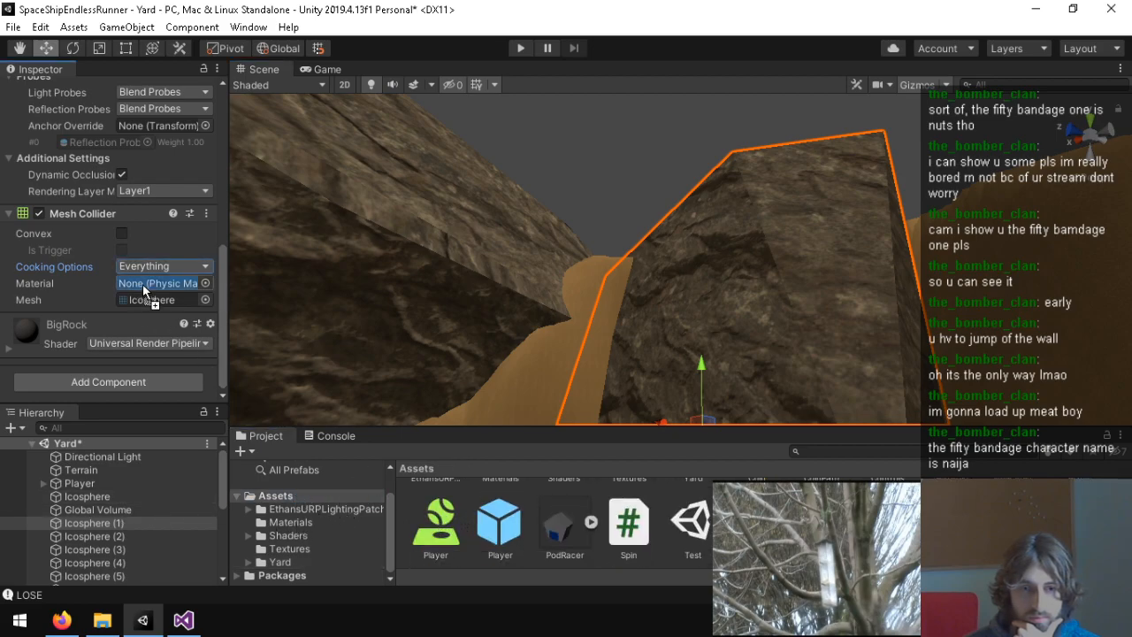
pyautogui.click(437, 524)
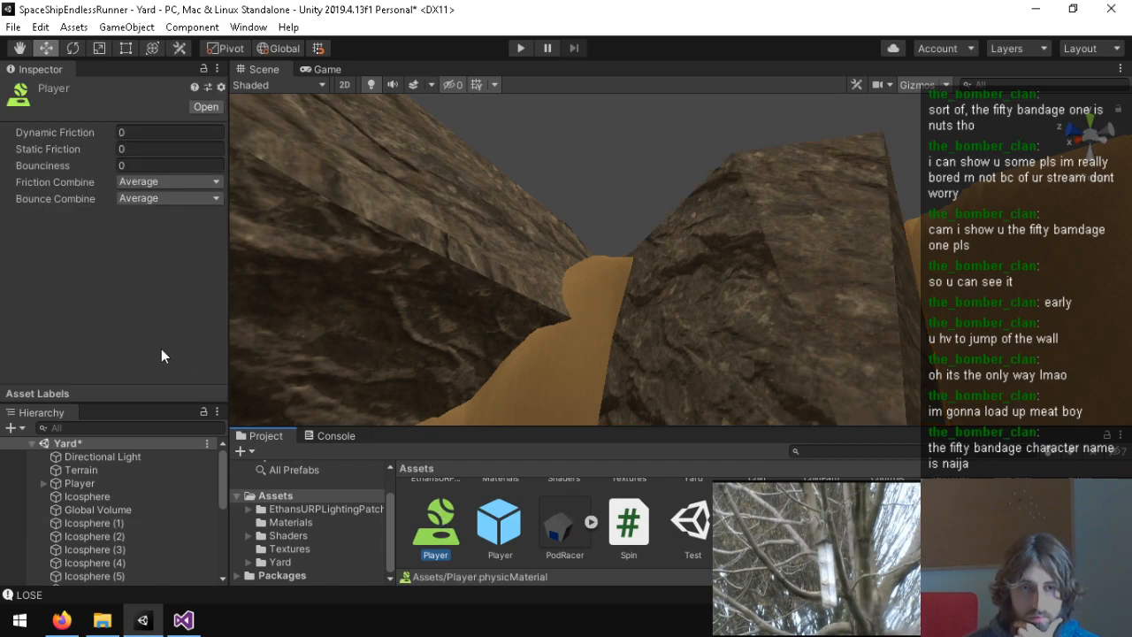
pyautogui.click(113, 522)
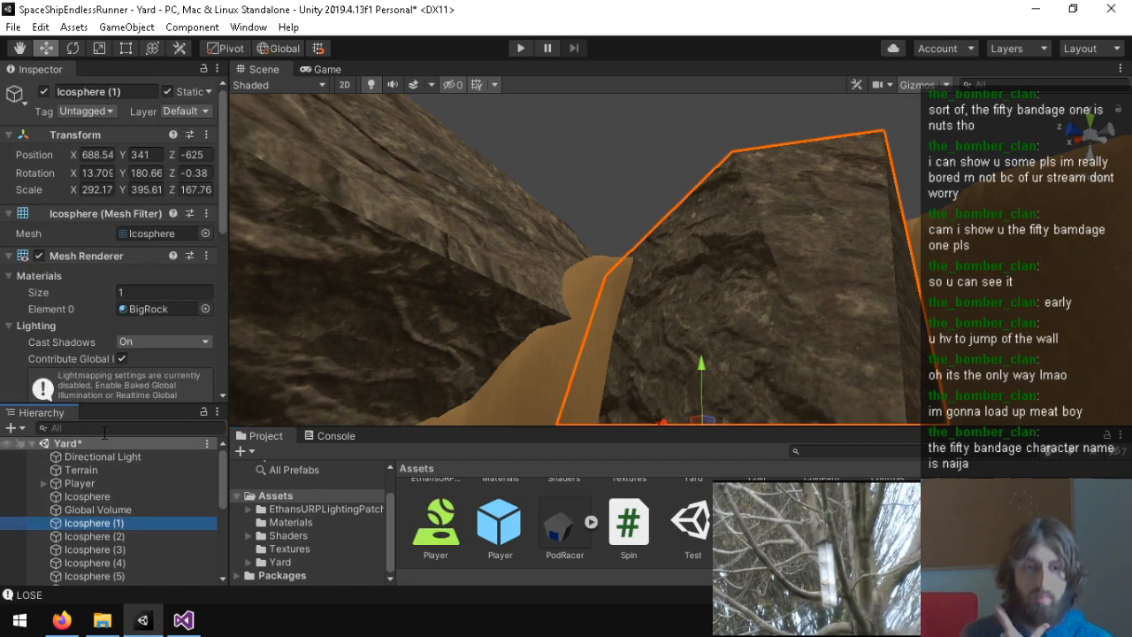
pyautogui.click(120, 494)
pyautogui.scroll(-5, 74, 282)
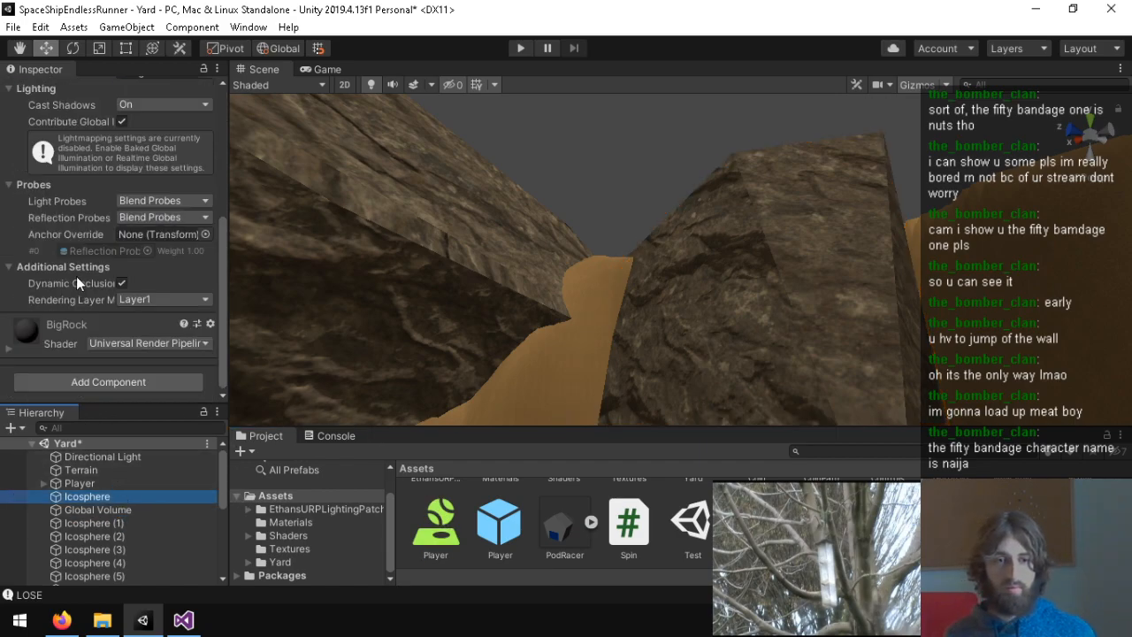
pyautogui.scroll(6, 100, 334)
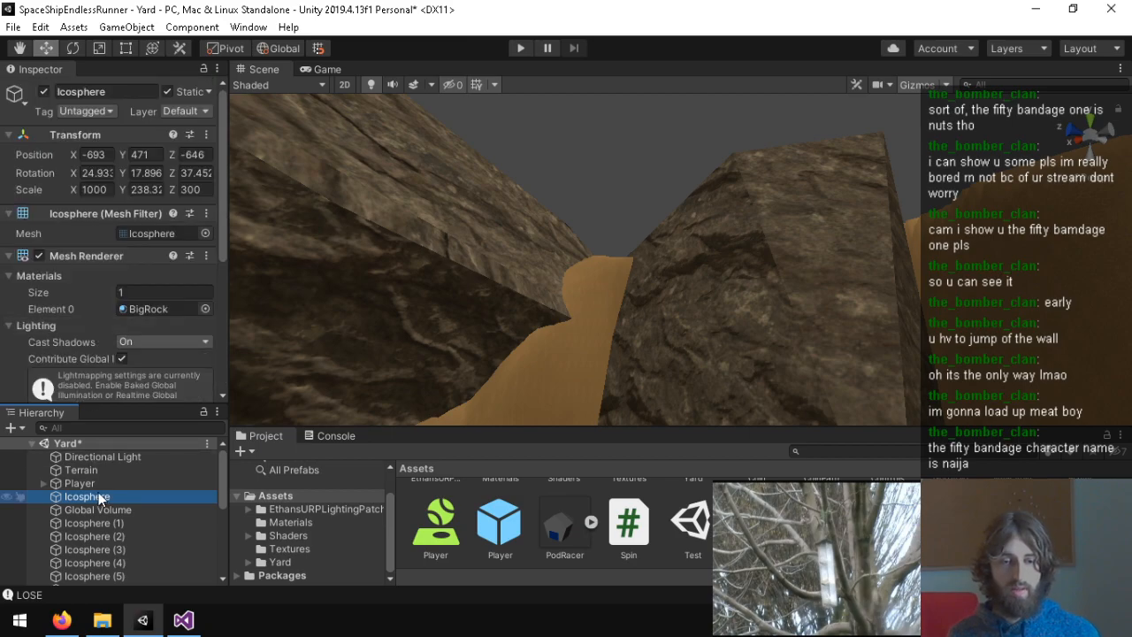
pyautogui.click(110, 522)
pyautogui.scroll(-8, 84, 302)
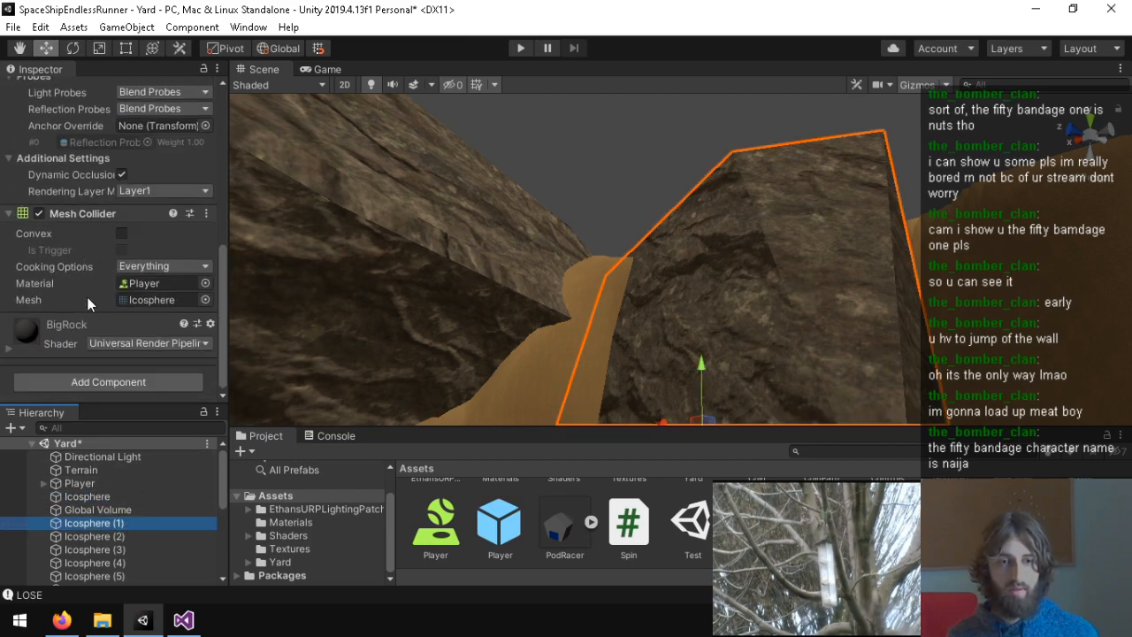
# Step: Copy the Mesh Collider component of Icosphere (1)
pyautogui.moveTo(575, 257); pyautogui.dragTo(717, 353, button='right')
pyautogui.click(99, 227)
pyautogui.rightClick(104, 215)
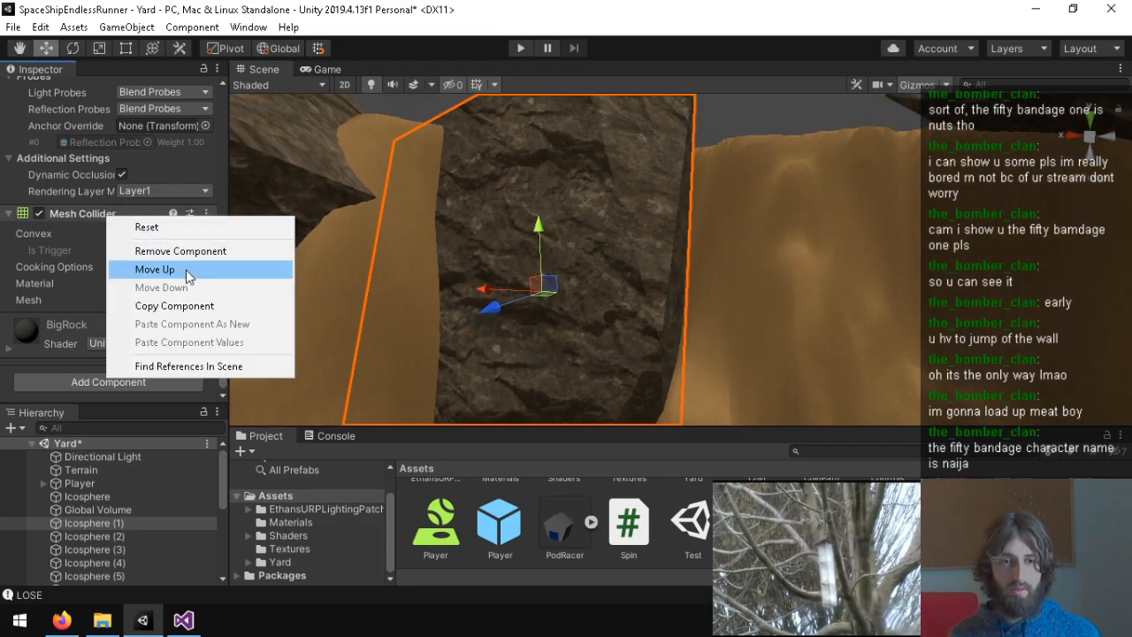
pyautogui.click(193, 300)
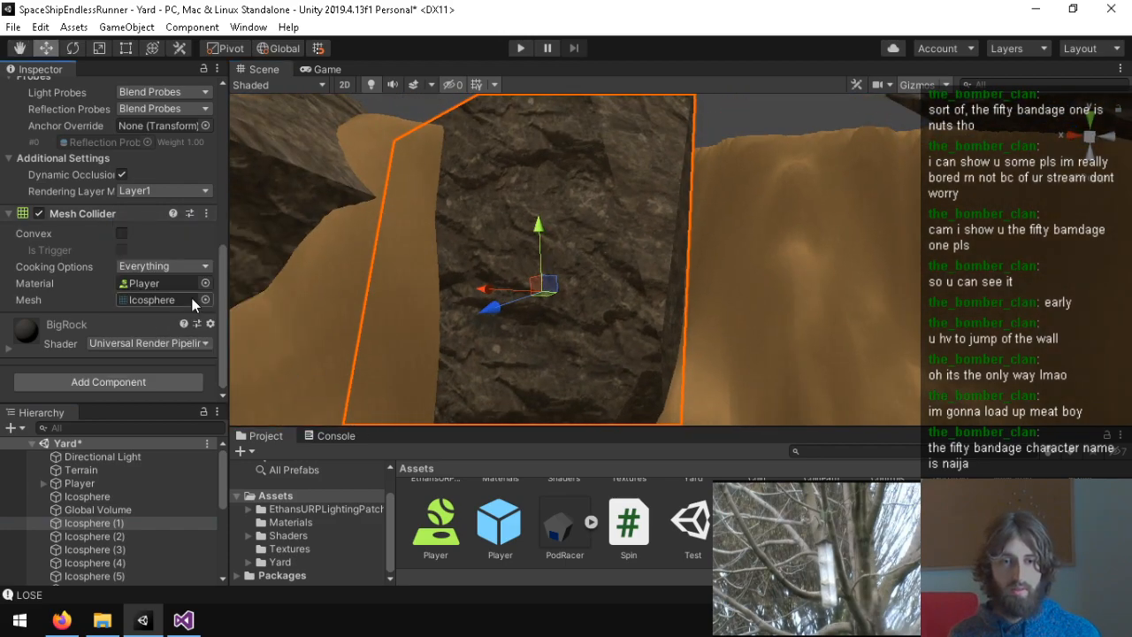
pyautogui.click(9, 214)
# Step: Paste the copied Mesh Collider as a new component on the first large rock, Icosphere
pyautogui.click(99, 497)
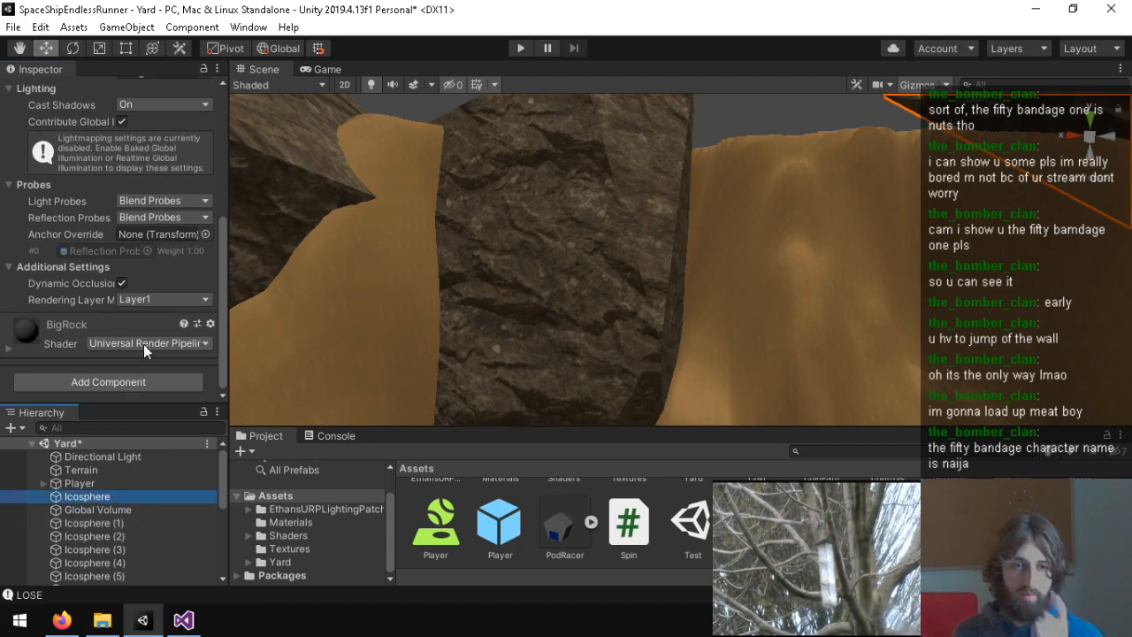
pyautogui.scroll(5, 142, 346)
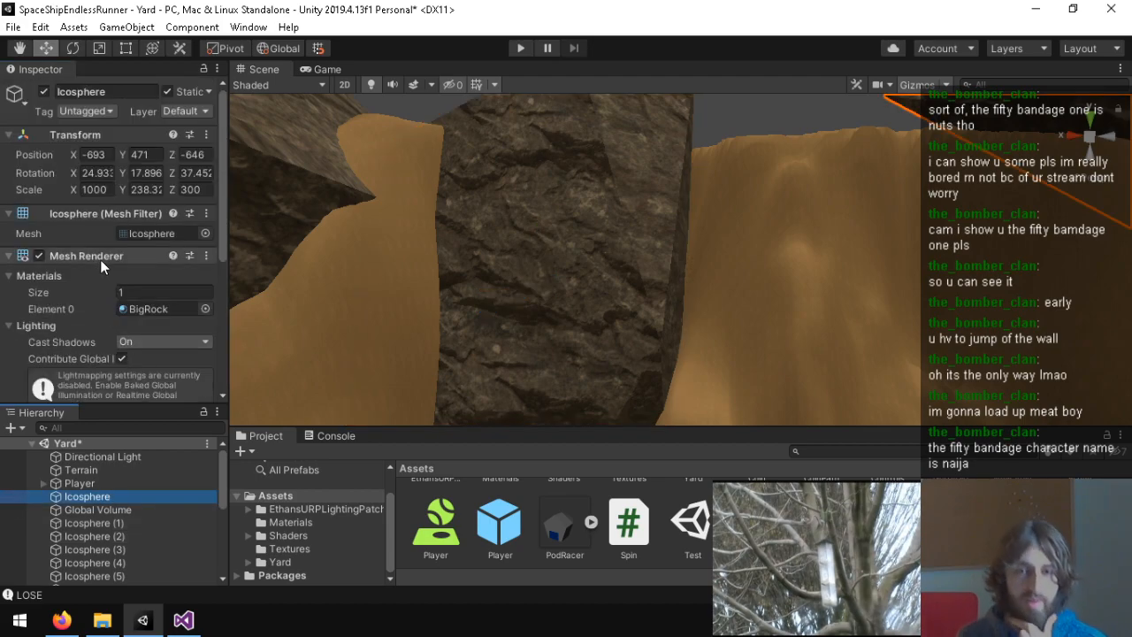
pyautogui.scroll(-5, 79, 278)
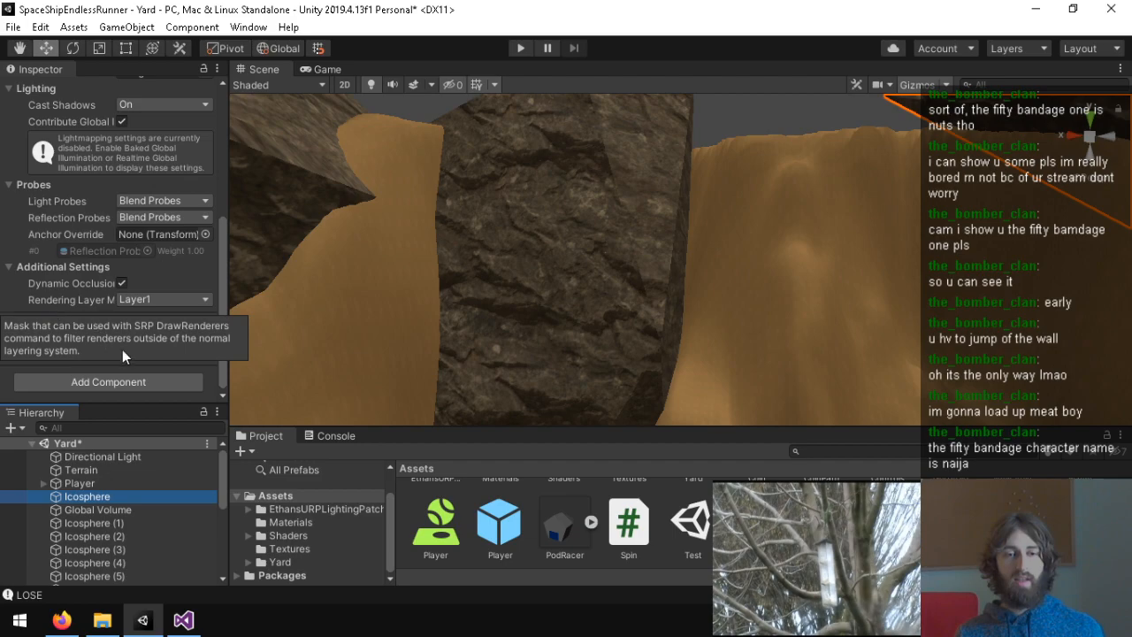
pyautogui.scroll(5, 184, 326)
pyautogui.click(210, 262)
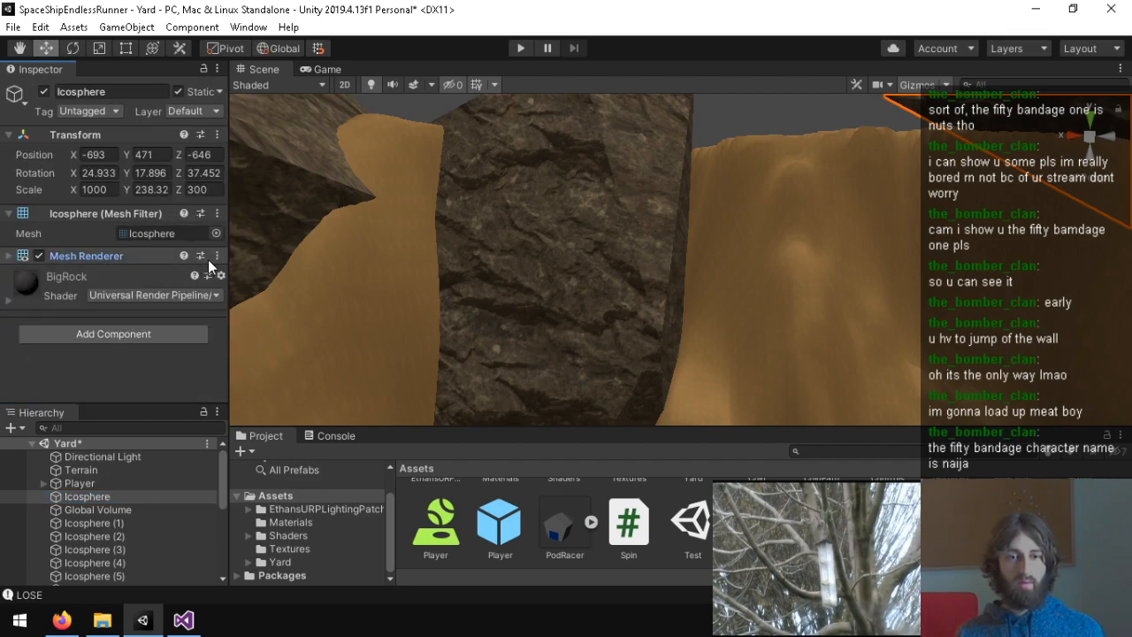
pyautogui.click(218, 259)
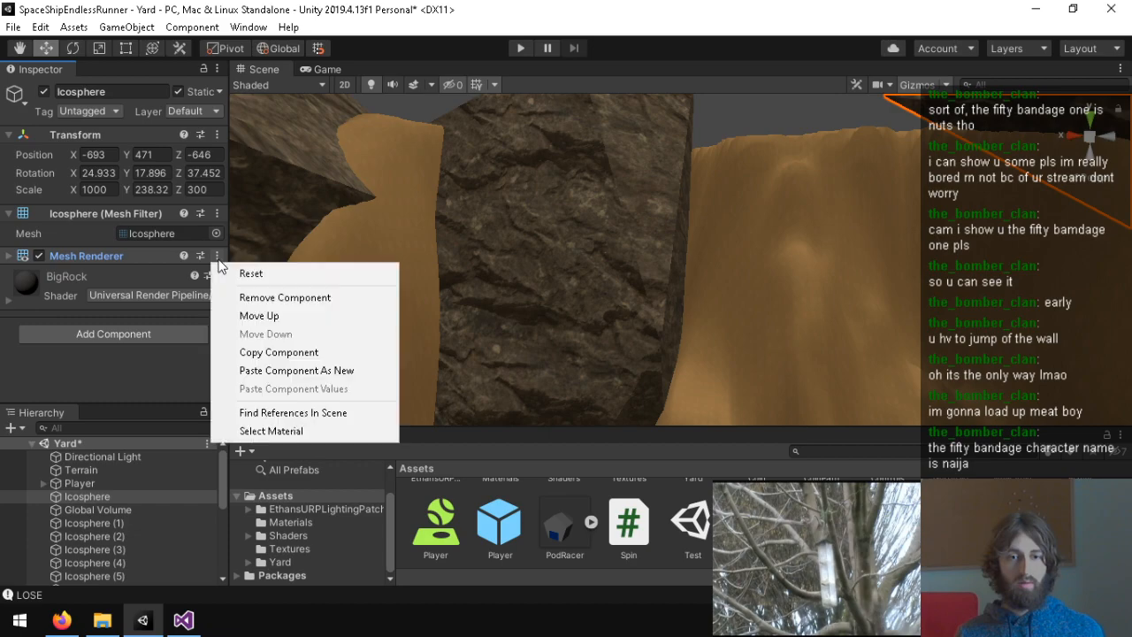
pyautogui.click(280, 371)
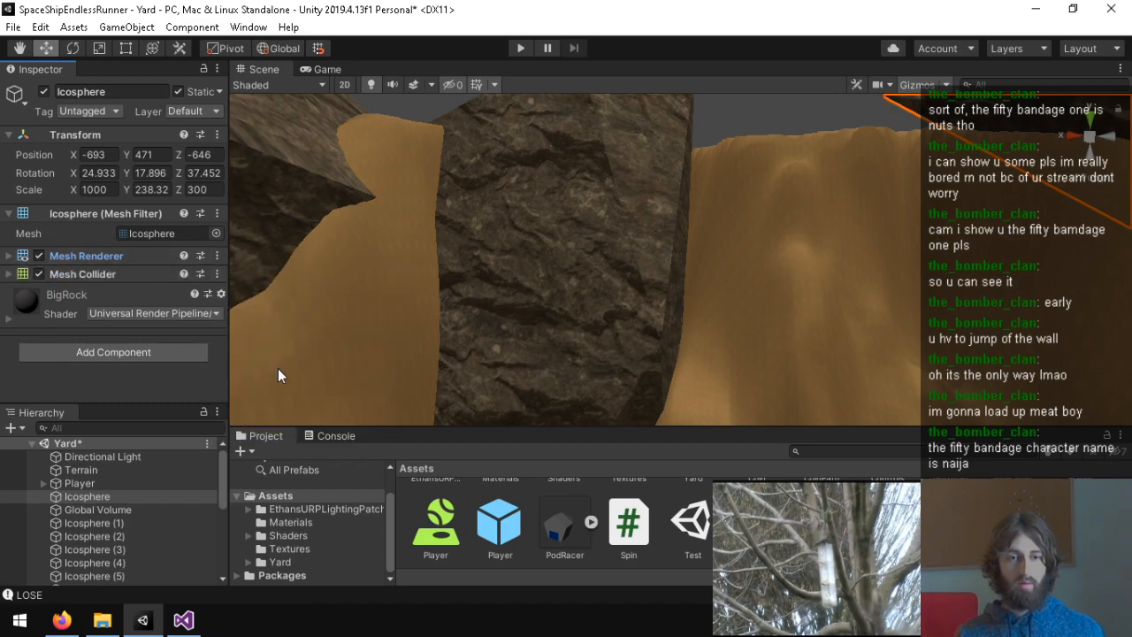
pyautogui.click(71, 276)
pyautogui.click(100, 255)
pyautogui.click(114, 522)
pyautogui.click(206, 256)
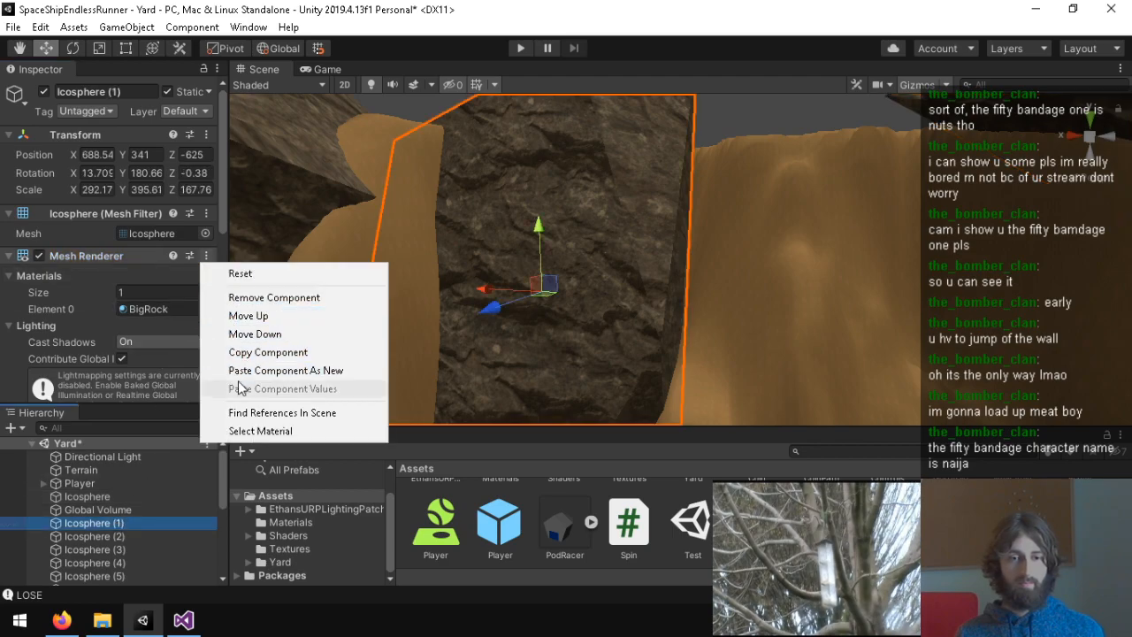
pyautogui.click(107, 537)
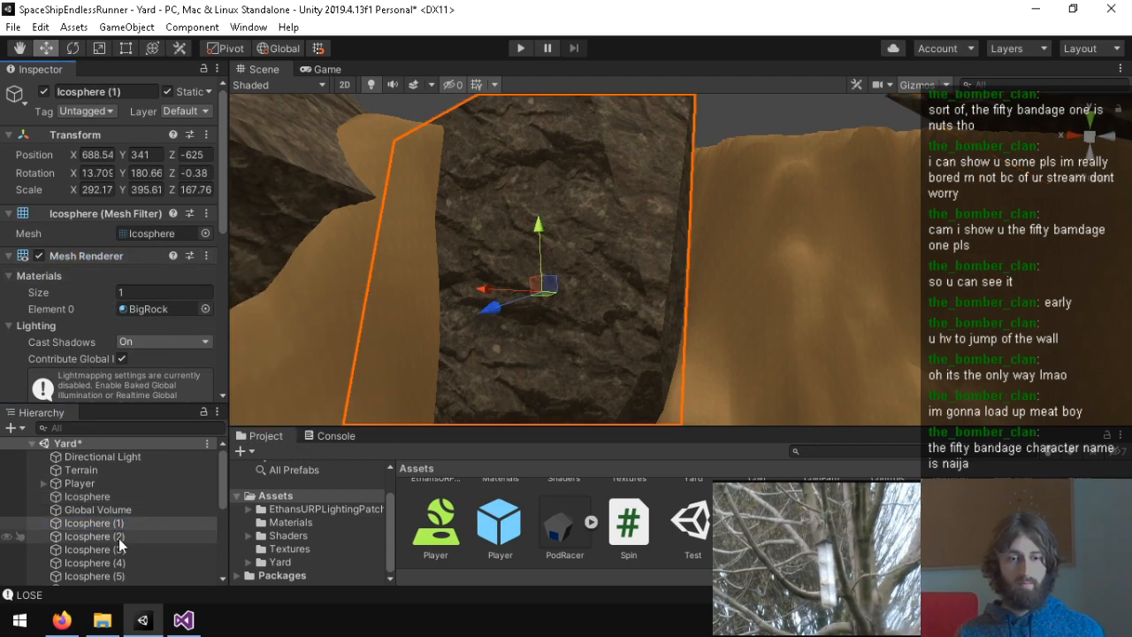
# Step: Paste the copied Mesh Collider as a new component on Icosphere (2)
pyautogui.click(106, 536)
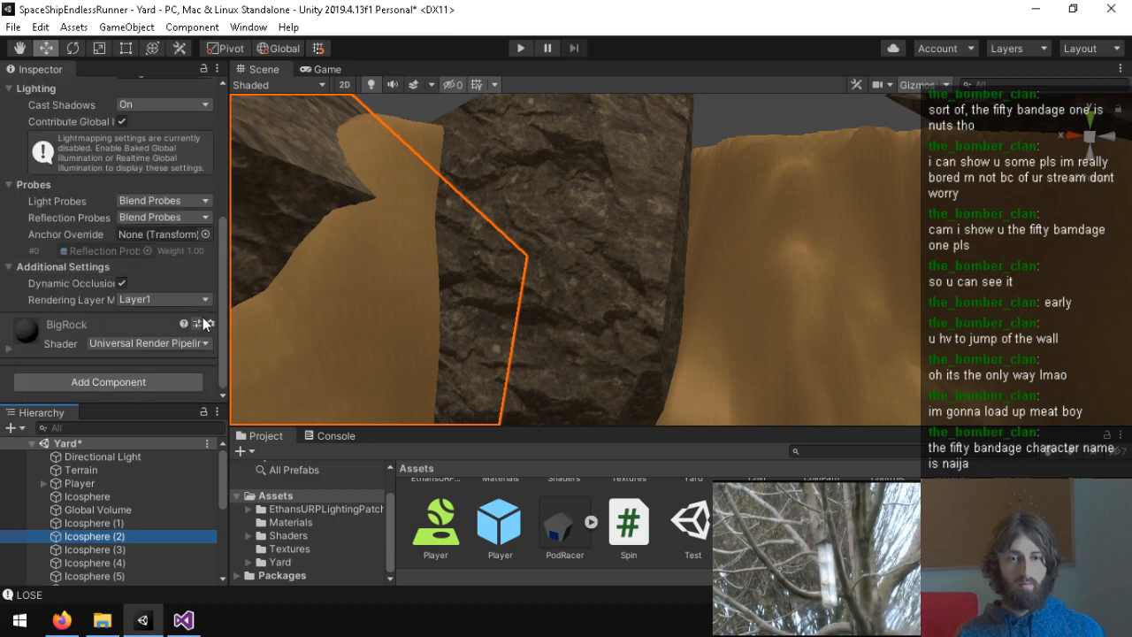
pyautogui.scroll(5, 204, 323)
pyautogui.click(206, 256)
pyautogui.click(265, 351)
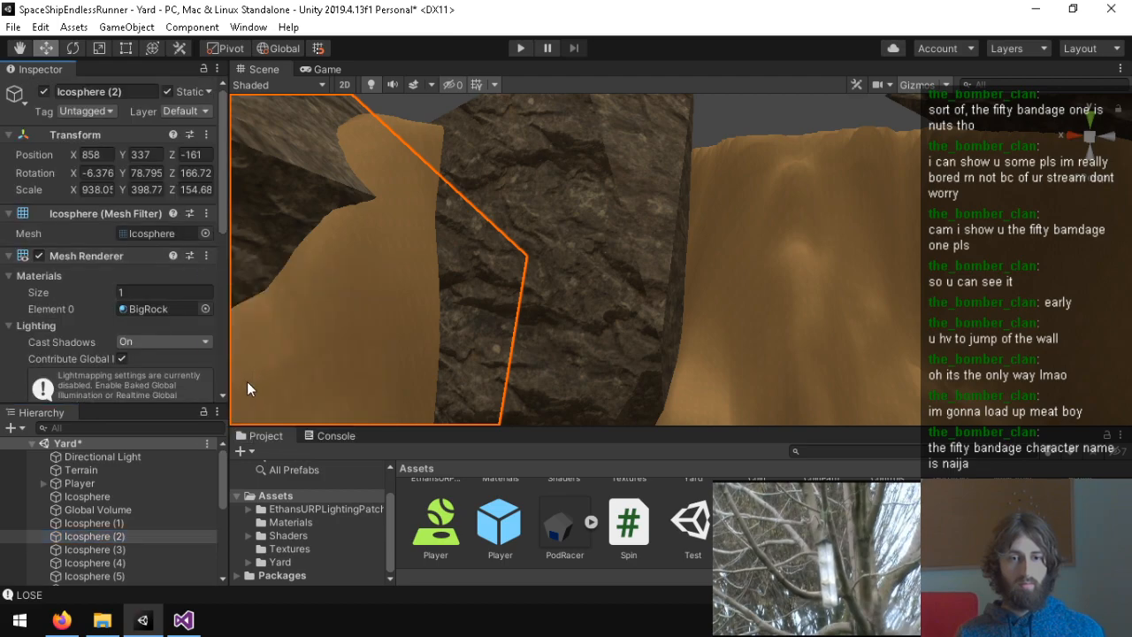
# Step: Paste the copied Mesh Collider as a new component on Icosphere (3) and frame that rock
pyautogui.click(108, 549)
pyautogui.click(206, 256)
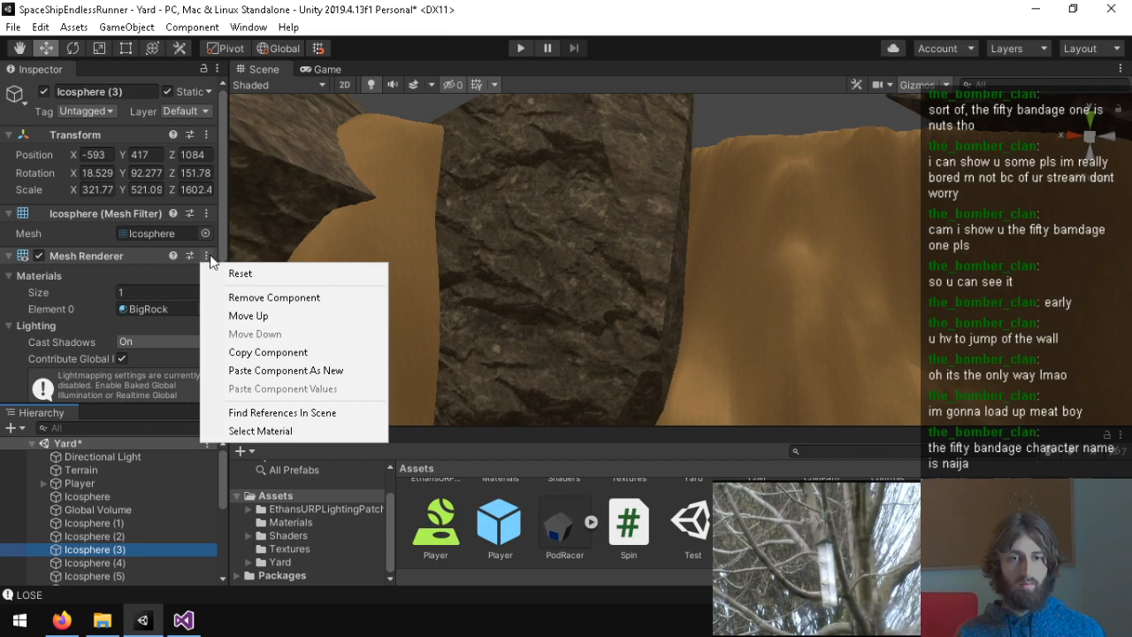
pyautogui.click(270, 390)
pyautogui.press('f')
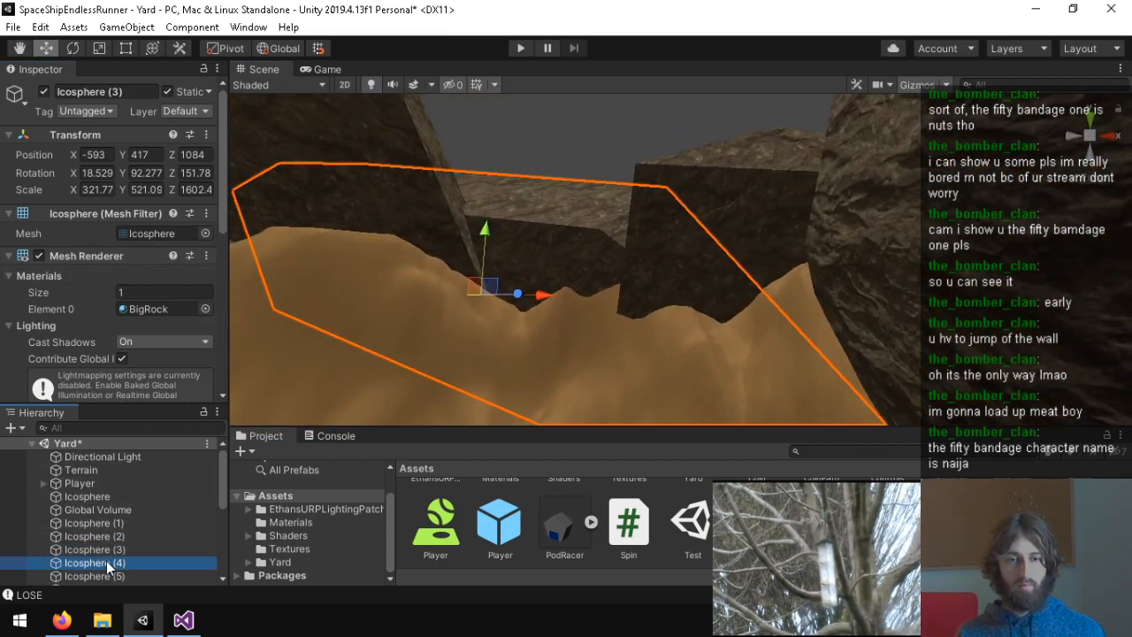
# Step: Paste the copied Mesh Collider as a new component on Icosphere (4)
pyautogui.click(106, 560)
pyautogui.scroll(-5, 107, 300)
pyautogui.scroll(5, 159, 257)
pyautogui.click(206, 256)
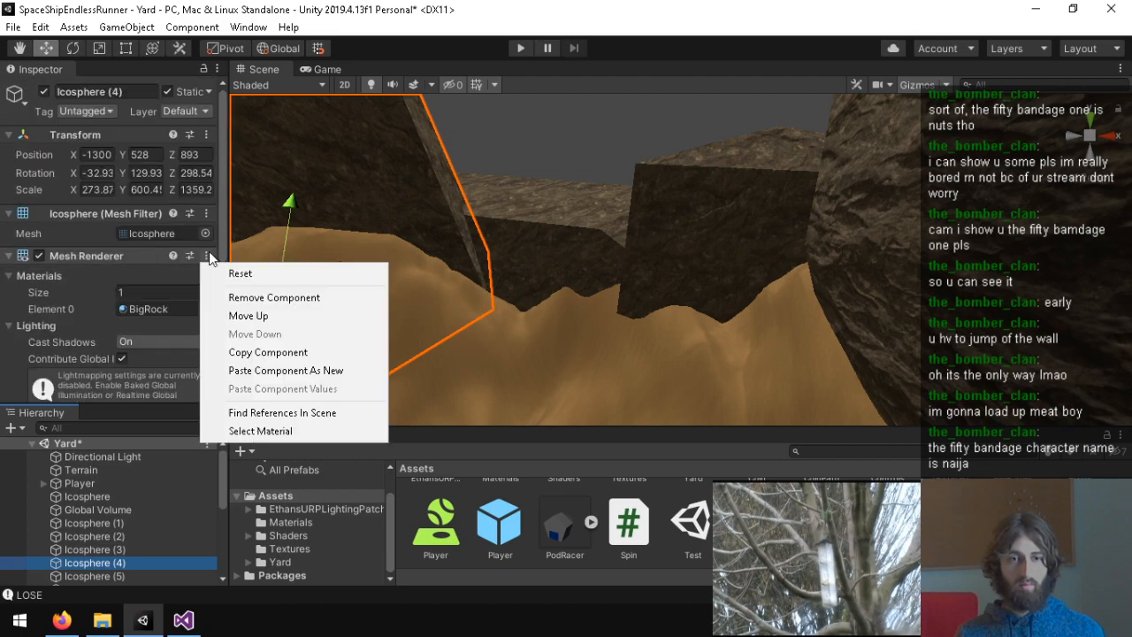
pyautogui.click(257, 351)
pyautogui.scroll(-3, 132, 509)
# Step: Paste the copied Mesh Collider as a new component on Icosphere (5)
pyautogui.click(141, 474)
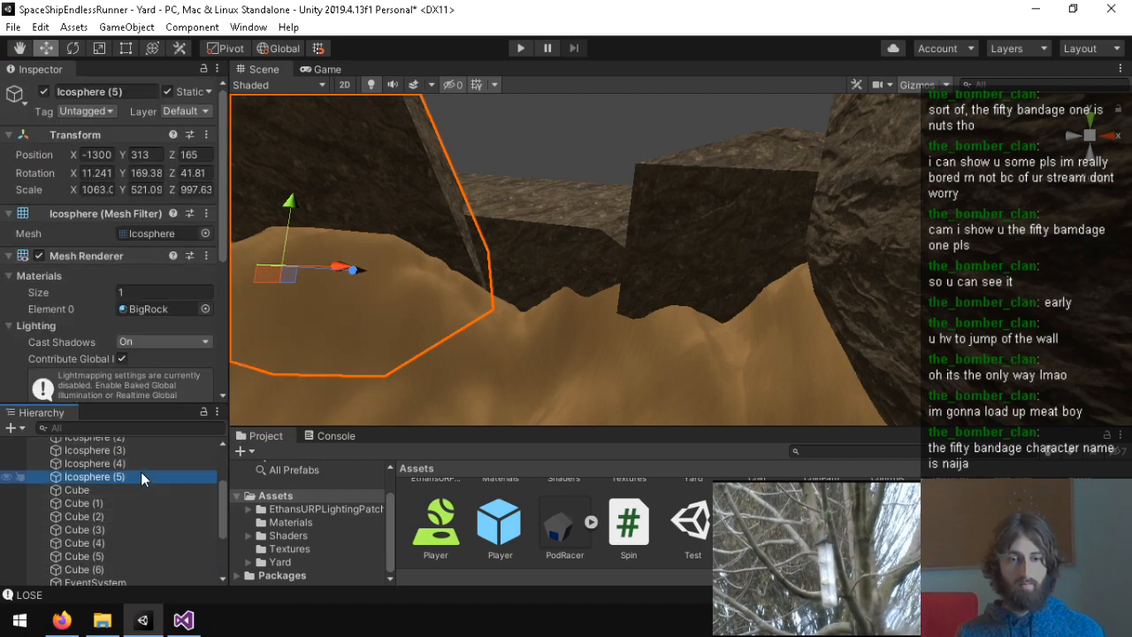
pyautogui.click(206, 256)
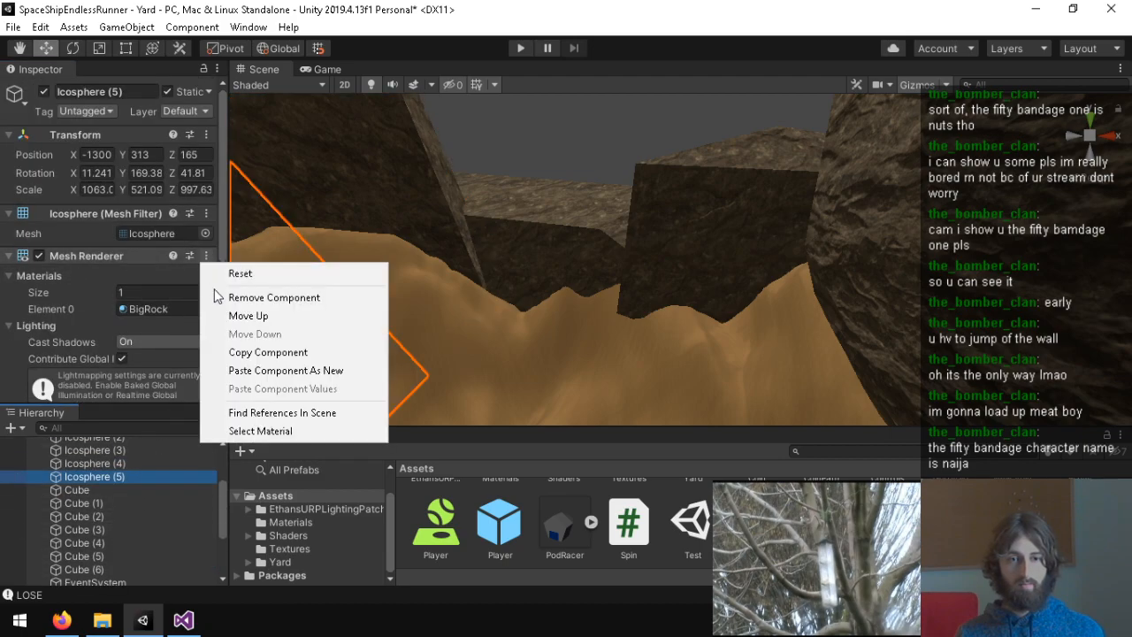
pyautogui.click(266, 371)
pyautogui.scroll(-3, 115, 535)
# Step: Paste the copied Mesh Collider as a new component on Icosphere (6)
pyautogui.click(121, 550)
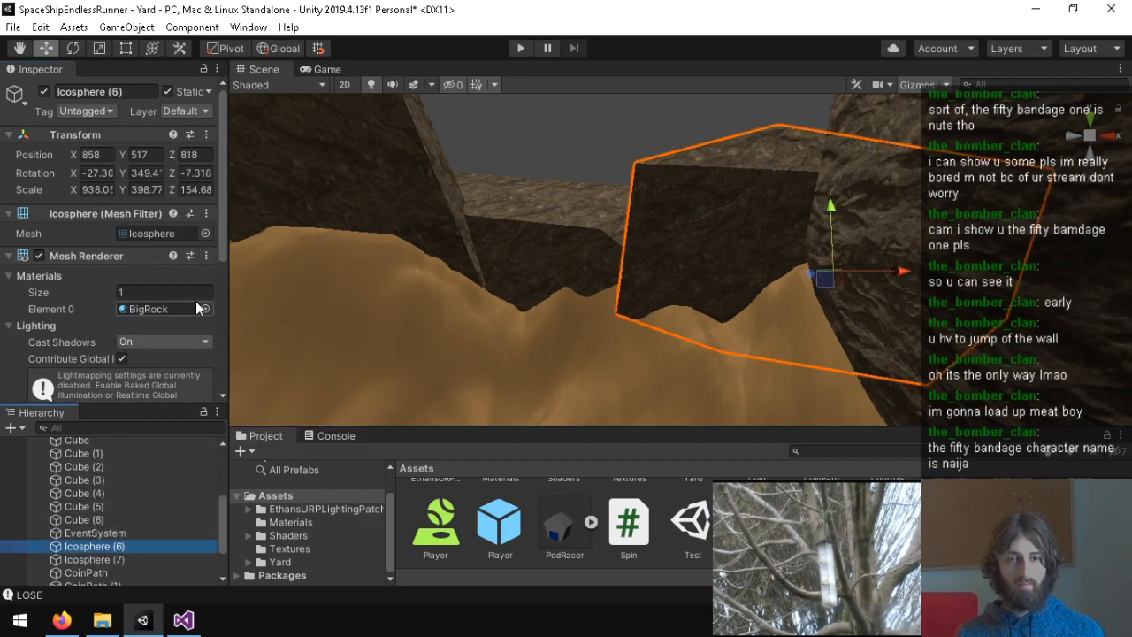
pyautogui.click(207, 252)
pyautogui.click(199, 257)
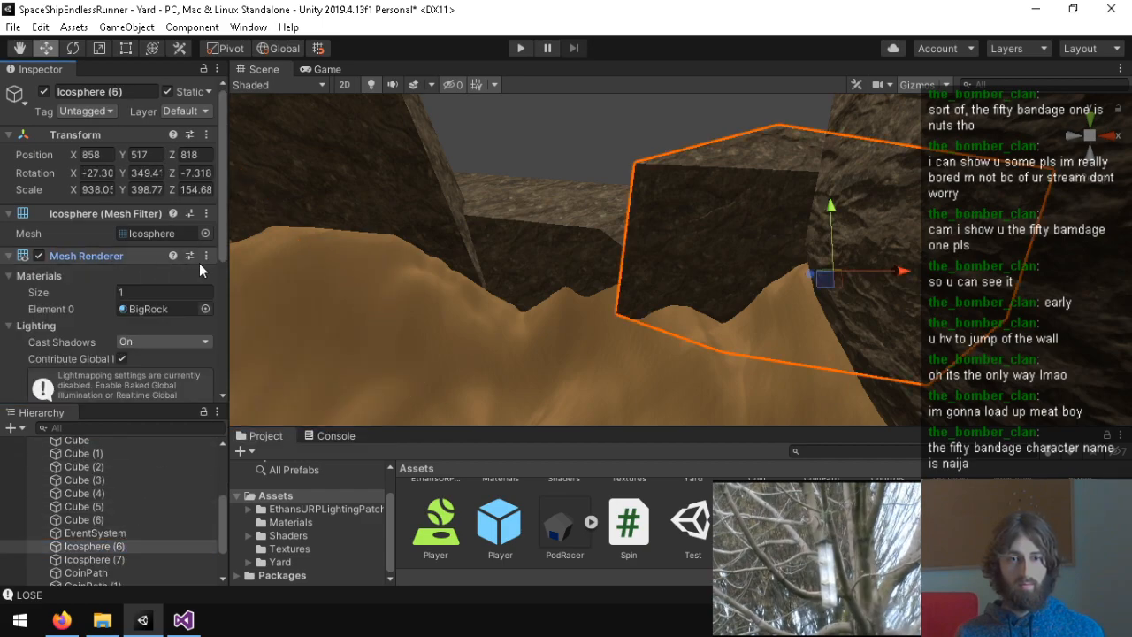
pyautogui.rightClick(200, 262)
pyautogui.click(266, 371)
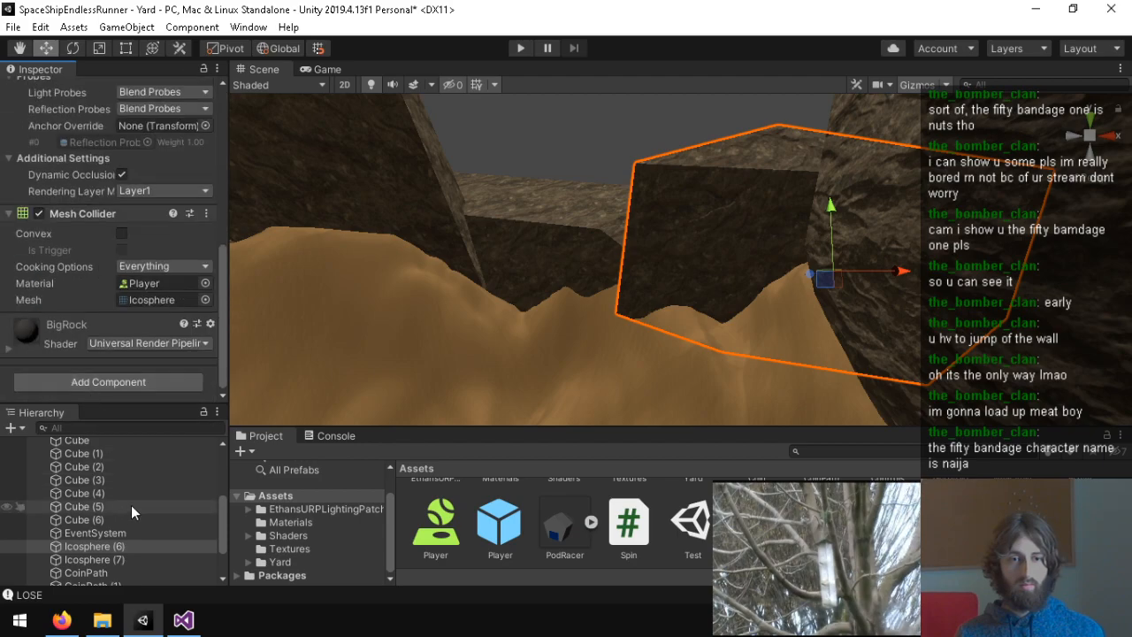
# Step: Paste the copied Mesh Collider as a new component on the SmallRock boulder Icosphere (7)
pyautogui.click(119, 560)
pyautogui.scroll(5, 181, 265)
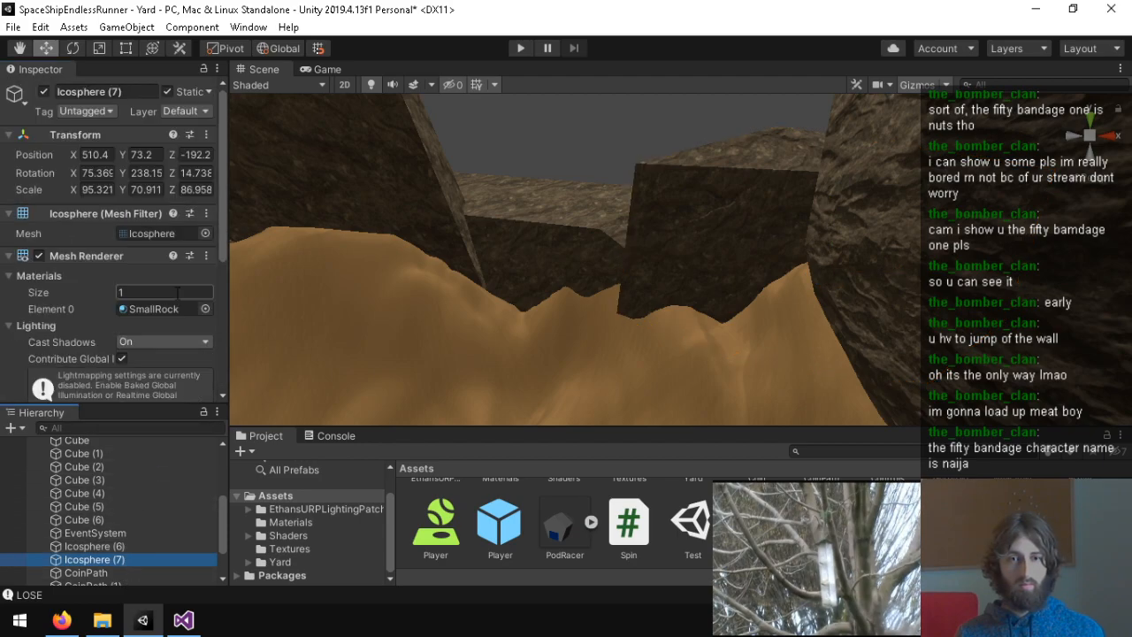
pyautogui.moveTo(598, 296); pyautogui.dragTo(59, 533, button='right')
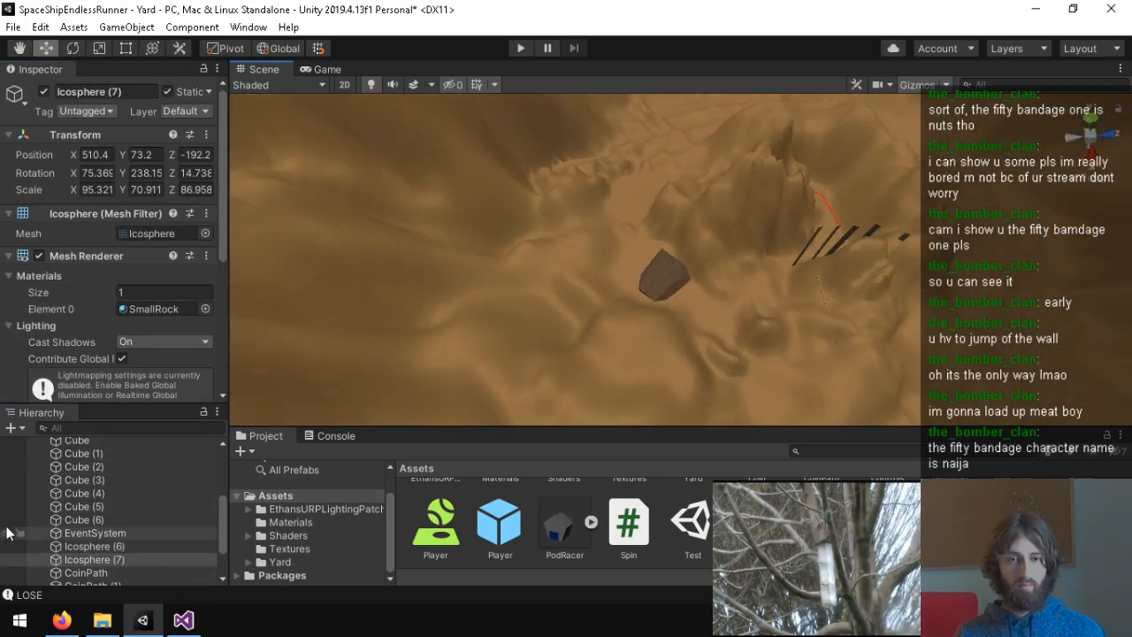
pyautogui.click(206, 135)
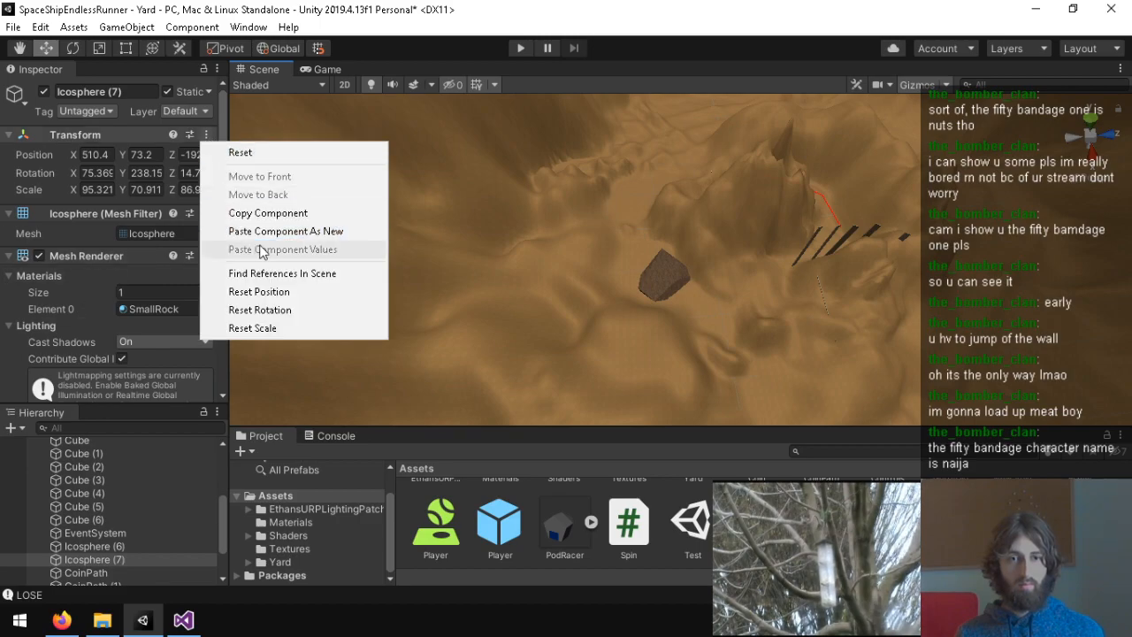
pyautogui.click(170, 272)
pyautogui.scroll(-5, 113, 309)
pyautogui.scroll(-3, 137, 569)
# Step: Paste the copied Mesh Collider as a new component on the SmallRock boulder Icosphere (8)
pyautogui.click(115, 579)
pyautogui.scroll(5, 118, 263)
pyautogui.scroll(-5, 119, 263)
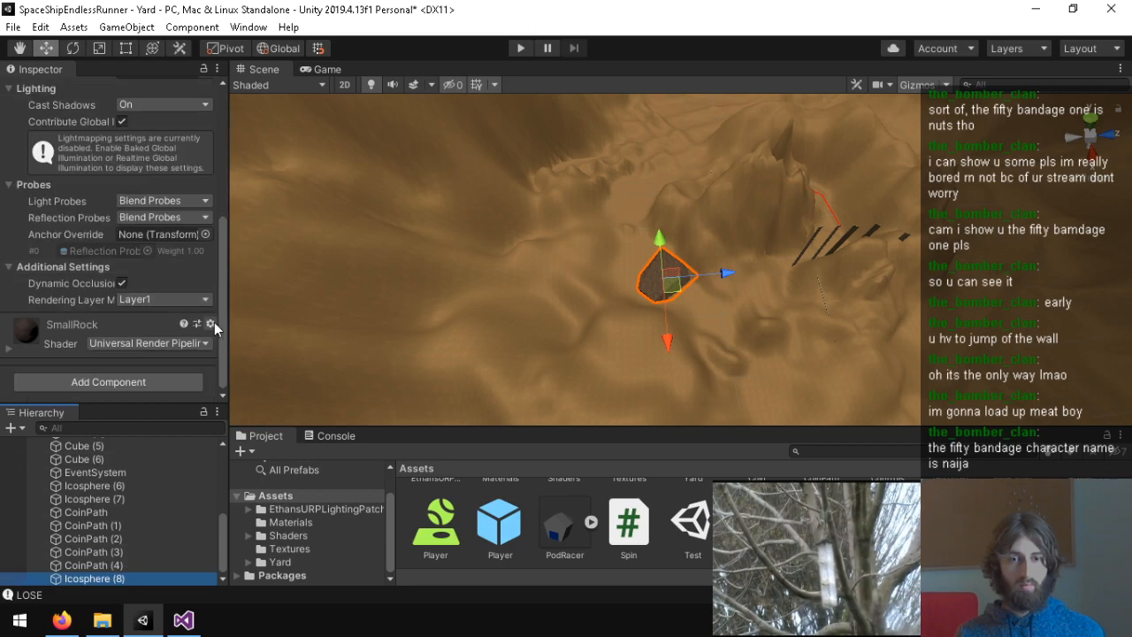
pyautogui.scroll(5, 209, 331)
pyautogui.click(206, 256)
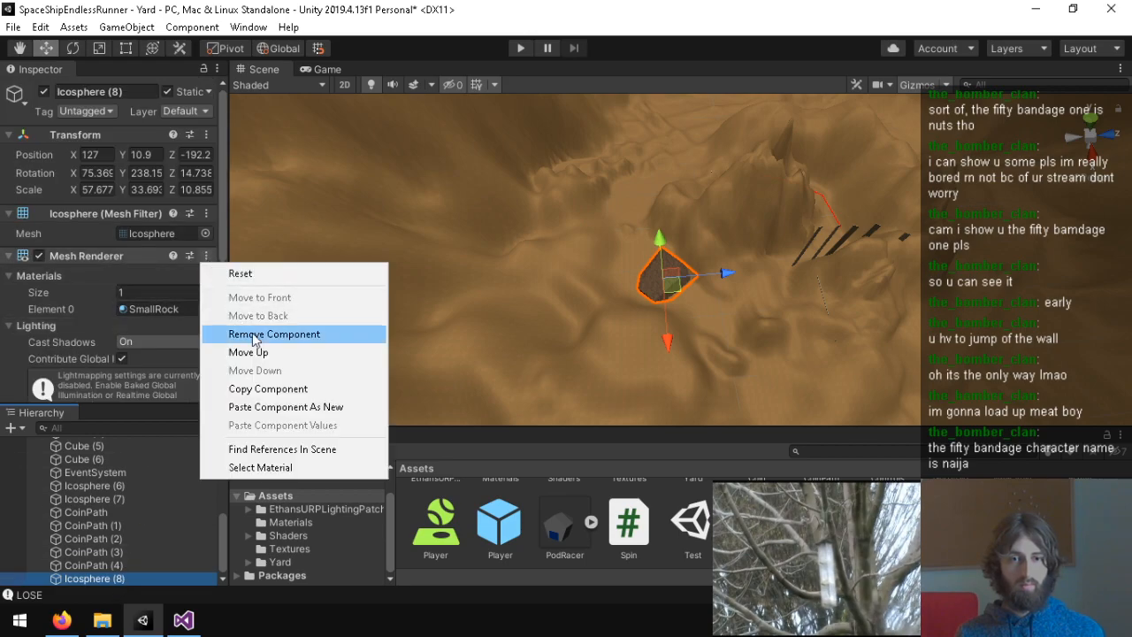
pyautogui.click(293, 408)
# Step: Rescale Icosphere (8) to about 57.7, 73.2, 6.5 and rotate it to about 82, 159, -65
pyautogui.moveTo(624, 310); pyautogui.dragTo(1069, 200, button='right')
pyautogui.press('w')
pyautogui.press('w')
pyautogui.press('s')
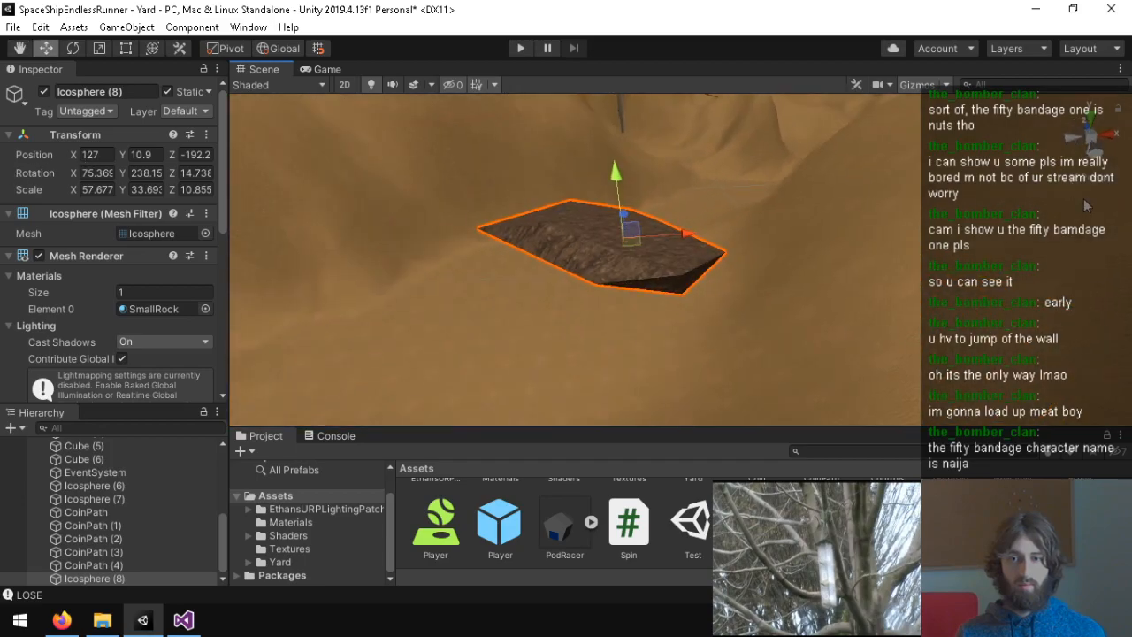
pyautogui.press('r')
pyautogui.press('e')
pyautogui.press('r')
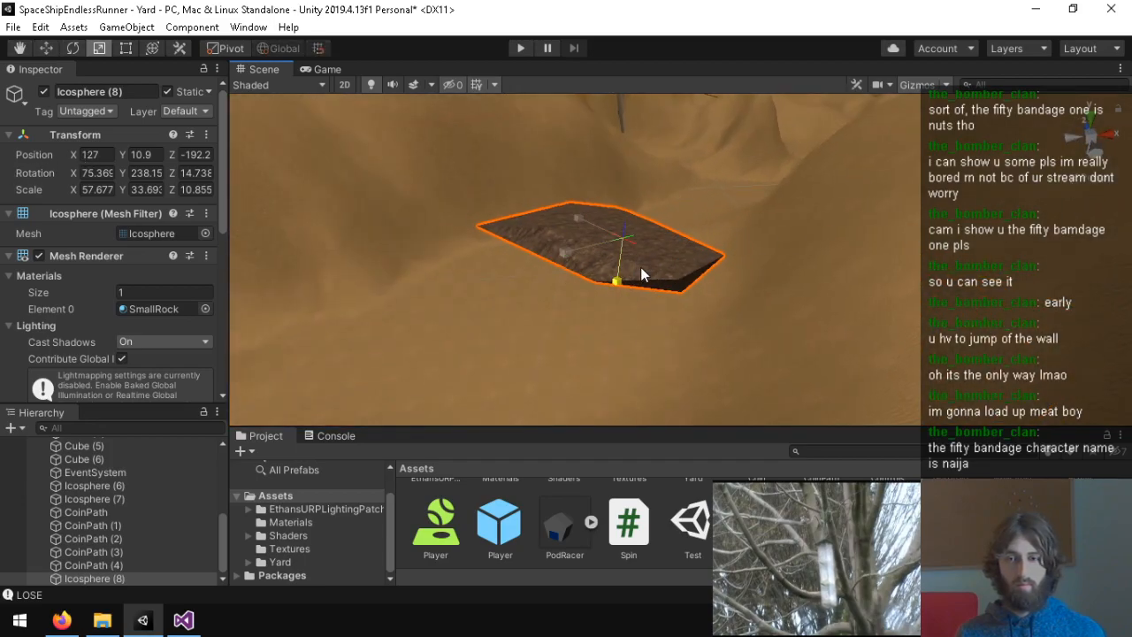
pyautogui.moveTo(610, 262); pyautogui.dragTo(539, 295)
pyautogui.press('x')
pyautogui.press('e')
pyautogui.moveTo(668, 194); pyautogui.dragTo(541, 343)
# Step: Move Icosphere (8) along the canyon floor to around X -166.5, Z -384
pyautogui.press('w')
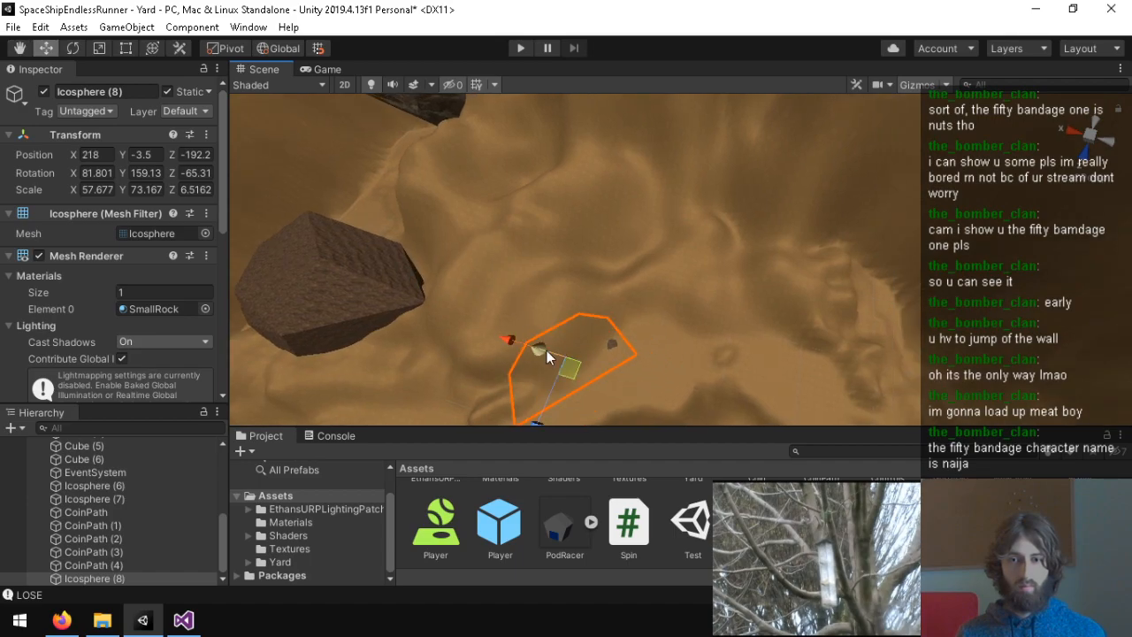
pyautogui.click(596, 367)
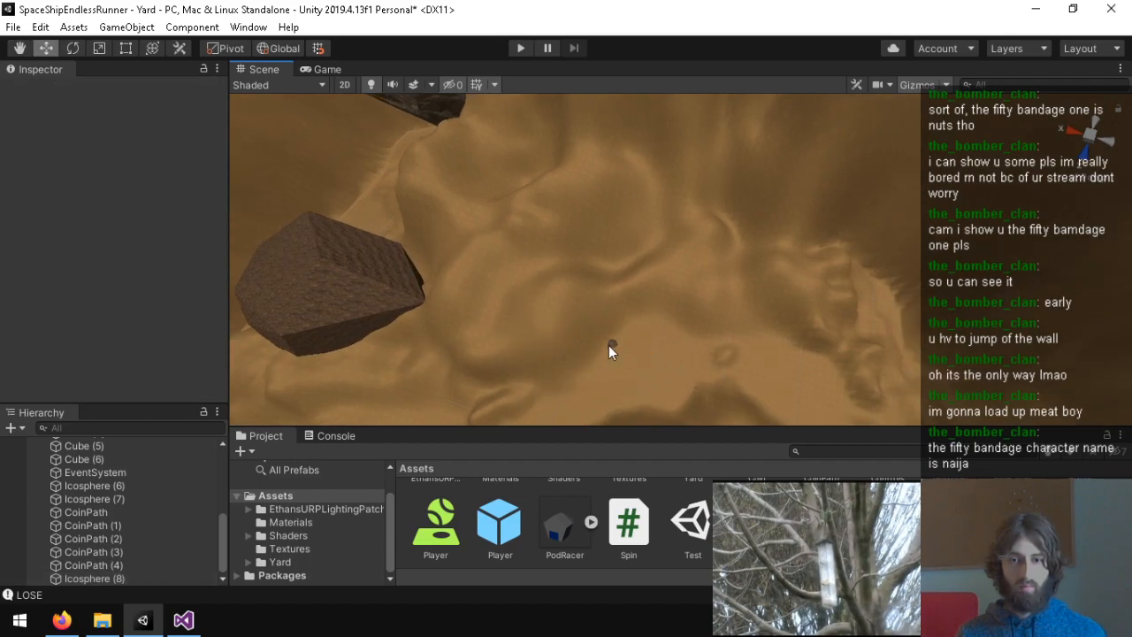
pyautogui.click(610, 346)
pyautogui.click(615, 347)
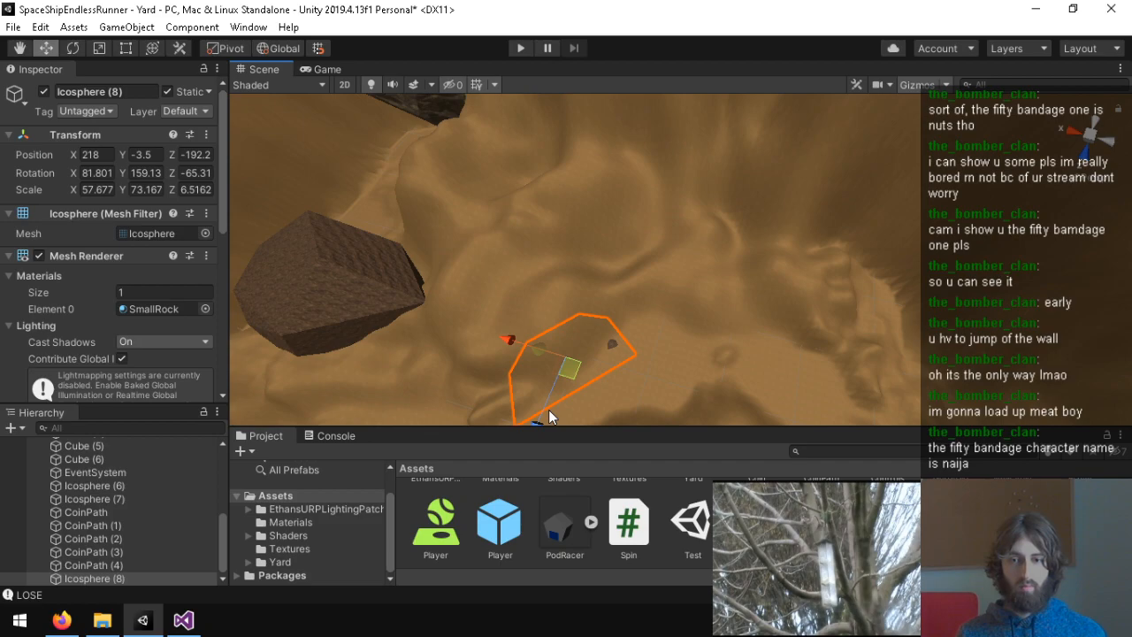
pyautogui.click(548, 410)
pyautogui.click(613, 345)
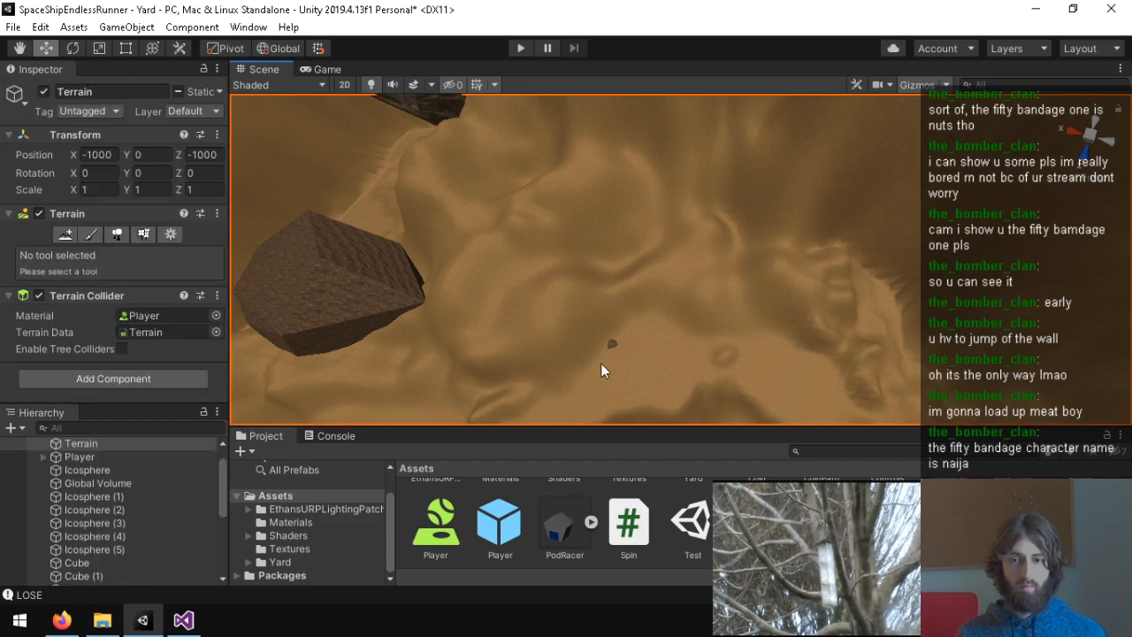
pyautogui.click(613, 351)
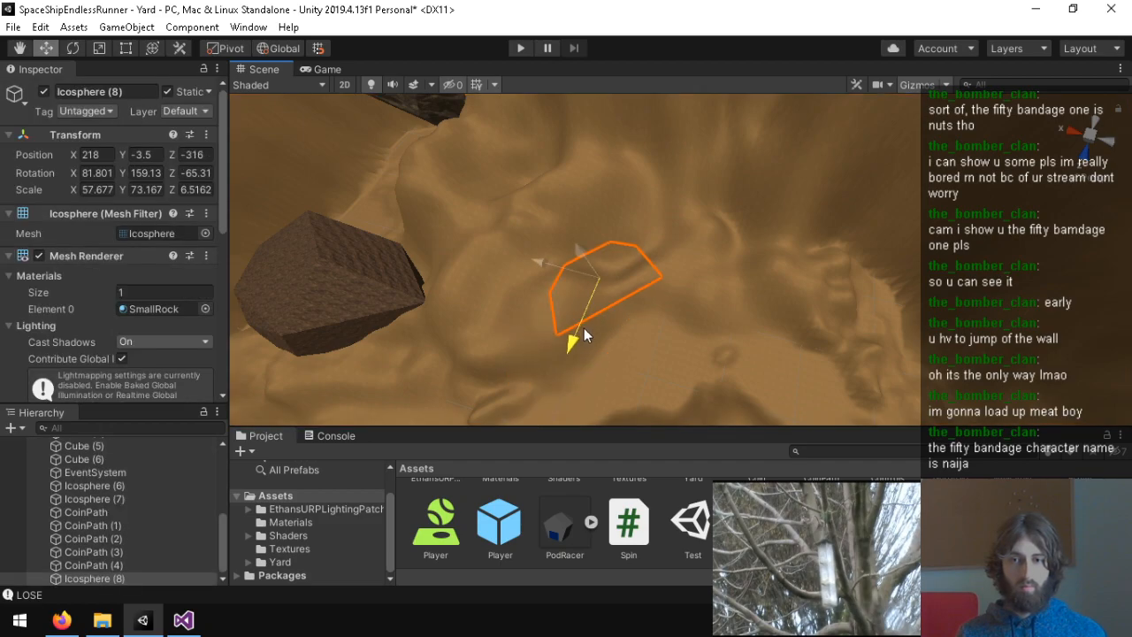
pyautogui.keyDown('alt'); pyautogui.moveTo(605, 284); pyautogui.dragTo(941, 86); pyautogui.keyUp('alt')
pyautogui.moveTo(940, 86); pyautogui.dragTo(637, 66, button='right')
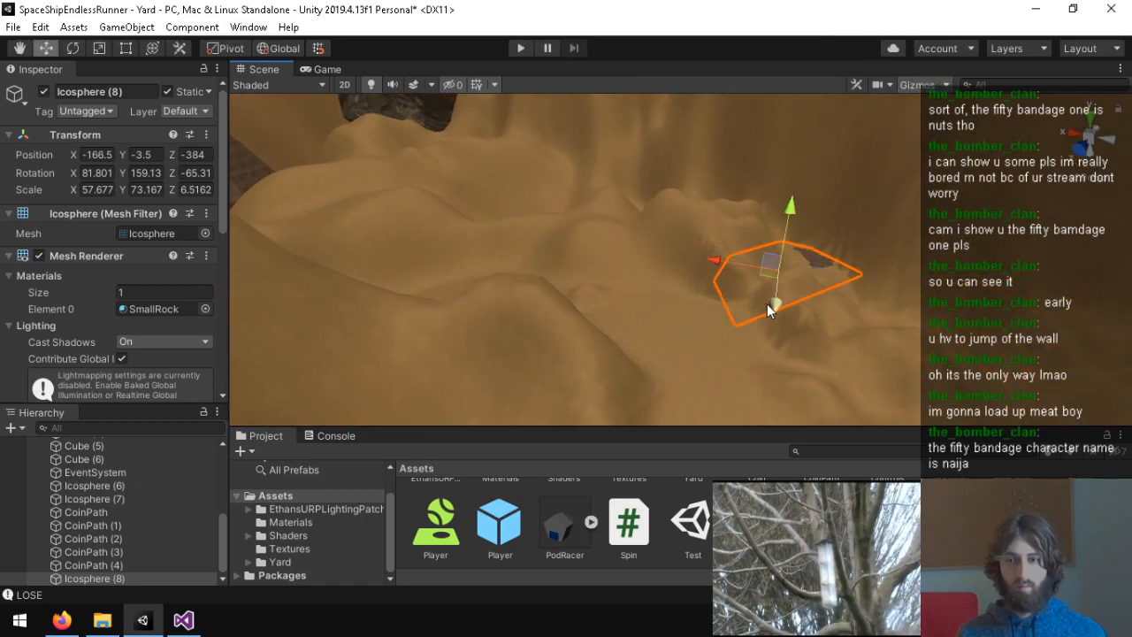
pyautogui.moveTo(768, 343); pyautogui.dragTo(772, 329)
pyautogui.moveTo(783, 245); pyautogui.dragTo(899, 288)
# Step: Select the Terrain and activate its Paint Terrain tool near the small rocks on the canyon floor
pyautogui.click(798, 304)
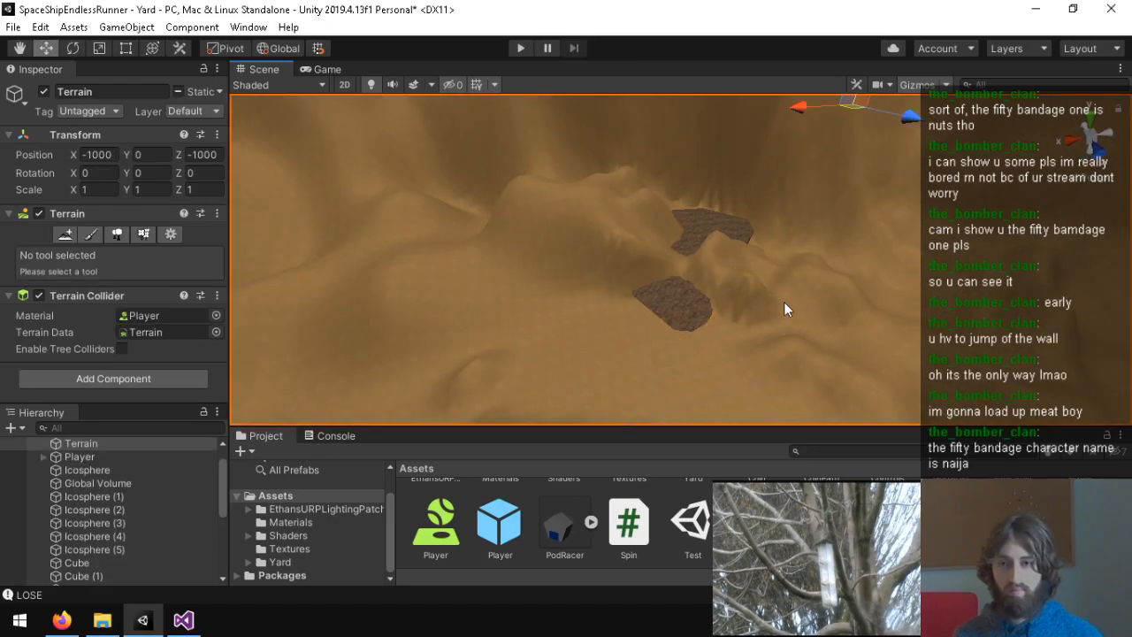
pyautogui.click(86, 234)
pyautogui.moveTo(762, 251)
pyautogui.mouseDown(button='right')
pyautogui.moveTo(842, 227)
pyautogui.moveTo(791, 222)
pyautogui.moveTo(752, 236)
pyautogui.mouseUp(button='right')
pyautogui.press('w')
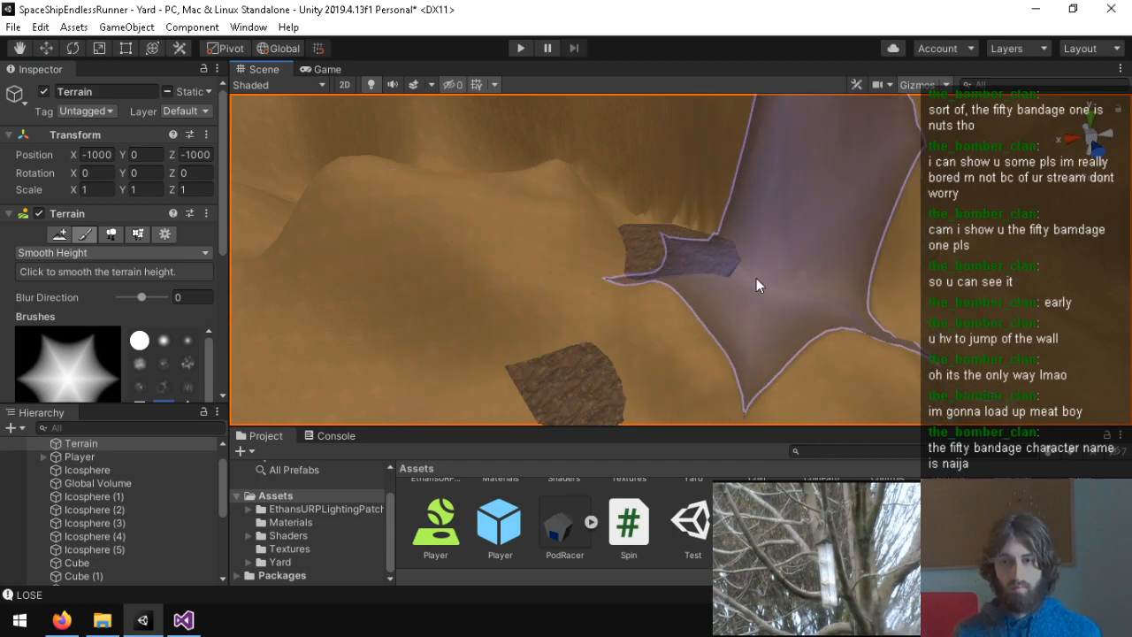
pyautogui.moveTo(753, 253)
pyautogui.mouseDown(button='right')
pyautogui.moveTo(889, 213)
pyautogui.moveTo(624, 296)
pyautogui.moveTo(650, 323)
pyautogui.moveTo(622, 260)
pyautogui.moveTo(634, 313)
pyautogui.moveTo(702, 366)
pyautogui.moveTo(720, 324)
pyautogui.moveTo(338, 315)
pyautogui.mouseUp(button='right')
# Step: Choose the blotchy builtin_brush_6 and switch the terrain painting mode from Smooth Height to the first available mode
pyautogui.click(184, 366)
pyautogui.scroll(-3, 142, 306)
pyautogui.scroll(3, 112, 272)
pyautogui.click(104, 252)
pyautogui.click(111, 272)
pyautogui.scroll(-5, 110, 285)
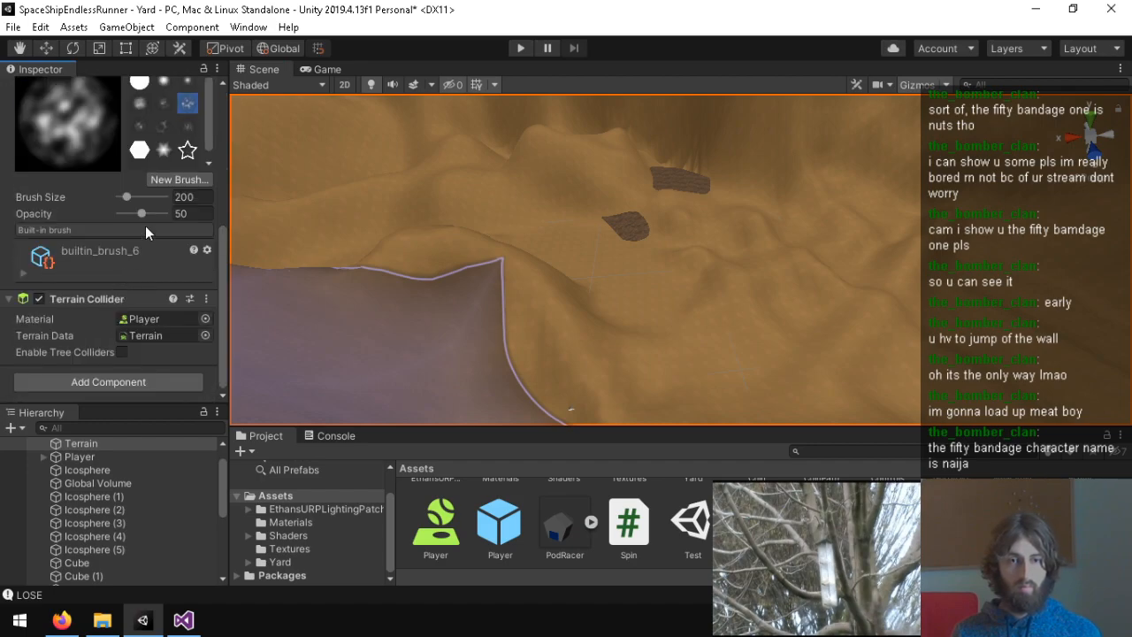
pyautogui.click(631, 264)
pyautogui.moveTo(507, 156)
pyautogui.mouseDown()
pyautogui.moveTo(543, 220)
pyautogui.moveTo(239, 372)
pyautogui.mouseUp()
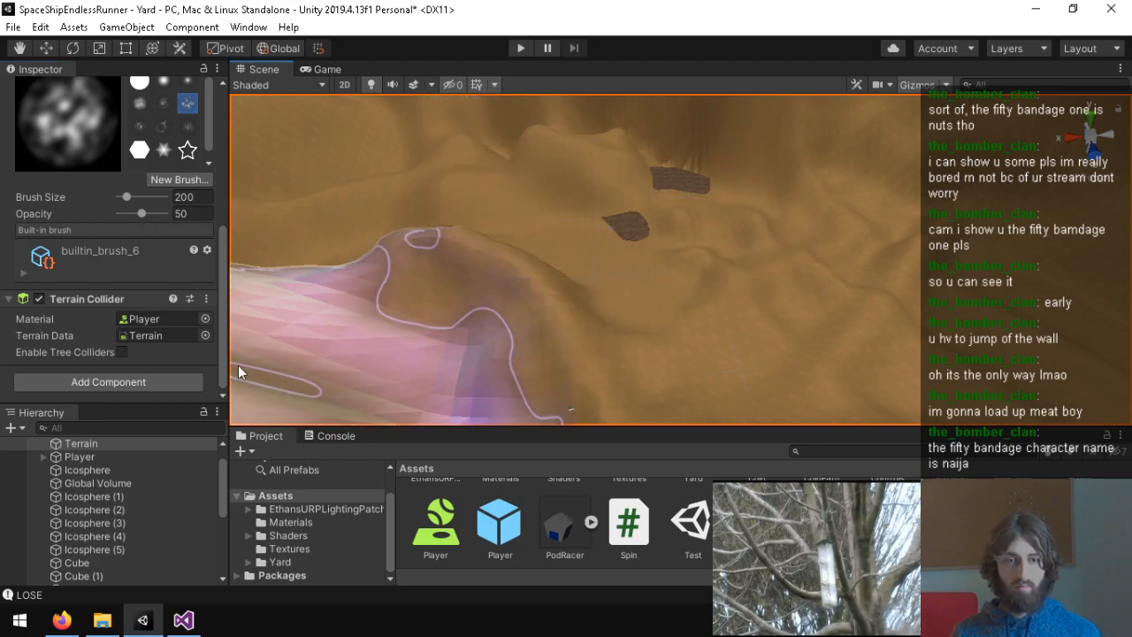
# Step: Set the terrain brush opacity to 10 and its size to 50
pyautogui.doubleClick(183, 214)
pyautogui.write('10')
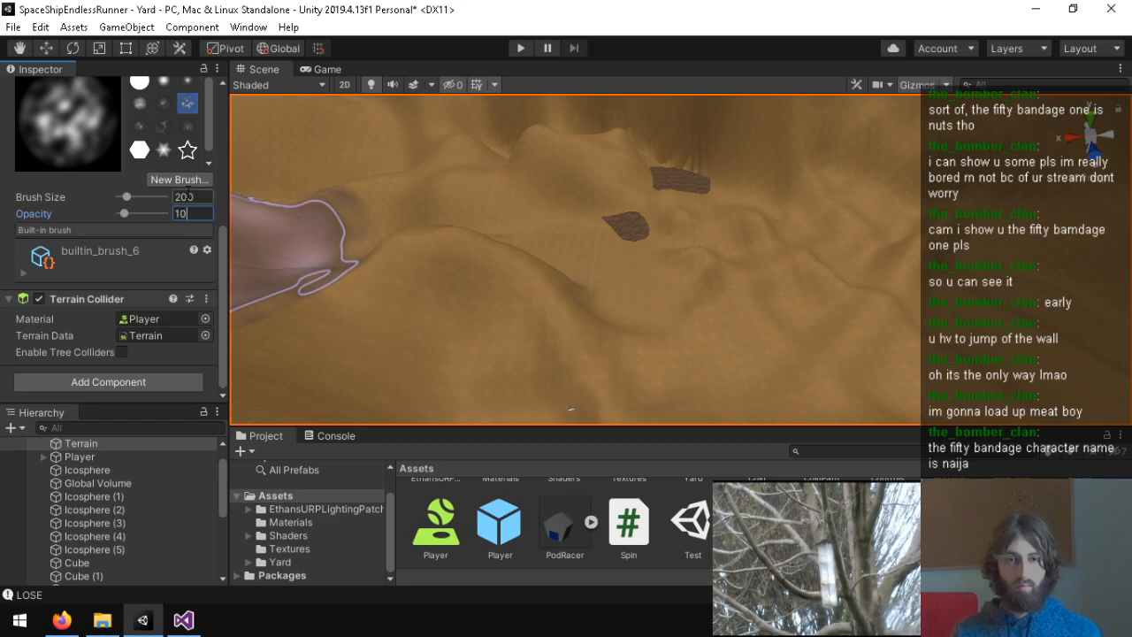
pyautogui.write('1')
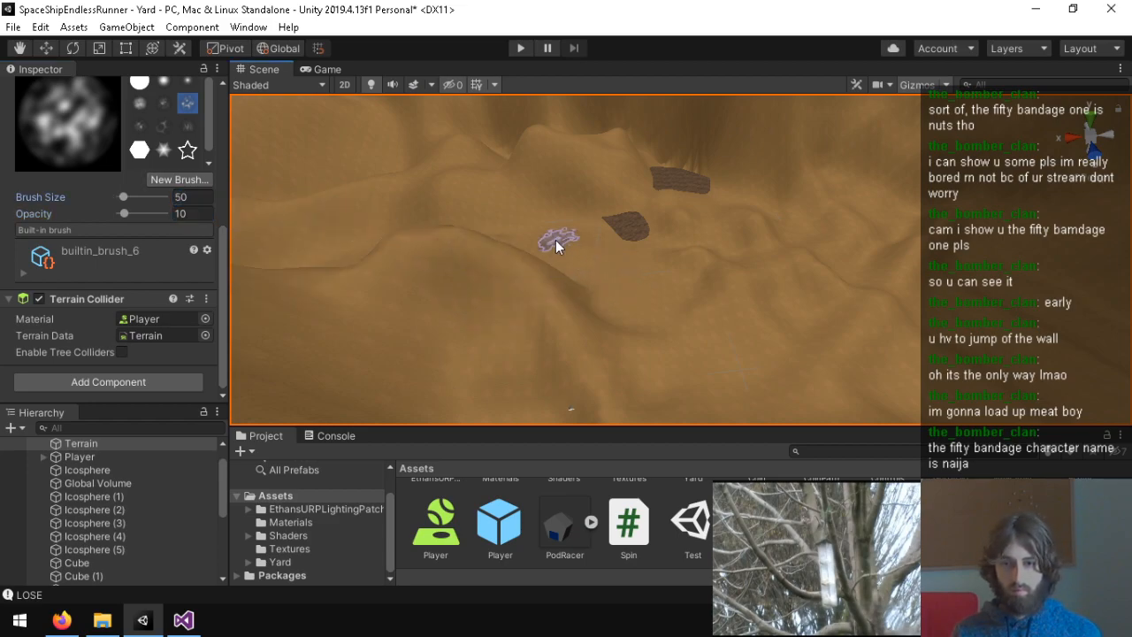
# Step: Examine the canyon floor and walls along the route for areas that need terrain detail
pyautogui.moveTo(690, 276); pyautogui.dragTo(634, 287, button='right')
pyautogui.press('w')
pyautogui.press('s')
pyautogui.scroll(-10, 632, 220)
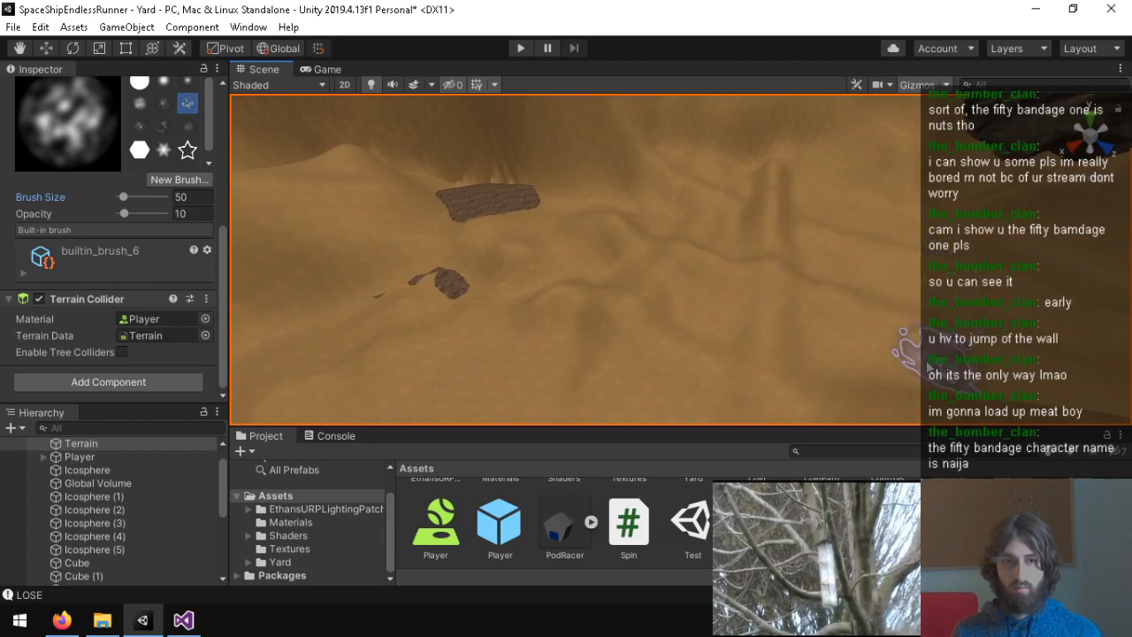
pyautogui.moveTo(705, 334); pyautogui.dragTo(912, 338, button='right')
pyautogui.moveTo(644, 330)
pyautogui.mouseDown(button='right')
pyautogui.moveTo(890, 316)
pyautogui.moveTo(713, 239)
pyautogui.moveTo(867, 253)
pyautogui.moveTo(898, 376)
pyautogui.moveTo(834, 324)
pyautogui.moveTo(768, 205)
pyautogui.mouseUp(button='right')
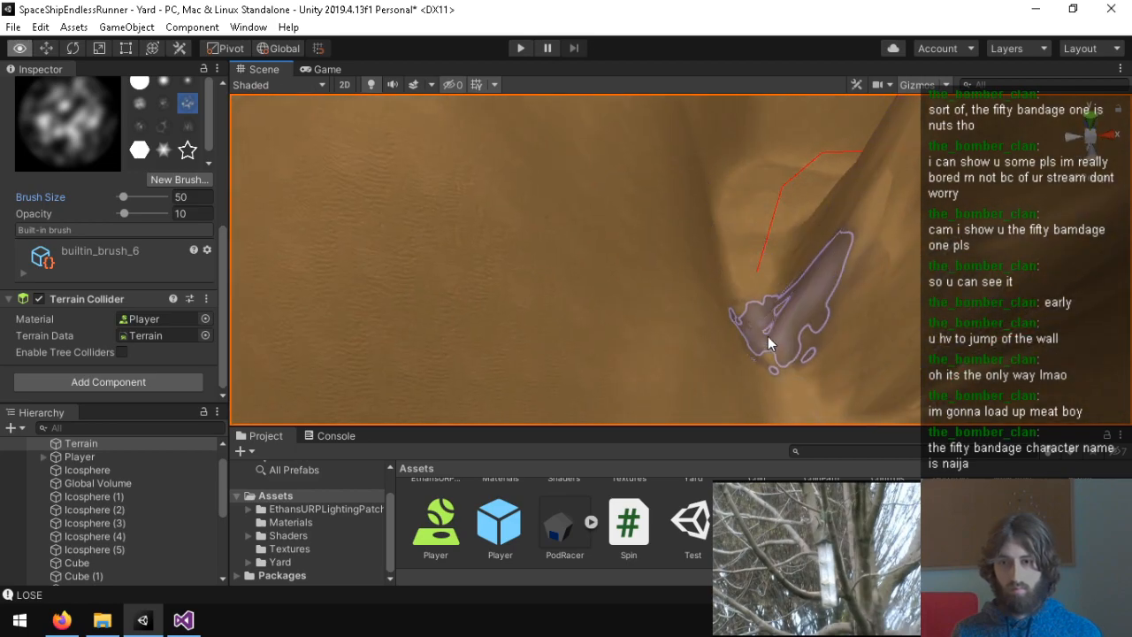
pyautogui.moveTo(771, 336); pyautogui.dragTo(775, 303, button='right')
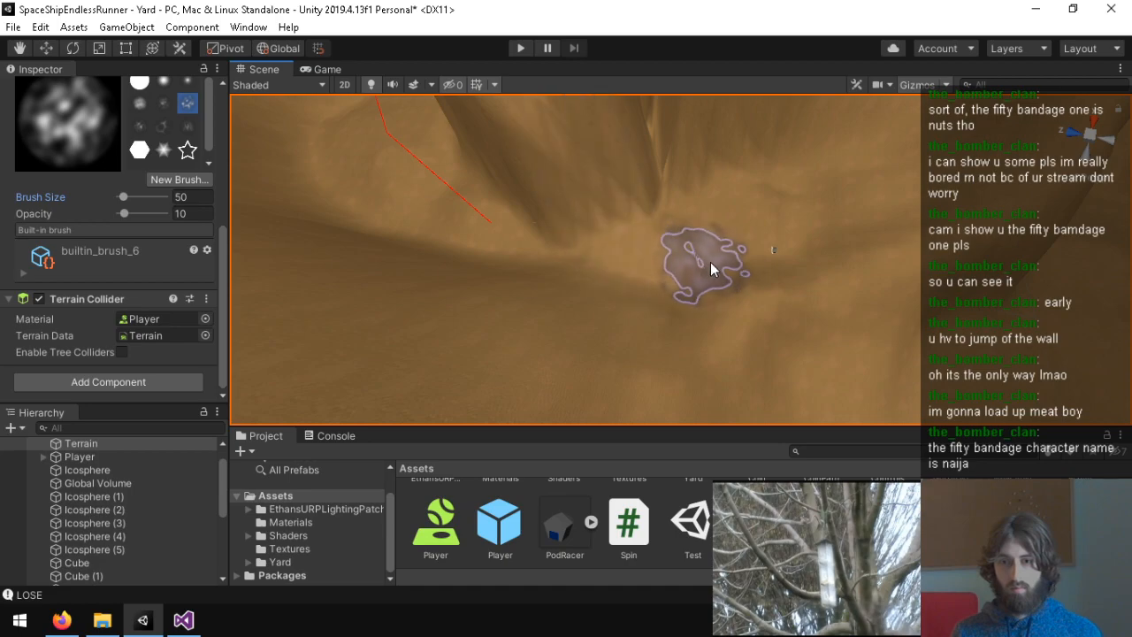
pyautogui.moveTo(788, 240)
pyautogui.mouseDown(button='right')
pyautogui.moveTo(885, 212)
pyautogui.moveTo(1070, 200)
pyautogui.moveTo(994, 233)
pyautogui.moveTo(110, 220)
pyautogui.moveTo(277, 240)
pyautogui.moveTo(596, 195)
pyautogui.mouseUp(button='right')
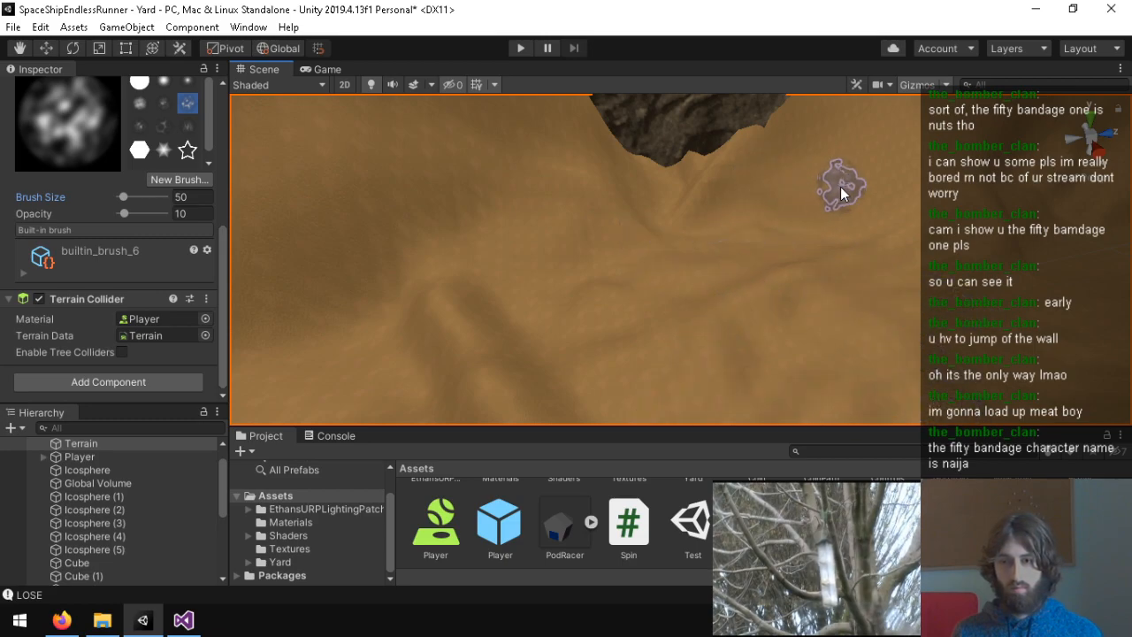
pyautogui.moveTo(867, 144)
pyautogui.mouseDown(button='right')
pyautogui.moveTo(748, 440)
pyautogui.moveTo(662, 469)
pyautogui.moveTo(452, 285)
pyautogui.mouseUp(button='right')
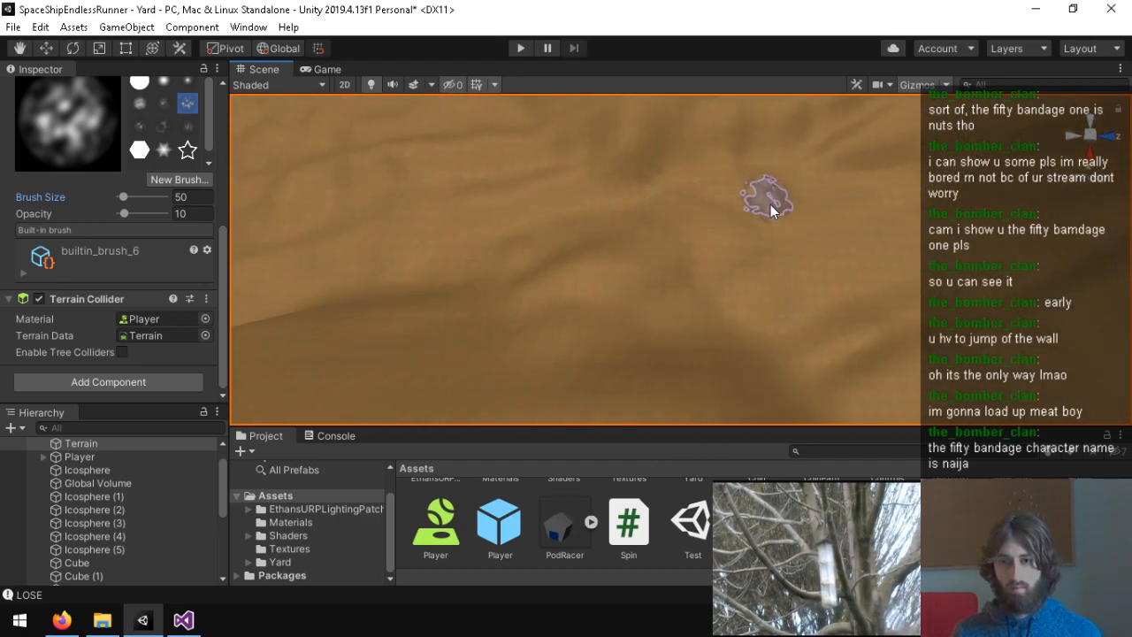
pyautogui.moveTo(836, 251); pyautogui.dragTo(694, 308, button='right')
pyautogui.moveTo(799, 269)
pyautogui.mouseDown(button='right')
pyautogui.moveTo(905, 281)
pyautogui.moveTo(846, 324)
pyautogui.moveTo(591, 347)
pyautogui.mouseUp(button='right')
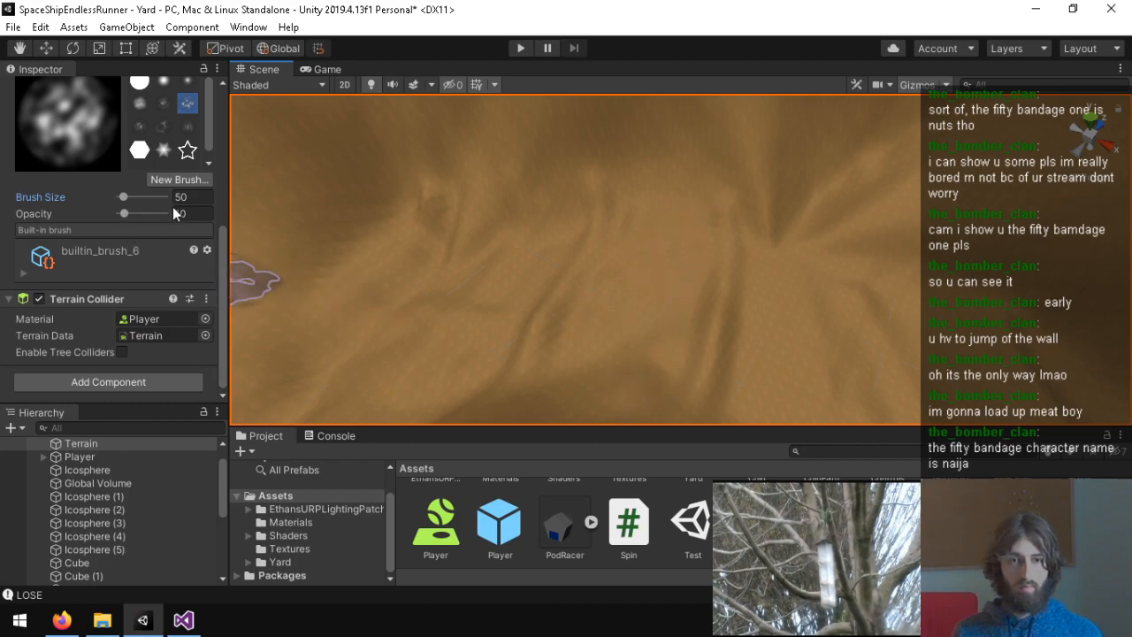
# Step: Set the terrain brush size to 200 for the canyon floor
pyautogui.write('200')
pyautogui.press('Return')
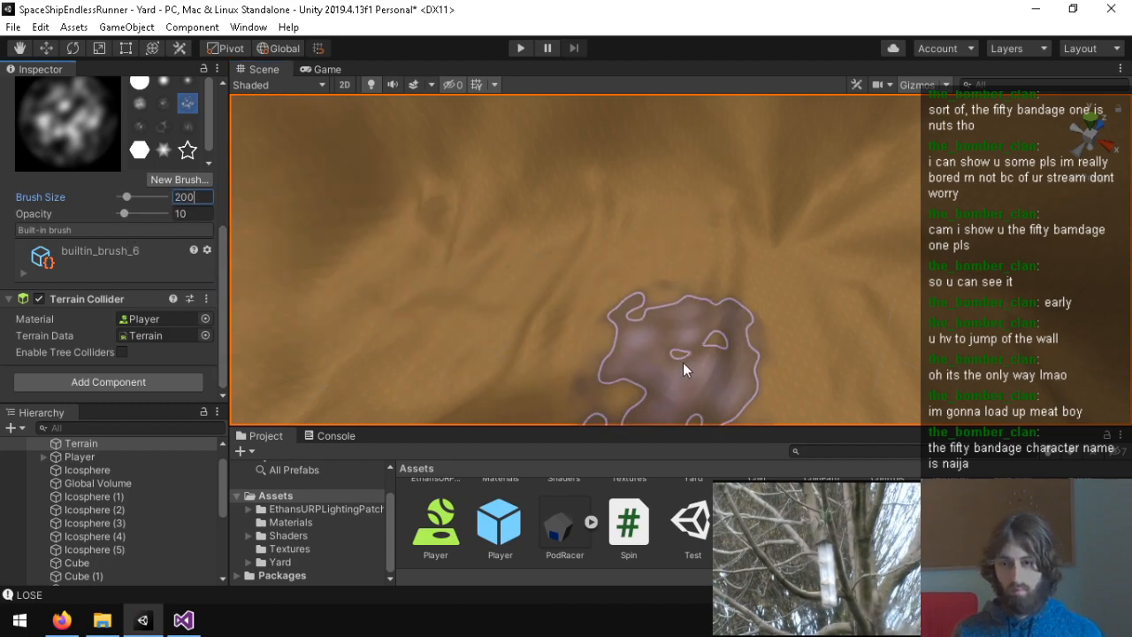
pyautogui.moveTo(853, 249)
pyautogui.mouseDown(button='right')
pyautogui.moveTo(816, 319)
pyautogui.moveTo(905, 298)
pyautogui.moveTo(852, 304)
pyautogui.mouseUp(button='right')
pyautogui.moveTo(607, 256)
pyautogui.mouseDown(button='right')
pyautogui.moveTo(719, 328)
pyautogui.moveTo(434, 384)
pyautogui.moveTo(663, 283)
pyautogui.mouseUp(button='right')
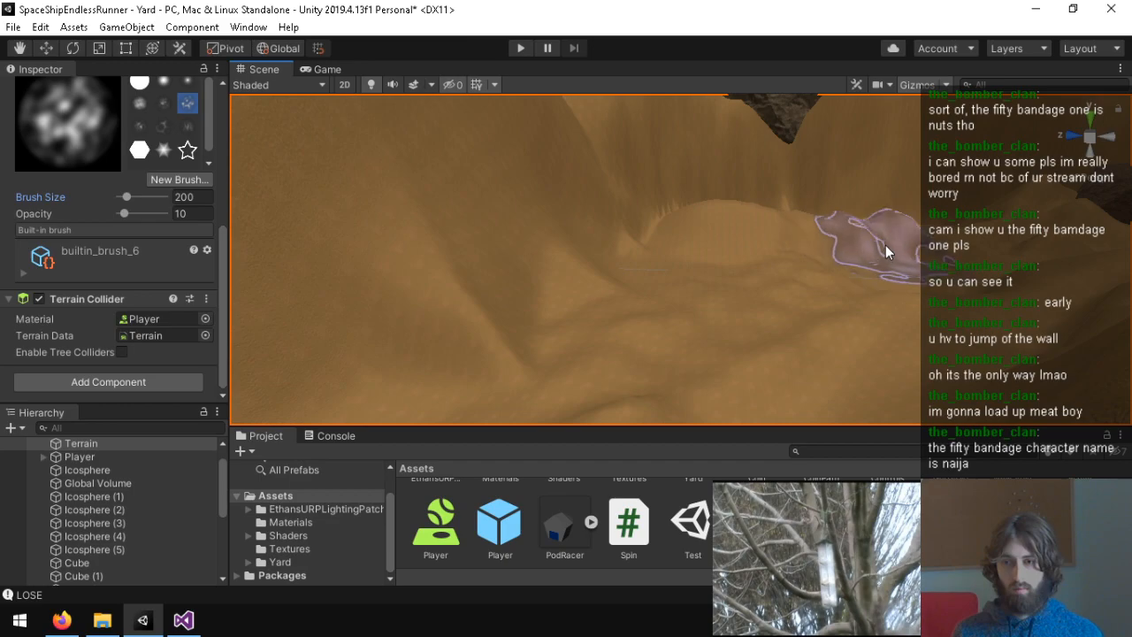
# Step: Select the half-buried boulder Icosphere (8) on the canyon floor and stretch it along one axis to widen it
pyautogui.moveTo(887, 276)
pyautogui.mouseDown(button='right')
pyautogui.moveTo(749, 404)
pyautogui.moveTo(748, 295)
pyautogui.moveTo(720, 222)
pyautogui.moveTo(727, 282)
pyautogui.moveTo(862, 222)
pyautogui.moveTo(902, 168)
pyautogui.moveTo(905, 232)
pyautogui.moveTo(778, 265)
pyautogui.moveTo(734, 256)
pyautogui.moveTo(610, 331)
pyautogui.moveTo(700, 301)
pyautogui.moveTo(292, 435)
pyautogui.mouseUp(button='right')
pyautogui.scroll(-5, 105, 522)
pyautogui.click(104, 579)
pyautogui.moveTo(639, 266); pyautogui.dragTo(641, 310, button='right')
pyautogui.press('s')
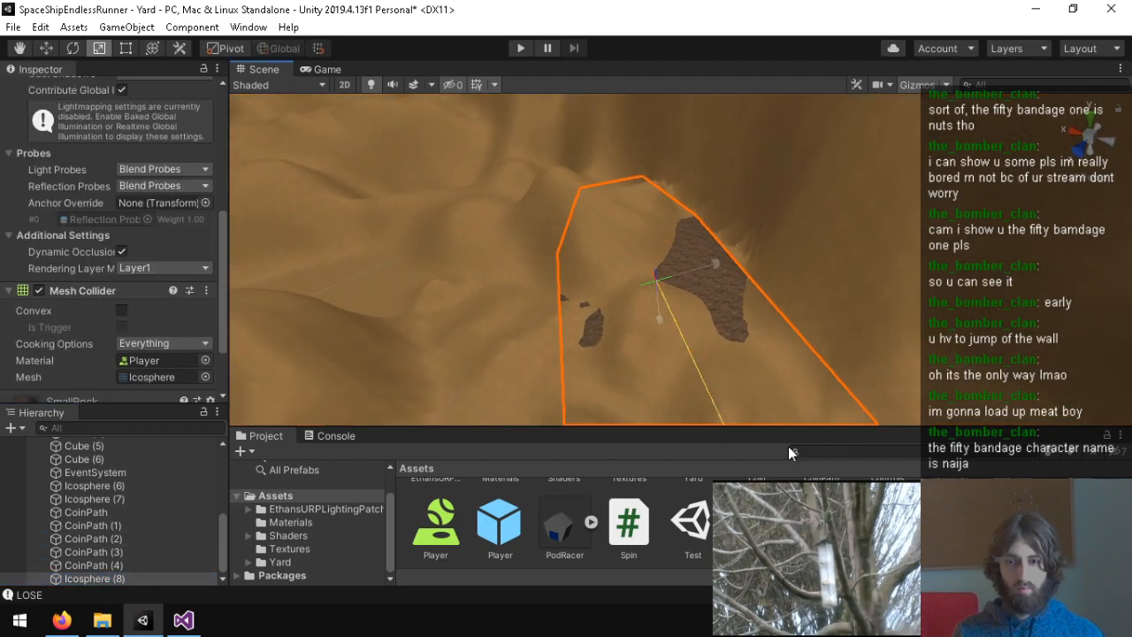
pyautogui.moveTo(717, 264); pyautogui.dragTo(883, 244)
pyautogui.moveTo(739, 278); pyautogui.dragTo(706, 277, button='right')
pyautogui.press('e')
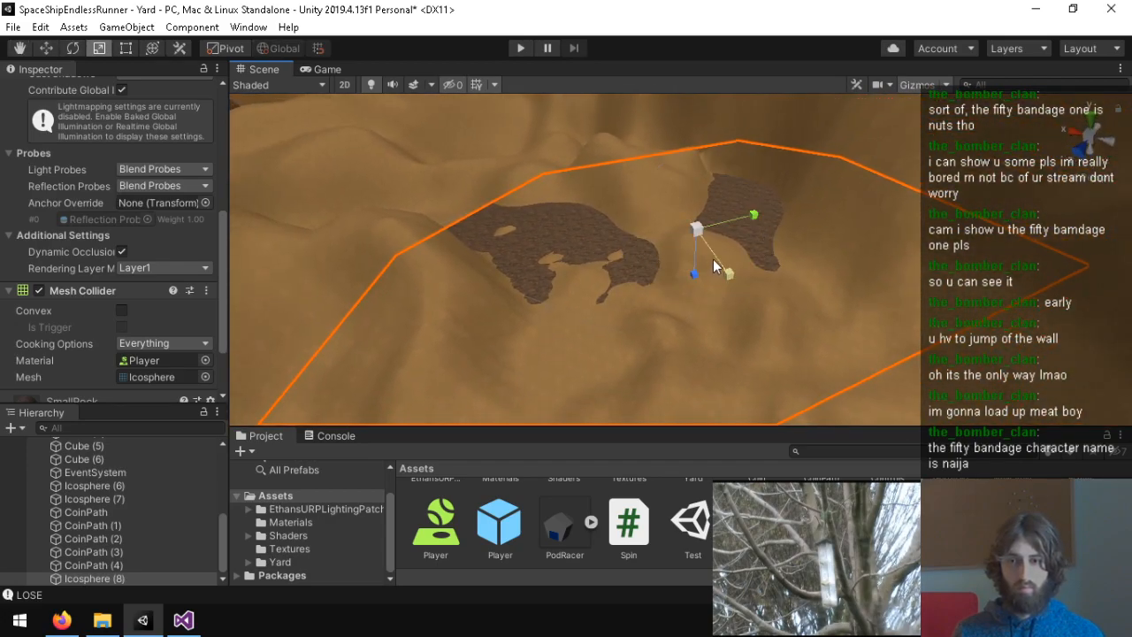
# Step: Reshape the stretched boulder along its other axes and rotate it to lie as a slab across the canyon floor
pyautogui.moveTo(755, 218); pyautogui.dragTo(732, 229)
pyautogui.moveTo(735, 273); pyautogui.dragTo(730, 232)
pyautogui.press('e')
pyautogui.moveTo(673, 162); pyautogui.dragTo(779, 222)
pyautogui.keyDown('alt'); pyautogui.moveTo(566, 266); pyautogui.dragTo(460, 247); pyautogui.keyUp('alt')
pyautogui.keyDown('alt'); pyautogui.moveTo(602, 133); pyautogui.dragTo(711, 247); pyautogui.keyUp('alt')
pyautogui.keyDown('alt'); pyautogui.moveTo(900, 138); pyautogui.dragTo(743, 224); pyautogui.keyUp('alt')
# Step: Adjust the slab-shaped boulder's scale to about 58 × 150.2 × 36.3 at a rotation of about 88.1, 131.8, 49.3
pyautogui.press('r')
pyautogui.press('e')
pyautogui.press('r')
pyautogui.click(736, 291)
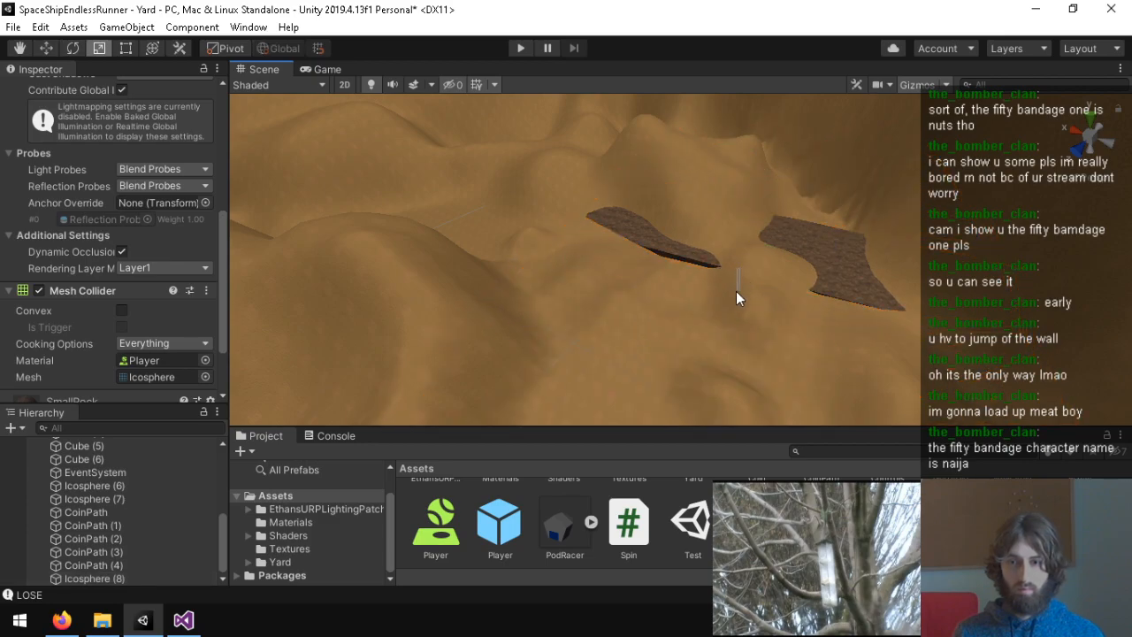
pyautogui.click(698, 254)
pyautogui.moveTo(739, 332); pyautogui.dragTo(697, 502)
pyautogui.moveTo(748, 297); pyautogui.dragTo(619, 160, button='right')
pyautogui.press('w')
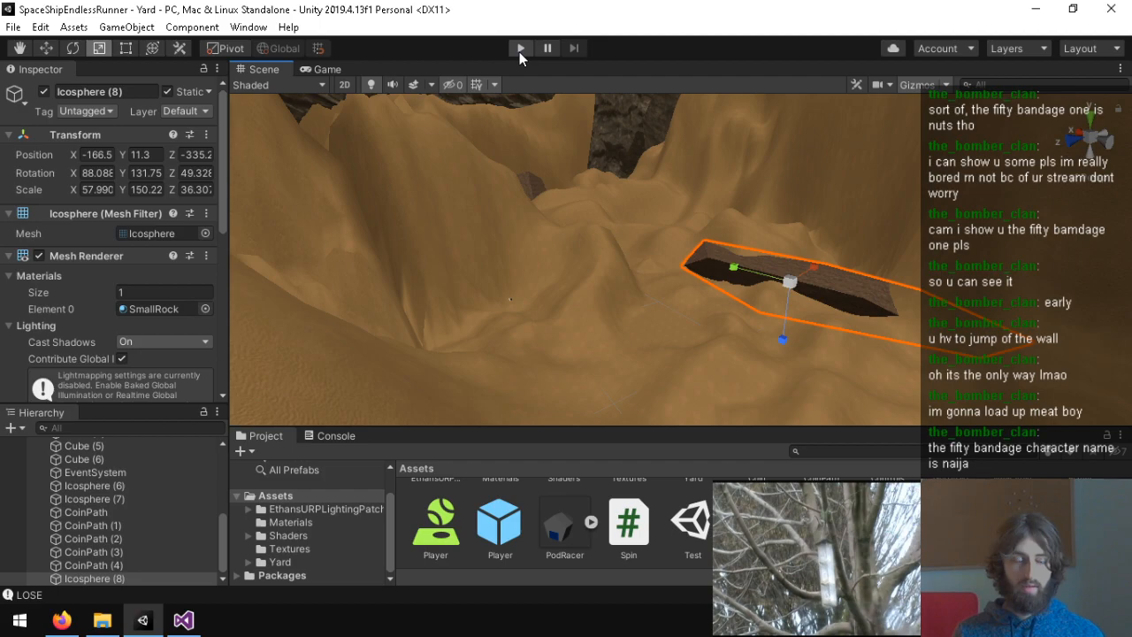
# Step: Duplicate the slab boulder, move the copy to X 207 and shrink its Y scale to about 20.9
pyautogui.moveTo(661, 225); pyautogui.dragTo(132, 380, button='right')
pyautogui.moveTo(1101, 387); pyautogui.dragTo(846, 375, button='right')
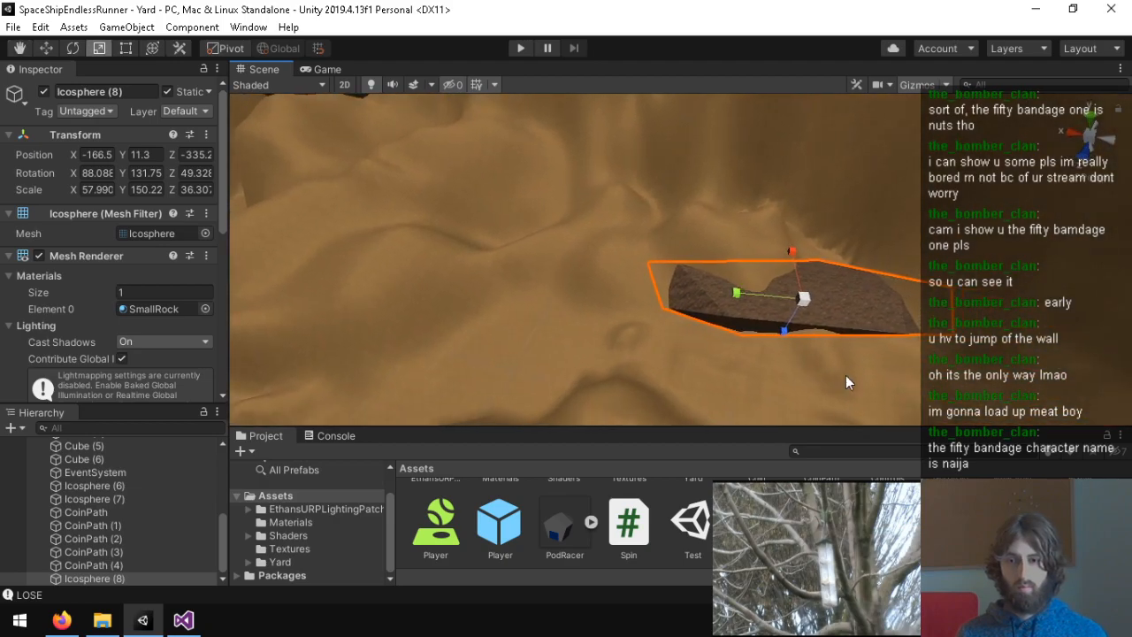
pyautogui.hotkey('ctrl', 'd')
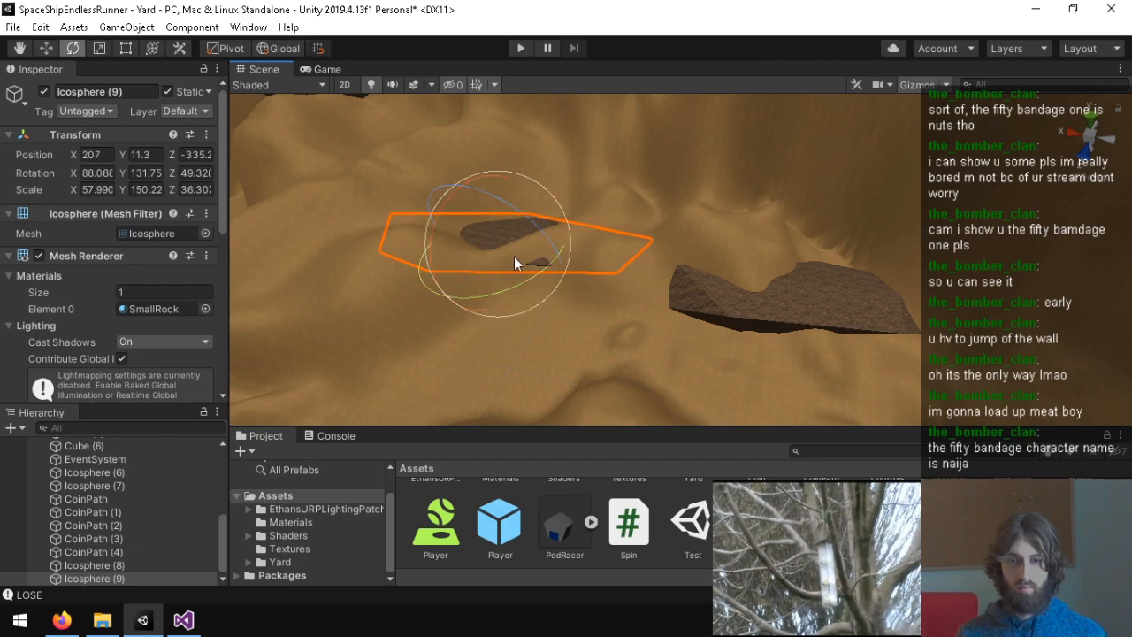
pyautogui.press('r')
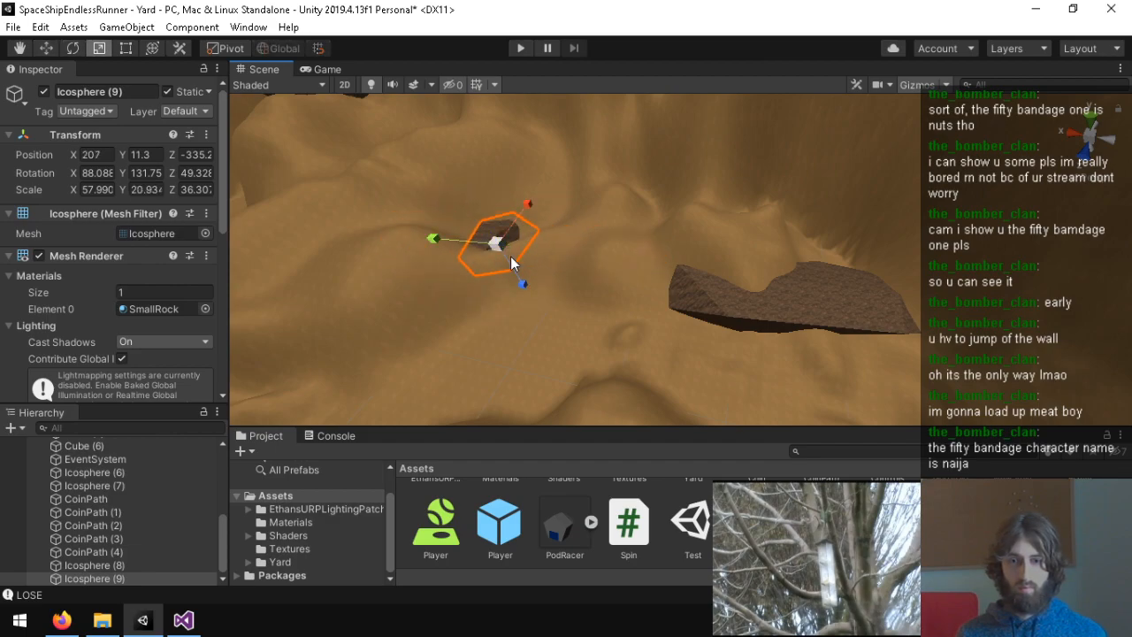
pyautogui.moveTo(545, 209); pyautogui.dragTo(519, 244)
# Step: Rotate the copied boulder to about 2.5, 323.5, 276.7 and rescale it to about 58.5 × 43.3 × 53.9
pyautogui.press('r')
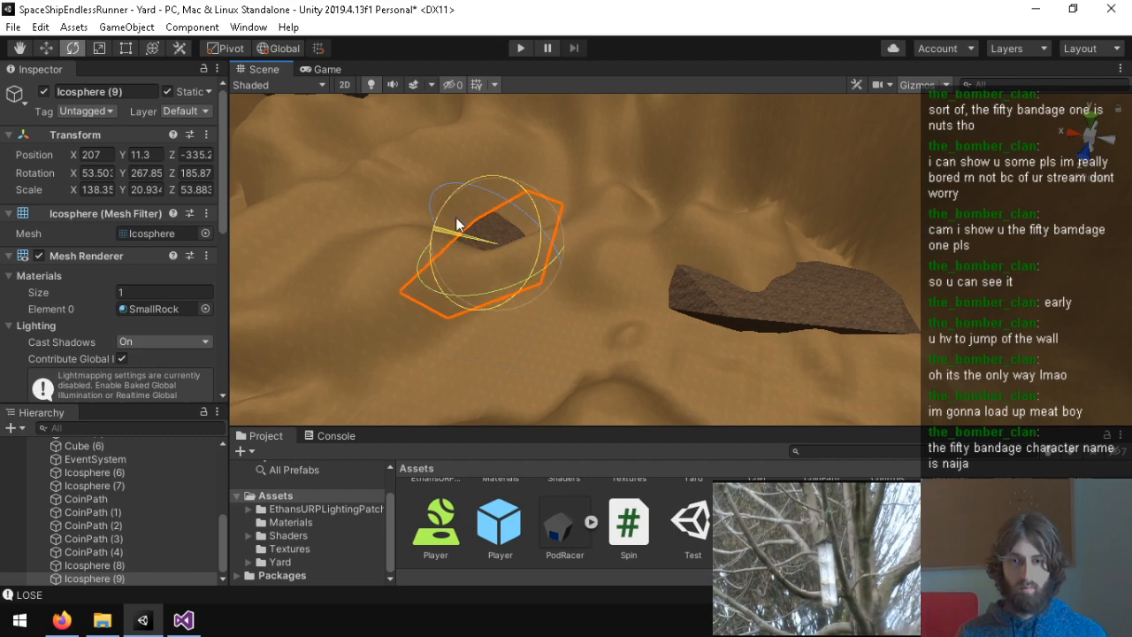
pyautogui.moveTo(717, 116); pyautogui.dragTo(639, 164, button='right')
pyautogui.moveTo(638, 343); pyautogui.dragTo(519, 354)
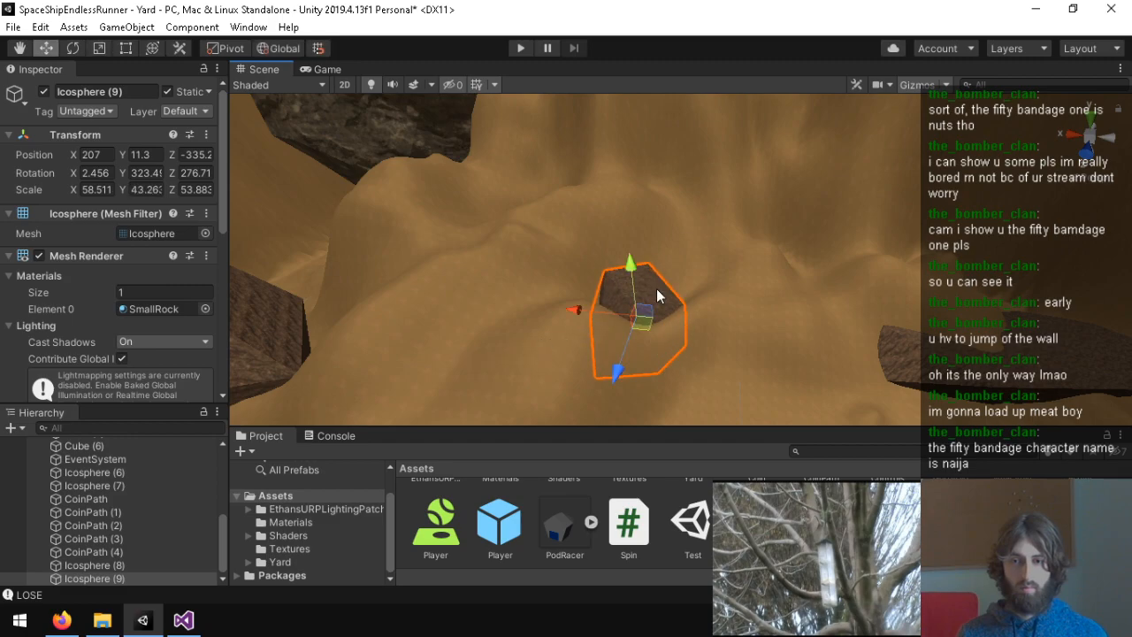
pyautogui.click(624, 251)
pyautogui.click(624, 244)
# Step: Move the copied boulder to about X 194.4, Y 37.5, Z -381.3 so it sits partly sunk in the sand
pyautogui.moveTo(622, 192); pyautogui.dragTo(622, 197)
pyautogui.moveTo(582, 272); pyautogui.dragTo(460, 265)
pyautogui.moveTo(461, 266); pyautogui.dragTo(561, 230, button='right')
pyautogui.press('w')
pyautogui.moveTo(548, 247); pyautogui.dragTo(574, 254)
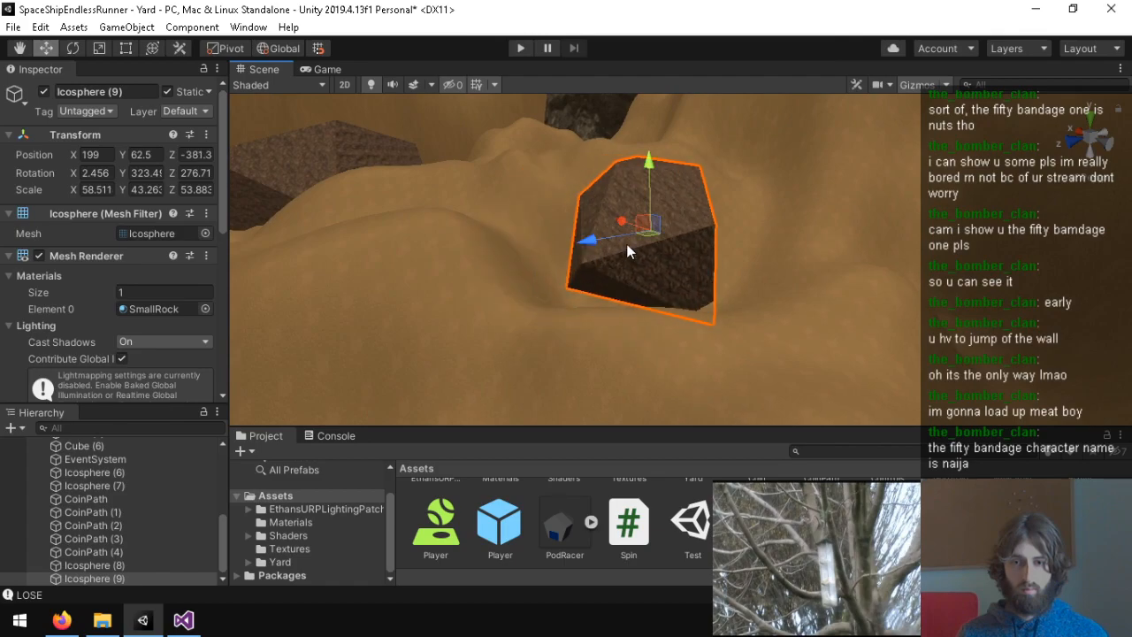
pyautogui.moveTo(649, 168); pyautogui.dragTo(644, 211)
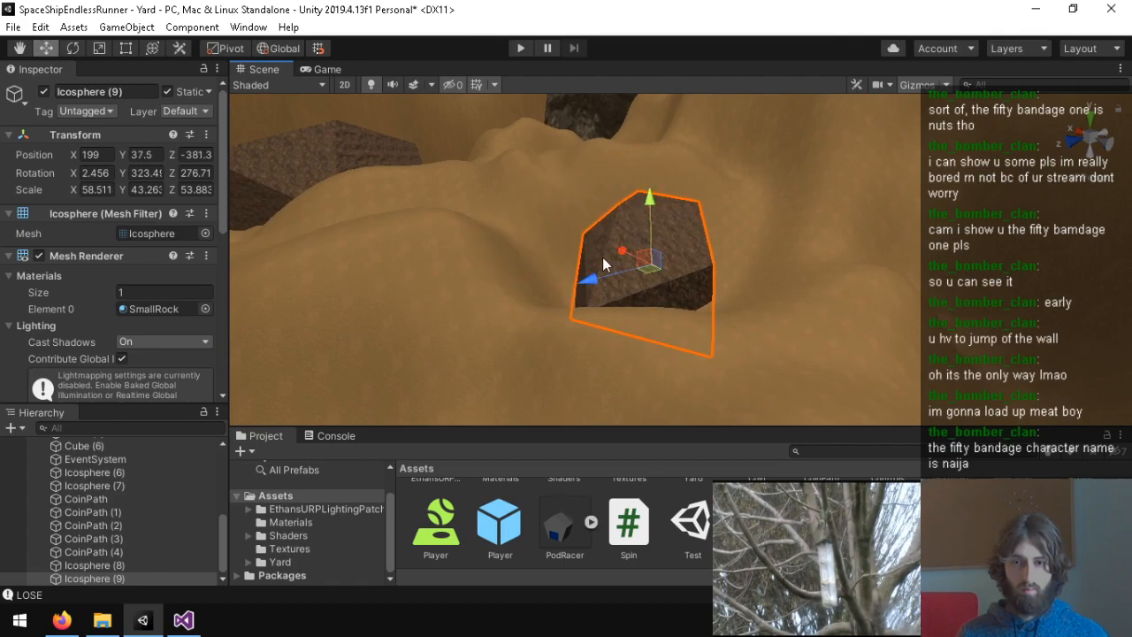
pyautogui.moveTo(596, 257); pyautogui.dragTo(599, 283)
# Step: Playtest the canyon run with the new boulder in place, and pause it to view the boulder in the scene
pyautogui.moveTo(599, 283); pyautogui.dragTo(737, 212, button='right')
pyautogui.press('w')
pyautogui.press('a')
pyautogui.press('s')
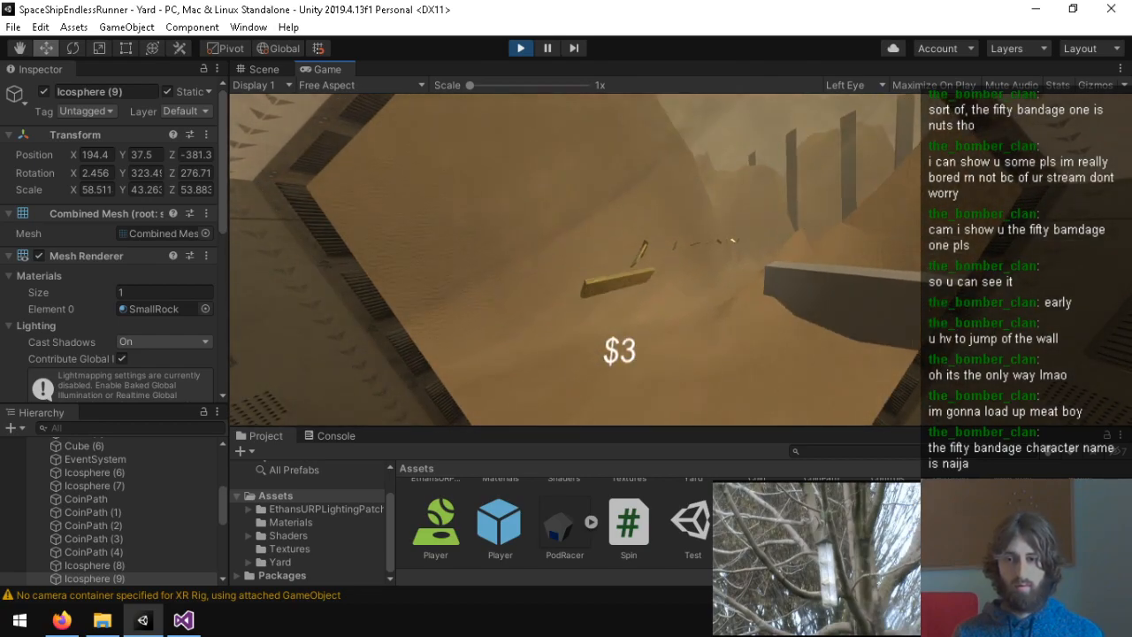
pyautogui.press('super')
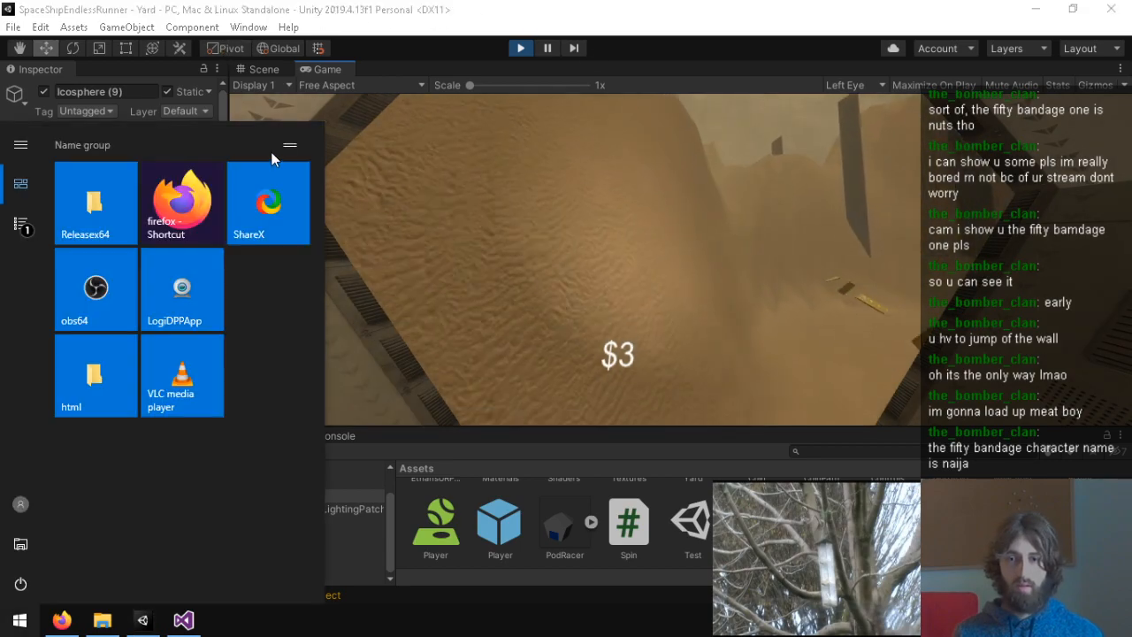
pyautogui.click(432, 17)
pyautogui.moveTo(650, 264); pyautogui.dragTo(601, 289, button='right')
pyautogui.press('w')
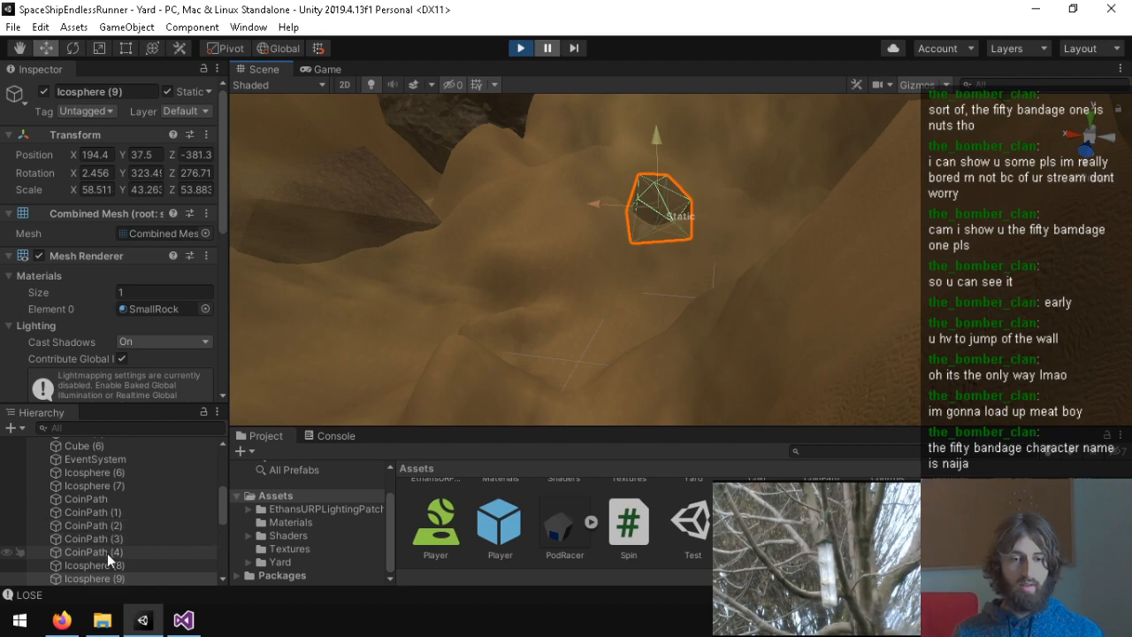
# Step: Locate the Player in the paused canyon scene, and resume the playtest until the run is over
pyautogui.scroll(5, 107, 548)
pyautogui.doubleClick(113, 496)
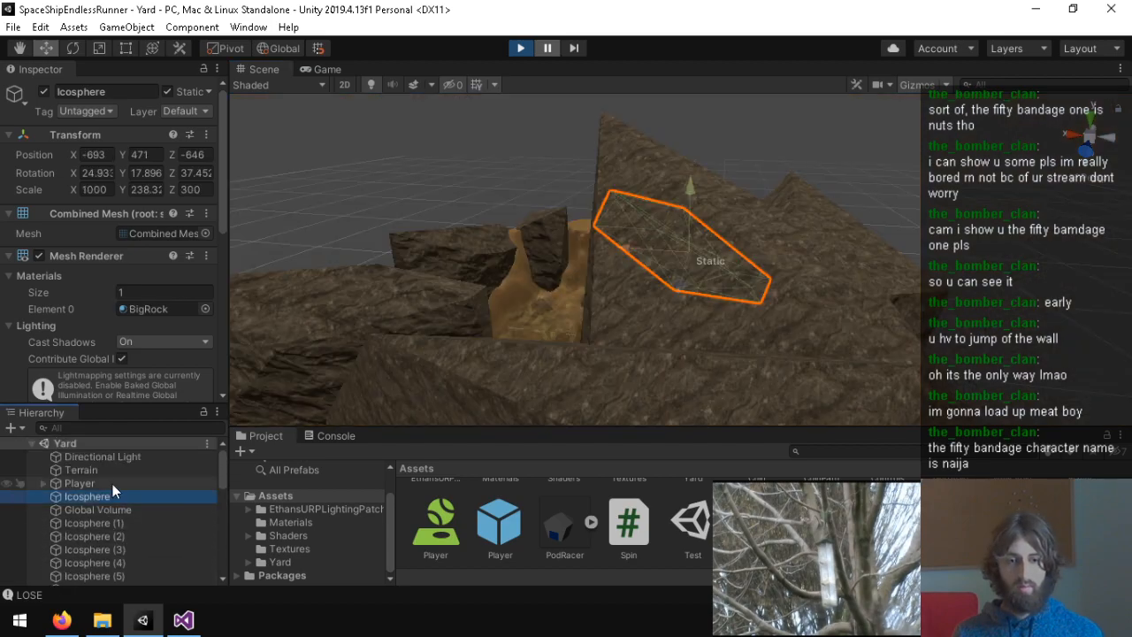
pyautogui.doubleClick(114, 483)
pyautogui.moveTo(651, 289); pyautogui.dragTo(532, 133, button='right')
pyautogui.press('s')
pyautogui.press('w')
pyautogui.click(552, 44)
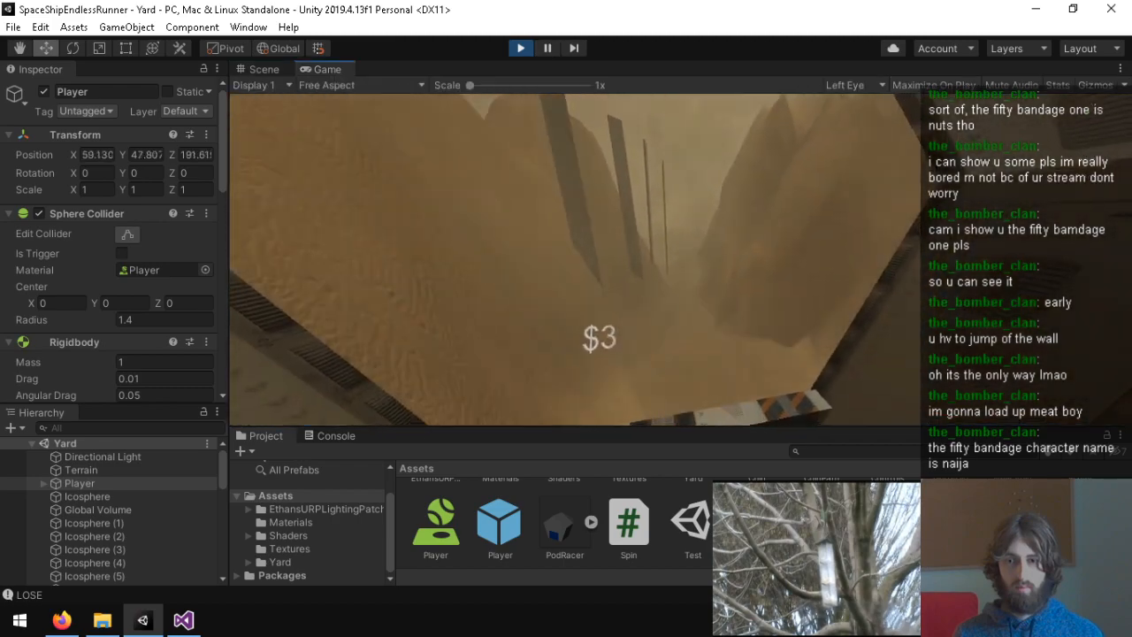
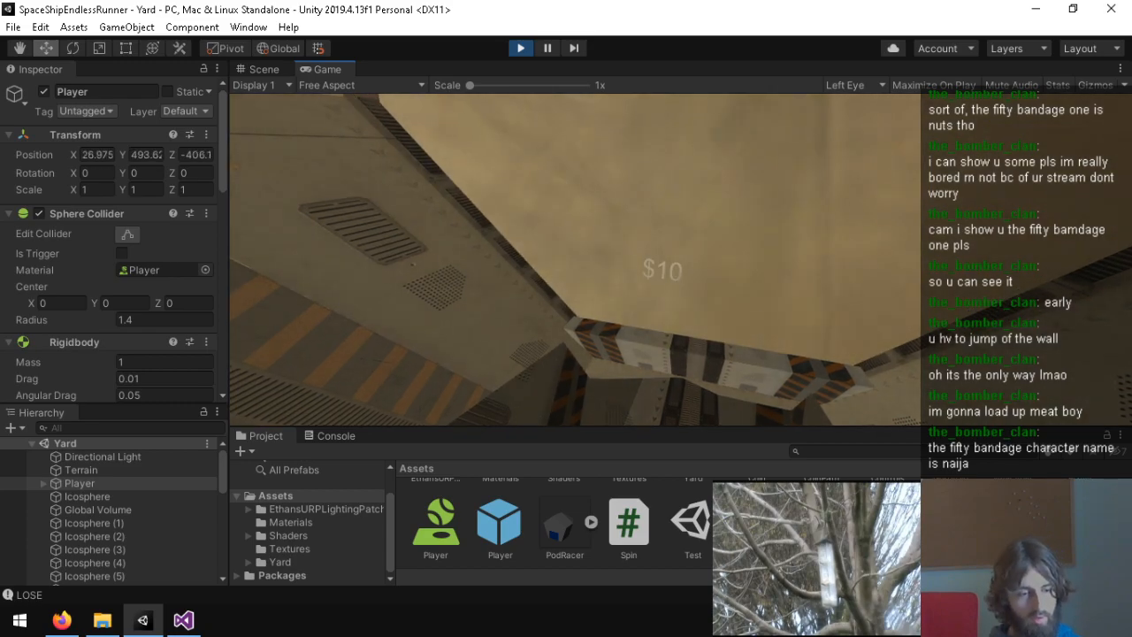
pyautogui.hotkey('ctrl', 'p')
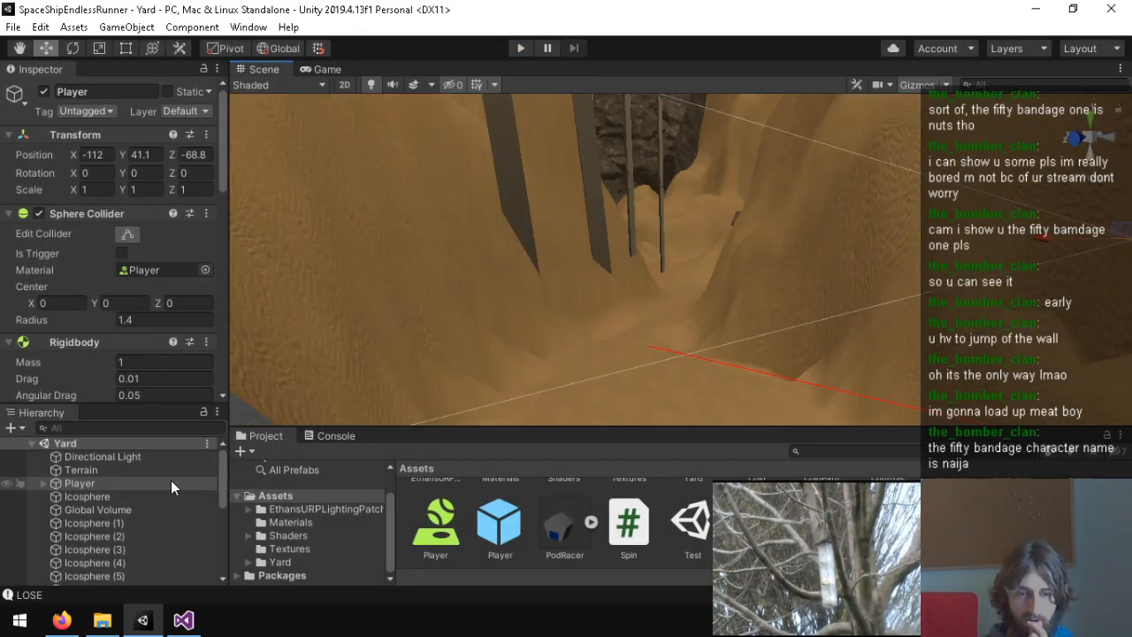
# Step: Expand the Player's child objects and inspect the Main Camera's settings
pyautogui.scroll(-10, 150, 500)
pyautogui.scroll(10, 122, 511)
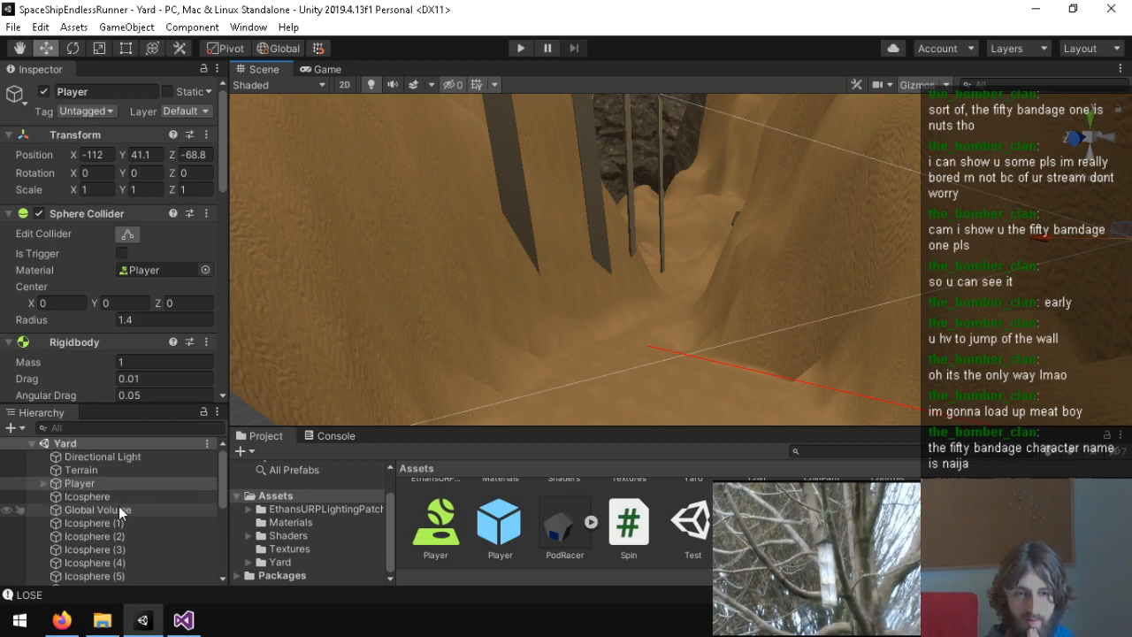
pyautogui.scroll(-10, 114, 489)
pyautogui.scroll(10, 80, 496)
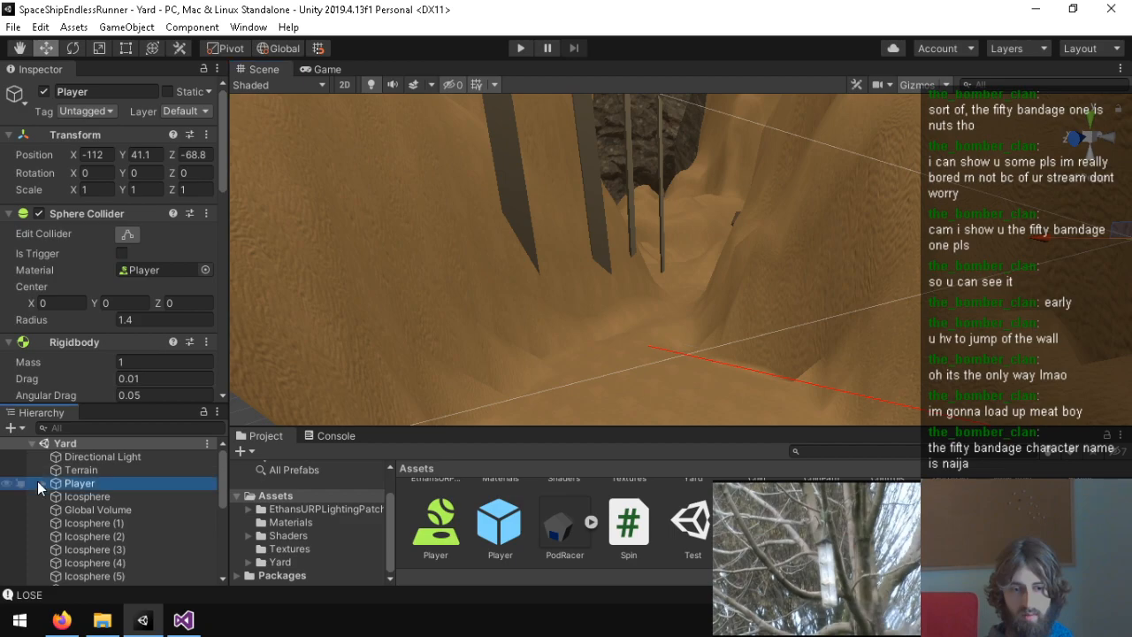
pyautogui.click(43, 483)
pyautogui.scroll(-3, 125, 521)
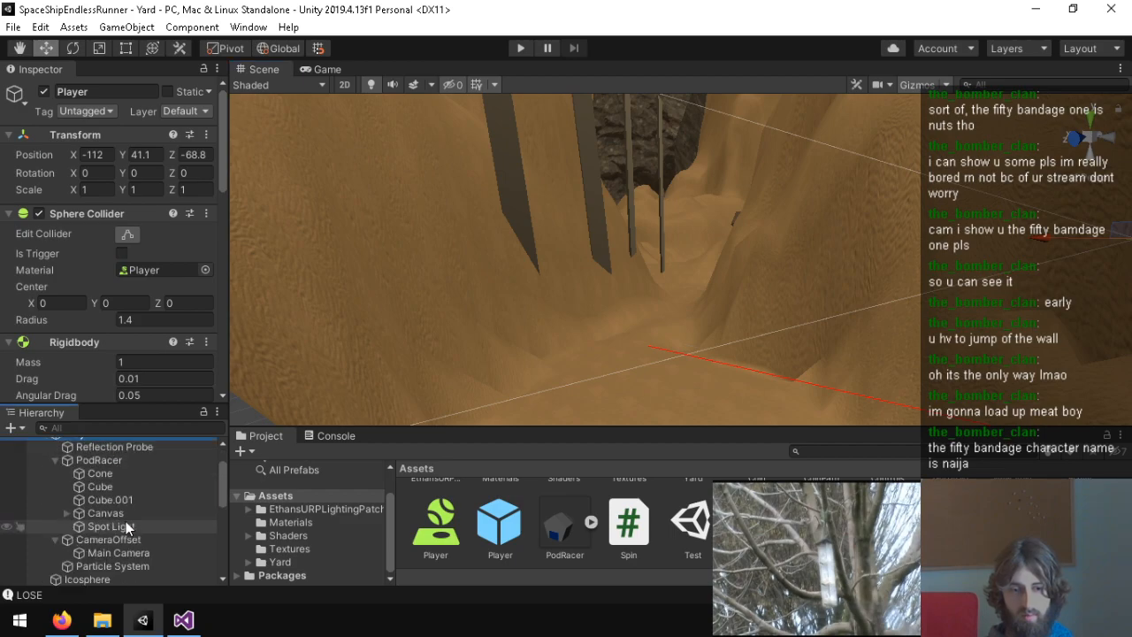
pyautogui.click(132, 505)
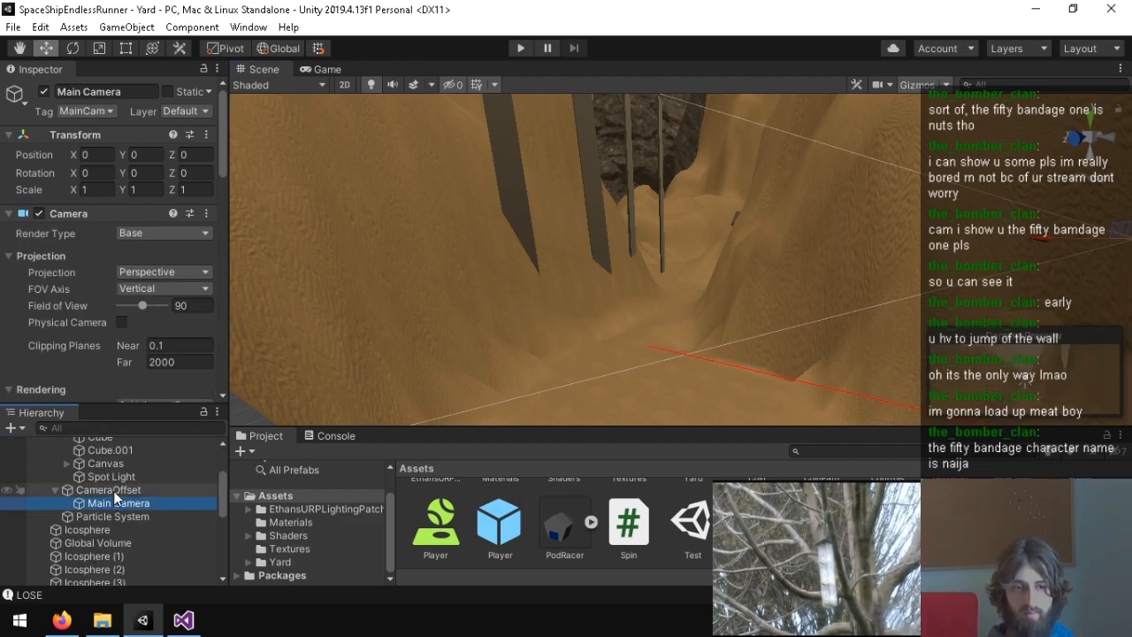
# Step: Inspect the pod racer Canvas's sorting layer, additional shader channels and raycaster options
pyautogui.click(132, 461)
pyautogui.scroll(-3, 80, 345)
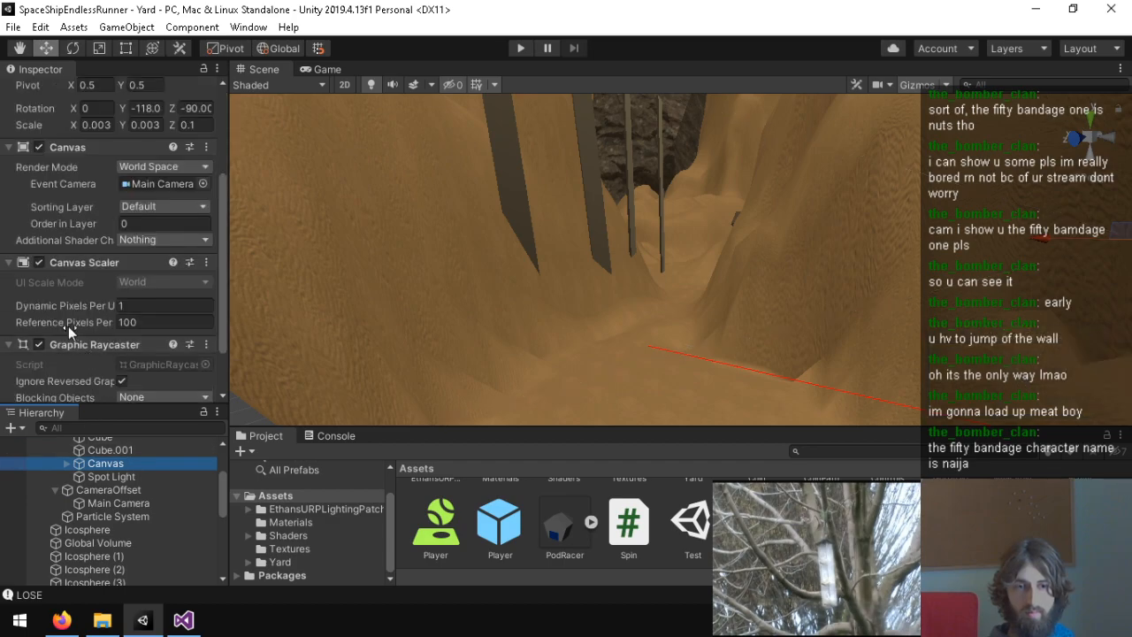
pyautogui.click(146, 209)
pyautogui.click(135, 207)
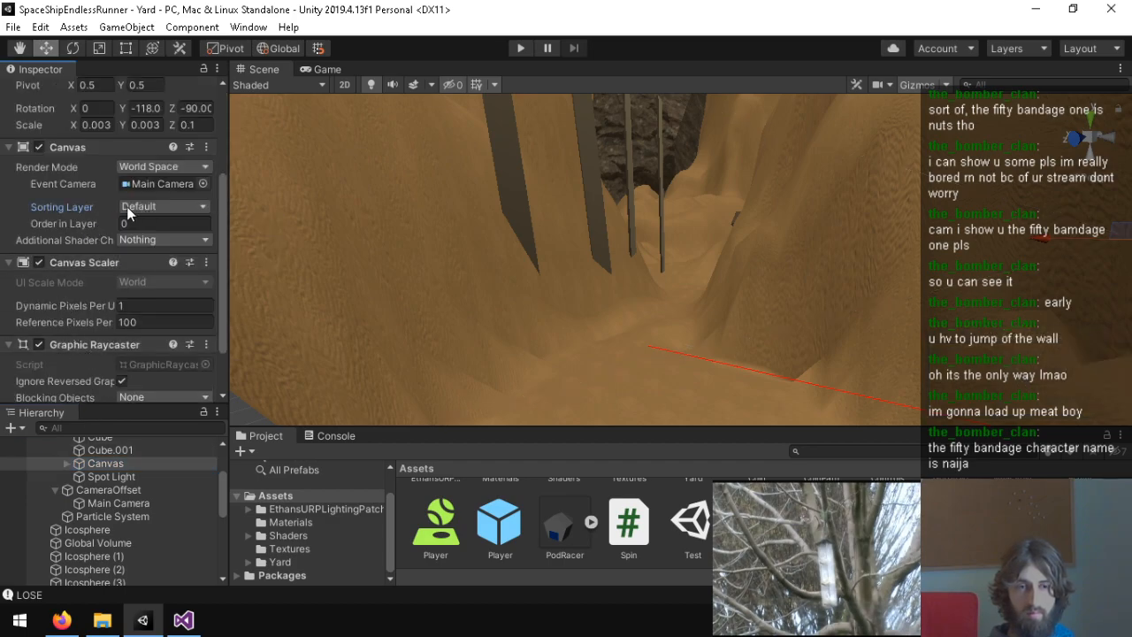
pyautogui.click(134, 240)
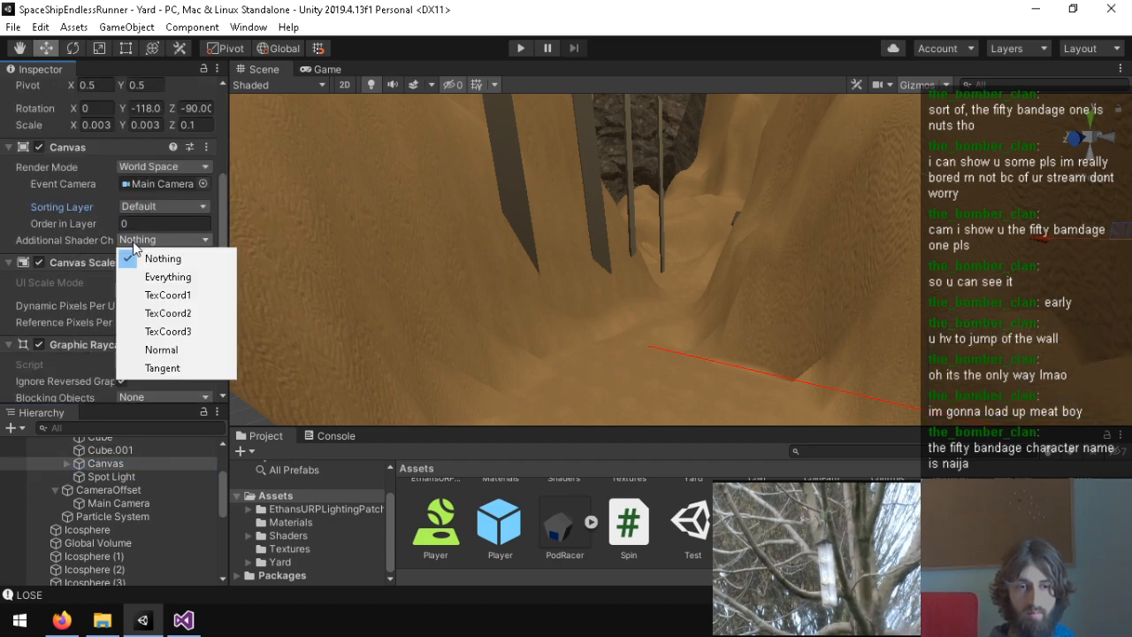
pyautogui.click(81, 239)
pyautogui.scroll(-3, 68, 331)
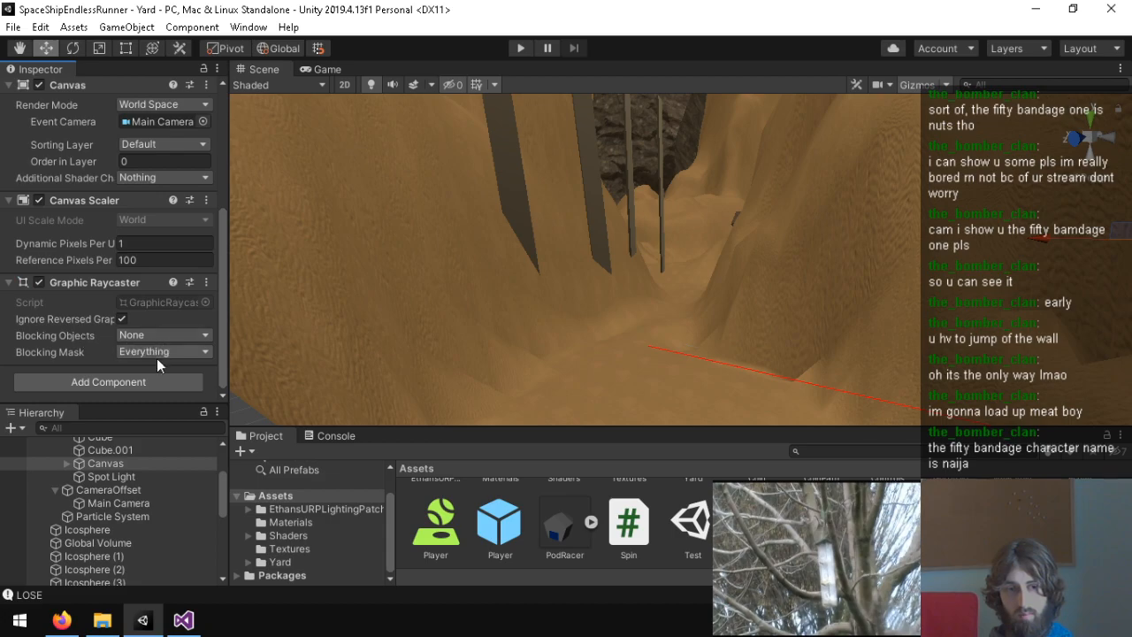
# Step: Examine the Player's Particle System modules and its Dust material's surface, fading and priority options
pyautogui.click(122, 520)
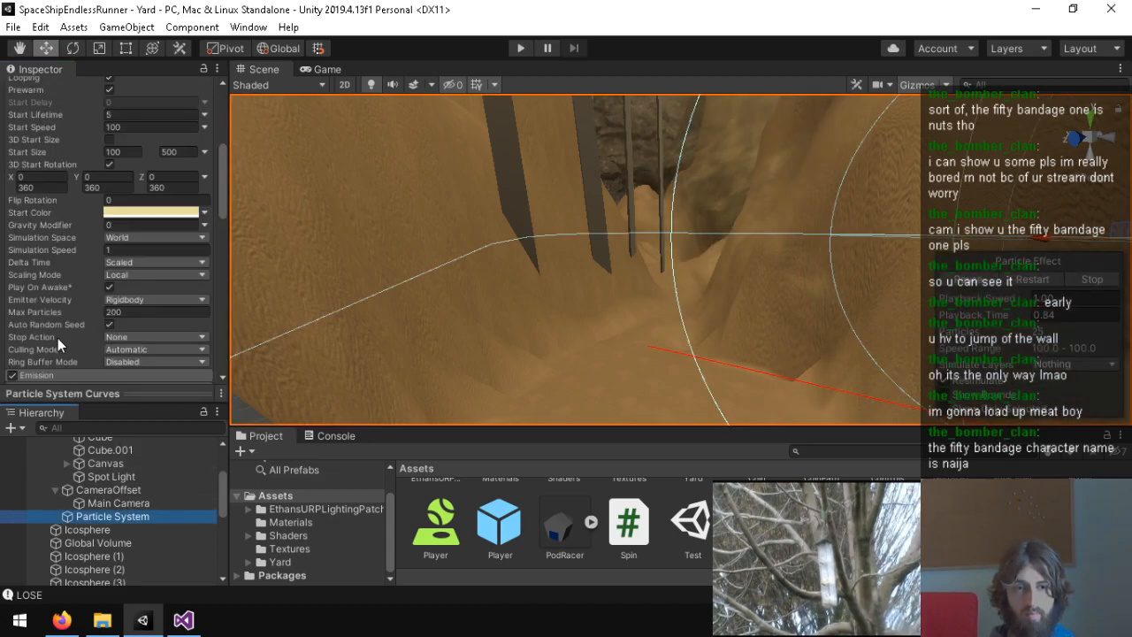
pyautogui.scroll(5, 58, 338)
pyautogui.scroll(-10, 59, 334)
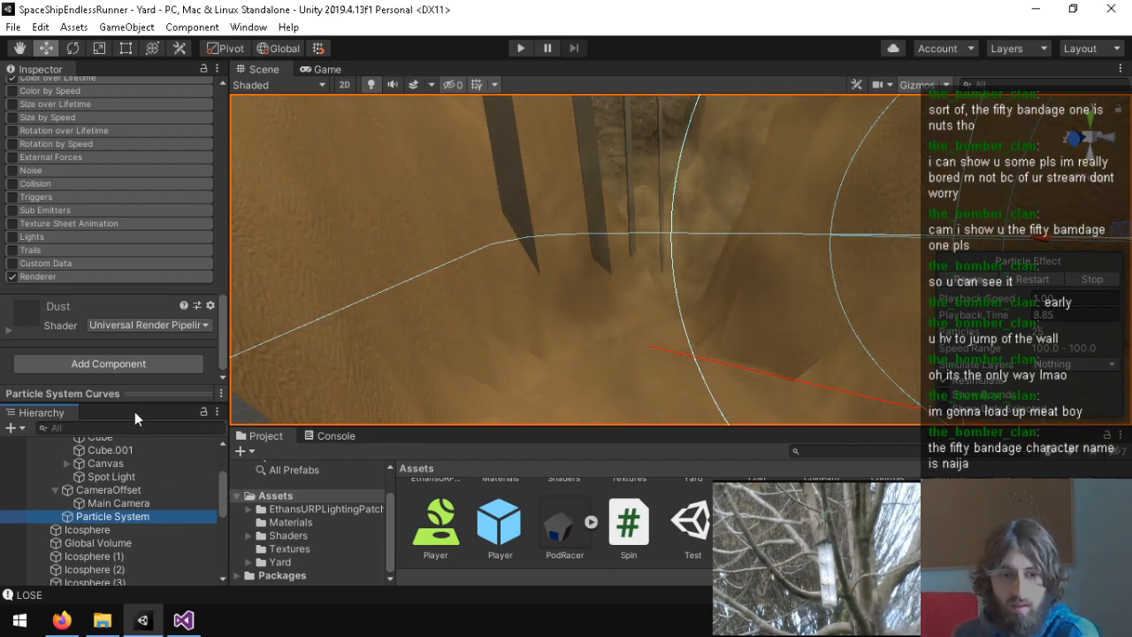
pyautogui.scroll(2, 468, 514)
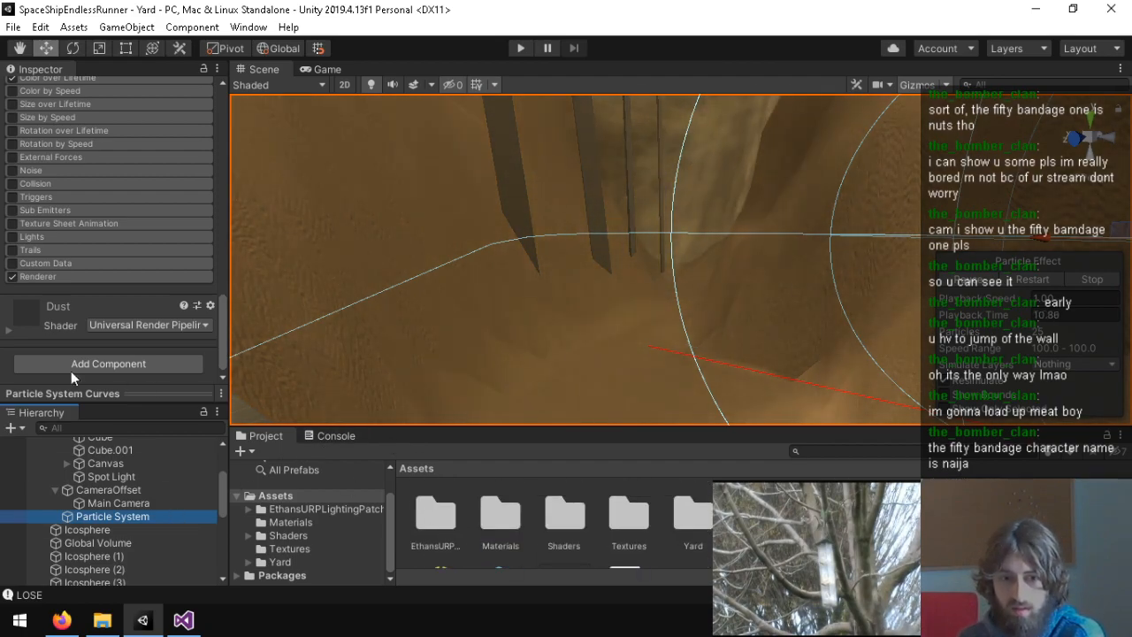
pyautogui.scroll(-5, 88, 354)
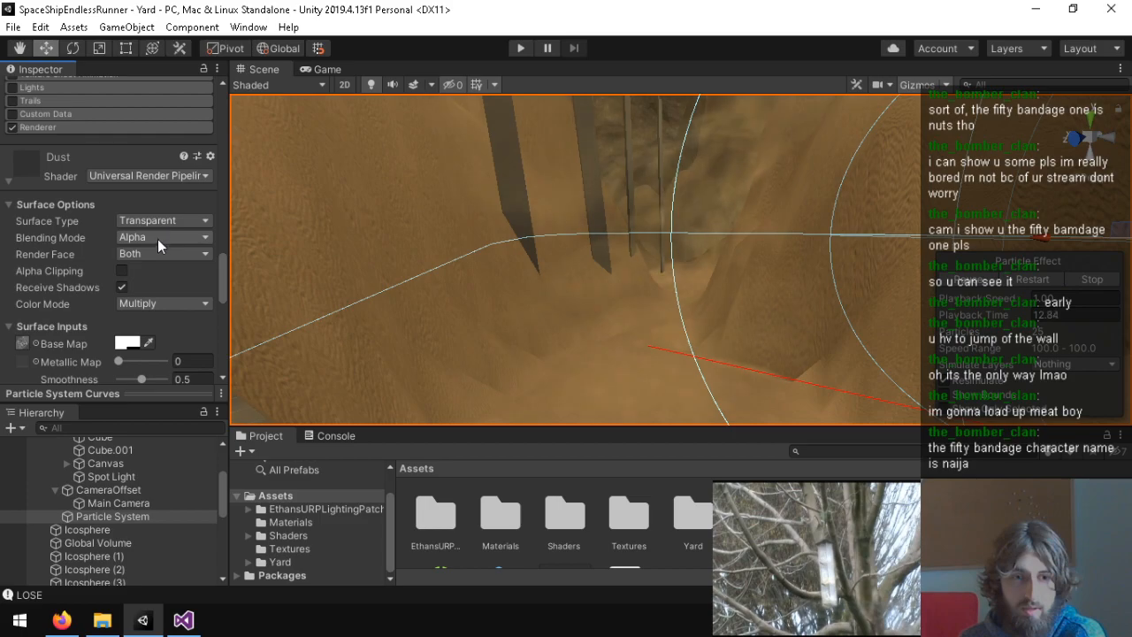
pyautogui.scroll(-8, 134, 261)
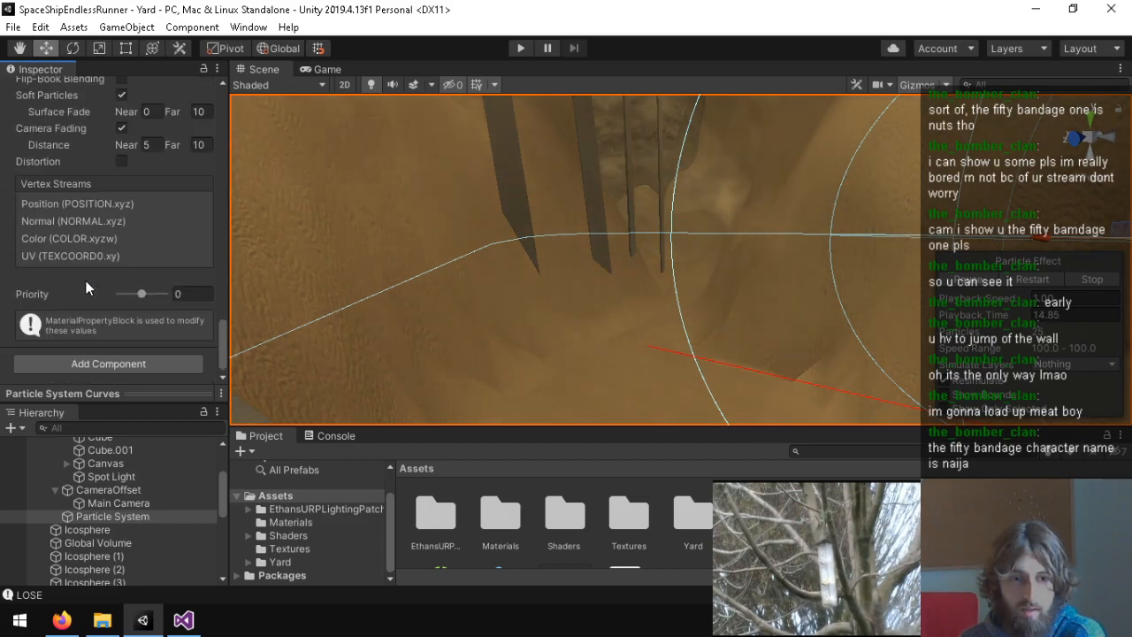
pyautogui.scroll(10, 87, 287)
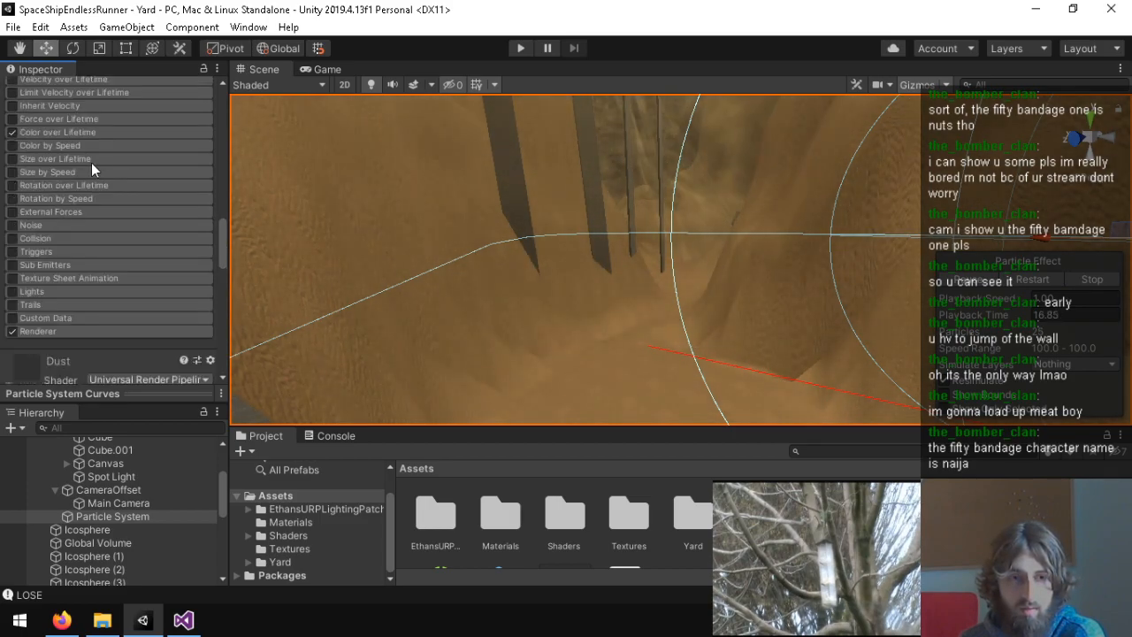
pyautogui.scroll(6, 91, 165)
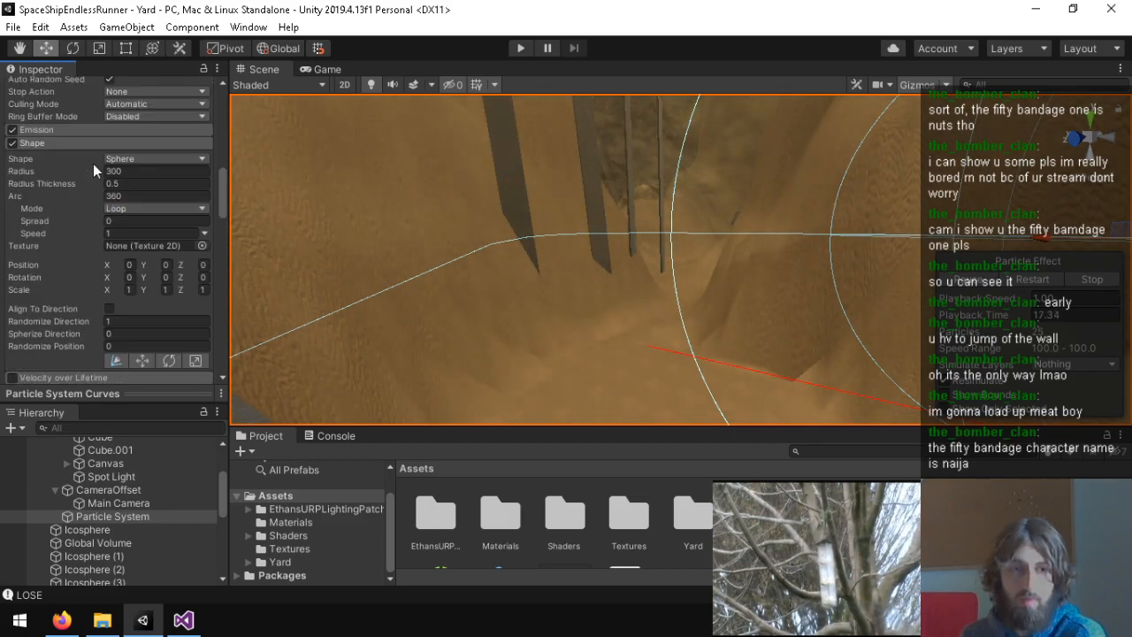
# Step: Playtest the canyon run again, watching the dust and money text, and return to the Dust material's surface settings
pyautogui.click(525, 46)
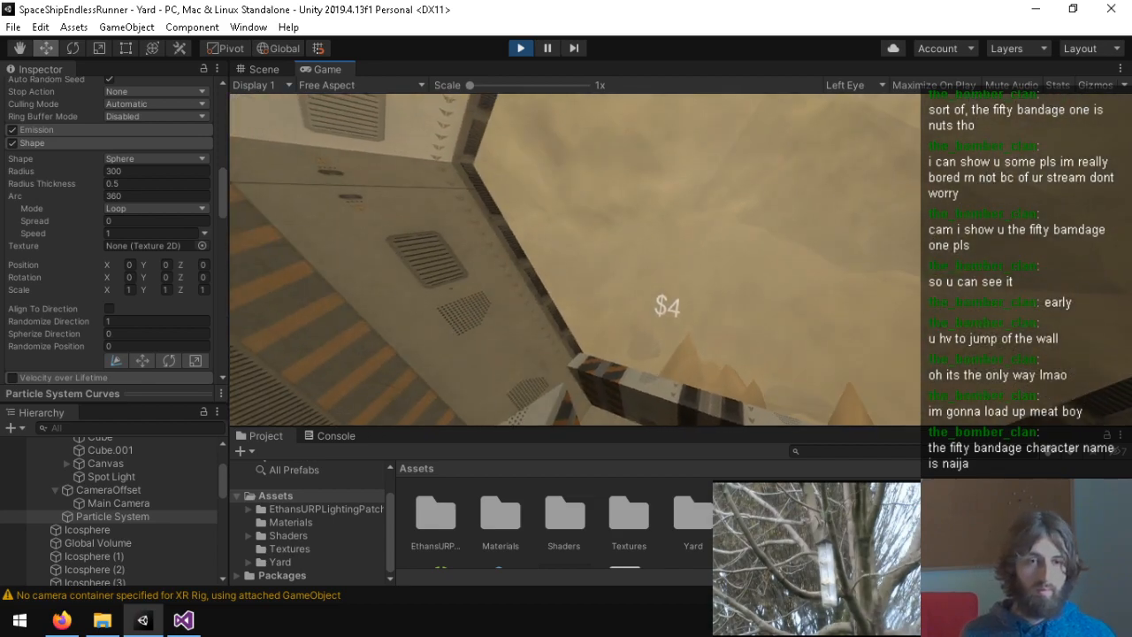
pyautogui.hotkey('ctrl', 'p')
pyautogui.scroll(-10, 41, 302)
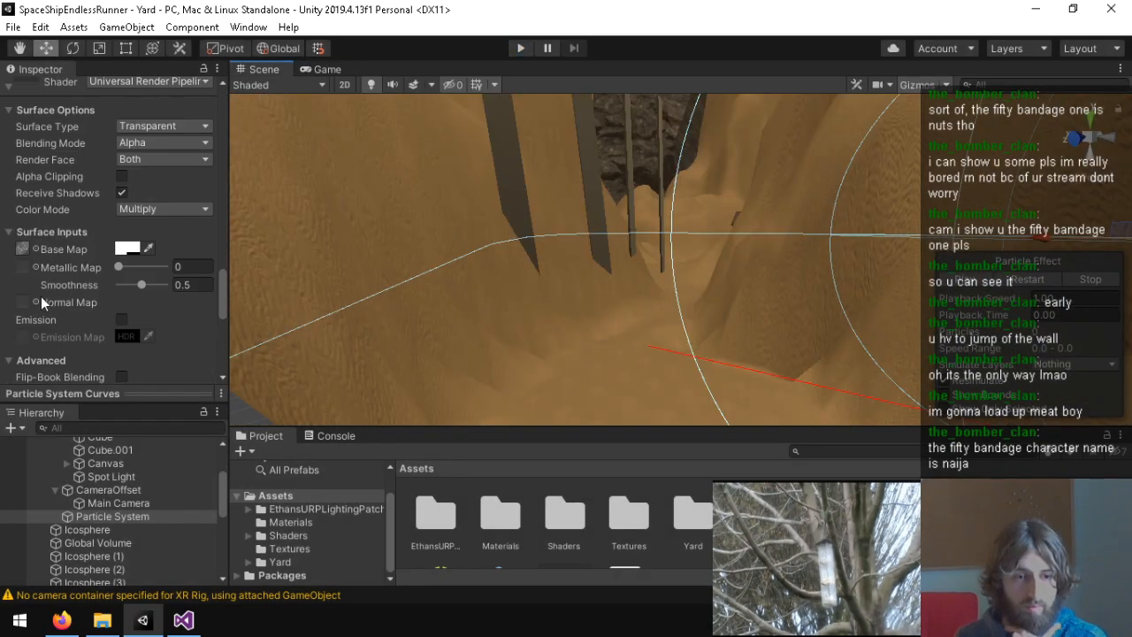
# Step: Set the dust Particle System renderer's Sort Mode to By Distance and check its Masking options
pyautogui.scroll(-5, 62, 296)
pyautogui.scroll(15, 60, 288)
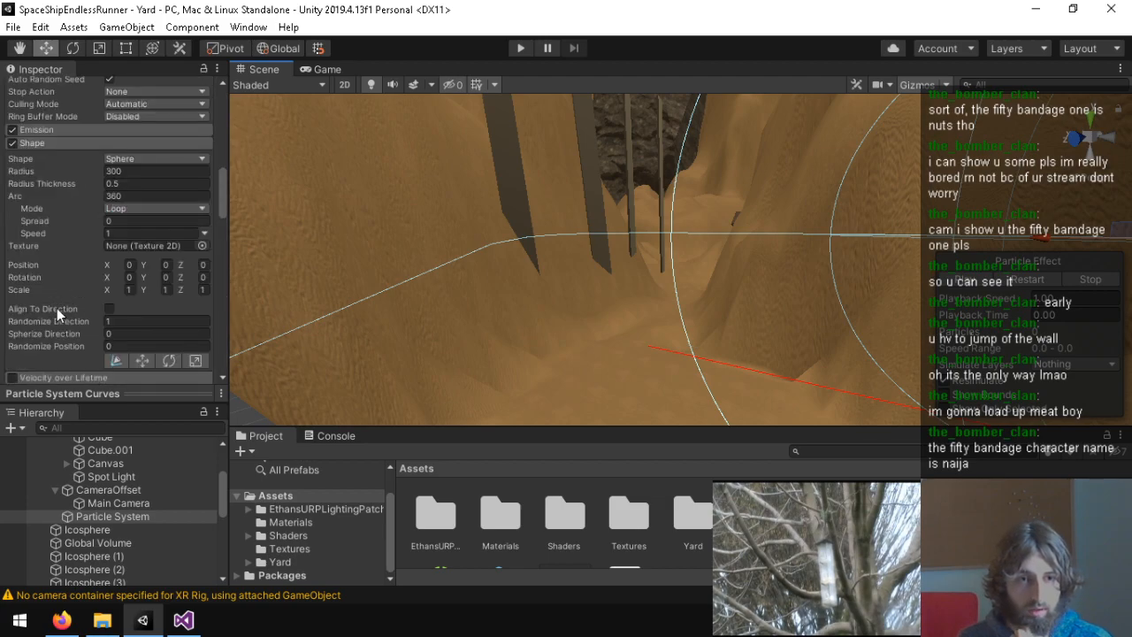
pyautogui.scroll(-10, 60, 323)
pyautogui.click(44, 182)
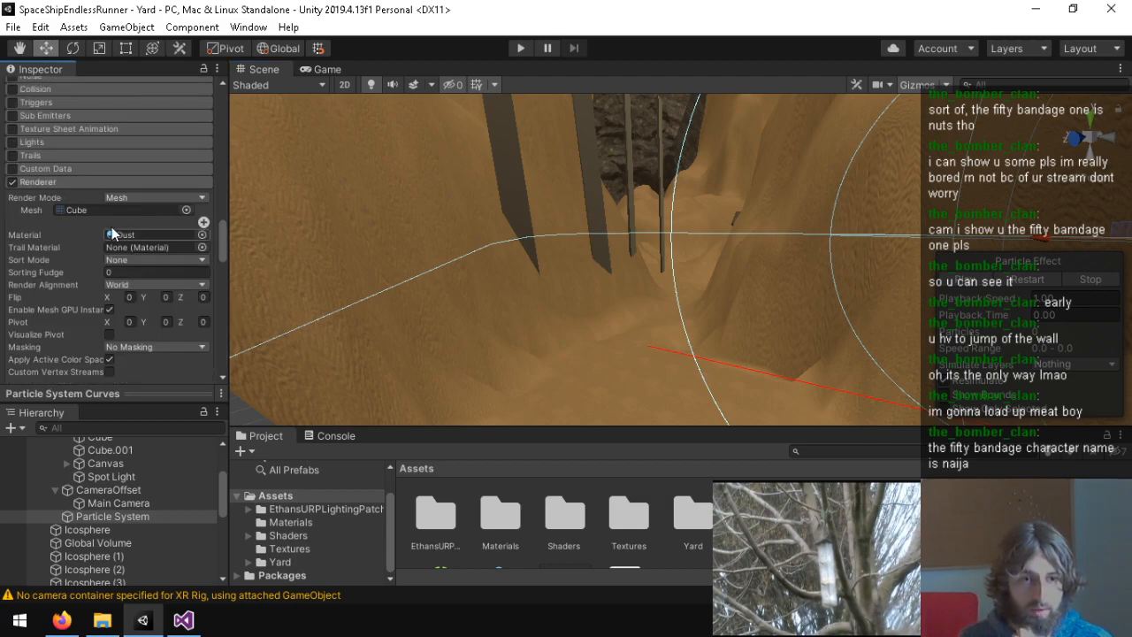
pyautogui.click(126, 262)
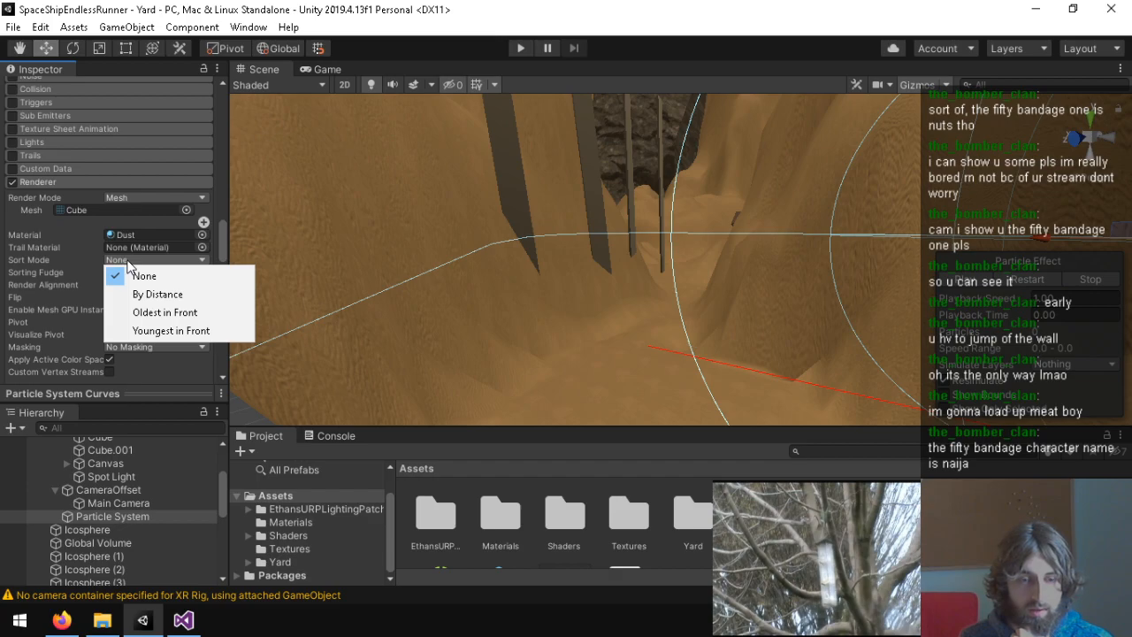
pyautogui.click(146, 294)
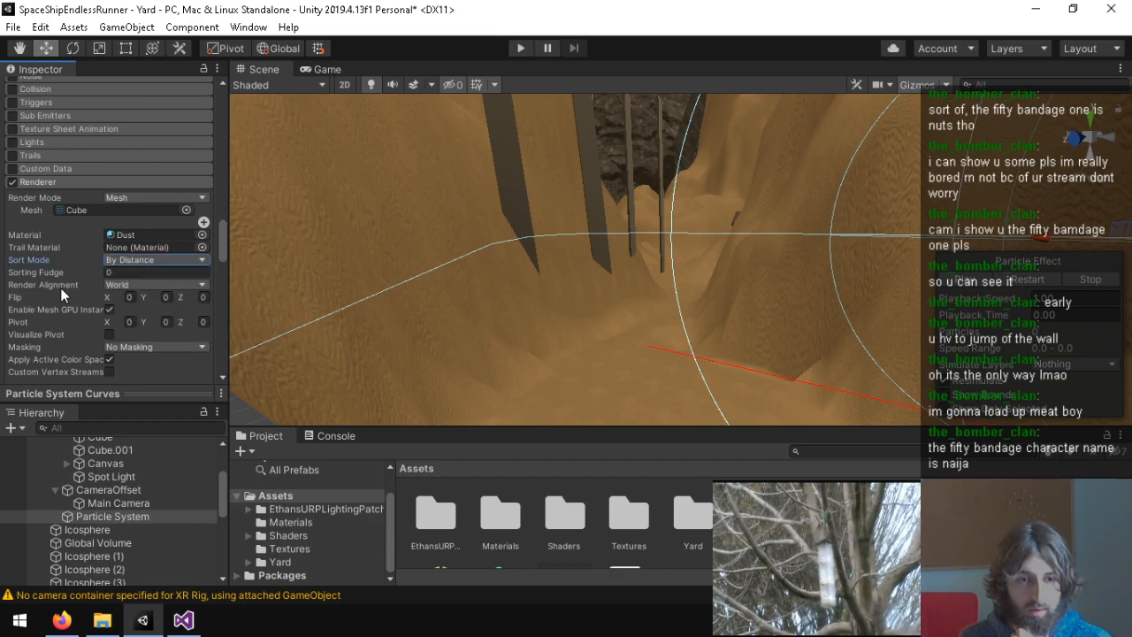
pyautogui.click(138, 350)
pyautogui.click(42, 353)
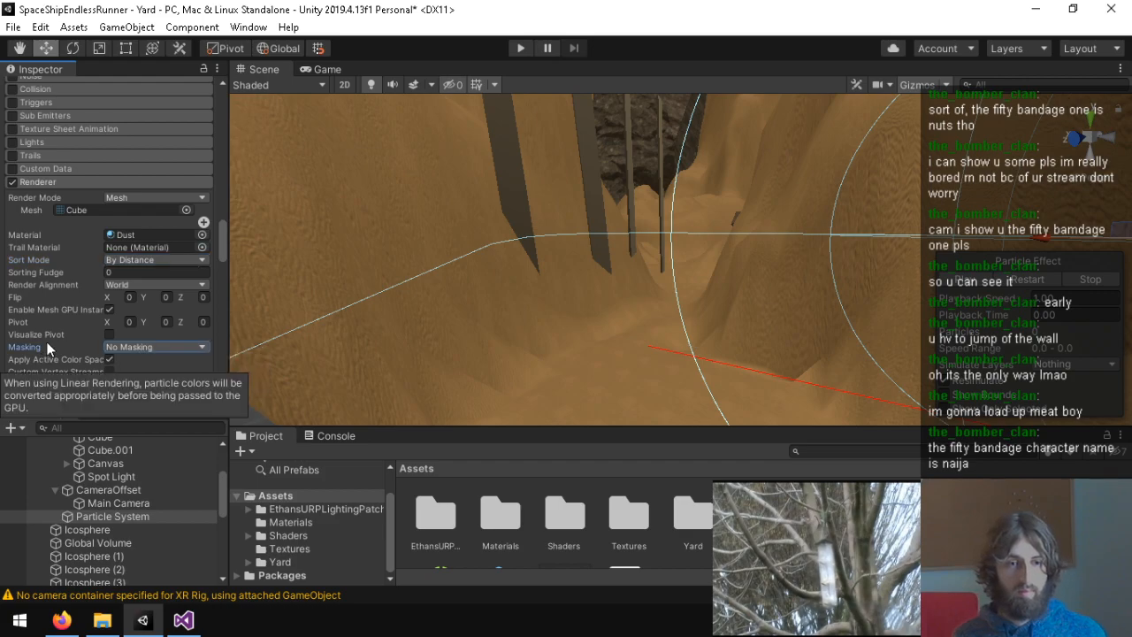
# Step: Review the remaining particle renderer options, then playtest the canyon run to compare the dust with the money text
pyautogui.scroll(-6, 42, 342)
pyautogui.scroll(3, 58, 321)
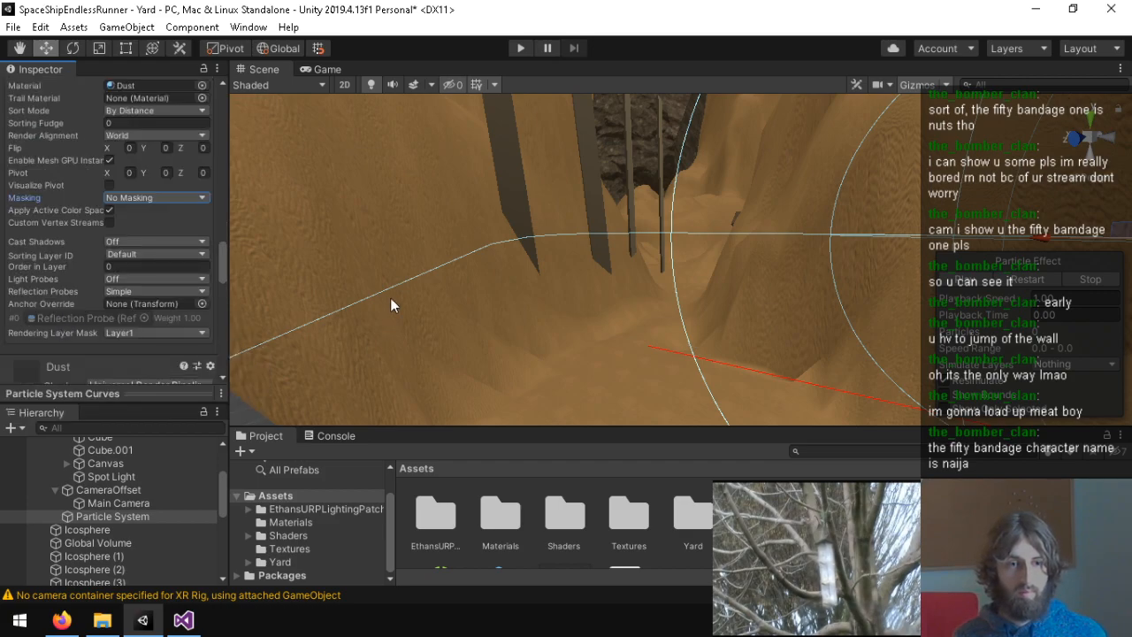
pyautogui.click(522, 53)
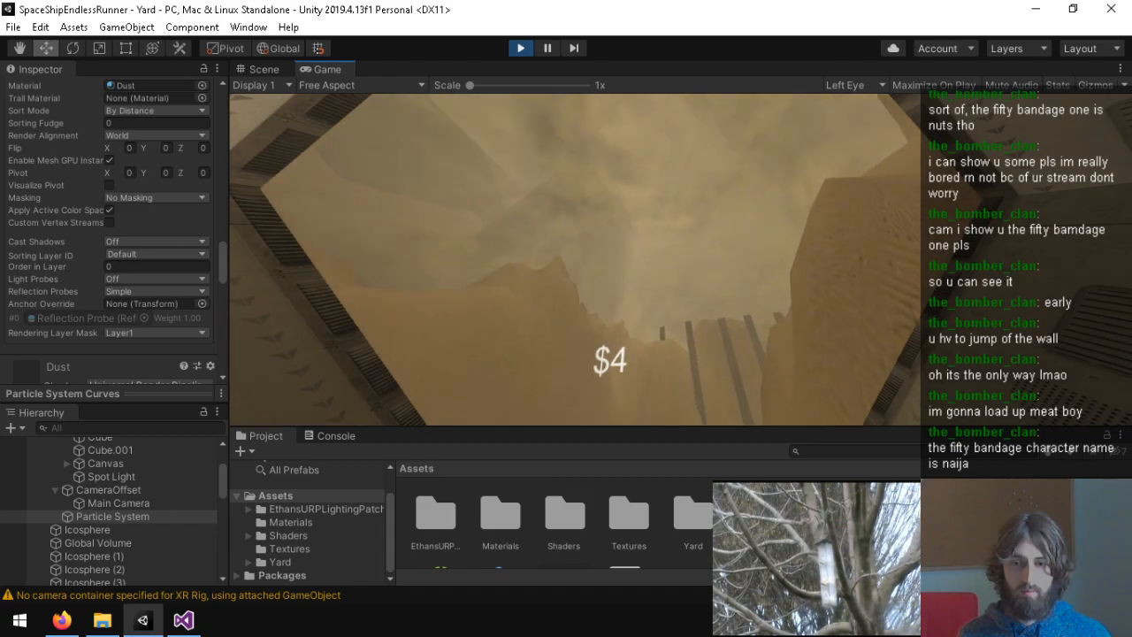
pyautogui.hotkey('ctrl', 'p')
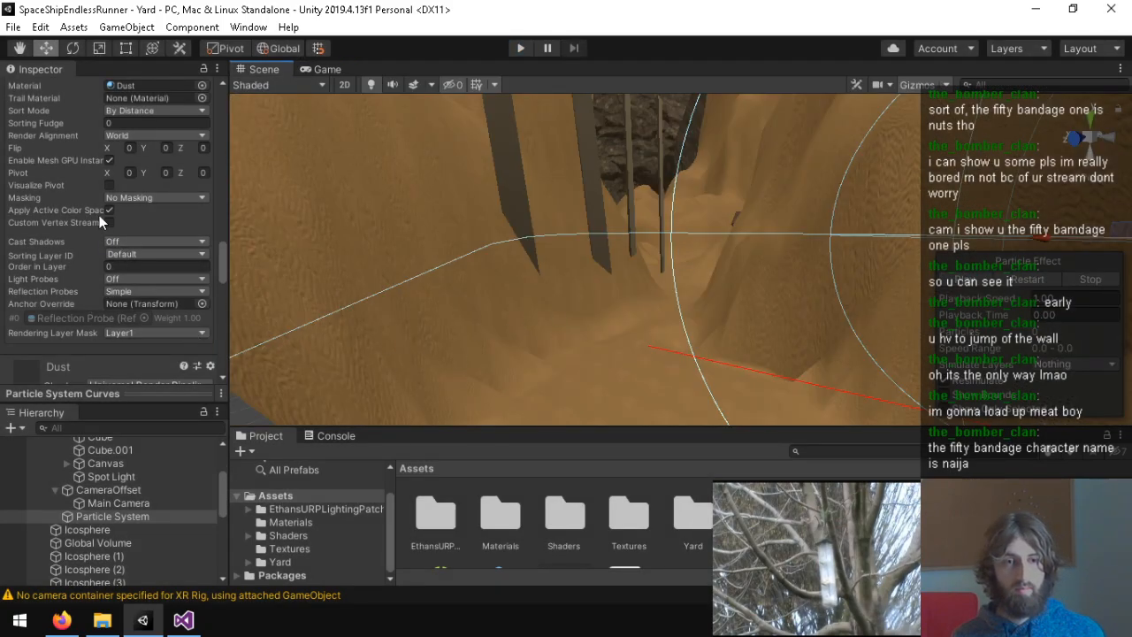
# Step: Return the particle renderer's Sort Mode to None and check the available Sorting Layer ID options
pyautogui.click(152, 111)
pyautogui.click(146, 143)
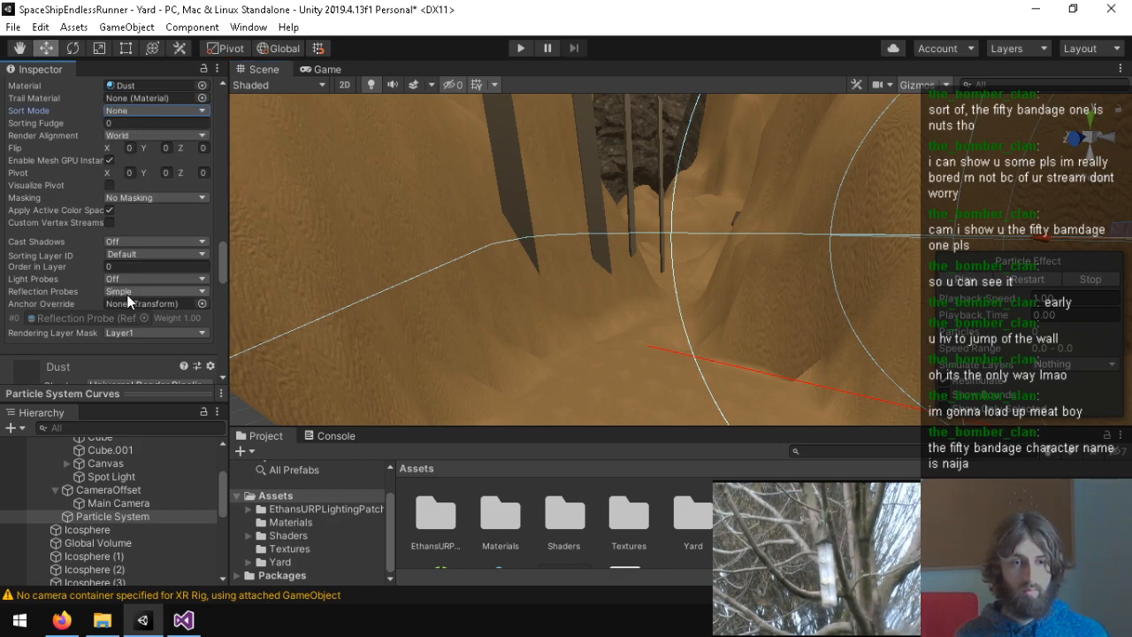
pyautogui.click(146, 257)
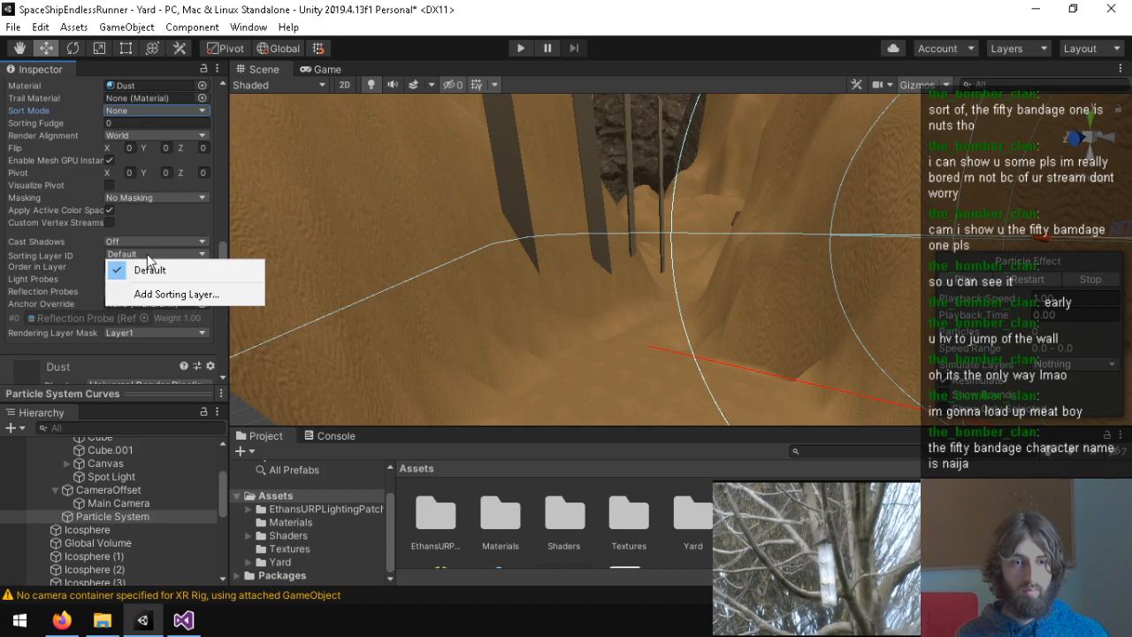
pyautogui.click(64, 265)
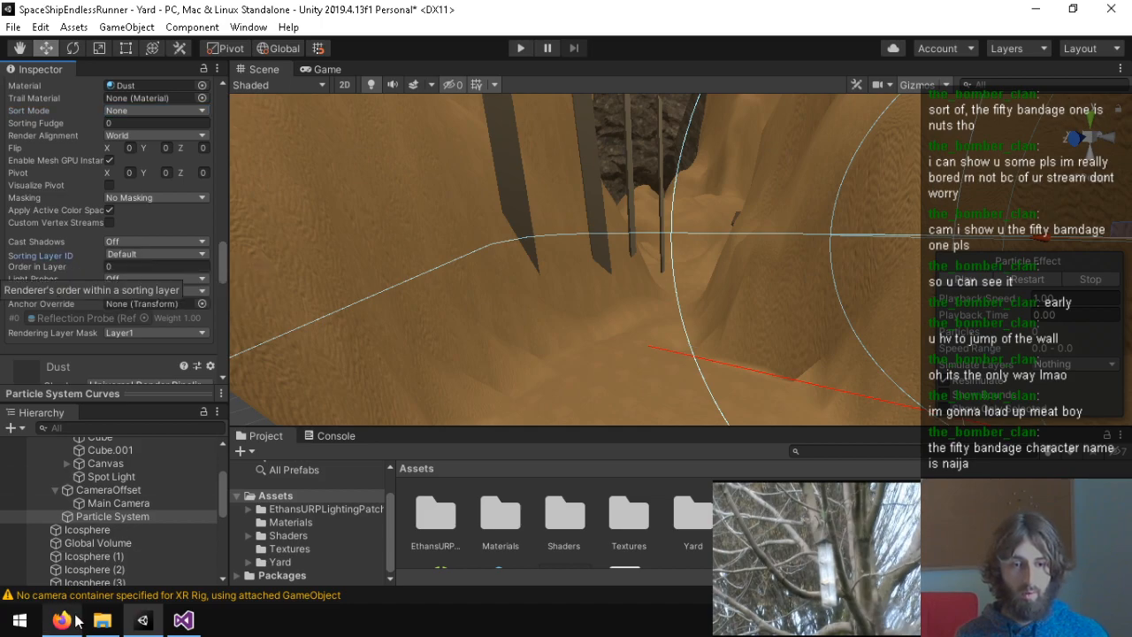
# Step: Set the pod racer Canvas's Order in Layer to 1 and playtest the canyon run
pyautogui.scroll(2, 111, 466)
pyautogui.click(103, 513)
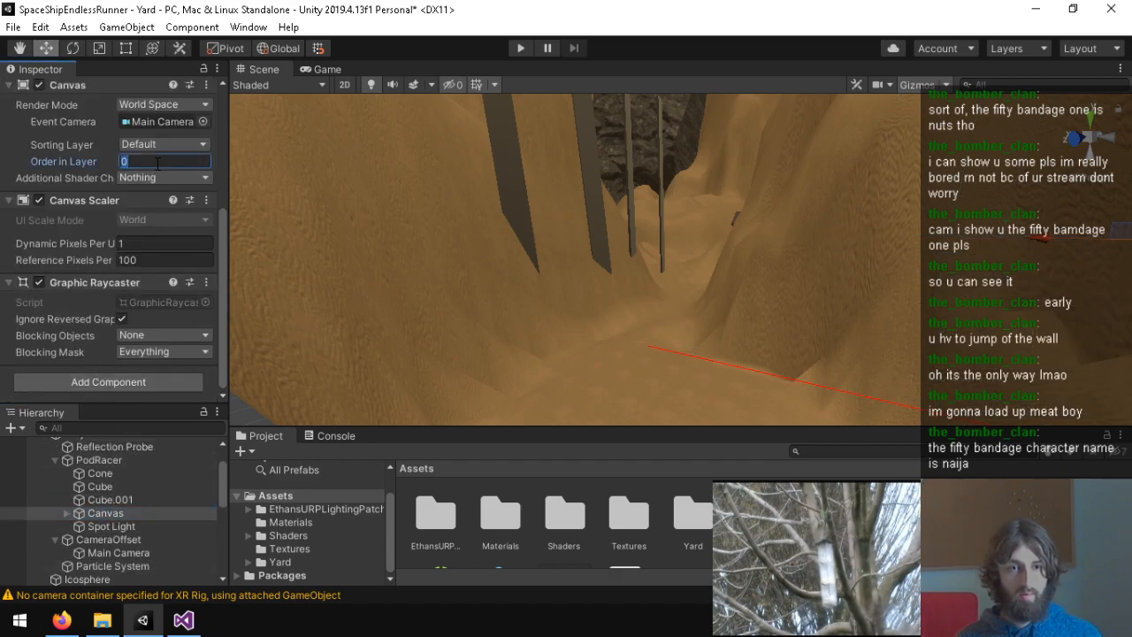
pyautogui.click(520, 49)
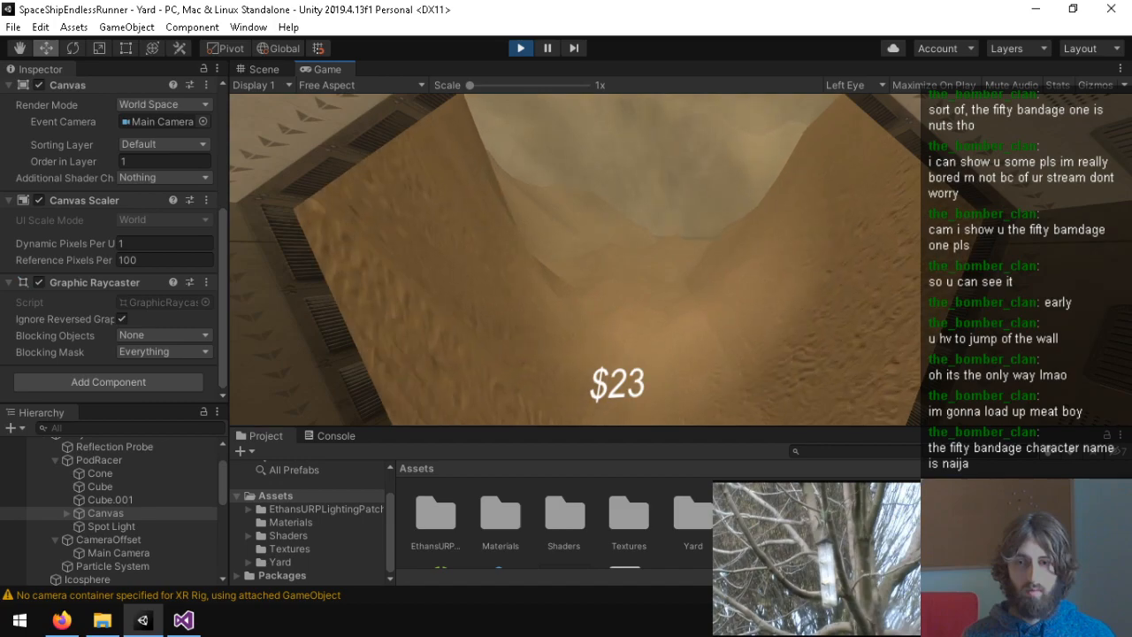
pyautogui.hotkey('ctrl', 'p')
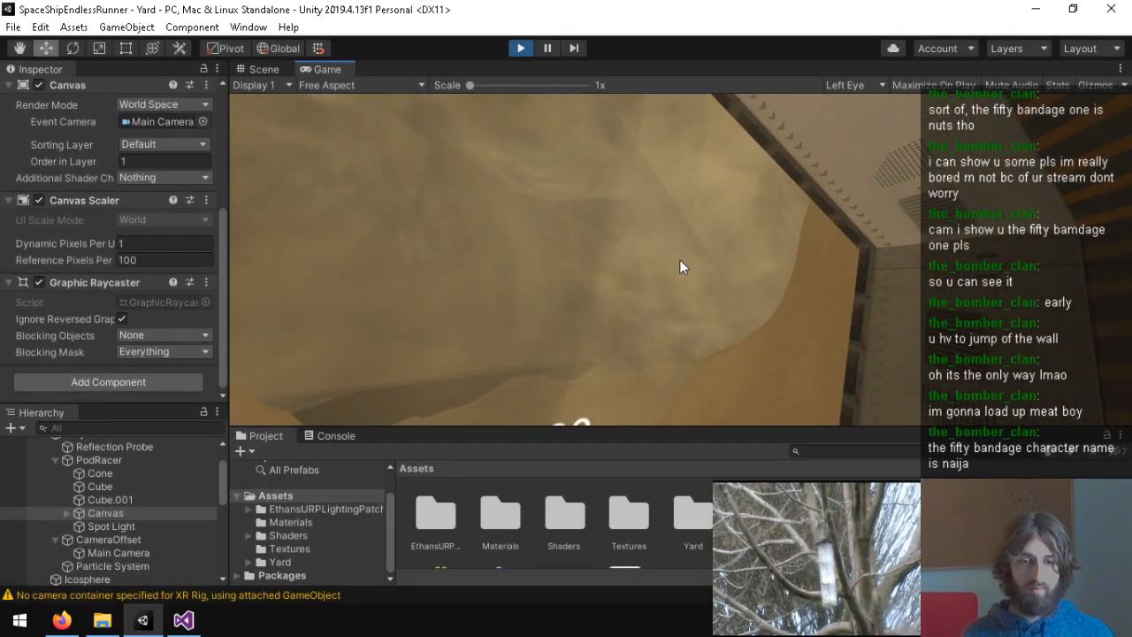
# Step: Create a C# script named DustStorm in the Yard assets folder
pyautogui.scroll(-2, 796, 531)
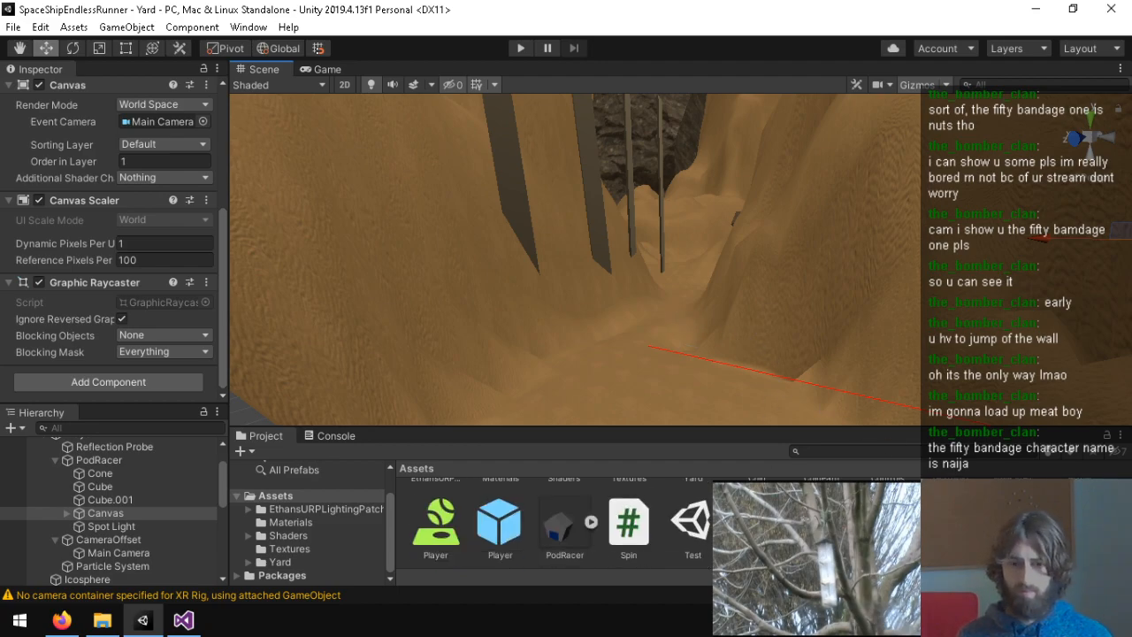
pyautogui.scroll(2, 81, 462)
pyautogui.scroll(2, 548, 522)
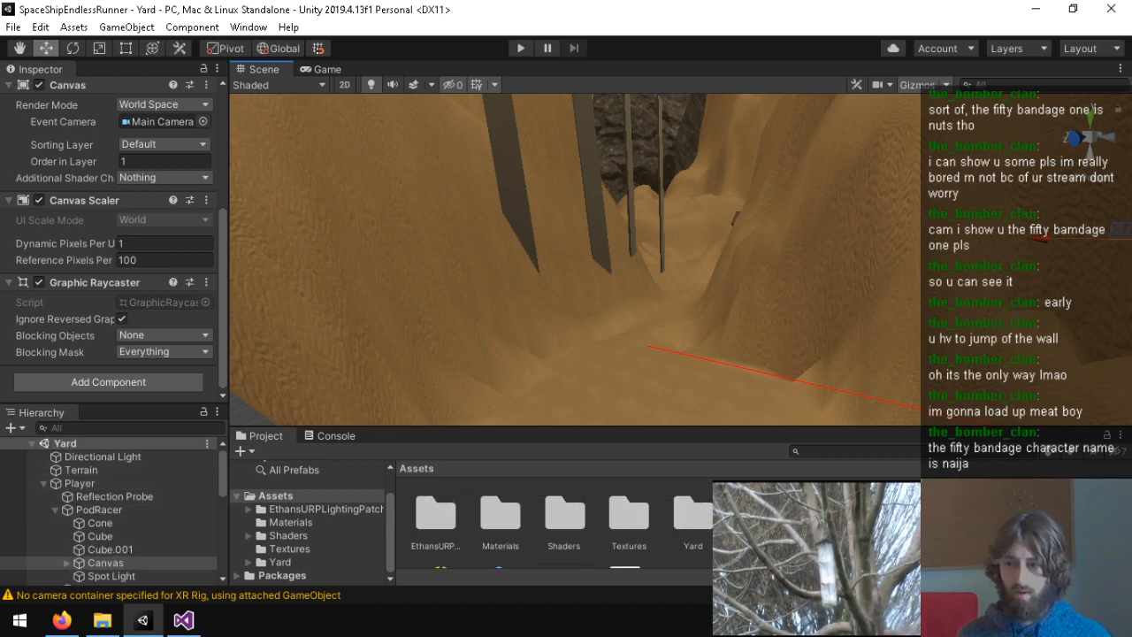
pyautogui.click(758, 517)
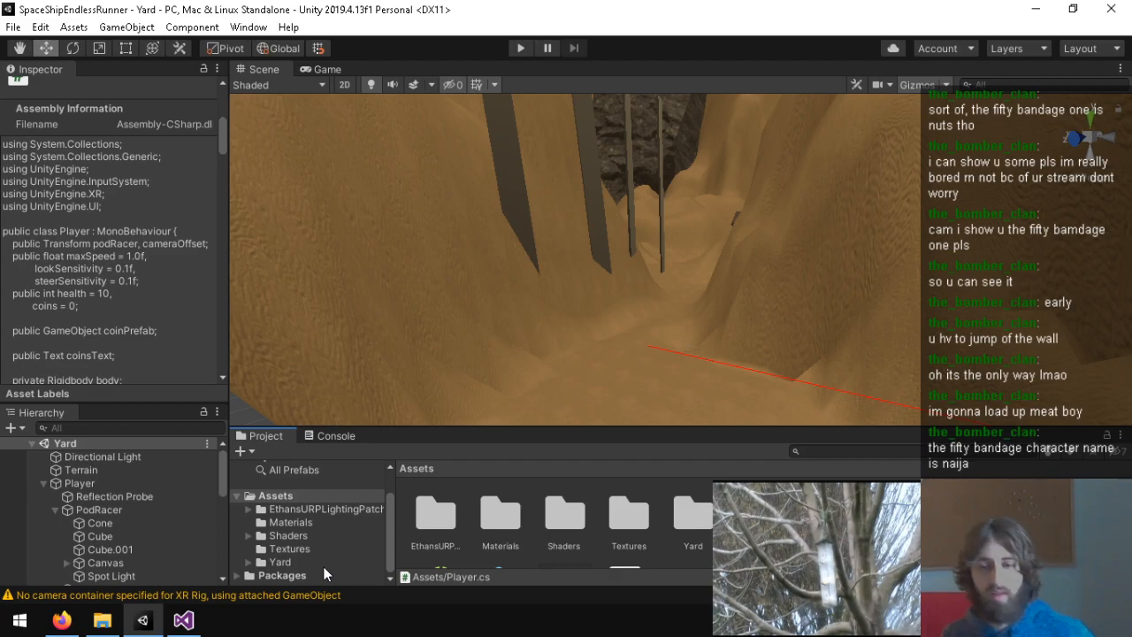
pyautogui.doubleClick(701, 535)
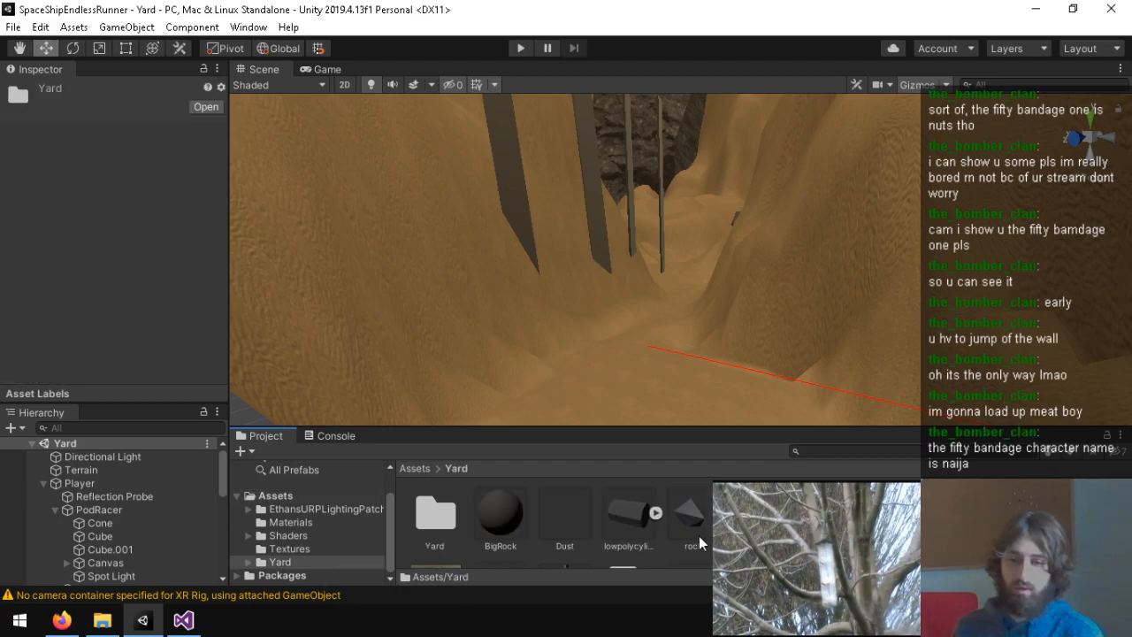
pyautogui.scroll(-2, 701, 548)
pyautogui.rightClick(836, 523)
pyautogui.click(834, 523)
pyautogui.doubleClick(834, 523)
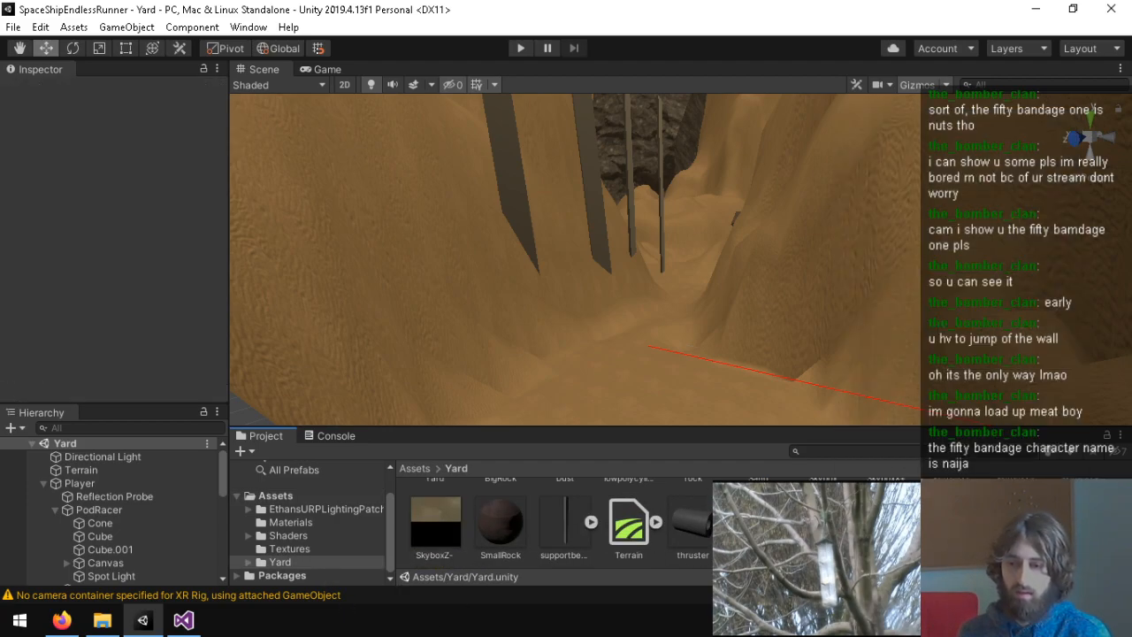
pyautogui.rightClick(911, 511)
pyautogui.moveTo(933, 100)
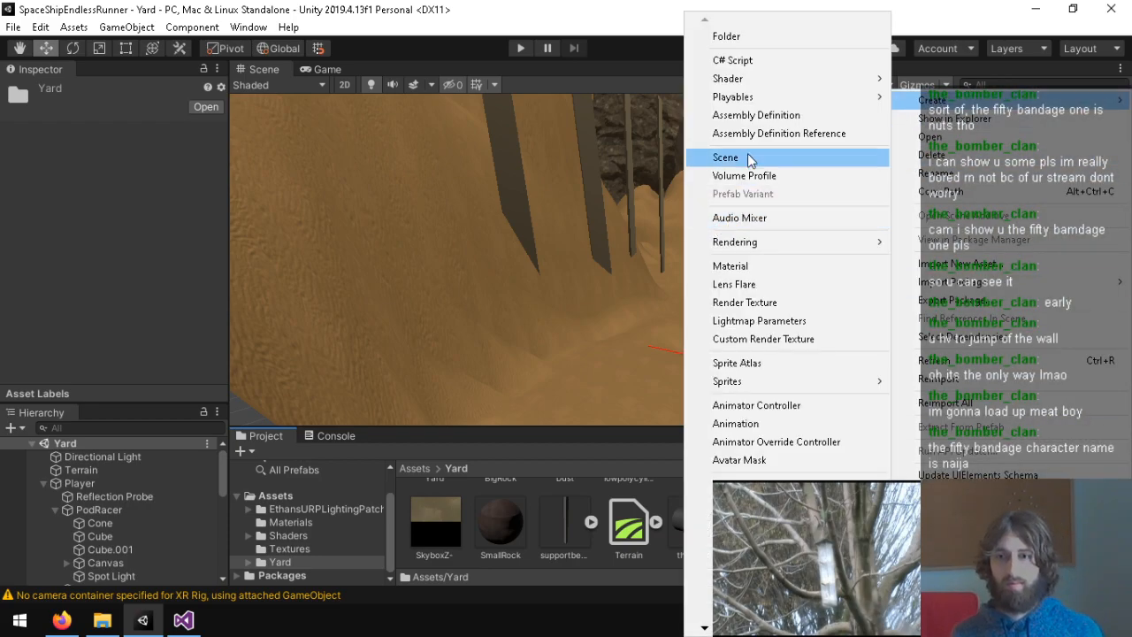
pyautogui.click(733, 60)
pyautogui.write('D')
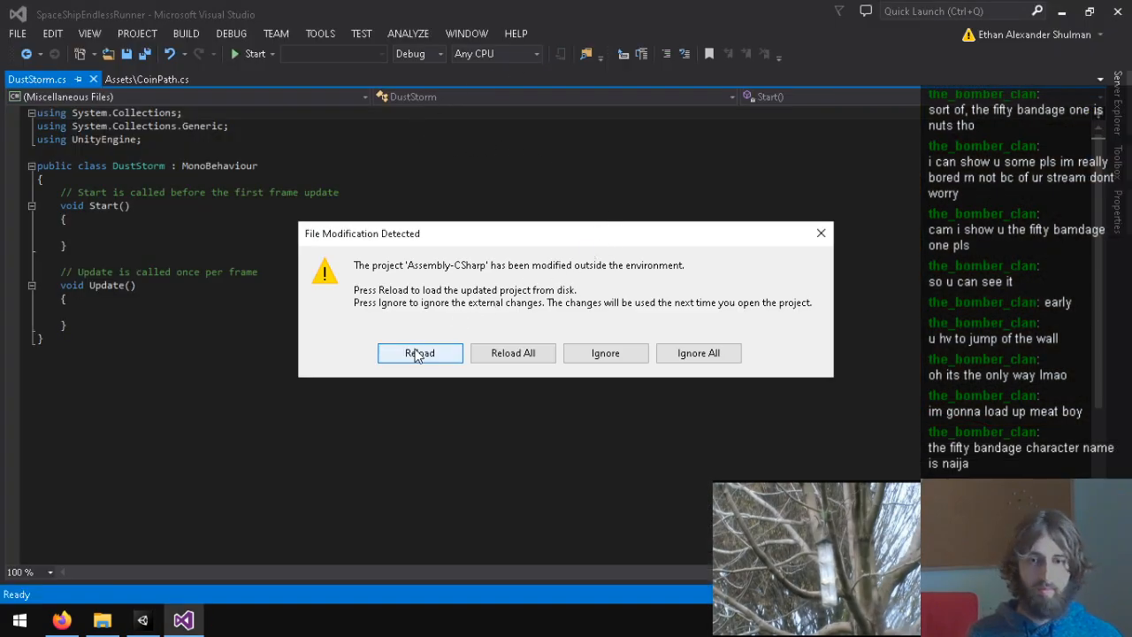
# Step: Reload the modified project in Visual Studio and delete the Start and Update stubs from the DustStorm class
pyautogui.click(420, 352)
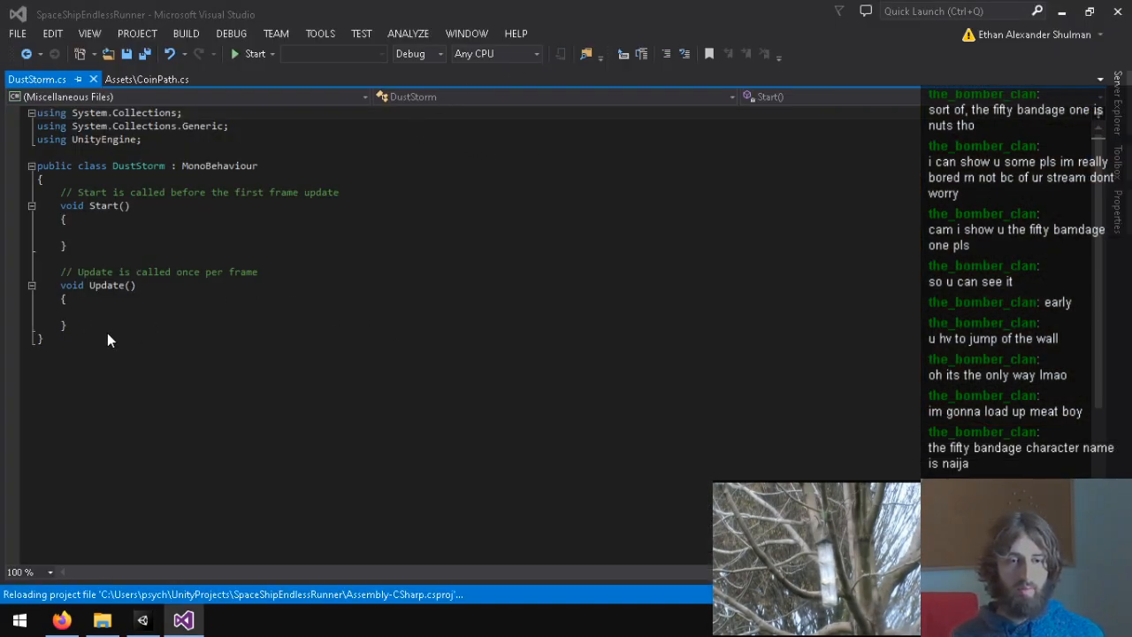
pyautogui.moveTo(97, 325); pyautogui.dragTo(60, 192)
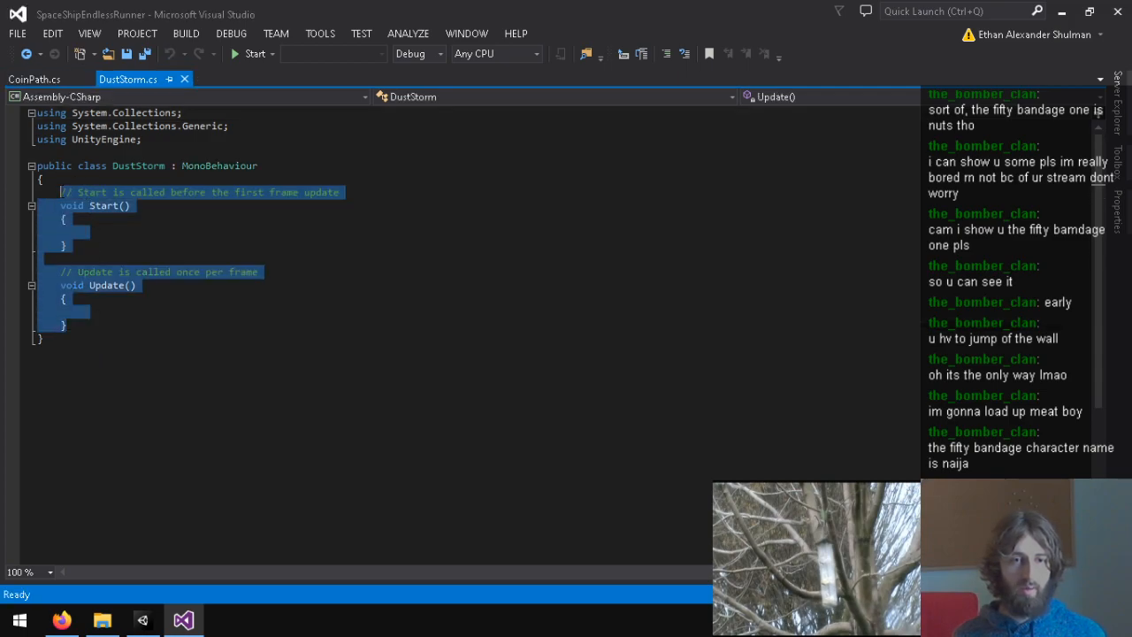
pyautogui.press('BackSpace')
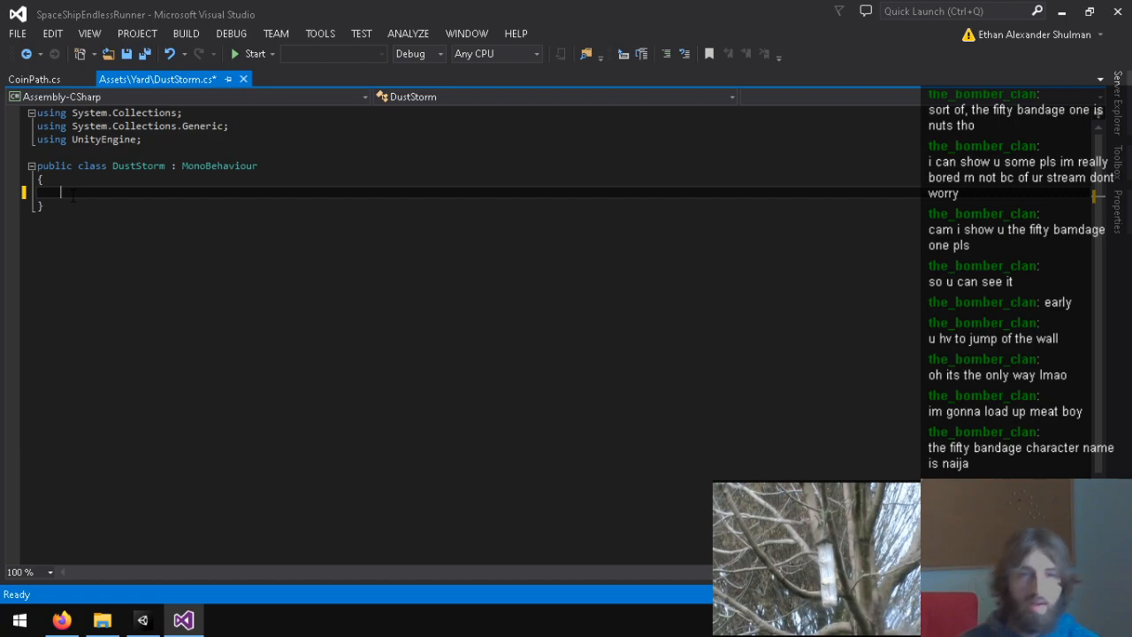
# Step: Switch back to Unity and set the SmallRock material's Smoothness to 0.05
pyautogui.click(142, 620)
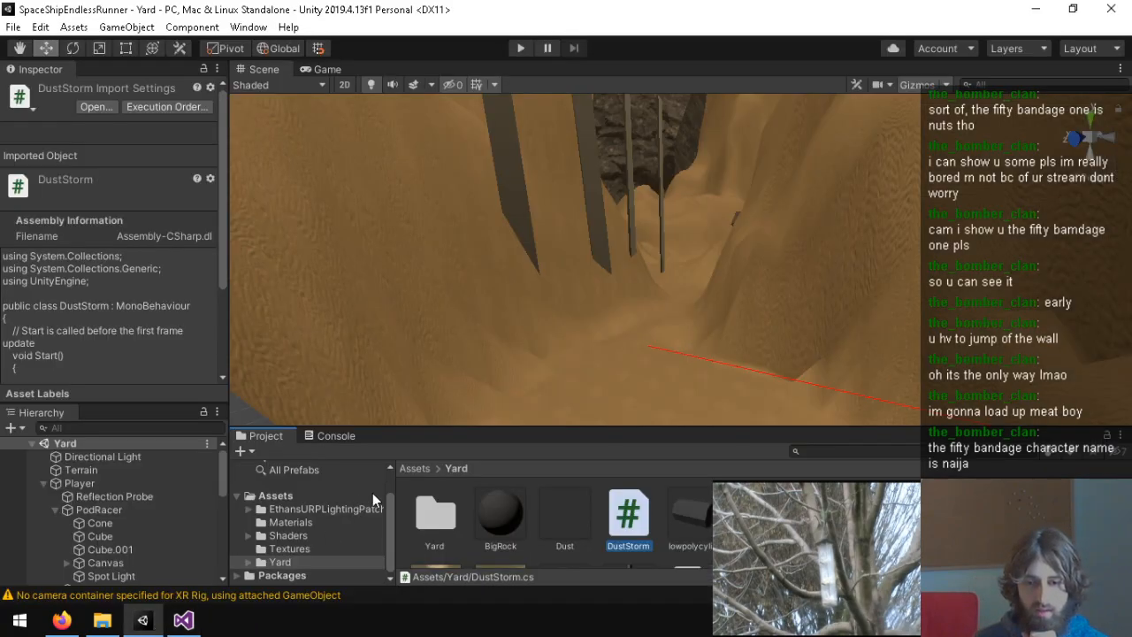
pyautogui.scroll(-2, 574, 536)
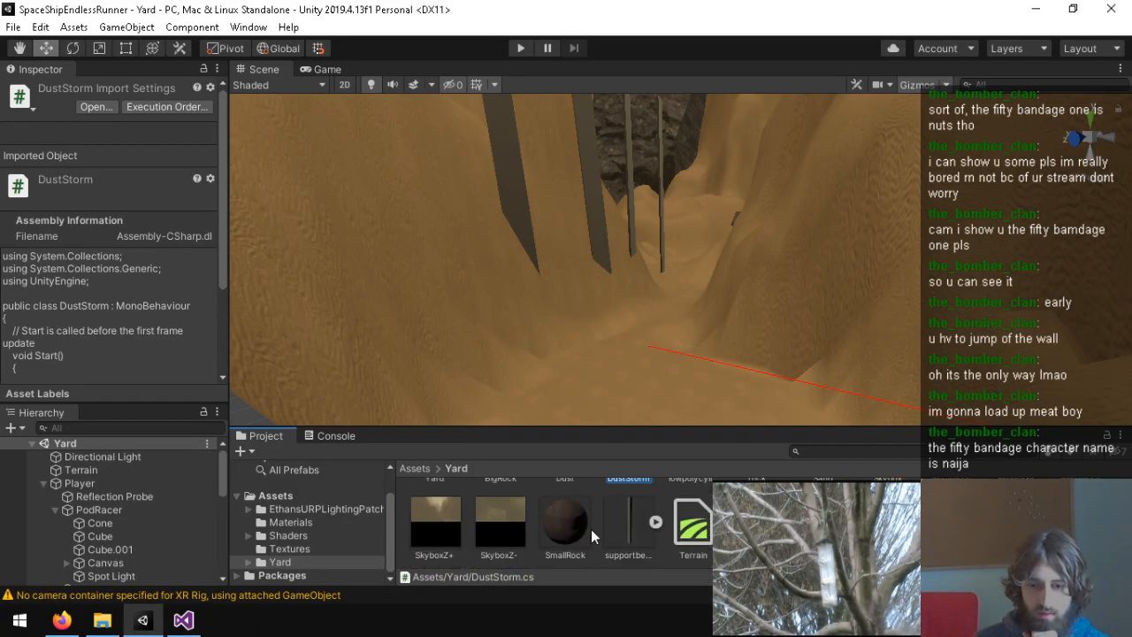
pyautogui.scroll(2, 570, 510)
pyautogui.scroll(-2, 569, 517)
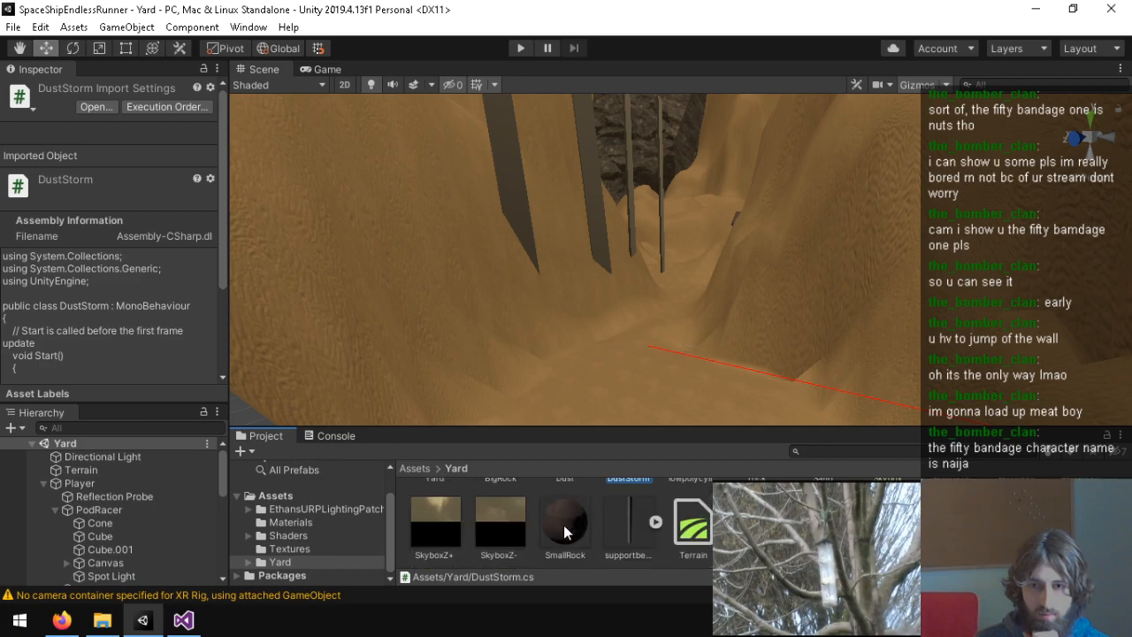
pyautogui.click(565, 529)
pyautogui.scroll(-2, 86, 326)
pyautogui.scroll(2, 85, 326)
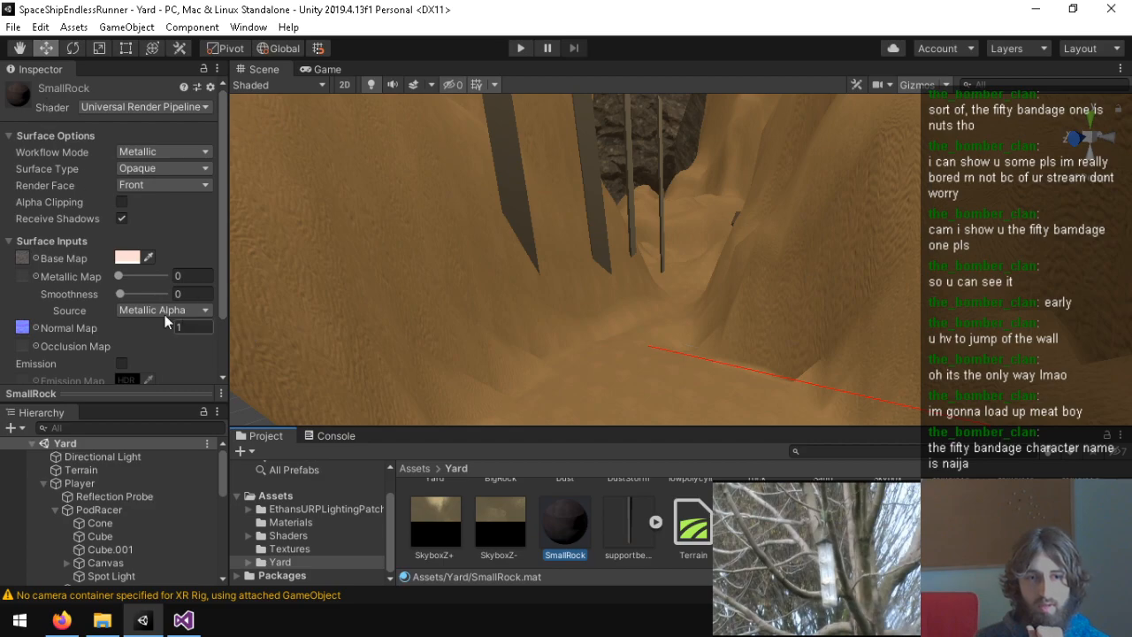
pyautogui.click(183, 294)
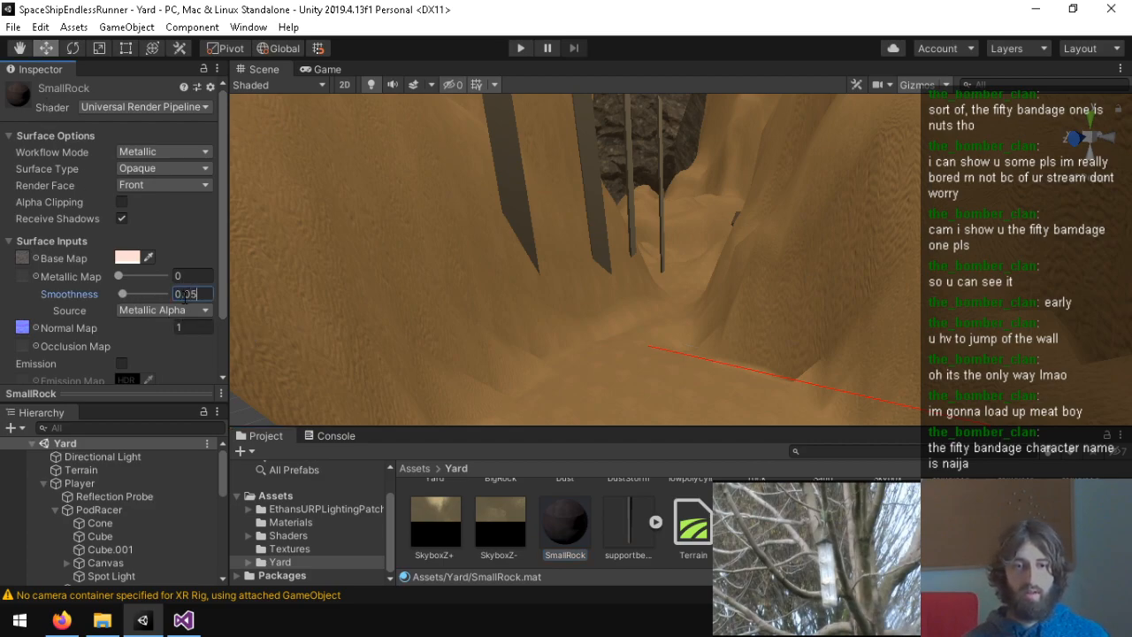
# Step: Set the BigRock material's Smoothness to 0.2 and look over the canyon rocks in the scene
pyautogui.scroll(2, 603, 519)
pyautogui.click(501, 502)
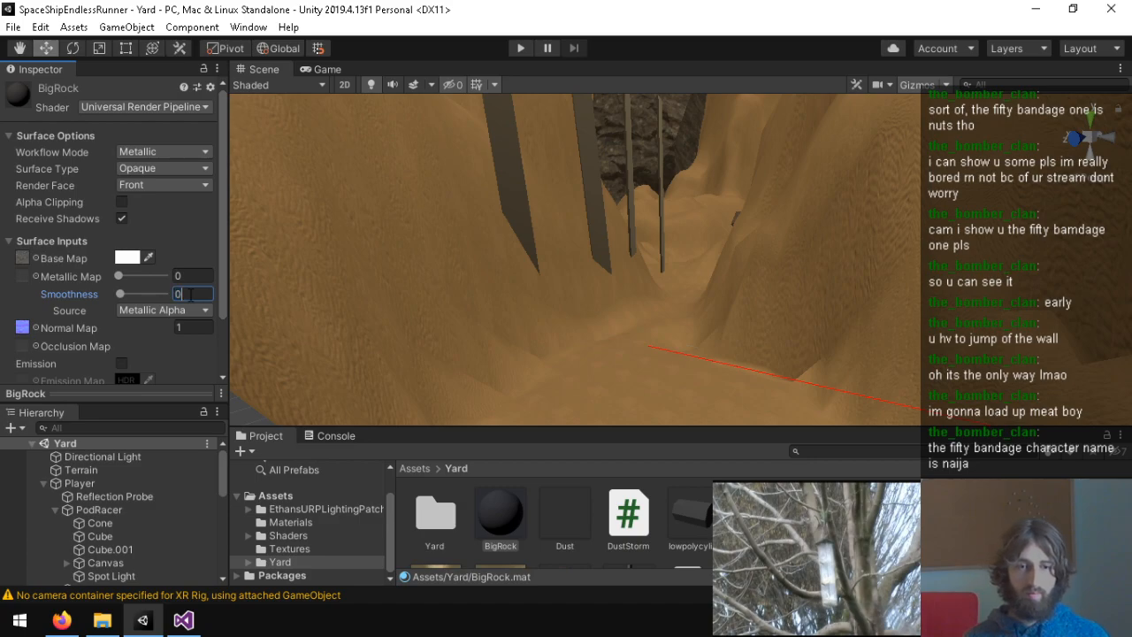
pyautogui.scroll(-1, 616, 539)
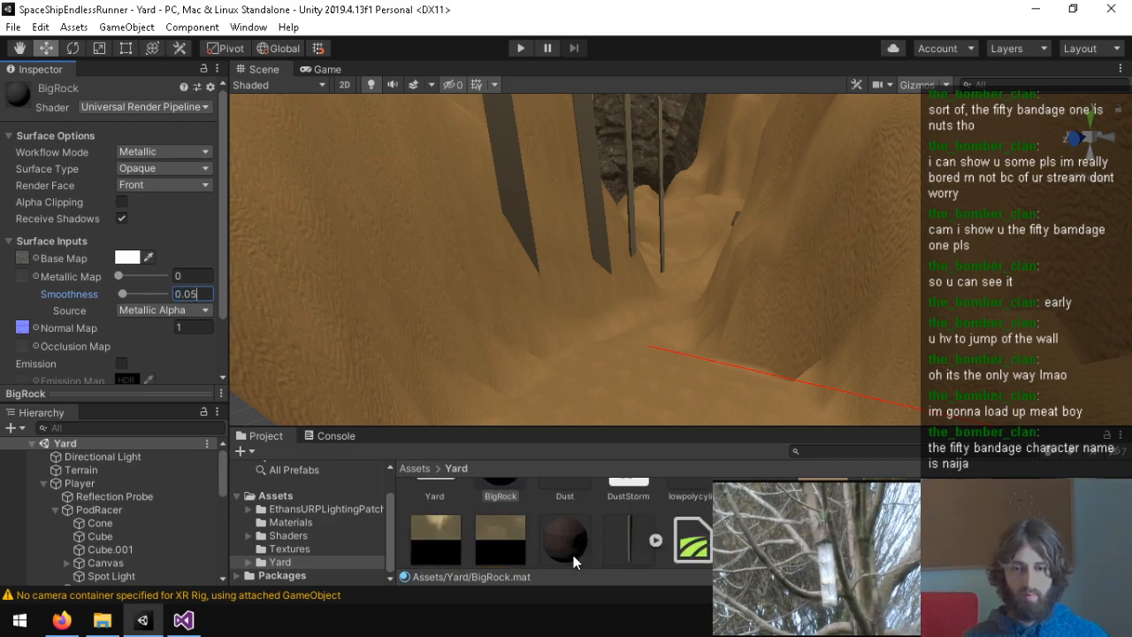
pyautogui.scroll(-1, 574, 562)
pyautogui.click(205, 292)
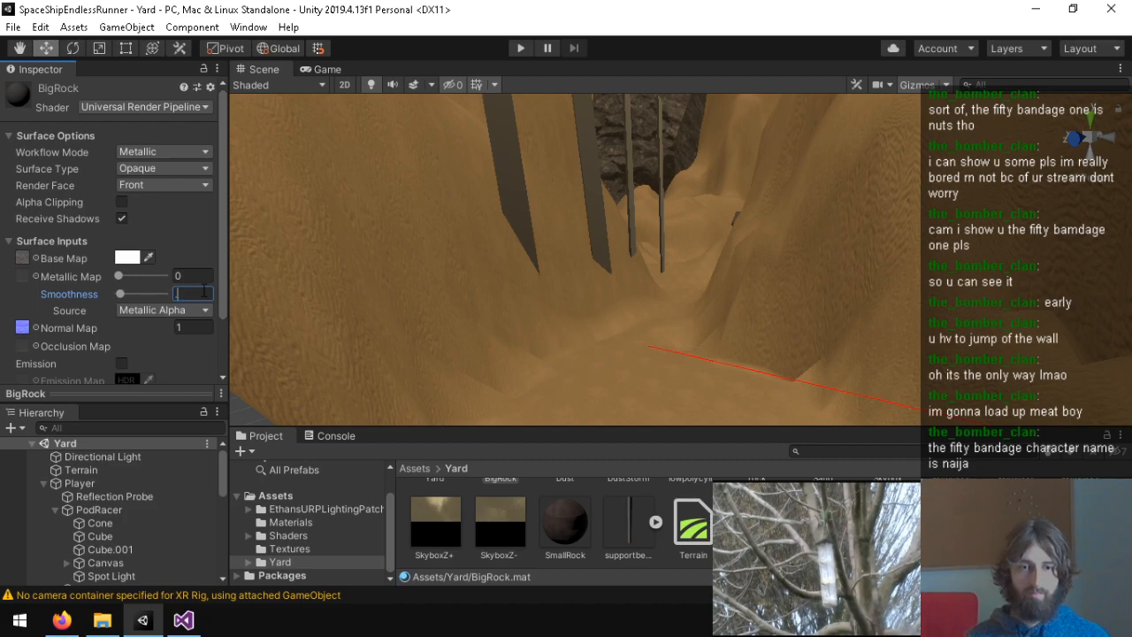
pyautogui.moveTo(682, 268); pyautogui.dragTo(118, 290, button='right')
# Step: Set the Directional Light's Shadow Type to Soft Shadows and look over the canyon's lighting
pyautogui.scroll(-2, 97, 549)
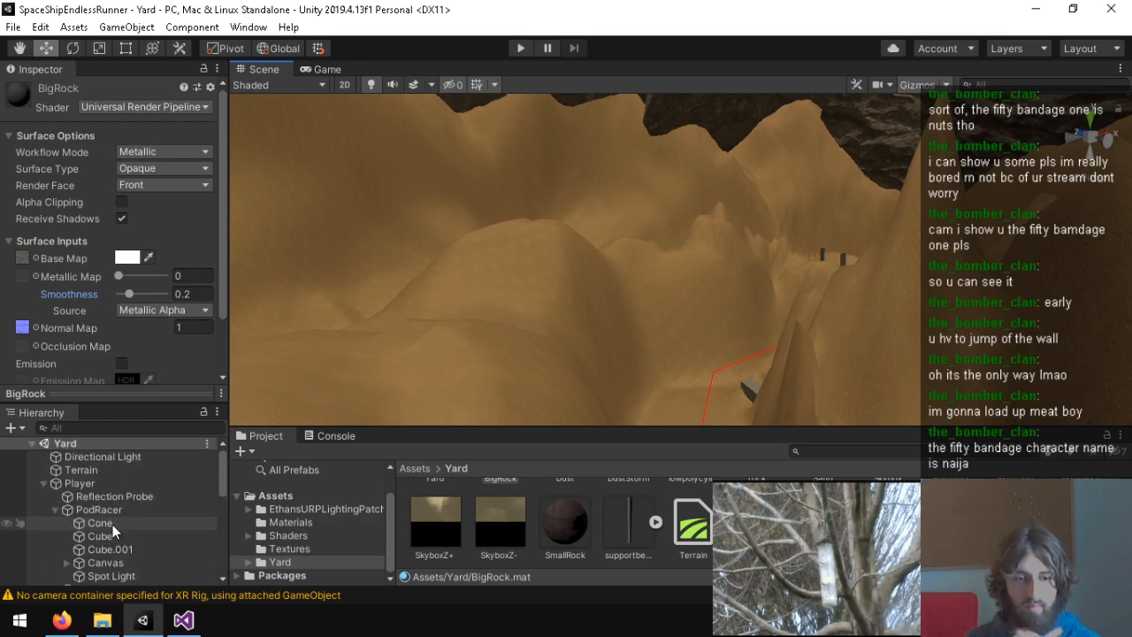
pyautogui.scroll(2, 112, 525)
pyautogui.click(117, 458)
pyautogui.scroll(-1, 96, 331)
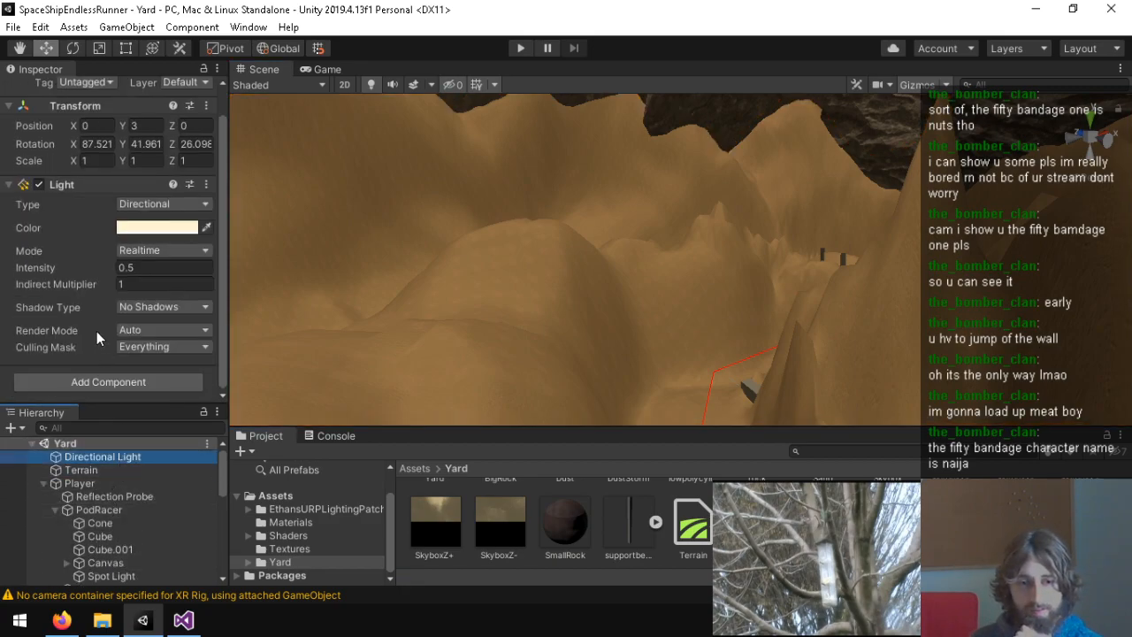
pyautogui.click(146, 306)
pyautogui.click(176, 363)
pyautogui.moveTo(541, 317); pyautogui.dragTo(147, 313, button='right')
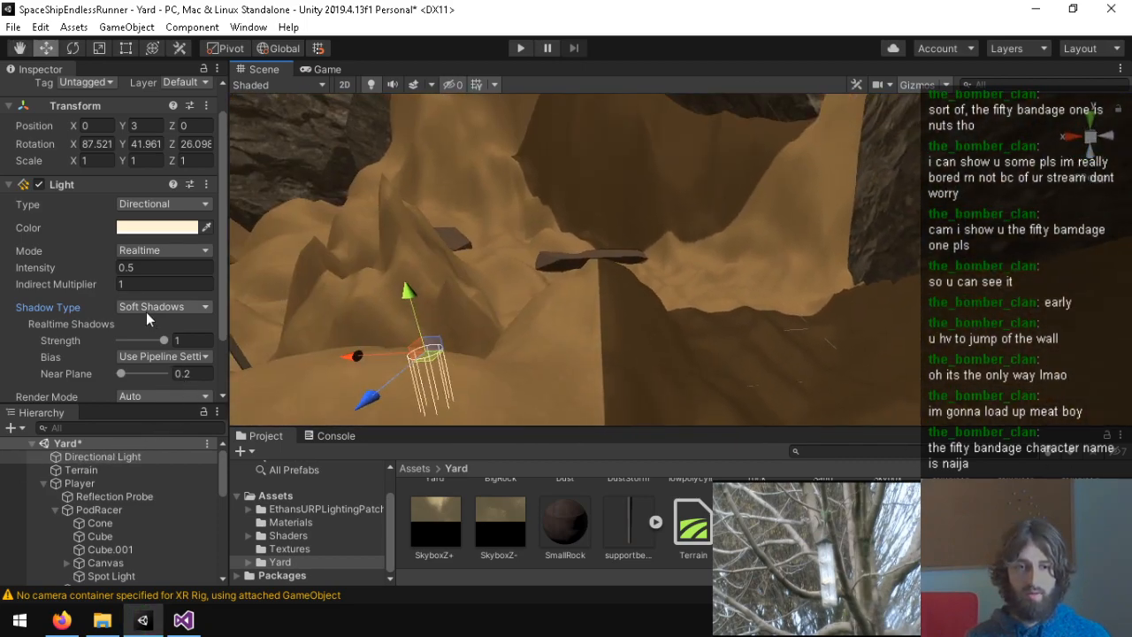
# Step: Set the Directional Light's Shadow Type to No Shadows and save the scene
pyautogui.click(148, 308)
pyautogui.click(148, 326)
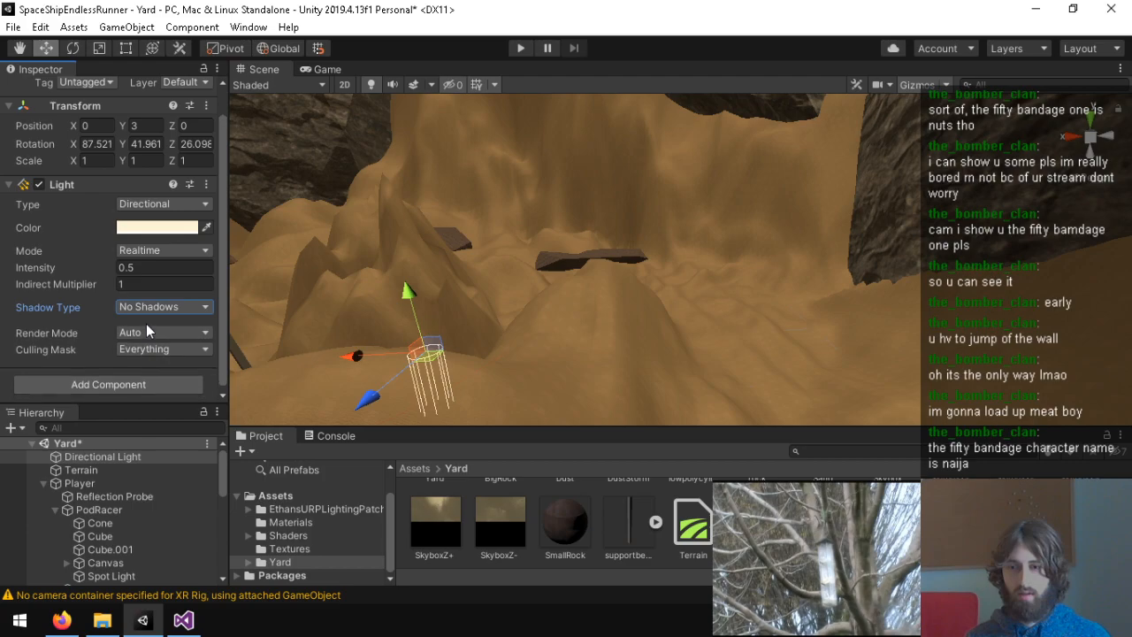
pyautogui.click(161, 306)
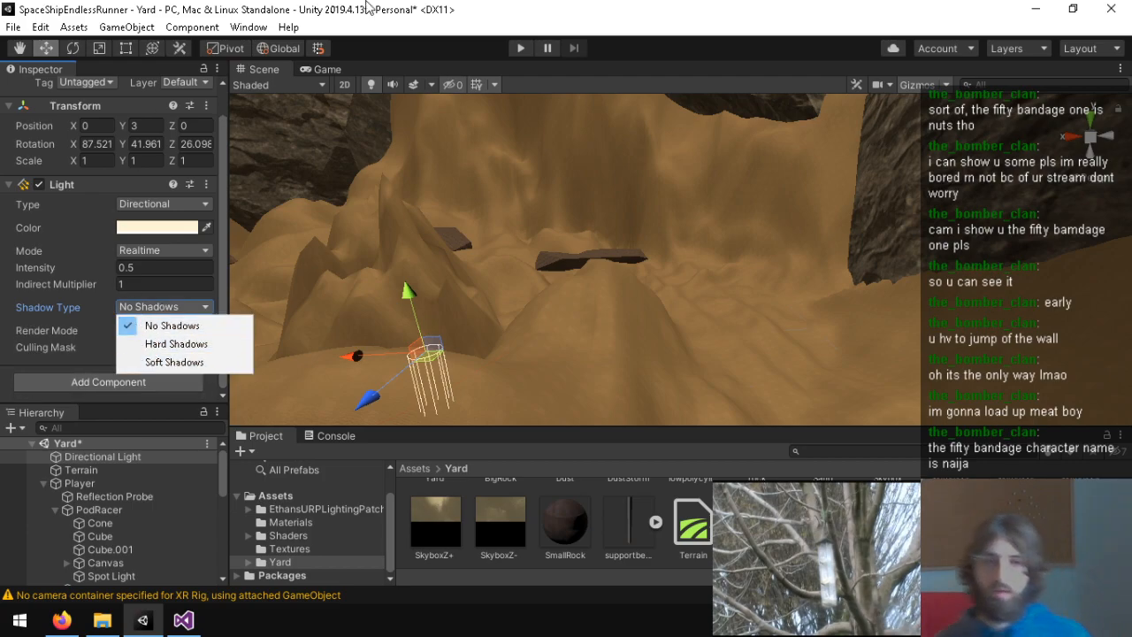
pyautogui.click(159, 325)
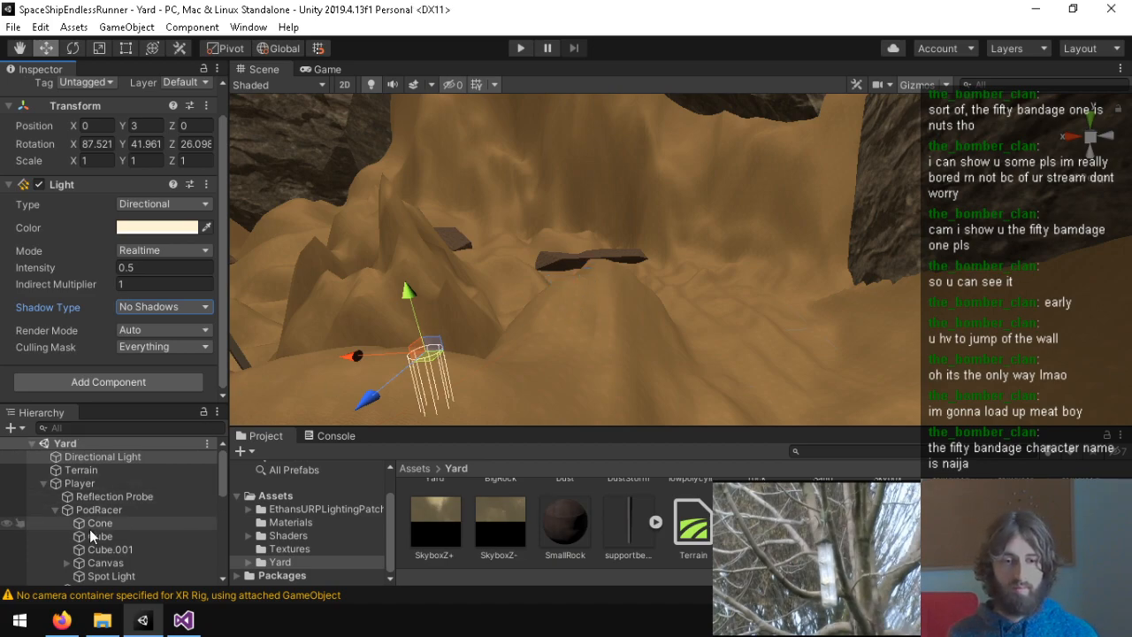
# Step: Open the Player script from the project's Assets folder in Visual Studio
pyautogui.scroll(2, 554, 557)
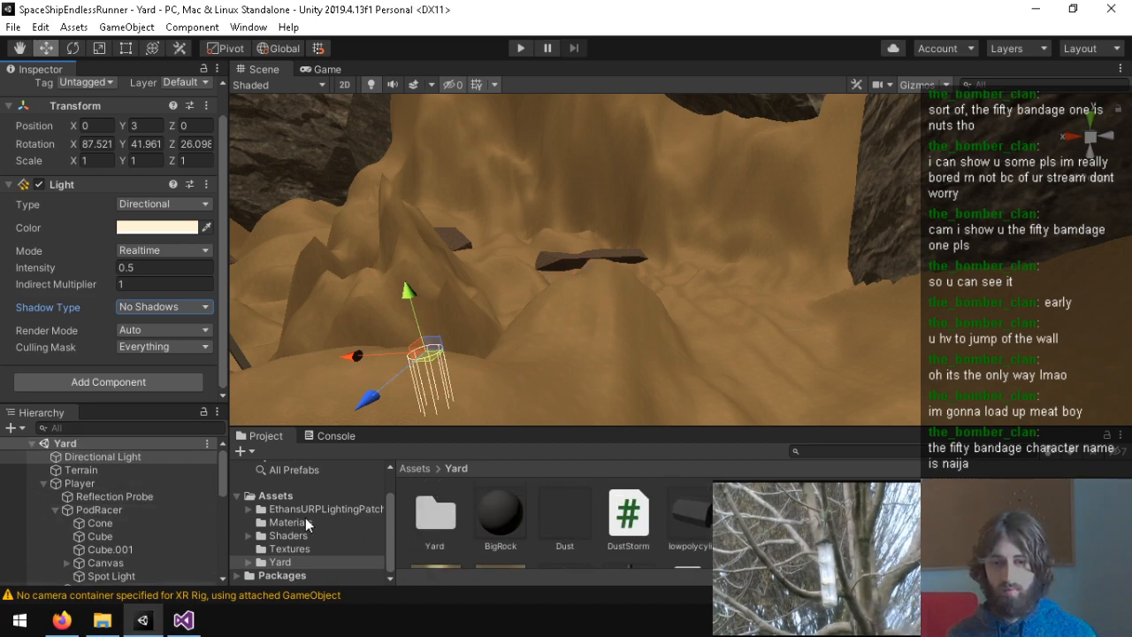
pyautogui.click(184, 620)
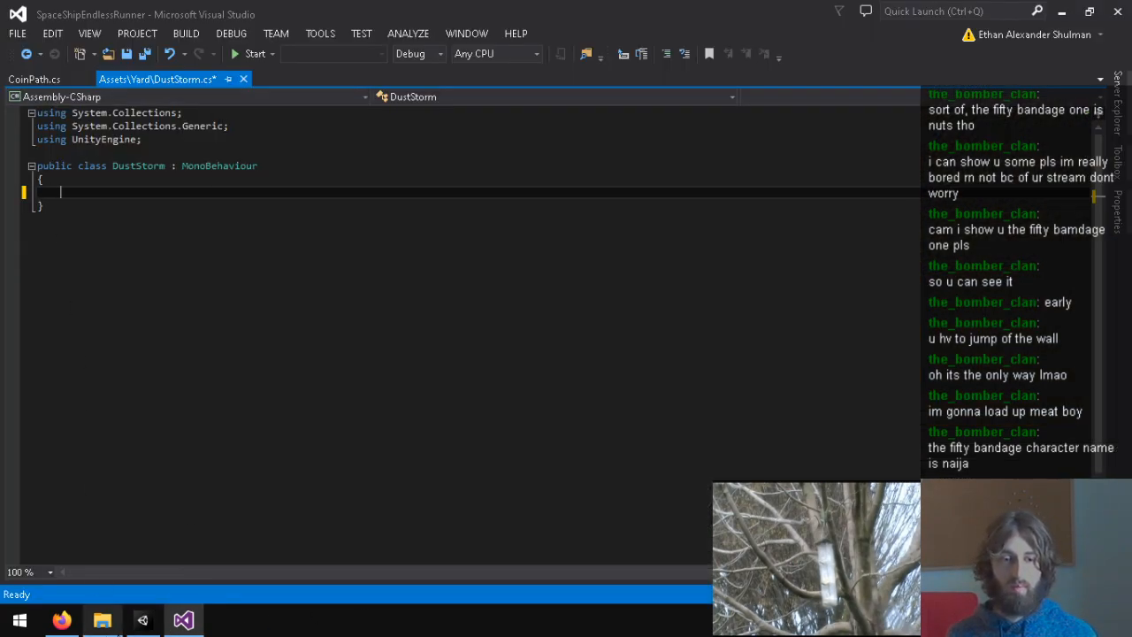
pyautogui.click(142, 619)
pyautogui.click(274, 496)
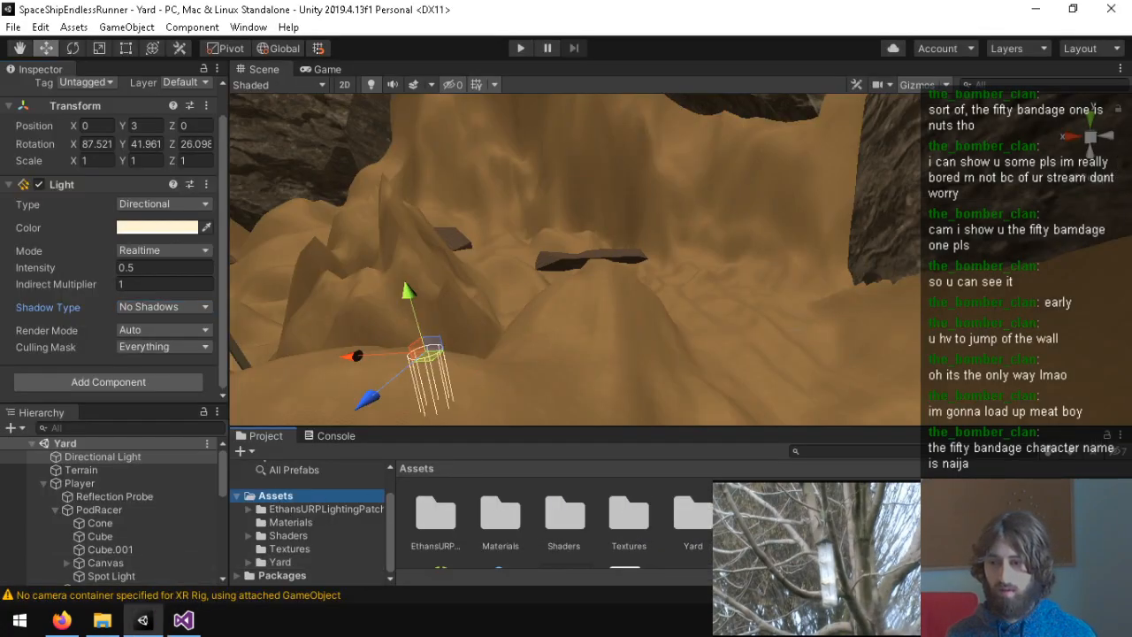
pyautogui.click(626, 567)
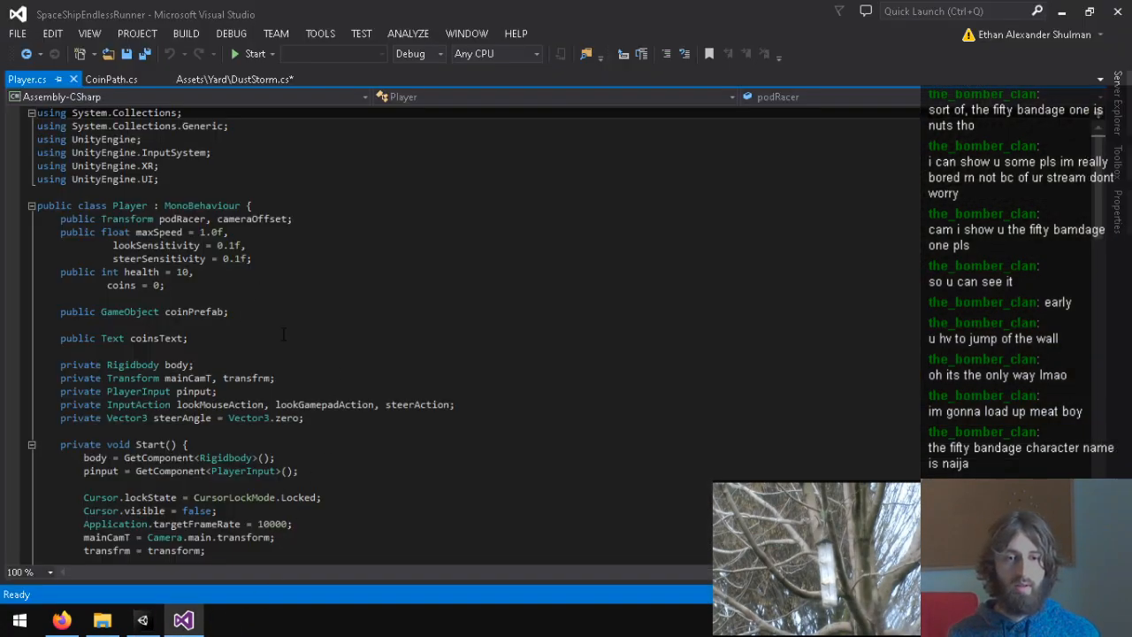
# Step: Declare the field "public static Player player;" below coinsText in the Player class and save the script
pyautogui.click(483, 417)
pyautogui.click(245, 339)
pyautogui.press('Return')
pyautogui.write('p')
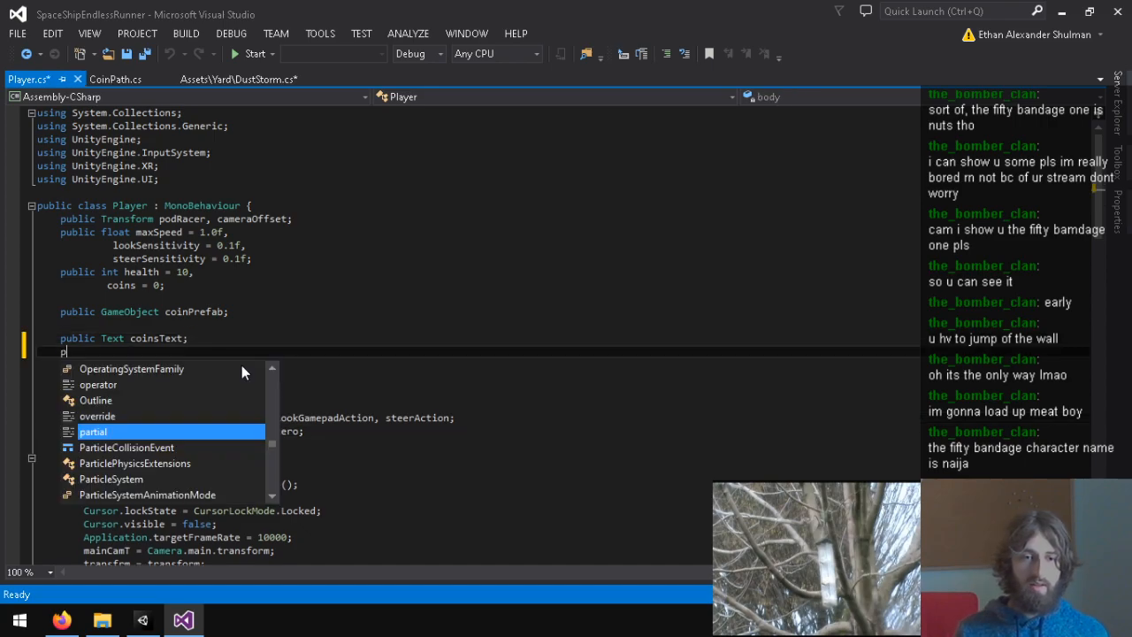
pyautogui.press('BackSpace')
pyautogui.press('Return')
pyautogui.write('public st')
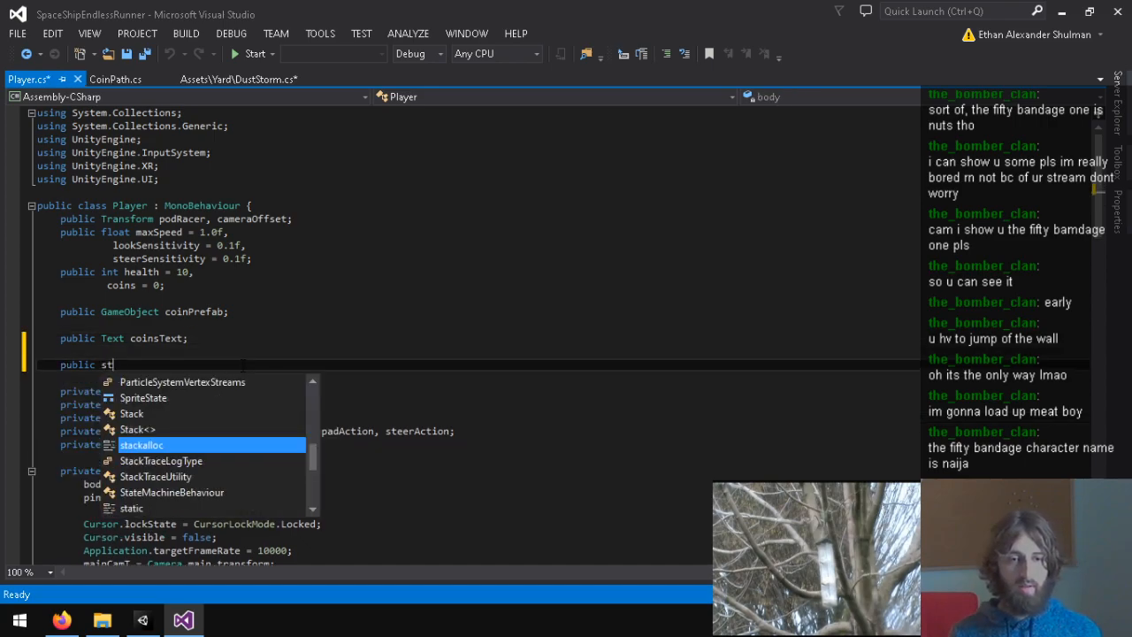
pyautogui.write('atic Player pla')
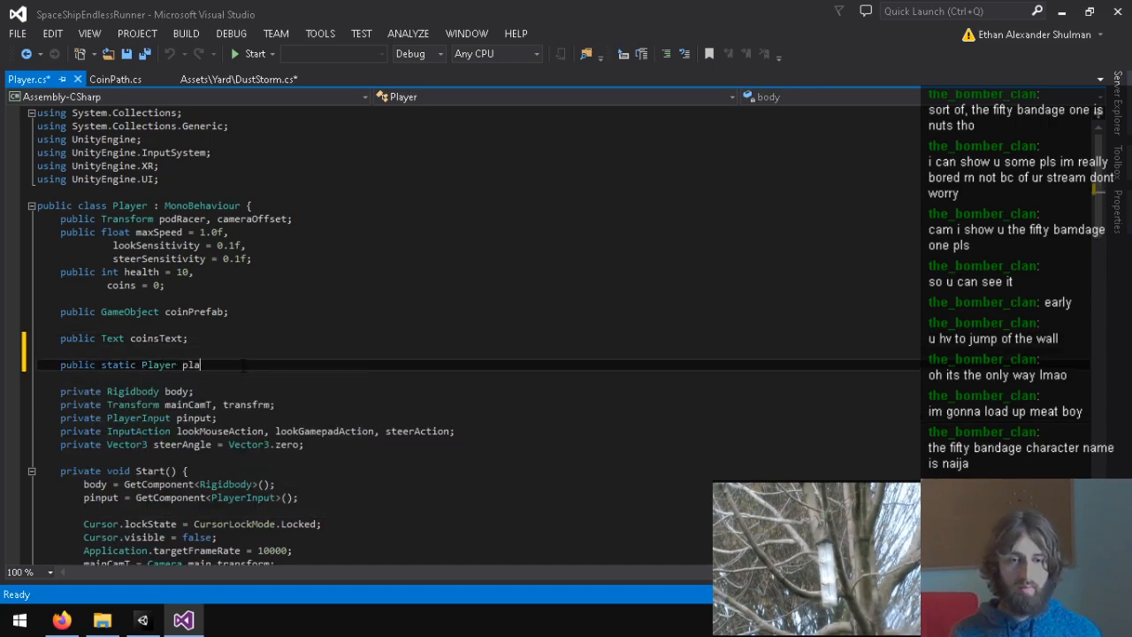
pyautogui.hotkey('ctrl', 's')
# Step: Add a private Awake() method above Start in the Player class containing "player = this;" and save the script
pyautogui.scroll(-3, 265, 354)
pyautogui.click(410, 312)
pyautogui.press('Down')
pyautogui.press('Down')
pyautogui.press('Return')
pyautogui.write('pri')
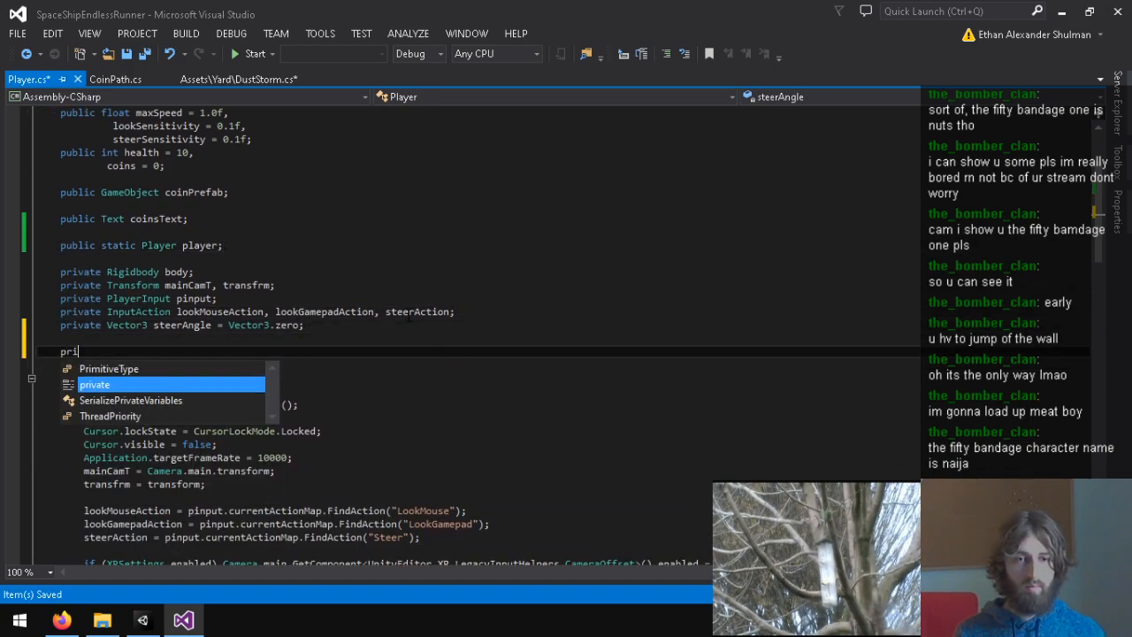
pyautogui.write('vate void Awake() ')
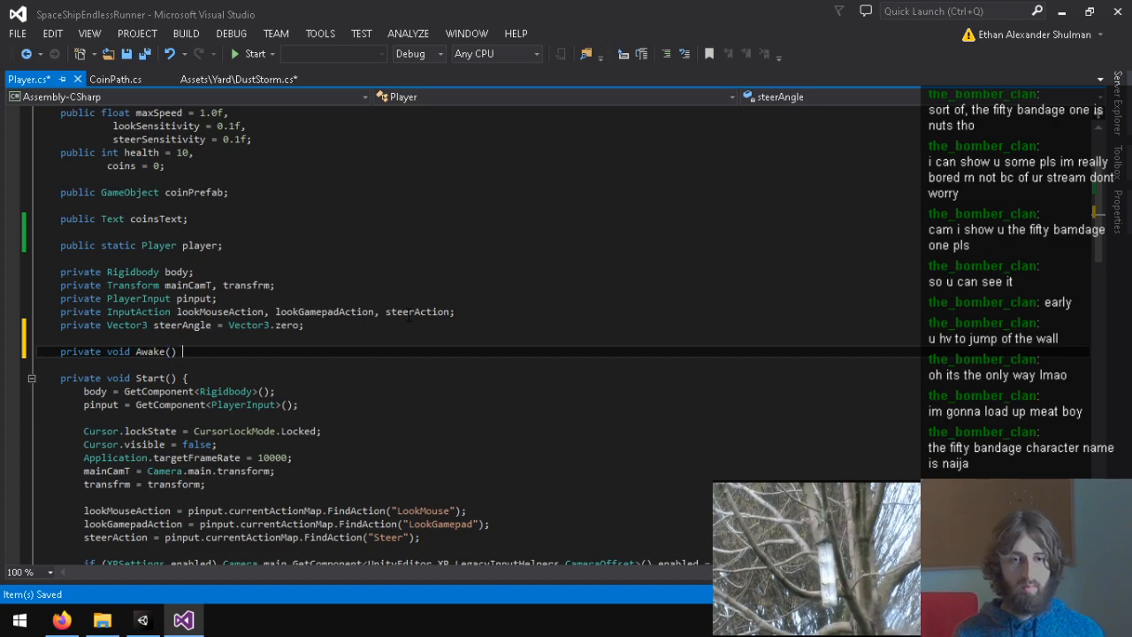
pyautogui.write('{')
pyautogui.press('Return')
pyautogui.write('player = this;')
pyautogui.hotkey('ctrl', 's')
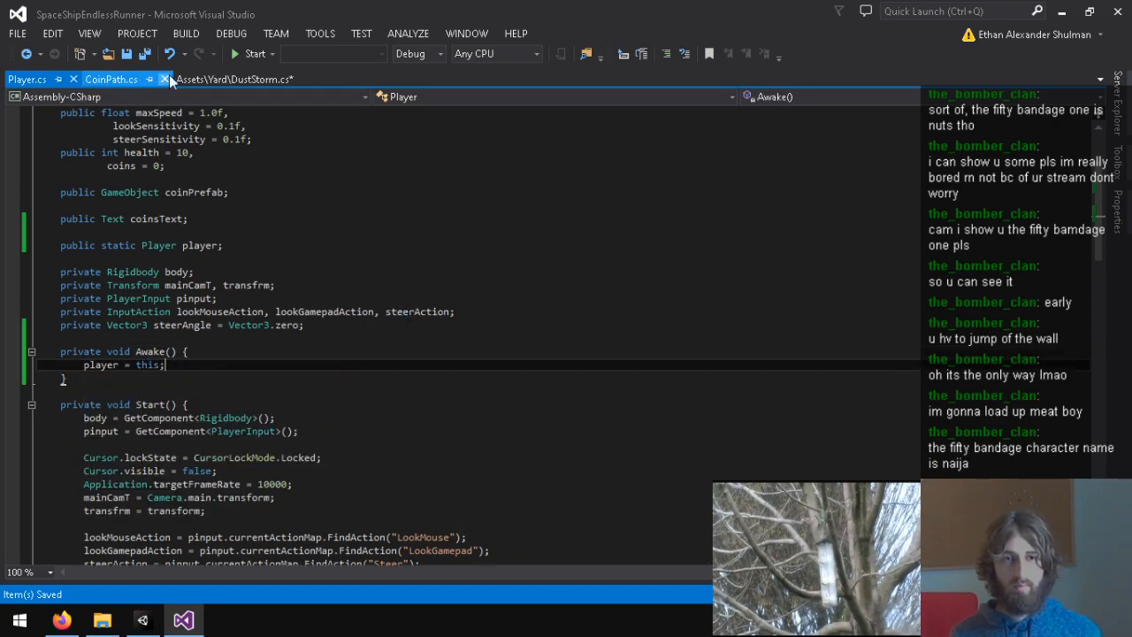
# Step: Add an empty "private void Start()" method to the DustStorm class in DustStorm.cs
pyautogui.hotkey('ctrl', 'Tab')
pyautogui.write('private void')
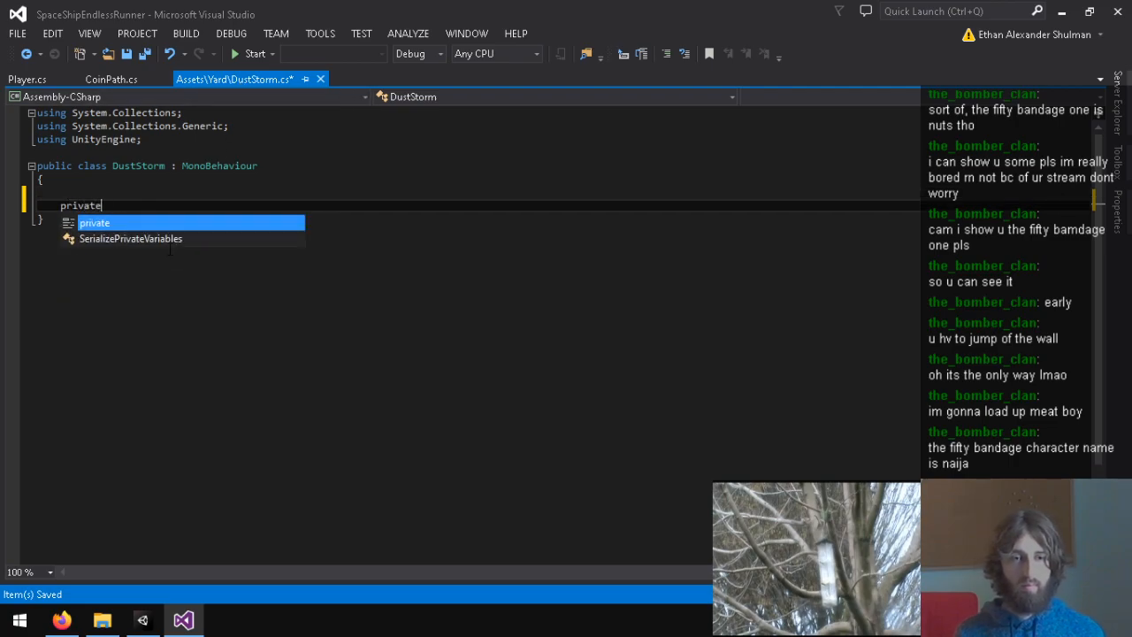
pyautogui.click(67, 79)
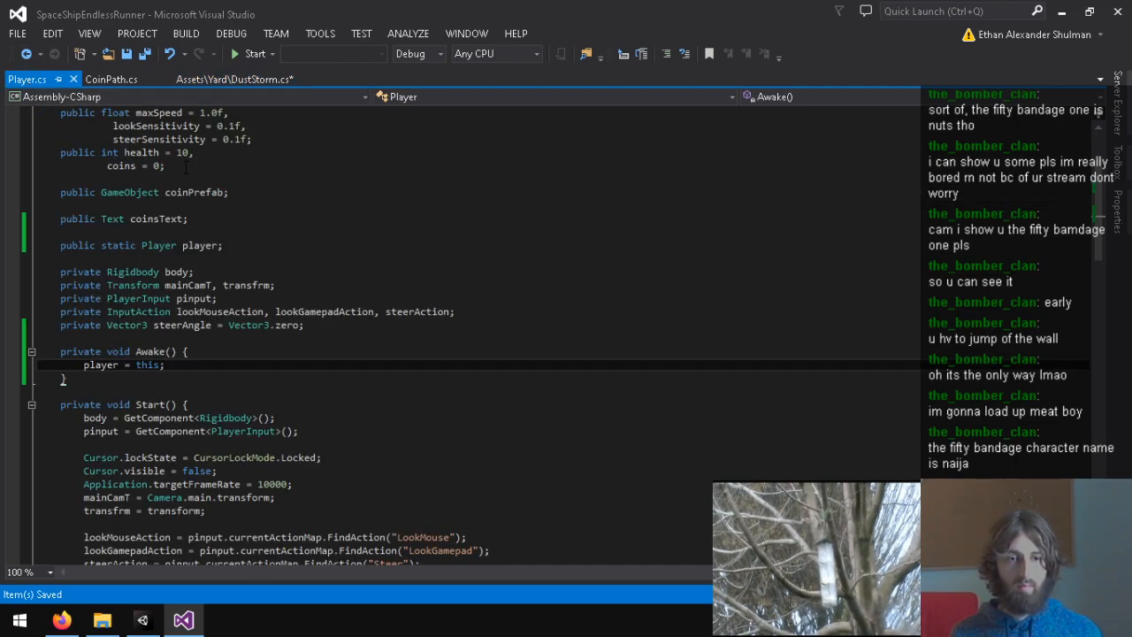
pyautogui.click(256, 84)
pyautogui.write('Start() {')
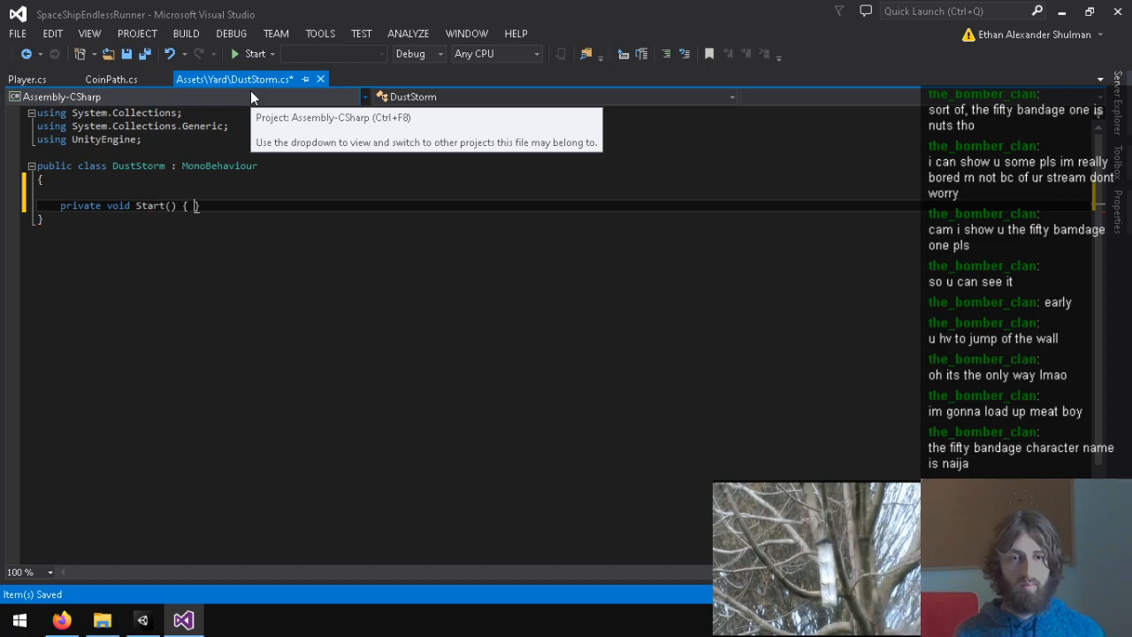
pyautogui.press('Return')
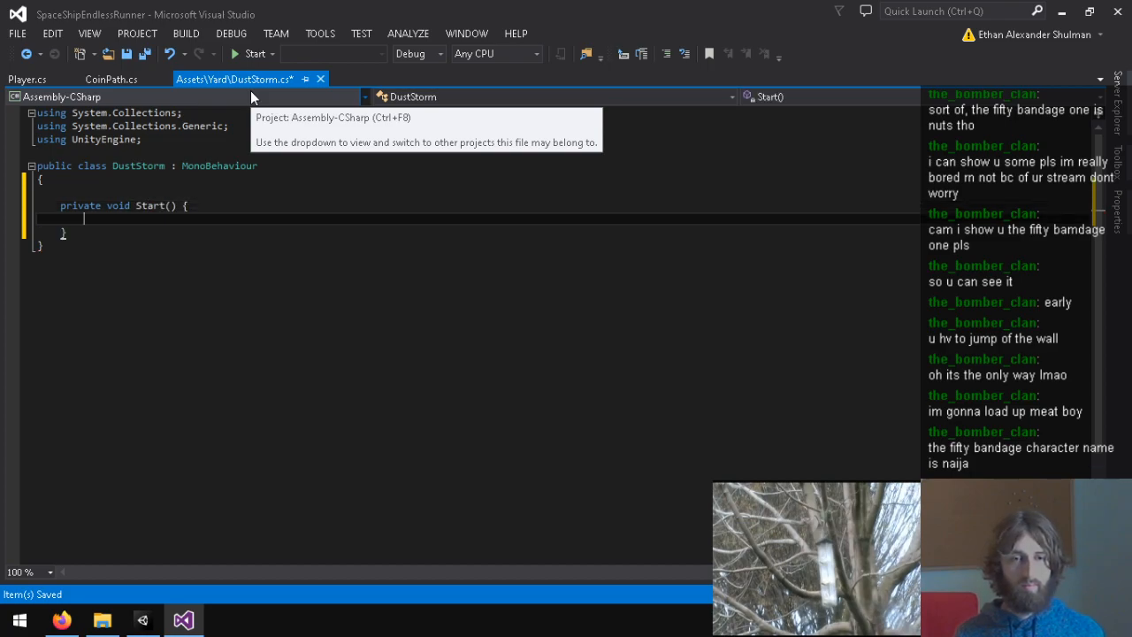
# Step: Remove the System.Collections and System.Collections.Generic using lines from DustStorm.cs
pyautogui.moveTo(185, 114); pyautogui.dragTo(60, 118)
pyautogui.moveTo(230, 126); pyautogui.dragTo(35, 112)
pyautogui.press('BackSpace')
pyautogui.click(42, 129)
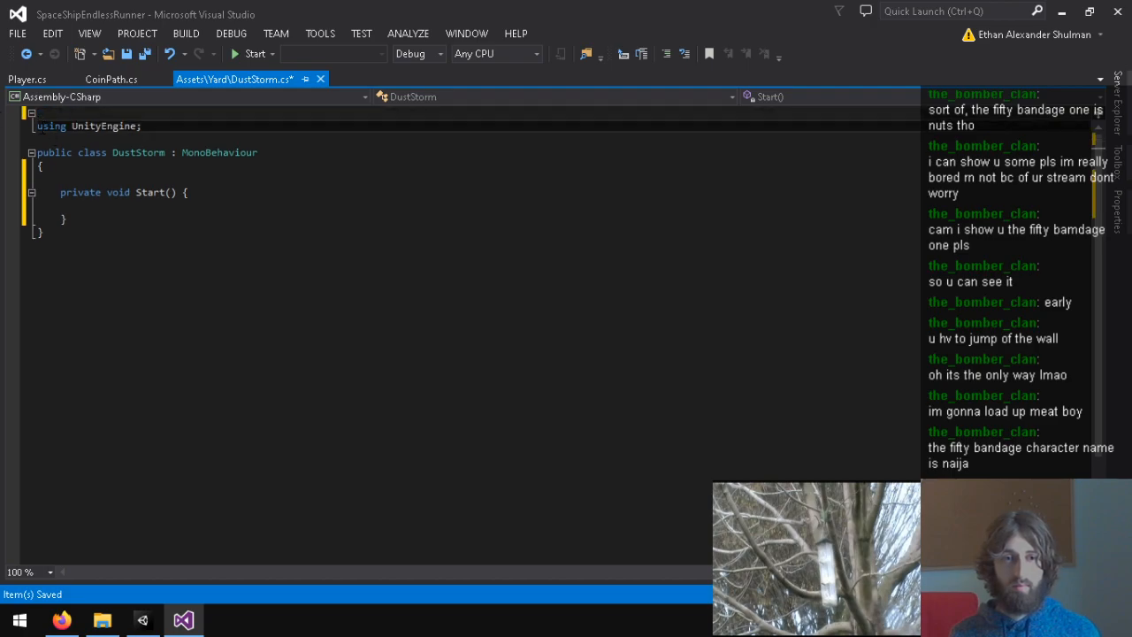
pyautogui.press('BackSpace')
# Step: Check the CoinPath script for reference and add an empty "private void Update()" method below Start in DustStorm.cs
pyautogui.click(110, 78)
pyautogui.scroll(5, 229, 177)
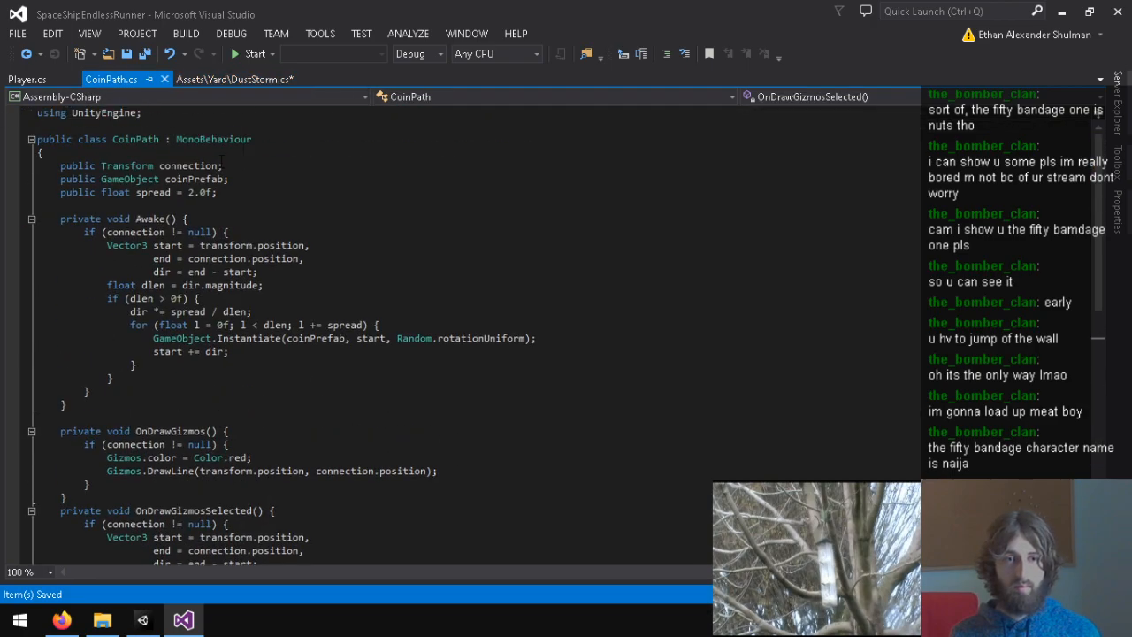
pyautogui.click(234, 80)
pyautogui.click(229, 177)
pyautogui.press('Down')
pyautogui.press('Down')
pyautogui.press('Return')
pyautogui.write('private void Up')
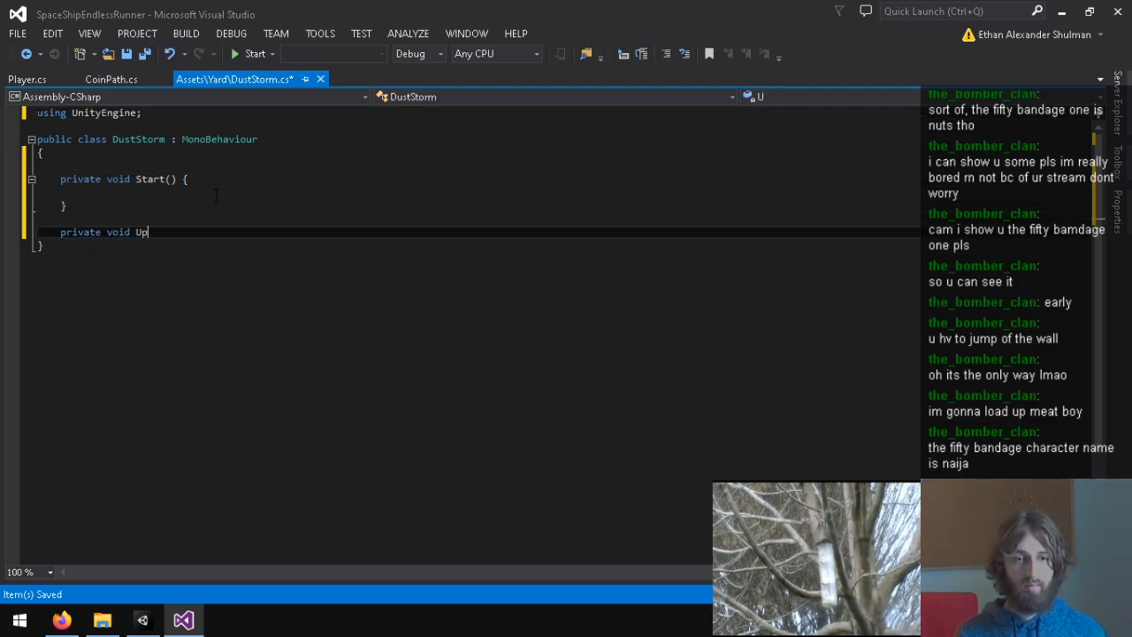
pyautogui.write('date() {')
pyautogui.press('Return')
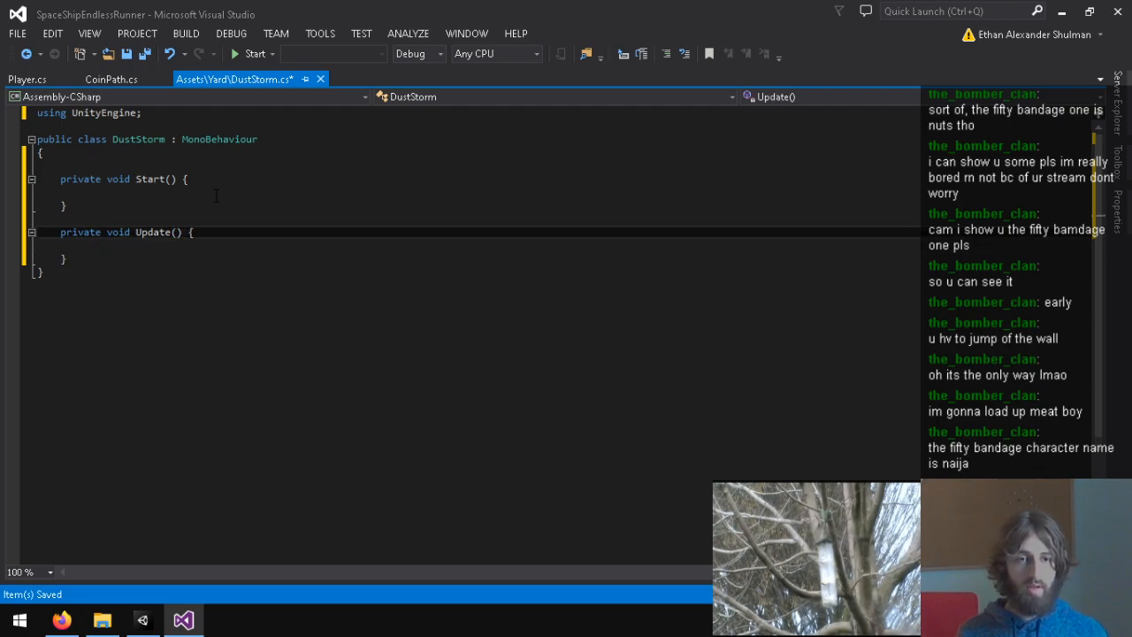
# Step: Declare the field "private Transform ptransform;" at the start of the DustStorm class, followed by a blank line
pyautogui.press('Up')
pyautogui.press('Up')
pyautogui.press('Up')
pyautogui.press('Up')
pyautogui.press('Up')
pyautogui.press('Up')
pyautogui.write('private Transform ptransform;')
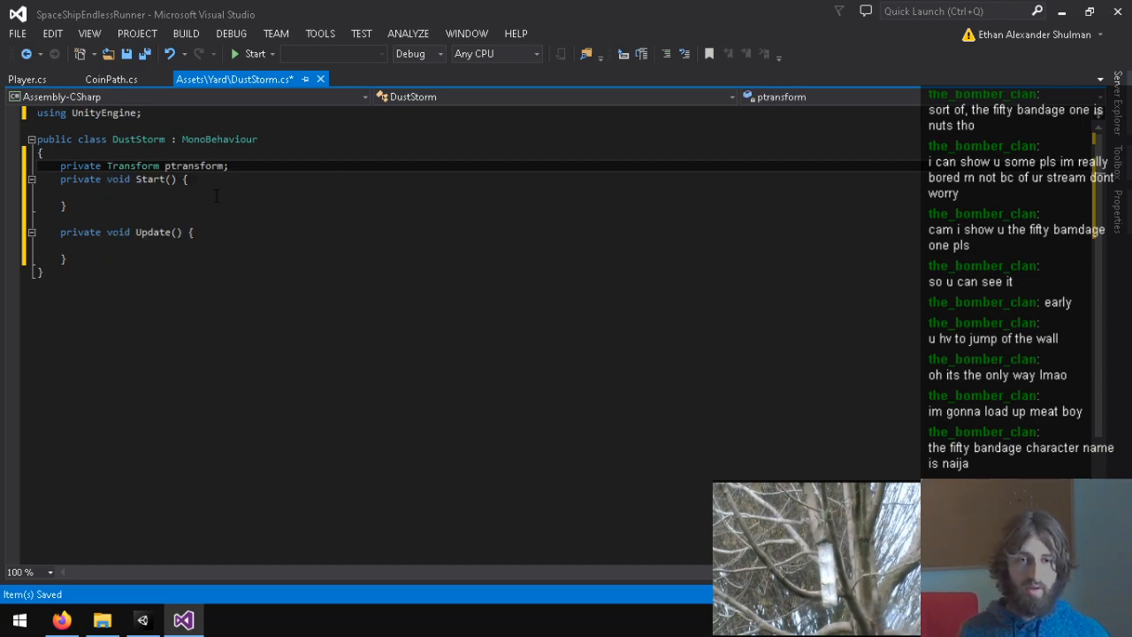
pyautogui.press('Return')
# Step: Assign "ptransform = Player.player.transform;" inside DustStorm's Start method
pyautogui.press('Down')
pyautogui.press('Down')
pyautogui.press('Down')
pyautogui.press('Up')
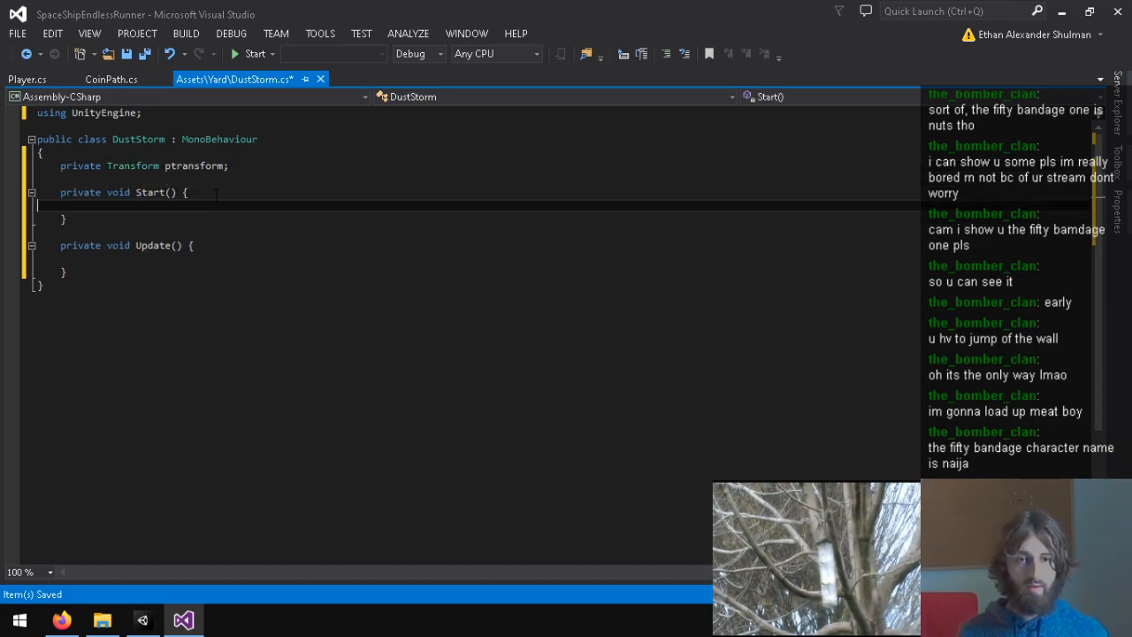
pyautogui.write('ptran')
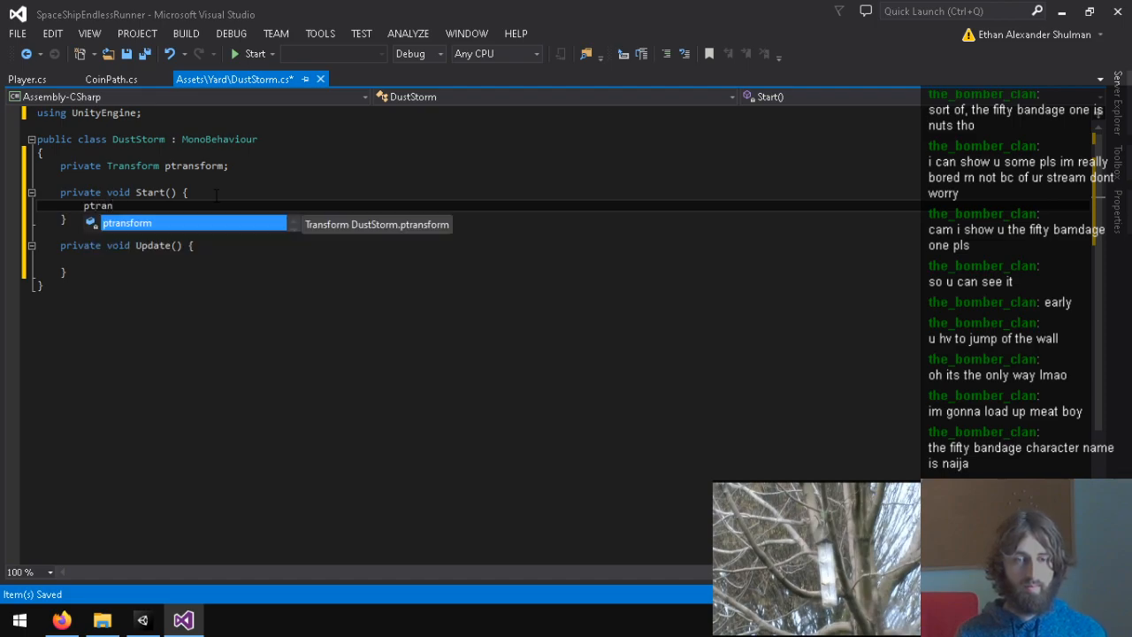
pyautogui.write('sform = Player.player.transform;')
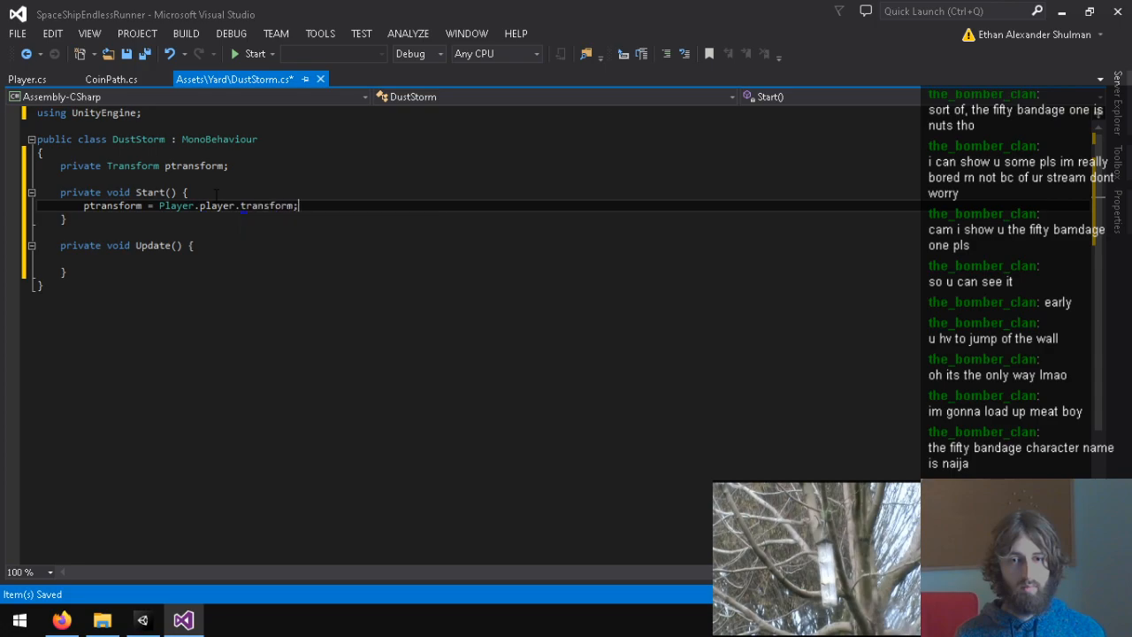
# Step: Check the field types in Player.cs and declare "private Rigidbody pbody;" below ptransform in the DustStorm class
pyautogui.click(235, 164)
pyautogui.press('Return')
pyautogui.write('private')
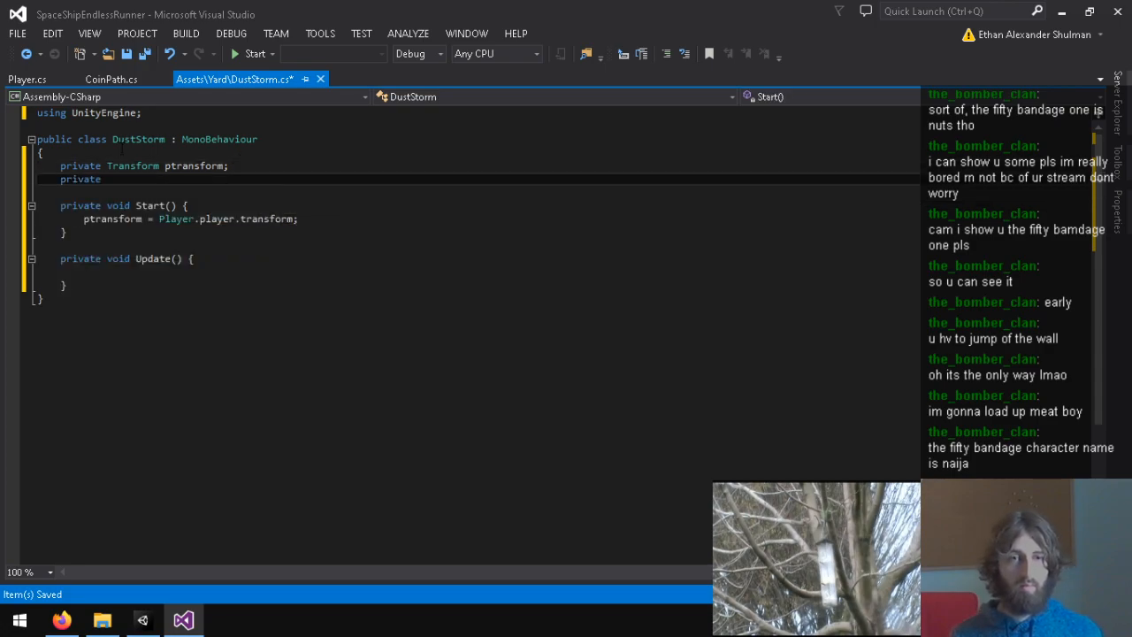
pyautogui.click(26, 79)
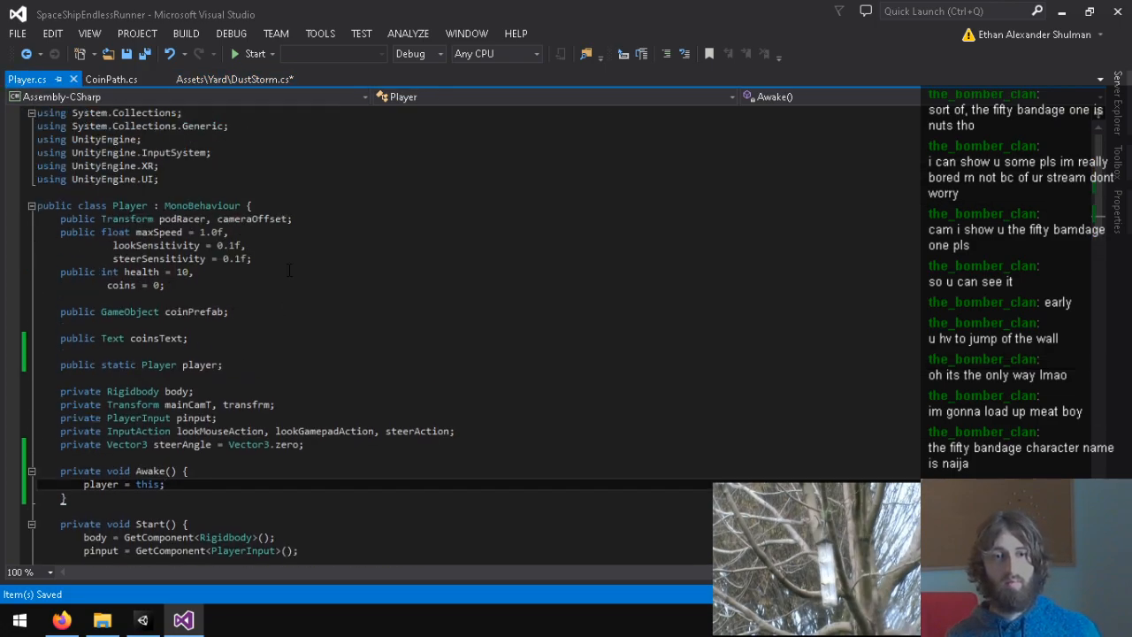
pyautogui.click(235, 79)
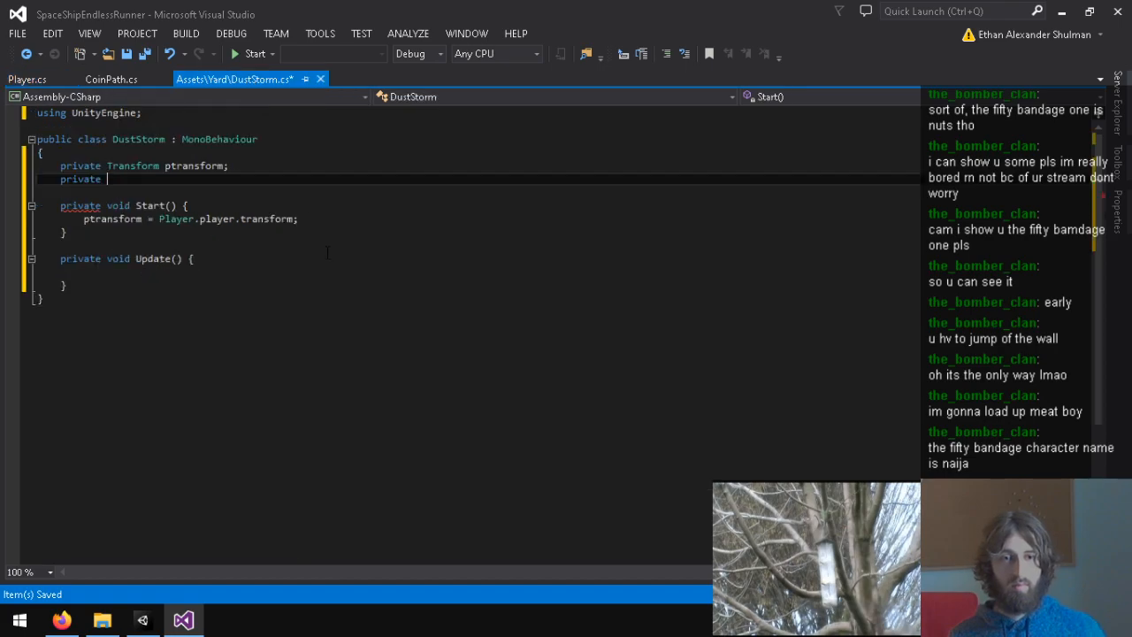
pyautogui.write('Rigidbody pbody;')
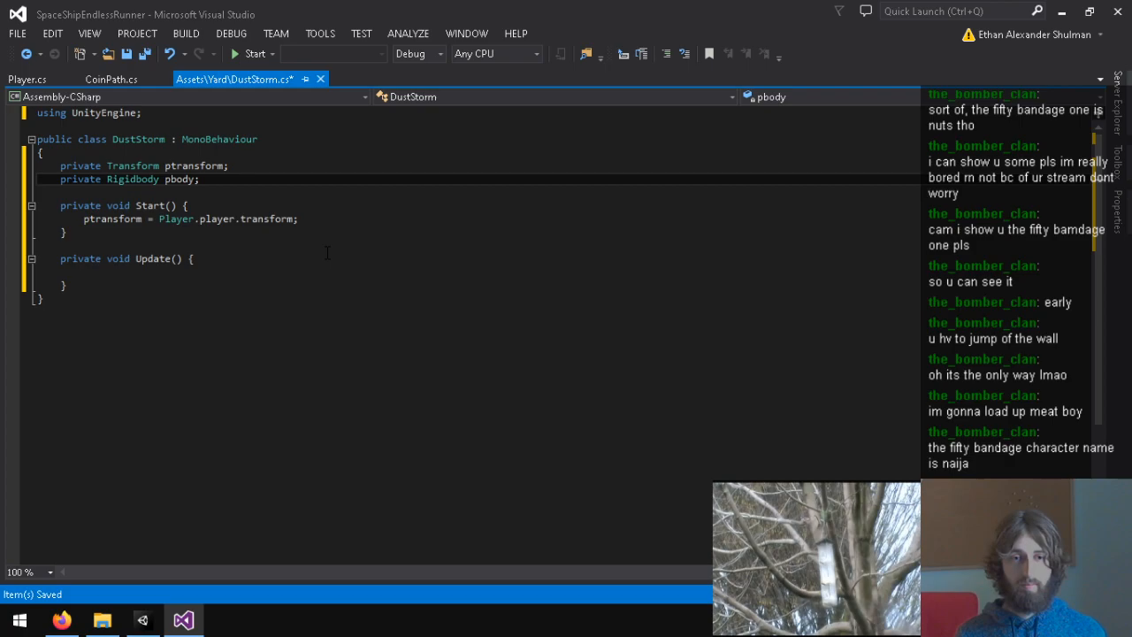
# Step: Add "pbody = ptransform.GetComponent<Rigidbody>();" to DustStorm's Start method and save the script
pyautogui.click(314, 217)
pyautogui.press('Return')
pyautogui.write('pbody = ')
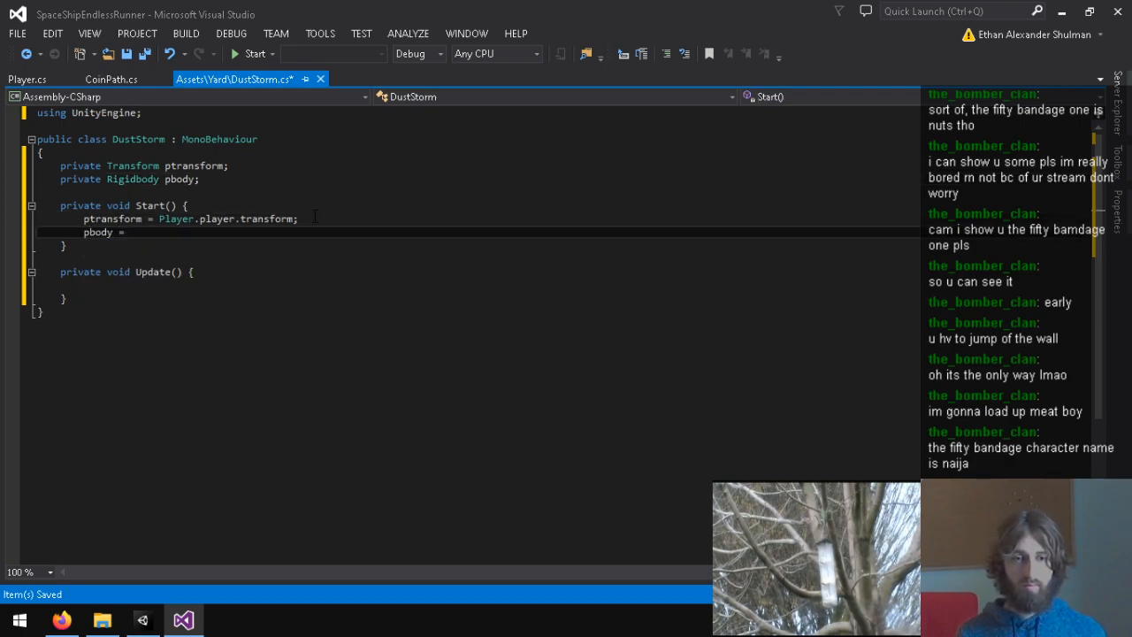
pyautogui.write('ptransform.GetCom')
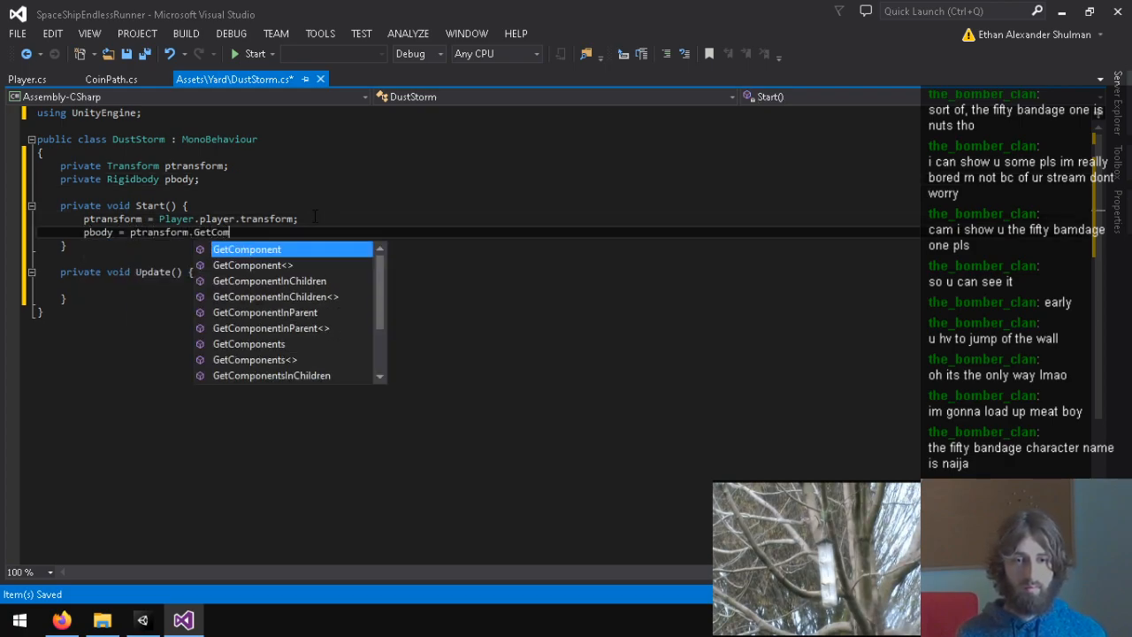
pyautogui.write('ponent<RigidB')
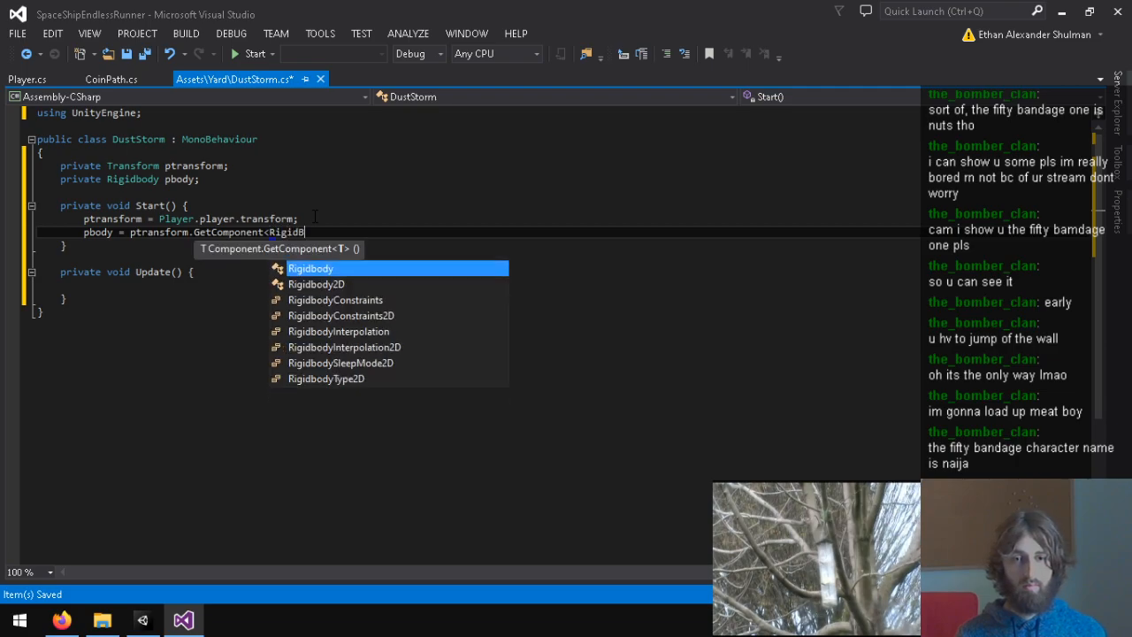
pyautogui.write('>();')
pyautogui.hotkey('ctrl', 's')
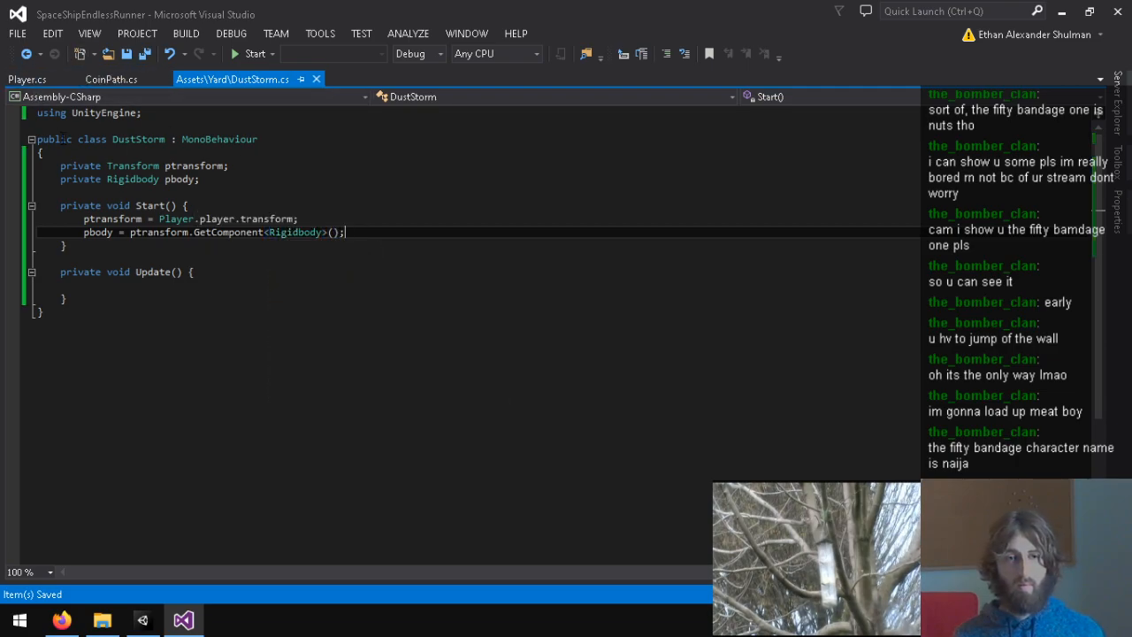
pyautogui.click(190, 286)
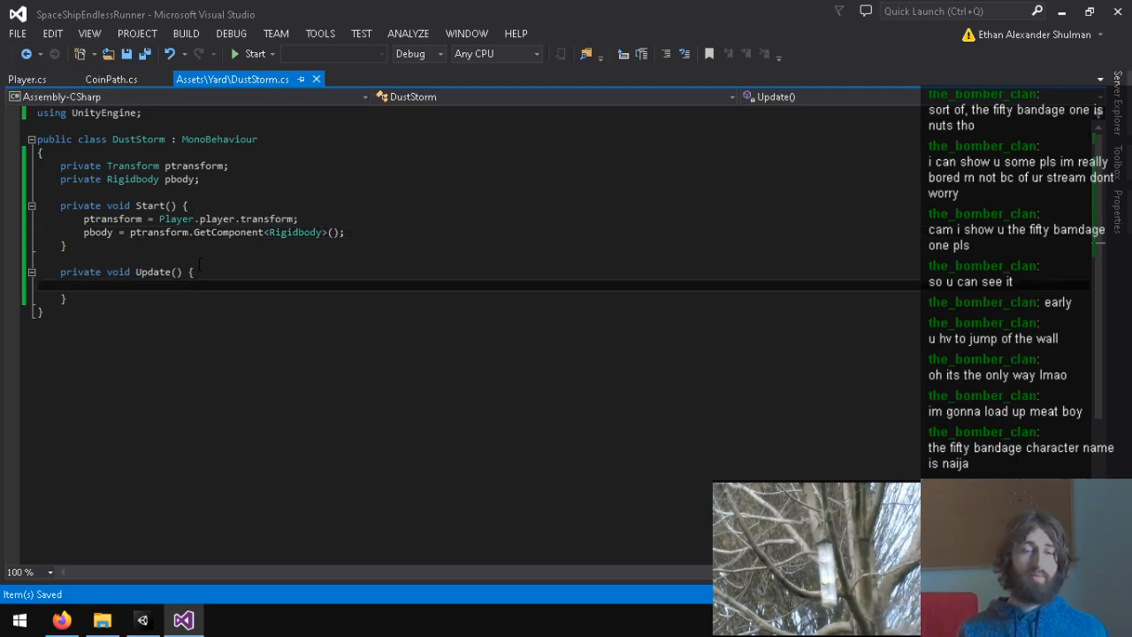
pyautogui.write('if (p')
pyautogui.press('BackSpace')
pyautogui.press('BackSpace')
pyautogui.press('BackSpace')
pyautogui.press('BackSpace')
pyautogui.press('BackSpace')
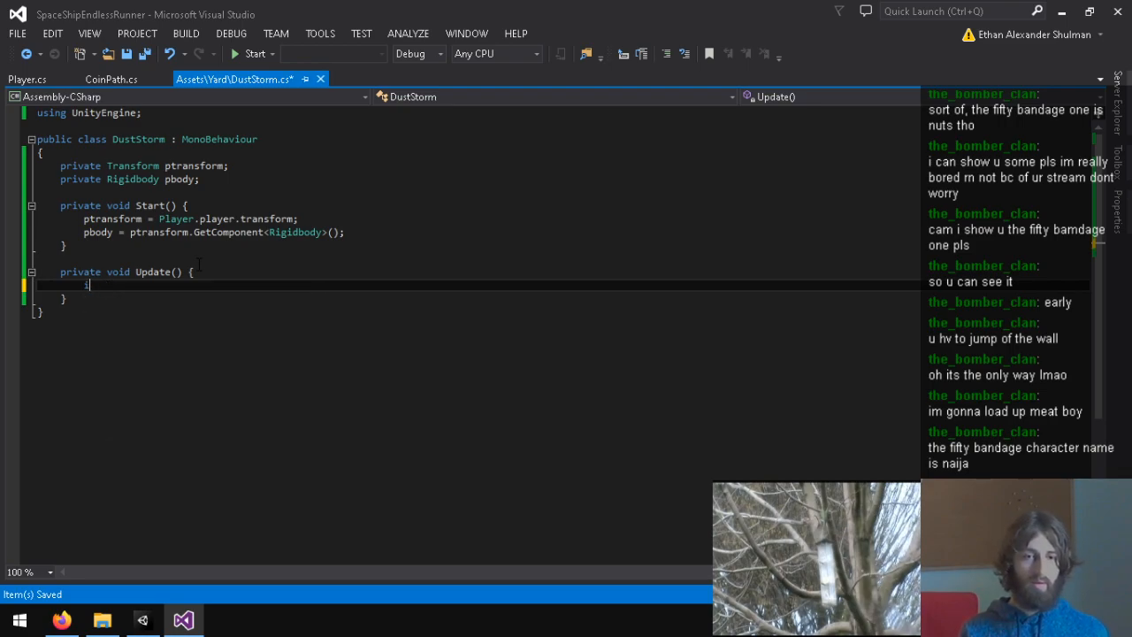
# Step: In DustStorm's Update method, add "Vector3 pos = ptransform.localPosition;" and begin the condition "if (pos.y >" on the following line
pyautogui.write('Vector3 ')
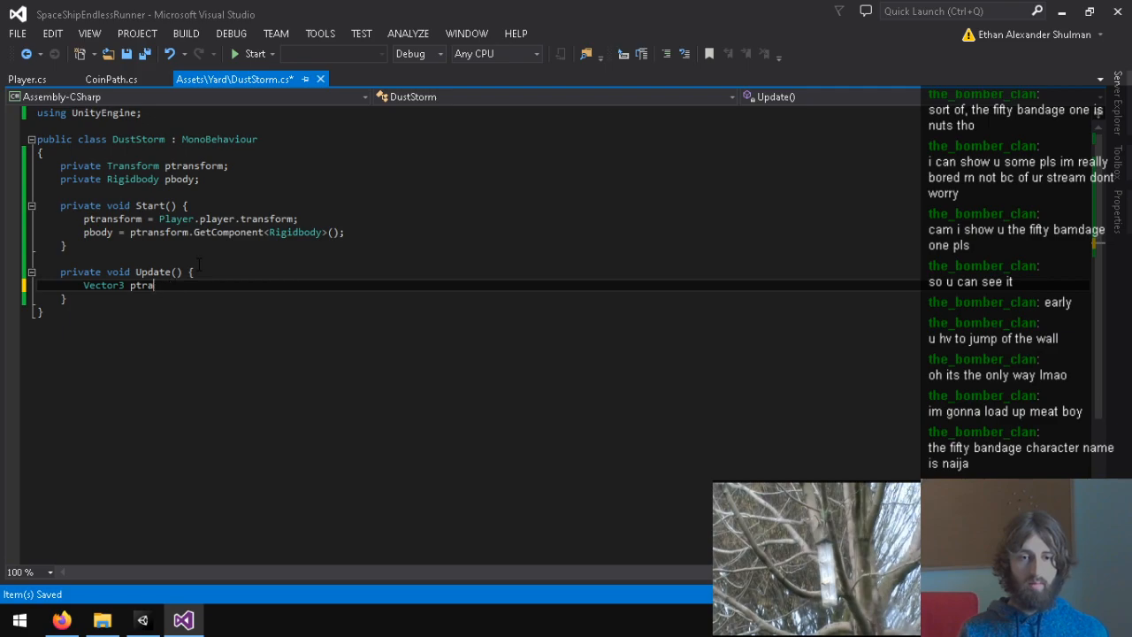
pyautogui.write('pos = pt')
pyautogui.press('Tab')
pyautogui.write('.localPosition;')
pyautogui.press('Return')
pyautogui.write('if (pos.y >')
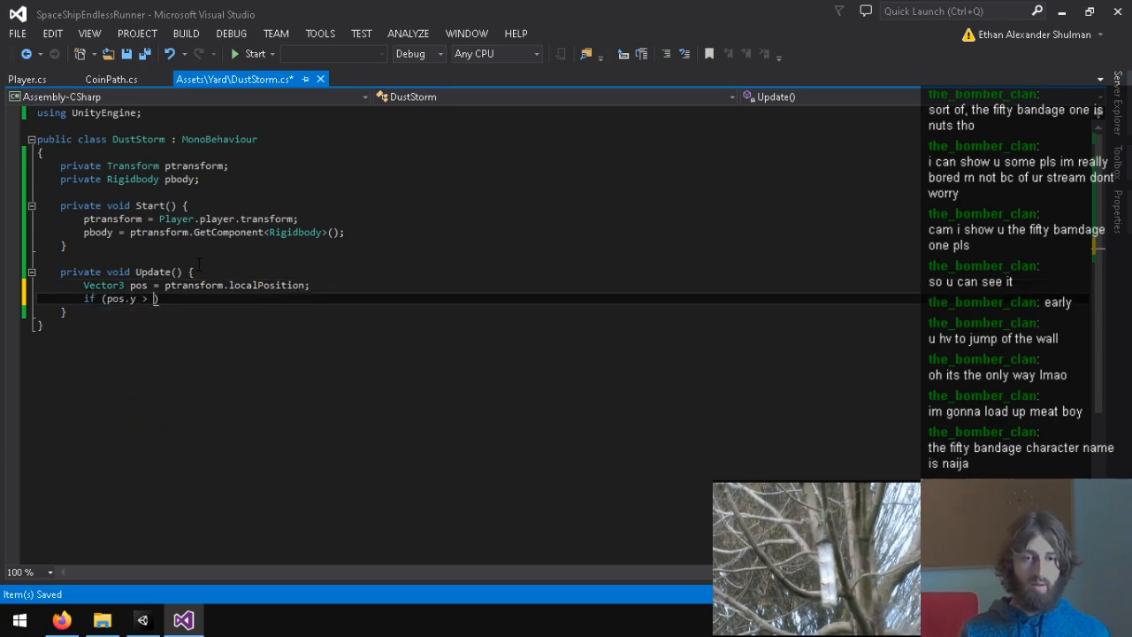
# Step: Switch to the Unity editor and examine the heights of the canyon walls, rocks and path in the Yard scene
pyautogui.click(143, 621)
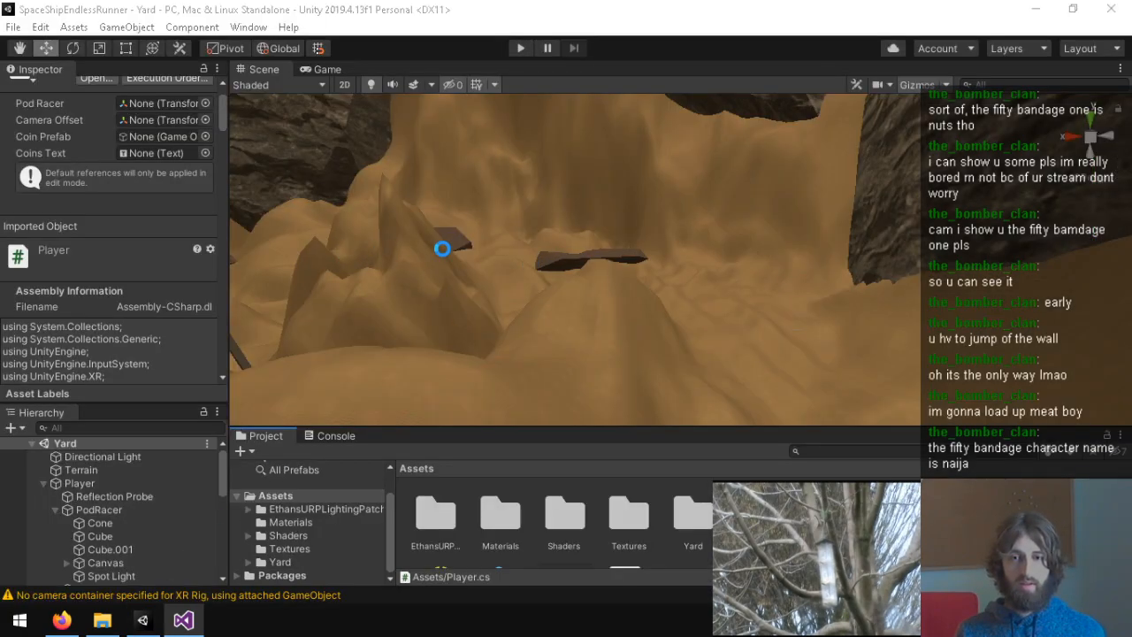
pyautogui.moveTo(740, 236); pyautogui.dragTo(265, 195, button='right')
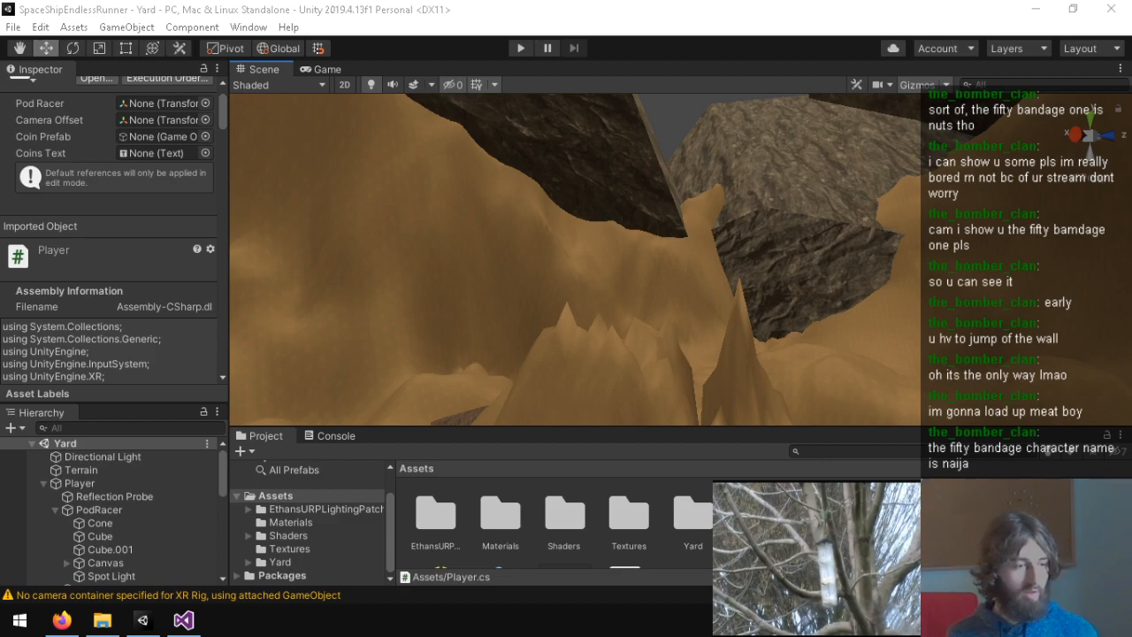
pyautogui.click(892, 86)
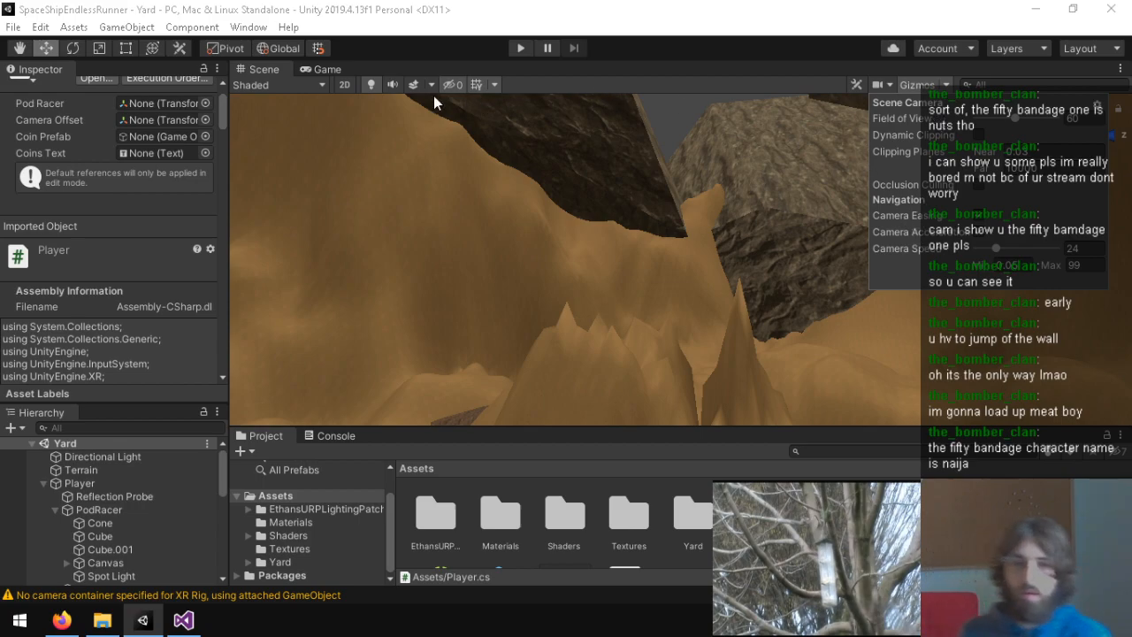
pyautogui.press('Escape')
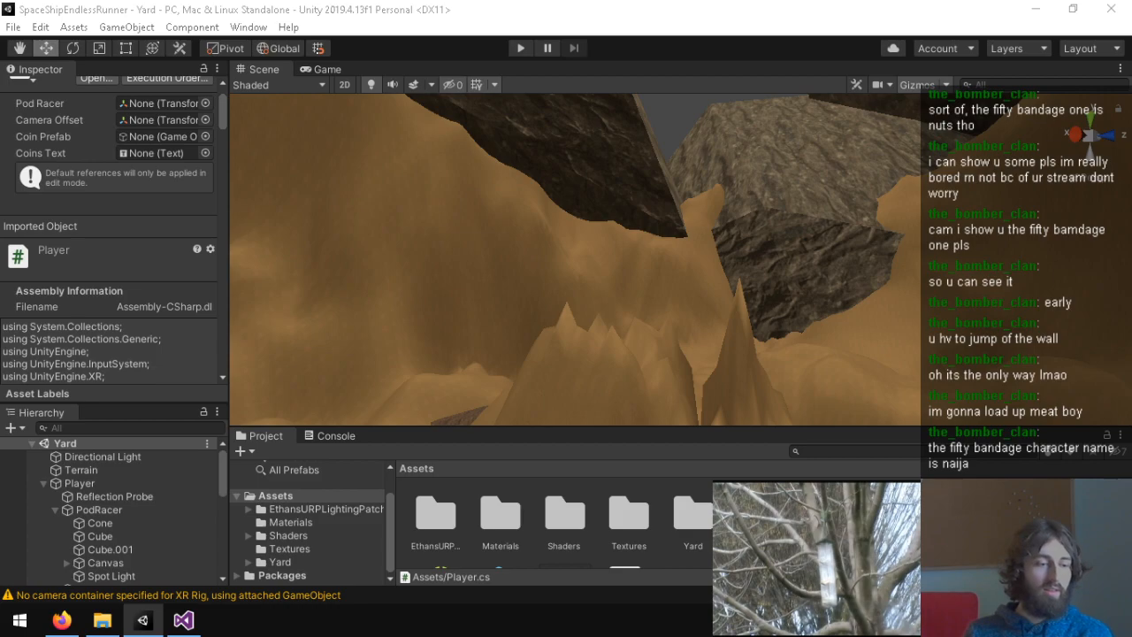
pyautogui.moveTo(502, 307); pyautogui.dragTo(711, 325, button='right')
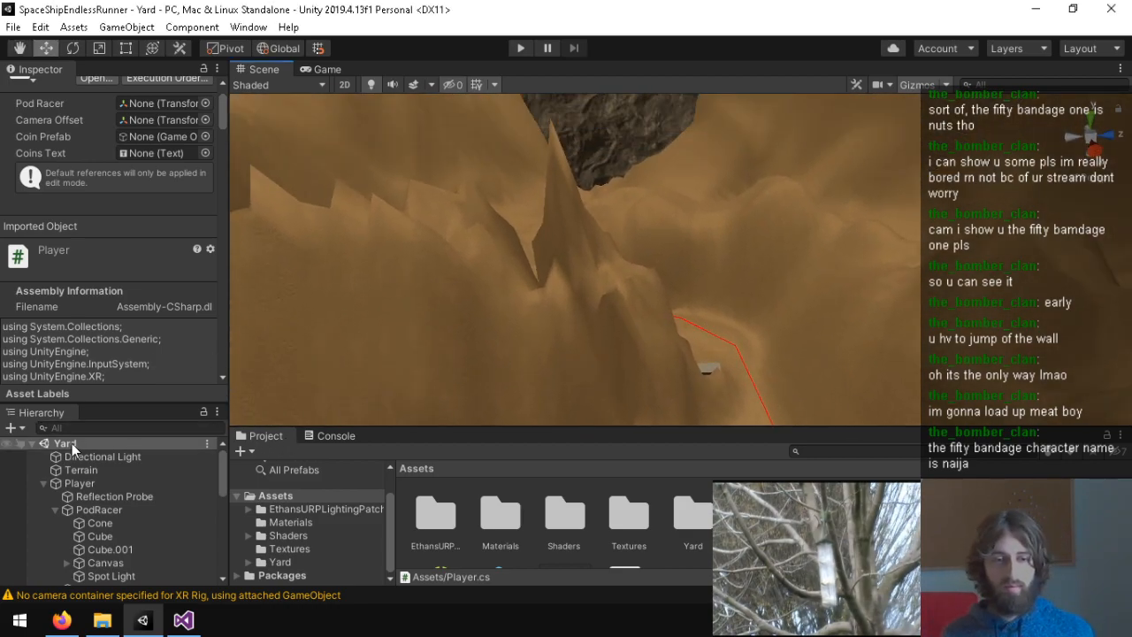
# Step: Create an empty GameObject in the Yard scene and align it with the current scene view
pyautogui.click(10, 427)
pyautogui.click(114, 225)
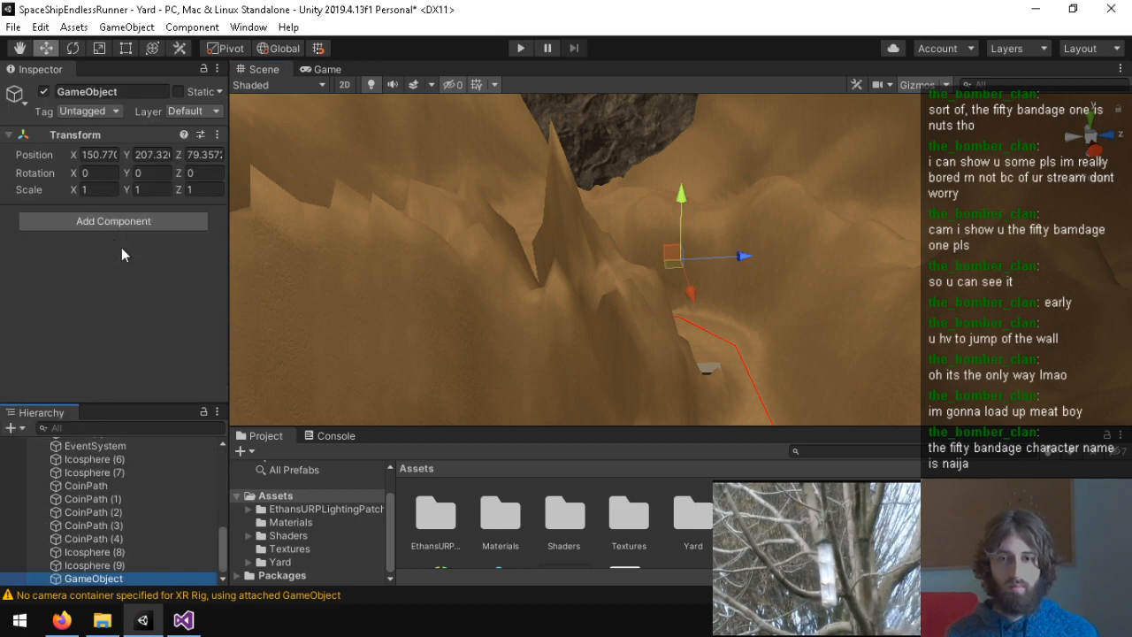
pyautogui.rightClick(129, 577)
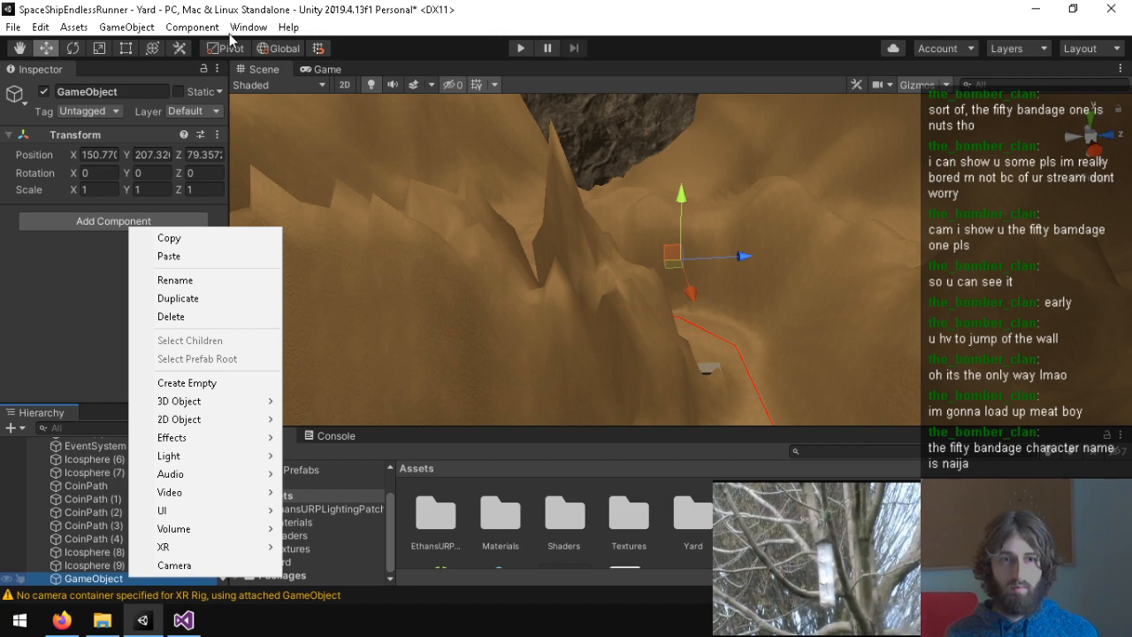
pyautogui.click(113, 254)
pyautogui.click(216, 134)
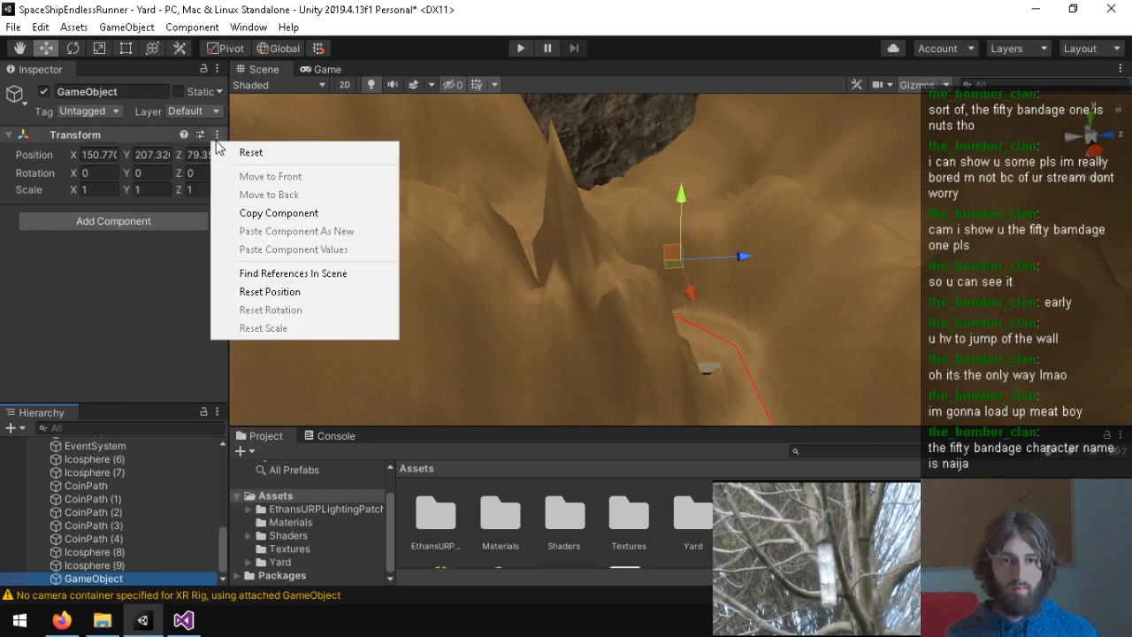
pyautogui.click(241, 29)
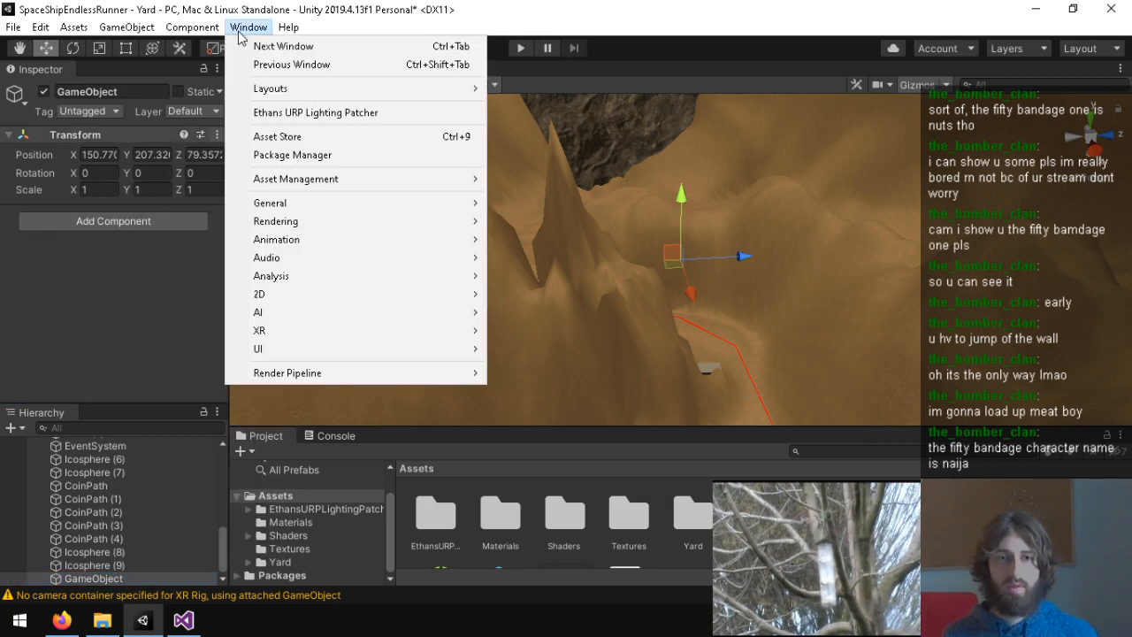
pyautogui.click(128, 28)
pyautogui.click(133, 29)
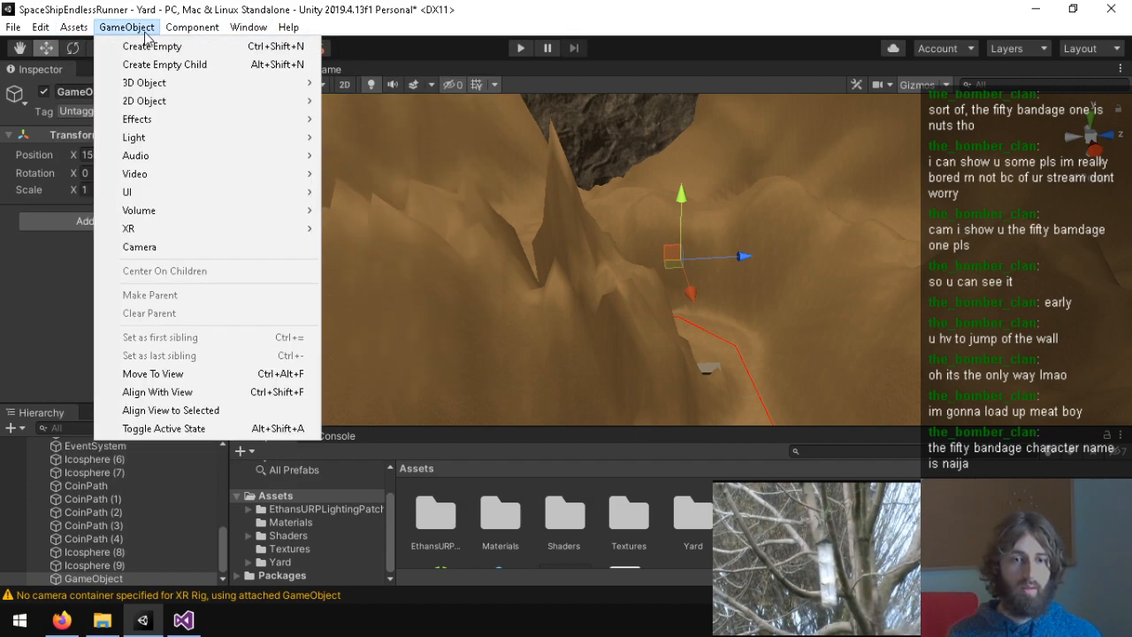
pyautogui.click(254, 394)
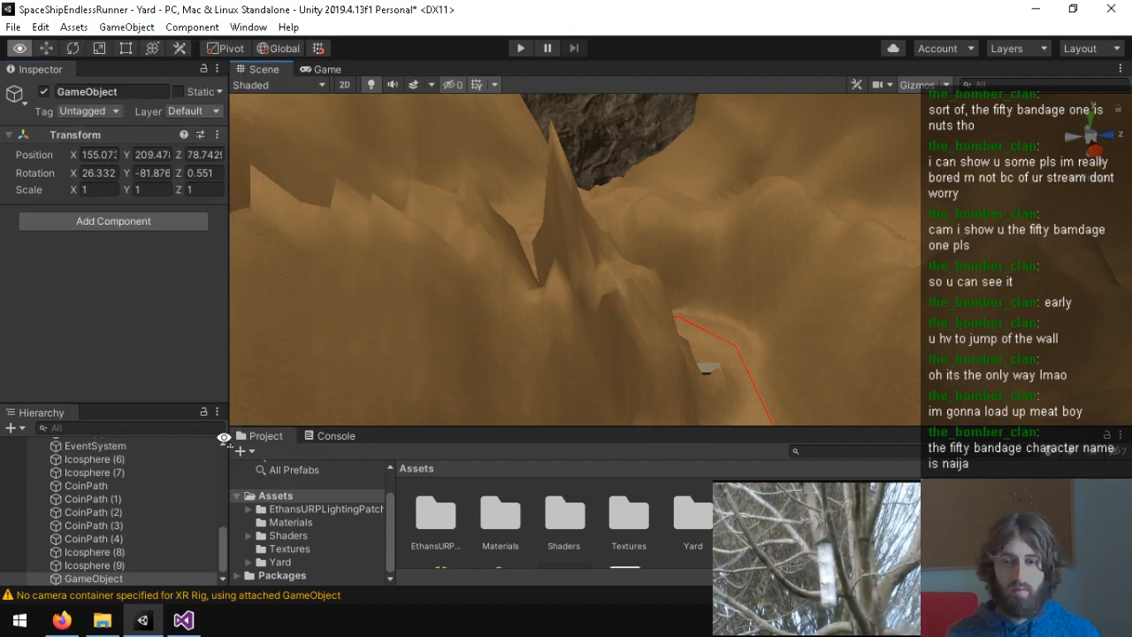
# Step: Move the empty GameObject to the scene view at the sand ridge, and again near the dark pillars, to probe the terrain height
pyautogui.keyDown('alt'); pyautogui.moveTo(470, 220); pyautogui.dragTo(804, 221); pyautogui.keyUp('alt')
pyautogui.moveTo(804, 221); pyautogui.dragTo(619, 301, button='right')
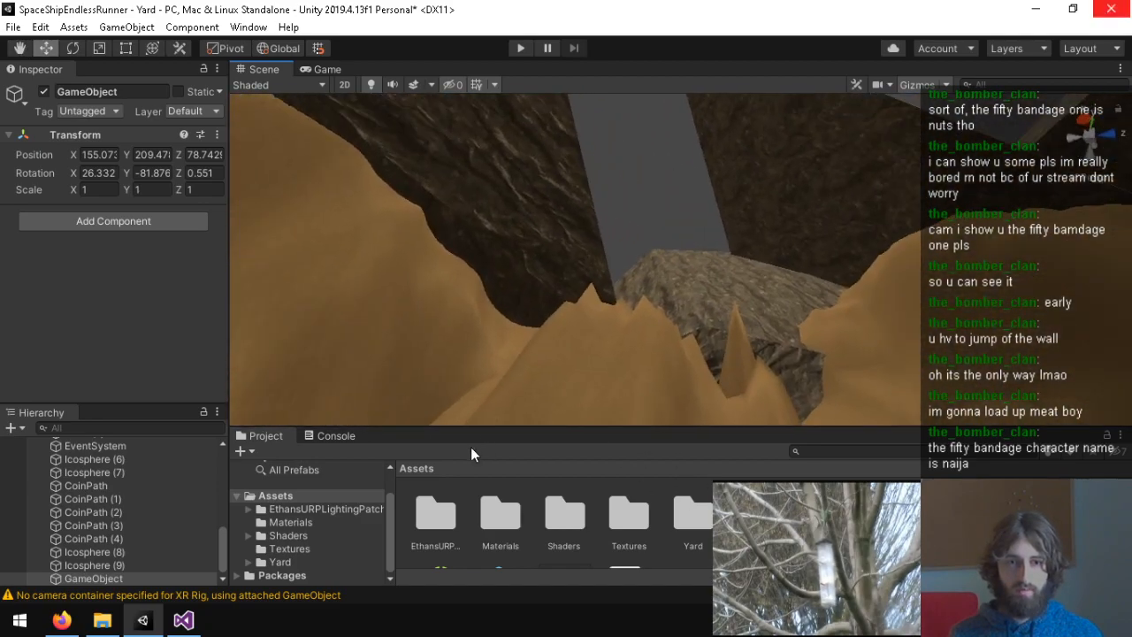
pyautogui.rightClick(117, 575)
pyautogui.click(127, 27)
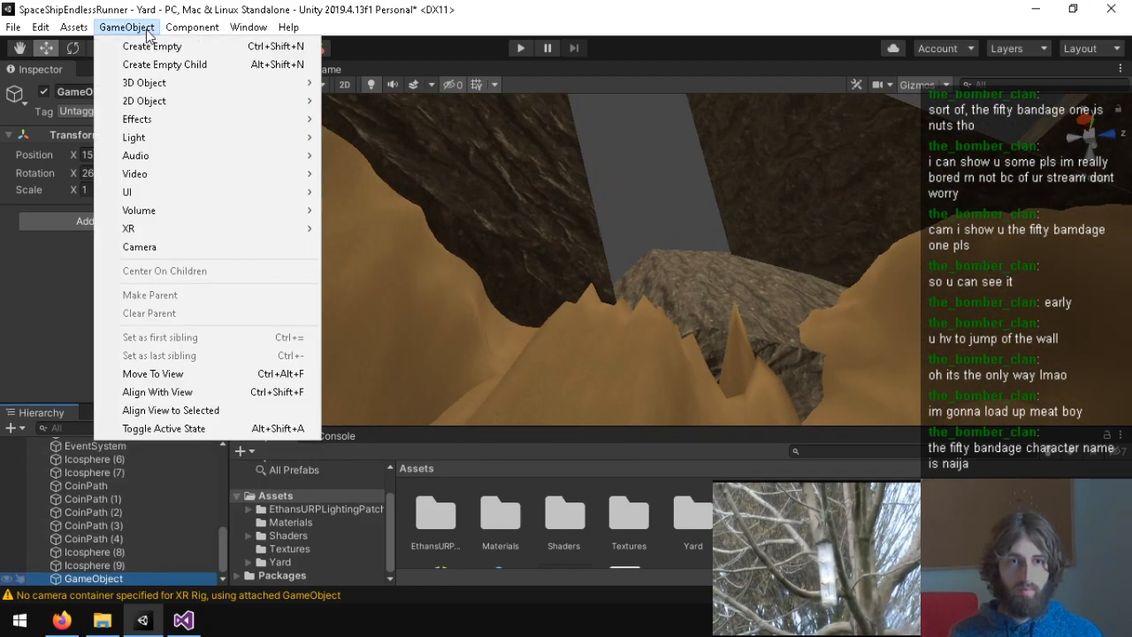
pyautogui.click(202, 373)
pyautogui.moveTo(543, 310); pyautogui.dragTo(593, 290, button='right')
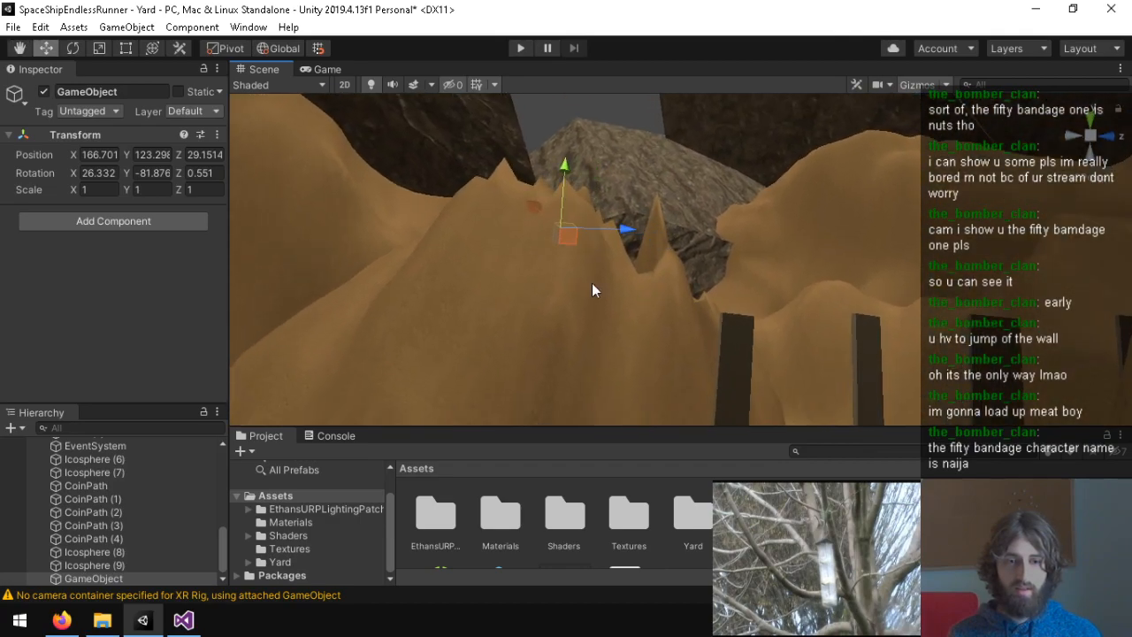
pyautogui.click(192, 27)
pyautogui.moveTo(124, 28)
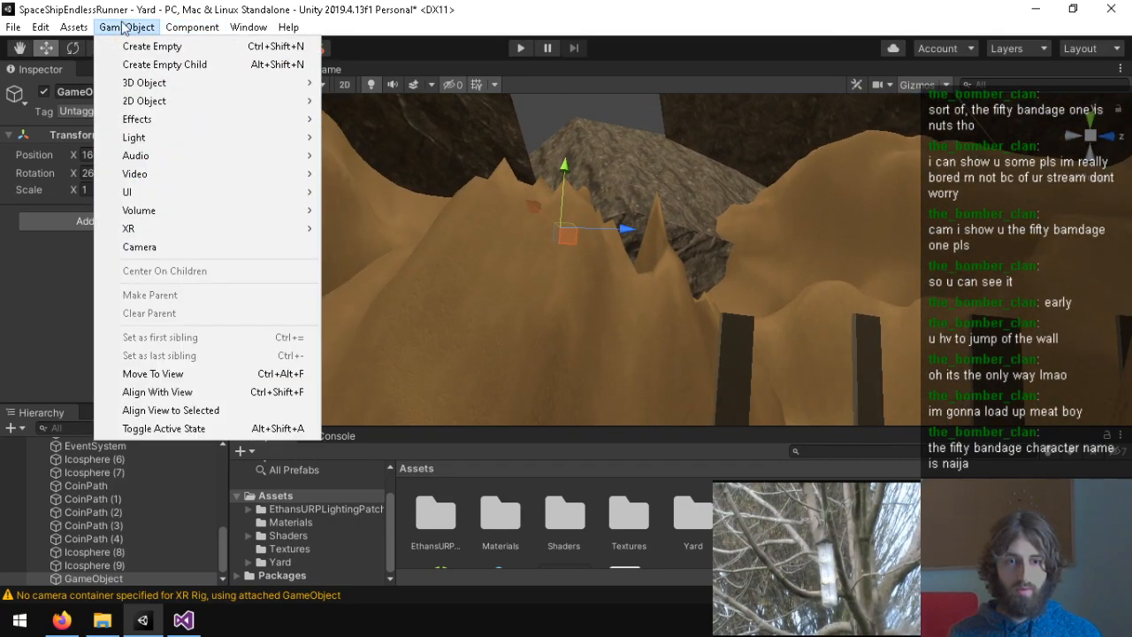
pyautogui.click(198, 374)
pyautogui.moveTo(367, 309); pyautogui.dragTo(818, 273, button='right')
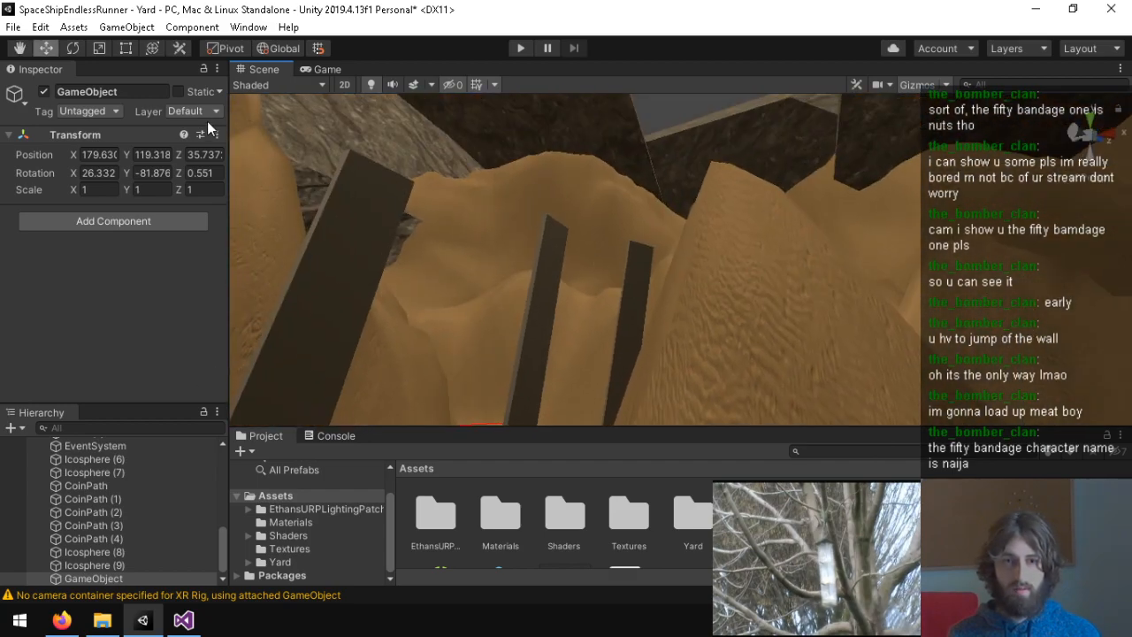
# Step: Switch to Visual Studio and delete the unfinished if statement on pos.y in DustStorm's Update method
pyautogui.click(183, 620)
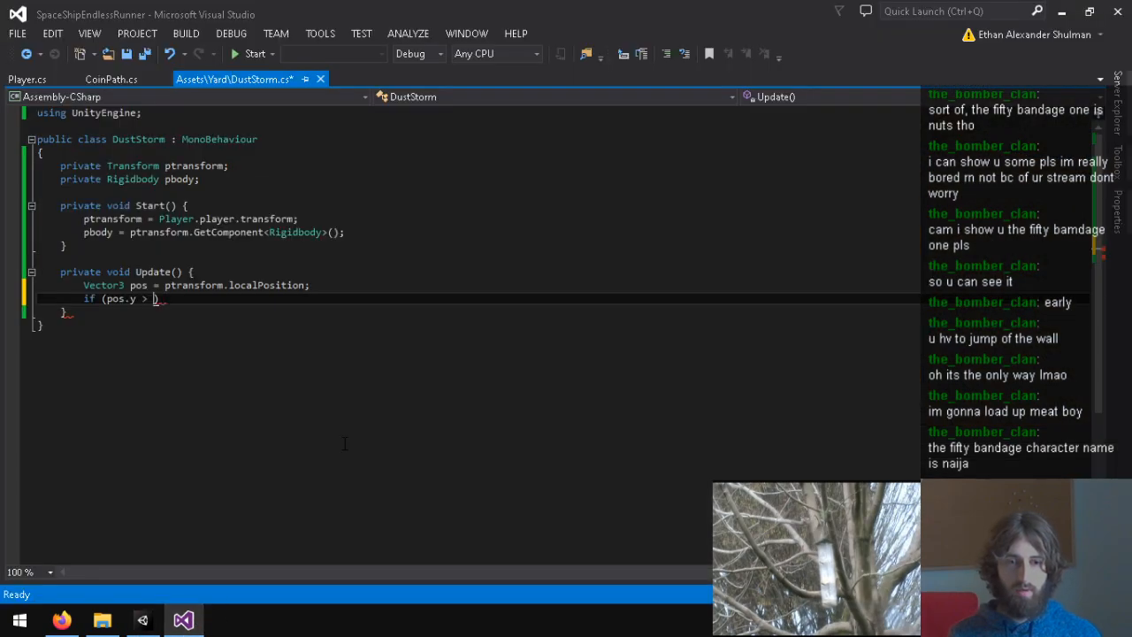
pyautogui.press('BackSpace')
pyautogui.press('BackSpace')
pyautogui.press('BackSpace')
pyautogui.press('BackSpace')
pyautogui.press('BackSpace')
pyautogui.press('BackSpace')
pyautogui.press('BackSpace')
pyautogui.press('BackSpace')
pyautogui.press('BackSpace')
pyautogui.press('BackSpace')
pyautogui.press('BackSpace')
pyautogui.press('BackSpace')
# Step: Below the pos line in Update, declare the storm strength as float storm = Mathf.Max(pos.y - 120f, 0f);
pyautogui.write('float')
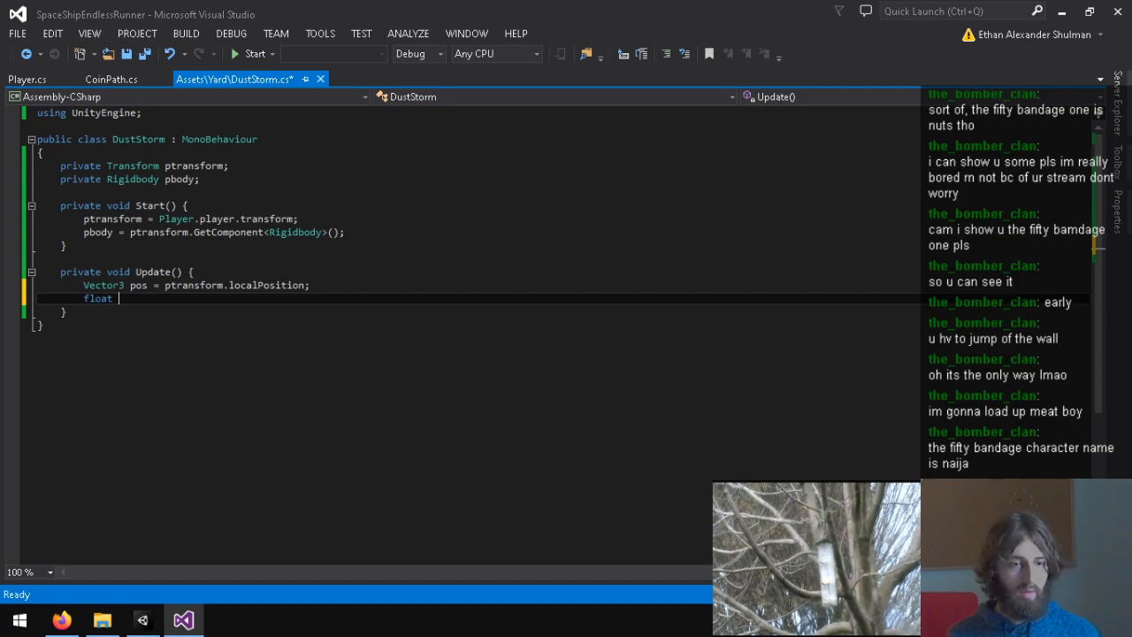
pyautogui.write(' storm = Mathf.M')
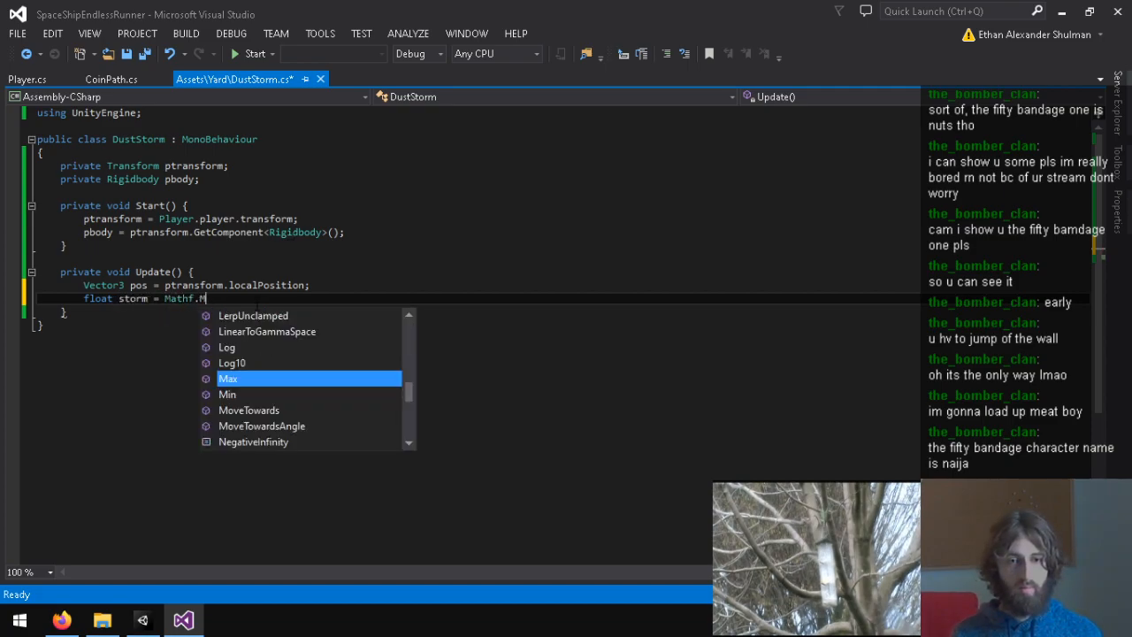
pyautogui.write('ax(pos.y ')
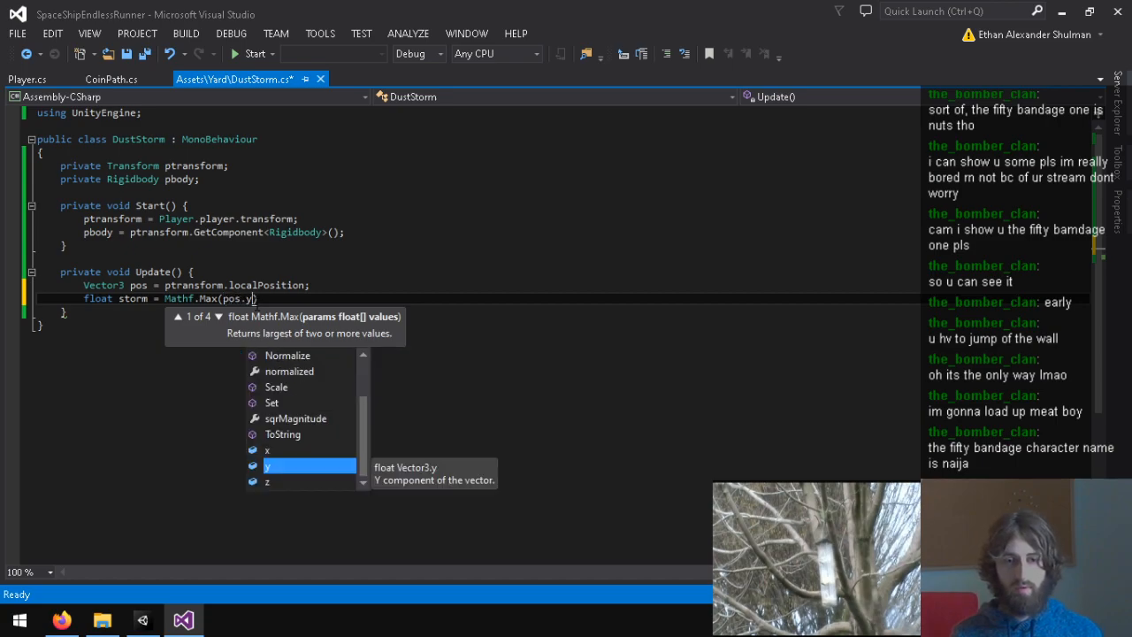
pyautogui.write('- ')
pyautogui.write('120f, 0f)')
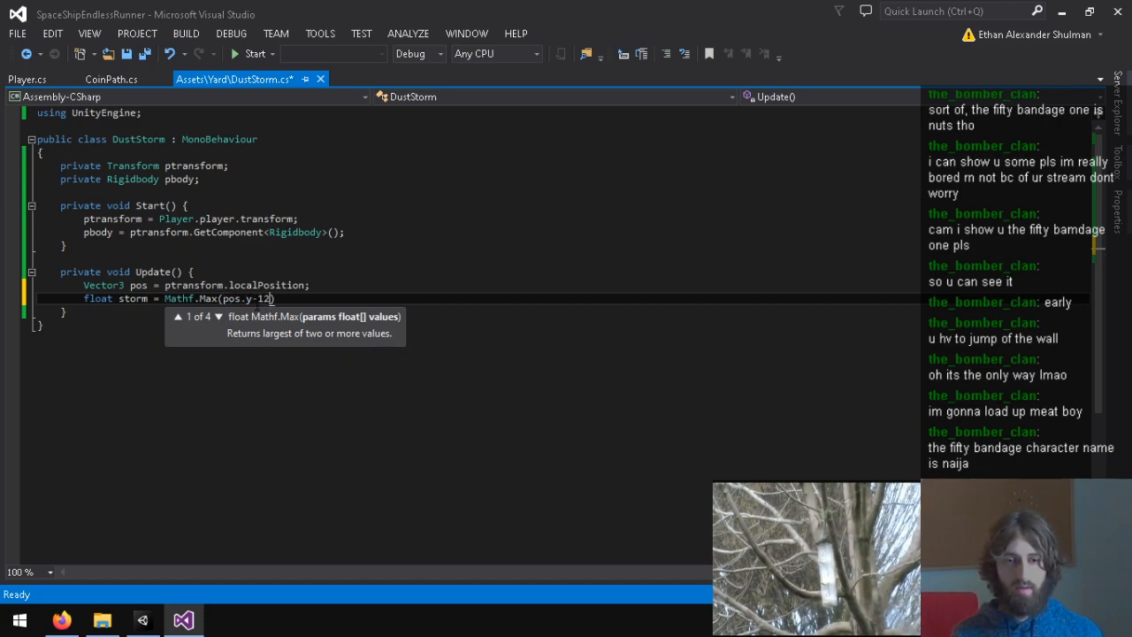
pyautogui.write(';')
pyautogui.press('Return')
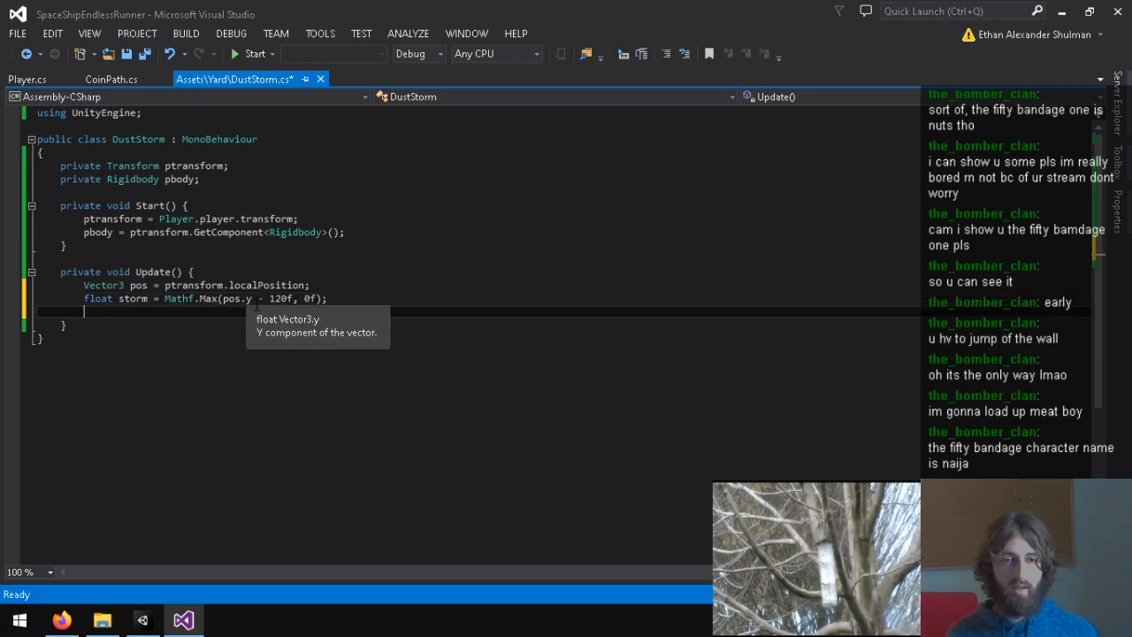
# Step: Add an if (storm > 0f) block below the storm declaration
pyautogui.write('if (storm ')
pyautogui.write('> 0f) {')
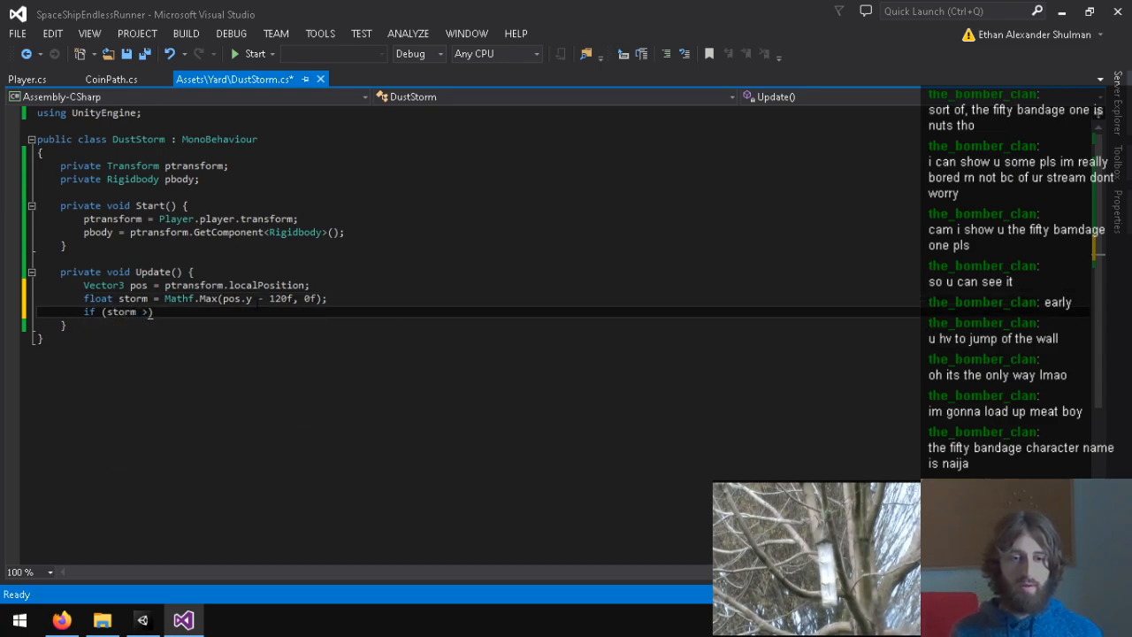
pyautogui.press('Return')
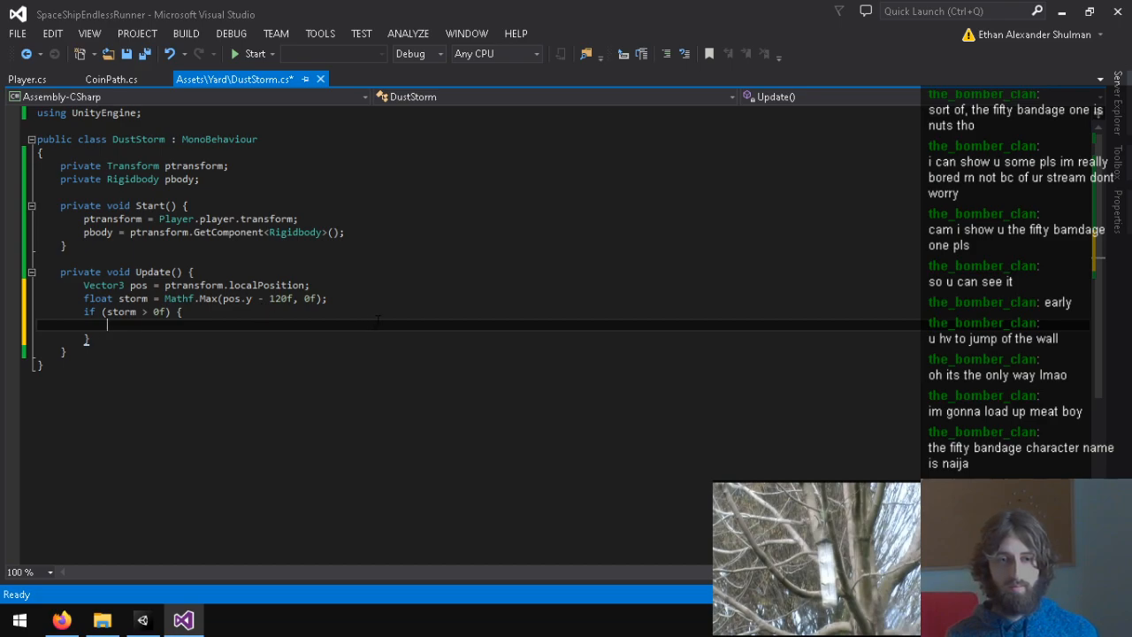
# Step: Inside the storm block, write the call pbody.AddForce(Random.onUnitSphere) without a force mode argument
pyautogui.write('pbody.ad')
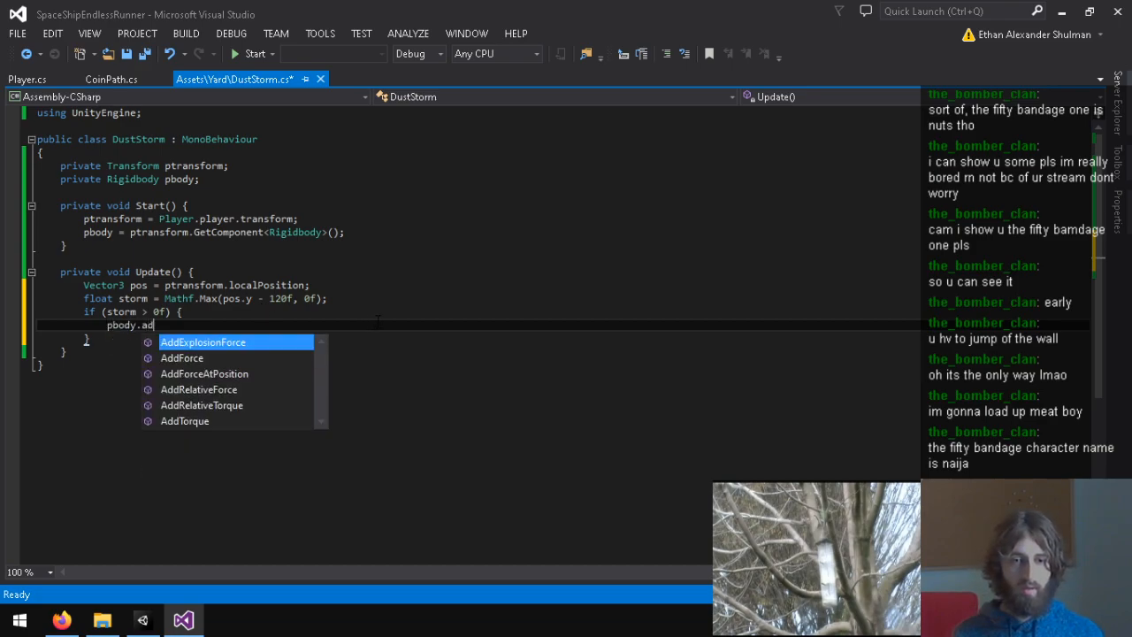
pyautogui.write('df')
pyautogui.press('Tab')
pyautogui.write('(')
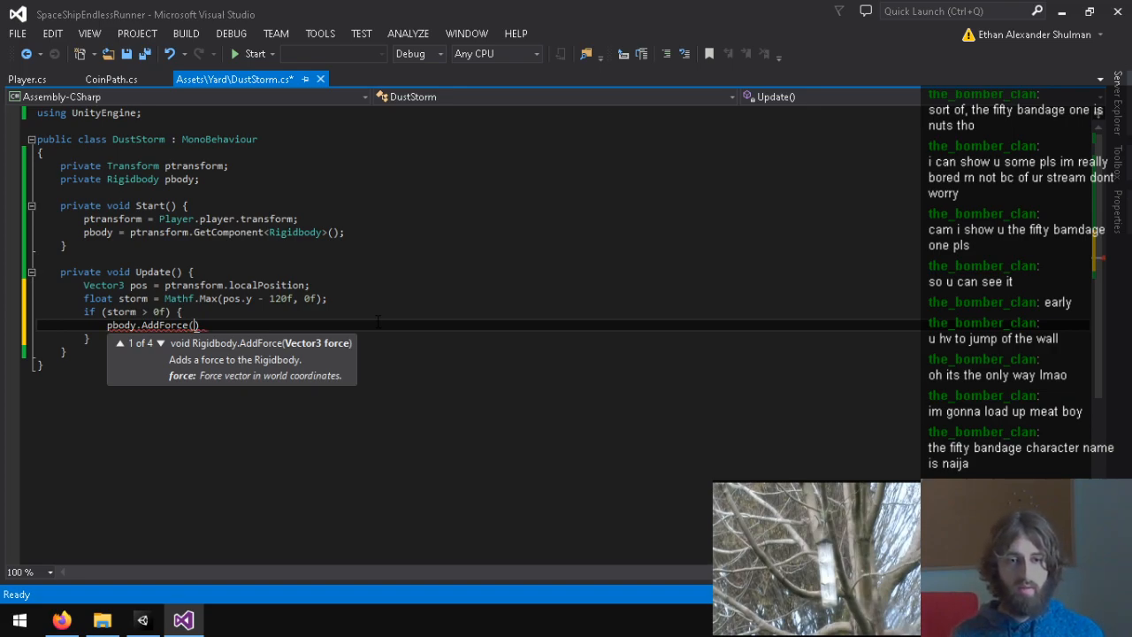
pyautogui.write('Random.')
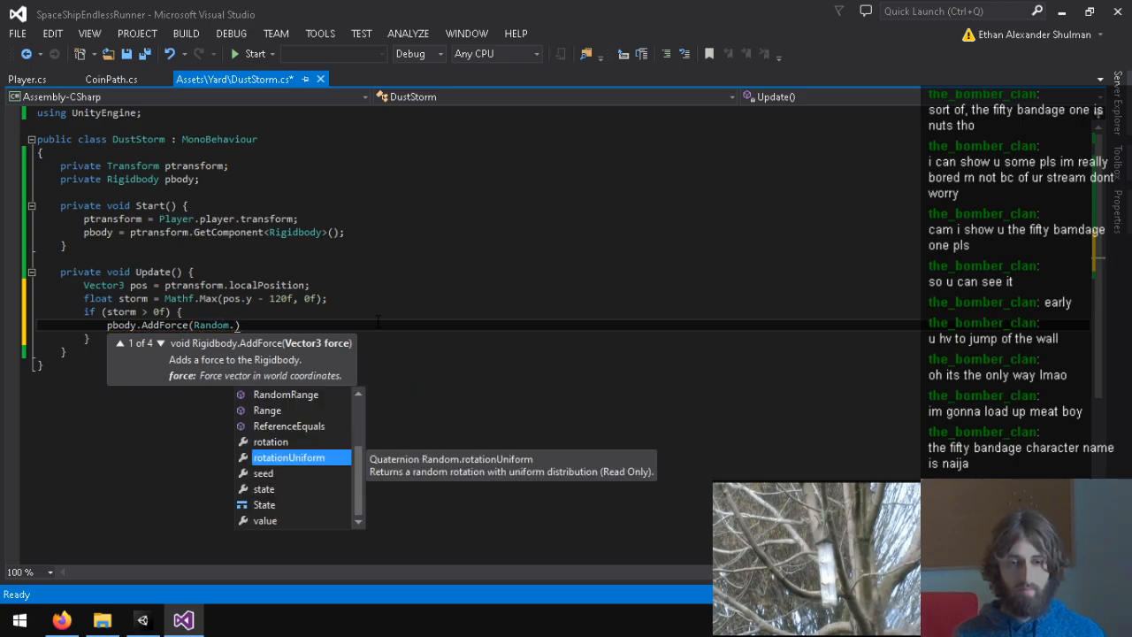
pyautogui.write('d')
pyautogui.press('BackSpace')
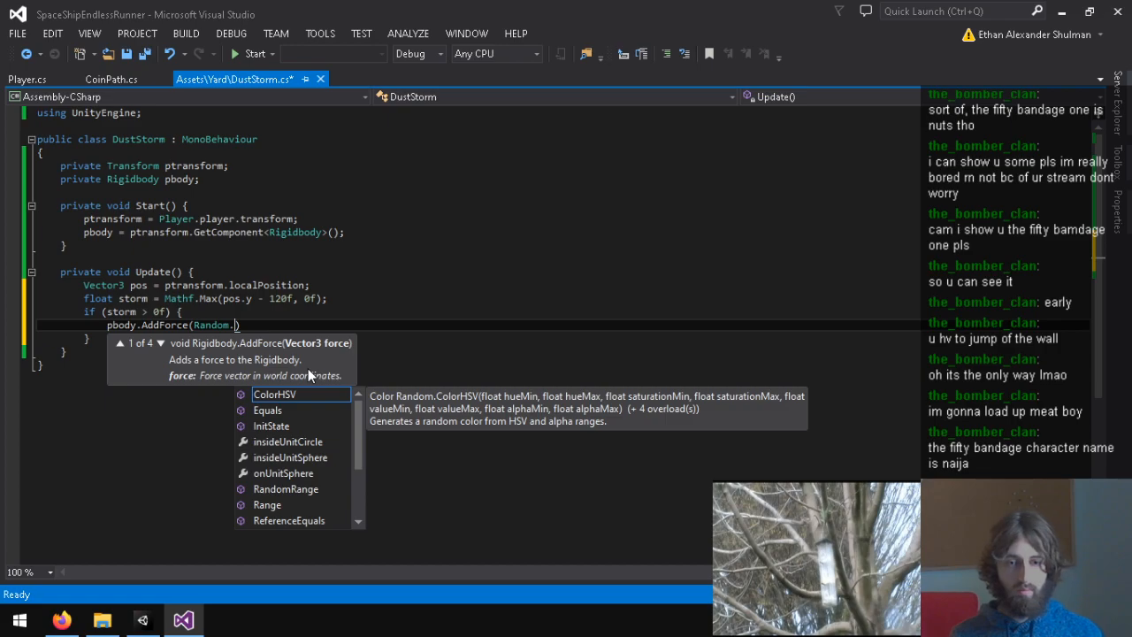
pyautogui.scroll(-2, 333, 451)
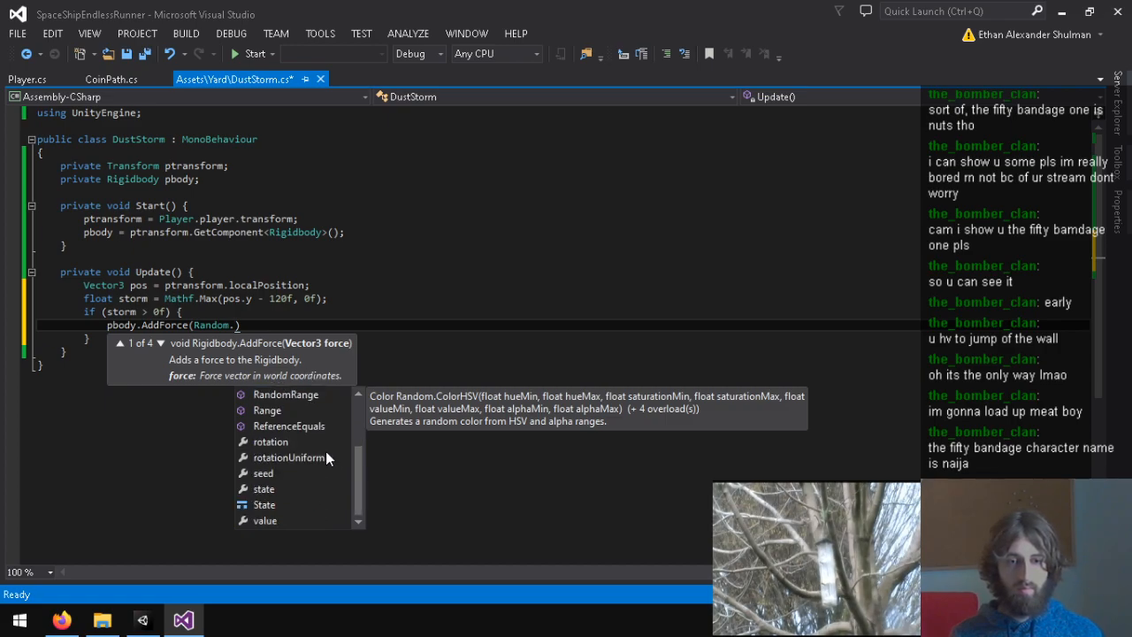
pyautogui.scroll(1, 325, 451)
pyautogui.click(301, 428)
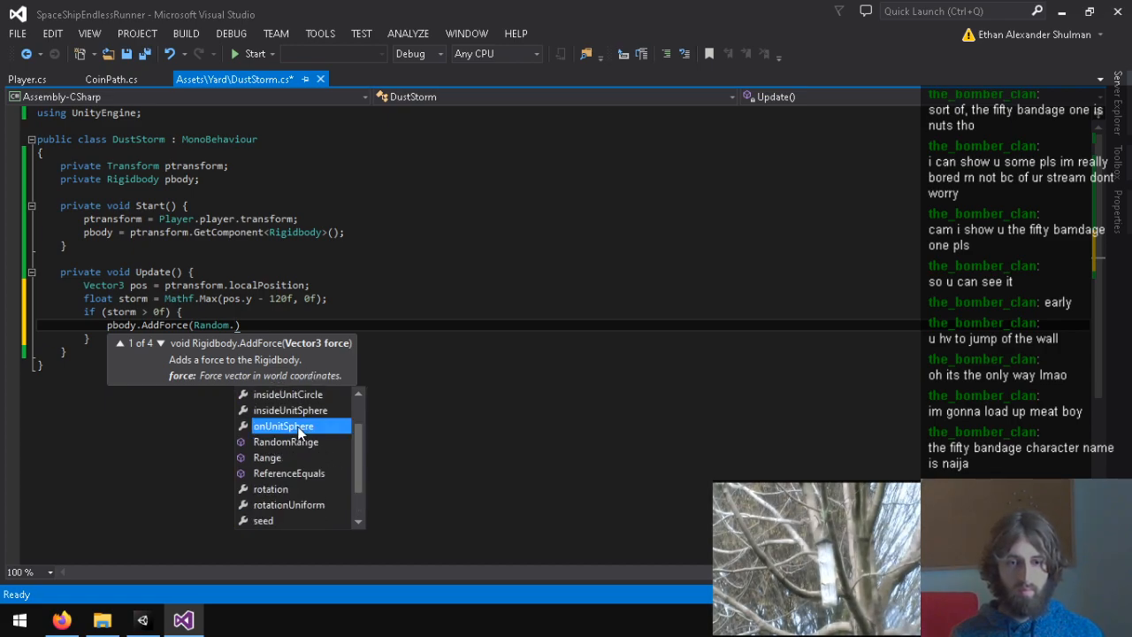
pyautogui.doubleClick(299, 429)
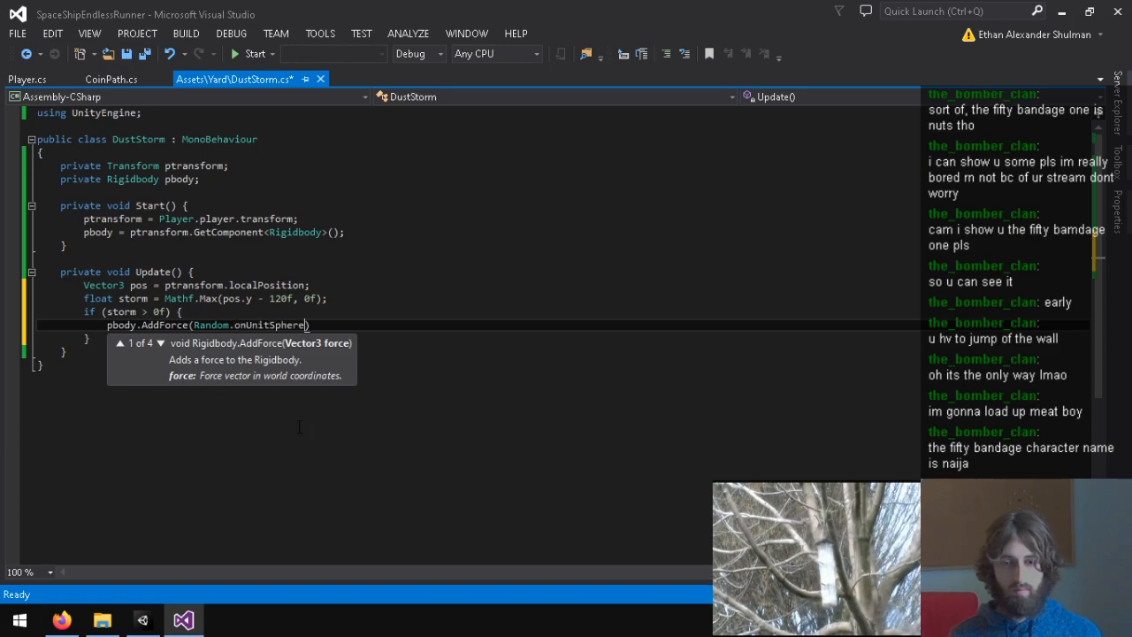
pyautogui.write(',')
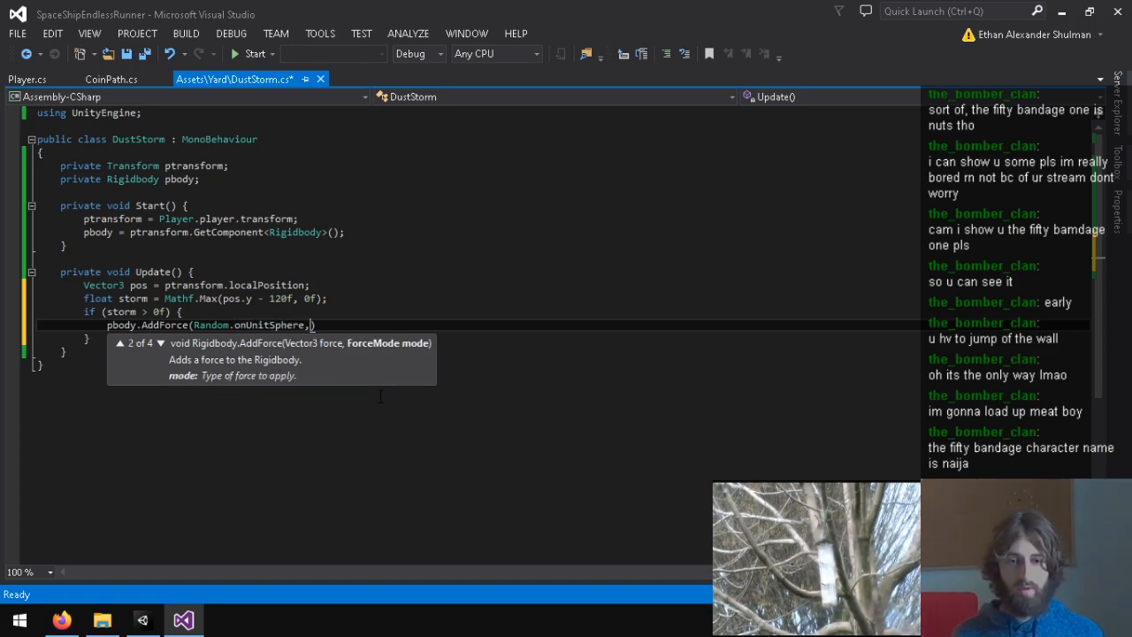
pyautogui.press('BackSpace')
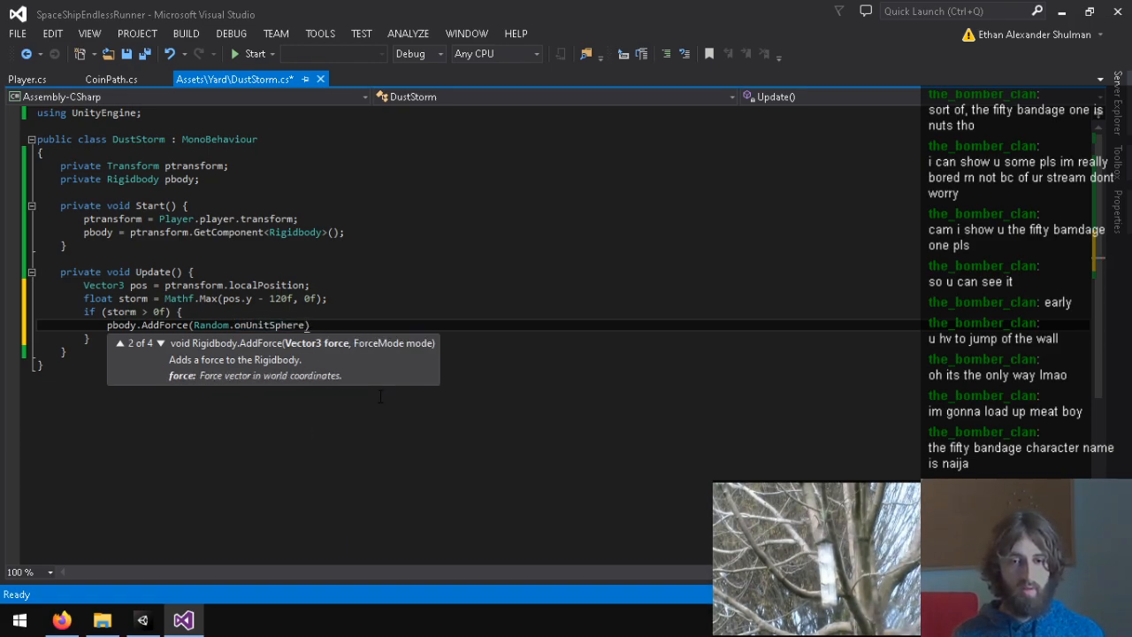
pyautogui.hotkey('ctrl', 'shift', 'Left')
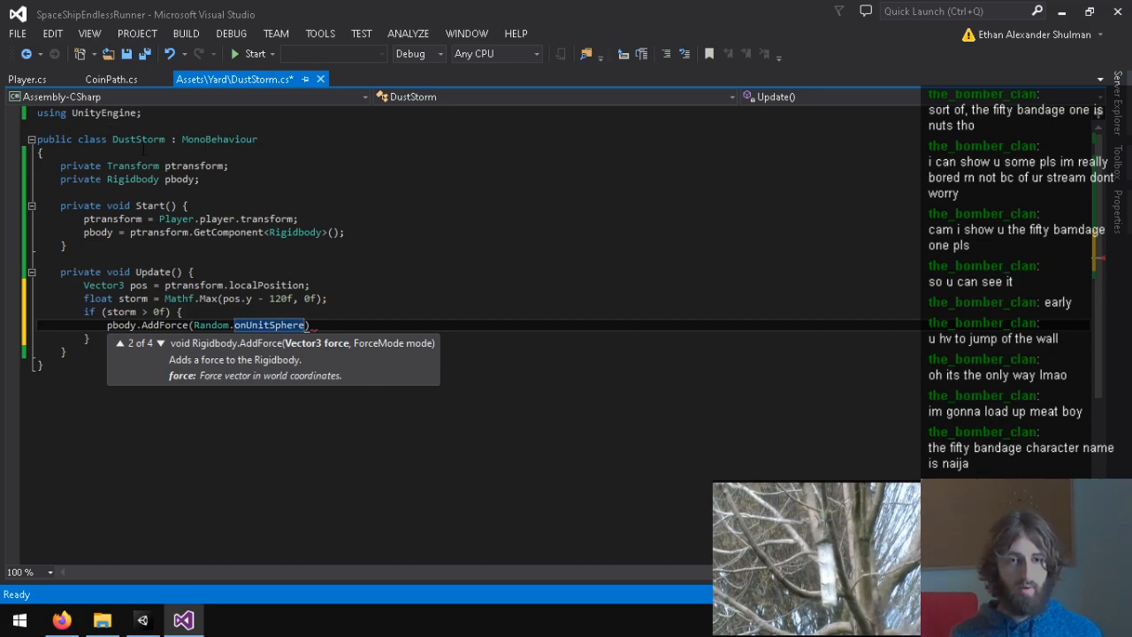
# Step: Add the field private float forceChange = 0f; below the pbody declaration
pyautogui.click(211, 180)
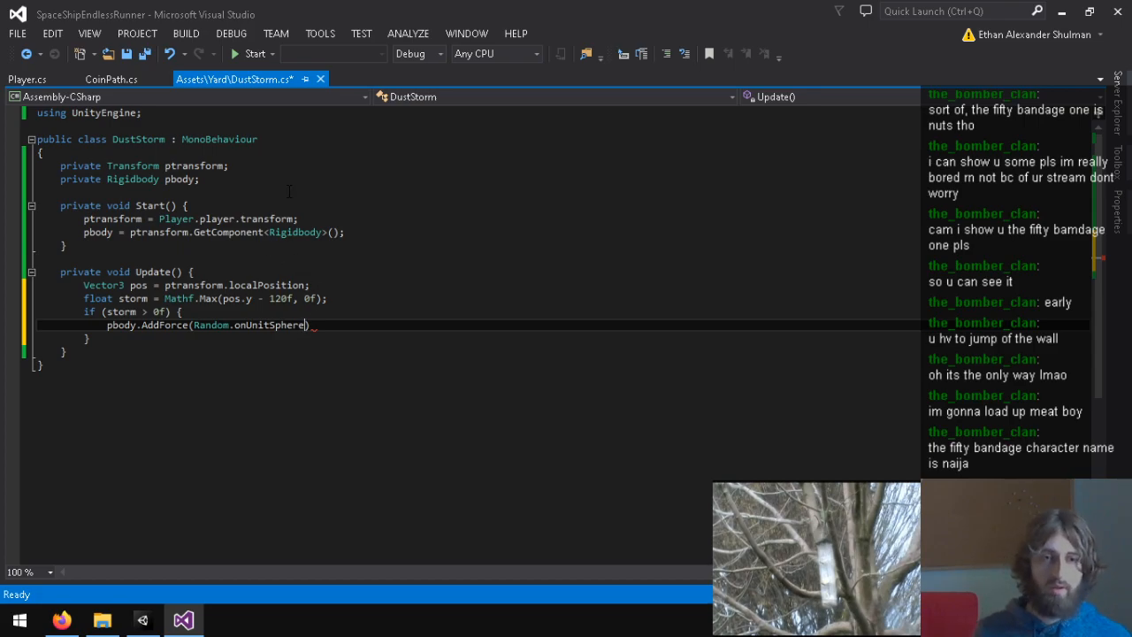
pyautogui.press('Return')
pyautogui.write('private ')
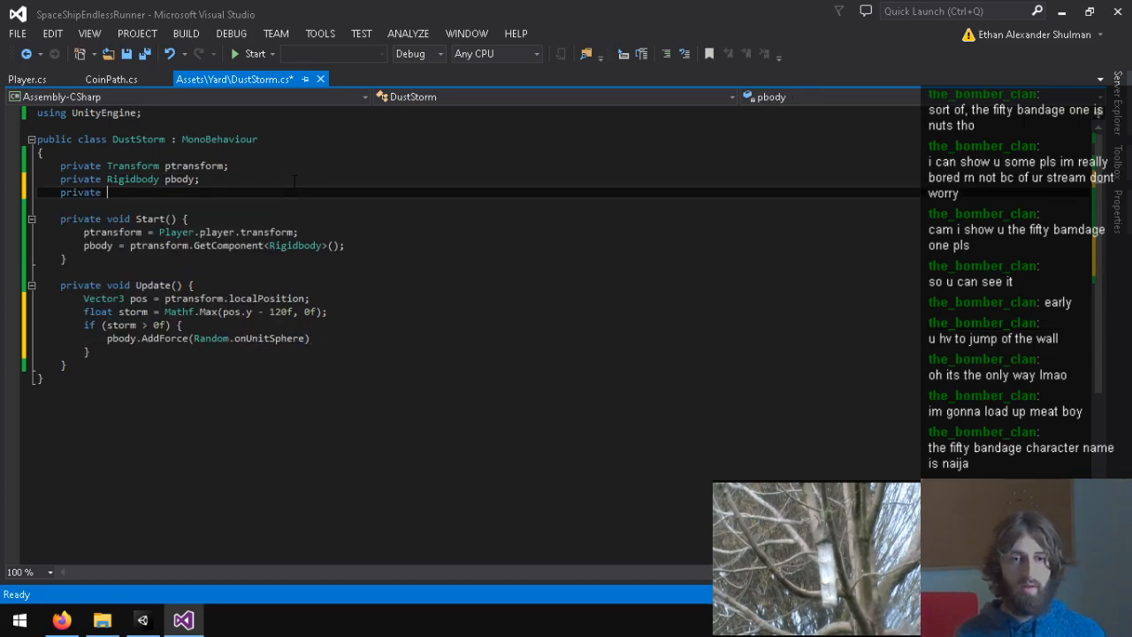
pyautogui.write('float forceChange = 0f;')
# Step: At the start of the if (storm > 0f) block, add the statement forceChange += Time.deltaTime;
pyautogui.click(232, 326)
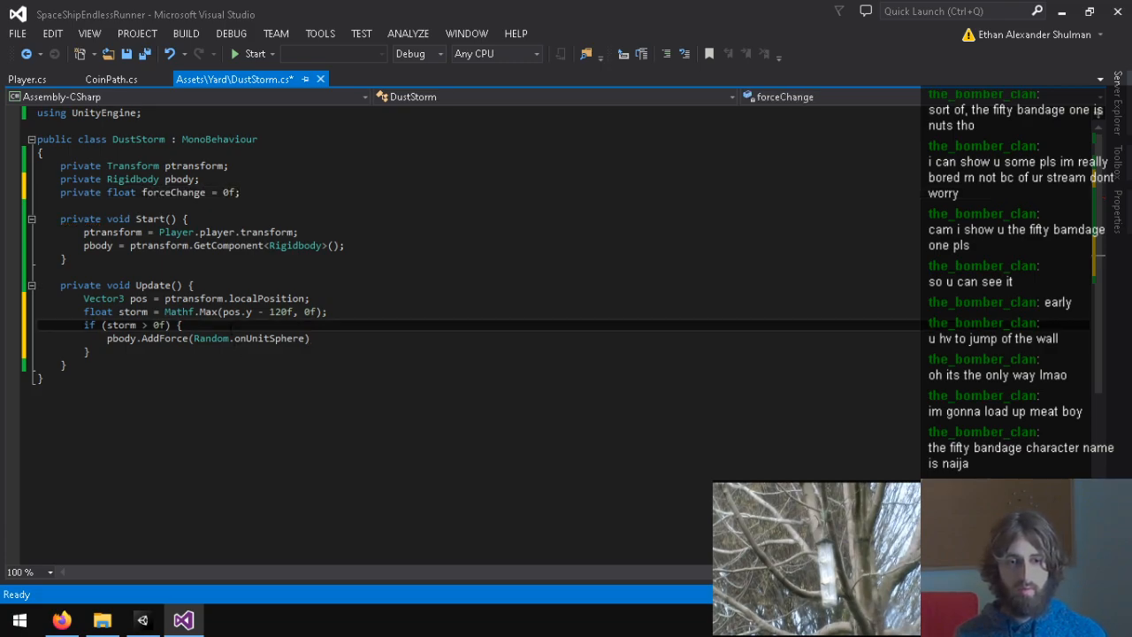
pyautogui.press('Return')
pyautogui.write('forceChange +=')
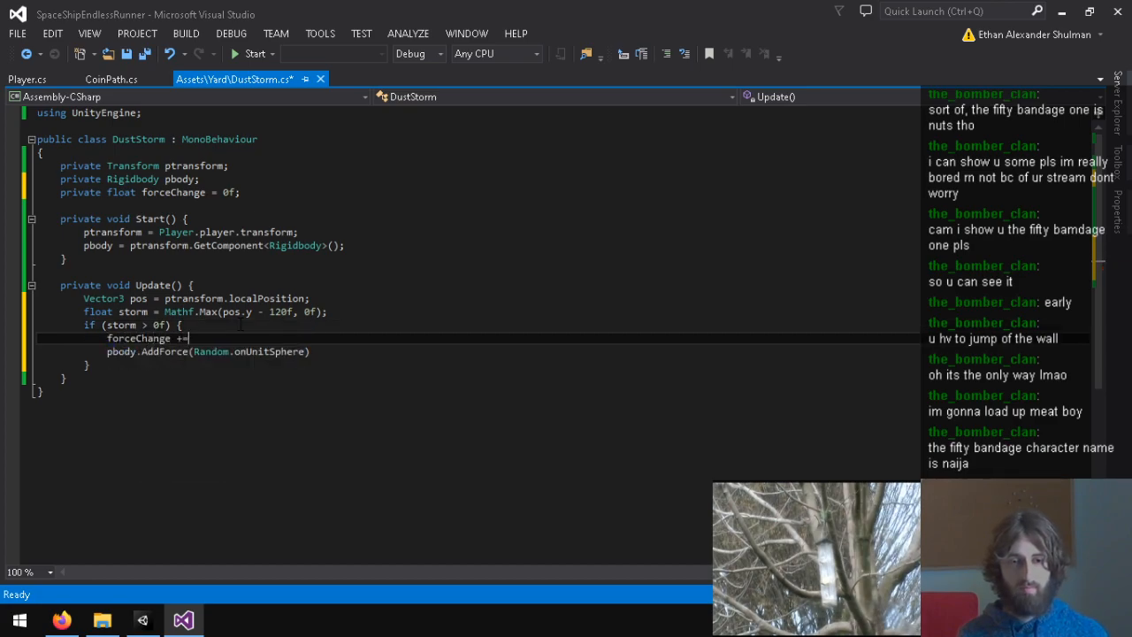
pyautogui.write(' Time.')
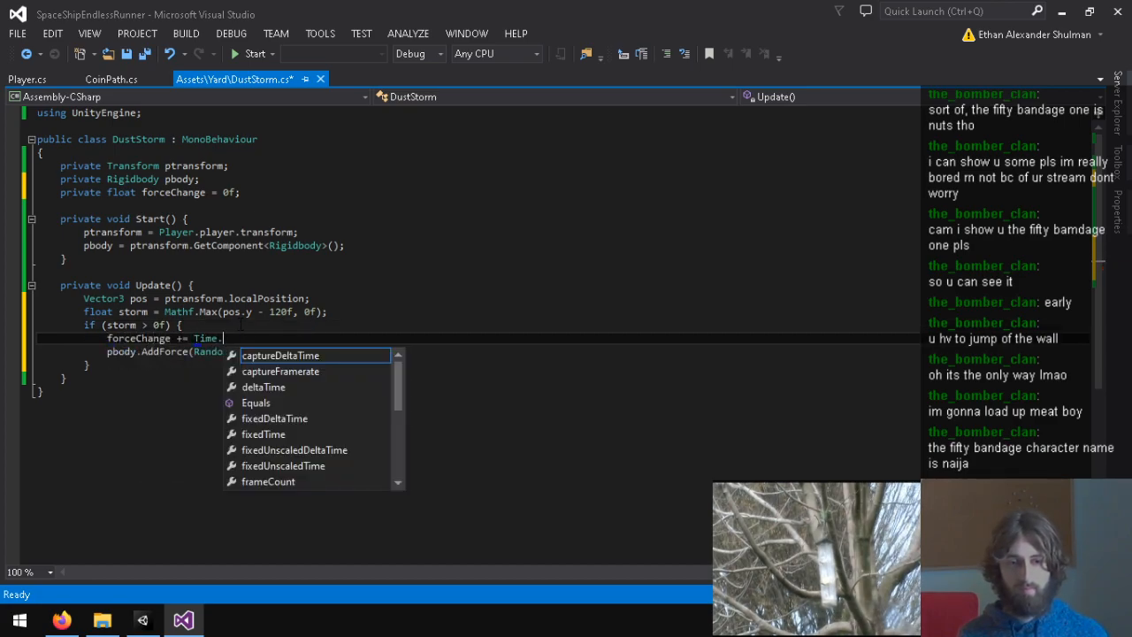
pyautogui.write('delt')
pyautogui.press('Tab')
# Step: Below the deltaTime line, add an if (forceChange > 1f) block containing forceChange = 0f;
pyautogui.write(';if')
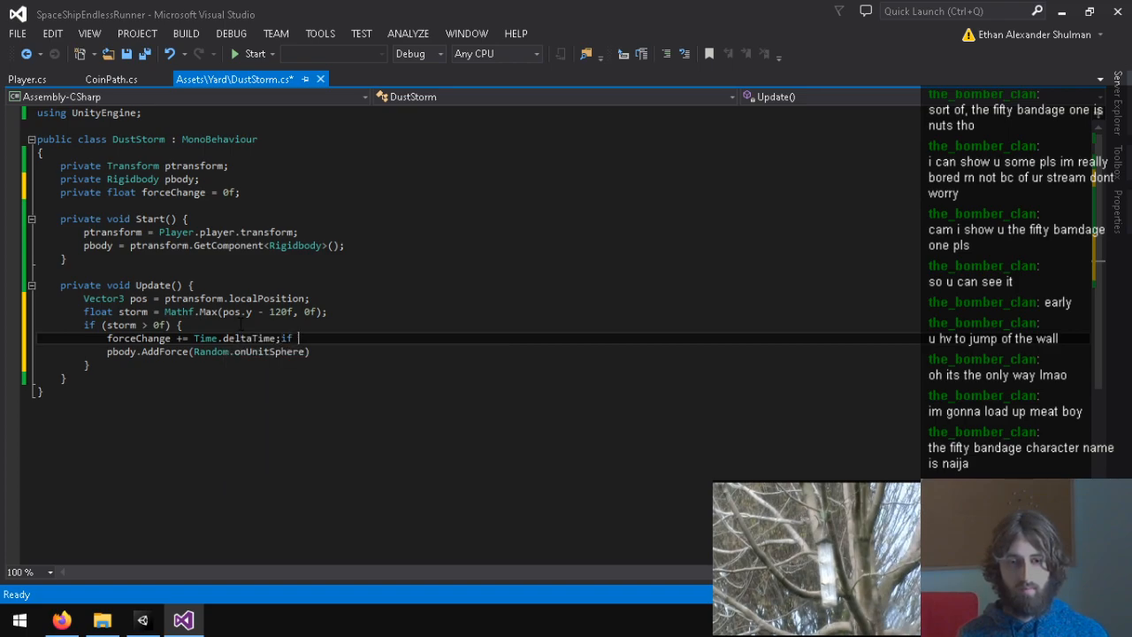
pyautogui.press('Return')
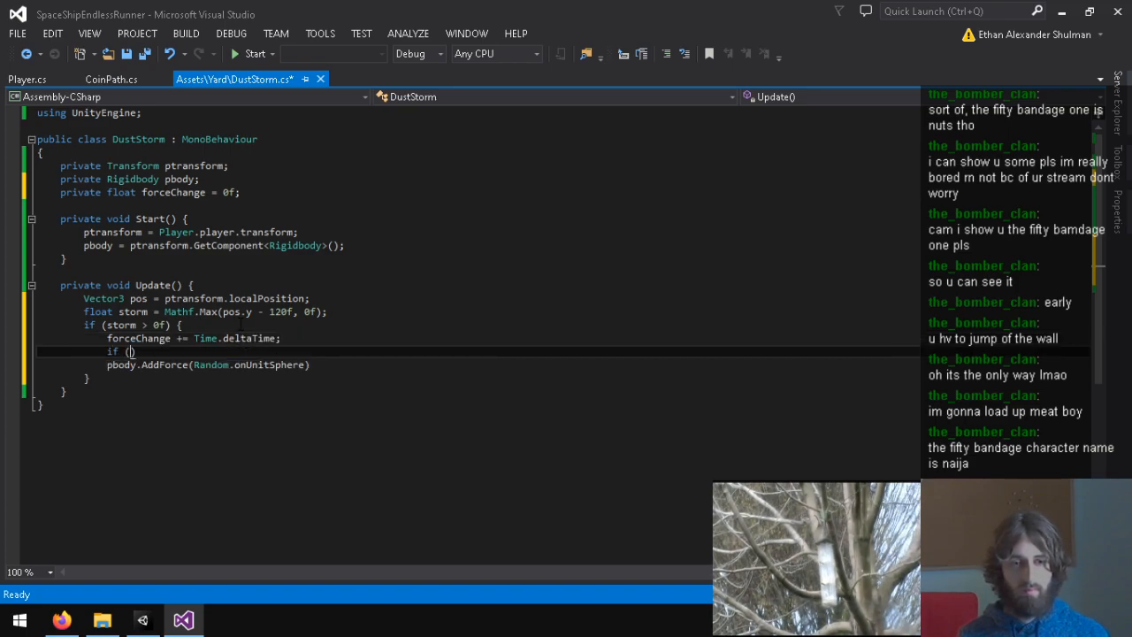
pyautogui.write('(forceC')
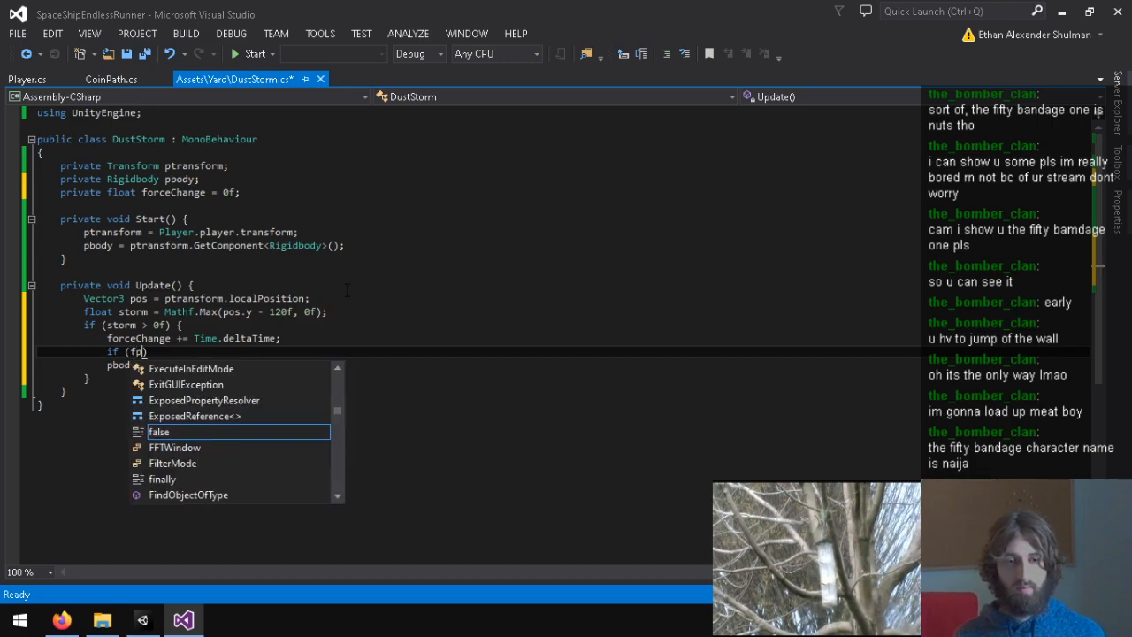
pyautogui.write('hange ')
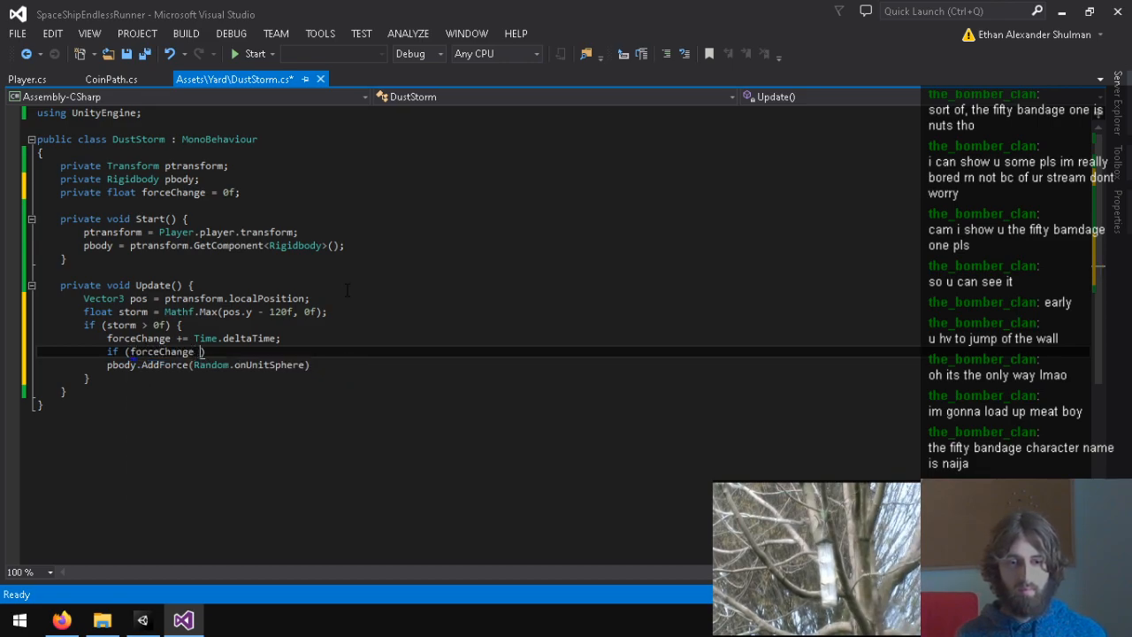
pyautogui.write('> 1f) {')
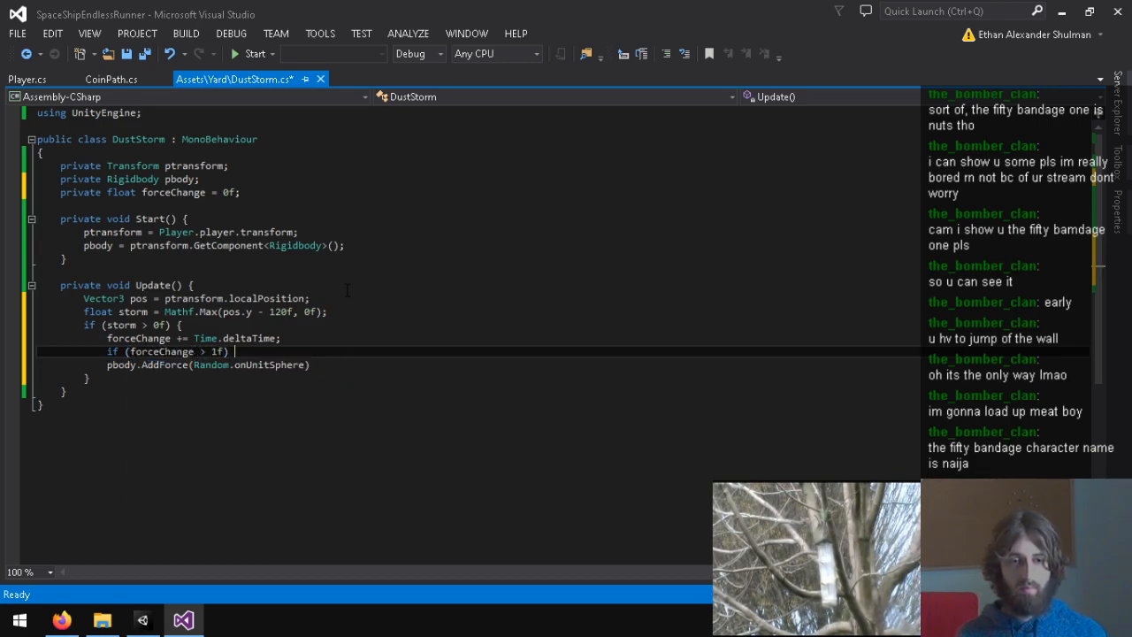
pyautogui.press('Return')
pyautogui.write('forceChange = 0f;')
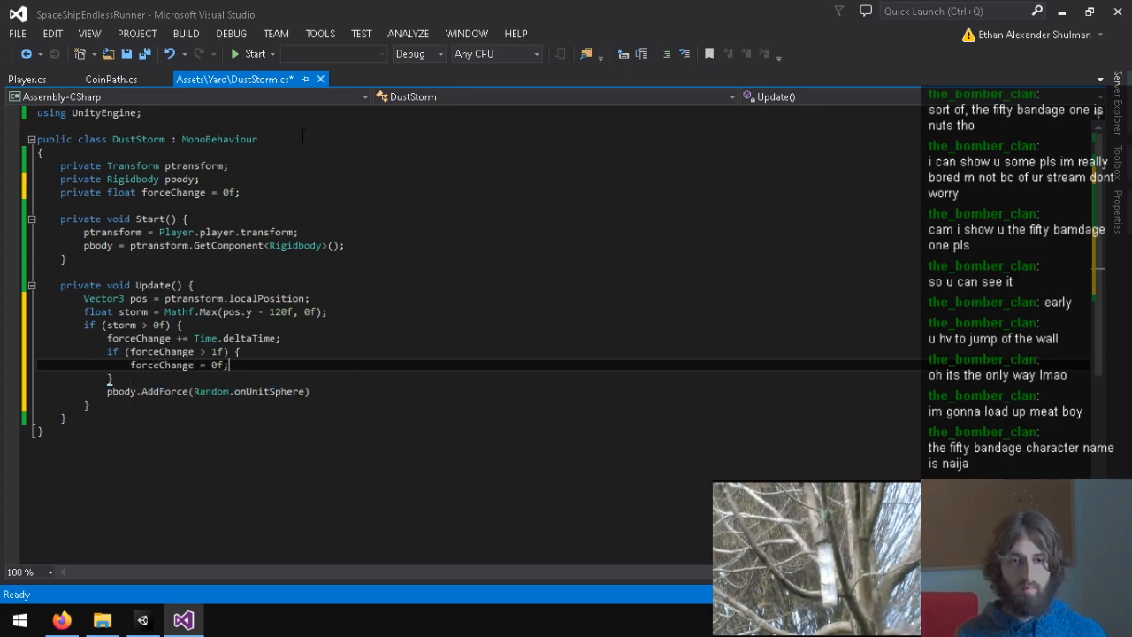
# Step: Add the field private Vector3 force = Vector3.zero; below the forceChange field
pyautogui.click(249, 192)
pyautogui.press('Return')
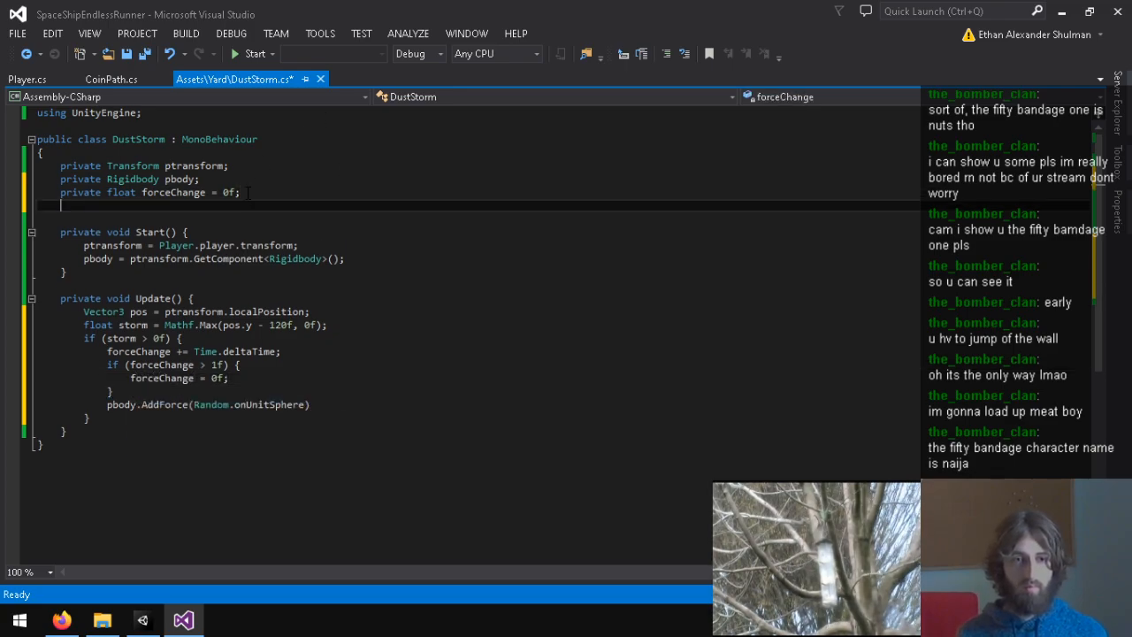
pyautogui.write('private Vec')
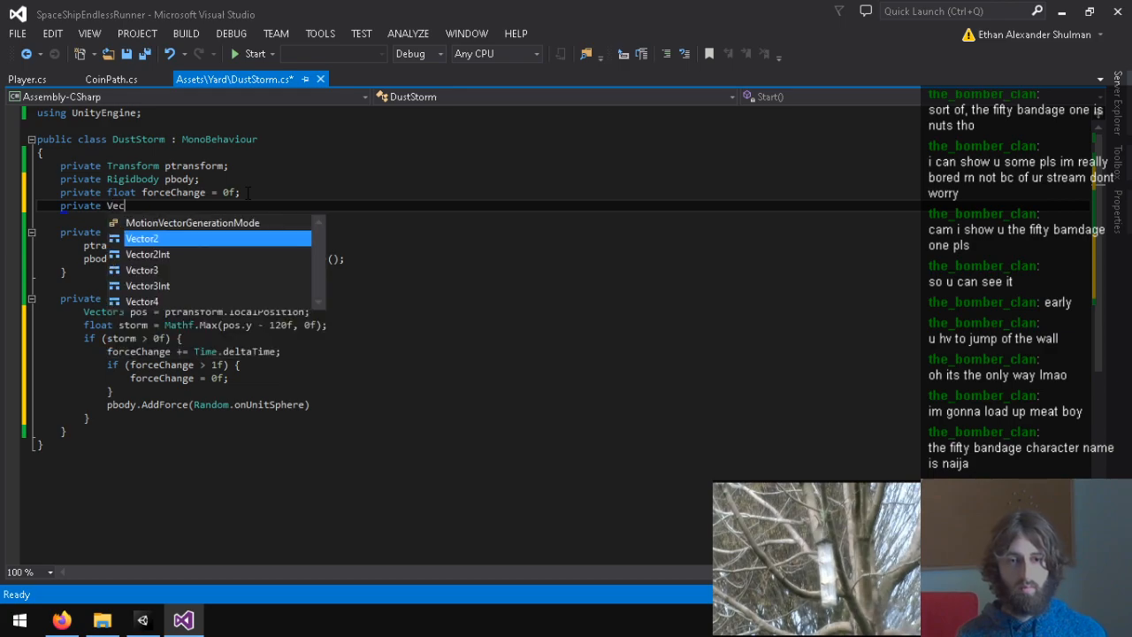
pyautogui.write('tor3 stormF')
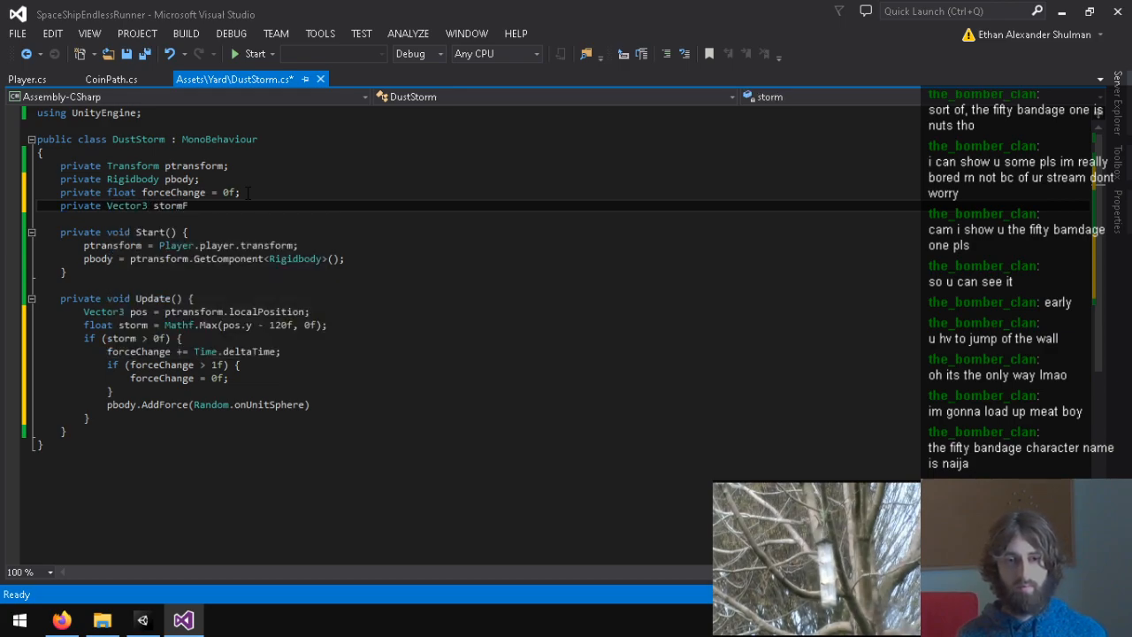
pyautogui.press('BackSpace')
pyautogui.press('BackSpace')
pyautogui.press('BackSpace')
pyautogui.press('BackSpace')
pyautogui.press('BackSpace')
pyautogui.press('BackSpace')
pyautogui.write('force = ')
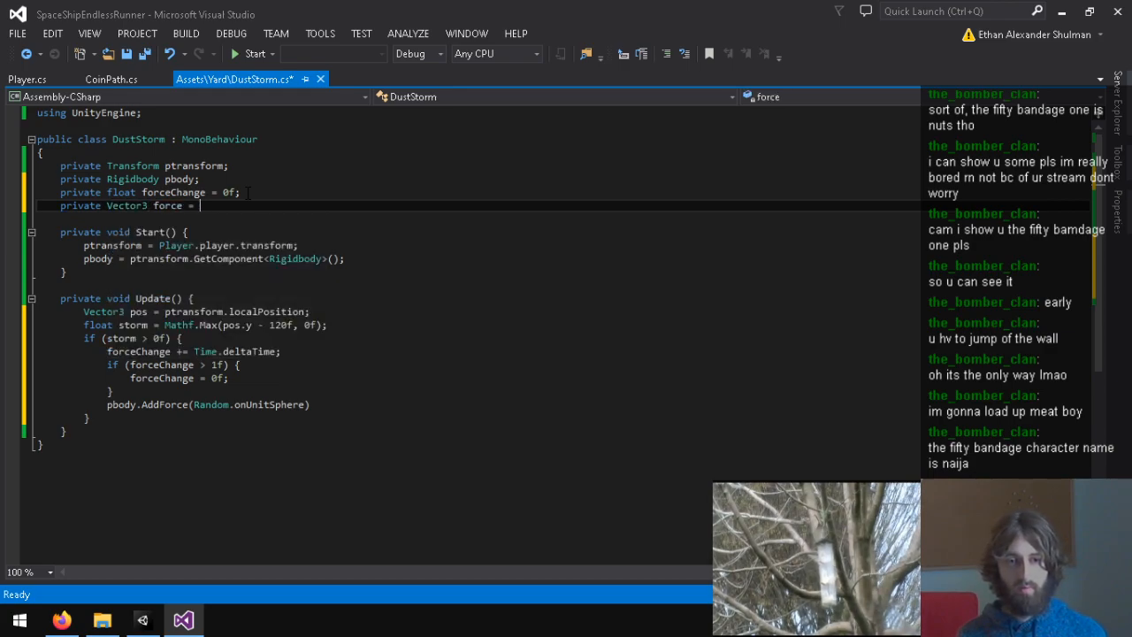
pyautogui.write('Vectro3.')
pyautogui.press('BackSpace')
pyautogui.write('or3.zero;')
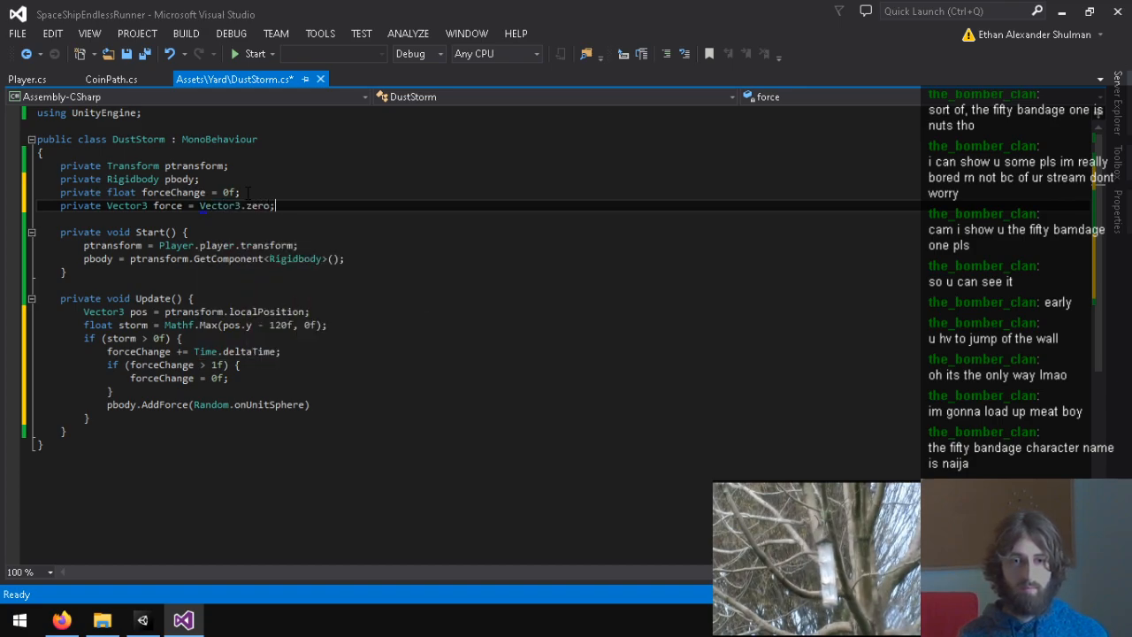
# Step: Change the reset statement inside the forceChange > 1f block to forceChange -= 1f;
pyautogui.click(259, 371)
pyautogui.click(262, 378)
pyautogui.press('BackSpace')
pyautogui.press('BackSpace')
pyautogui.write('-= 1f')
# Step: Above the forceChange -= 1f; line, begin an assignment of force to Random.onUnitSphere multiplied by a Random value
pyautogui.press('Up')
pyautogui.press('Return')
pyautogui.write('f')
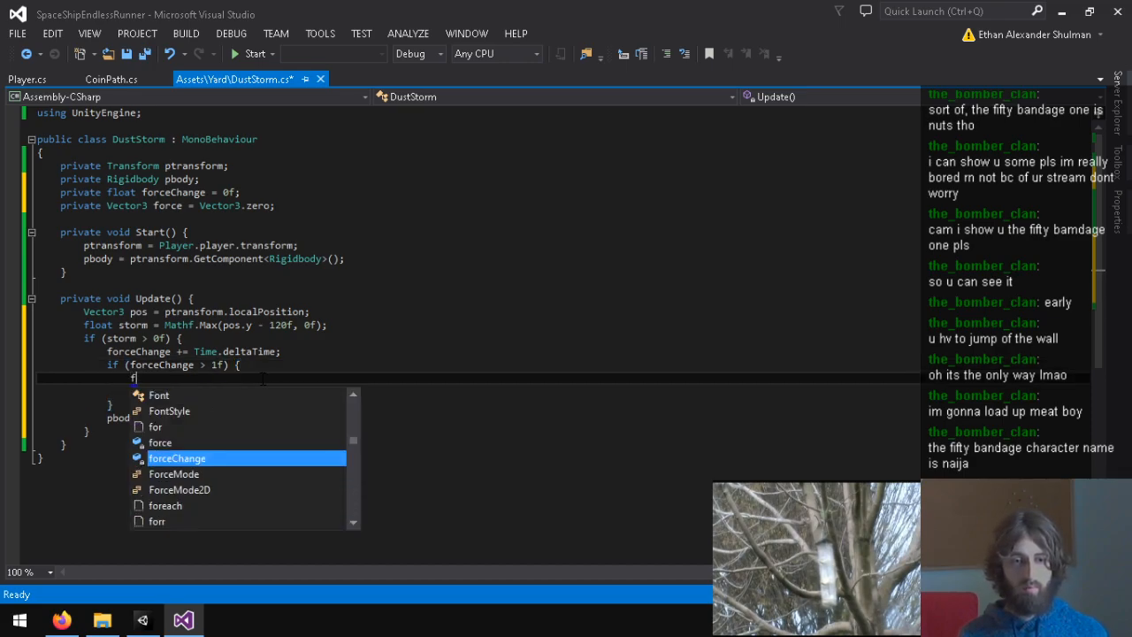
pyautogui.write('orce = Random.o')
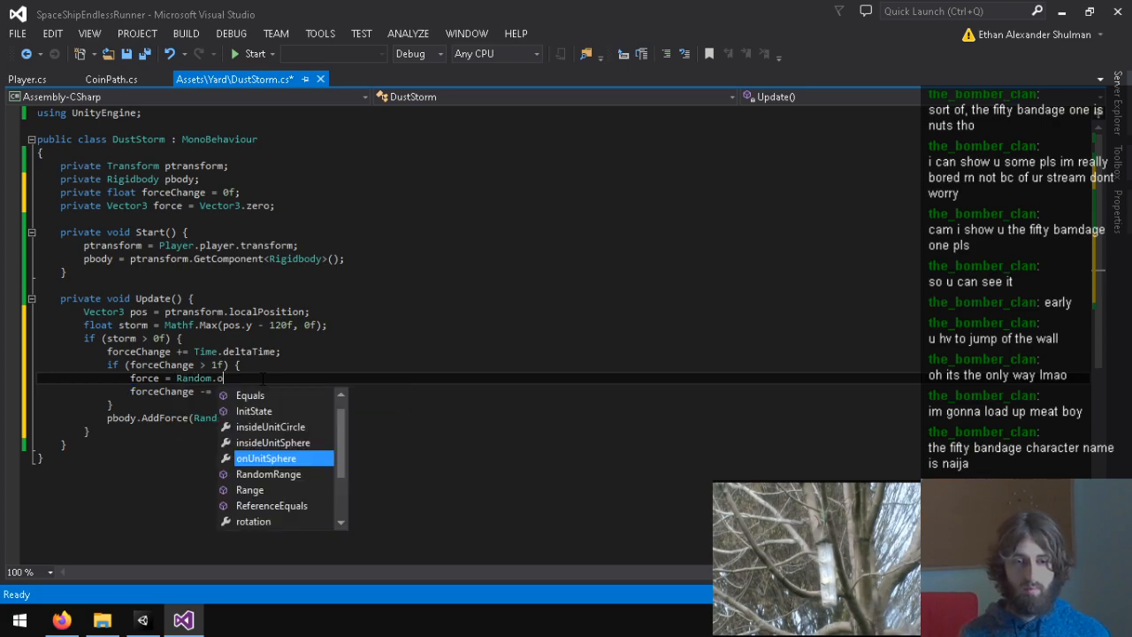
pyautogui.write('nUnitSphere*Random.value;')
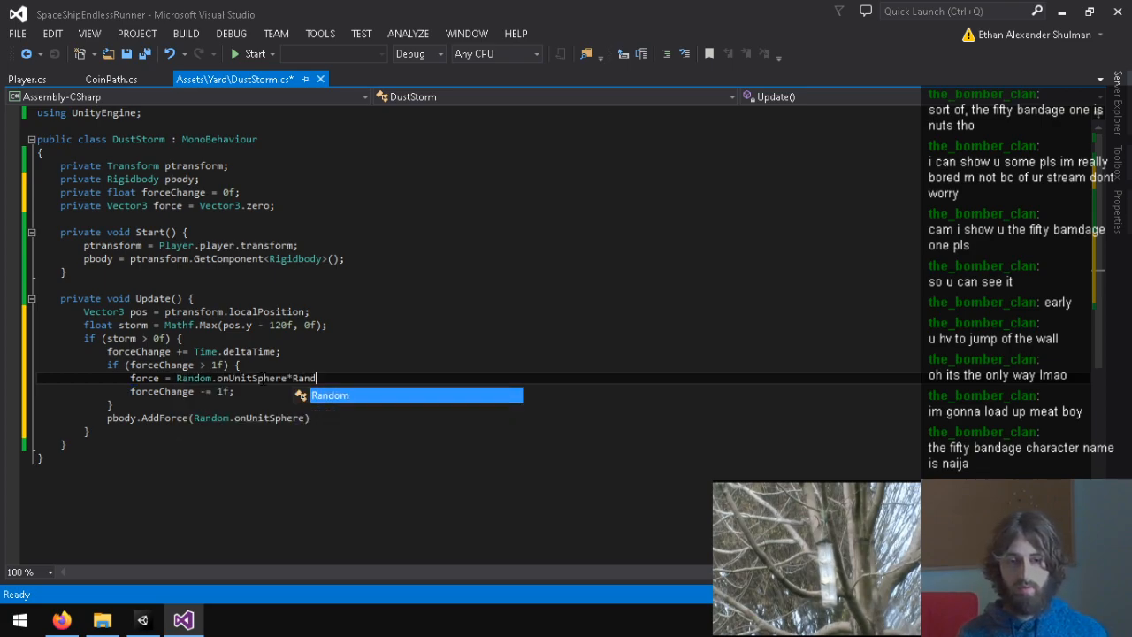
# Step: Rewrite the assignment inside the forceChange > 1f block as force = Random.insideUnitSphere;
pyautogui.press('BackSpace')
pyautogui.press('BackSpace')
pyautogui.press('BackSpace')
pyautogui.press('BackSpace')
pyautogui.press('BackSpace')
pyautogui.press('BackSpace')
pyautogui.press('BackSpace')
pyautogui.press('BackSpace')
pyautogui.press('BackSpace')
pyautogui.press('BackSpace')
pyautogui.press('BackSpace')
pyautogui.press('BackSpace')
pyautogui.press('BackSpace')
pyautogui.press('BackSpace')
pyautogui.press('BackSpace')
pyautogui.press('BackSpace')
pyautogui.press('BackSpace')
pyautogui.press('BackSpace')
pyautogui.press('BackSpace')
pyautogui.press('BackSpace')
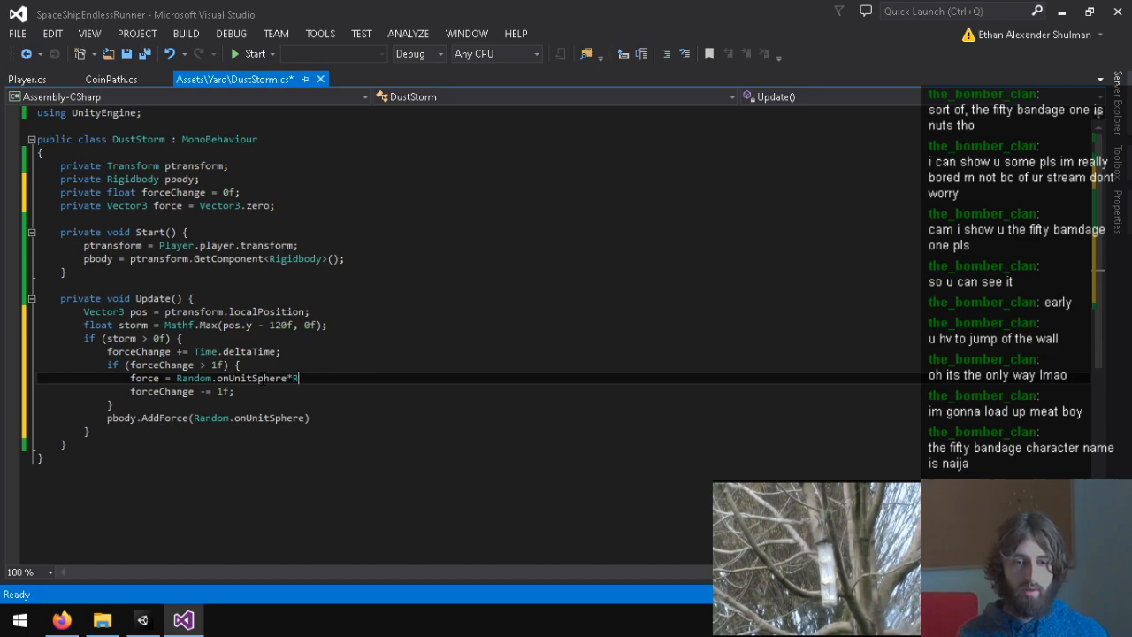
pyautogui.write('va')
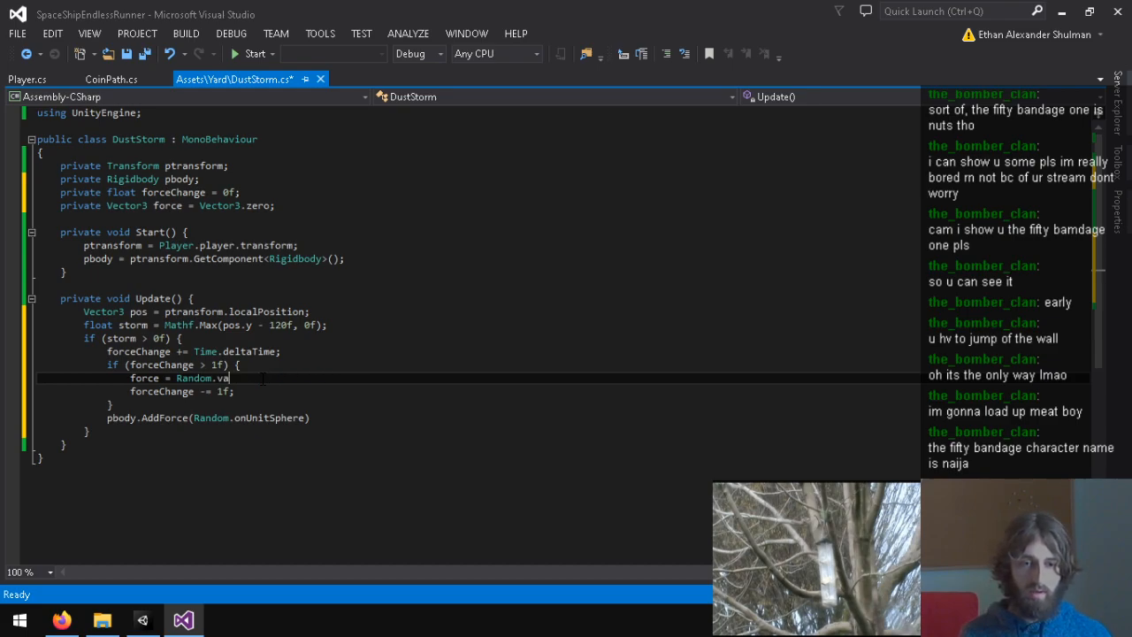
pyautogui.write('lue/.in')
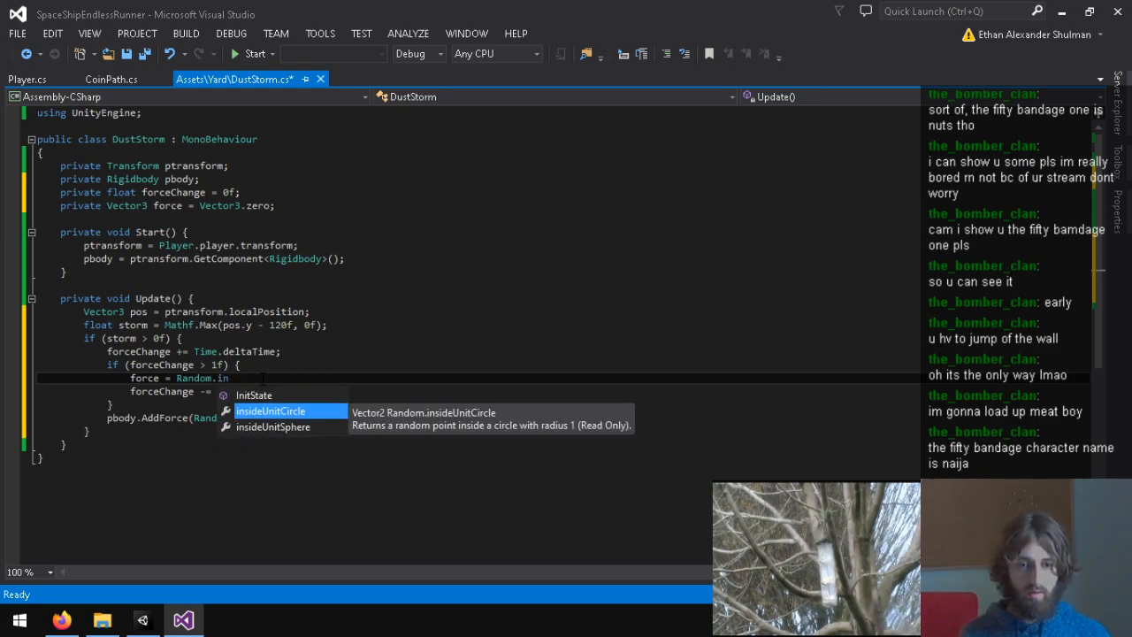
pyautogui.press('Down')
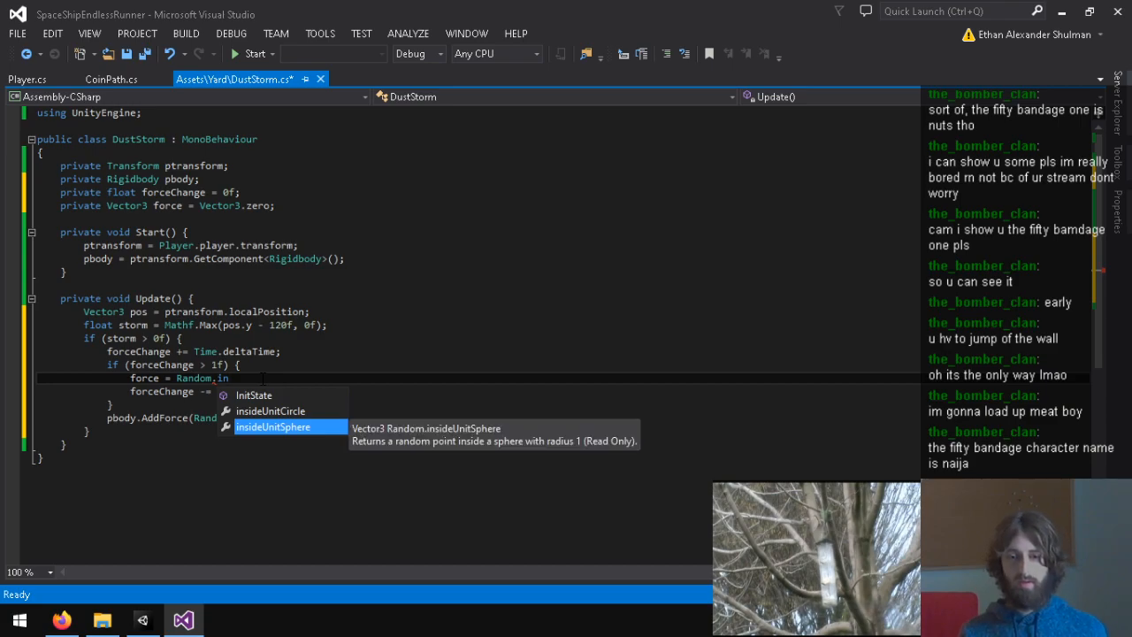
pyautogui.write(';')
pyautogui.doubleClick(262, 379)
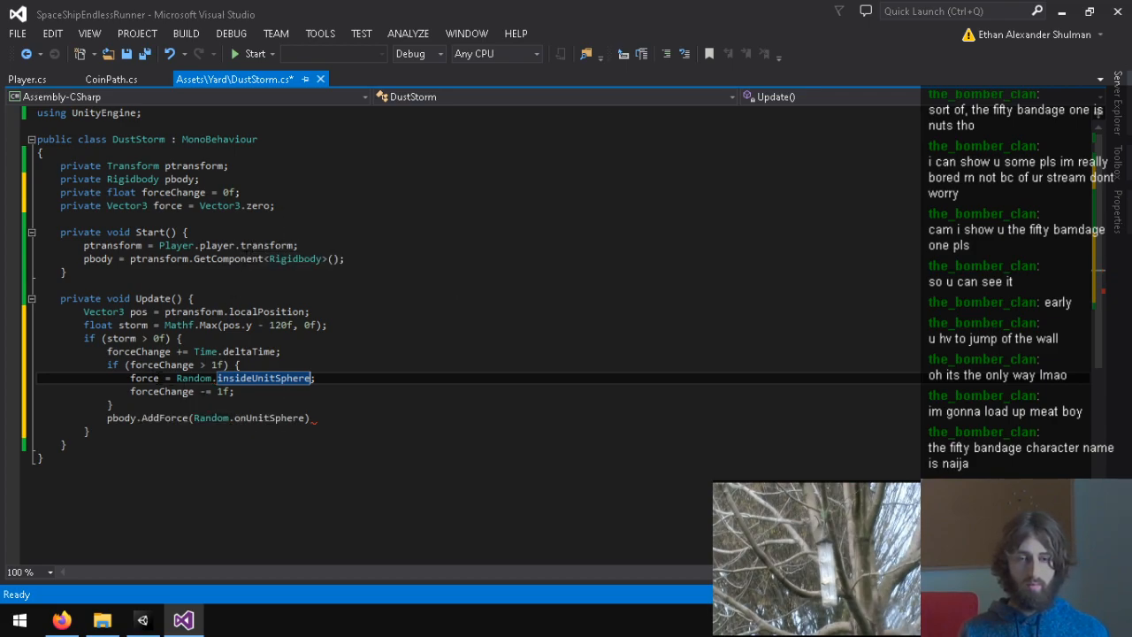
# Step: Replace the Random.onUnitSphere argument of the pbody.AddForce call with force*storm, followed by a comma
pyautogui.click(316, 418)
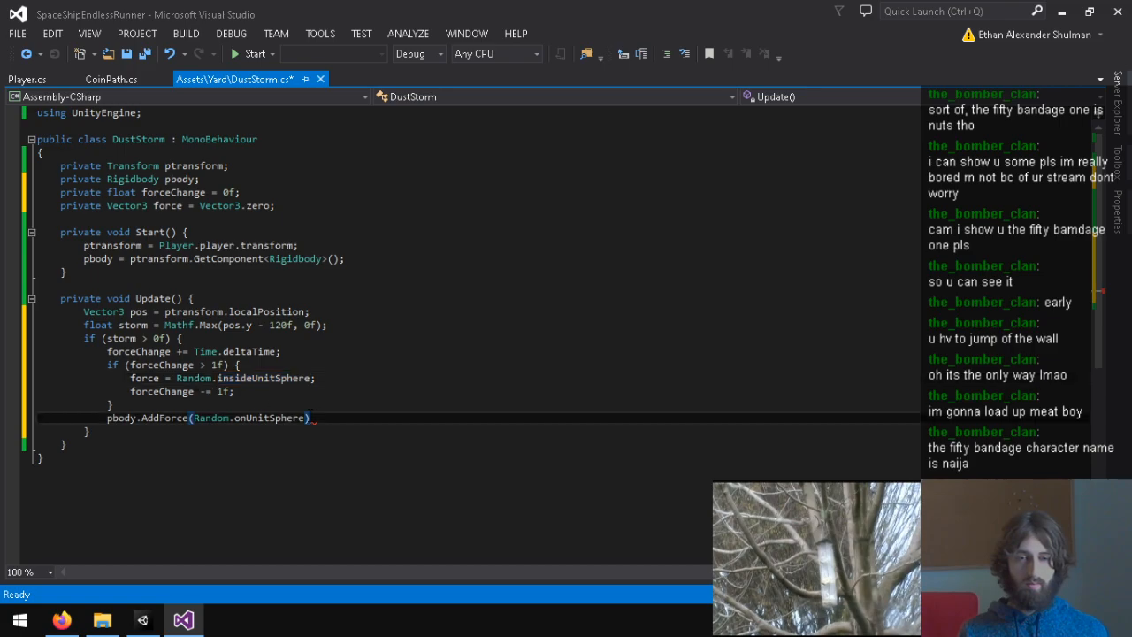
pyautogui.press('BackSpace')
pyautogui.press('BackSpace')
pyautogui.press('BackSpace')
pyautogui.press('BackSpace')
pyautogui.press('BackSpace')
pyautogui.press('BackSpace')
pyautogui.press('BackSpace')
pyautogui.press('BackSpace')
pyautogui.press('BackSpace')
pyautogui.press('BackSpace')
pyautogui.press('BackSpace')
pyautogui.press('BackSpace')
pyautogui.press('BackSpace')
pyautogui.press('BackSpace')
pyautogui.press('BackSpace')
pyautogui.press('BackSpace')
pyautogui.press('BackSpace')
pyautogui.press('BackSpace')
pyautogui.press('BackSpace')
pyautogui.press('BackSpace')
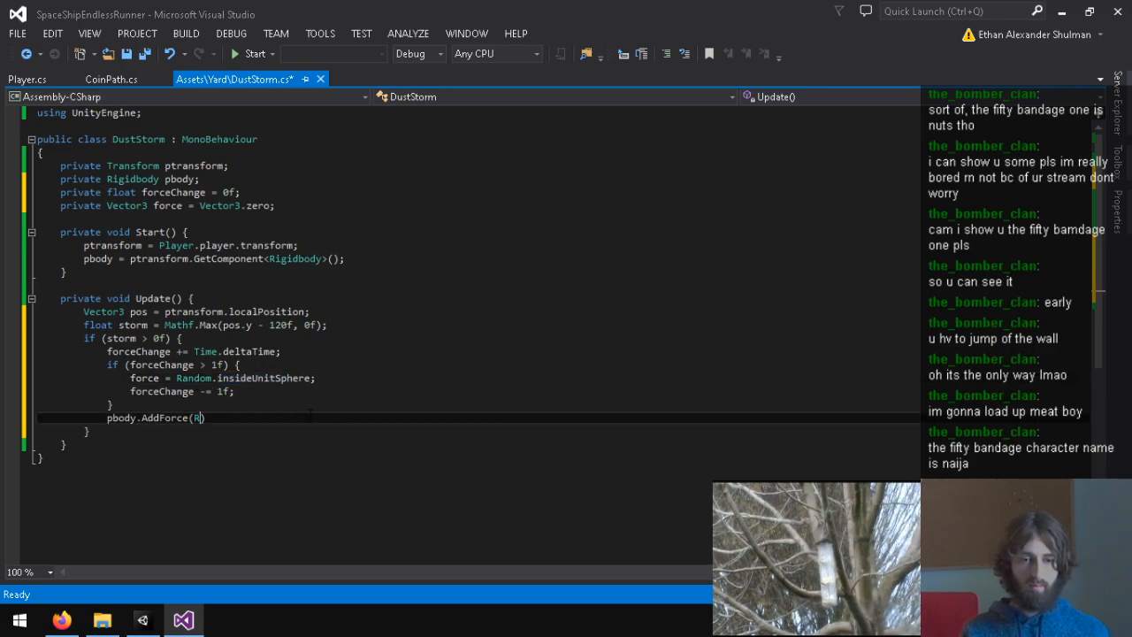
pyautogui.write('force*storm,')
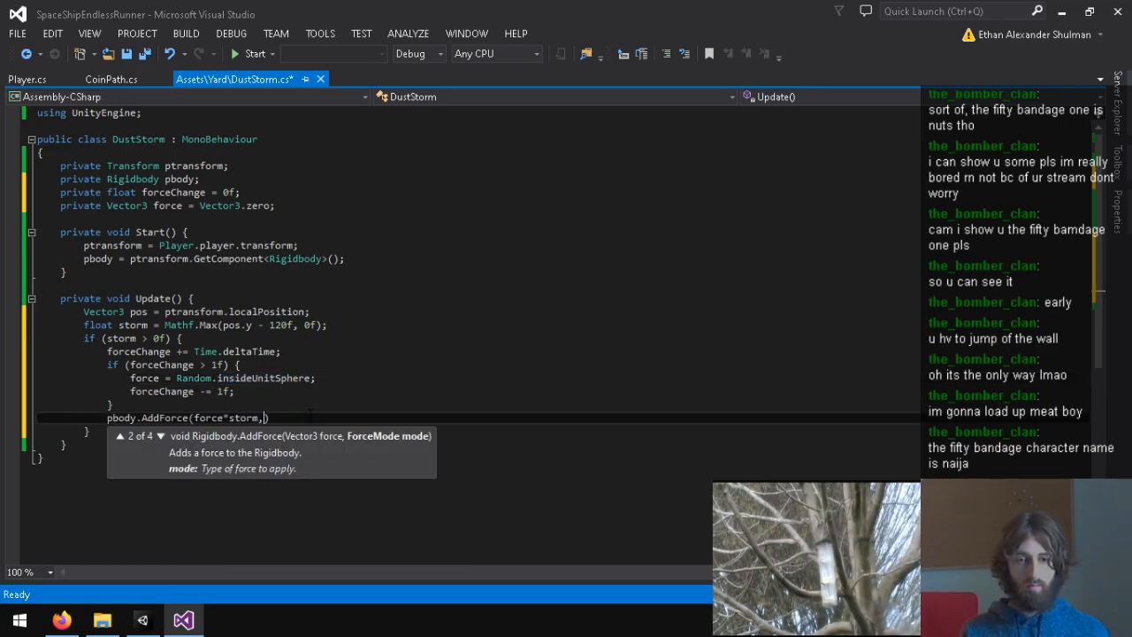
pyautogui.write('ForceMode.')
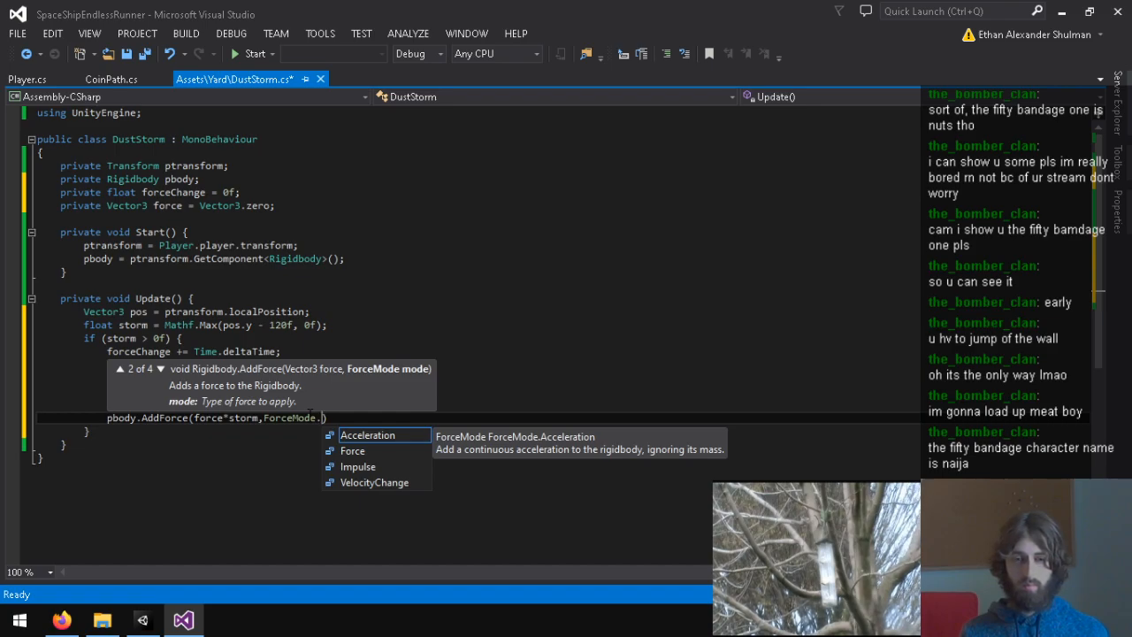
pyautogui.press('BackSpace')
pyautogui.press('BackSpace')
pyautogui.press('BackSpace')
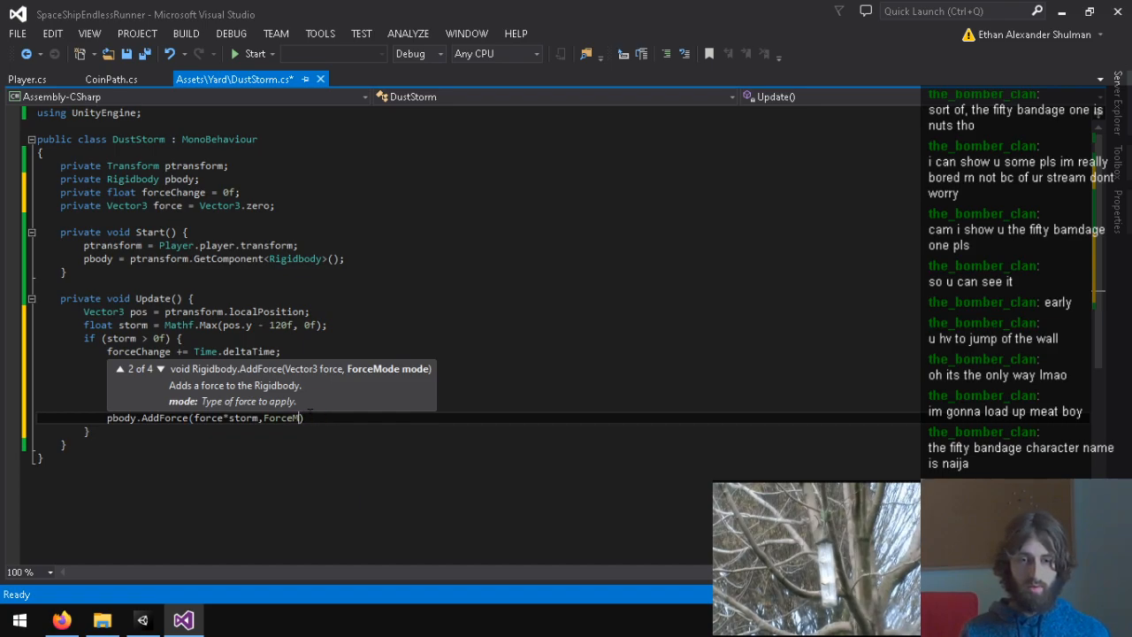
pyautogui.press('BackSpace')
pyautogui.press('BackSpace')
pyautogui.press('BackSpace')
pyautogui.press('BackSpace')
pyautogui.press('BackSpace')
pyautogui.press('BackSpace')
pyautogui.press('BackSpace')
pyautogui.press('BackSpace')
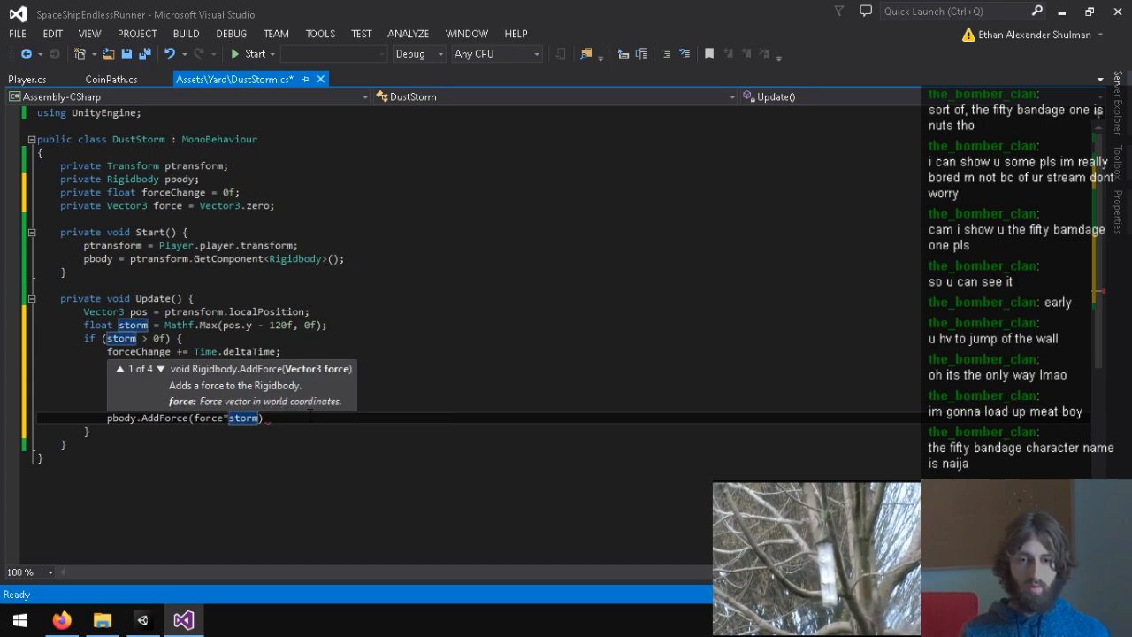
# Step: Begin a second argument ForceMode. after force*storm in the AddForce call, without choosing a mode
pyautogui.write(',F')
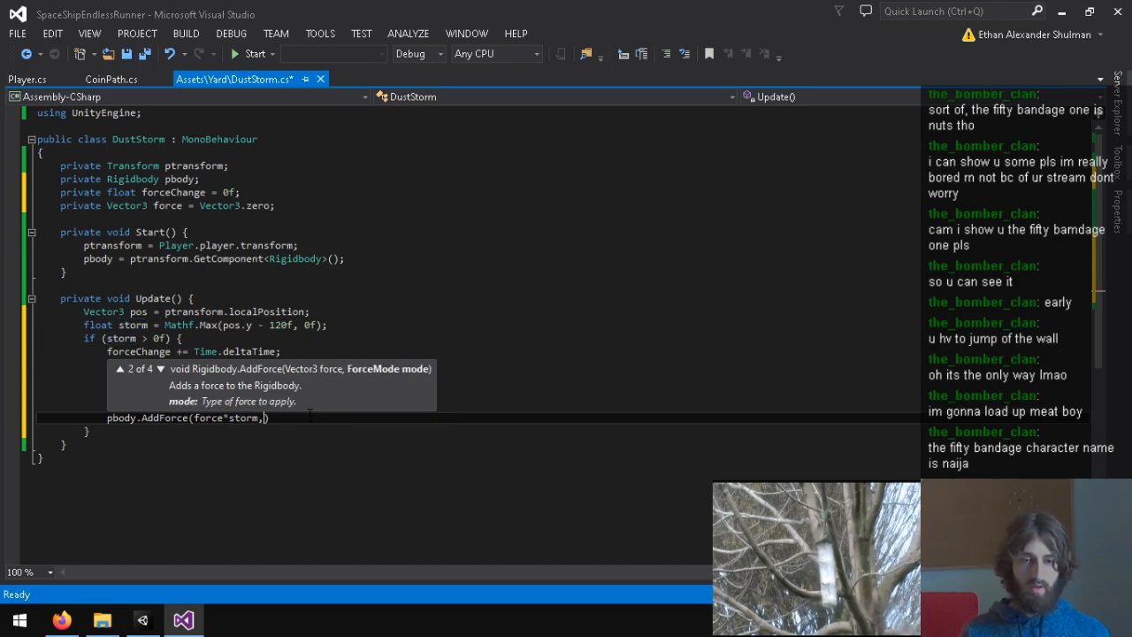
pyautogui.write('orceMode.')
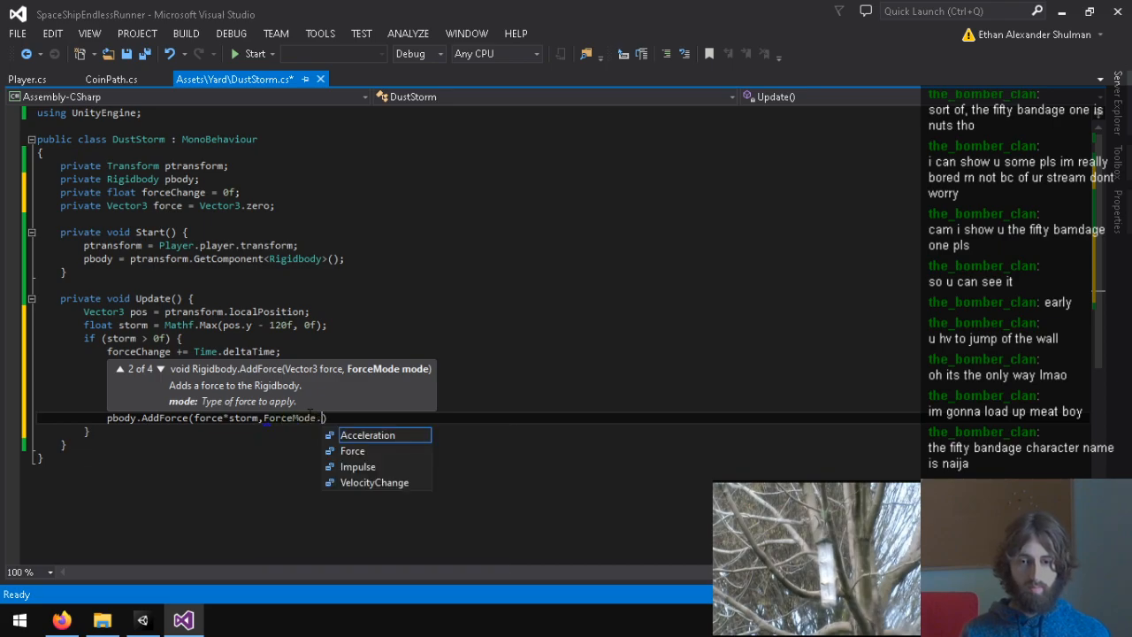
# Step: Switch to Firefox, open the Unity Answers question on the differences between ForceMode types, and read the best answer's tl;dr on Force and Impulse
pyautogui.click(61, 620)
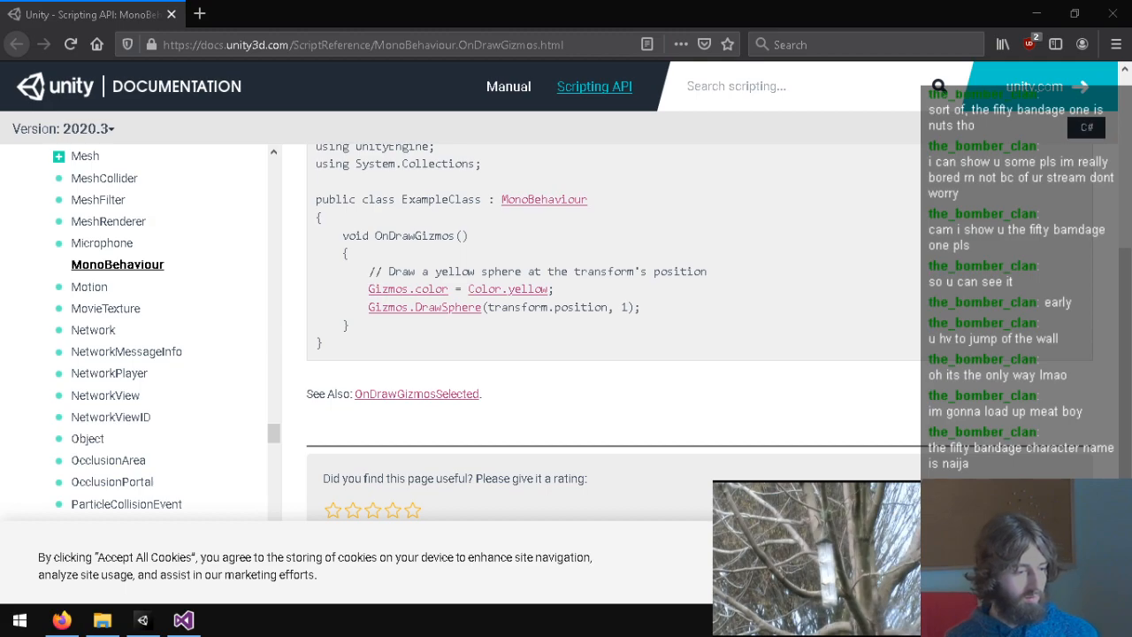
pyautogui.moveTo(0, 381); pyautogui.dragTo(832, 9)
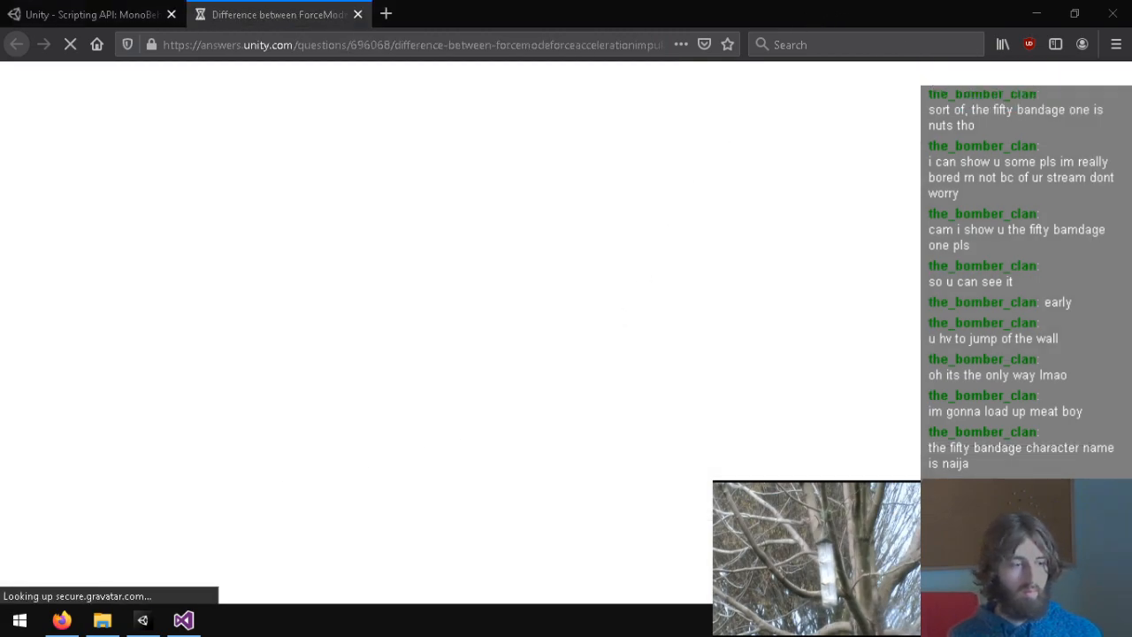
pyautogui.scroll(-5, 595, 376)
pyautogui.scroll(2, 596, 376)
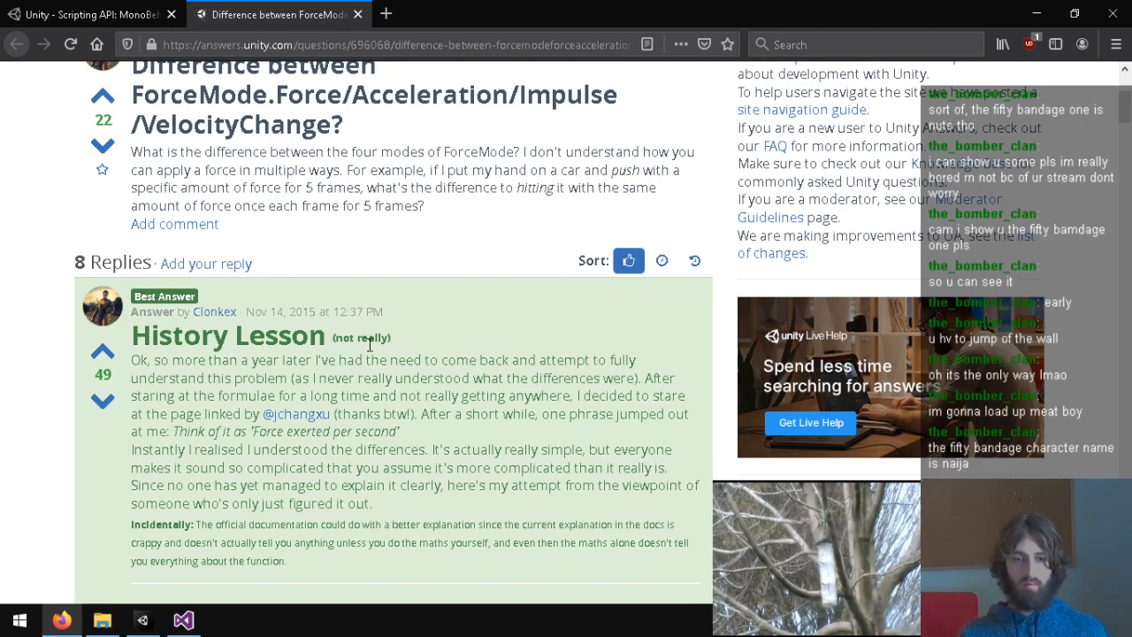
pyautogui.scroll(-1, 370, 345)
pyautogui.scroll(-2, 229, 375)
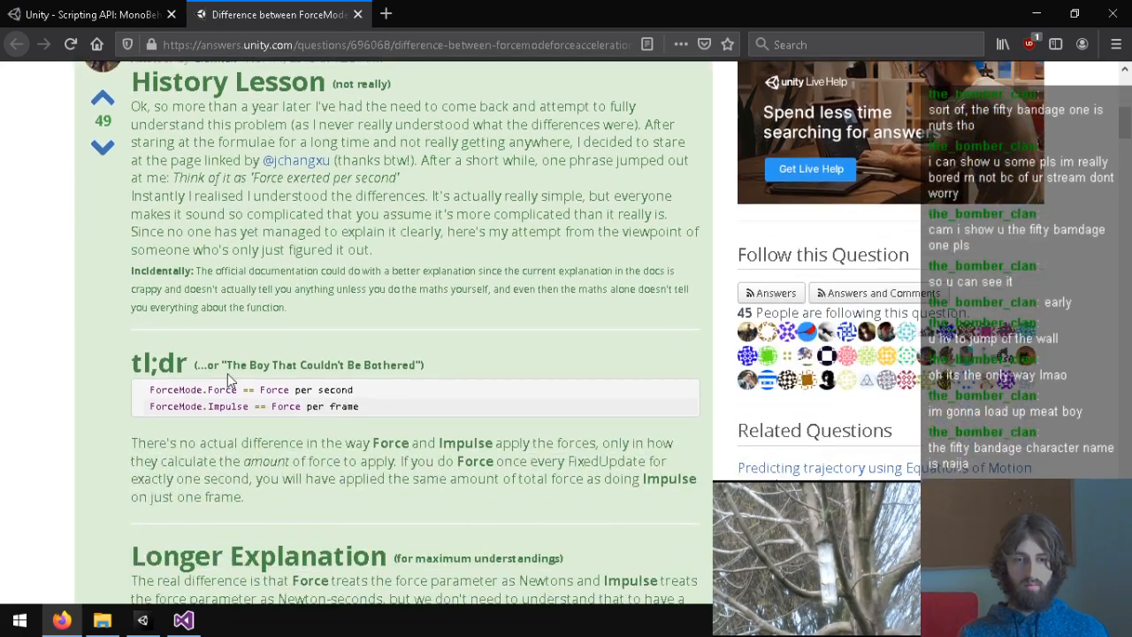
pyautogui.scroll(-1, 173, 333)
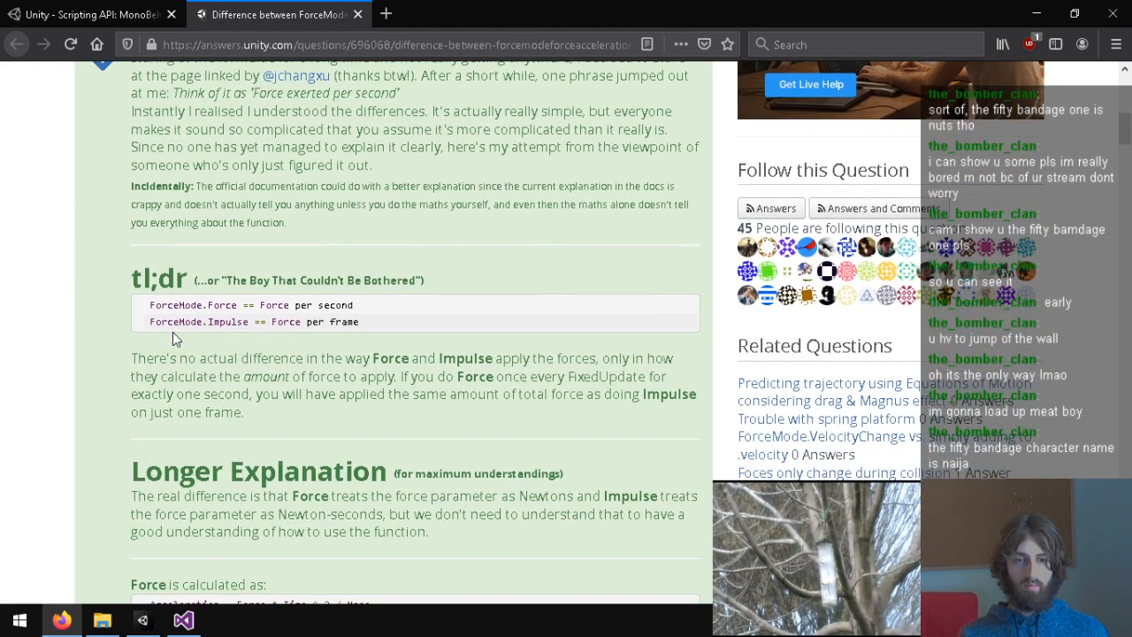
pyautogui.moveTo(388, 327); pyautogui.dragTo(238, 326)
pyautogui.click(322, 301)
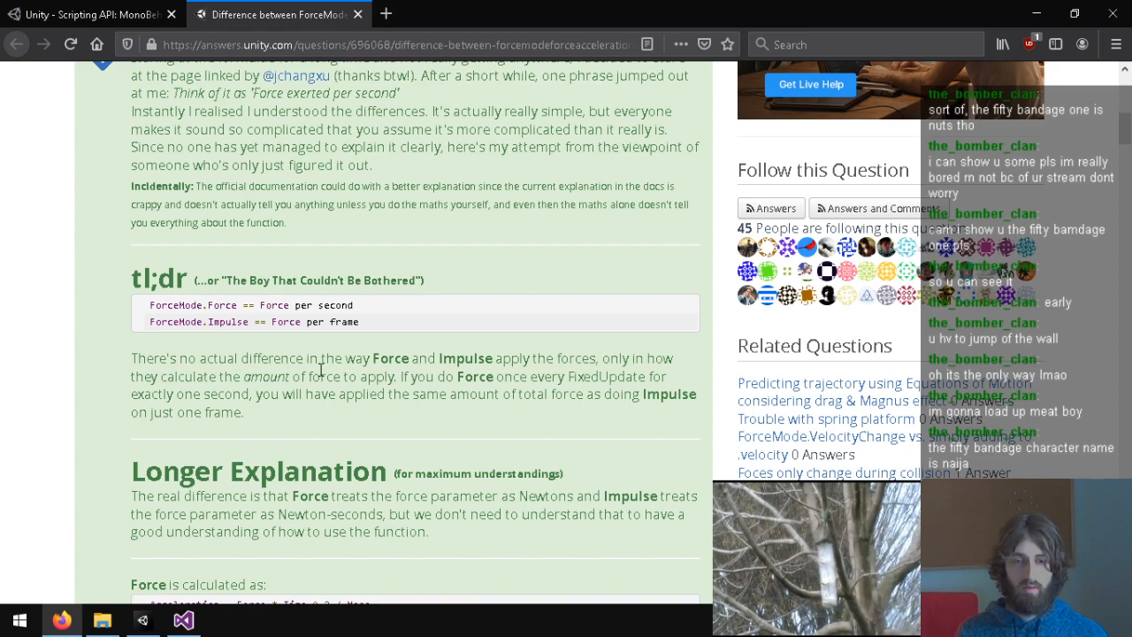
# Step: Read the answer's longer explanation of how Force, Impulse, Acceleration and VelocityChange are each calculated
pyautogui.scroll(-3, 321, 370)
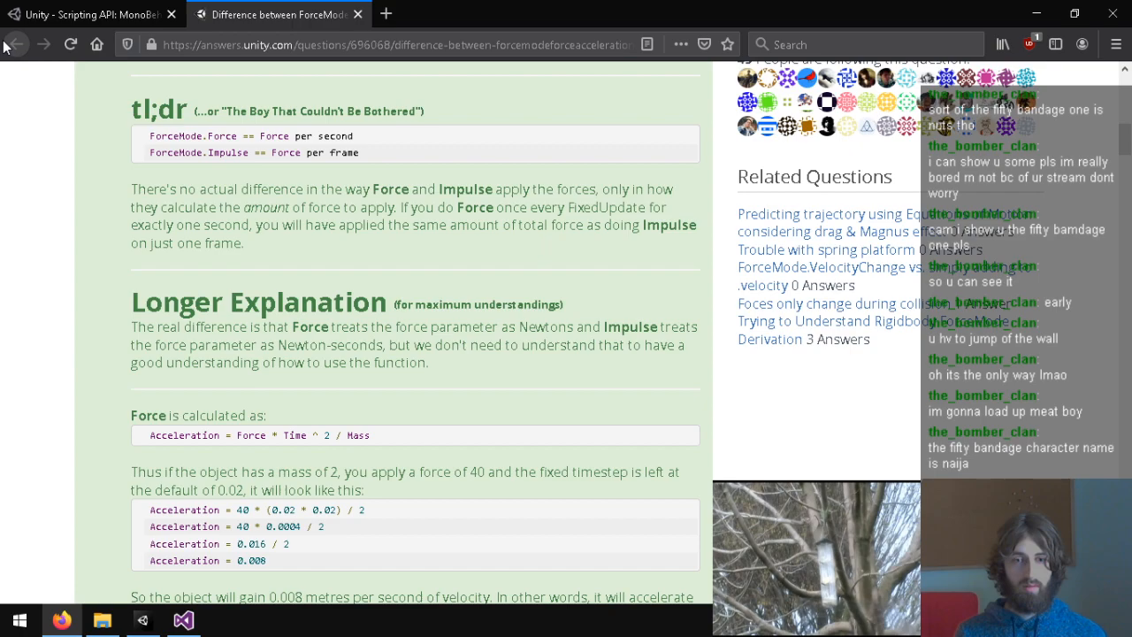
pyautogui.scroll(-3, 208, 249)
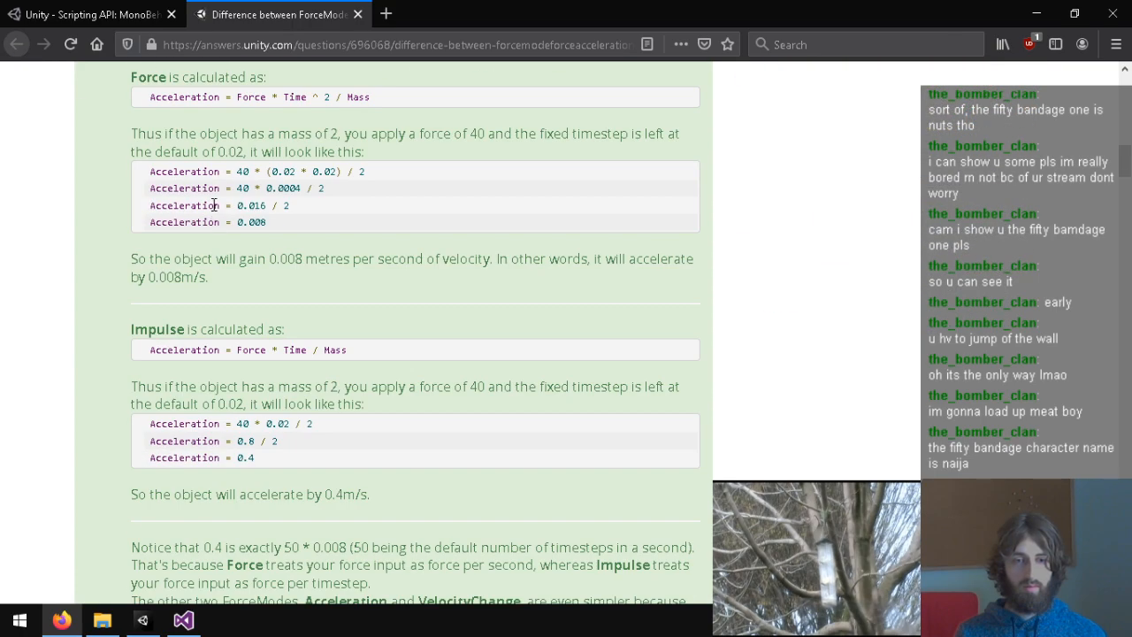
pyautogui.scroll(-3, 177, 204)
pyautogui.scroll(-3, 96, 172)
pyautogui.click(53, 7)
pyautogui.click(205, 14)
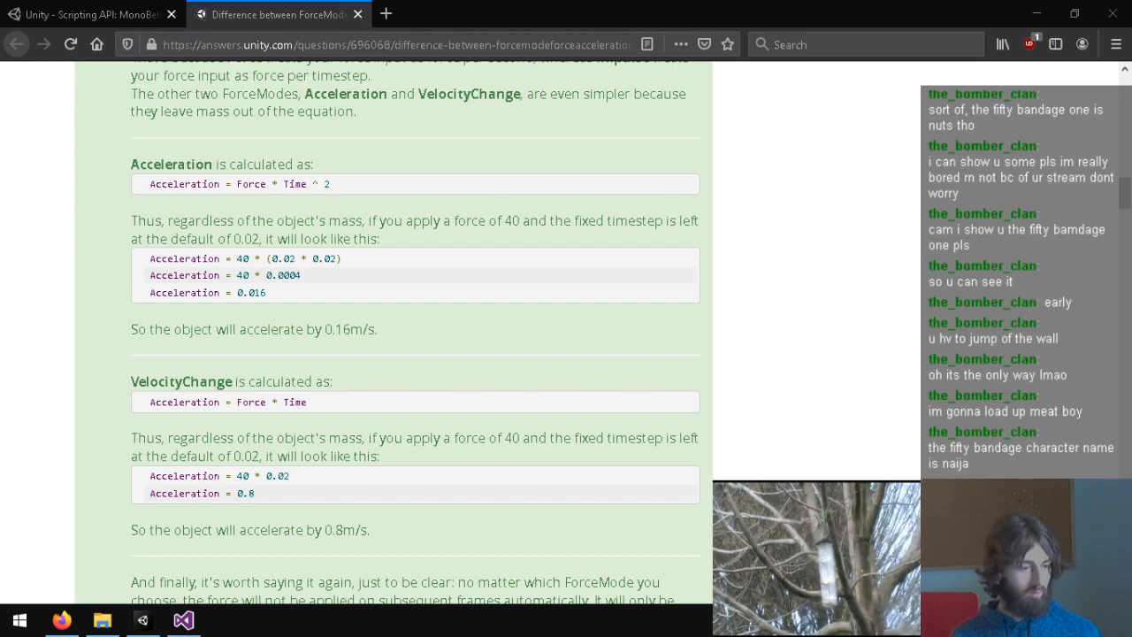
# Step: Open the Unity Scripting API page for ForceMode and look through its example code down to the Properties table
pyautogui.moveTo(637, 239); pyautogui.dragTo(548, 14)
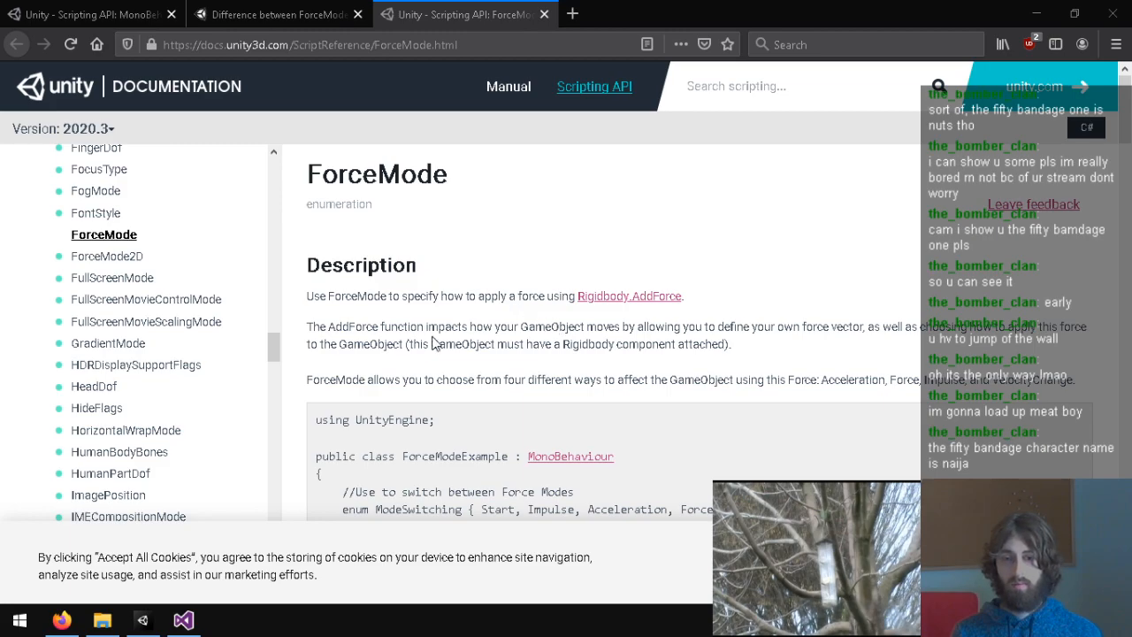
pyautogui.scroll(-5, 604, 380)
pyautogui.scroll(-3, 604, 380)
pyautogui.scroll(5, 603, 370)
pyautogui.scroll(-2, 495, 376)
pyautogui.scroll(-1, 514, 393)
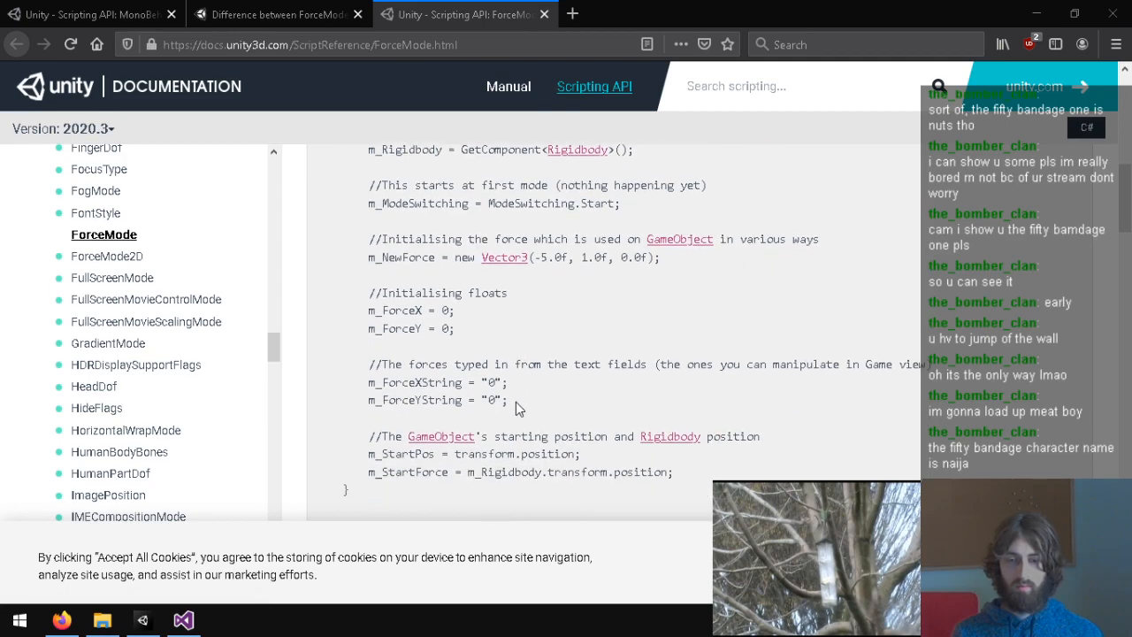
pyautogui.scroll(-2, 518, 409)
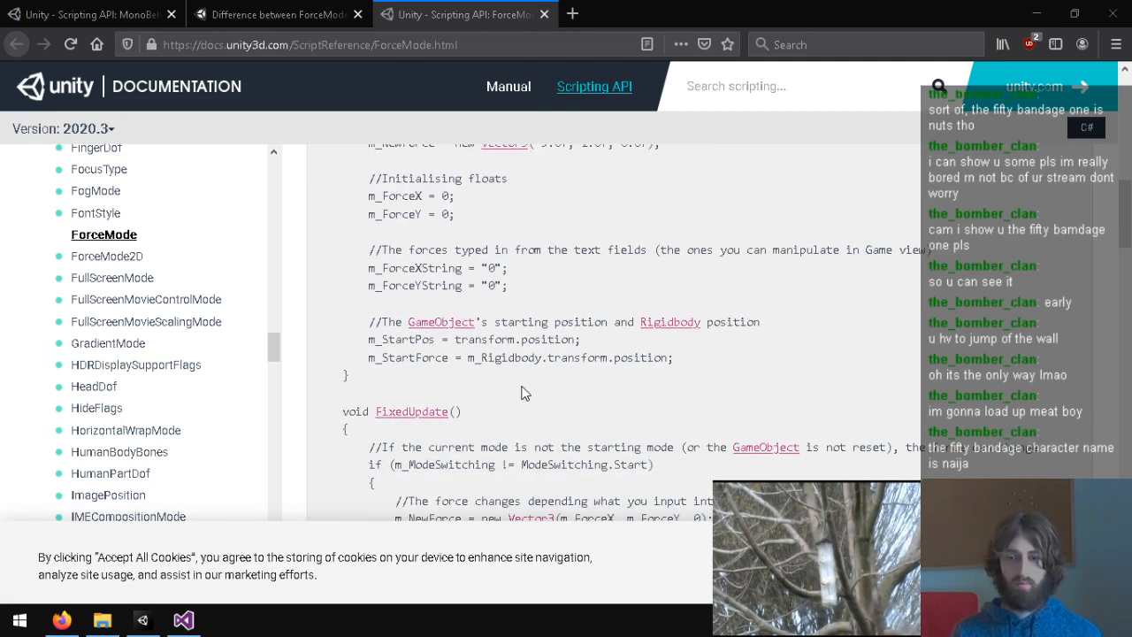
pyautogui.scroll(-4, 522, 394)
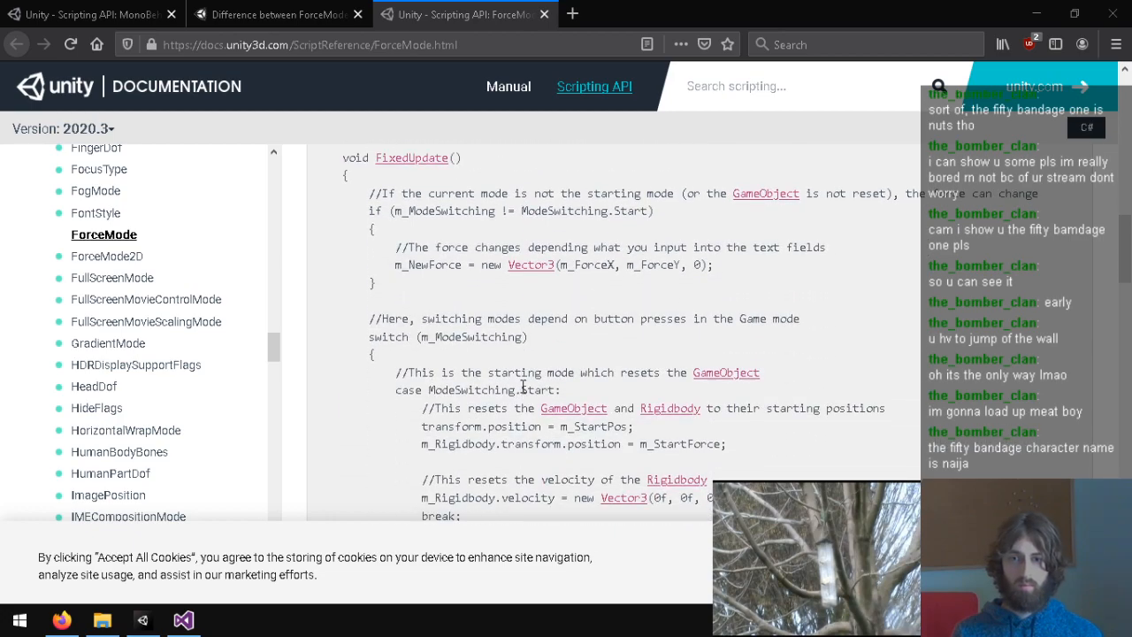
pyautogui.scroll(-12, 536, 367)
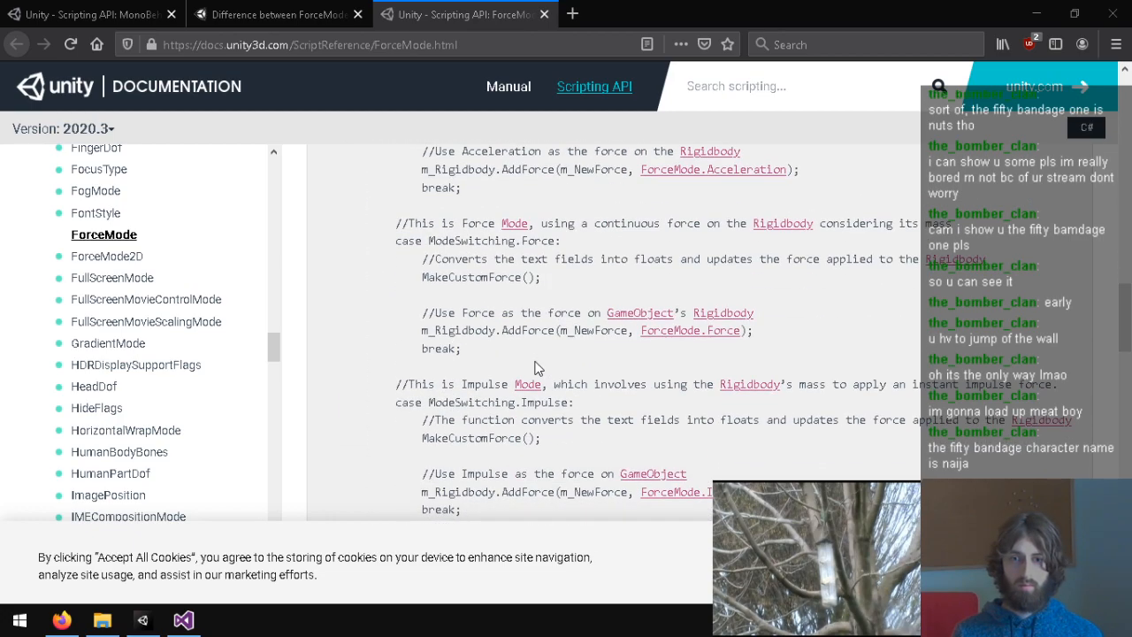
pyautogui.scroll(6, 536, 364)
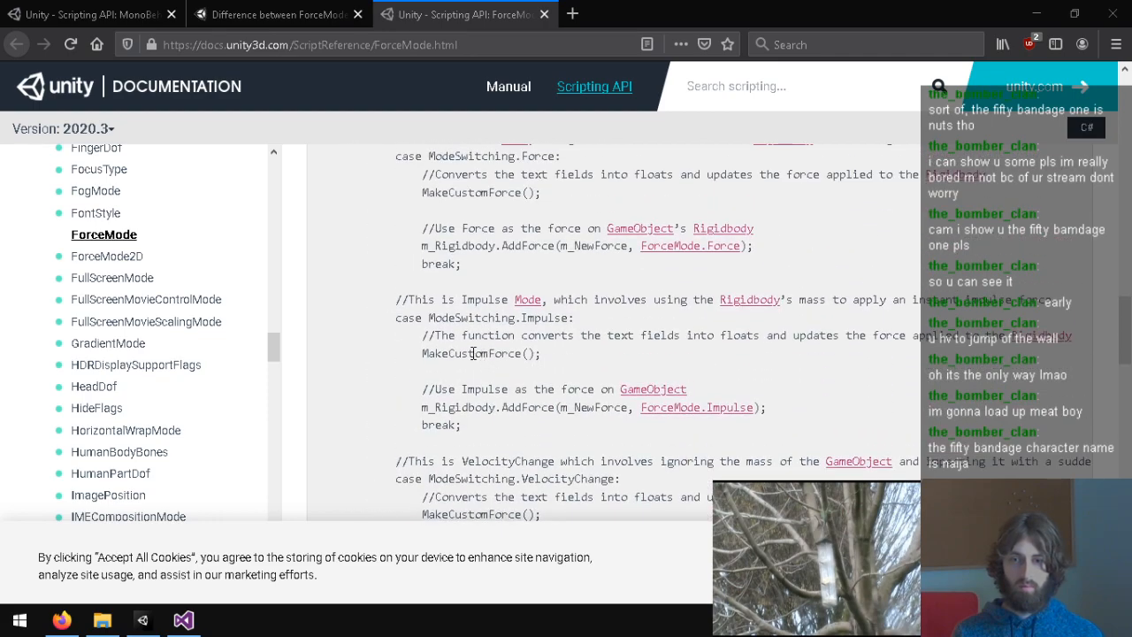
pyautogui.scroll(-15, 448, 347)
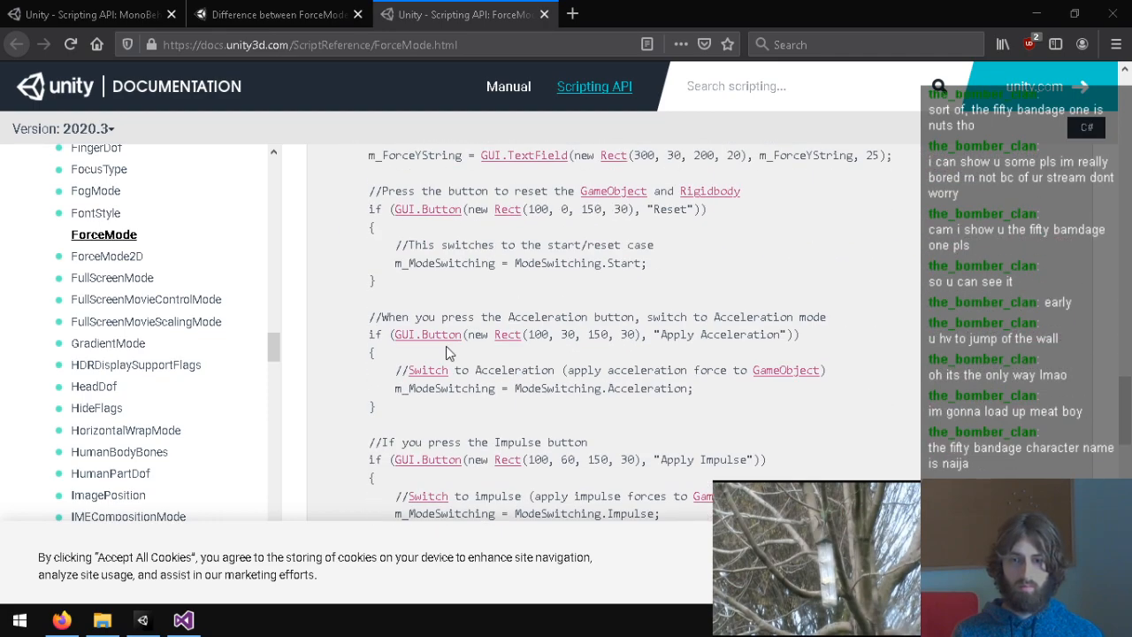
pyautogui.scroll(3, 446, 352)
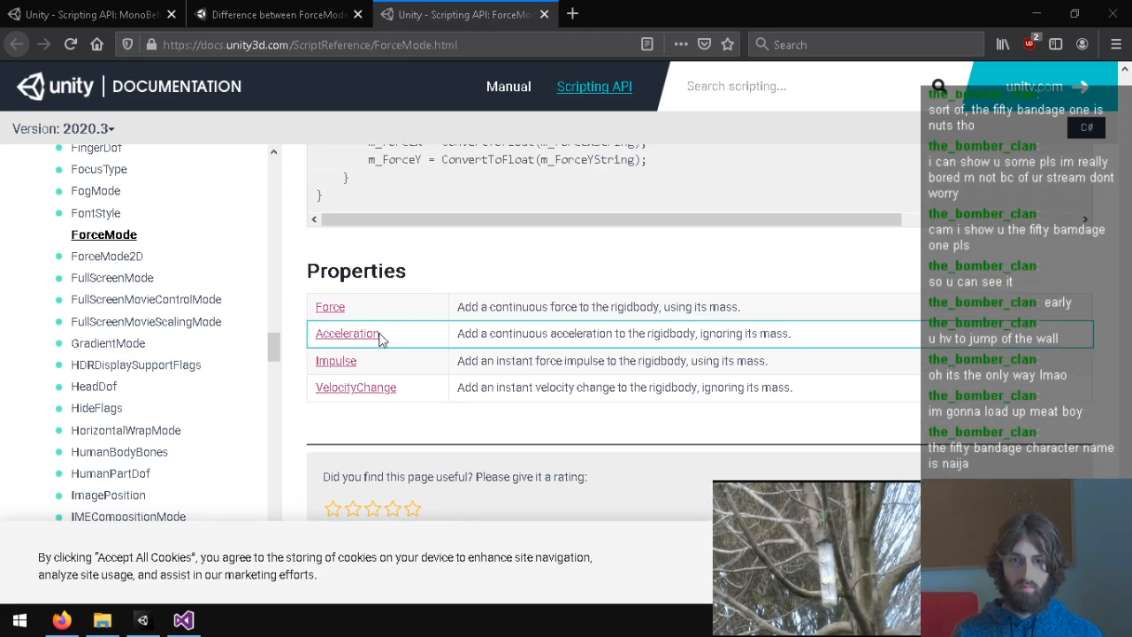
# Step: Open the ForceMode Force and Impulse reference pages in separate tabs and read the description on each
pyautogui.middleClick(342, 309)
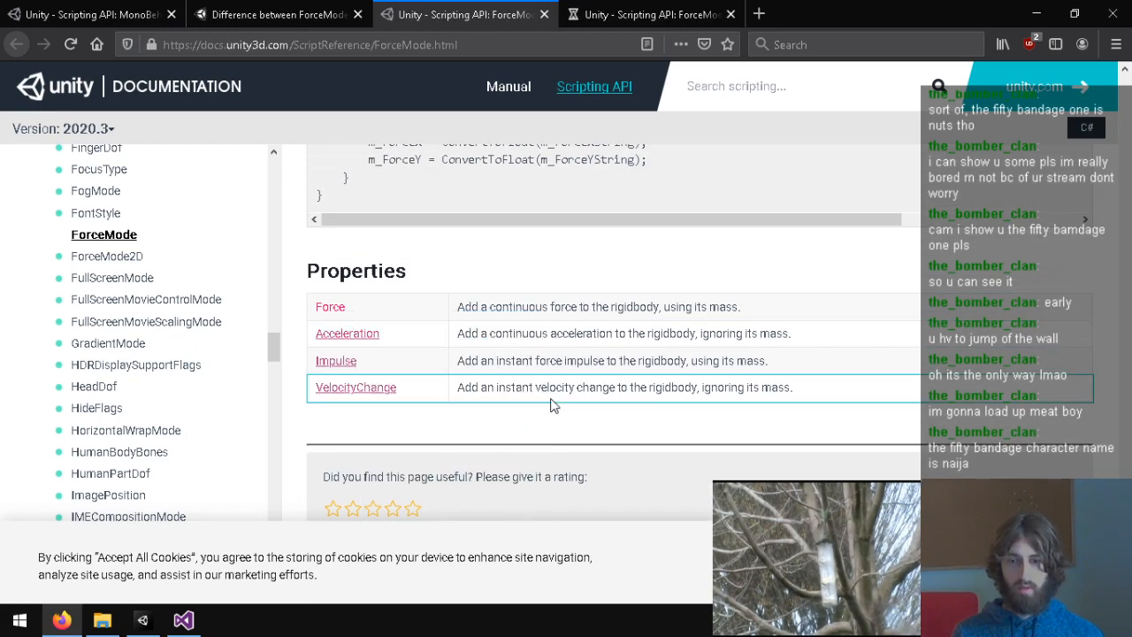
pyautogui.middleClick(327, 363)
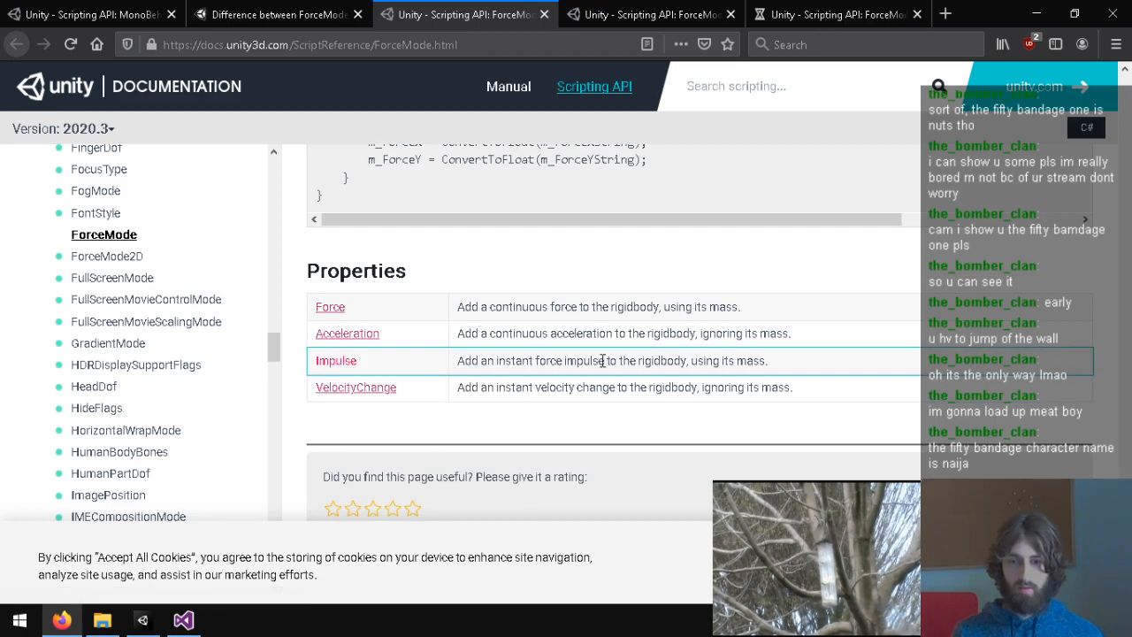
pyautogui.click(606, 15)
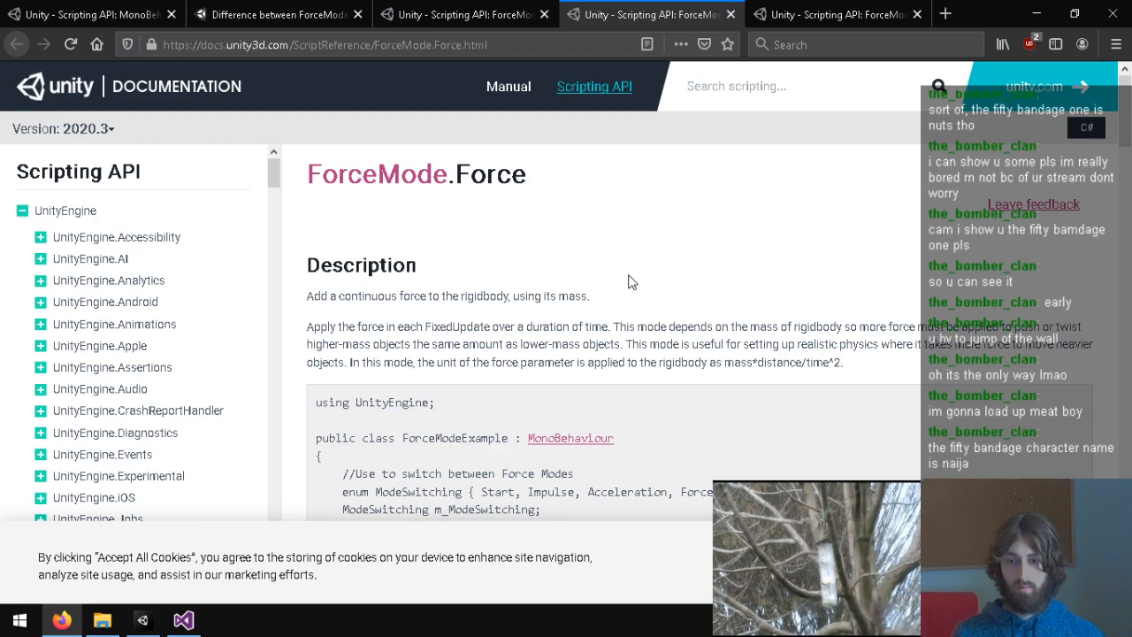
pyautogui.scroll(-2, 631, 282)
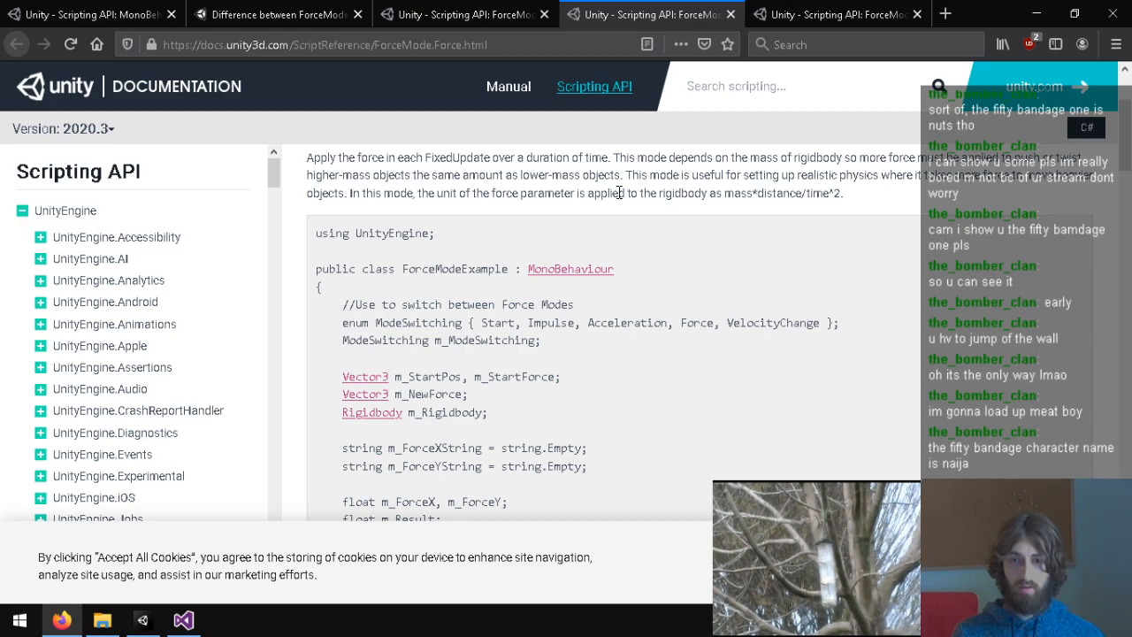
pyautogui.click(823, 12)
pyautogui.scroll(-3, 673, 239)
pyautogui.scroll(2, 671, 240)
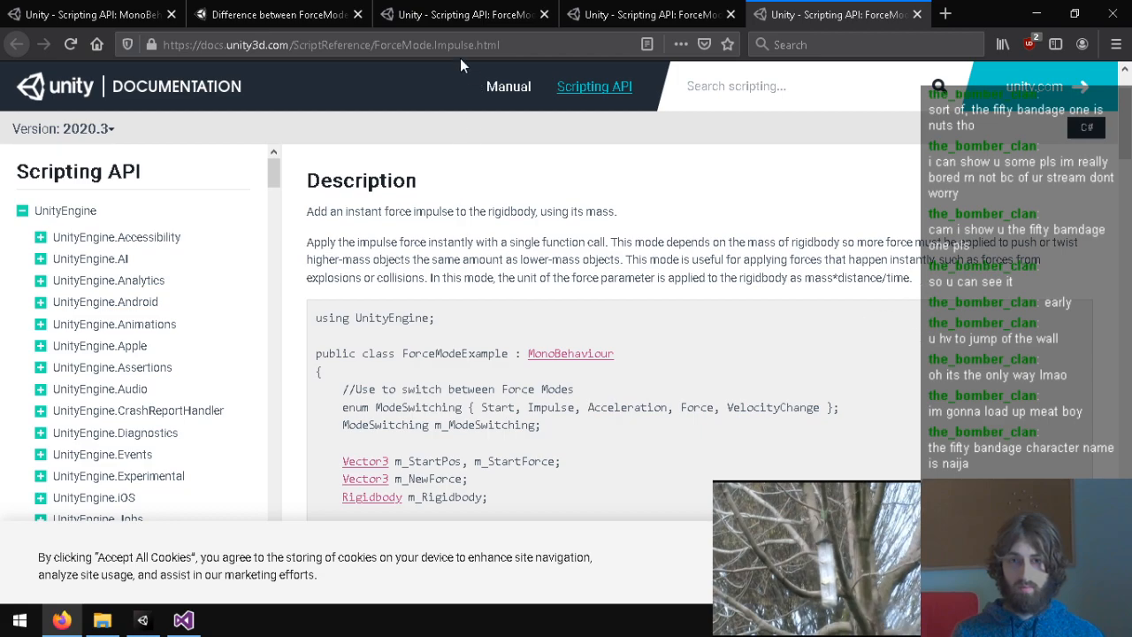
# Step: Review the Unity Answers explanation again and compare it with the mode descriptions in the ForceMode Properties table
pyautogui.click(278, 14)
pyautogui.scroll(-3, 368, 263)
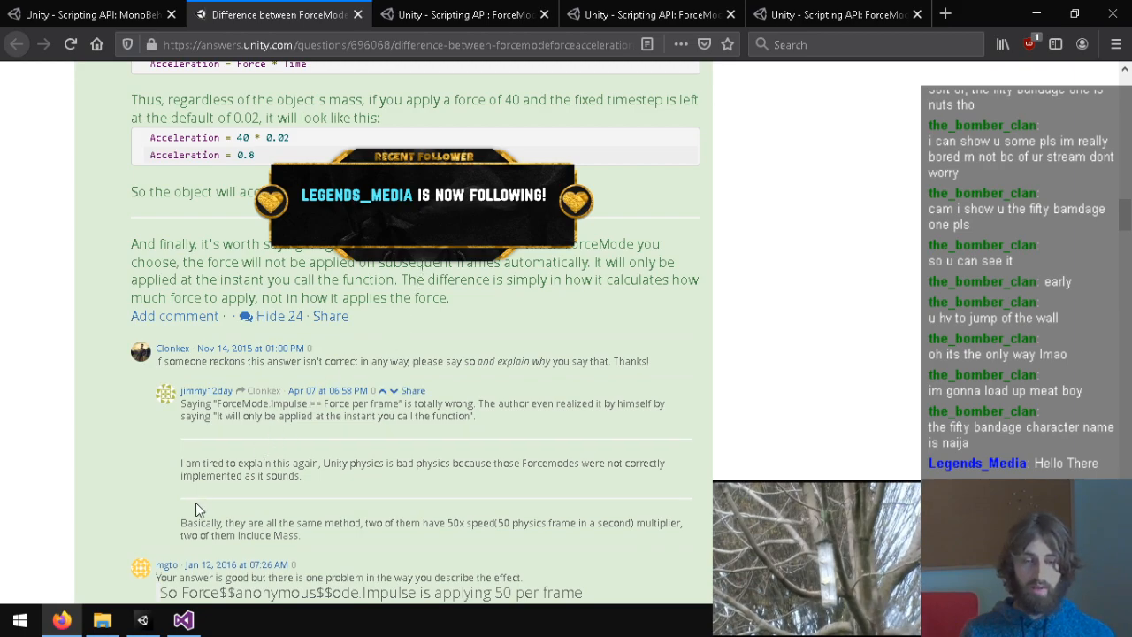
pyautogui.scroll(5, 379, 313)
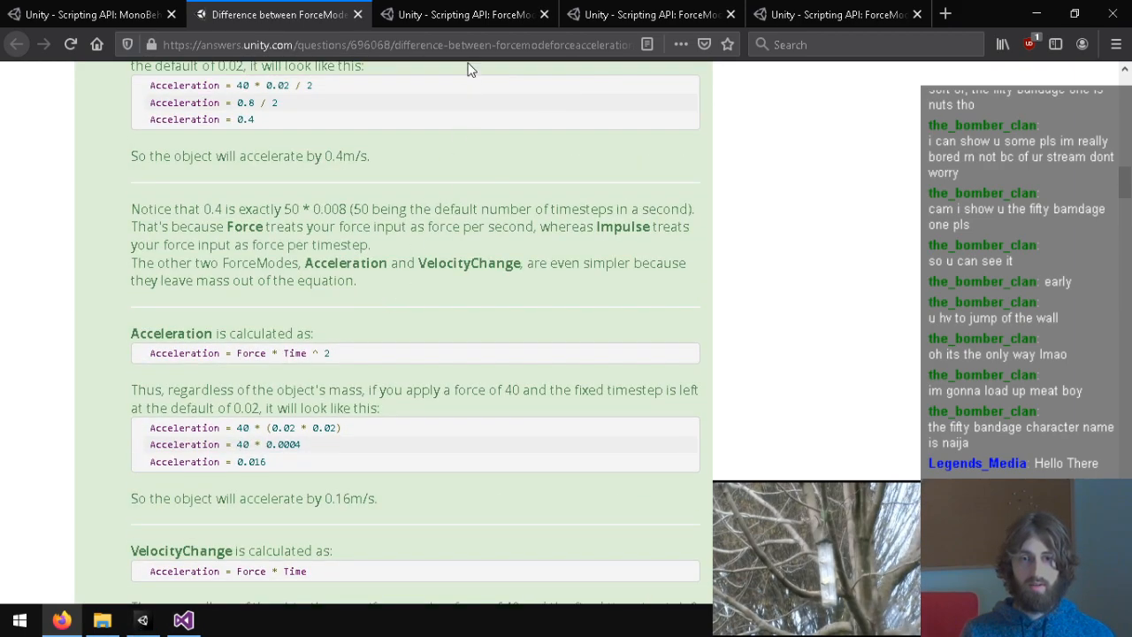
pyautogui.scroll(6, 444, 193)
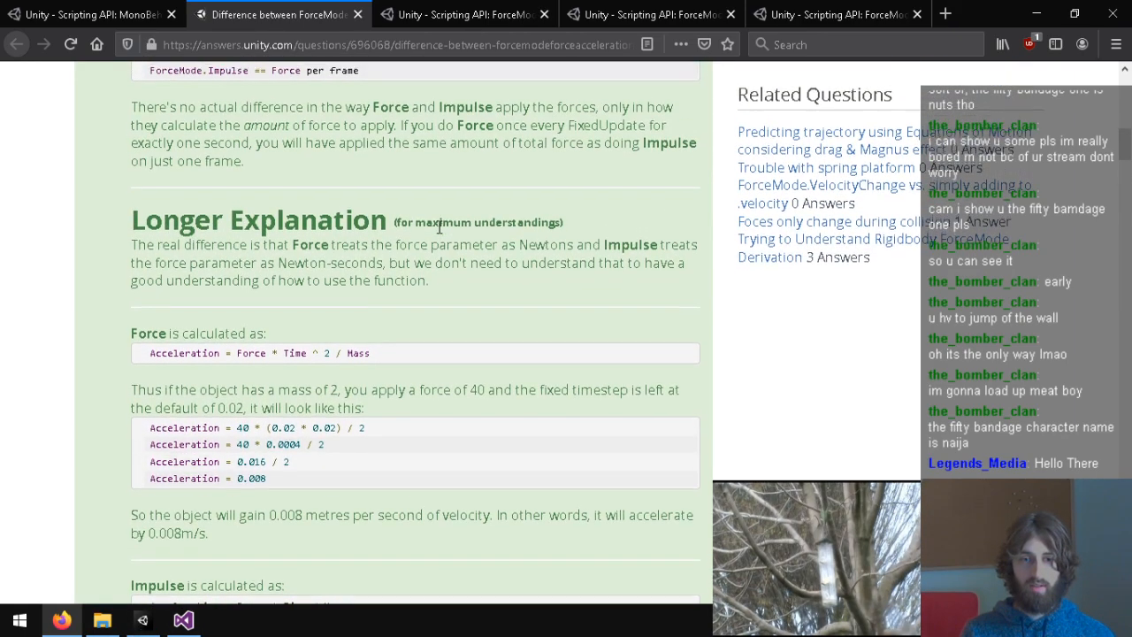
pyautogui.scroll(2, 439, 230)
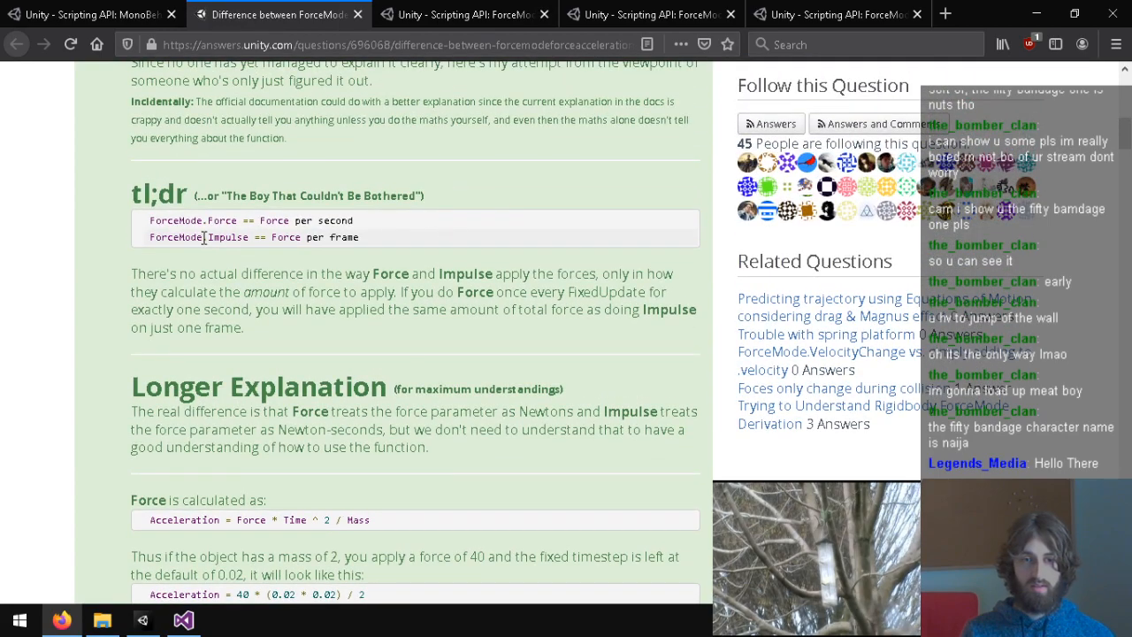
pyautogui.click(518, 12)
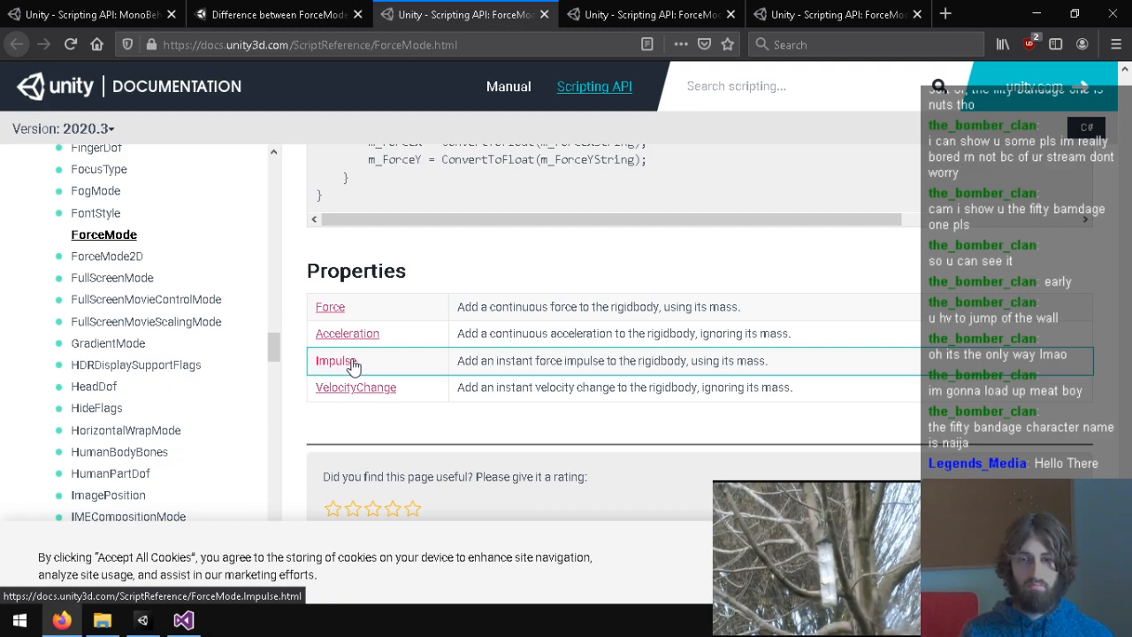
pyautogui.moveTo(888, 370); pyautogui.dragTo(765, 386)
pyautogui.click(757, 389)
# Step: Back in Visual Studio, complete the AddForce call with ForceMode.VelocityChange, end the statement with a semicolon, and save DustStorm.cs
pyautogui.click(183, 620)
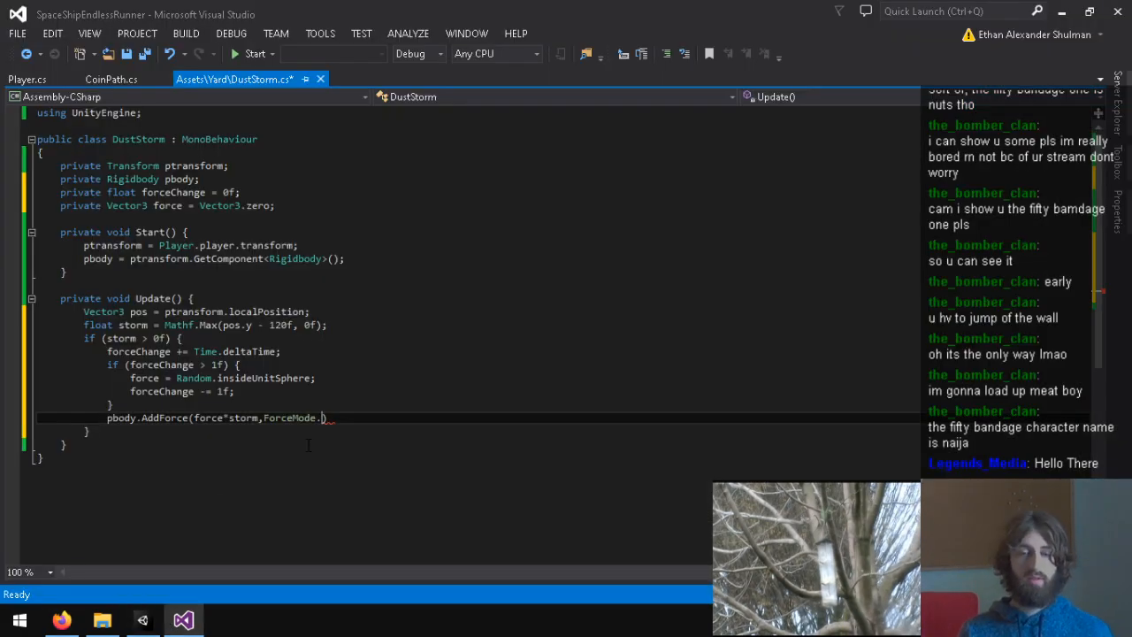
pyautogui.write('.Velo')
pyautogui.press('Tab')
pyautogui.press('End')
pyautogui.write(';')
pyautogui.hotkey('ctrl', 's')
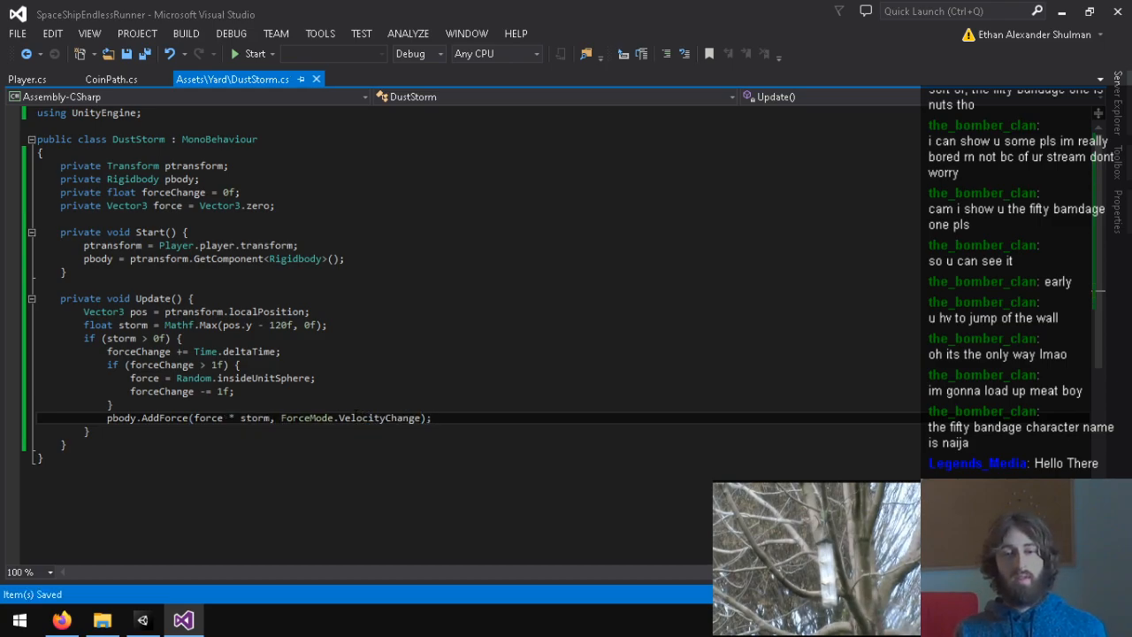
# Step: Recheck the ForceMode documentation, replace VelocityChange with Acceleration in the AddForce call, and save DustStorm.cs
pyautogui.click(61, 620)
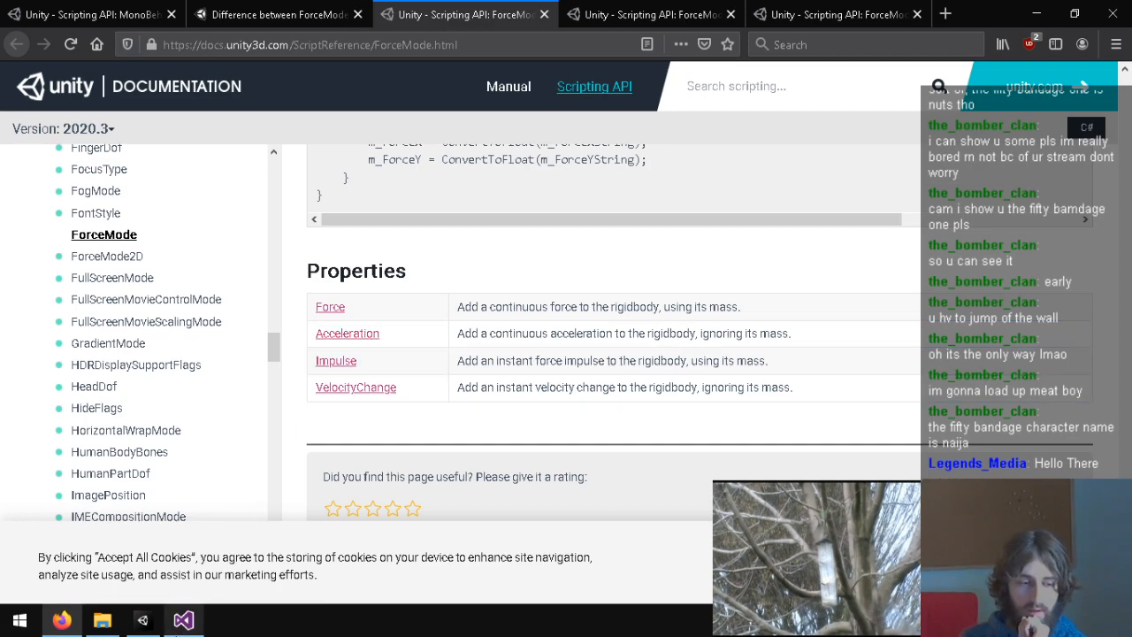
pyautogui.click(183, 620)
pyautogui.moveTo(425, 418); pyautogui.dragTo(330, 422)
pyautogui.write('.Acceleration')
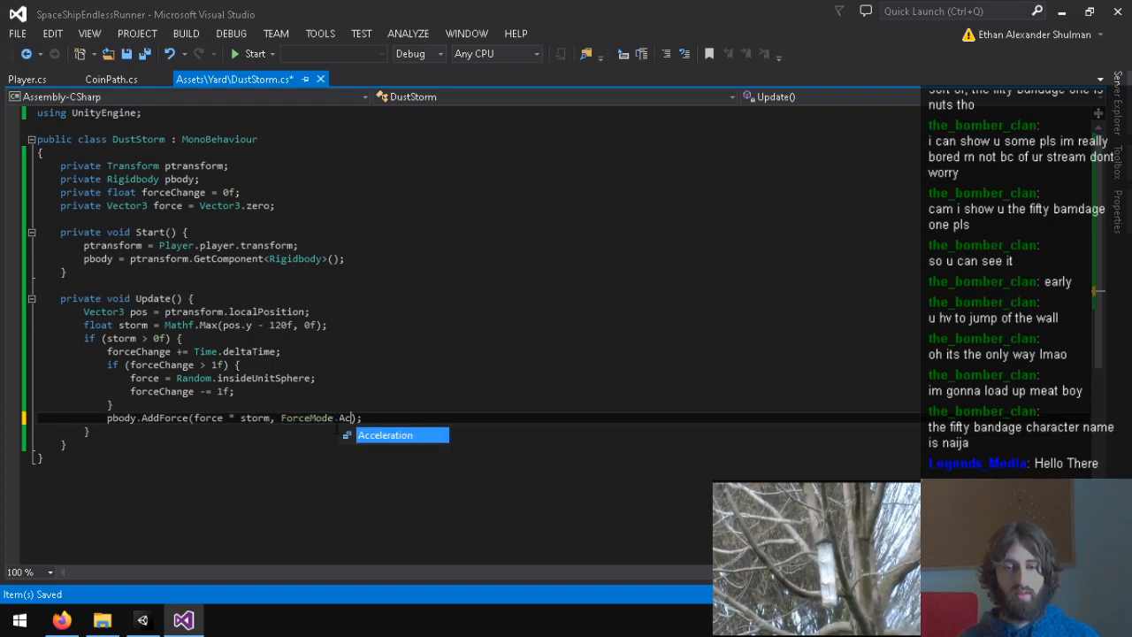
pyautogui.hotkey('ctrl', 's')
# Step: Return to the Unity Answers post in Firefox and reread how the Force and Impulse modes are calculated
pyautogui.click(67, 622)
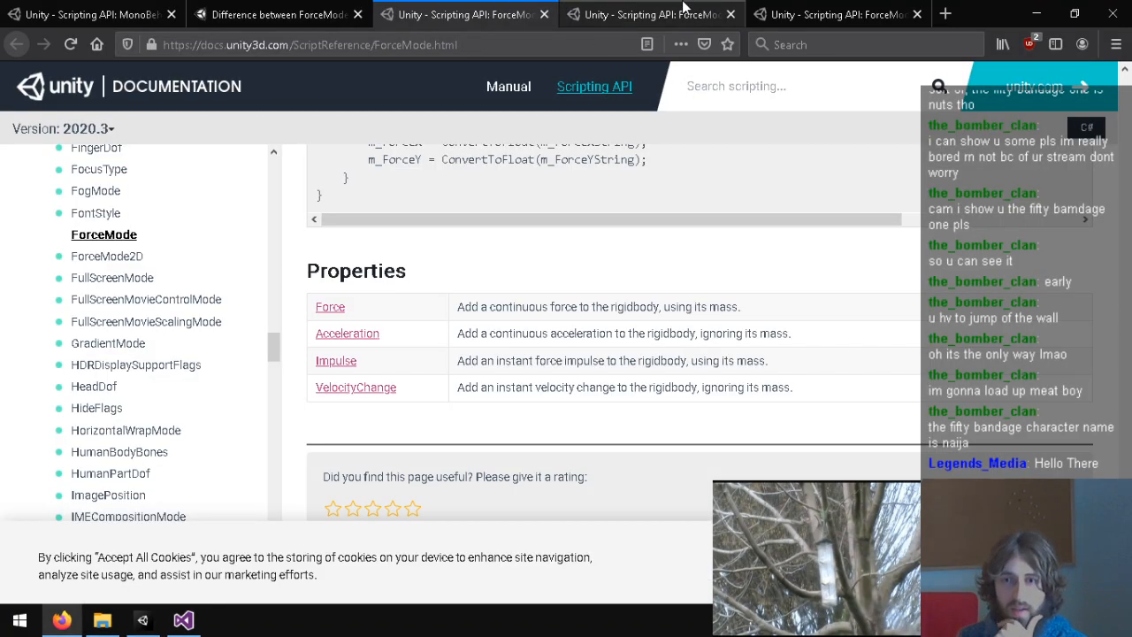
pyautogui.click(767, 7)
pyautogui.click(224, 8)
pyautogui.scroll(9, 262, 257)
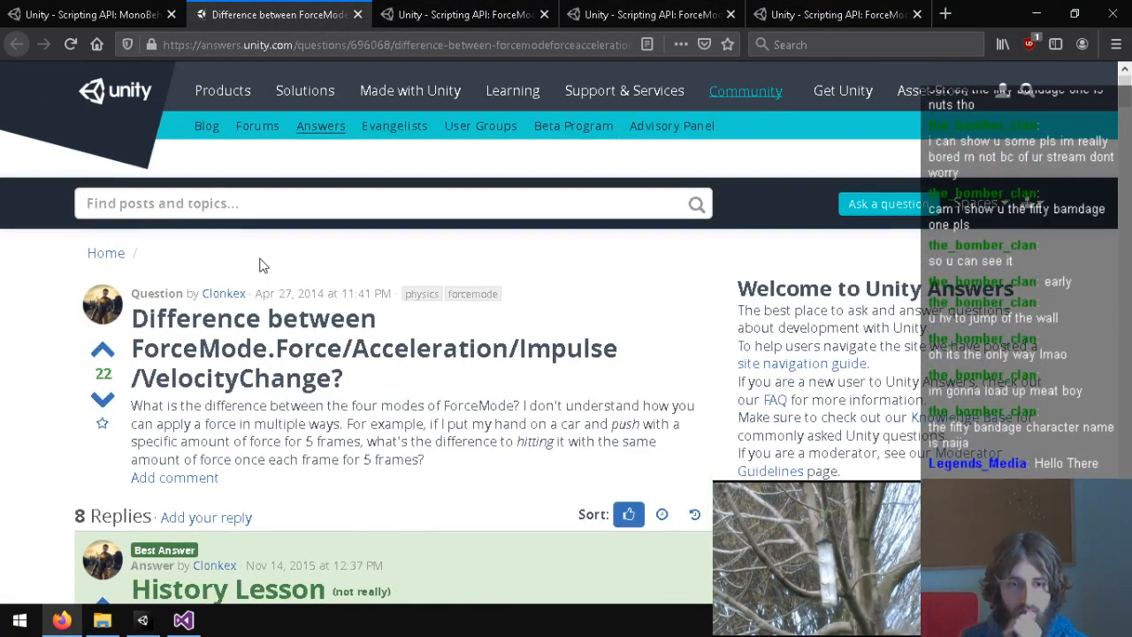
pyautogui.scroll(-10, 263, 261)
pyautogui.scroll(-2, 264, 262)
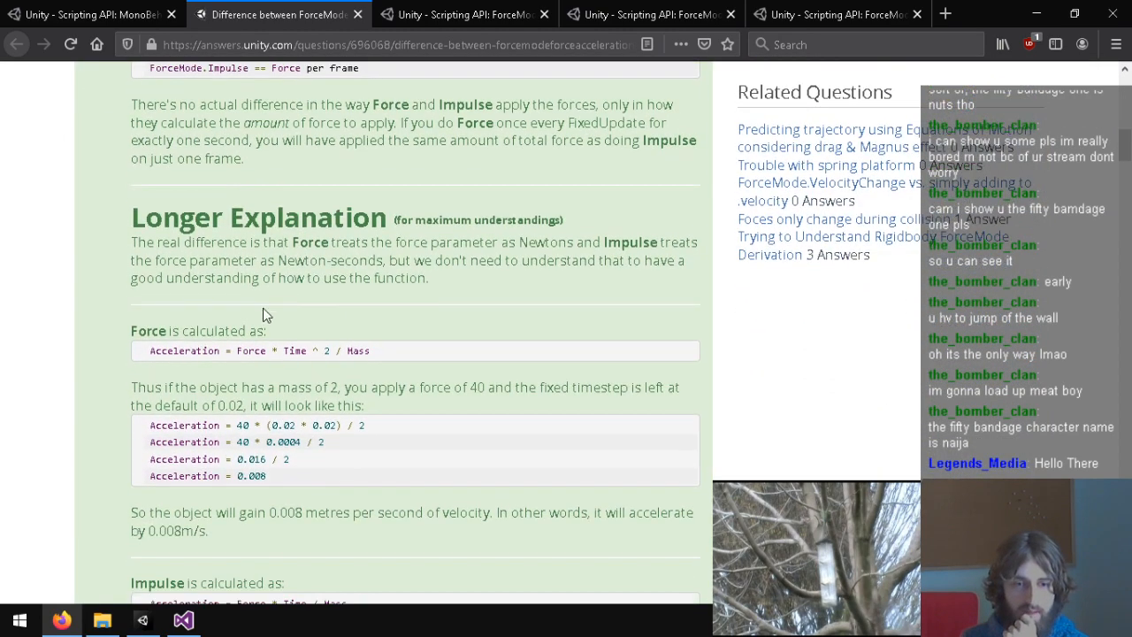
pyautogui.scroll(-2, 197, 353)
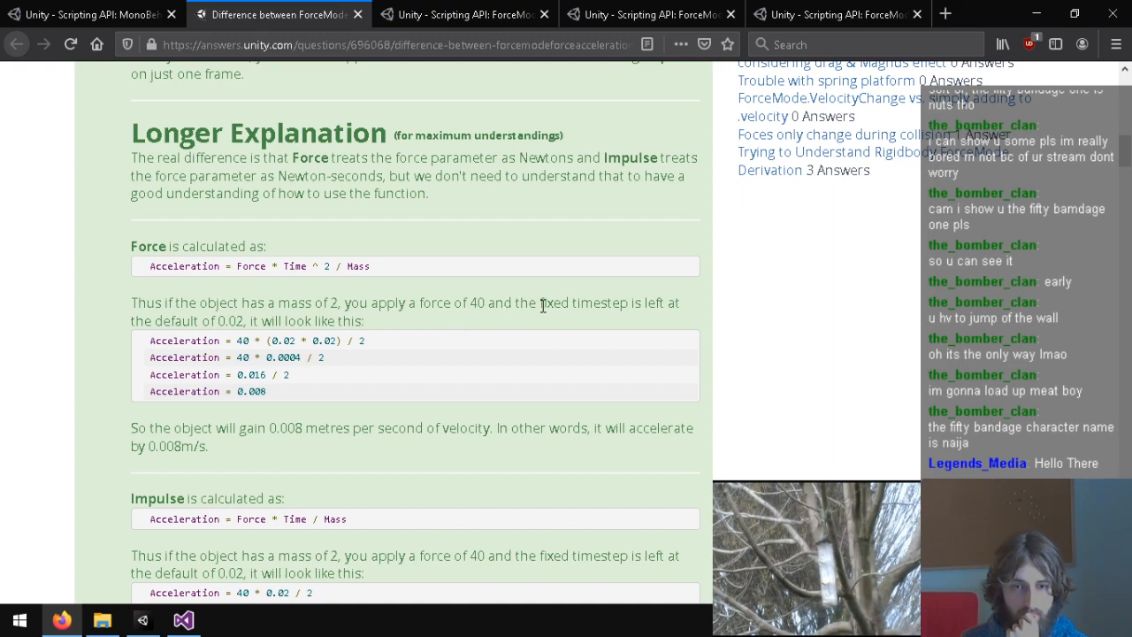
# Step: Compare the Force and Impulse acceleration formulas and their worked examples in the Unity Answers post, focusing on the time terms
pyautogui.moveTo(265, 342); pyautogui.dragTo(361, 342)
pyautogui.click(285, 353)
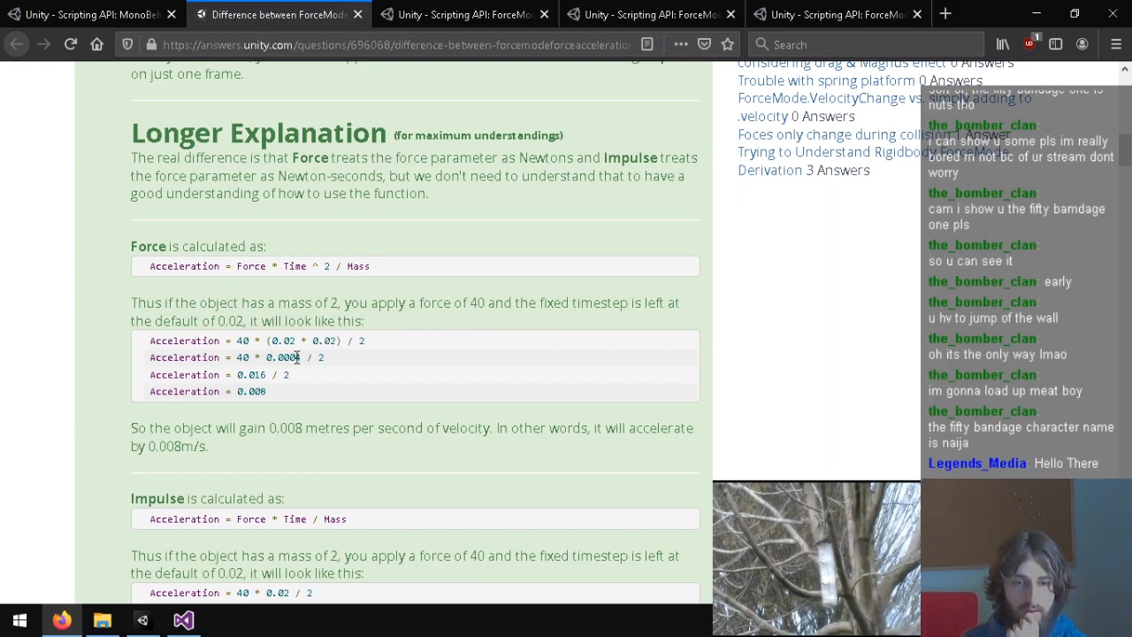
pyautogui.scroll(-3, 248, 354)
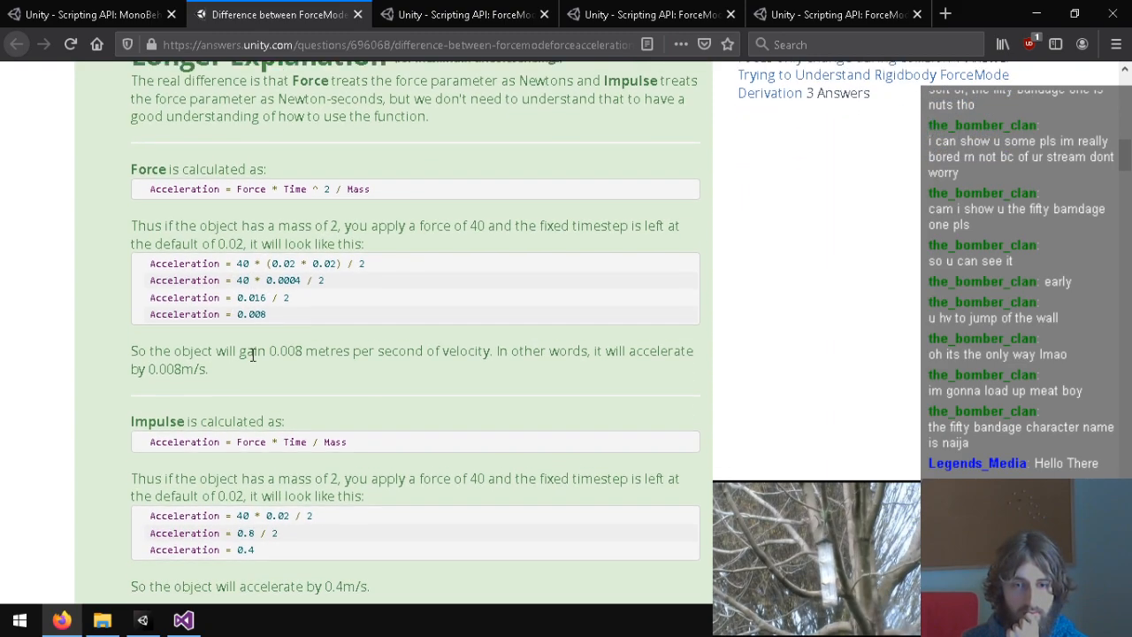
pyautogui.scroll(1, 279, 347)
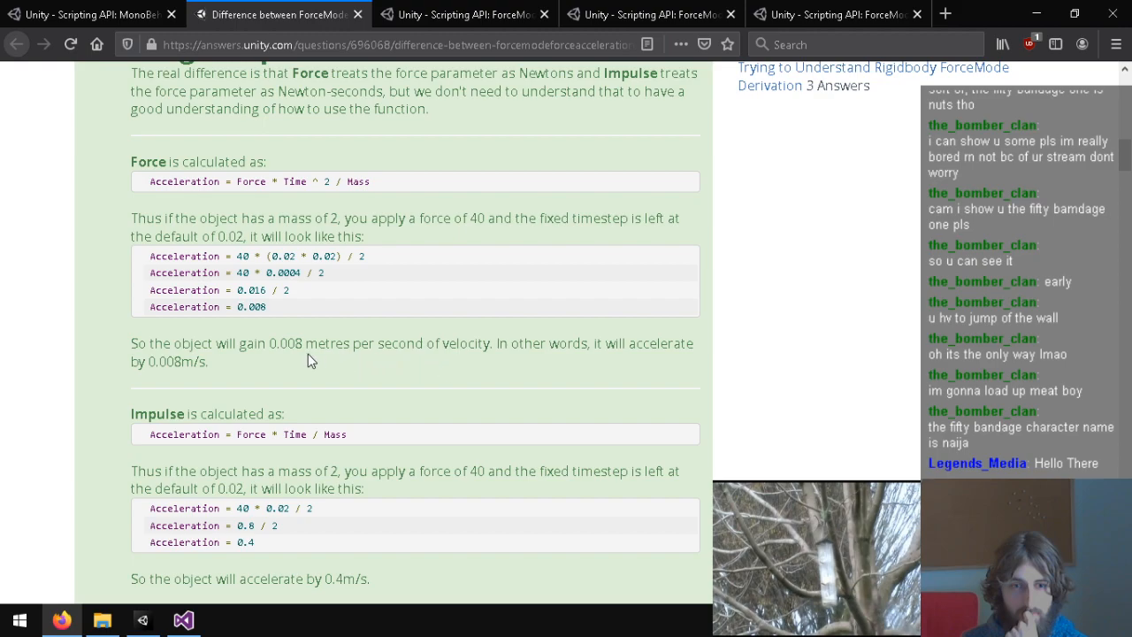
pyautogui.scroll(5, 307, 352)
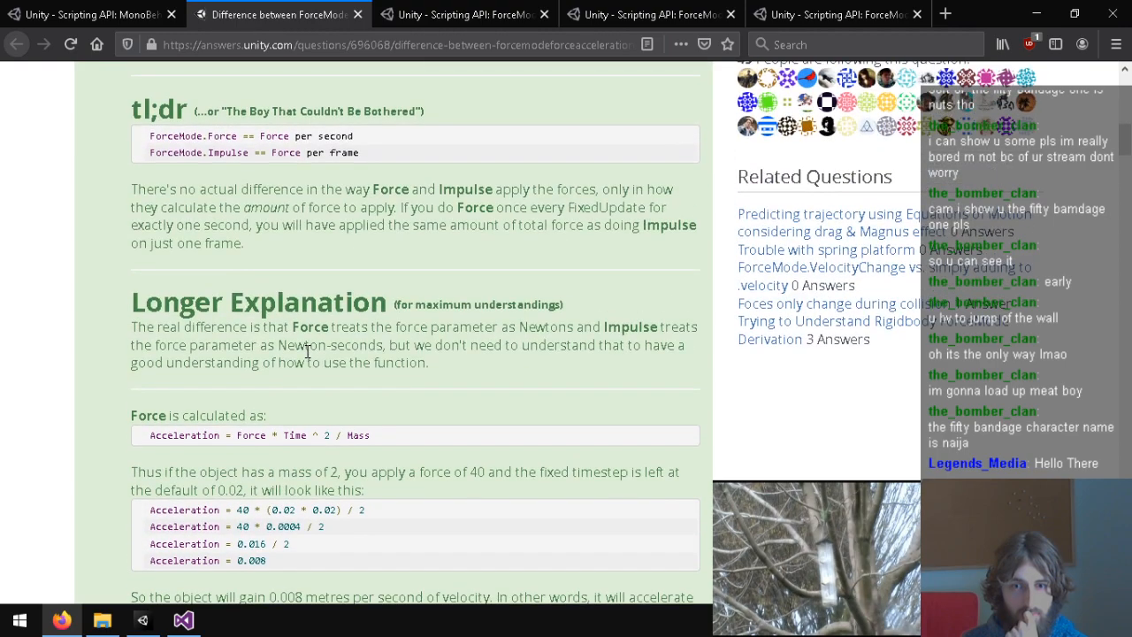
pyautogui.scroll(5, 307, 351)
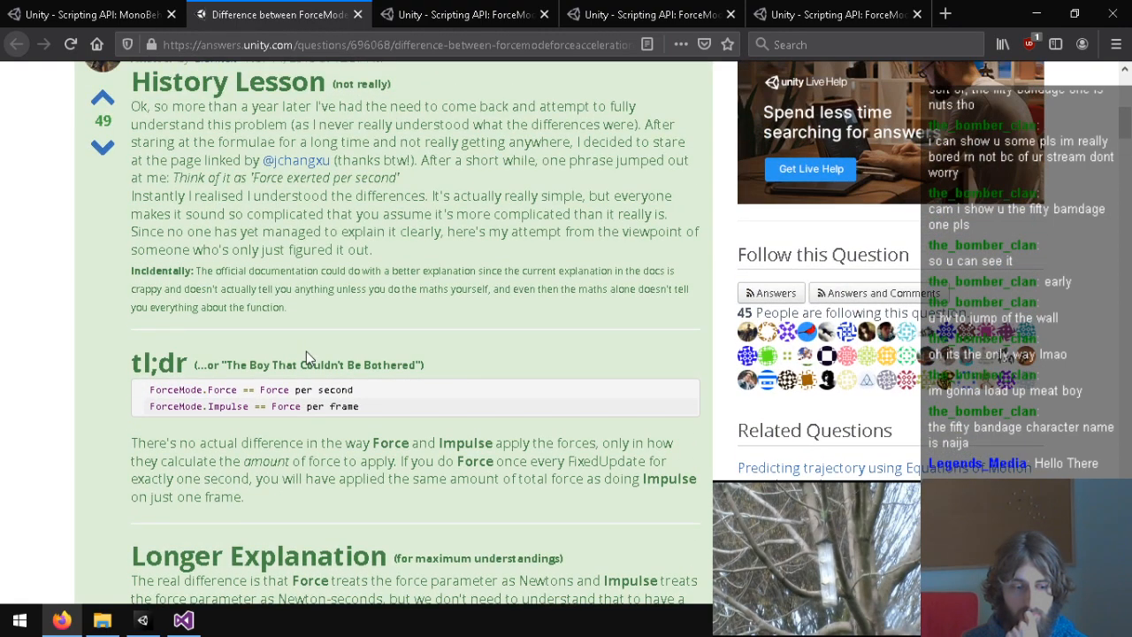
pyautogui.scroll(-12, 306, 351)
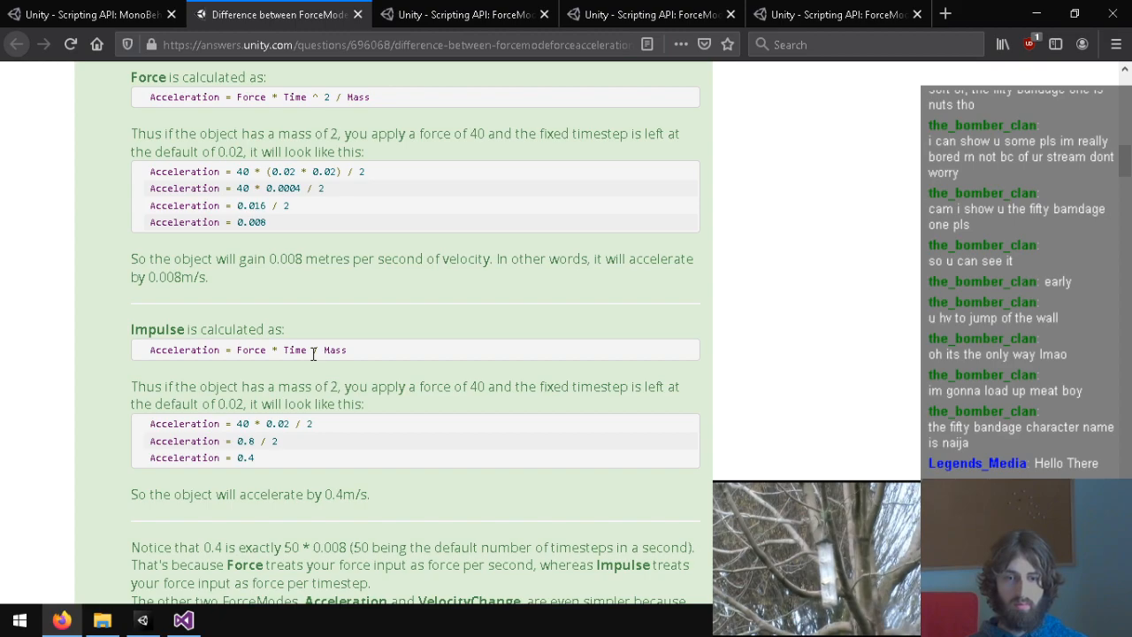
pyautogui.scroll(-2, 281, 416)
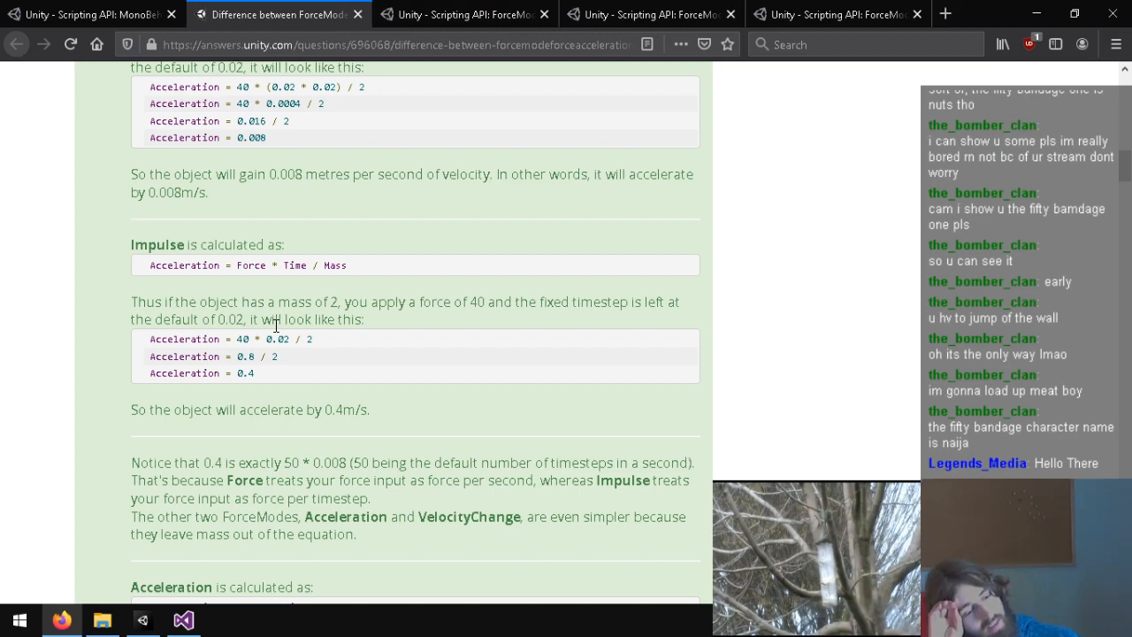
pyautogui.moveTo(272, 265); pyautogui.dragTo(324, 266)
pyautogui.click(325, 267)
pyautogui.scroll(3, 308, 336)
pyautogui.moveTo(313, 341)
pyautogui.mouseDown()
pyautogui.moveTo(268, 352)
pyautogui.moveTo(296, 341)
pyautogui.mouseUp()
pyautogui.click(294, 340)
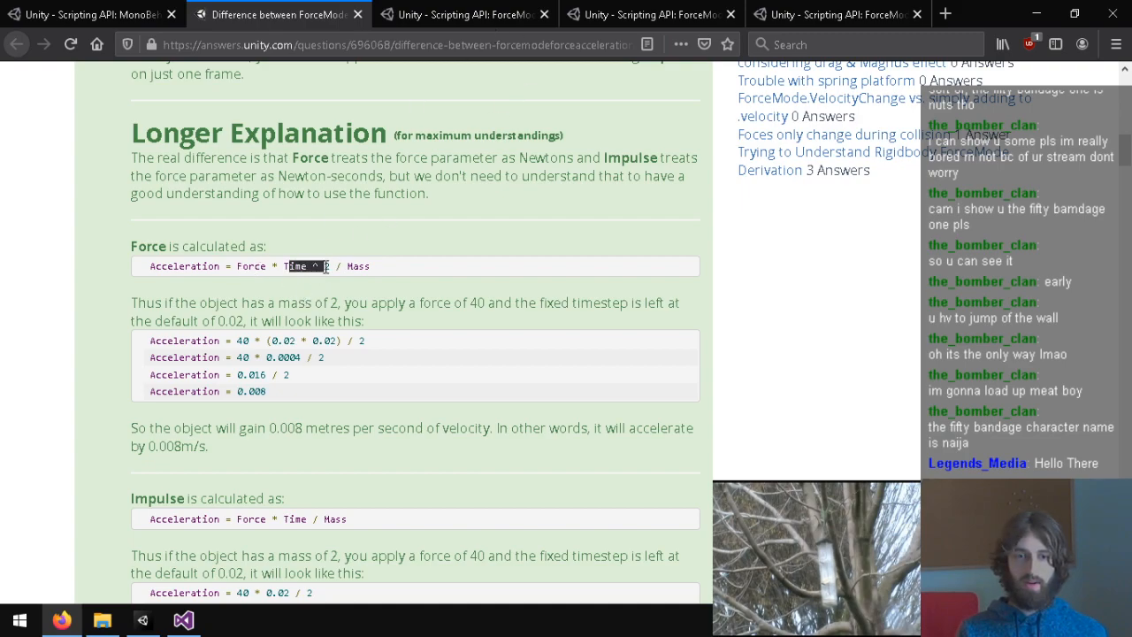
# Step: Read through the ForceMode.Force documentation page's example script, from its mode-switching cases to the OnGUI buttons
pyautogui.click(575, 11)
pyautogui.click(613, 11)
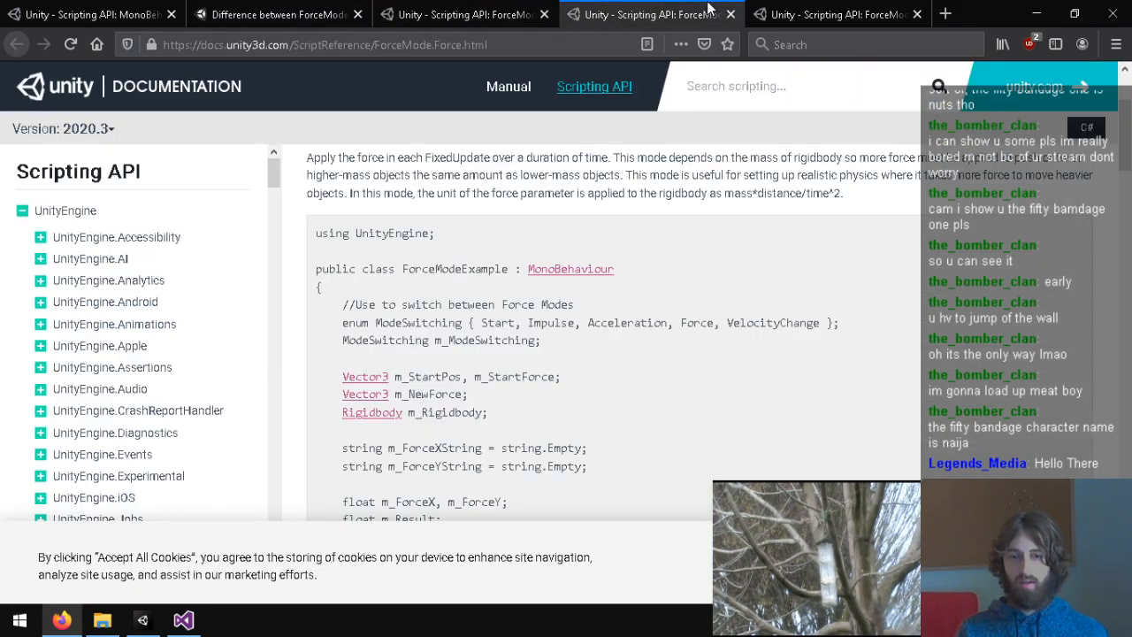
pyautogui.scroll(-7, 671, 234)
pyautogui.scroll(-10, 670, 234)
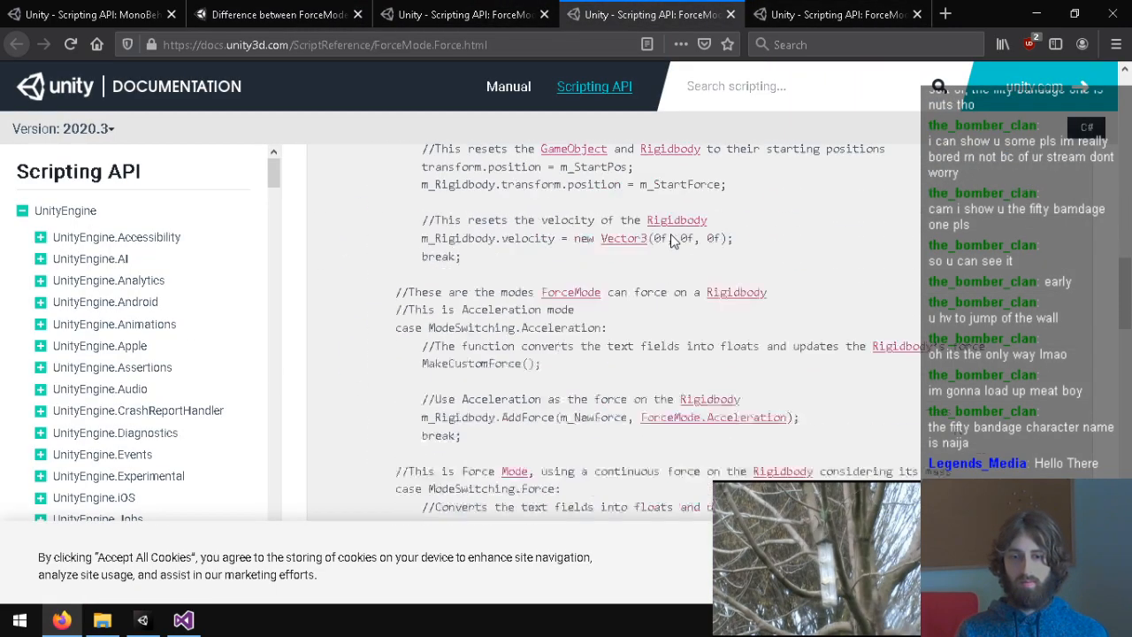
pyautogui.scroll(-5, 673, 241)
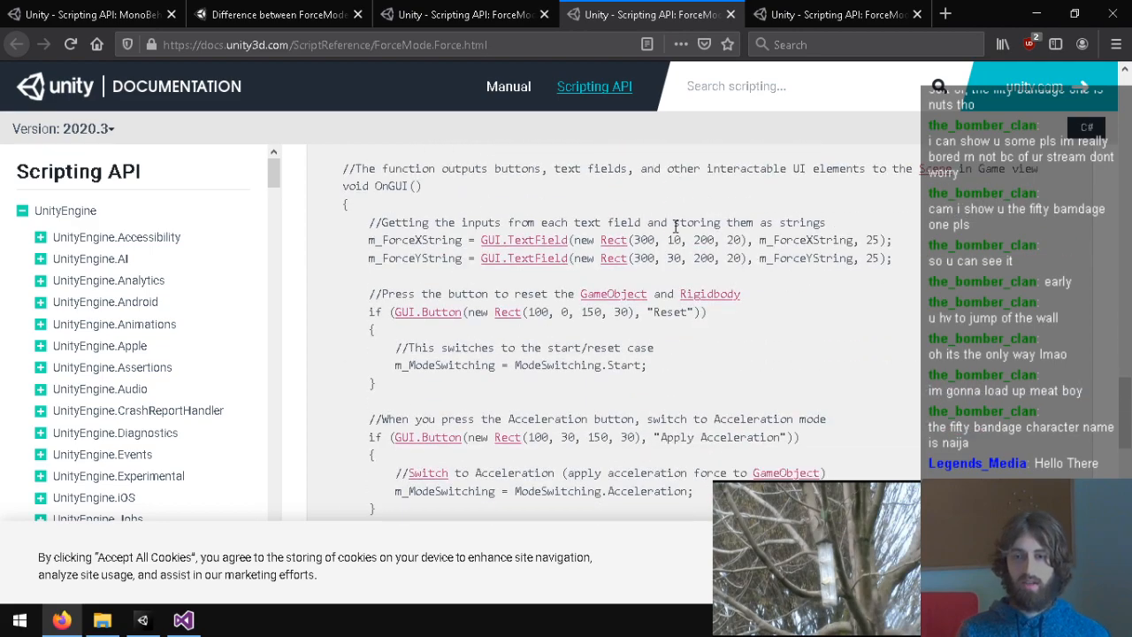
pyautogui.scroll(-6, 675, 227)
pyautogui.scroll(5, 674, 226)
pyautogui.scroll(-5, 630, 281)
pyautogui.scroll(1, 619, 296)
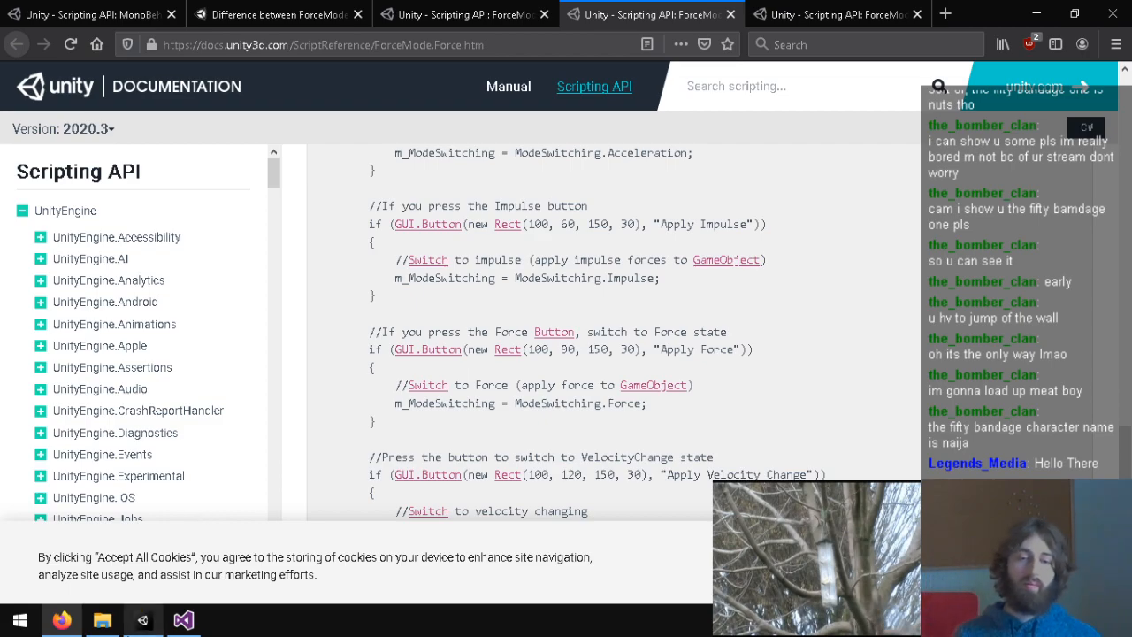
pyautogui.hotkey('alt', 'Tab')
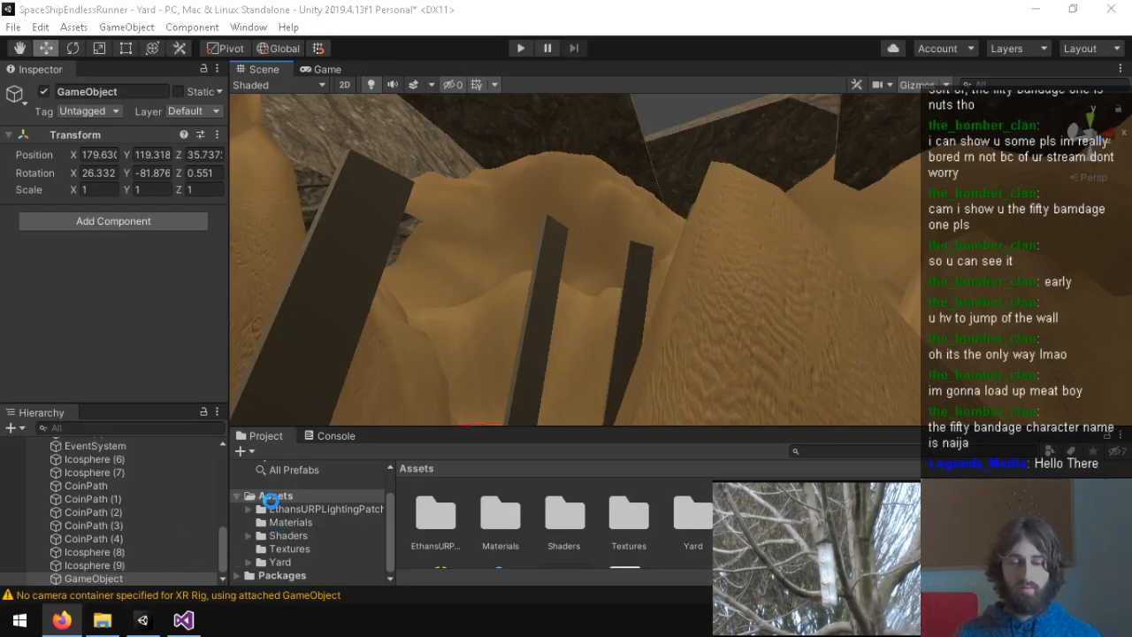
pyautogui.moveTo(488, 296); pyautogui.dragTo(575, 460, button='right')
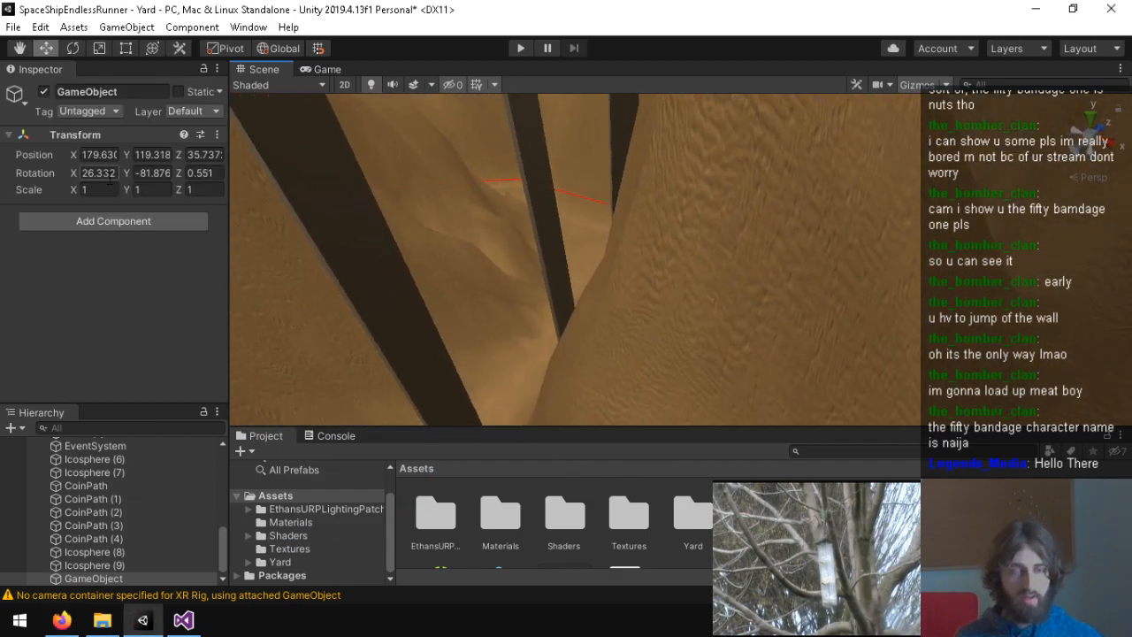
pyautogui.moveTo(450, 310); pyautogui.dragTo(796, 386, button='right')
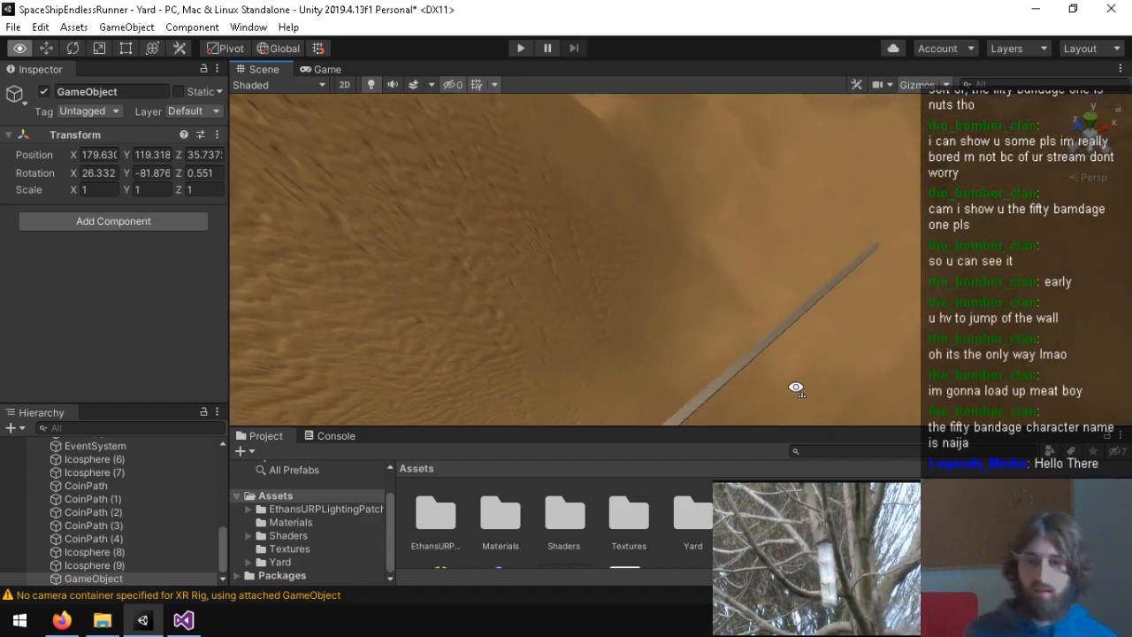
pyautogui.scroll(10, 84, 516)
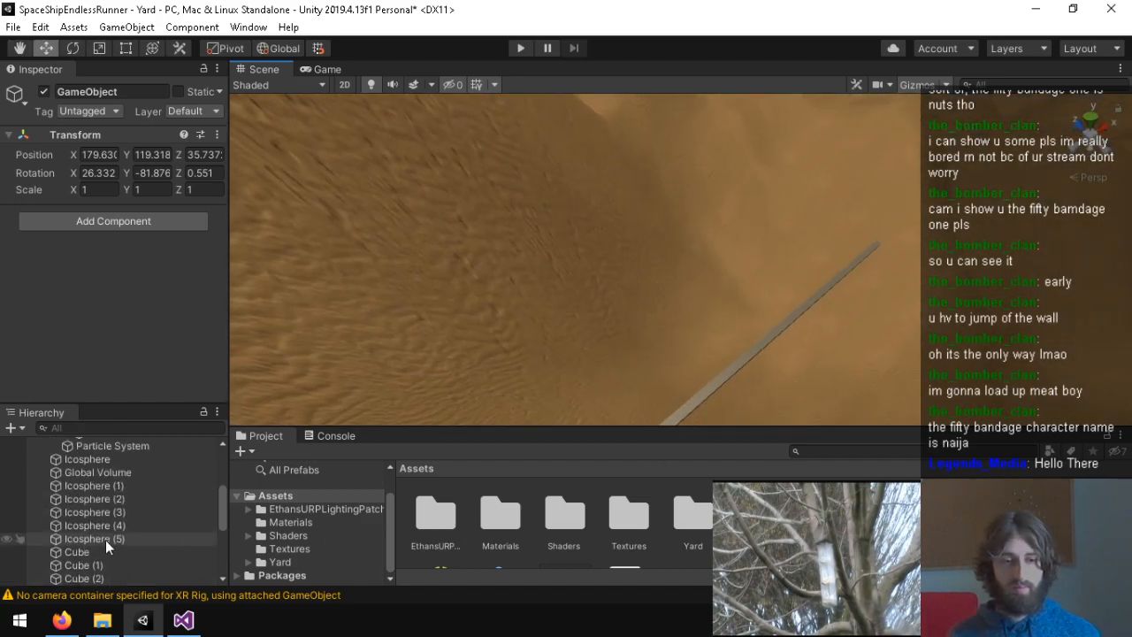
# Step: In Visual Studio, comment out both body.velocity assignments in the FixedUpdate method of Player.cs and save the file
pyautogui.click(185, 620)
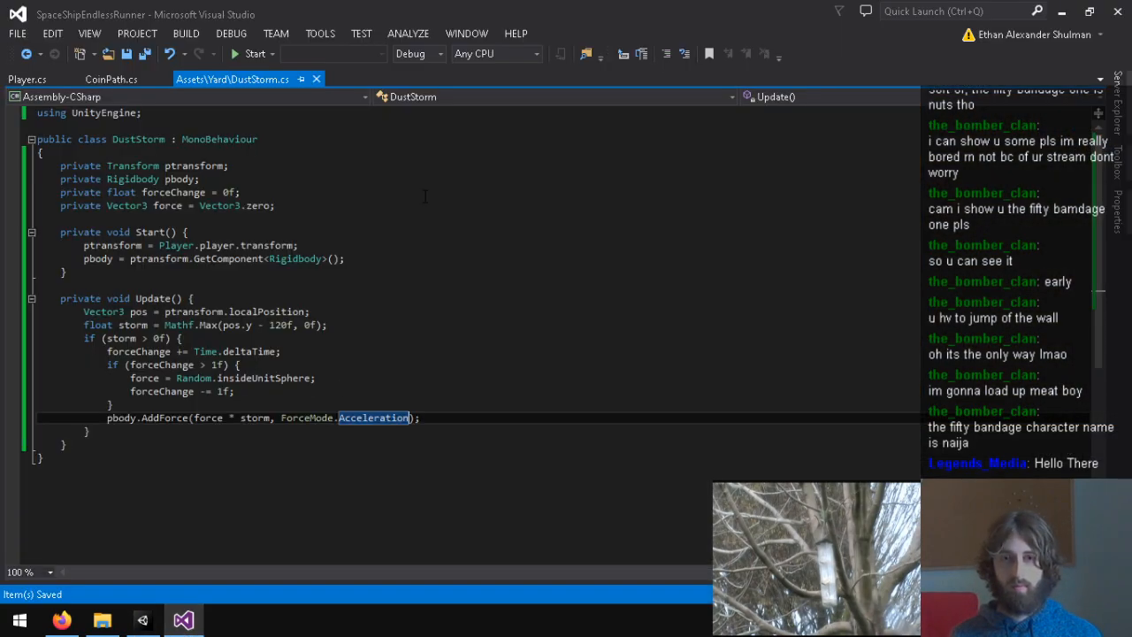
pyautogui.click(34, 81)
pyautogui.scroll(-15, 112, 312)
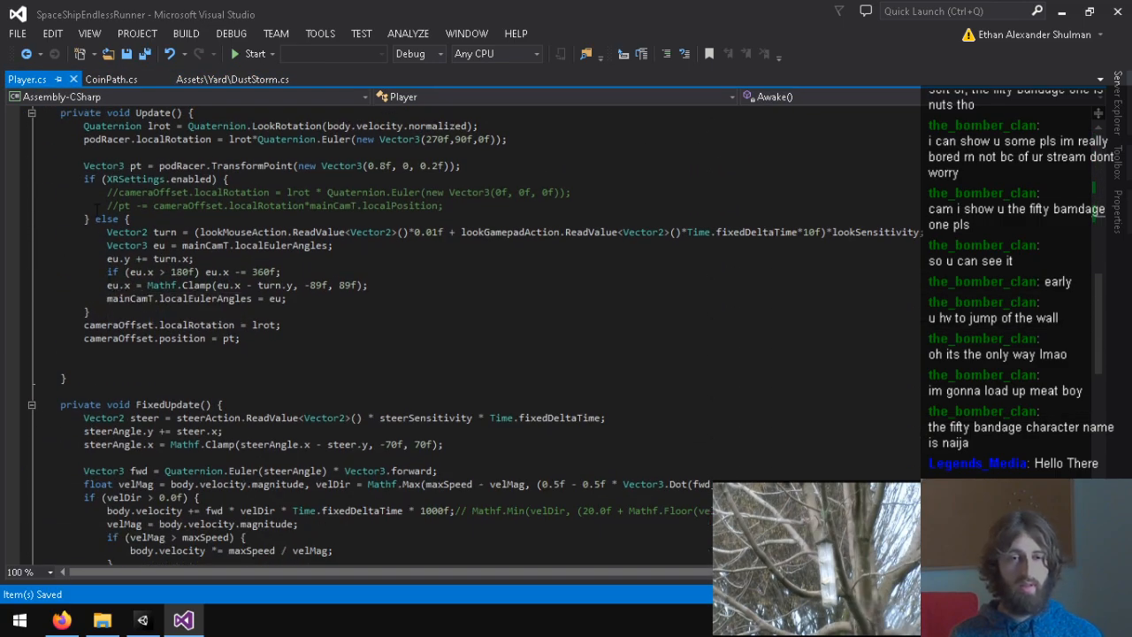
pyautogui.scroll(-5, 124, 353)
pyautogui.click(124, 351)
pyautogui.write('//')
pyautogui.press('Up')
pyautogui.press('Up')
pyautogui.press('Up')
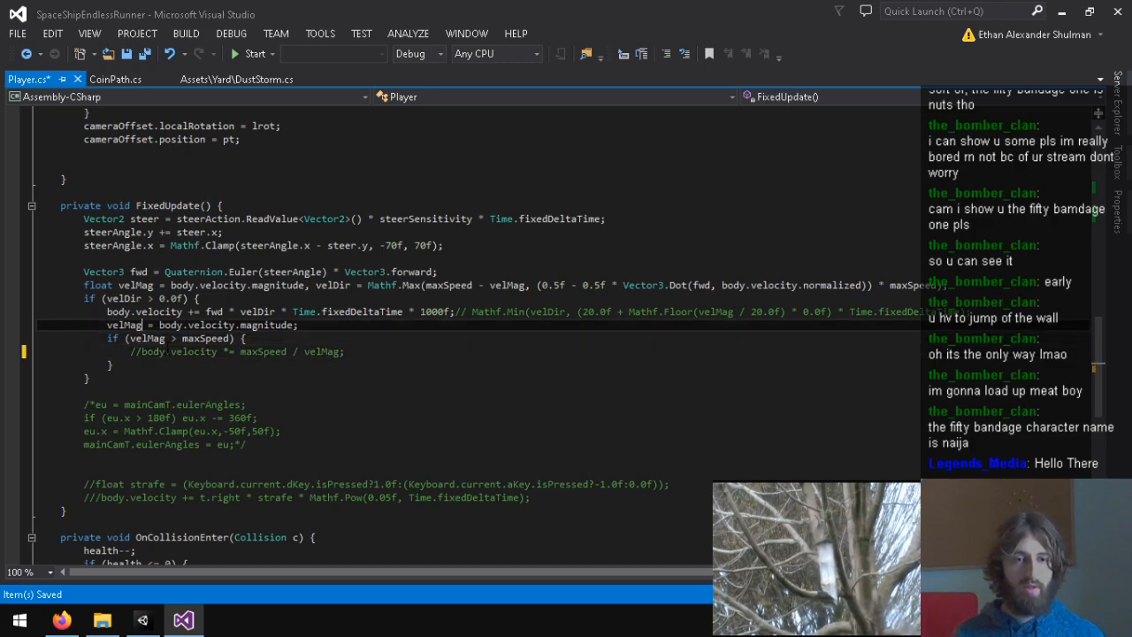
pyautogui.write('//')
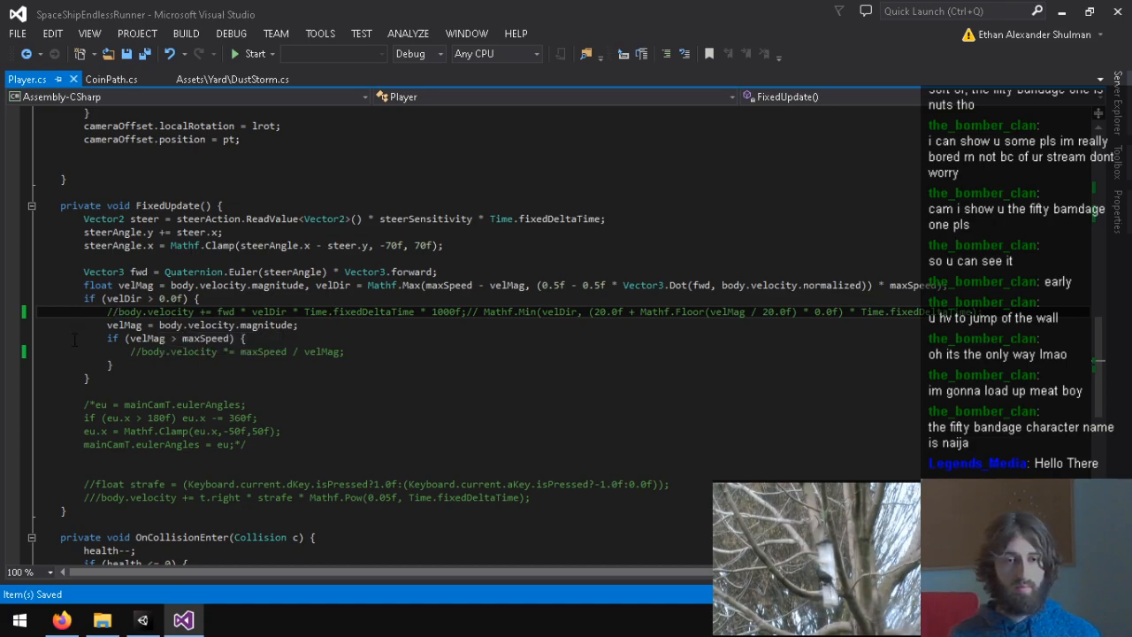
# Step: Begin an if statement after FixedUpdate's velDir block and declare bool ff = false; above the method
pyautogui.click(269, 378)
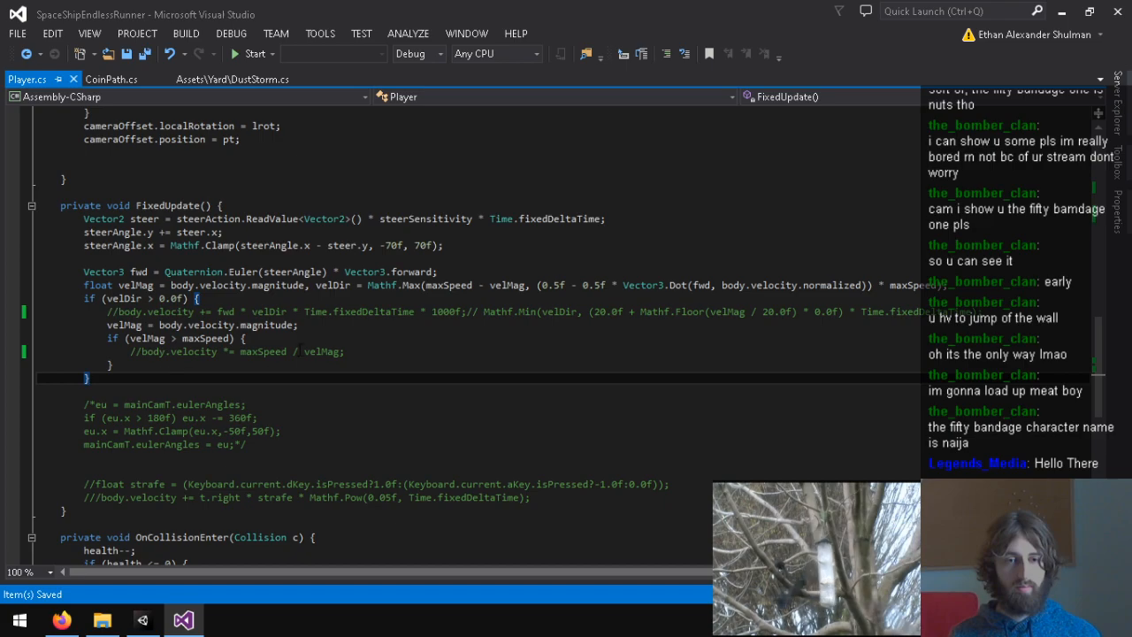
pyautogui.press('Return')
pyautogui.write('i')
pyautogui.click(165, 181)
pyautogui.press('Return')
pyautogui.press('Return')
pyautogui.write('bool ff')
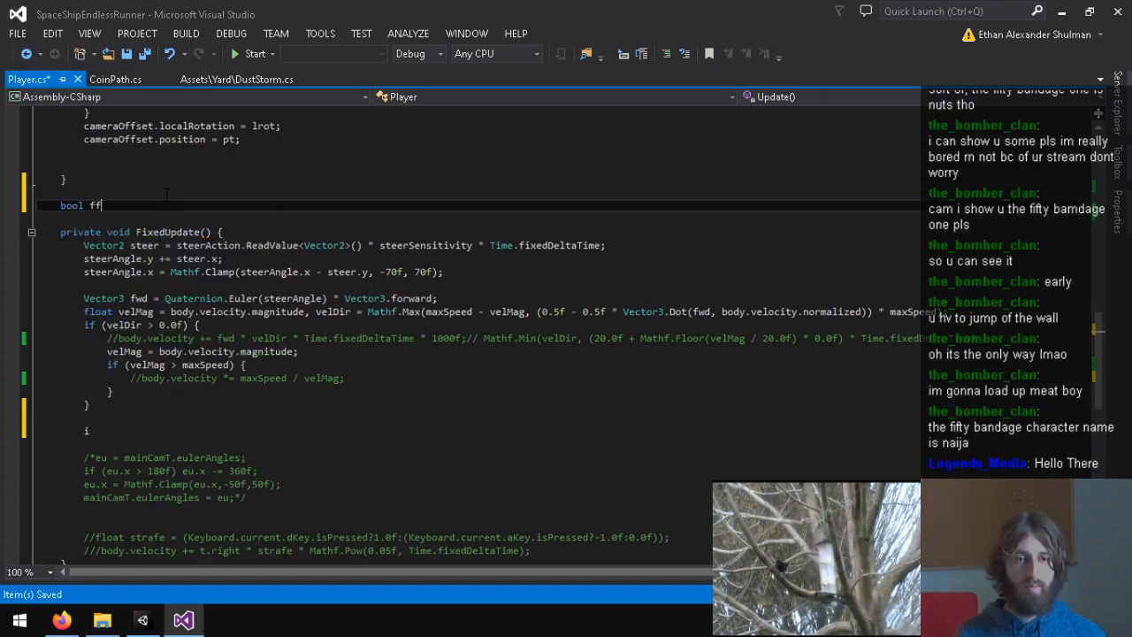
pyautogui.write(' = false;')
# Step: Complete the if statement in FixedUpdate with the condition !ff and set ff = true inside its block
pyautogui.click(119, 431)
pyautogui.write('f(')
pyautogui.write('ff = true')
pyautogui.press('BackSpace')
pyautogui.press('BackSpace')
pyautogui.press('BackSpace')
pyautogui.press('BackSpace')
pyautogui.press('BackSpace')
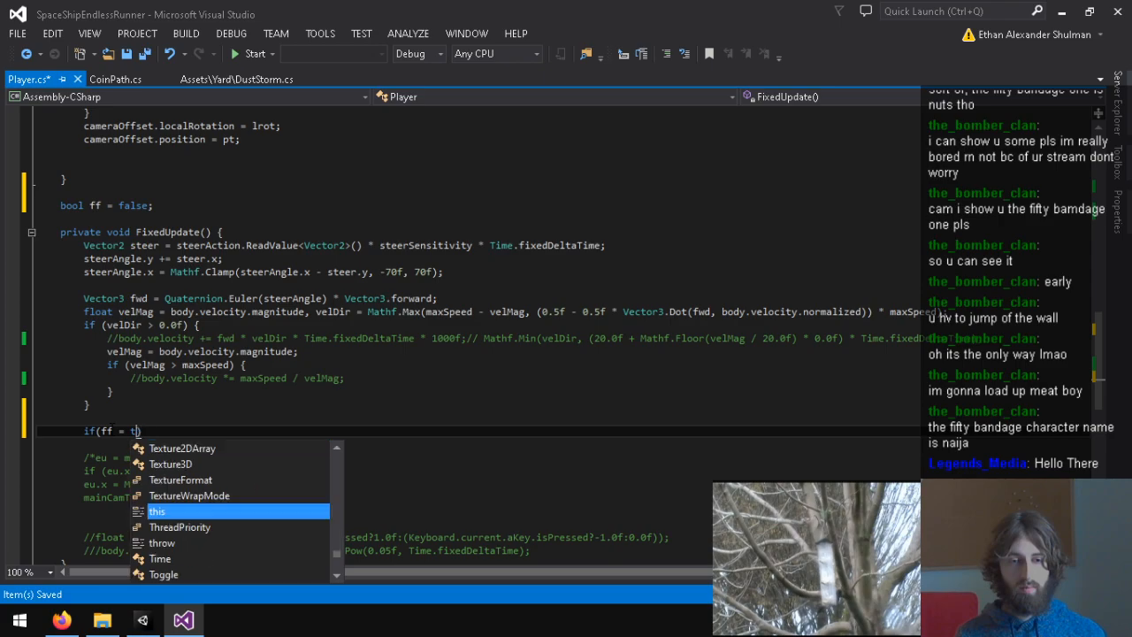
pyautogui.press('BackSpace')
pyautogui.press('BackSpace')
pyautogui.write('(!ff) {')
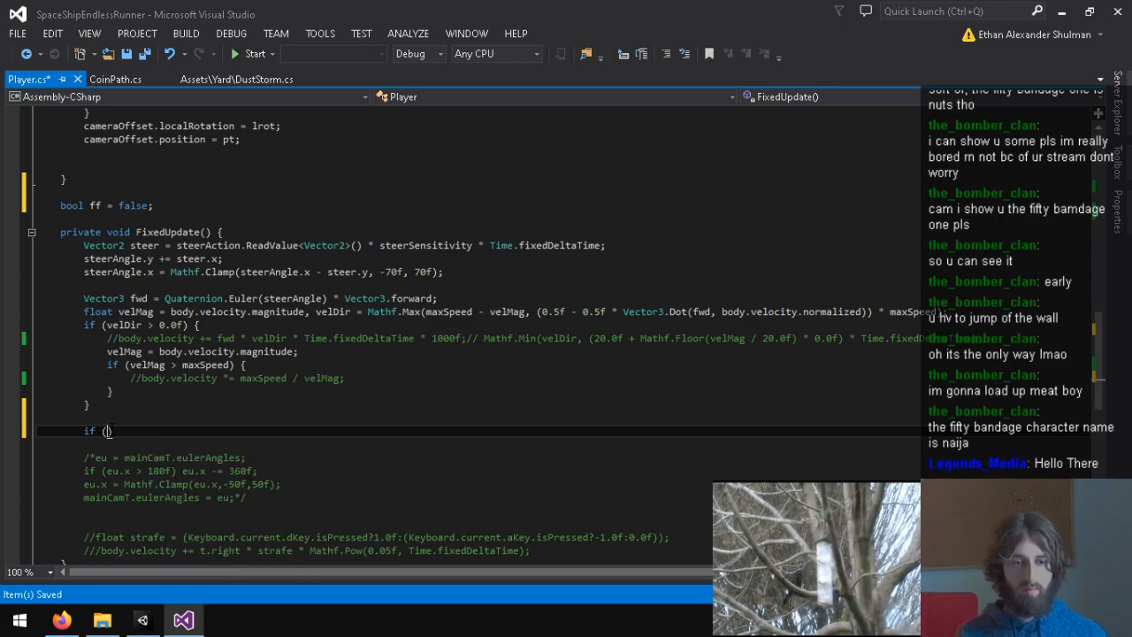
pyautogui.press('Return')
pyautogui.write('ff = true')
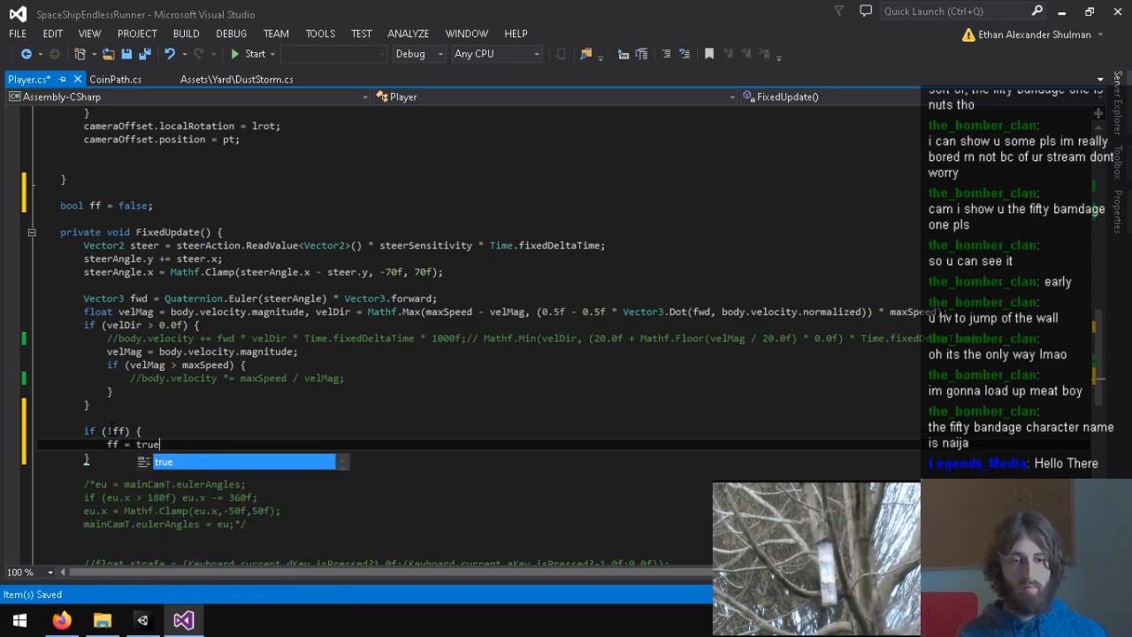
# Step: Inside the if (!ff) block, start a body.AddForce call using the Vector3 and ForceMode overload, with Vector3.up as the force
pyautogui.press('Return')
pyautogui.write('body')
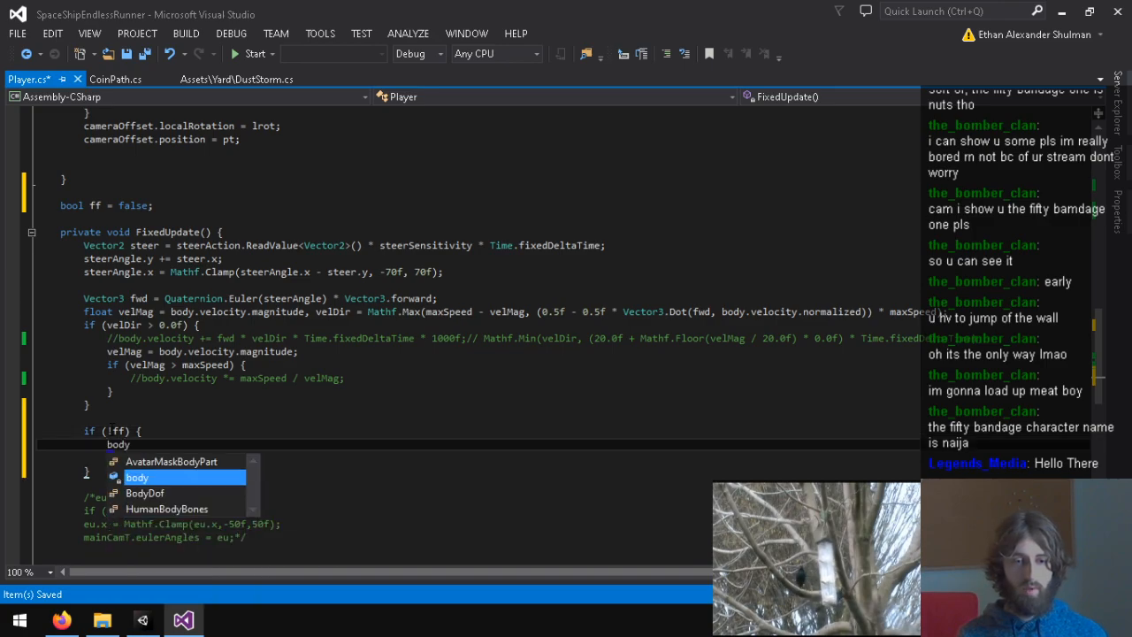
pyautogui.write('.AddForce(')
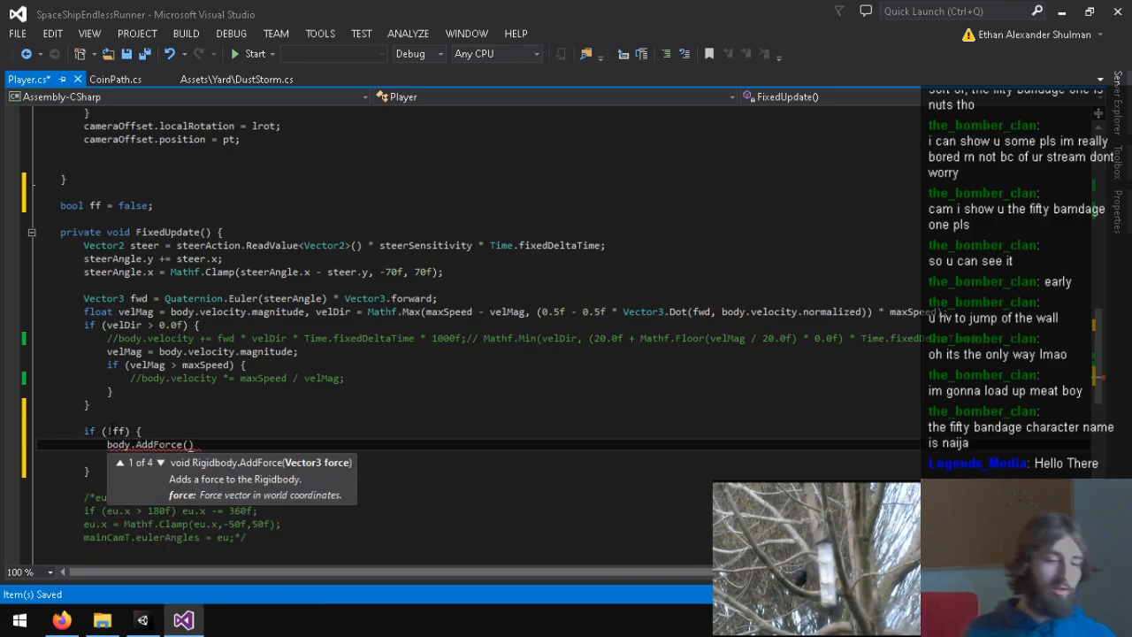
pyautogui.press('Down')
pyautogui.press('Down')
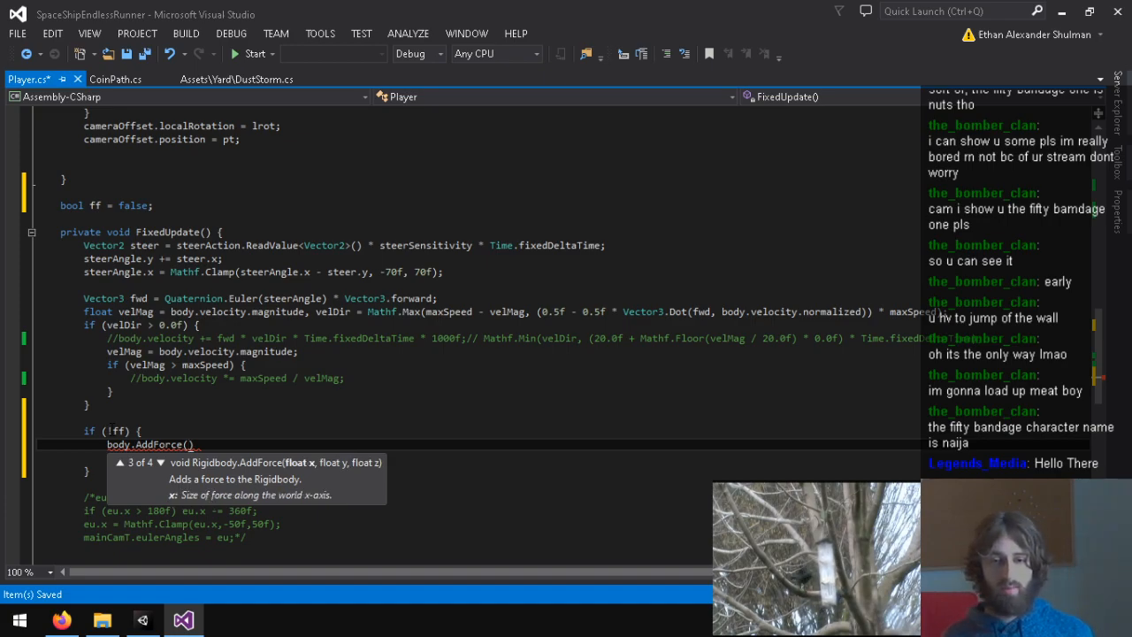
pyautogui.press('Up')
pyautogui.press('Up')
pyautogui.press('Down')
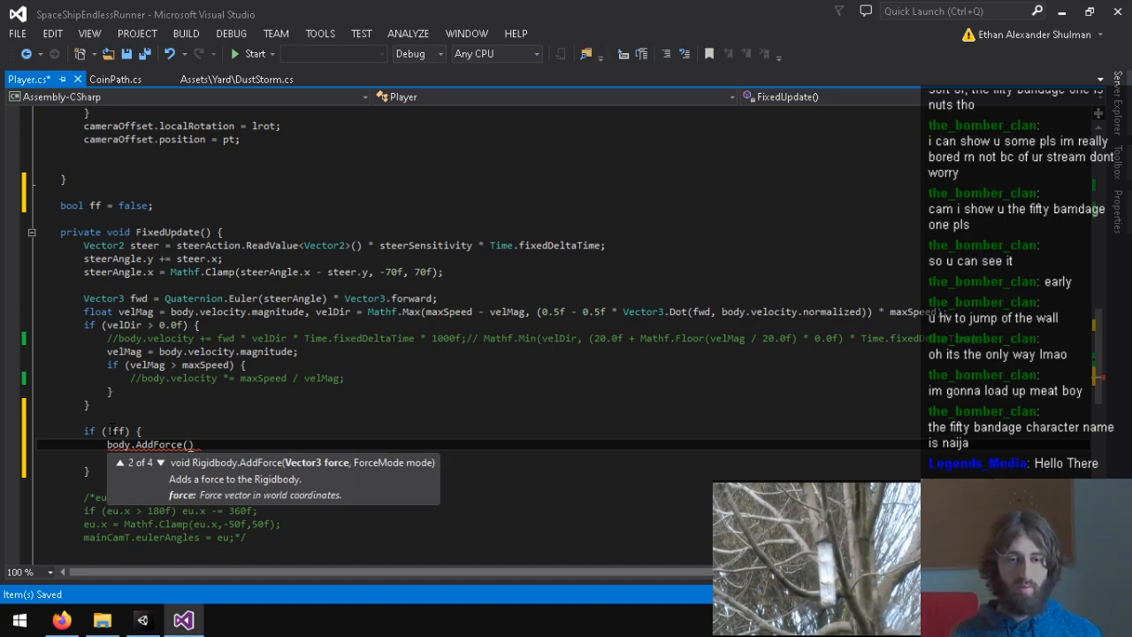
pyautogui.write('Vectro3.')
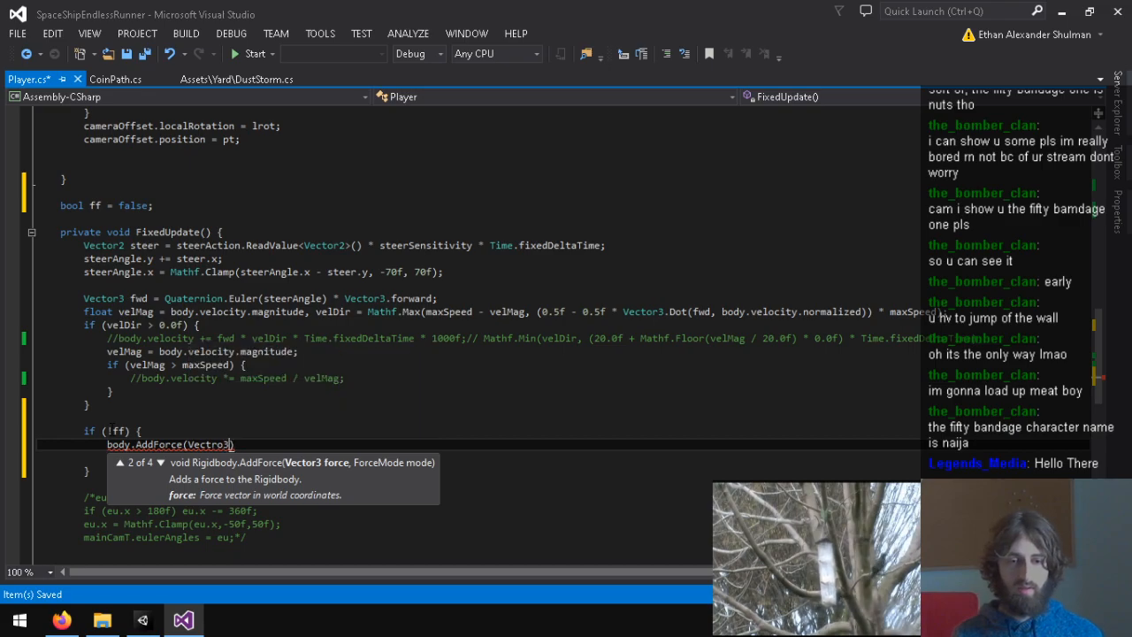
pyautogui.write('or3.up,')
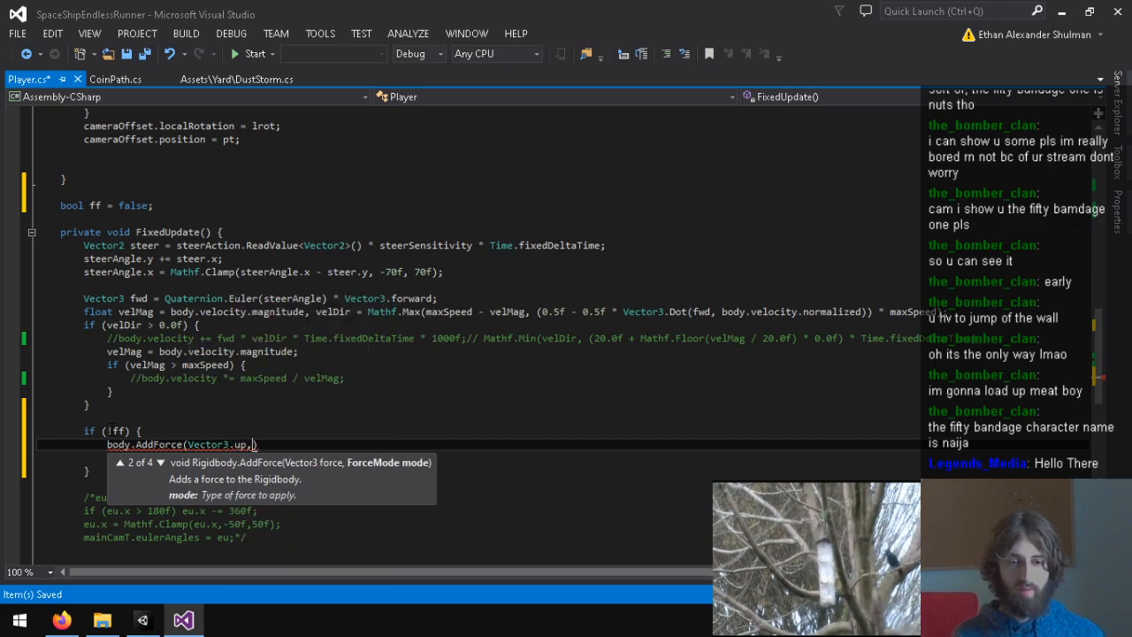
# Step: Switch to Unity, select the Player object, and examine its Rigidbody settings
pyautogui.click(141, 619)
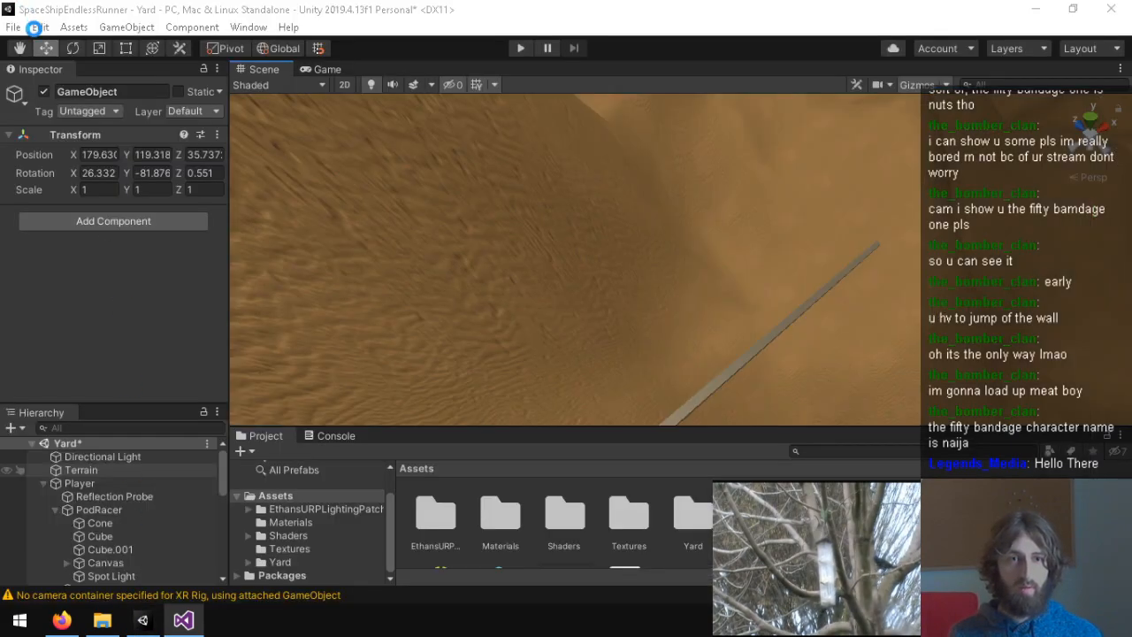
pyautogui.click(40, 27)
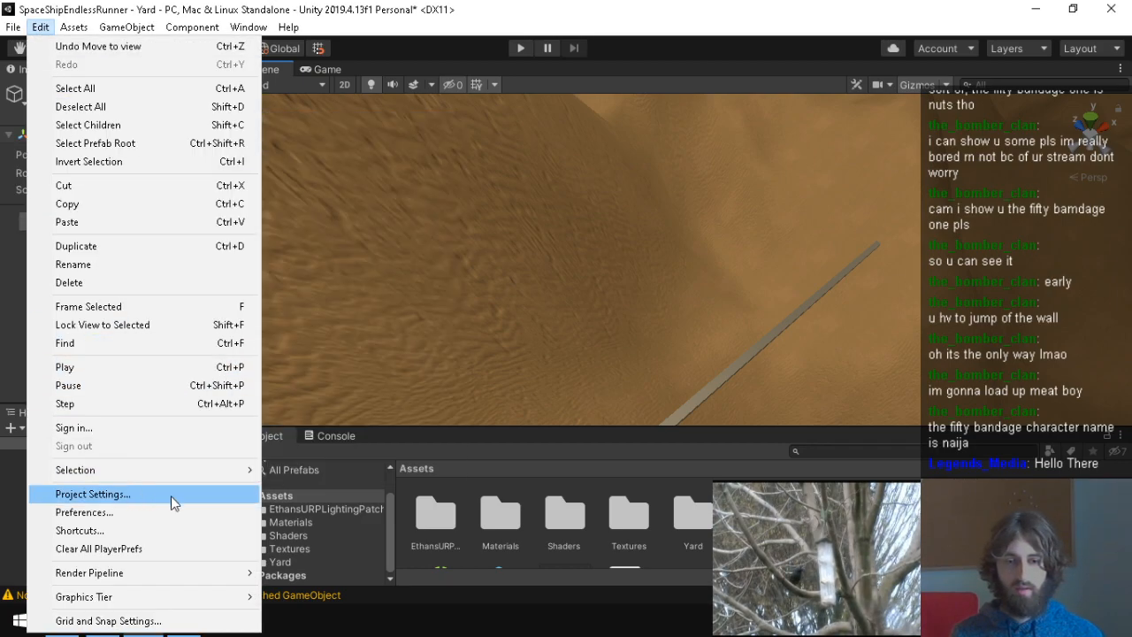
pyautogui.click(439, 430)
pyautogui.click(96, 483)
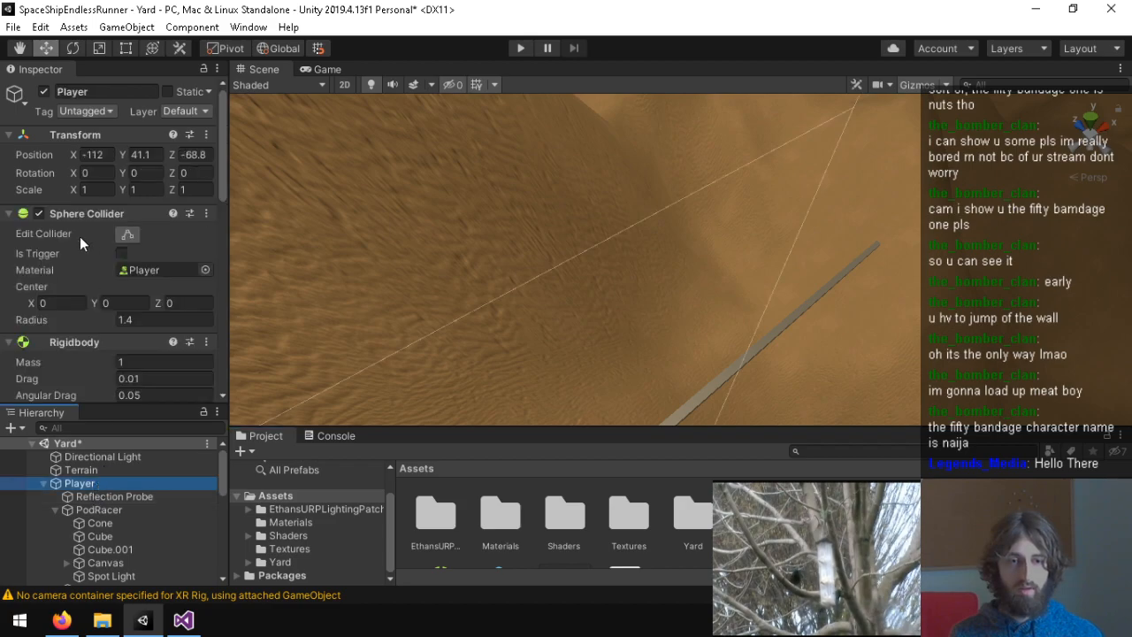
pyautogui.scroll(-5, 57, 227)
pyautogui.scroll(3, 58, 239)
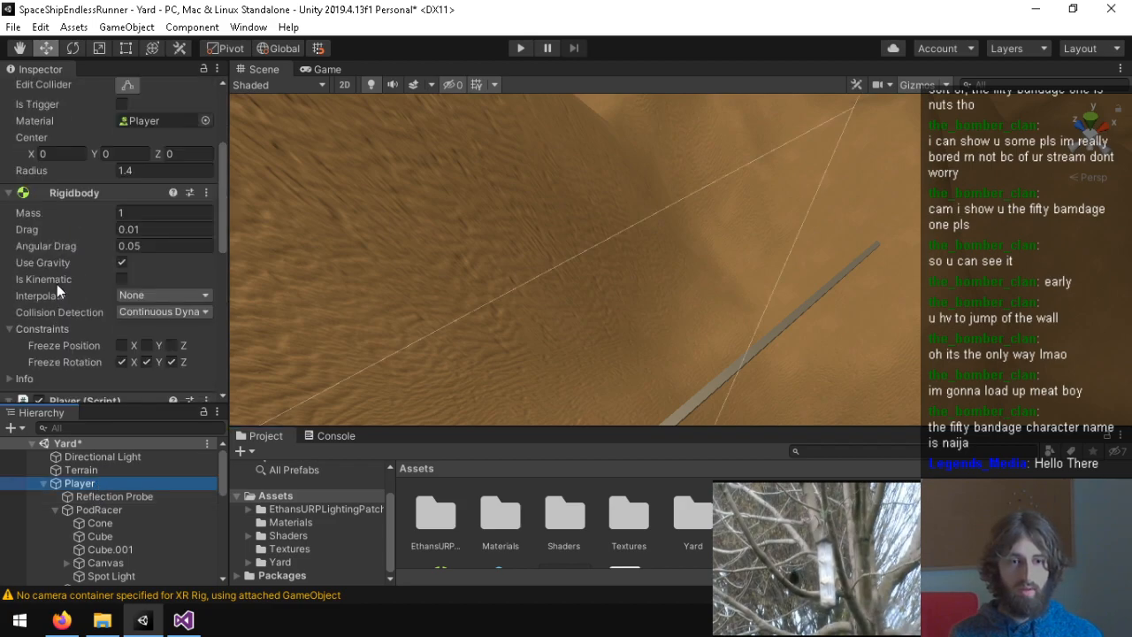
# Step: Turn off Use Gravity and set Drag to 0 on the Player's Rigidbody, then save the scene
pyautogui.click(122, 263)
pyautogui.click(165, 229)
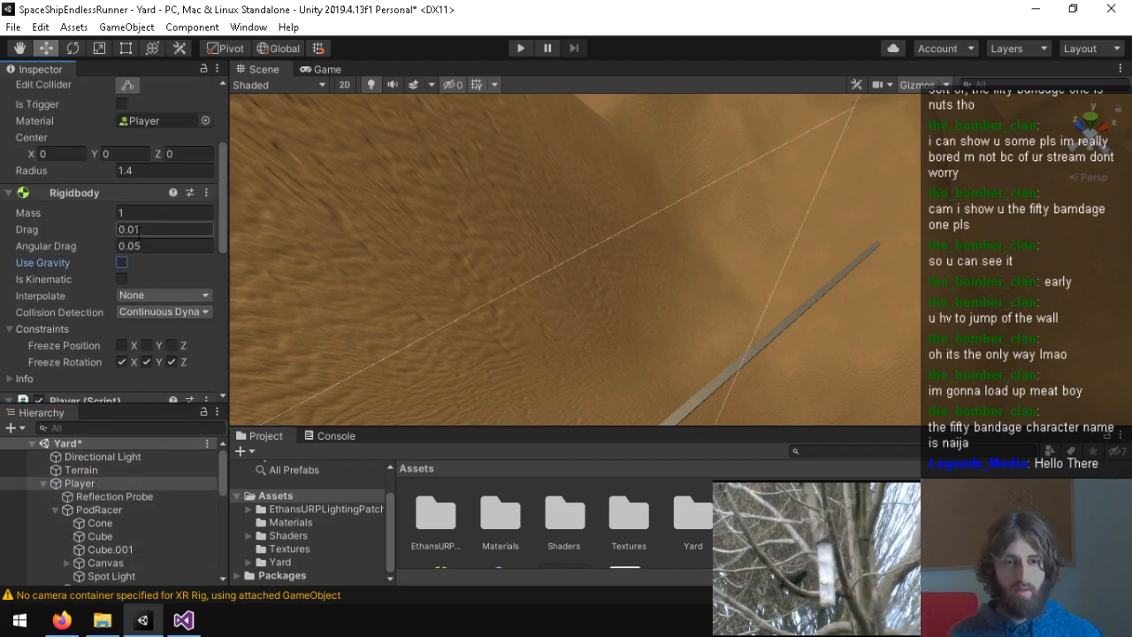
pyautogui.write('0')
pyautogui.hotkey('ctrl', 's')
# Step: Switch to Visual Studio and complete the AddForce call with ForceMode.Acceleration, save, and multiply Vector3.up by 1000f
pyautogui.click(183, 620)
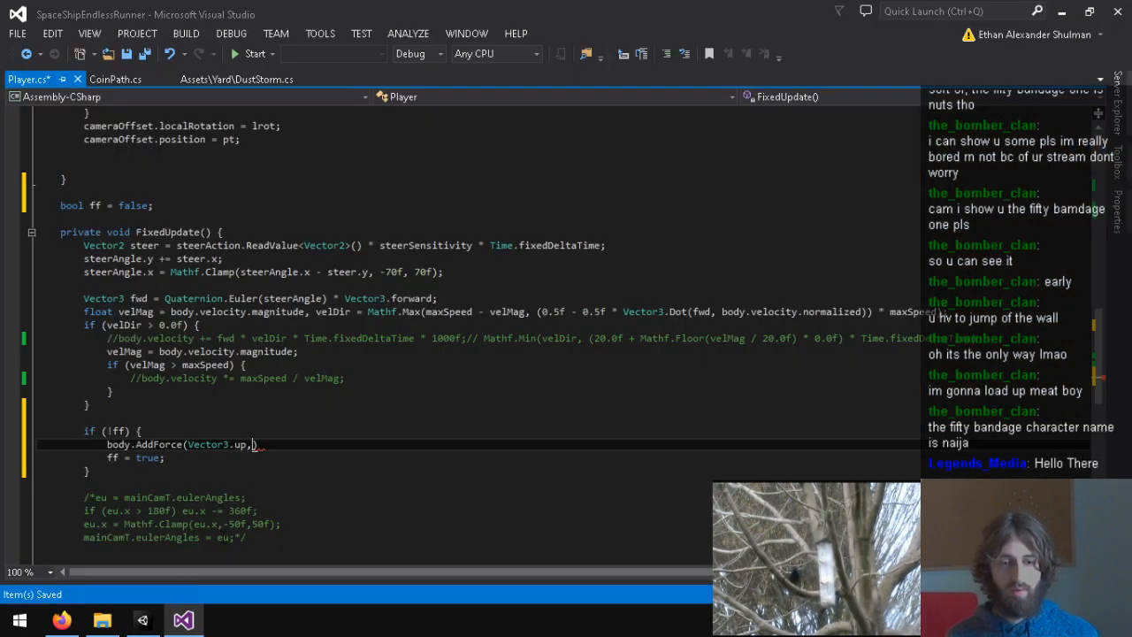
pyautogui.write(',ForceMode.')
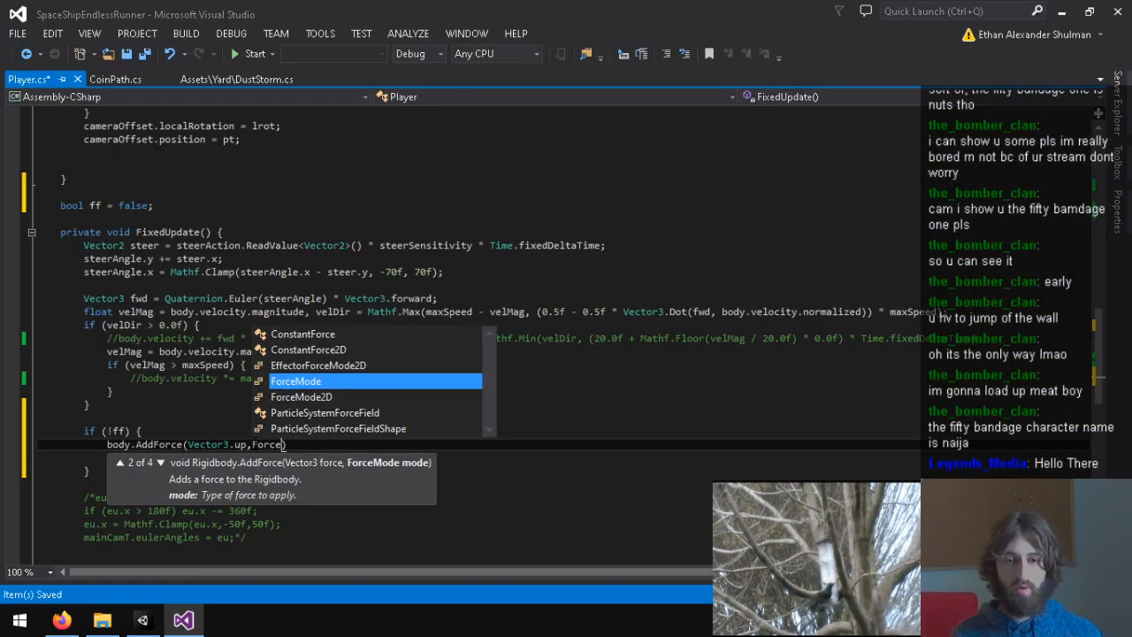
pyautogui.press('Tab')
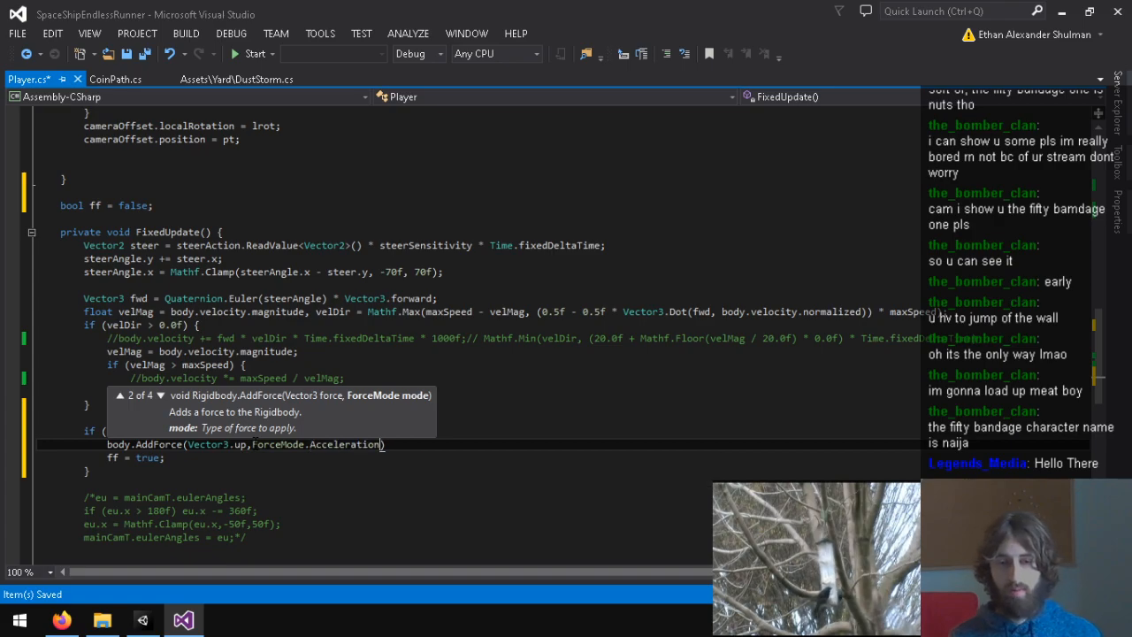
pyautogui.write(');')
pyautogui.hotkey('ctrl', 's')
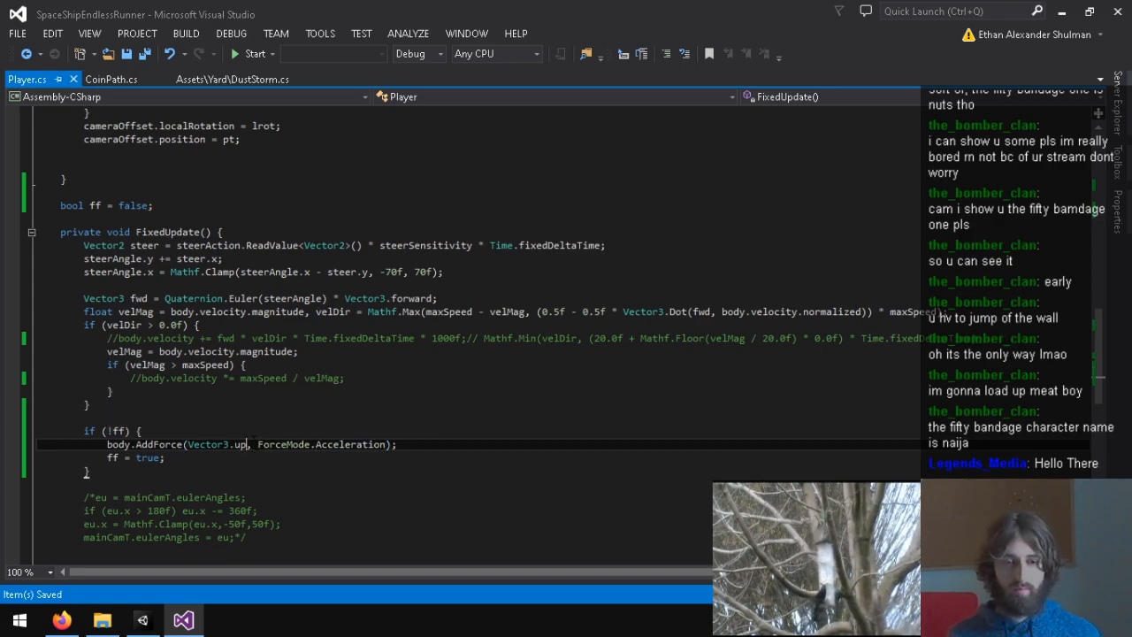
pyautogui.write('*1000f')
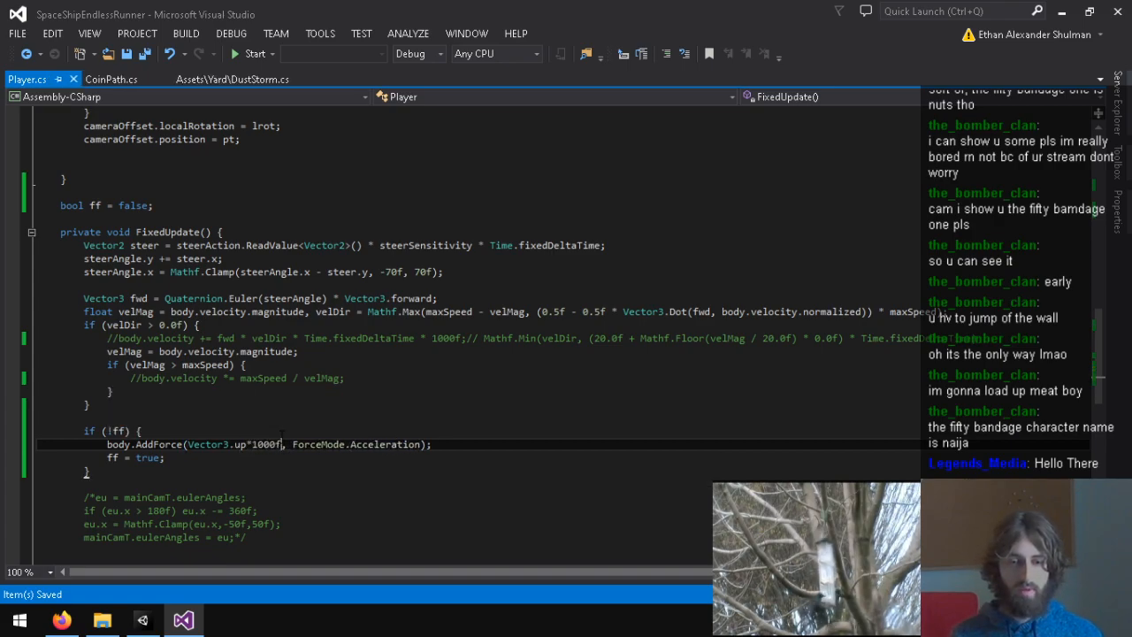
# Step: Switch to Unity, expand the Player Rigidbody's Info section, and run the game briefly to check the velocity
pyautogui.click(142, 619)
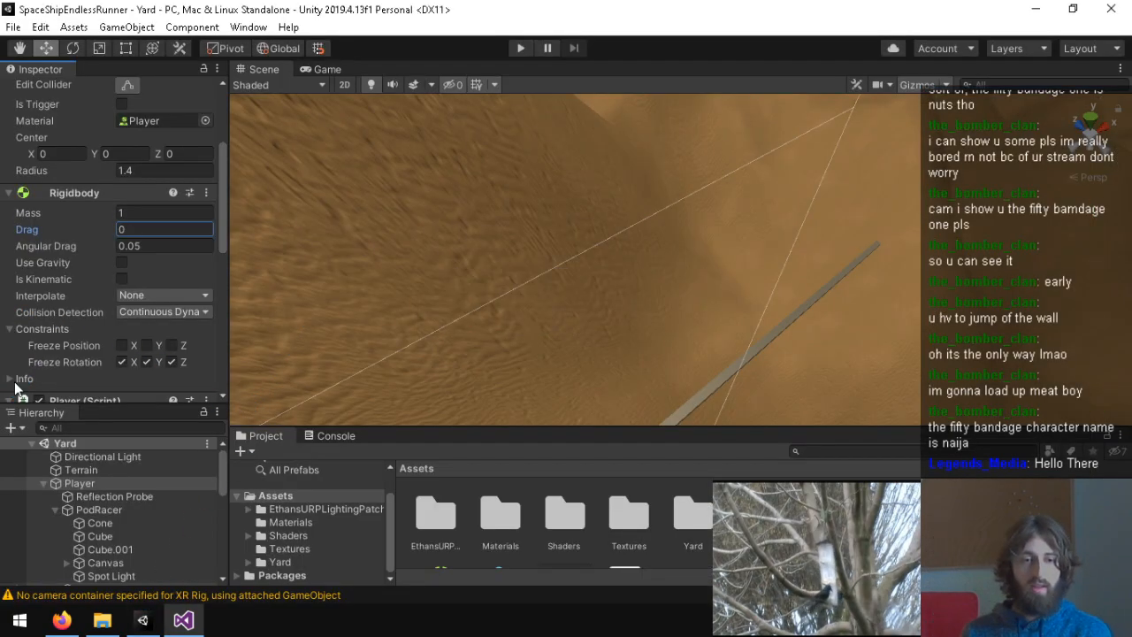
pyautogui.scroll(-5, 20, 378)
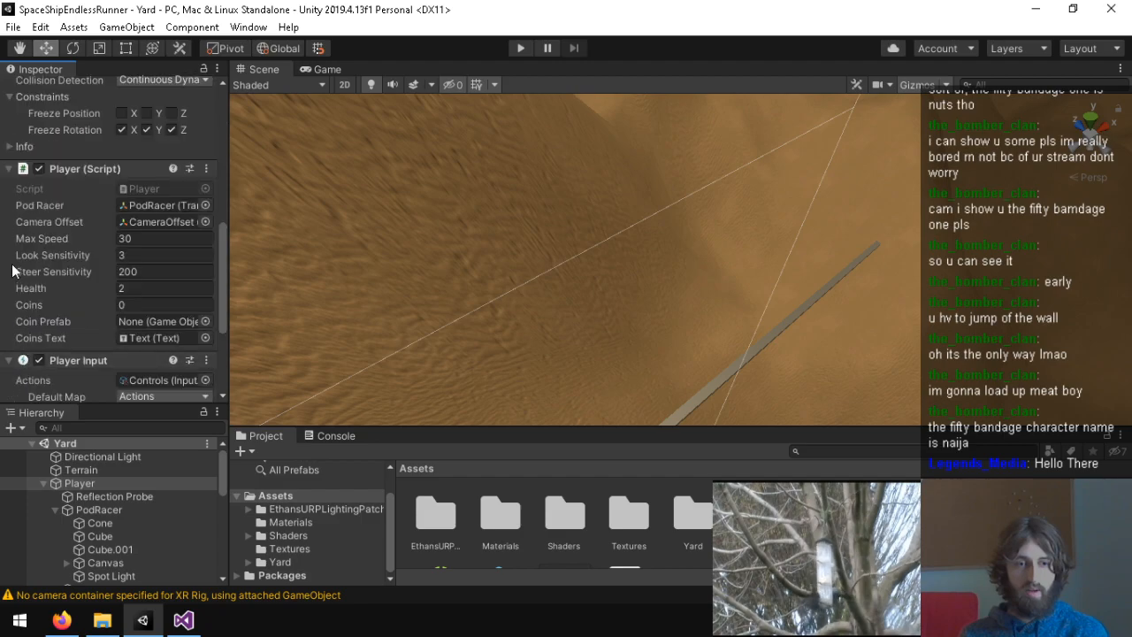
pyautogui.click(12, 146)
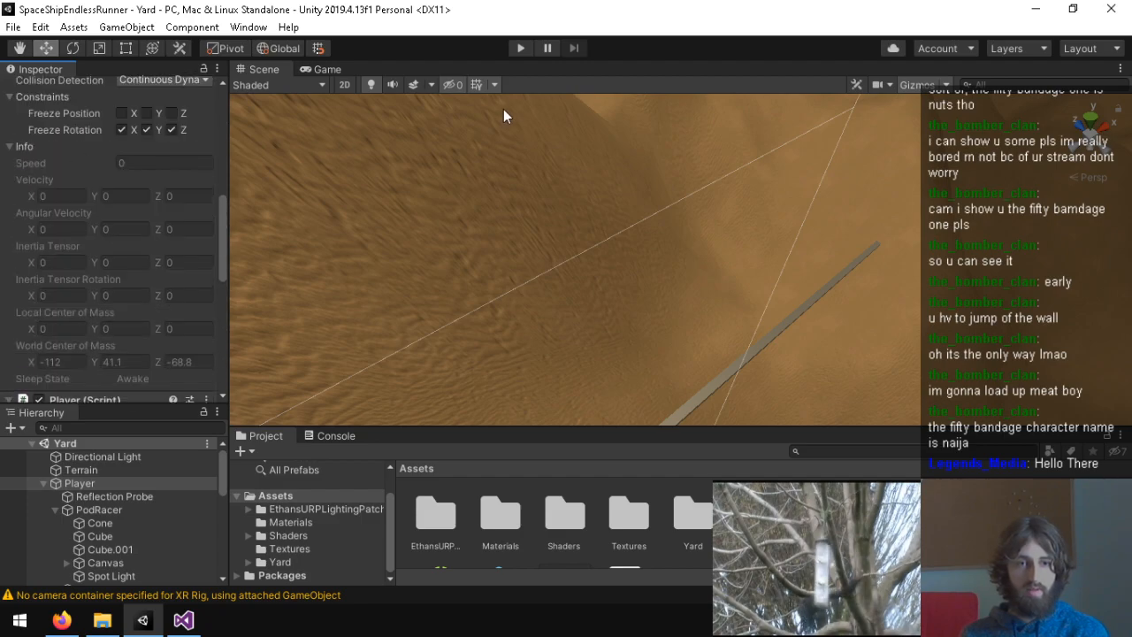
pyautogui.click(522, 48)
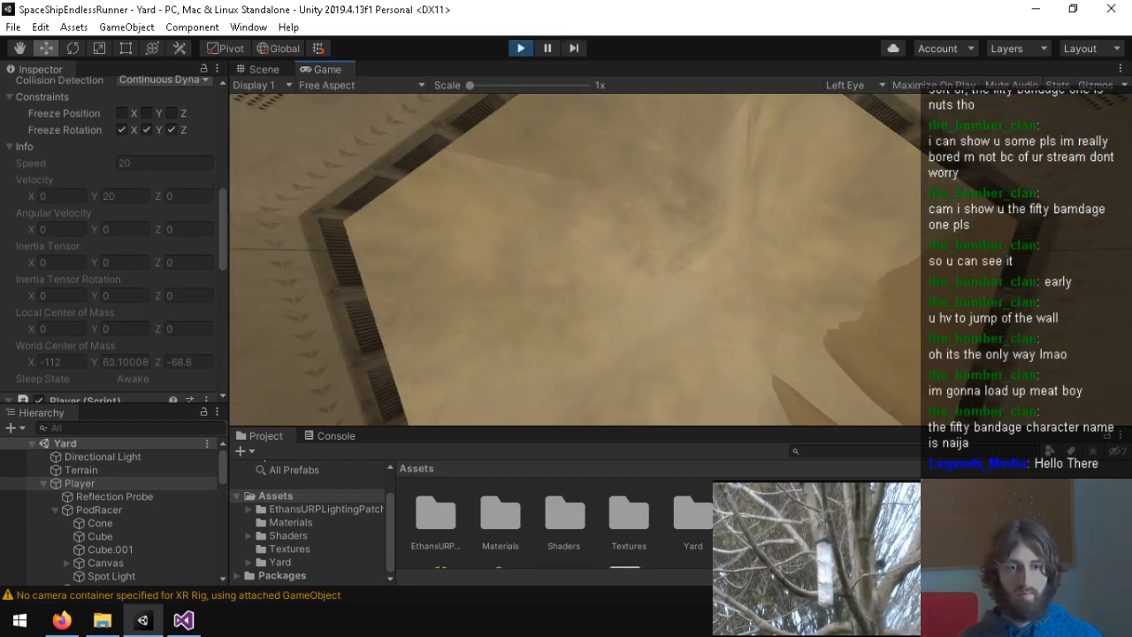
pyautogui.hotkey('ctrl', 'p')
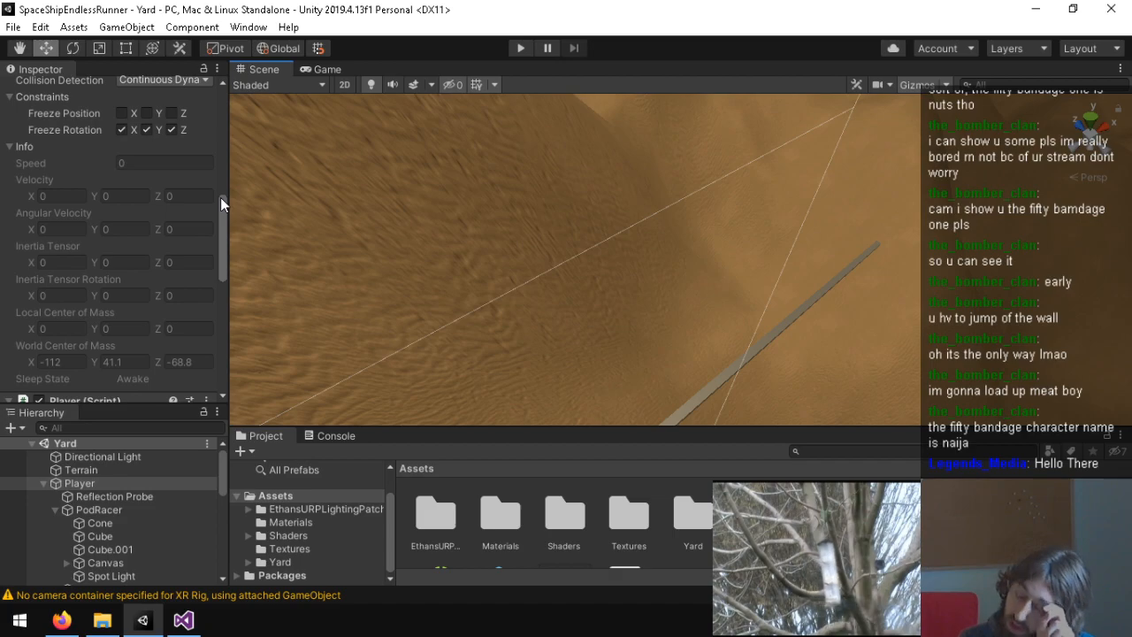
# Step: Switch to Firefox and calculate 1000/50 in the developer console of a new tab
pyautogui.click(61, 620)
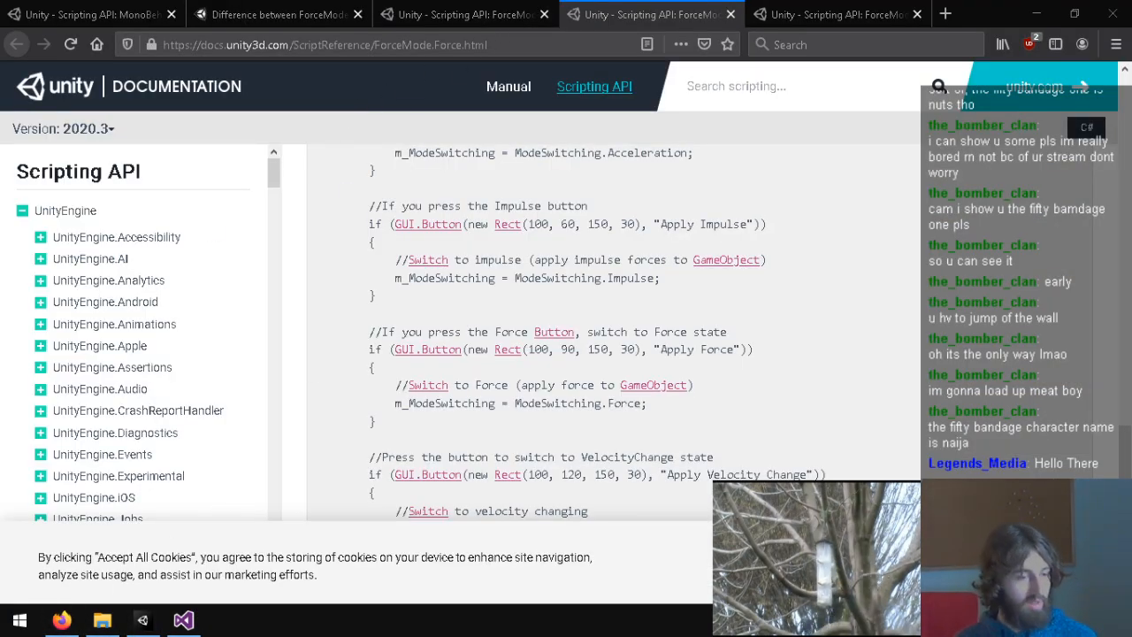
pyautogui.click(945, 14)
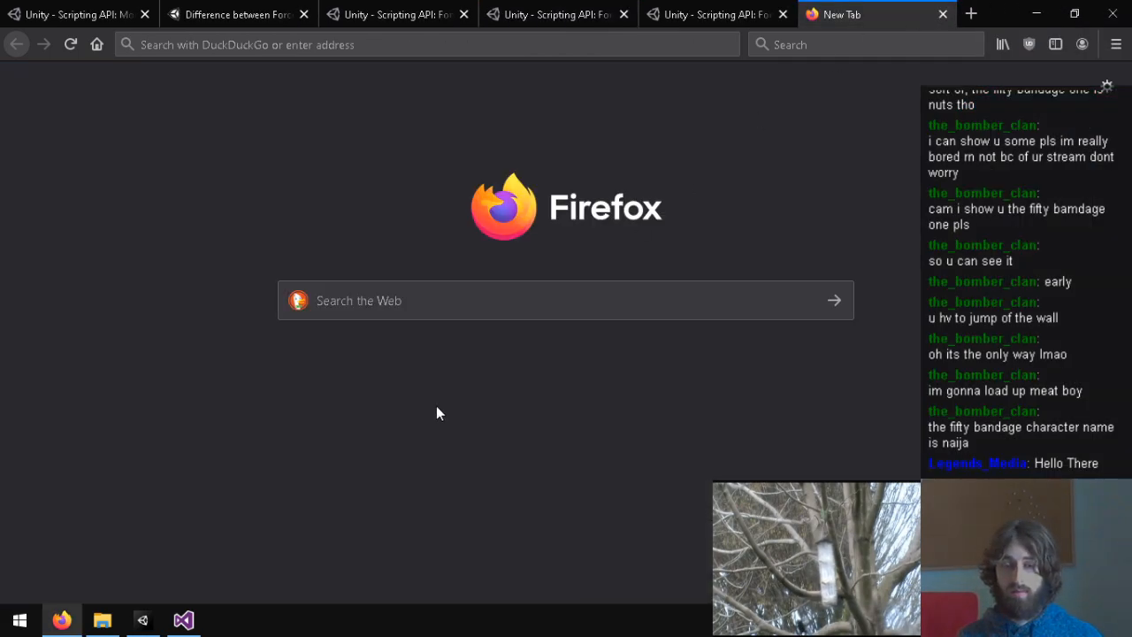
pyautogui.press('F12')
pyautogui.write('1000/50')
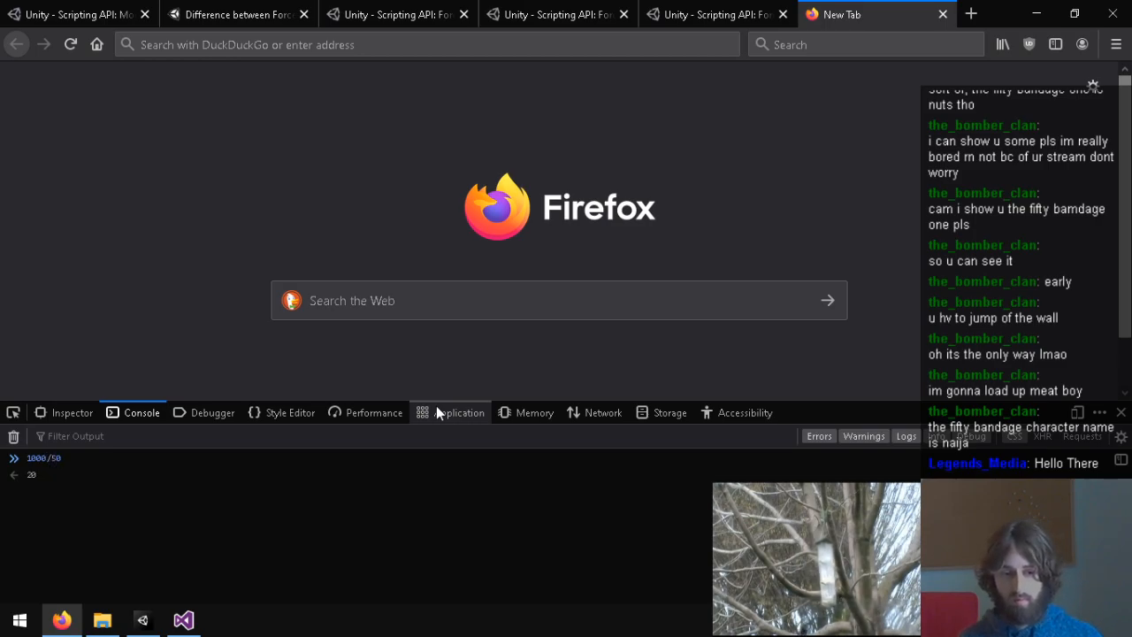
pyautogui.press('Return')
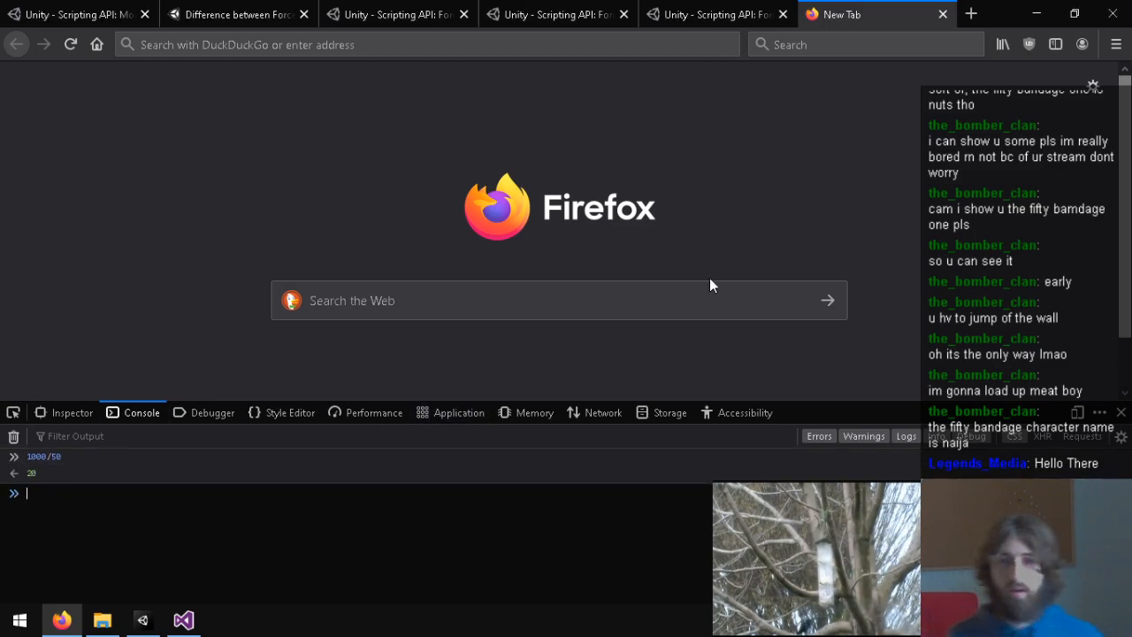
# Step: Examine the Unity Answers explanation of how the ForceMode types are calculated, especially the Acceleration formula
pyautogui.click(579, 13)
pyautogui.click(394, 12)
pyautogui.click(237, 11)
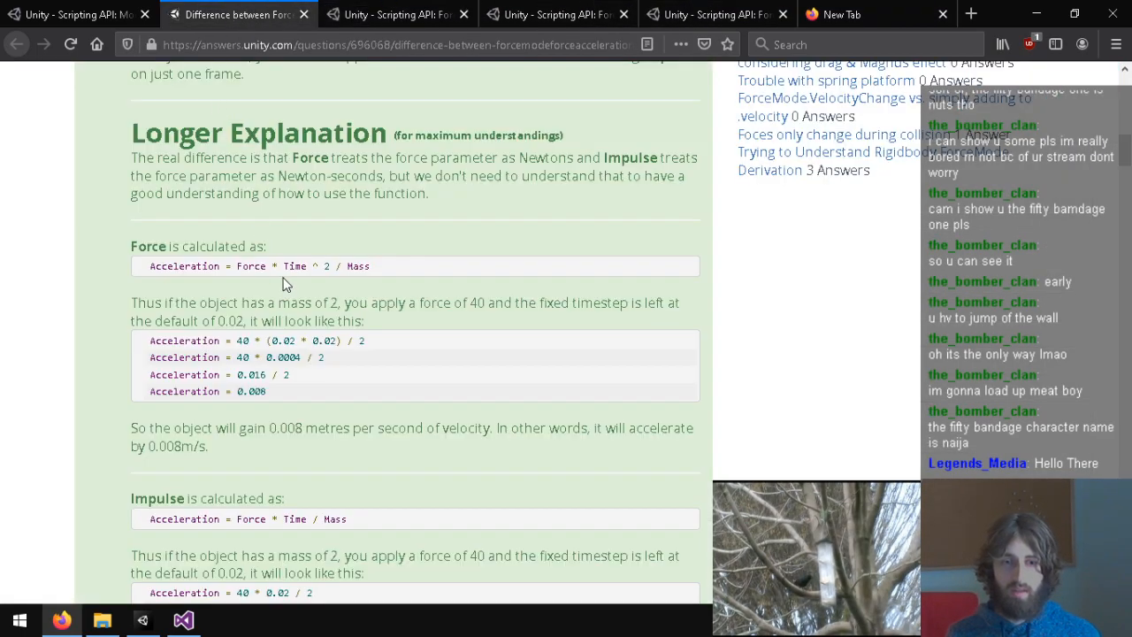
pyautogui.scroll(7, 283, 283)
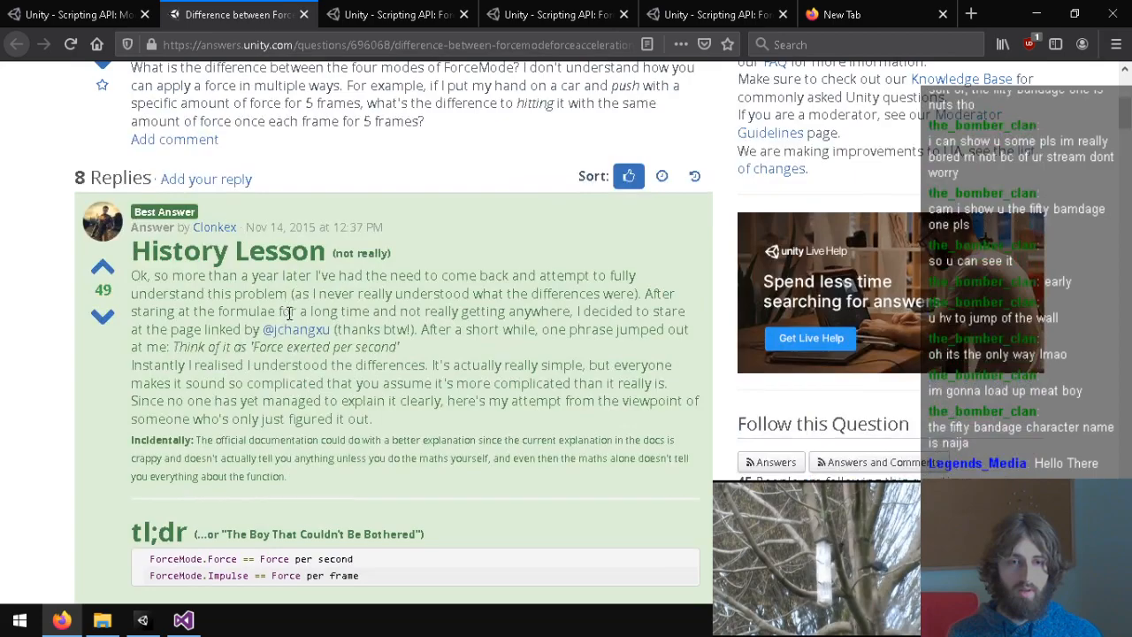
pyautogui.scroll(-10, 287, 310)
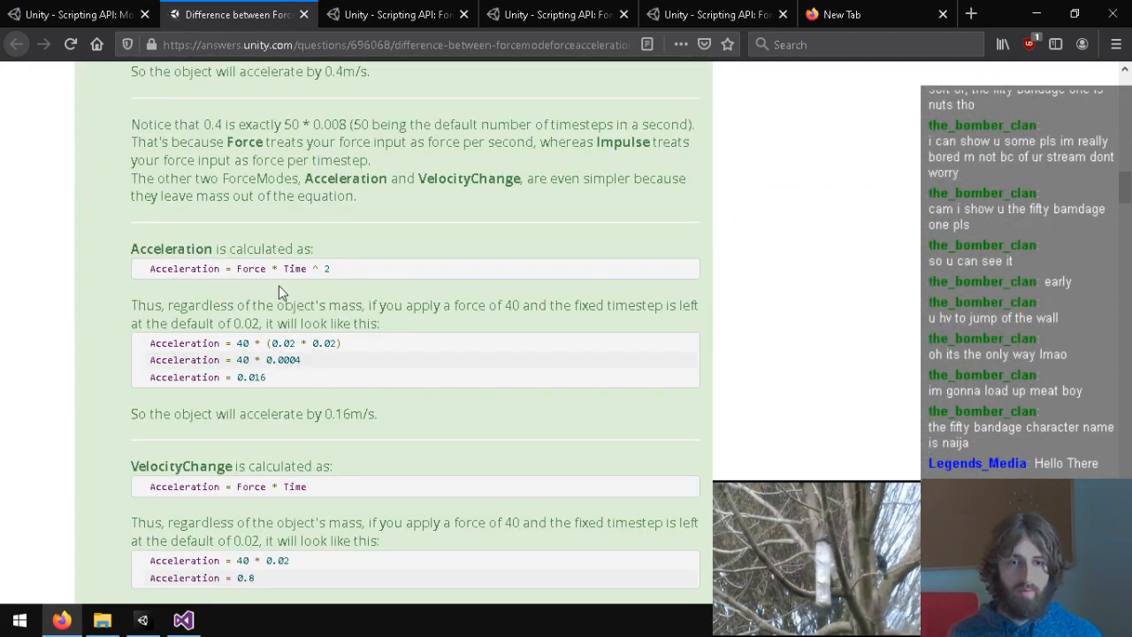
pyautogui.moveTo(337, 274)
pyautogui.mouseDown()
pyautogui.moveTo(286, 268)
pyautogui.moveTo(320, 267)
pyautogui.mouseUp()
pyautogui.click(285, 269)
pyautogui.click(358, 265)
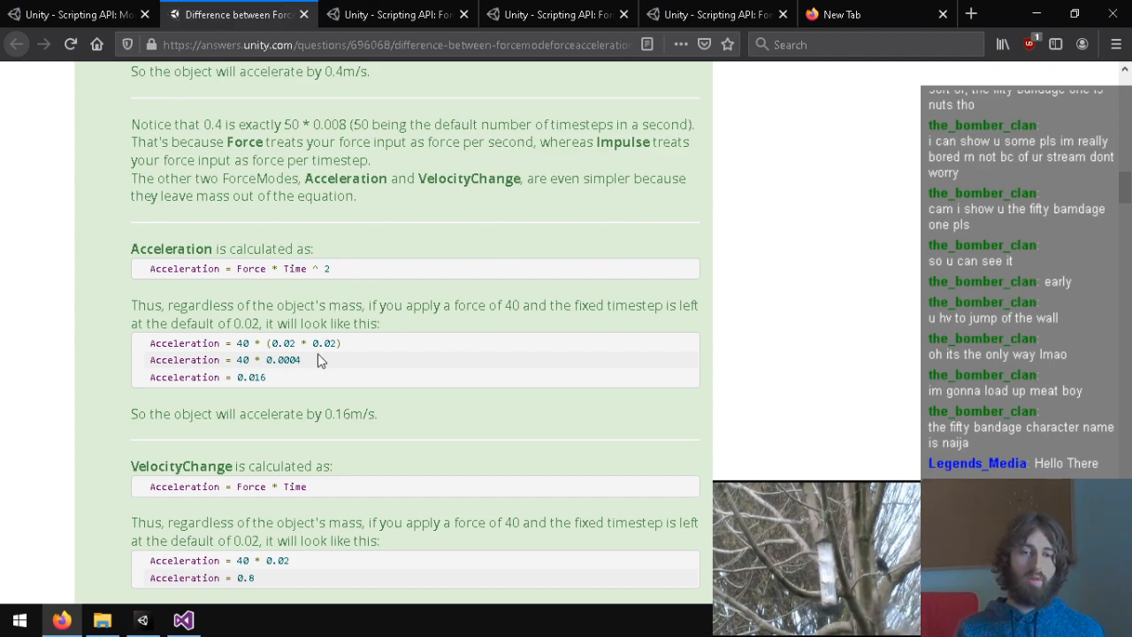
# Step: Glance back at the code and the Unity scene, then return to Firefox and close the Unity Answers page
pyautogui.click(183, 620)
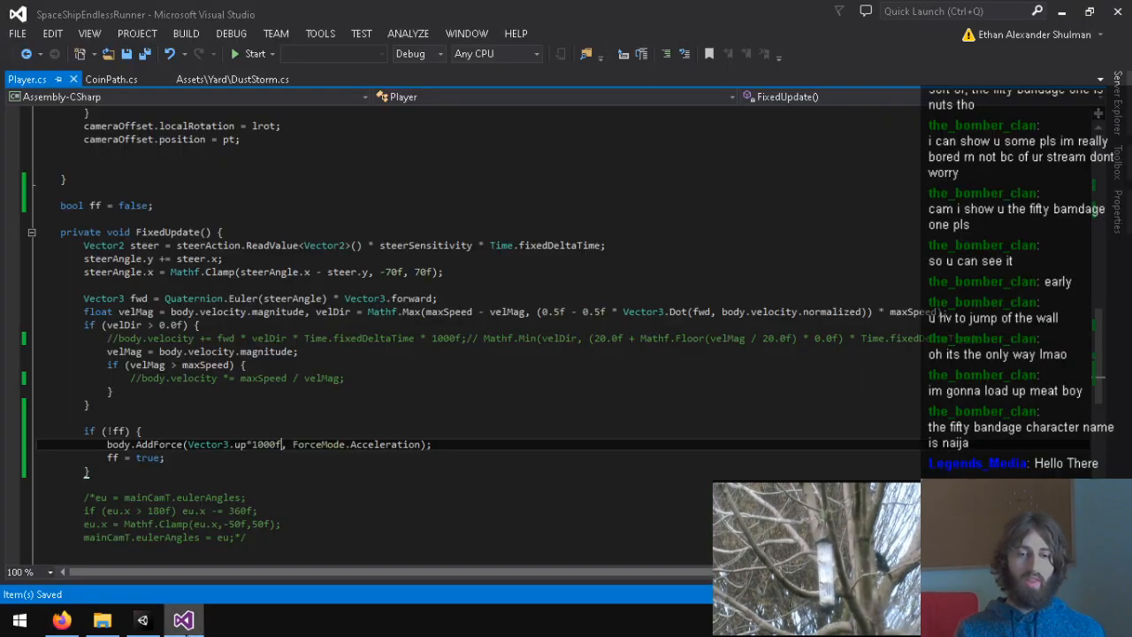
pyautogui.click(142, 620)
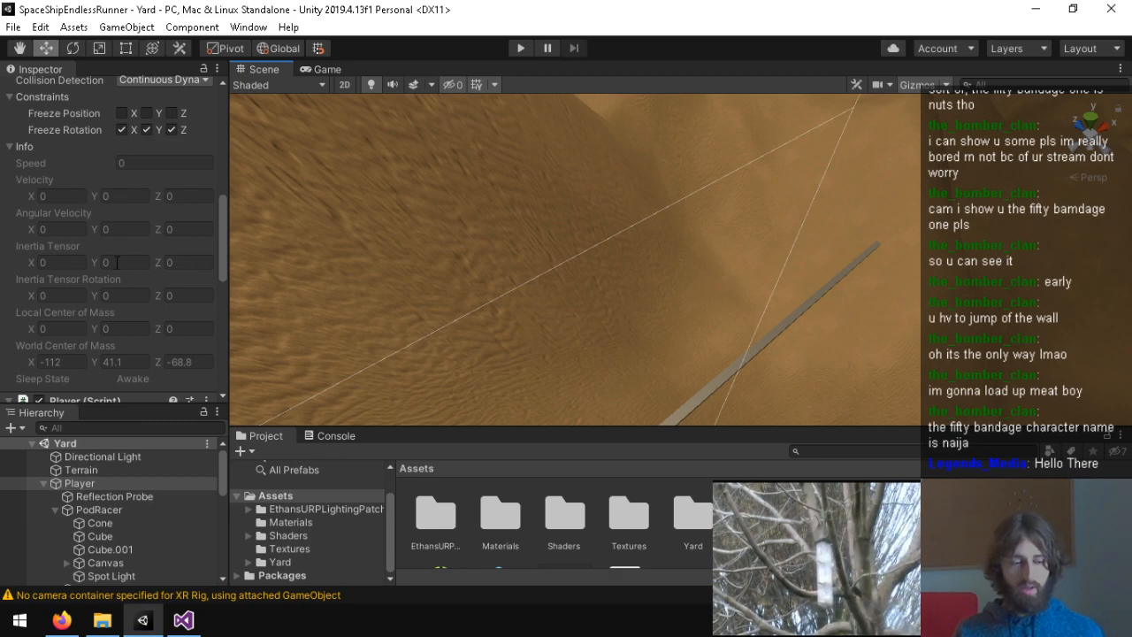
pyautogui.click(61, 621)
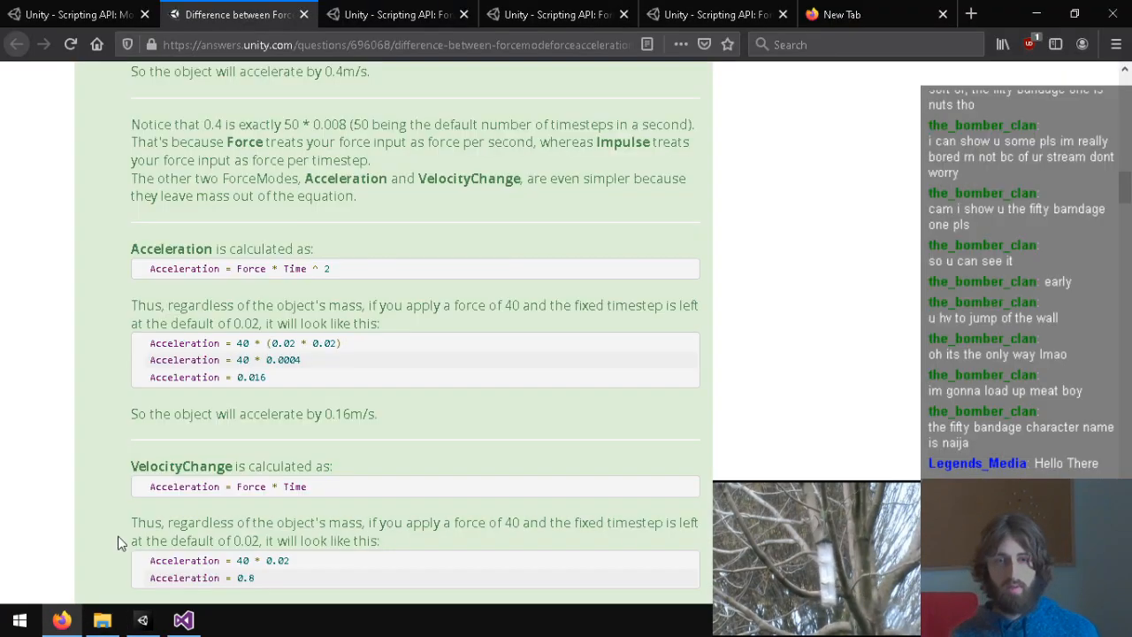
pyautogui.click(304, 15)
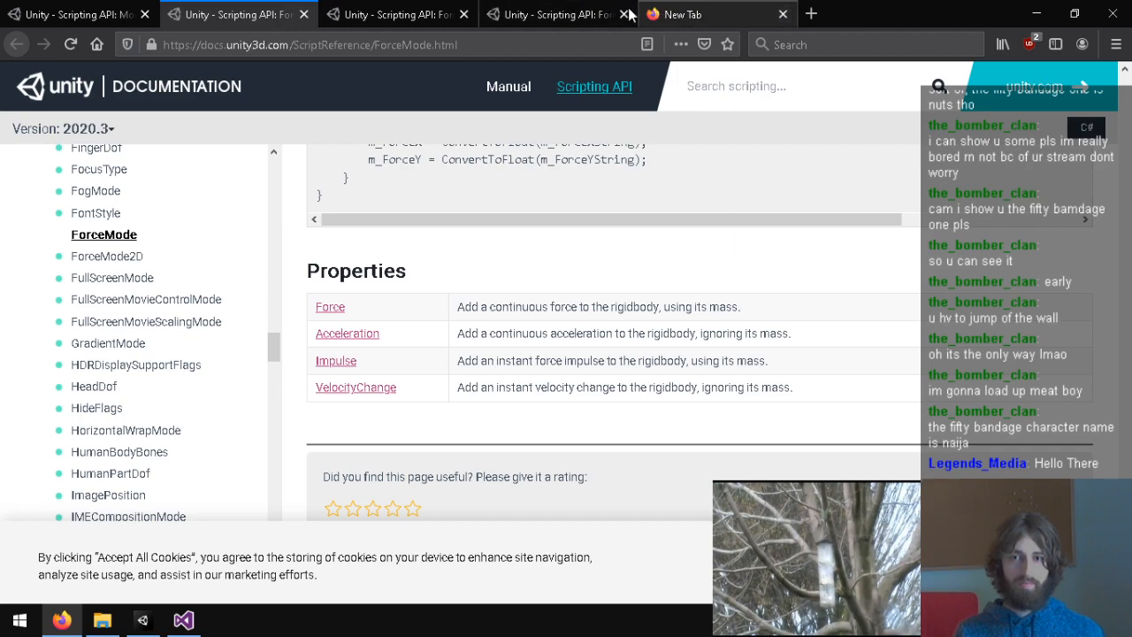
pyautogui.click(550, 15)
pyautogui.click(410, 15)
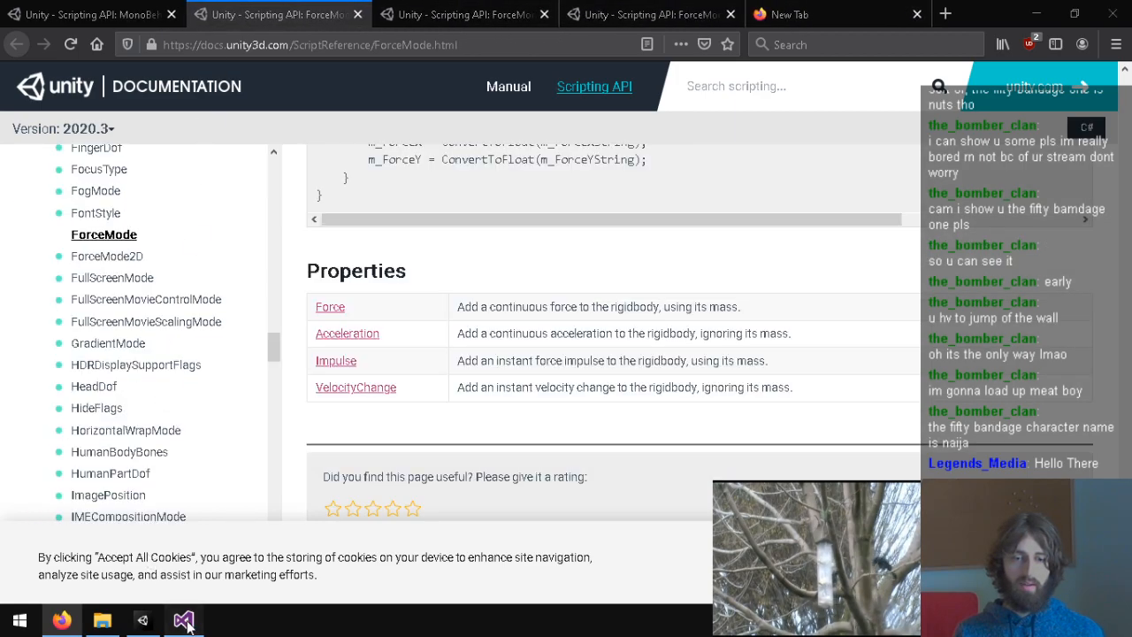
# Step: Switch to Visual Studio, change the AddForce call's mode to ForceMode.Force, and save Player.cs
pyautogui.click(183, 619)
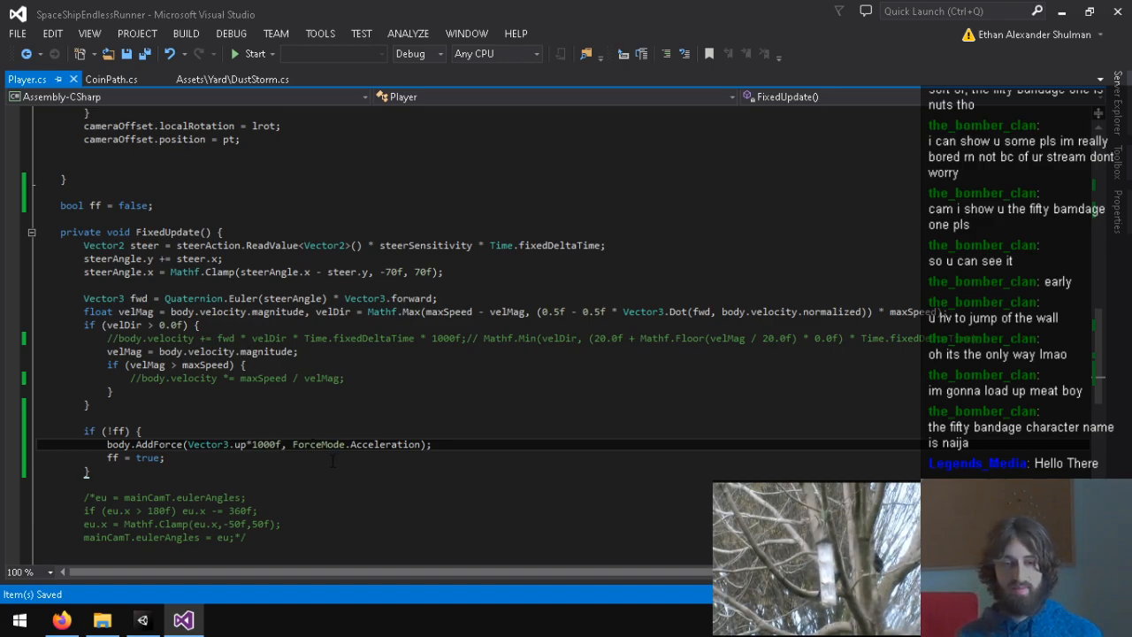
pyautogui.moveTo(346, 444); pyautogui.dragTo(422, 444)
pyautogui.write('.')
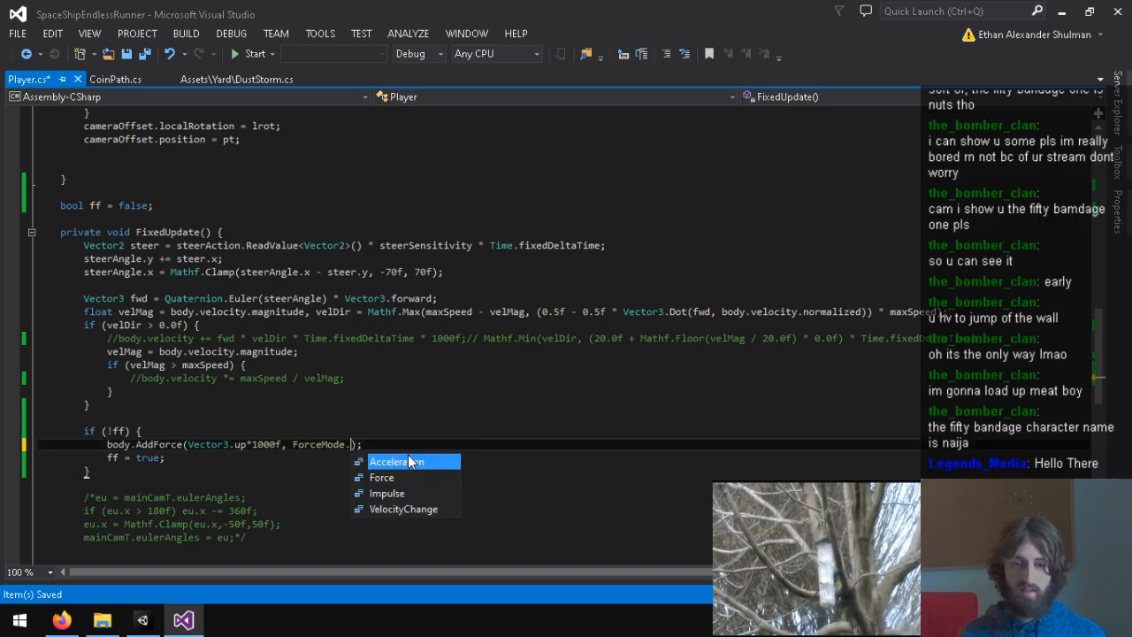
pyautogui.doubleClick(381, 477)
pyautogui.hotkey('ctrl', 's')
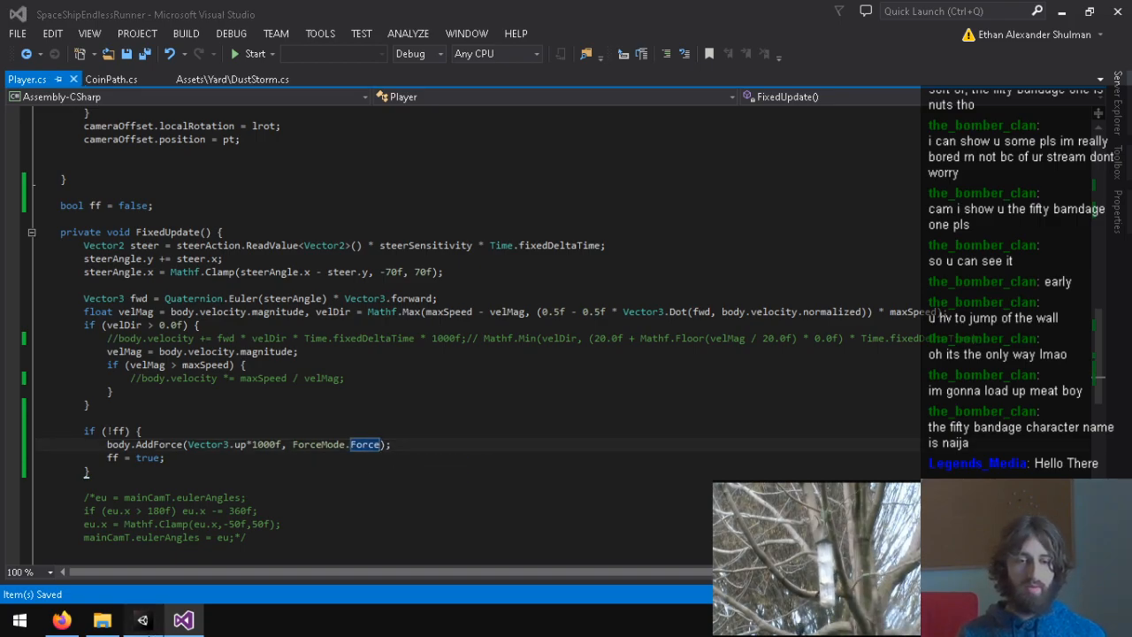
# Step: Switch to Unity and run the game to check the Player Rigidbody's speed and velocity using ForceMode.Force
pyautogui.click(142, 619)
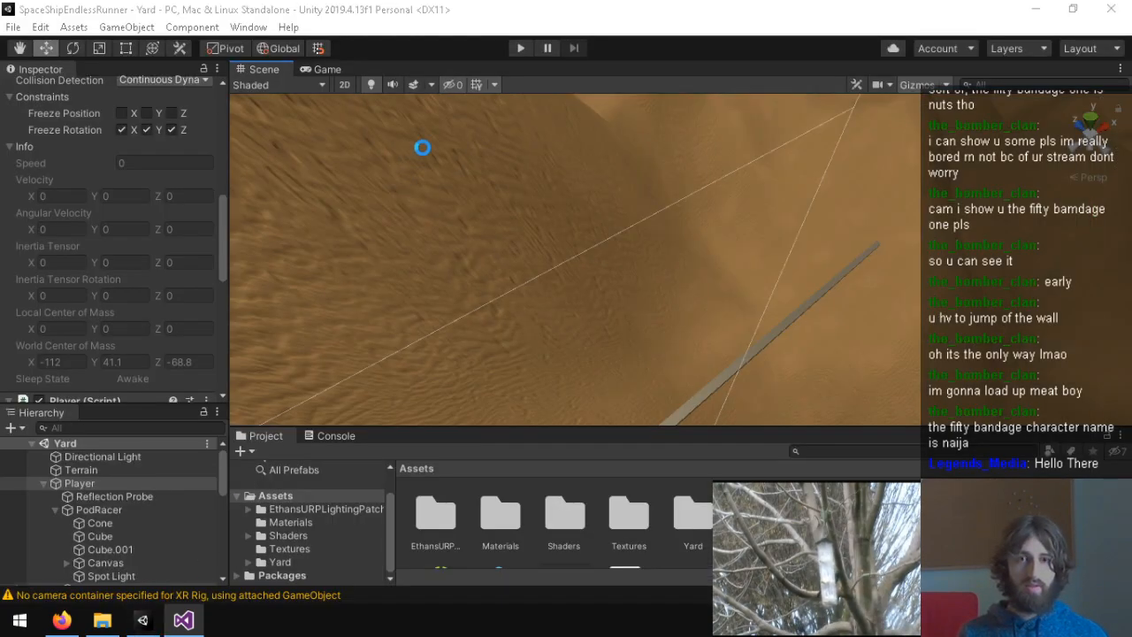
pyautogui.click(515, 49)
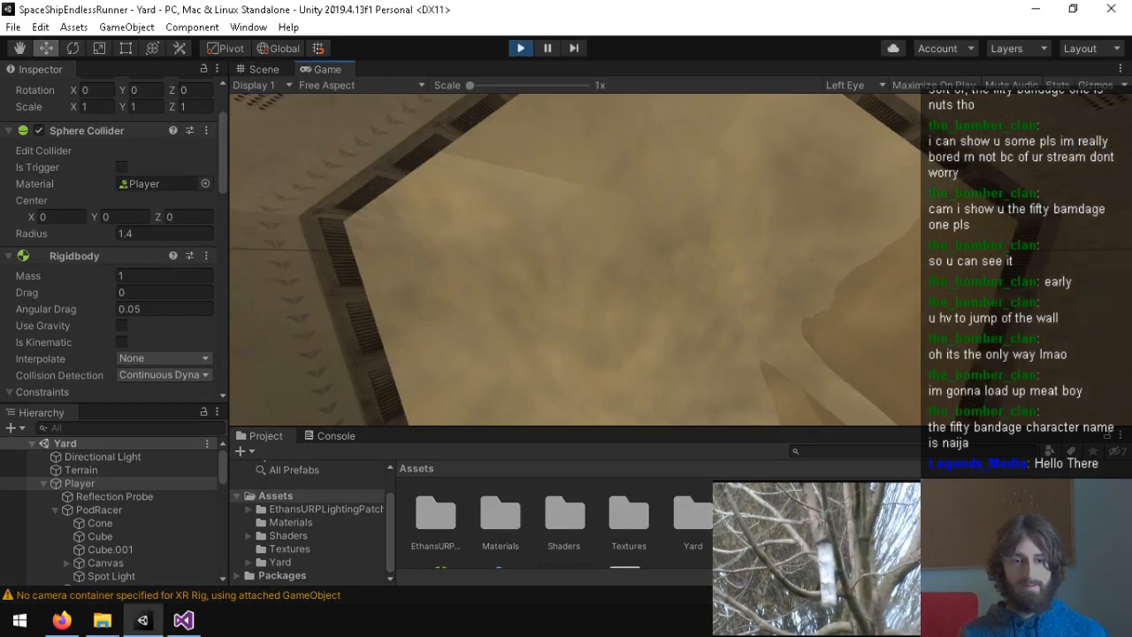
pyautogui.hotkey('ctrl', 'p')
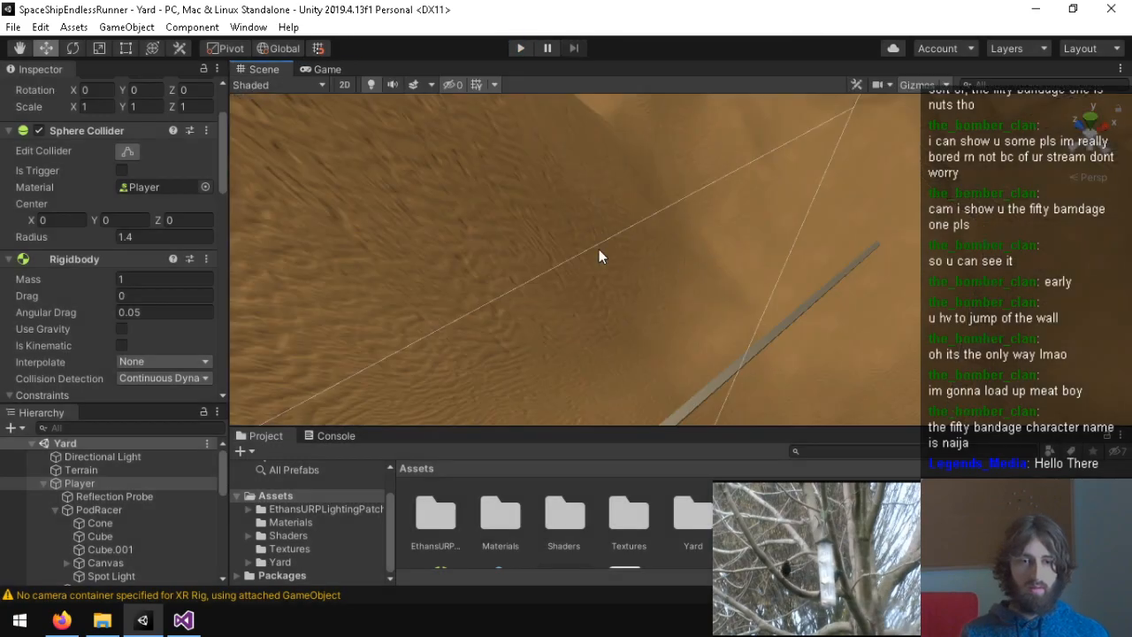
pyautogui.scroll(-5, 87, 361)
pyautogui.scroll(4, 113, 283)
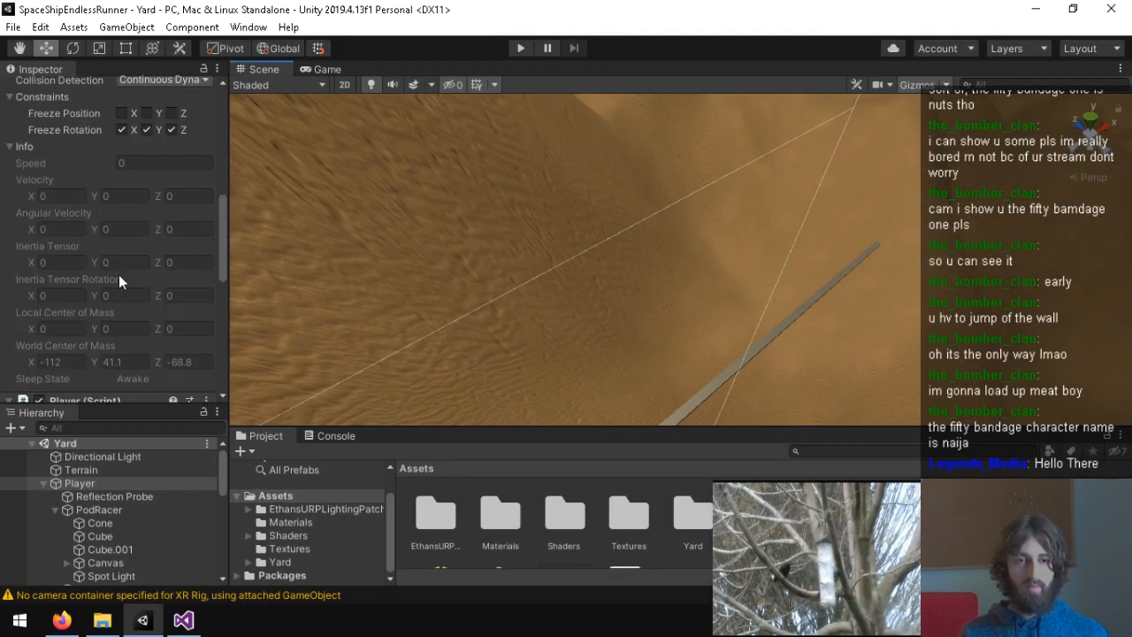
pyautogui.click(524, 51)
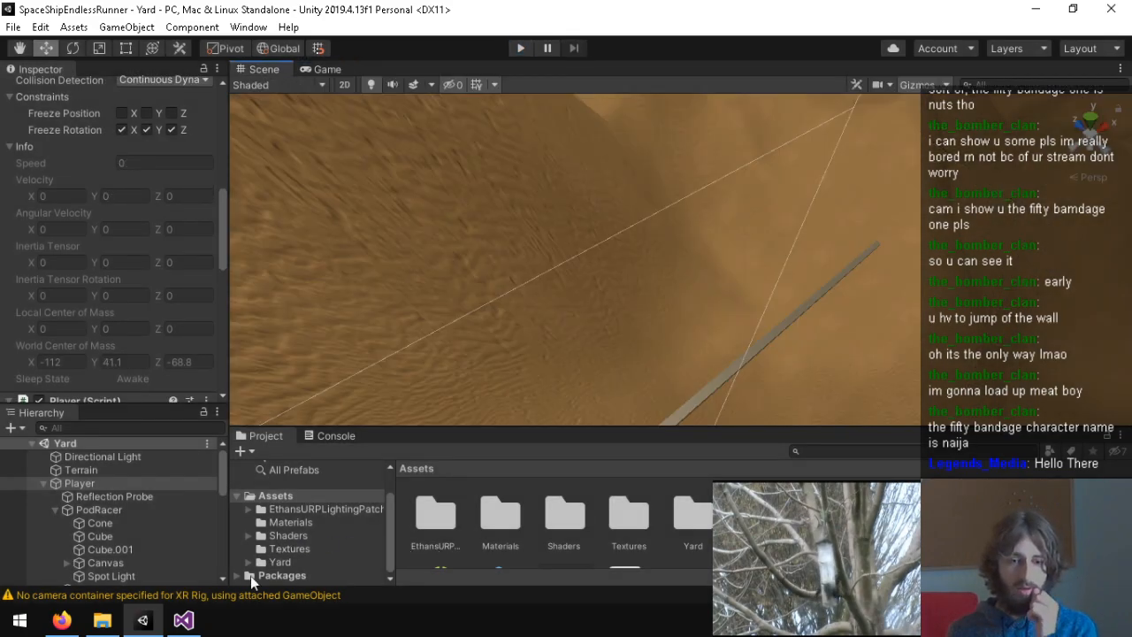
# Step: Change the AddForce call's mode to ForceMode.Impulse in Player.cs, save the script, and return to Unity
pyautogui.click(183, 620)
pyautogui.press('BackSpace')
pyautogui.write('.')
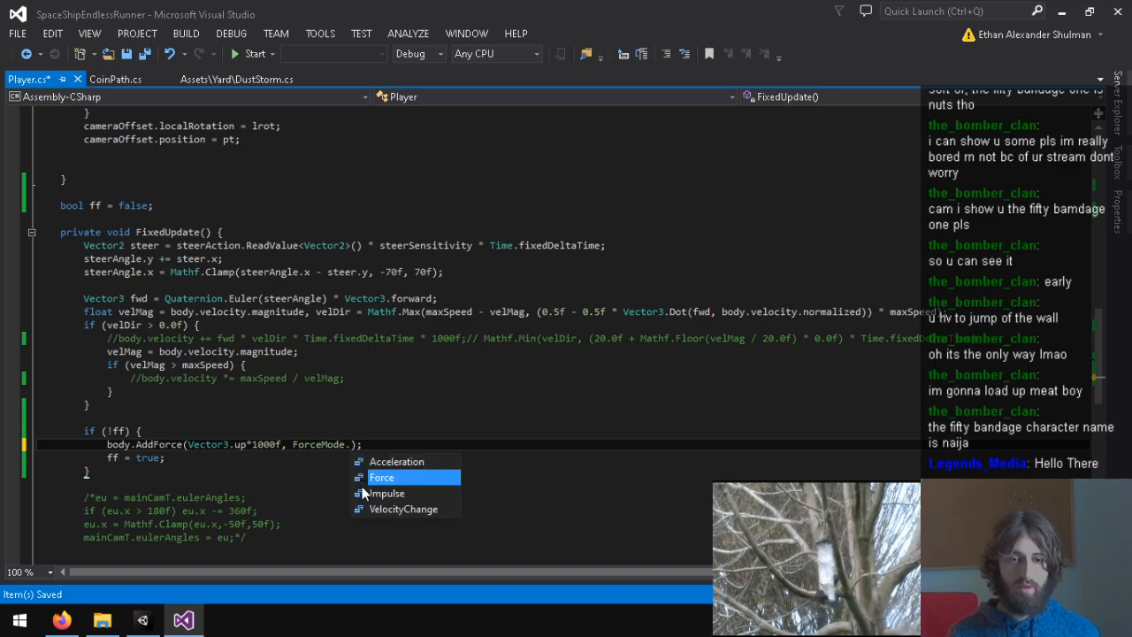
pyautogui.press('Down')
pyautogui.press('Tab')
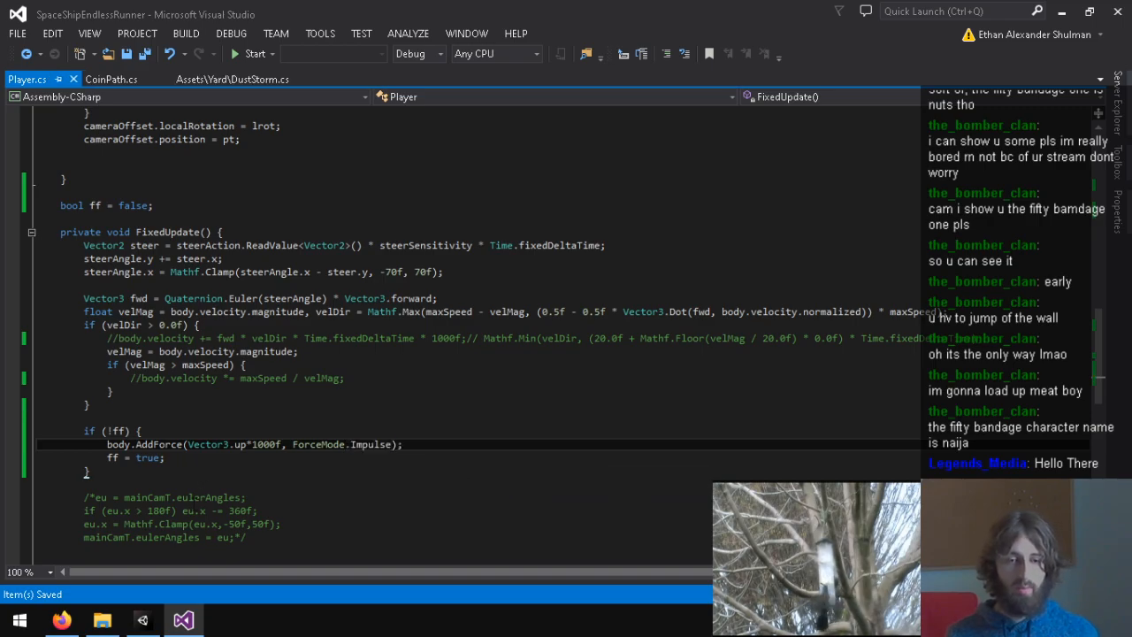
pyautogui.click(143, 621)
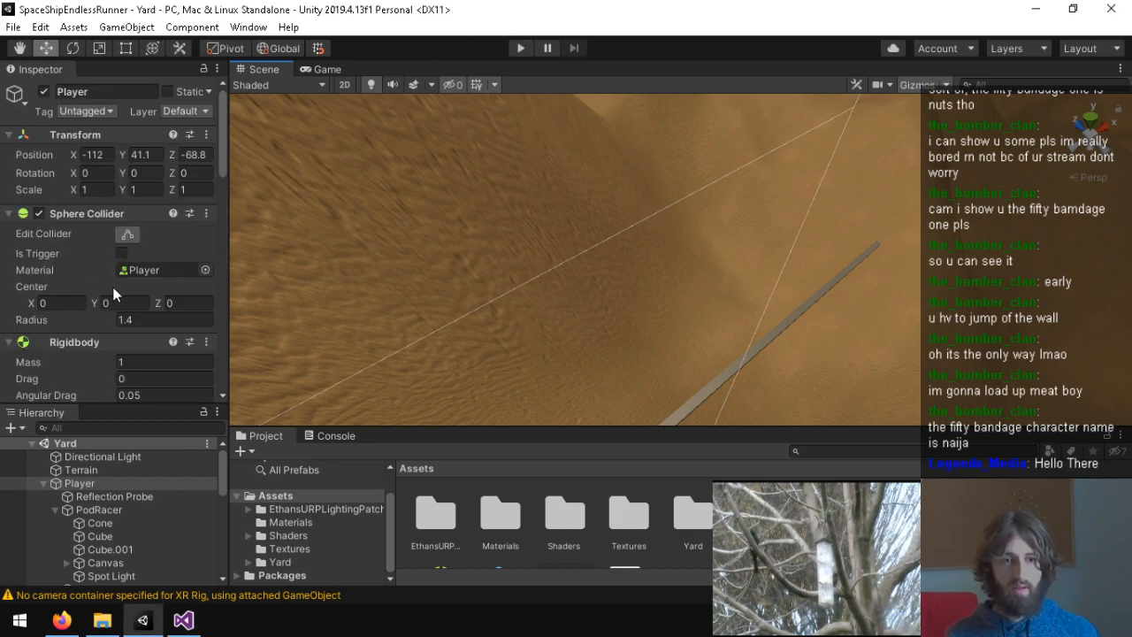
# Step: Run the game to check the Player Rigidbody's speed and velocity using ForceMode.Impulse
pyautogui.scroll(-3, 93, 283)
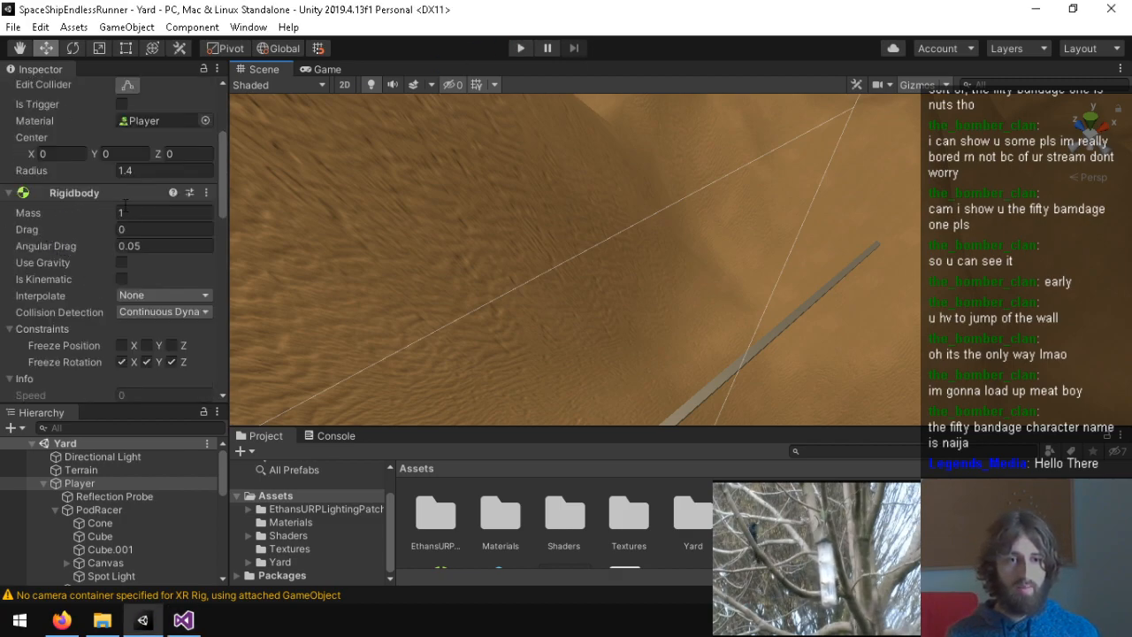
pyautogui.scroll(-6, 142, 200)
pyautogui.scroll(3, 136, 209)
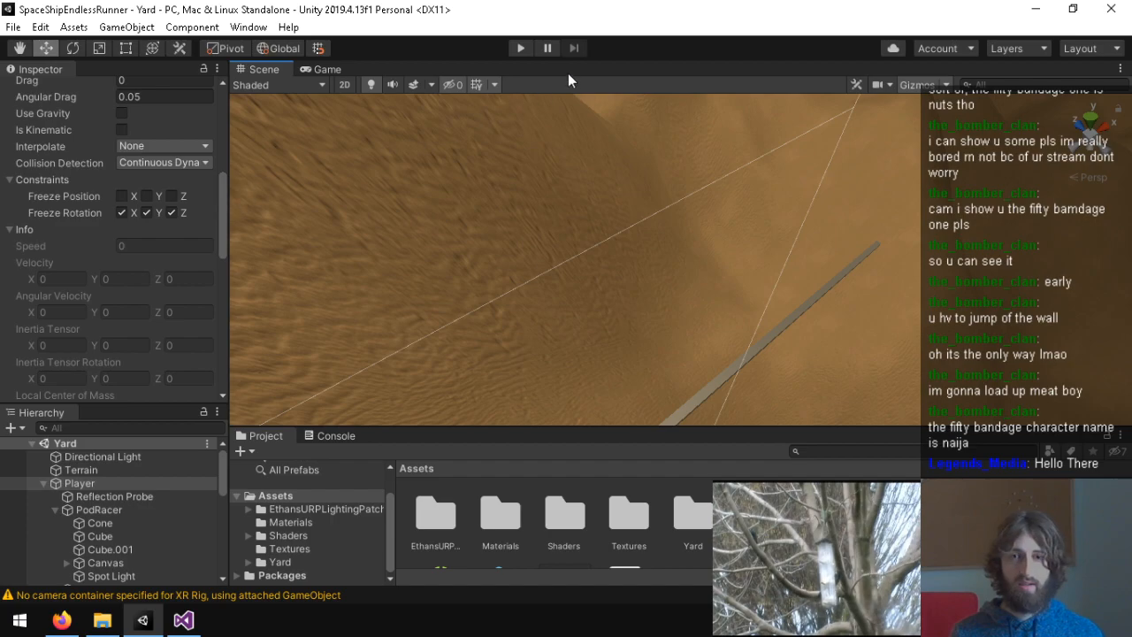
pyautogui.click(515, 51)
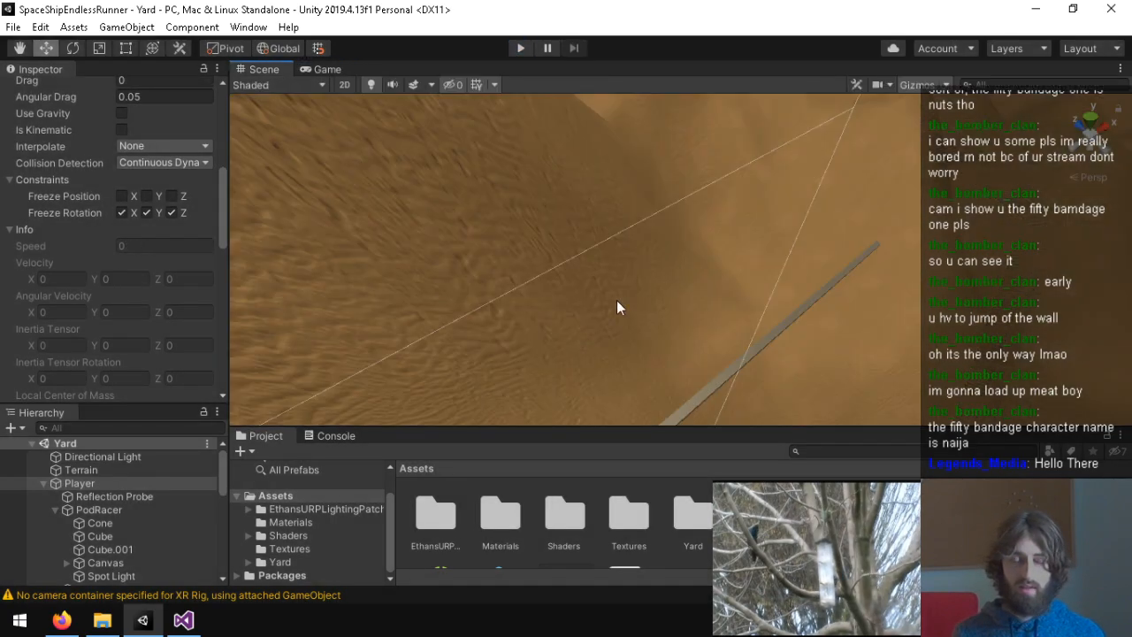
# Step: Switch to Visual Studio, change the AddForce call's mode to ForceMode.VelocityChange, and save Player.cs
pyautogui.click(183, 619)
pyautogui.write('Impul')
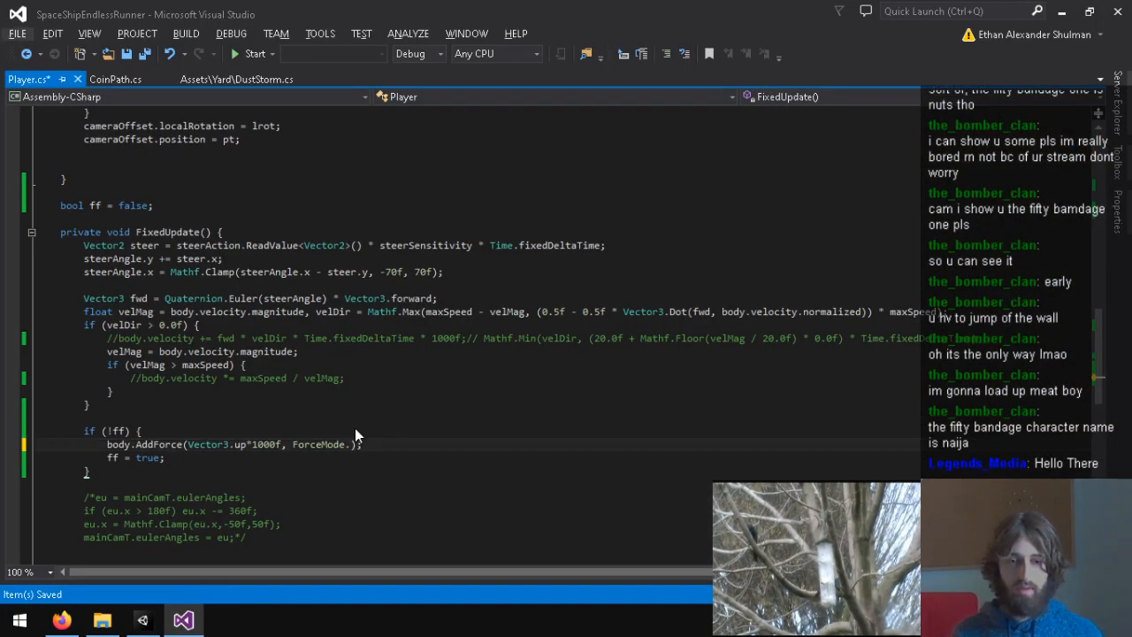
pyautogui.write('.')
pyautogui.press('BackSpace')
pyautogui.write('.VelocityChange')
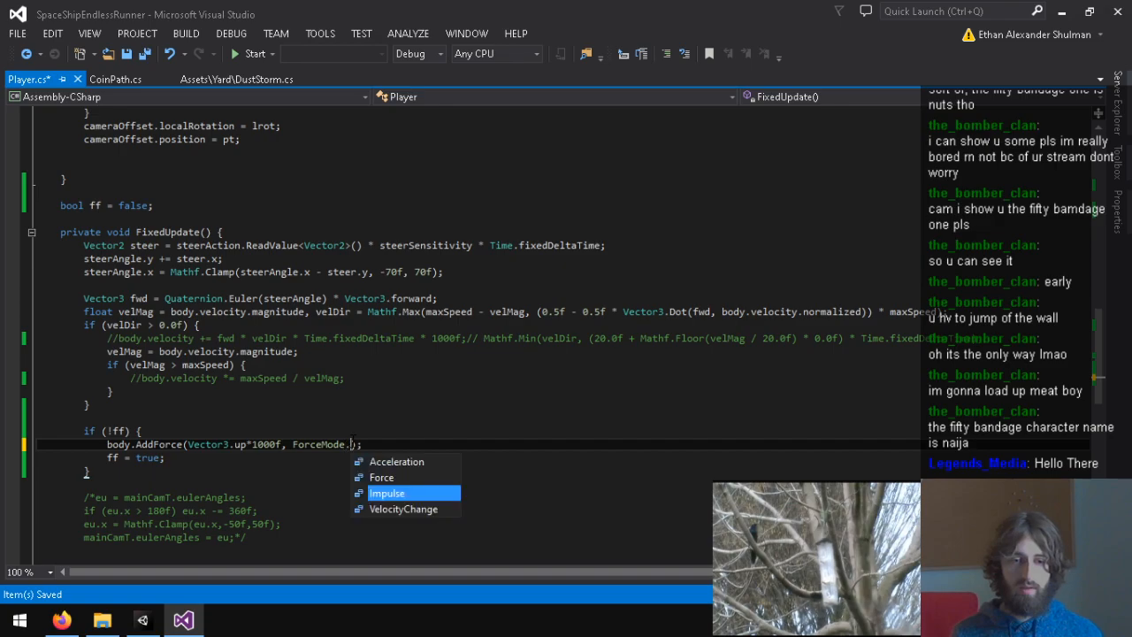
pyautogui.hotkey('ctrl', 's')
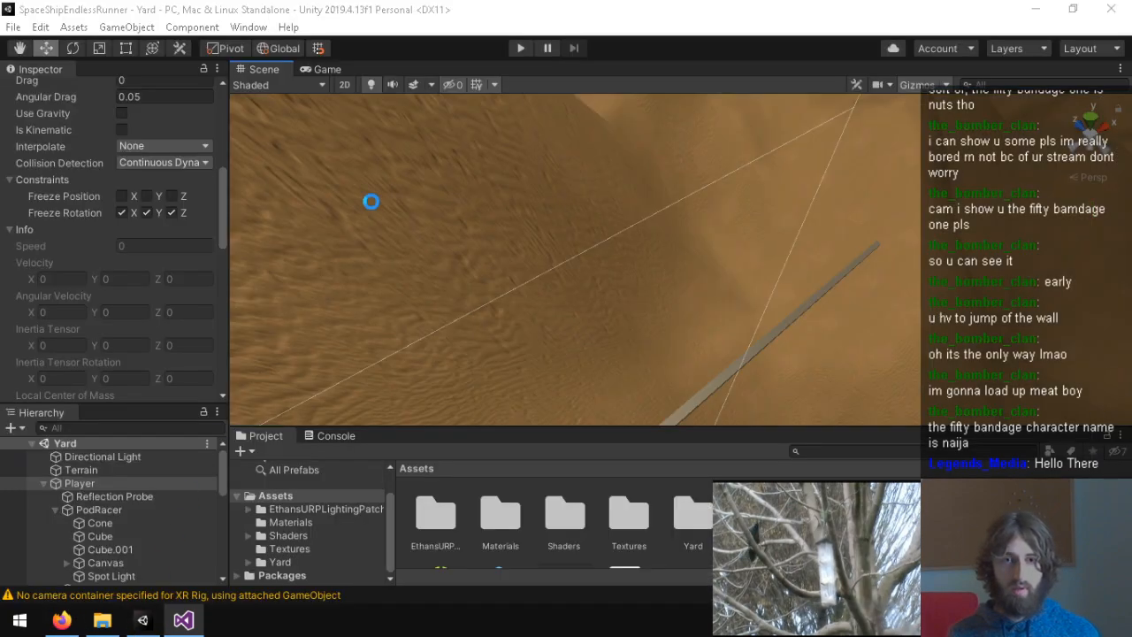
# Step: Switch to Unity and run the game to check the Player Rigidbody's motion using ForceMode.VelocityChange, then stop it
pyautogui.click(141, 620)
pyautogui.hotkey('ctrl', 'p')
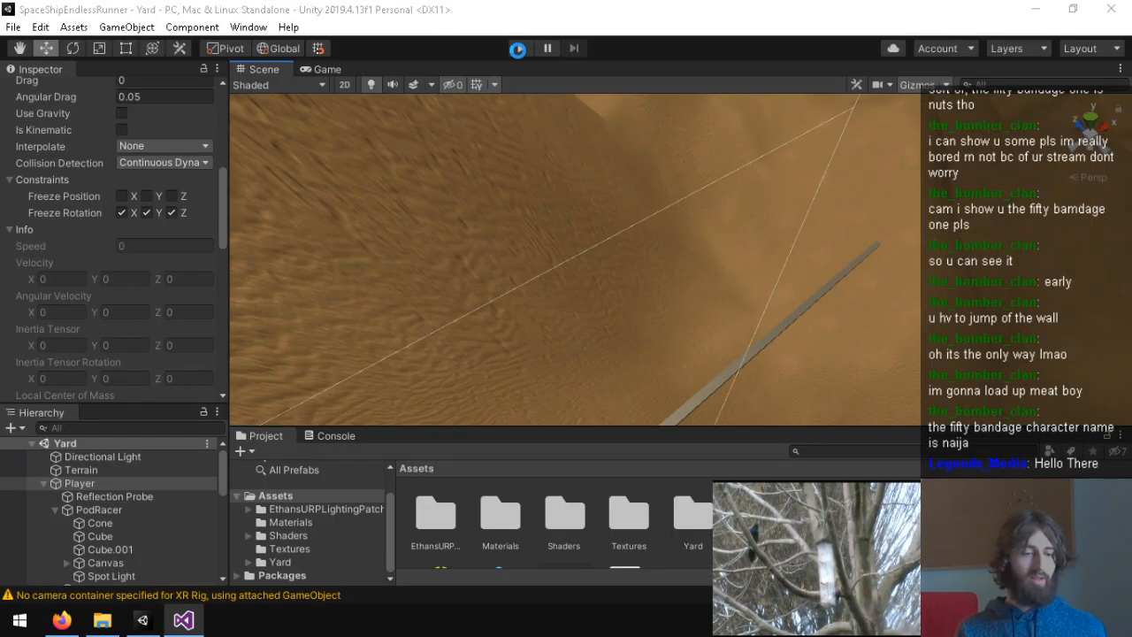
pyautogui.click(518, 50)
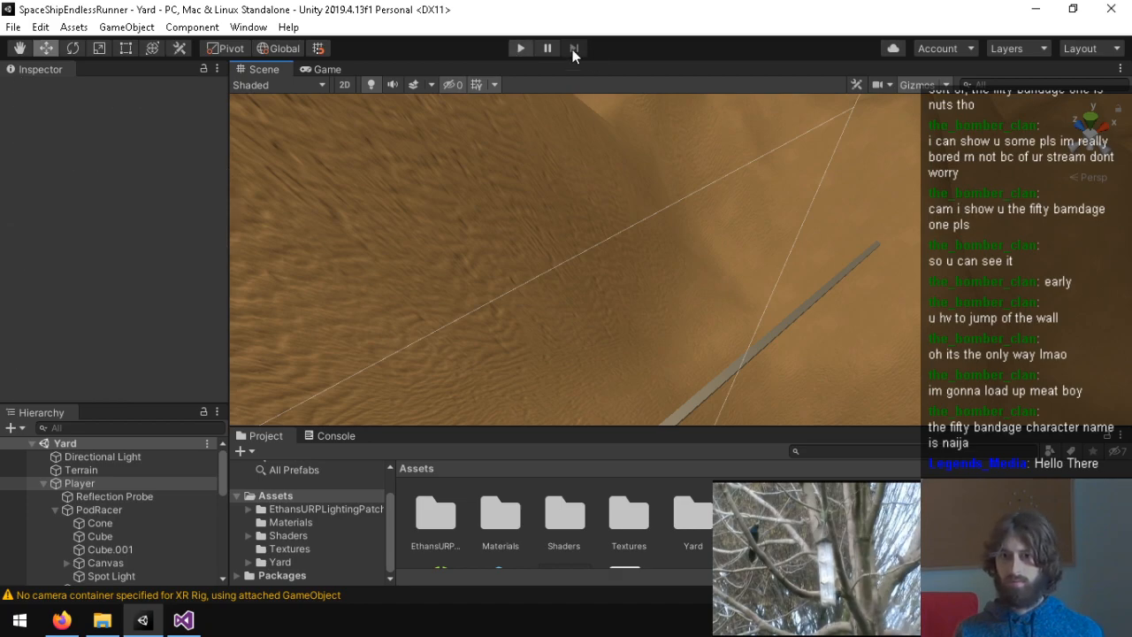
pyautogui.click(520, 49)
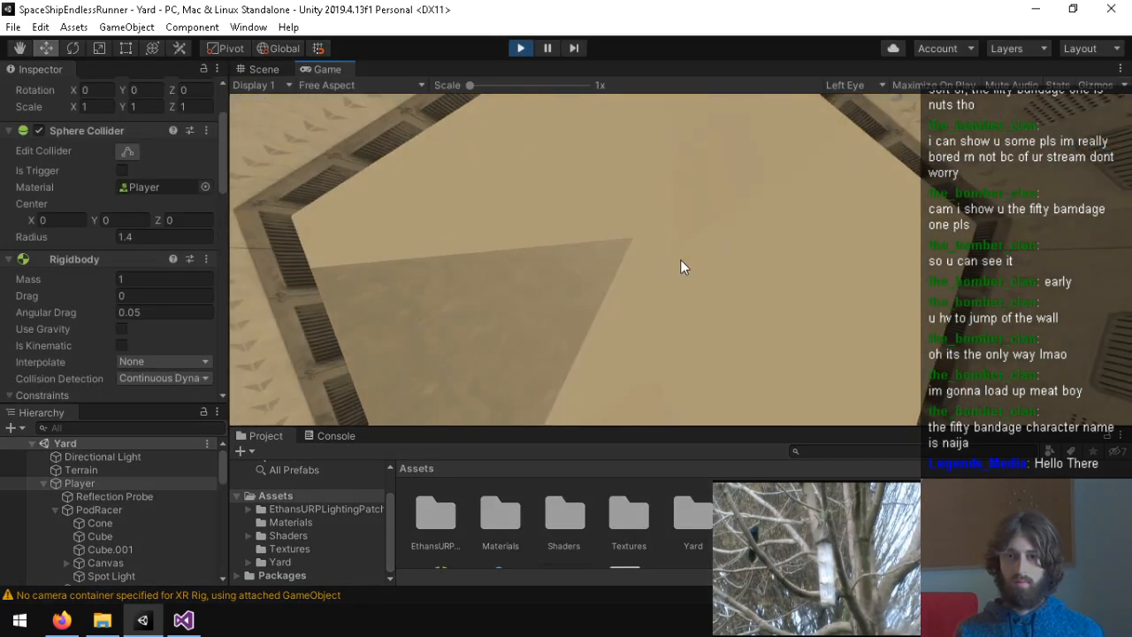
pyautogui.hotkey('ctrl', 'p')
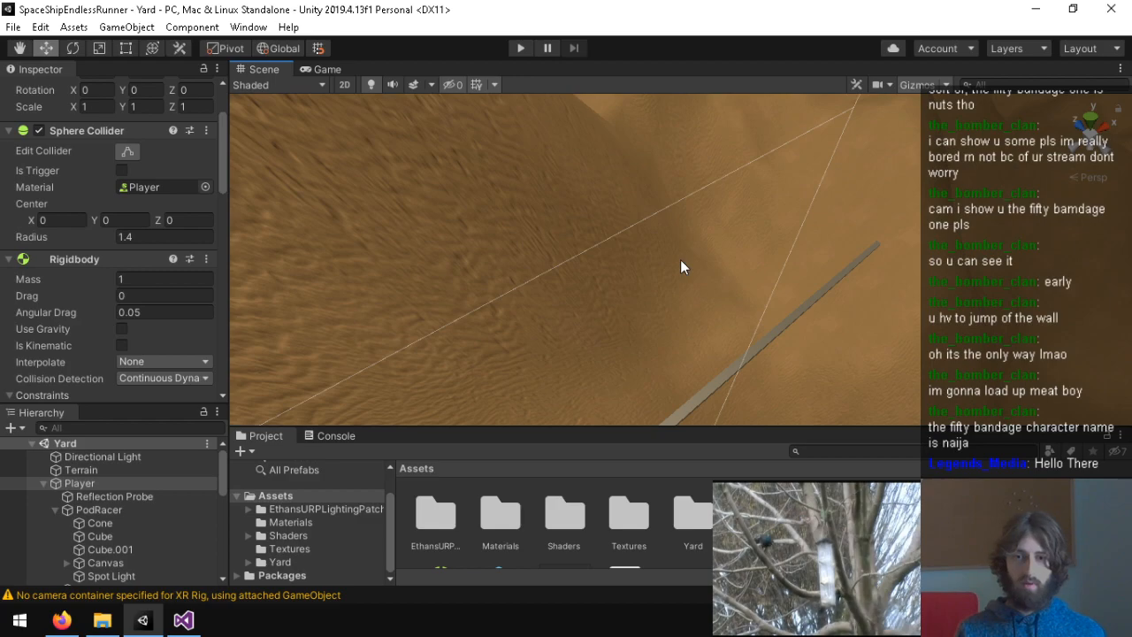
pyautogui.scroll(-3, 118, 336)
pyautogui.scroll(-10, 115, 323)
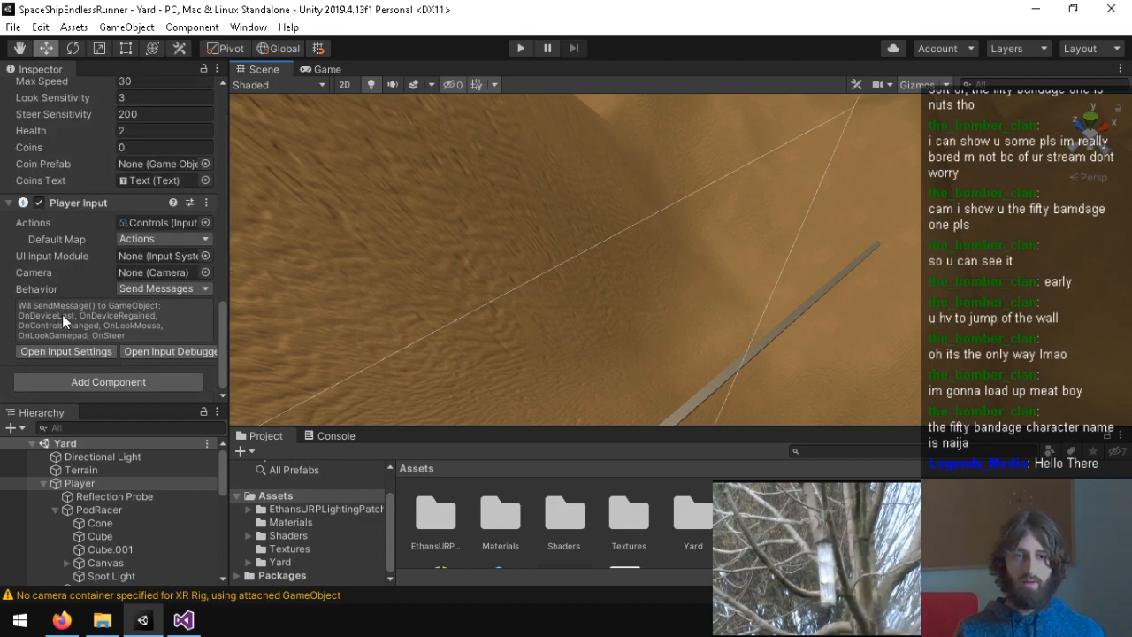
pyautogui.scroll(8, 62, 314)
# Step: Switch to Visual Studio and delete the one-time if (!ff) AddForce test block from FixedUpdate in Player.cs
pyautogui.click(183, 620)
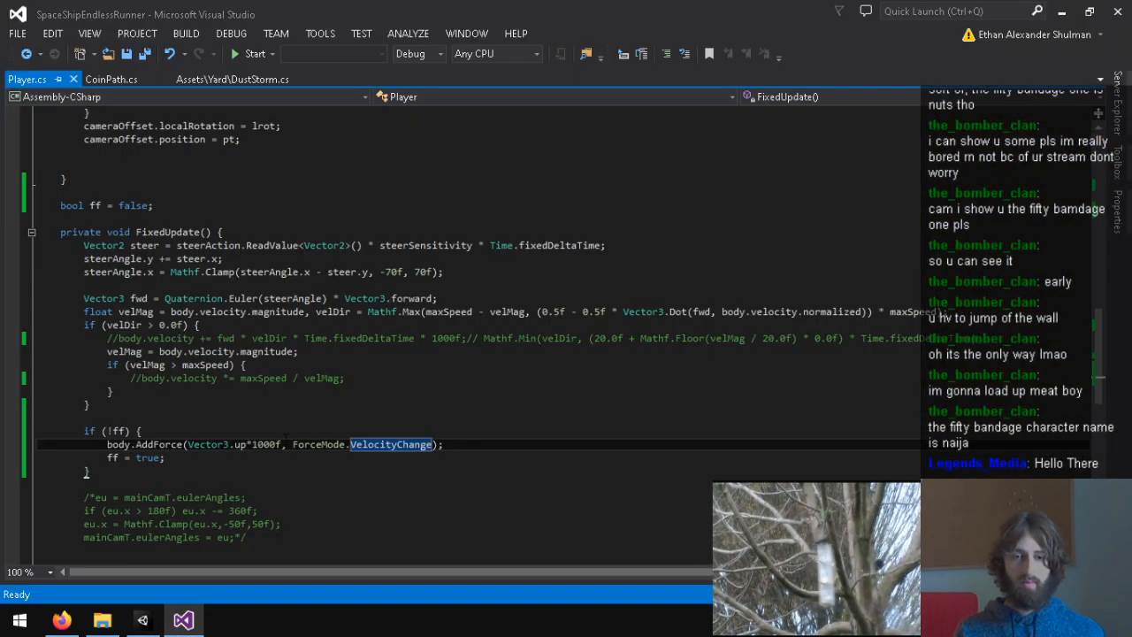
pyautogui.moveTo(139, 473); pyautogui.dragTo(135, 405)
pyautogui.press('Delete')
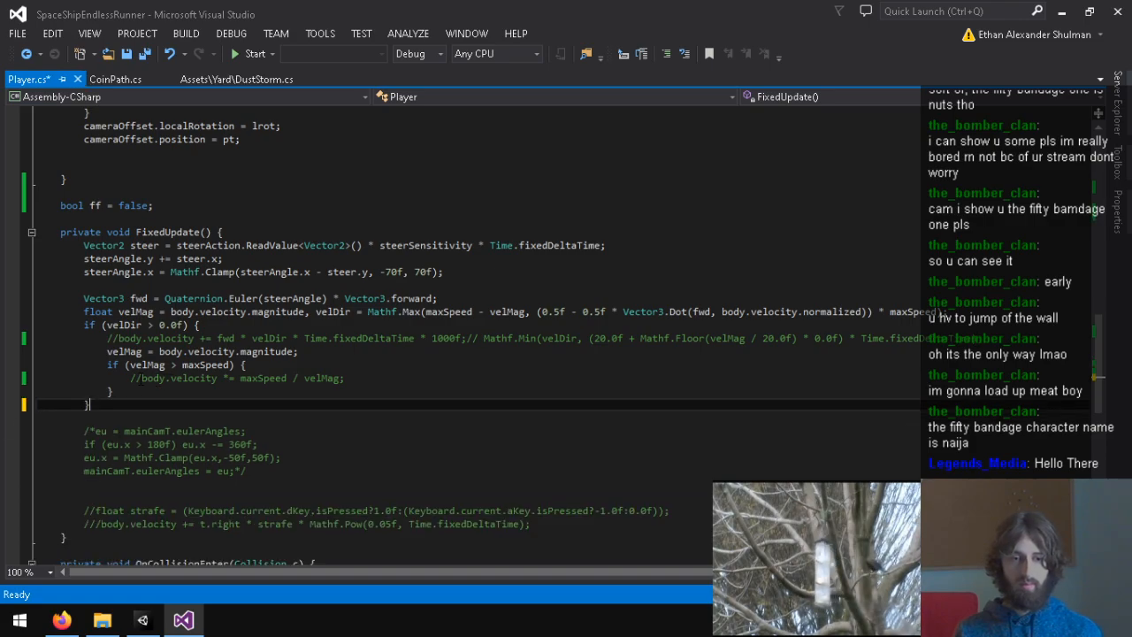
# Step: Uncomment the velocity line inside the velDir check and change its start to fwd *= velDir, dropping body.velocity +=
pyautogui.click(120, 339)
pyautogui.press('BackSpace')
pyautogui.press('BackSpace')
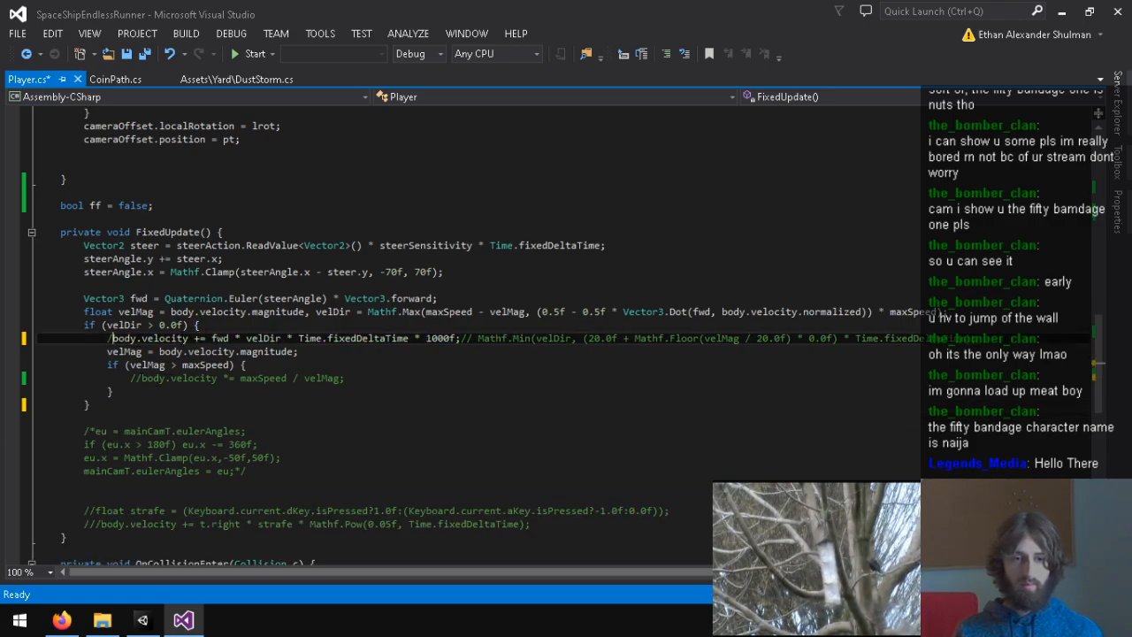
pyautogui.moveTo(206, 338); pyautogui.dragTo(107, 339)
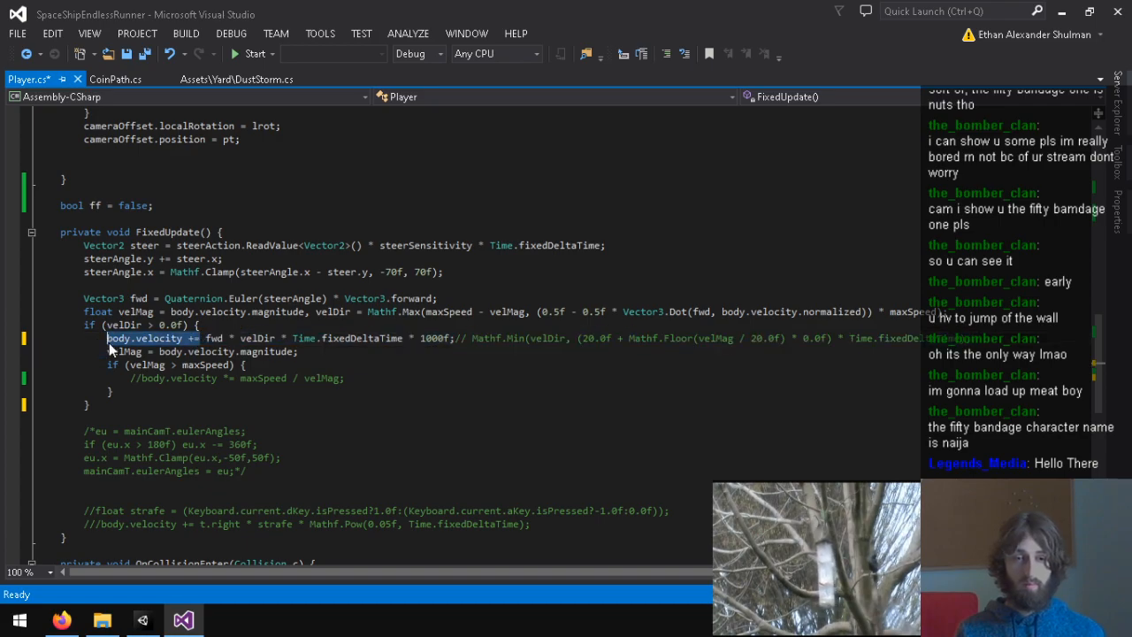
pyautogui.press('Delete')
pyautogui.write('=')
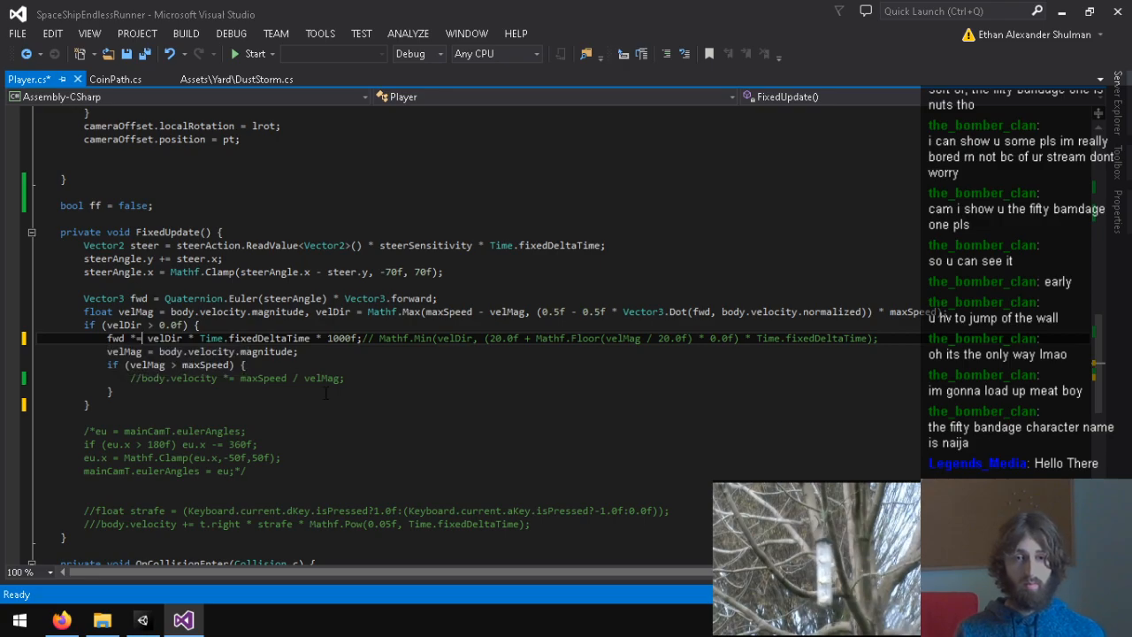
# Step: Replace body.velocity with fwd in the velMag assignment and in the commented-out maxSpeed limit line, making that line active
pyautogui.moveTo(159, 351); pyautogui.dragTo(235, 352)
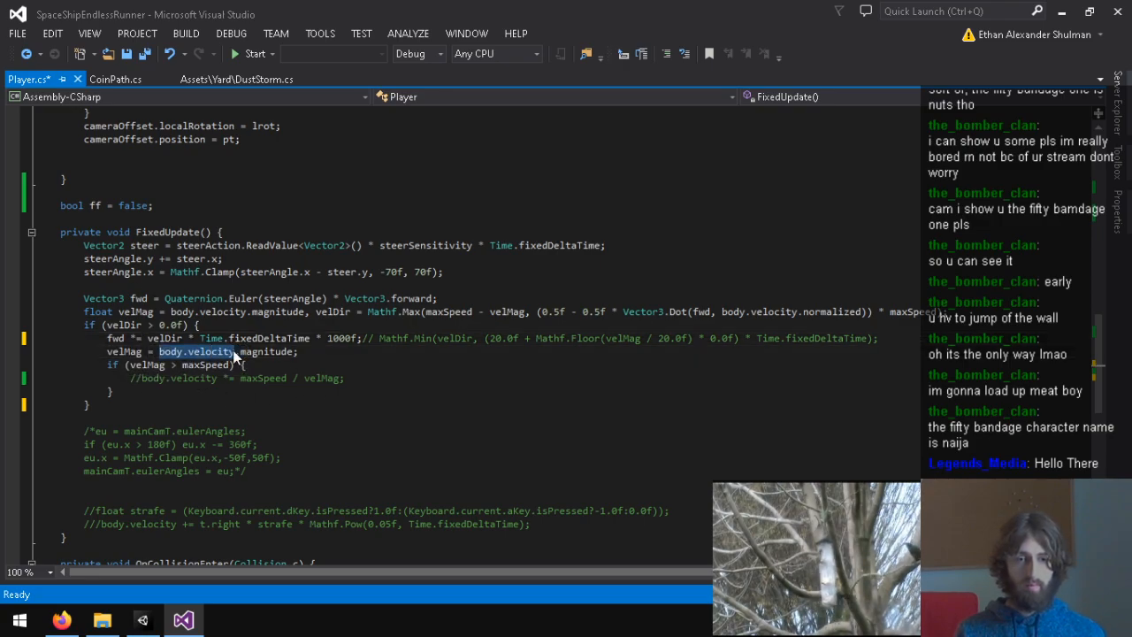
pyautogui.write('fwd')
pyautogui.moveTo(130, 378); pyautogui.dragTo(219, 381)
pyautogui.write('fwd')
# Step: Add body.velocity = fwd; after the maxSpeed check in FixedUpdate and save Player.cs
pyautogui.click(426, 395)
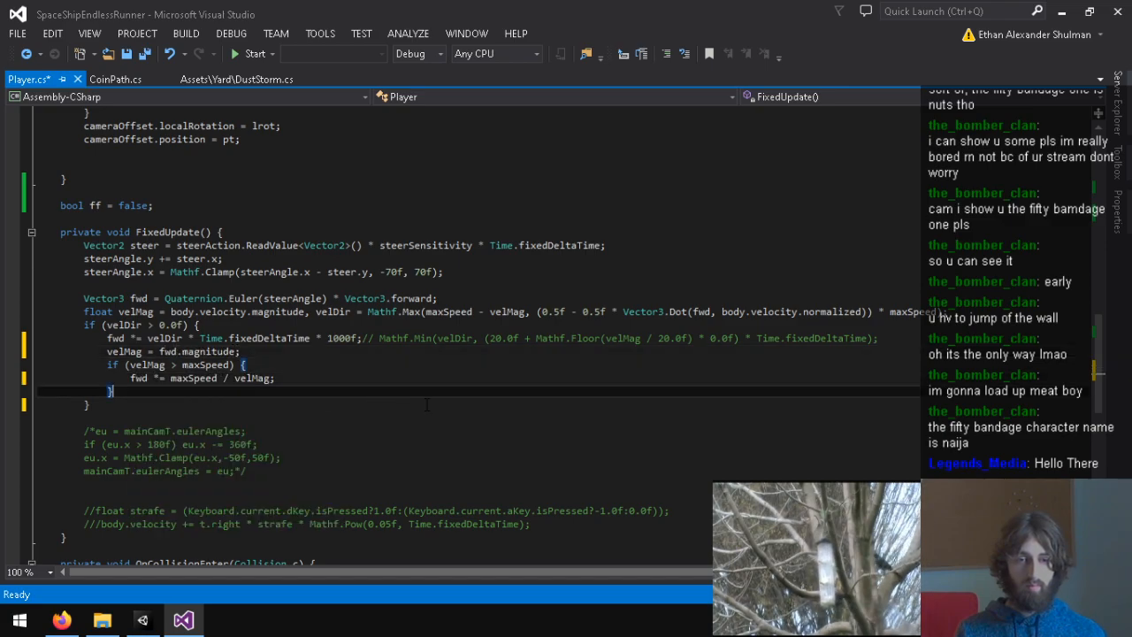
pyautogui.press('Return')
pyautogui.write('body.velo')
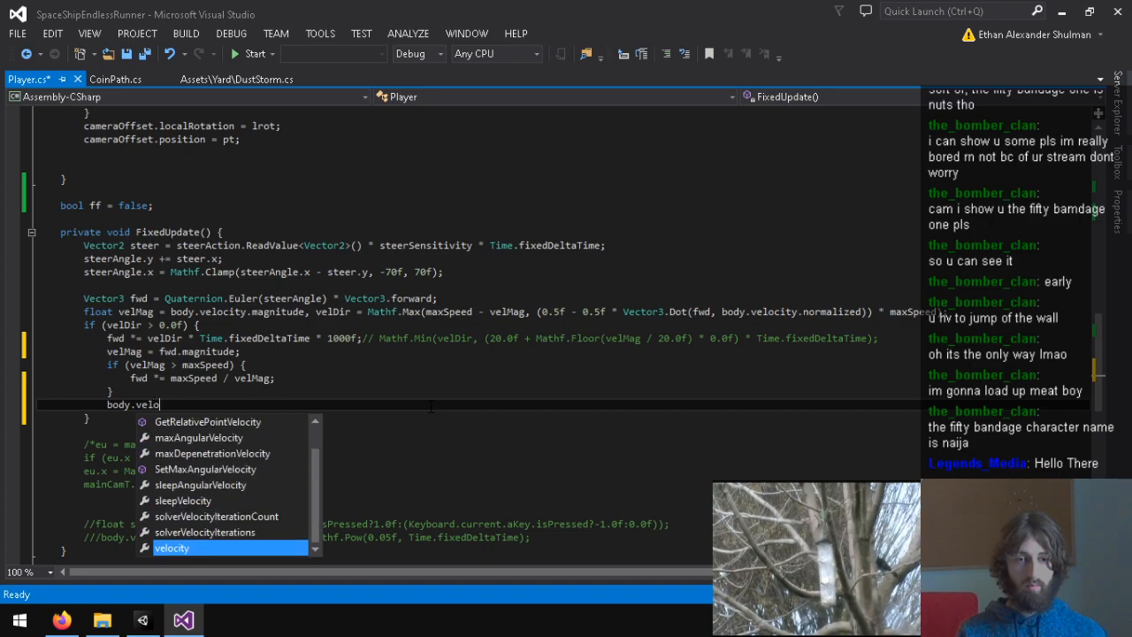
pyautogui.write('city = fwd;')
pyautogui.hotkey('ctrl', 's')
# Step: Condense the maxSpeed check into a single-line if statement without braces and save Player.cs
pyautogui.moveTo(131, 378); pyautogui.dragTo(50, 380)
pyautogui.press('BackSpace')
pyautogui.press('BackSpace')
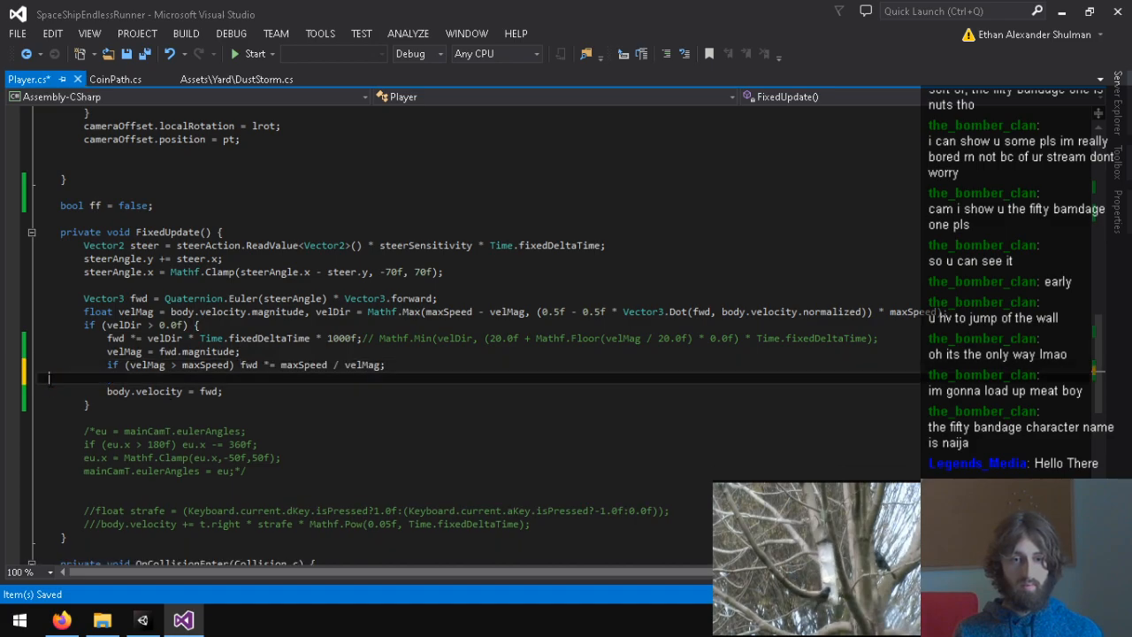
pyautogui.press('BackSpace')
pyautogui.hotkey('ctrl', 's')
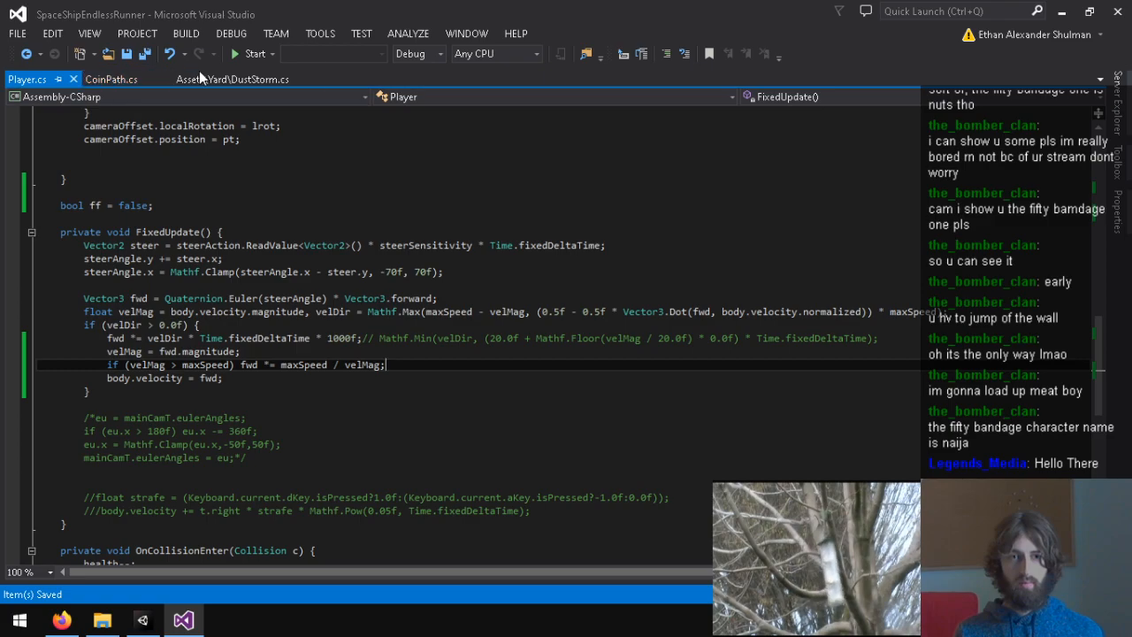
# Step: In DustStorm.cs, replace the AddForce line with pbody.velocity += force * storm * Time.fixedDeltaTime; and save the script
pyautogui.click(232, 79)
pyautogui.moveTo(421, 418); pyautogui.dragTo(118, 417)
pyautogui.press('Up')
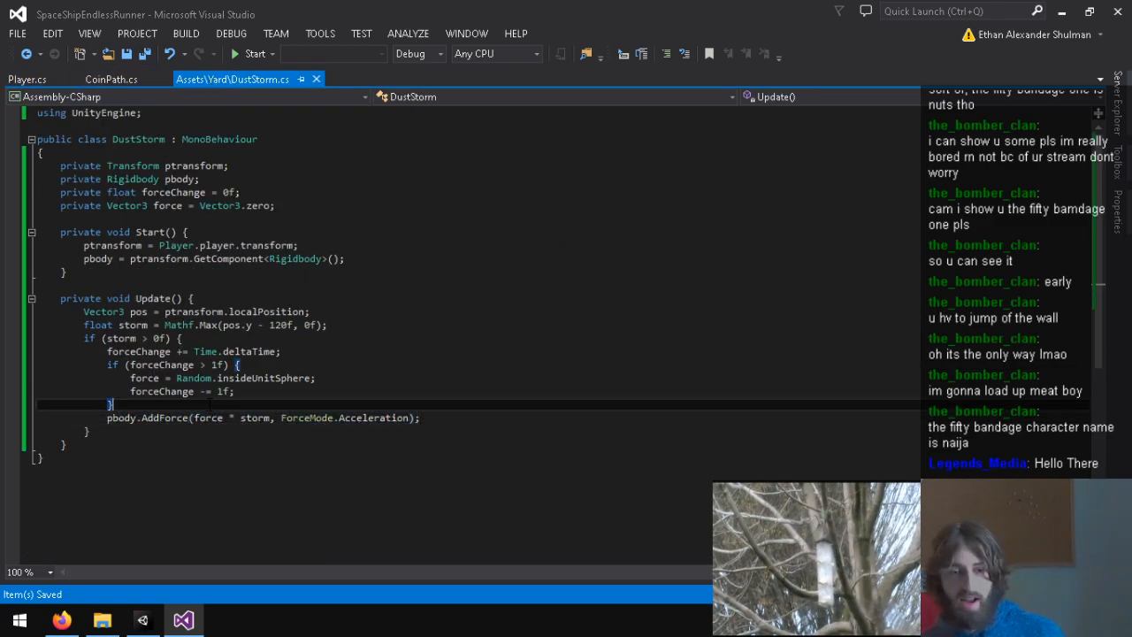
pyautogui.press('Return')
pyautogui.write('pb')
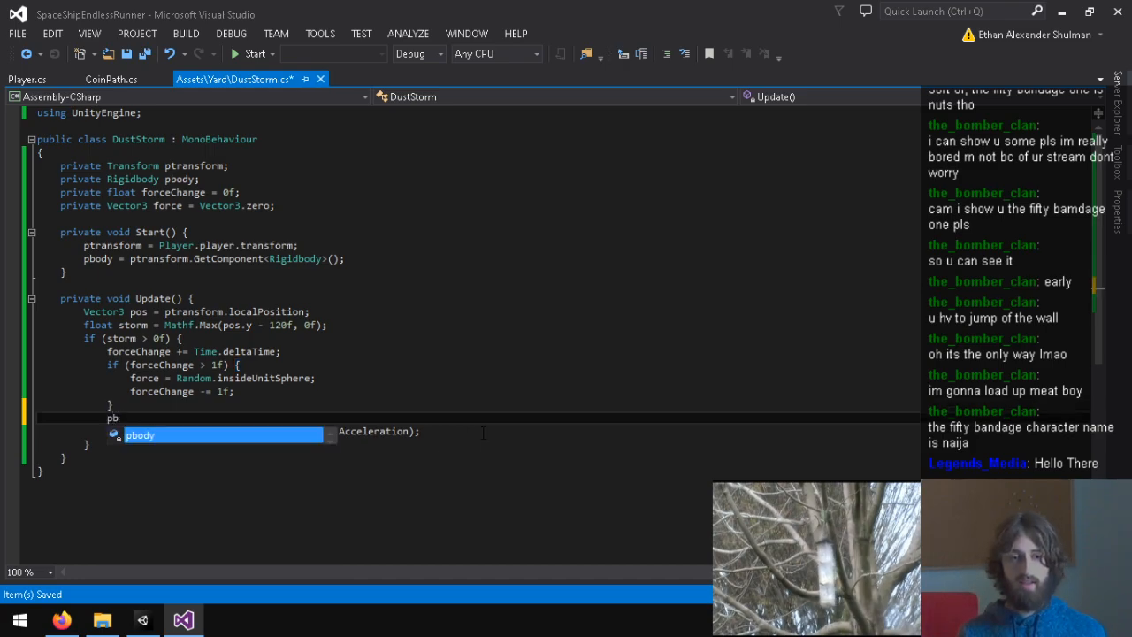
pyautogui.write('ody.velocit')
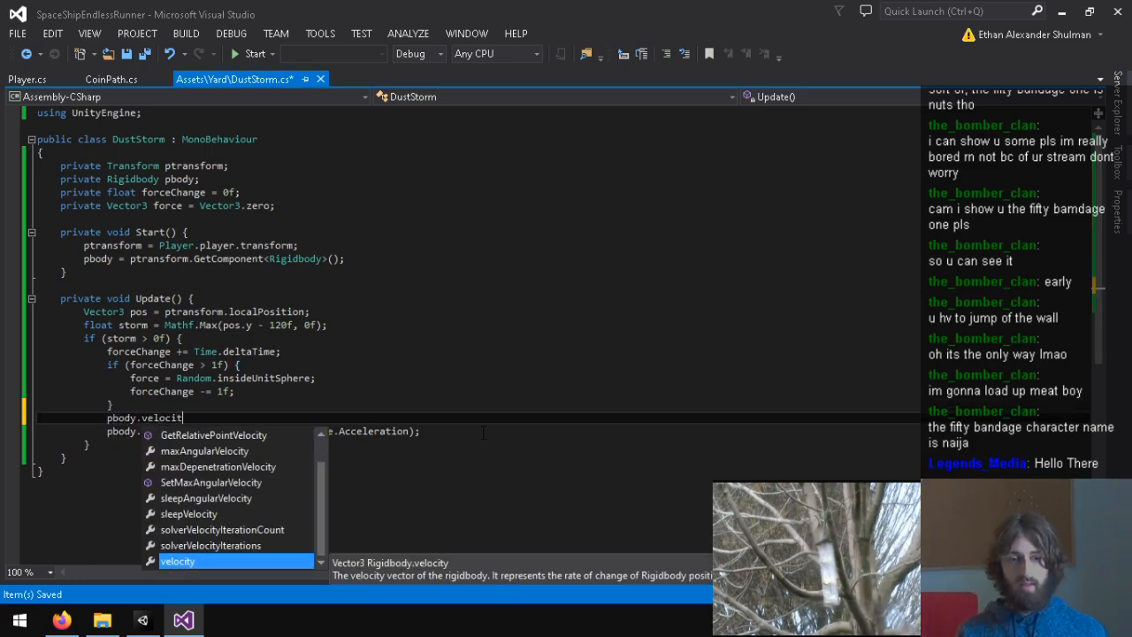
pyautogui.write('y += f')
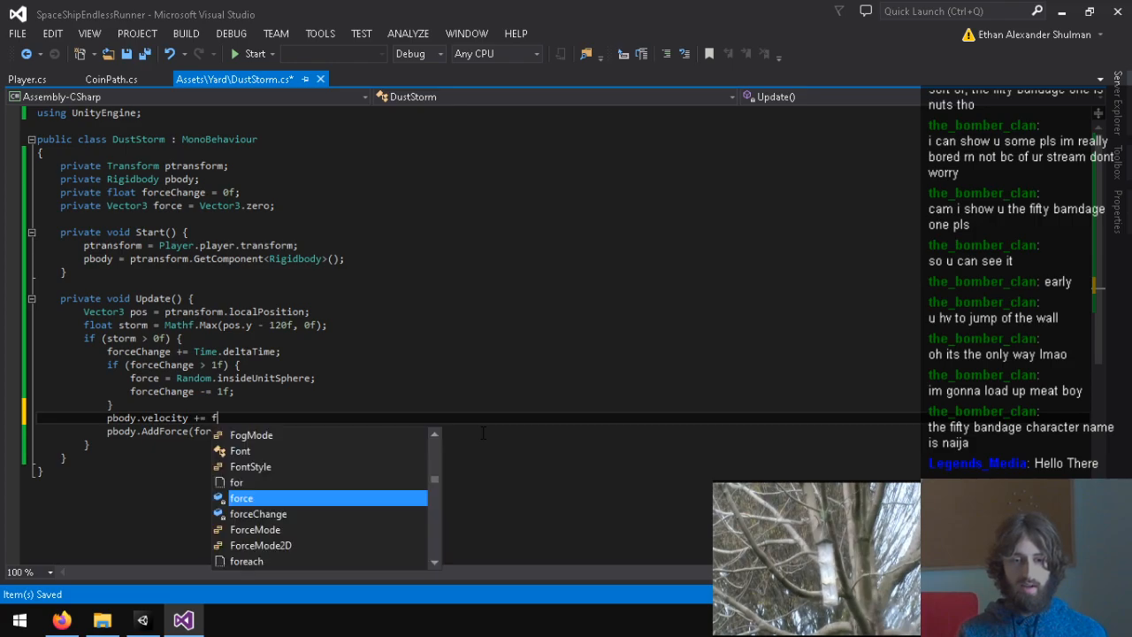
pyautogui.write('orce * storm * Time.fixedDeltaTime;')
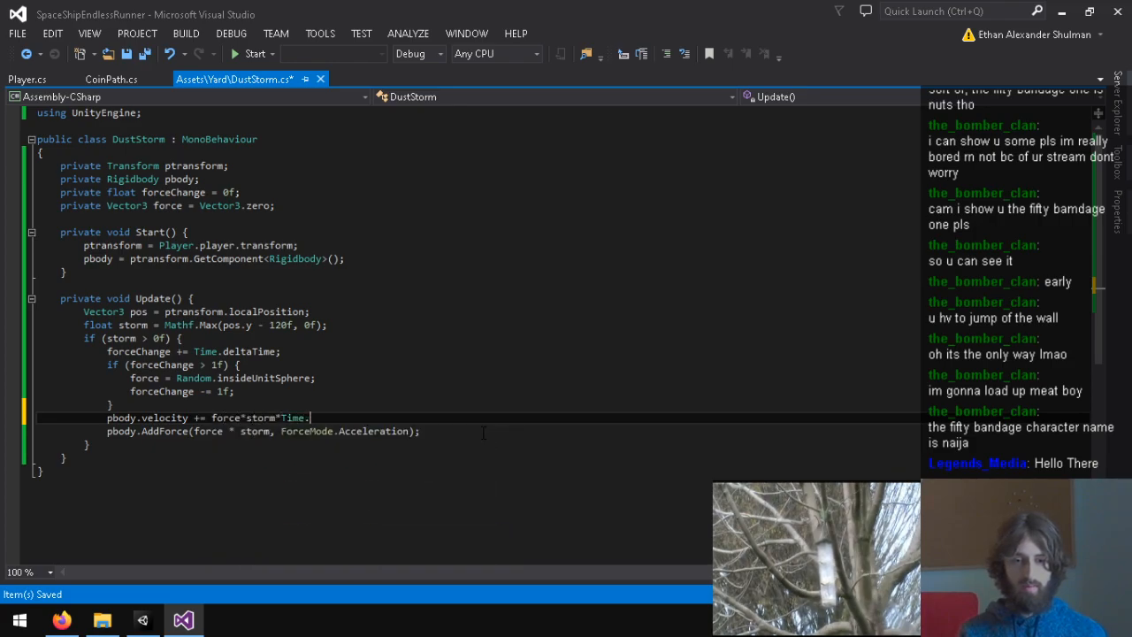
pyautogui.hotkey('ctrl', 's')
pyautogui.click(380, 430)
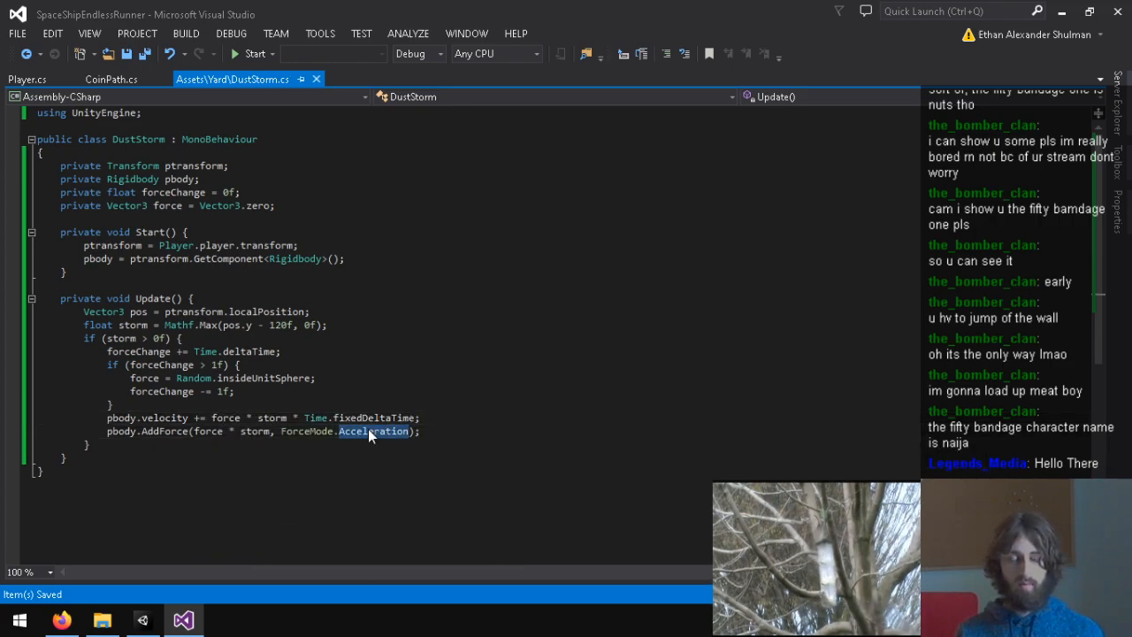
pyautogui.hotkey('ctrl', 'x')
# Step: Compare the velocity code in Player.cs and DustStorm.cs, checking the use of fixedDeltaTime, and return to Unity
pyautogui.click(26, 80)
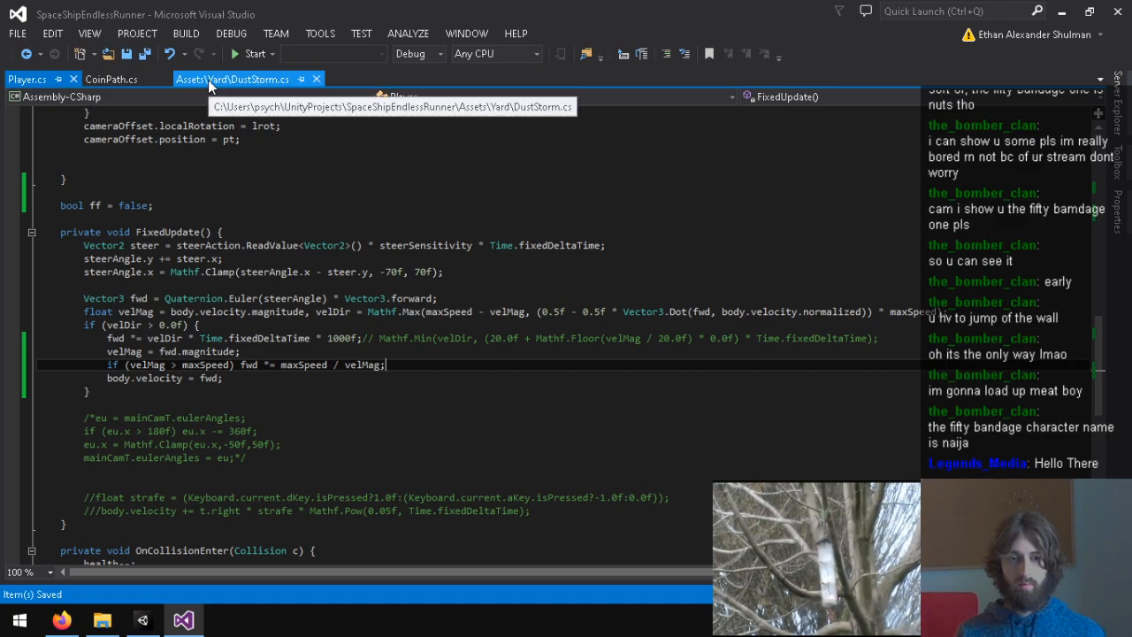
pyautogui.click(210, 84)
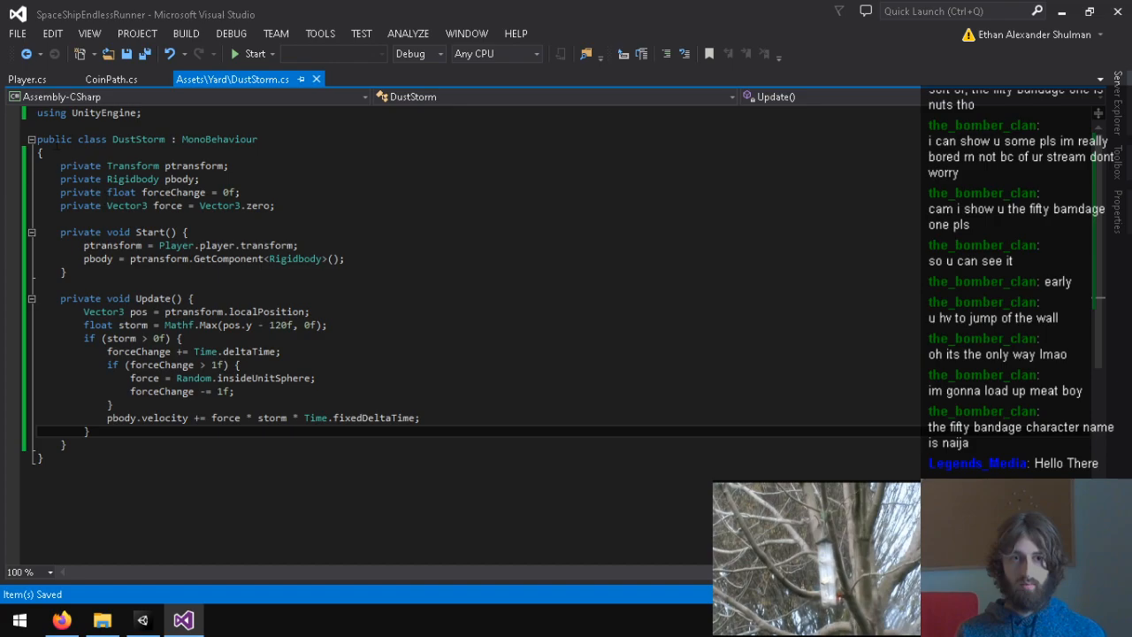
pyautogui.click(26, 78)
pyautogui.click(346, 330)
pyautogui.click(232, 79)
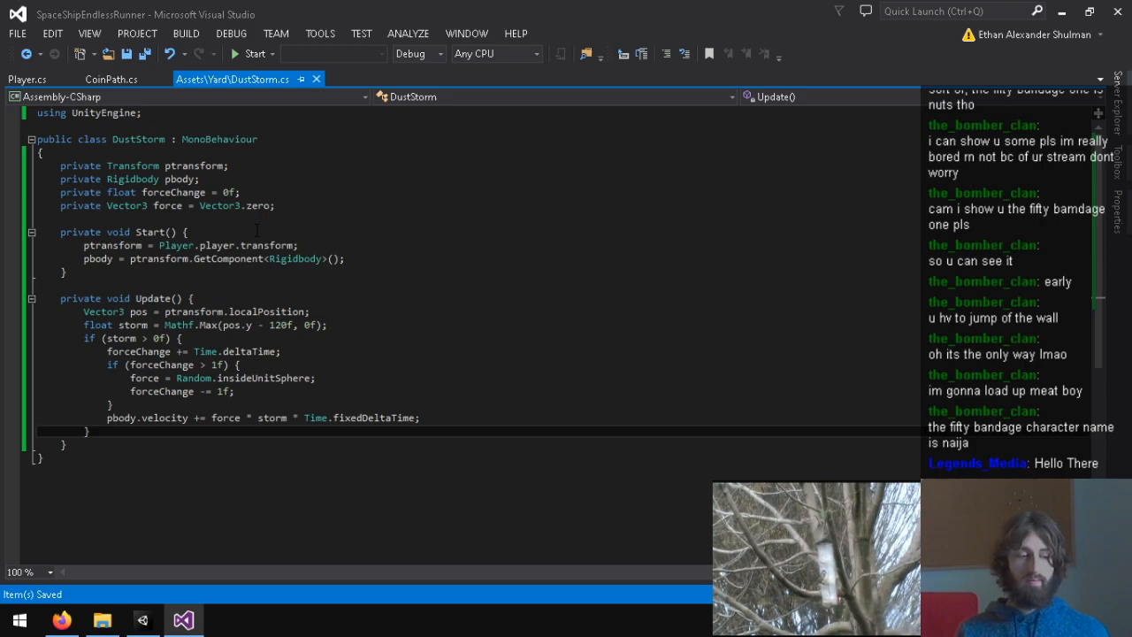
pyautogui.click(27, 79)
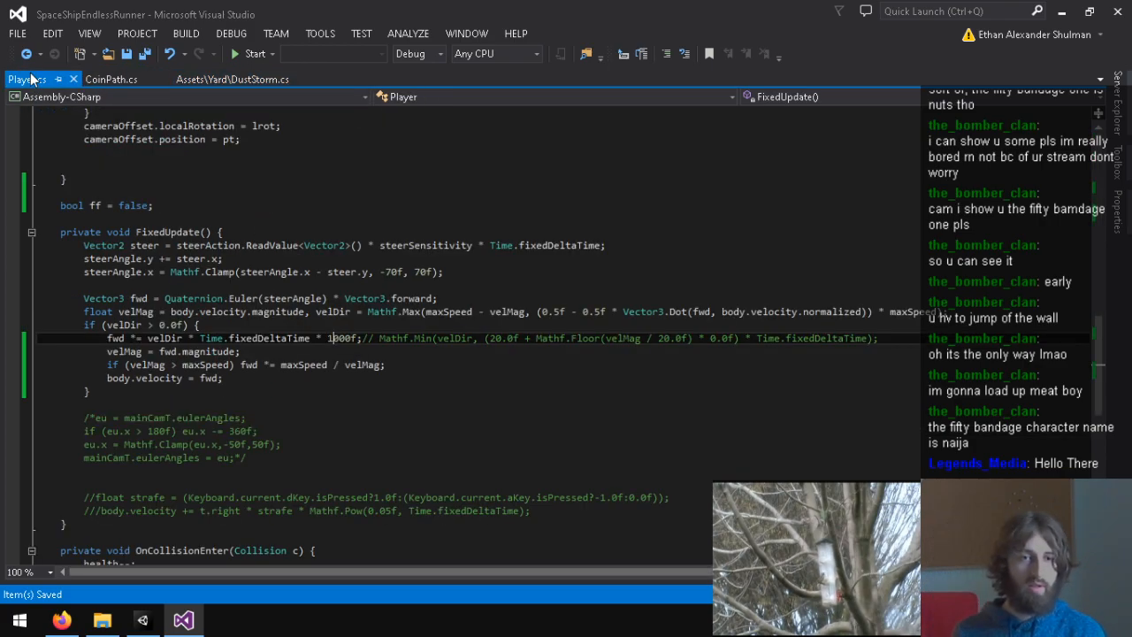
pyautogui.click(311, 338)
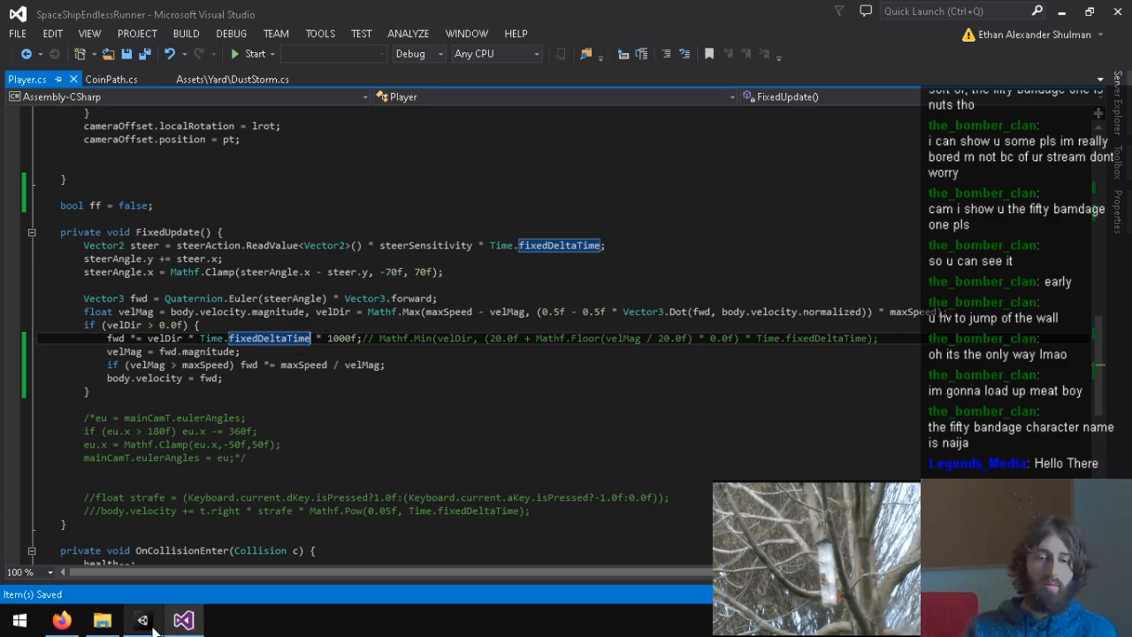
pyautogui.moveTo(152, 628)
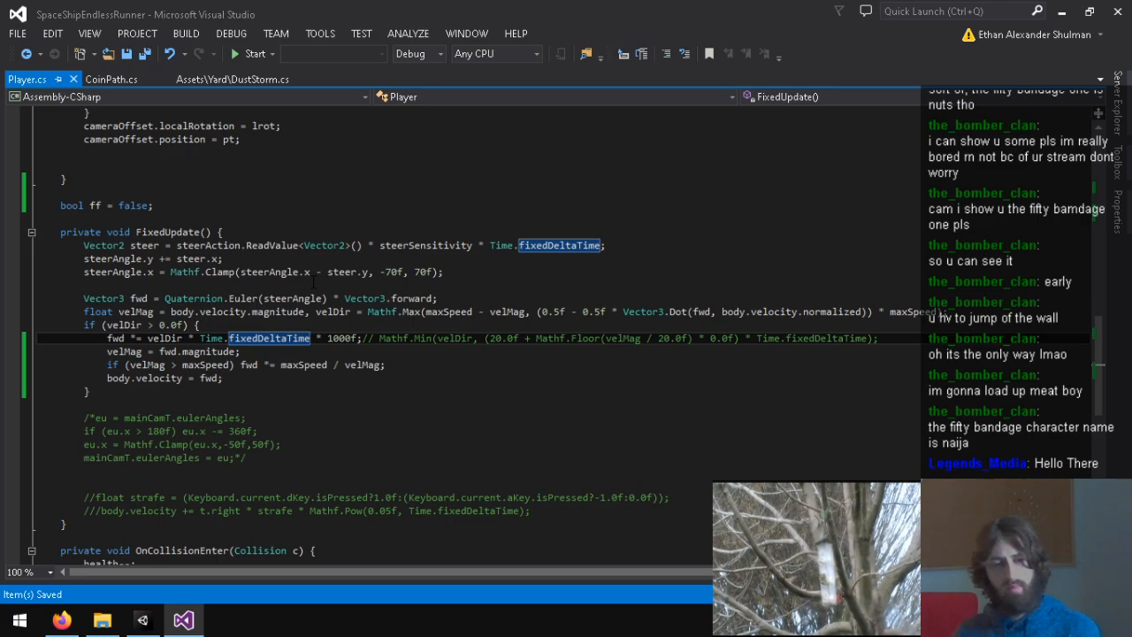
pyautogui.click(141, 621)
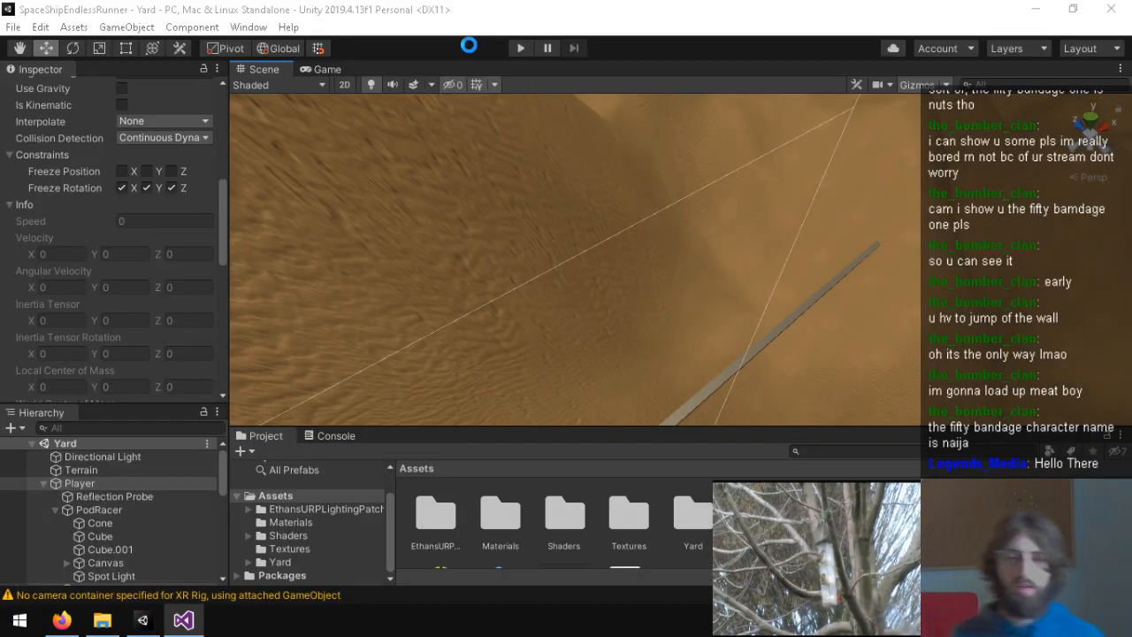
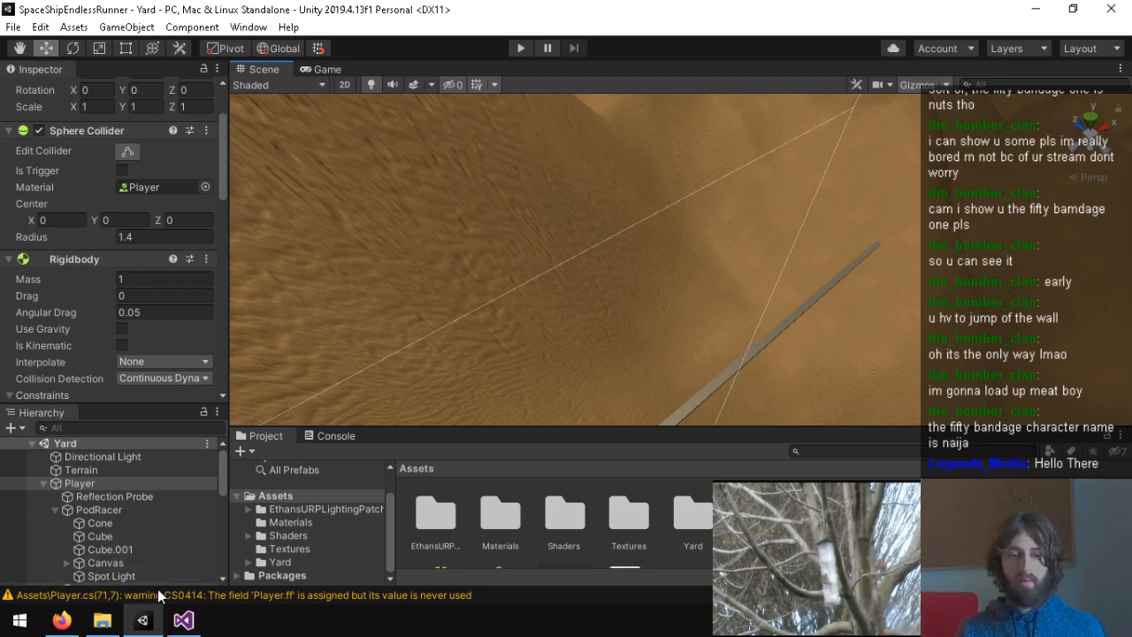
# Step: Review the velocity line in DustStorm.cs and play-test the Yard scene by flying the player high into the storm
pyautogui.click(183, 620)
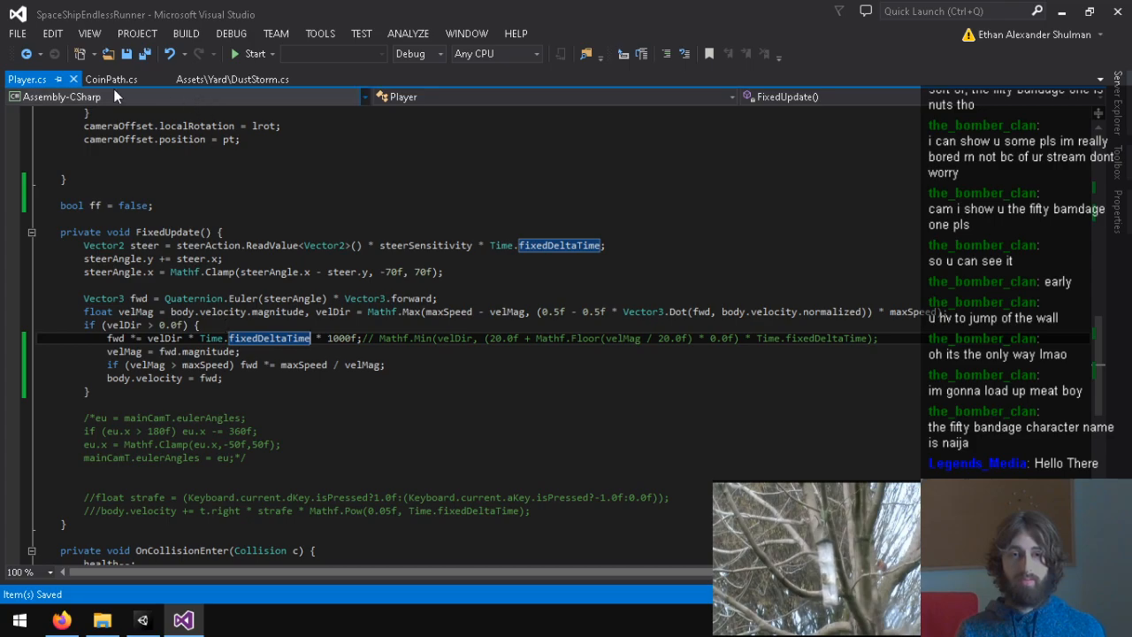
pyautogui.click(190, 80)
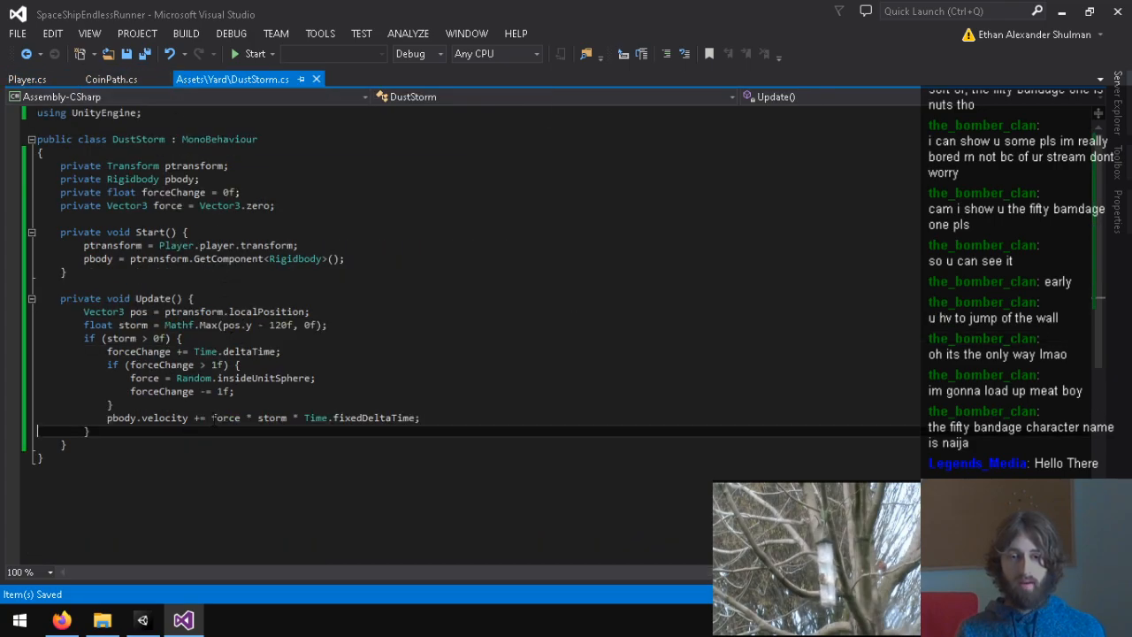
pyautogui.click(149, 622)
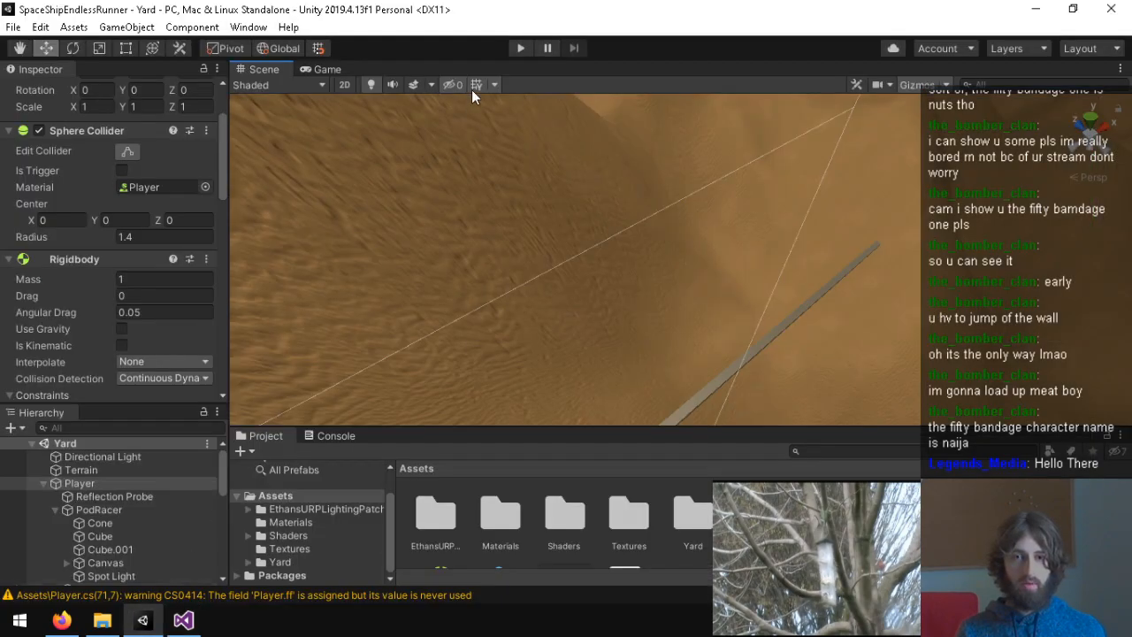
pyautogui.click(516, 48)
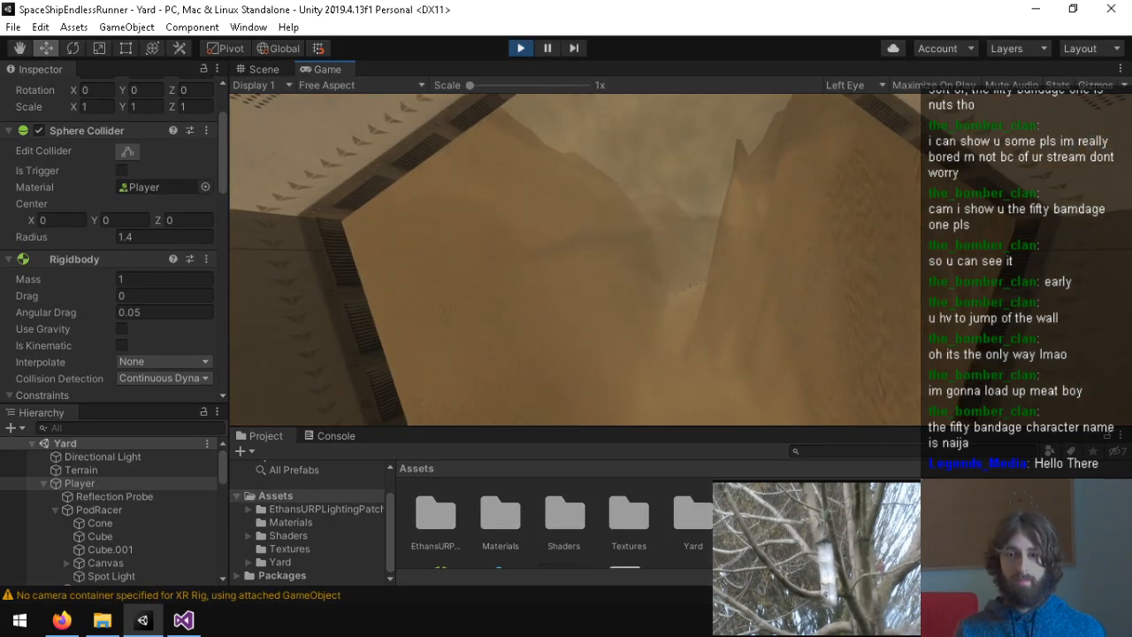
pyautogui.press('super')
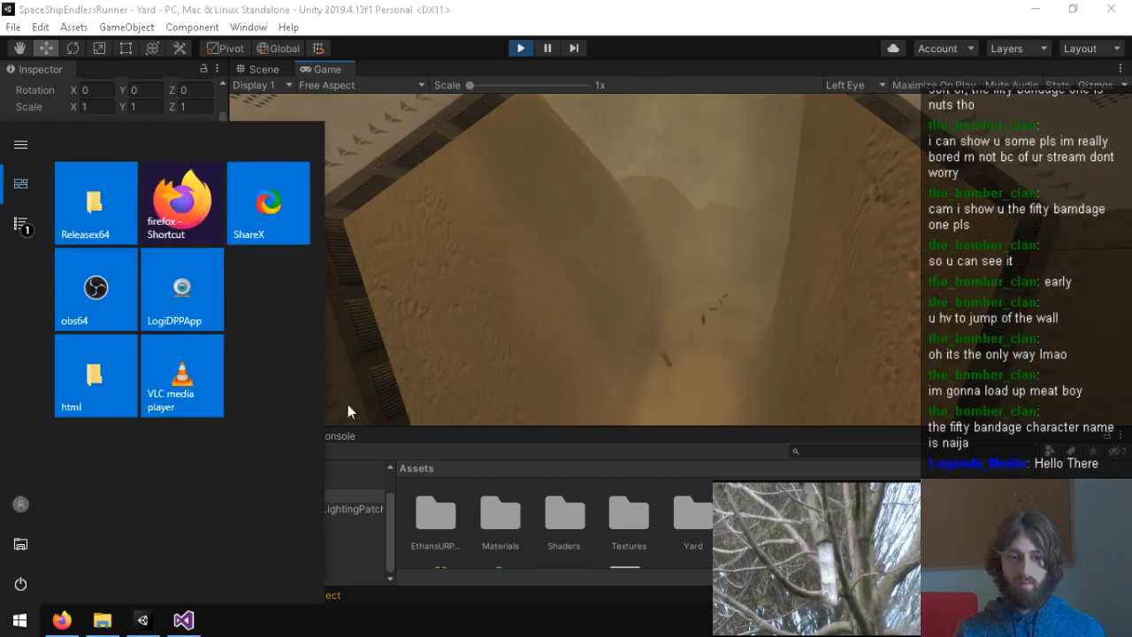
pyautogui.press('super')
pyautogui.press('super')
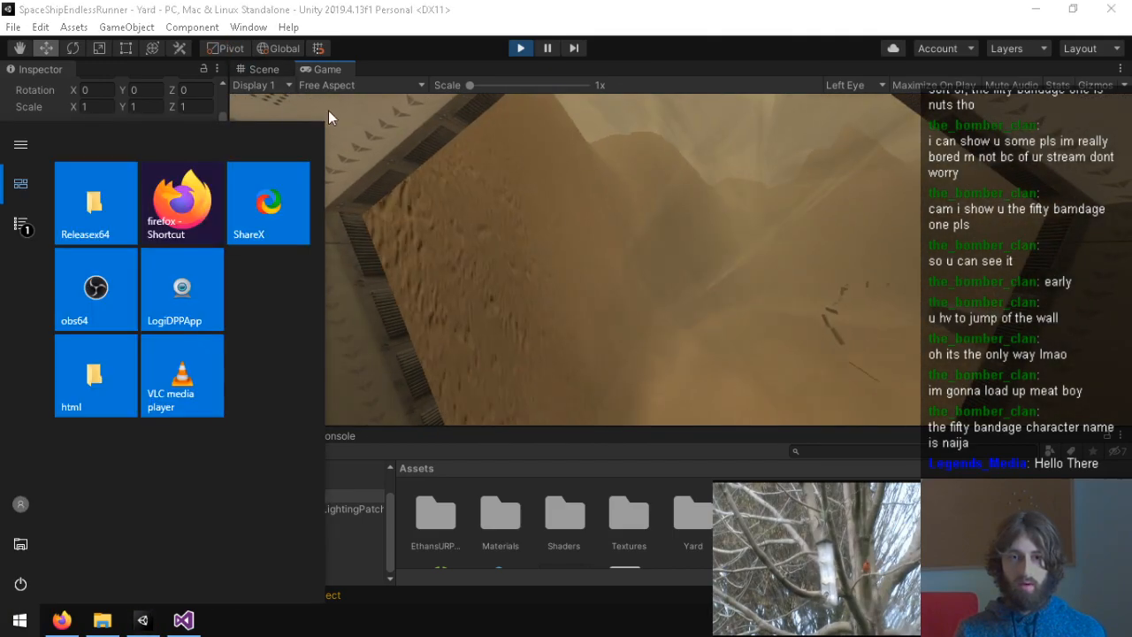
pyautogui.press('super')
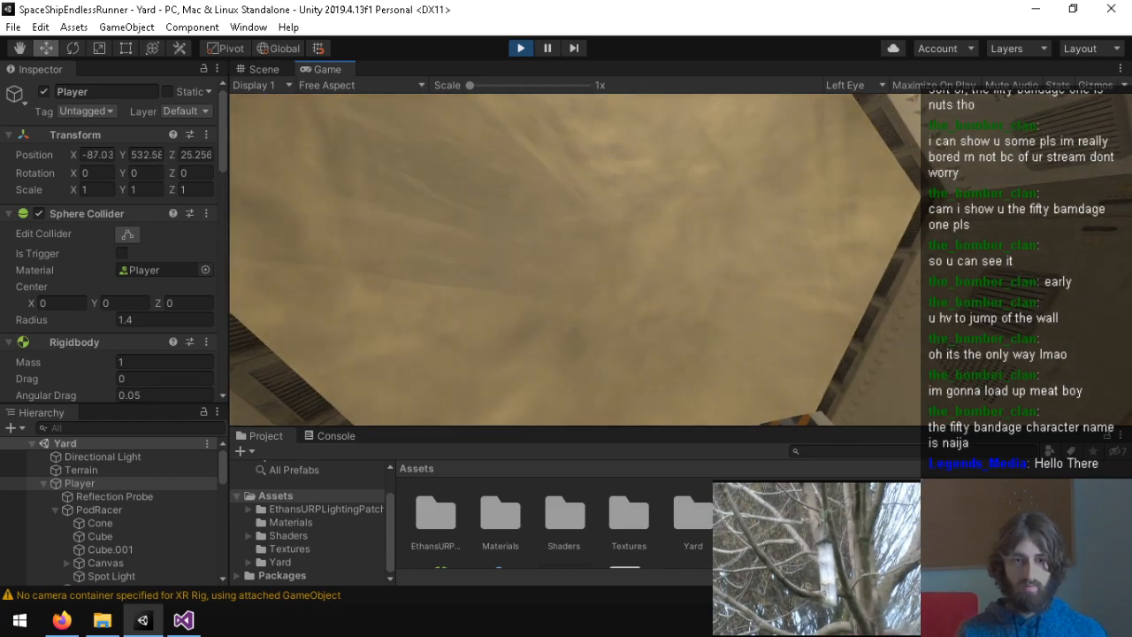
pyautogui.hotkey('ctrl', 'p')
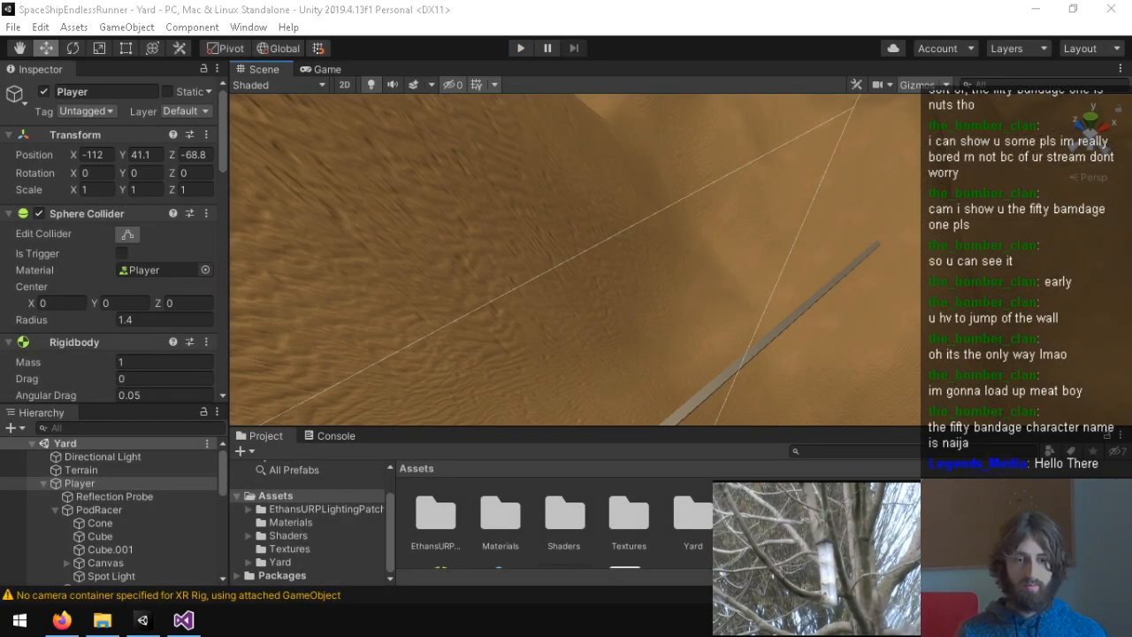
# Step: In DustStorm.cs, change the velocity line to pbody.velocity += force * (storm * Time.fixedDeltaTime * 100f); and save the script
pyautogui.hotkey('alt', 'Tab')
pyautogui.click(406, 417)
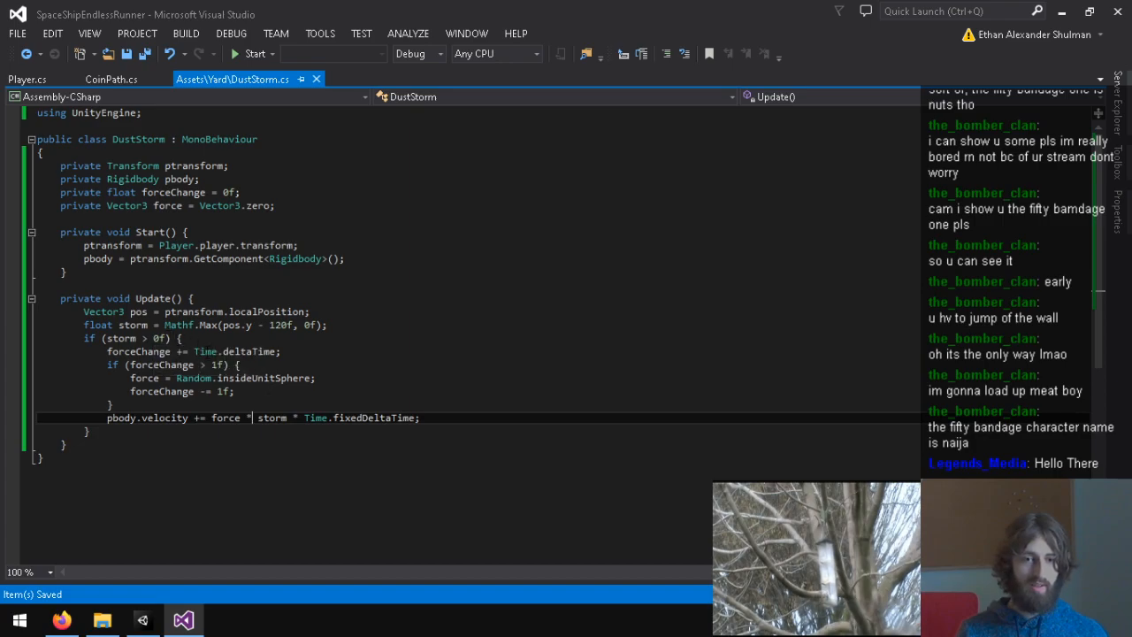
pyautogui.click(324, 324)
pyautogui.click(382, 417)
pyautogui.write('(')
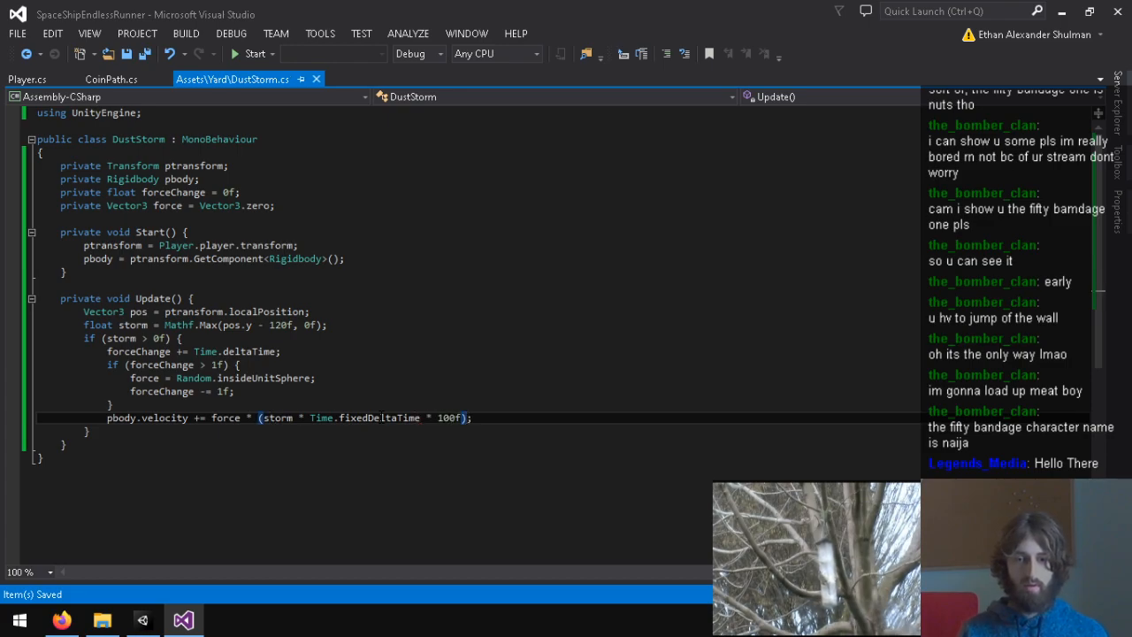
# Step: Play-test the Yard scene in Unity with the stronger storm force and stop the game
pyautogui.hotkey('alt', 'Tab')
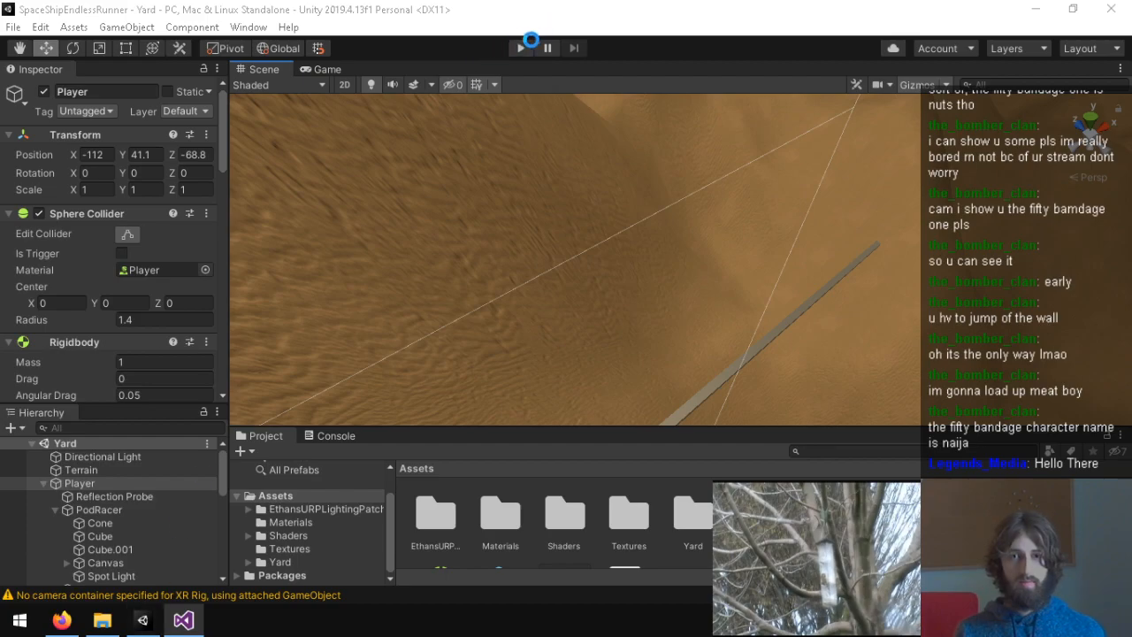
pyautogui.click(520, 48)
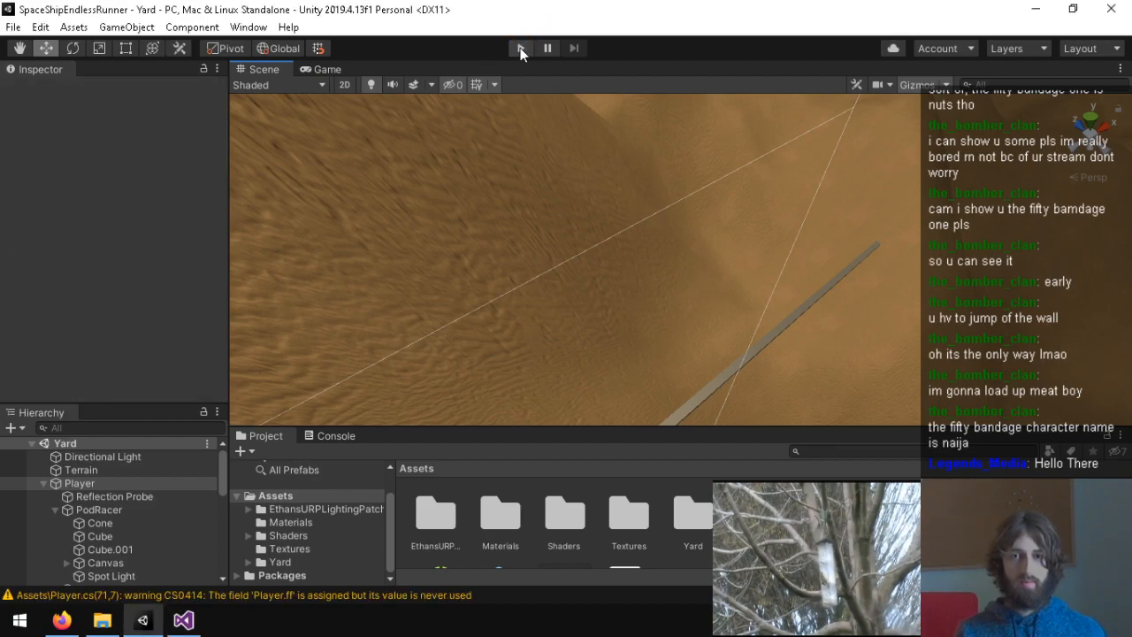
pyautogui.click(528, 48)
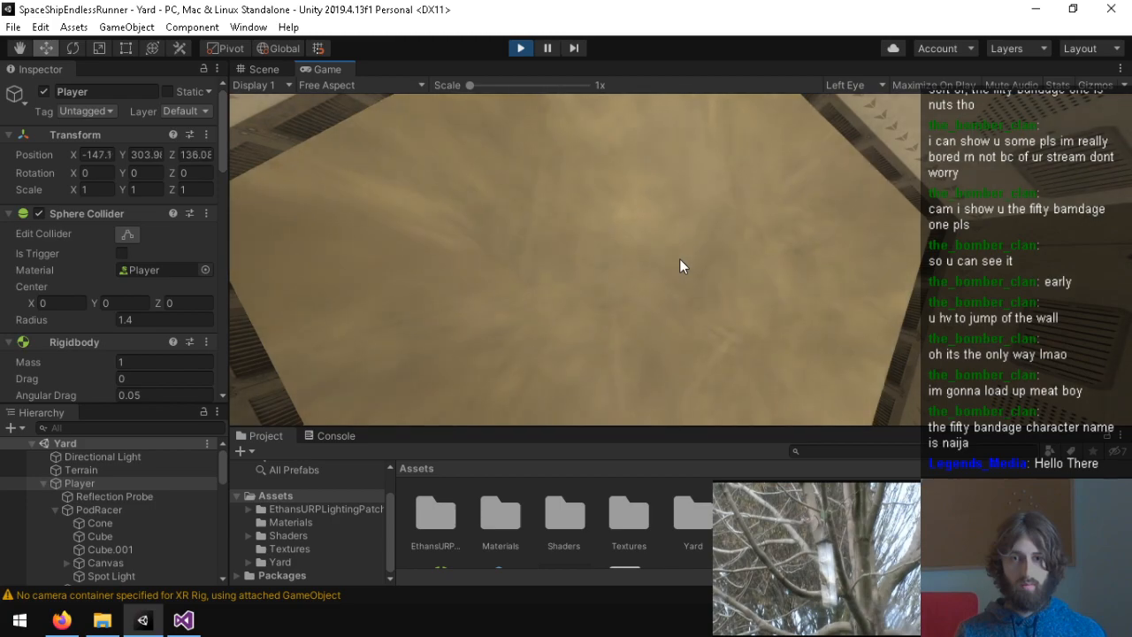
# Step: In Player.cs FixedUpdate, set the fwd multiplier after Time.fixedDeltaTime to 10f, save the script and return to Unity
pyautogui.hotkey('alt', 'Tab')
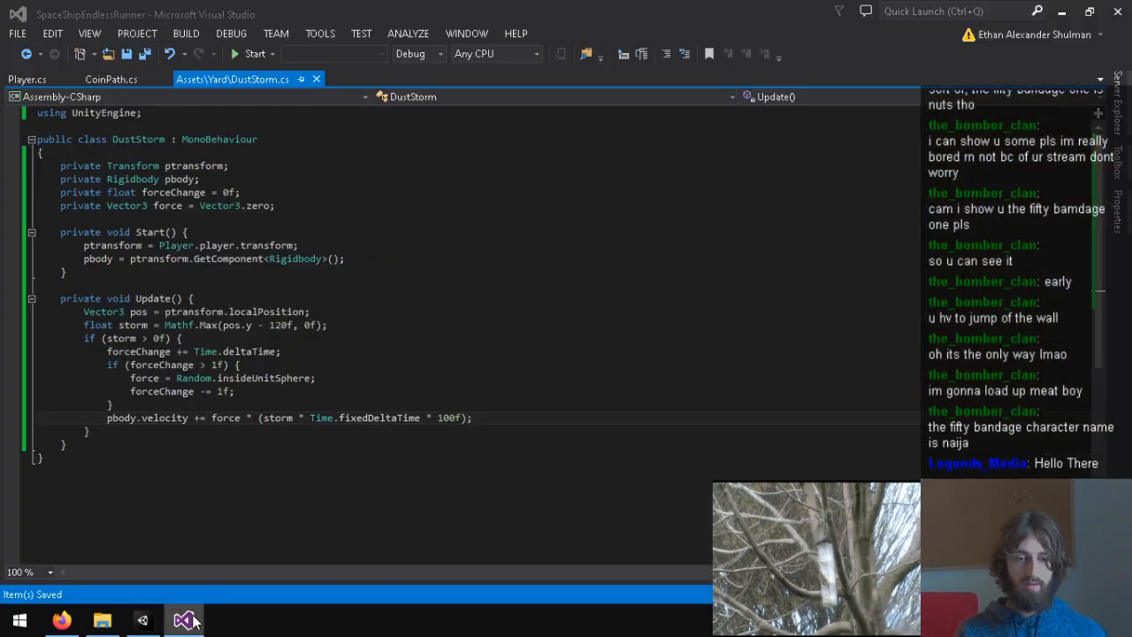
pyautogui.click(26, 79)
pyautogui.click(340, 338)
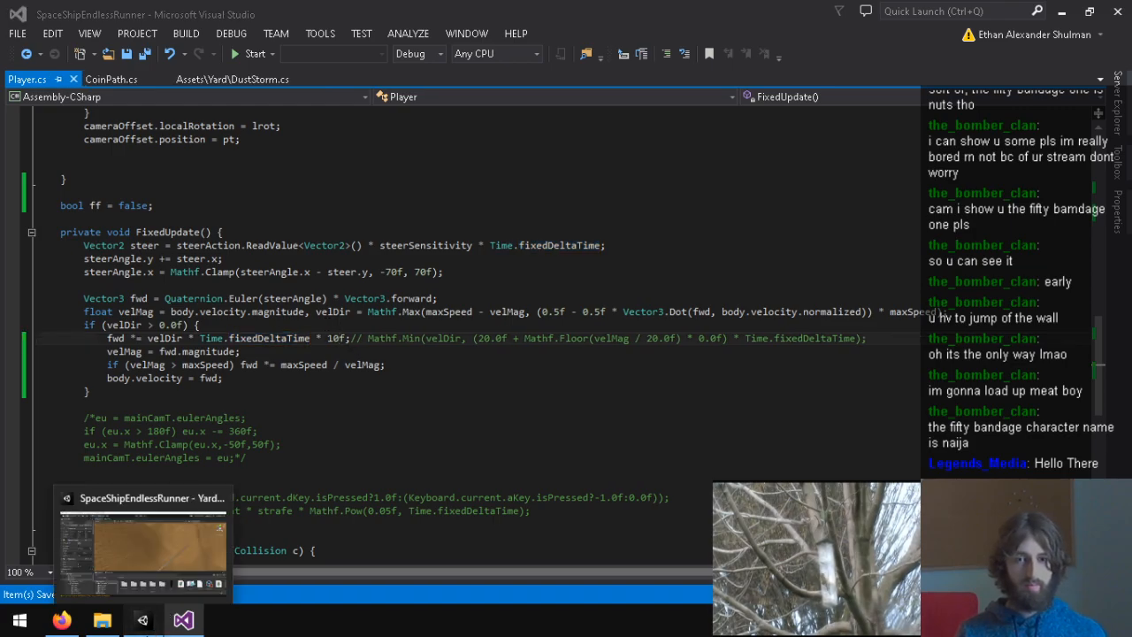
pyautogui.click(142, 621)
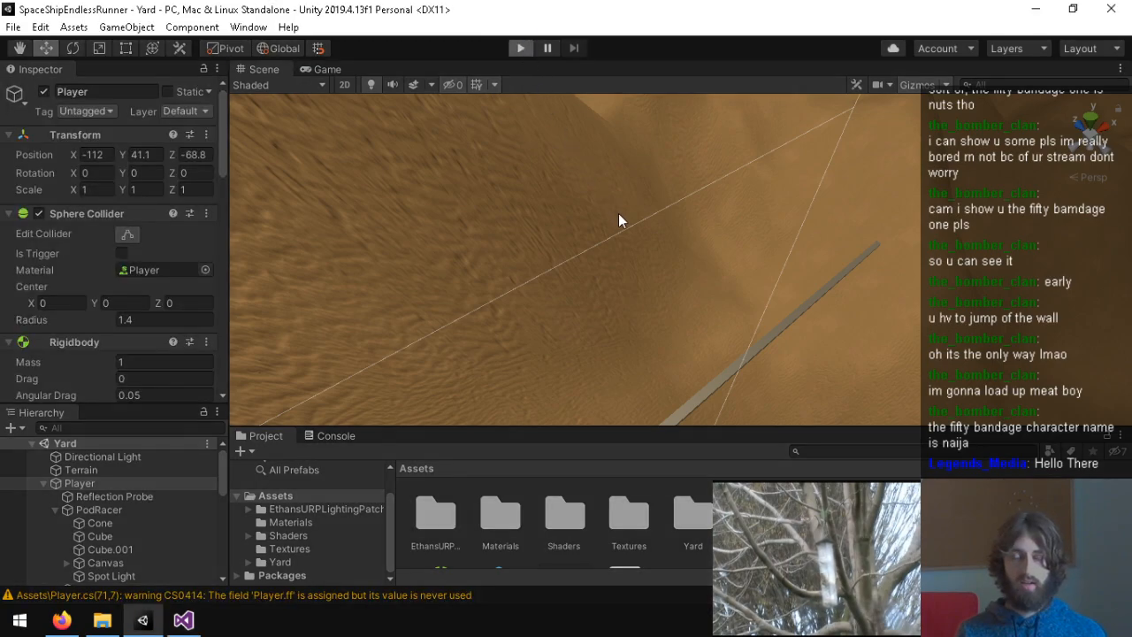
# Step: Run the scene and examine the Player's Rigidbody speed and velocity information while the ship flies
pyautogui.click(521, 47)
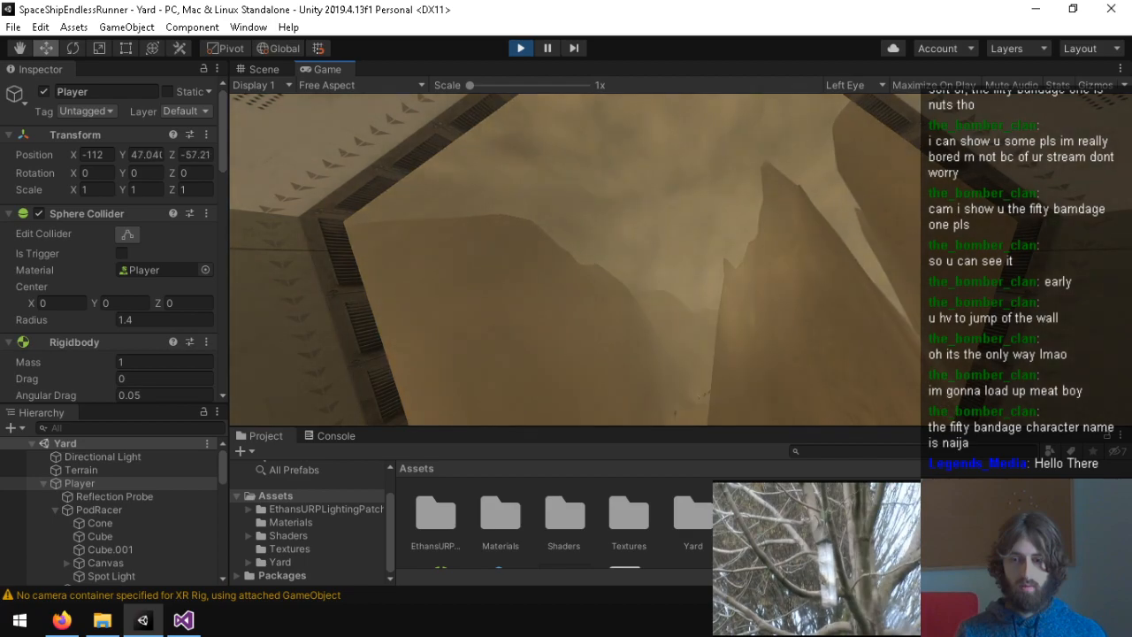
pyautogui.press('super')
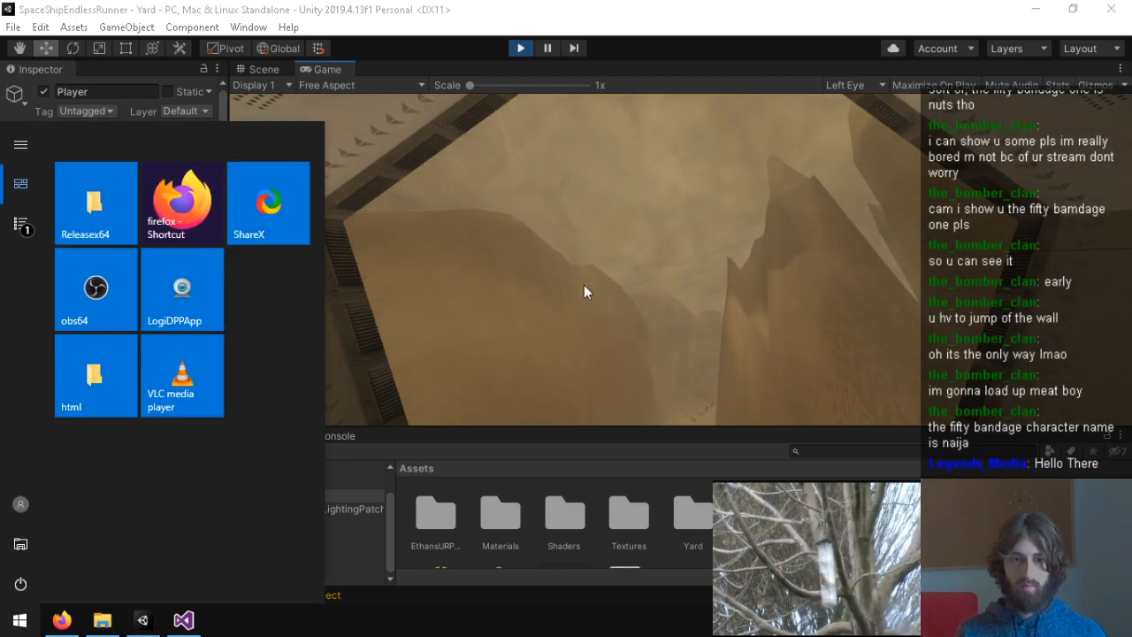
pyautogui.click(174, 75)
pyautogui.scroll(-10, 68, 283)
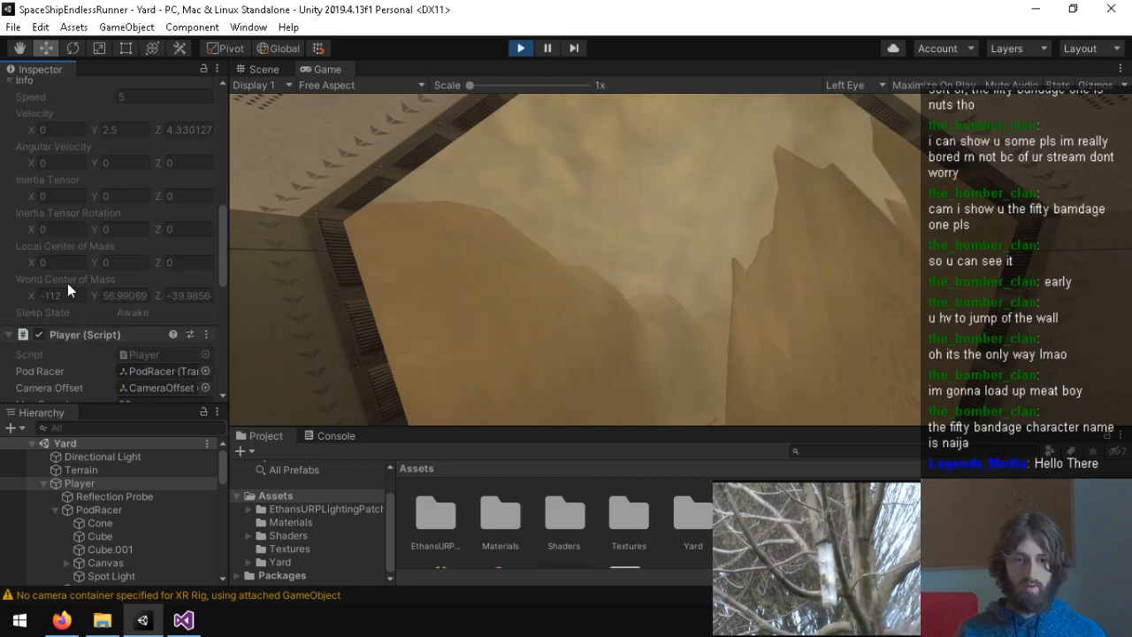
pyautogui.scroll(8, 70, 294)
pyautogui.scroll(-15, 66, 290)
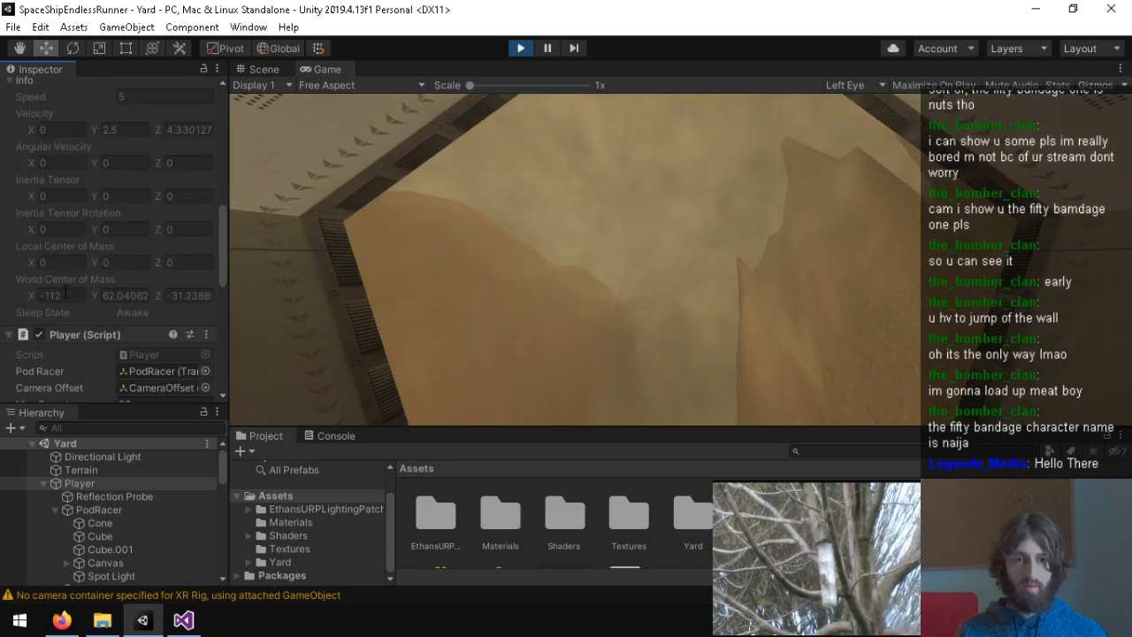
pyautogui.scroll(4, 75, 294)
pyautogui.scroll(3, 106, 295)
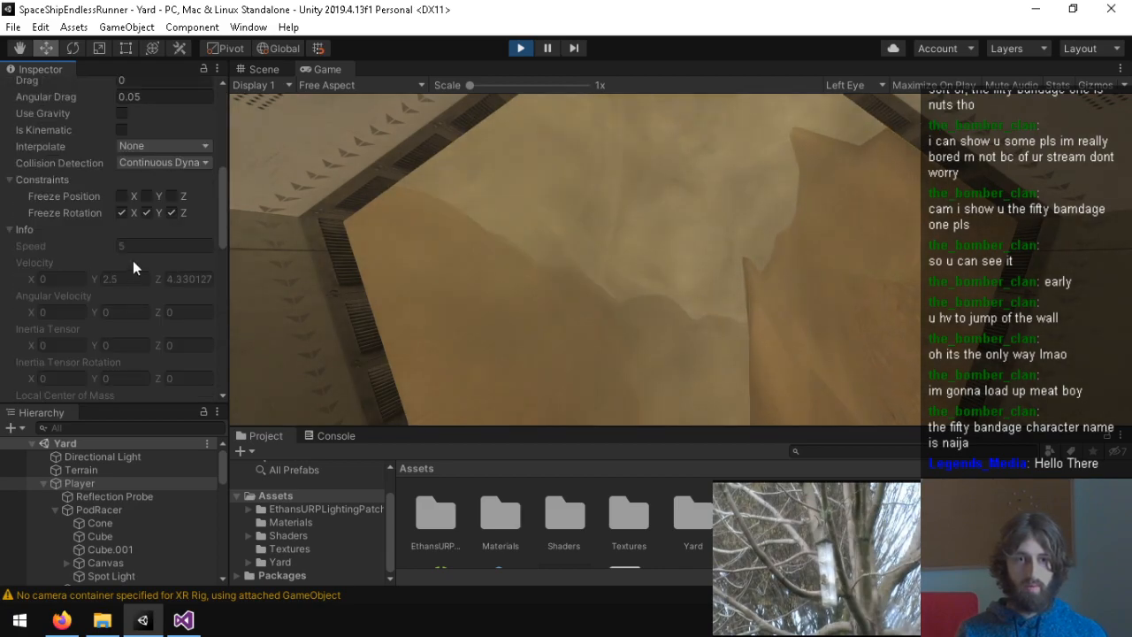
pyautogui.scroll(10, 88, 288)
pyautogui.scroll(-4, 88, 328)
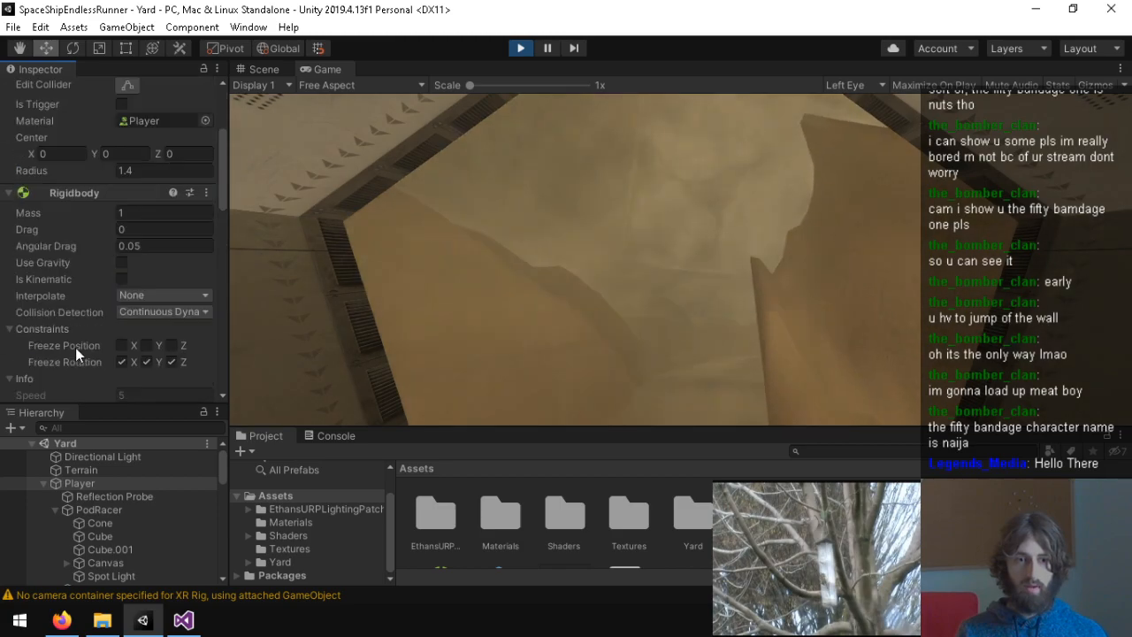
pyautogui.scroll(4, 69, 361)
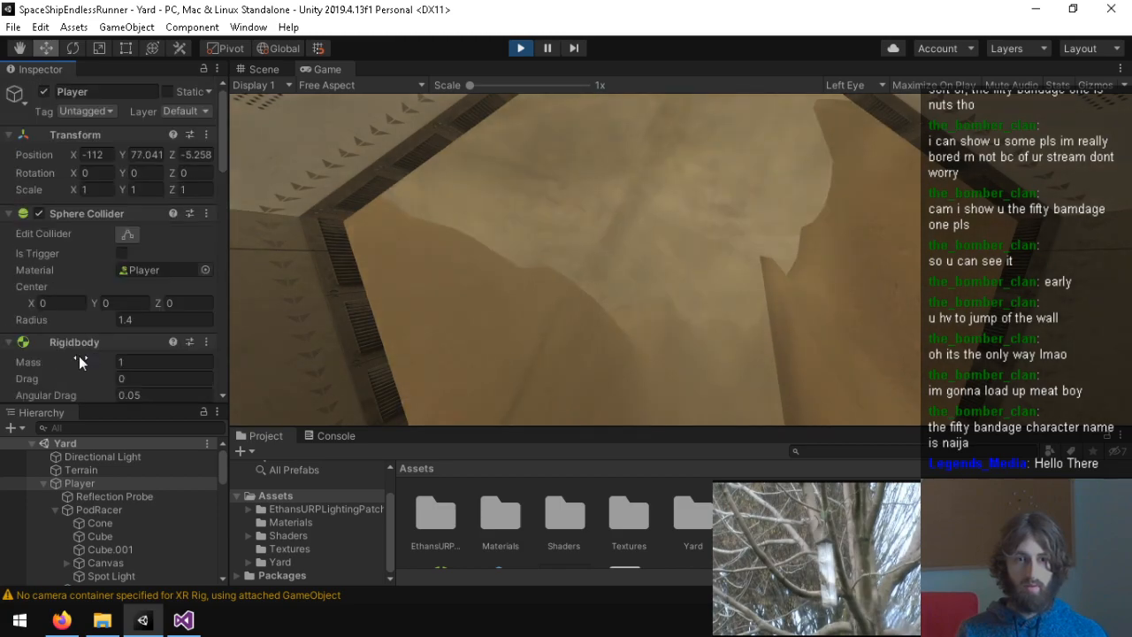
# Step: Collapse the Player's Sphere Collider and Rigidbody components and set Max Speed to 100 in the running game
pyautogui.click(88, 340)
pyautogui.click(86, 216)
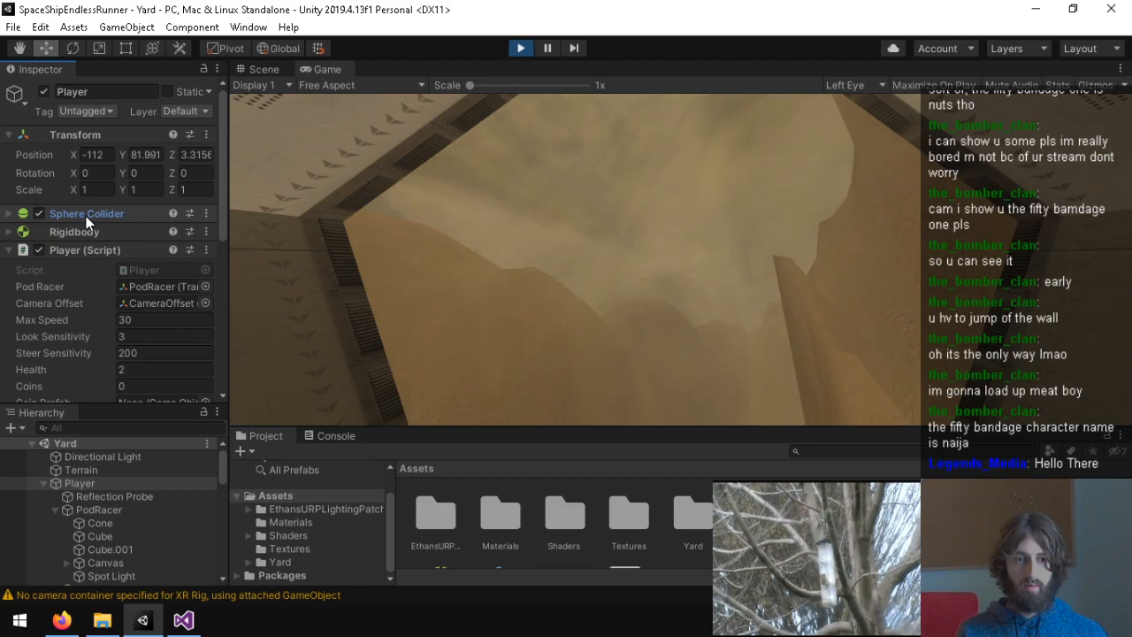
pyautogui.click(548, 273)
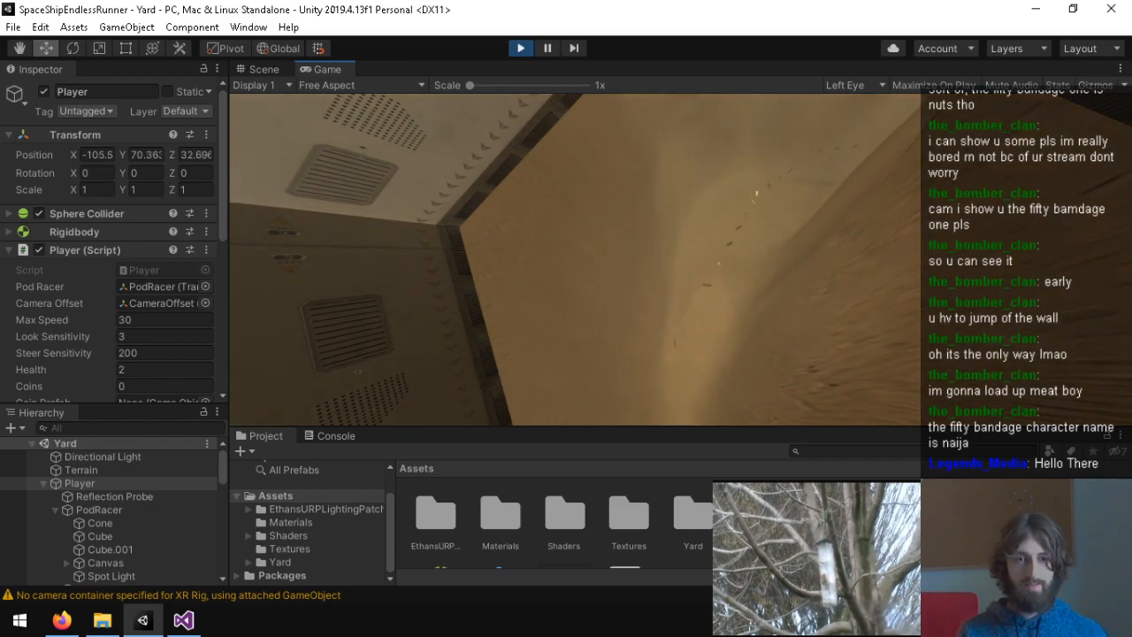
pyautogui.press('super')
pyautogui.click(390, 452)
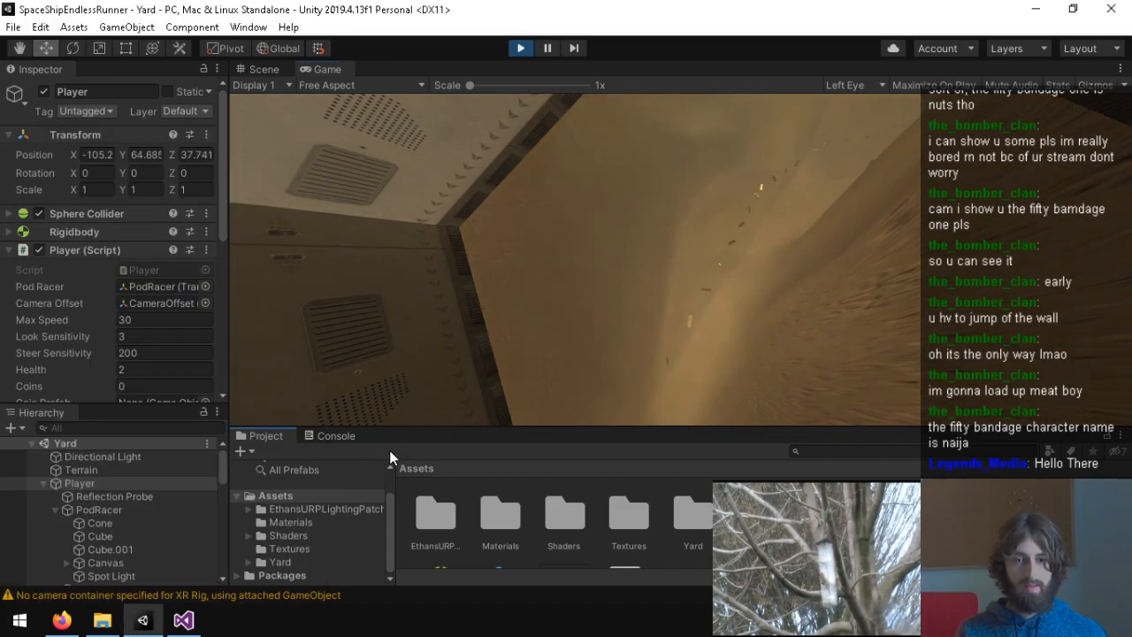
pyautogui.click(142, 319)
pyautogui.write('100')
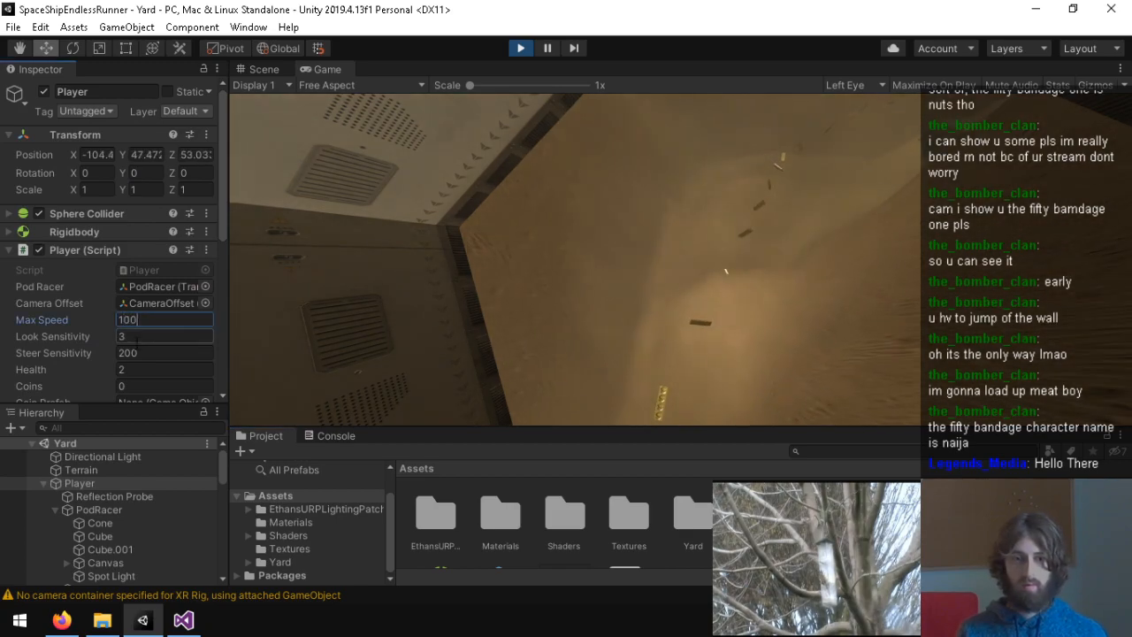
# Step: Collapse the Player script and Player Input components, expand the Rigidbody, and examine its live speed and velocity with the raised Max Speed
pyautogui.scroll(-5, 59, 371)
pyautogui.scroll(5, 57, 355)
pyautogui.scroll(-5, 56, 348)
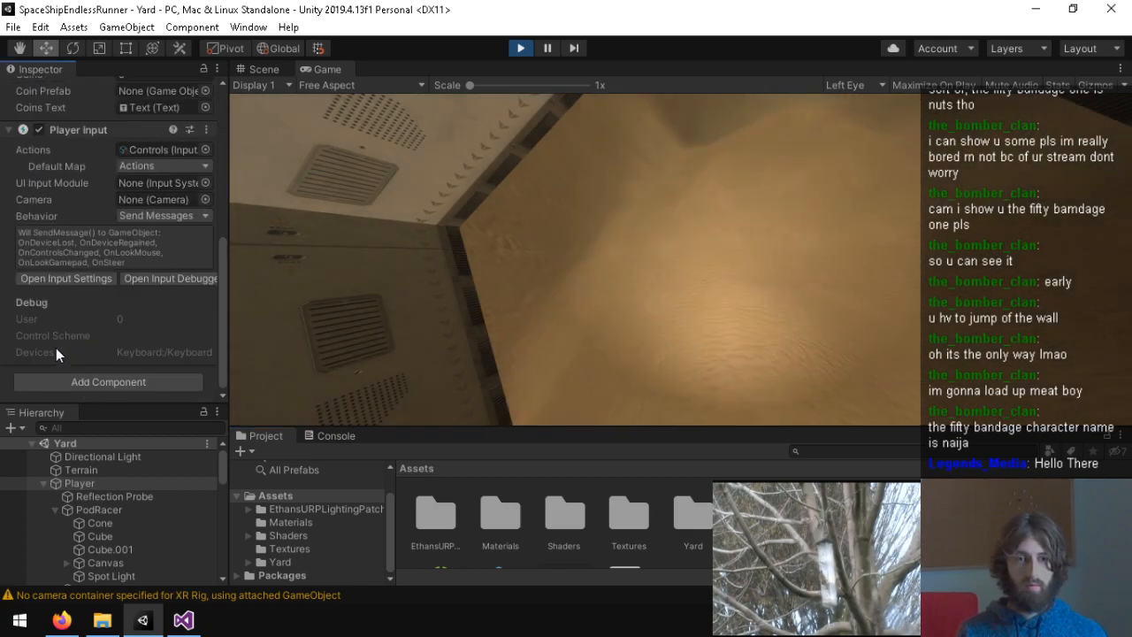
pyautogui.scroll(5, 55, 346)
pyautogui.scroll(-3, 54, 343)
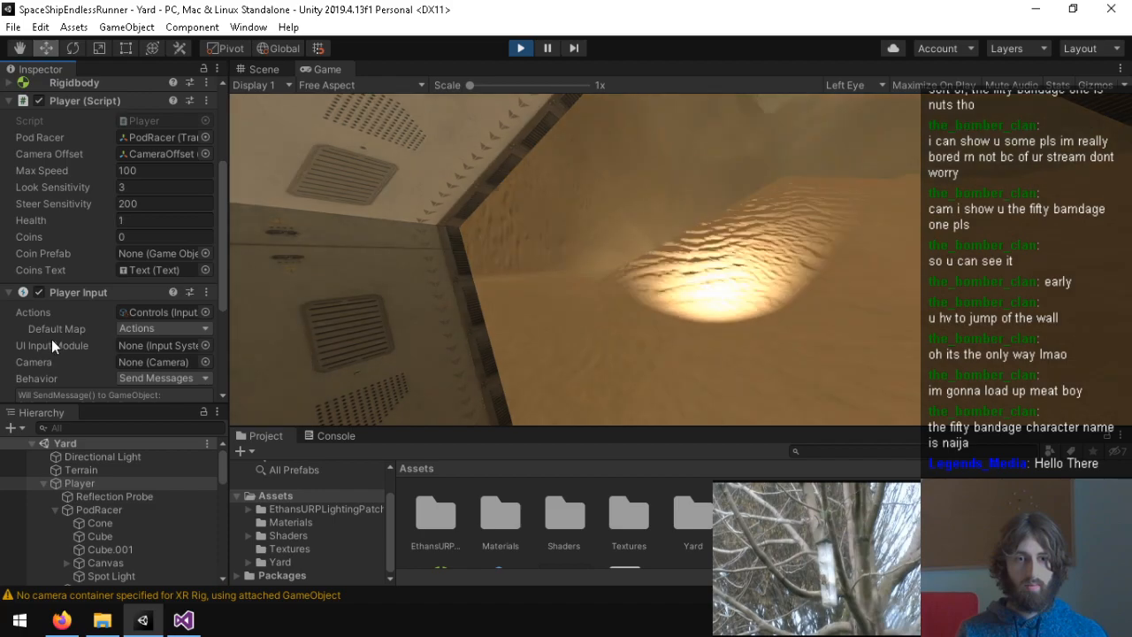
pyautogui.click(81, 101)
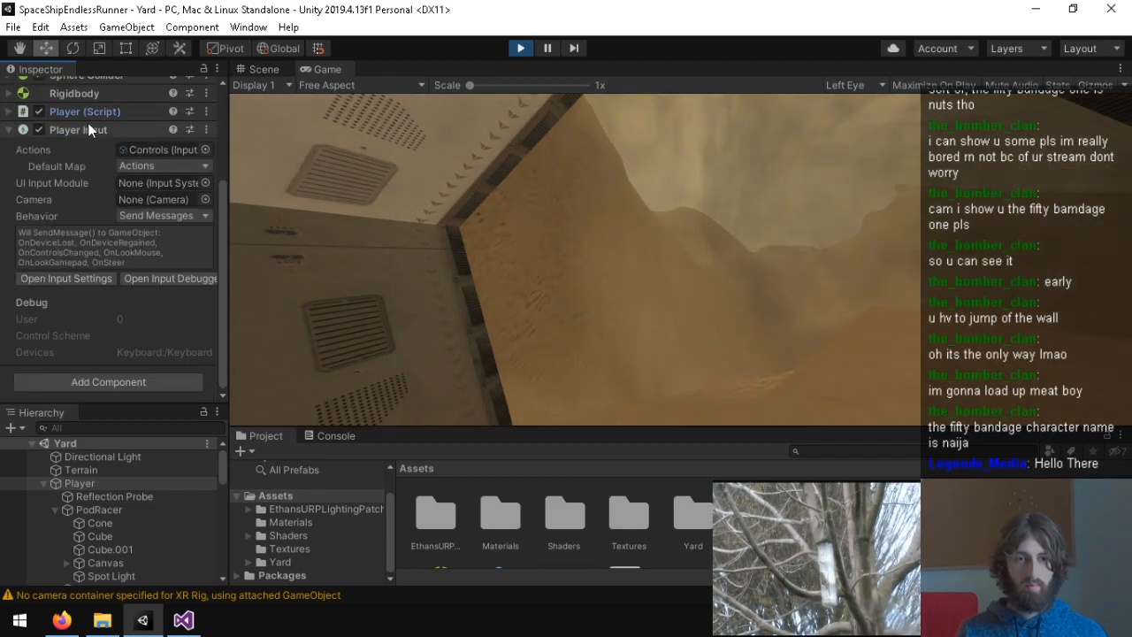
pyautogui.click(71, 129)
pyautogui.click(62, 230)
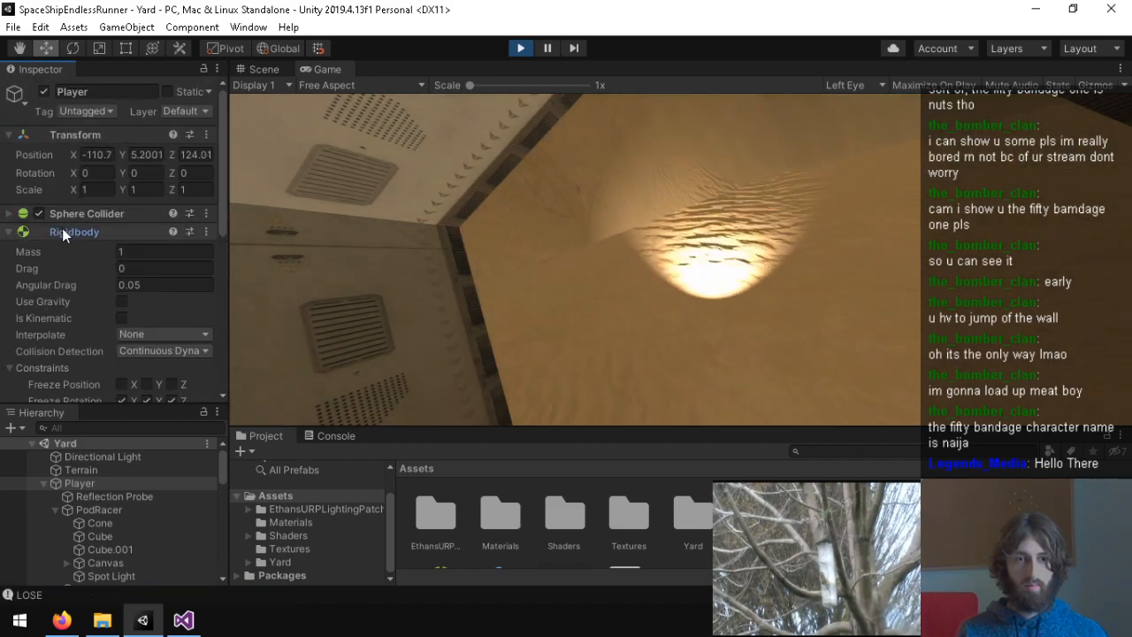
pyautogui.scroll(-5, 75, 301)
pyautogui.scroll(4, 70, 265)
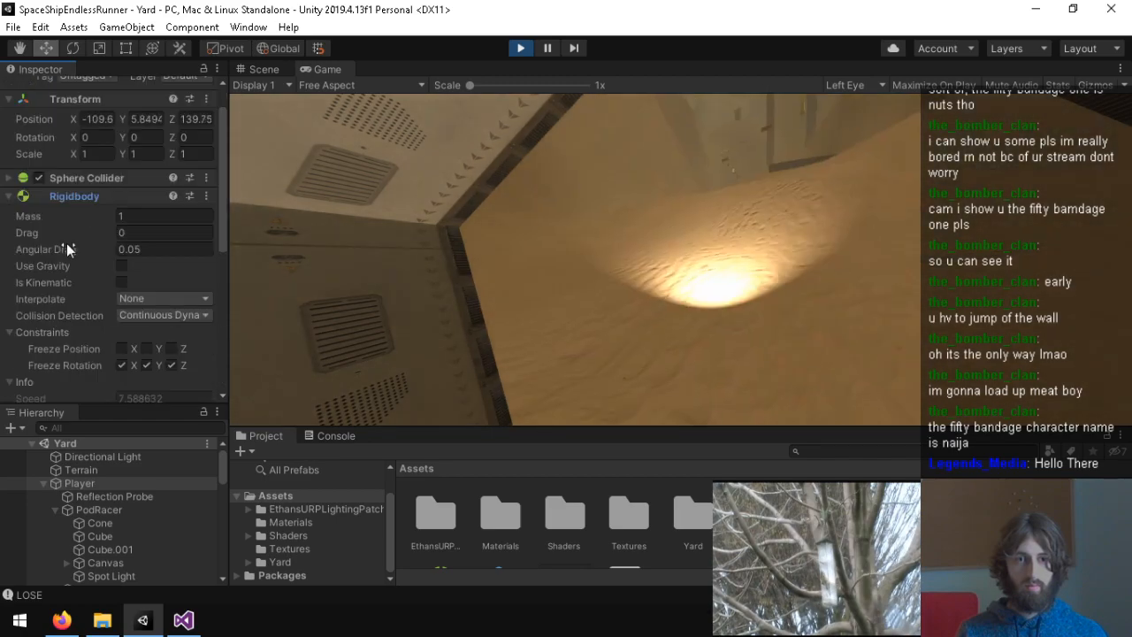
pyautogui.scroll(-5, 63, 273)
pyautogui.scroll(4, 73, 239)
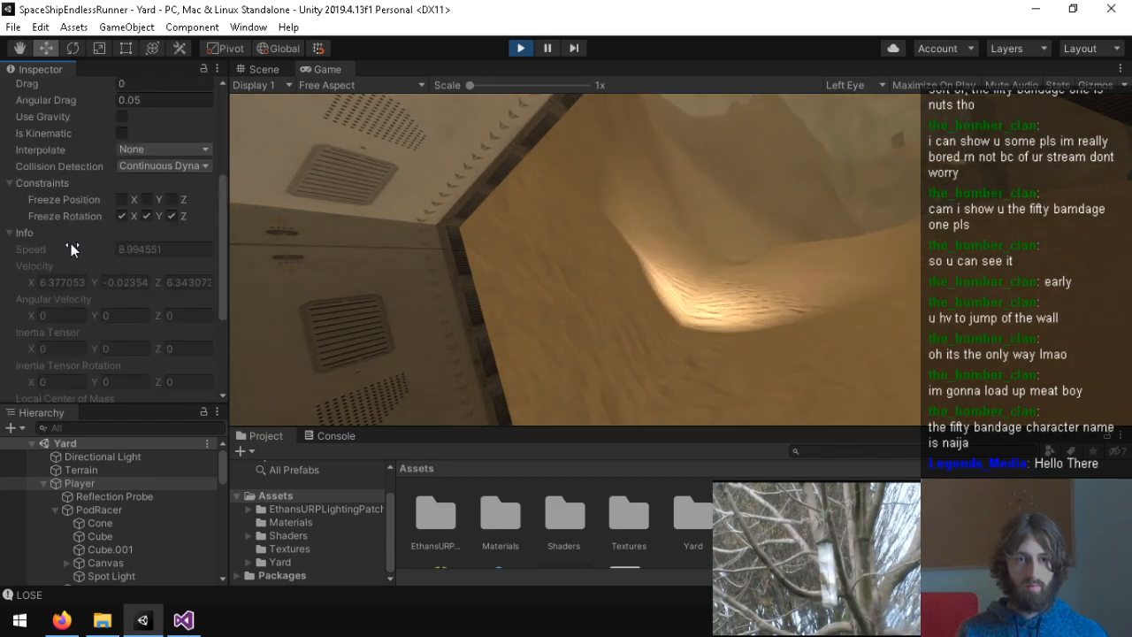
pyautogui.scroll(4, 71, 244)
pyautogui.scroll(-6, 72, 254)
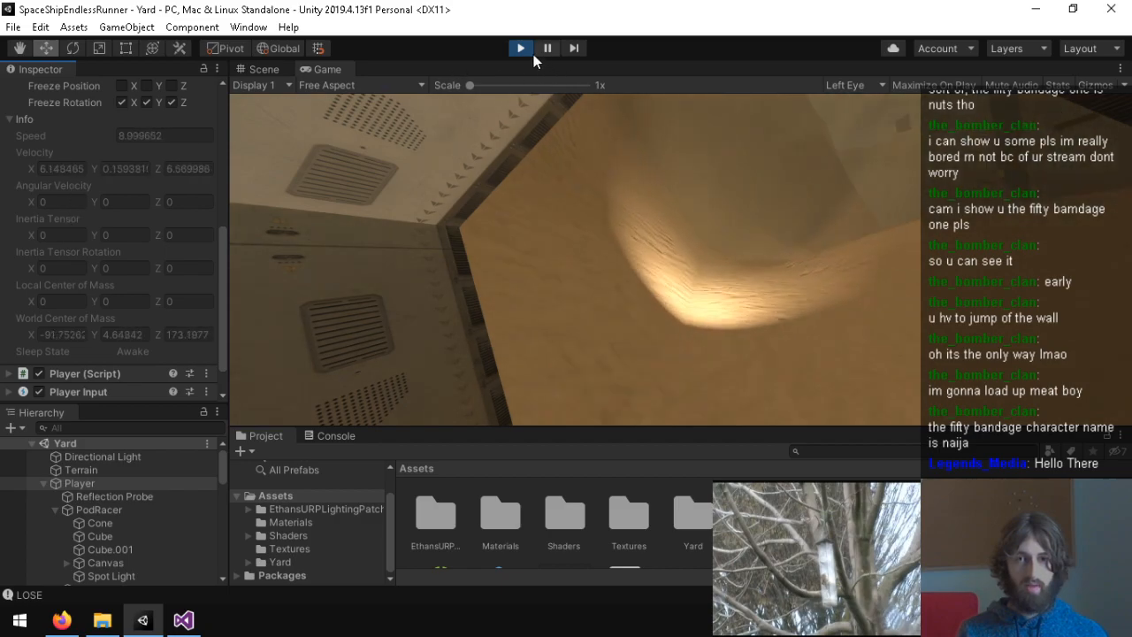
# Step: Stop the running scene, set the Player Rigidbody's Drag to 0.01 and expand the Player script component
pyautogui.click(521, 49)
pyautogui.click(159, 269)
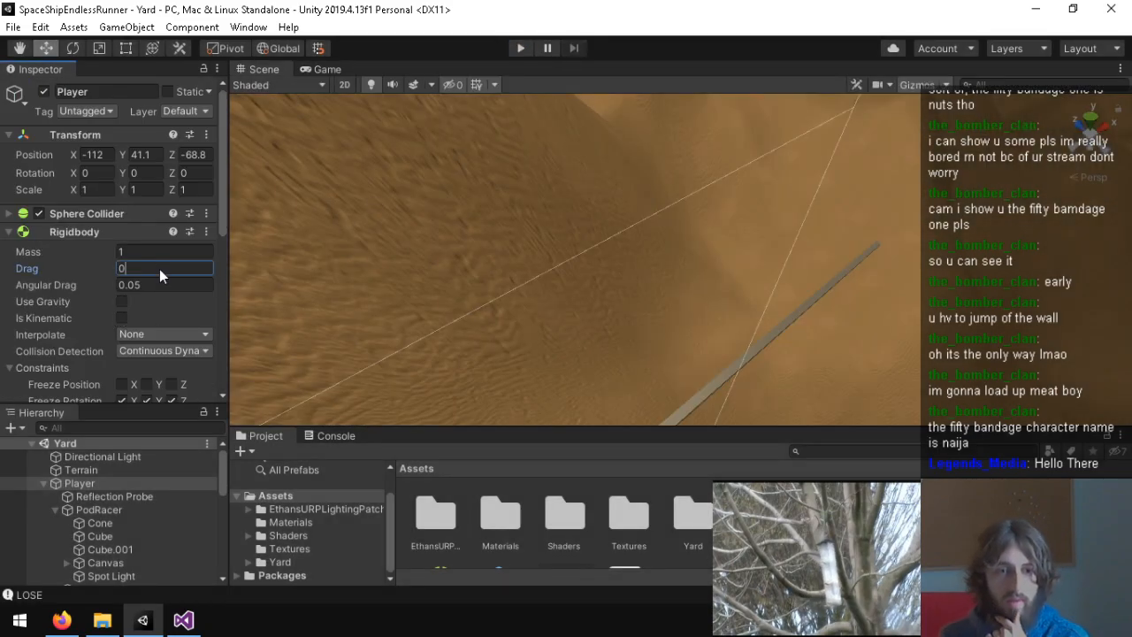
pyautogui.write('.01')
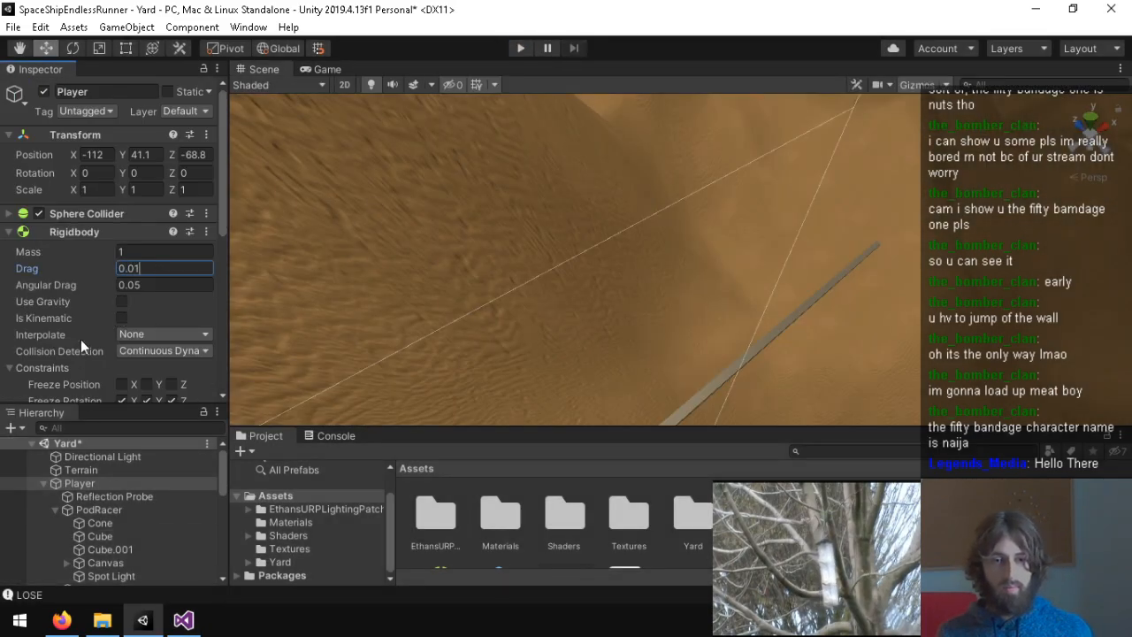
pyautogui.scroll(-5, 81, 353)
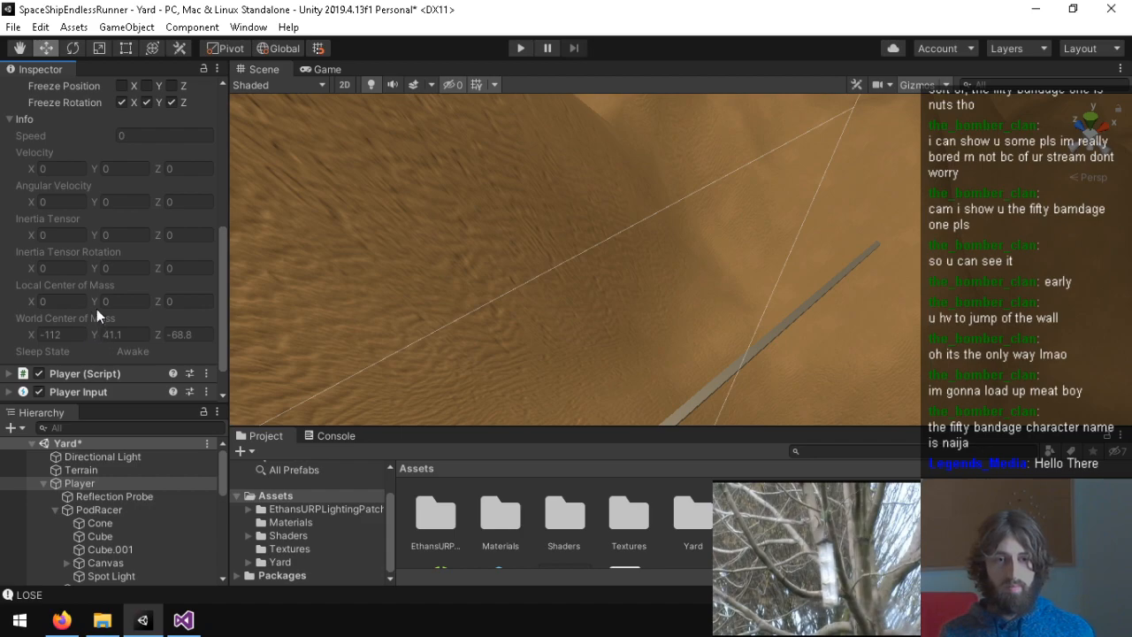
pyautogui.click(89, 378)
pyautogui.scroll(-2, 106, 350)
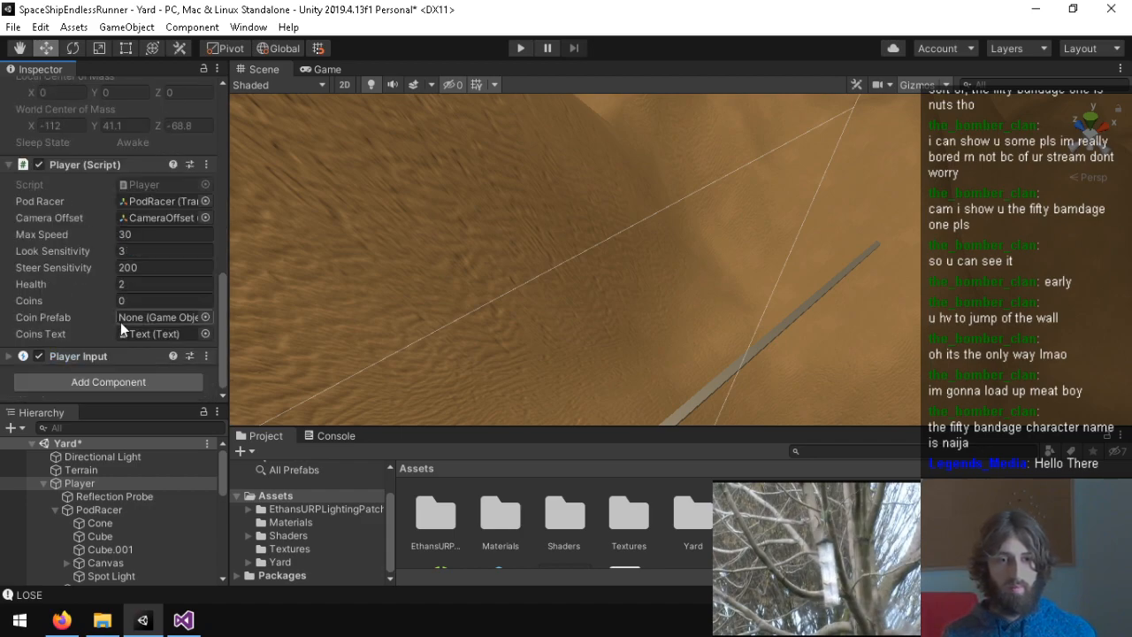
# Step: Switch to Visual Studio and examine how FixedUpdate in Player.cs calculates velDir from maxSpeed and velMag and applies it to fwd
pyautogui.click(211, 592)
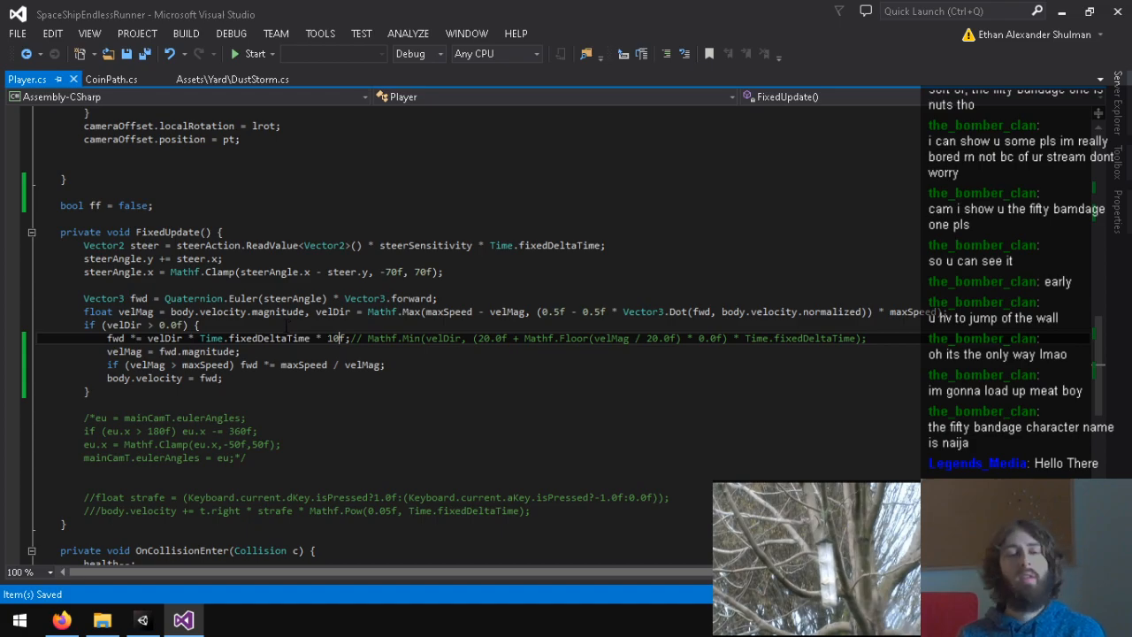
pyautogui.click(327, 364)
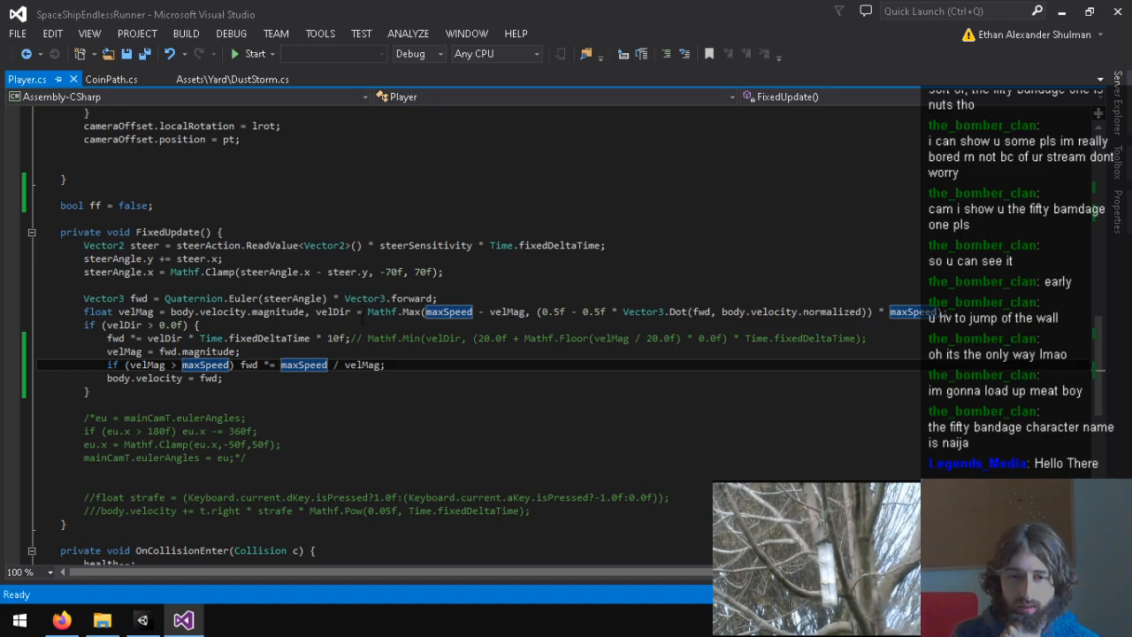
pyautogui.click(528, 312)
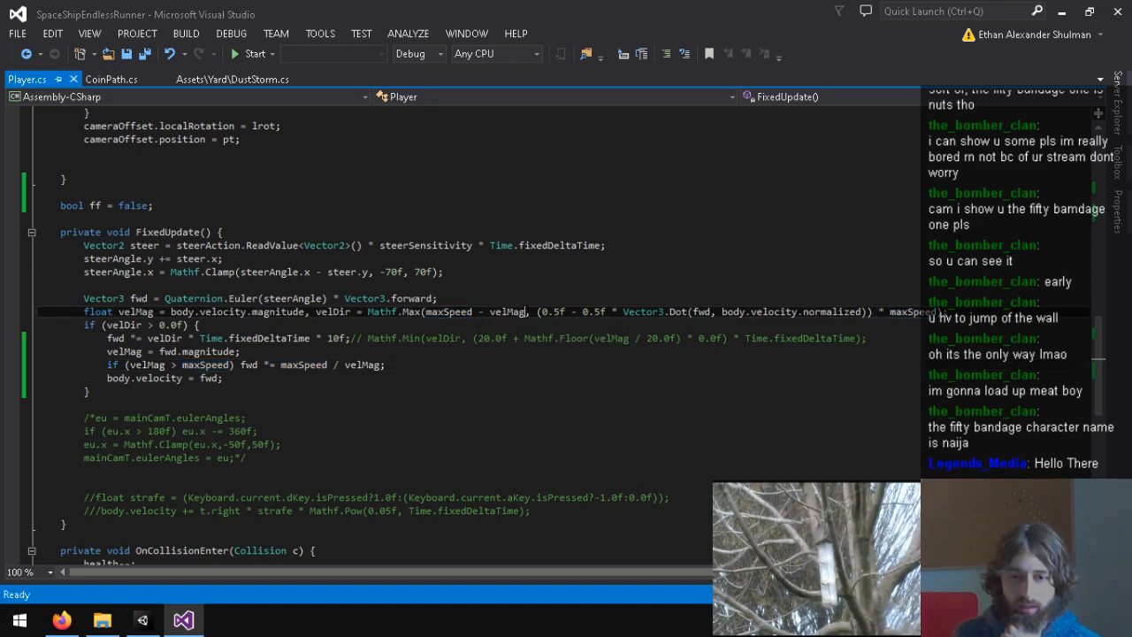
pyautogui.moveTo(526, 312); pyautogui.dragTo(448, 312)
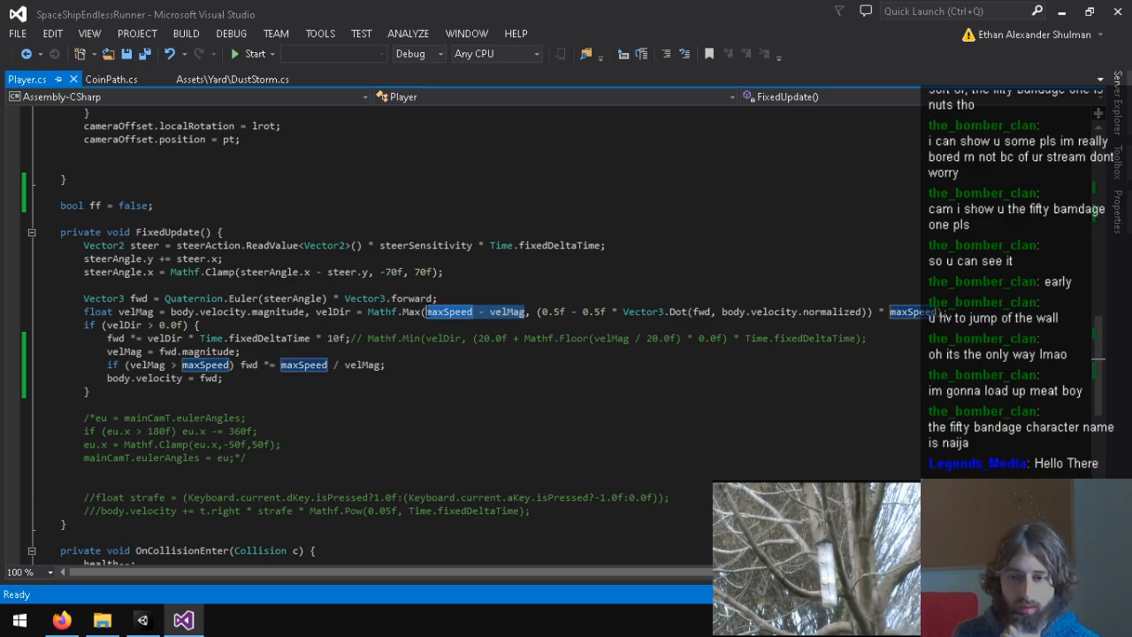
pyautogui.press('Left')
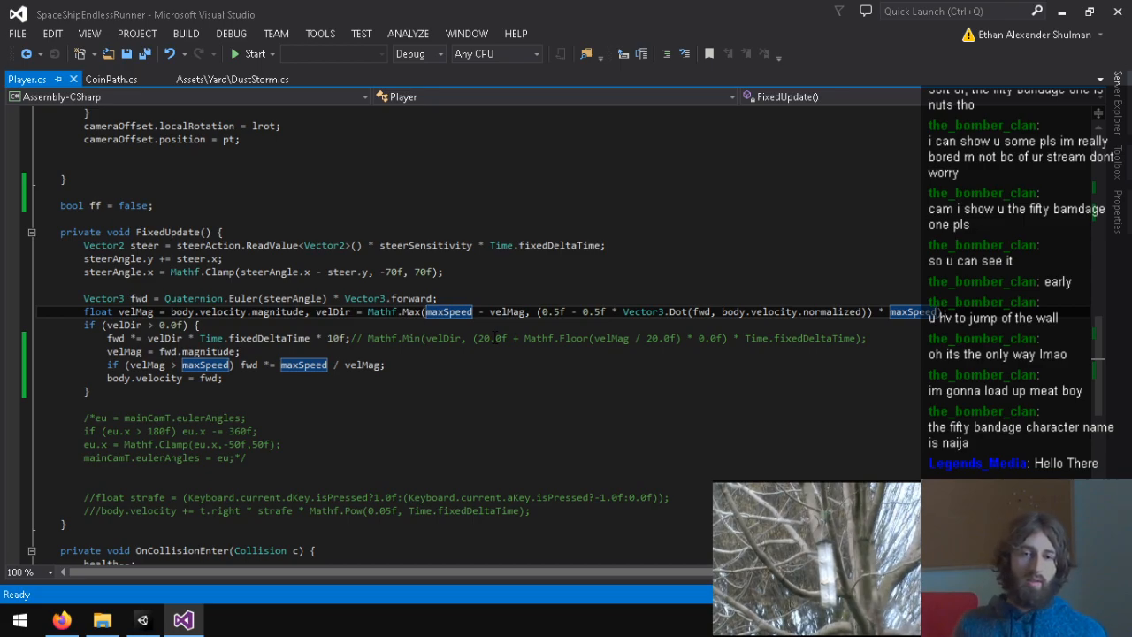
pyautogui.click(351, 338)
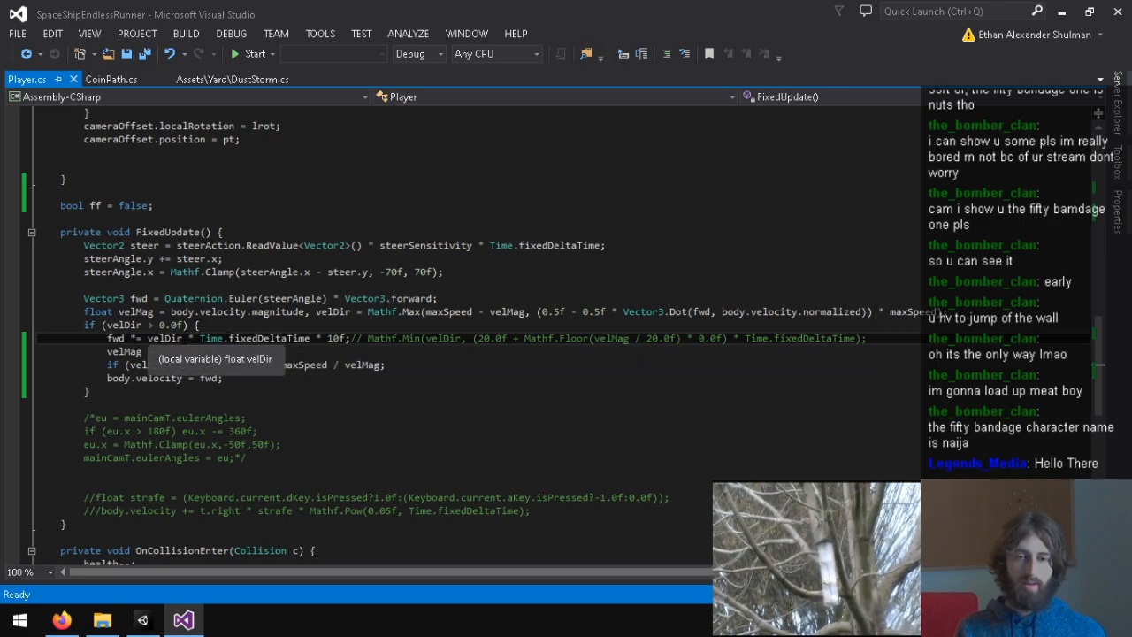
pyautogui.write(';')
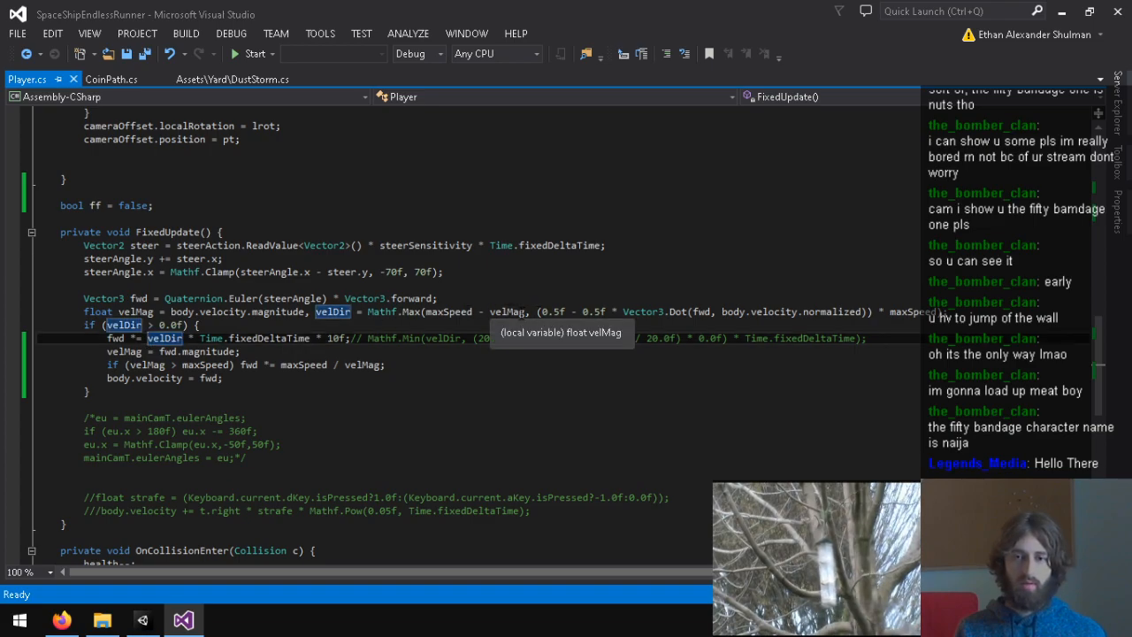
pyautogui.moveTo(526, 311); pyautogui.dragTo(423, 311)
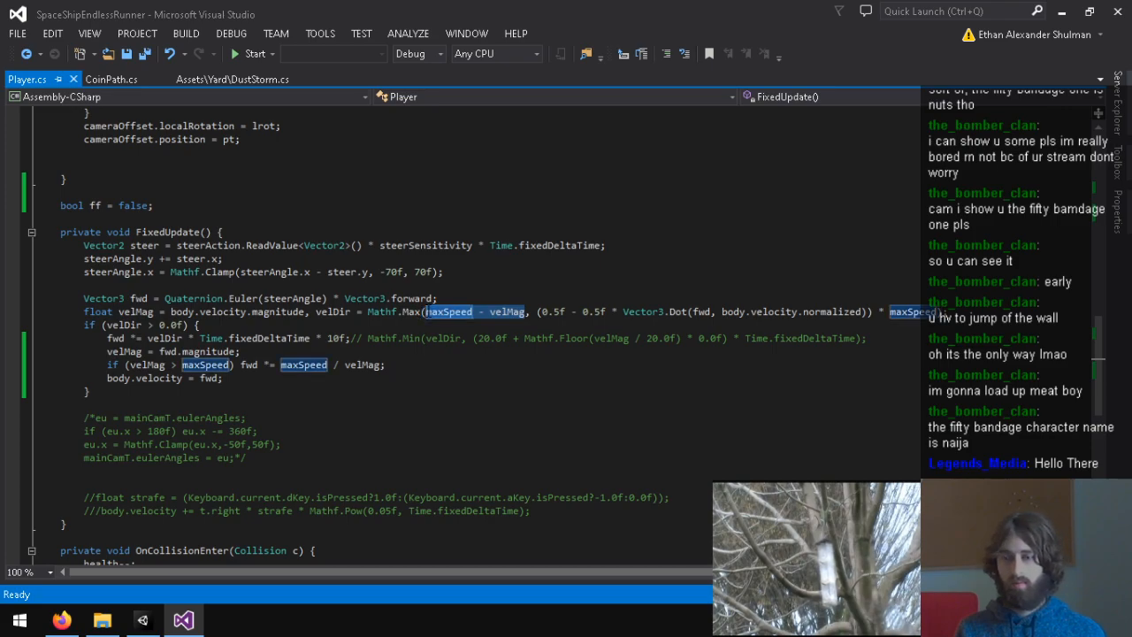
pyautogui.click(425, 312)
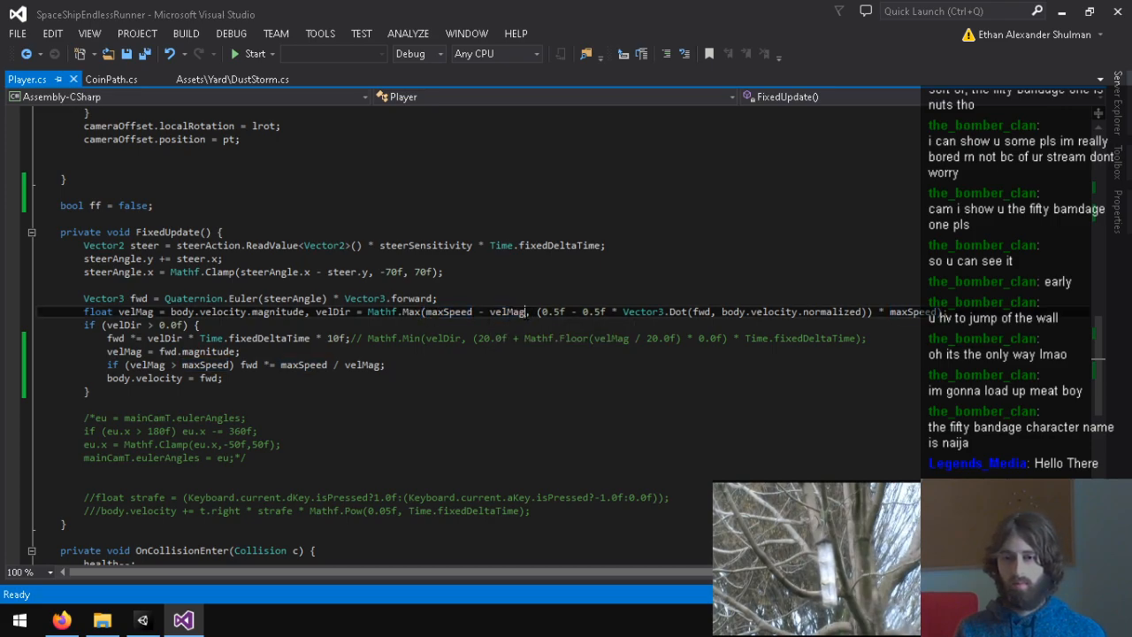
pyautogui.moveTo(526, 311); pyautogui.dragTo(468, 311)
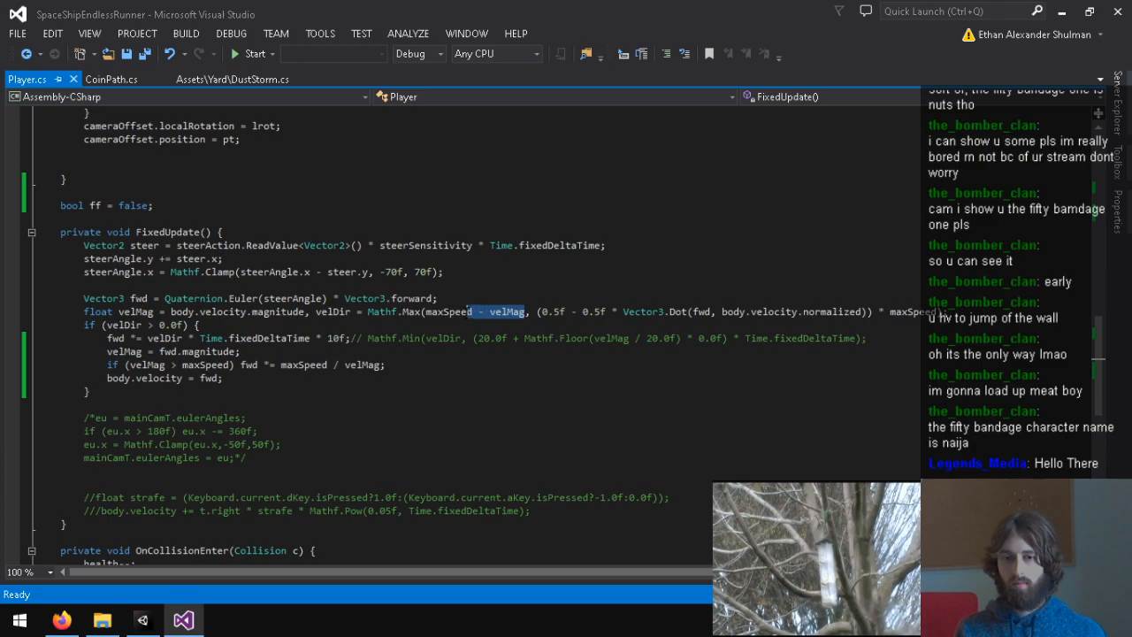
pyautogui.click(428, 315)
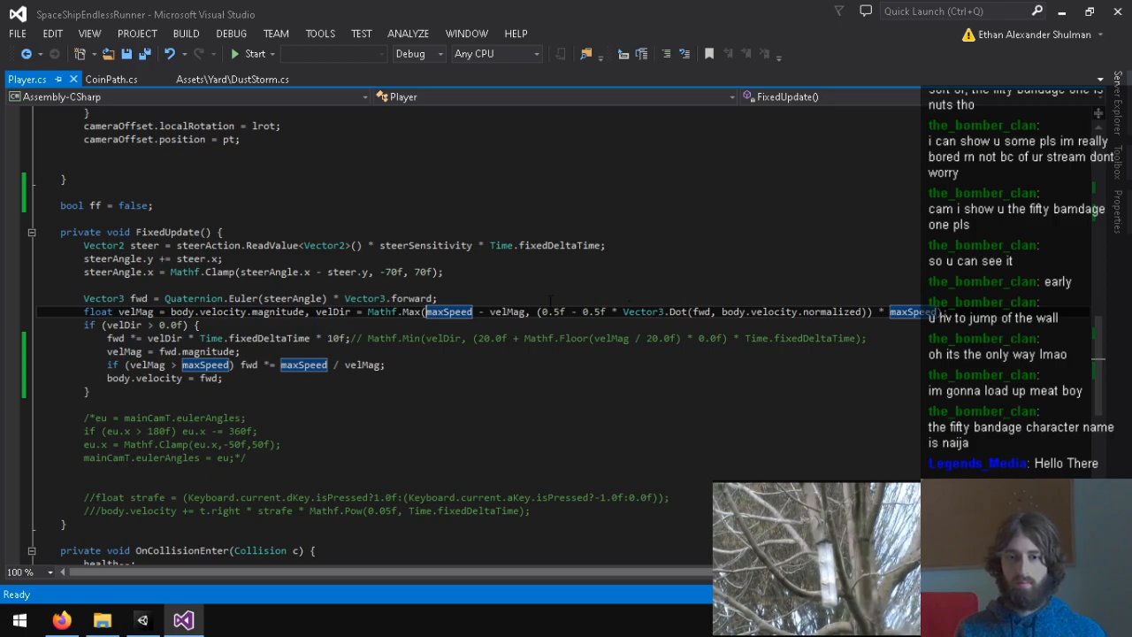
pyautogui.click(516, 312)
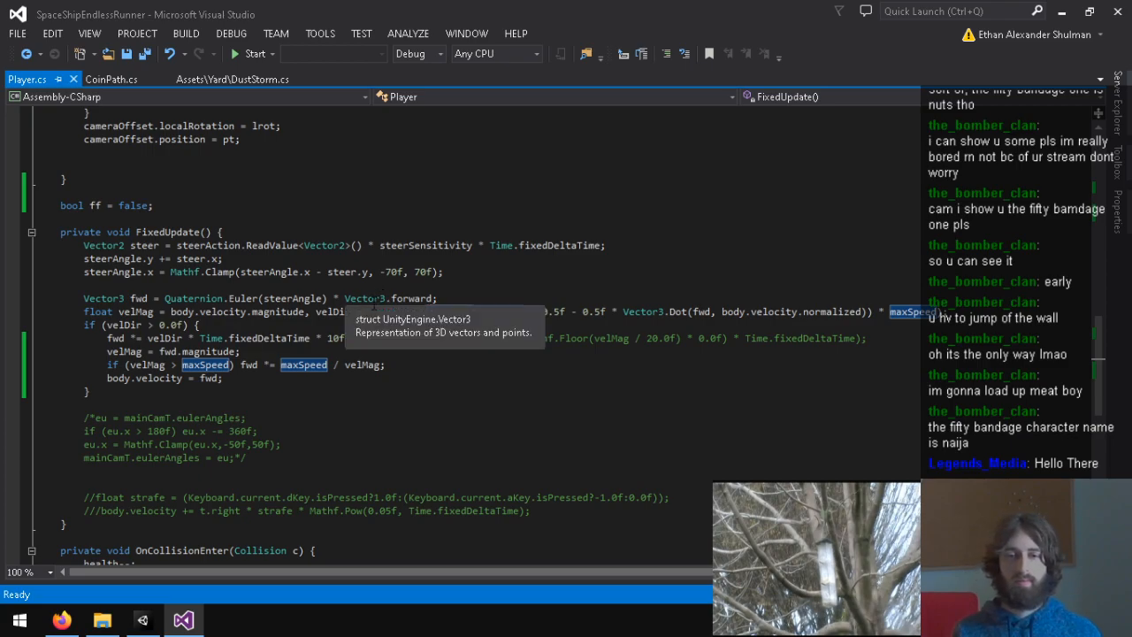
# Step: Assign maxSpeed directly to velDir, comment out the Mathf.Max expression behind it, save Player.cs and return to Unity
pyautogui.click(371, 312)
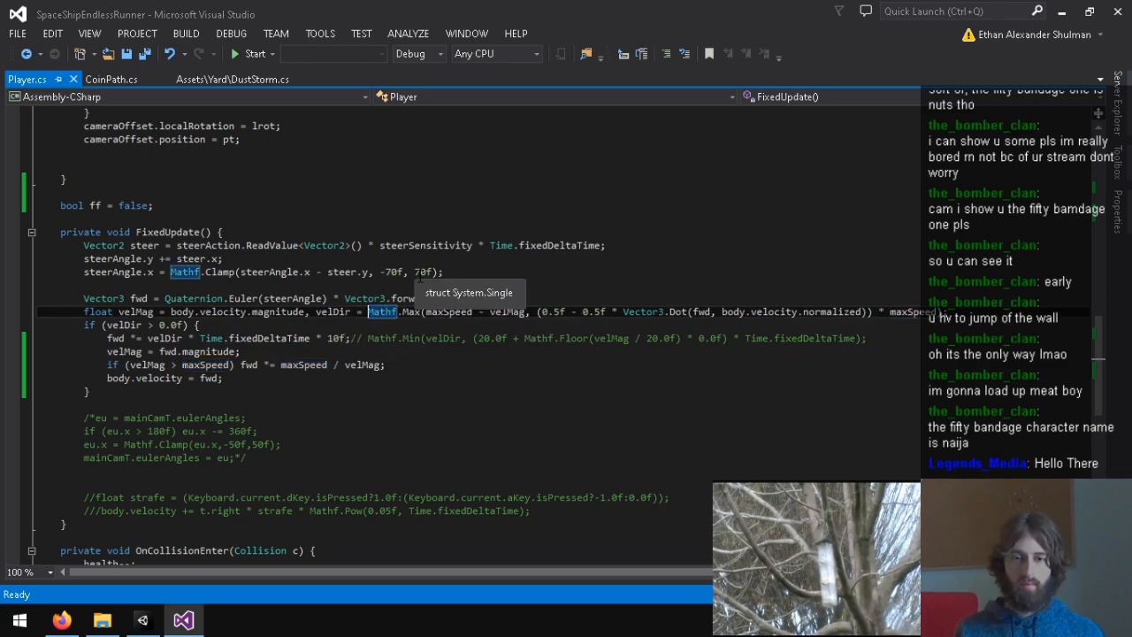
pyautogui.write('maxSpee')
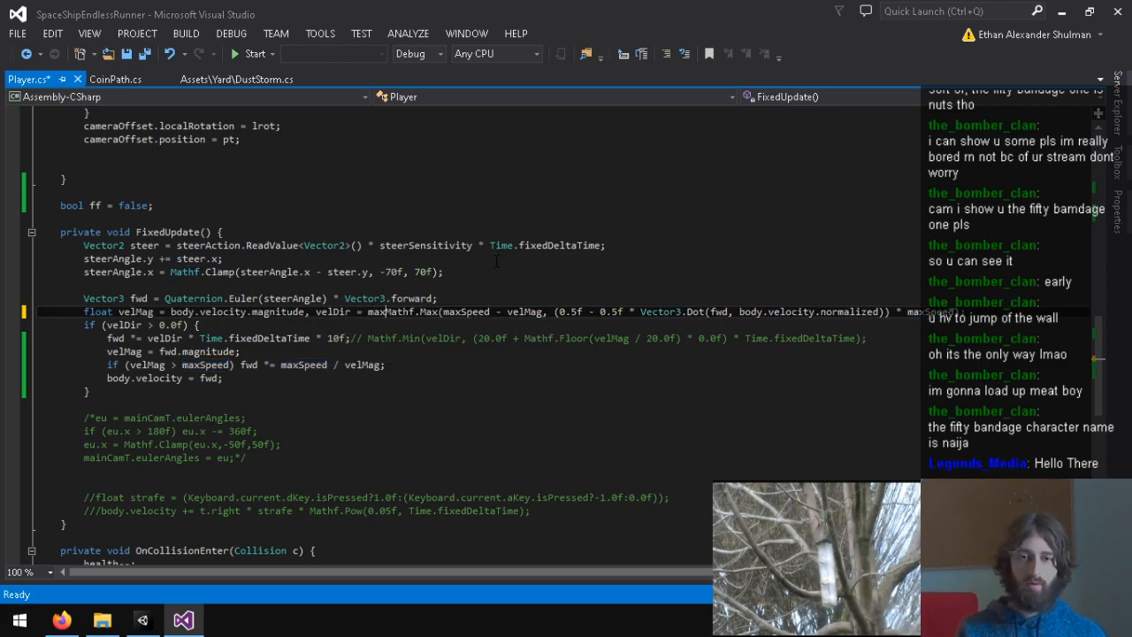
pyautogui.write('d;//')
pyautogui.hotkey('ctrl', 's')
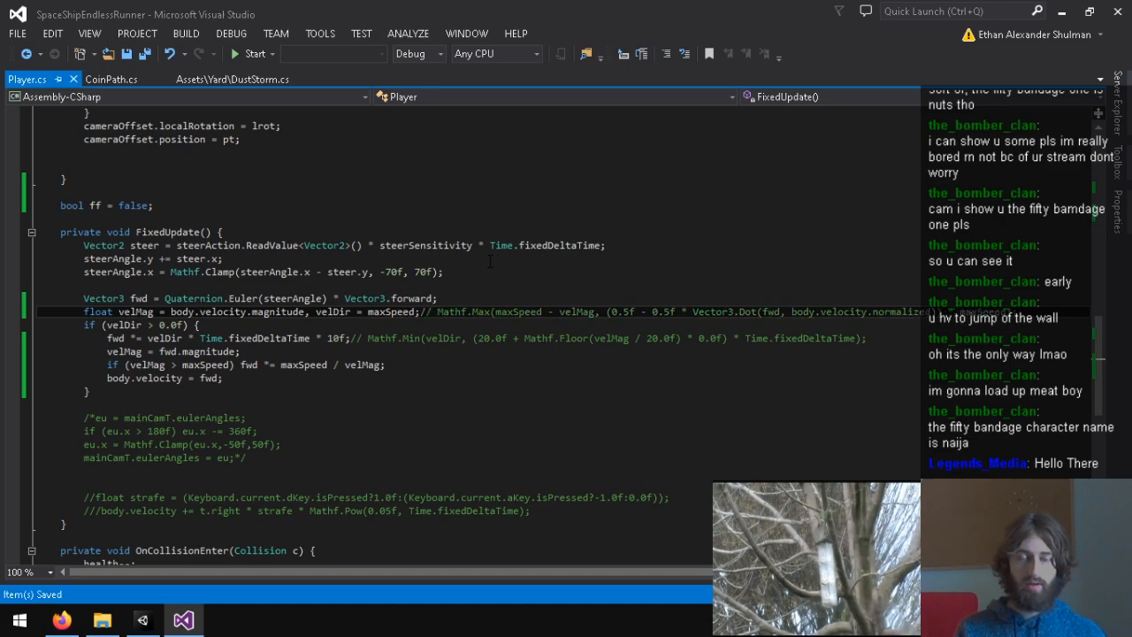
pyautogui.hotkey('alt', 'Tab')
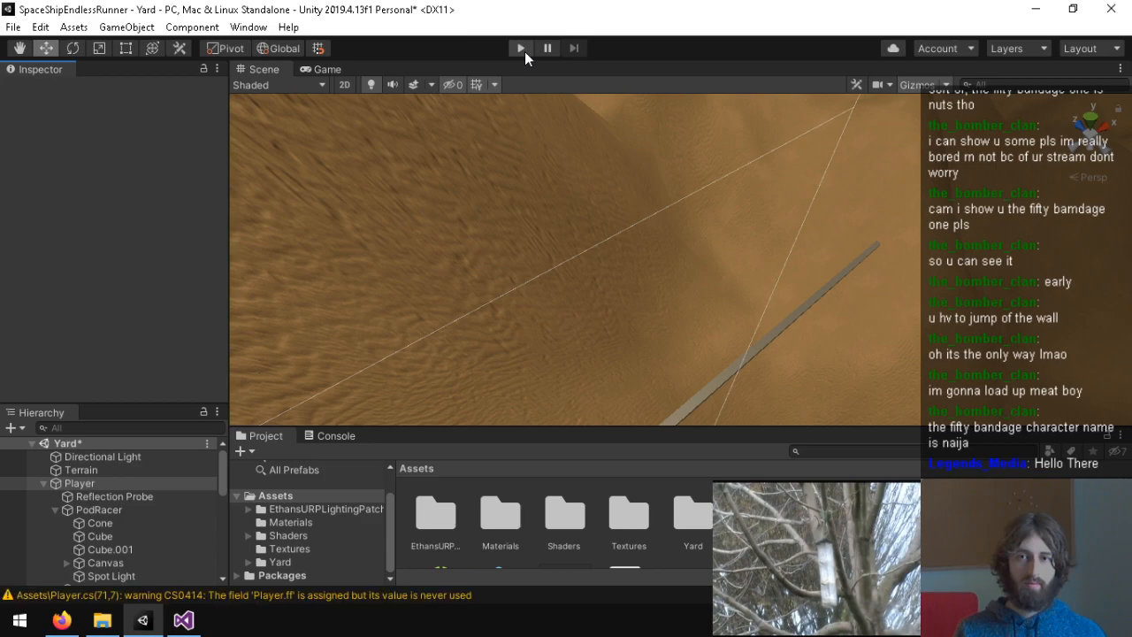
# Step: Run the scene, examine the Player Rigidbody's live speed and velocity while the ship flies, and stop it
pyautogui.hotkey('ctrl', 'p')
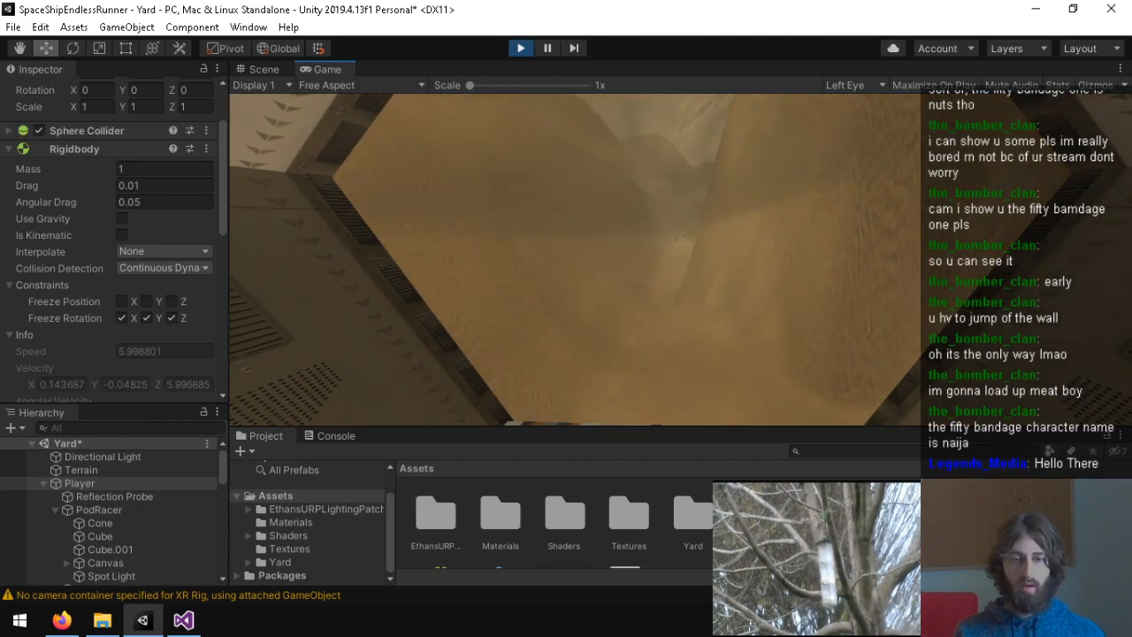
pyautogui.press('super')
pyautogui.press('super')
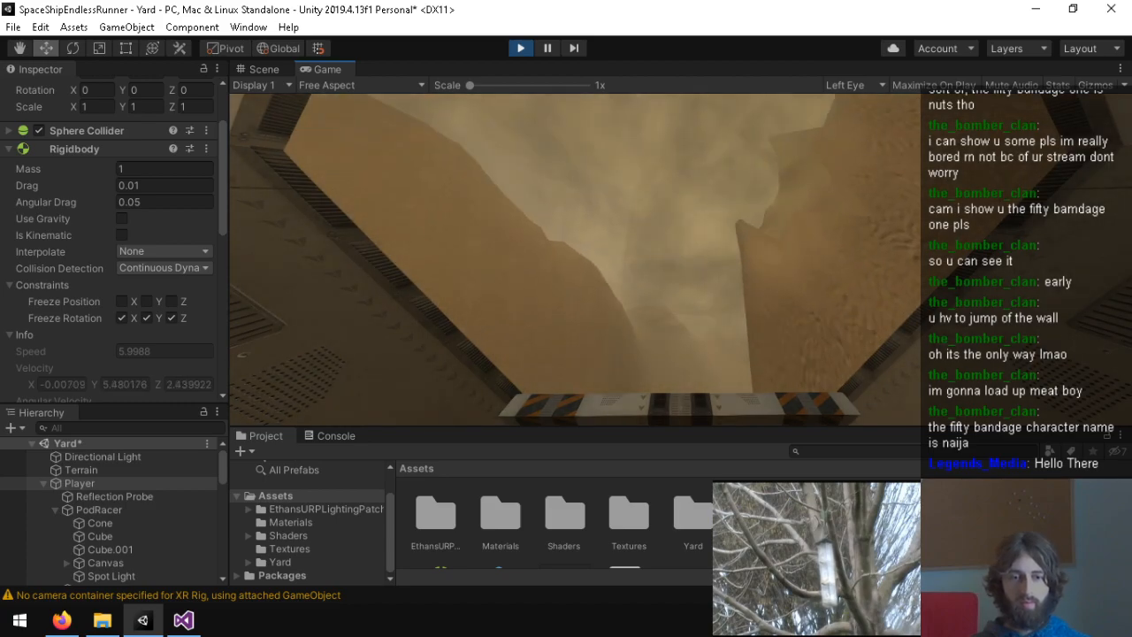
pyautogui.hotkey('ctrl', 'p')
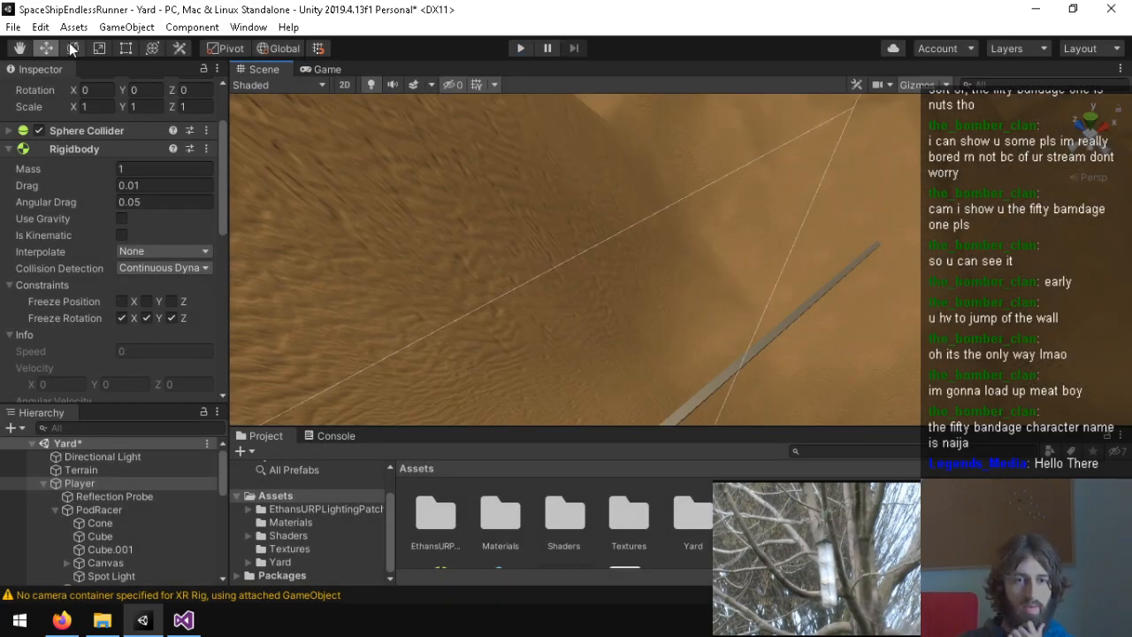
pyautogui.click(40, 27)
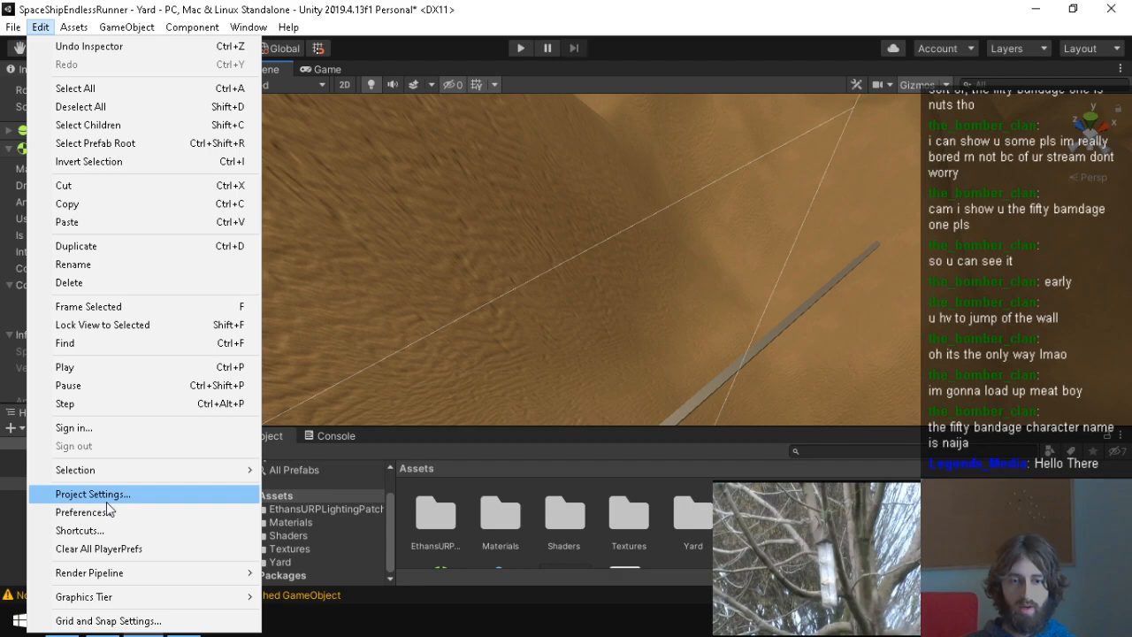
pyautogui.click(107, 500)
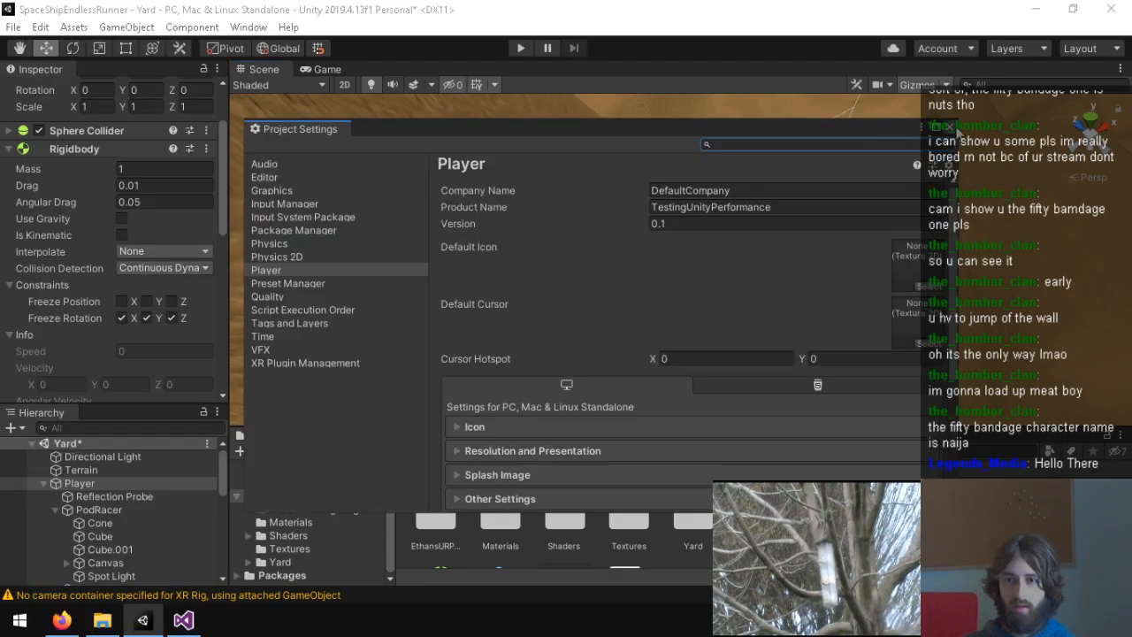
pyautogui.click(953, 128)
# Step: Enable Use Gravity on the Player's Rigidbody, save the scene and switch to Visual Studio
pyautogui.click(122, 218)
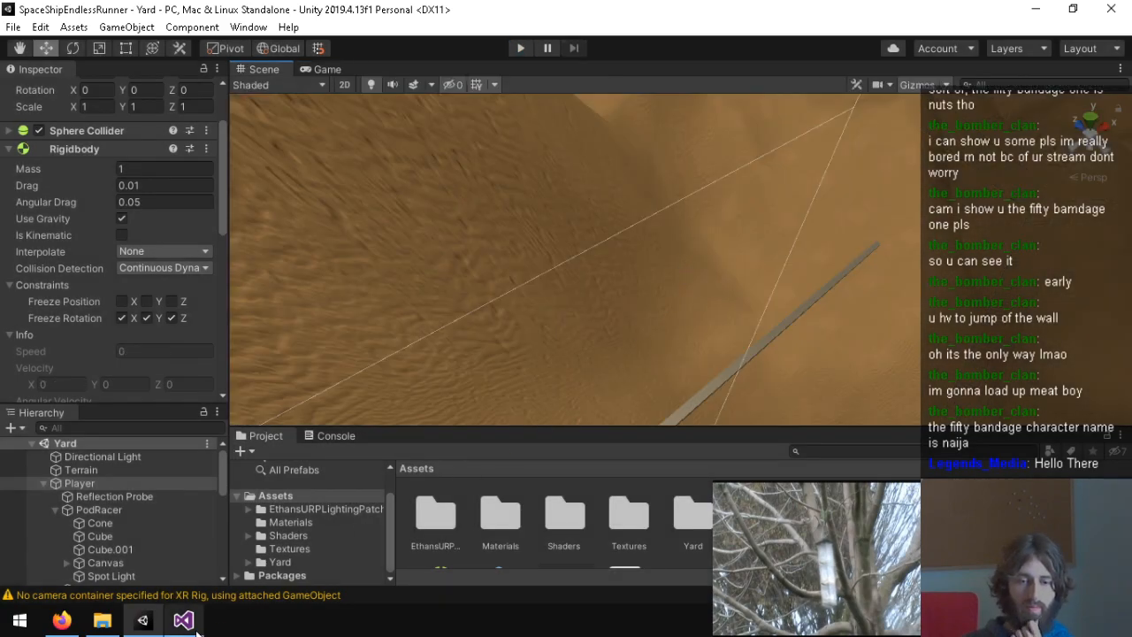
pyautogui.click(199, 620)
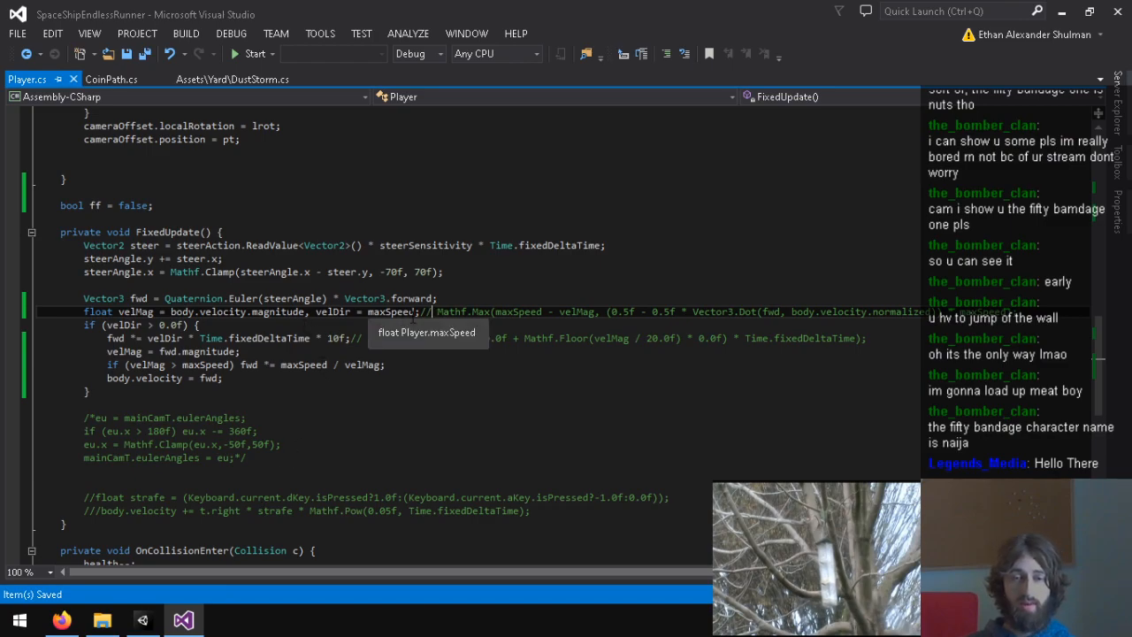
# Step: Examine the velDir, Time.fixedDeltaTime and 10f factors of fwd and the body.velocity assignment in FixedUpdate
pyautogui.doubleClick(390, 313)
pyautogui.click(365, 313)
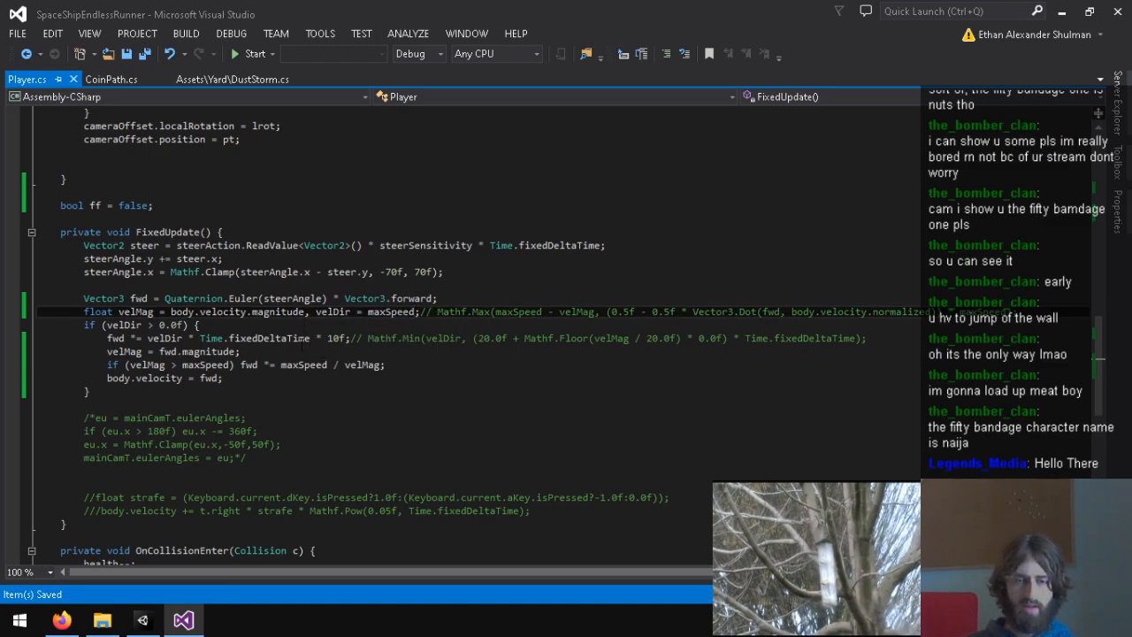
pyautogui.click(148, 338)
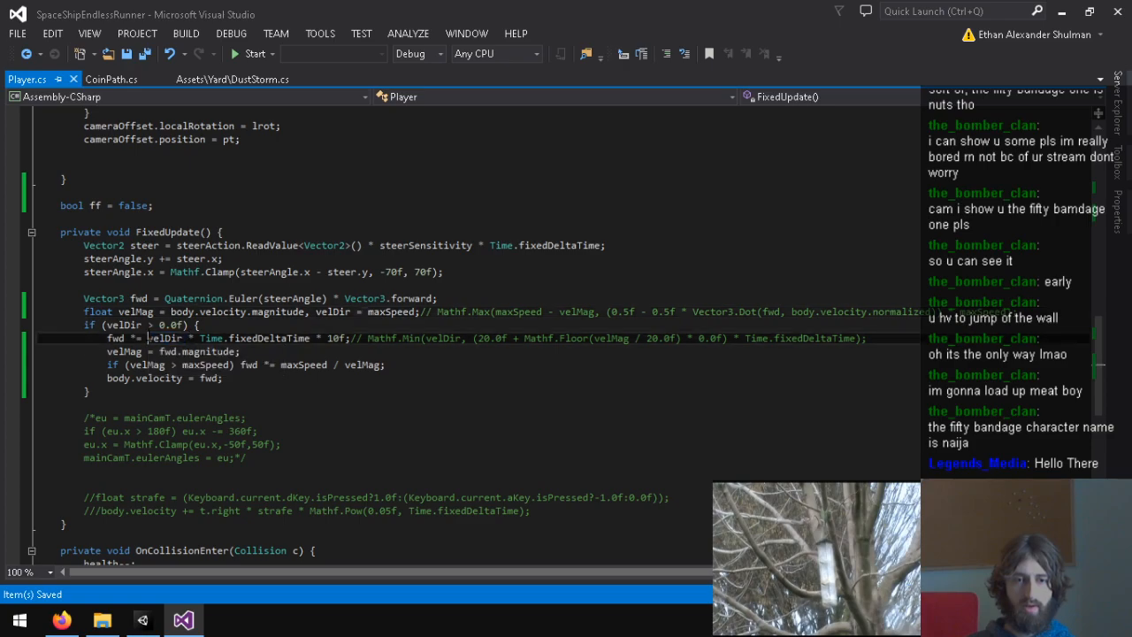
pyautogui.moveTo(201, 339); pyautogui.dragTo(293, 339)
pyautogui.click(317, 343)
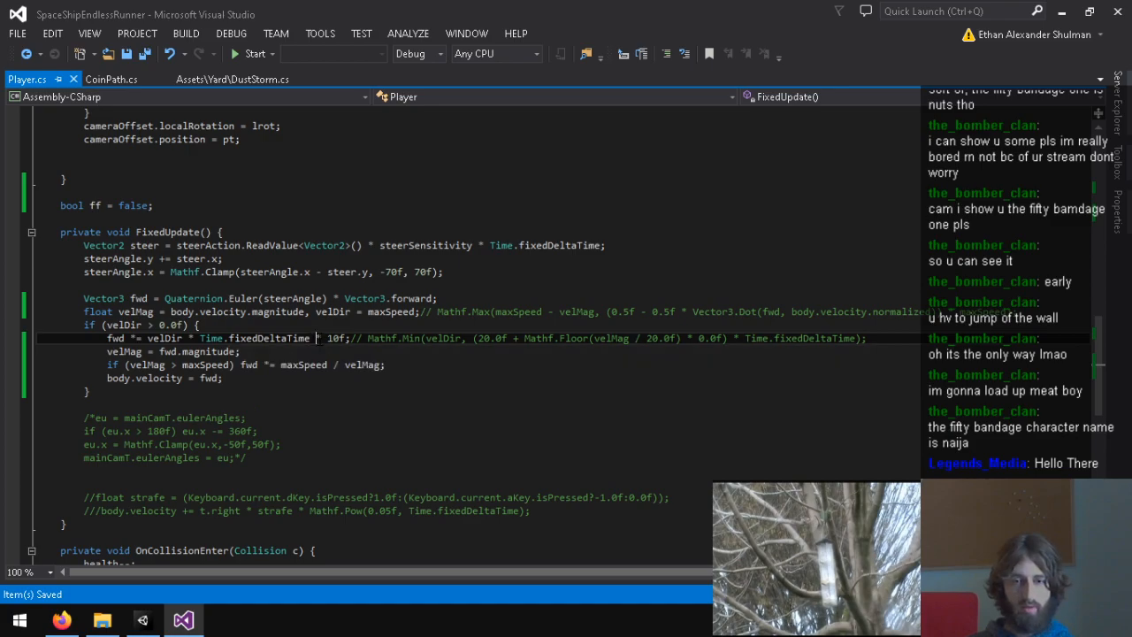
pyautogui.moveTo(328, 339); pyautogui.dragTo(346, 338)
pyautogui.click(339, 340)
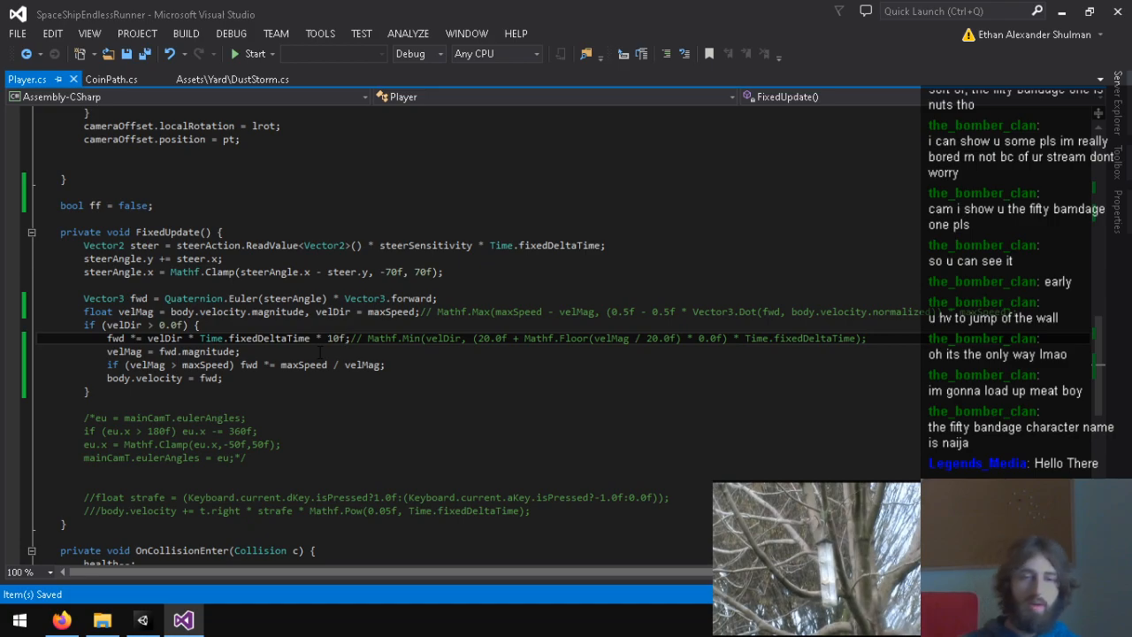
pyautogui.click(188, 378)
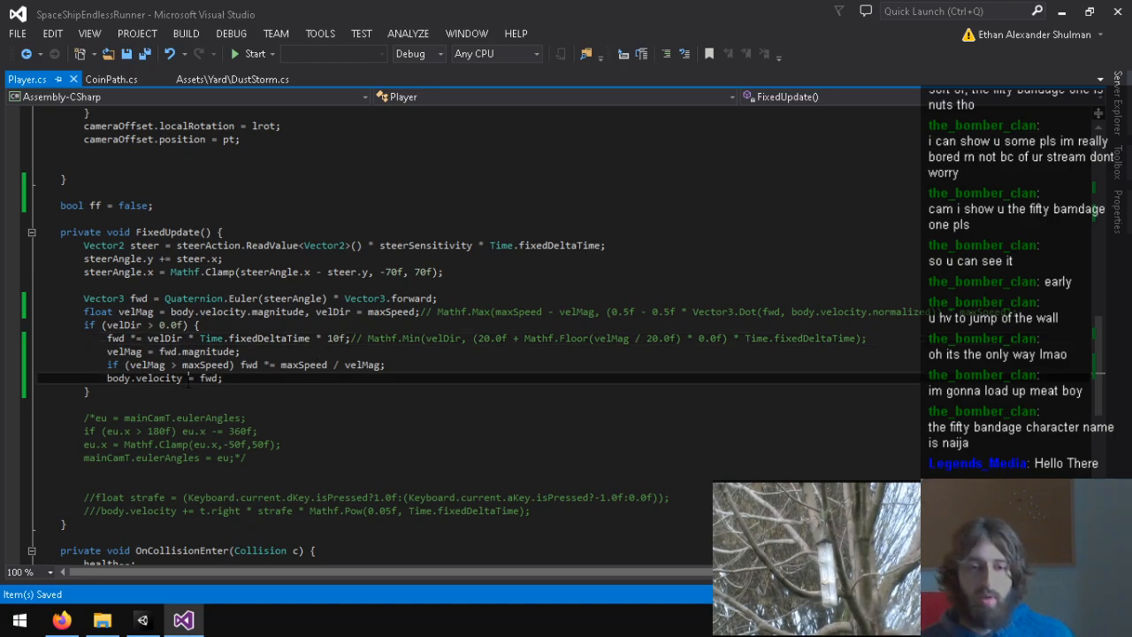
pyautogui.click(169, 339)
pyautogui.click(389, 312)
# Step: Extend the Vector3 fwd declaration in FixedUpdate with a second variable, vel = body.velocity
pyautogui.click(536, 298)
pyautogui.write(',')
pyautogui.press('Return')
pyautogui.write('vel')
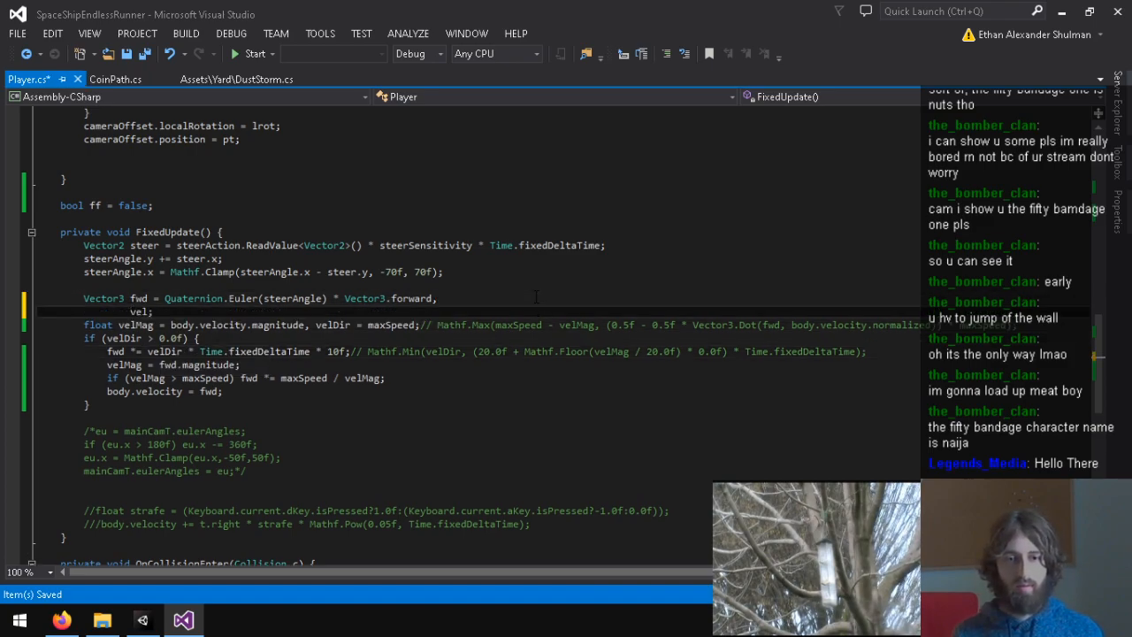
pyautogui.write(' = body.velocity')
# Step: Make velMag use vel.magnitude instead of body.velocity.magnitude and save the script
pyautogui.press('Down')
pyautogui.press('BackSpace')
pyautogui.press('BackSpace')
pyautogui.press('BackSpace')
pyautogui.press('BackSpace')
pyautogui.press('BackSpace')
pyautogui.press('BackSpace')
pyautogui.press('BackSpace')
pyautogui.press('BackSpace')
pyautogui.press('BackSpace')
pyautogui.press('BackSpace')
pyautogui.press('BackSpace')
pyautogui.press('BackSpace')
pyautogui.press('BackSpace')
pyautogui.write('vel')
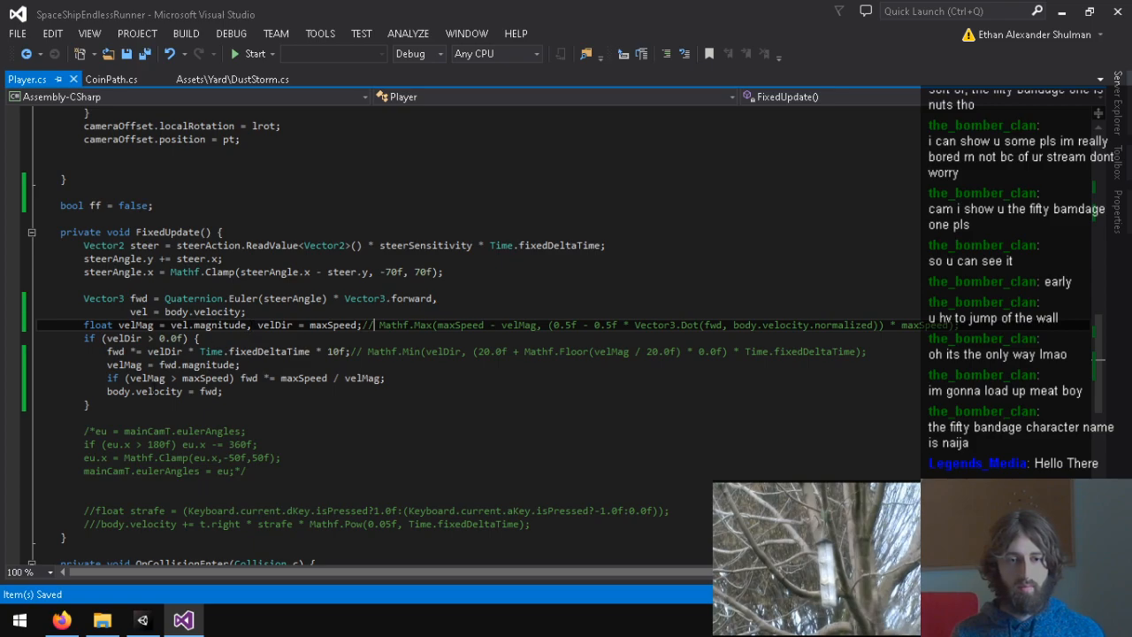
# Step: Rewrite the fwd assignment in FixedUpdate as vel + fwd*(velDir * Time.fixedDeltaTime * 10f) and save the script
pyautogui.press('Down')
pyautogui.press('Down')
pyautogui.press('BackSpace')
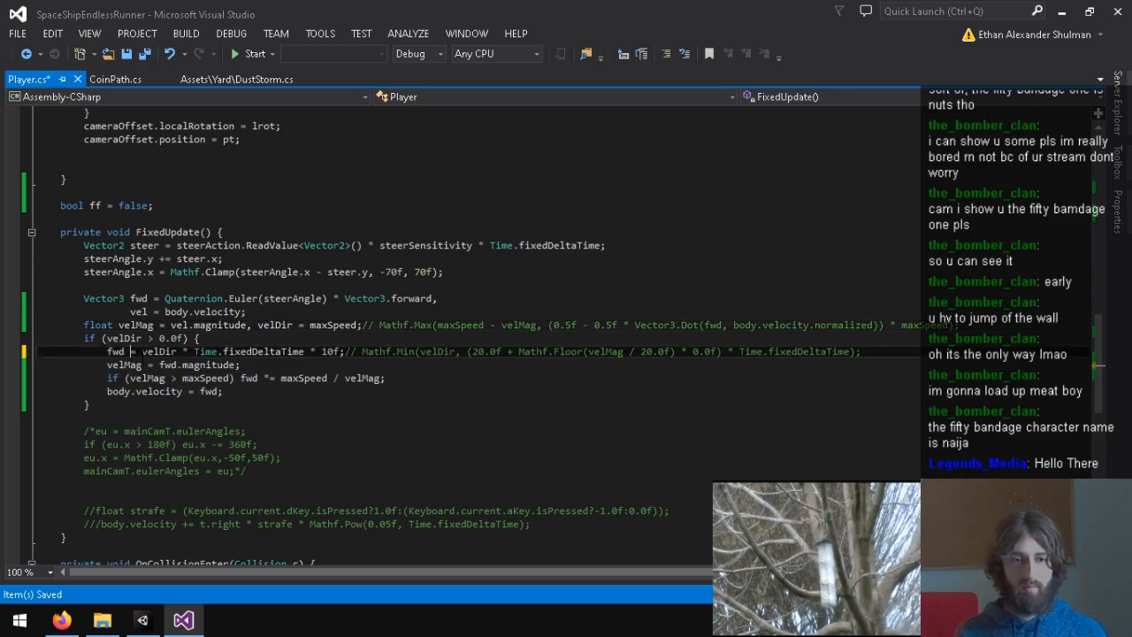
pyautogui.write('vel+ fwd*')
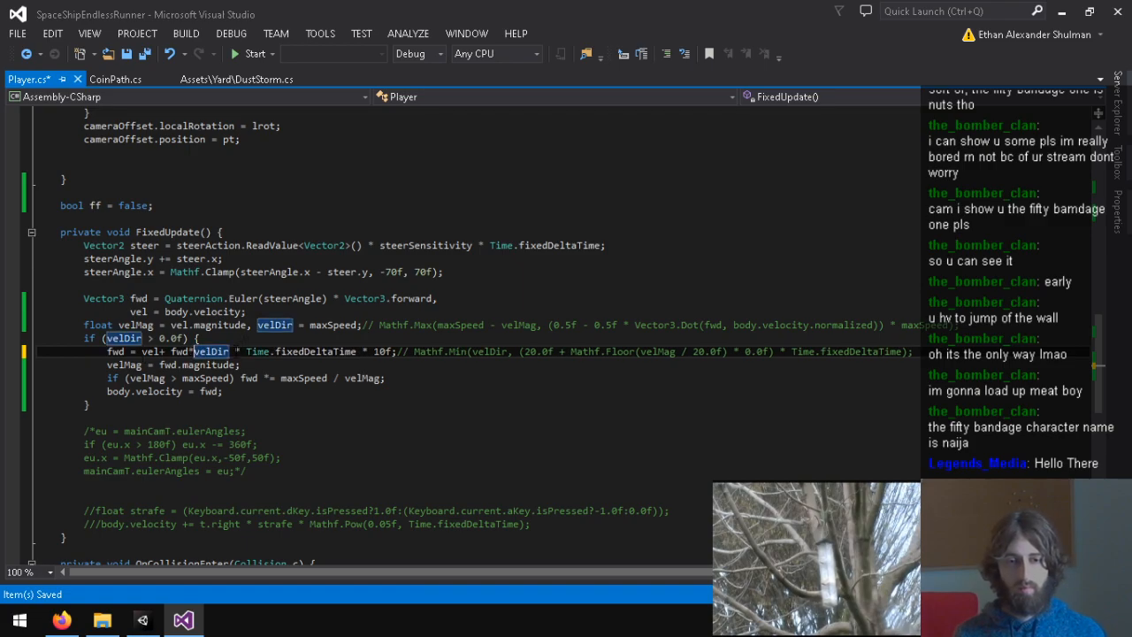
pyautogui.write('(')
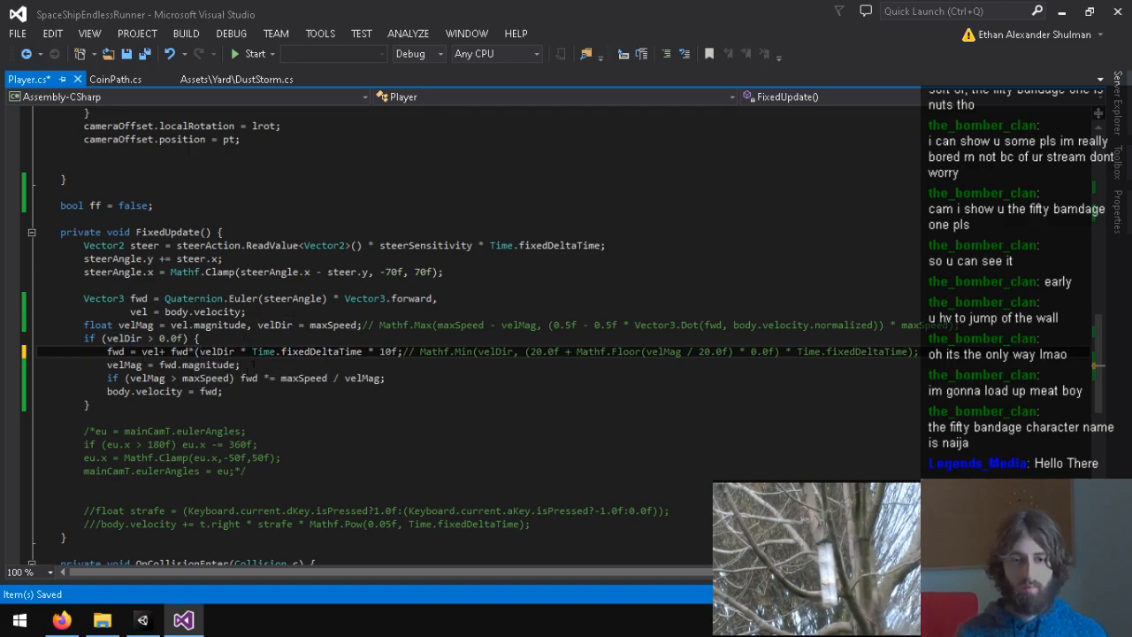
pyautogui.click(401, 351)
pyautogui.write(')')
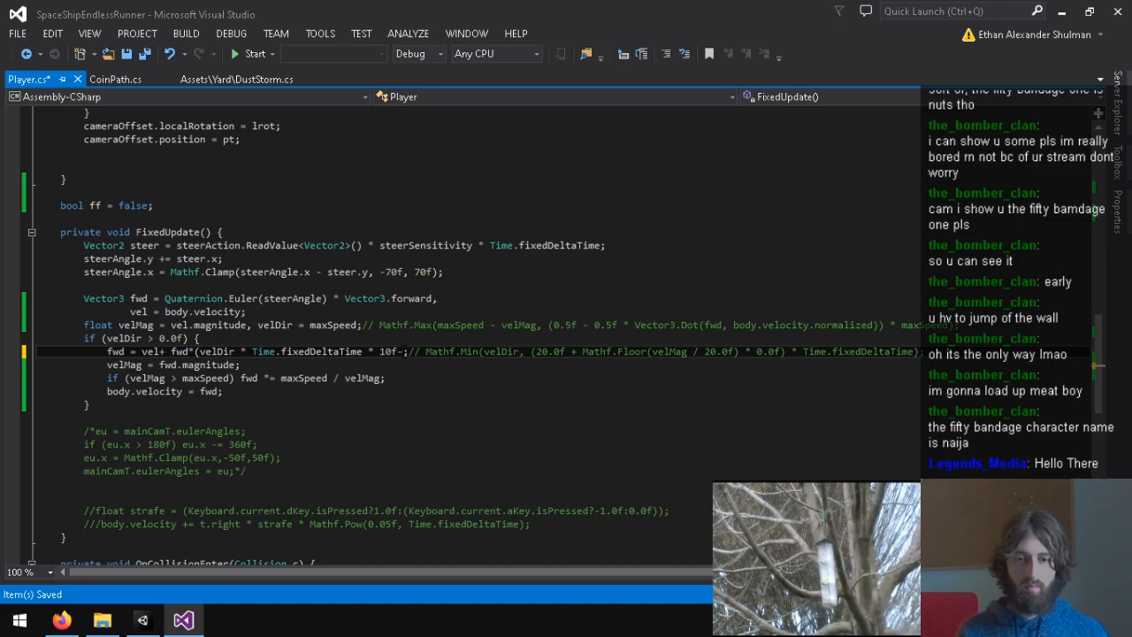
# Step: Switch to Unity, play-test the additive velocity change, stop the game and return to Visual Studio
pyautogui.click(143, 620)
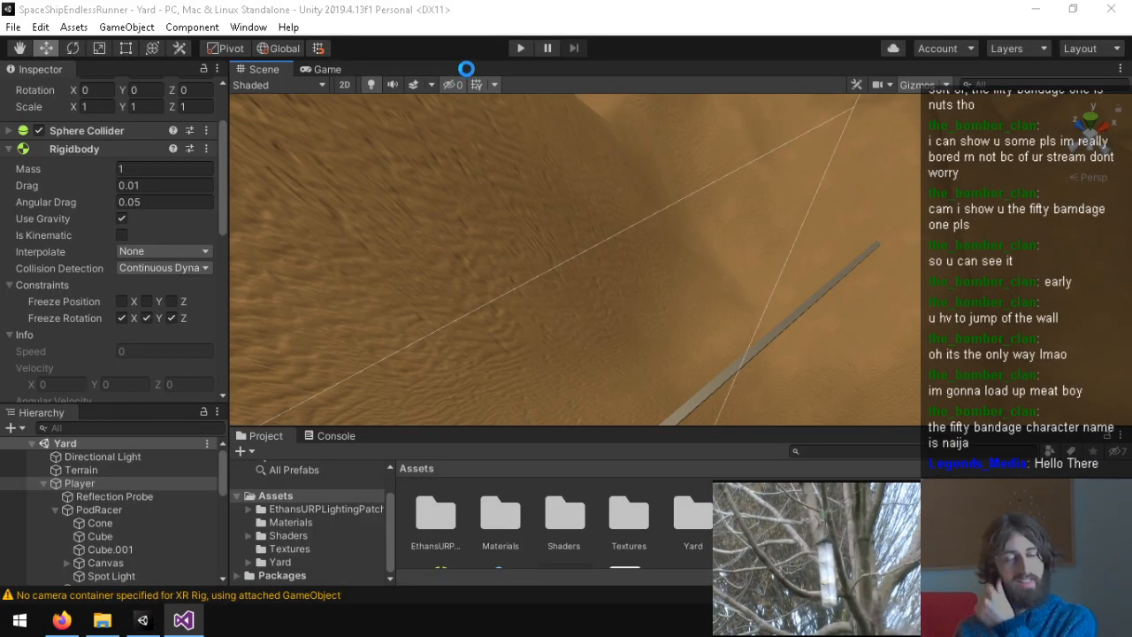
pyautogui.click(521, 49)
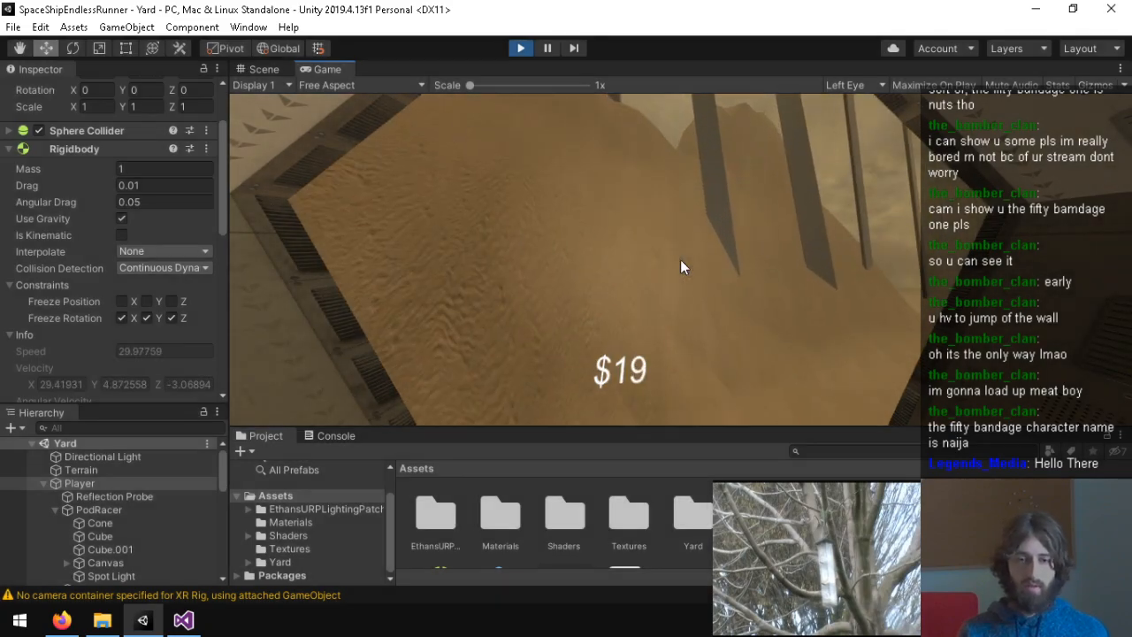
pyautogui.hotkey('ctrl', 'p')
pyautogui.hotkey('alt', 'Tab')
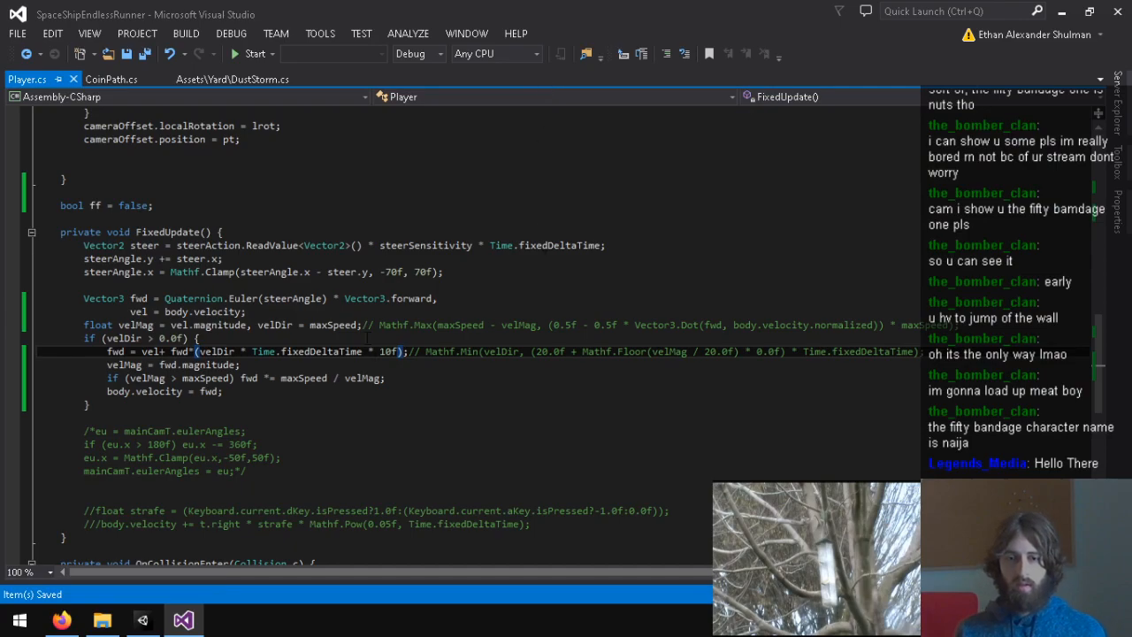
# Step: Restore the commented-out Mathf.Max expression as velDir's value, use vel instead of body.velocity in its dot product, and save
pyautogui.moveTo(380, 326); pyautogui.dragTo(311, 325)
pyautogui.press('BackSpace')
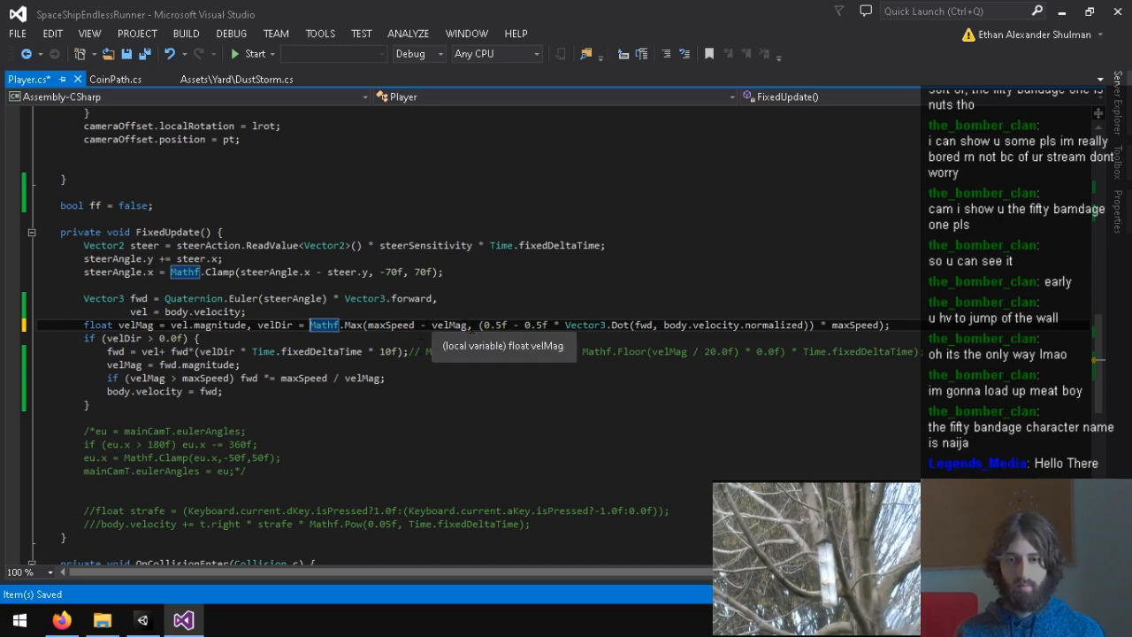
pyautogui.doubleClick(677, 324)
pyautogui.moveTo(658, 324); pyautogui.dragTo(723, 324)
pyautogui.write('vel')
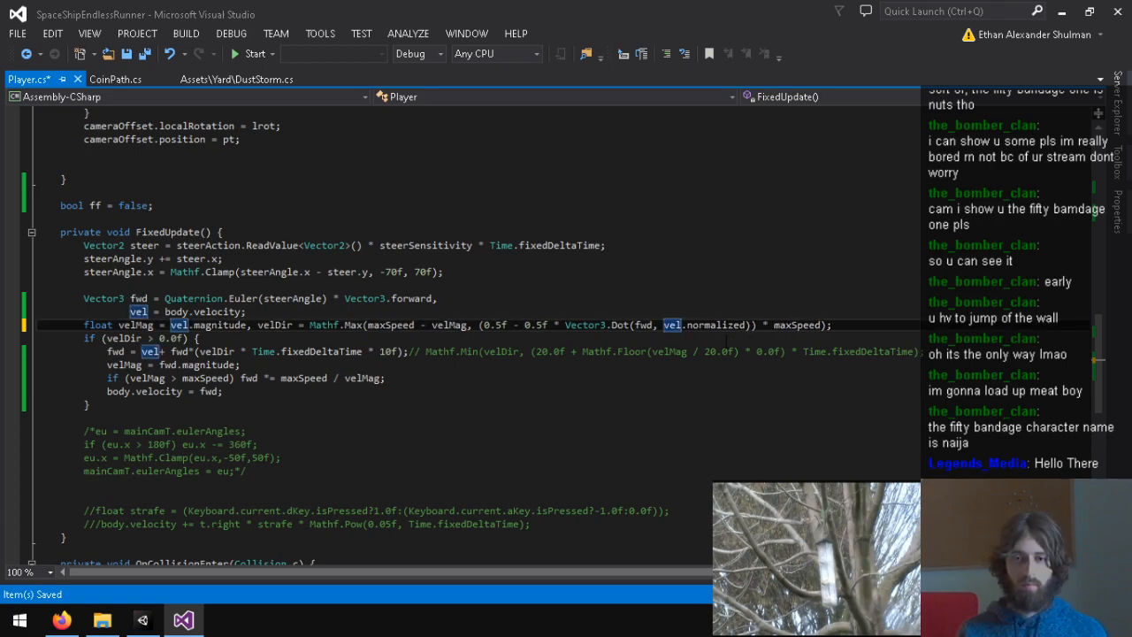
pyautogui.hotkey('ctrl', 's')
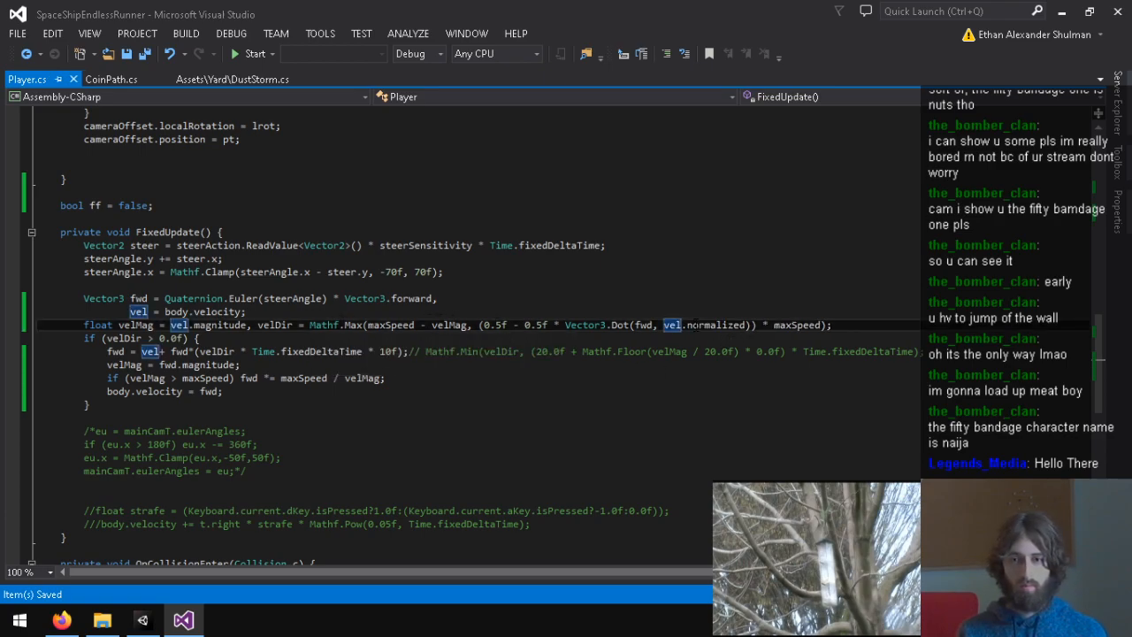
# Step: Replace .normalized in the velDir dot product with *(1.0f/Mathf.Max(Mathf.Epsilon,velMag)) and save the script
pyautogui.moveTo(682, 324); pyautogui.dragTo(763, 326)
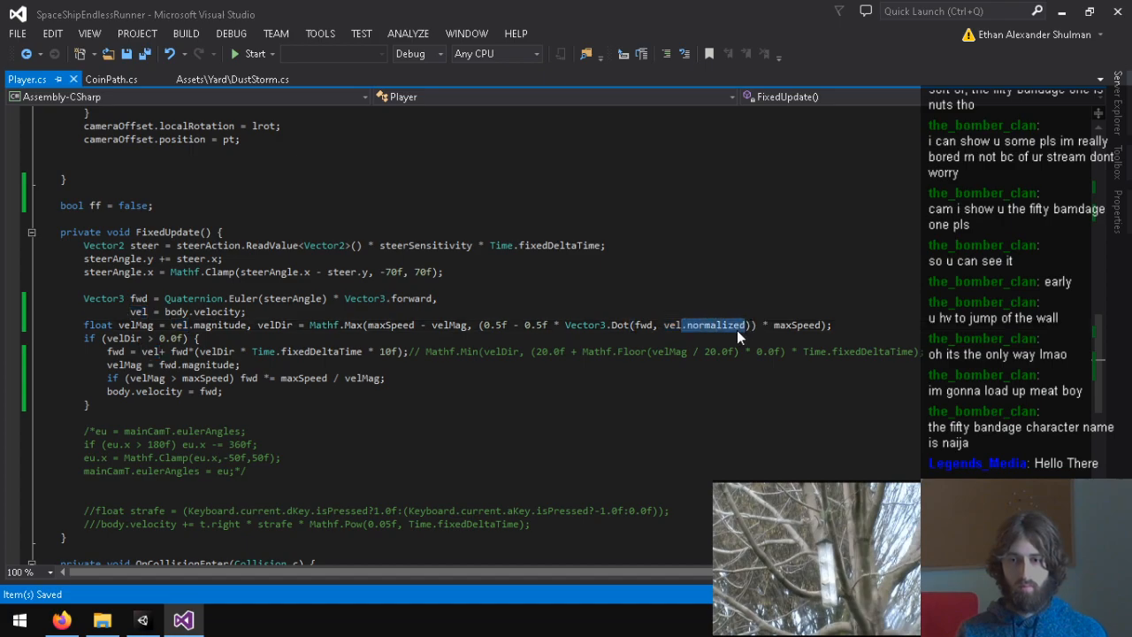
pyautogui.write('/Mathf')
pyautogui.press('Escape')
pyautogui.write('*(1.0f/Mathf.Max(')
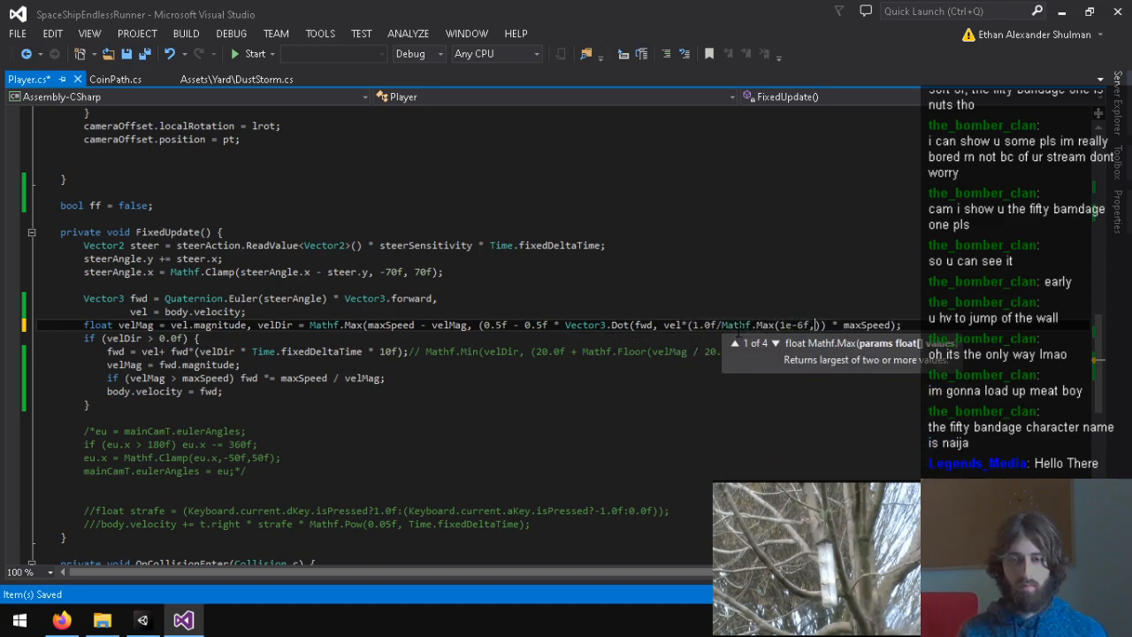
pyautogui.write('Mathf.Epsilon,')
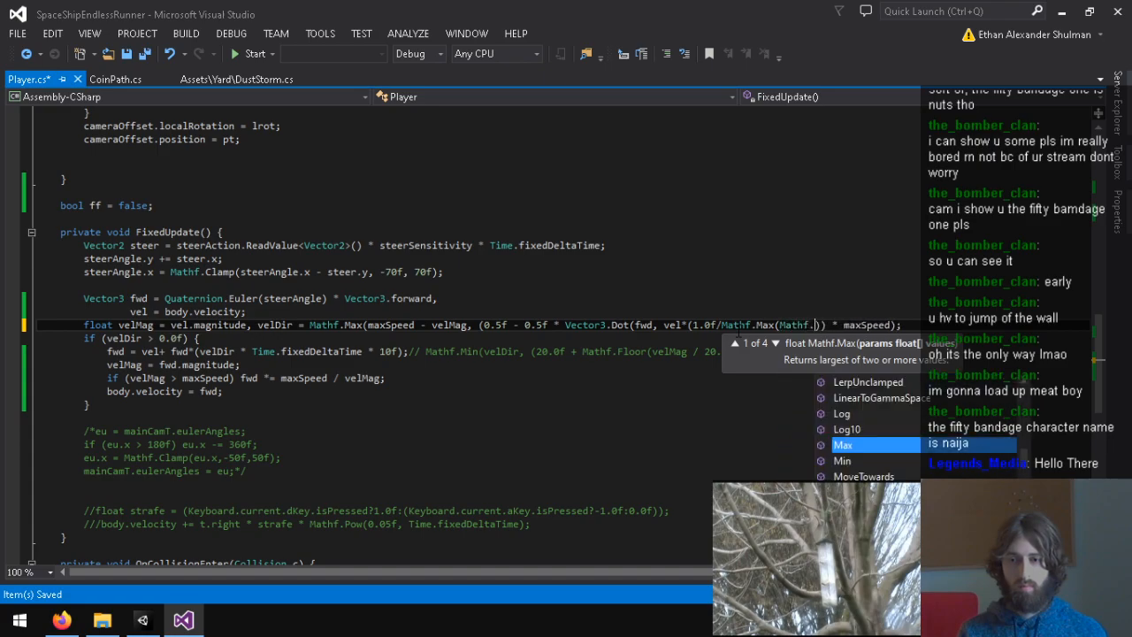
pyautogui.write('velMag)')
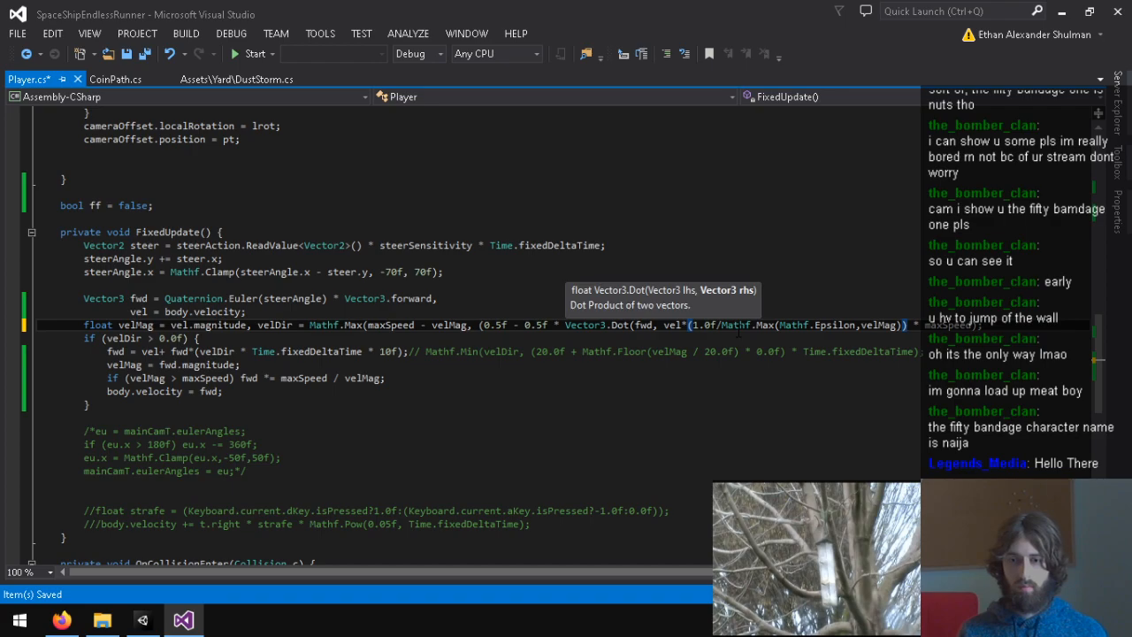
pyautogui.hotkey('ctrl', 's')
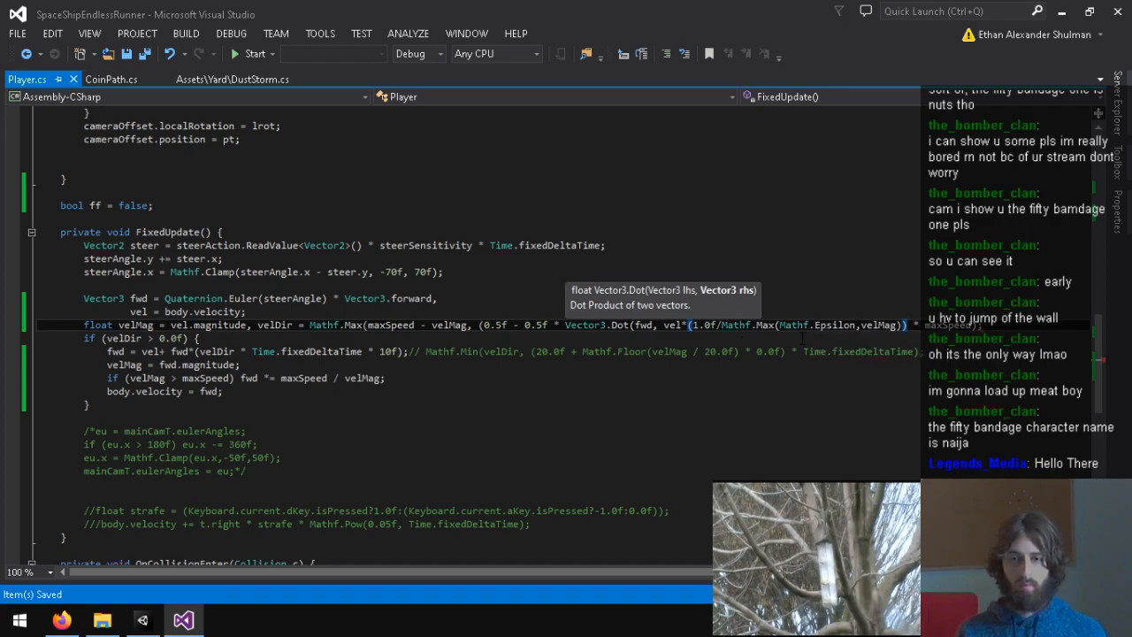
pyautogui.write(')')
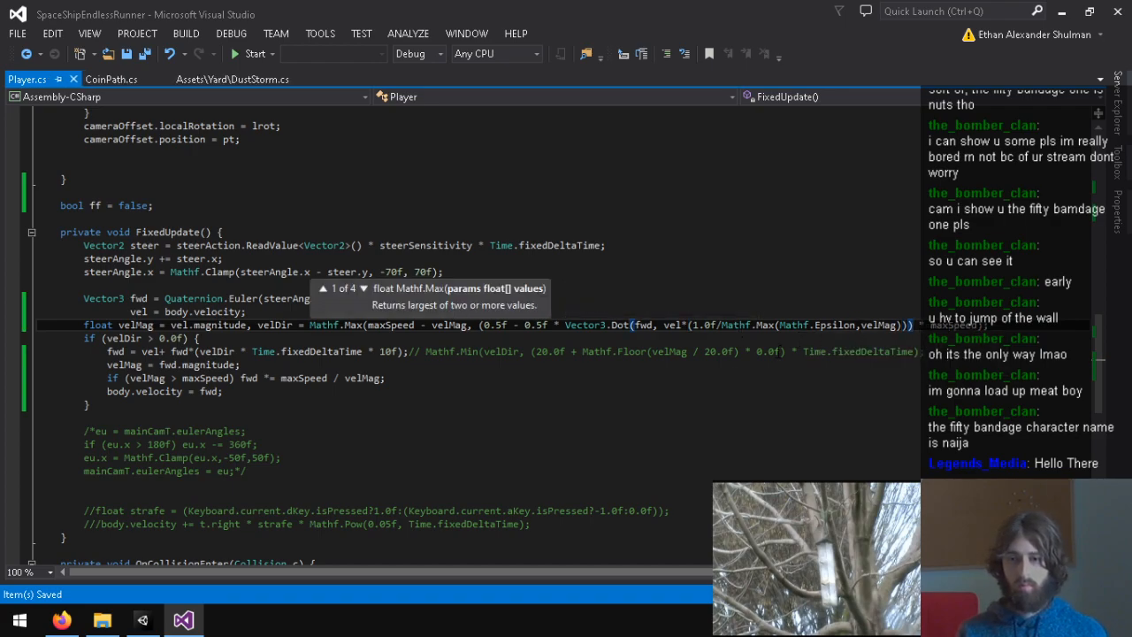
# Step: Check the script's compilation in Unity and correct the closing parentheses of the velDir expression in Visual Studio
pyautogui.click(141, 620)
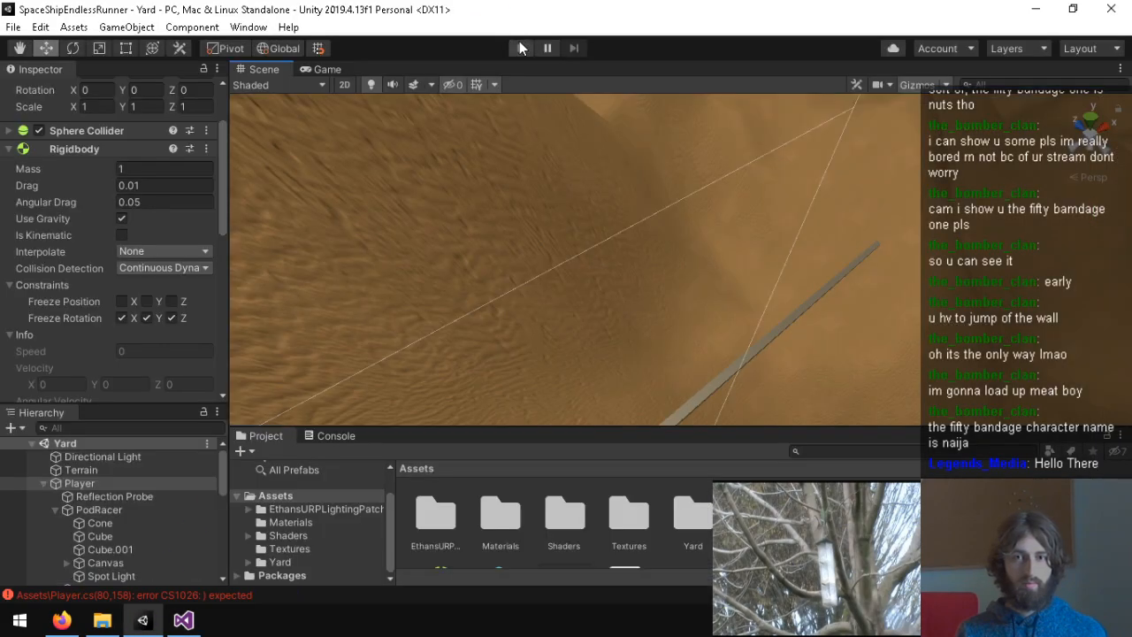
pyautogui.click(183, 620)
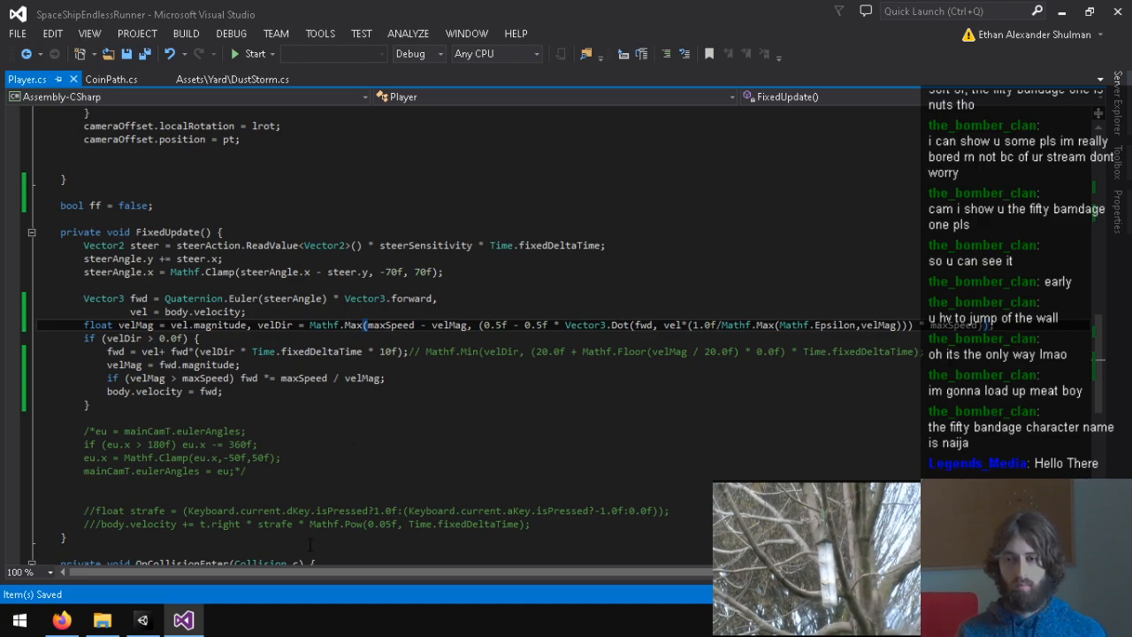
pyautogui.press('BackSpace')
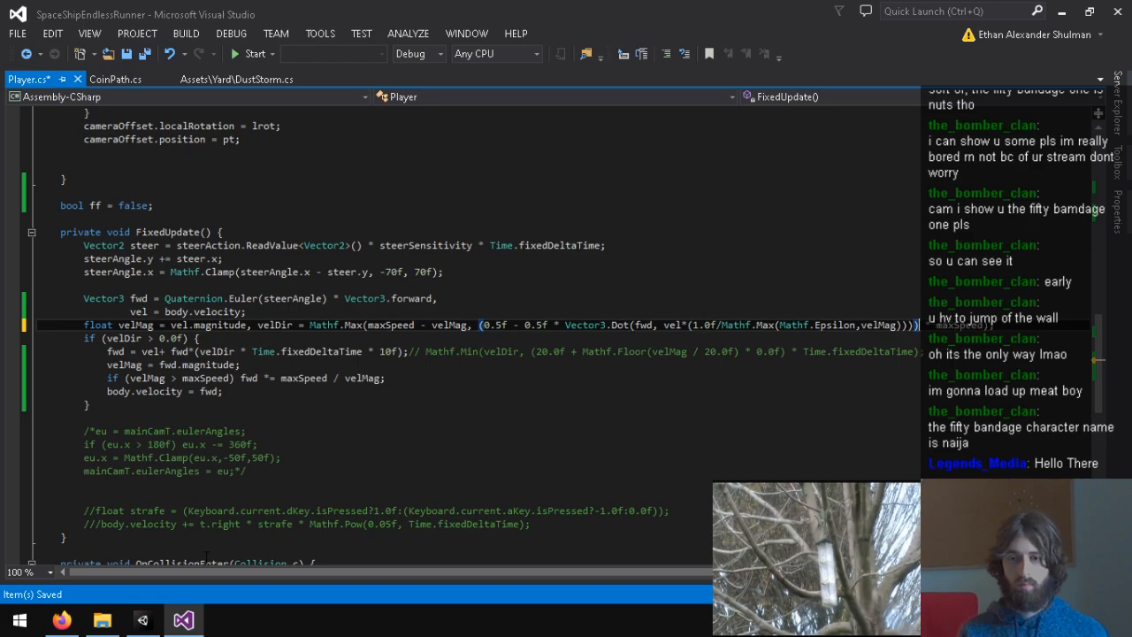
# Step: Play-test the restored velDir calculation in Unity, stop the game and switch back to Visual Studio
pyautogui.hotkey('alt', 'Tab')
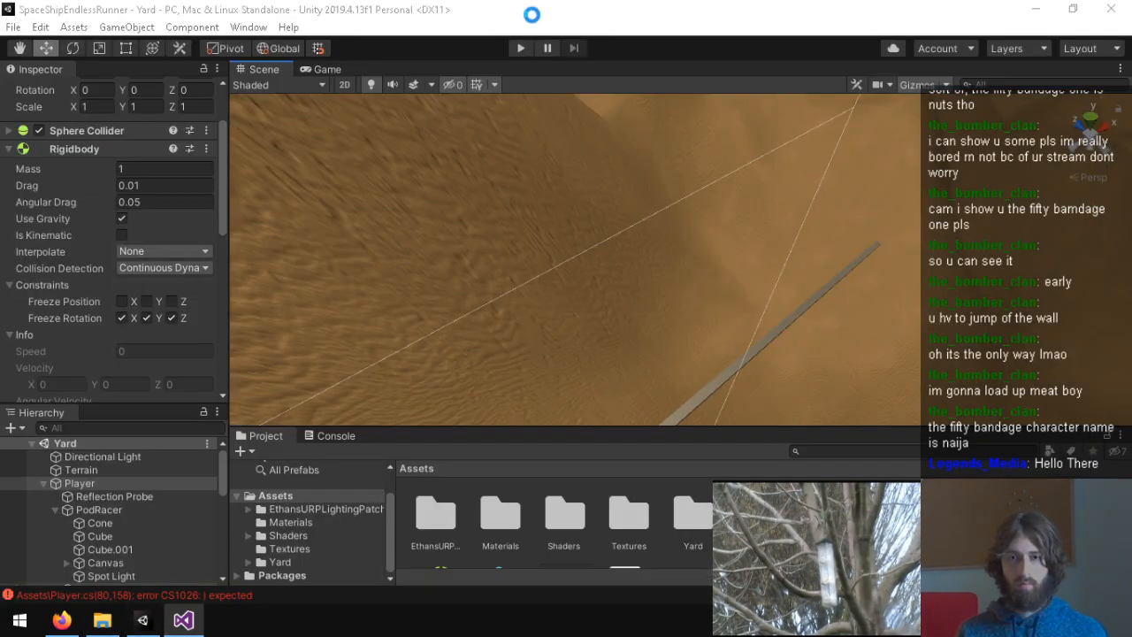
pyautogui.click(520, 49)
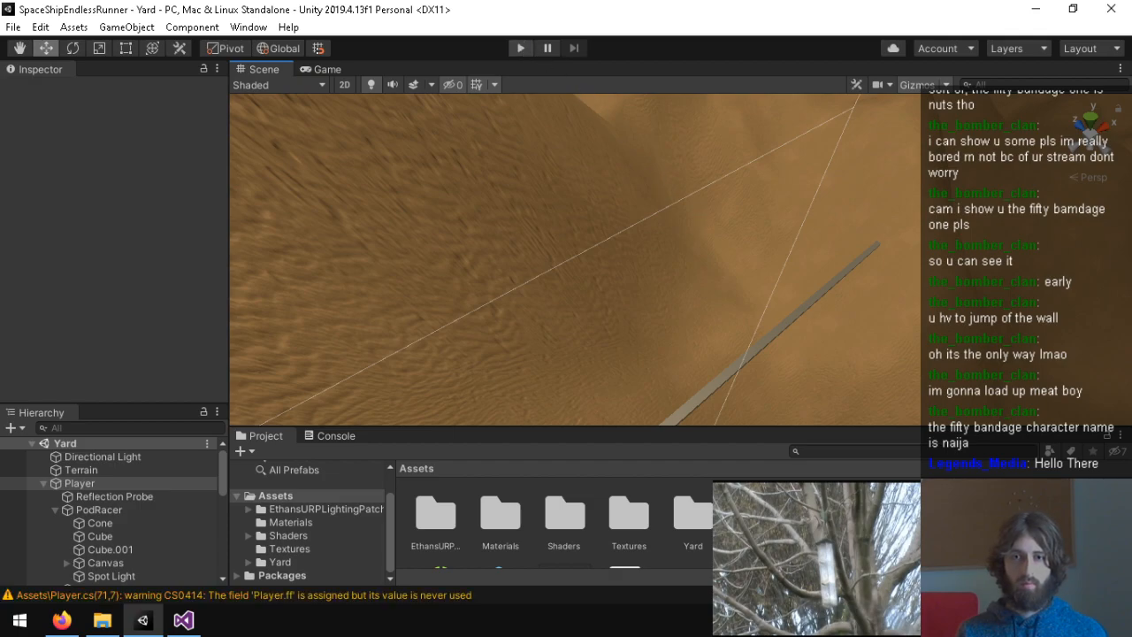
pyautogui.hotkey('ctrl', 'p')
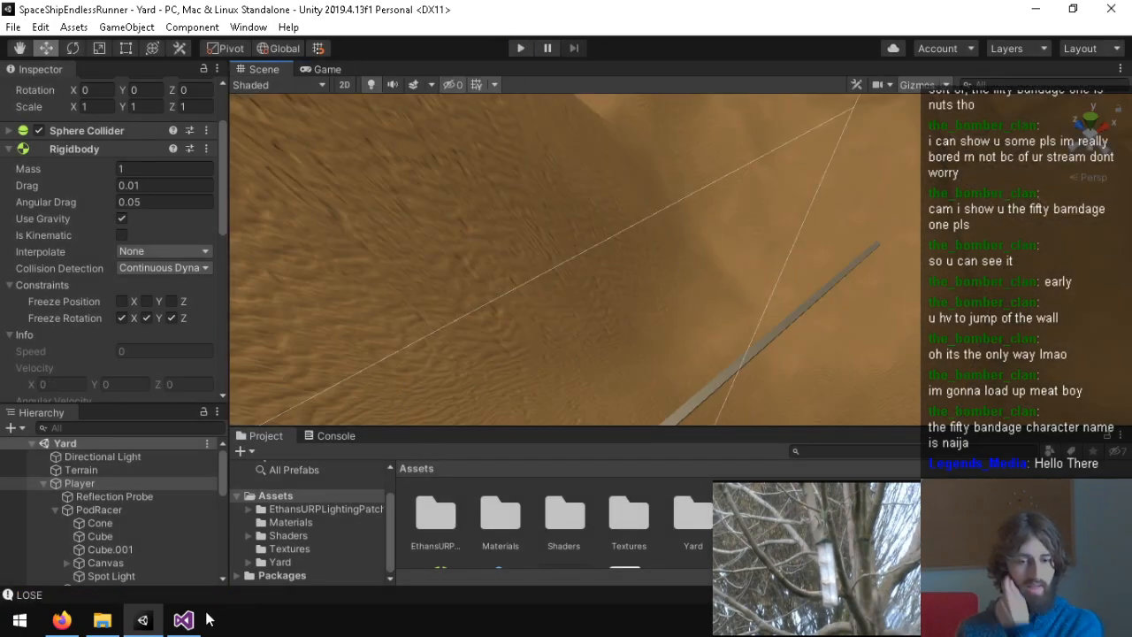
pyautogui.click(184, 620)
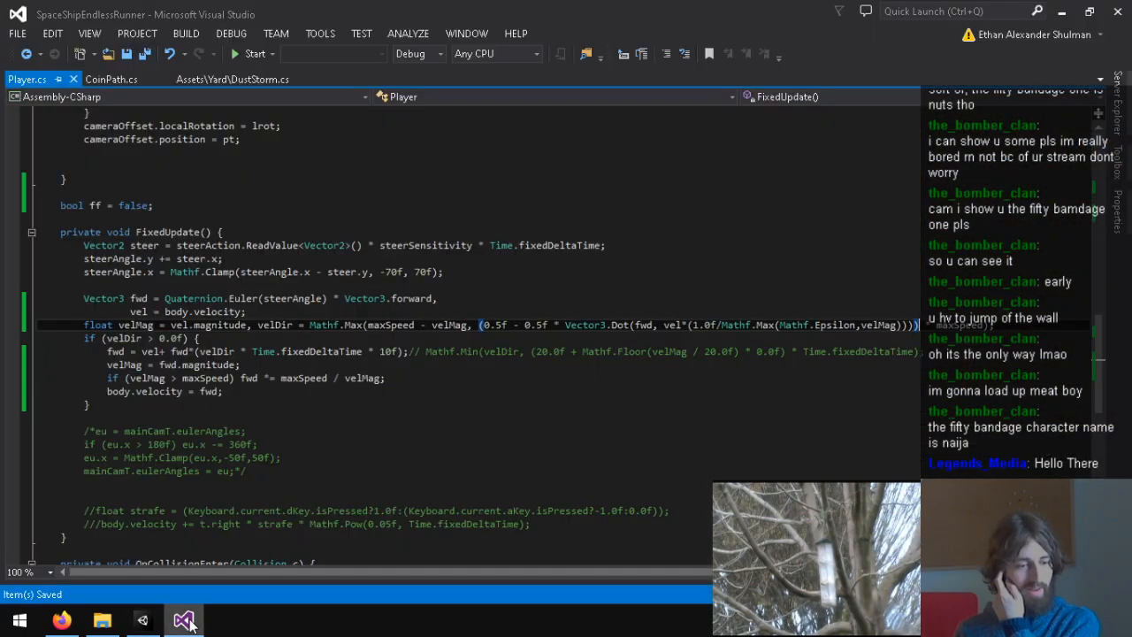
# Step: Add public float fields acceleration = 1.0f after maxSpeed and steering with a default of 1 after steerSensitivity
pyautogui.scroll(15, 310, 349)
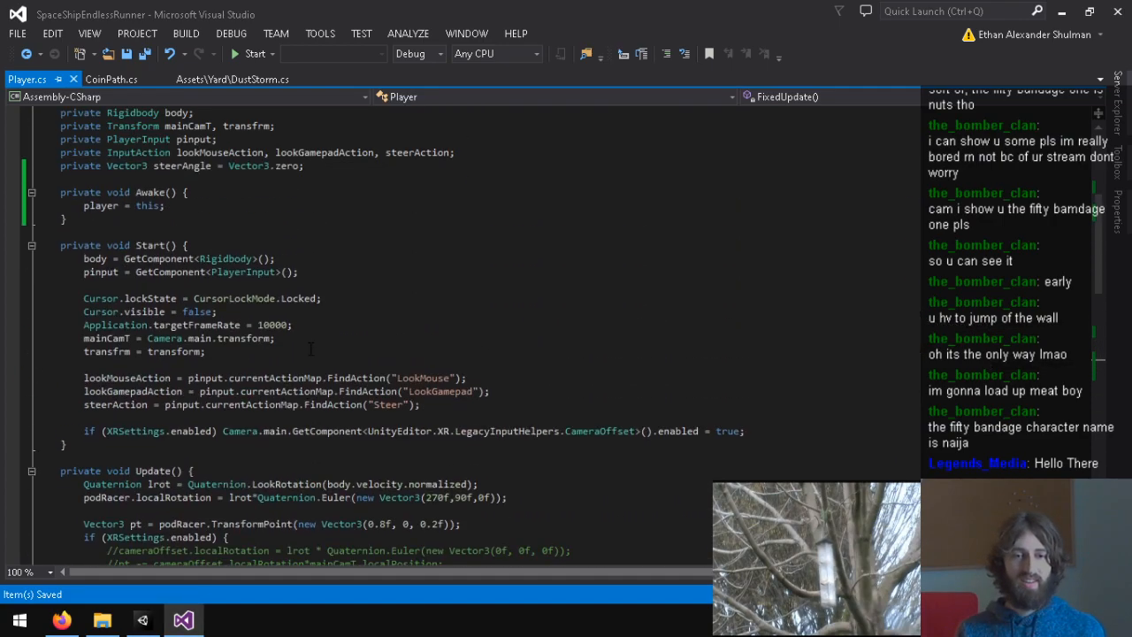
pyautogui.scroll(7, 310, 349)
pyautogui.click(279, 232)
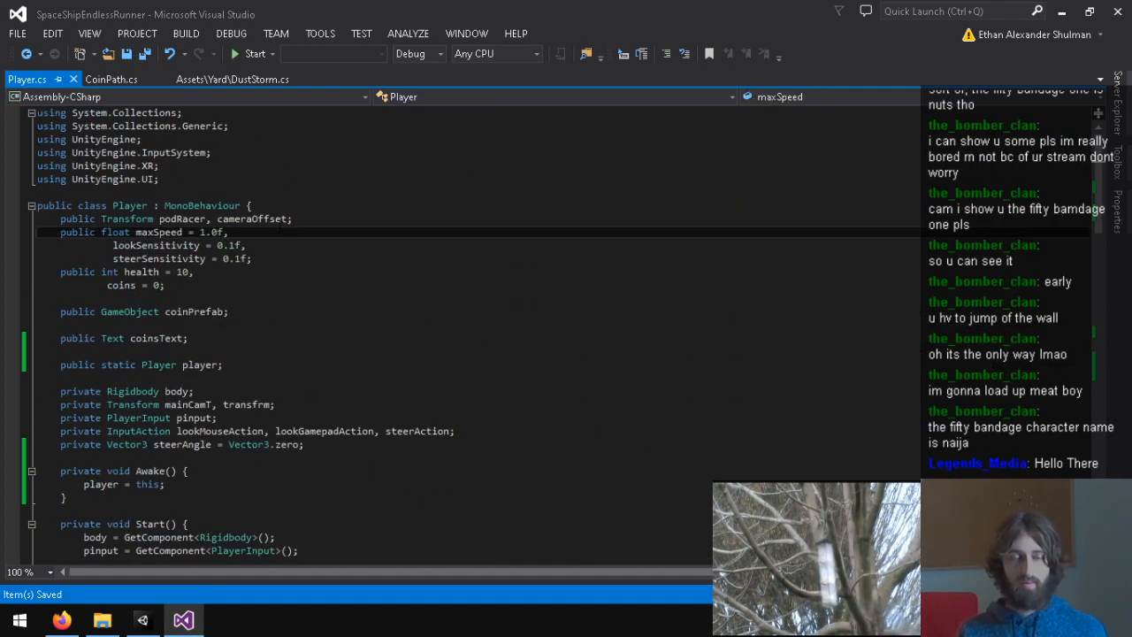
pyautogui.press('Return')
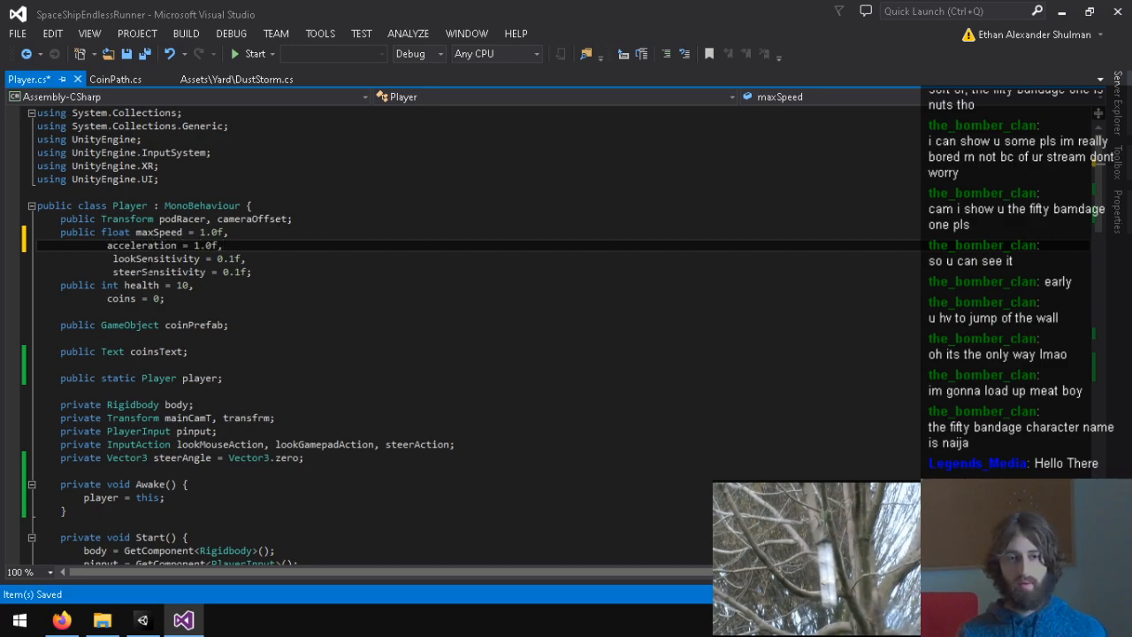
pyautogui.click(282, 273)
pyautogui.write(',')
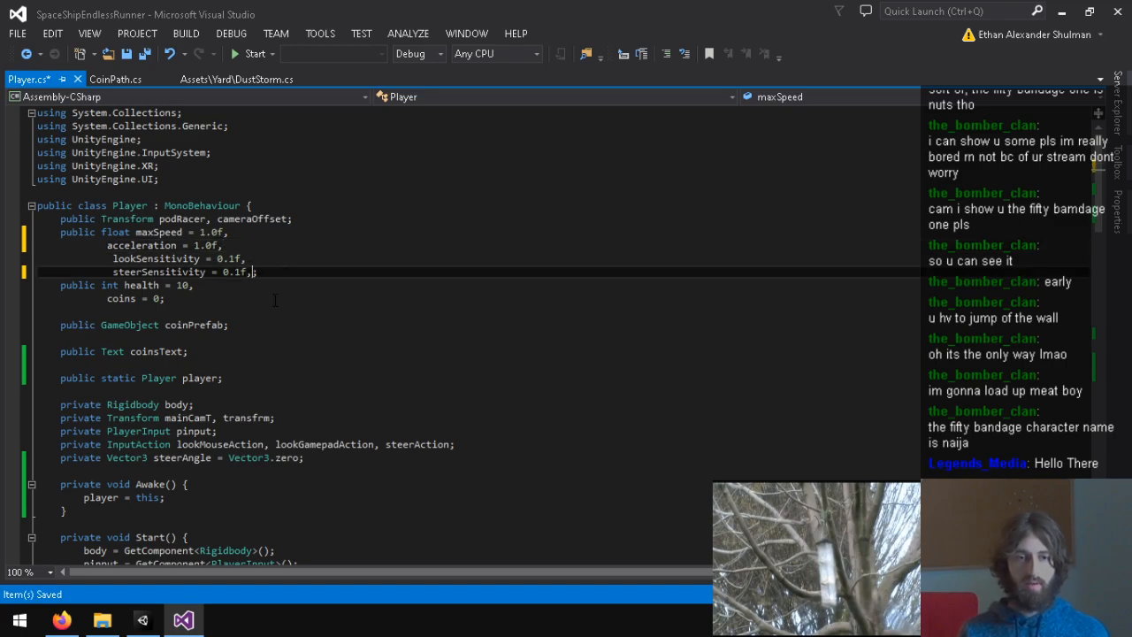
pyautogui.press('Return')
pyautogui.write('steering = 1.;')
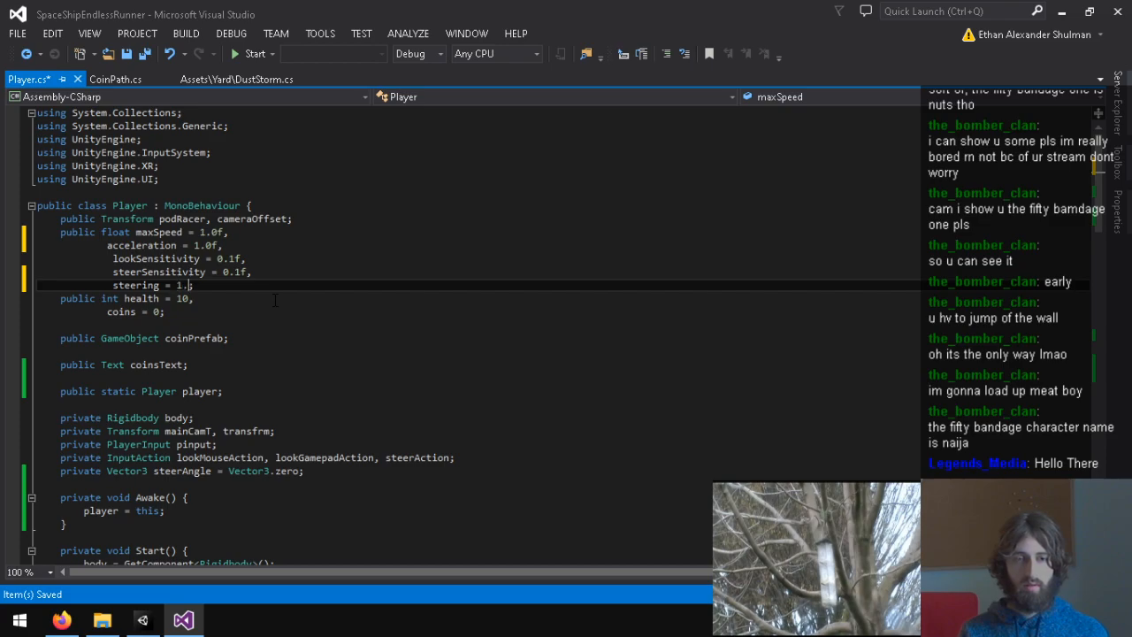
# Step: Replace the 10f factor in FixedUpdate's fwd assignment with the steering field
pyautogui.scroll(-13, 164, 325)
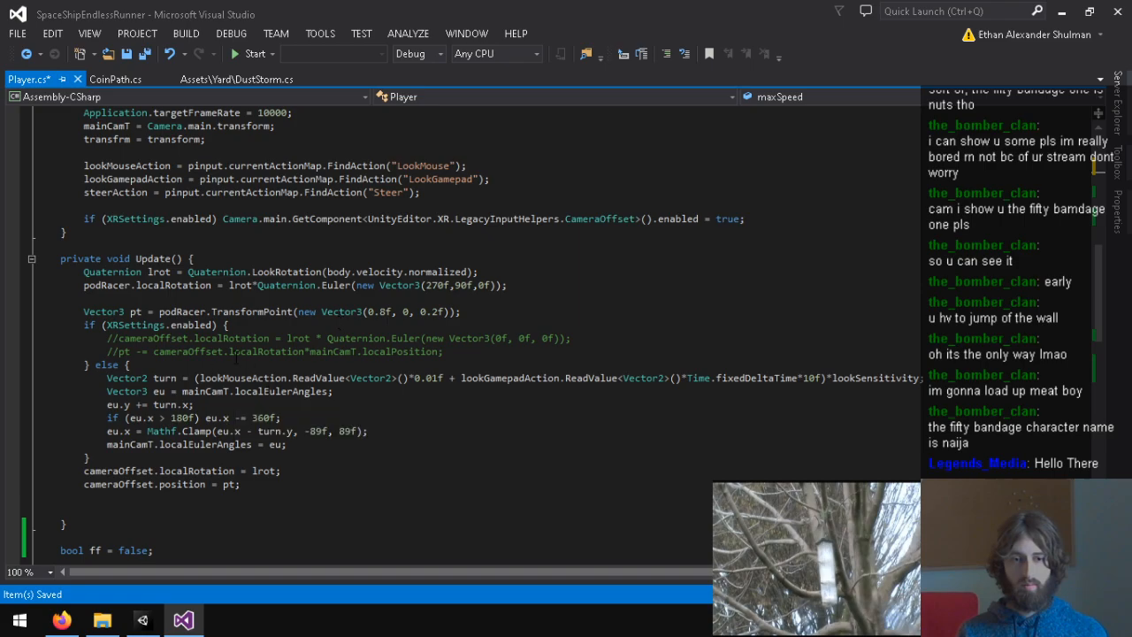
pyautogui.scroll(-10, 237, 358)
pyautogui.click(400, 298)
pyautogui.press('BackSpace')
pyautogui.press('BackSpace')
pyautogui.press('BackSpace')
pyautogui.press('BackSpace')
pyautogui.write('steering')
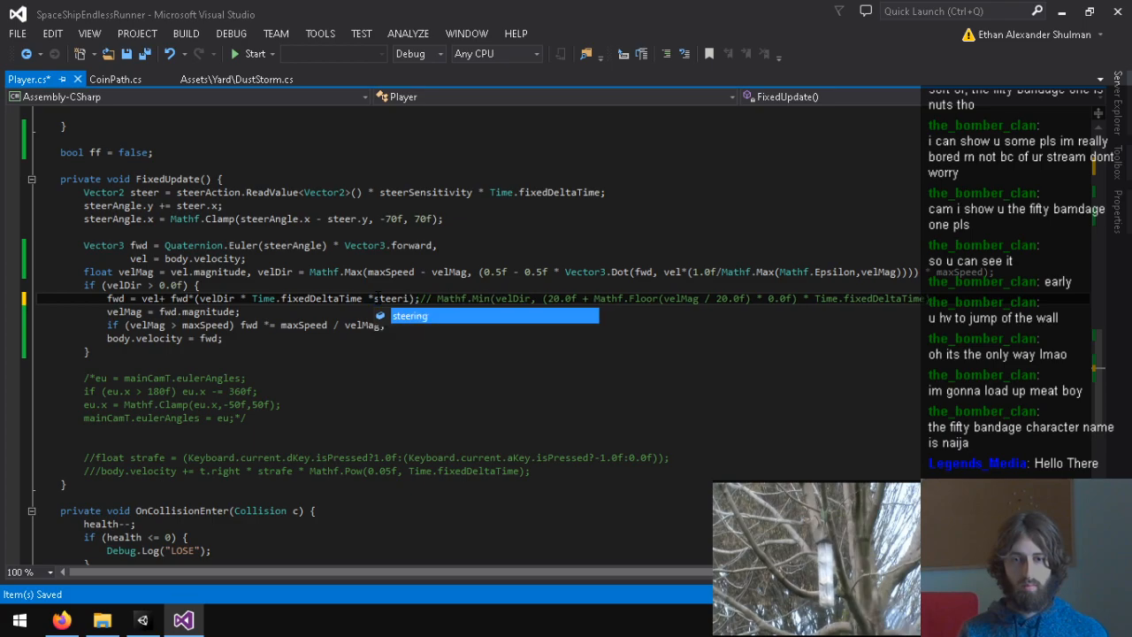
pyautogui.click(374, 298)
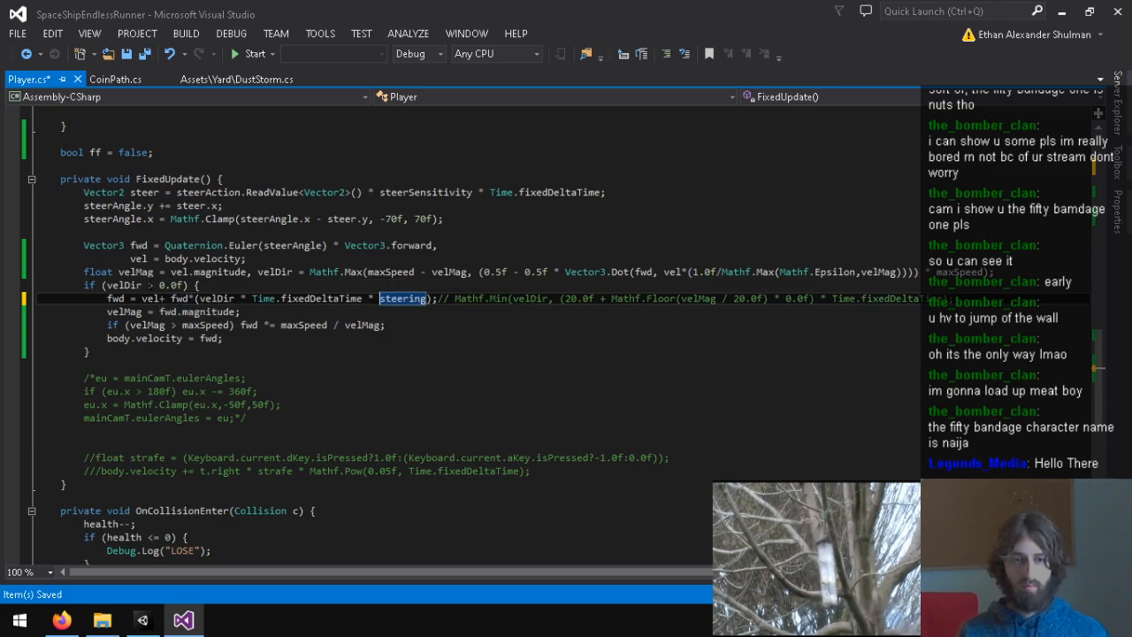
# Step: Remove the velMag and velDir declarations and the velDir > 0.0f condition from FixedUpdate, and unindent the velocity statements it enclosed
pyautogui.moveTo(205, 286); pyautogui.dragTo(250, 275)
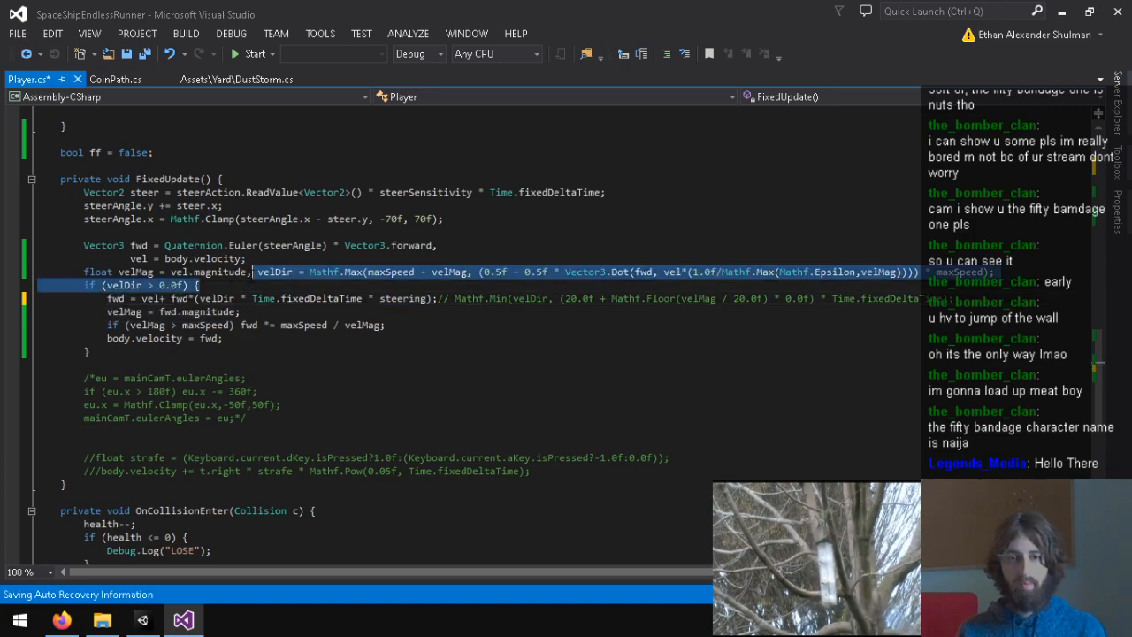
pyautogui.write(';')
pyautogui.press('Return')
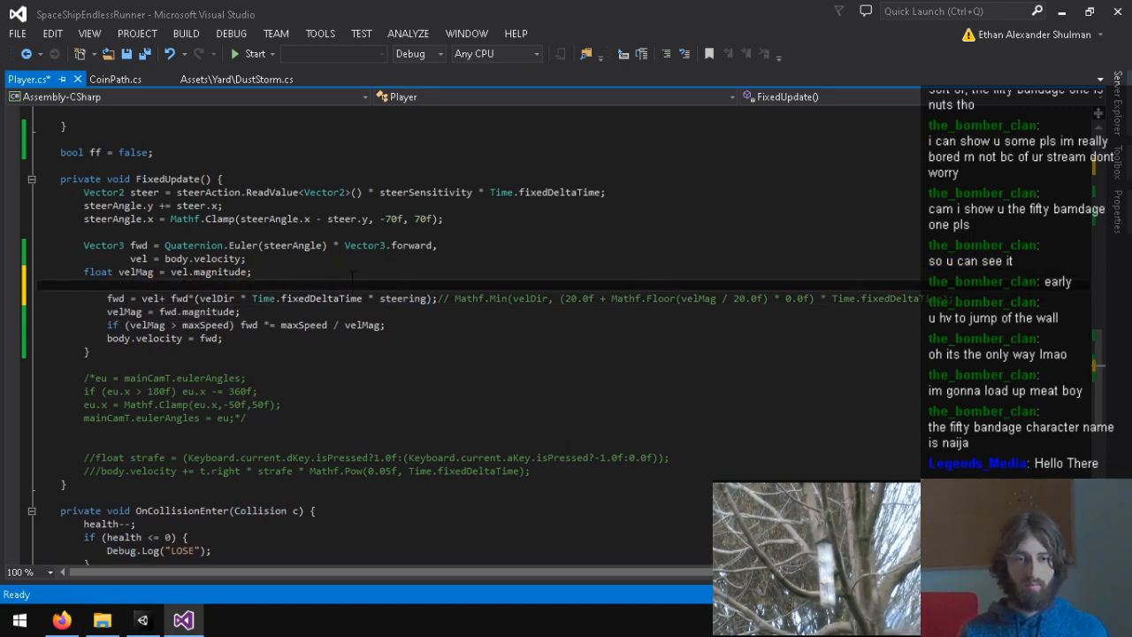
pyautogui.moveTo(250, 343); pyautogui.dragTo(35, 285)
pyautogui.hotkey('shift', 'Tab')
pyautogui.moveTo(185, 284); pyautogui.dragTo(39, 271)
pyautogui.press('BackSpace')
pyautogui.press('BackSpace')
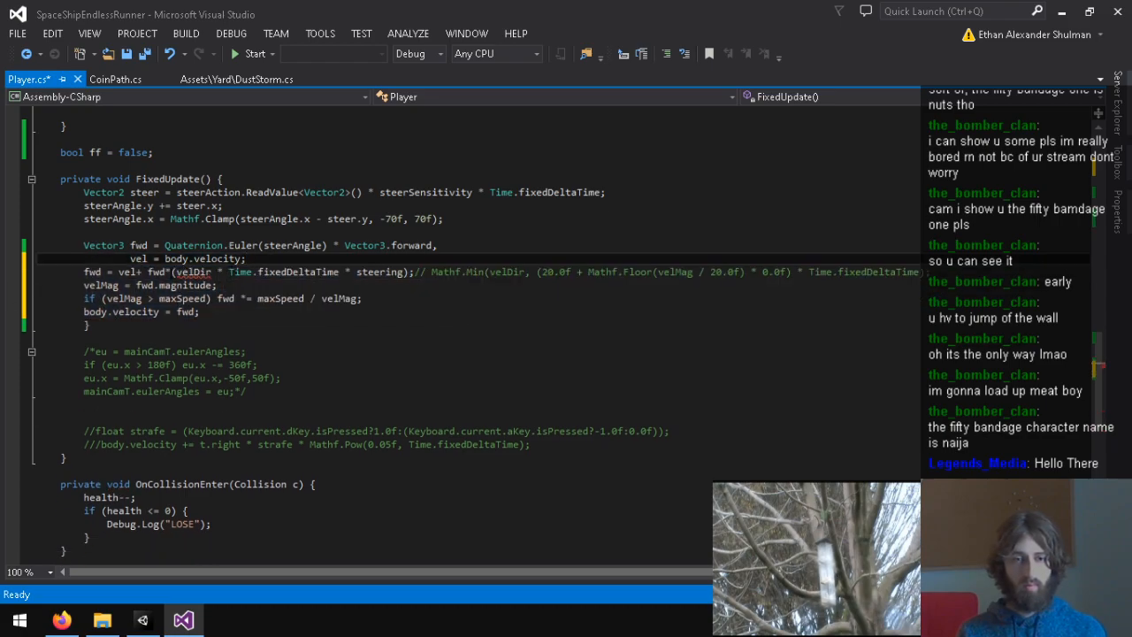
# Step: Replace velDir with acceleration in the fwd assignment and remove its steering factor, leaving fwd = vel+fwd*(acceleration * Time.fixedDeltaTime)
pyautogui.click(149, 273)
pyautogui.press('BackSpace')
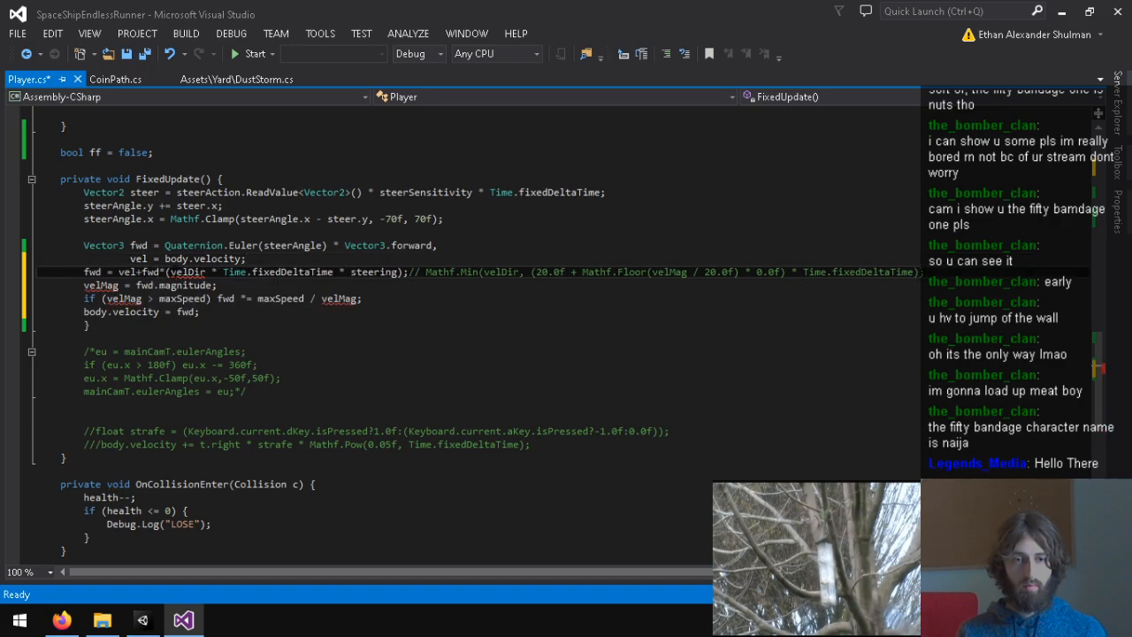
pyautogui.moveTo(171, 273); pyautogui.dragTo(205, 272)
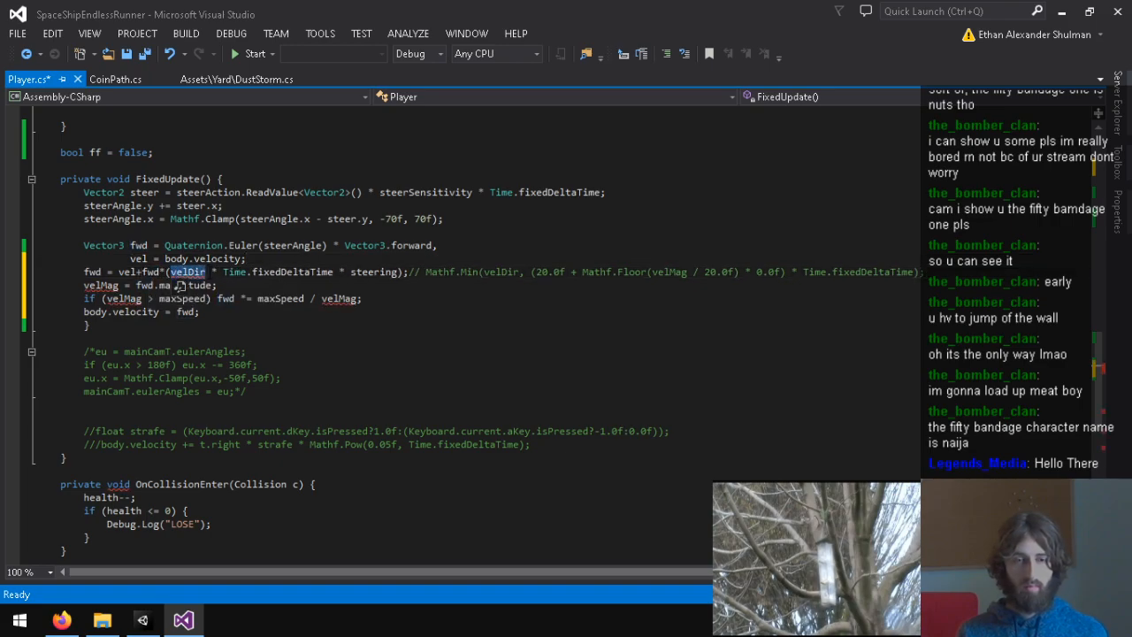
pyautogui.write('acce')
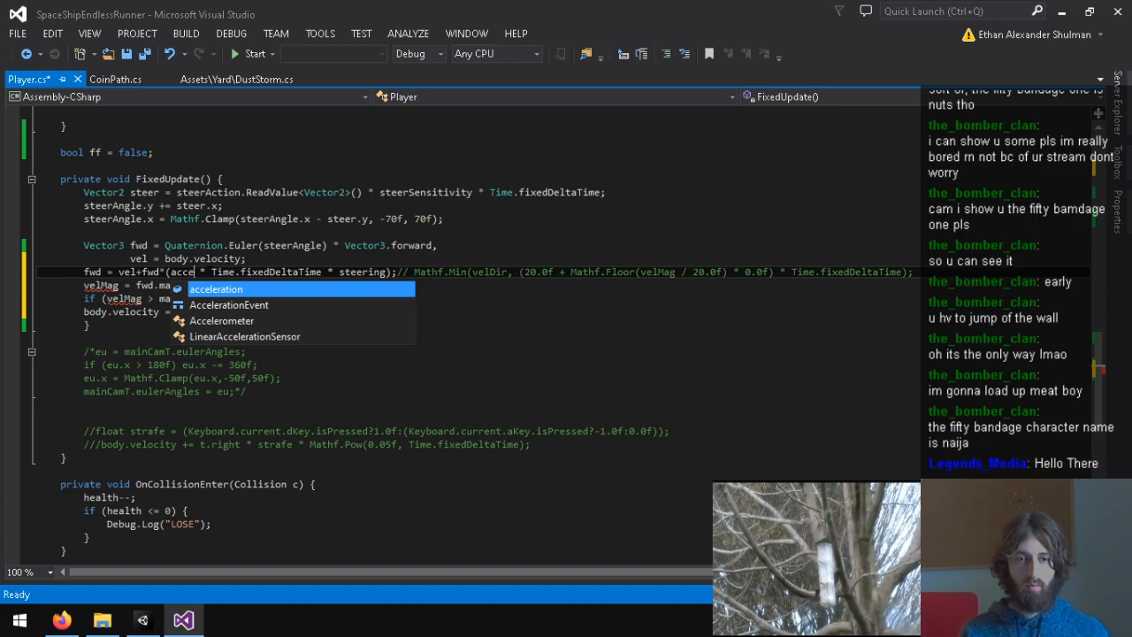
pyautogui.press('Tab')
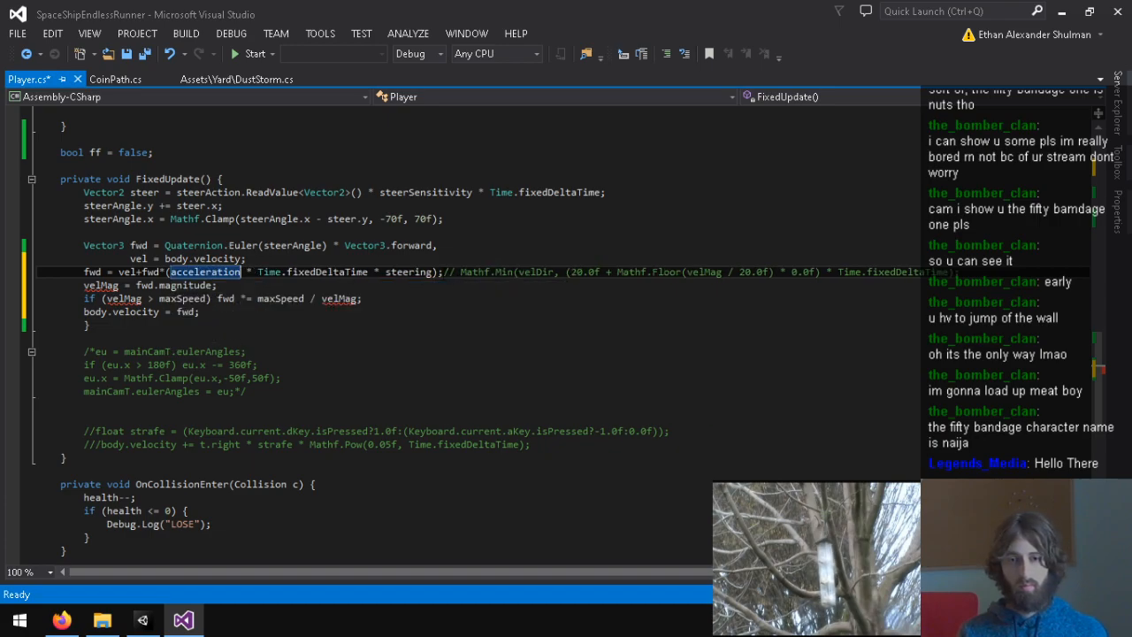
pyautogui.moveTo(434, 272); pyautogui.dragTo(374, 273)
pyautogui.press('BackSpace')
pyautogui.press('BackSpace')
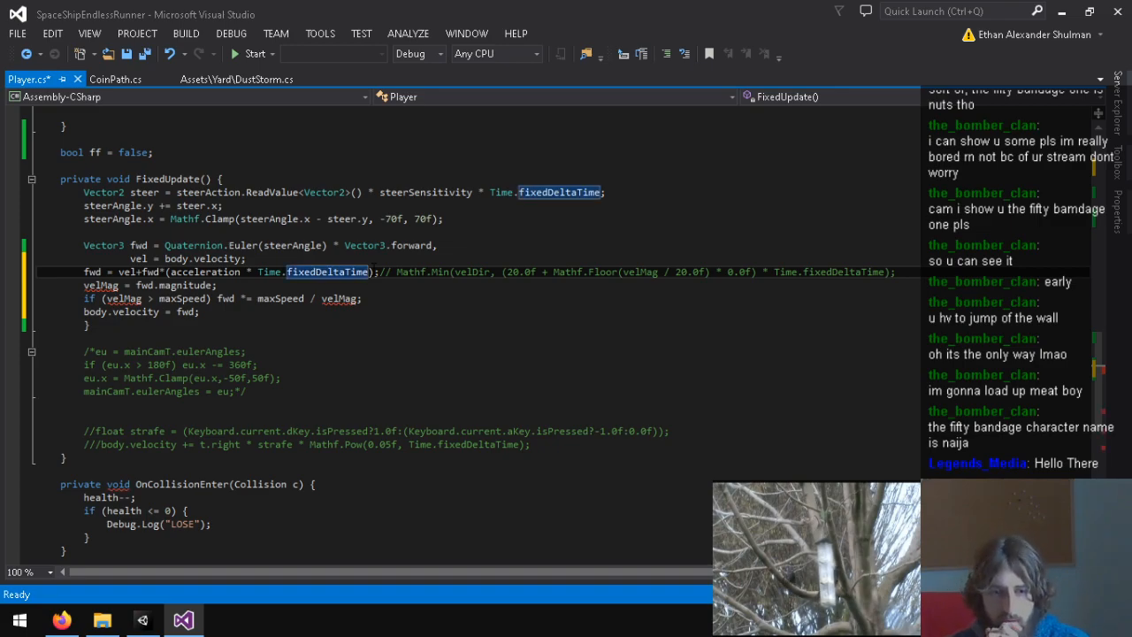
# Step: Delete the steering field from the Player class's public float declarations, ending the list with steerSensitivity
pyautogui.scroll(20, 251, 318)
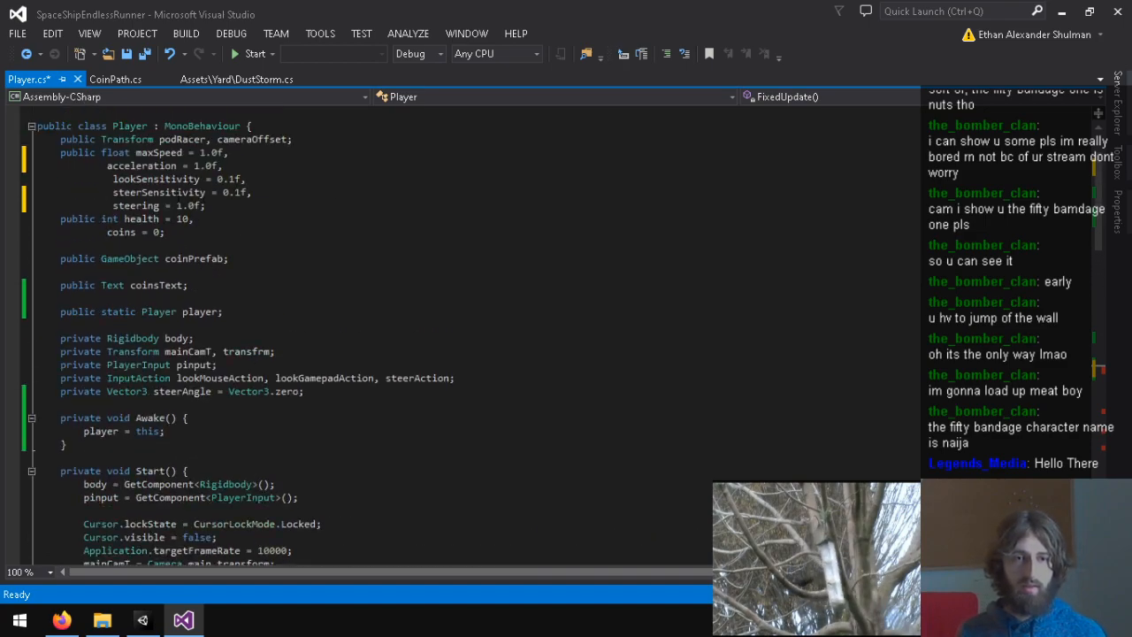
pyautogui.moveTo(203, 205); pyautogui.dragTo(247, 193)
pyautogui.press('BackSpace')
pyautogui.scroll(-14, 247, 192)
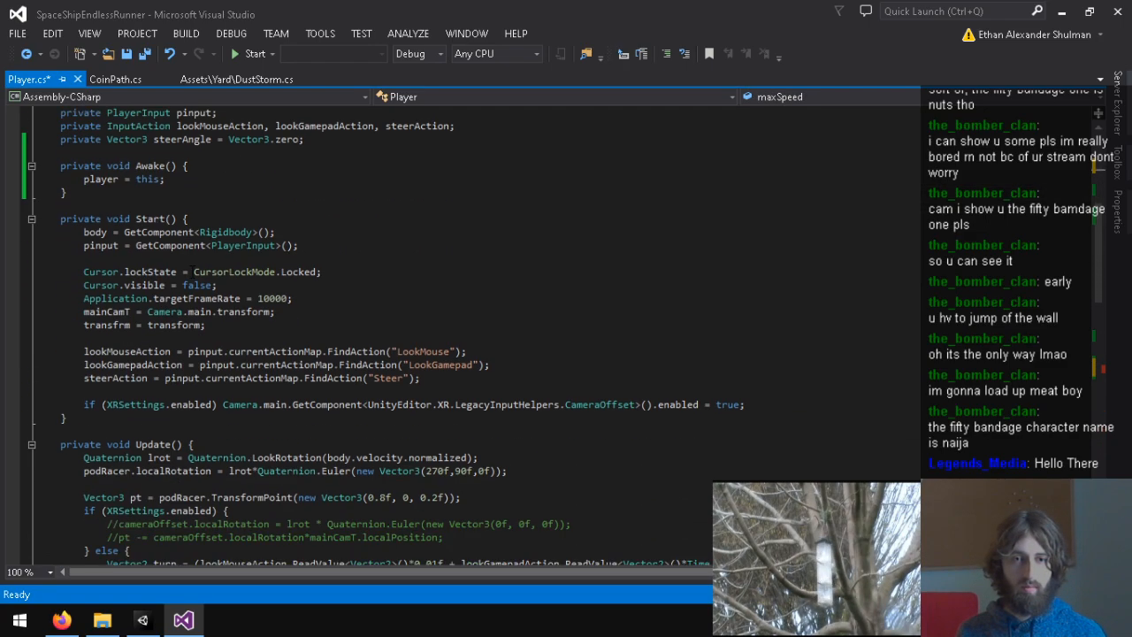
pyautogui.scroll(-5, 238, 247)
# Step: Replace the velMag assignment below the fwd line with the declaration float mag = fwd.magnitude
pyautogui.click(412, 353)
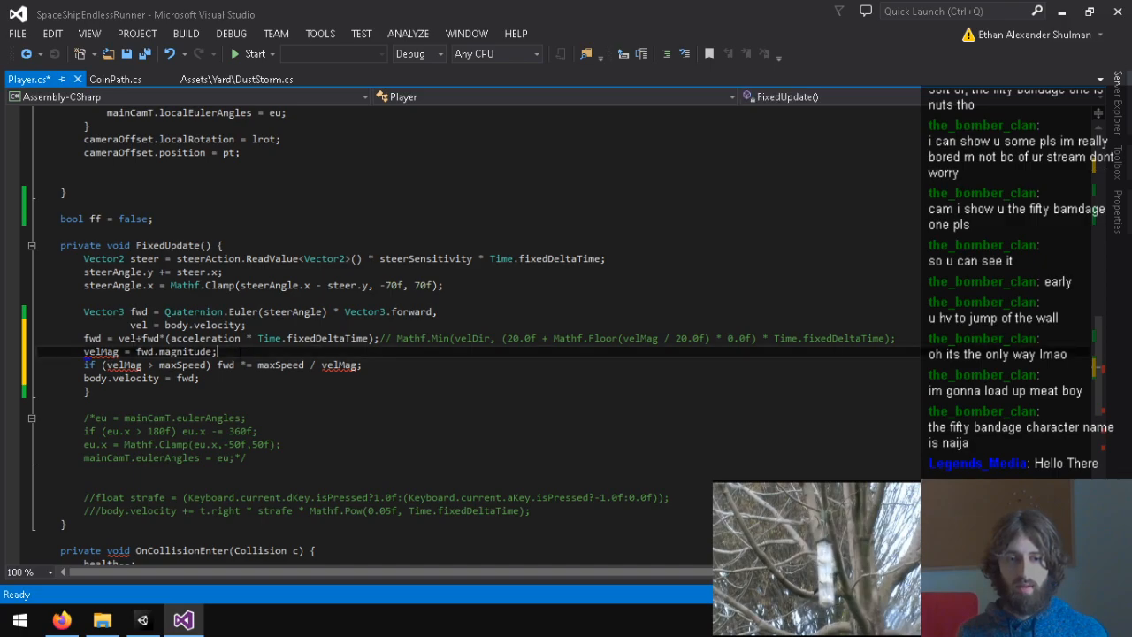
pyautogui.moveTo(376, 337)
pyautogui.mouseDown()
pyautogui.moveTo(903, 336)
pyautogui.moveTo(593, 324)
pyautogui.moveTo(386, 336)
pyautogui.mouseUp()
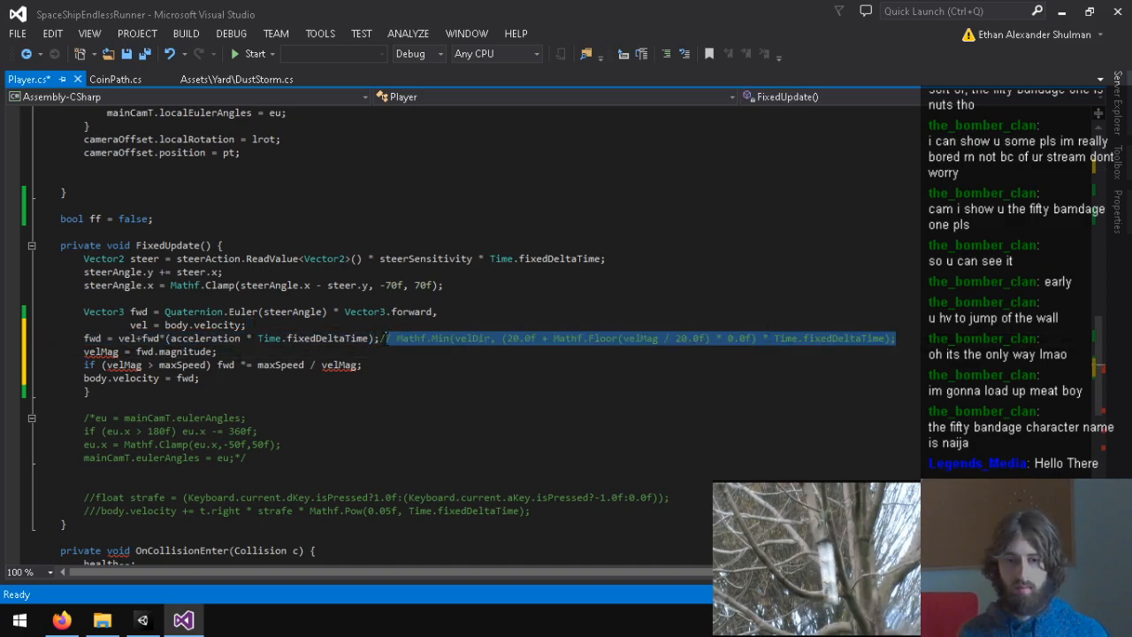
pyautogui.click(383, 351)
pyautogui.moveTo(84, 351); pyautogui.dragTo(102, 351)
pyautogui.write('float ')
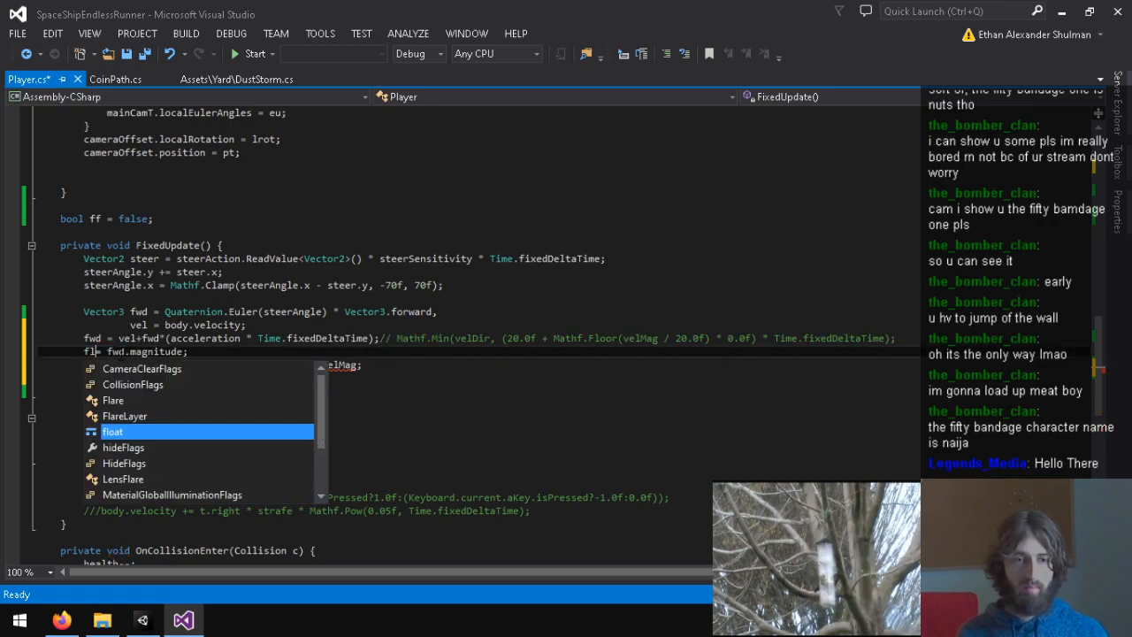
pyautogui.write('mag =')
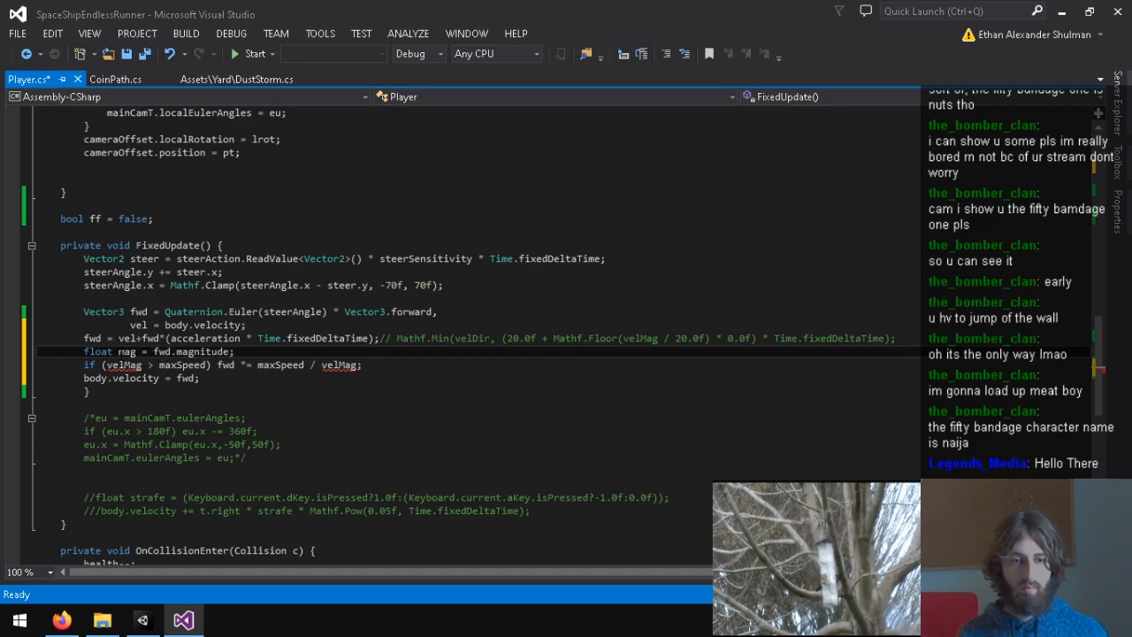
# Step: Replace both velMag references in the maxSpeed limit statement with mag and delete the leftover closing brace below body.velocity = fwd
pyautogui.moveTo(107, 364); pyautogui.dragTo(140, 365)
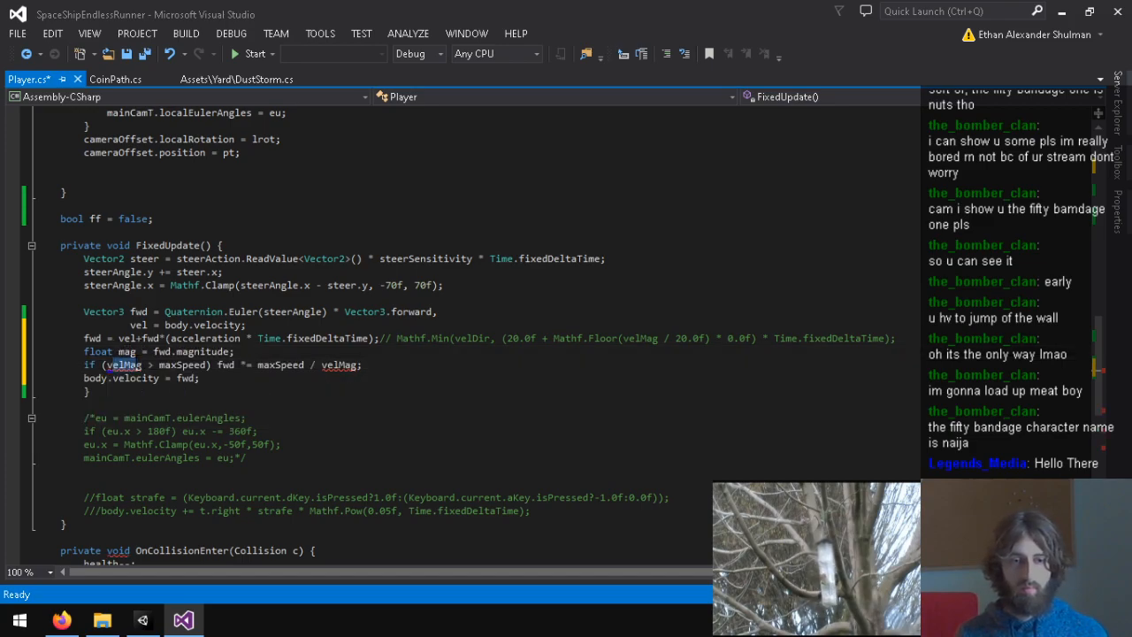
pyautogui.write('mag')
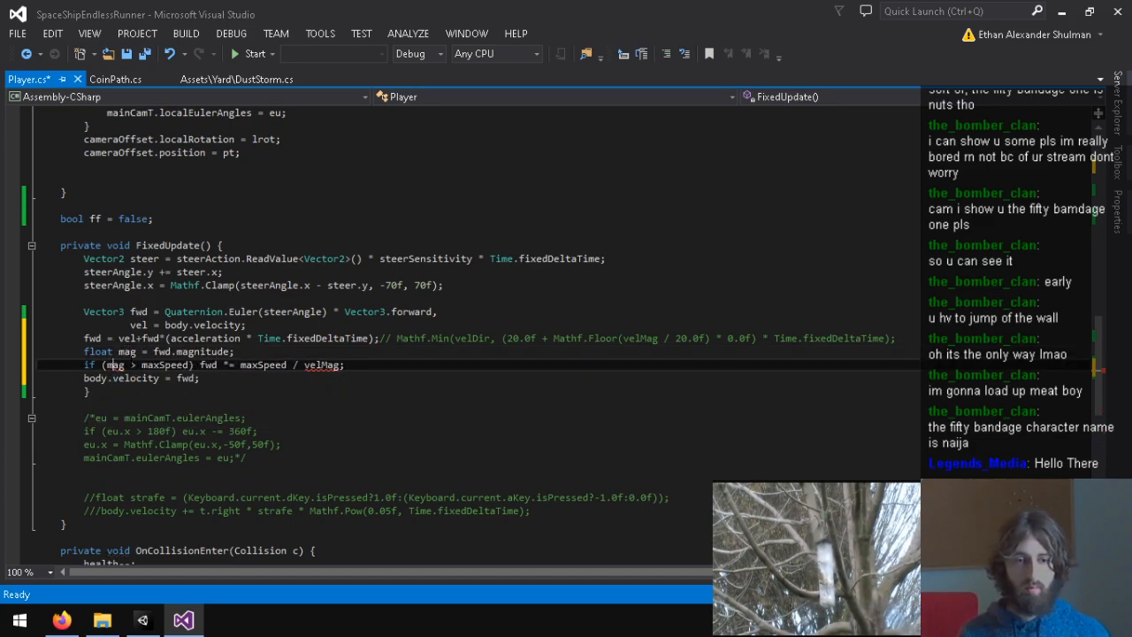
pyautogui.doubleClick(306, 365)
pyautogui.write('m')
pyautogui.press('Down')
pyautogui.press('Down')
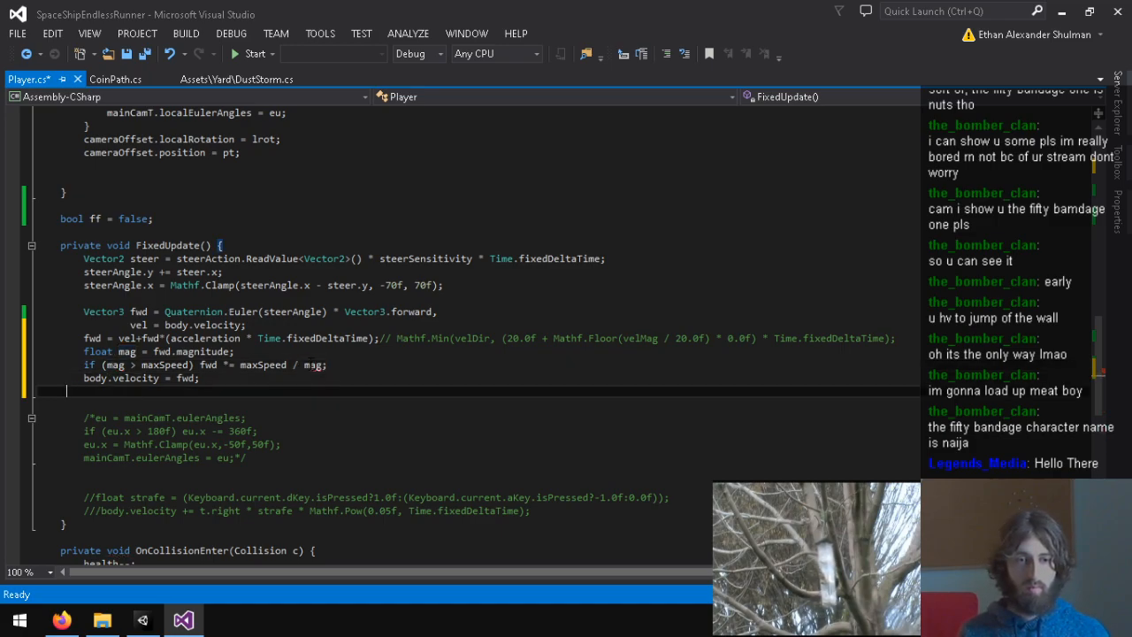
pyautogui.press('BackSpace')
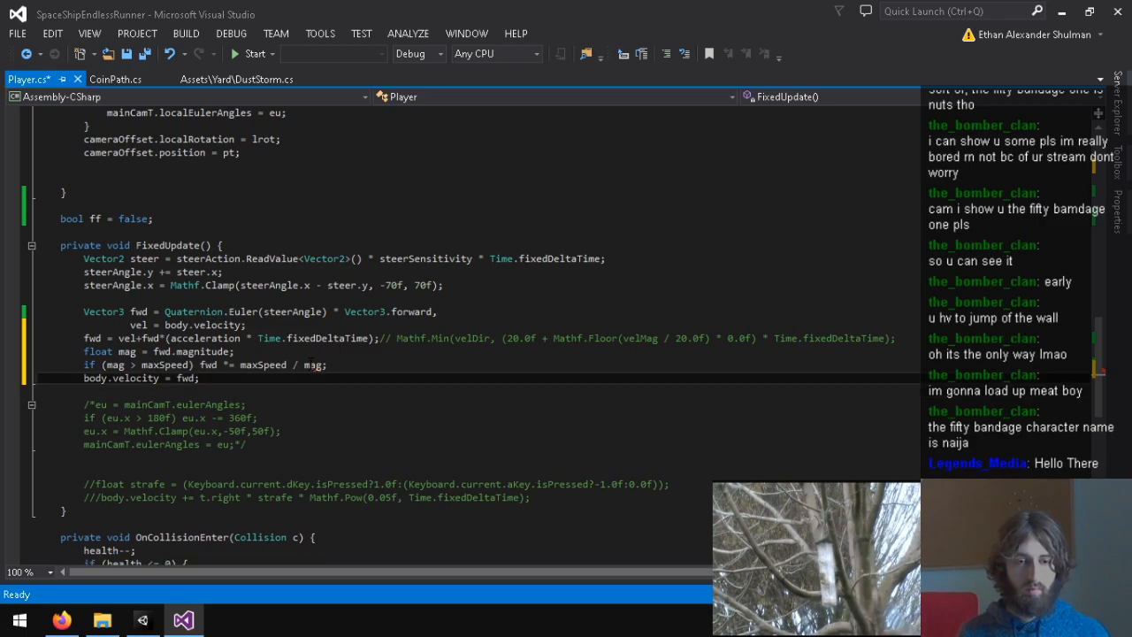
# Step: Remove the "fwd = vel" beginning of the acceleration statement in FixedUpdate
pyautogui.moveTo(138, 339); pyautogui.dragTo(90, 339)
pyautogui.press('BackSpace')
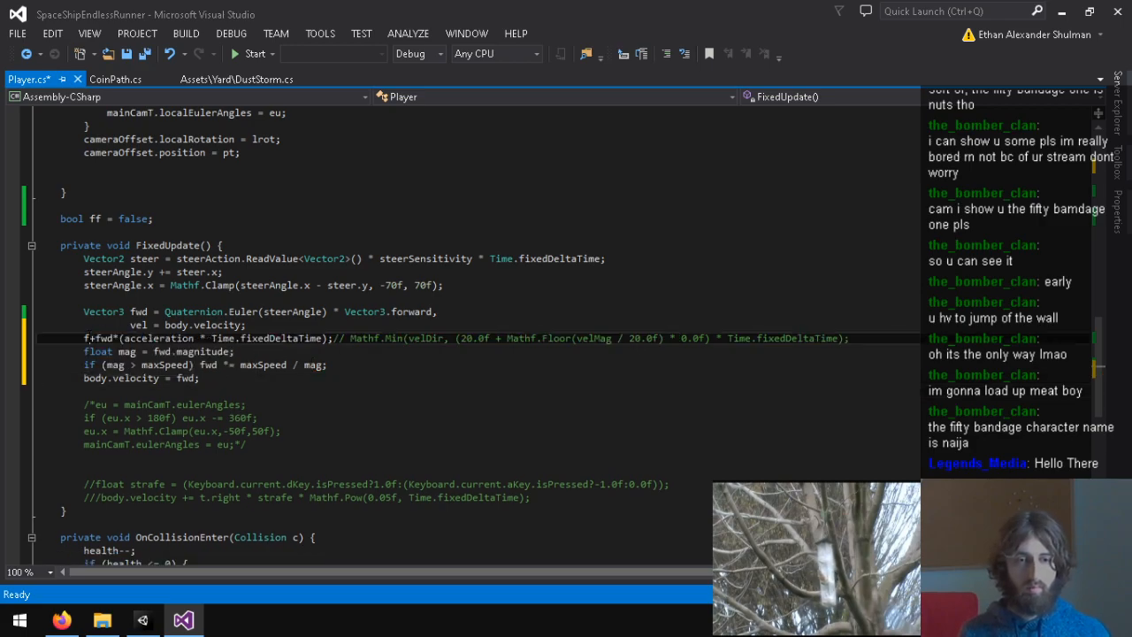
# Step: In FixedUpdate, add the forward acceleration to vel with += and make the maxSpeed limit scale vel instead of fwd
pyautogui.write('el +=')
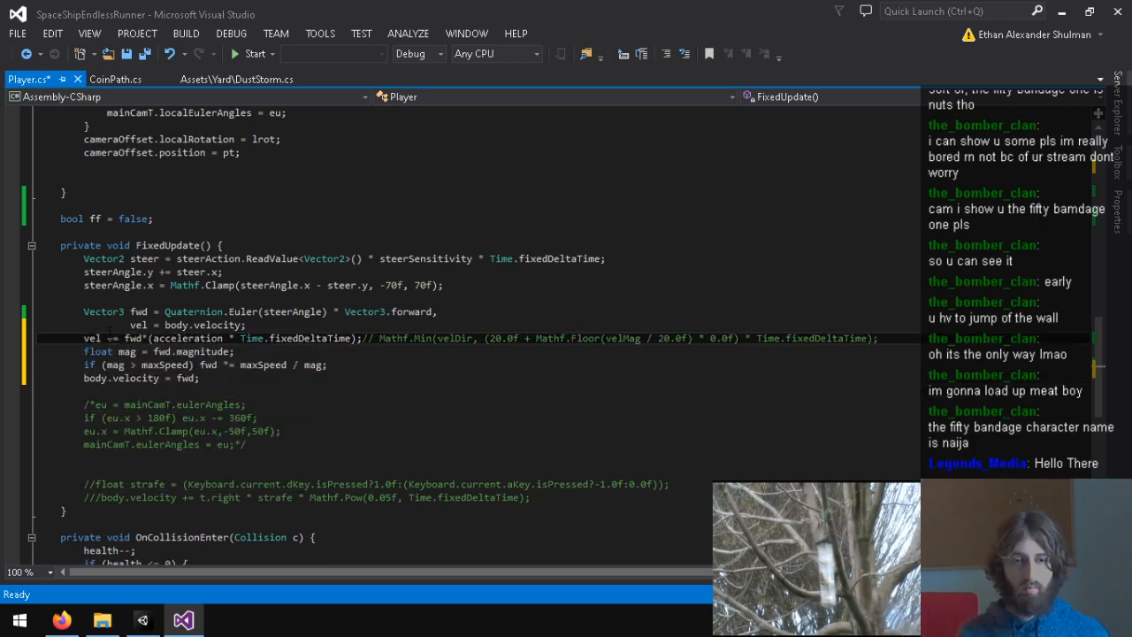
pyautogui.moveTo(217, 364); pyautogui.dragTo(212, 354)
pyautogui.click(216, 363)
pyautogui.press('BackSpace')
pyautogui.press('BackSpace')
pyautogui.press('BackSpace')
pyautogui.write('vel')
# Step: Replace fwd with vel in the mag calculation and the body.velocity assignment, and save Player.cs
pyautogui.click(212, 351)
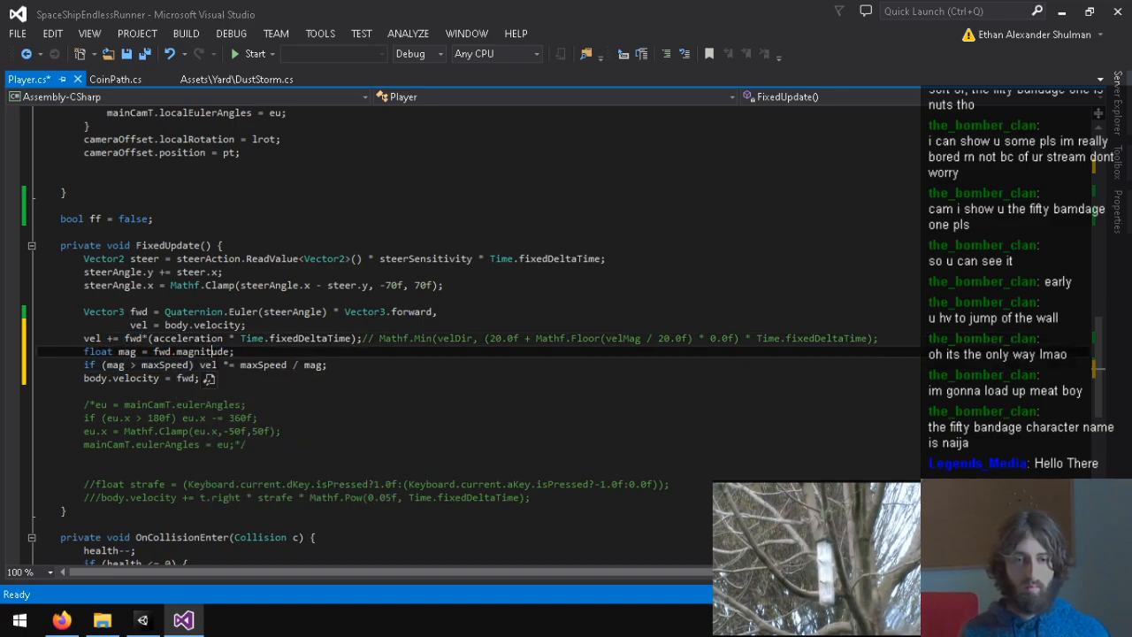
pyautogui.press('BackSpace')
pyautogui.press('BackSpace')
pyautogui.press('BackSpace')
pyautogui.write('vel')
pyautogui.press('Down')
pyautogui.press('Down')
pyautogui.press('BackSpace')
pyautogui.press('BackSpace')
pyautogui.press('BackSpace')
pyautogui.write('vel')
pyautogui.hotkey('ctrl', 's')
# Step: Switch to Unity and play-test the revised velocity code
pyautogui.hotkey('alt', 'Tab')
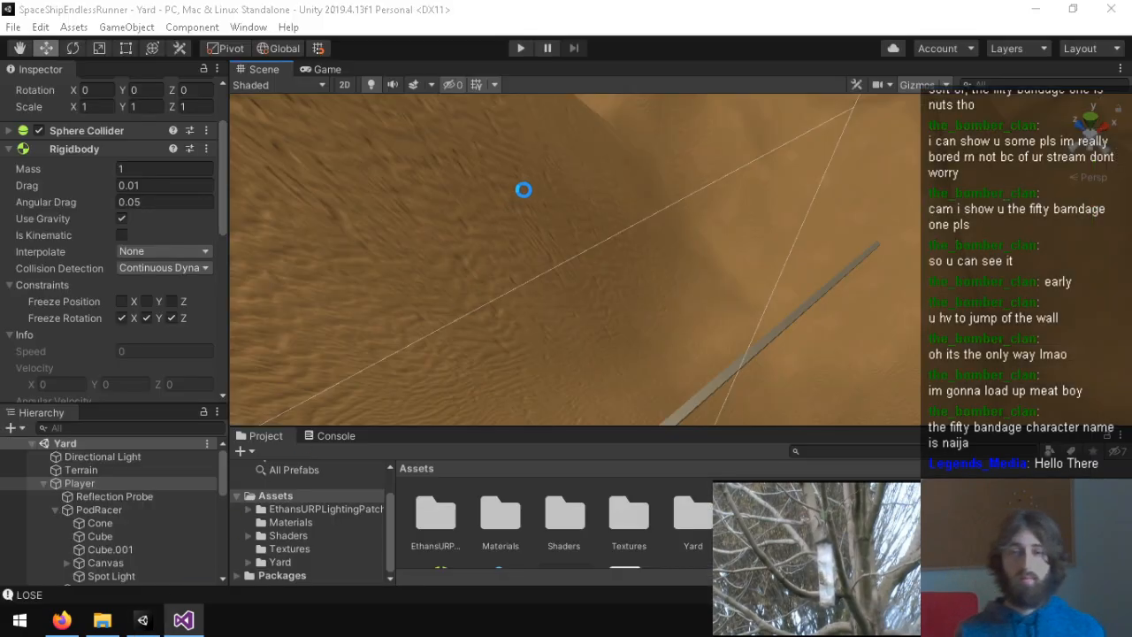
pyautogui.click(524, 47)
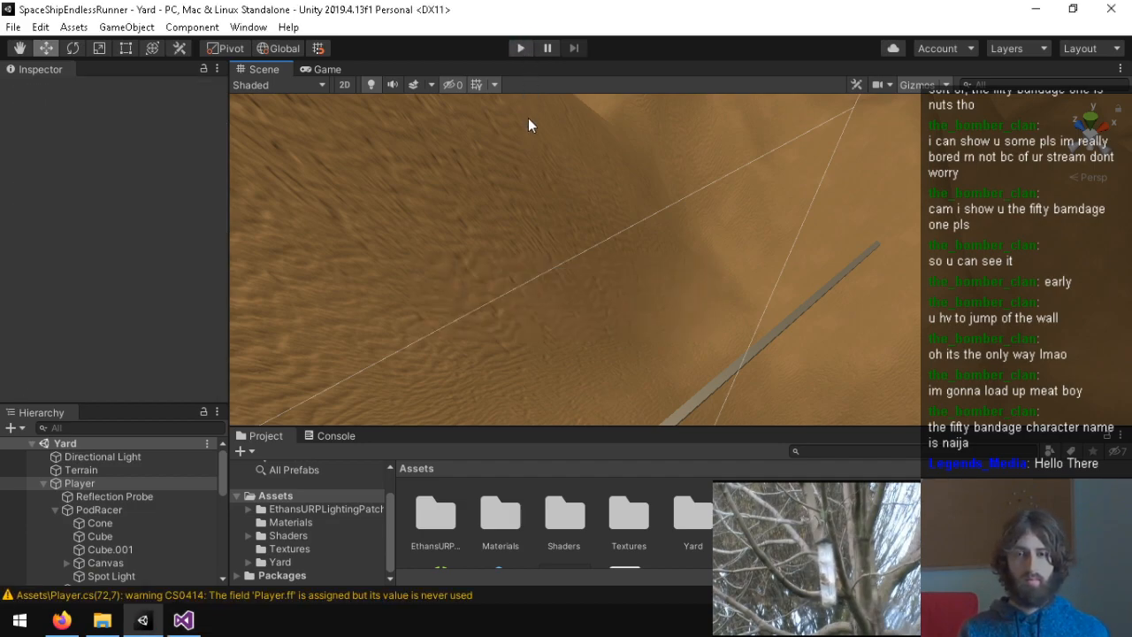
pyautogui.click(521, 48)
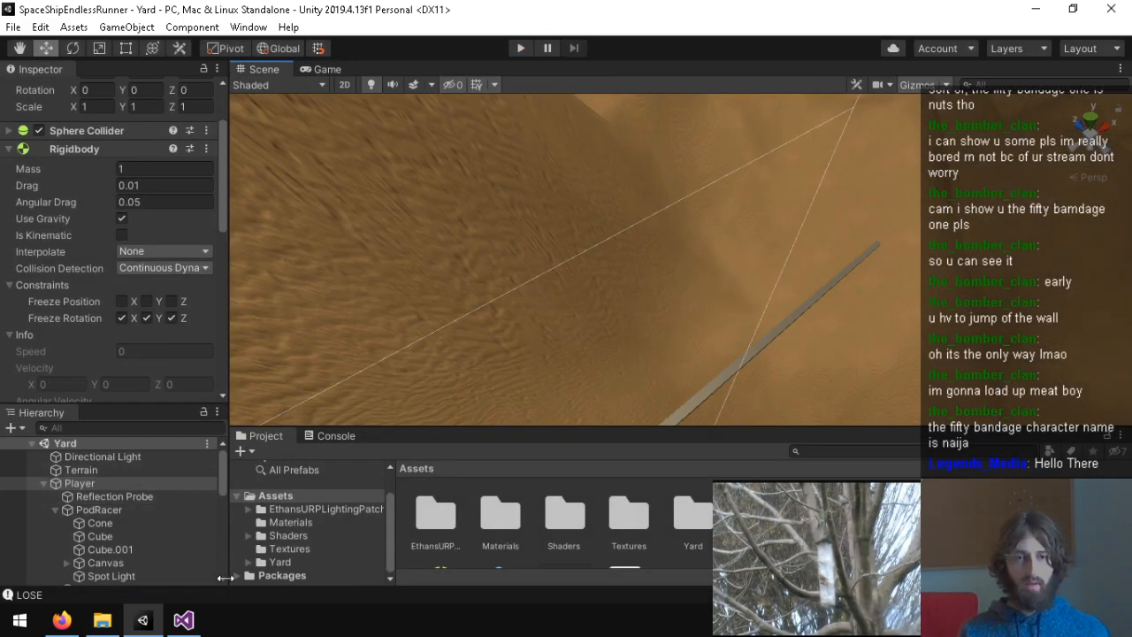
# Step: Review the code and check the speed, acceleration and sensitivity values of the Player script component in Unity
pyautogui.click(183, 620)
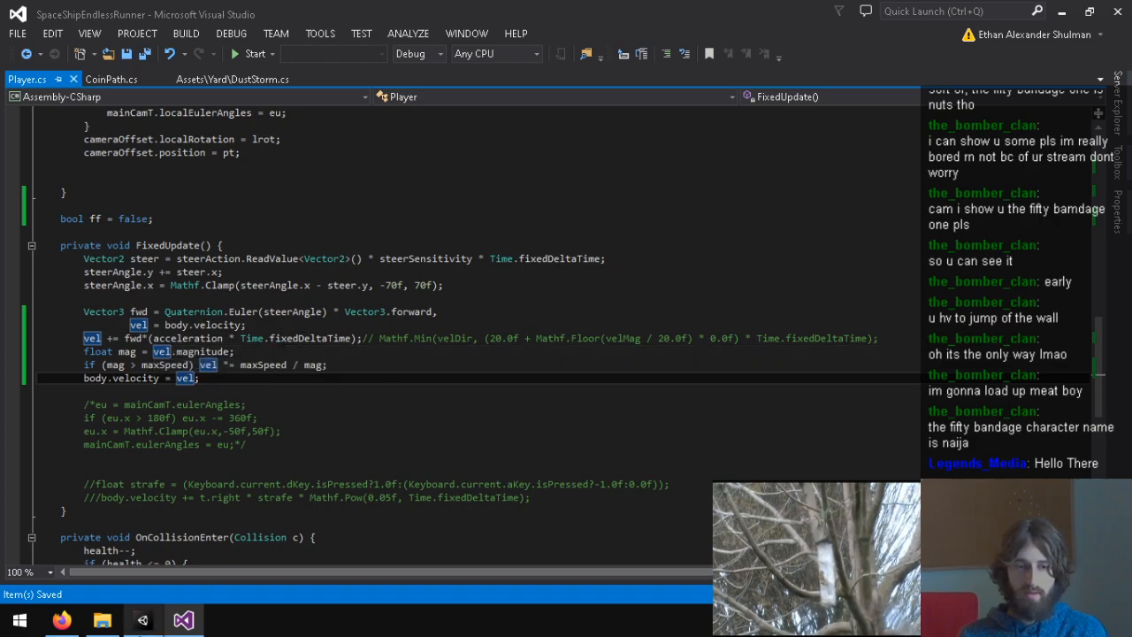
pyautogui.moveTo(142, 620)
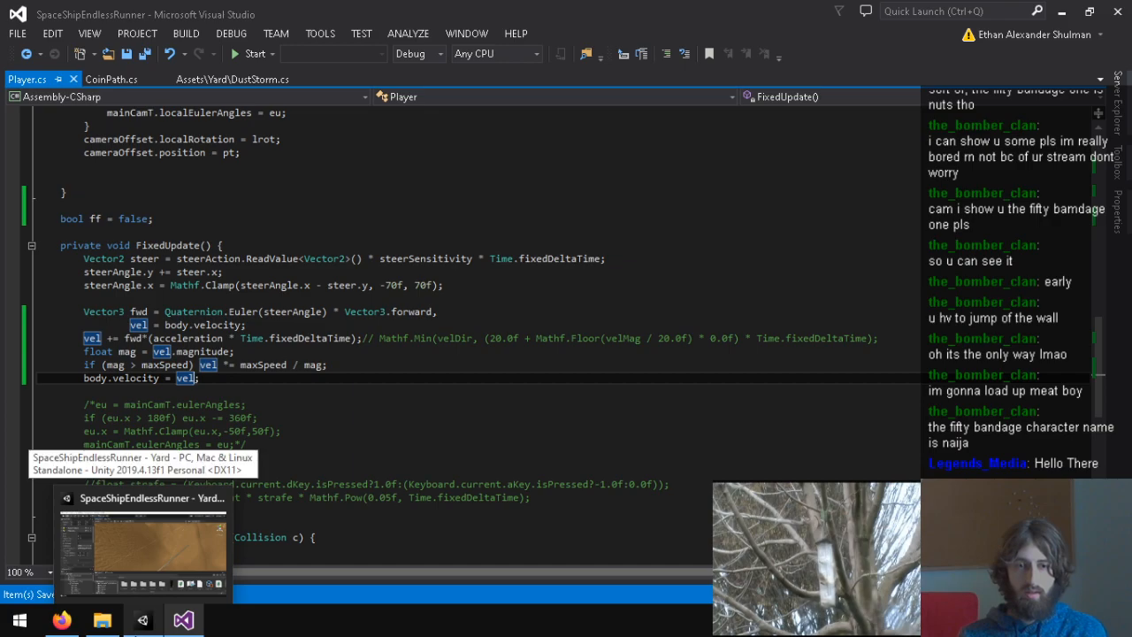
pyautogui.click(142, 620)
pyautogui.click(41, 26)
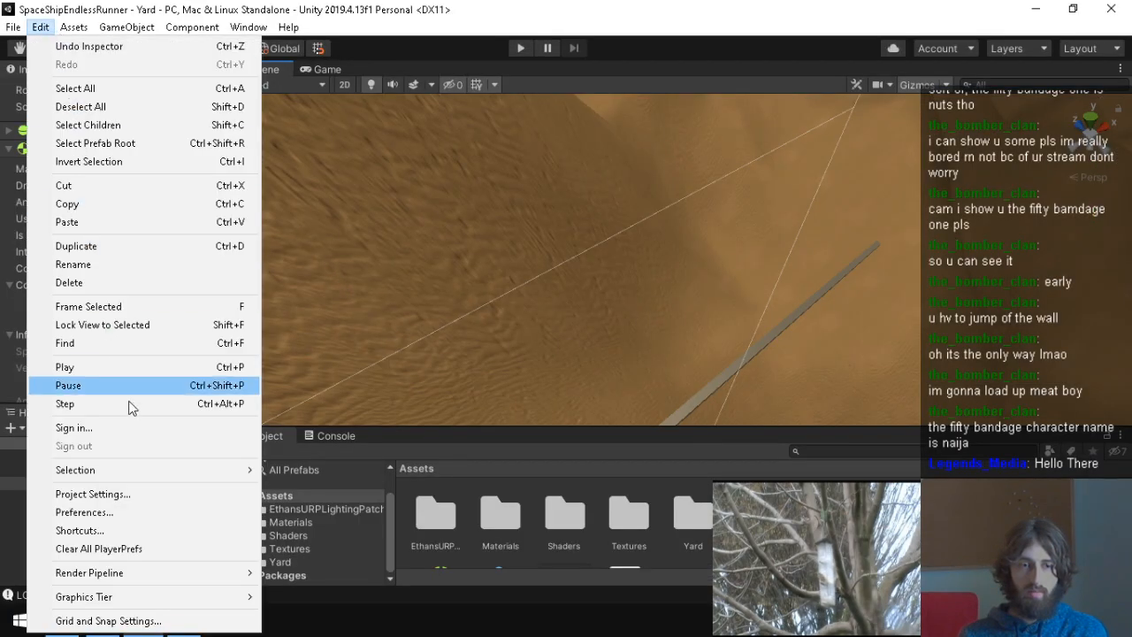
pyautogui.click(450, 434)
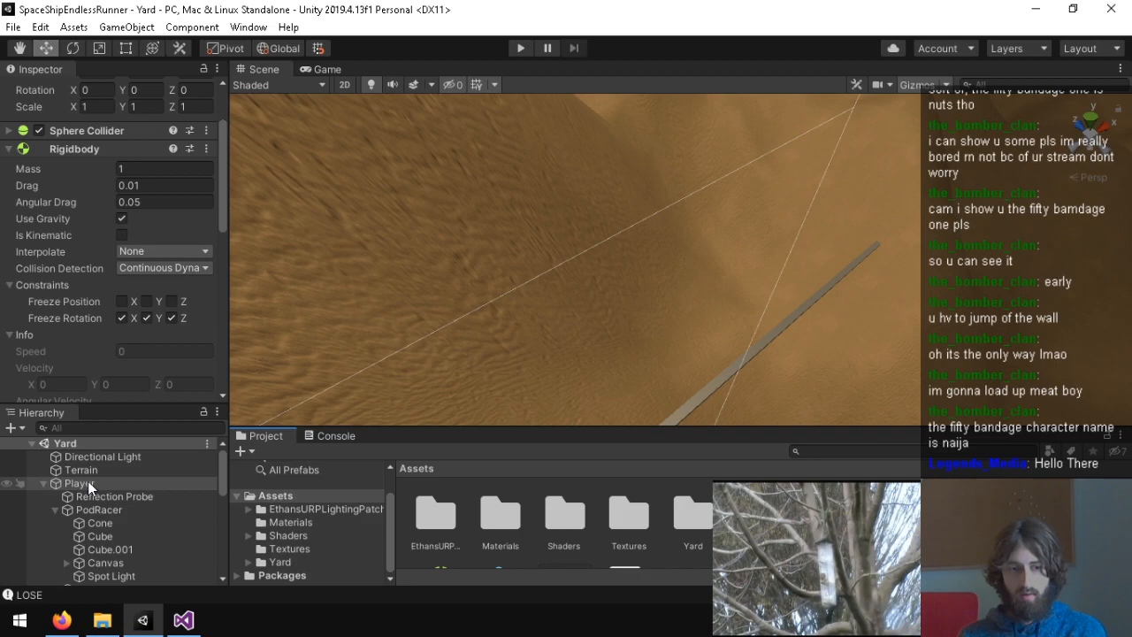
pyautogui.scroll(-5, 61, 277)
pyautogui.scroll(5, 124, 194)
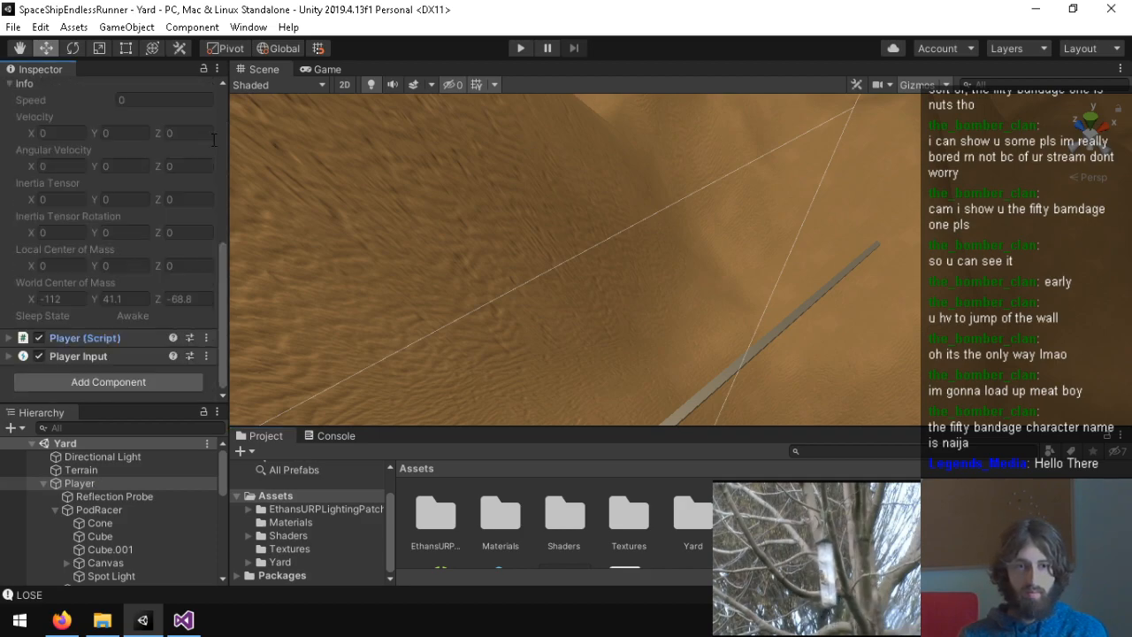
pyautogui.scroll(-5, 124, 318)
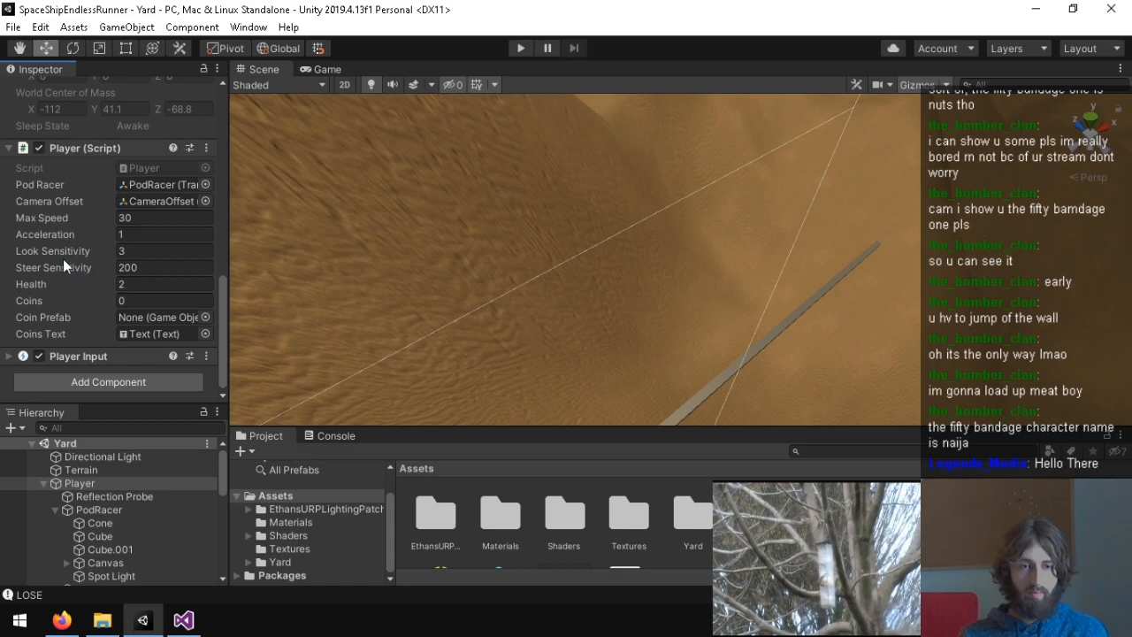
# Step: Switch to Visual Studio and set the default steerSensitivity in the Player class to 200f
pyautogui.click(183, 622)
pyautogui.scroll(10, 307, 408)
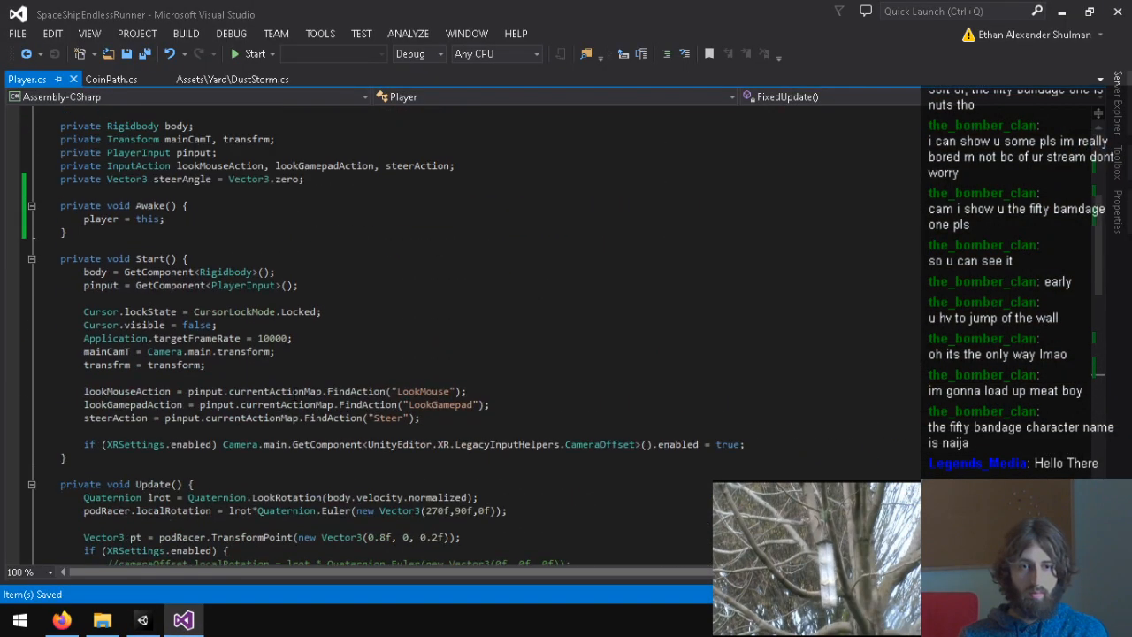
pyautogui.click(243, 276)
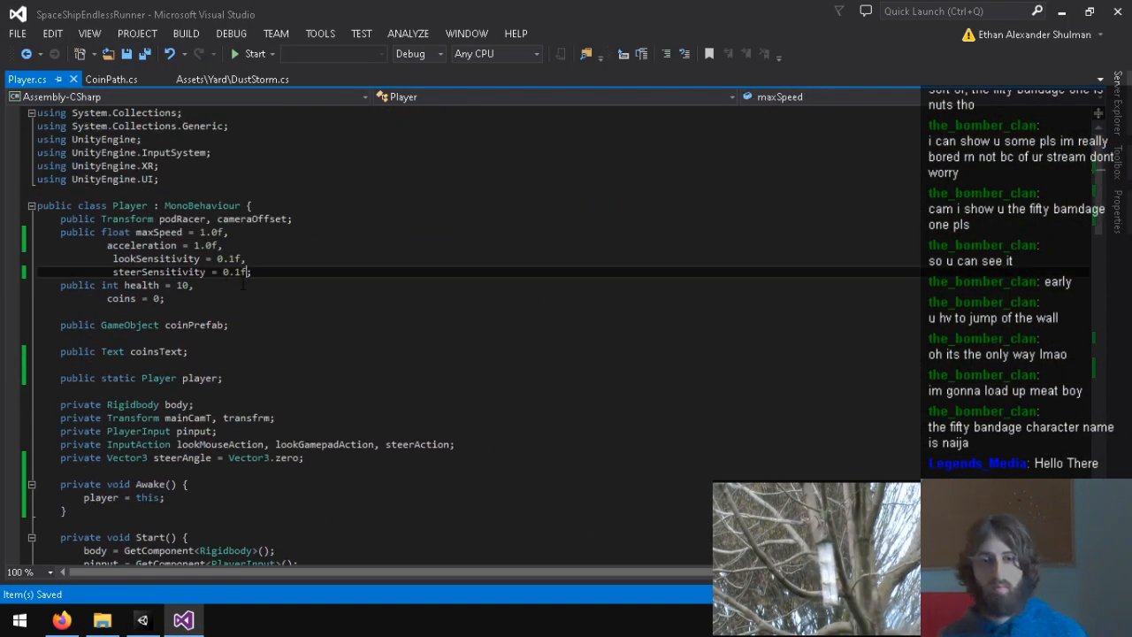
pyautogui.press('BackSpace')
pyautogui.press('BackSpace')
pyautogui.press('BackSpace')
pyautogui.write('200')
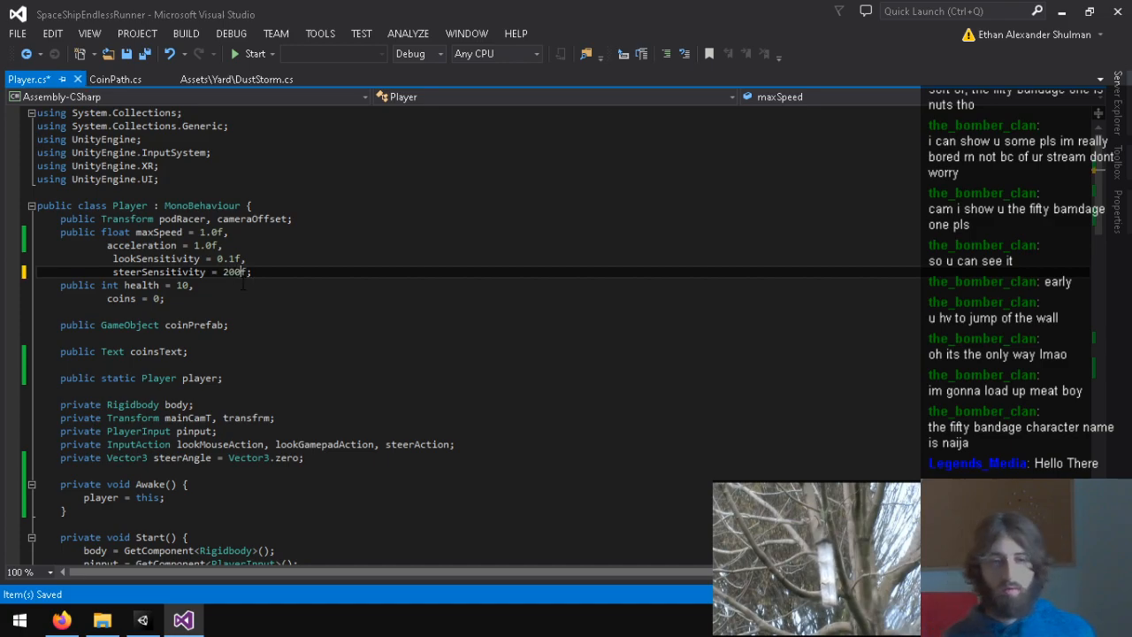
# Step: Recheck the component values in Unity, set the defaults lookSensitivity to 3f and maxSpeed to 30.0f in Player.cs, and save
pyautogui.click(141, 620)
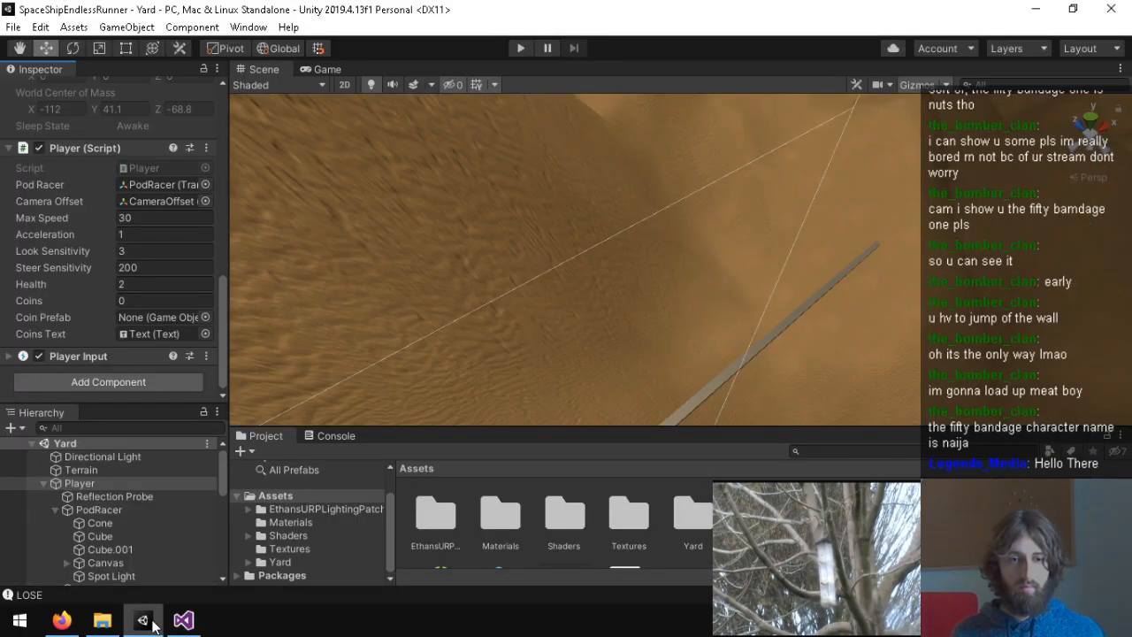
pyautogui.click(142, 621)
pyautogui.click(183, 620)
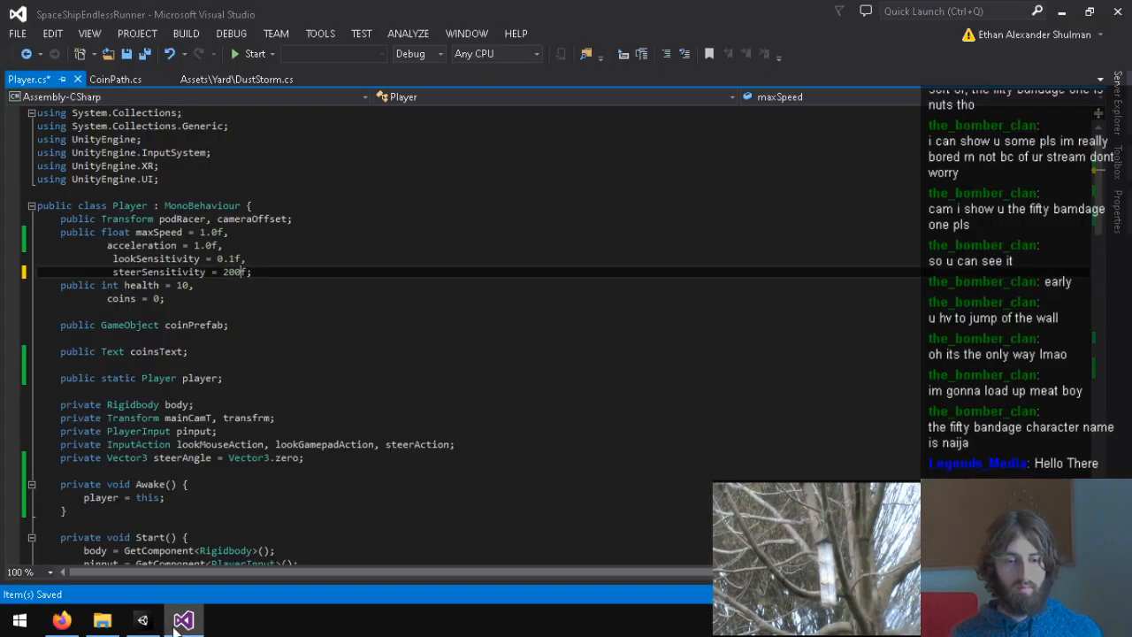
pyautogui.moveTo(235, 258); pyautogui.dragTo(217, 258)
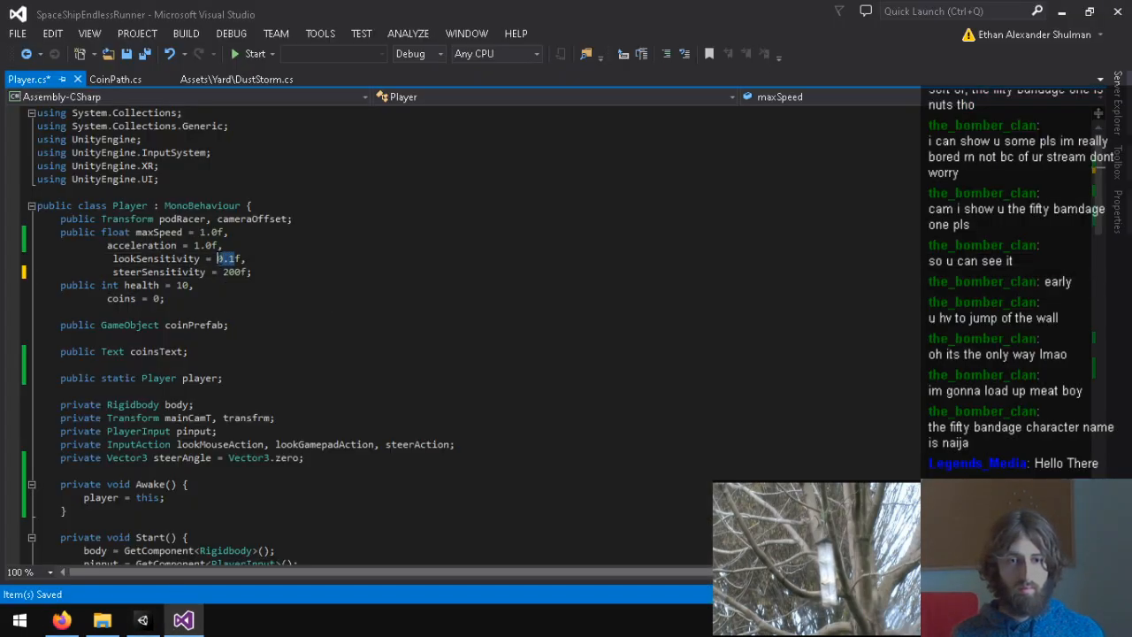
pyautogui.write('3')
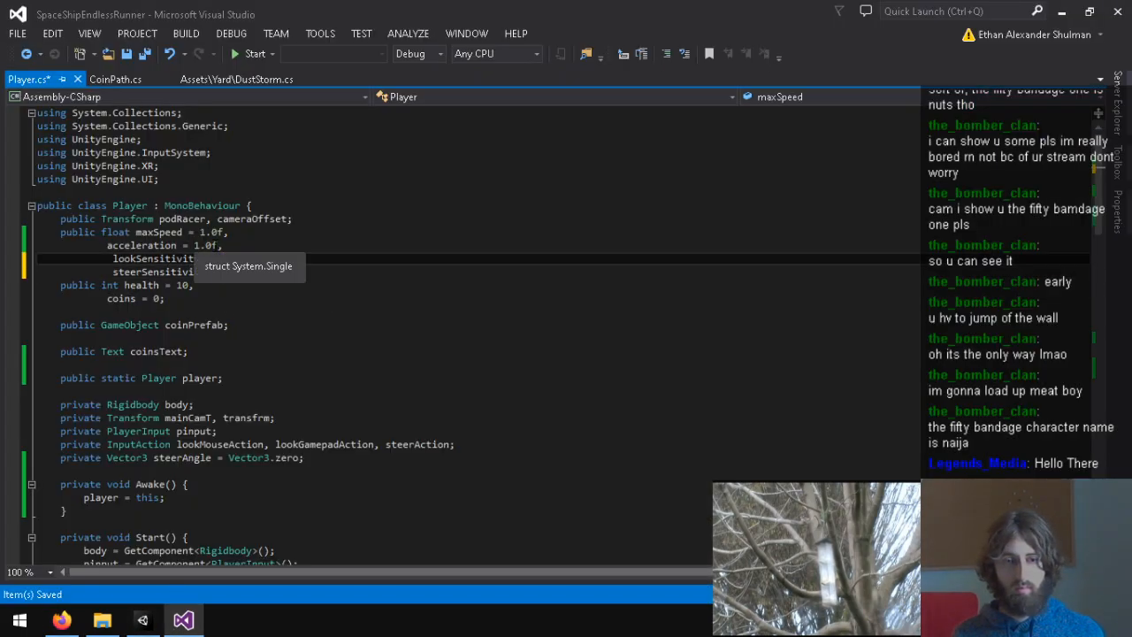
pyautogui.doubleClick(202, 232)
pyautogui.write('30')
pyautogui.hotkey('ctrl', 's')
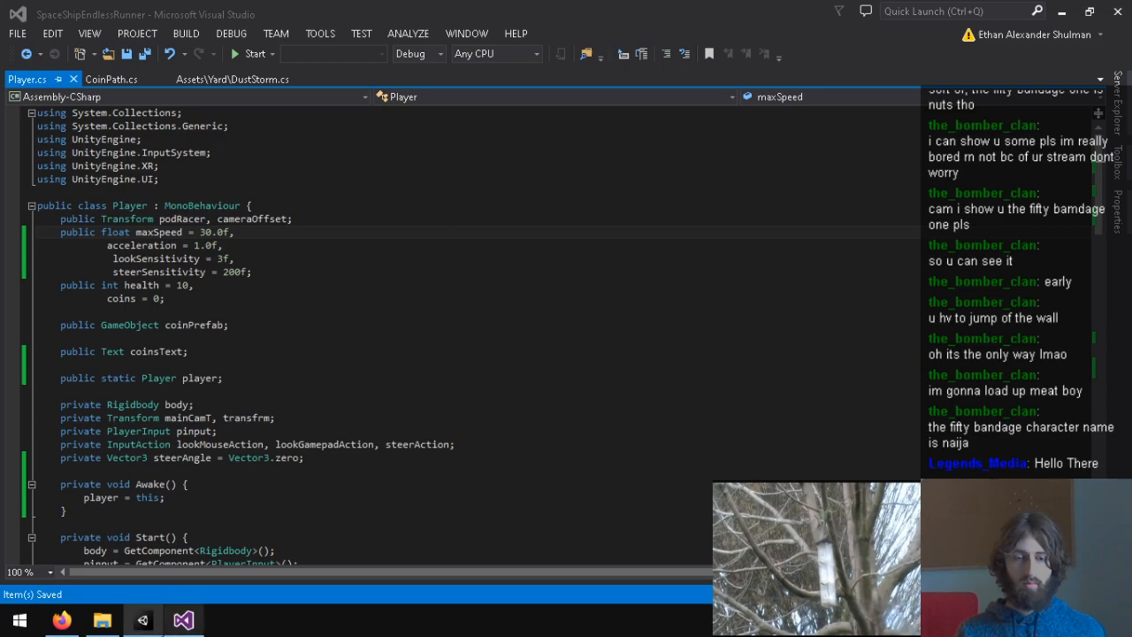
# Step: In Unity, collapse the Rigidbody component, set the Player script's Acceleration to 5, and play-test the game
pyautogui.click(144, 623)
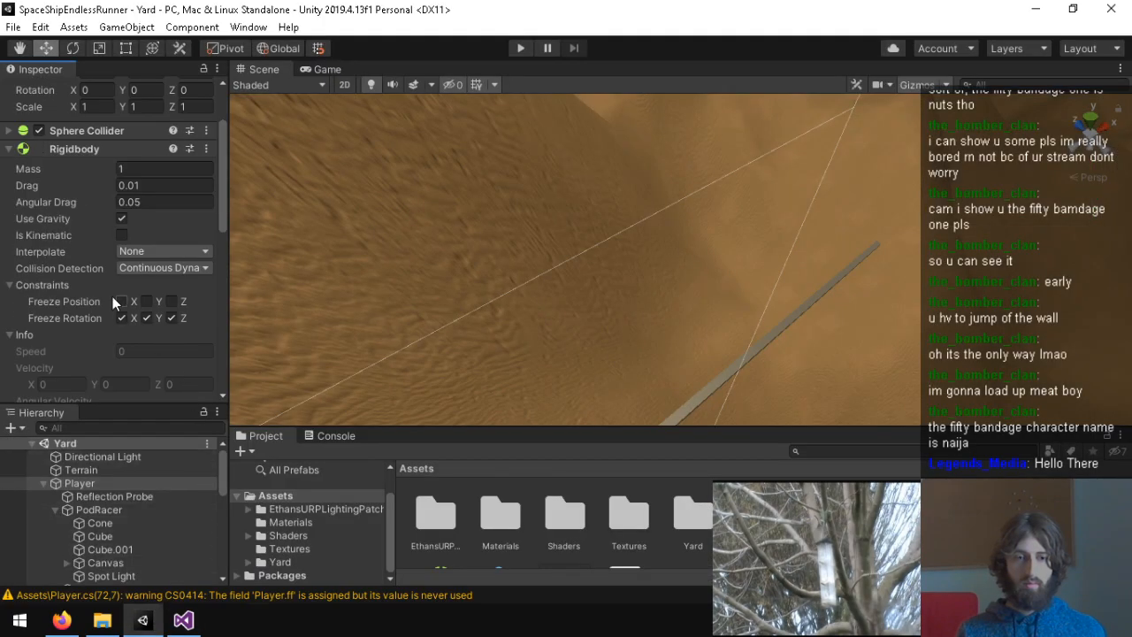
pyautogui.scroll(-5, 126, 303)
pyautogui.scroll(4, 86, 200)
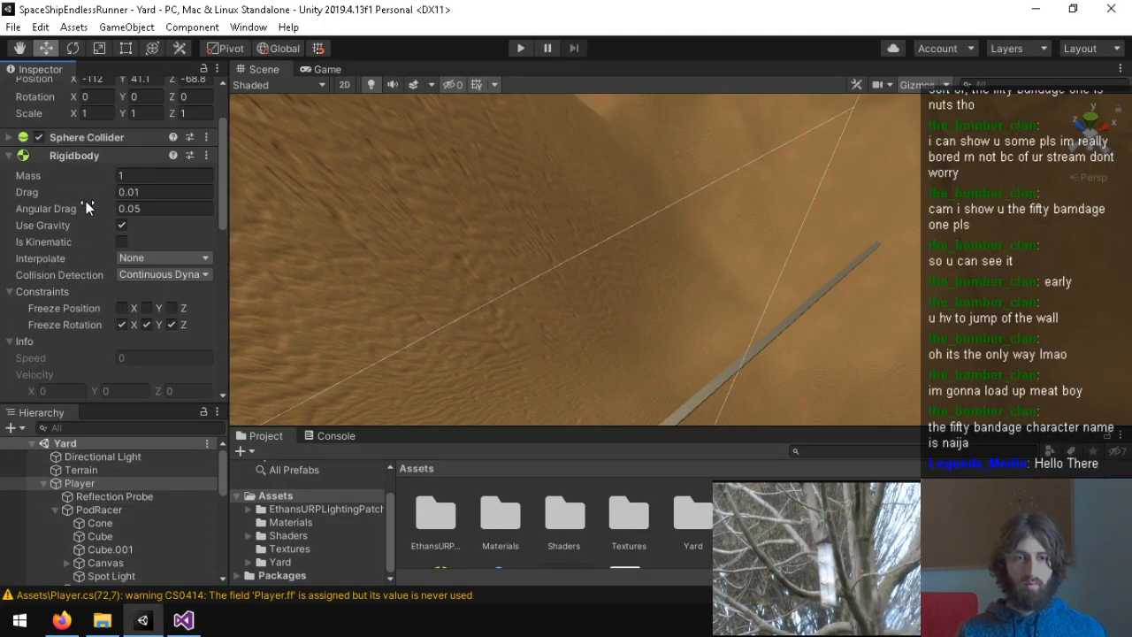
pyautogui.click(80, 155)
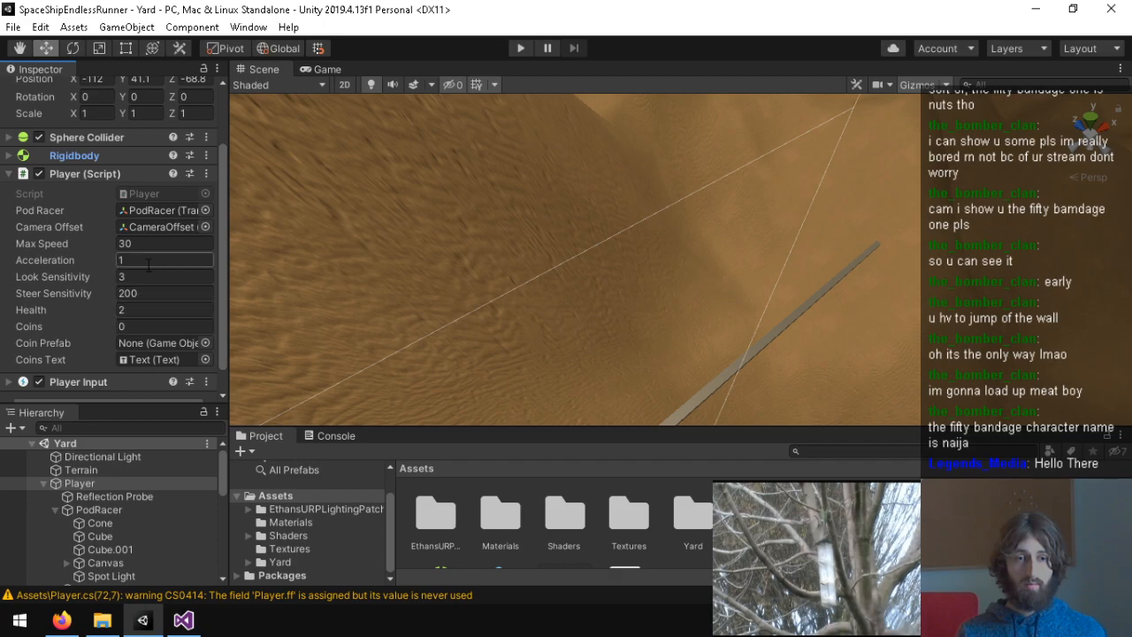
pyautogui.click(522, 49)
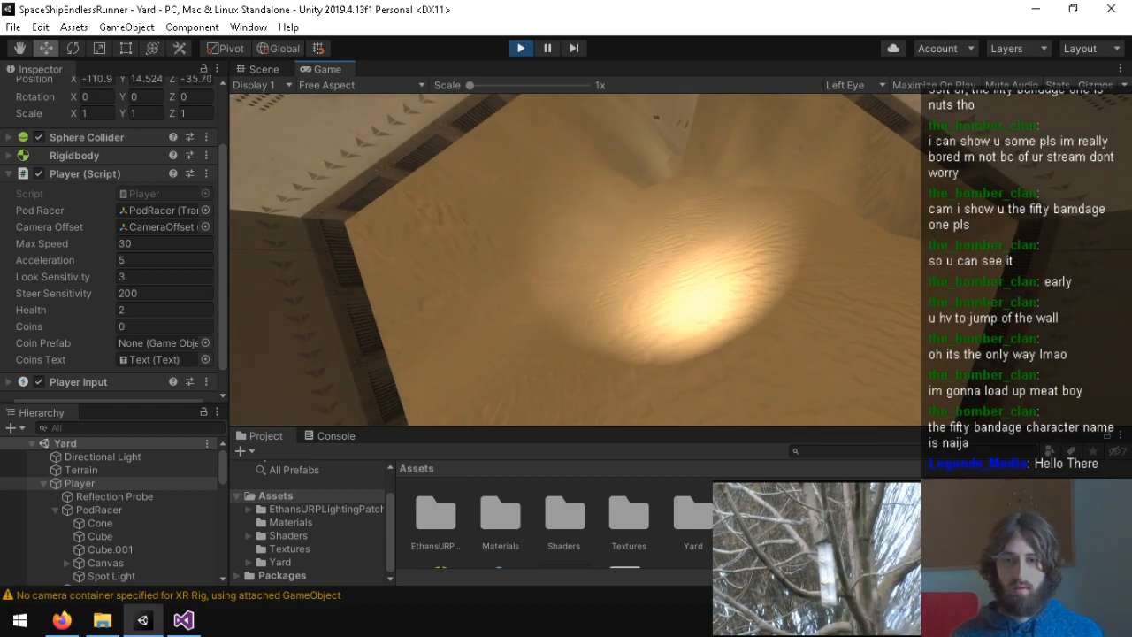
pyautogui.hotkey('ctrl', 'p')
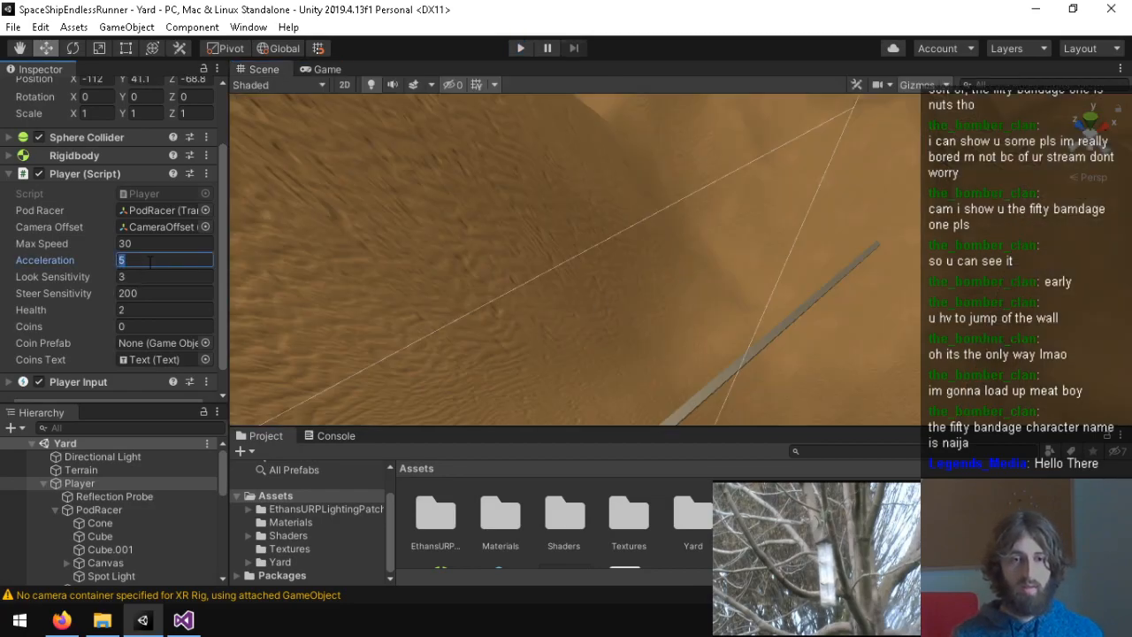
# Step: Set the Player script's Acceleration to 30 and play-test with the Rigidbody details expanded to check the speed
pyautogui.write('30')
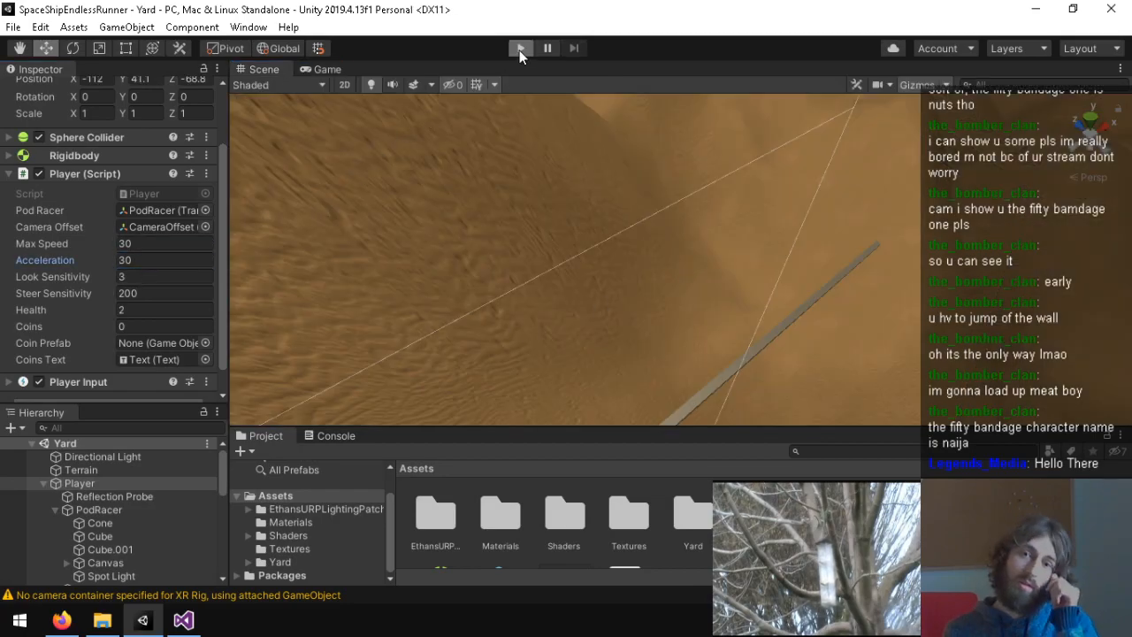
pyautogui.click(519, 51)
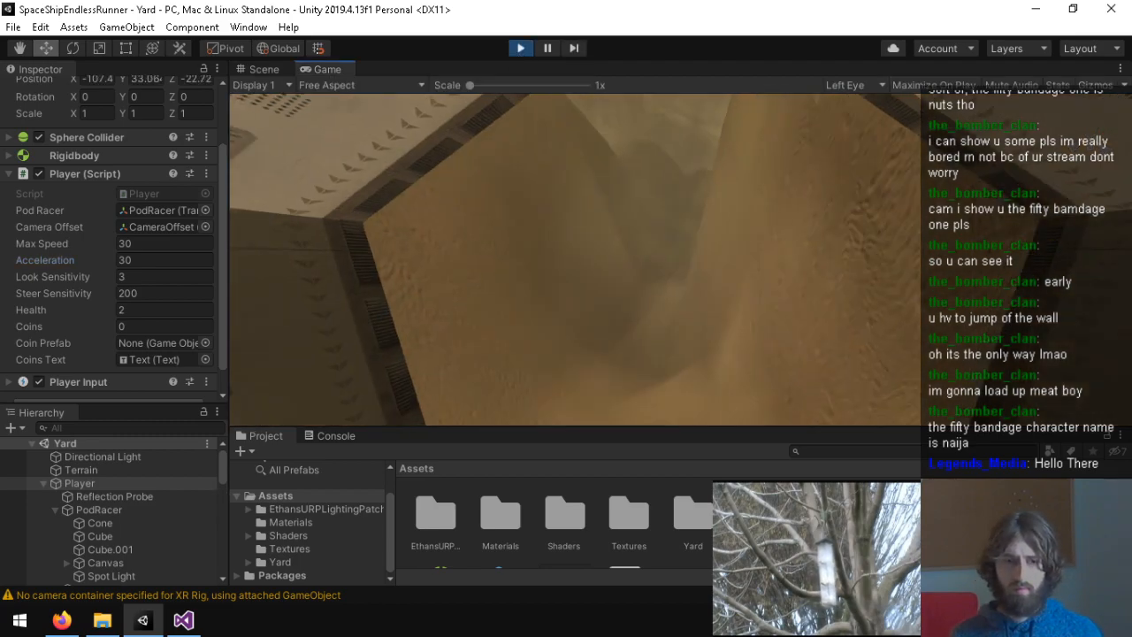
pyautogui.press('super')
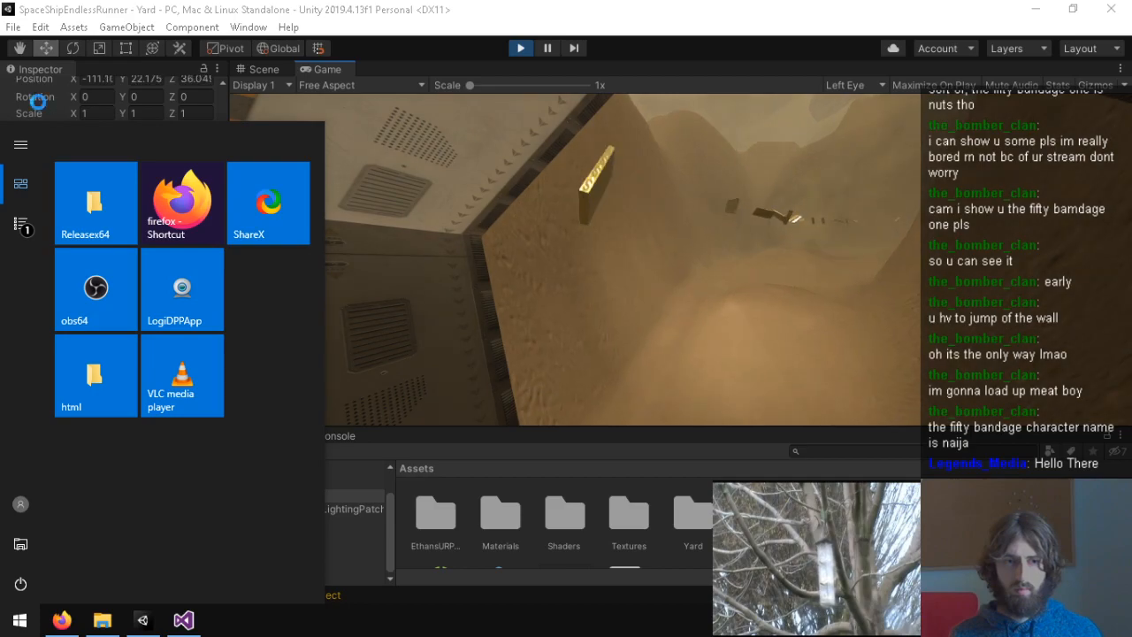
pyautogui.click(38, 102)
pyautogui.click(62, 155)
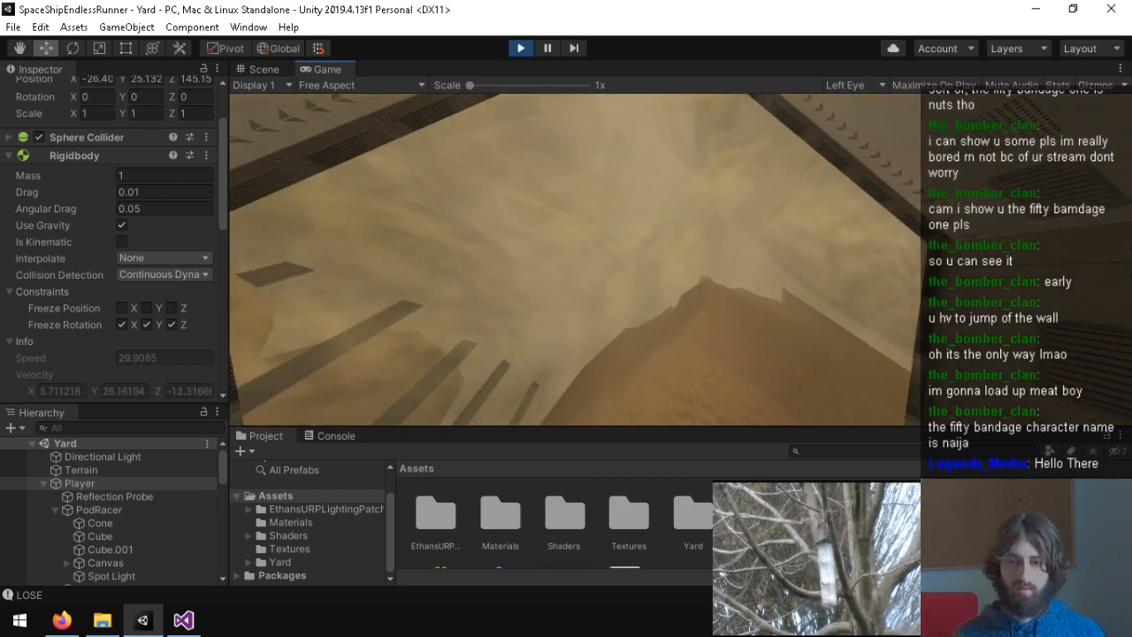
pyautogui.hotkey('ctrl', 'p')
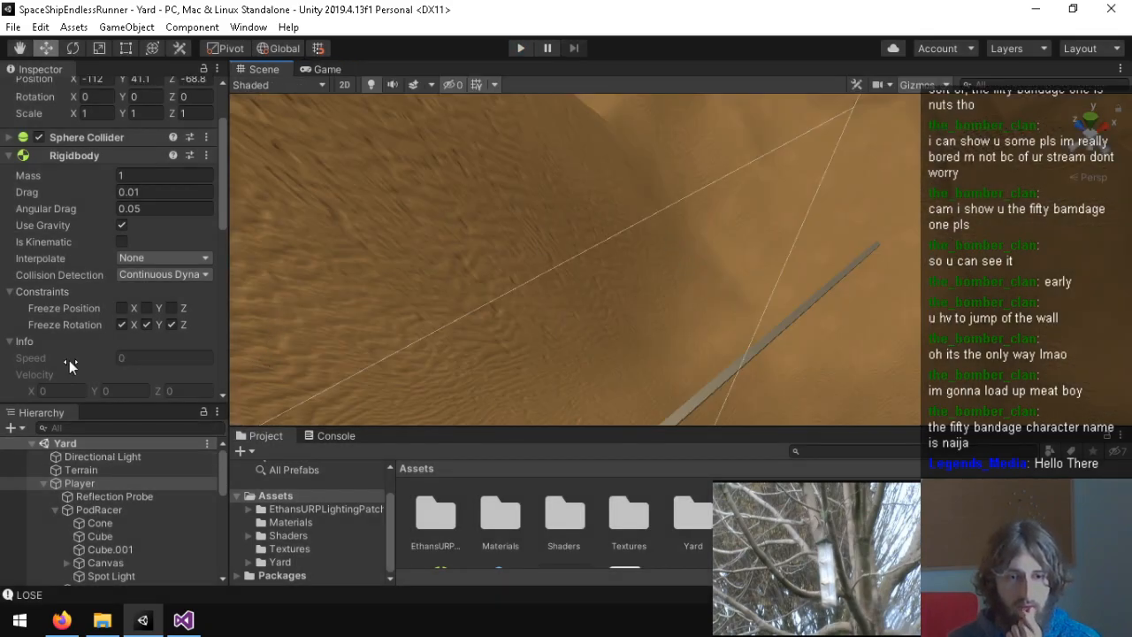
# Step: Set the Player script's Acceleration to 10 in Unity, play-test the game, and return to Visual Studio
pyautogui.scroll(-5, 67, 363)
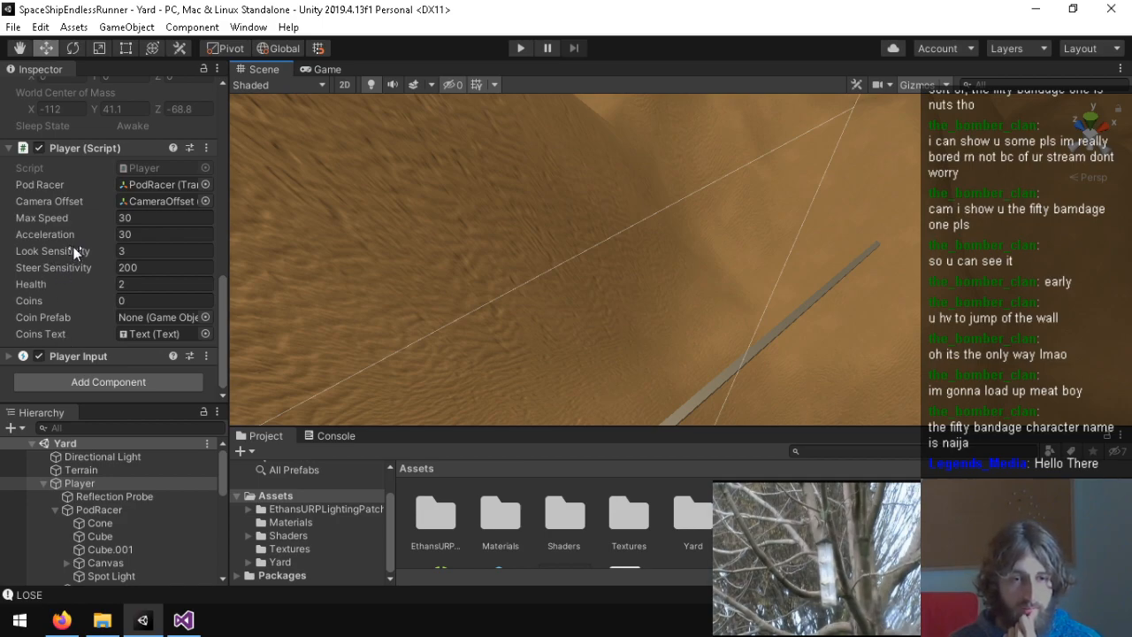
pyautogui.click(186, 620)
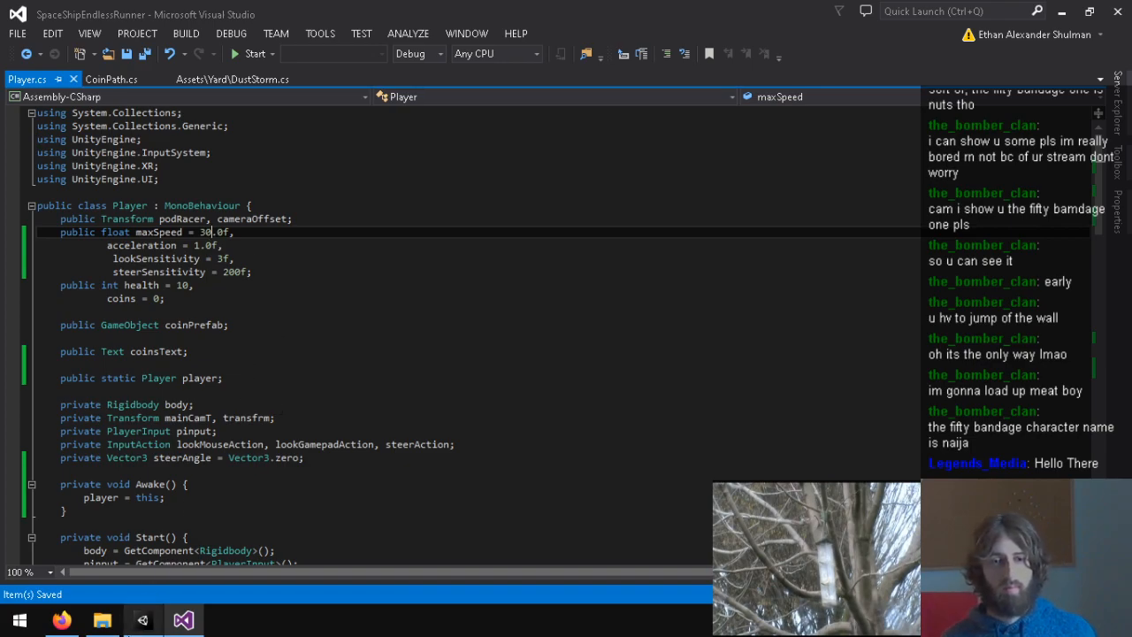
pyautogui.click(142, 622)
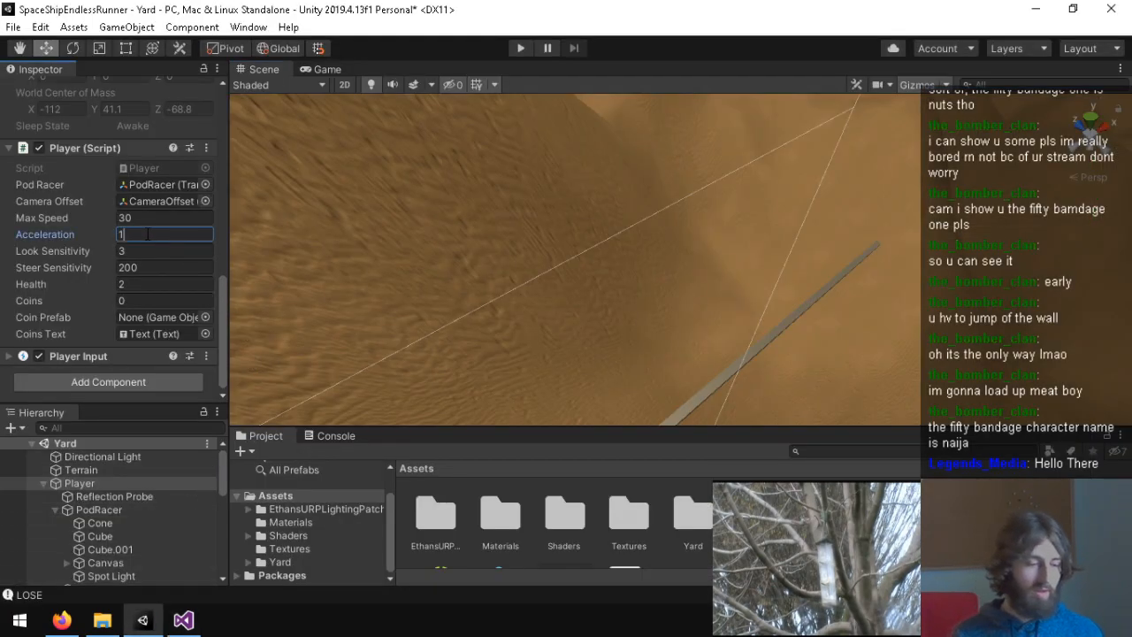
pyautogui.click(522, 49)
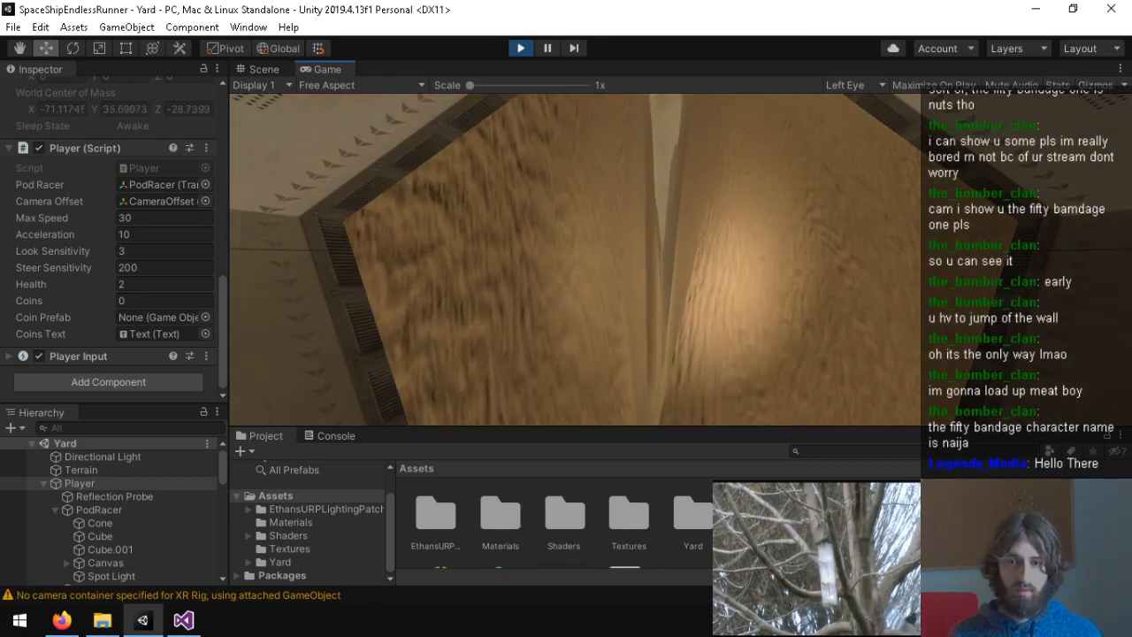
pyautogui.hotkey('ctrl', 'p')
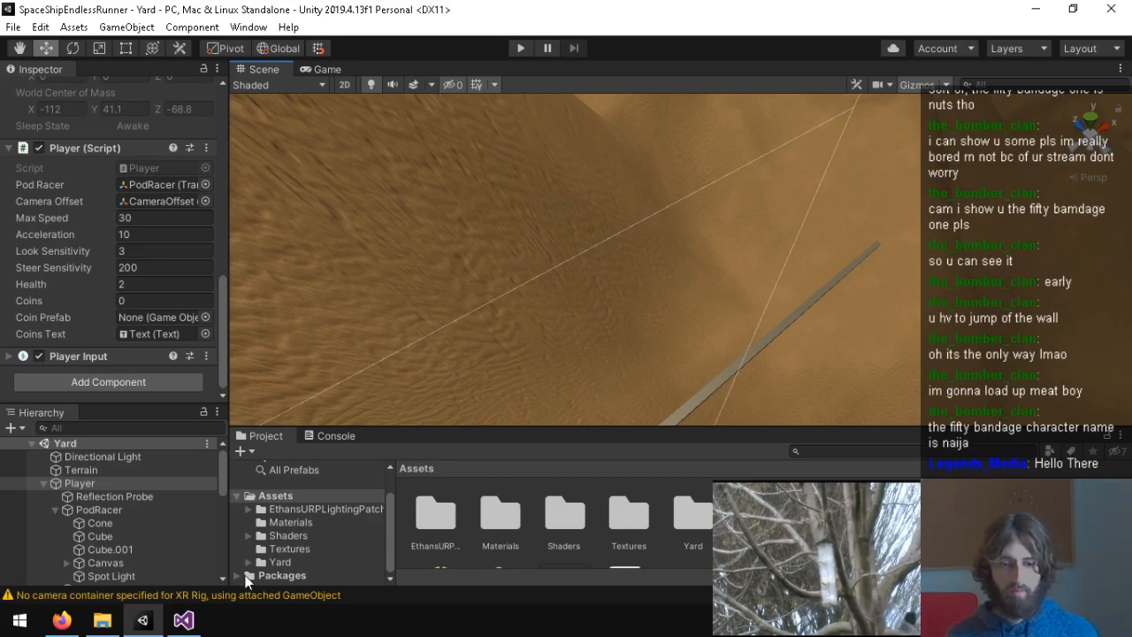
pyautogui.click(184, 620)
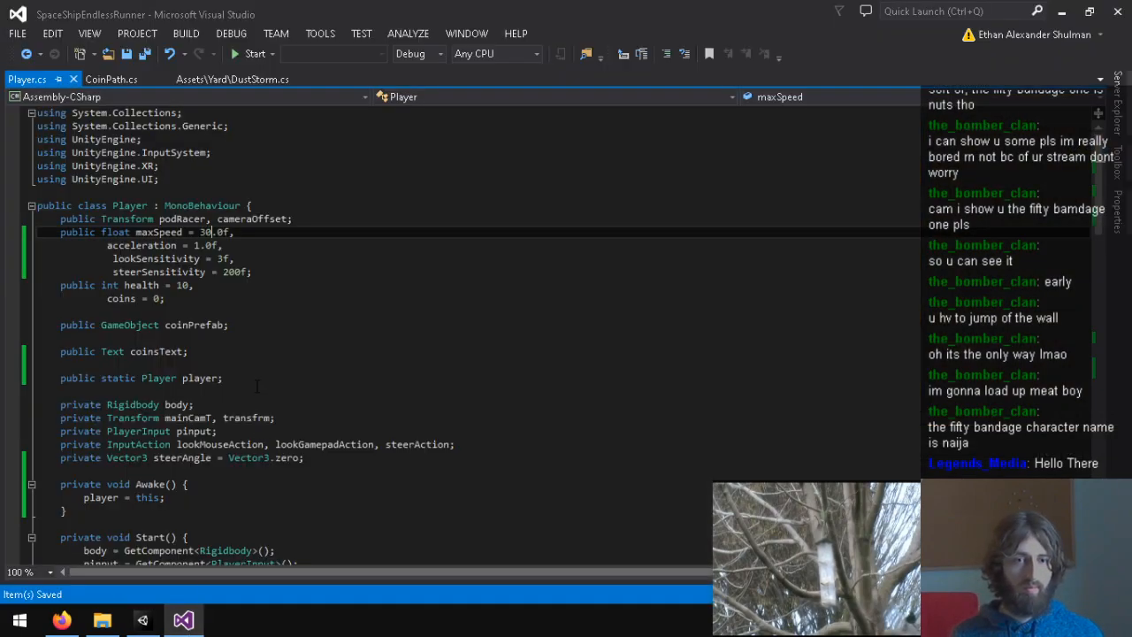
# Step: Review FixedUpdate in Player.cs, set the Player script's Steer Sensitivity to 50 in Unity, and play-test the game
pyautogui.scroll(-20, 256, 385)
pyautogui.scroll(5, 257, 383)
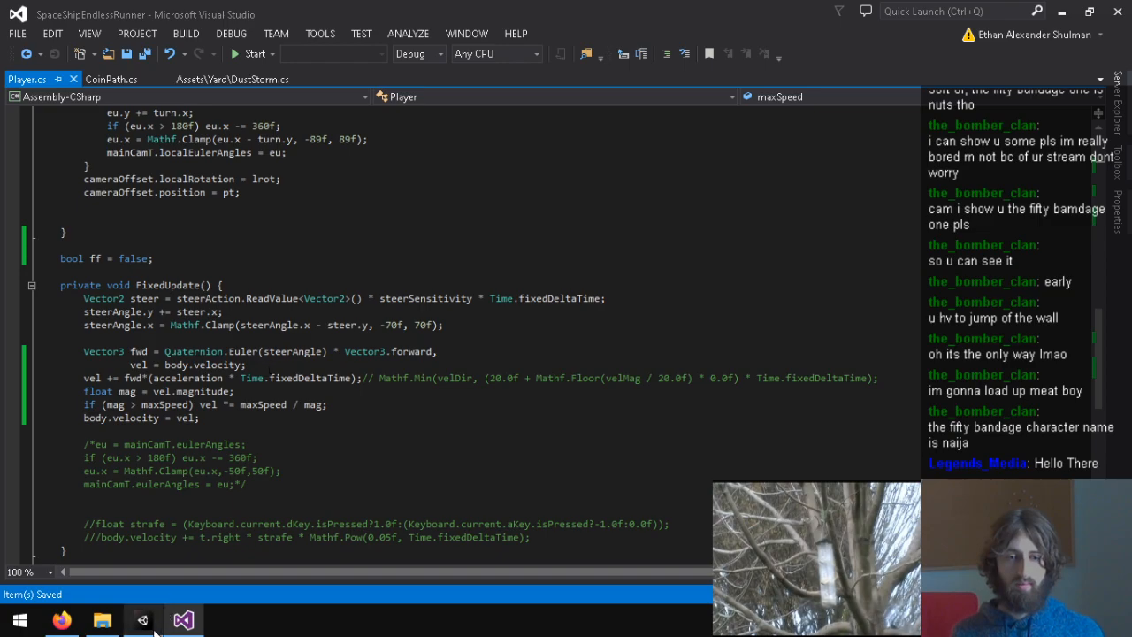
pyautogui.moveTo(155, 623)
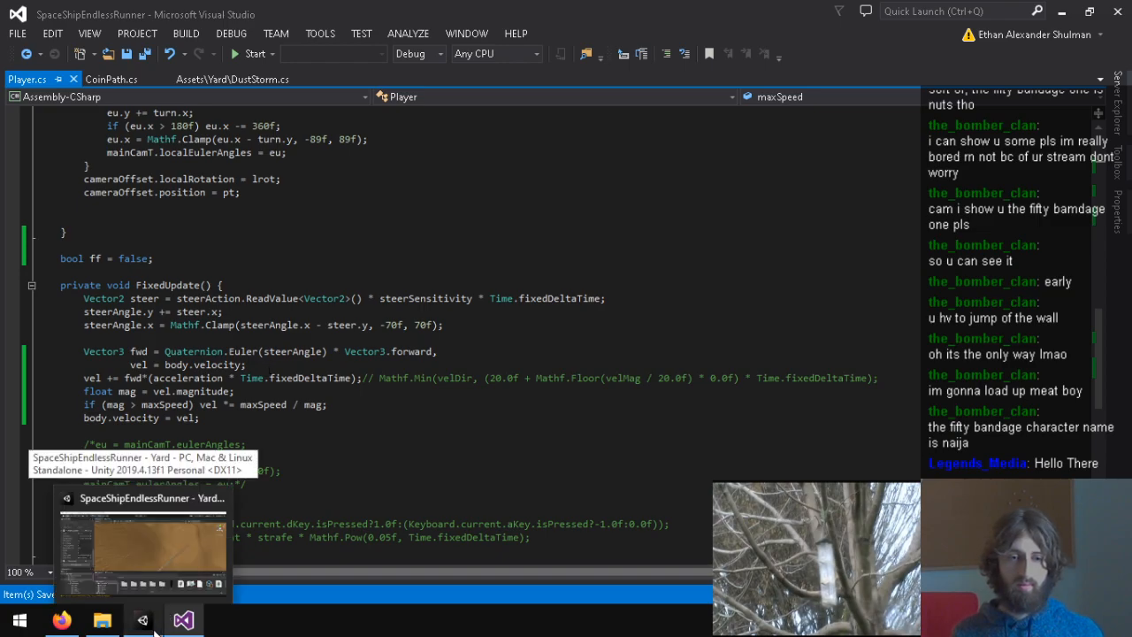
pyautogui.click(143, 619)
pyautogui.moveTo(478, 345); pyautogui.dragTo(625, 245, button='right')
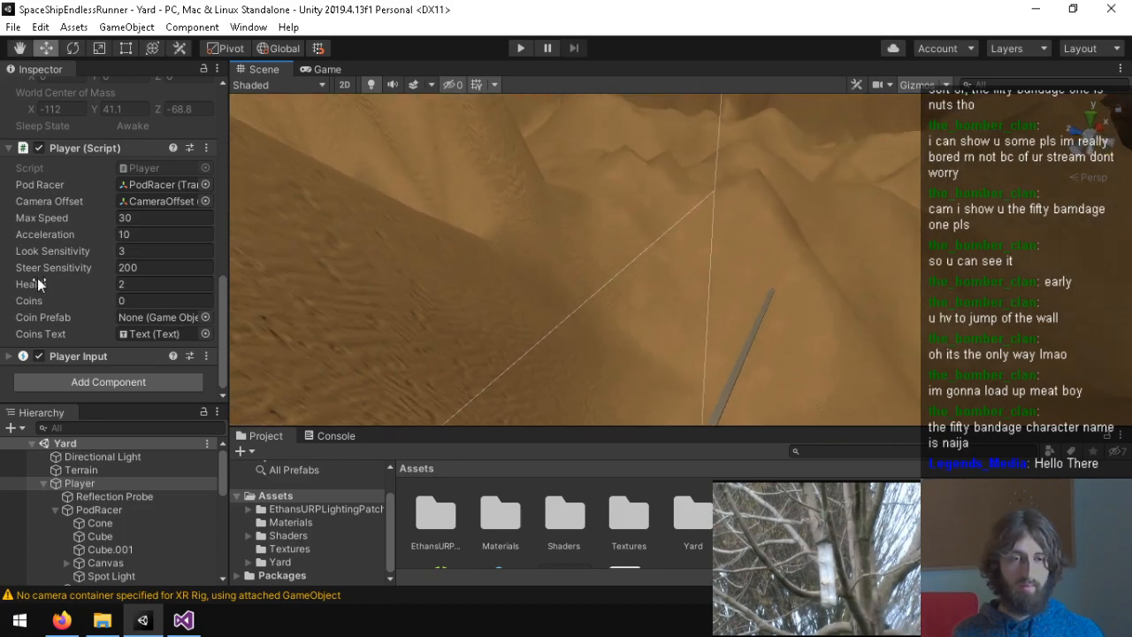
pyautogui.click(155, 268)
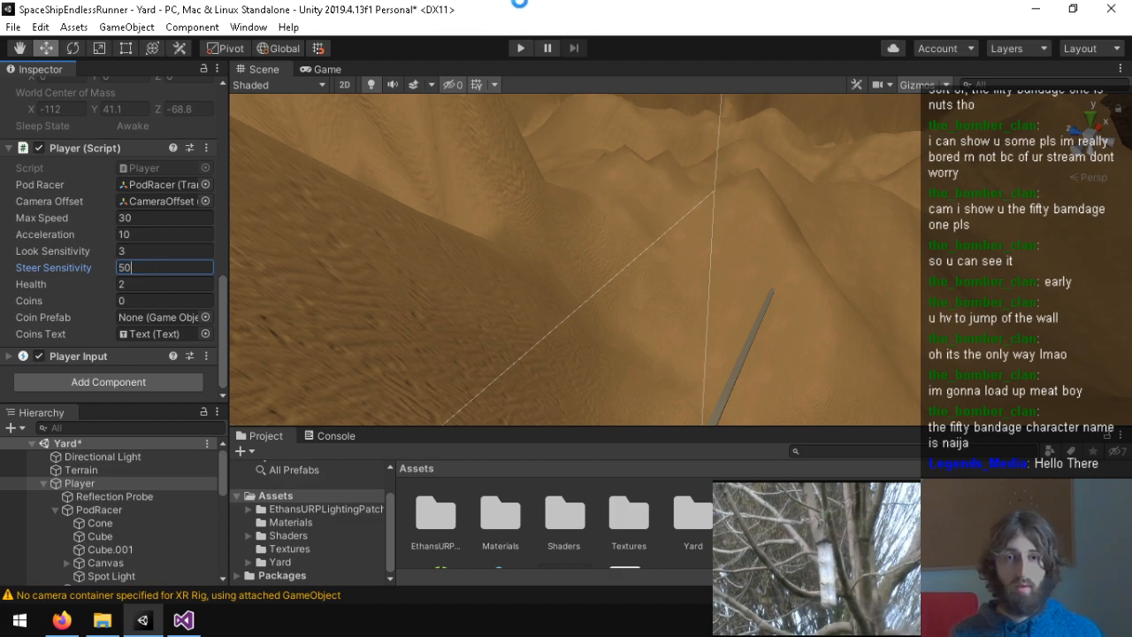
pyautogui.click(518, 48)
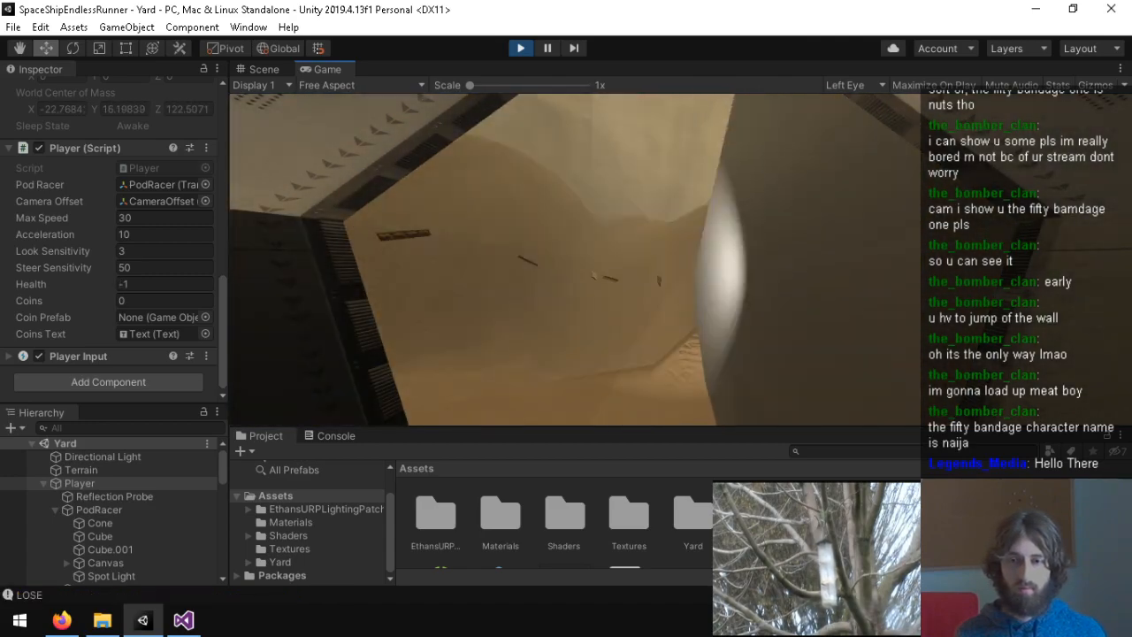
pyautogui.hotkey('ctrl', 'p')
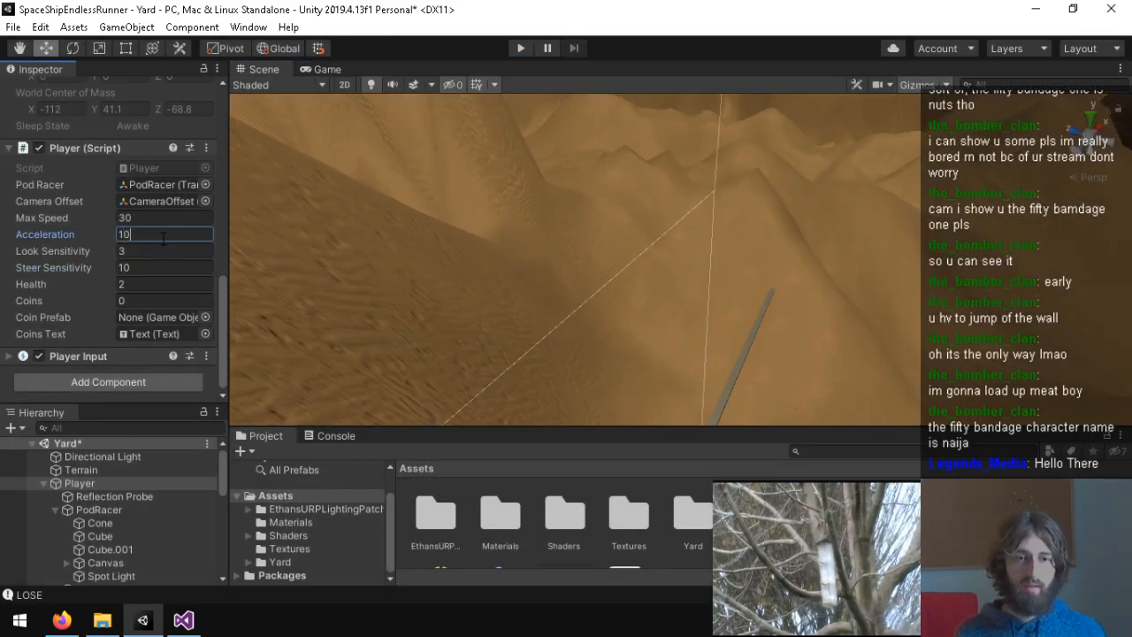
# Step: Set the Player script's Acceleration to 100 and play-test it with Steer Sensitivity at 10 and at 50
pyautogui.click(520, 48)
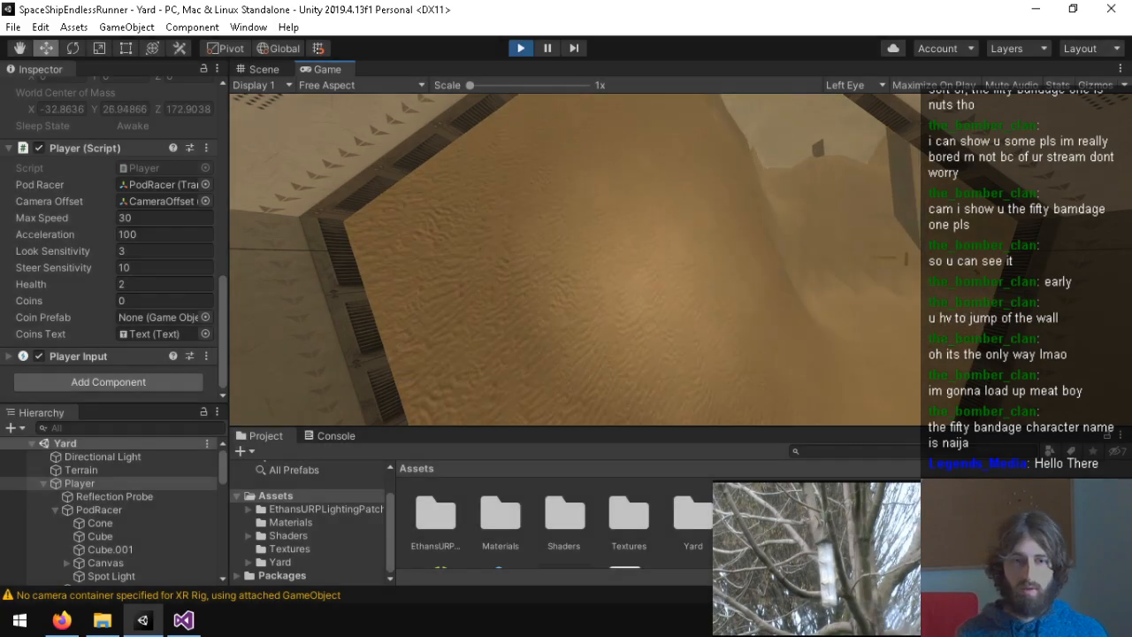
pyautogui.hotkey('ctrl', 'p')
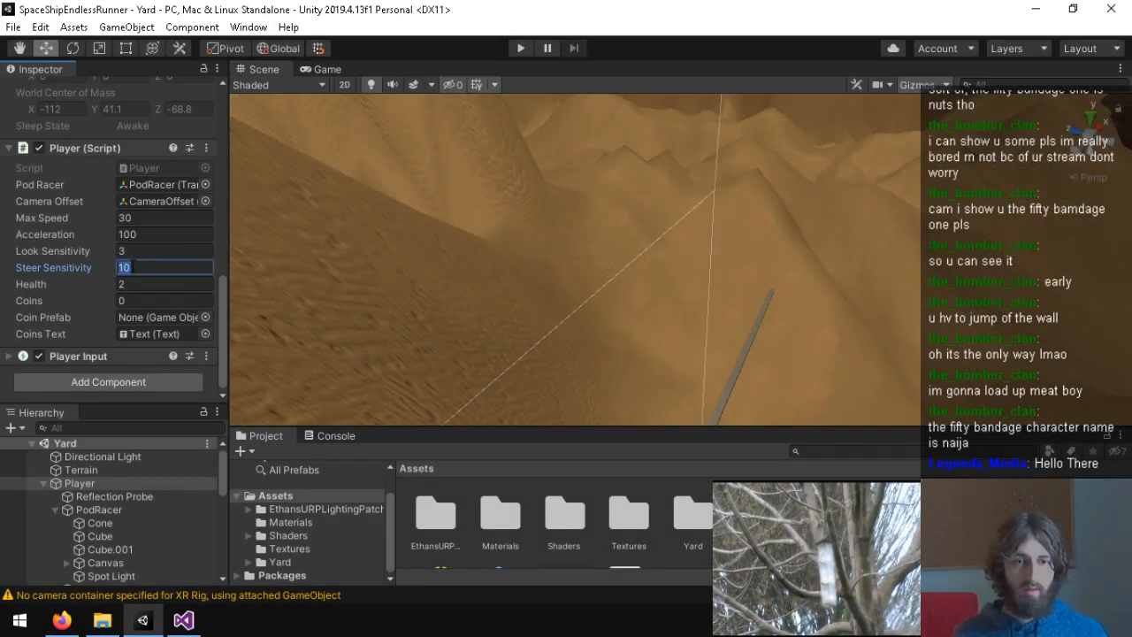
pyautogui.click(522, 51)
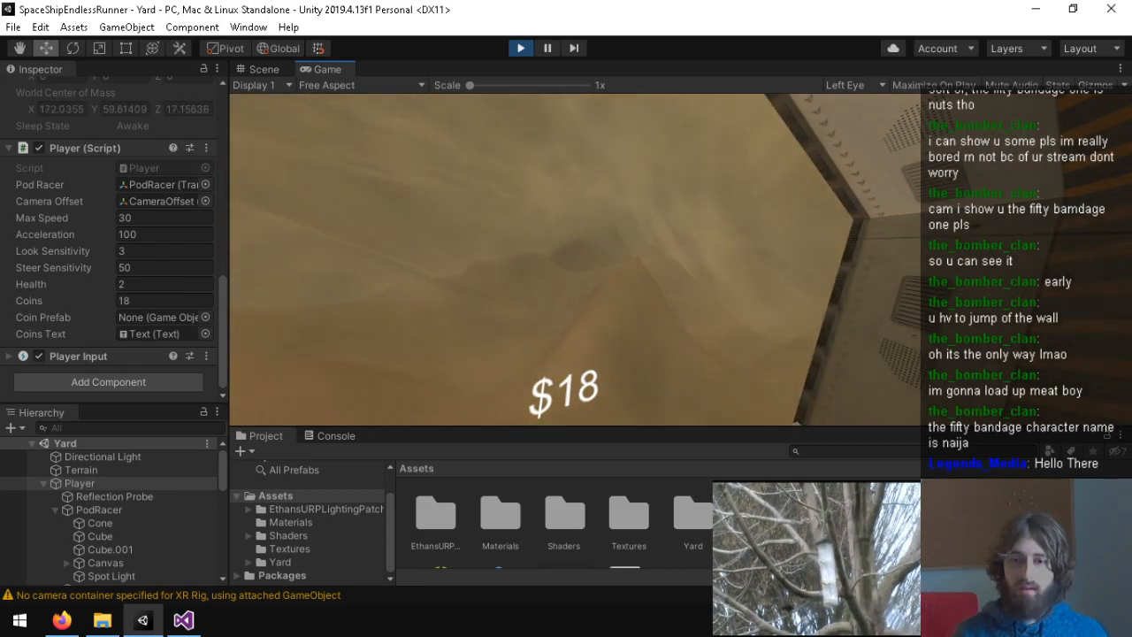
pyautogui.hotkey('ctrl', 'p')
# Step: Set the Player script's Steer Sensitivity to 200 and play-test the game
pyautogui.moveTo(651, 286); pyautogui.dragTo(851, 241, button='right')
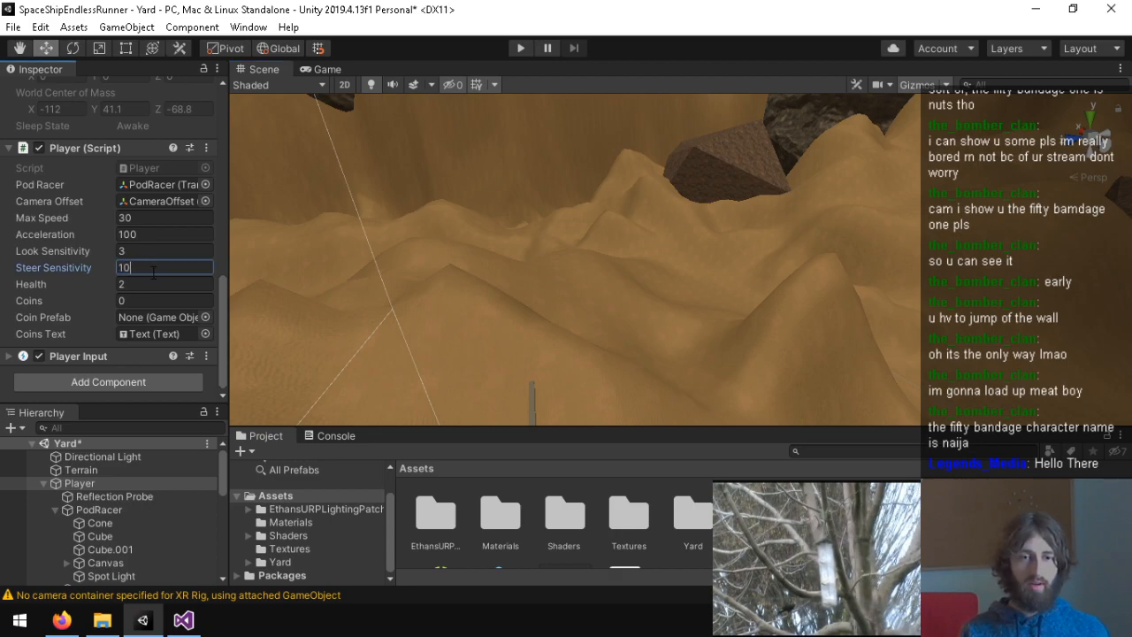
pyautogui.click(519, 49)
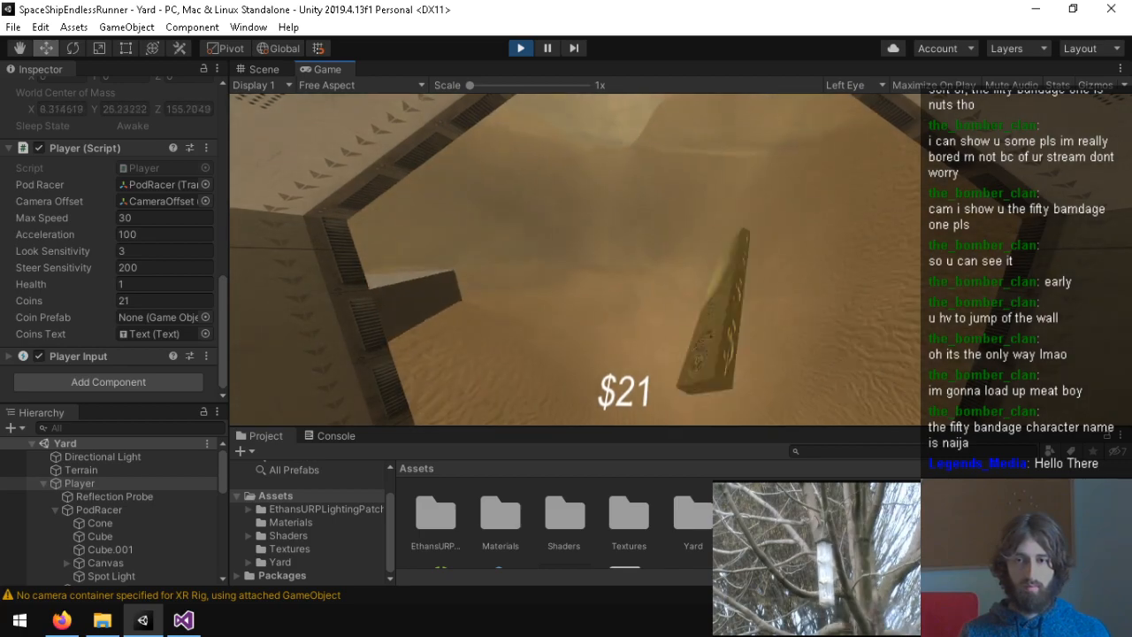
pyautogui.hotkey('ctrl', 'p')
# Step: Inspect the end of the coin path, delete the stray GameObject from the scene, and select CoinPath (4)
pyautogui.moveTo(548, 232); pyautogui.dragTo(60, 281, button='right')
pyautogui.moveTo(619, 336); pyautogui.dragTo(519, 303, button='right')
pyautogui.scroll(-5, 142, 522)
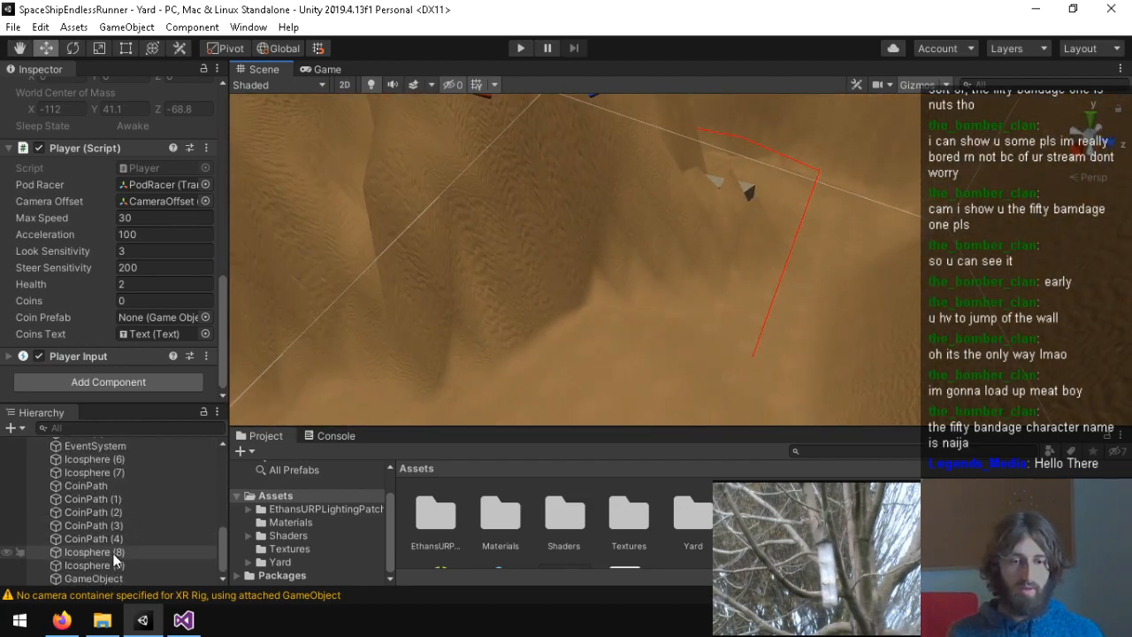
pyautogui.click(93, 539)
pyautogui.moveTo(433, 407); pyautogui.dragTo(336, 401, button='right')
pyautogui.click(136, 540)
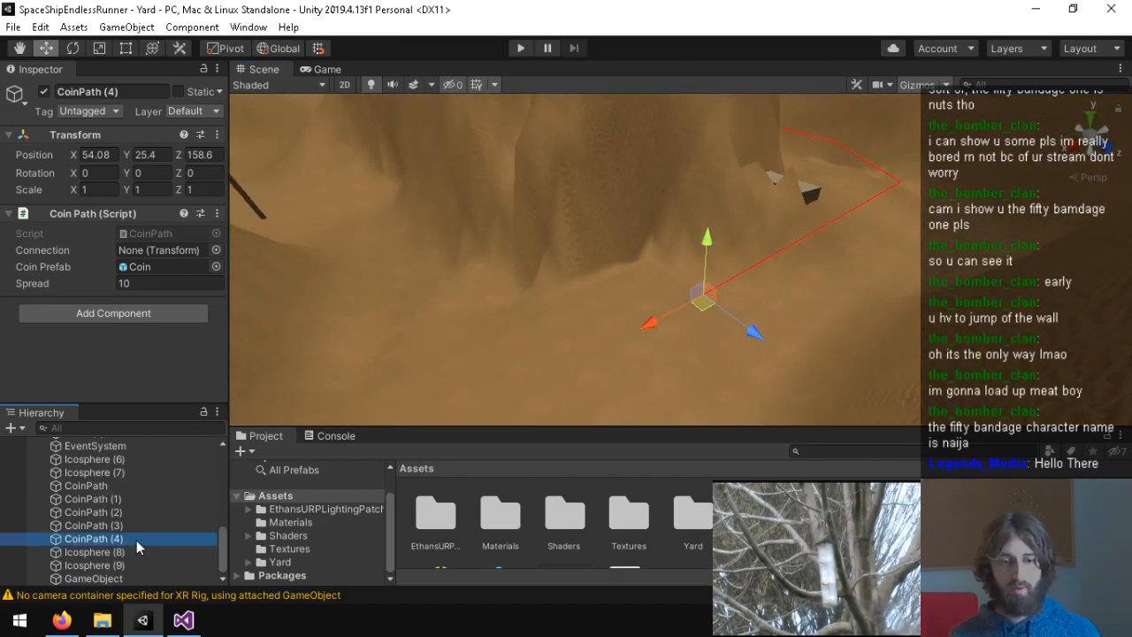
pyautogui.click(123, 581)
pyautogui.press('Delete')
pyautogui.click(140, 538)
pyautogui.click(128, 549)
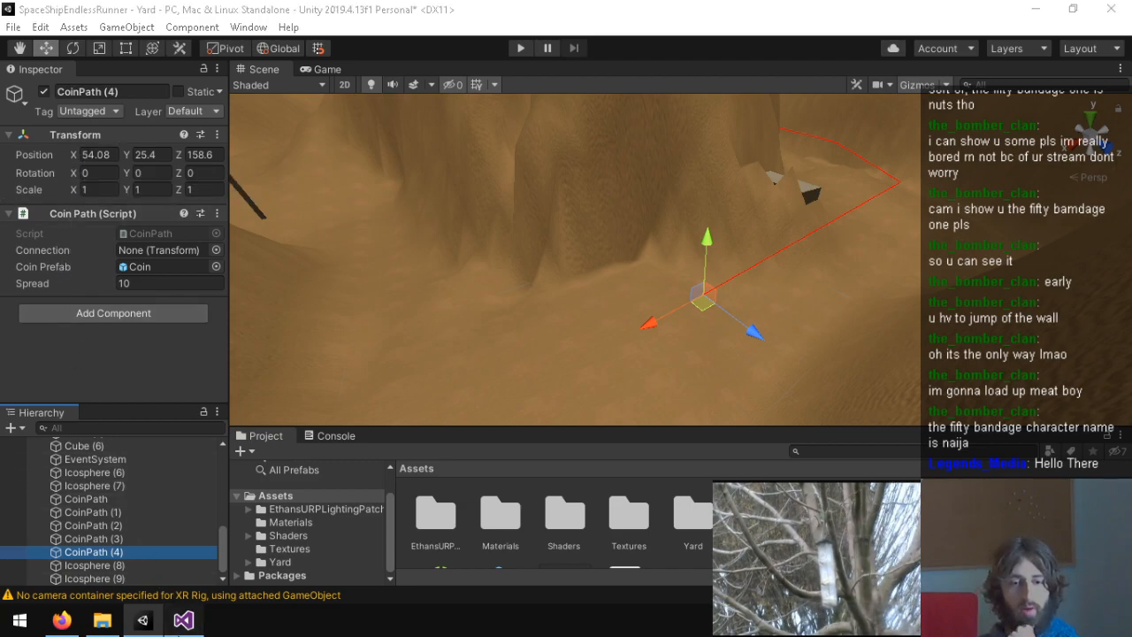
# Step: In CoinPath.cs in Visual Studio, add a private Start() method that calls GameObject.Destroy(gameObject), and save the script
pyautogui.click(183, 620)
pyautogui.click(112, 79)
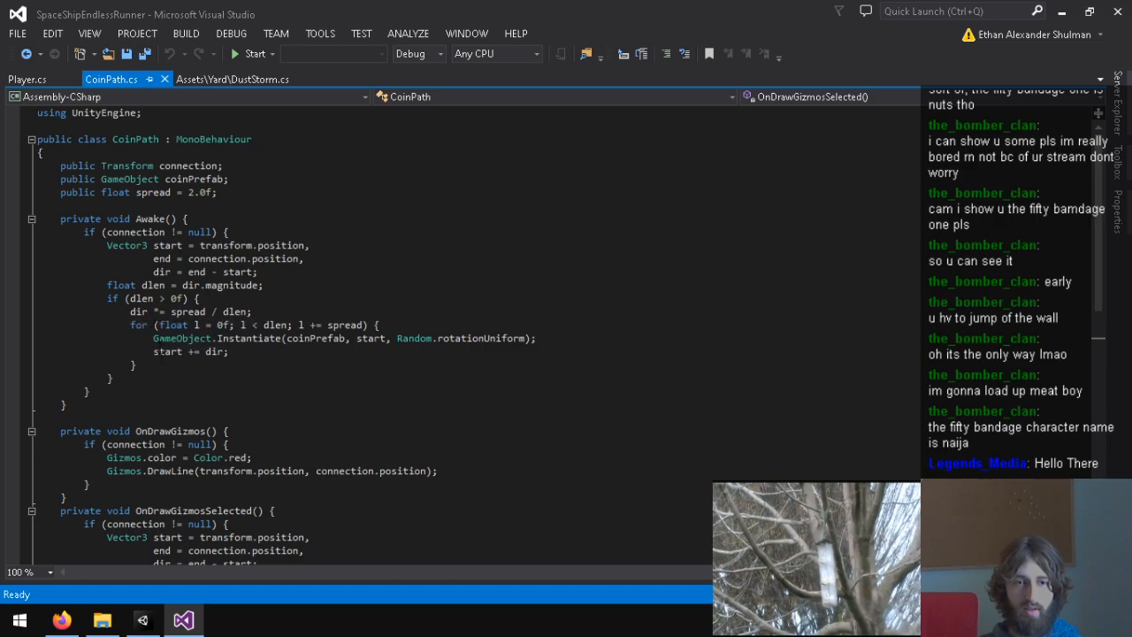
pyautogui.click(159, 406)
pyautogui.press('Return')
pyautogui.write('priva')
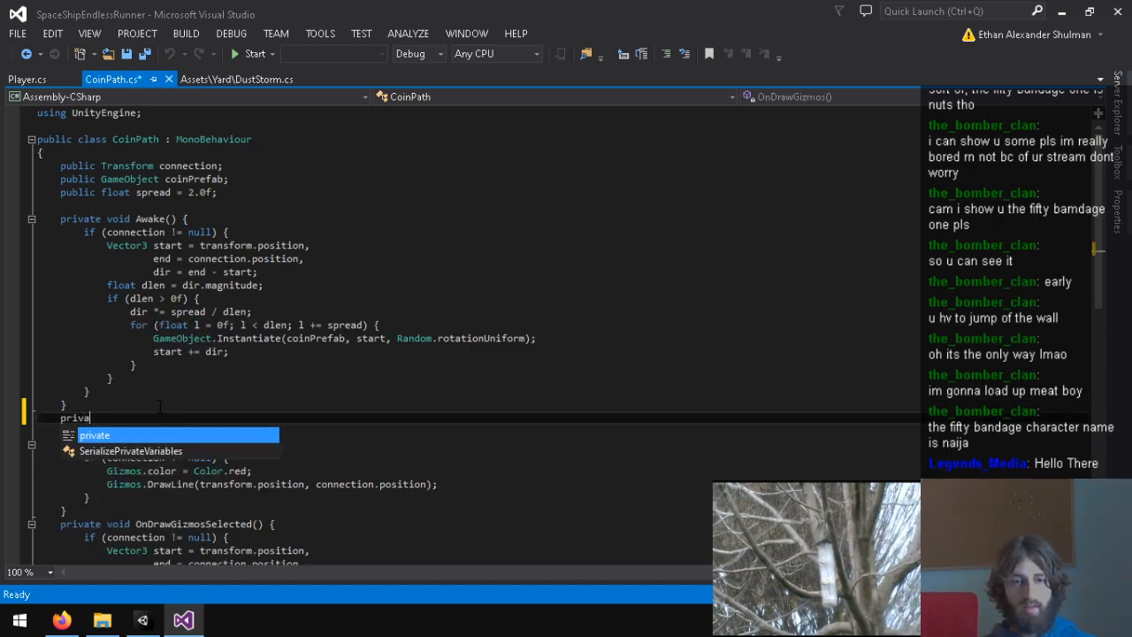
pyautogui.write('te void Start() {')
pyautogui.press('Return')
pyautogui.write('GameObject.Destroy(gameO')
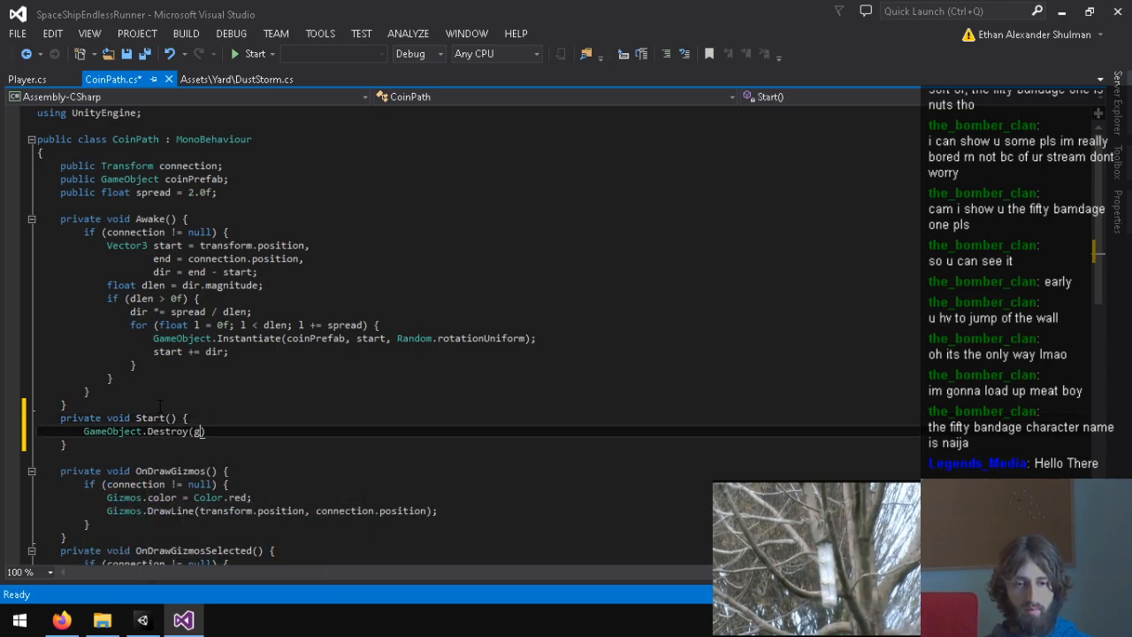
pyautogui.write('bject);')
pyautogui.hotkey('ctrl', 's')
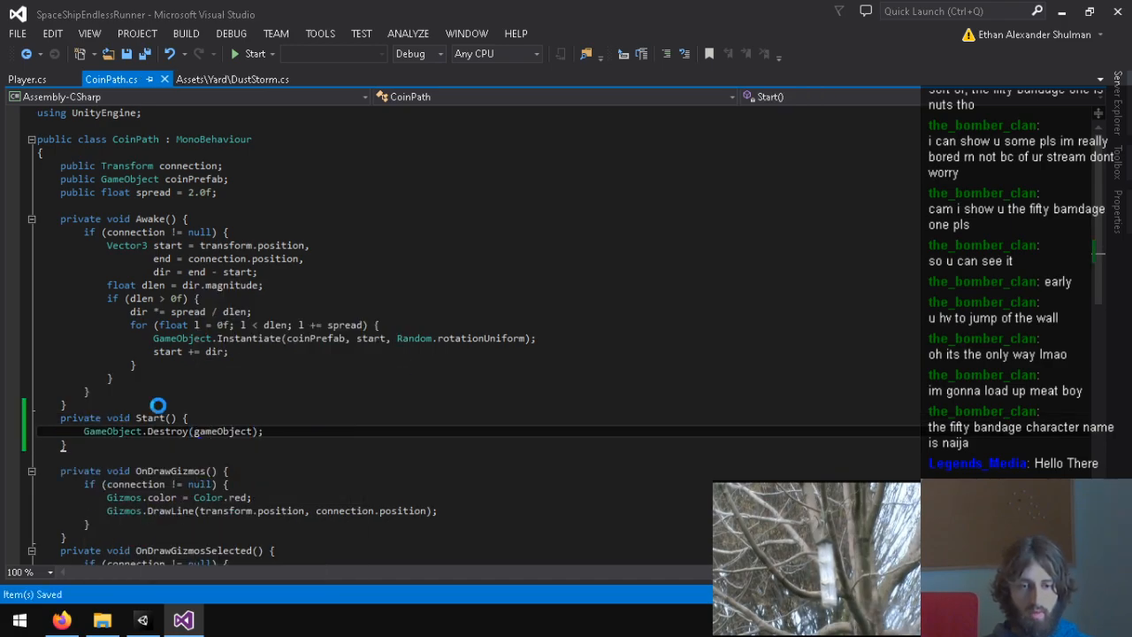
# Step: Back in Unity, duplicate CoinPath (4) and assign the copy CoinPath (5) as its Connection
pyautogui.click(179, 621)
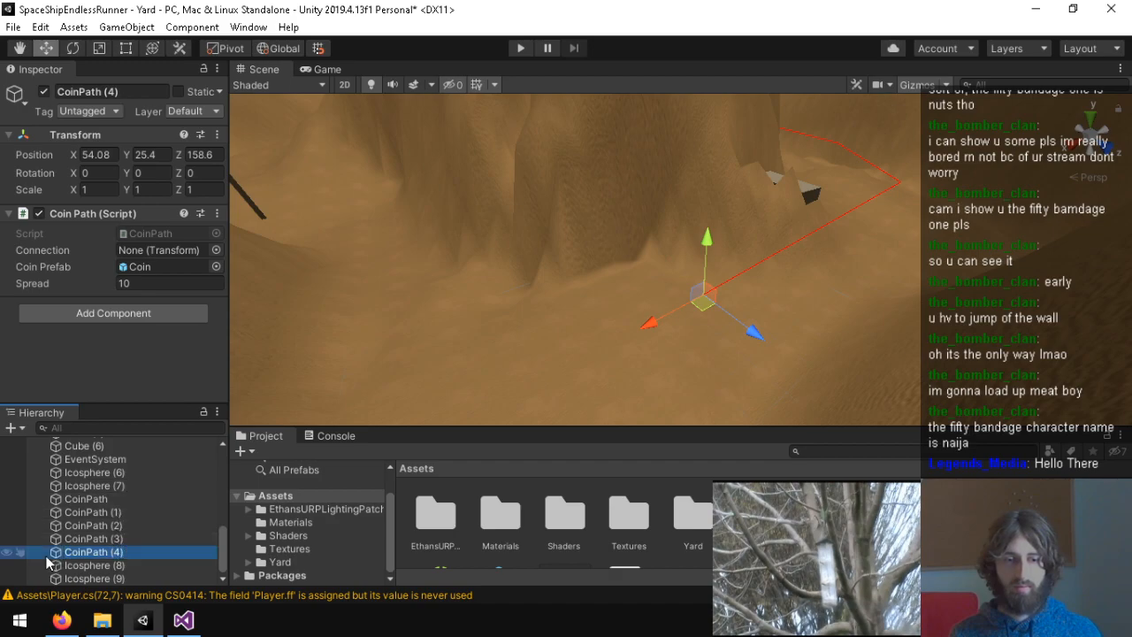
pyautogui.scroll(-1, 124, 548)
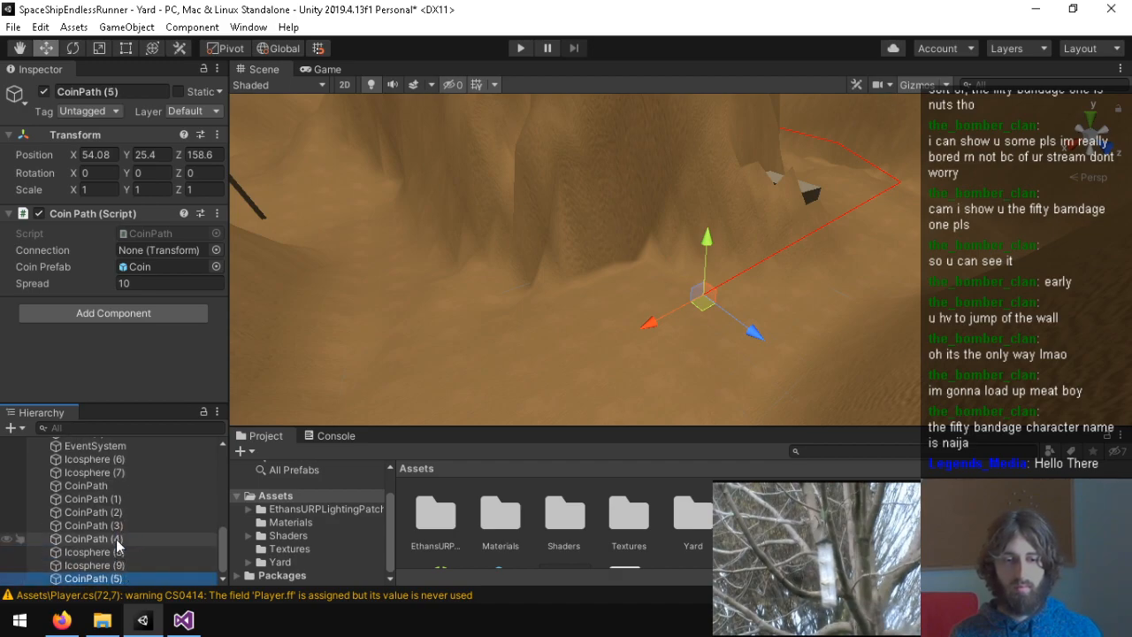
pyautogui.moveTo(94, 578); pyautogui.dragTo(163, 252)
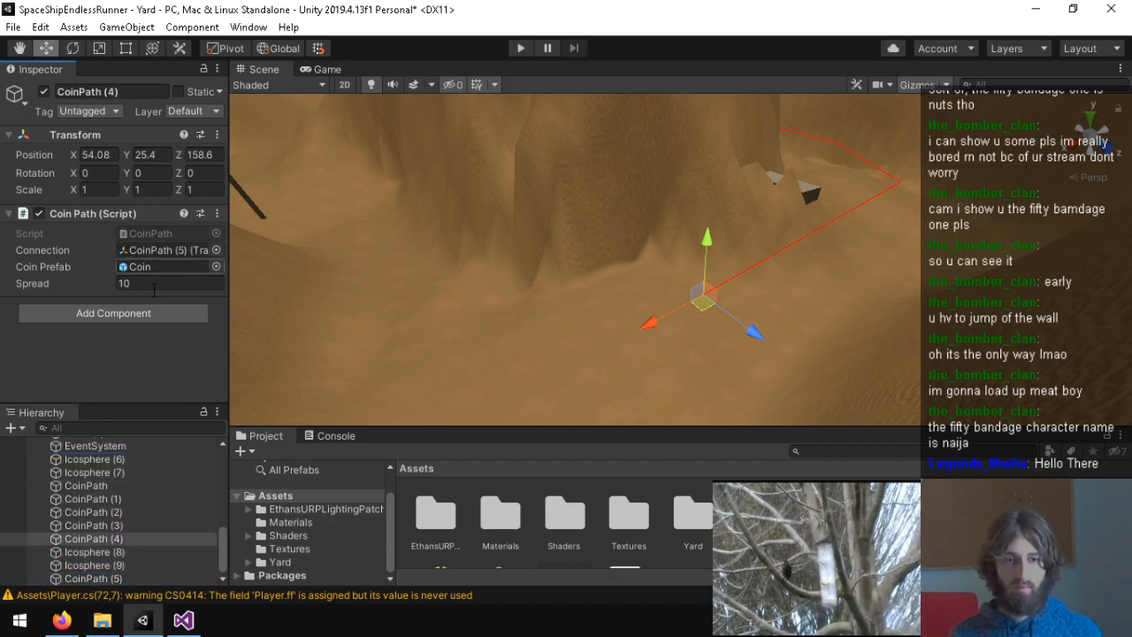
# Step: Move CoinPath (5) across the canyon floor to about X 86.31, Z 132.2
pyautogui.click(93, 579)
pyautogui.moveTo(643, 322); pyautogui.dragTo(483, 388)
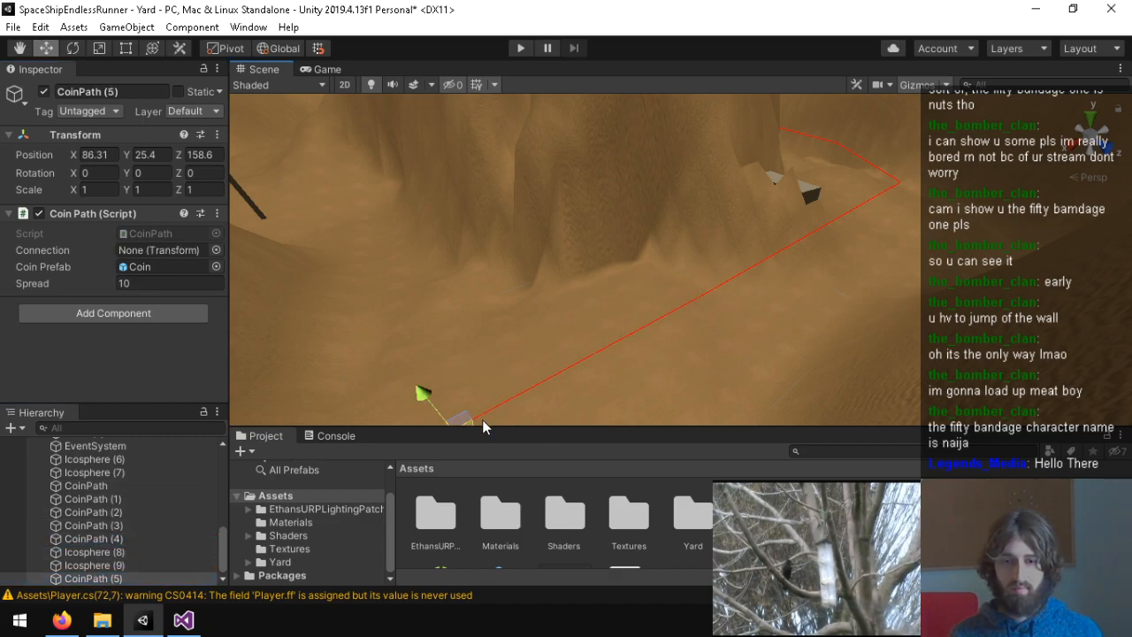
pyautogui.press('f')
pyautogui.moveTo(539, 330); pyautogui.dragTo(538, 205)
pyautogui.click(142, 577)
pyautogui.moveTo(538, 205); pyautogui.dragTo(960, 27, button='right')
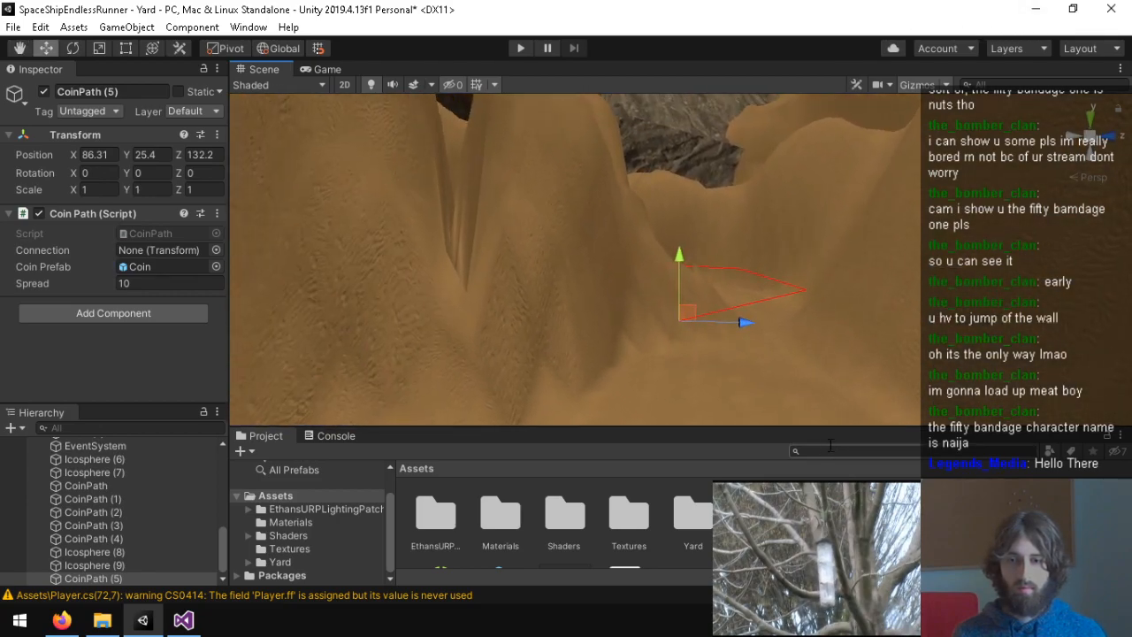
# Step: Raise CoinPath (5) to about Y 38.4 and shift it towards the tall pillars to about X 104.6
pyautogui.moveTo(683, 279); pyautogui.dragTo(672, 232)
pyautogui.moveTo(672, 232); pyautogui.dragTo(570, 237, button='right')
pyautogui.moveTo(571, 237); pyautogui.dragTo(588, 184)
pyautogui.moveTo(588, 184); pyautogui.dragTo(476, 326, button='right')
pyautogui.moveTo(495, 276); pyautogui.dragTo(436, 272)
pyautogui.moveTo(436, 272); pyautogui.dragTo(530, 287, button='right')
pyautogui.moveTo(591, 266); pyautogui.dragTo(575, 262)
pyautogui.moveTo(576, 261); pyautogui.dragTo(601, 351, button='right')
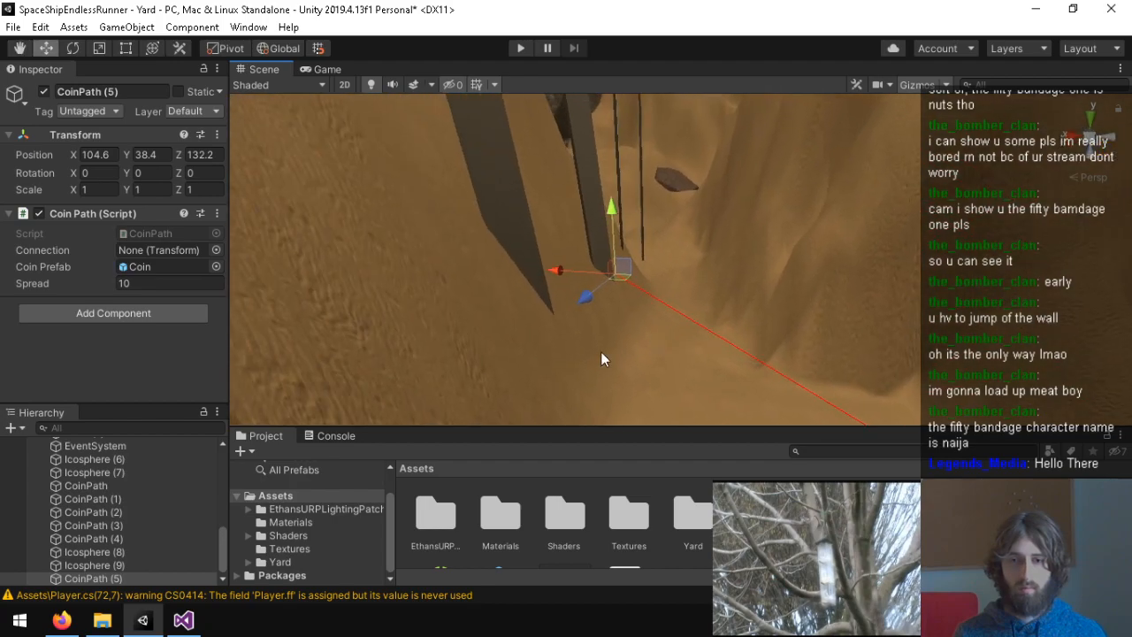
# Step: Duplicate CoinPath (5) and assign the copy CoinPath (6) as its Connection
pyautogui.click(101, 579)
pyautogui.hotkey('ctrl', 'd')
pyautogui.click(122, 569)
pyautogui.moveTo(122, 582); pyautogui.dragTo(168, 250)
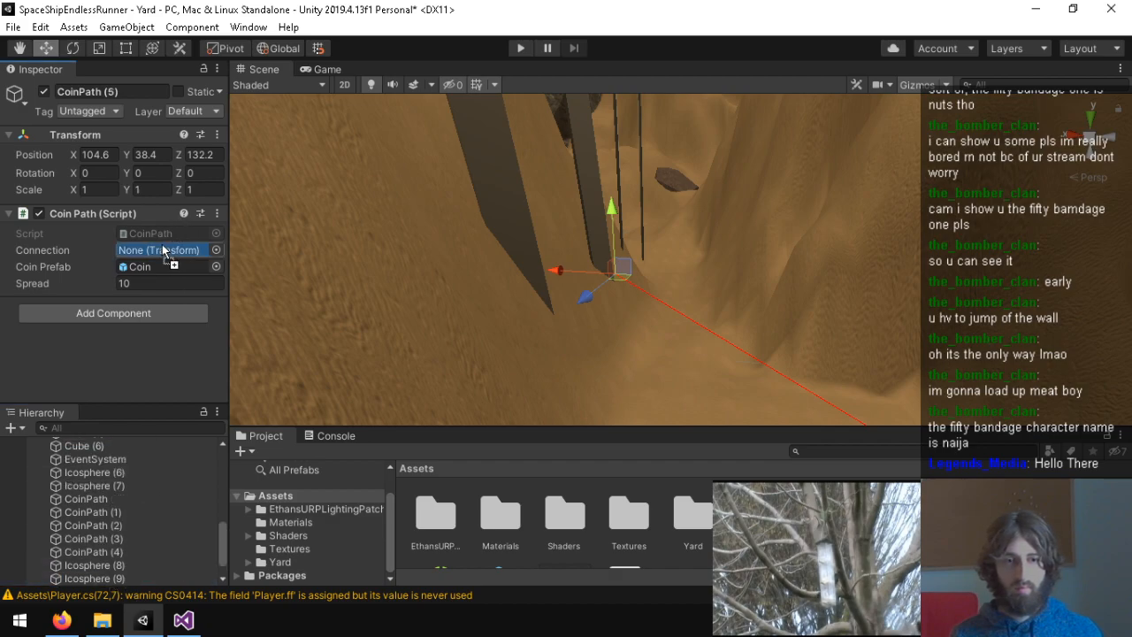
pyautogui.scroll(-1, 141, 567)
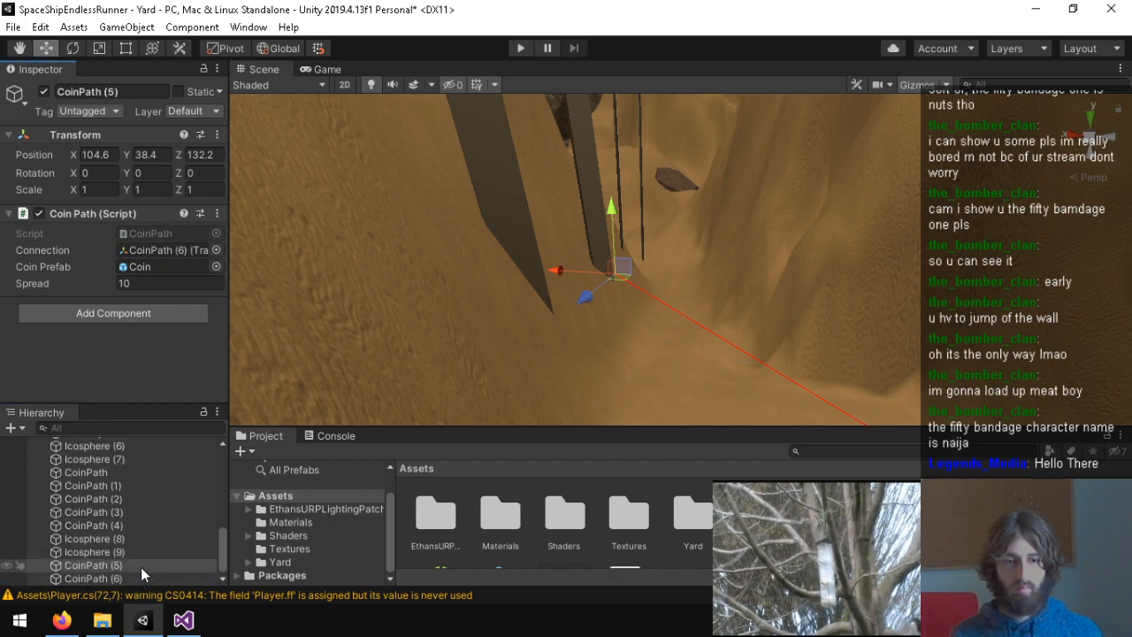
# Step: Check the coin preview from CoinPath (4), then move CoinPath (6) along its Z axis to about Z 96.6
pyautogui.click(127, 578)
pyautogui.click(132, 527)
pyautogui.moveTo(440, 344); pyautogui.dragTo(682, 277, button='right')
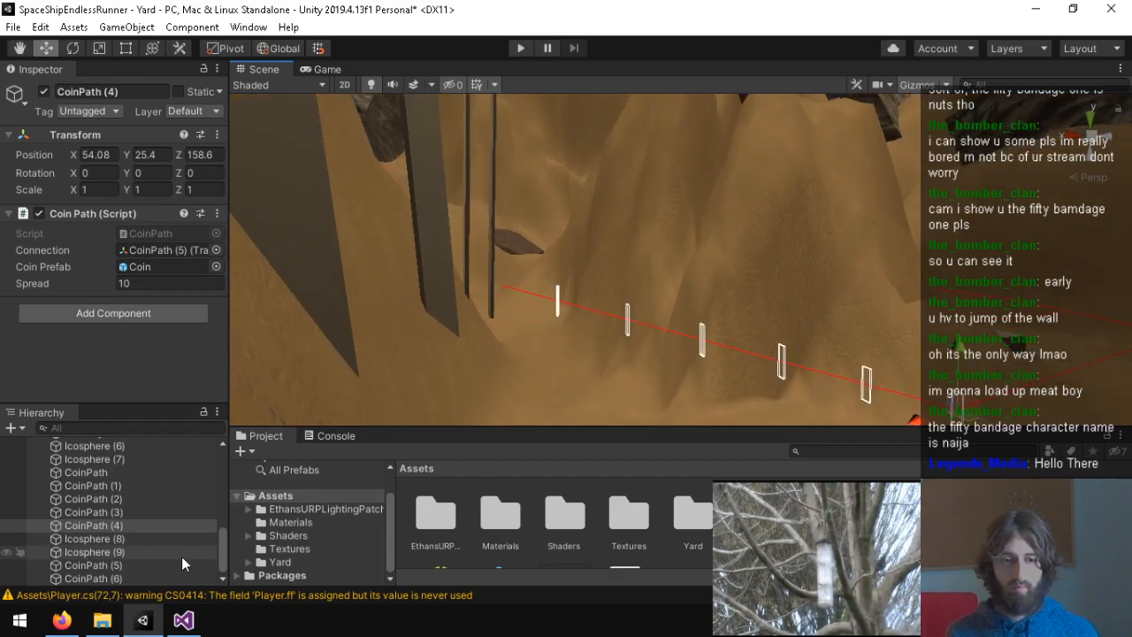
pyautogui.click(120, 566)
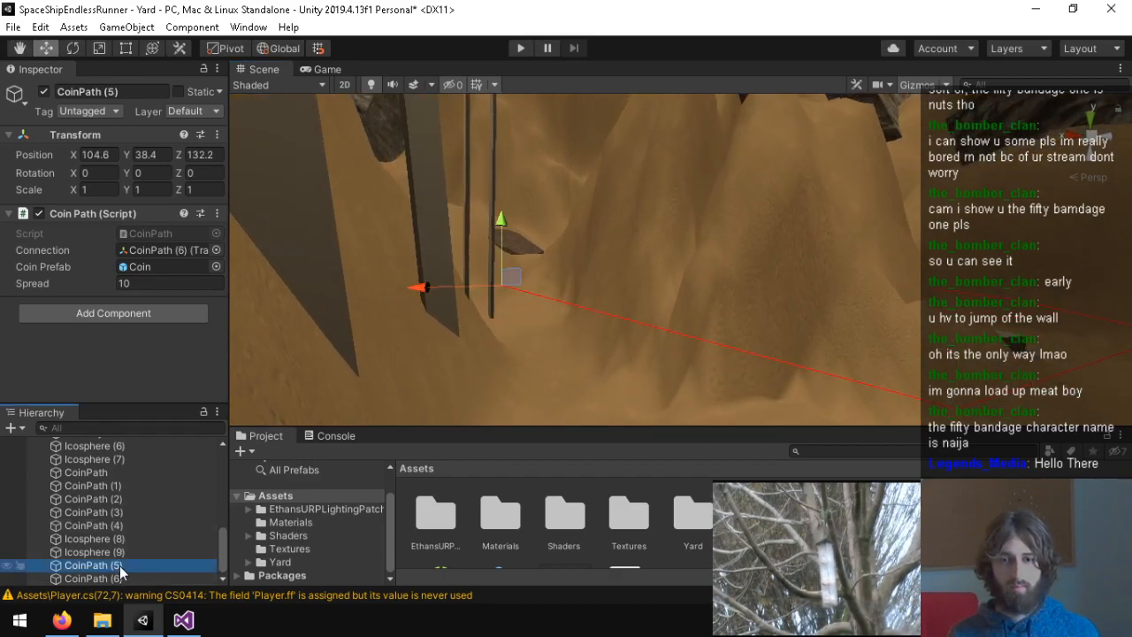
pyautogui.click(116, 578)
pyautogui.moveTo(402, 288); pyautogui.dragTo(350, 249, button='right')
pyautogui.moveTo(477, 284); pyautogui.dragTo(621, 259)
pyautogui.moveTo(620, 260); pyautogui.dragTo(608, 326, button='right')
pyautogui.moveTo(697, 205); pyautogui.dragTo(794, 304, button='right')
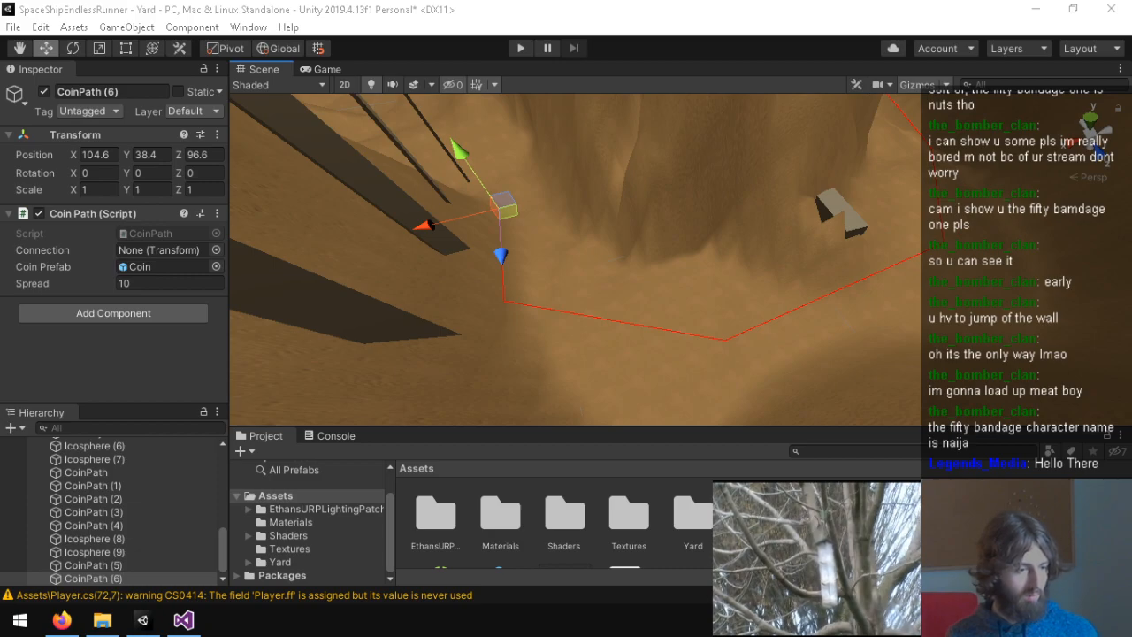
# Step: Switch to the browser and review the Unity Handles scripting reference, including its example code and static methods
pyautogui.click(63, 621)
pyautogui.click(67, 623)
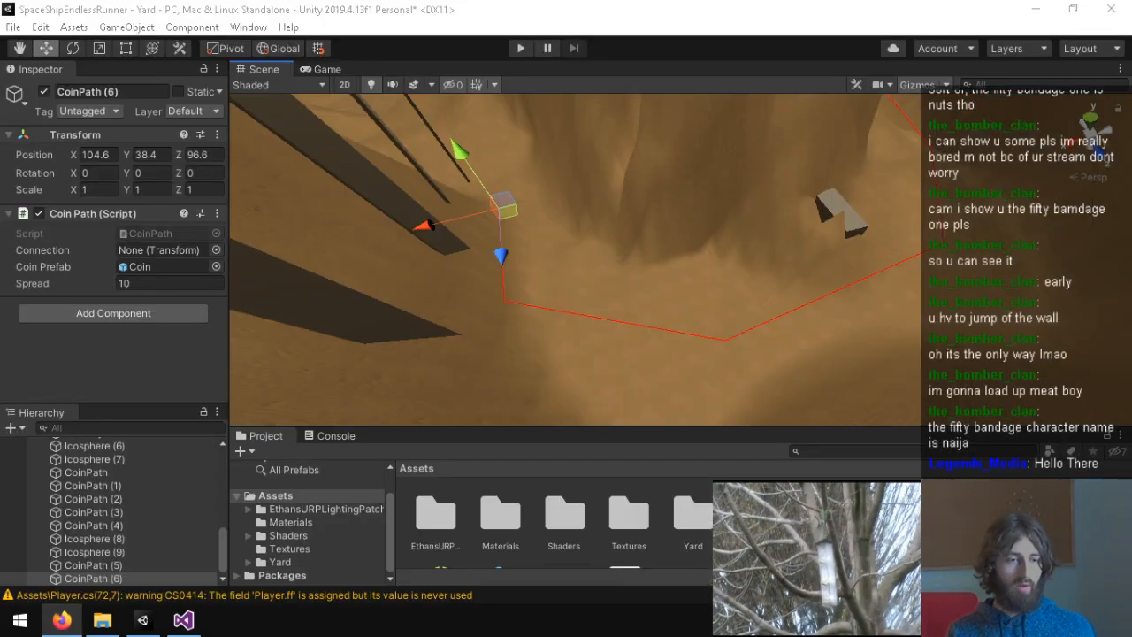
pyautogui.click(63, 621)
pyautogui.click(889, 11)
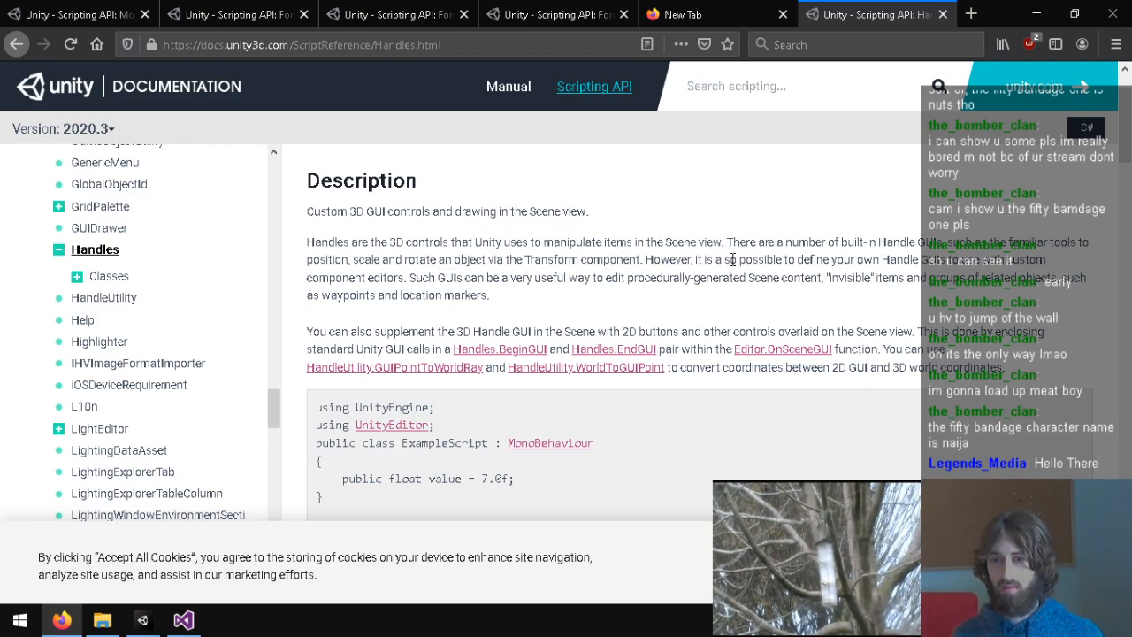
pyautogui.scroll(-10, 717, 277)
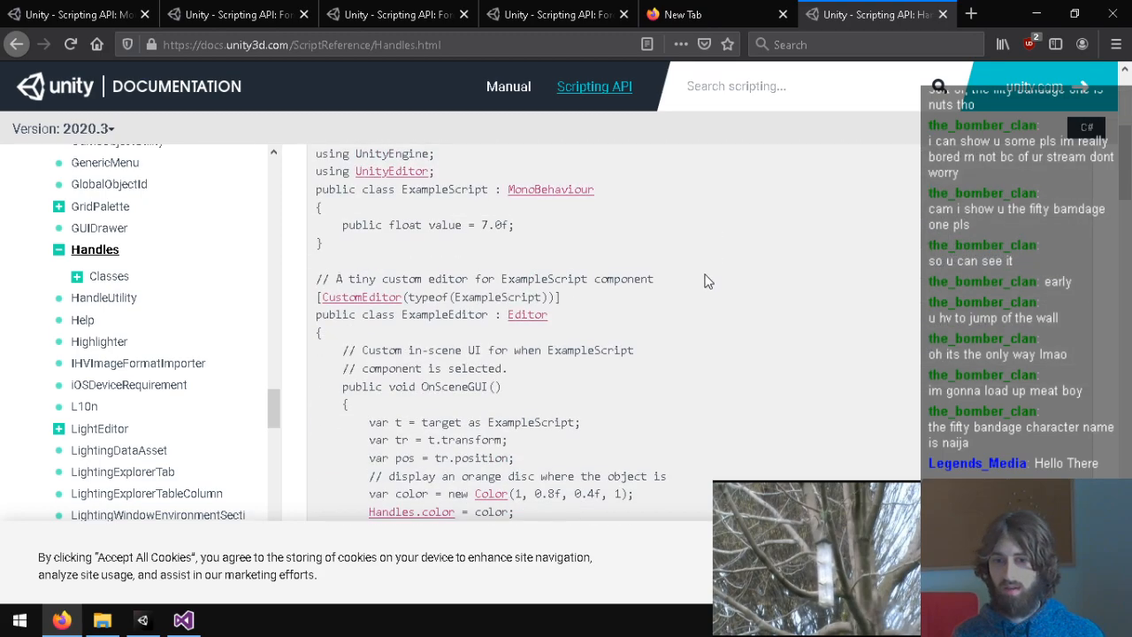
pyautogui.scroll(-20, 536, 317)
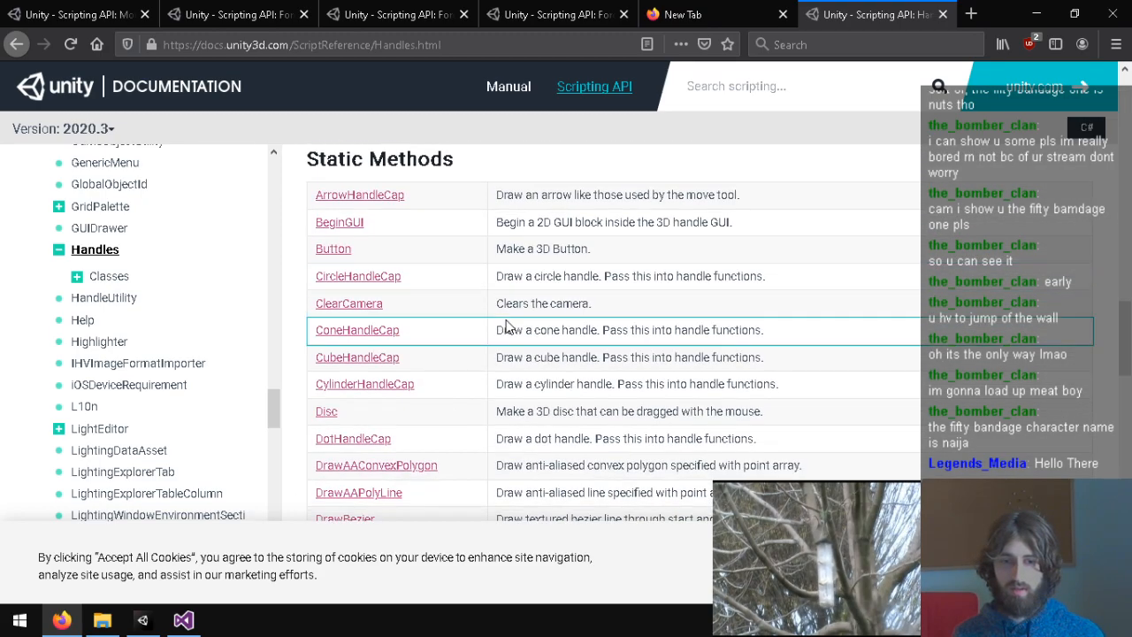
pyautogui.scroll(15, 506, 318)
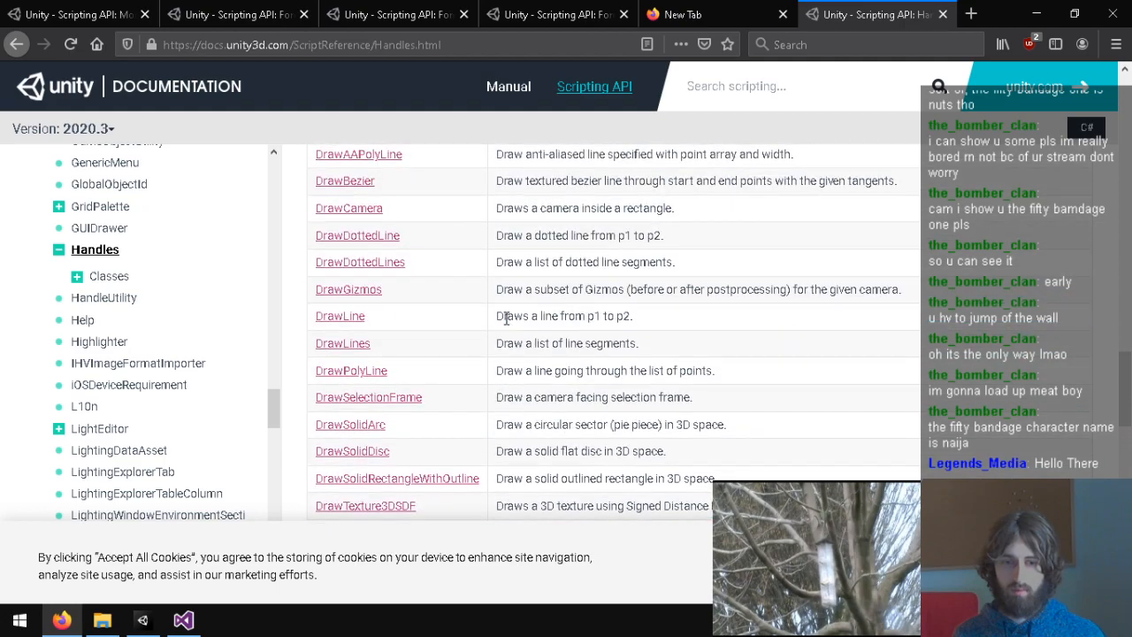
# Step: Find "bezier" on the Handles page, read the DrawBezier reference and its parameters, and close the documentation page
pyautogui.hotkey('ctrl', 'f')
pyautogui.write('b')
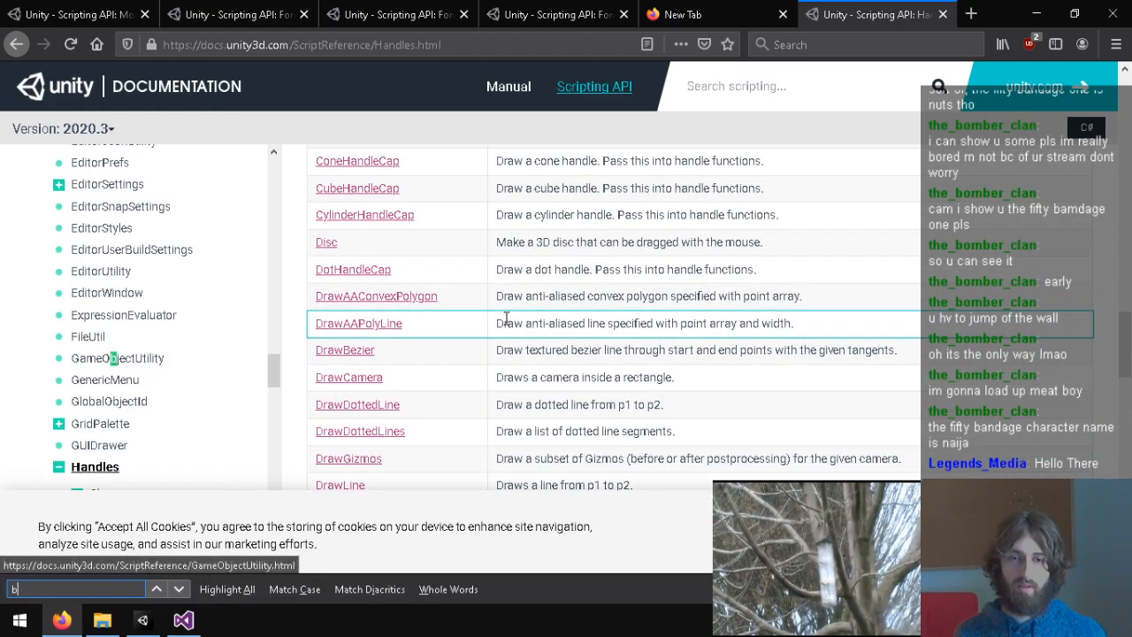
pyautogui.write('ezie')
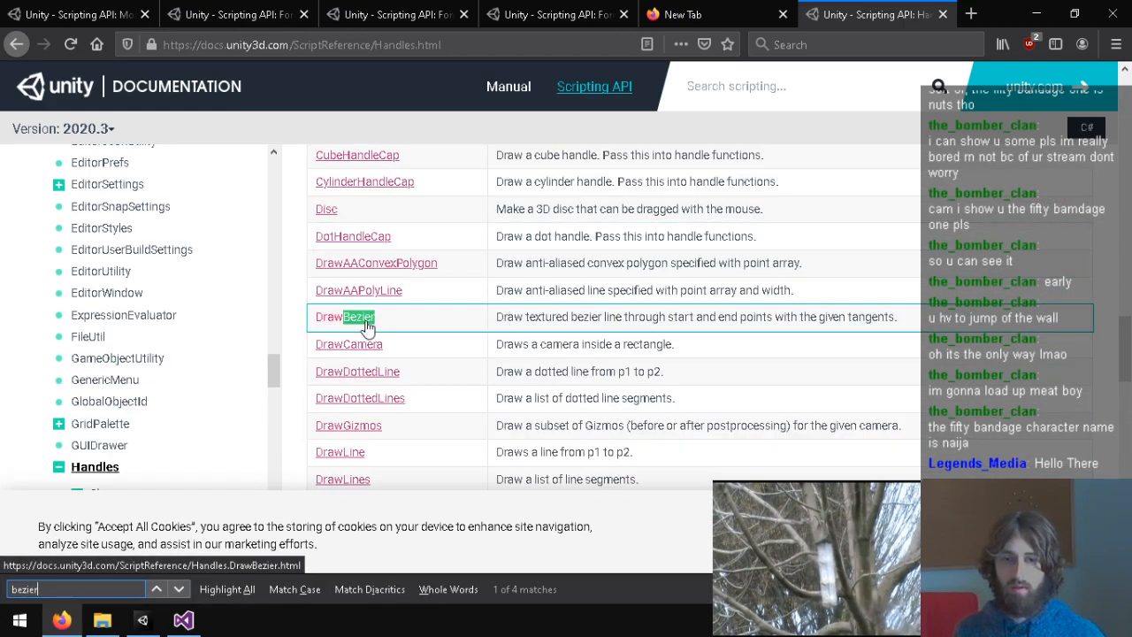
pyautogui.write('r')
pyautogui.click(364, 318)
pyautogui.scroll(-5, 371, 355)
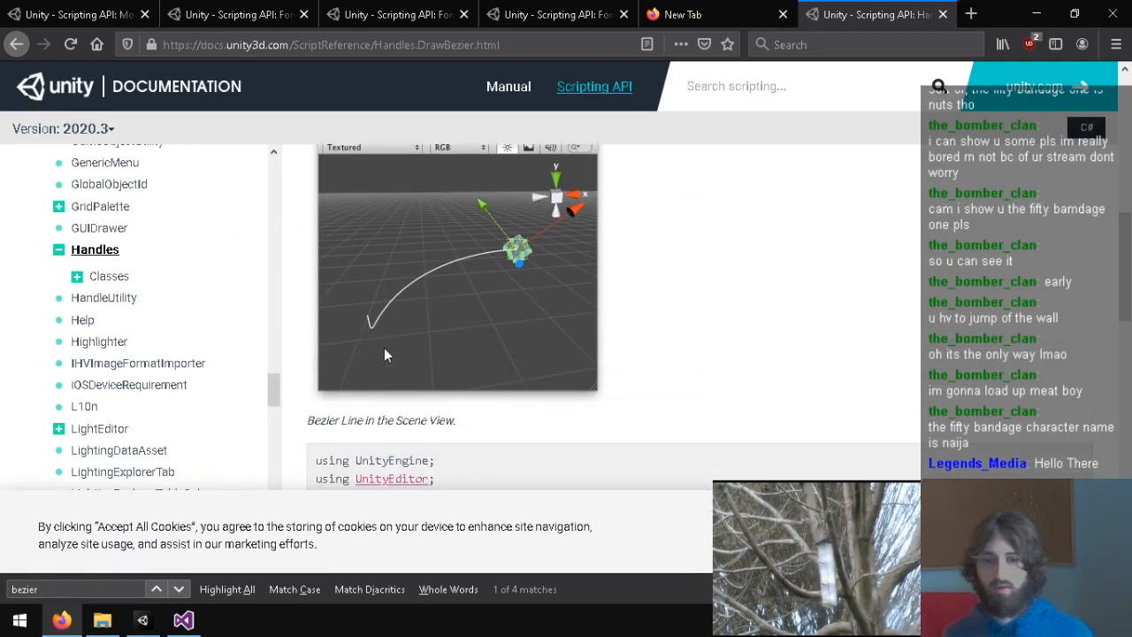
pyautogui.scroll(5, 452, 376)
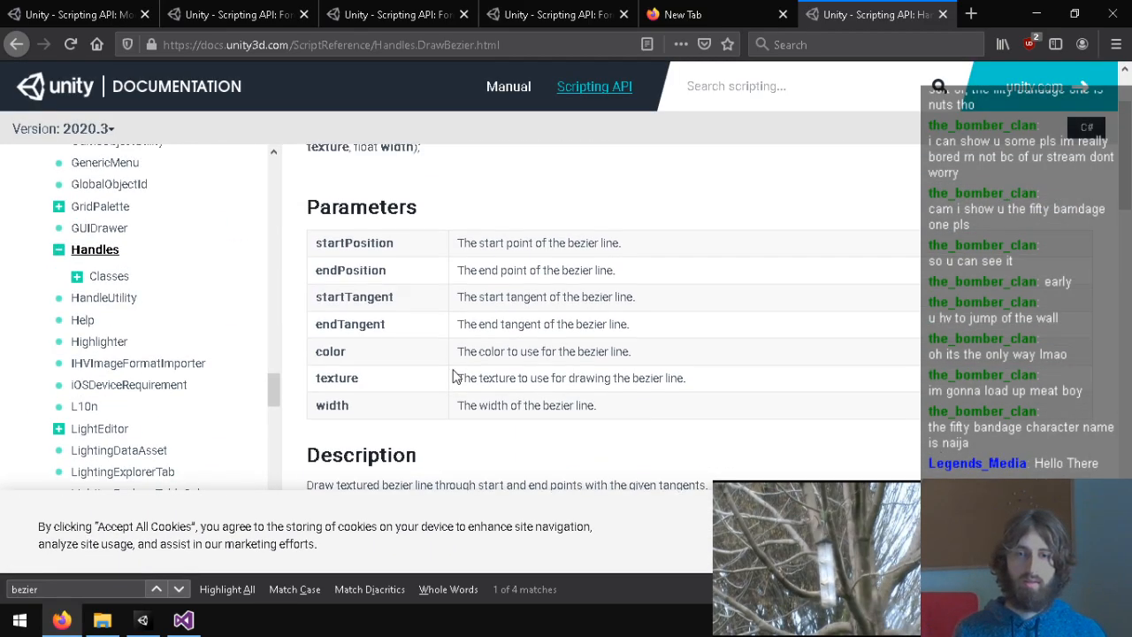
pyautogui.scroll(-4, 435, 382)
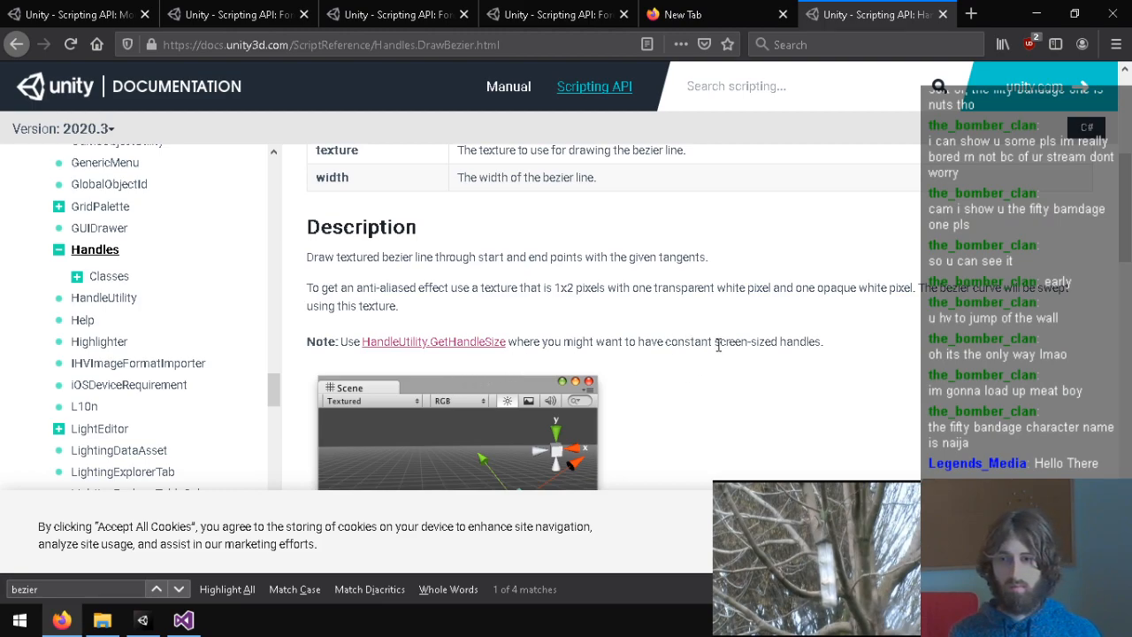
pyautogui.scroll(-3, 740, 275)
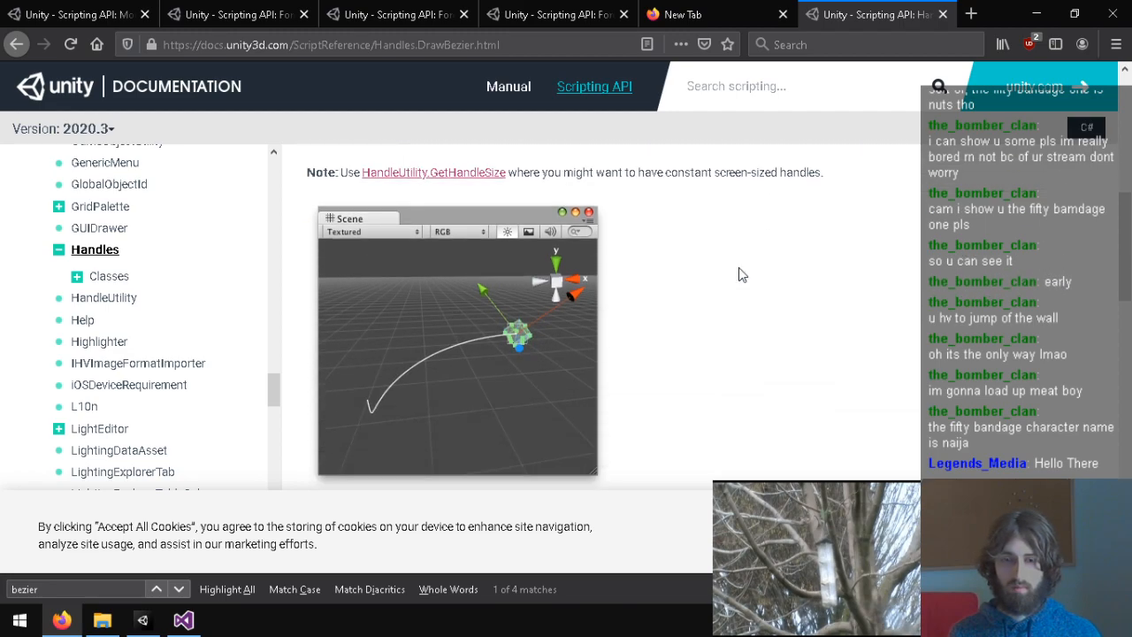
pyautogui.scroll(3, 721, 290)
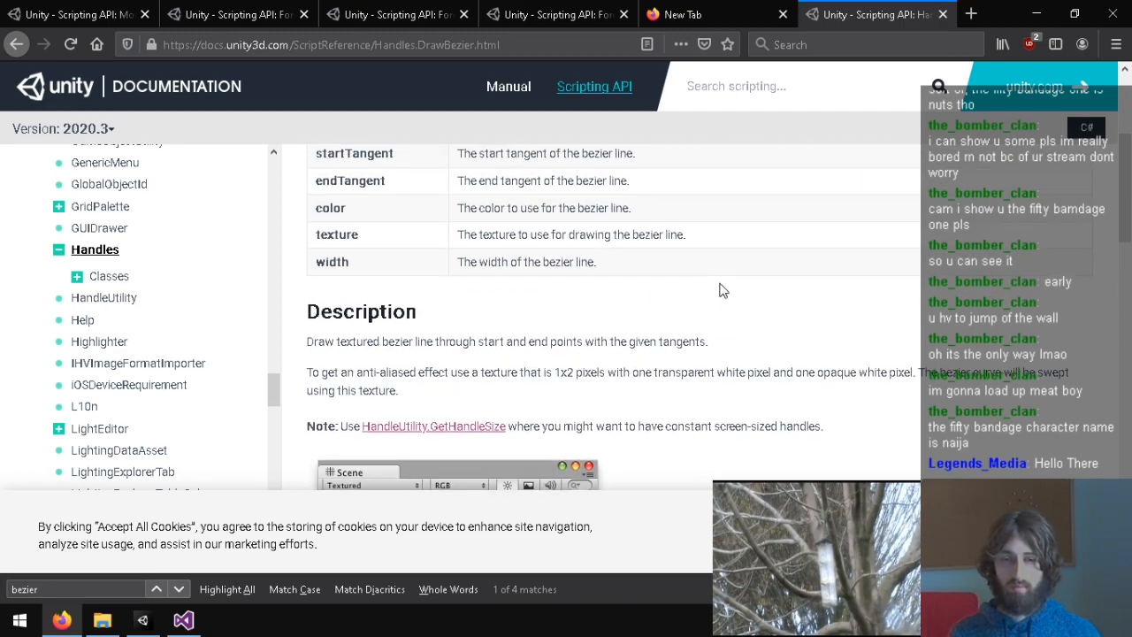
pyautogui.scroll(1, 721, 290)
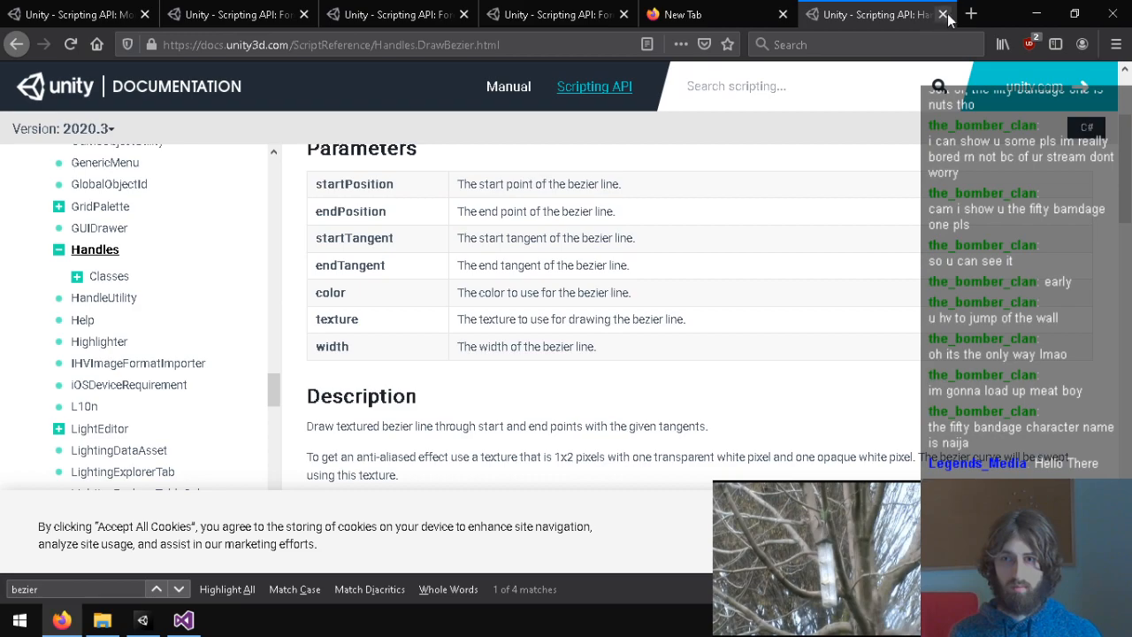
pyautogui.click(943, 14)
pyautogui.click(184, 620)
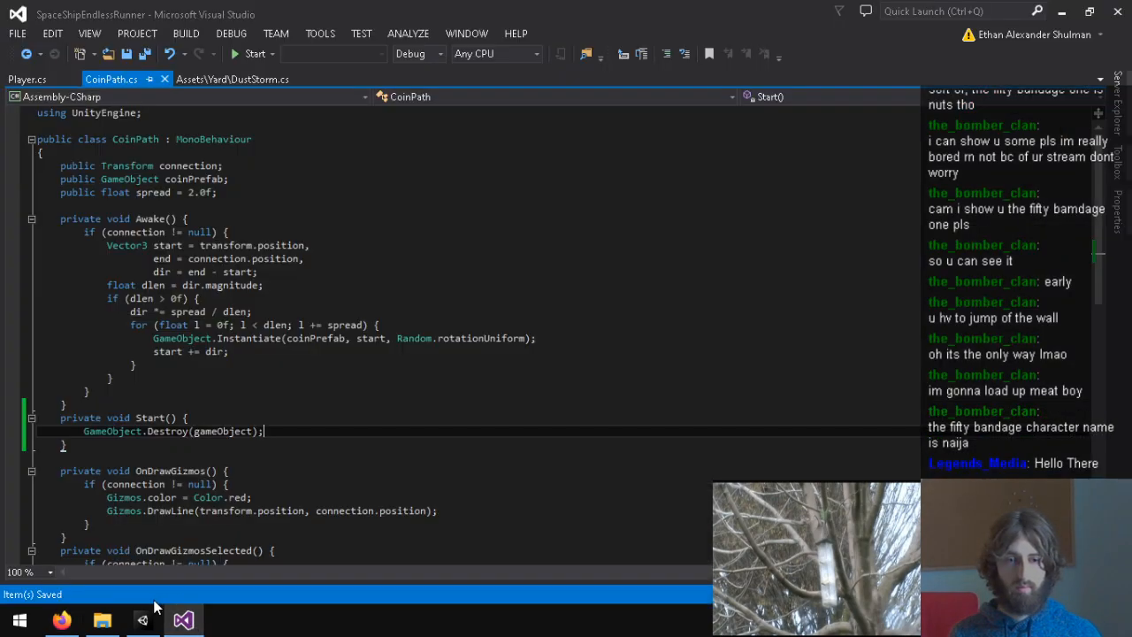
# Step: Return to Unity and move CoinPath (6) farther along the canyon to about X 105.2, Z 45.7
pyautogui.click(145, 618)
pyautogui.moveTo(528, 314); pyautogui.dragTo(745, 251, button='right')
pyautogui.moveTo(523, 168); pyautogui.dragTo(621, 196, button='right')
pyautogui.moveTo(629, 203); pyautogui.dragTo(650, 210)
pyautogui.moveTo(650, 211); pyautogui.dragTo(716, 237, button='right')
pyautogui.moveTo(675, 251); pyautogui.dragTo(699, 251)
pyautogui.moveTo(699, 252); pyautogui.dragTo(428, 363, button='right')
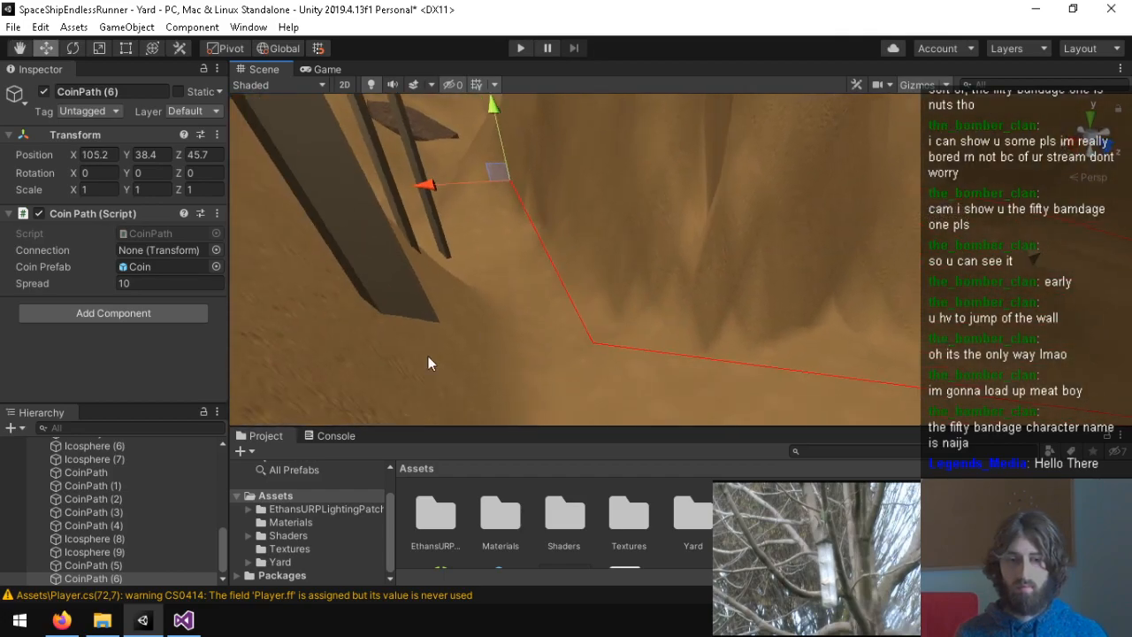
# Step: Examine the coin previews running from CoinPath (4) and CoinPath (5) past the tall pillars to CoinPath (6)
pyautogui.doubleClick(121, 565)
pyautogui.moveTo(615, 352); pyautogui.dragTo(222, 271, button='right')
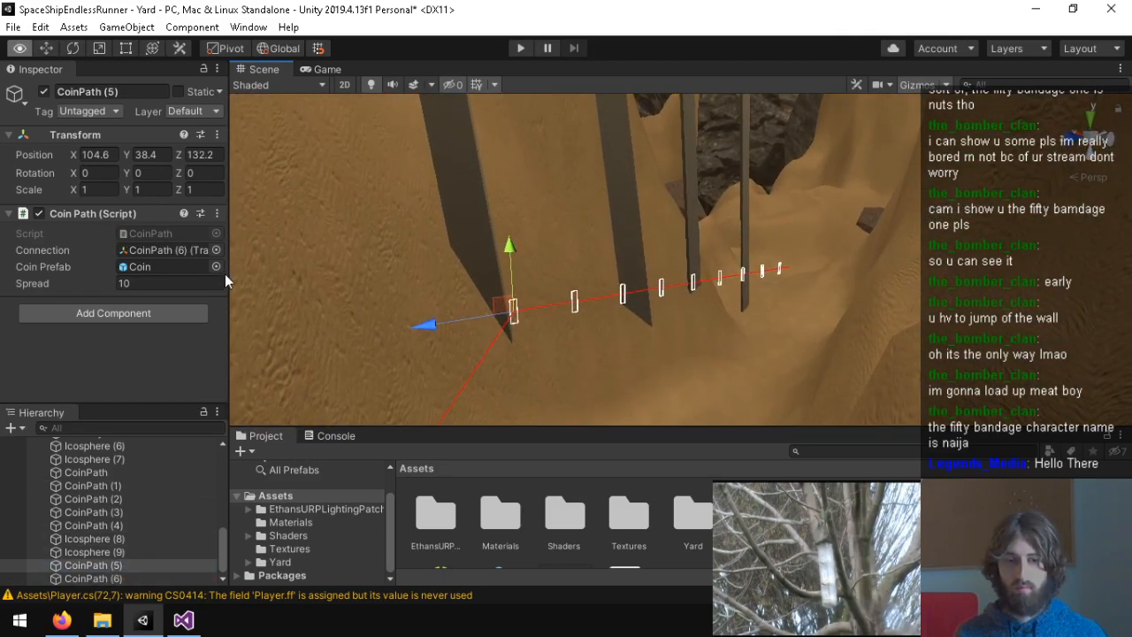
pyautogui.doubleClick(116, 528)
pyautogui.moveTo(577, 311); pyautogui.dragTo(778, 320, button='right')
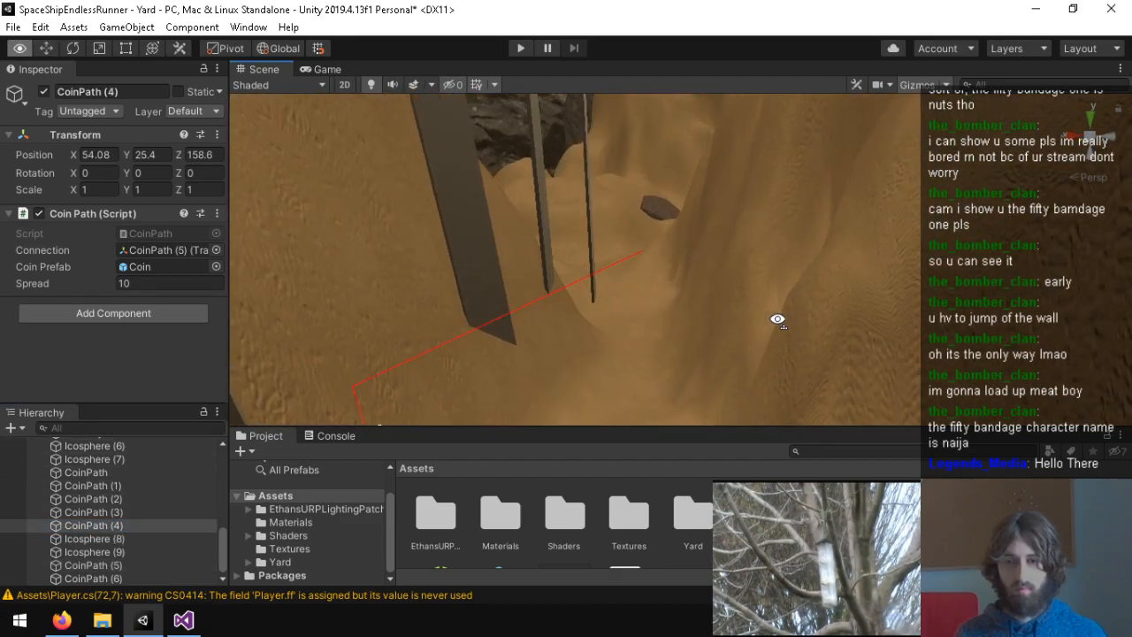
pyautogui.moveTo(496, 371); pyautogui.dragTo(802, 373, button='right')
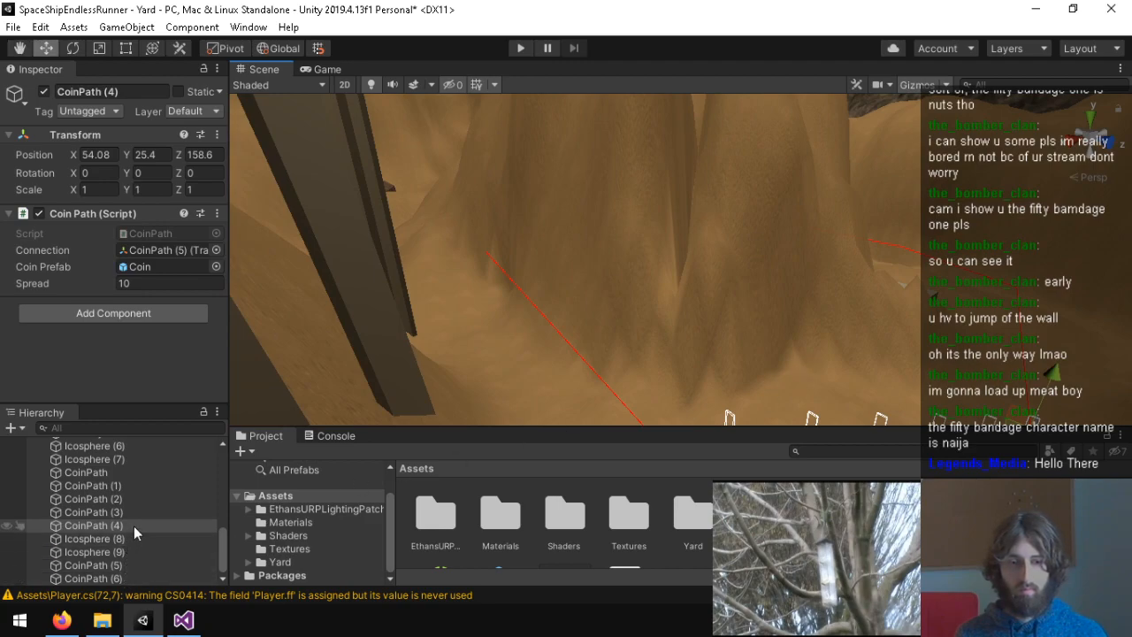
pyautogui.moveTo(638, 336); pyautogui.dragTo(731, 387, button='right')
pyautogui.doubleClick(120, 567)
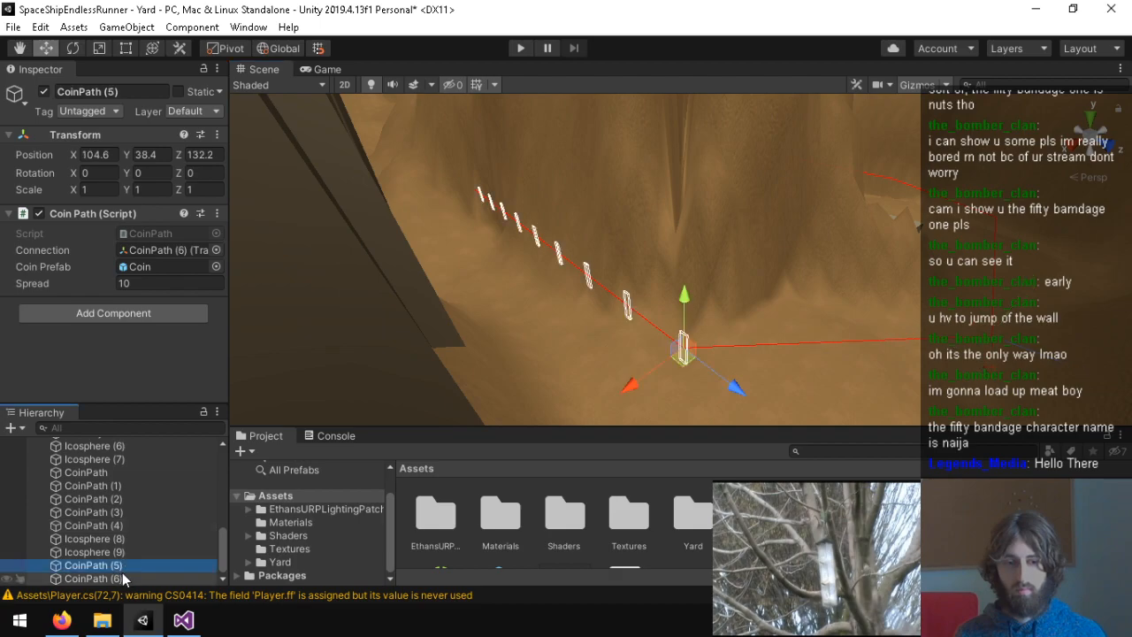
pyautogui.click(126, 579)
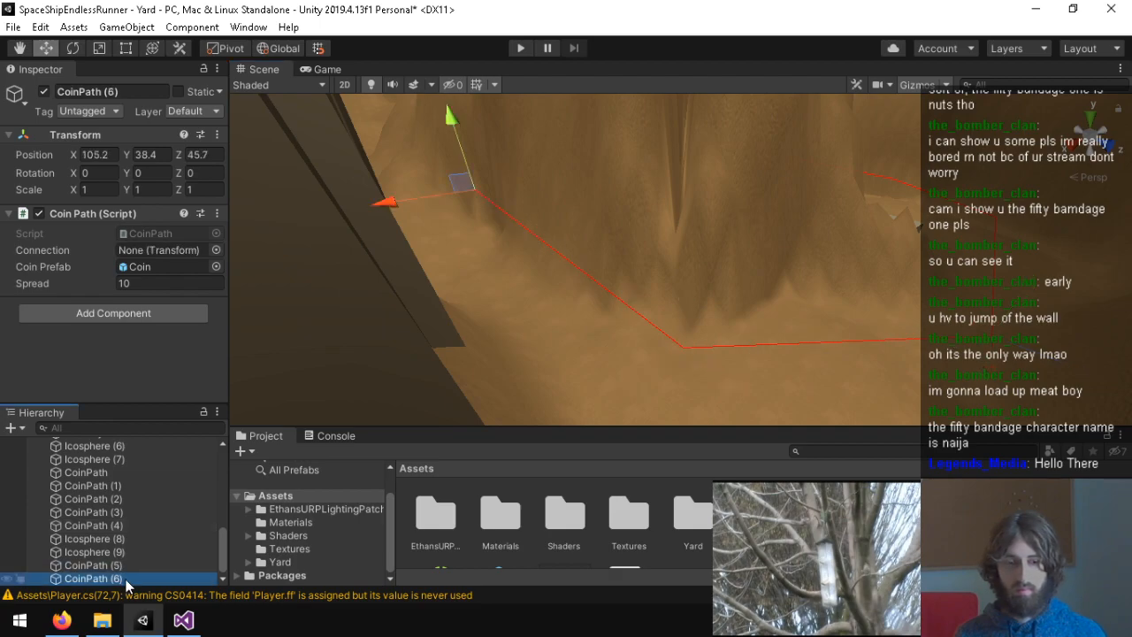
# Step: Duplicate CoinPath (5) with the original as its Connection, placing the copy at about X 94, Z 115.8
pyautogui.click(126, 566)
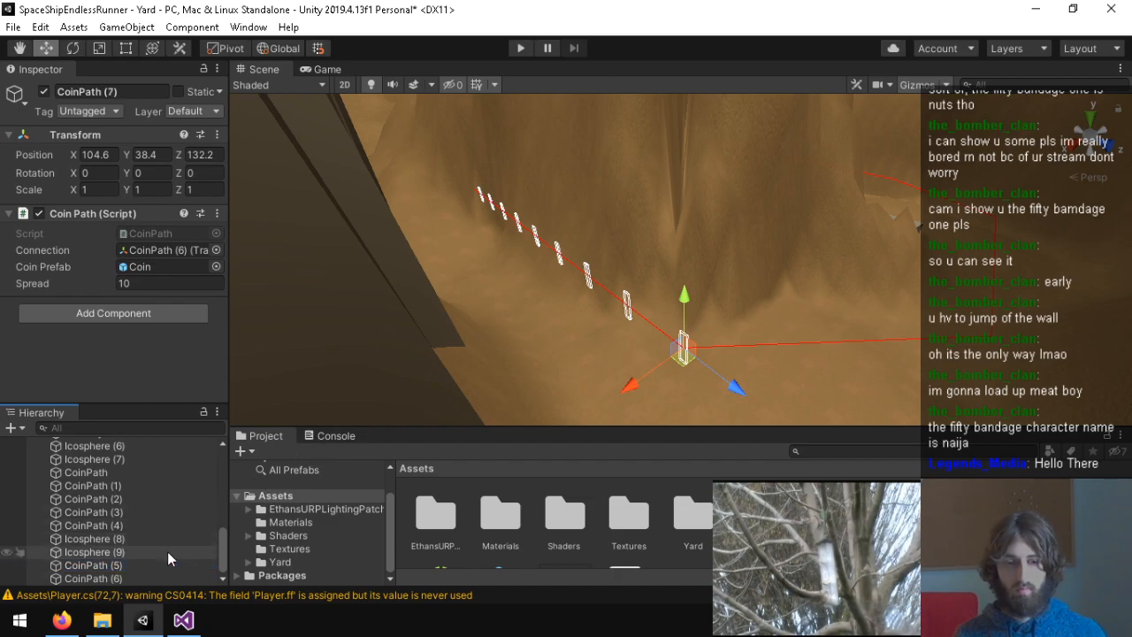
pyautogui.hotkey('ctrl', 'd')
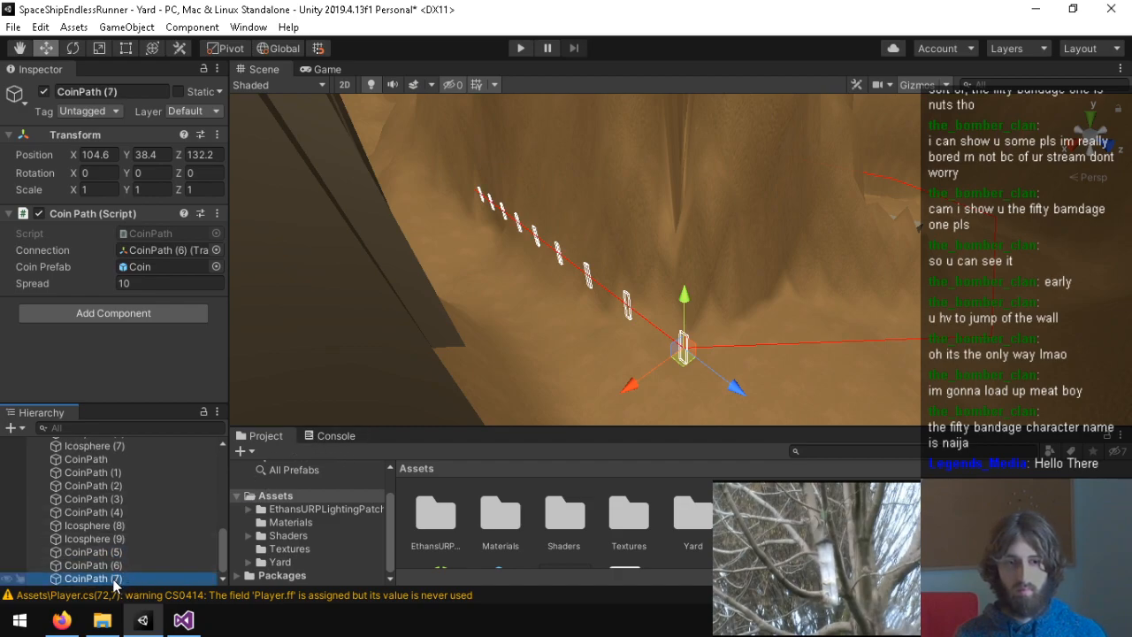
pyautogui.moveTo(120, 557); pyautogui.dragTo(168, 250)
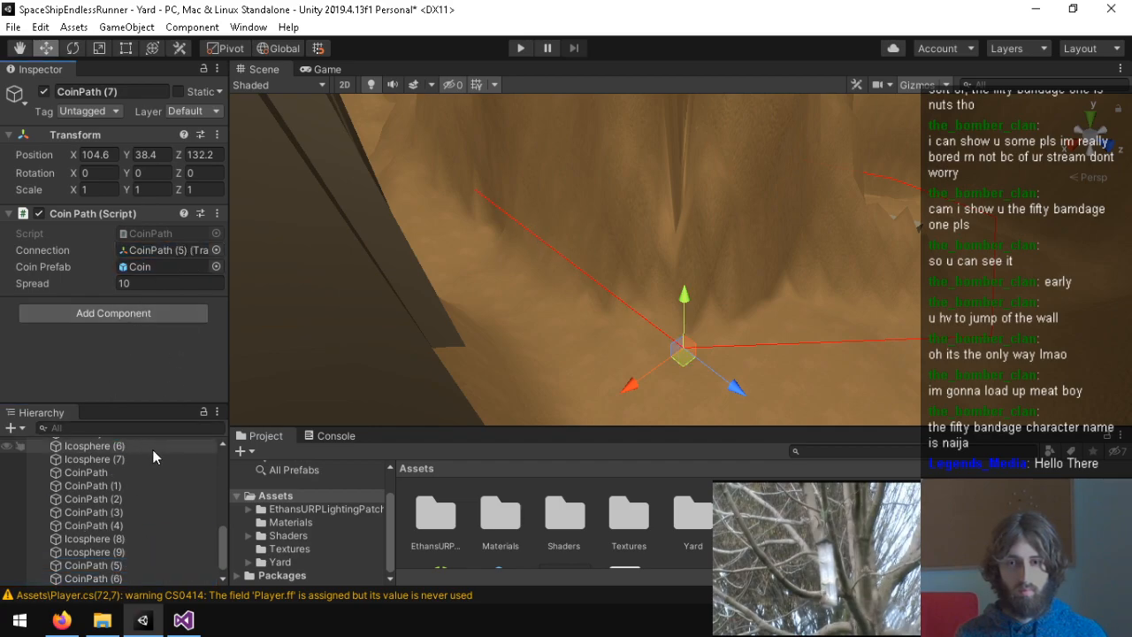
pyautogui.scroll(-1, 134, 544)
pyautogui.moveTo(690, 368); pyautogui.dragTo(638, 282)
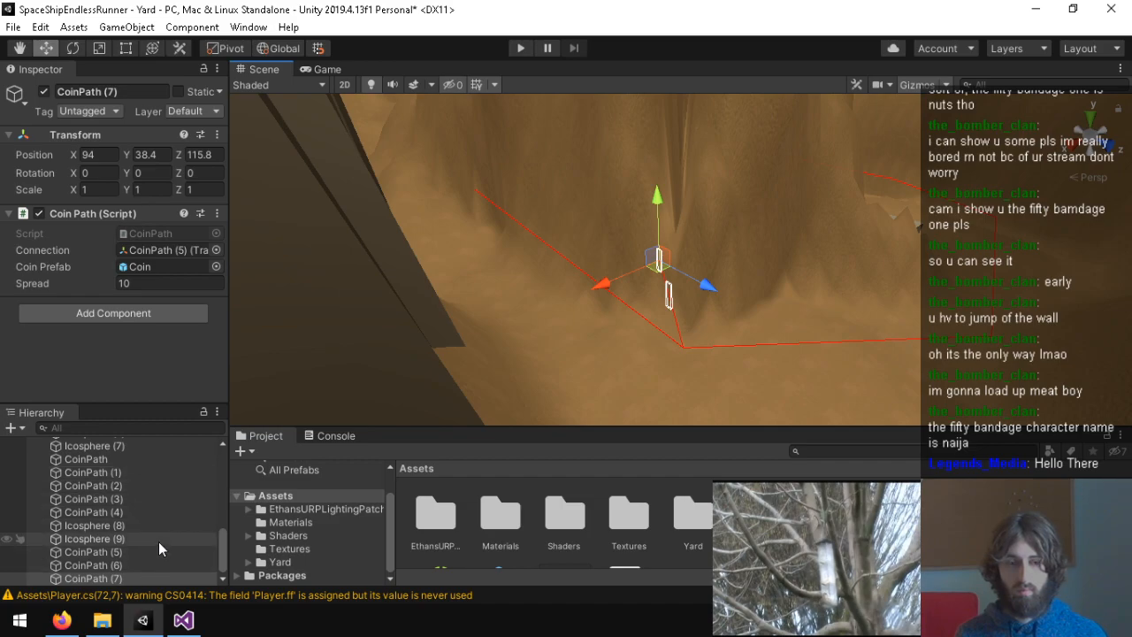
# Step: Compare the coin previews of CoinPath (4), (5), (6) and (7) around the junction
pyautogui.click(115, 552)
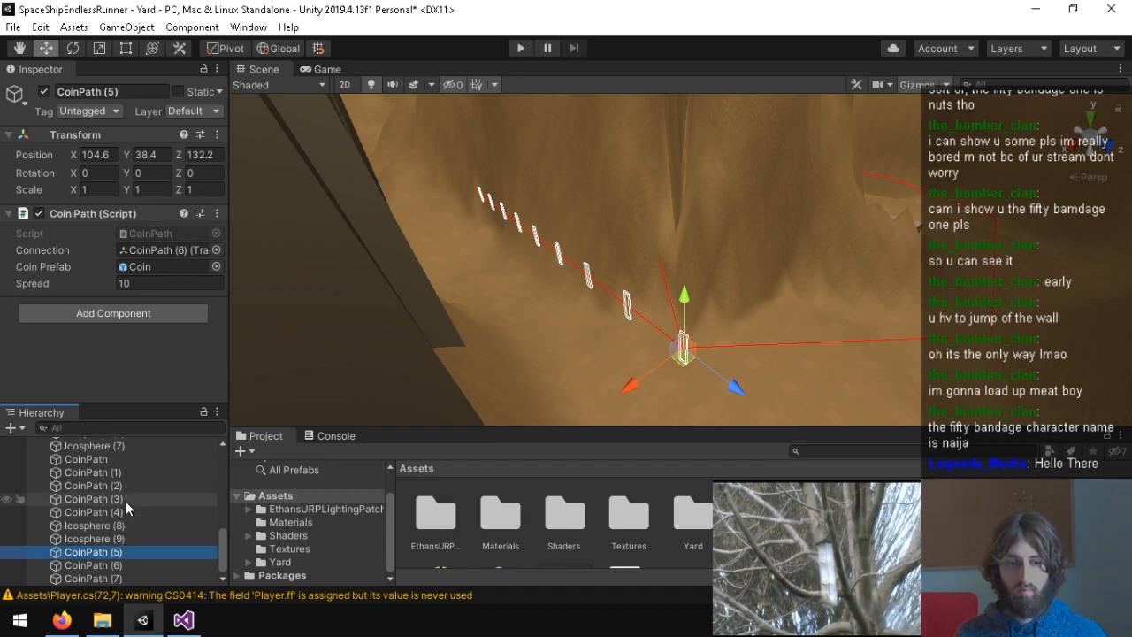
pyautogui.doubleClick(118, 515)
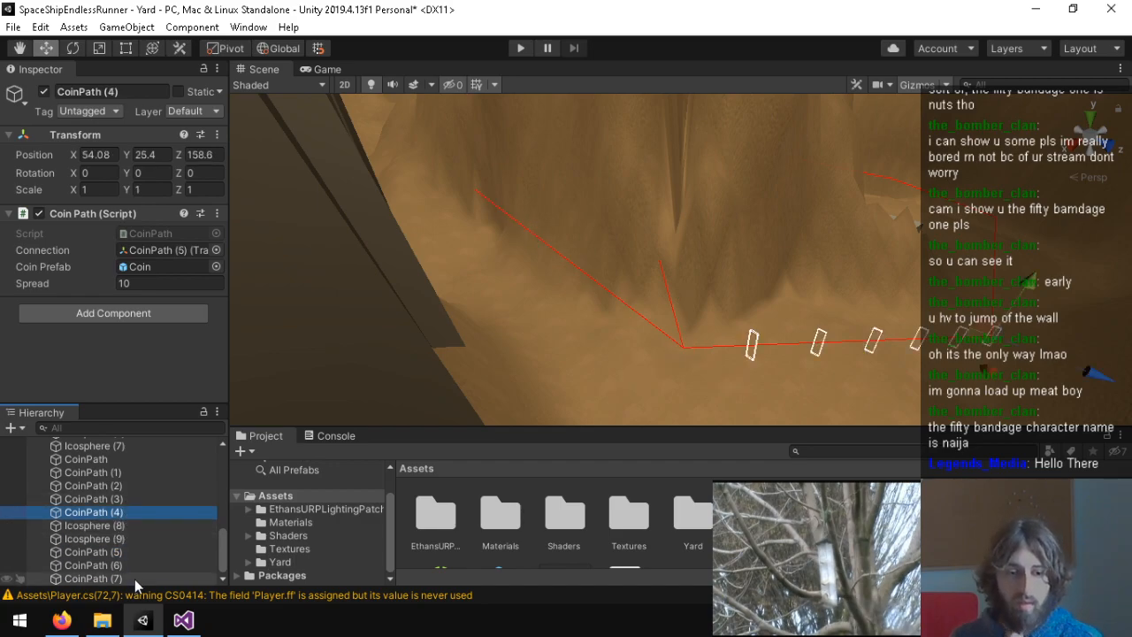
pyautogui.click(137, 570)
pyautogui.click(130, 551)
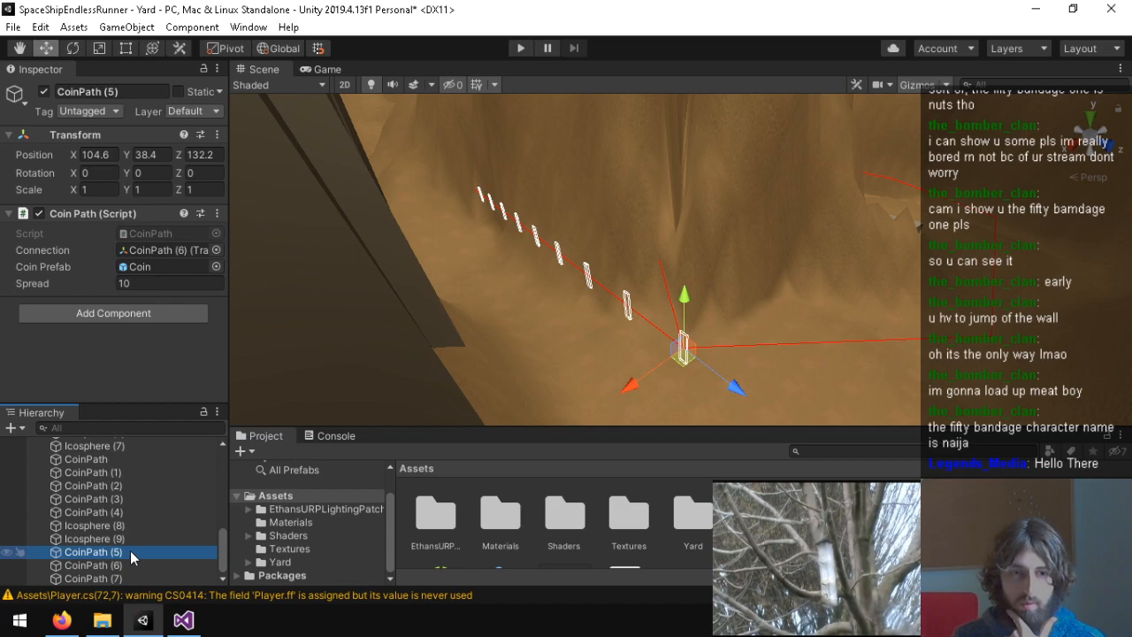
pyautogui.keyDown('alt'); pyautogui.moveTo(671, 299); pyautogui.dragTo(575, 416); pyautogui.keyUp('alt')
pyautogui.click(101, 566)
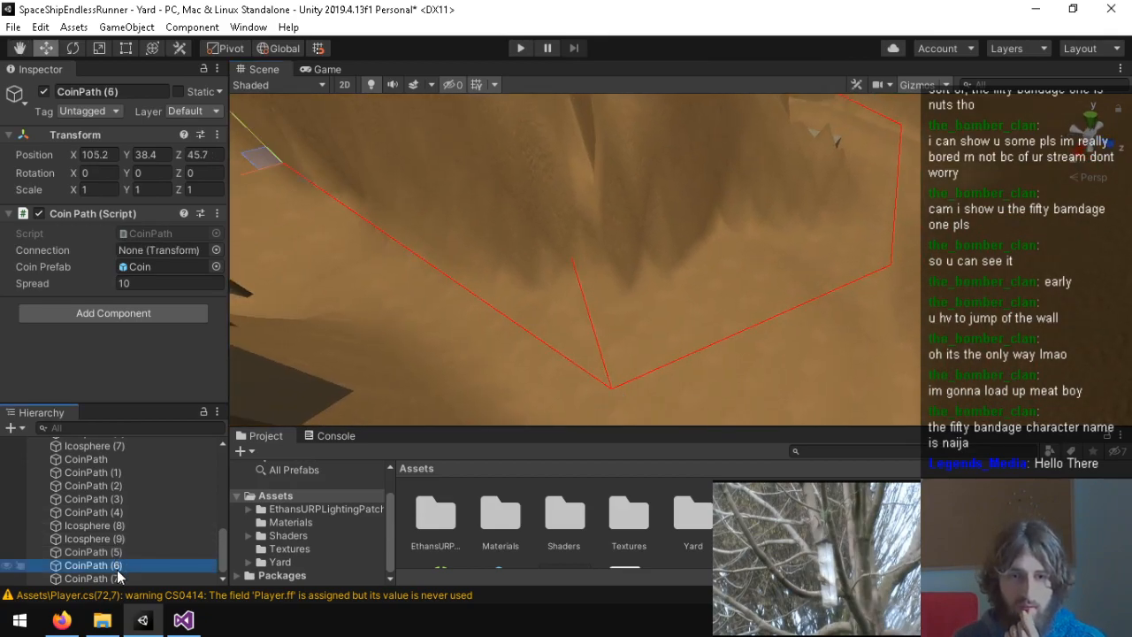
pyautogui.click(117, 578)
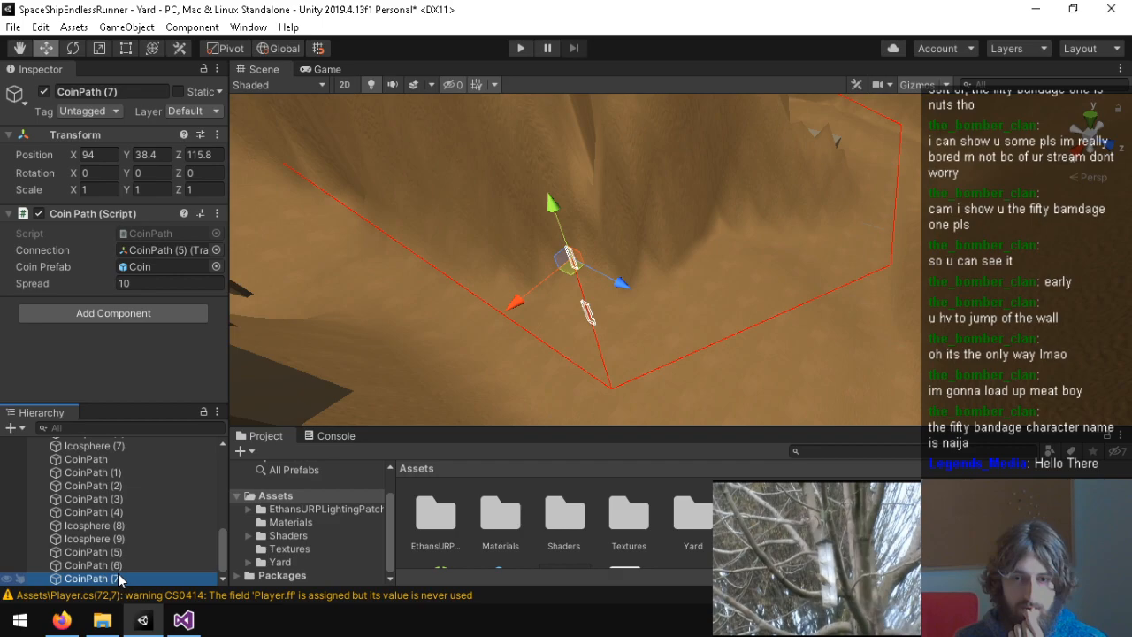
# Step: Move CoinPath (7) away from the pillars to about X 70.4, Z 107.4
pyautogui.keyDown('alt'); pyautogui.moveTo(695, 287); pyautogui.dragTo(569, 257); pyautogui.keyUp('alt')
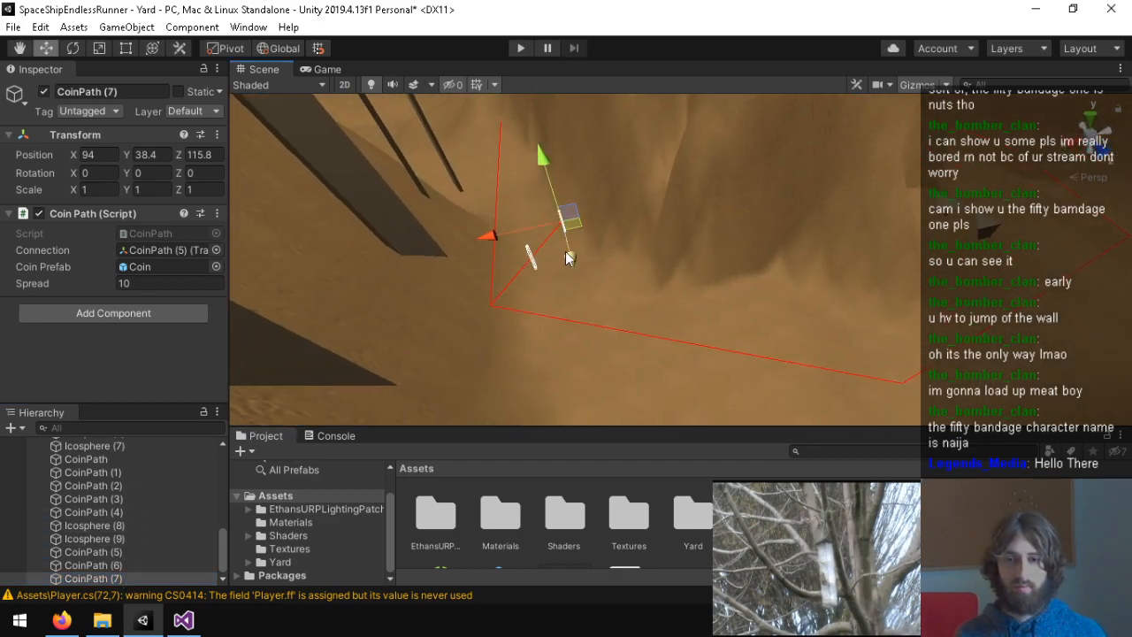
pyautogui.moveTo(487, 235); pyautogui.dragTo(536, 229)
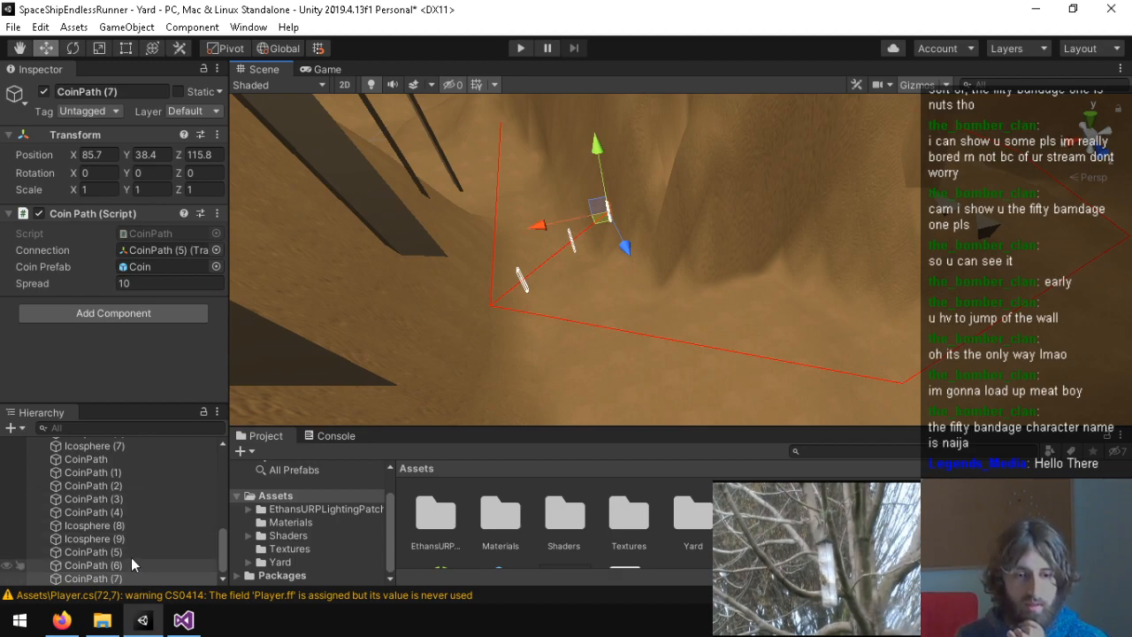
pyautogui.click(130, 553)
pyautogui.click(122, 580)
pyautogui.moveTo(617, 244); pyautogui.dragTo(613, 218)
pyautogui.moveTo(537, 216); pyautogui.dragTo(591, 191)
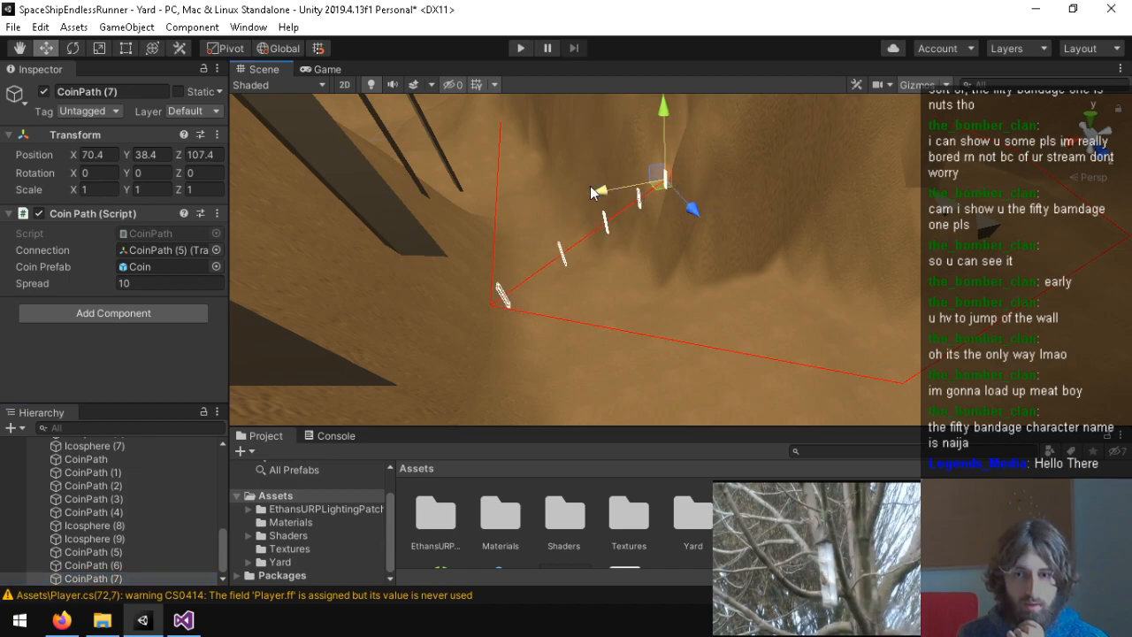
# Step: Raise CoinPath (7) to about Y 52.6 and shift it along the canyon wall to about X 70.9, Z 94.9
pyautogui.moveTo(694, 207); pyautogui.dragTo(679, 188)
pyautogui.moveTo(649, 267); pyautogui.dragTo(784, 257, button='right')
pyautogui.moveTo(784, 257); pyautogui.dragTo(763, 252)
pyautogui.moveTo(738, 167); pyautogui.dragTo(738, 132)
pyautogui.moveTo(738, 132); pyautogui.dragTo(722, 259, button='right')
pyautogui.moveTo(721, 259); pyautogui.dragTo(695, 151)
pyautogui.keyDown('alt'); pyautogui.moveTo(656, 279); pyautogui.dragTo(387, 405); pyautogui.keyUp('alt')
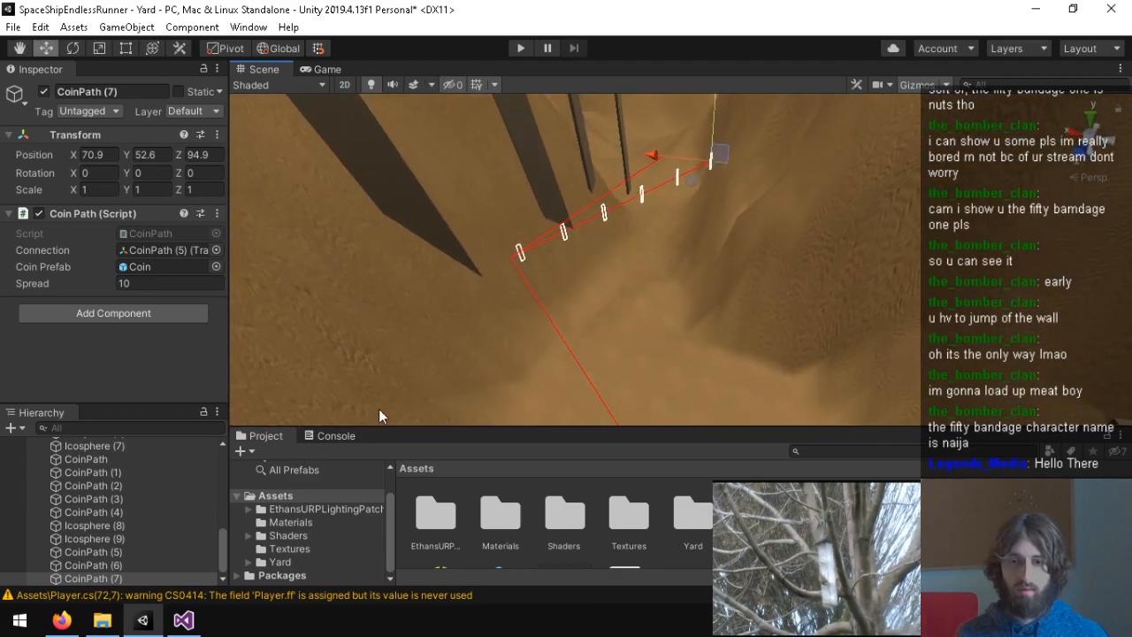
# Step: Delete CoinPath (7) and select CoinPath (6) again
pyautogui.press('Delete')
pyautogui.click(116, 578)
pyautogui.keyDown('alt'); pyautogui.moveTo(455, 321); pyautogui.dragTo(417, 322); pyautogui.keyUp('alt')
# Step: Inspect the rock Icosphere (9) and its collider settings, and check CoinPath (6) at the open end of the path
pyautogui.click(118, 554)
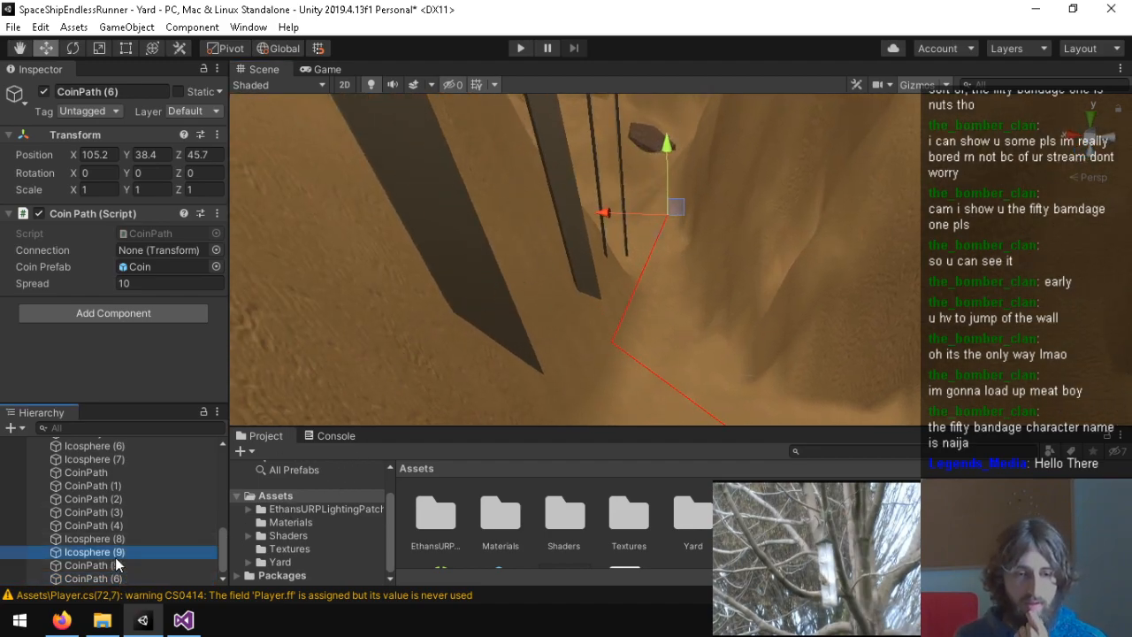
pyautogui.scroll(-5, 142, 257)
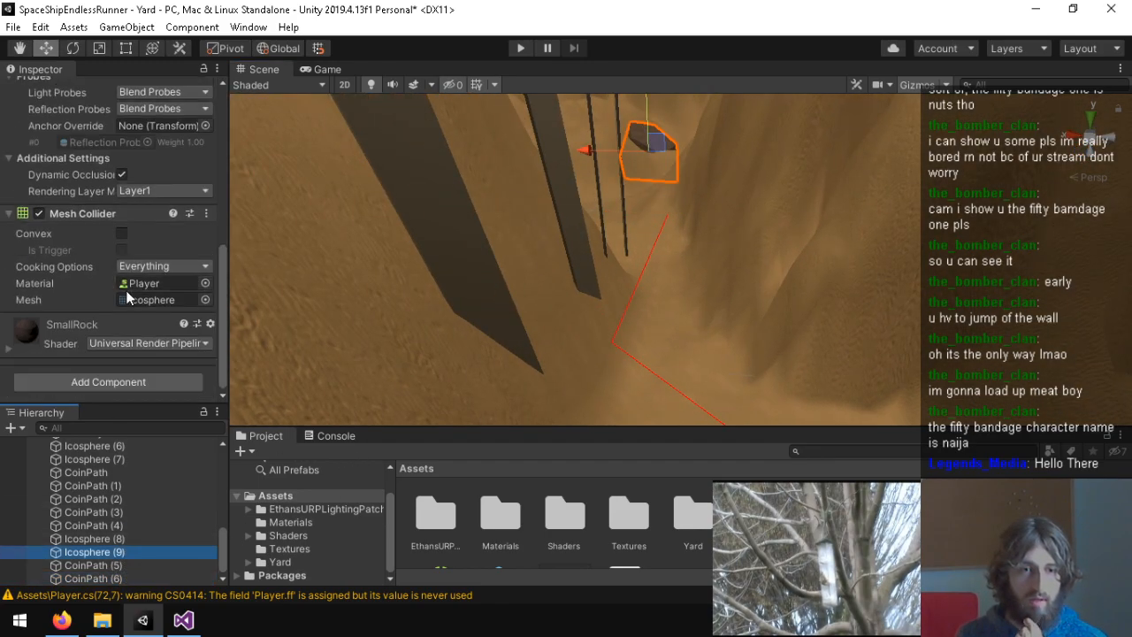
pyautogui.scroll(2, 121, 278)
pyautogui.click(89, 578)
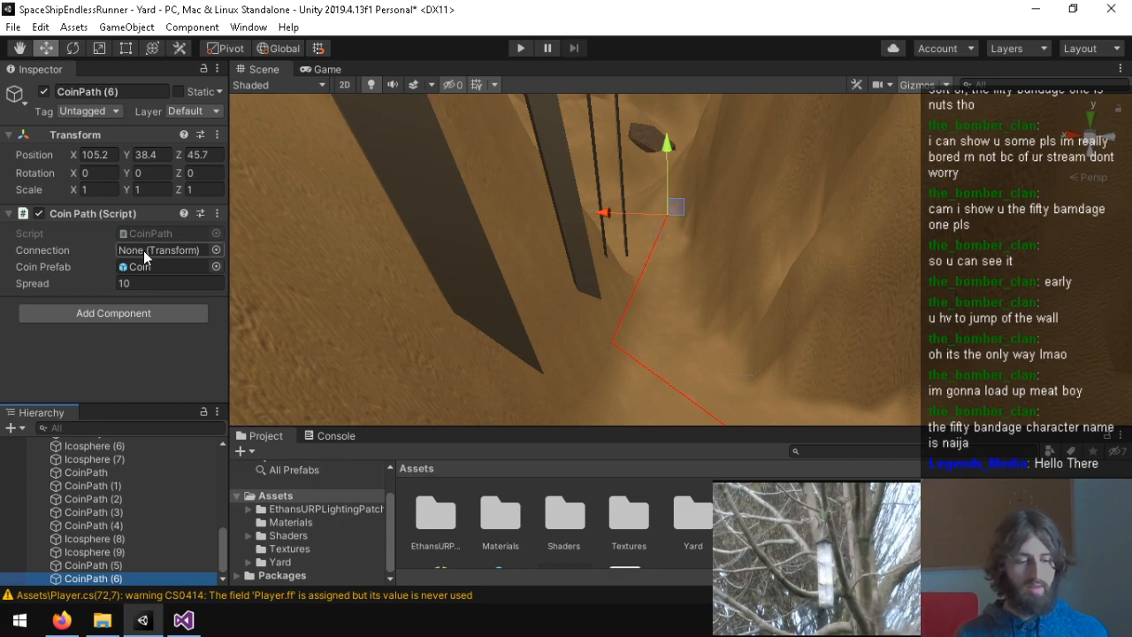
pyautogui.moveTo(627, 249); pyautogui.dragTo(792, 291, button='right')
pyautogui.press('a')
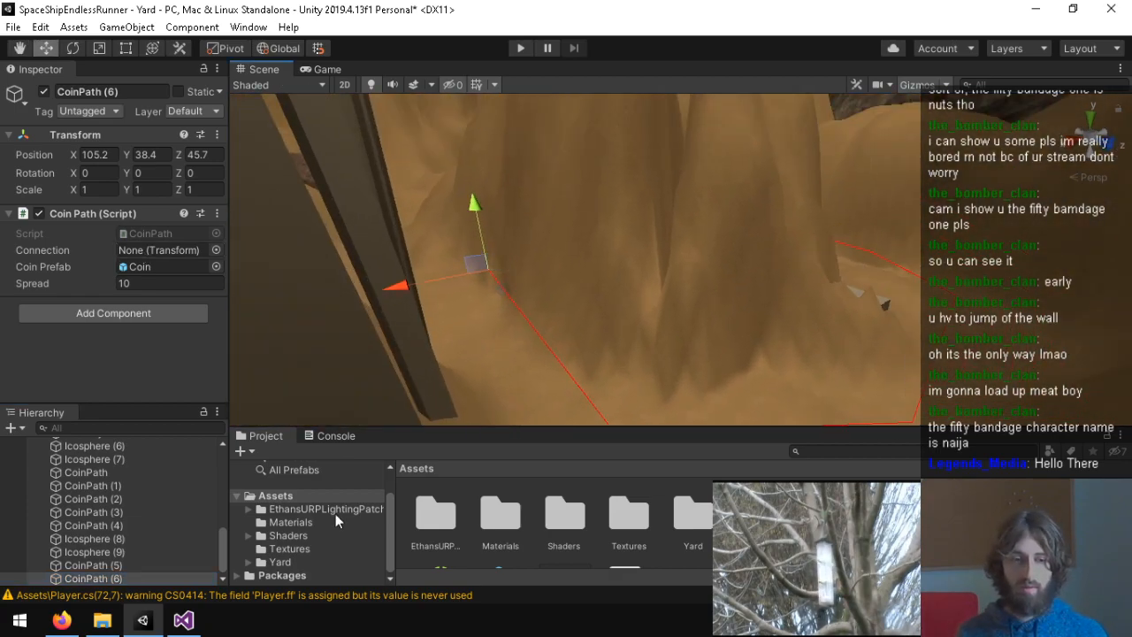
# Step: Duplicate CoinPath (5) and shift the copy to about X 85.2, Z 119.8
pyautogui.click(130, 567)
pyautogui.press('f')
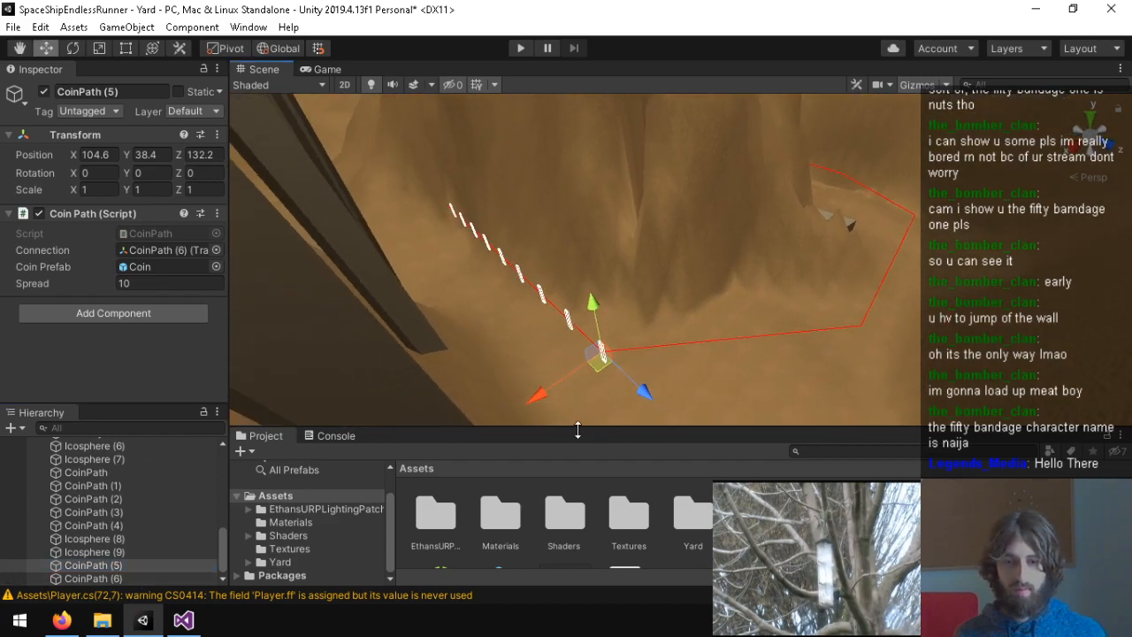
pyautogui.click(129, 564)
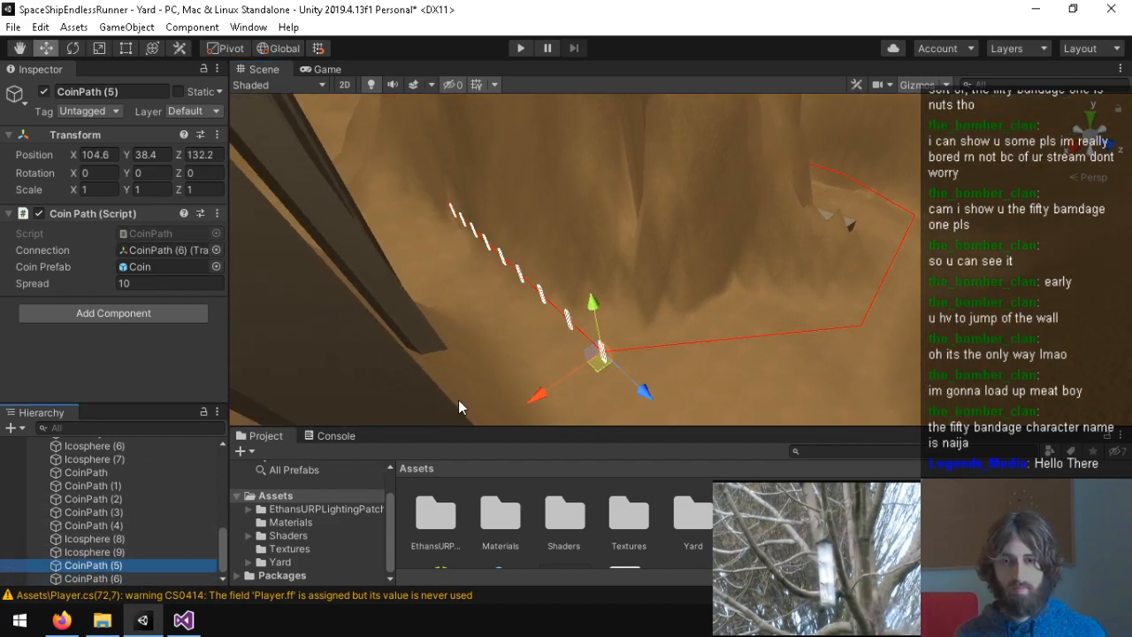
pyautogui.hotkey('ctrl', 'd')
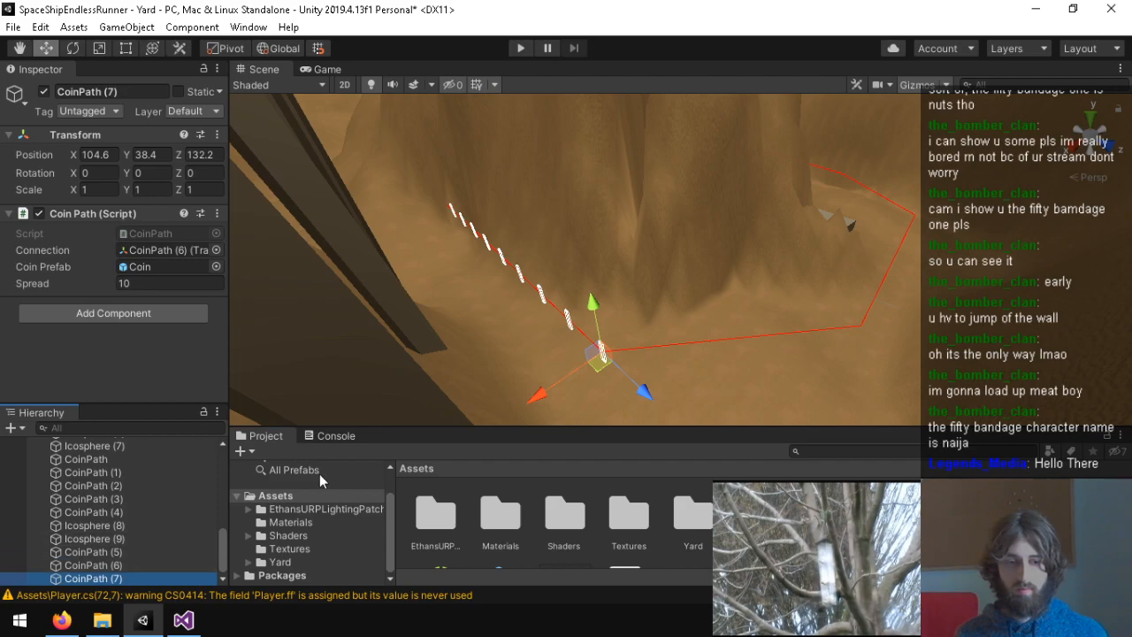
pyautogui.moveTo(644, 390); pyautogui.dragTo(621, 313)
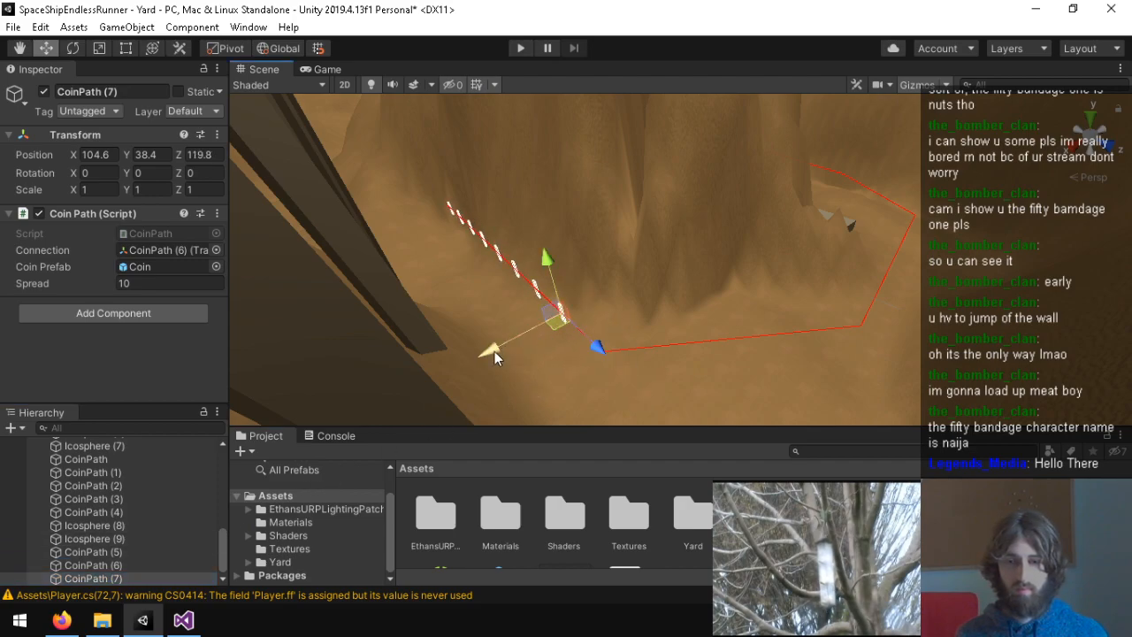
pyautogui.moveTo(495, 351); pyautogui.dragTo(588, 299)
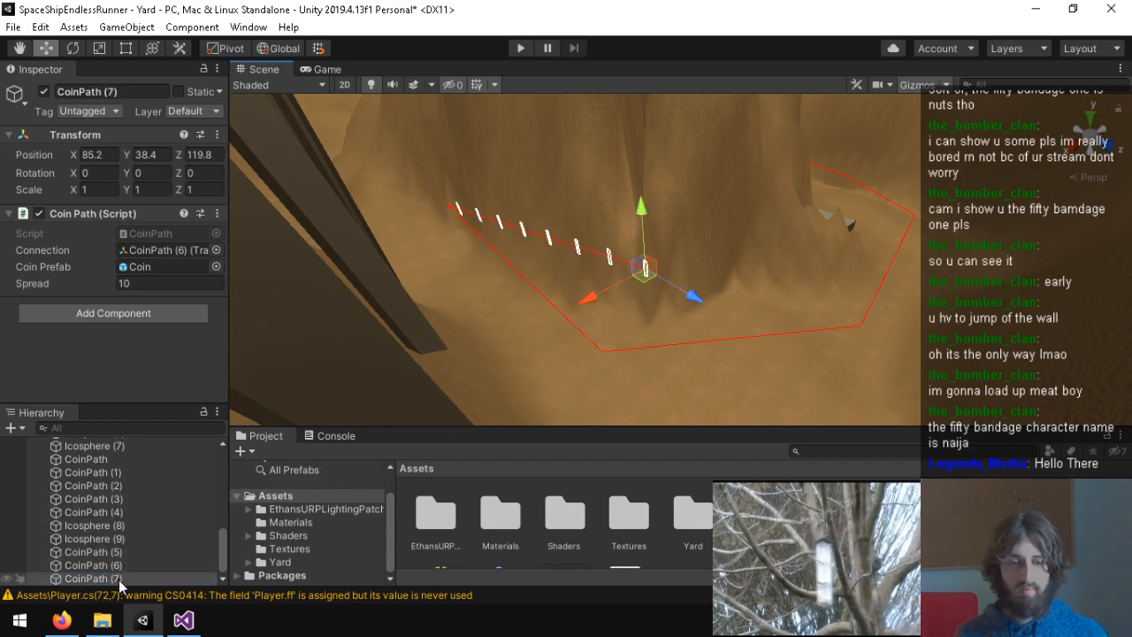
# Step: Raise CoinPath (7) up the canyon wall to about Y 73
pyautogui.moveTo(640, 210); pyautogui.dragTo(632, 18)
pyautogui.moveTo(697, 184); pyautogui.dragTo(711, 129, button='right')
pyautogui.press('w')
pyautogui.press('f')
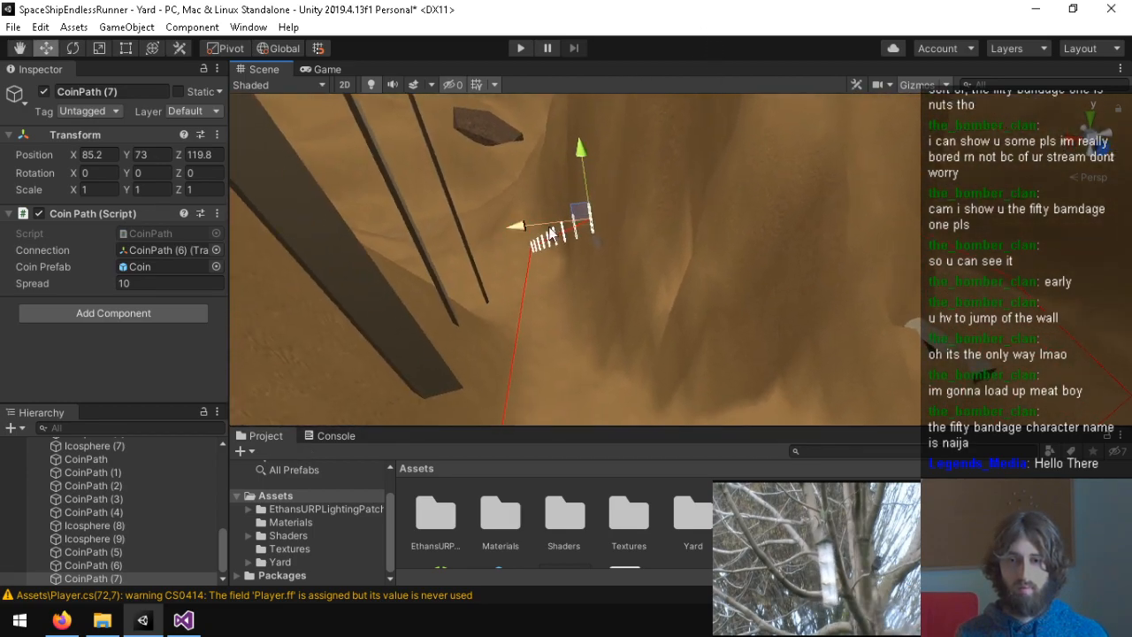
# Step: Move CoinPath (7) past CoinPath (6) along the canyon wall to about X 49.43, Y 65, Z 73.7
pyautogui.moveTo(522, 232); pyautogui.dragTo(668, 205)
pyautogui.moveTo(701, 201); pyautogui.dragTo(827, 161, button='right')
pyautogui.press('a')
pyautogui.moveTo(860, 231); pyautogui.dragTo(751, 221)
pyautogui.moveTo(751, 221); pyautogui.dragTo(535, 193, button='right')
pyautogui.press('d')
pyautogui.moveTo(535, 193); pyautogui.dragTo(704, 189)
pyautogui.moveTo(704, 189); pyautogui.dragTo(872, 218, button='right')
pyautogui.press('a')
pyautogui.moveTo(863, 214); pyautogui.dragTo(712, 138)
pyautogui.moveTo(705, 182); pyautogui.dragTo(707, 205)
pyautogui.moveTo(707, 205); pyautogui.dragTo(495, 446, button='right')
pyautogui.press('s')
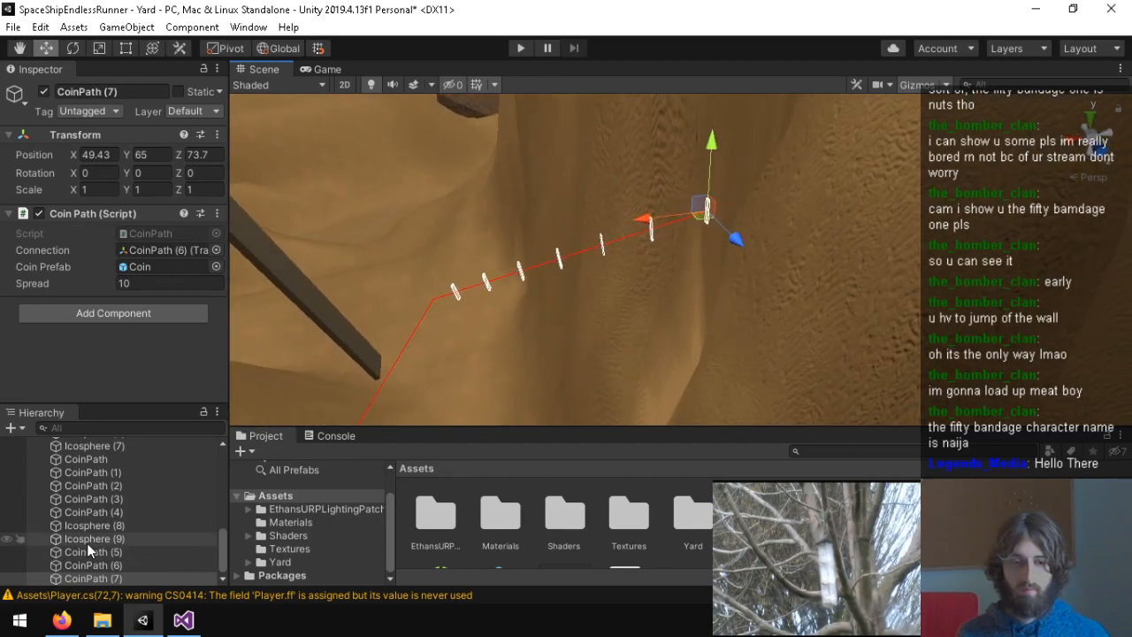
# Step: Duplicate CoinPath (7) and set the original's connection to the new copy
pyautogui.click(104, 577)
pyautogui.hotkey('ctrl', 'd')
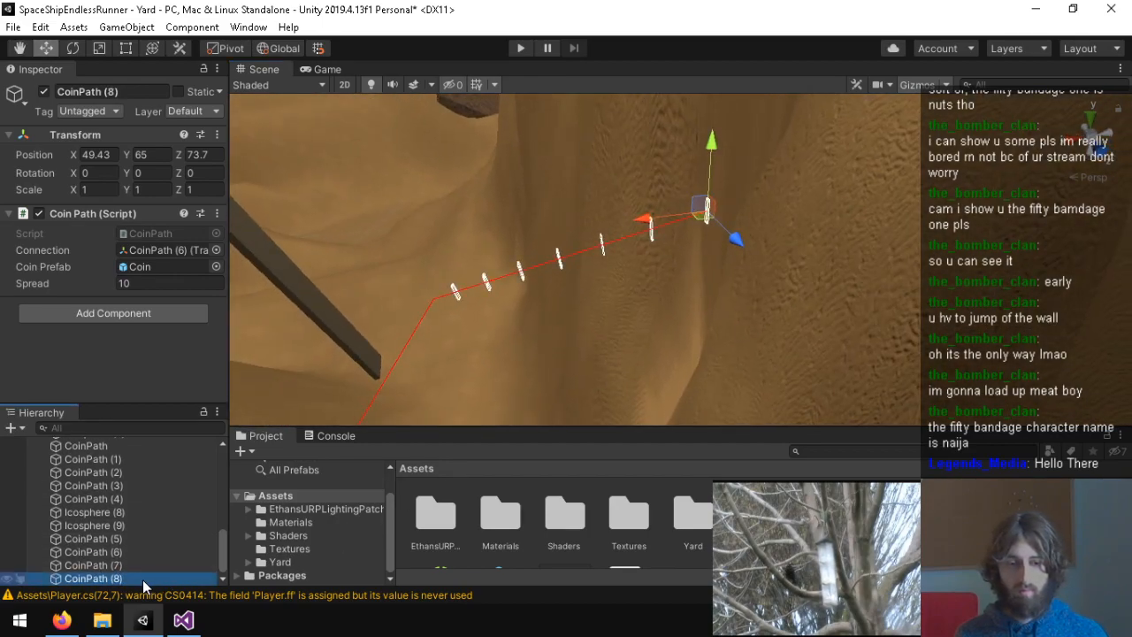
pyautogui.press('Up')
pyautogui.moveTo(109, 579); pyautogui.dragTo(163, 255)
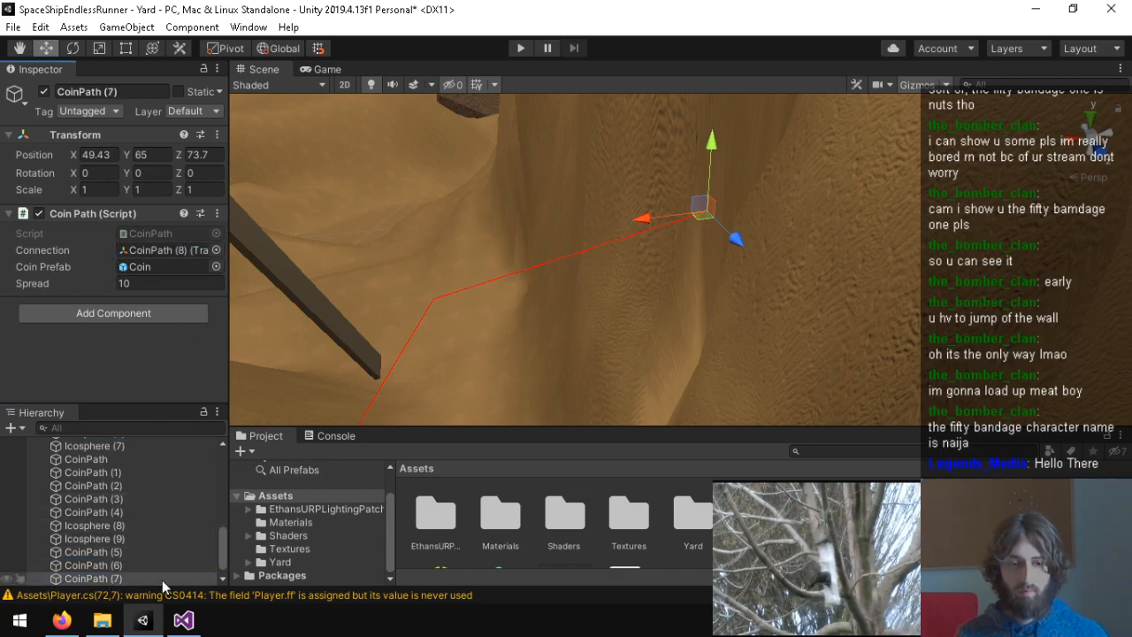
# Step: Check the connections of CoinPath (6) and (7), and set the connection of CoinPath (8) to None
pyautogui.doubleClick(114, 567)
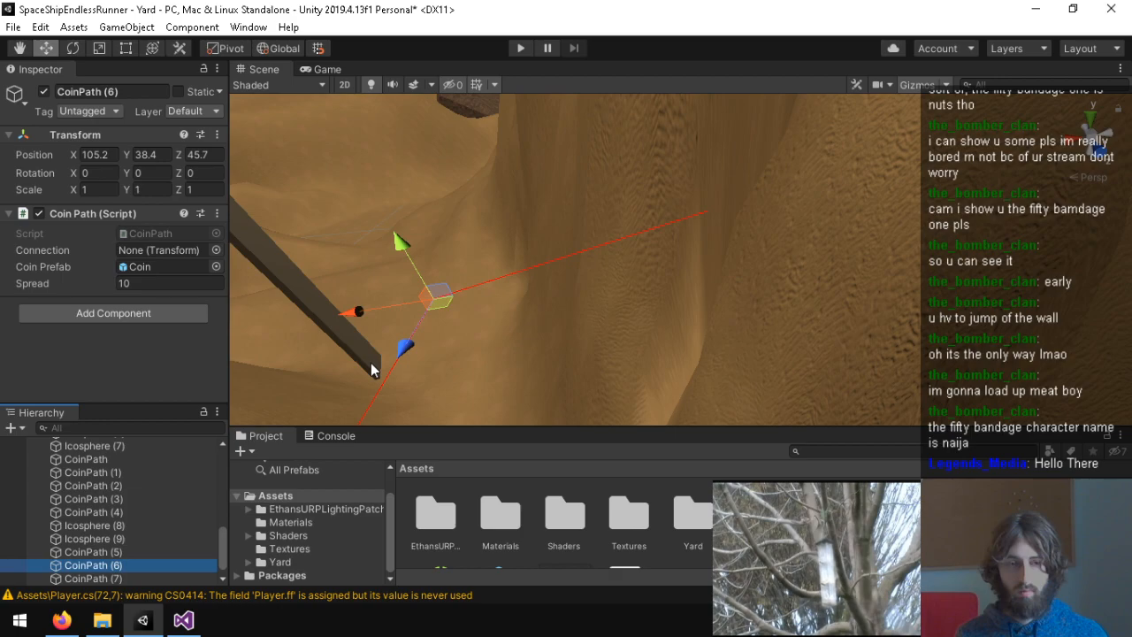
pyautogui.scroll(-1, 151, 561)
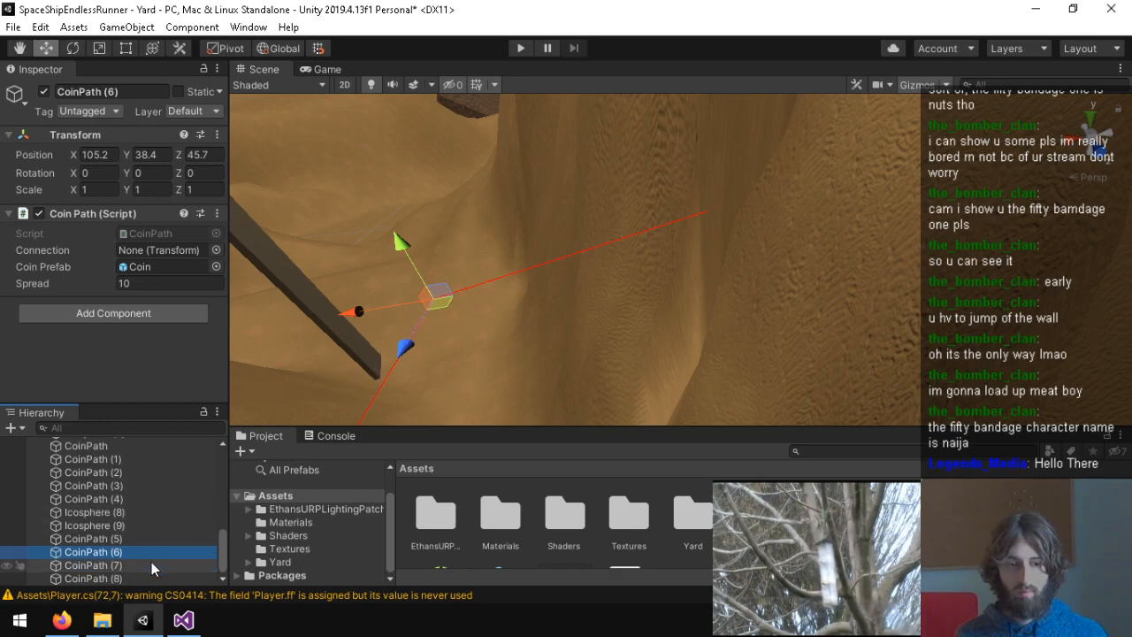
pyautogui.doubleClick(136, 566)
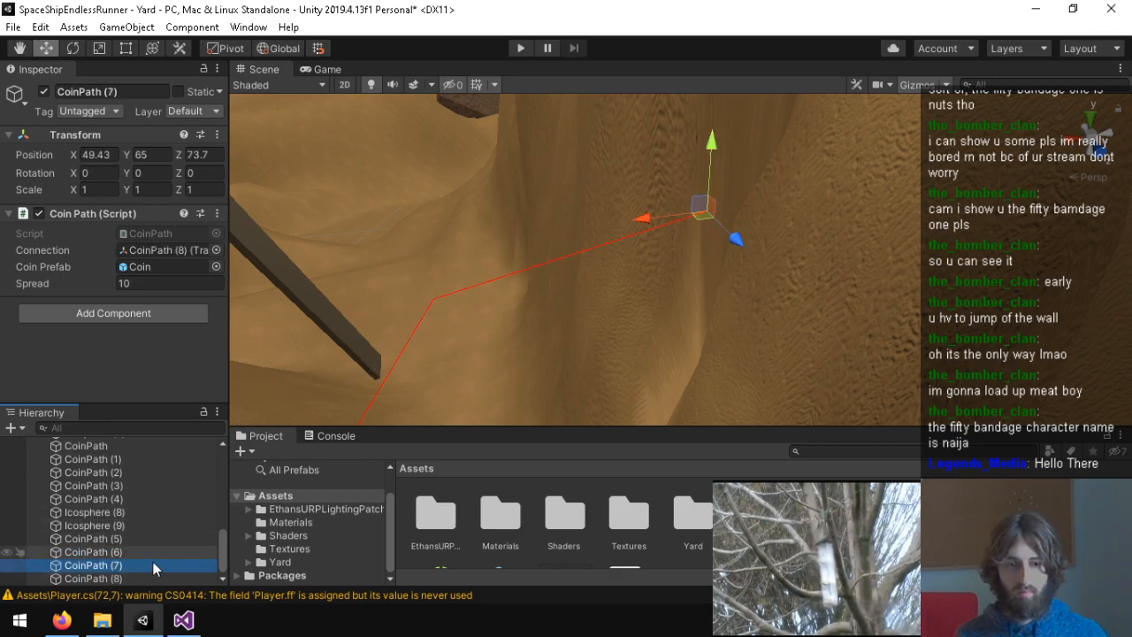
pyautogui.click(132, 579)
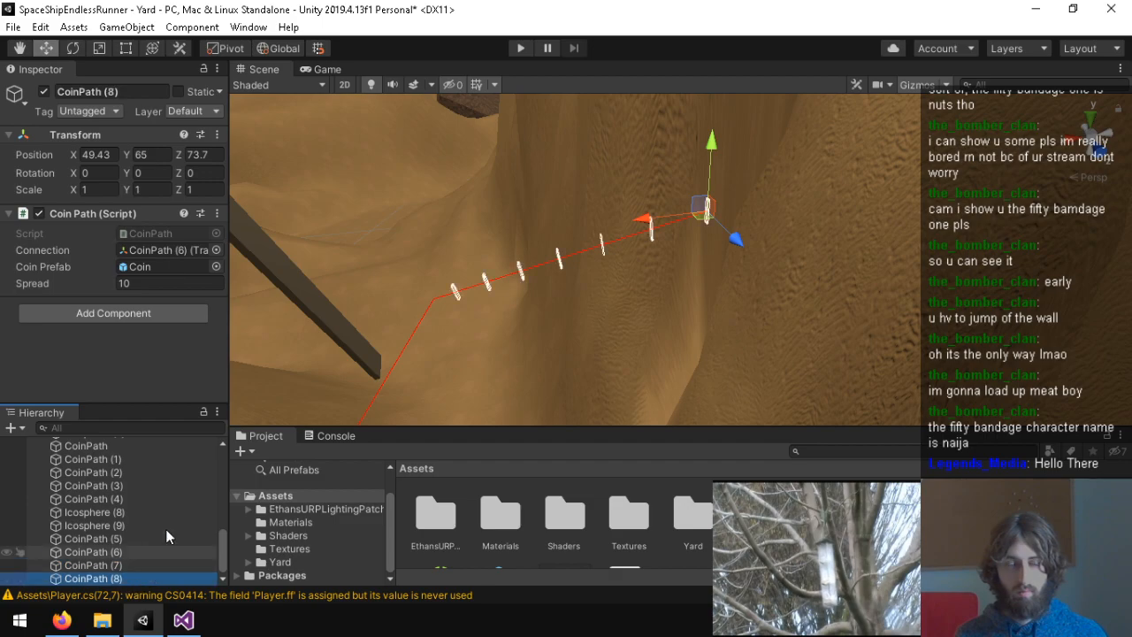
pyautogui.click(215, 251)
pyautogui.scroll(3, 207, 189)
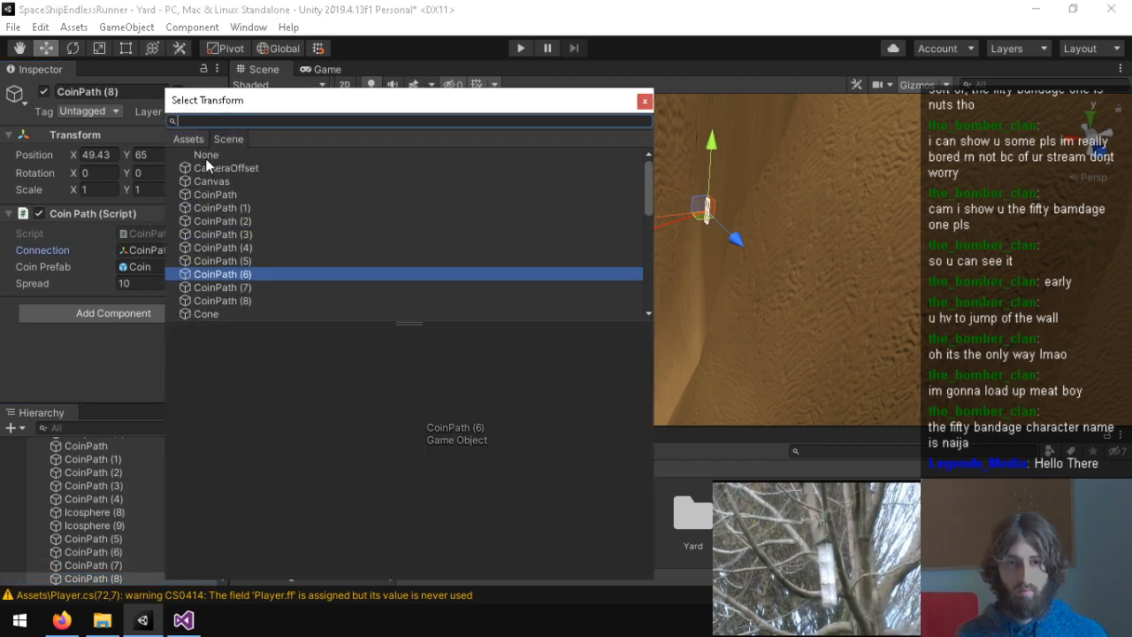
pyautogui.click(205, 155)
pyautogui.doubleClick(220, 155)
# Step: Move CoinPath (8) into the narrow canyon gap at about X 26, Y 75.4, Z 49.6
pyautogui.moveTo(647, 218); pyautogui.dragTo(792, 203)
pyautogui.moveTo(791, 204); pyautogui.dragTo(858, 252, button='right')
pyautogui.moveTo(857, 251); pyautogui.dragTo(719, 237)
pyautogui.moveTo(668, 148); pyautogui.dragTo(678, 96)
pyautogui.click(641, 171)
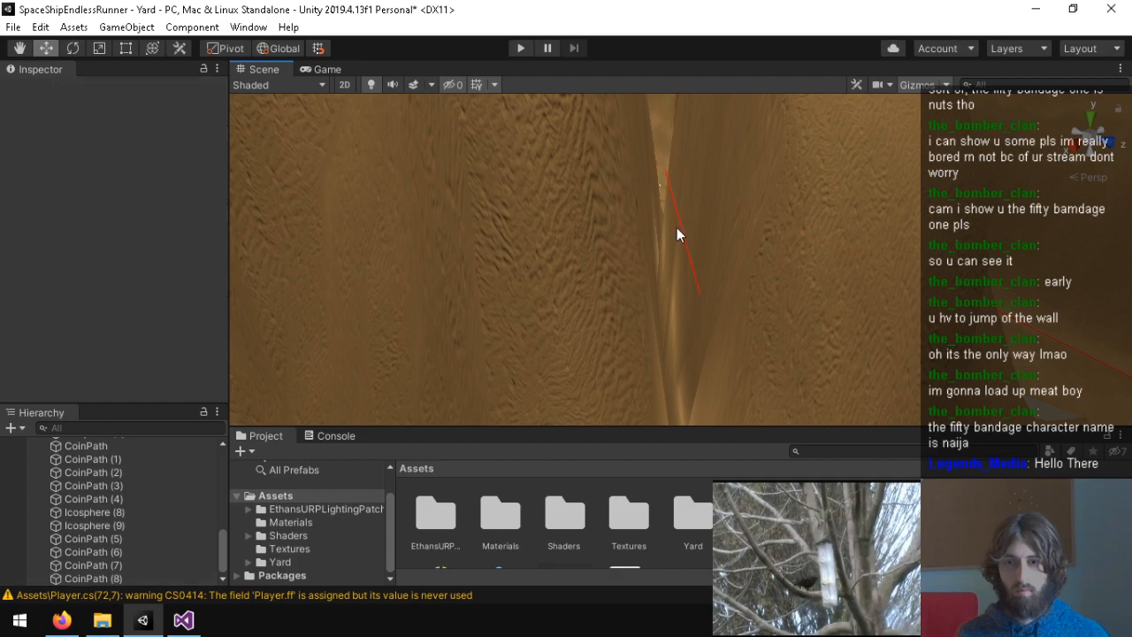
pyautogui.click(121, 579)
pyautogui.keyDown('alt'); pyautogui.moveTo(653, 246); pyautogui.dragTo(743, 92); pyautogui.keyUp('alt')
pyautogui.moveTo(743, 93); pyautogui.dragTo(644, 384, button='right')
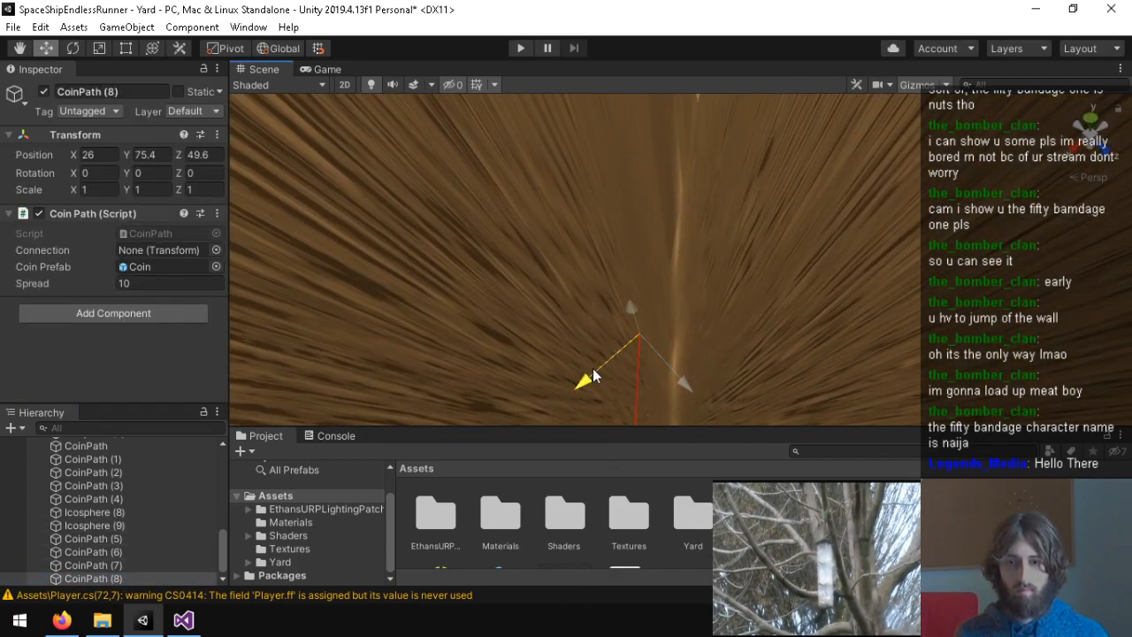
# Step: Move CoinPath (8) further through the gap to about X -50.34, Y 77.76, Z -15.57
pyautogui.moveTo(749, 329); pyautogui.dragTo(599, 283)
pyautogui.moveTo(653, 219); pyautogui.dragTo(706, 99)
pyautogui.moveTo(706, 99); pyautogui.dragTo(1057, 506, button='right')
pyautogui.press('w')
pyautogui.moveTo(621, 338); pyautogui.dragTo(702, 327)
pyautogui.moveTo(702, 327)
pyautogui.mouseDown(button='right')
pyautogui.moveTo(605, 458)
pyautogui.moveTo(684, 408)
pyautogui.moveTo(688, 268)
pyautogui.moveTo(642, 336)
pyautogui.moveTo(642, 268)
pyautogui.moveTo(702, 278)
pyautogui.moveTo(699, 336)
pyautogui.mouseUp(button='right')
pyautogui.press('w')
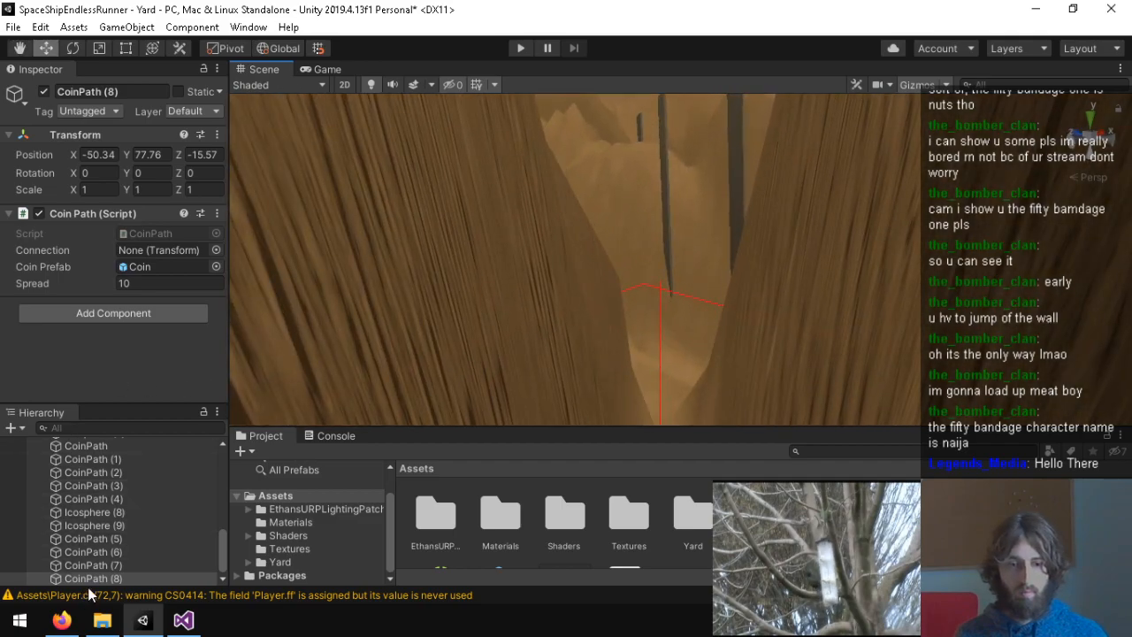
# Step: Shift CoinPath (7) to about Z 71.21 and set its coin spread to 5
pyautogui.click(123, 566)
pyautogui.moveTo(619, 279); pyautogui.dragTo(634, 278)
pyautogui.moveTo(634, 278); pyautogui.dragTo(197, 359, button='right')
pyautogui.moveTo(659, 266); pyautogui.dragTo(442, 600, button='right')
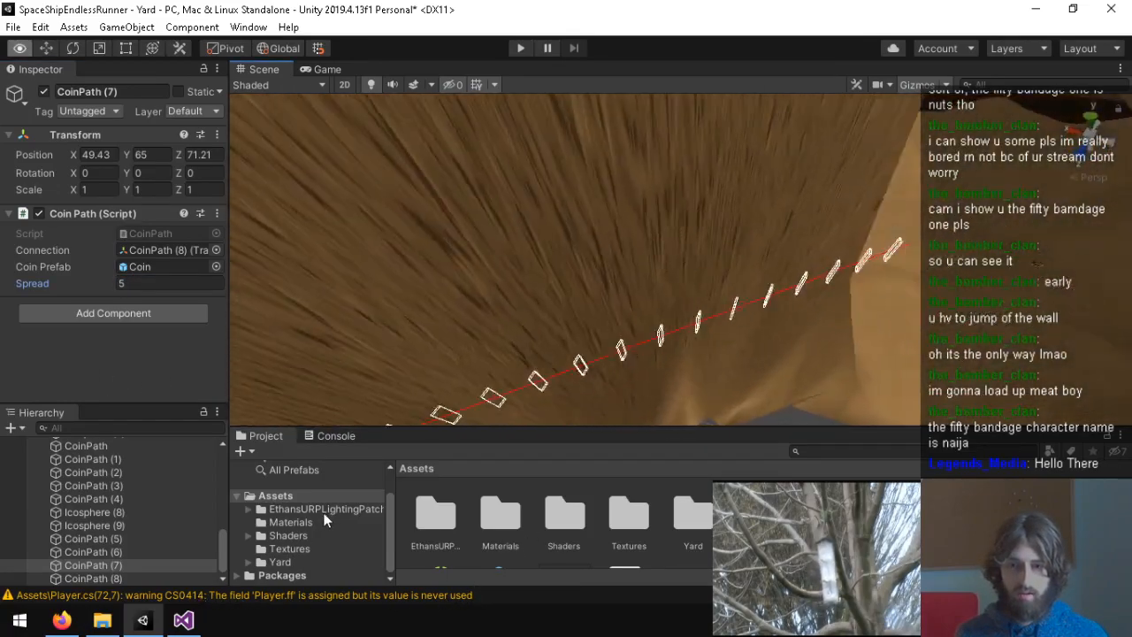
pyautogui.moveTo(904, 439); pyautogui.dragTo(823, 180, button='right')
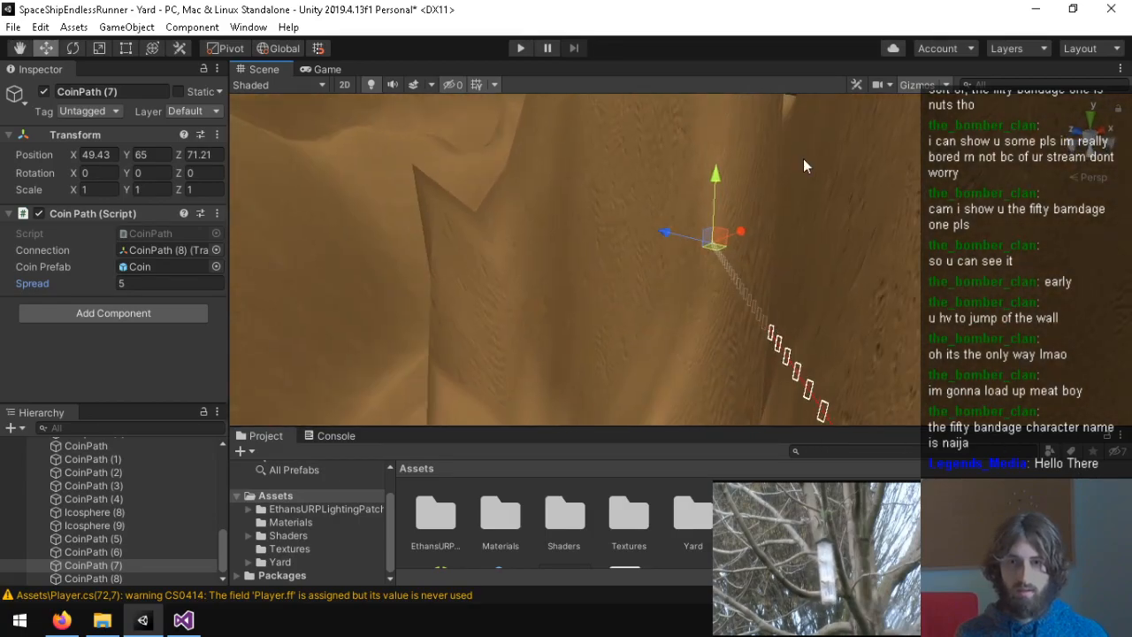
# Step: Playtest the level twice to try the extended coin path, stopping play mode after each run
pyautogui.click(520, 53)
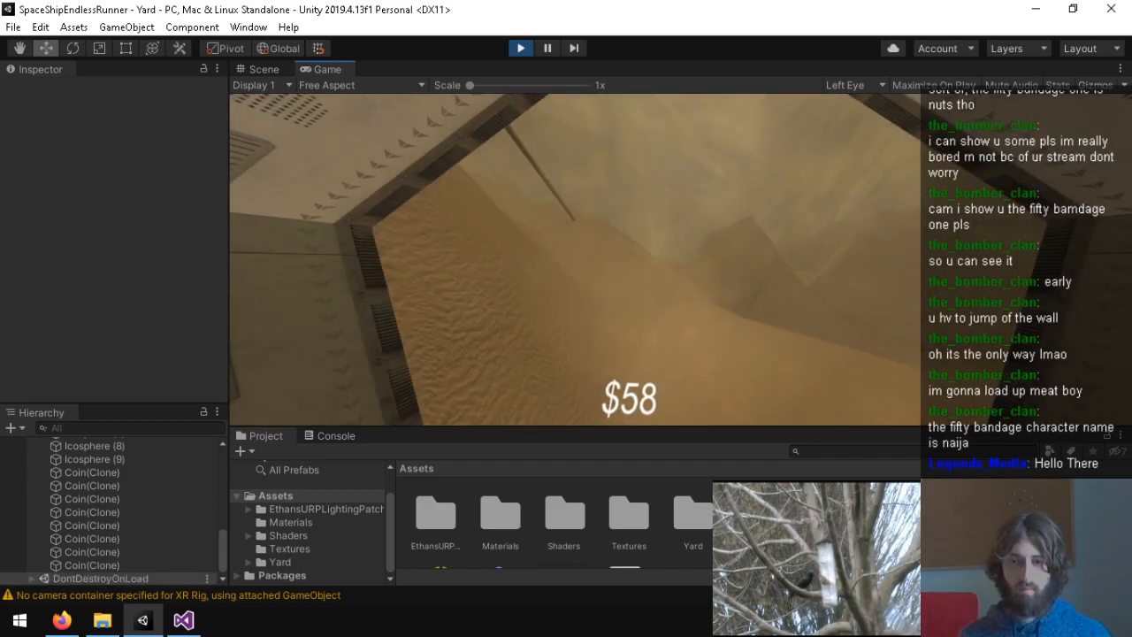
pyautogui.hotkey('ctrl', 'p')
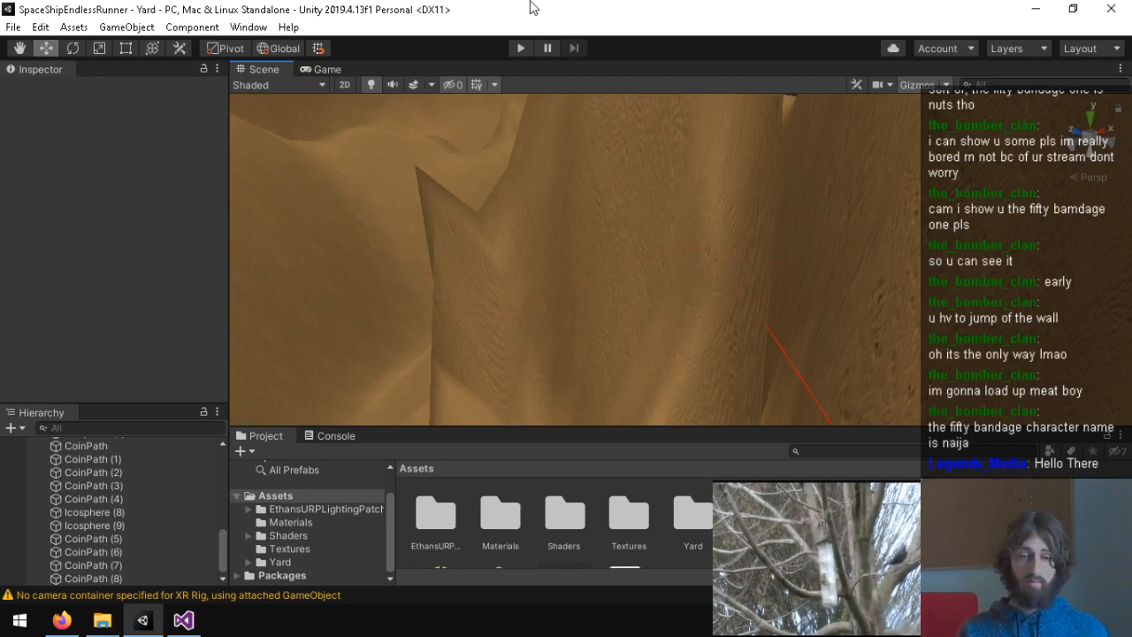
pyautogui.click(518, 48)
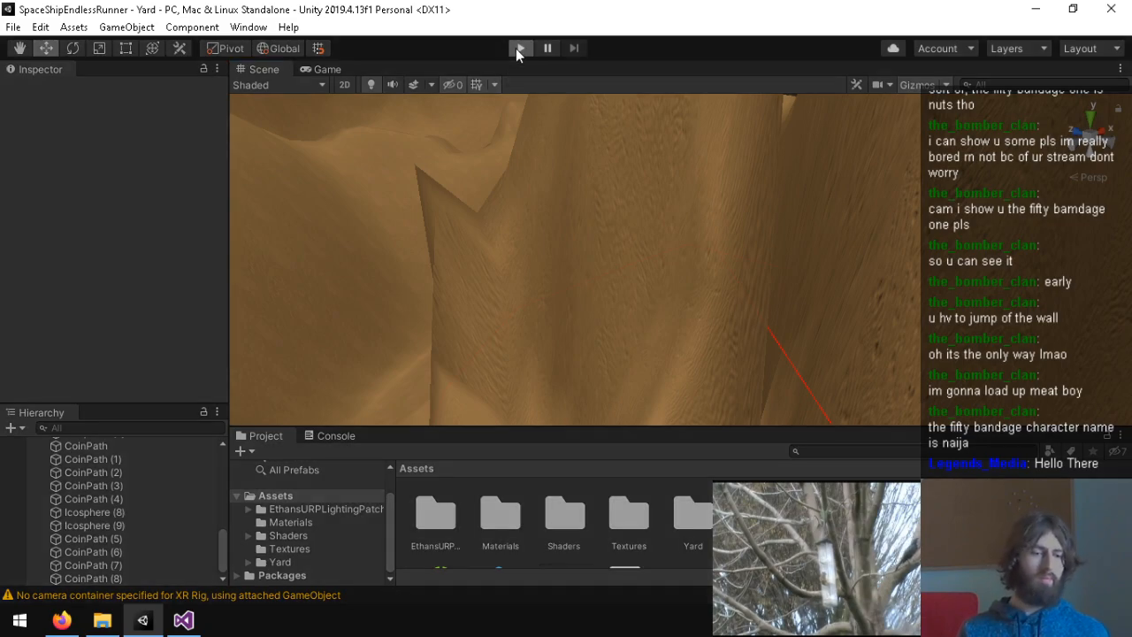
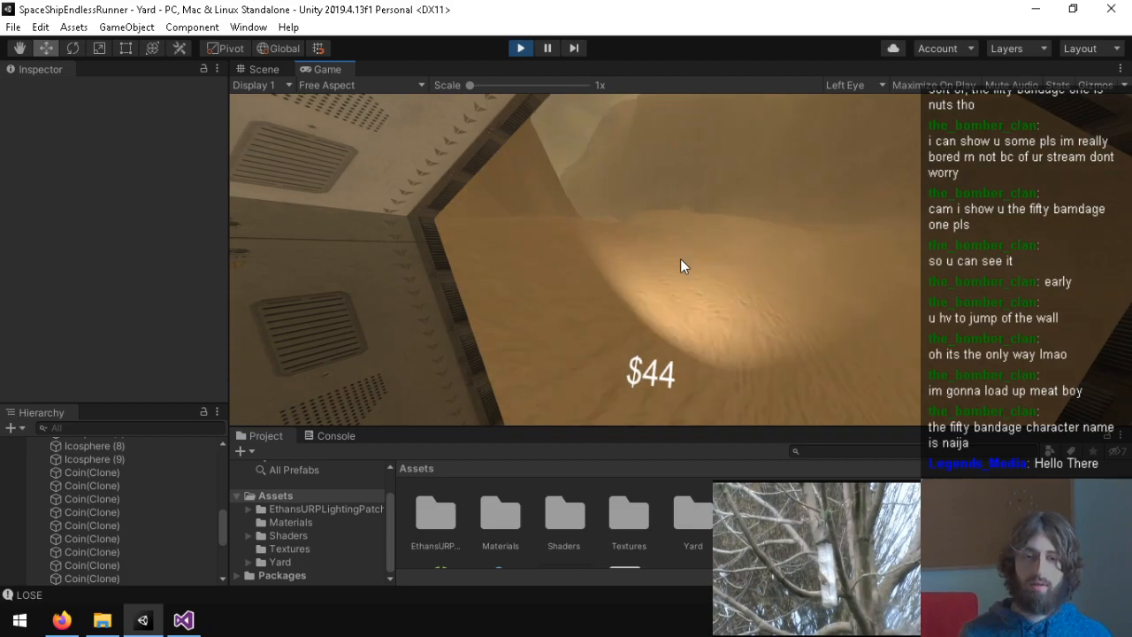
pyautogui.hotkey('ctrl', 'p')
# Step: Inspect the Particle System under Player and collapse the PodRacer and CameraOffset groups
pyautogui.scroll(5, 84, 497)
pyautogui.click(100, 556)
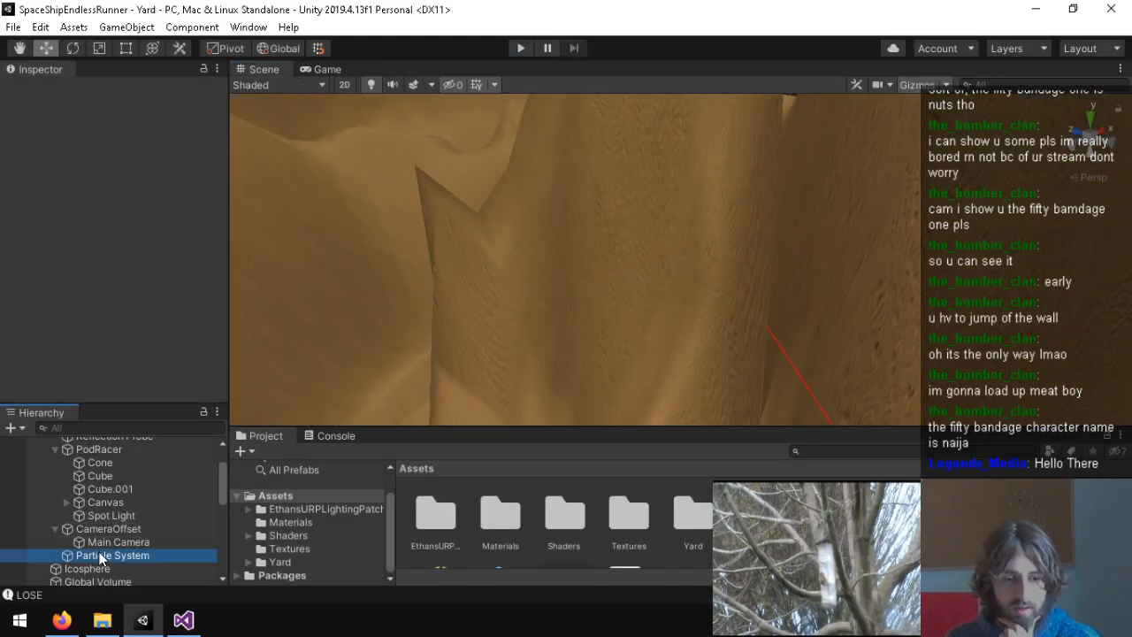
pyautogui.doubleClick(100, 555)
pyautogui.moveTo(282, 390); pyautogui.dragTo(324, 293, button='right')
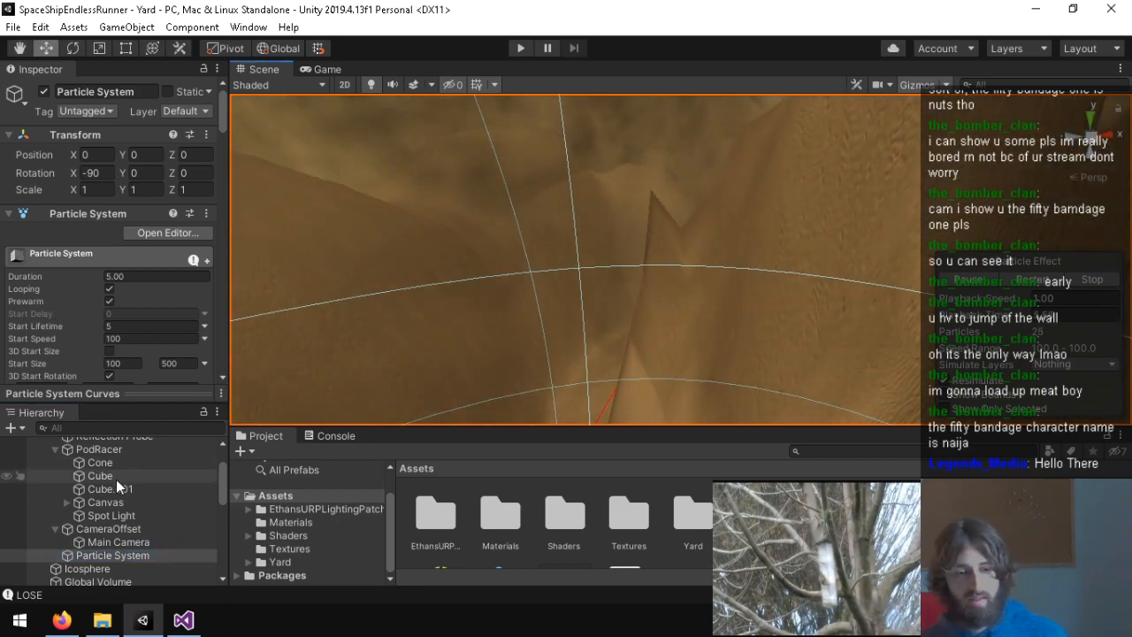
pyautogui.click(55, 529)
pyautogui.click(56, 449)
pyautogui.scroll(2, 88, 505)
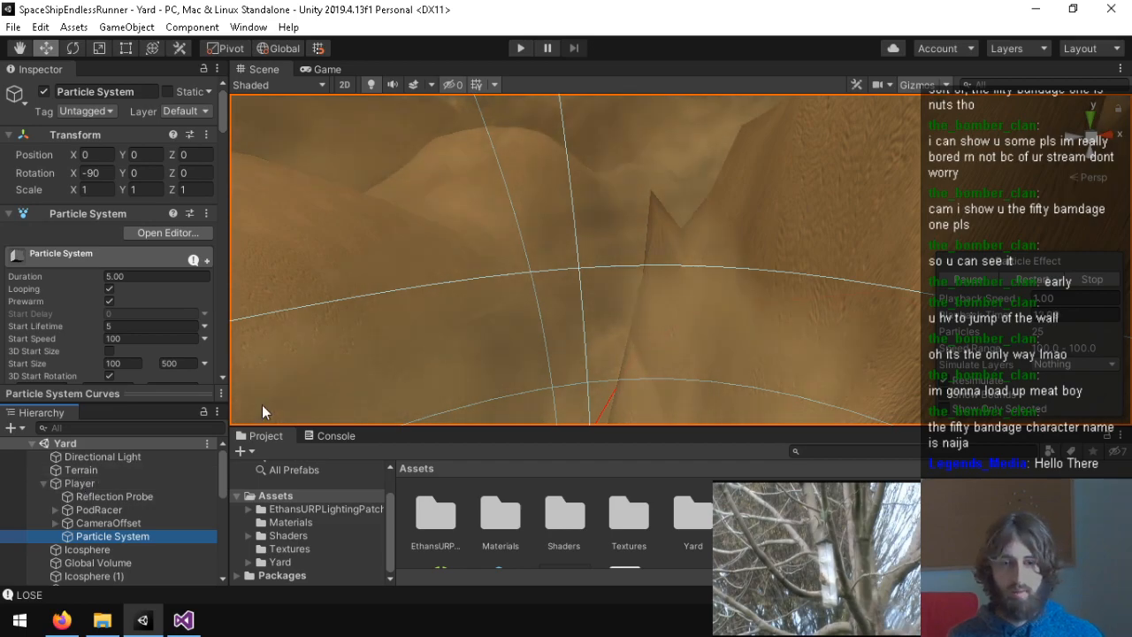
# Step: Review the Player object's Rigidbody and script components
pyautogui.click(78, 483)
pyautogui.scroll(-5, 63, 272)
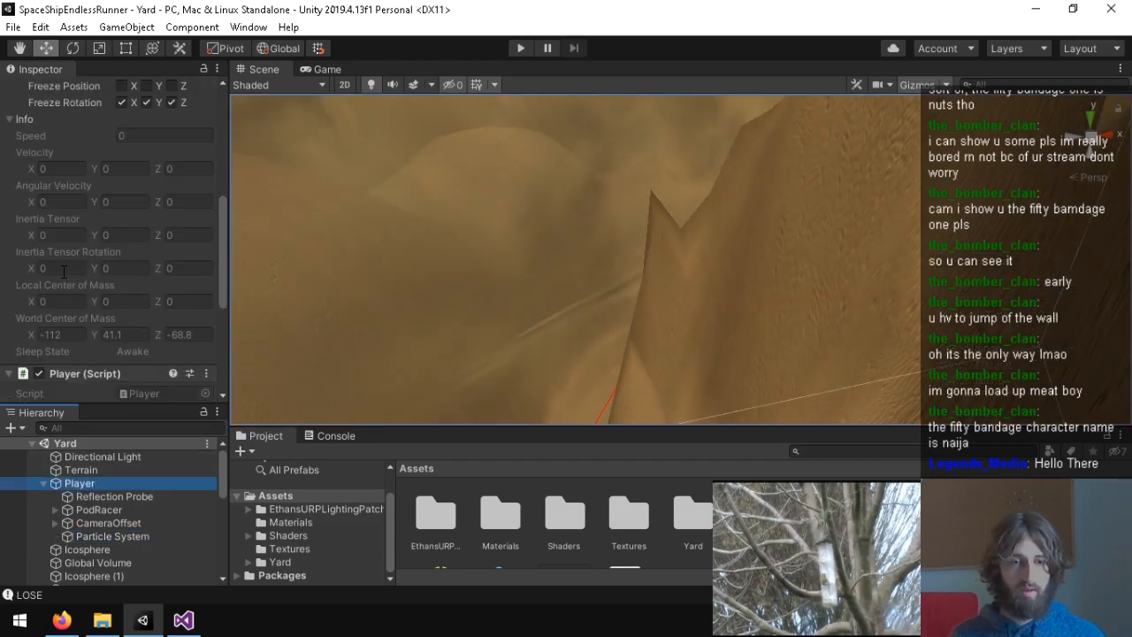
pyautogui.scroll(5, 46, 283)
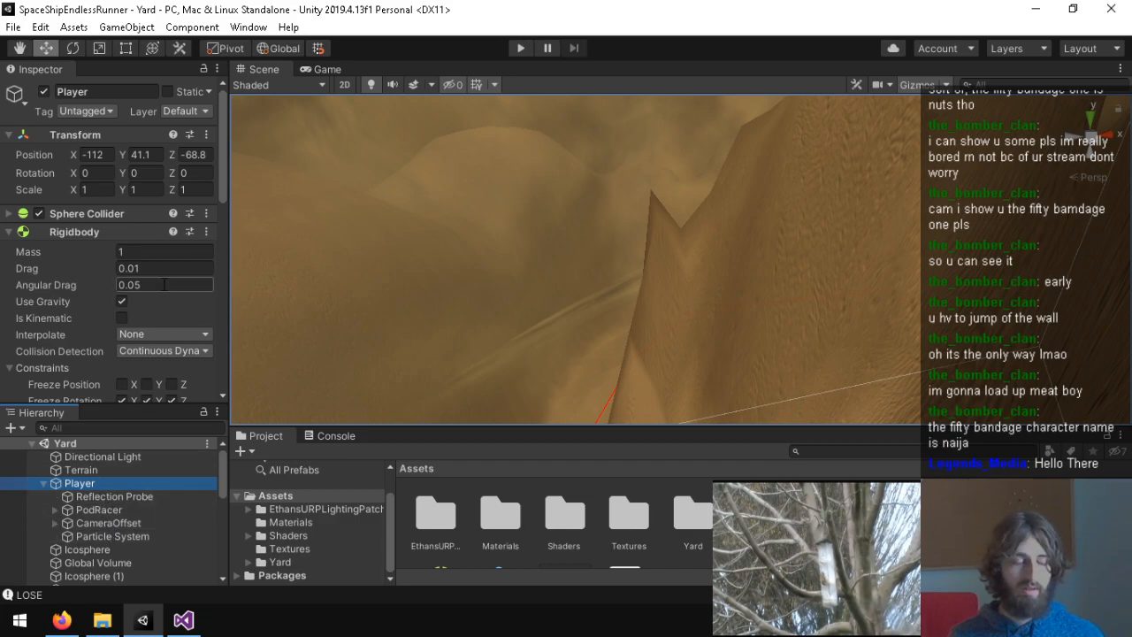
# Step: Switch to Visual Studio and review the initialization and Update code in Player.cs
pyautogui.click(183, 621)
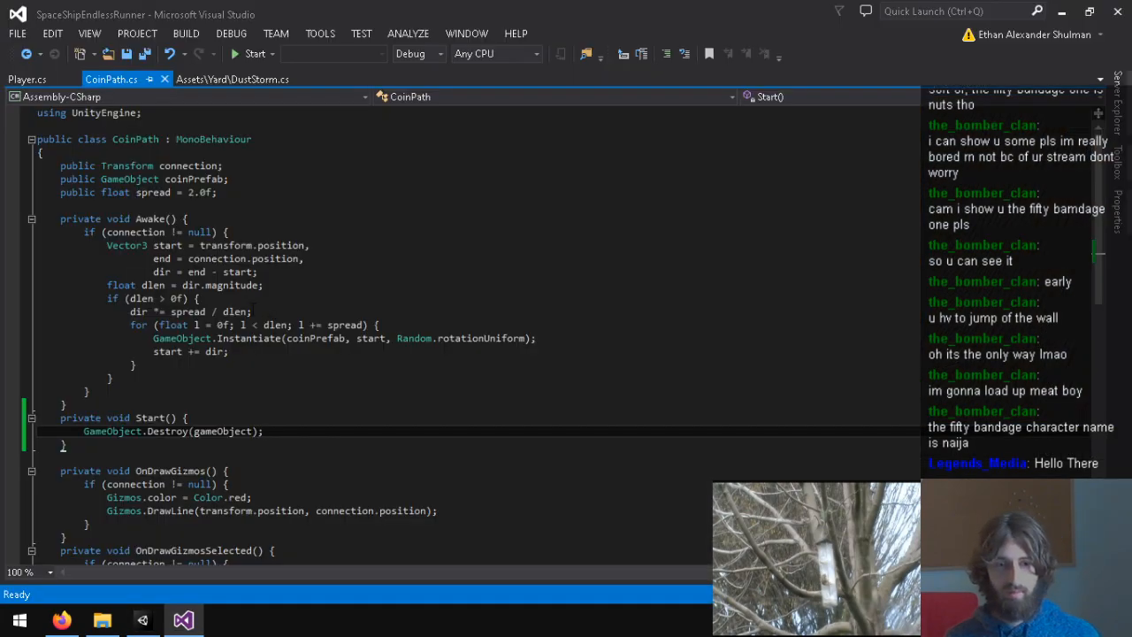
pyautogui.click(26, 80)
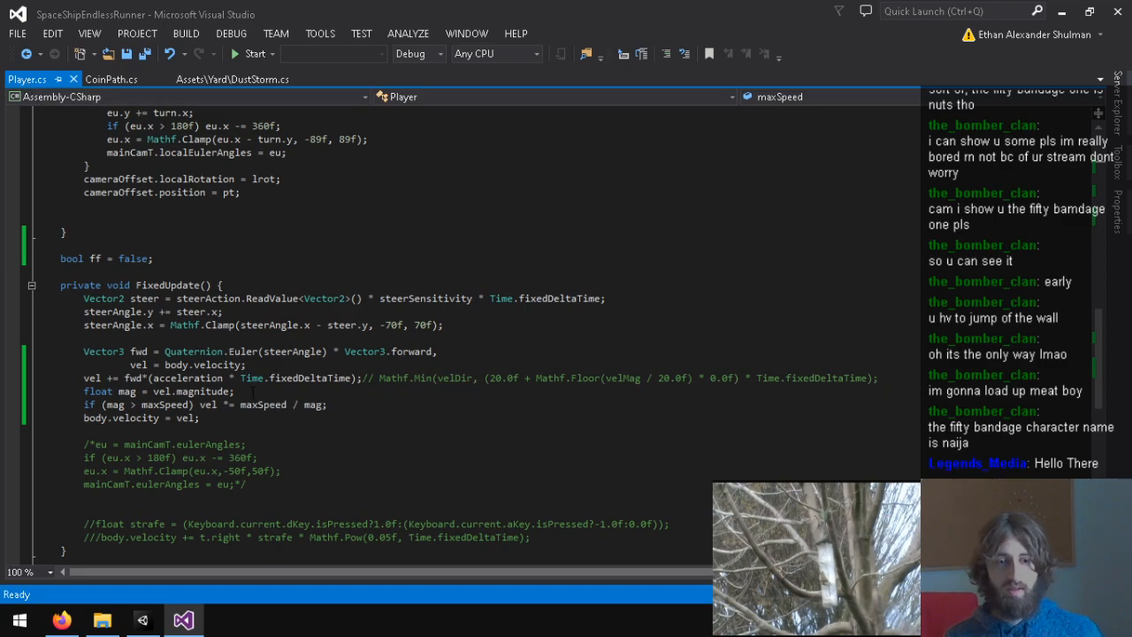
pyautogui.scroll(9, 253, 392)
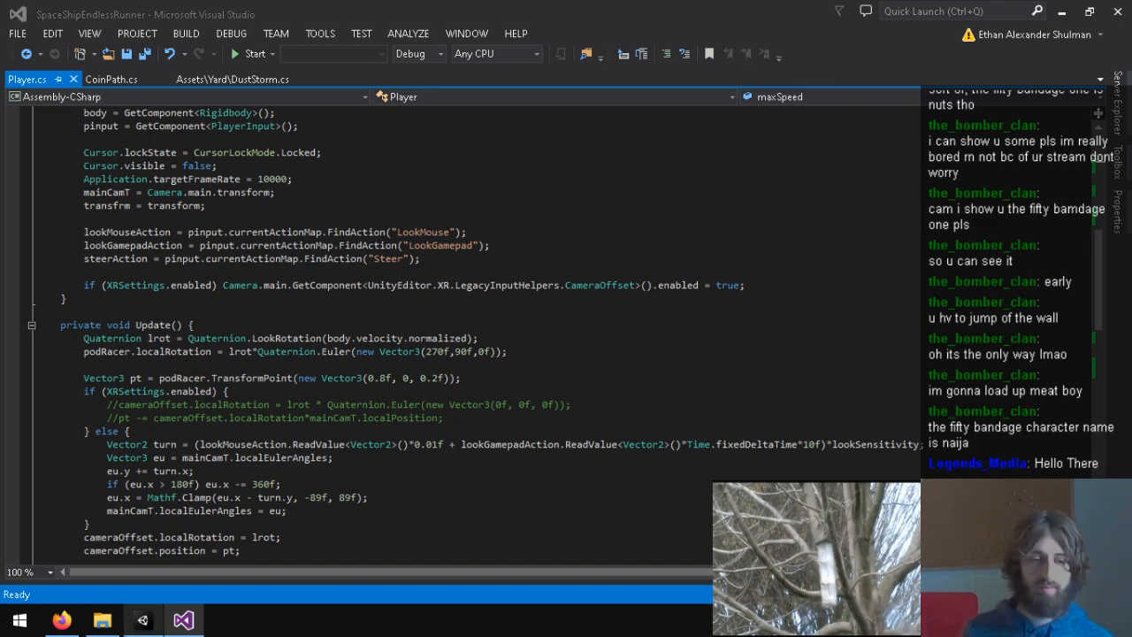
# Step: Switch to Unity, show the Game view's statistics overlay, and frame the Player in the Scene view
pyautogui.click(142, 620)
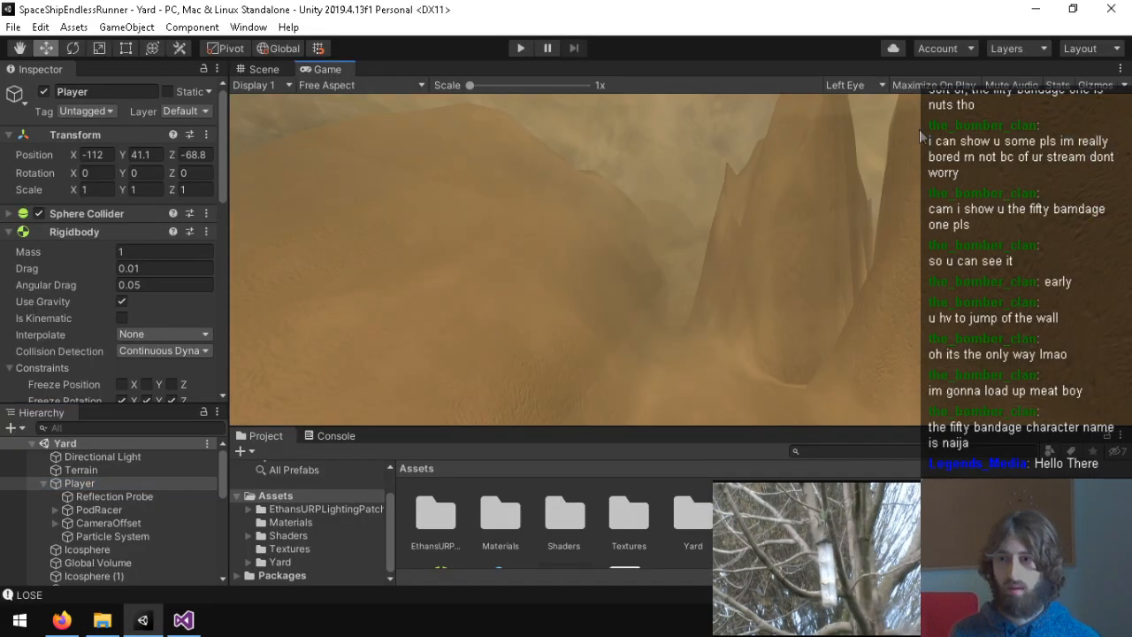
pyautogui.click(1058, 85)
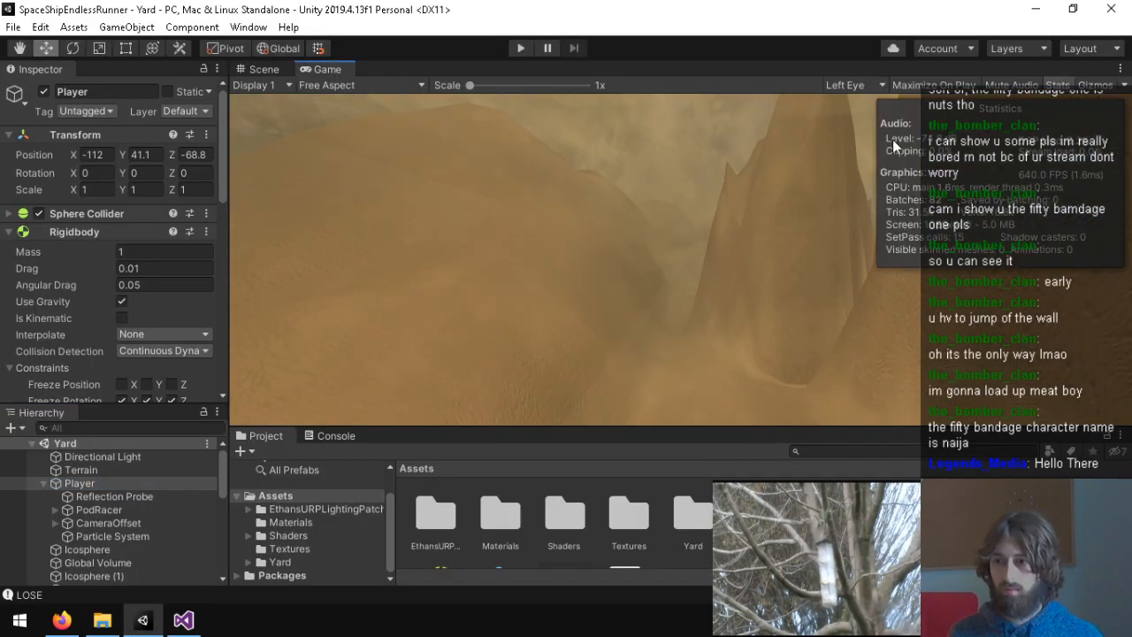
pyautogui.click(265, 69)
pyautogui.press('f')
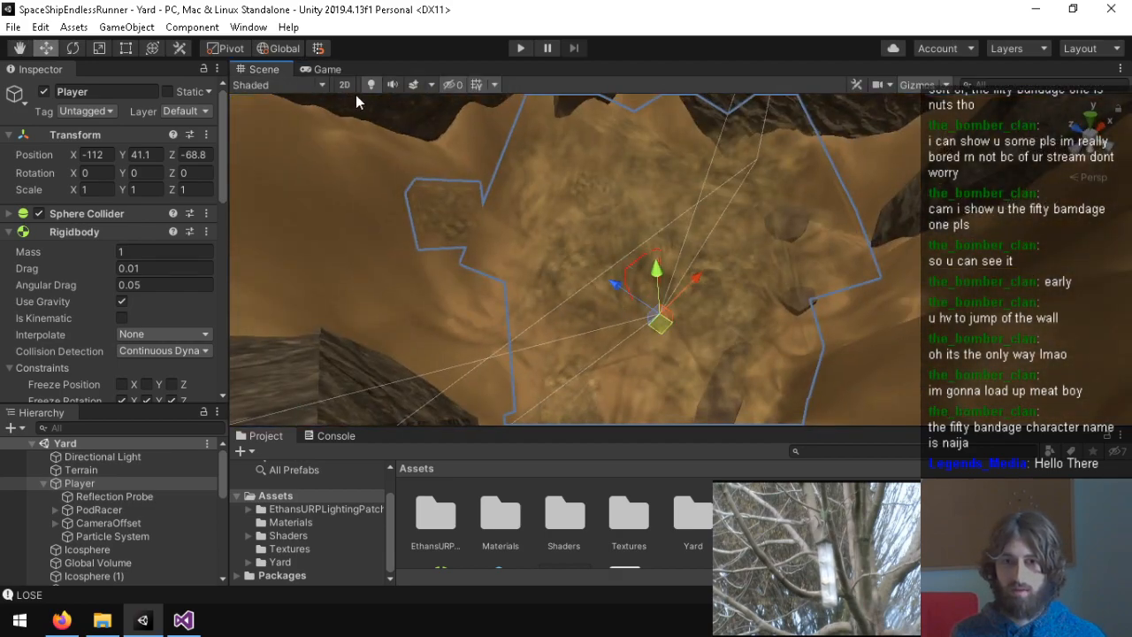
pyautogui.click(322, 72)
pyautogui.click(258, 70)
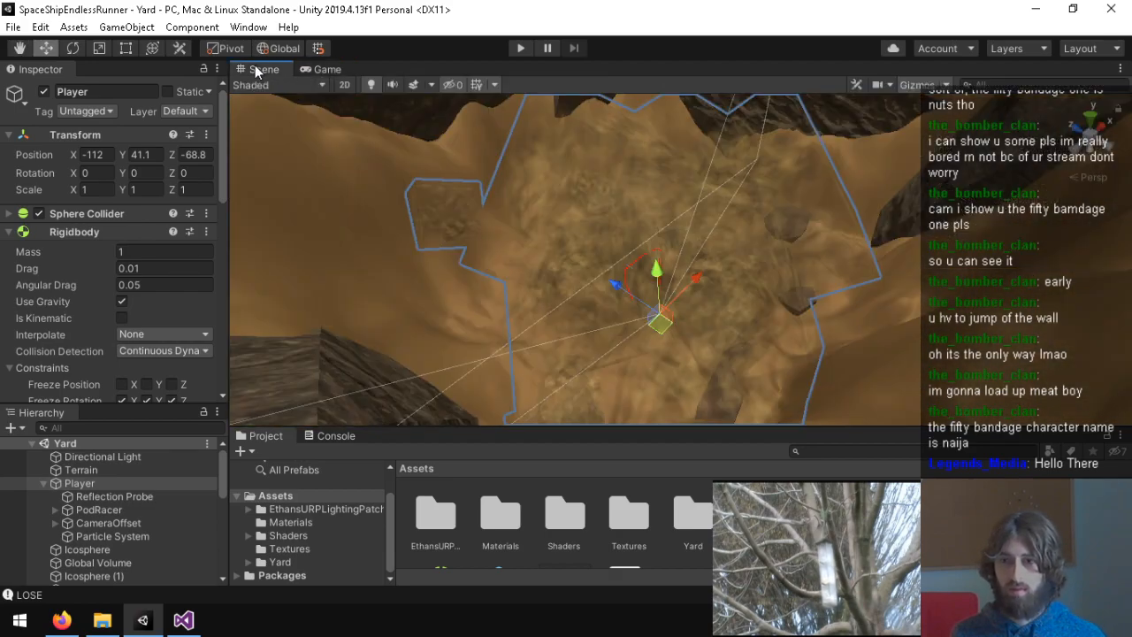
# Step: Playtest the level in the Game view with the statistics shown, stopping play mode after the run
pyautogui.click(306, 68)
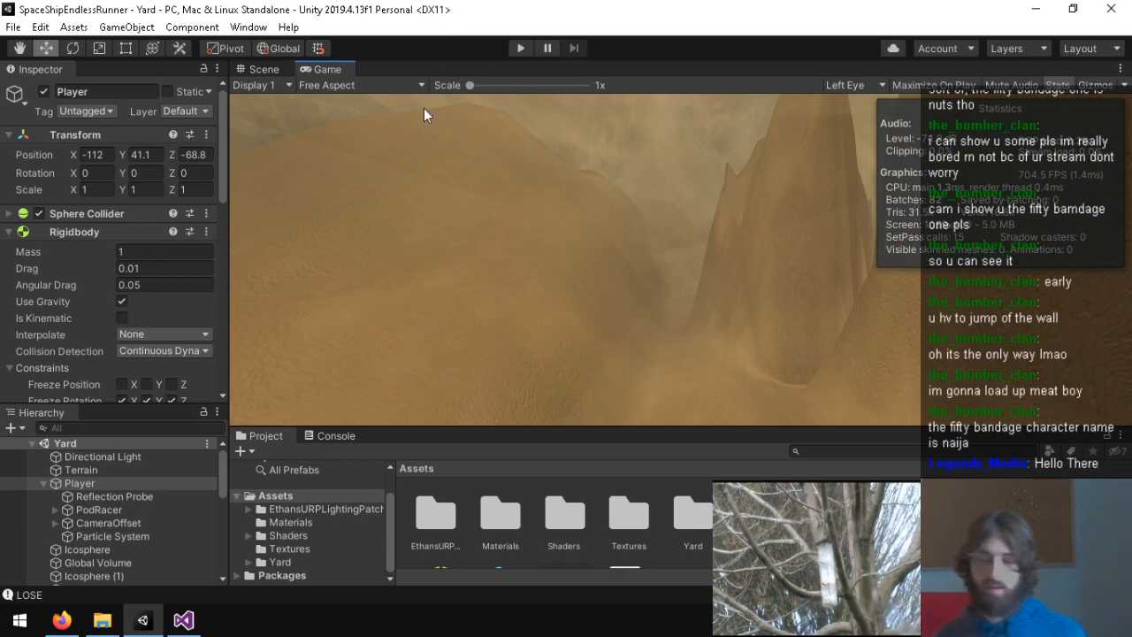
pyautogui.click(515, 49)
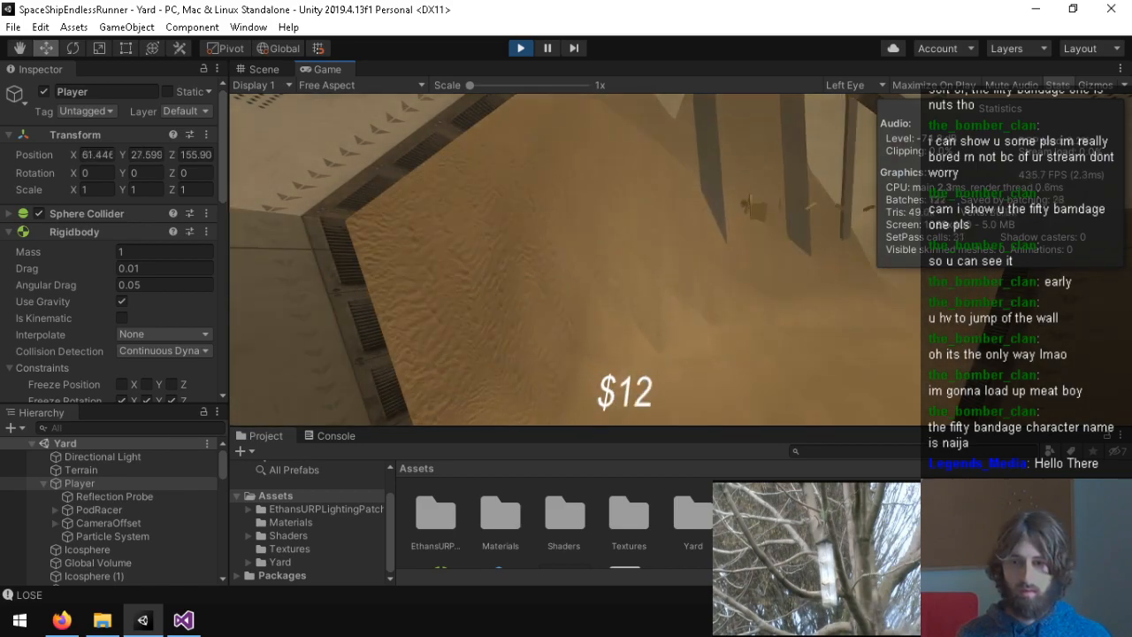
pyautogui.hotkey('ctrl', 'p')
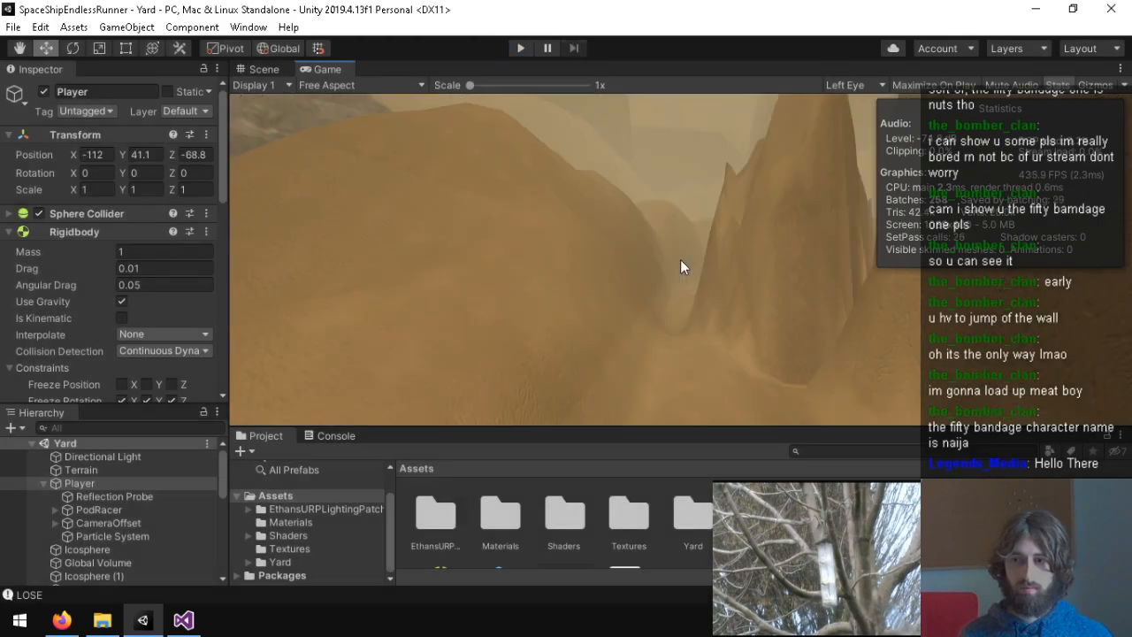
# Step: In Player.cs, uncomment the line pt -= cameraOffset.localRotation*mainCamT.localPosition; inside the XRSettings.enabled branch of Update
pyautogui.click(182, 619)
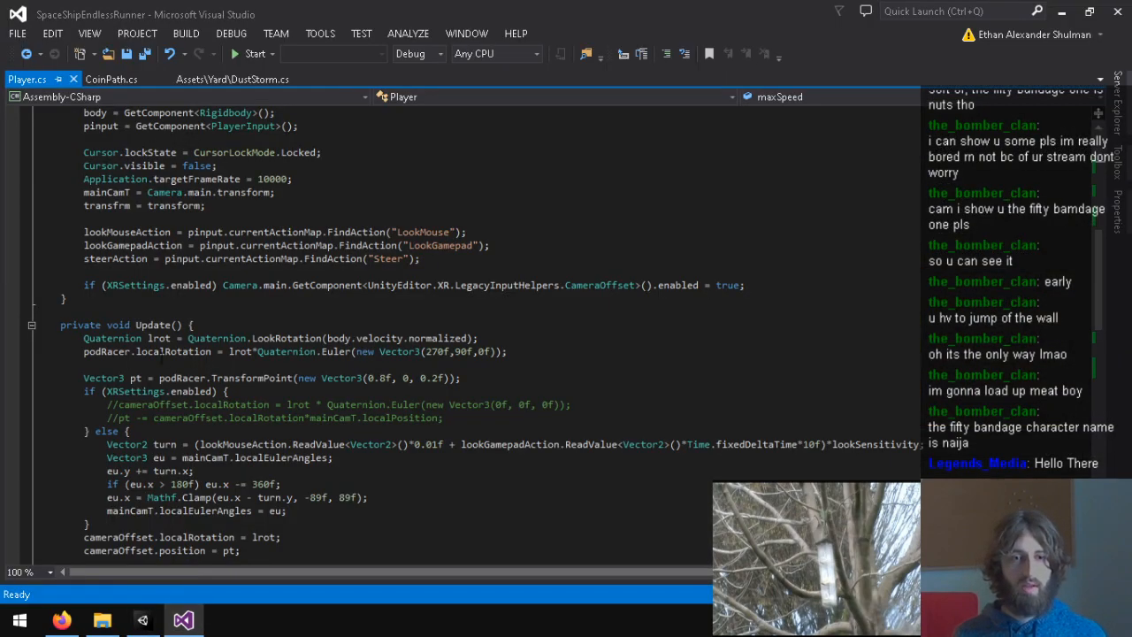
pyautogui.scroll(5, 155, 353)
pyautogui.scroll(-1, 156, 354)
pyautogui.scroll(-9, 156, 354)
pyautogui.scroll(3, 156, 354)
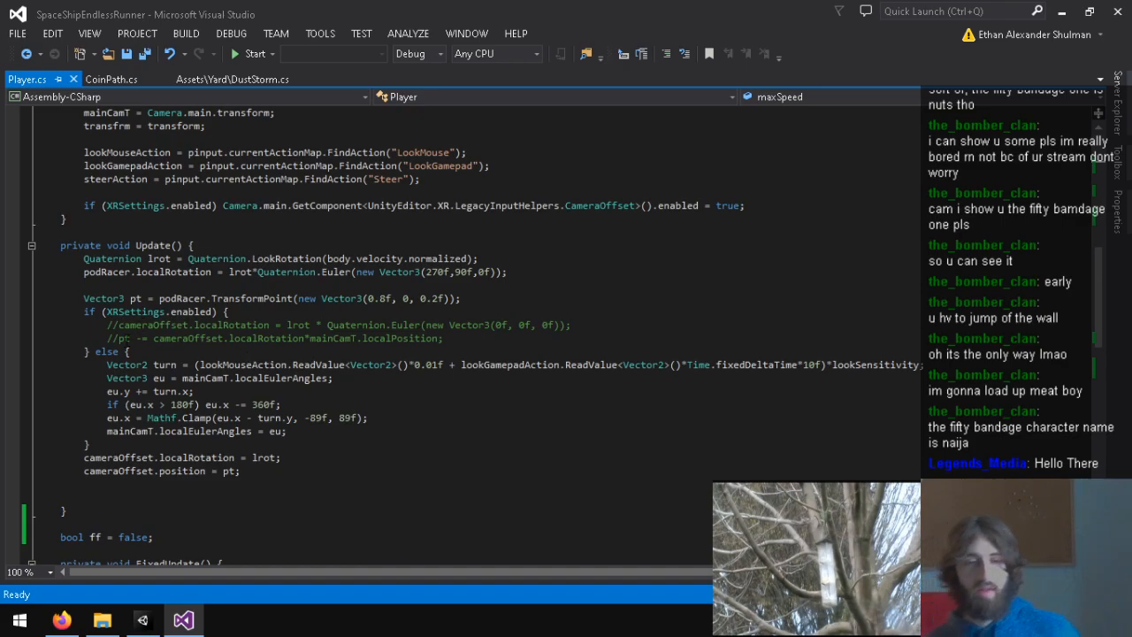
pyautogui.click(118, 338)
pyautogui.press('Down')
pyautogui.press('Up')
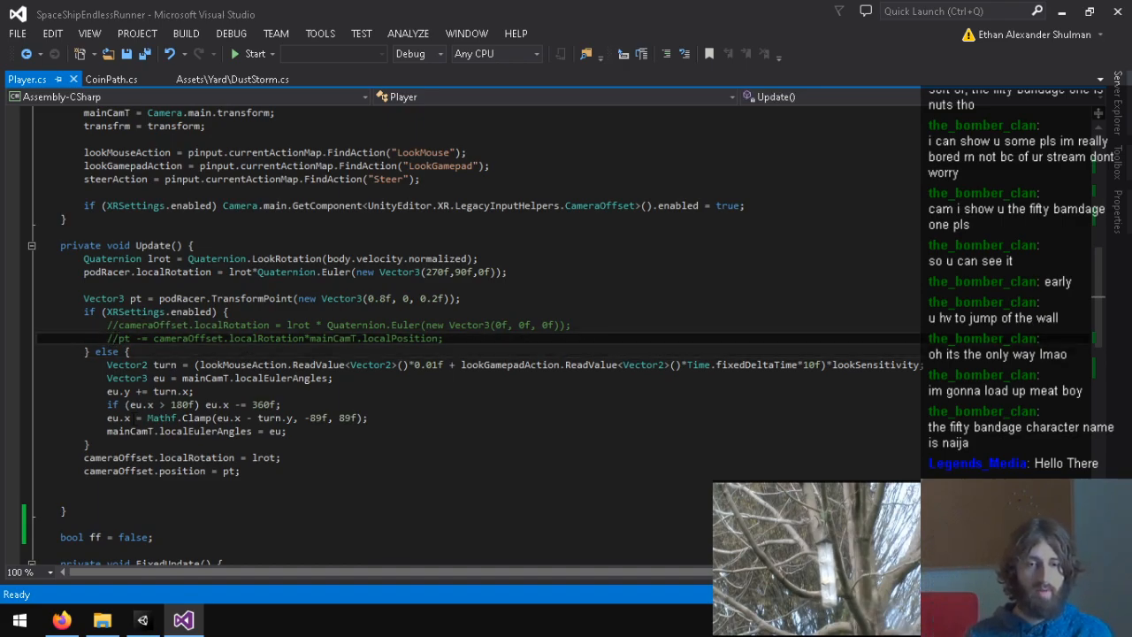
pyautogui.press('BackSpace')
pyautogui.press('BackSpace')
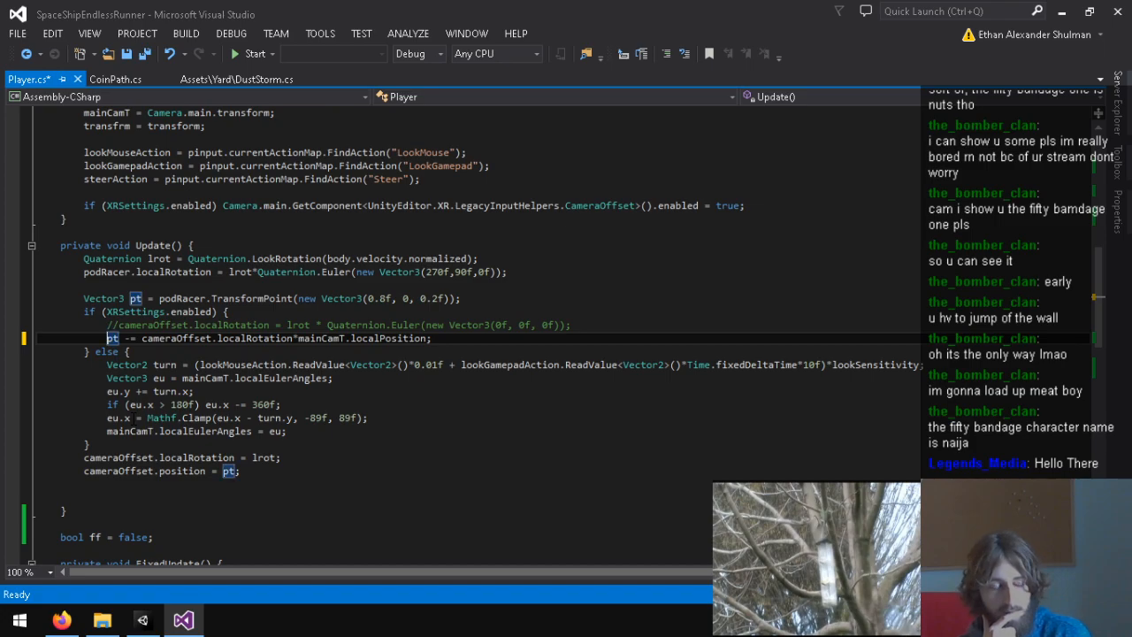
pyautogui.moveTo(107, 338); pyautogui.dragTo(437, 340)
pyautogui.click(439, 340)
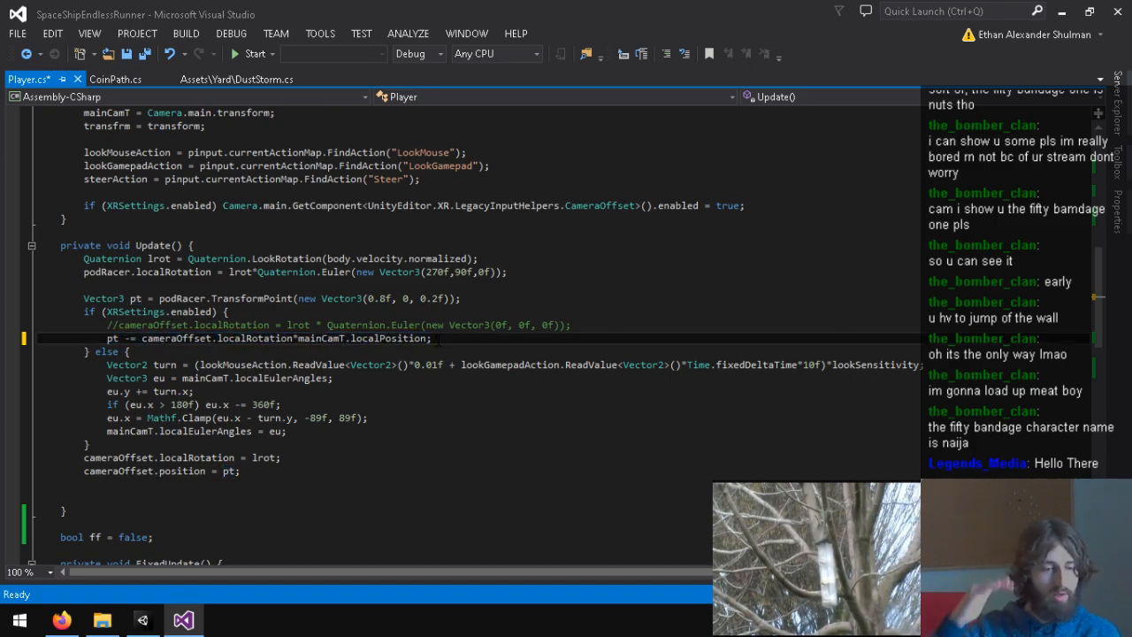
pyautogui.click(593, 325)
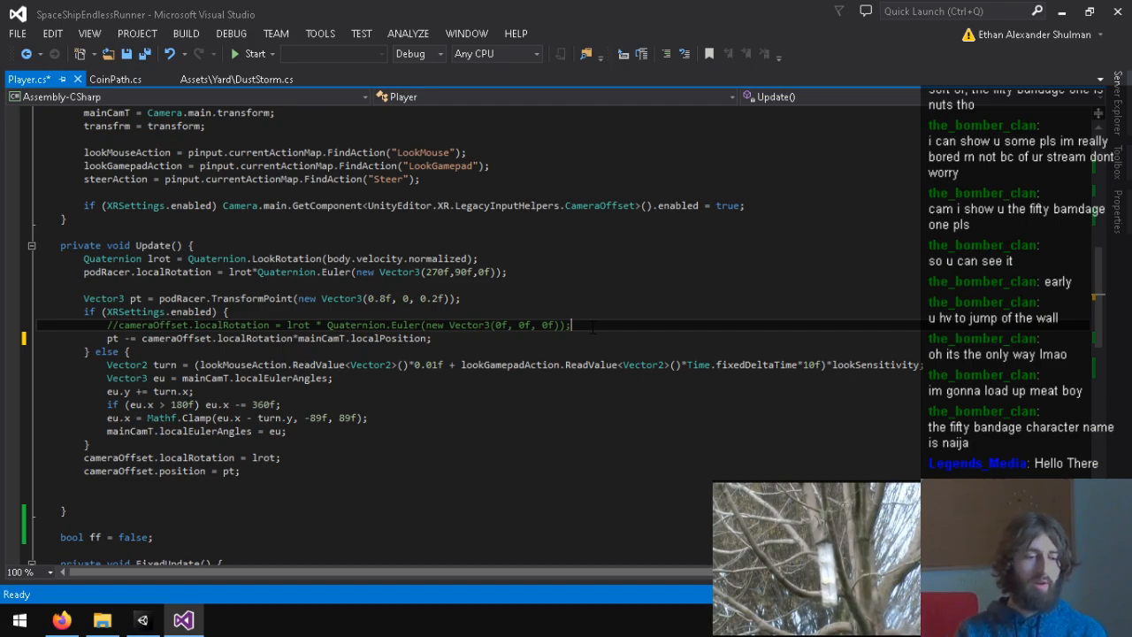
pyautogui.press('Return')
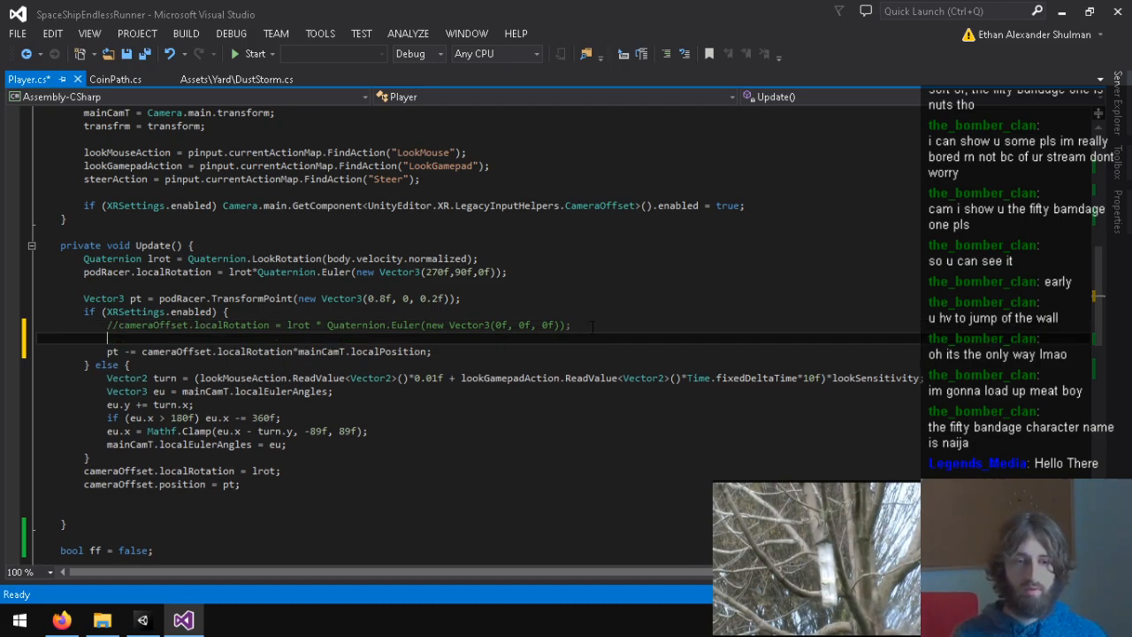
pyautogui.write('if (')
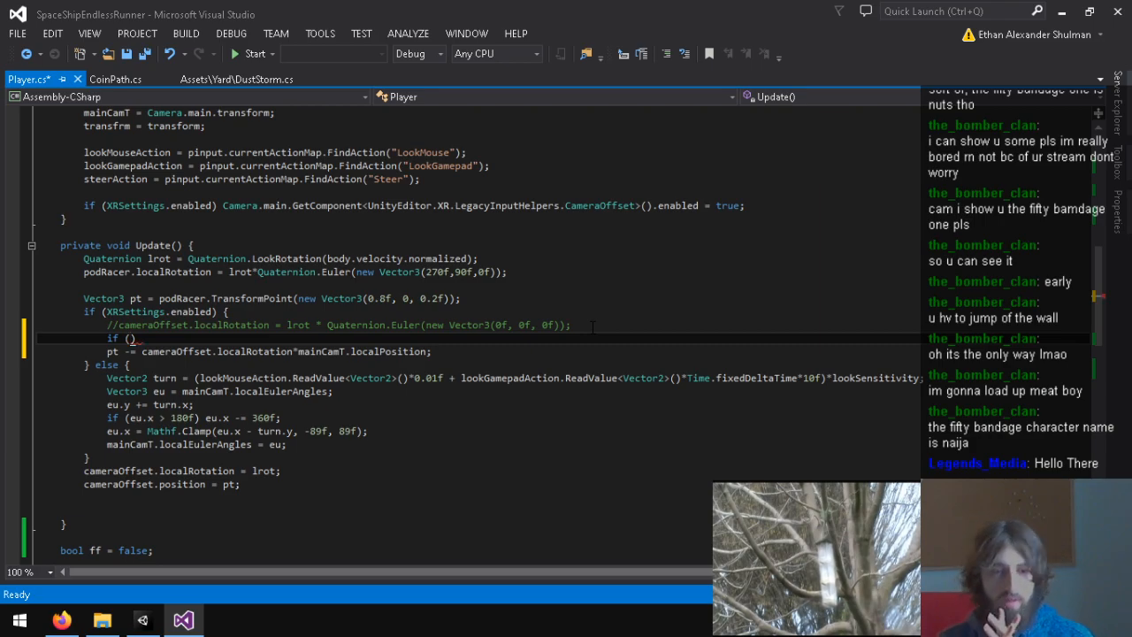
pyautogui.press('BackSpace')
pyautogui.press('BackSpace')
pyautogui.press('BackSpace')
pyautogui.press('BackSpace')
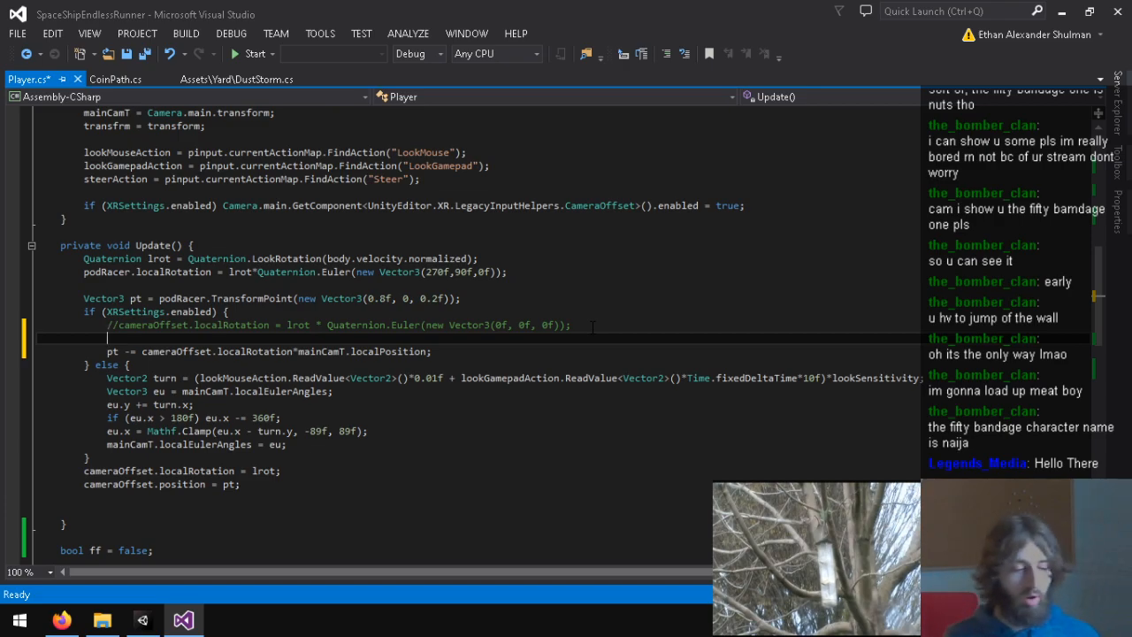
pyautogui.moveTo(103, 353); pyautogui.dragTo(451, 347)
pyautogui.click(452, 350)
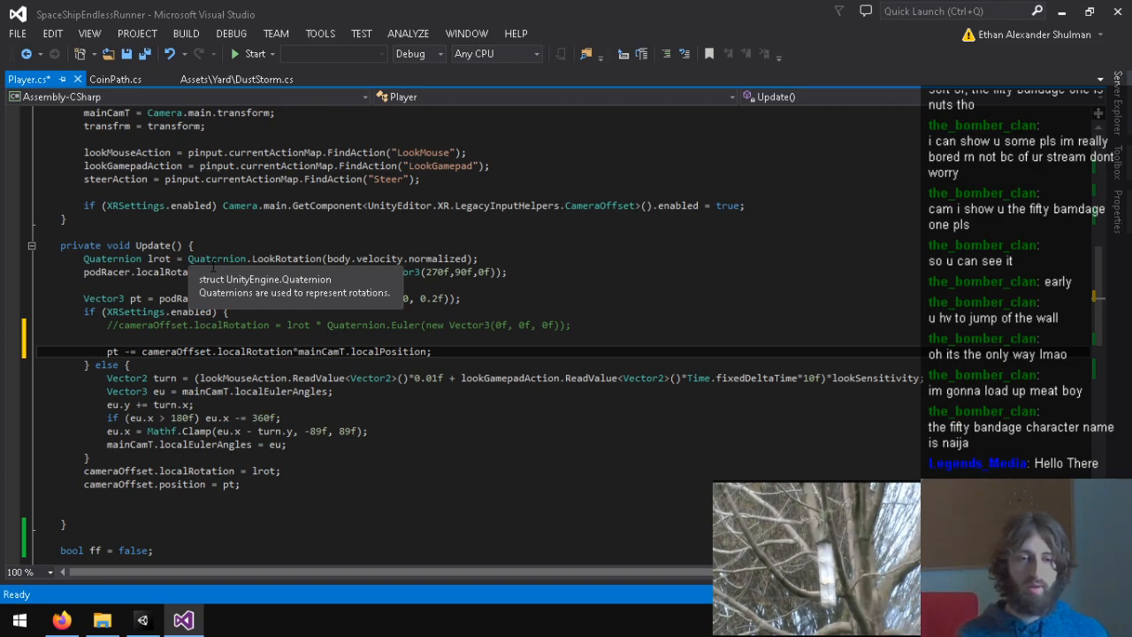
pyautogui.press('Up')
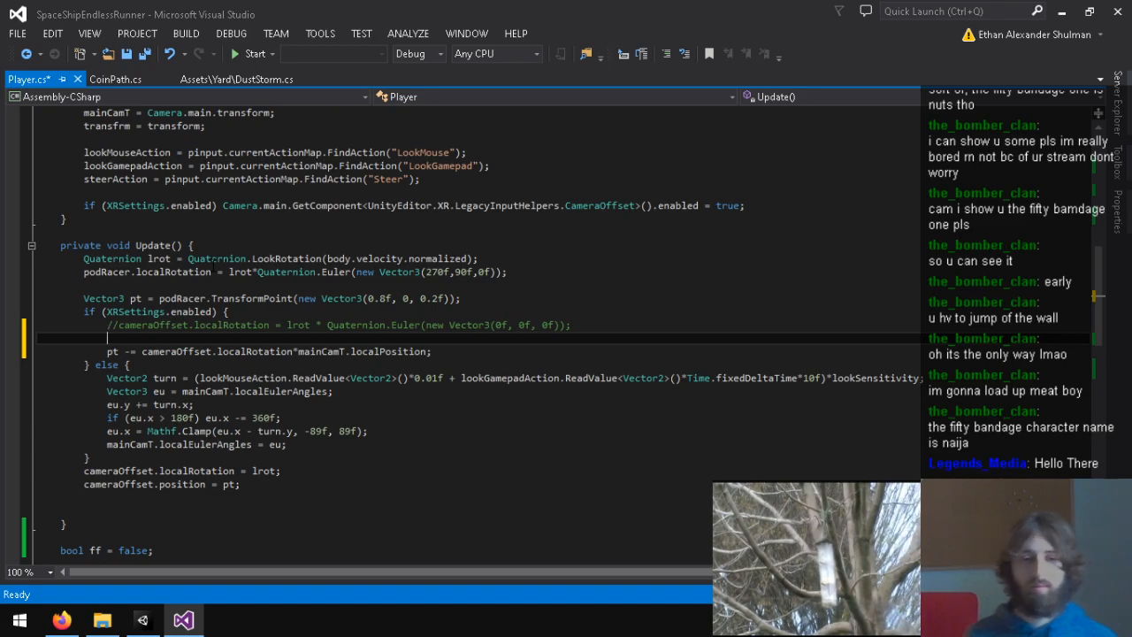
pyautogui.write('if (')
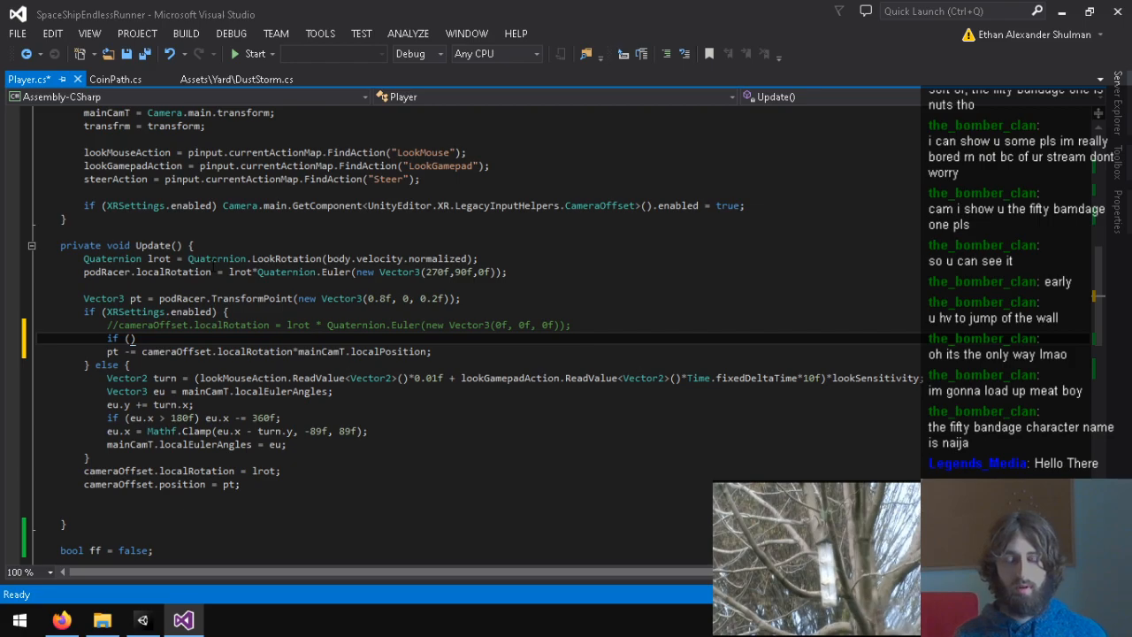
pyautogui.write('mainCamT.')
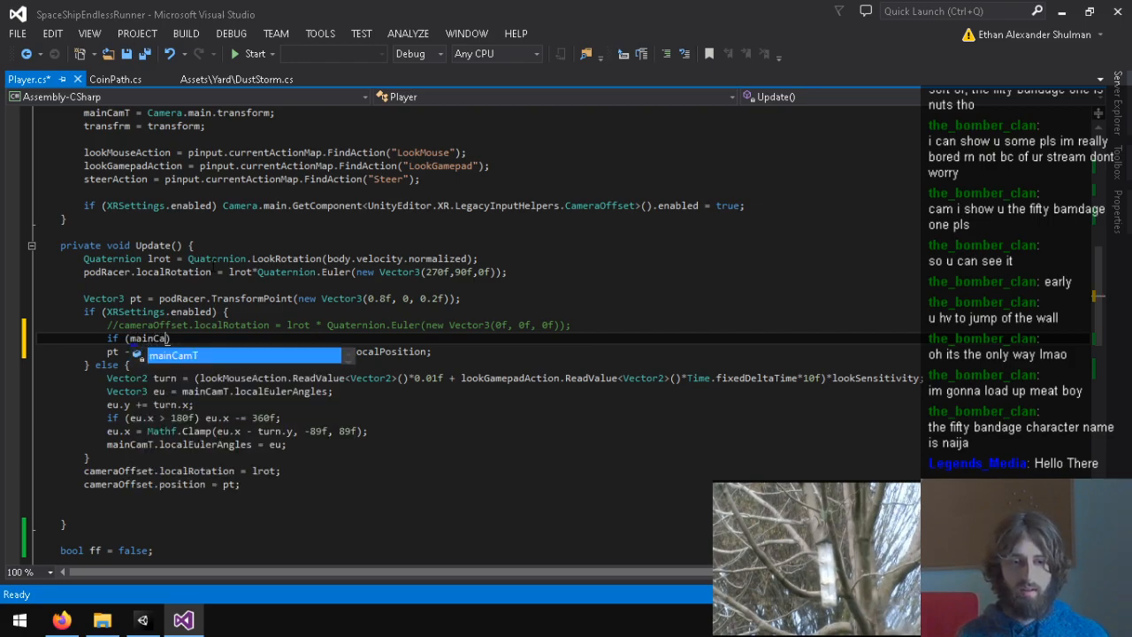
# Step: Switch to Unity and inspect the Main Camera under CameraOffset and the PodRacer object's transform
pyautogui.click(142, 619)
pyautogui.scroll(-10, 141, 538)
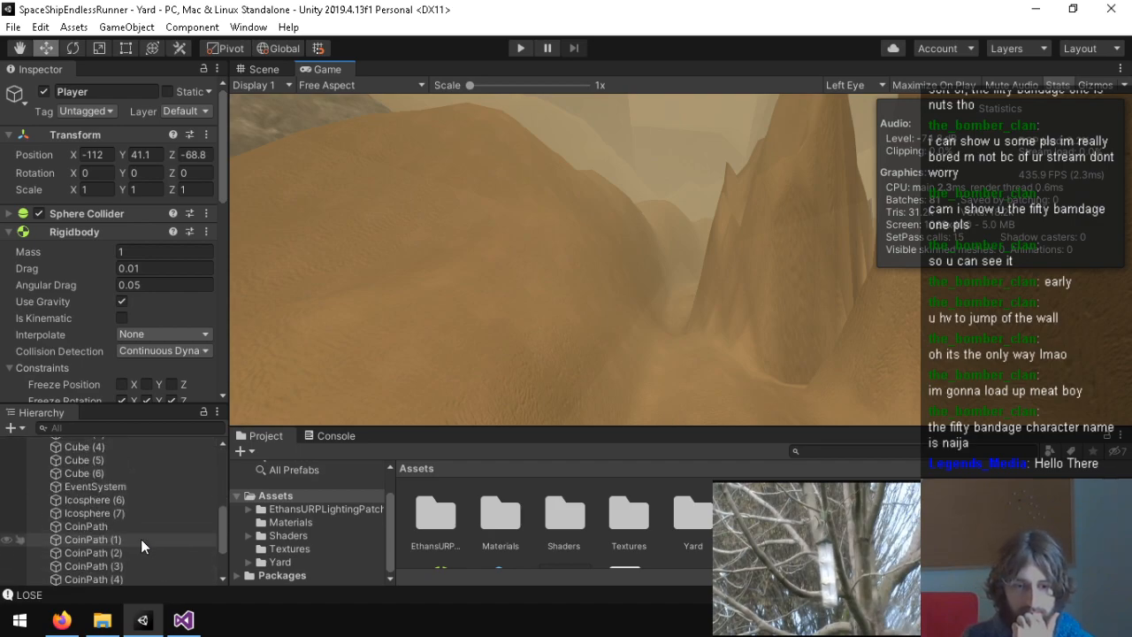
pyautogui.scroll(10, 139, 534)
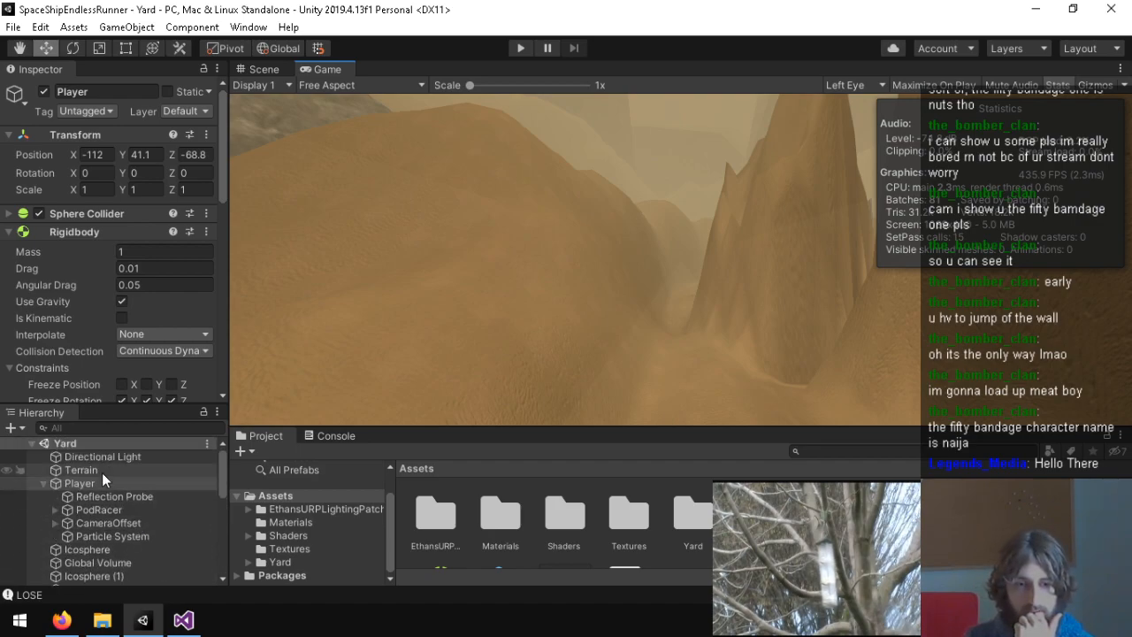
pyautogui.click(57, 522)
pyautogui.click(115, 535)
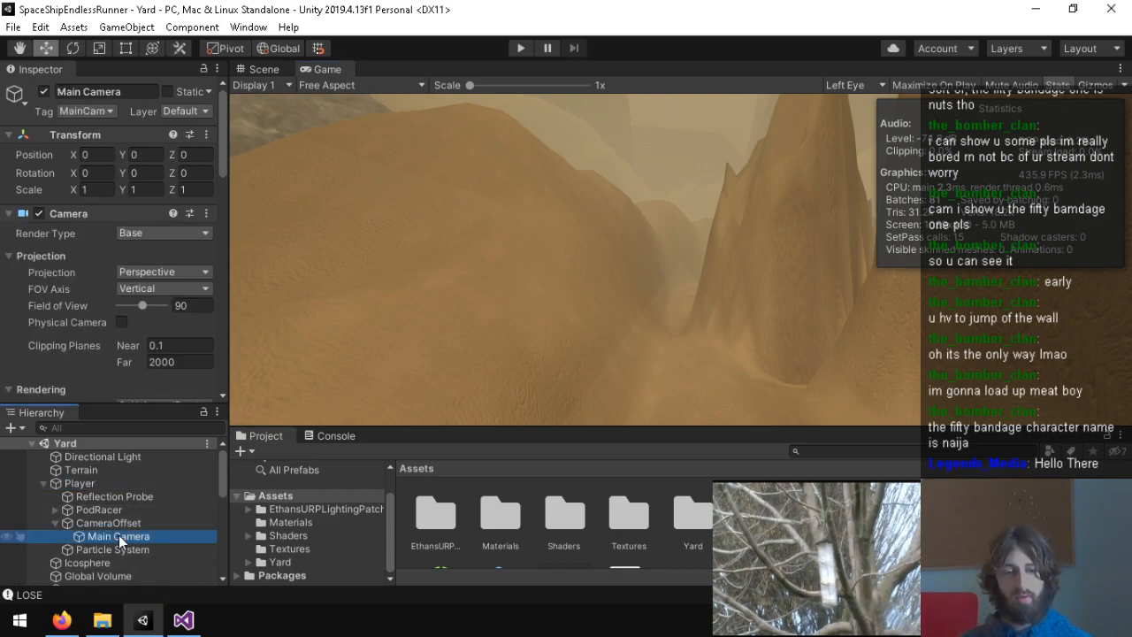
pyautogui.click(88, 511)
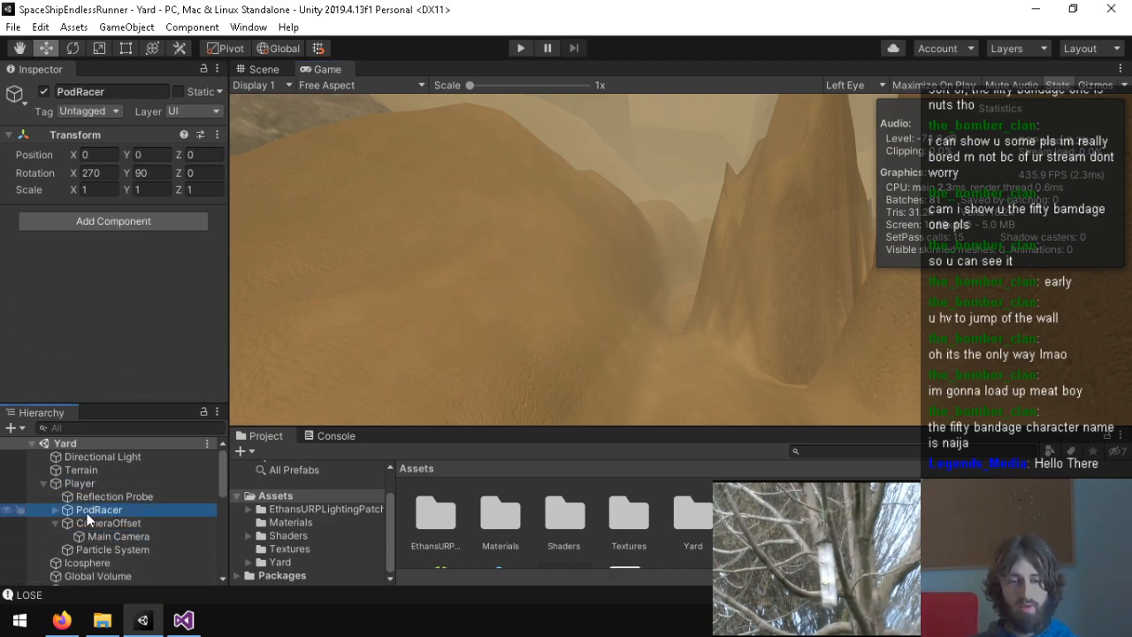
# Step: Switch back to Visual Studio and review the camera offset calculation and its localPosition term in Update
pyautogui.click(183, 620)
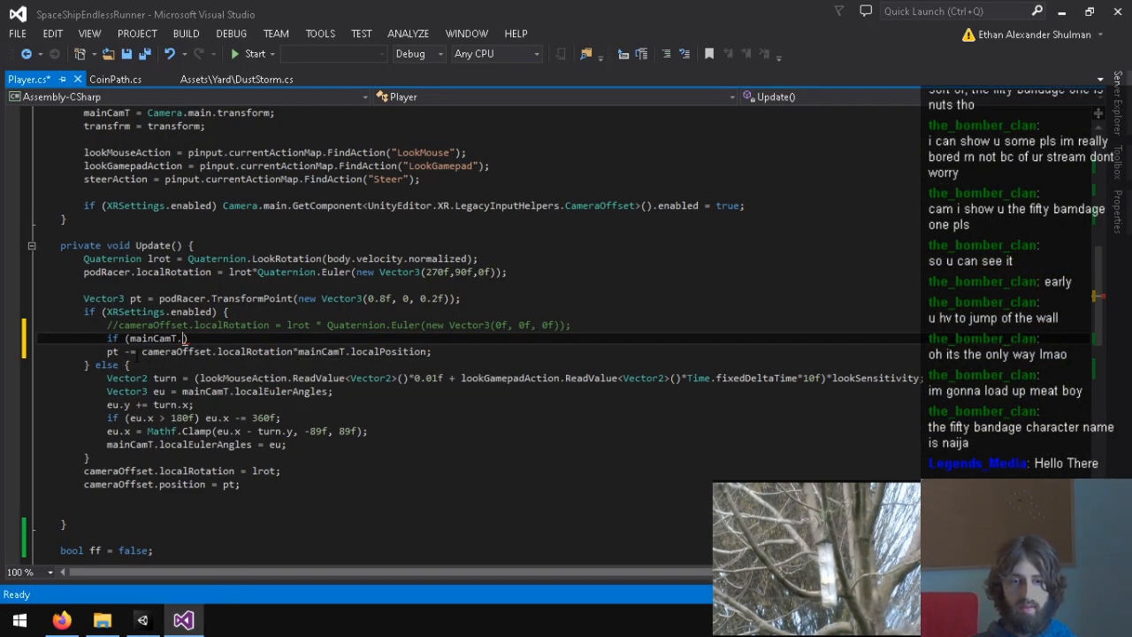
pyautogui.moveTo(212, 298)
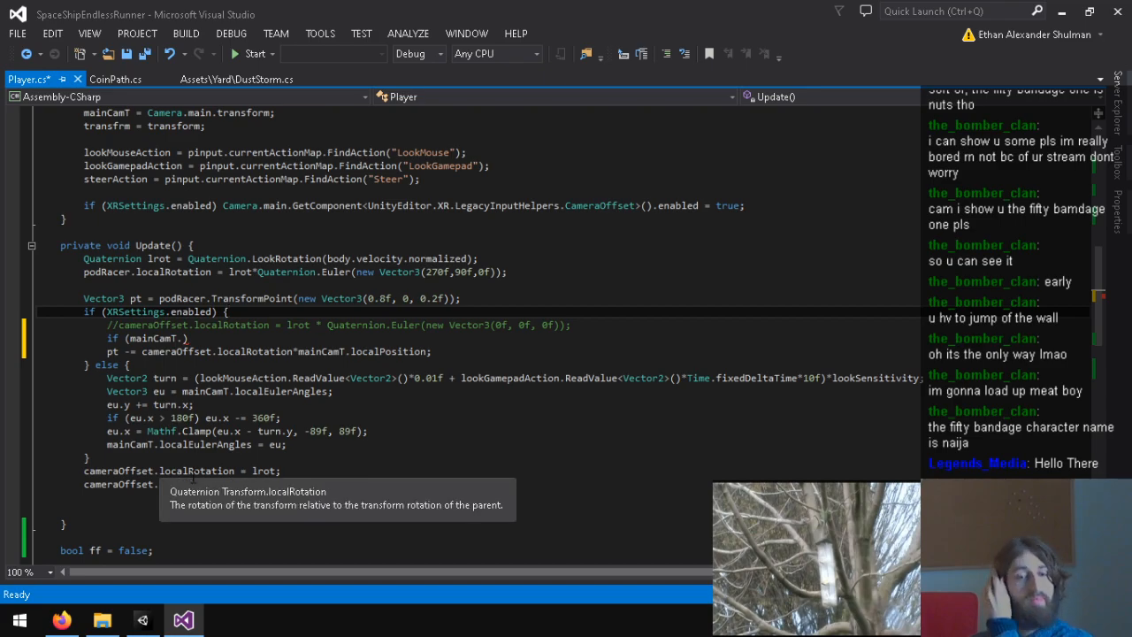
pyautogui.moveTo(197, 430)
pyautogui.moveTo(107, 351); pyautogui.dragTo(382, 350)
pyautogui.click(381, 349)
pyautogui.doubleClick(380, 351)
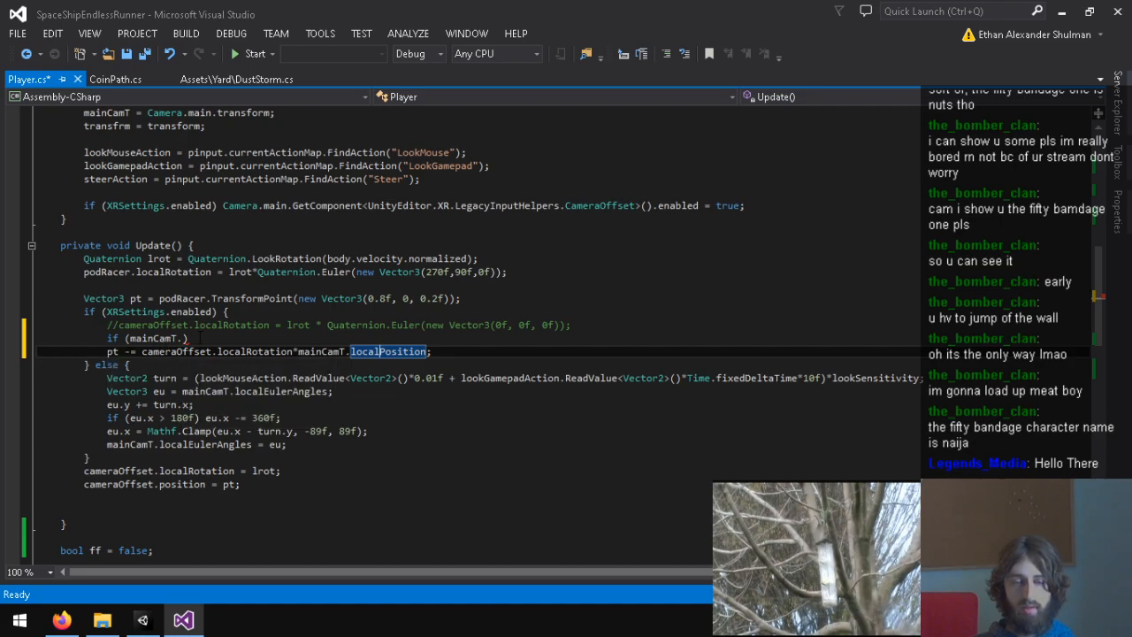
# Step: In the XRSettings.enabled branch of Update, replace the unfinished if (mainCamT.) line with the start of a declaration, Vector3 lpos =
pyautogui.tripleClick(198, 338)
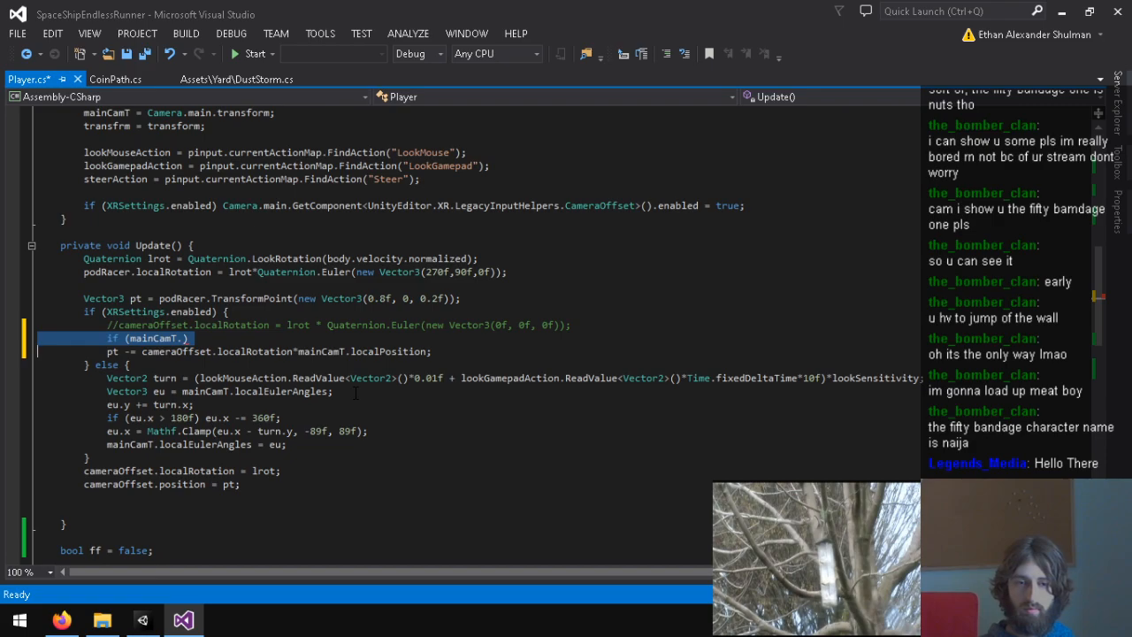
pyautogui.press('Delete')
pyautogui.press('Return')
pyautogui.write('Vector3 ')
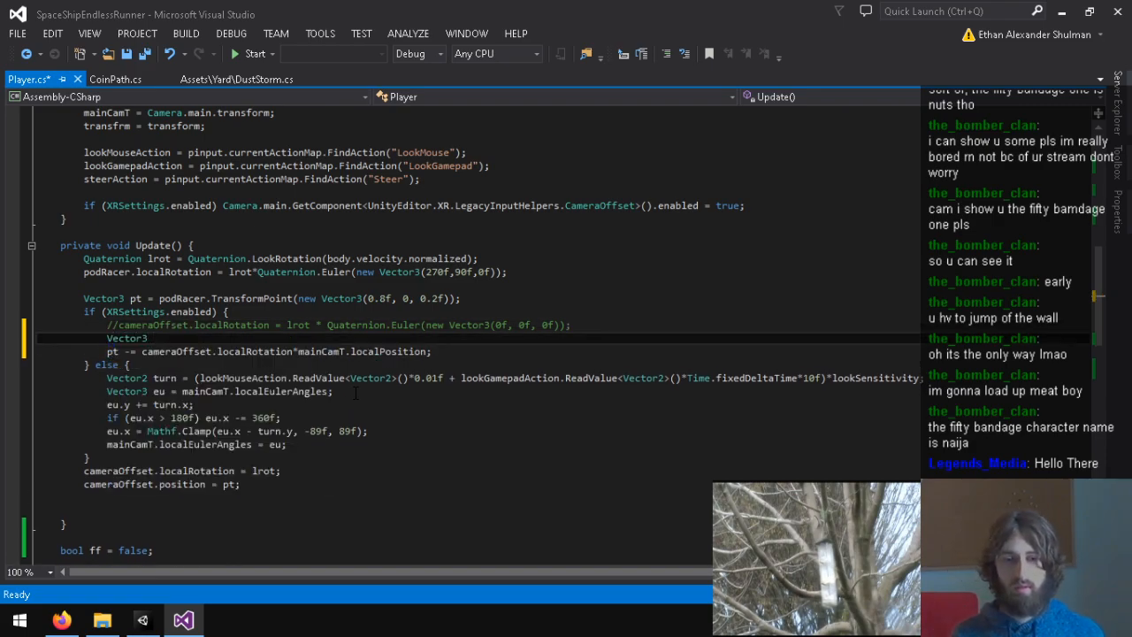
pyautogui.write('lpos =')
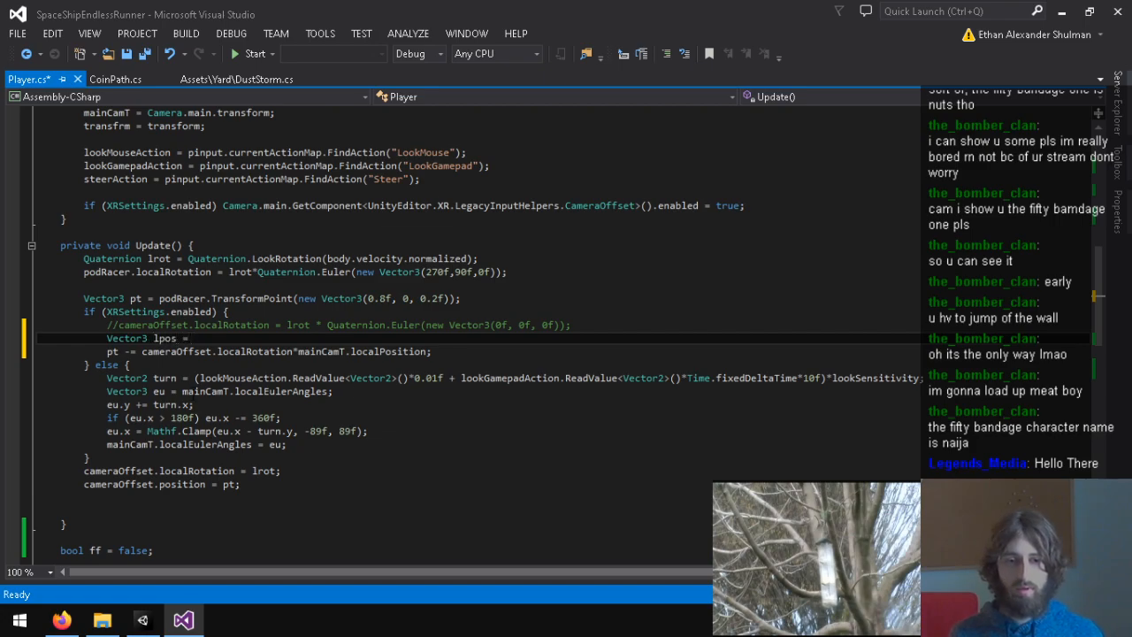
# Step: Move the cameraOffset.localRotation * mainCamT.localPosition expression into the lpos declaration, subtract lpos from pt instead, and save Player.cs
pyautogui.moveTo(142, 351); pyautogui.dragTo(430, 352)
pyautogui.hotkey('ctrl', 'c')
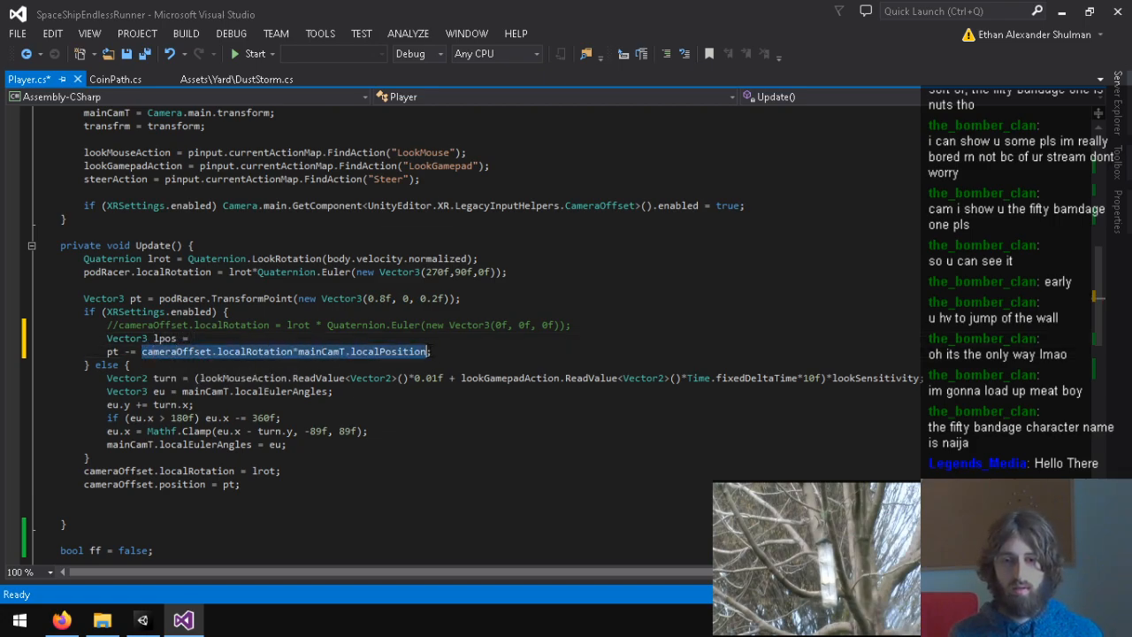
pyautogui.write('lpos;')
pyautogui.press('Up')
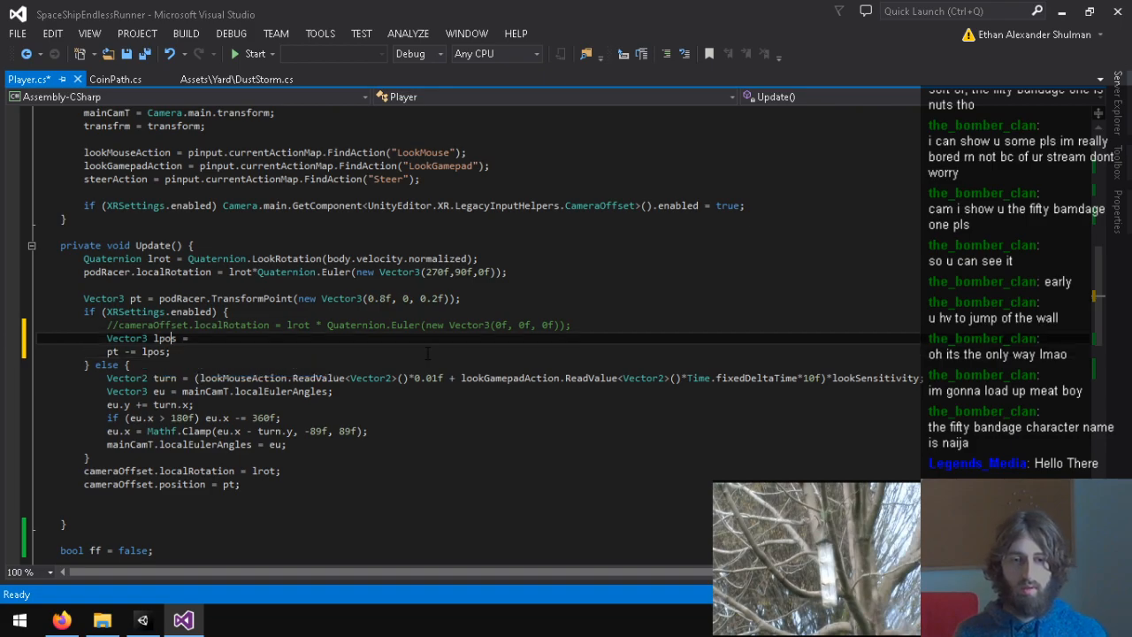
pyautogui.press('End')
pyautogui.hotkey('ctrl', 'v')
pyautogui.write(';')
pyautogui.hotkey('ctrl', 's')
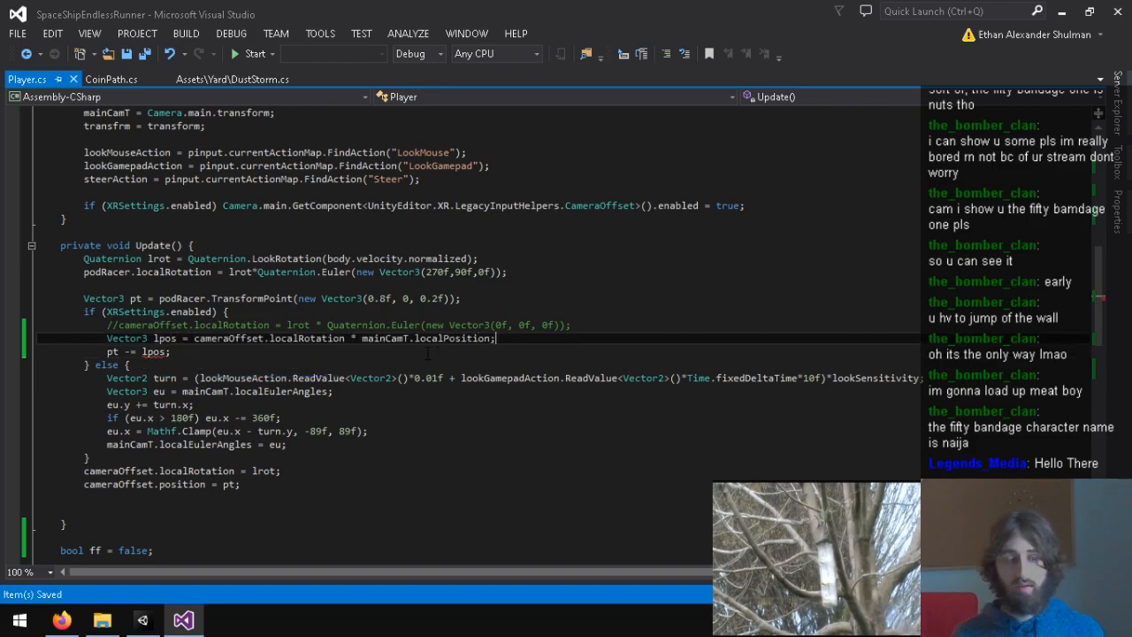
# Step: Switch to Unity and briefly run the level in play mode, then stop it
pyautogui.click(142, 619)
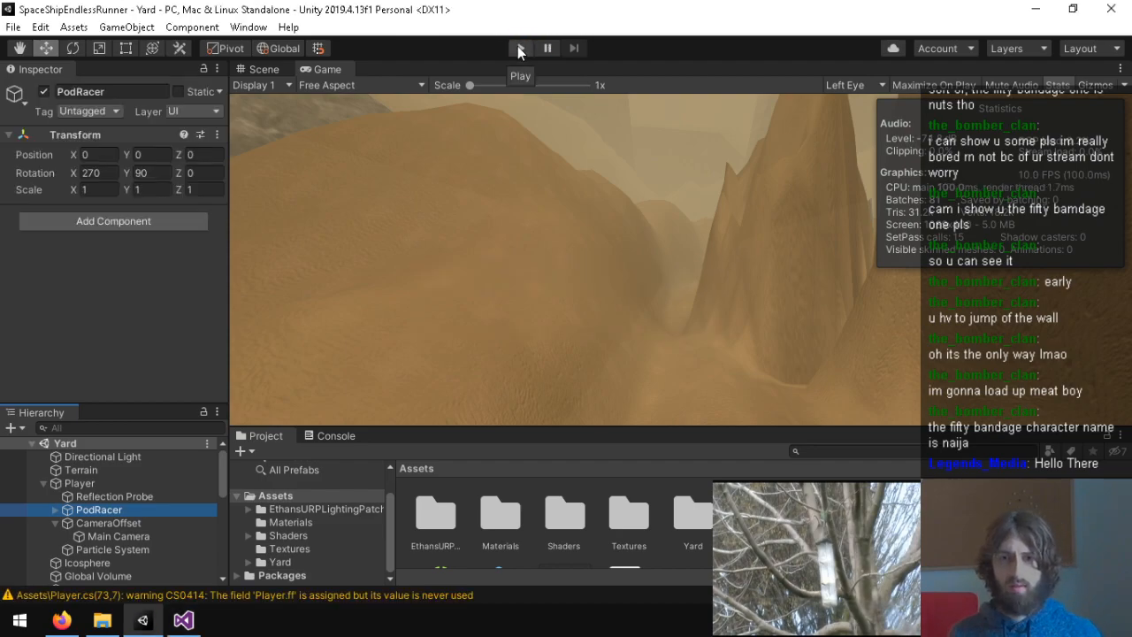
pyautogui.click(513, 50)
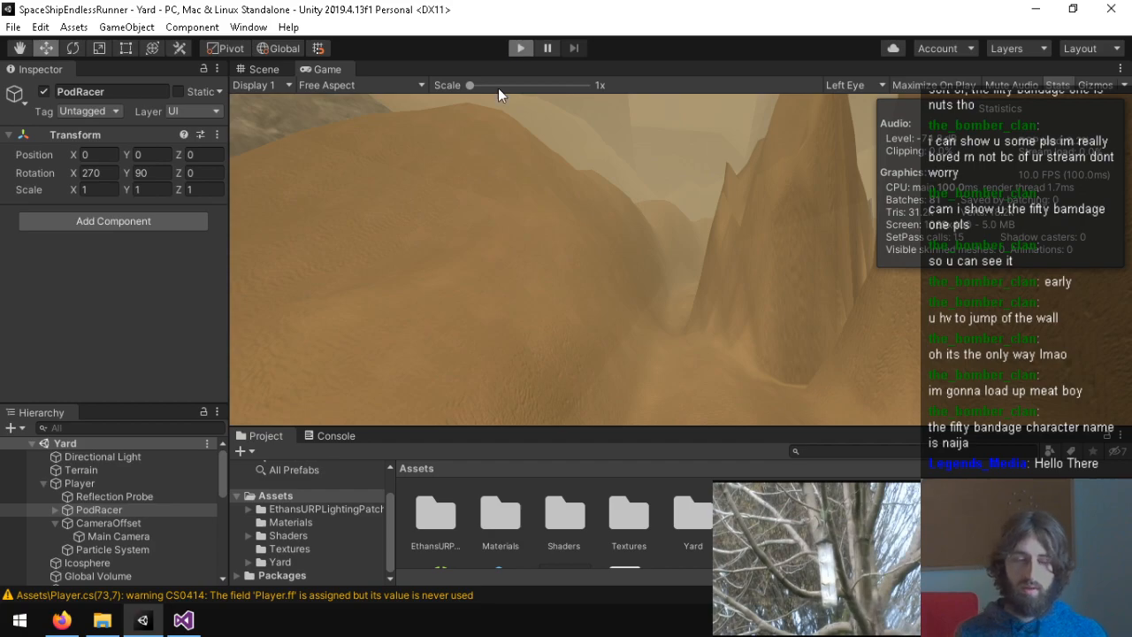
pyautogui.hotkey('ctrl', 'p')
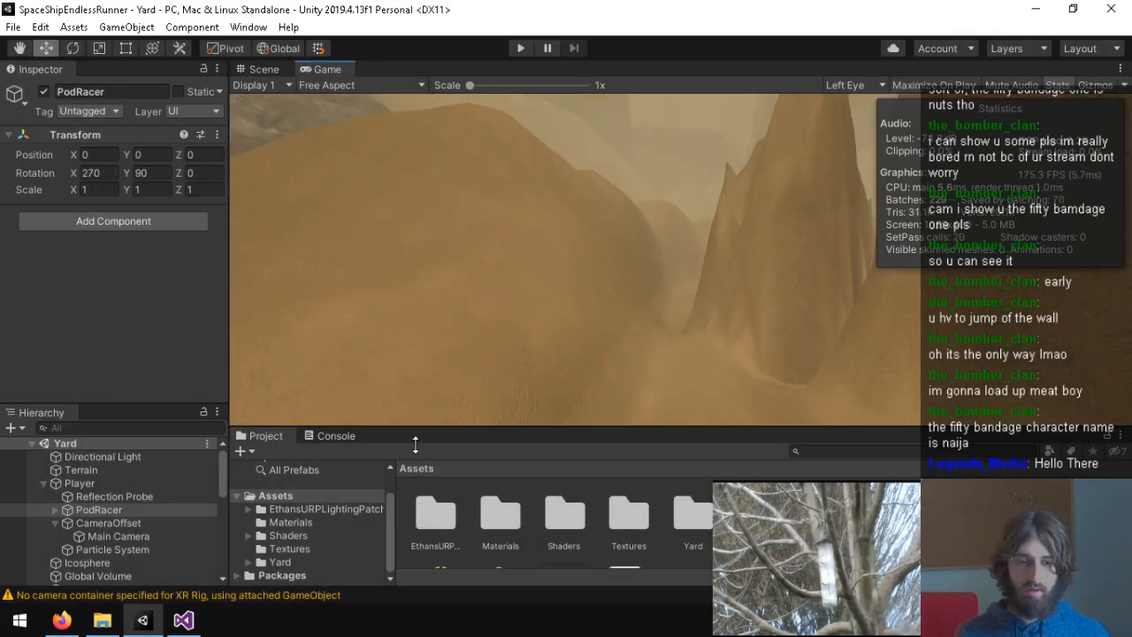
# Step: Back in Visual Studio, begin a condition in front of pt -= lpos; with if (lpos.magnitude >
pyautogui.click(183, 620)
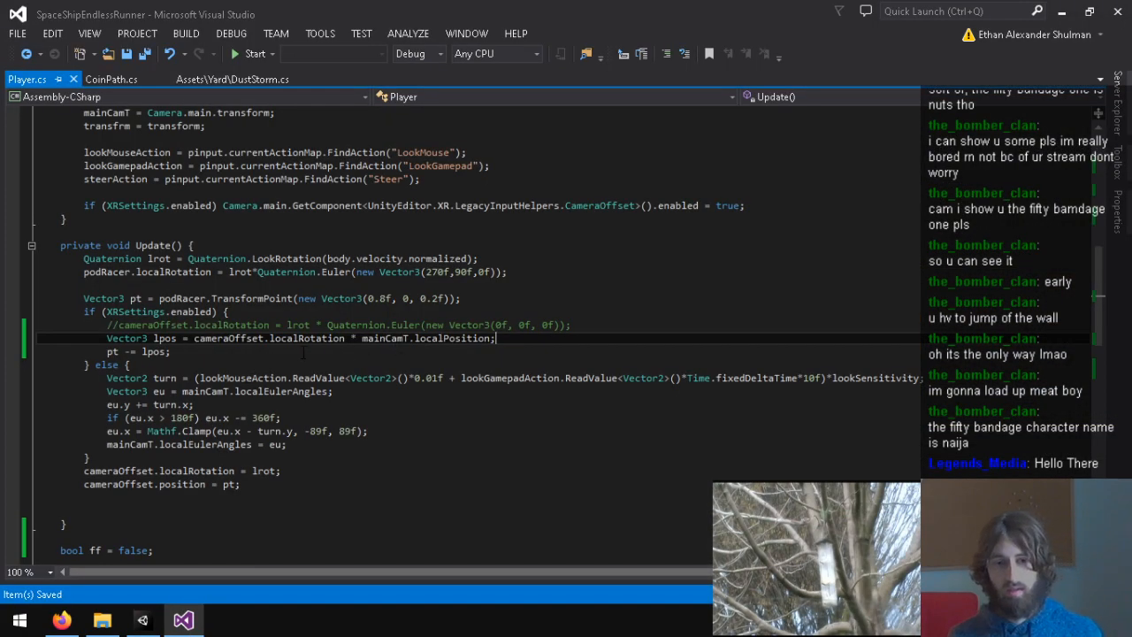
pyautogui.click(160, 352)
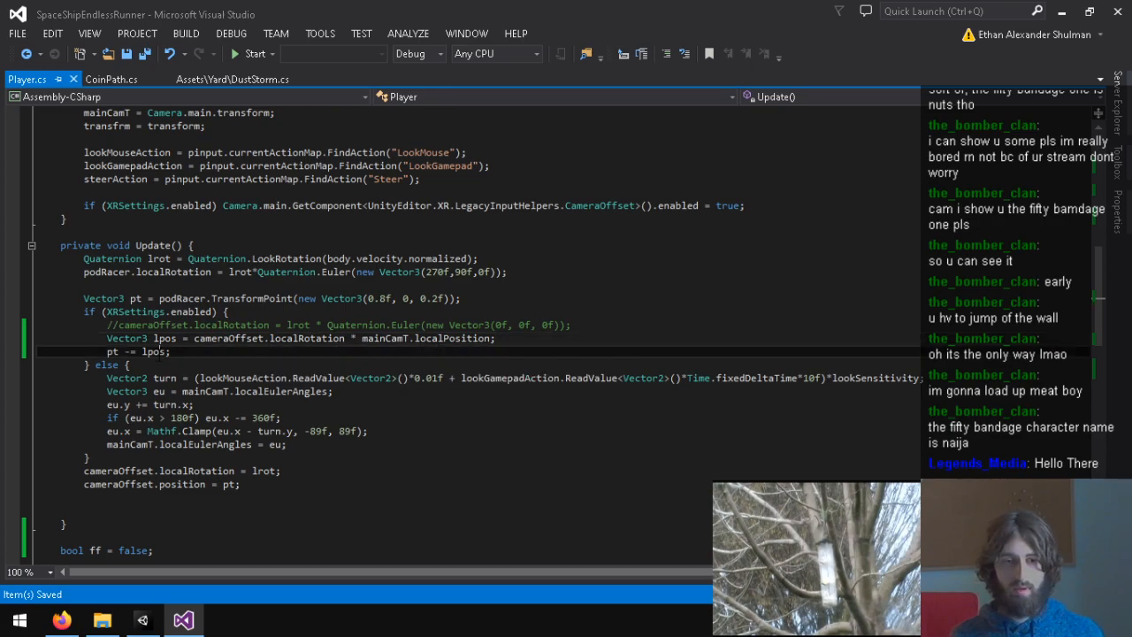
pyautogui.click(529, 336)
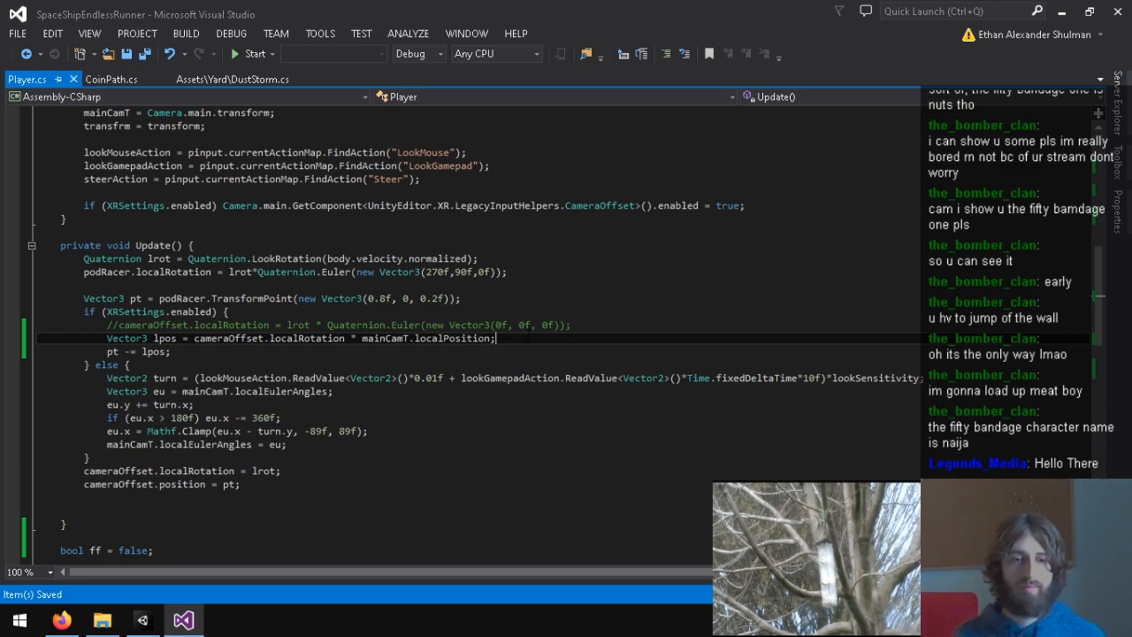
pyautogui.press('Down')
pyautogui.press('Left')
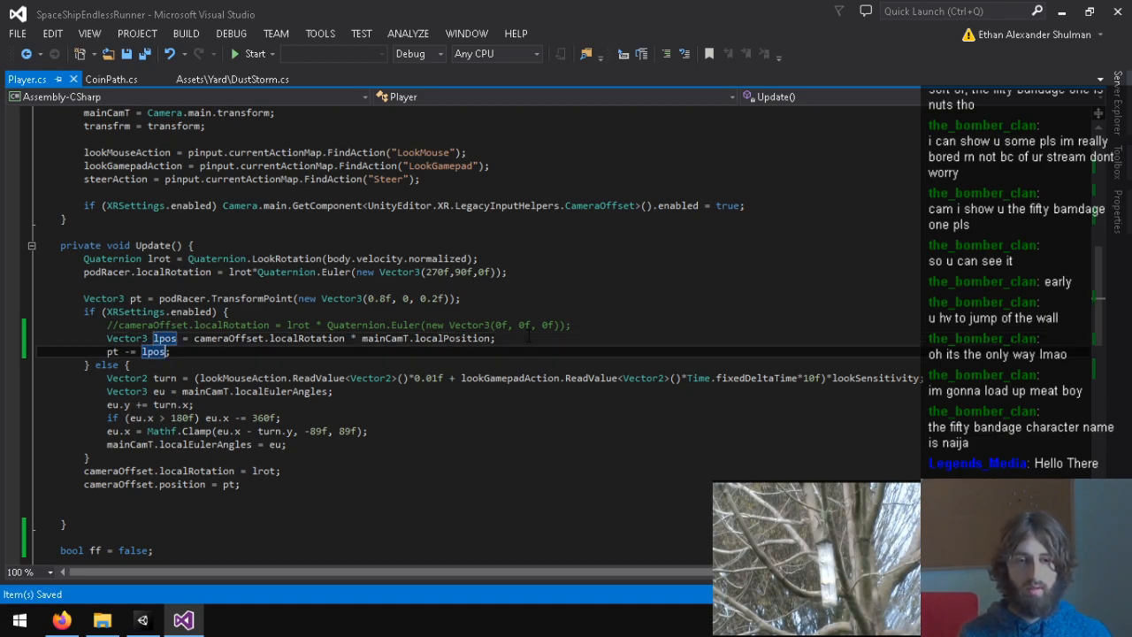
pyautogui.press('Home')
pyautogui.write('if (')
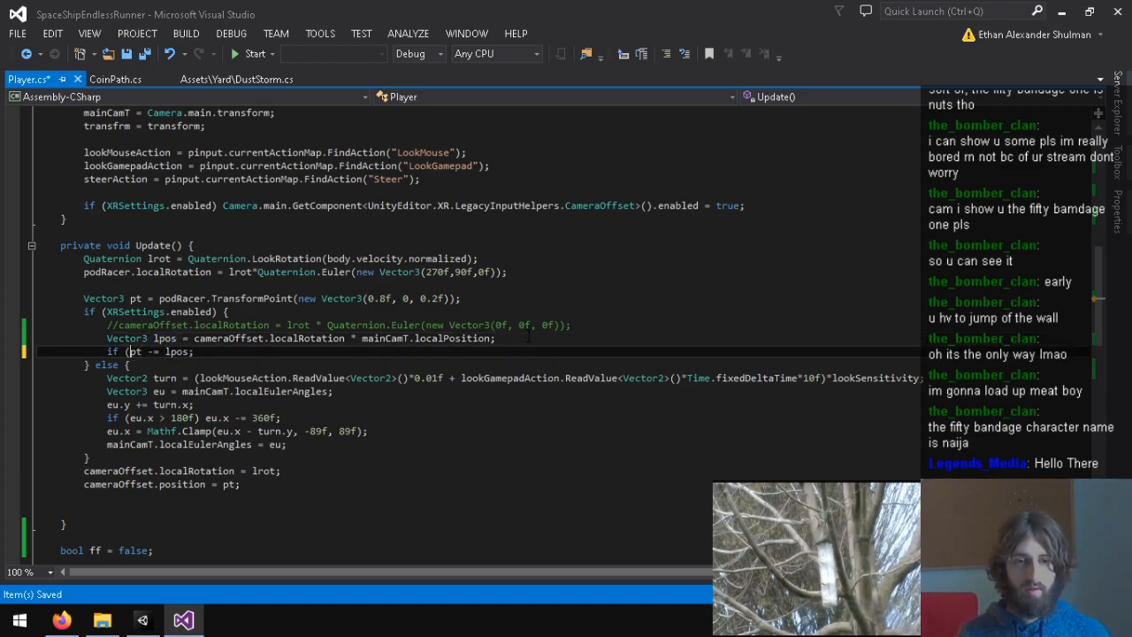
pyautogui.write('lpos.magnitude >')
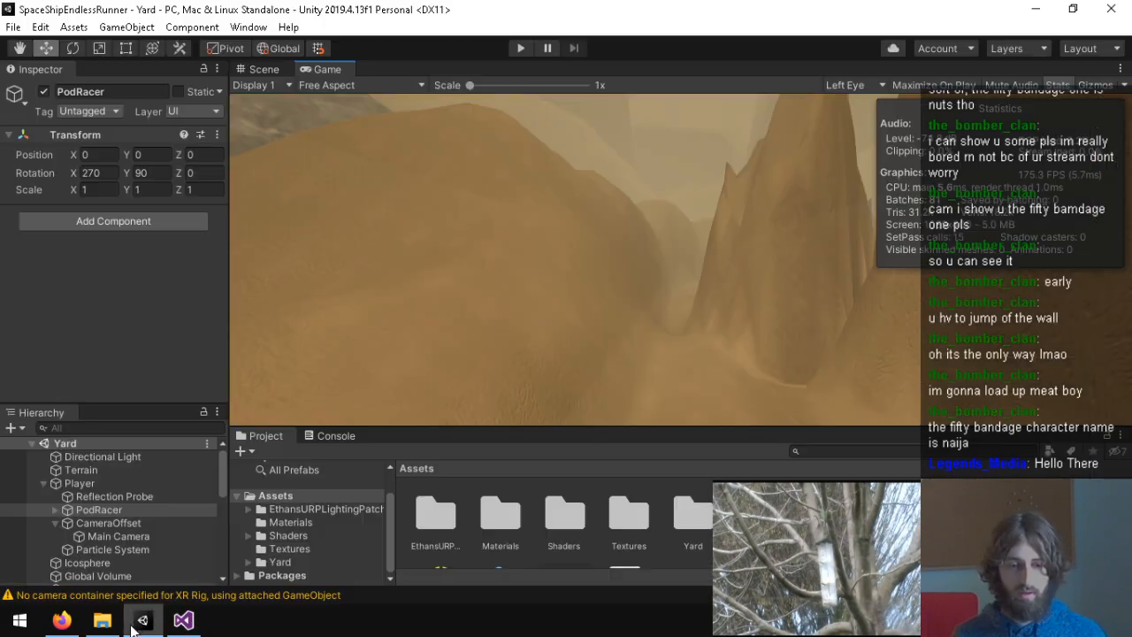
# Step: Switch to Unity and frame the Main Camera in the Scene view to examine its placement on the Player
pyautogui.click(142, 621)
pyautogui.click(85, 497)
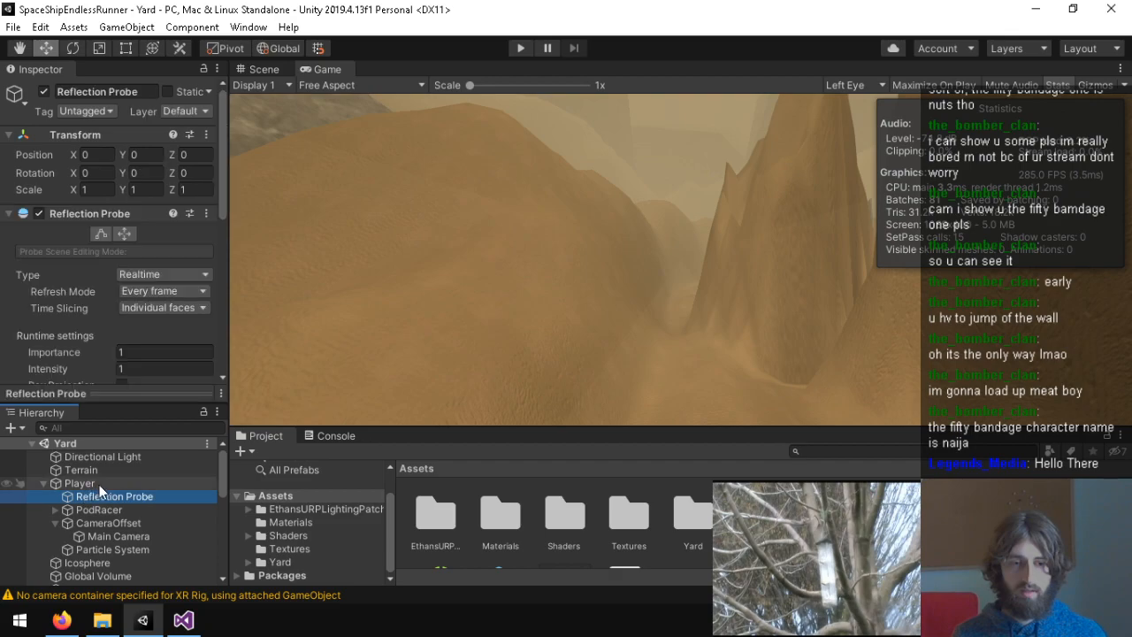
pyautogui.click(88, 483)
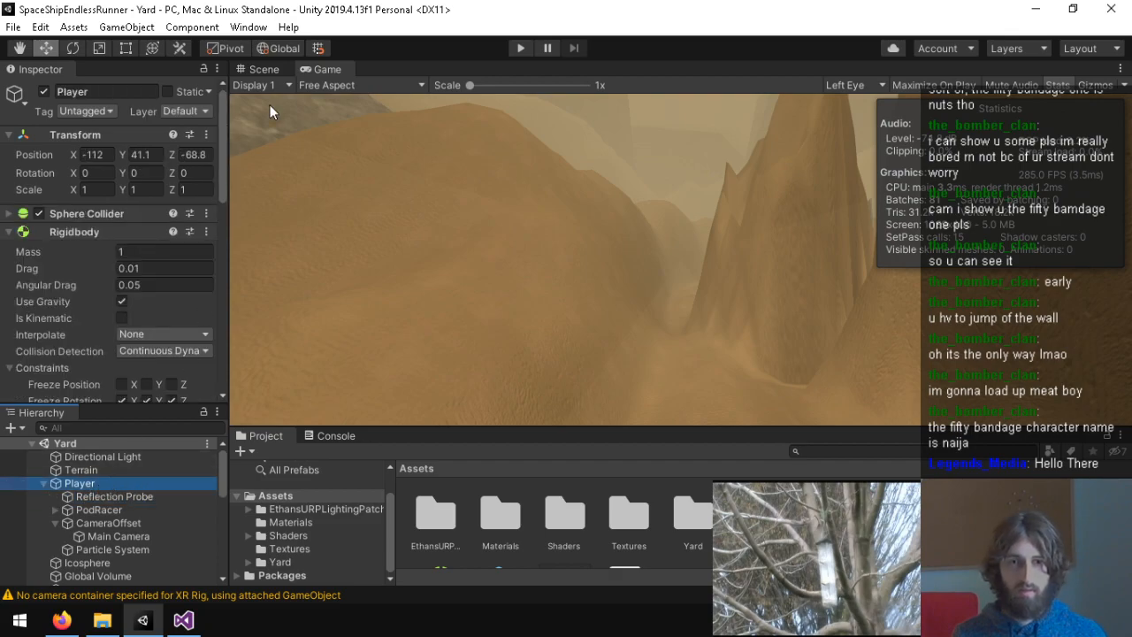
pyautogui.click(268, 73)
pyautogui.moveTo(679, 241); pyautogui.dragTo(690, 256, button='right')
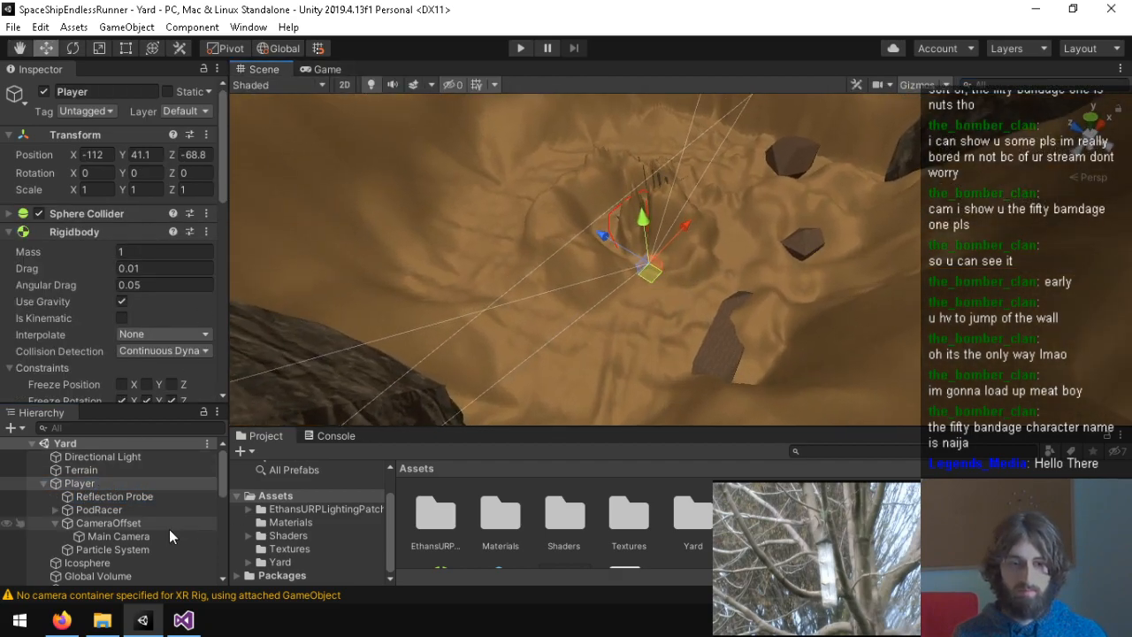
pyautogui.doubleClick(106, 537)
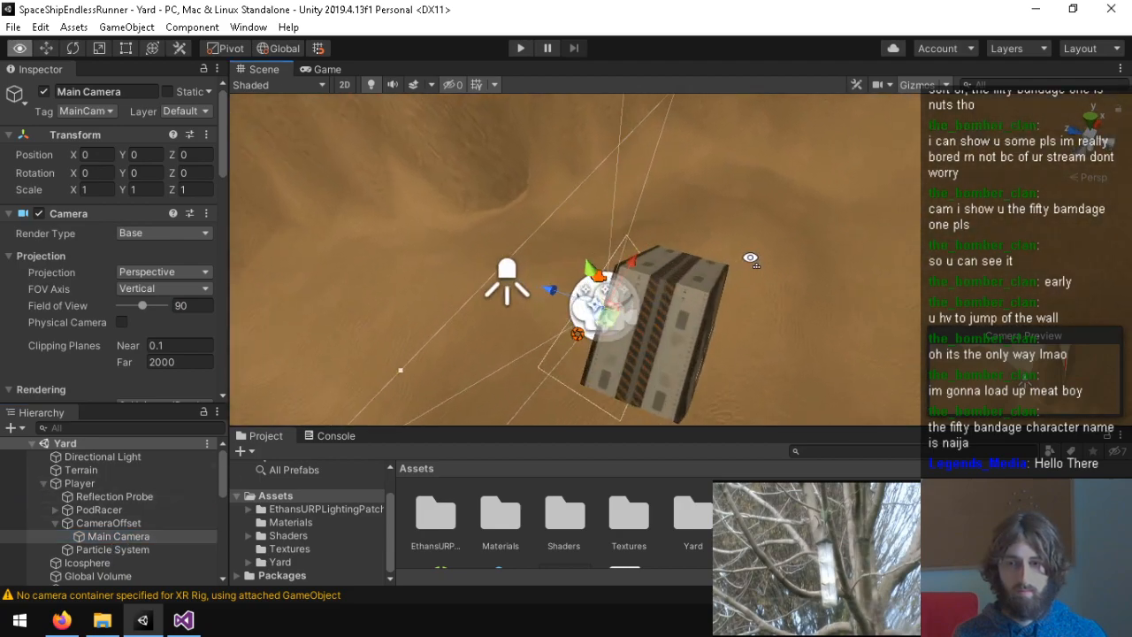
# Step: Select the Player, expand its Sphere Collider settings with Rigidbody collapsed, and examine the collider's extent around the pod from several angles
pyautogui.click(79, 484)
pyautogui.keyDown('alt'); pyautogui.moveTo(422, 305); pyautogui.dragTo(353, 425); pyautogui.keyUp('alt')
pyautogui.keyDown('alt'); pyautogui.moveTo(521, 305); pyautogui.dragTo(789, 161); pyautogui.keyUp('alt')
pyautogui.click(109, 230)
pyautogui.click(106, 213)
pyautogui.keyDown('alt'); pyautogui.moveTo(610, 257); pyautogui.dragTo(775, 258); pyautogui.keyUp('alt')
pyautogui.press('a')
pyautogui.moveTo(775, 258); pyautogui.dragTo(811, 264, button='right')
pyautogui.press('w')
pyautogui.press('a')
pyautogui.press('d')
# Step: Return to Visual Studio, complete the line as if (lpos.magnitude > 0.5f) pt -= lpos; and save Player.cs
pyautogui.hotkey('alt', 'Tab')
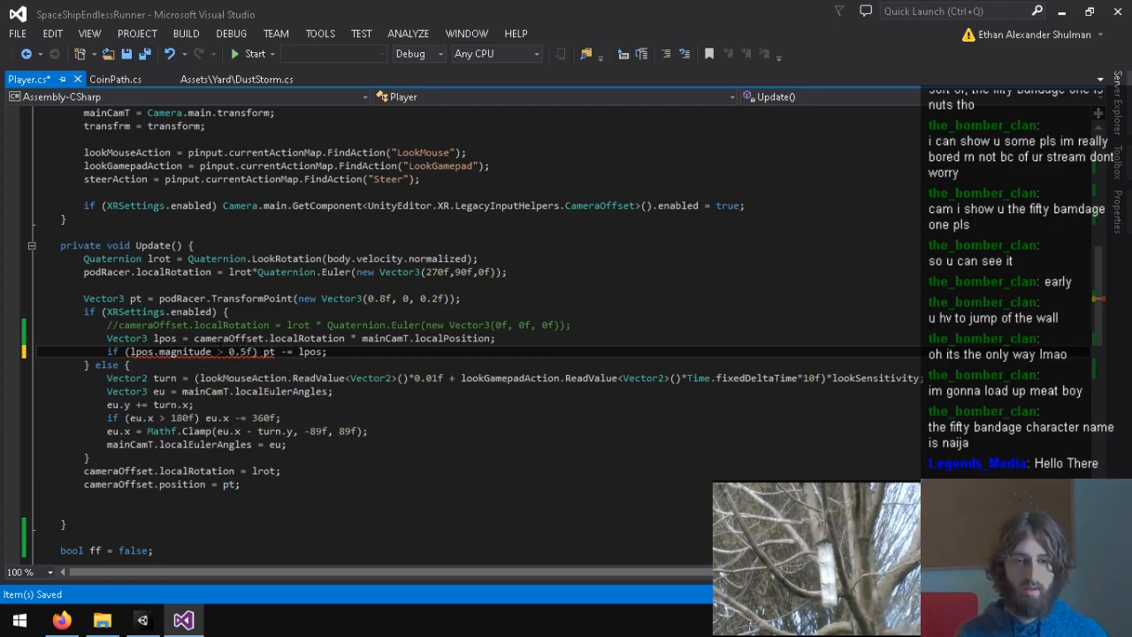
pyautogui.moveTo(349, 355); pyautogui.dragTo(265, 361)
pyautogui.click(264, 353)
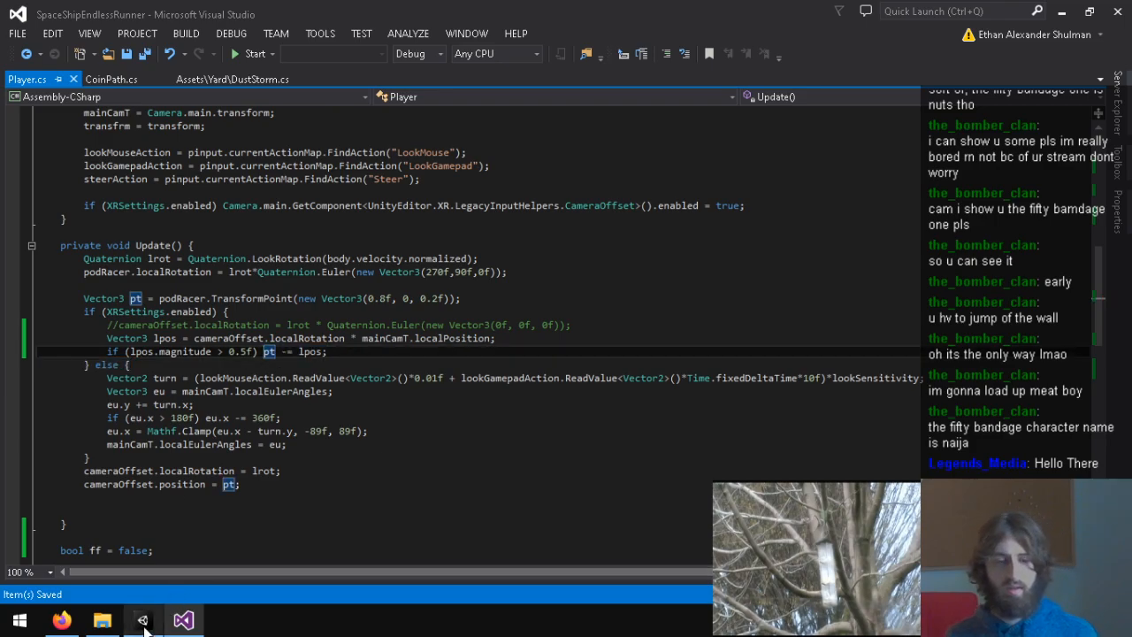
# Step: In Unity's project settings for Player, move OpenVR above None in the Virtual Reality SDKs list and close the settings
pyautogui.click(143, 620)
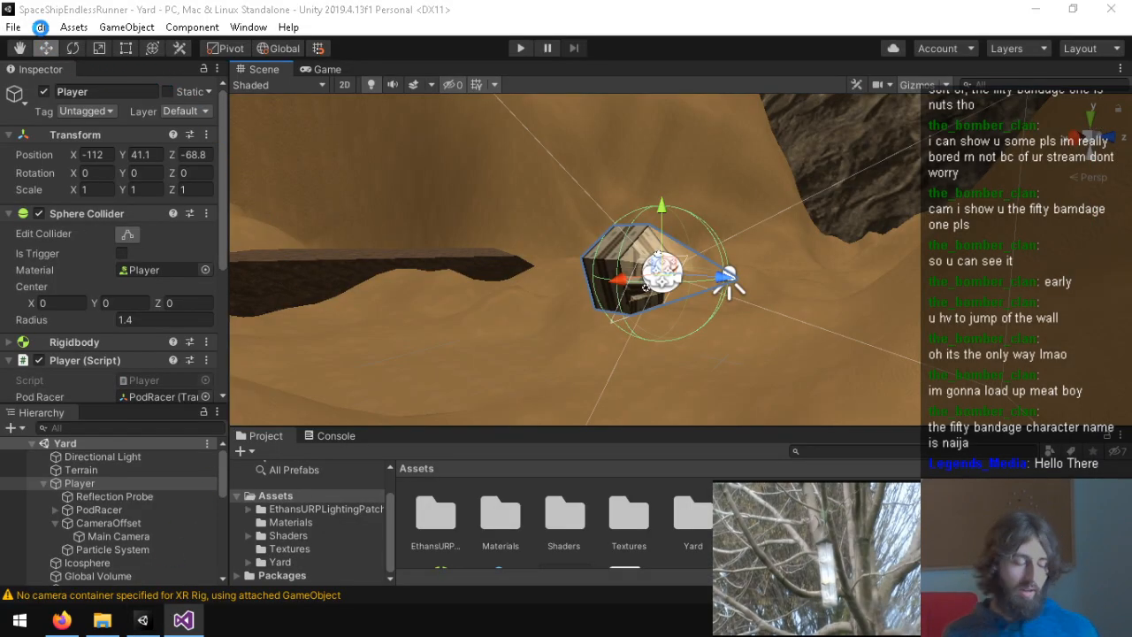
pyautogui.click(40, 26)
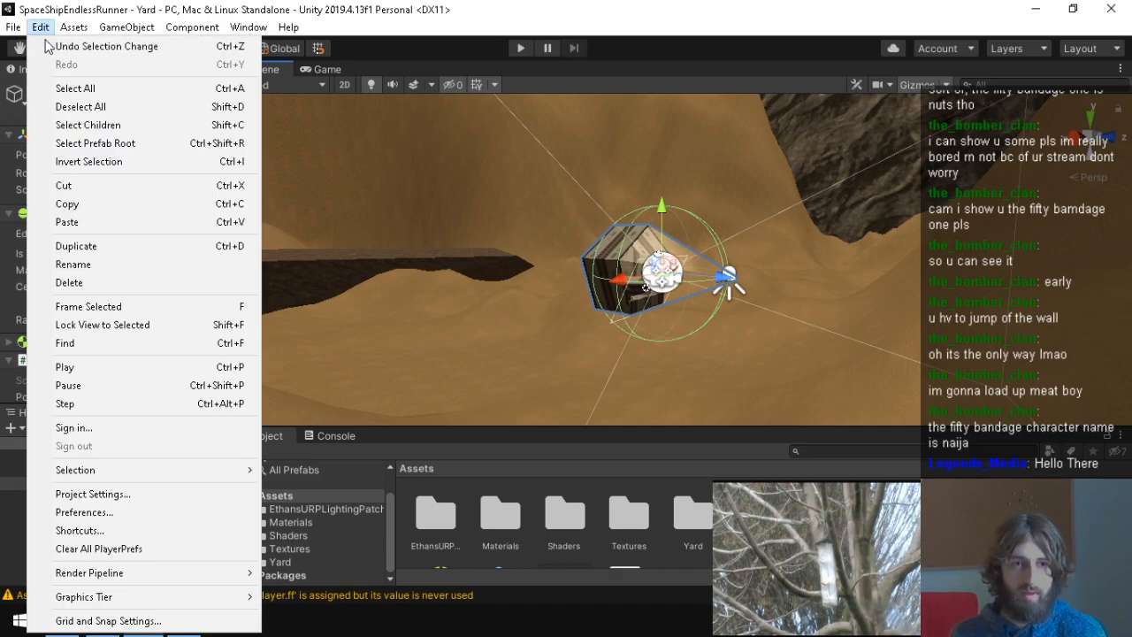
pyautogui.click(180, 495)
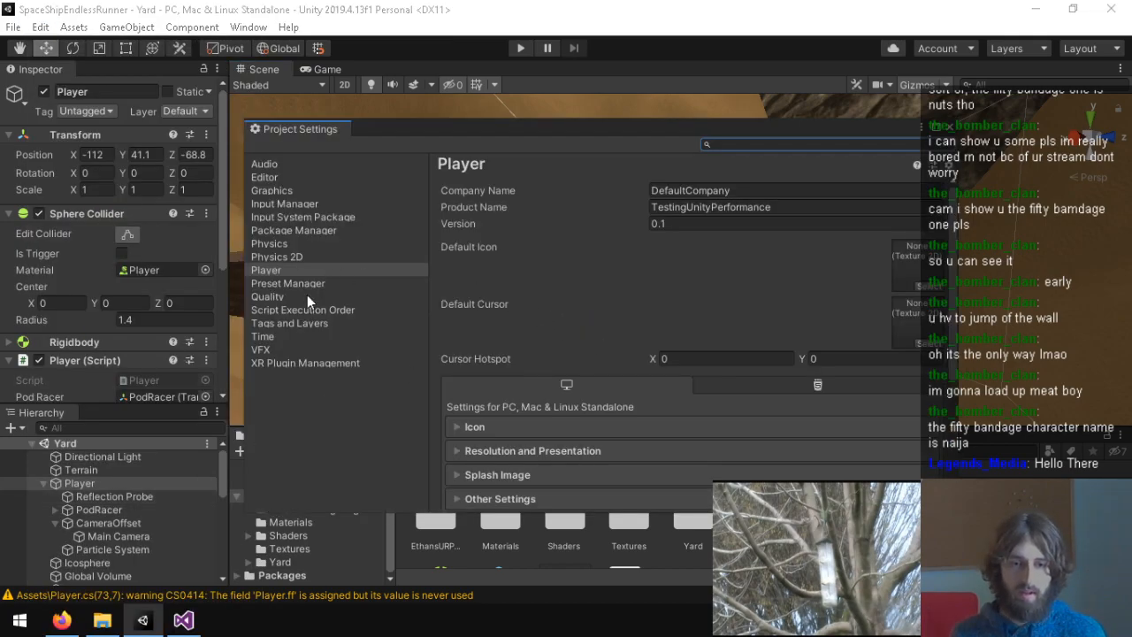
pyautogui.click(268, 297)
pyautogui.scroll(-3, 531, 246)
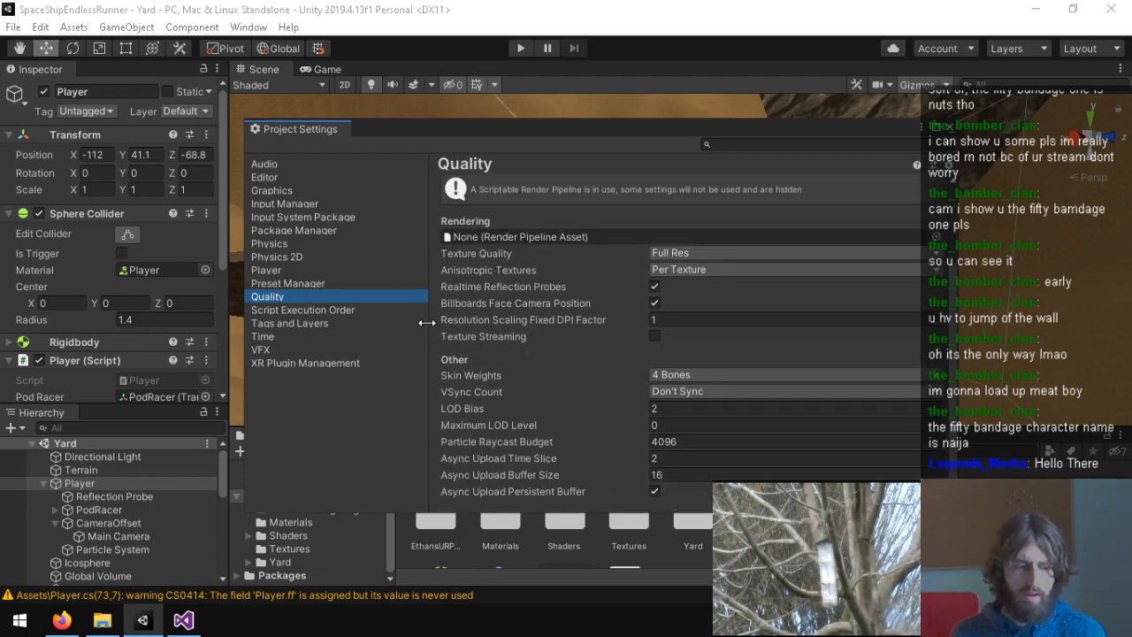
pyautogui.click(303, 272)
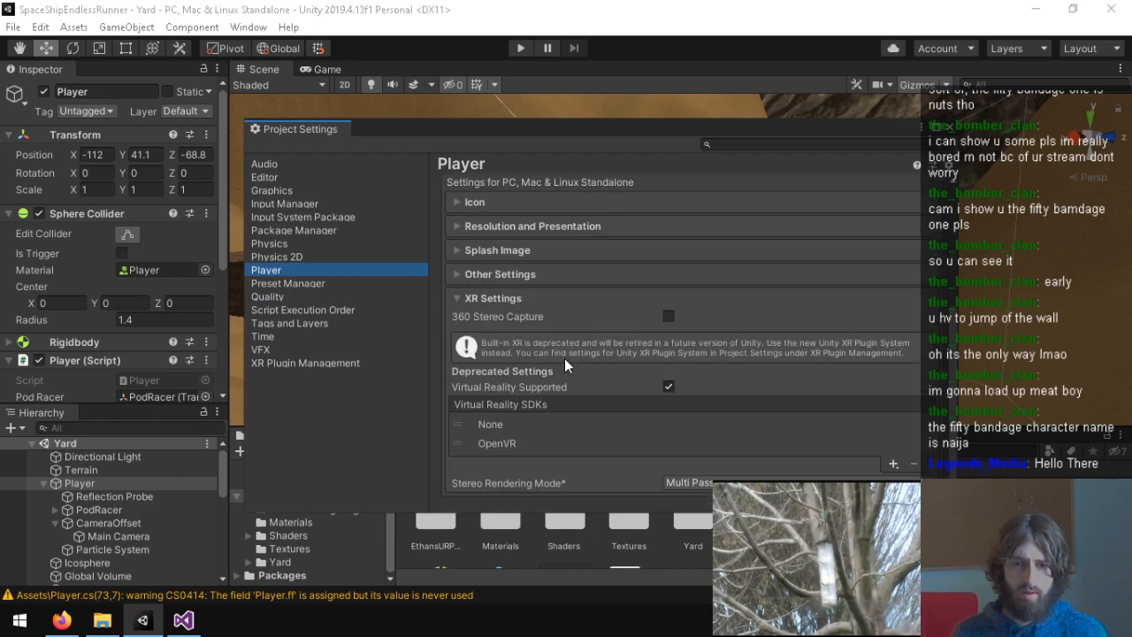
pyautogui.moveTo(517, 444); pyautogui.dragTo(596, 384)
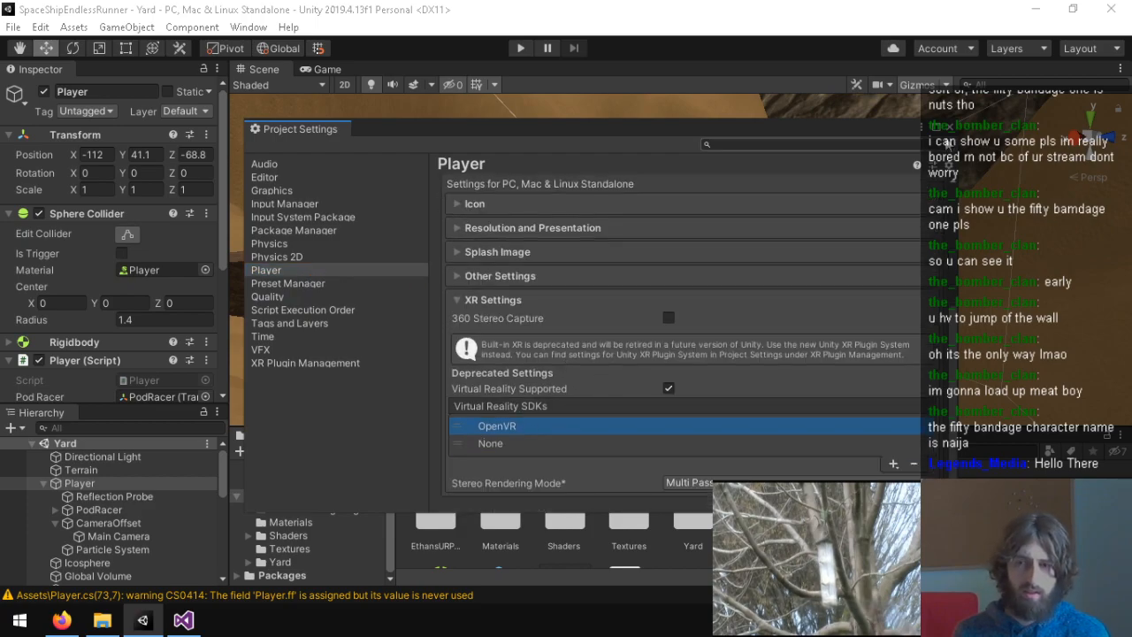
pyautogui.click(951, 128)
# Step: Examine the pod in the Scene view and inspect the Particle System under Player
pyautogui.moveTo(555, 243); pyautogui.dragTo(718, 191, button='right')
pyautogui.moveTo(665, 241); pyautogui.dragTo(605, 275, button='right')
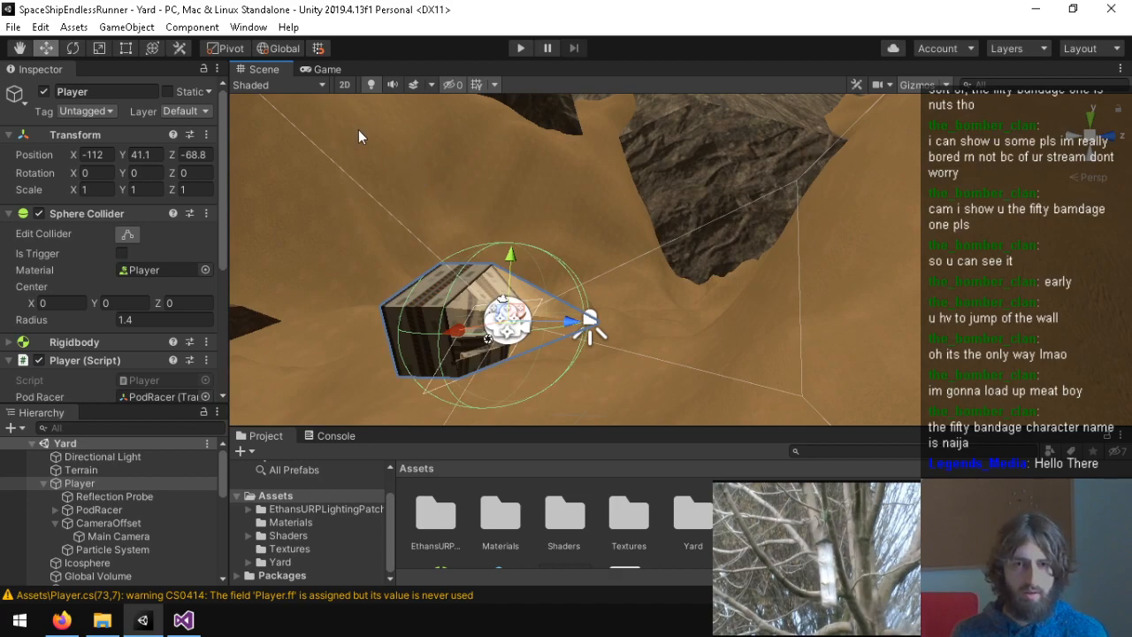
pyautogui.click(144, 552)
pyautogui.moveTo(575, 189); pyautogui.dragTo(685, 249, button='right')
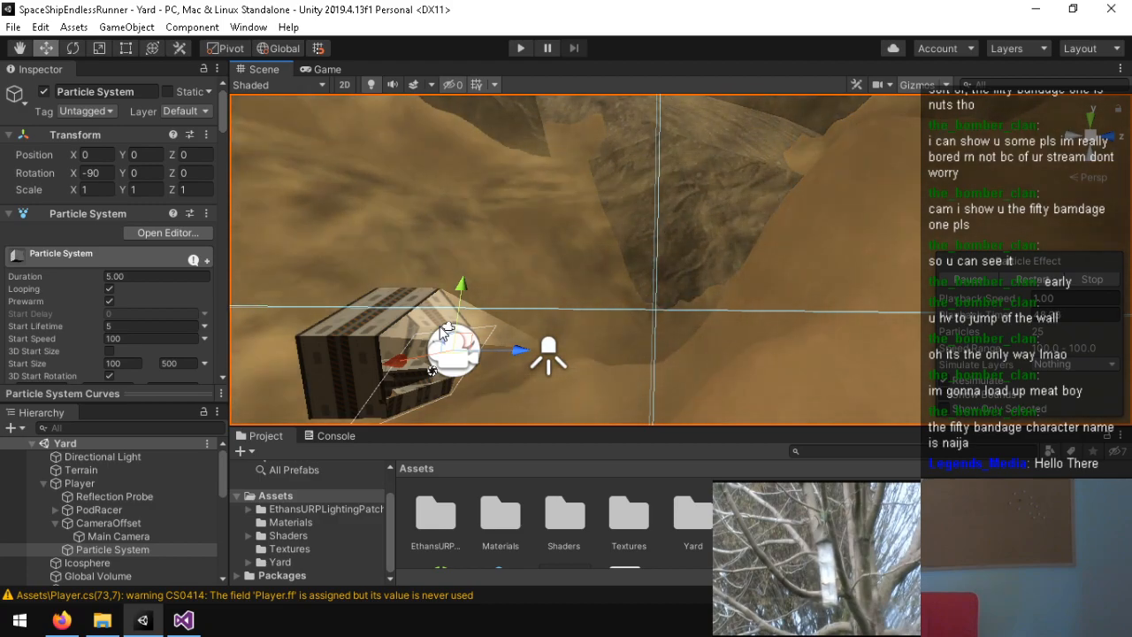
# Step: With Mixed Reality Portal running, return to Unity and playtest the level in VR, stopping play mode after the run
pyautogui.press('super+l')
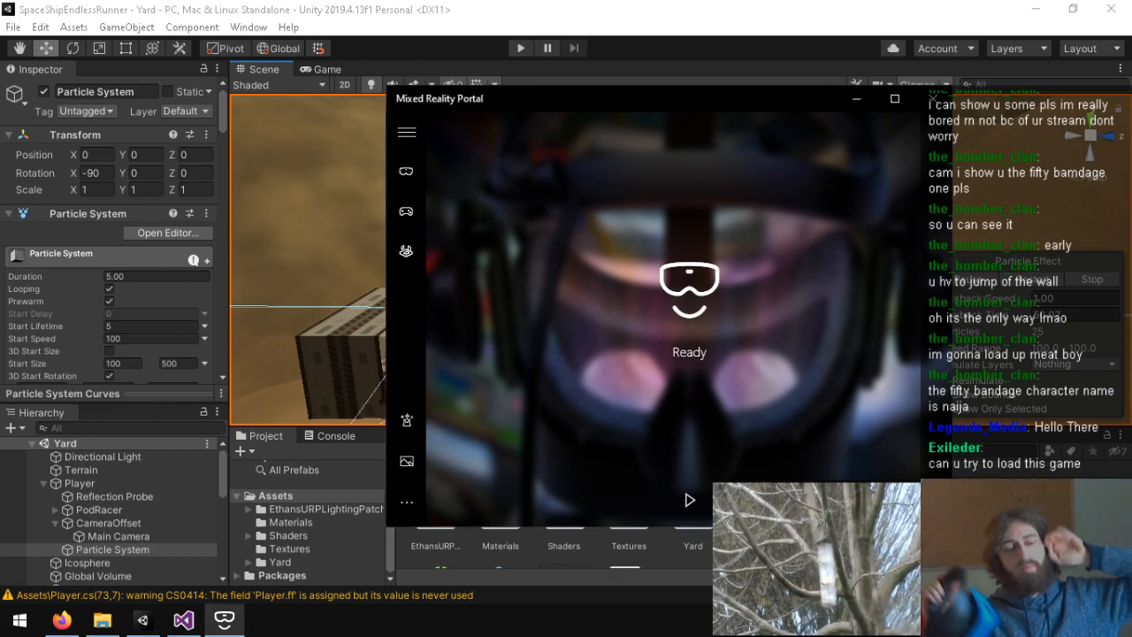
pyautogui.click(489, 36)
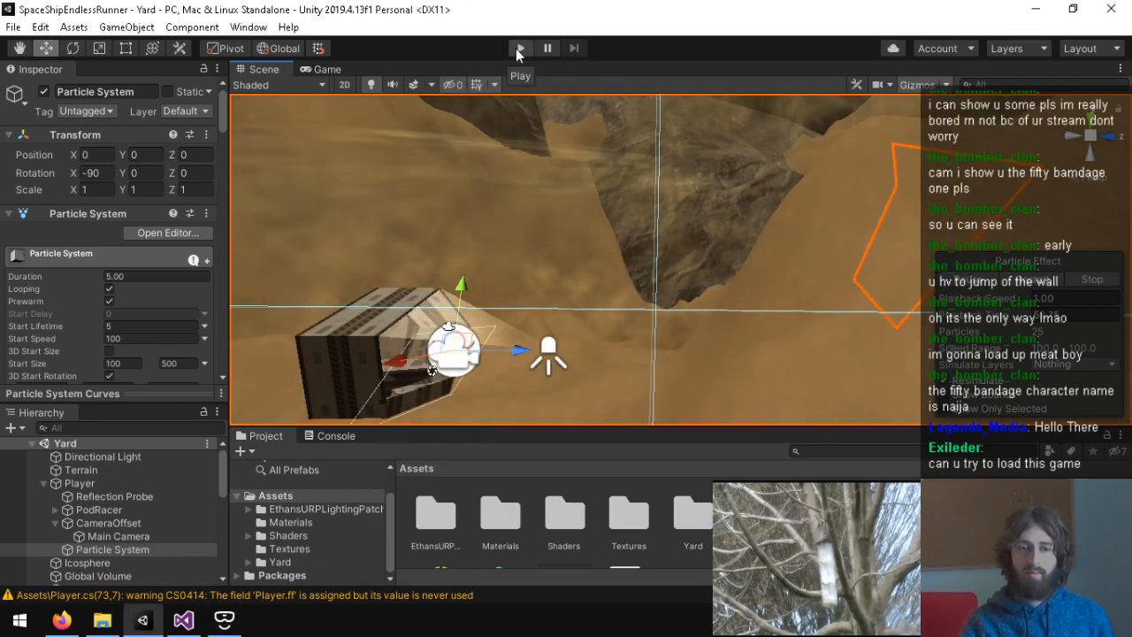
pyautogui.click(518, 48)
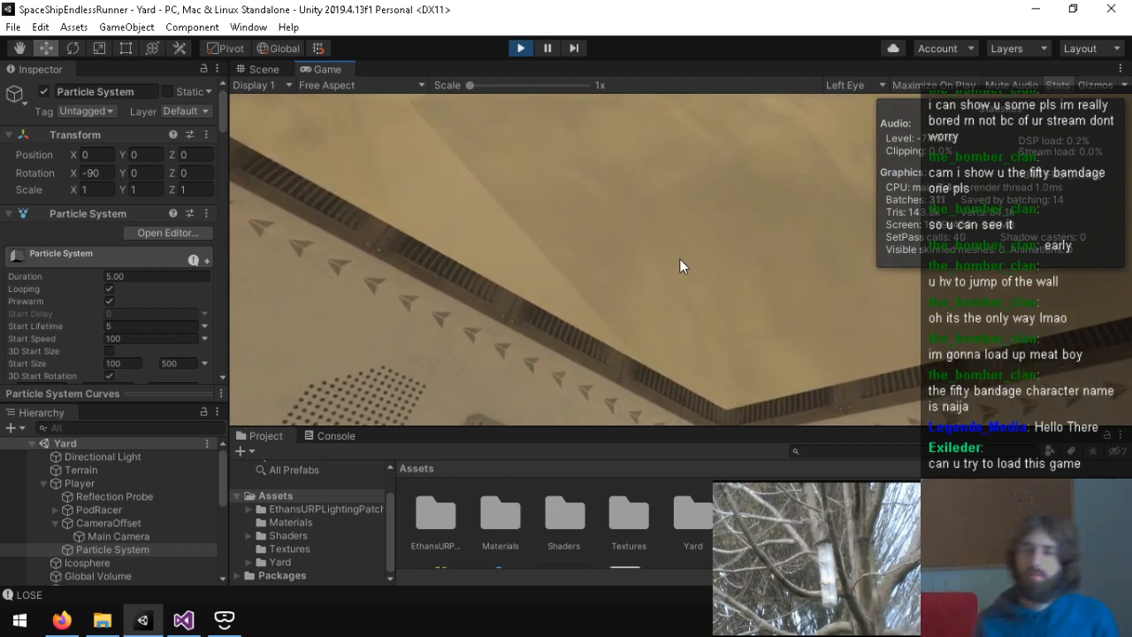
pyautogui.hotkey('ctrl', 'p')
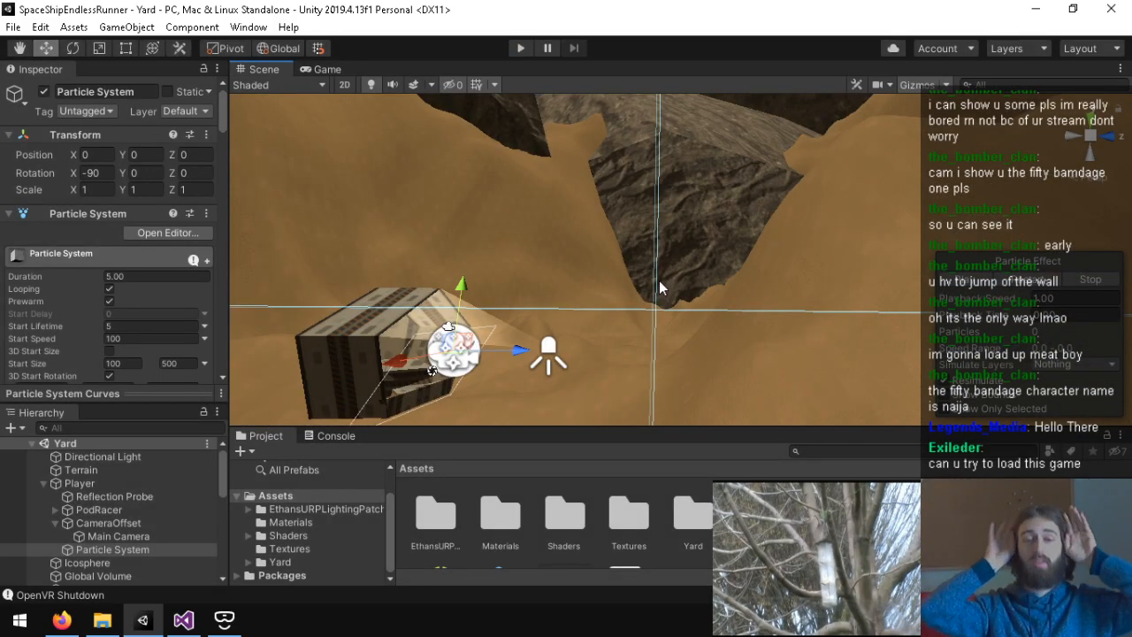
# Step: Inspect the PodRacer object's transform and switch to the Game view
pyautogui.click(120, 510)
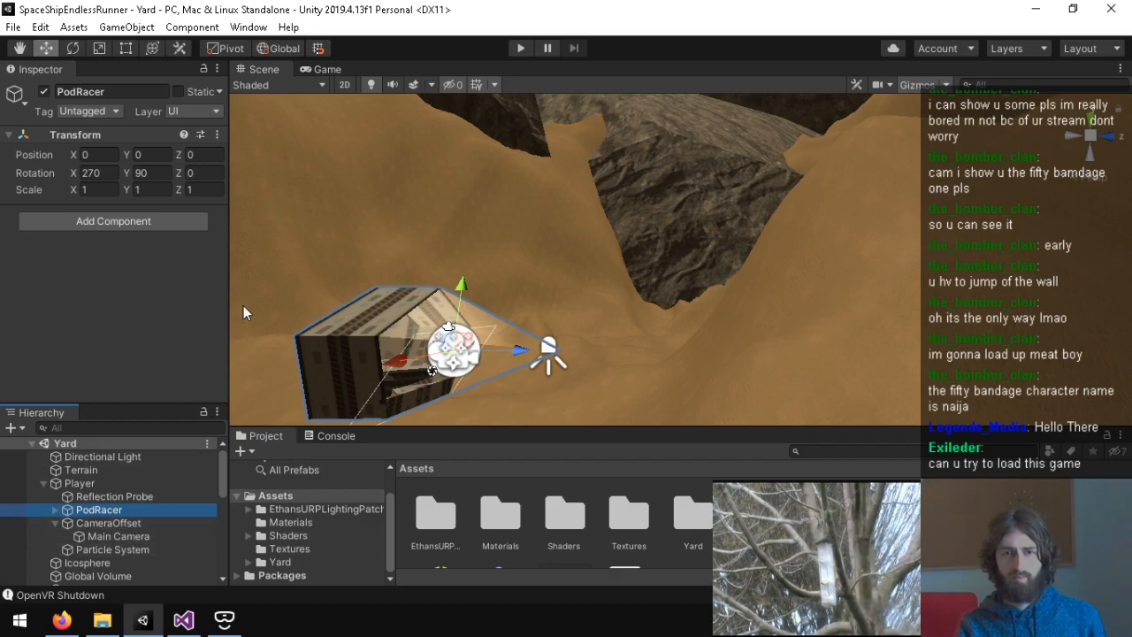
pyautogui.click(325, 69)
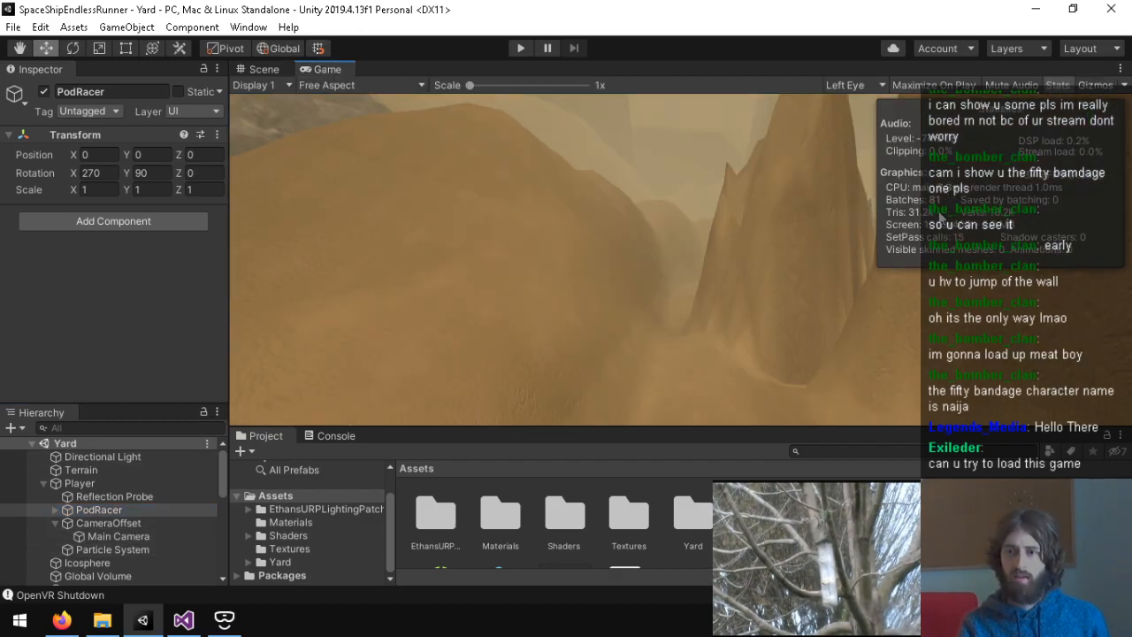
# Step: Inspect the Reflection Probe and Directional Light settings, then look around the terrain in the Scene view
pyautogui.click(270, 68)
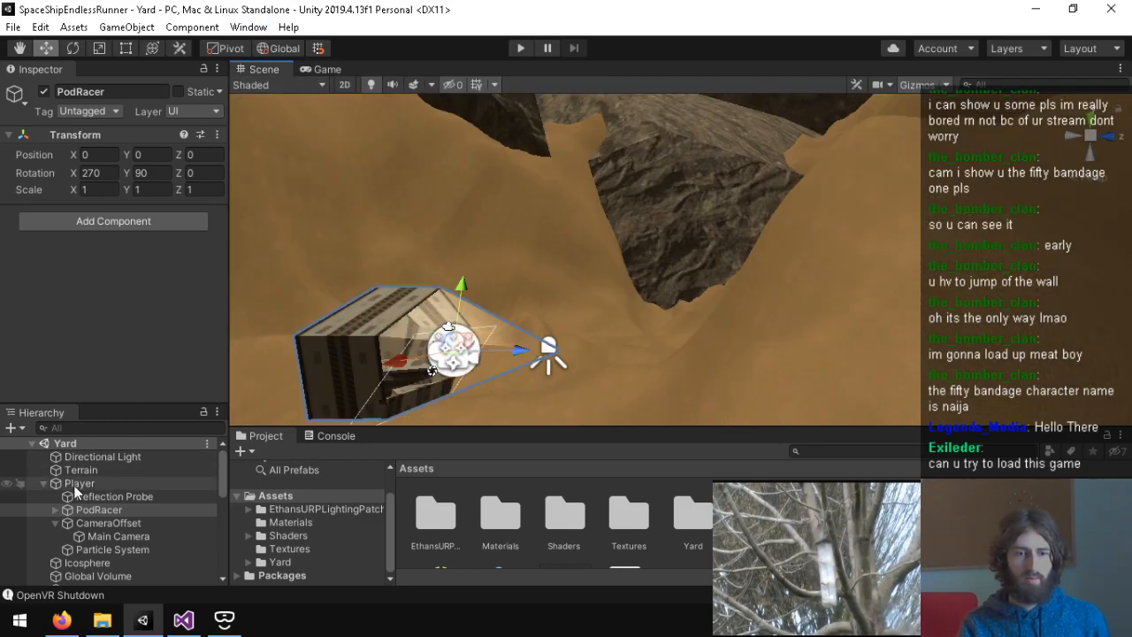
pyautogui.click(106, 495)
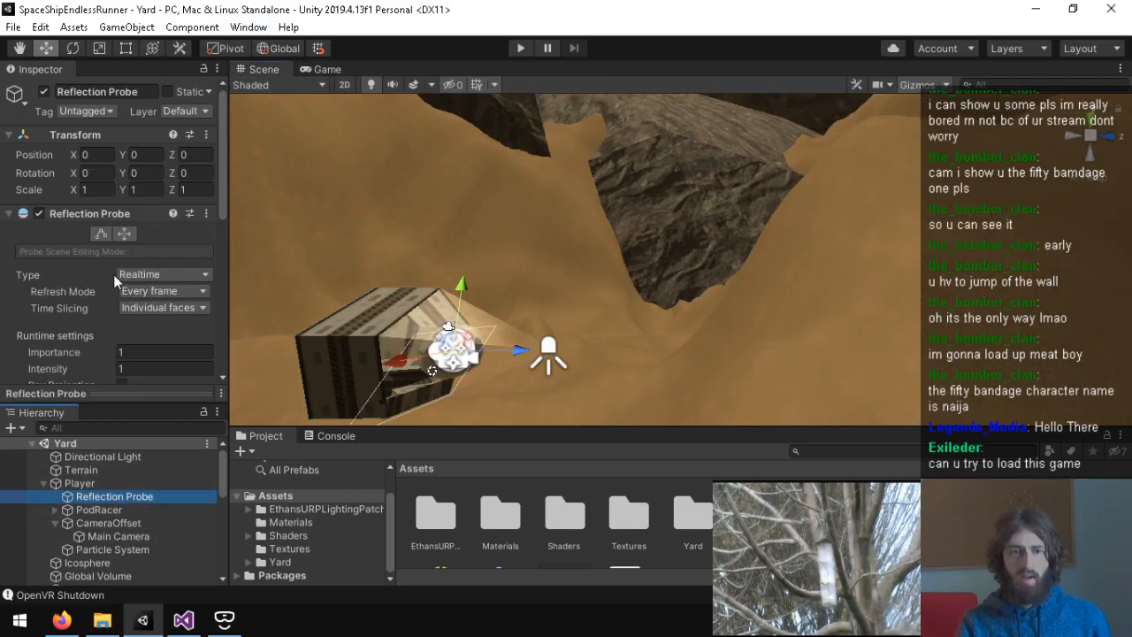
pyautogui.scroll(-3, 35, 286)
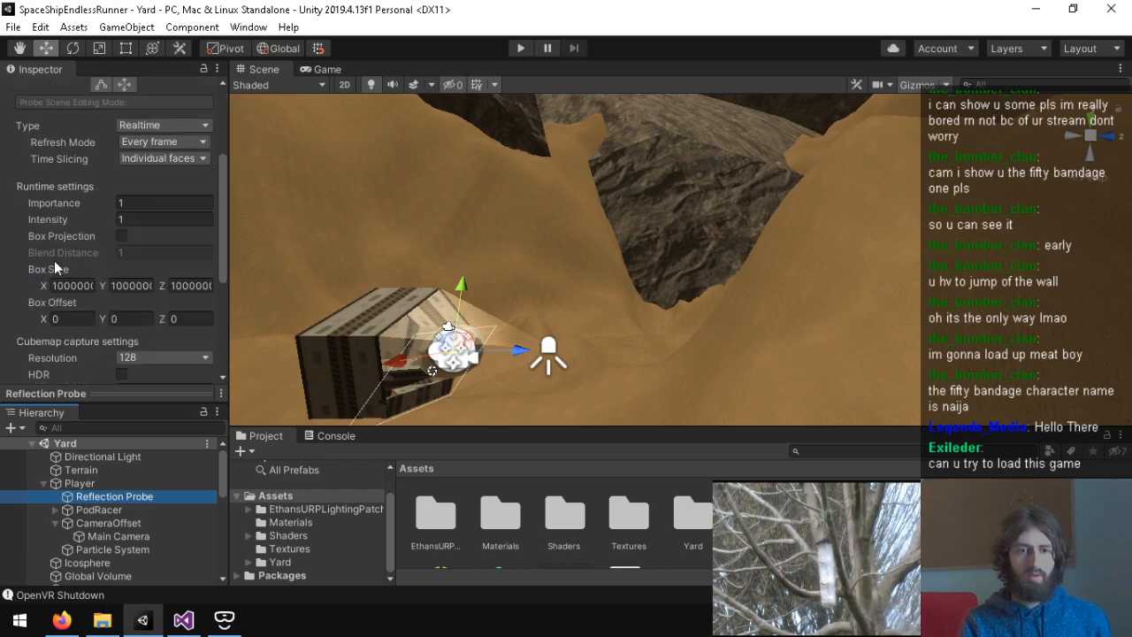
pyautogui.scroll(3, 54, 260)
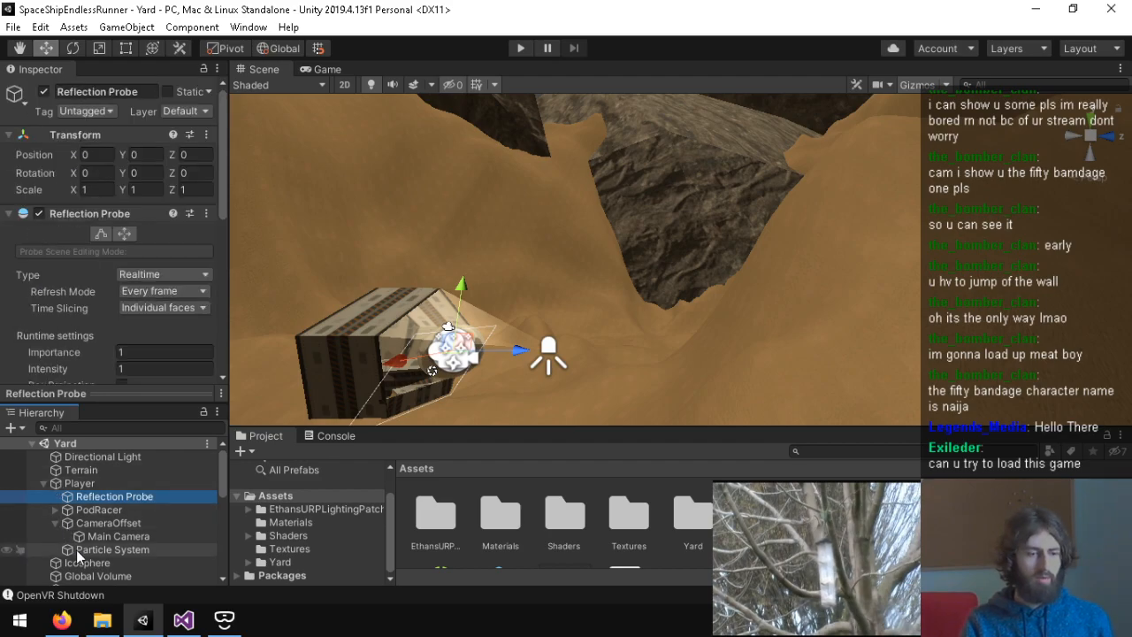
pyautogui.scroll(-8, 93, 553)
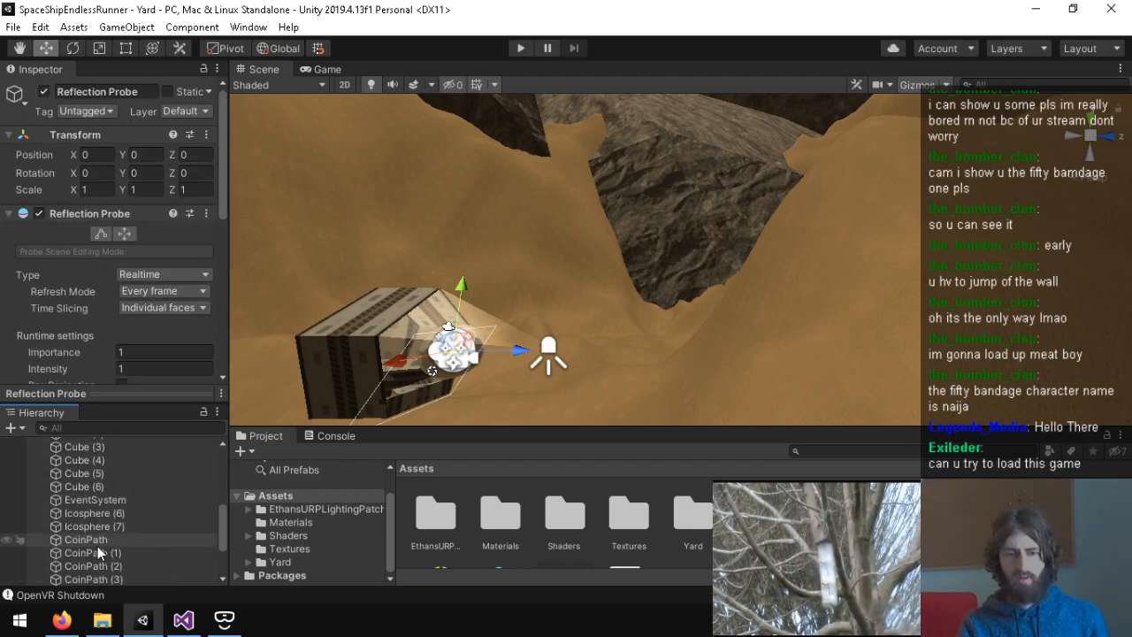
pyautogui.scroll(8, 100, 544)
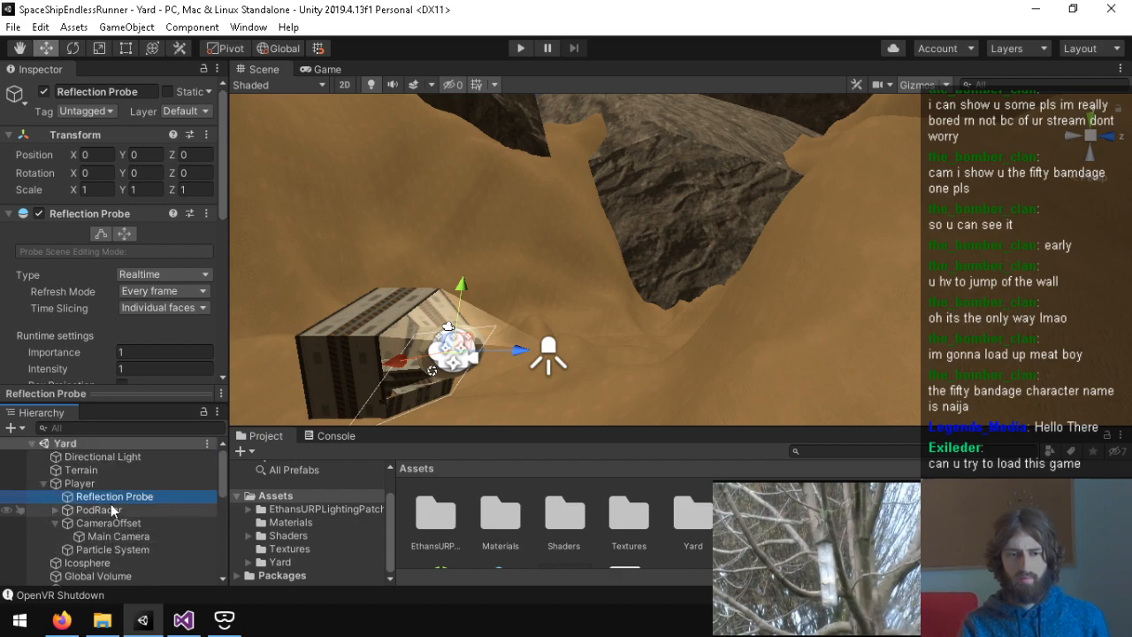
pyautogui.click(108, 458)
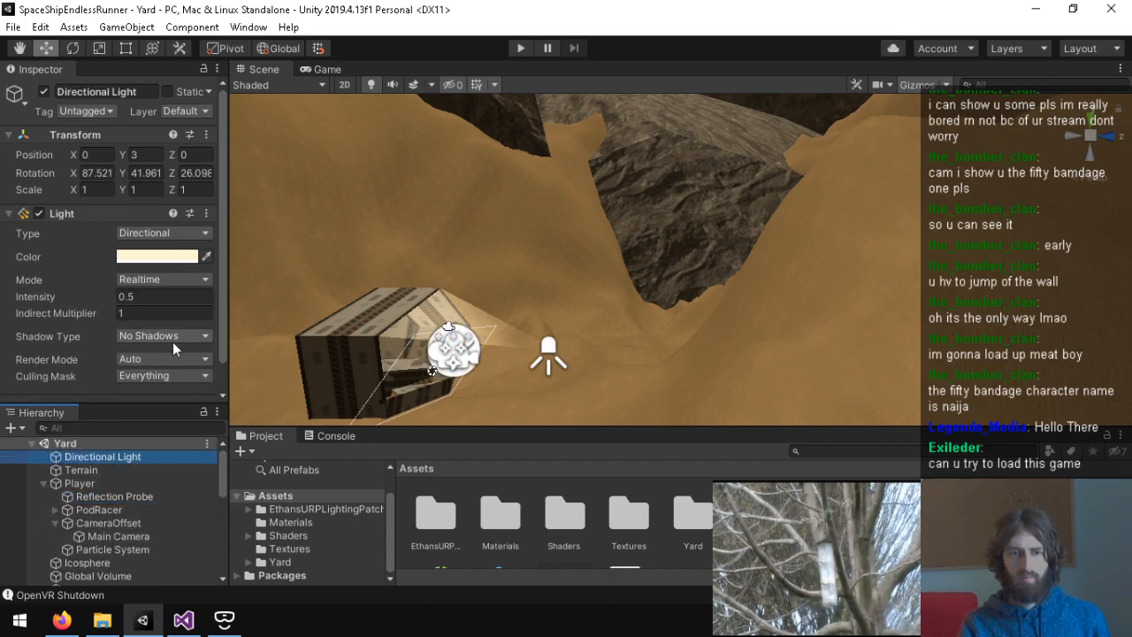
pyautogui.moveTo(544, 250); pyautogui.dragTo(681, 262, button='right')
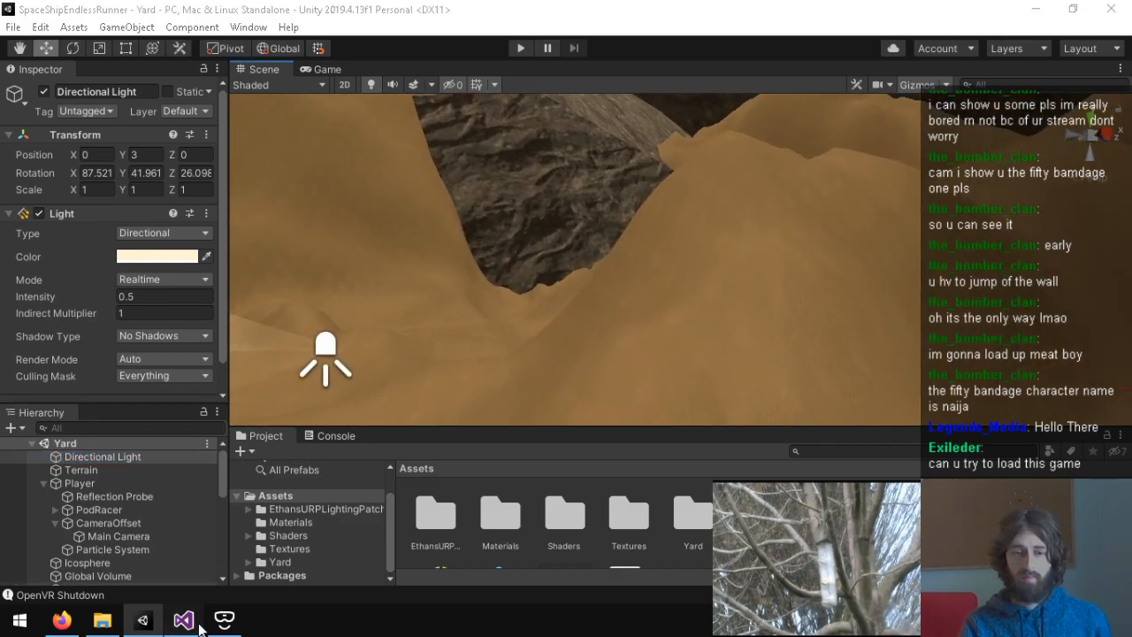
# Step: In Visual Studio, set the lpos.magnitude threshold in the player script's Update() to 0.1f and save
pyautogui.click(184, 620)
pyautogui.click(252, 352)
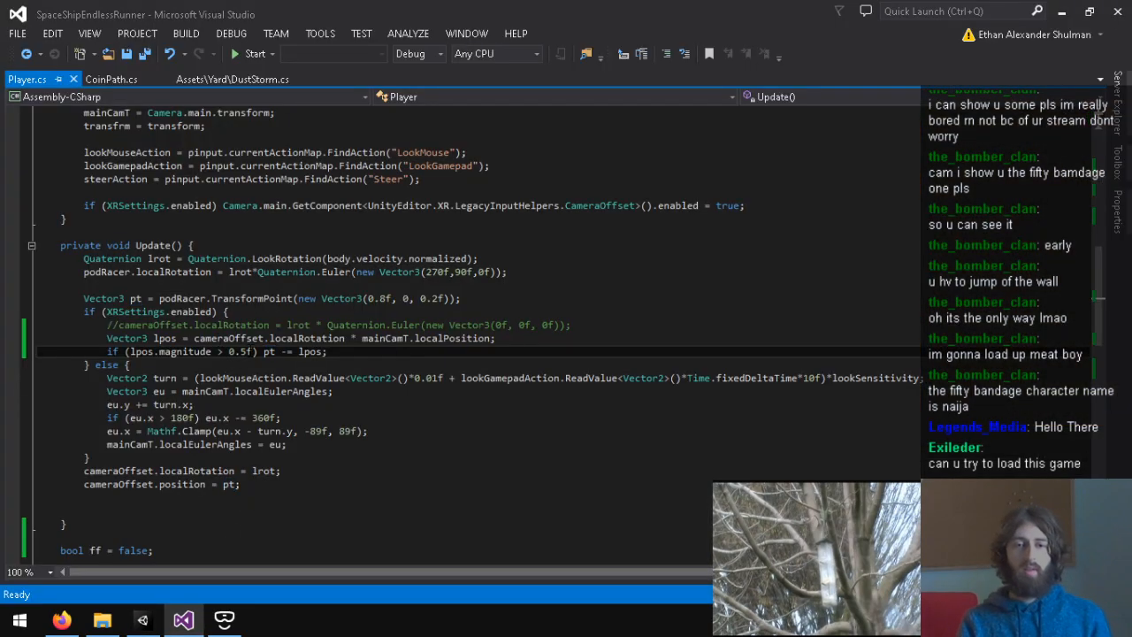
pyautogui.press('BackSpace')
pyautogui.write('1')
pyautogui.hotkey('ctrl', 's')
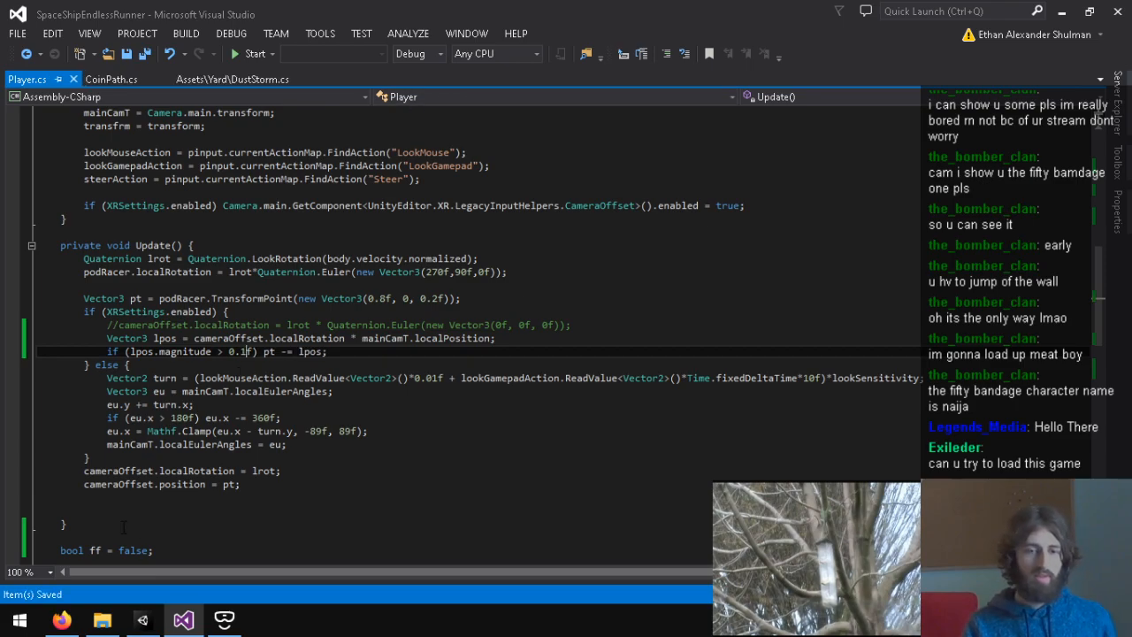
# Step: Return to Unity and playtest the level with the 0.1f threshold, stopping play mode after the run
pyautogui.hotkey('alt', 'Tab')
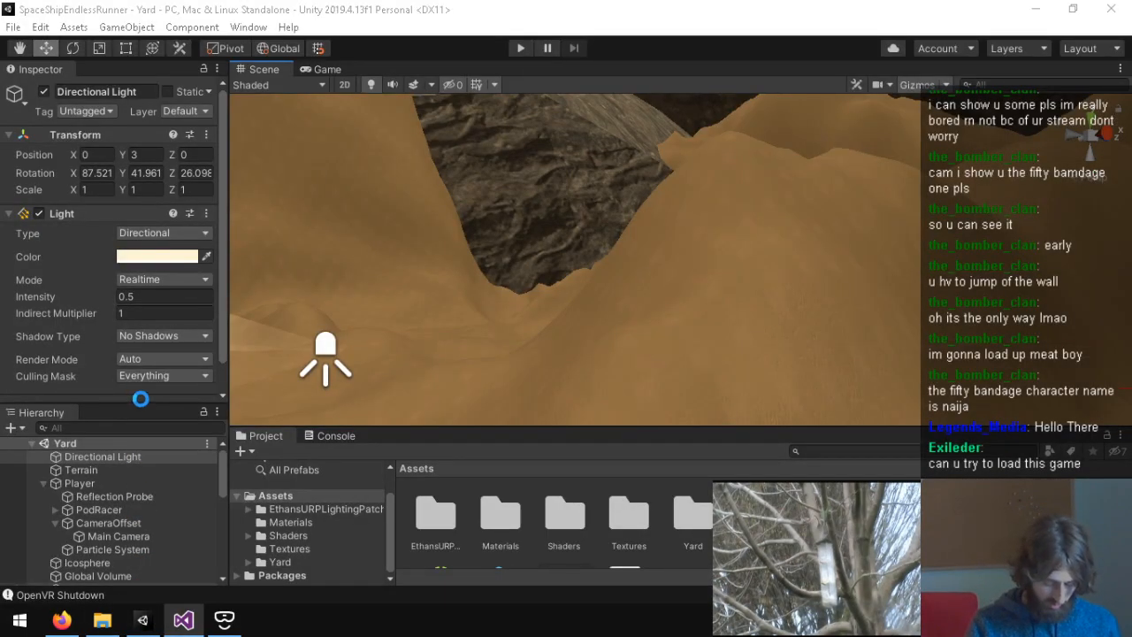
pyautogui.click(520, 49)
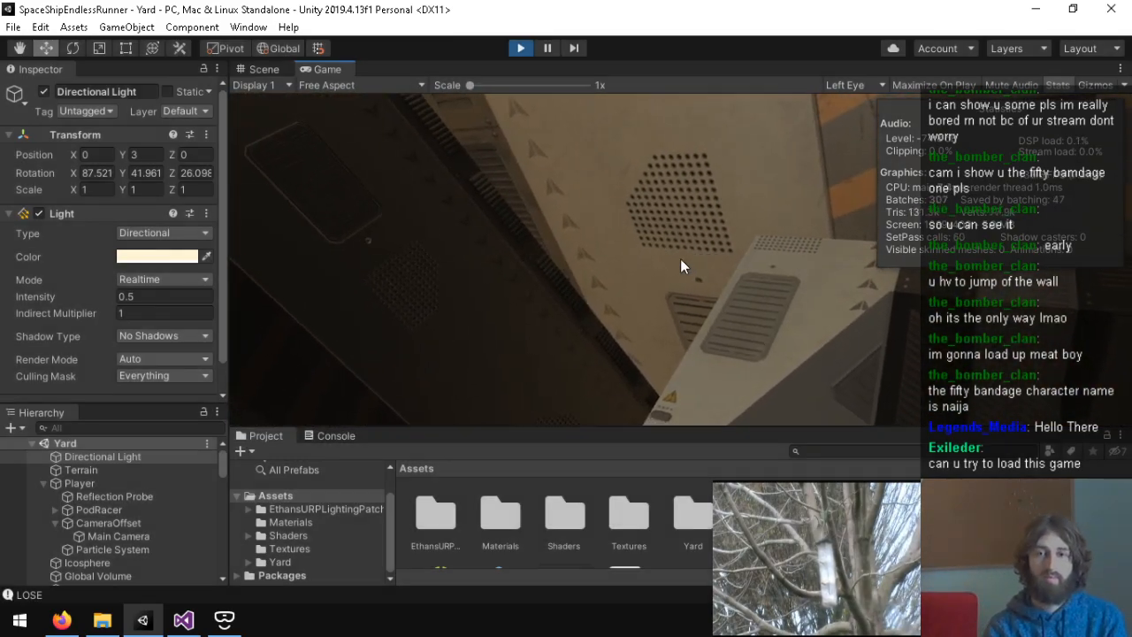
pyautogui.hotkey('ctrl', 'p')
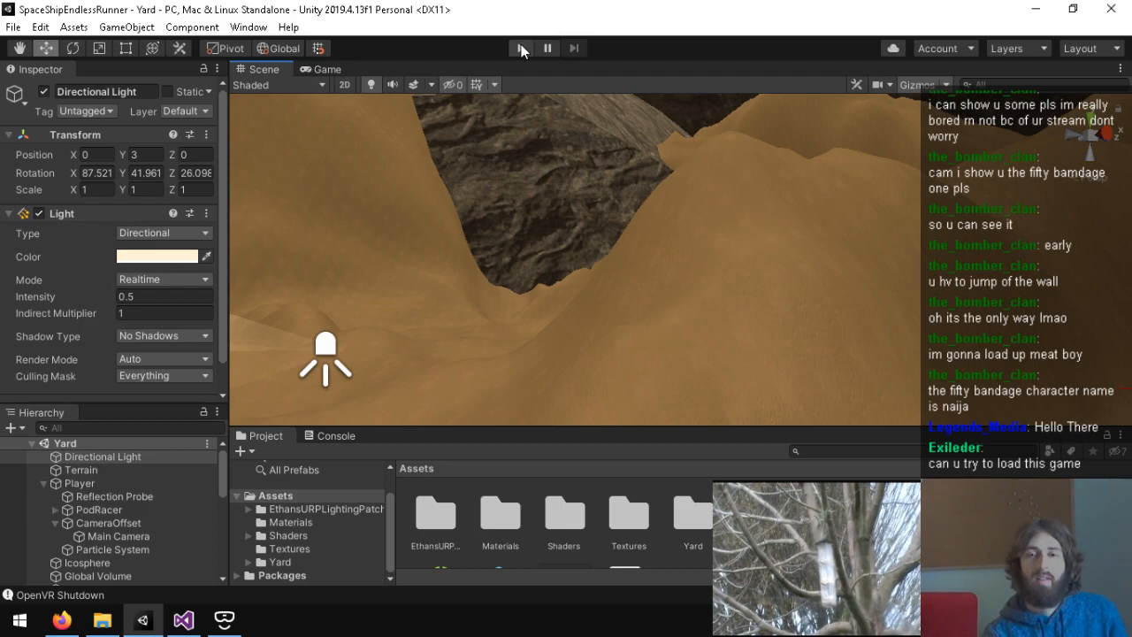
# Step: In Visual Studio, expand the XRSettings.enabled check in Start() into a braced block with an empty else branch
pyautogui.click(183, 619)
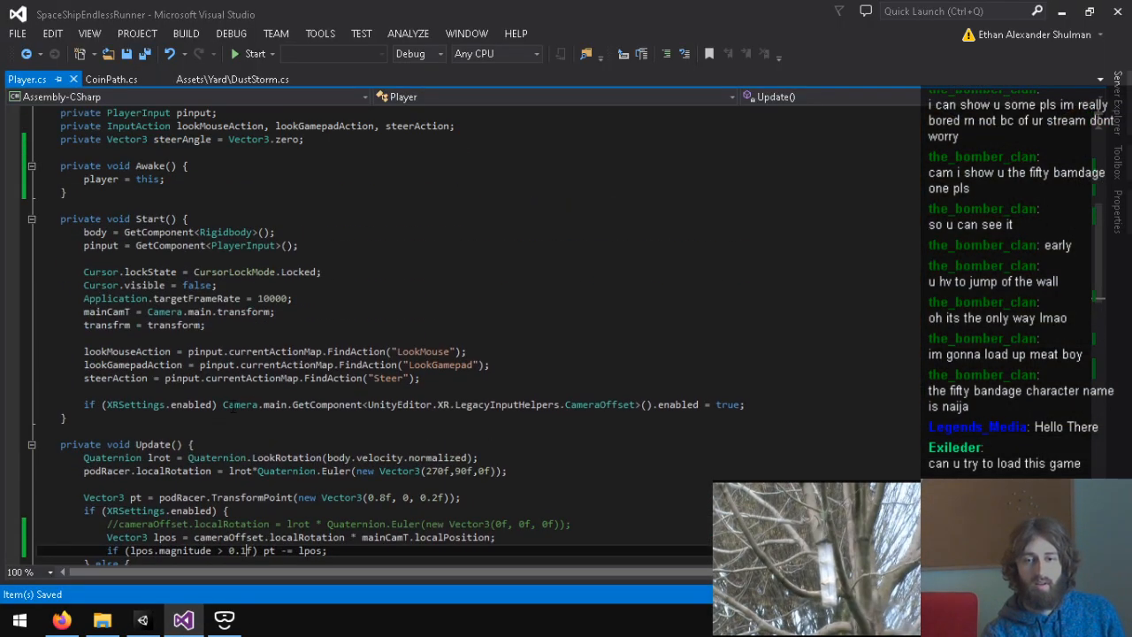
pyautogui.click(254, 288)
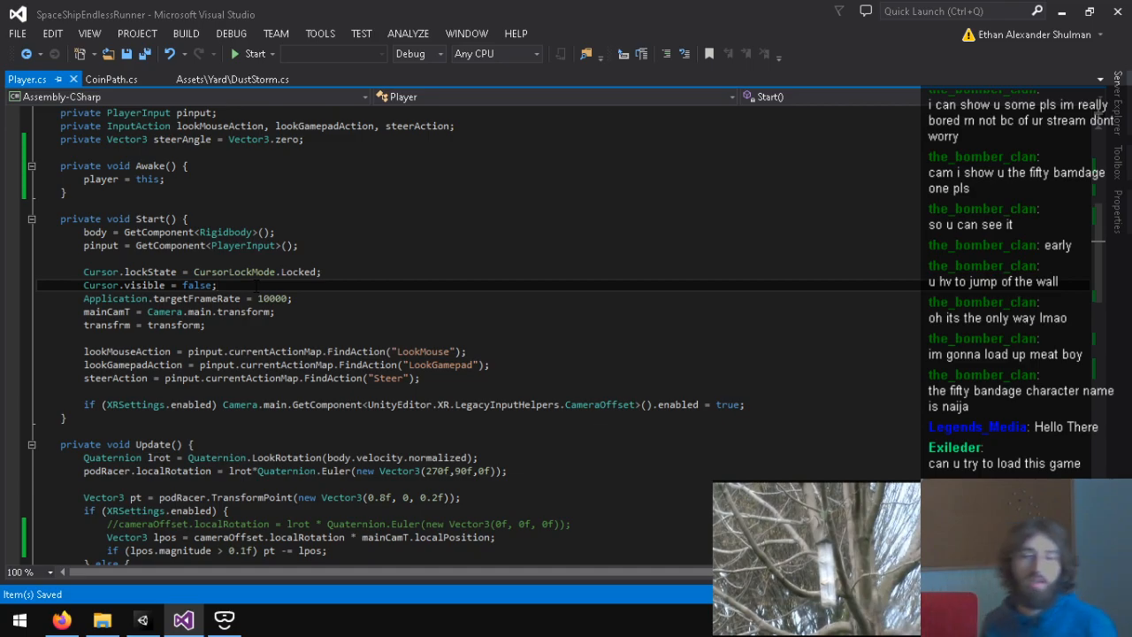
pyautogui.click(237, 391)
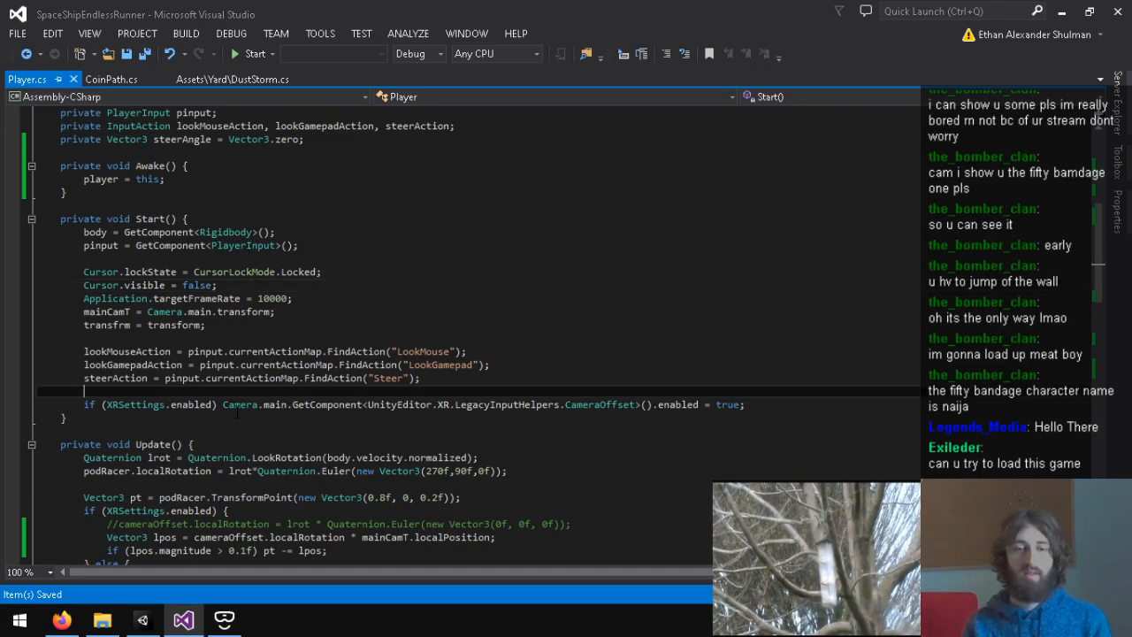
pyautogui.press('Down')
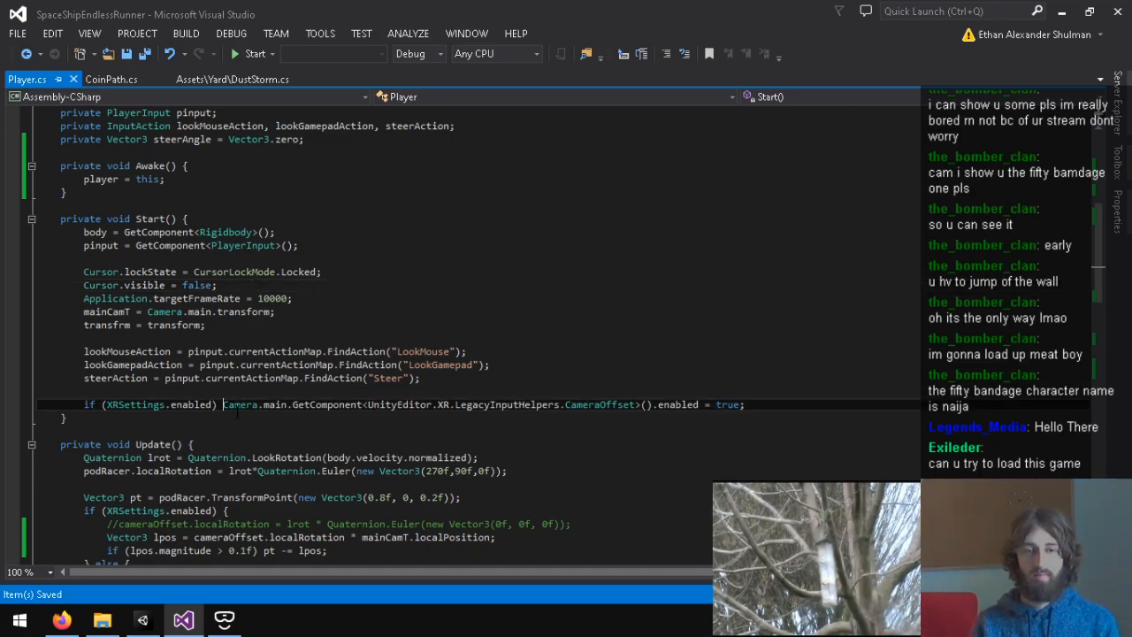
pyautogui.write('{')
pyautogui.press('Return')
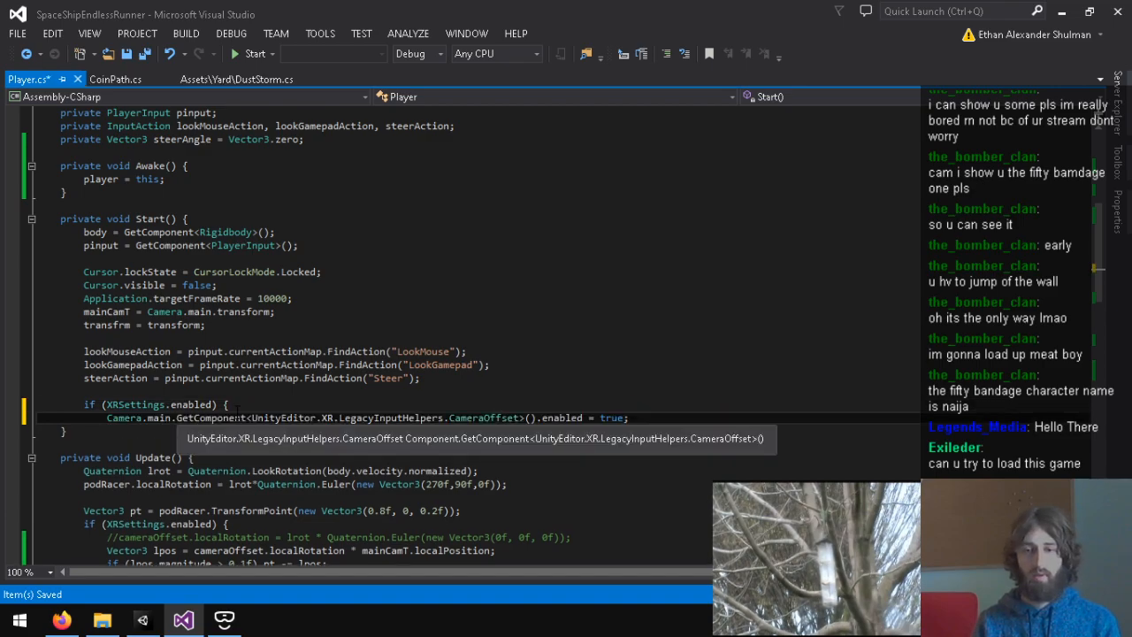
pyautogui.press('End')
pyautogui.press('Return')
pyautogui.write('} else {')
pyautogui.press('Return')
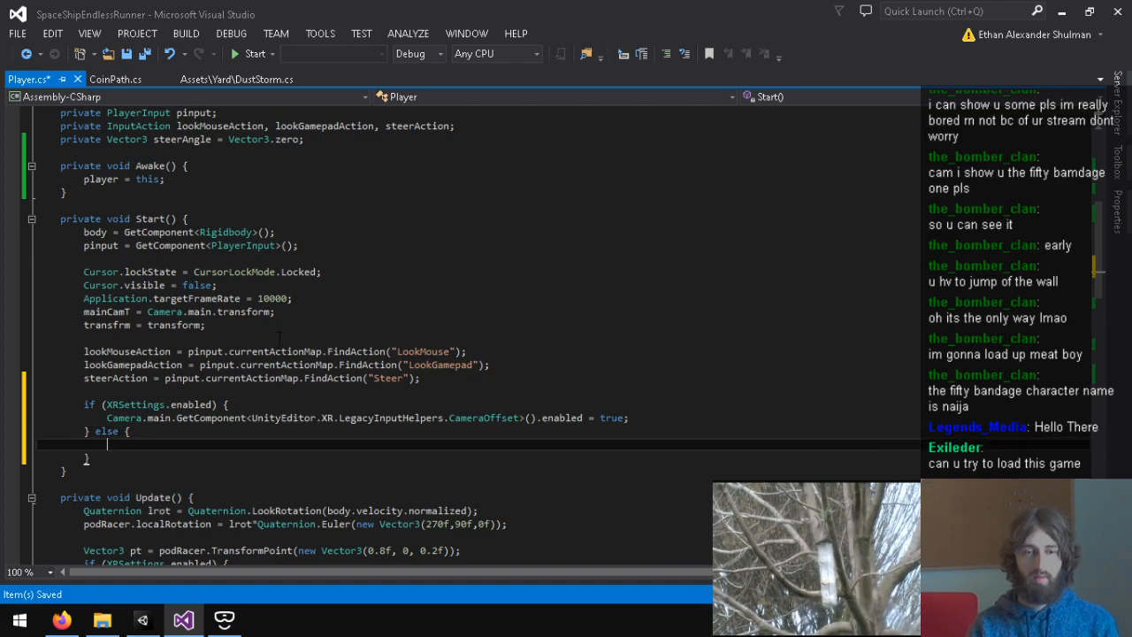
# Step: Move the Cursor.lockState, Cursor.visible and Application.targetFrameRate lines in Start() into the new else branch and save the script
pyautogui.click(327, 297)
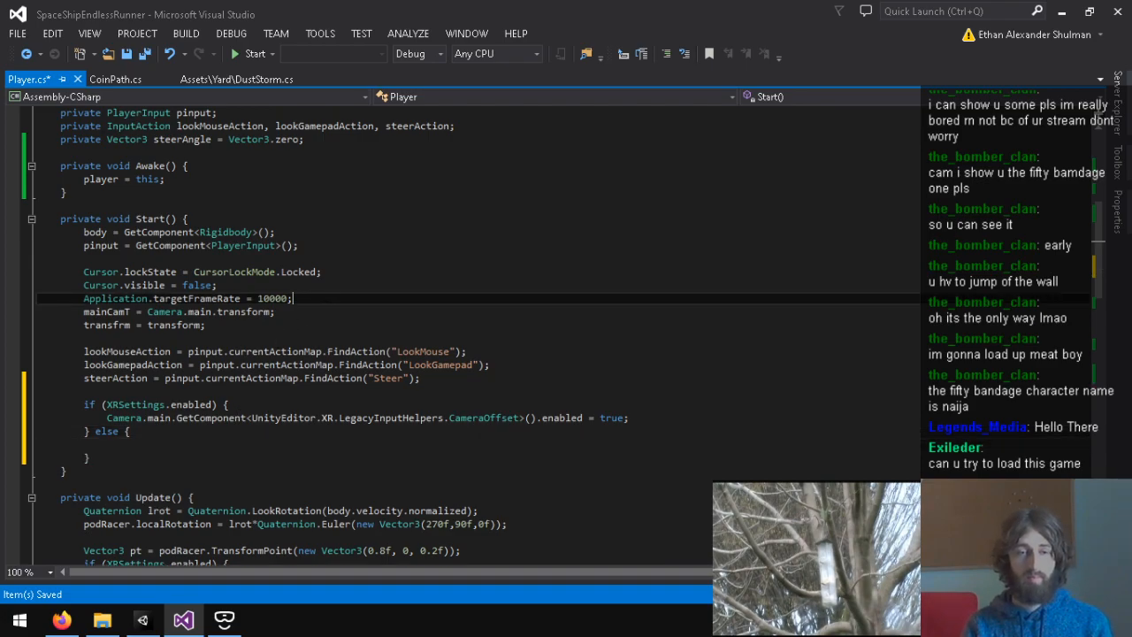
pyautogui.moveTo(293, 298); pyautogui.dragTo(70, 264)
pyautogui.hotkey('ctrl', 'x')
pyautogui.press('BackSpace')
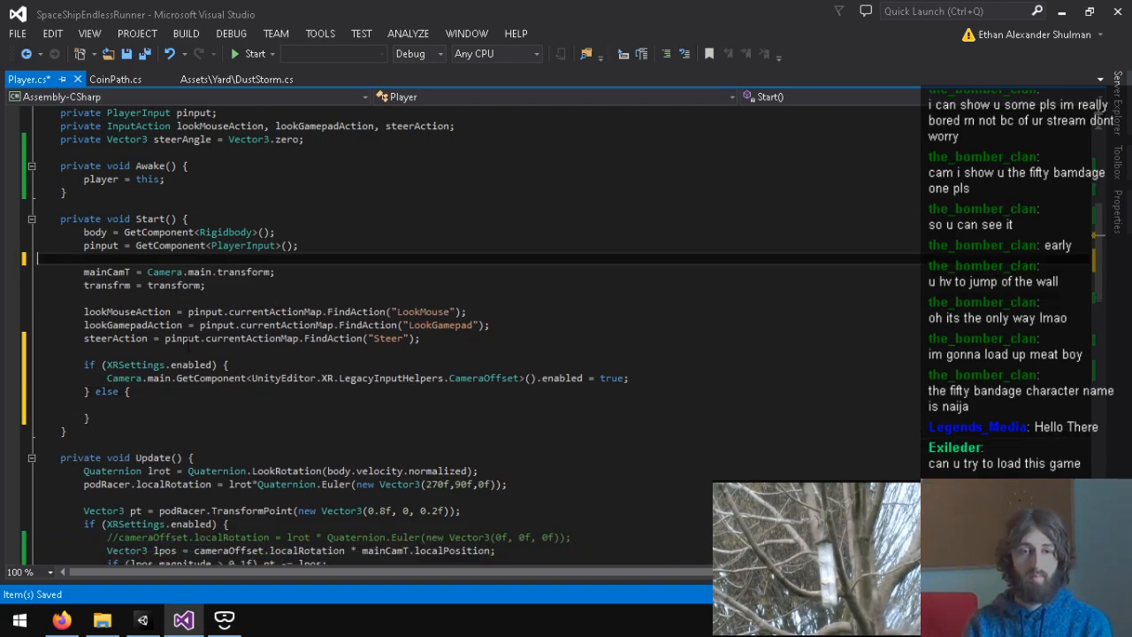
pyautogui.click(148, 405)
pyautogui.hotkey('ctrl', 'v')
pyautogui.hotkey('ctrl', 's')
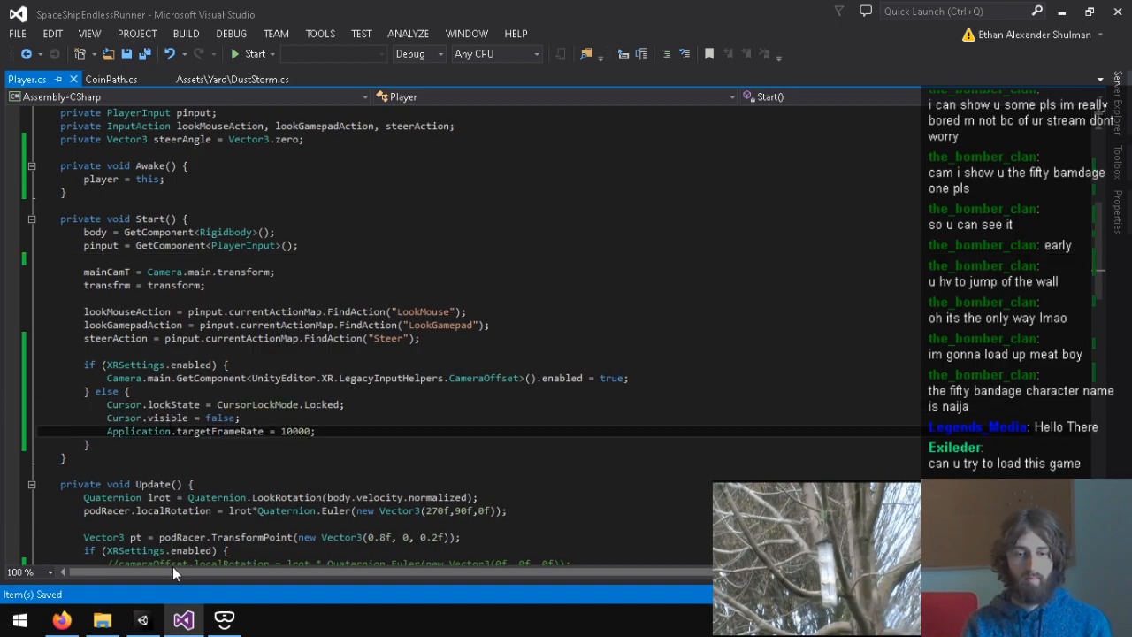
# Step: Switch to Unity and playtest the level in VR with the non-VR cursor and frame-rate settings separated, then stop play mode
pyautogui.click(141, 619)
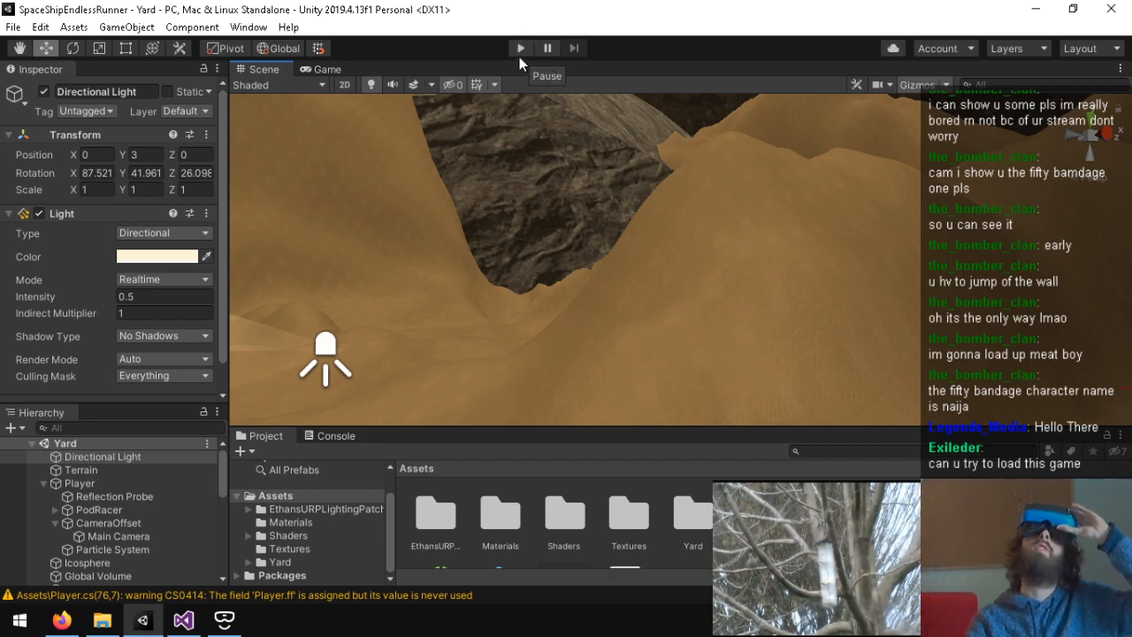
pyautogui.click(521, 48)
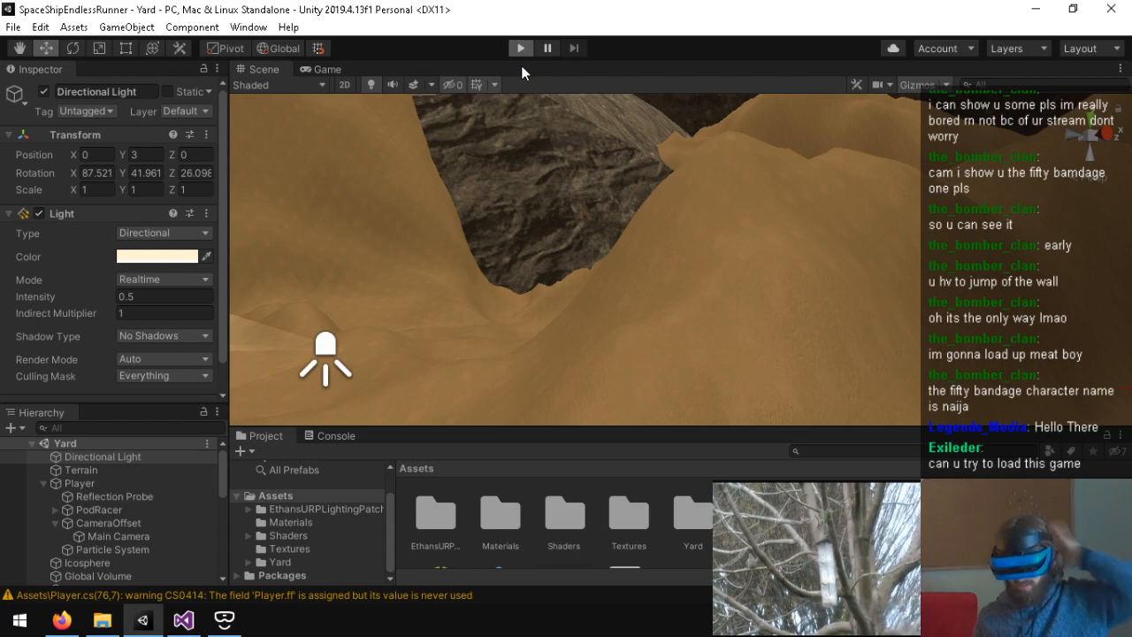
pyautogui.click(521, 48)
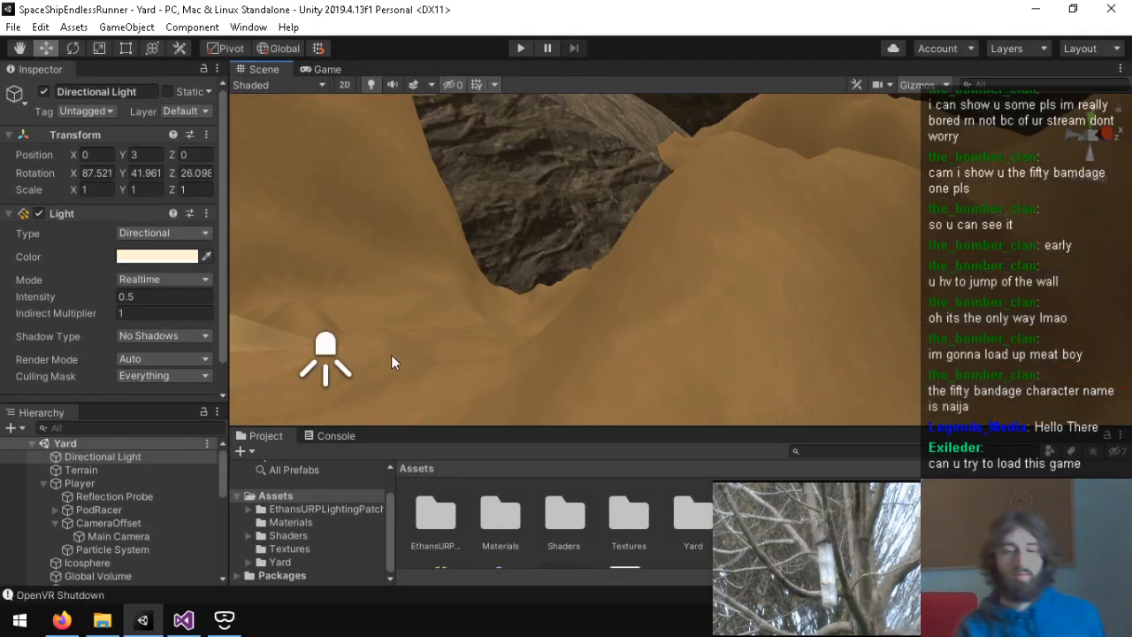
# Step: Back in Visual Studio, set the lpos.magnitude threshold in Update() to 0.4f and save the script
pyautogui.hotkey('alt', 'Tab')
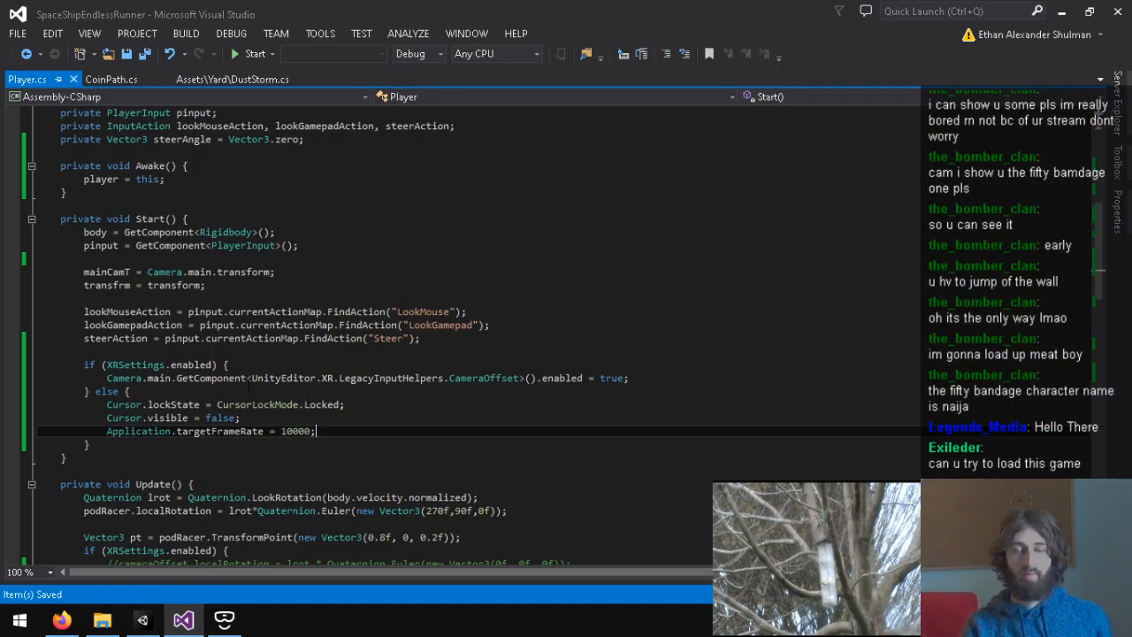
pyautogui.scroll(-7, 179, 372)
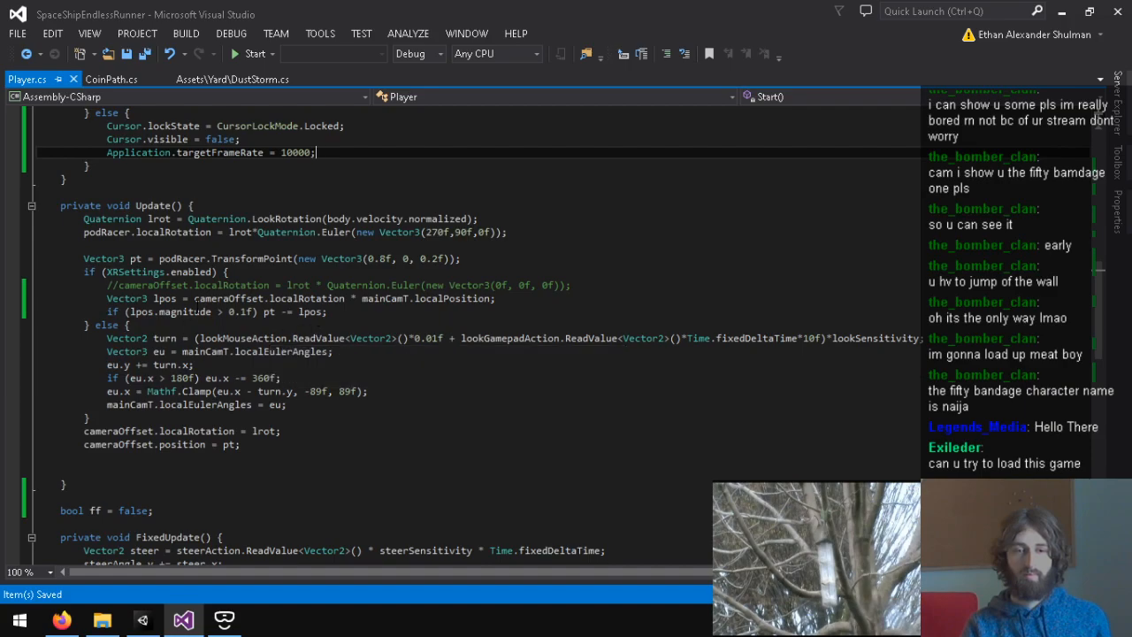
pyautogui.click(234, 313)
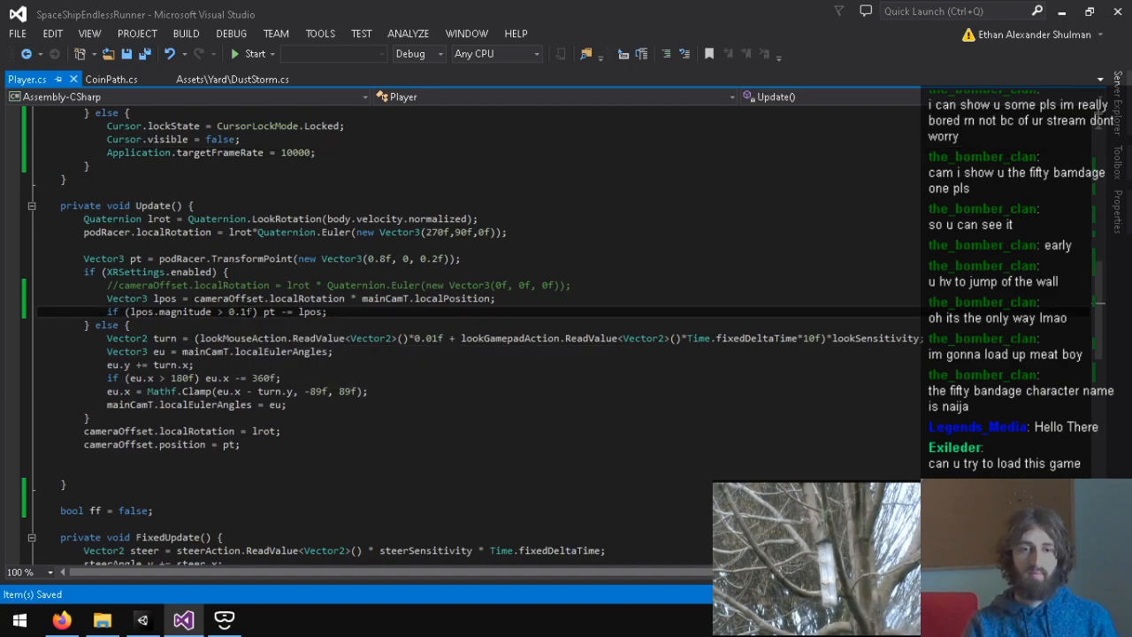
pyautogui.press('BackSpace')
pyautogui.write('4')
pyautogui.hotkey('ctrl', 's')
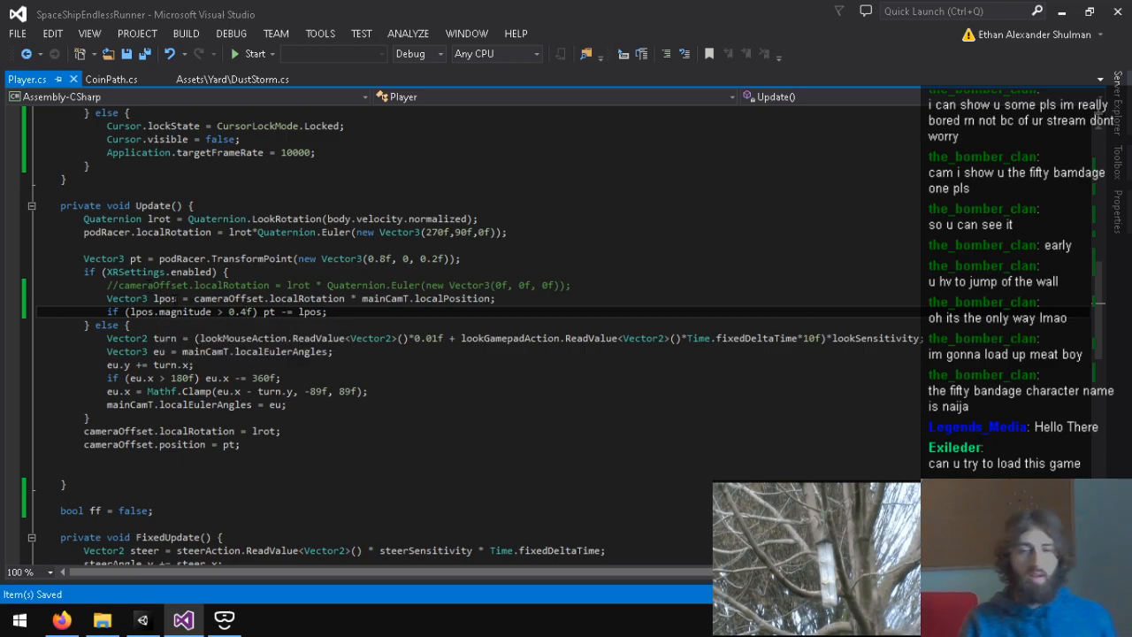
pyautogui.moveTo(211, 313); pyautogui.dragTo(157, 312)
pyautogui.click(157, 312)
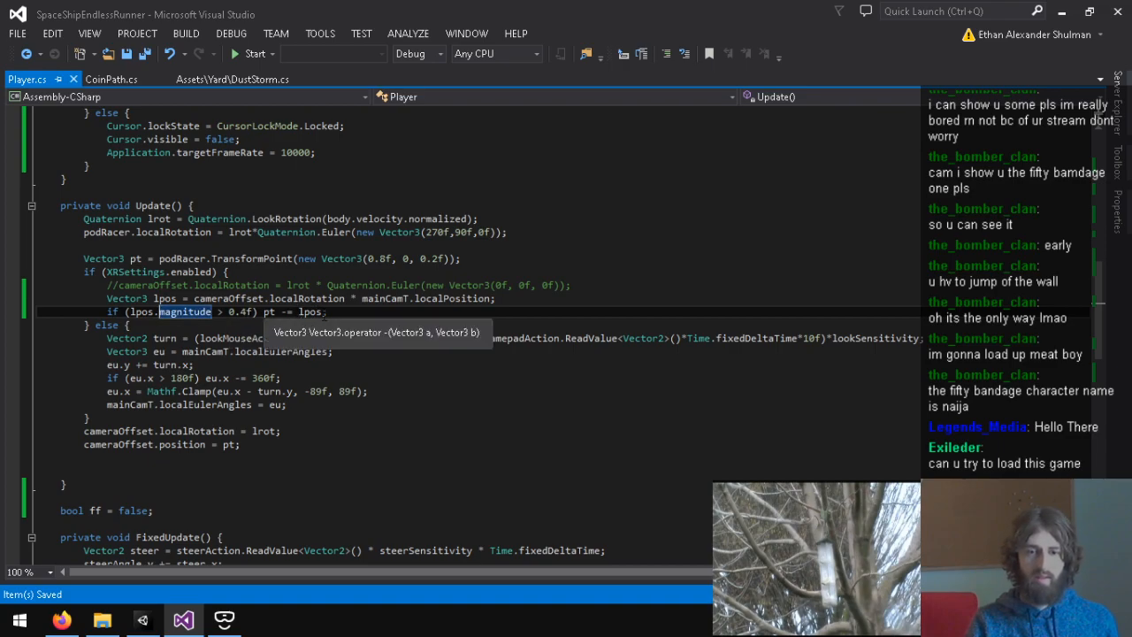
pyautogui.click(305, 312)
pyautogui.click(301, 312)
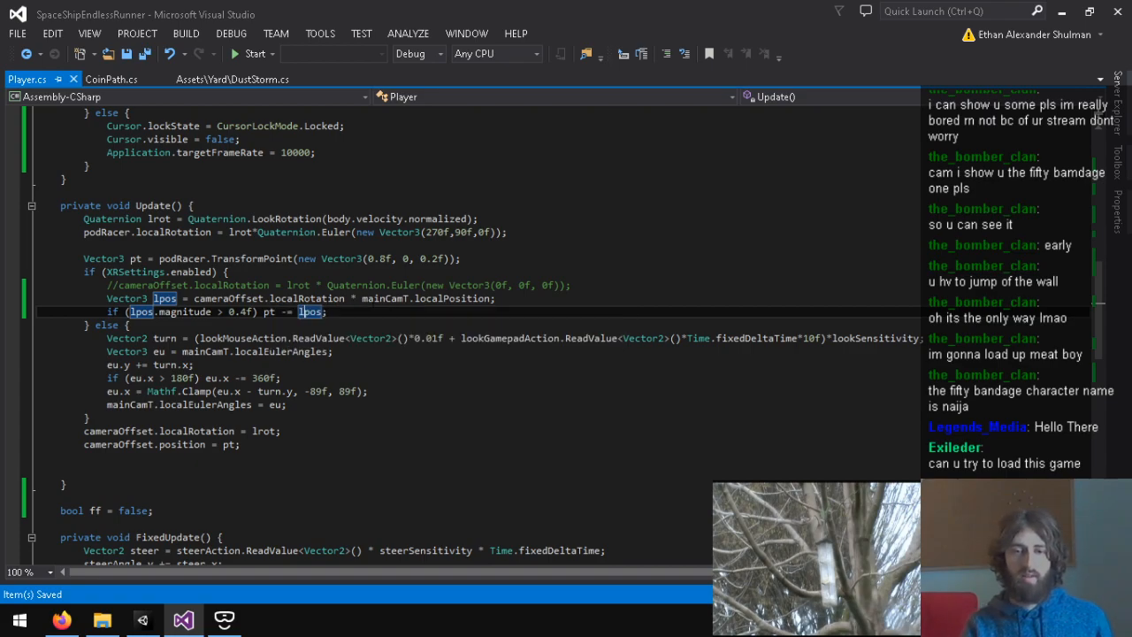
pyautogui.click(483, 299)
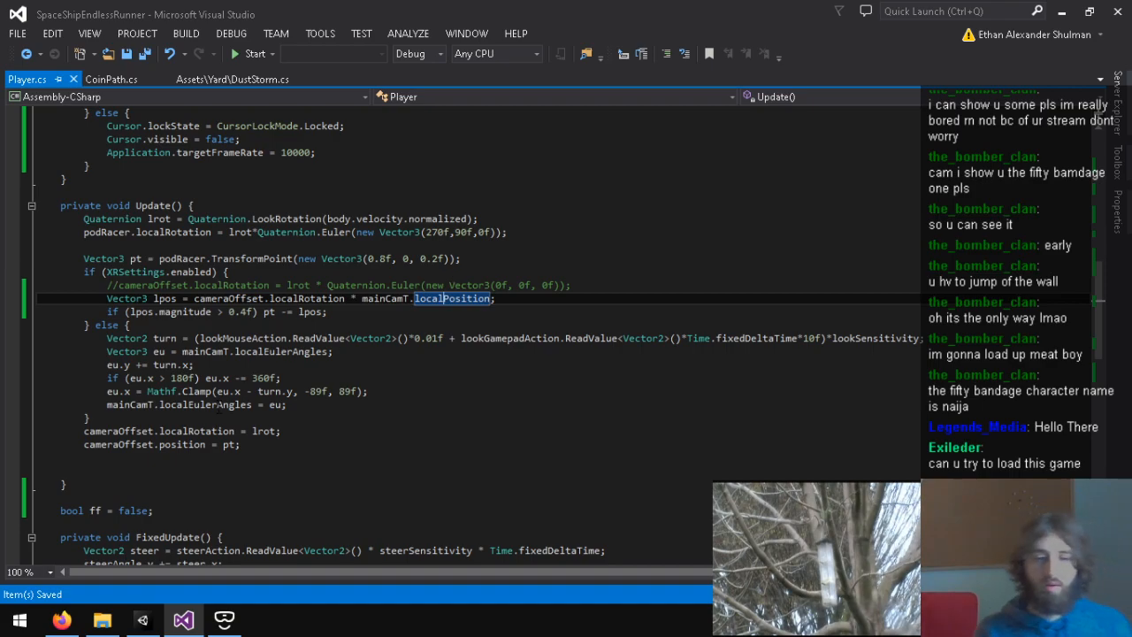
pyautogui.click(187, 446)
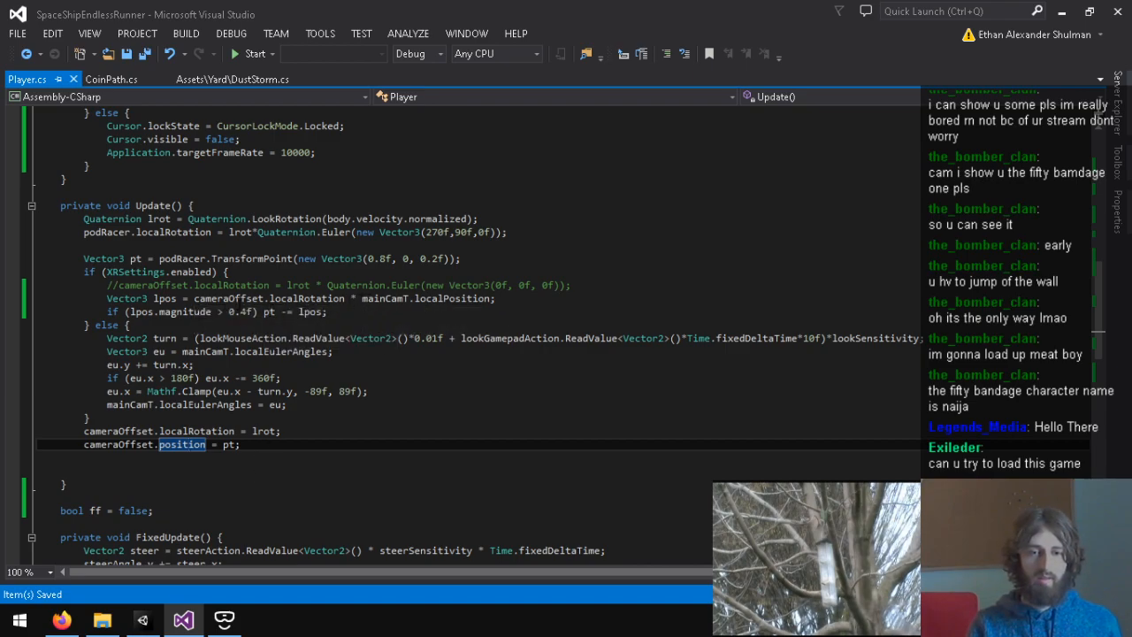
# Step: Expand the lpos.magnitude > 0.4f check in Update() into a braced block around pt -= lpos
pyautogui.click(233, 311)
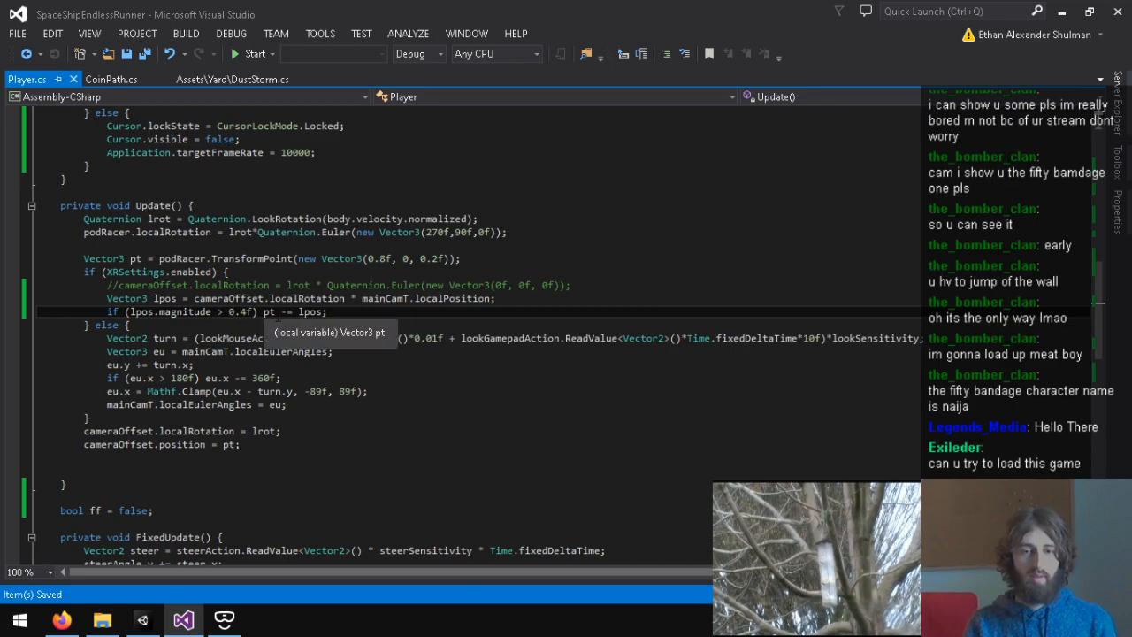
pyautogui.write('{')
pyautogui.press('Return')
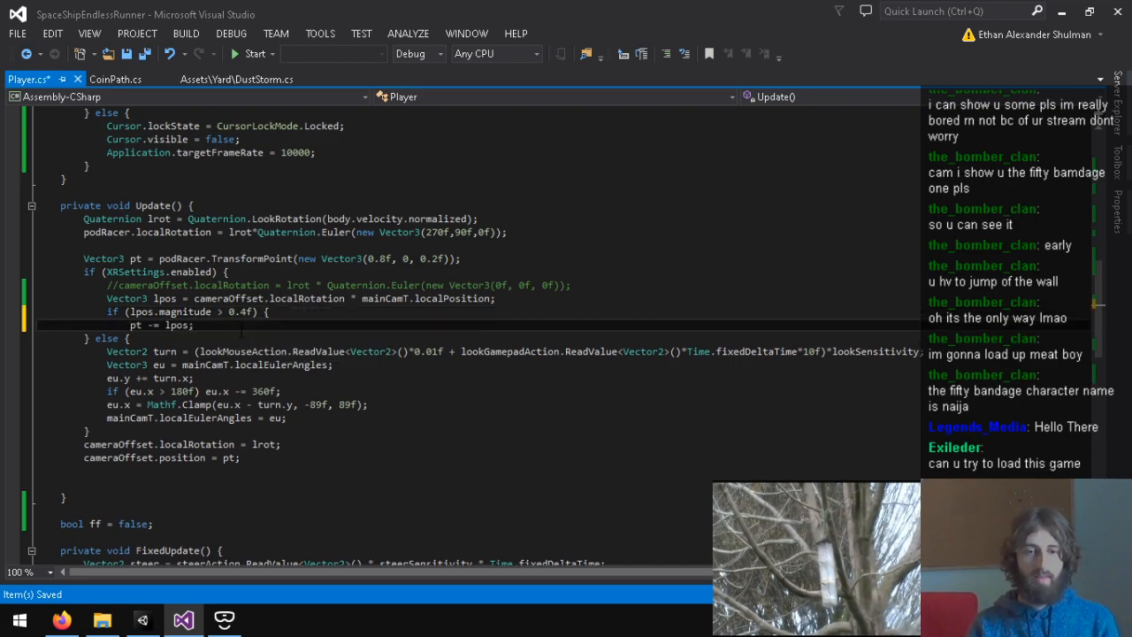
pyautogui.press('Return')
pyautogui.write('}')
# Step: Remove the lpos declaration in Update() and subtract cameraOffset.localRotation * mainCamT.localPosition directly from pt inside the if block
pyautogui.moveTo(193, 298); pyautogui.dragTo(497, 298)
pyautogui.hotkey('ctrl', 'x')
pyautogui.tripleClick(199, 299)
pyautogui.press('BackSpace')
pyautogui.click(189, 311)
pyautogui.doubleClick(177, 311)
pyautogui.hotkey('ctrl', 'v')
pyautogui.click(371, 298)
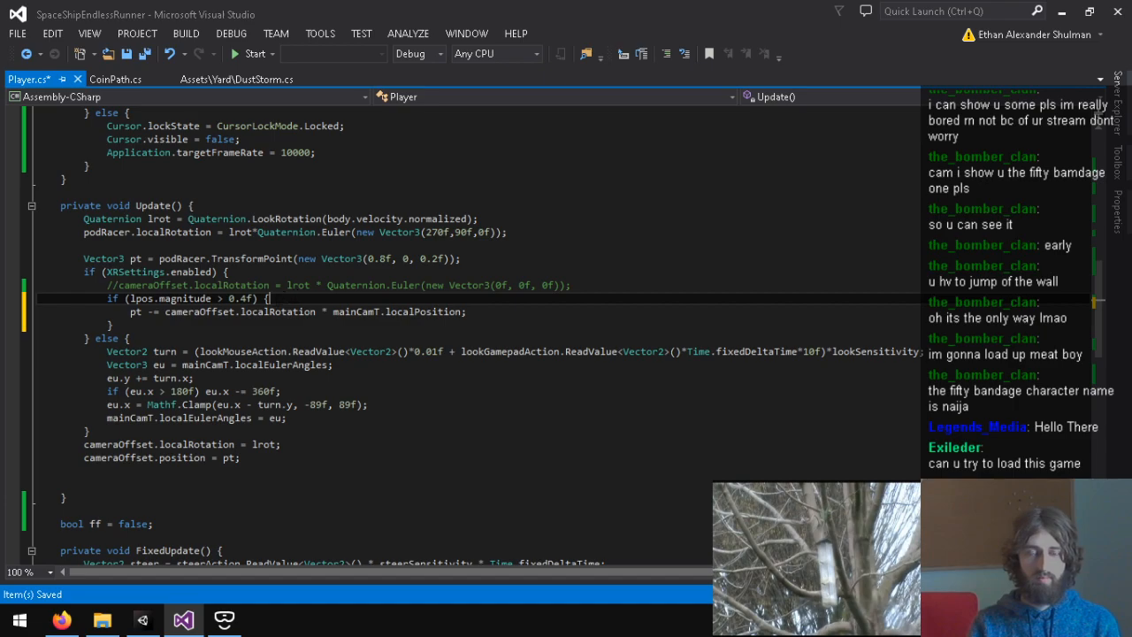
# Step: Replace lpos in the if condition with (mainCamT.localPosition+cameraOffset.localPosition), keeping the magnitude test, and save the script
pyautogui.doubleClick(142, 298)
pyautogui.write('(')
pyautogui.write('mainCamT.l')
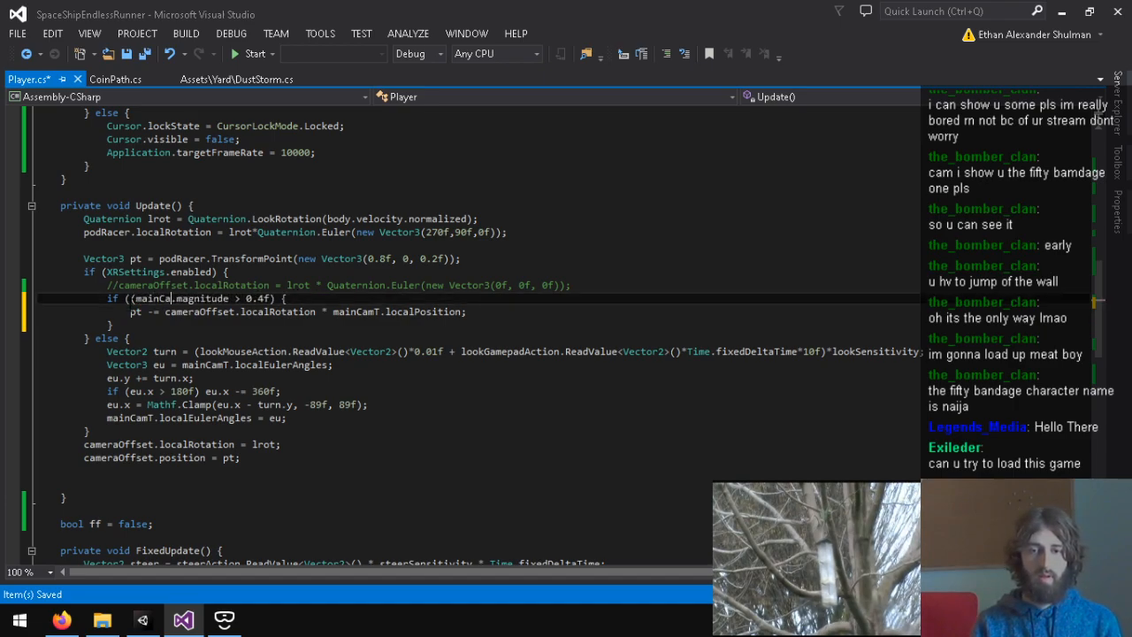
pyautogui.write('ocalPosition+c')
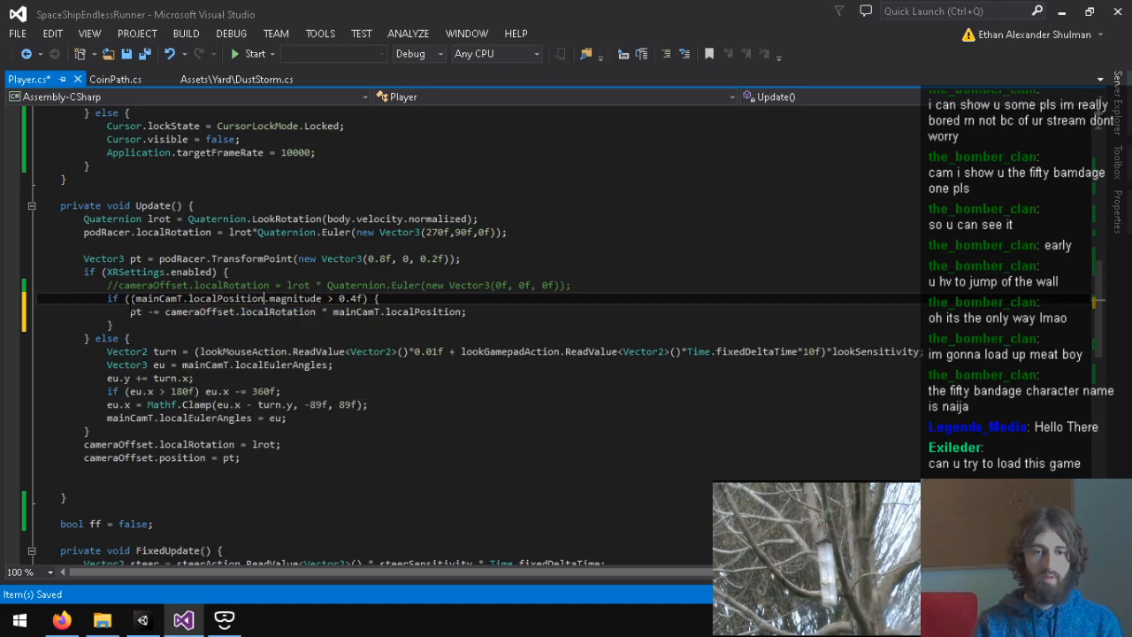
pyautogui.write('ameraOffset.l')
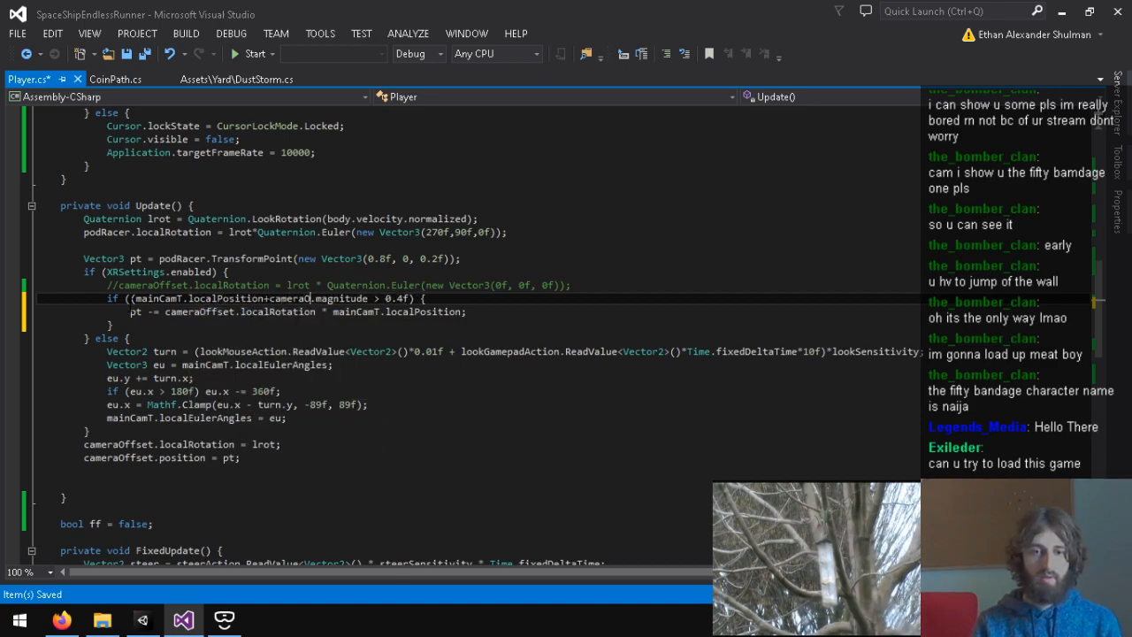
pyautogui.write('ocalP')
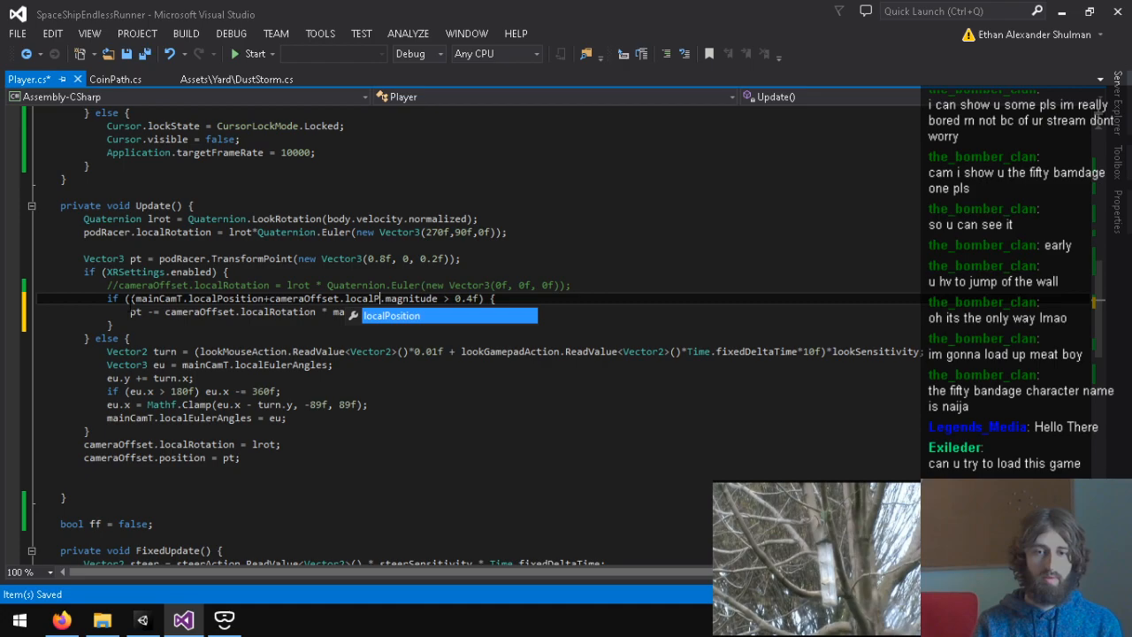
pyautogui.write('osition)')
pyautogui.hotkey('ctrl', 's')
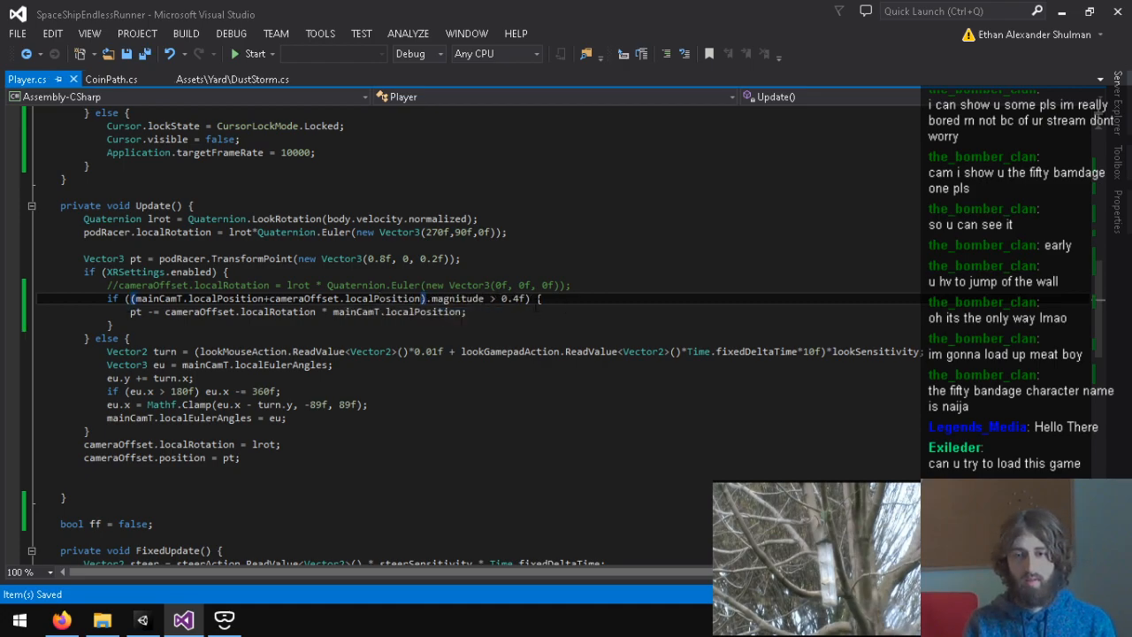
pyautogui.moveTo(520, 299); pyautogui.dragTo(514, 300)
pyautogui.click(516, 298)
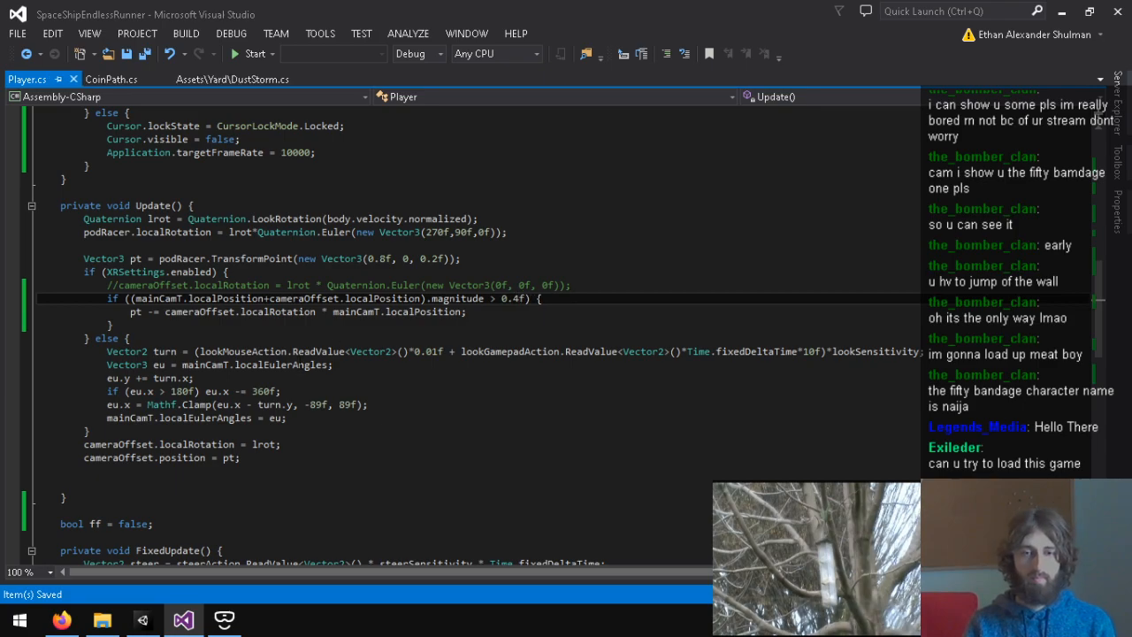
# Step: Switch to Unity and playtest the level in VR with the local-position sum in the magnitude check, then stop play mode
pyautogui.click(142, 620)
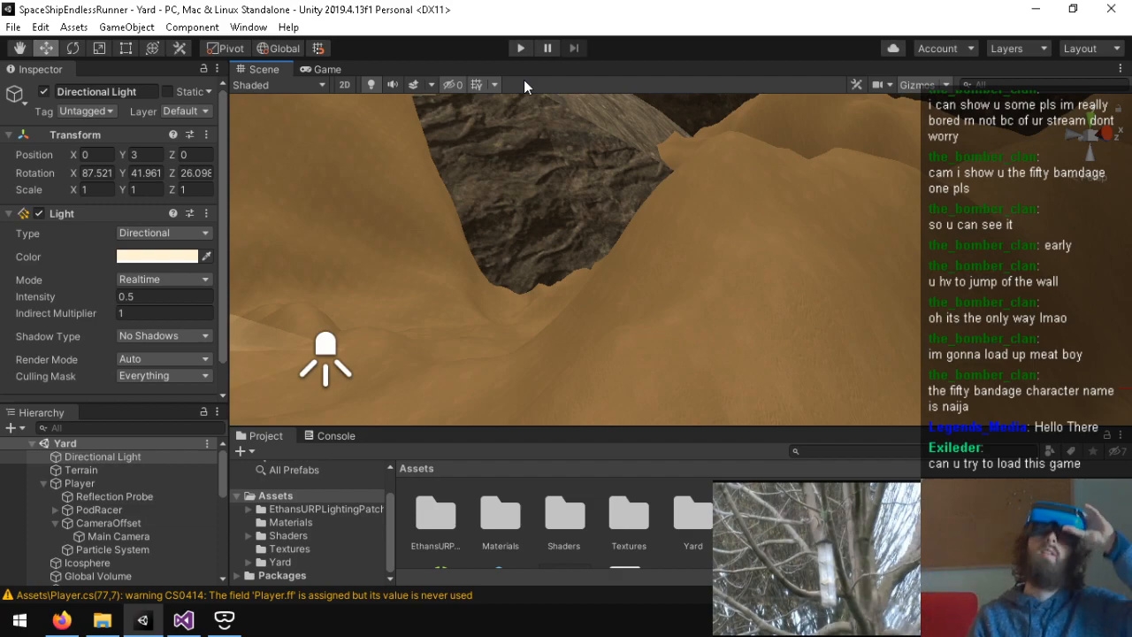
pyautogui.click(521, 49)
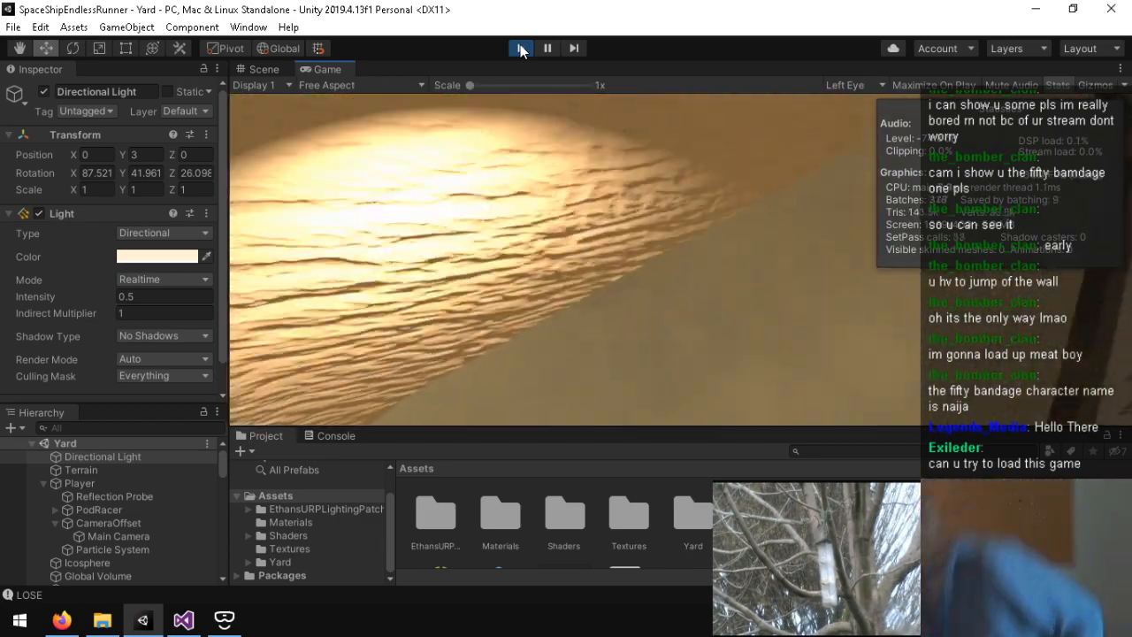
pyautogui.click(520, 49)
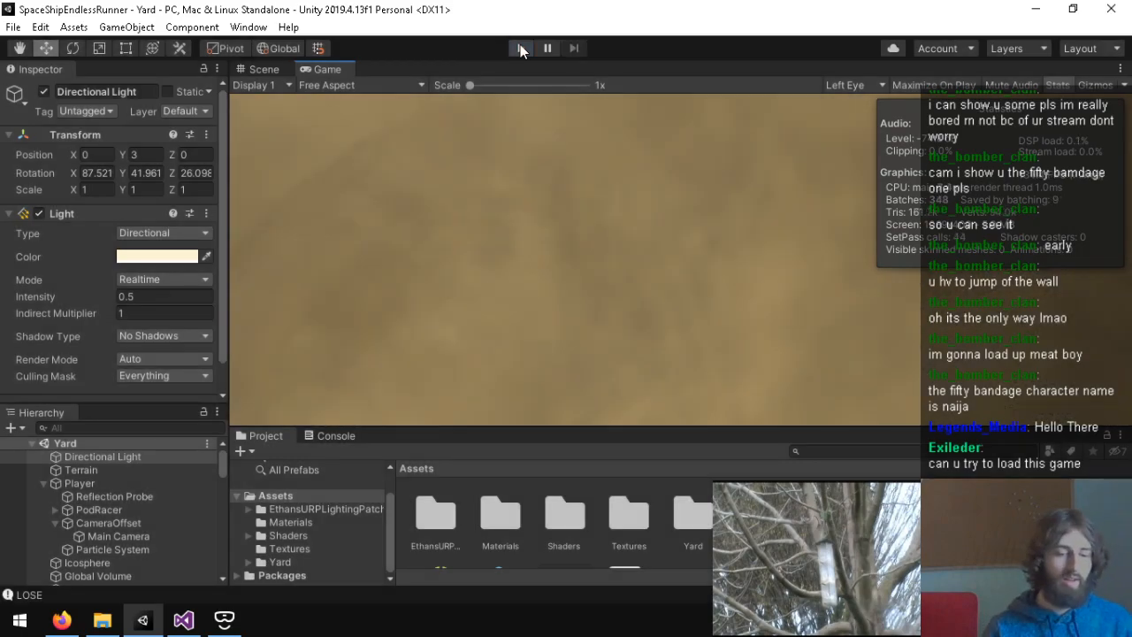
# Step: Back in Visual Studio, change the if condition's vector to (mainCamT.position-pt) before .magnitude and save the script
pyautogui.click(183, 619)
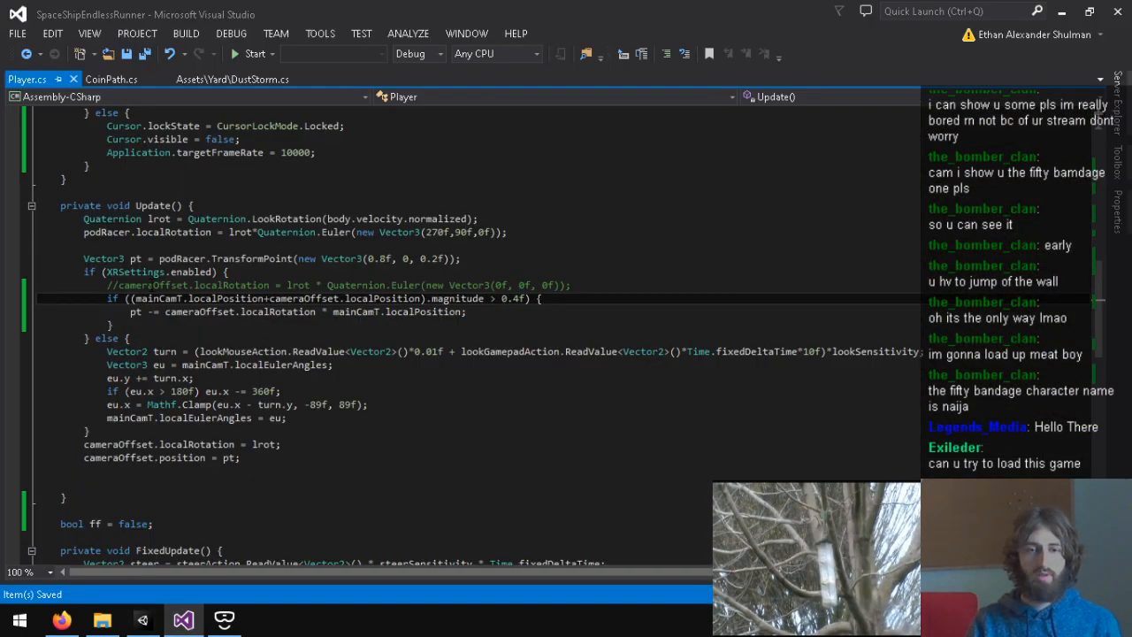
pyautogui.moveTo(133, 298); pyautogui.dragTo(418, 298)
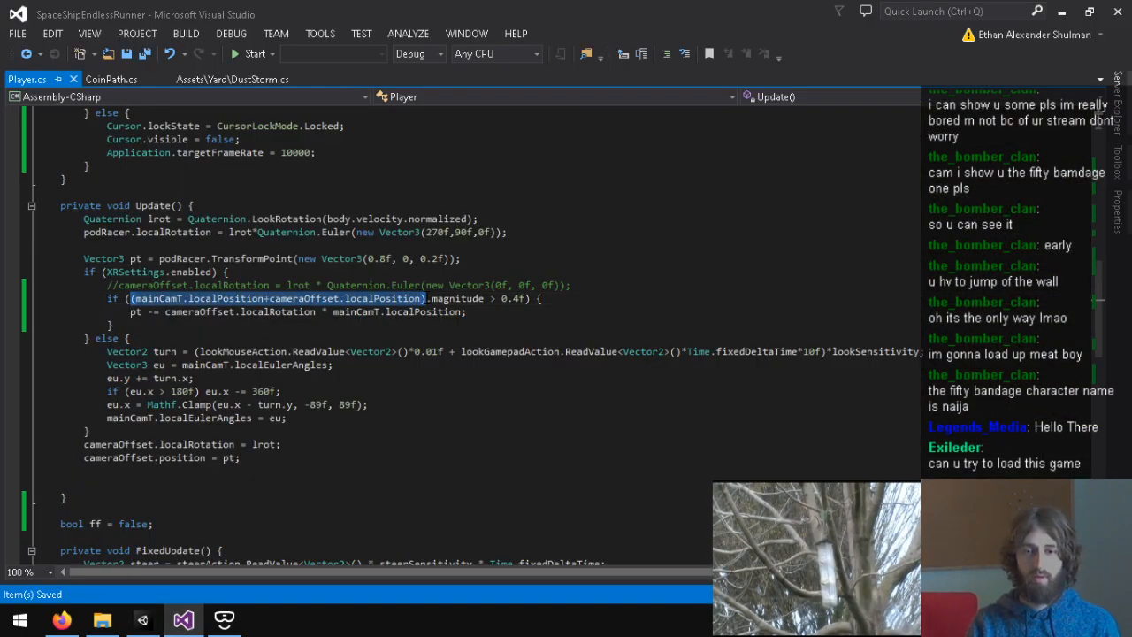
pyautogui.hotkey('ctrl', 'x')
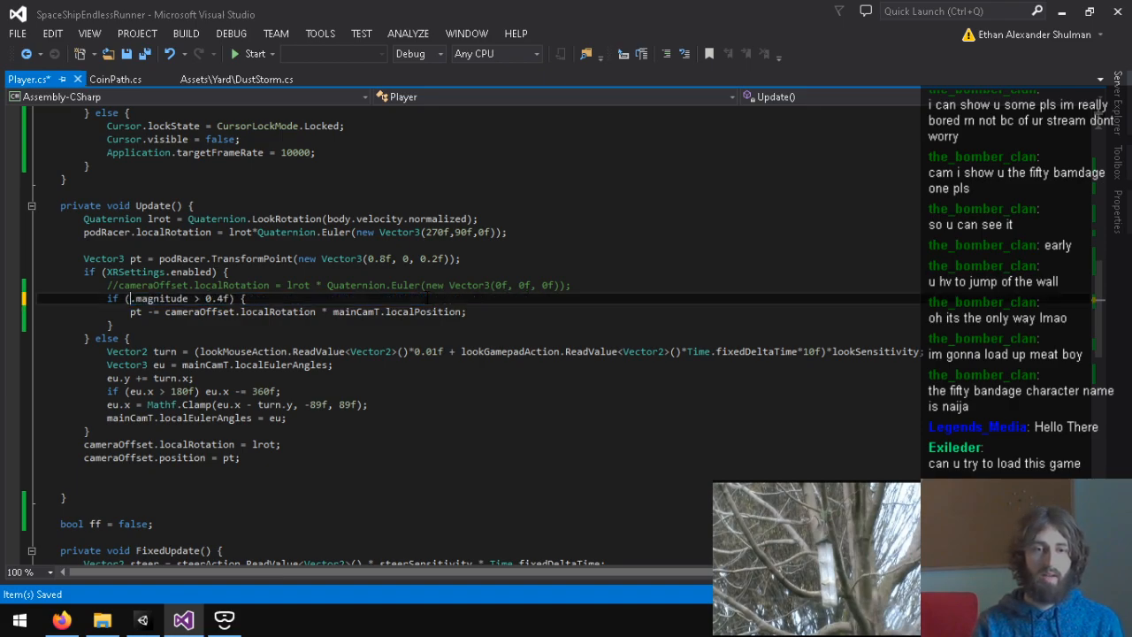
pyautogui.write('mainCamT.position-pt)')
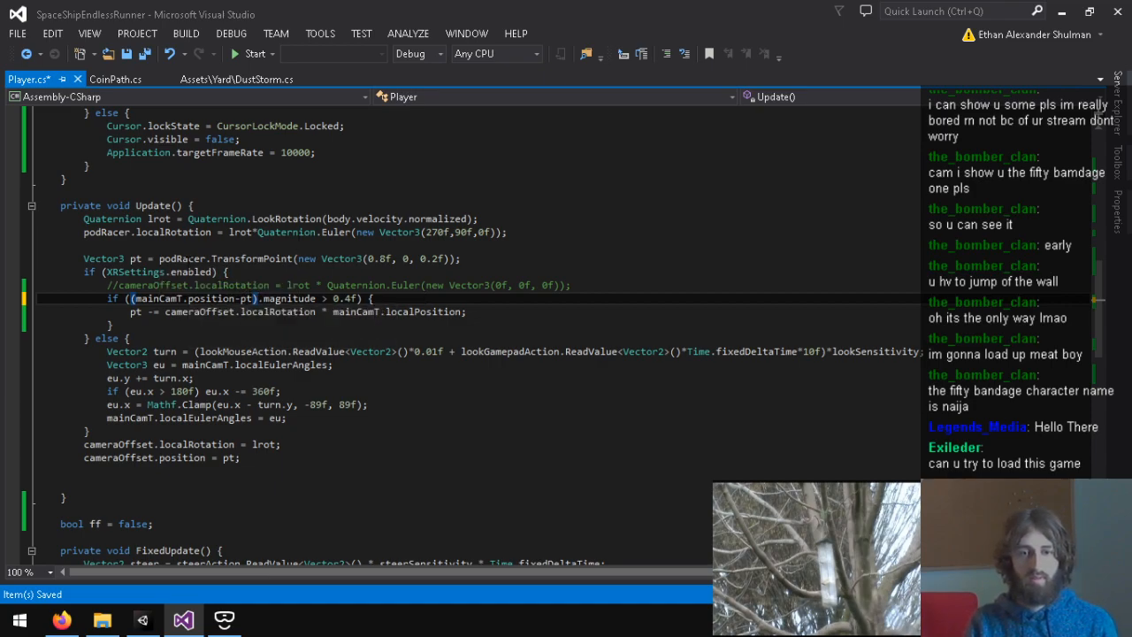
pyautogui.hotkey('ctrl', 's')
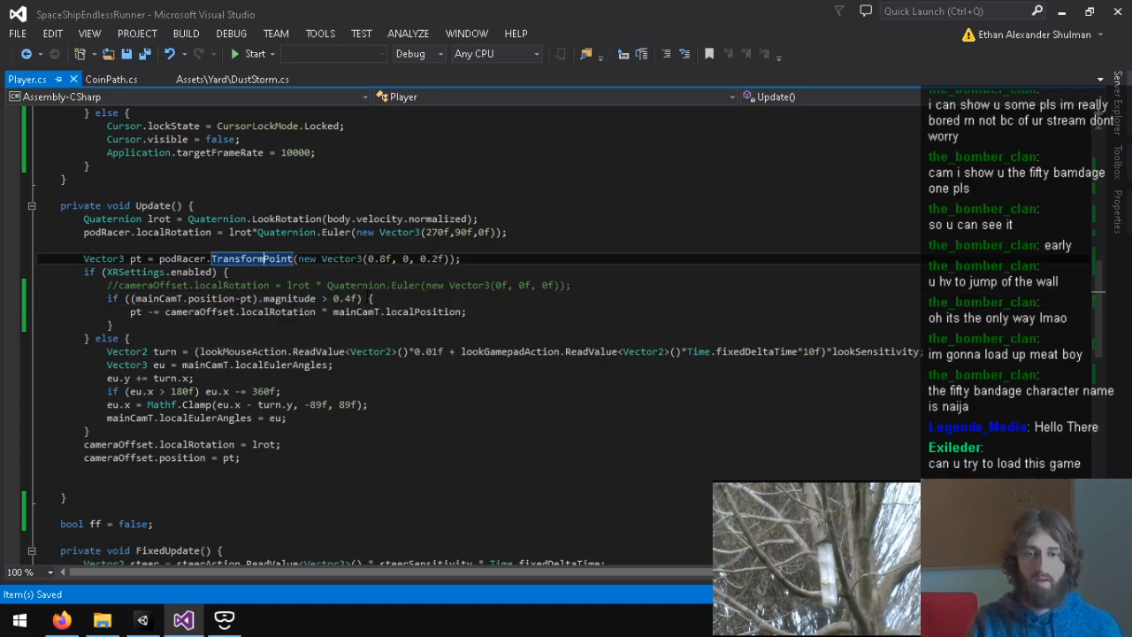
pyautogui.click(339, 298)
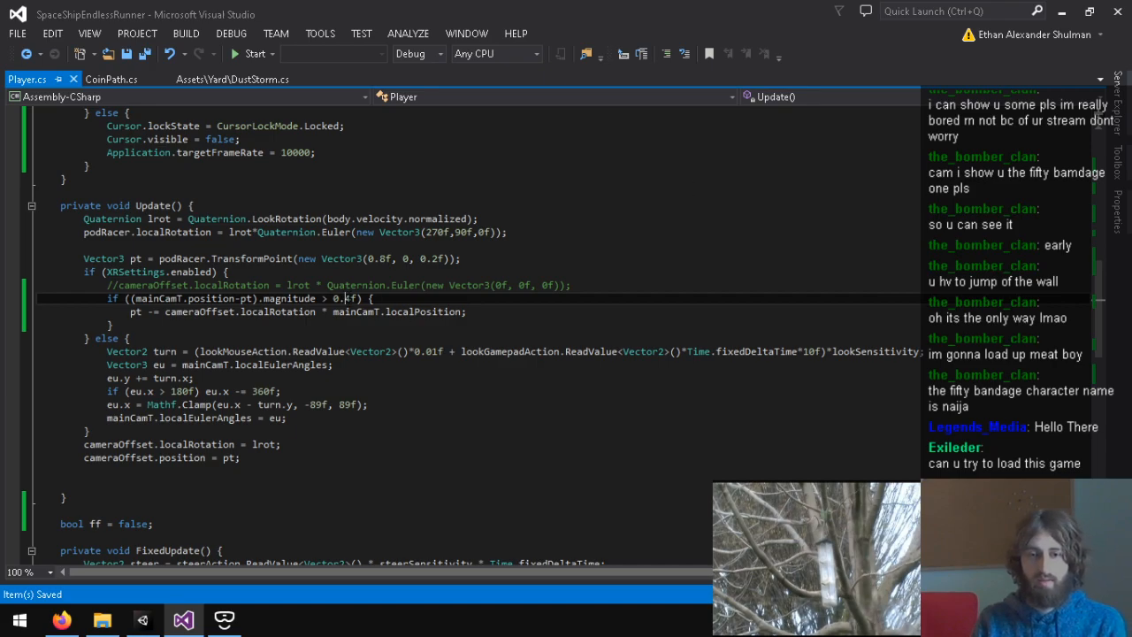
pyautogui.click(217, 311)
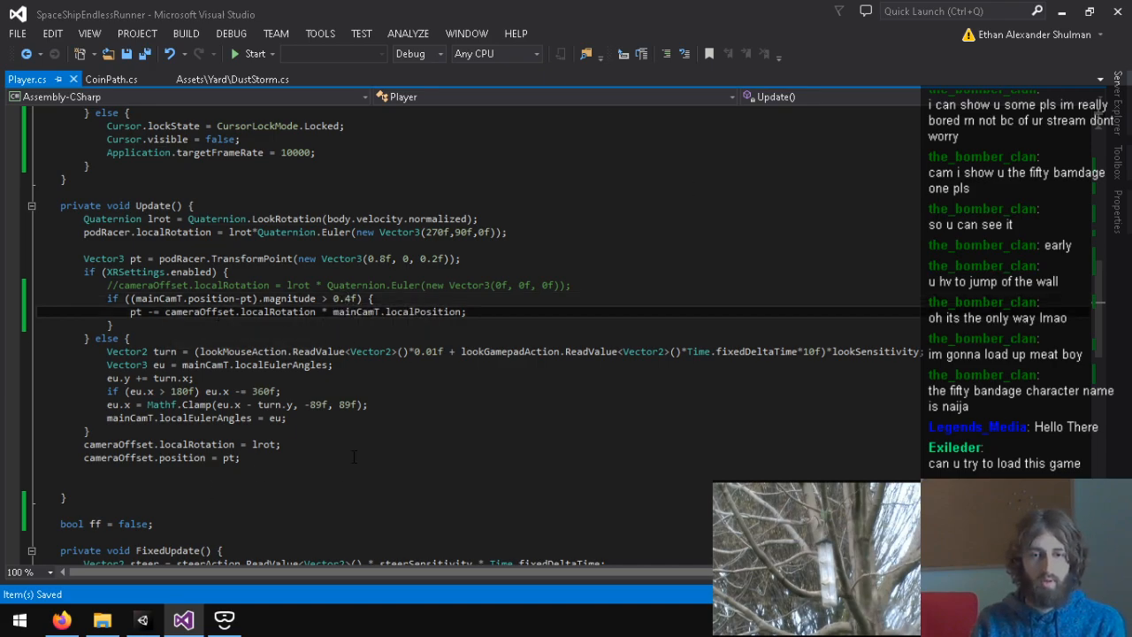
# Step: Switch to Unity and playtest the level in VR with the mainCamT.position-pt distance check, then stop play mode
pyautogui.click(142, 619)
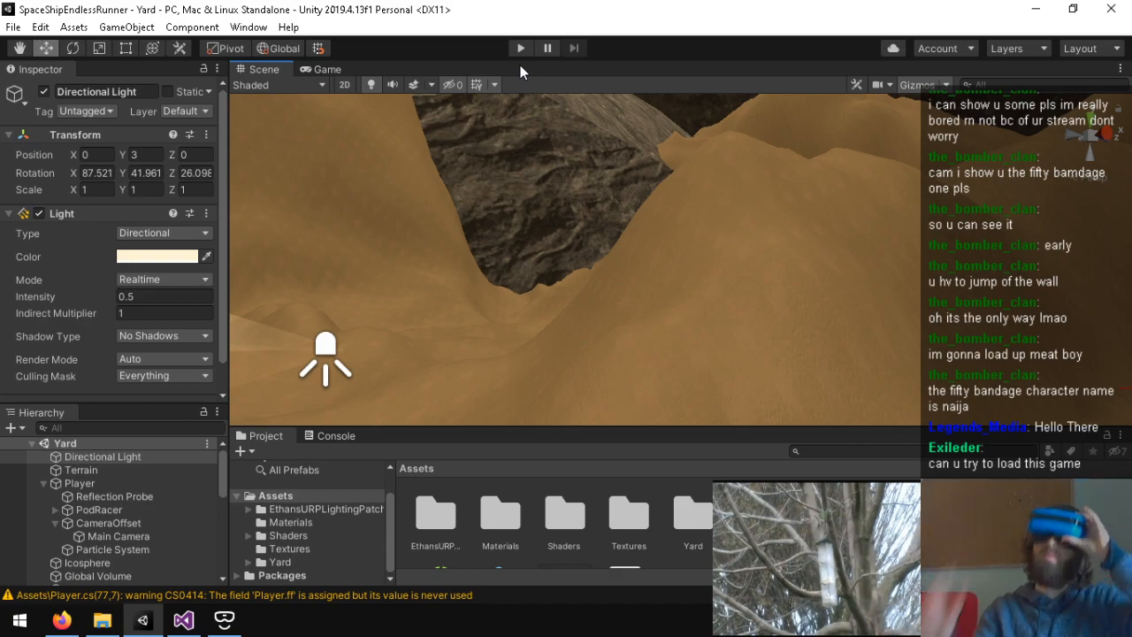
pyautogui.click(520, 44)
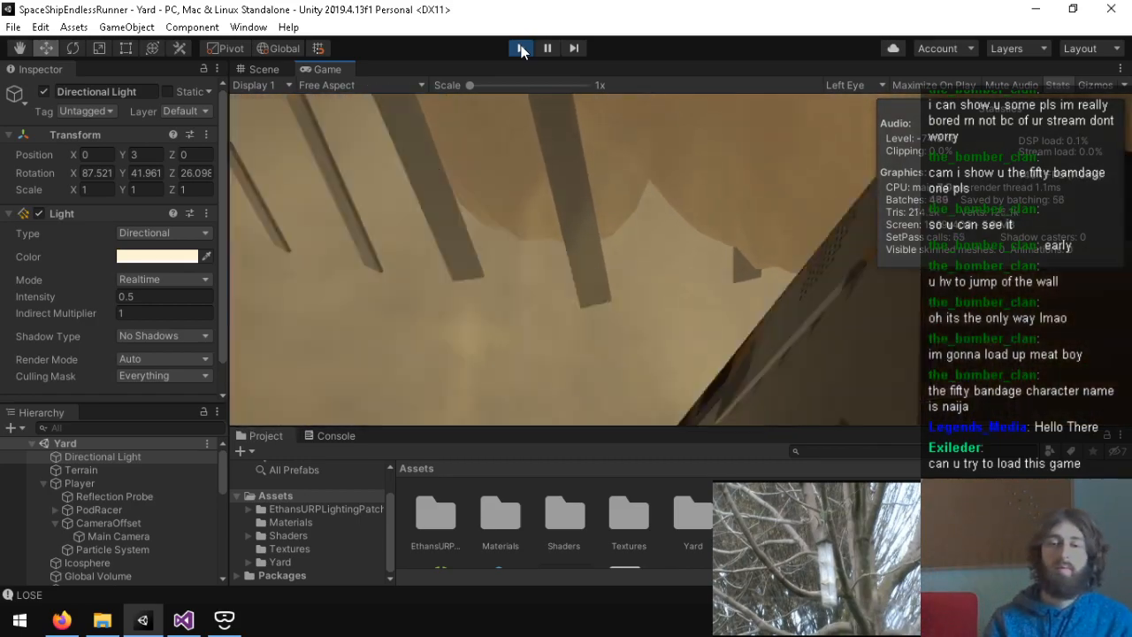
pyautogui.click(521, 48)
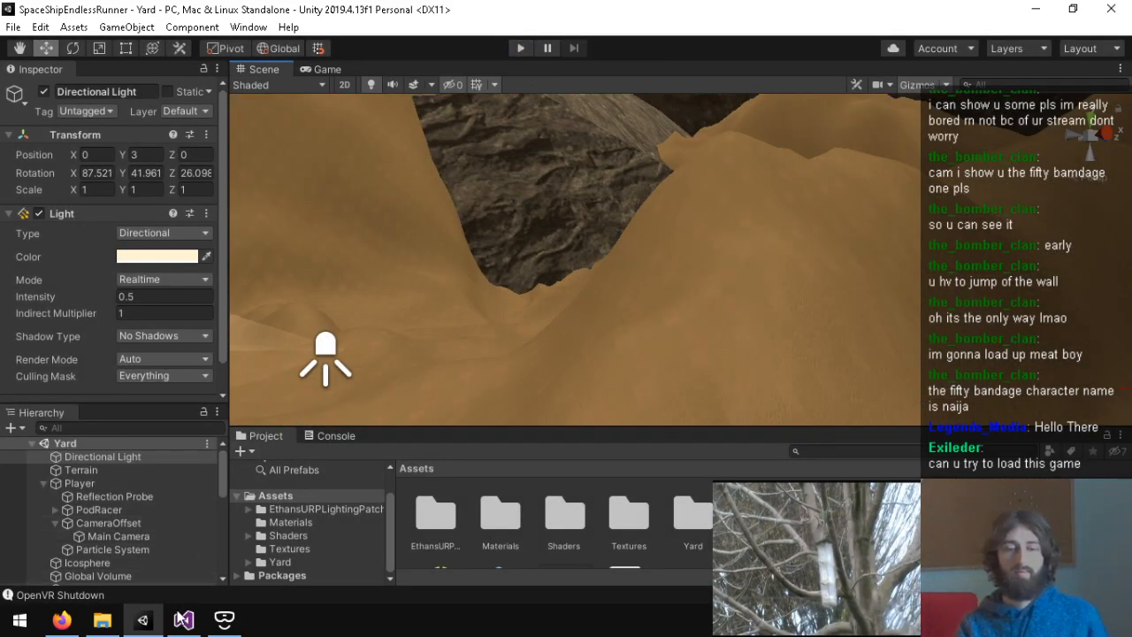
# Step: In Visual Studio, comment out the magnitude if line and its closing brace in Update(), leaving the pt subtraction active, and save the script
pyautogui.hotkey('alt', 'Tab')
pyautogui.click(228, 298)
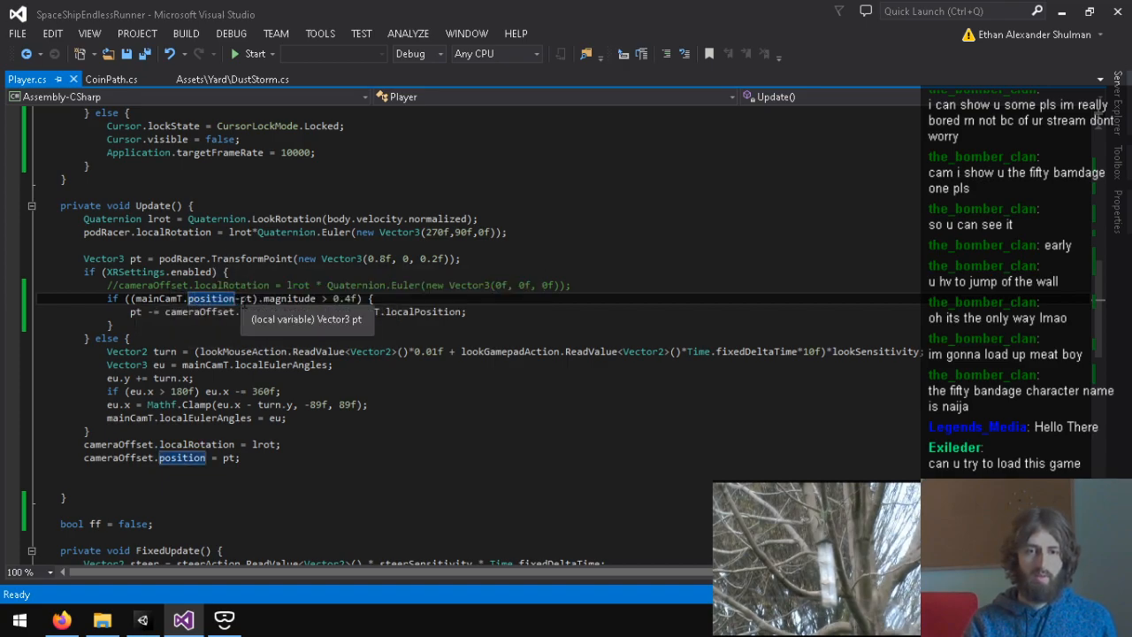
pyautogui.click(345, 299)
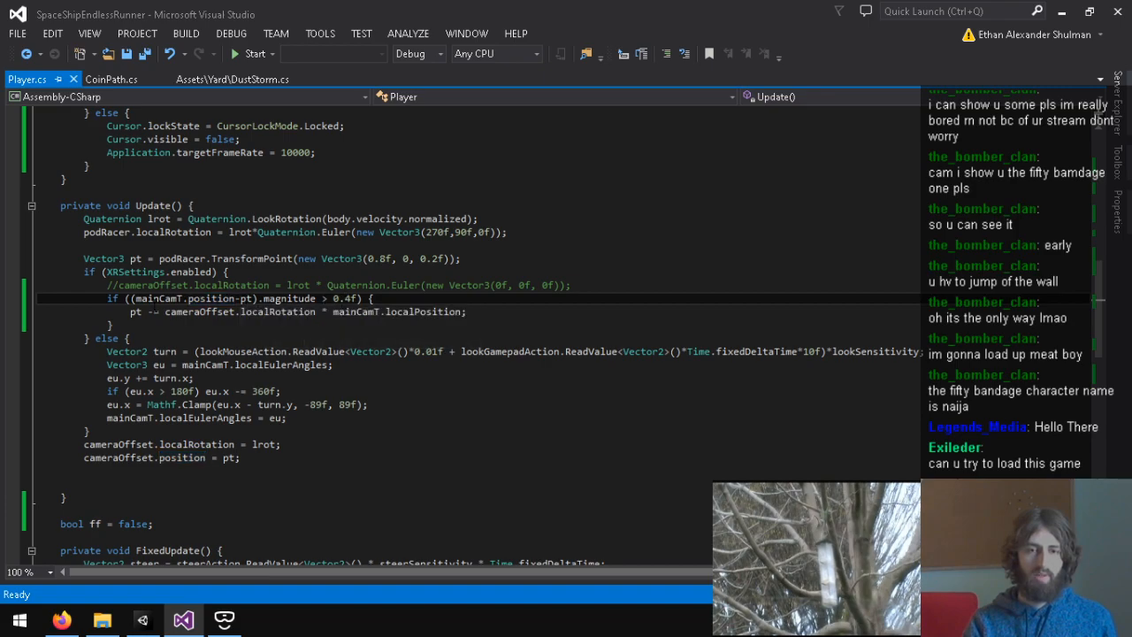
pyautogui.moveTo(147, 312); pyautogui.dragTo(260, 313)
pyautogui.click(348, 312)
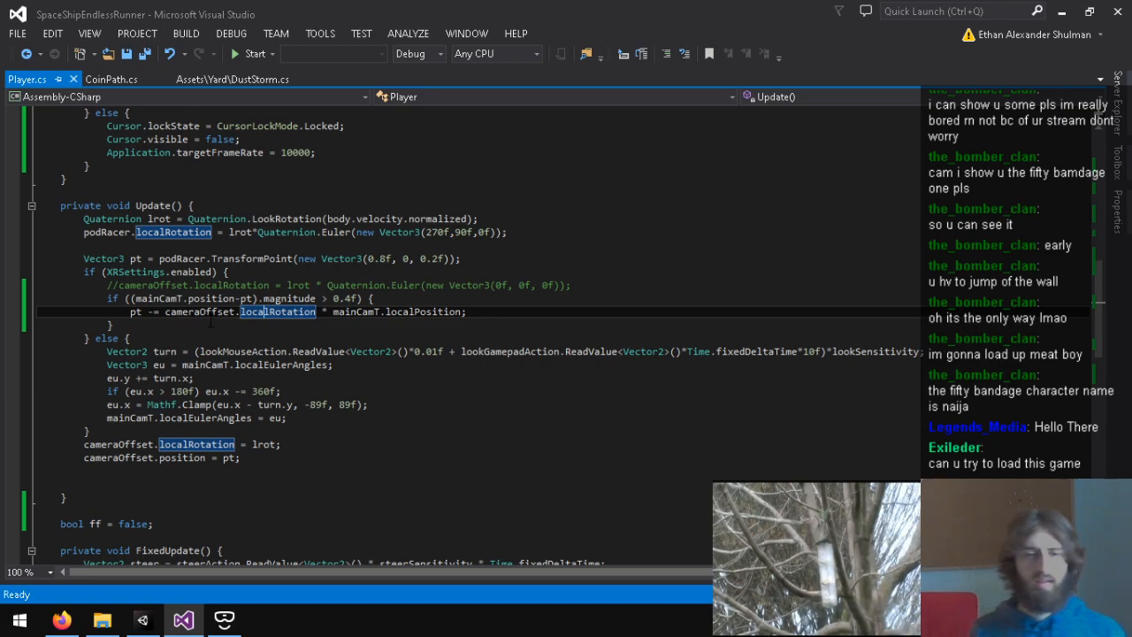
pyautogui.click(108, 300)
pyautogui.write('//')
pyautogui.press('Down')
pyautogui.press('Down')
pyautogui.press('Left')
pyautogui.write('//')
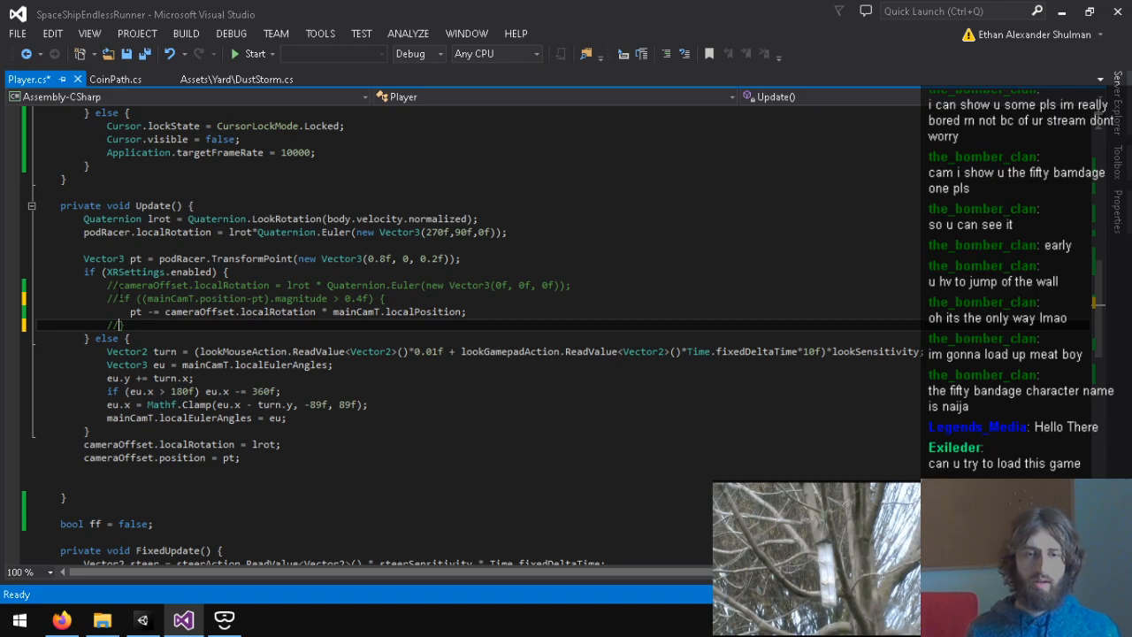
pyautogui.hotkey('ctrl', 's')
# Step: Switch to Unity and playtest the level in VR with the magnitude check commented out, then stop play mode
pyautogui.hotkey('alt', 'Tab')
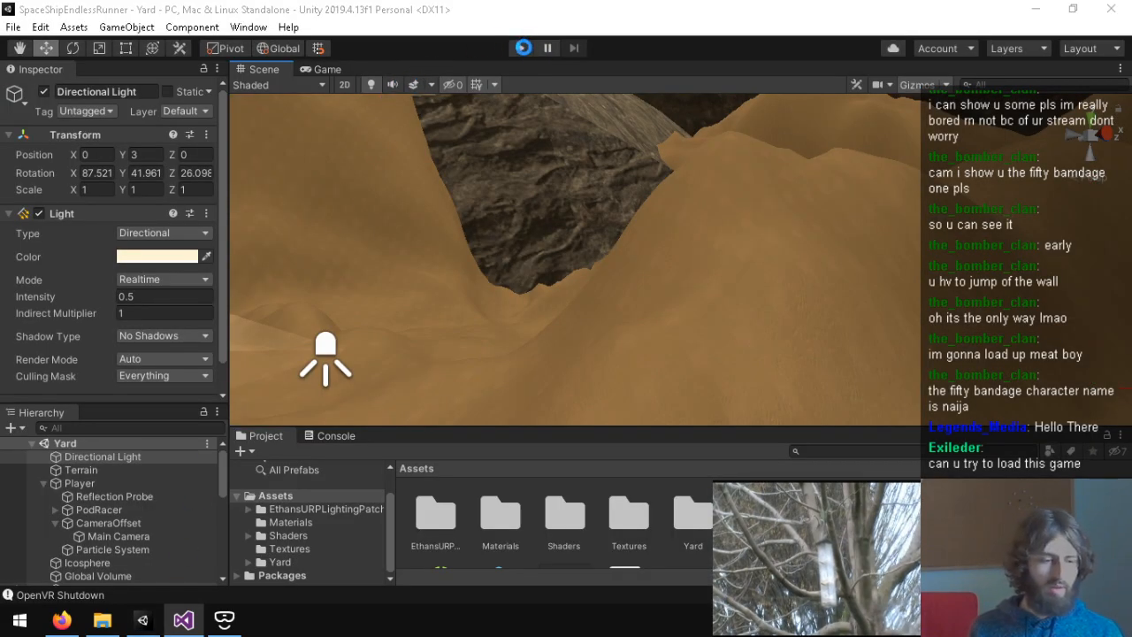
pyautogui.click(521, 47)
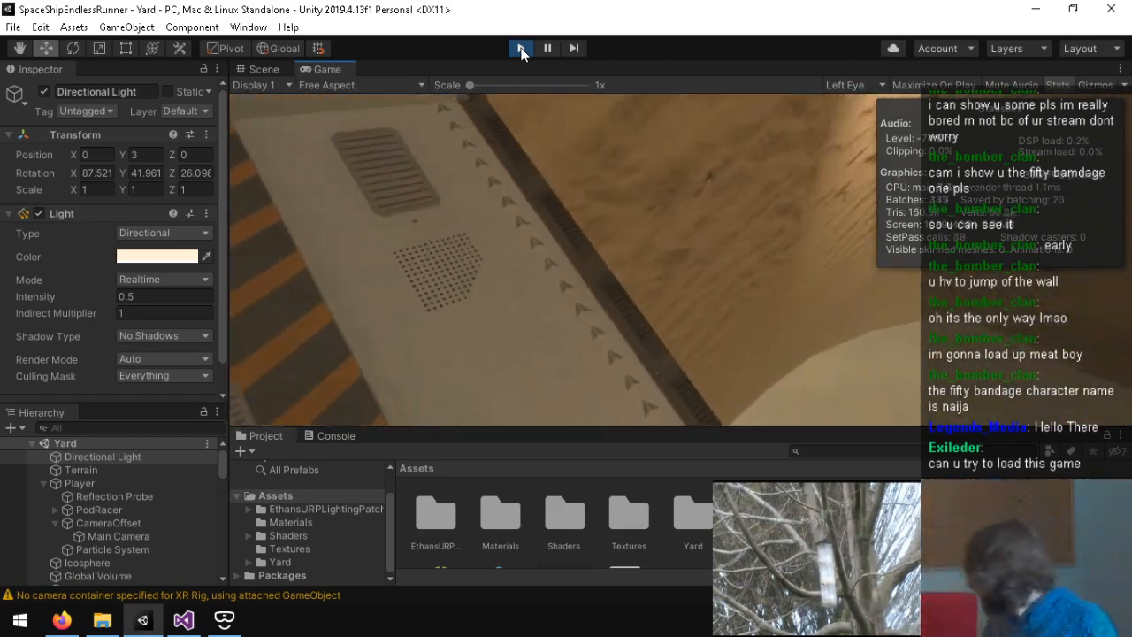
pyautogui.click(521, 49)
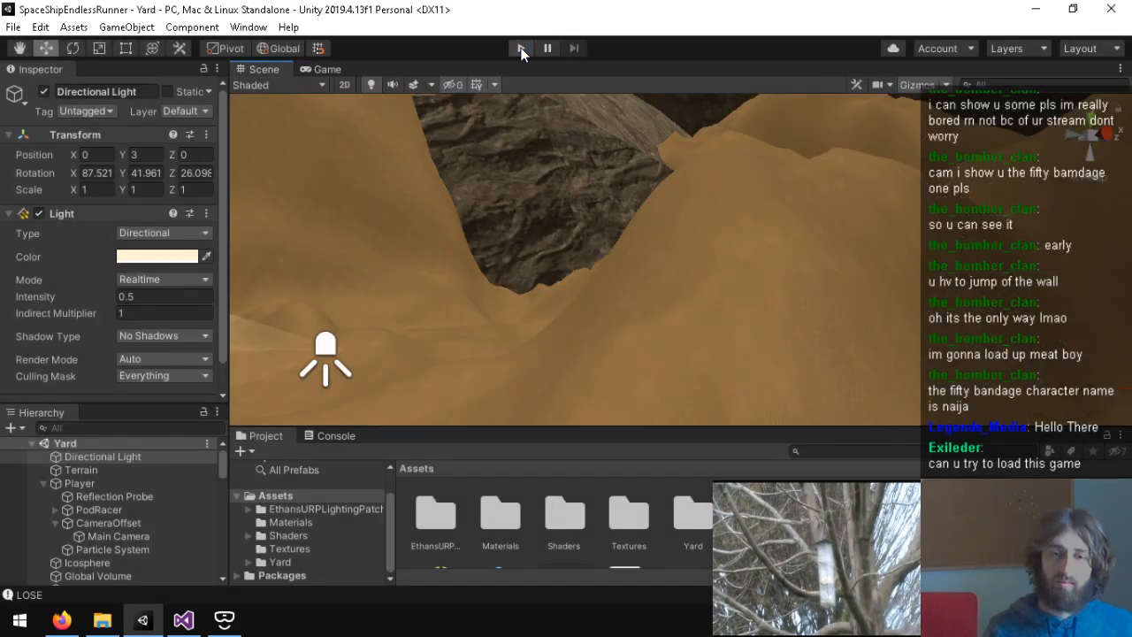
# Step: Back in Visual Studio, uncomment the magnitude if line and its closing brace in Update()
pyautogui.click(184, 620)
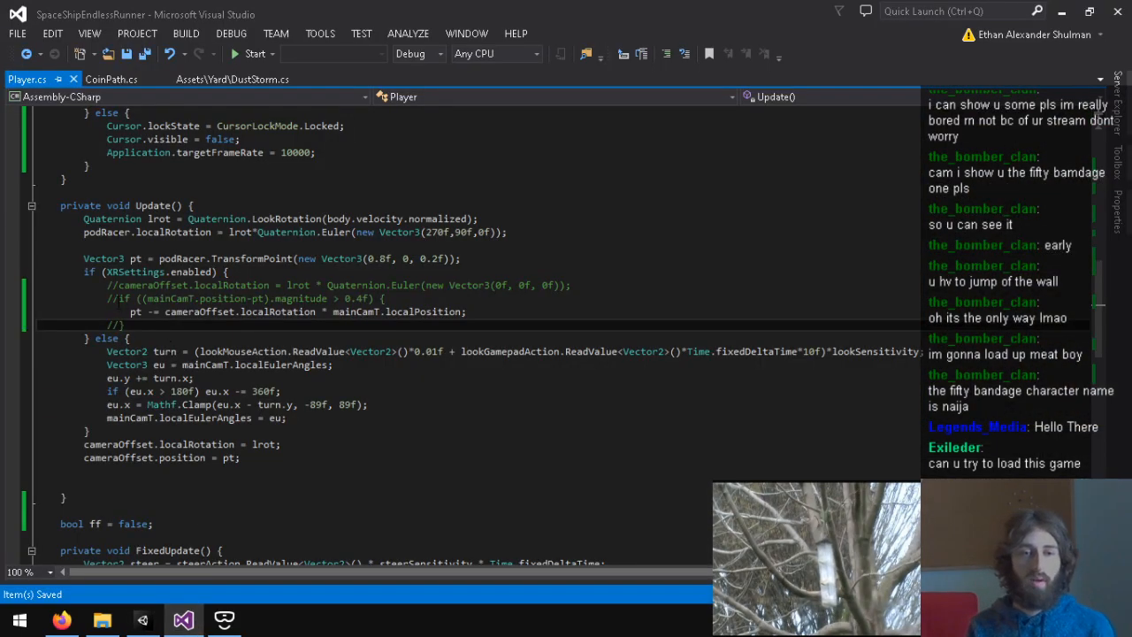
pyautogui.press('BackSpace')
pyautogui.press('BackSpace')
pyautogui.click(119, 298)
pyautogui.press('BackSpace')
pyautogui.press('BackSpace')
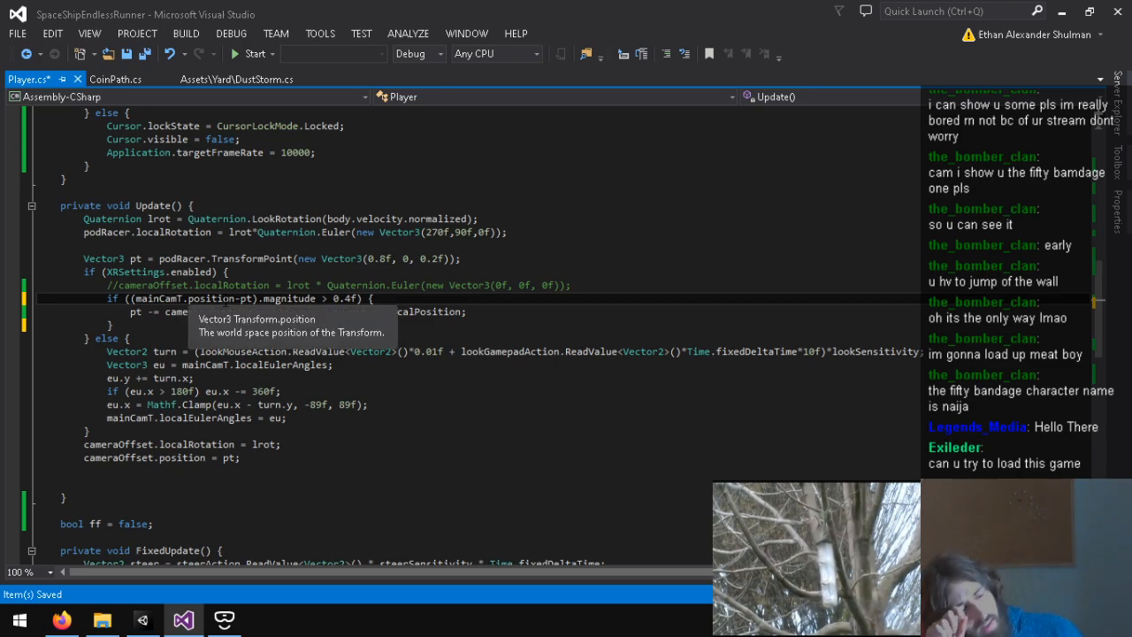
# Step: Switch to Unity, select Main Camera, and check the Requested Tracking Mode options of its Camera Offset component
pyautogui.click(219, 299)
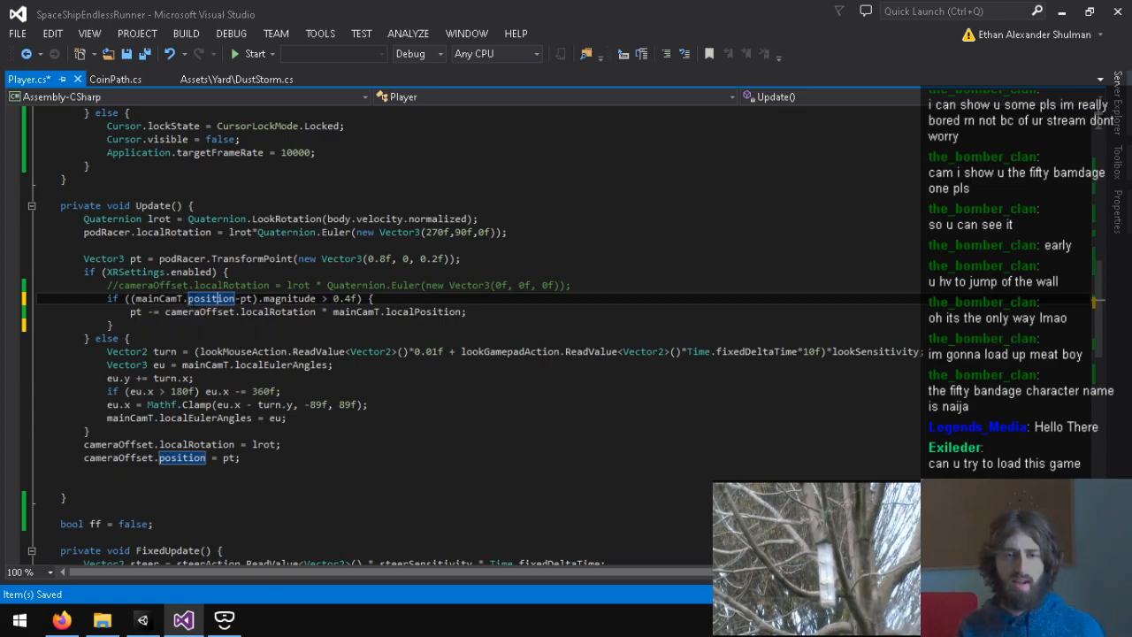
pyautogui.click(143, 620)
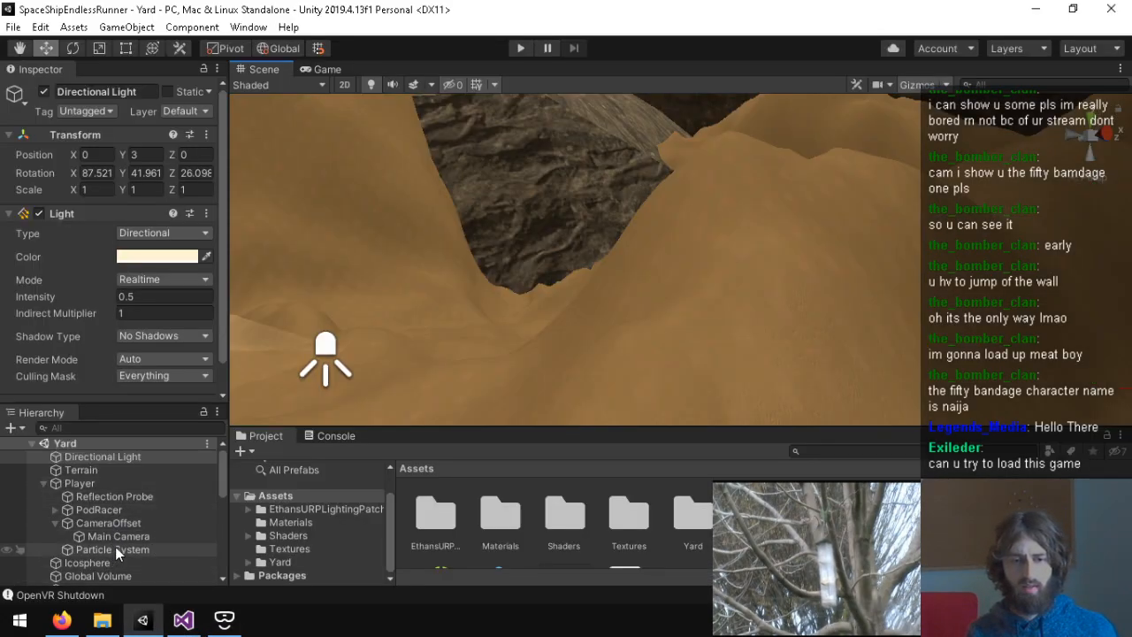
pyautogui.scroll(-5, 115, 548)
pyautogui.scroll(4, 114, 535)
pyautogui.click(98, 487)
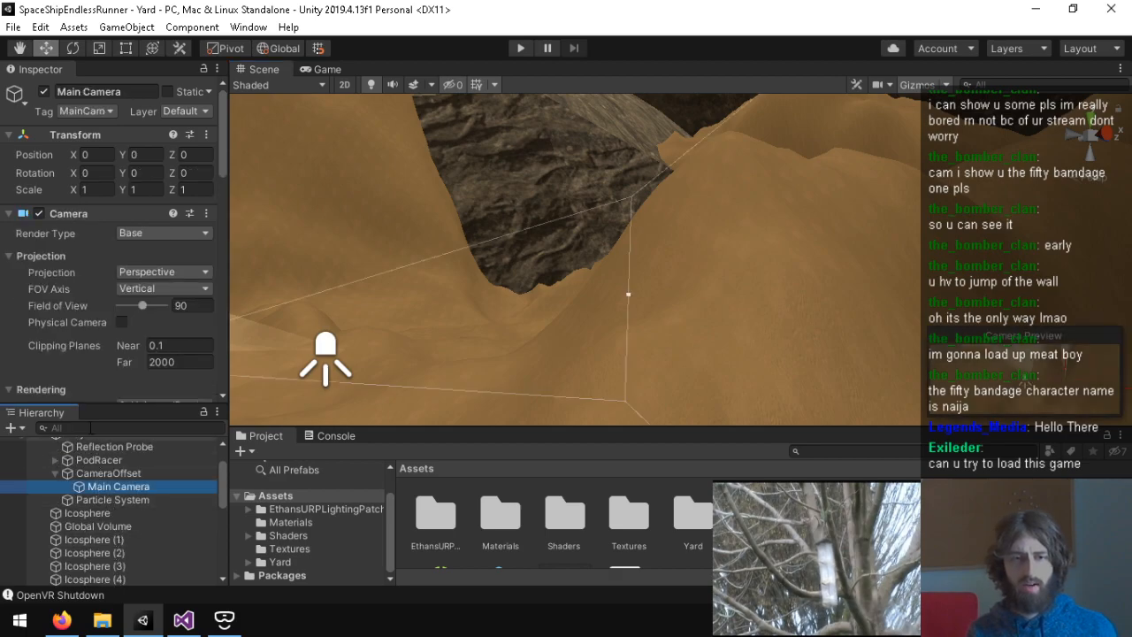
pyautogui.scroll(-10, 48, 286)
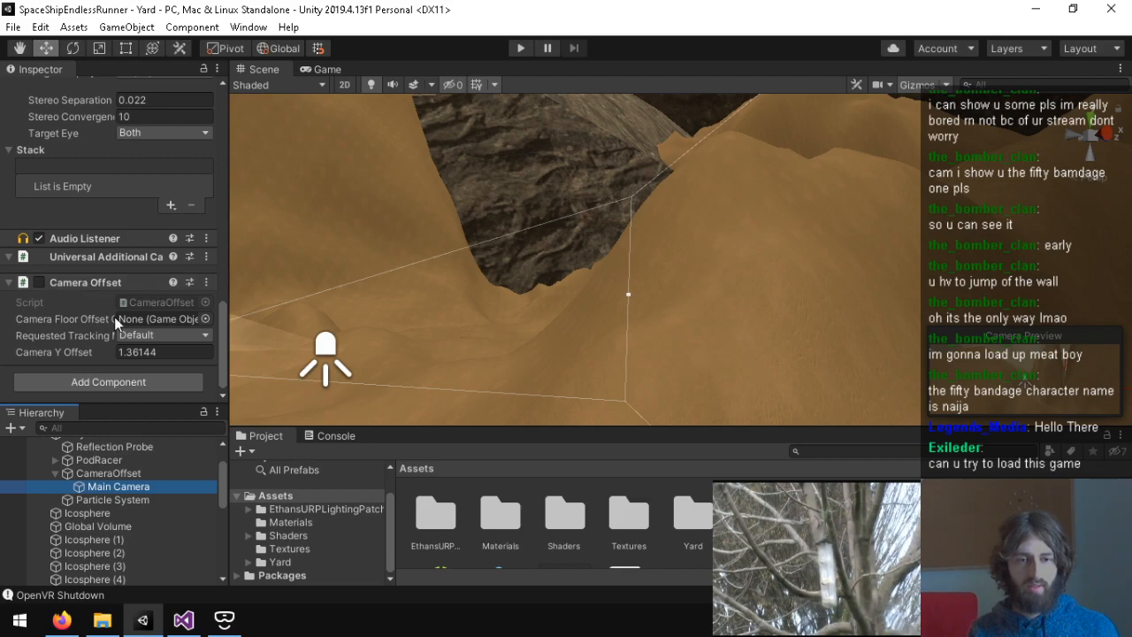
pyautogui.click(165, 336)
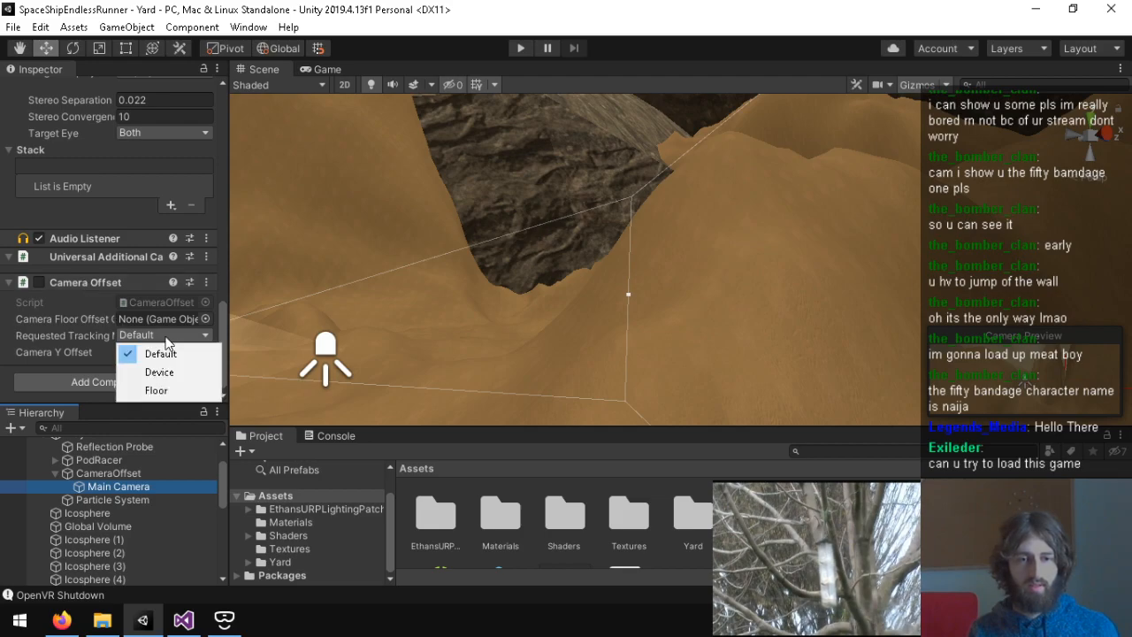
pyautogui.click(68, 334)
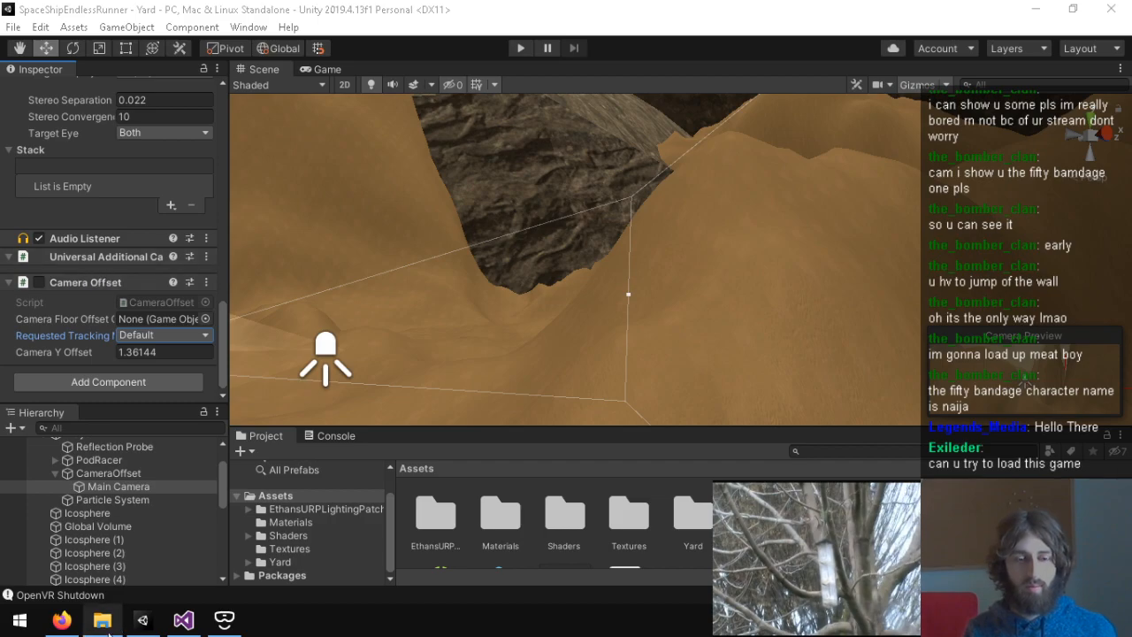
# Step: Switch to Firefox and close the four old Unity Scripting API tabs, keeping the new tab open
pyautogui.click(61, 620)
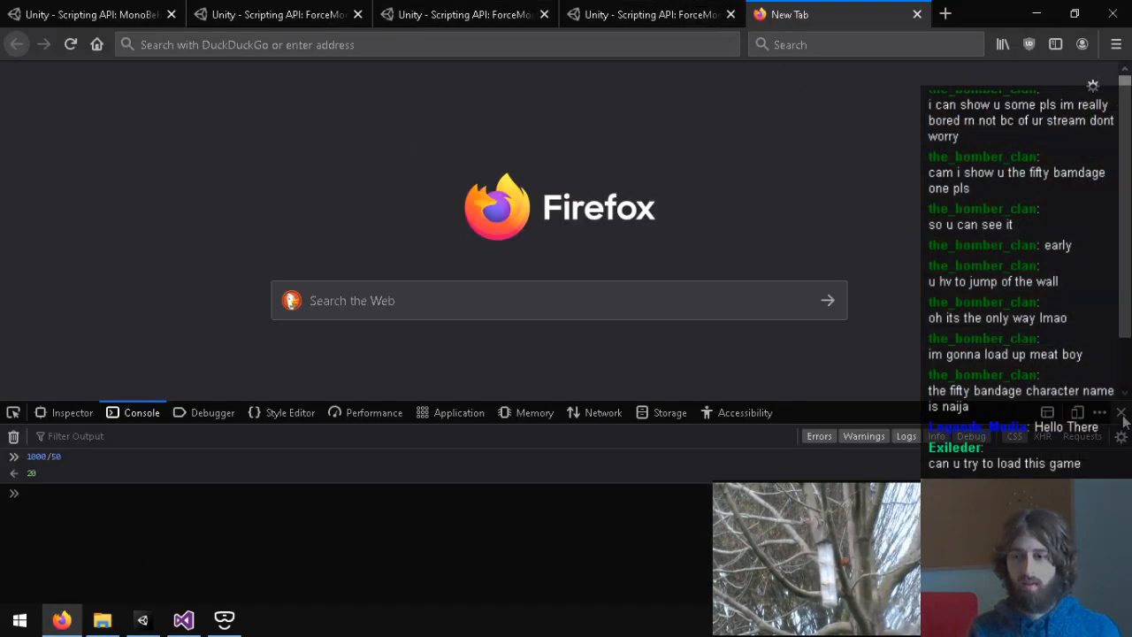
pyautogui.click(171, 14)
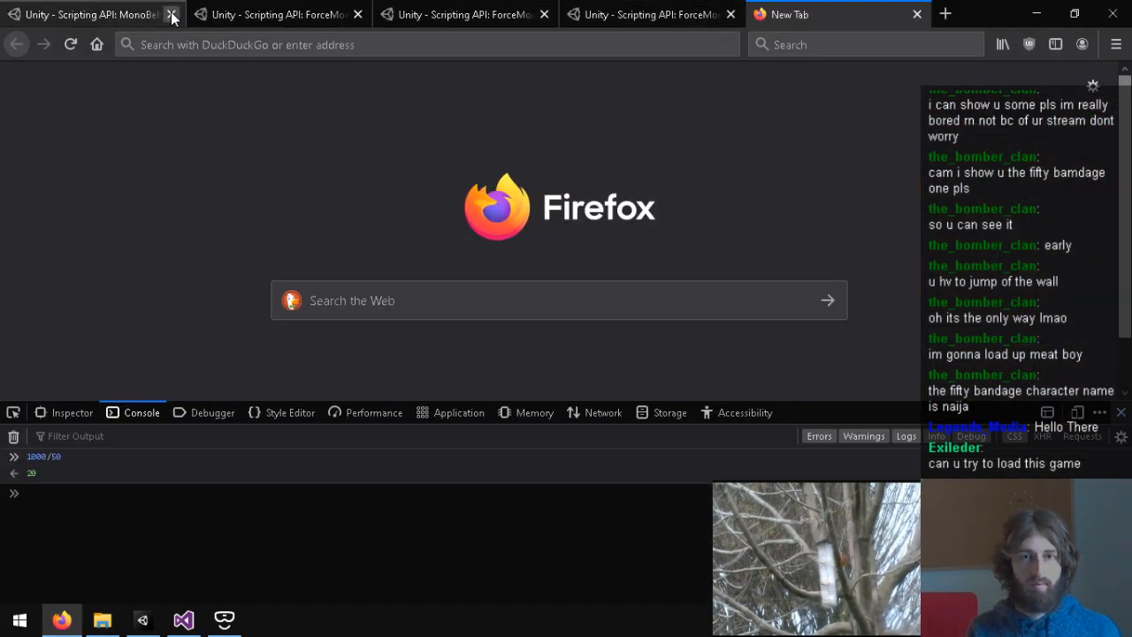
pyautogui.click(171, 14)
pyautogui.click(171, 14)
pyautogui.click(170, 14)
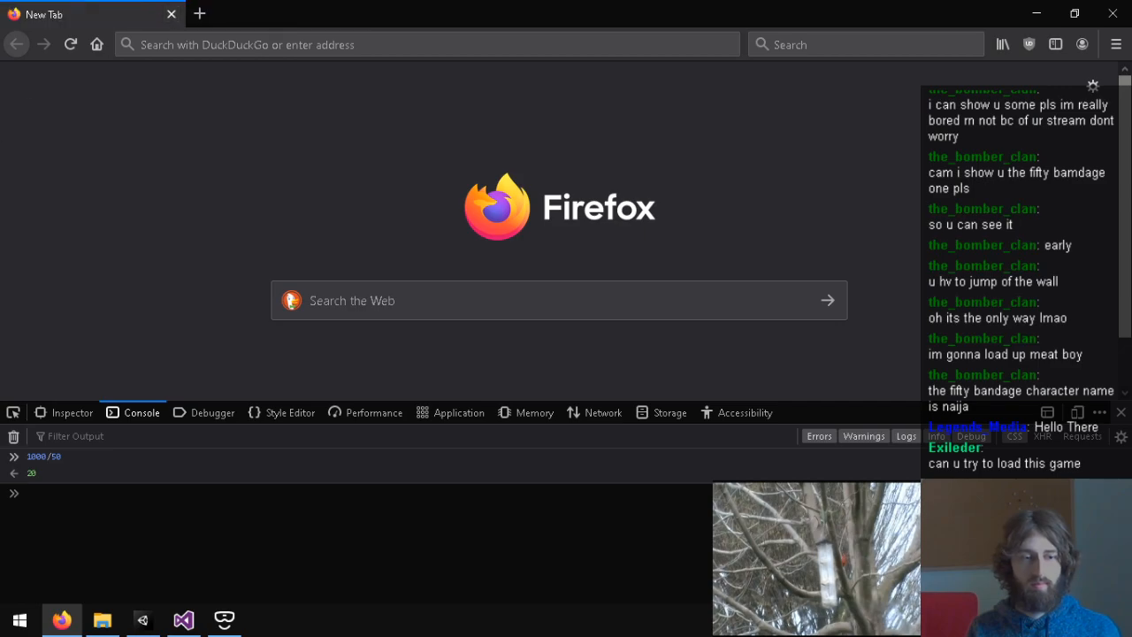
# Step: In Firefox, look through the Google results for "unity camera offset tracking origin", finding the word "origin" on the page
pyautogui.click(183, 619)
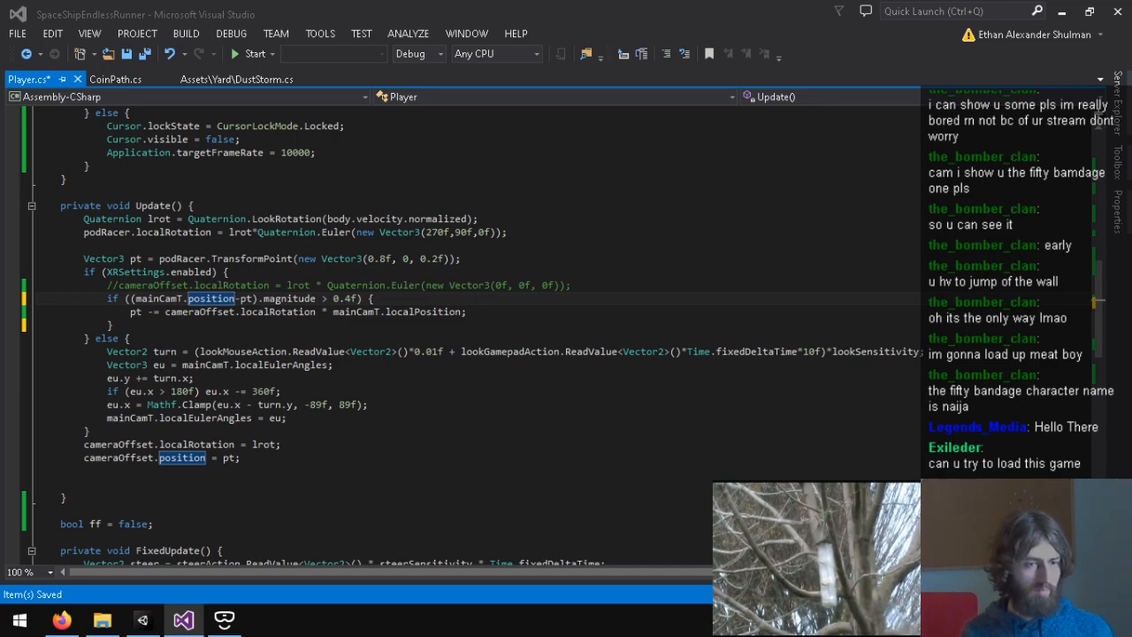
pyautogui.click(61, 619)
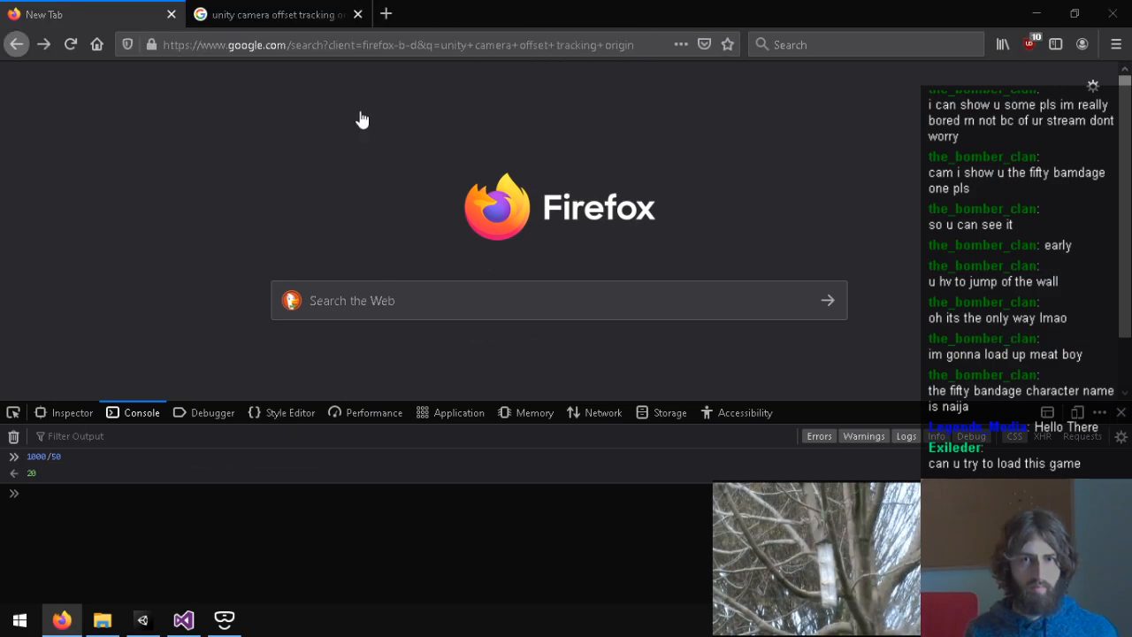
pyautogui.hotkey('ctrl', 'Tab')
pyautogui.hotkey('ctrl', 'f')
pyautogui.scroll(-2, 573, 342)
pyautogui.scroll(11, 209, 307)
pyautogui.moveTo(394, 96); pyautogui.dragTo(181, 101)
# Step: Check the Camera Offset field name in Unity, and in Firefox search Google for "unity camera offset tracking mode"
pyautogui.click(143, 620)
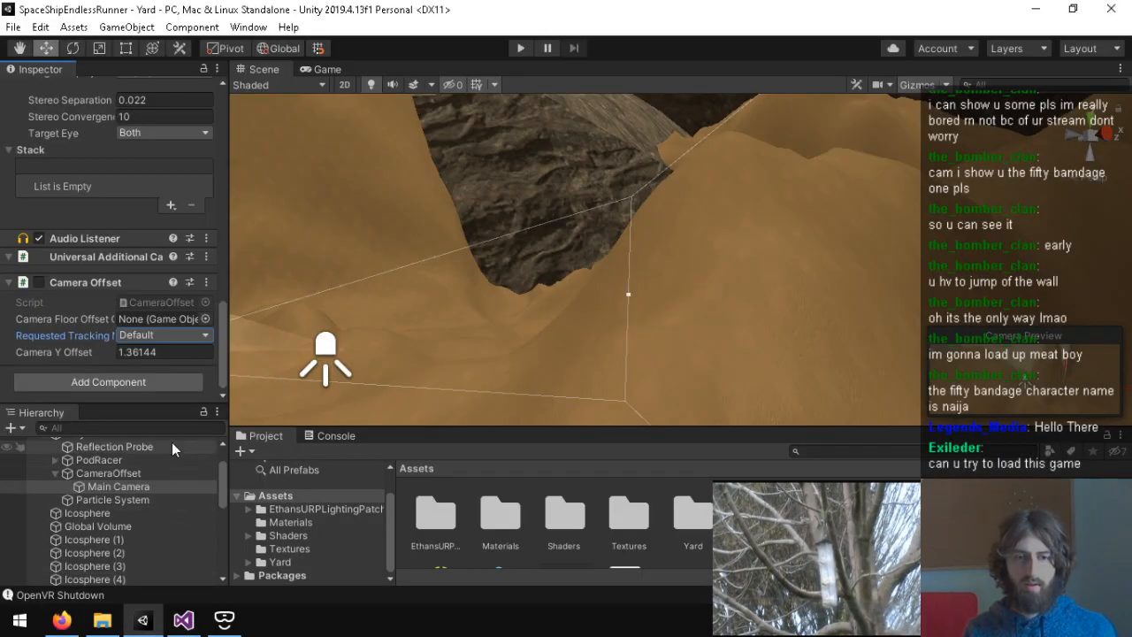
pyautogui.click(61, 620)
pyautogui.click(371, 106)
pyautogui.moveTo(392, 103); pyautogui.dragTo(263, 104)
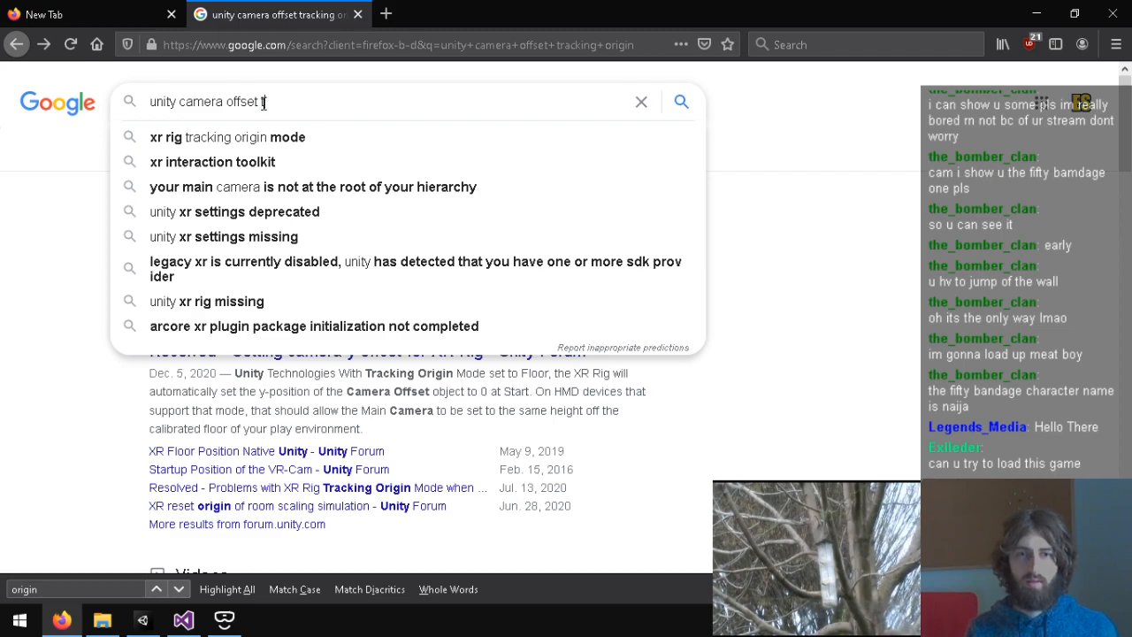
pyautogui.write('tracking mode')
pyautogui.press('Return')
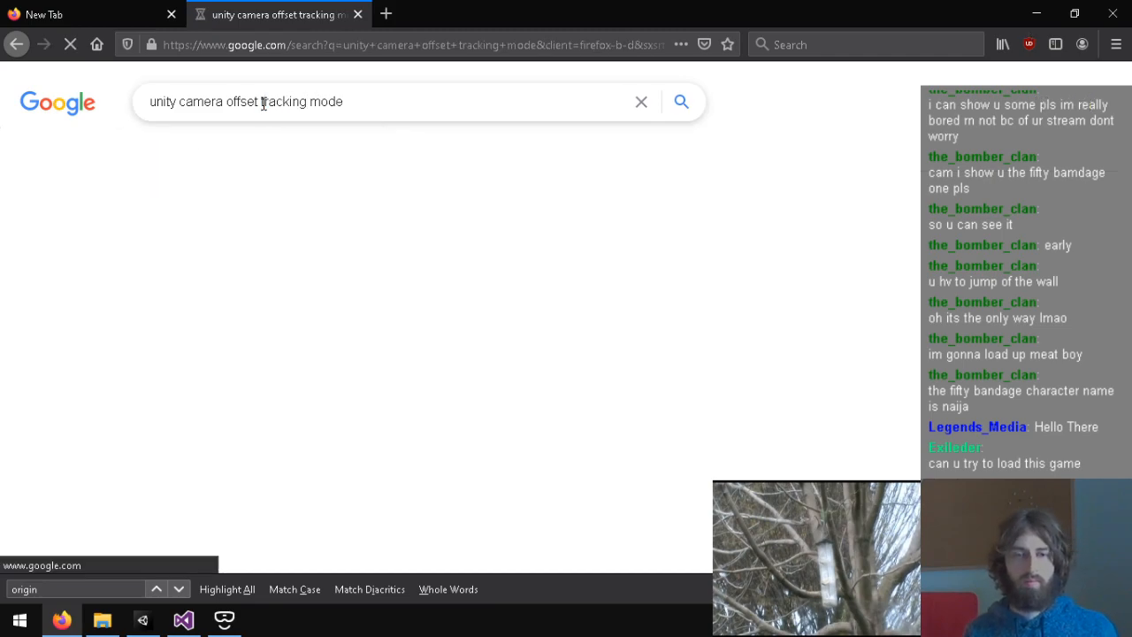
# Step: Open the Unity Manual result on configuring a project for XR in a new tab and find "floor tracking" on the page
pyautogui.rightClick(303, 223)
pyautogui.click(345, 237)
pyautogui.click(436, 14)
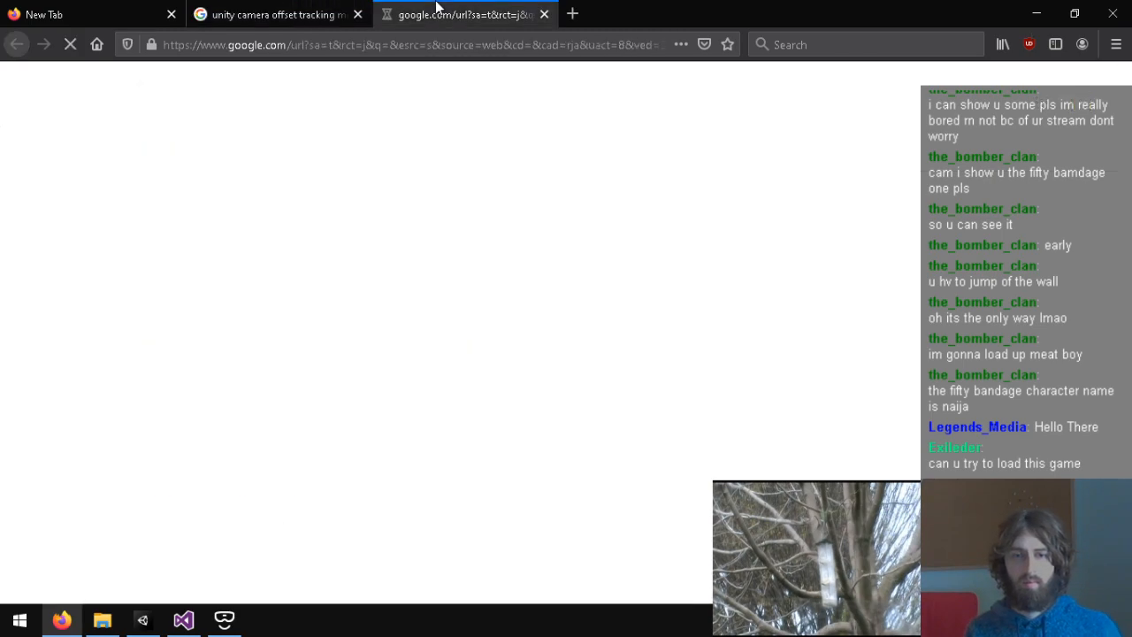
pyautogui.hotkey('ctrl', 'f')
pyautogui.write('floor')
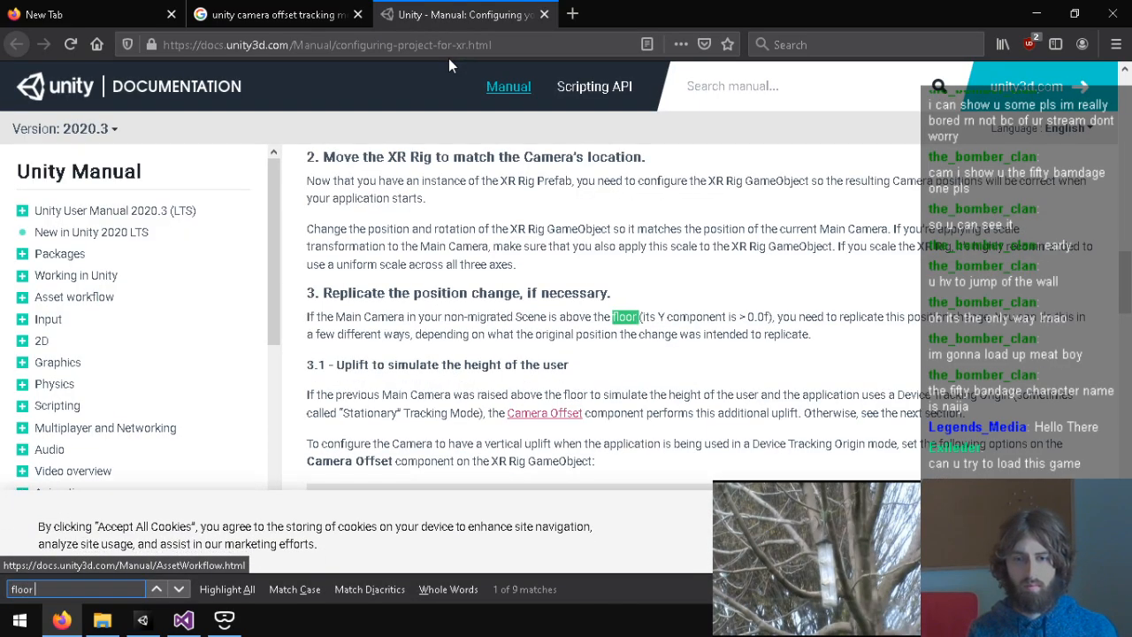
pyautogui.write(' tracking')
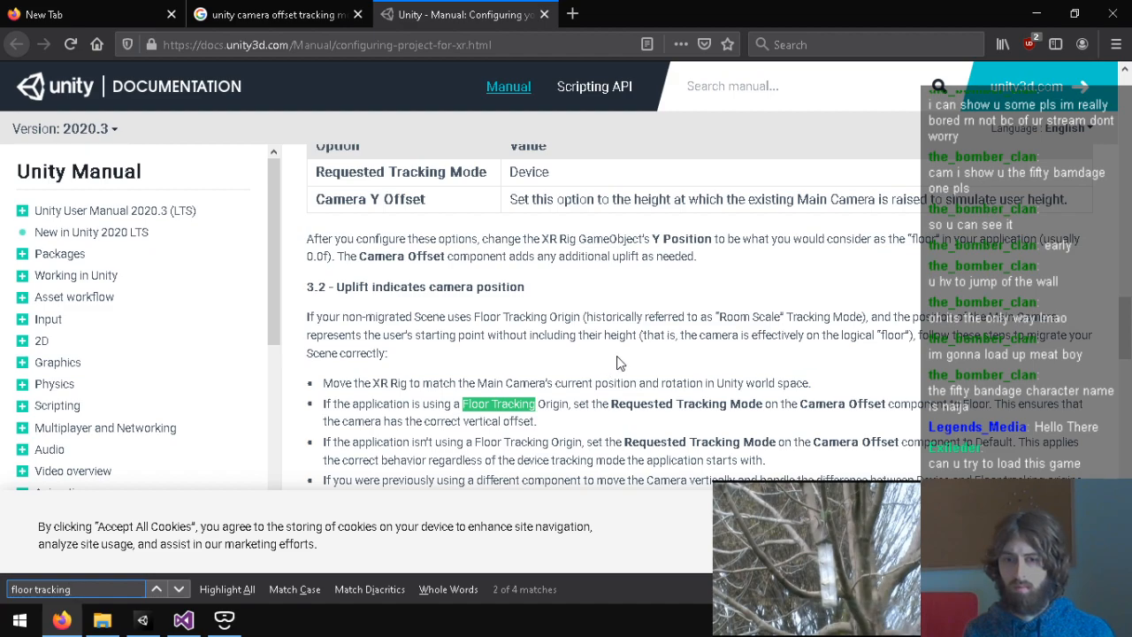
# Step: Read the Unity Manual's sections 3.1 and 3.2 on camera uplift and the Camera Offset component's Requested Tracking Mode settings
pyautogui.scroll(-4, 555, 345)
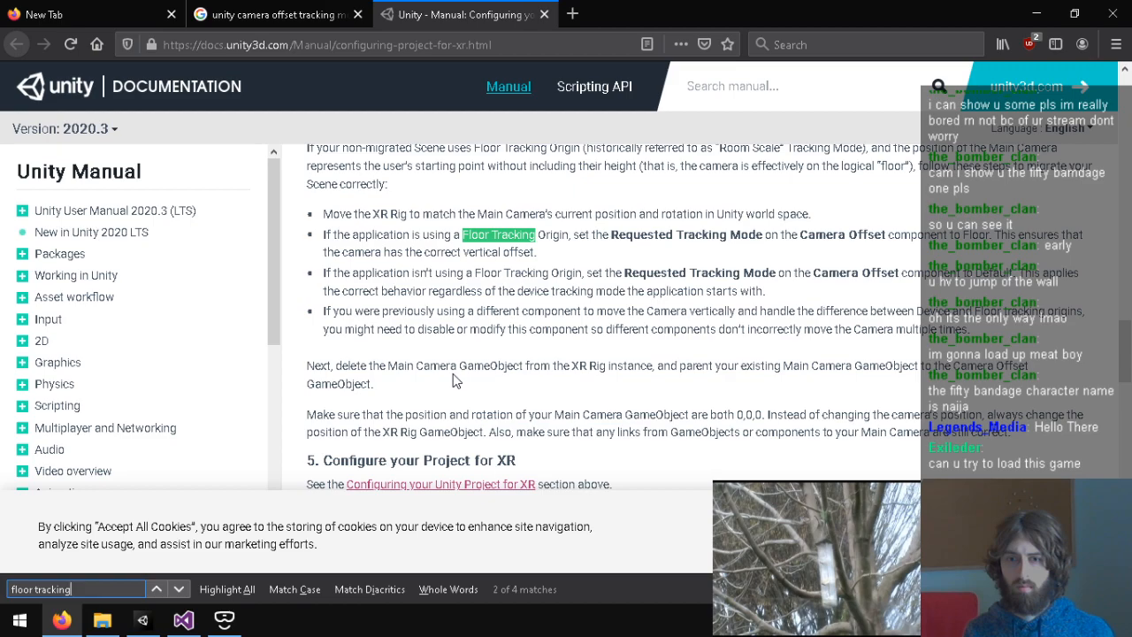
pyautogui.scroll(4, 453, 381)
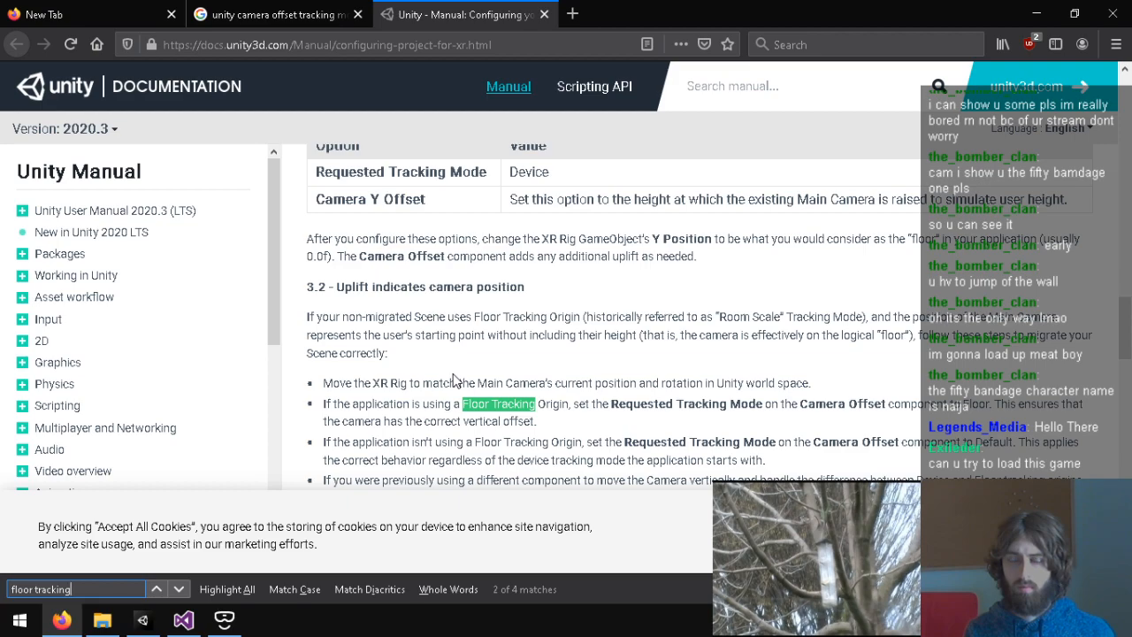
pyautogui.click(184, 619)
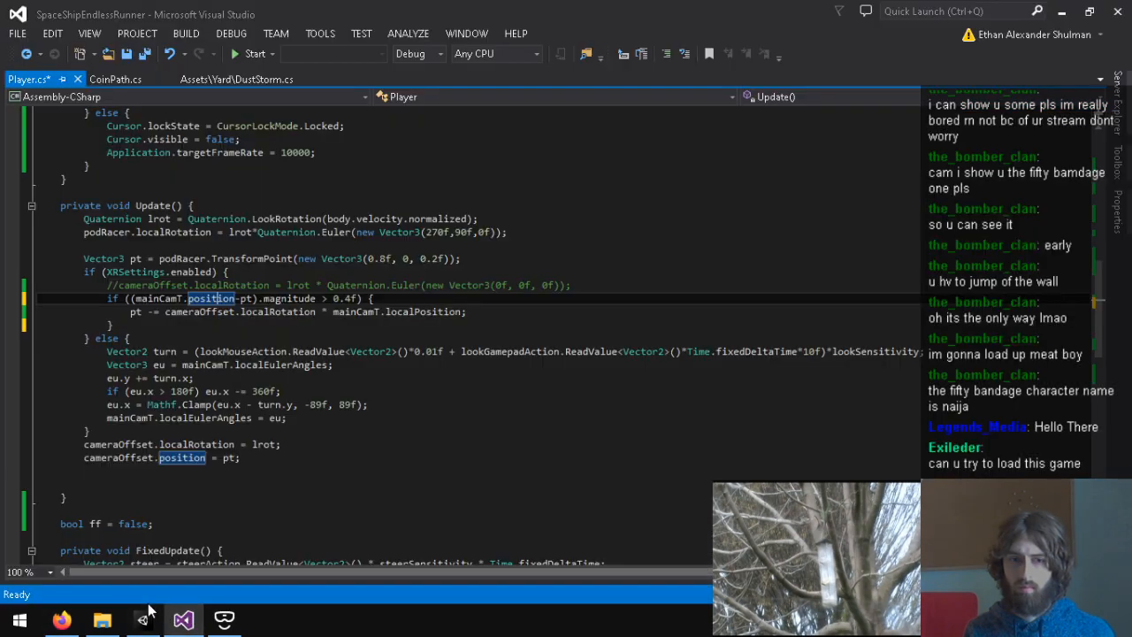
pyautogui.click(61, 619)
pyautogui.scroll(-1, 559, 380)
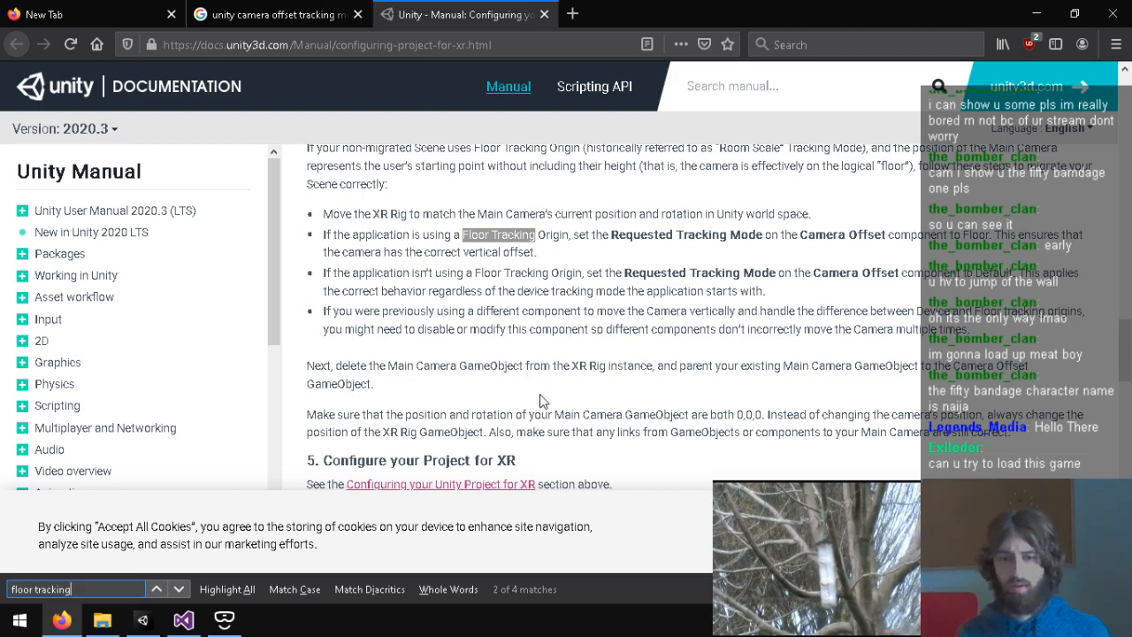
pyautogui.scroll(3, 544, 385)
pyautogui.scroll(2, 552, 384)
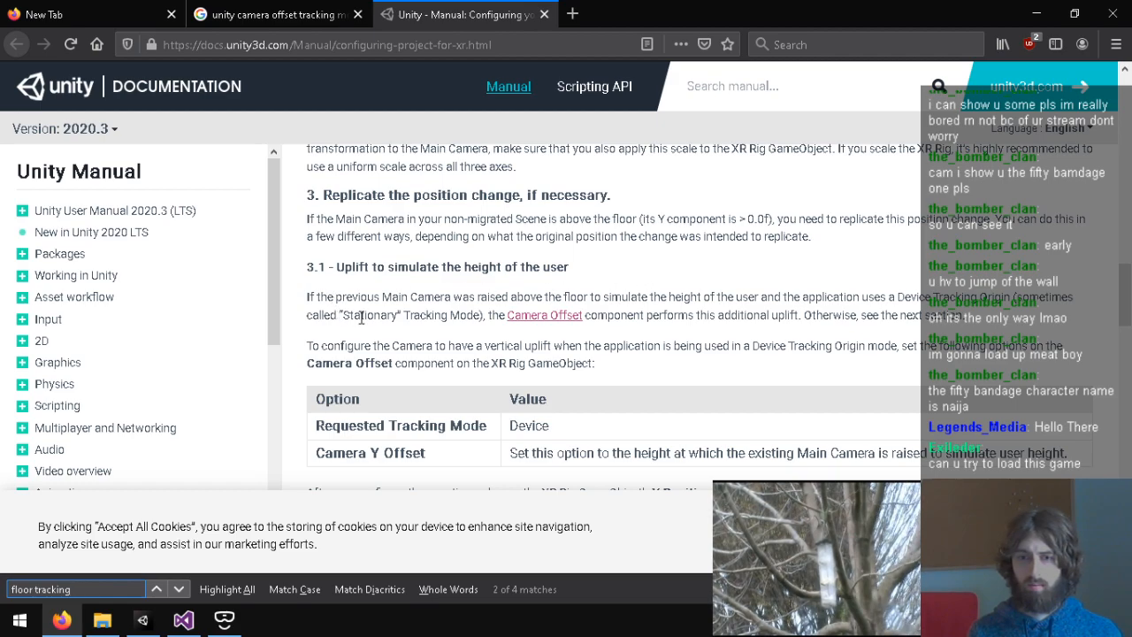
# Step: Switch to Unity, set Main Camera's Requested Tracking Mode to Floor, and playtest the level in VR, then stop play mode
pyautogui.click(185, 619)
pyautogui.click(142, 619)
pyautogui.click(164, 334)
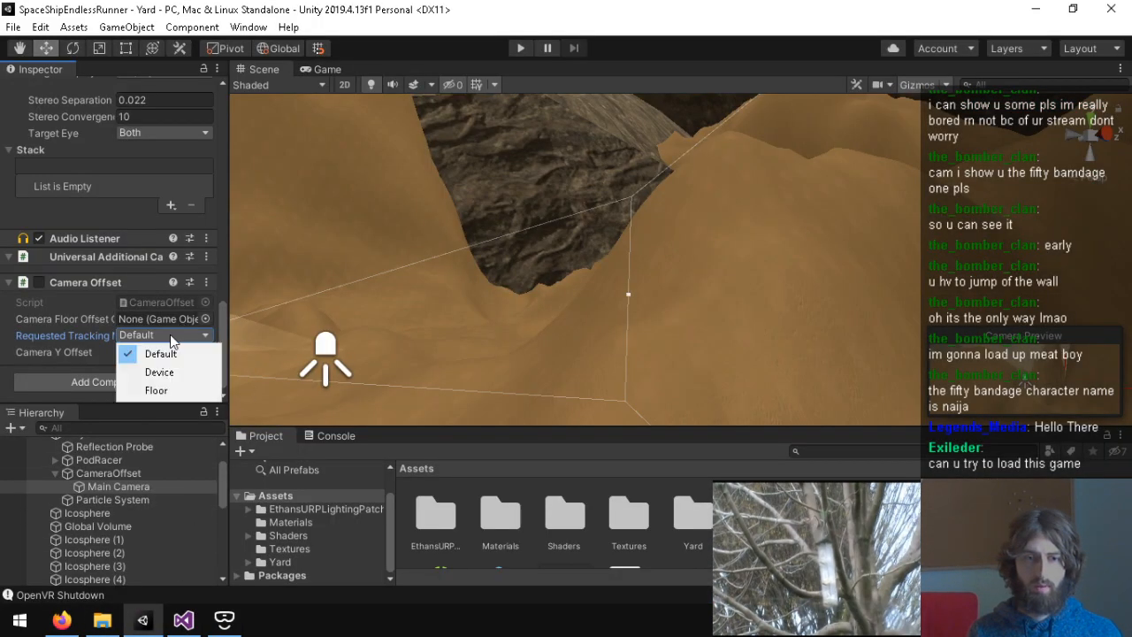
pyautogui.click(142, 390)
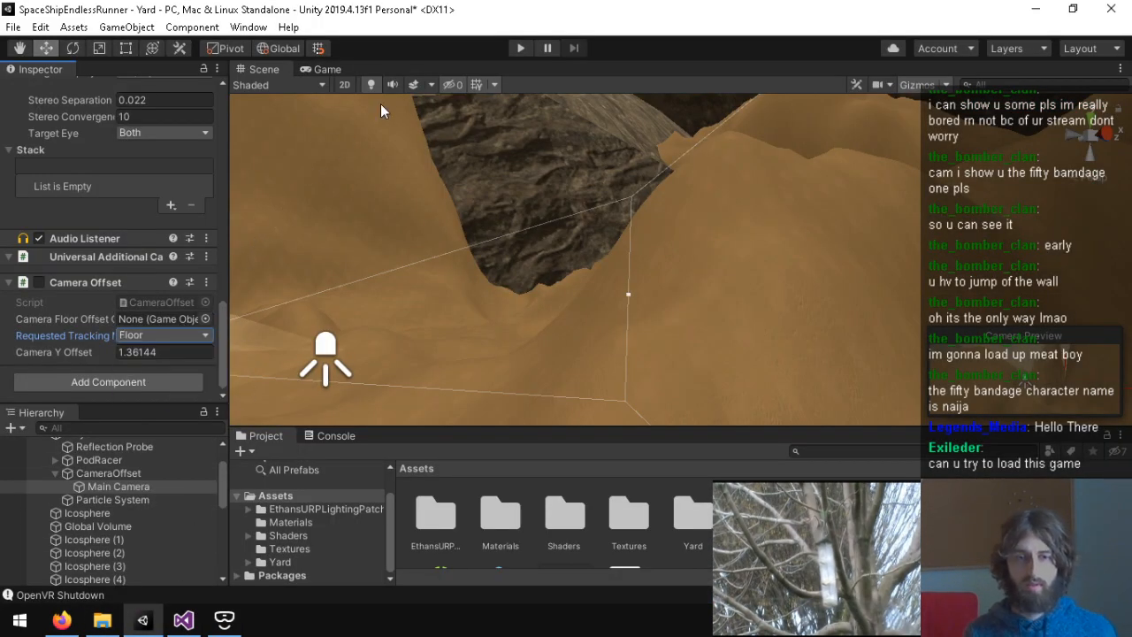
pyautogui.click(514, 48)
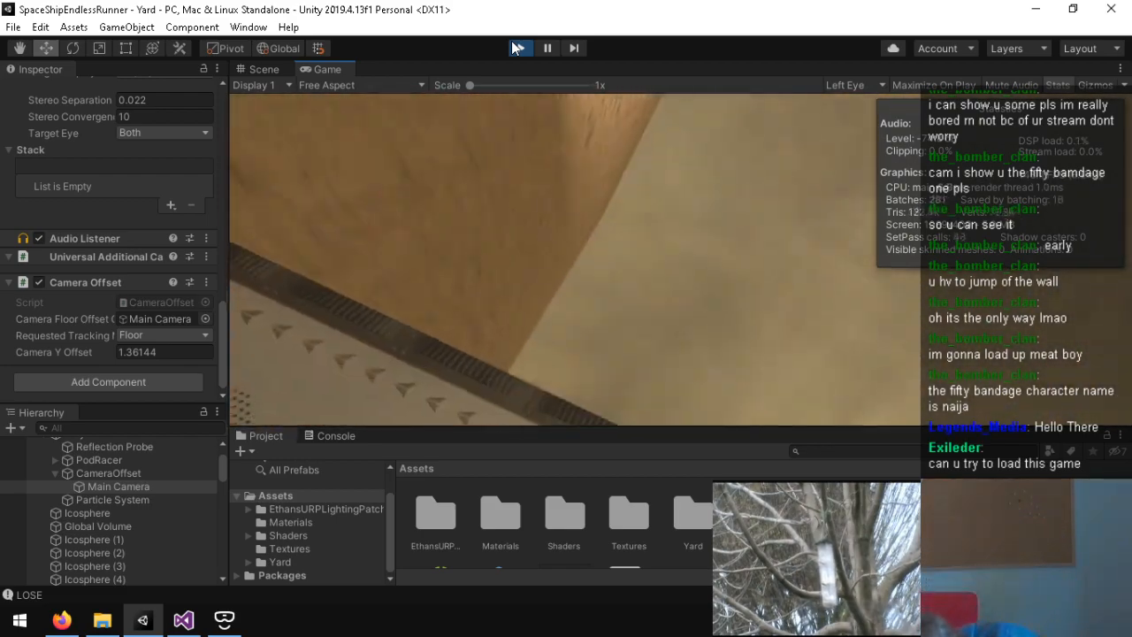
pyautogui.click(517, 48)
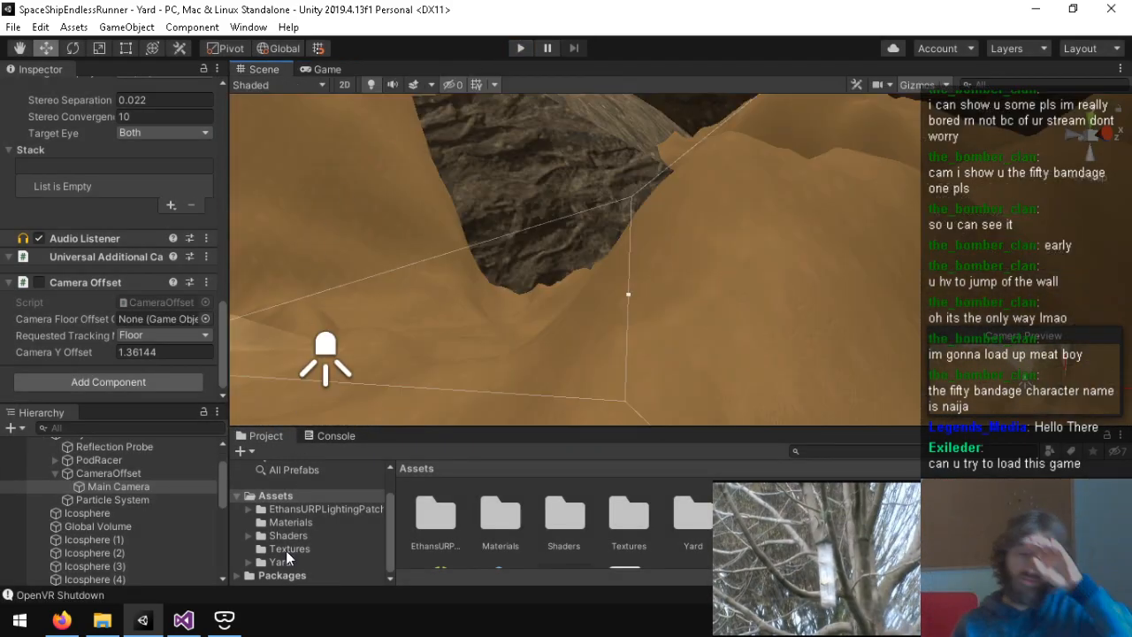
pyautogui.click(152, 630)
pyautogui.click(183, 619)
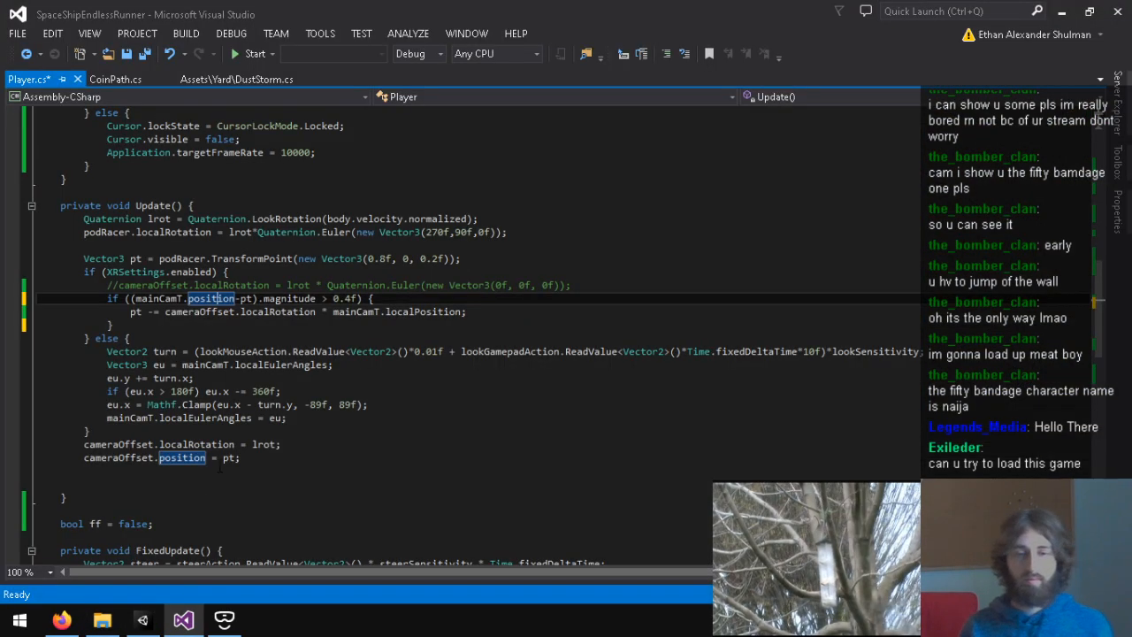
pyautogui.press('End')
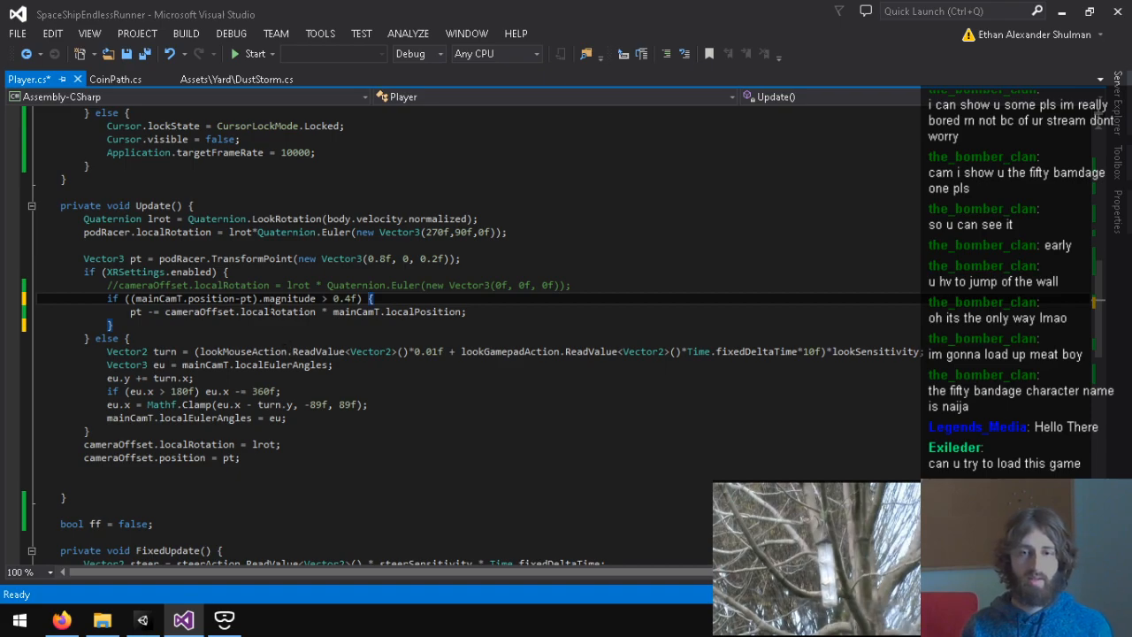
# Step: In Unity, set Main Camera's Requested Tracking Mode to Device and playtest the level in VR, then stop play mode
pyautogui.click(142, 619)
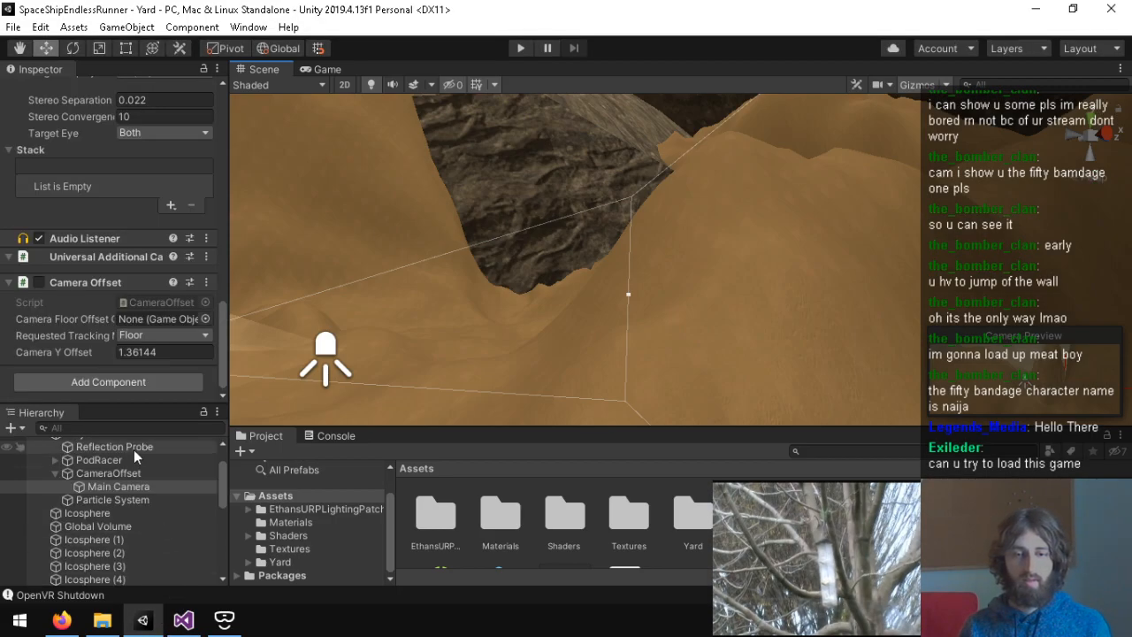
pyautogui.click(156, 337)
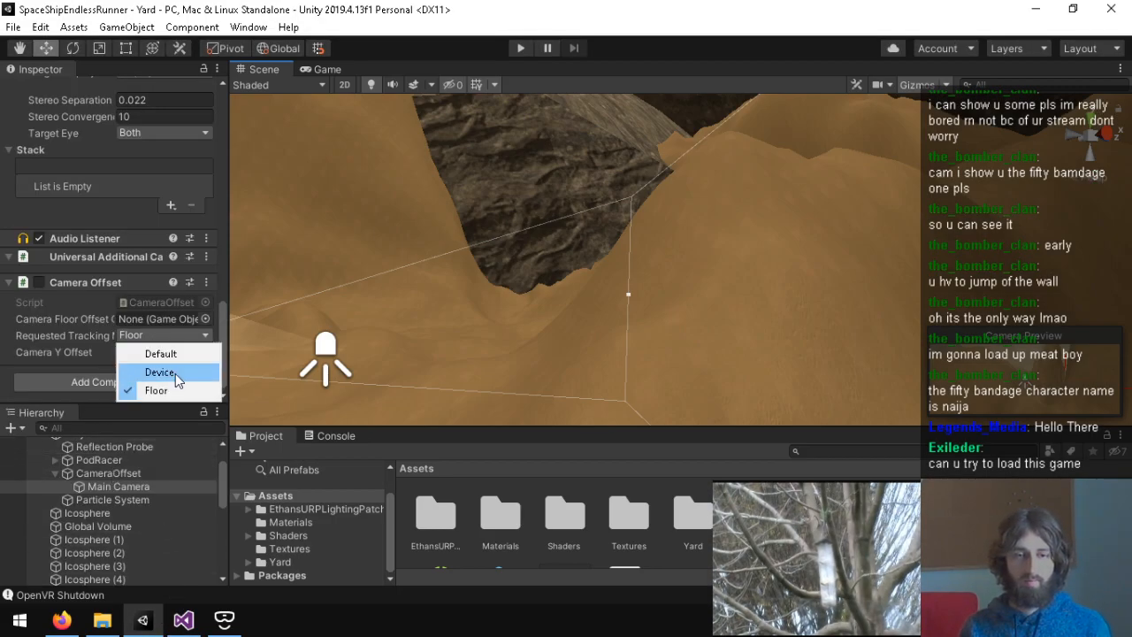
pyautogui.click(175, 373)
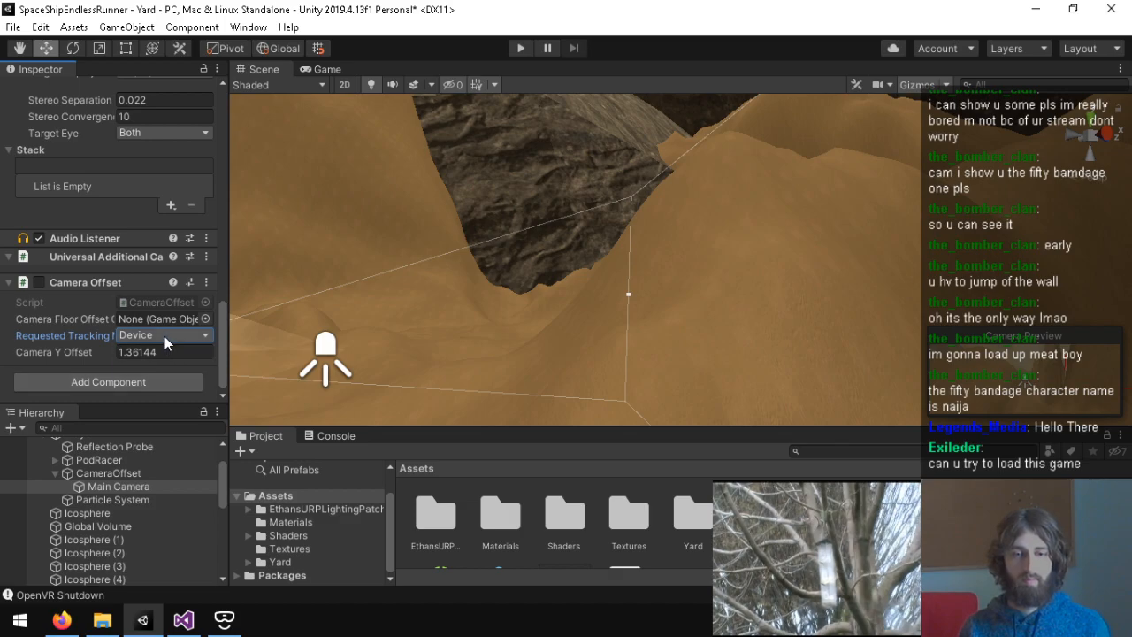
pyautogui.click(164, 336)
pyautogui.click(71, 338)
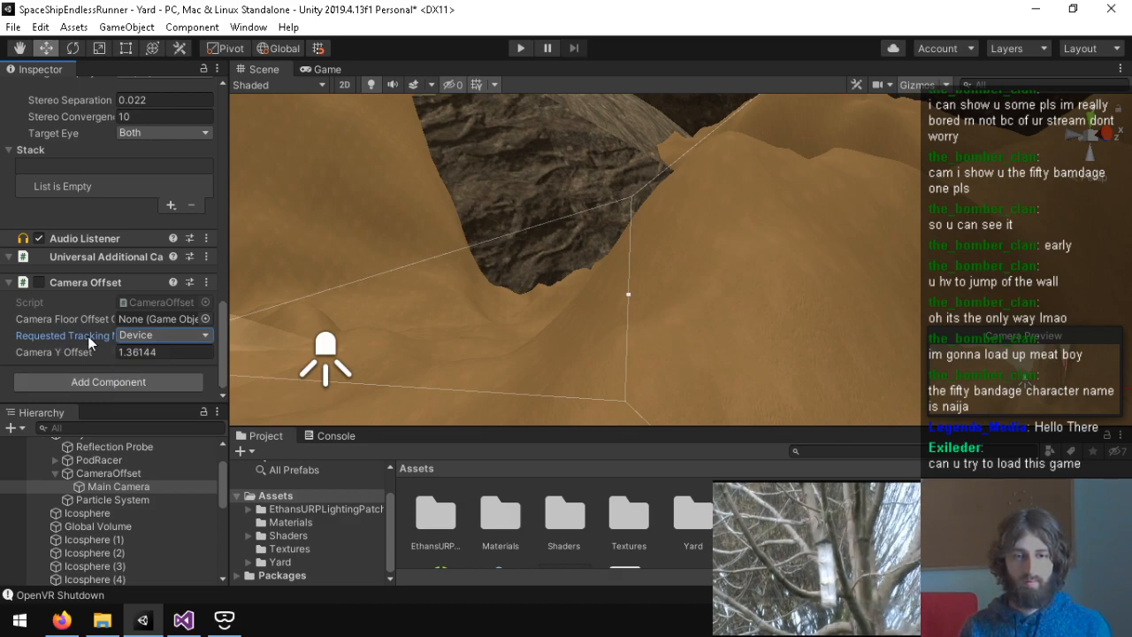
pyautogui.click(520, 48)
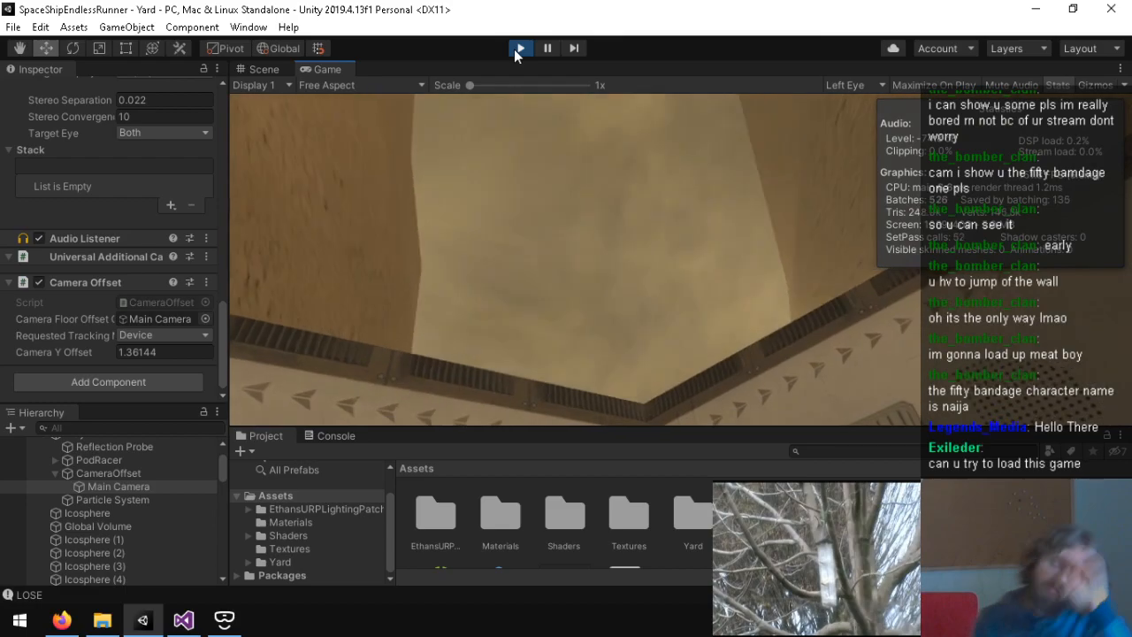
pyautogui.click(517, 53)
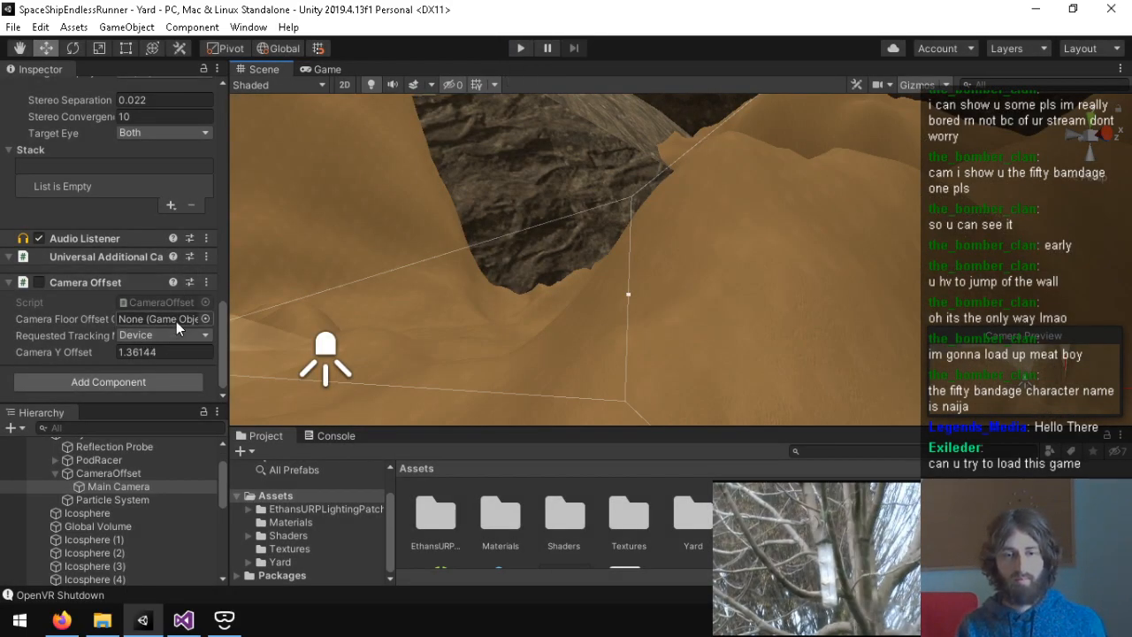
pyautogui.moveTo(68, 324)
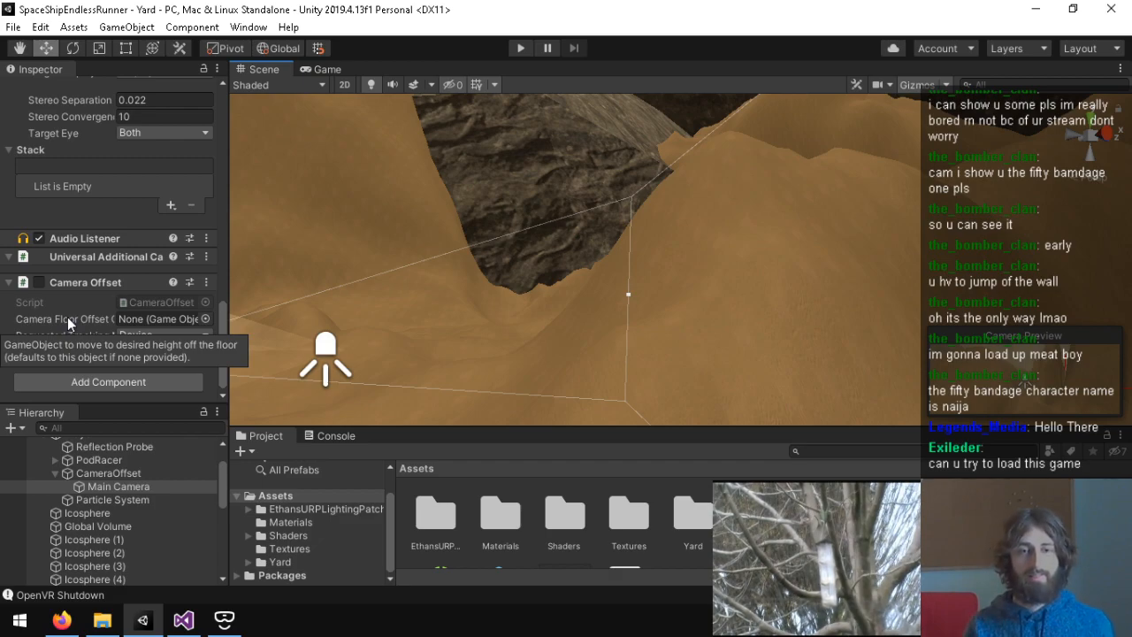
# Step: Set Requested Tracking Mode to Default in Main Camera's Camera Offset component
pyautogui.click(145, 333)
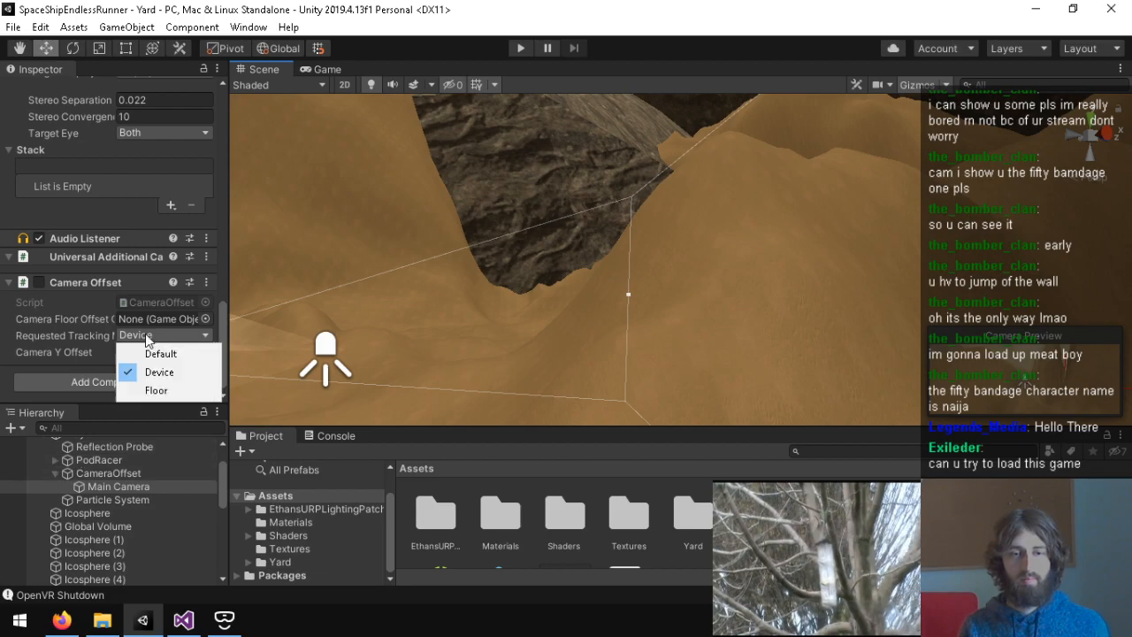
pyautogui.click(157, 391)
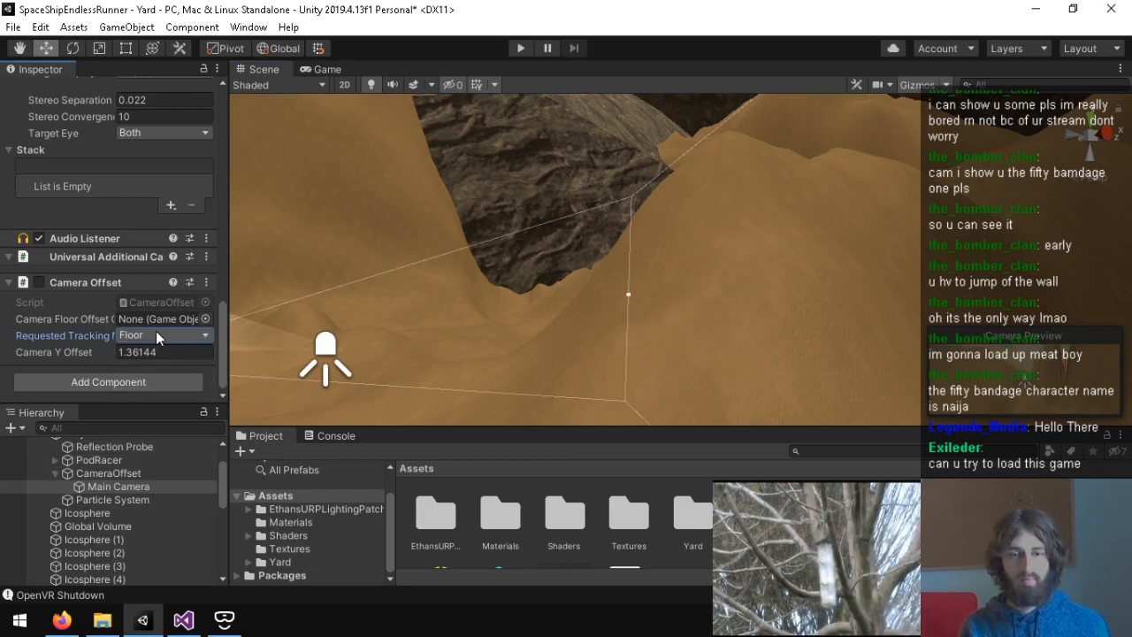
pyautogui.click(157, 334)
pyautogui.click(155, 352)
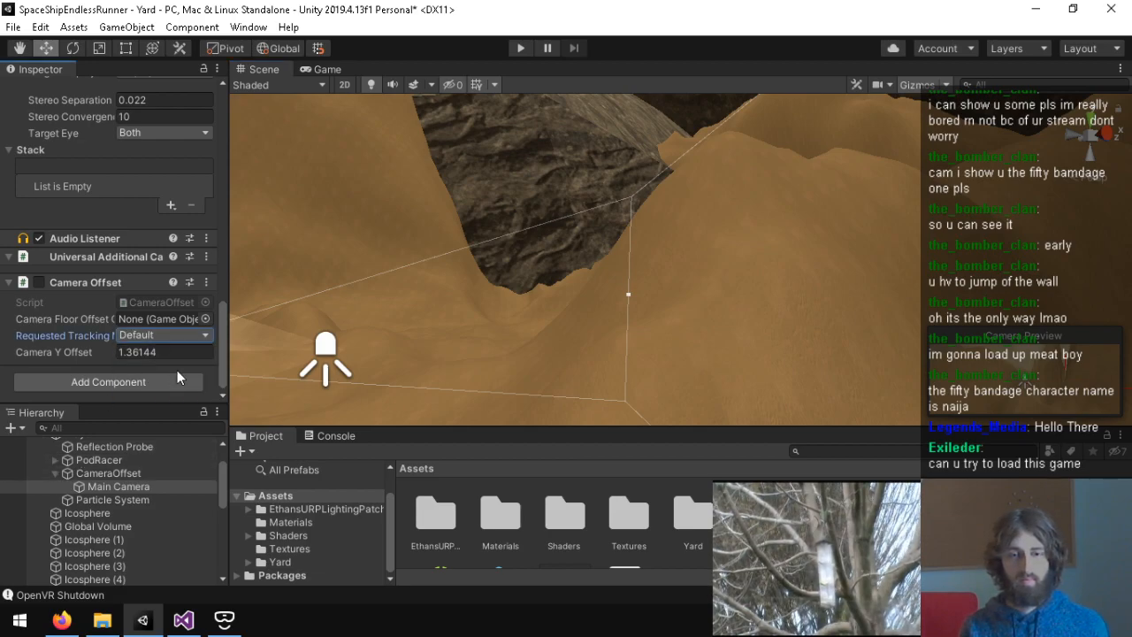
# Step: Switch to Visual Studio, change the camera distance threshold in Player.cs Update() to 1f, save the script, and return to Unity
pyautogui.click(183, 618)
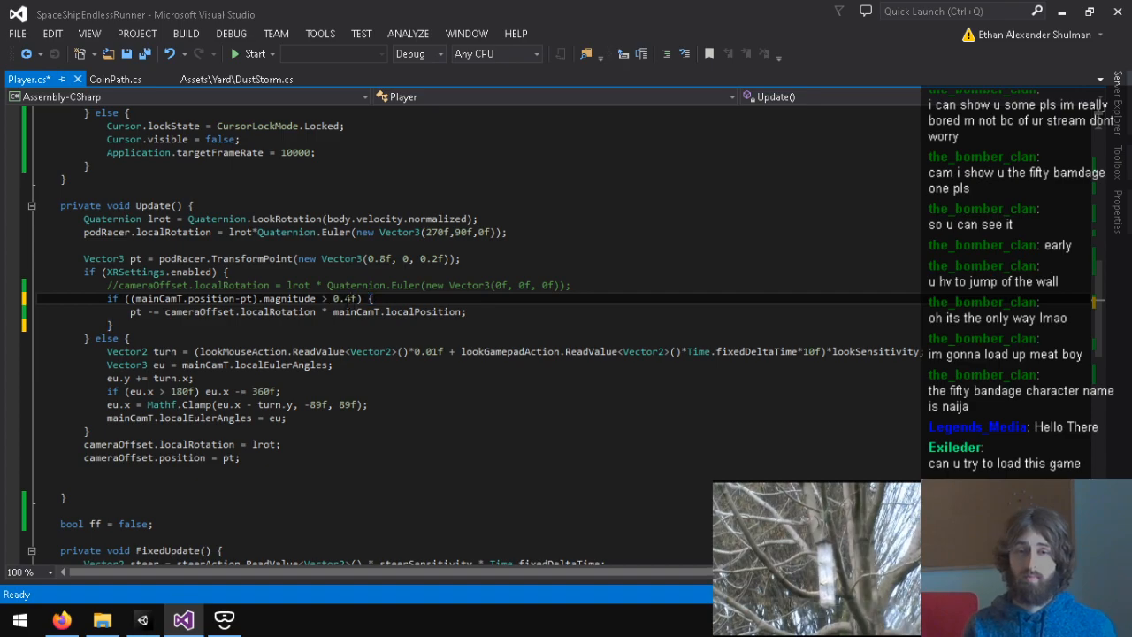
pyautogui.press('BackSpace')
pyautogui.hotkey('ctrl', 's')
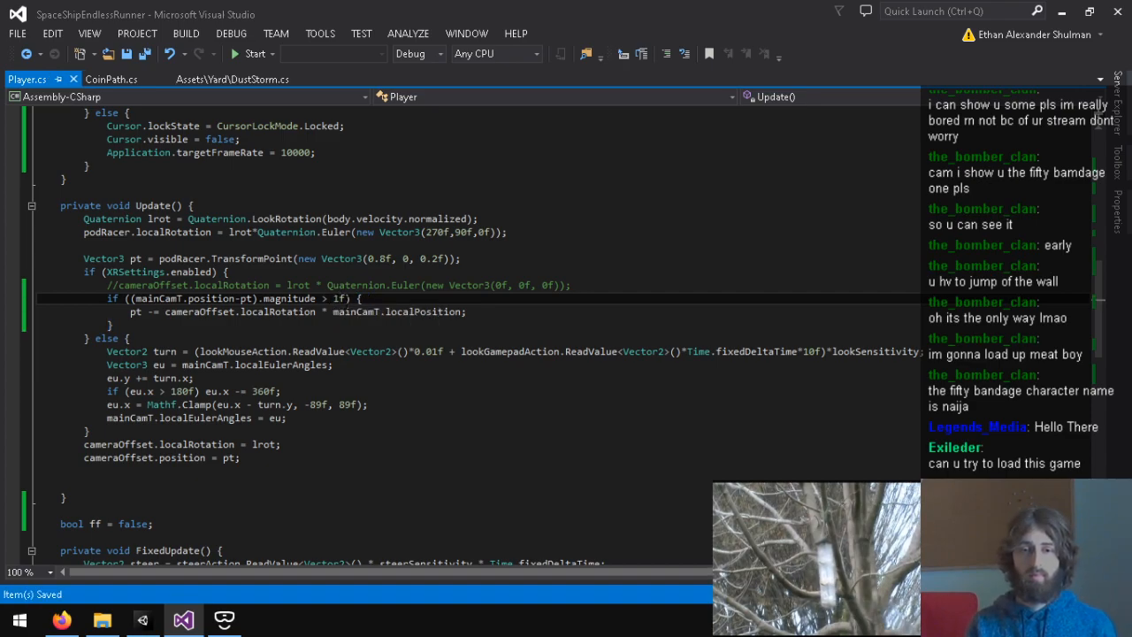
pyautogui.click(141, 619)
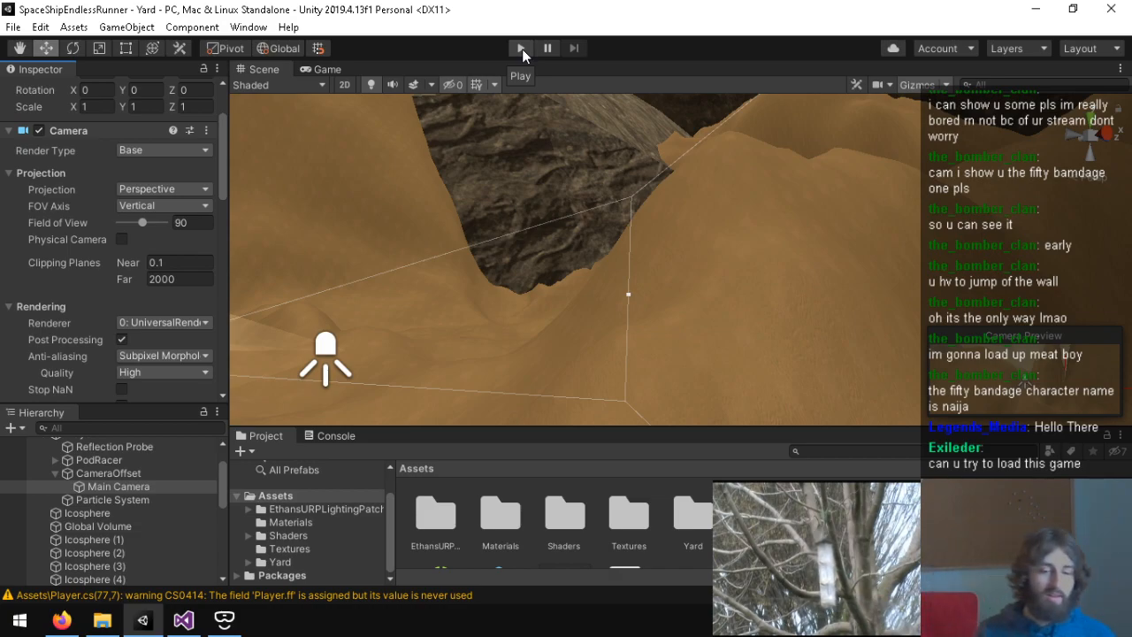
# Step: In Visual Studio, delete the unused "bool ff = false;" field above FixedUpdate() in Player.cs and save the script
pyautogui.click(183, 619)
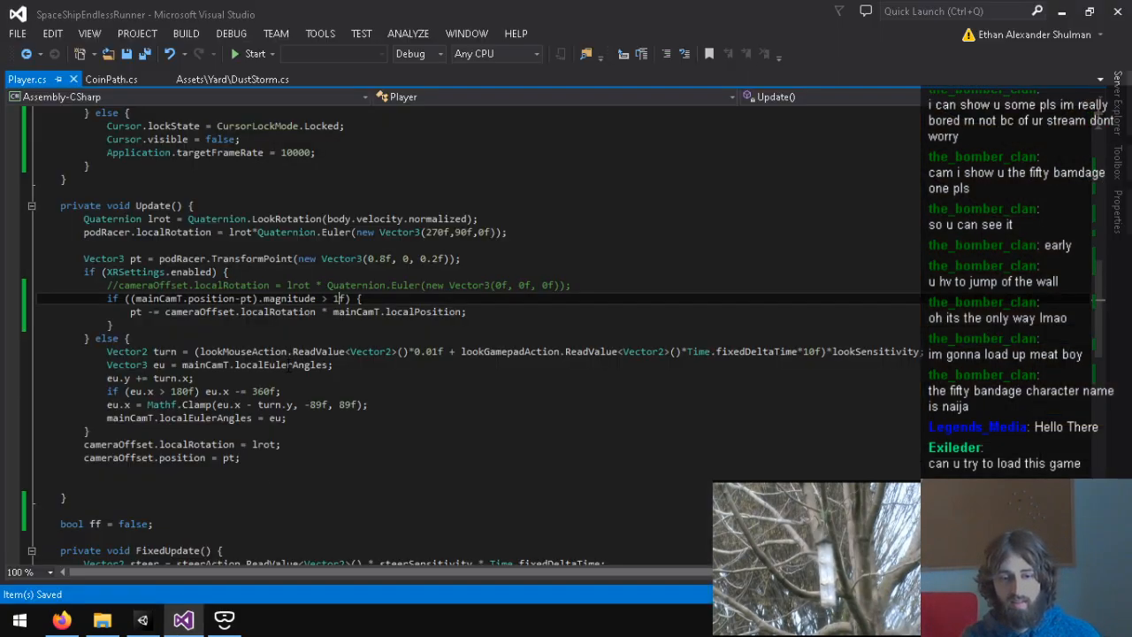
pyautogui.moveTo(125, 458); pyautogui.dragTo(35, 433)
pyautogui.press('BackSpace')
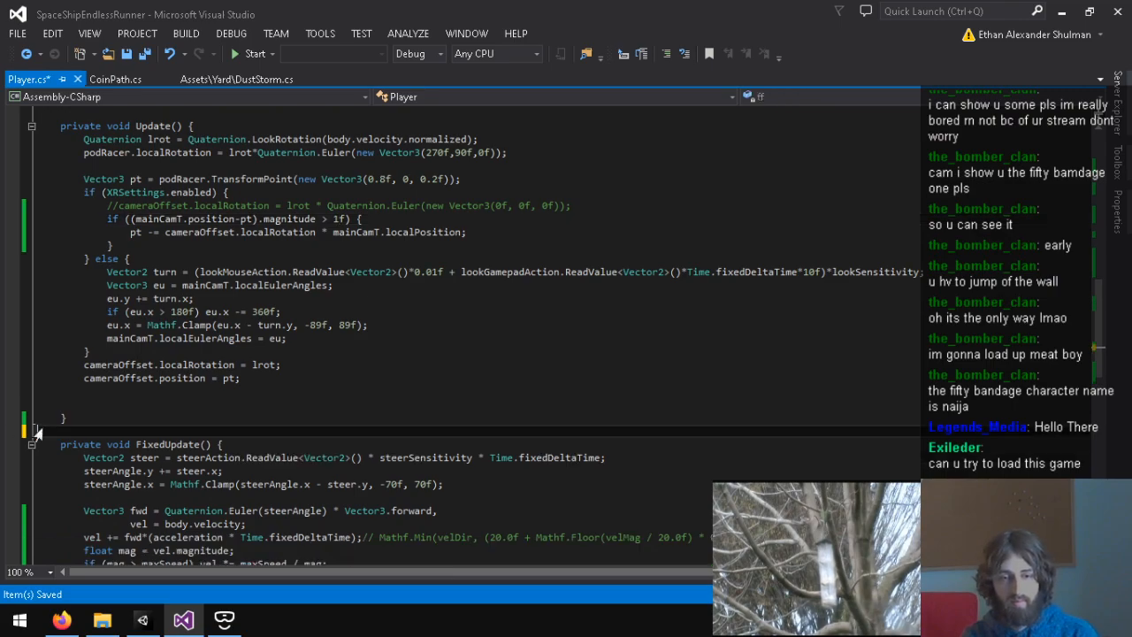
pyautogui.scroll(-4, 291, 412)
pyautogui.scroll(-2, 295, 391)
pyautogui.hotkey('ctrl', 's')
pyautogui.scroll(5, 294, 369)
pyautogui.scroll(-9, 294, 369)
pyautogui.scroll(7, 297, 375)
pyautogui.scroll(10, 297, 373)
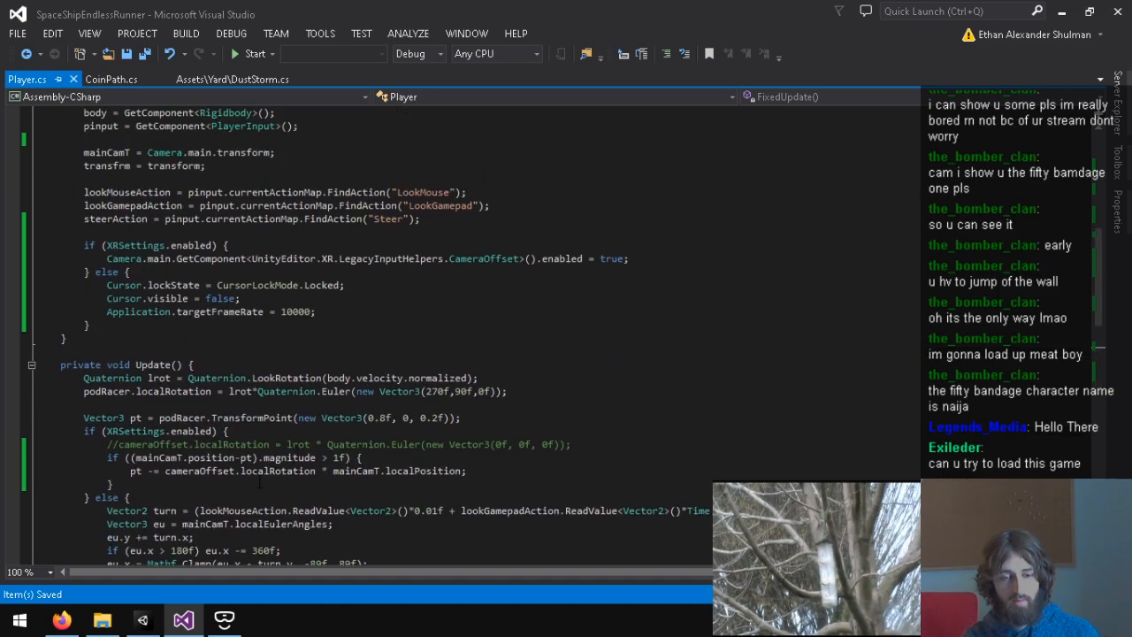
# Step: Switch to Unity and playtest the level in VR with the saved script and tracking mode, stopping play mode when finished
pyautogui.hotkey('alt', 'Tab')
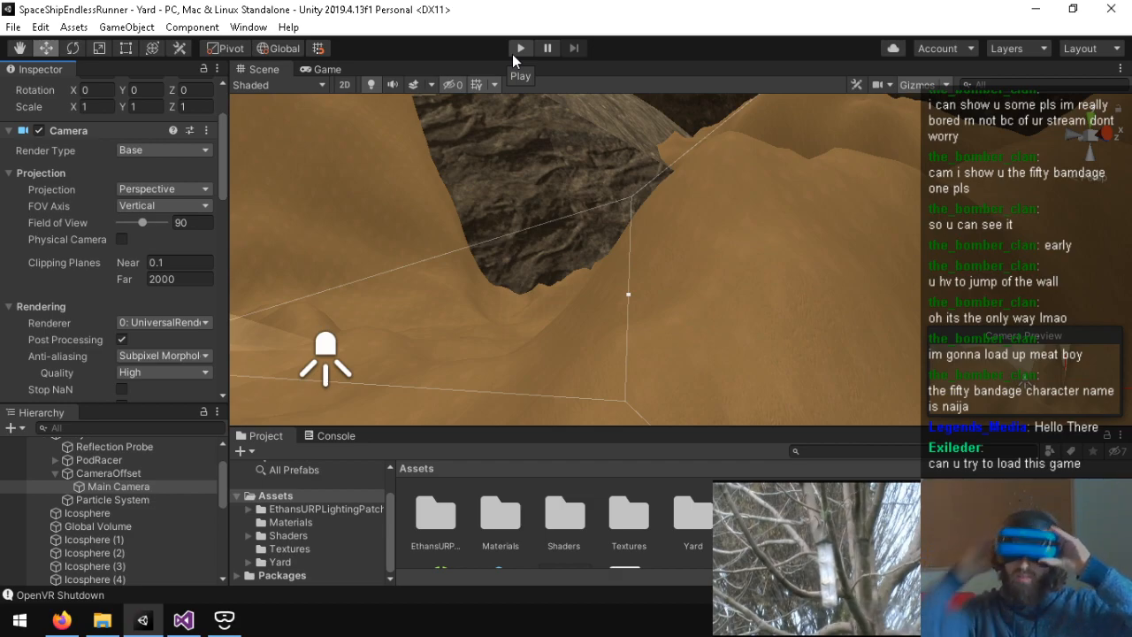
pyautogui.click(518, 49)
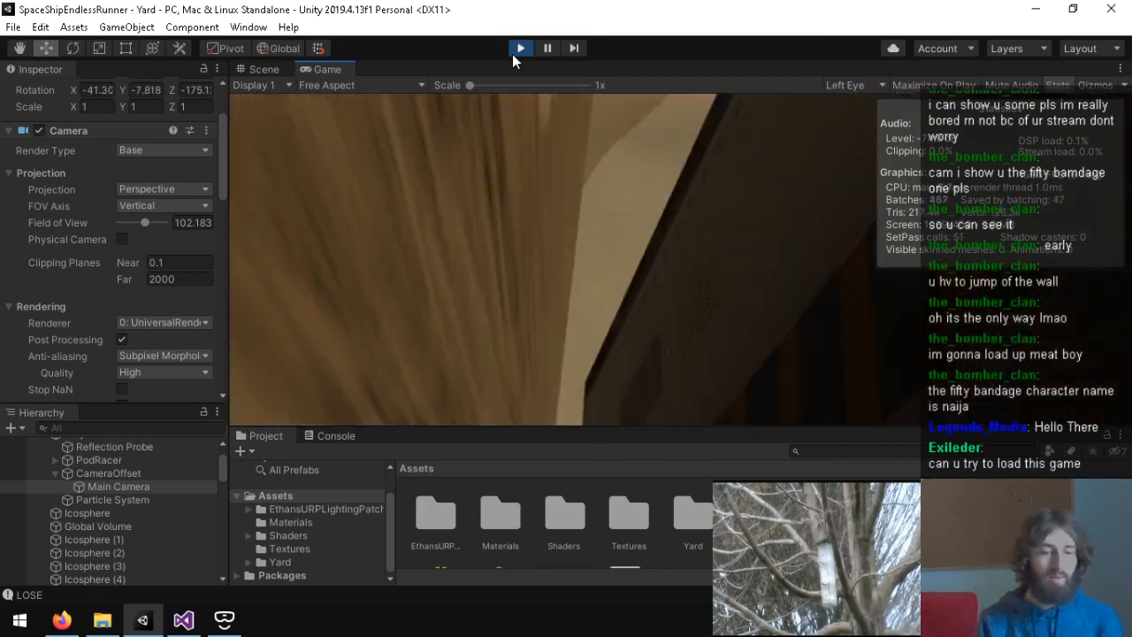
pyautogui.click(520, 48)
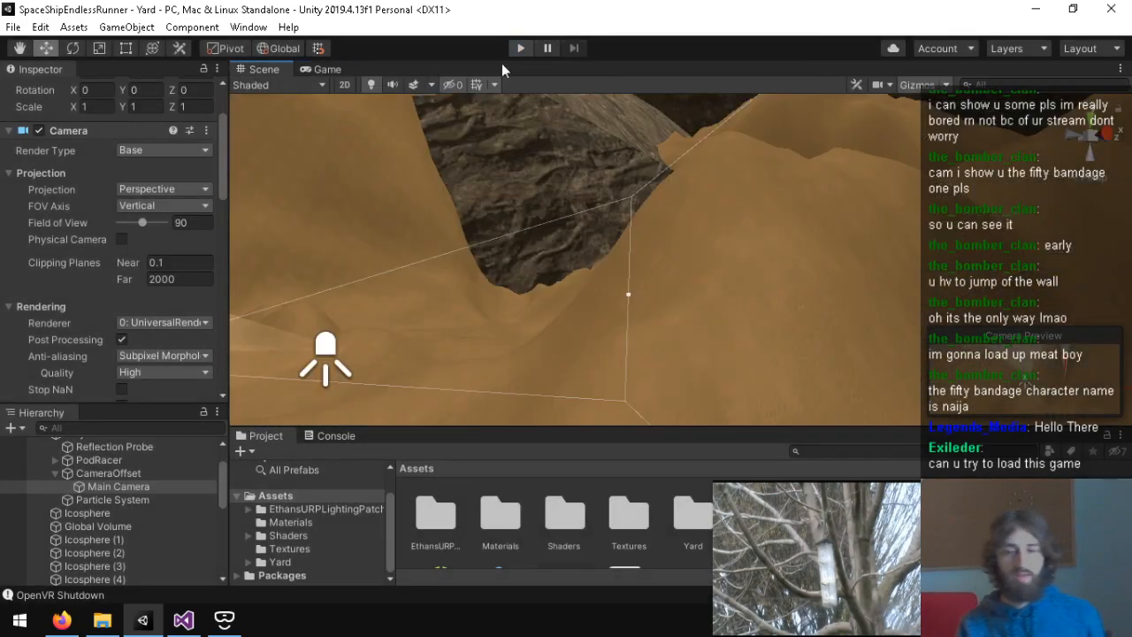
# Step: Switch to Visual Studio and review the mainCamT.position distance check in the Update() method of Player.cs
pyautogui.click(183, 619)
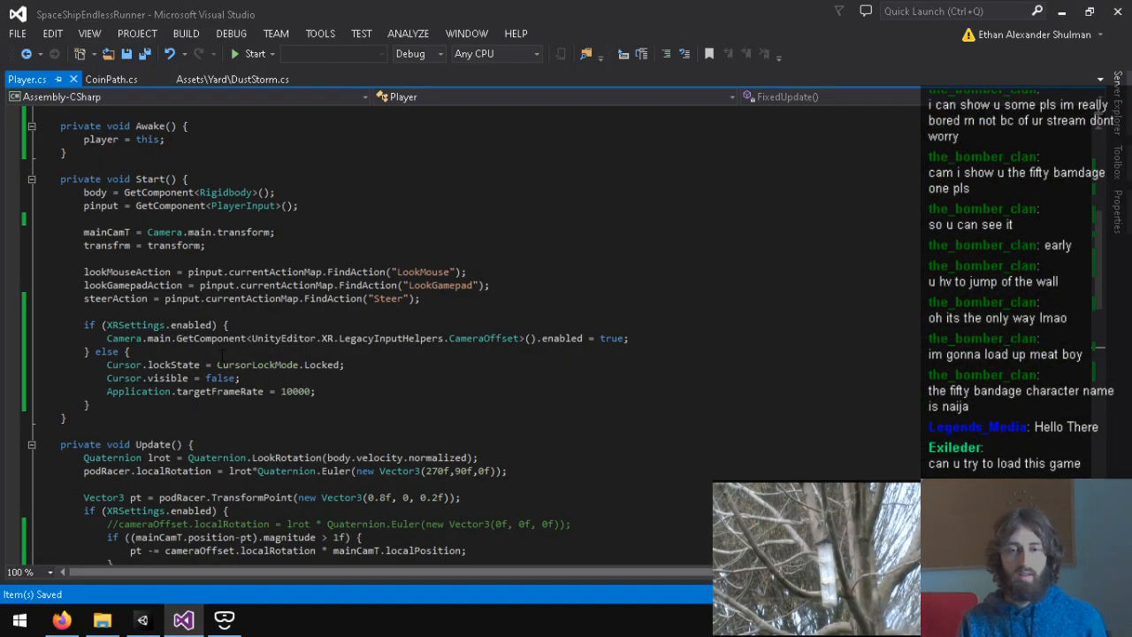
pyautogui.scroll(-7, 220, 357)
pyautogui.moveTo(219, 271); pyautogui.dragTo(189, 259)
pyautogui.click(236, 259)
pyautogui.click(190, 259)
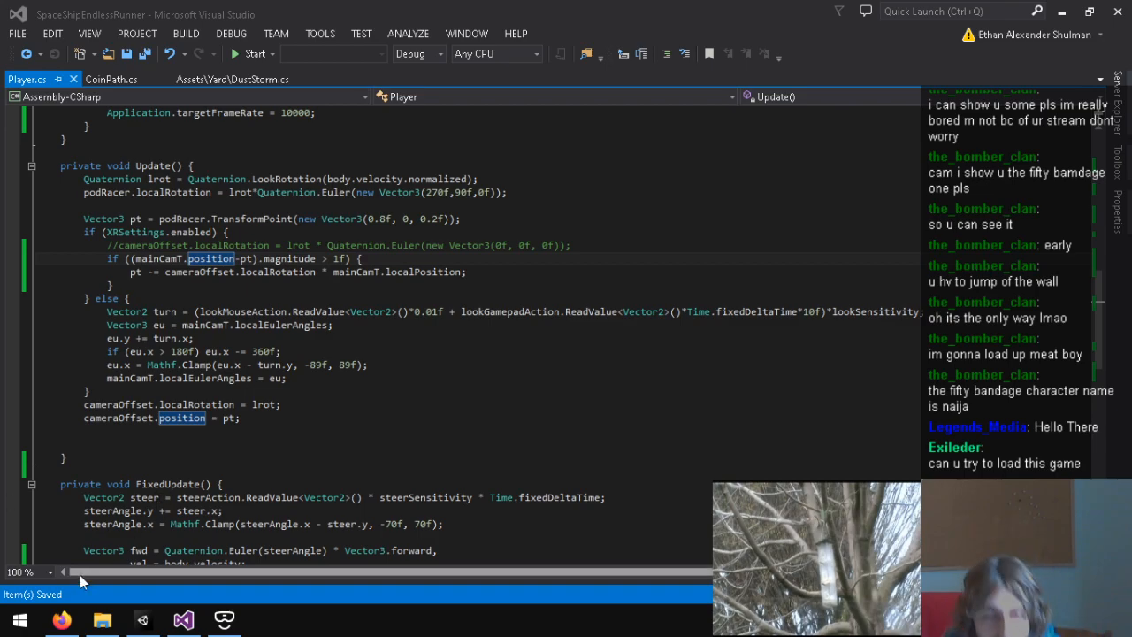
# Step: Switch to Firefox and reread the Unity Manual's XR configuration page on migrating scenes, XR Rig placement, and Camera Offset tracking modes
pyautogui.click(61, 619)
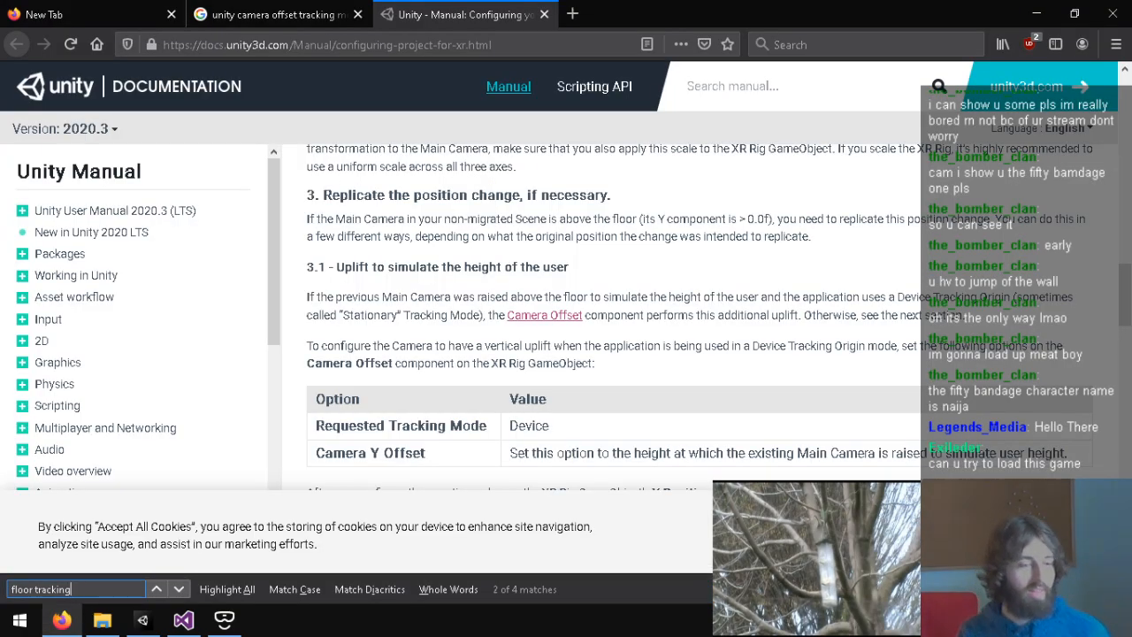
pyautogui.hotkey('alt', 'Tab')
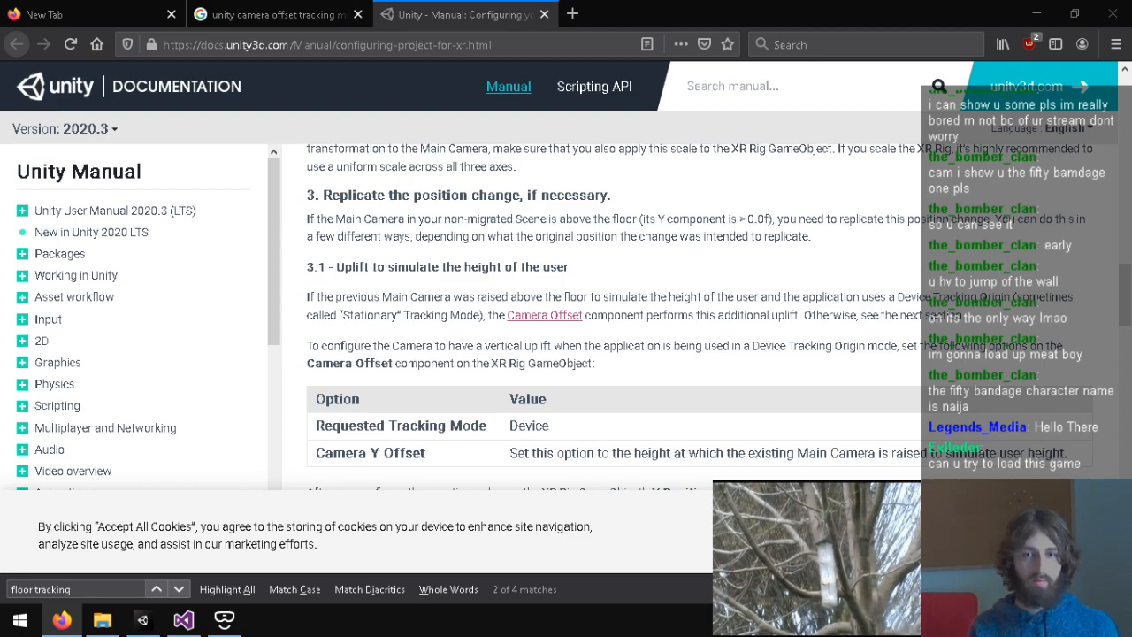
pyautogui.scroll(4, 482, 334)
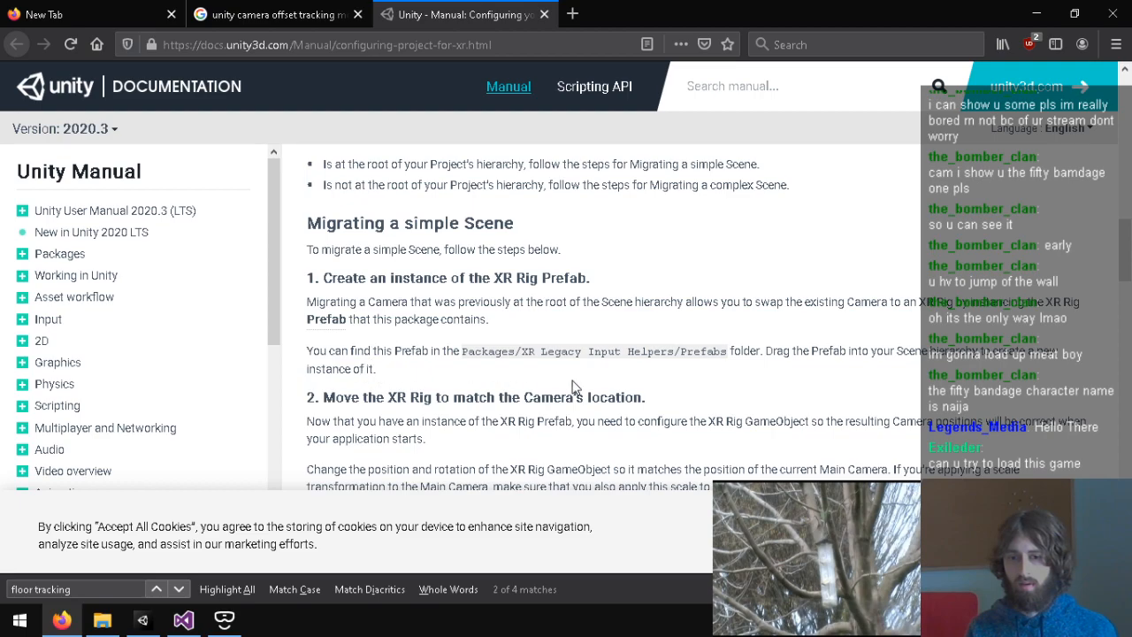
pyautogui.scroll(-2, 571, 387)
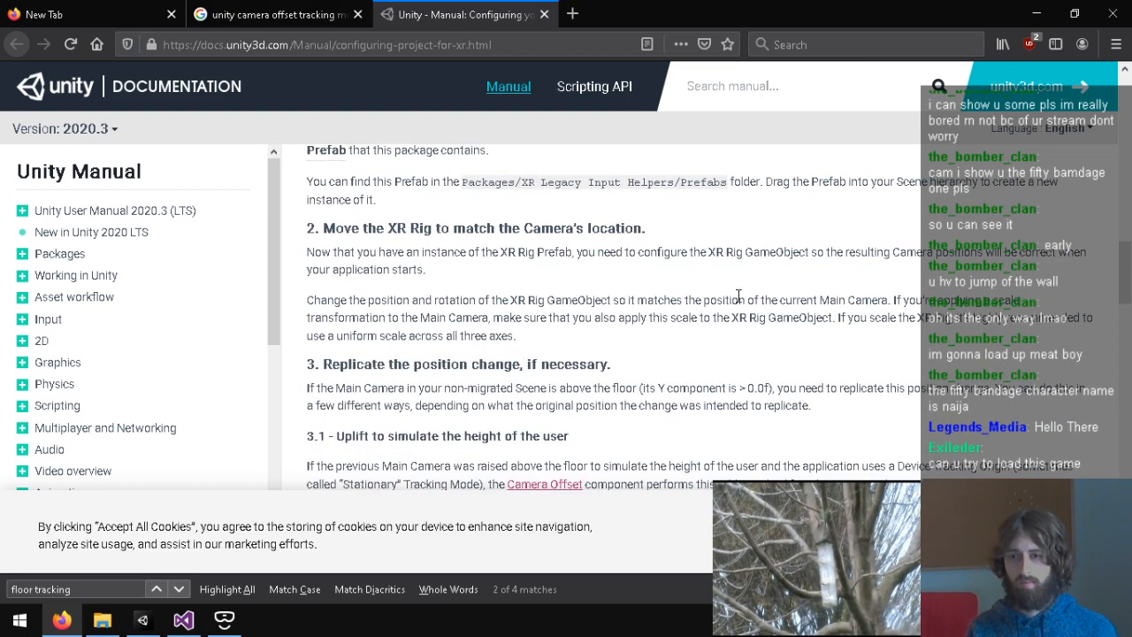
pyautogui.scroll(-2, 755, 294)
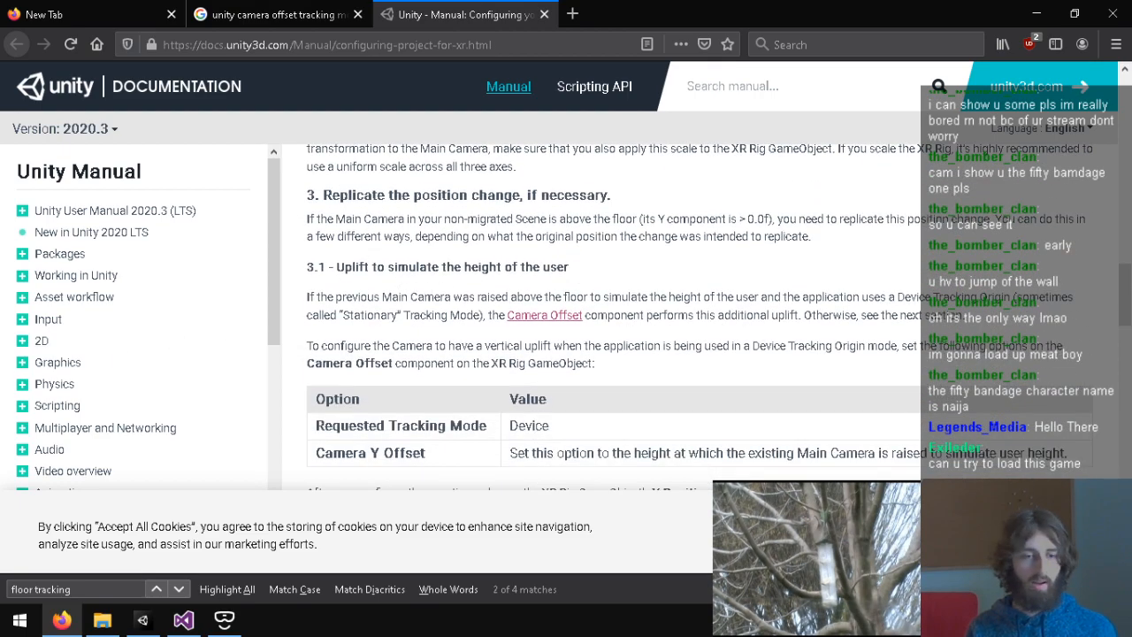
pyautogui.scroll(-6, 421, 301)
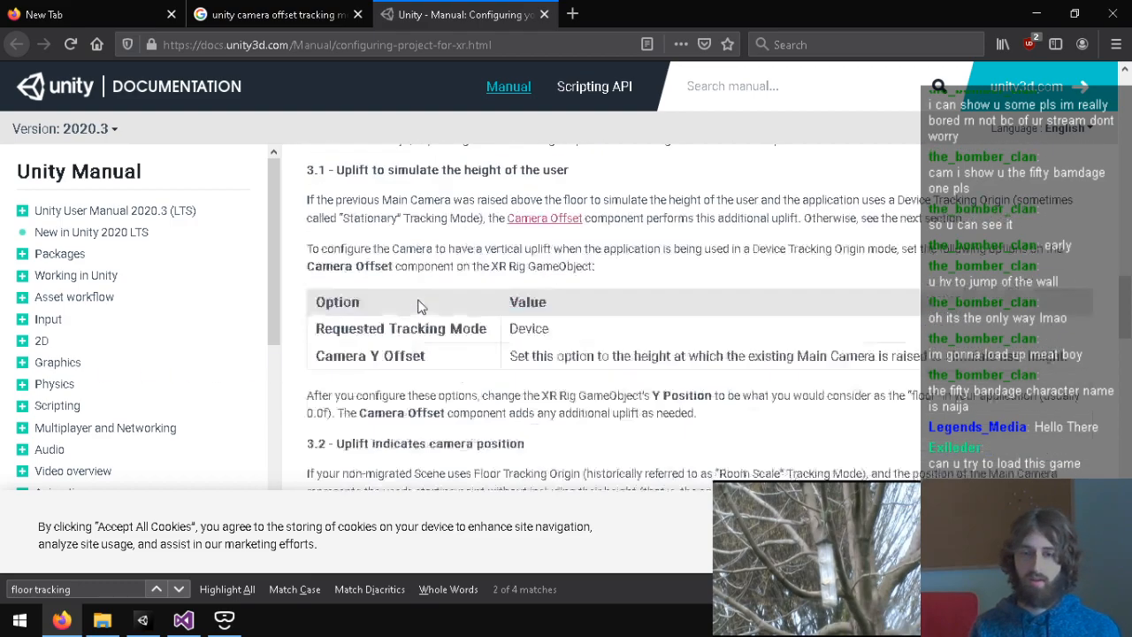
pyautogui.scroll(3, 161, 306)
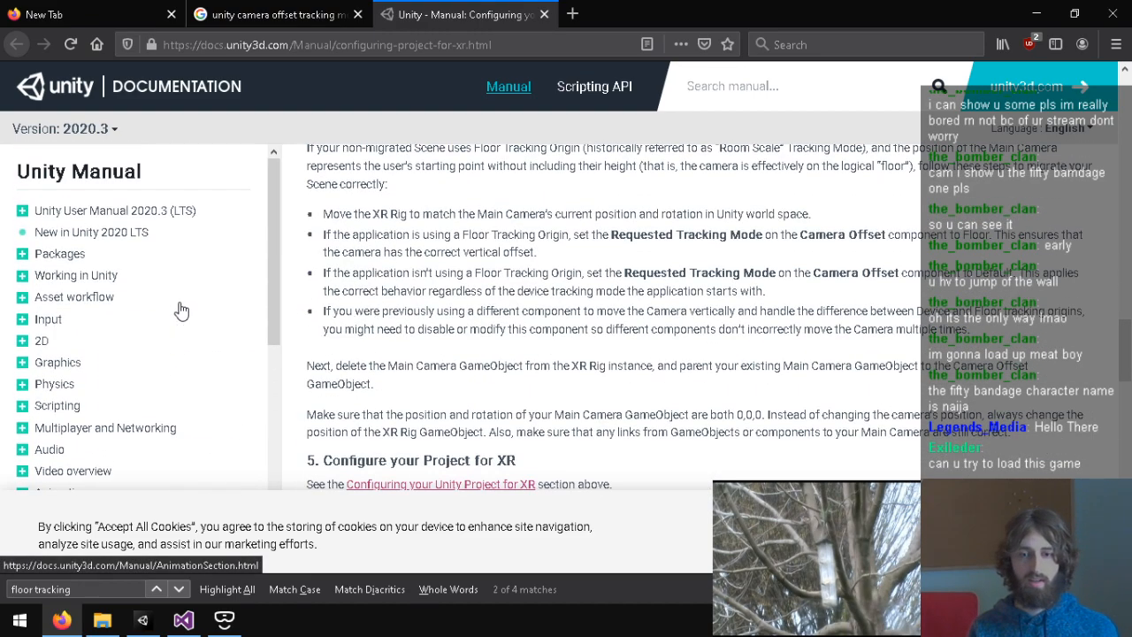
pyautogui.scroll(6, 433, 308)
pyautogui.scroll(15, 434, 308)
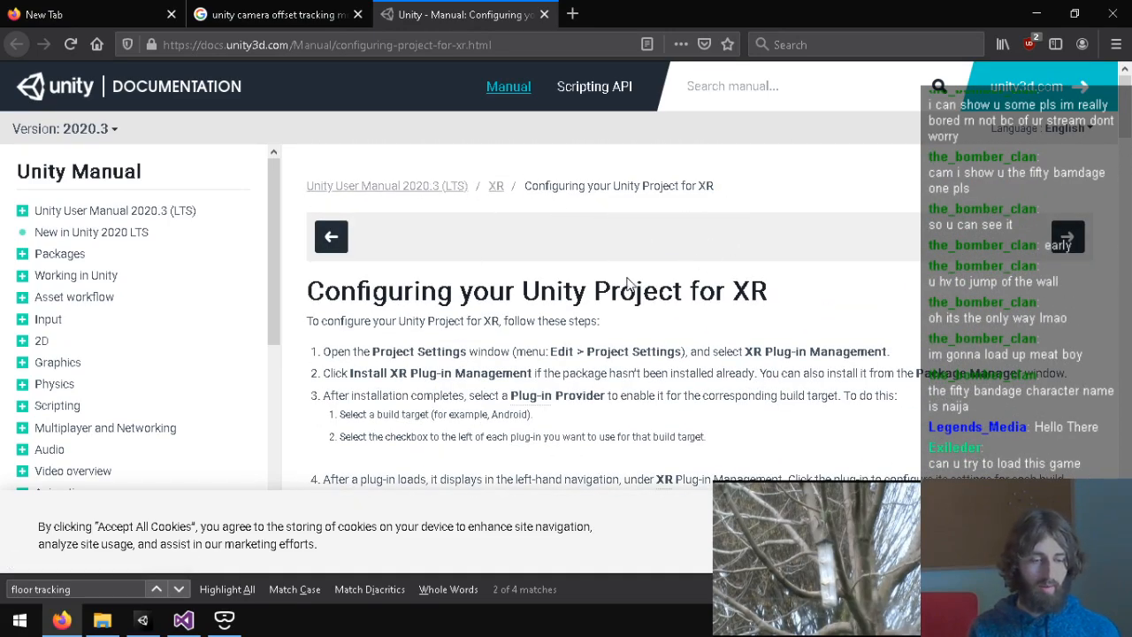
pyautogui.moveTo(402, 181); pyautogui.dragTo(475, 199)
pyautogui.click(485, 215)
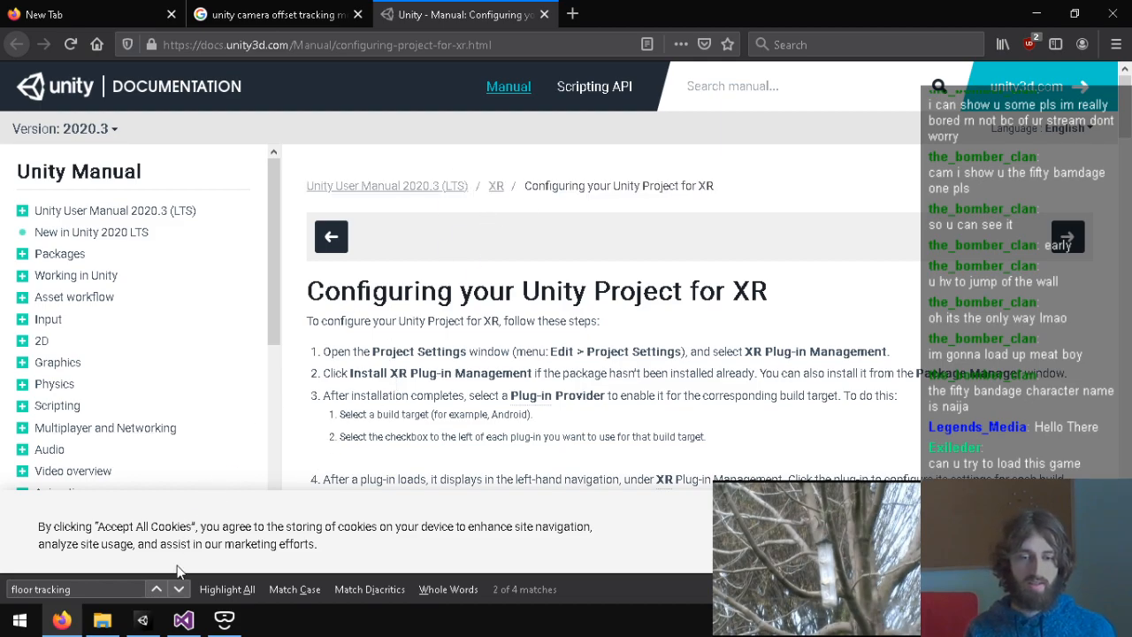
# Step: Check Main Camera's Camera Offset settings in Unity and the Player.cs Update() code in Visual Studio, and return to Firefox
pyautogui.click(183, 619)
pyautogui.click(143, 619)
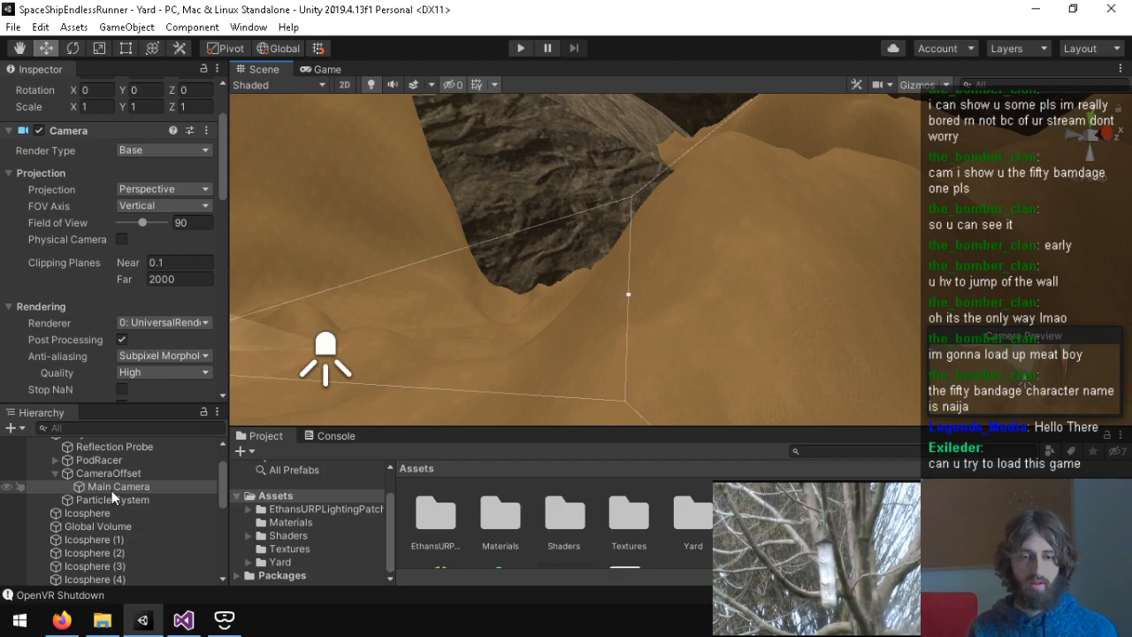
pyautogui.scroll(-8, 80, 345)
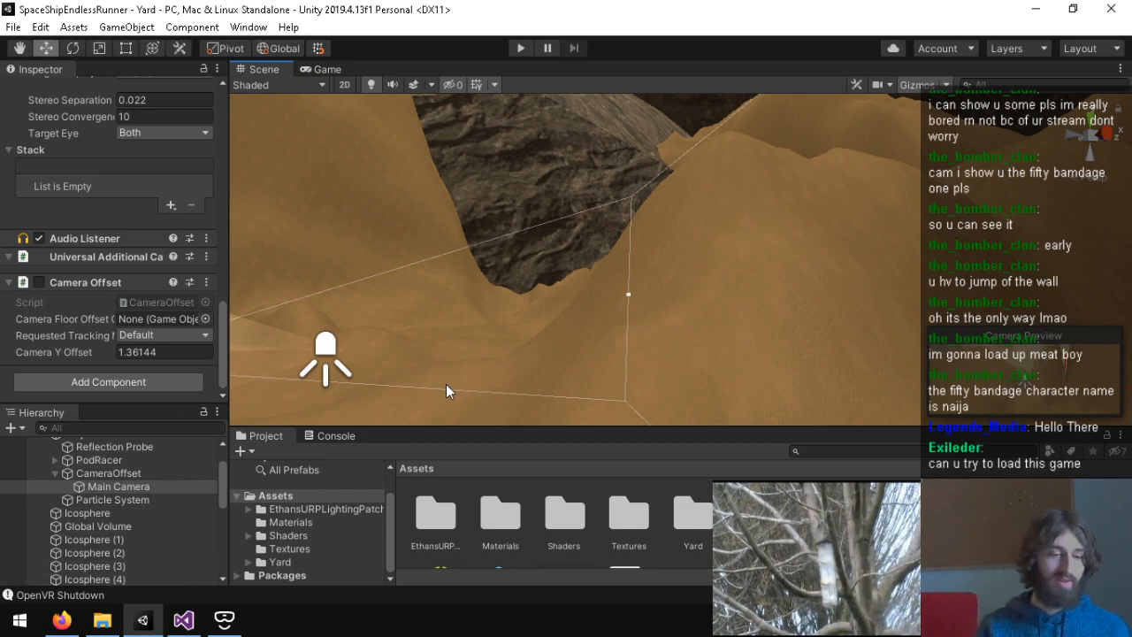
pyautogui.click(183, 619)
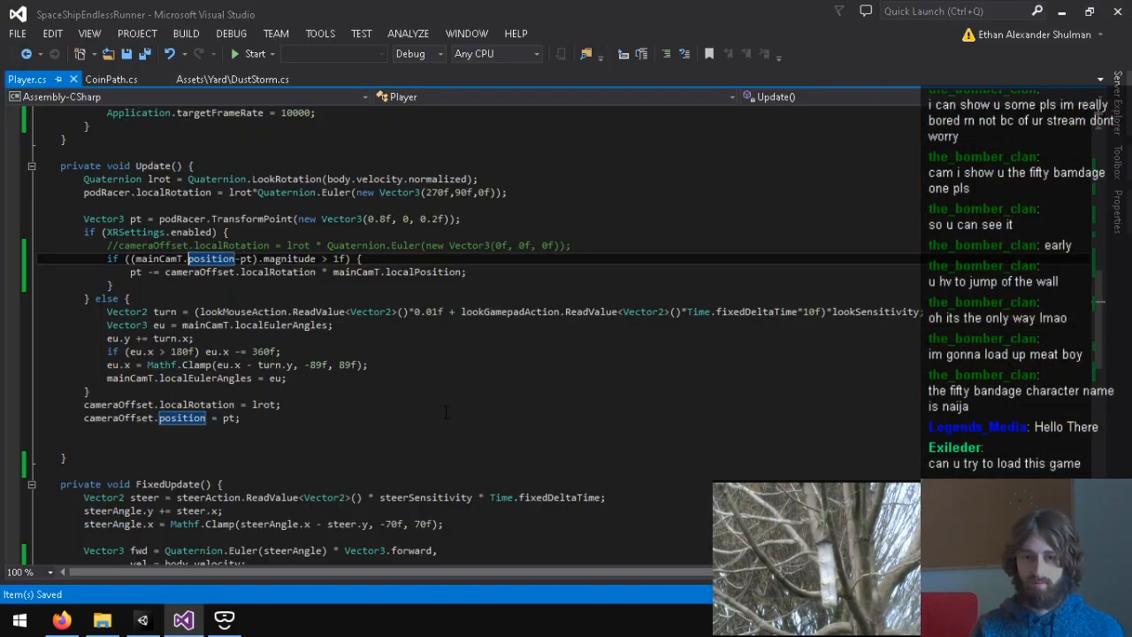
pyautogui.click(61, 619)
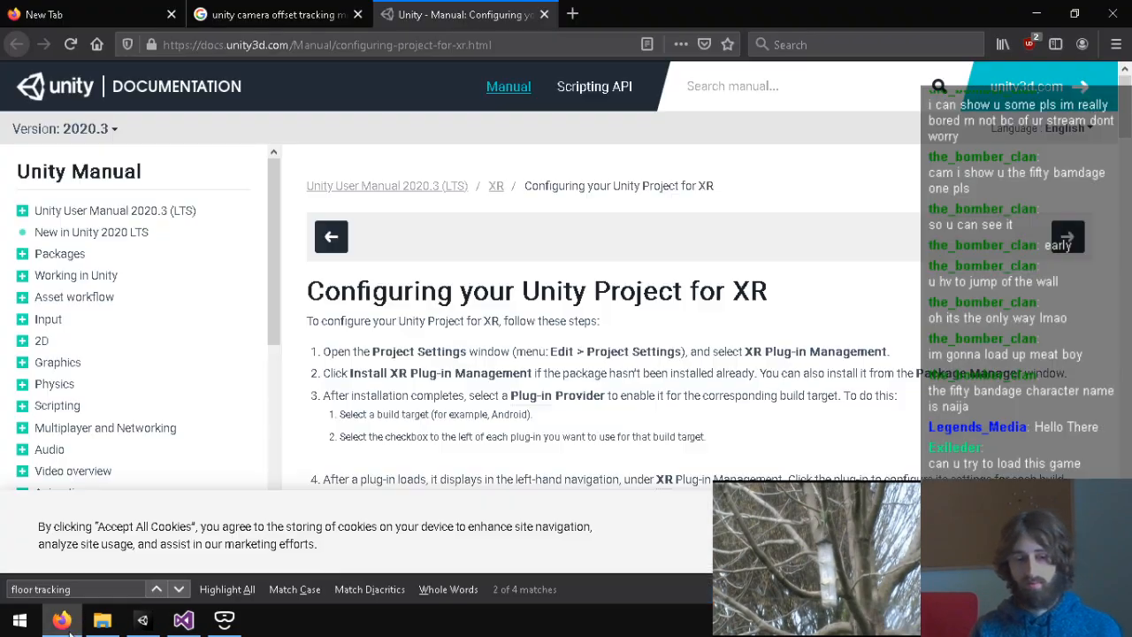
# Step: Review the manual's scene migration steps and open the "Completely disable position tracking" forum thread from the tracking mode search results
pyautogui.scroll(-10, 434, 336)
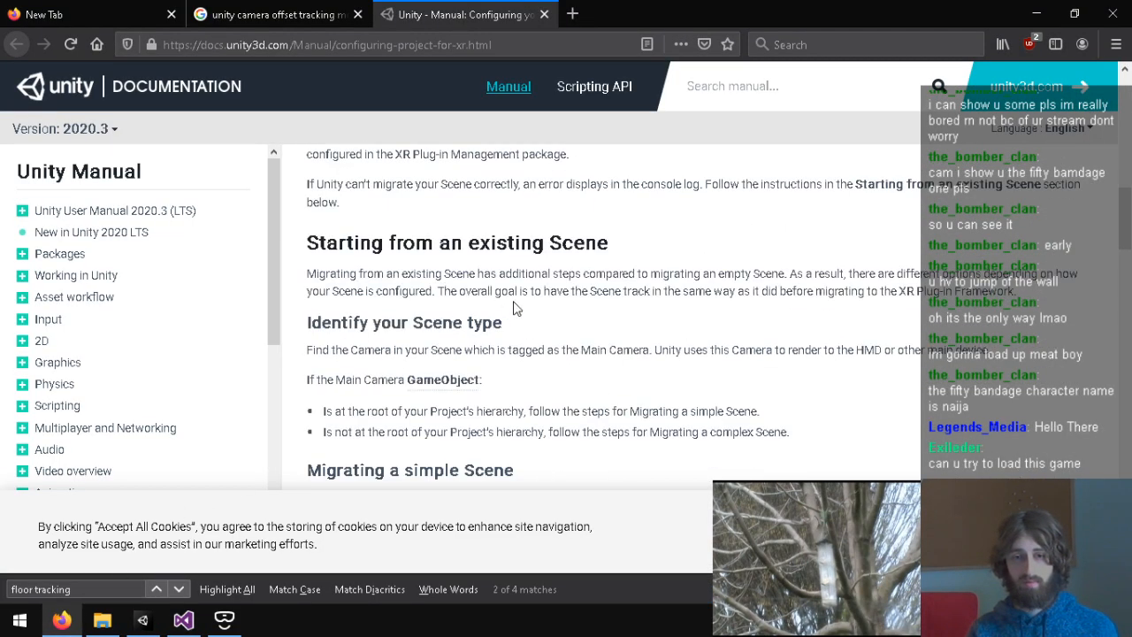
pyautogui.scroll(-4, 522, 304)
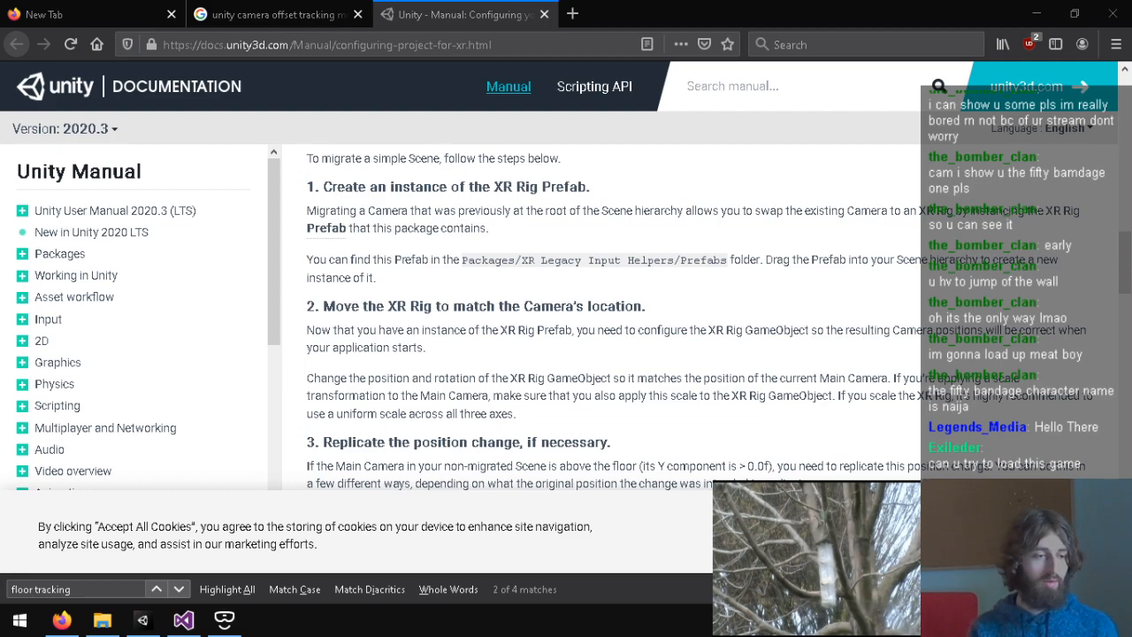
pyautogui.moveTo(610, 1); pyautogui.dragTo(595, 10)
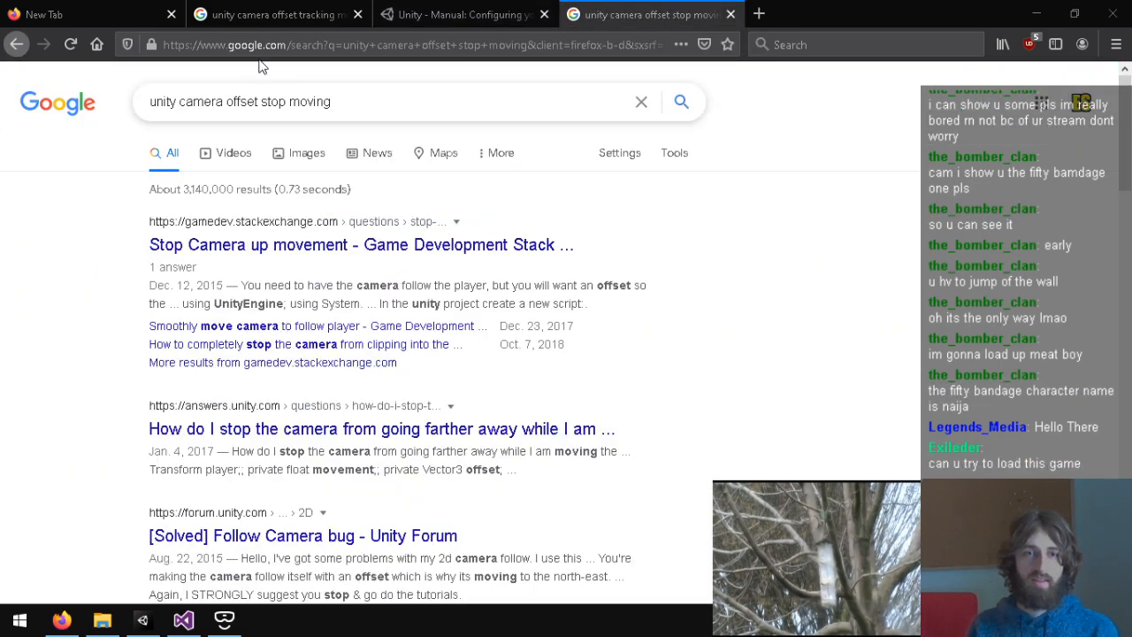
pyautogui.click(344, 12)
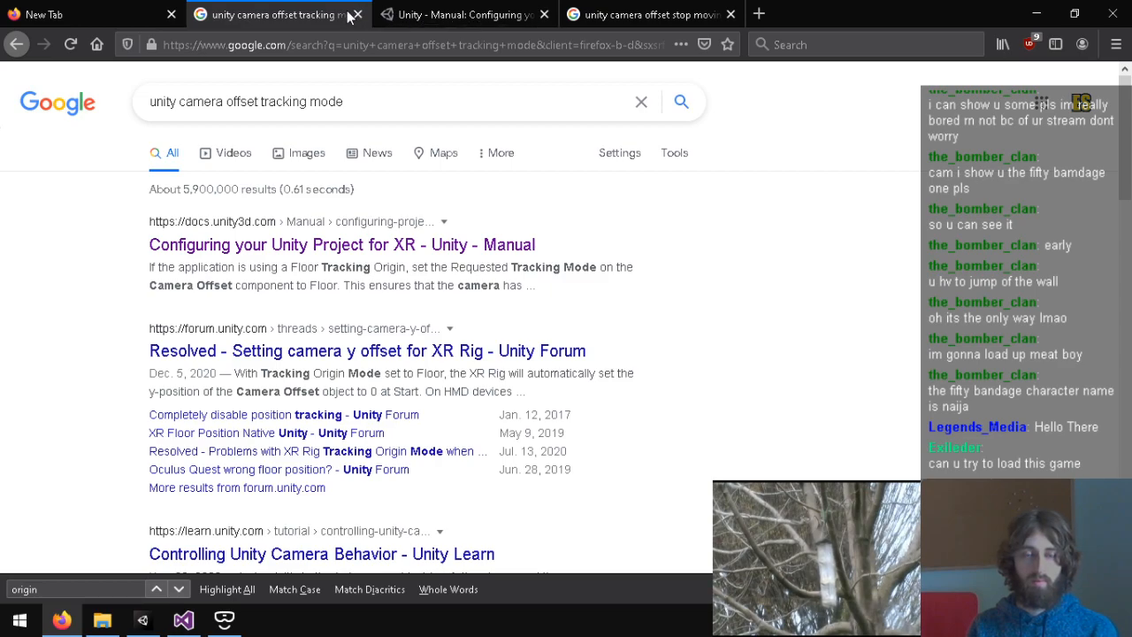
pyautogui.click(323, 419)
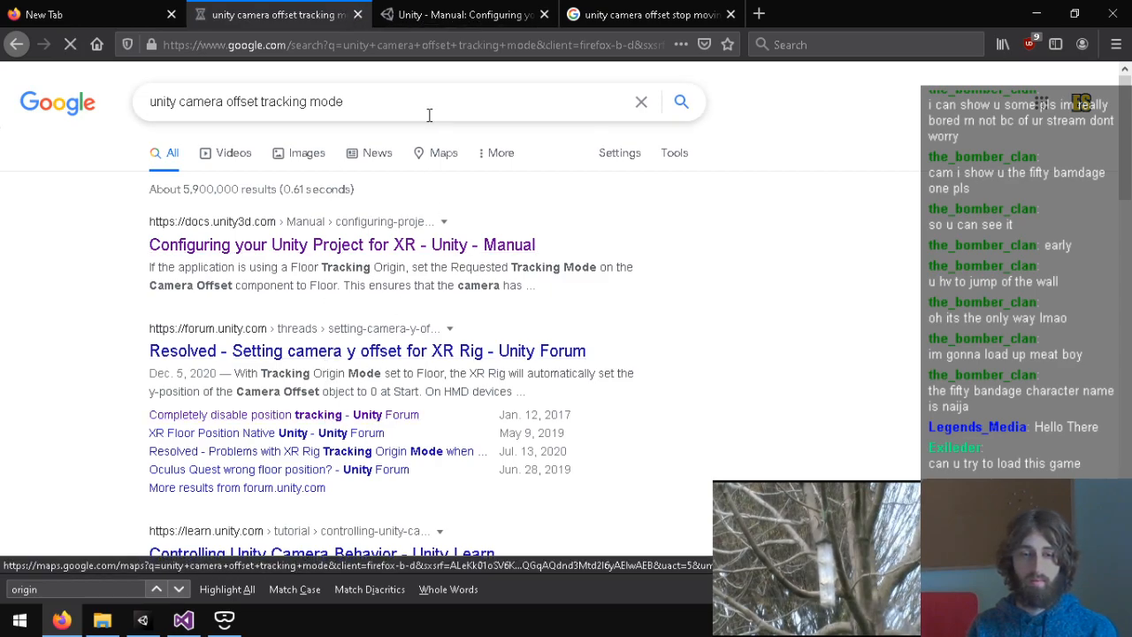
# Step: Examine the NegateTracking script in the forum thread, especially its transform.position line using InputTracking.GetLocalPosition
pyautogui.scroll(-5, 396, 378)
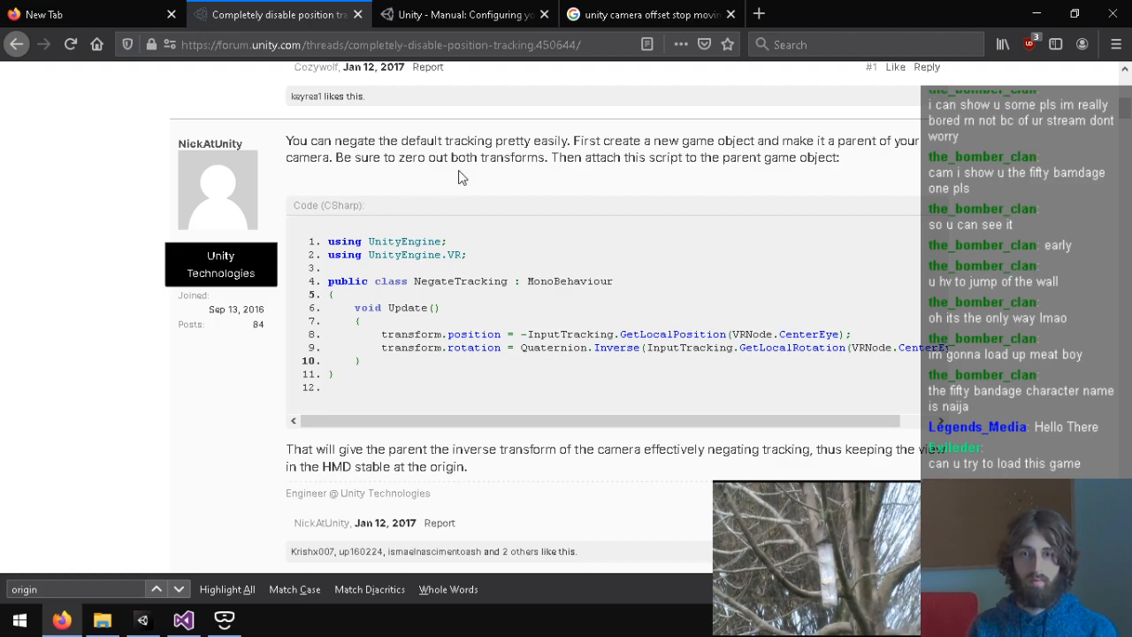
pyautogui.scroll(-2, 454, 203)
pyautogui.scroll(1, 455, 203)
pyautogui.moveTo(334, 303); pyautogui.dragTo(300, 206)
pyautogui.click(687, 274)
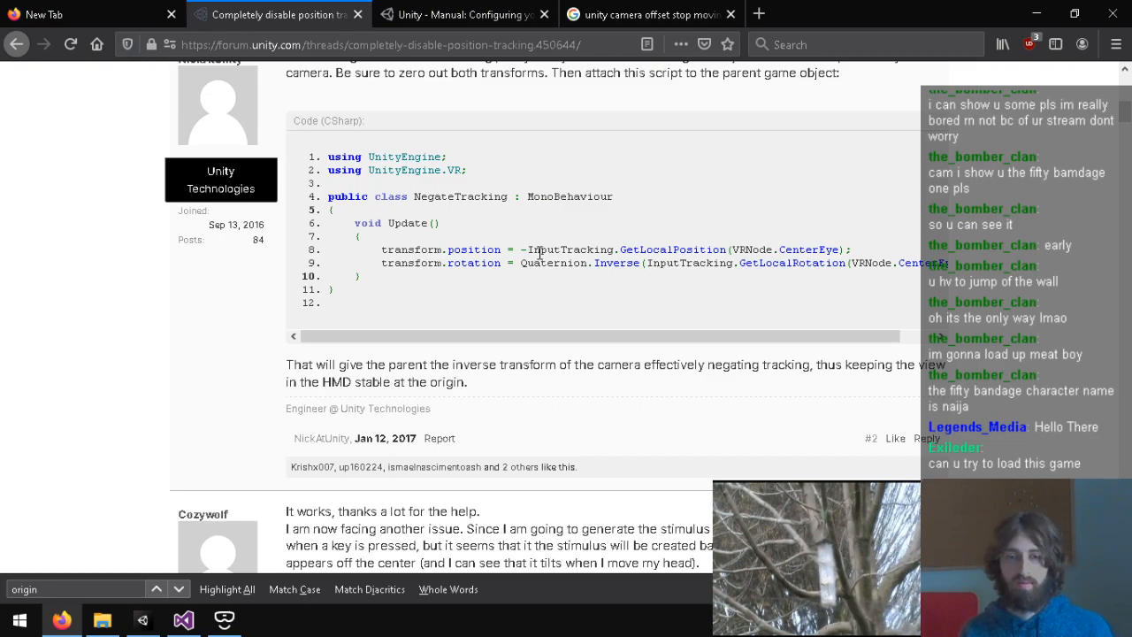
pyautogui.doubleClick(478, 252)
pyautogui.moveTo(478, 252); pyautogui.dragTo(713, 252)
pyautogui.click(524, 251)
pyautogui.tripleClick(524, 252)
pyautogui.click(524, 251)
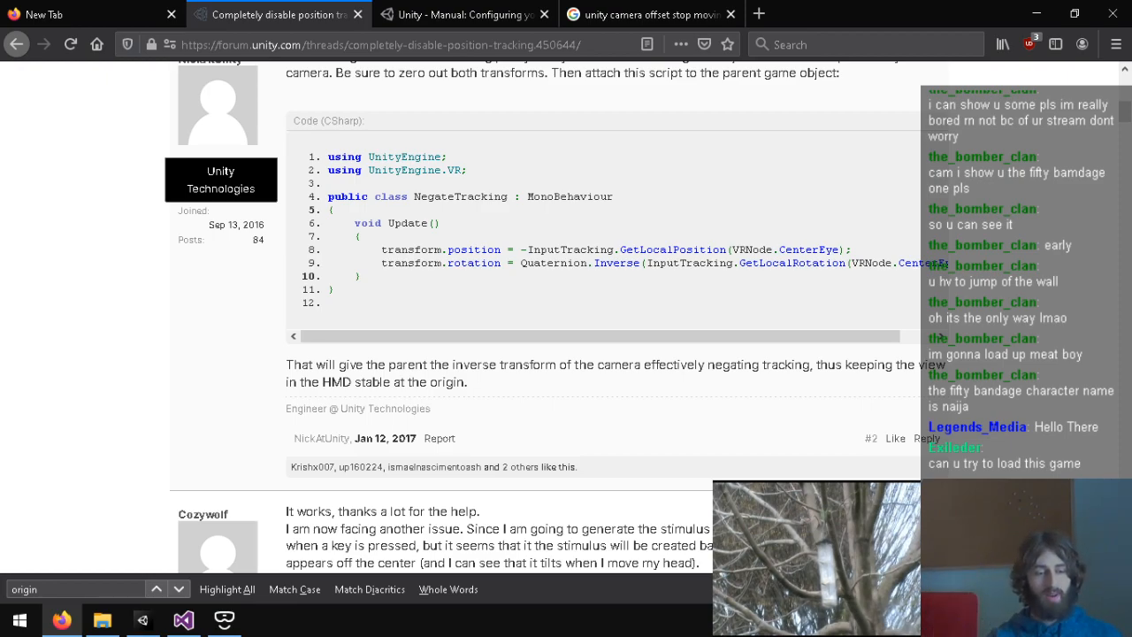
# Step: Compare with the Update code in Player.cs, and read the thread's replies on disablePositionalTracking and the Tracked Pose Driver
pyautogui.click(218, 577)
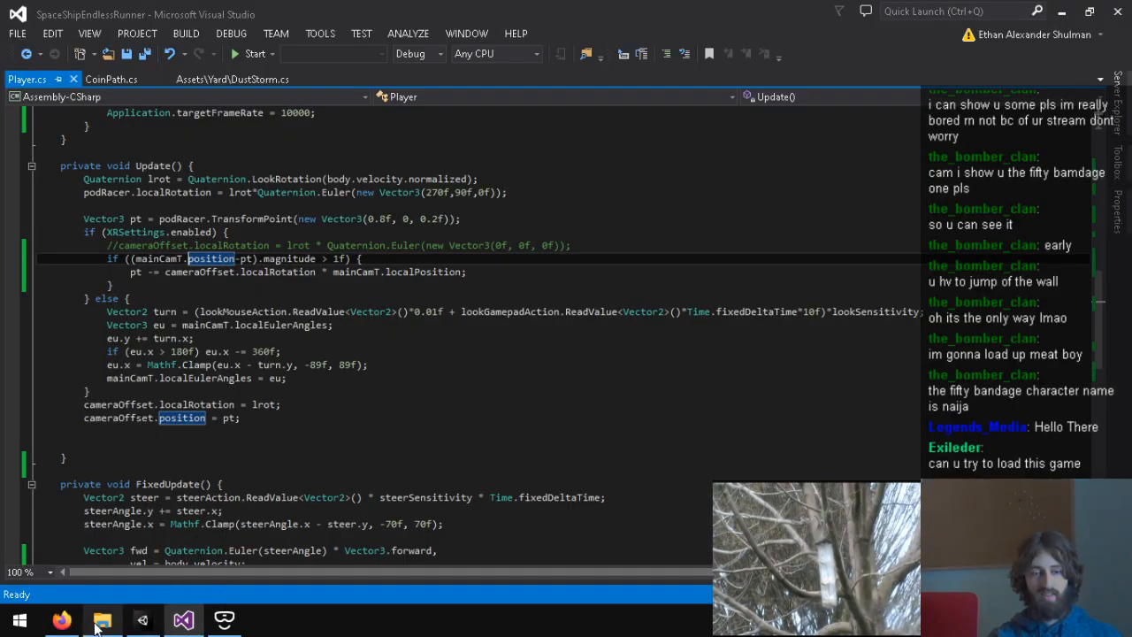
pyautogui.click(61, 619)
pyautogui.scroll(-3, 509, 416)
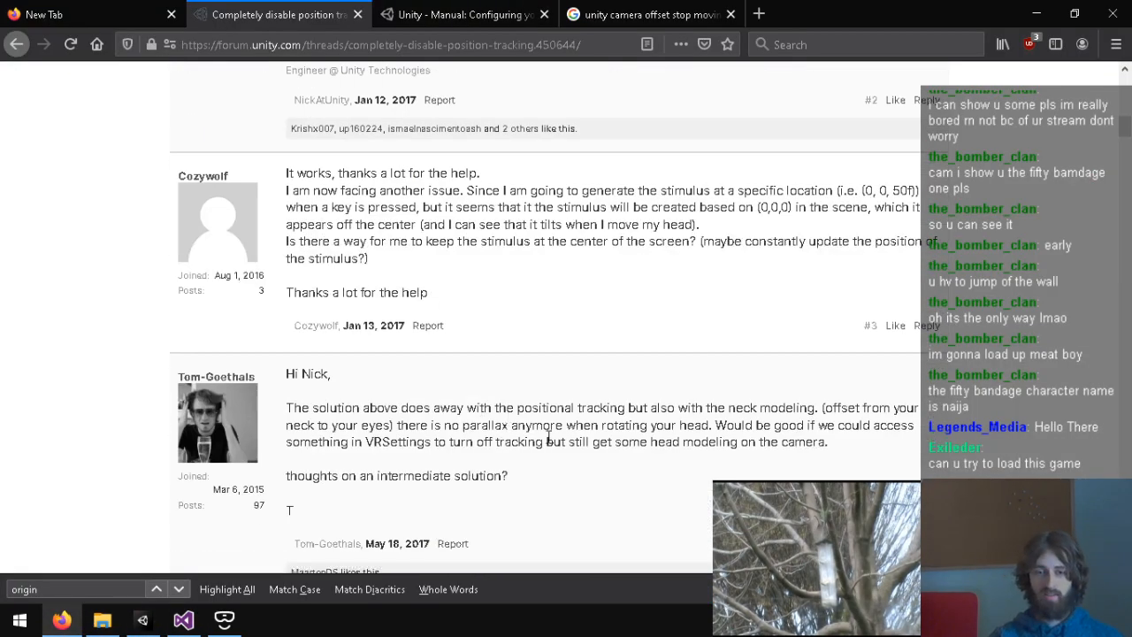
pyautogui.scroll(-4, 509, 416)
pyautogui.scroll(3, 457, 340)
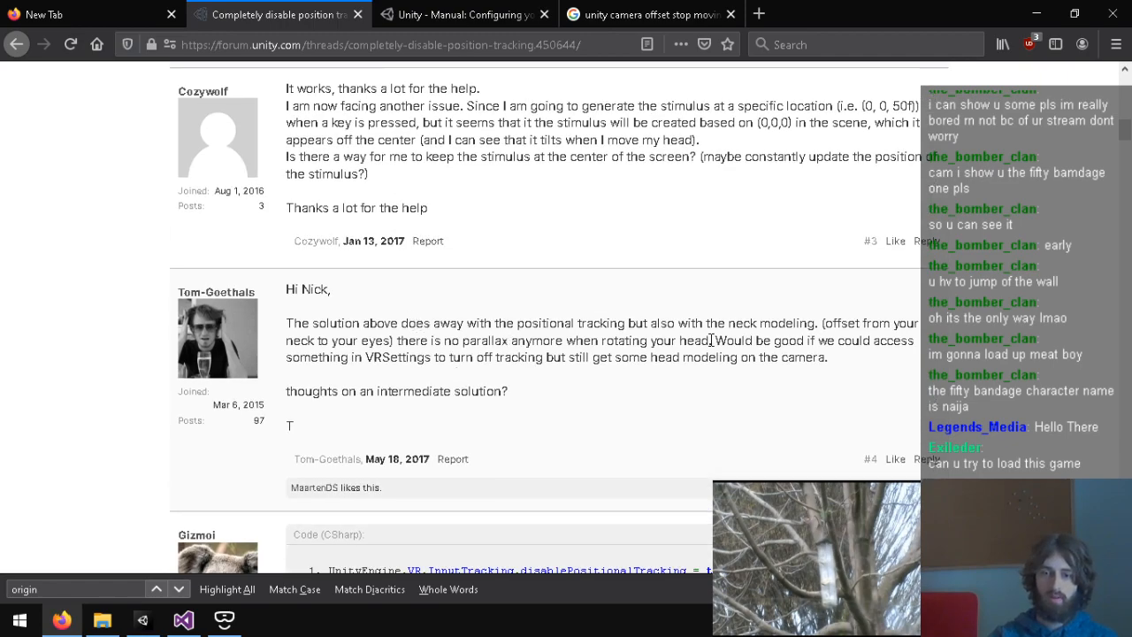
pyautogui.scroll(-4, 525, 298)
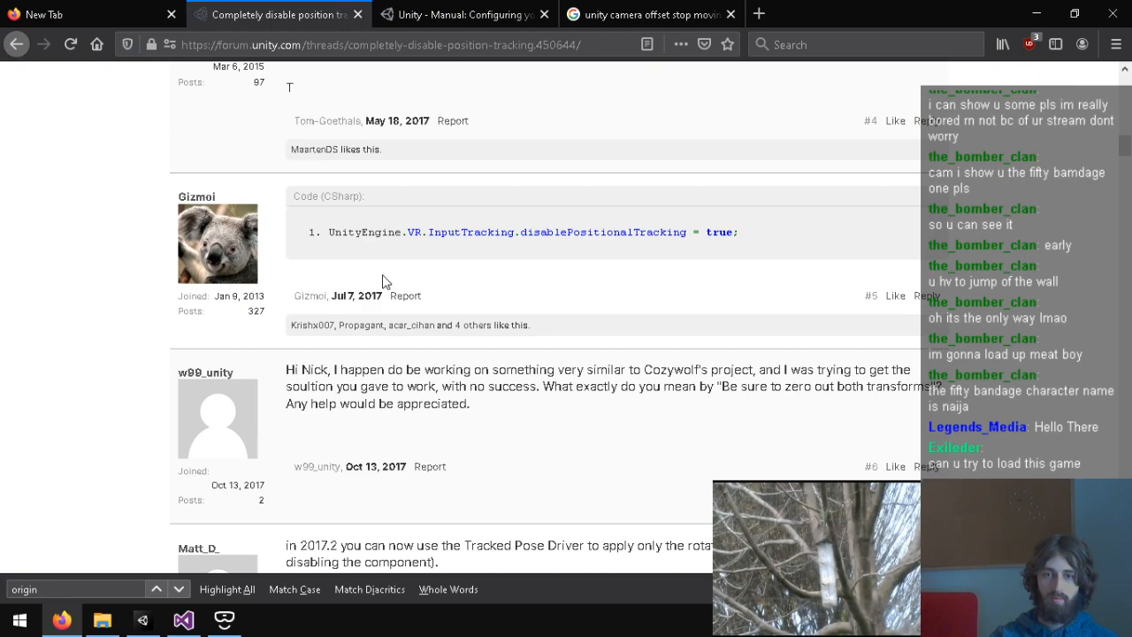
pyautogui.scroll(-1, 526, 276)
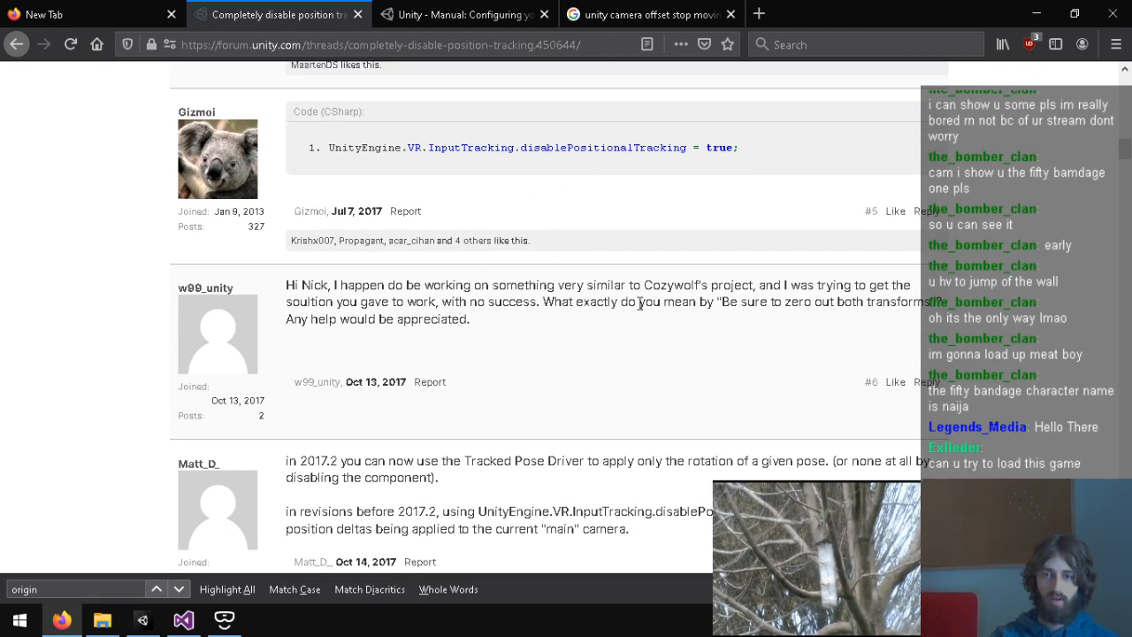
pyautogui.scroll(-12, 761, 310)
pyautogui.scroll(5, 759, 303)
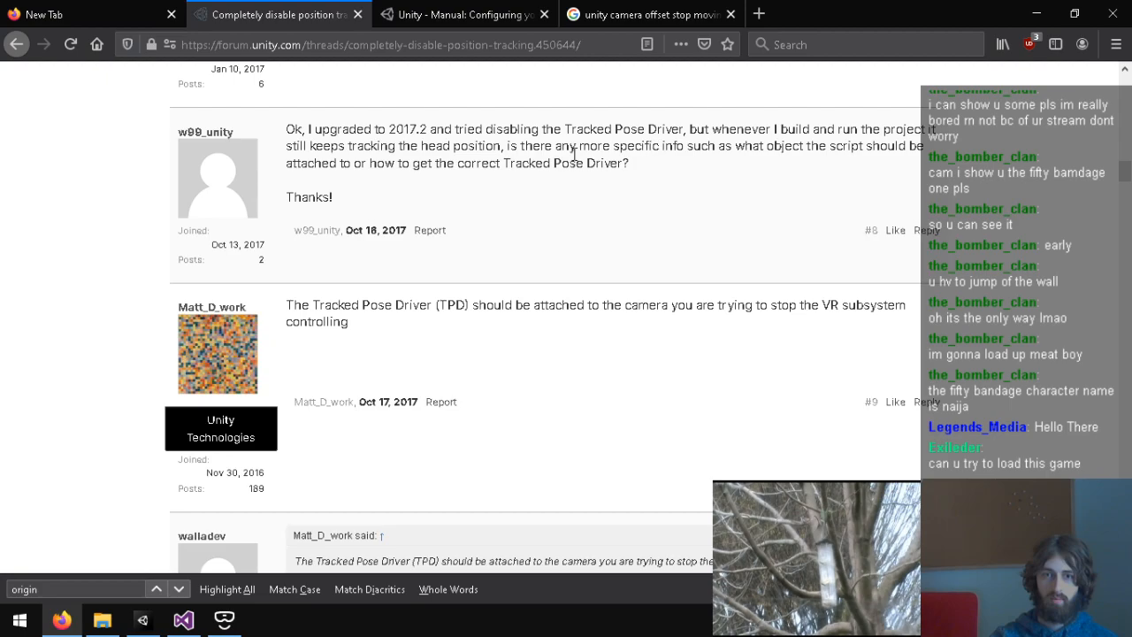
pyautogui.scroll(-4, 510, 193)
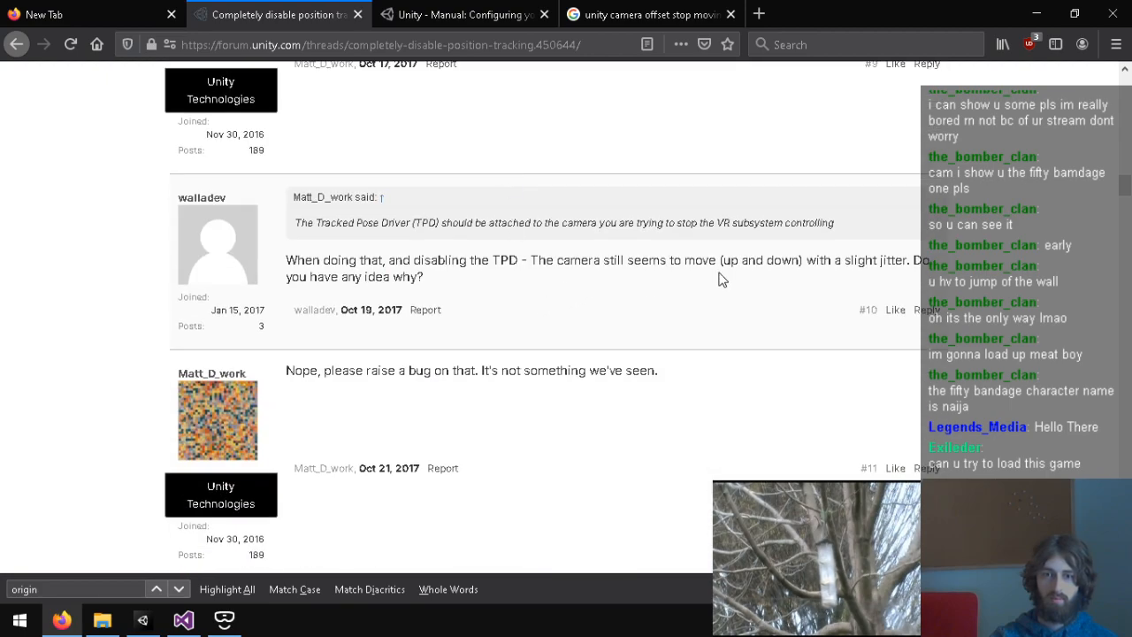
# Step: Read the remaining replies on disabling head tracking and highlight the quoted InputTracking.disablePositionalTracking = true line
pyautogui.scroll(-4, 721, 279)
pyautogui.scroll(-3, 721, 280)
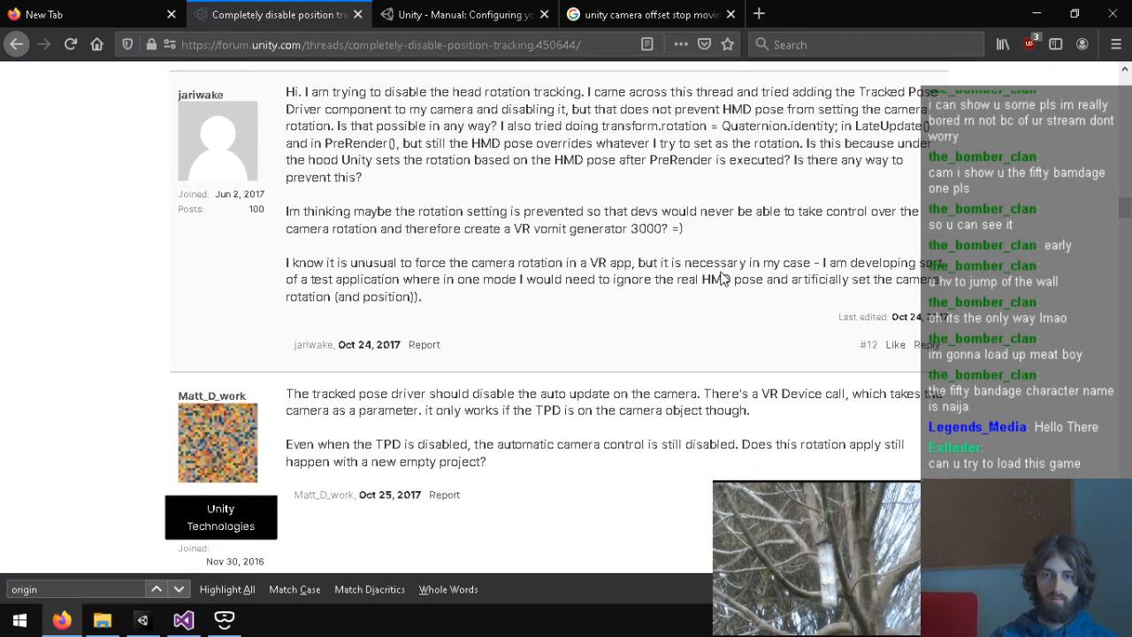
pyautogui.scroll(1, 721, 279)
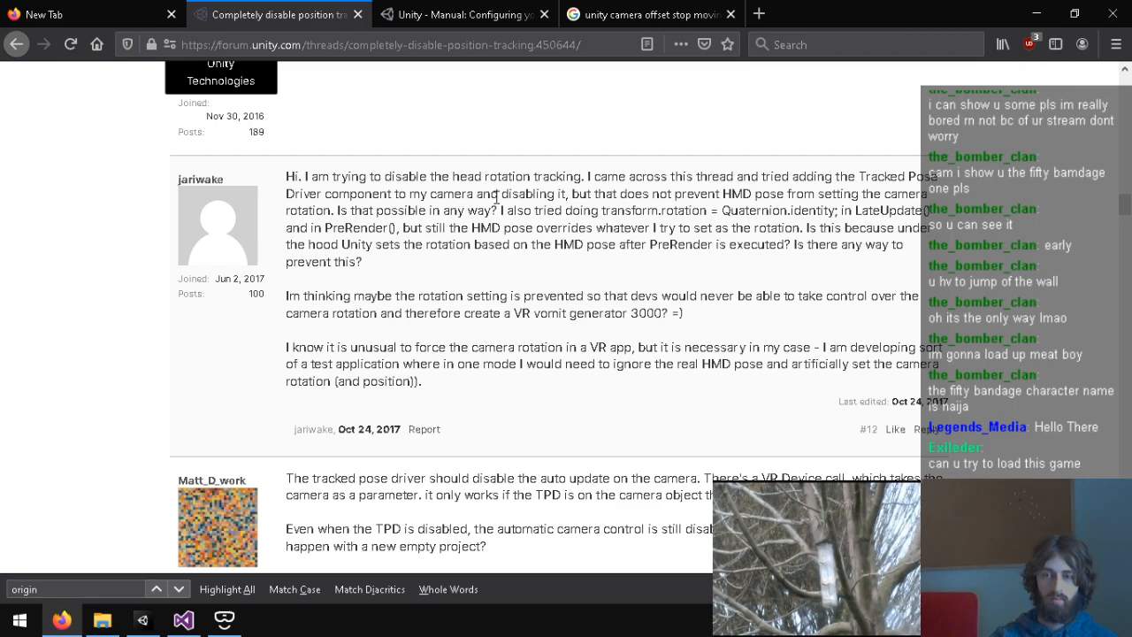
pyautogui.scroll(-4, 497, 196)
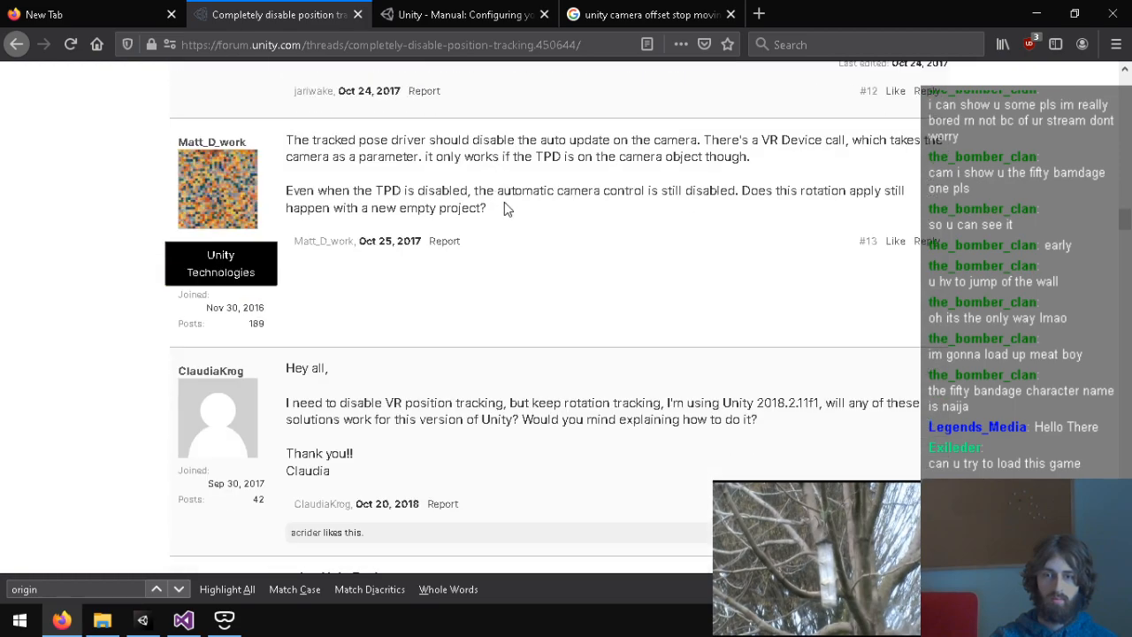
pyautogui.scroll(-3, 506, 209)
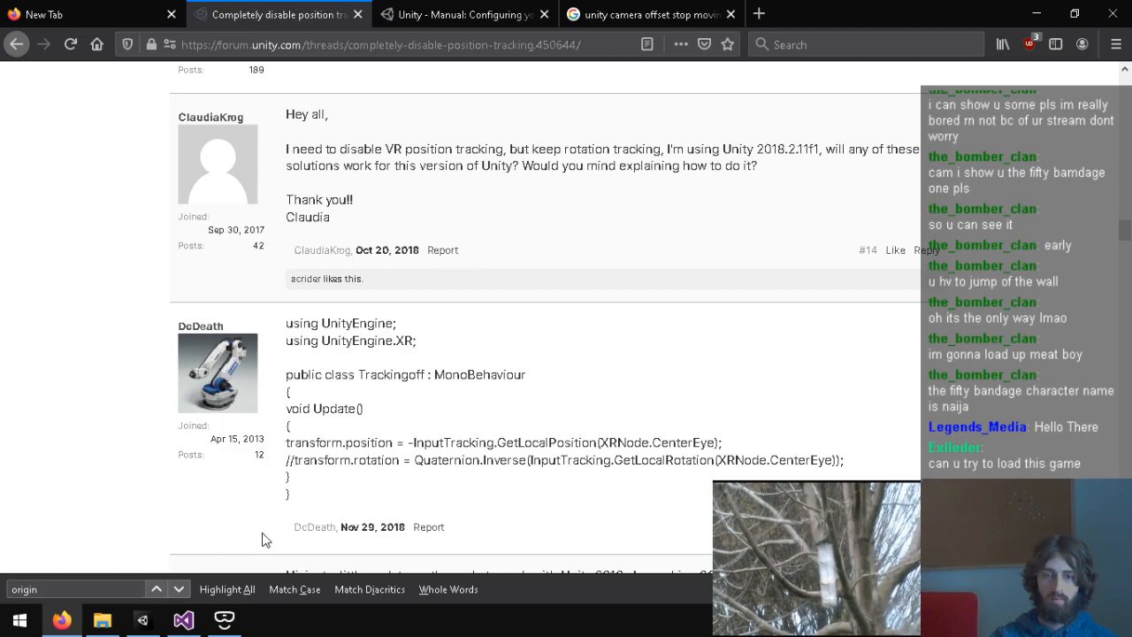
pyautogui.scroll(-3, 433, 451)
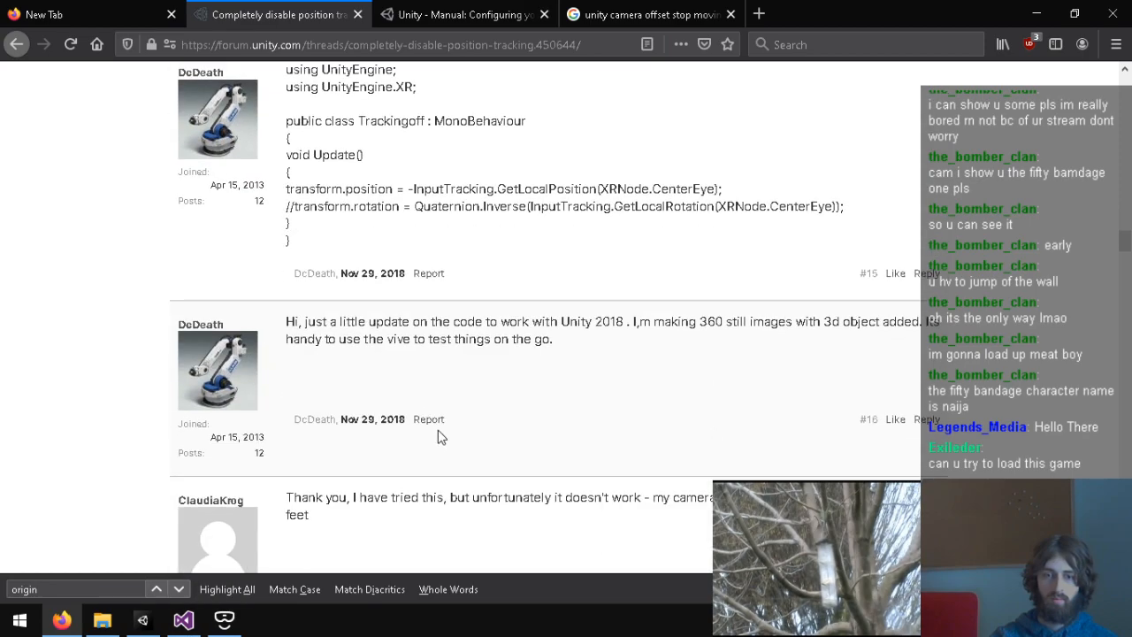
pyautogui.scroll(-1, 439, 435)
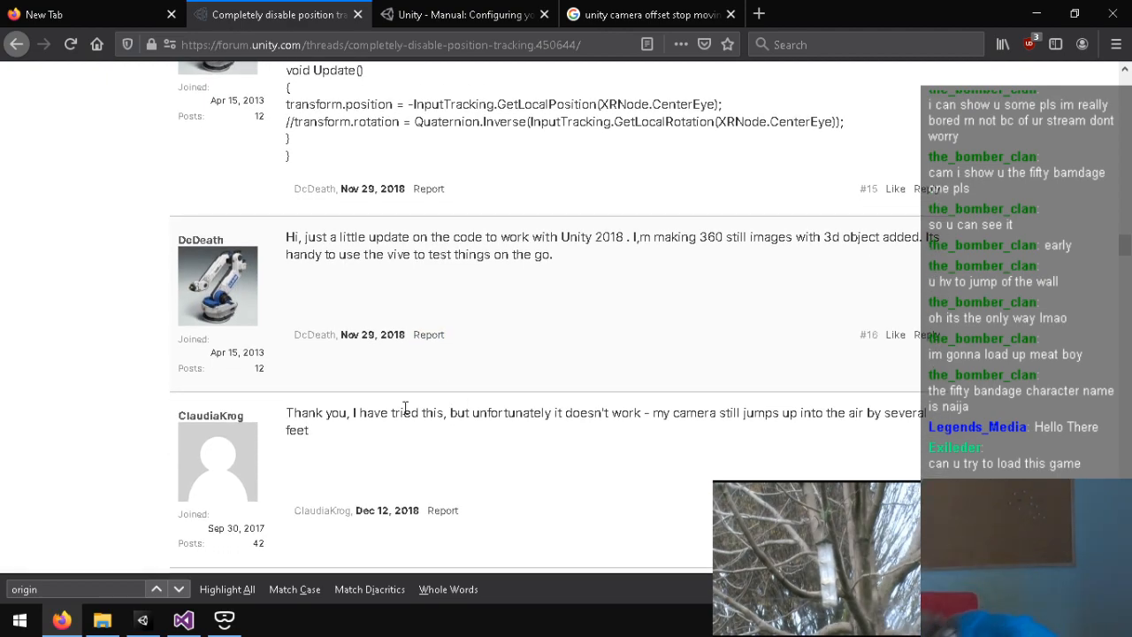
pyautogui.scroll(-3, 381, 371)
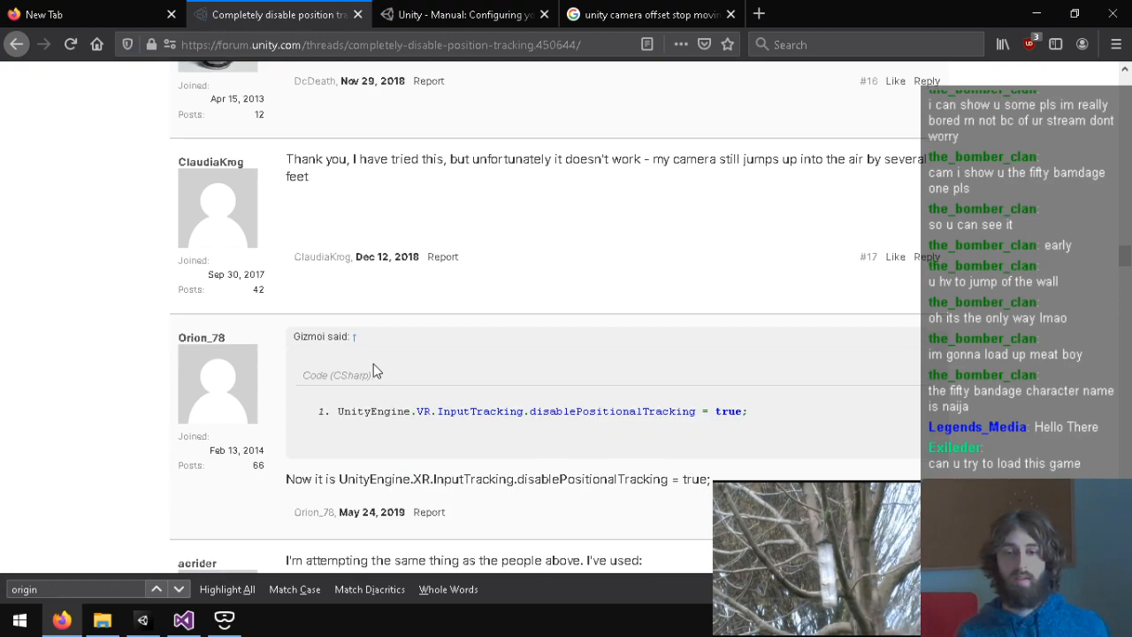
pyautogui.scroll(-2, 372, 365)
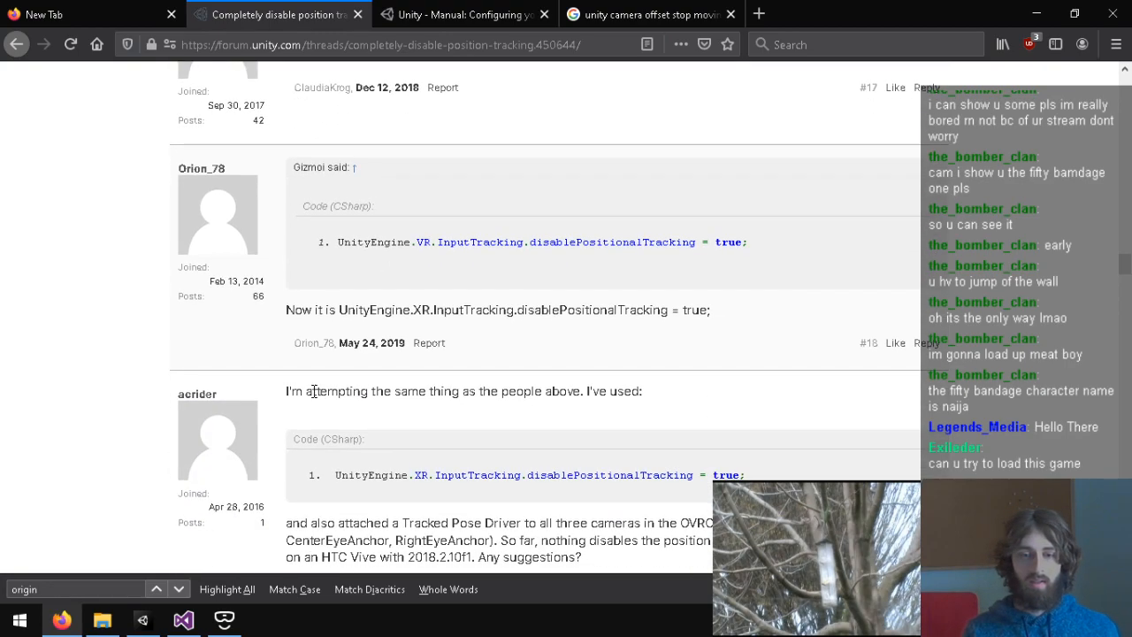
pyautogui.tripleClick(601, 241)
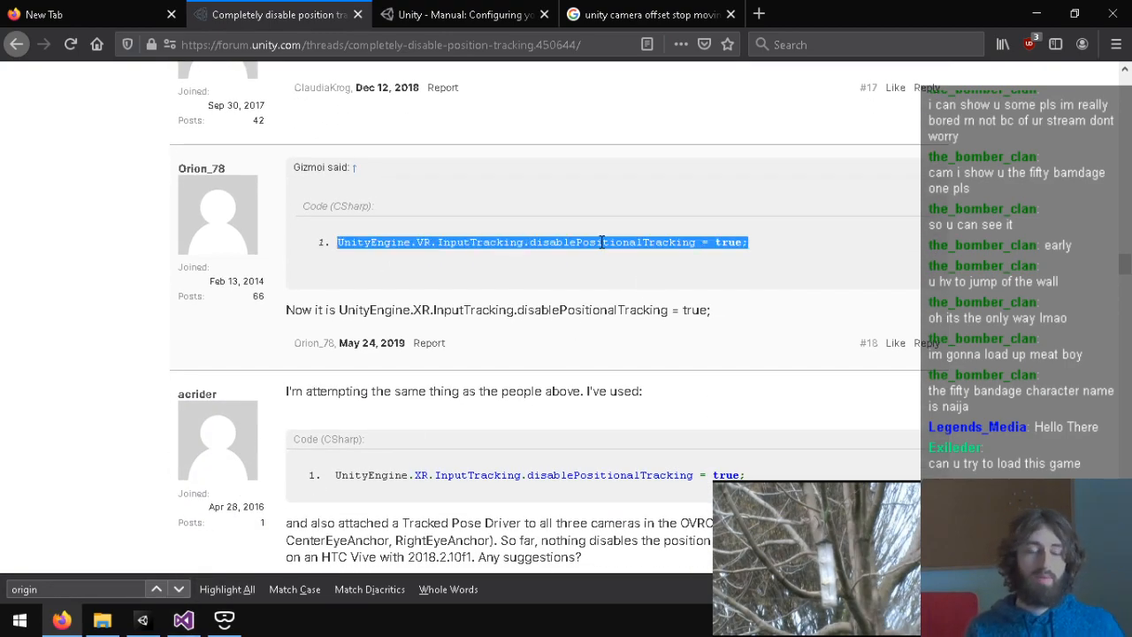
pyautogui.doubleClick(602, 242)
# Step: In Visual Studio, comment out the magnitude > 1f block in the XRSettings.enabled branch of Player.cs's Update method and save the script
pyautogui.click(183, 619)
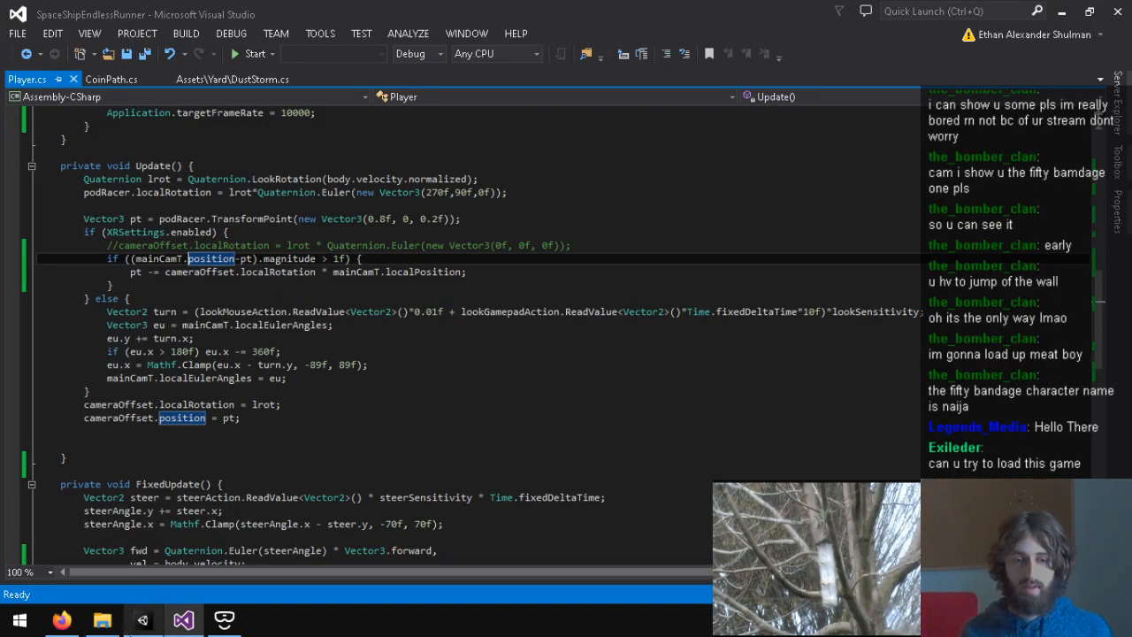
pyautogui.click(143, 620)
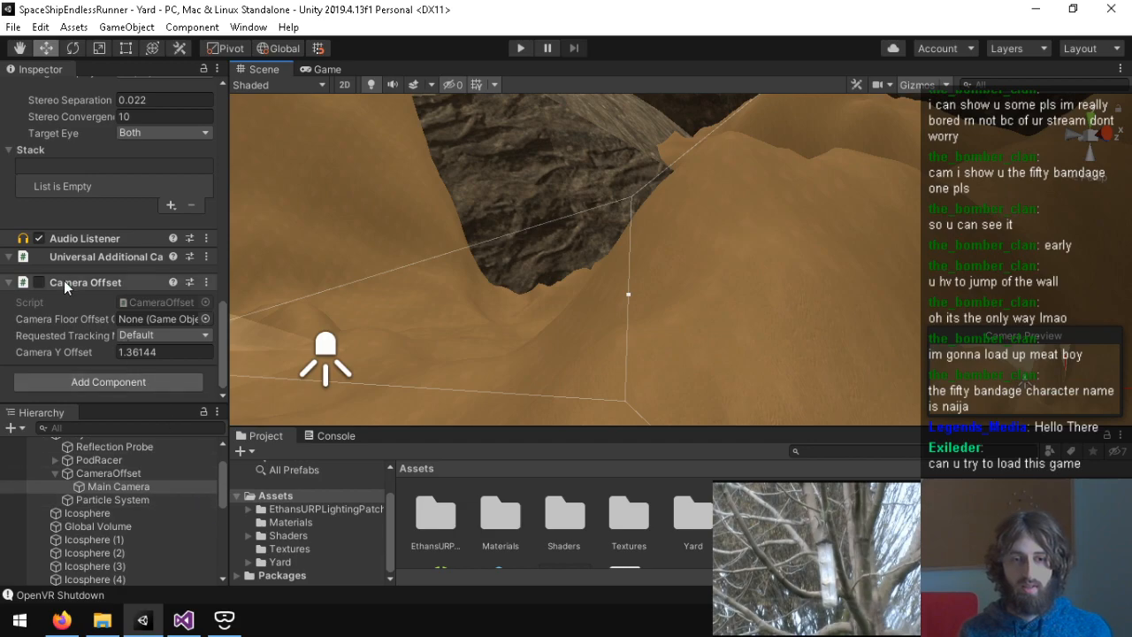
pyautogui.click(183, 619)
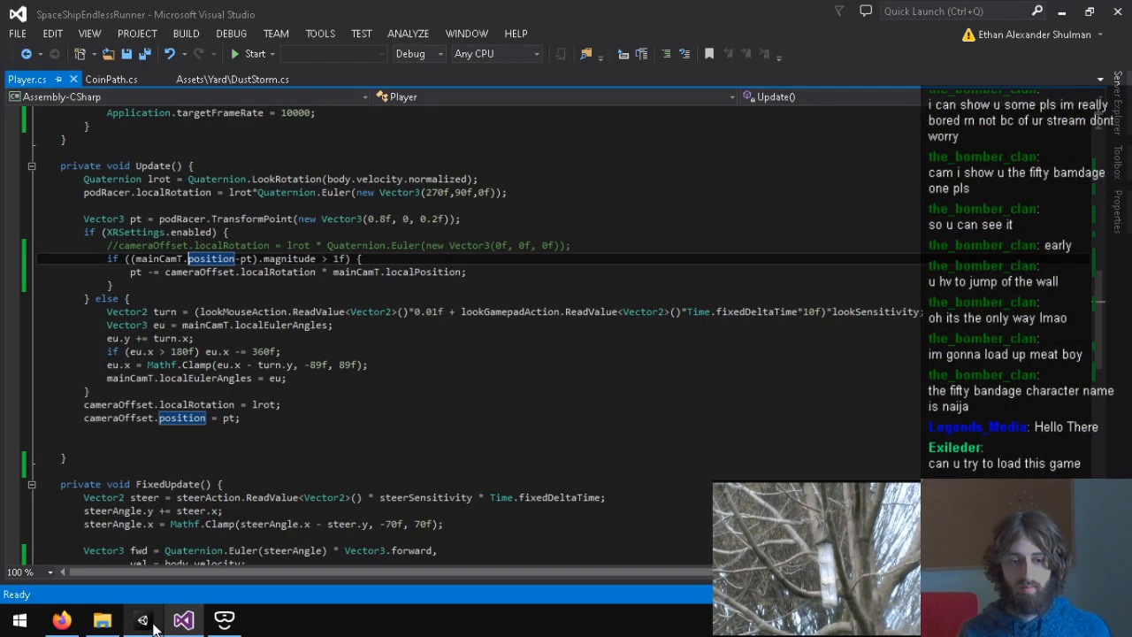
pyautogui.click(108, 258)
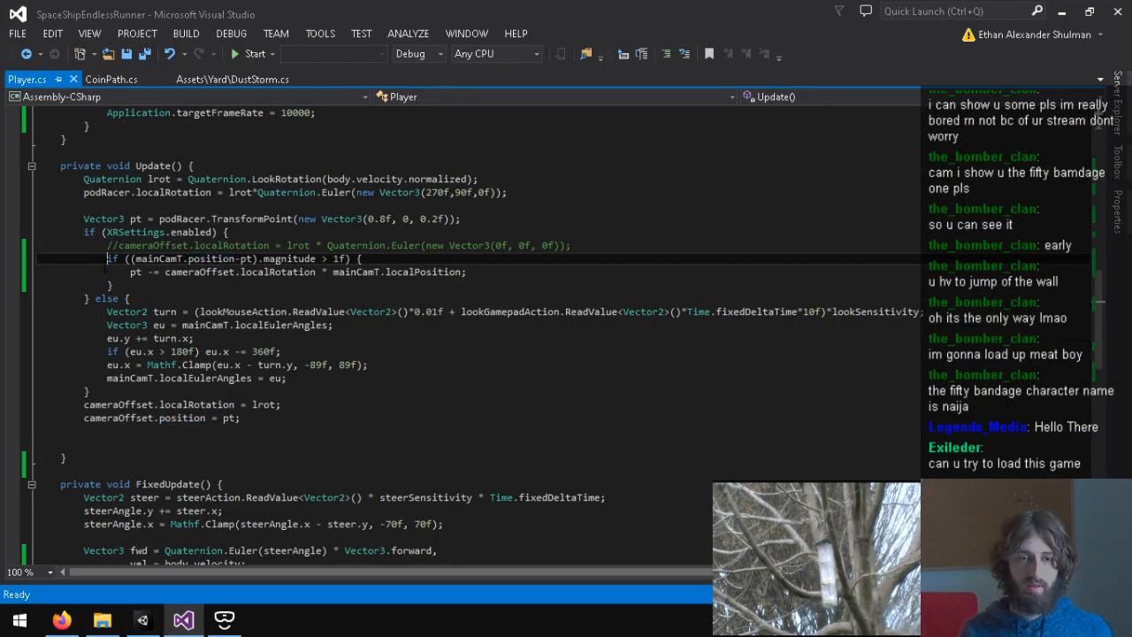
pyautogui.write('/*')
pyautogui.press('Down')
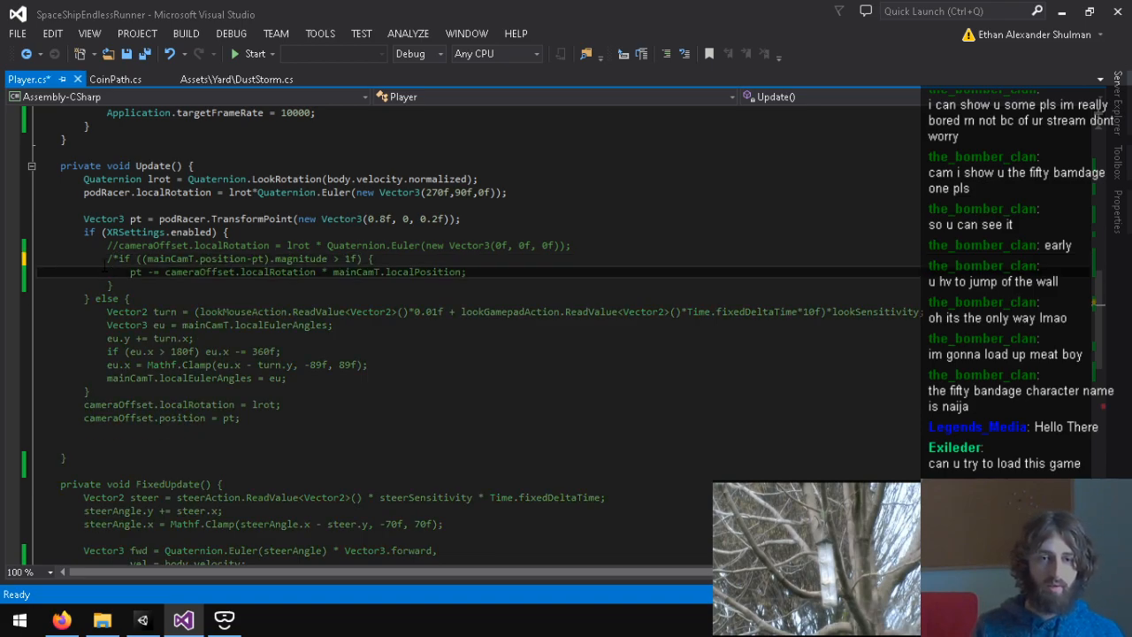
pyautogui.press('Down')
pyautogui.write('*/')
pyautogui.keyDown('shift'); pyautogui.click(105, 260); pyautogui.keyUp('shift')
pyautogui.hotkey('ctrl', 's')
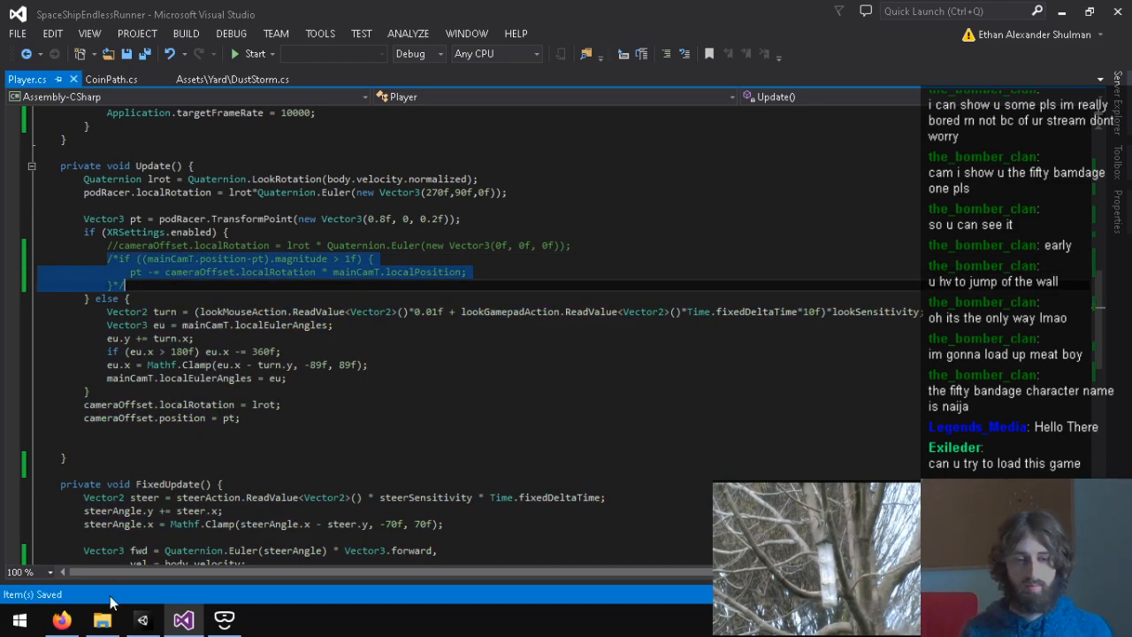
# Step: Switch to Unity and run the game in Play mode to test the camera position in VR, then pause it
pyautogui.click(142, 620)
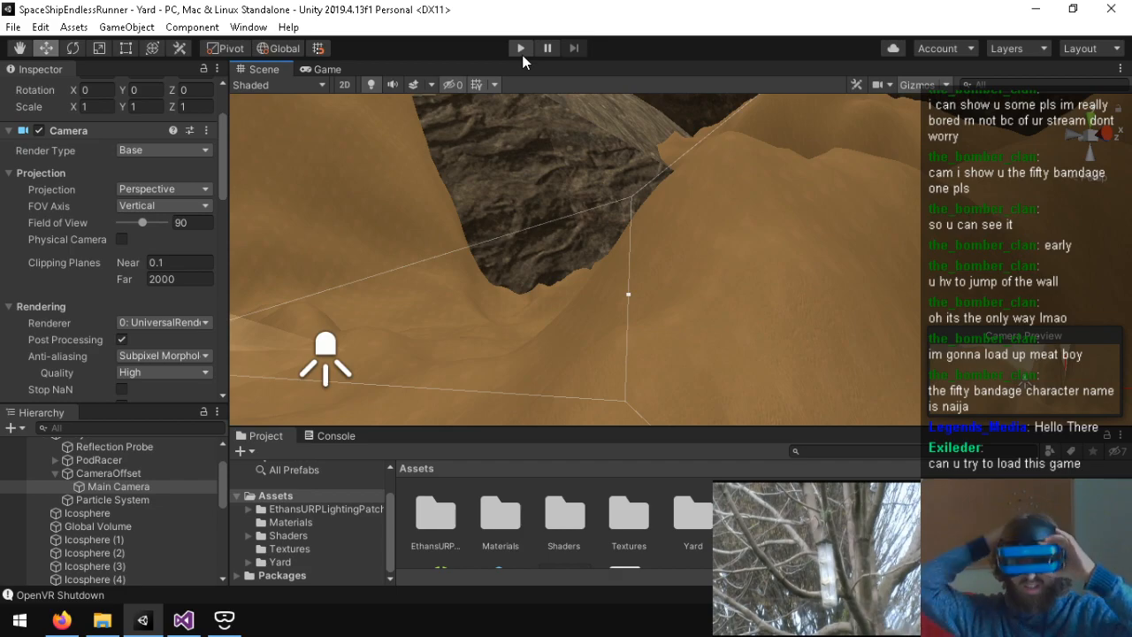
pyautogui.click(522, 55)
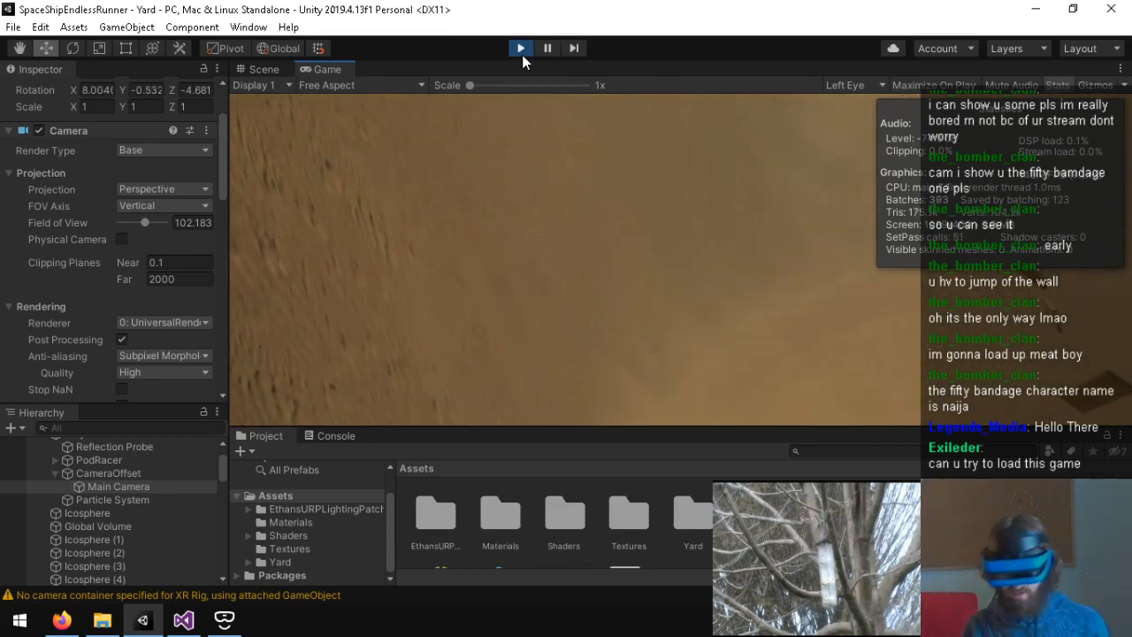
pyautogui.click(522, 55)
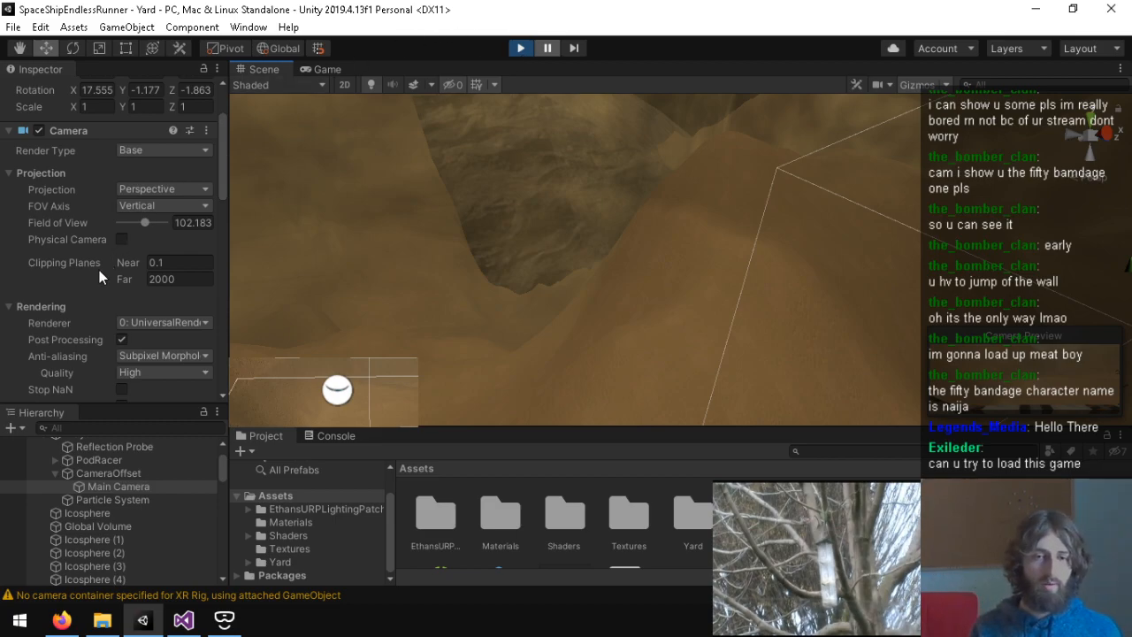
# Step: Select the CameraOffset object and frame it in the Scene view to inspect its placement inside the pod racer
pyautogui.scroll(-10, 105, 258)
pyautogui.click(118, 488)
pyautogui.click(111, 474)
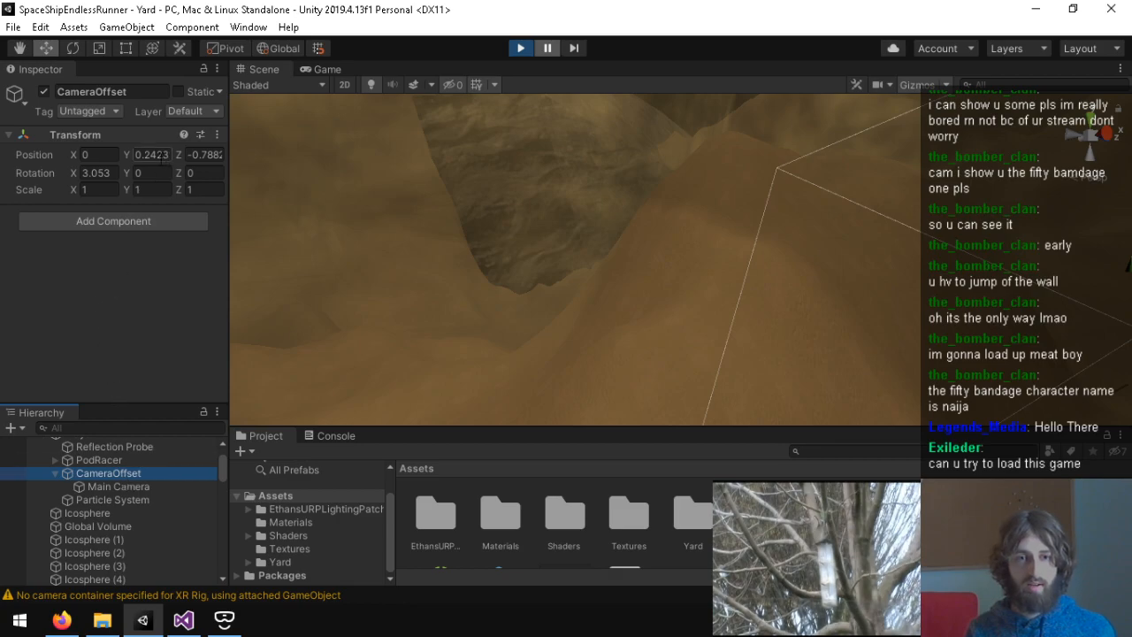
pyautogui.doubleClick(112, 476)
pyautogui.moveTo(606, 255); pyautogui.dragTo(1047, 328, button='right')
pyautogui.press('w')
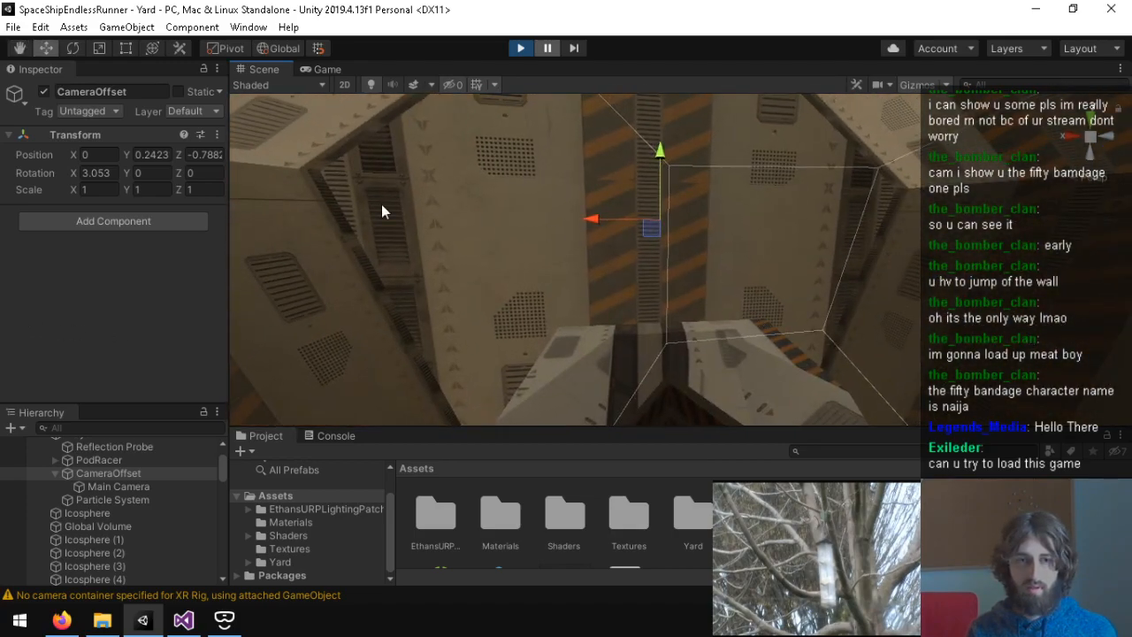
# Step: Set CameraOffset's Y position to 1 while the game is paused, view it from outside the pod racer, and move it along the Y axis
pyautogui.click(167, 158)
pyautogui.write('1')
pyautogui.moveTo(708, 216); pyautogui.dragTo(788, 262, button='right')
pyautogui.press('s')
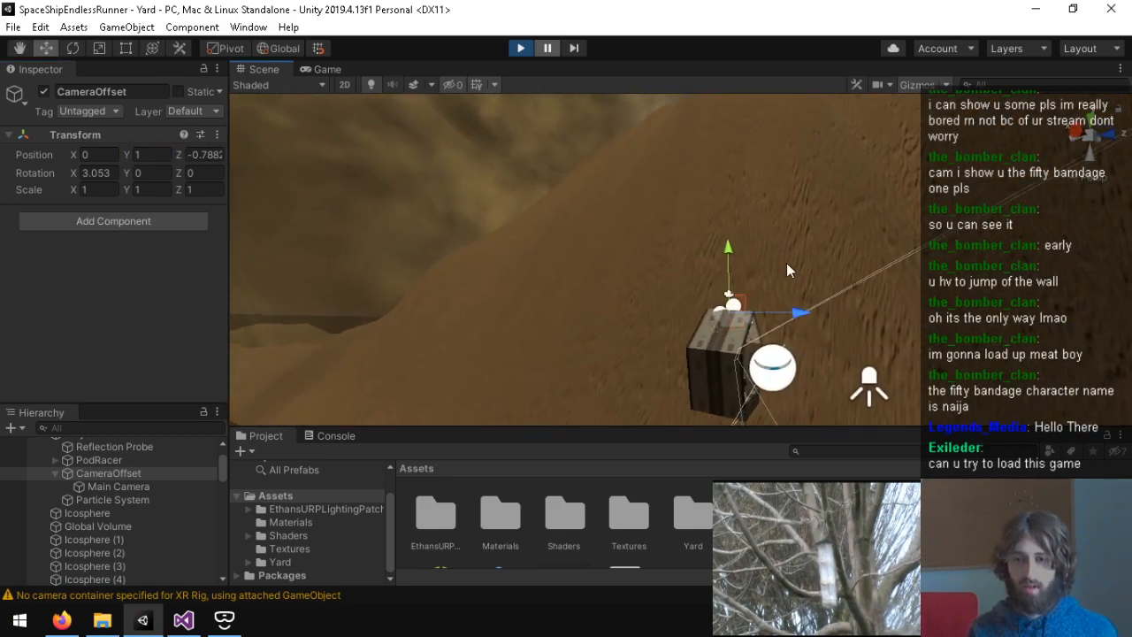
pyautogui.moveTo(730, 248); pyautogui.dragTo(735, 233)
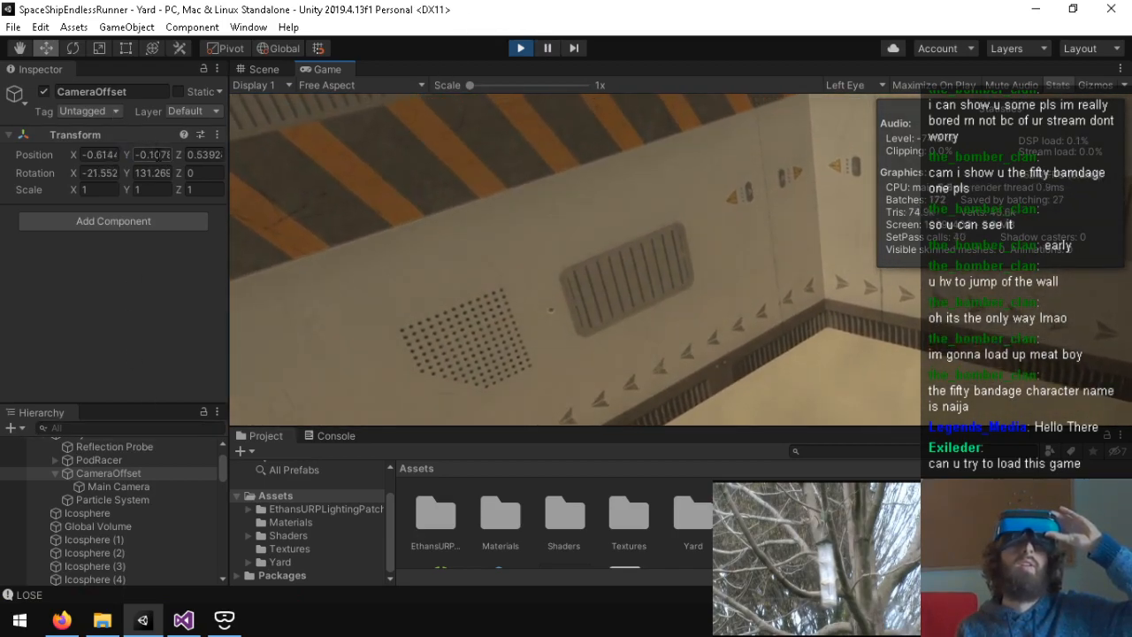
# Step: Try overriding CameraOffset's Y position with 11 and with 5 while the game runs
pyautogui.click(161, 156)
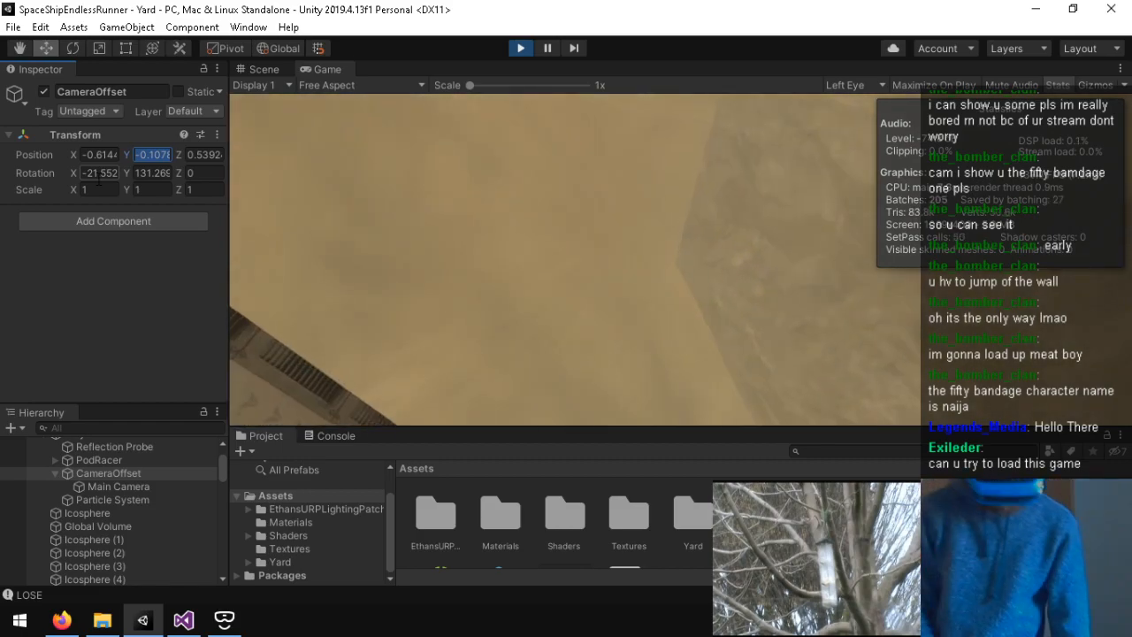
pyautogui.write('11')
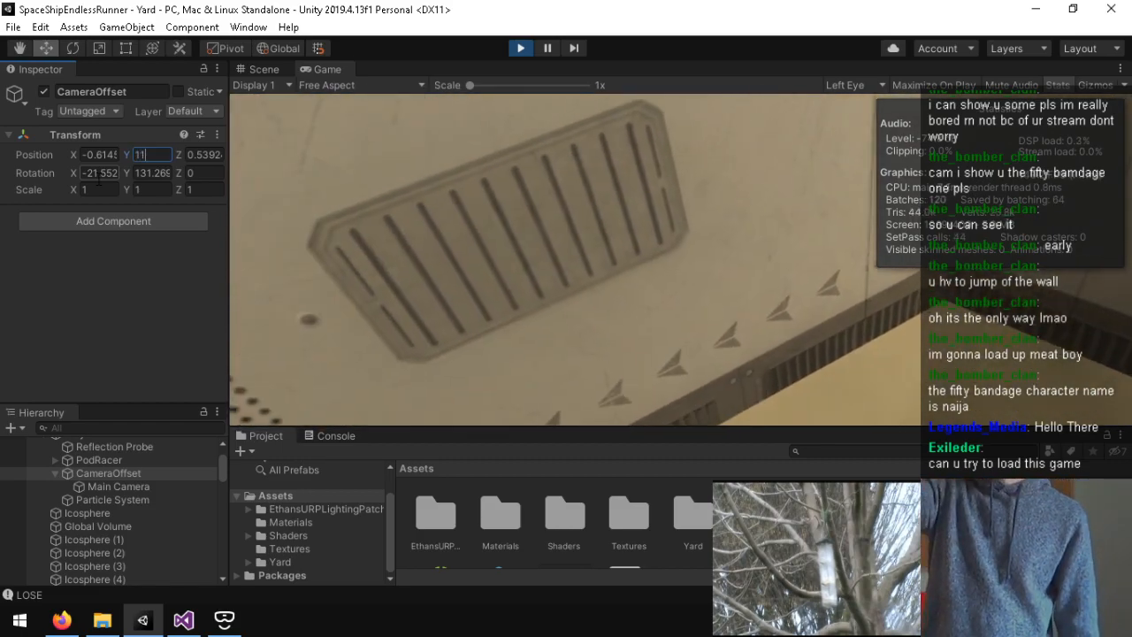
pyautogui.press('Escape')
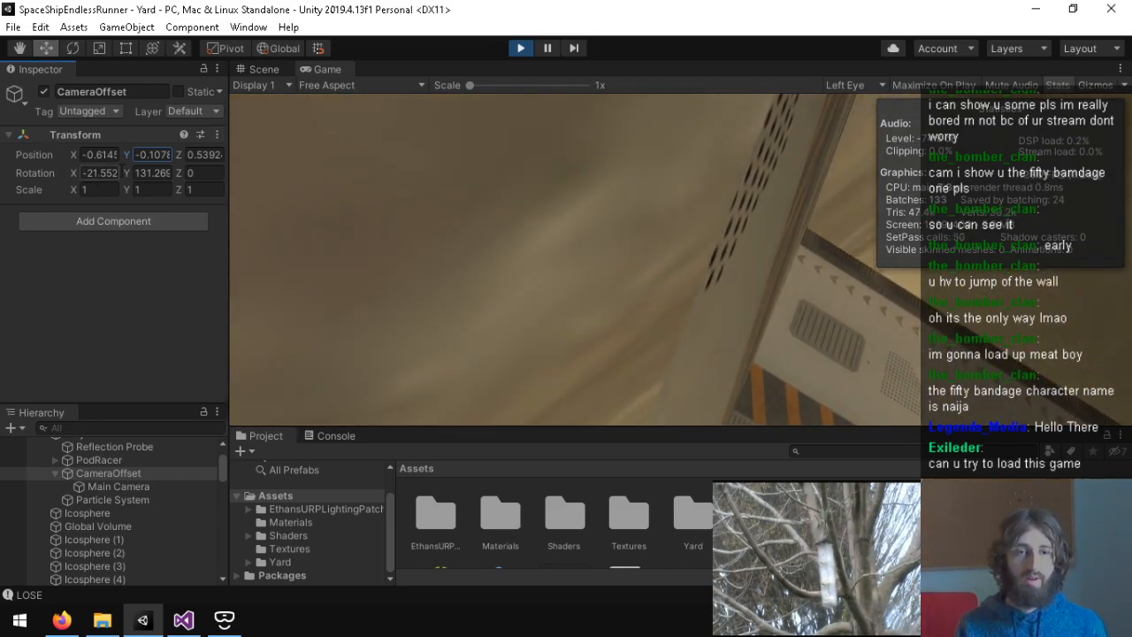
pyautogui.click(108, 474)
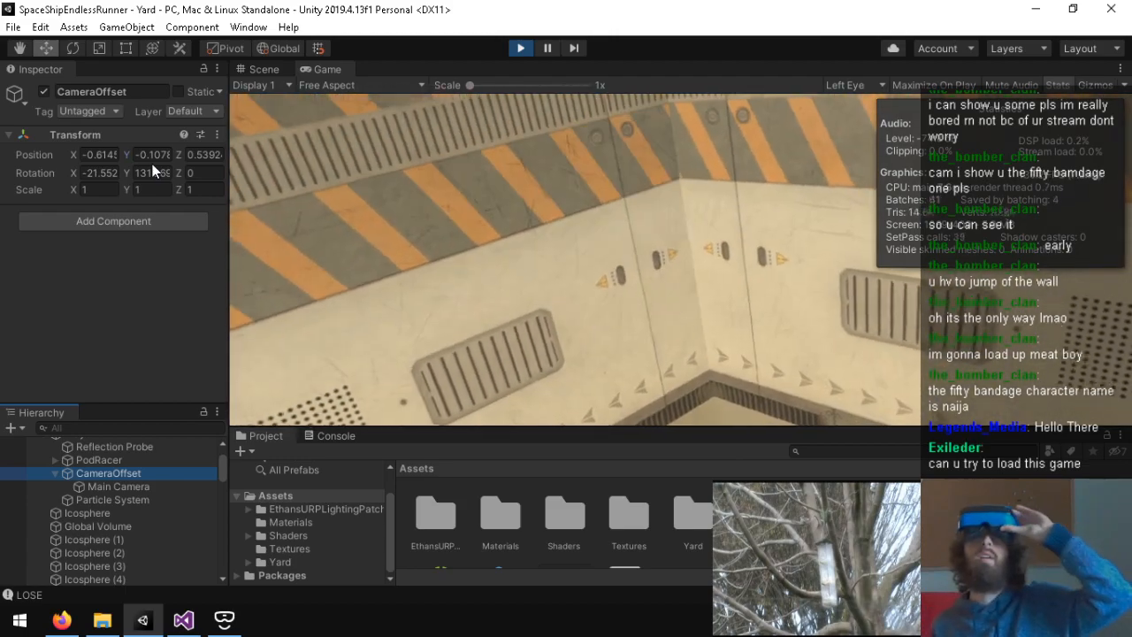
pyautogui.click(157, 154)
pyautogui.write('5')
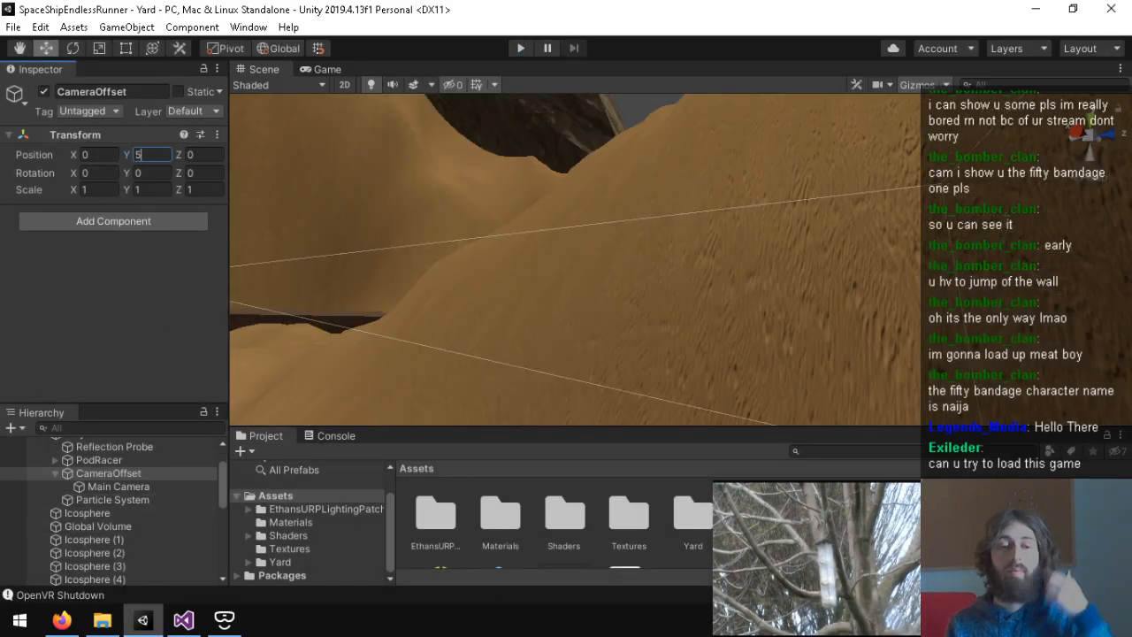
# Step: In Visual Studio, uncomment the magnitude > 1f block in the XRSettings.enabled branch of Player.cs's Update method and save the script
pyautogui.click(183, 619)
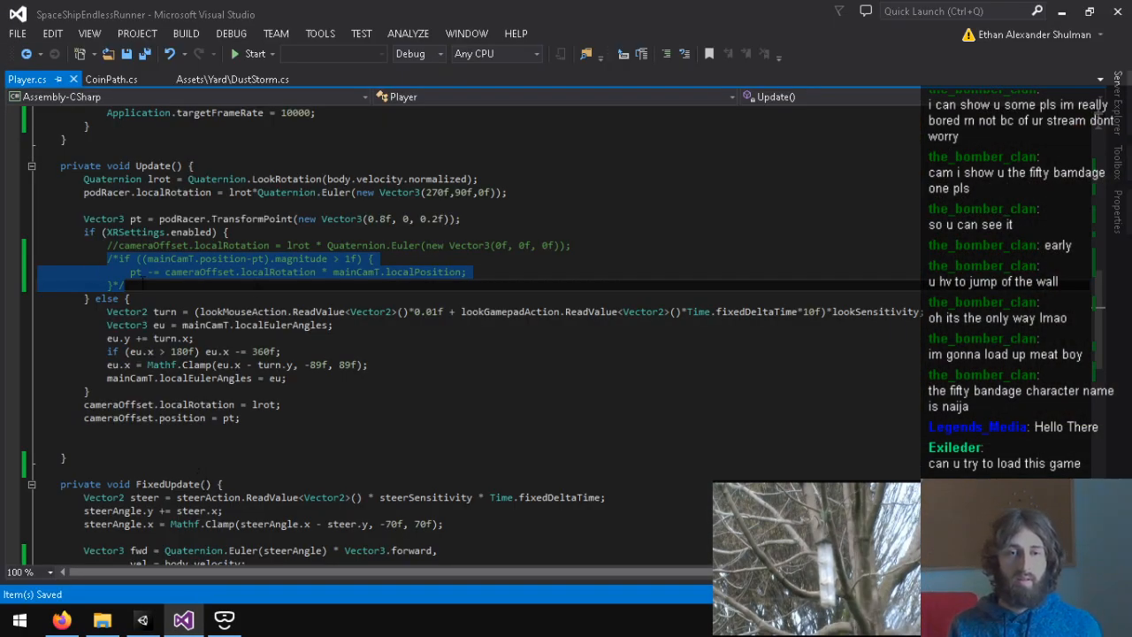
pyautogui.click(142, 232)
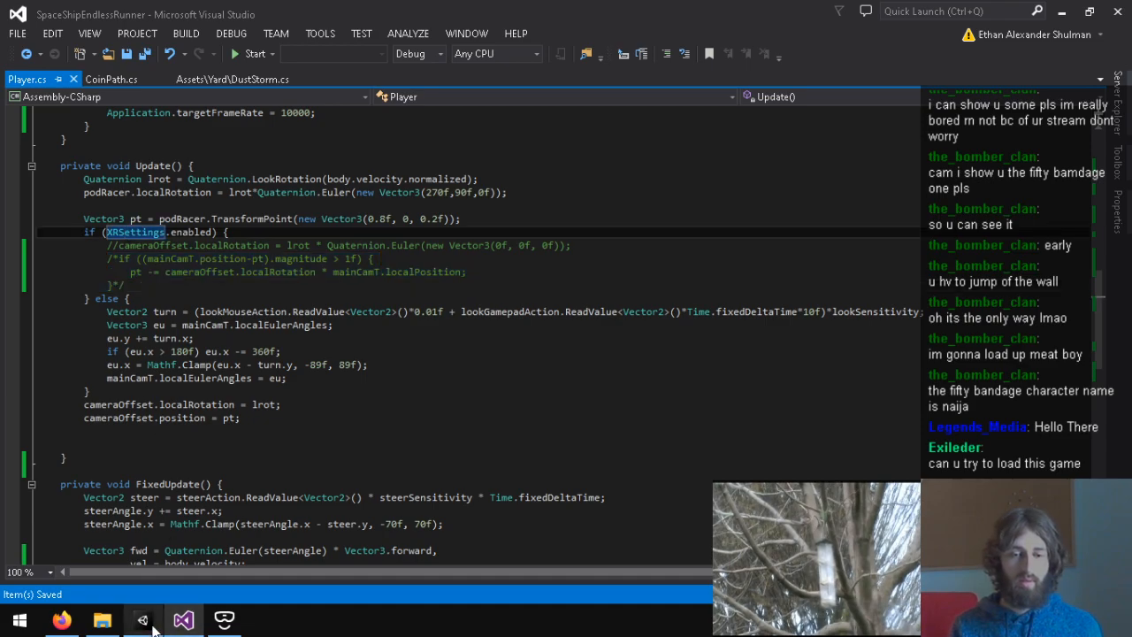
pyautogui.press('Down')
pyautogui.press('Down')
pyautogui.press('BackSpace')
pyautogui.press('BackSpace')
pyautogui.press('Down')
pyautogui.press('Down')
pyautogui.press('End')
pyautogui.press('BackSpace')
pyautogui.press('BackSpace')
pyautogui.hotkey('ctrl', 's')
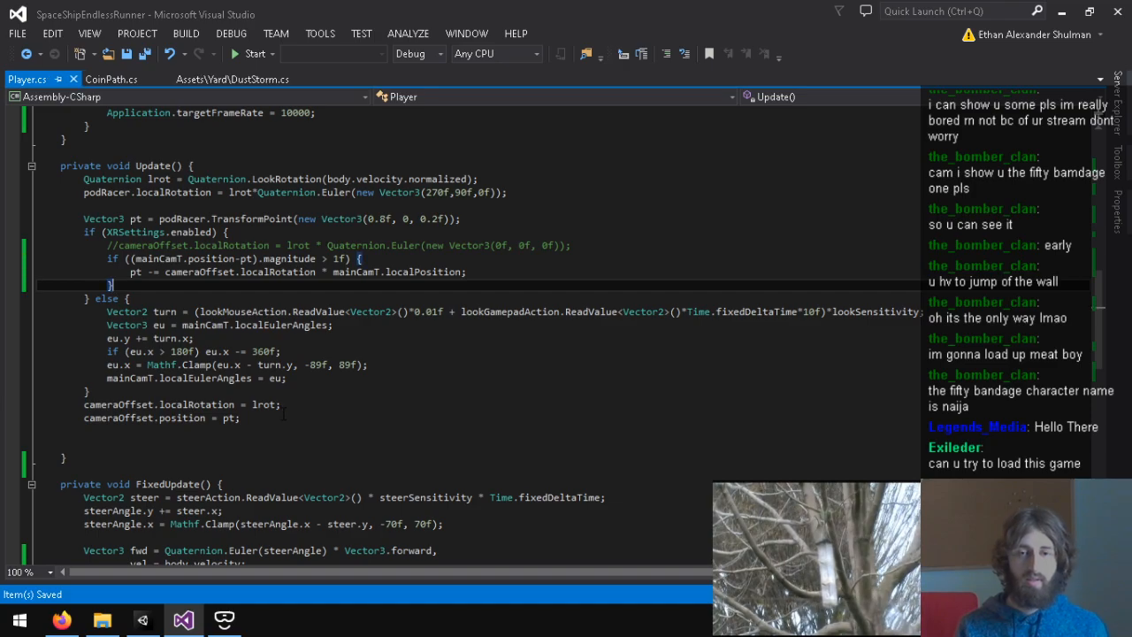
# Step: Declare a second private Vector3 field, vrOffset = Vector3.zero, in the steerAngle declaration of the Player class
pyautogui.moveTo(165, 271); pyautogui.dragTo(467, 271)
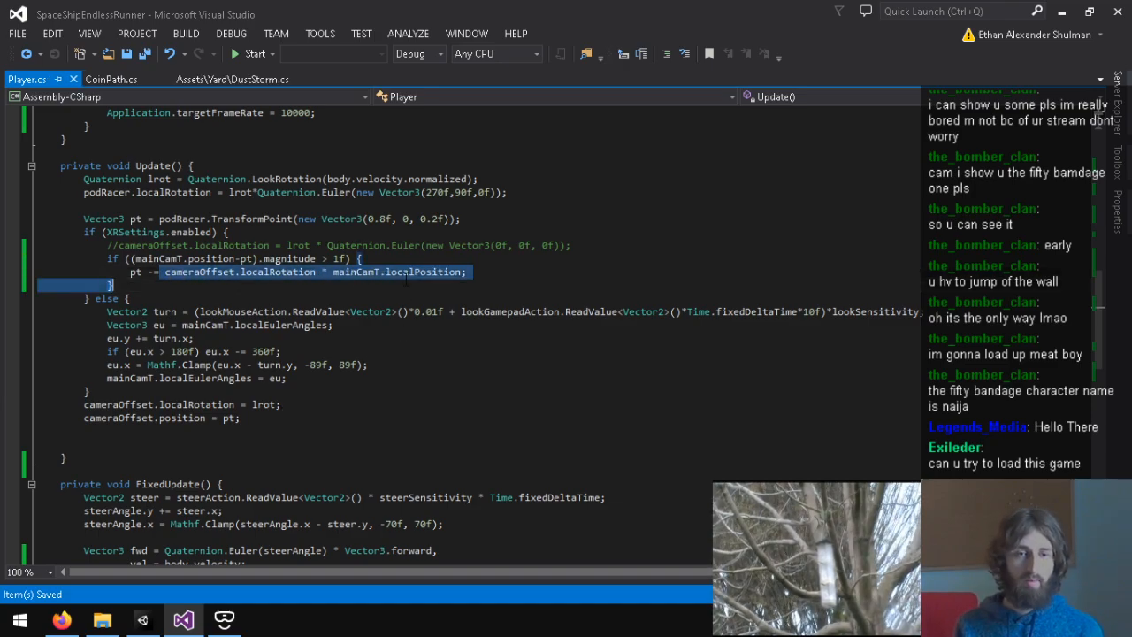
pyautogui.click(479, 272)
pyautogui.scroll(11, 227, 281)
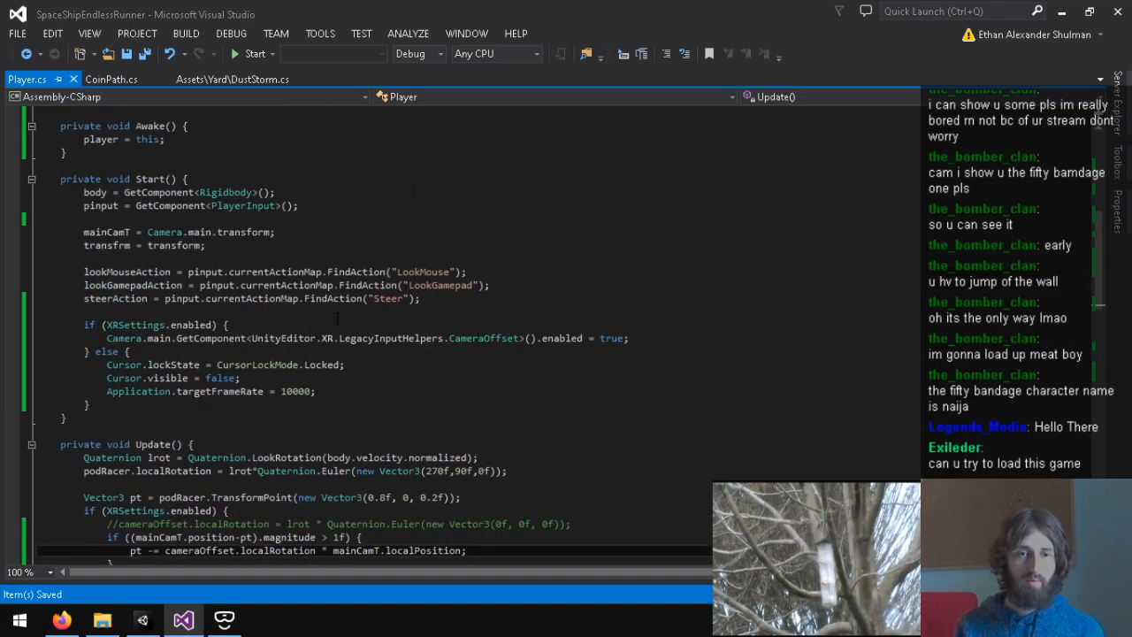
pyautogui.click(388, 263)
pyautogui.press('Left')
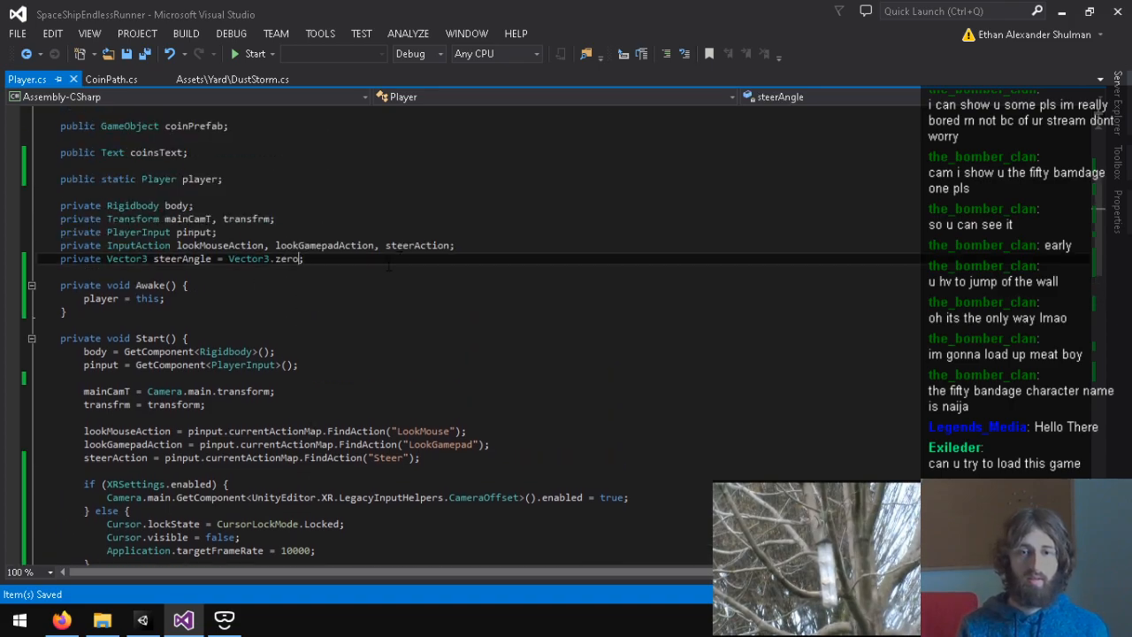
pyautogui.write(',')
pyautogui.press('Return')
pyautogui.write('vrOffset = Vexc')
pyautogui.press('BackSpace')
pyautogui.write('ctor;')
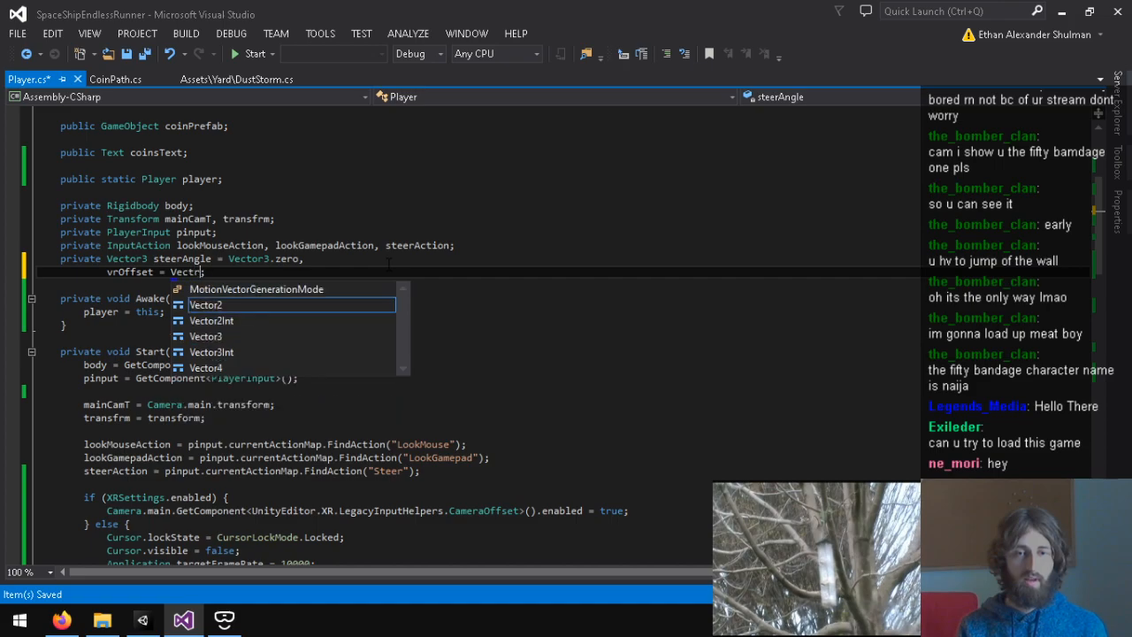
pyautogui.press('Escape')
pyautogui.write('3.zero')
pyautogui.scroll(-6, 237, 299)
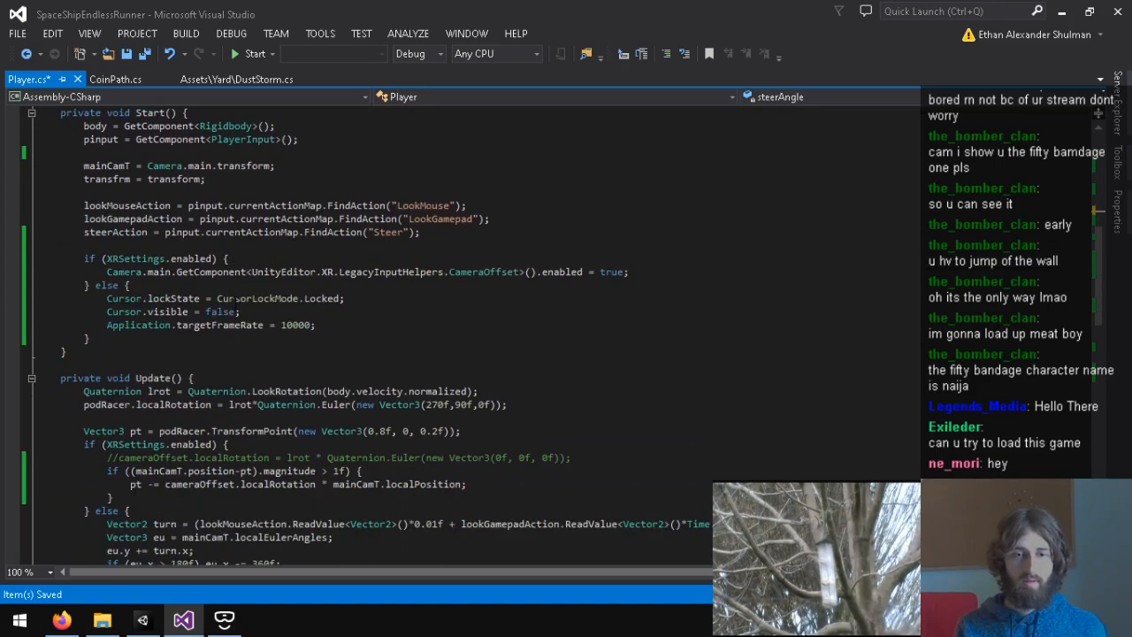
# Step: Add pt += vrOffset; after the magnitude check inside Update's XRSettings.enabled branch
pyautogui.scroll(-4, 237, 299)
pyautogui.click(175, 337)
pyautogui.press('Return')
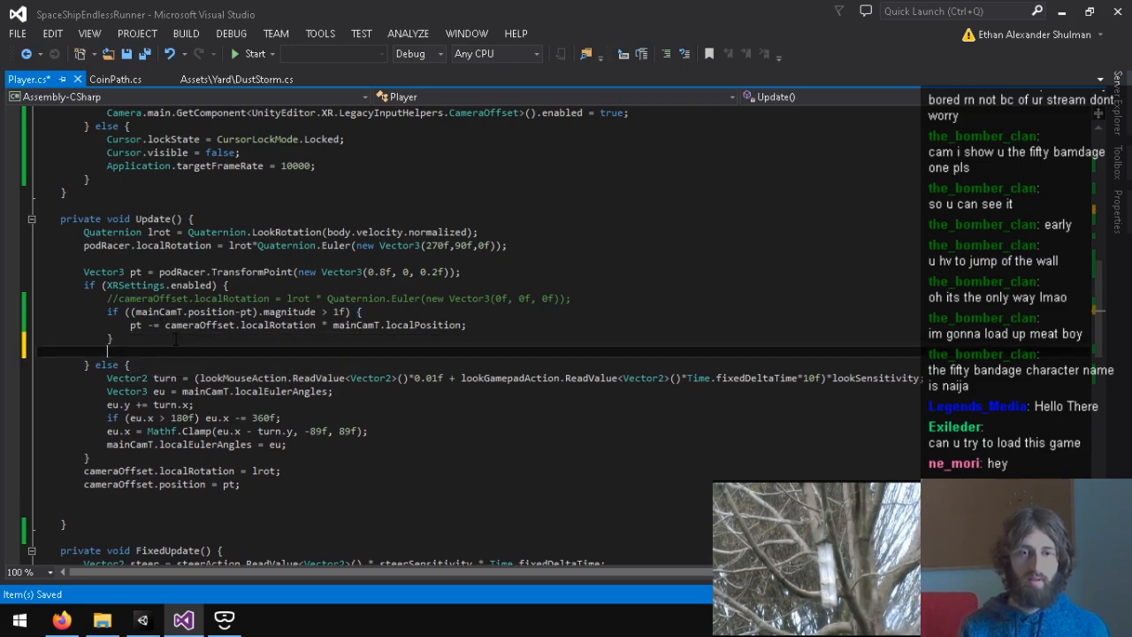
pyautogui.write('pt += vrOffset;')
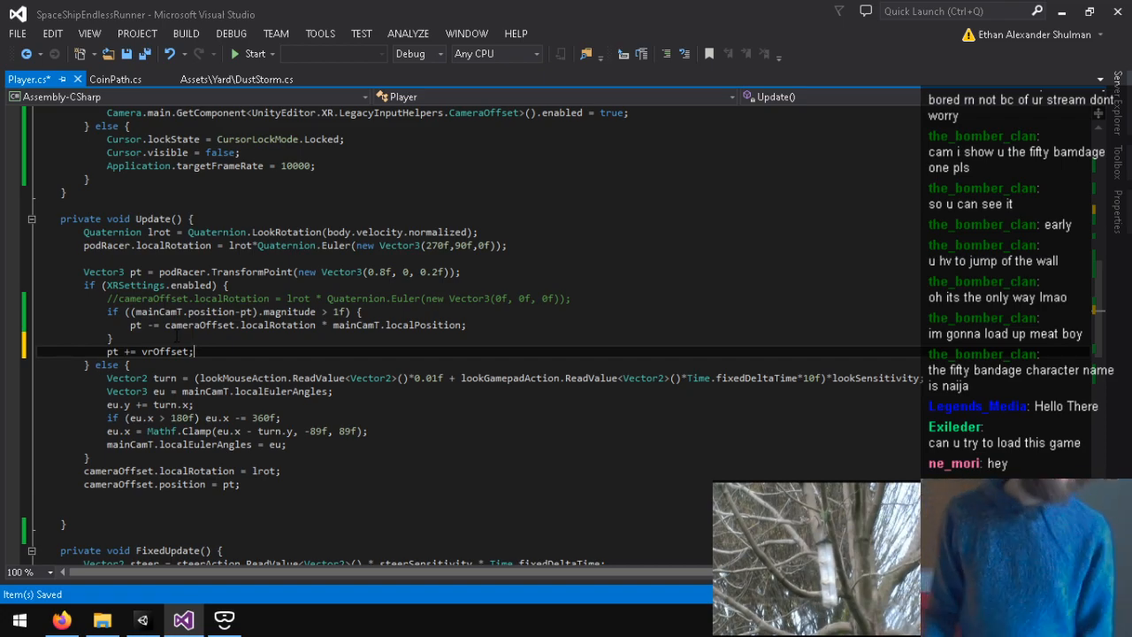
# Step: Make the statement inside the magnitude check subtract the rotated camera position from vrOffset instead of pt, using vrOffset -=
pyautogui.press('Up')
pyautogui.press('Up')
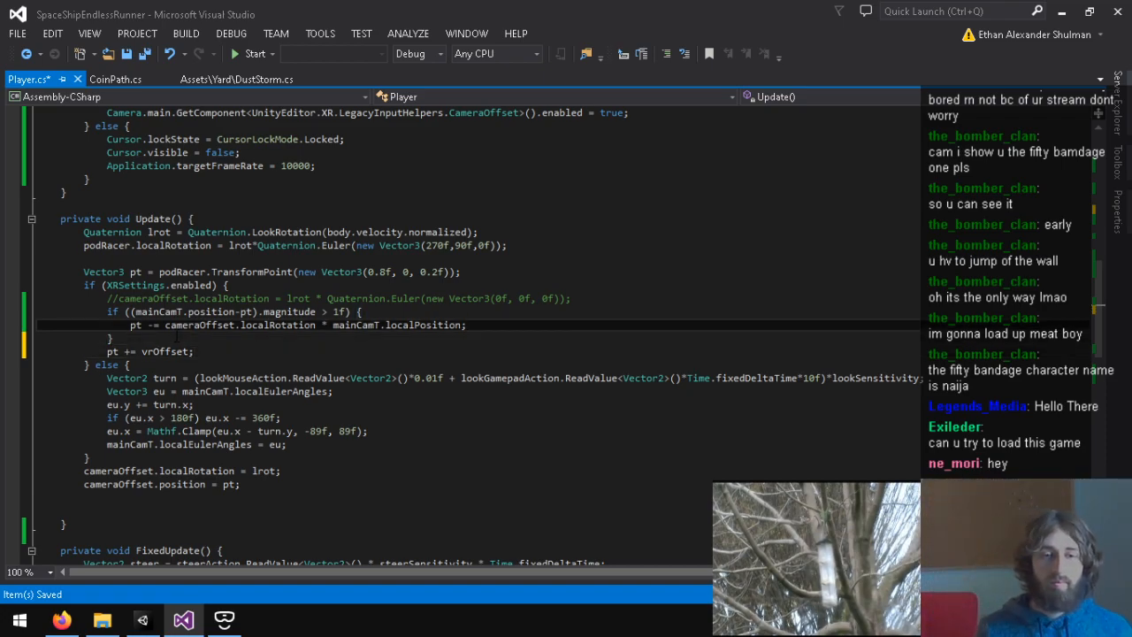
pyautogui.press('BackSpace')
pyautogui.press('BackSpace')
pyautogui.press('BackSpace')
pyautogui.press('BackSpace')
pyautogui.press('BackSpace')
pyautogui.write('vrOffset -=')
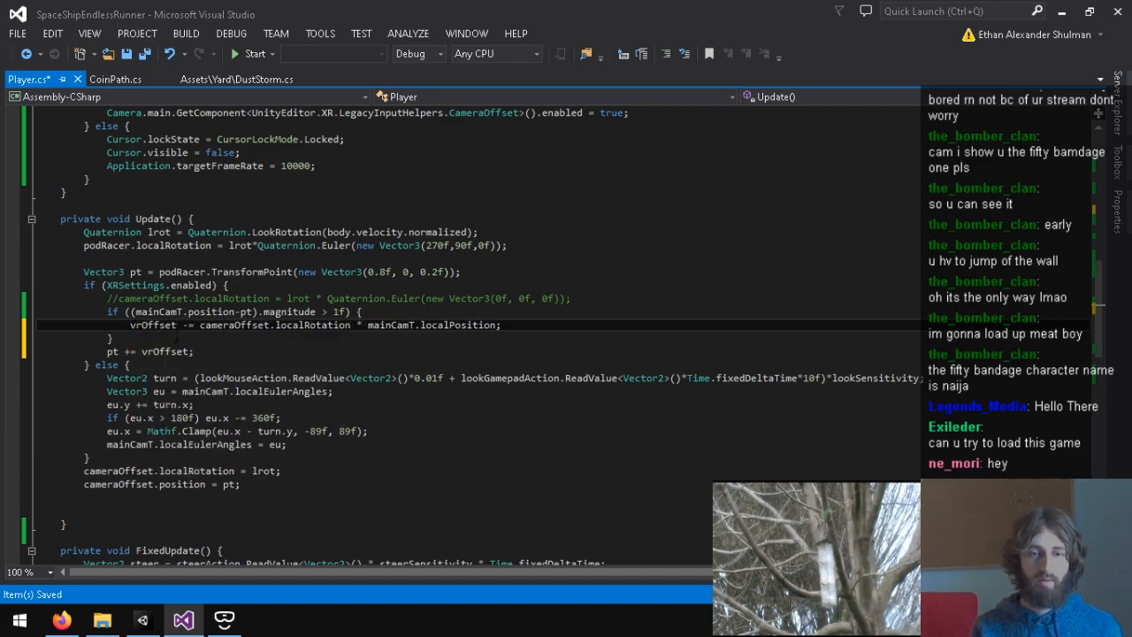
# Step: Lower the magnitude threshold in the XR camera check to 0.5f and save the script
pyautogui.click(347, 312)
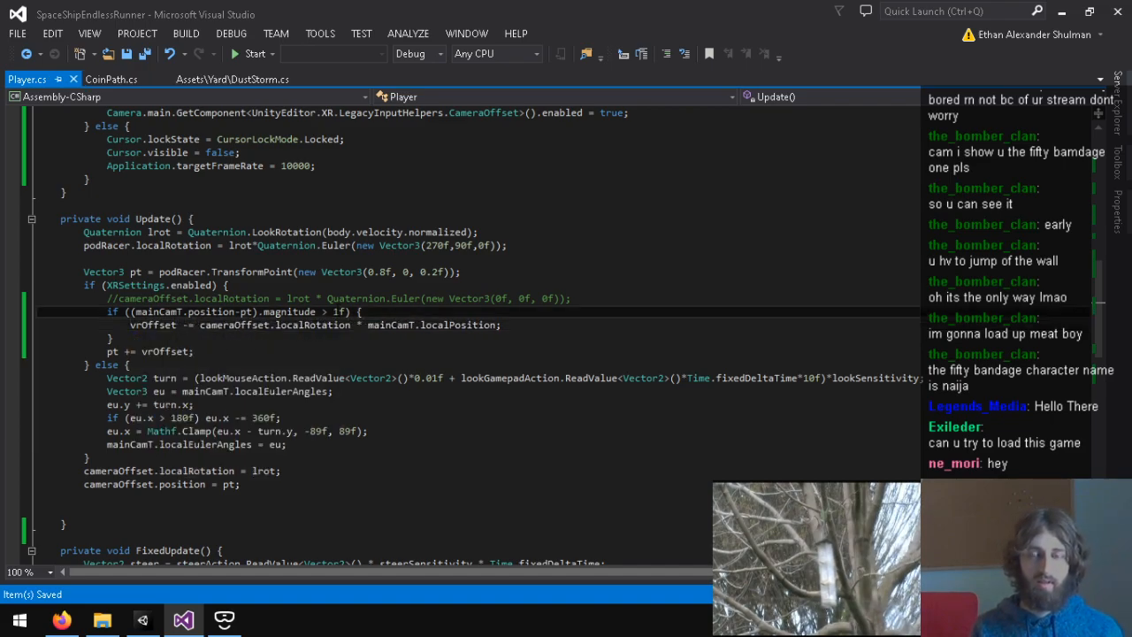
pyautogui.press('BackSpace')
pyautogui.write('0.5')
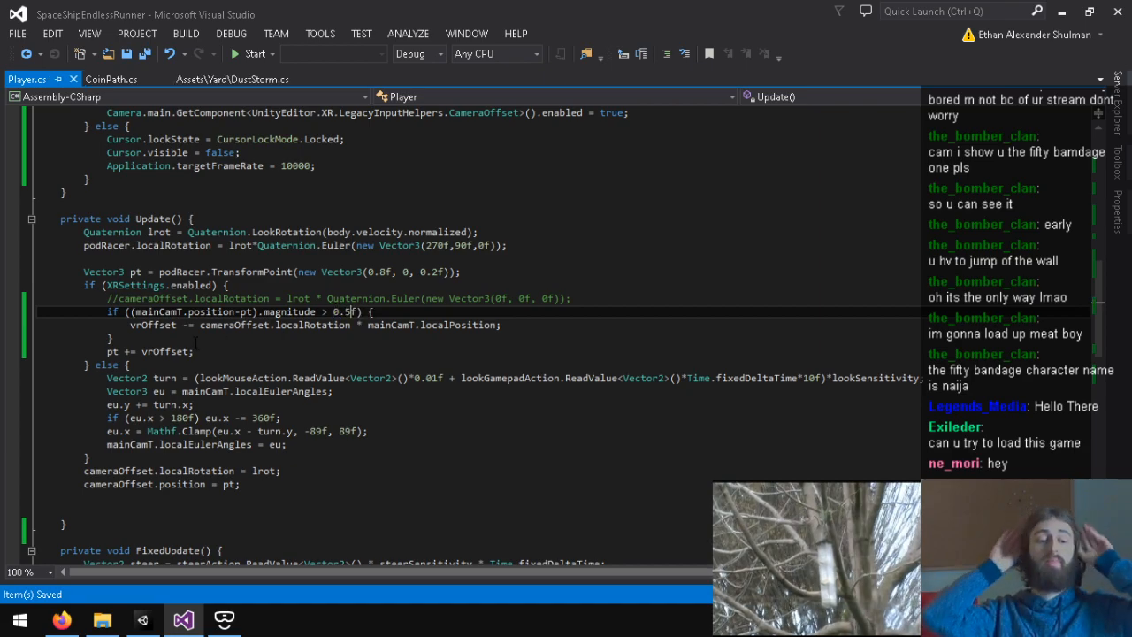
pyautogui.tripleClick(180, 352)
pyautogui.click(194, 353)
pyautogui.moveTo(195, 352); pyautogui.dragTo(108, 355)
pyautogui.click(109, 355)
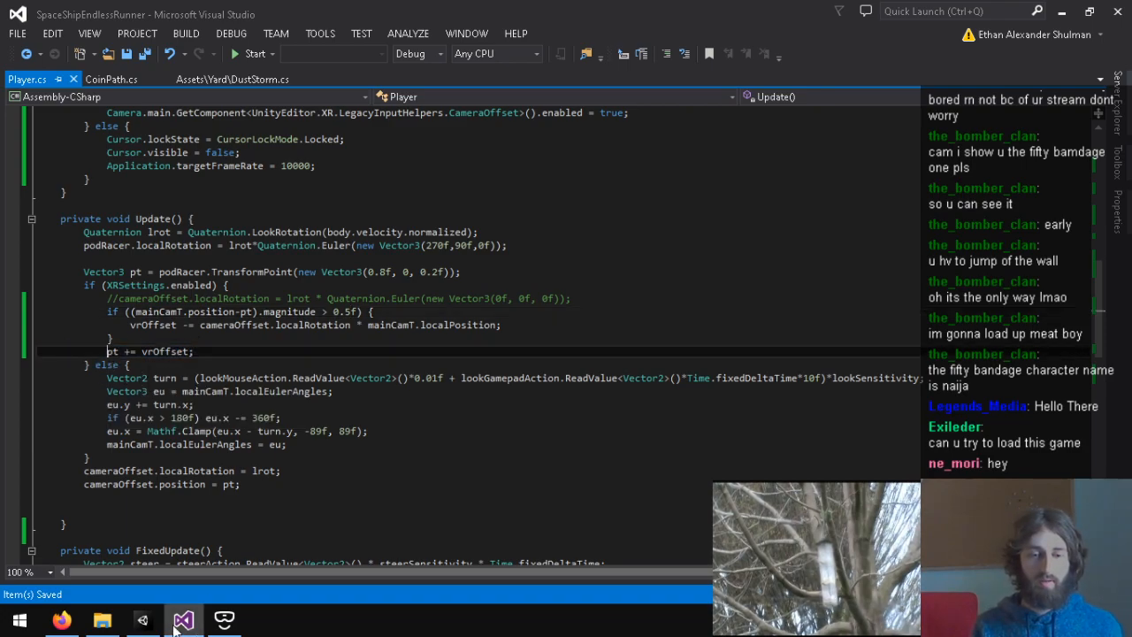
# Step: Switch to Unity, run the game in Play mode to test the vrOffset camera correction in VR, then stop it
pyautogui.click(144, 620)
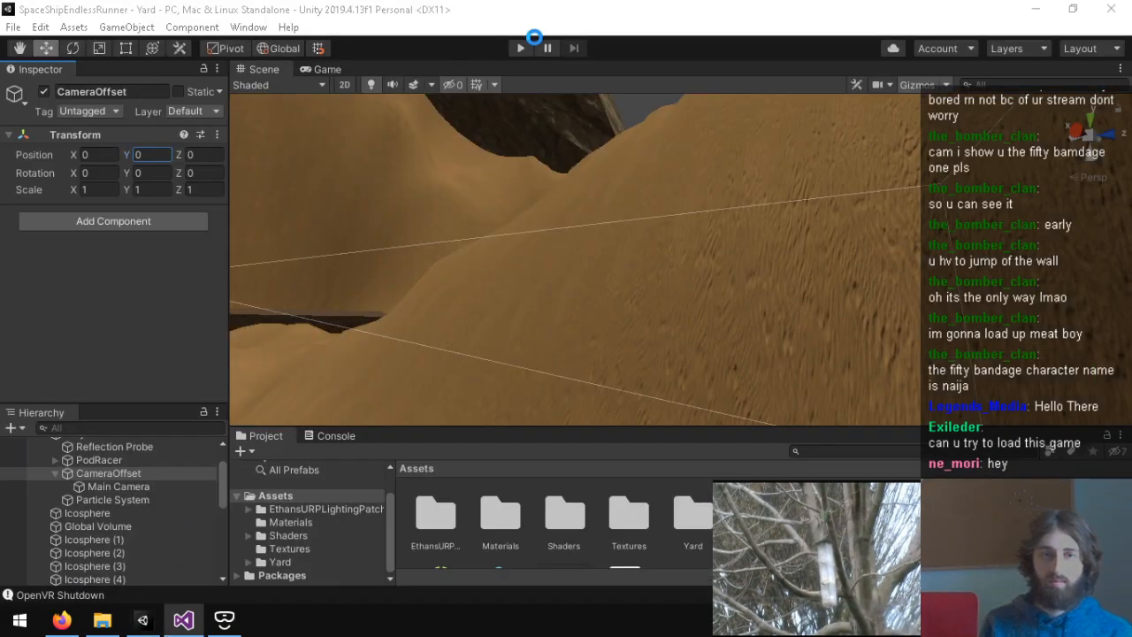
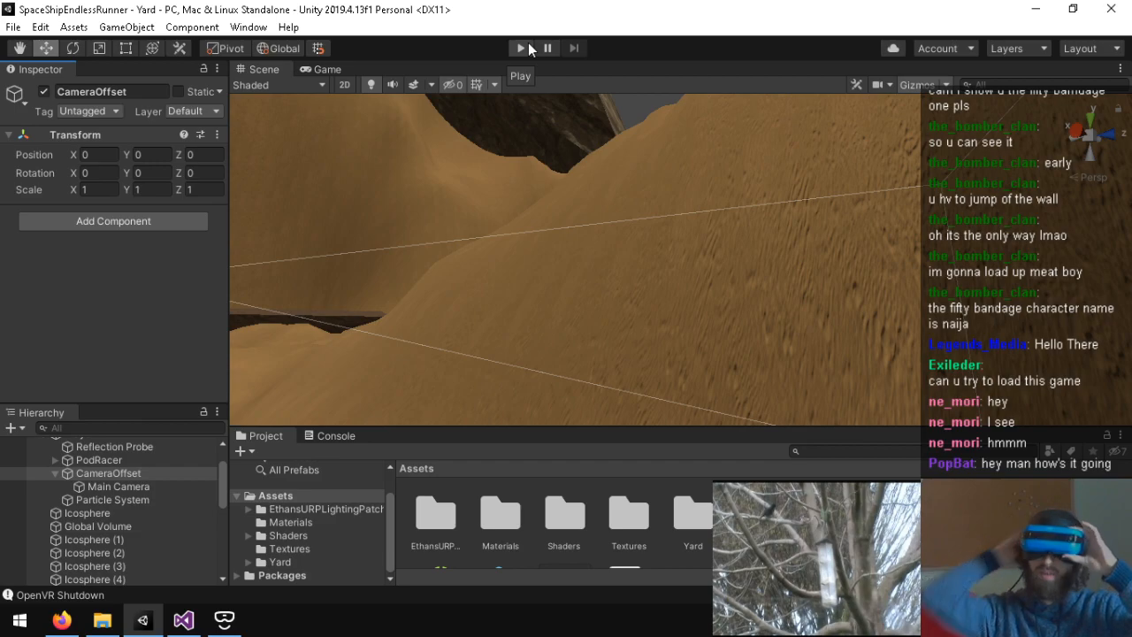
pyautogui.click(527, 46)
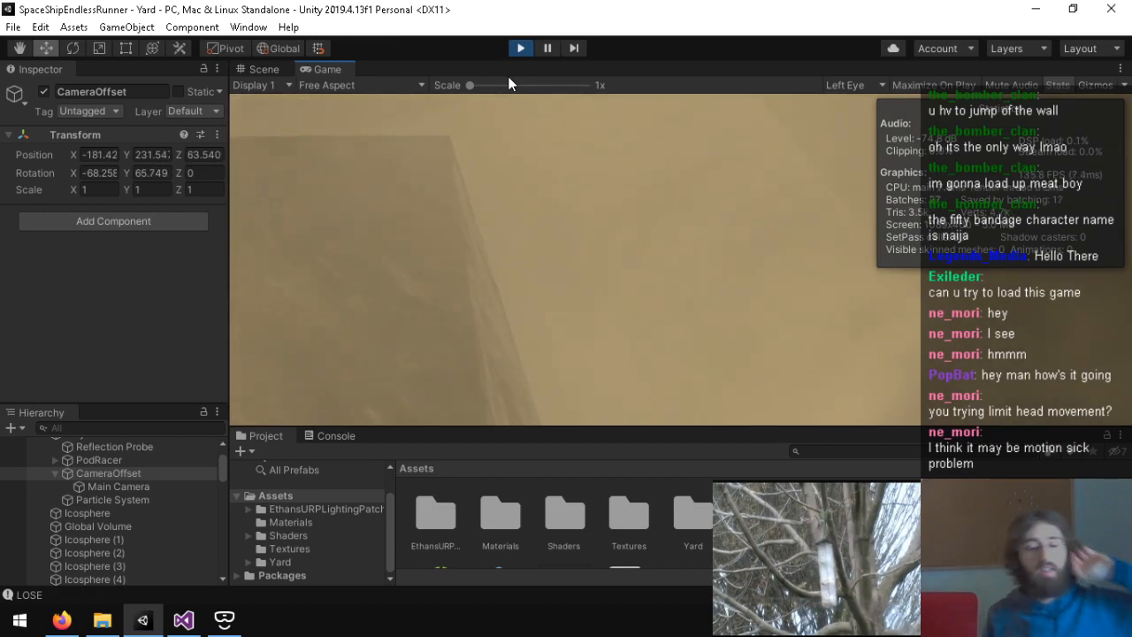
pyautogui.hotkey('ctrl', 'p')
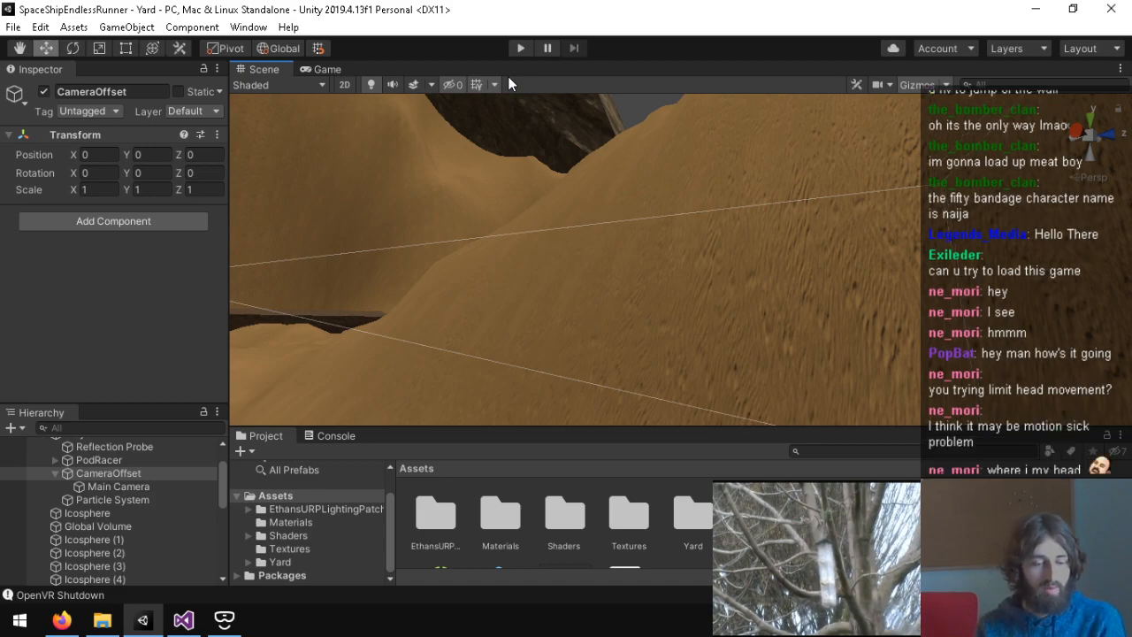
# Step: In Visual Studio, move the pt += vrOffset; line above the magnitude check in Update and save the script
pyautogui.click(183, 619)
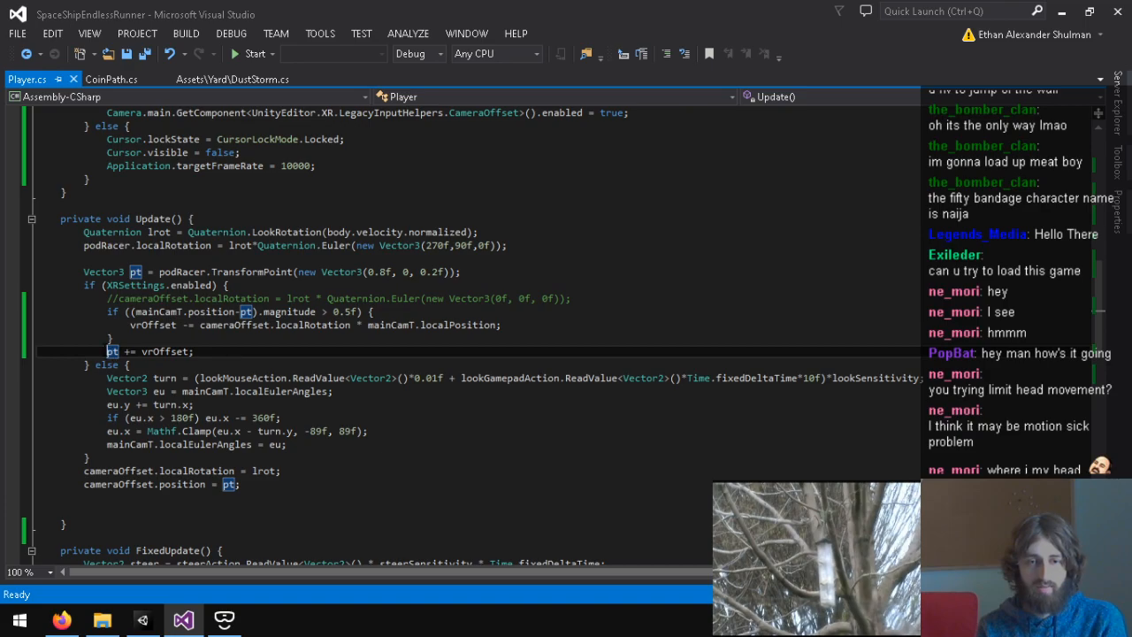
pyautogui.tripleClick(167, 351)
pyautogui.hotkey('ctrl', 'c')
pyautogui.press('Delete')
pyautogui.press('Up')
pyautogui.press('Up')
pyautogui.press('Up')
pyautogui.press('Up')
pyautogui.press('End')
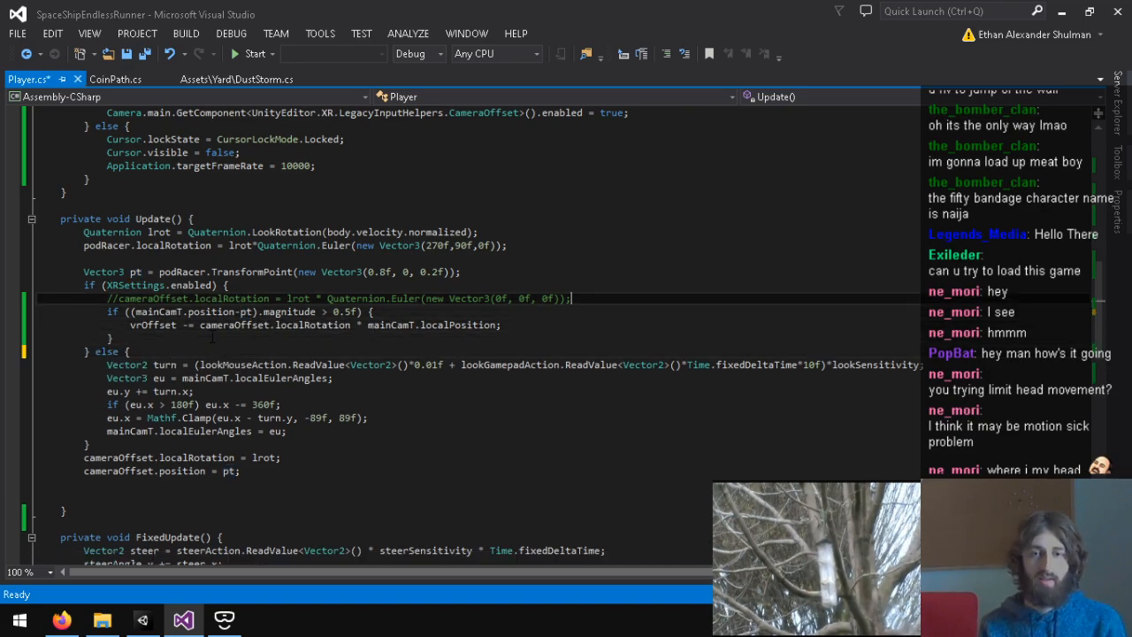
pyautogui.press('Return')
pyautogui.write('v')
pyautogui.press('BackSpace')
pyautogui.hotkey('ctrl', 'v')
pyautogui.hotkey('ctrl', 's')
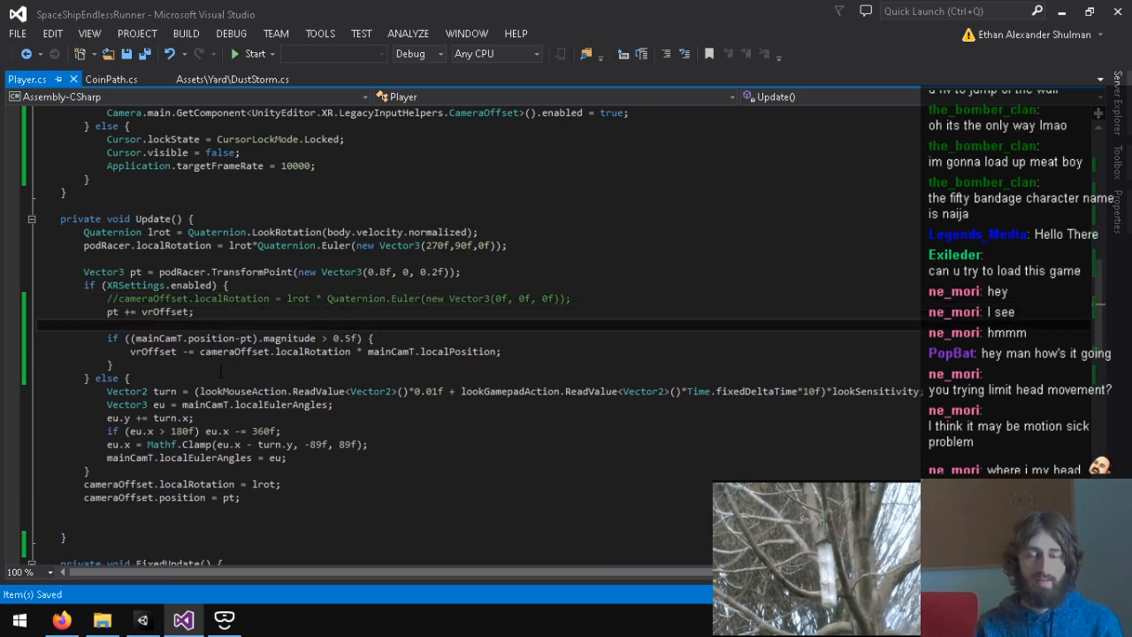
pyautogui.press('BackSpace')
pyautogui.hotkey('ctrl', 's')
# Step: Switch to Unity and replay the game in VR to test the reordered offset code, then stop it
pyautogui.click(141, 619)
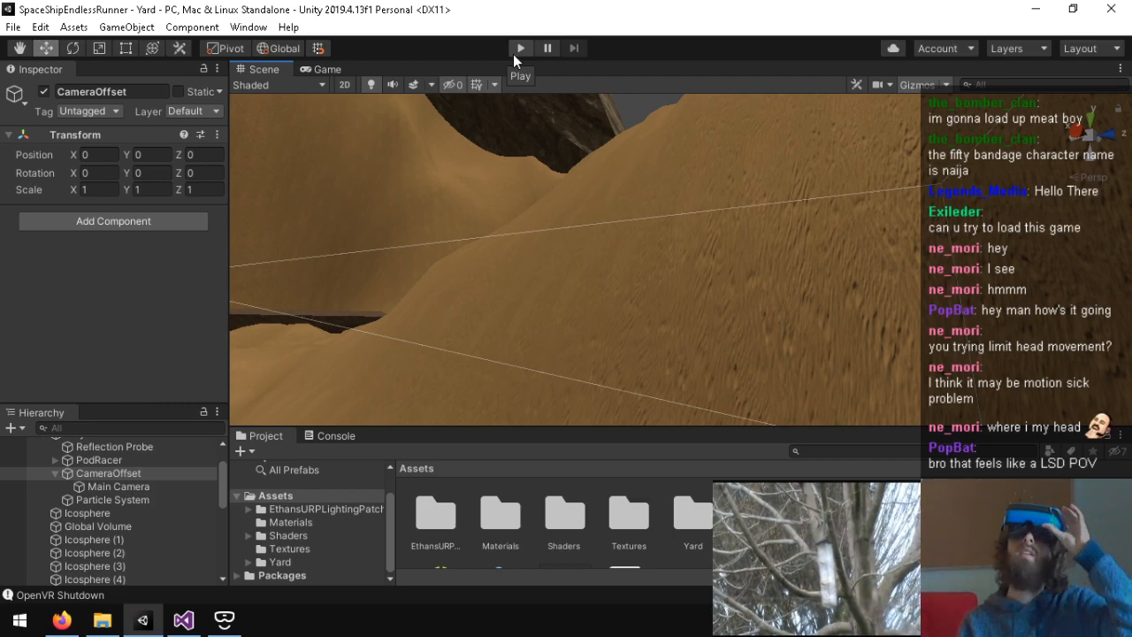
pyautogui.click(519, 54)
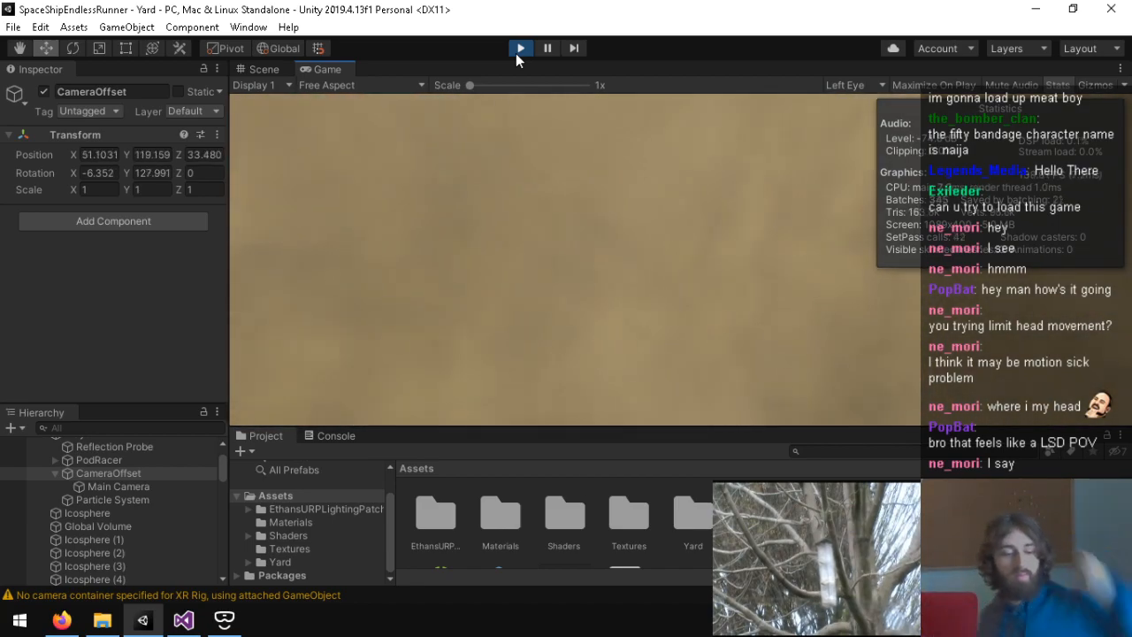
pyautogui.click(520, 49)
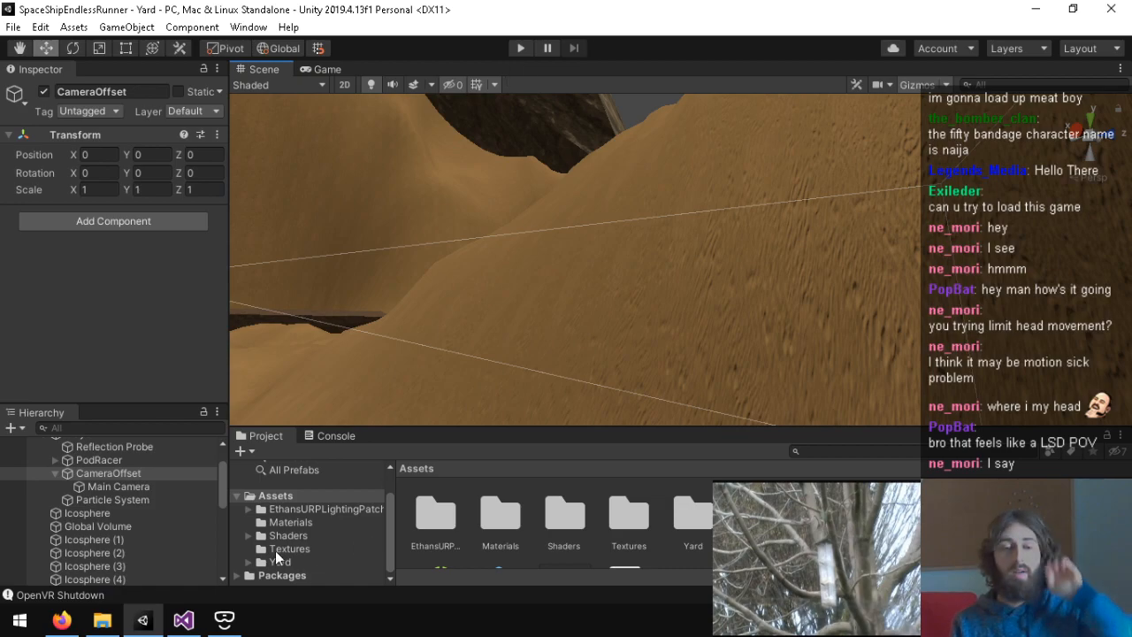
# Step: In Visual Studio, examine where vrOffset and pt are used in Update's XRSettings.enabled branch
pyautogui.click(183, 620)
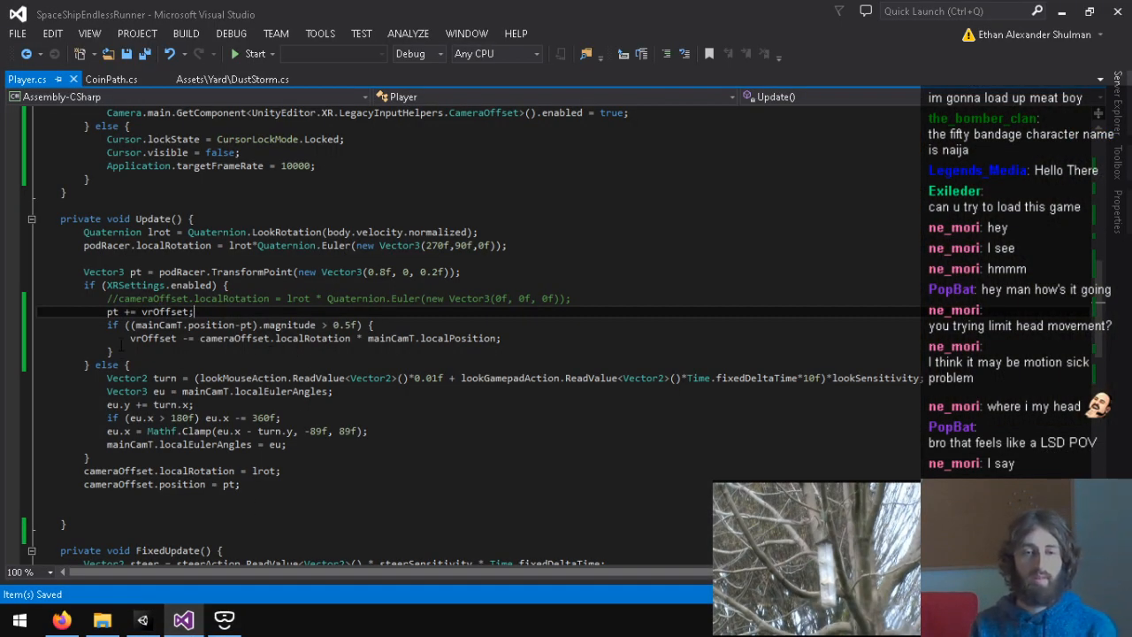
pyautogui.click(134, 338)
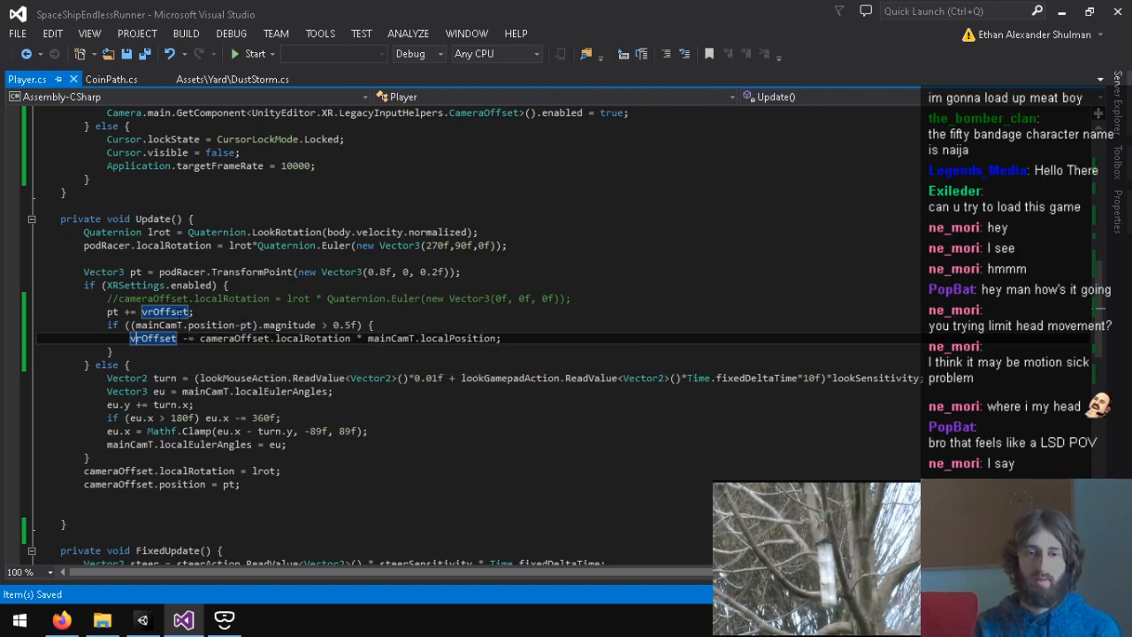
pyautogui.click(107, 311)
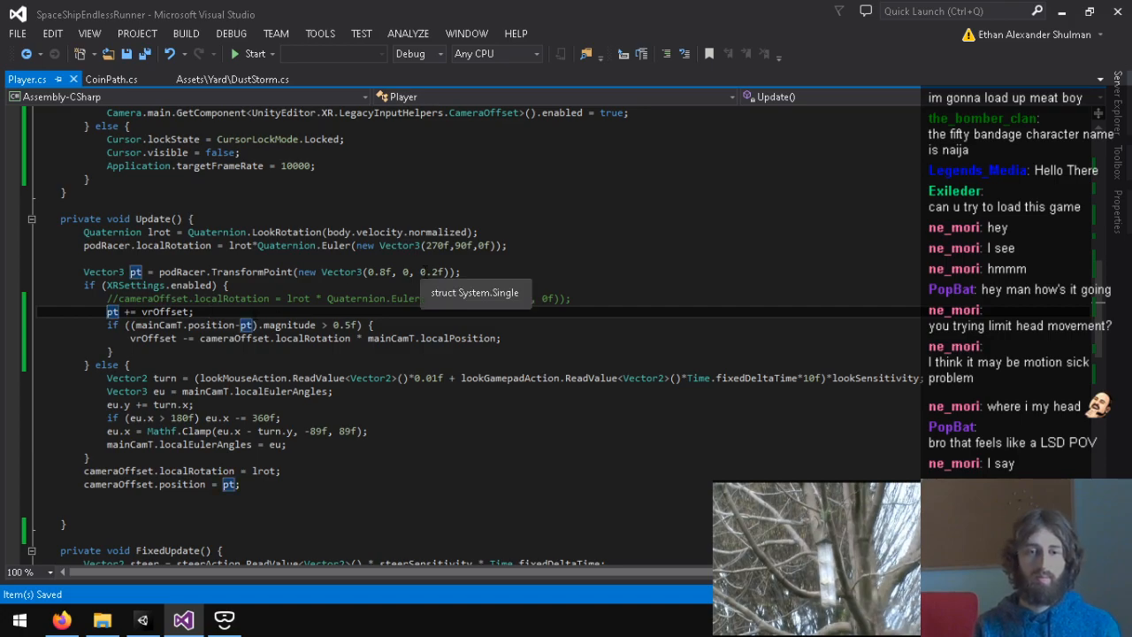
# Step: Comment out the pt += vrOffset; line, save the script, and switch to Unity to test the camera in Play mode without the offset
pyautogui.write('//')
pyautogui.hotkey('ctrl', 's')
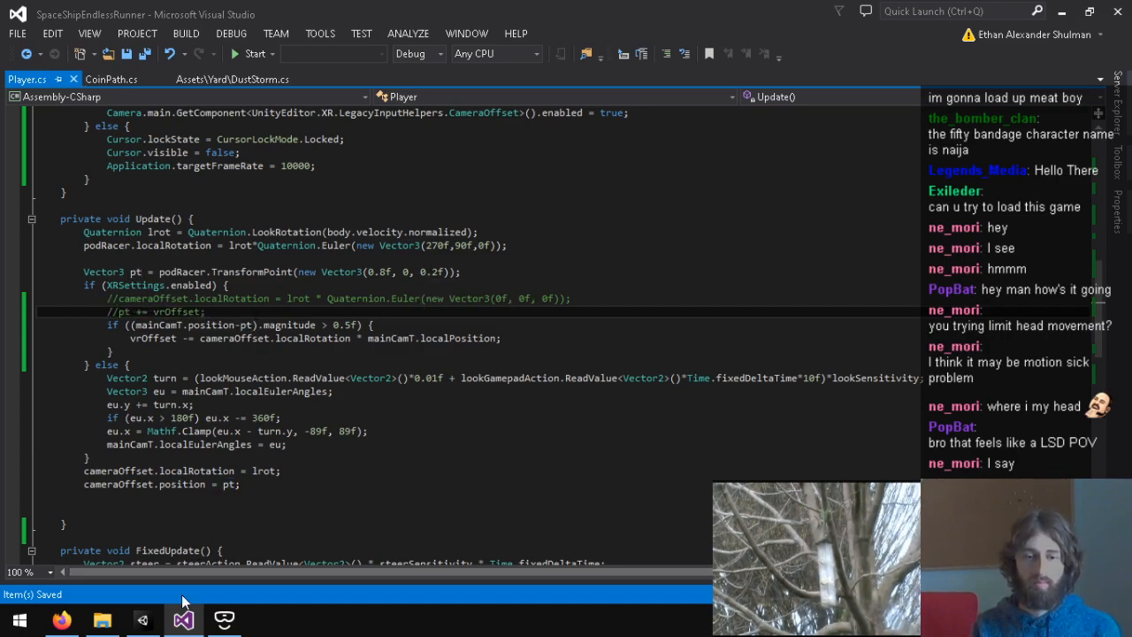
pyautogui.moveTo(143, 622)
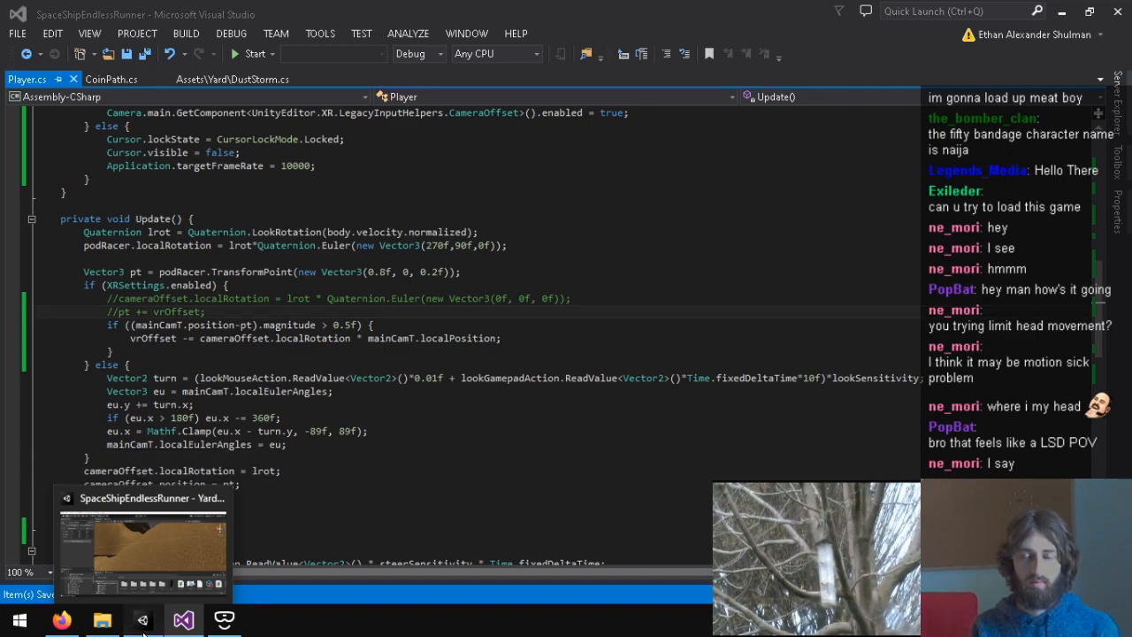
pyautogui.click(142, 623)
pyautogui.click(520, 47)
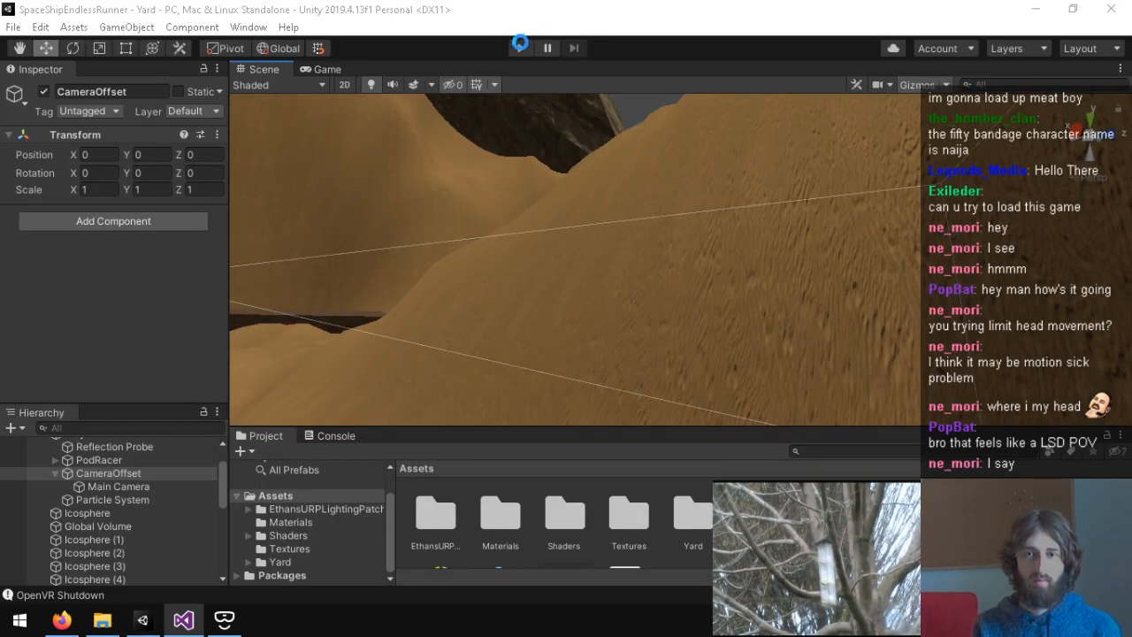
pyautogui.click(159, 624)
pyautogui.click(183, 621)
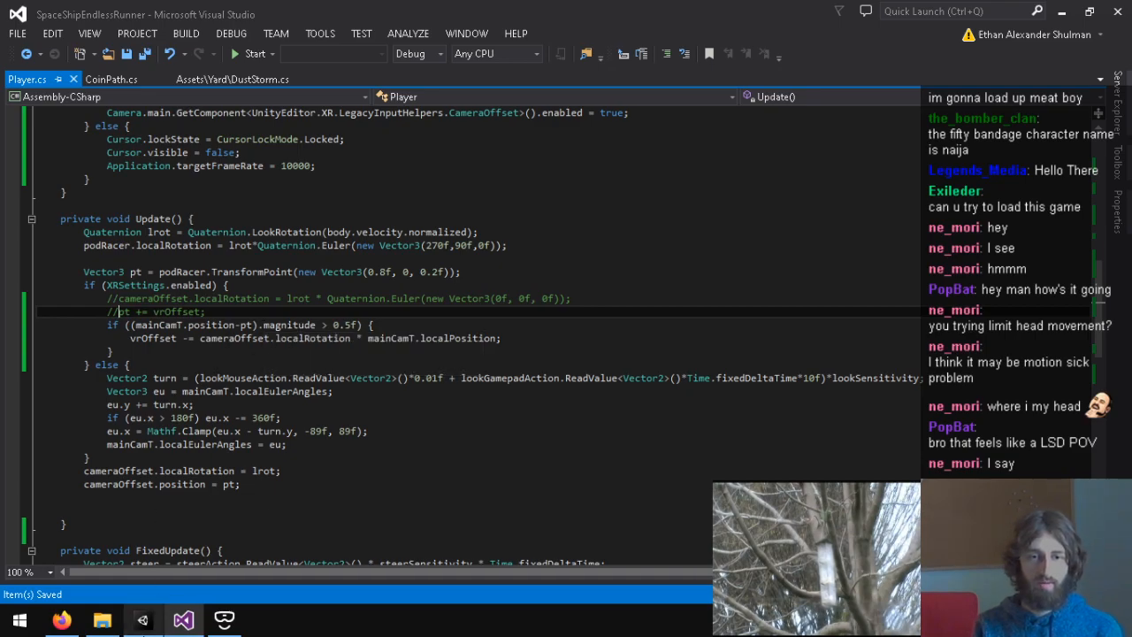
pyautogui.moveTo(142, 621)
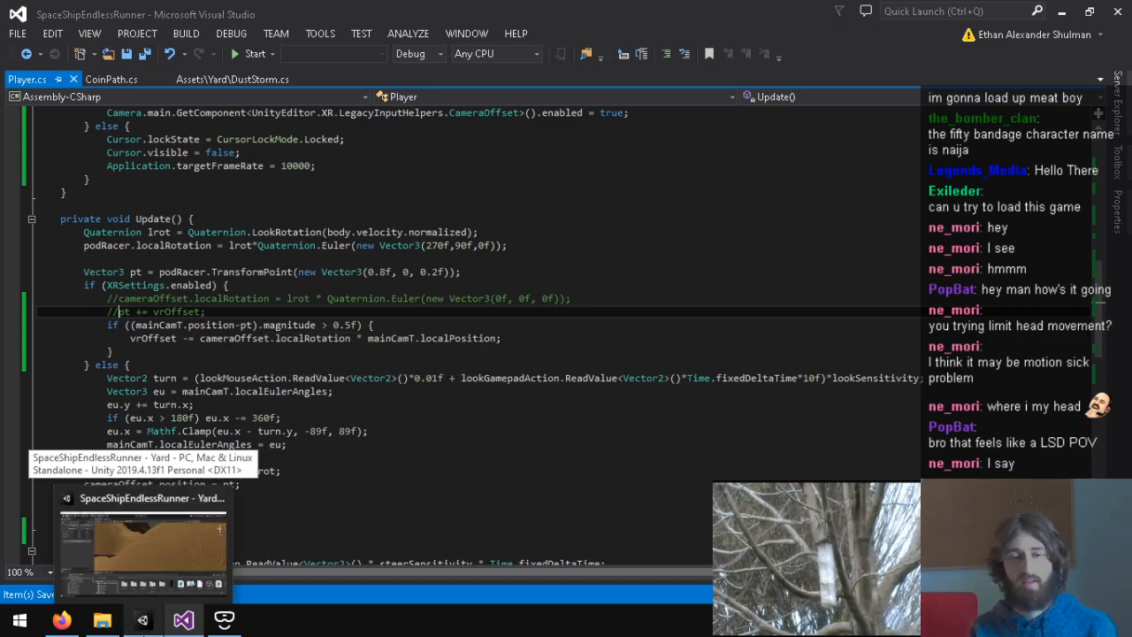
pyautogui.click(142, 544)
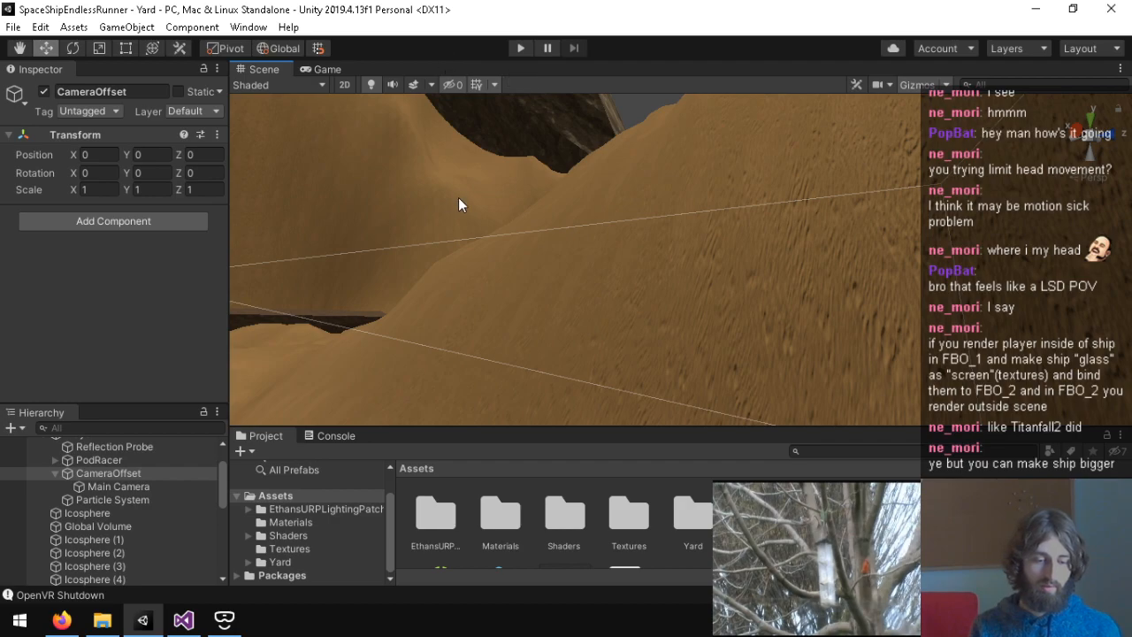
pyautogui.moveTo(552, 174); pyautogui.dragTo(93, 262, button='right')
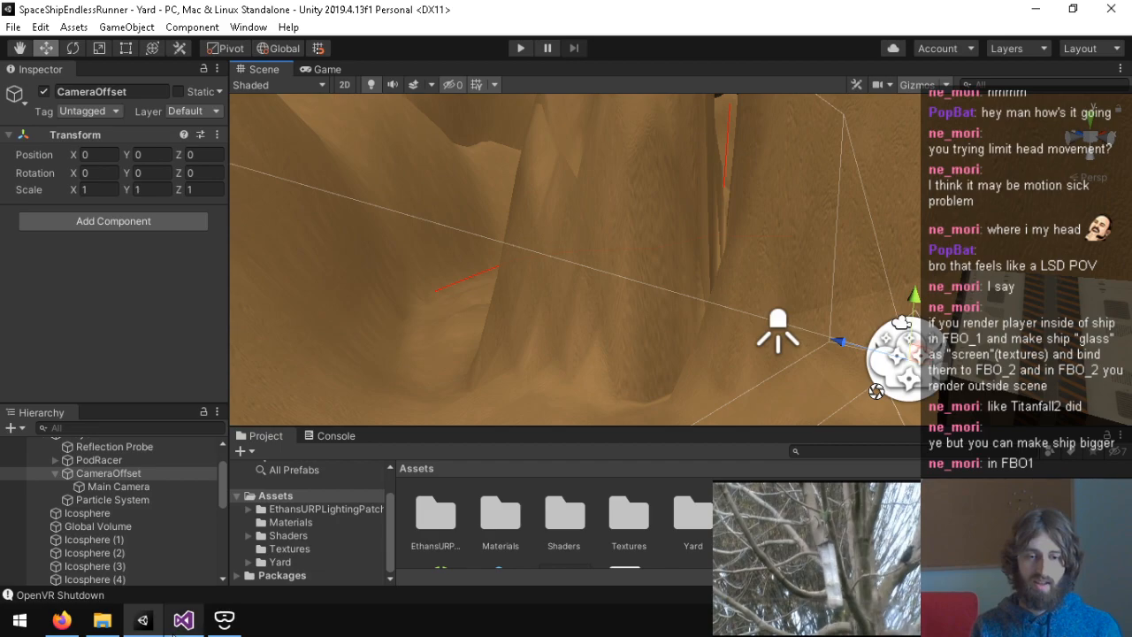
# Step: In Visual Studio, uncomment pt += vrOffset;, change the assignment to vrOffset = -(cameraOffset.localRotation * mainCamT.localPosition);, and save the script
pyautogui.click(183, 620)
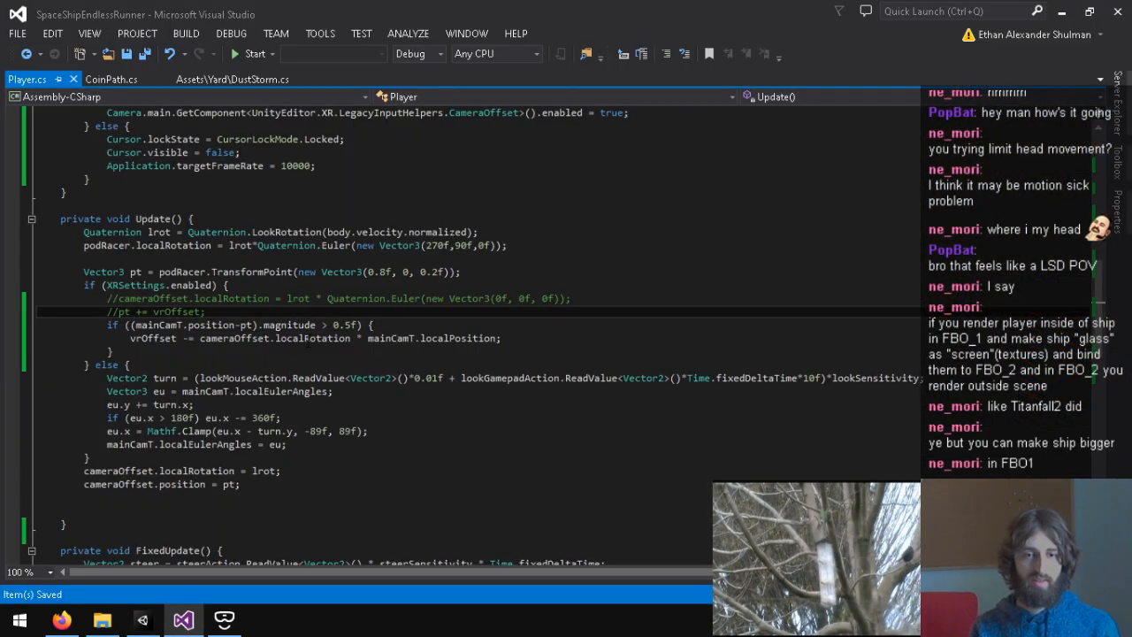
pyautogui.hotkey('ctrl', 'k')
pyautogui.hotkey('ctrl', 'u')
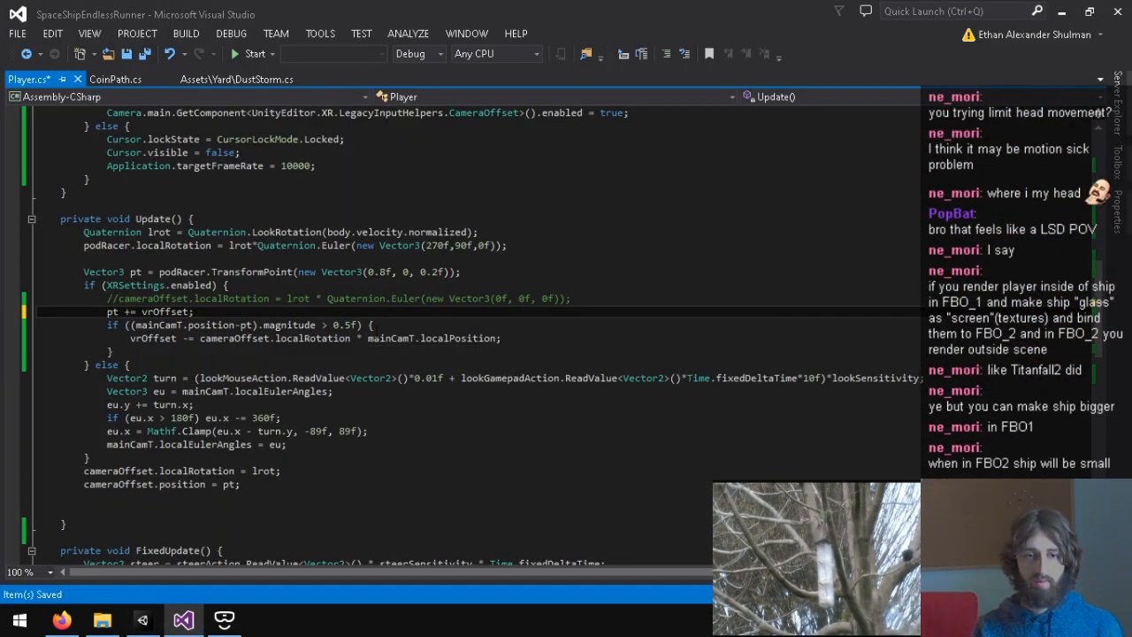
pyautogui.click(186, 342)
pyautogui.press('BackSpace')
pyautogui.hotkey('ctrl', 's')
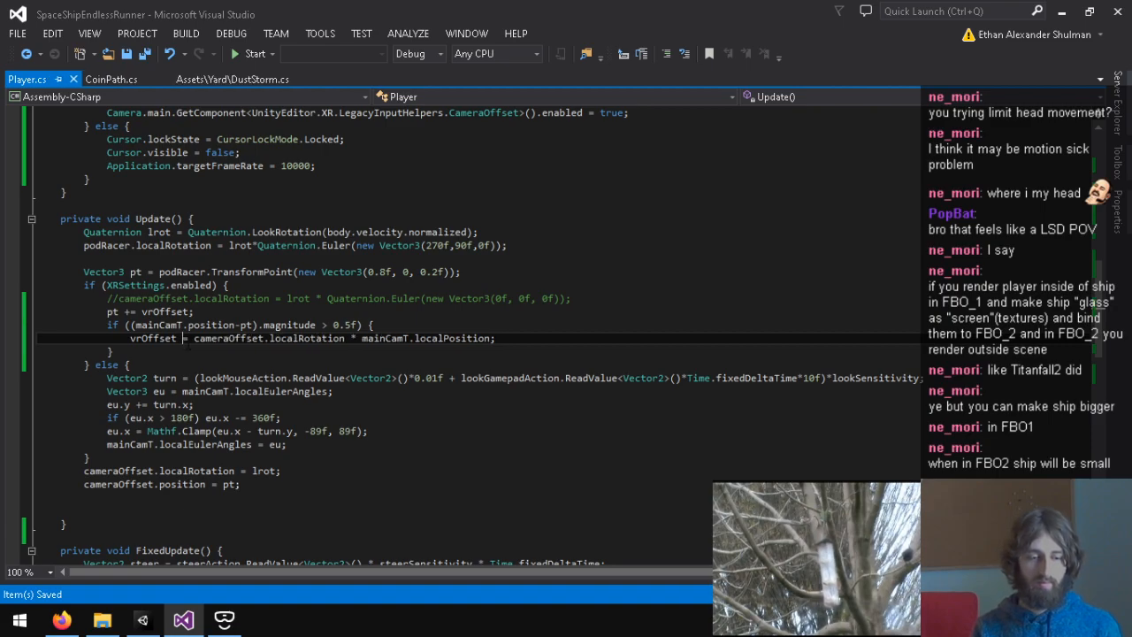
pyautogui.write('-(')
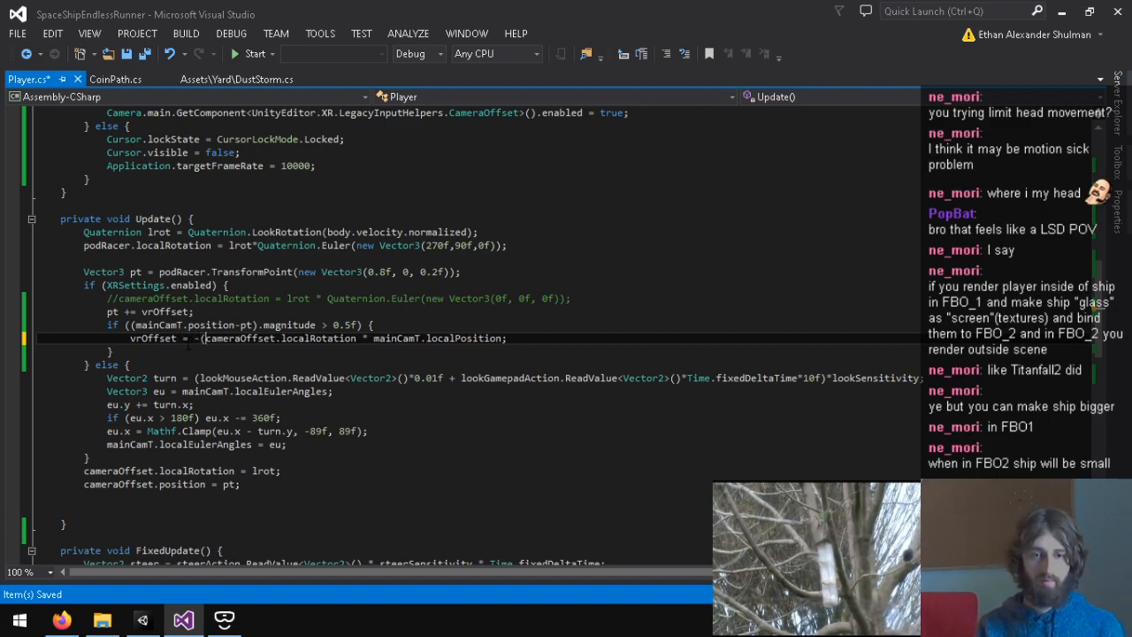
pyautogui.write(')')
pyautogui.hotkey('ctrl', 's')
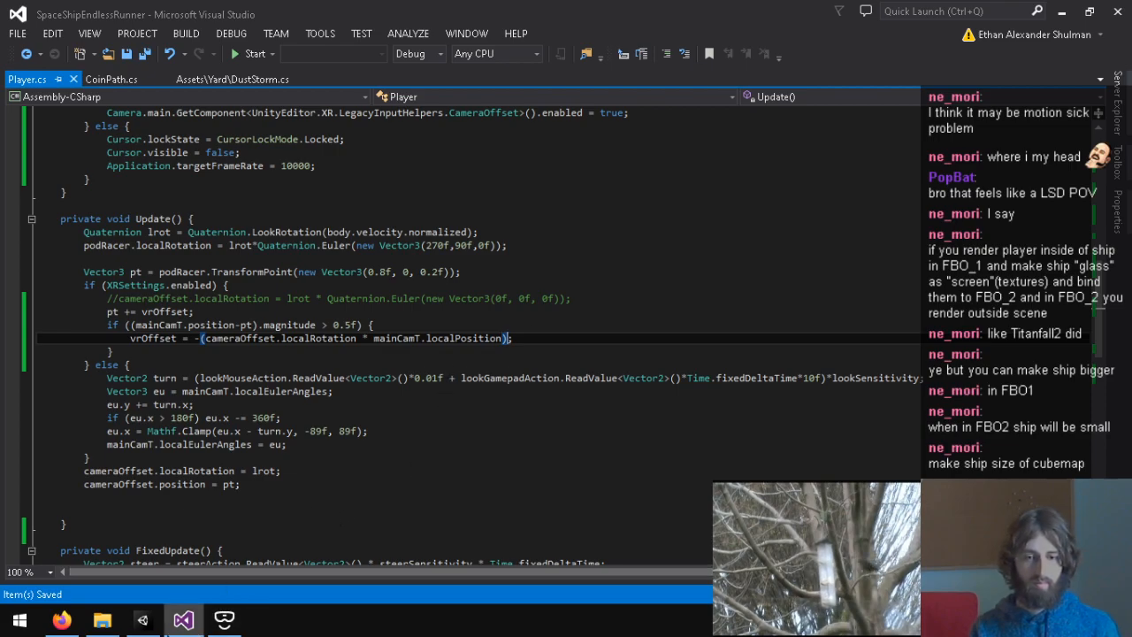
# Step: Switch to Unity, run the game in VR to test the negated vrOffset assignment, and stop Play mode
pyautogui.click(142, 619)
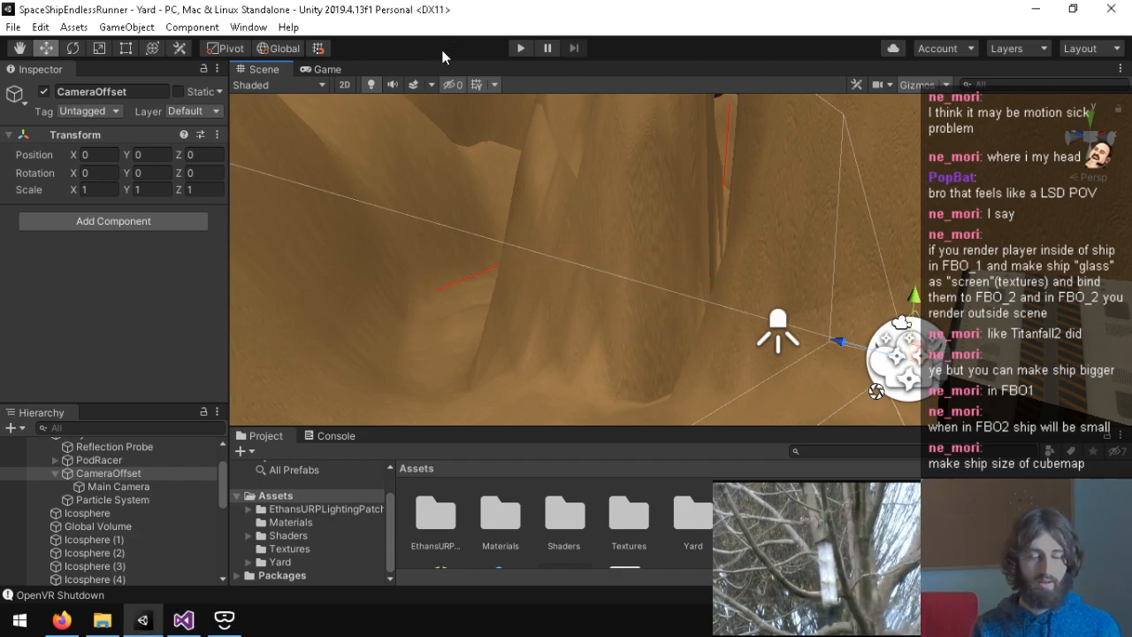
pyautogui.click(520, 52)
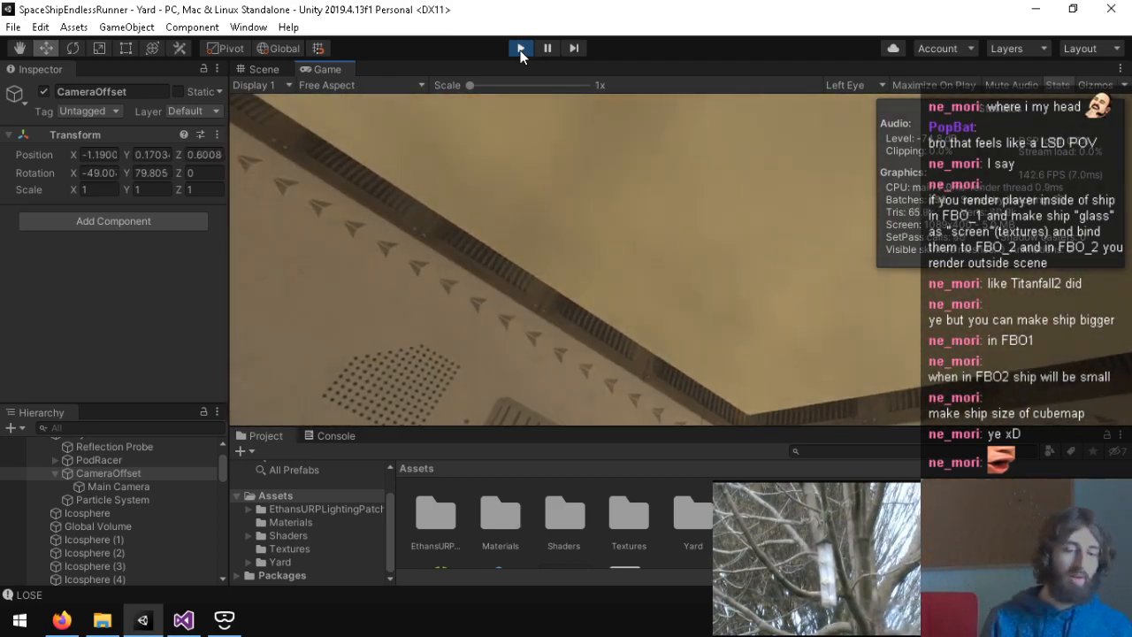
pyautogui.click(521, 49)
# Step: In Visual Studio, comment out the magnitude check's if line and its closing brace in Update, and save the script
pyautogui.click(184, 619)
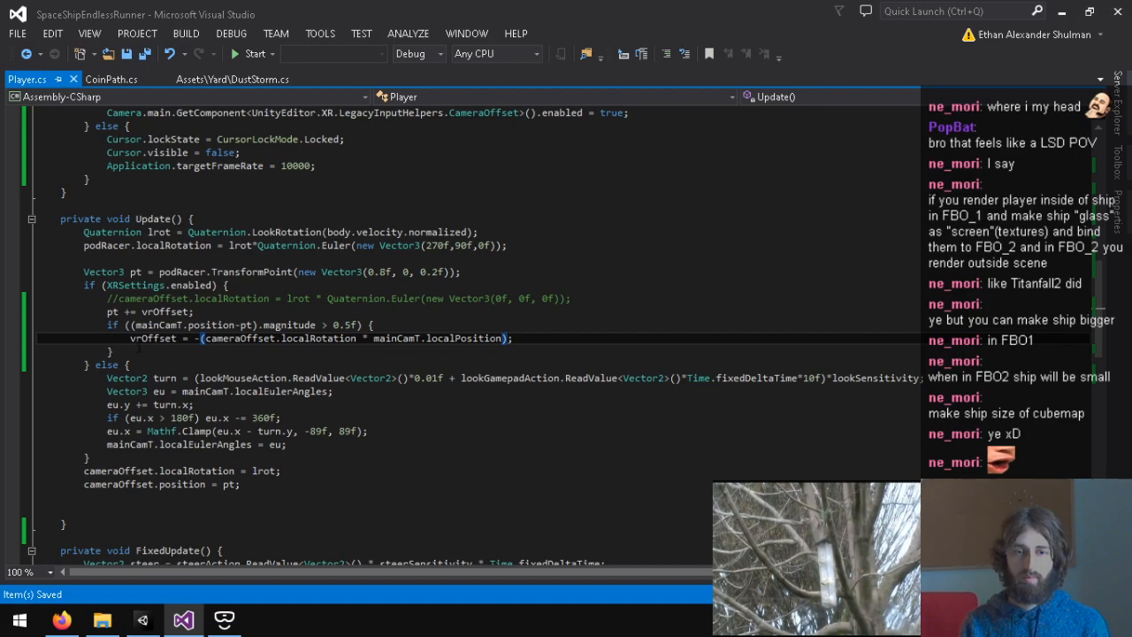
pyautogui.click(108, 326)
pyautogui.write('//')
pyautogui.click(108, 351)
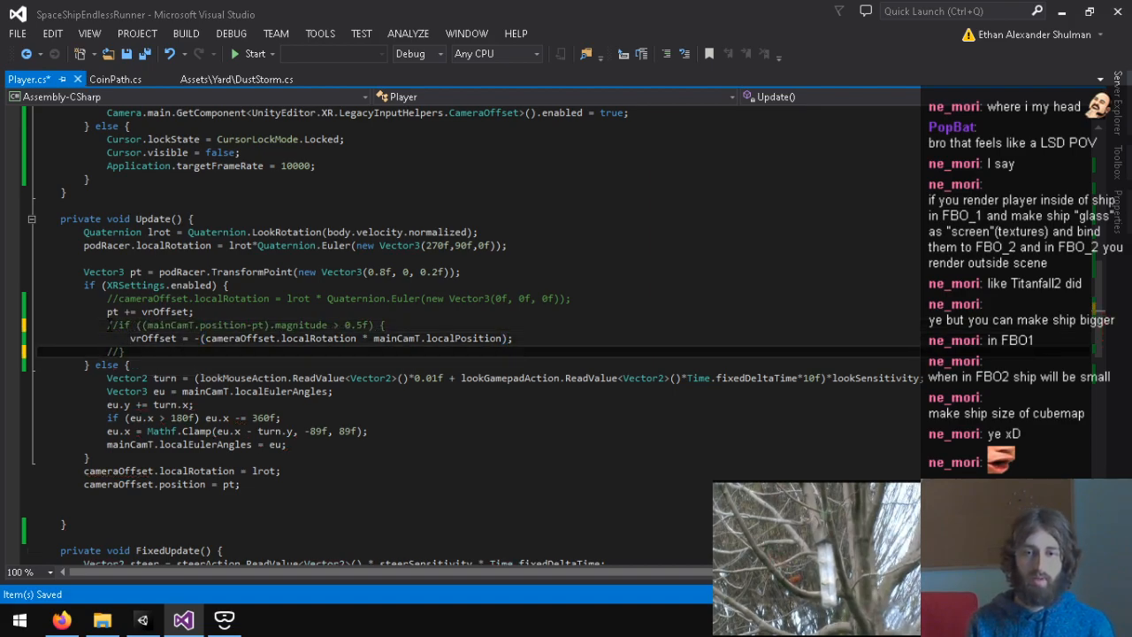
pyautogui.hotkey('ctrl', 's')
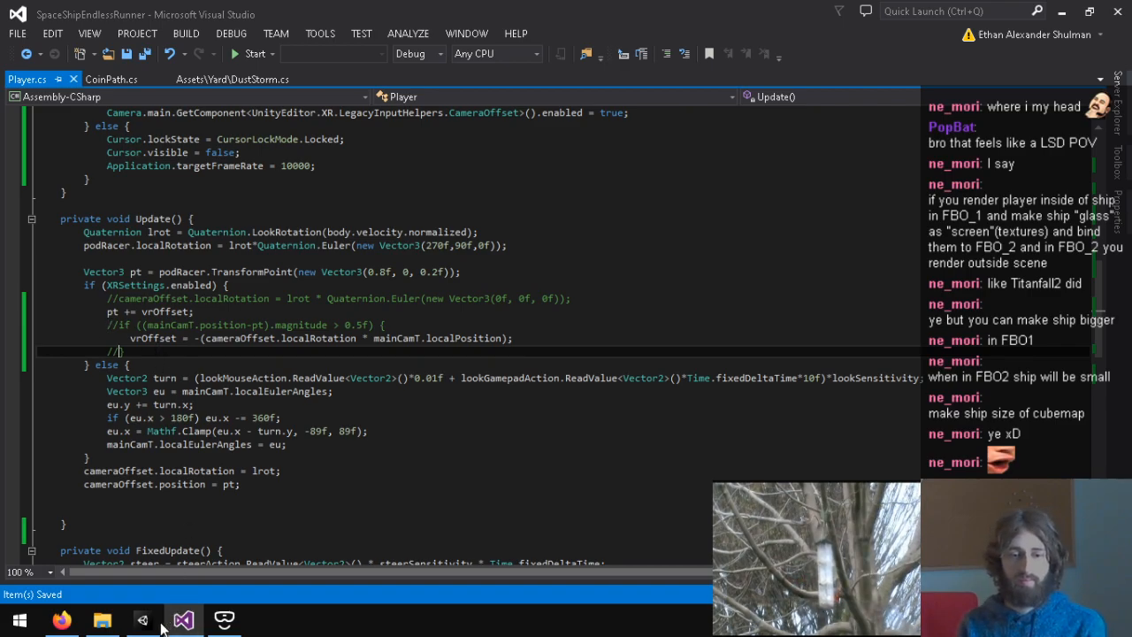
# Step: Move the pt += vrOffset; line below the commented-out closing brace, align its indentation with that brace, and save the script
pyautogui.moveTo(140, 623)
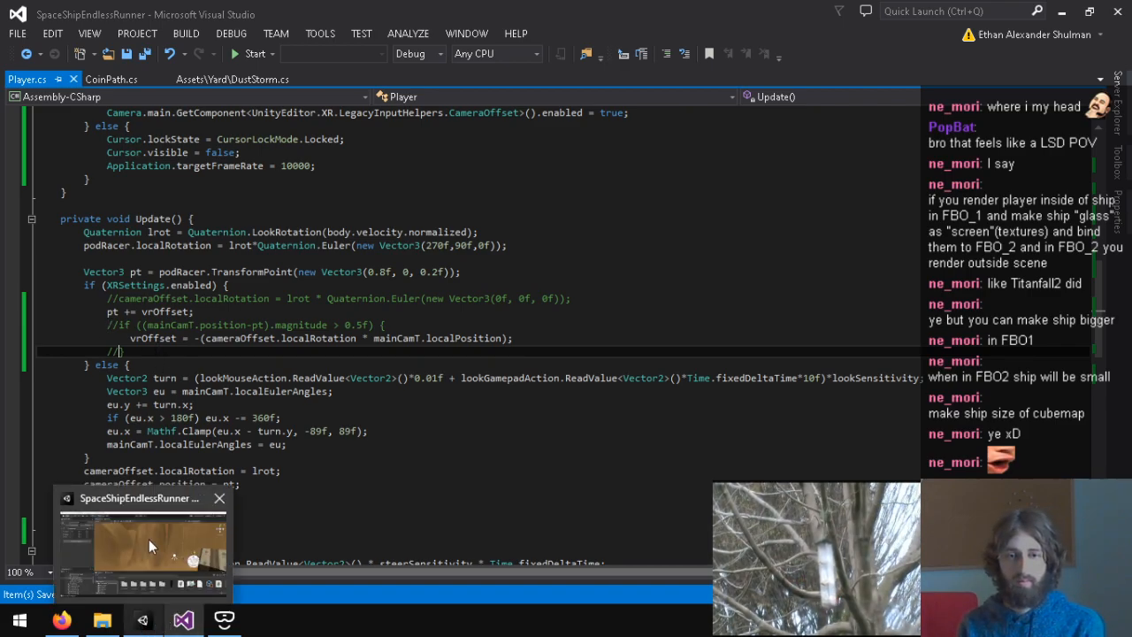
pyautogui.tripleClick(136, 315)
pyautogui.hotkey('ctrl', 'x')
pyautogui.click(163, 346)
pyautogui.press('Up')
pyautogui.press('Return')
pyautogui.hotkey('ctrl', 'v')
pyautogui.hotkey('ctrl', 's')
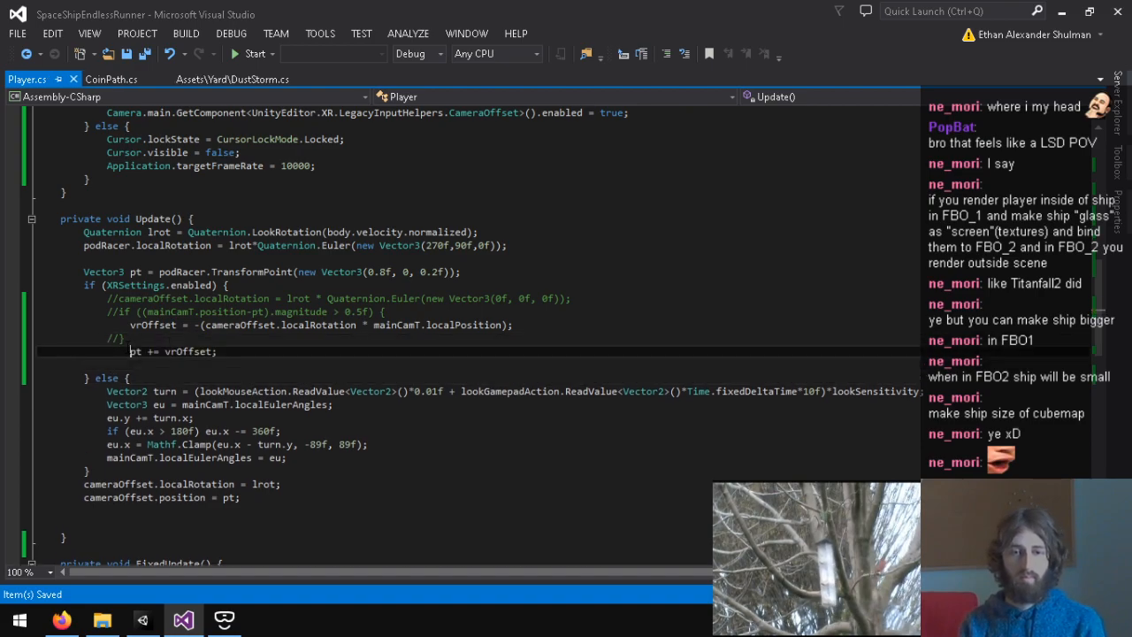
pyautogui.click(141, 620)
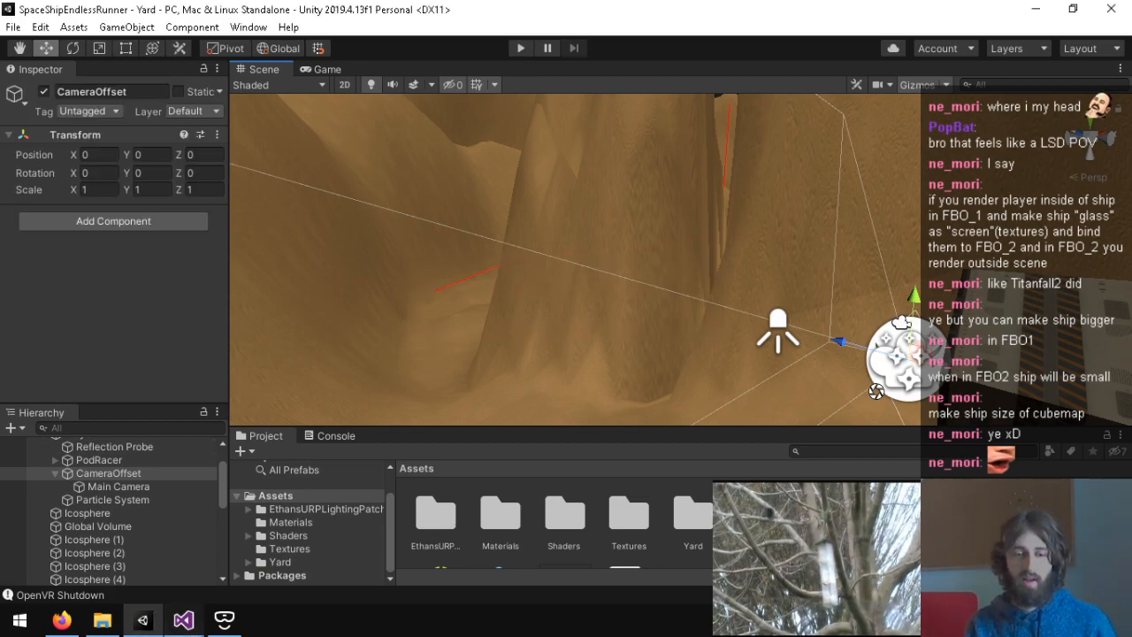
pyautogui.click(183, 620)
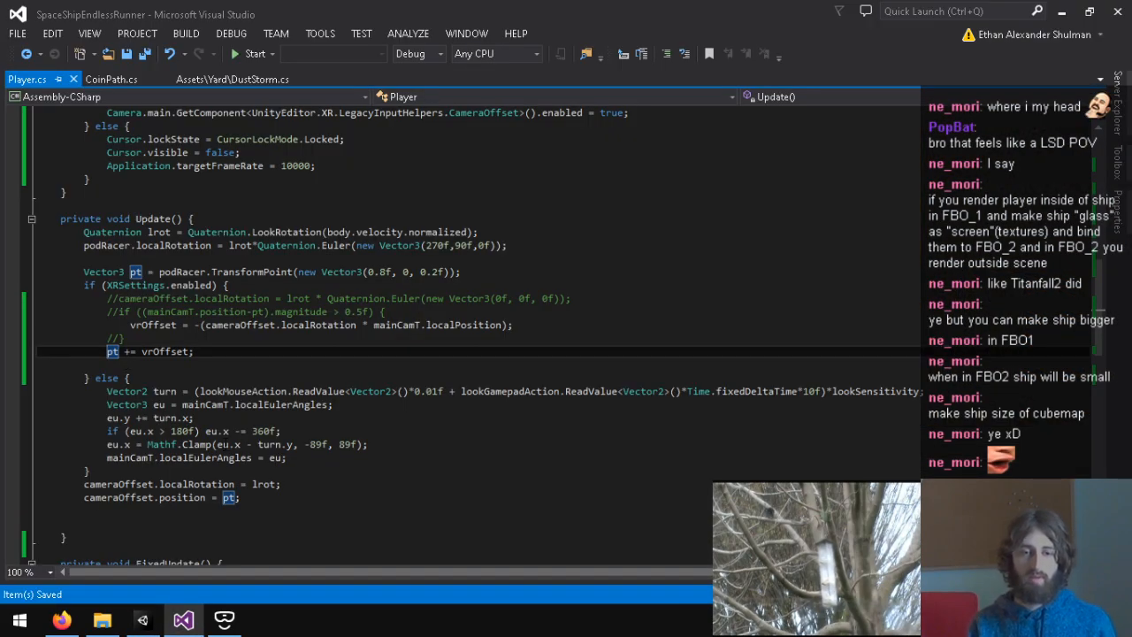
# Step: Switch to Unity, run the game in VR to test the offset applied unconditionally after its calculation, and stop Play mode
pyautogui.click(144, 622)
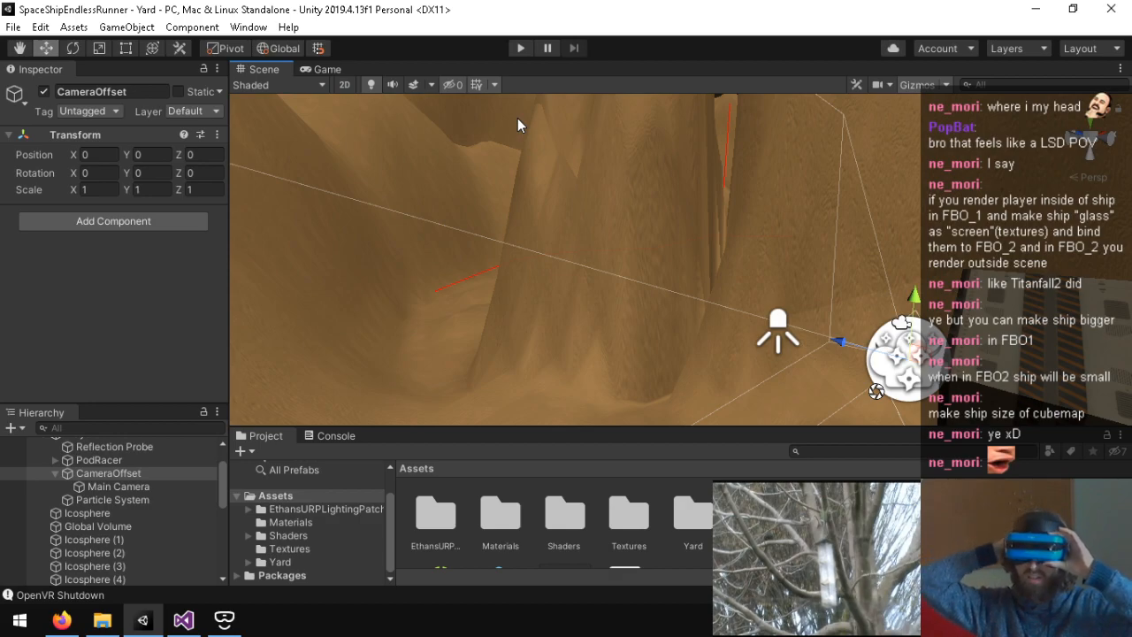
pyautogui.click(526, 49)
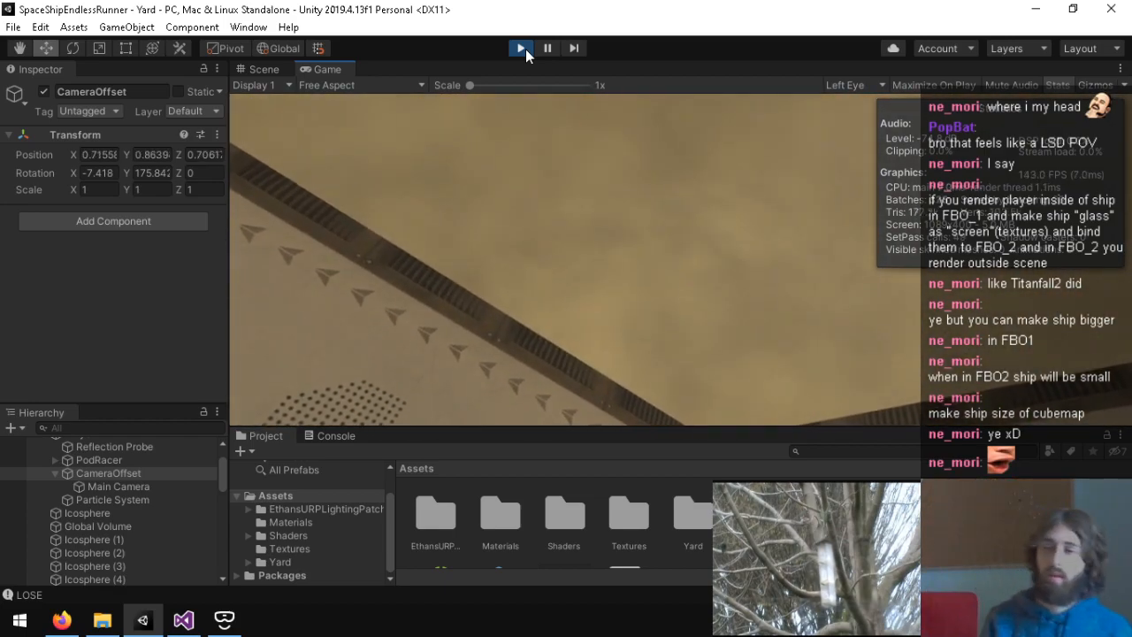
pyautogui.click(525, 49)
# Step: In Visual Studio, comment out pt += vrOffset; and save, switch to Unity to test the game in VR without it, and stop Play mode
pyautogui.hotkey('alt', 'Tab')
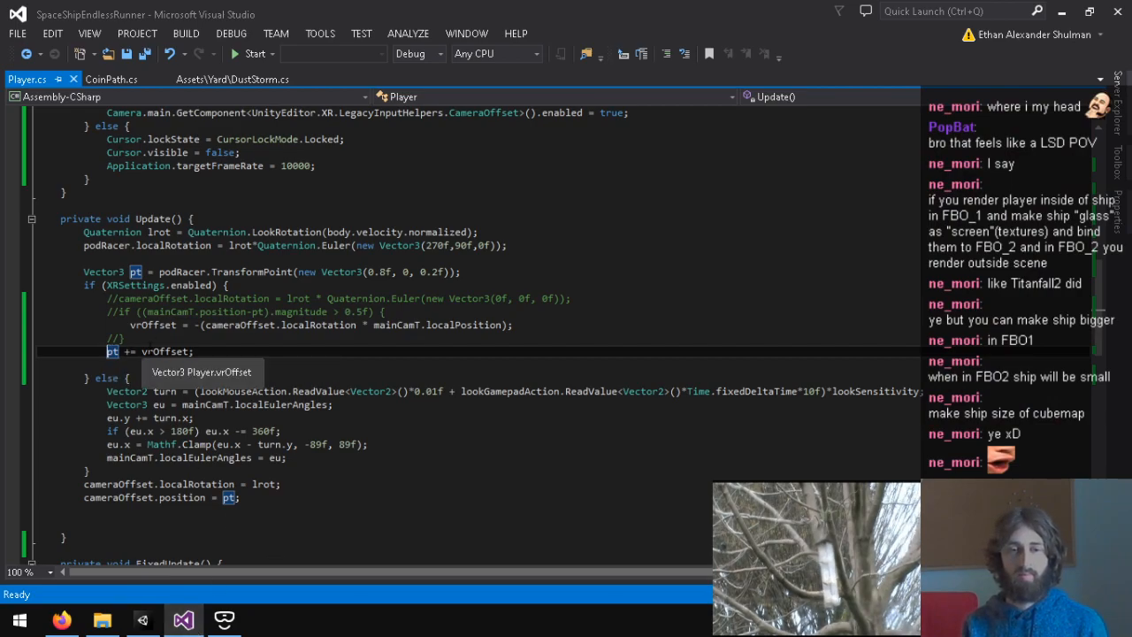
pyautogui.write('//')
pyautogui.hotkey('ctrl', 's')
pyautogui.click(141, 614)
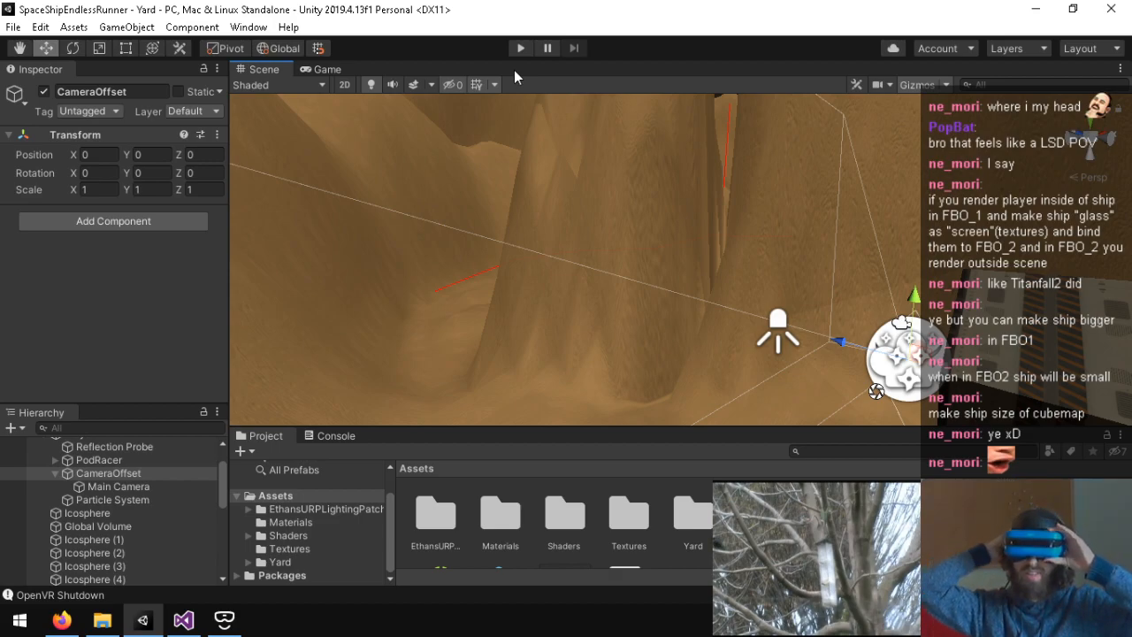
pyautogui.click(519, 48)
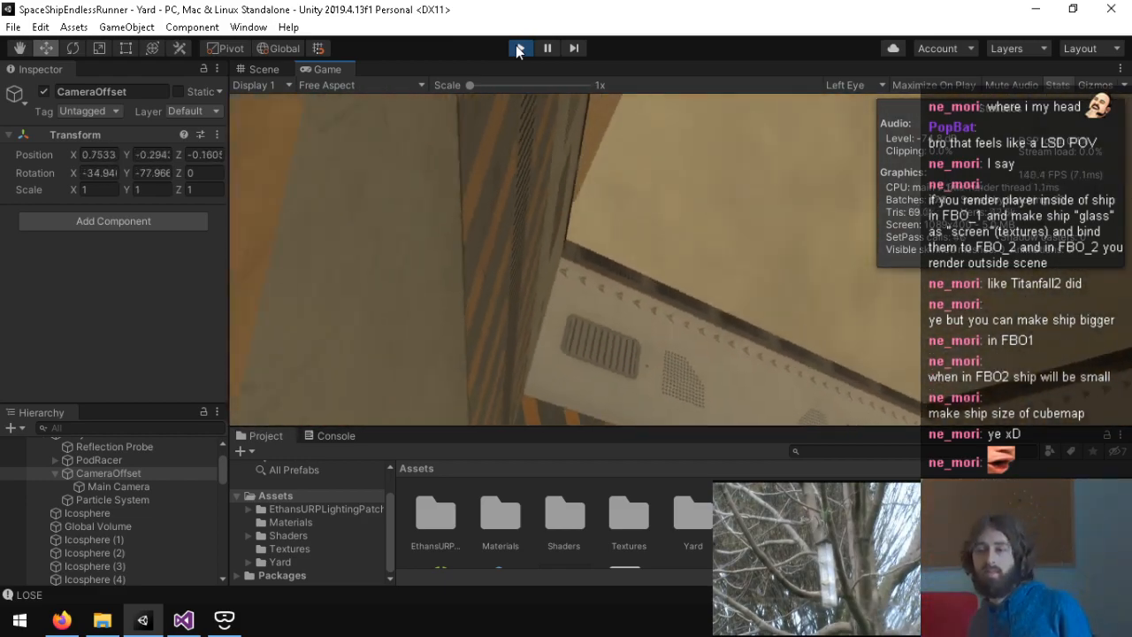
pyautogui.click(519, 49)
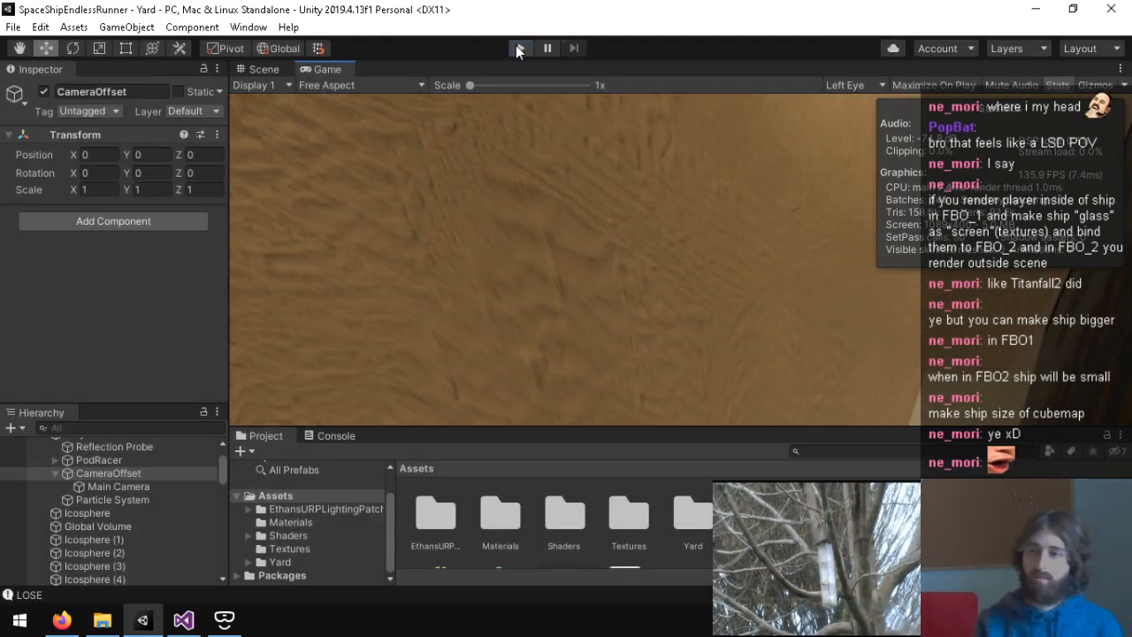
# Step: In Visual Studio, uncomment pt += vrOffset; and the magnitude check's if line and closing brace, and save the script
pyautogui.click(193, 620)
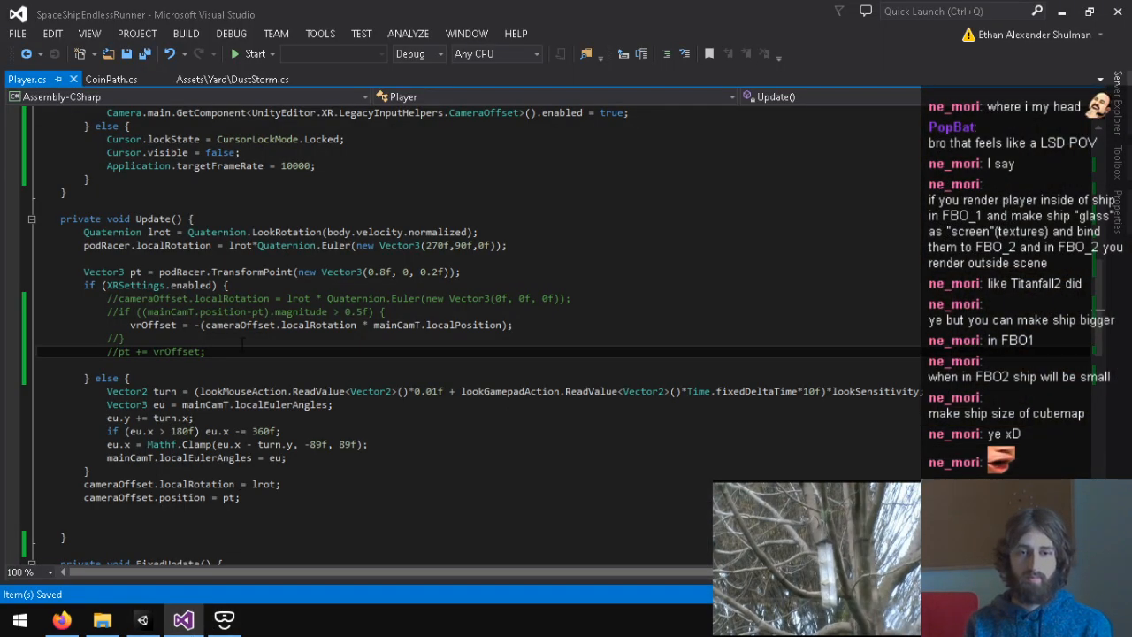
pyautogui.press('BackSpace')
pyautogui.press('BackSpace')
pyautogui.press('Up')
pyautogui.press('Up')
pyautogui.press('Up')
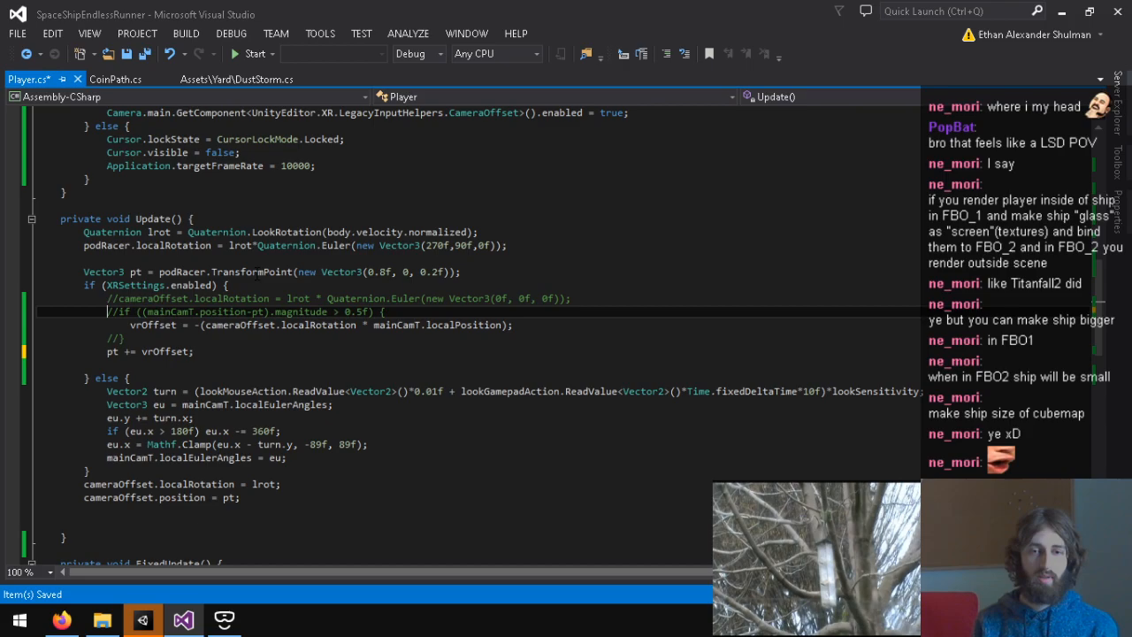
pyautogui.press('BackSpace')
pyautogui.press('BackSpace')
pyautogui.press('Down')
pyautogui.press('Down')
pyautogui.press('Right')
pyautogui.press('Right')
pyautogui.hotkey('ctrl', 's')
pyautogui.click(159, 363)
pyautogui.click(155, 350)
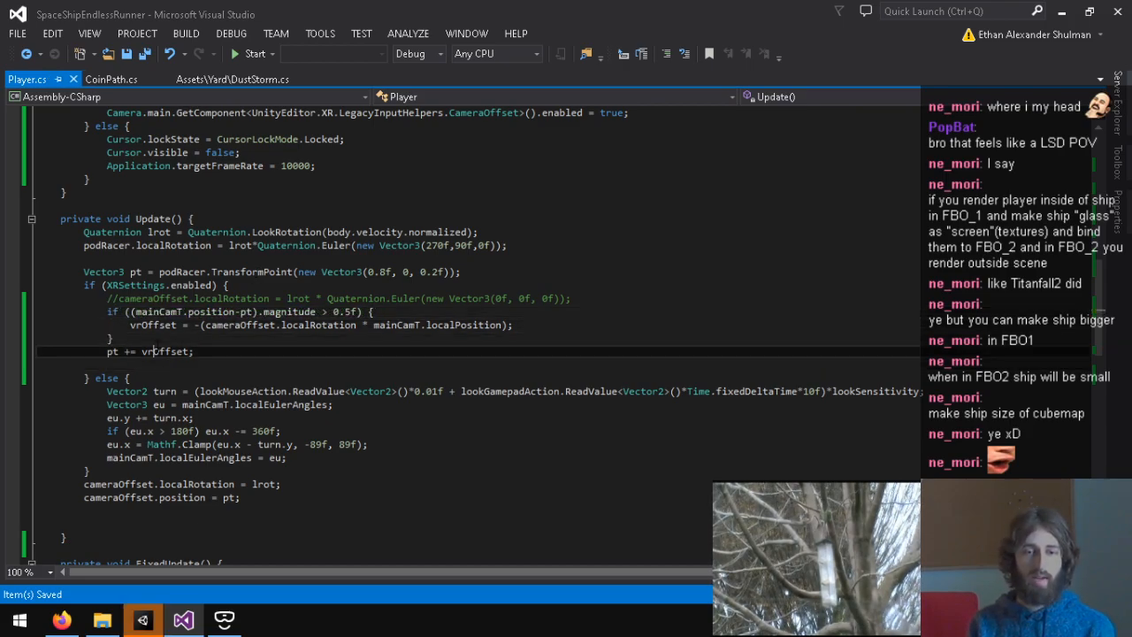
pyautogui.tripleClick(158, 352)
pyautogui.click(156, 350)
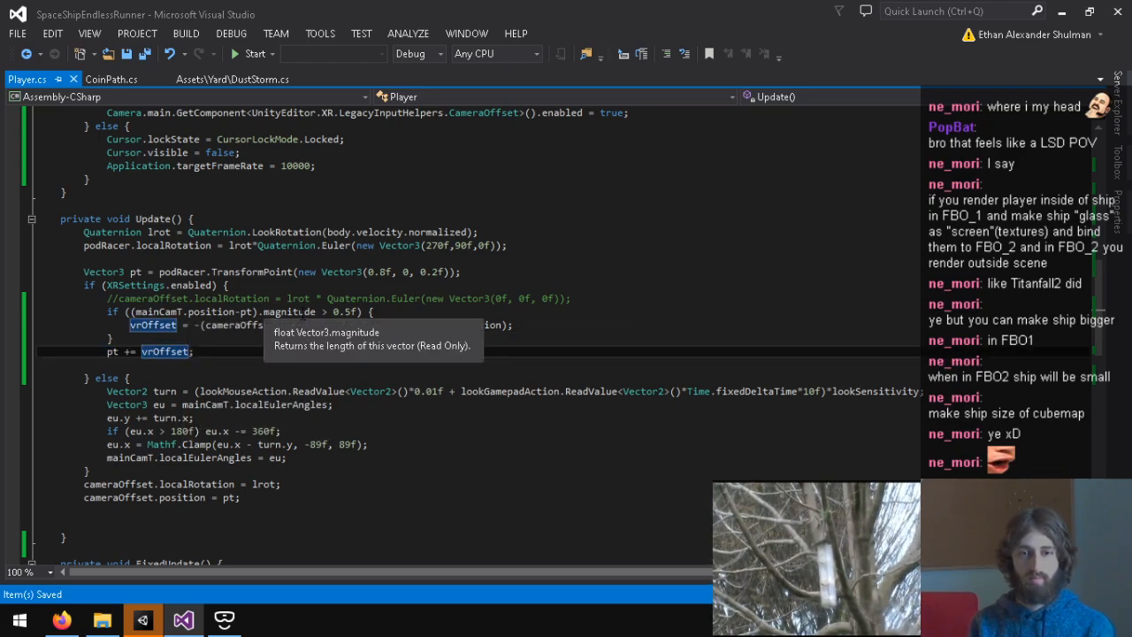
pyautogui.click(330, 316)
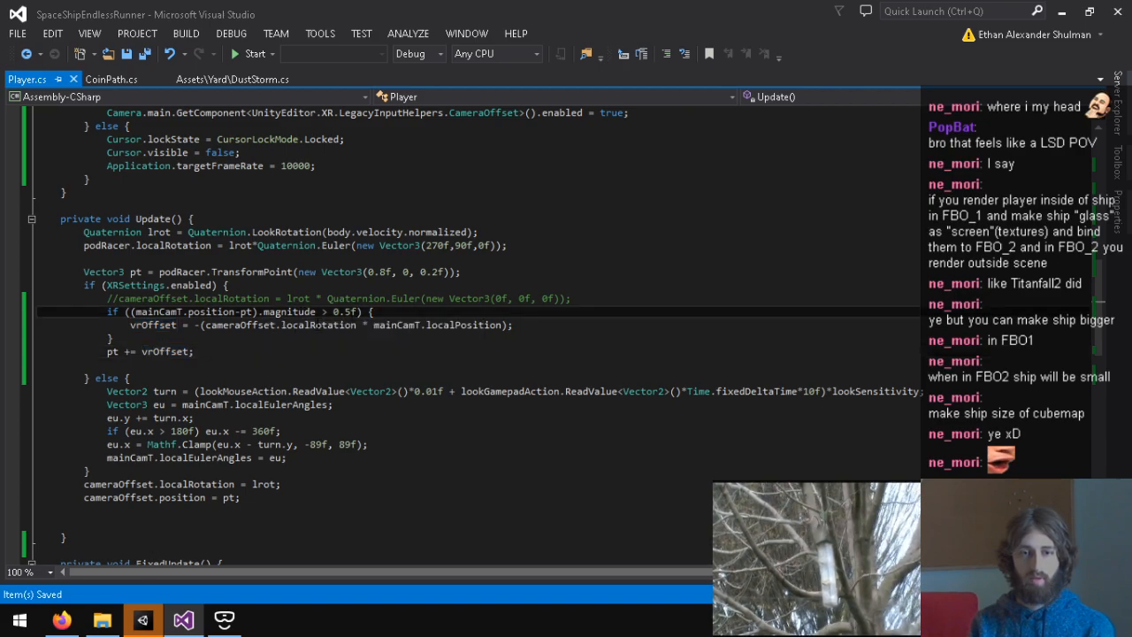
# Step: Switch to Unity, run the game in VR to test the restored 0.5f magnitude check, stop it, and return to Visual Studio
pyautogui.click(142, 621)
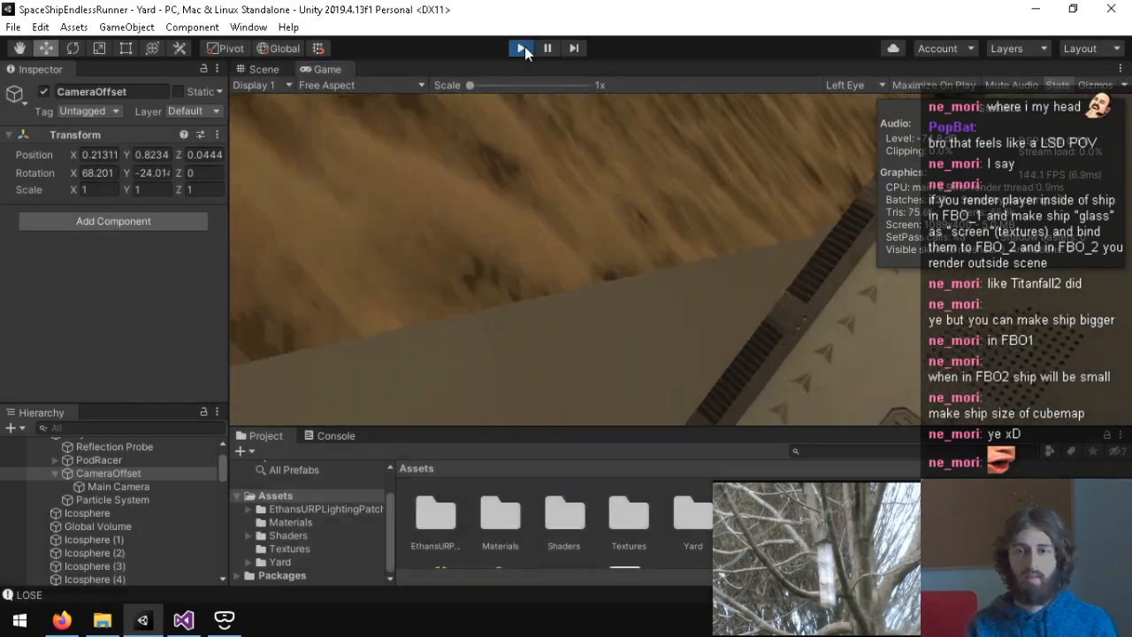
pyautogui.click(522, 47)
pyautogui.hotkey('alt', 'Tab')
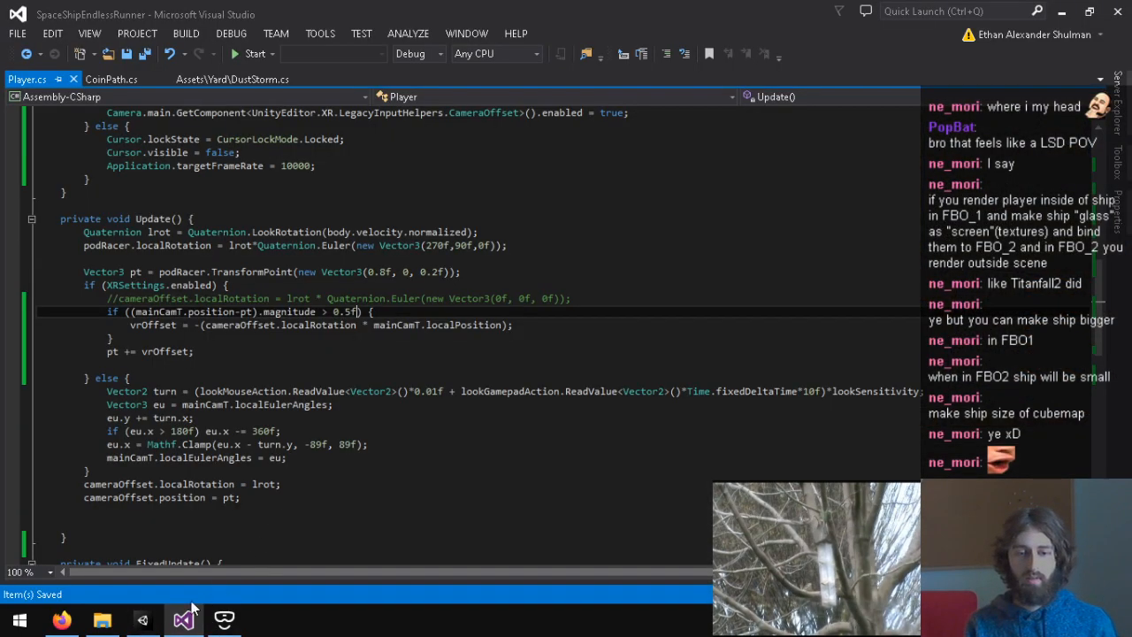
# Step: Switch to Unity, open the Console and clear its messages, and return to Player.cs in Visual Studio
pyautogui.hotkey('alt', 'Tab')
pyautogui.click(332, 436)
pyautogui.click(246, 452)
pyautogui.click(183, 619)
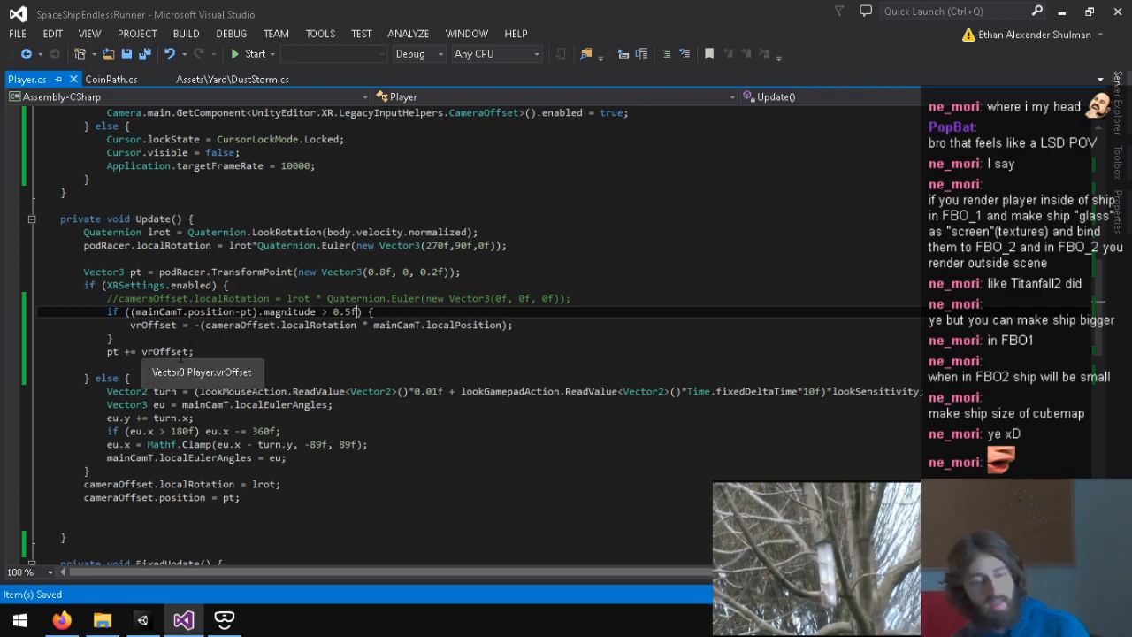
# Step: Move cameraOffset.localRotation out of the vrOffset assignment, make the position line pt += vrOffset*cameraOffset.localRotation; and save Player.cs
pyautogui.click(189, 351)
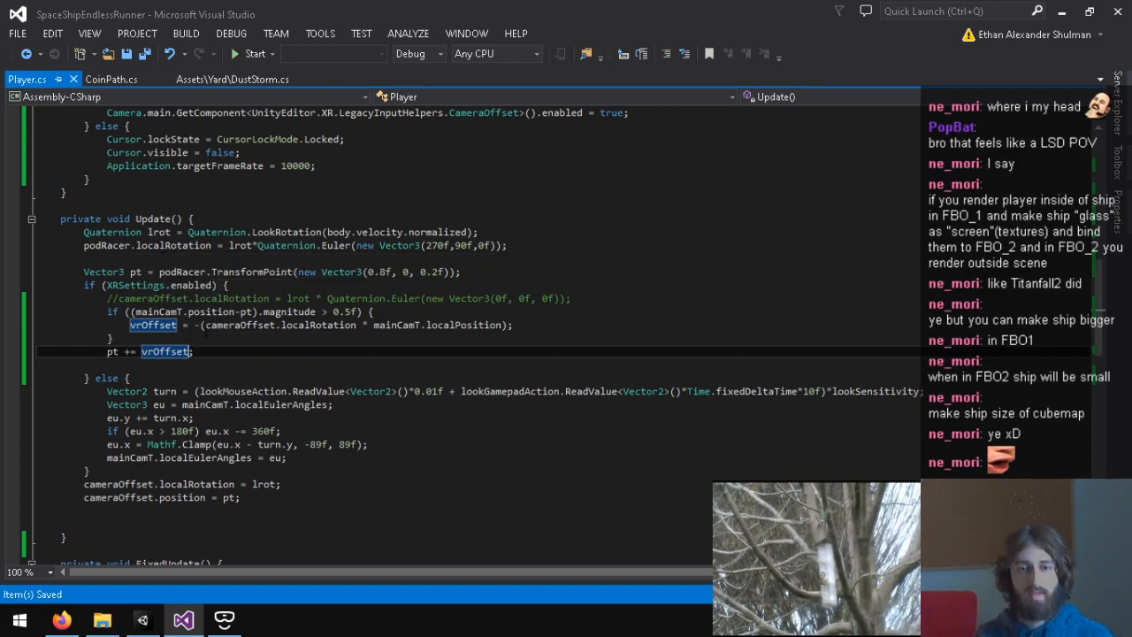
pyautogui.moveTo(205, 325); pyautogui.dragTo(229, 325)
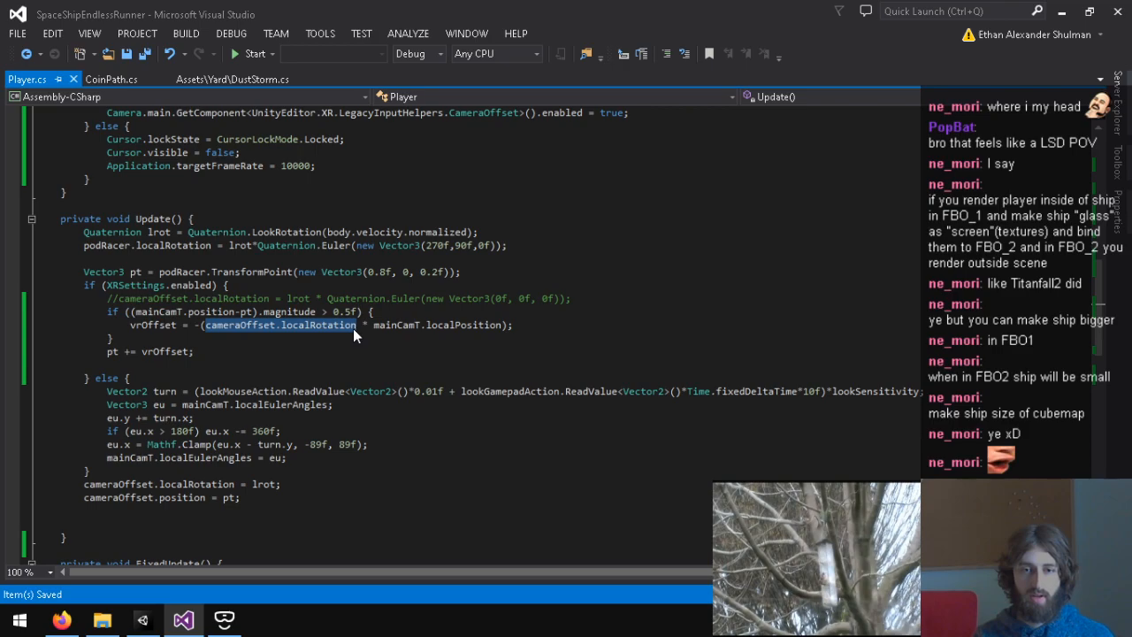
pyautogui.press('Delete')
pyautogui.click(188, 343)
pyautogui.doubleClick(161, 351)
pyautogui.write('cameraOffset.localRotation')
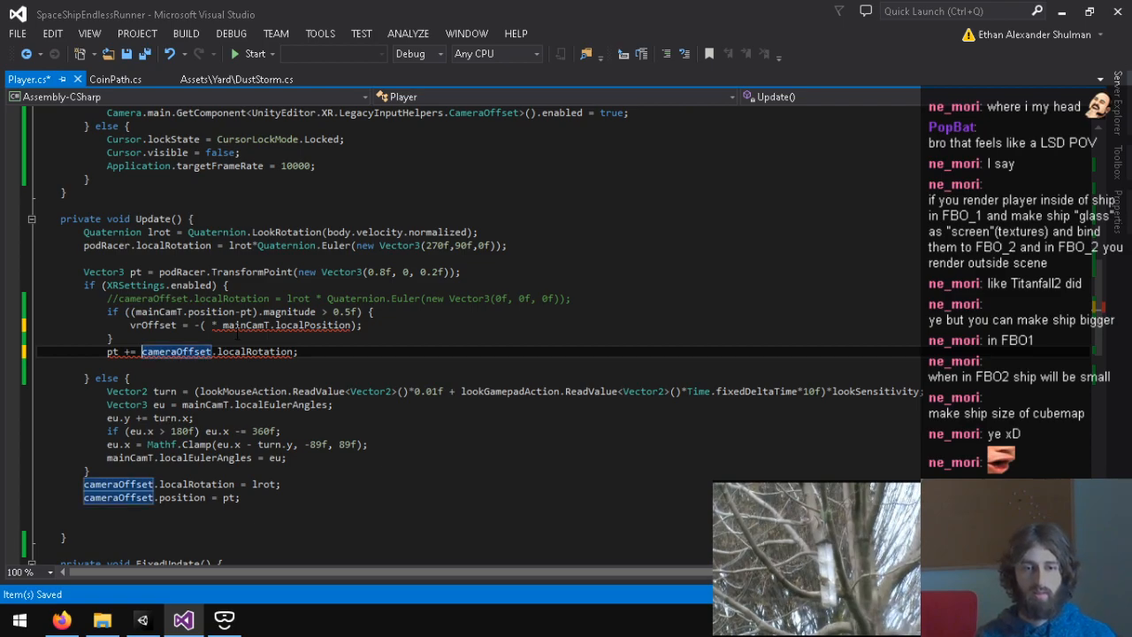
pyautogui.write('vrOffset*')
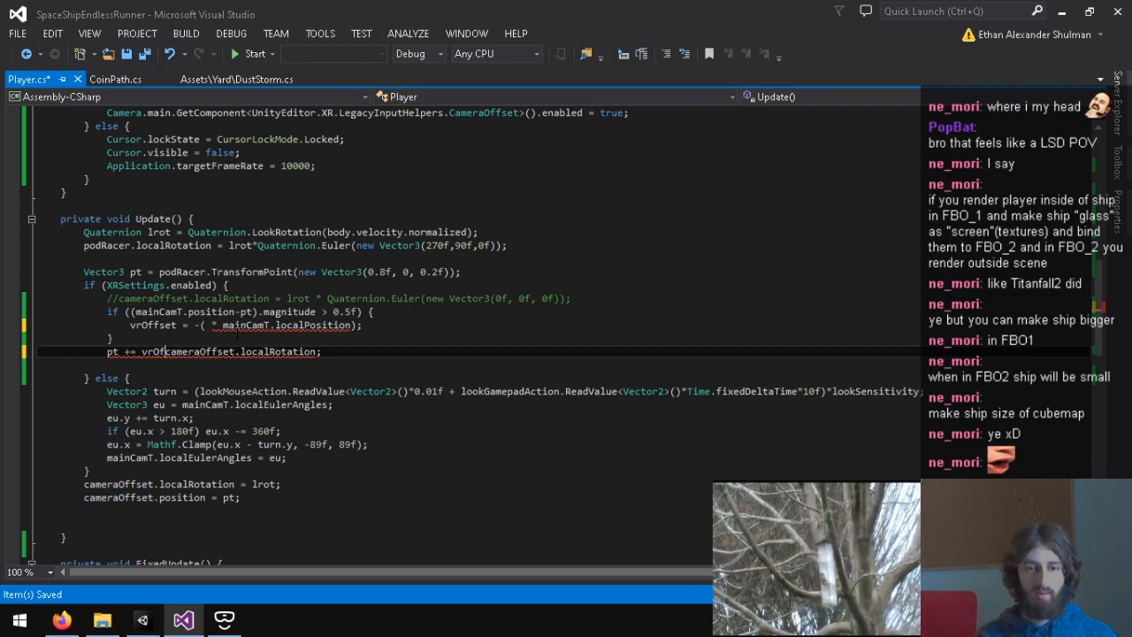
pyautogui.hotkey('ctrl', 's')
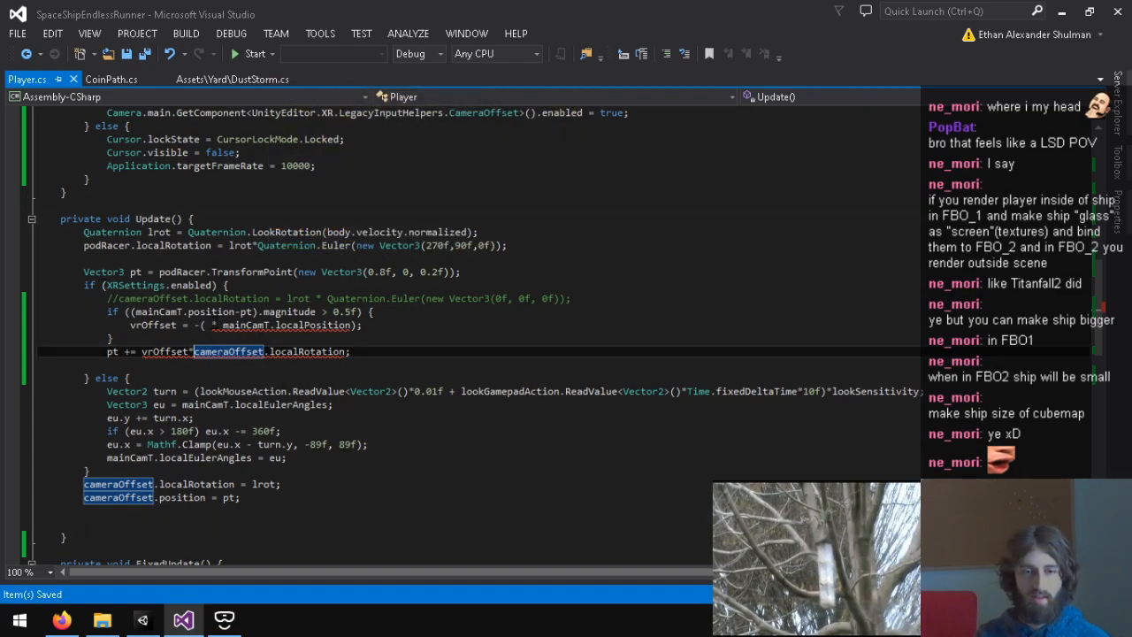
# Step: Reduce the vrOffset assignment to mainCamT.localPosition; change the position line's += to -= and save the script
pyautogui.click(213, 325)
pyautogui.press('BackSpace')
pyautogui.press('BackSpace')
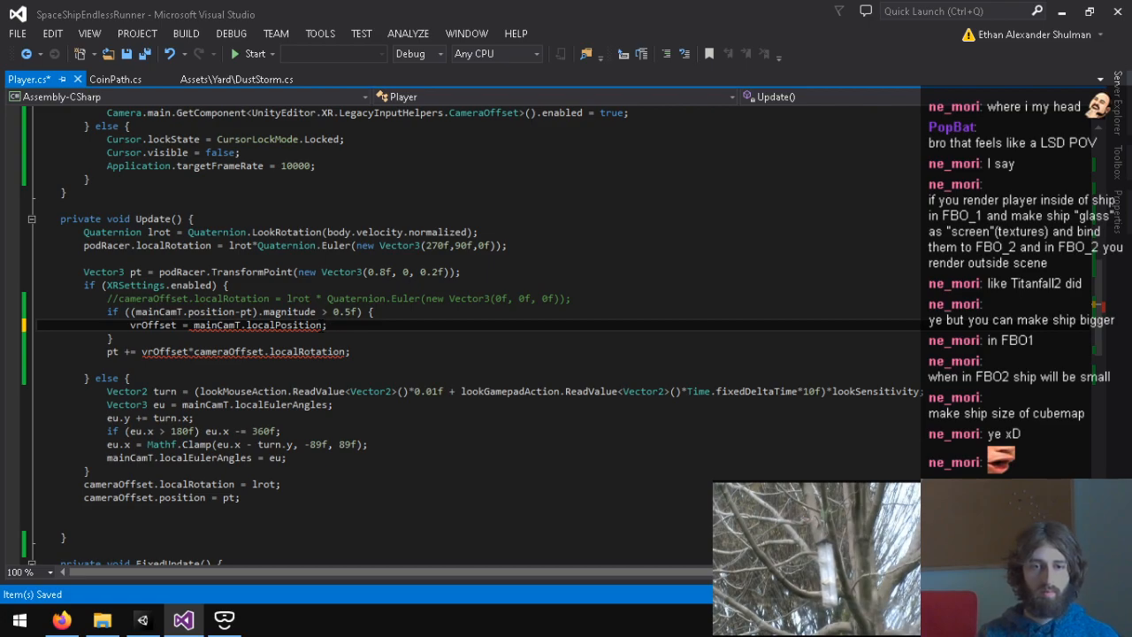
pyautogui.click(133, 351)
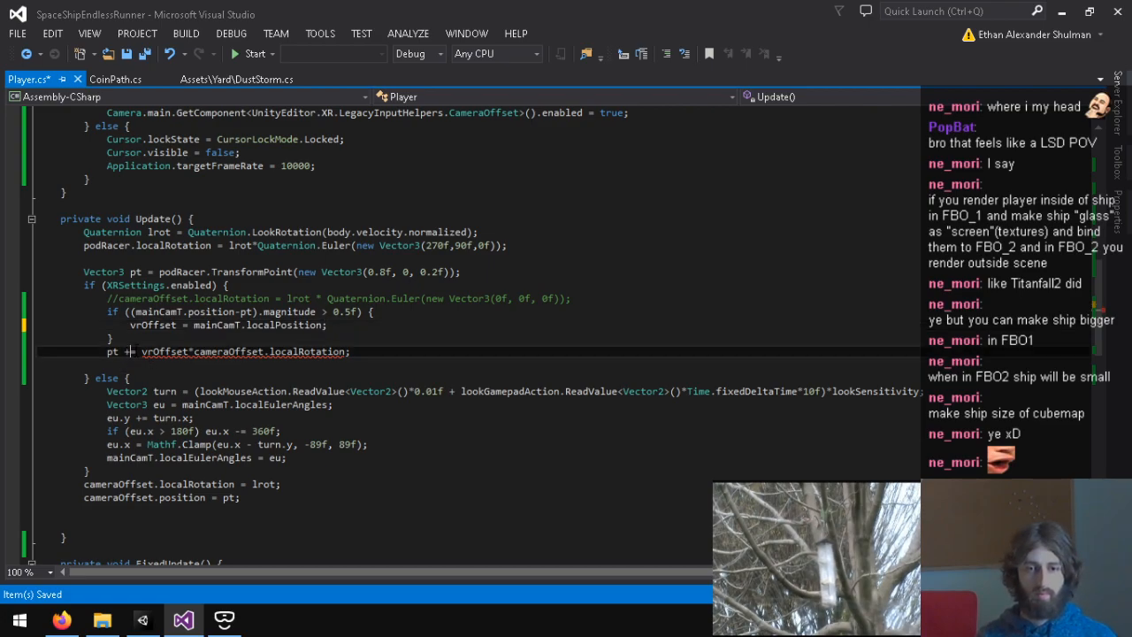
pyautogui.hotkey('ctrl', 's')
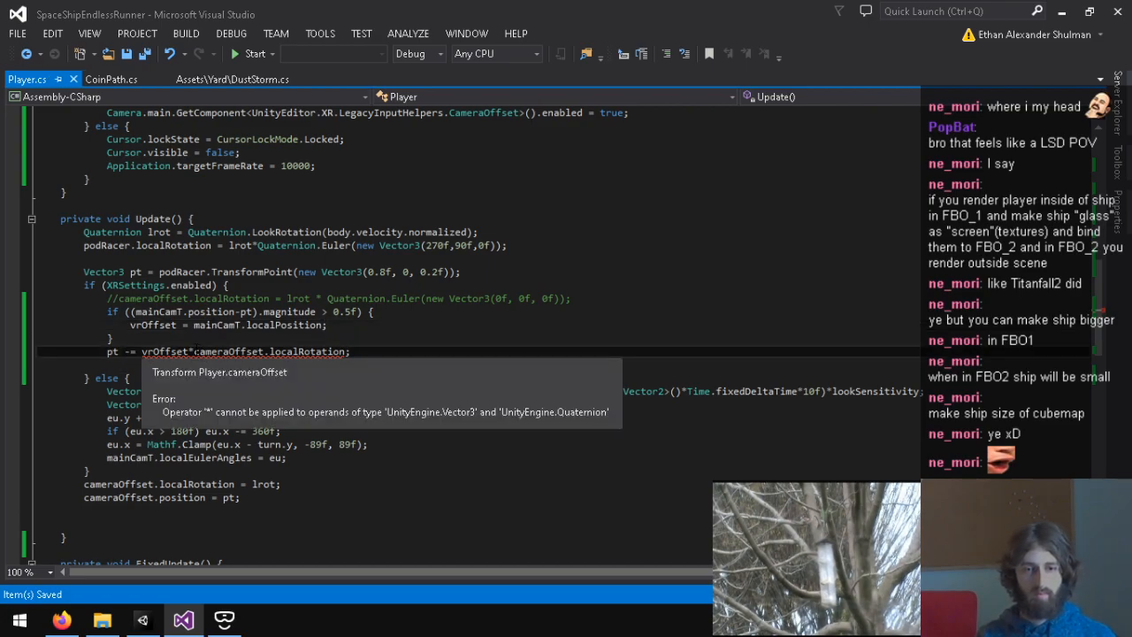
# Step: Reorder the product in the position line to read pt -= cameraOffset.localRotation*vrOffset; and save the script
pyautogui.moveTo(193, 351); pyautogui.dragTo(147, 352)
pyautogui.press('BackSpace')
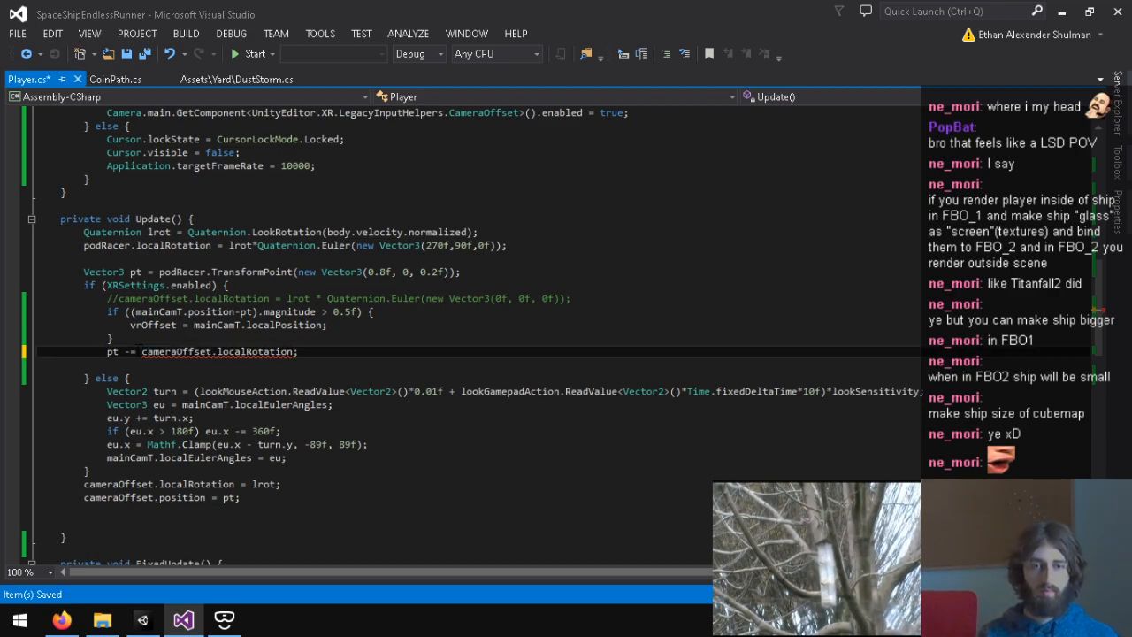
pyautogui.write('*vrOffset')
pyautogui.hotkey('ctrl', 's')
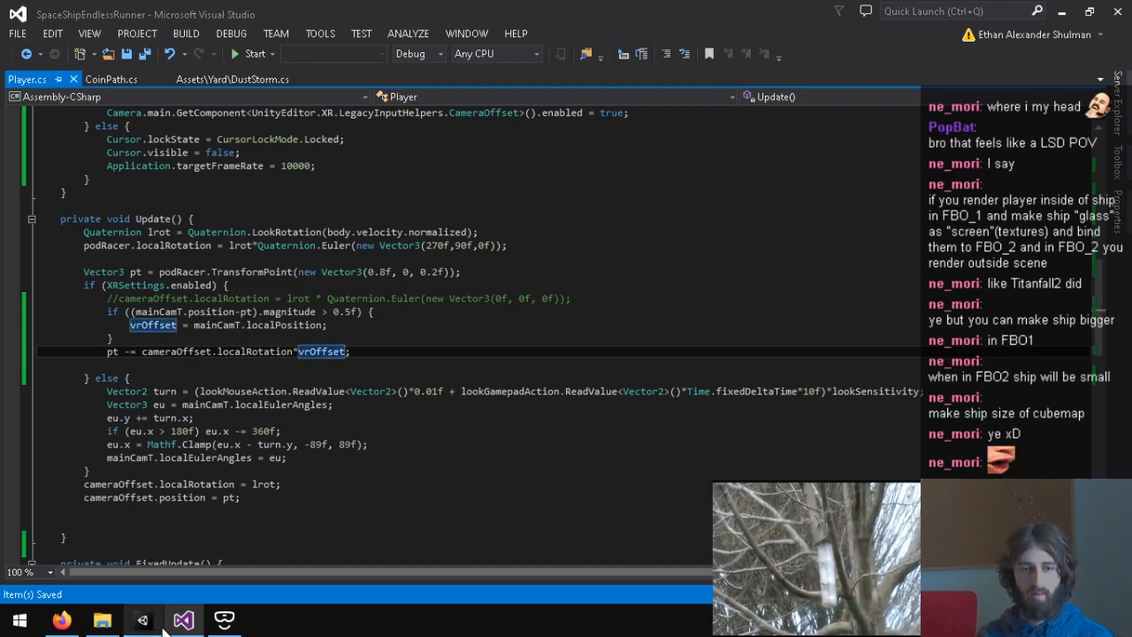
# Step: Switch to Unity, run the game in VR to test the rotated offset, stop it, clear the Console, and return to Visual Studio
pyautogui.moveTo(164, 626)
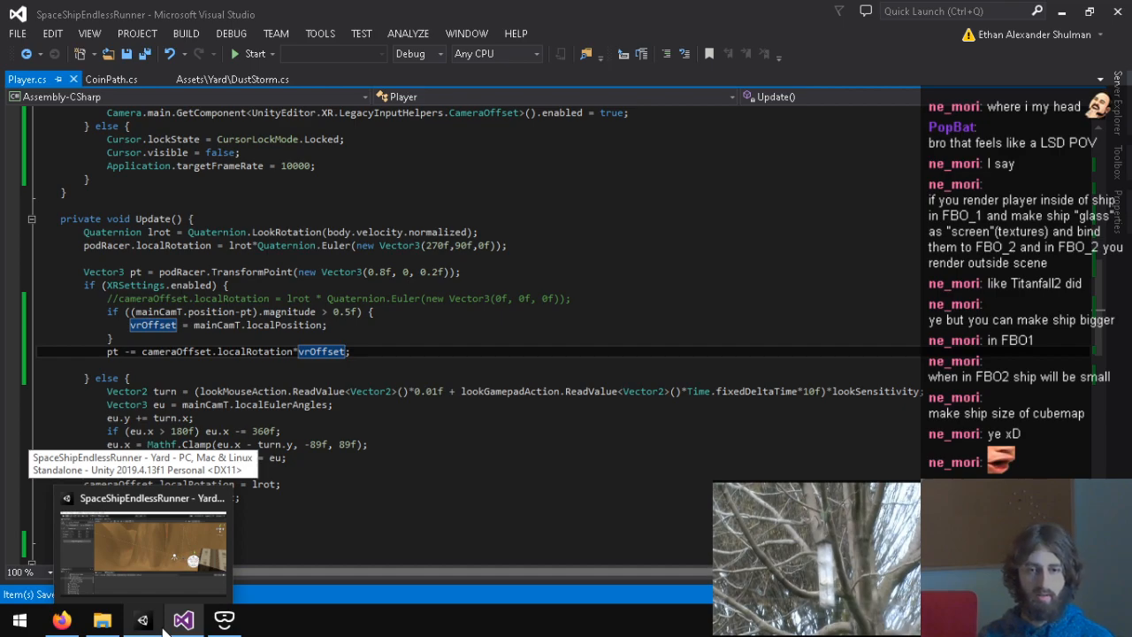
pyautogui.click(164, 628)
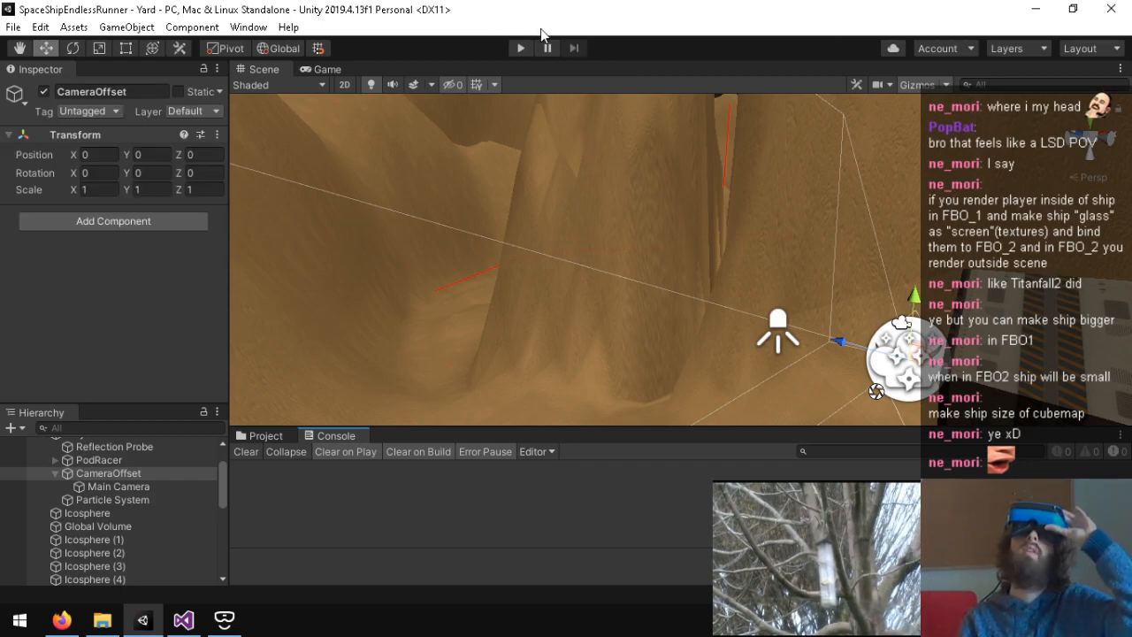
pyautogui.click(522, 48)
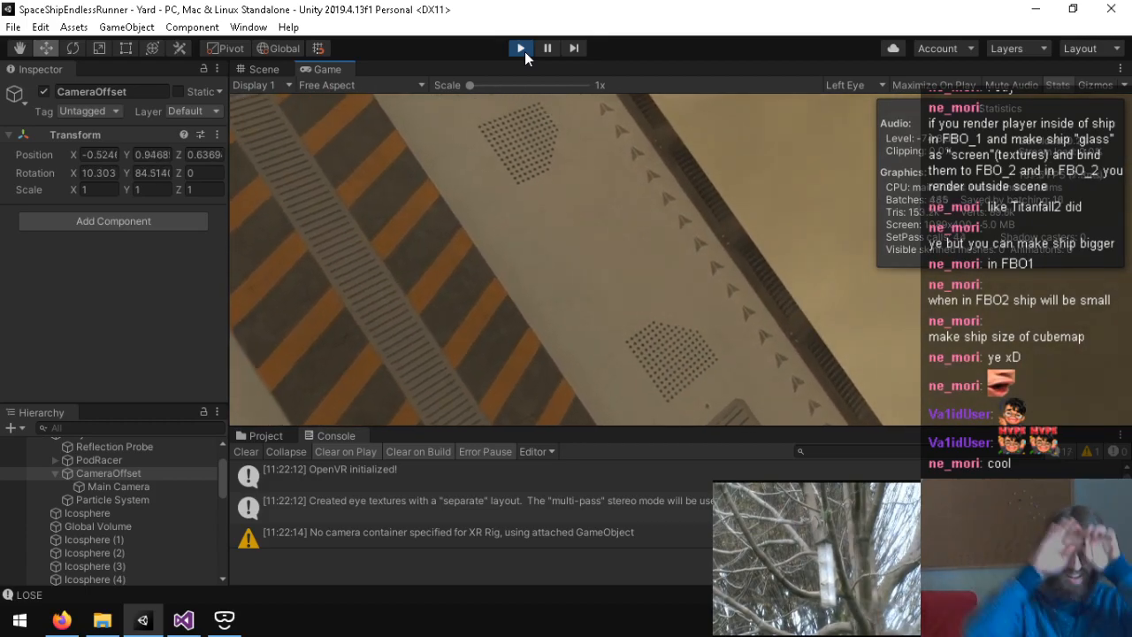
pyautogui.click(522, 50)
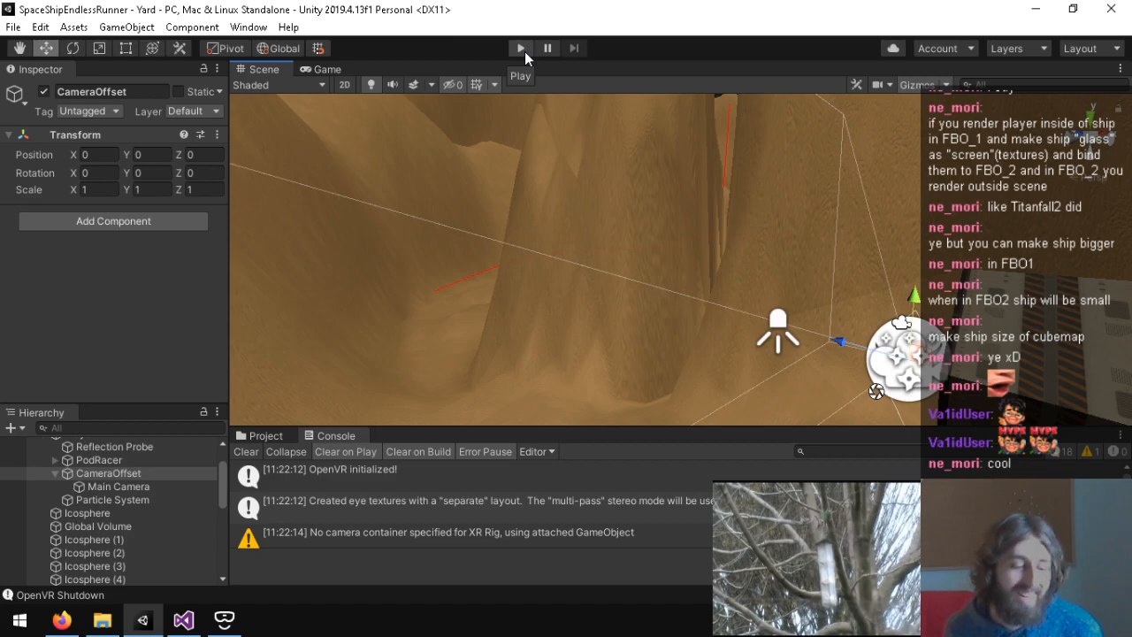
pyautogui.click(246, 451)
pyautogui.click(183, 619)
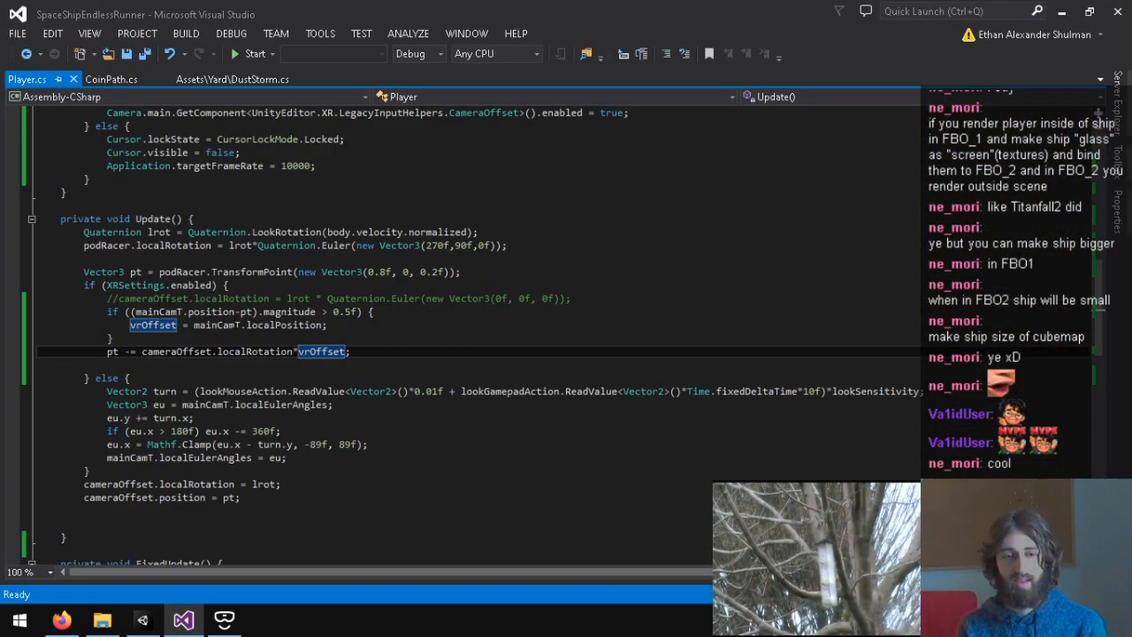
# Step: Delete the commented-out cameraOffset.localRotation line at the start of the XRSettings.enabled block
pyautogui.tripleClick(372, 298)
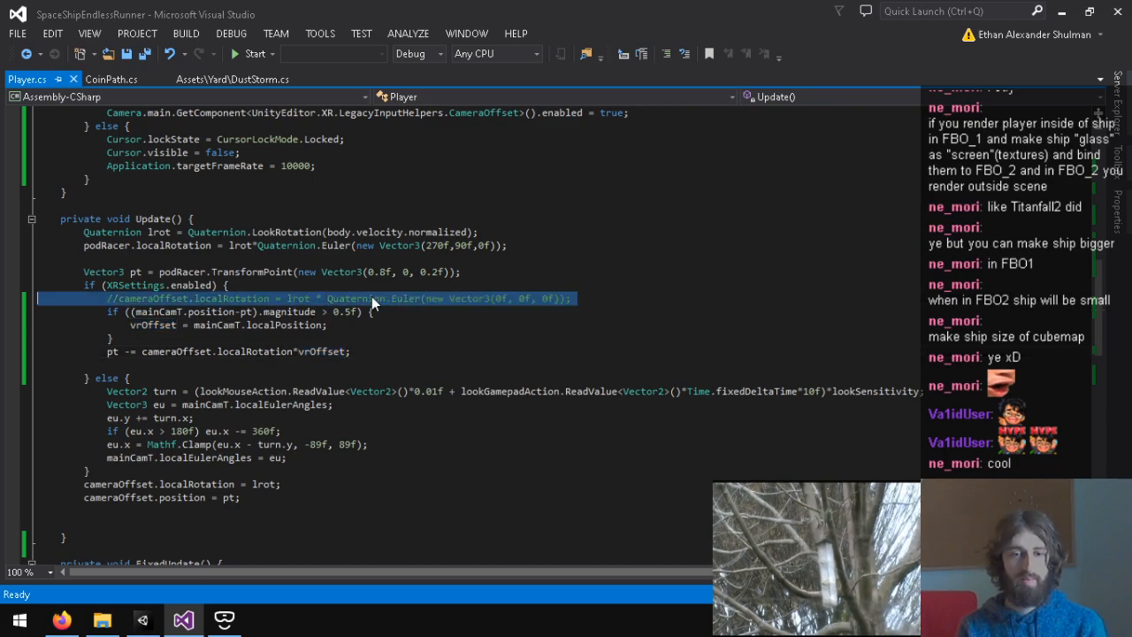
pyautogui.press('Delete')
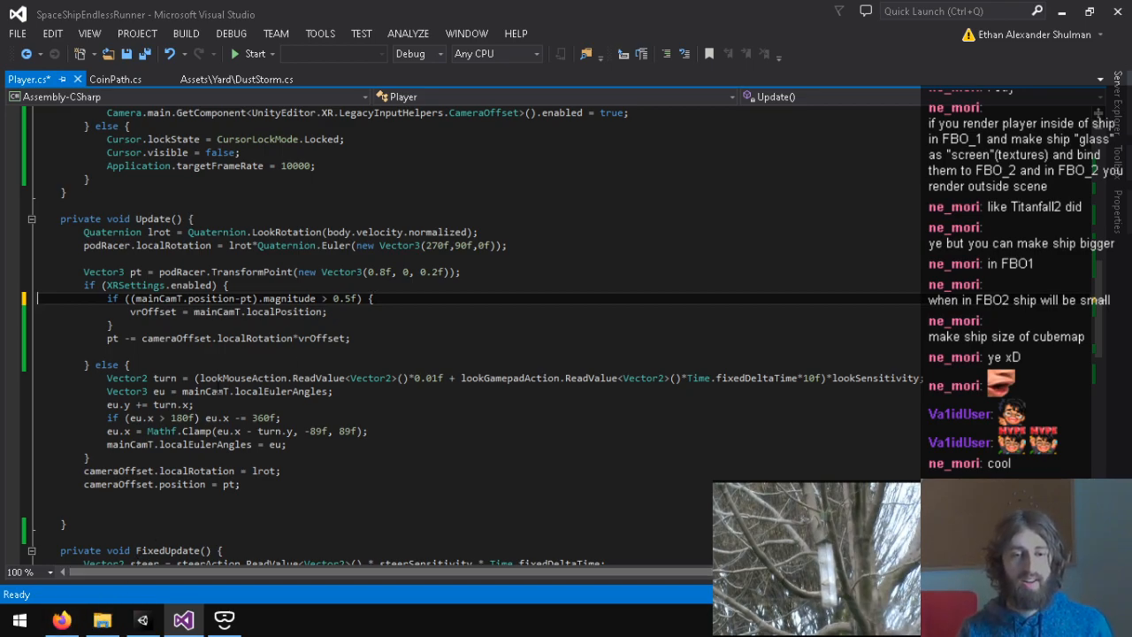
pyautogui.moveTo(353, 338); pyautogui.dragTo(35, 298)
pyautogui.click(474, 350)
pyautogui.click(453, 366)
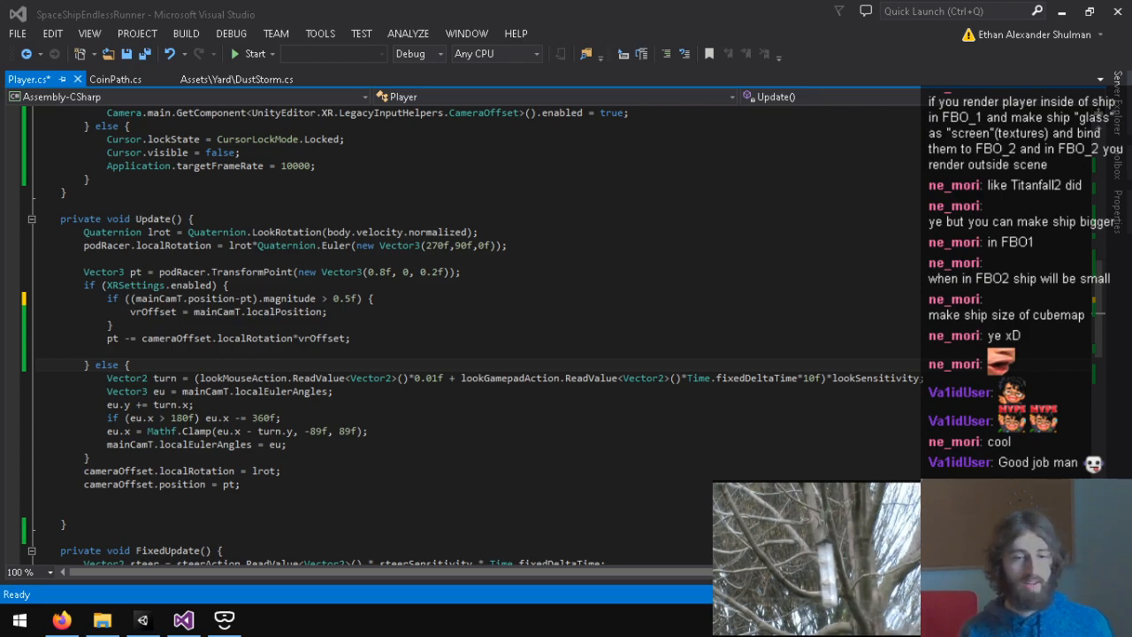
pyautogui.hotkey('alt', 'Tab')
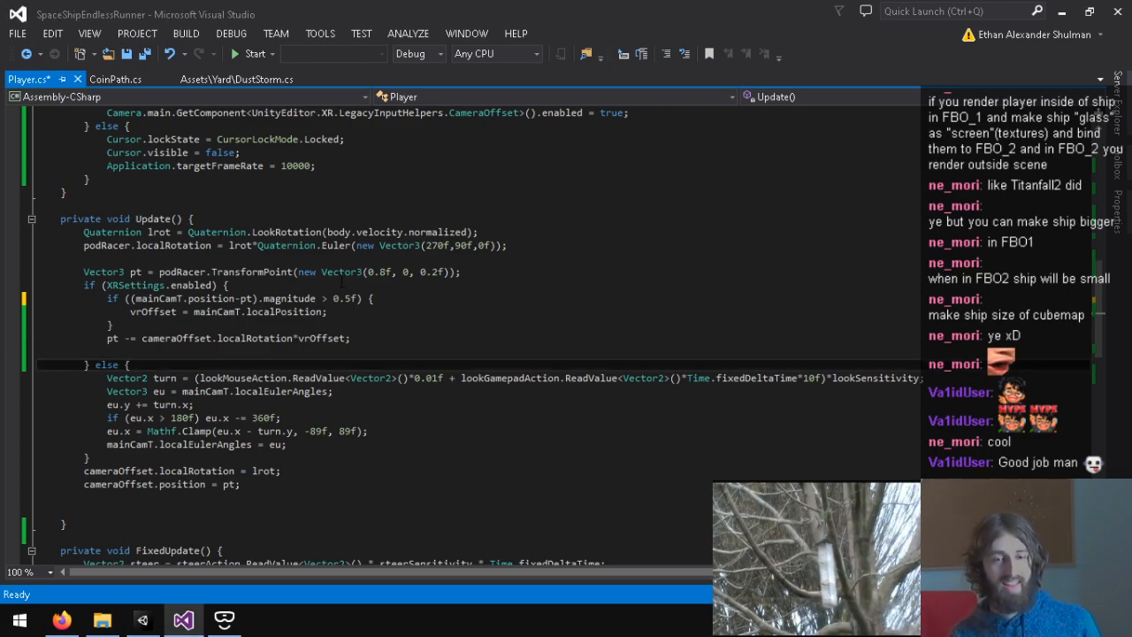
pyautogui.moveTo(337, 336); pyautogui.dragTo(85, 286)
pyautogui.click(237, 351)
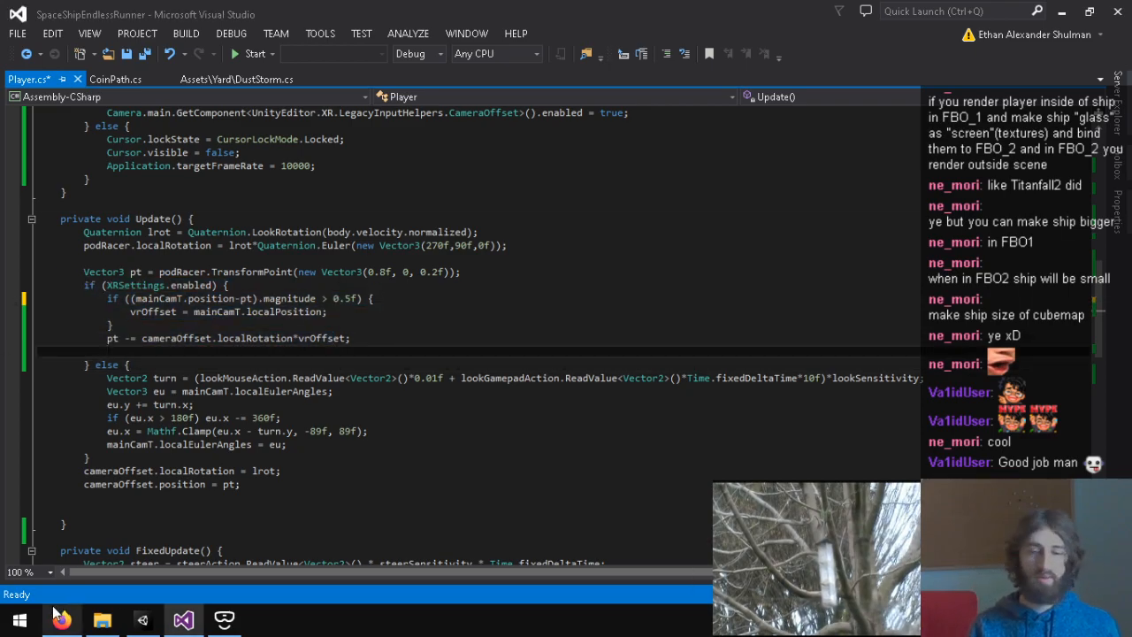
# Step: Switch to Firefox and close the position-tracking forum thread, the Unity Manual page and the camera offset search
pyautogui.click(63, 617)
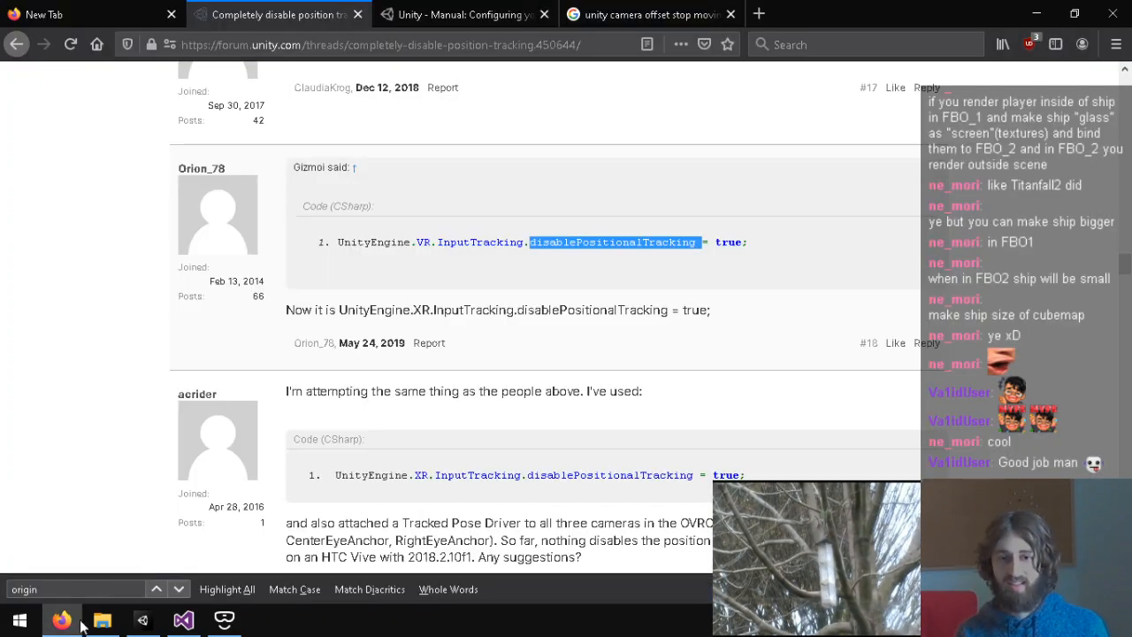
pyautogui.click(360, 14)
pyautogui.click(360, 14)
pyautogui.click(360, 14)
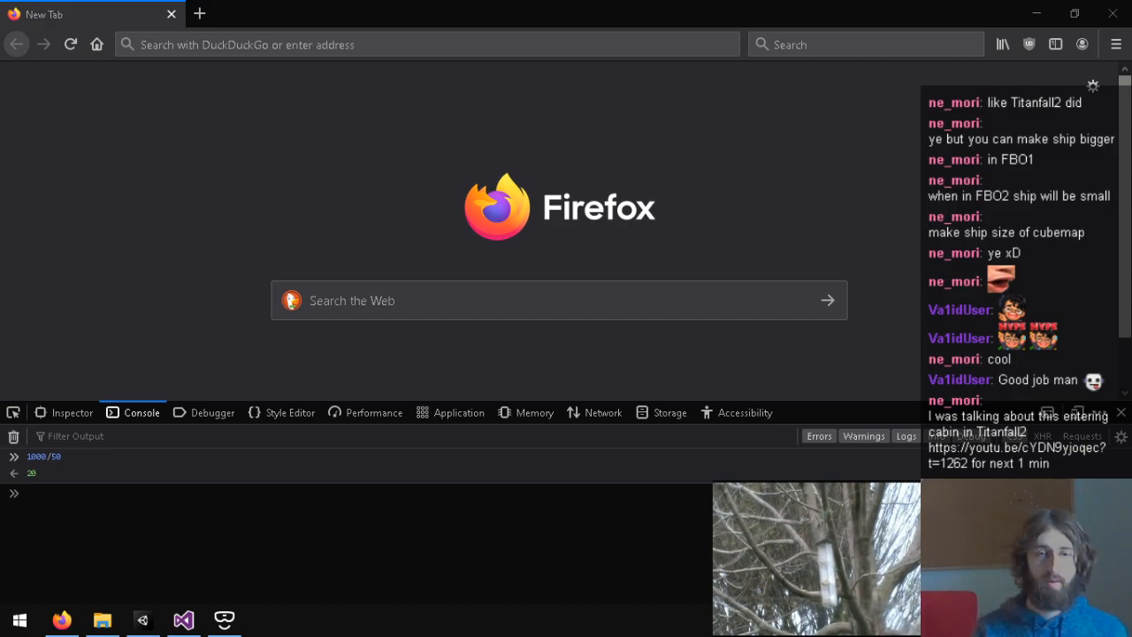
# Step: Bring the r/Vive thread on the No-Clip issue in VR into the Firefox window and examine its post and replies
pyautogui.moveTo(0, 13); pyautogui.dragTo(412, 9)
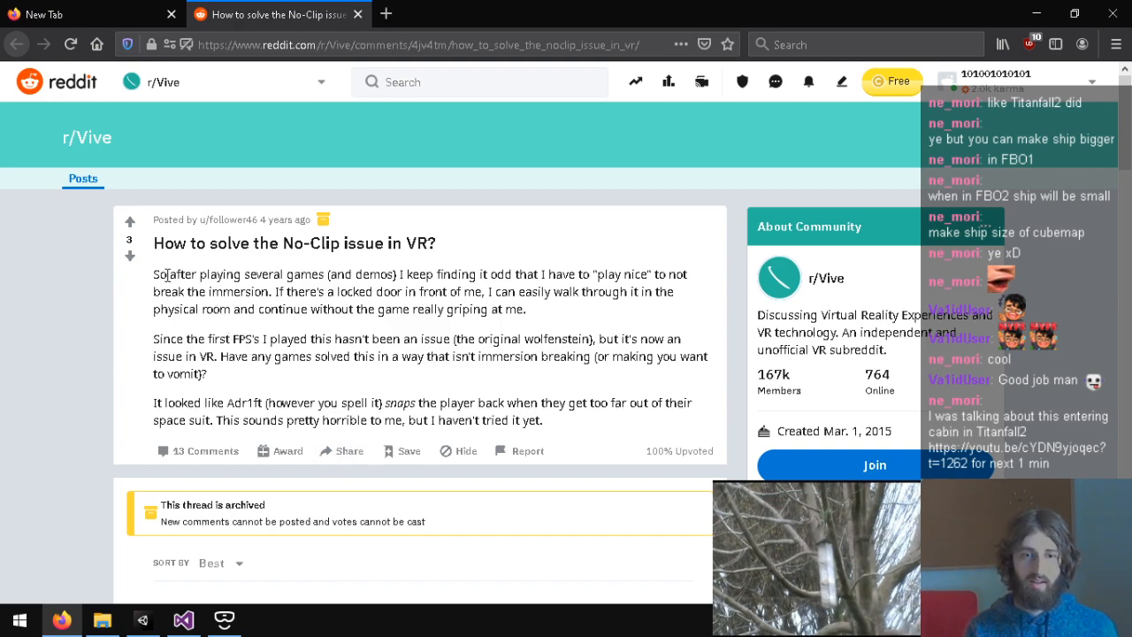
pyautogui.scroll(-2, 212, 265)
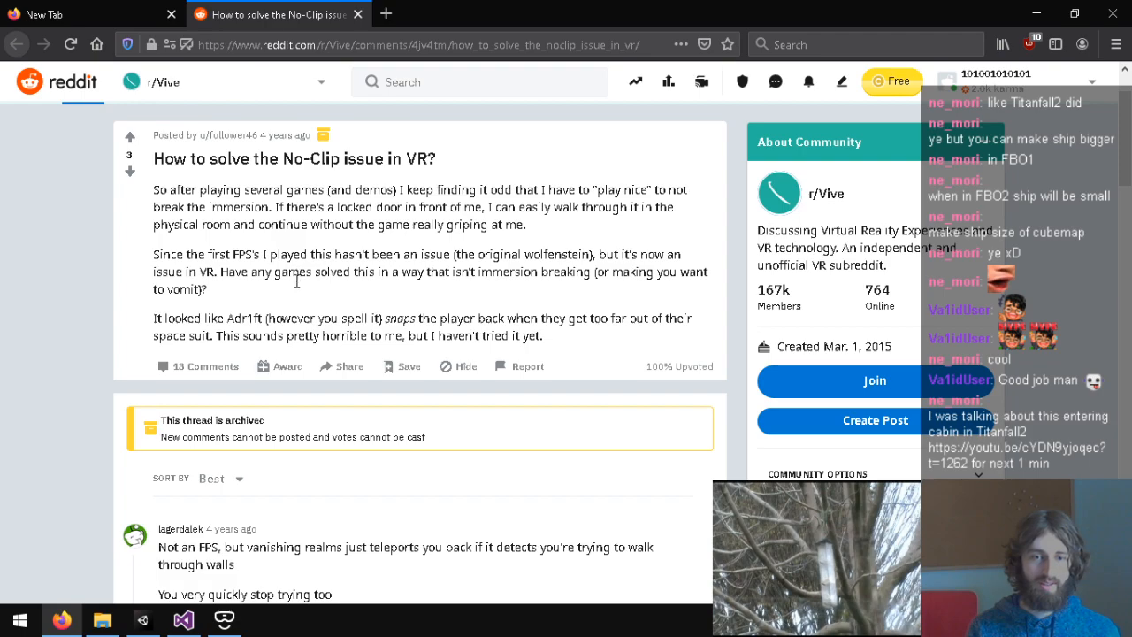
pyautogui.scroll(-2, 301, 281)
pyautogui.scroll(1, 266, 270)
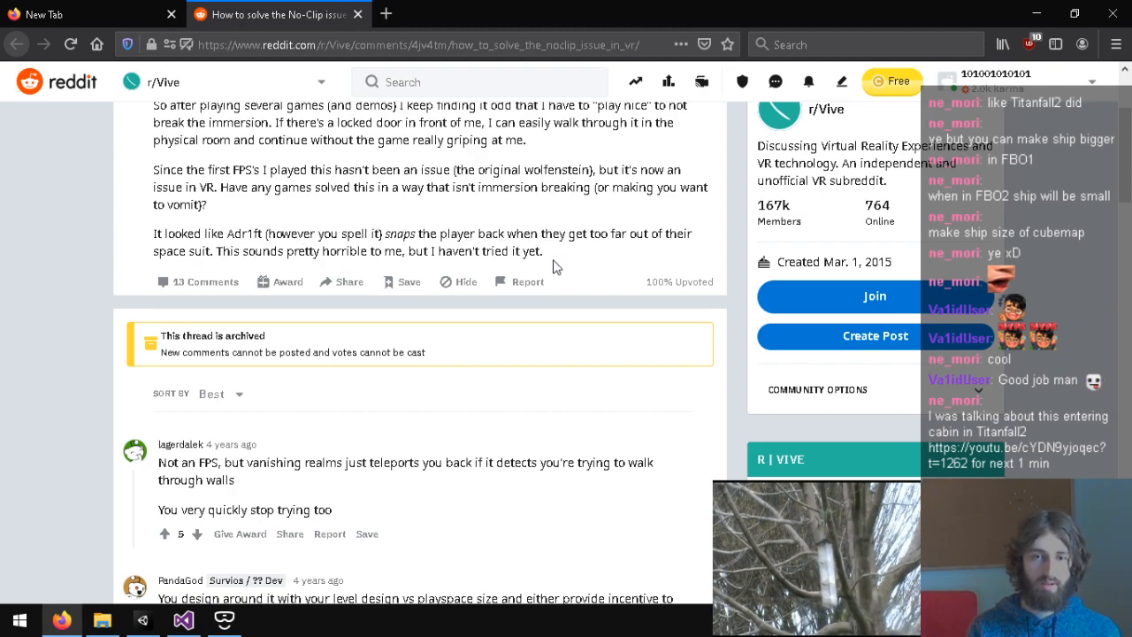
pyautogui.moveTo(543, 251); pyautogui.dragTo(283, 251)
pyautogui.click(283, 251)
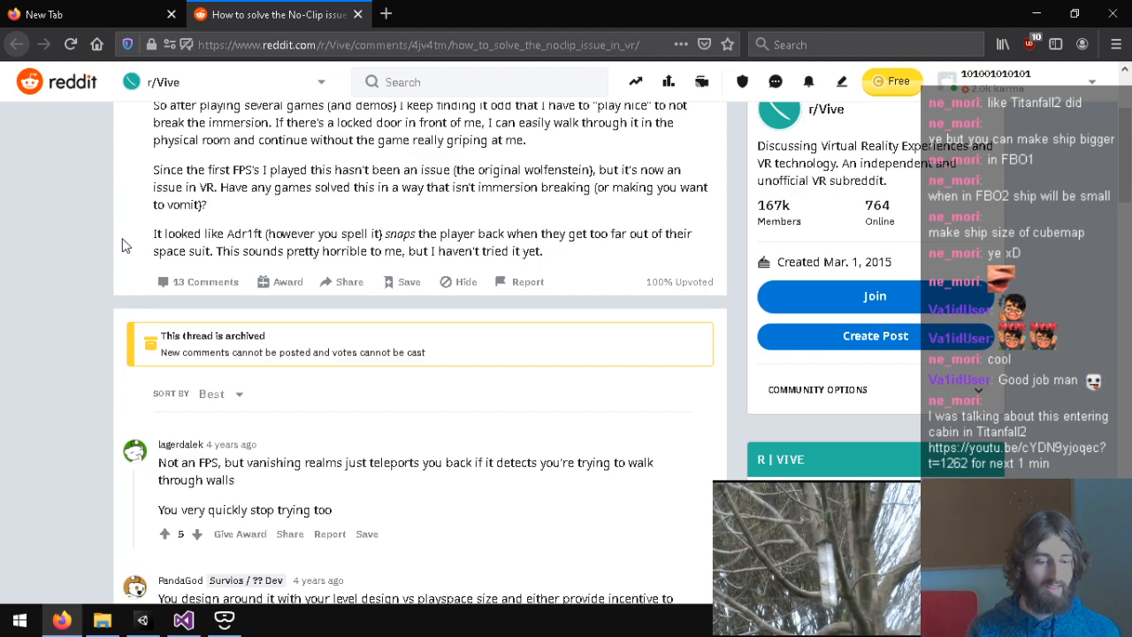
pyautogui.moveTo(125, 241); pyautogui.dragTo(541, 251)
pyautogui.click(569, 259)
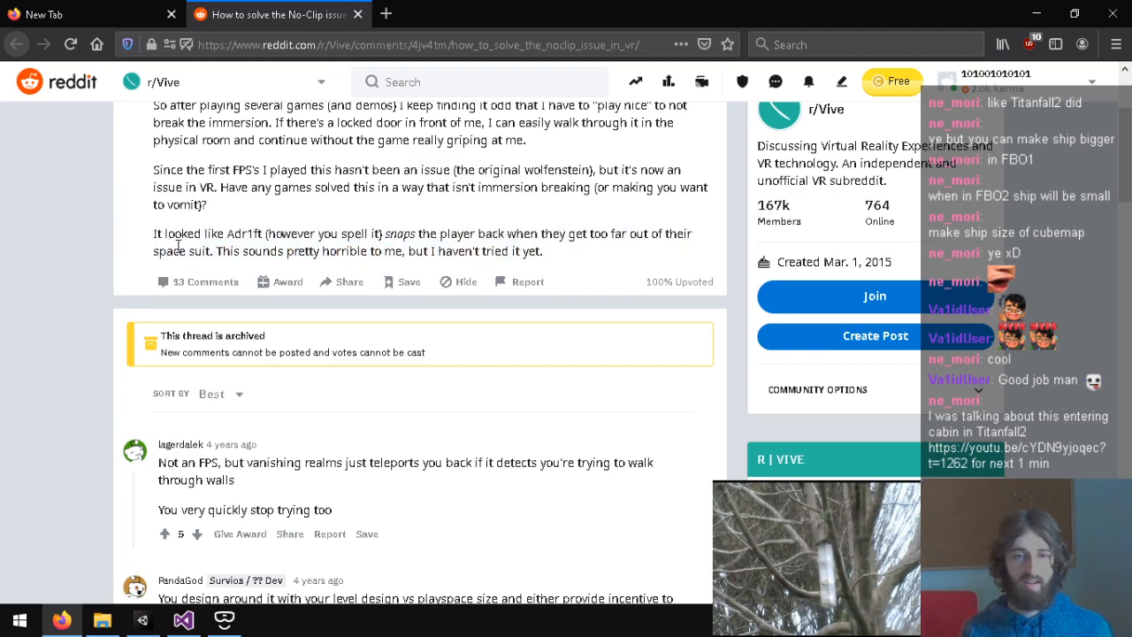
pyautogui.moveTo(135, 243); pyautogui.dragTo(622, 254)
pyautogui.click(622, 254)
pyautogui.scroll(-5, 344, 242)
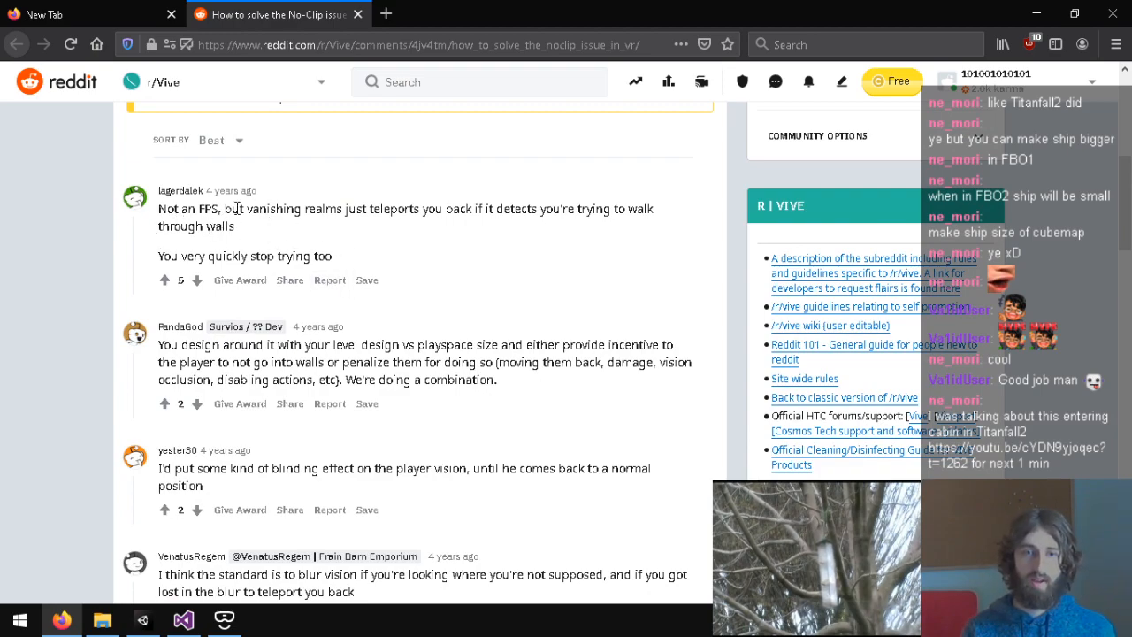
pyautogui.scroll(-3, 352, 229)
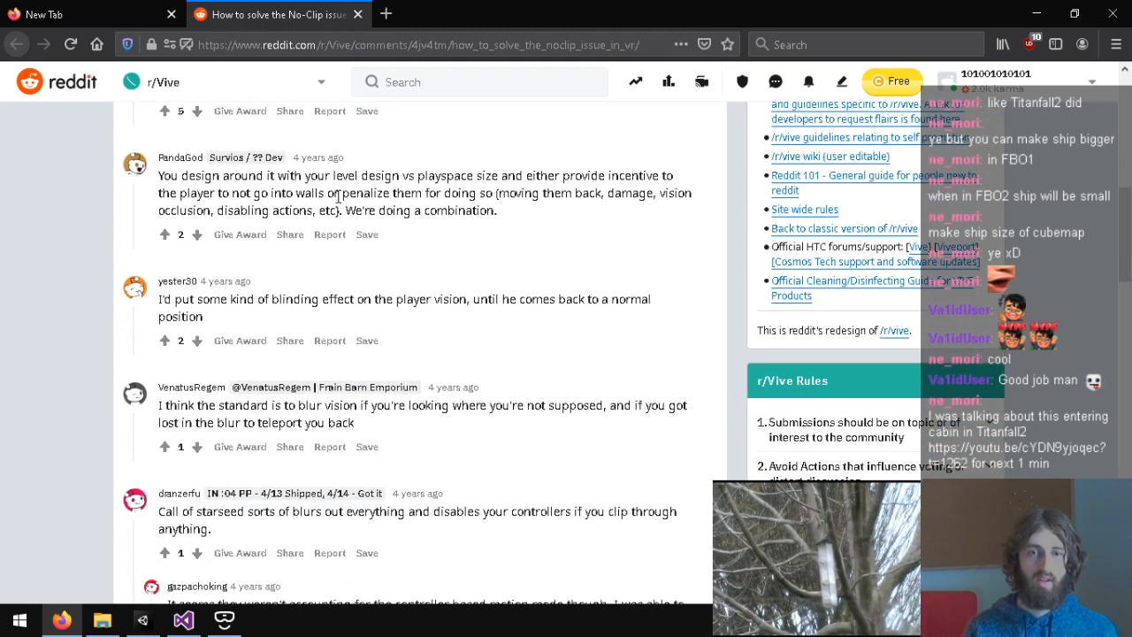
pyautogui.moveTo(272, 300); pyautogui.dragTo(467, 300)
pyautogui.click(467, 300)
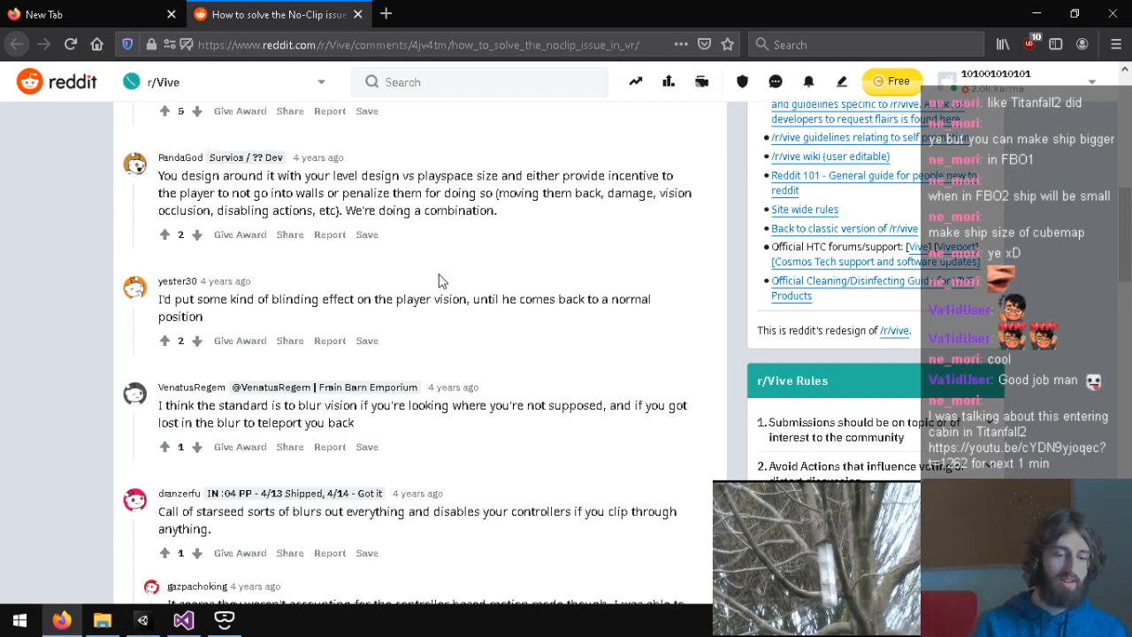
pyautogui.scroll(-4, 447, 288)
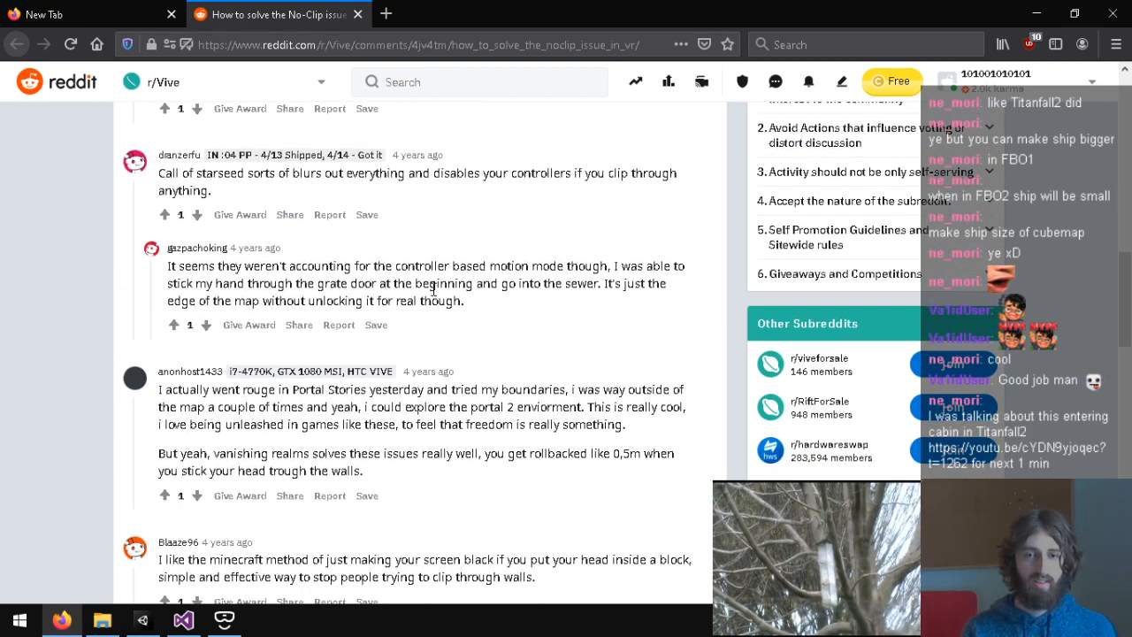
pyautogui.moveTo(295, 196); pyautogui.dragTo(152, 174)
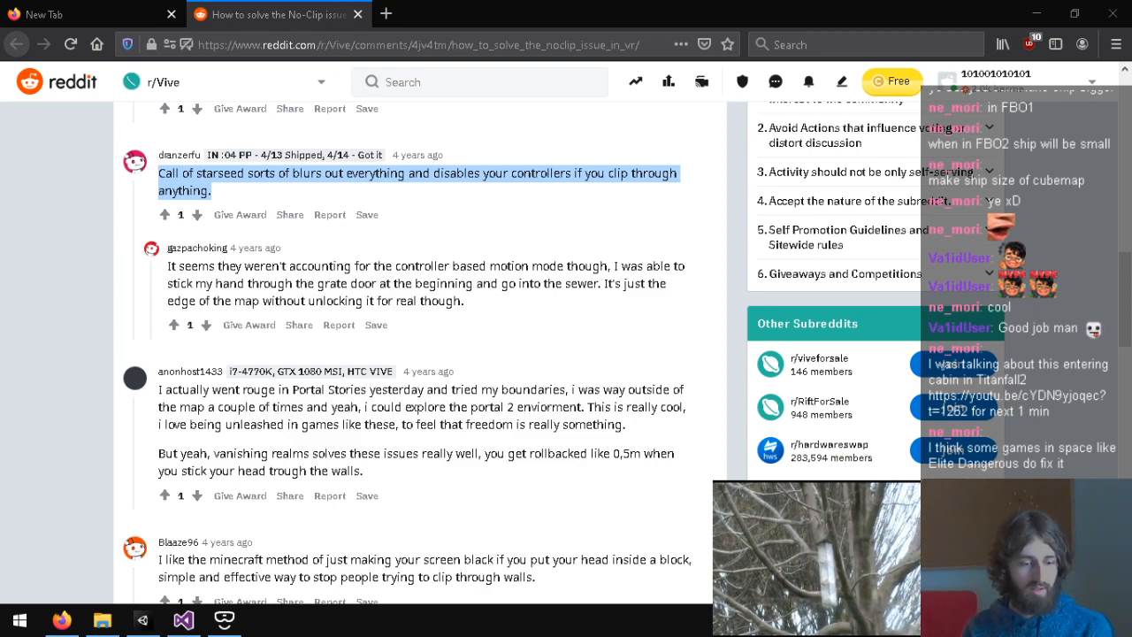
# Step: Close the Reddit thread, minimize Firefox, and return to the Update method of Player.cs in Visual Studio
pyautogui.click(546, 354)
pyautogui.click(359, 14)
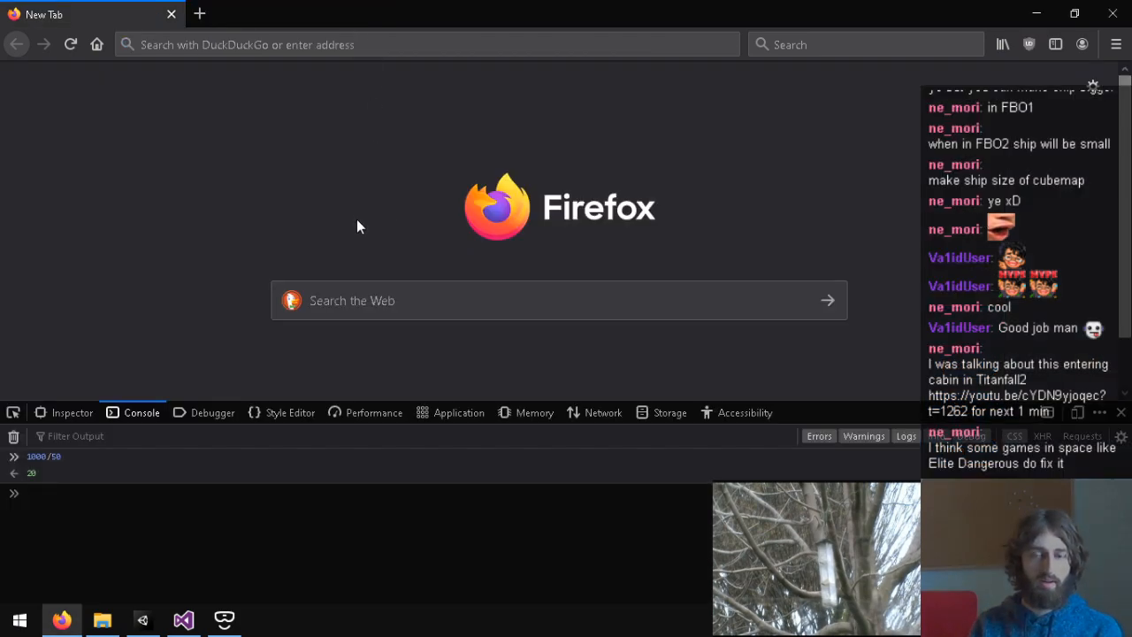
pyautogui.click(1049, 11)
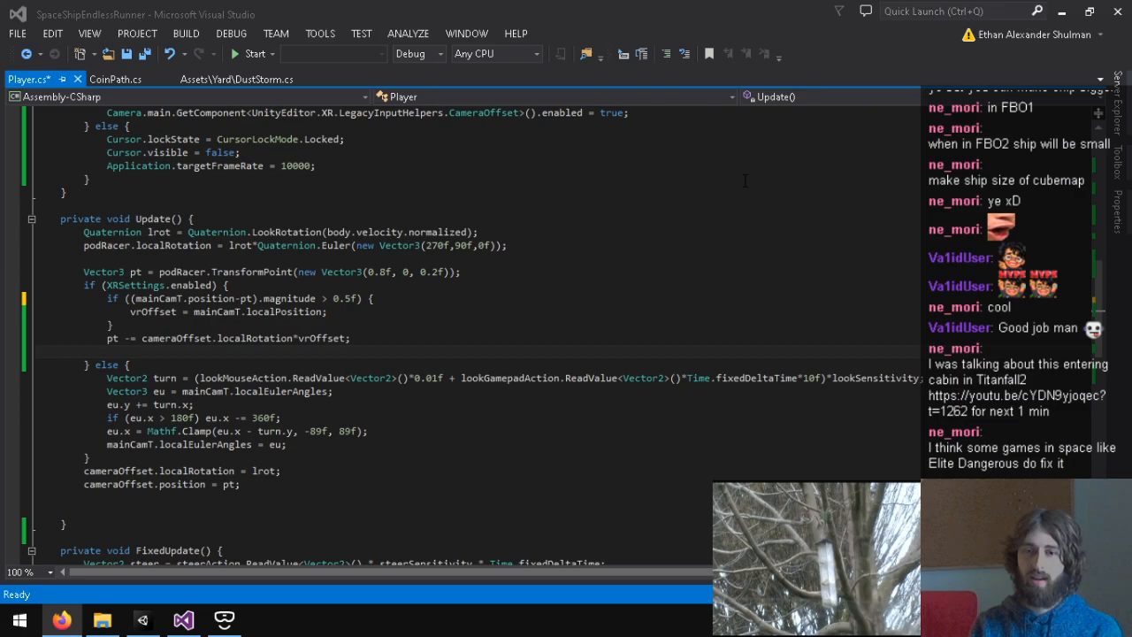
pyautogui.click(460, 394)
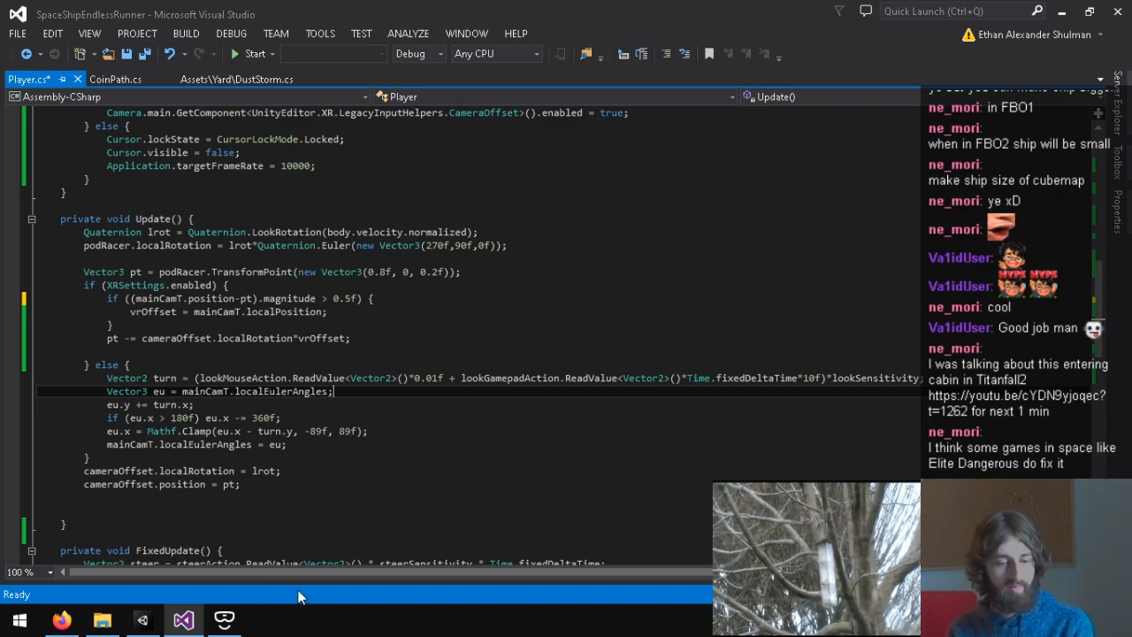
# Step: In Unity's Player settings under XR Settings, move None above OpenVR in the Virtual Reality SDKs list
pyautogui.scroll(-2, 398, 496)
pyautogui.click(142, 619)
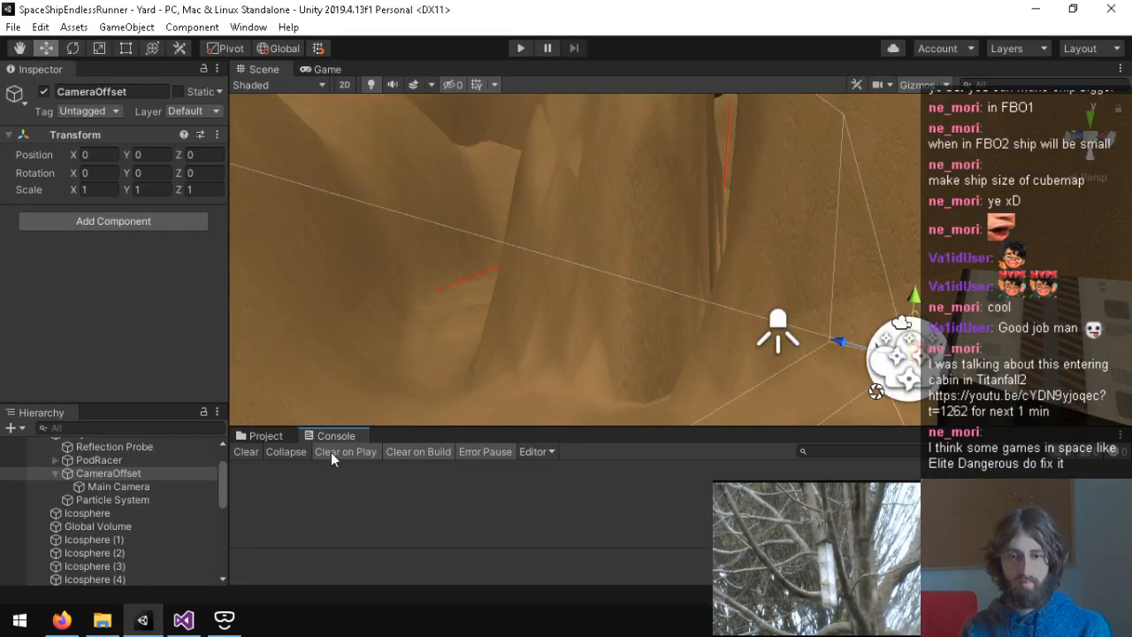
pyautogui.click(62, 619)
pyautogui.click(61, 619)
pyautogui.moveTo(660, 248); pyautogui.dragTo(571, 306, button='right')
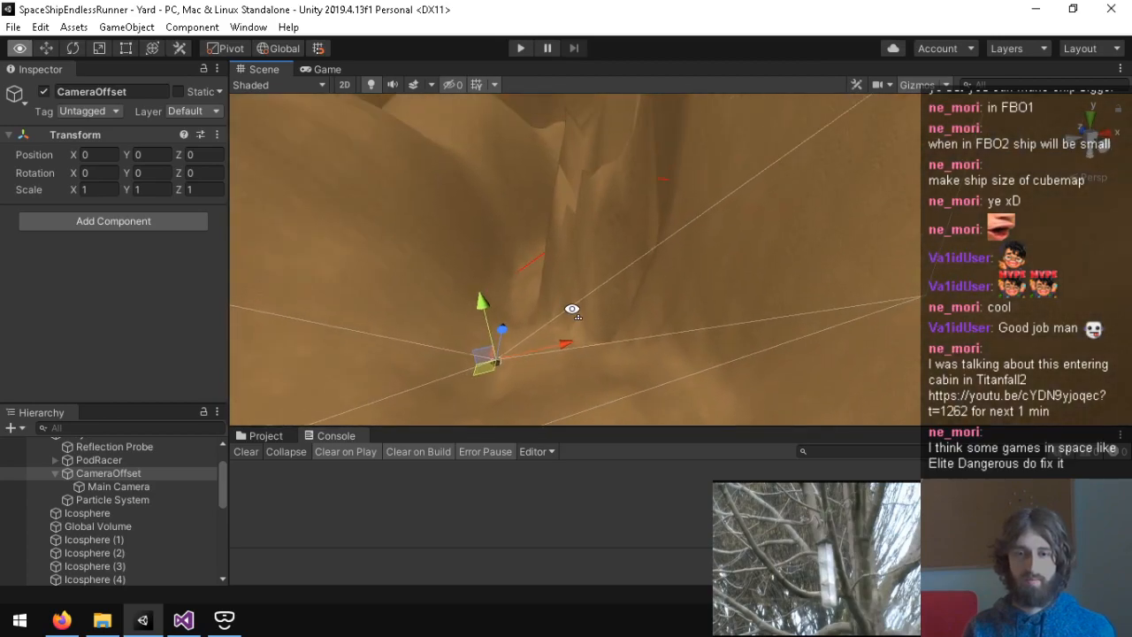
pyautogui.click(40, 27)
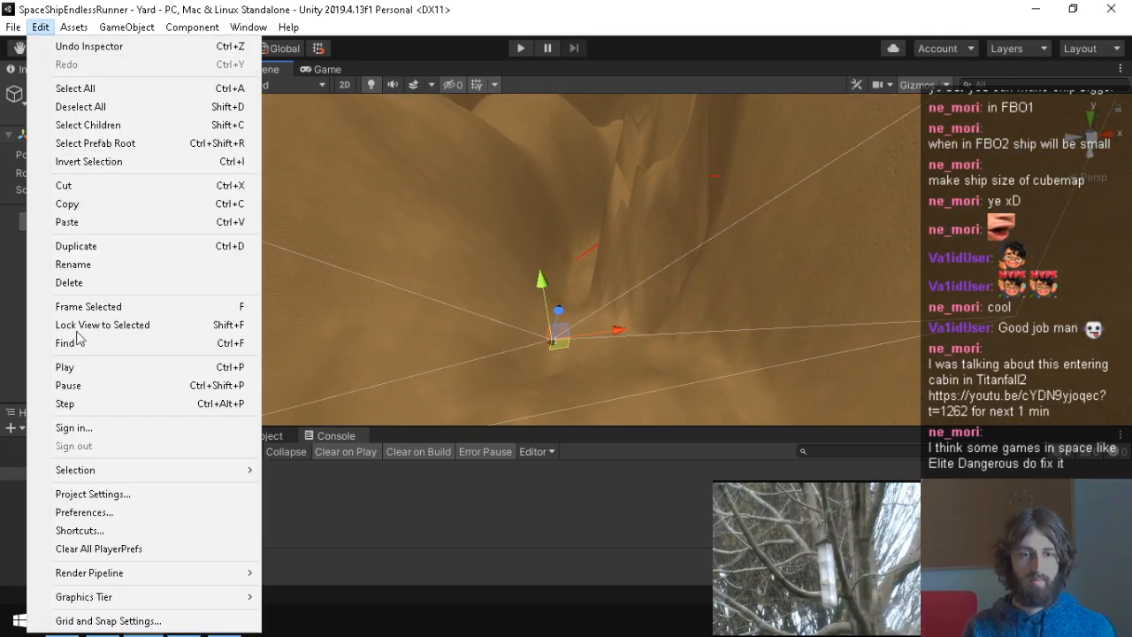
pyautogui.click(110, 497)
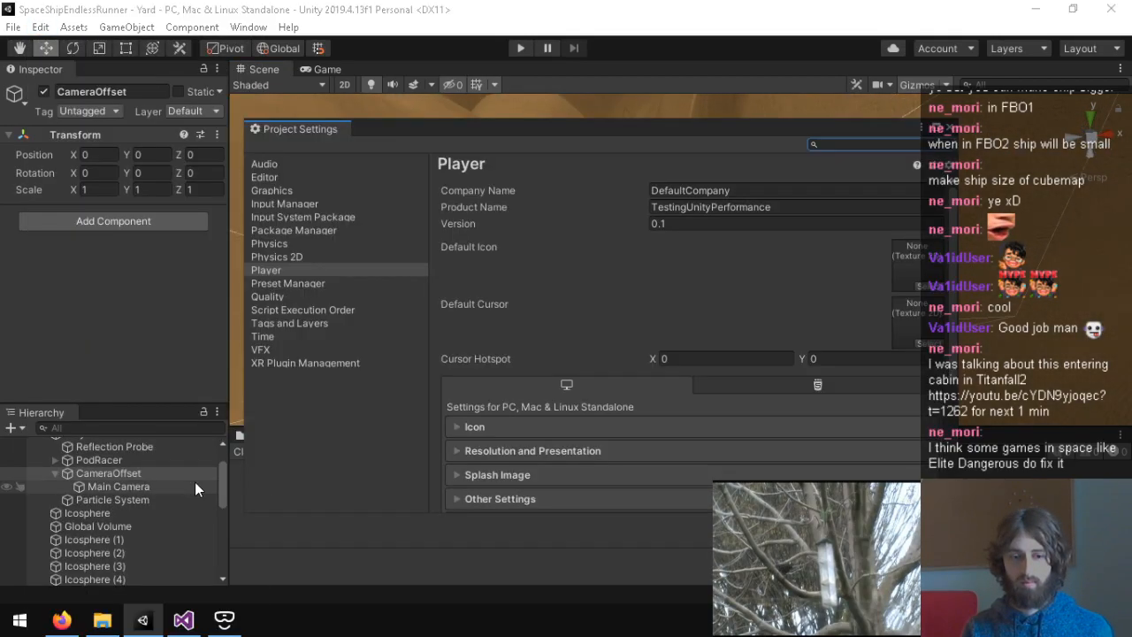
pyautogui.scroll(-5, 449, 402)
pyautogui.moveTo(508, 447); pyautogui.dragTo(509, 425)
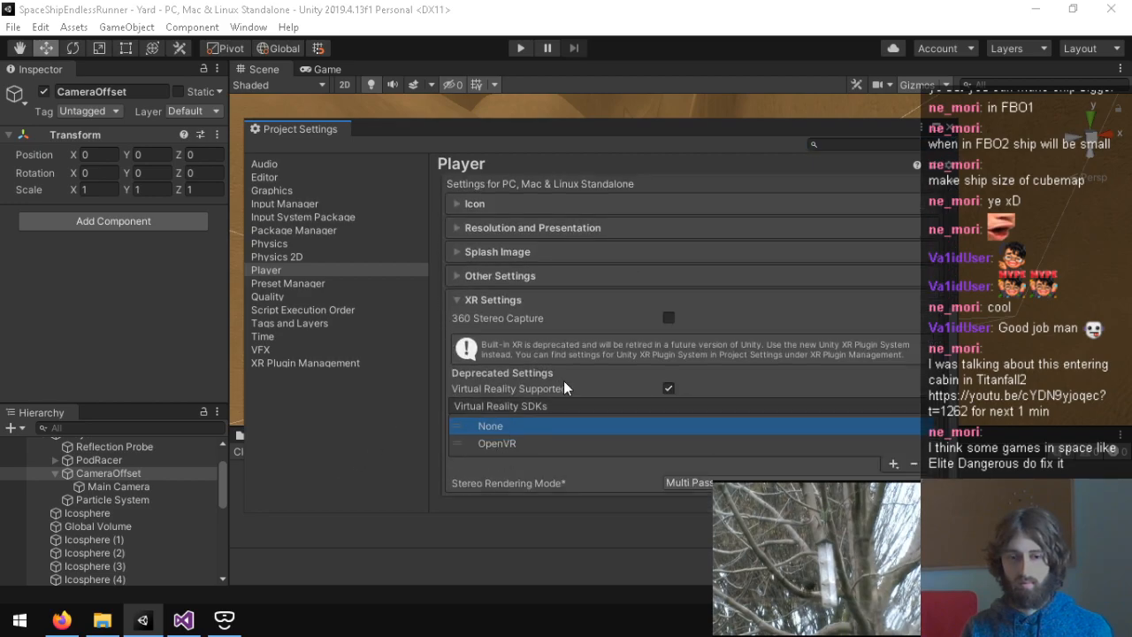
pyautogui.click(950, 129)
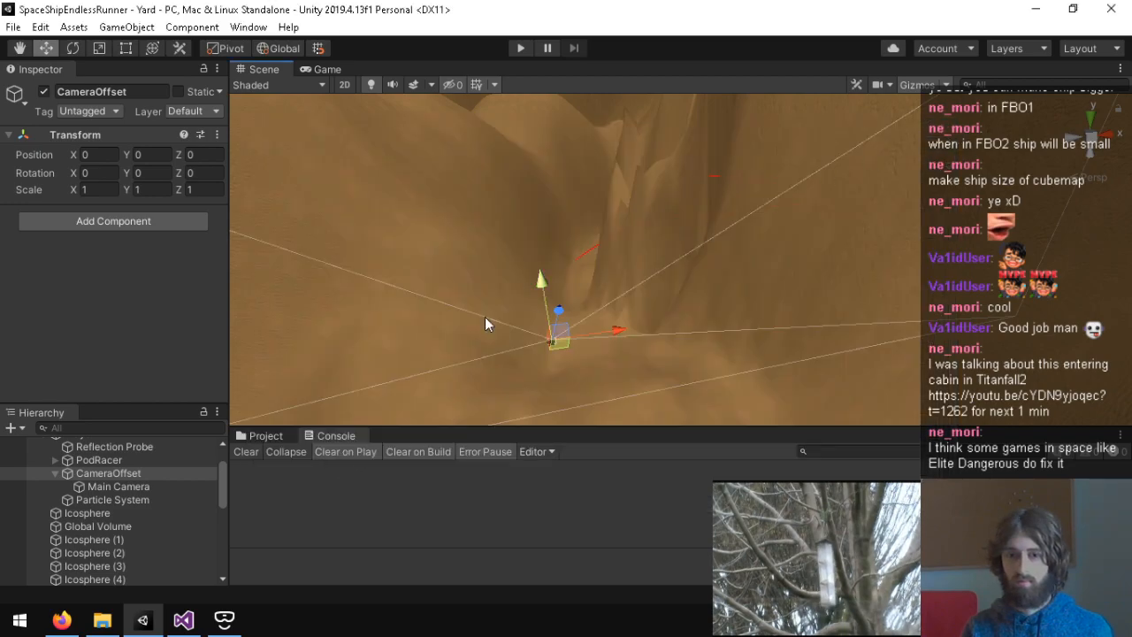
# Step: In Visual Studio, set the force multiplier in DustStorm.cs's pbody.velocity line to 1000f and save the script
pyautogui.click(183, 619)
pyautogui.scroll(-3, 460, 336)
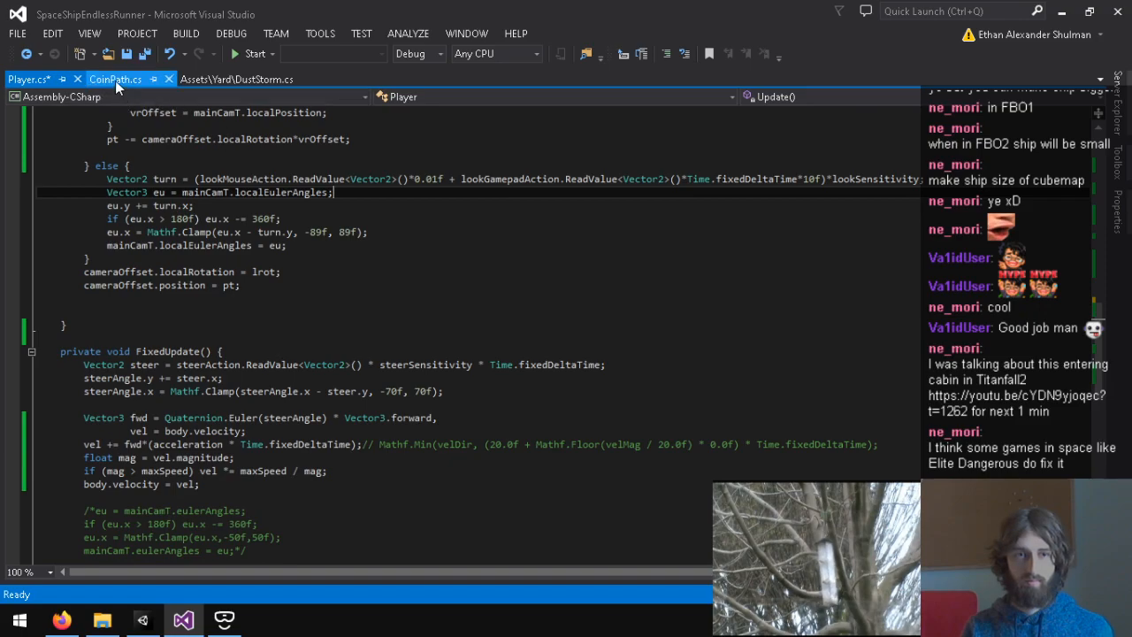
pyautogui.click(222, 76)
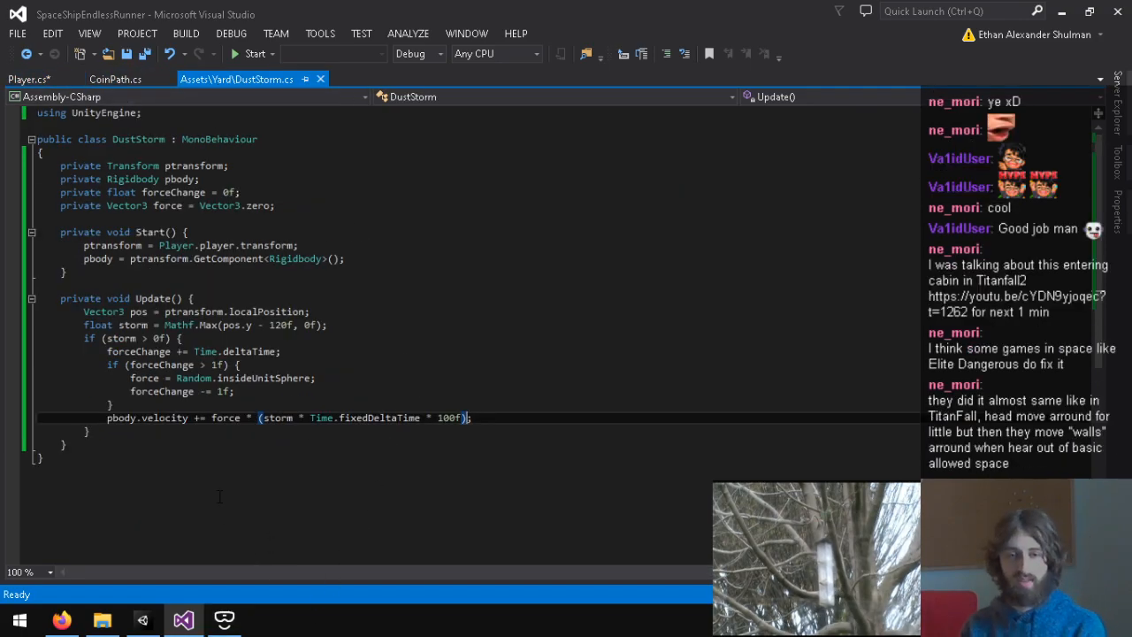
pyautogui.click(454, 417)
pyautogui.write('0')
pyautogui.hotkey('ctrl', 's')
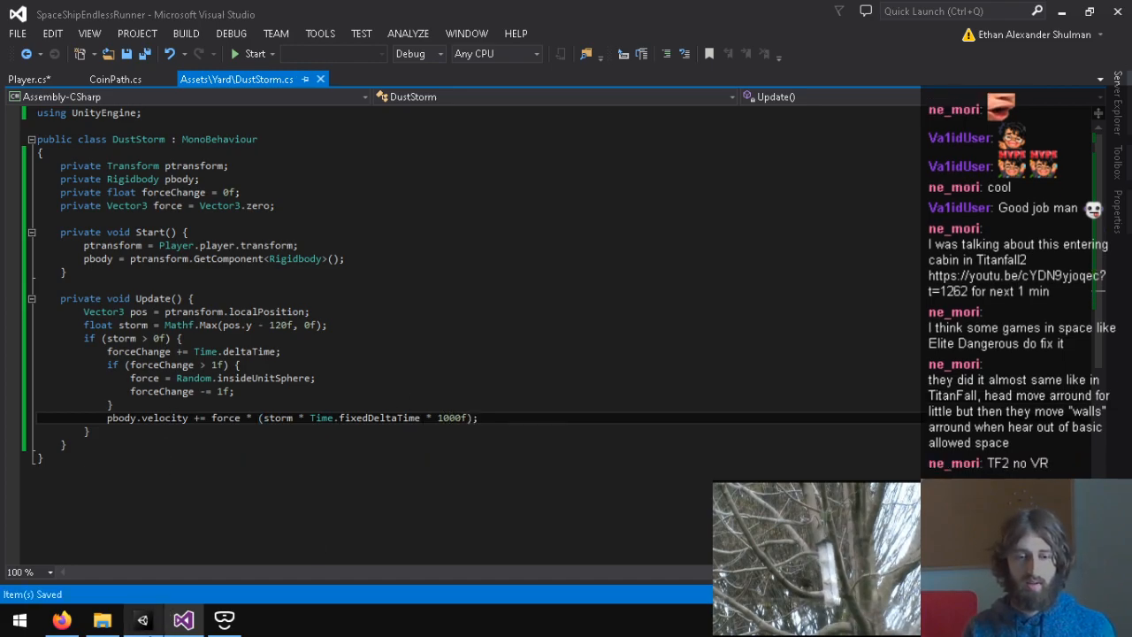
# Step: Switch to Unity, view the Player object's script values, and play-test the pod racer, stopping play mode when done
pyautogui.click(142, 619)
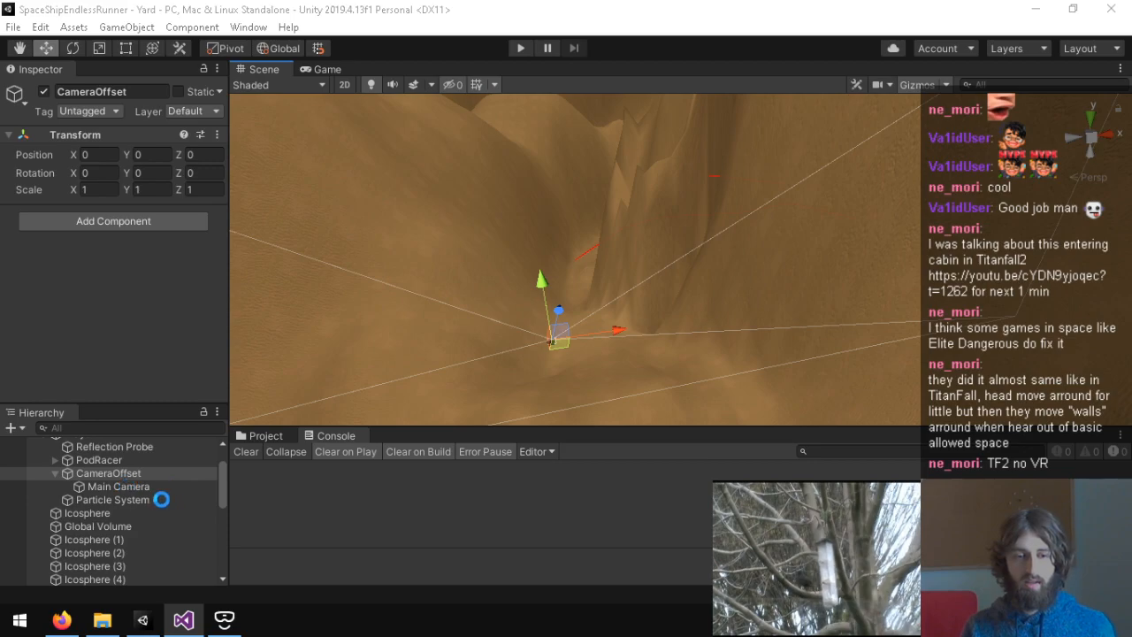
pyautogui.click(183, 620)
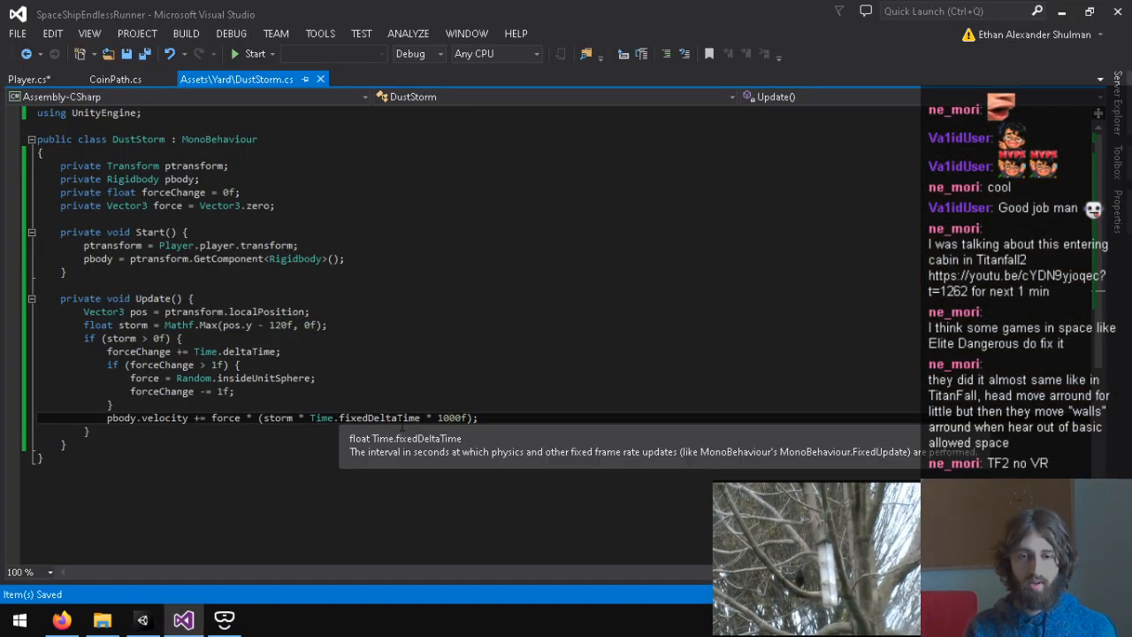
pyautogui.click(142, 620)
pyautogui.scroll(2, 113, 482)
pyautogui.click(79, 483)
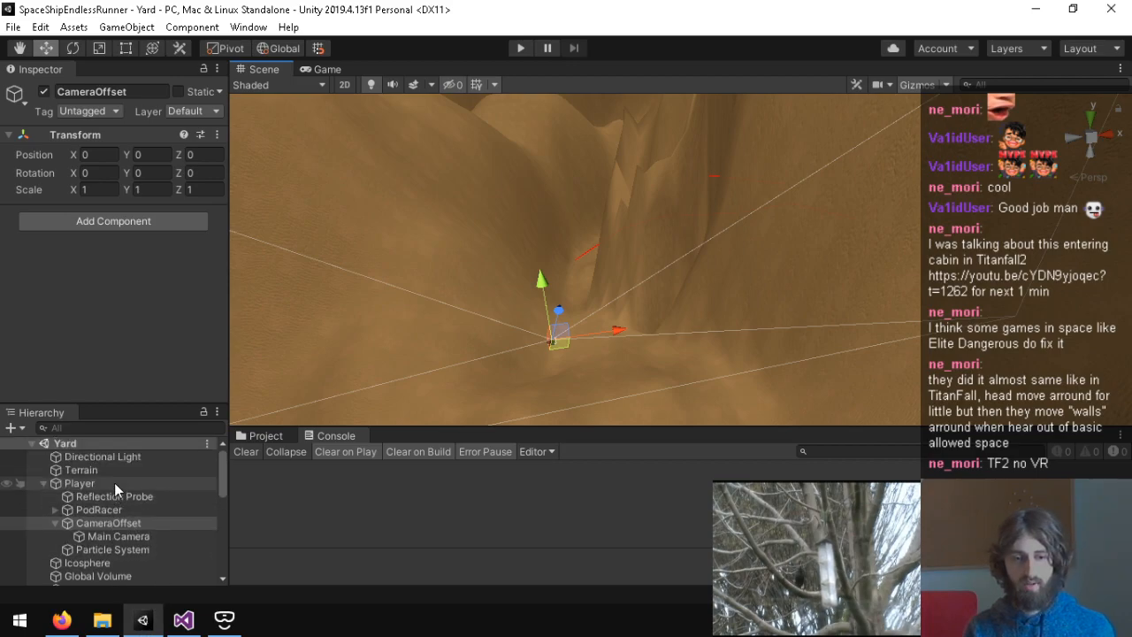
pyautogui.scroll(-3, 133, 266)
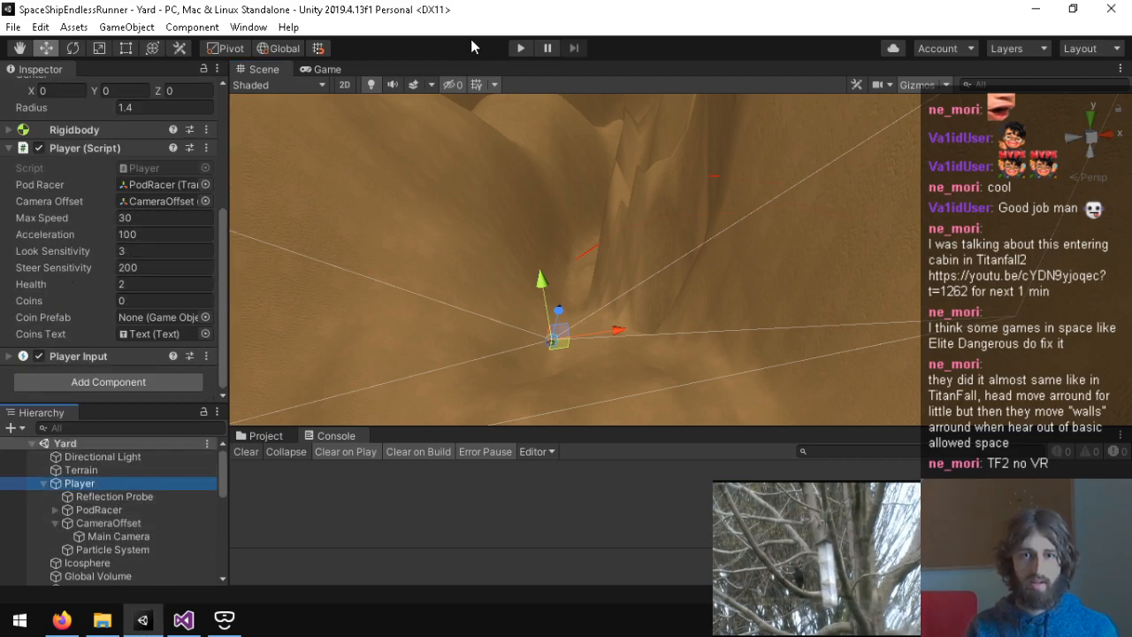
pyautogui.click(521, 49)
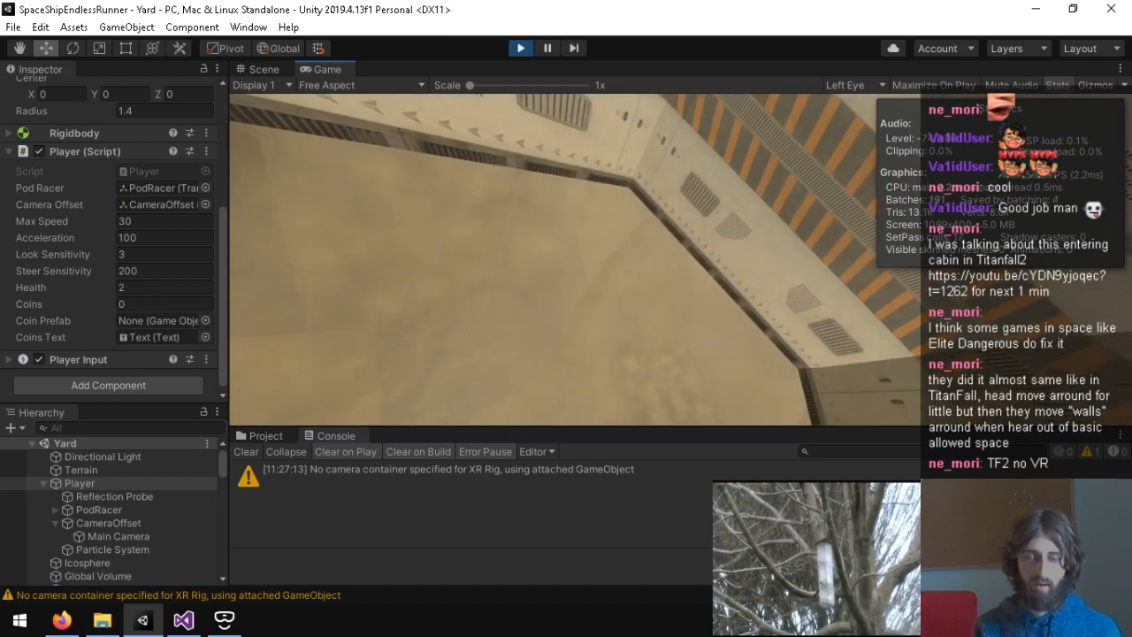
pyautogui.hotkey('ctrl', 'p')
# Step: In Visual Studio, raise the pbody.velocity force multiplier in DustStorm.cs to 10000f and save the script
pyautogui.click(183, 619)
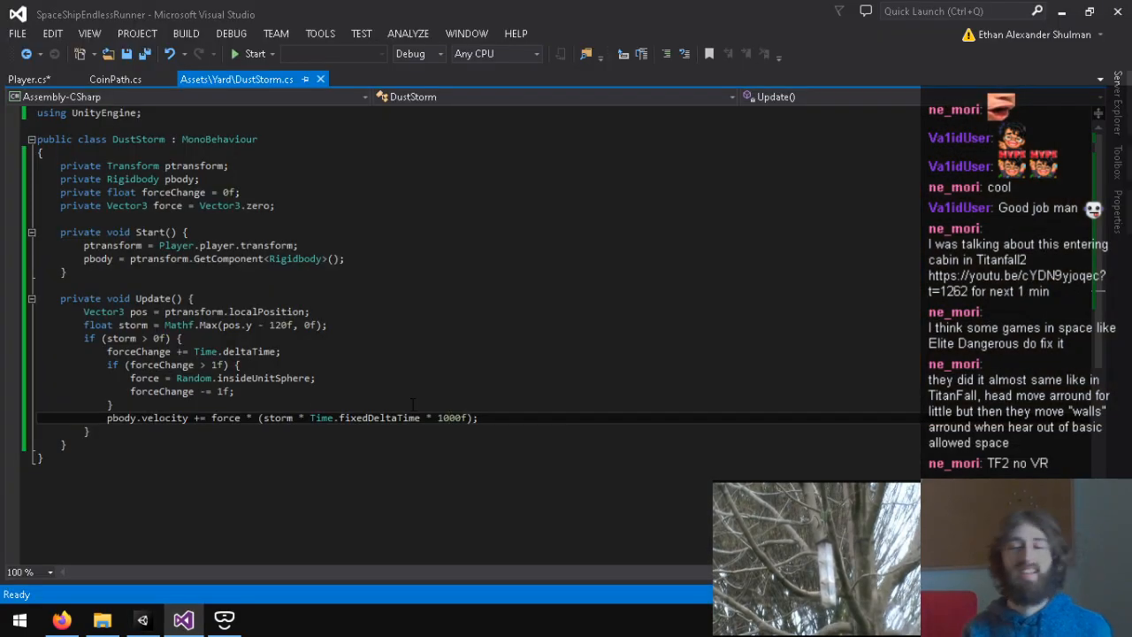
pyautogui.write('0')
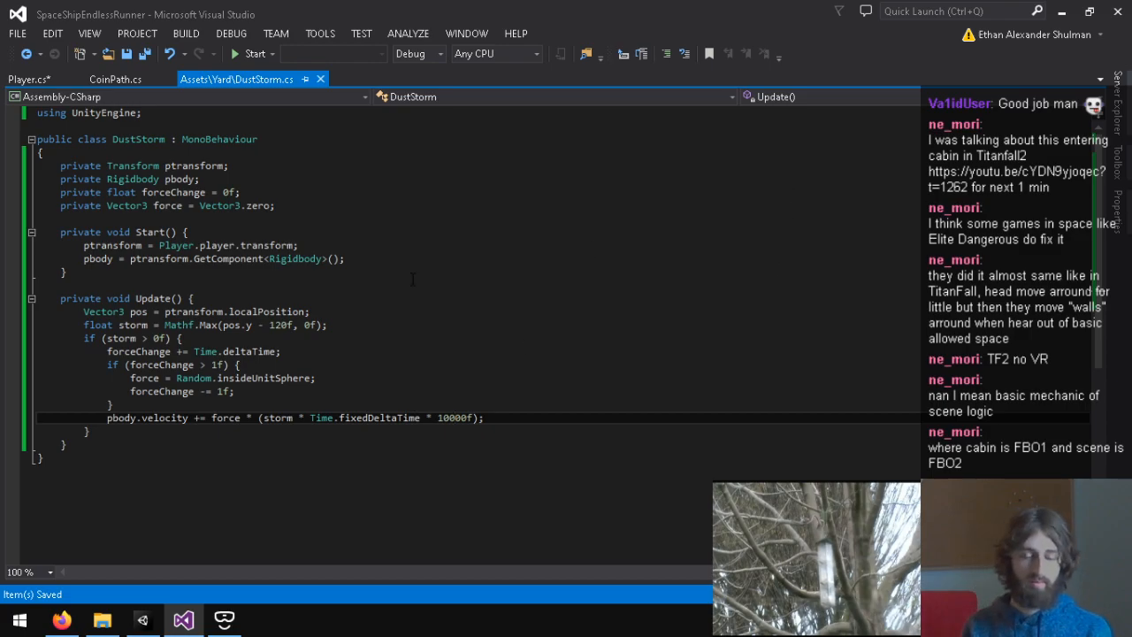
pyautogui.click(270, 405)
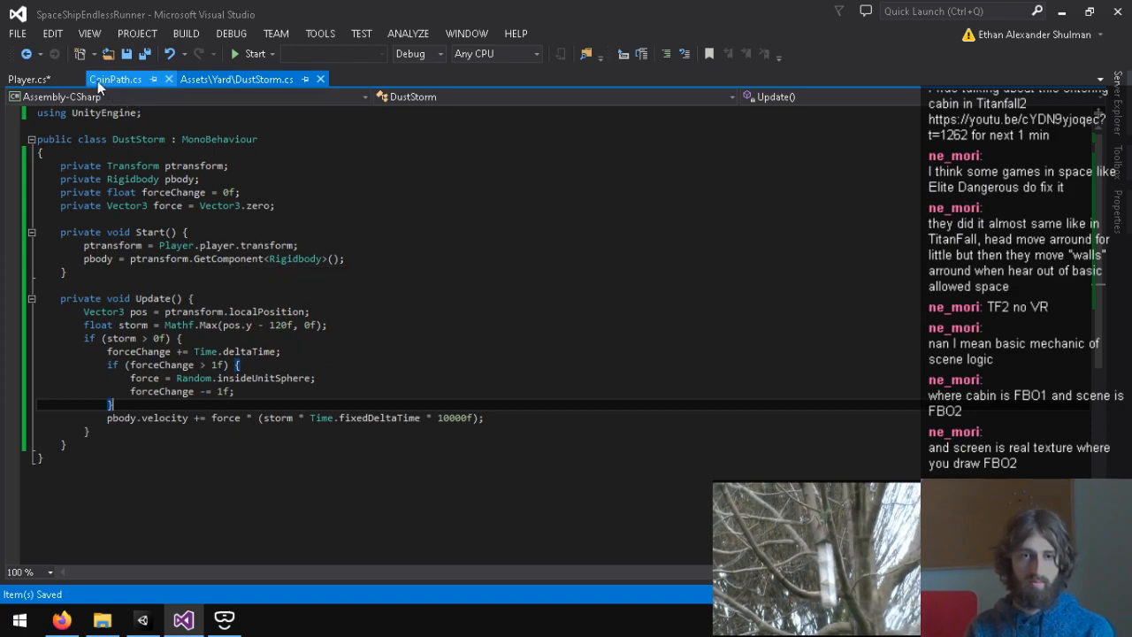
# Step: Save Player.cs and examine the forward acceleration term of the vel line in FixedUpdate
pyautogui.click(27, 78)
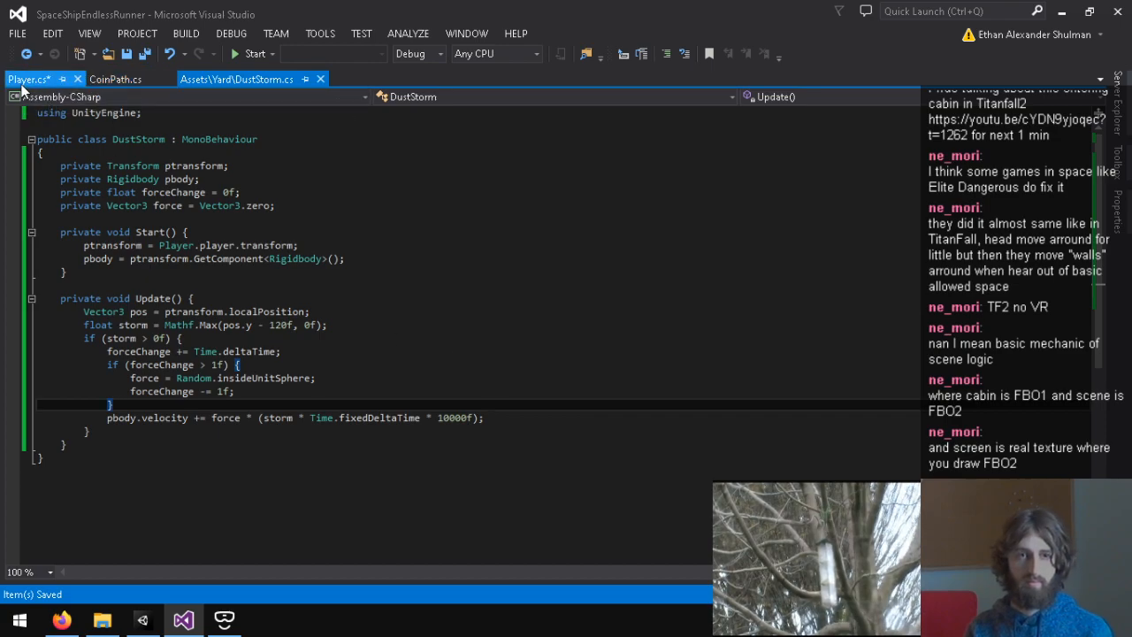
pyautogui.scroll(4, 261, 160)
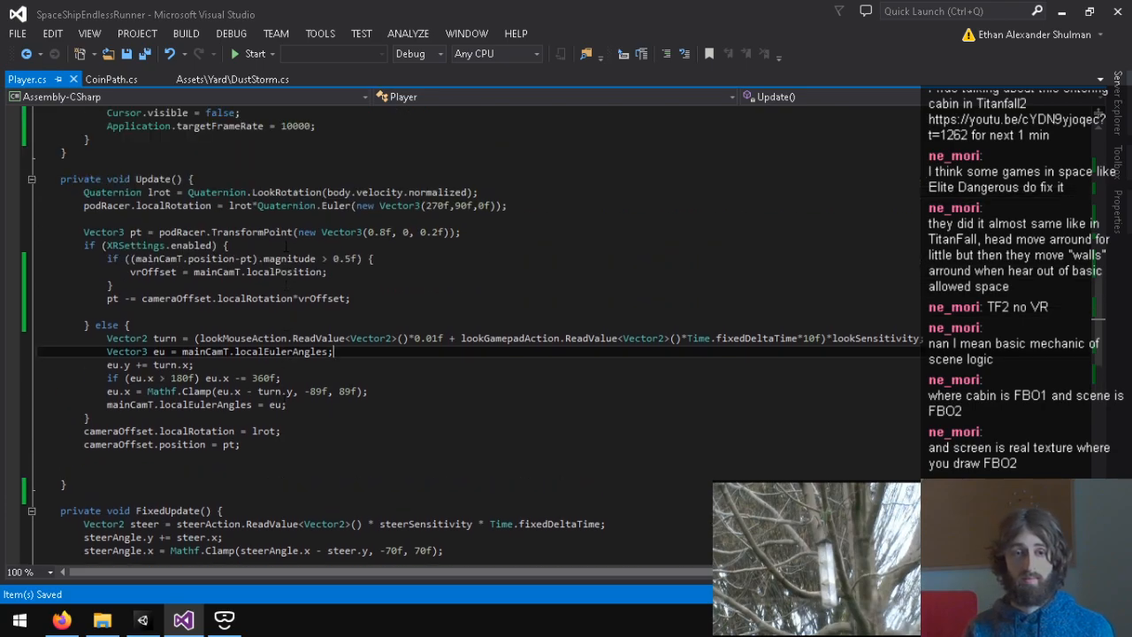
pyautogui.scroll(-3, 203, 548)
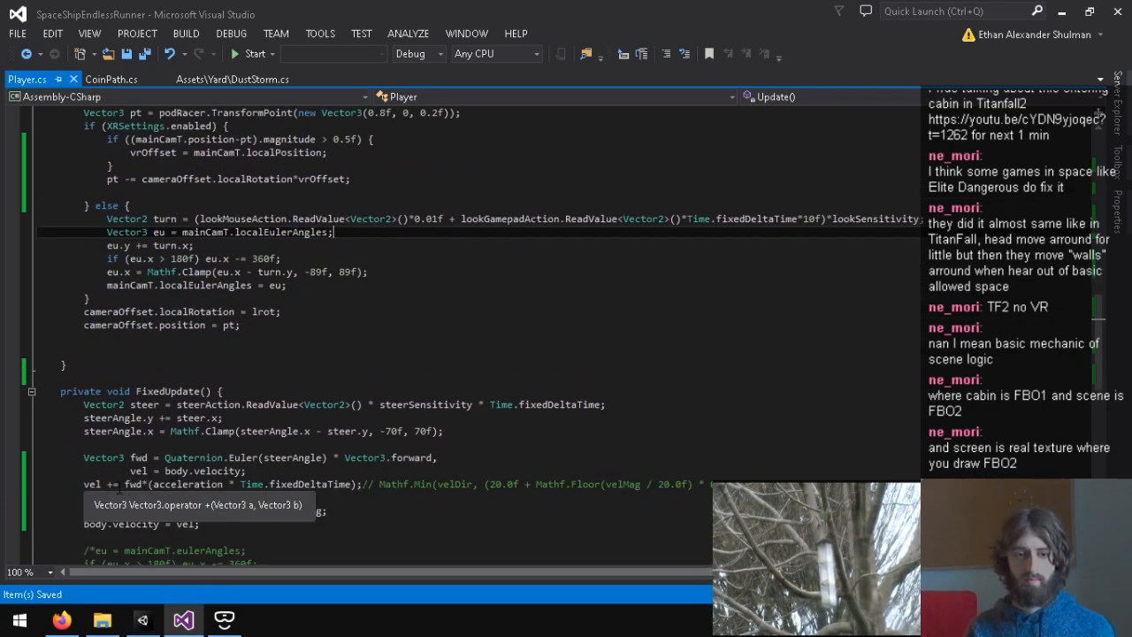
pyautogui.moveTo(124, 487); pyautogui.dragTo(312, 493)
pyautogui.click(311, 488)
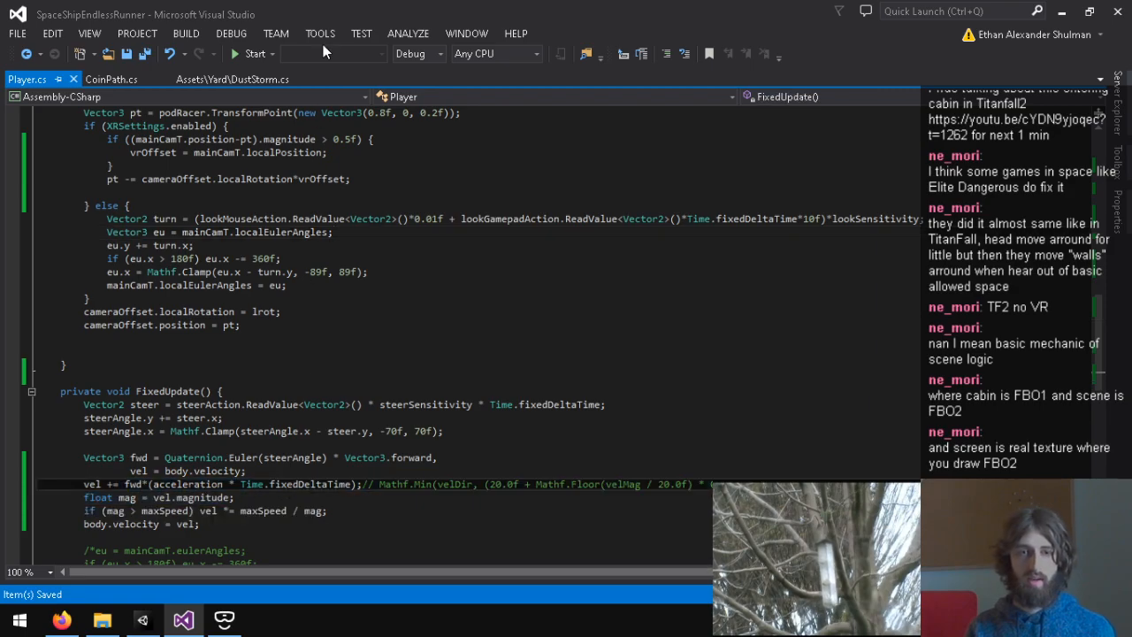
pyautogui.moveTo(107, 486); pyautogui.dragTo(321, 493)
pyautogui.click(322, 488)
# Step: Switch to Unity and play-test the game with the 10000f storm force, stopping play mode when done
pyautogui.click(142, 619)
pyautogui.click(518, 48)
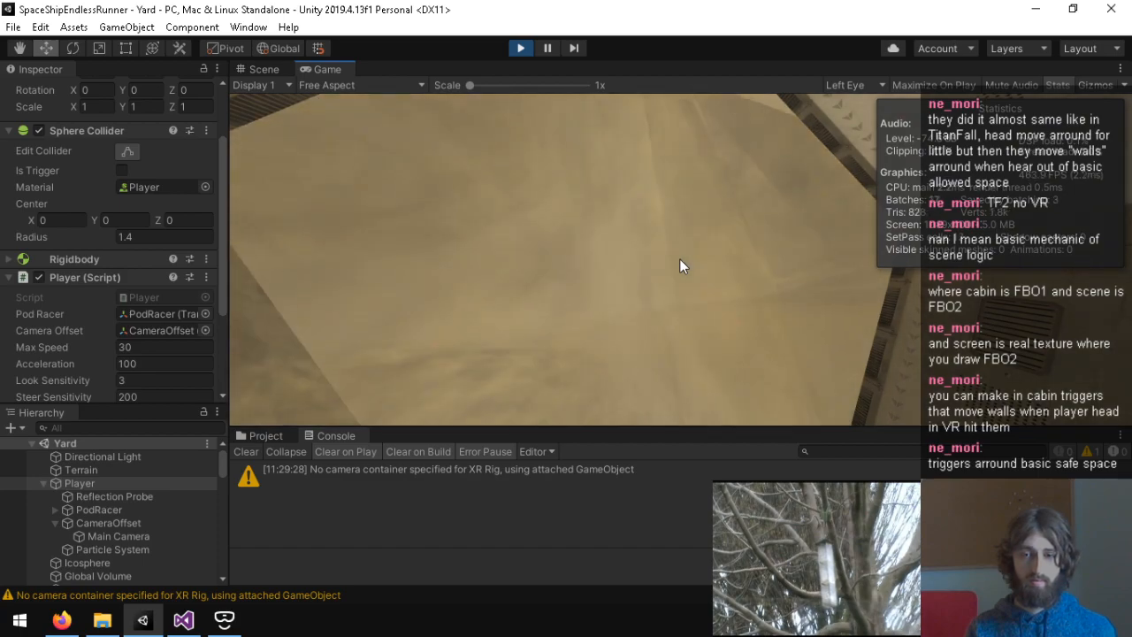
pyautogui.hotkey('ctrl', 'p')
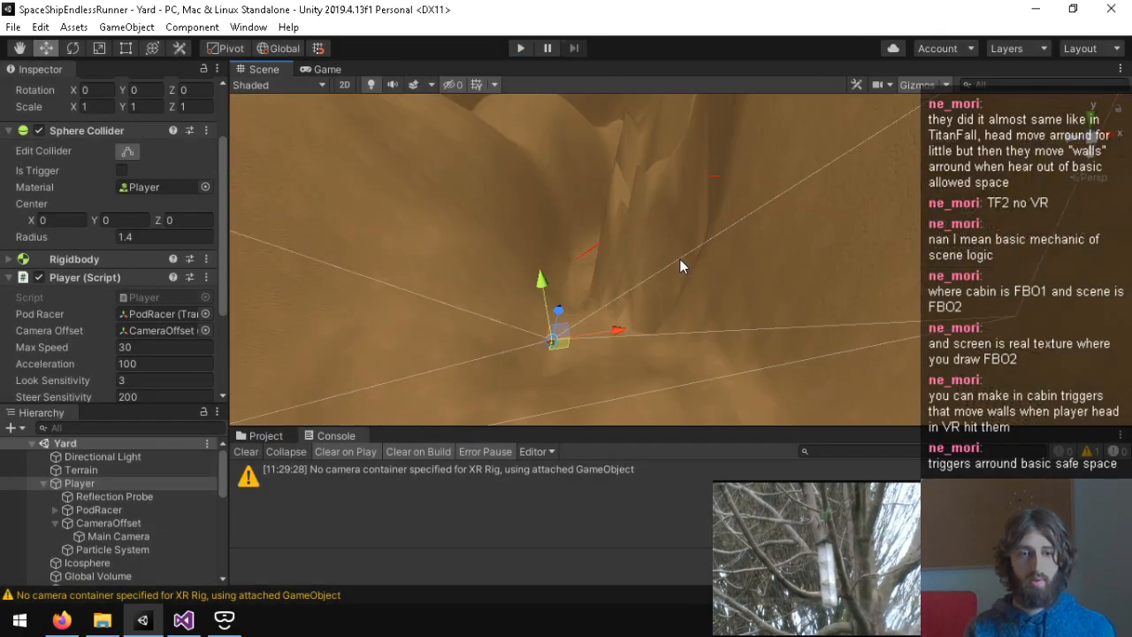
# Step: Collapse the Player object in the Hierarchy and add the Dust Storm script component to Global Volume
pyautogui.click(35, 473)
pyautogui.click(43, 483)
pyautogui.scroll(-3, 88, 482)
pyautogui.scroll(3, 106, 496)
pyautogui.click(102, 510)
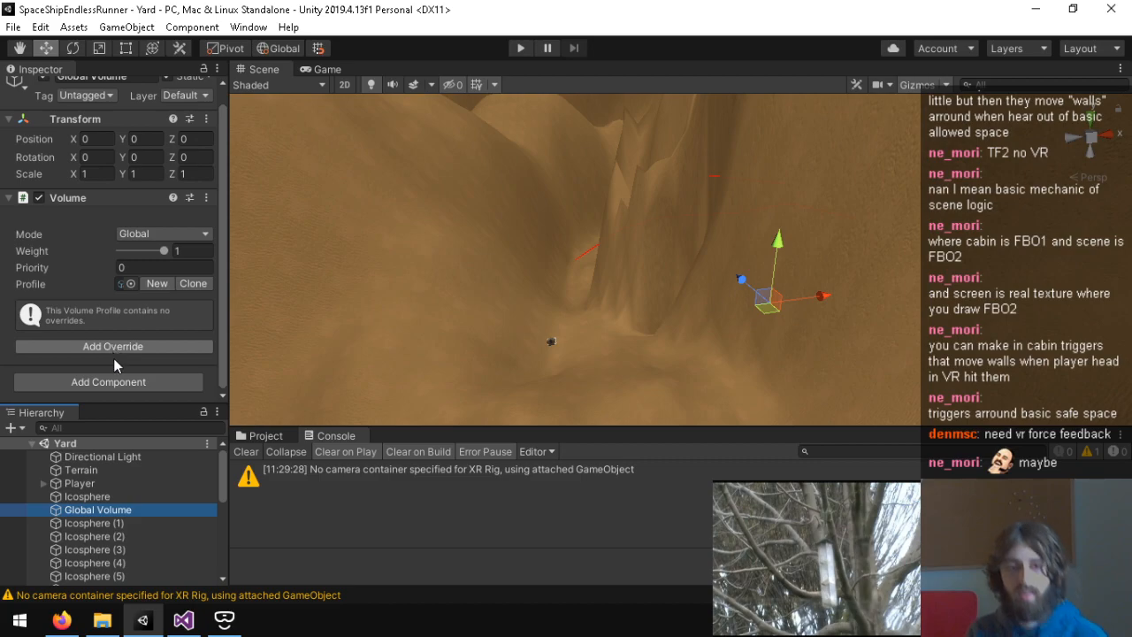
pyautogui.click(108, 381)
pyautogui.write('dust')
pyautogui.press('Return')
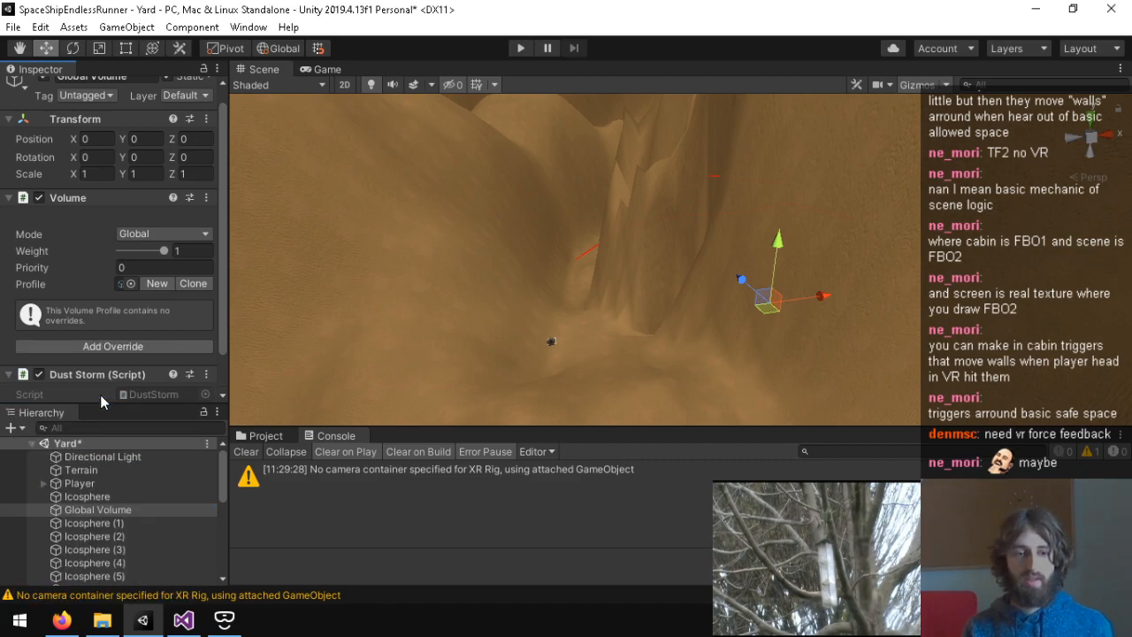
# Step: Search the Hierarchy for "dust stor" and clear the search
pyautogui.click(104, 429)
pyautogui.write('dust stor')
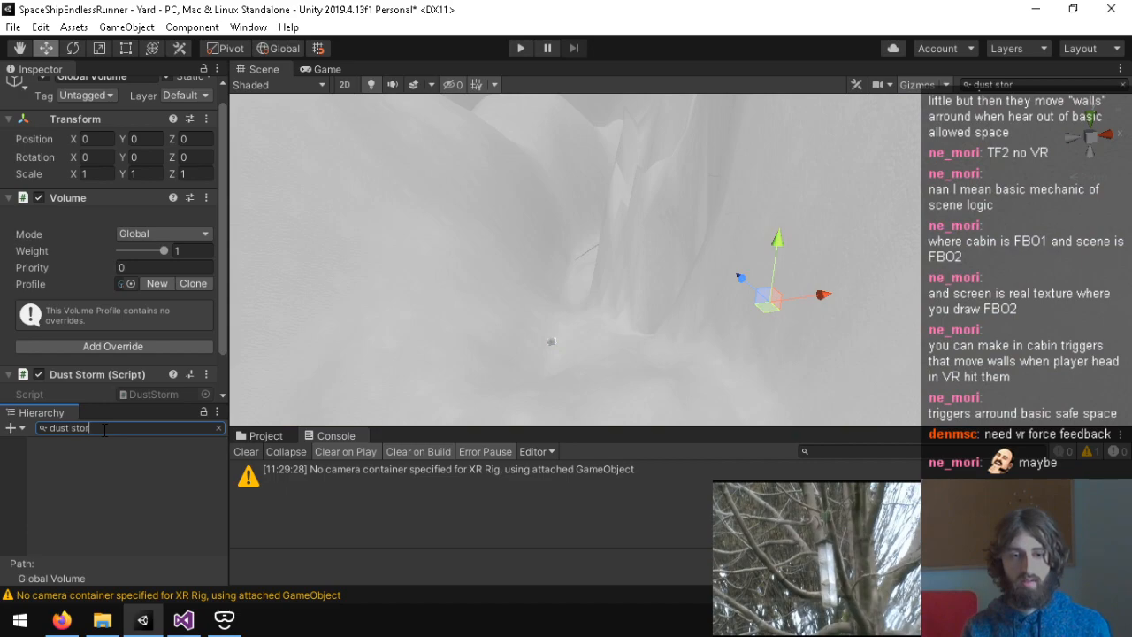
pyautogui.press('BackSpace')
pyautogui.press('BackSpace')
pyautogui.press('BackSpace')
pyautogui.press('BackSpace')
pyautogui.press('BackSpace')
pyautogui.press('BackSpace')
pyautogui.press('BackSpace')
pyautogui.press('BackSpace')
# Step: Save the Yard scene and play-test it with the Dust Storm script on Global Volume, stopping play mode when done
pyautogui.moveTo(490, 270); pyautogui.dragTo(515, 227, button='right')
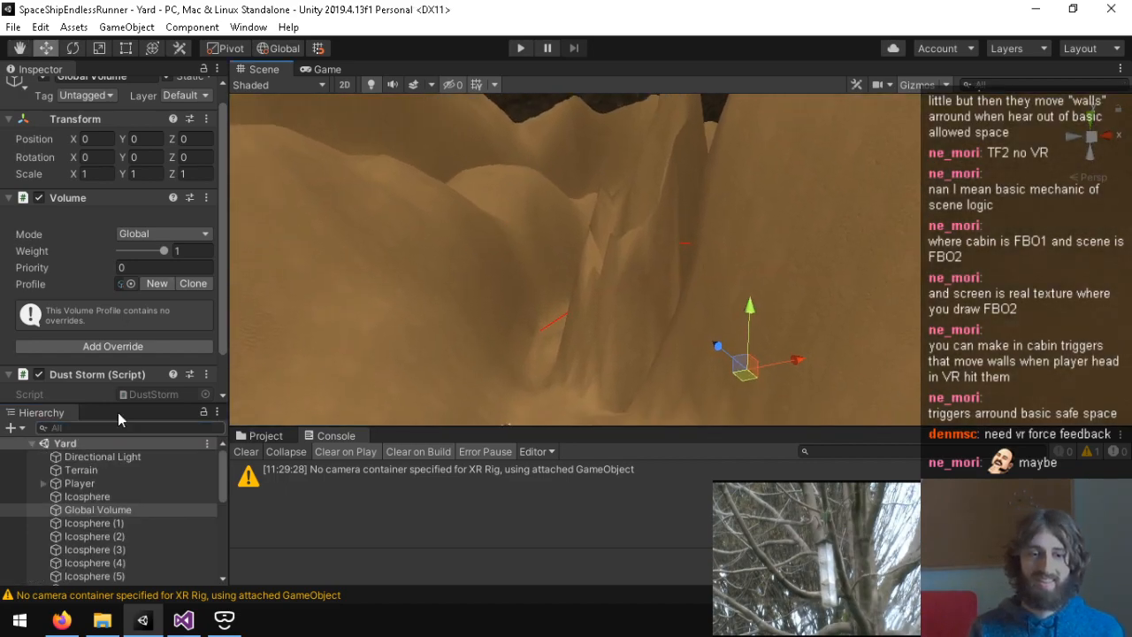
pyautogui.scroll(-1, 71, 335)
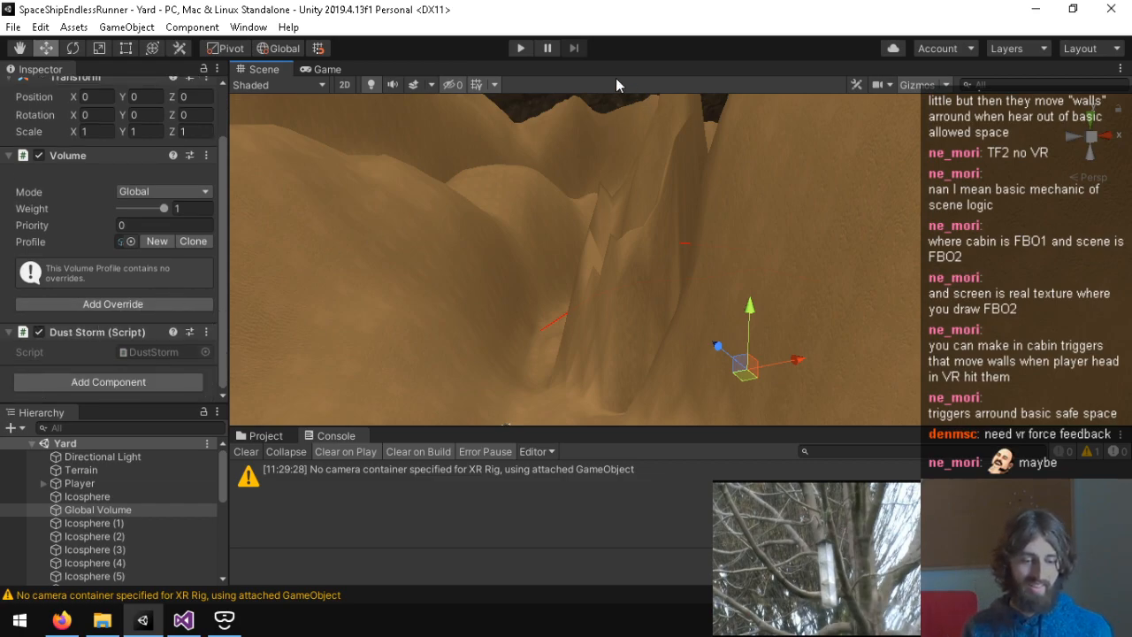
pyautogui.click(520, 49)
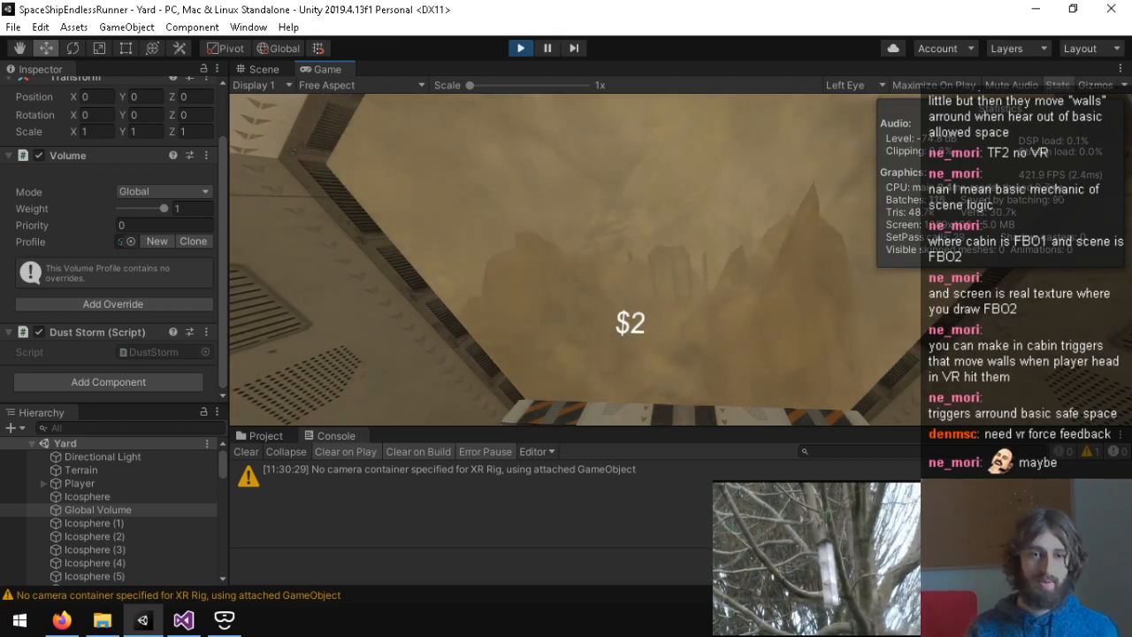
pyautogui.hotkey('ctrl', 'p')
# Step: In Visual Studio, reduce the pbody.velocity force multiplier in DustStorm.cs to 1000f and save the script
pyautogui.click(183, 619)
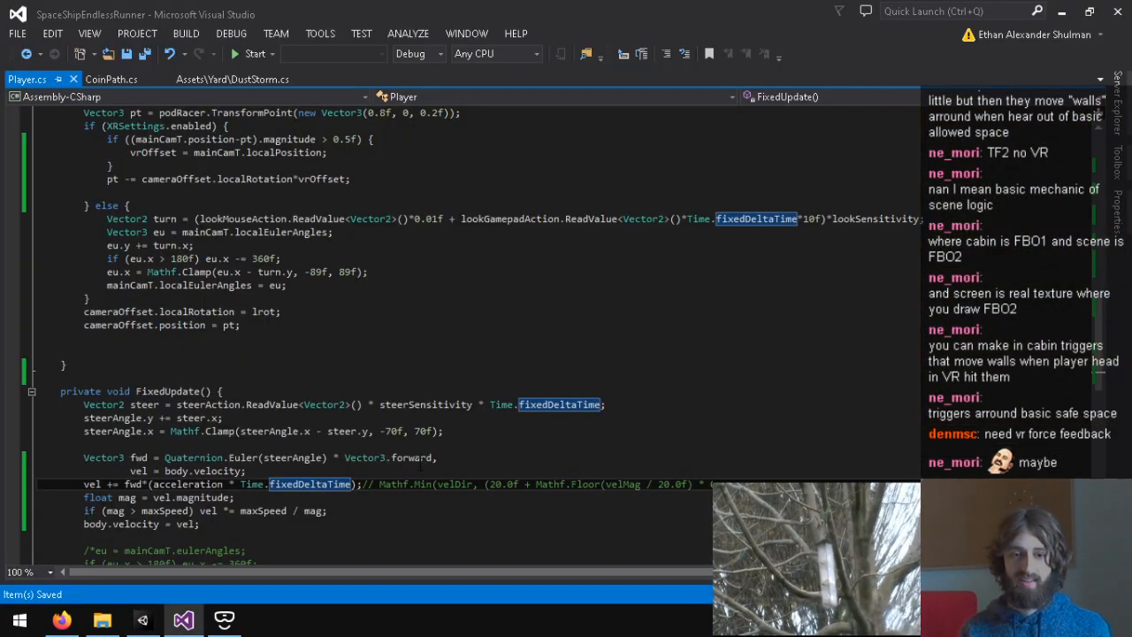
pyautogui.click(231, 79)
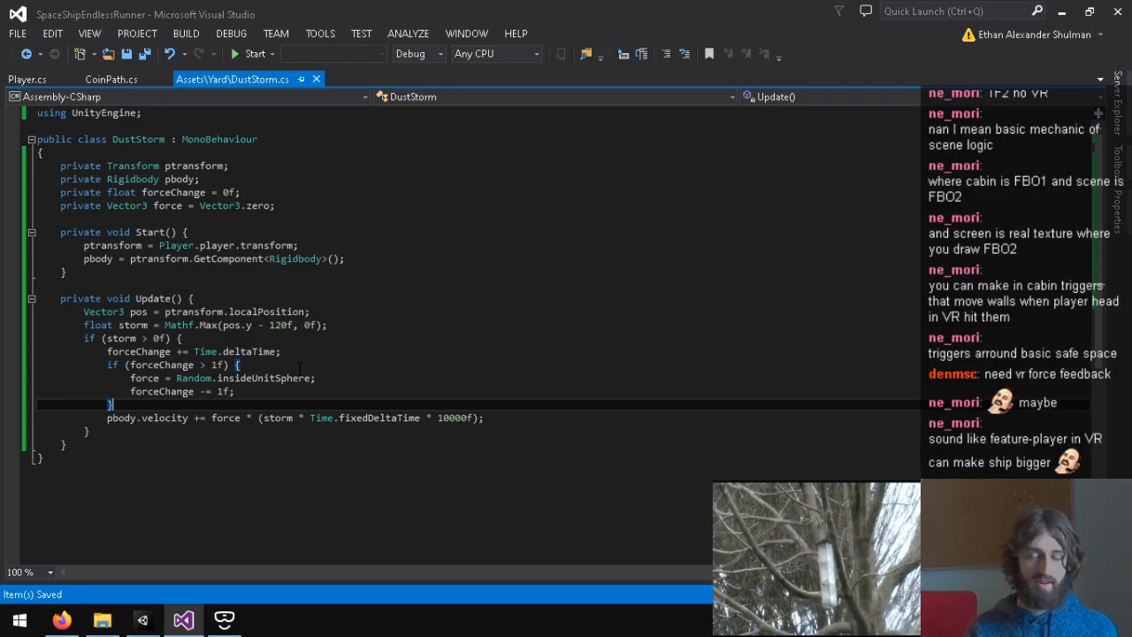
pyautogui.click(467, 418)
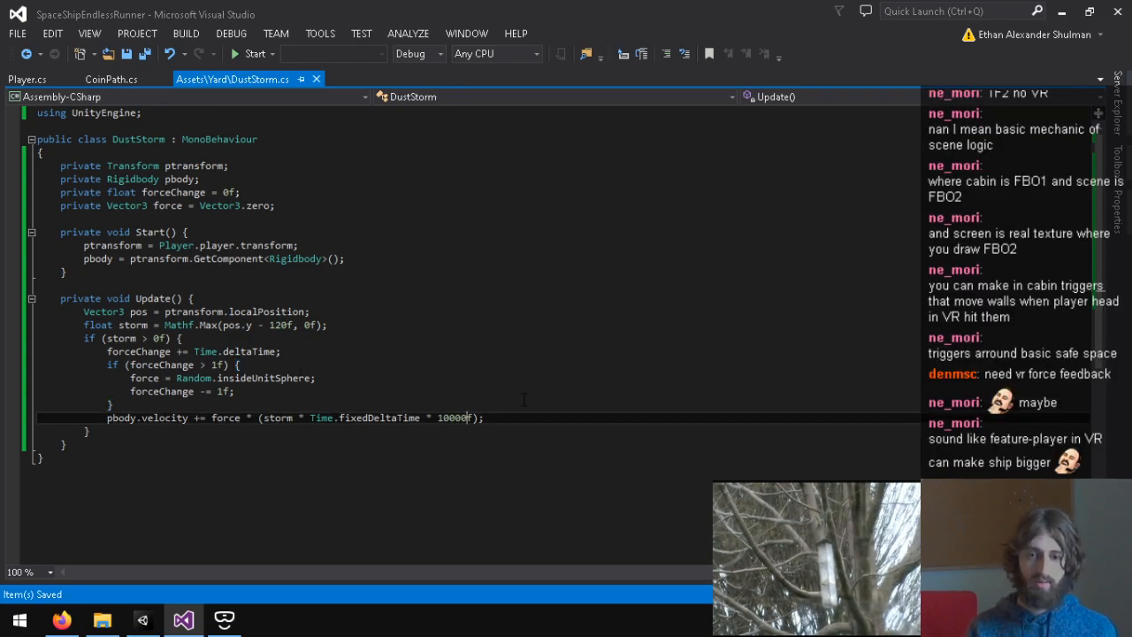
pyautogui.press('BackSpace')
# Step: Switch to Unity and play-test the dust storm with the reduced force, stopping play mode when done
pyautogui.click(143, 623)
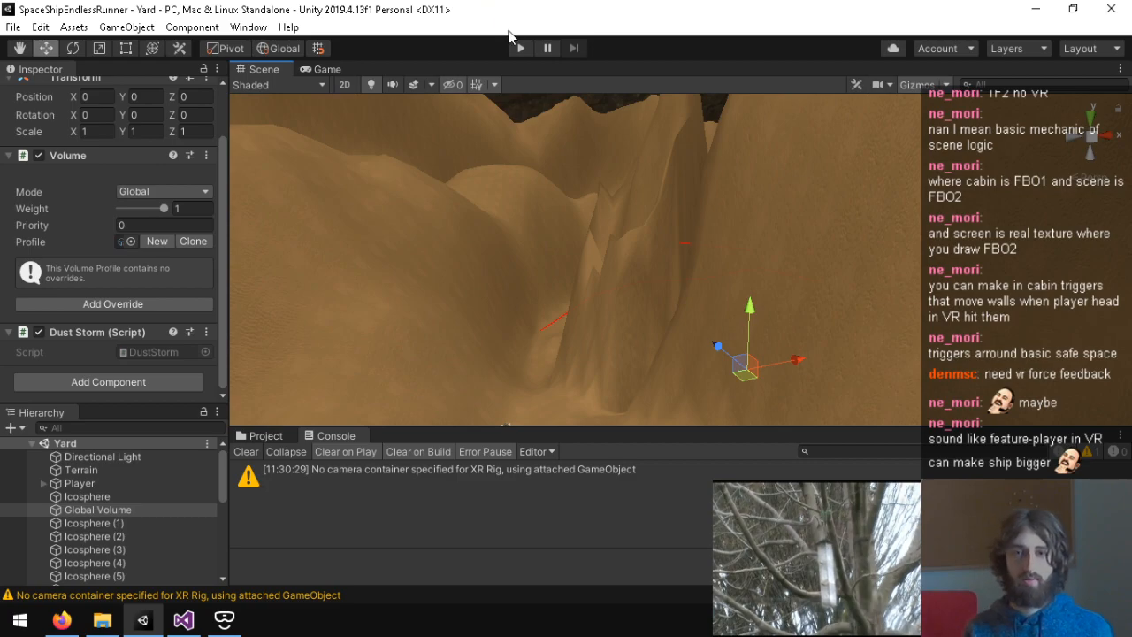
pyautogui.click(519, 51)
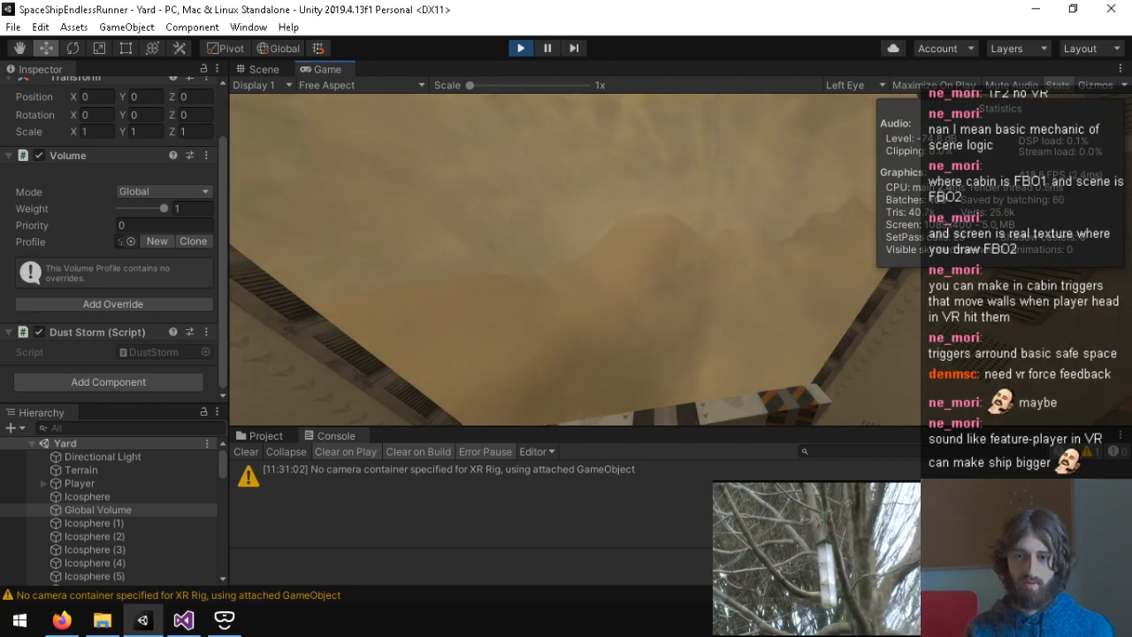
pyautogui.hotkey('ctrl', 'p')
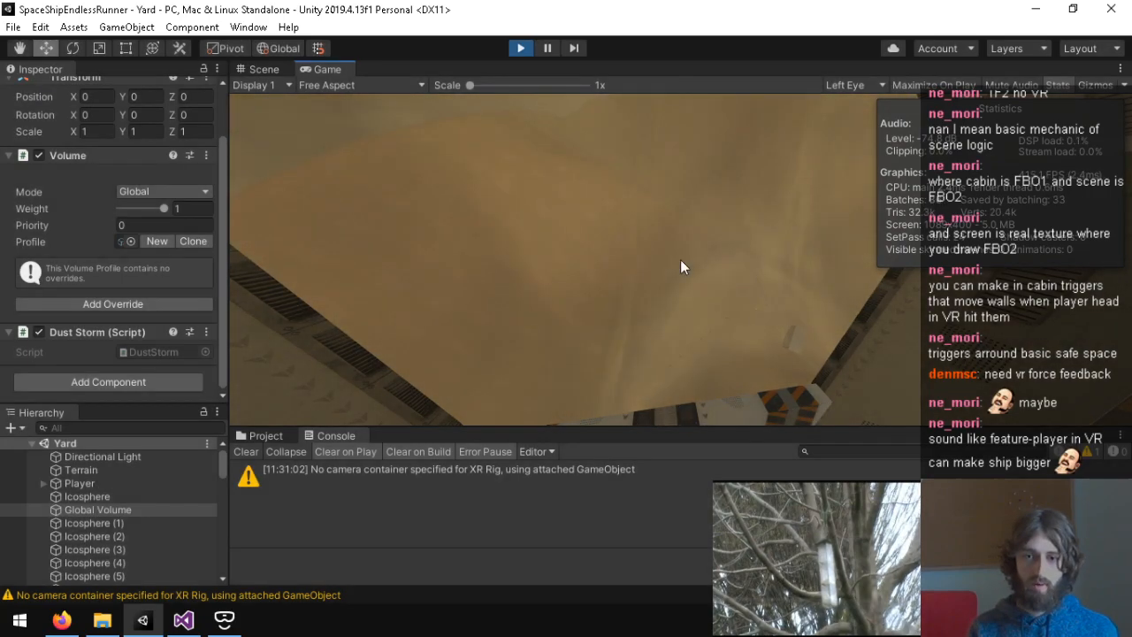
# Step: In Visual Studio, set the pbody.velocity multiplier in DustStorm.cs to 0.1f, play-test the storm in Unity, and clear the console
pyautogui.click(183, 620)
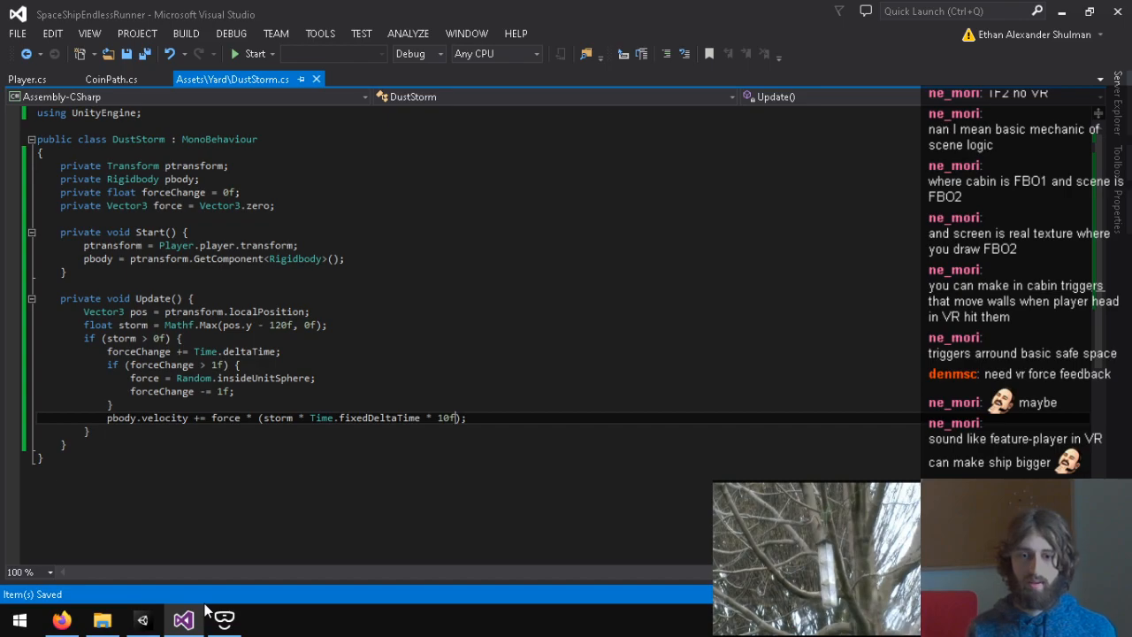
pyautogui.click(141, 620)
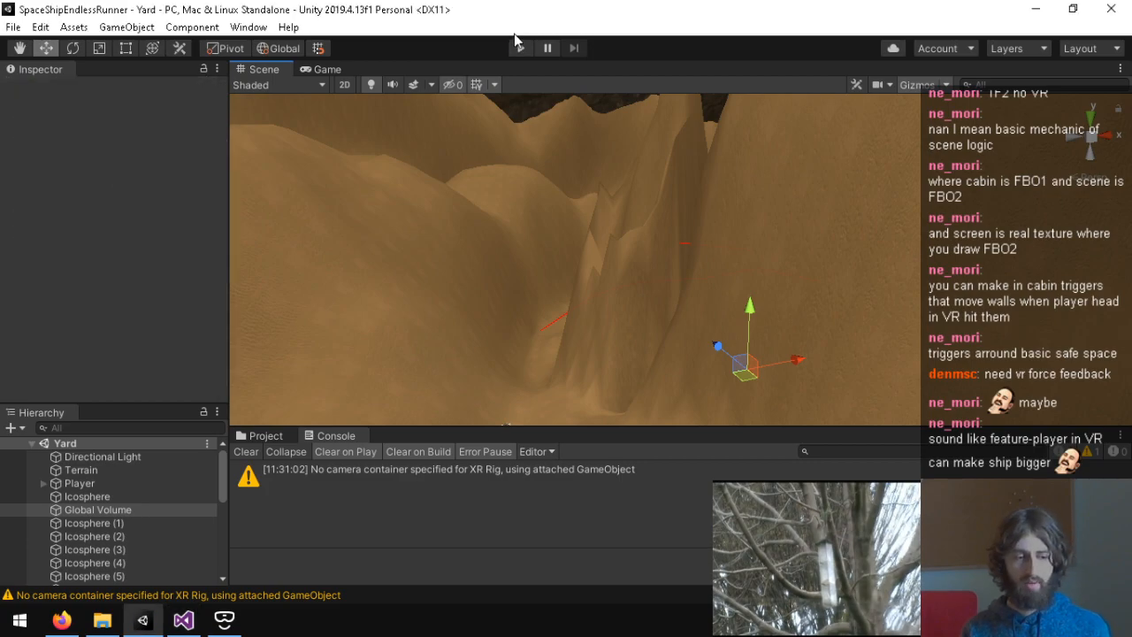
pyautogui.click(520, 48)
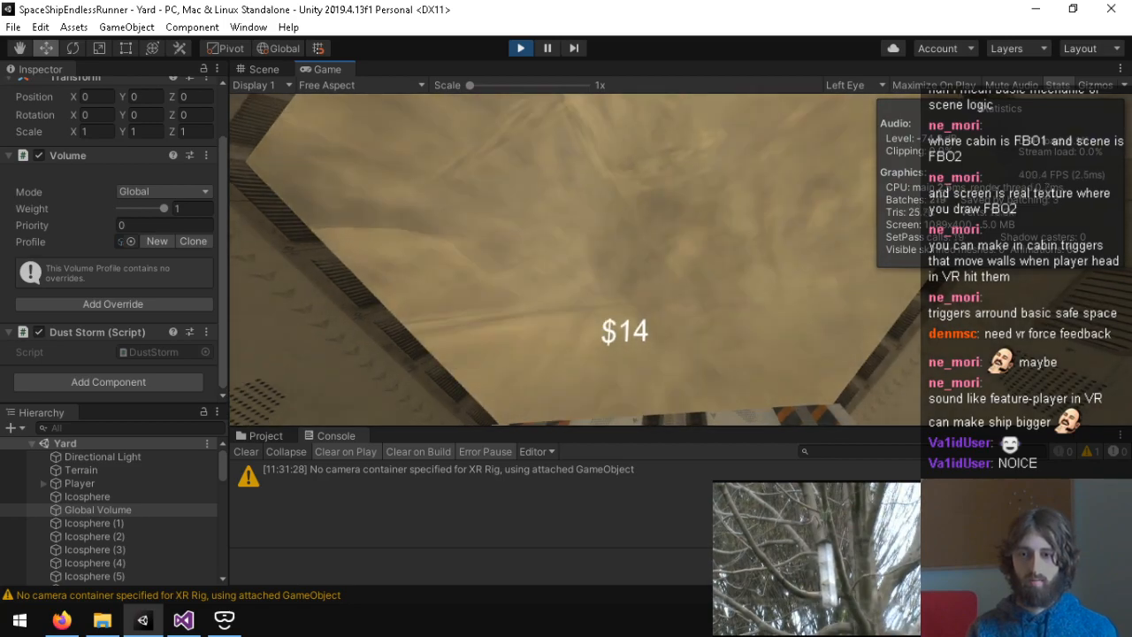
pyautogui.hotkey('ctrl', 'p')
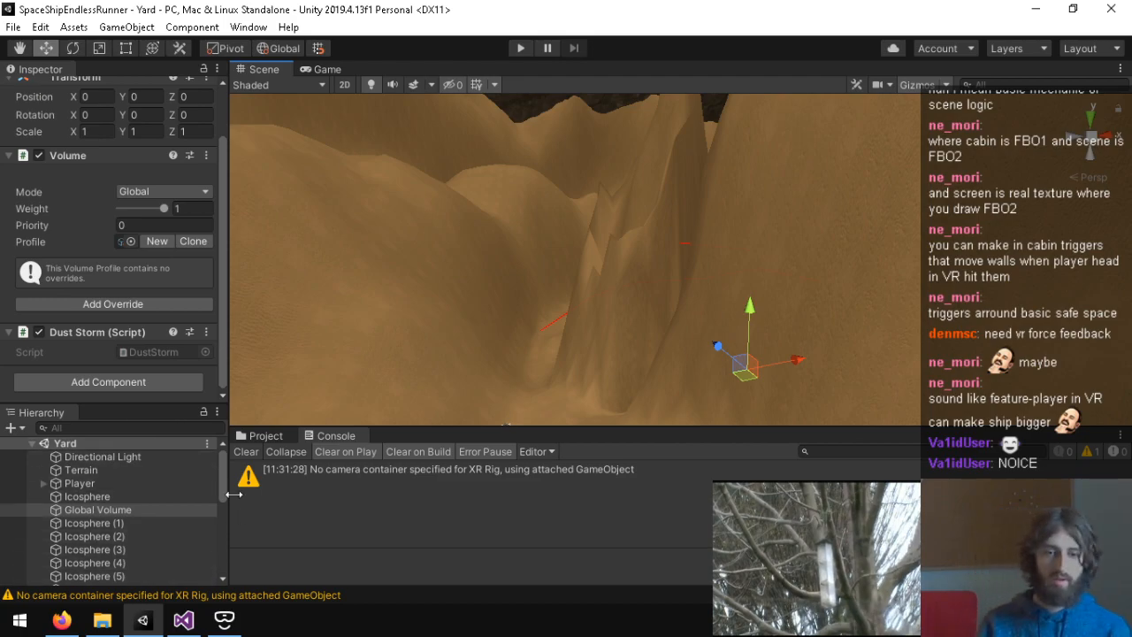
pyautogui.click(246, 452)
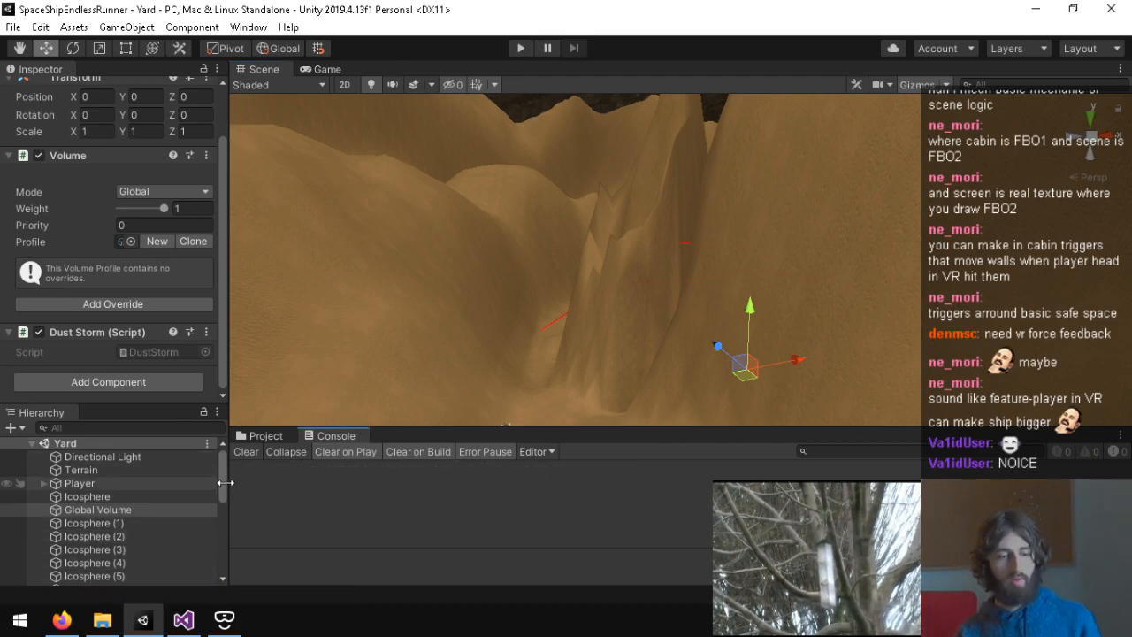
pyautogui.click(183, 620)
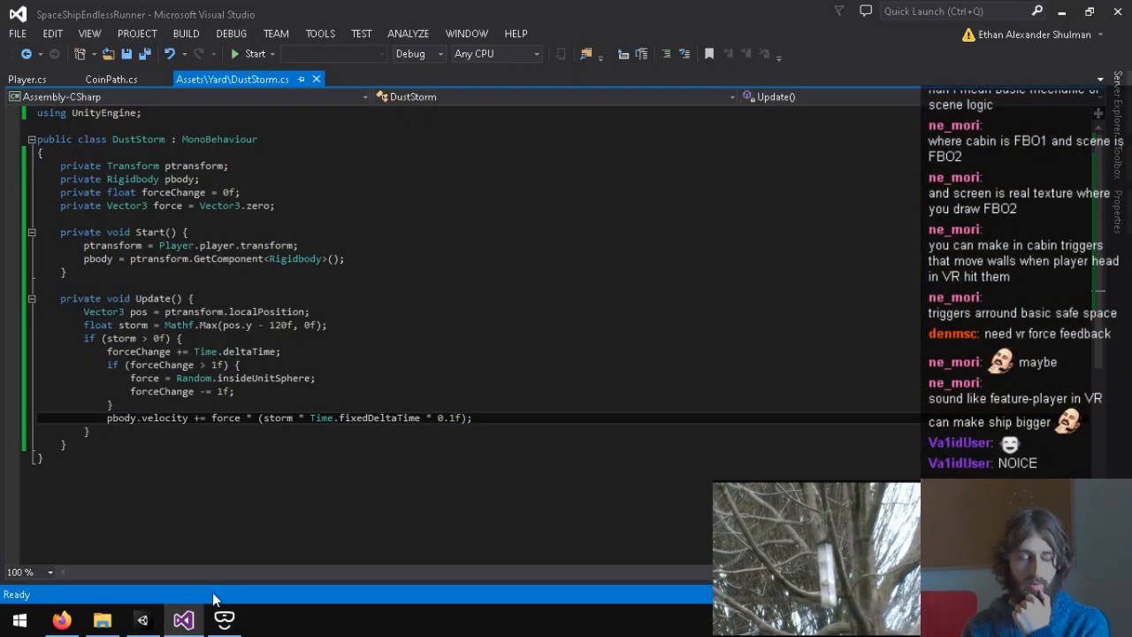
pyautogui.click(183, 632)
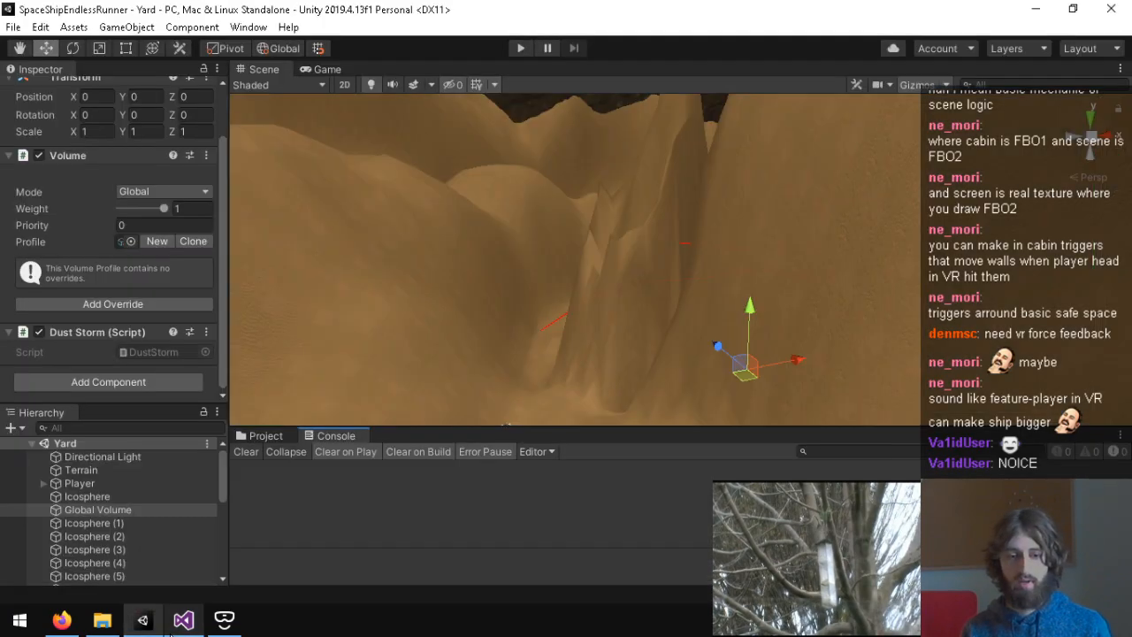
pyautogui.click(145, 628)
pyautogui.click(182, 629)
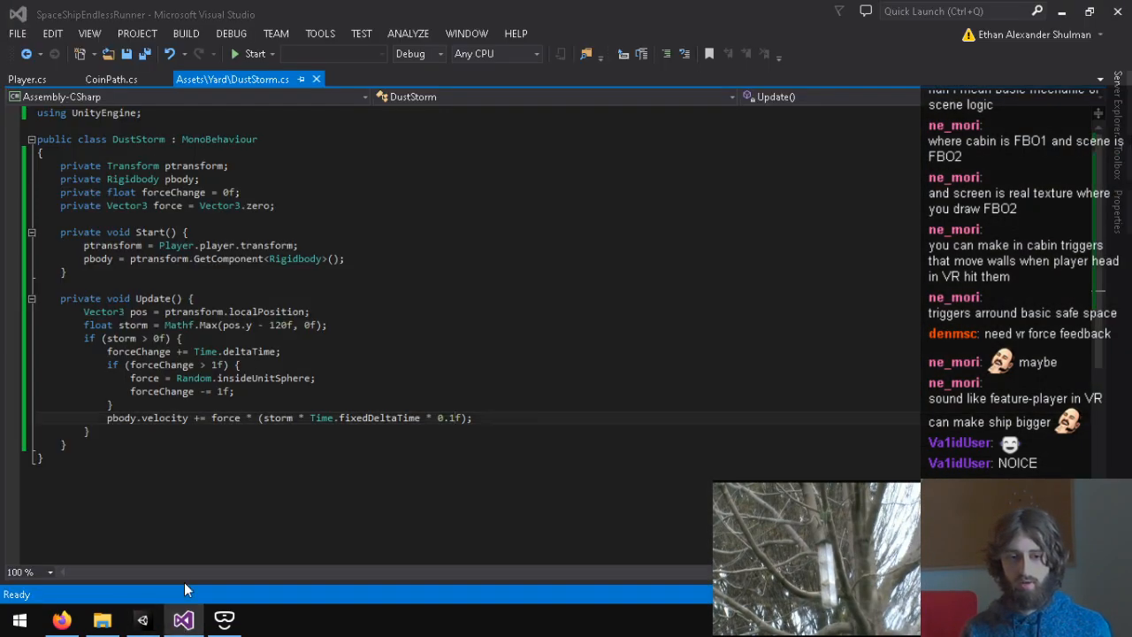
pyautogui.click(141, 620)
# Step: Set the Base Map colour alpha of the Glass material to 0.05 and check the cockpit in the Game view
pyautogui.click(263, 436)
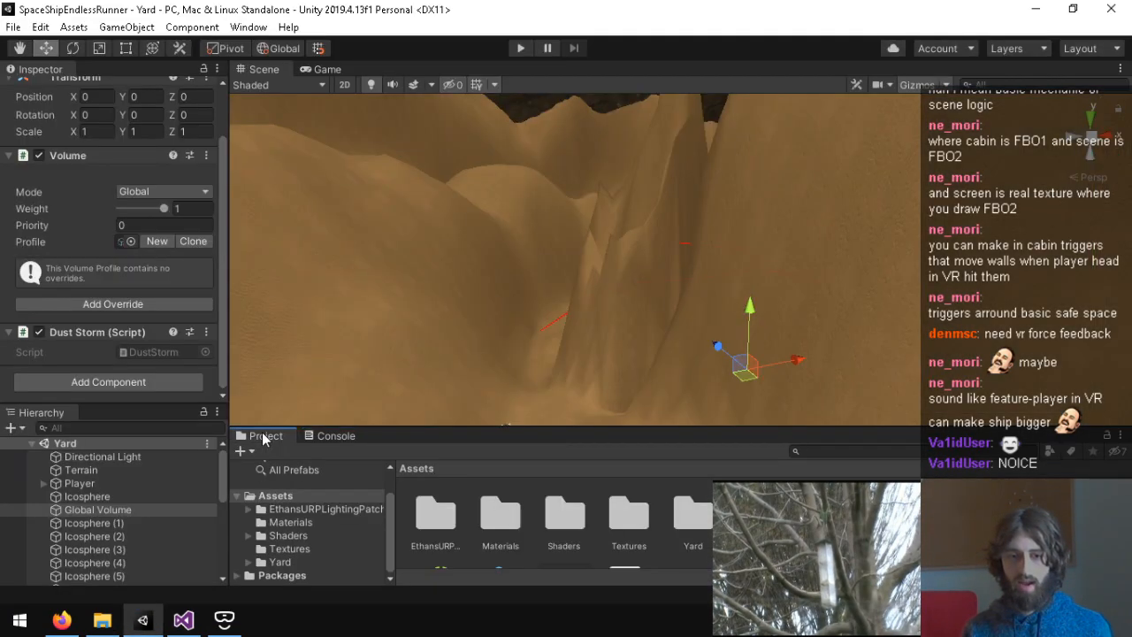
pyautogui.click(315, 524)
pyautogui.click(494, 512)
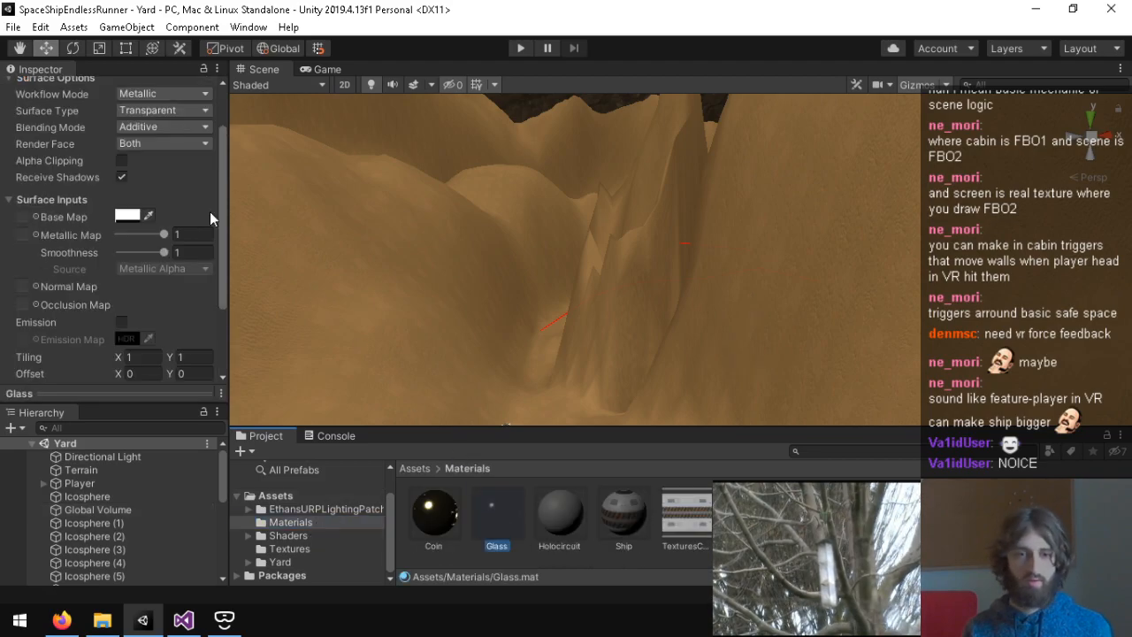
pyautogui.click(126, 216)
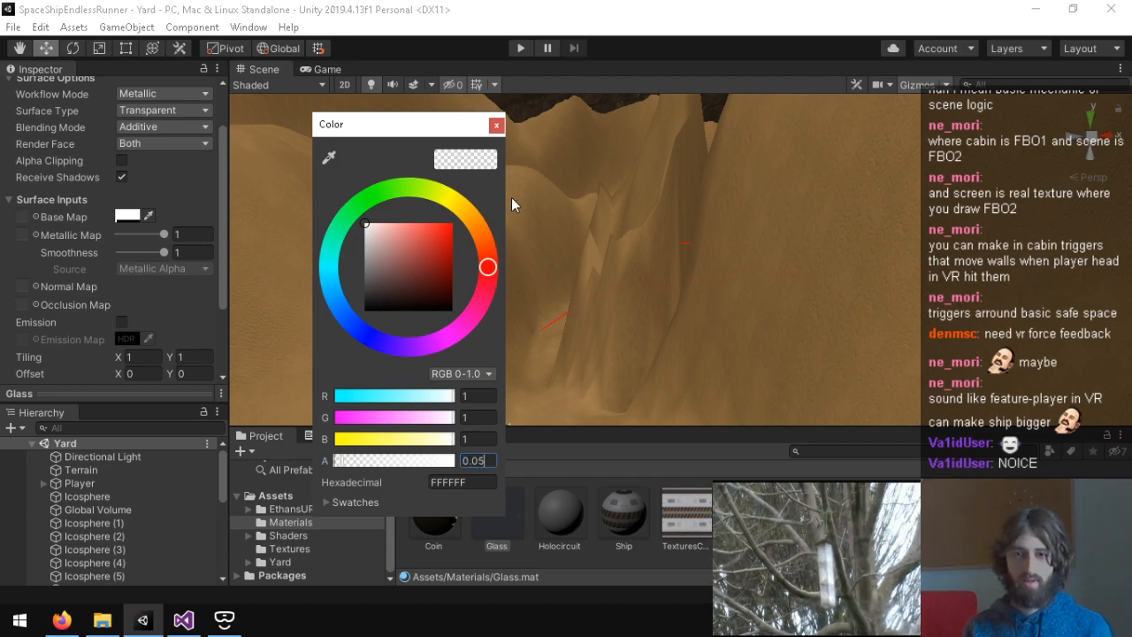
pyautogui.click(497, 125)
pyautogui.press('w')
pyautogui.moveTo(545, 202); pyautogui.dragTo(547, 271, button='right')
pyautogui.moveTo(774, 277); pyautogui.dragTo(261, 125, button='right')
pyautogui.click(320, 69)
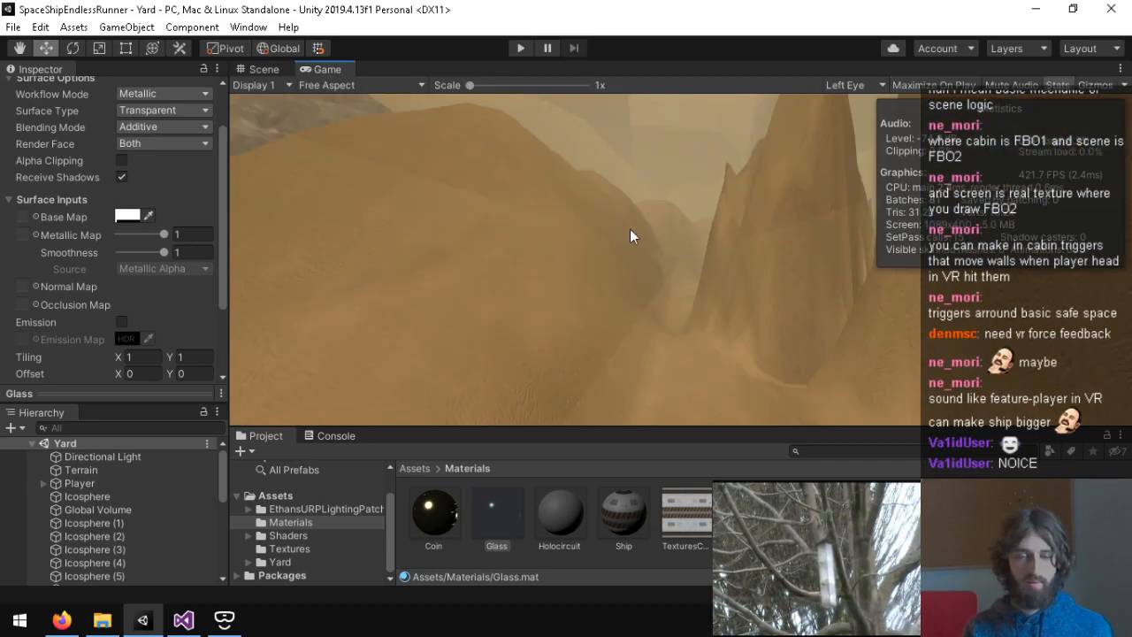
# Step: Try Smoothness values from 0.1 to 0.9 on the Glass material and set it back to 1
pyautogui.click(163, 252)
pyautogui.write('0.9')
pyautogui.press('BackSpace')
pyautogui.write('8')
pyautogui.press('BackSpace')
pyautogui.write('5')
pyautogui.press('BackSpace')
pyautogui.write('1')
pyautogui.press('BackSpace')
pyautogui.write('5')
pyautogui.press('BackSpace')
pyautogui.write('9')
pyautogui.press('BackSpace')
pyautogui.write('1')
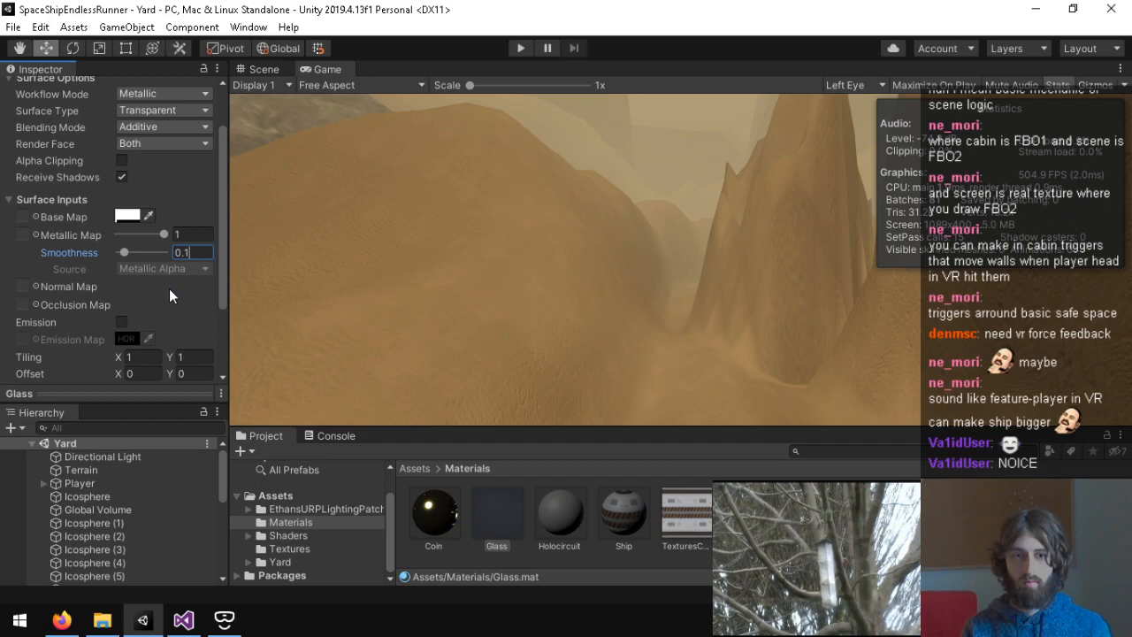
pyautogui.press('BackSpace')
pyautogui.write('5')
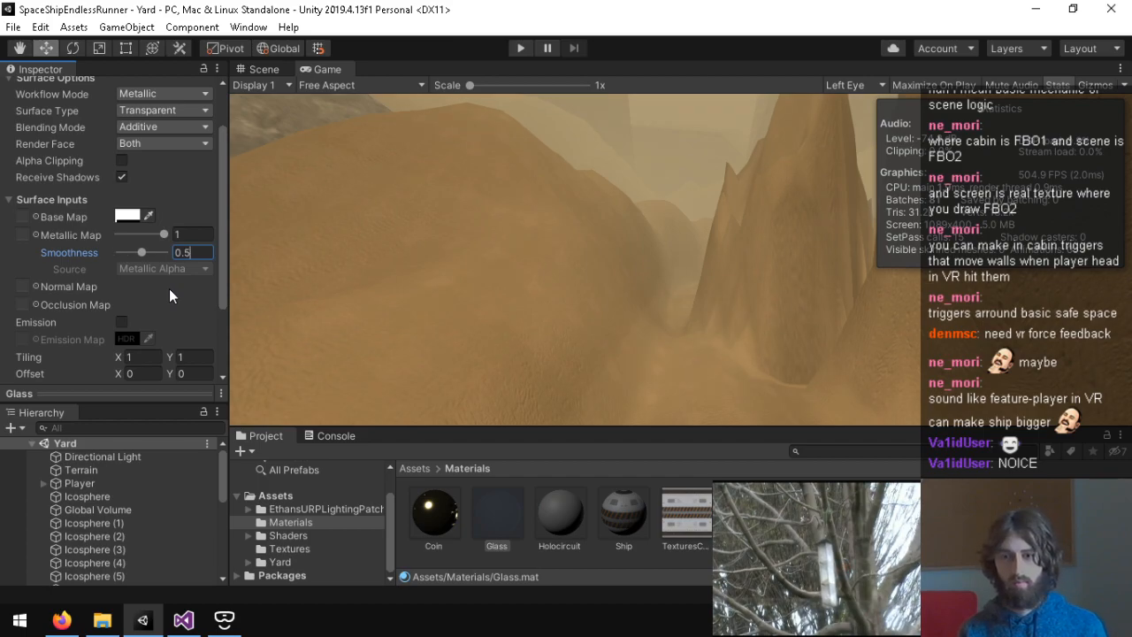
pyautogui.press('BackSpace')
pyautogui.write('9')
pyautogui.press('BackSpace')
pyautogui.press('BackSpace')
pyautogui.press('BackSpace')
pyautogui.write('1')
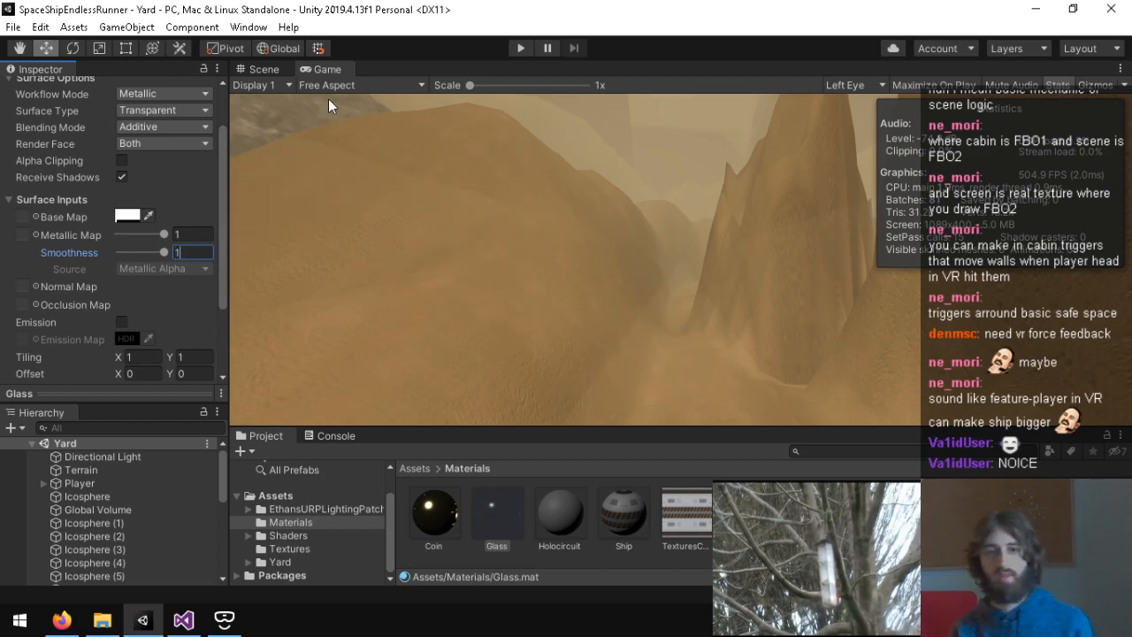
# Step: Compare Premultiply and Additive blending on the Glass material in the Game view, ending on Premultiply
pyautogui.click(264, 69)
pyautogui.keyDown('alt'); pyautogui.moveTo(603, 299); pyautogui.dragTo(934, 242); pyautogui.keyUp('alt')
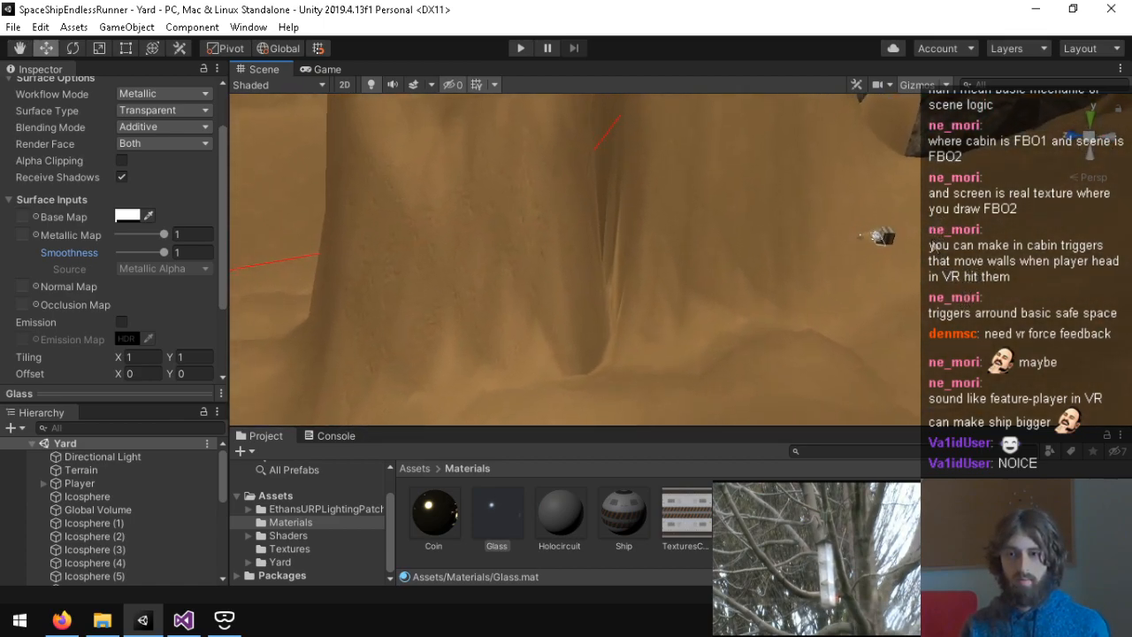
pyautogui.click(493, 525)
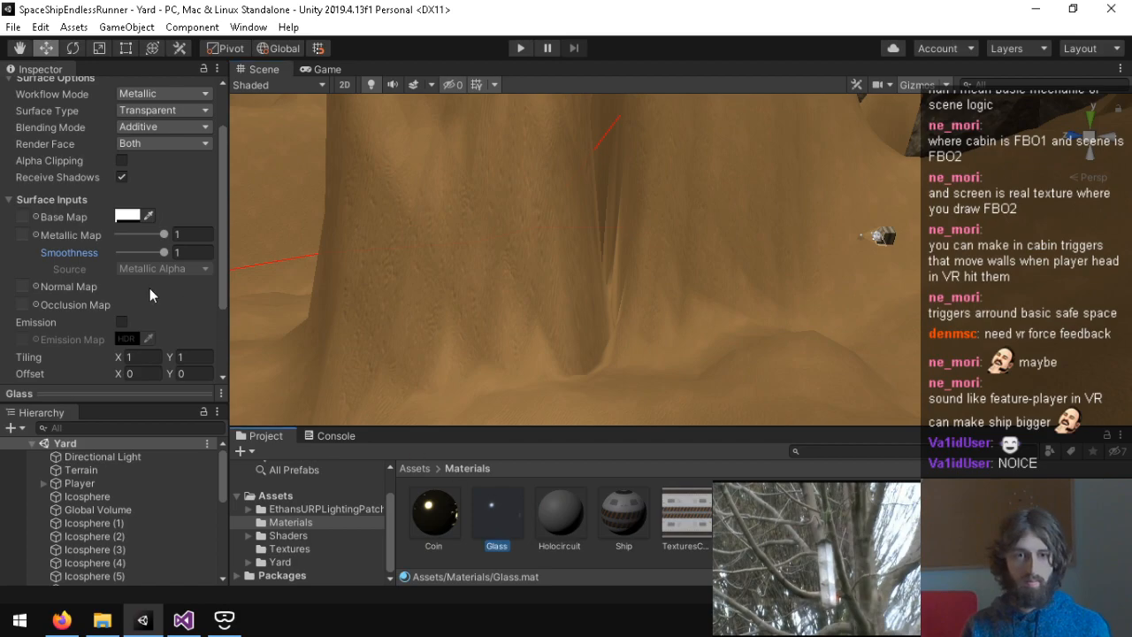
pyautogui.click(180, 129)
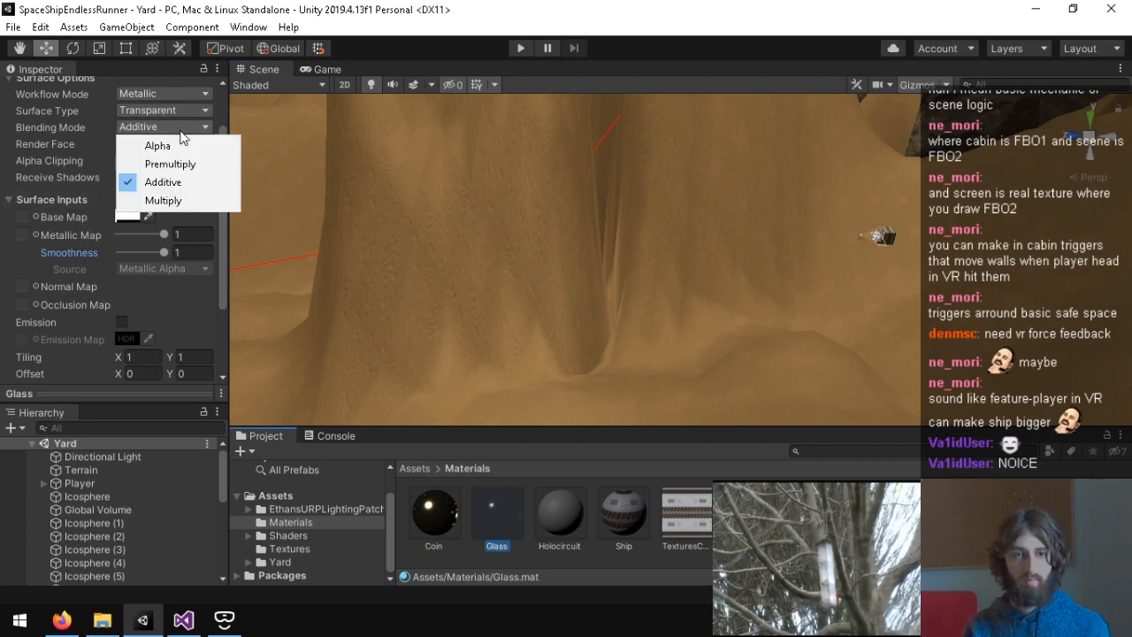
pyautogui.click(203, 164)
pyautogui.click(325, 68)
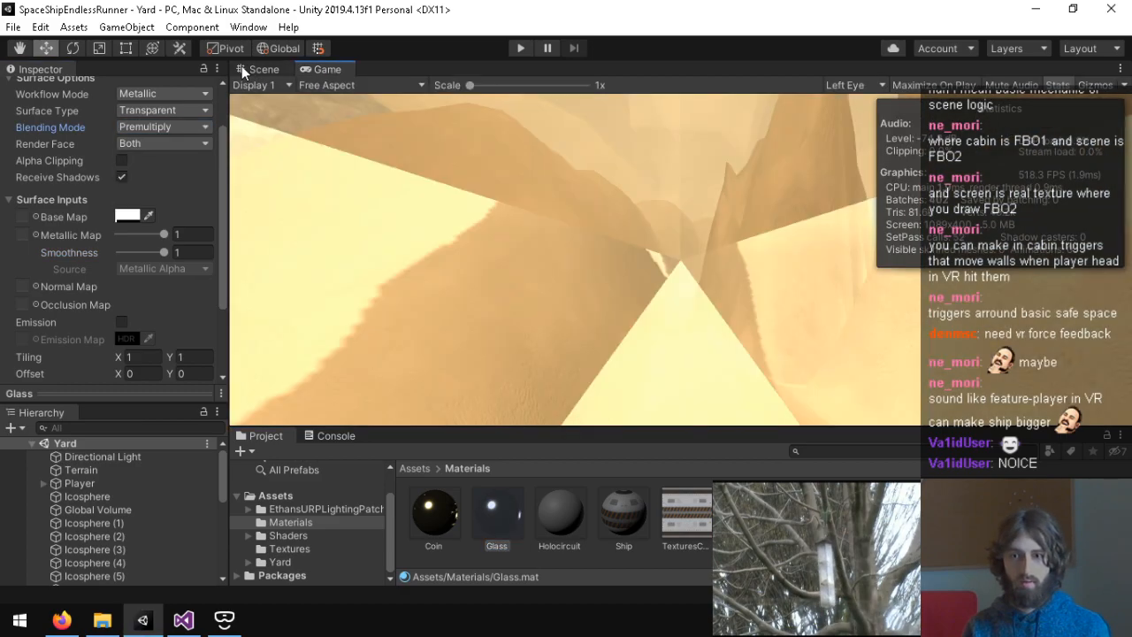
pyautogui.click(159, 128)
pyautogui.click(157, 182)
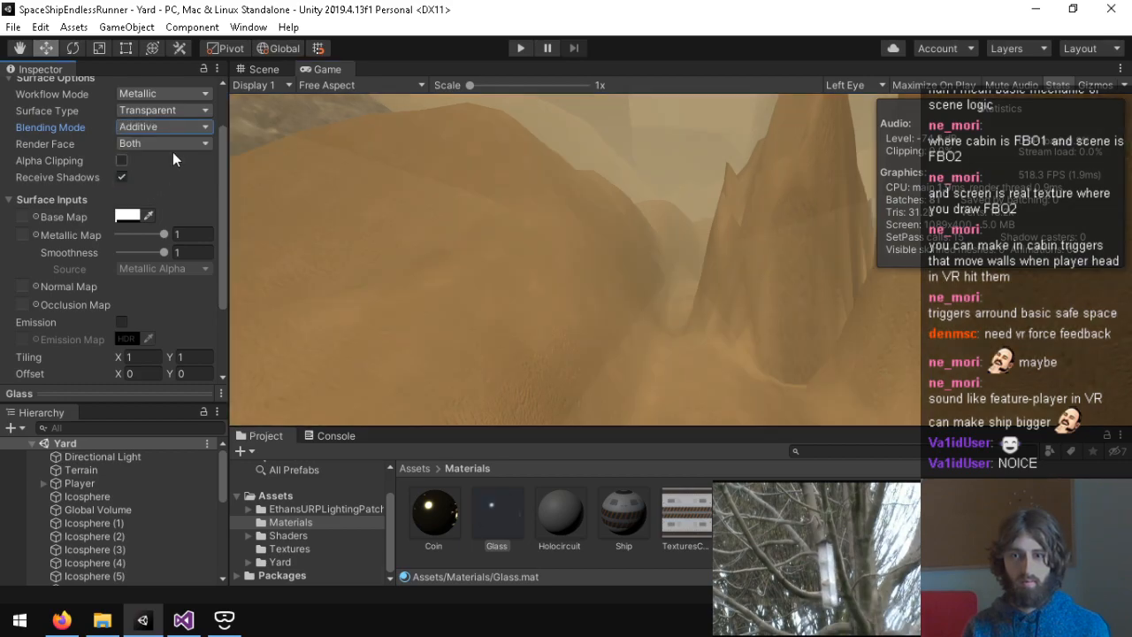
pyautogui.click(178, 126)
pyautogui.click(170, 163)
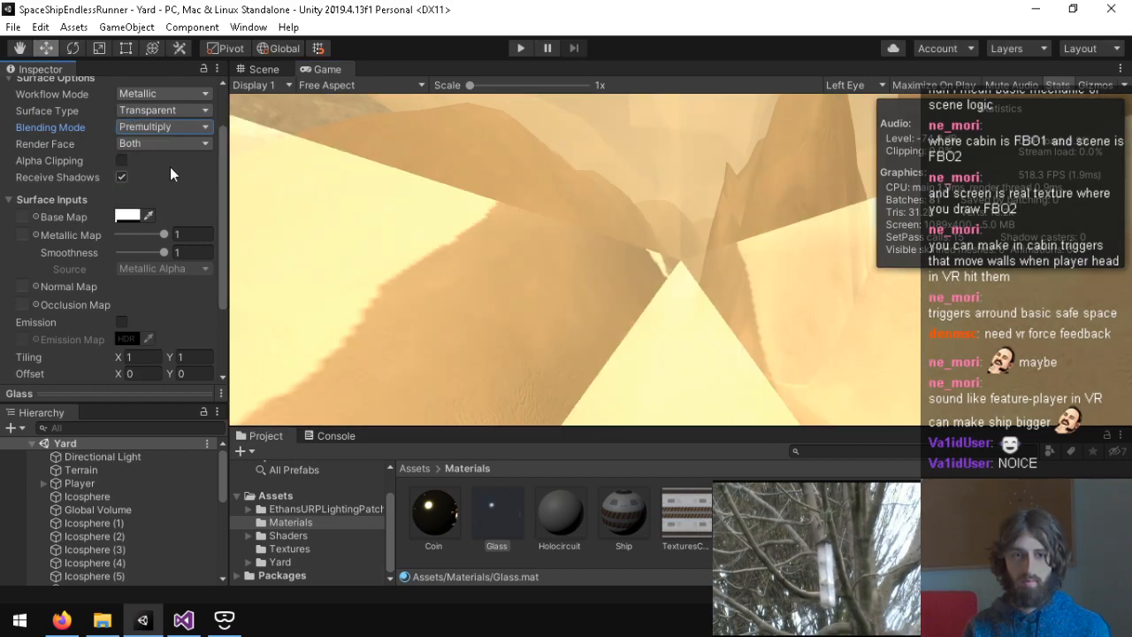
# Step: Try adjusting the Glass material's Base Map colour, smoothness and metallic settings with Premultiply blending
pyautogui.click(127, 216)
pyautogui.click(371, 275)
pyautogui.moveTo(371, 276); pyautogui.dragTo(329, 223)
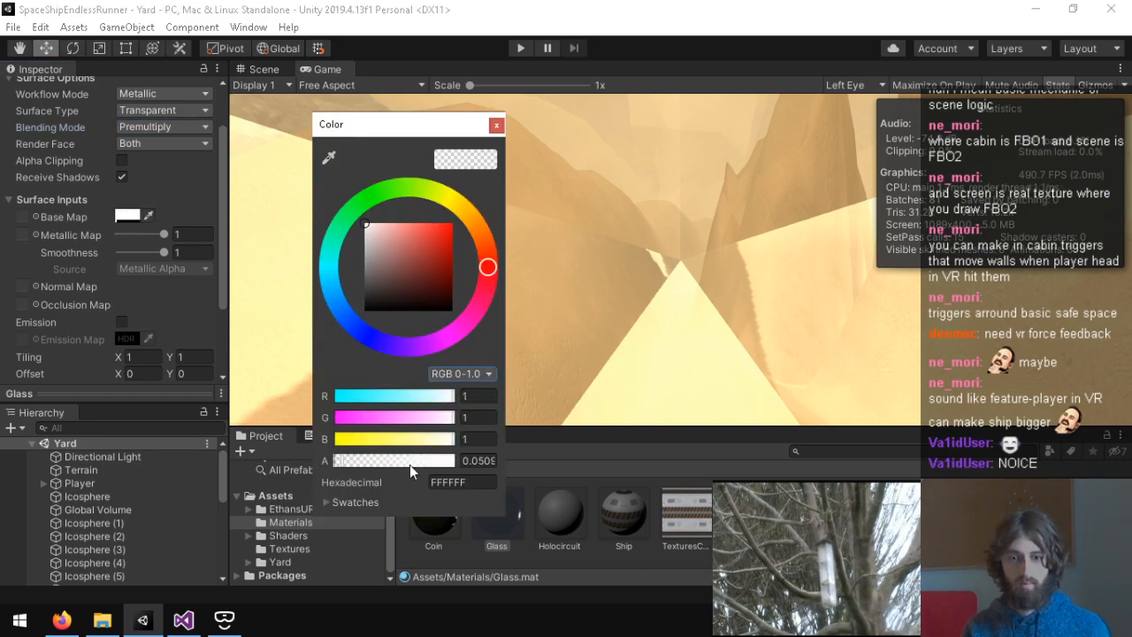
pyautogui.click(497, 125)
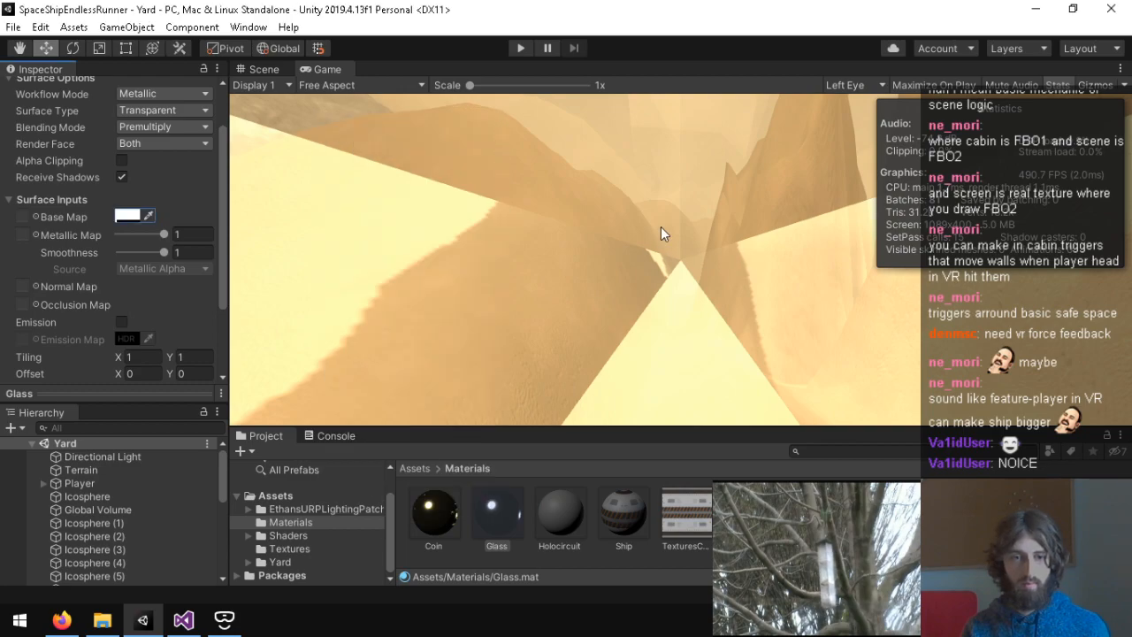
pyautogui.moveTo(144, 254); pyautogui.dragTo(212, 246)
pyautogui.click(177, 234)
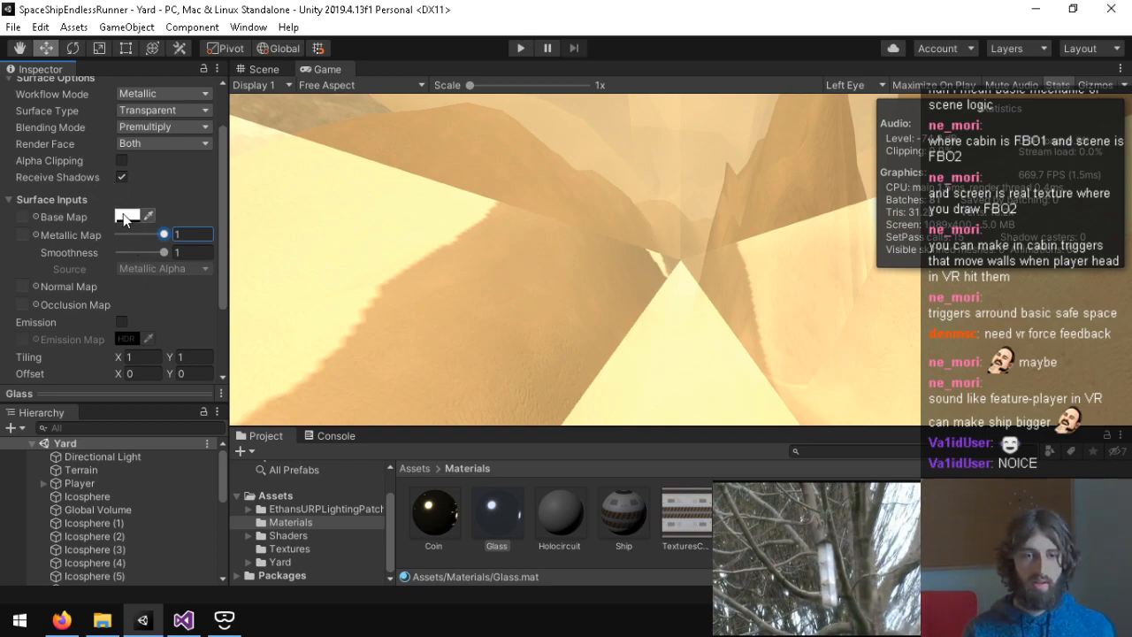
# Step: Compare Alpha and Additive blending on the Glass material and set its Blending Mode to Additive
pyautogui.click(151, 127)
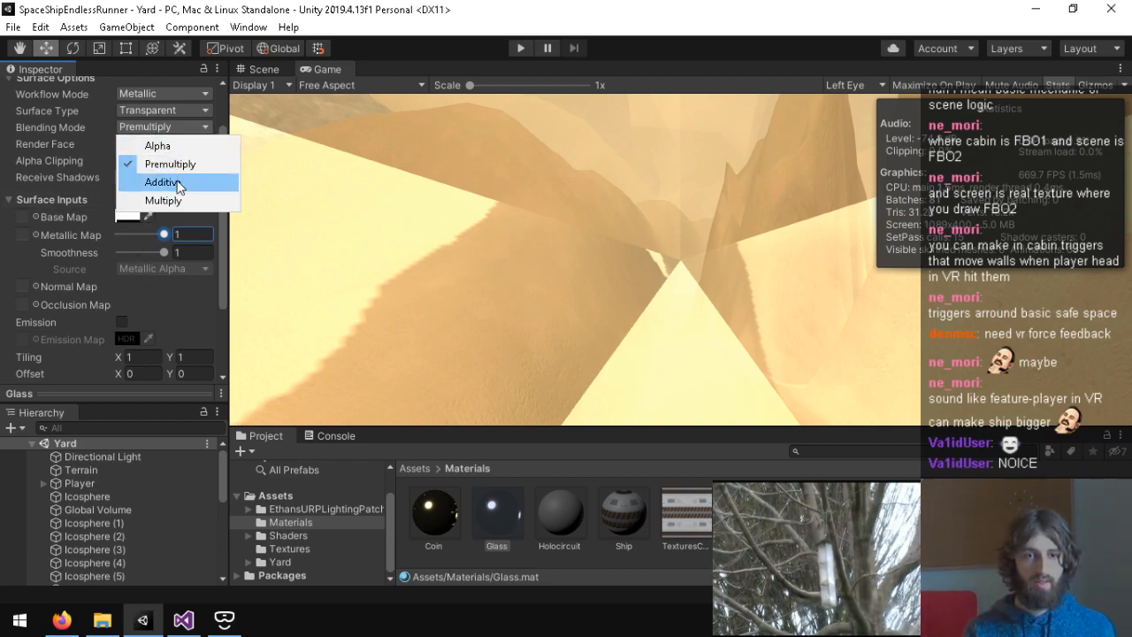
pyautogui.click(188, 148)
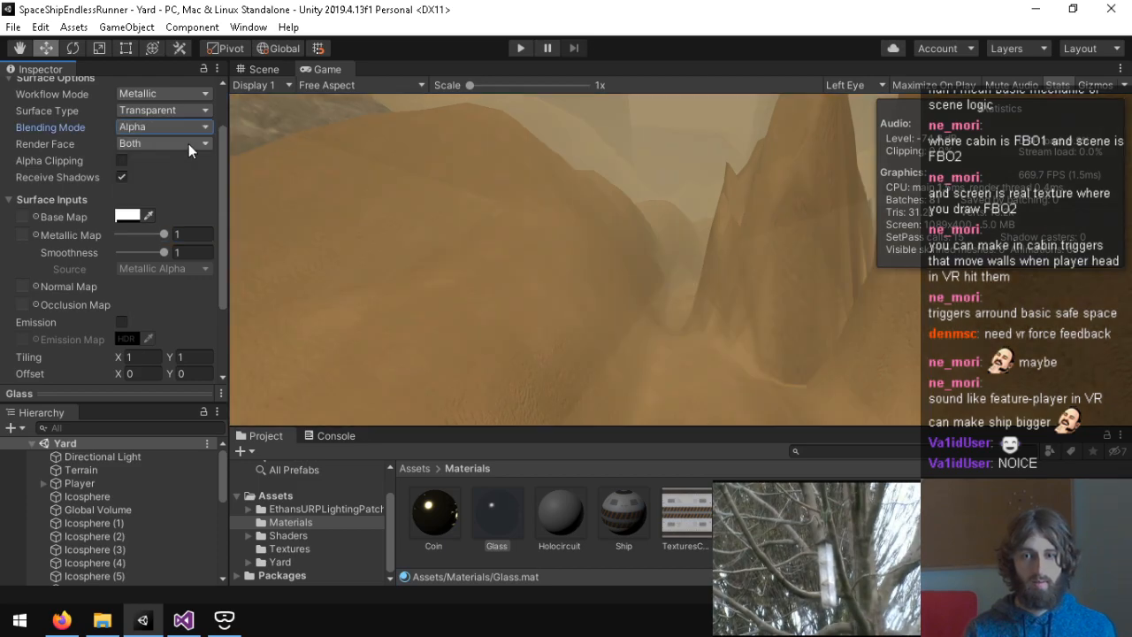
pyautogui.click(128, 215)
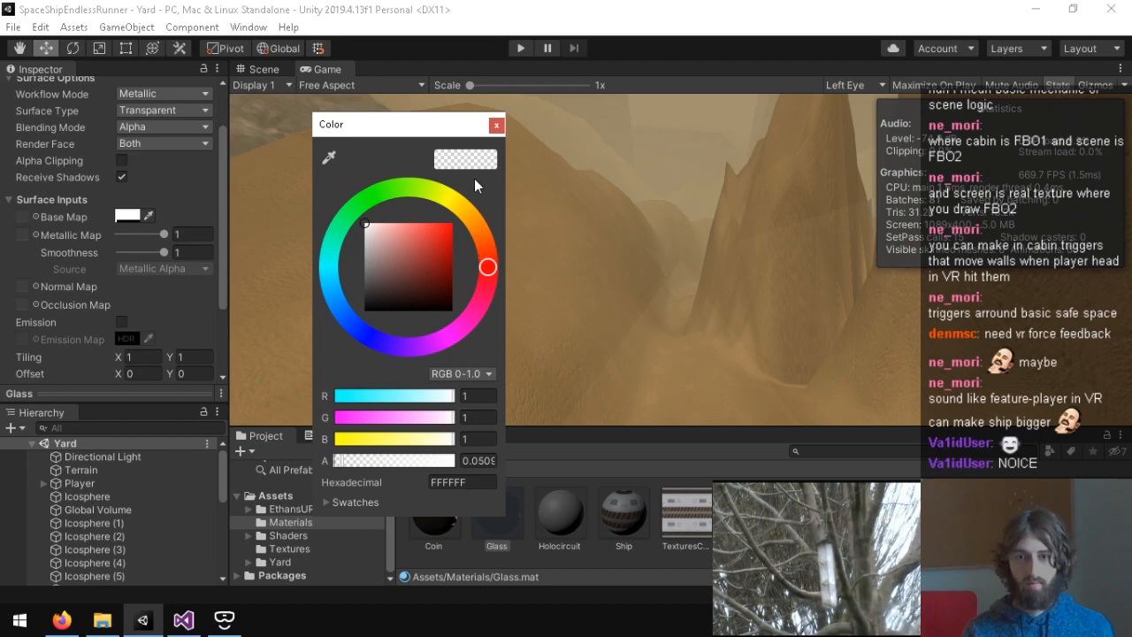
pyautogui.click(496, 125)
pyautogui.click(163, 127)
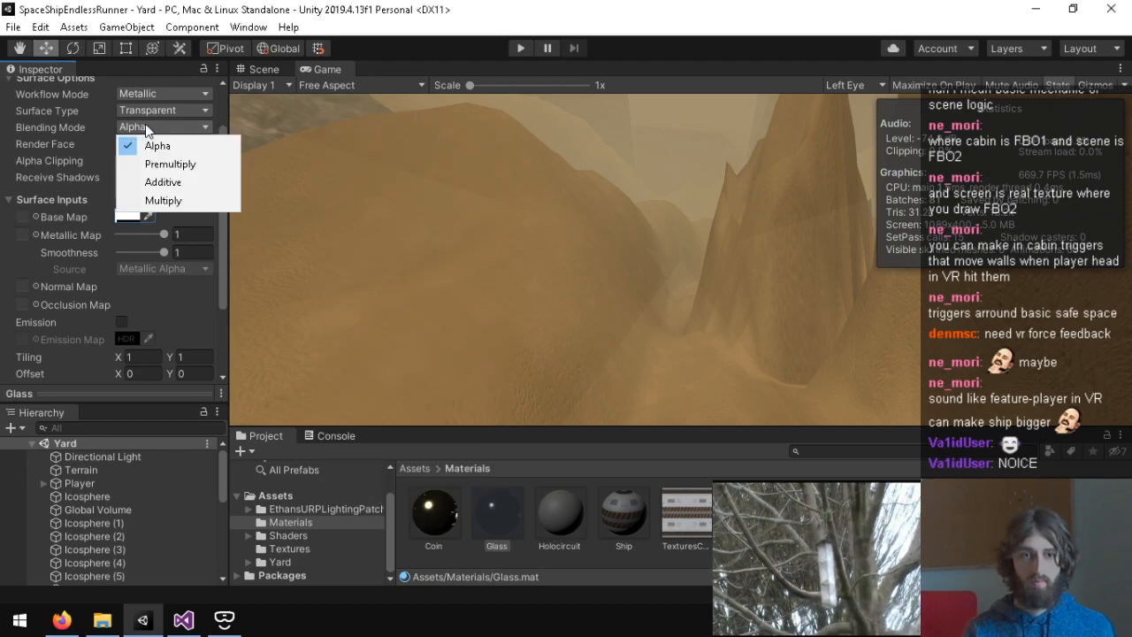
pyautogui.click(156, 184)
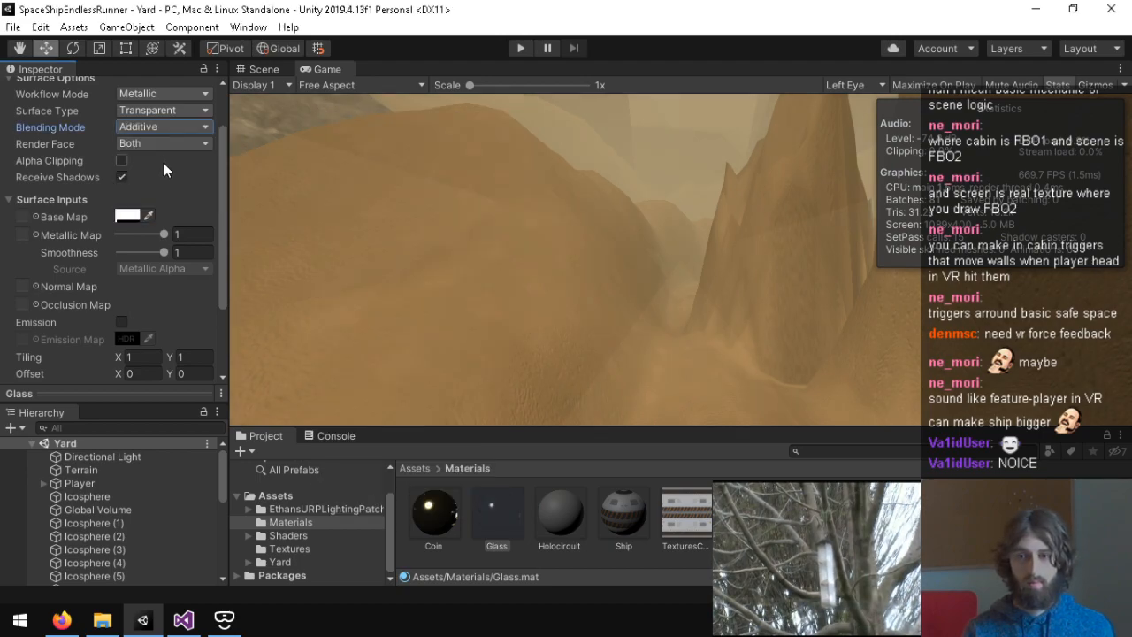
pyautogui.click(159, 127)
pyautogui.click(157, 146)
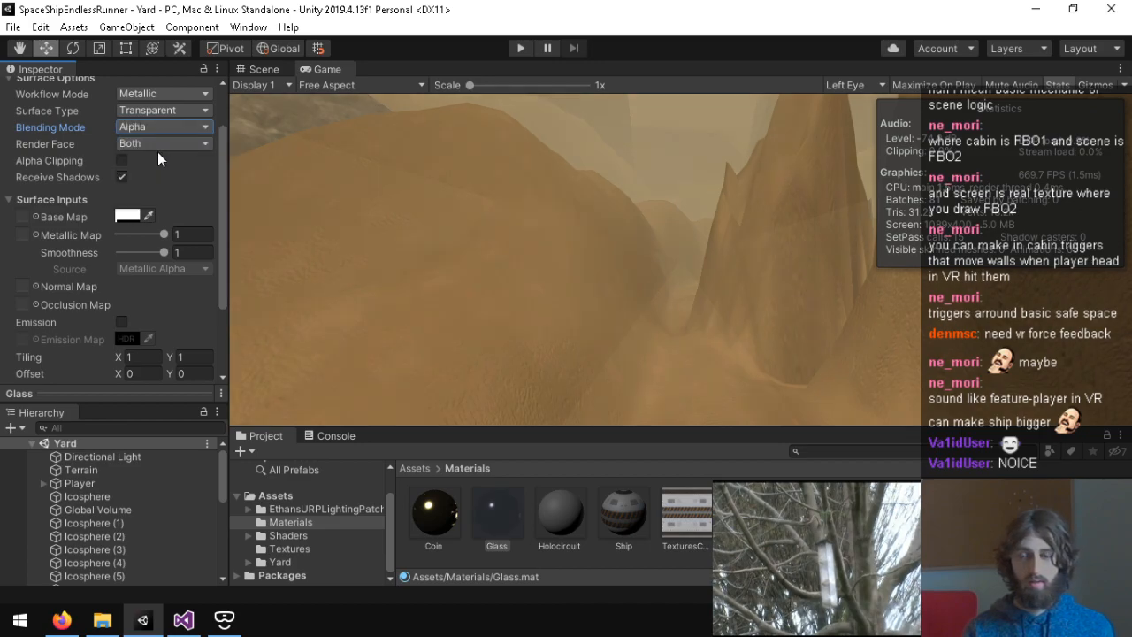
pyautogui.click(173, 128)
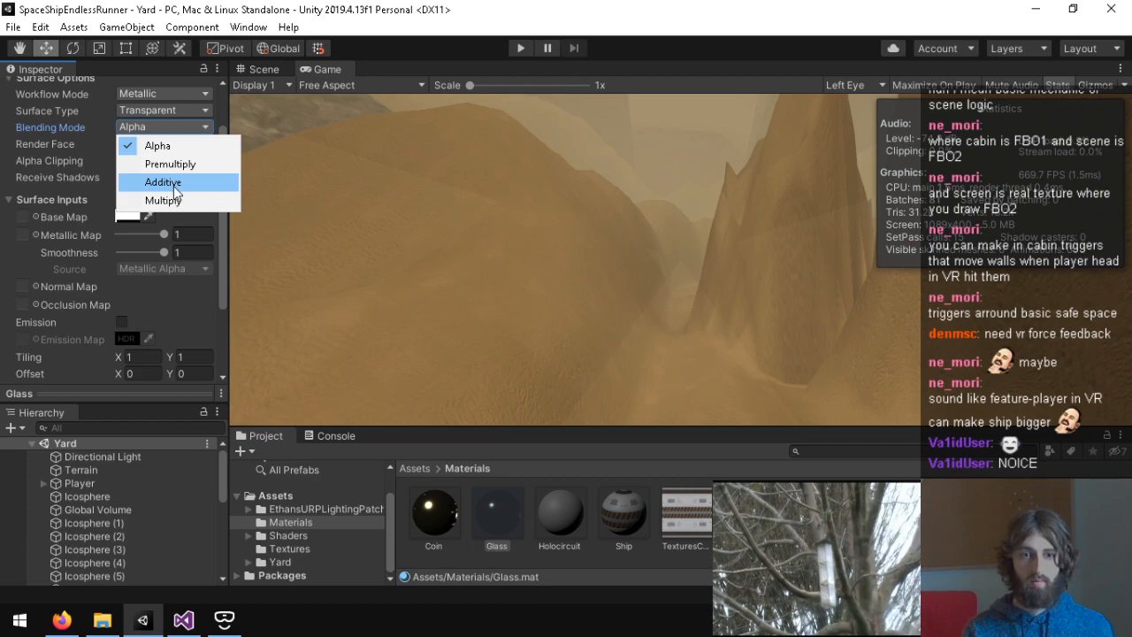
pyautogui.click(174, 184)
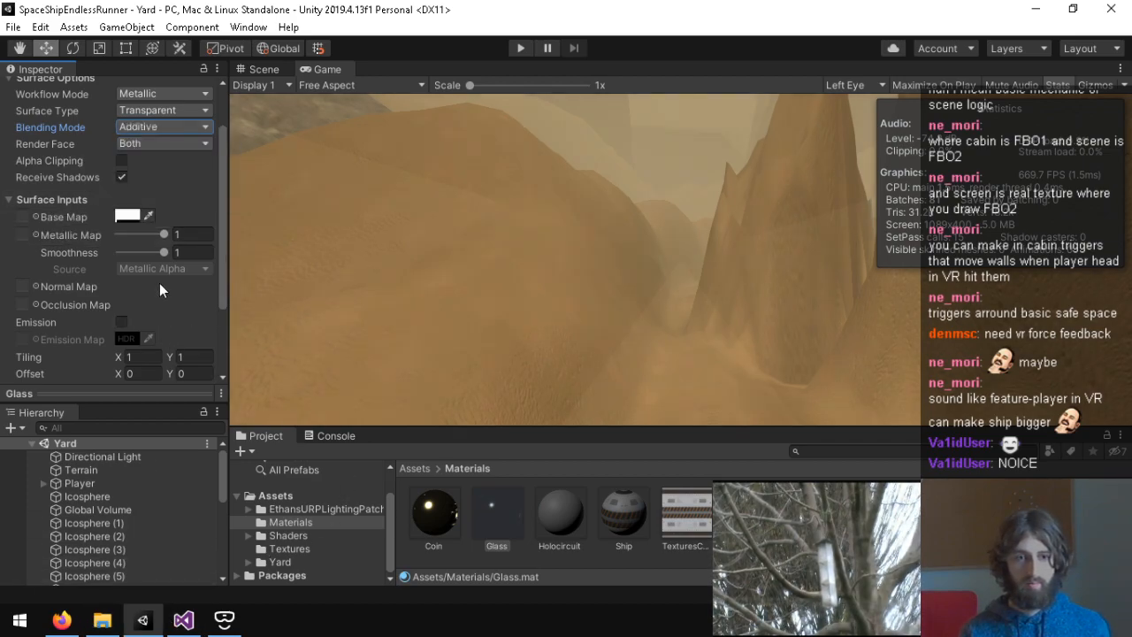
# Step: Try different Base Map alpha values on the Additive Glass material, from 1 down to about 0.12
pyautogui.click(127, 215)
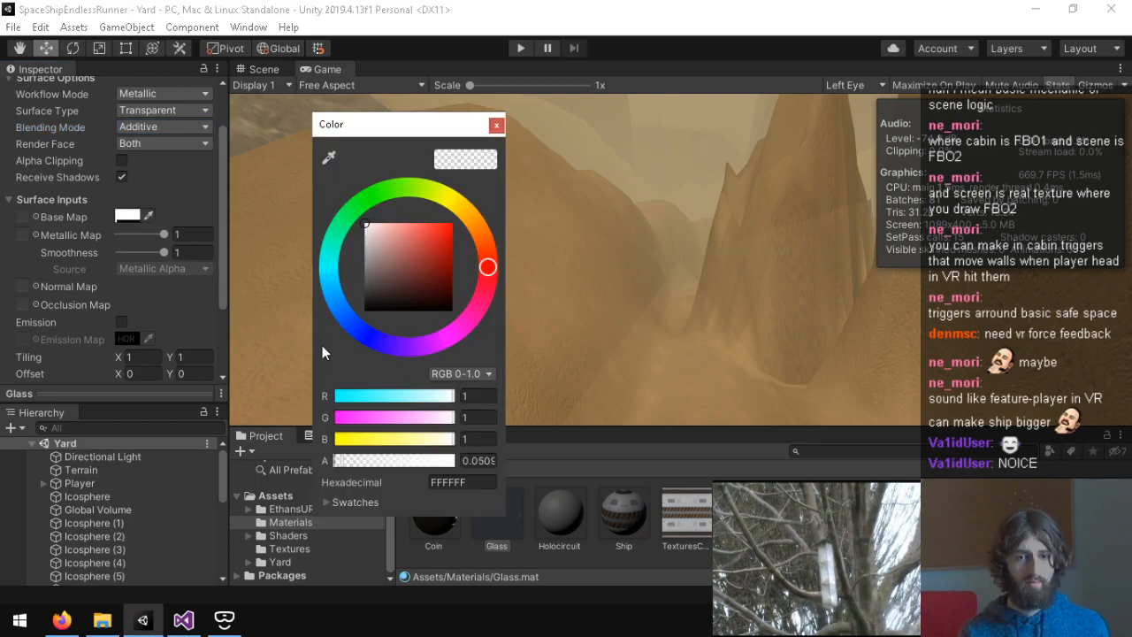
pyautogui.moveTo(357, 460); pyautogui.dragTo(504, 476)
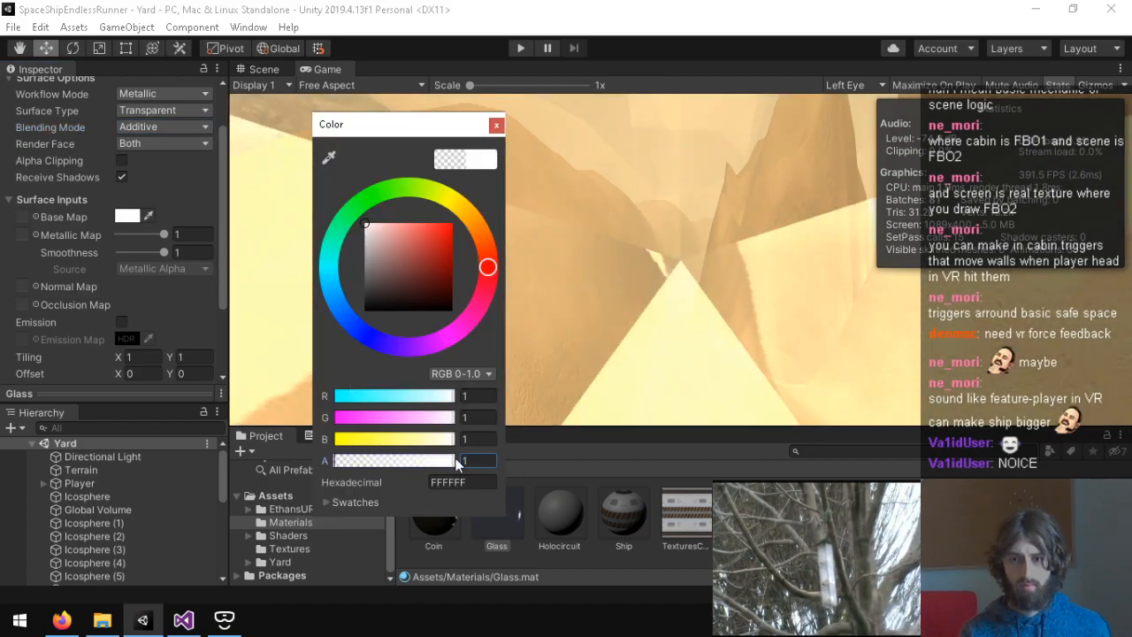
pyautogui.write('0')
pyautogui.moveTo(323, 469); pyautogui.dragTo(350, 468)
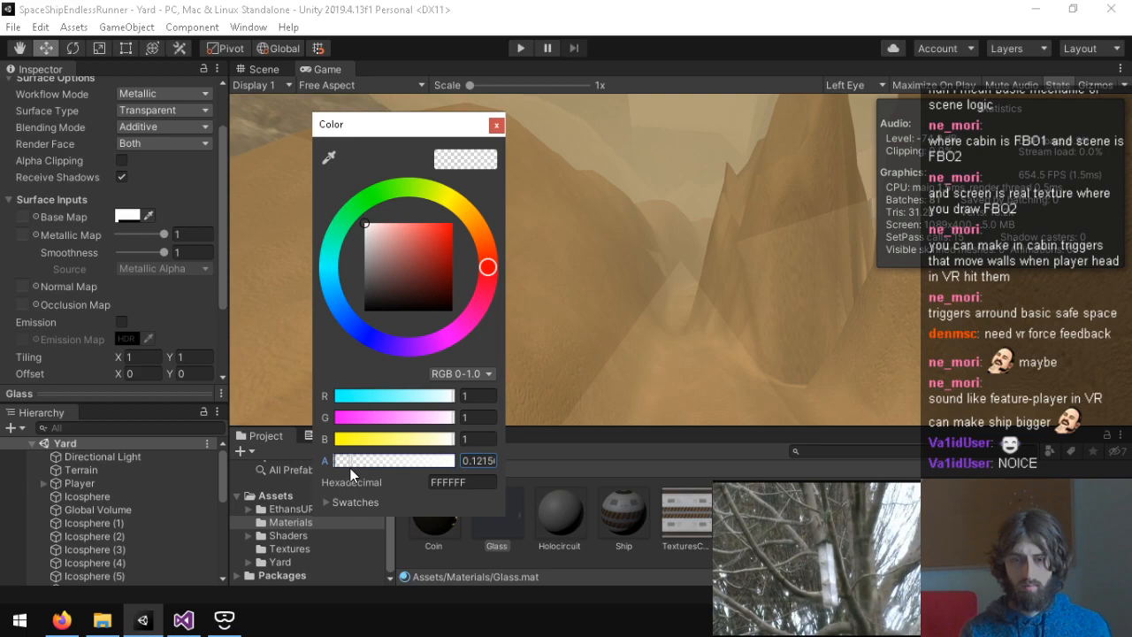
pyautogui.moveTo(355, 282); pyautogui.dragTo(321, 173)
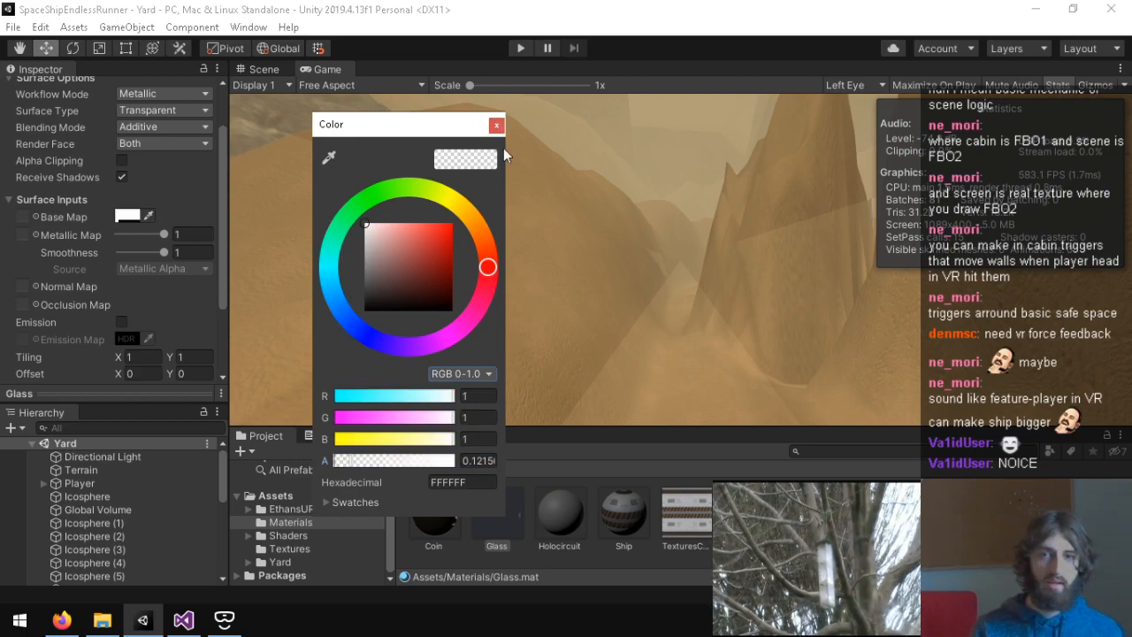
pyautogui.click(494, 125)
# Step: Try Multiply blending on the Glass material and lower its Base Map alpha to about 0.05
pyautogui.click(168, 110)
pyautogui.click(172, 110)
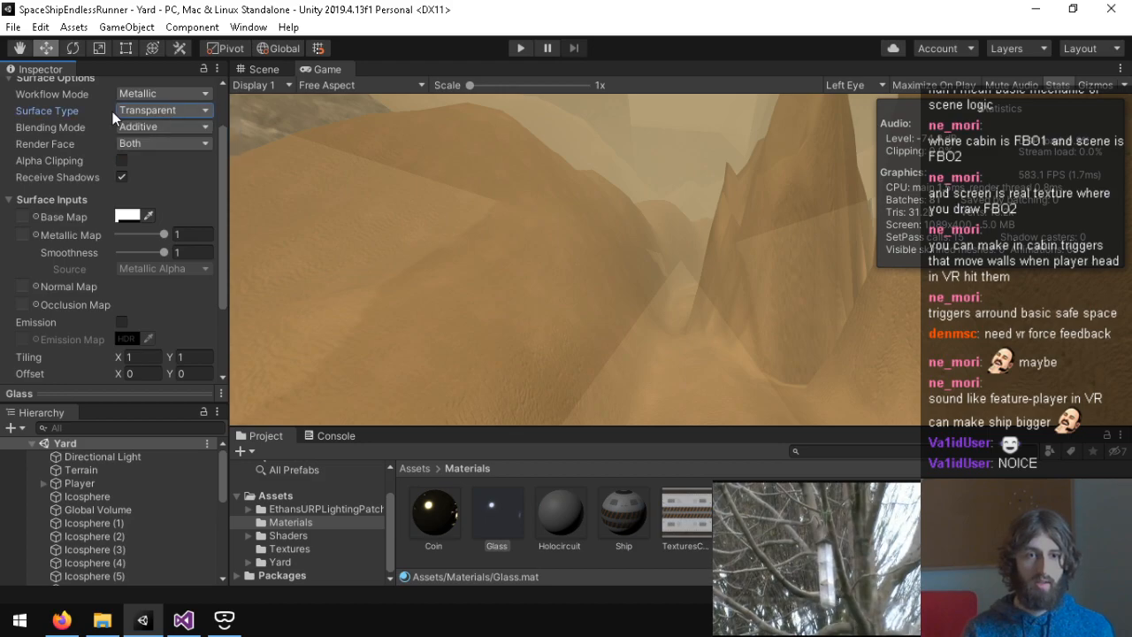
pyautogui.click(141, 128)
pyautogui.click(55, 144)
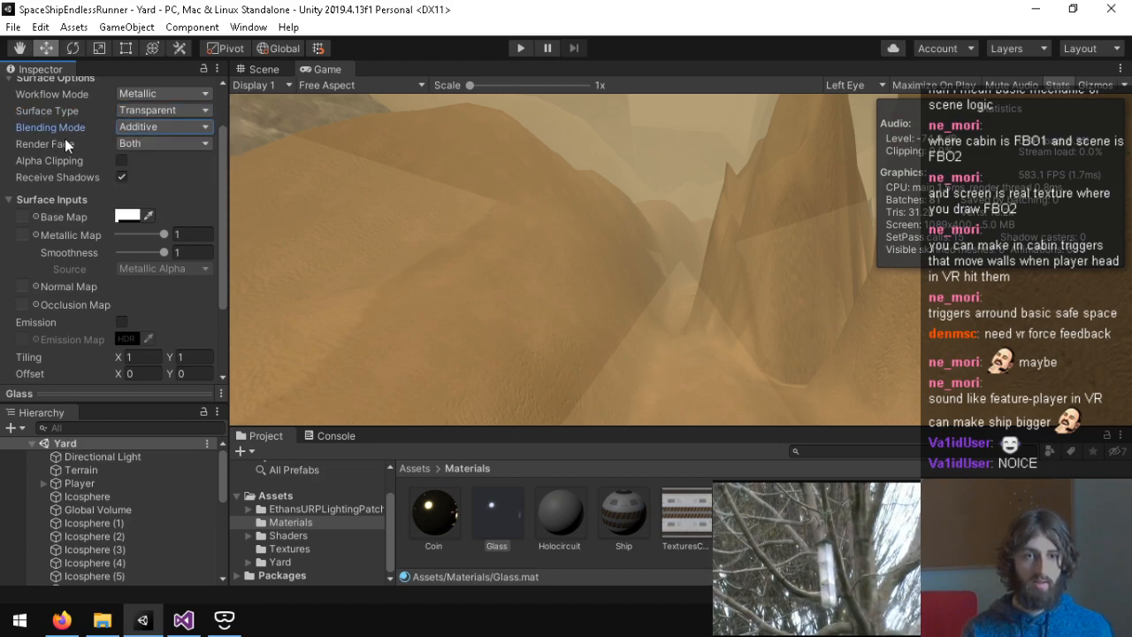
pyautogui.click(159, 126)
pyautogui.click(184, 199)
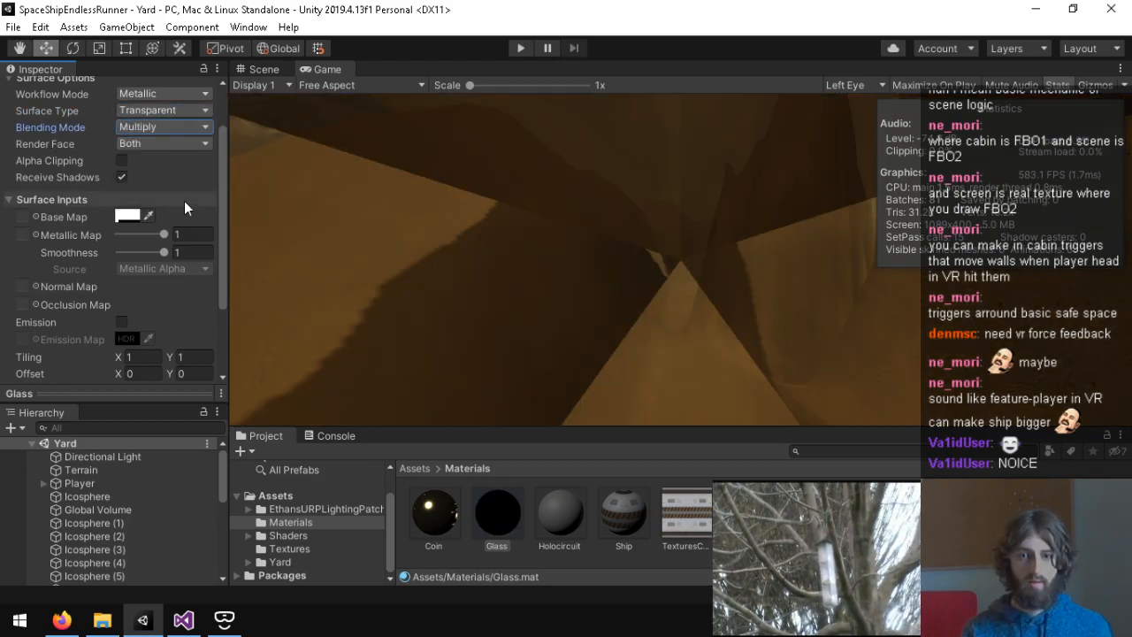
pyautogui.click(128, 215)
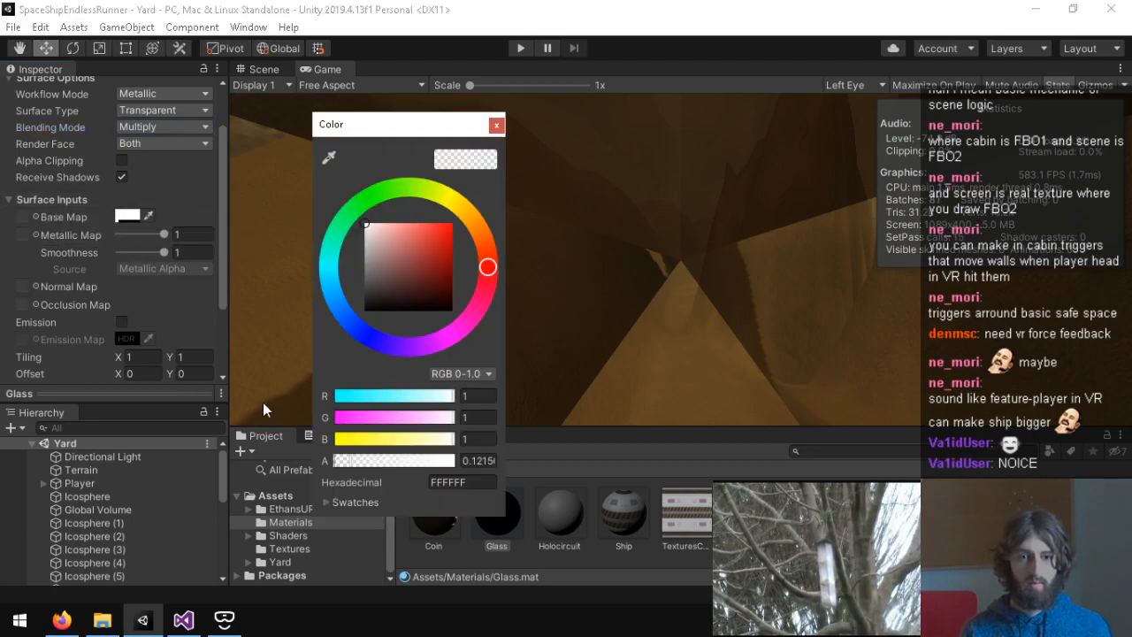
pyautogui.moveTo(444, 459); pyautogui.dragTo(342, 463)
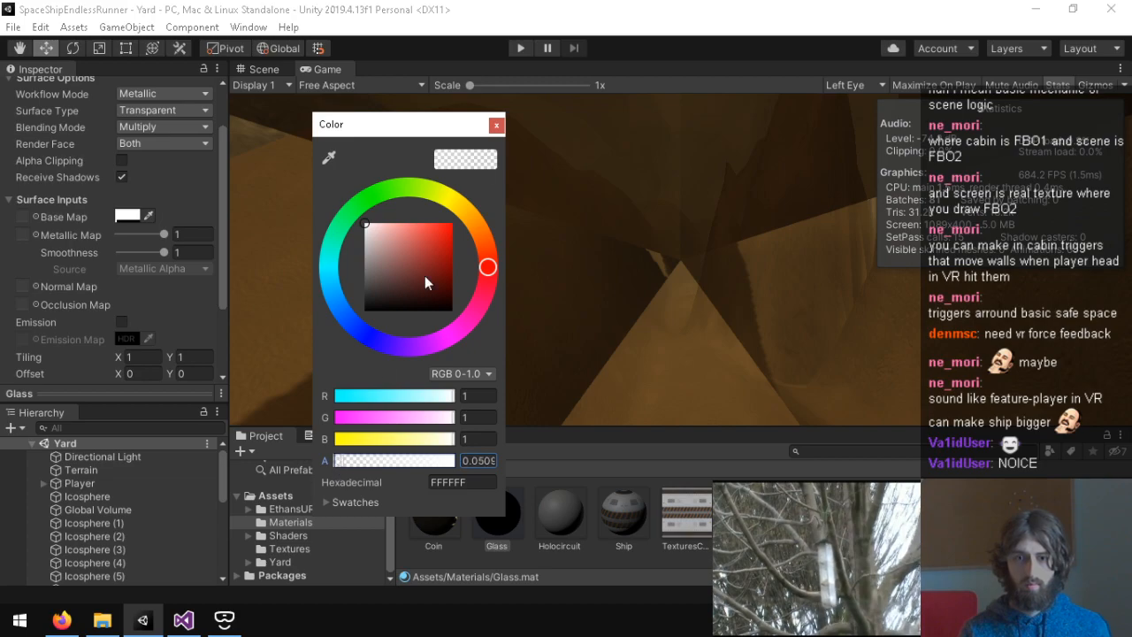
pyautogui.click(497, 124)
# Step: Compare Additive and Premultiply blending on the Glass material at the lower alpha, ending on Additive
pyautogui.click(133, 127)
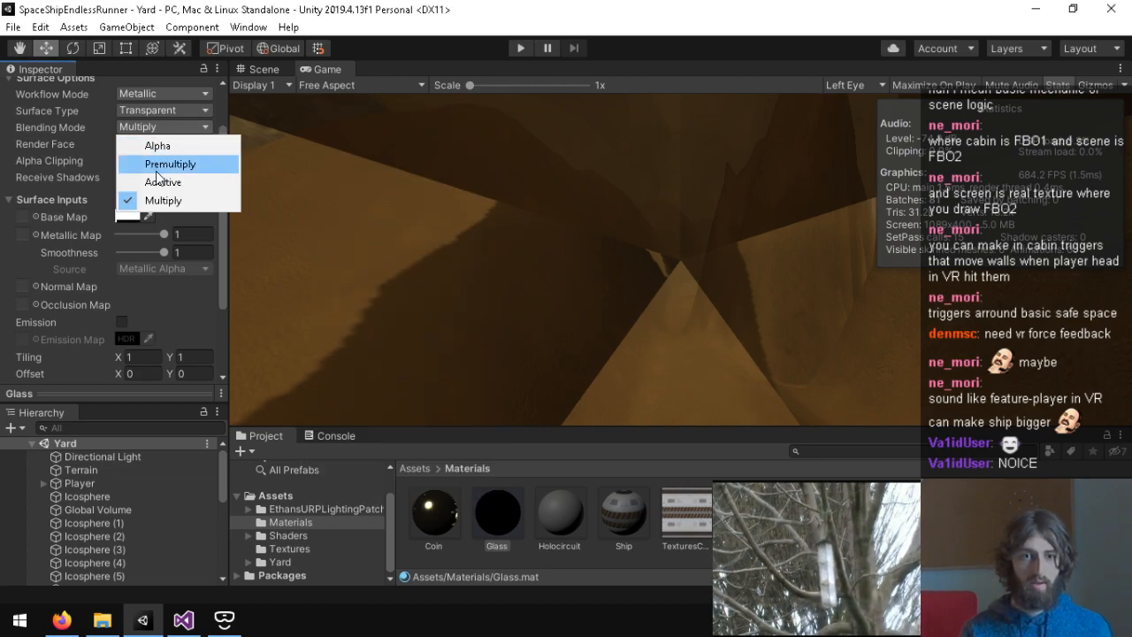
pyautogui.click(162, 181)
pyautogui.click(165, 124)
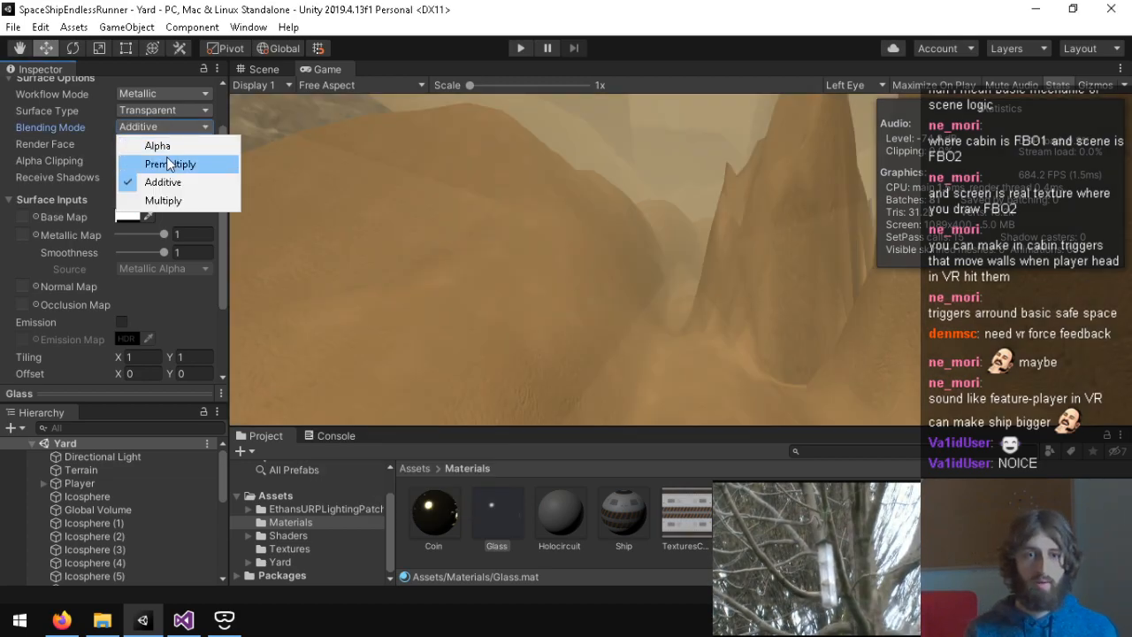
pyautogui.click(169, 165)
pyautogui.click(125, 128)
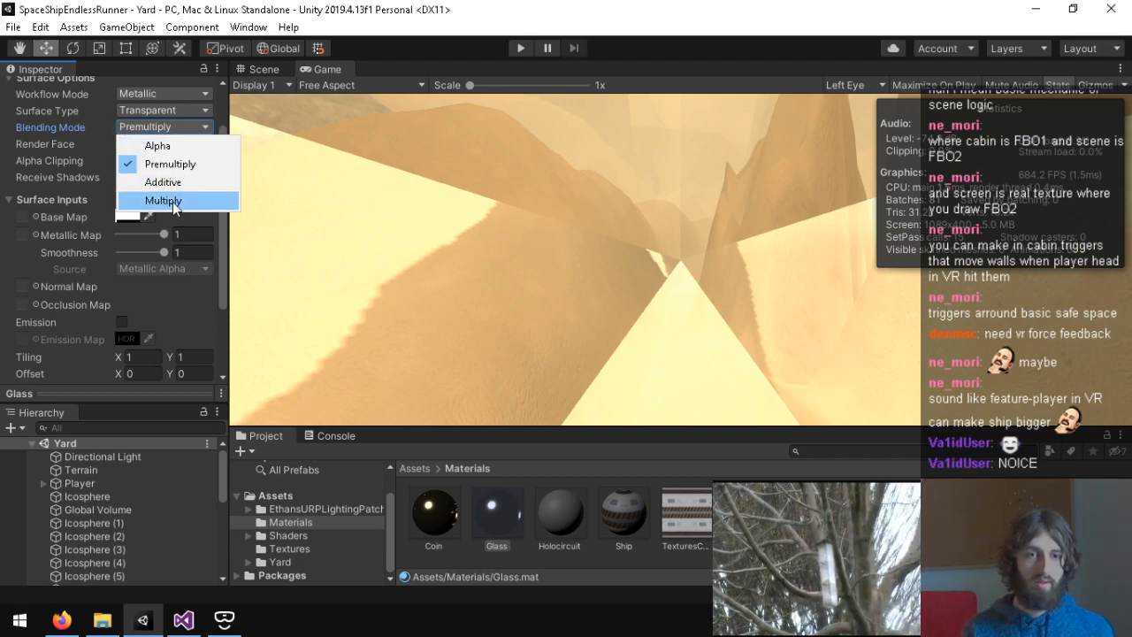
pyautogui.click(180, 183)
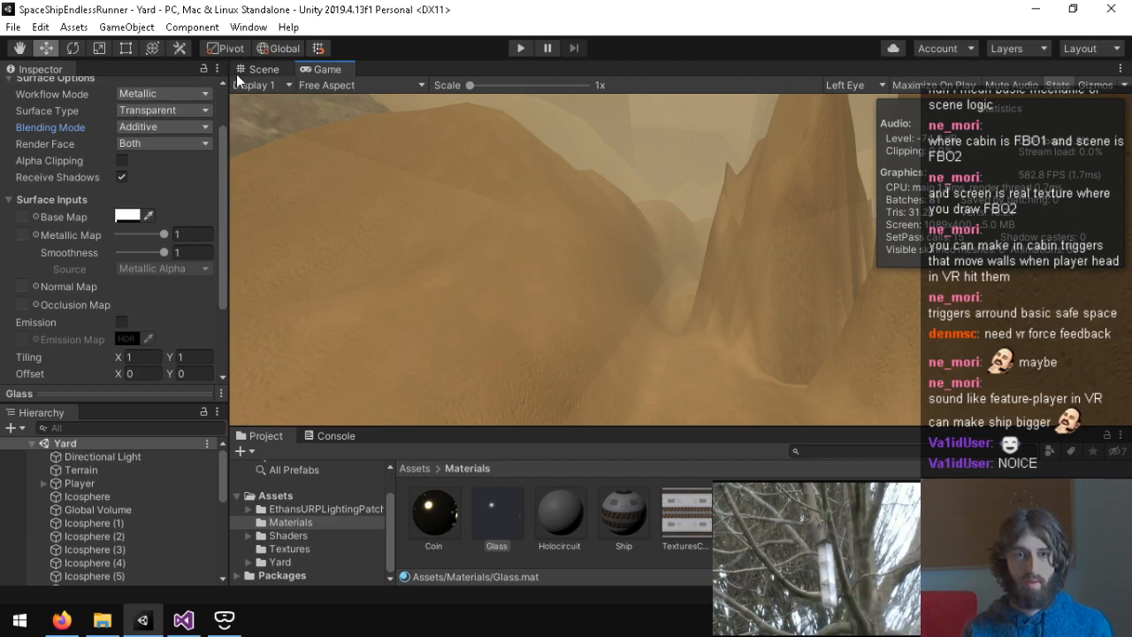
pyautogui.click(259, 69)
pyautogui.moveTo(644, 185); pyautogui.dragTo(513, 389, button='right')
# Step: Switch to Visual Studio and go to the speed-limiting code in the FixedUpdate method of Player.cs
pyautogui.moveTo(184, 621)
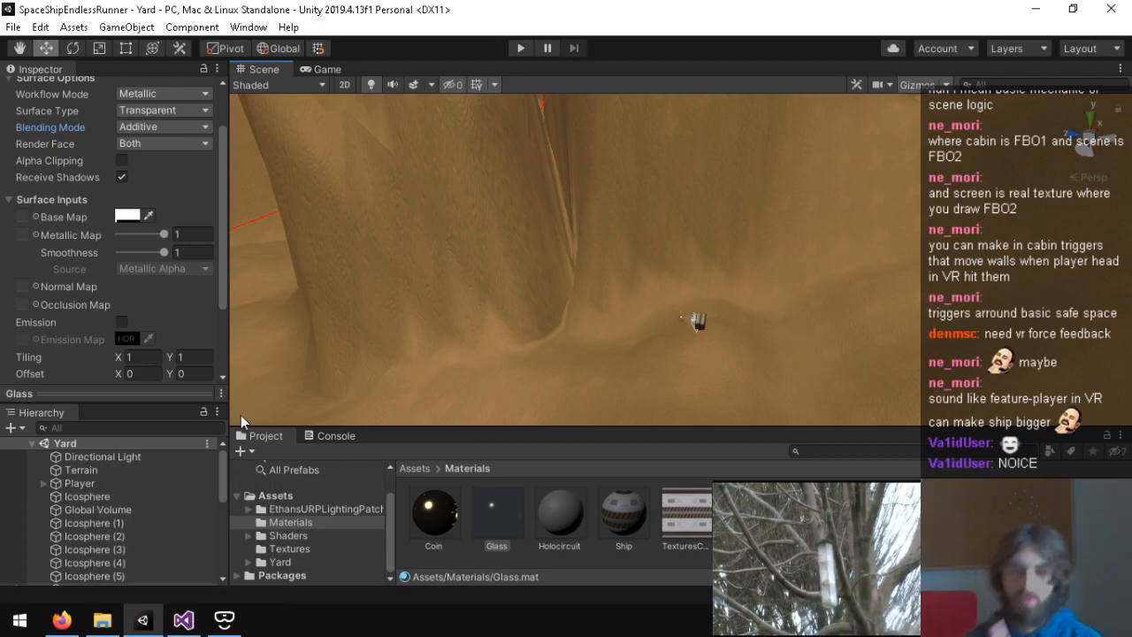
pyautogui.click(175, 622)
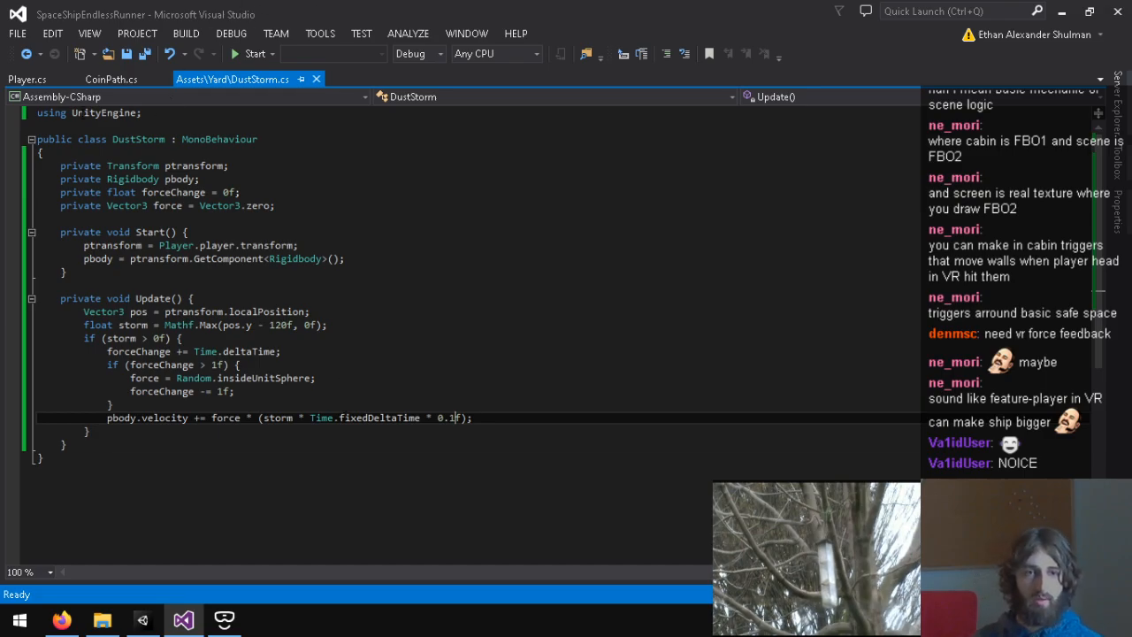
pyautogui.click(27, 78)
pyautogui.scroll(-5, 235, 369)
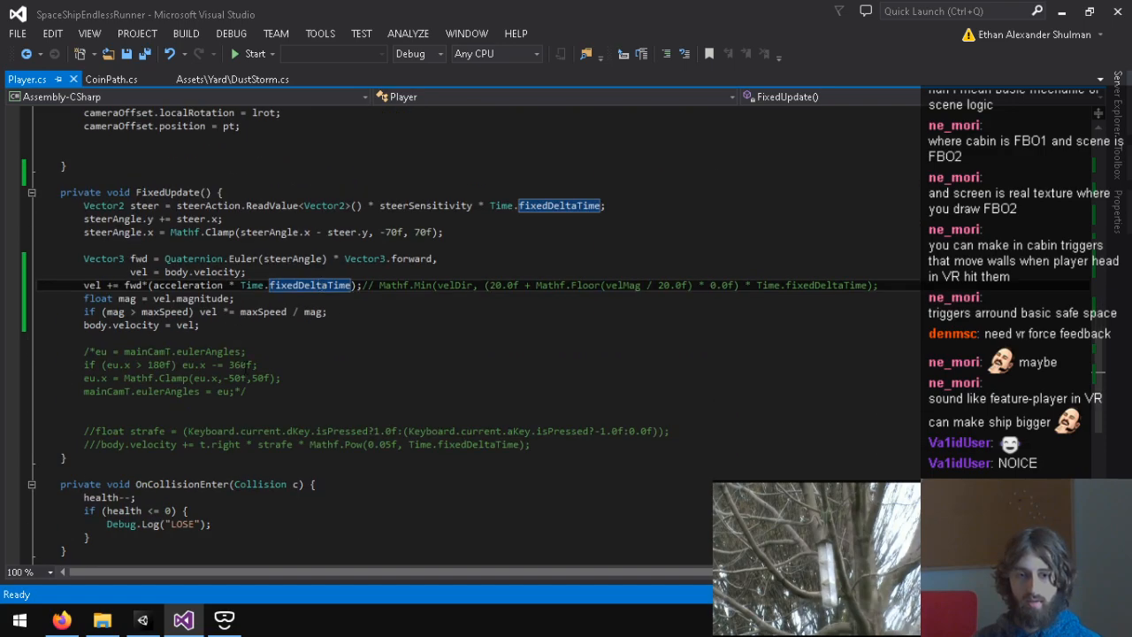
pyautogui.click(142, 311)
pyautogui.click(261, 301)
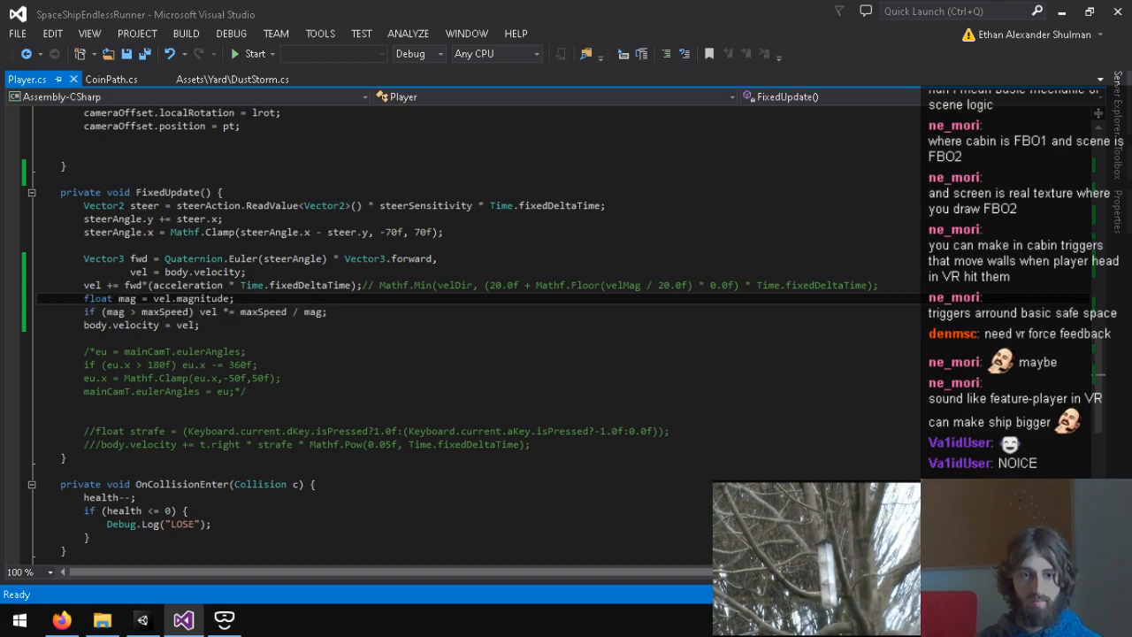
# Step: Extend the float mag declaration in FixedUpdate with a second variable, limit = maxSpeed, on its own line
pyautogui.press('Left')
pyautogui.write(',')
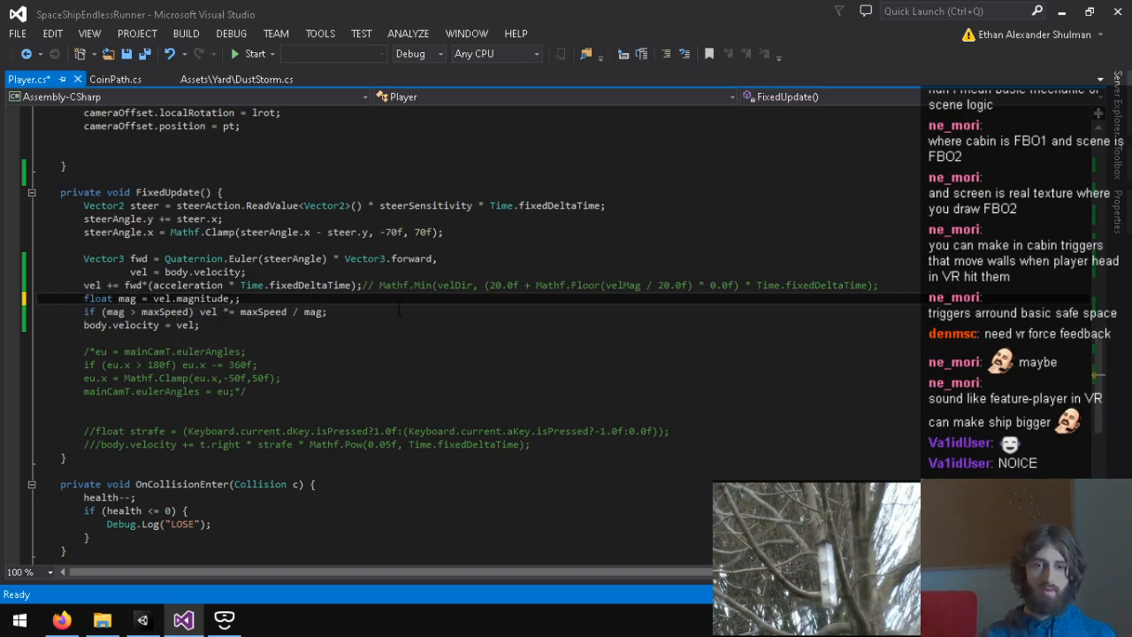
pyautogui.press('Return')
pyautogui.write('lim')
pyautogui.press('BackSpace')
pyautogui.press('BackSpace')
pyautogui.press('BackSpace')
pyautogui.press('BackSpace')
pyautogui.press('BackSpace')
pyautogui.press('BackSpace')
pyautogui.press('BackSpace')
pyautogui.press('BackSpace')
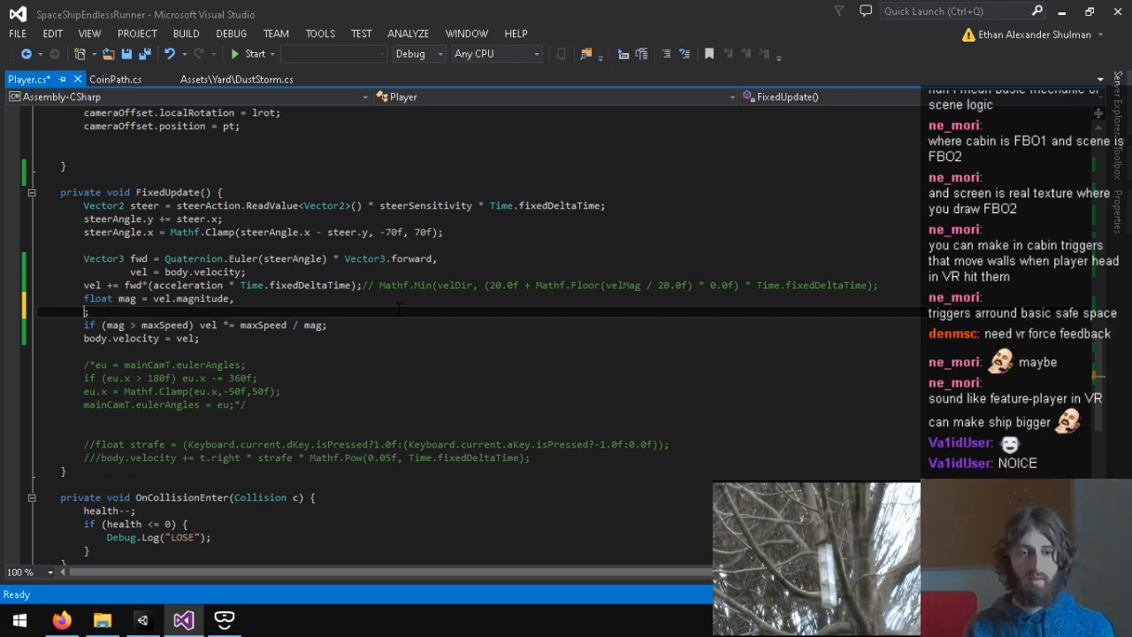
pyautogui.press('Return')
pyautogui.write('limit =')
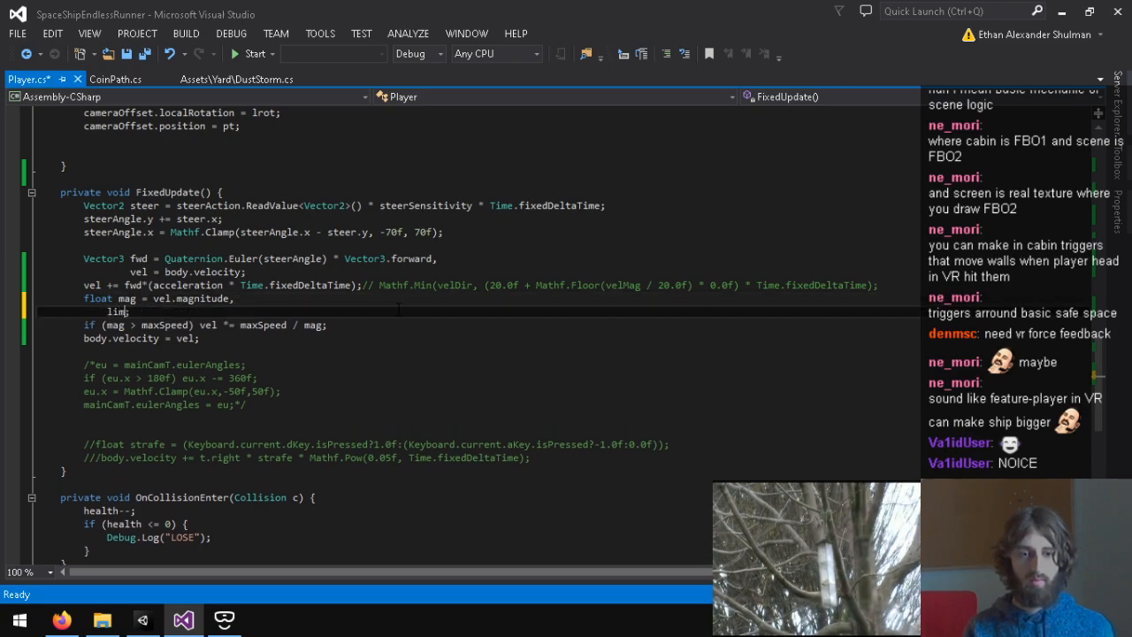
pyautogui.write(' m')
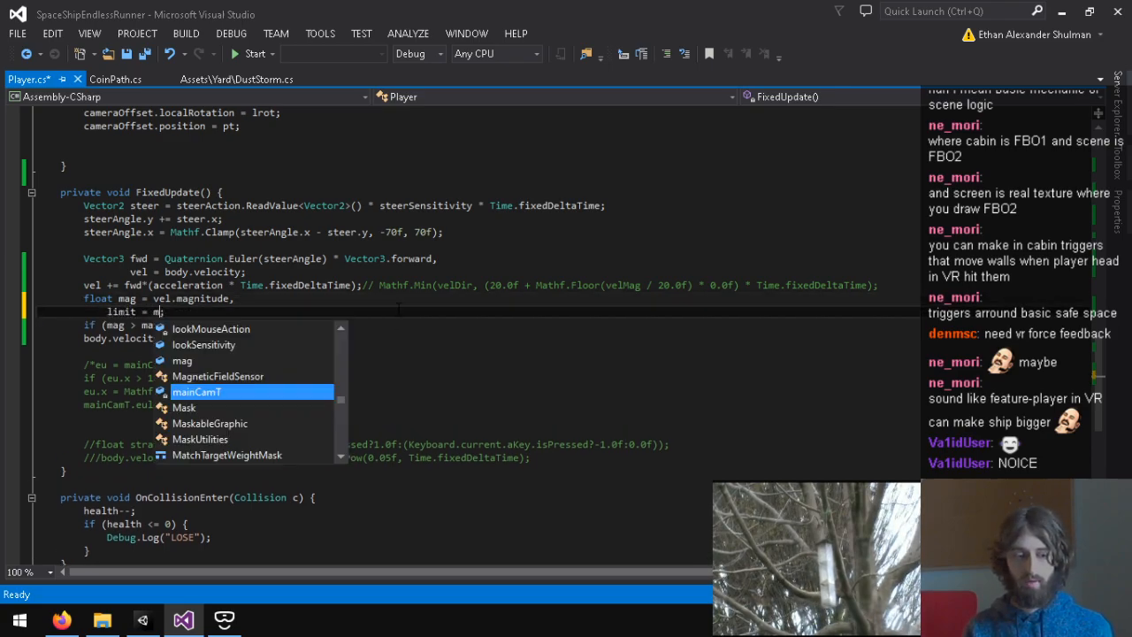
pyautogui.write('axSpeed')
# Step: Add a public float field terminalVelocity = 100f directly below maxSpeed in the Player class
pyautogui.scroll(14, 396, 394)
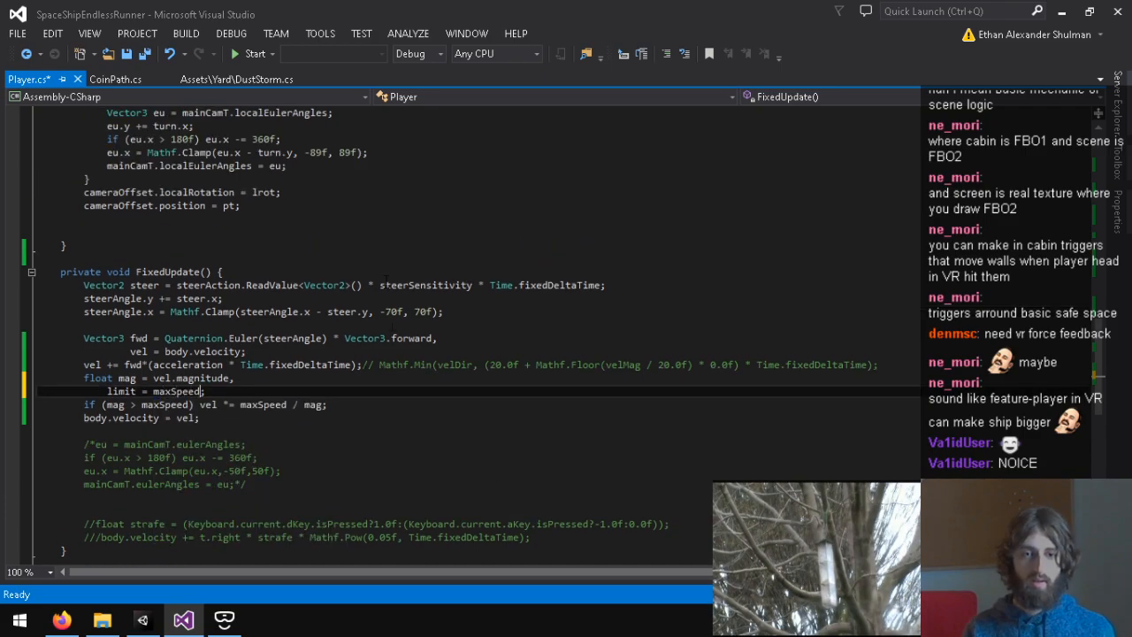
pyautogui.scroll(10, 381, 385)
pyautogui.click(265, 233)
pyautogui.press('Return')
pyautogui.write('terminalVelocity')
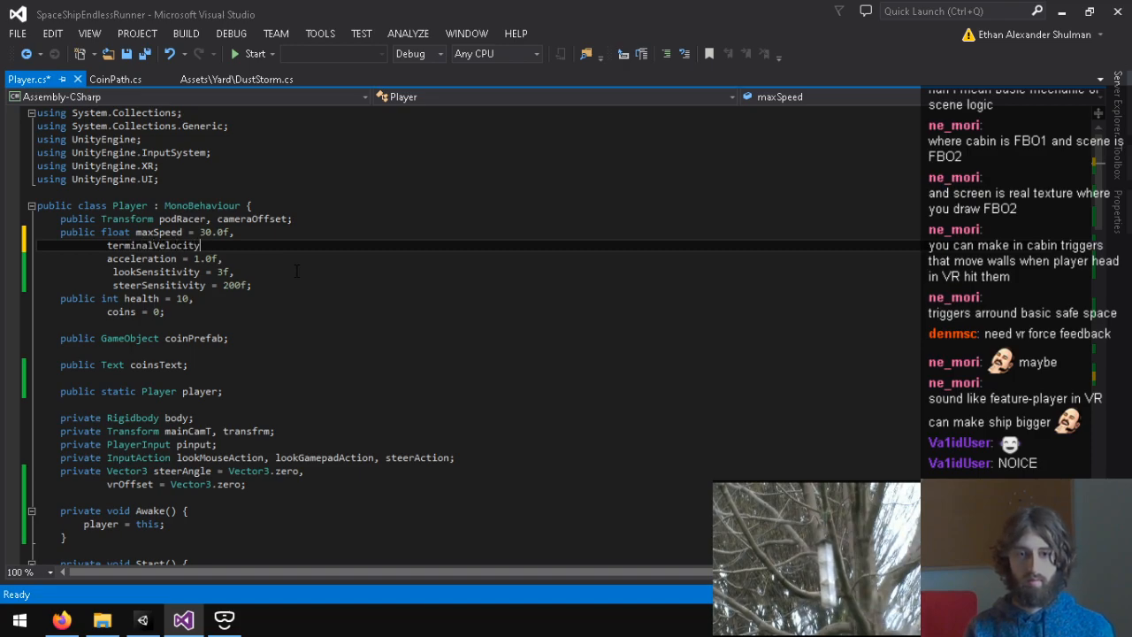
pyautogui.write(' = 100f,')
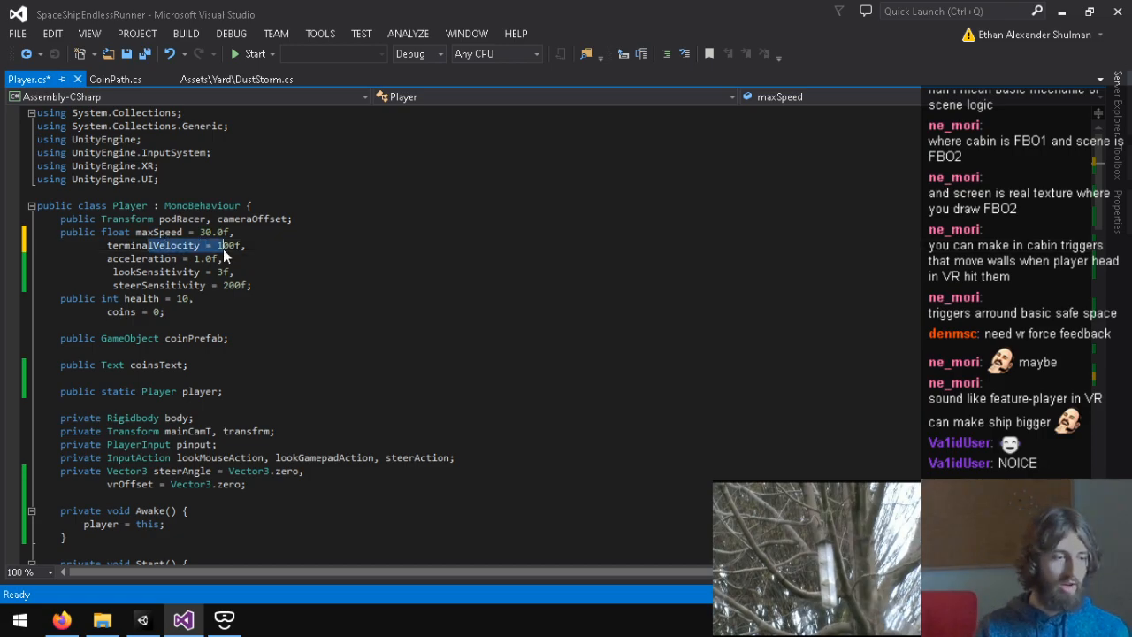
# Step: Begin a Mathf.Lerp call for the limit variable in FixedUpdate, with maxSpeed as its start value
pyautogui.scroll(-10, 221, 252)
pyautogui.scroll(-10, 213, 259)
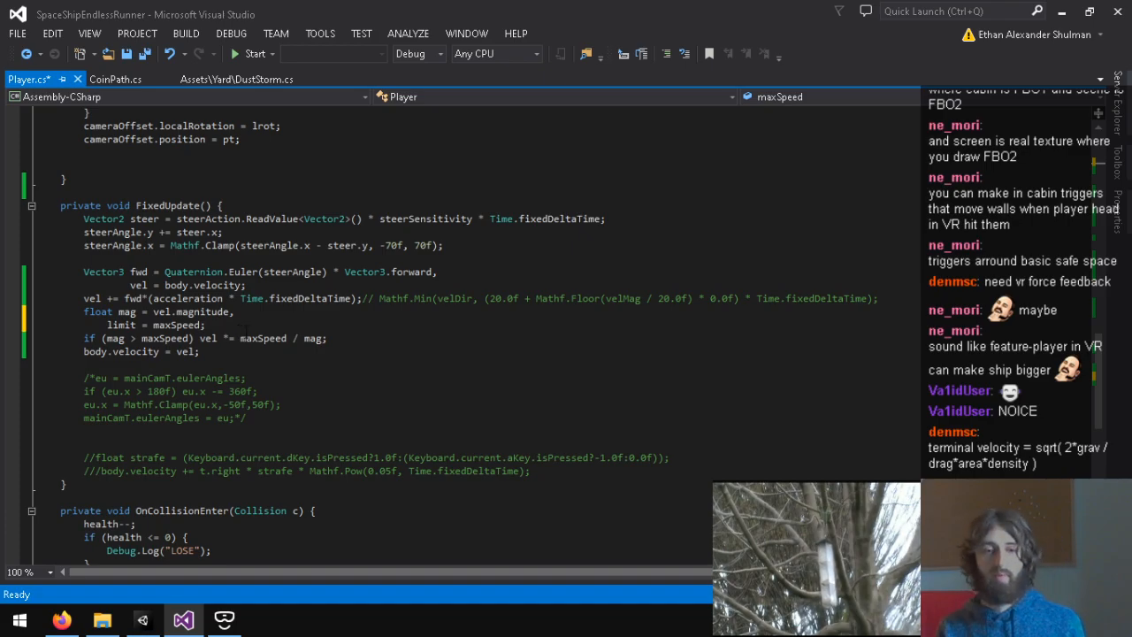
pyautogui.scroll(-4, 244, 330)
pyautogui.scroll(5, 266, 349)
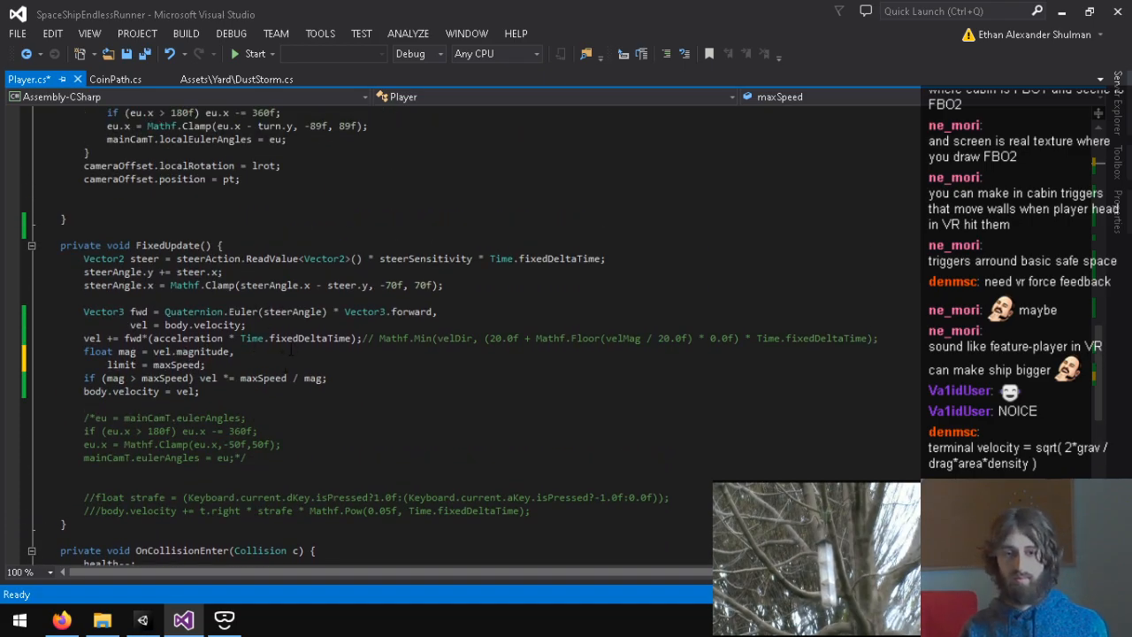
pyautogui.click(233, 351)
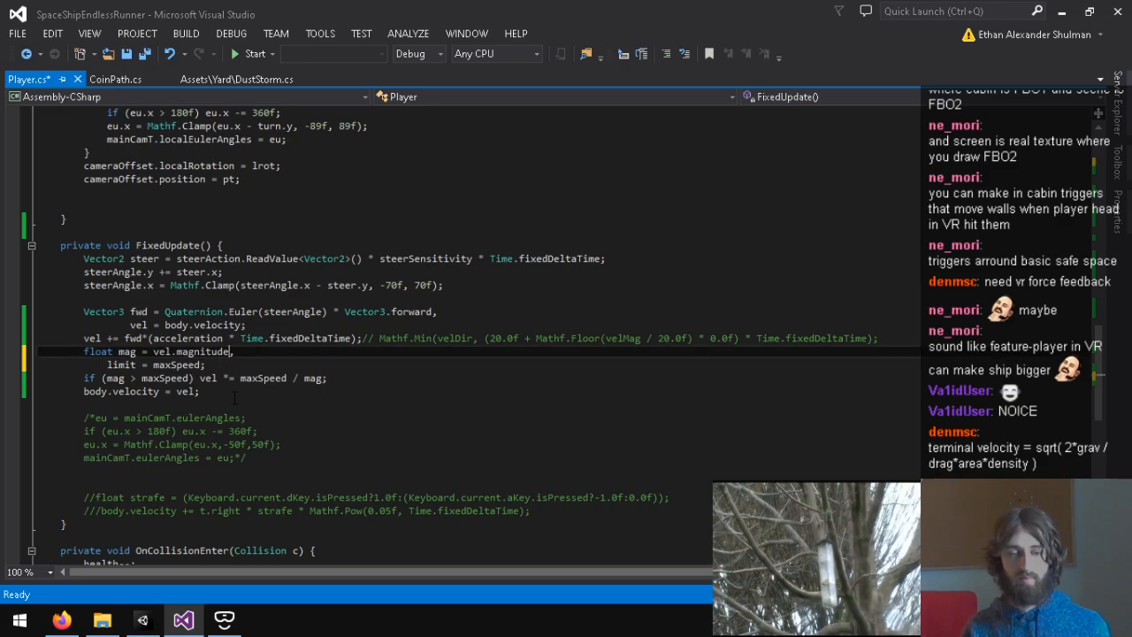
pyautogui.press('Down')
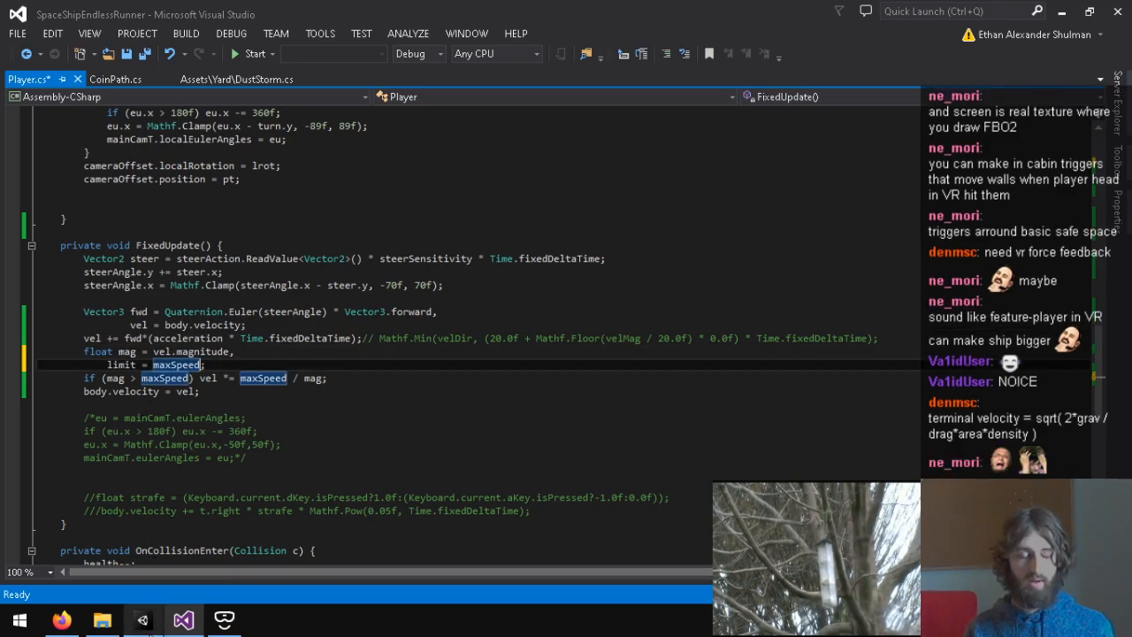
pyautogui.click(152, 364)
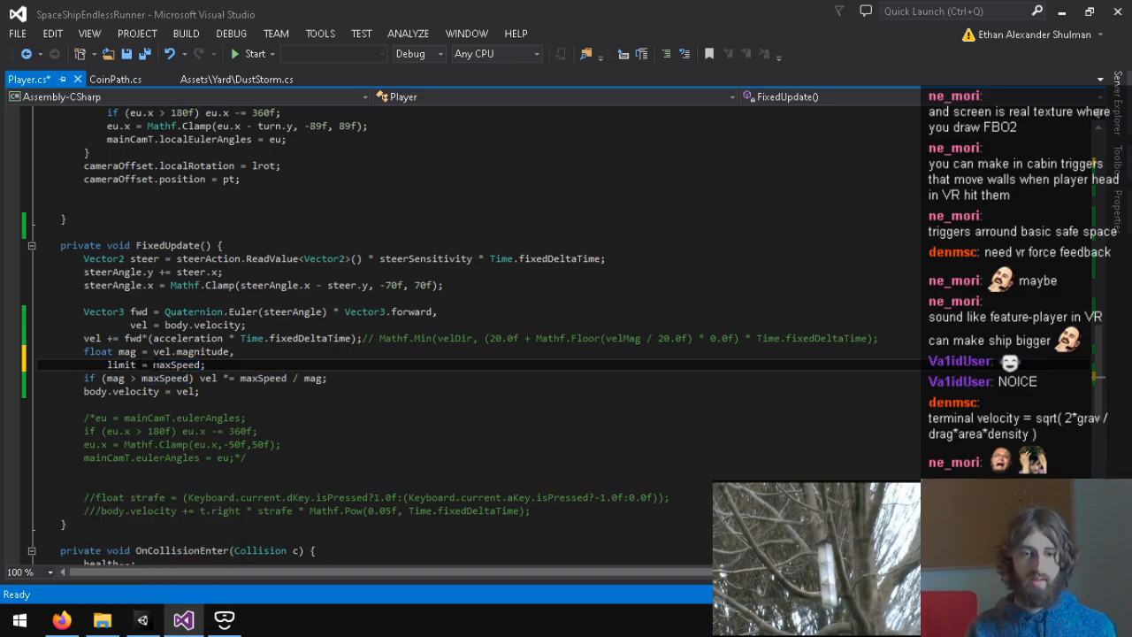
pyautogui.write('Mathf.')
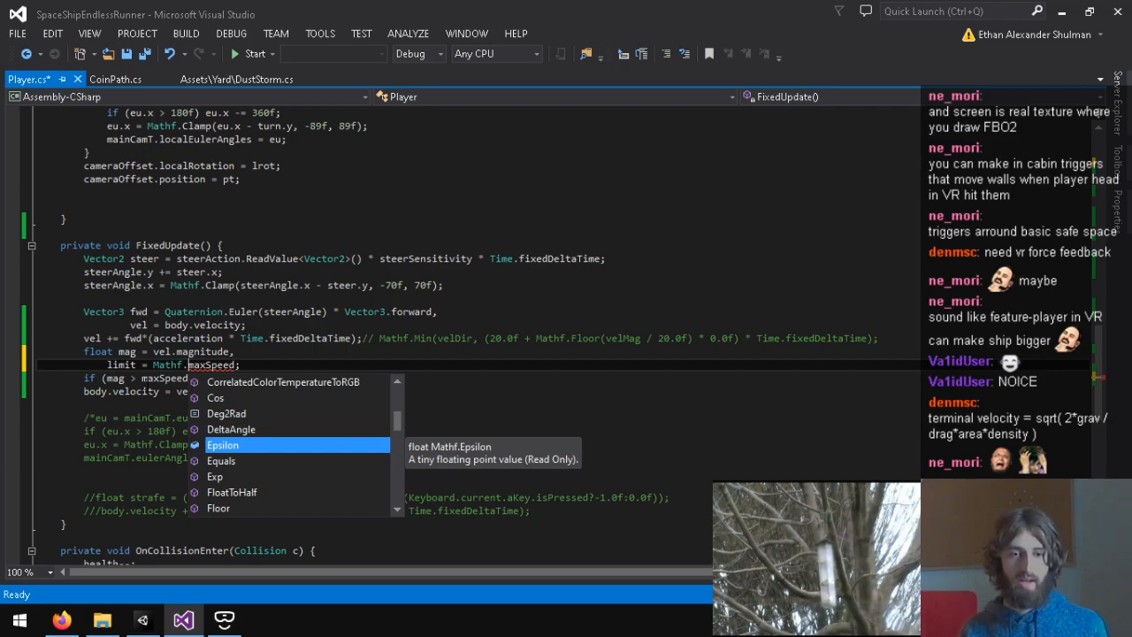
pyautogui.press('BackSpace')
pyautogui.press('BackSpace')
pyautogui.press('BackSpace')
pyautogui.press('BackSpace')
pyautogui.write('Mathf.Lerp(')
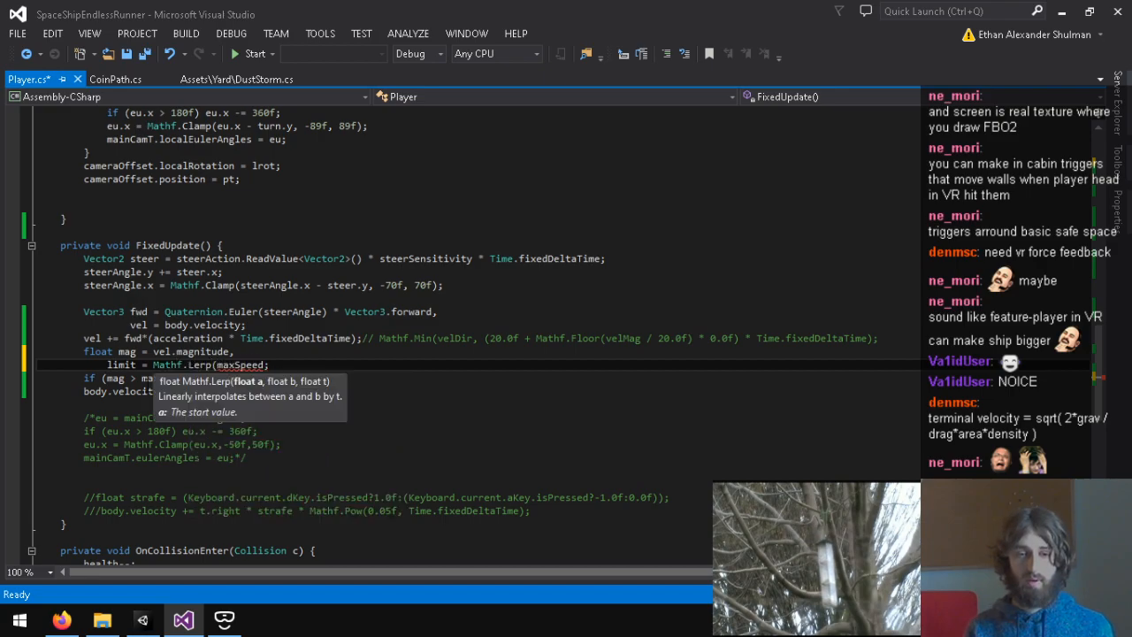
# Step: Add terminalVelocity as the end value of the Mathf.Lerp call that computes limit
pyautogui.click(267, 365)
pyautogui.write(',')
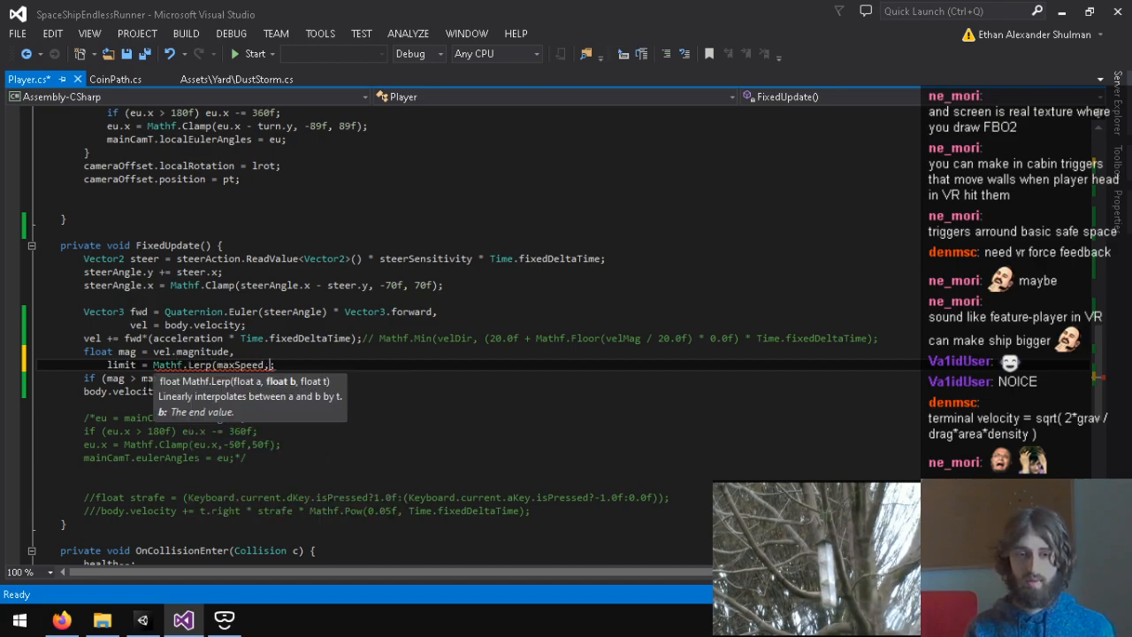
pyautogui.write('terminalVelocity,')
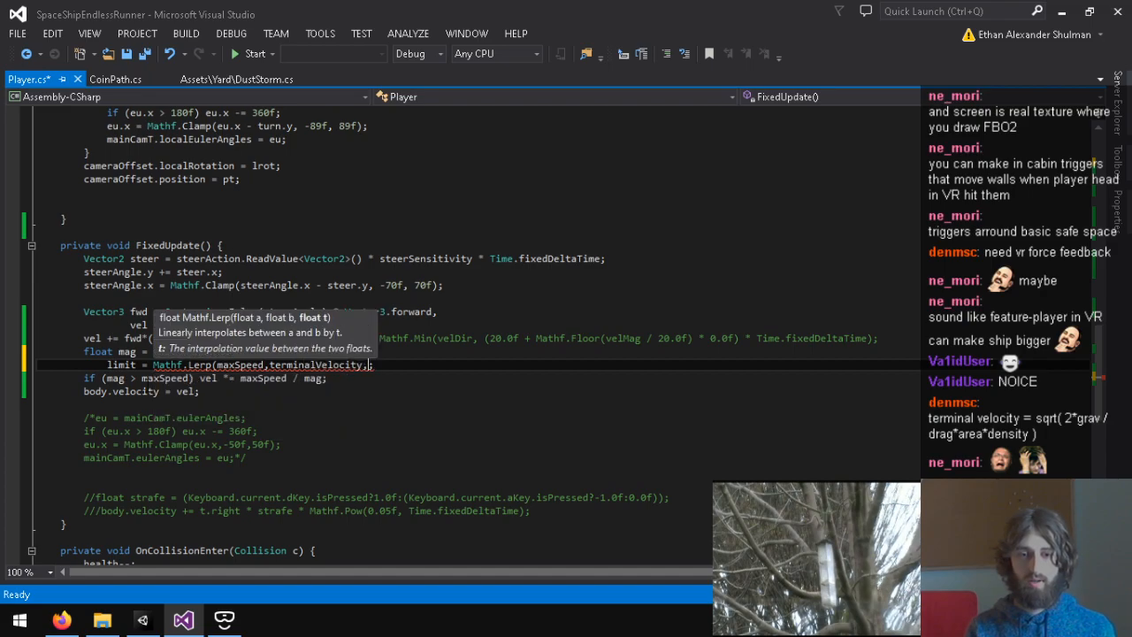
pyautogui.click(84, 404)
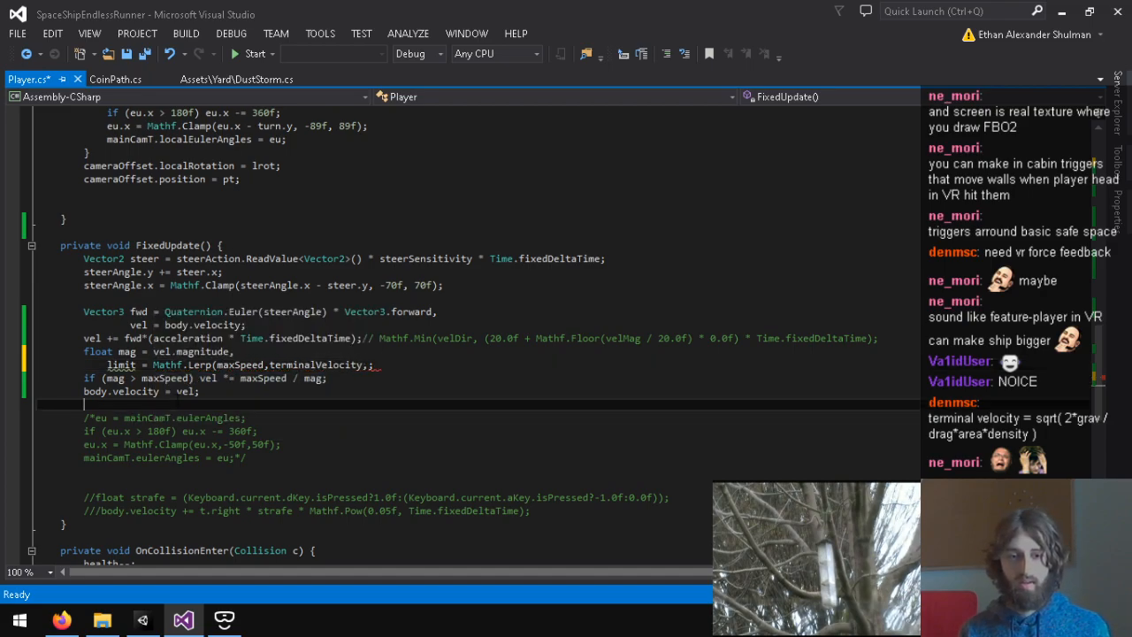
pyautogui.click(376, 365)
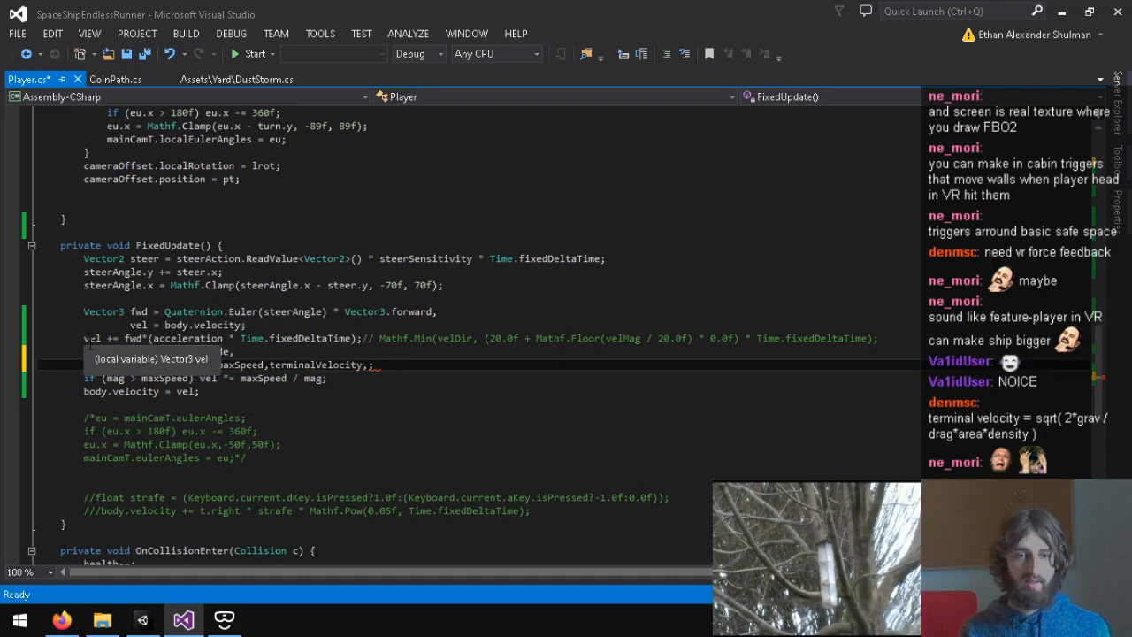
pyautogui.press('Up')
pyautogui.press('Down')
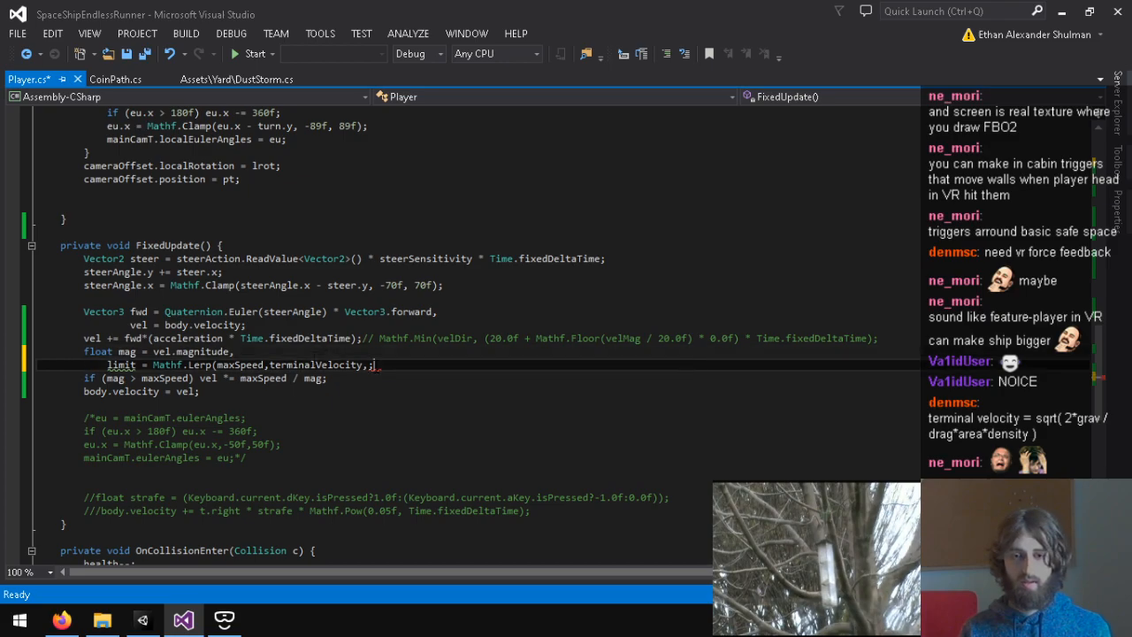
# Step: End the float mag declaration with a semicolon and open an if (mag > 0f) { block above the limit line
pyautogui.press('Up')
pyautogui.press('BackSpace')
pyautogui.write(';')
pyautogui.press('Return')
pyautogui.write('if (mag > 0f) {')
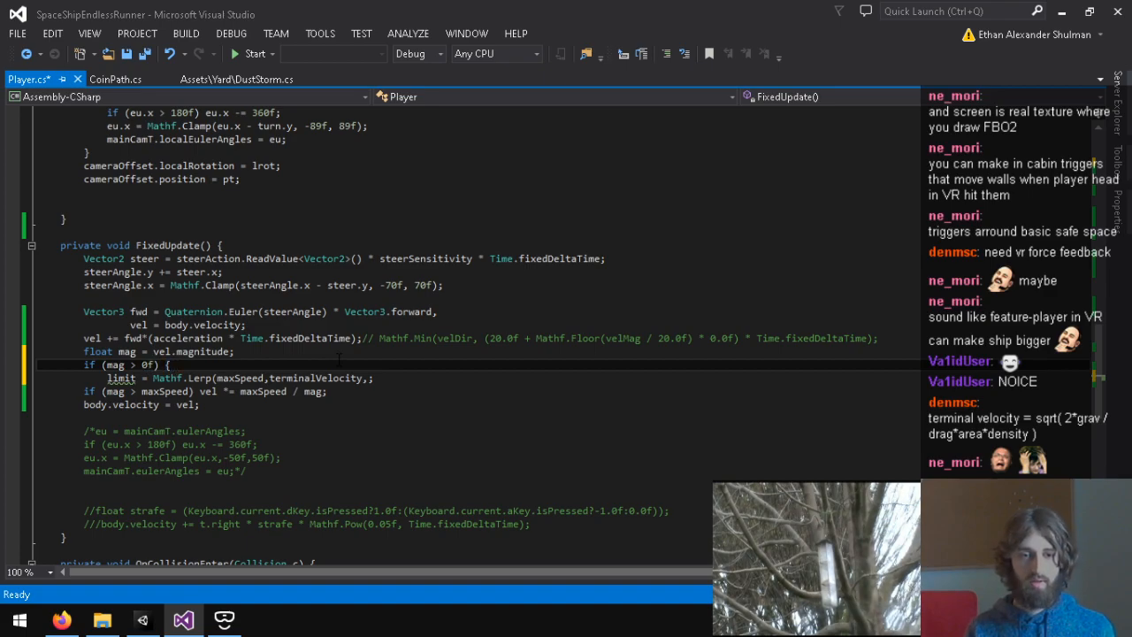
# Step: Close the if (mag > 0f) block after the mag > maxSpeed check and indent that check inside it
pyautogui.click(399, 390)
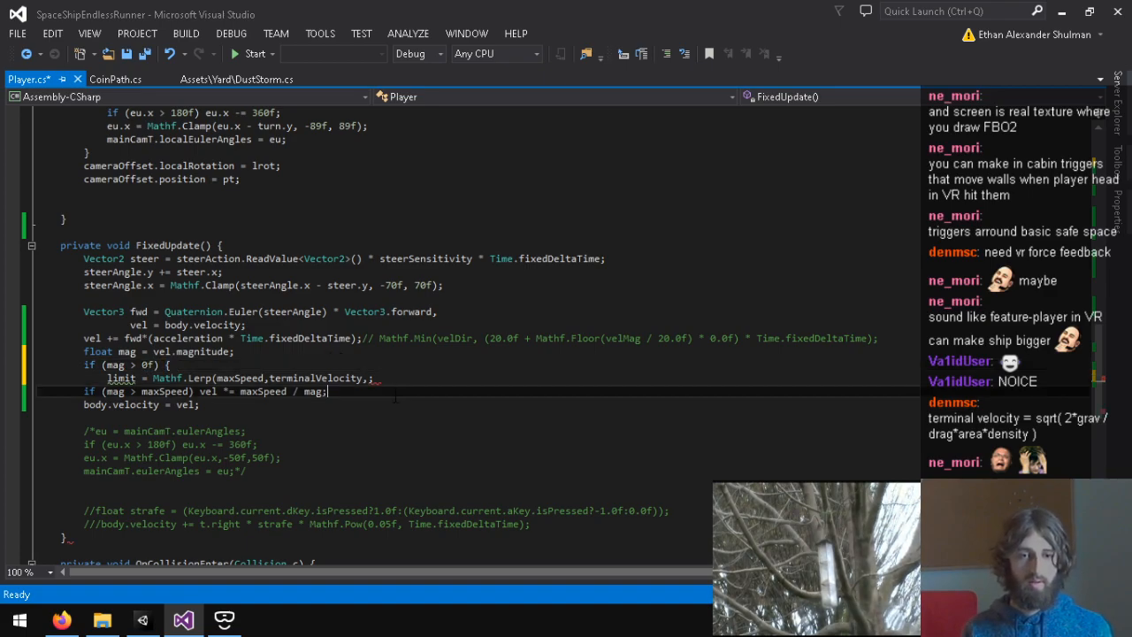
pyautogui.press('Return')
pyautogui.write('}')
pyautogui.click(84, 391)
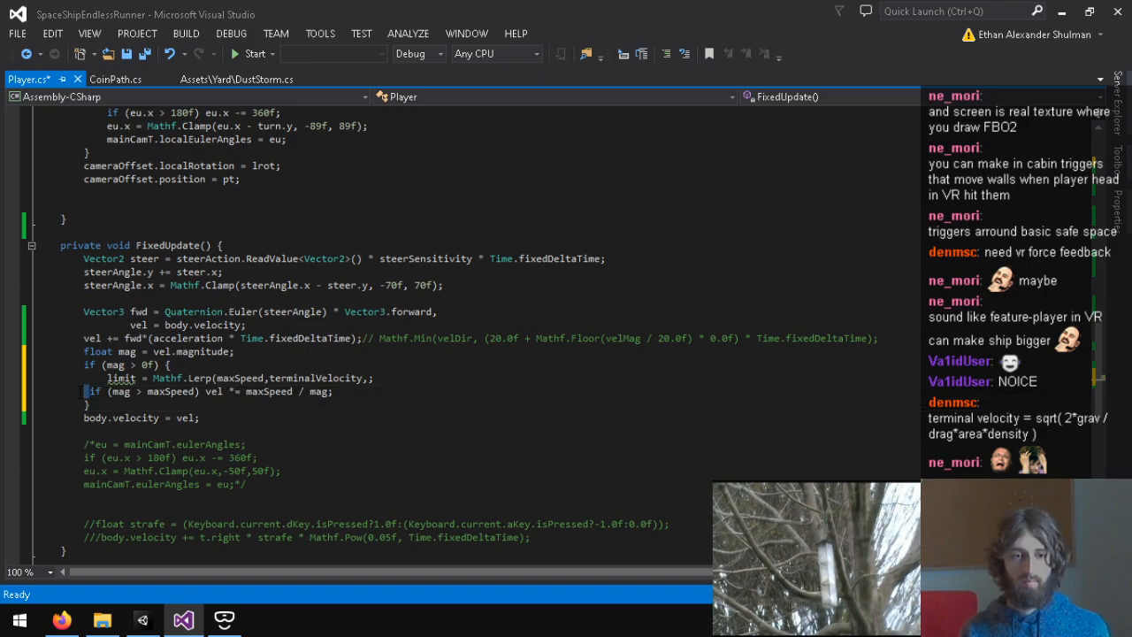
pyautogui.press('Tab')
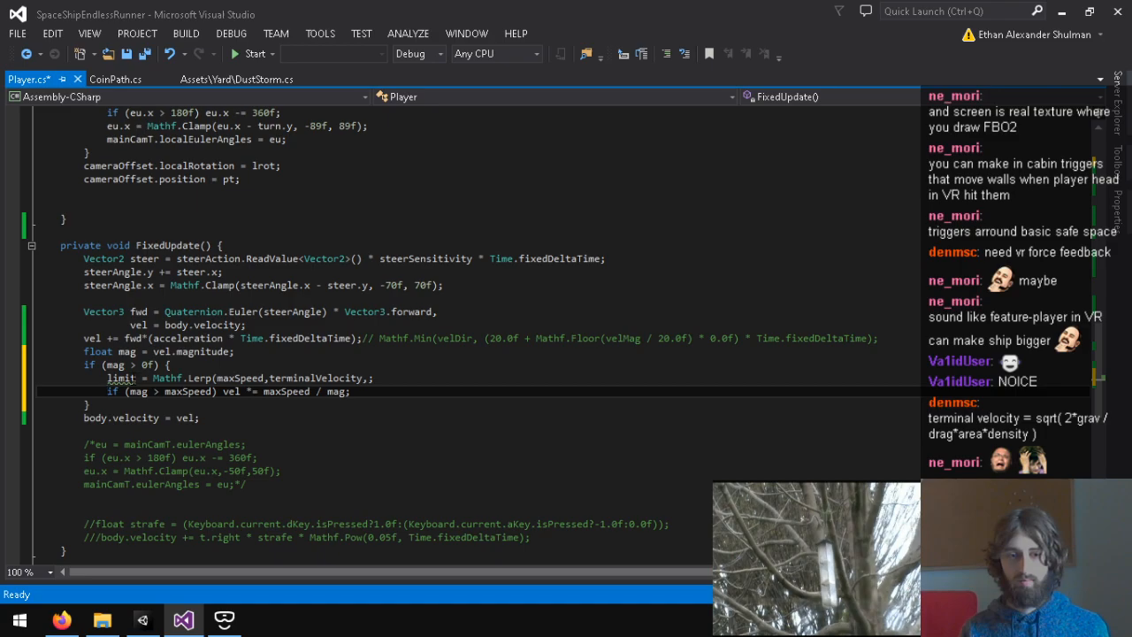
# Step: Declare limit as its own float and complete its Mathf.Lerp call with vel.y/mag as the interpolation value
pyautogui.press('Up')
pyautogui.write('float')
pyautogui.press('Up')
pyautogui.press('End')
pyautogui.press('Down')
pyautogui.press('End')
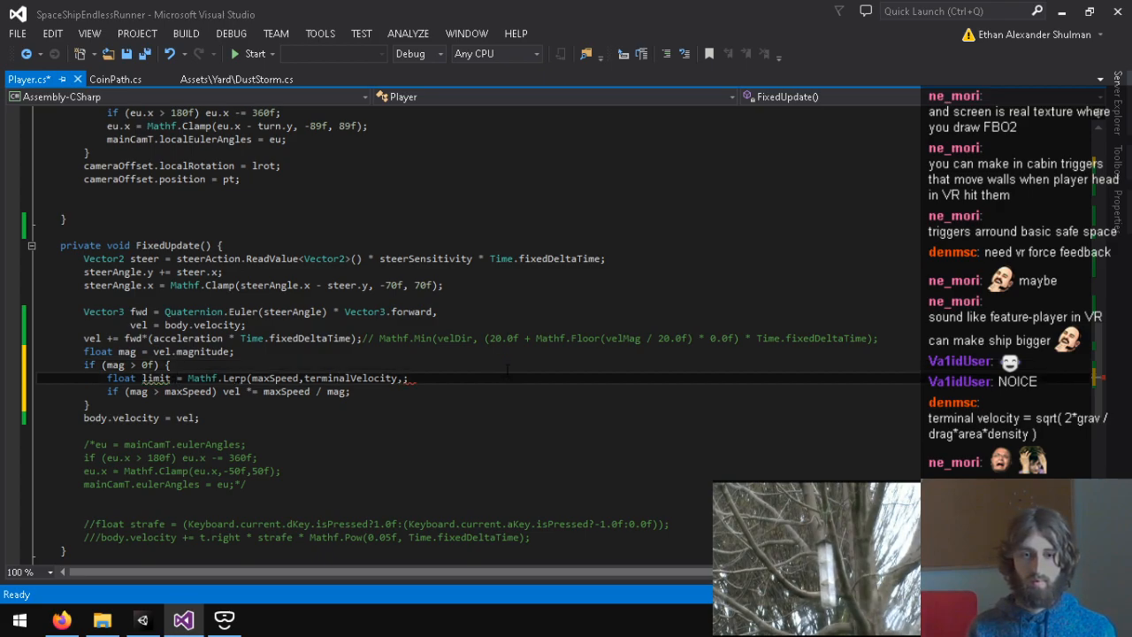
pyautogui.write('vel.y/mag)')
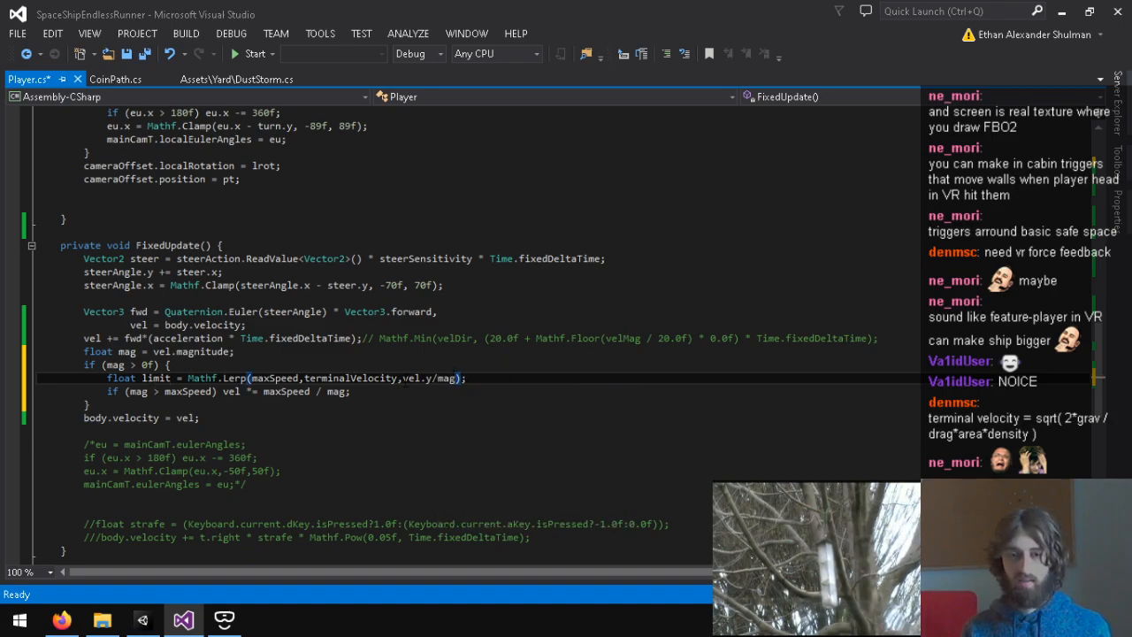
# Step: Append *0.5f+0.5f to the vel.y/mag interpolation value in the limit line
pyautogui.click(494, 377)
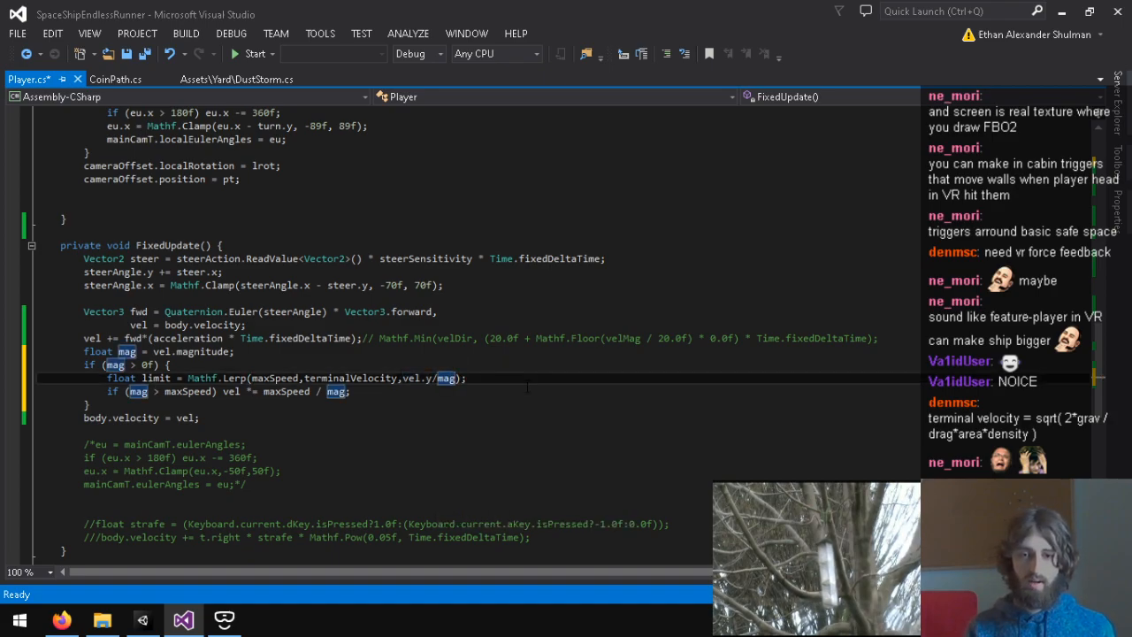
pyautogui.write('*0.5f+0.5f')
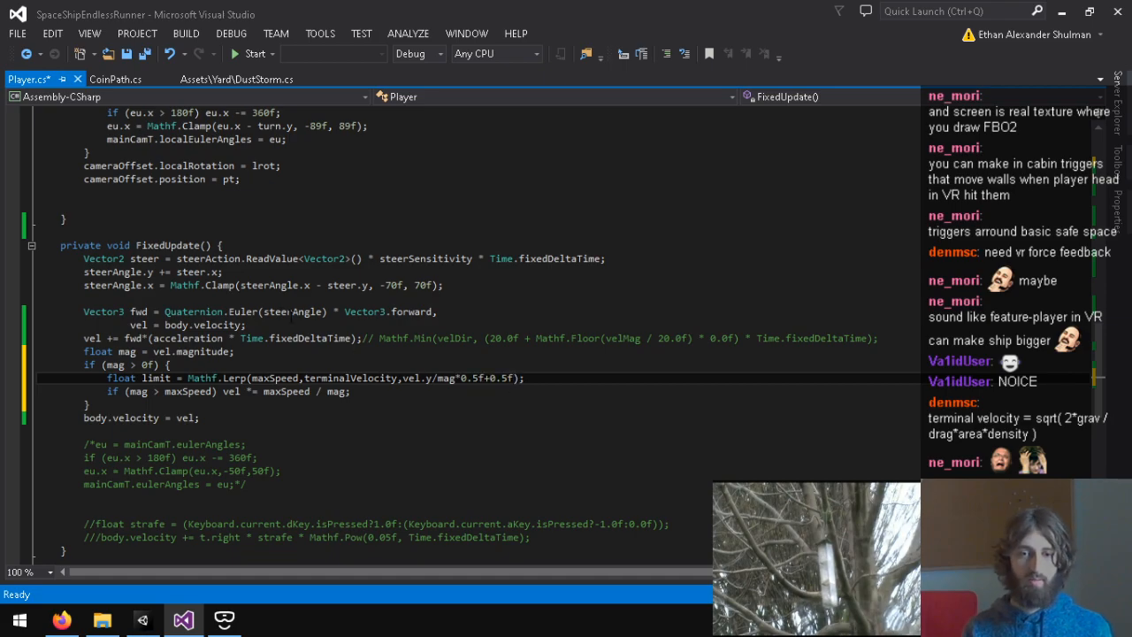
pyautogui.click(489, 378)
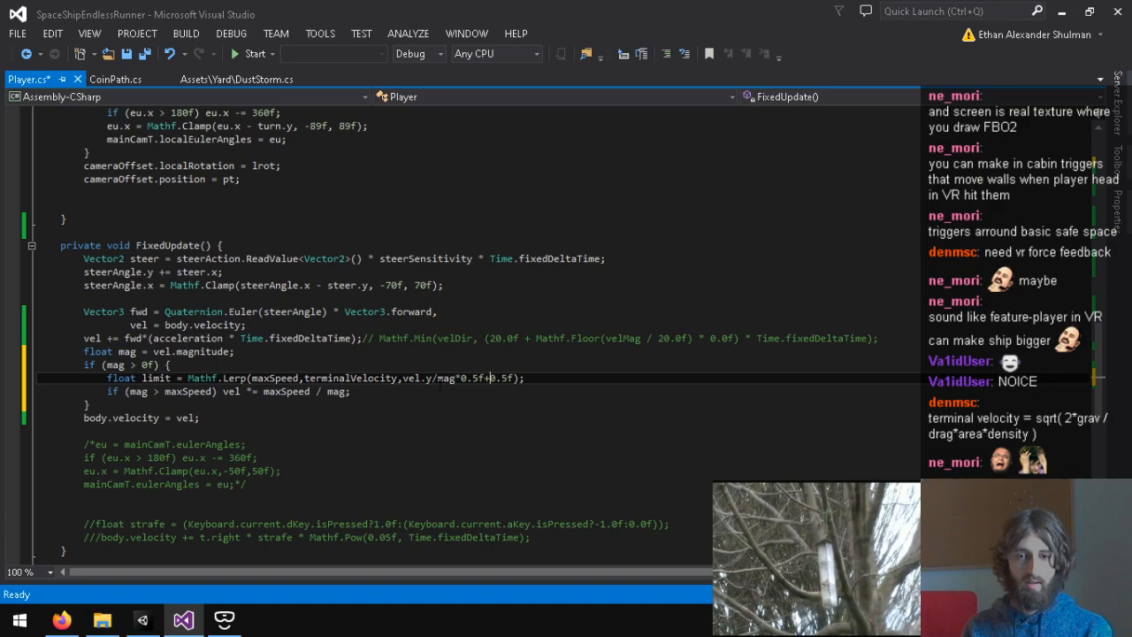
# Step: Begin wrapping the interpolation value in a Mathf.Max call with 0f as first argument and vel.y/mag negated
pyautogui.click(403, 378)
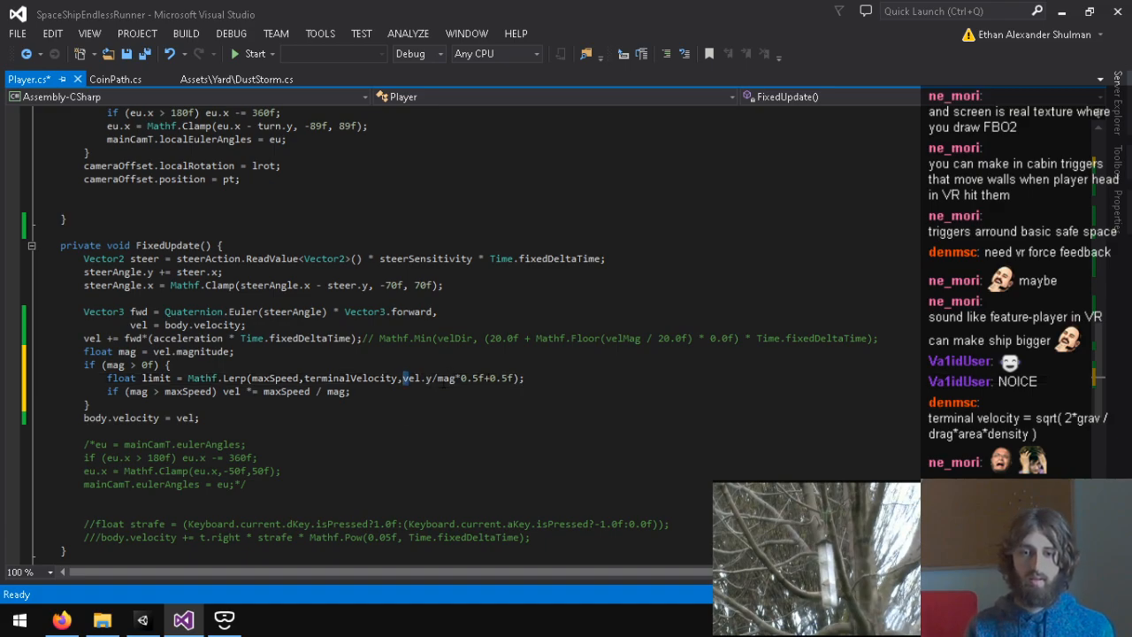
pyautogui.write('Mathf.')
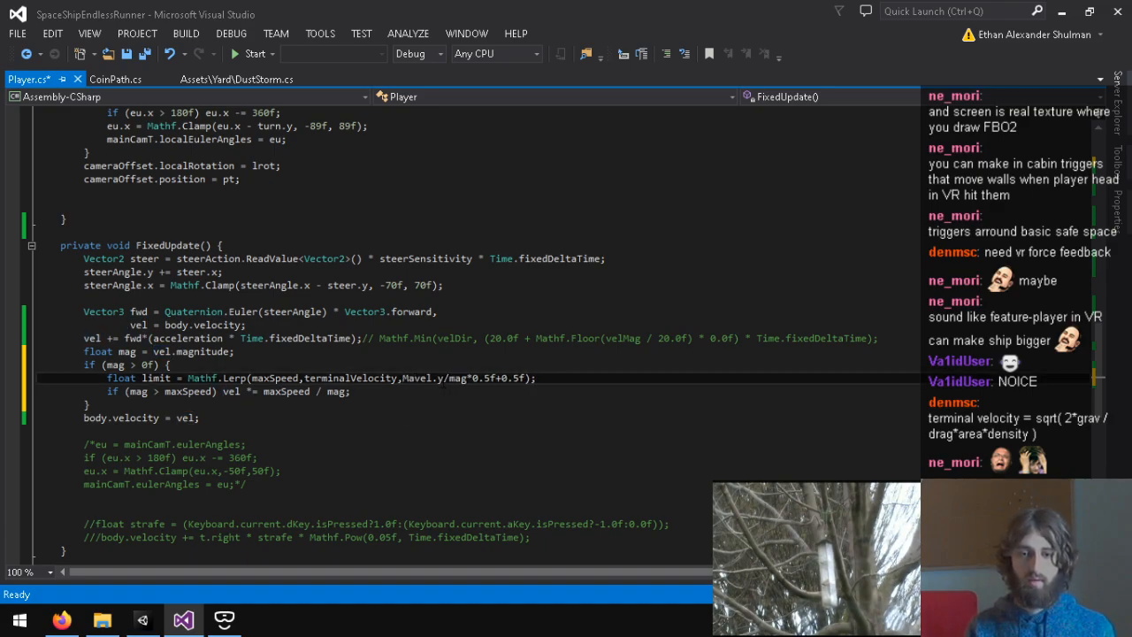
pyautogui.write('Max(-')
pyautogui.press('Left')
pyautogui.write('0f,')
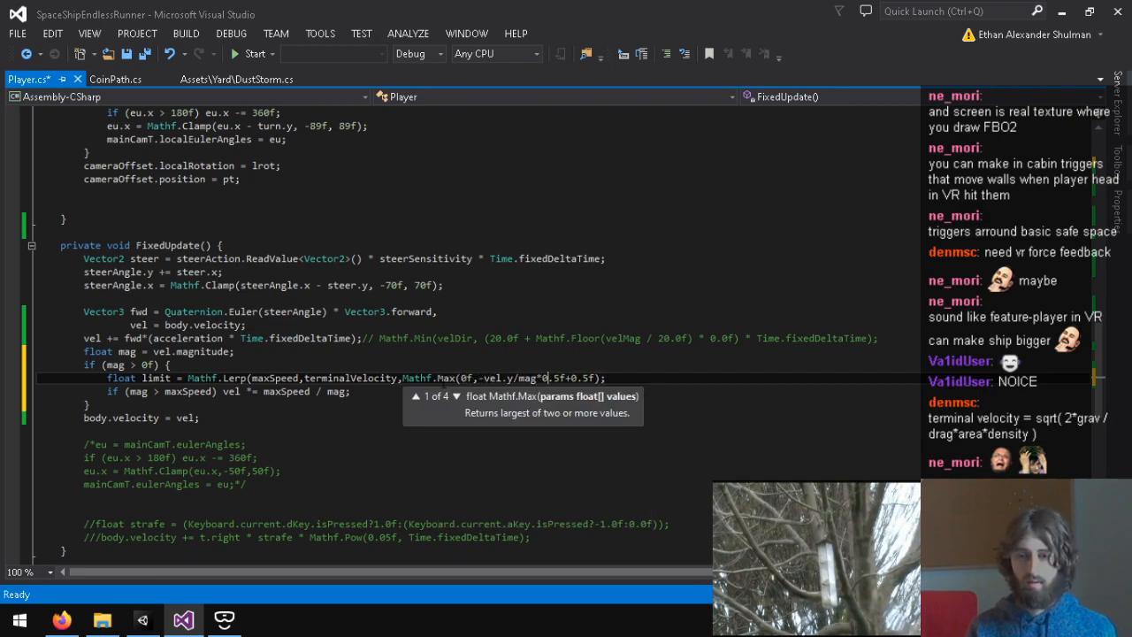
# Step: Remove *0.5f+0.5f from the interpolation value, close the Mathf.Max(0f,-vel.y/mag) call and save Player.cs
pyautogui.press('Delete')
pyautogui.press('Delete')
pyautogui.press('Delete')
pyautogui.press('Delete')
pyautogui.press('Delete')
pyautogui.press('Delete')
pyautogui.press('Delete')
pyautogui.press('Delete')
pyautogui.press('Delete')
pyautogui.press('Delete')
pyautogui.write(')')
pyautogui.hotkey('ctrl', 's')
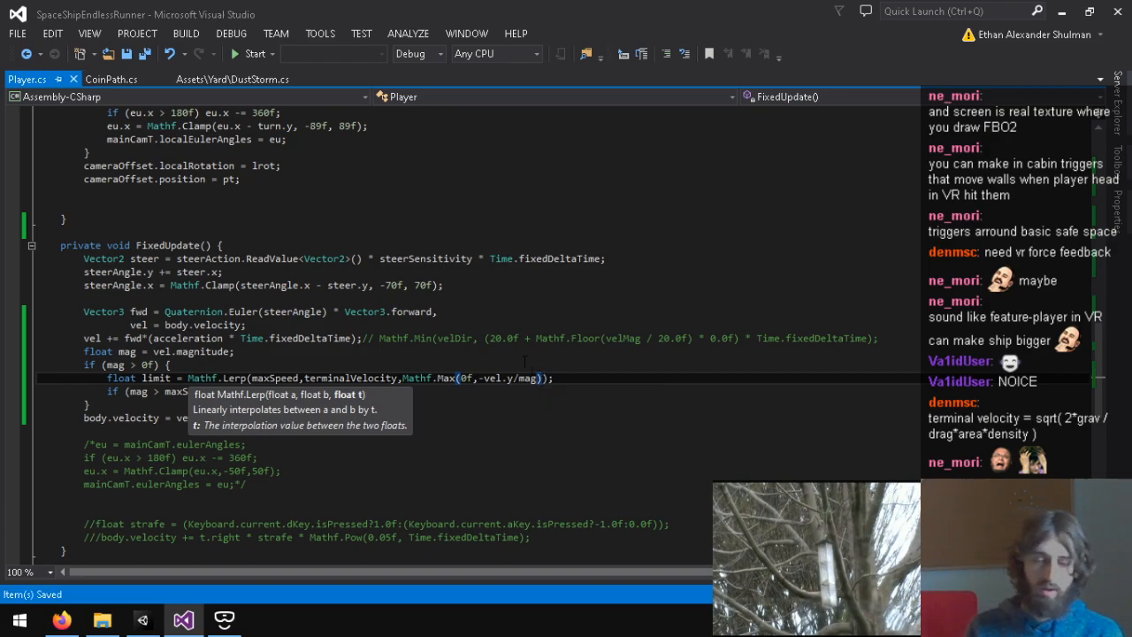
# Step: Replace maxSpeed with limit in both the condition and the vel scaling of the speed check inside the if block
pyautogui.press('Up')
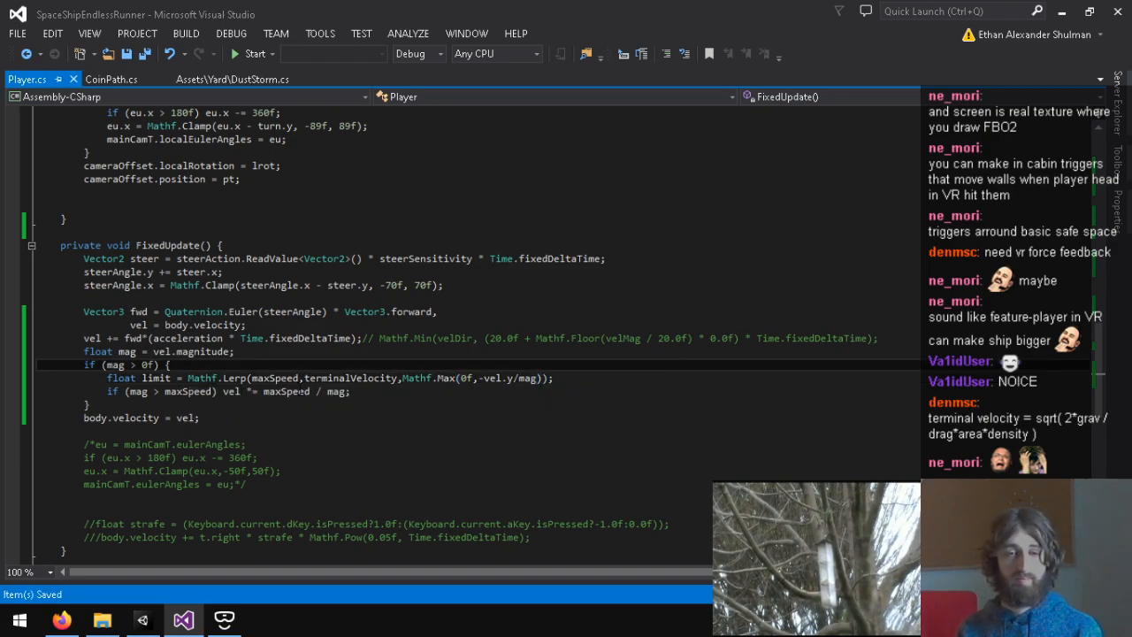
pyautogui.moveTo(352, 379); pyautogui.dragTo(330, 382)
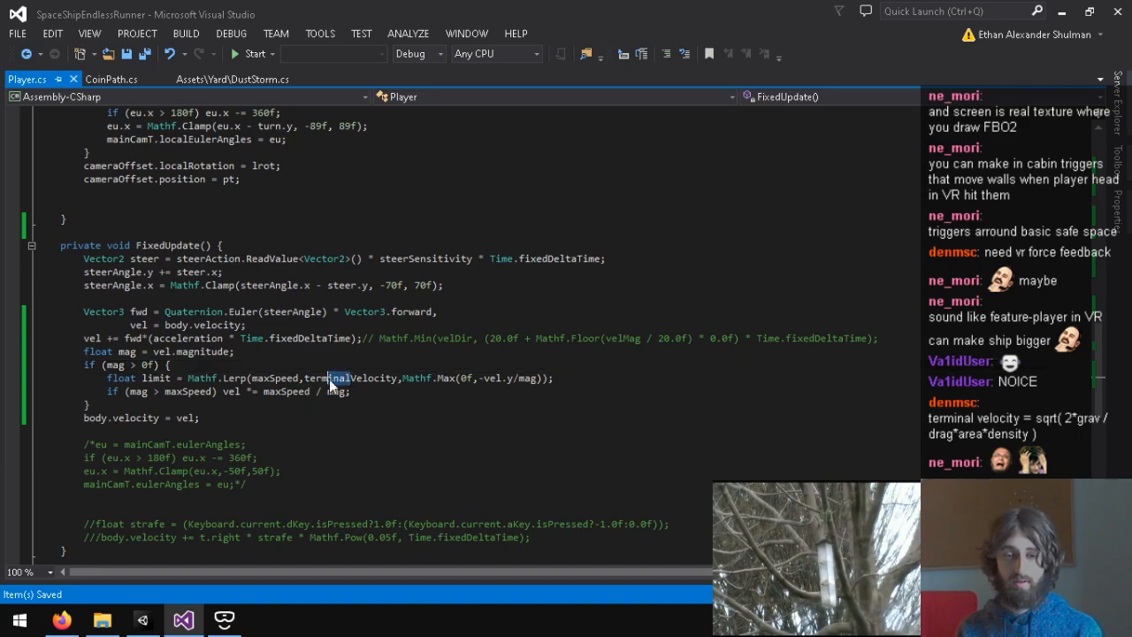
pyautogui.doubleClick(332, 380)
pyautogui.doubleClick(291, 392)
pyautogui.write('limit')
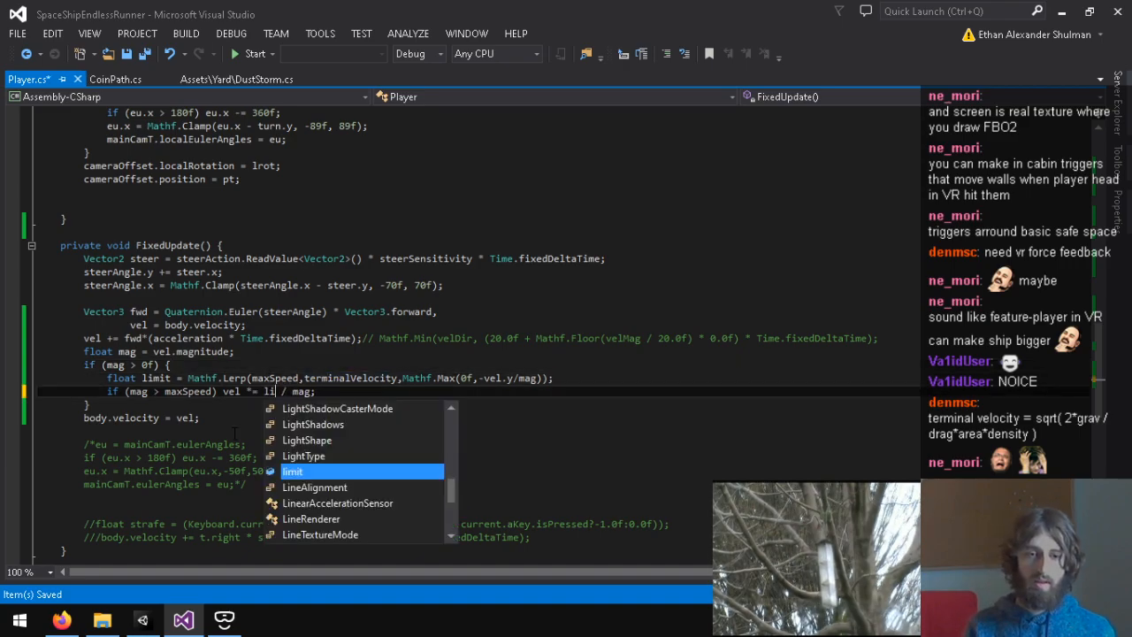
pyautogui.press('Left')
pyautogui.press('Left')
pyautogui.press('Left')
pyautogui.press('Left')
pyautogui.press('Left')
pyautogui.press('Left')
pyautogui.press('Left')
pyautogui.press('Left')
pyautogui.press('Left')
pyautogui.press('Left')
pyautogui.press('Left')
pyautogui.press('Left')
pyautogui.press('Left')
pyautogui.press('Left')
pyautogui.press('BackSpace')
pyautogui.press('BackSpace')
pyautogui.press('BackSpace')
pyautogui.press('BackSpace')
pyautogui.press('BackSpace')
pyautogui.press('BackSpace')
pyautogui.press('BackSpace')
pyautogui.press('BackSpace')
pyautogui.write('limit')
pyautogui.press('Tab')
# Step: Switch to Unity, select the Player object to show its script settings, and play-test the scene
pyautogui.click(142, 621)
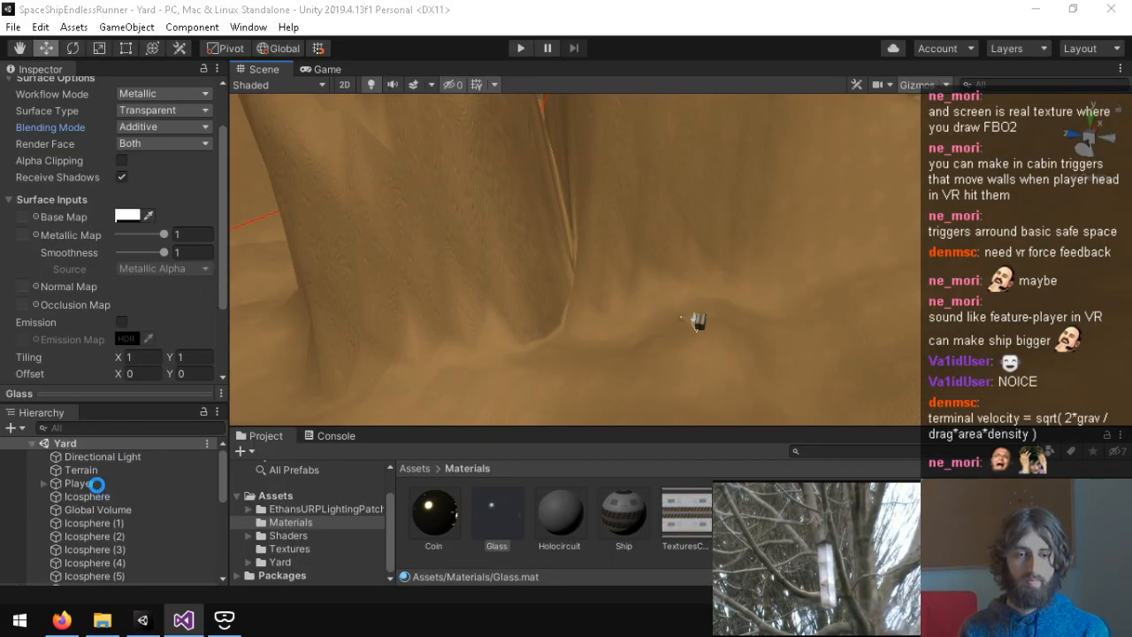
pyautogui.click(97, 484)
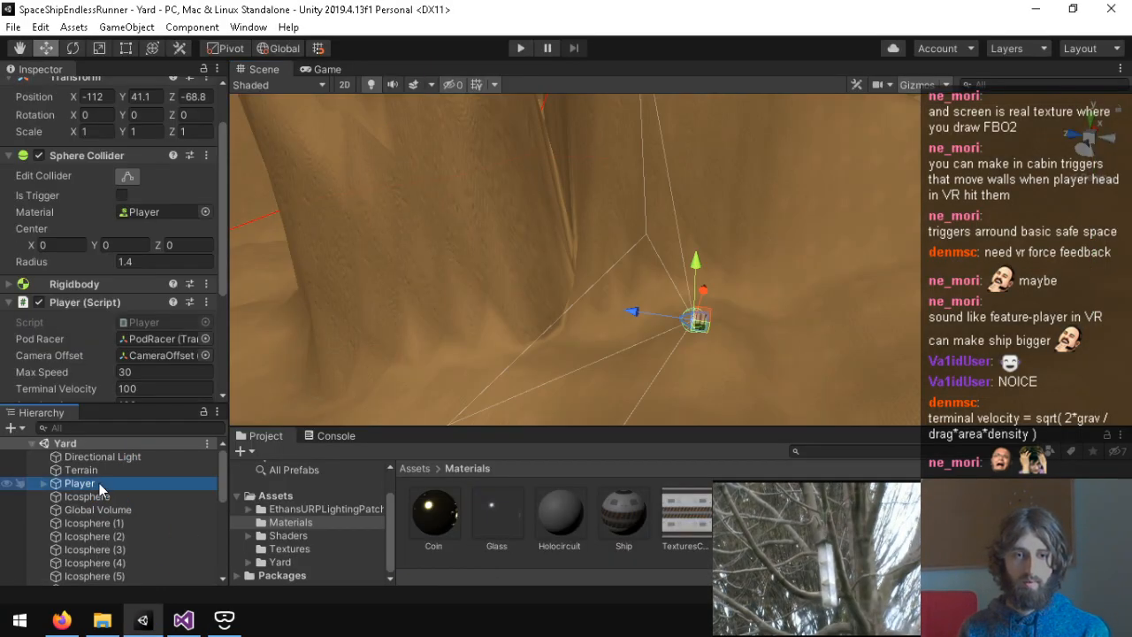
pyautogui.scroll(-5, 46, 312)
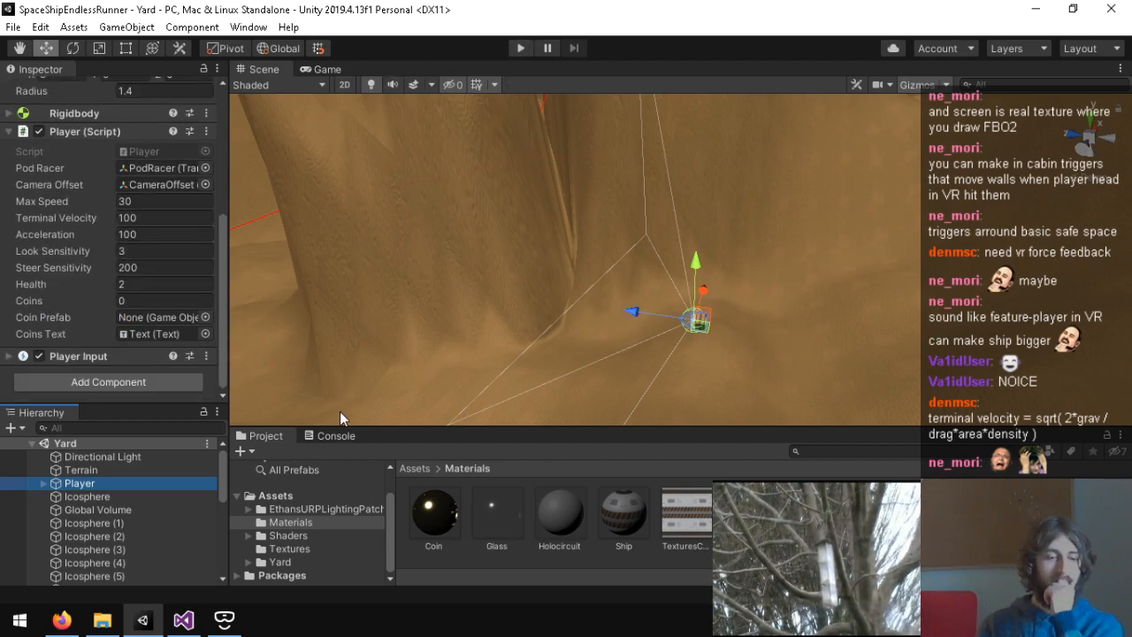
pyautogui.click(521, 46)
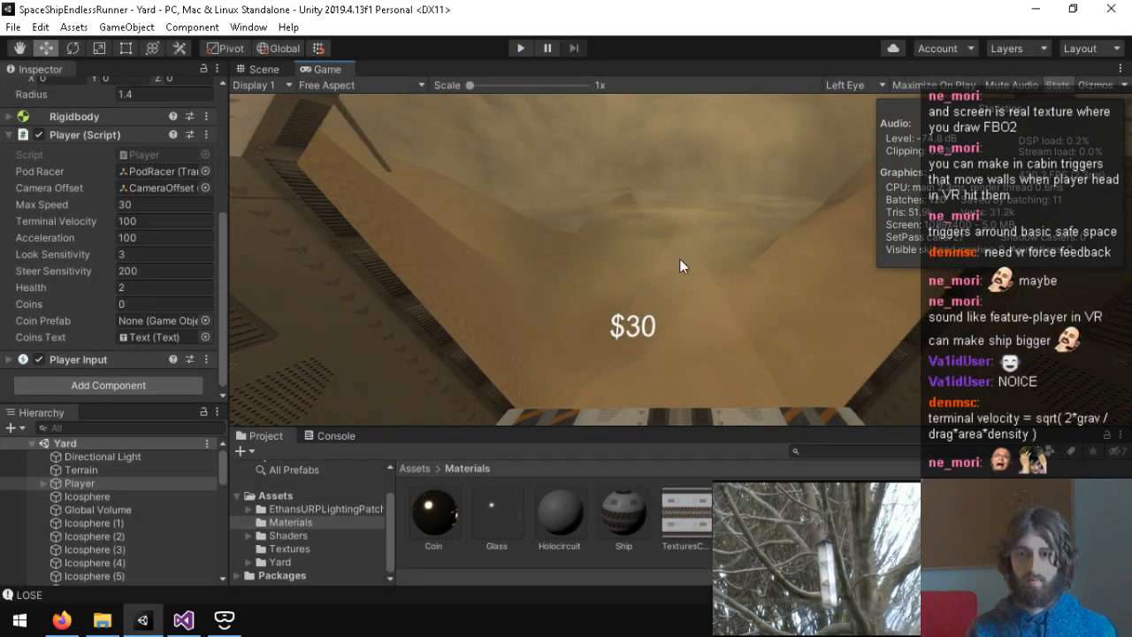
# Step: Stop the play test, set the Player script's Terminal Velocity to 60 and save the scene
pyautogui.hotkey('ctrl', 'p')
pyautogui.click(136, 222)
pyautogui.hotkey('ctrl', 's')
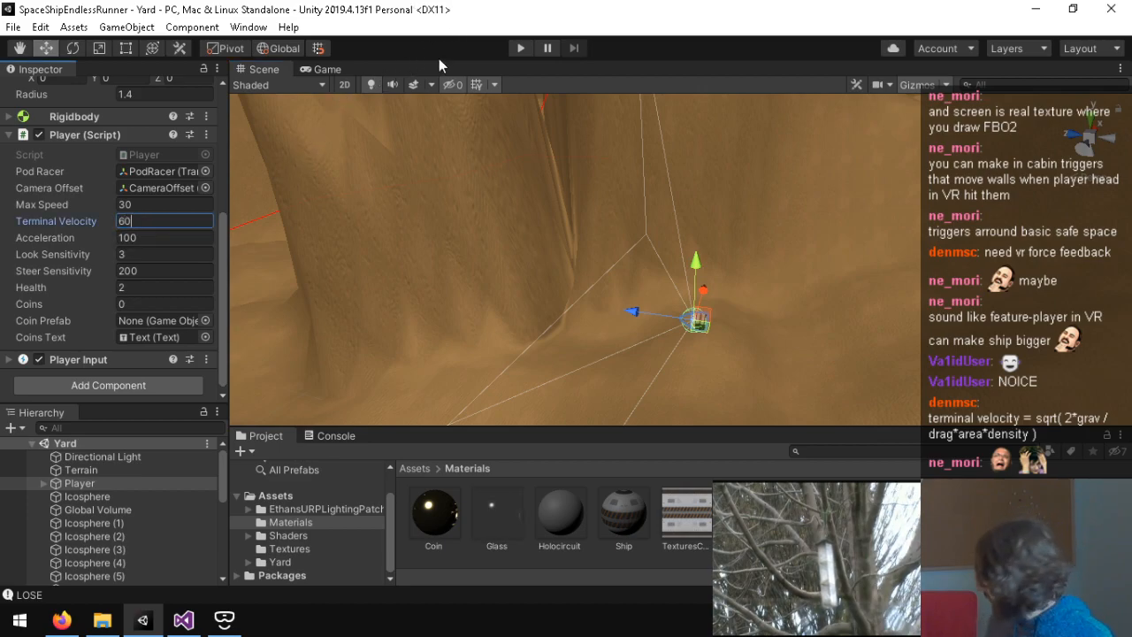
# Step: Check the Player XR settings and the Virtual Reality SDKs list in the project settings, and close them
pyautogui.click(41, 26)
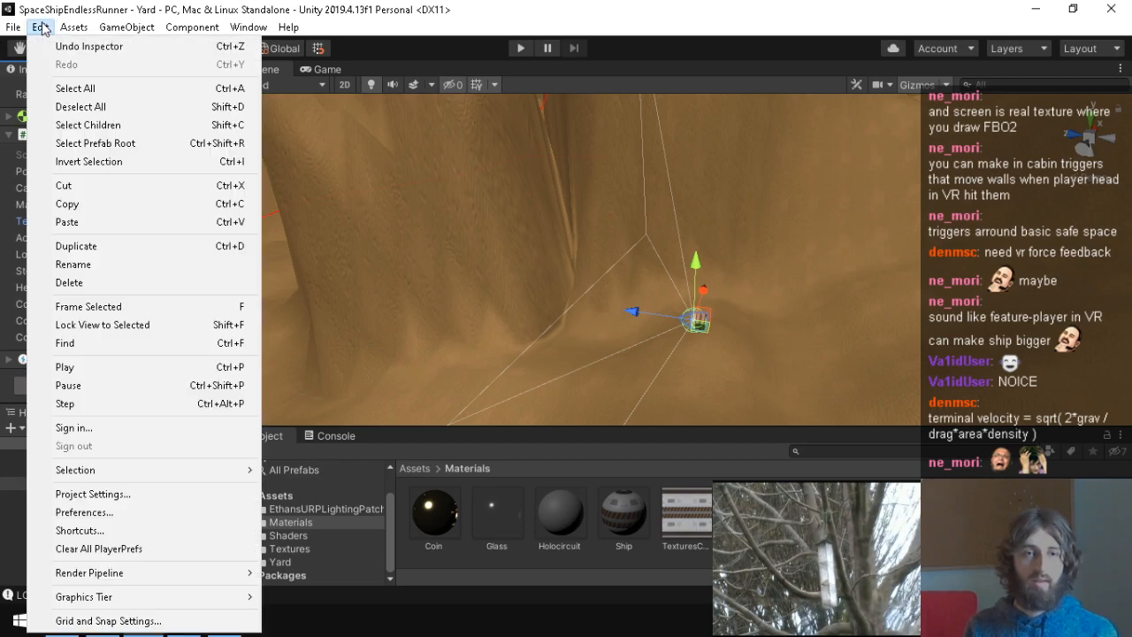
pyautogui.click(92, 494)
pyautogui.scroll(-5, 552, 388)
pyautogui.click(534, 426)
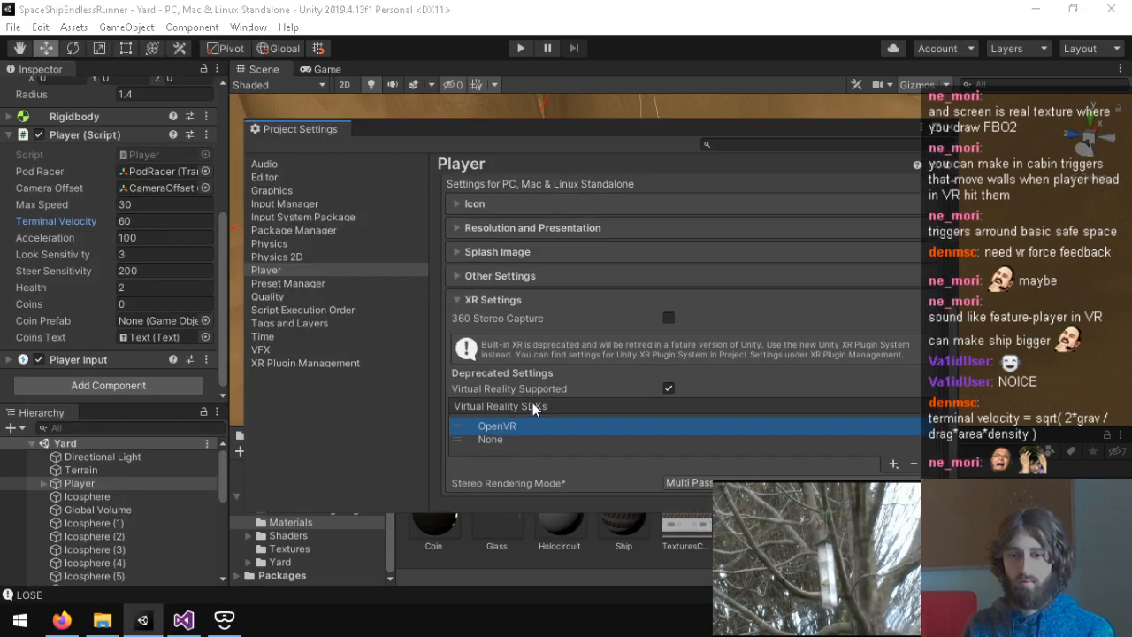
pyautogui.doubleClick(943, 133)
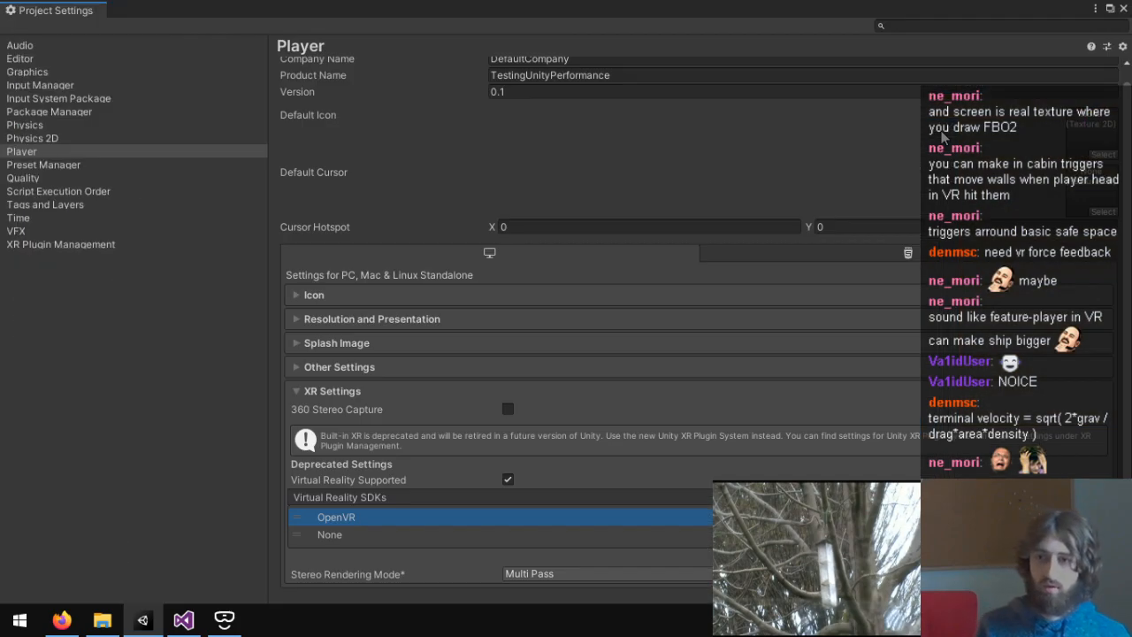
pyautogui.click(1124, 9)
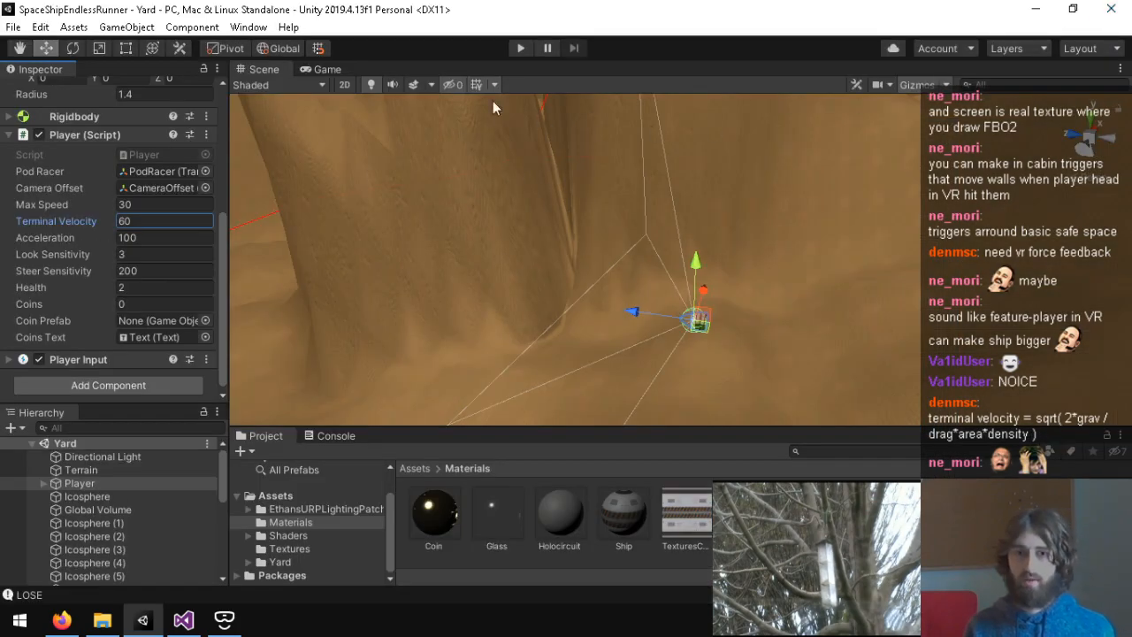
# Step: Play-test the scene with the new terminal velocity and stop the run
pyautogui.click(518, 48)
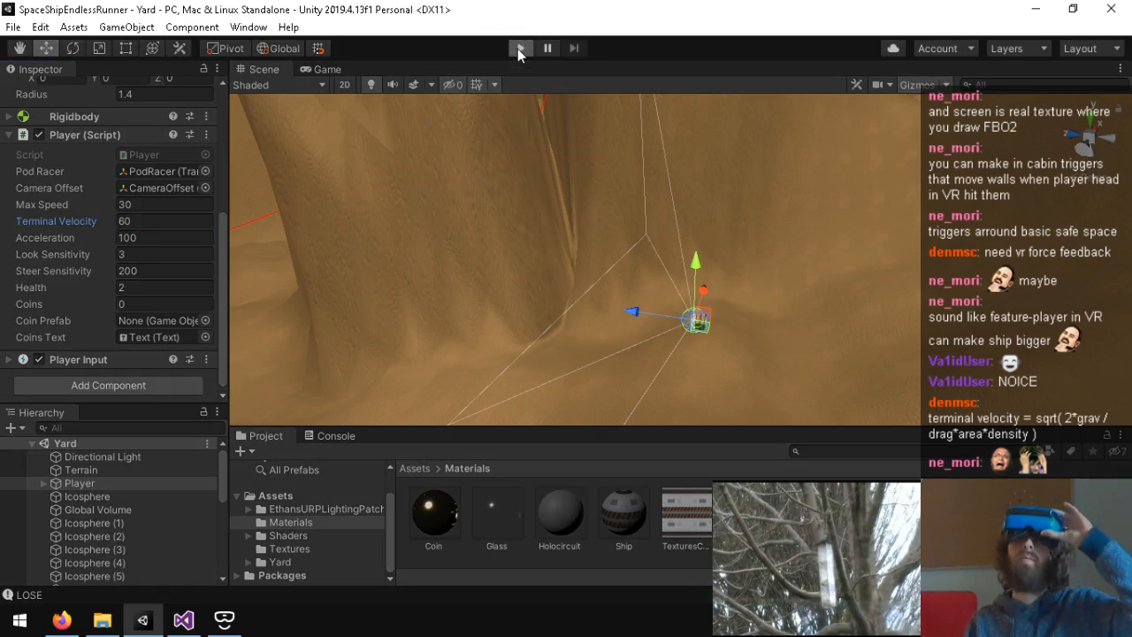
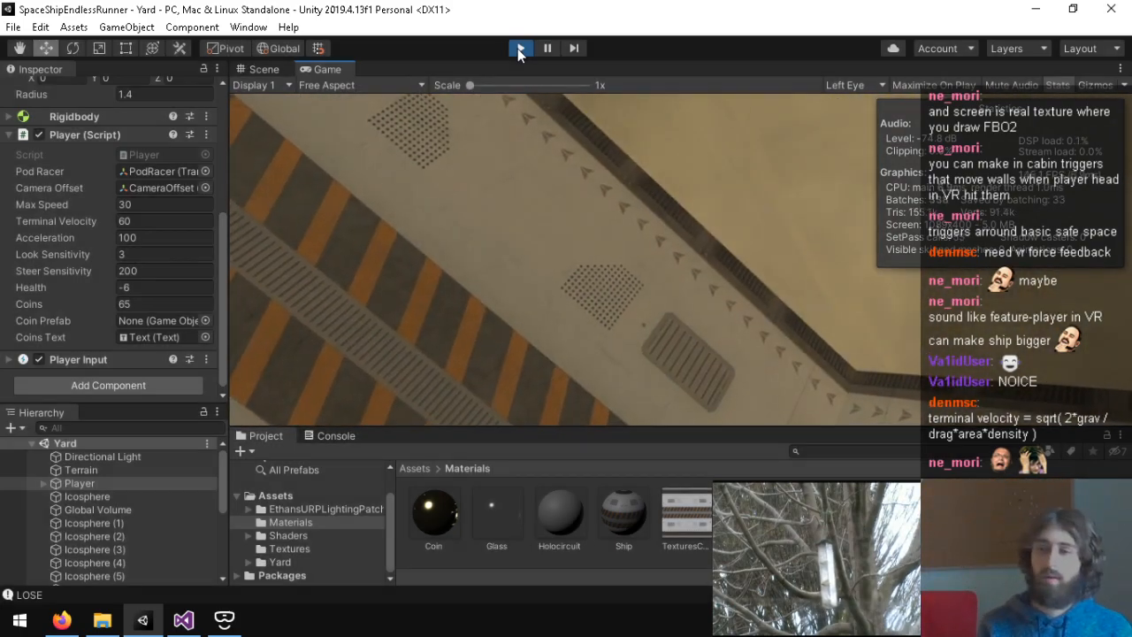
pyautogui.click(520, 49)
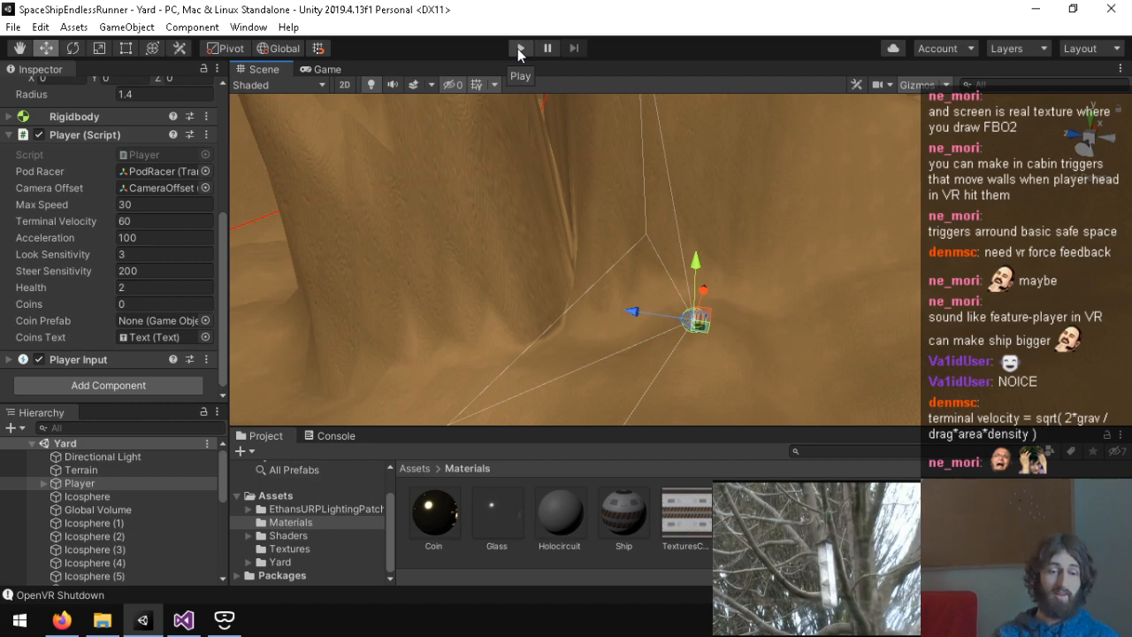
# Step: Start another play test of the Yard scene
pyautogui.keyDown('alt'); pyautogui.moveTo(518, 328); pyautogui.dragTo(529, 474); pyautogui.keyUp('alt')
pyautogui.press('f')
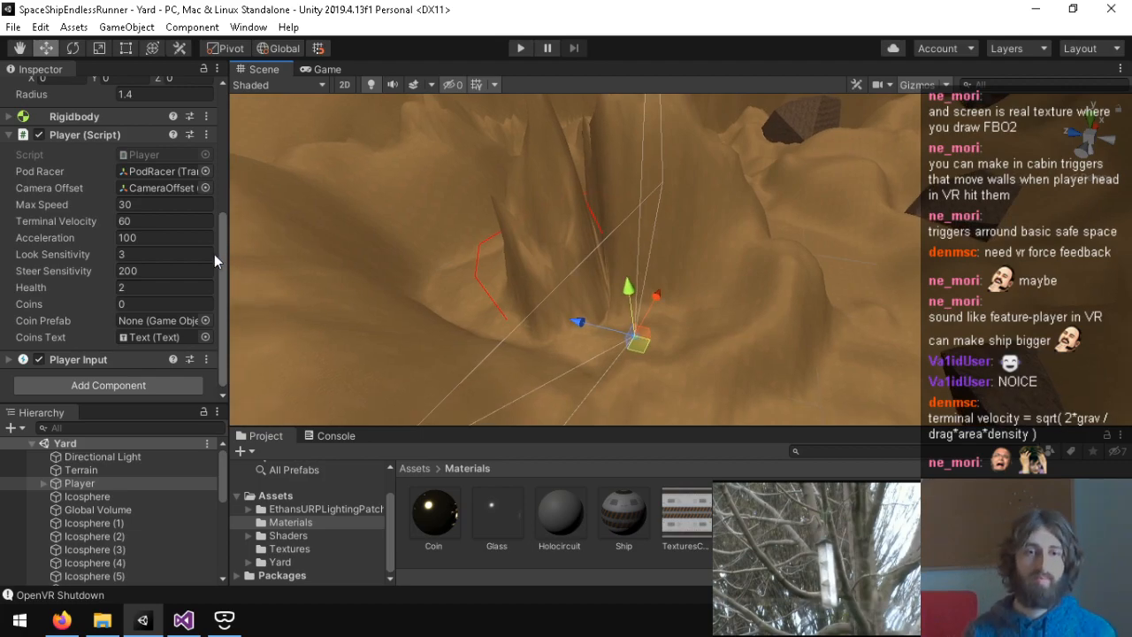
pyautogui.click(519, 48)
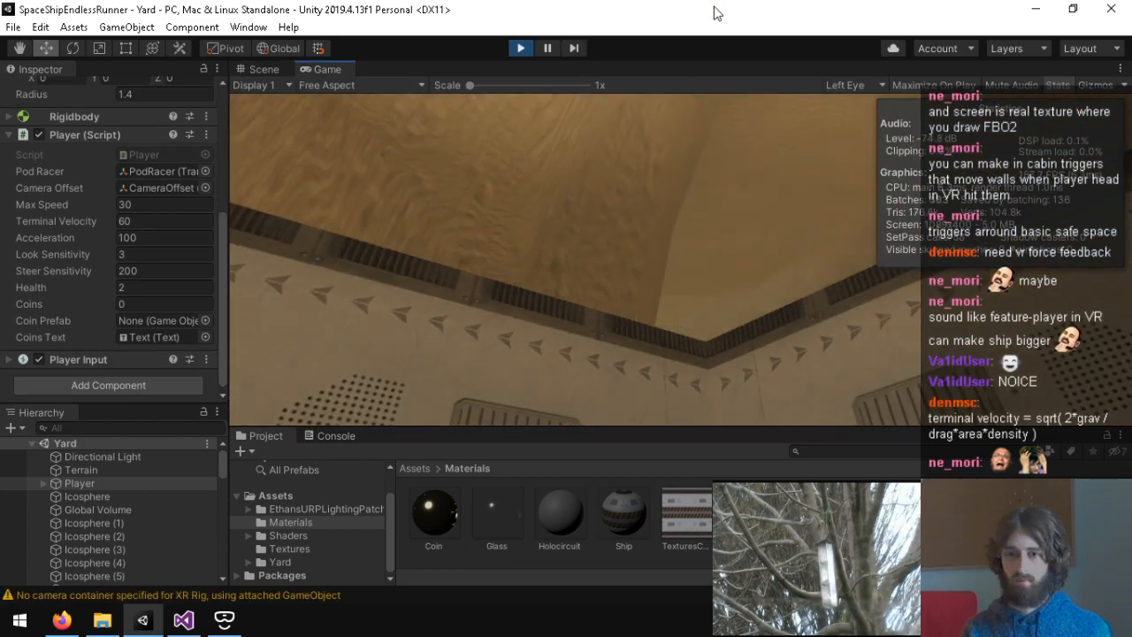
# Step: Stop the play test and move None above OpenVR in the Virtual Reality SDKs list of the Player project settings
pyautogui.click(520, 49)
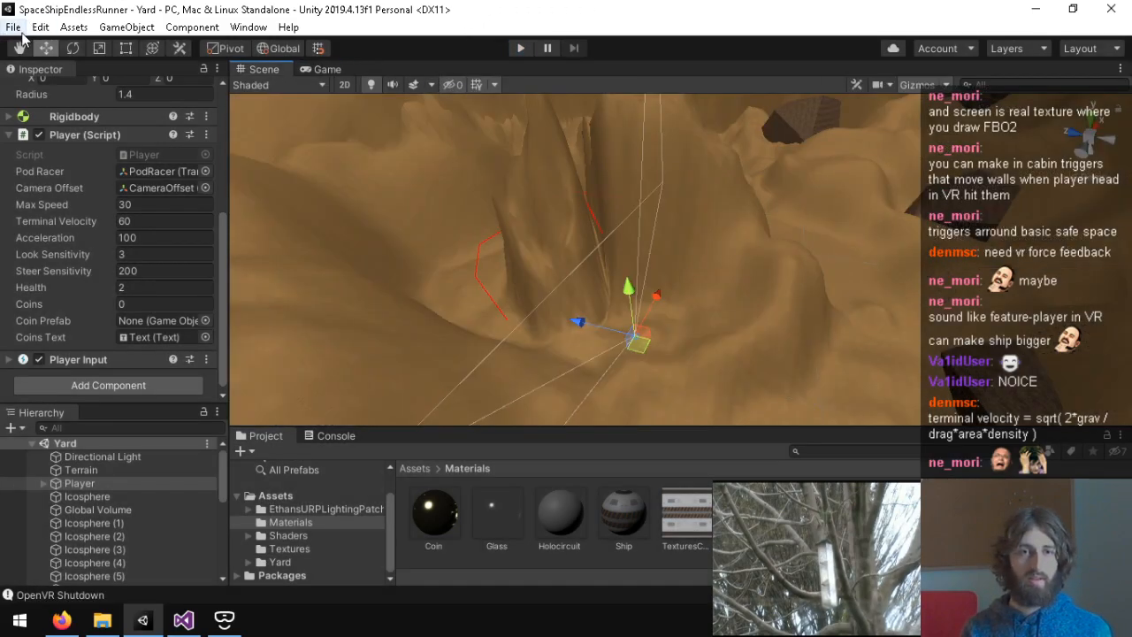
pyautogui.click(41, 28)
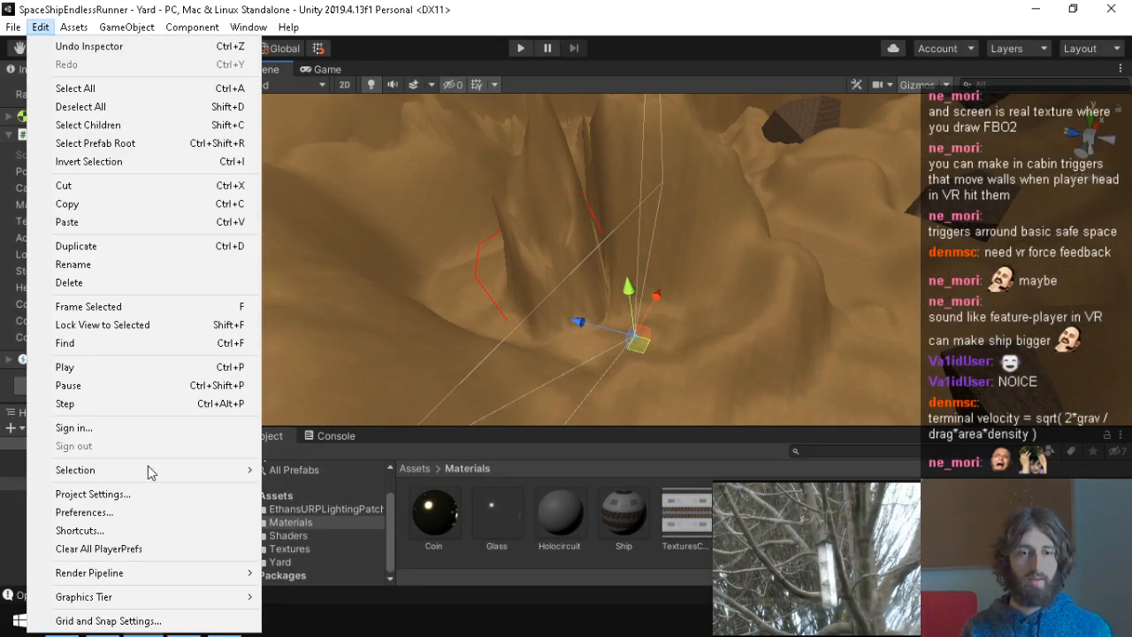
pyautogui.click(142, 497)
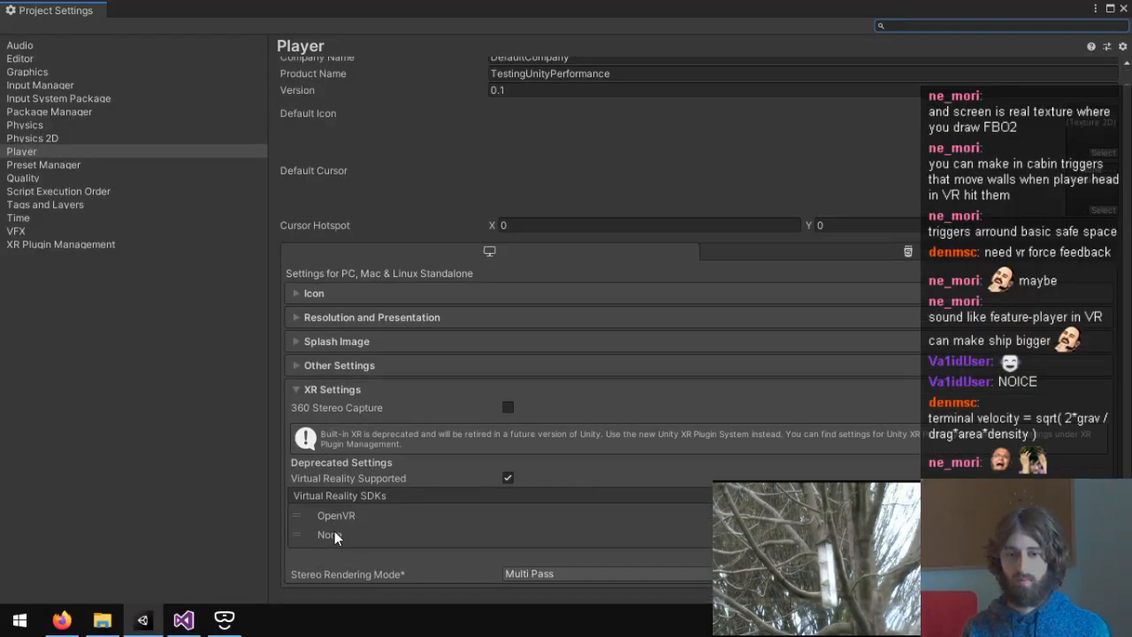
pyautogui.moveTo(334, 534); pyautogui.dragTo(334, 515)
# Step: Shrink and reposition the Project Settings window so it fits over the editor, and close it
pyautogui.click(1095, 9)
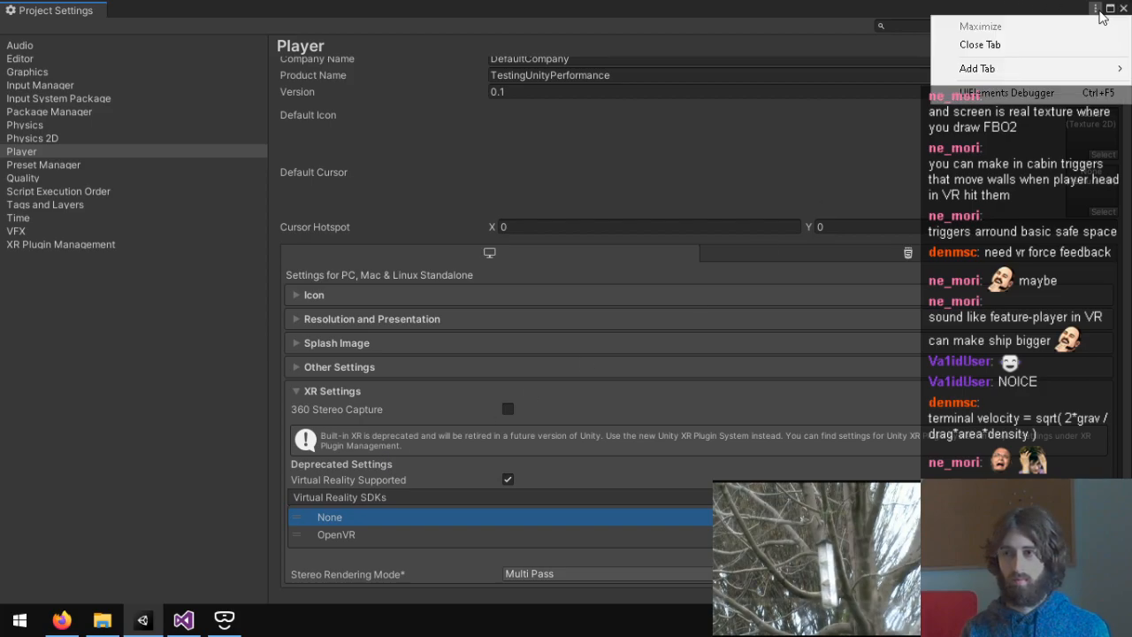
pyautogui.click(831, 18)
pyautogui.moveTo(2, 6); pyautogui.dragTo(2, 115)
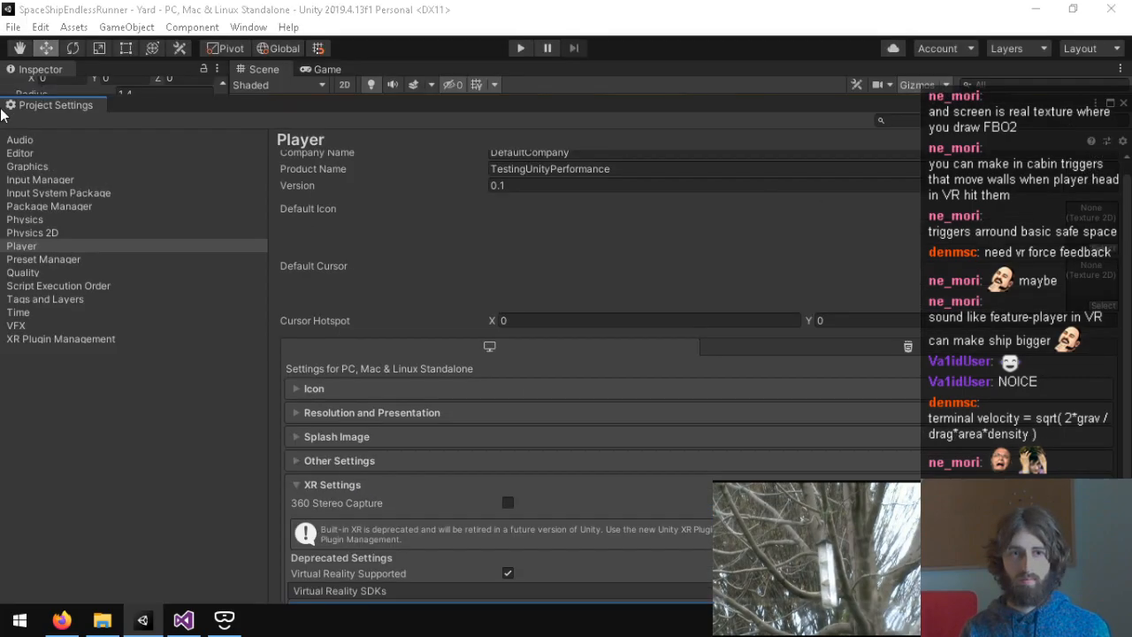
pyautogui.moveTo(150, 111); pyautogui.dragTo(265, 128)
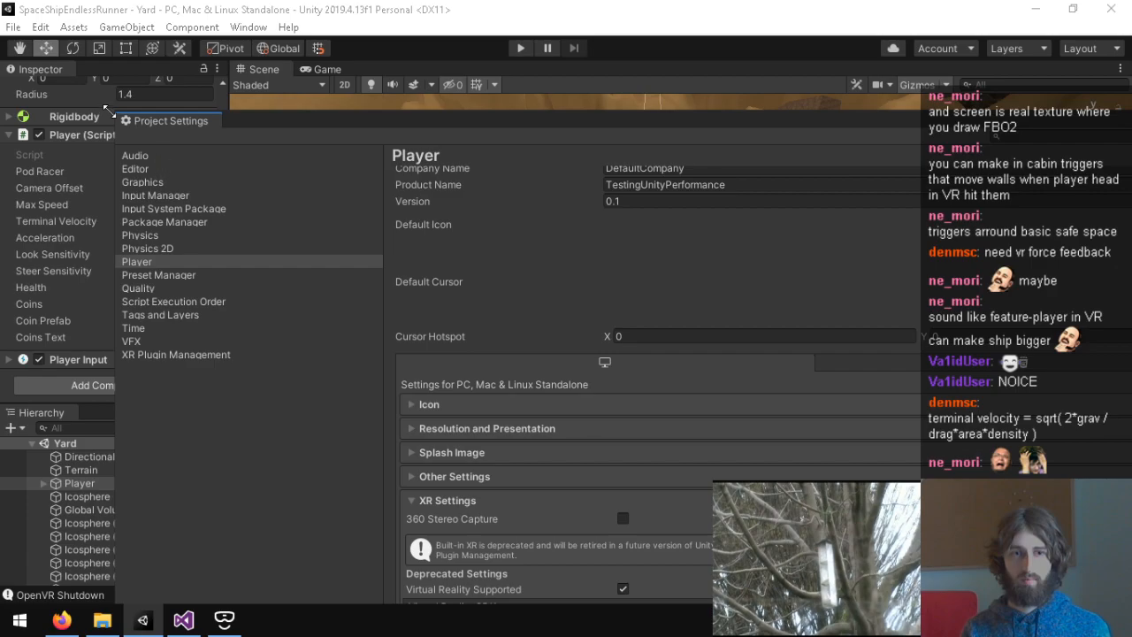
pyautogui.moveTo(106, 108); pyautogui.dragTo(492, 237)
pyautogui.moveTo(641, 246); pyautogui.dragTo(691, 253)
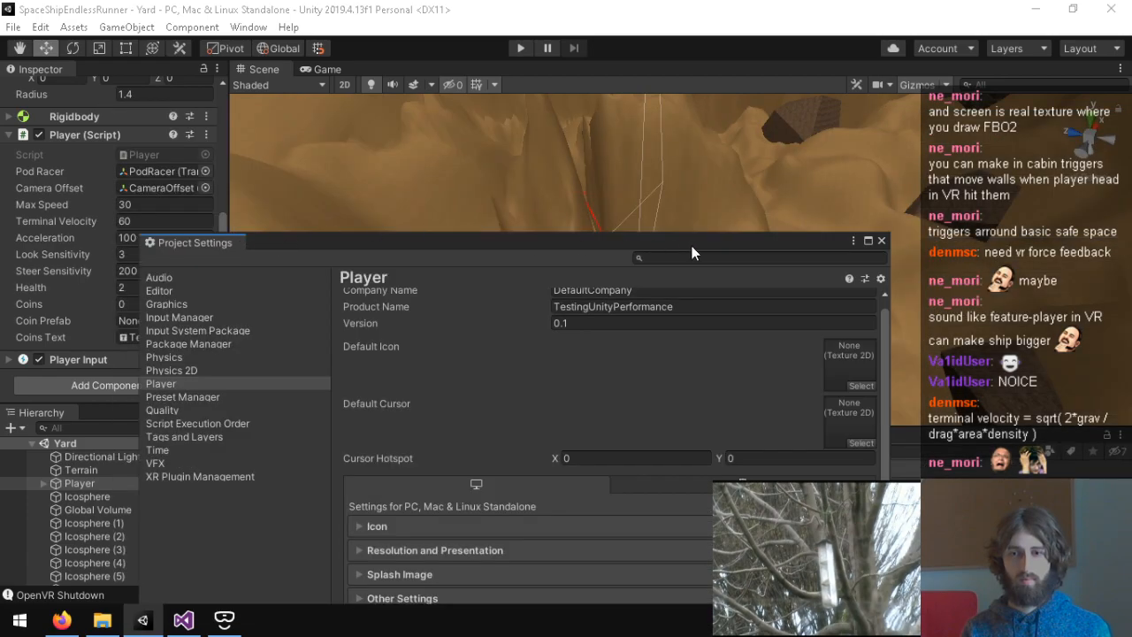
pyautogui.click(881, 240)
# Step: Play-test the Yard scene without VR, expand the Player's Rigidbody properties during the run, and stop it
pyautogui.click(517, 47)
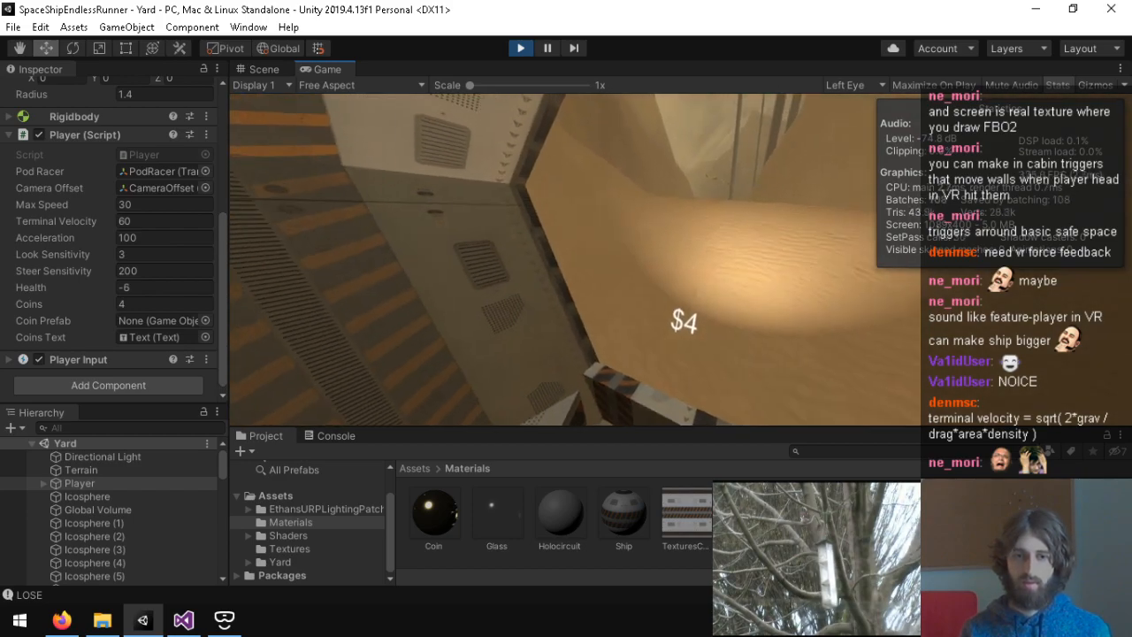
pyautogui.press('super')
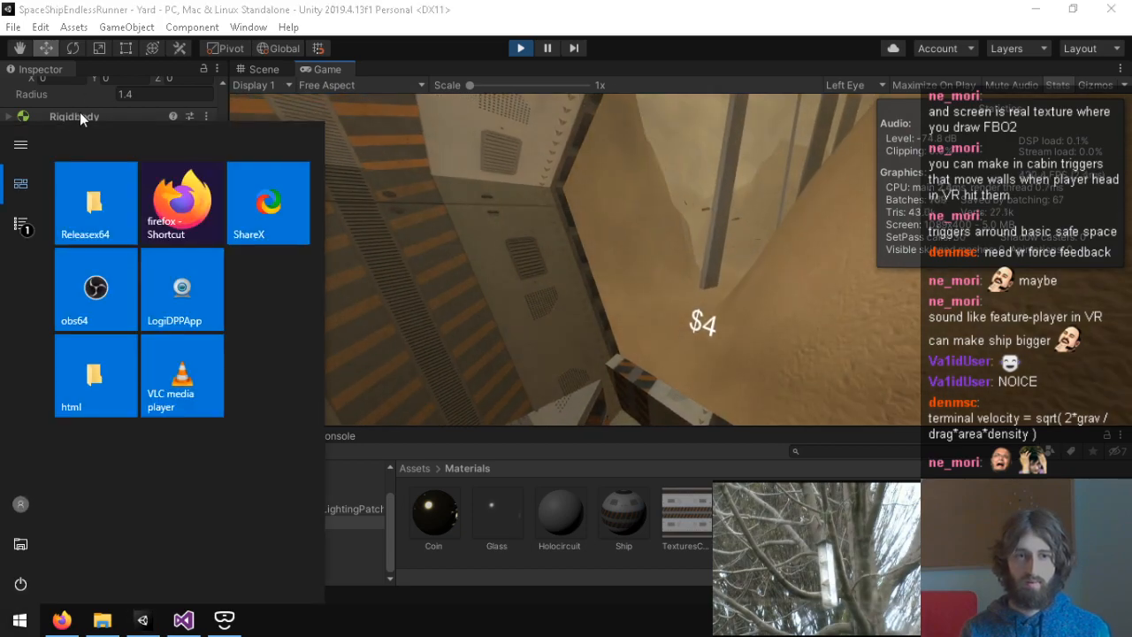
pyautogui.click(115, 106)
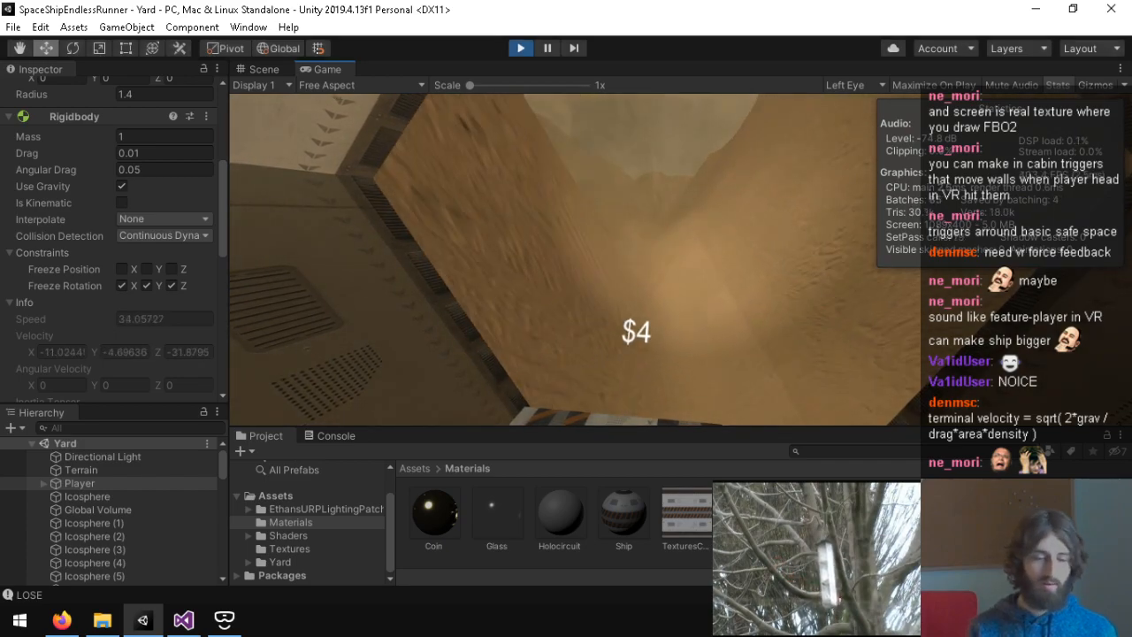
pyautogui.hotkey('ctrl', 'p')
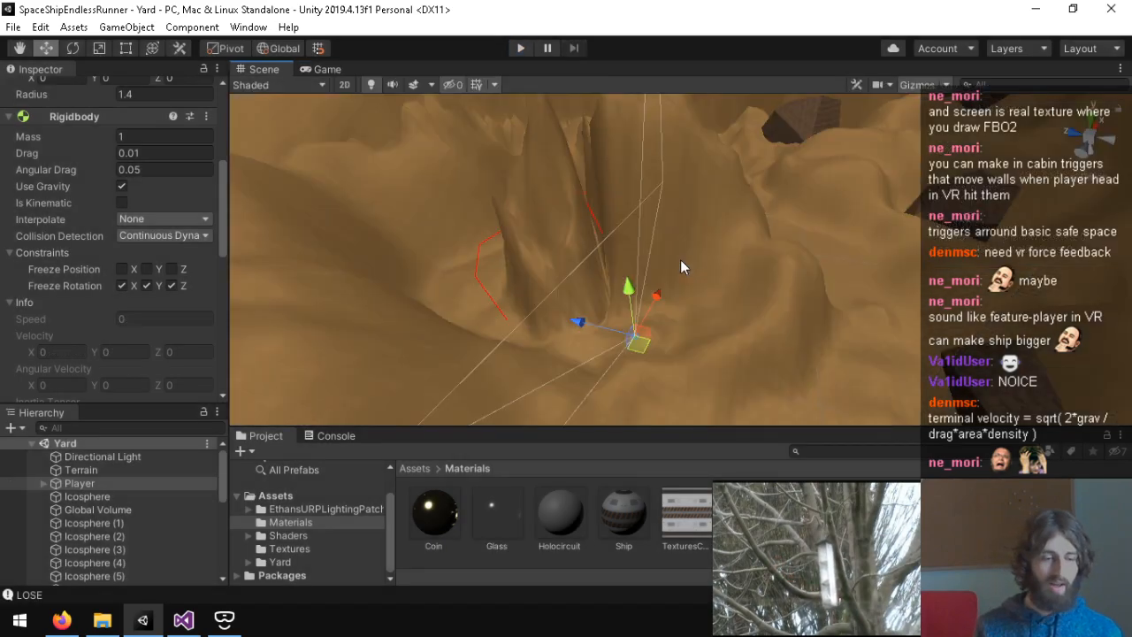
# Step: Move OpenVR back above None in the Virtual Reality SDKs list and close the project settings
pyautogui.click(40, 26)
pyautogui.click(150, 492)
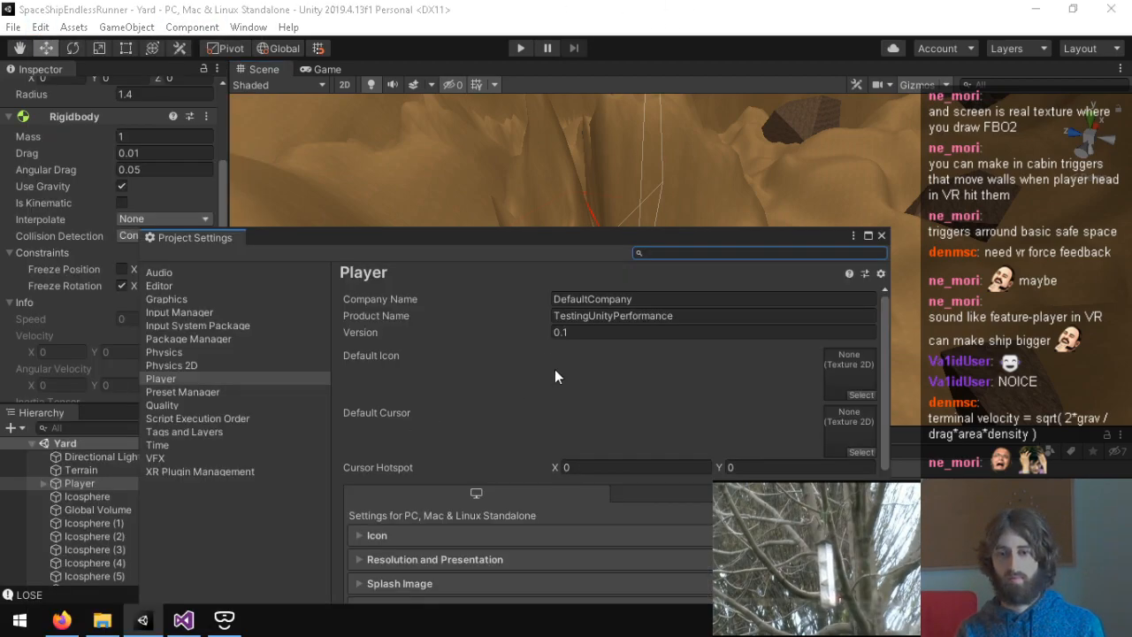
pyautogui.scroll(-5, 552, 363)
pyautogui.click(487, 515)
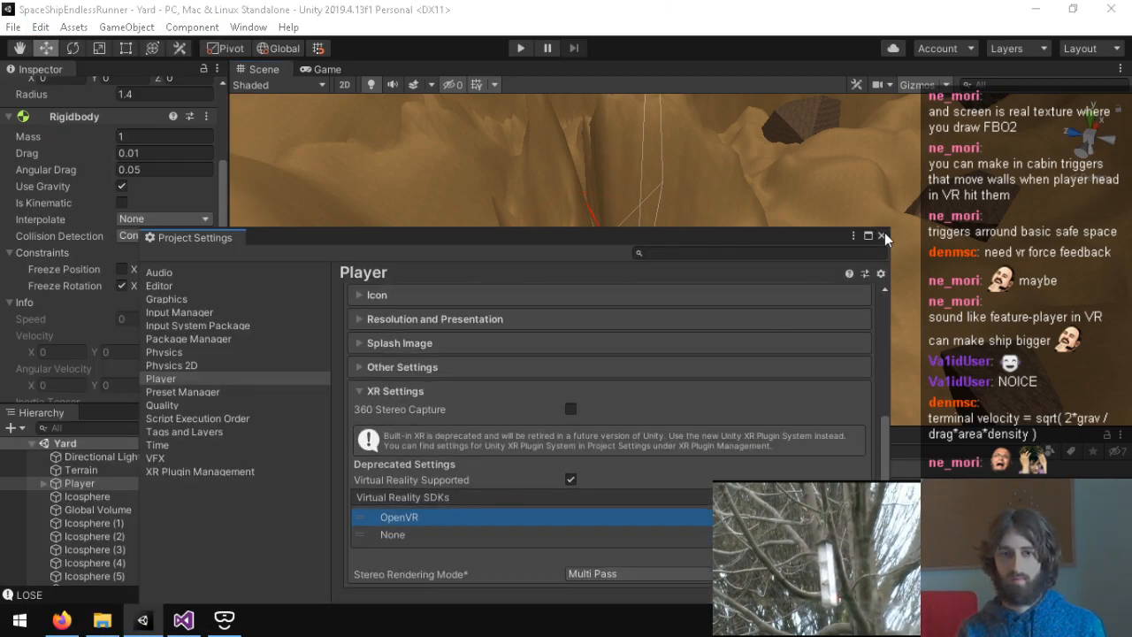
pyautogui.click(882, 236)
# Step: Bring the Player's Rigidbody Info values into view, play-test the scene in VR, and stop the run
pyautogui.scroll(-5, 98, 353)
pyautogui.scroll(4, 95, 305)
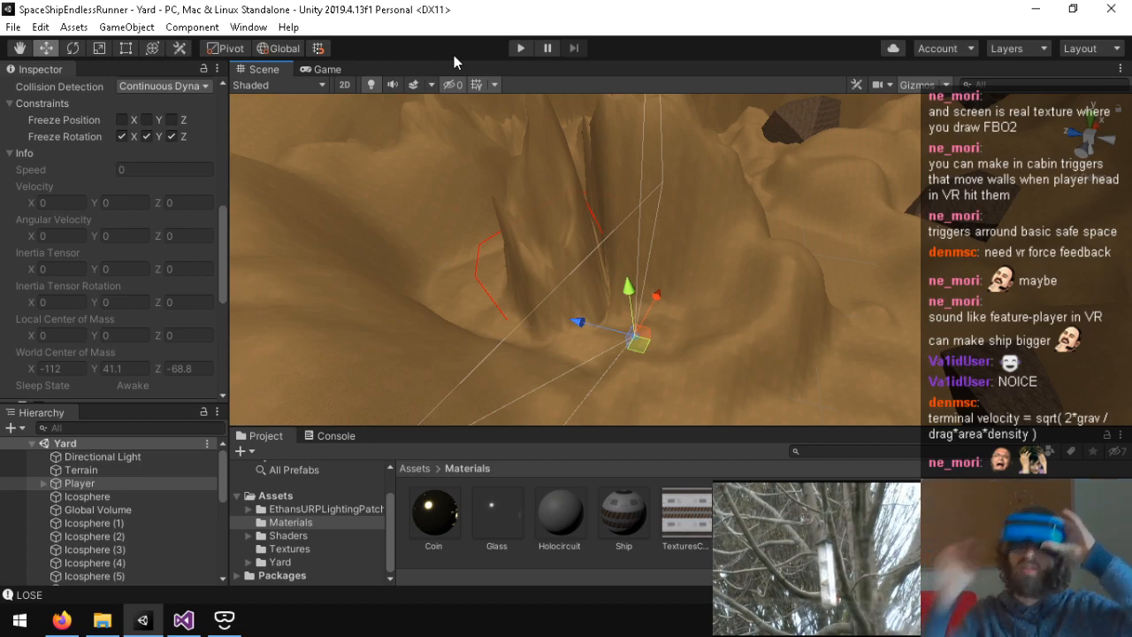
pyautogui.click(515, 48)
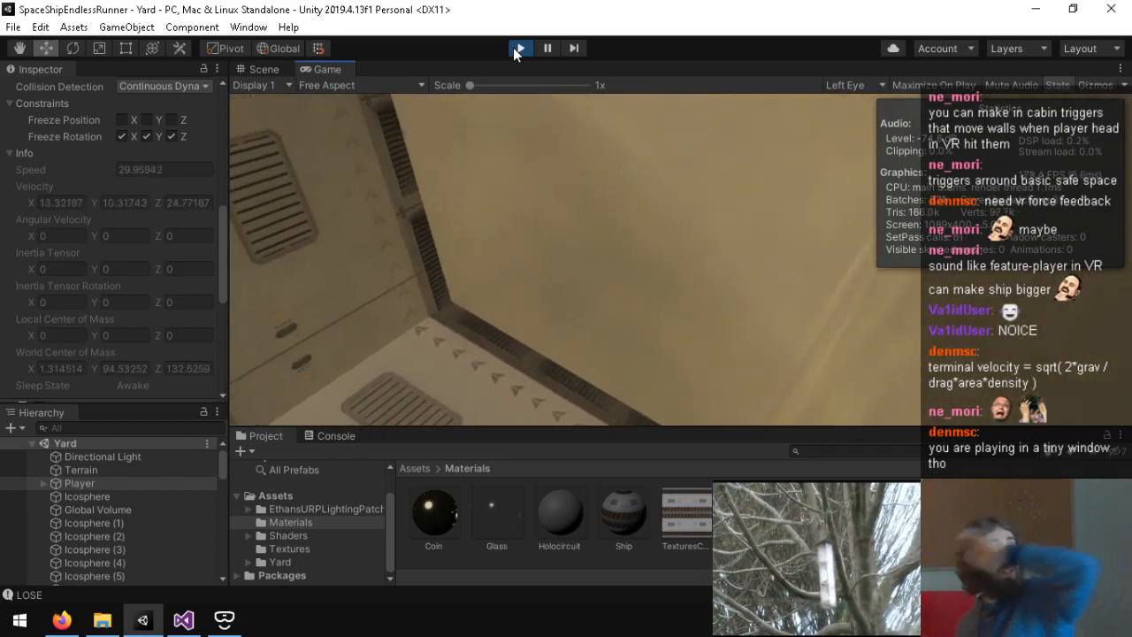
pyautogui.click(514, 48)
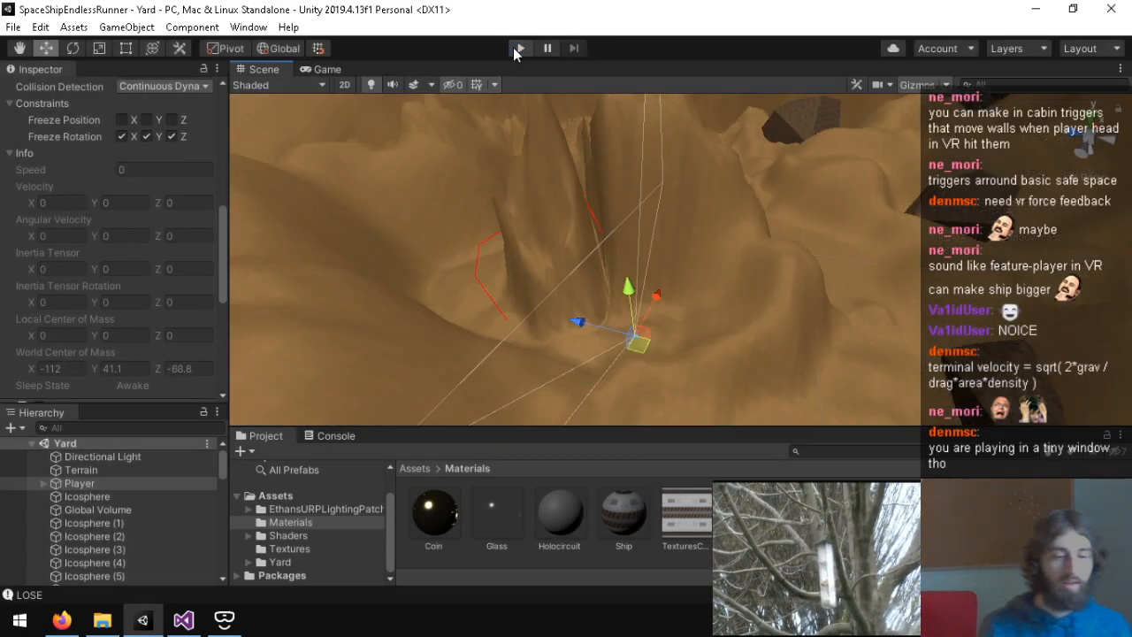
# Step: Look over the terrain around the Player, and review the FixedUpdate and Update code of Player.cs in Visual Studio
pyautogui.moveTo(644, 275); pyautogui.dragTo(627, 217, button='right')
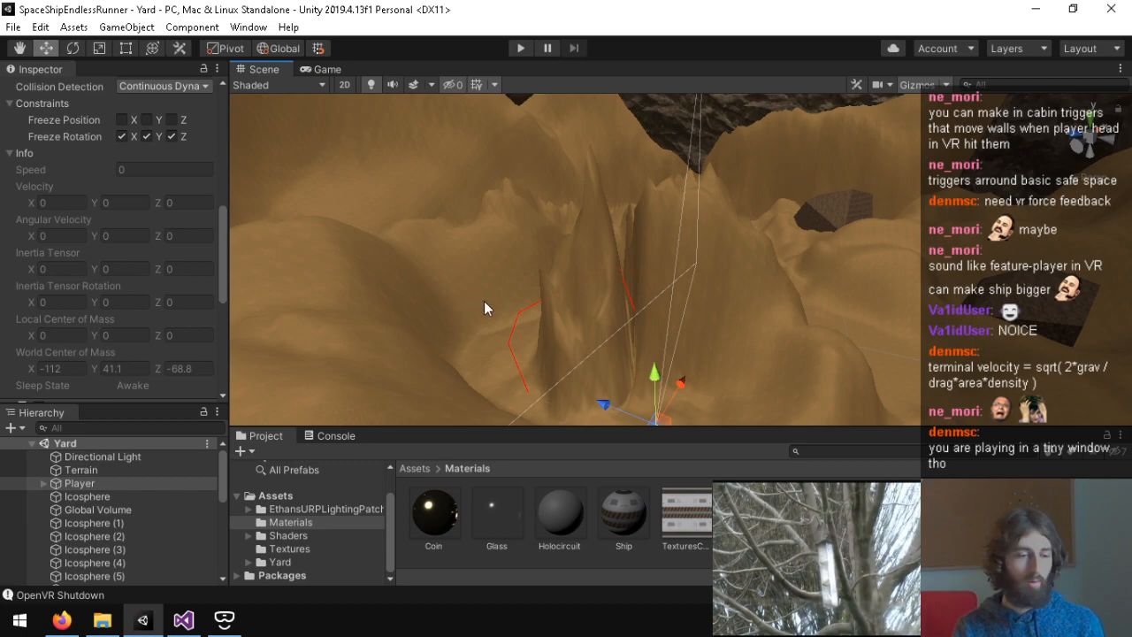
pyautogui.moveTo(564, 220); pyautogui.dragTo(499, 213, button='right')
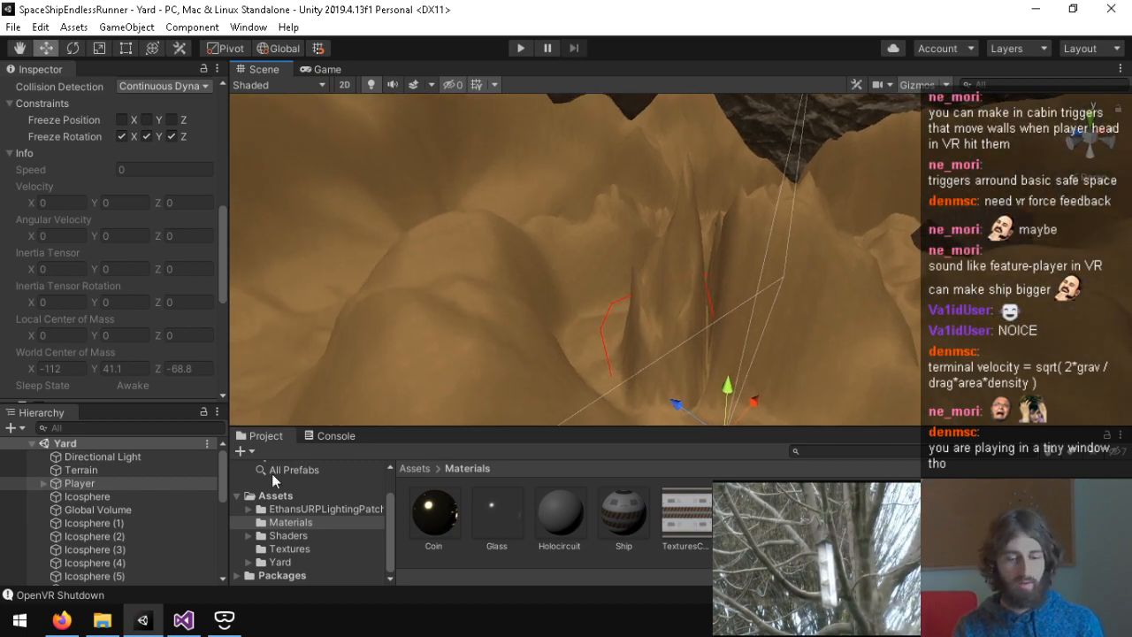
pyautogui.click(183, 619)
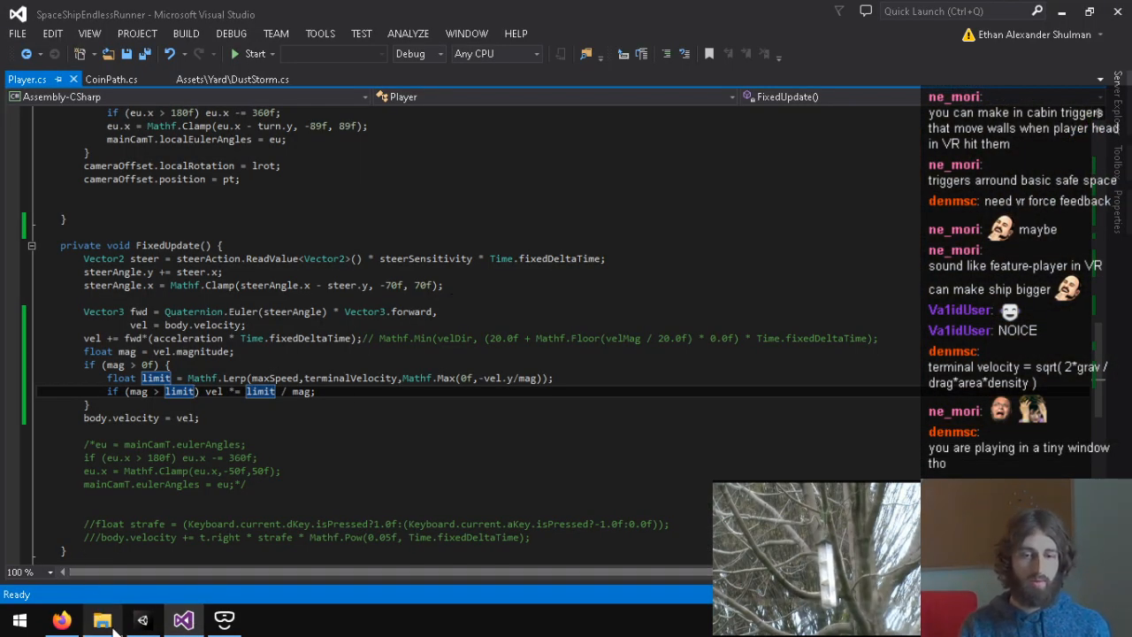
pyautogui.moveTo(143, 624)
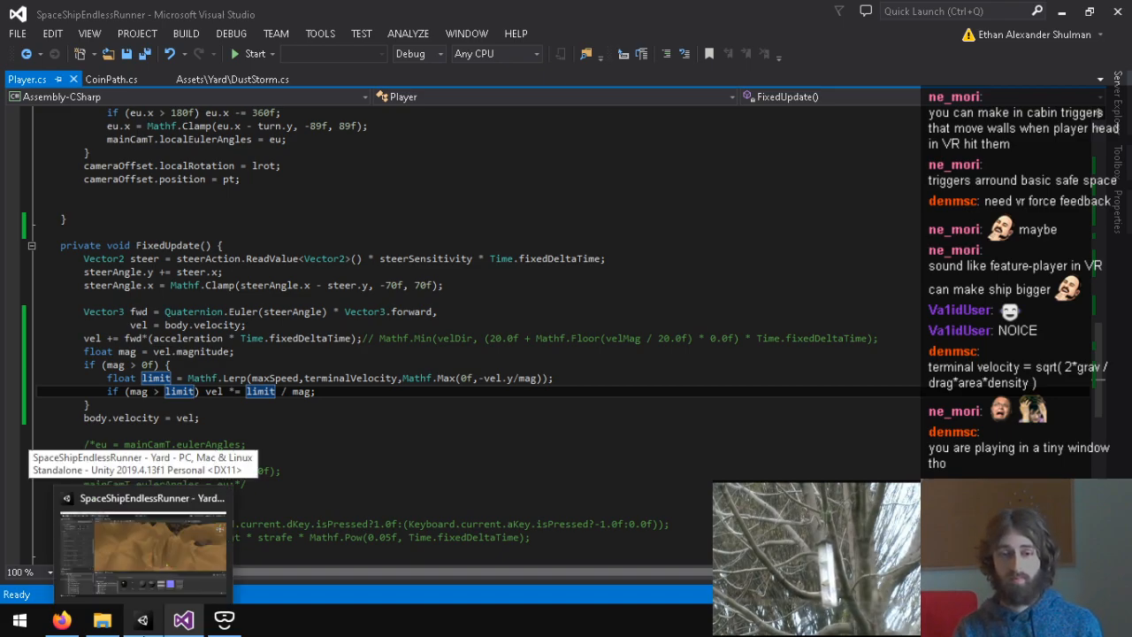
pyautogui.scroll(5, 272, 378)
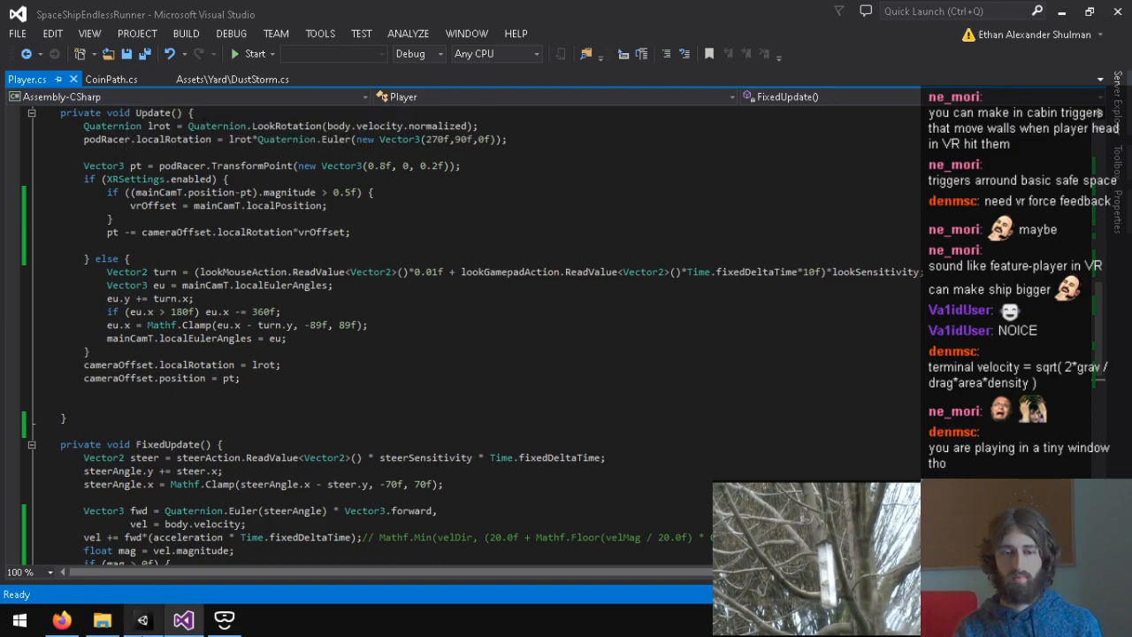
# Step: Switch back to Unity and examine the coin paths in the Yard scene, including CoinPath (7) and the first CoinPath
pyautogui.click(142, 620)
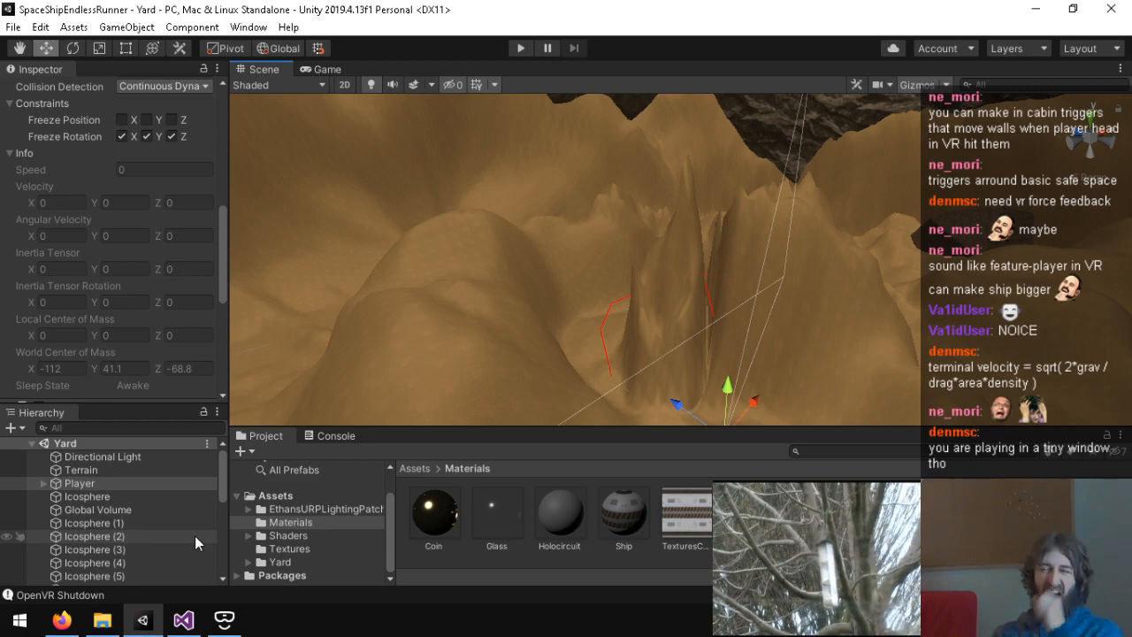
pyautogui.moveTo(286, 222); pyautogui.dragTo(748, 288, button='right')
pyautogui.scroll(-5, 121, 564)
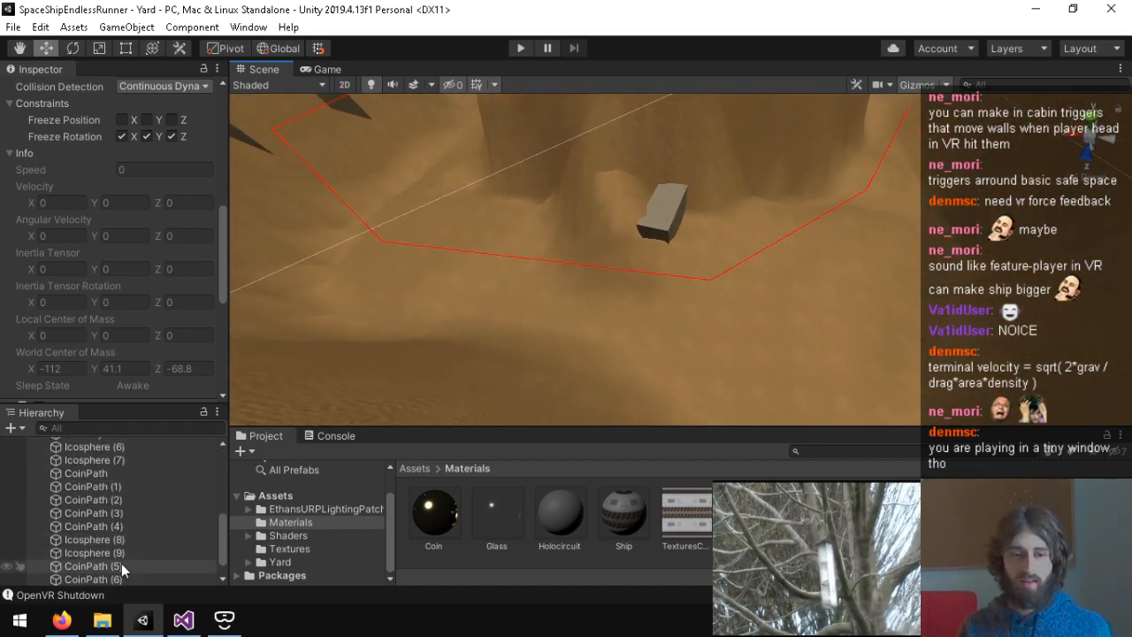
pyautogui.click(120, 564)
pyautogui.moveTo(456, 360); pyautogui.dragTo(598, 164, button='right')
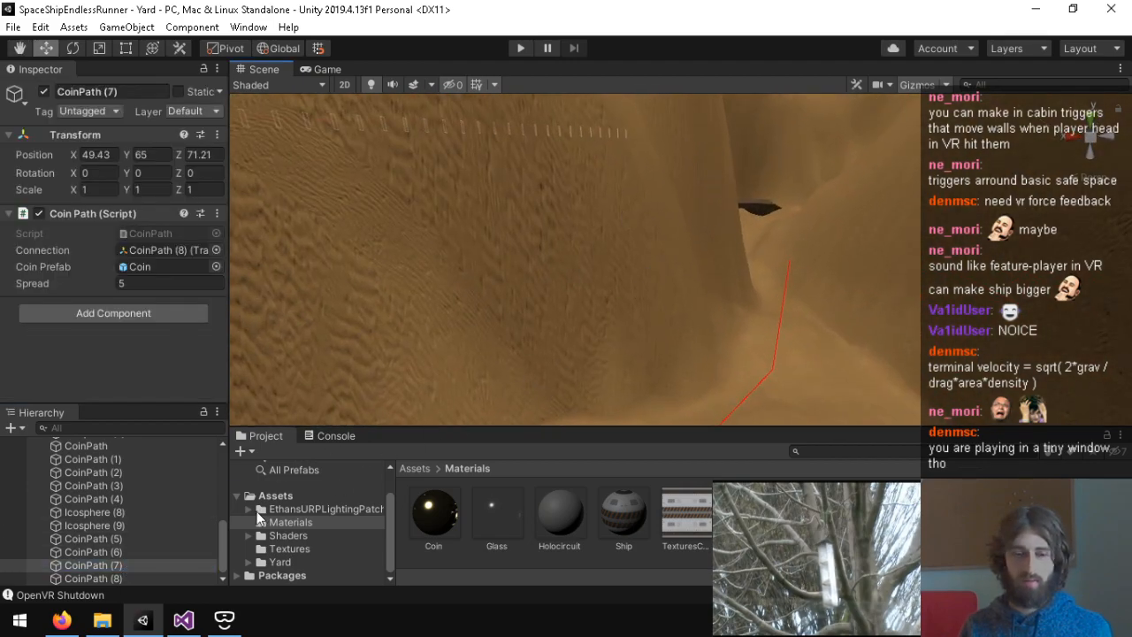
pyautogui.click(120, 541)
pyautogui.click(141, 446)
pyautogui.moveTo(637, 309); pyautogui.dragTo(785, 261, button='right')
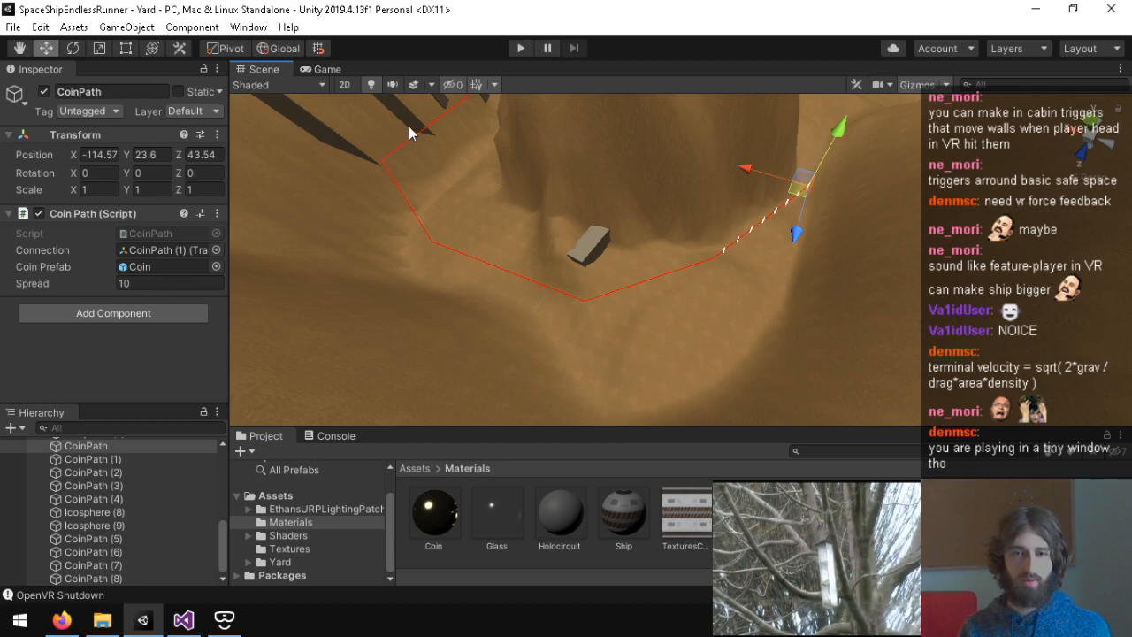
pyautogui.moveTo(445, 243); pyautogui.dragTo(664, 581, button='right')
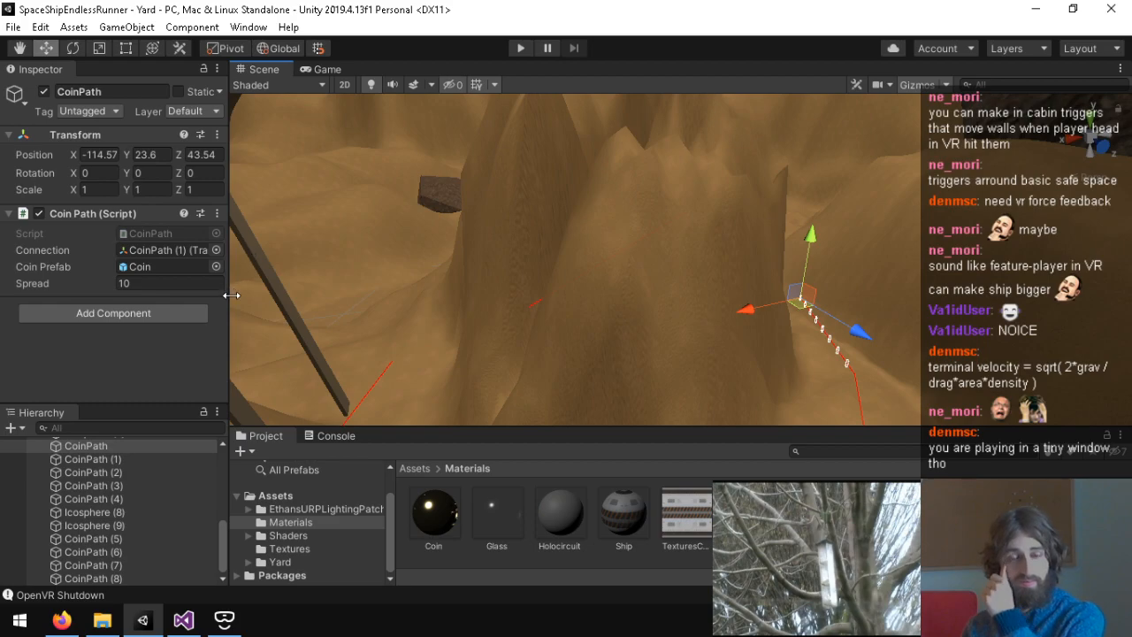
pyautogui.click(191, 623)
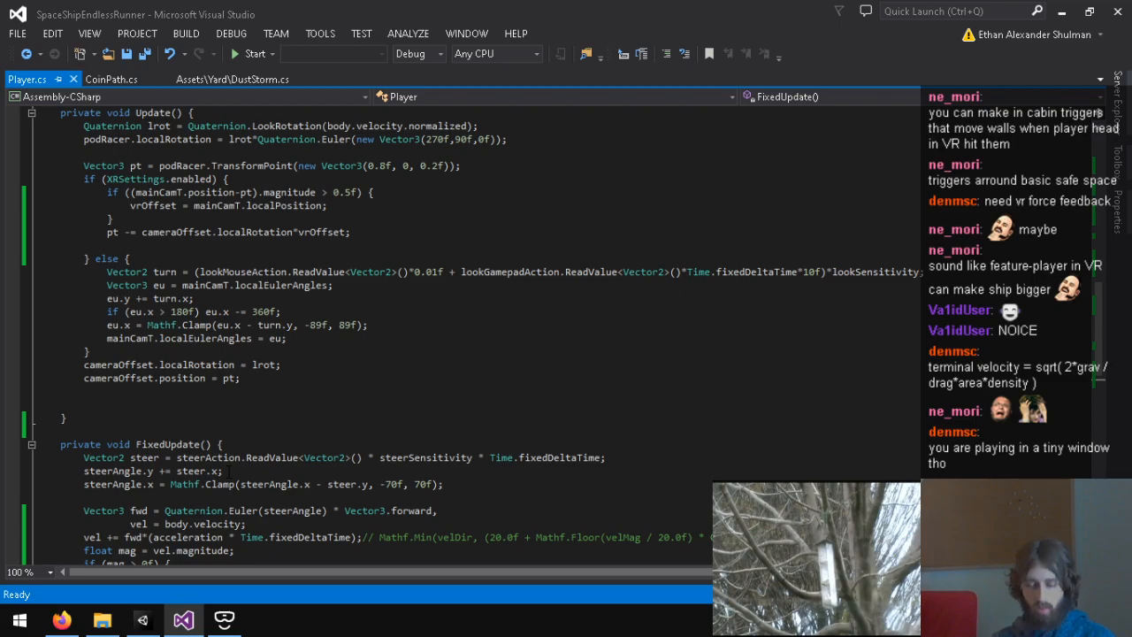
pyautogui.click(142, 620)
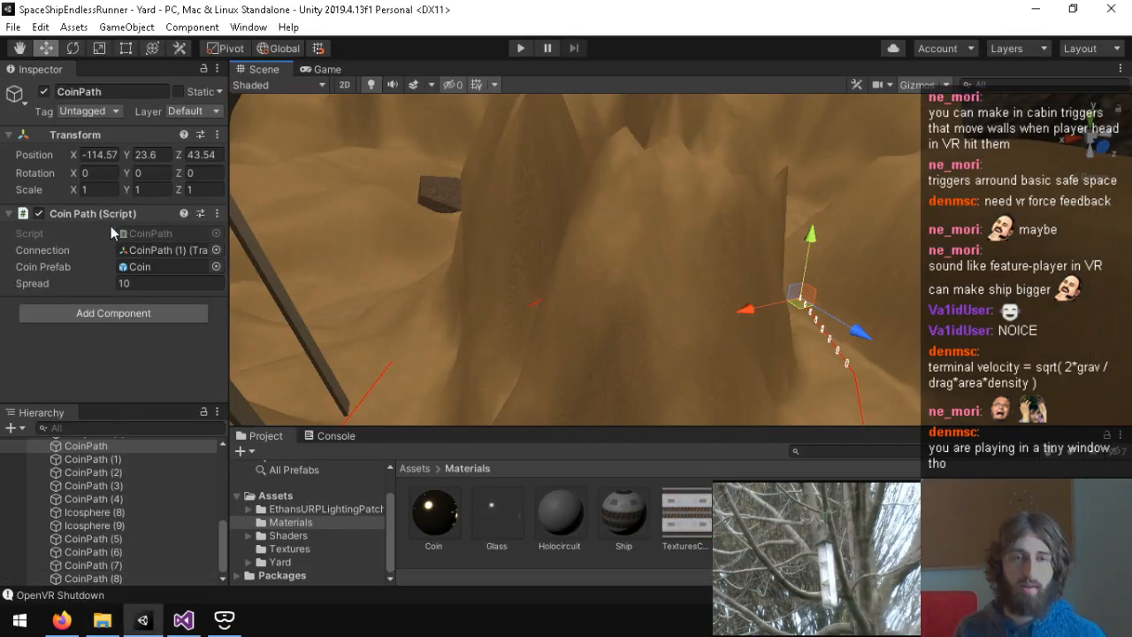
pyautogui.click(57, 27)
pyautogui.moveTo(47, 36)
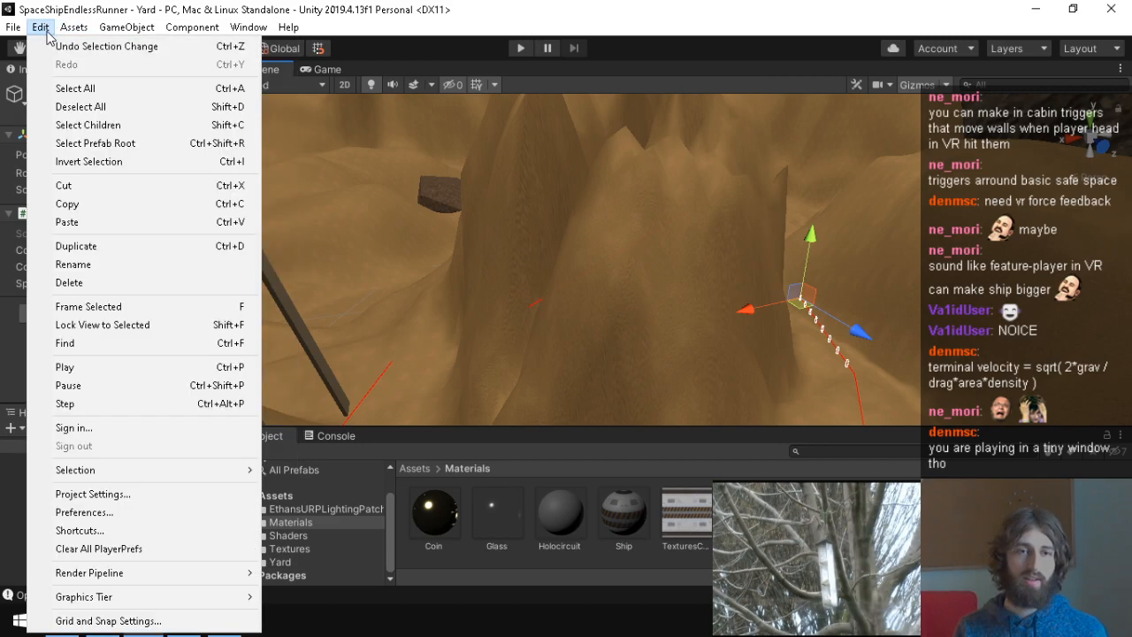
pyautogui.click(95, 512)
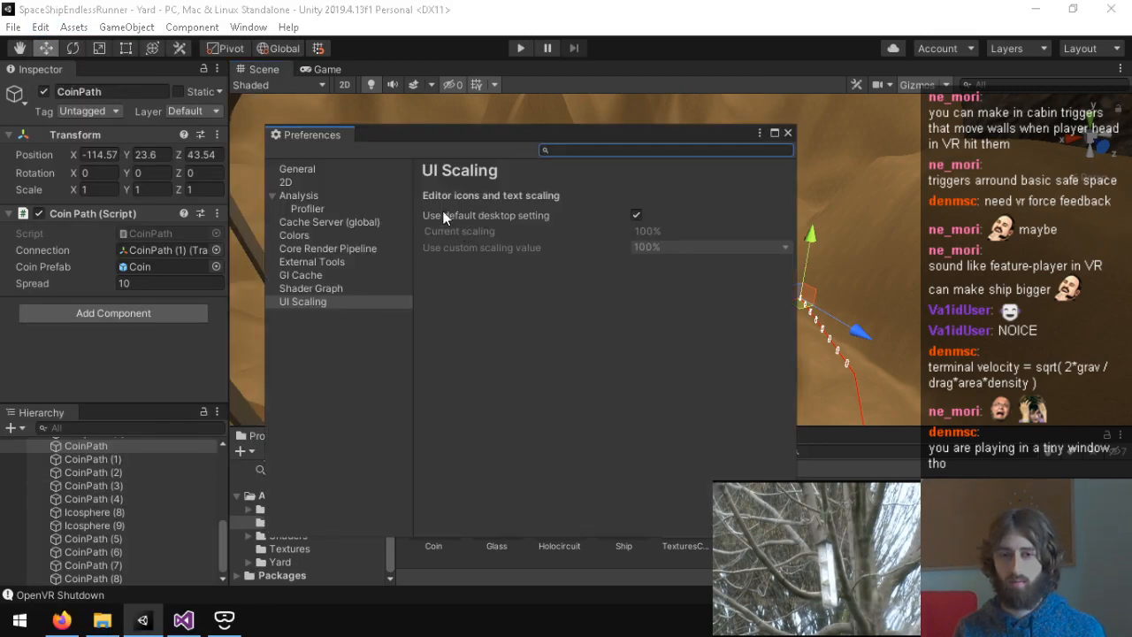
pyautogui.click(789, 132)
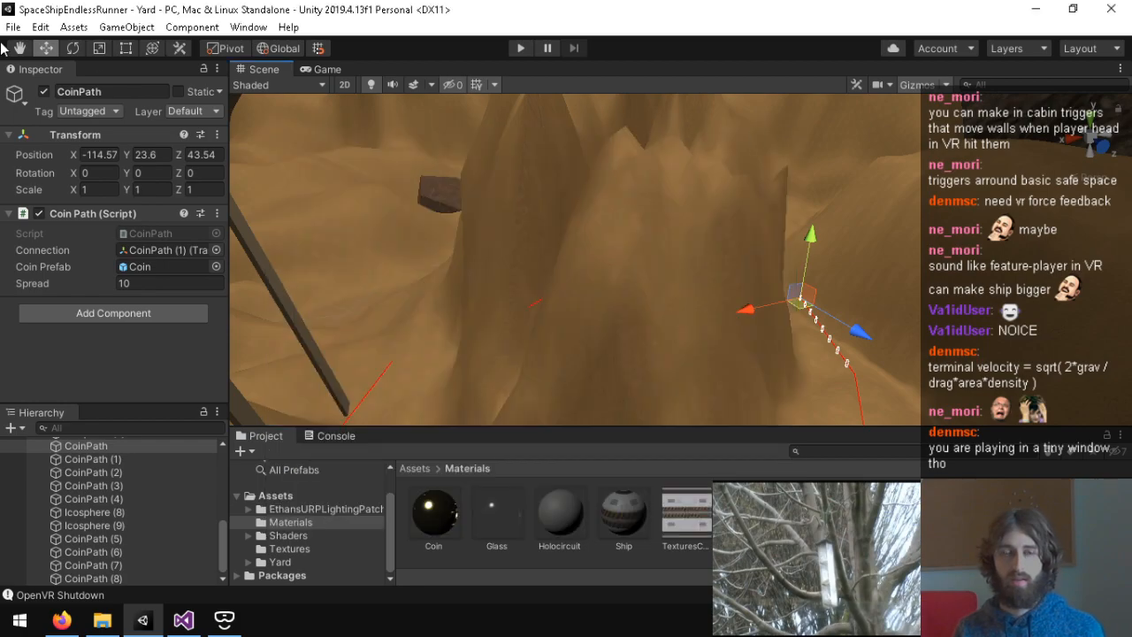
# Step: Set the Fixed Timestep to 0.008333334 in the project's Time settings
pyautogui.click(40, 28)
pyautogui.click(133, 492)
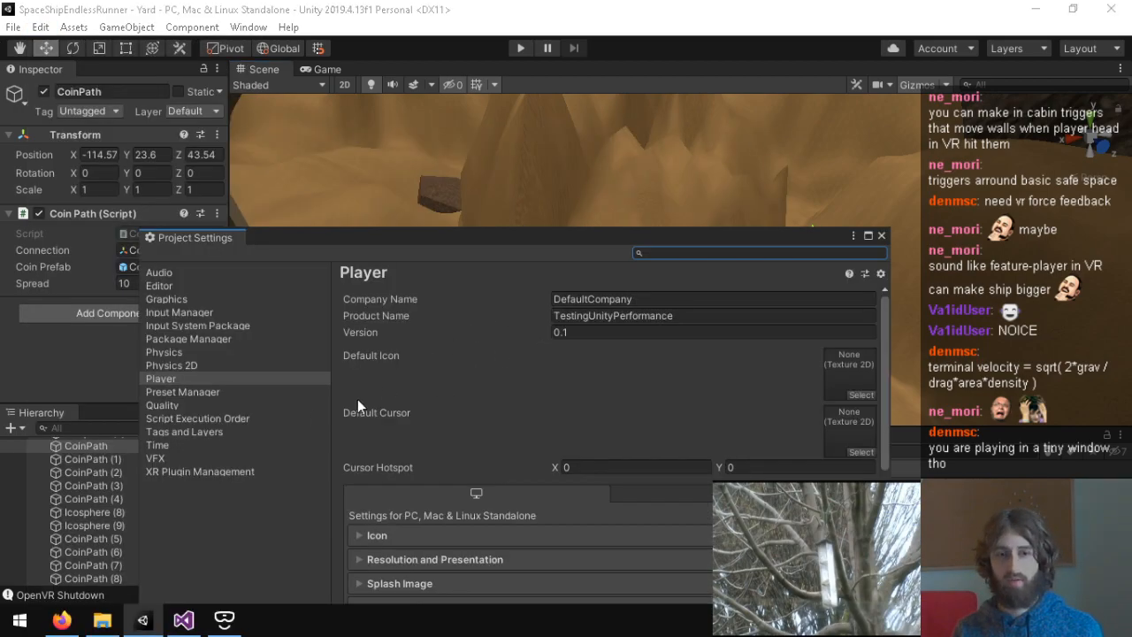
pyautogui.click(165, 404)
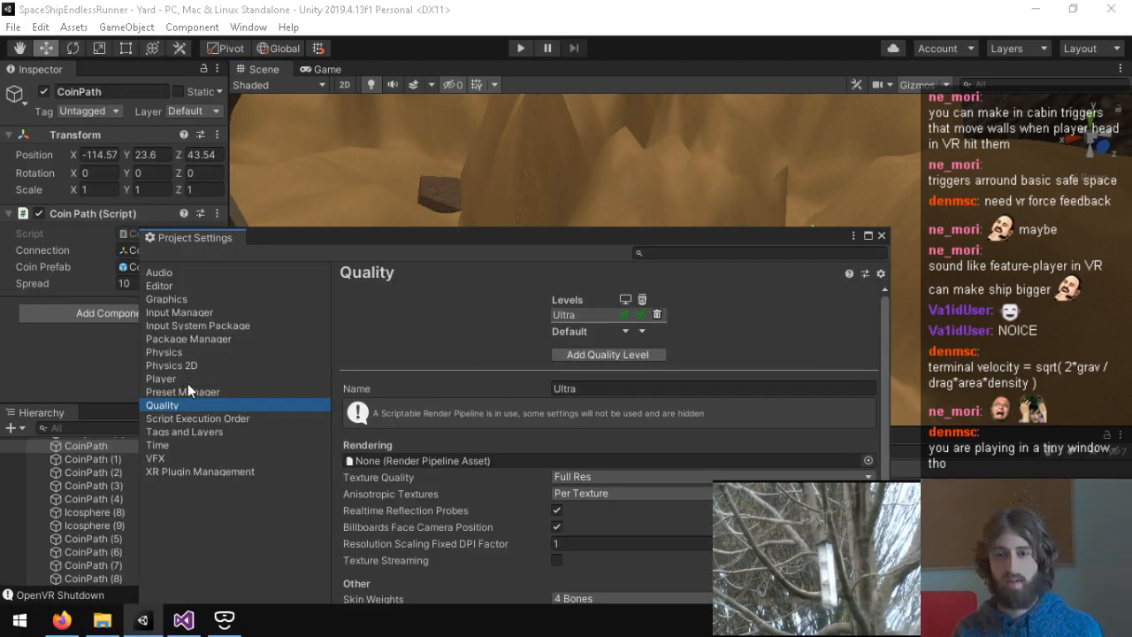
pyautogui.click(188, 381)
pyautogui.click(190, 445)
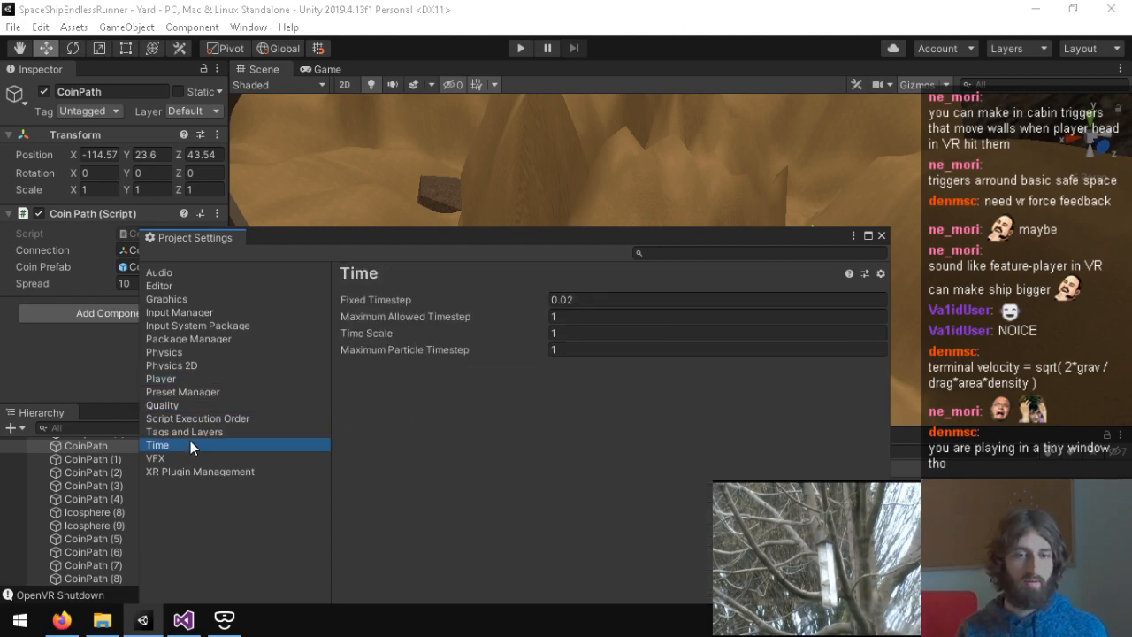
pyautogui.click(630, 303)
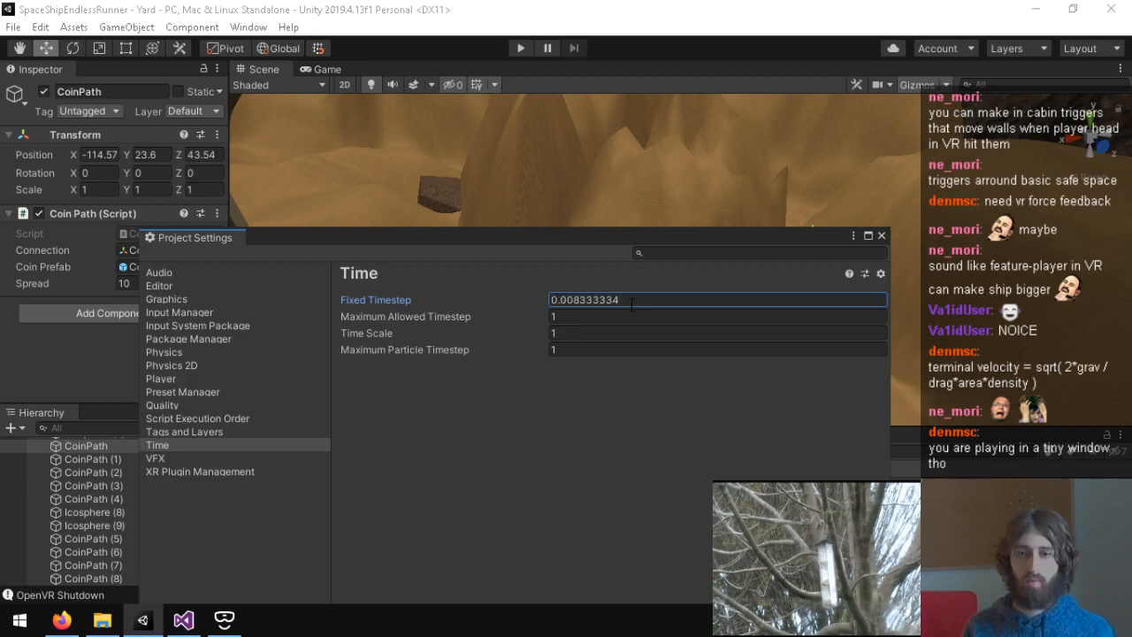
# Step: Close the project settings, play-test the Yard scene in VR with the new timestep, and stop the run
pyautogui.click(884, 238)
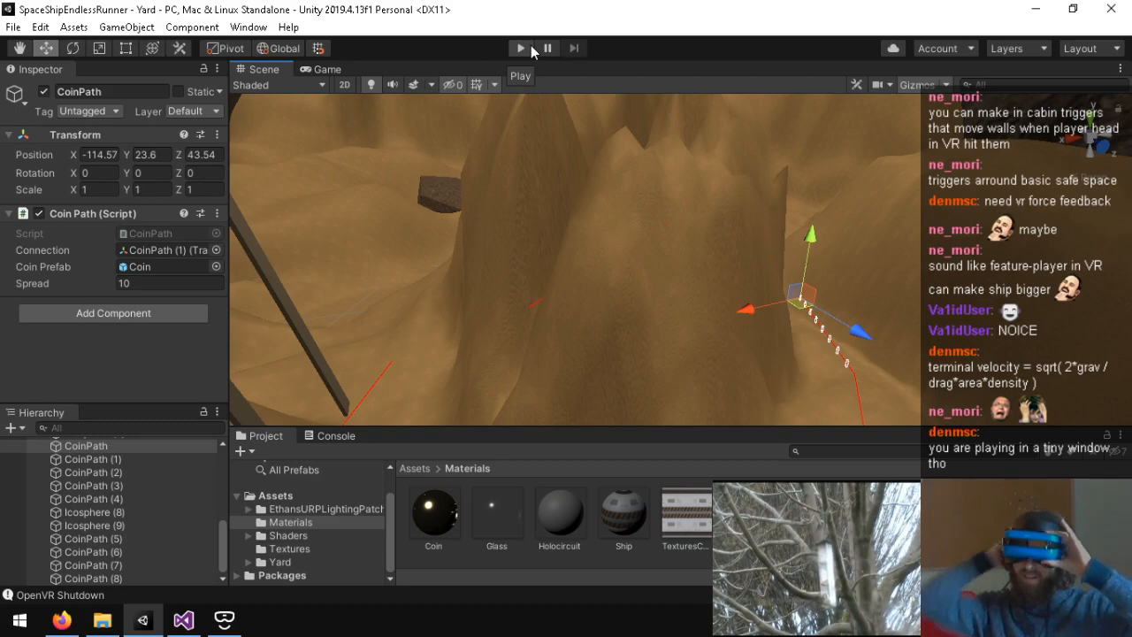
pyautogui.click(531, 45)
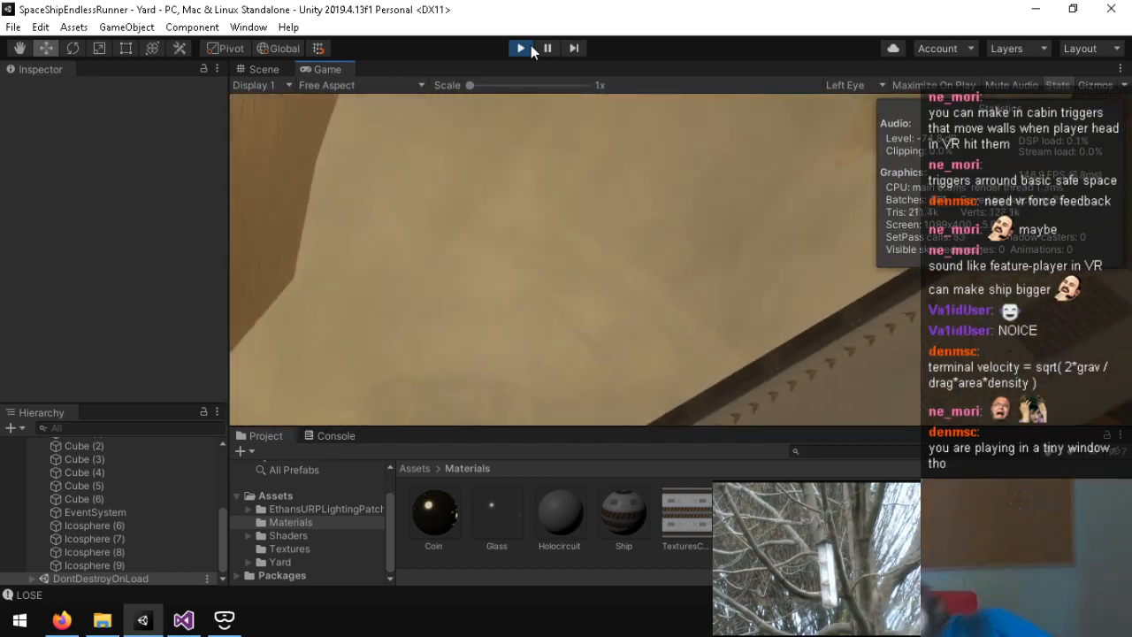
pyautogui.click(532, 49)
# Step: Clear the logged messages from the Console
pyautogui.moveTo(505, 279); pyautogui.dragTo(397, 403, button='right')
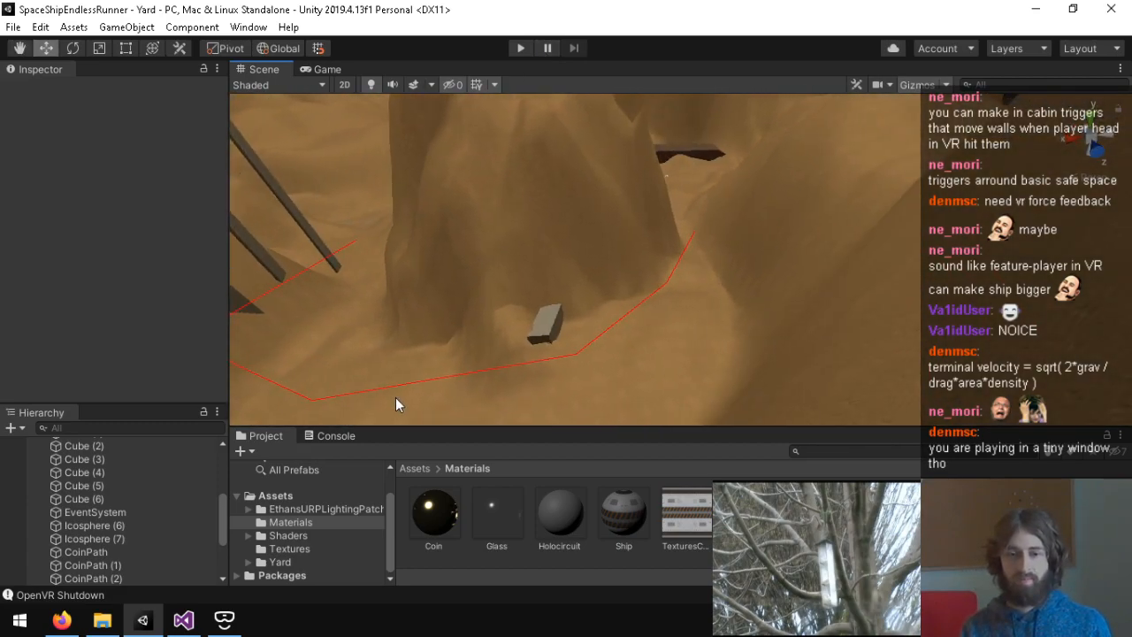
pyautogui.click(328, 436)
pyautogui.click(246, 451)
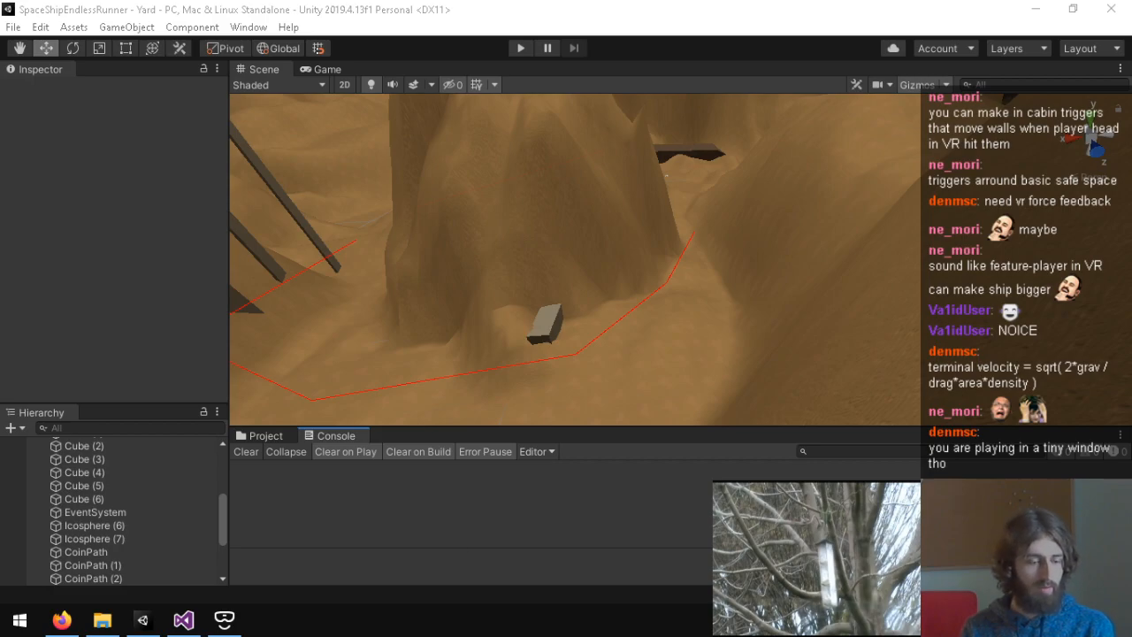
# Step: Examine the coin path route around the rocks and terrain in the Yard scene, and bring back the project's Materials assets
pyautogui.moveTo(521, 352); pyautogui.dragTo(468, 284, button='right')
pyautogui.moveTo(610, 255); pyautogui.dragTo(681, 235, button='right')
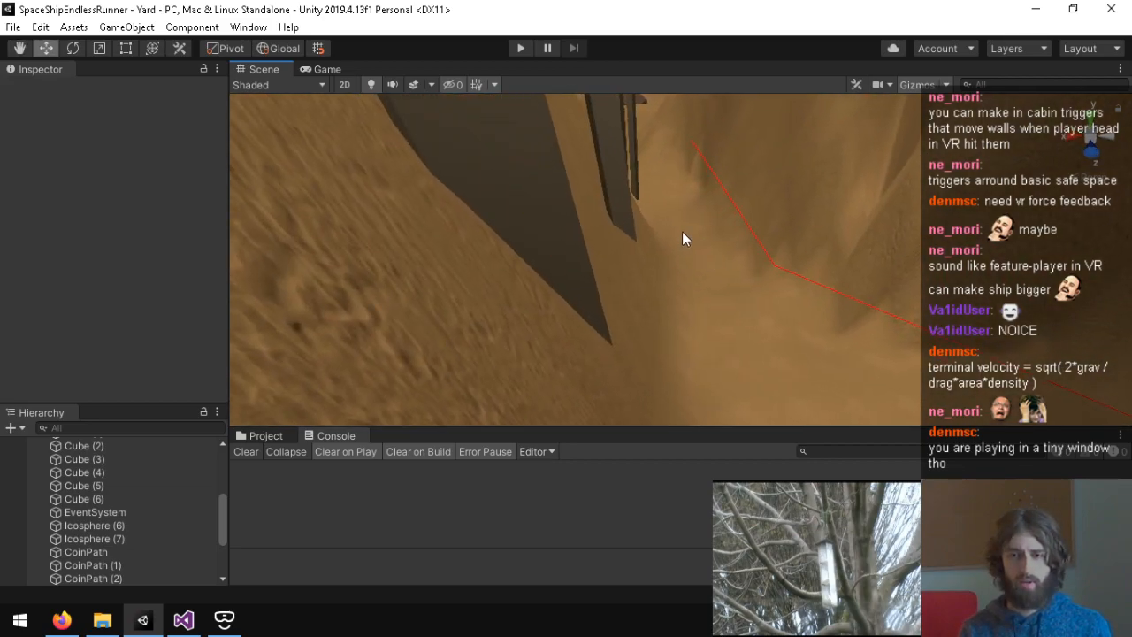
pyautogui.moveTo(750, 196); pyautogui.dragTo(670, 302, button='right')
pyautogui.moveTo(734, 181); pyautogui.dragTo(532, 217, button='right')
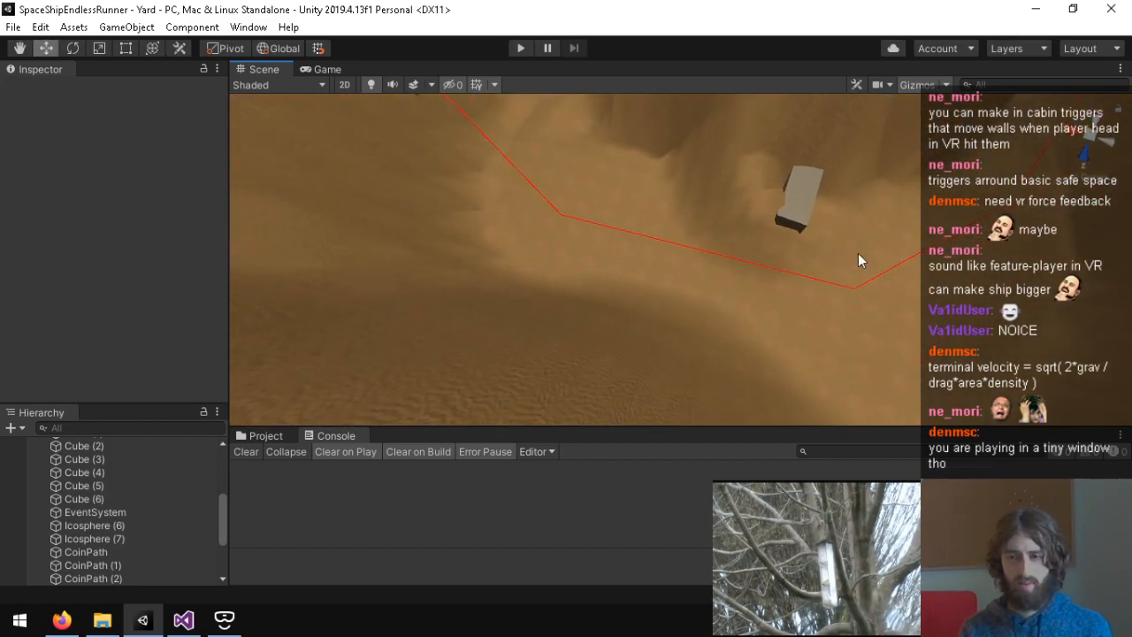
pyautogui.moveTo(631, 265); pyautogui.dragTo(753, 118, button='right')
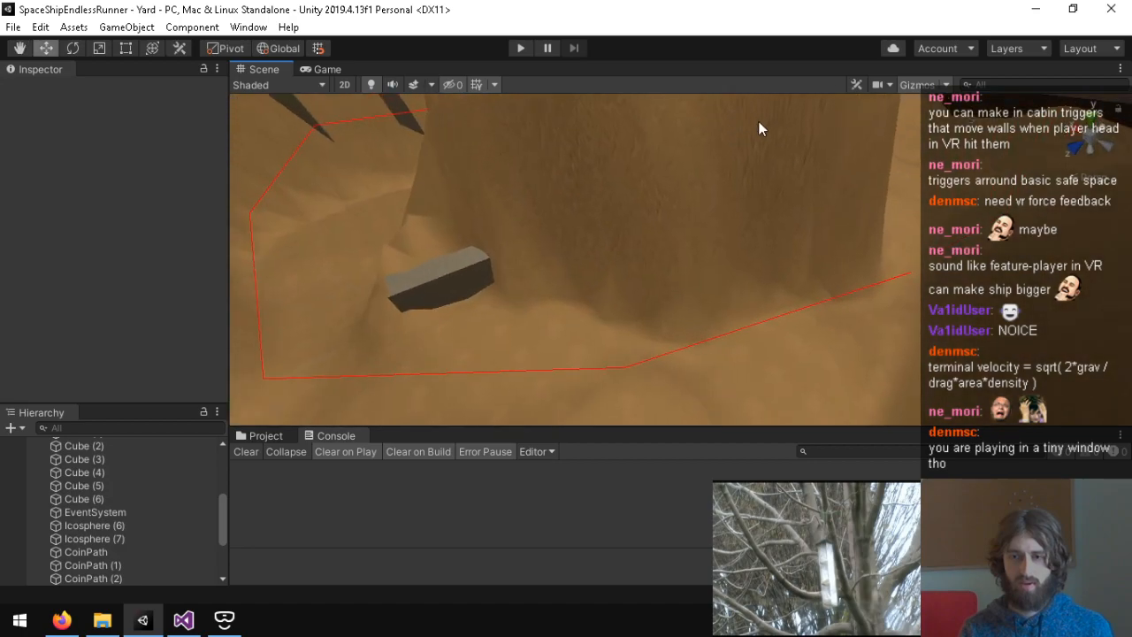
pyautogui.click(266, 436)
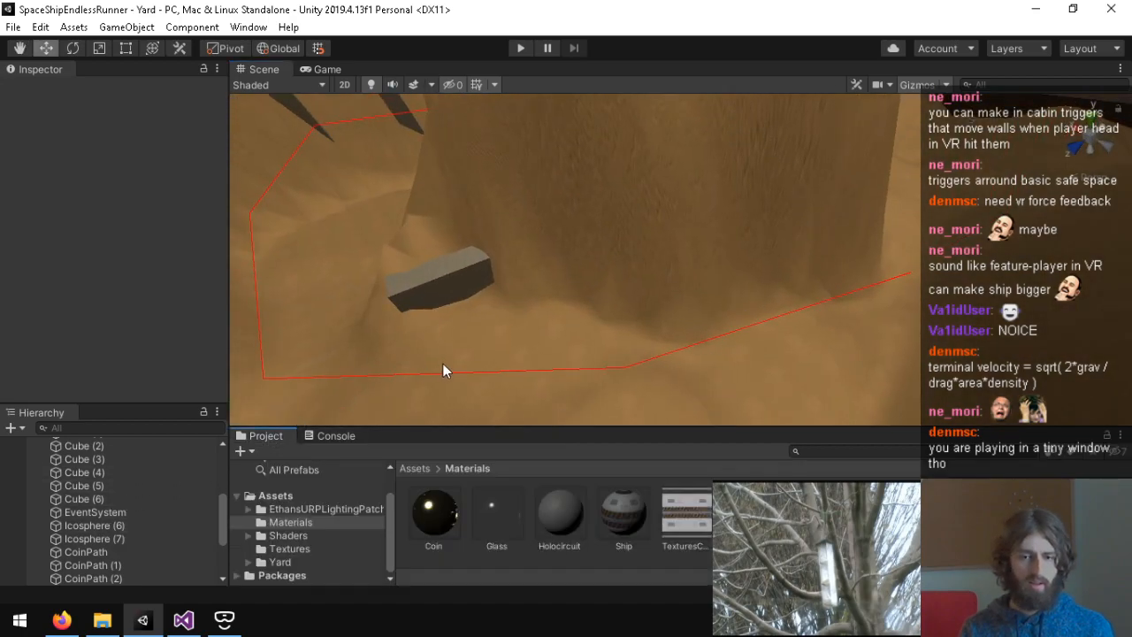
# Step: Select the Player in the Yard scene and frame it to examine the ship and its sphere collider up close
pyautogui.scroll(10, 171, 505)
pyautogui.click(107, 484)
pyautogui.moveTo(443, 283); pyautogui.dragTo(520, 321, button='right')
pyautogui.press('s')
pyautogui.press('w')
pyautogui.click(100, 495)
pyautogui.doubleClick(105, 486)
pyautogui.moveTo(614, 262); pyautogui.dragTo(621, 222, button='right')
pyautogui.press('a')
pyautogui.press('s')
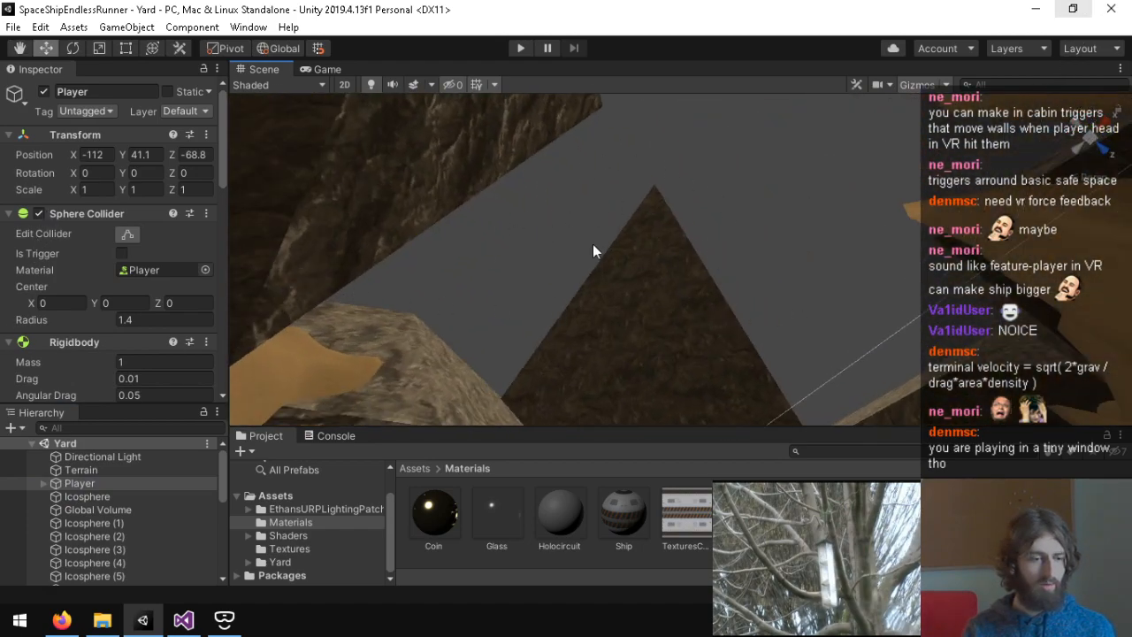
pyautogui.press('f')
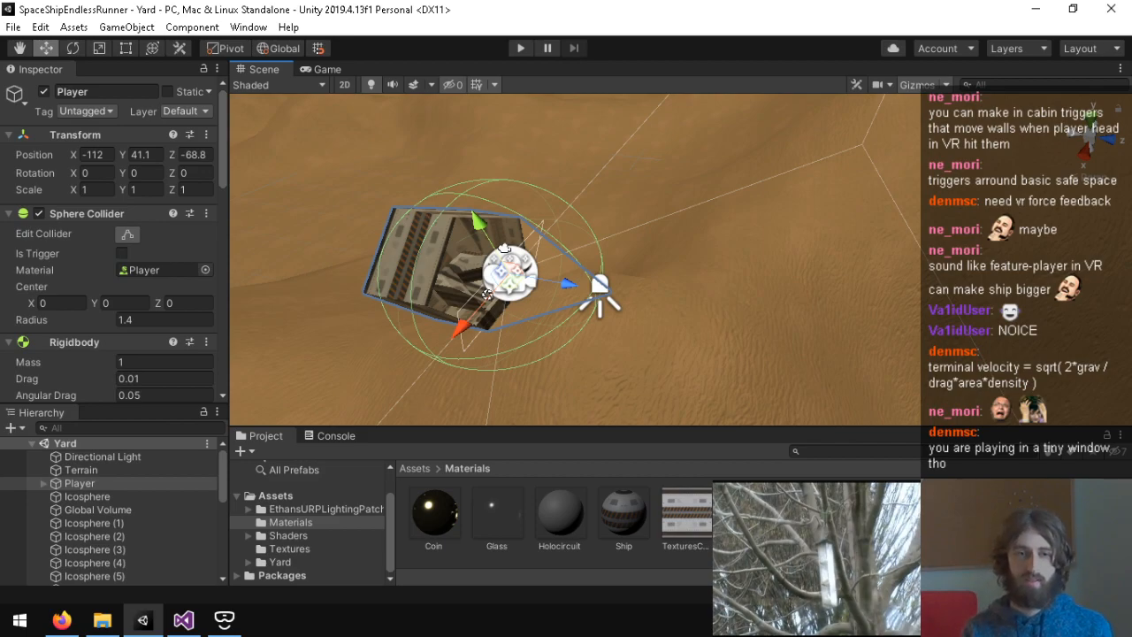
pyautogui.moveTo(423, 227); pyautogui.dragTo(477, 225, button='right')
pyautogui.press('f')
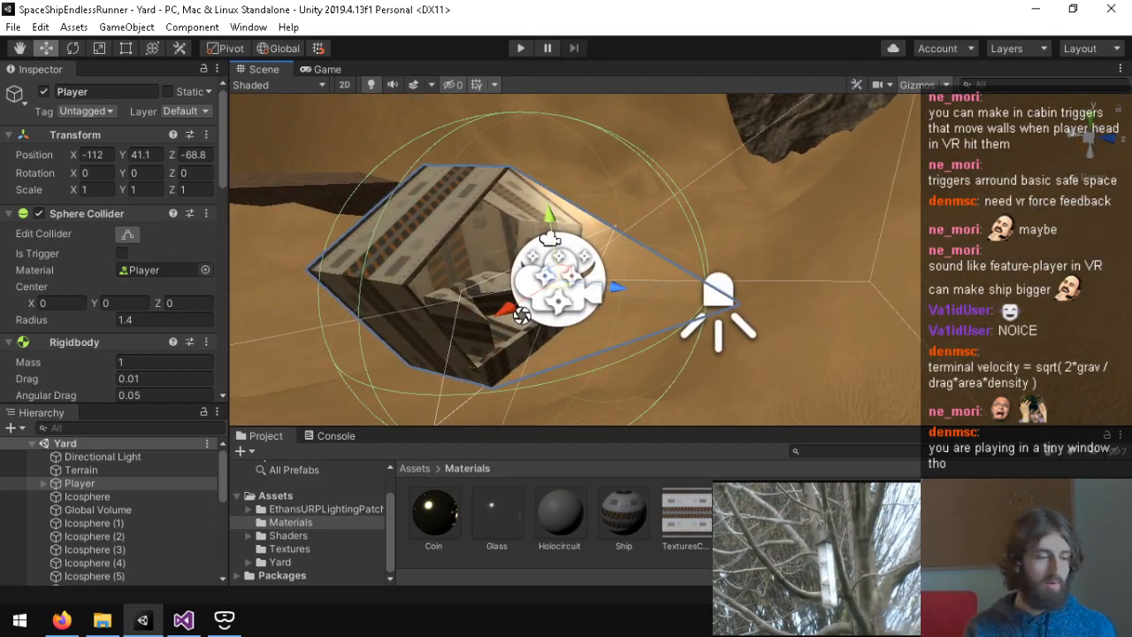